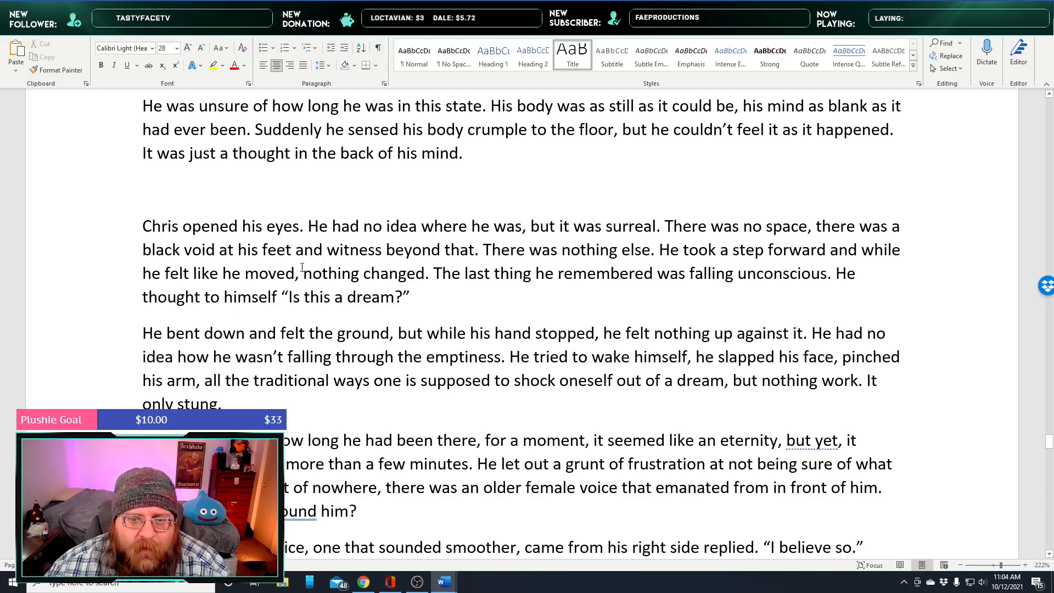
Correct "witness" to "whiteness" in the sentence about the black void at his feet
right_click(361, 255)
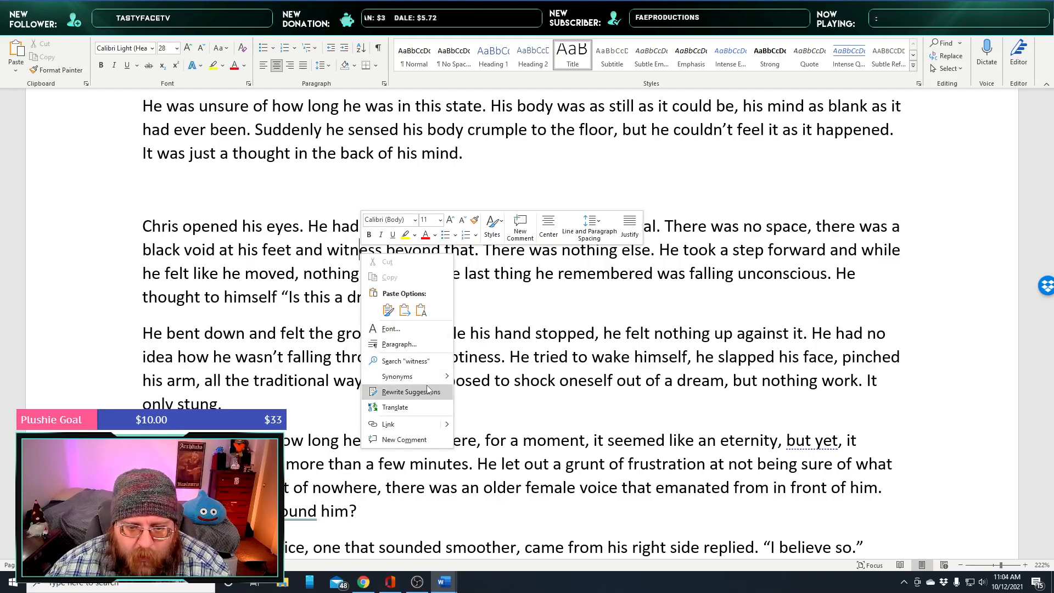
mouse_move(429, 379)
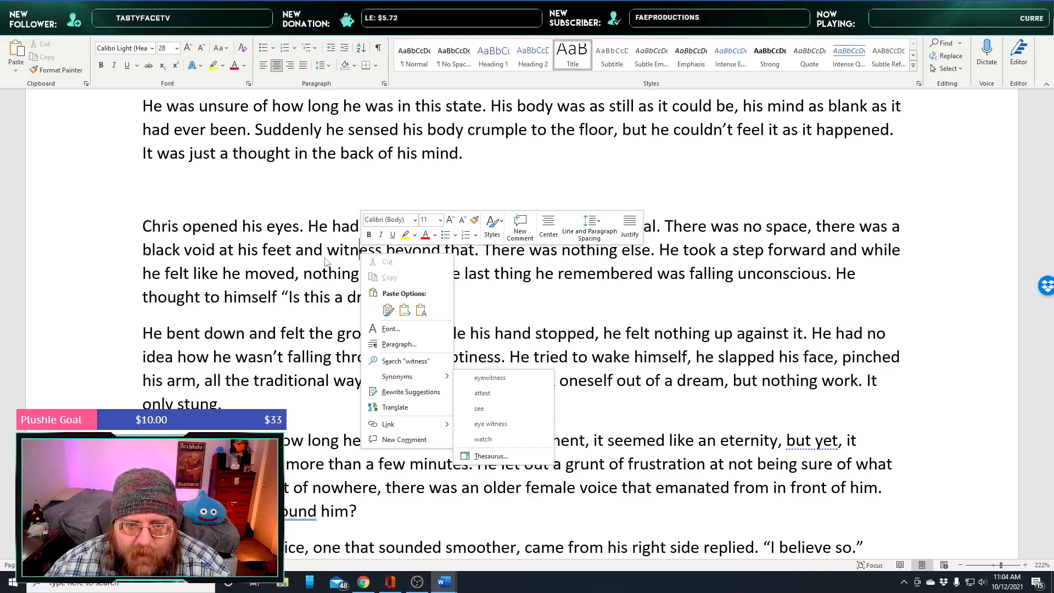
click(326, 240)
text(e)
click(409, 253)
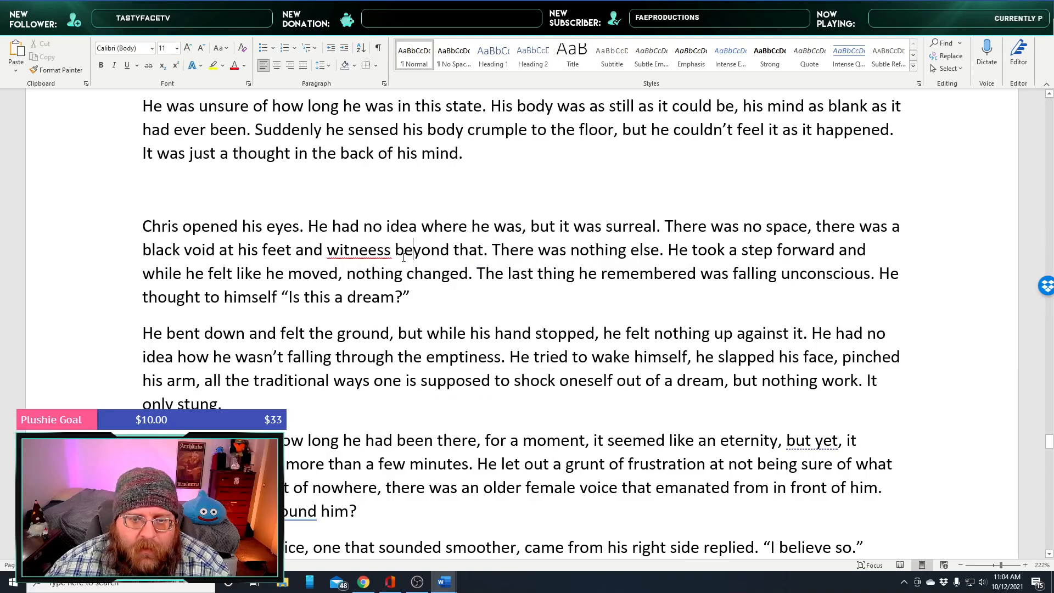
click(348, 251)
text(e)
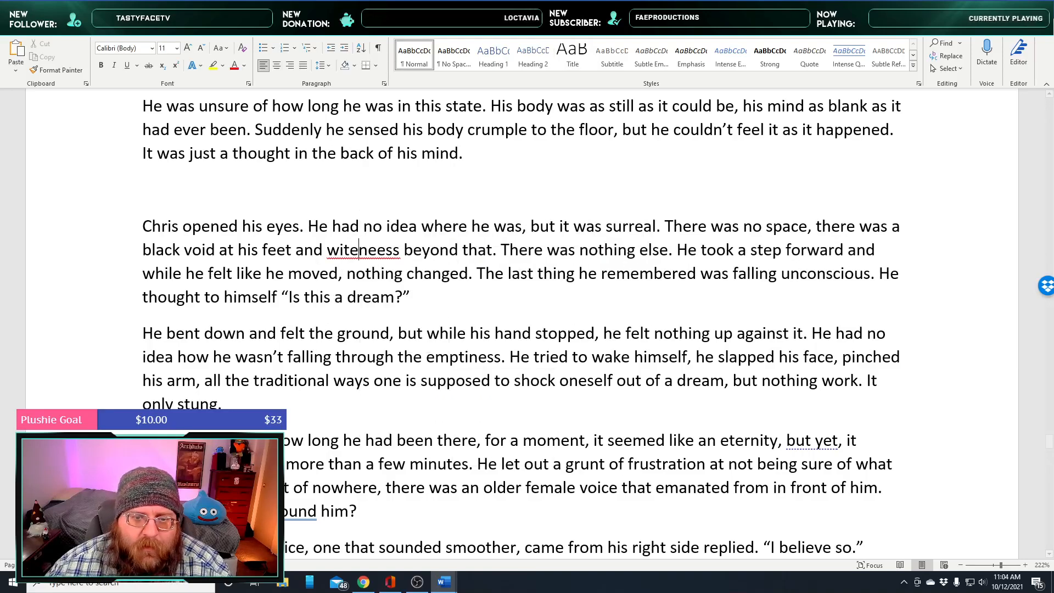
right_click(386, 251)
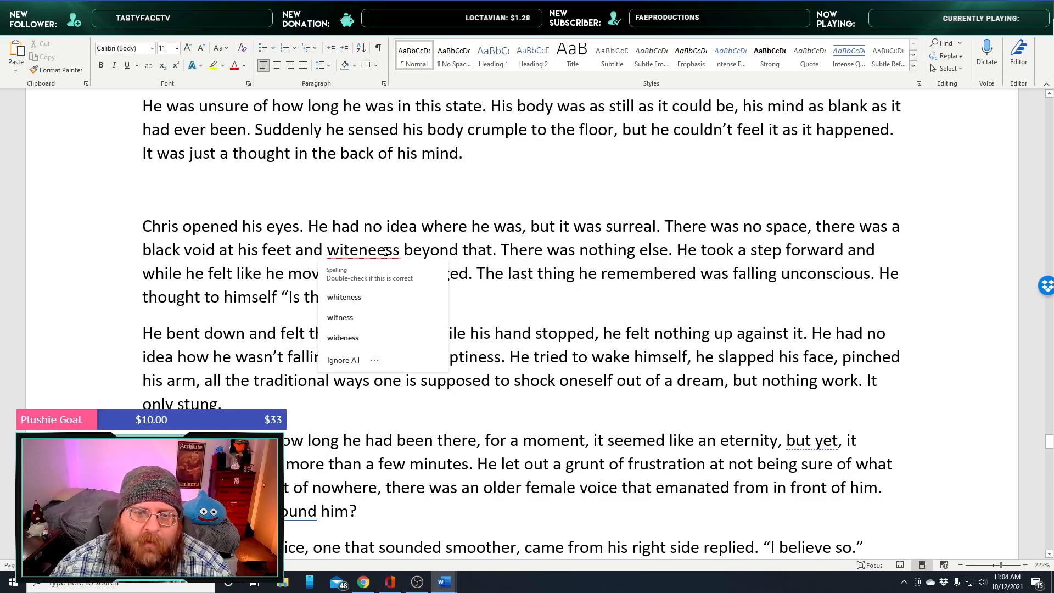
key(BackSpace)
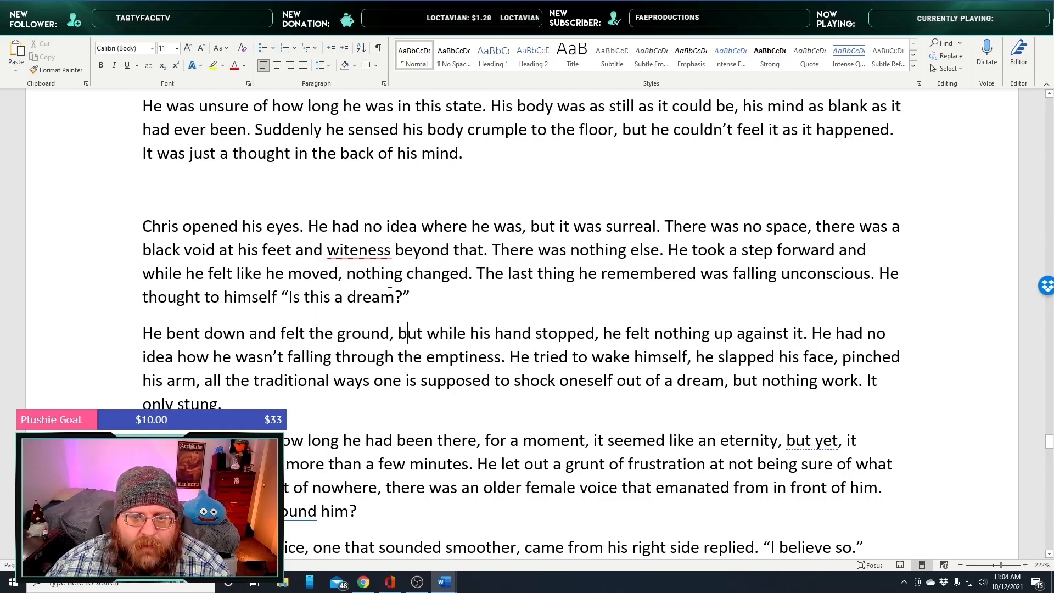
right_click(368, 251)
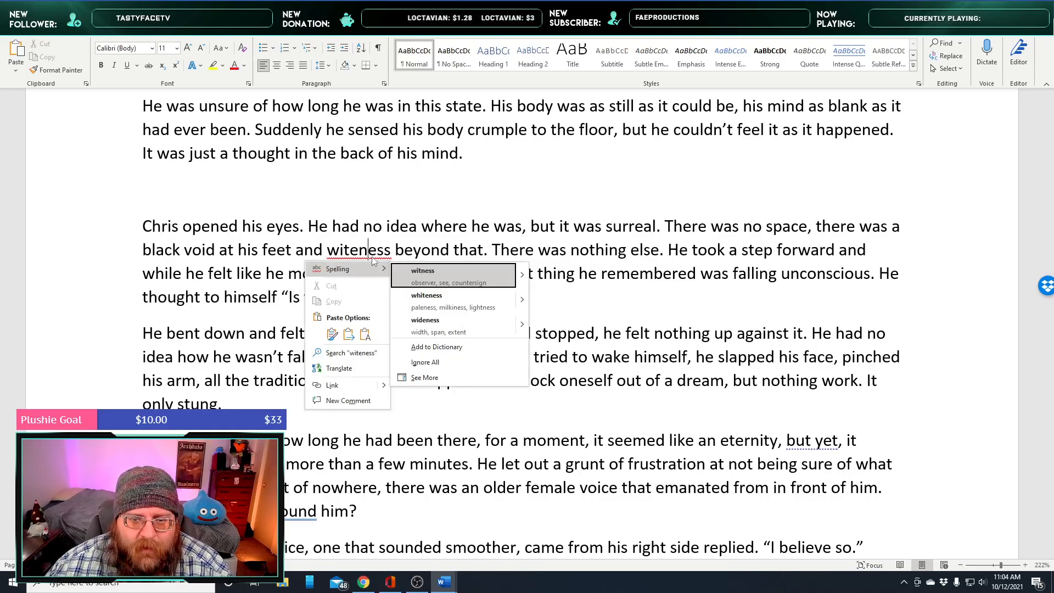
click(416, 301)
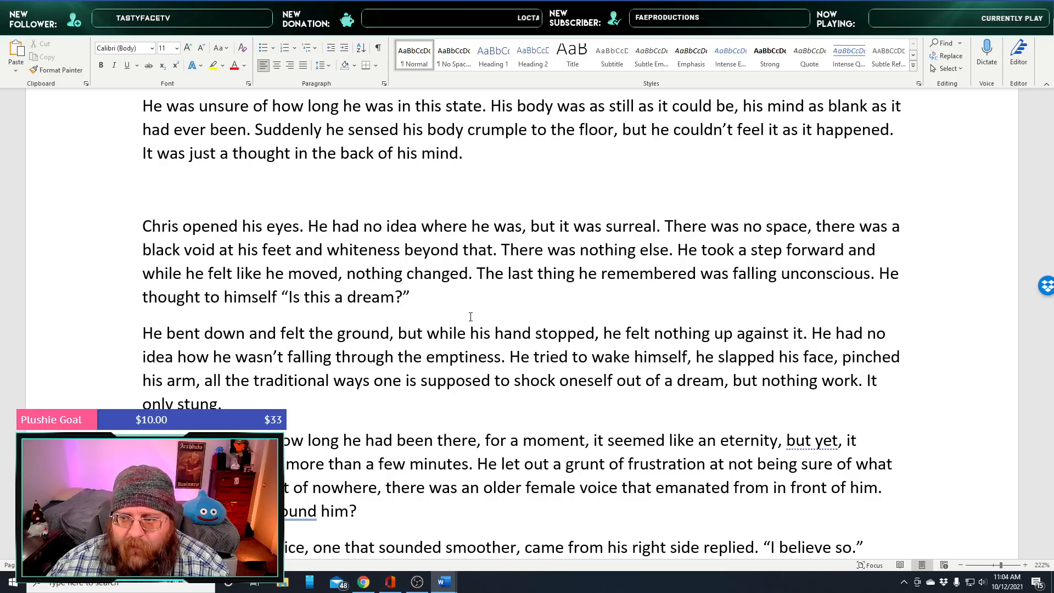
Correct "found" to "find" in "Did we found him?" and insert "and" before "replied" in the second female voice's sentence
middle_click(489, 246)
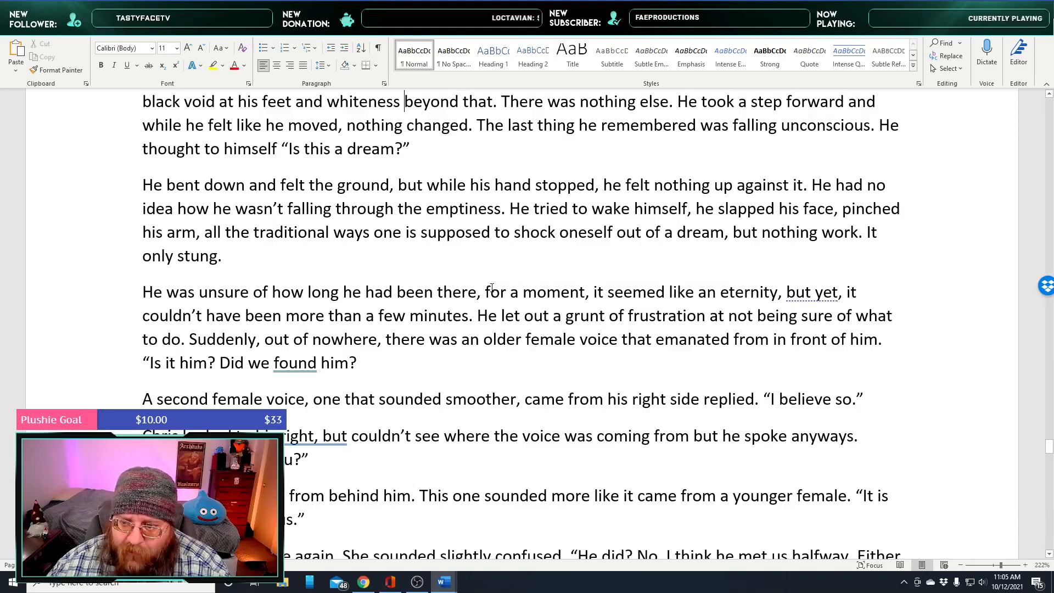
middle_click(489, 294)
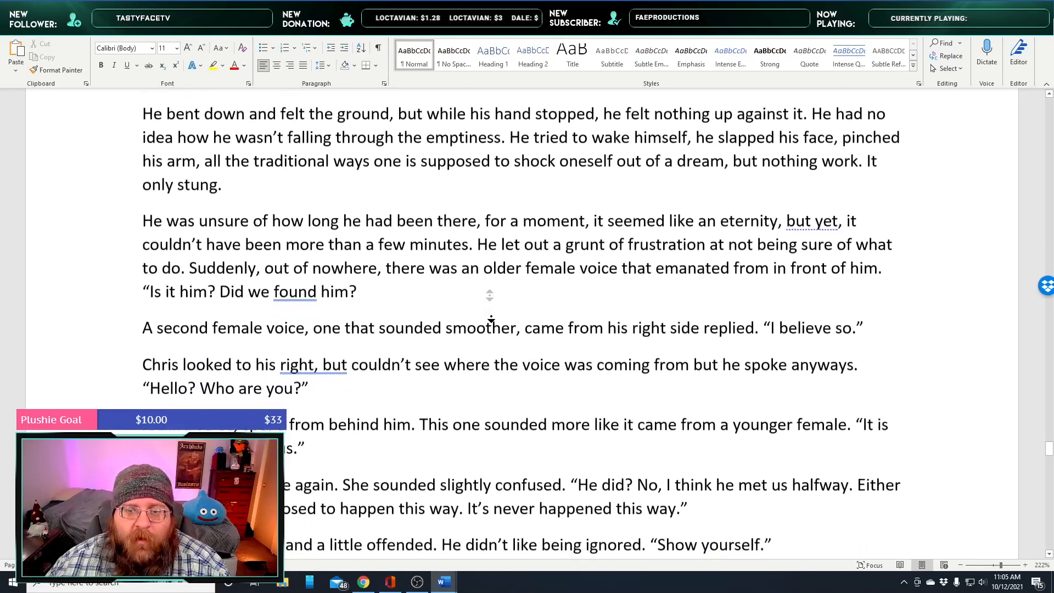
click(492, 317)
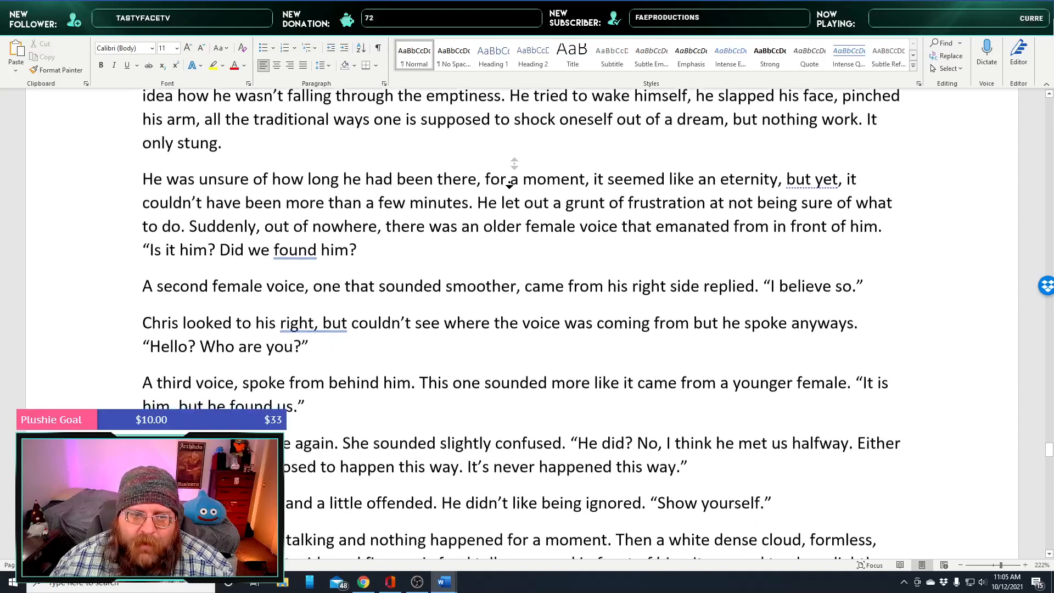
middle_click(509, 186)
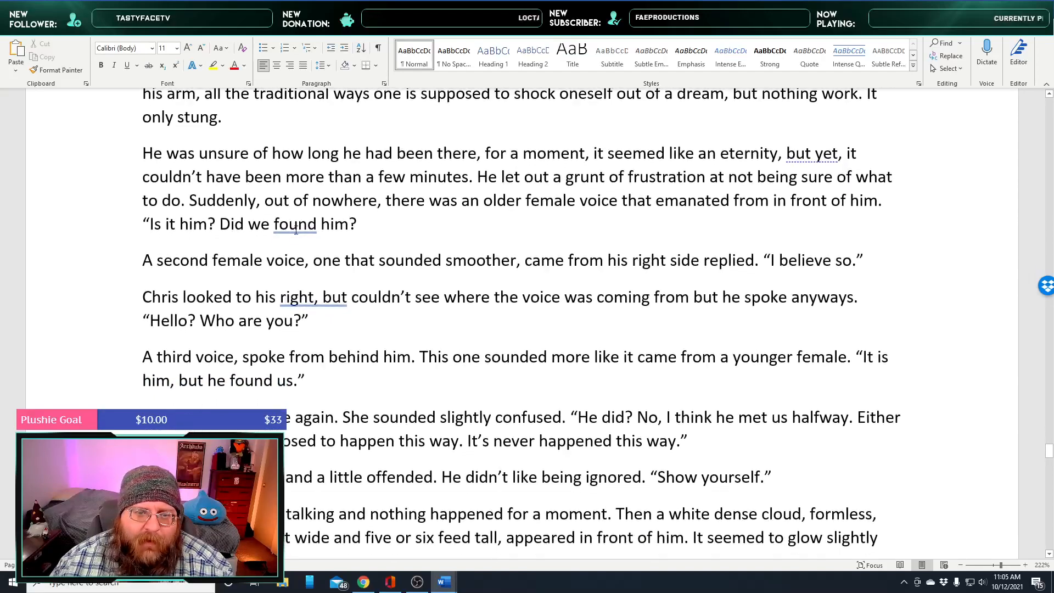
right_click(286, 221)
click(368, 260)
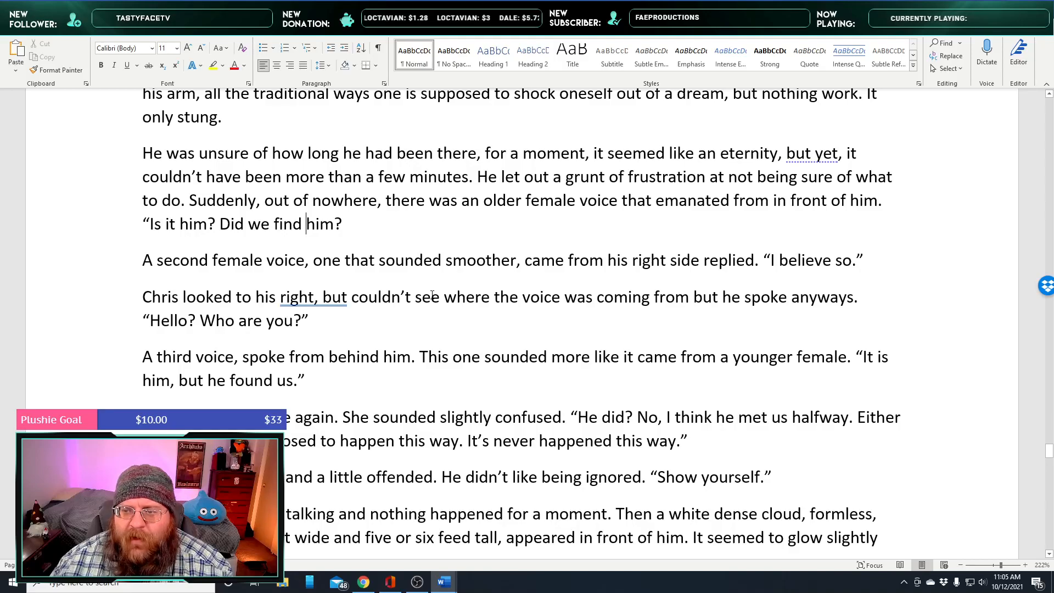
click(696, 265)
text(and)
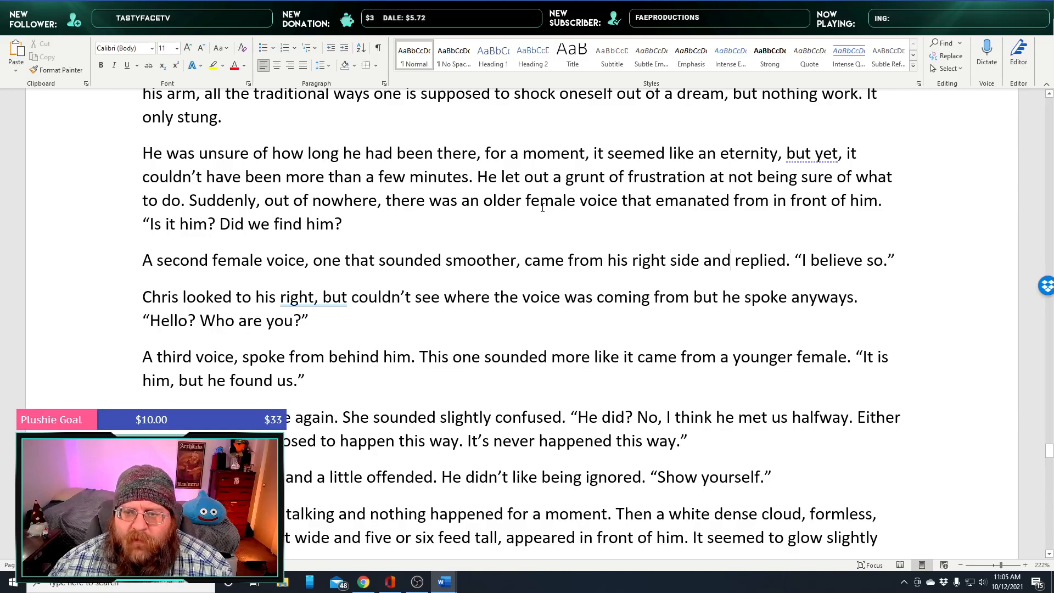
Insert ", gruff" after "older" in the description of the first female voice and check its spelling
click(518, 200)
text(, grouf)
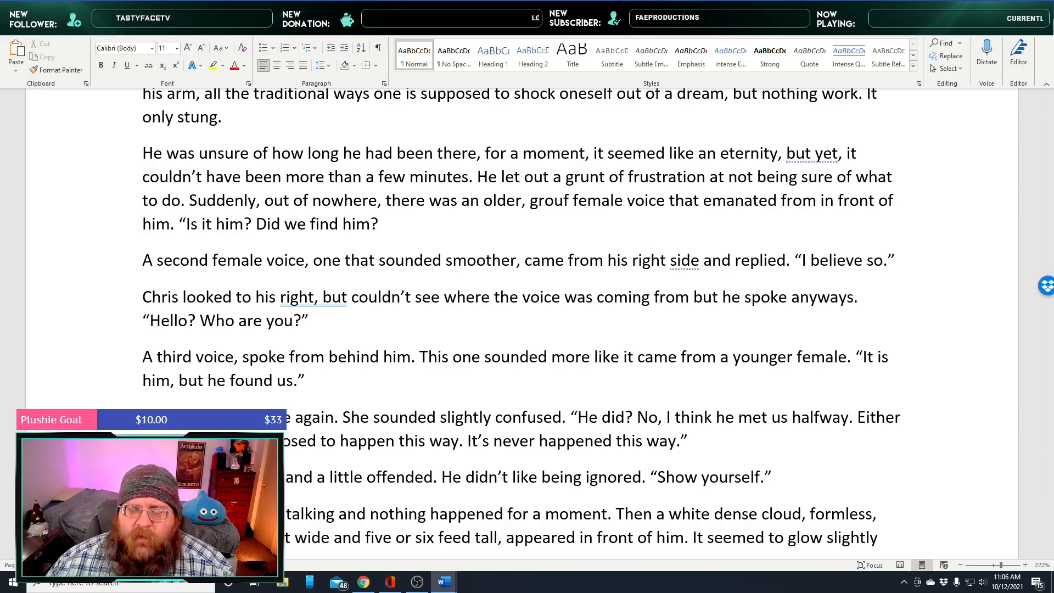
right_click(544, 197)
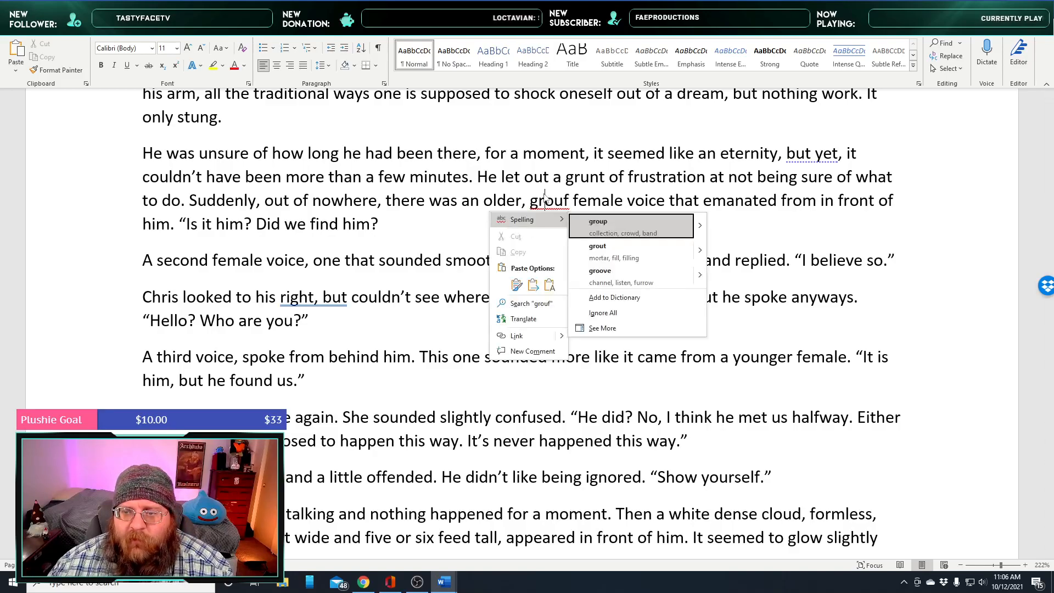
click(556, 199)
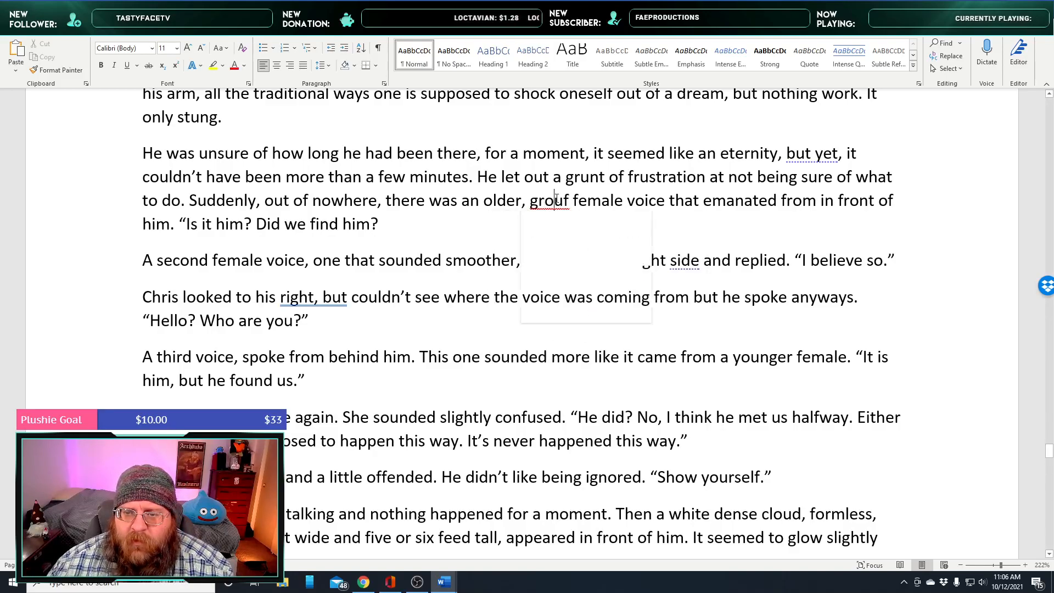
double_click(556, 199)
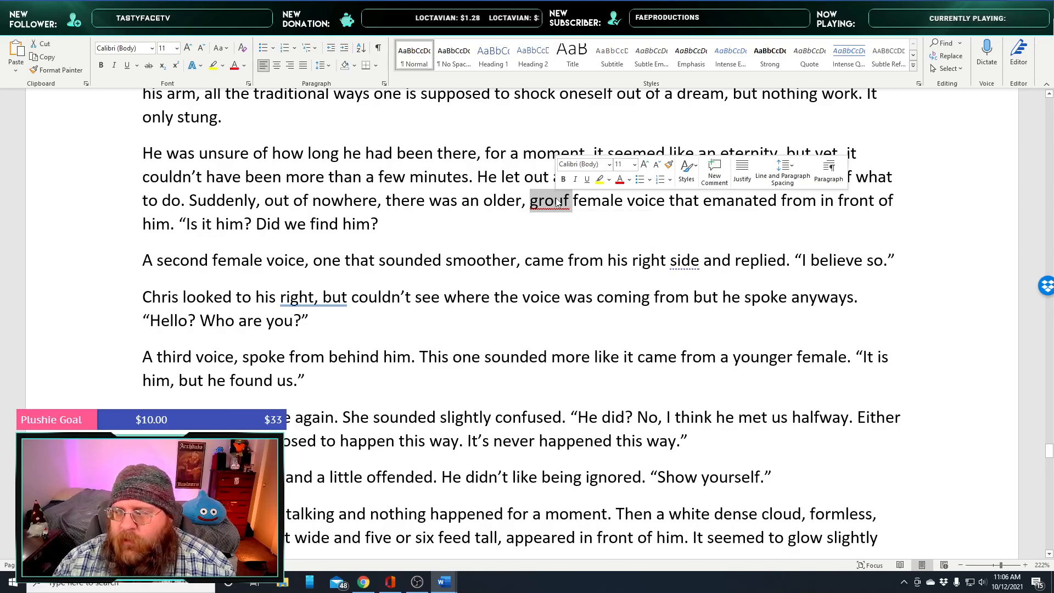
text(gruff)
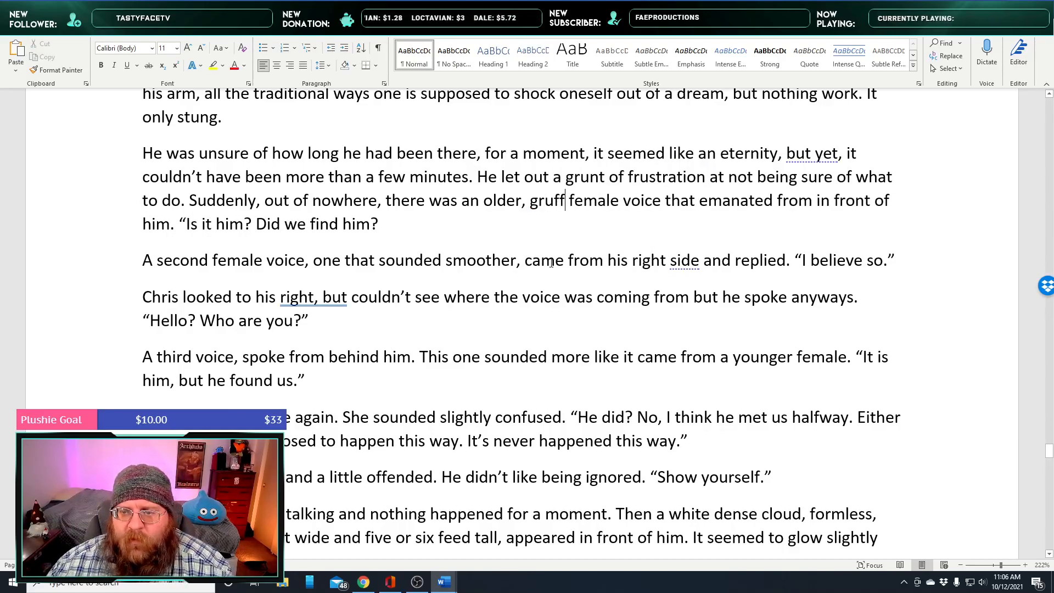
right_click(556, 207)
click(522, 266)
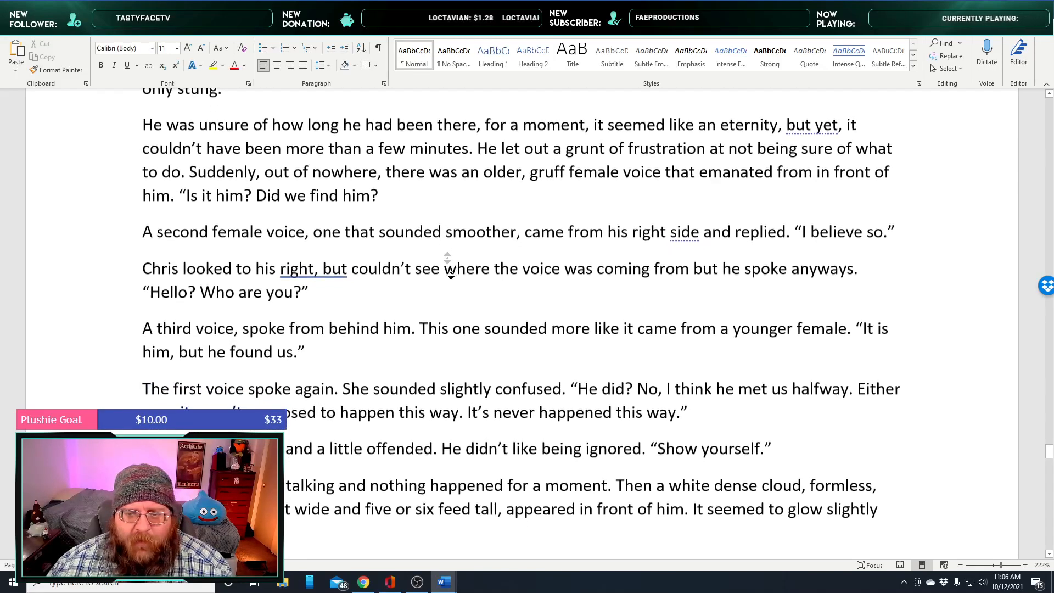
Extend the third voice's description after "younger female" with ", it was a bit higher ptiched"
middle_click(452, 276)
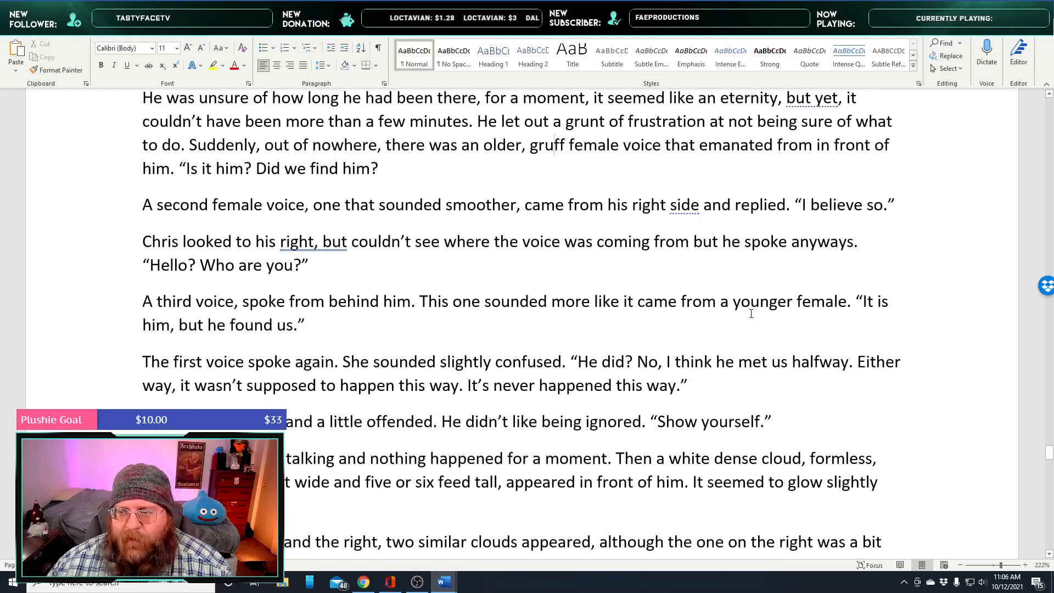
click(851, 307)
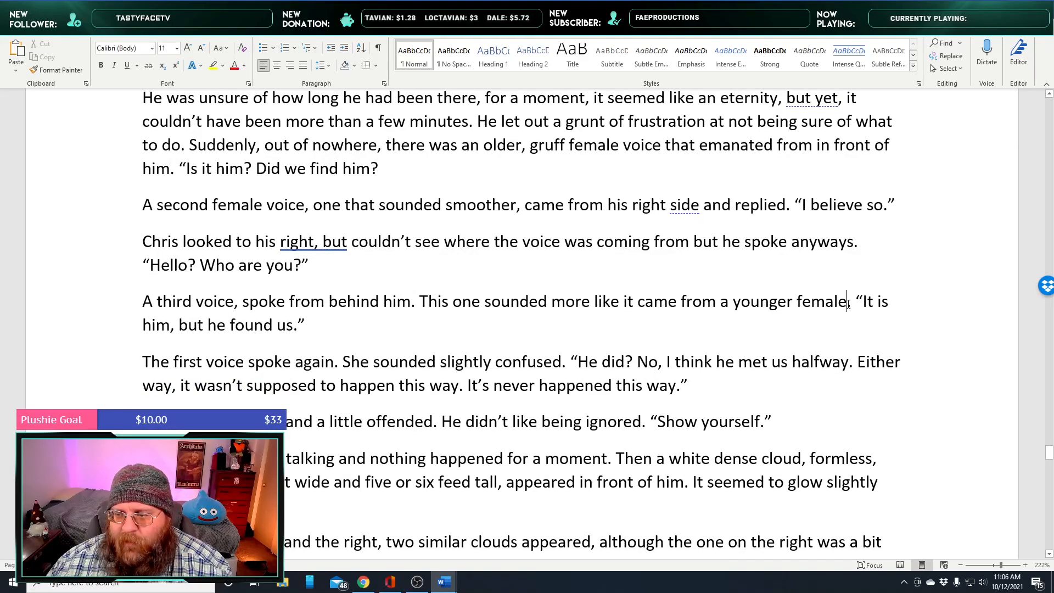
text(, it was a bi)
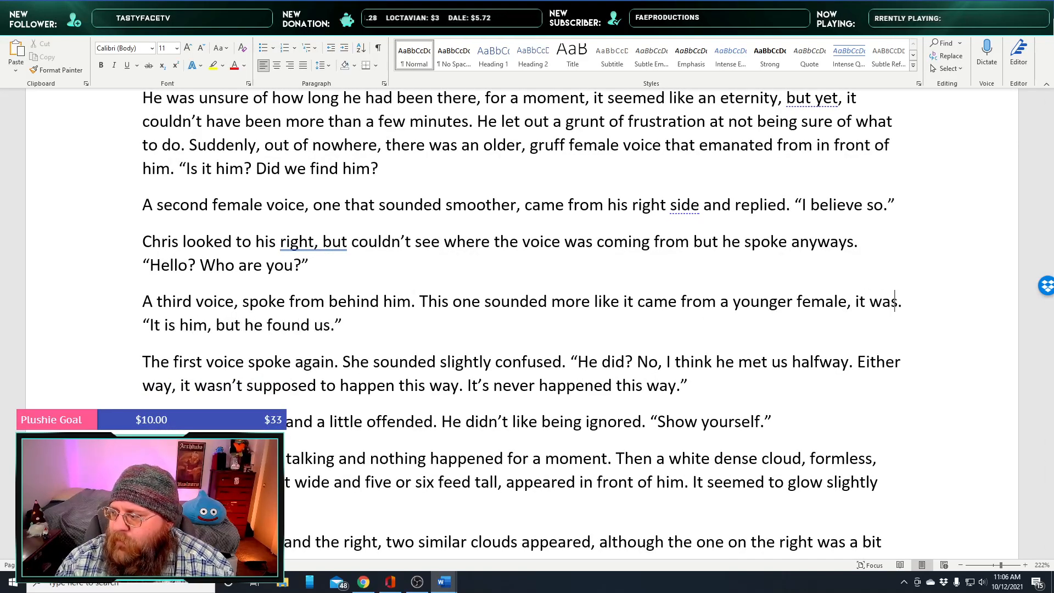
text(t higher pt)
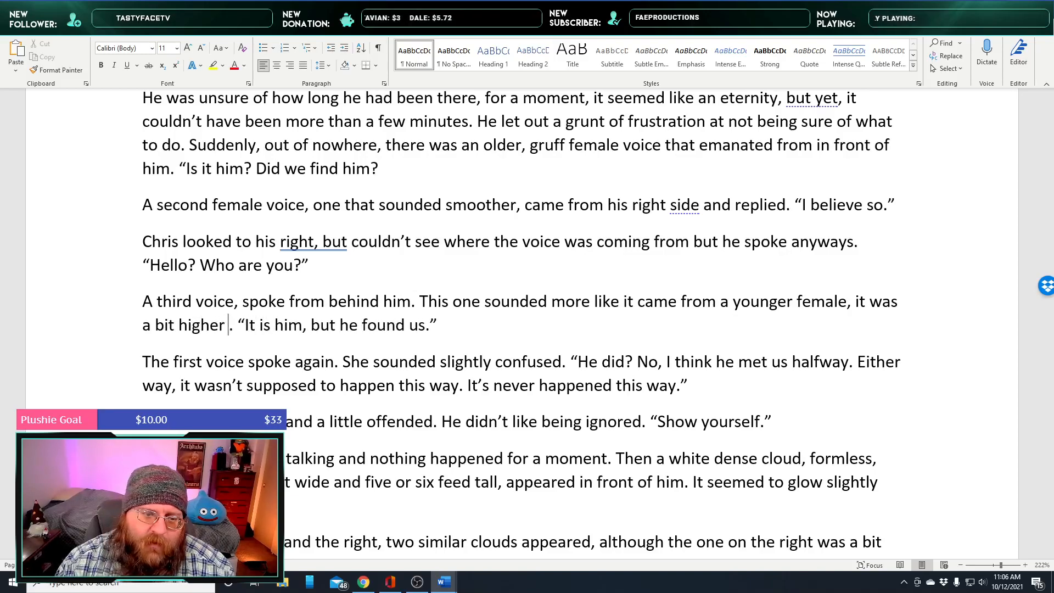
text(iched)
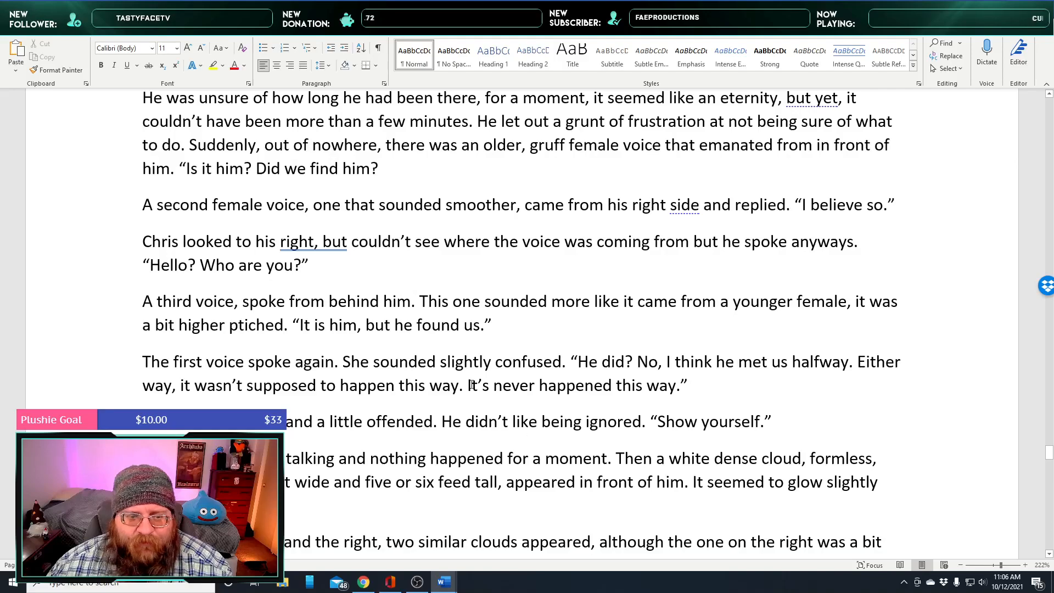
Add "before" after "It's never happened this way" and correct the misspelled "ptiched" to "pitched"
scroll(472, 388, down, 2)
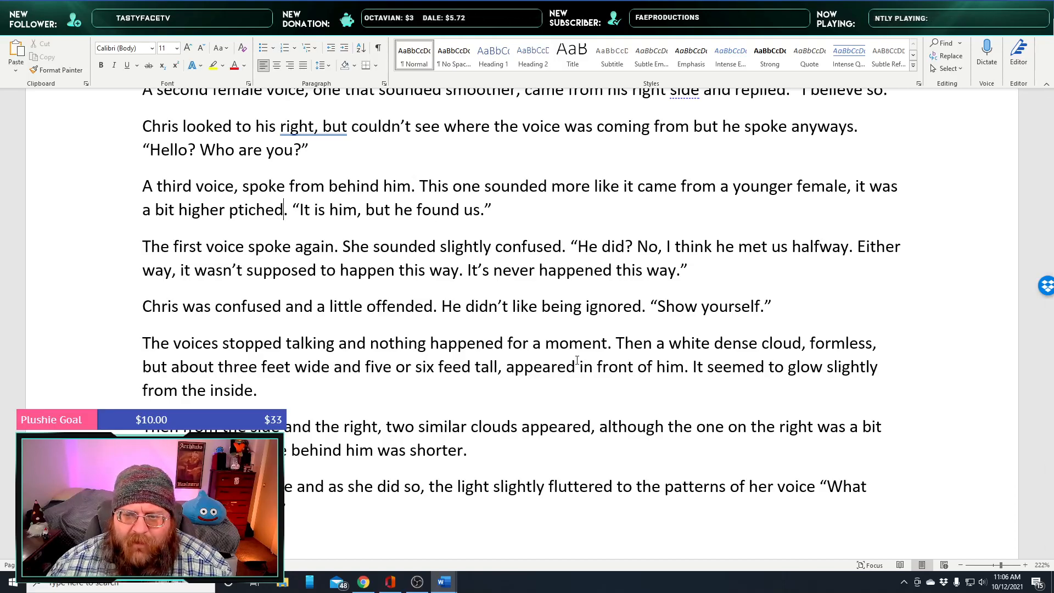
click(677, 272)
text(befre)
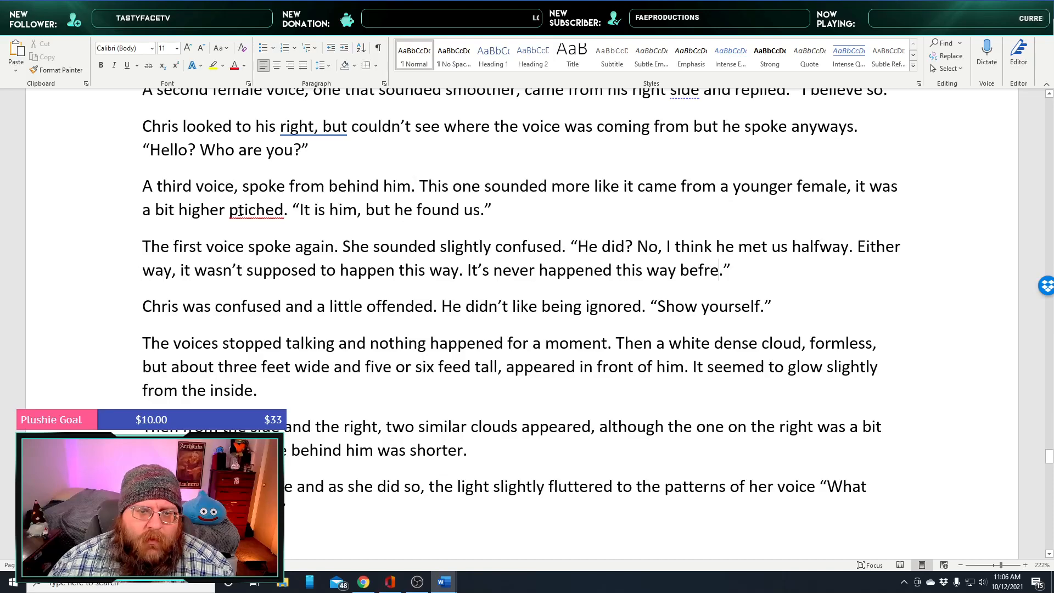
right_click(274, 216)
click(312, 227)
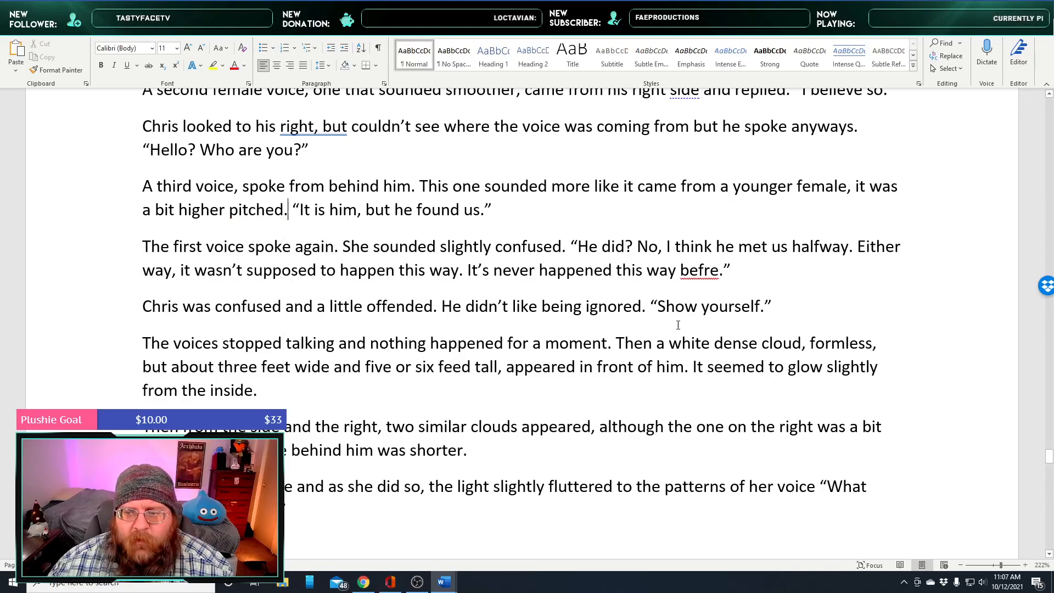
right_click(706, 270)
click(744, 292)
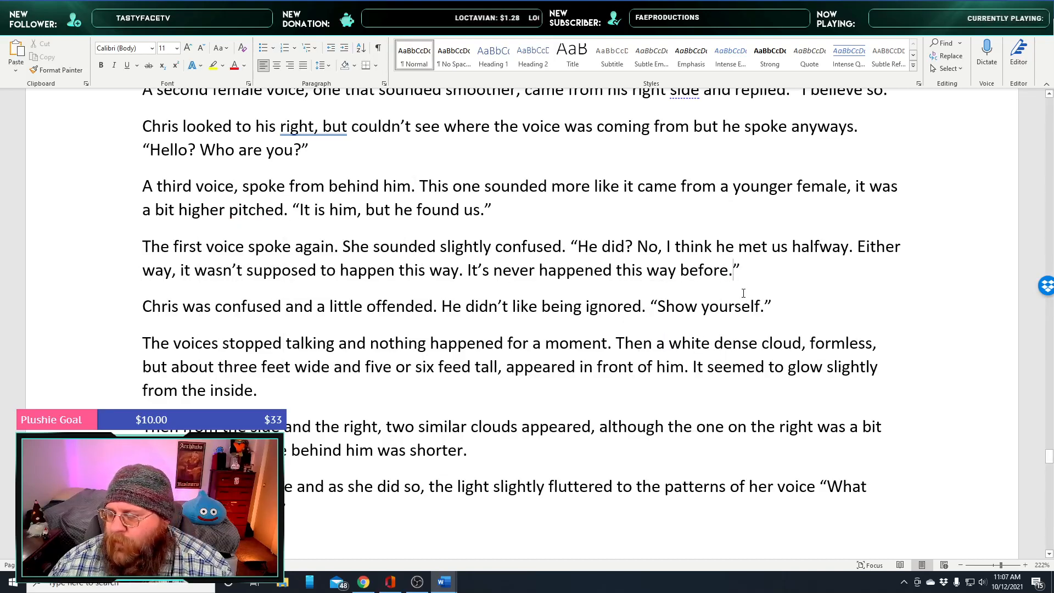
Replace "cloud" with "mist" in the phrase "a white dense cloud, formless"
scroll(722, 301, down, 2)
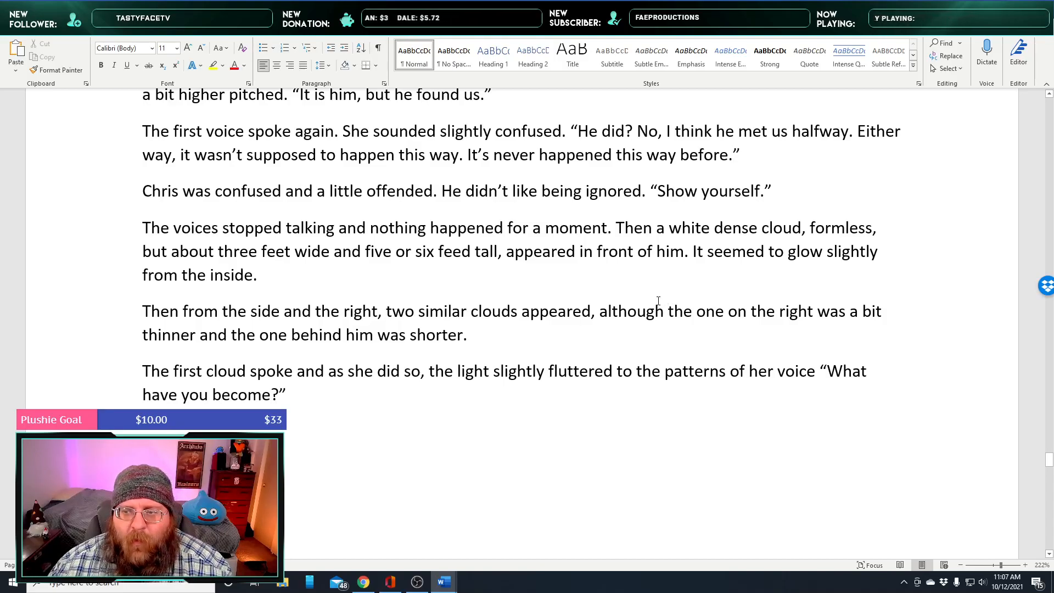
triple_click(782, 227)
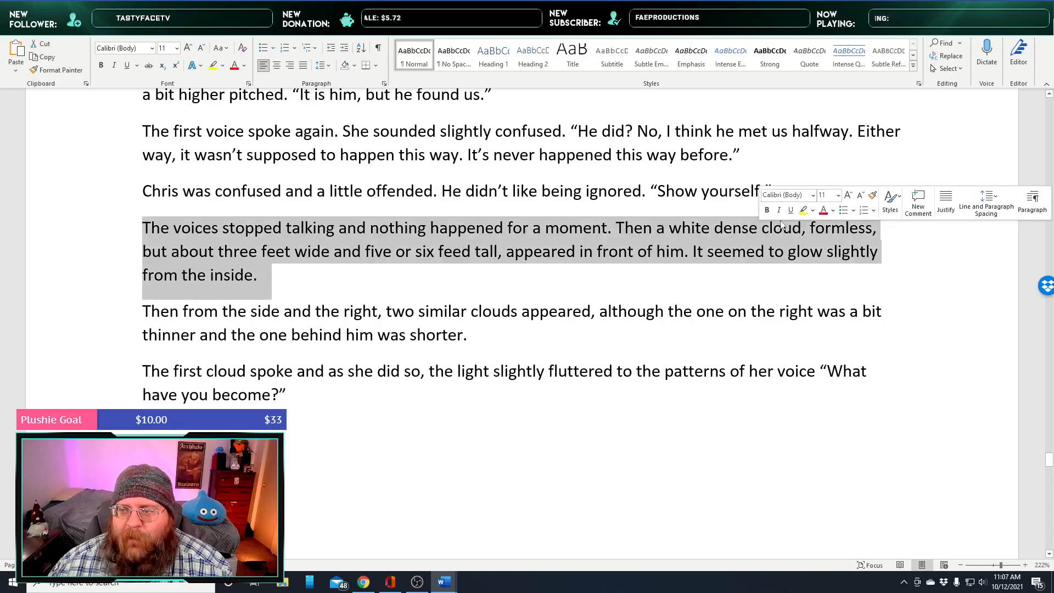
click(782, 232)
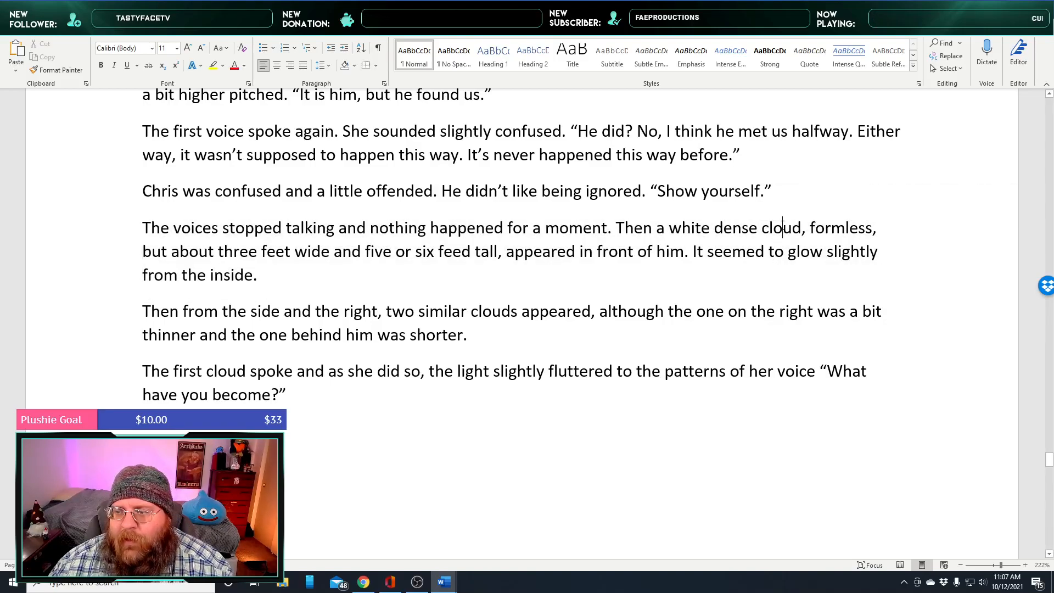
double_click(782, 227)
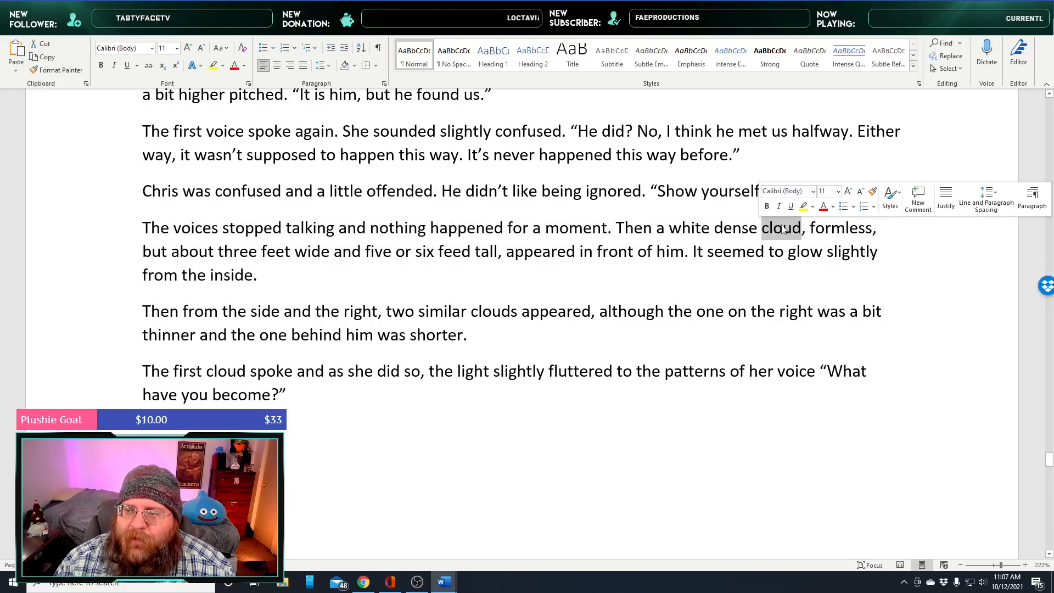
text(mist)
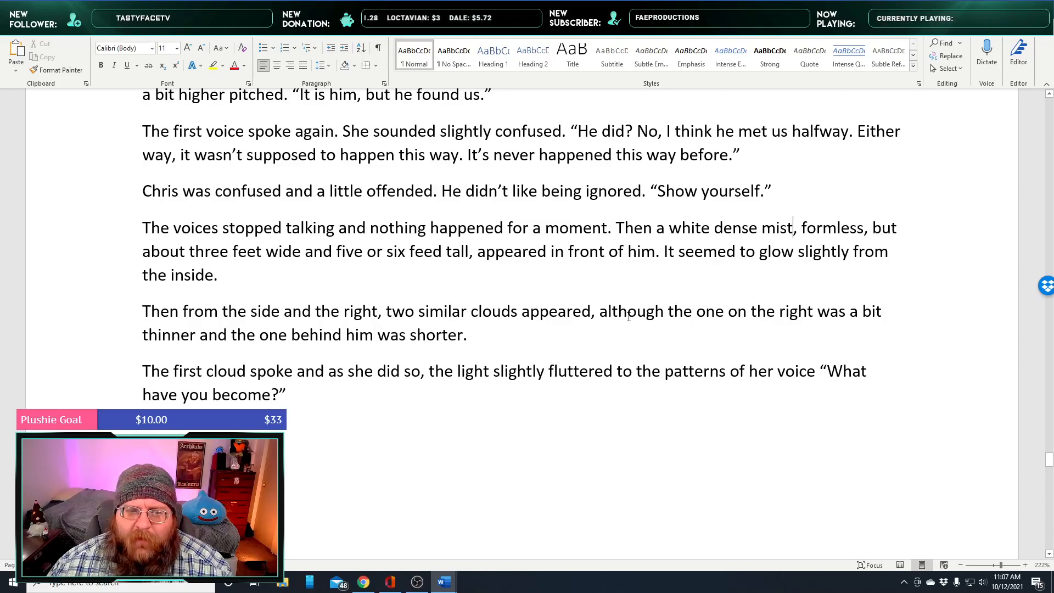
middle_click(627, 222)
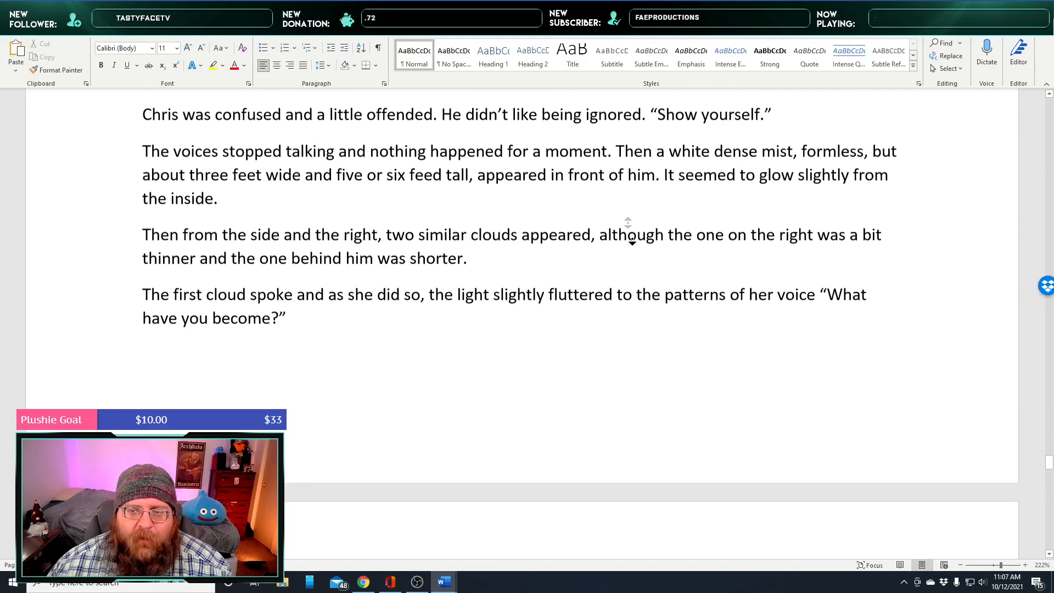
Replace "was" with a comma so the phrase reads "the one behind him, shorter"
click(633, 240)
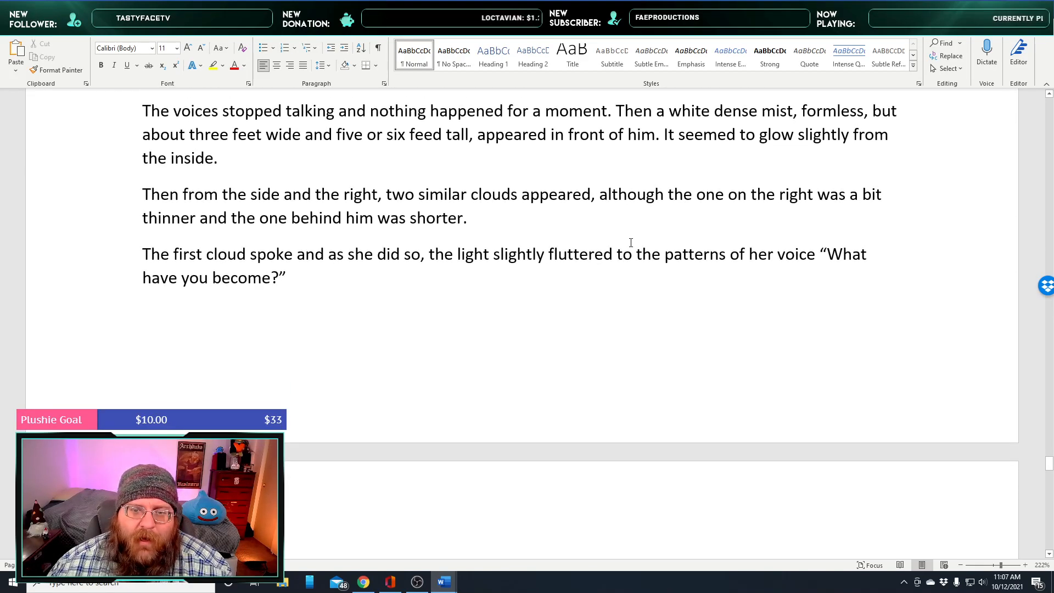
double_click(393, 220)
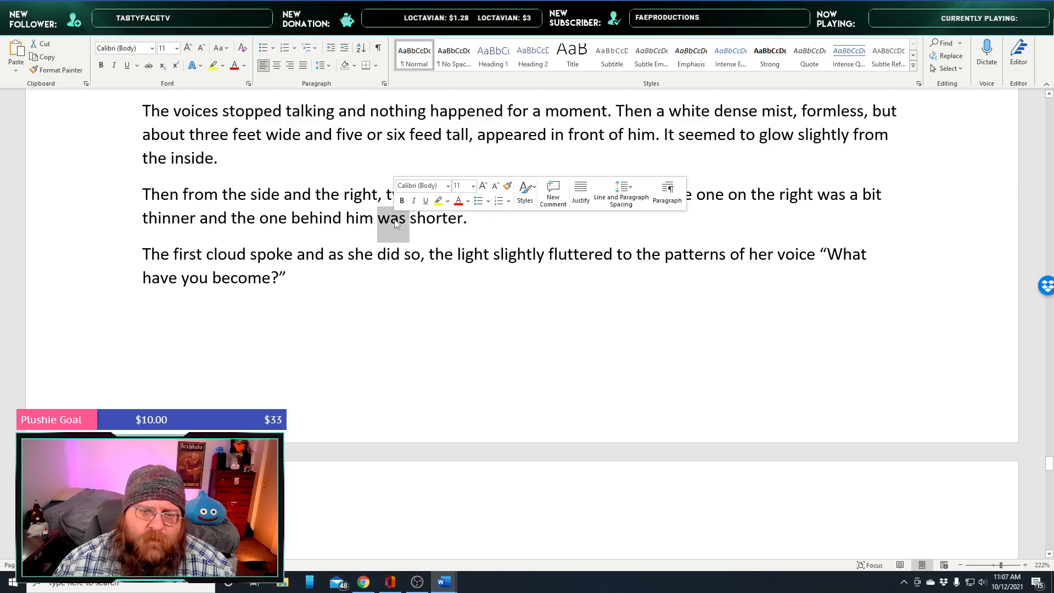
key(BackSpace)
key(BackSpace)
text(,)
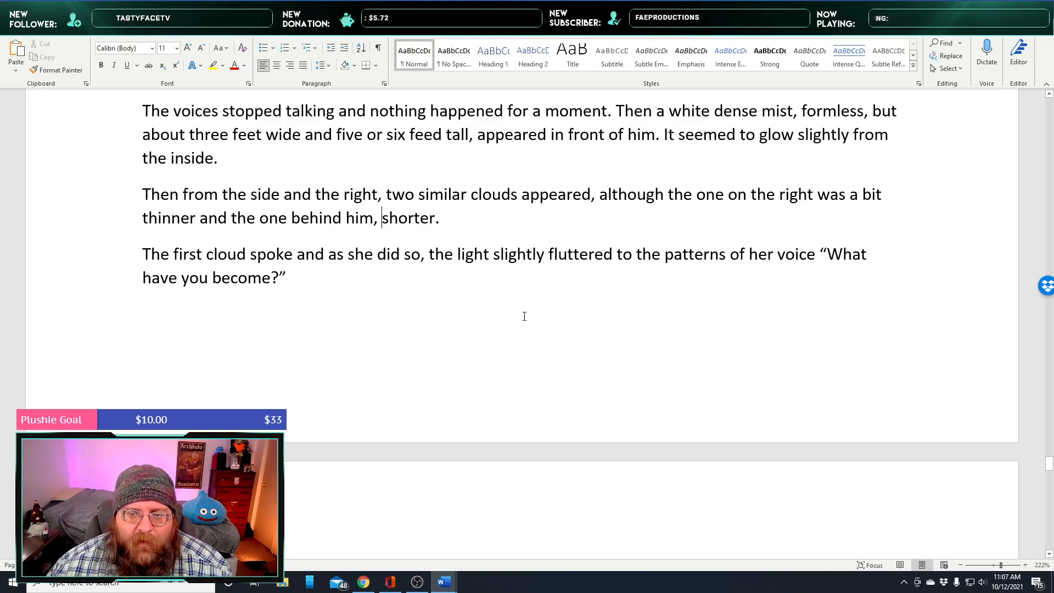
In the sentence about the first cloud speaking, replace "she" with "it" and "her" with "it's"
double_click(365, 254)
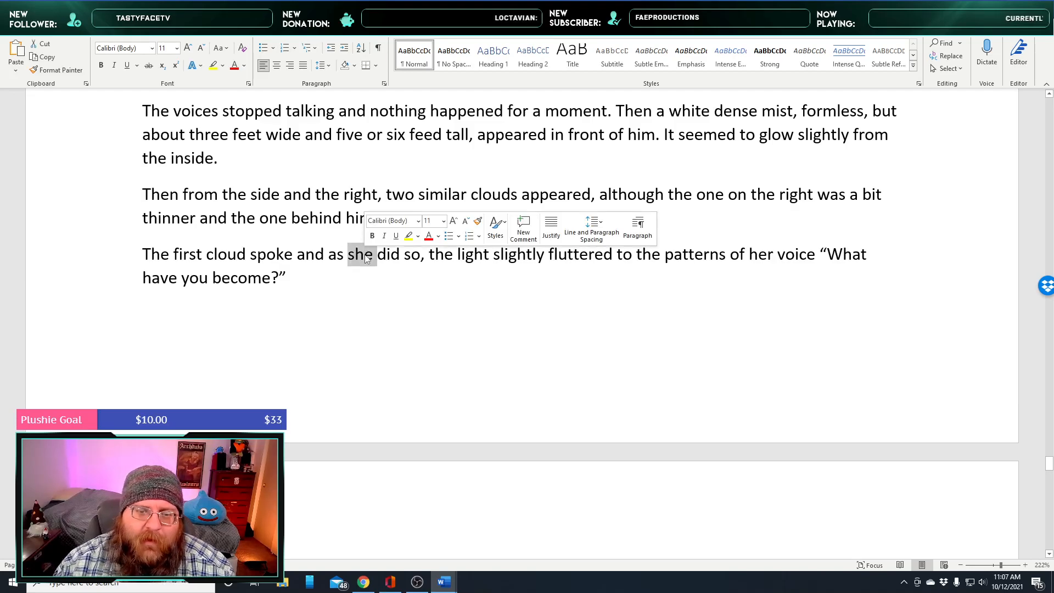
text(it)
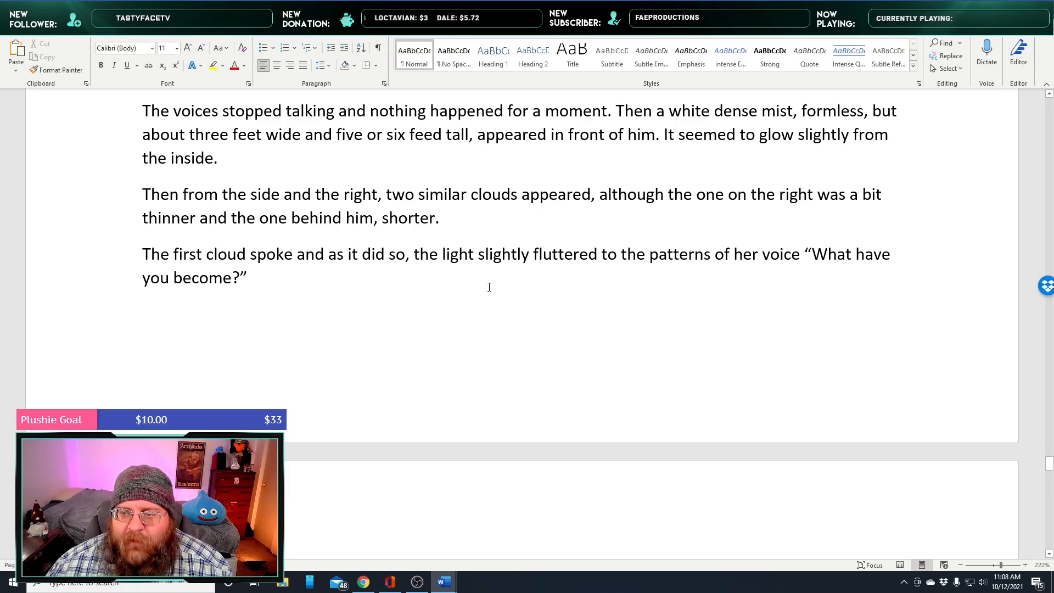
triple_click(744, 257)
double_click(746, 256)
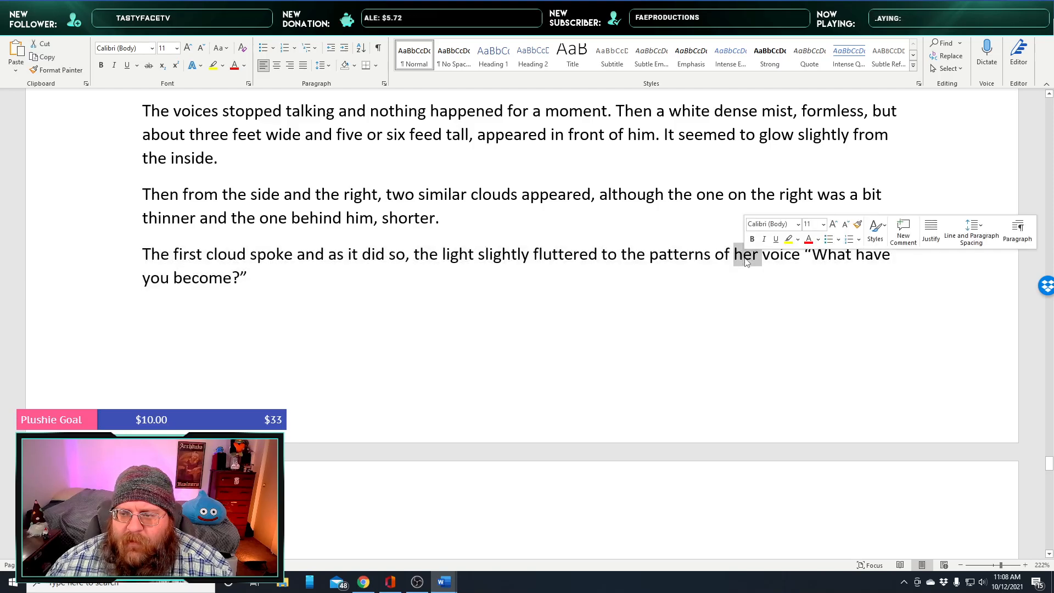
text(it's)
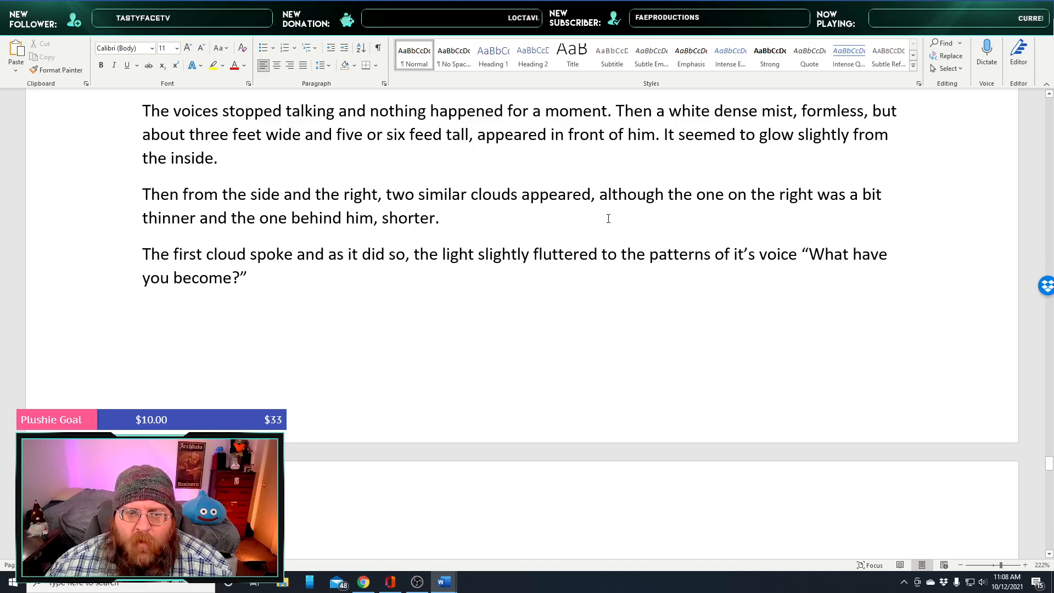
Replace "she" with "it" in "Chris looked back as she spoke", leaving a single space after the word
middle_click(550, 184)
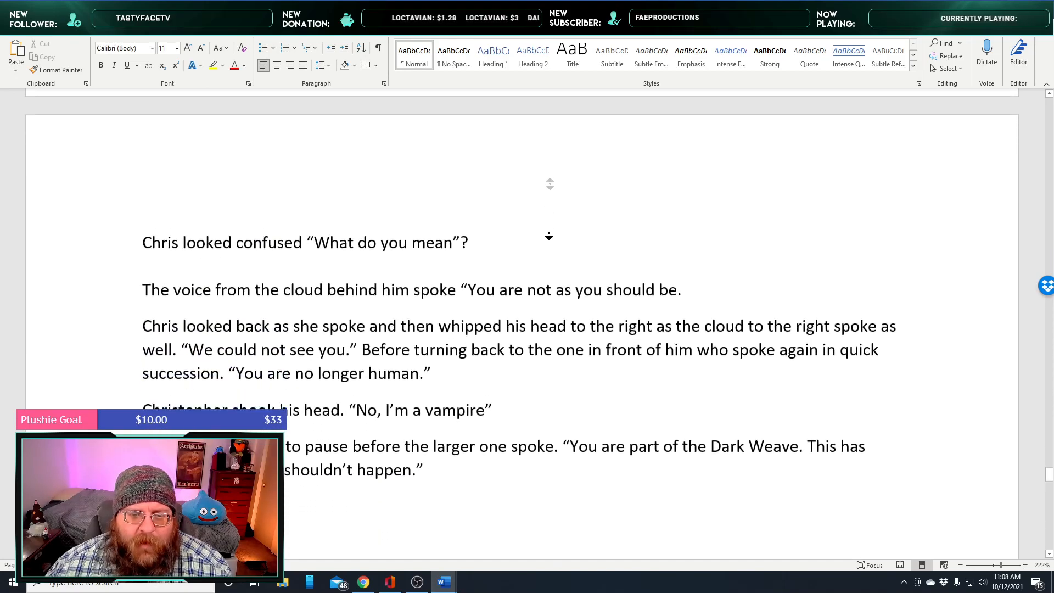
middle_click(550, 234)
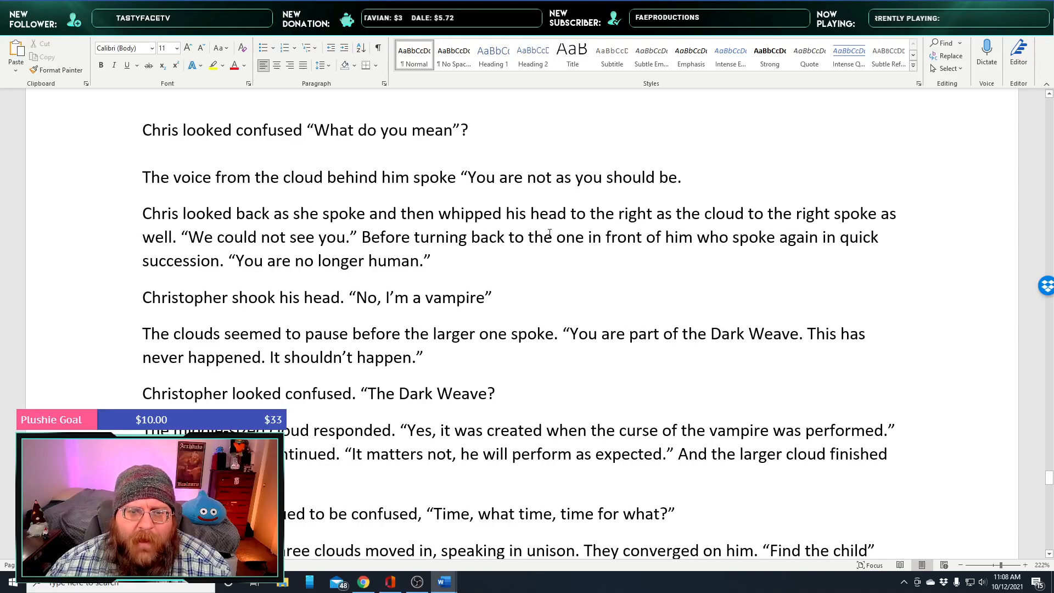
double_click(313, 213)
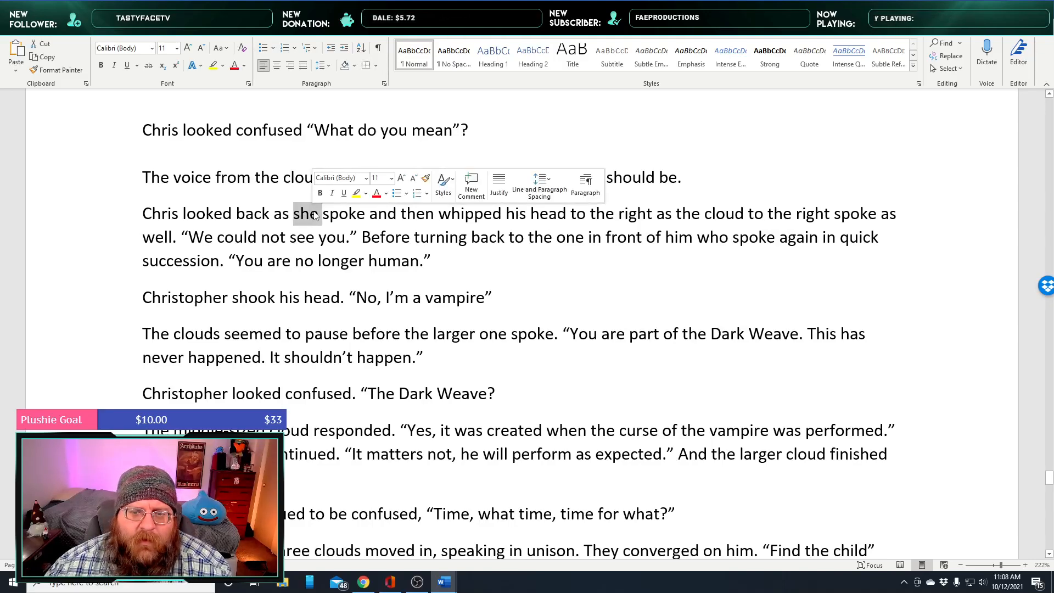
text(it)
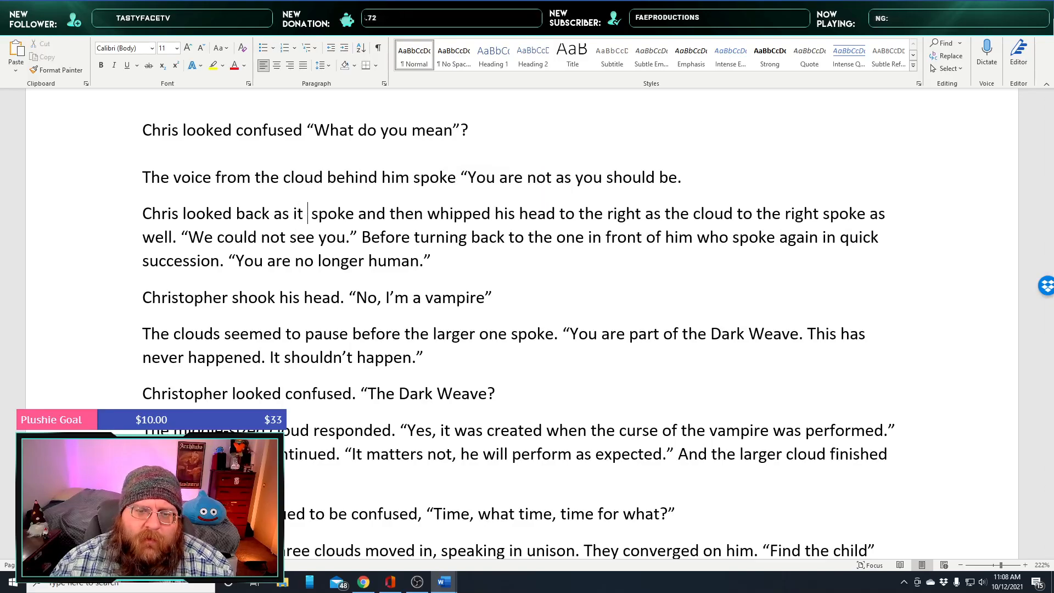
key(BackSpace)
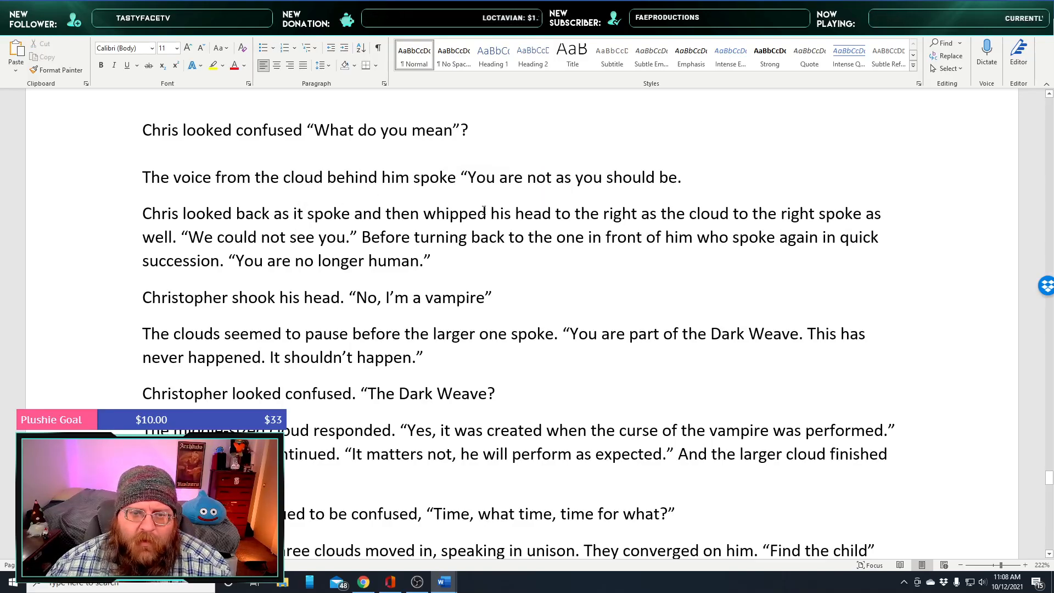
Add a period before the closing quotation mark in the line "No, I'm a vampire"
middle_click(492, 182)
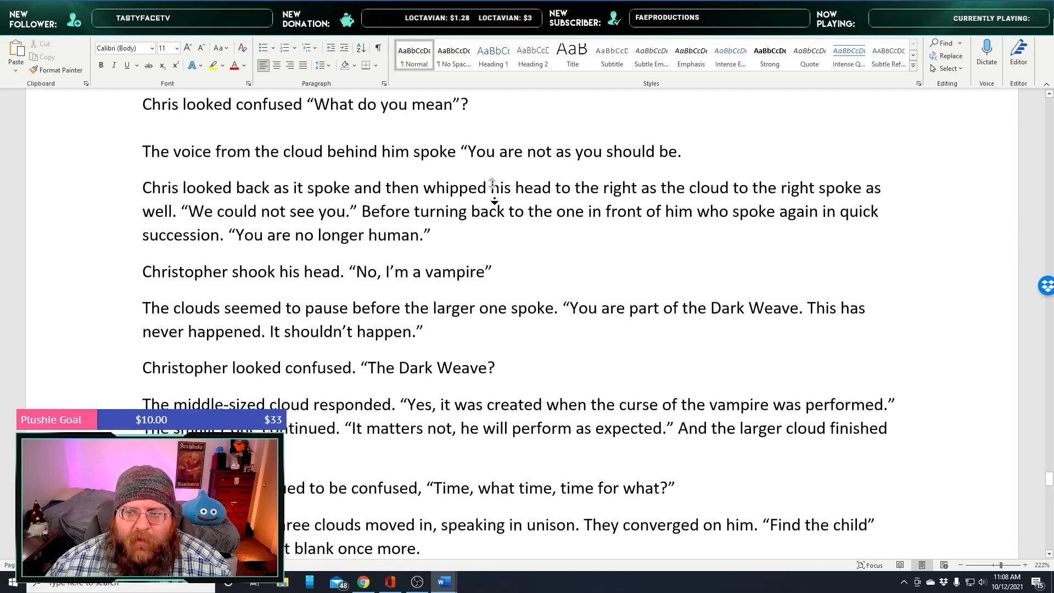
middle_click(495, 199)
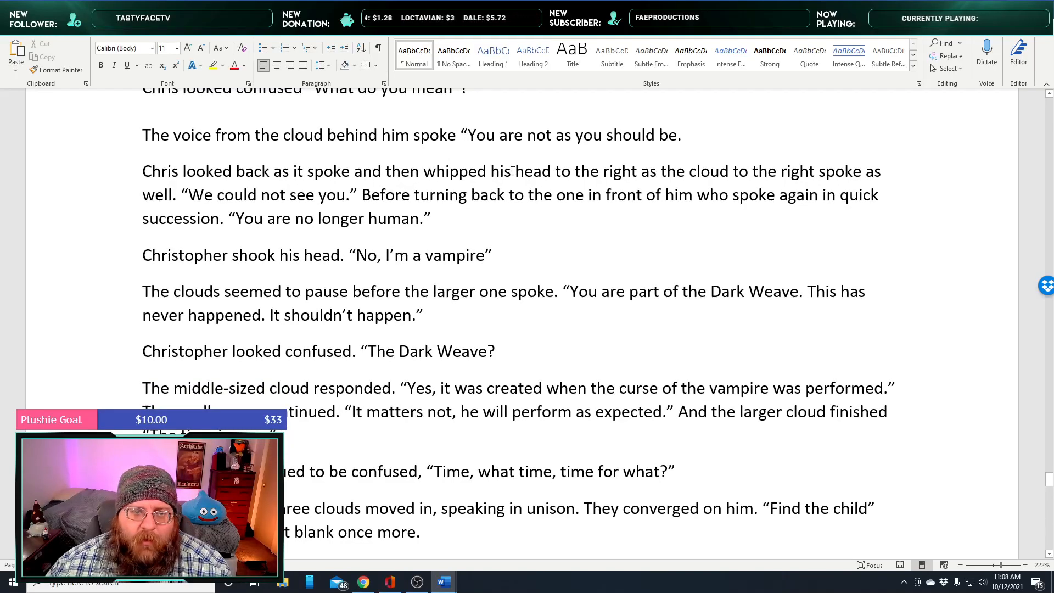
middle_click(514, 183)
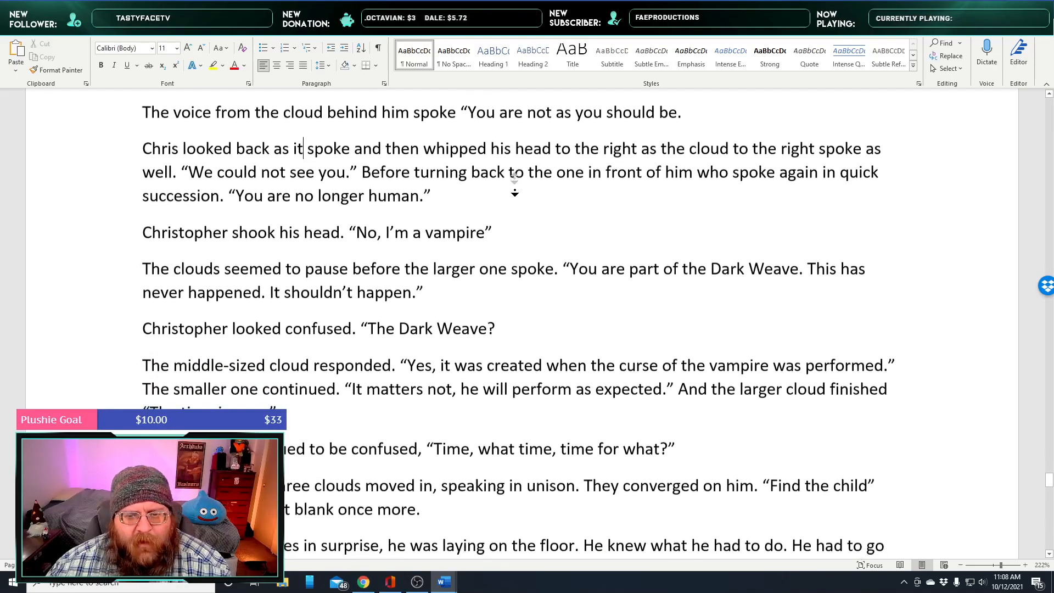
middle_click(482, 213)
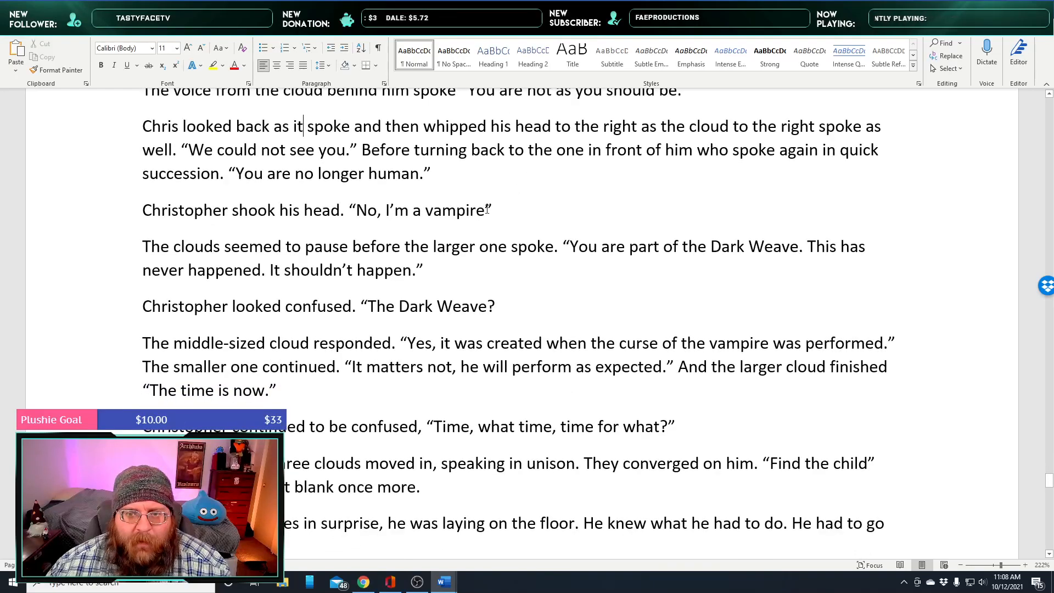
click(489, 210)
scroll(479, 287, down, 1)
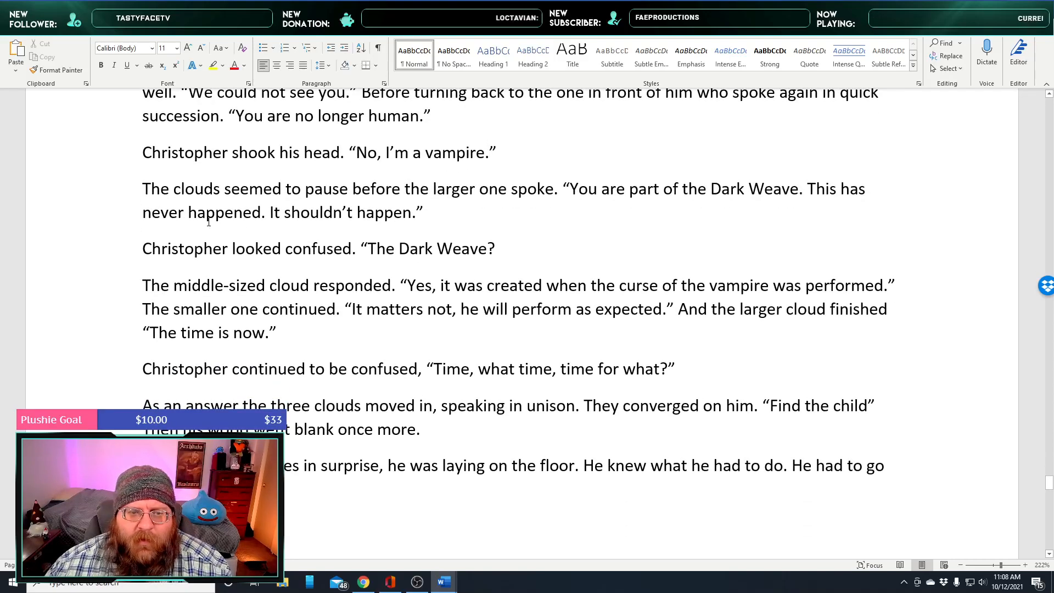
Replace "clouds" with "mists" in the sentence "The clouds seemed to pause before the larger one spoke"
double_click(205, 186)
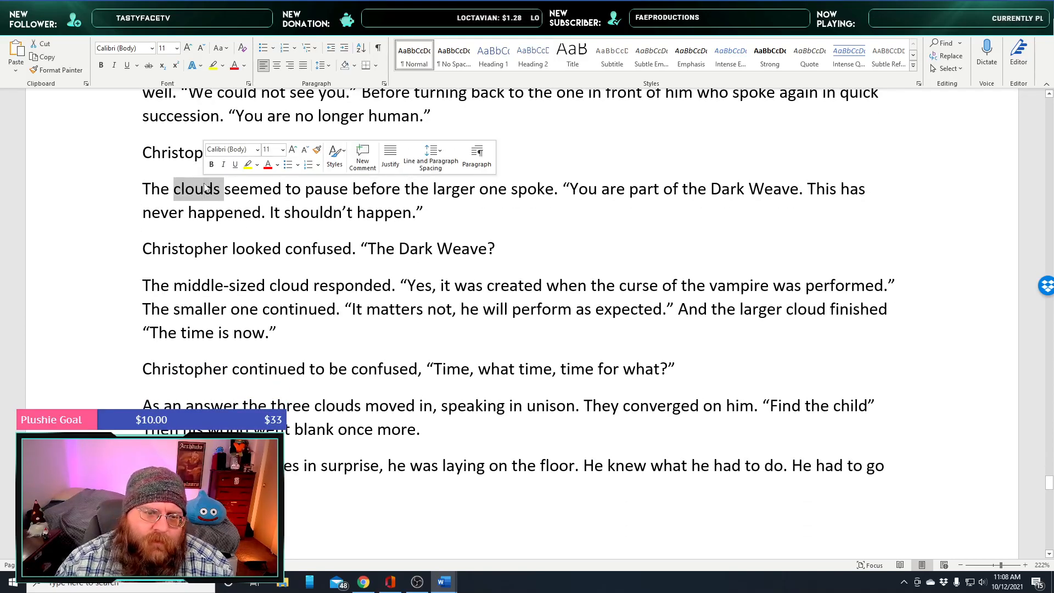
text(mists)
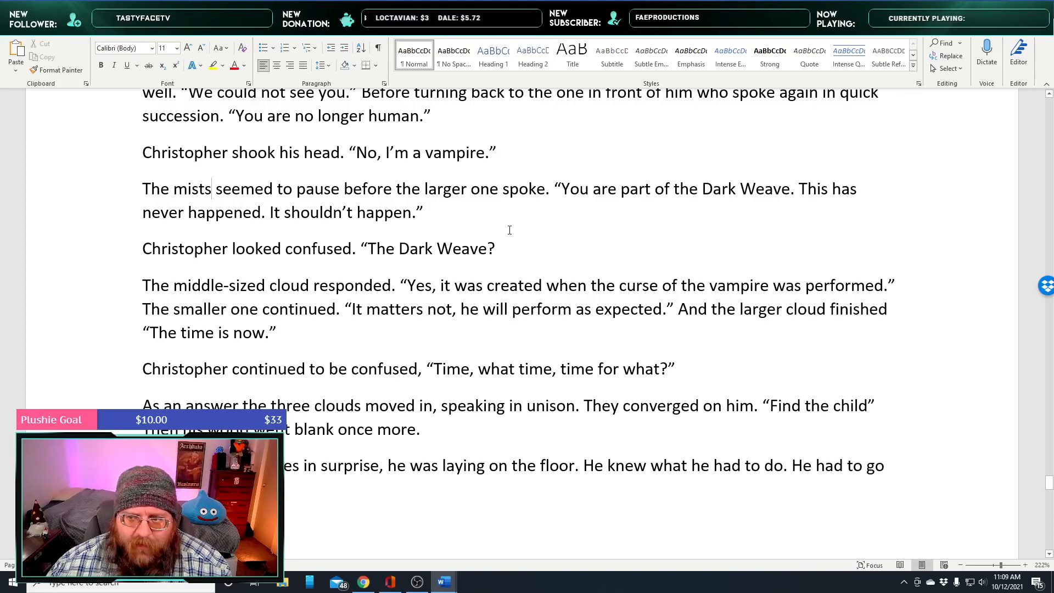
double_click(575, 189)
click(593, 190)
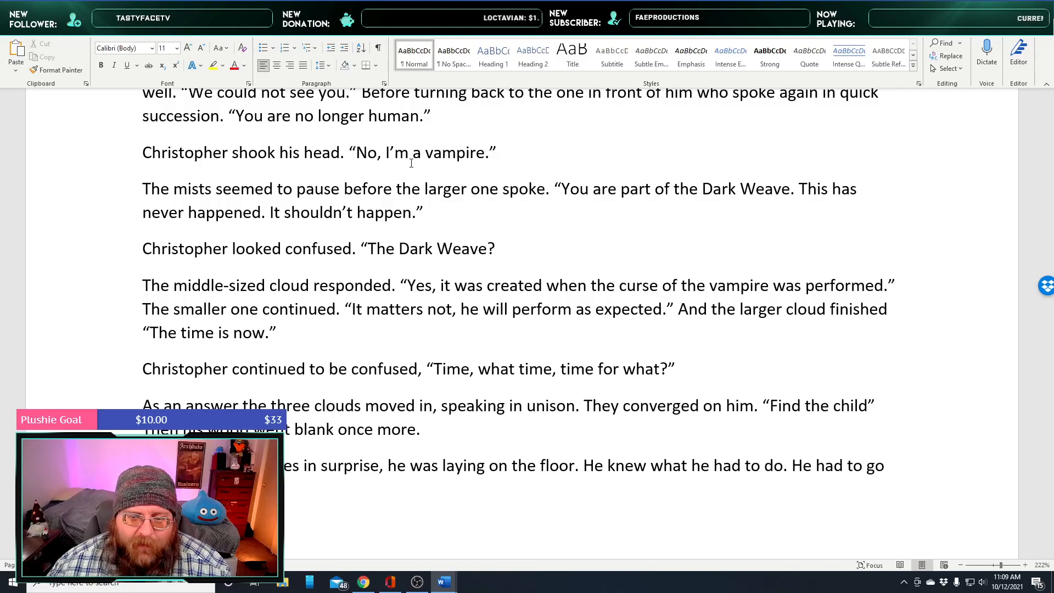
Change "As an answer" to "As if in answer" in the sentence about the three clouds moving in
scroll(572, 249, down, 3)
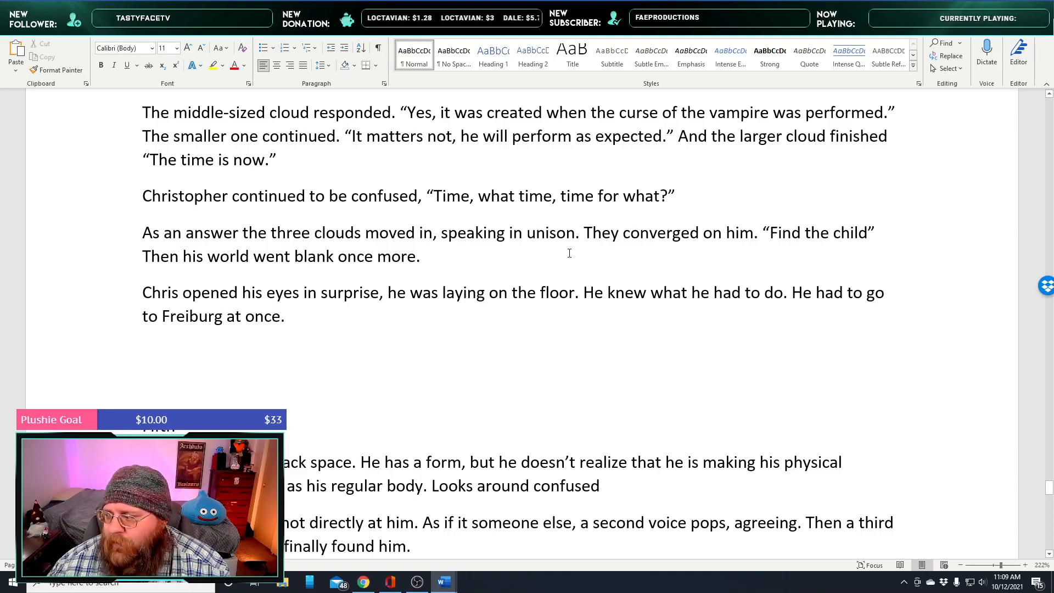
scroll(567, 255, down, 1)
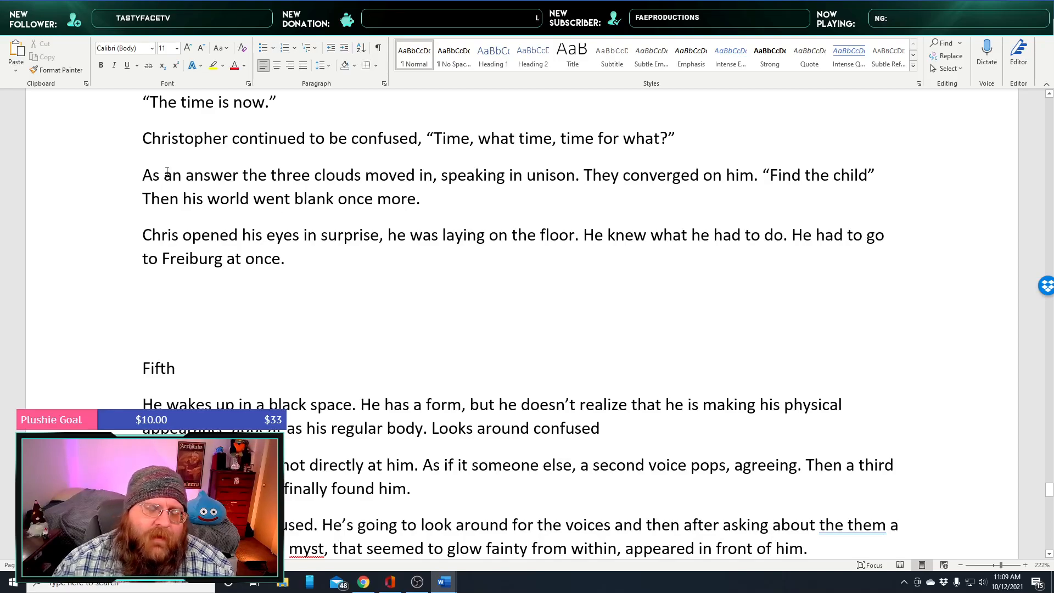
text(if )
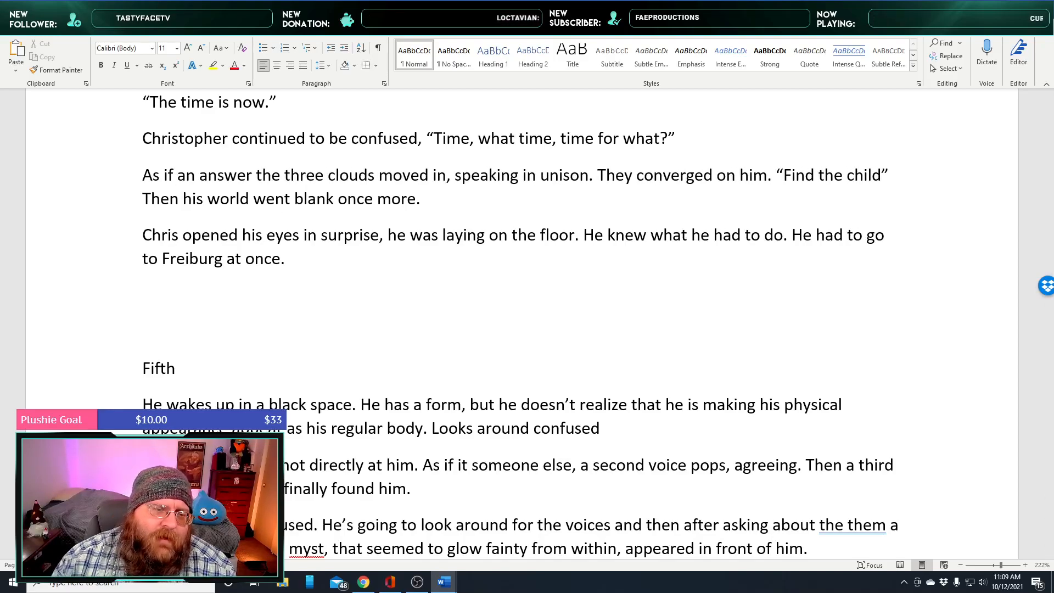
text(in)
key(shift+Right)
key(shift+Right)
key(Delete)
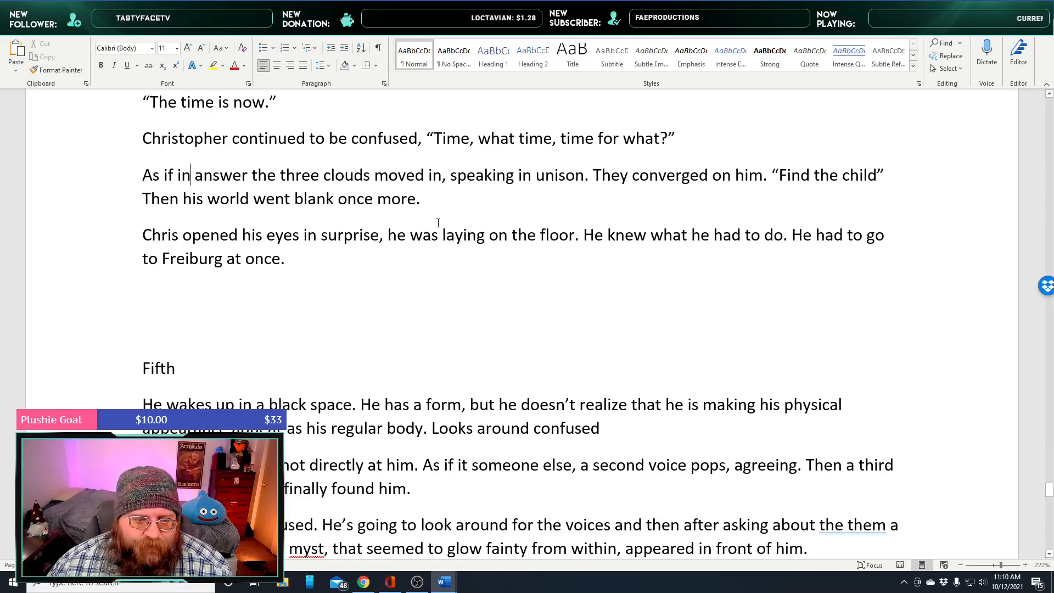
Review the highlighted outline notes on the gods, the Fates and the dark weave, and return to the passage where the white mist appears
scroll(438, 222, down, 4)
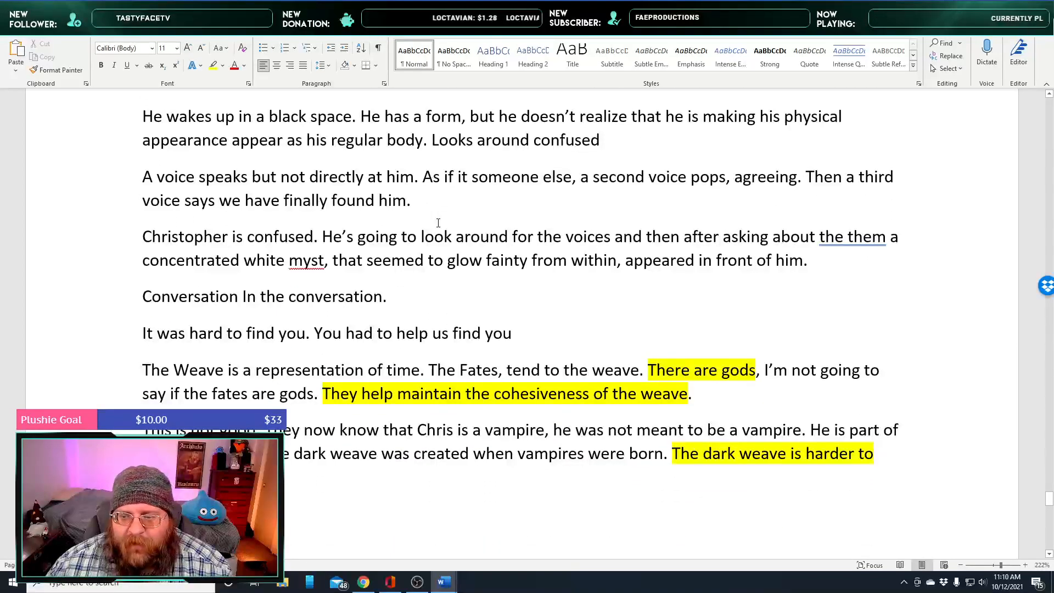
scroll(438, 222, down, 1)
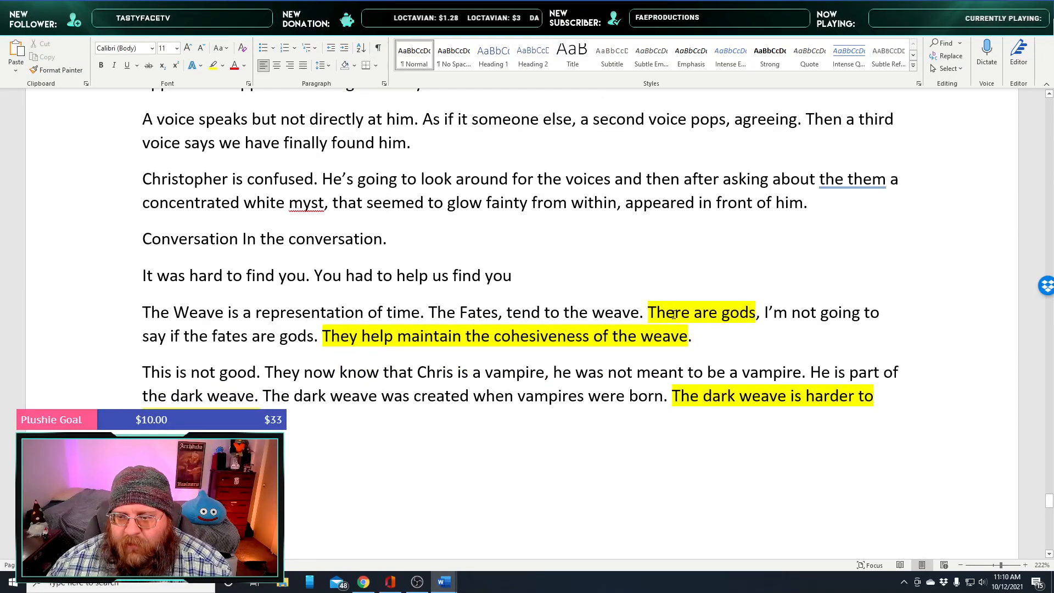
drag(674, 314, 741, 324)
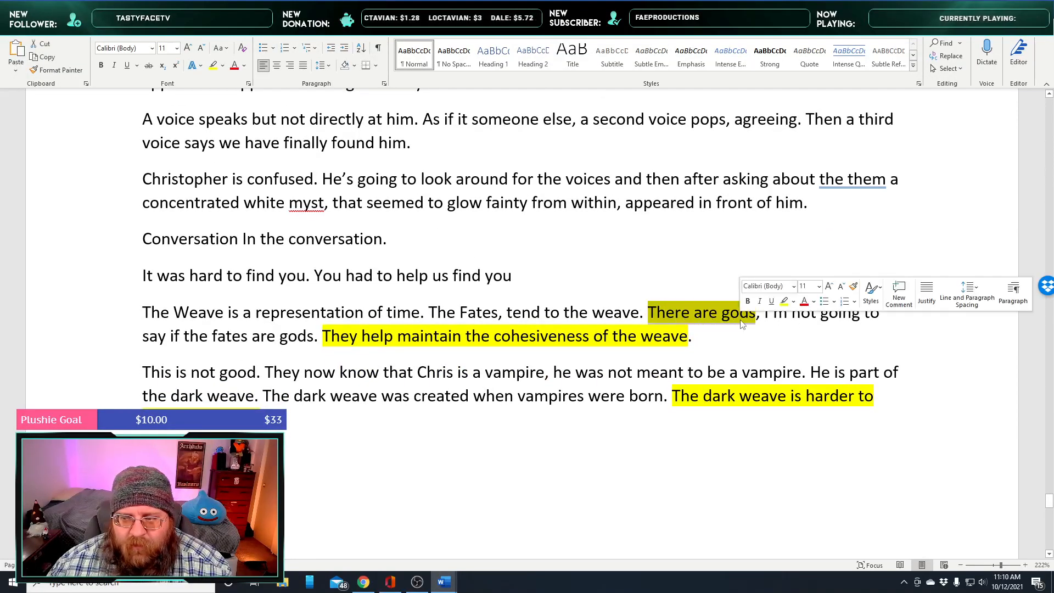
drag(341, 335, 684, 360)
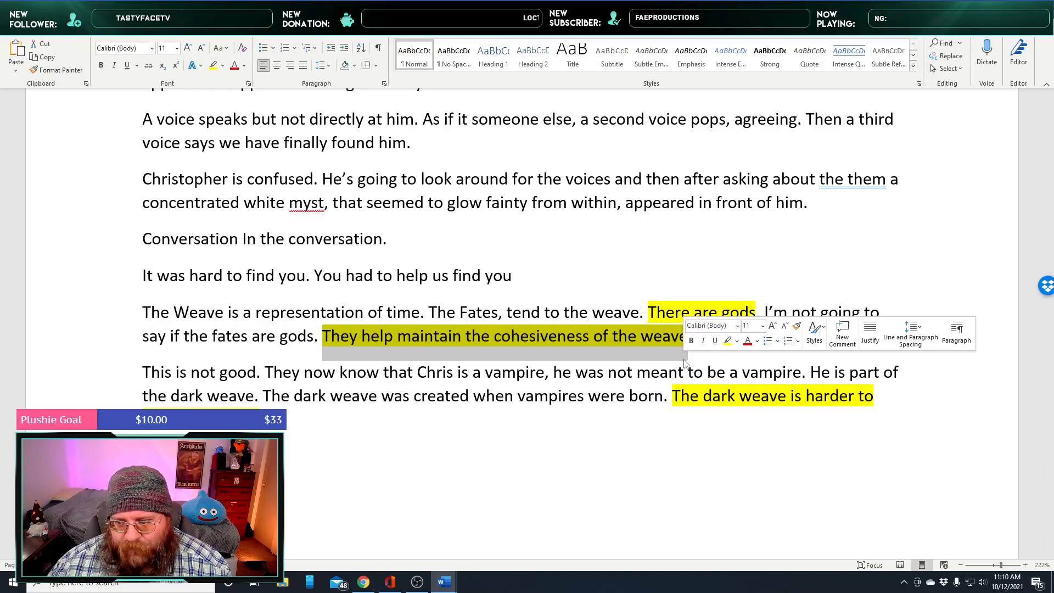
scroll(534, 340, down, 2)
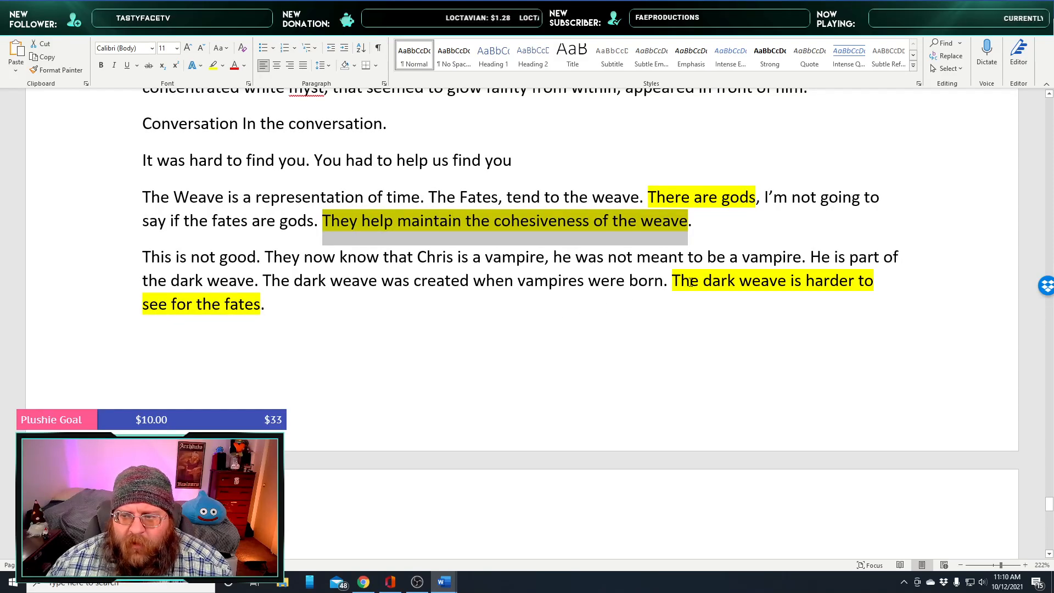
drag(680, 282, 263, 308)
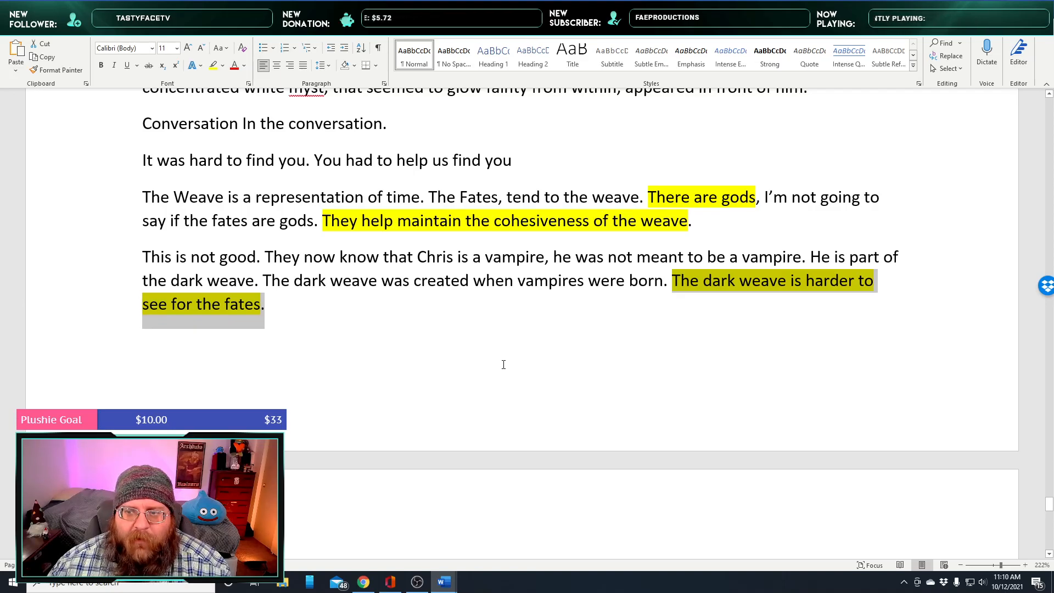
scroll(504, 364, up, 6)
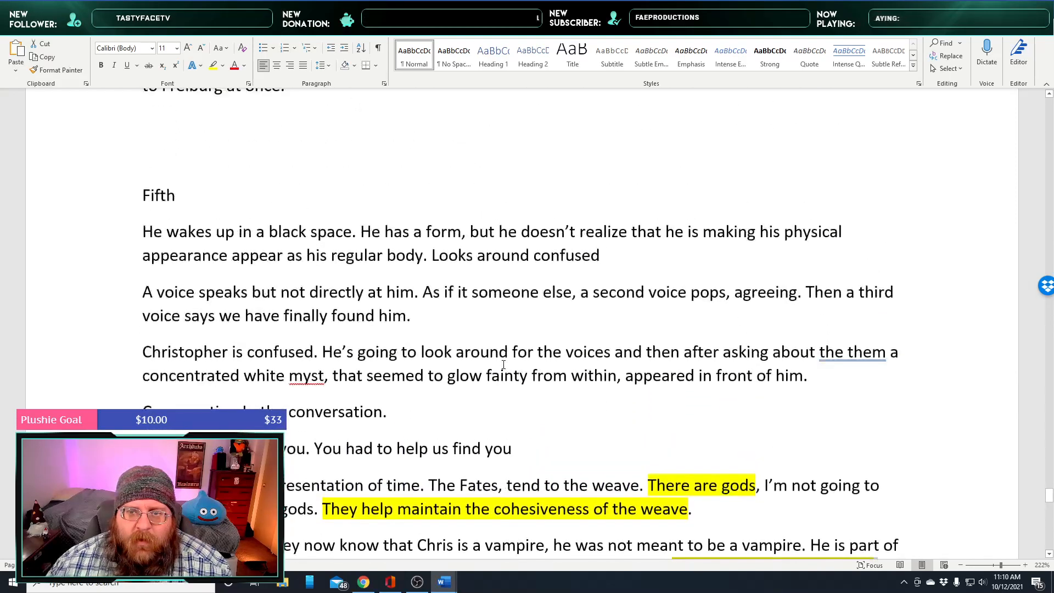
scroll(504, 364, up, 7)
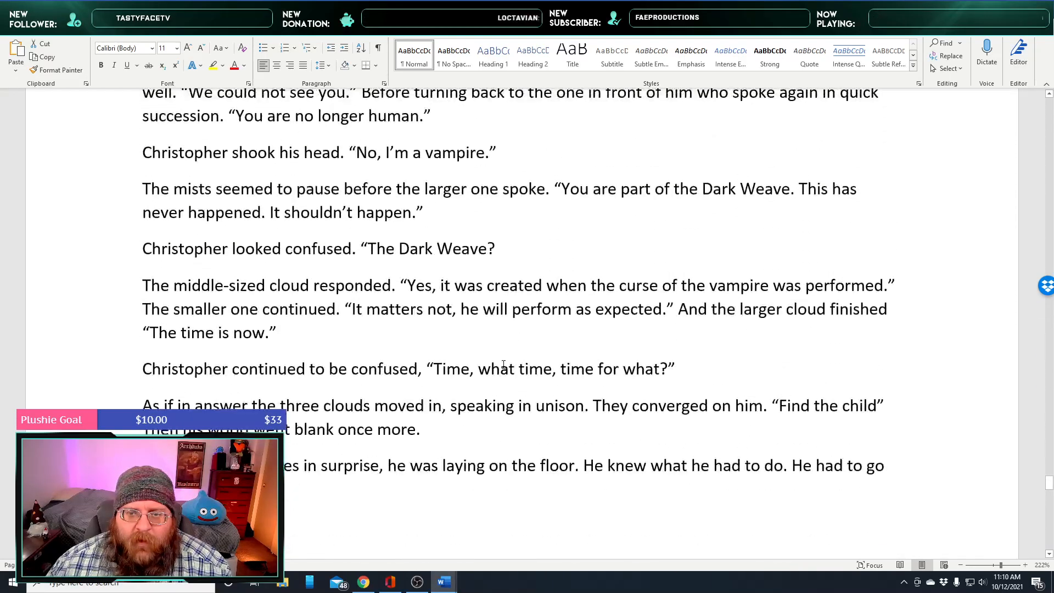
scroll(504, 365, up, 4)
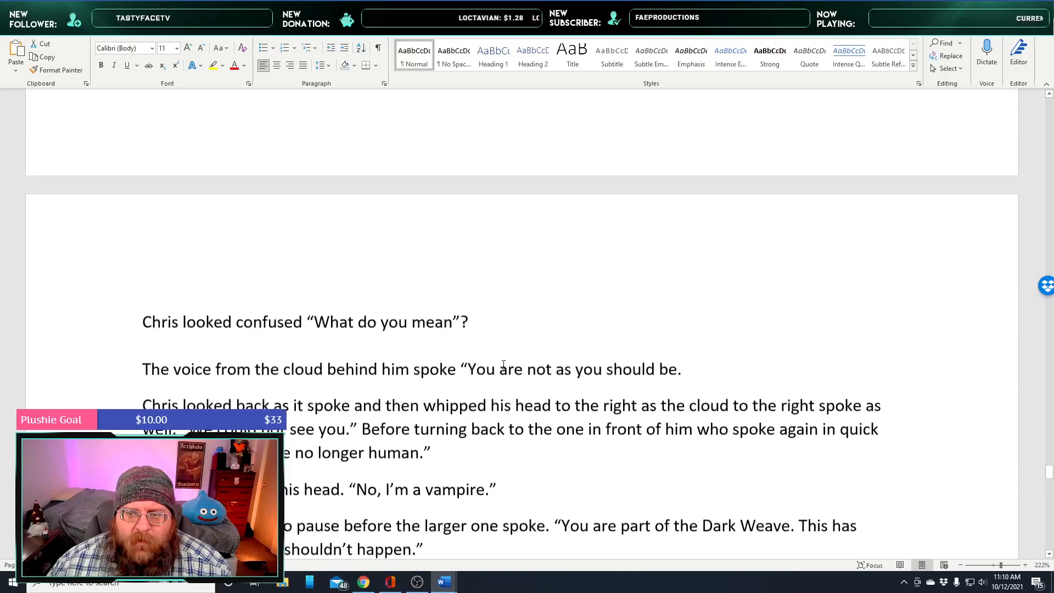
scroll(504, 365, up, 4)
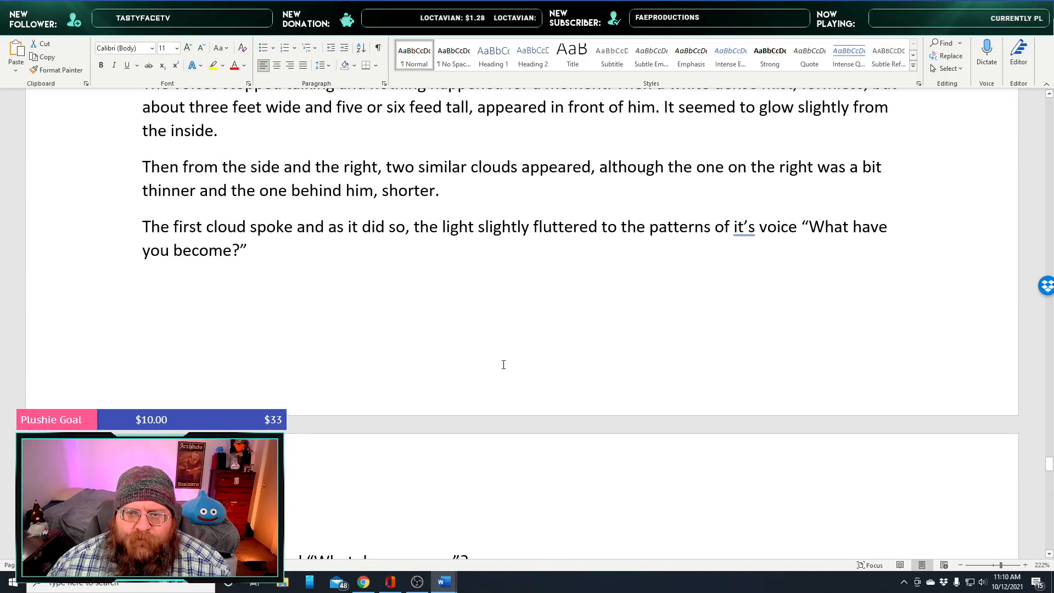
scroll(503, 365, up, 4)
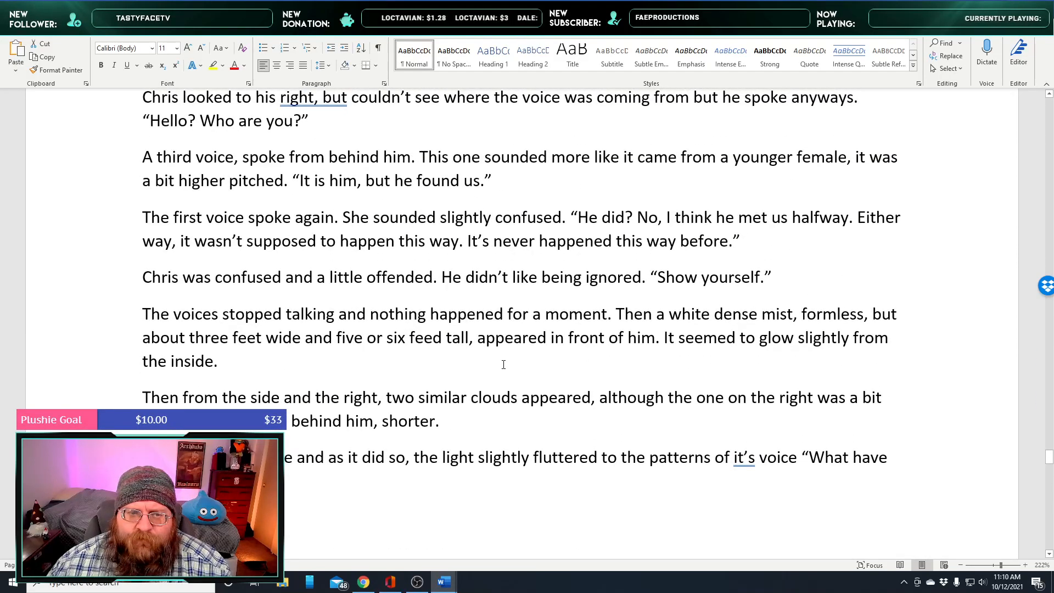
Add the sentence "The others won't like this" after "It shouldn't happen." in the larger mist's dialogue
scroll(504, 364, up, 3)
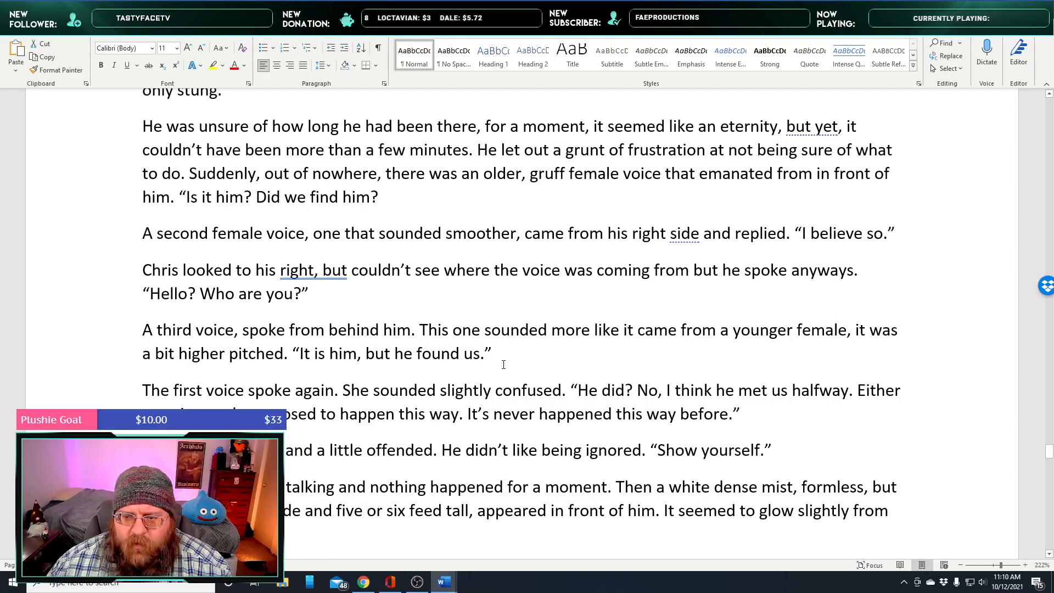
scroll(504, 365, down, 5)
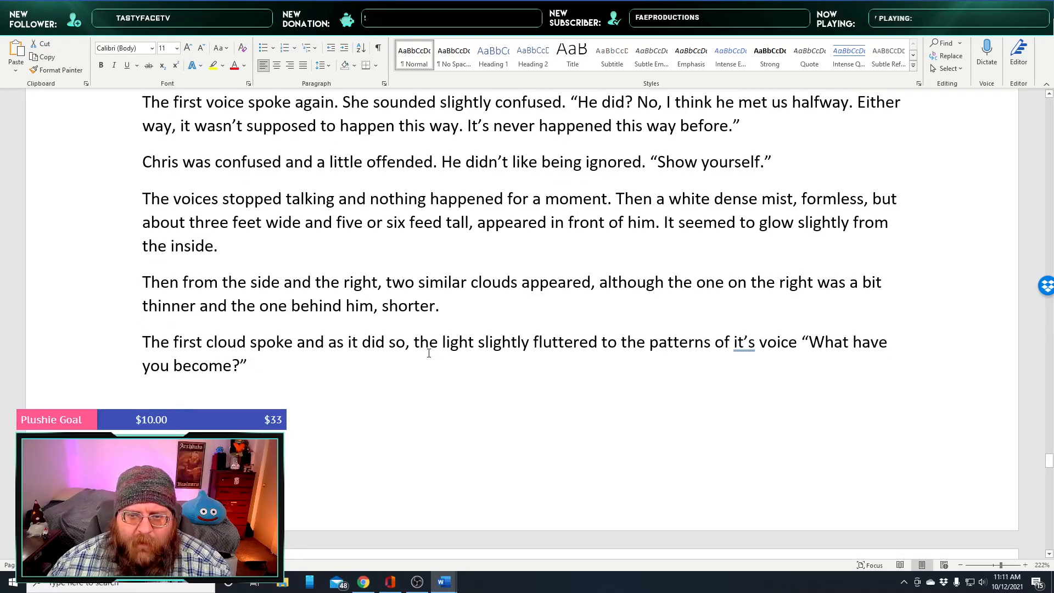
scroll(429, 353, down, 6)
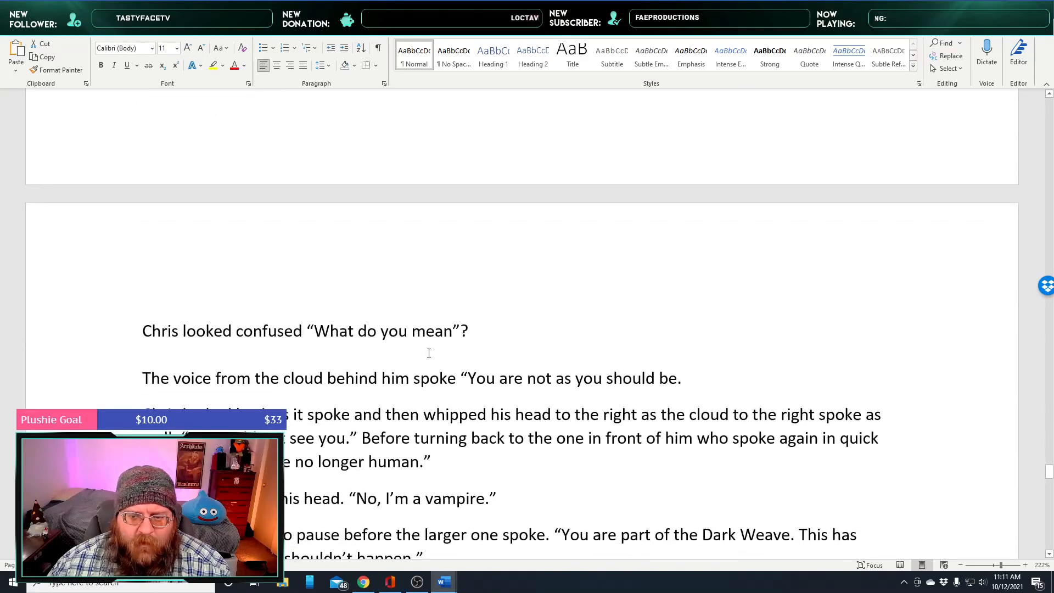
scroll(428, 353, down, 2)
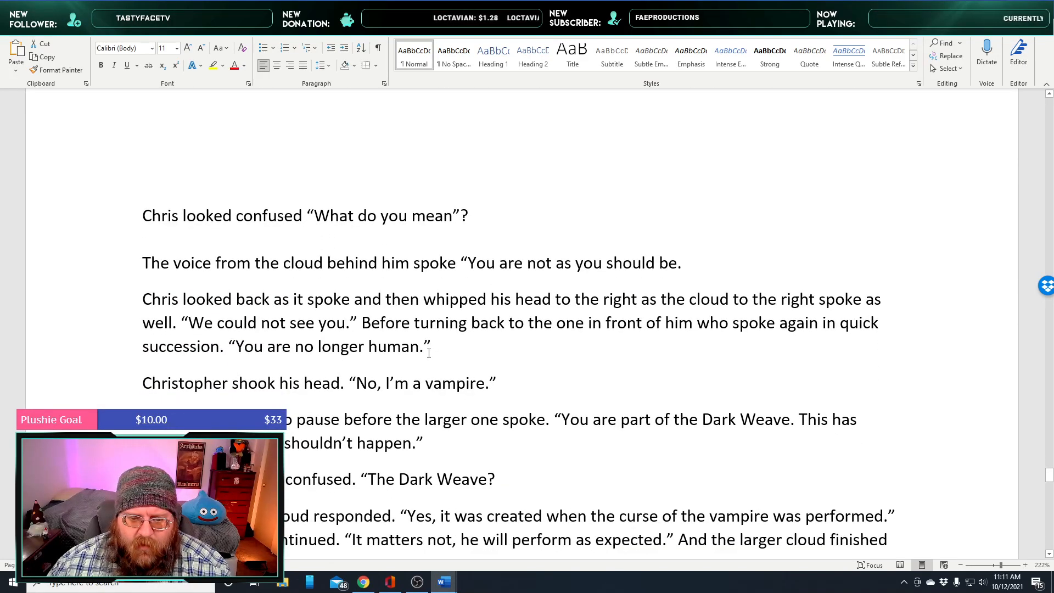
click(419, 440)
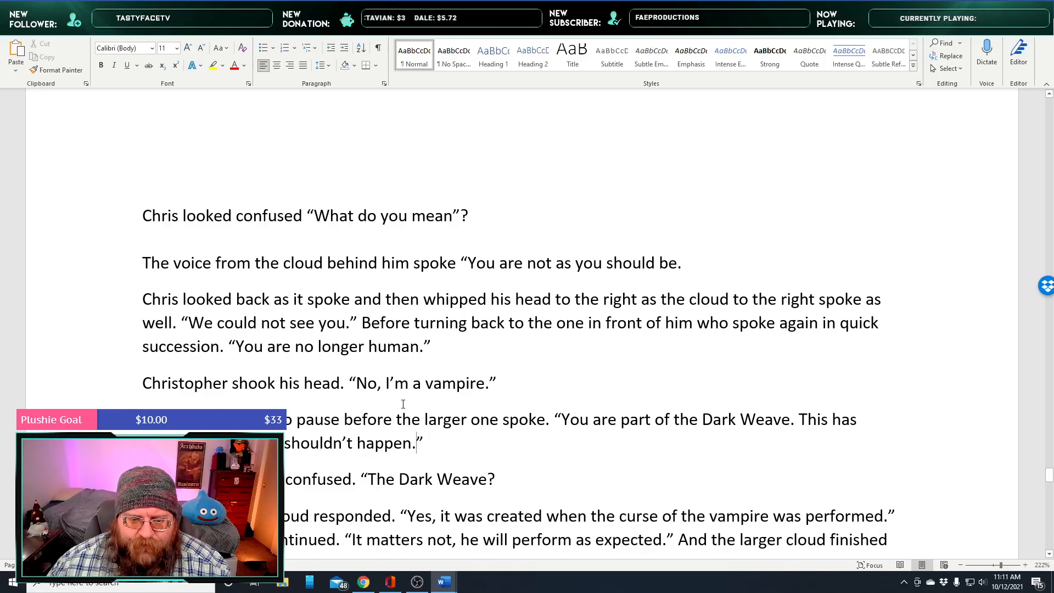
text(The others won’t like this)
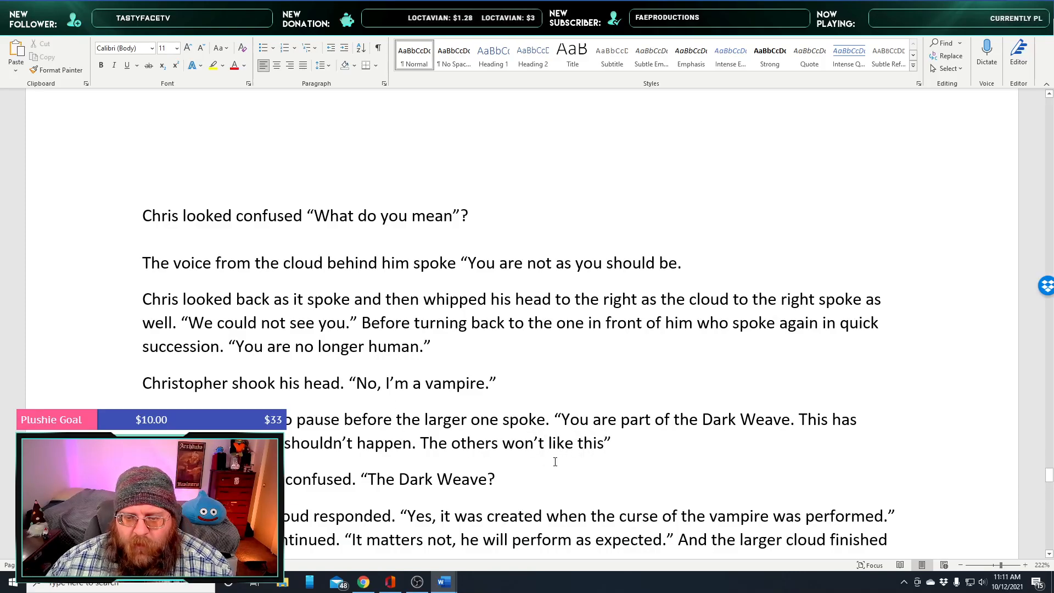
Insert "Others," before "The Dark Weave?" in Christopher's confused line
scroll(555, 462, down, 5)
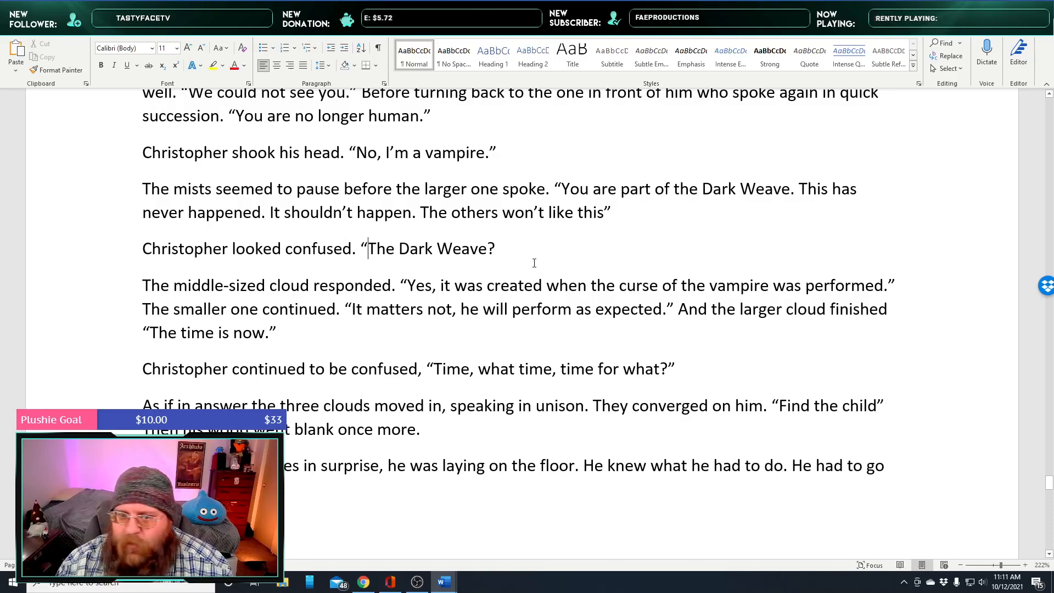
text(Others)
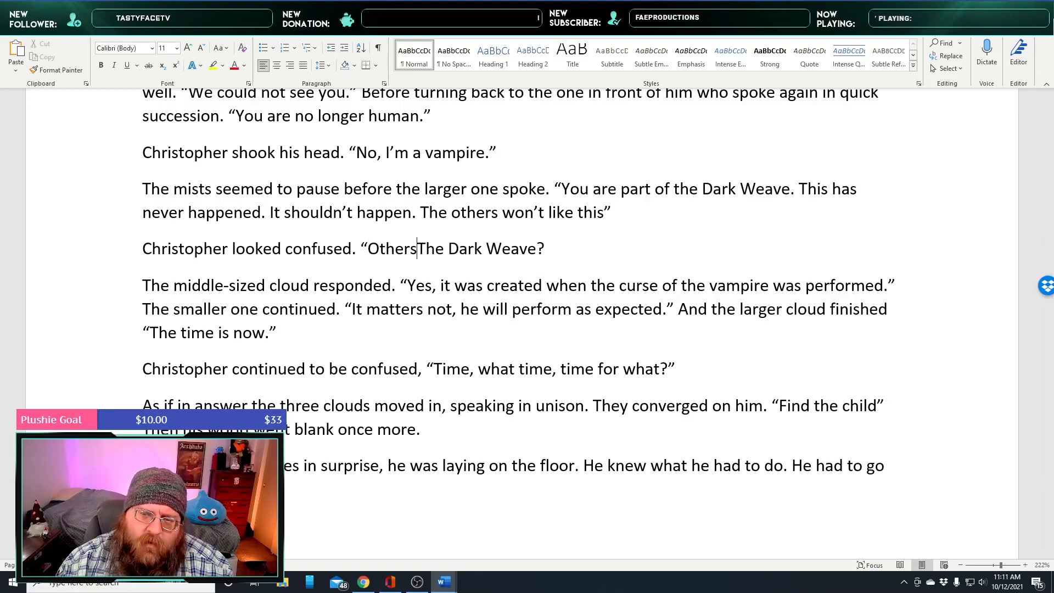
text(,)
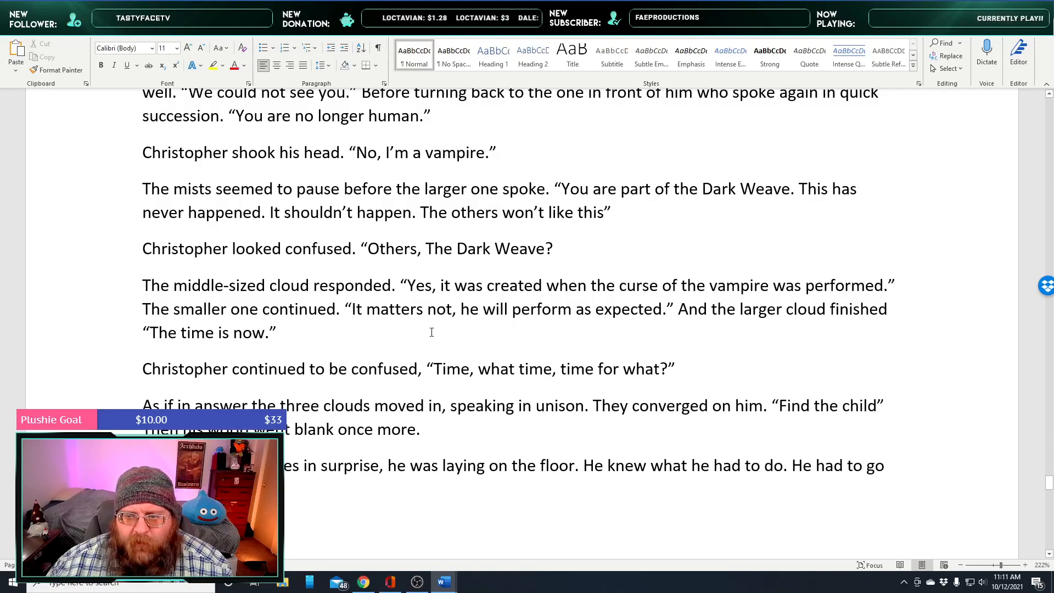
click(433, 247)
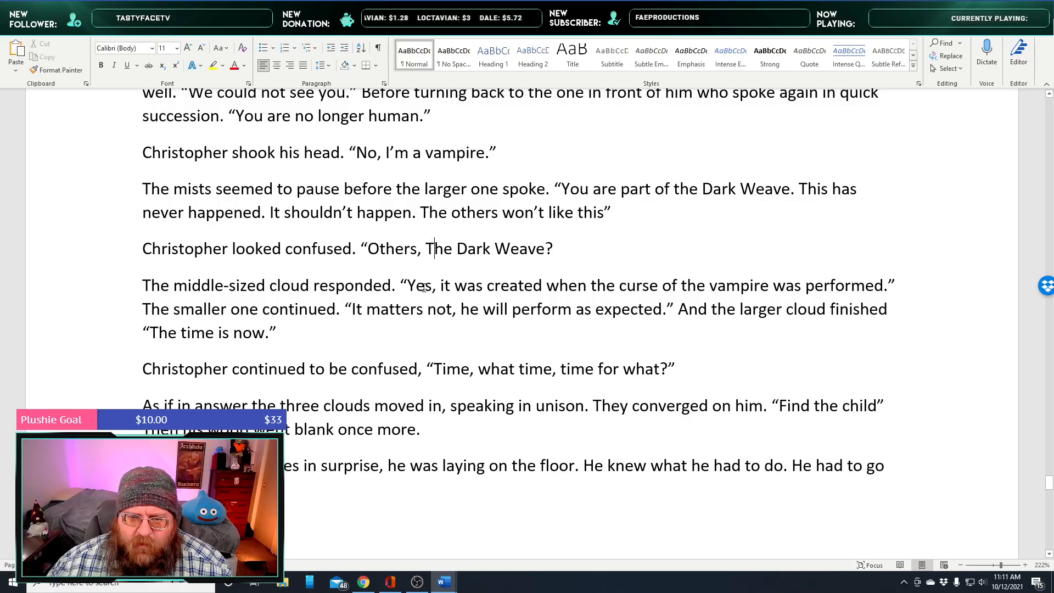
Insert "the gods." after "Yes," in the middle-sized cloud's reply
double_click(411, 283)
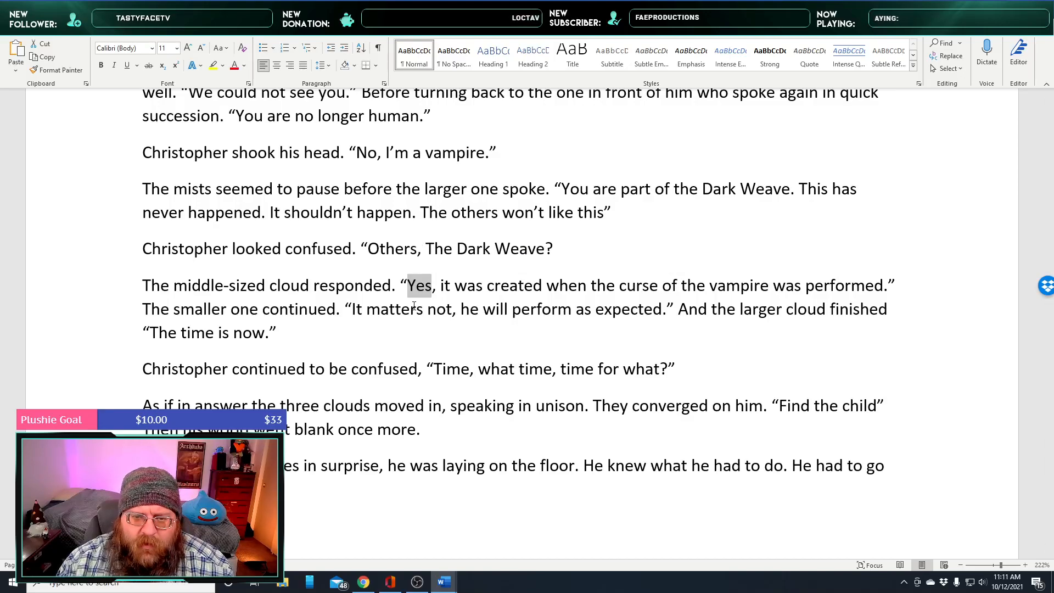
key(Right)
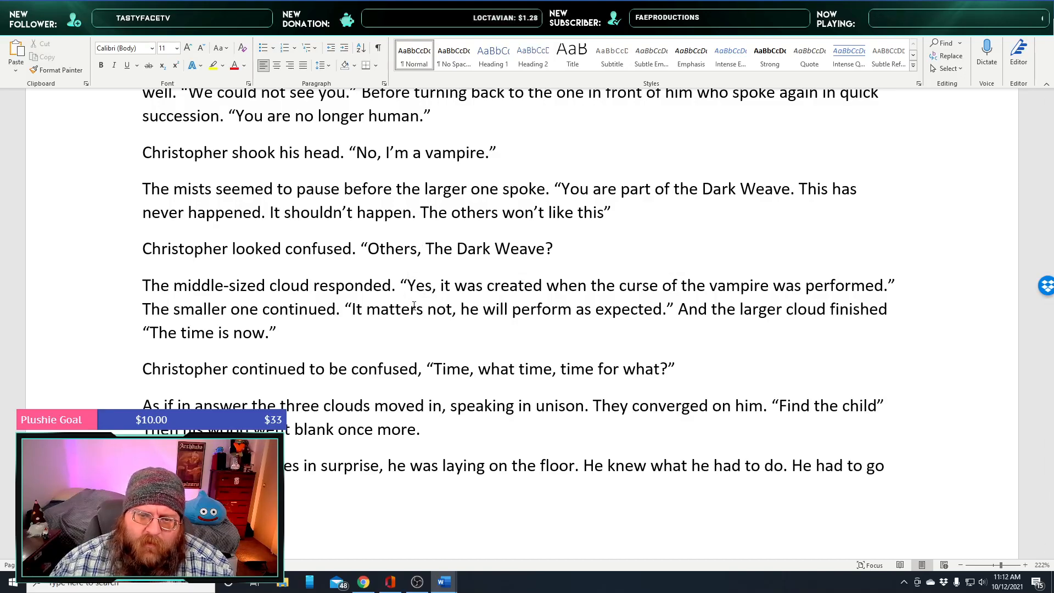
text(the gods )
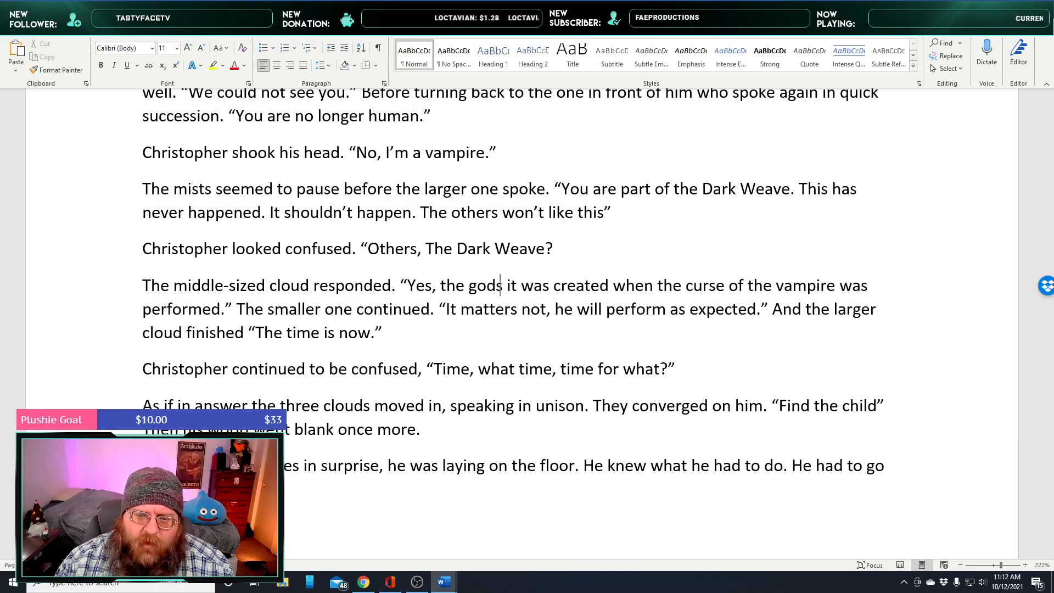
text(.)
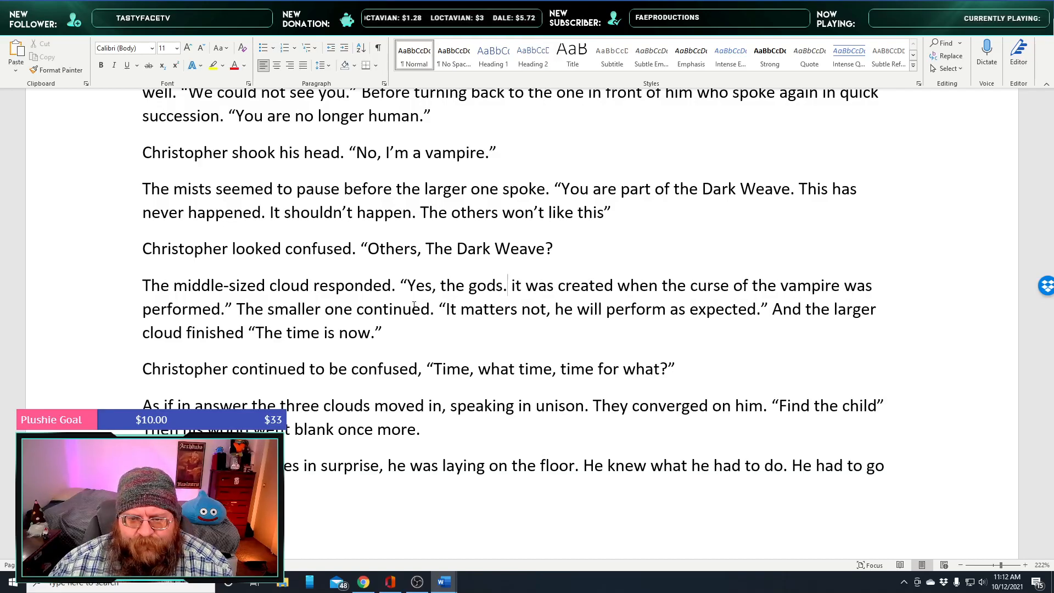
Cut the text from "it was created when the curse" through "The smaller one continued." out of the middle-sized cloud's paragraph
key(shift+Right)
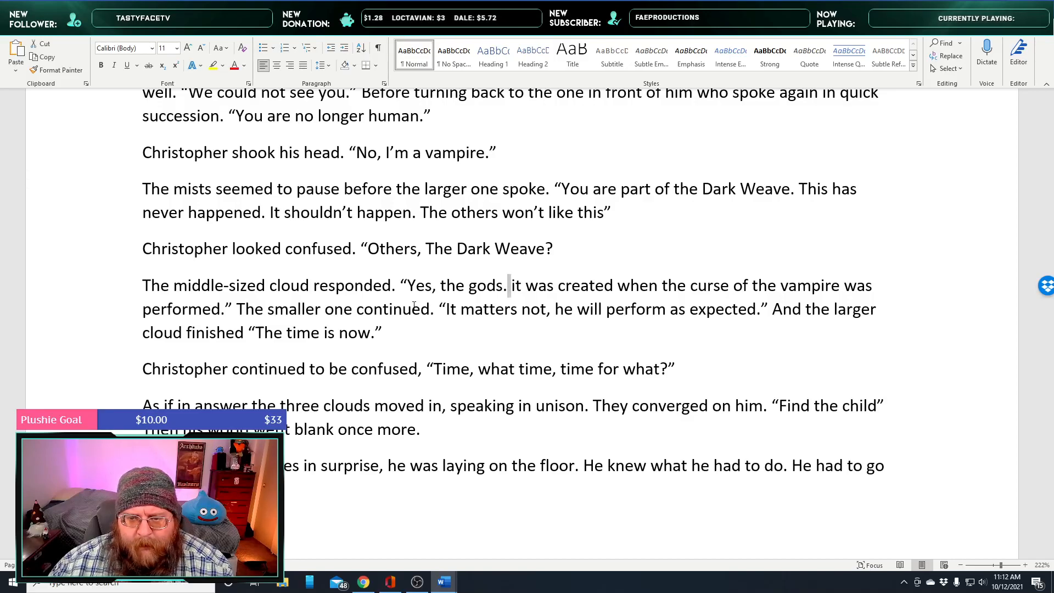
key(Right)
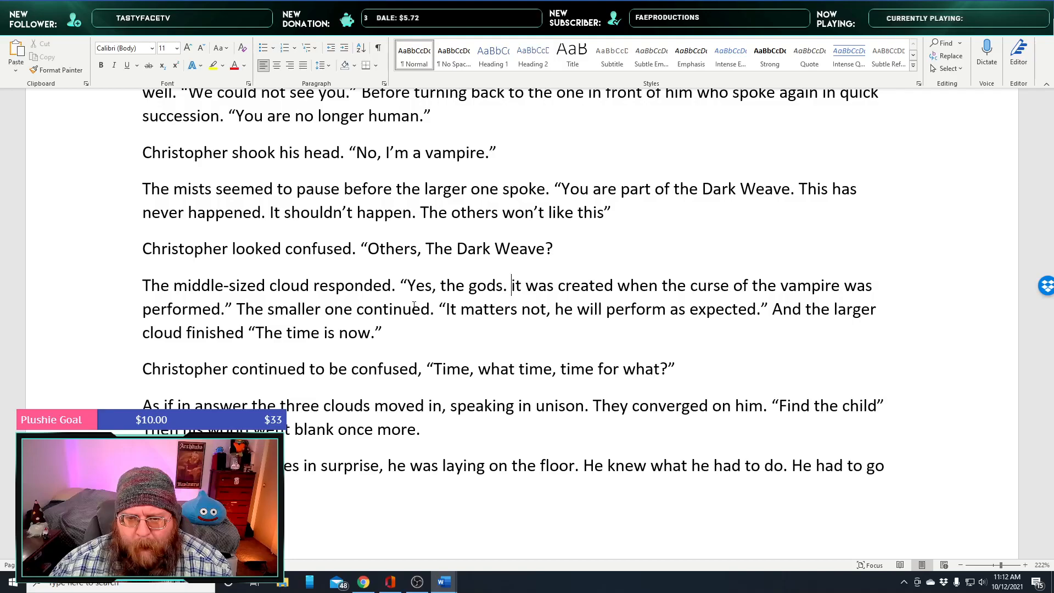
key(shift+Right)
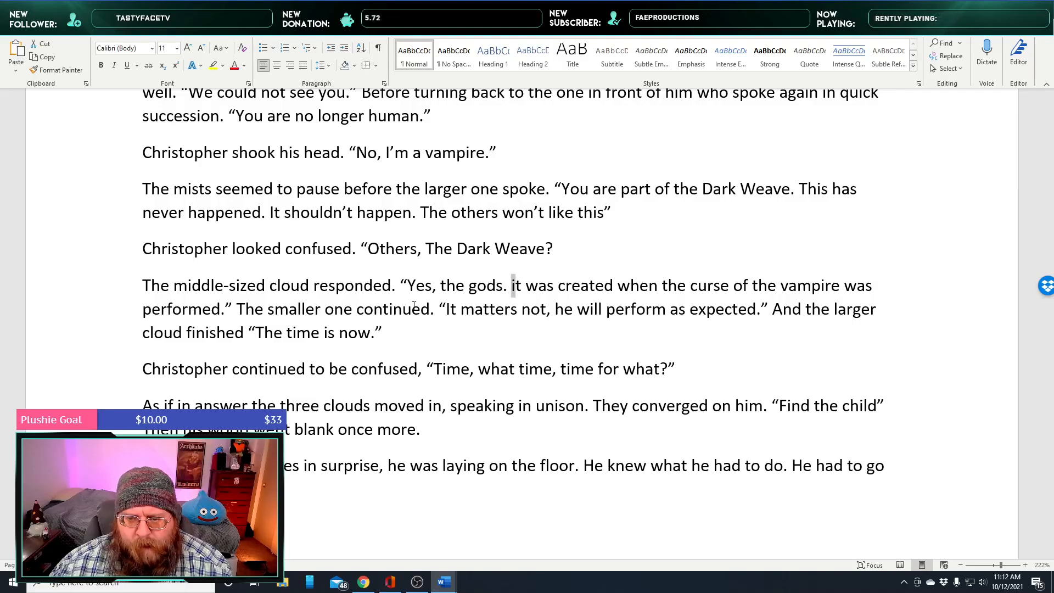
key(ctrl+shift+Left)
key(ctrl+shift+Left)
shift+click(414, 306)
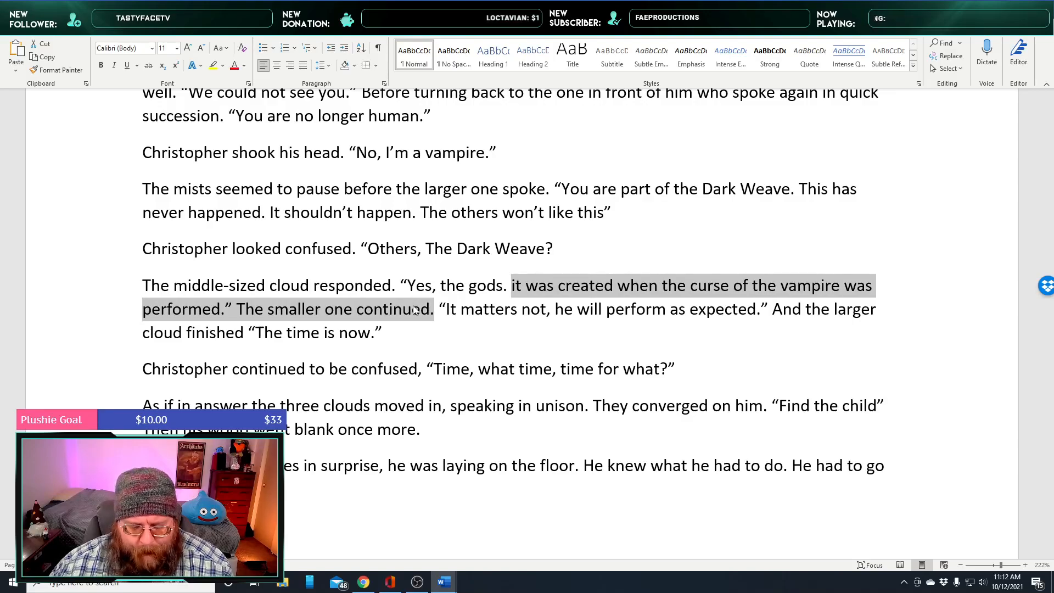
key(Delete)
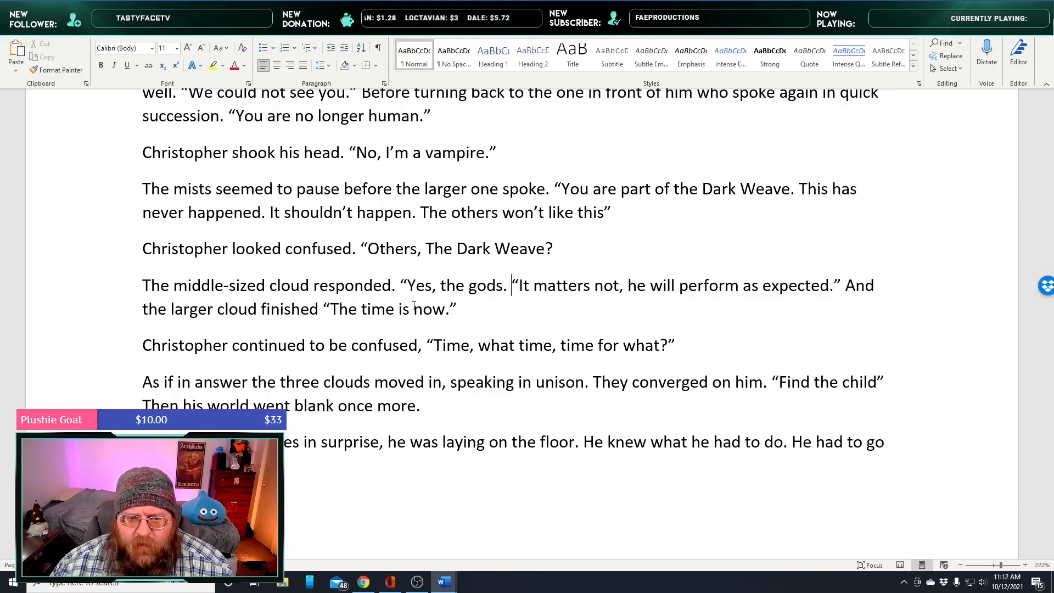
Close the reply as "Yes, the gods" without a period inside the quotation marks, and continue the sentence with "before the"
text(While)
key(BackSpace)
key(BackSpace)
key(BackSpace)
key(BackSpace)
key(BackSpace)
key(BackSpace)
key(BackSpace)
key(BackSpace)
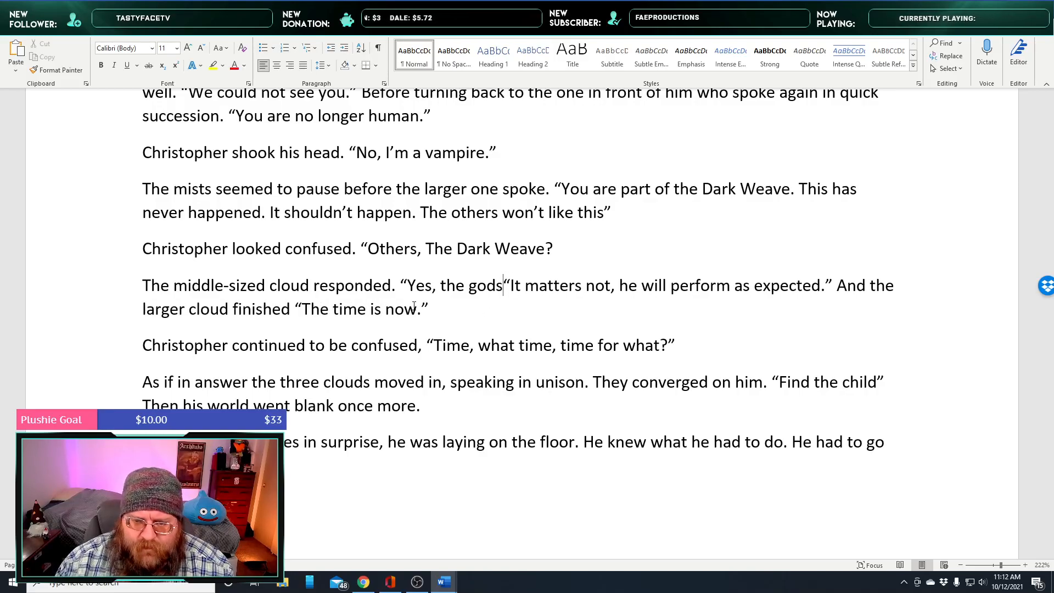
text(.)
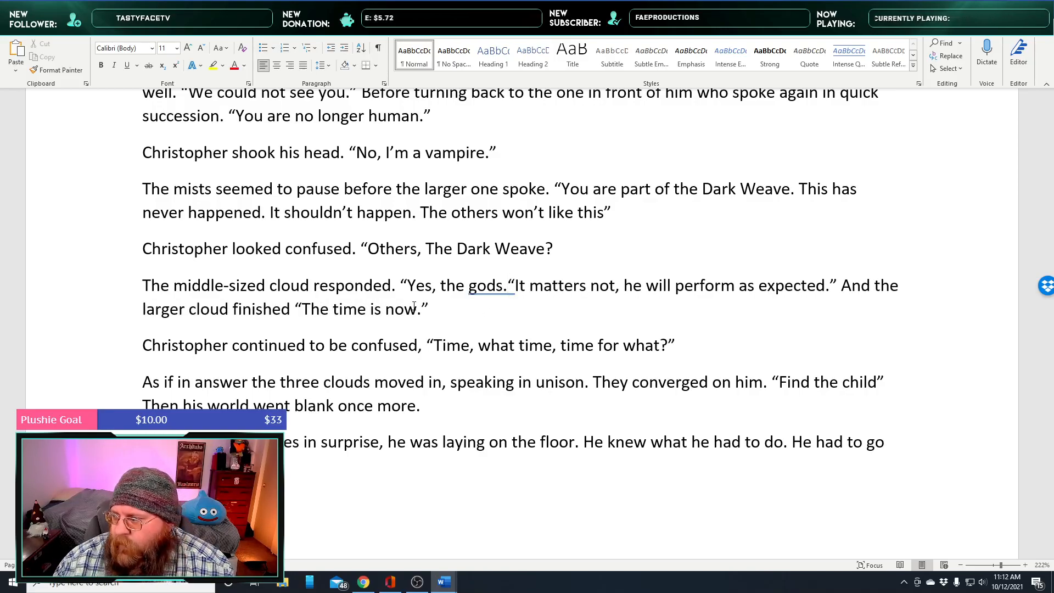
text(")
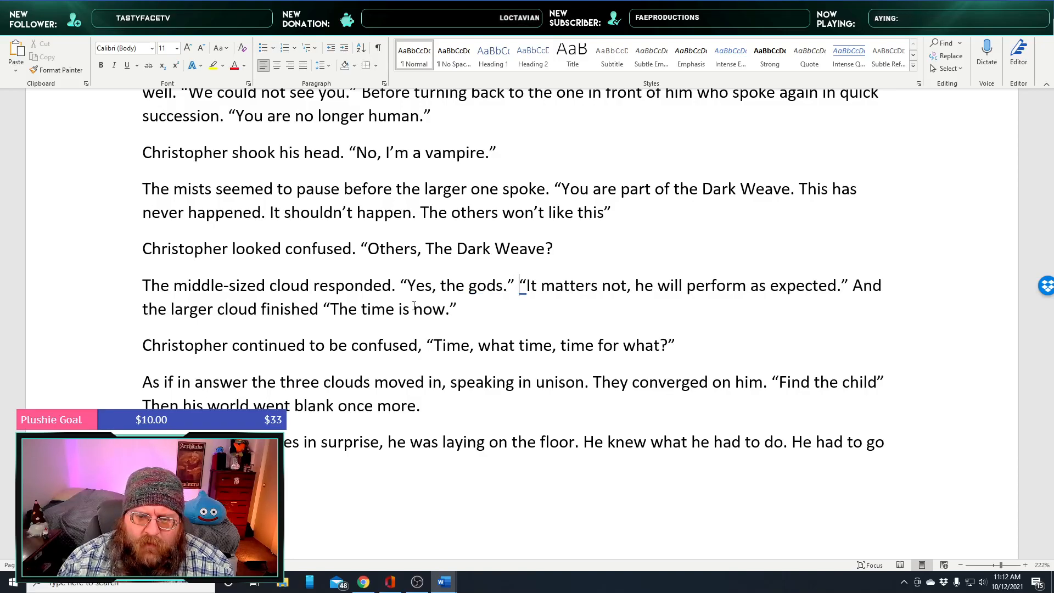
text( B)
key(BackSpace)
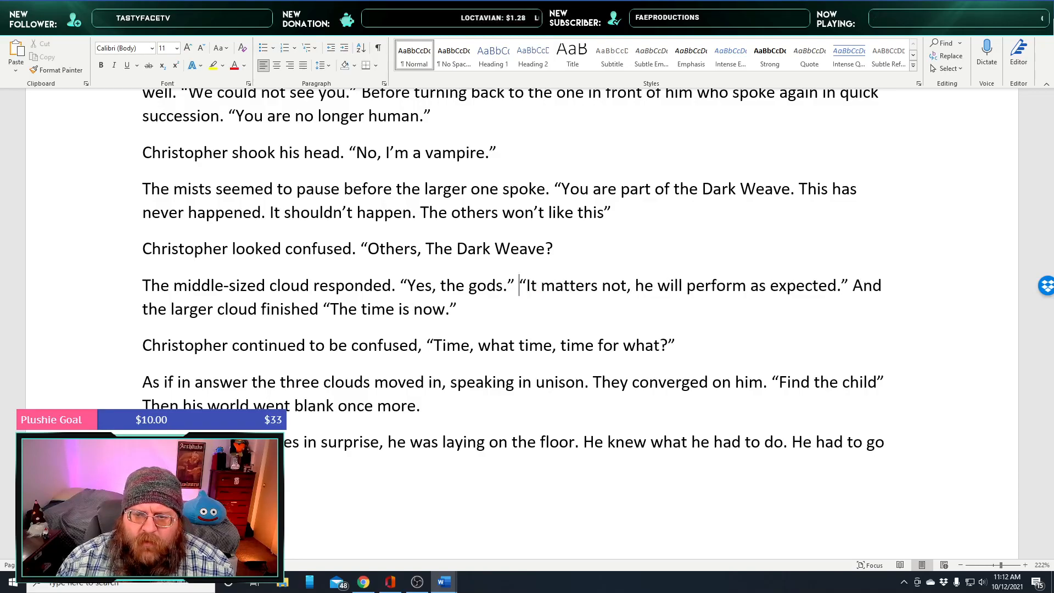
key(BackSpace)
key(BackSpace)
key(BackSpace)
text(" before the)
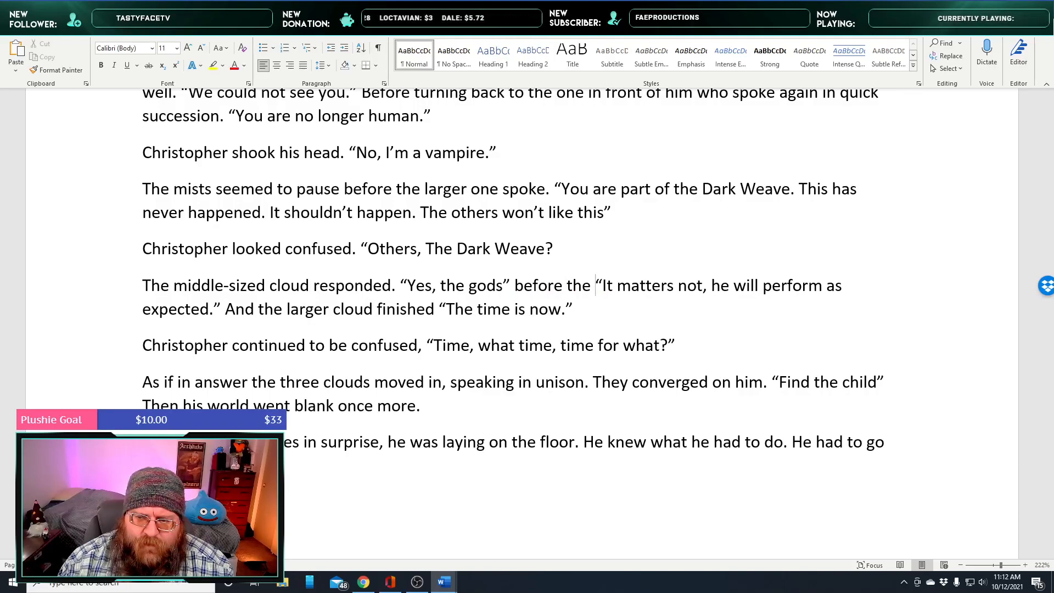
Continue the sentence after "before the" with "one off to the one to the right"
text( middle)
key(BackSpace)
key(BackSpace)
key(BackSpace)
key(BackSpace)
key(BackSpace)
key(BackSpace)
key(BackSpace)
text(one off to th e ri)
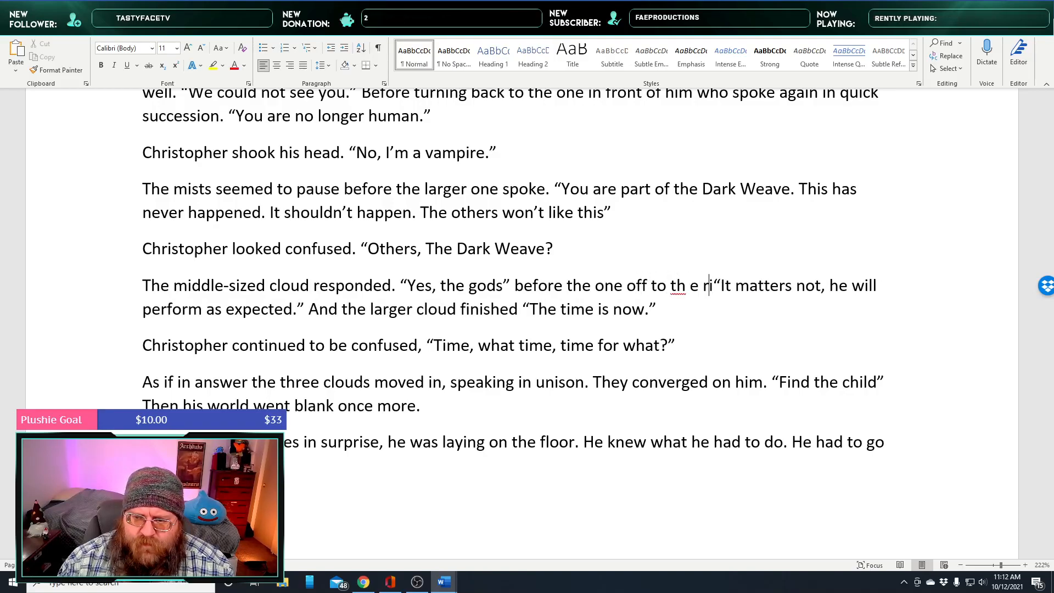
key(BackSpace)
key(BackSpace)
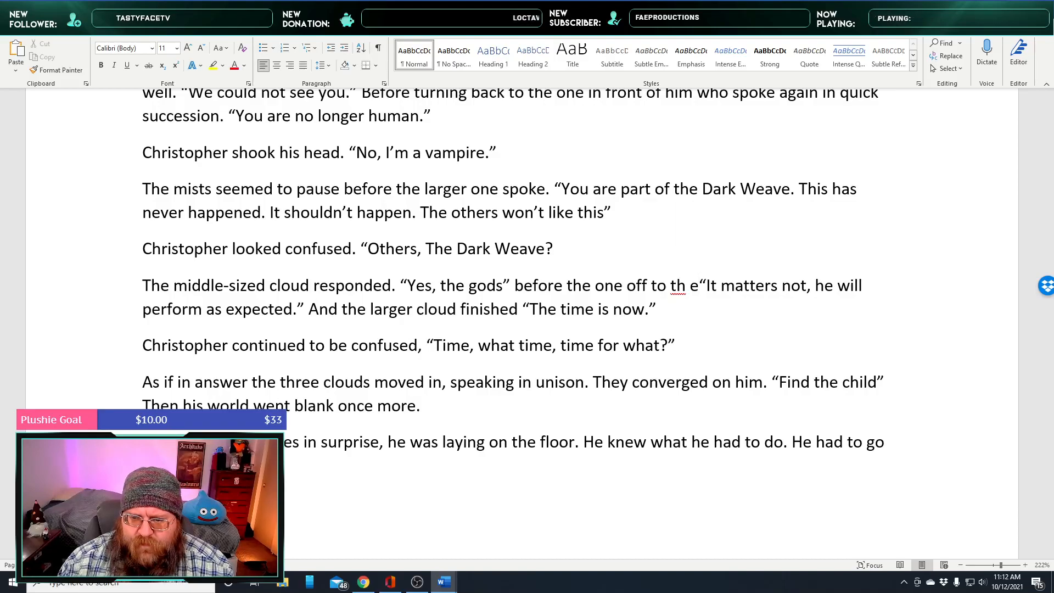
key(BackSpace)
key(BackSpace)
key(BackSpace)
text(he one to the right said“It matte)
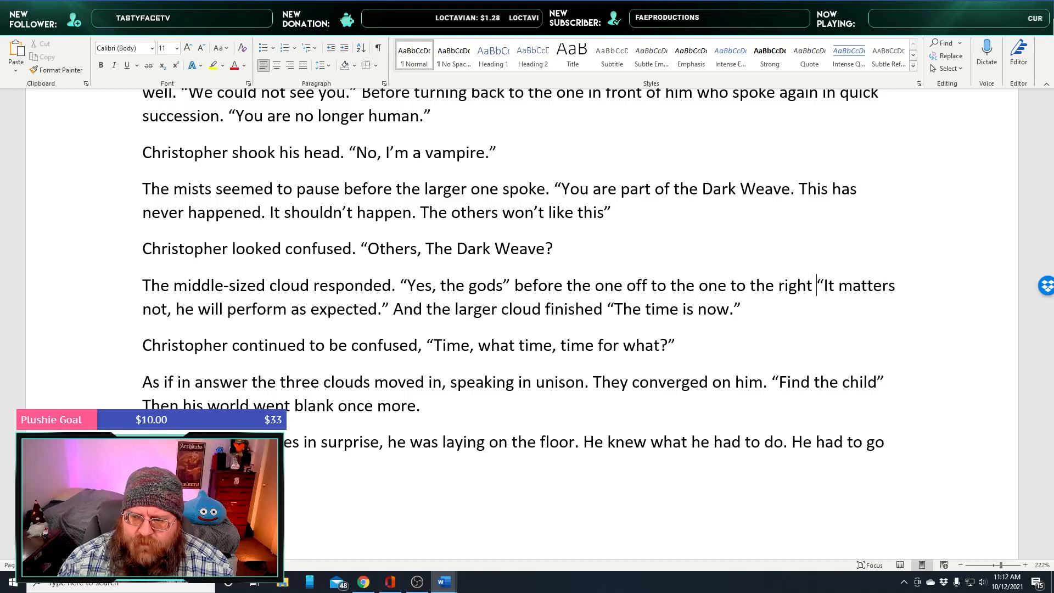
text(rs not, he)
key(BackSpace)
key(BackSpace)
Finish the dialogue tag with "said." and reinsert the cut text beginning "it was created" after an opening quotation mark
text(said)
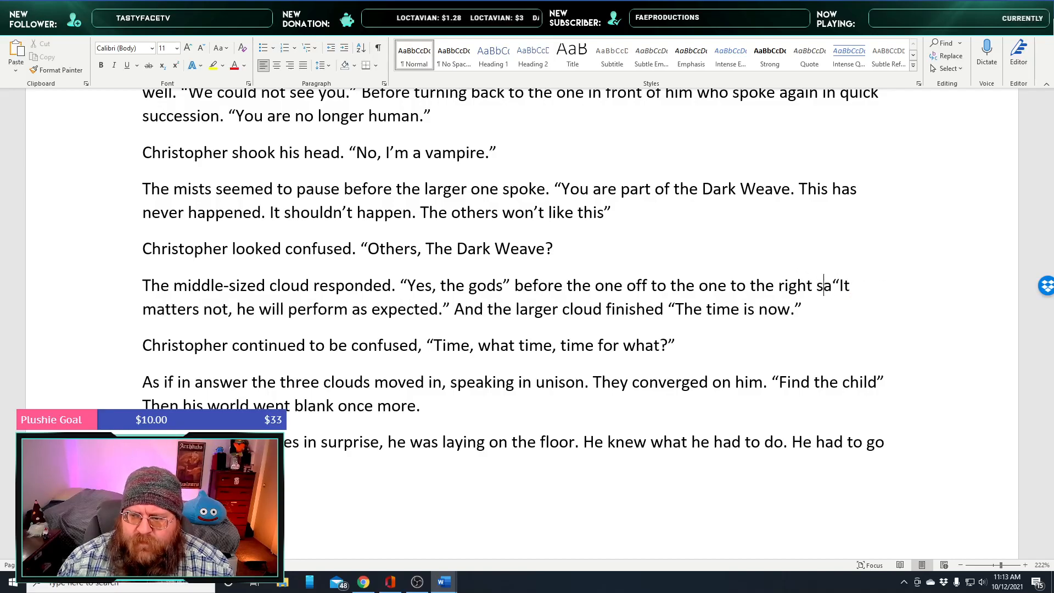
text(. “)
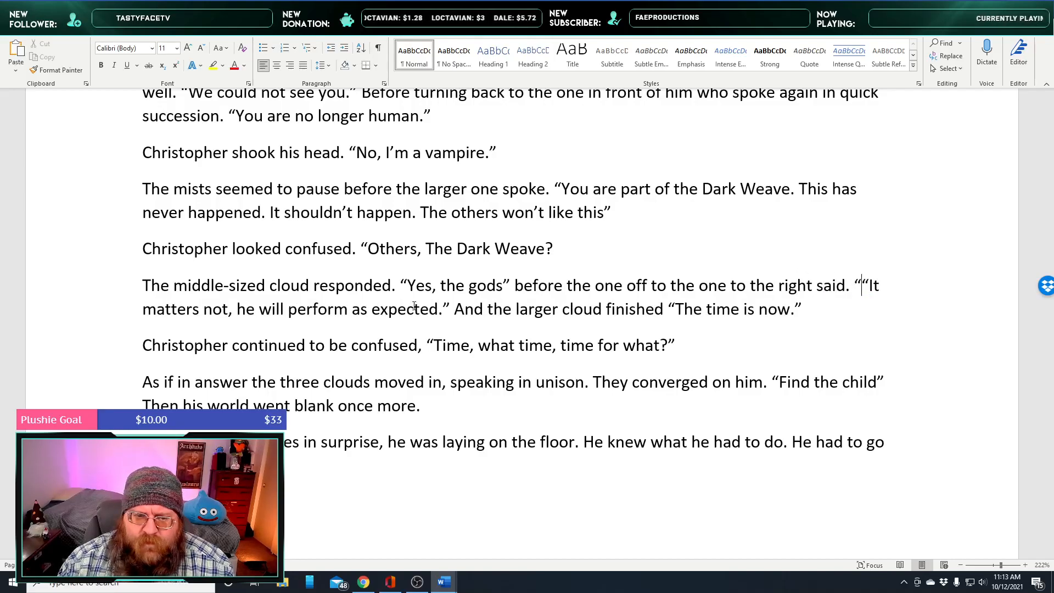
text("it was created when the curse of the vampire was performed." The smaller one continued.)
Replace "it" at the start of the reinserted dialogue with "And the Dark Weave"
key(Up)
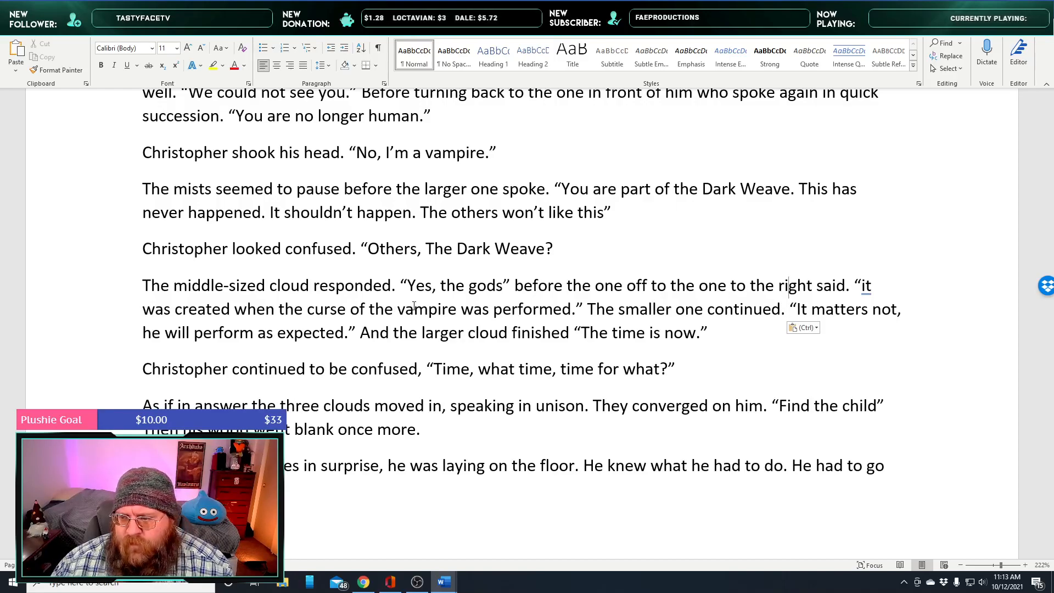
key(Right)
key(Right)
key(Right)
key(Right)
key(Right)
key(Right)
key(Right)
key(Right)
key(Right)
key(Right)
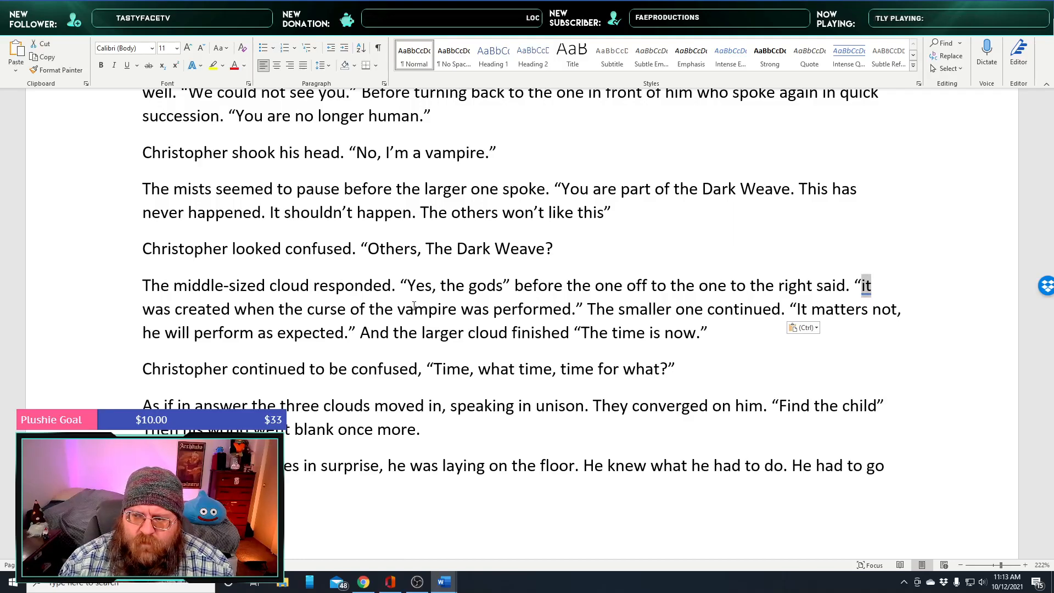
text(A)
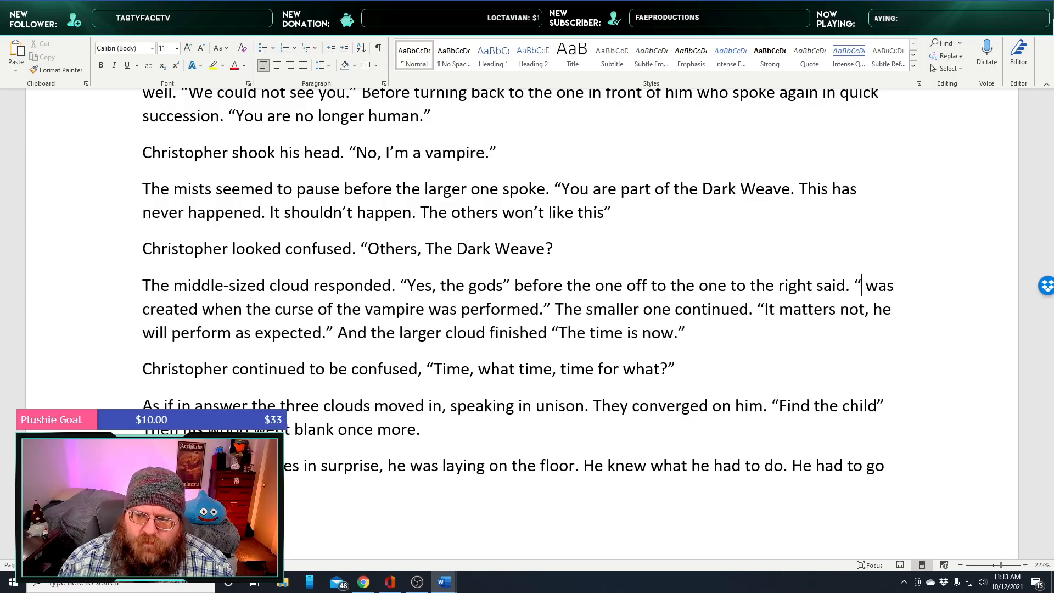
text(nd the Dark Wea)
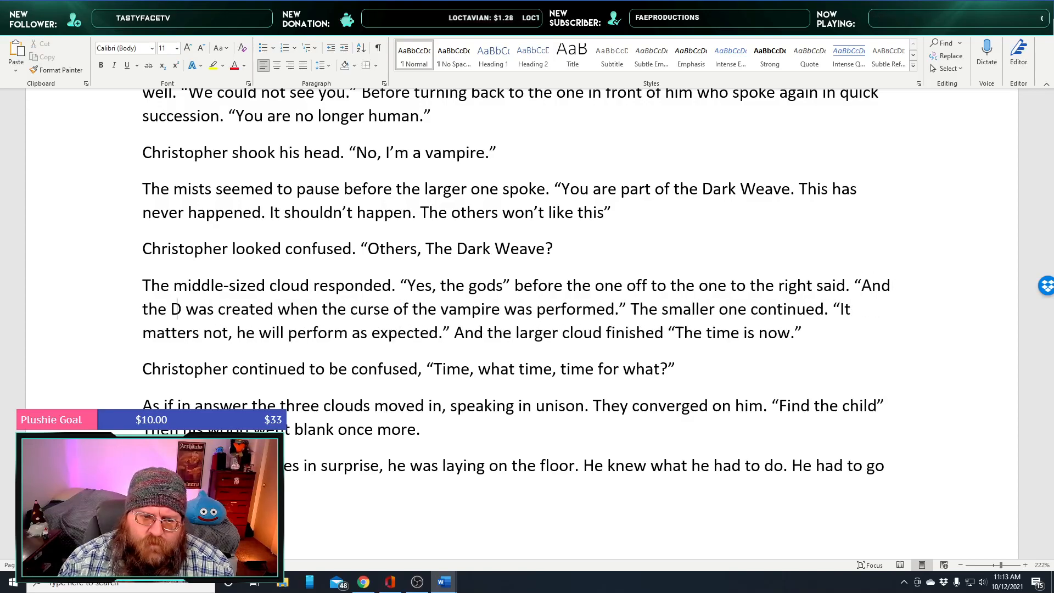
text(ve)
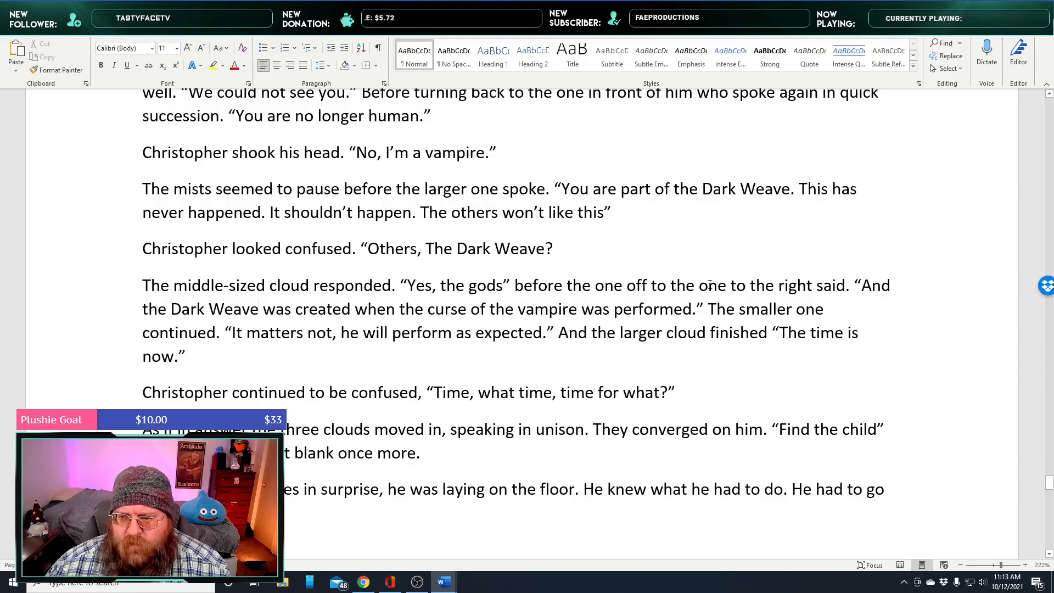
Replace "off to the one to the right" with "in front" in the middle-sized cloud's paragraph, keeping "said." after it
drag(635, 285, 810, 282)
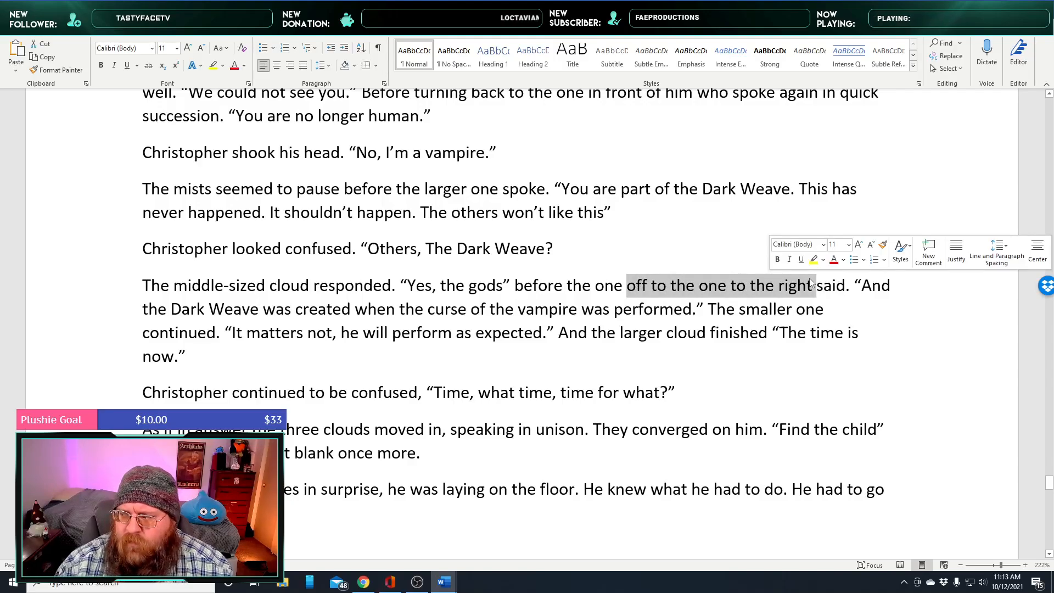
text(in front respo)
text(nde)
key(BackSpace)
key(BackSpace)
key(BackSpace)
key(BackSpace)
key(BackSpace)
key(BackSpace)
key(BackSpace)
key(BackSpace)
key(BackSpace)
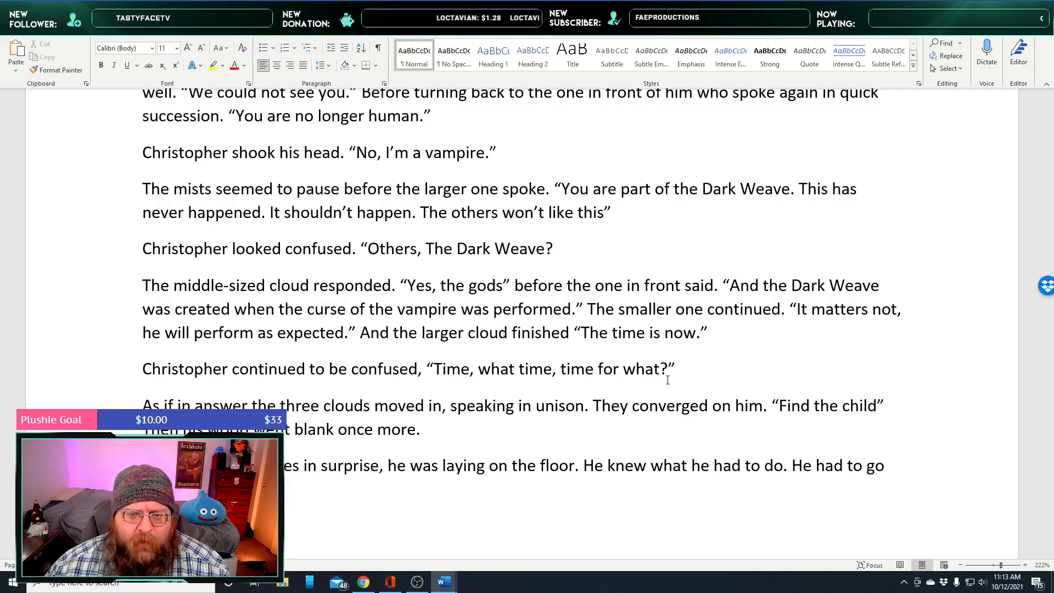
Change the comma after "Others" to a question mark in the line asking about the Dark Weave
click(423, 251)
key(BackSpace)
text(?)
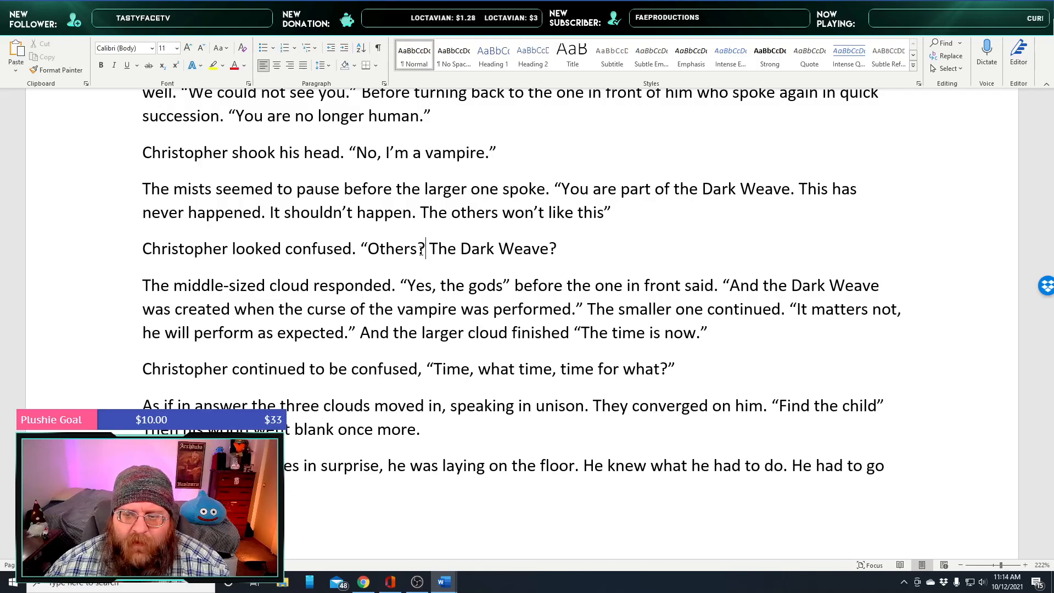
Remove the yellow highlight from "There are gods" in the outline notes and select the sentence "The dark weave is harder to see for the fates"
middle_click(538, 281)
middle_click(549, 385)
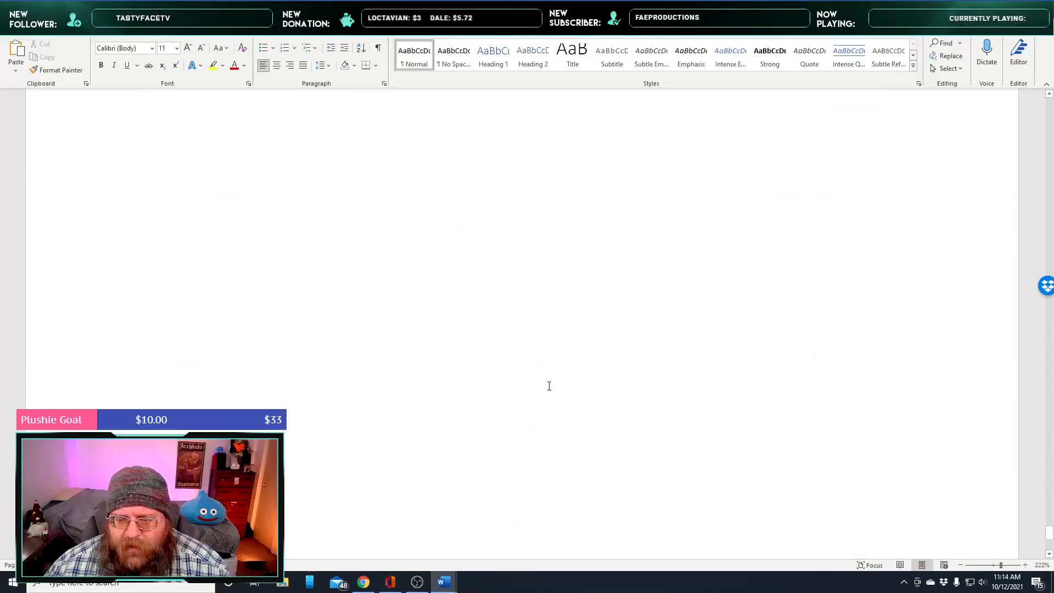
scroll(553, 387, up, 10)
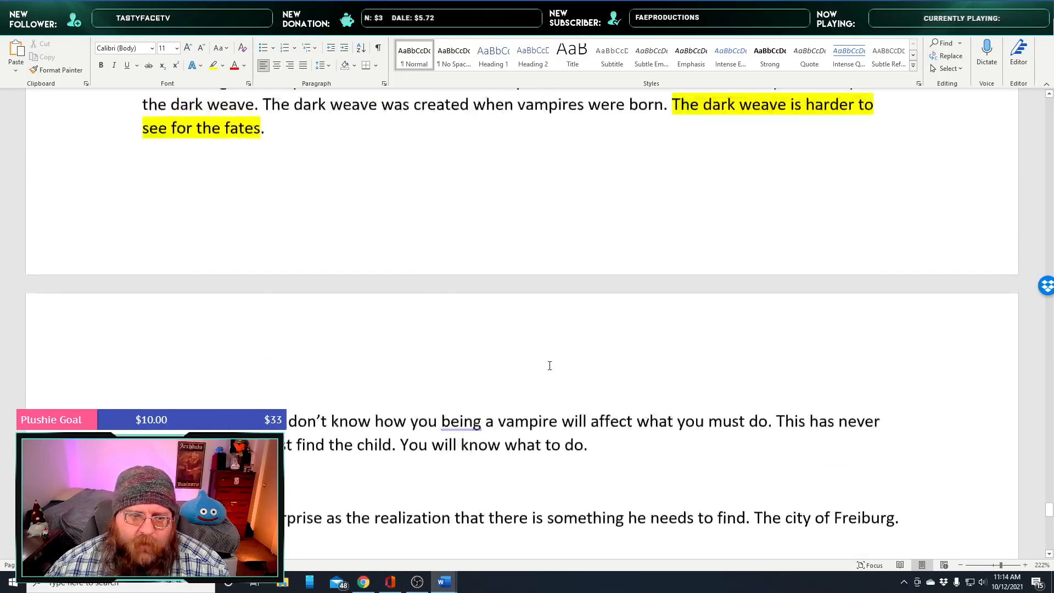
scroll(535, 357, up, 5)
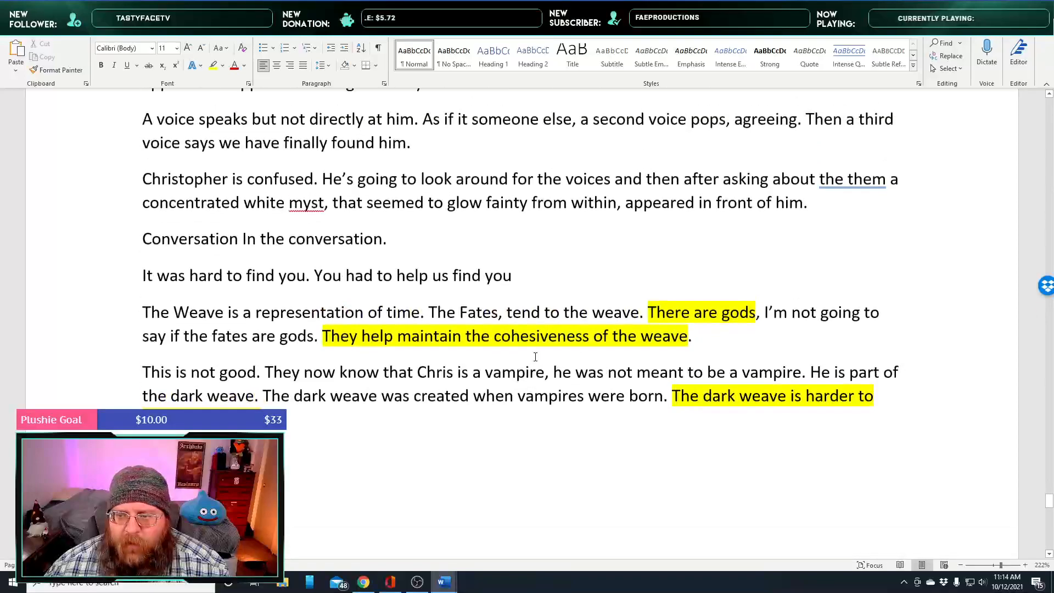
drag(675, 311, 755, 313)
click(215, 67)
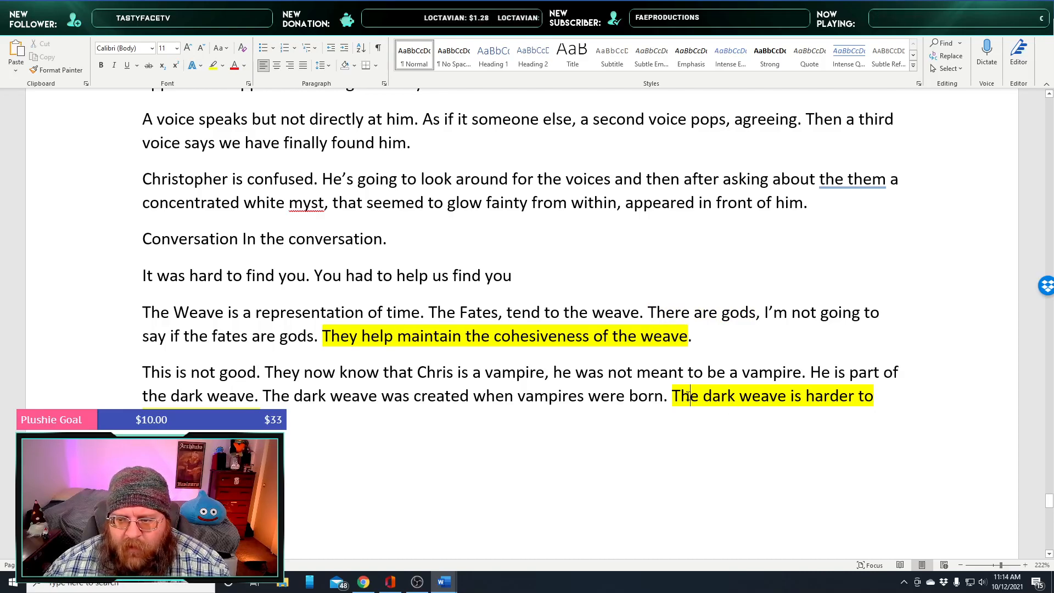
drag(688, 395, 258, 419)
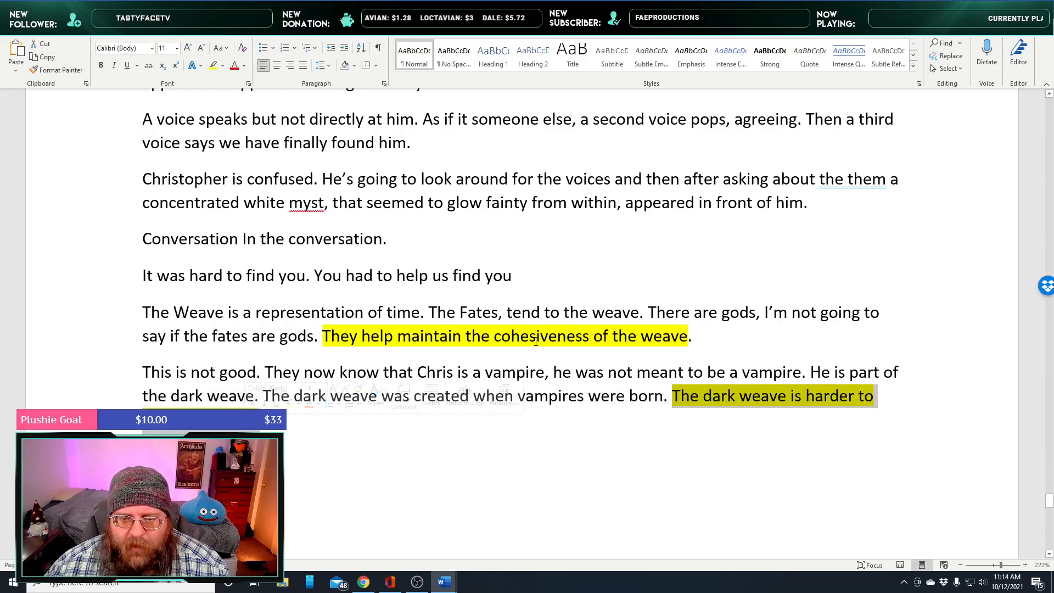
Insert a new paragraph reading "It's the time of Prophecy." before the one beginning "As if in answer"
scroll(536, 341, up, 1)
scroll(536, 341, up, 10)
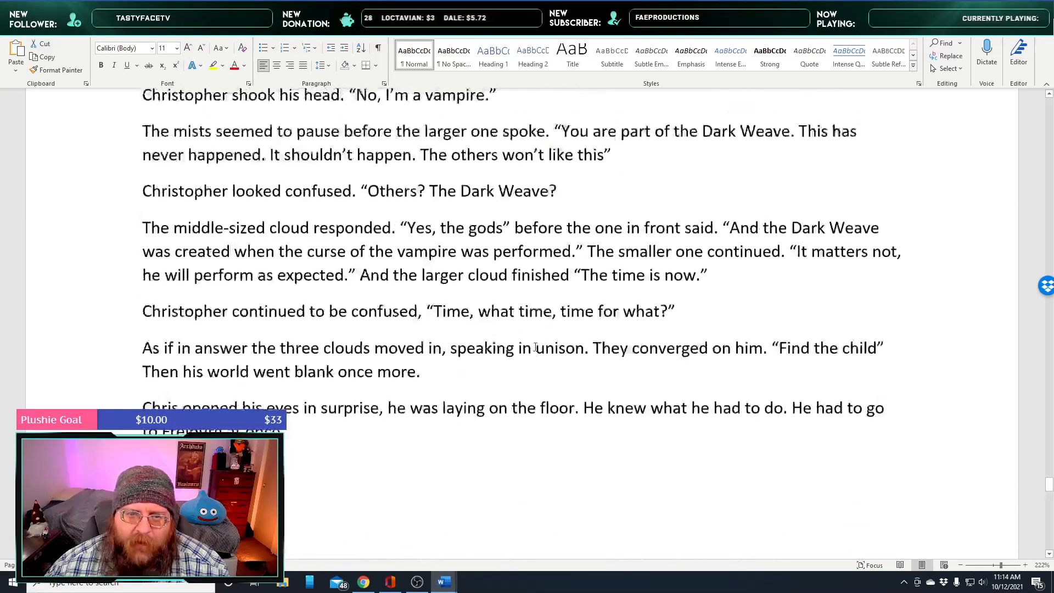
scroll(535, 348, up, 5)
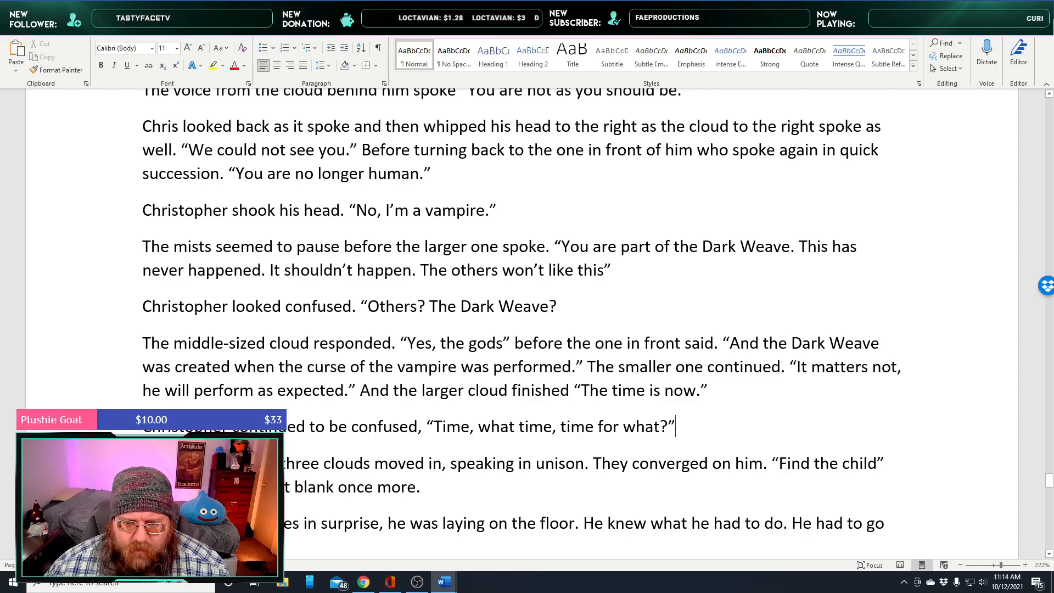
double_click(159, 464)
click(147, 465)
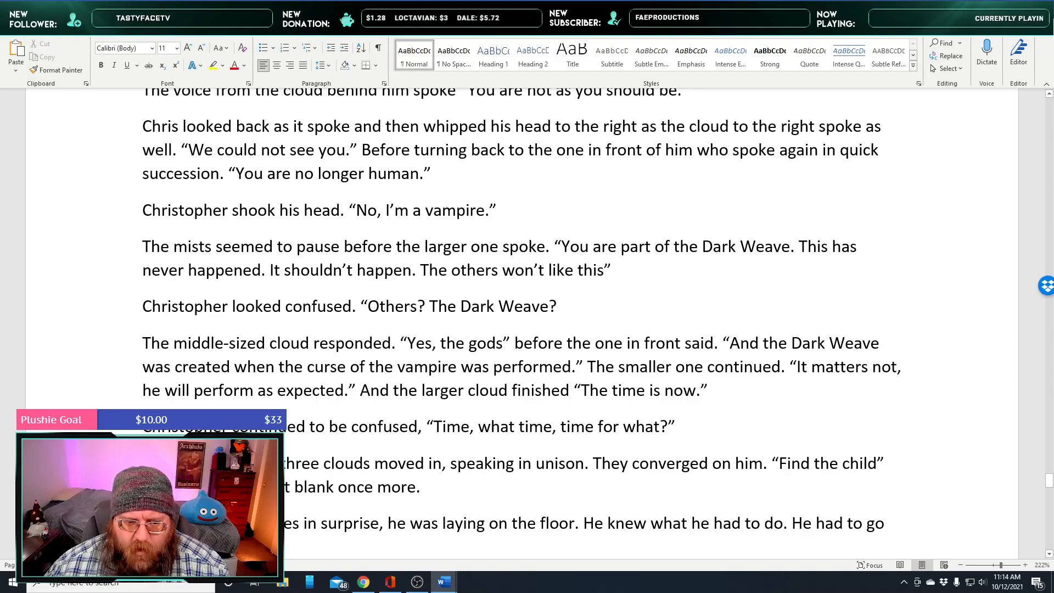
scroll(449, 363, down, 3)
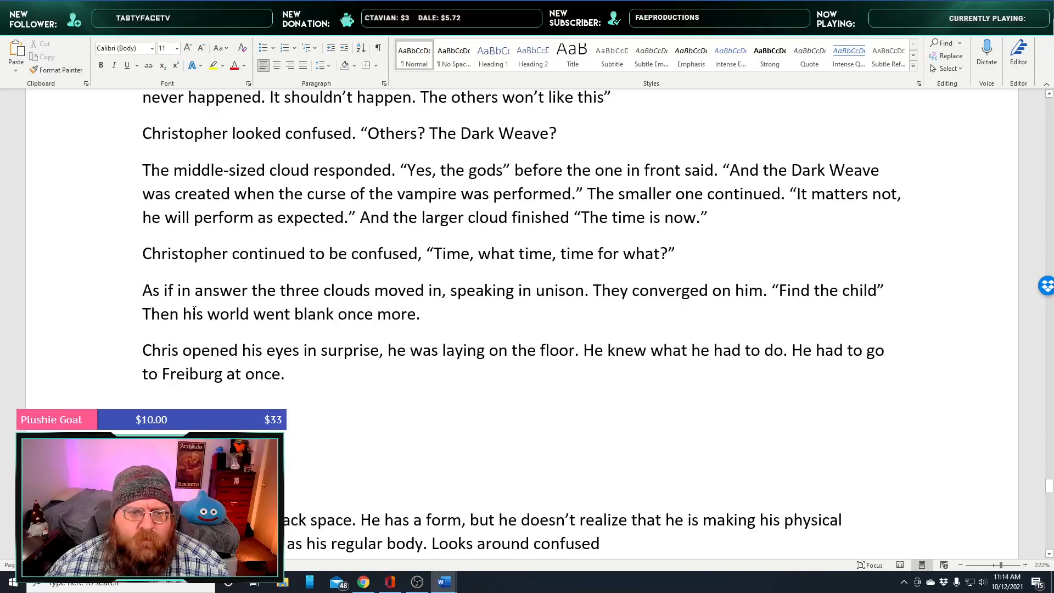
click(143, 291)
key(Return)
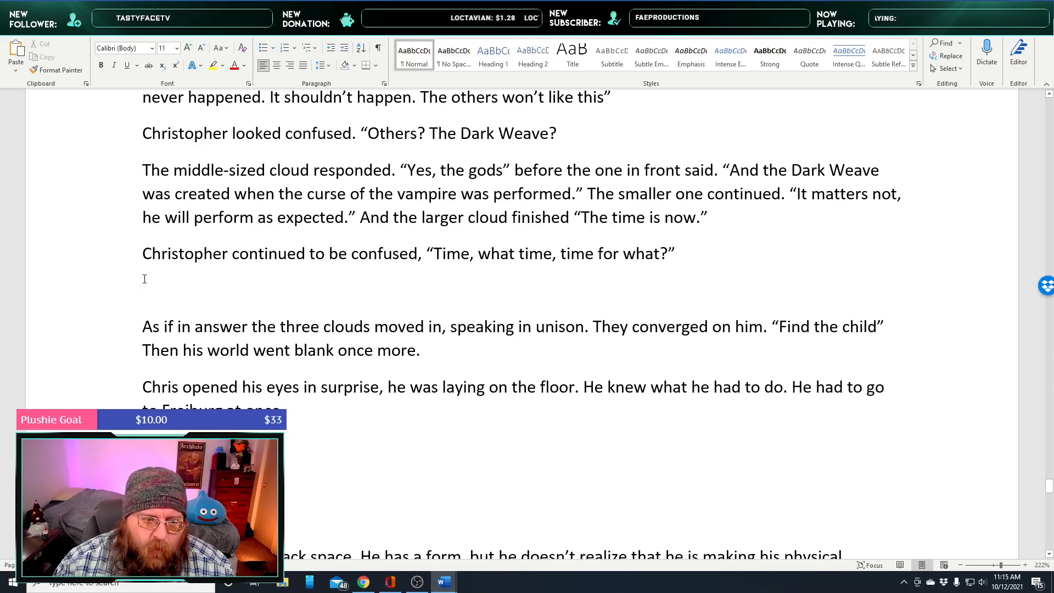
text(It's the time of )
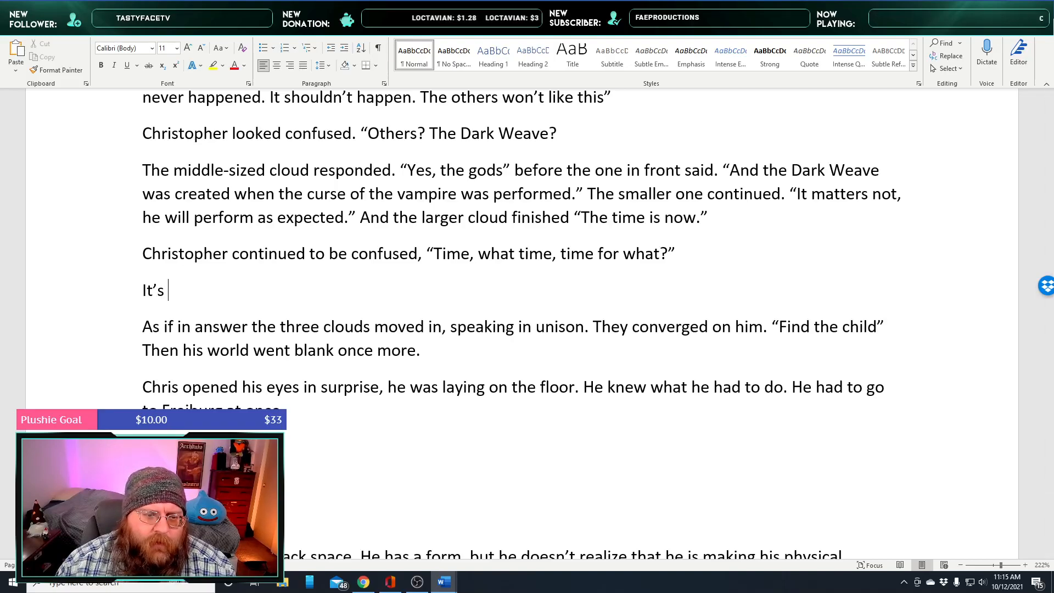
text(Prophecy.)
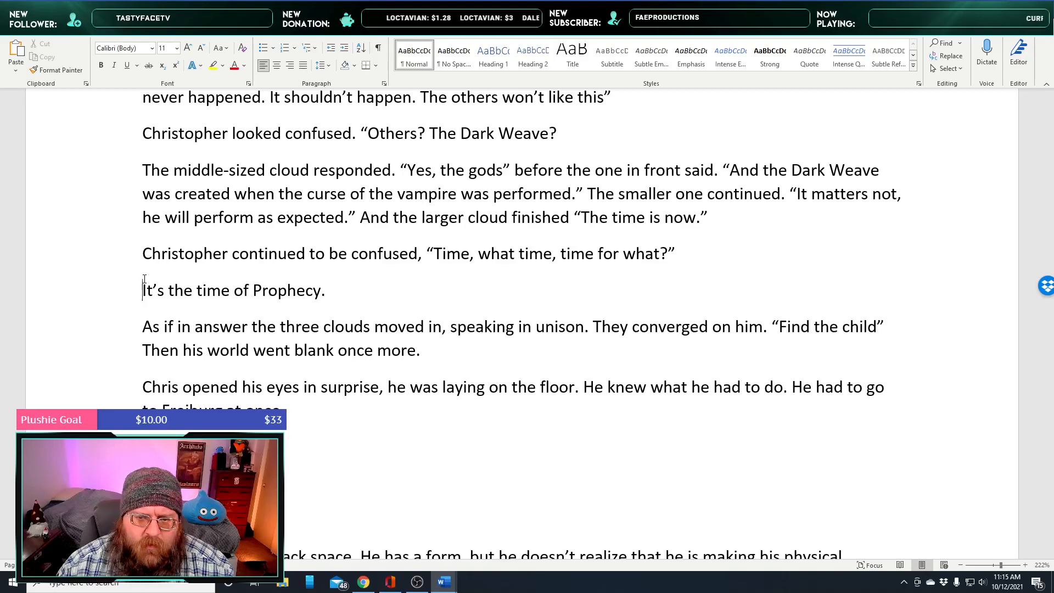
Introduce the new line with "The smaller cloud spoke." and enclose "It's the time of Prophecy." in quotation marks
text(The smaller cloud)
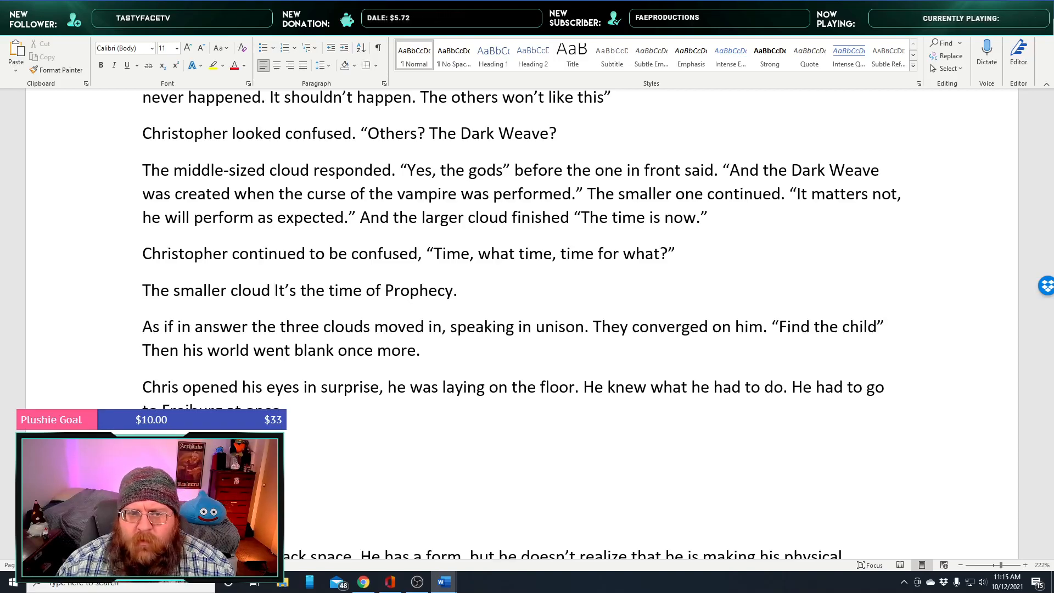
text(spoke:)
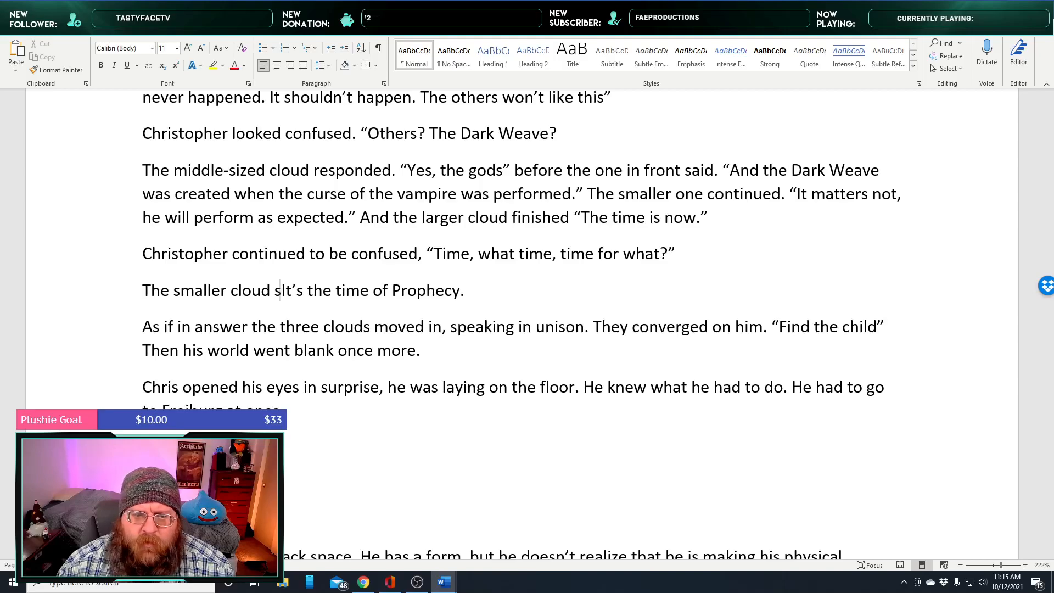
key(BackSpace)
text(. )
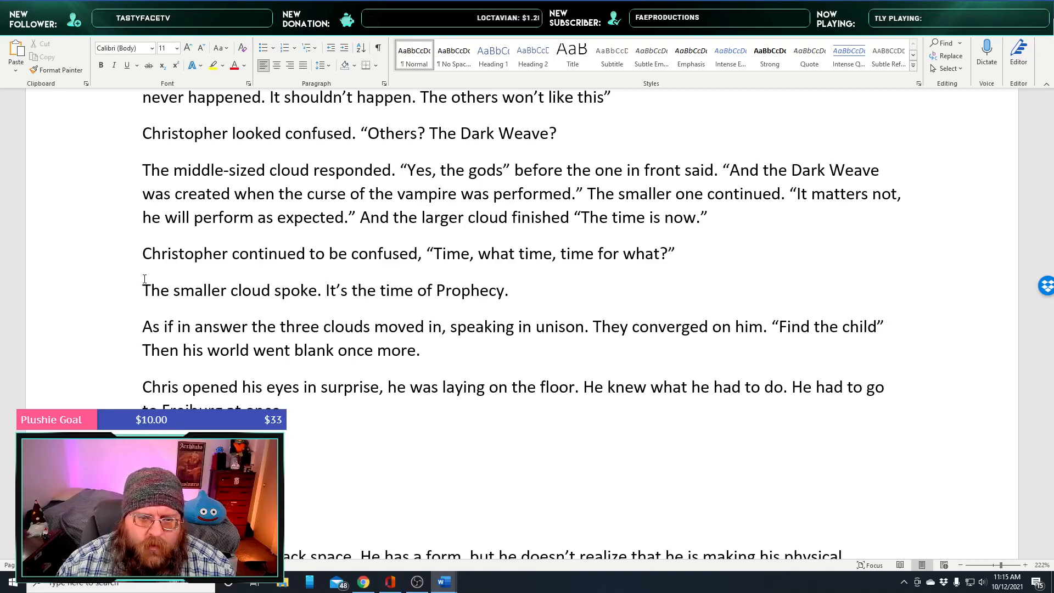
text(")
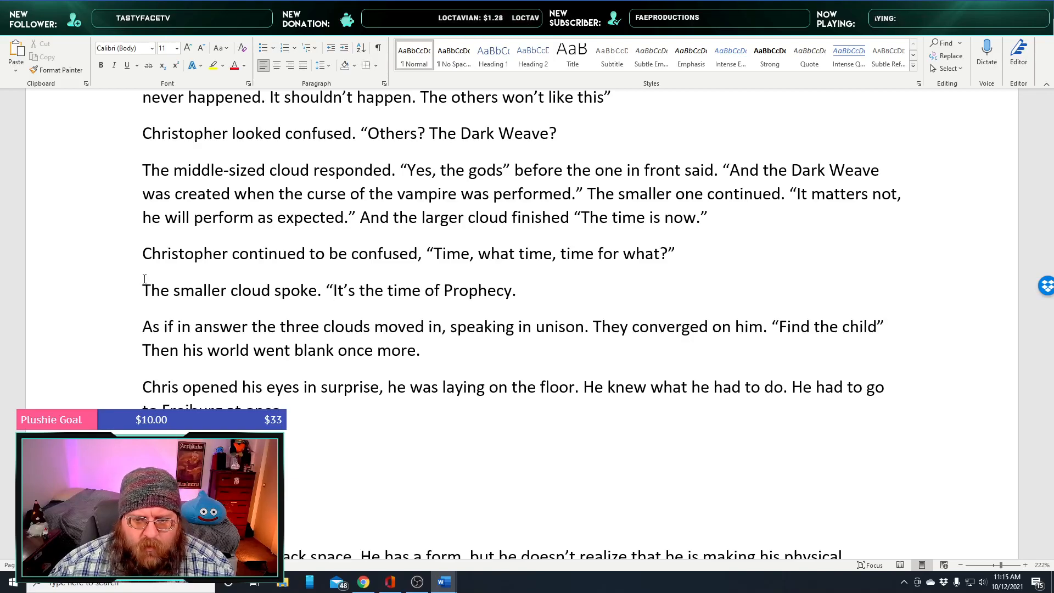
key(Right)
key(Right)
key(Right)
key(Right)
key(Right)
key(Right)
key(Right)
key(Right)
key(Right)
key(Right)
key(Right)
key(Right)
key(Right)
key(Right)
key(Right)
key(Right)
key(Right)
key(Right)
key(Right)
key(Right)
key(Left)
key(Left)
key(Left)
key(Left)
key(Left)
key(Left)
key(Right)
key(Right)
key(Right)
key(Right)
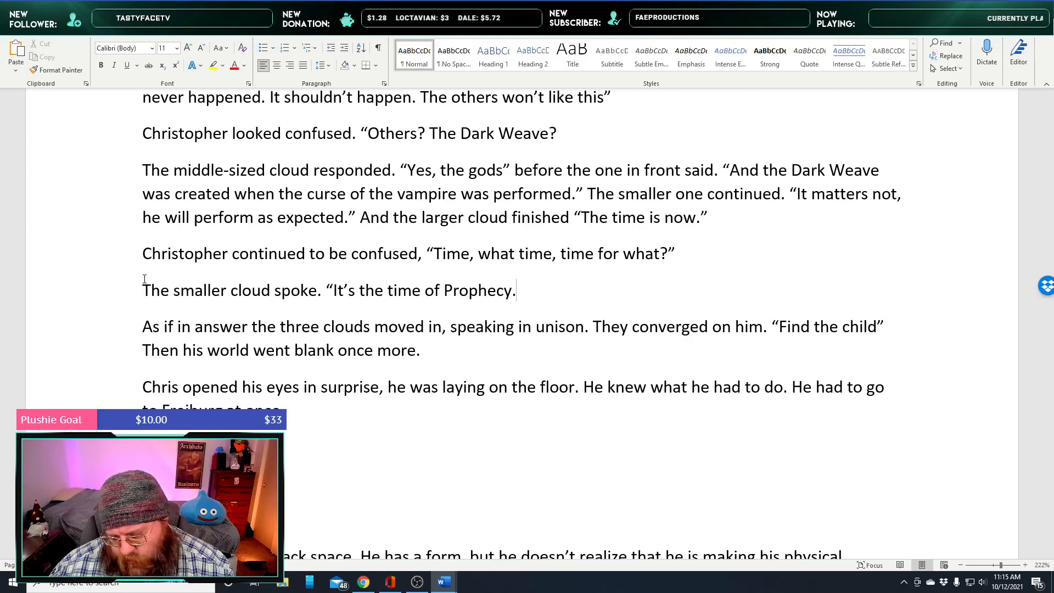
text(")
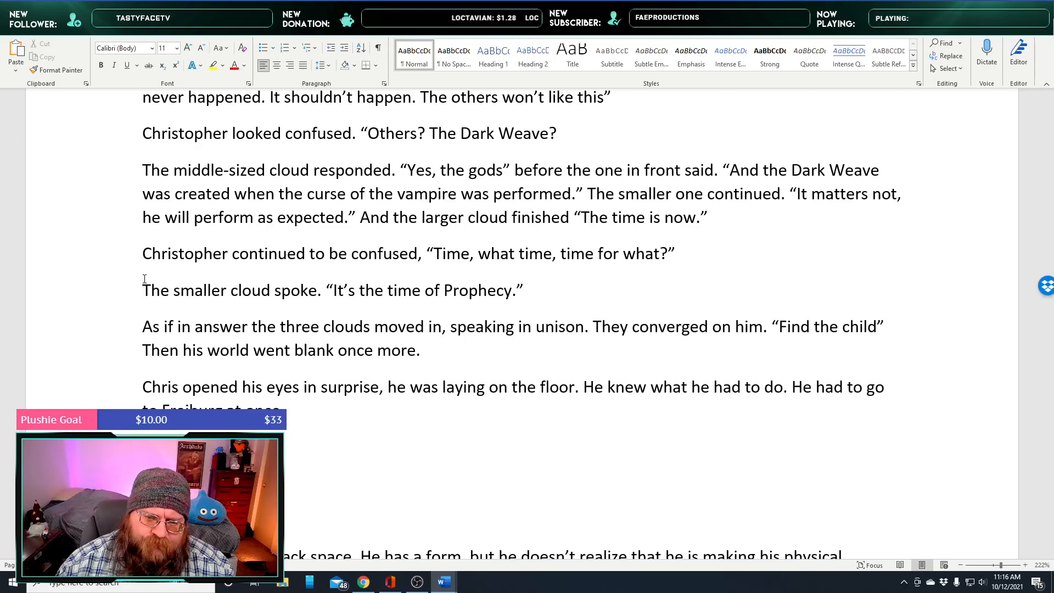
Add the reply paragraph Christopher looked back. "Prophecy, what prophecy?" below the smaller cloud's line, correcting the misspelled character name
key(Return)
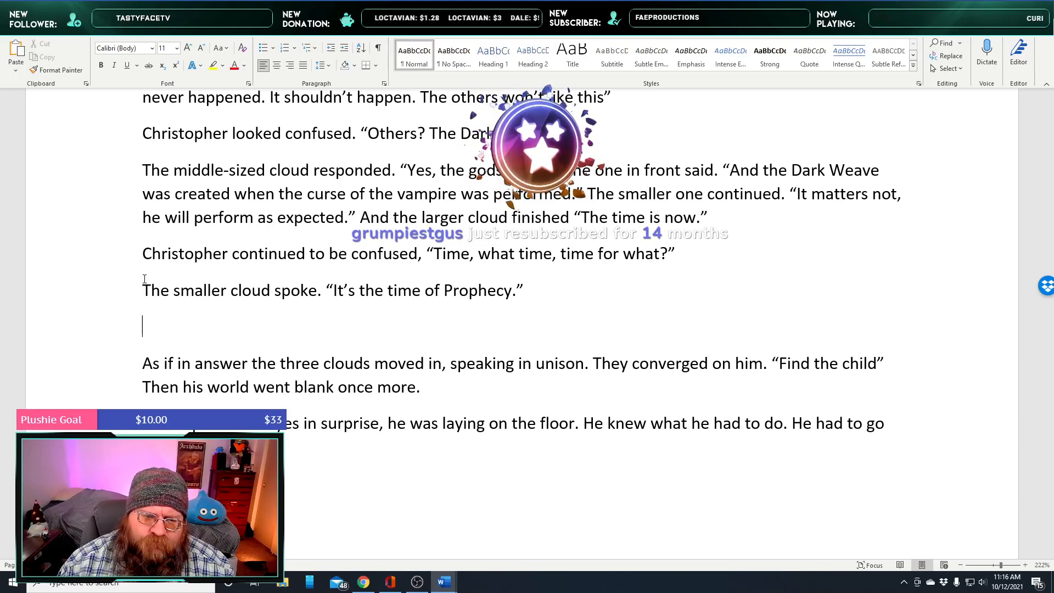
text(Christpher looked back. ")
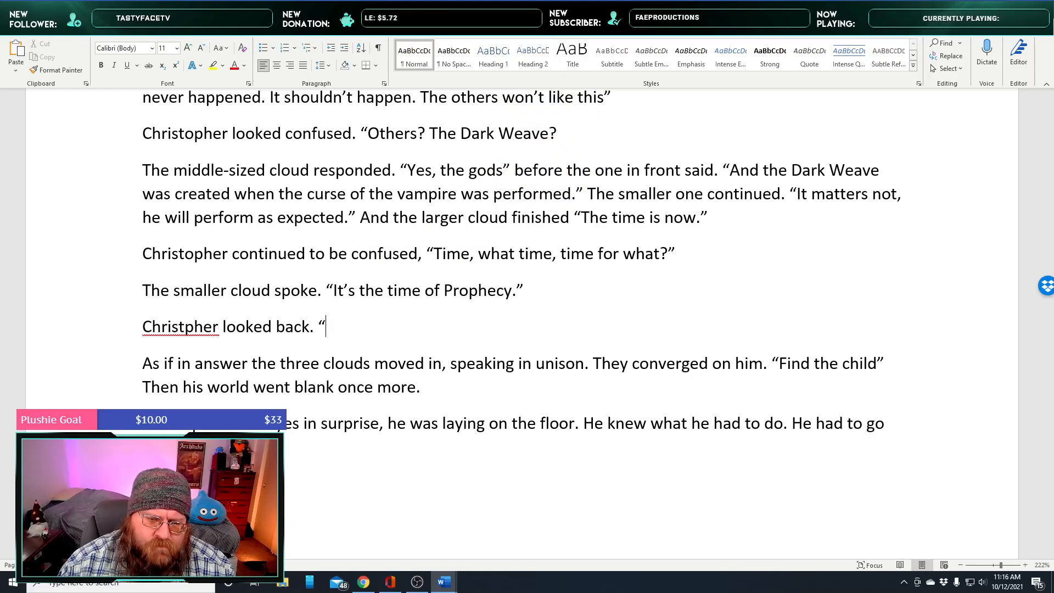
text(Prophecy)
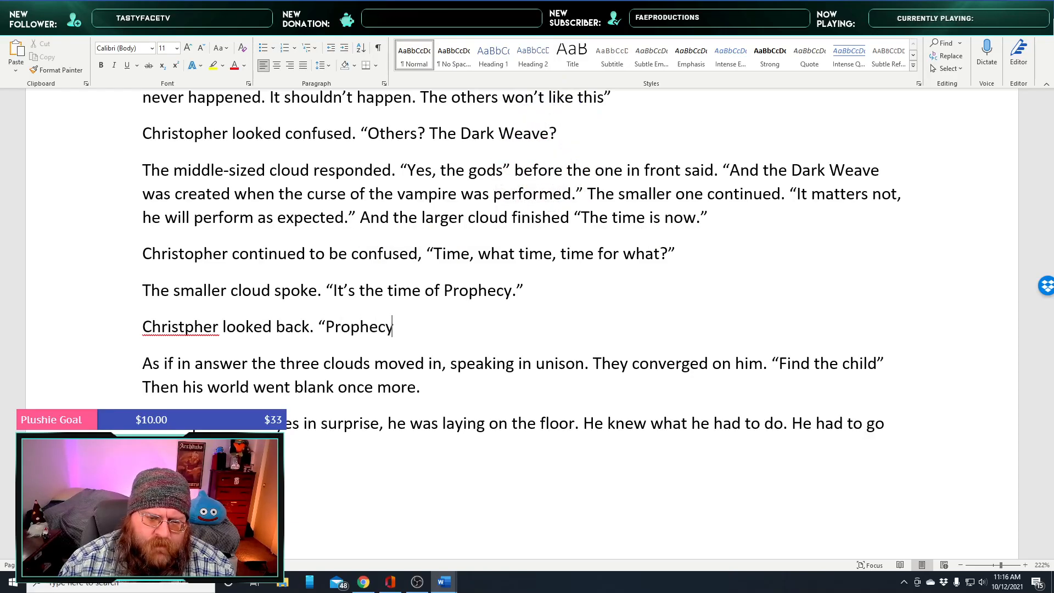
text(, what )
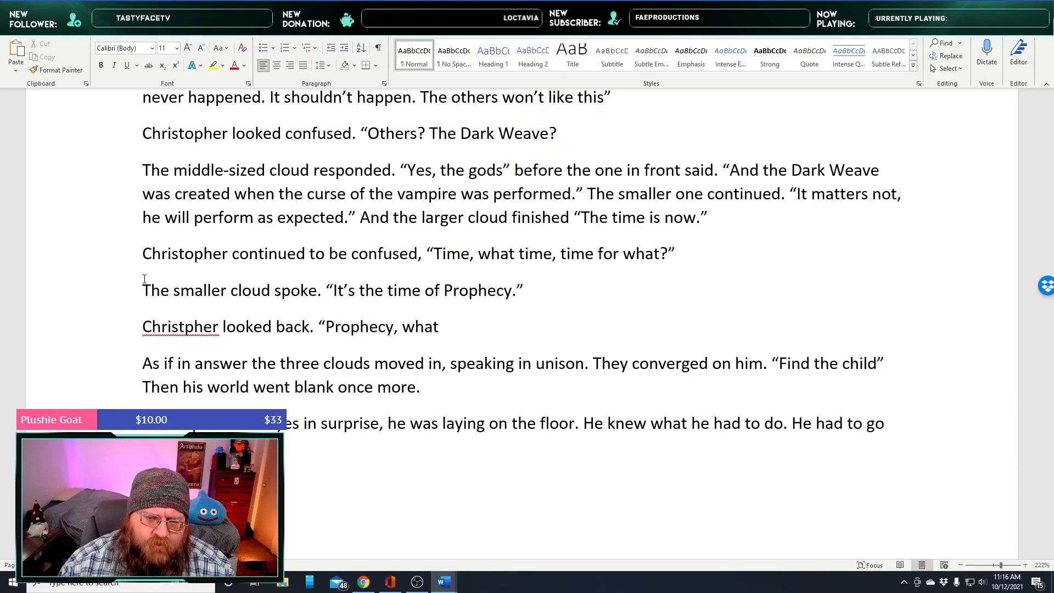
text(prophecy?)
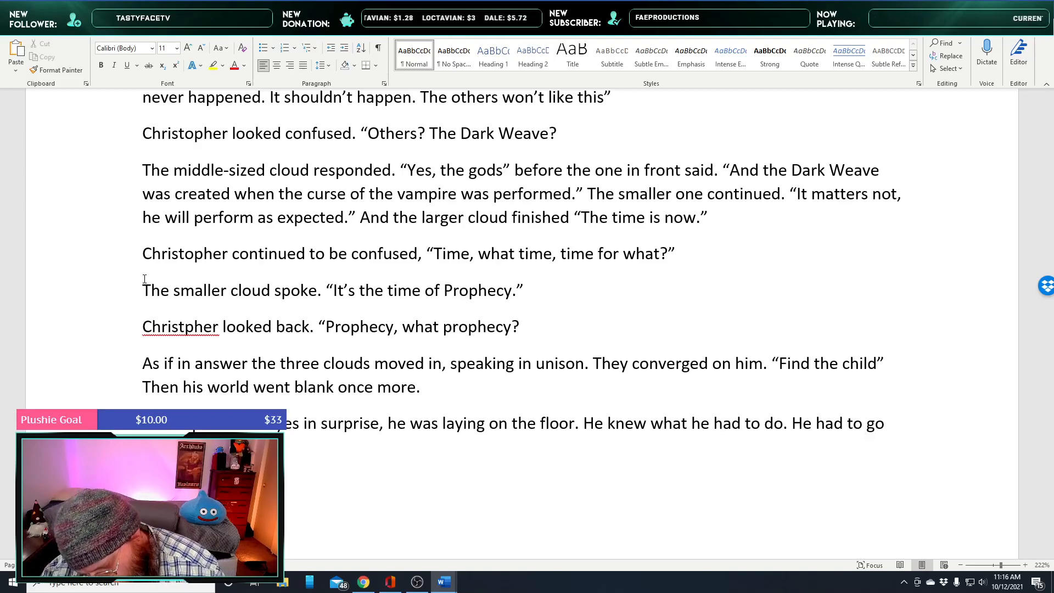
text(")
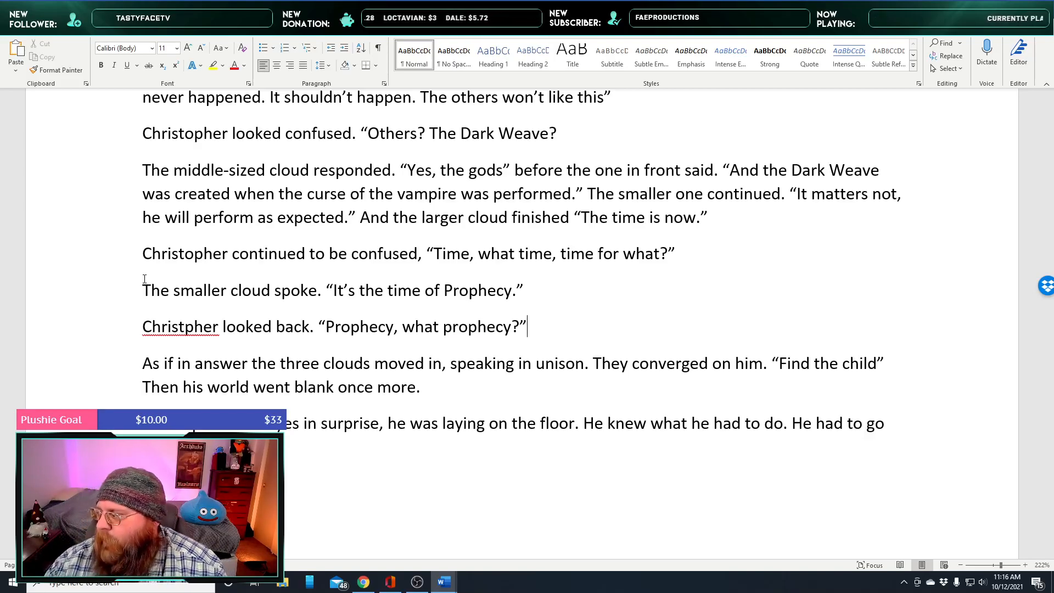
key(Return)
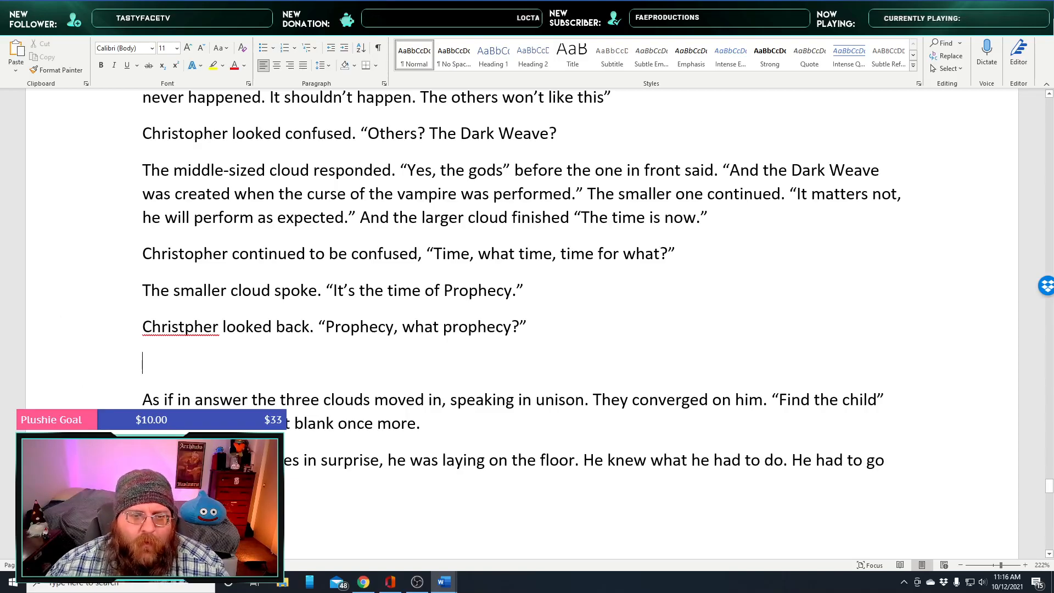
right_click(203, 328)
click(268, 347)
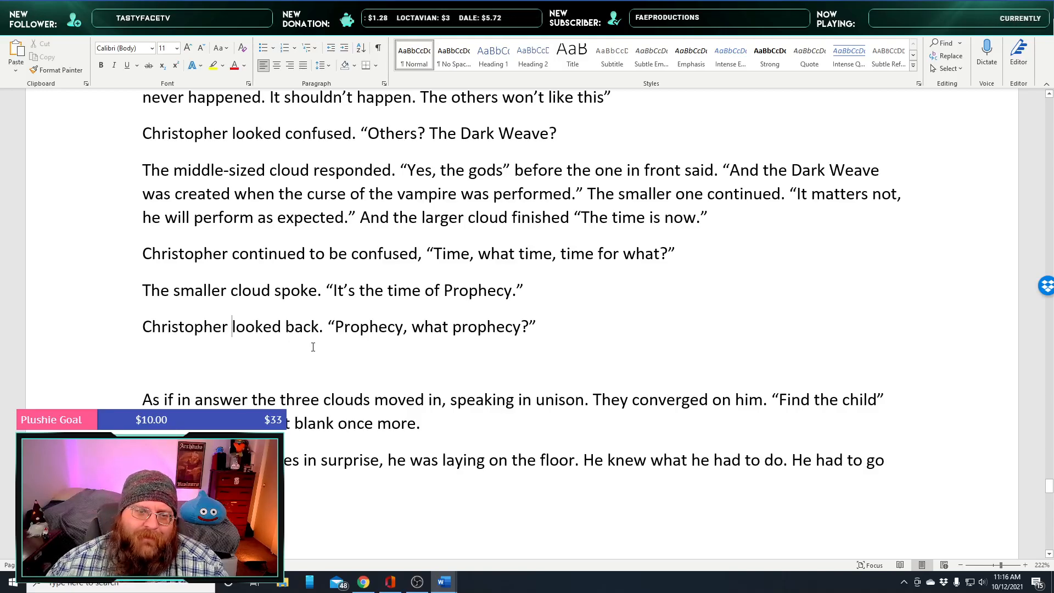
Start a paragraph below Christopher's "Prophecy, what prophecy?" line reading: The one to the right spoke "The long awaited one
scroll(559, 330, down, 1)
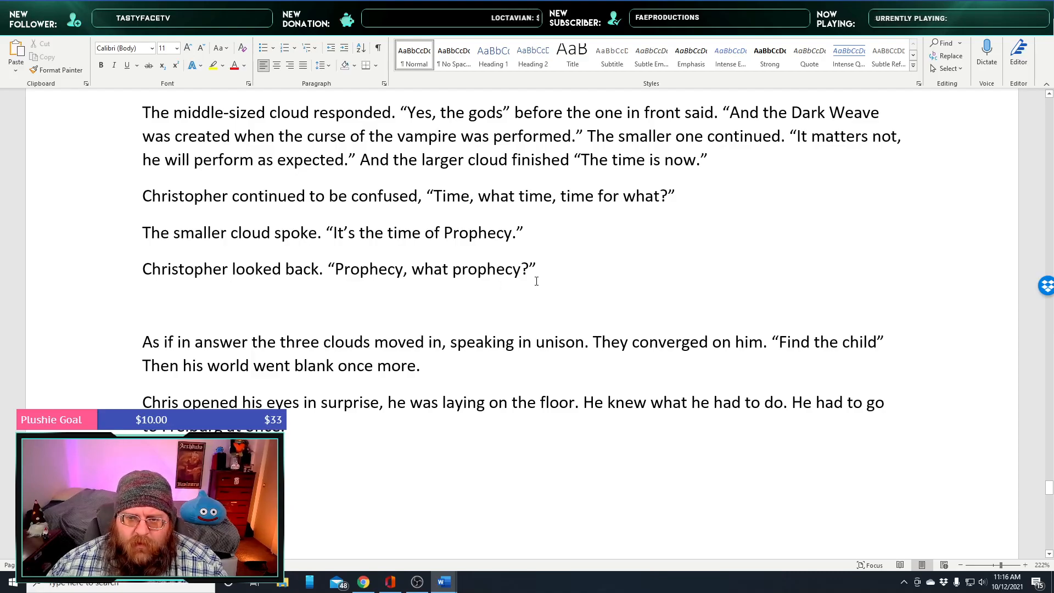
key(Return)
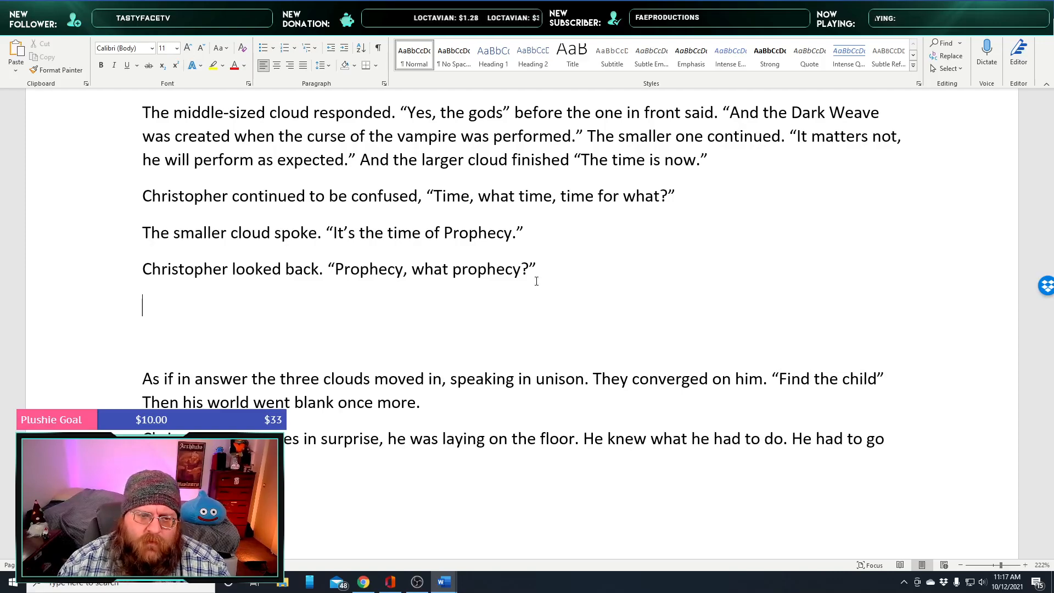
text(The o)
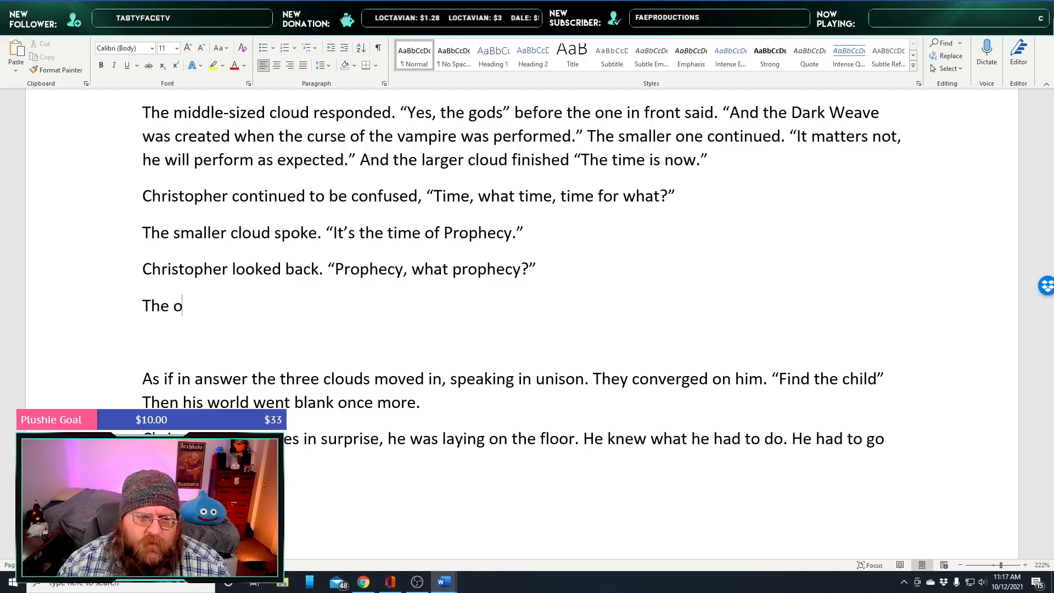
text(ne to the right s)
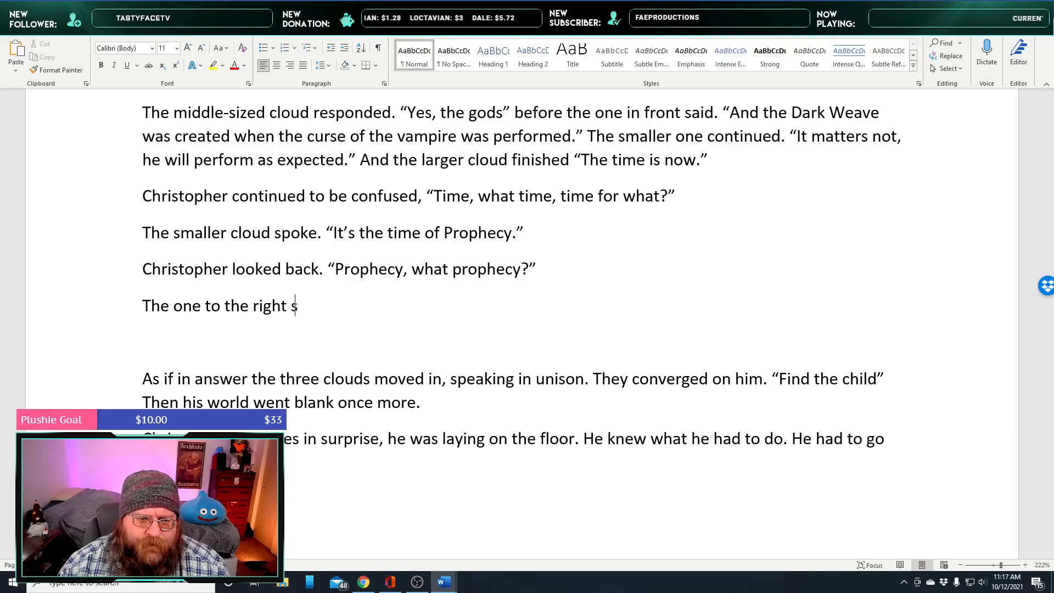
text(poke)
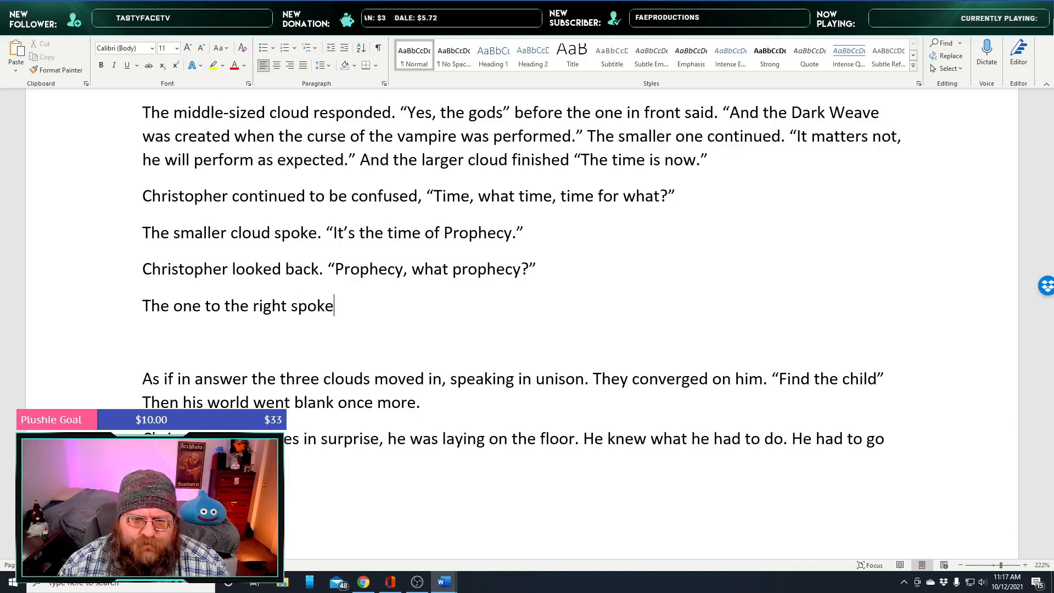
text(. ")
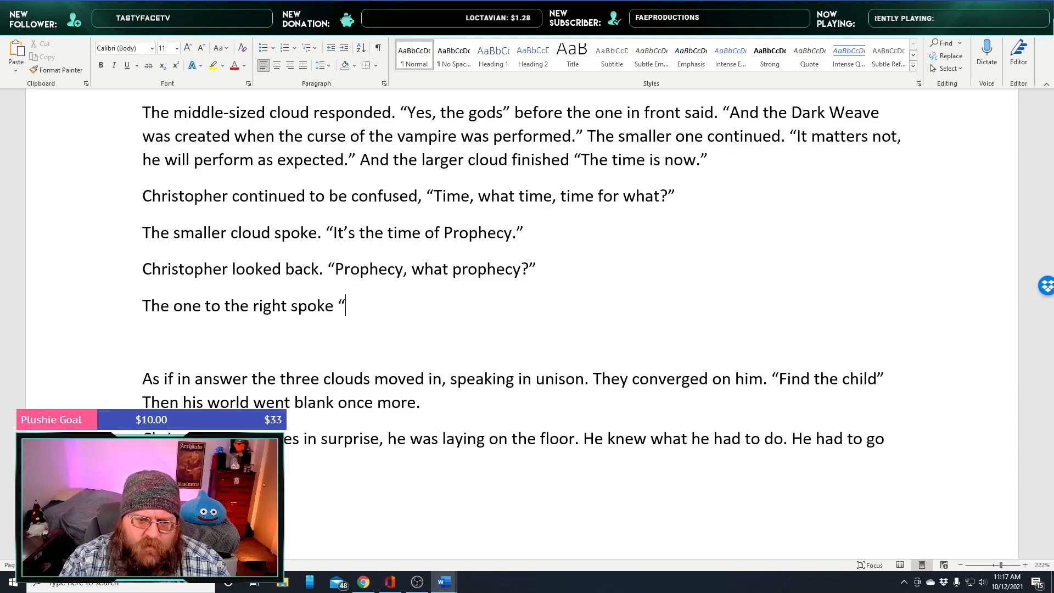
text(The)
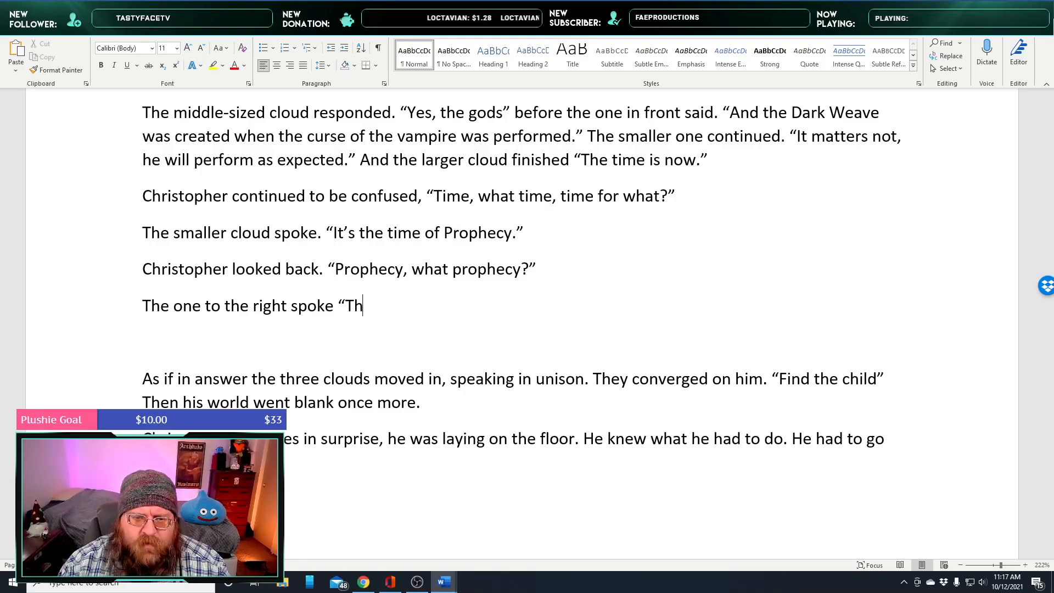
text( long awaited one)
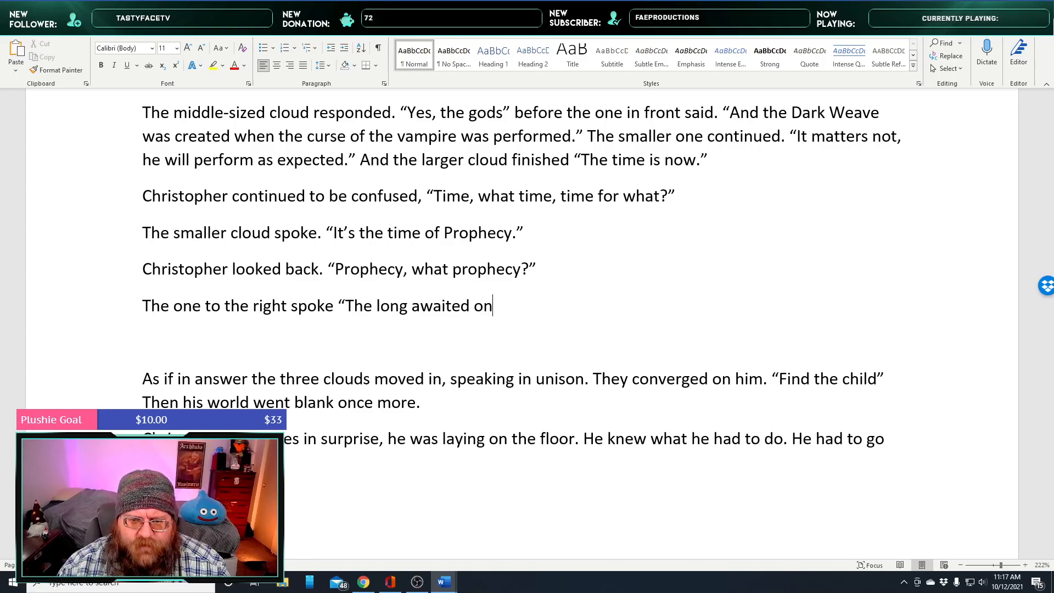
Replace the quote of the one to the right with "The prophecy."
key(BackSpace)
key(BackSpace)
key(BackSpace)
key(BackSpace)
key(BackSpace)
key(BackSpace)
key(BackSpace)
key(BackSpace)
key(BackSpace)
key(BackSpace)
key(BackSpace)
key(BackSpace)
key(BackSpace)
key(BackSpace)
key(BackSpace)
key(BackSpace)
key(BackSpace)
key(BackSpace)
key(BackSpace)
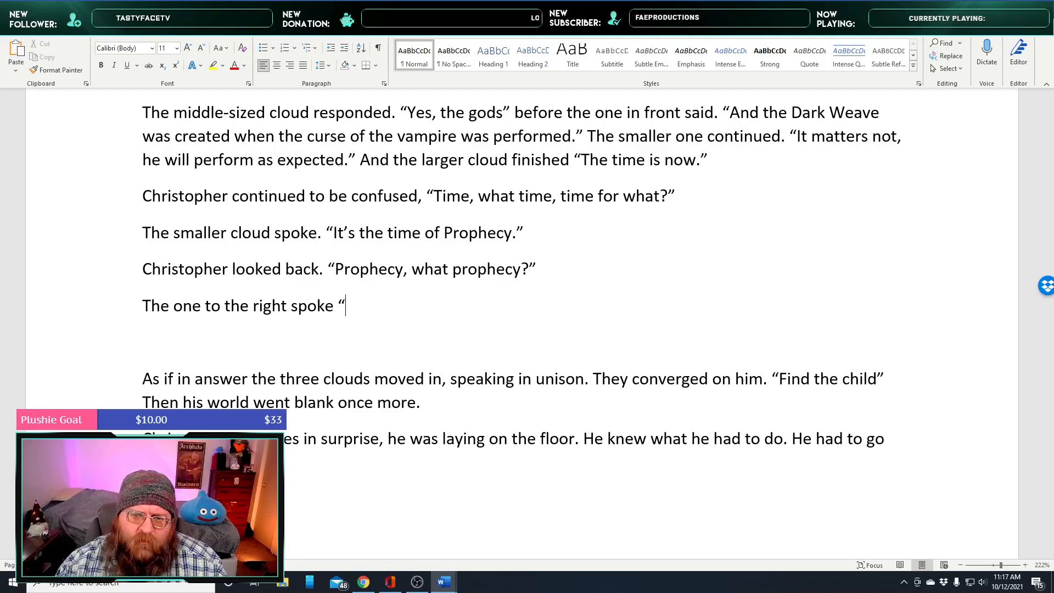
text(The )
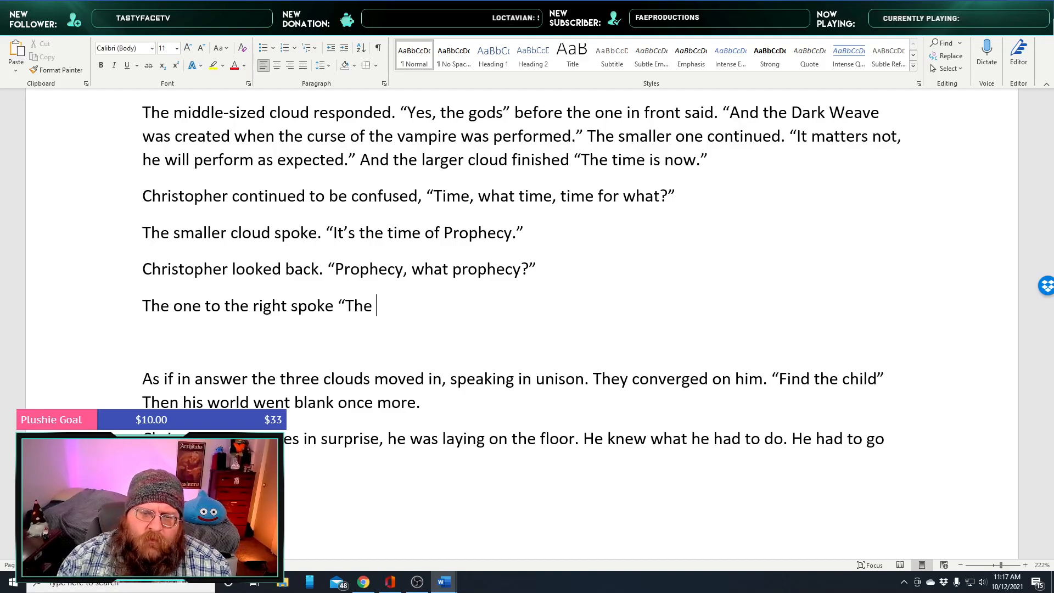
text(prphecy)
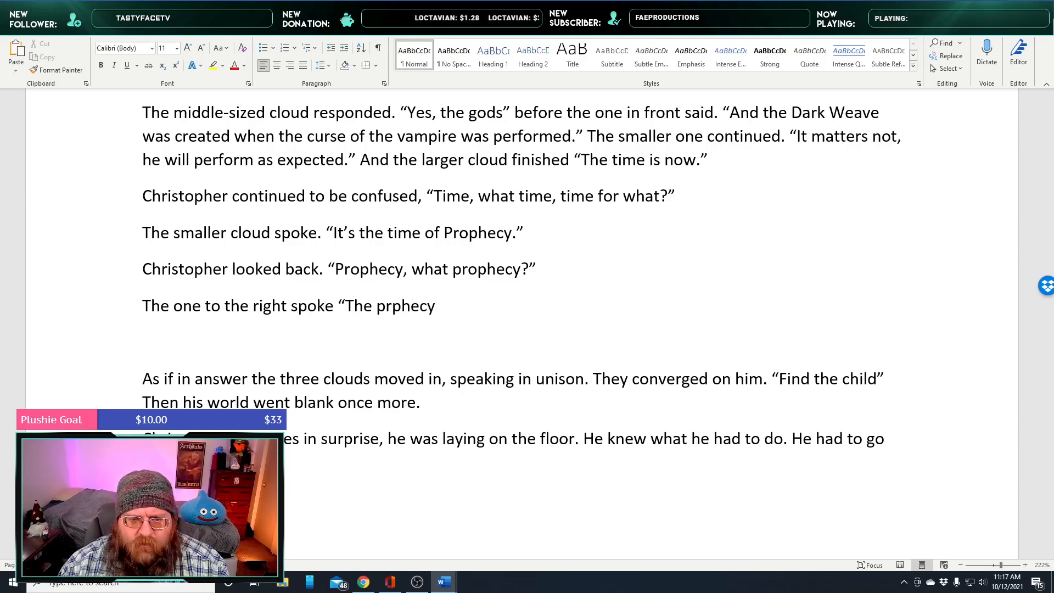
text(.")
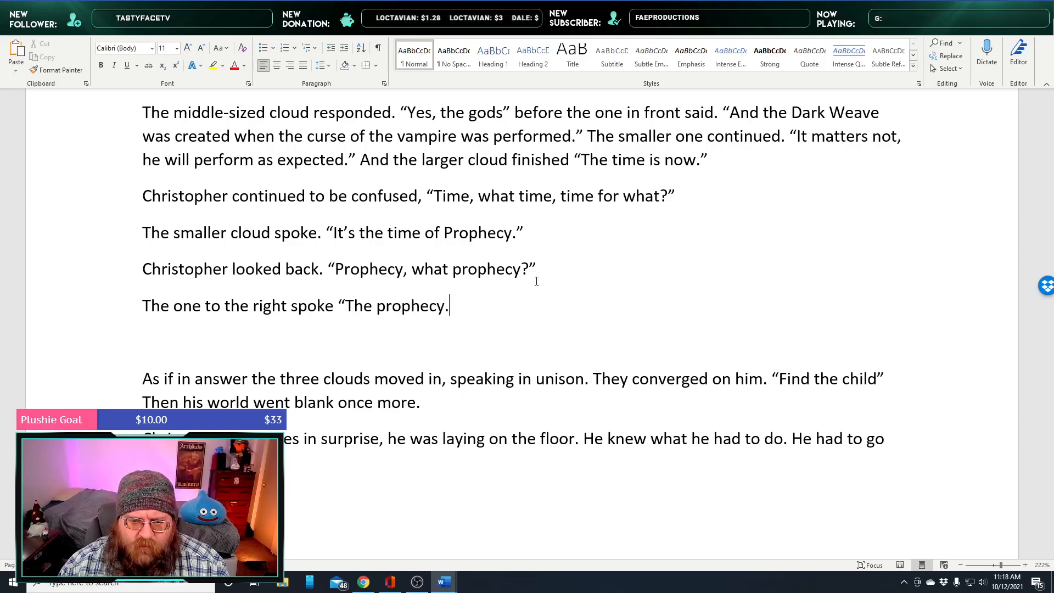
Add a new paragraph below reading: The one in front continued. "It is unclear, the Dark Weave is hidden from us
key(Return)
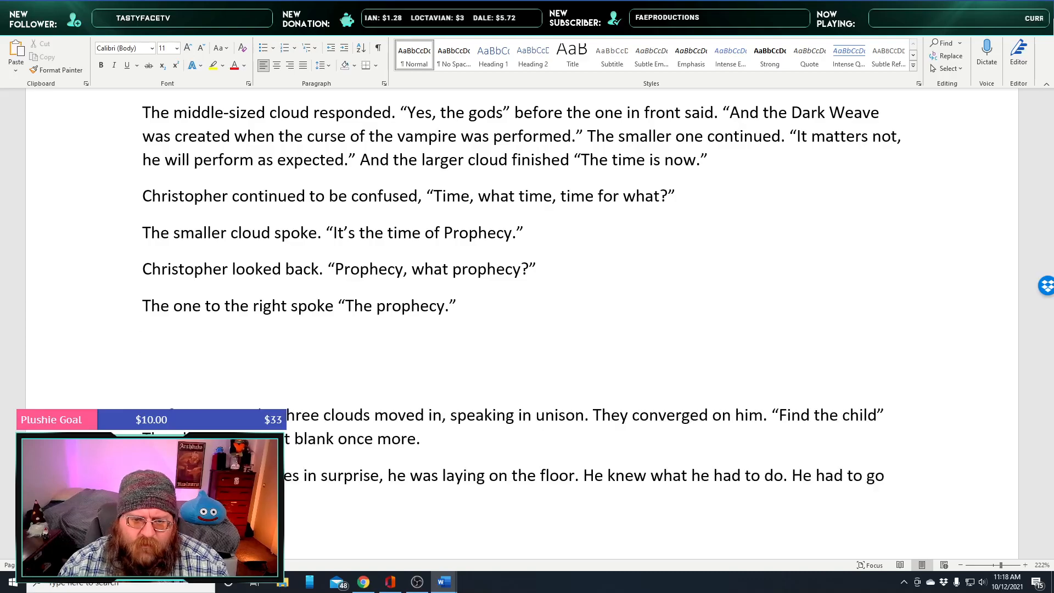
text(The )
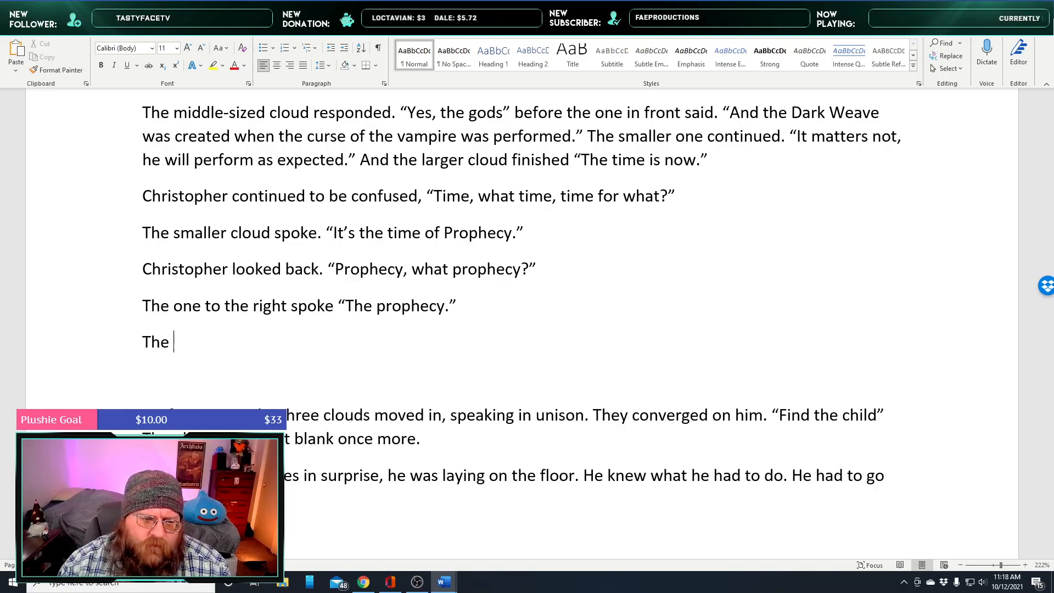
text(one in f)
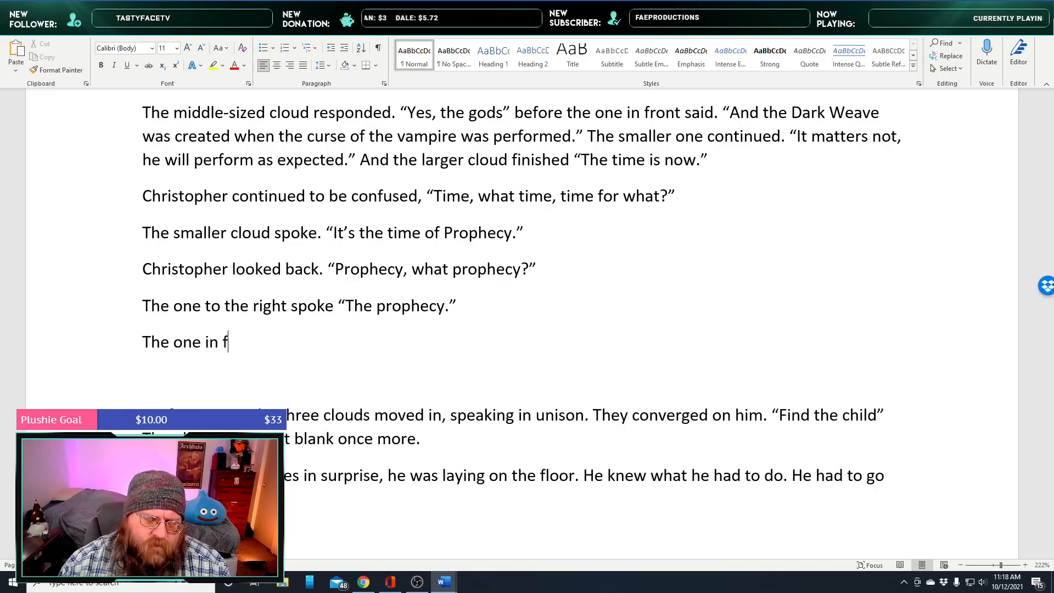
text(ron t )
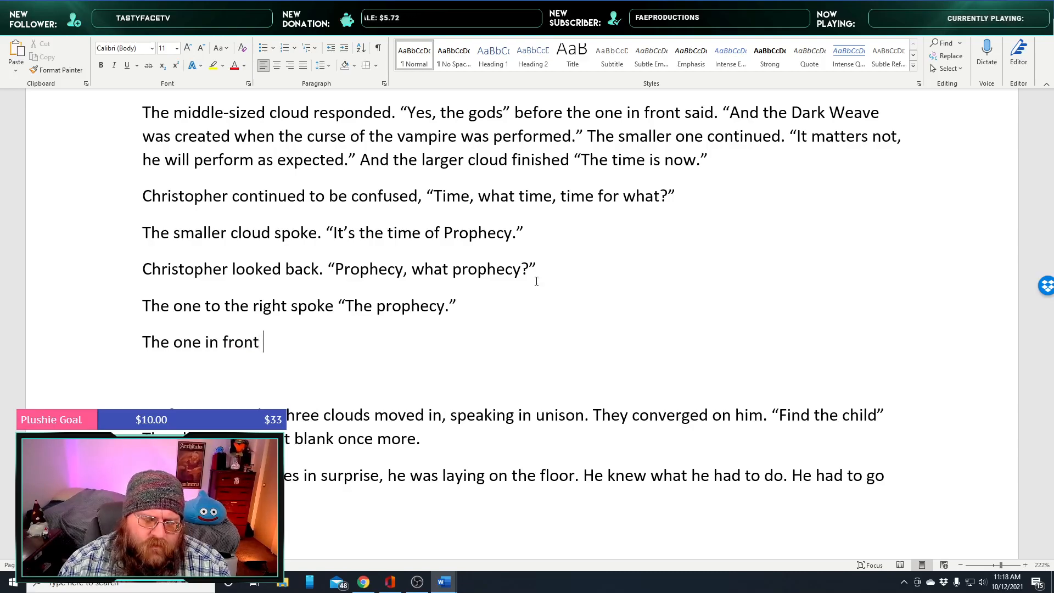
text(continued)
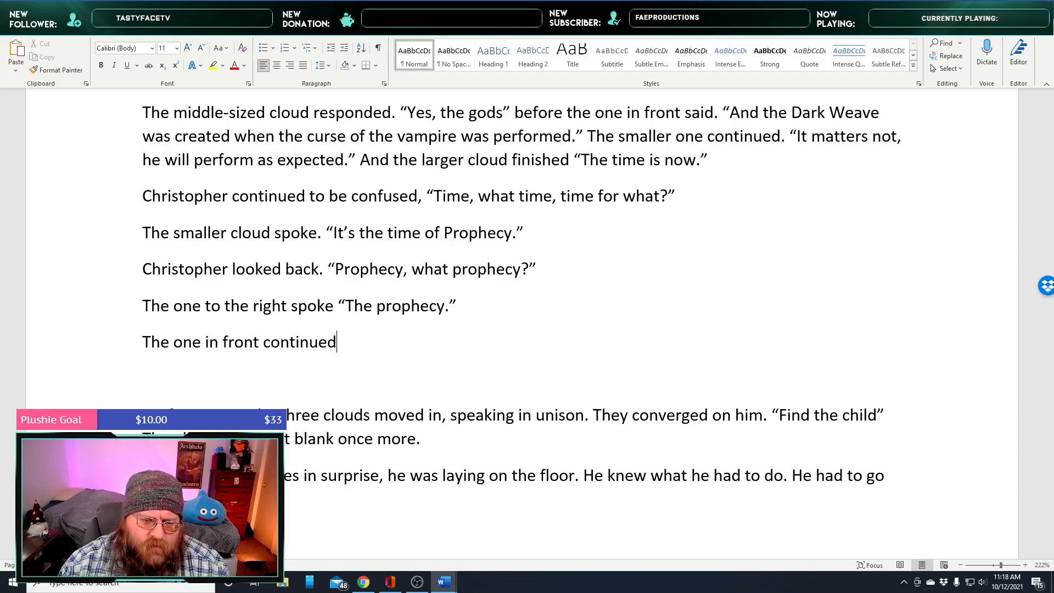
text(. ")
text(It is unc)
text(lear, the Dark Weave is hi)
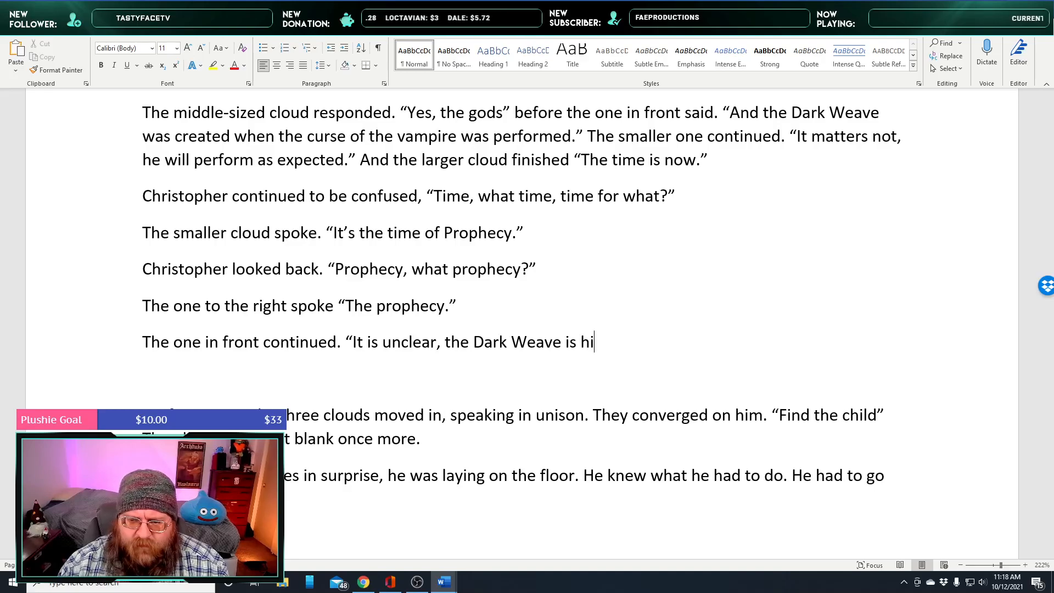
text(us)
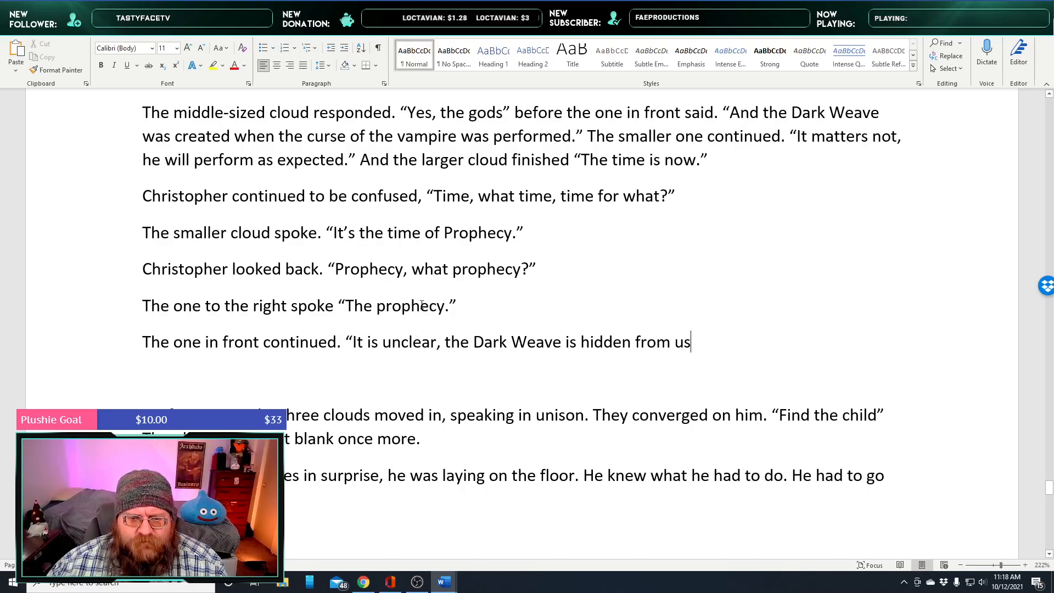
Delete the whole paragraph in which the one to the right speaks "The prophecy."
click(446, 309)
drag(446, 309, 386, 309)
click(457, 311)
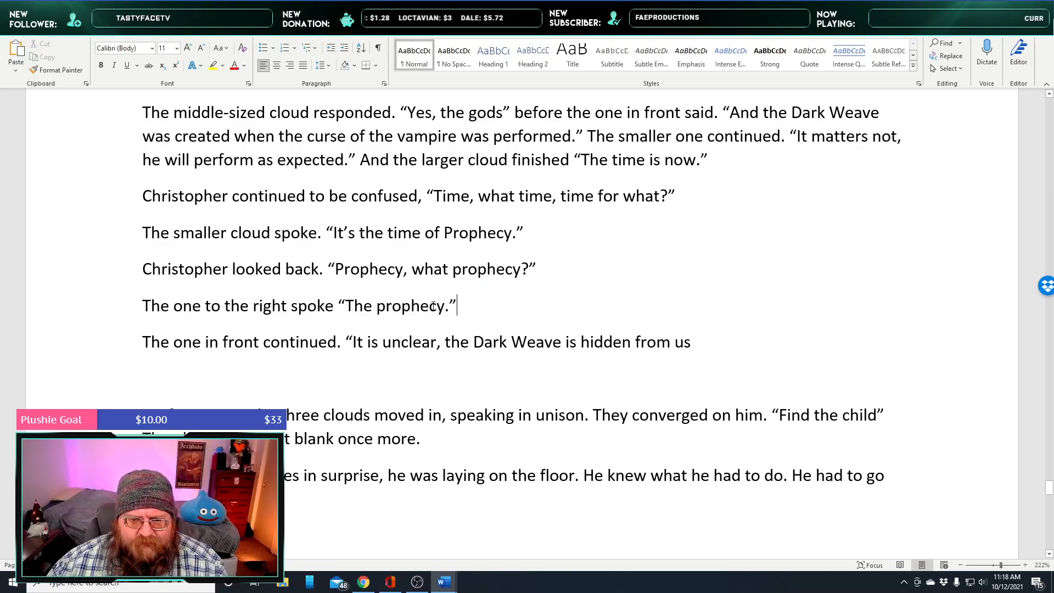
click(446, 305)
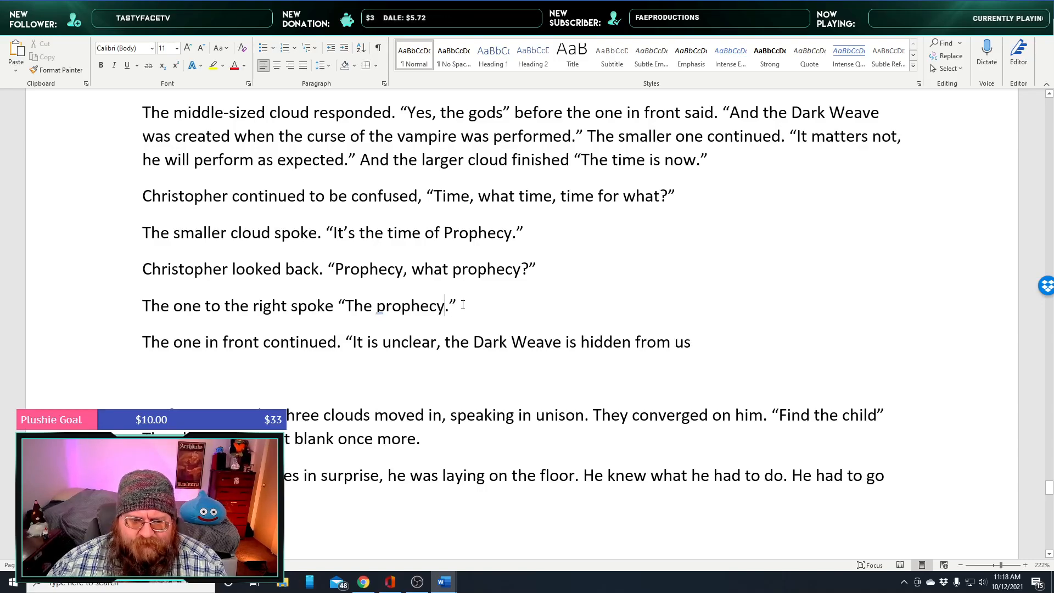
drag(471, 308, 70, 308)
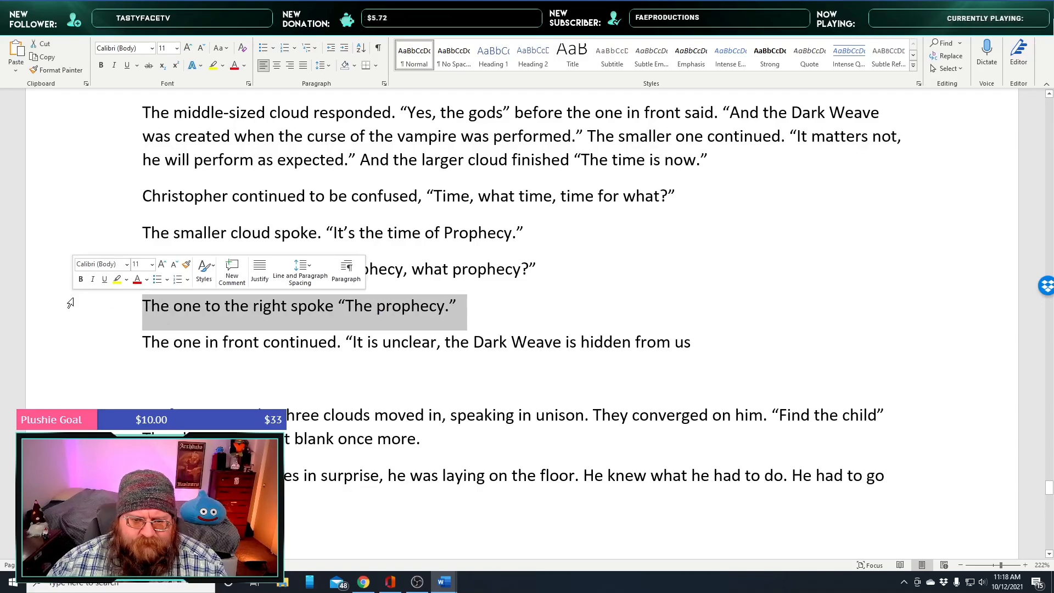
key(BackSpace)
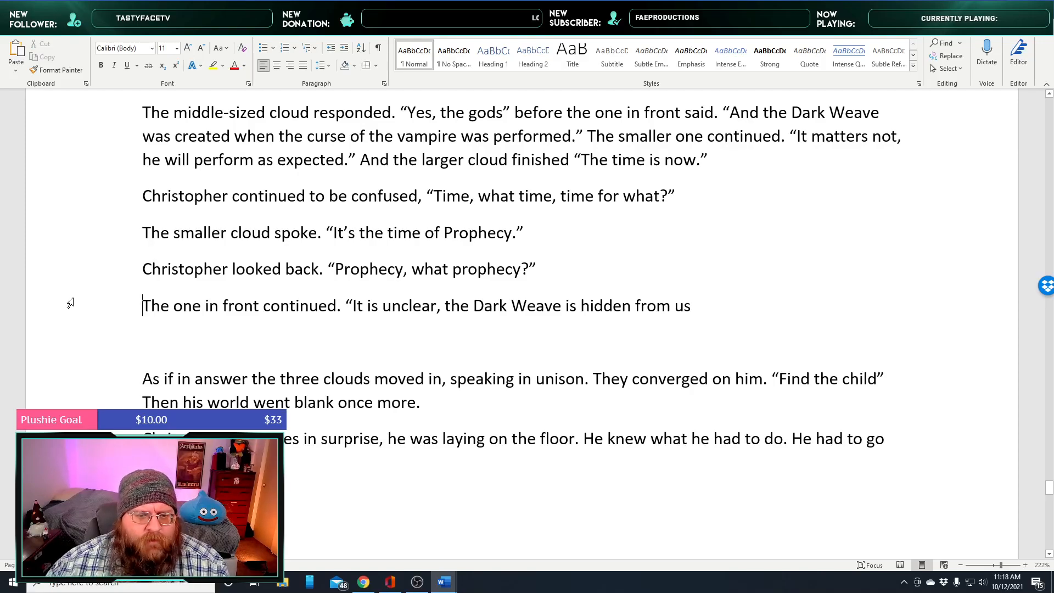
Insert ", seemingly ignoreing Chris" after "The one in front continued"
key(Right)
key(Right)
key(Right)
key(Right)
key(Right)
key(Right)
key(Right)
key(Right)
key(Right)
key(Right)
key(Right)
key(Left)
key(Left)
text(, ignoring)
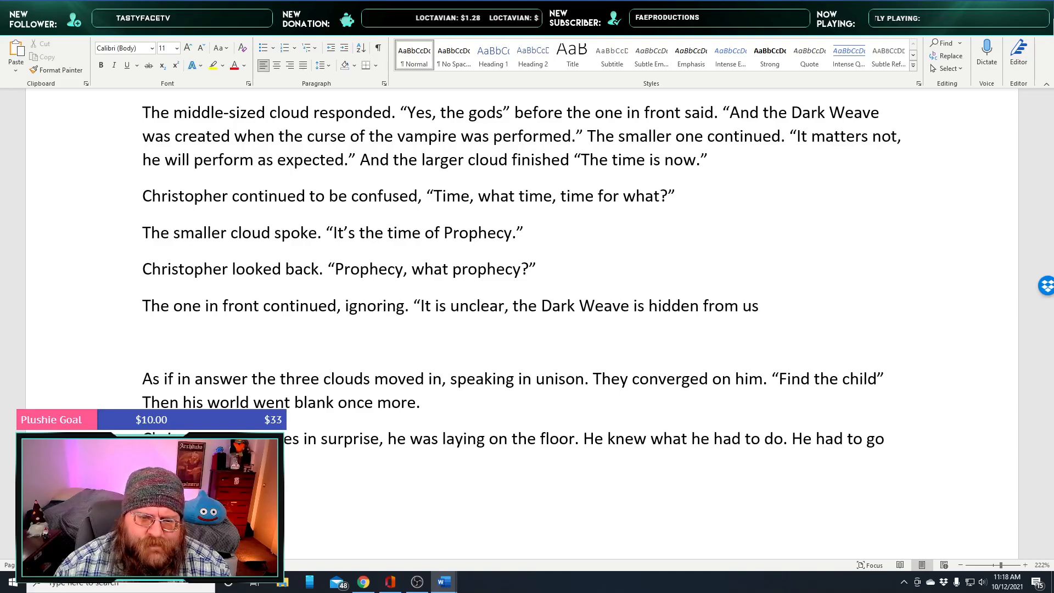
text( chri)
key(BackSpace)
key(BackSpace)
key(BackSpace)
key(BackSpace)
key(BackSpace)
key(BackSpace)
key(BackSpace)
key(BackSpace)
key(BackSpace)
key(BackSpace)
key(BackSpace)
key(BackSpace)
key(BackSpace)
text(seemingly ignoreing Chriso)
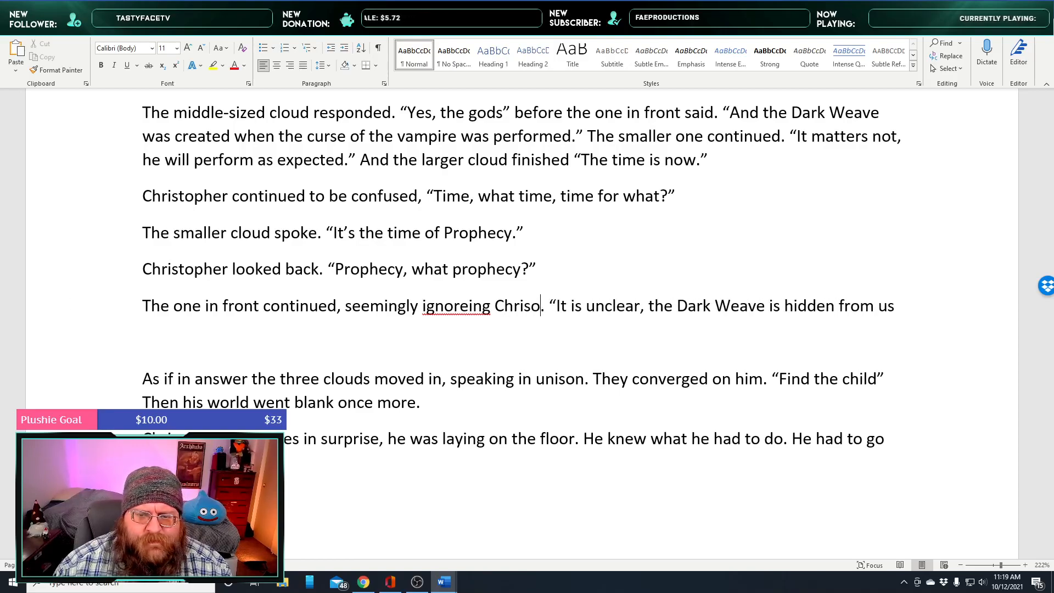
key(BackSpace)
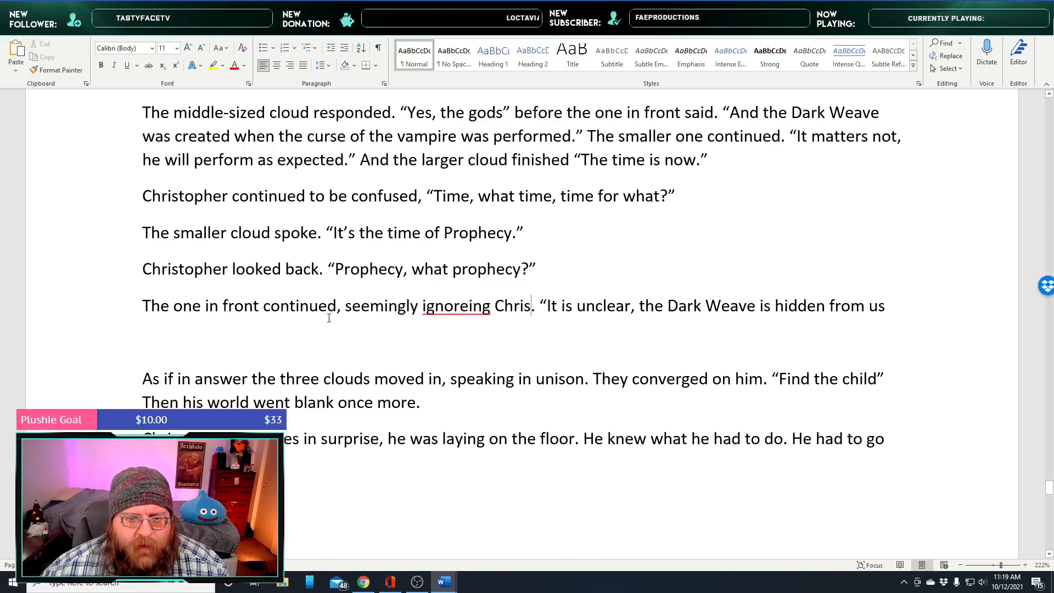
Change "one" to "mist" in "The one in front continued" and correct the misspelled word to "ignoring"
double_click(188, 311)
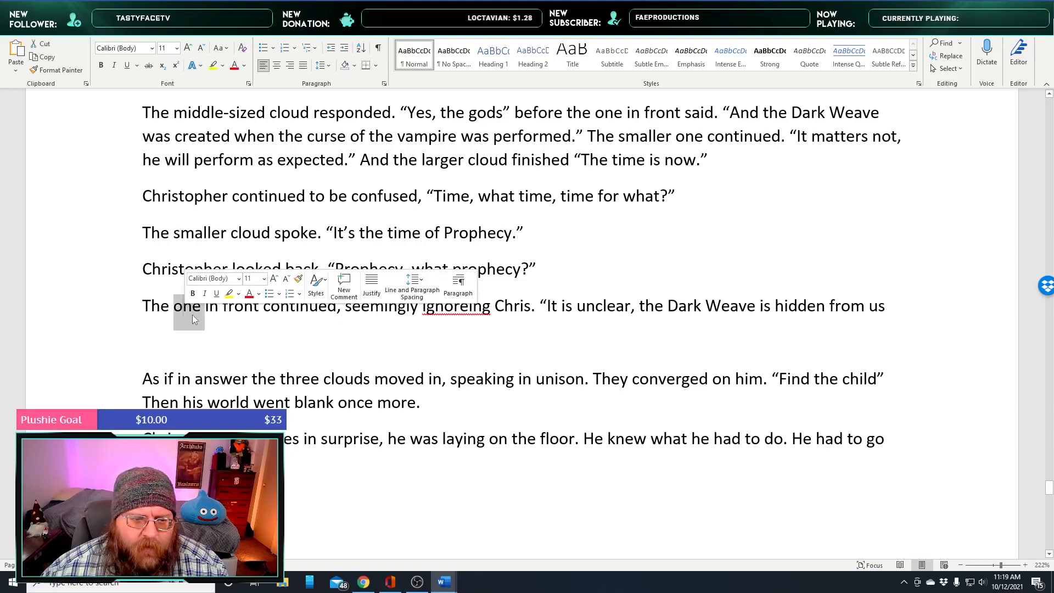
text(mist)
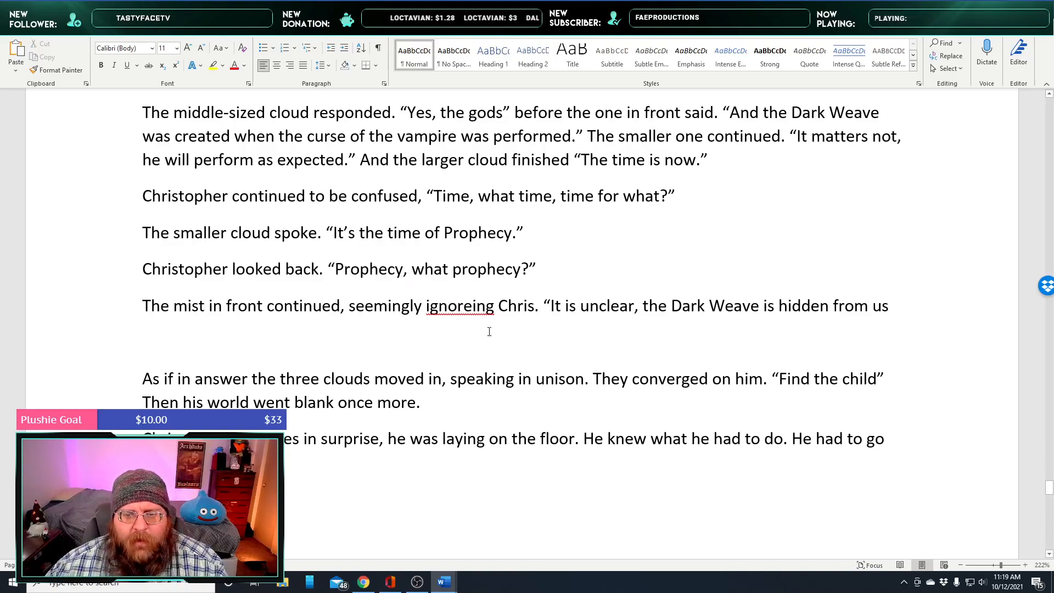
right_click(470, 312)
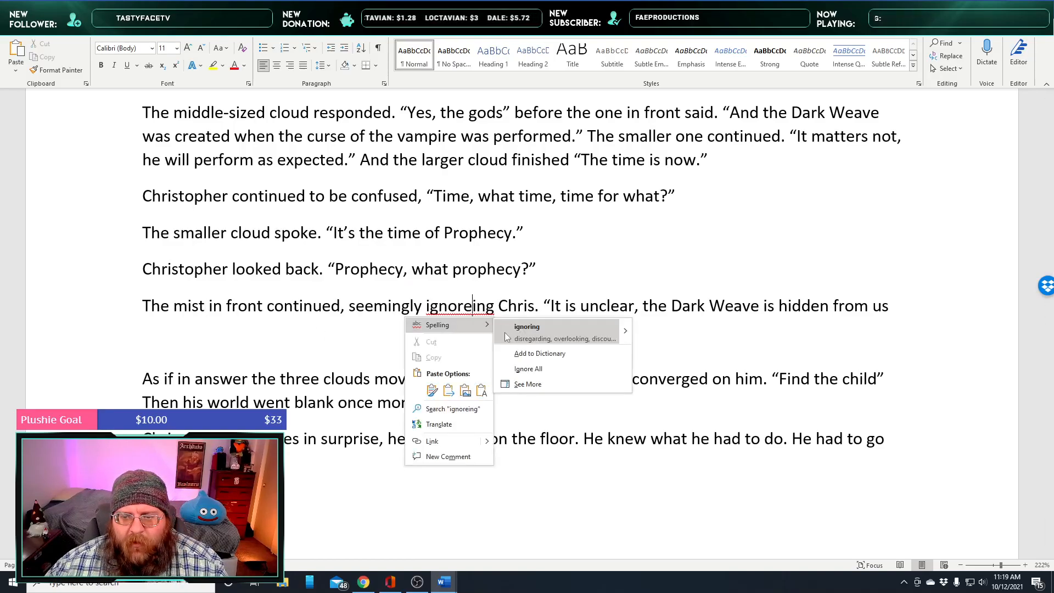
click(516, 329)
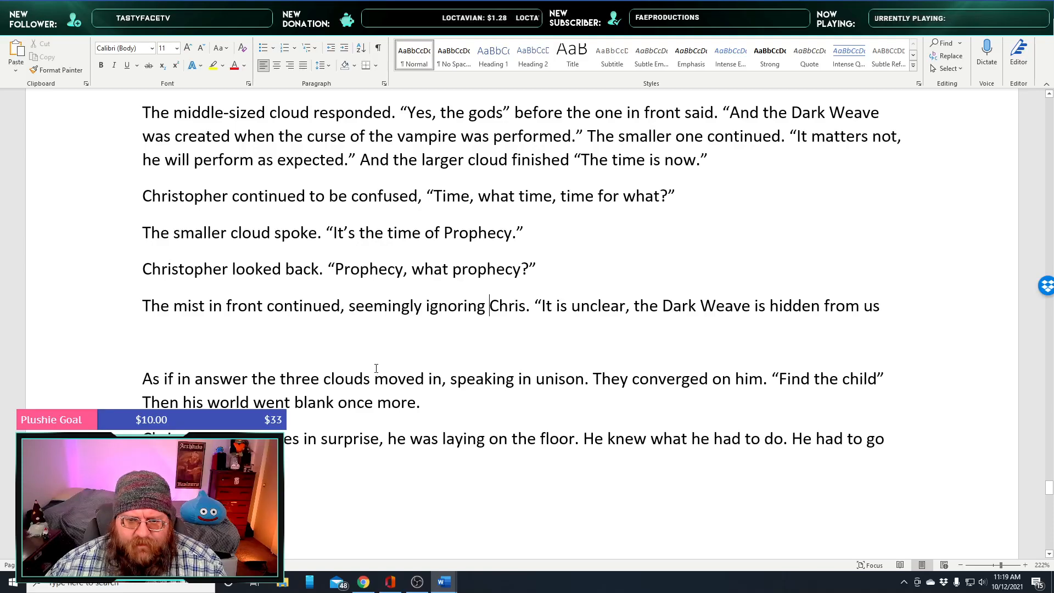
Replace the words "Prophecy, what prophecy" in Christopher's reply with "The Time of Prophecy", keeping the question mark
drag(334, 278, 512, 276)
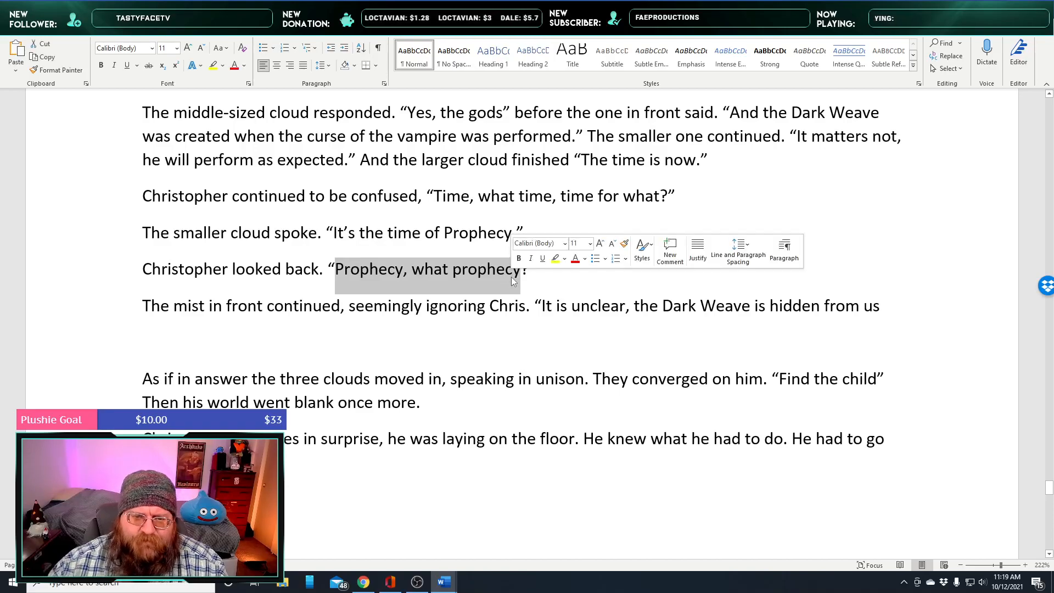
text(the)
key(BackSpace)
key(BackSpace)
key(BackSpace)
key(BackSpace)
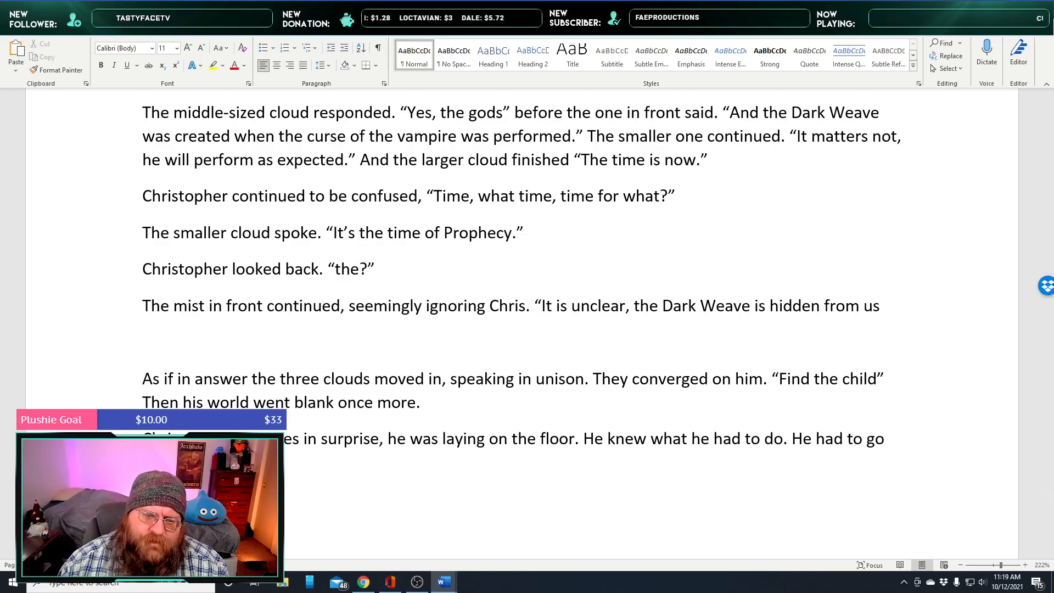
text(The t)
text(ime of)
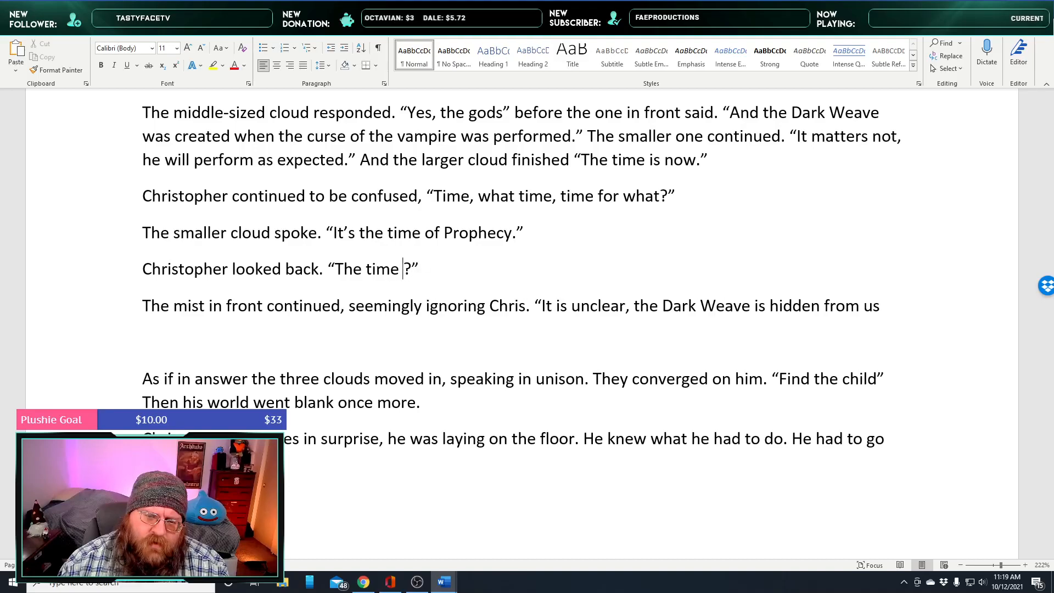
key(BackSpace)
key(BackSpace)
key(BackSpace)
key(BackSpace)
key(BackSpace)
key(BackSpace)
key(BackSpace)
text(Time of Prophecy)
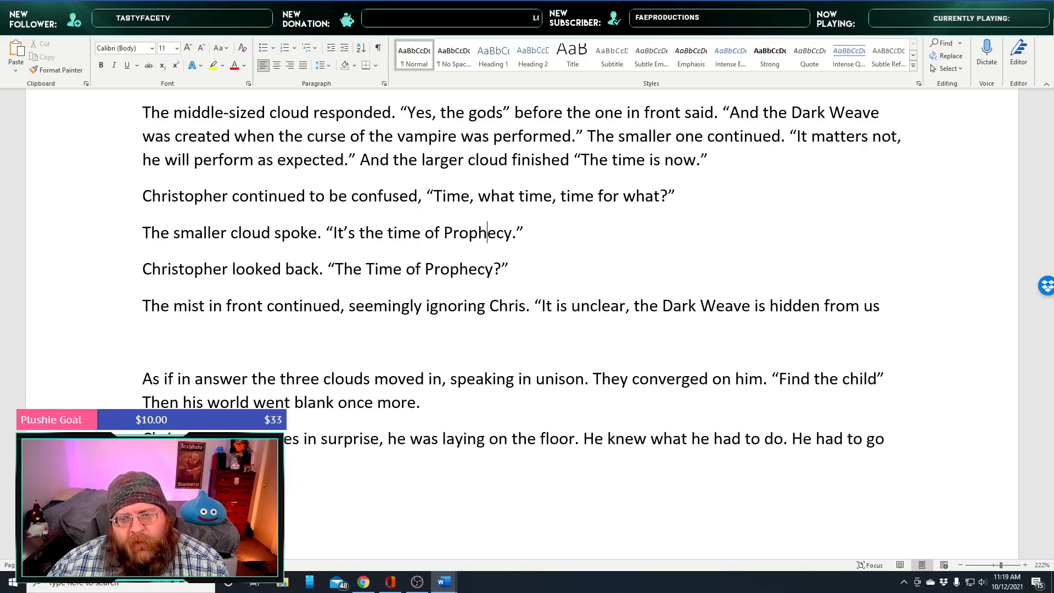
Capitalize "Time" in the smaller cloud's line about the time of Prophecy
key(Left)
key(Left)
key(Left)
key(Left)
key(Left)
key(Left)
key(Right)
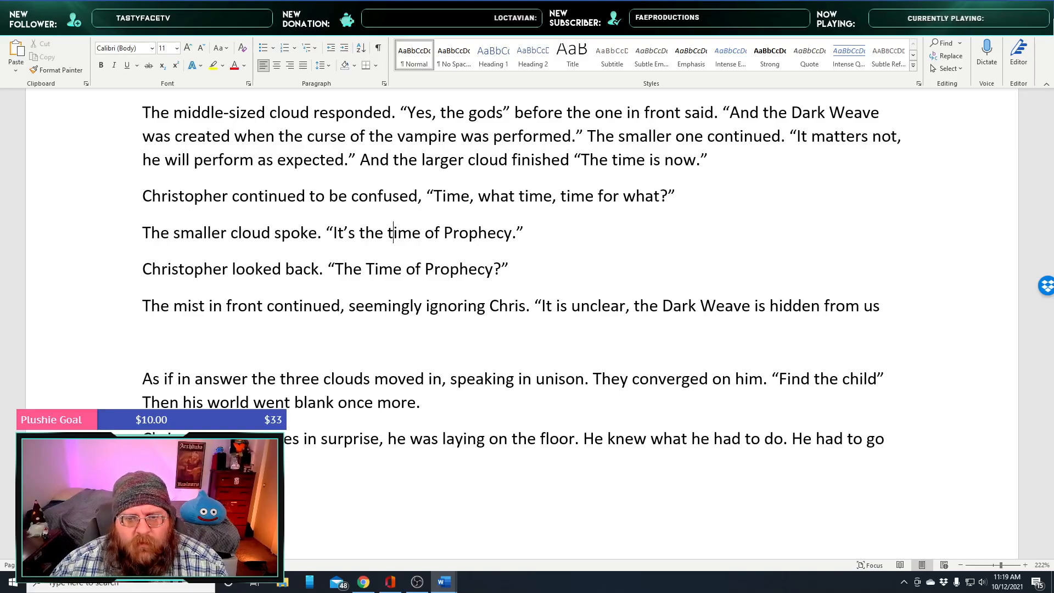
key(BackSpace)
text(T)
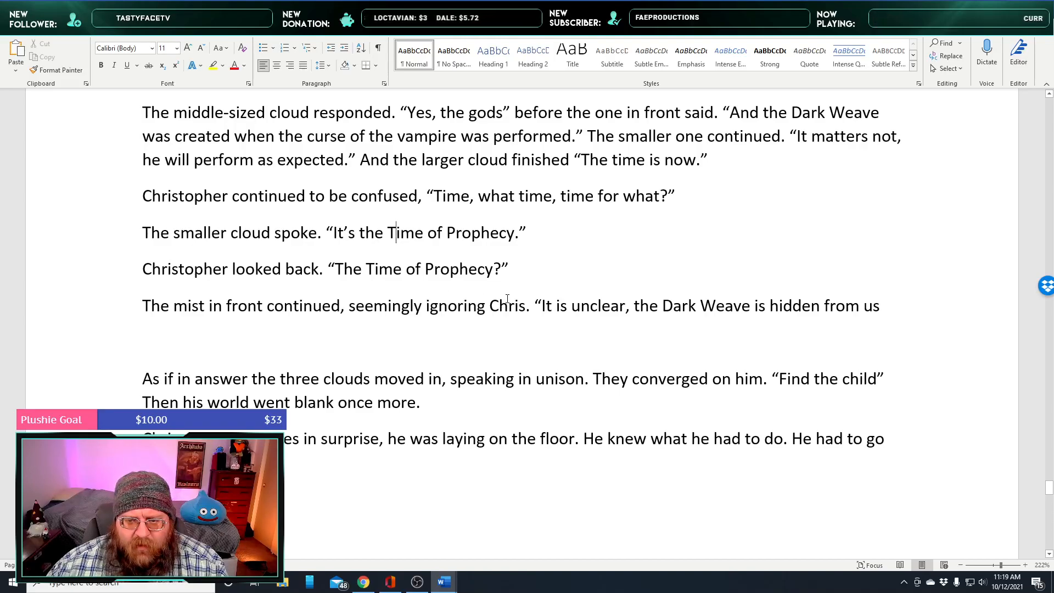
Remove ", seemingly ignoring Chris" so the sentence introducing the speech reads "The mist in front continued."
drag(525, 303, 350, 305)
key(BackSpace)
key(BackSpace)
key(BackSpace)
key(BackSpace)
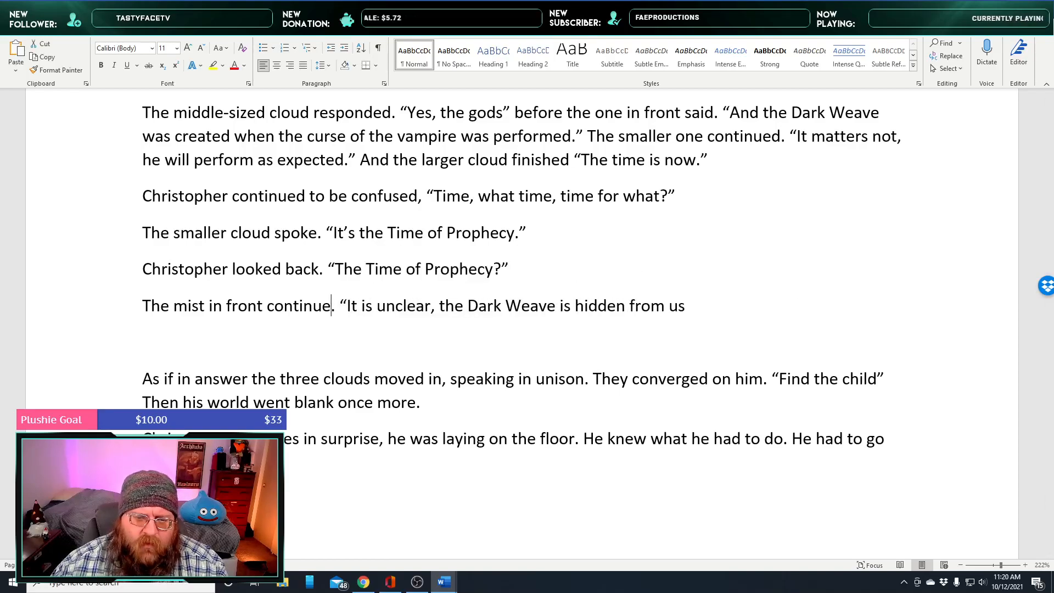
text(d. “)
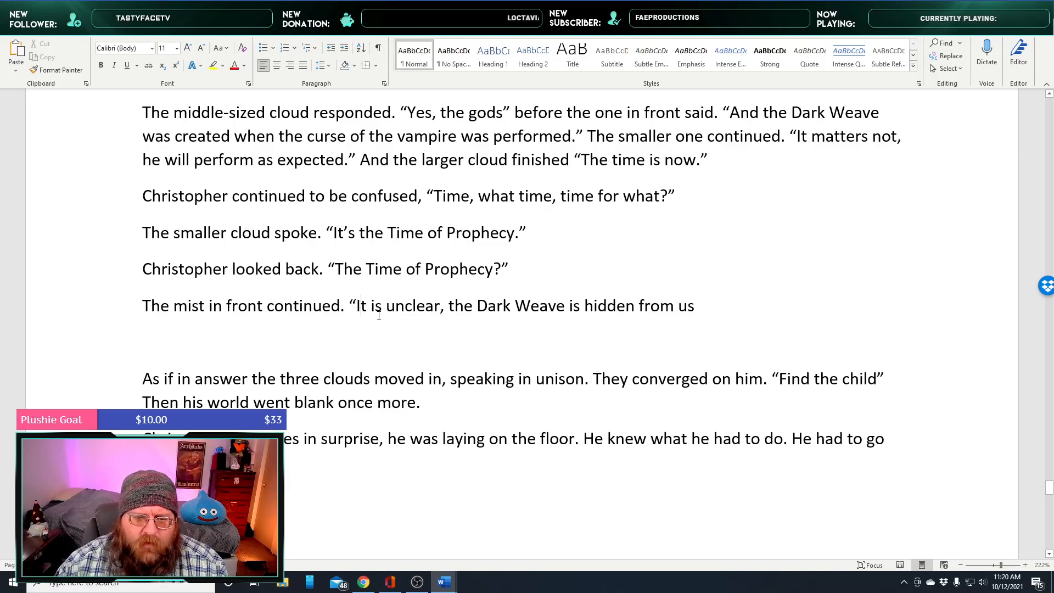
Replace "It" with "Yes, but" at the start of the front mist's speech, and add "has come again" to the smaller cloud's line
text(Yes,)
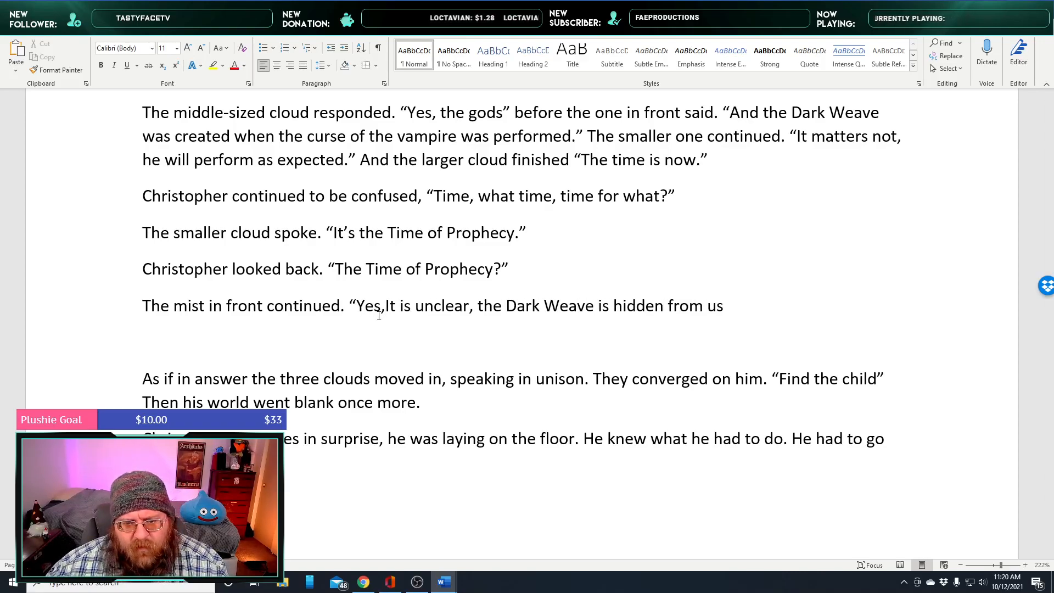
key(Delete)
text(bu)
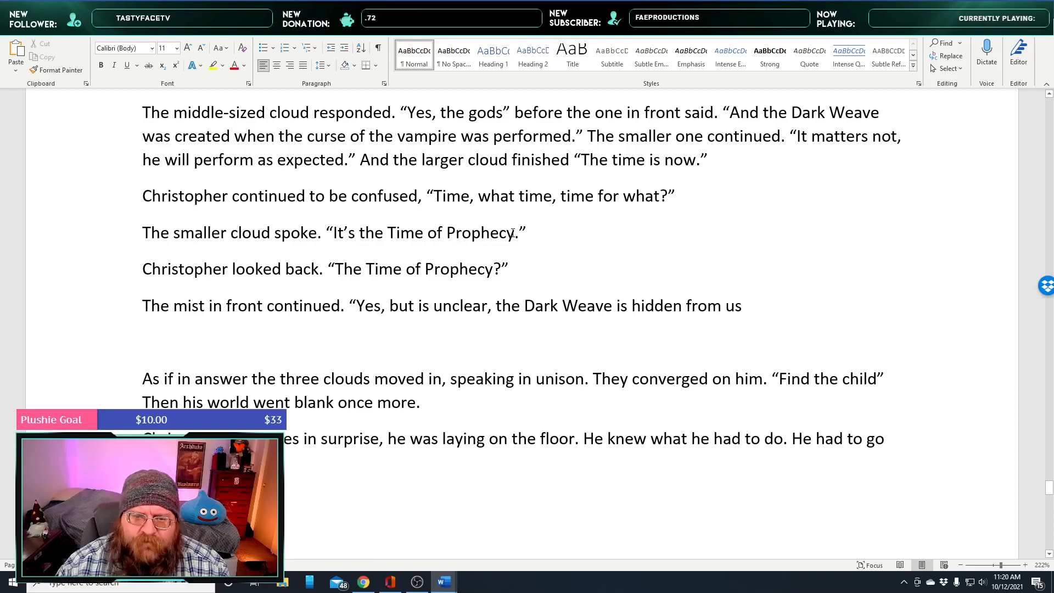
text(has come again)
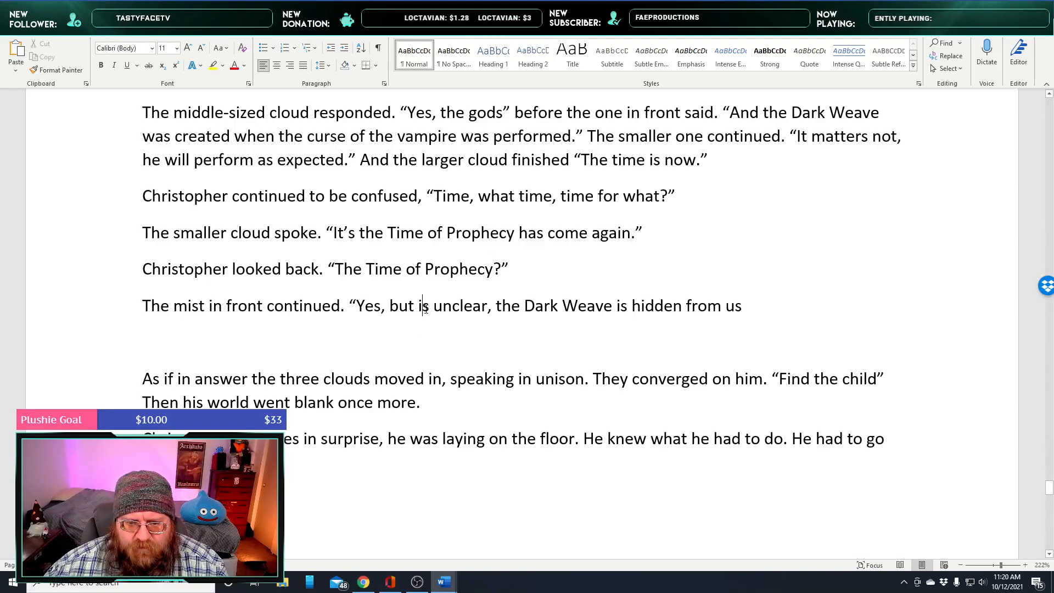
Replace "is" before "unclear" with "this time it is" in the front mist's speech
triple_click(426, 308)
click(426, 308)
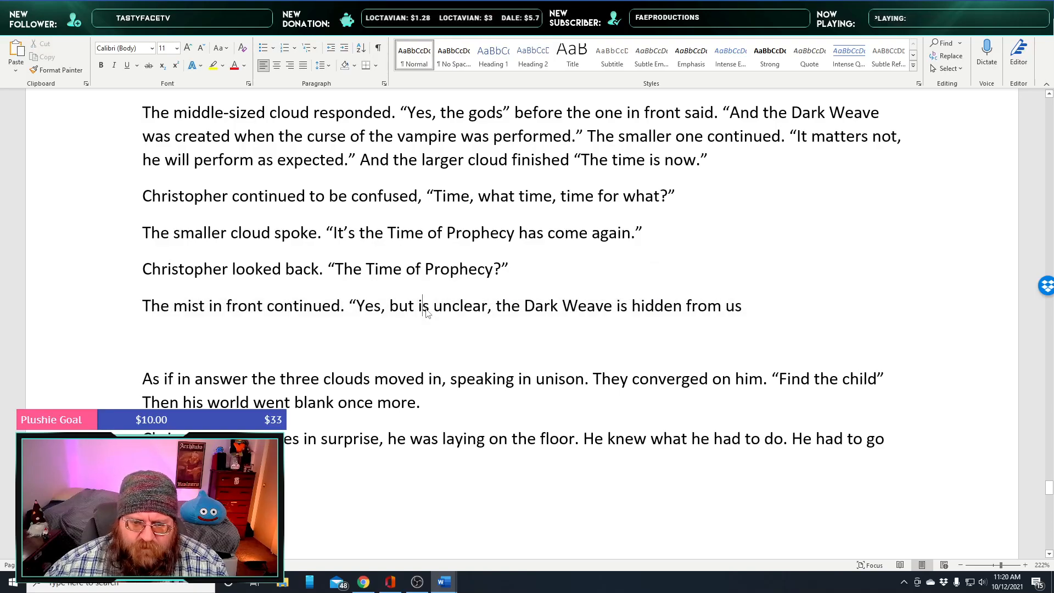
double_click(426, 309)
text(this time )
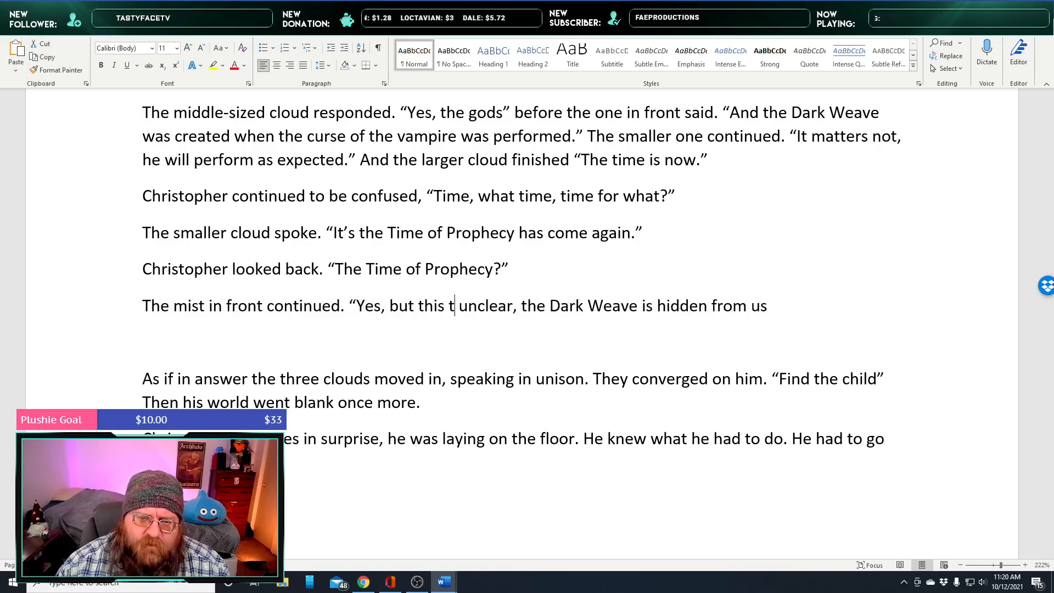
text(it is)
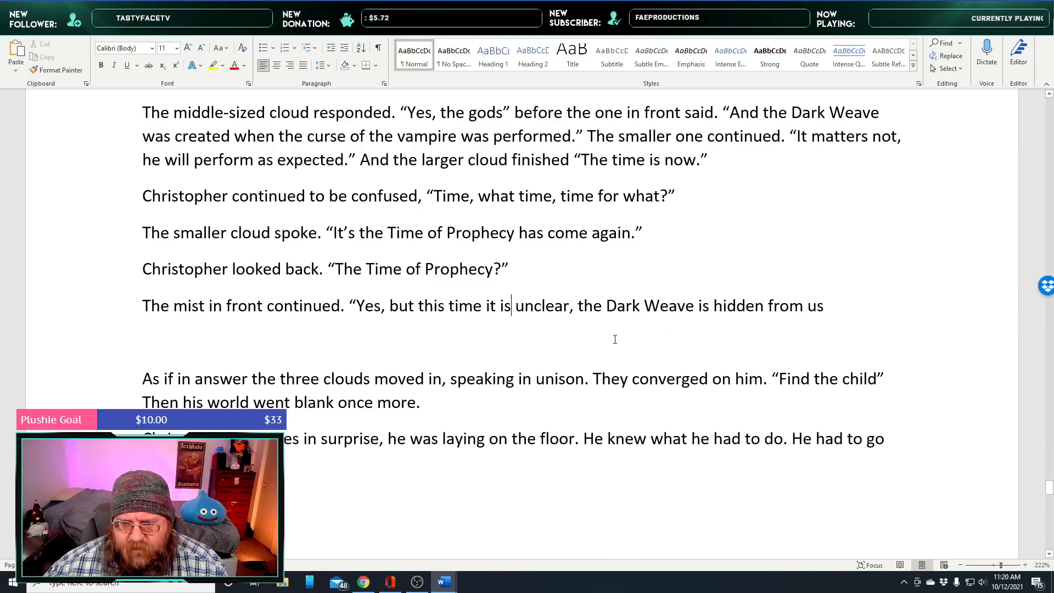
Close the front mist's speech after "hidden from us" with a period and quotation mark, and add "The one on the right finished"
double_click(702, 305)
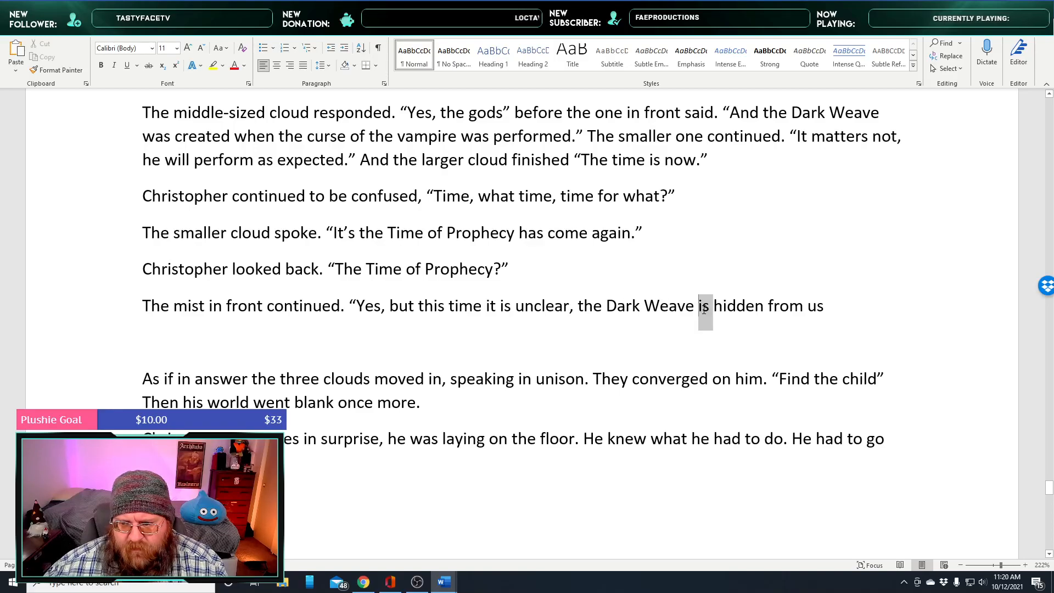
click(829, 314)
text(.)
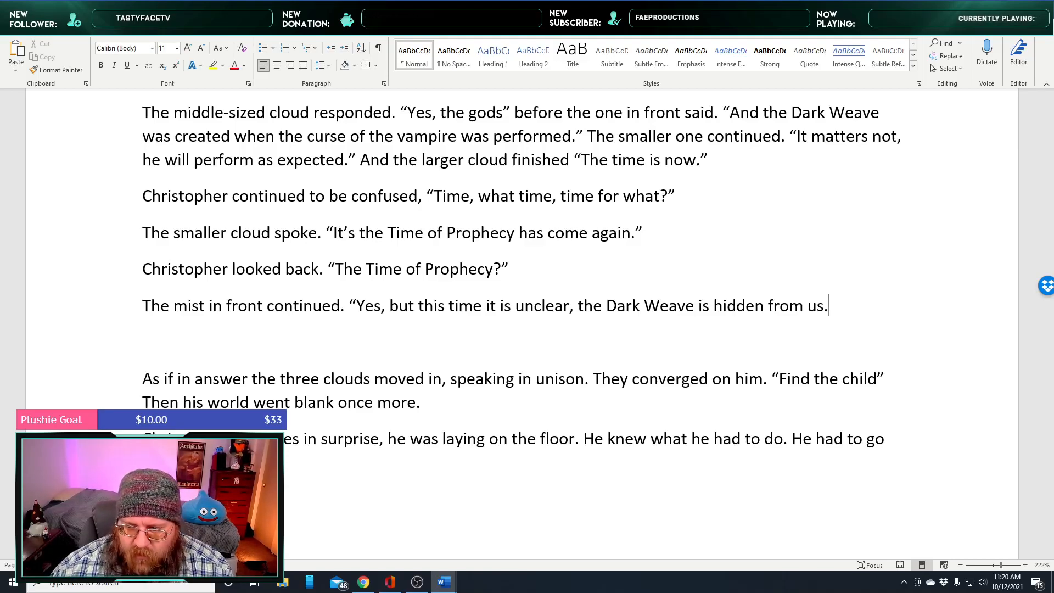
text(")
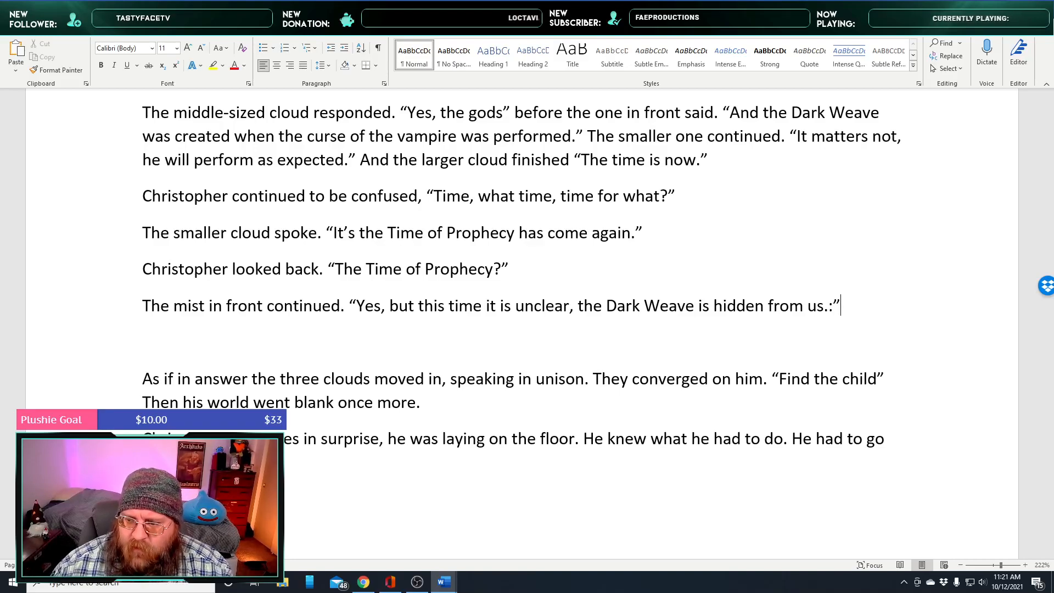
key(BackSpace)
key(BackSpace)
text(" The )
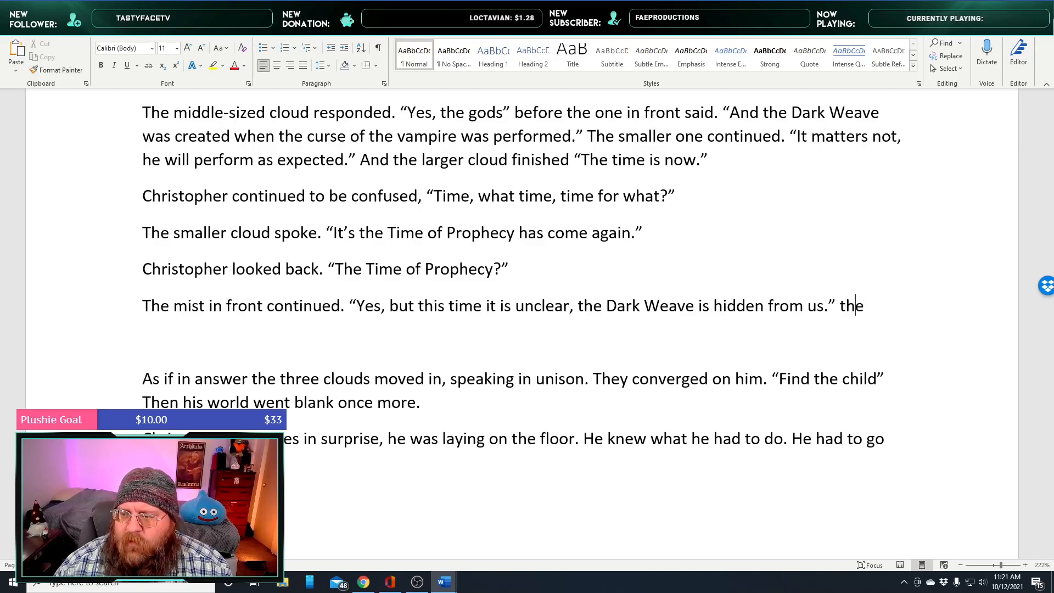
text(one on )
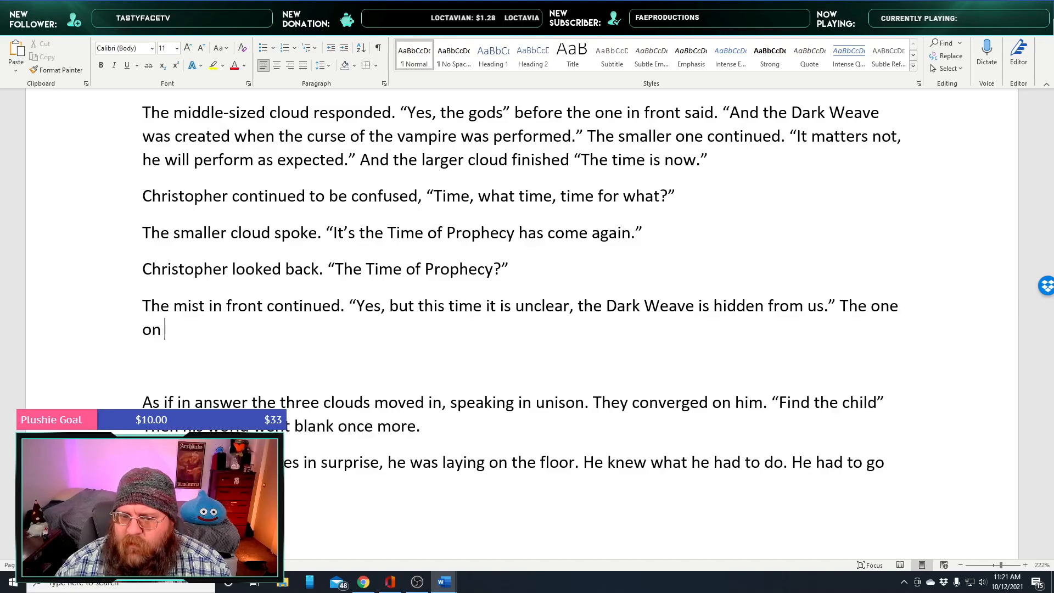
text(the)
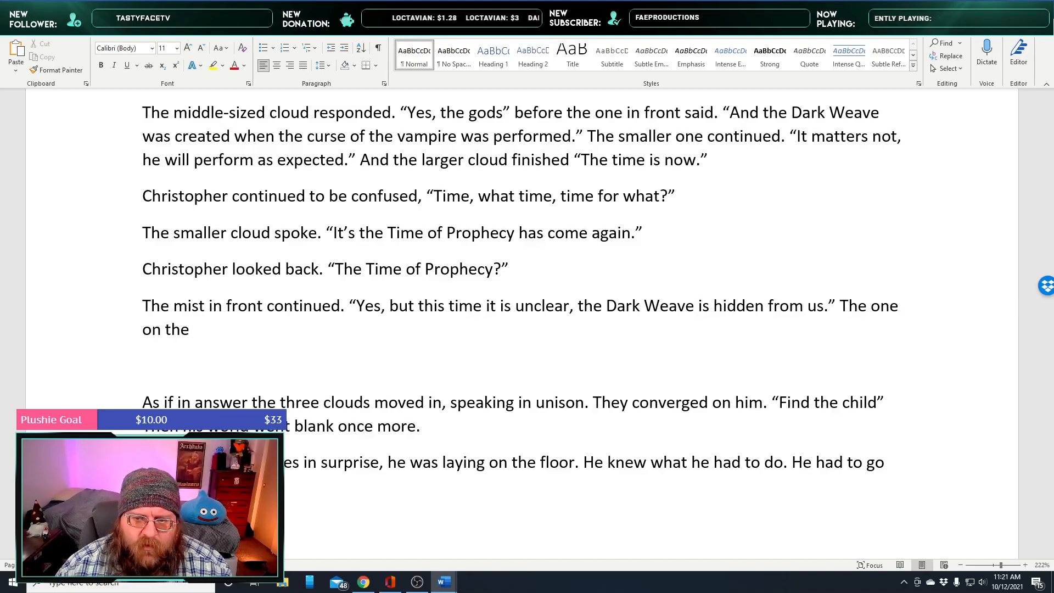
text( right finished)
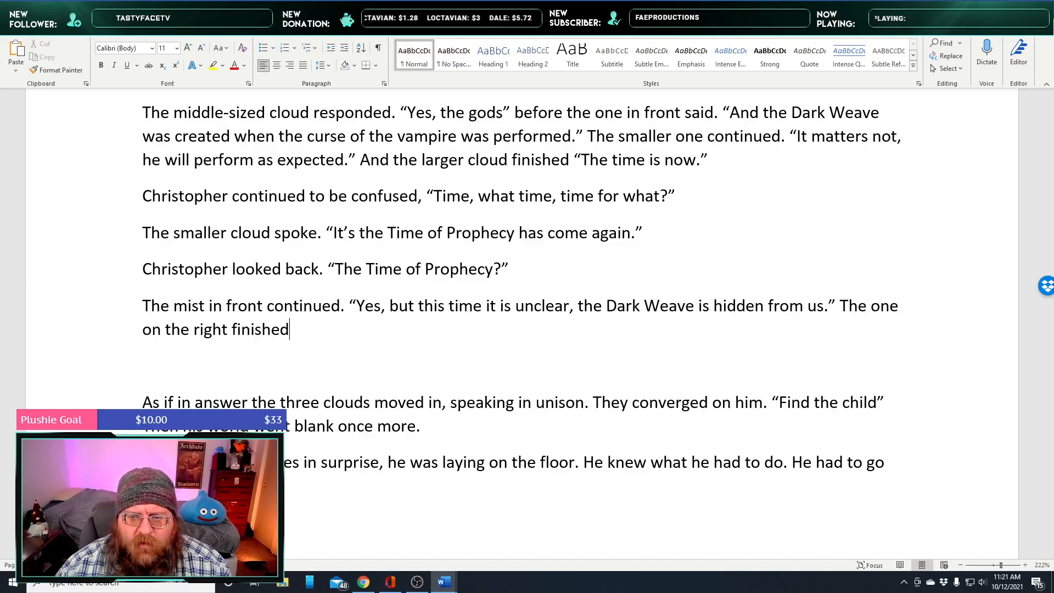
Start the right mist's speech with "It interferes with the weave, it was never meant to be created."
text(. “It)
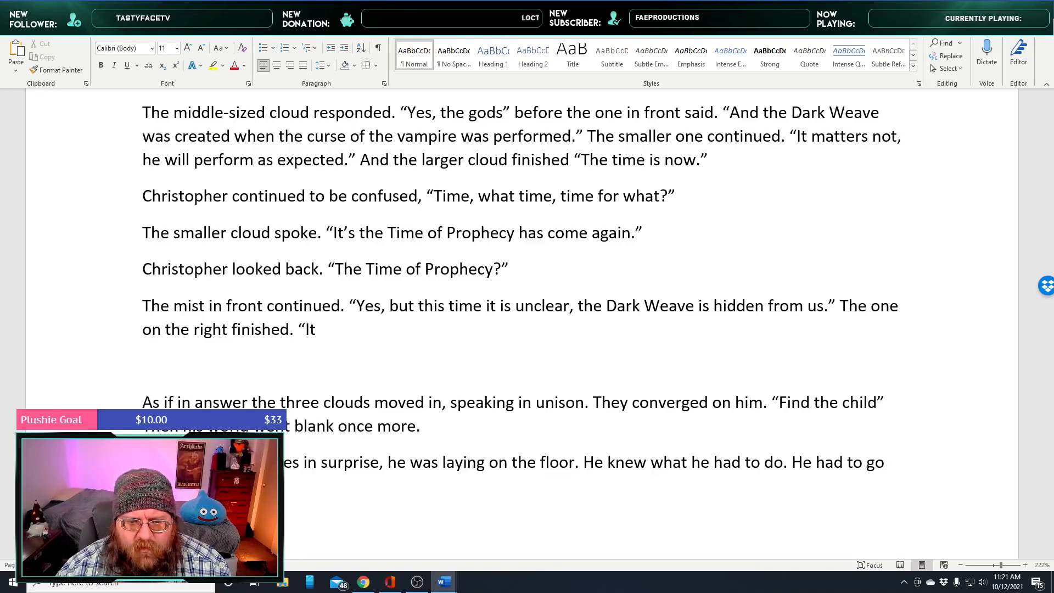
text(interfers)
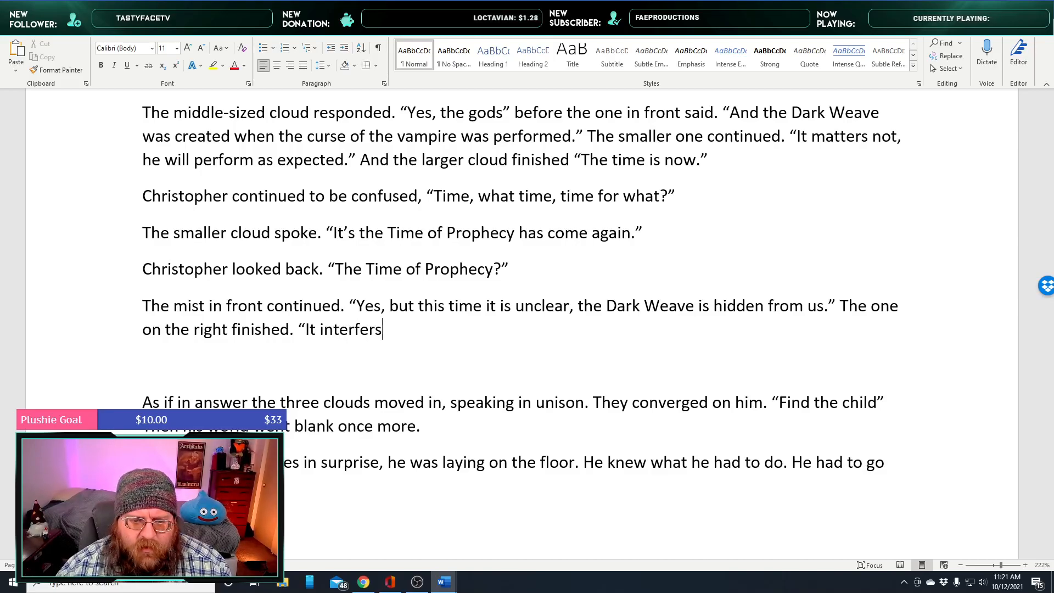
key(BackSpace)
text(es )
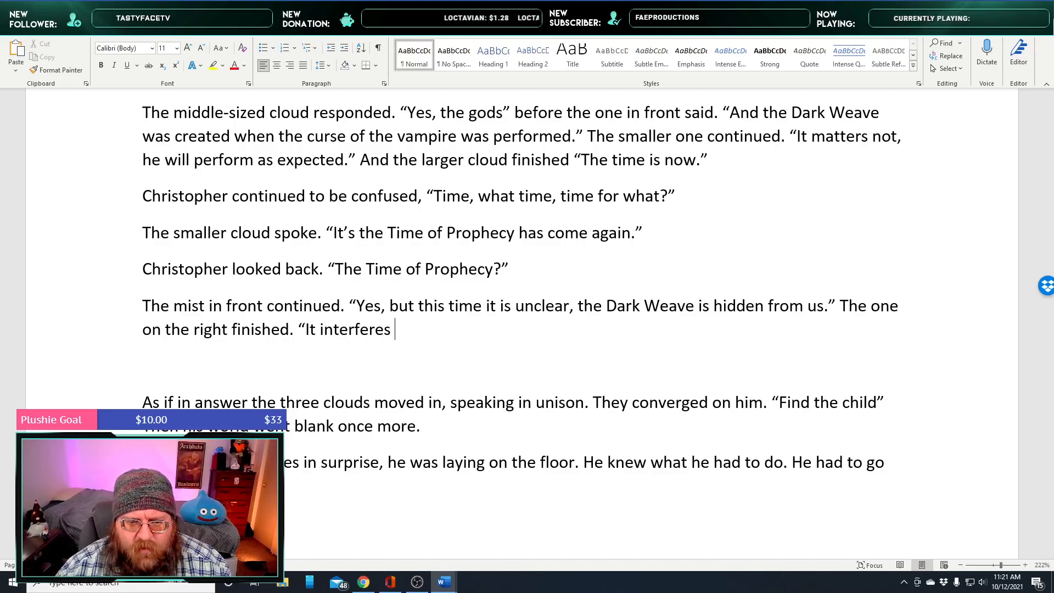
text(with the d)
key(BackSpace)
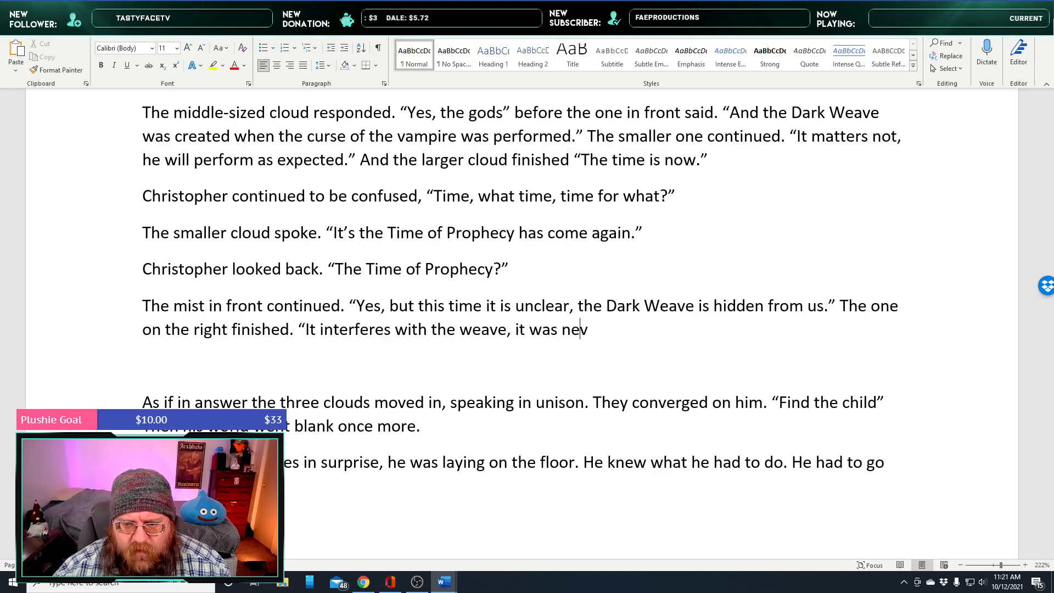
text(be created.)
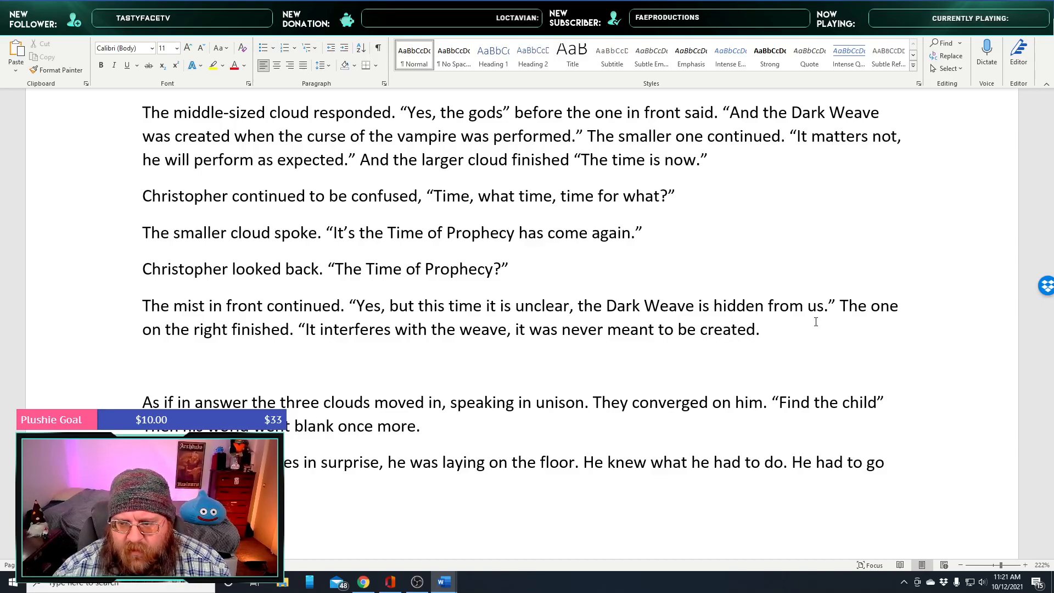
Add the sentence "It's movements are unseen." to the right mist's speech
text( It's movements)
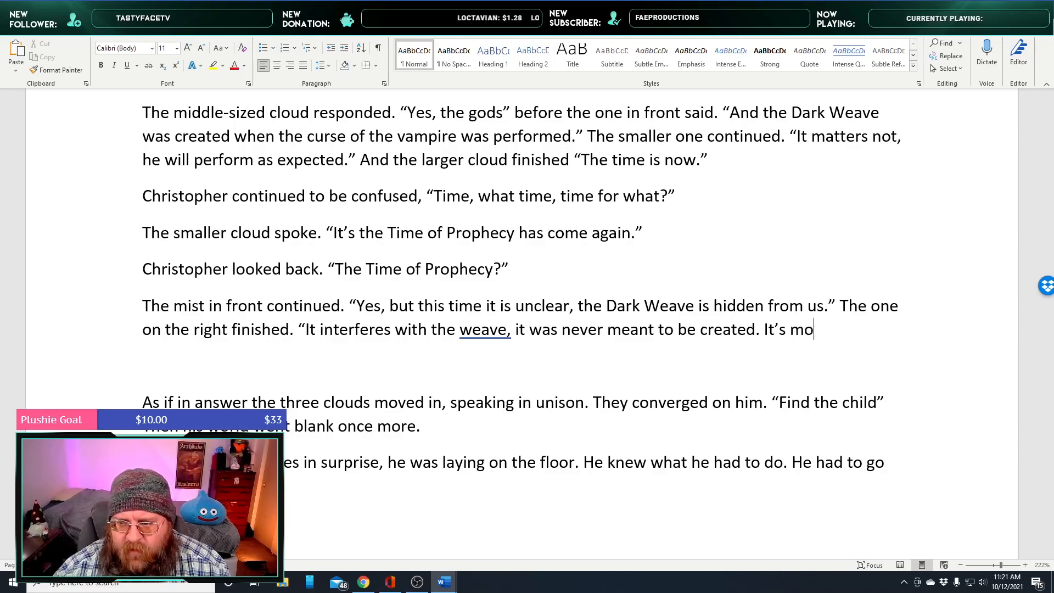
text( are )
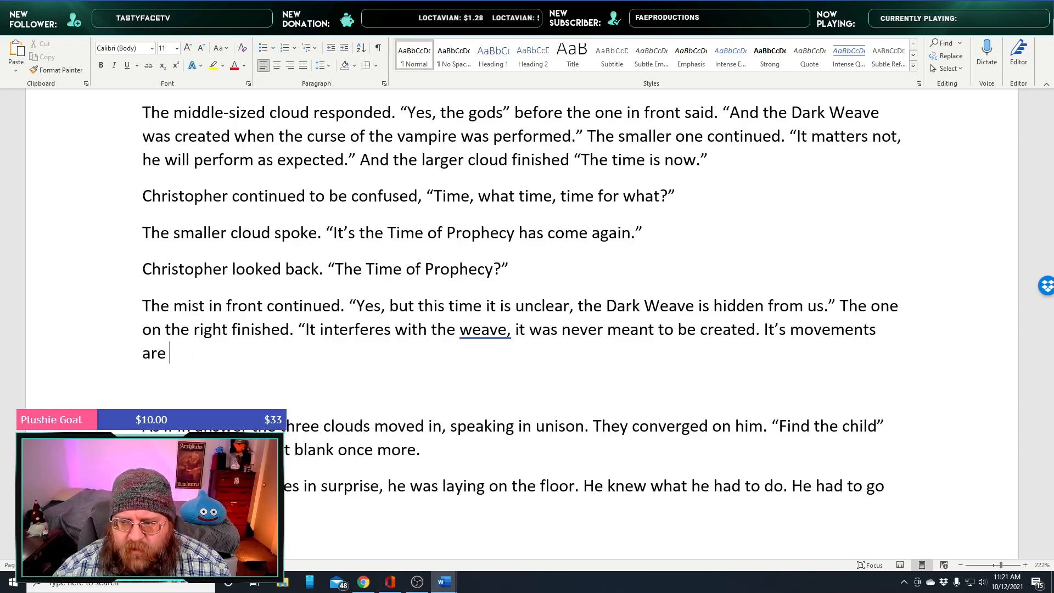
text(unseen.)
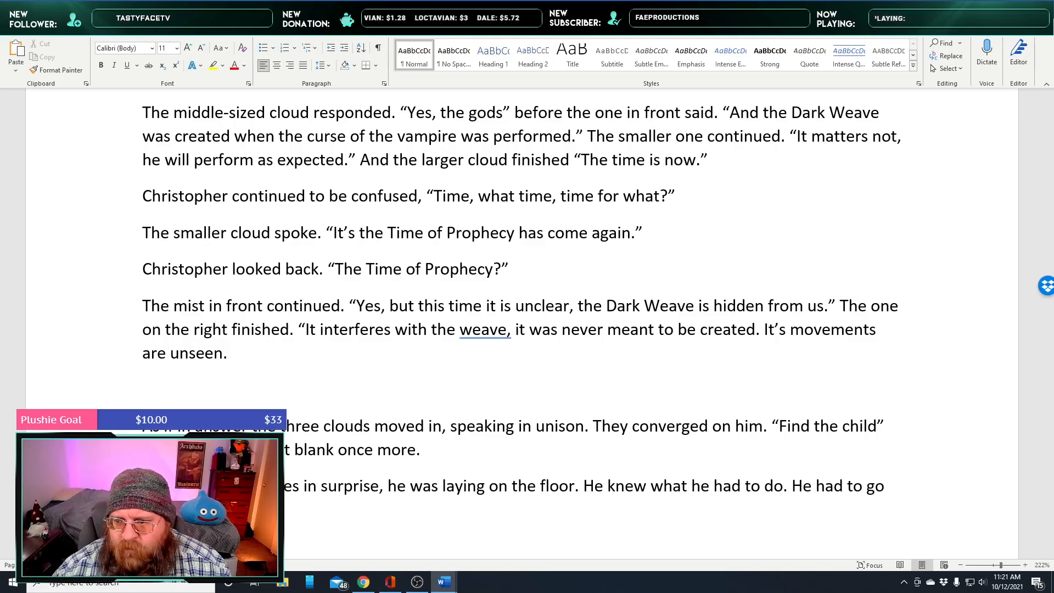
Change "movements are" to "threads move" in the right mist's last sentence and add a closing quotation mark after "unseen."
double_click(823, 328)
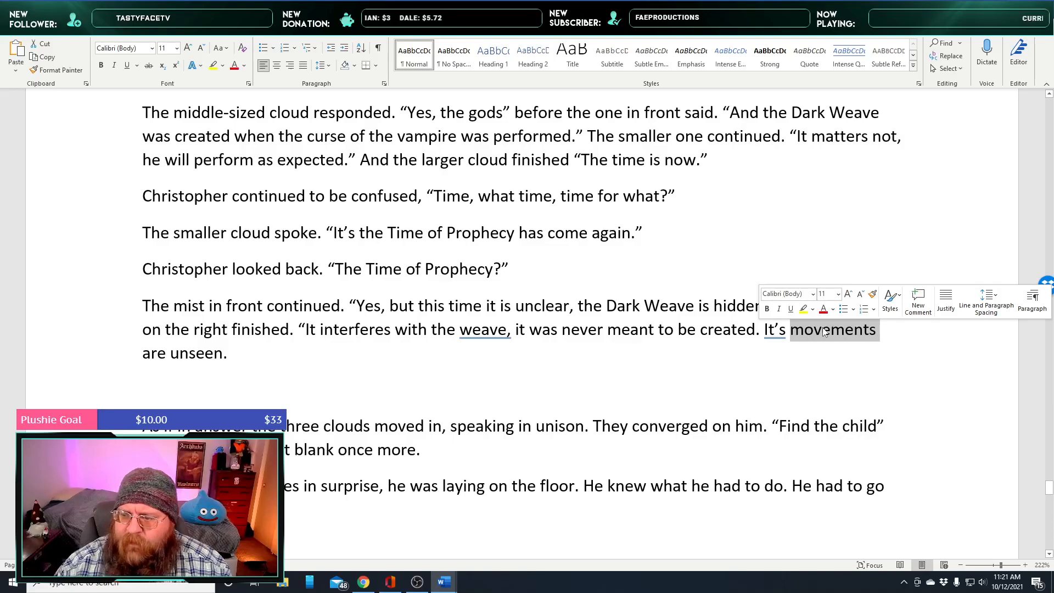
text(threads ar)
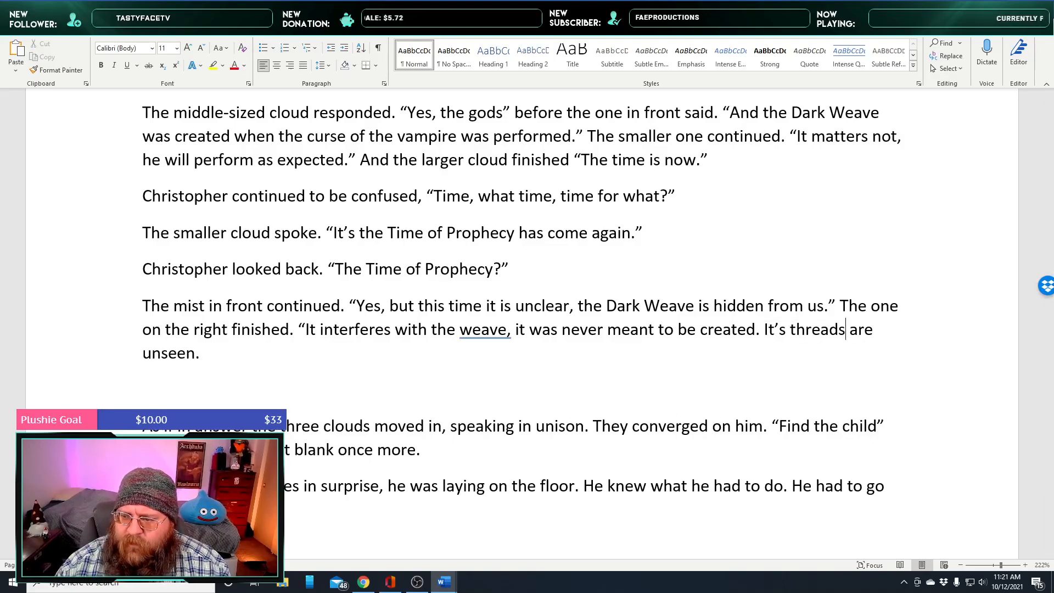
key(shift+Right)
key(shift+Right)
key(shift+Right)
text(move)
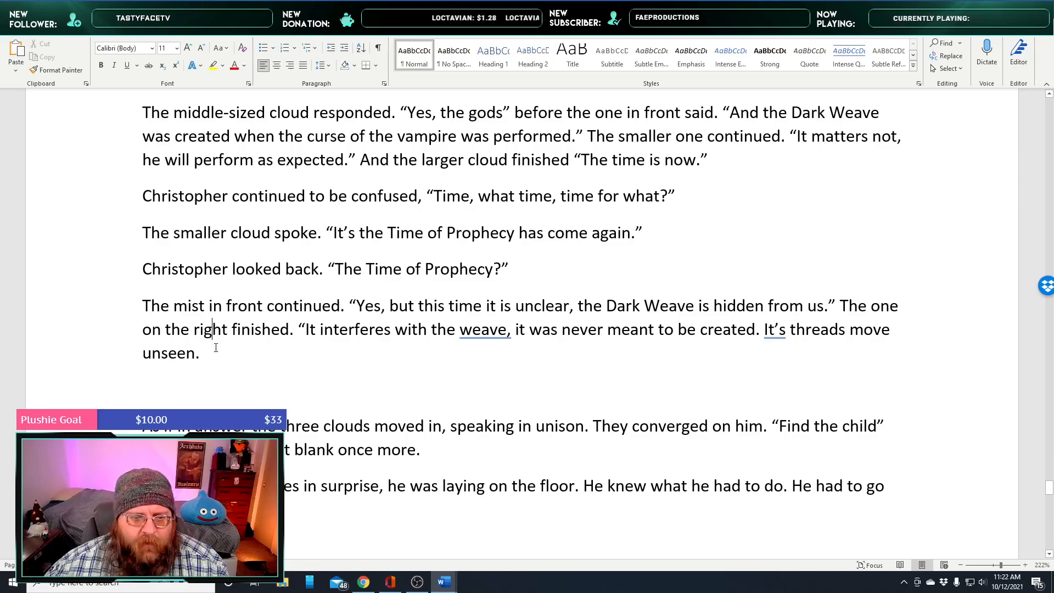
text(")
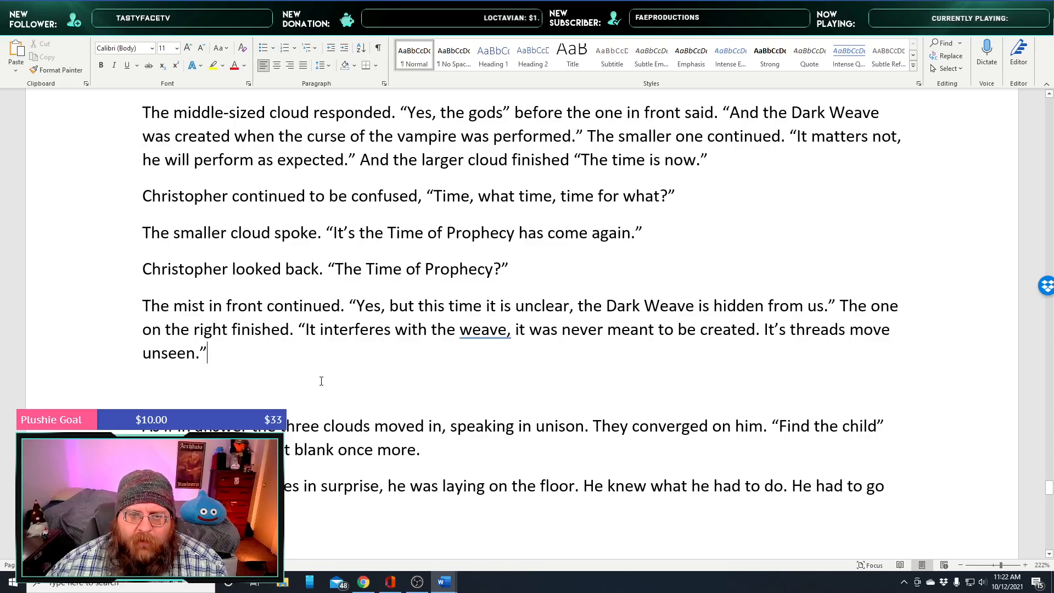
In the smaller cloud's line, replace "cloud" with "mist" and "It's the" with "The"
double_click(252, 231)
key(BackSpace)
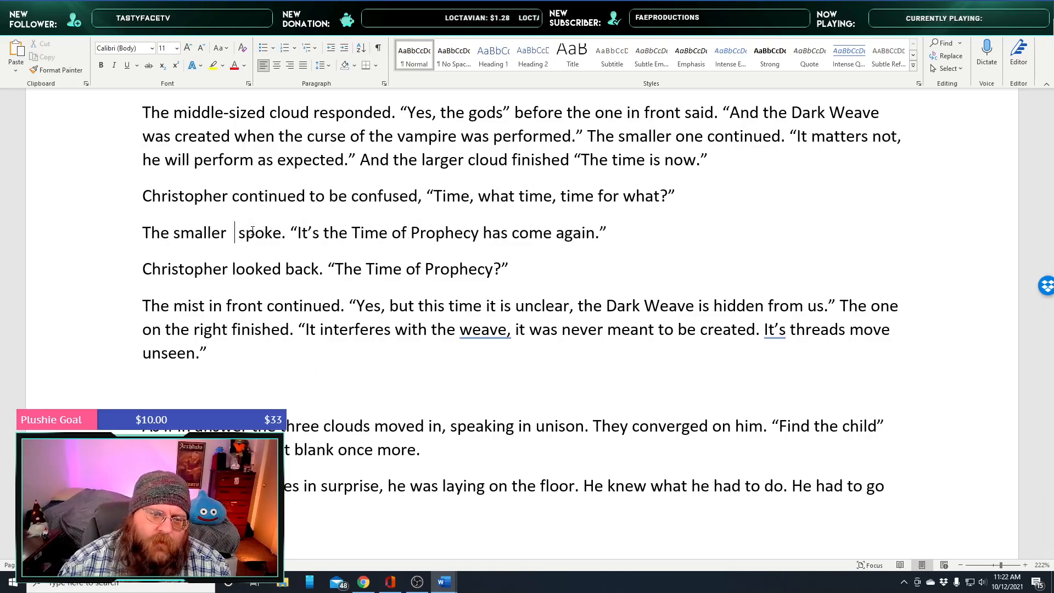
text(mist)
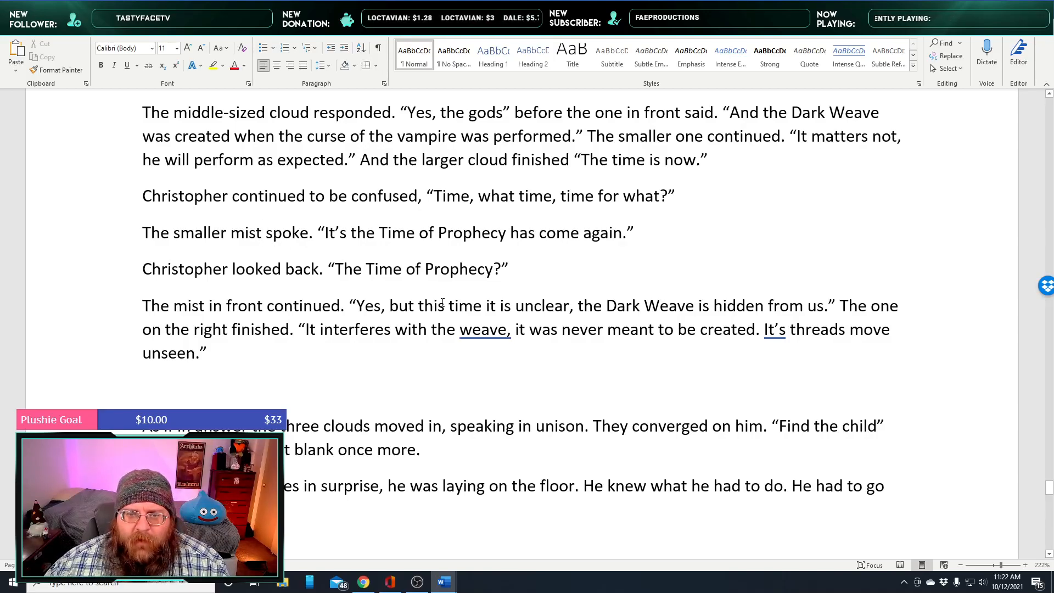
click(354, 234)
drag(356, 234, 342, 237)
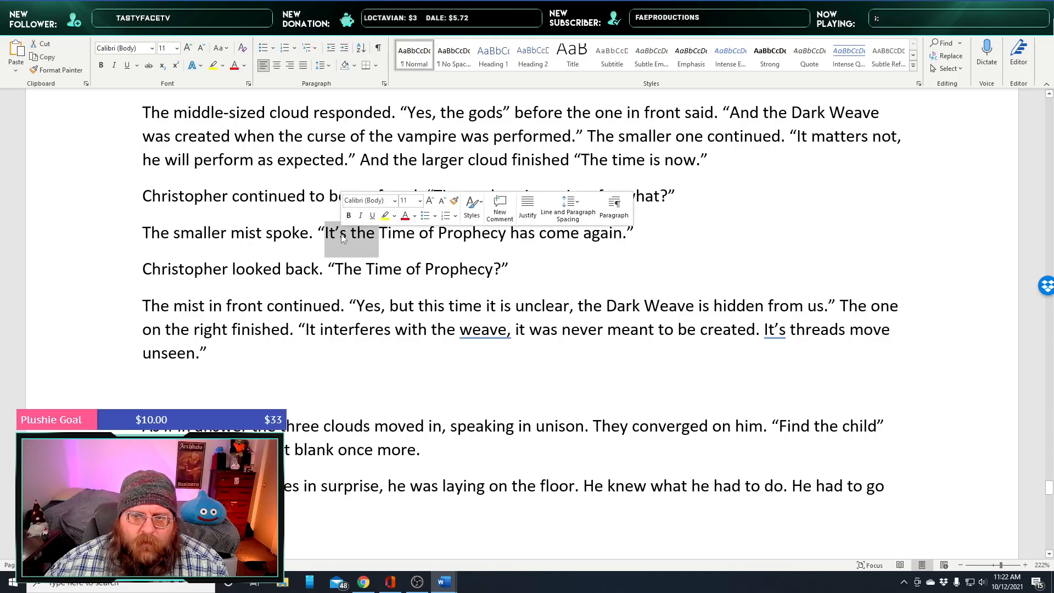
text(The)
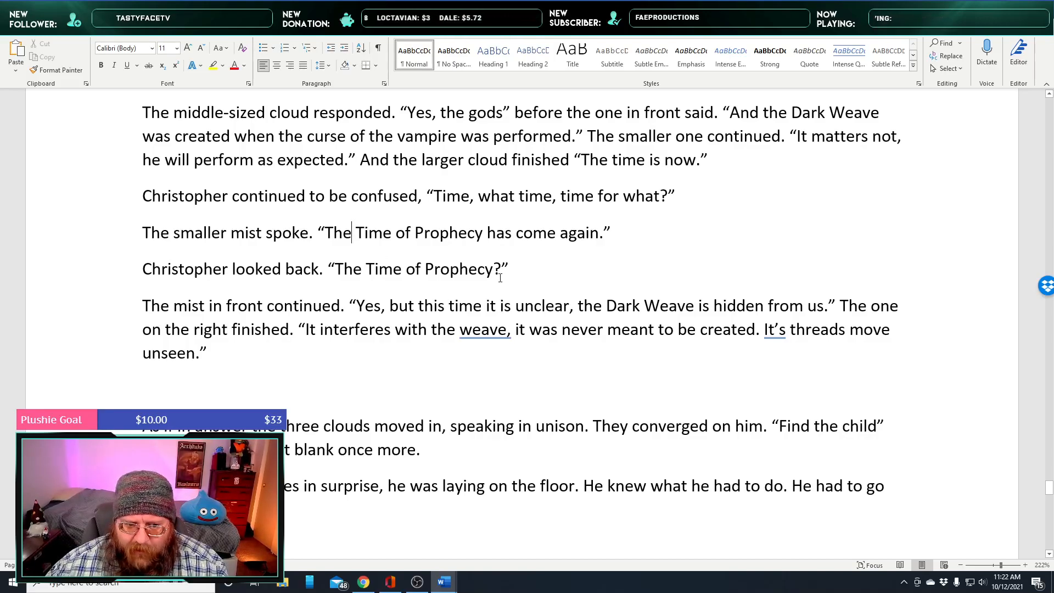
Accept the grammar suggestion "weave;" to replace the comma after "It interferes with the weave"
right_click(481, 330)
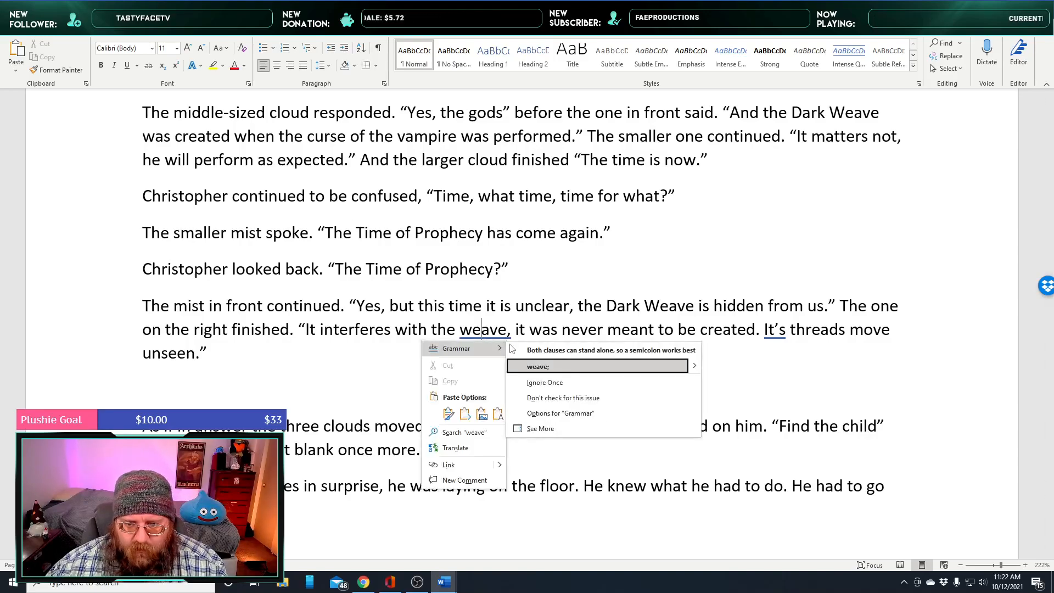
click(552, 363)
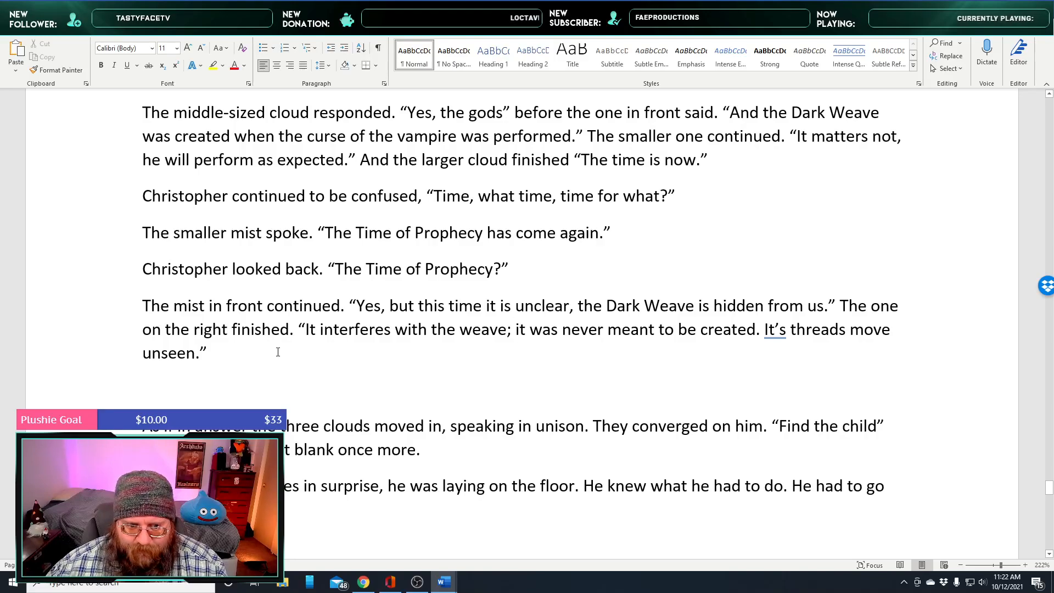
Replace "As if in answer the" with "The" before "three clouds moved in" and remove the blank paragraph above it
scroll(278, 352, down, 1)
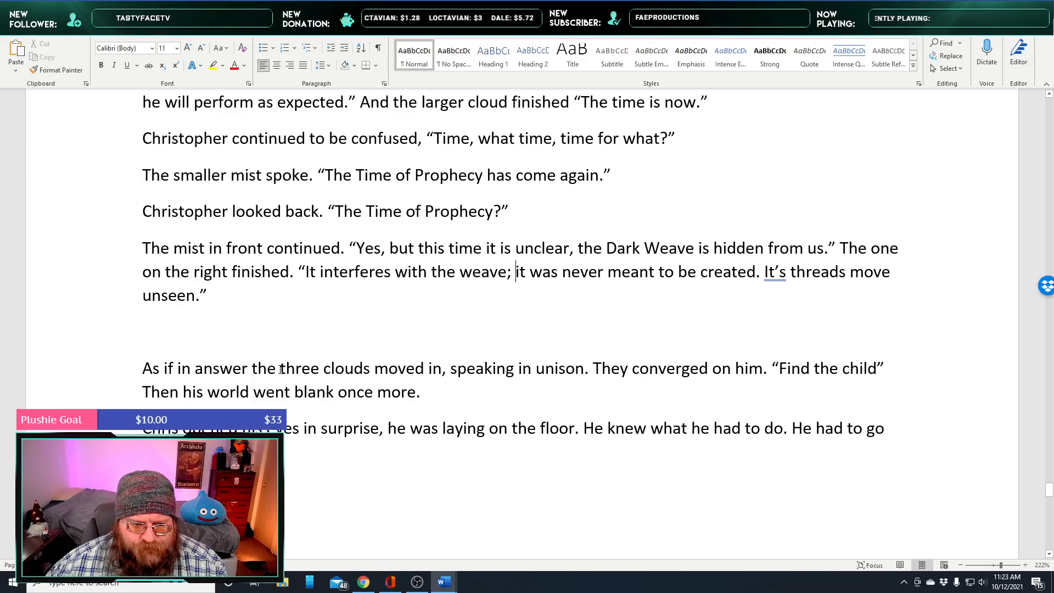
drag(279, 368, 139, 360)
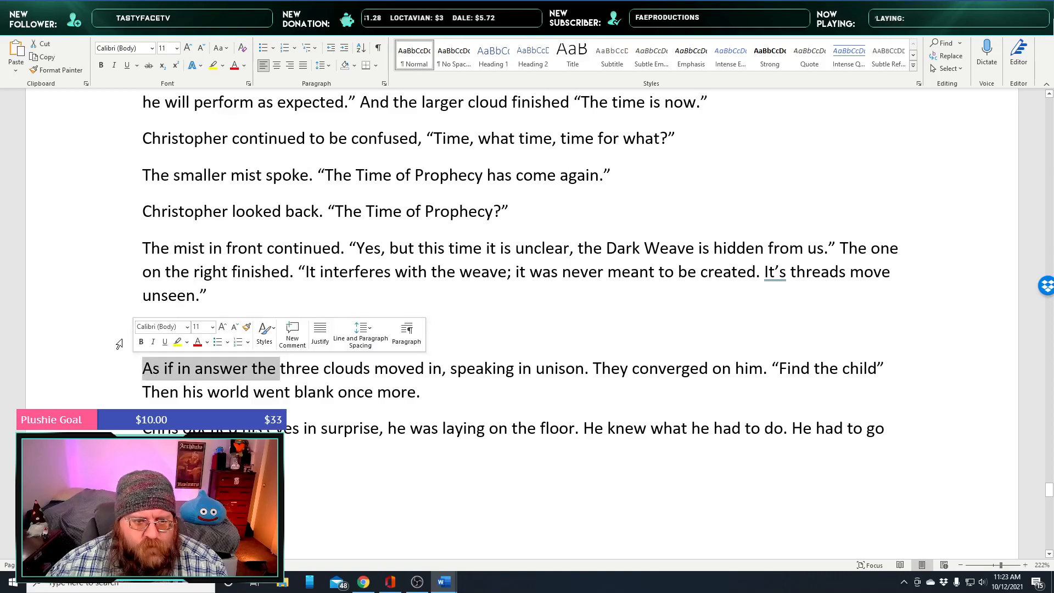
key(BackSpace)
key(BackSpace)
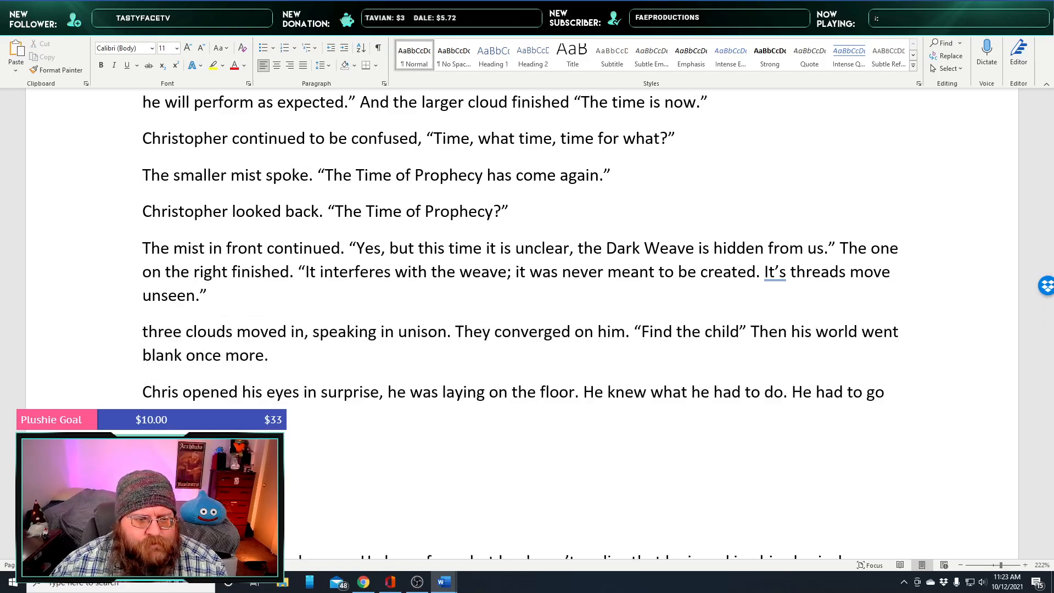
key(Delete)
text(The )
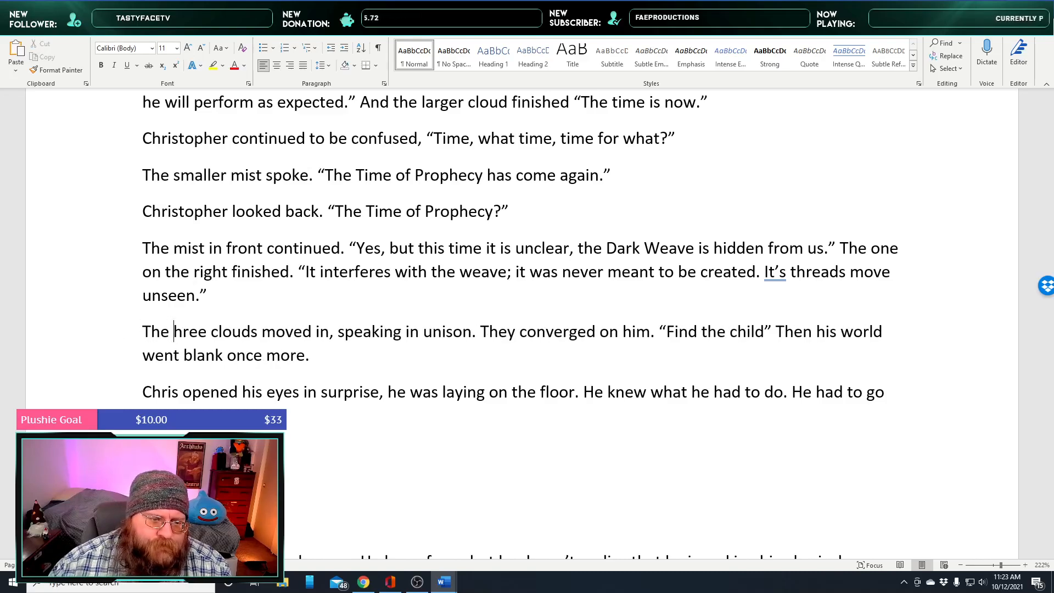
text(t)
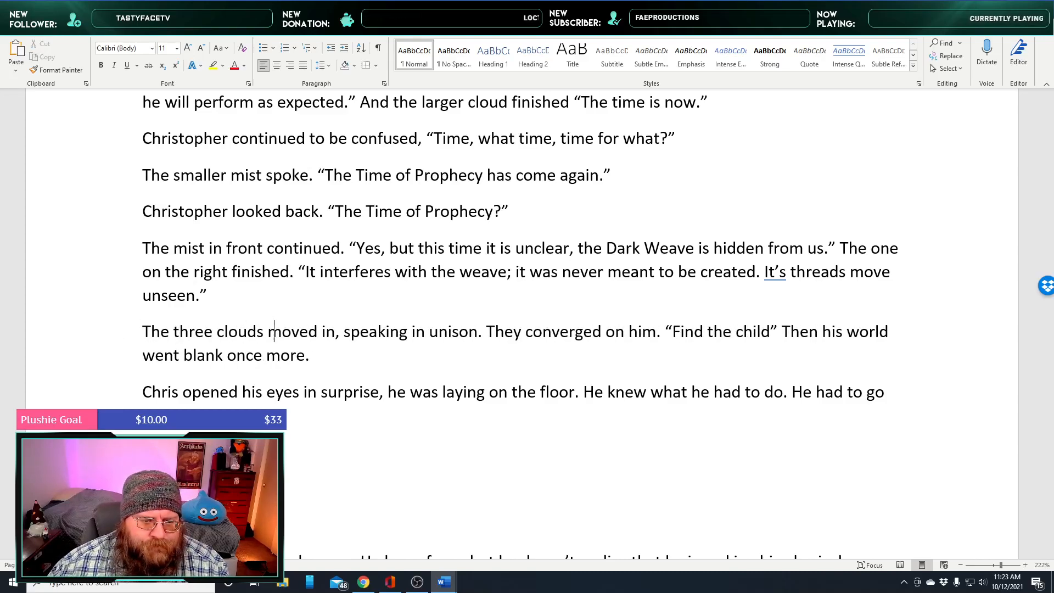
Change "clouds" to "mist orbs" in the sentence about the three moving in and speaking in unison
key(BackSpace)
key(BackSpace)
key(BackSpace)
key(BackSpace)
key(BackSpace)
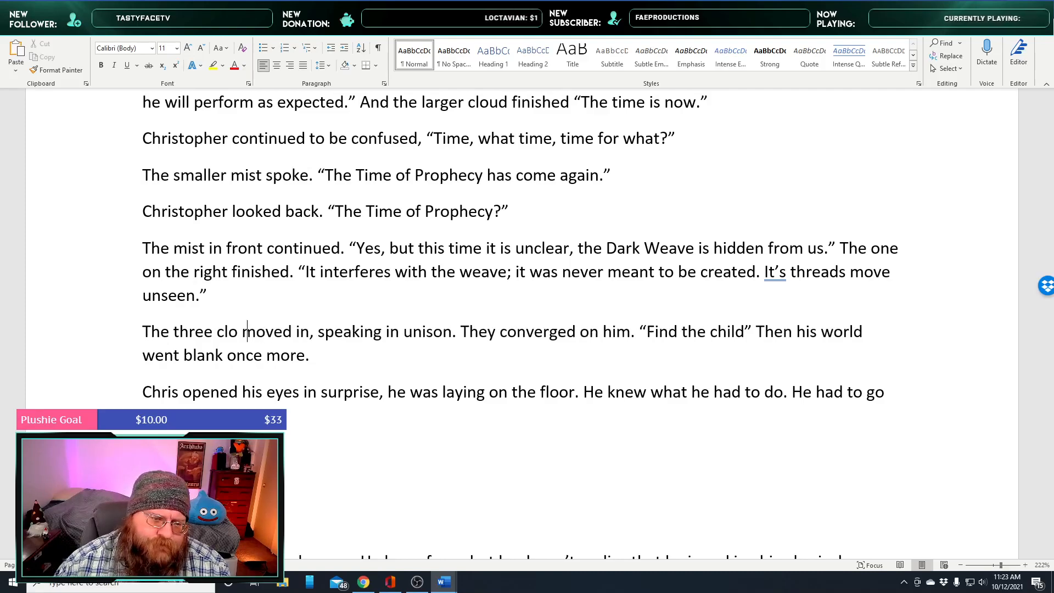
key(BackSpace)
text(mist orb)
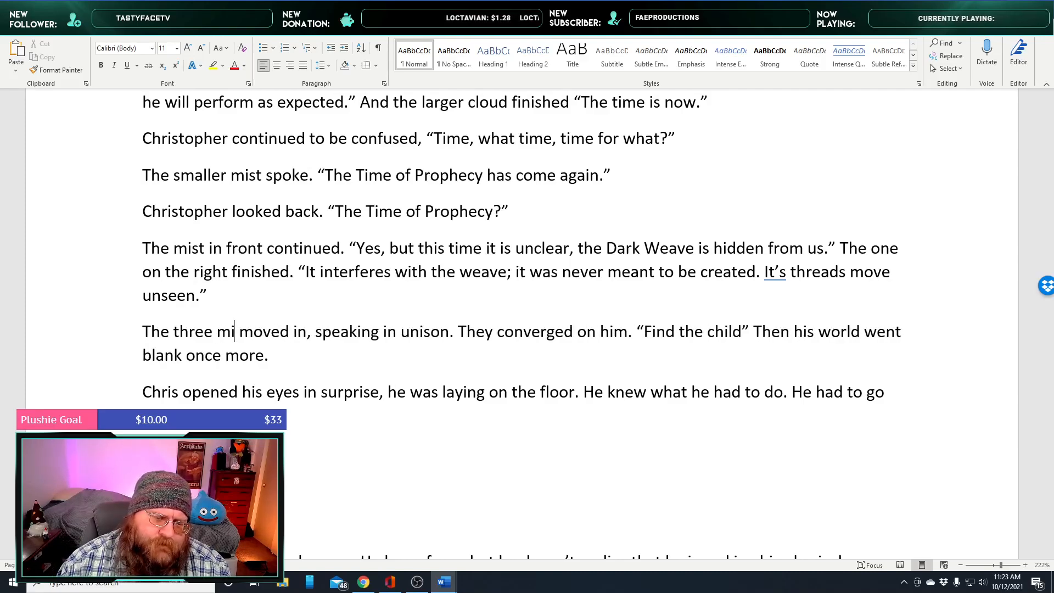
text(s)
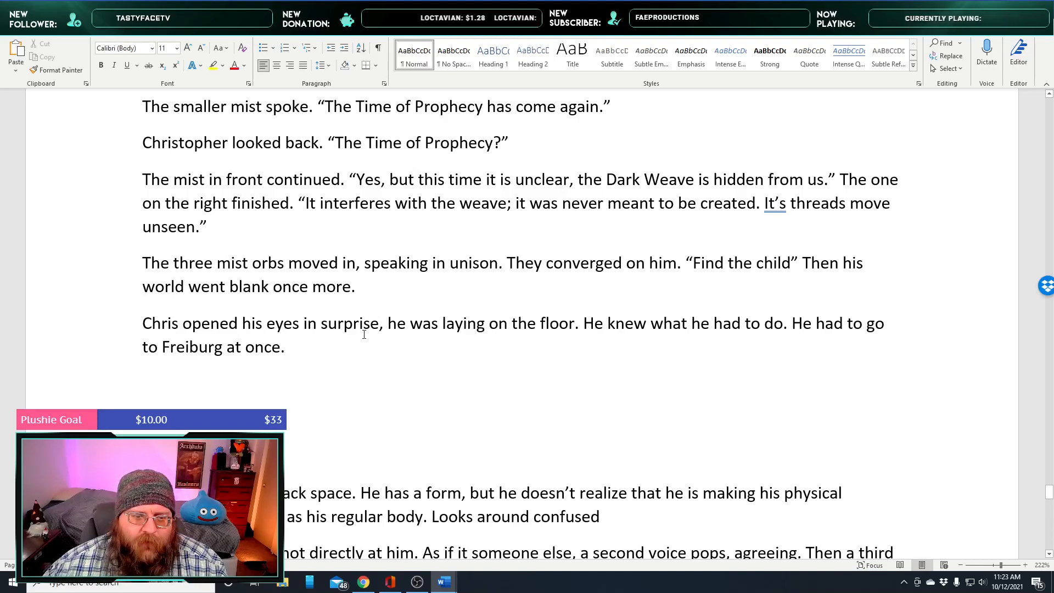
Insert "the city of" before "Freiburg" in the scene's closing sentence
click(159, 344)
text(the city of)
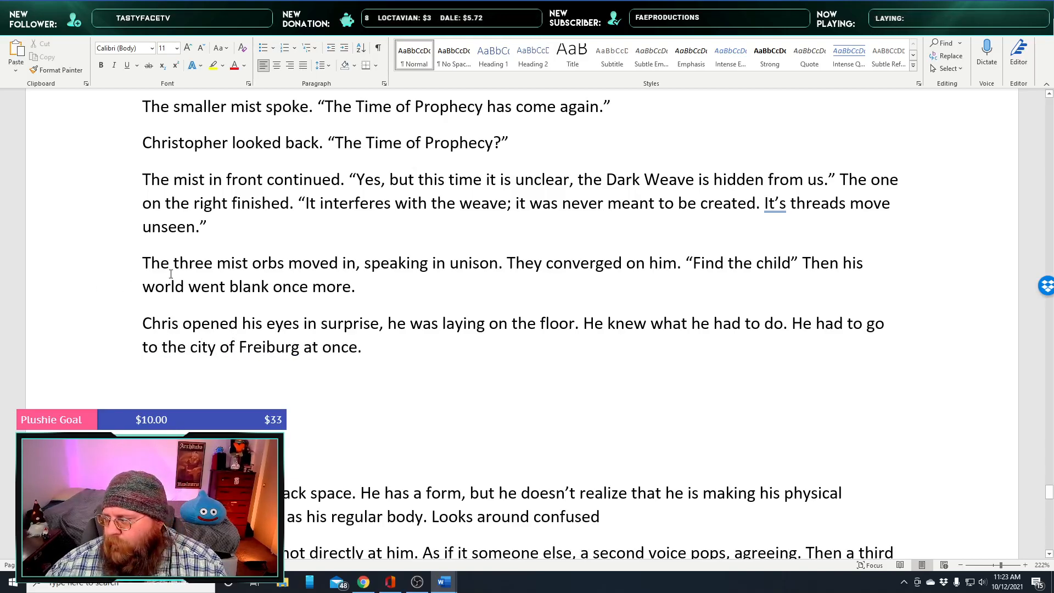
Remove the yellow highlight from the note "The dark weave is harder to see for the fates"
scroll(365, 302, down, 5)
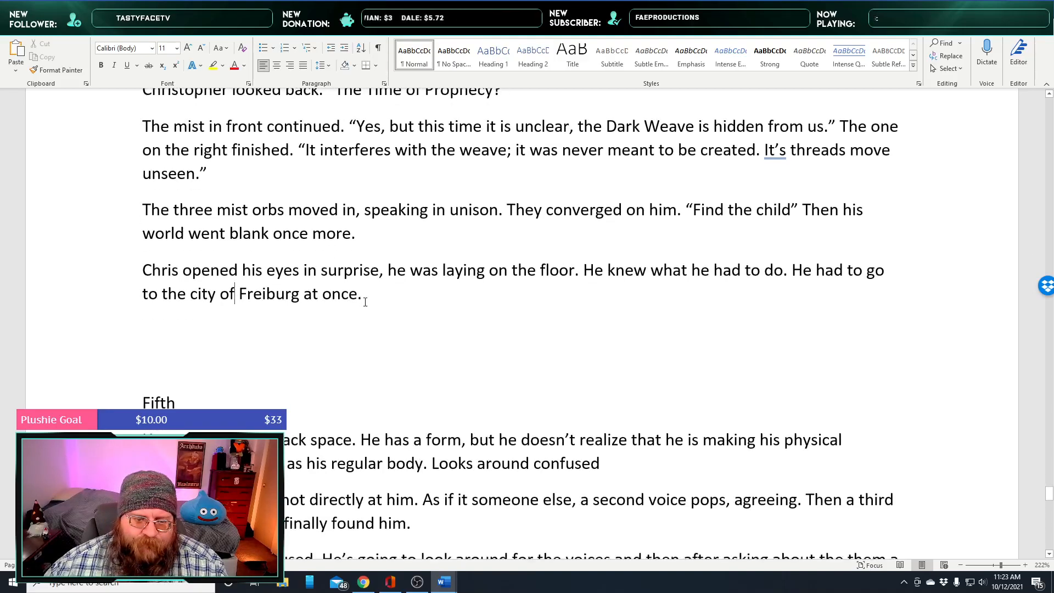
scroll(364, 302, down, 5)
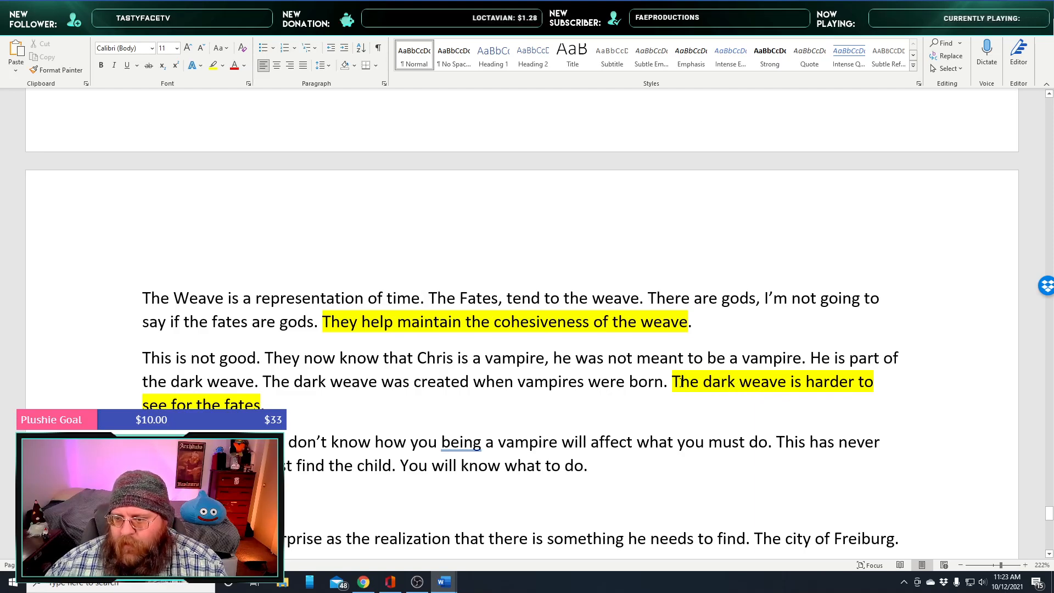
drag(681, 380, 252, 396)
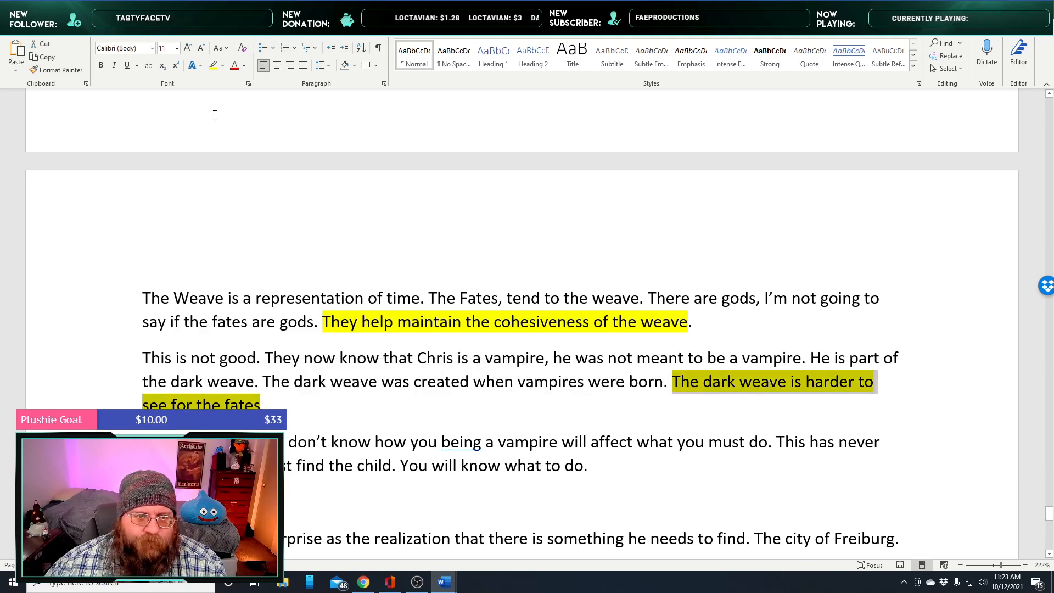
click(214, 66)
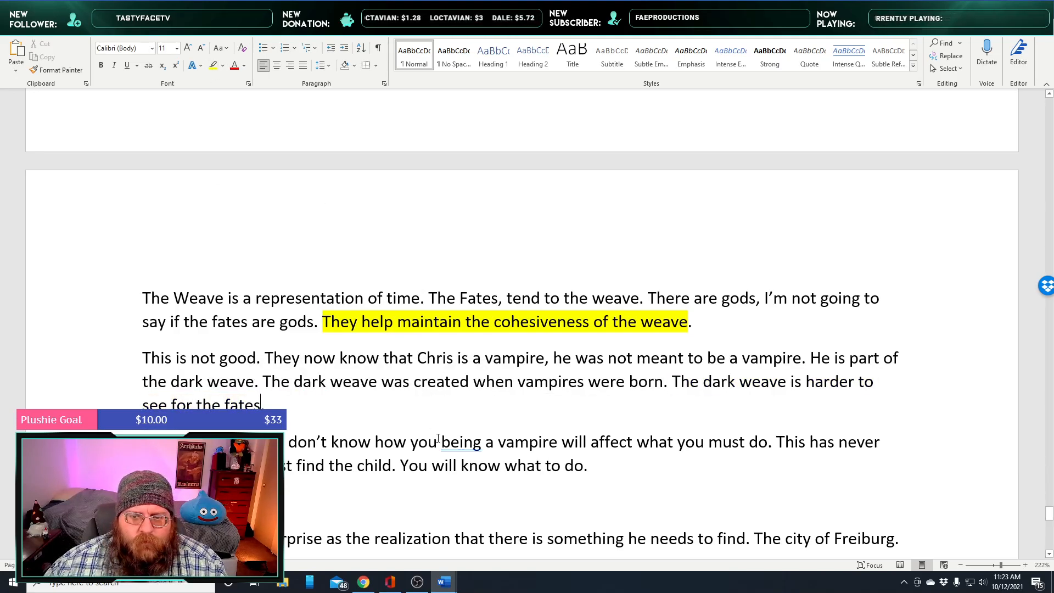
Review the remaining outline notes about the Weave, the Fates and finding the child against the end of the written scene
scroll(428, 419, up, 1)
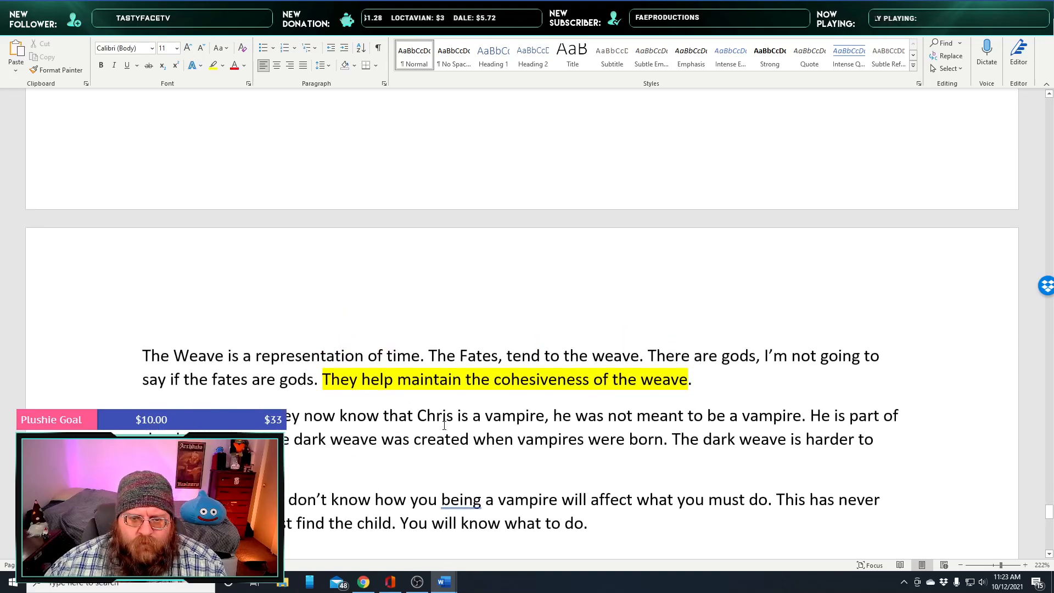
drag(342, 383, 684, 395)
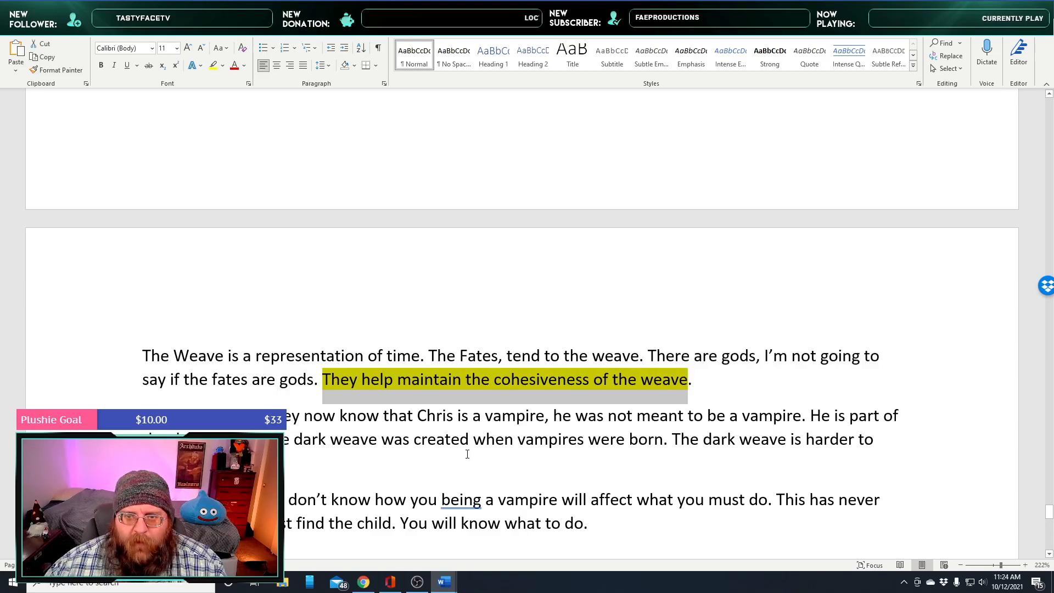
key(ctrl+End)
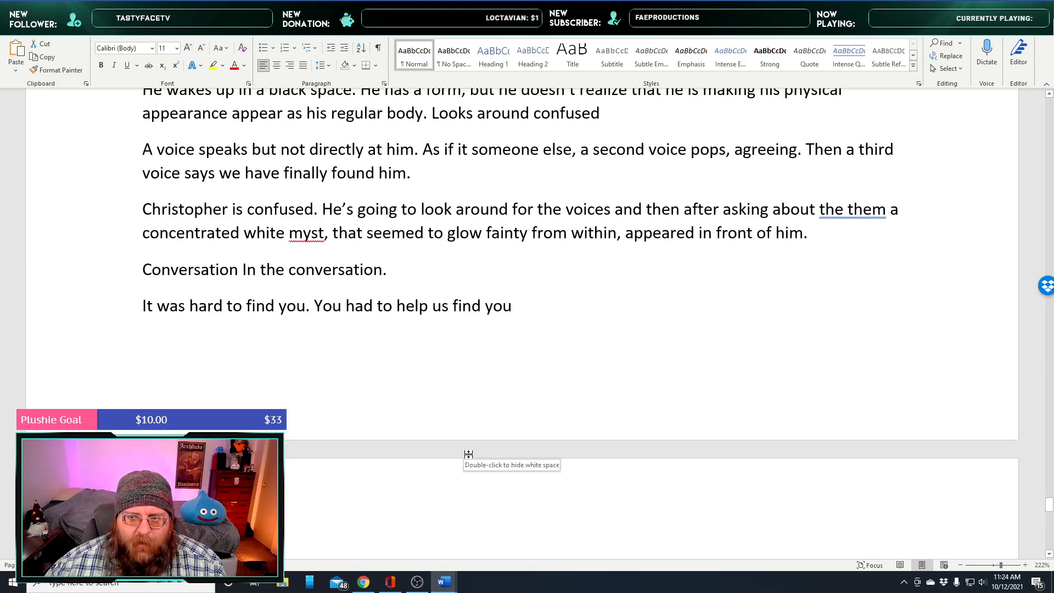
double_click(469, 455)
scroll(472, 454, up, 3)
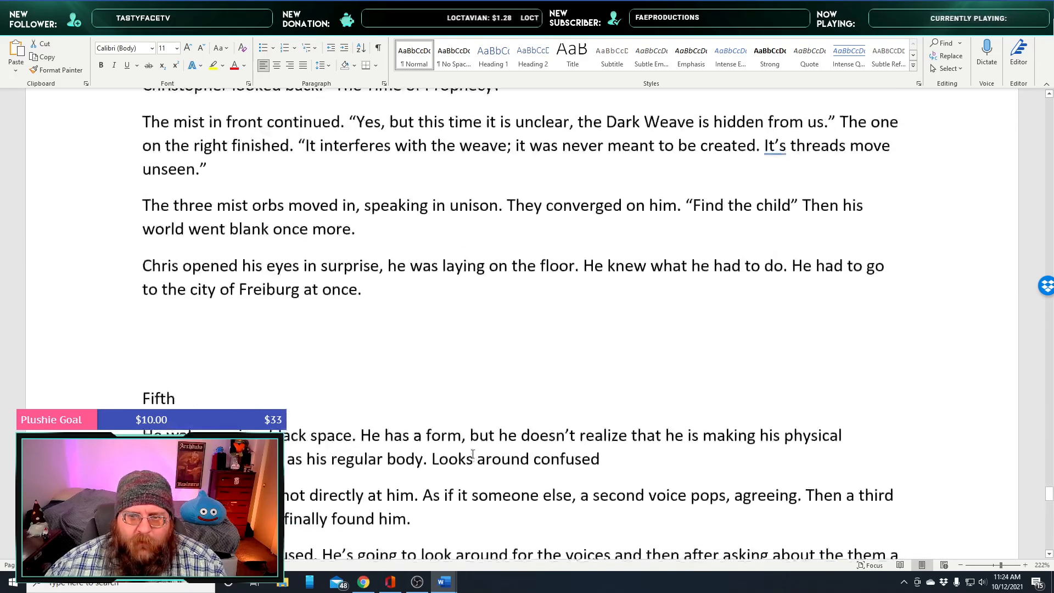
scroll(473, 454, down, 4)
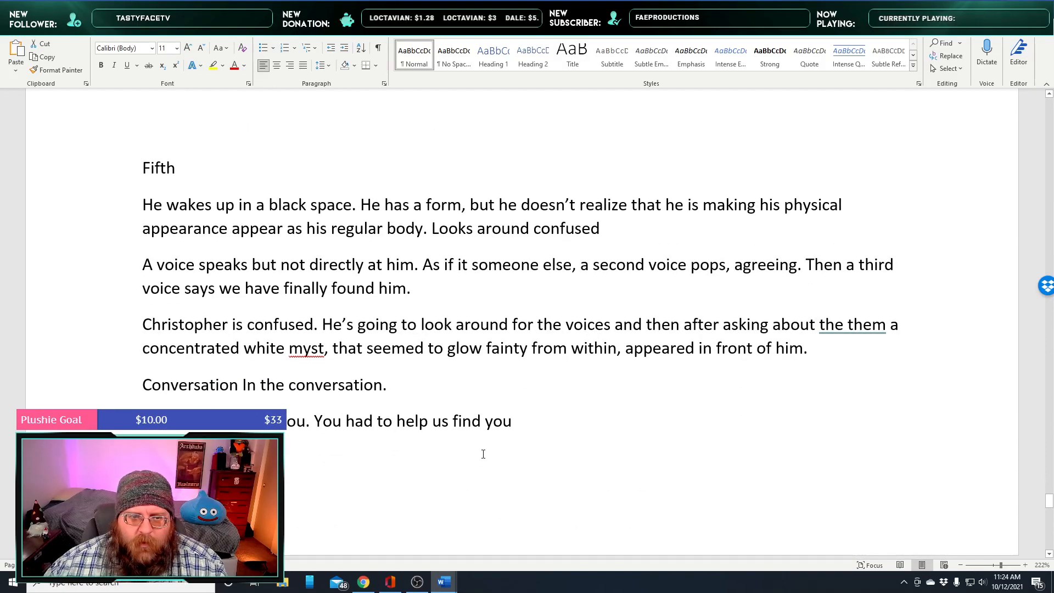
scroll(482, 450, down, 5)
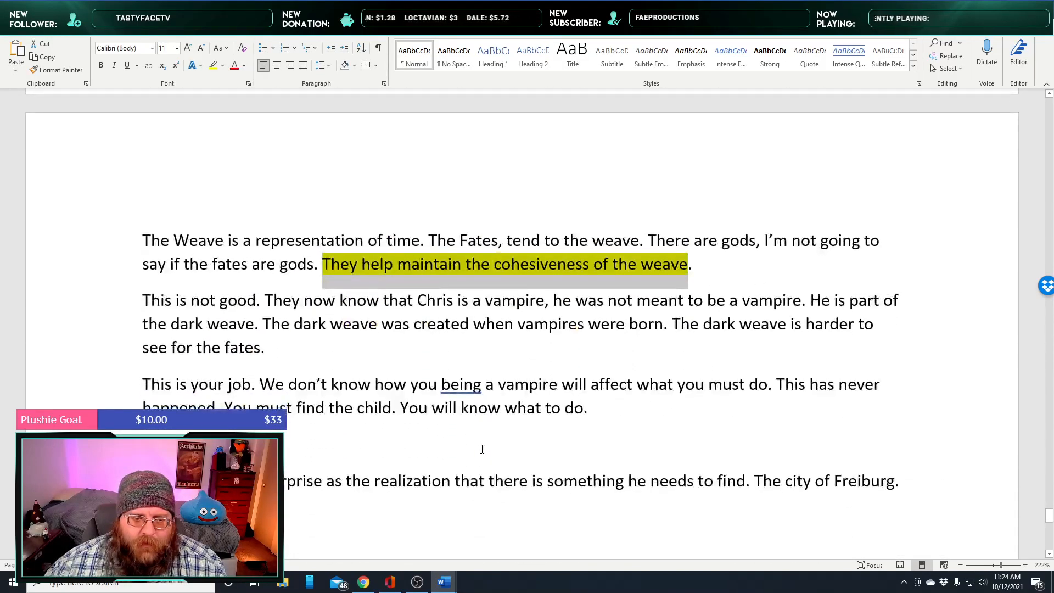
scroll(433, 464, down, 2)
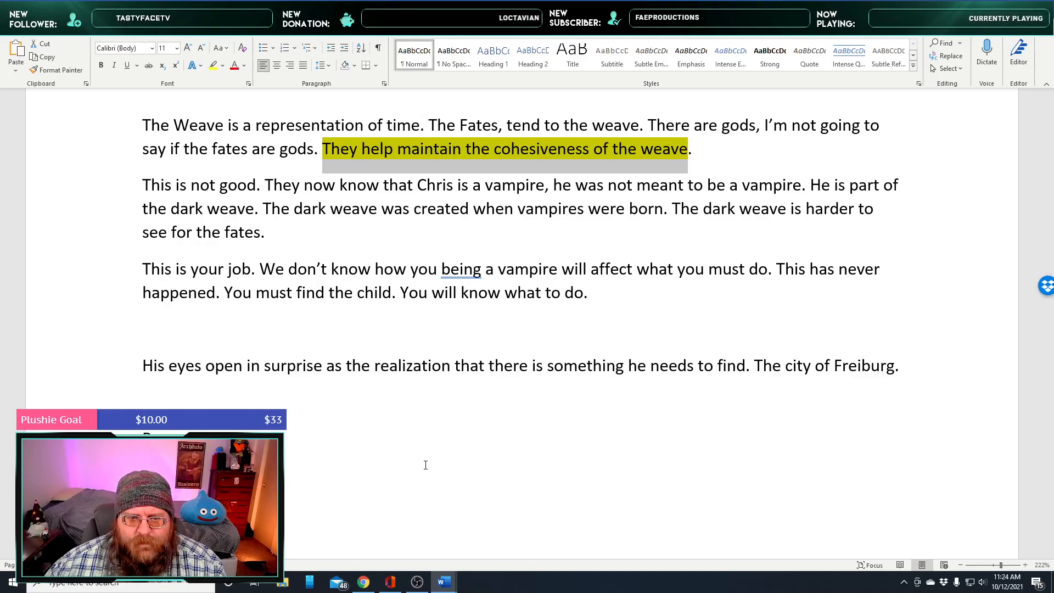
scroll(411, 431, up, 4)
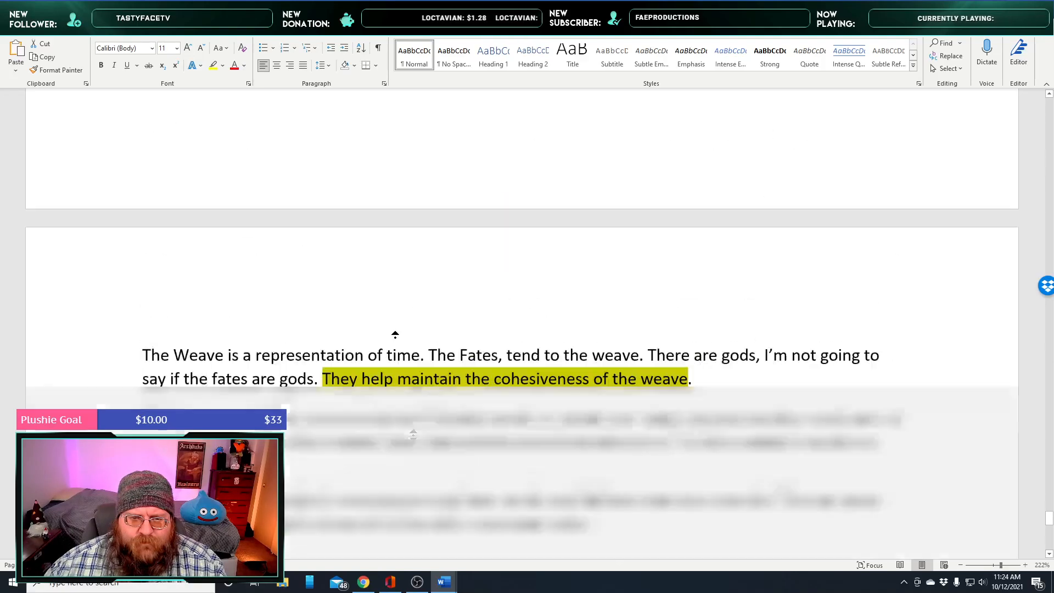
middle_click(395, 335)
scroll(399, 359, down, 4)
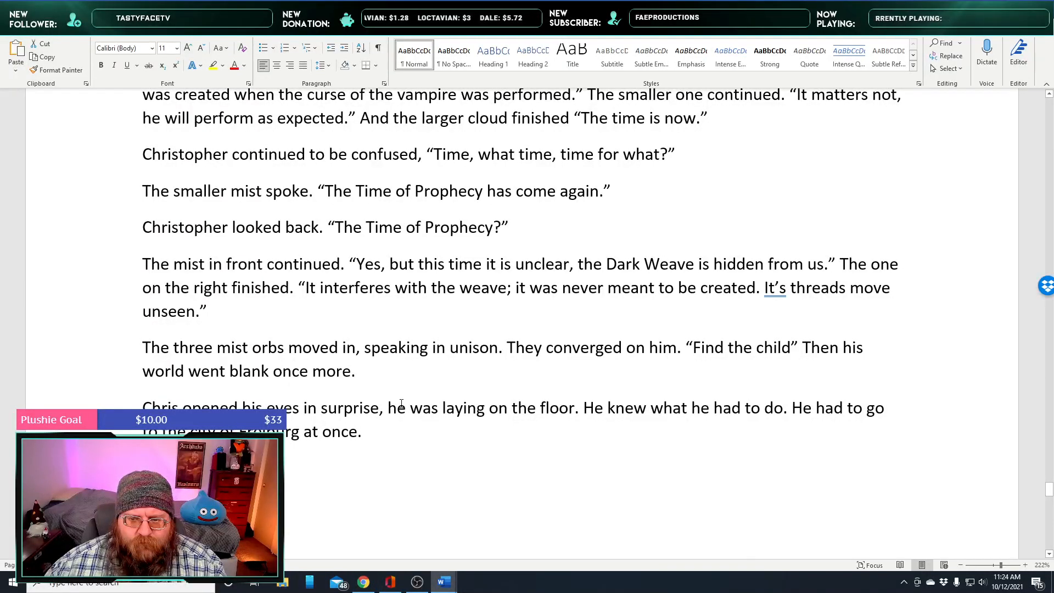
Replace "Find" with "You must" at the start of the mist orbs' spoken line about the child
double_click(699, 352)
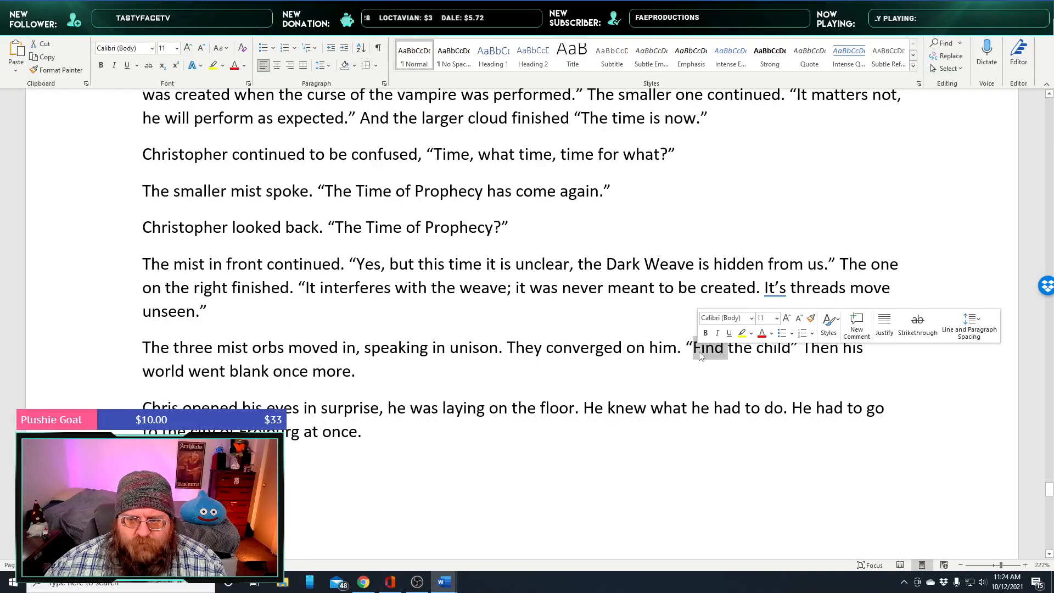
text(You Mu)
key(BackSpace)
key(BackSpace)
text(must)
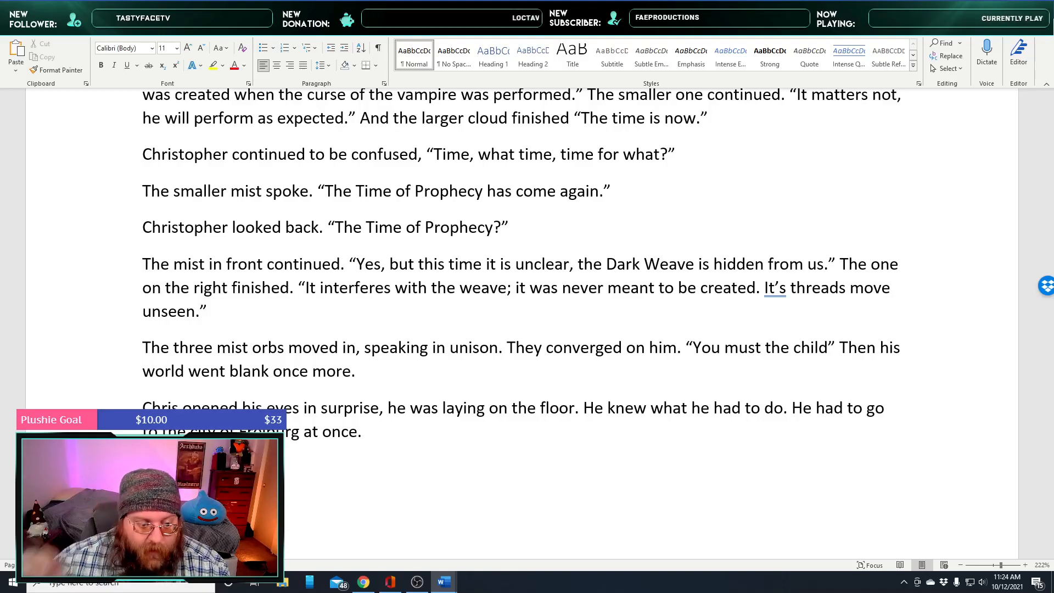
Replace the outline note beginning "His eyes open in surprise" with the heading "Sixth Scene" and start a new paragraph below it
scroll(302, 294, down, 10)
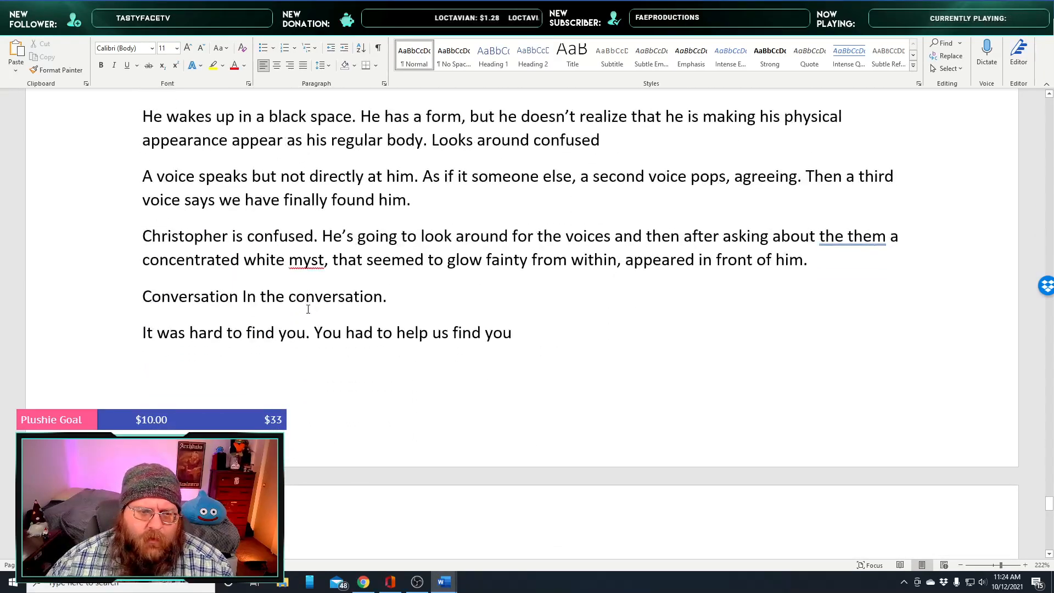
scroll(308, 311, up, 2)
scroll(303, 318, down, 5)
scroll(303, 318, down, 3)
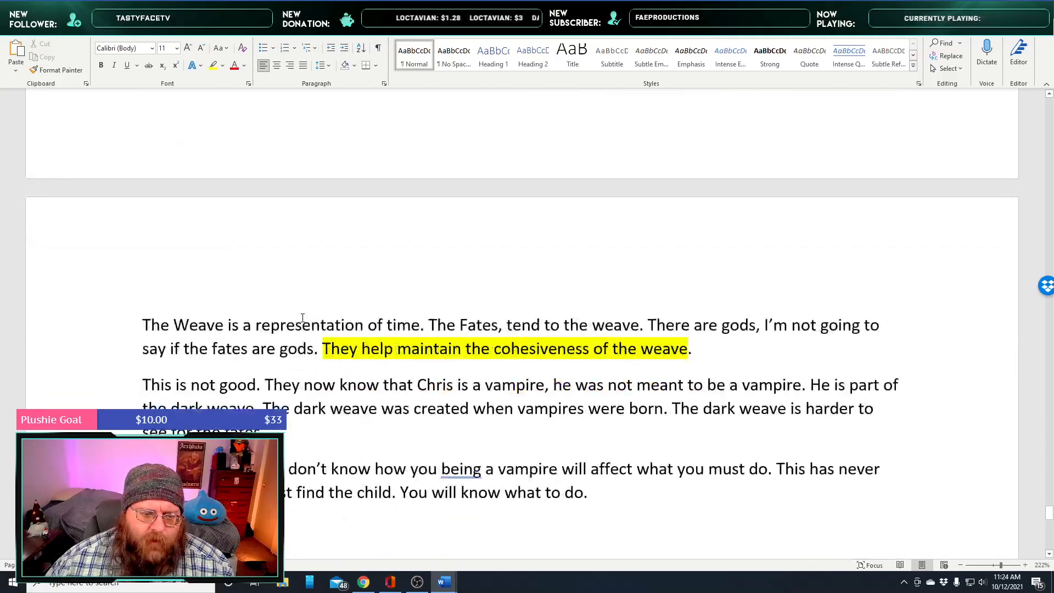
scroll(374, 401, down, 3)
scroll(376, 396, down, 2)
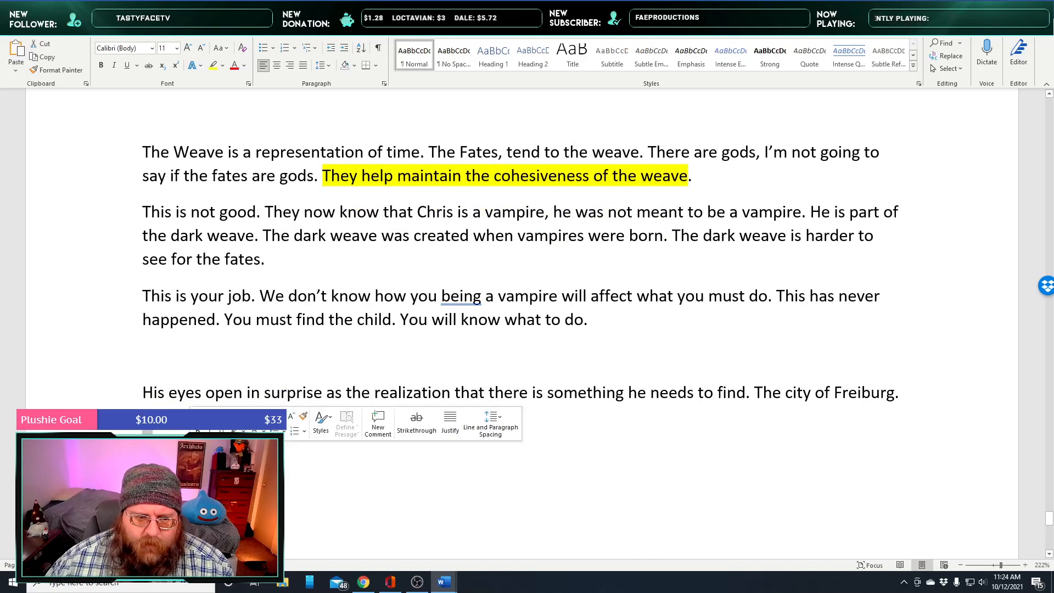
click(88, 396)
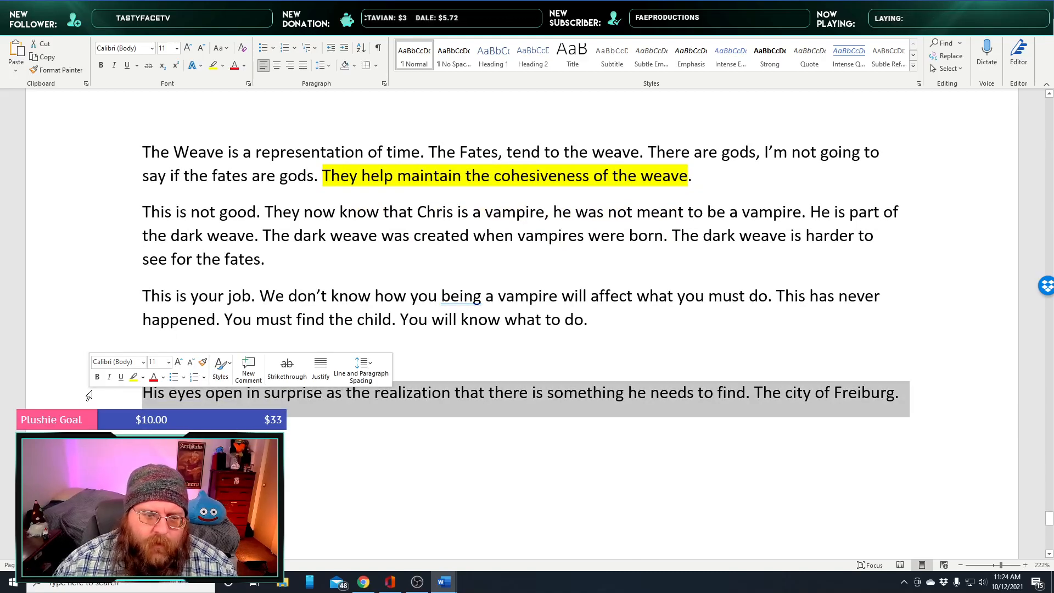
scroll(113, 318, down, 3)
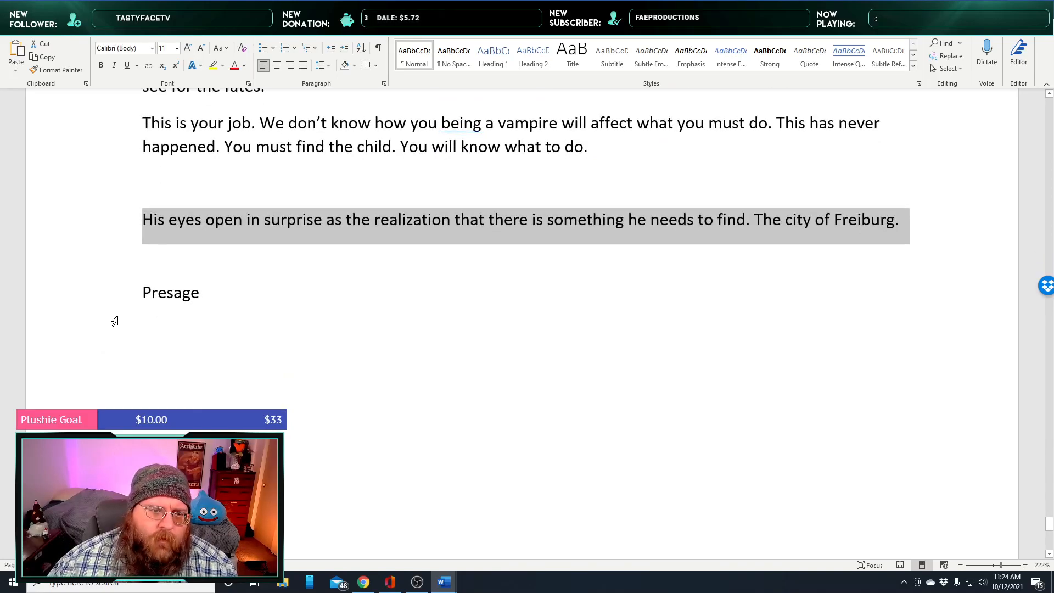
scroll(115, 321, up, 15)
scroll(116, 294, down, 16)
text(Sixth Scene)
key(Return)
Enter "Philip, Chris and Draven" as the first line under the "Sixth Scene" heading
text(Phil)
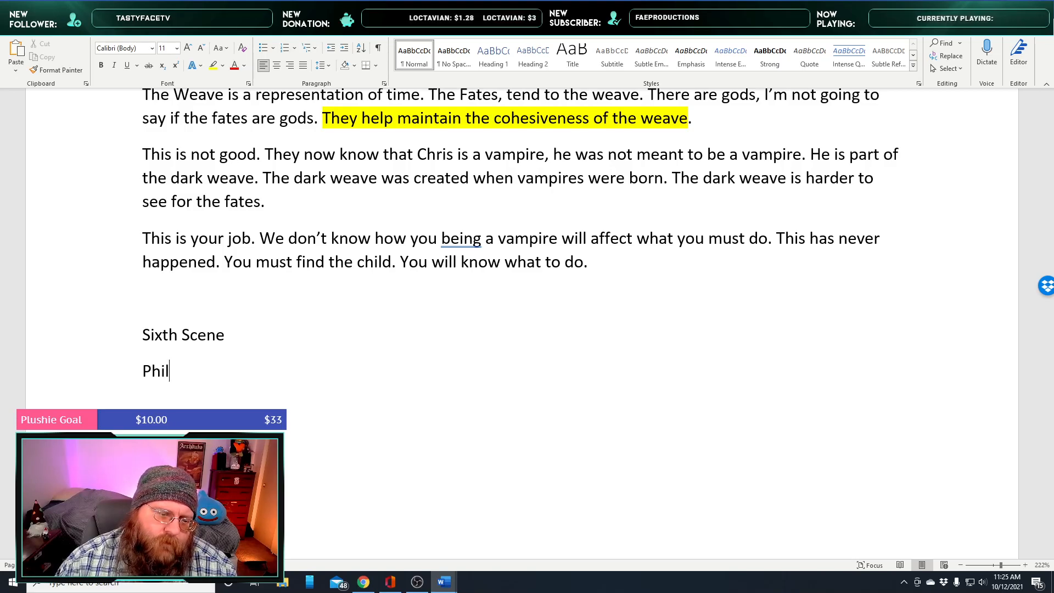
text(ip, chr)
key(BackSpace)
key(BackSpace)
key(BackSpace)
key(BackSpace)
text(, chris)
key(BackSpace)
key(BackSpace)
key(BackSpace)
key(BackSpace)
key(BackSpace)
text(Chris and)
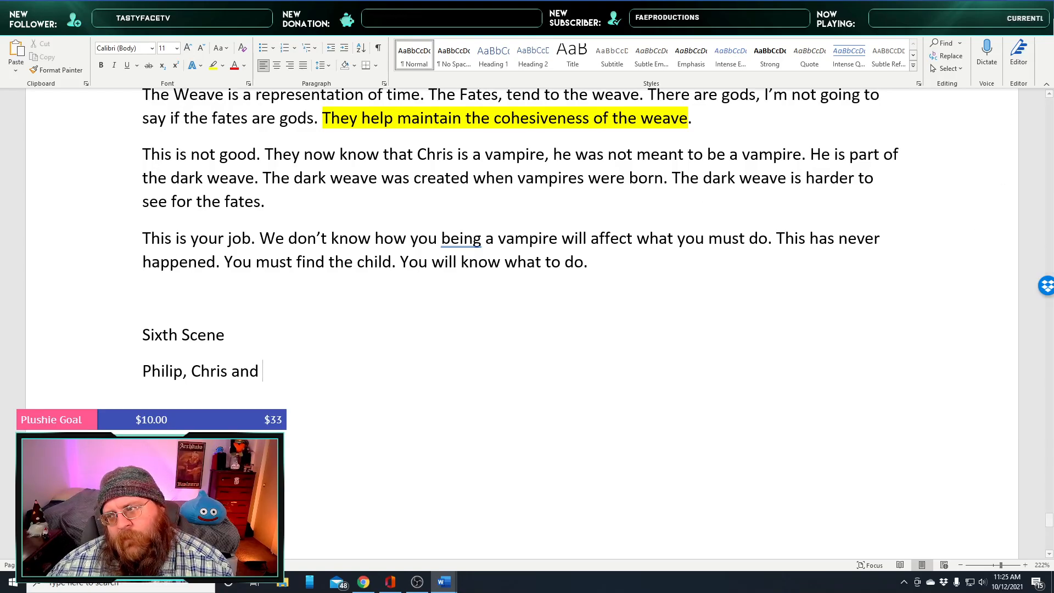
text(Draven)
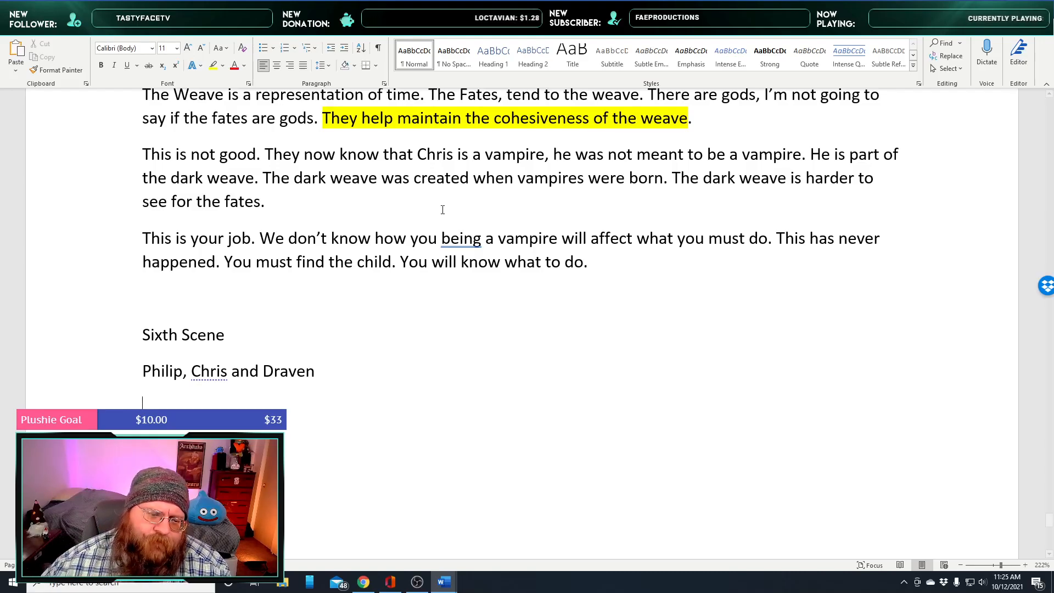
Add "Christopher's perspective." after "Philip, Chris and Draven" under the "Sixth Scene" heading and start a new paragraph
scroll(366, 208, down, 1)
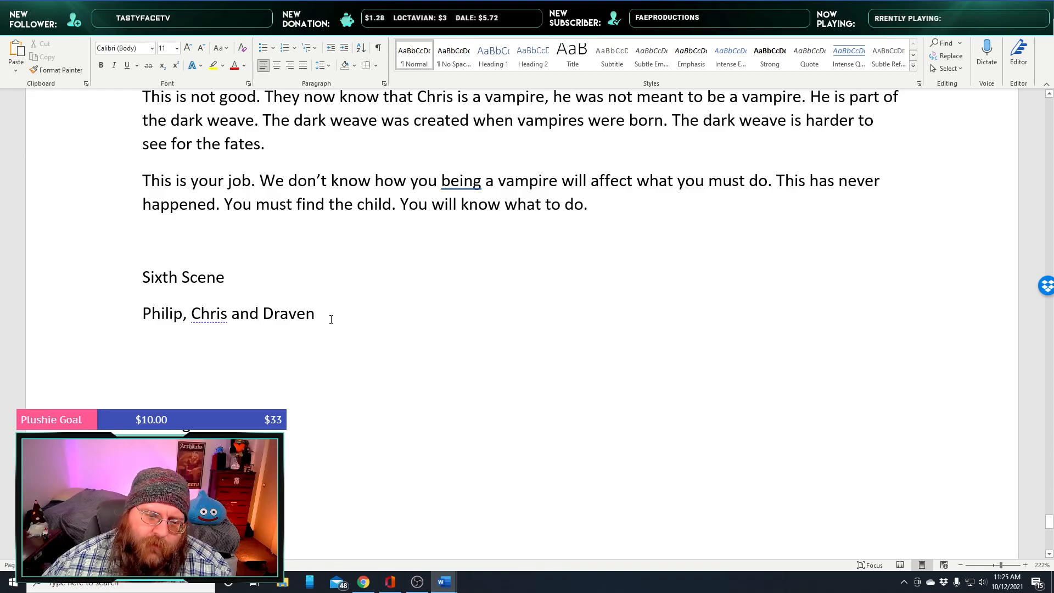
click(326, 313)
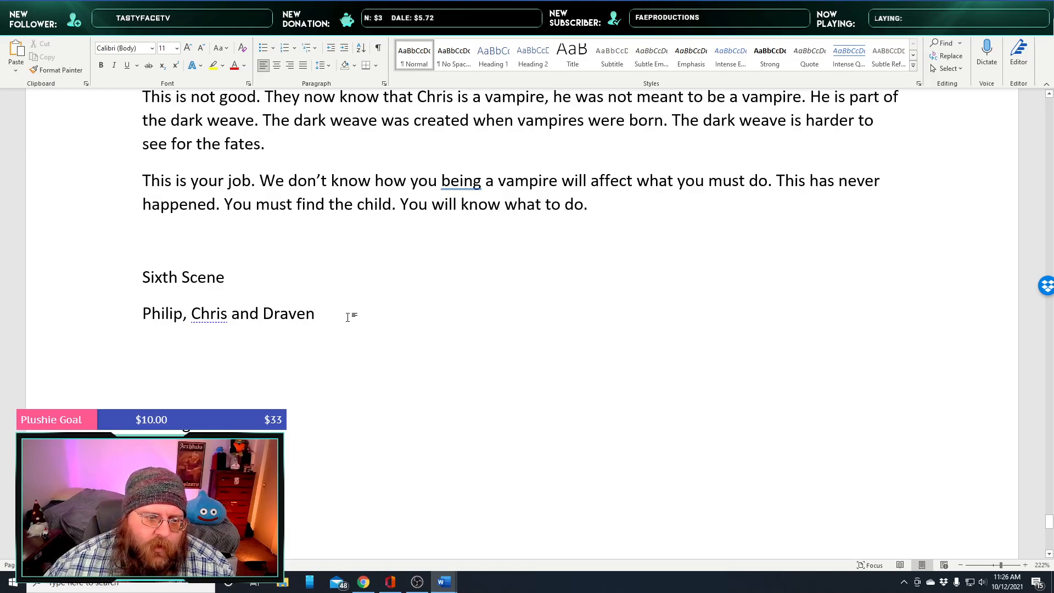
text(. c)
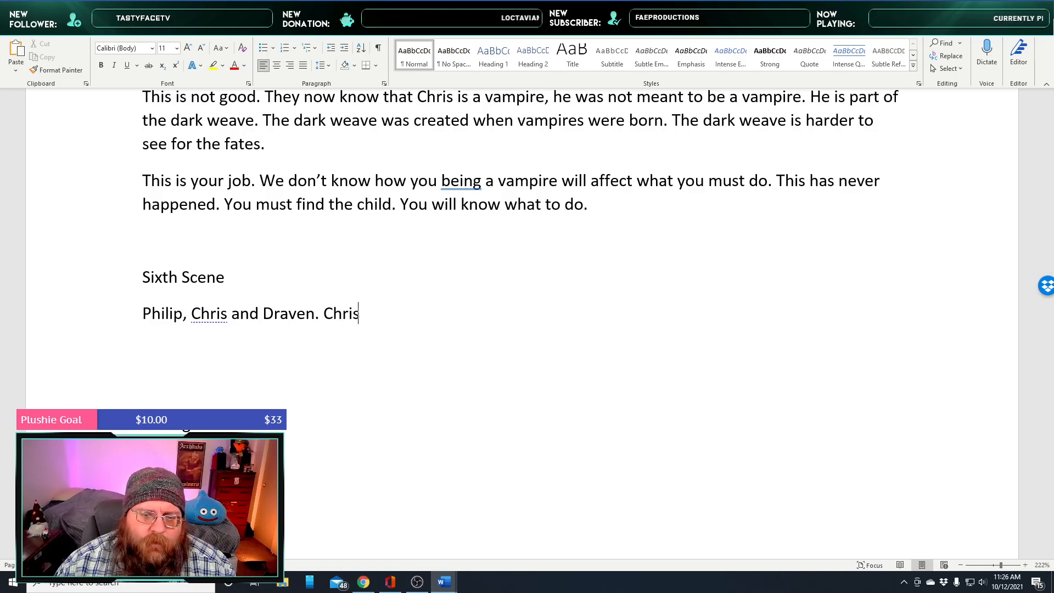
text(spective.)
key(Return)
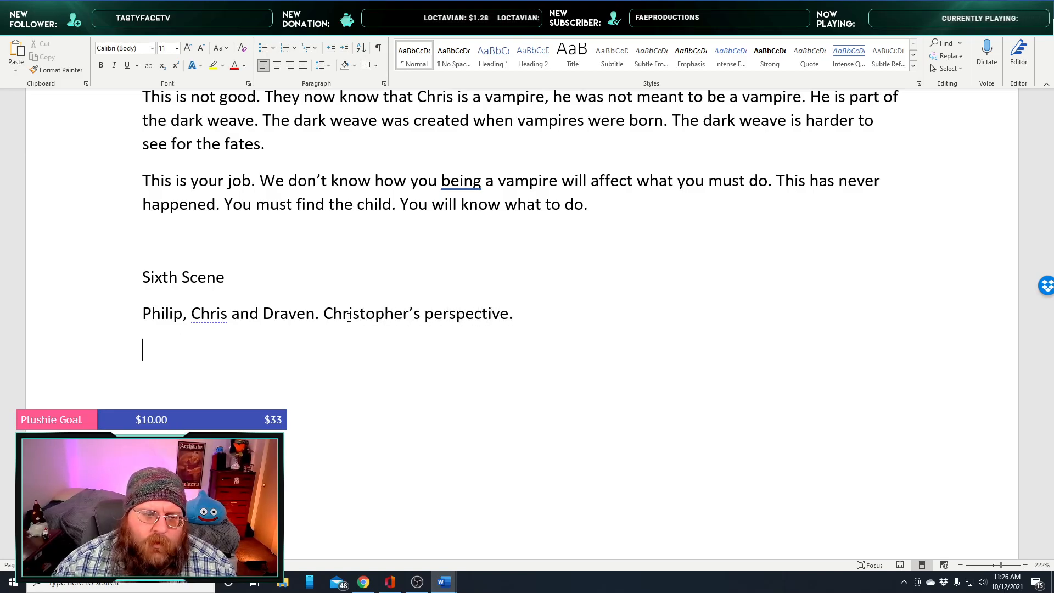
Write the note "He's going to walk into the room. Philip Draven will be sitting down. They won't be talking when Chris enters."
scroll(345, 315, down, 3)
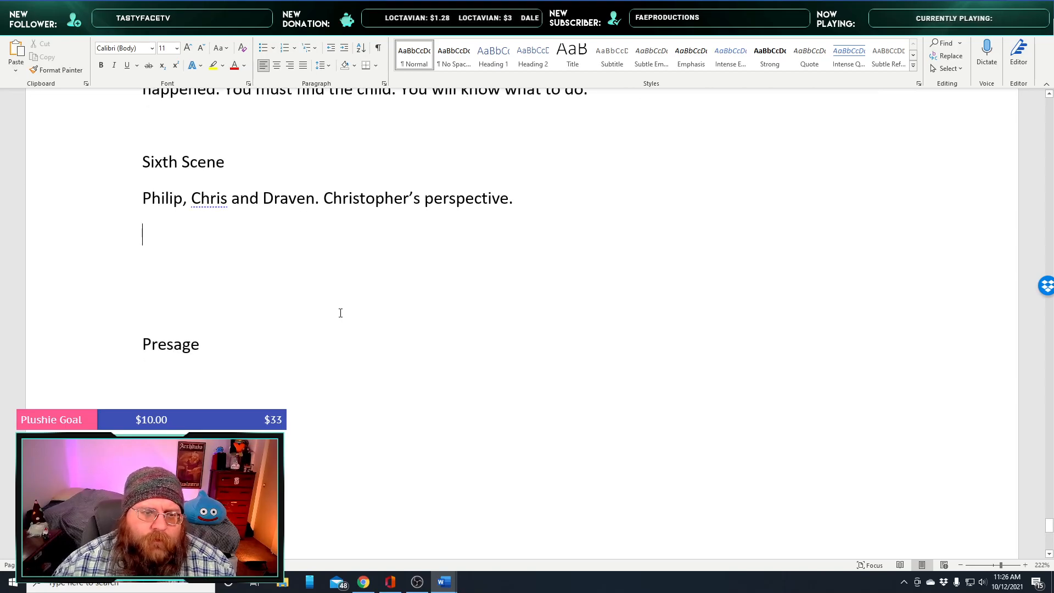
text(He's going to walk into the room. Philip will be sitting down)
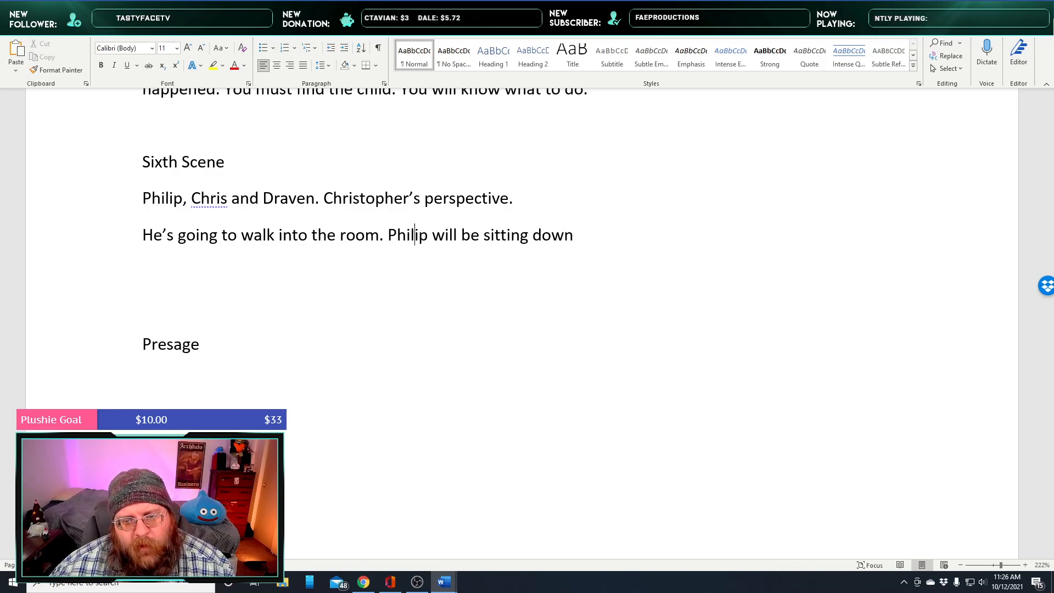
text(Draven)
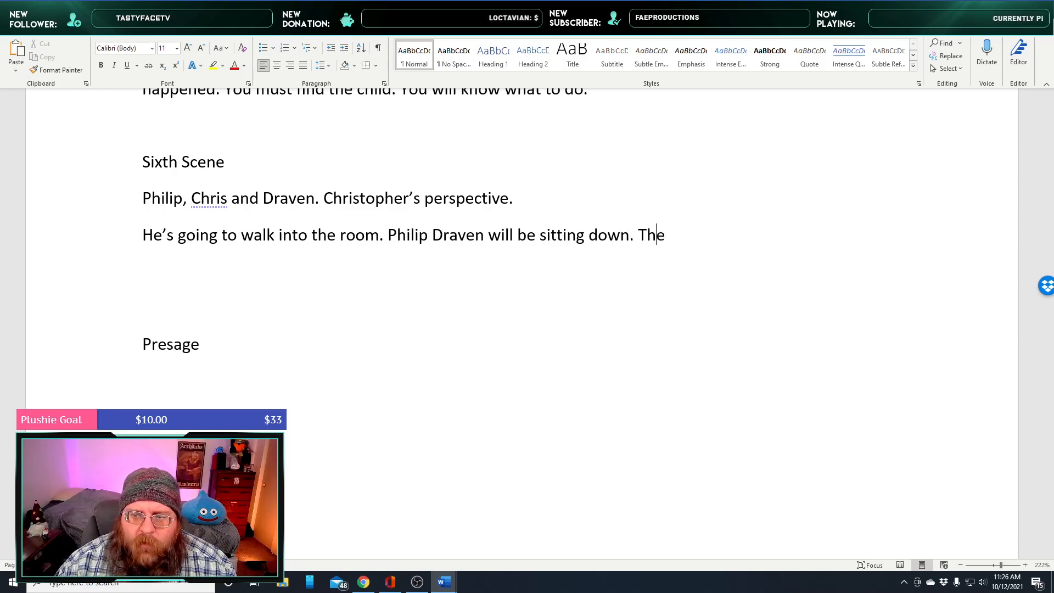
text(king when )
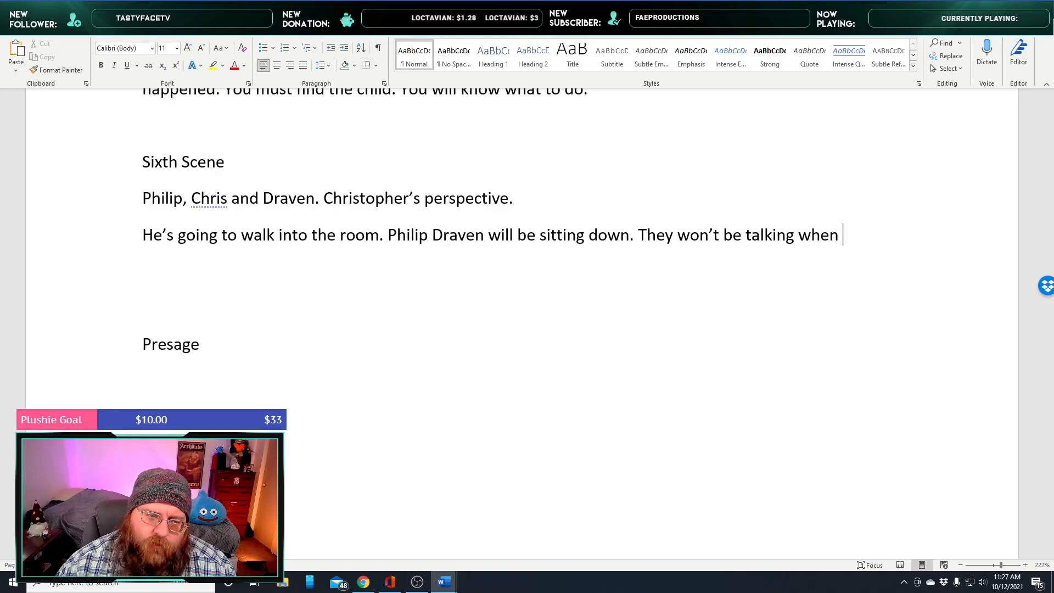
text(Chris enters.)
key(Return)
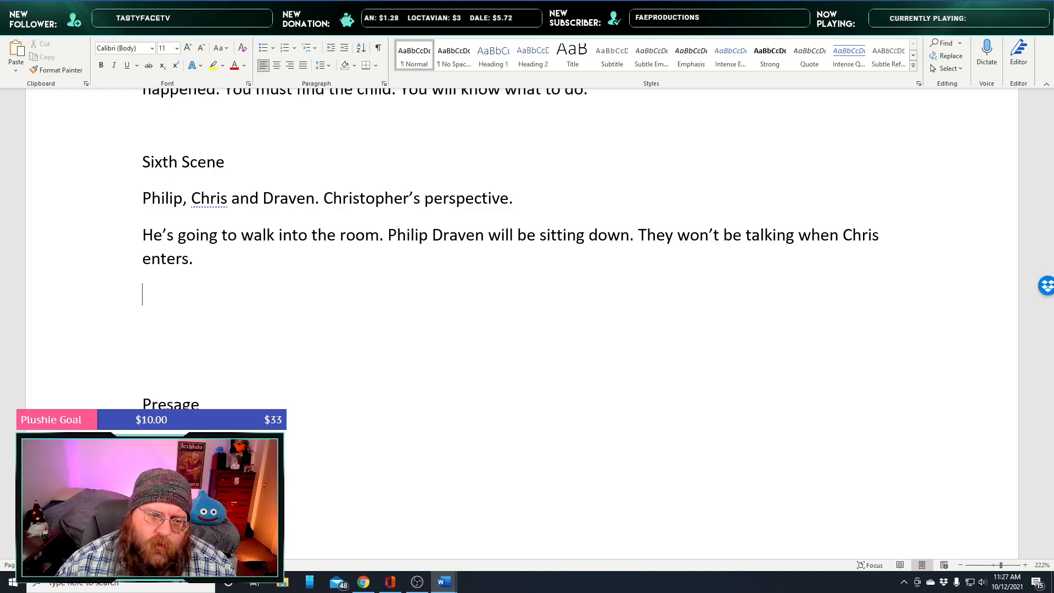
Write the note "So they will have a conversersation about happened. Christopher will tell it from his perspective. He will be confused."
text(So they will have a conversersation about happened. Ch)
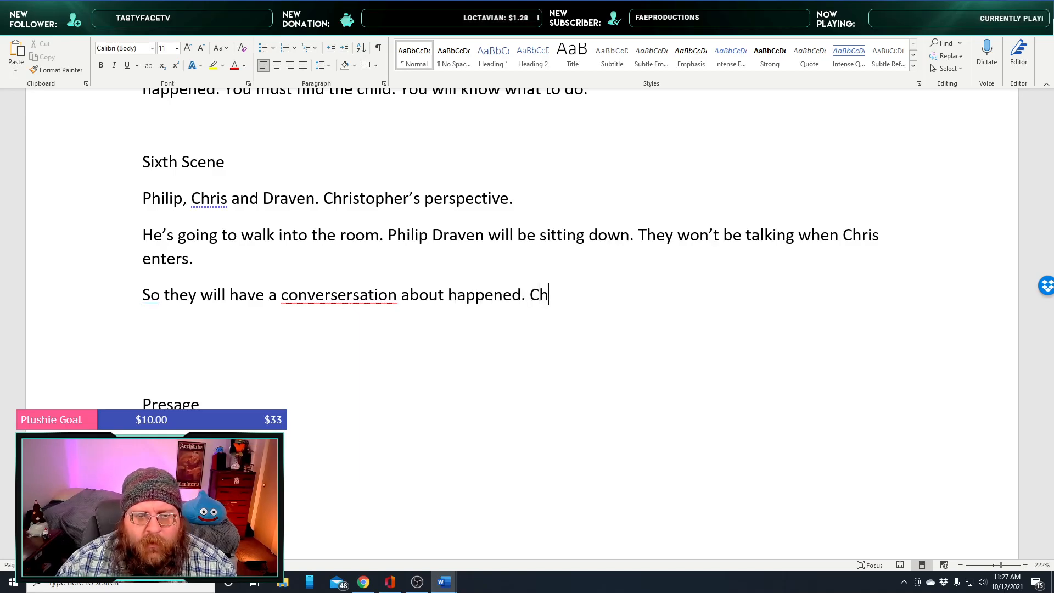
text(ristopher will)
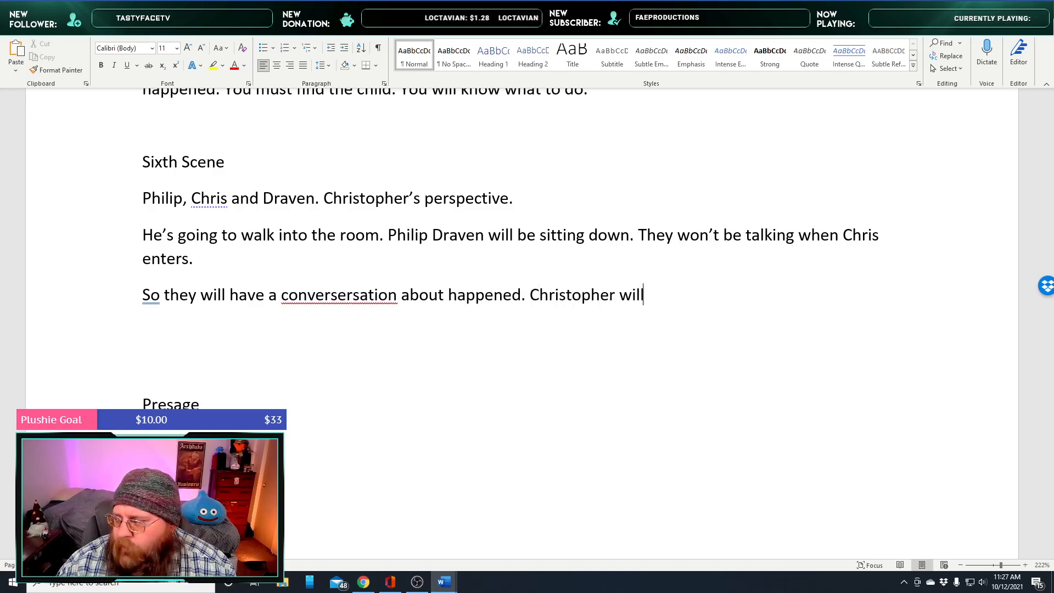
text( tell it from )
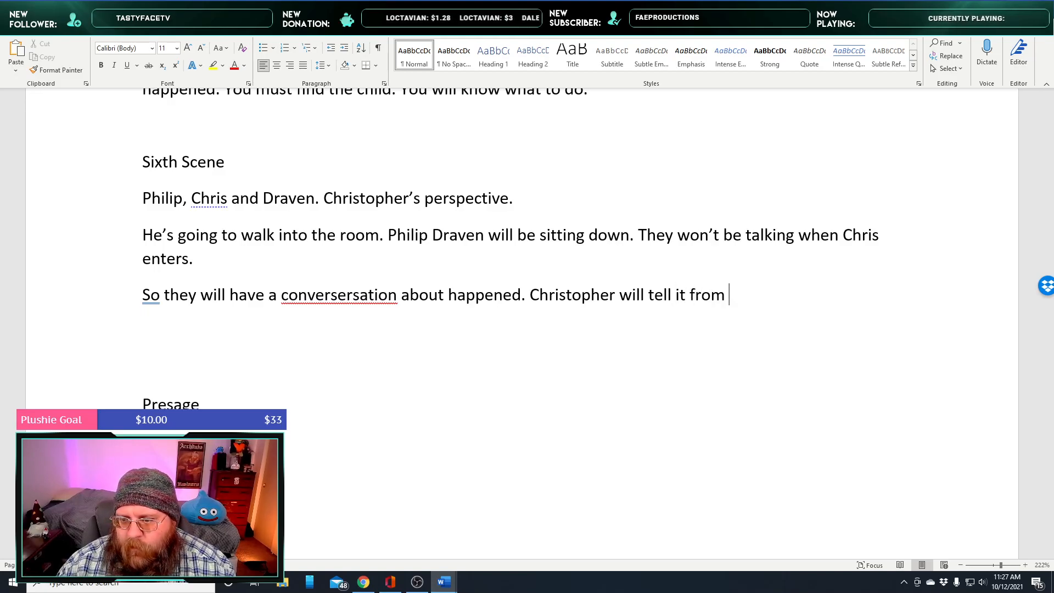
text(his persp)
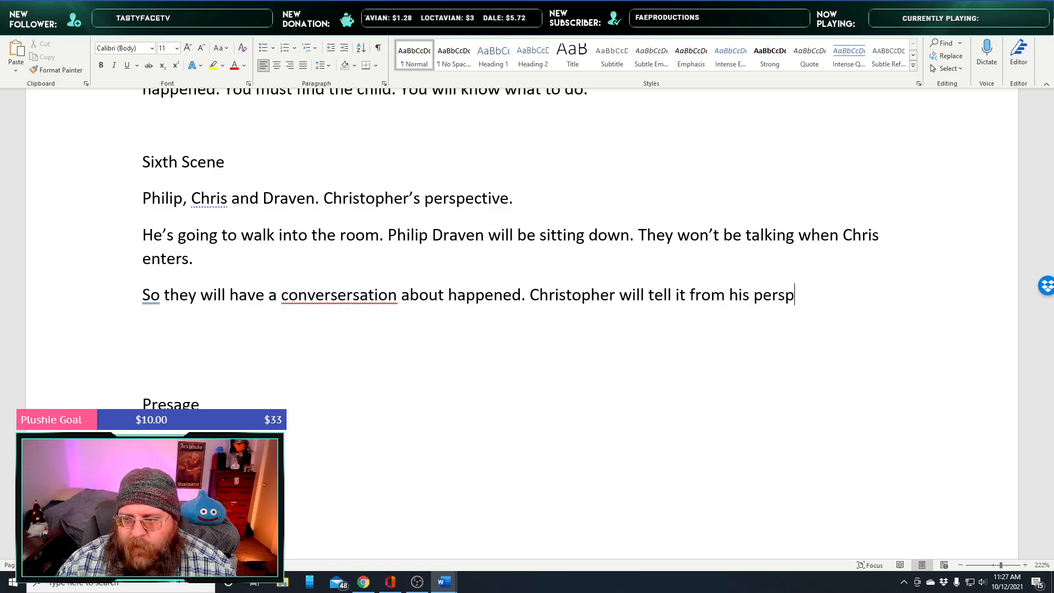
text(ective. He will )
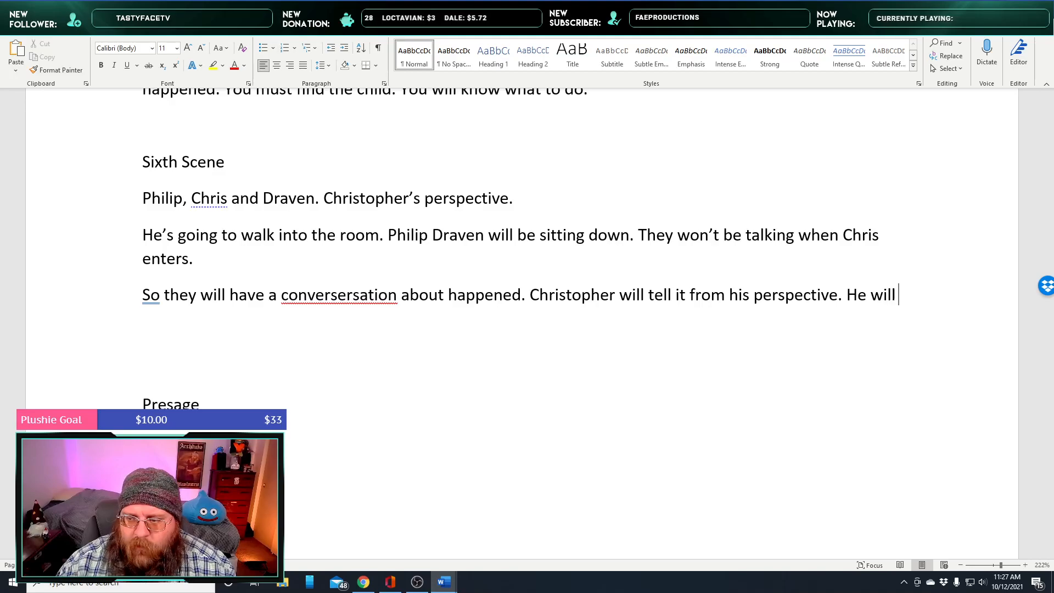
text(be confused.)
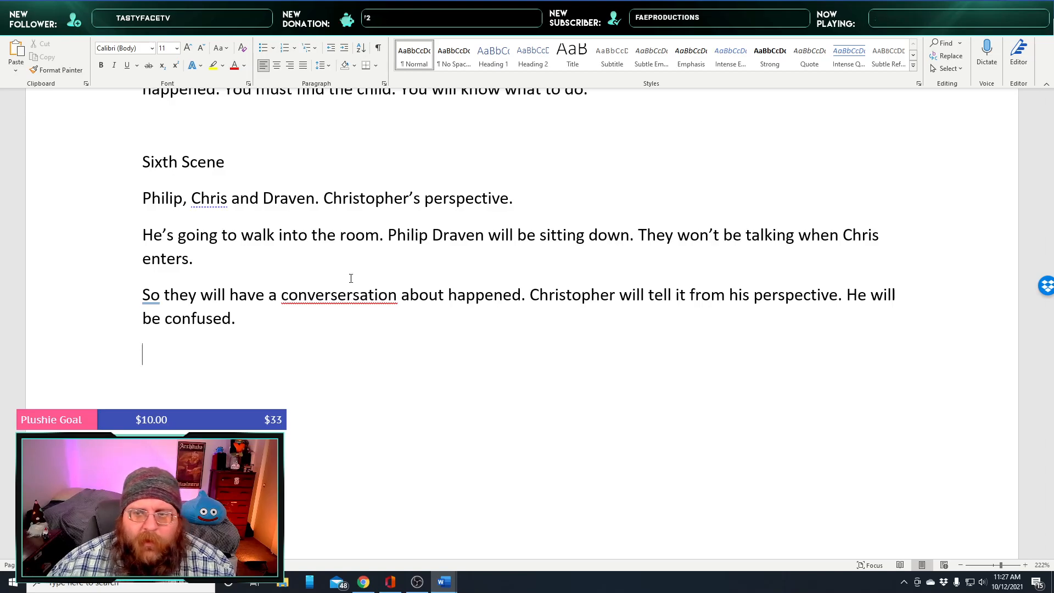
Remove the yellow highlight from "They help maintain the cohesiveness of the weave" in the Weave note and delete that sentence
scroll(345, 302, up, 3)
drag(333, 175, 682, 192)
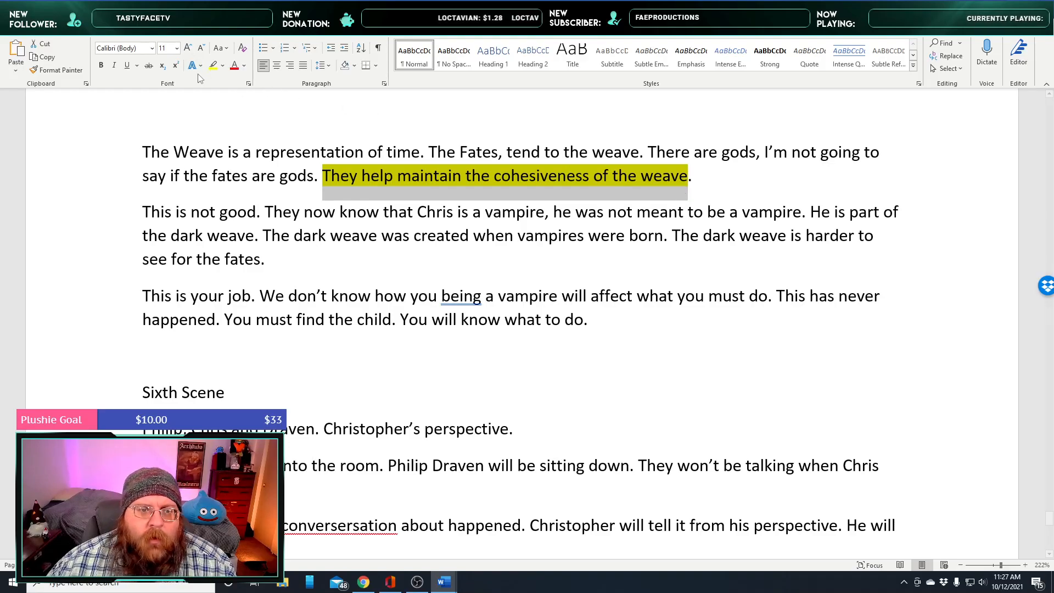
click(213, 66)
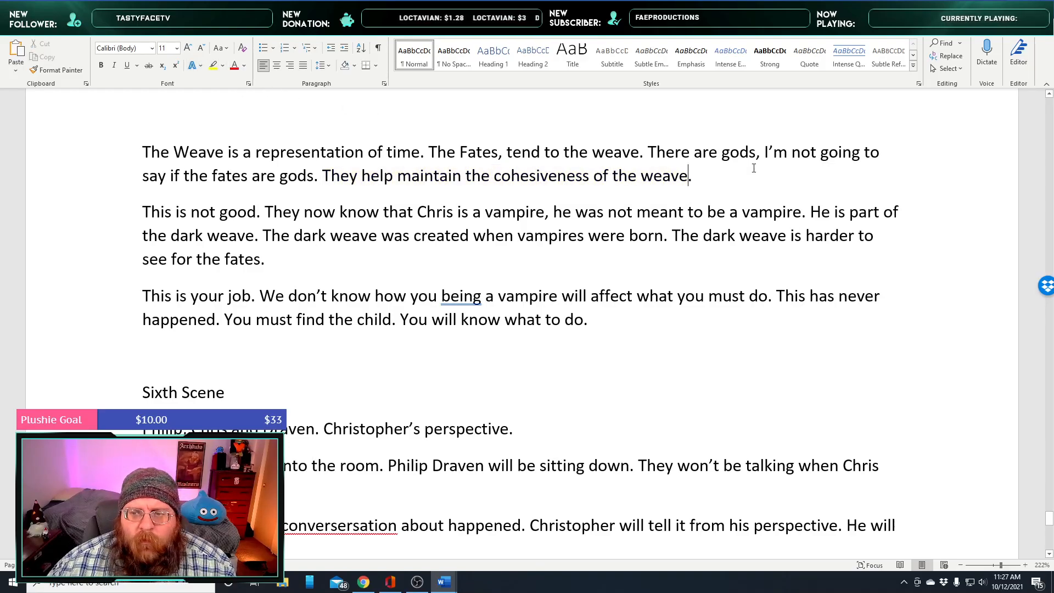
drag(712, 178, 329, 168)
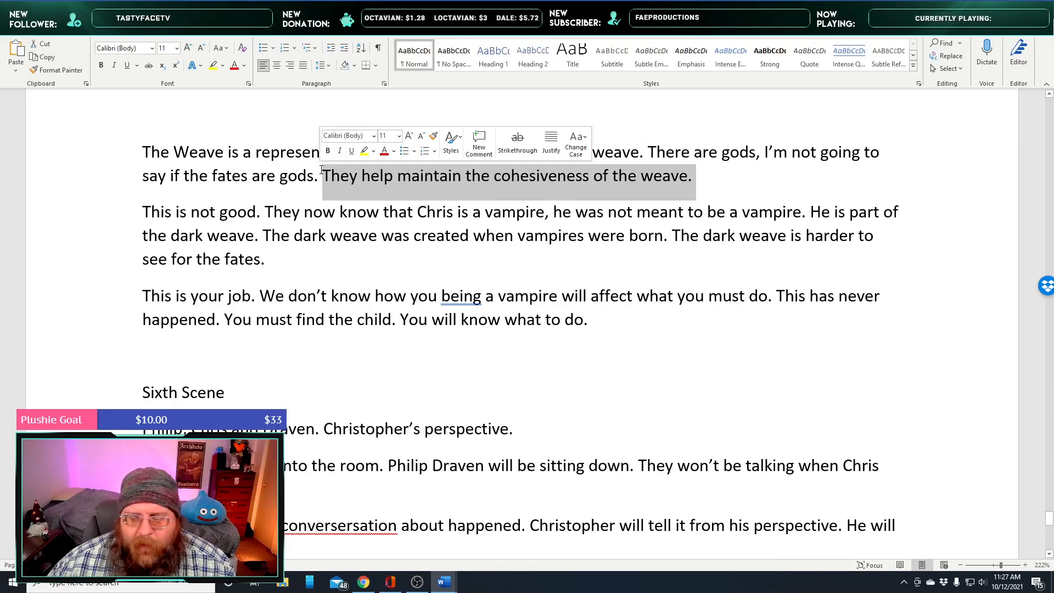
key(BackSpace)
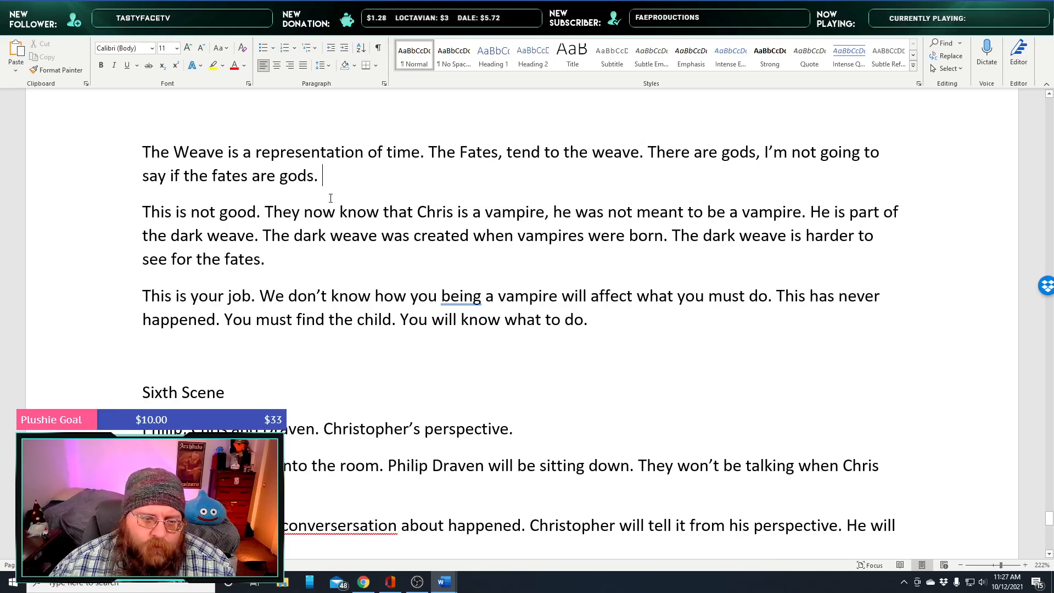
scroll(327, 181, down, 4)
scroll(332, 195, up, 5)
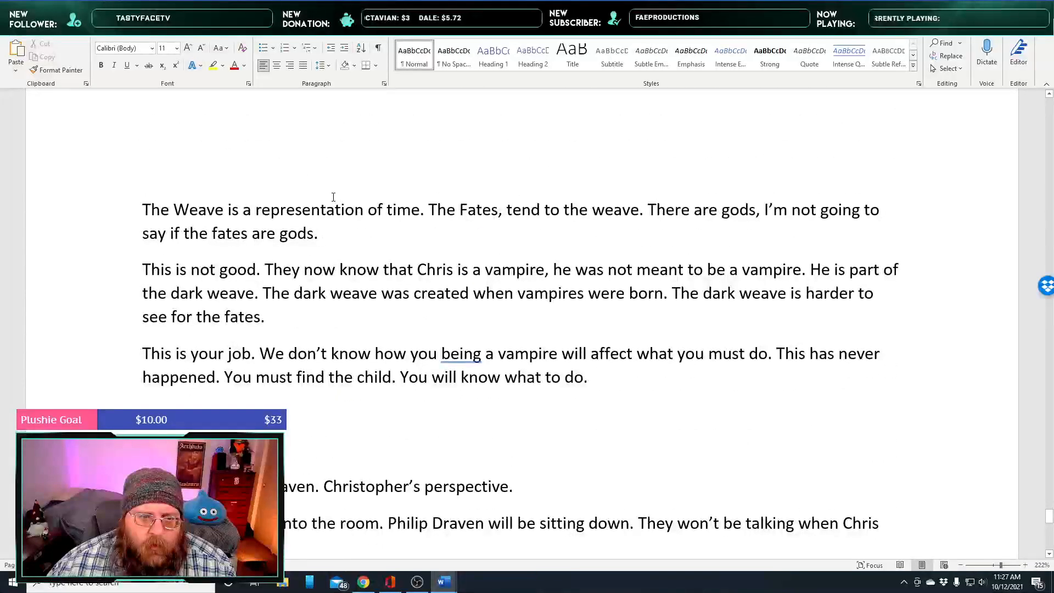
scroll(332, 200, down, 5)
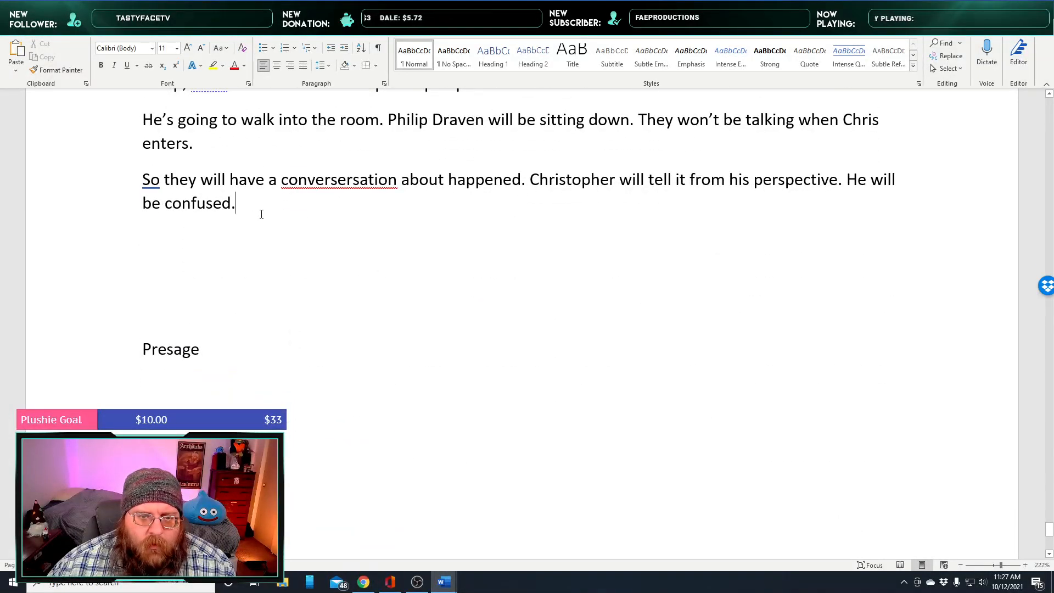
Correct the misspelled "conversation" and insert the highlighted line "They help maintain the cohesiveness of the weave" below the "He will be confused" note
right_click(335, 176)
click(433, 202)
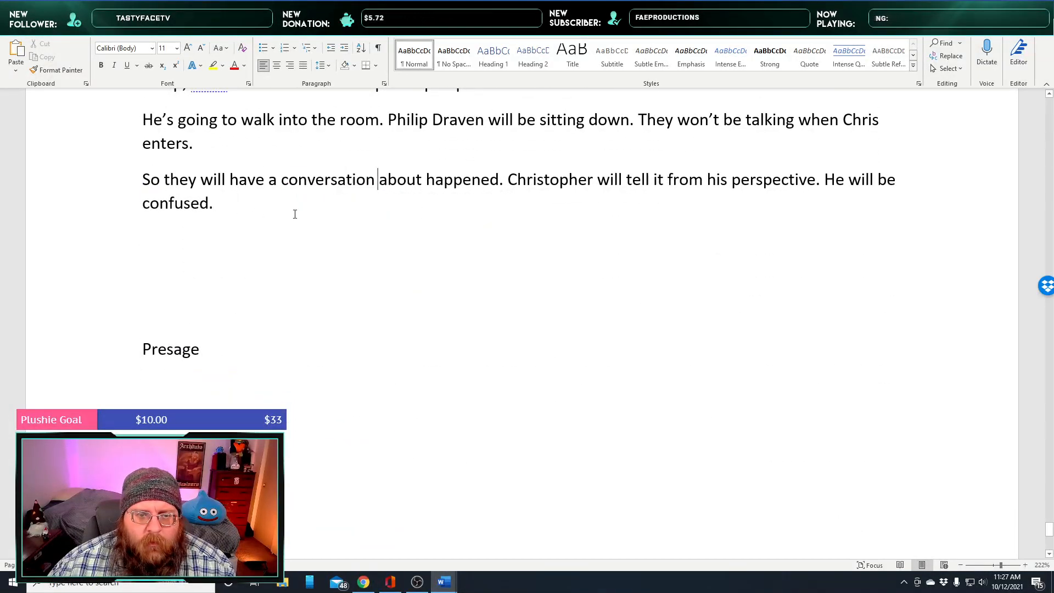
key(Return)
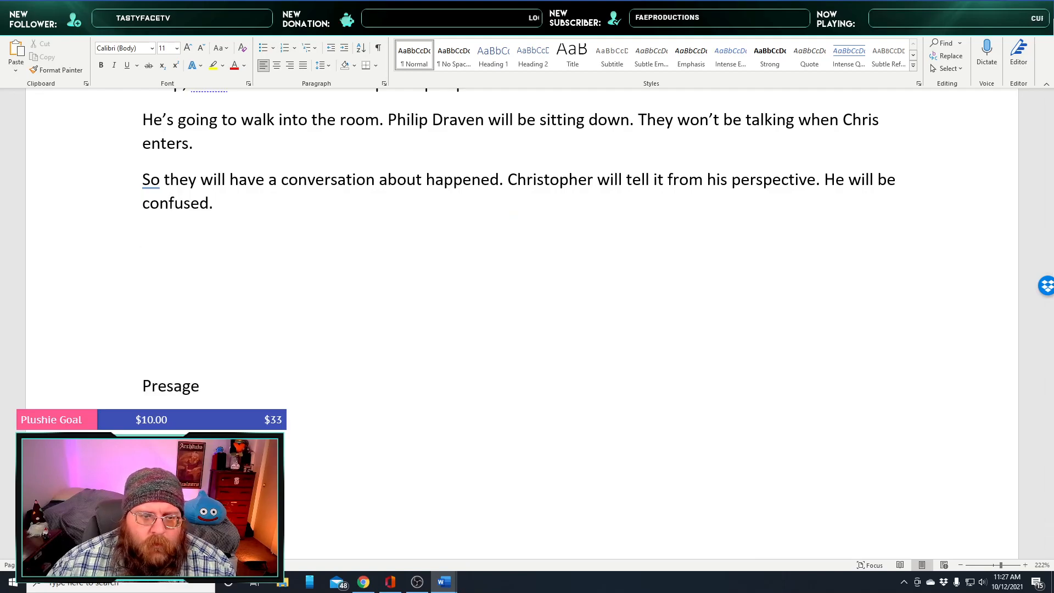
text(They help maintain the cohesiveness of the weave)
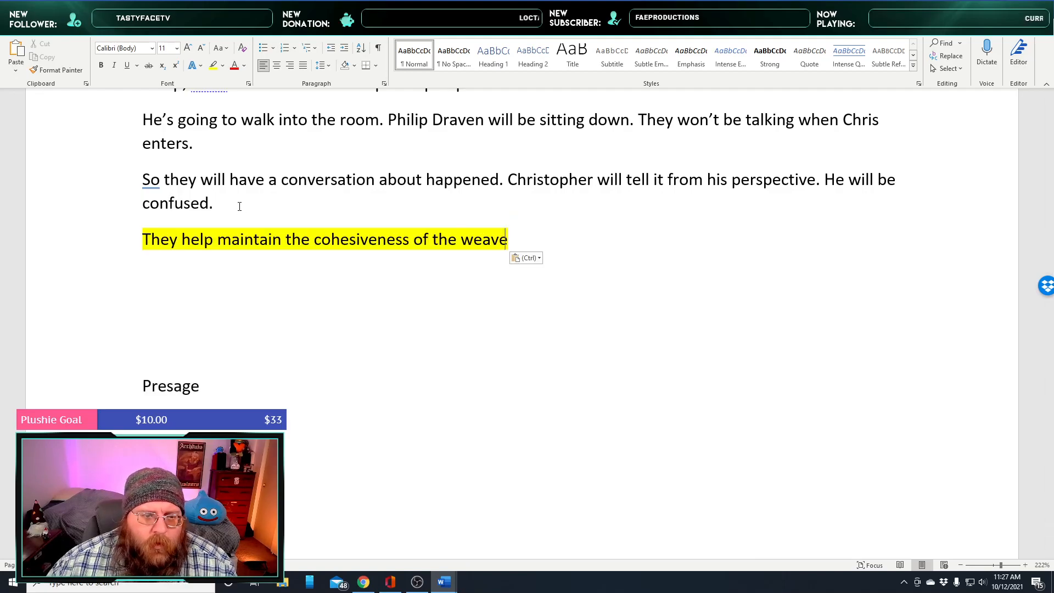
Replace "They" with "Who are the fates. They" at the start of the inserted line and remove its yellow highlight
double_click(163, 243)
text(Who are)
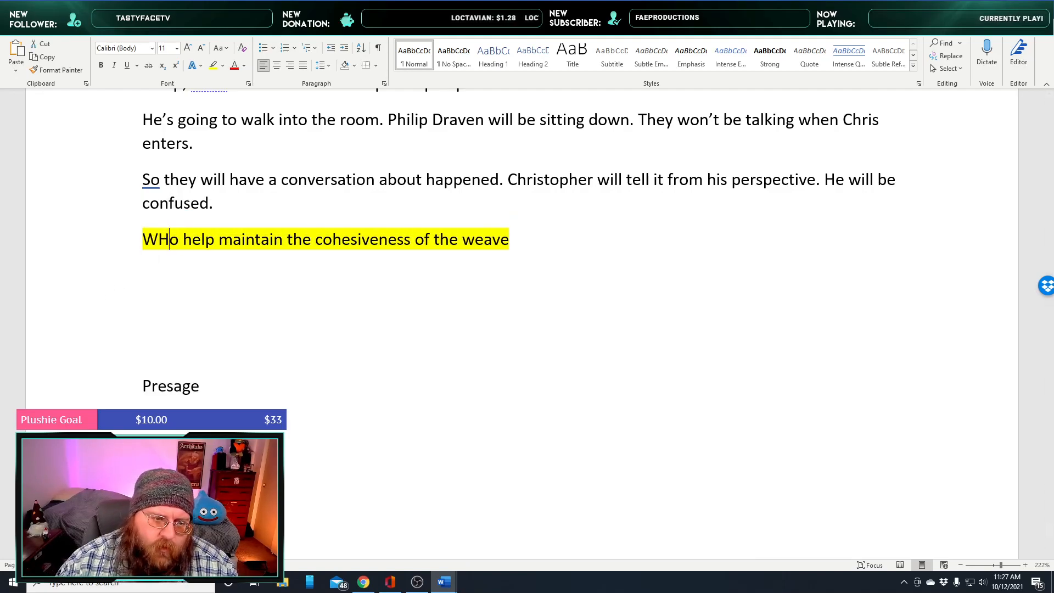
text( the fate)
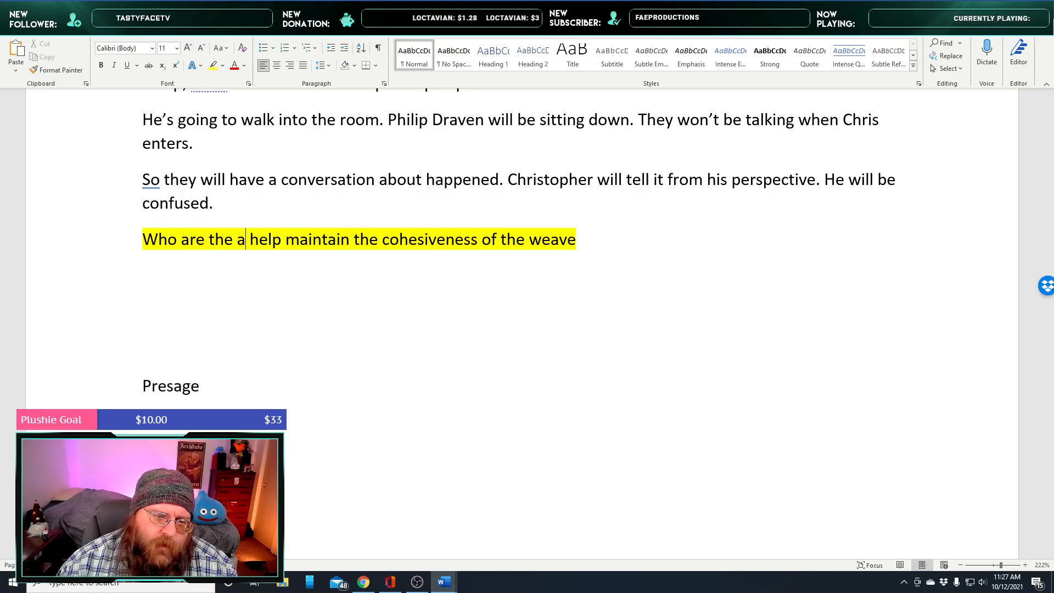
text(s. They)
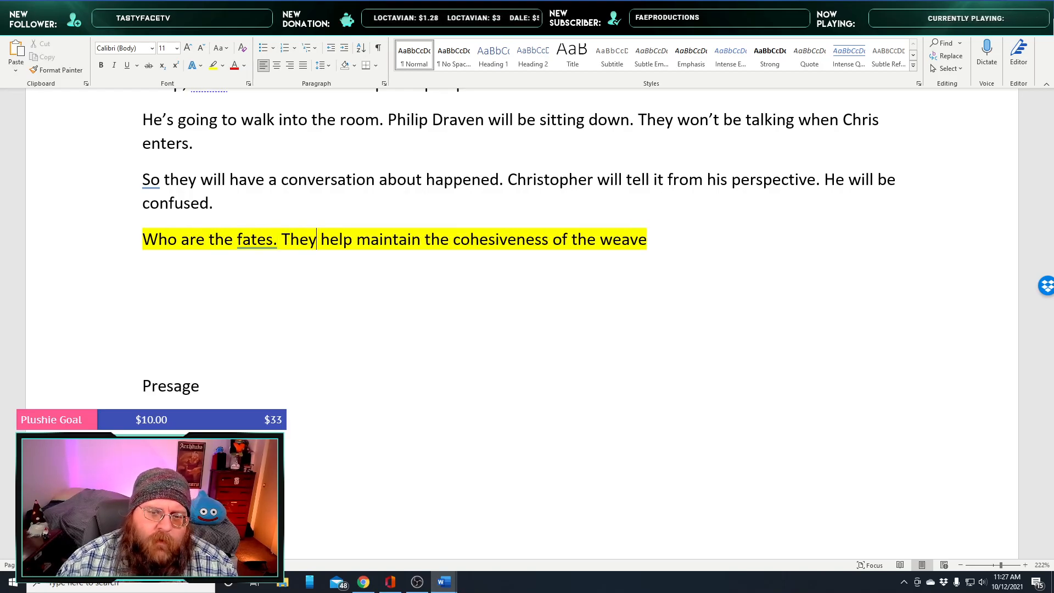
click(221, 206)
click(94, 242)
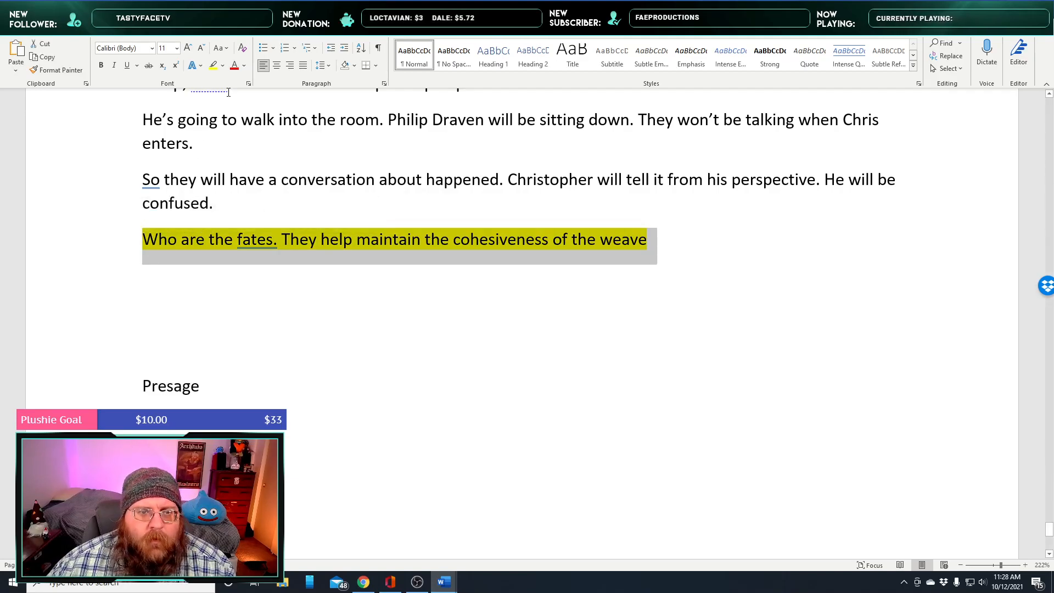
click(214, 66)
click(649, 239)
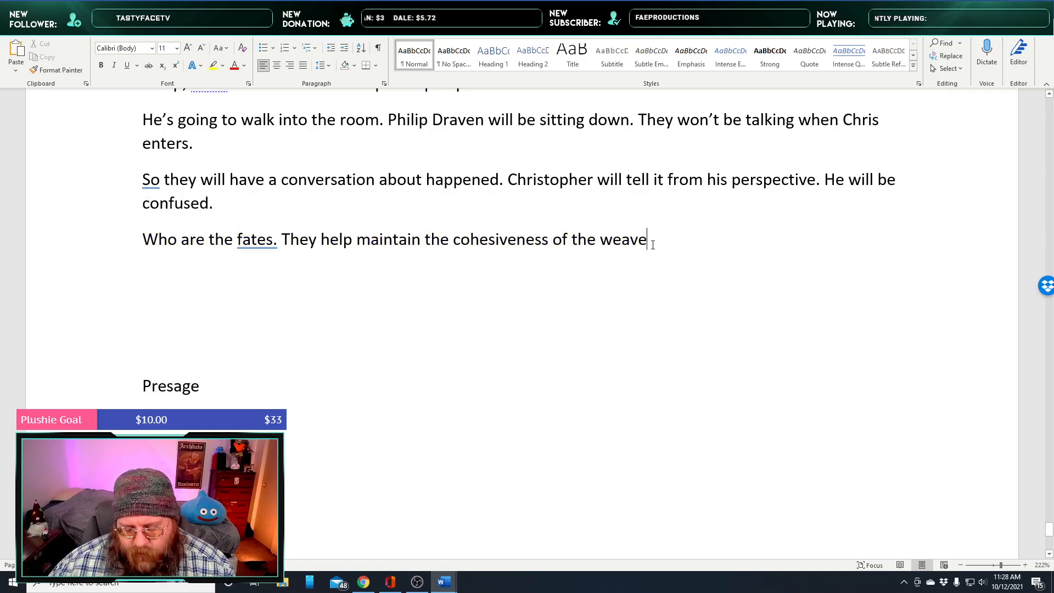
End the fates note with a period and add the line "There are gods, really?" below it
text(.)
key(Return)
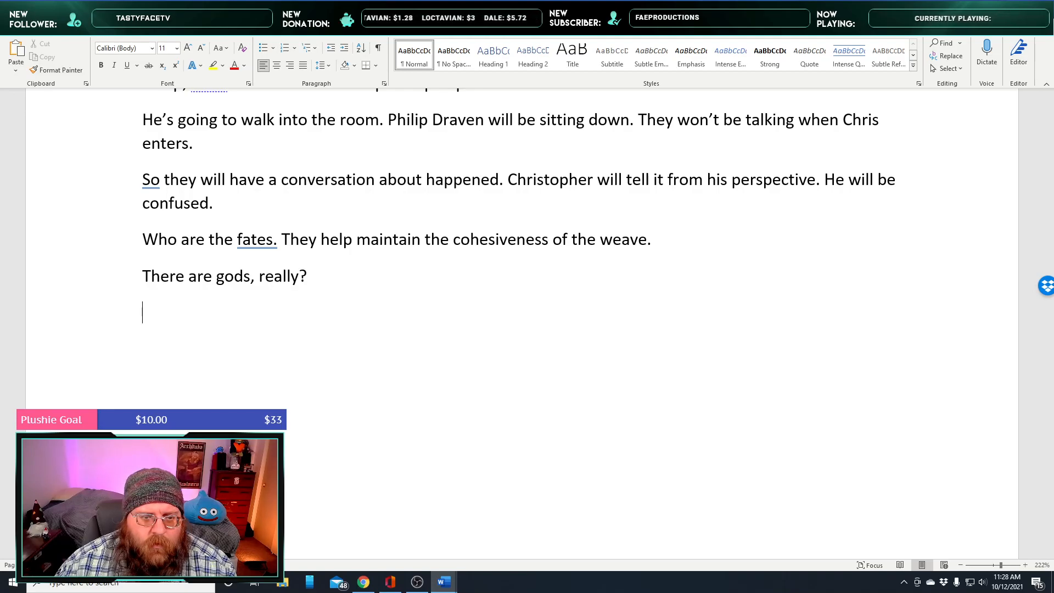
text(Chriso)
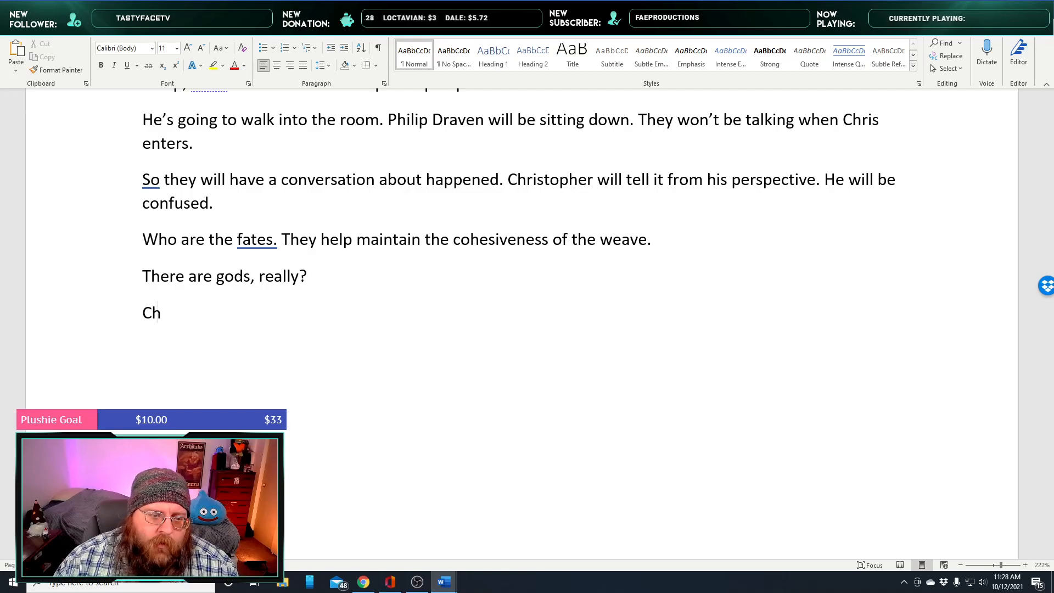
key(BackSpace)
key(BackSpace)
key(BackSpace)
key(BackSpace)
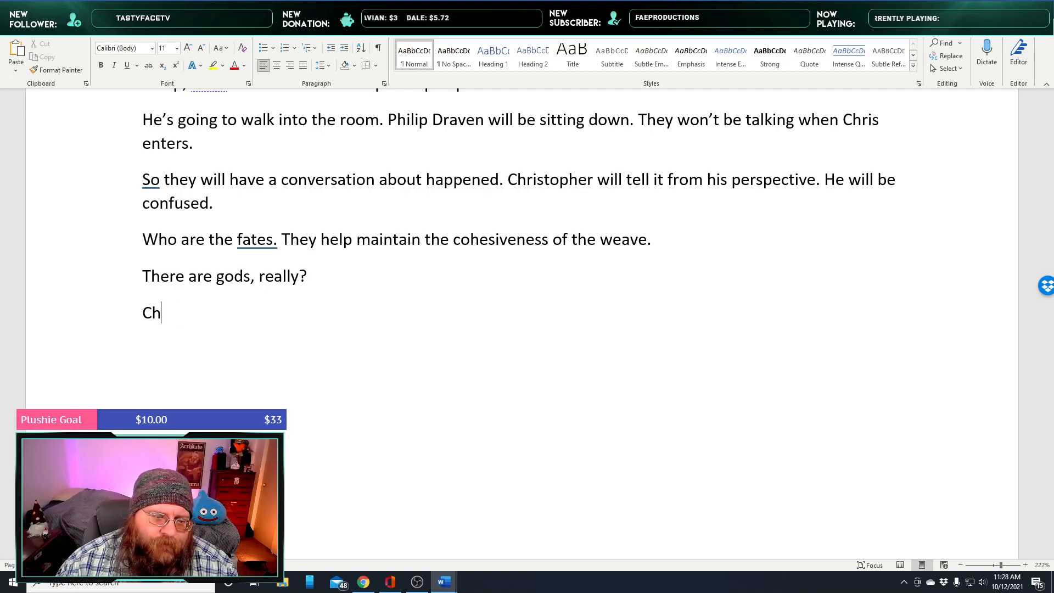
Write "Philip will talk about the gods. No specific gods. They are real." below the "There are gods, really?" line
text(Philip will talk about the gods.)
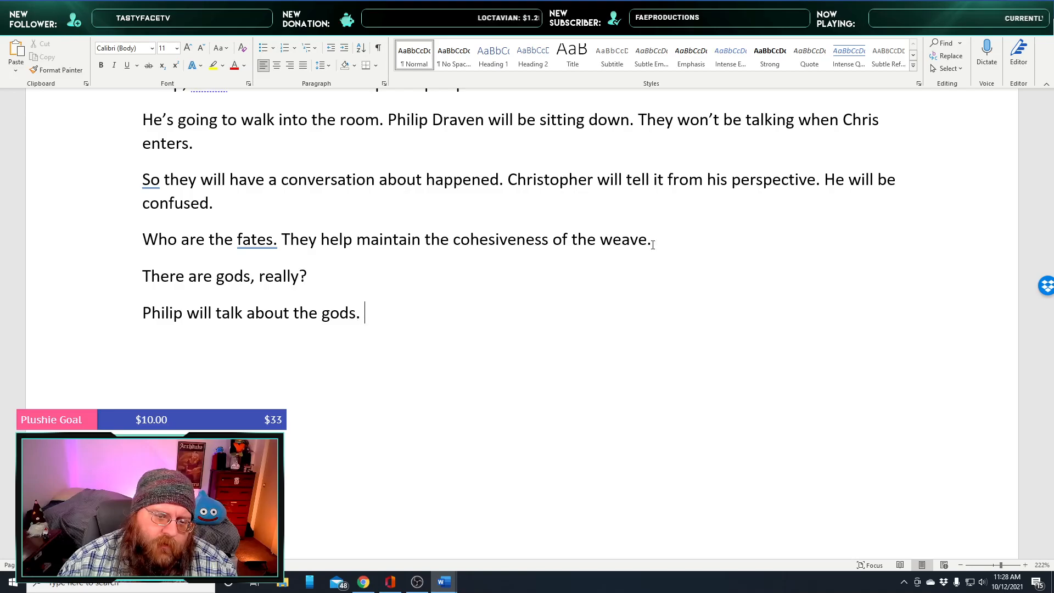
text(T)
key(BackSpace)
text(He)
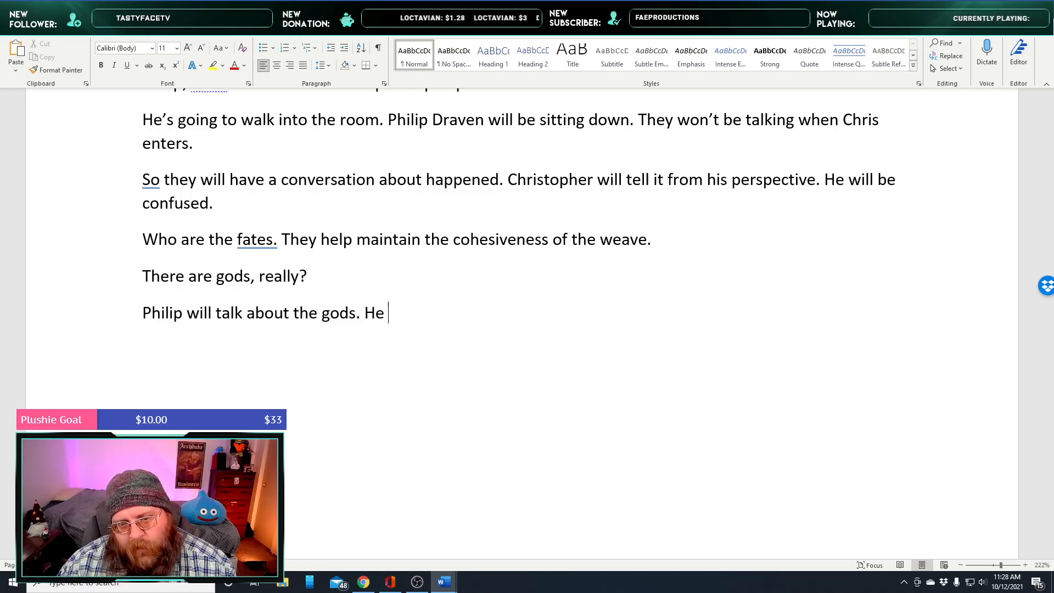
key(BackSpace)
key(BackSpace)
text(No spe)
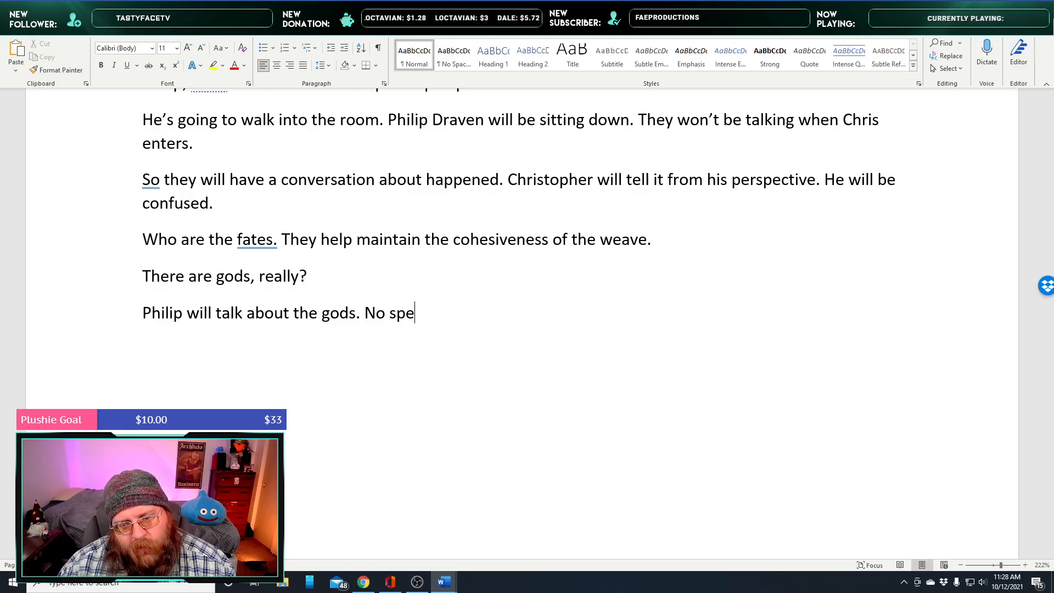
text(cific gods. They are real. God)
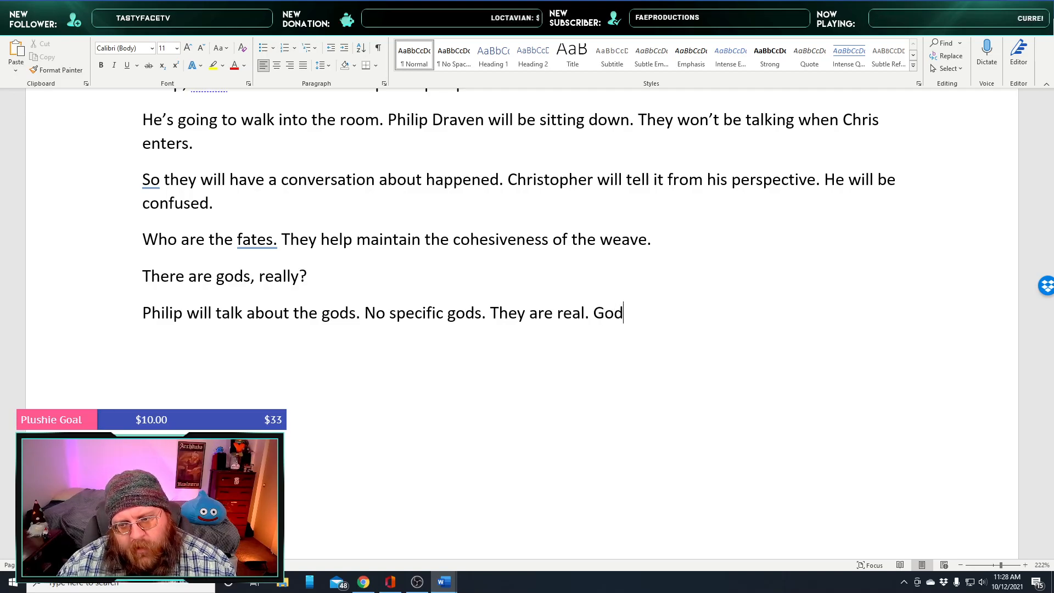
Continue the gods note with "God my exist, don't really know. It's been a while since they have walked the Earth."
text(ay)
key(BackSpace)
key(BackSpace)
text(mya ex)
key(BackSpace)
key(BackSpace)
key(BackSpace)
key(BackSpace)
text(exist)
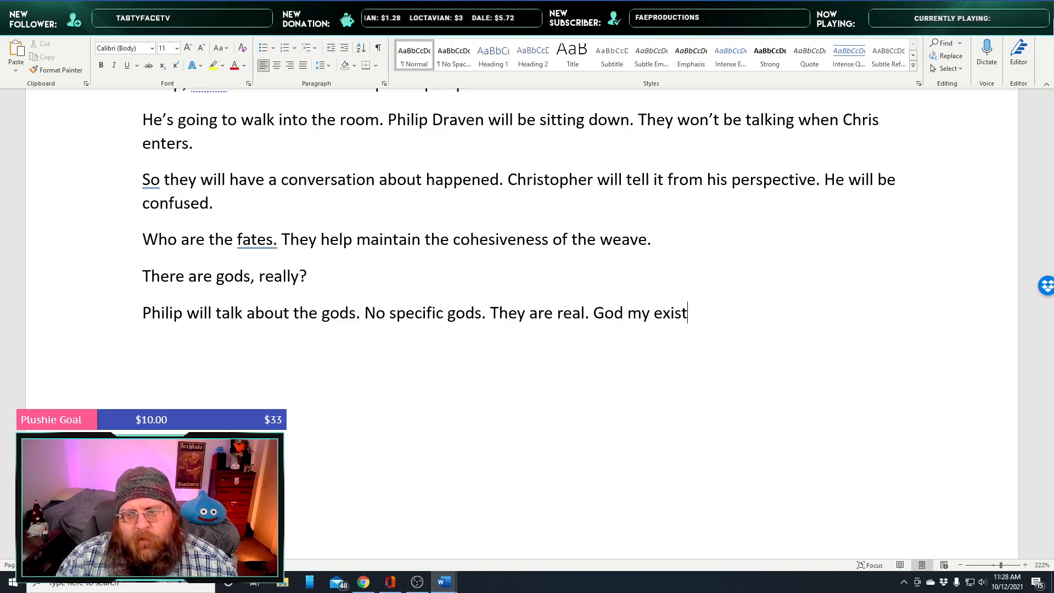
text(, don't really know. It’s been)
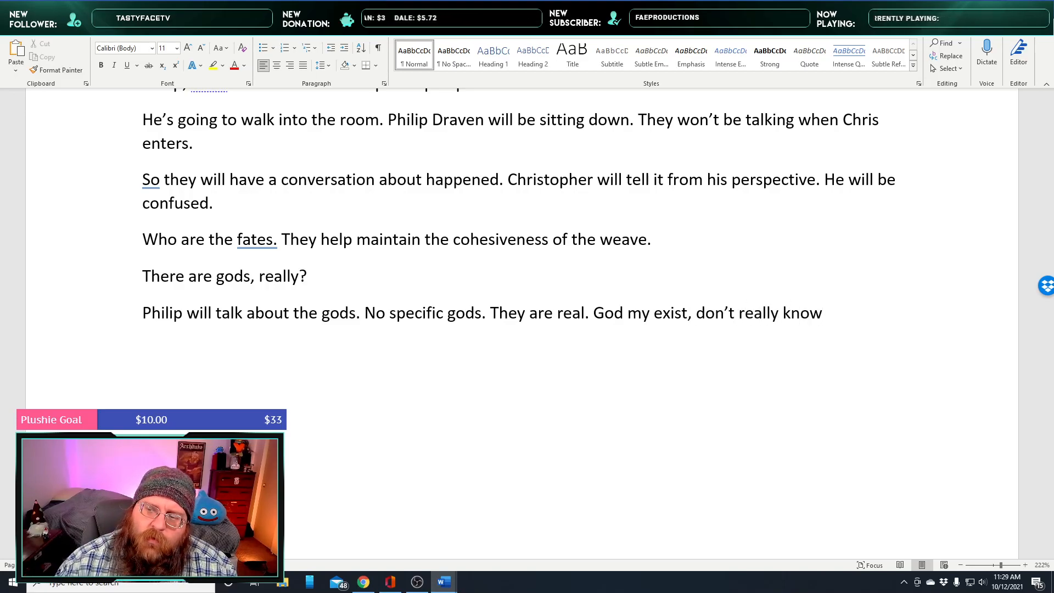
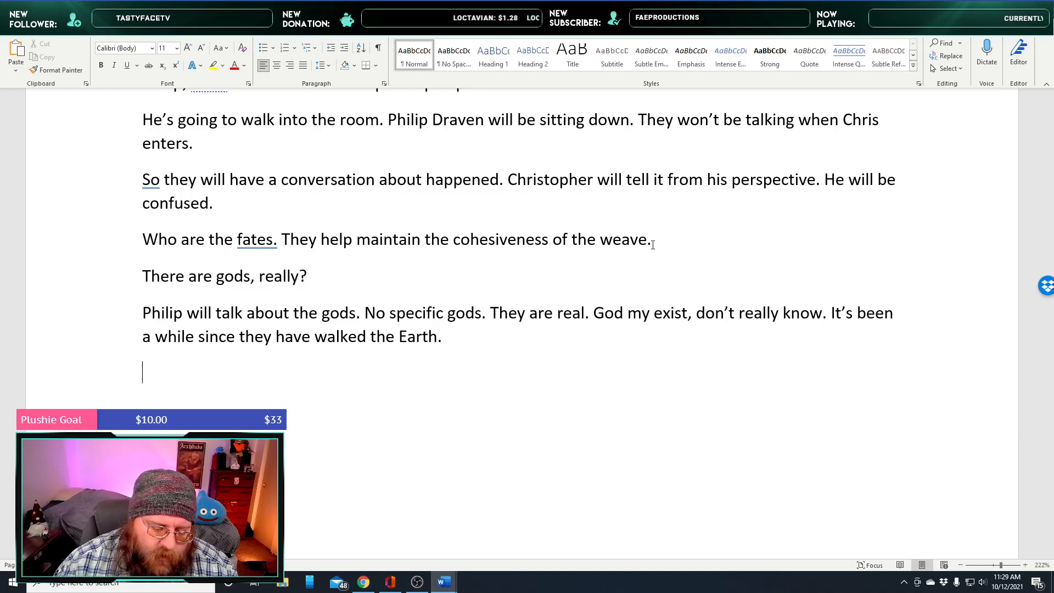
Add the paragraph "Persage will be mentioned and explained. It is a person that ignites the start of prophecies." below the gods note
text(Persage will be mentioned and explained. It is a person that)
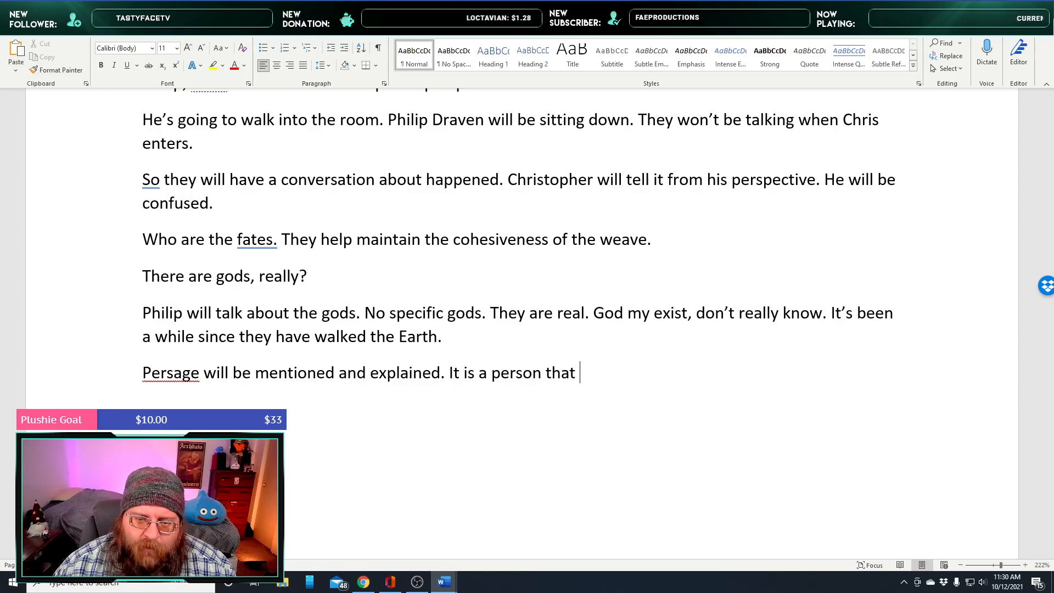
text(ignit)
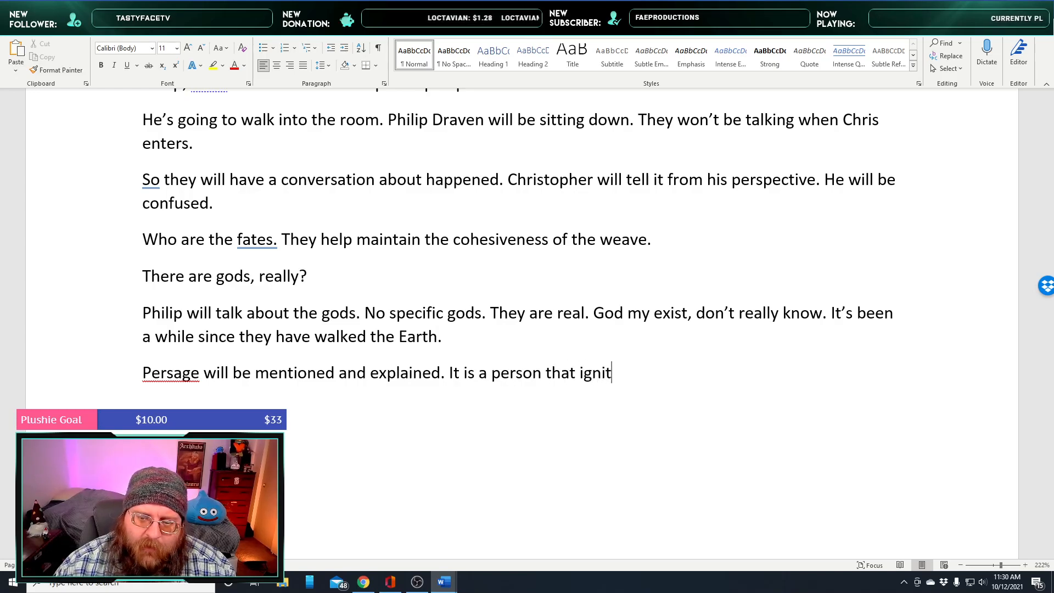
text(es the start of )
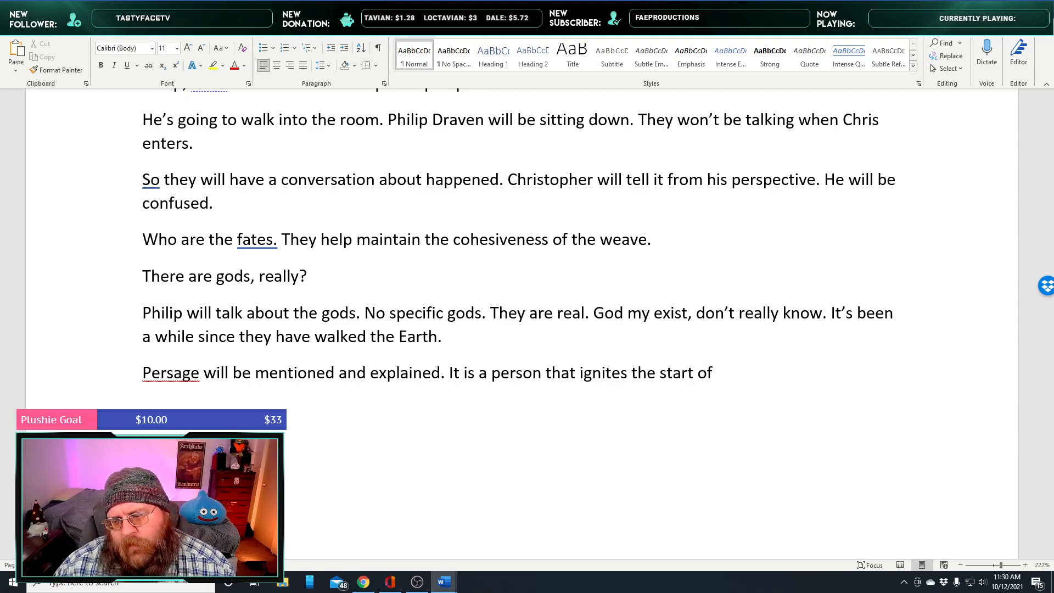
text(prophecies.)
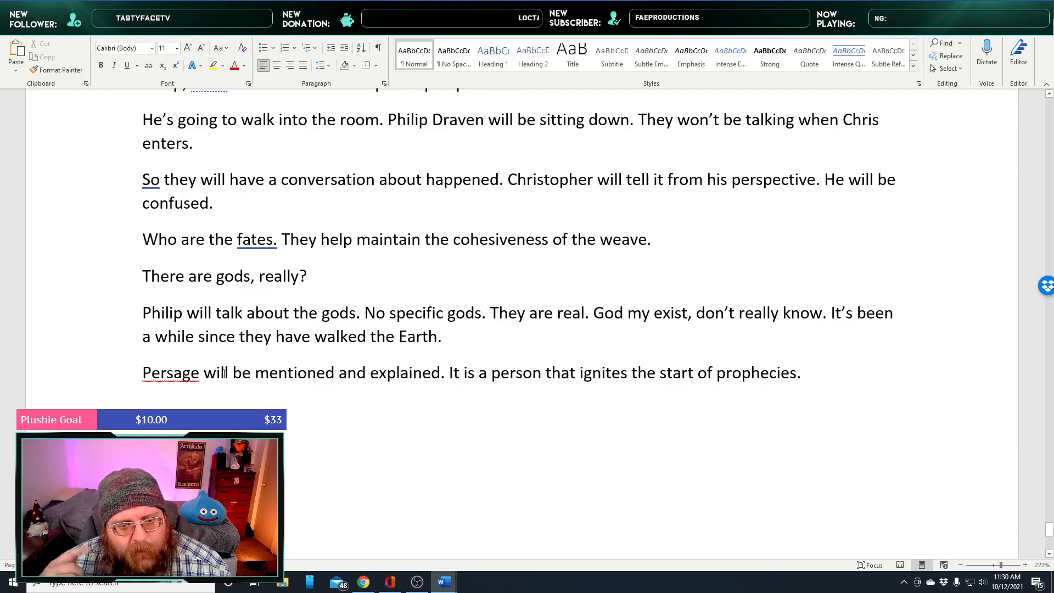
Add the line "Chris will mention a child." below the Persage note
scroll(238, 351, down, 3)
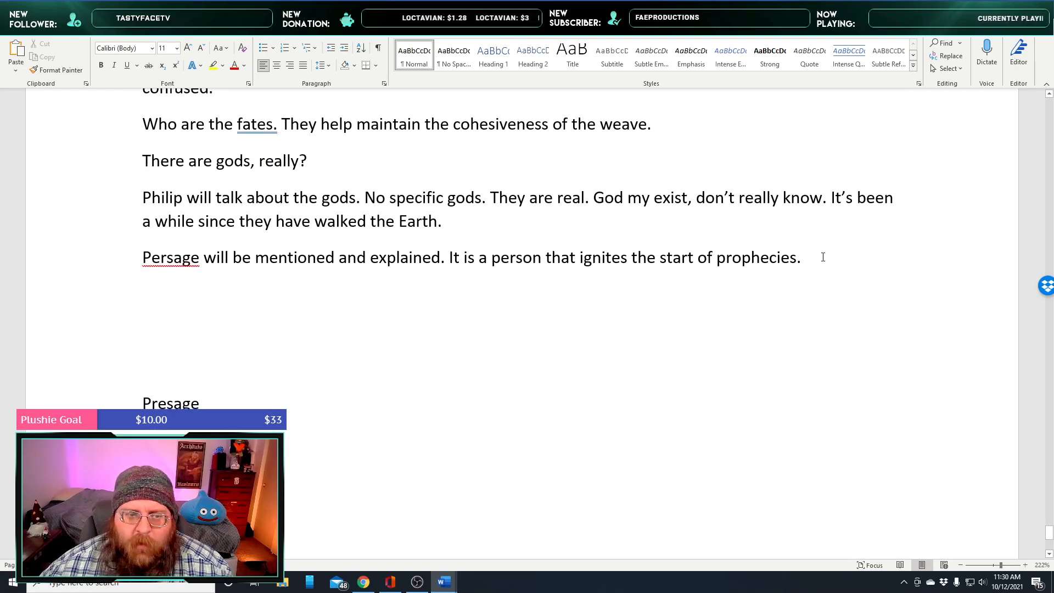
key(Return)
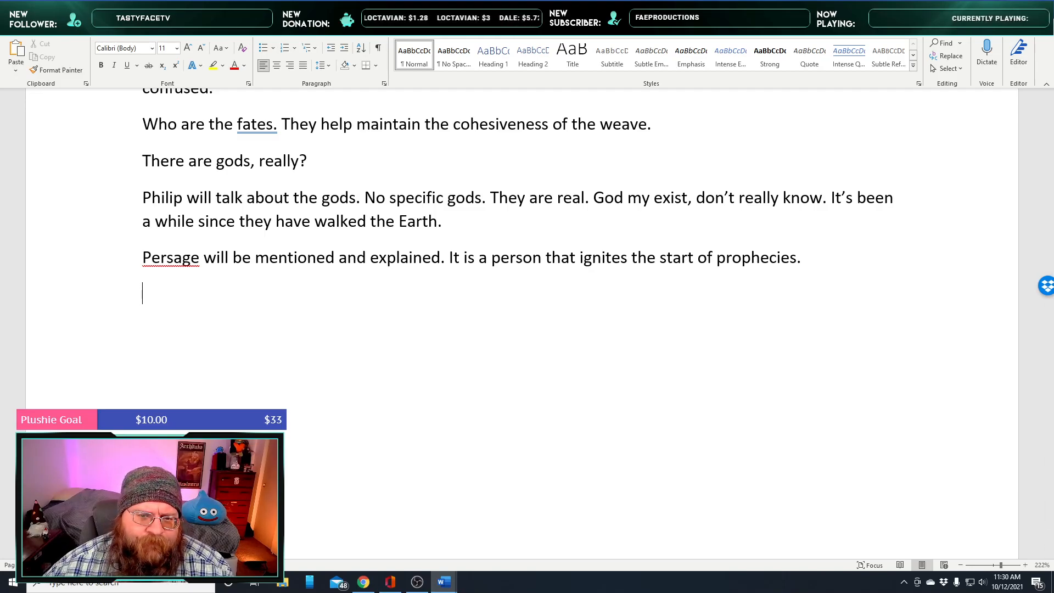
text(They wil)
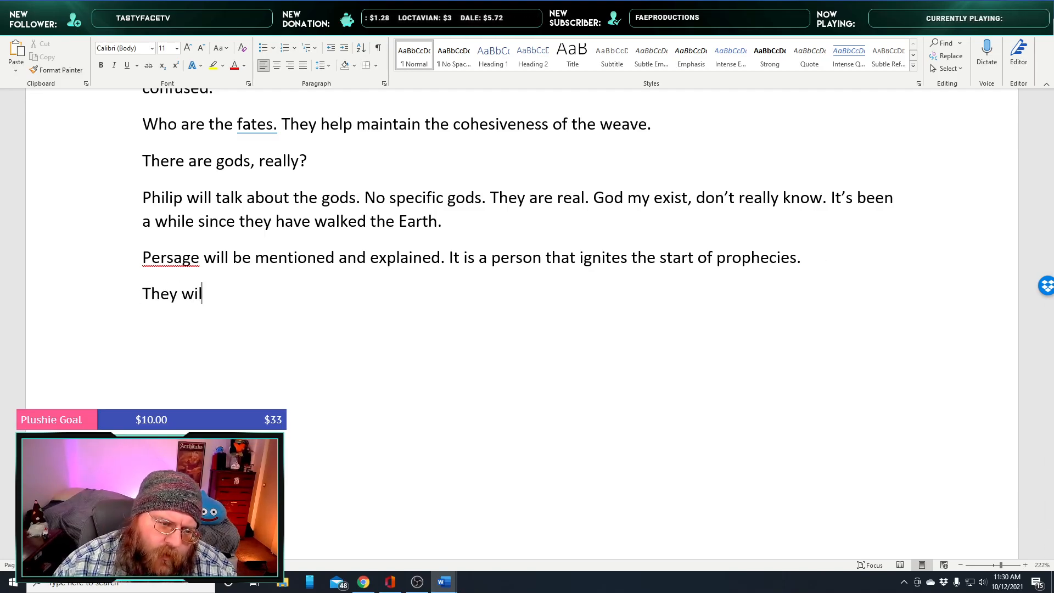
text(l mention a child)
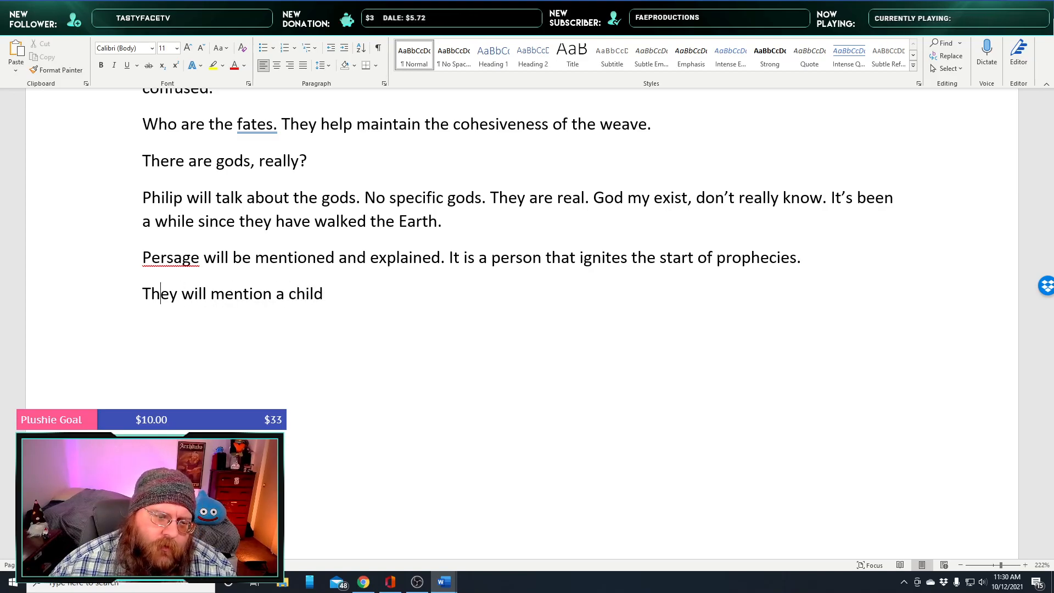
key(BackSpace)
key(BackSpace)
key(BackSpace)
key(BackSpace)
text(Chri)
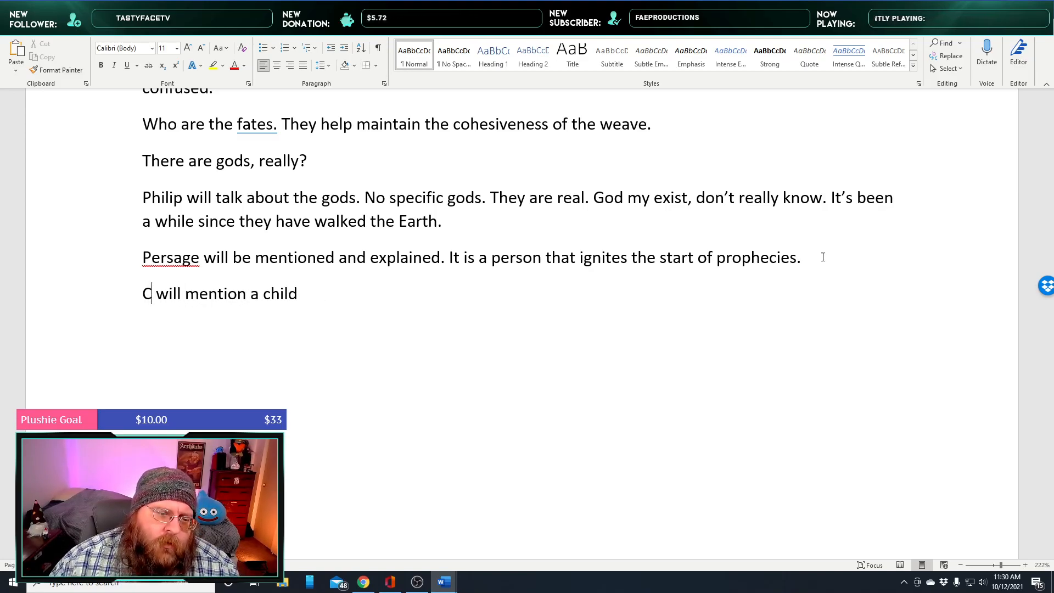
text(s)
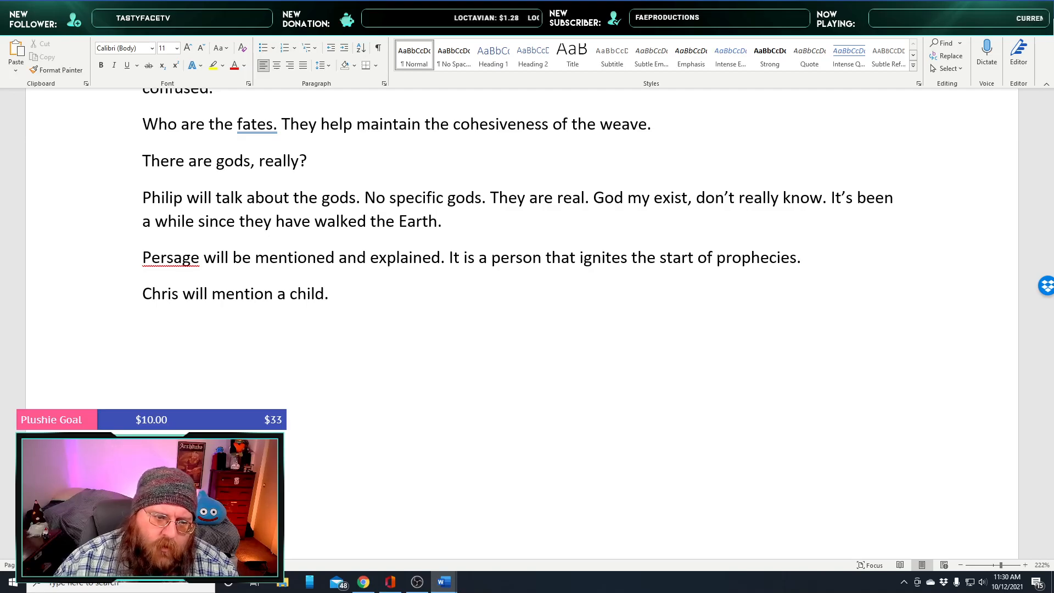
click(330, 293)
key(Return)
text(They will mention)
Copy the city name "Freiburg" from the paragraph just above the Fifth scene notes and return to the sixth scene outline
scroll(718, 228, up, 4)
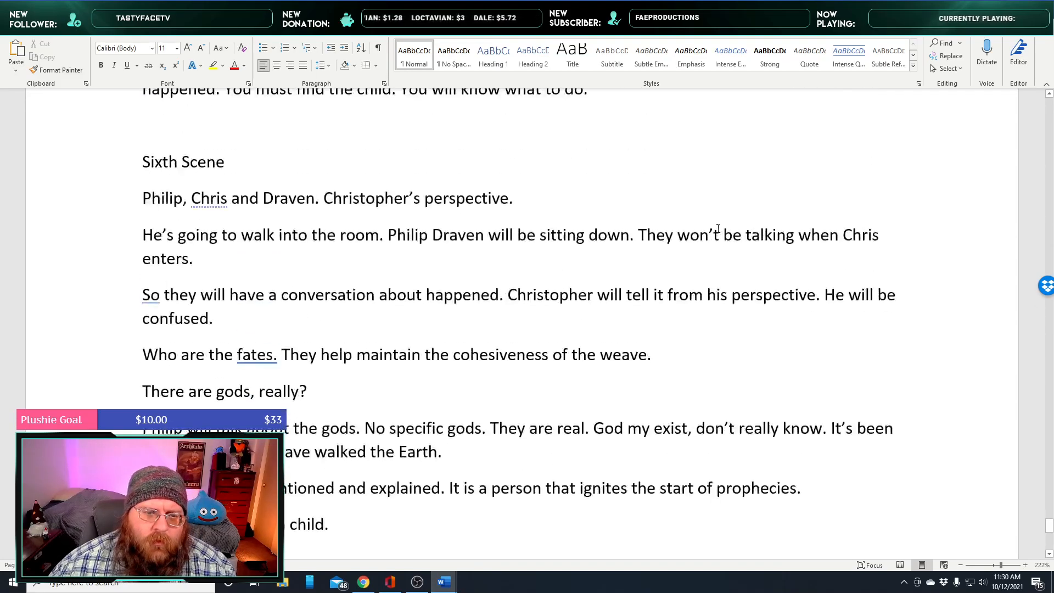
scroll(718, 228, up, 4)
scroll(780, 235, up, 4)
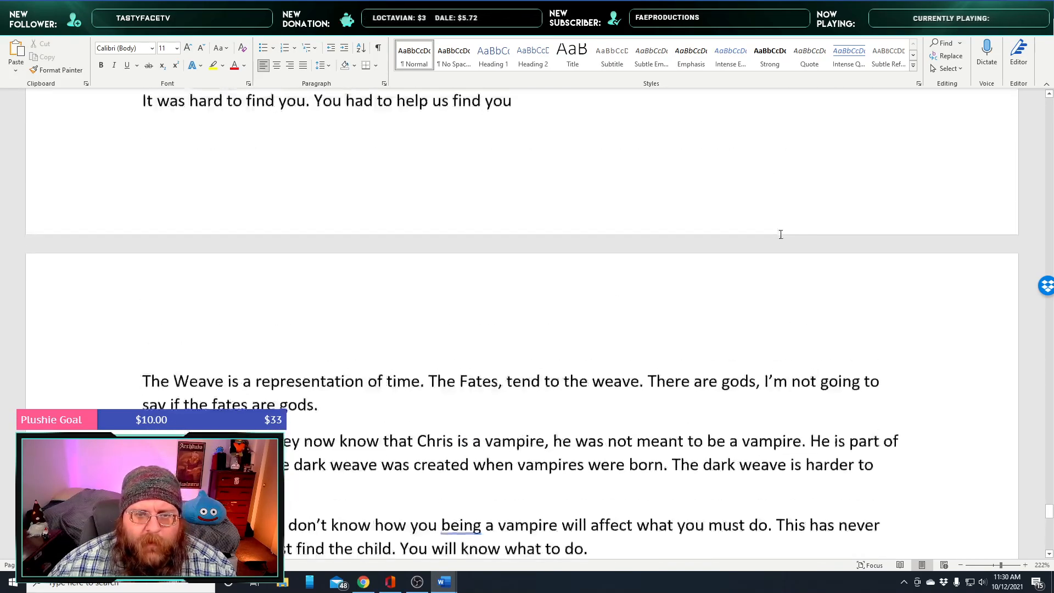
scroll(757, 233, up, 2)
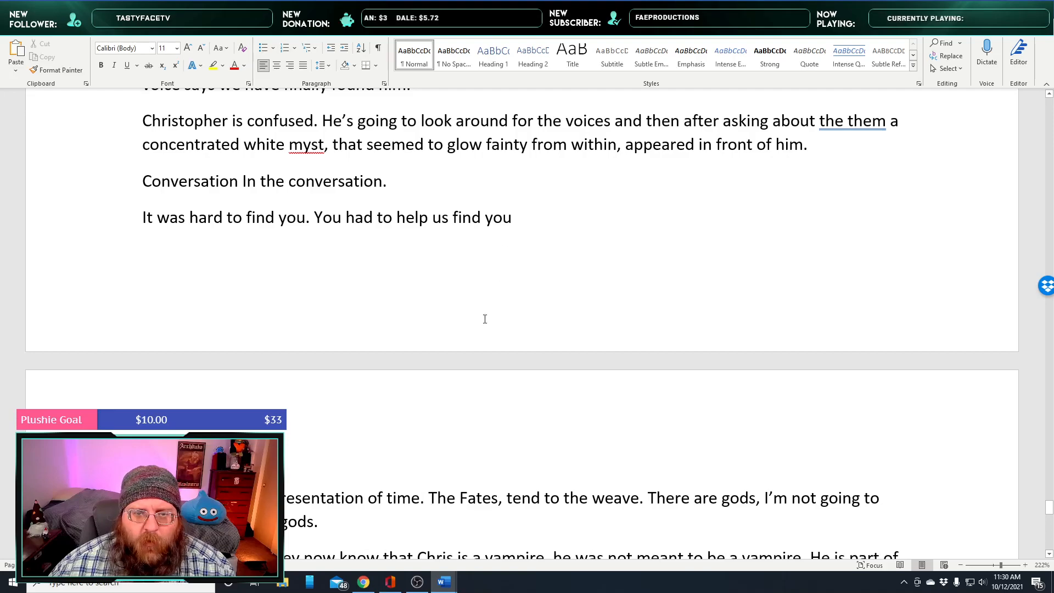
scroll(485, 319, up, 7)
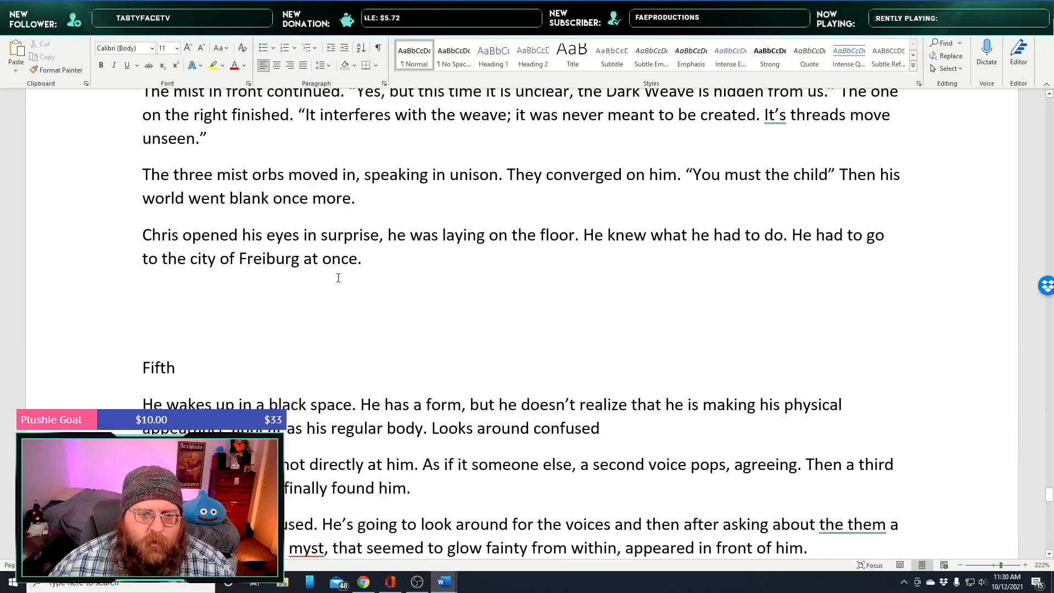
double_click(278, 257)
key(ctrl+c)
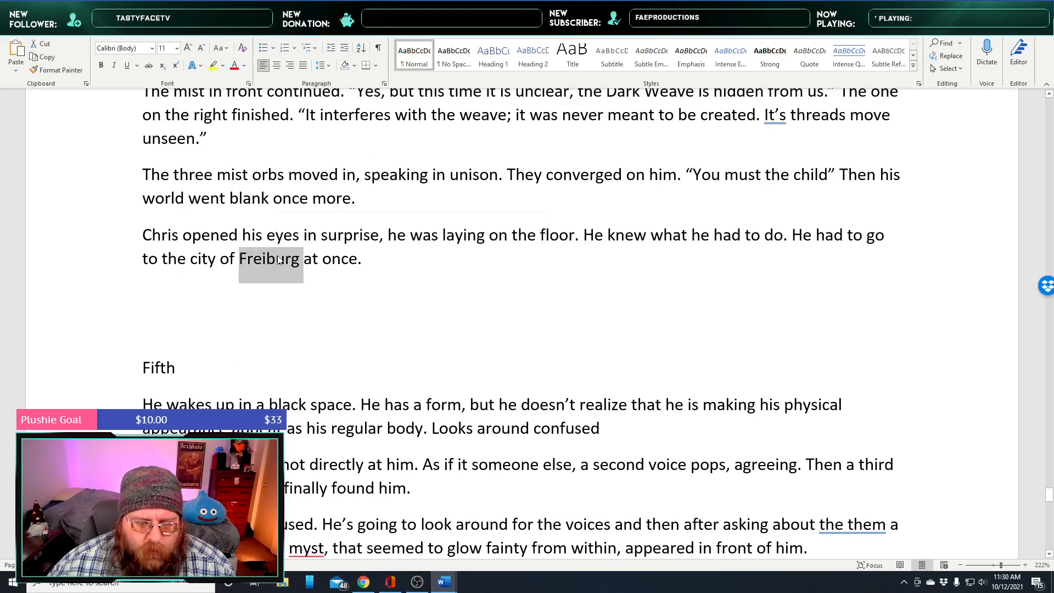
scroll(282, 253, down, 12)
scroll(282, 255, down, 10)
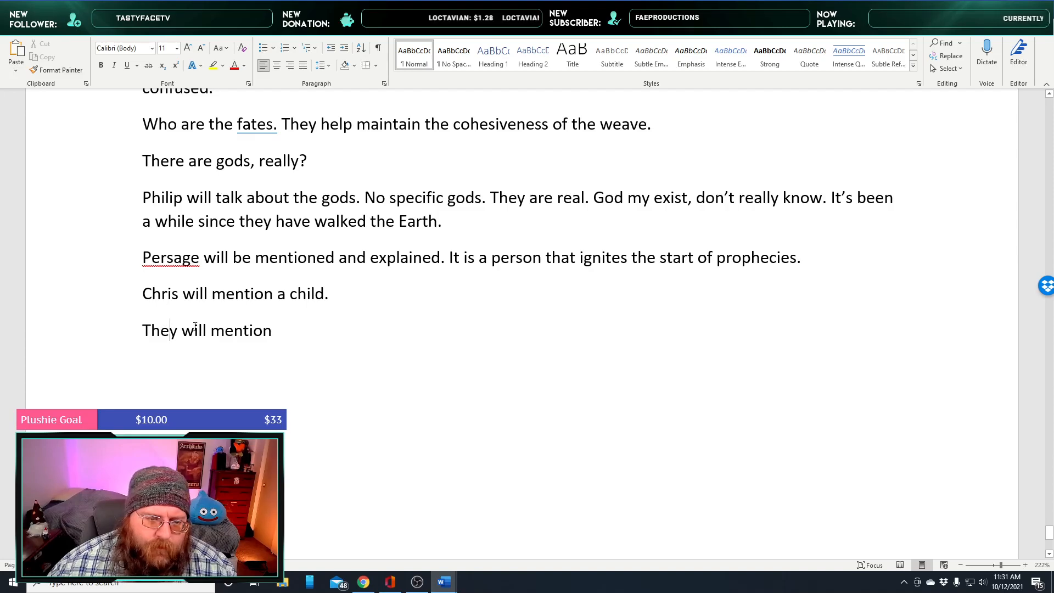
Delete the unfinished "They will mention" line and extend the child note to "Chris will mention a child and Freiburg.", using the copied city name
drag(288, 333, 0, 341)
key(BackSpace)
key(BackSpace)
key(BackSpace)
key(BackSpace)
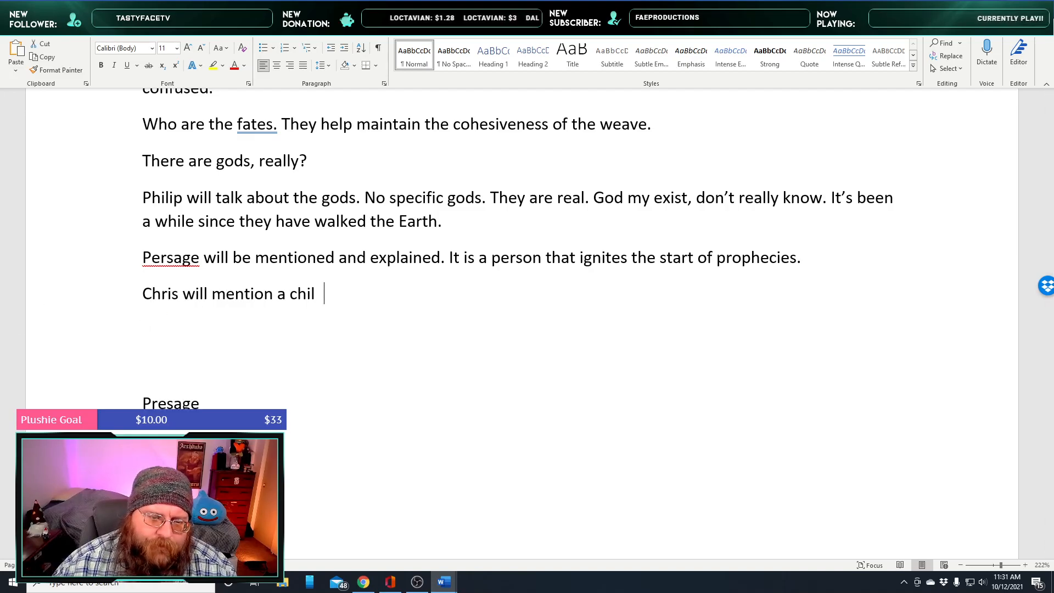
text(d)
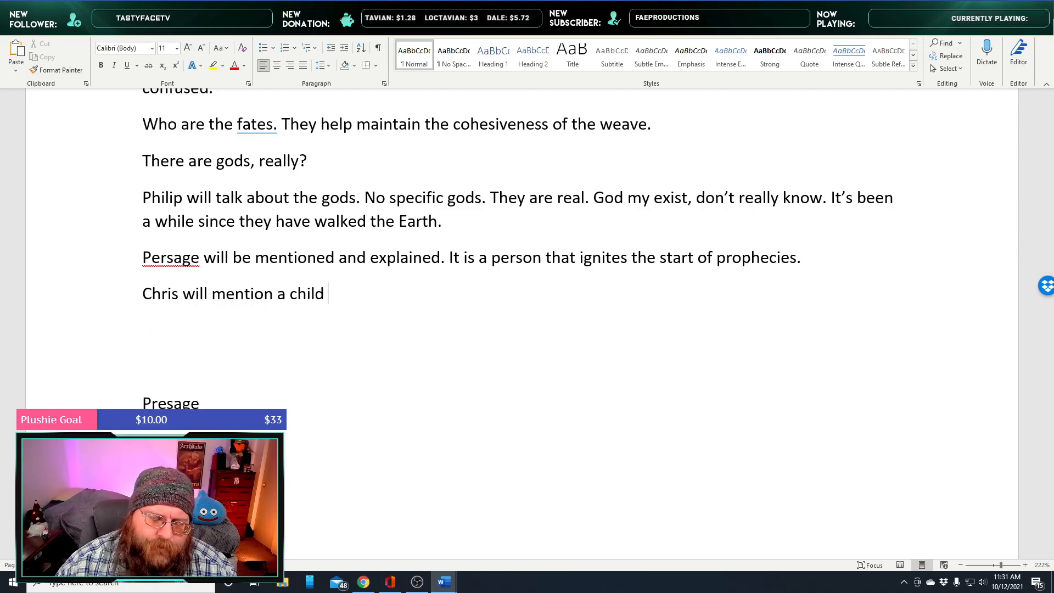
text( and)
key(ctrl+v)
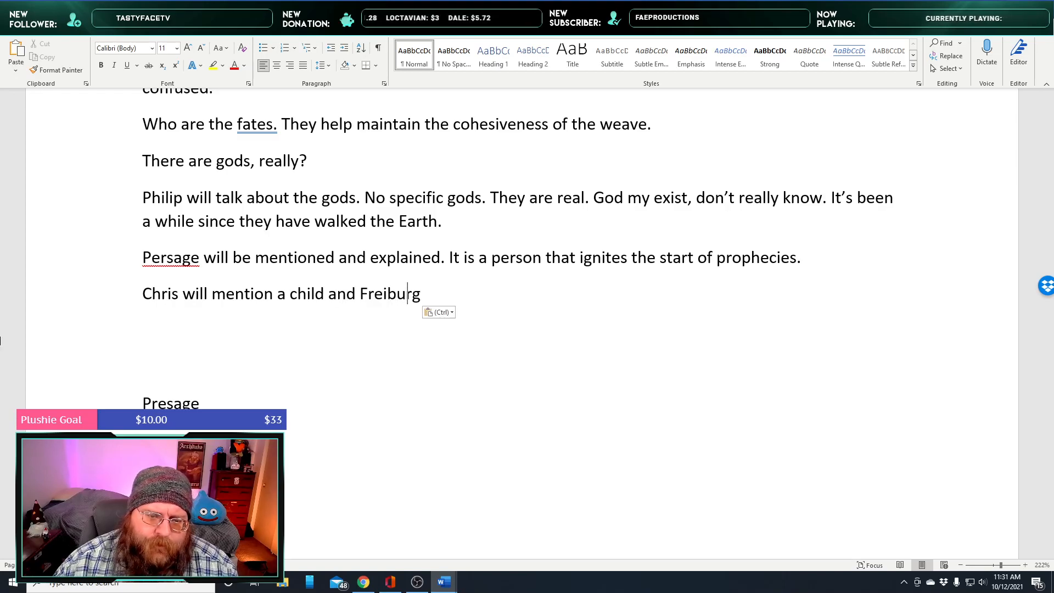
text(.)
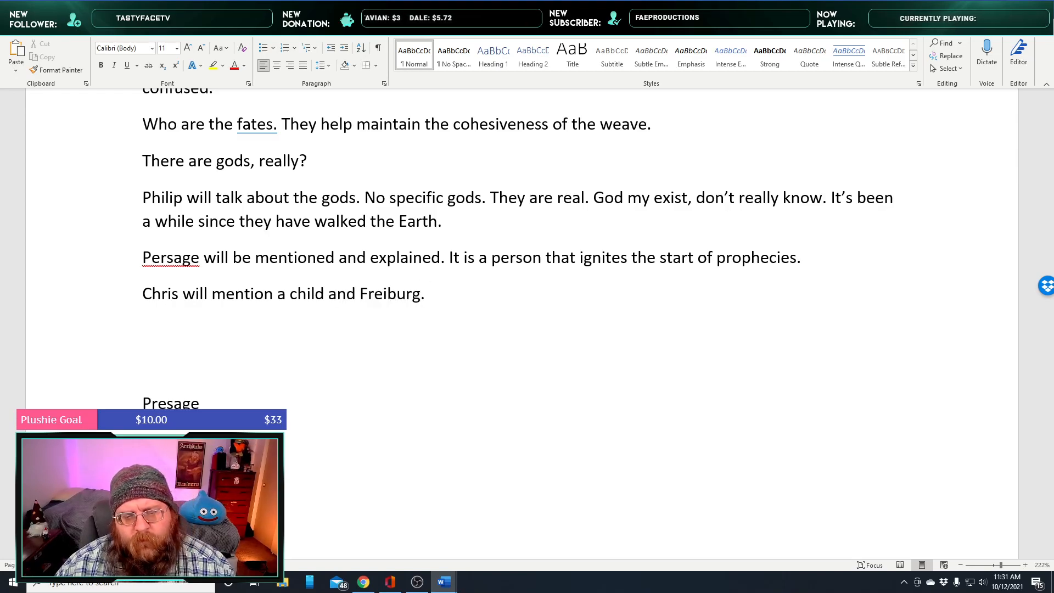
key(Return)
text(They wil)
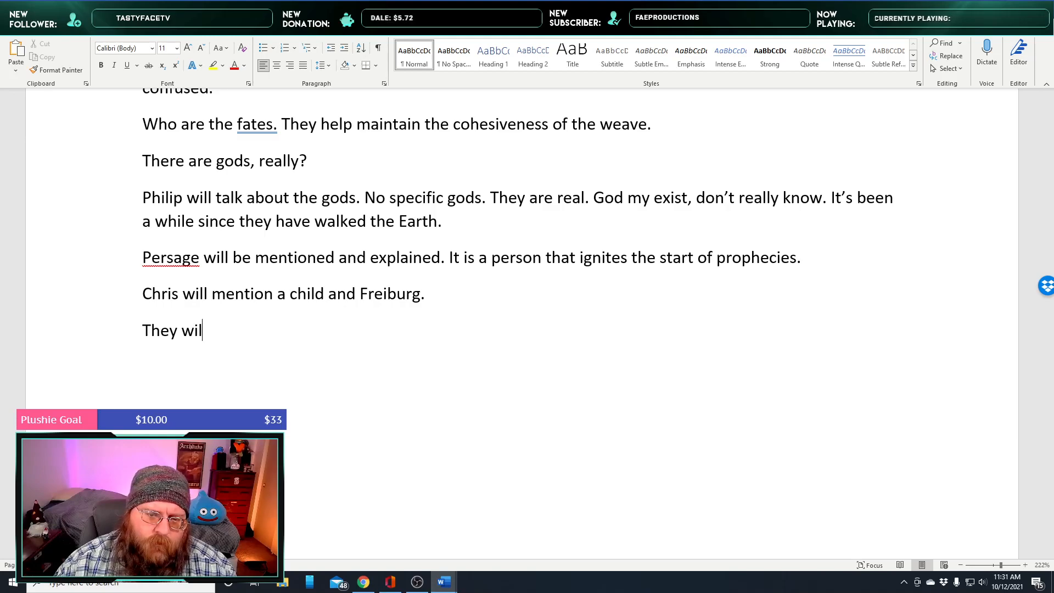
text(l figure out)
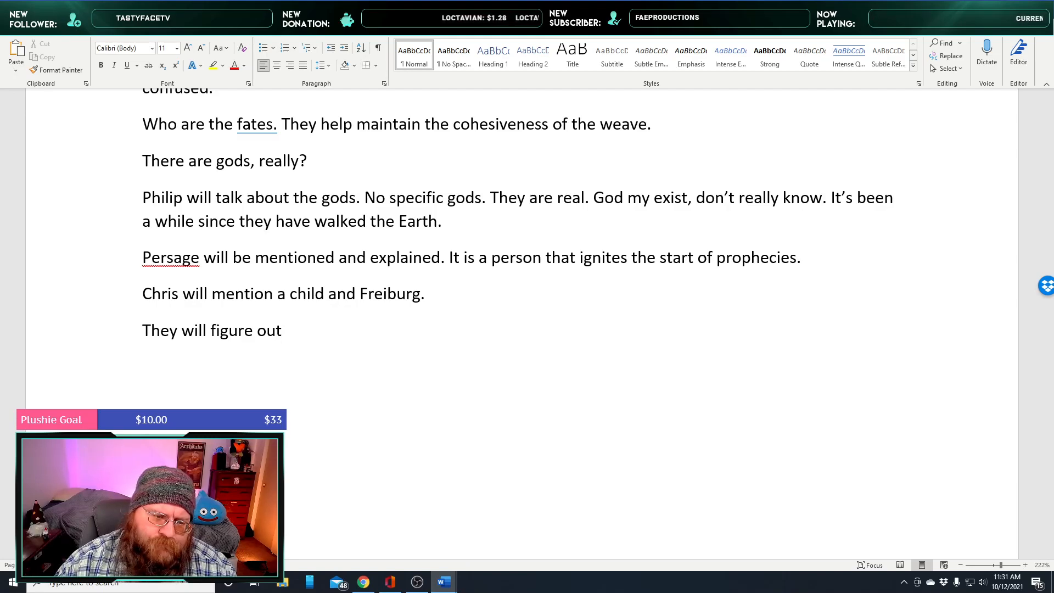
key(BackSpace)
key(BackSpace)
key(BackSpace)
key(BackSpace)
key(BackSpace)
key(BackSpace)
key(BackSpace)
key(BackSpace)
key(BackSpace)
key(BackSpace)
key(BackSpace)
key(BackSpace)
key(BackSpace)
key(BackSpace)
key(BackSpace)
key(BackSpace)
key(BackSpace)
key(BackSpace)
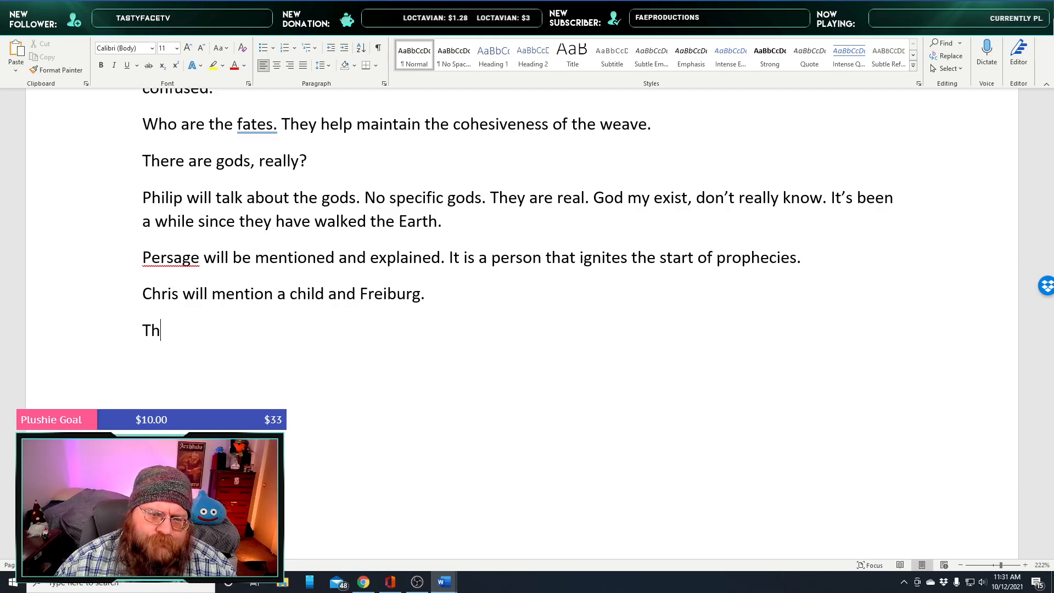
key(BackSpace)
key(BackSpace)
Add the note "Chris will know more about Fieburg as he talks about it. It will be innate knowledge he didn't know." below the child note
text(Chr)
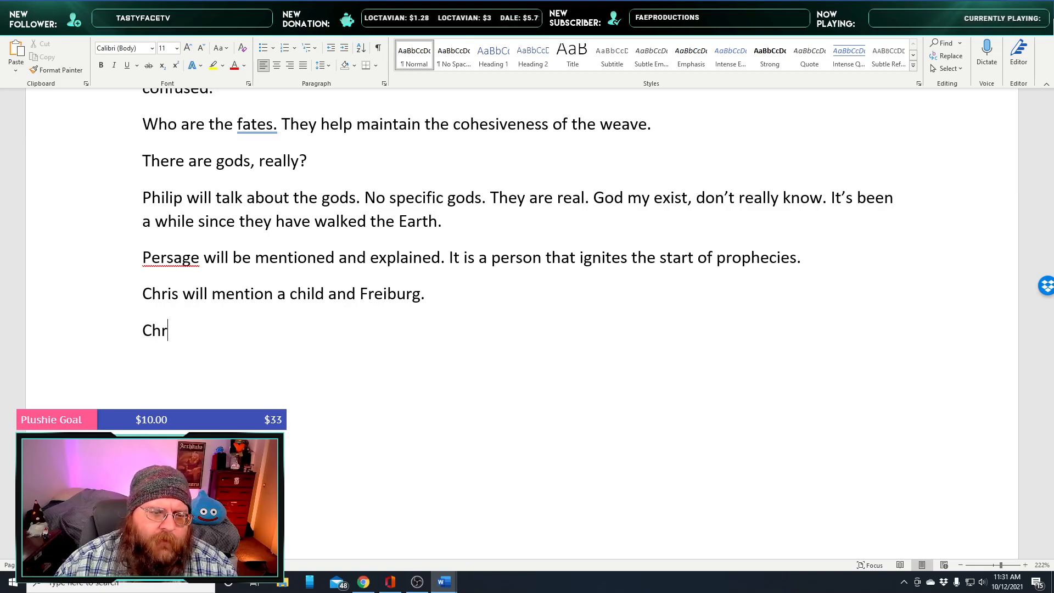
text(is will know)
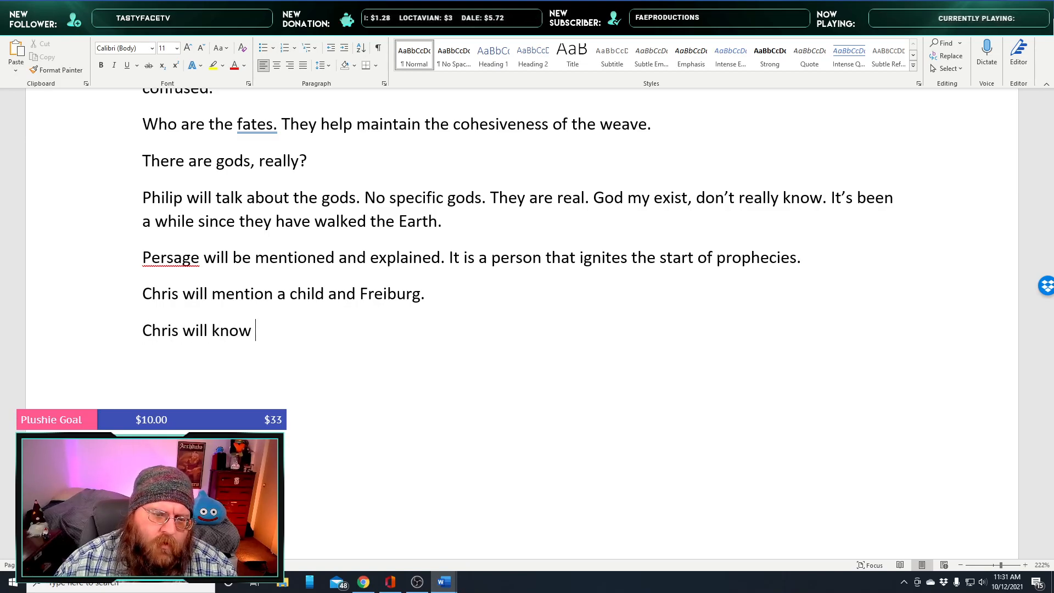
text( more about Fe)
text(ir)
key(BackSpace)
key(BackSpace)
text(ie)
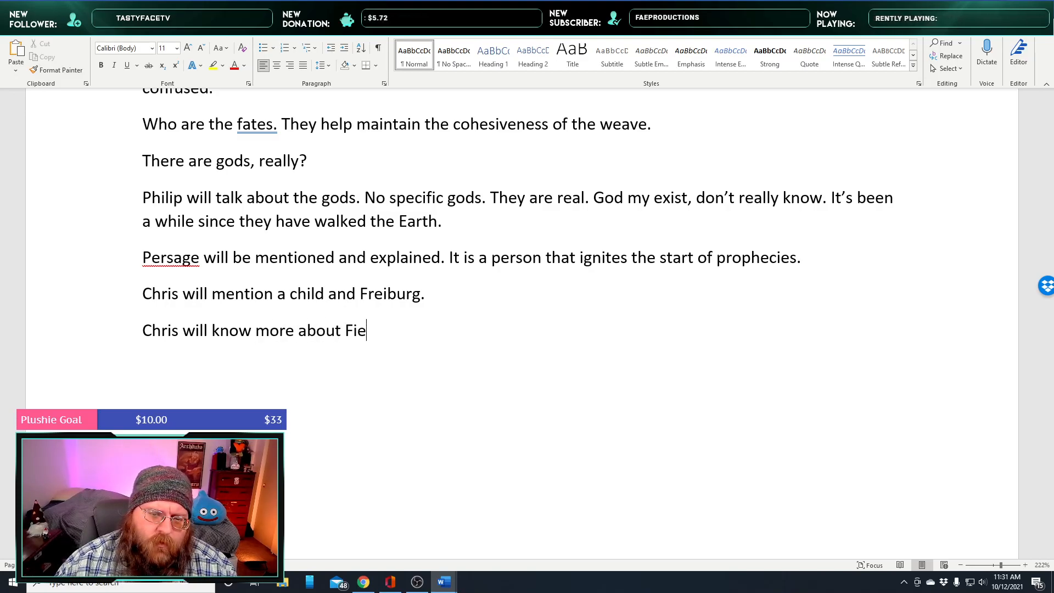
text(rg)
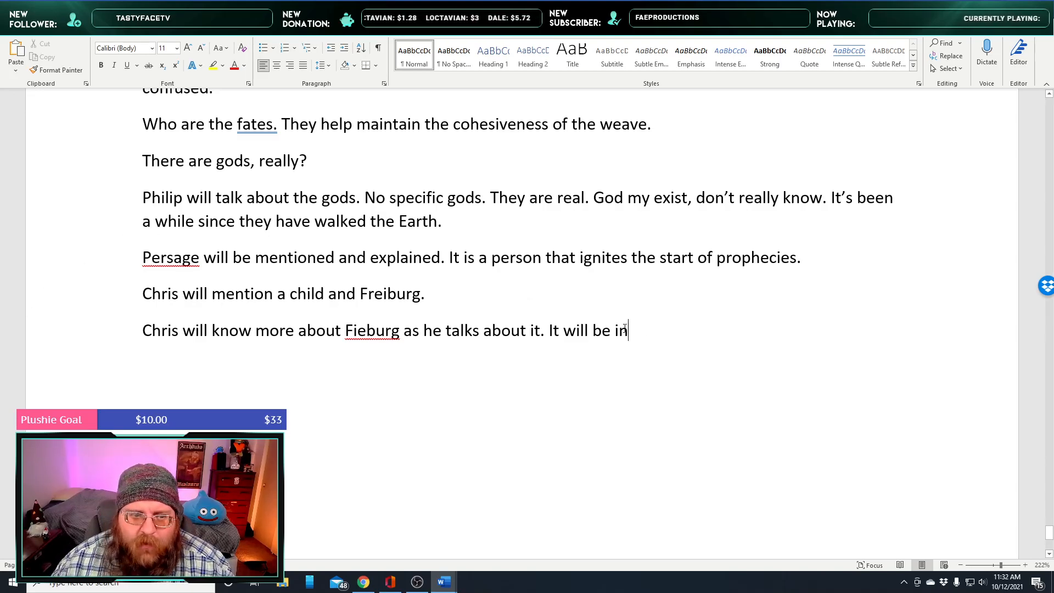
scroll(588, 278, down, 1)
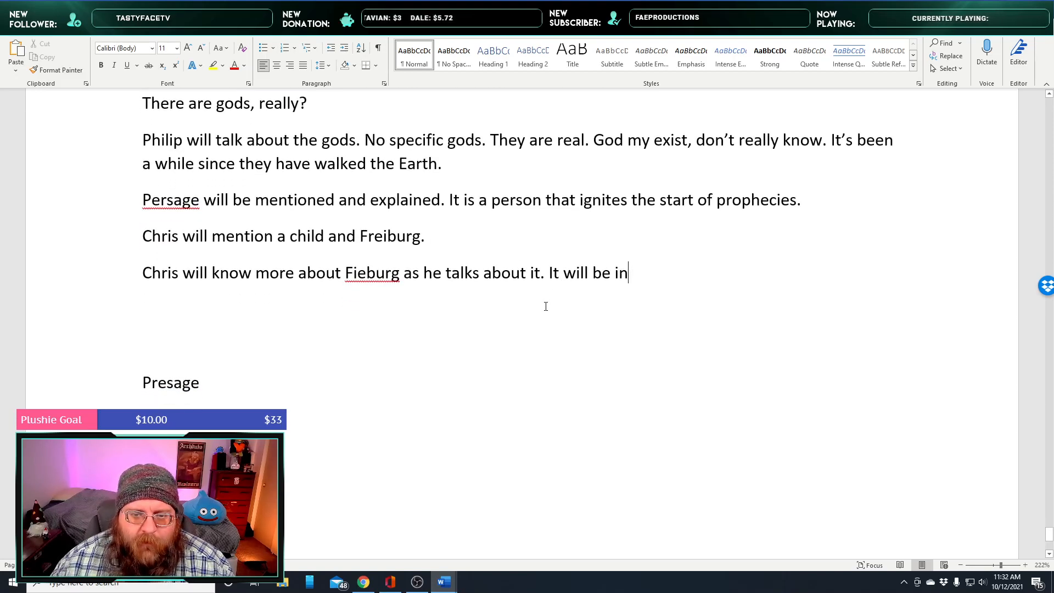
text(nate knowledge he didn')
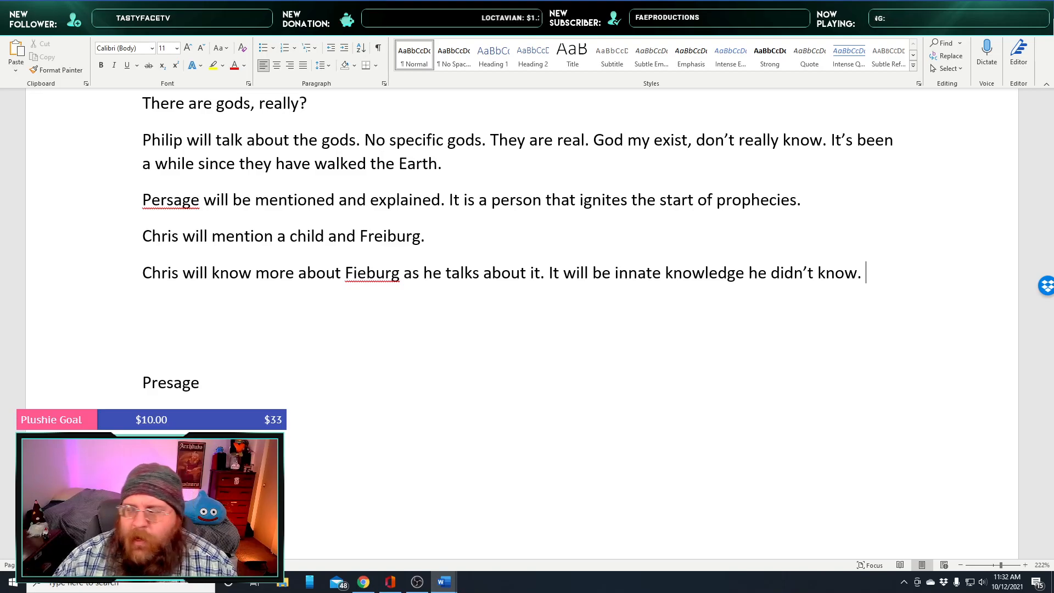
text(t know. )
Continue the innate knowledge note with the sentence "Fieburg is the biggest city nearest the Black Forest in Germany."
text(Fiebur)
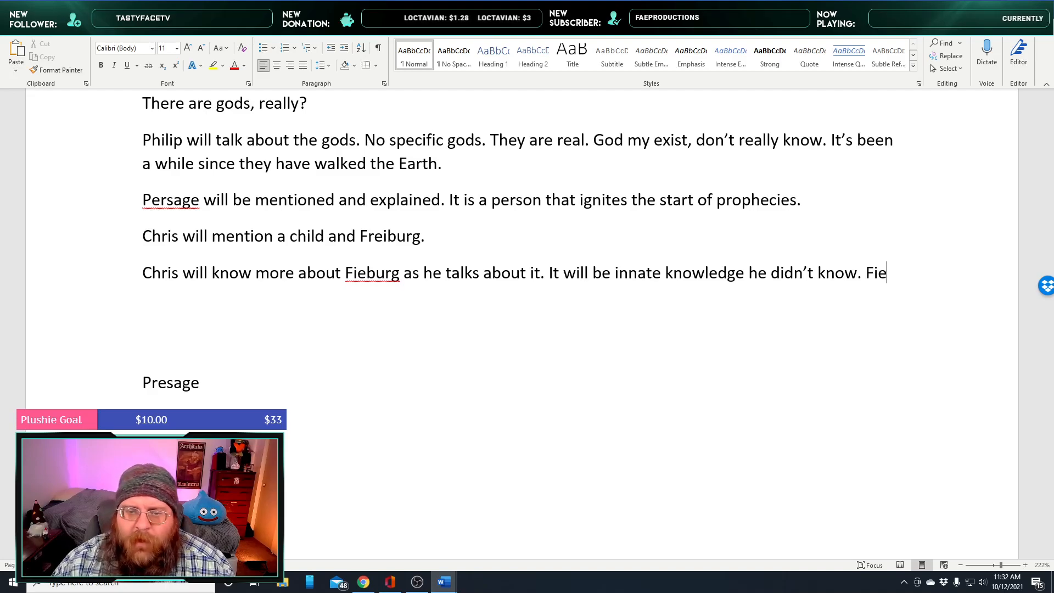
text(g is the b)
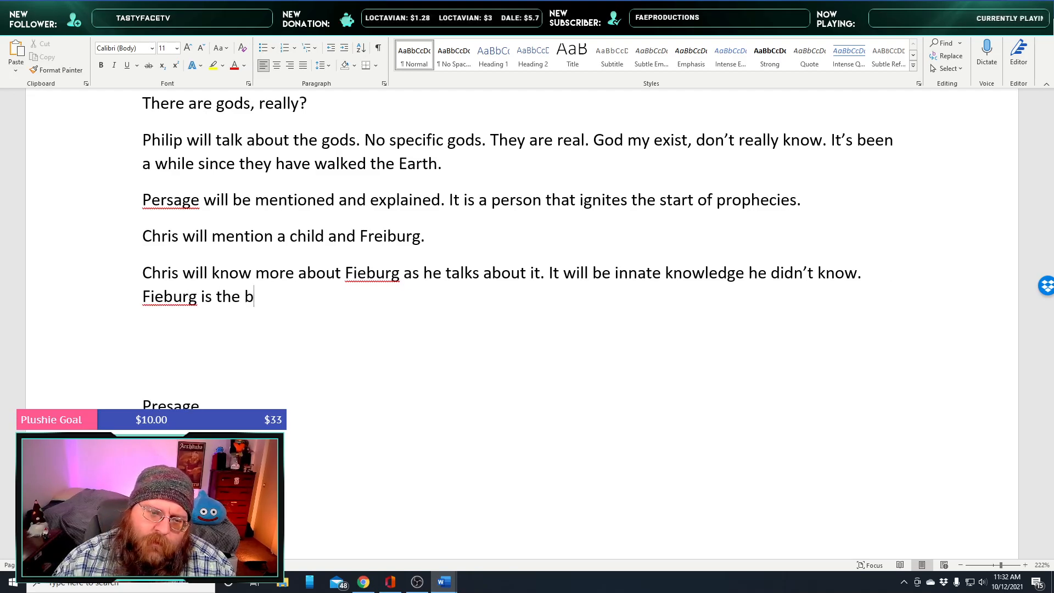
text(iggest city ne)
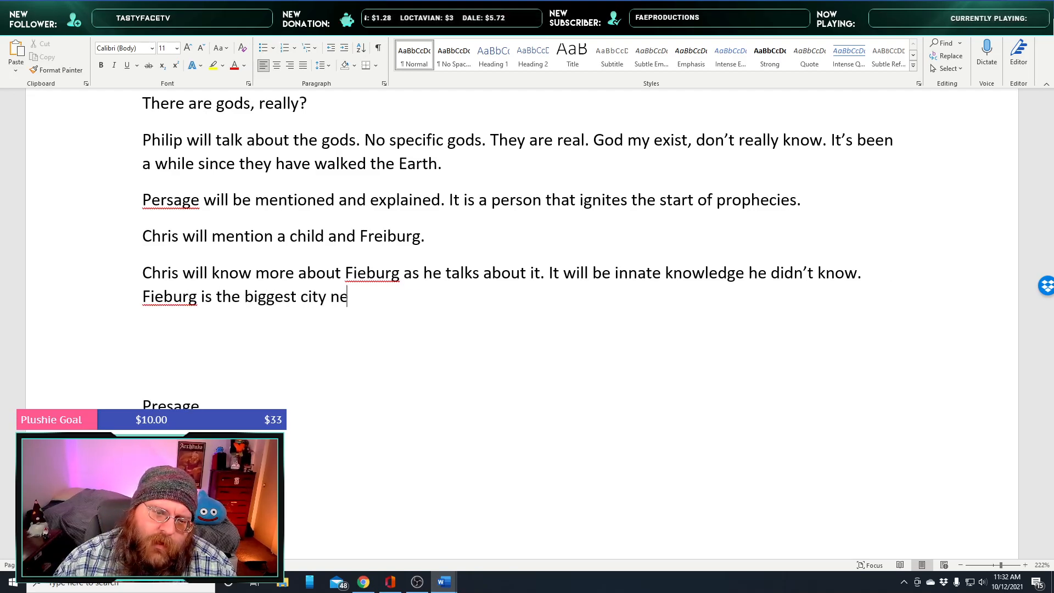
text(arest the Dark)
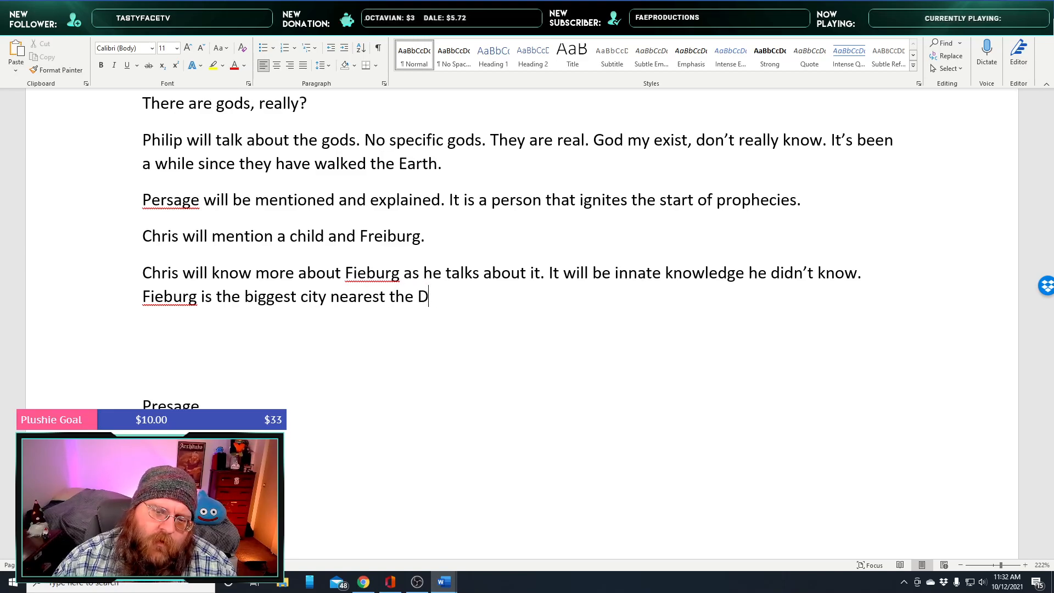
key(BackSpace)
key(BackSpace)
key(BackSpace)
key(BackSpace)
key(BackSpace)
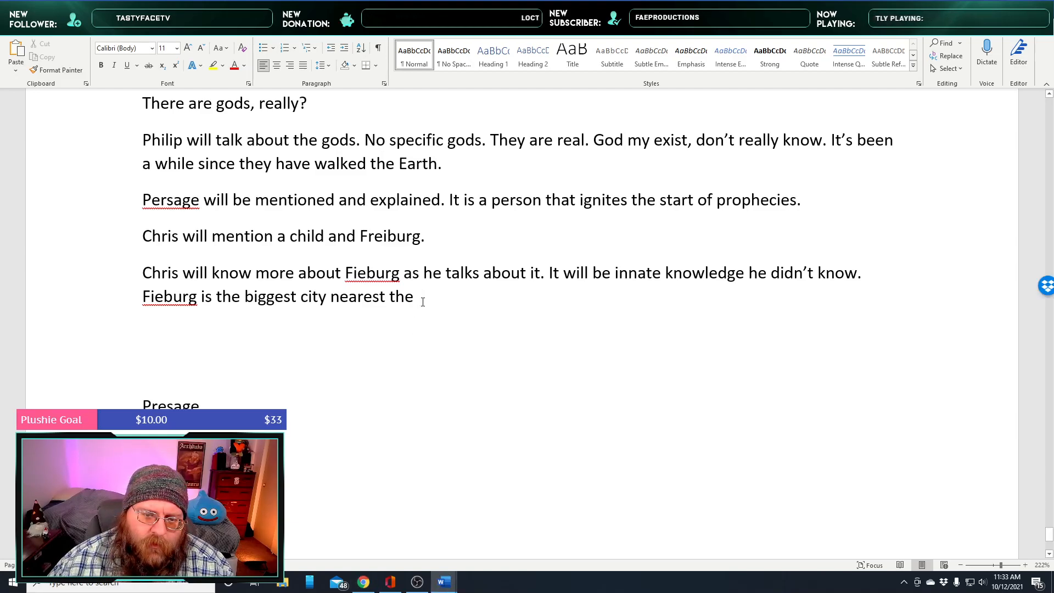
text(Black)
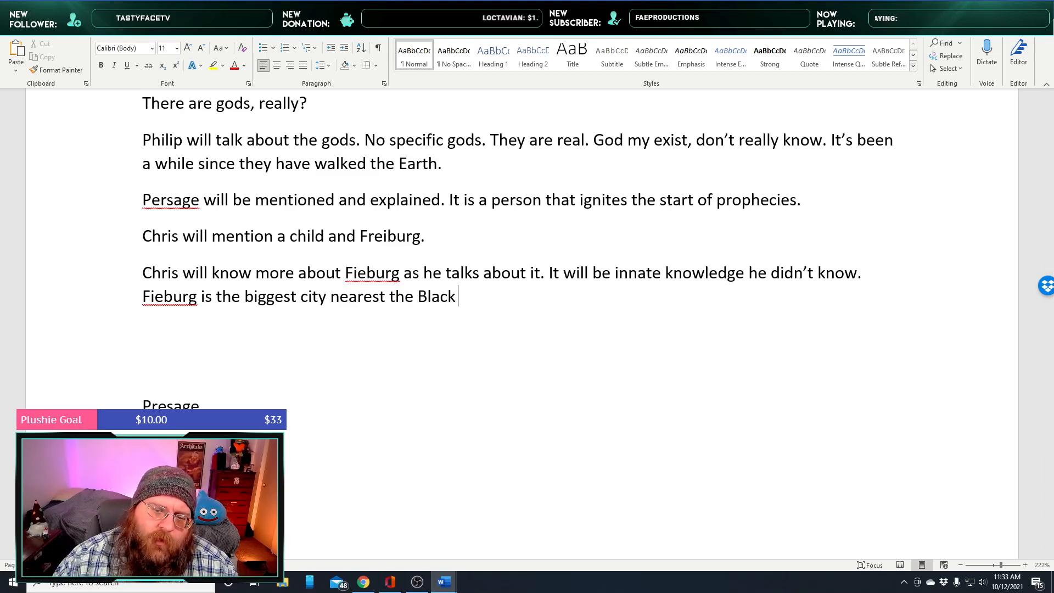
text( FOre)
key(BackSpace)
key(BackSpace)
key(BackSpace)
text(orest in Germ)
key(BackSpace)
text(rmany.)
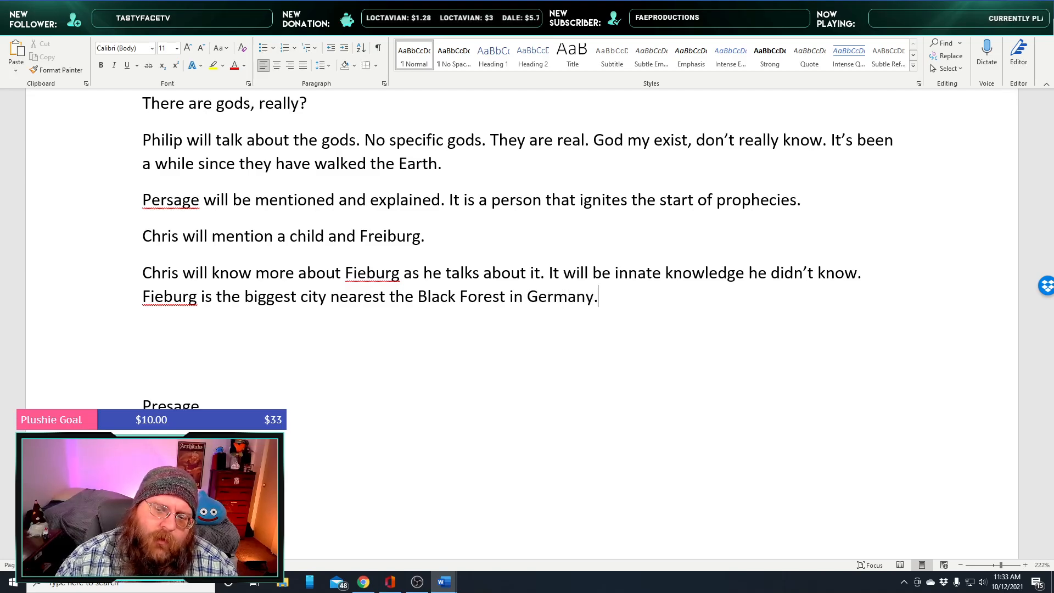
Finish the paragraph about the city with the sentence "He has a very strong urge to go there."
text( He ha)
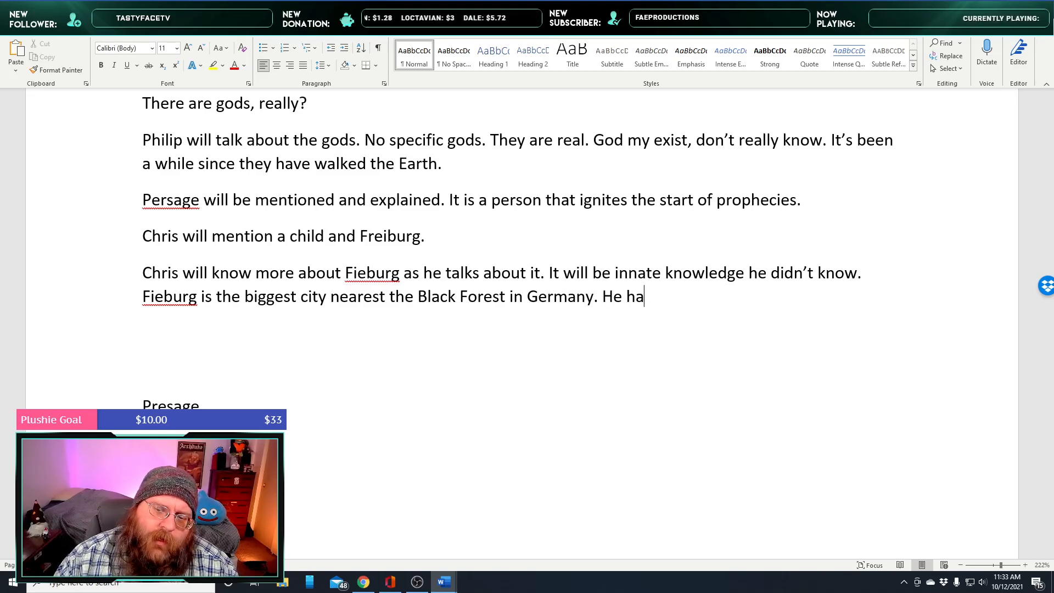
text(s a very strong r)
key(BackSpace)
text(urge to )
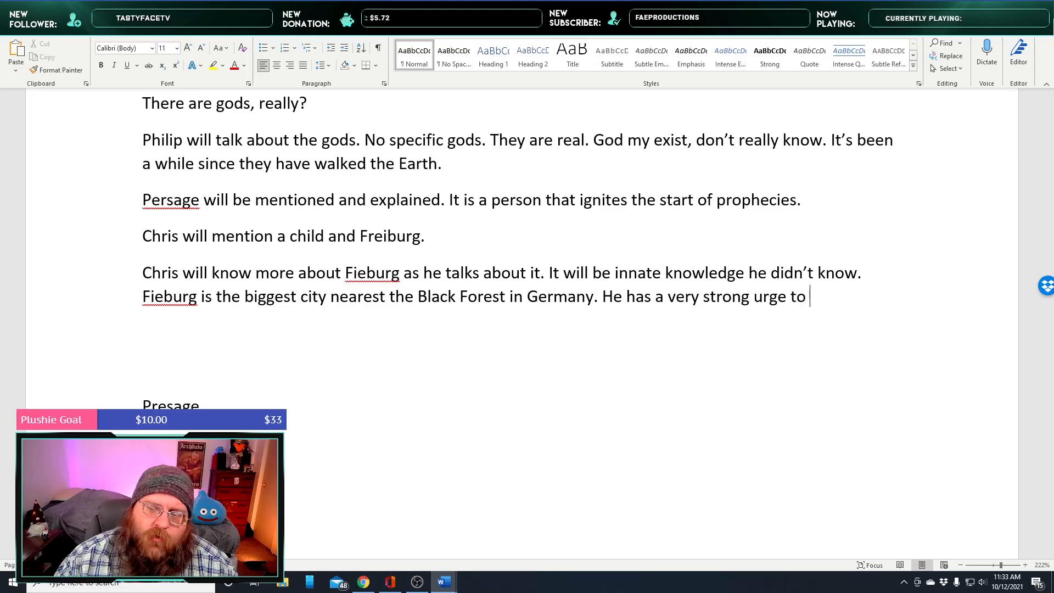
text(go there.)
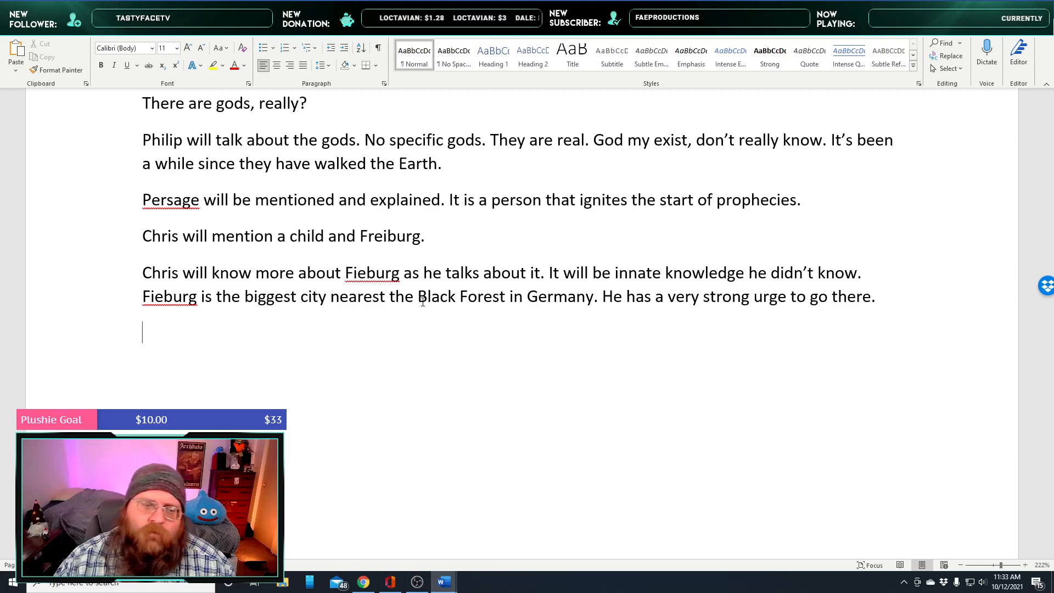
Close the sixth scene outline with the line "They leave." in its own paragraph
text(They.)
key(BackSpace)
text(leave/)
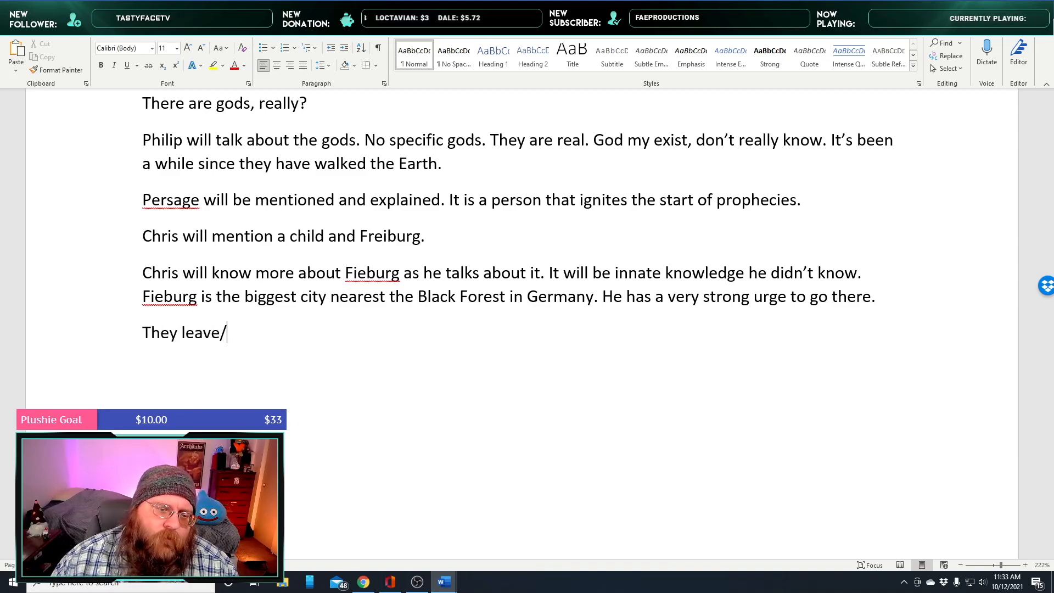
key(BackSpace)
text(.)
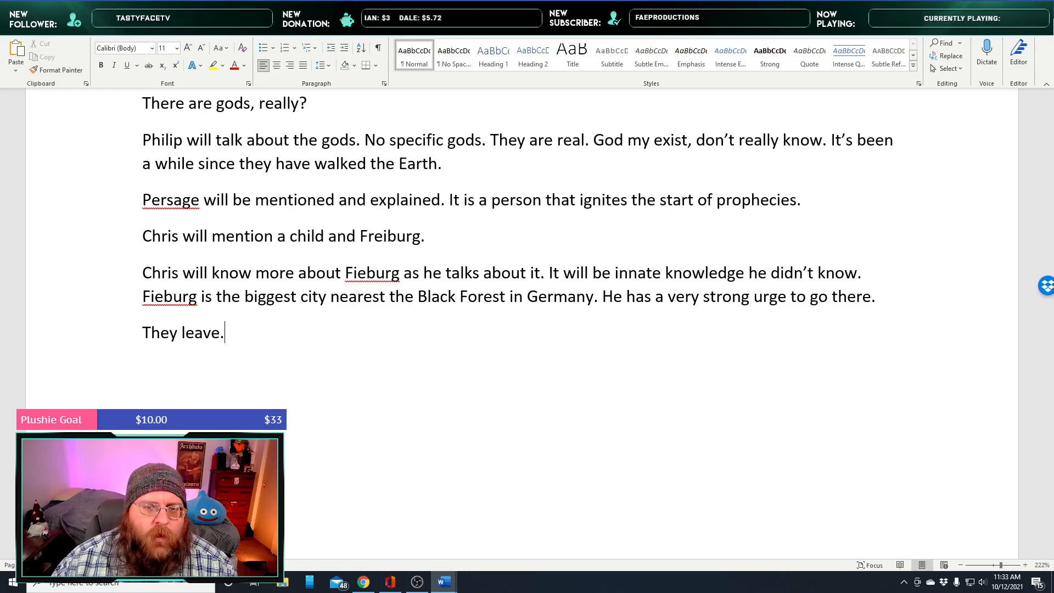
Delete all the fifth scene notes, from the "Fifth" heading through "You will know what to do."
scroll(430, 290, up, 5)
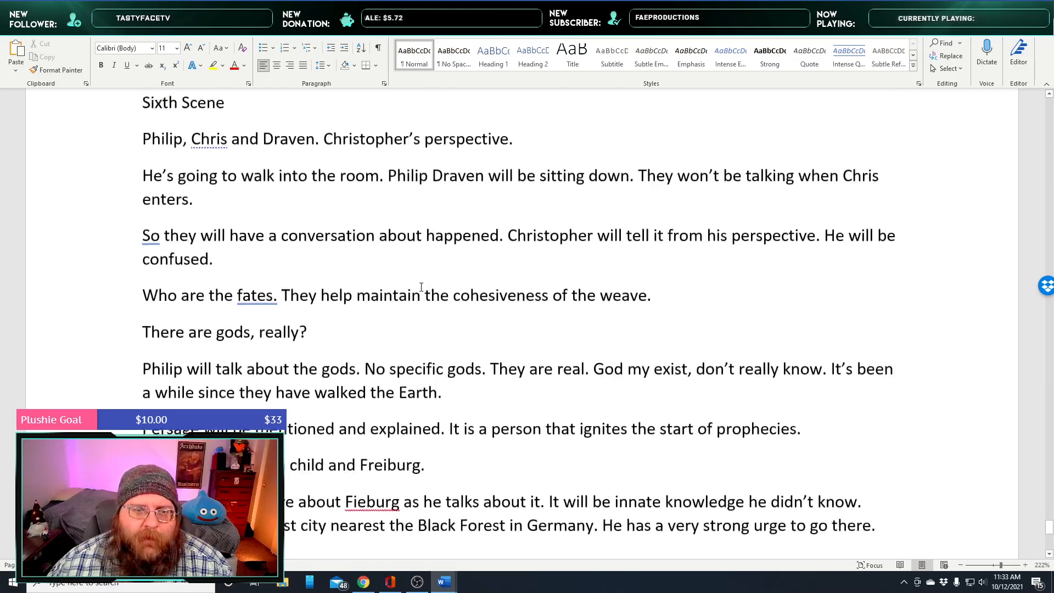
scroll(430, 291, up, 3)
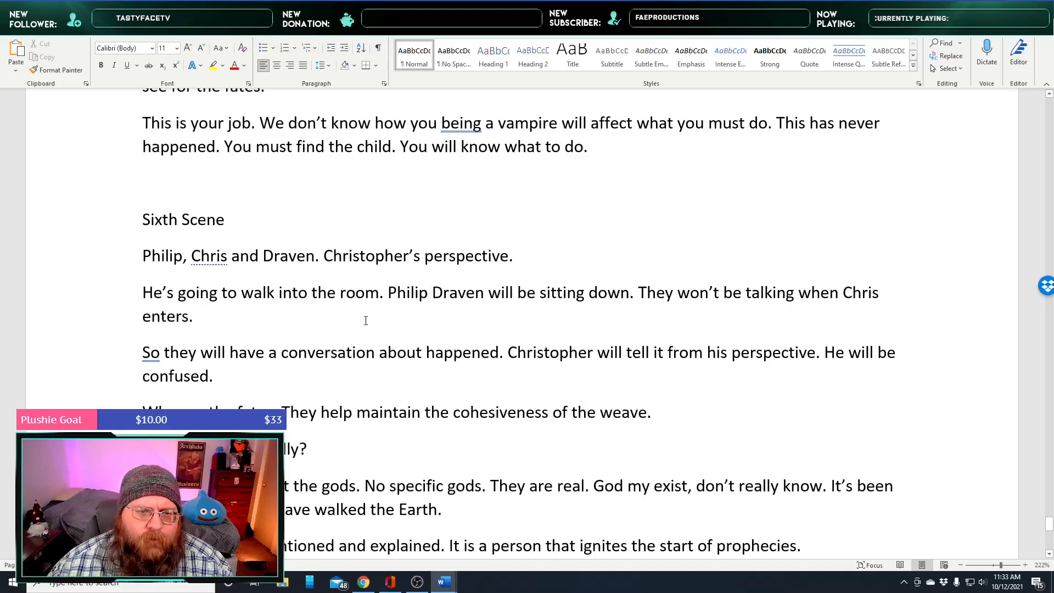
scroll(365, 321, up, 3)
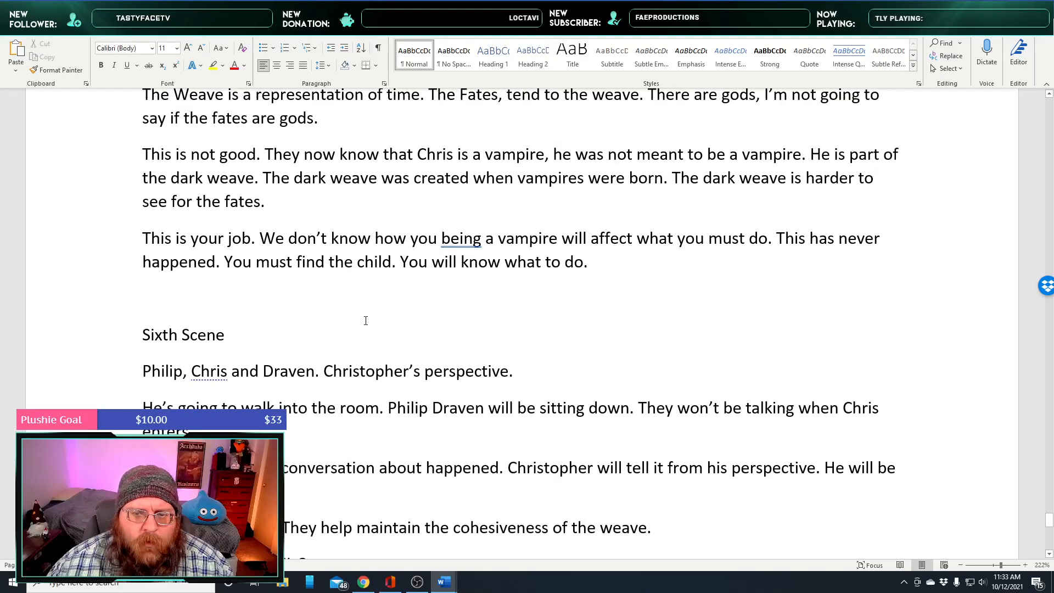
scroll(366, 321, up, 10)
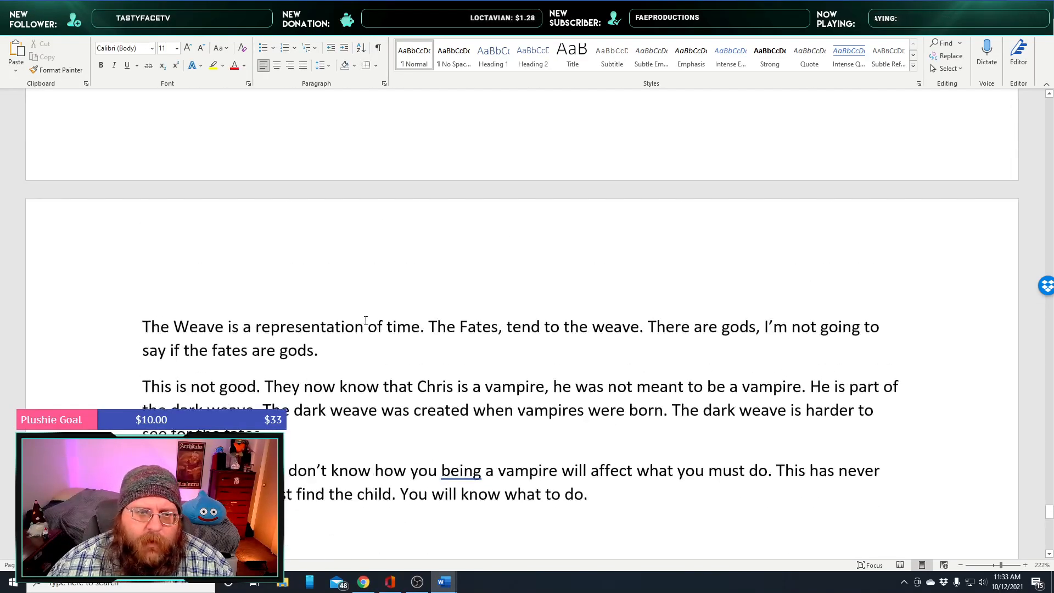
scroll(333, 286, up, 3)
scroll(213, 237, up, 5)
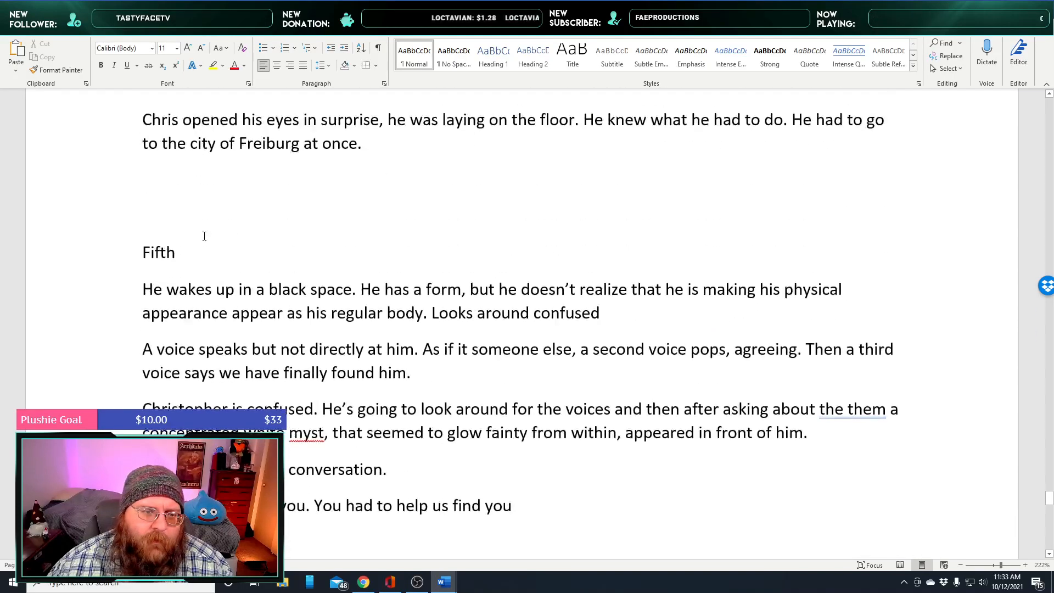
drag(129, 249, 623, 456)
scroll(553, 430, down, 1)
scroll(554, 435, down, 5)
scroll(553, 435, down, 2)
scroll(552, 437, down, 1)
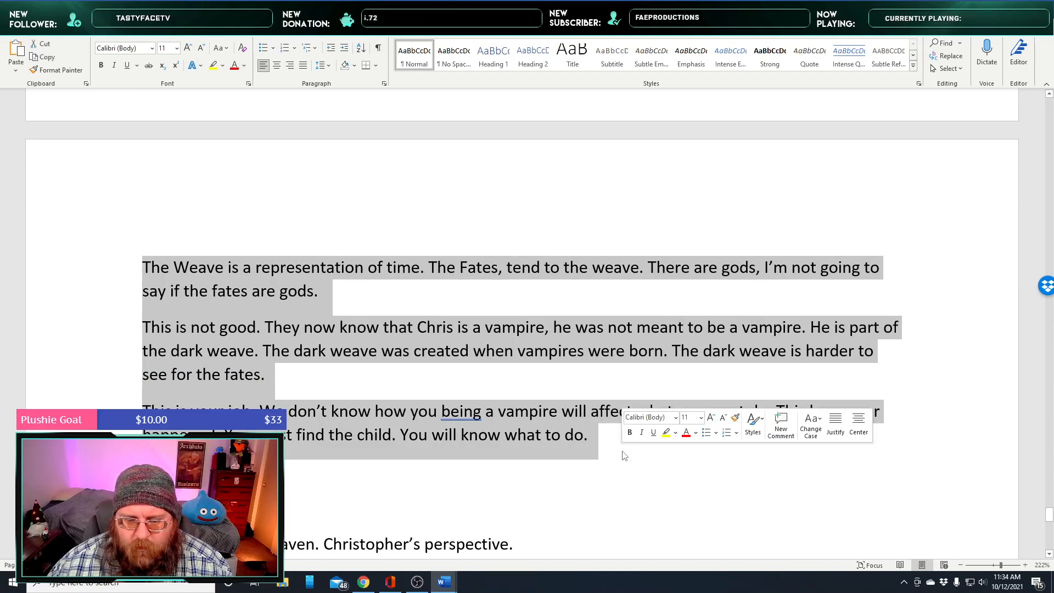
scroll(624, 455, up, 15)
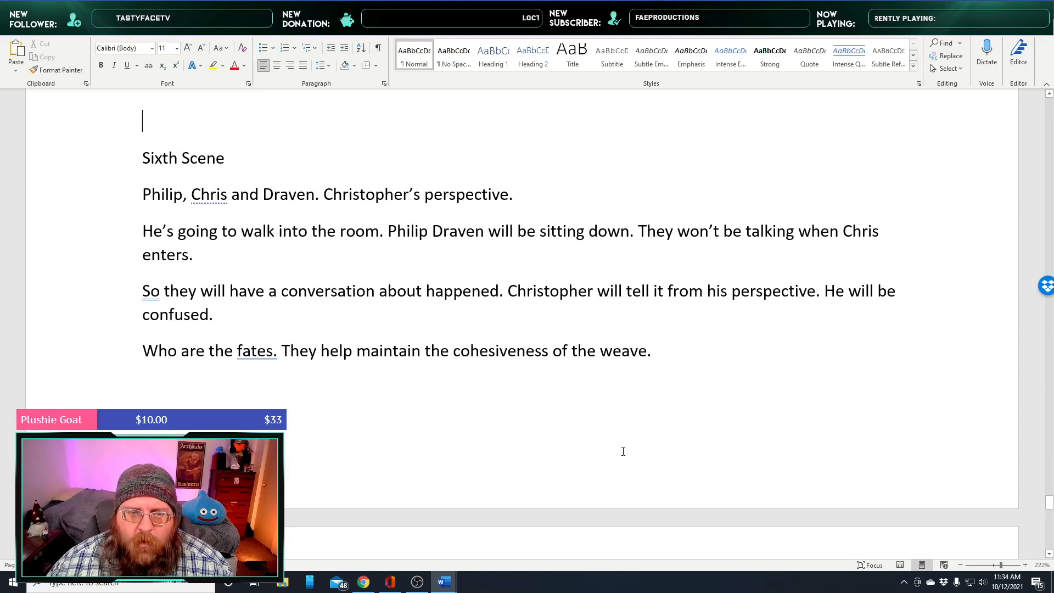
Begin the sixth scene's prose above its outline with "Philip and Dreven were sitting quietly in their chairs on either side of the fire."
scroll(472, 347, up, 5)
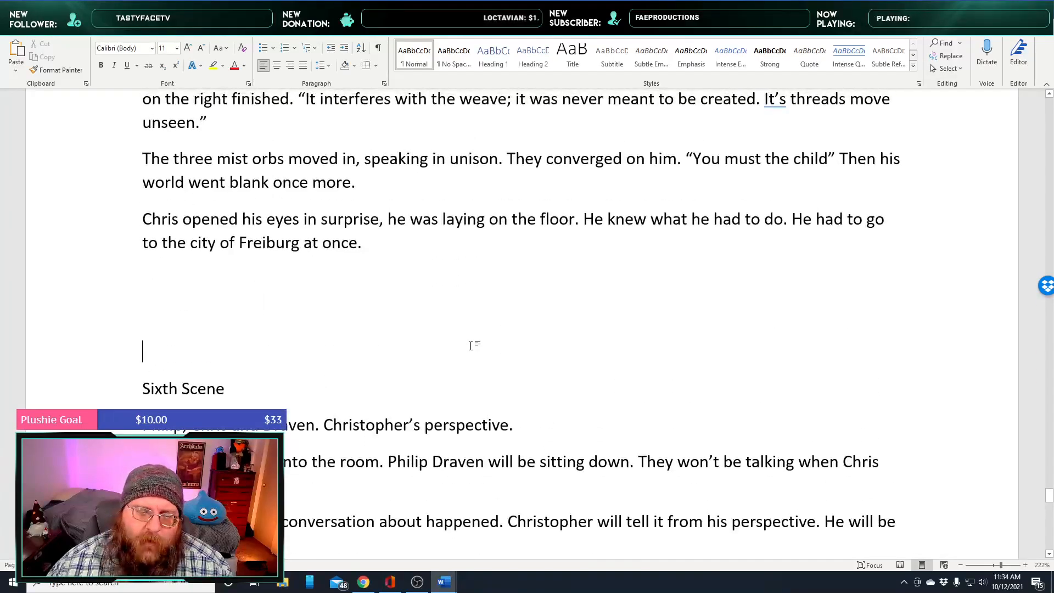
scroll(466, 342, up, 5)
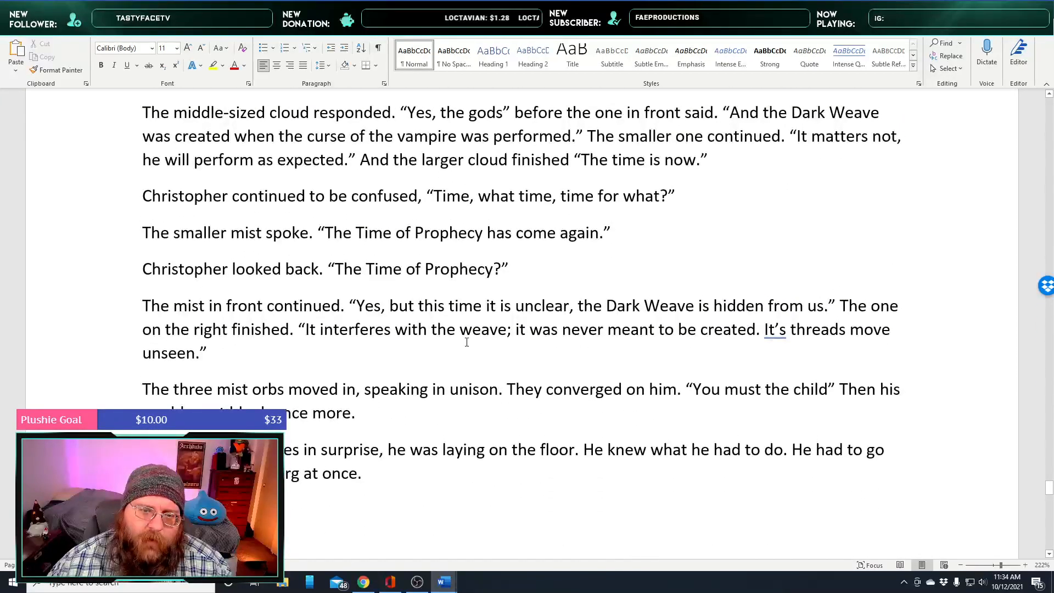
scroll(467, 342, down, 5)
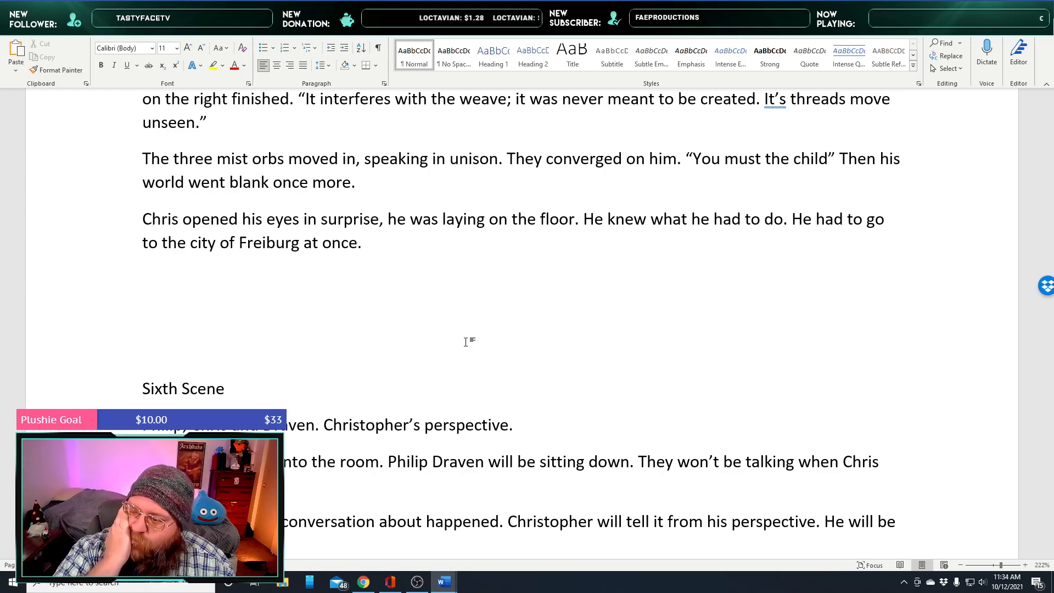
click(144, 350)
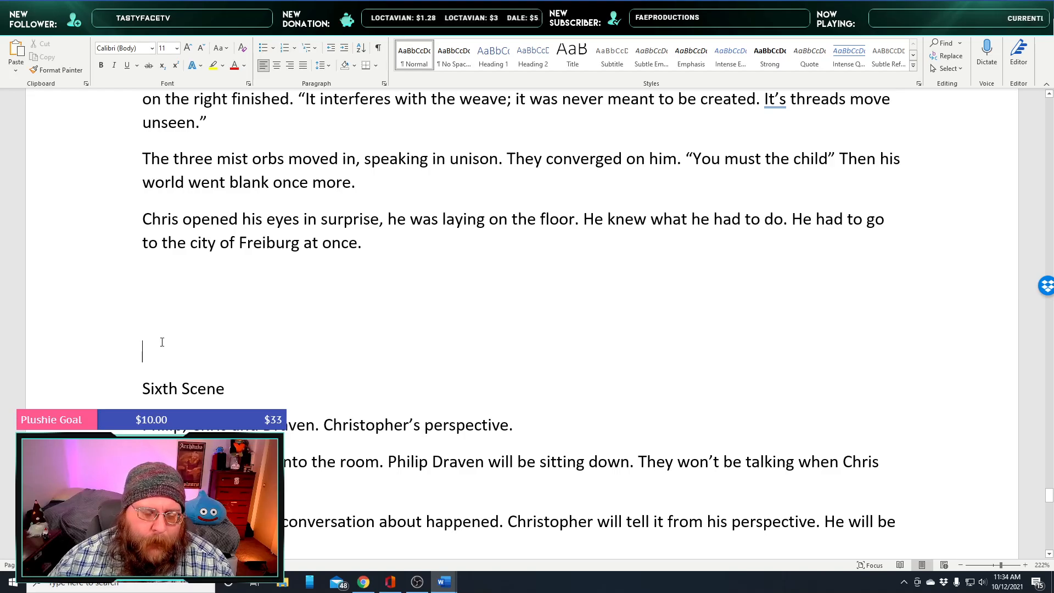
click(410, 243)
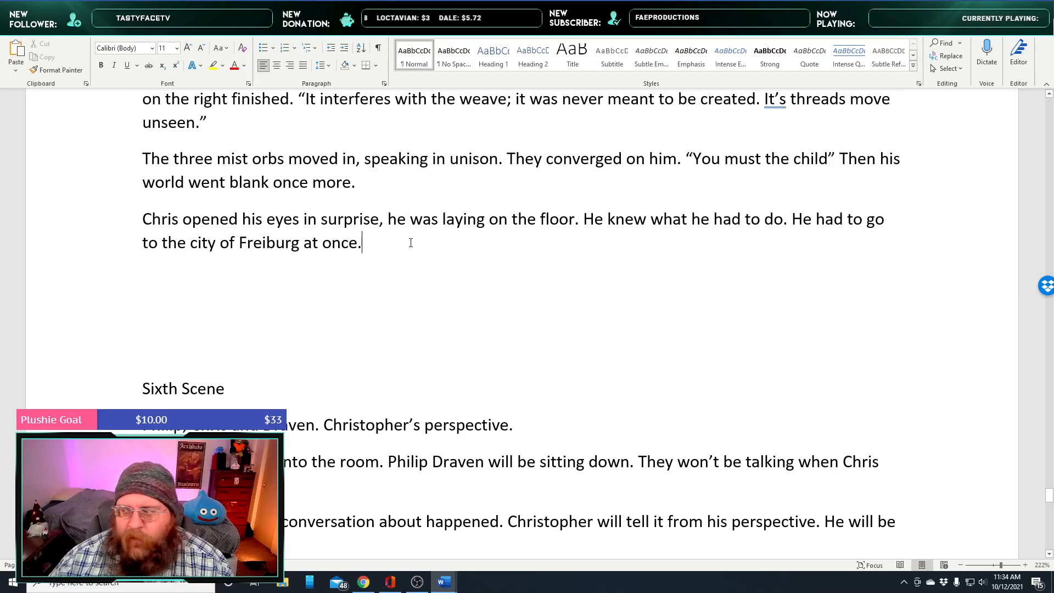
key(Down)
key(Down)
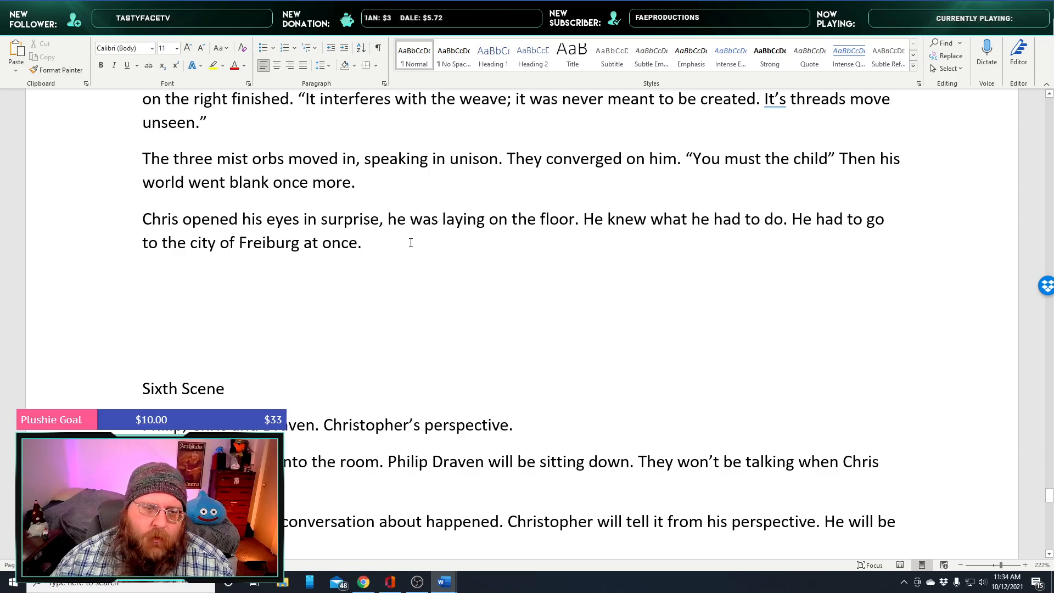
scroll(411, 243, down, 3)
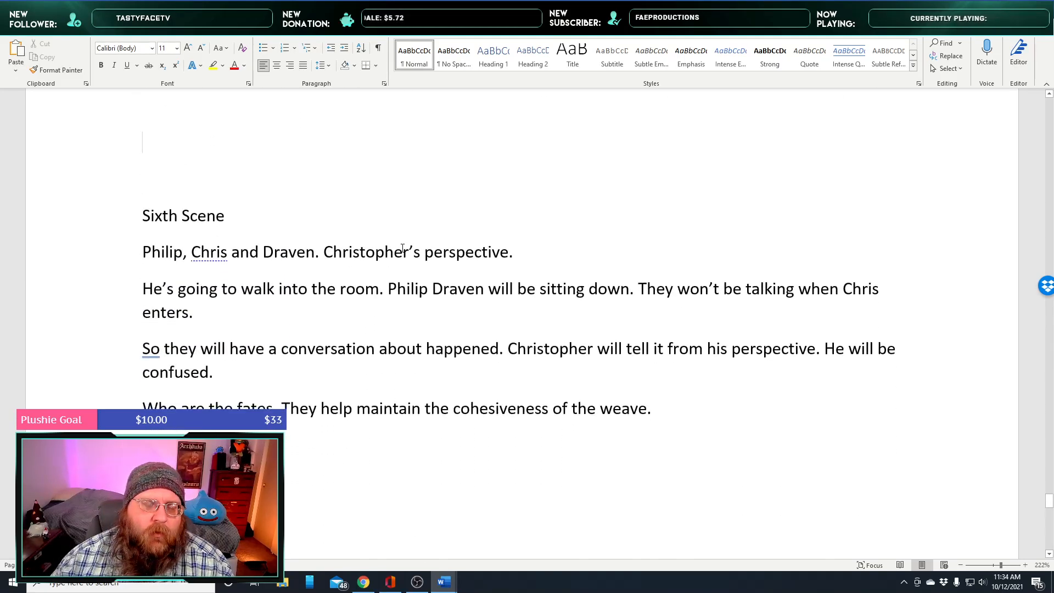
scroll(402, 248, up, 1)
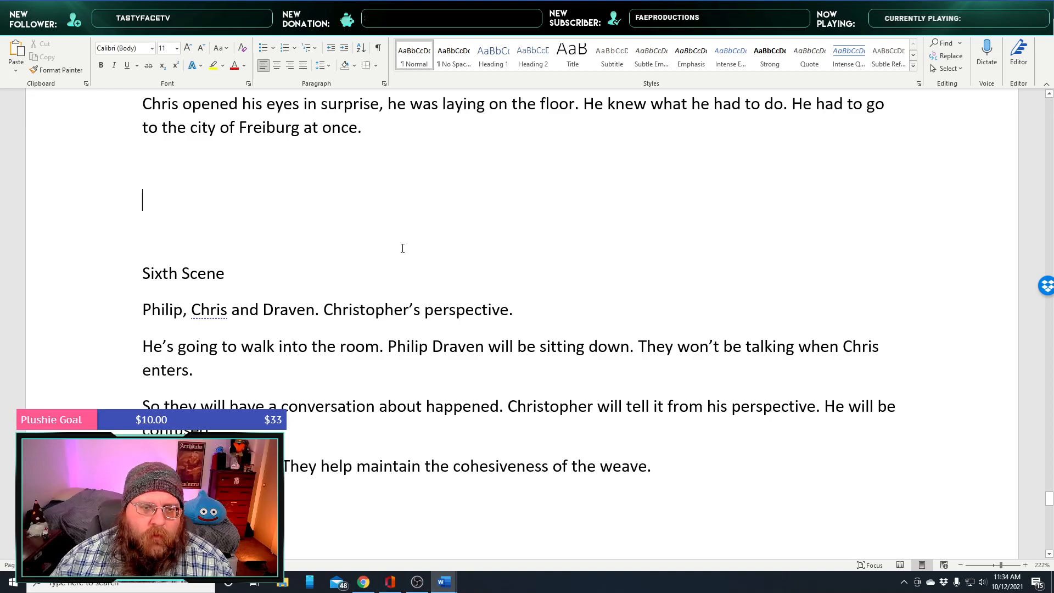
text(Philip and Dreven were sitting)
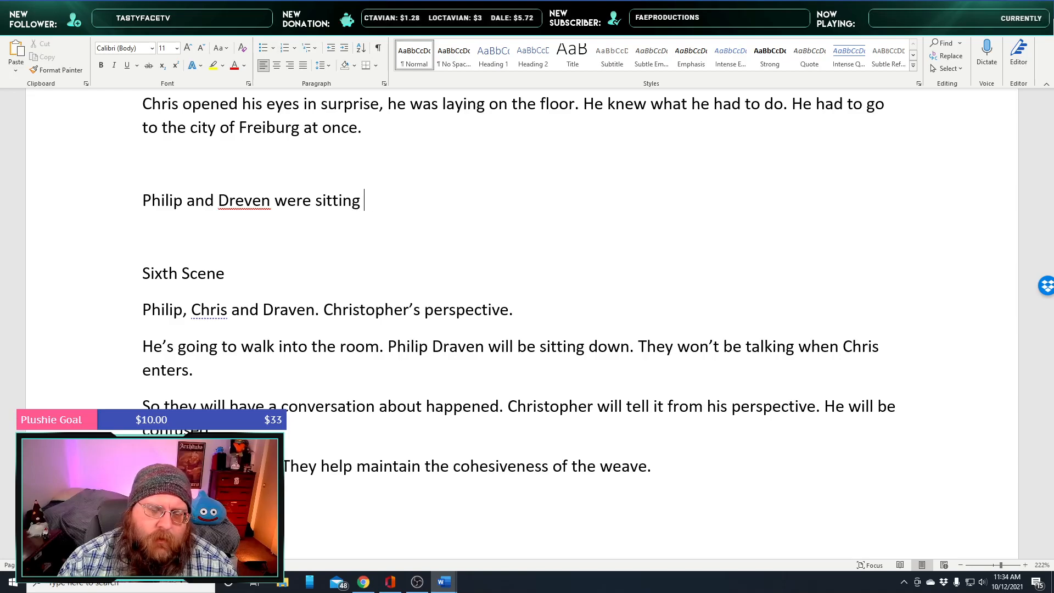
text(on)
key(BackSpace)
key(BackSpace)
text(in)
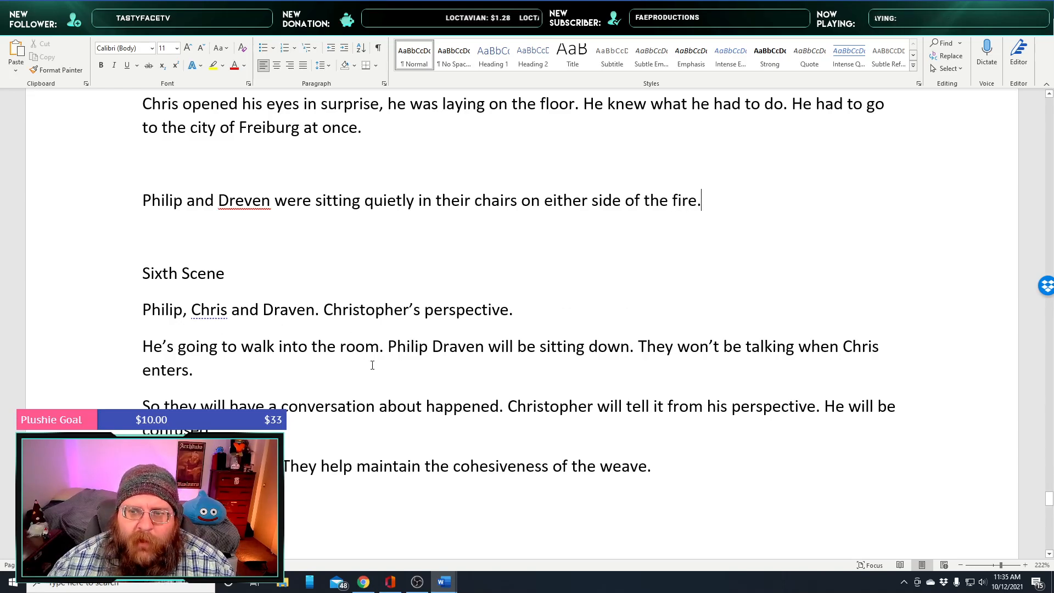
Look back through the earlier scenes to the passage where Philip and Draven enter the living room, checking how the room is described
scroll(371, 364, up, 15)
scroll(388, 383, up, 15)
scroll(388, 386, up, 10)
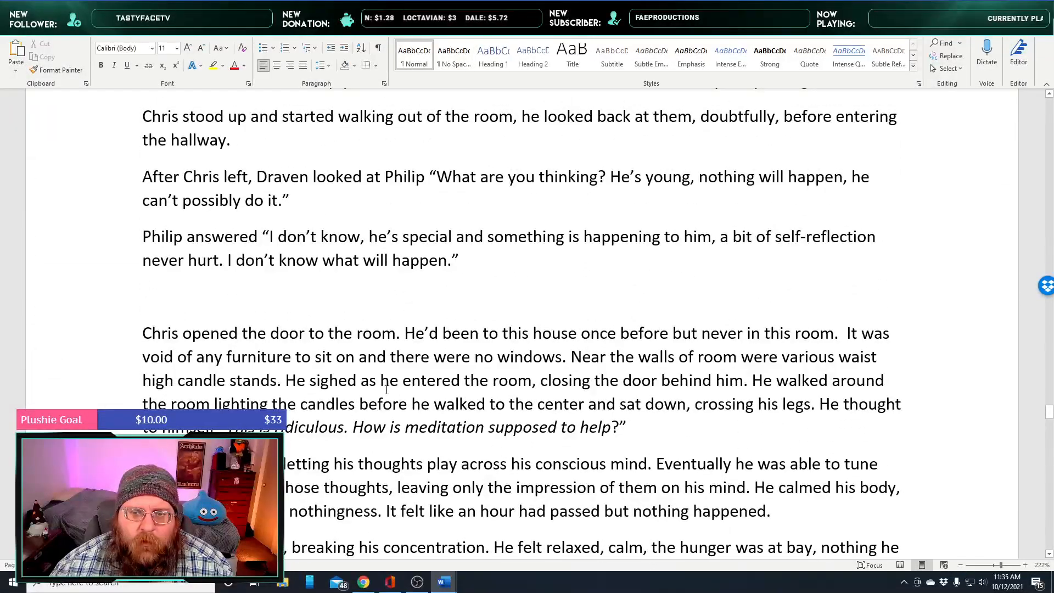
scroll(386, 390, up, 12)
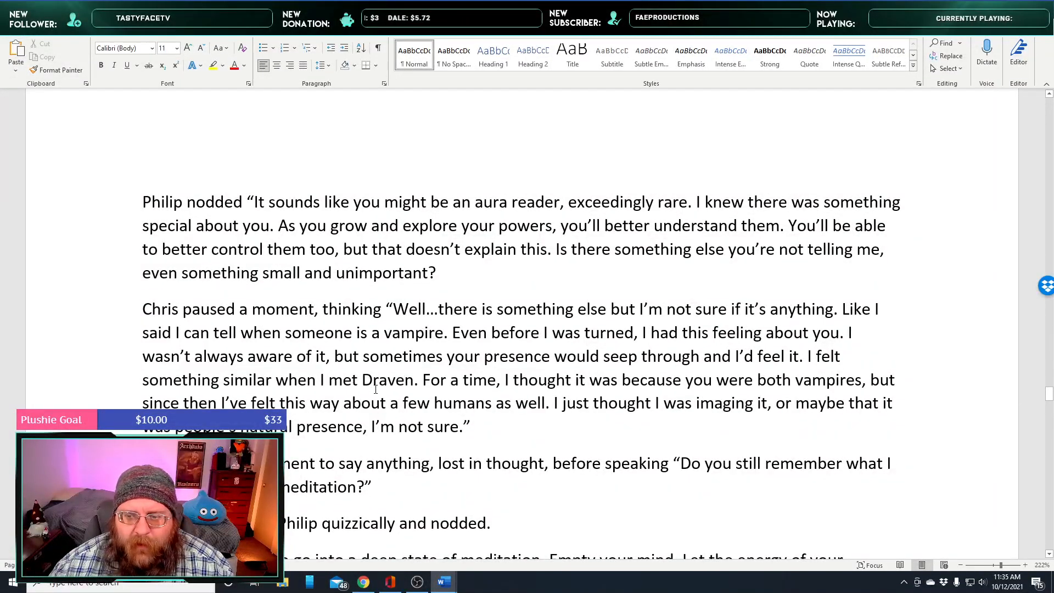
scroll(376, 390, up, 9)
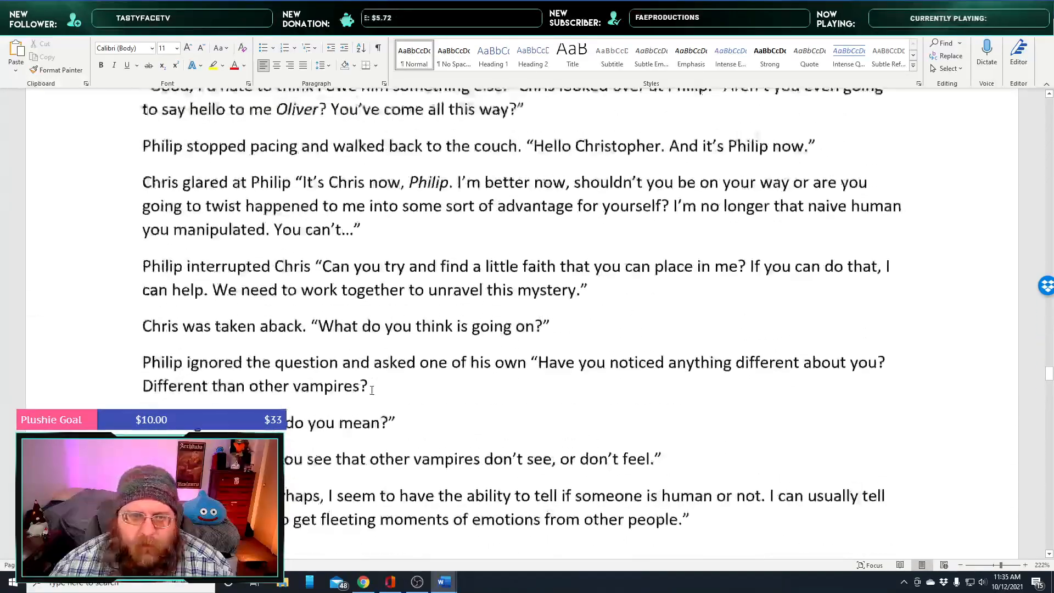
scroll(371, 390, up, 3)
scroll(371, 391, up, 1)
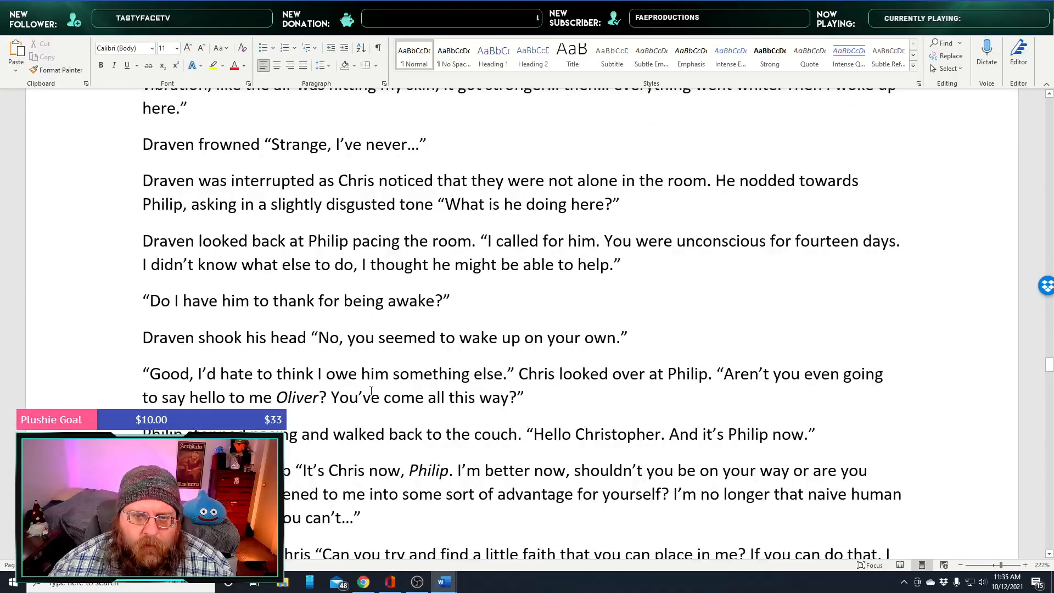
scroll(371, 391, up, 6)
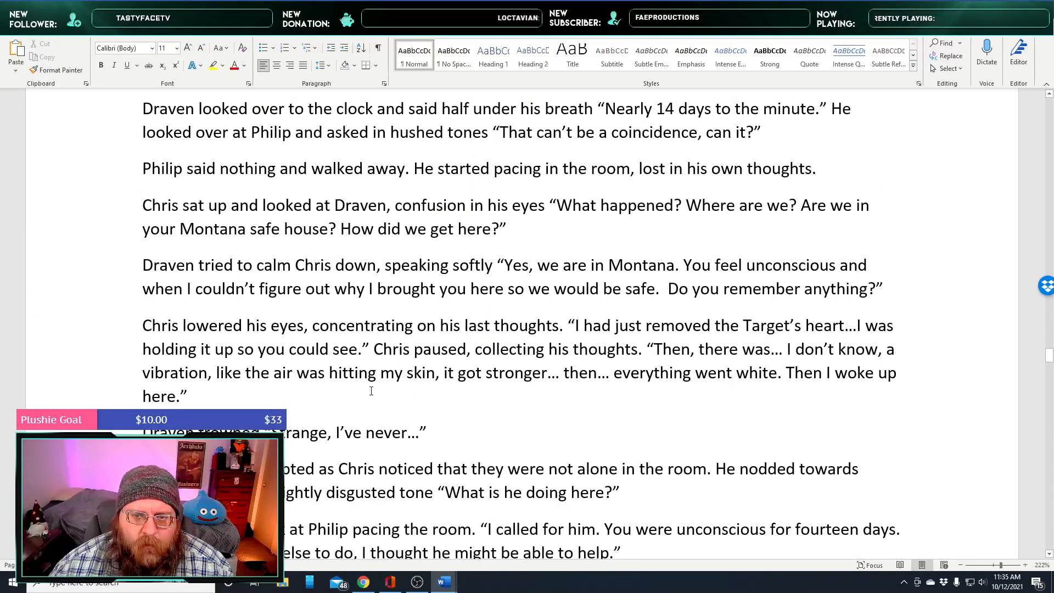
scroll(577, 394, up, 20)
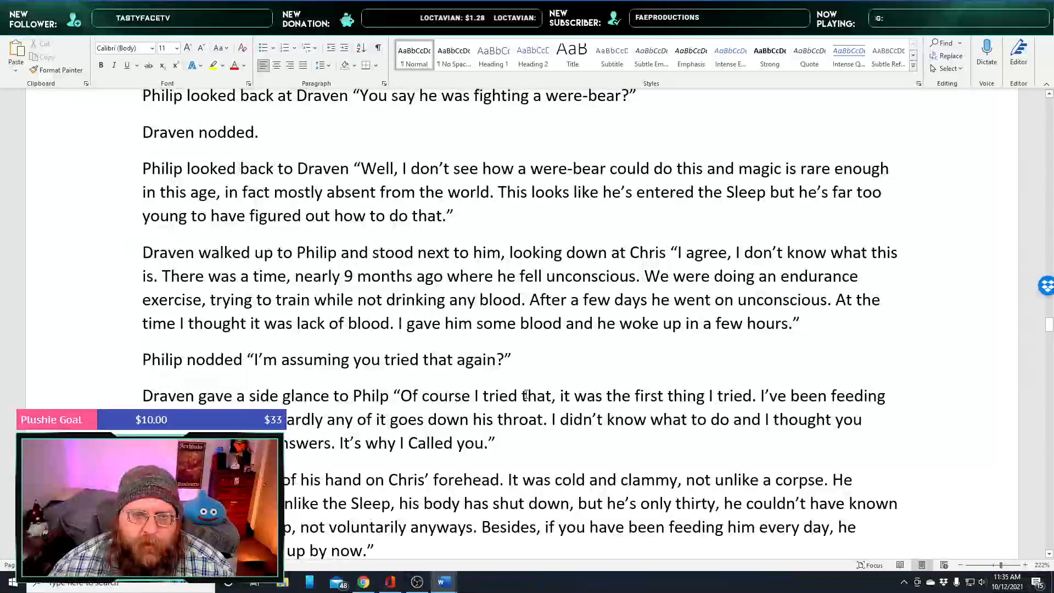
scroll(524, 396, up, 6)
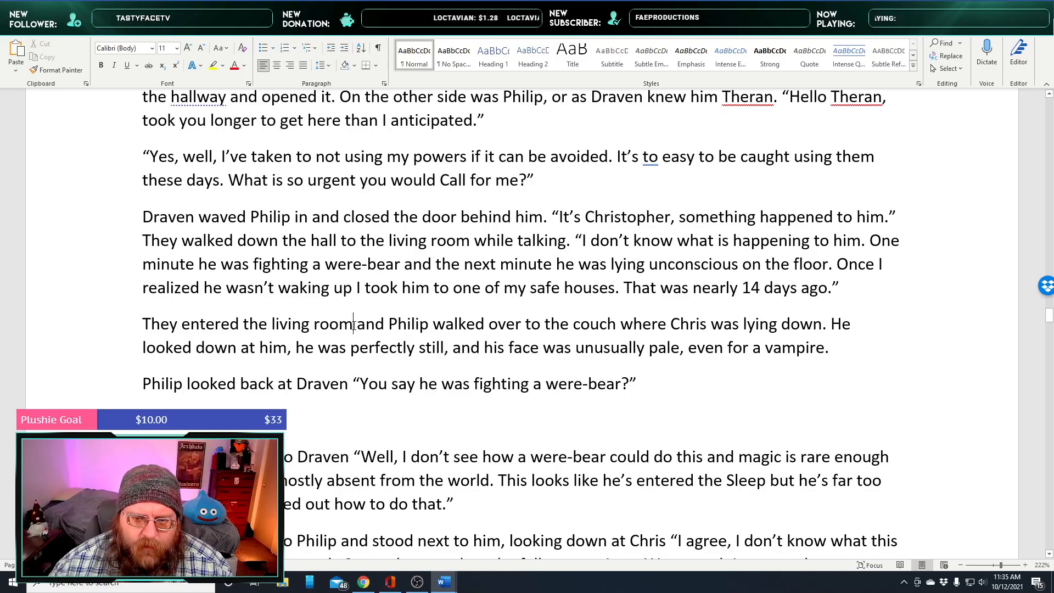
Start an added sentence with "There was s" after "where Chris was lying down." in the living room paragraph, checking the Montana scene's opening description
click(831, 324)
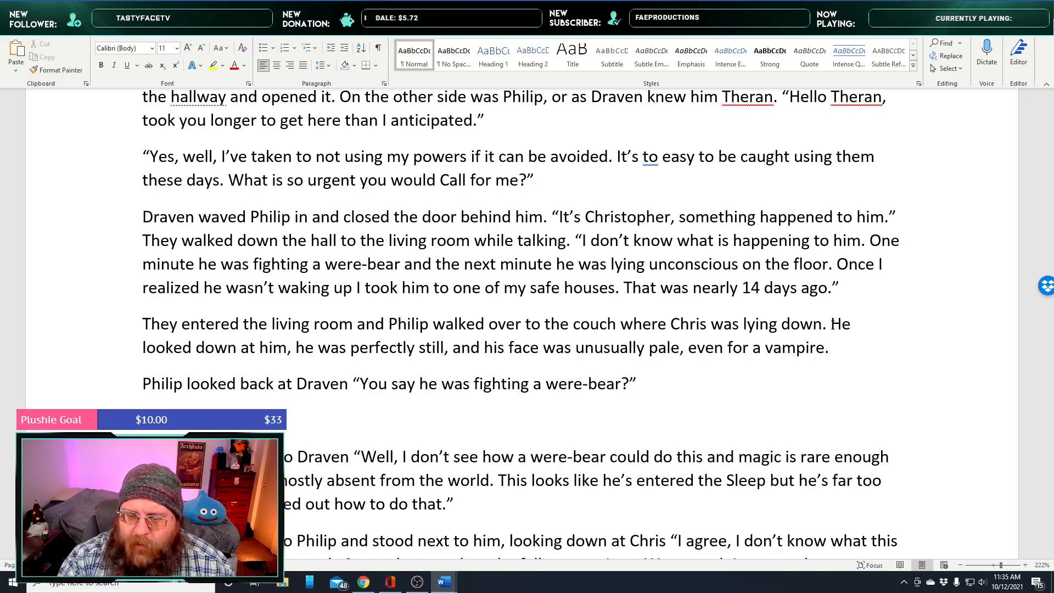
text(There was)
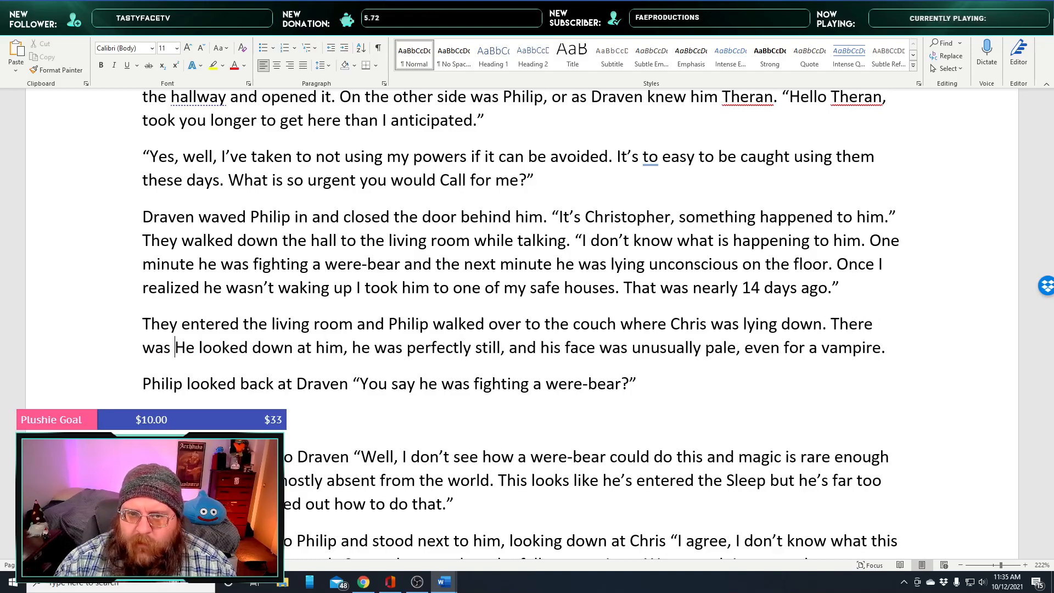
scroll(354, 275, up, 15)
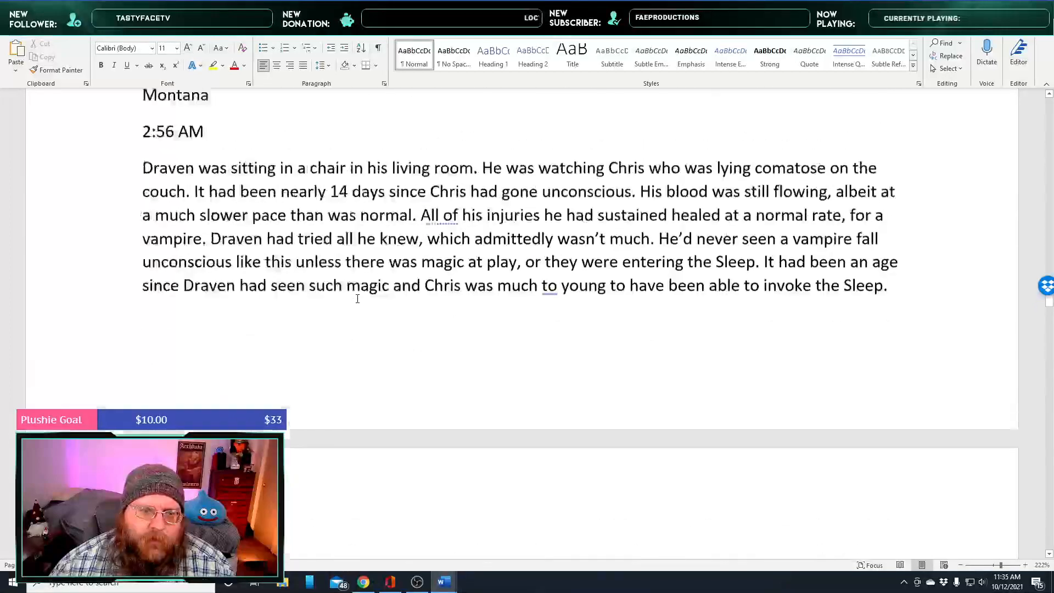
scroll(356, 298, up, 2)
scroll(356, 298, down, 6)
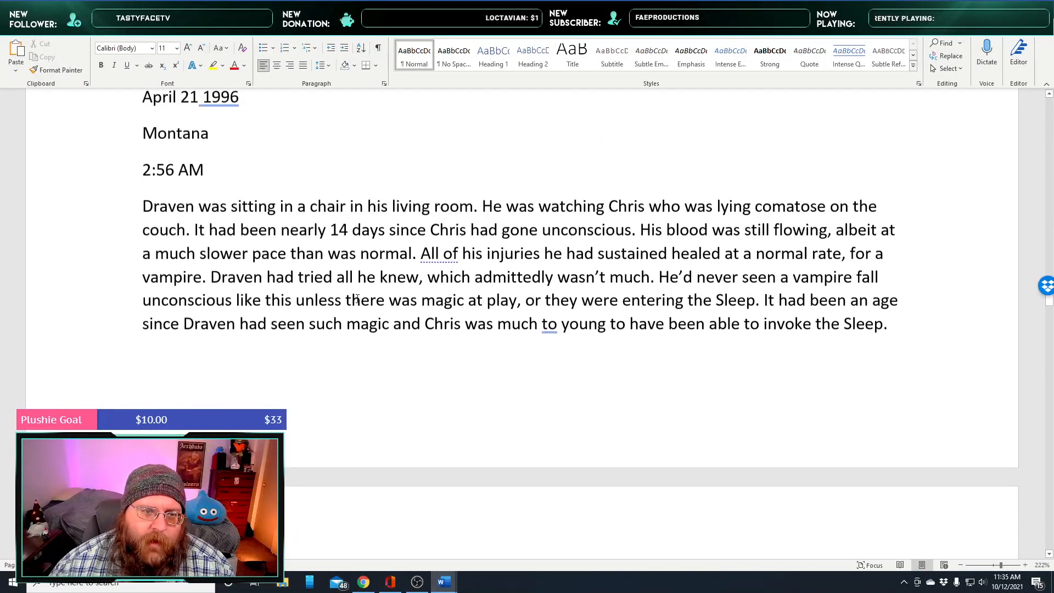
scroll(357, 298, down, 5)
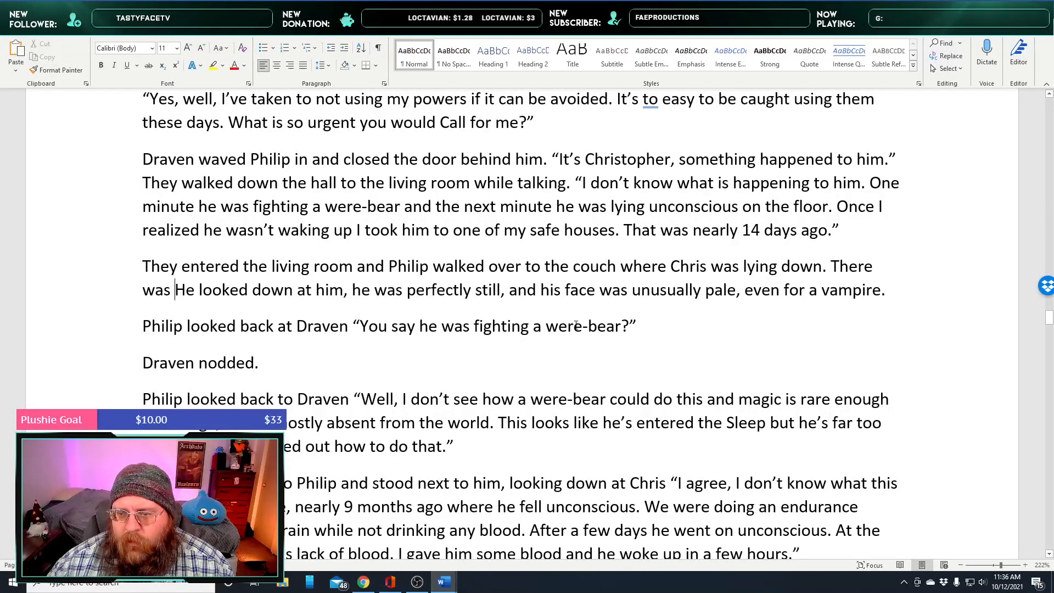
text(s)
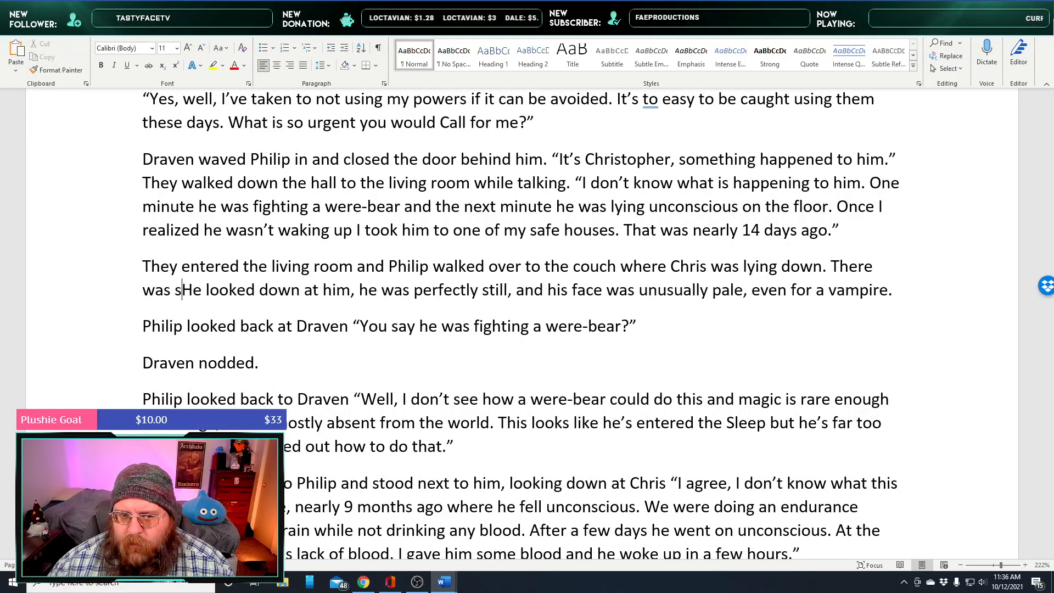
Continue the unfinished "There was" sentence in the living room paragraph with "was a fireplace with a roaring fire"
key(BackSpace)
text(was a fire)
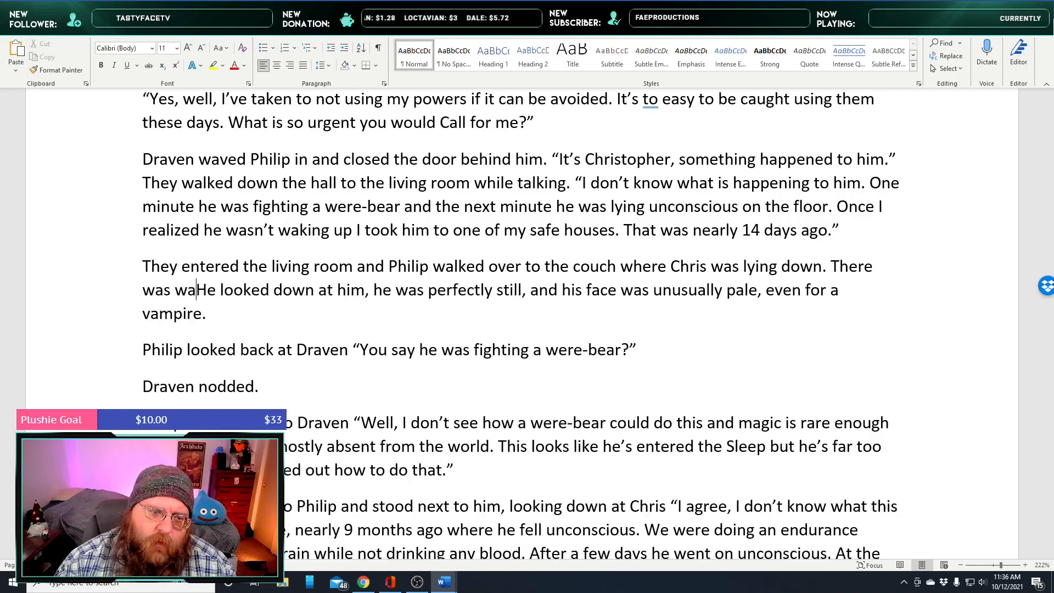
text(place with a )
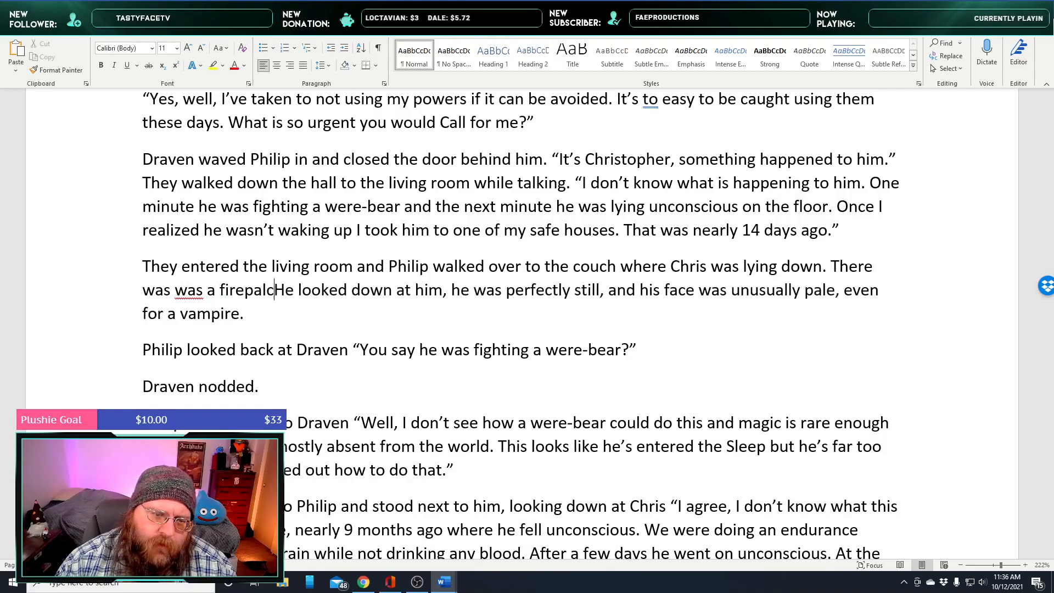
text(roarin)
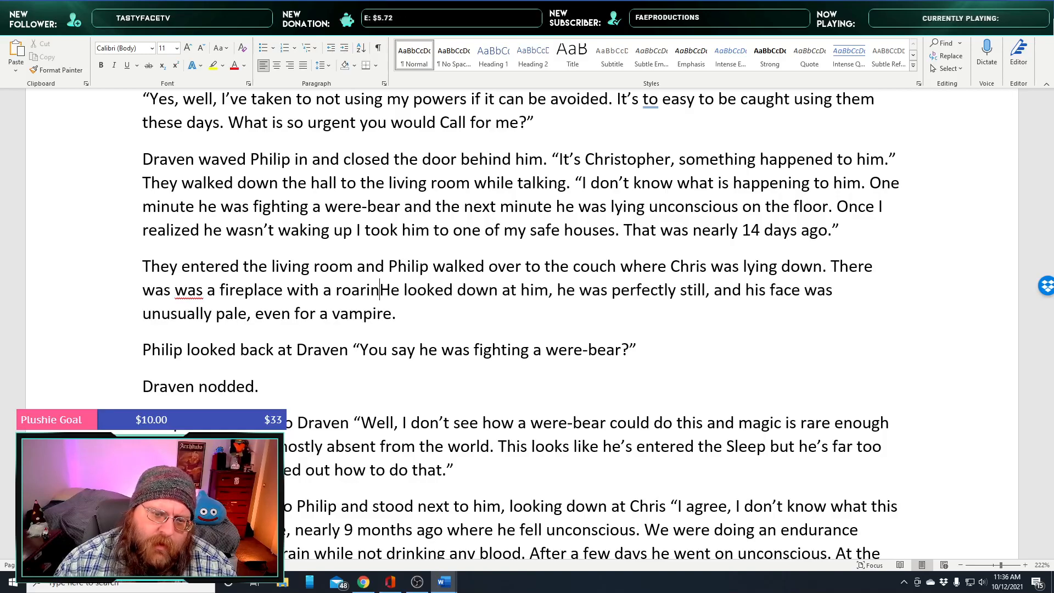
key(BackSpace)
key(BackSpace)
key(BackSpace)
key(BackSpace)
key(BackSpace)
key(BackSpace)
text(roar)
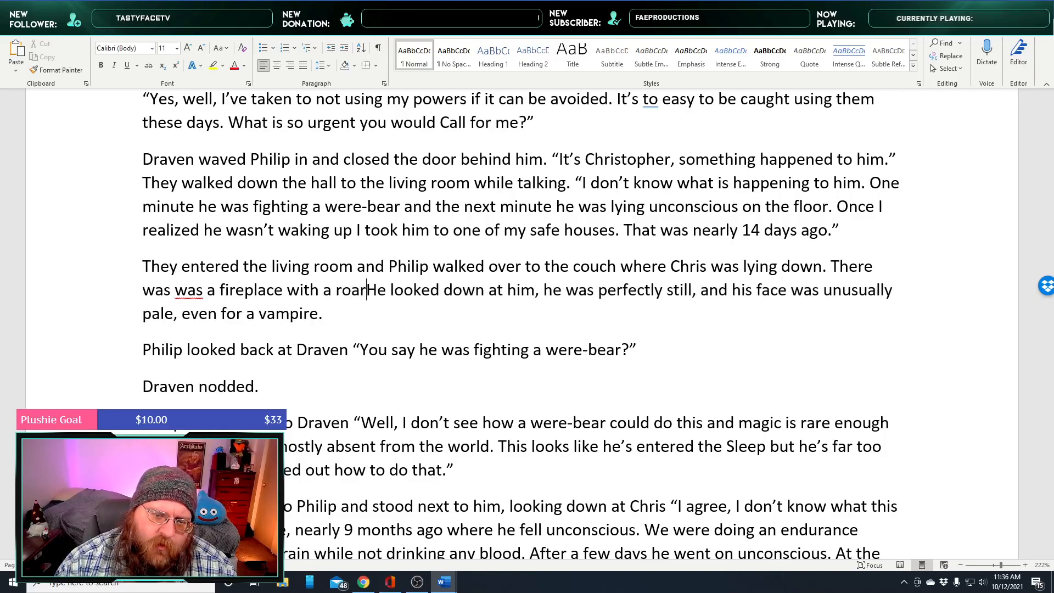
text(ing fire)
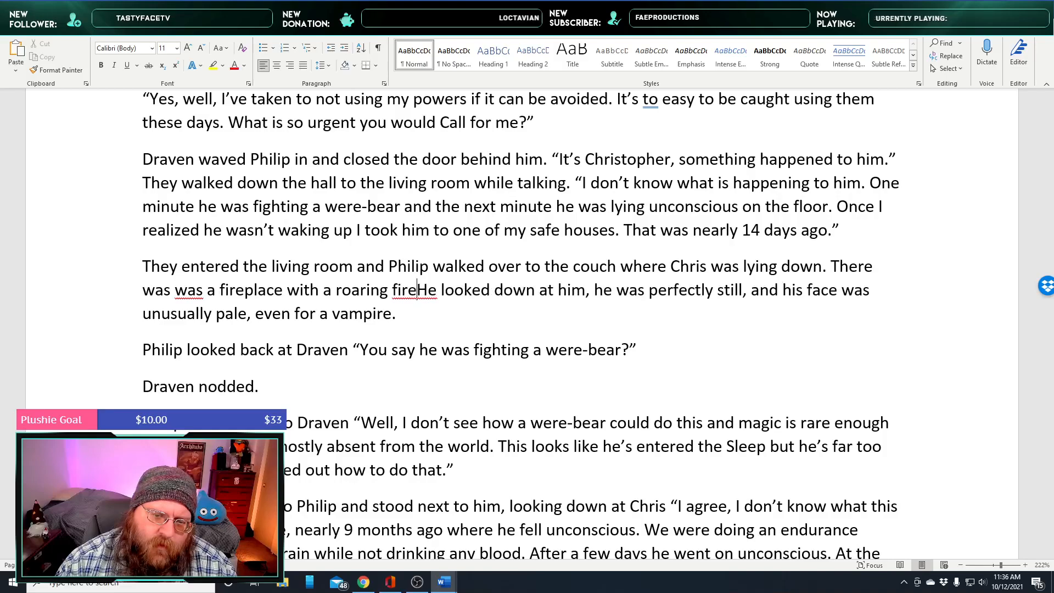
Add the sentence "It made up most of the light in the room." after the fireplace description and delete the duplicated "was"
text(. It made up most of the li)
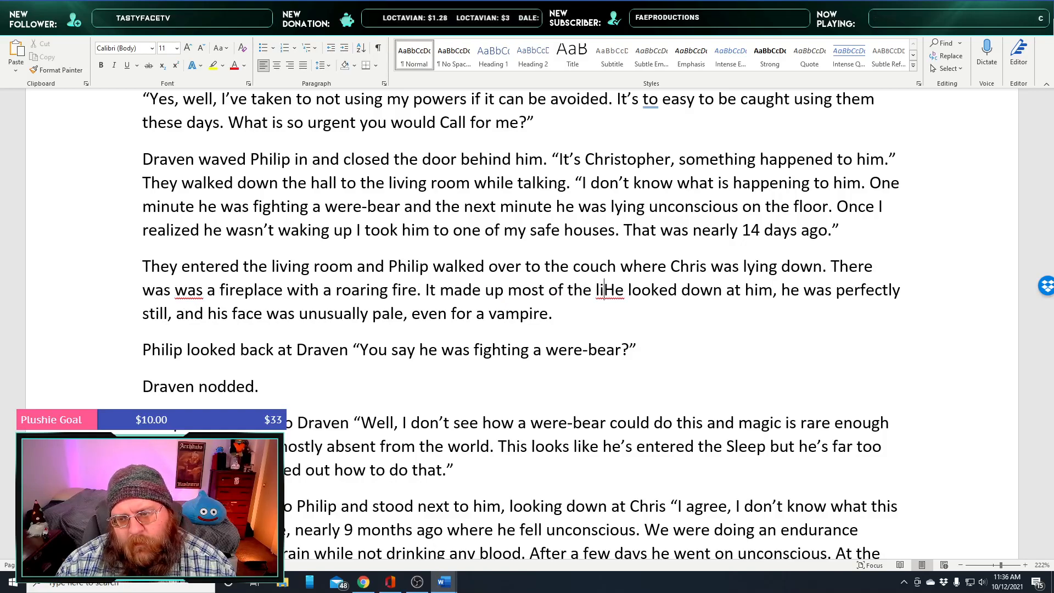
text(ght in the roo)
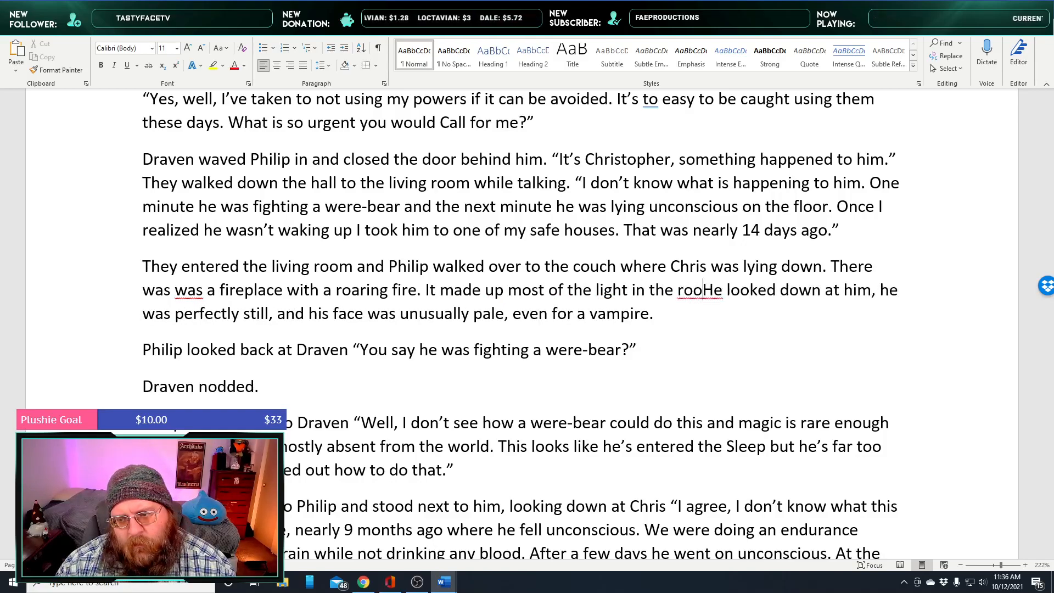
text(m)
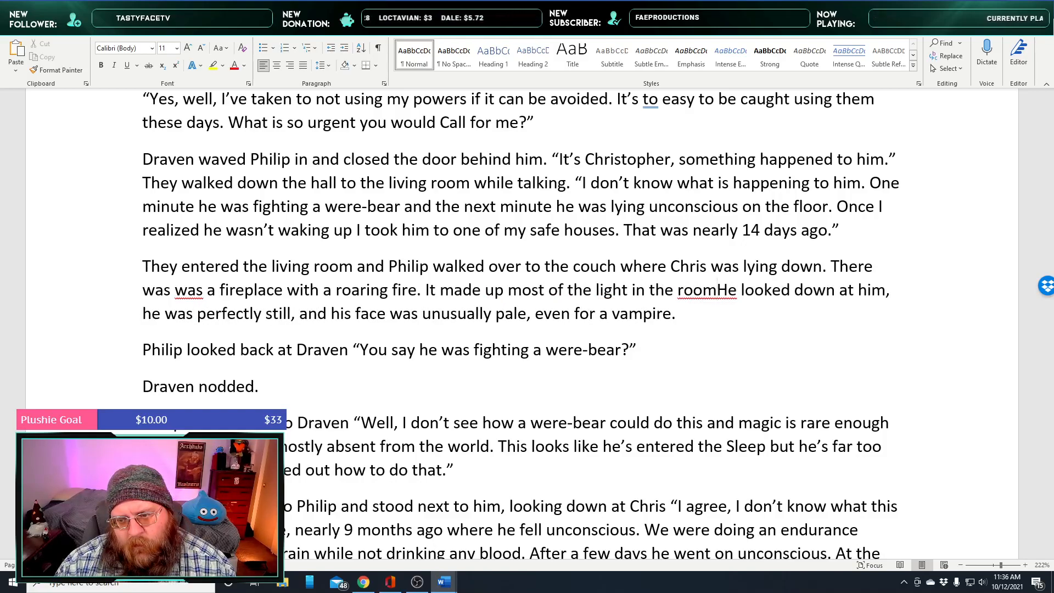
text(.)
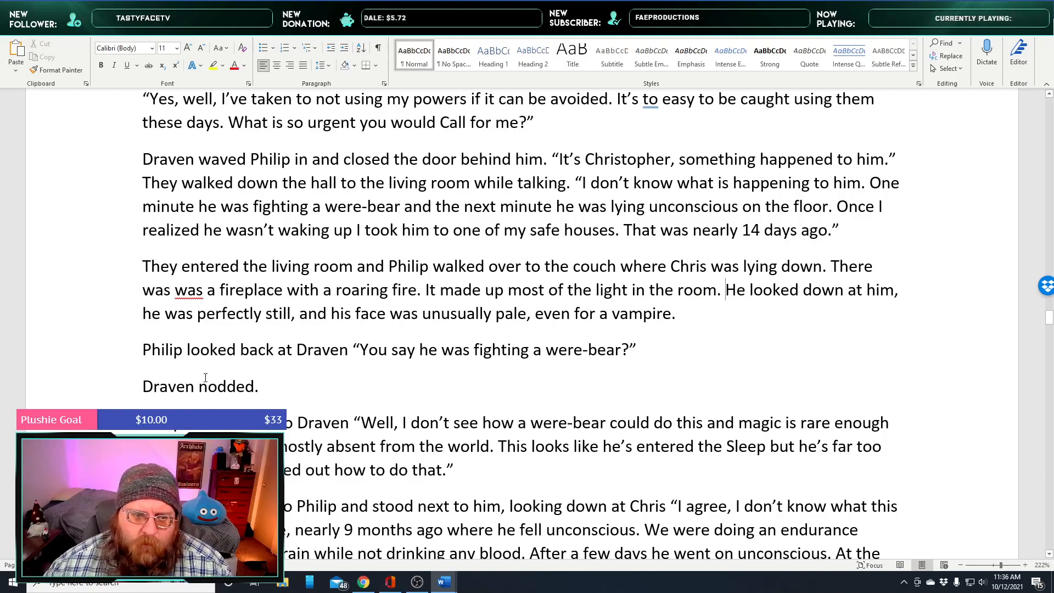
double_click(185, 291)
key(BackSpace)
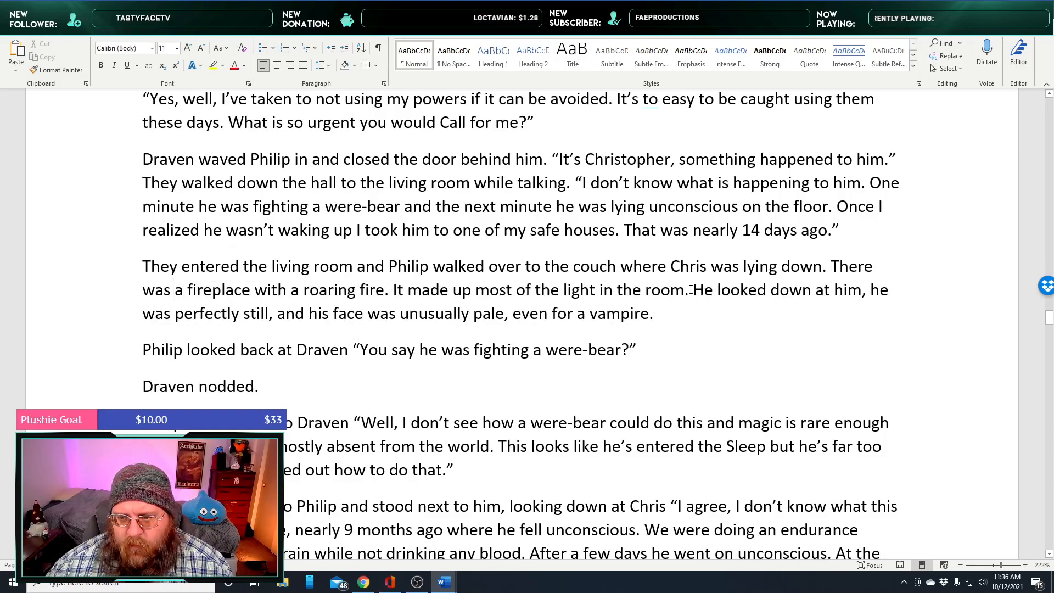
After "light in the room.", begin a sentence reading "To either side of the fire place there was a chair, facing the"
text(To either side of)
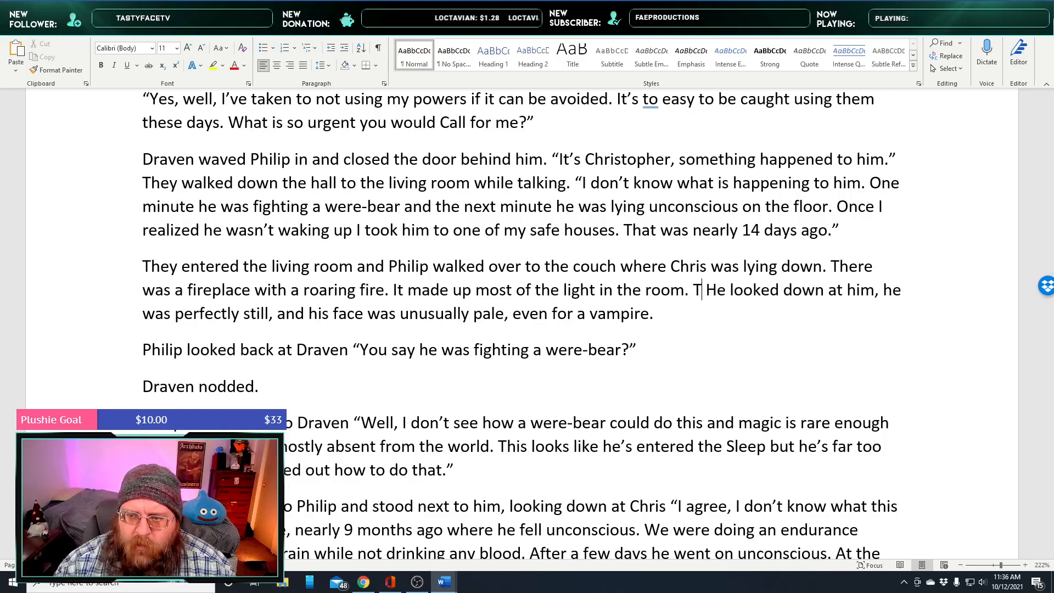
text( the fire)
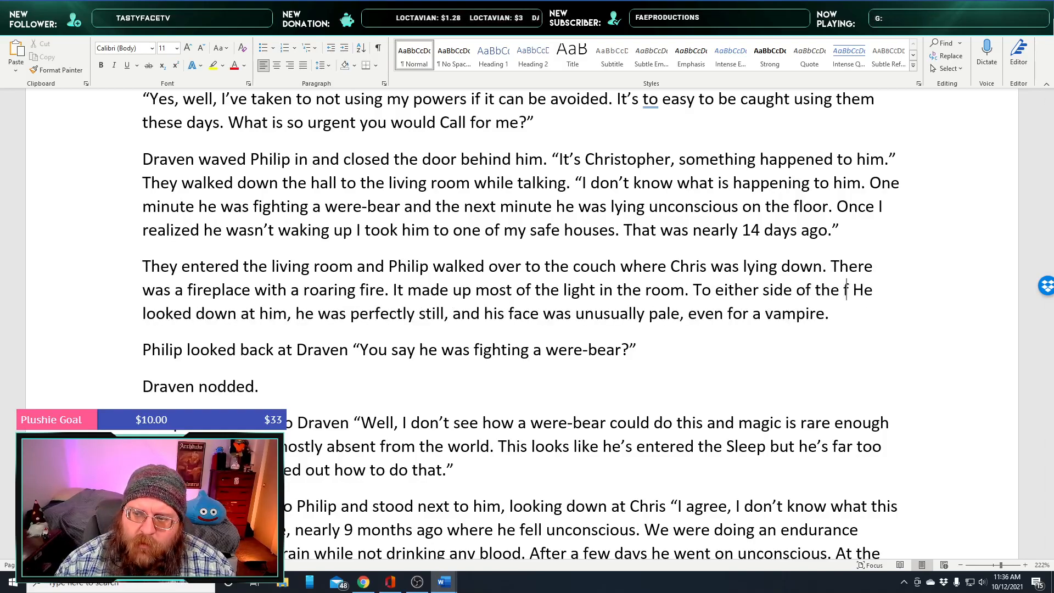
key(BackSpace)
key(BackSpace)
key(BackSpace)
text(ire place)
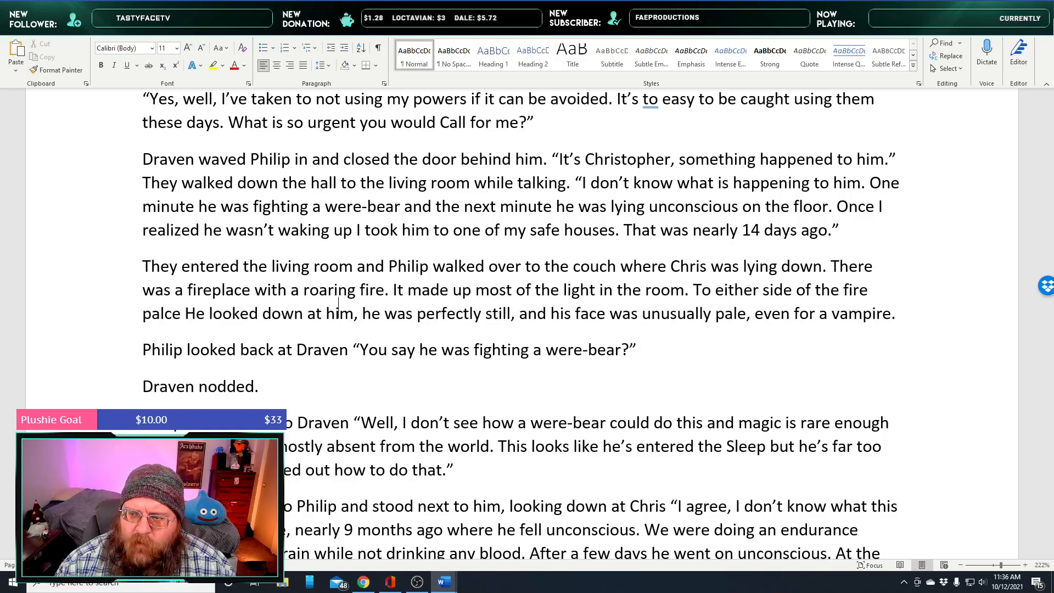
key(BackSpace)
key(BackSpace)
key(BackSpace)
key(BackSpace)
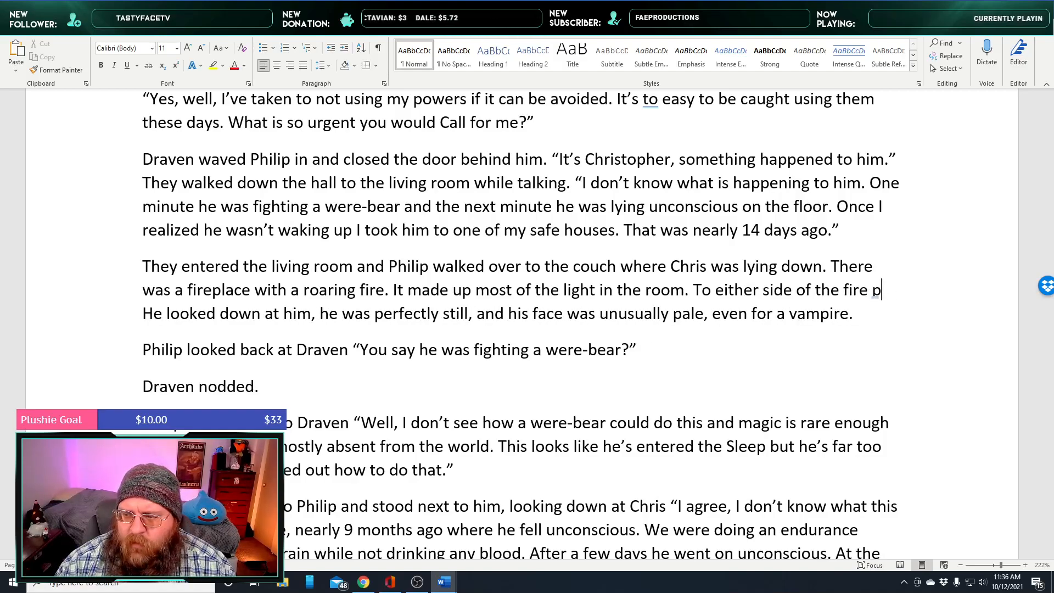
text(lace there was a chair, facing the si)
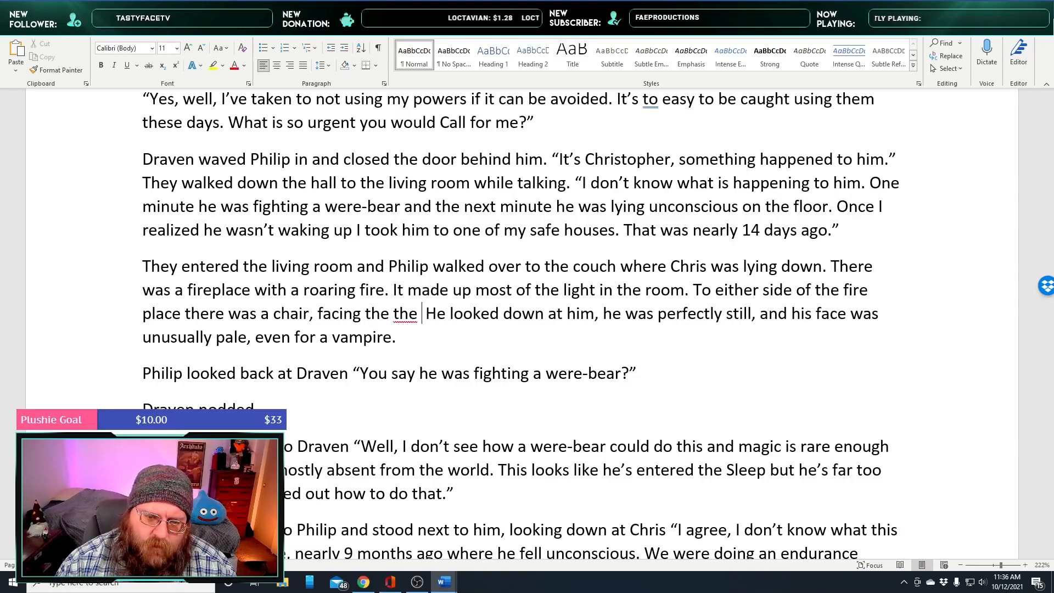
Delete the ending of the unfinished chair sentence back to the word "there"
key(BackSpace)
key(BackSpace)
key(BackSpace)
key(BackSpace)
key(BackSpace)
key(BackSpace)
key(BackSpace)
key(BackSpace)
key(BackSpace)
key(BackSpace)
key(BackSpace)
key(BackSpace)
key(BackSpace)
key(BackSpace)
key(BackSpace)
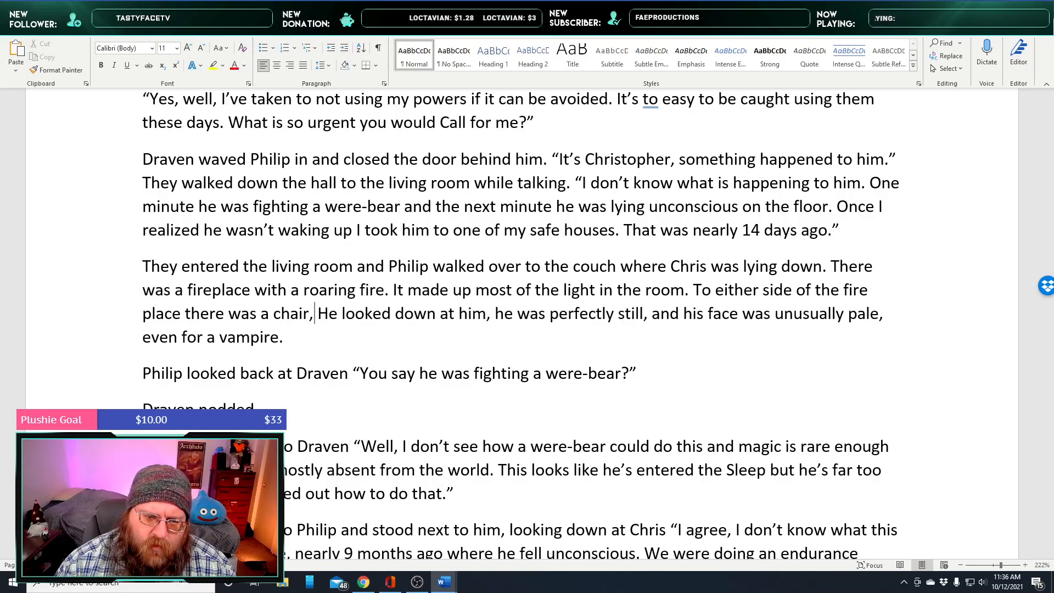
key(BackSpace)
key(BackSpace)
key(BackSpace)
key(BackSpace)
key(BackSpace)
key(BackSpace)
key(BackSpace)
key(BackSpace)
key(BackSpace)
key(BackSpace)
text(were)
key(BackSpace)
key(BackSpace)
key(BackSpace)
key(BackSpace)
key(BackSpace)
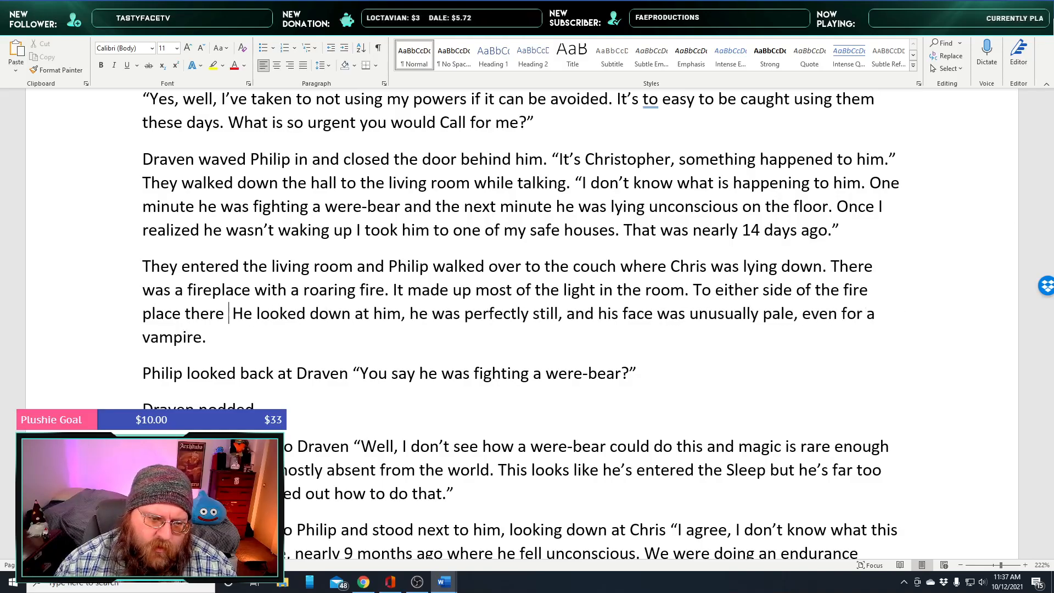
Finish the sentence with "was a chair, placed in such a way that you could see both the fire and the couch."
text(was a chair,)
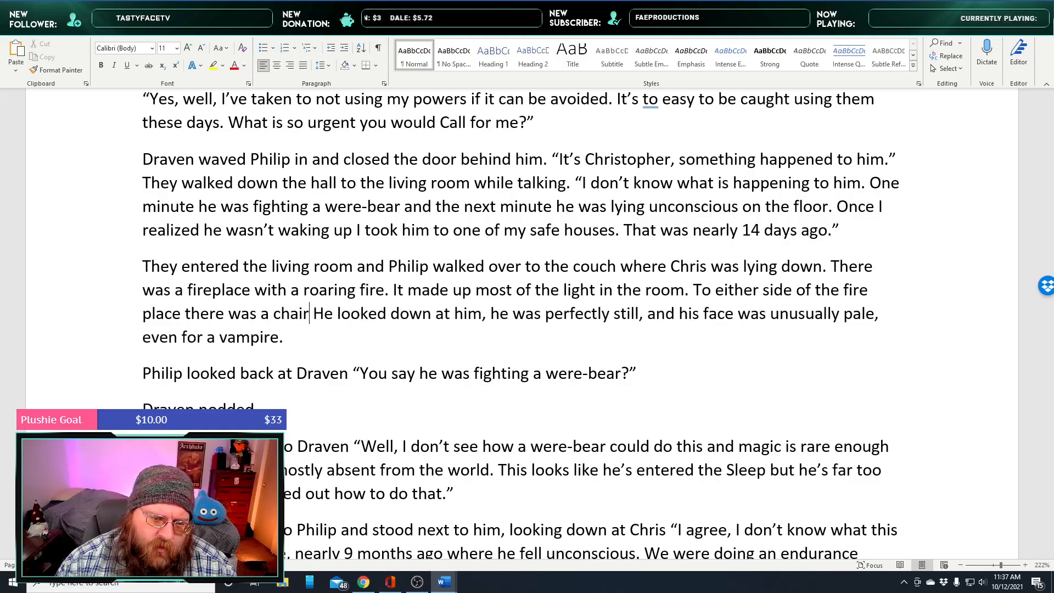
text(palced in )
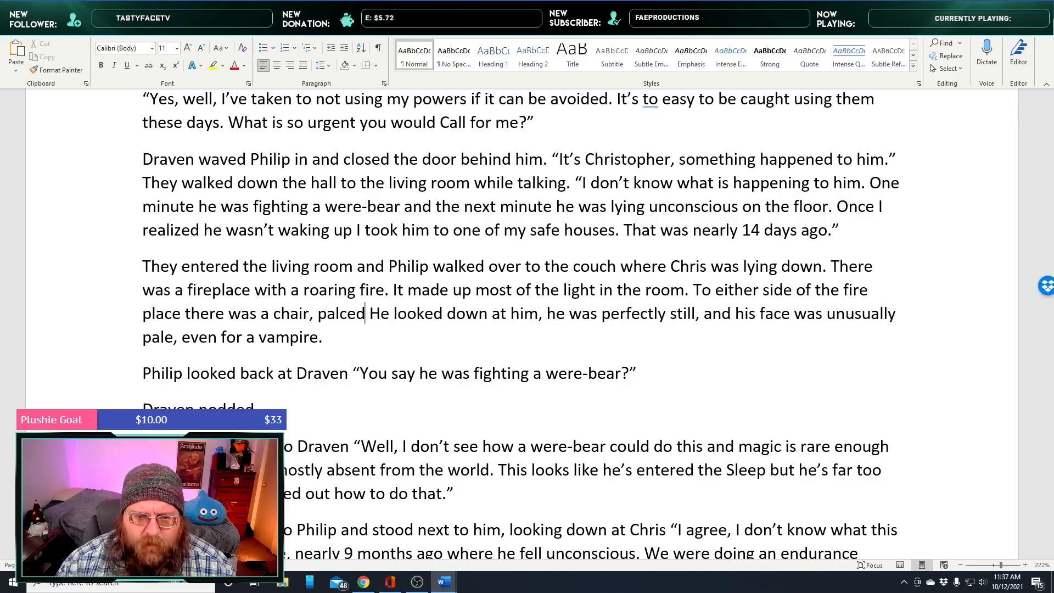
text(such a way that )
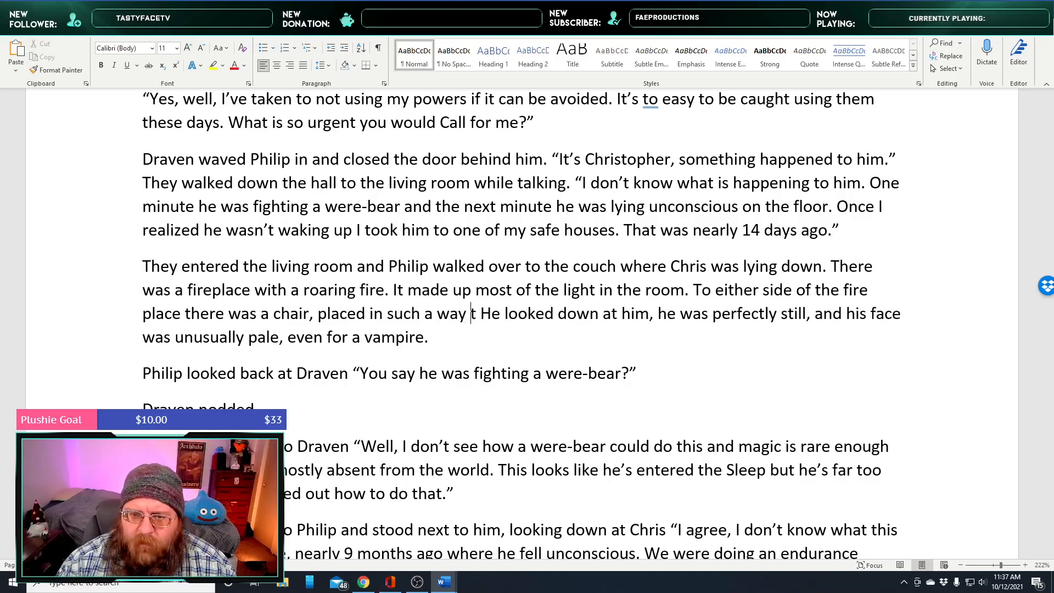
text(you could se)
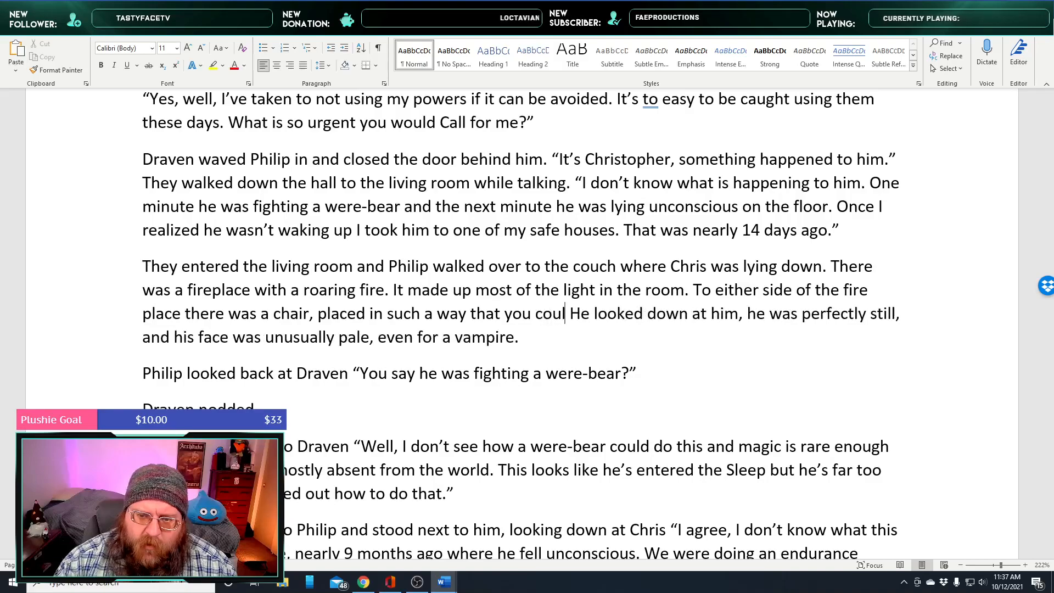
text(e both the fire)
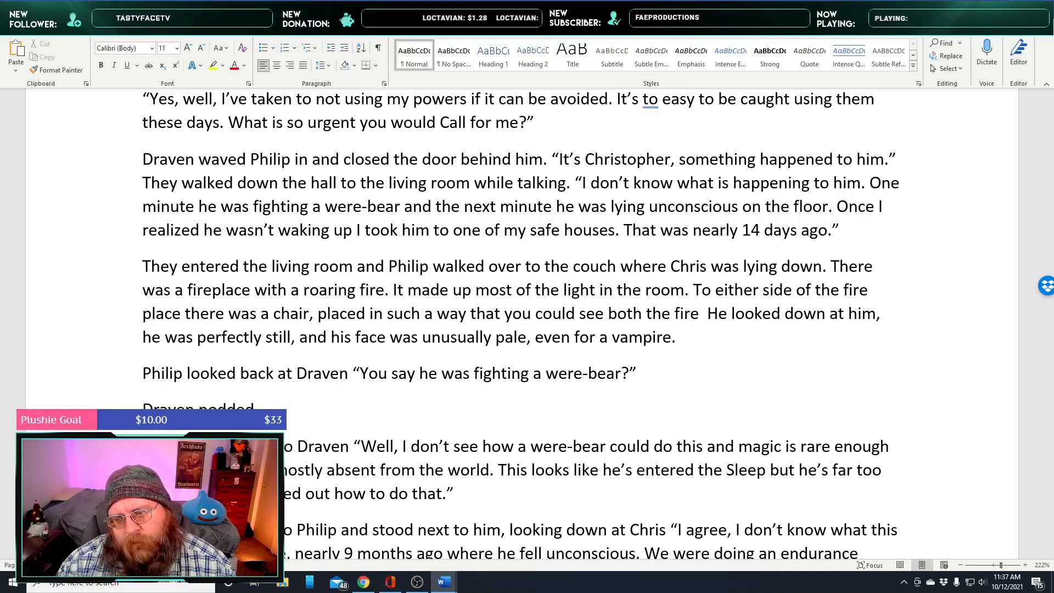
text( and the couch.)
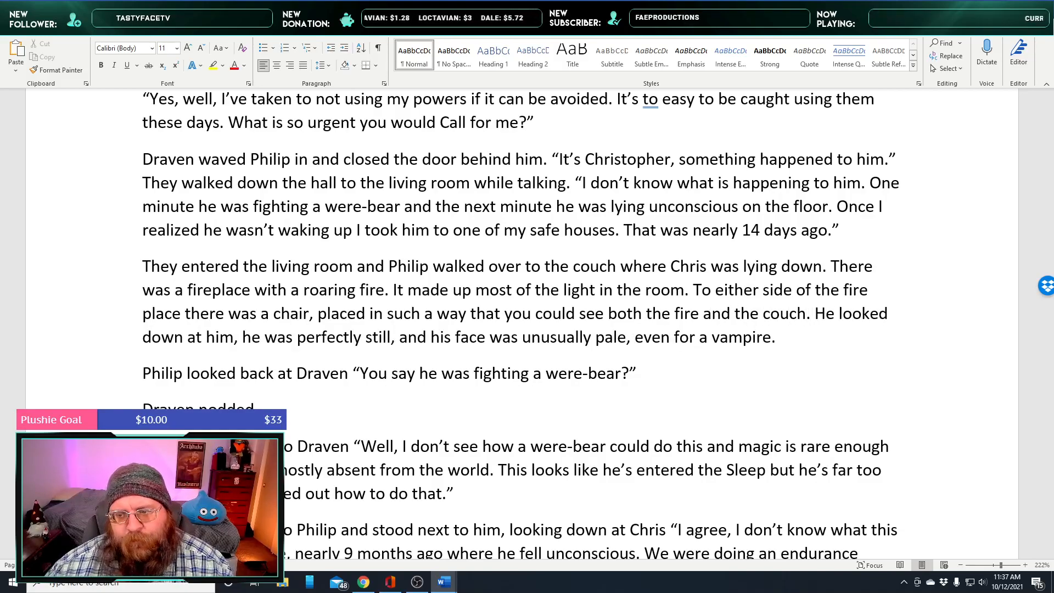
In the sentence "He looked down at him", replace "He" with "Philip" and "him" with "Chris"
scroll(593, 387, down, 1)
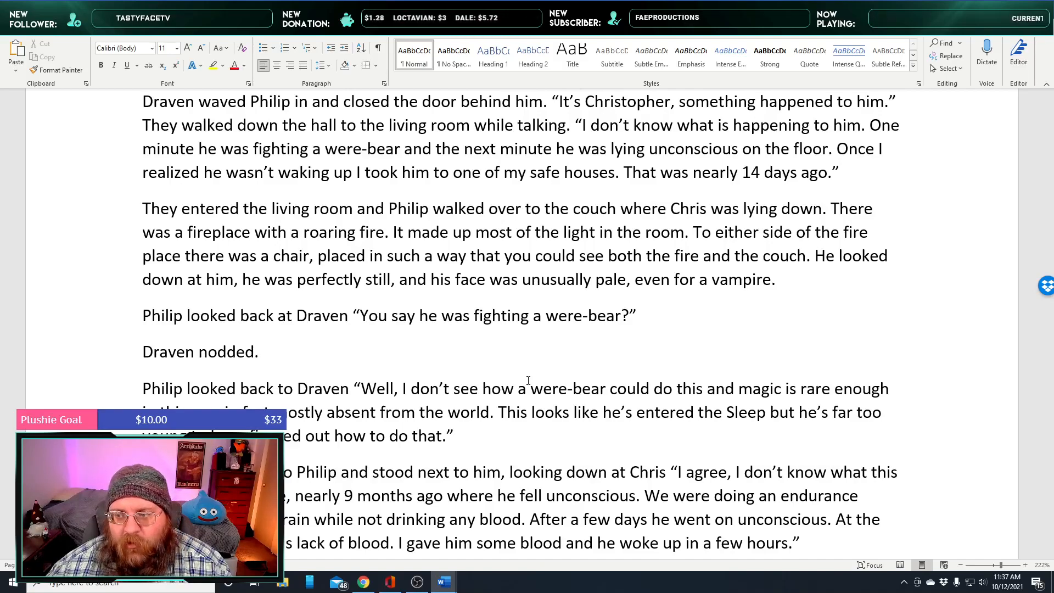
double_click(819, 259)
text(Phl)
key(BackSpace)
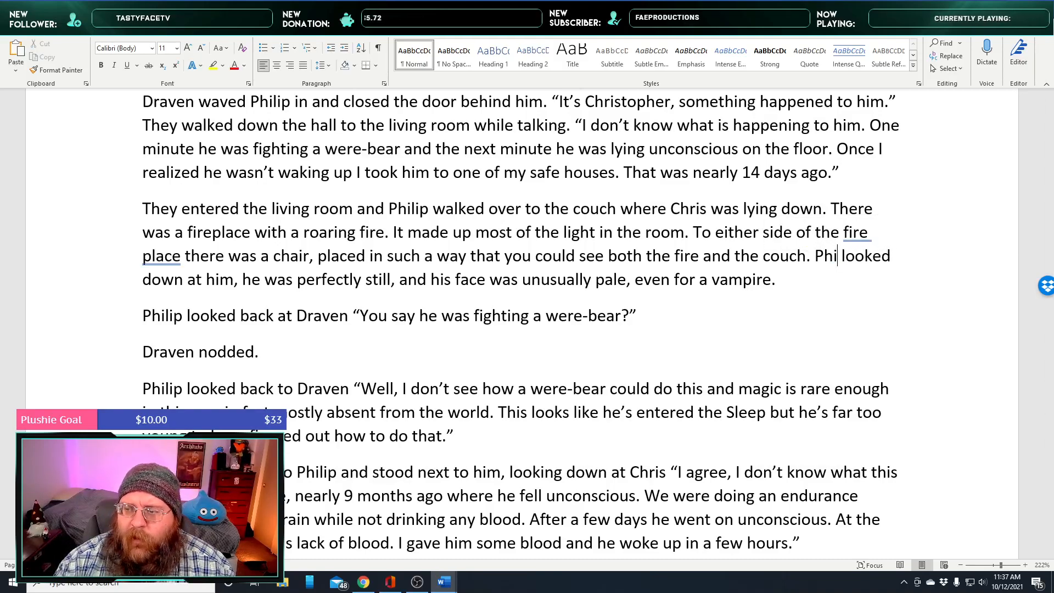
text(ilip)
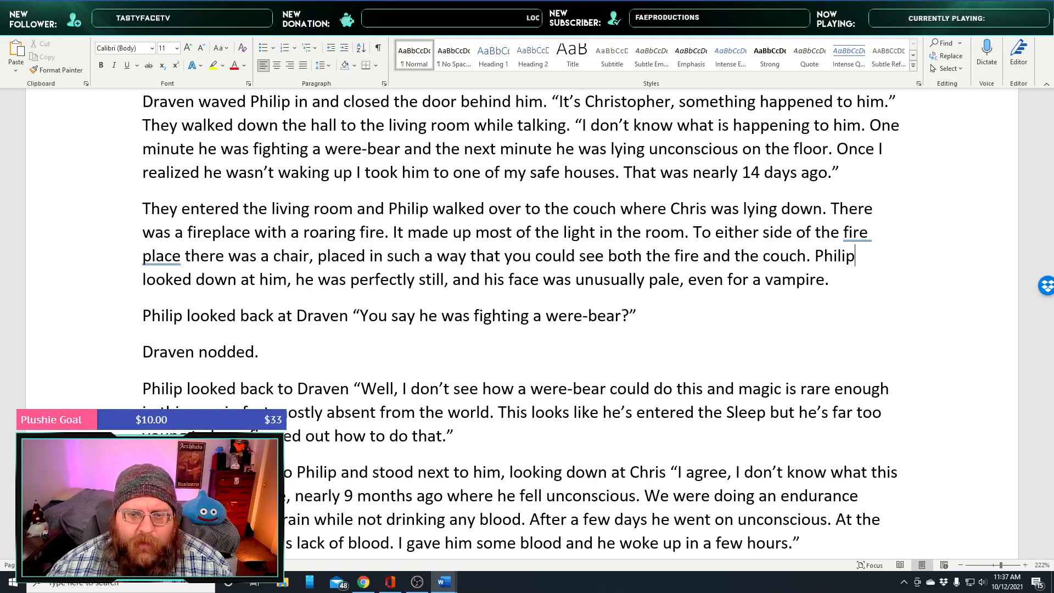
double_click(268, 279)
text(Chris)
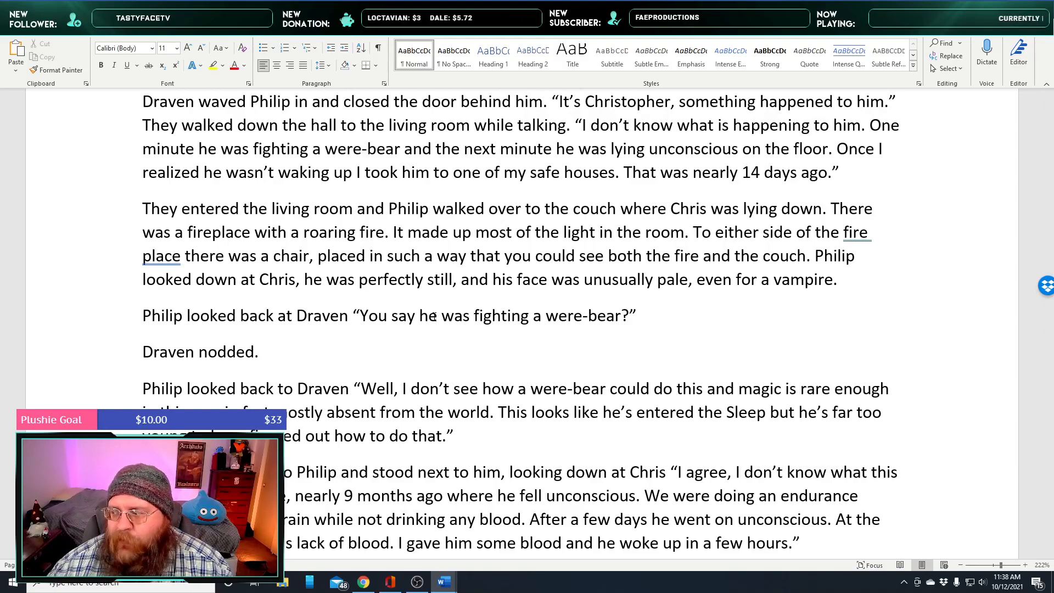
Review the plot notes at the end of the manuscript, back up to the passage around the "Sixth Scene" heading
middle_click(483, 263)
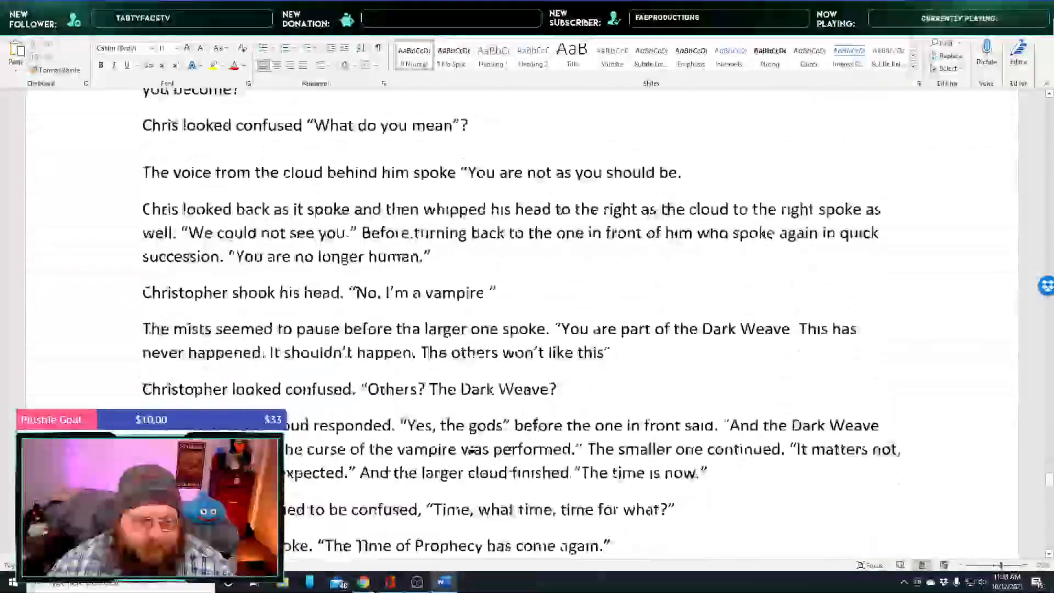
middle_click(472, 435)
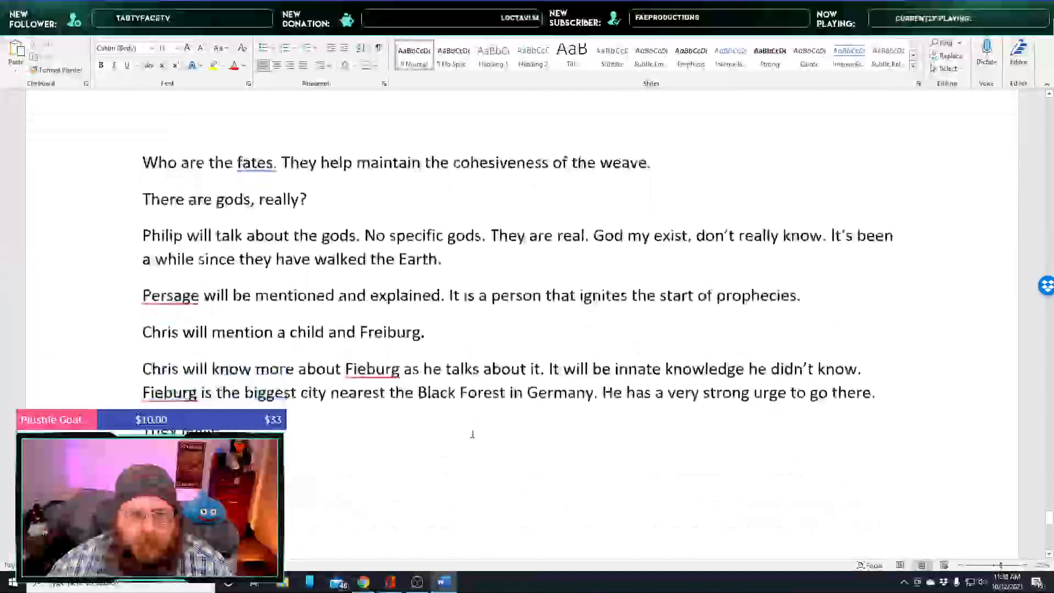
scroll(476, 417, down, 3)
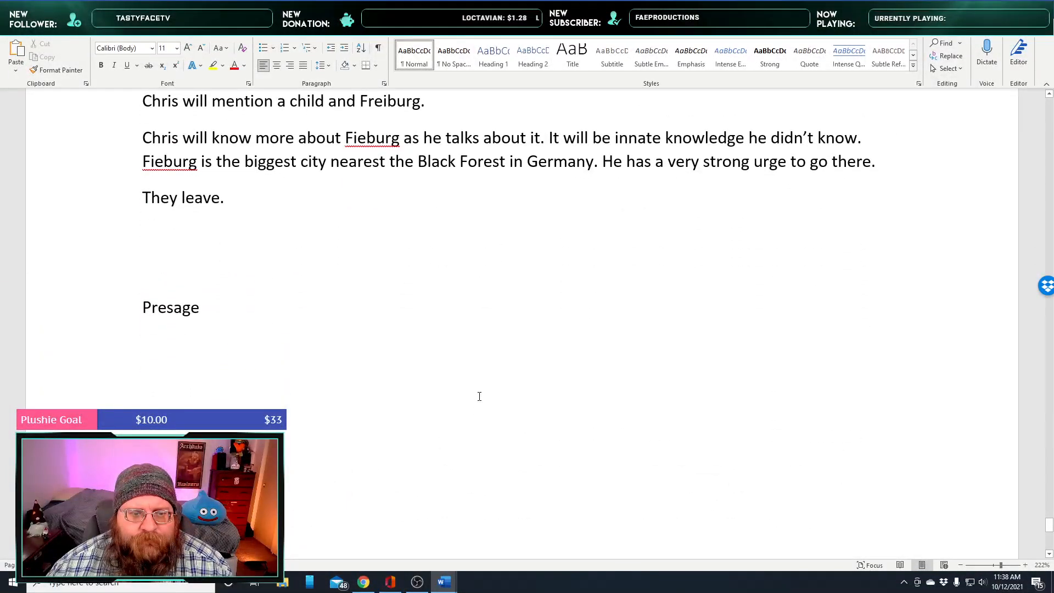
scroll(484, 398, up, 3)
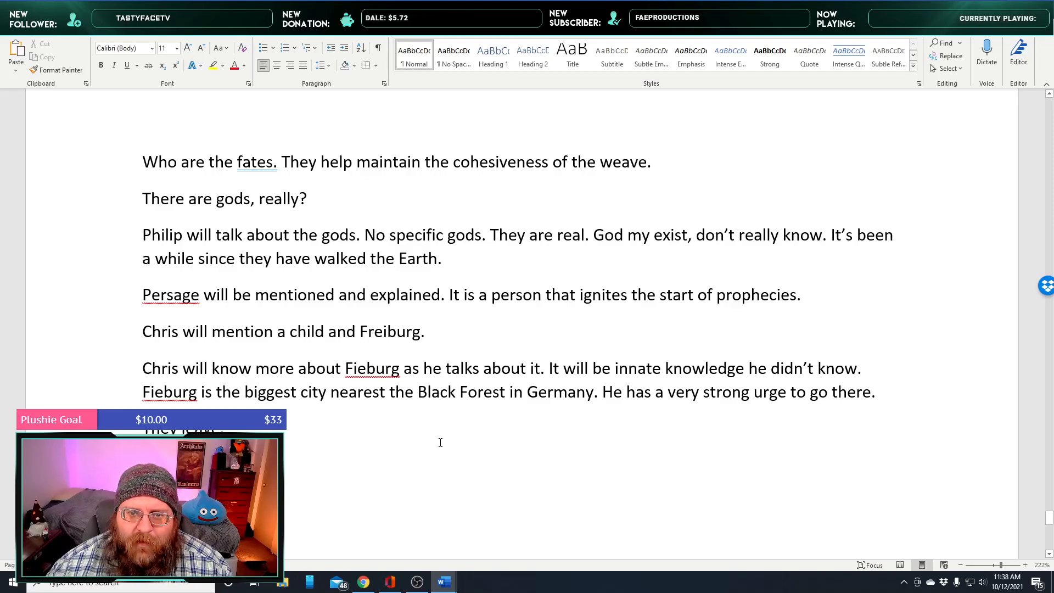
scroll(439, 441, up, 1)
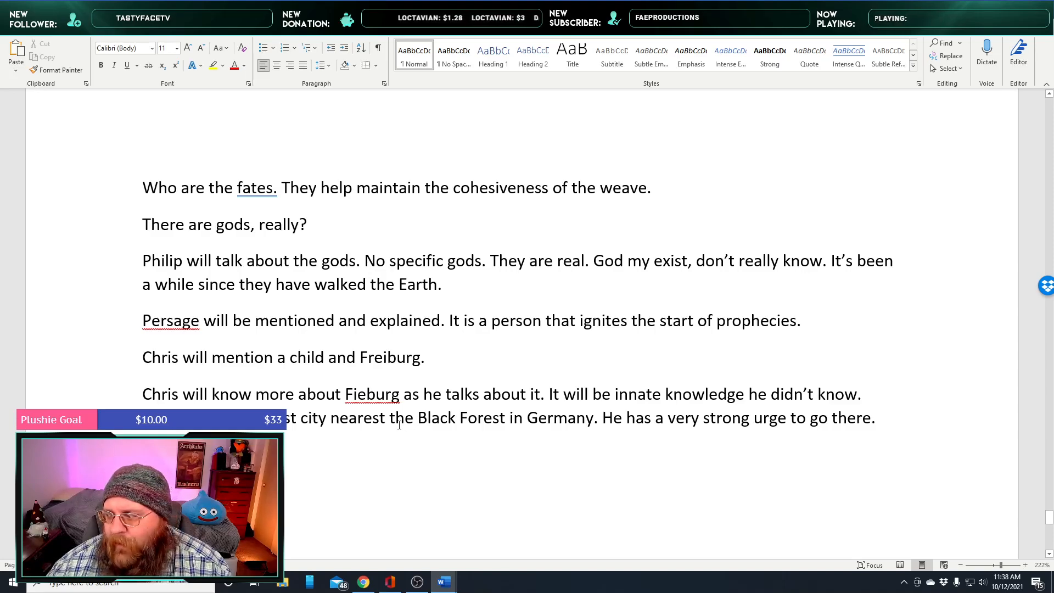
scroll(394, 425, down, 1)
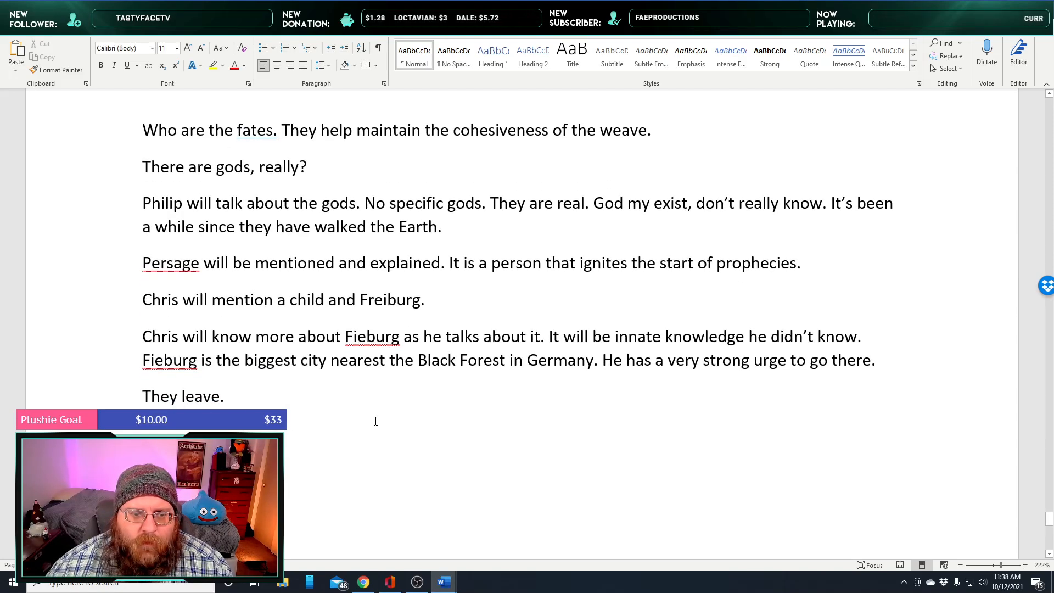
scroll(376, 421, up, 1)
scroll(376, 421, up, 9)
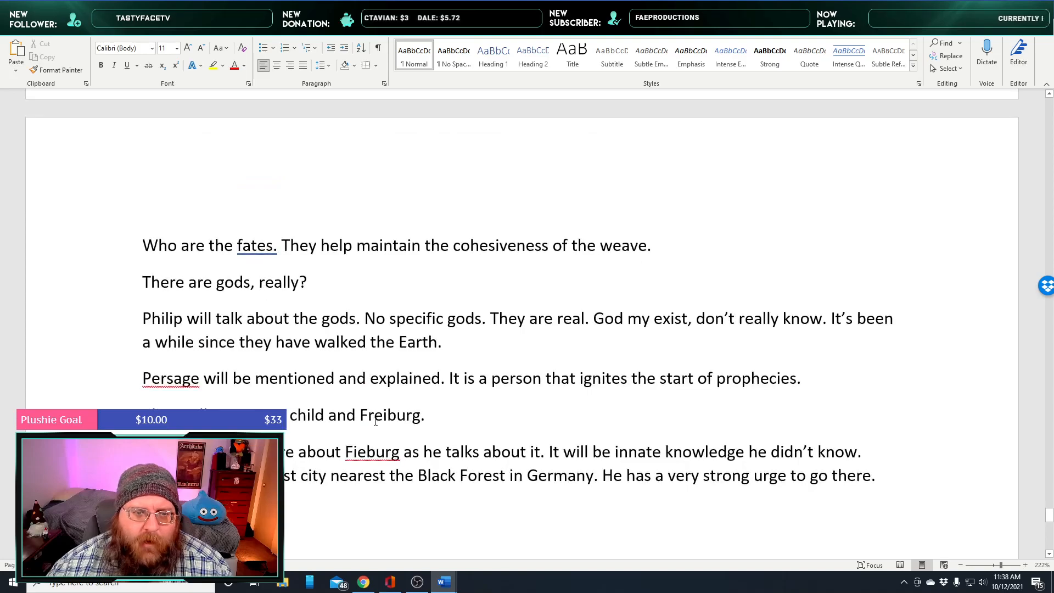
scroll(375, 421, up, 3)
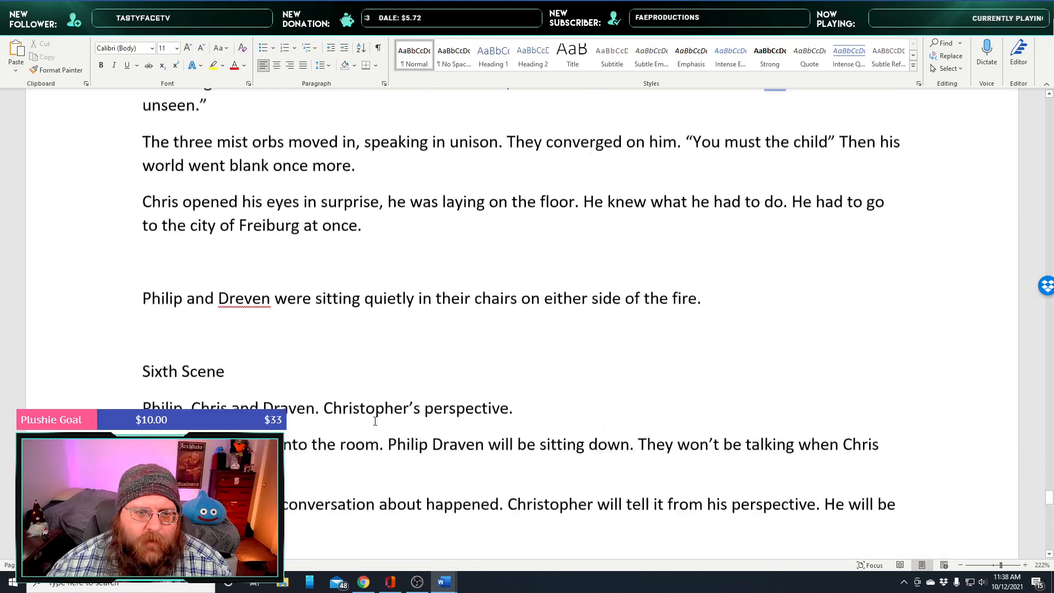
Extend the sentence about Philip and Dreven sitting by the fire with "when Chris walked back into the room."
click(714, 311)
key(BackSpace)
text(when)
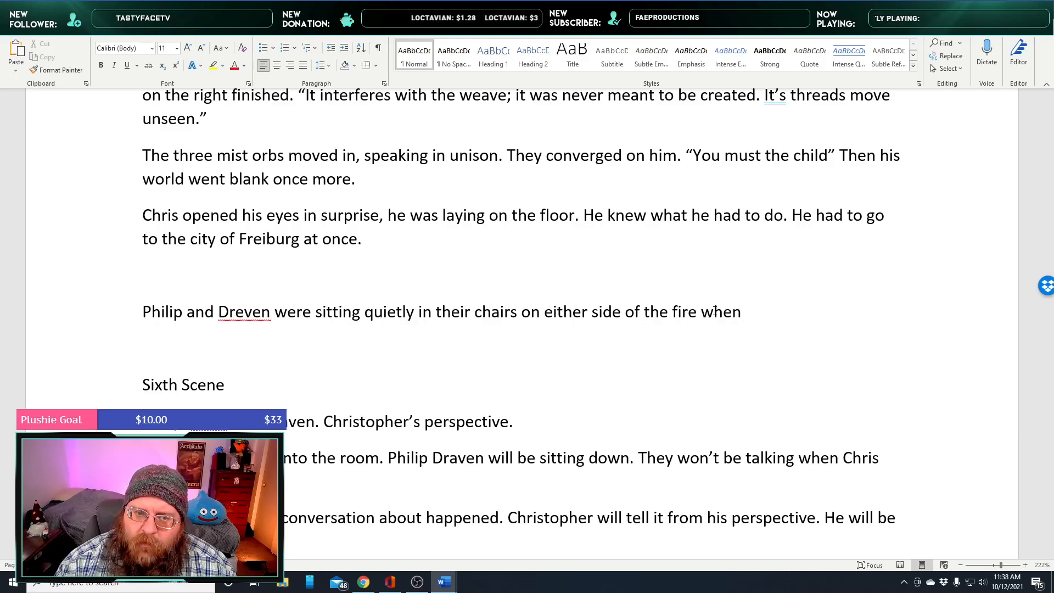
text( Chris)
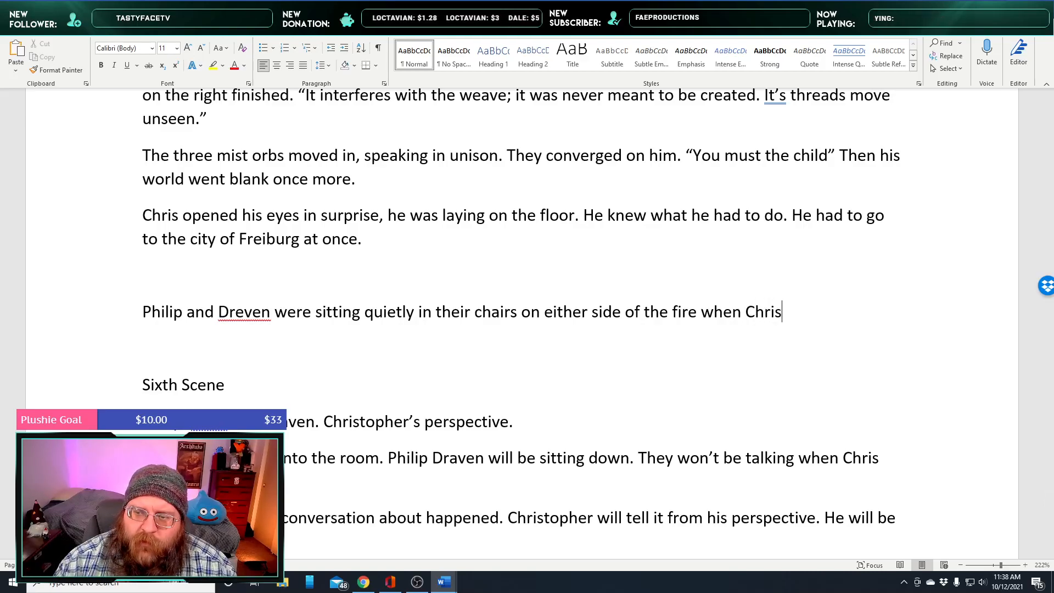
text( walked )
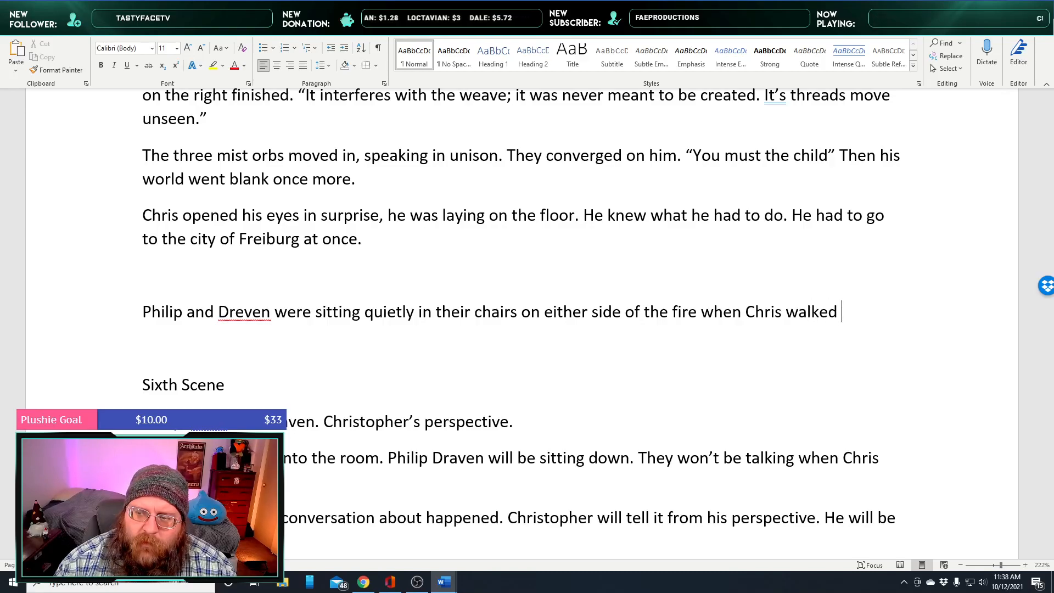
text(back into the room.)
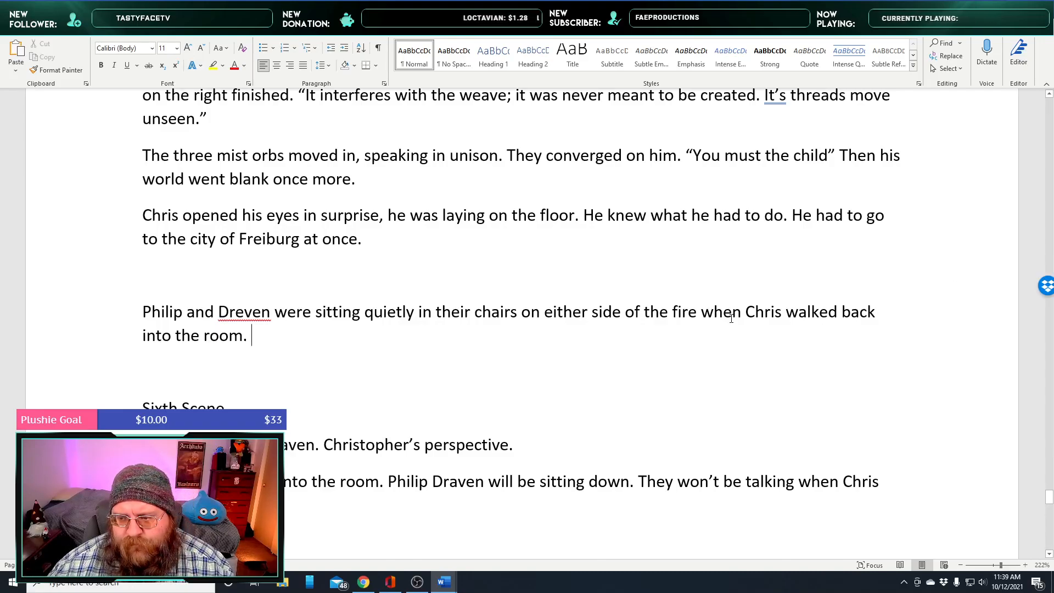
Begin the following sentence of the fireside paragraph with "They were shacken out of their own thoughts"
text(They were shok)
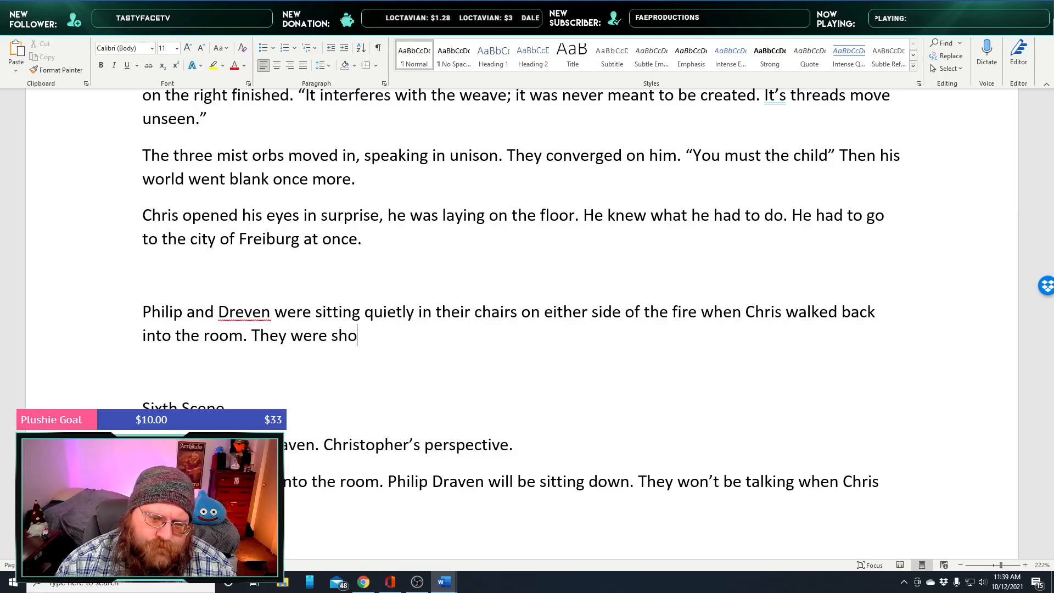
key(BackSpace)
key(BackSpace)
key(BackSpace)
key(BackSpace)
text(shacken out )
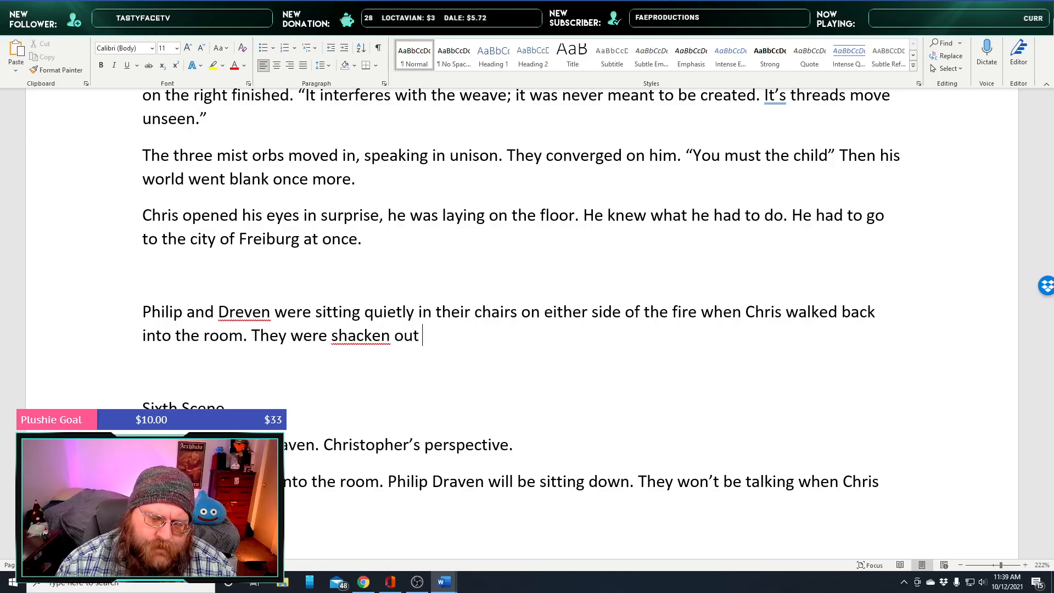
text(of their )
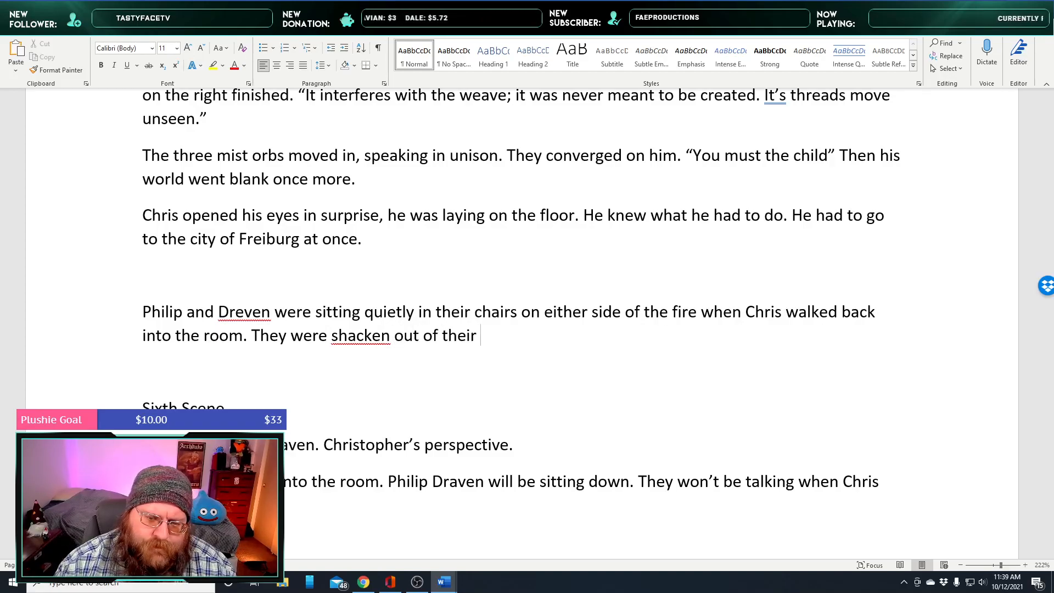
text(own thoughts)
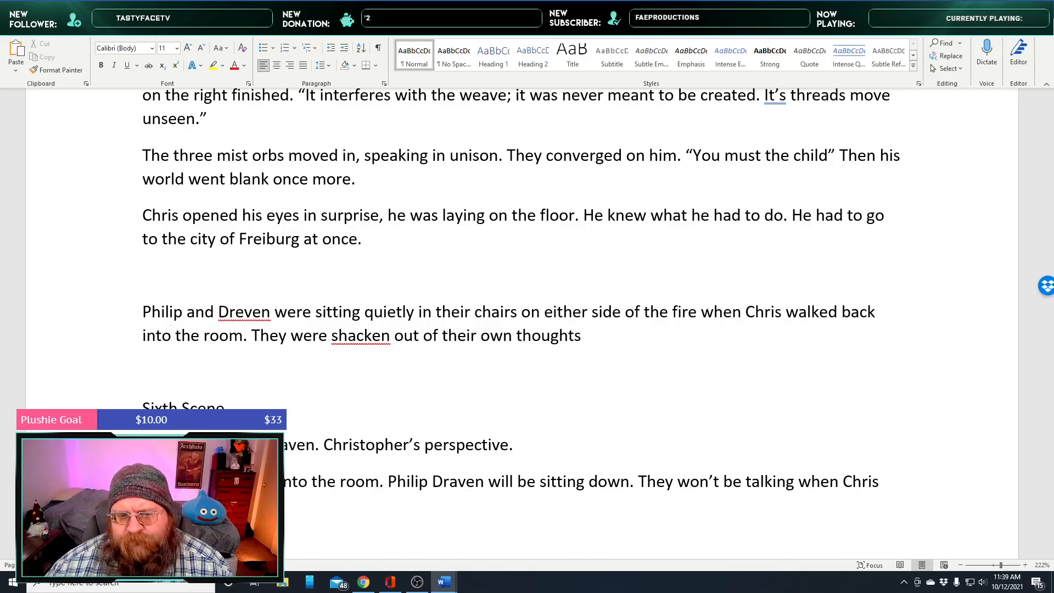
key(BackSpace)
key(ctrl+Left)
key(ctrl+Left)
key(ctrl+Left)
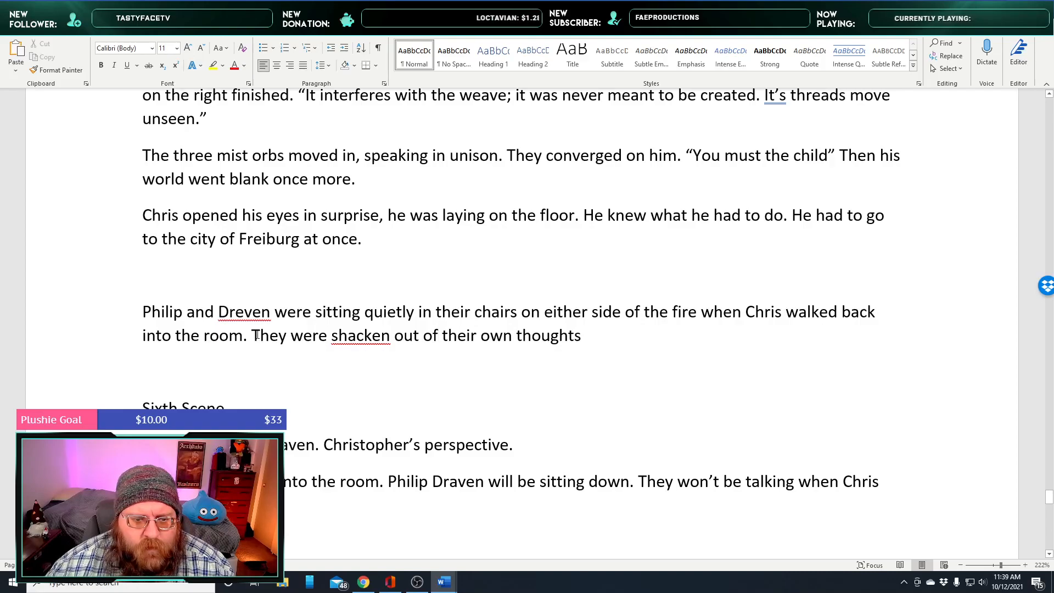
Replace "when Chris walked back into the room. They" so the first sentence ends at "fire." and the second begins with "They"
drag(253, 335, 714, 322)
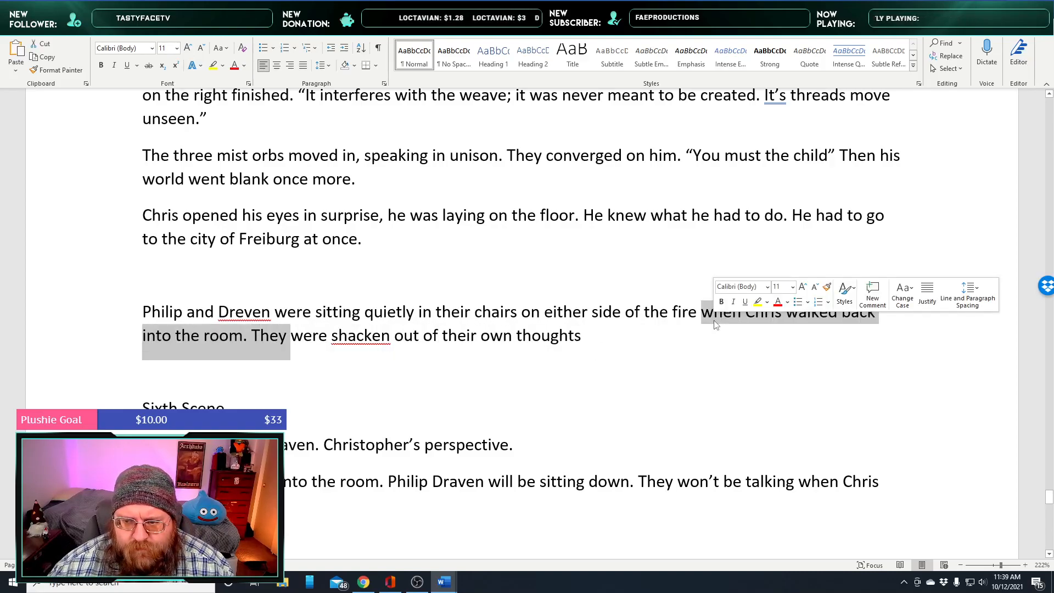
key(BackSpace)
key(BackSpace)
text(. they)
key(BackSpace)
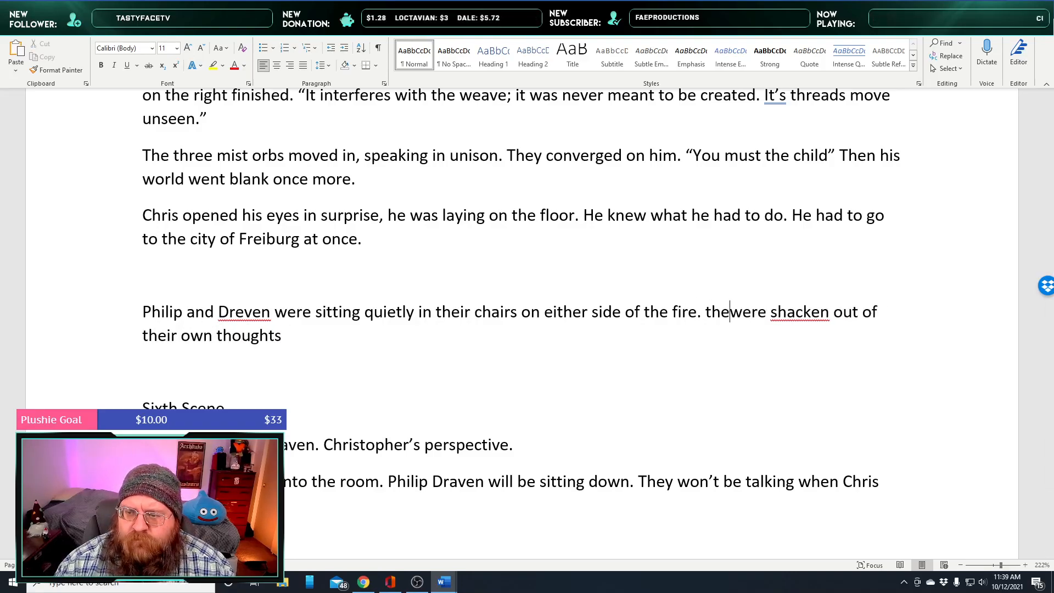
key(BackSpace)
key(BackSpace)
key(BackSpace)
text(They)
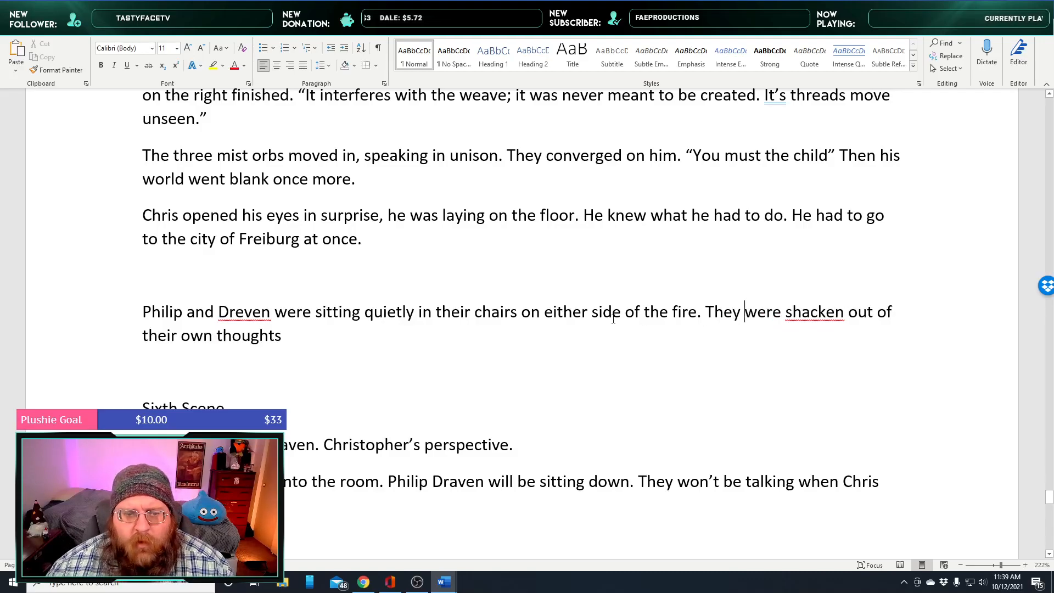
Correct the misspelled word "shacken" to "shaken" using the spelling suggestion
scroll(340, 335, down, 1)
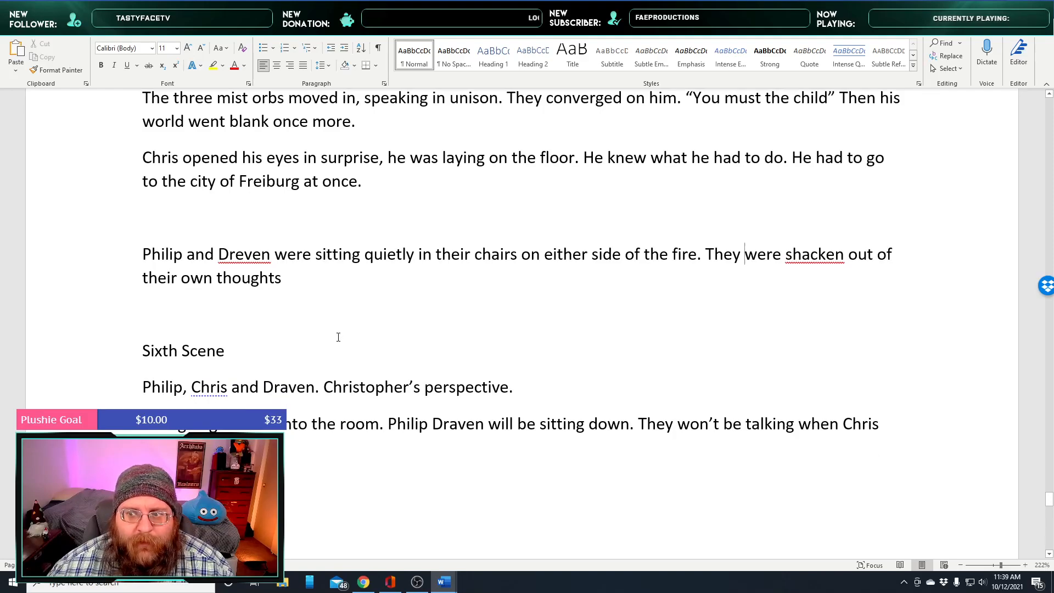
right_click(831, 251)
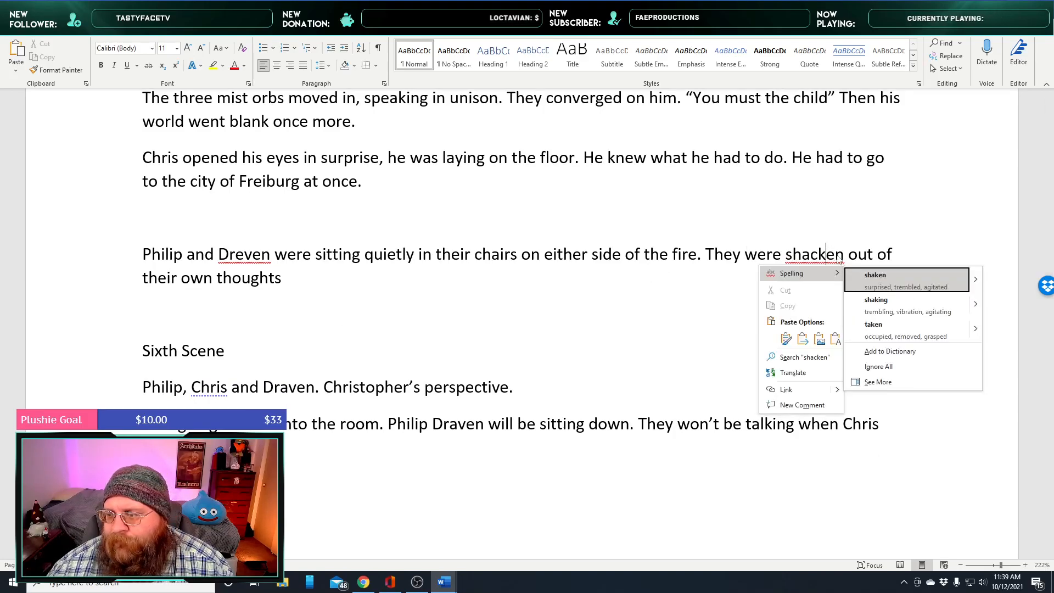
click(870, 277)
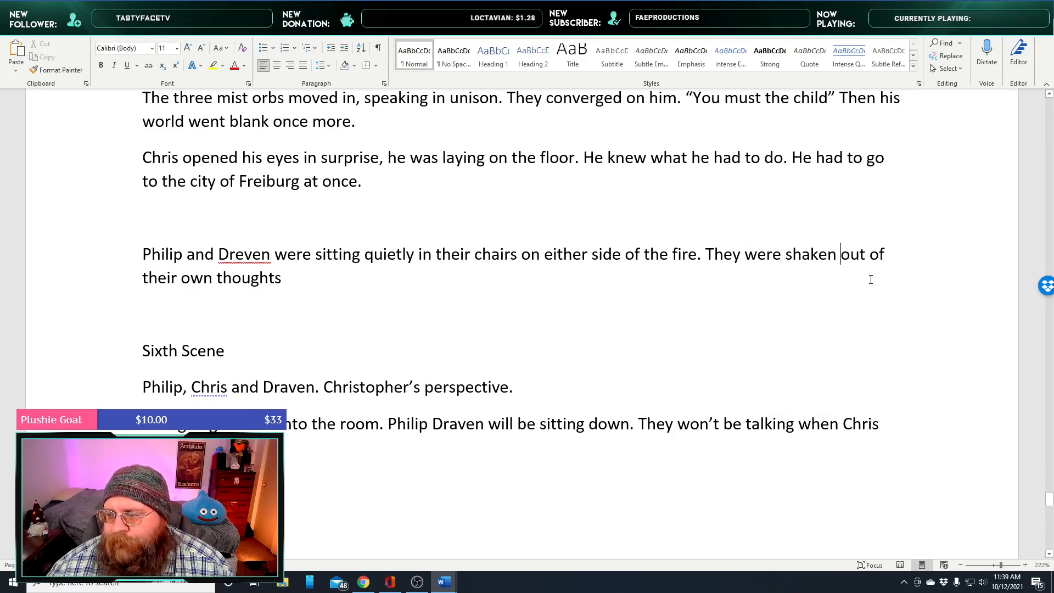
Complete the sentence after "their own thoughts" with "as Chris walked back into the room."
click(303, 280)
text(as C)
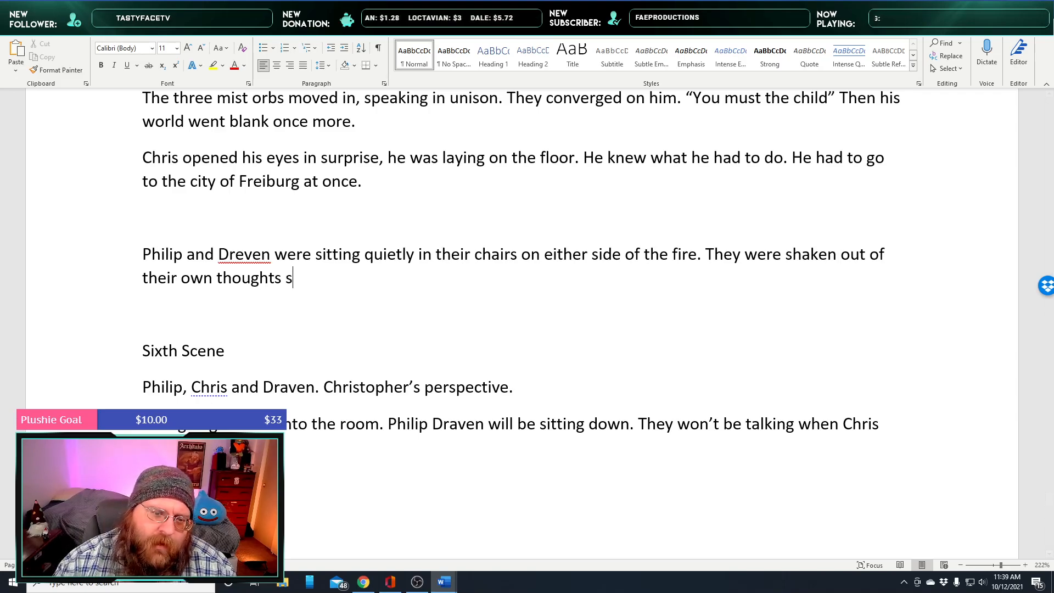
text(hris walked ba)
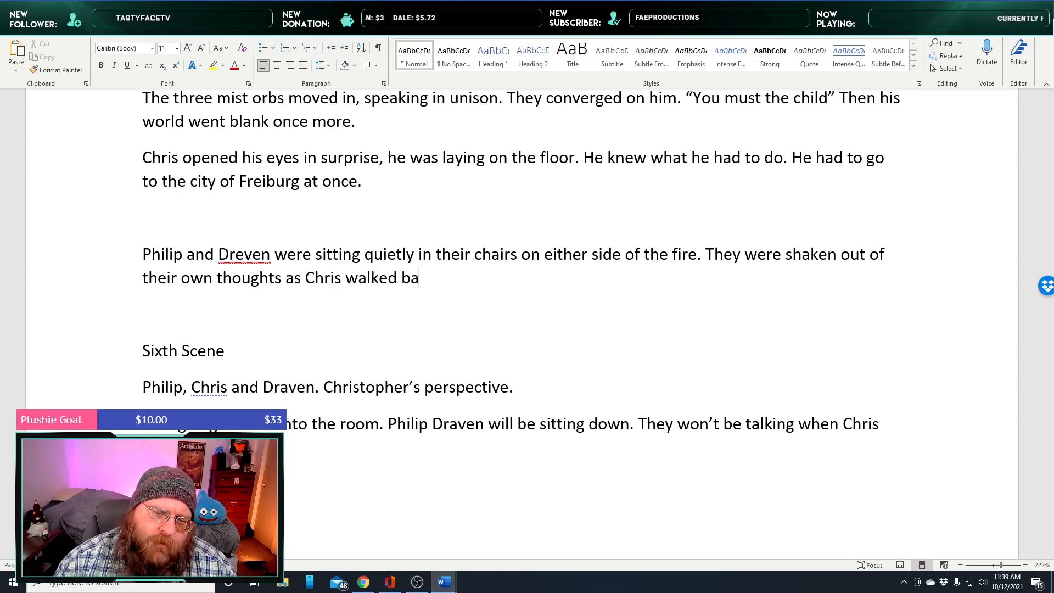
text(ck into the)
key(BackSpace)
key(BackSpace)
text(the room.)
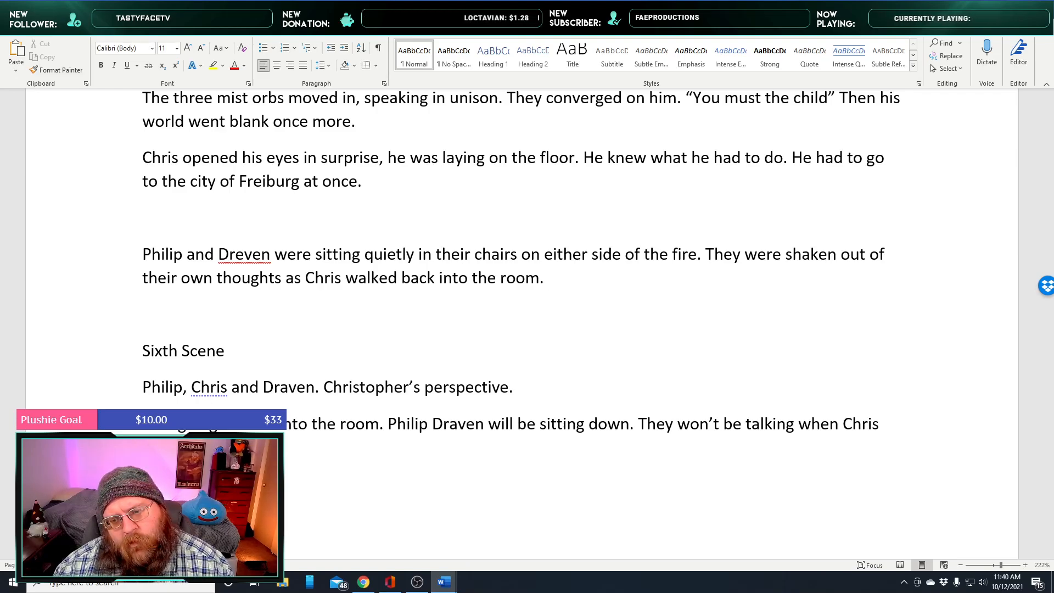
Add "He looked at the men sitting quietly in their respective chairs as they looked up at him, waiting for him to speak."
click(303, 278)
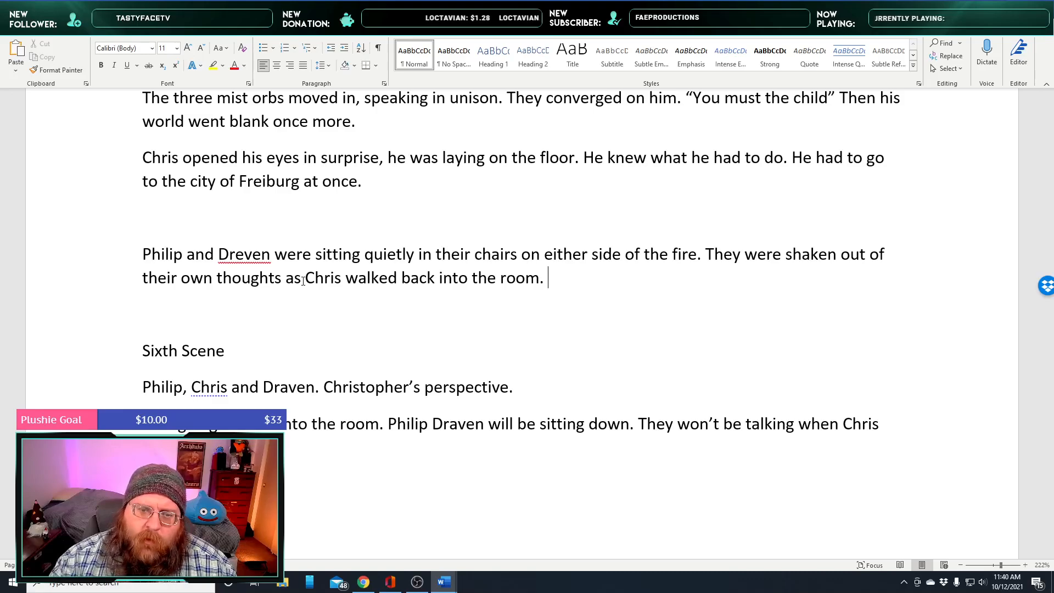
text(He looked )
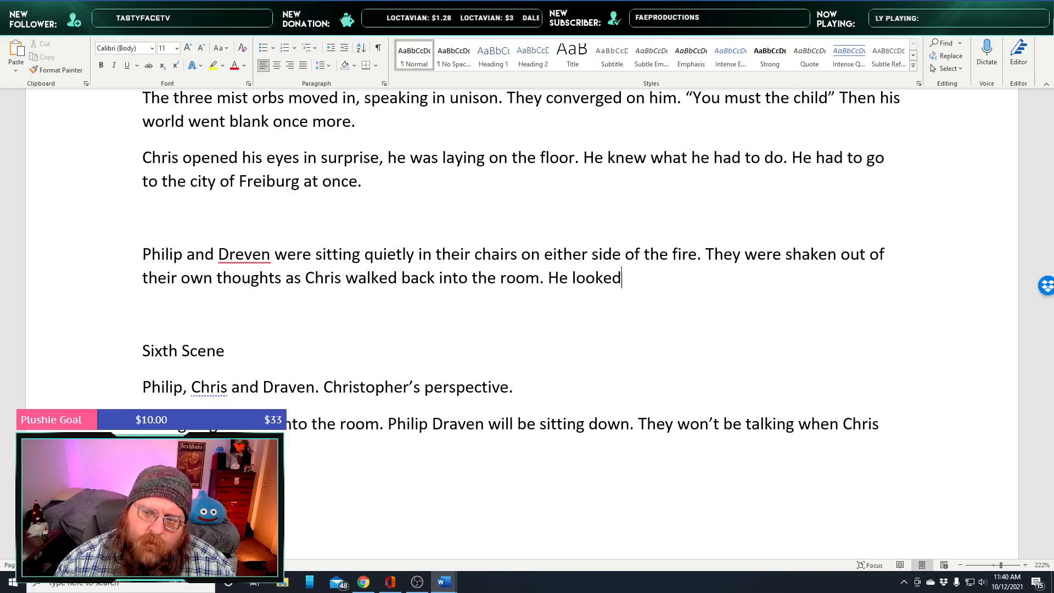
text(at the )
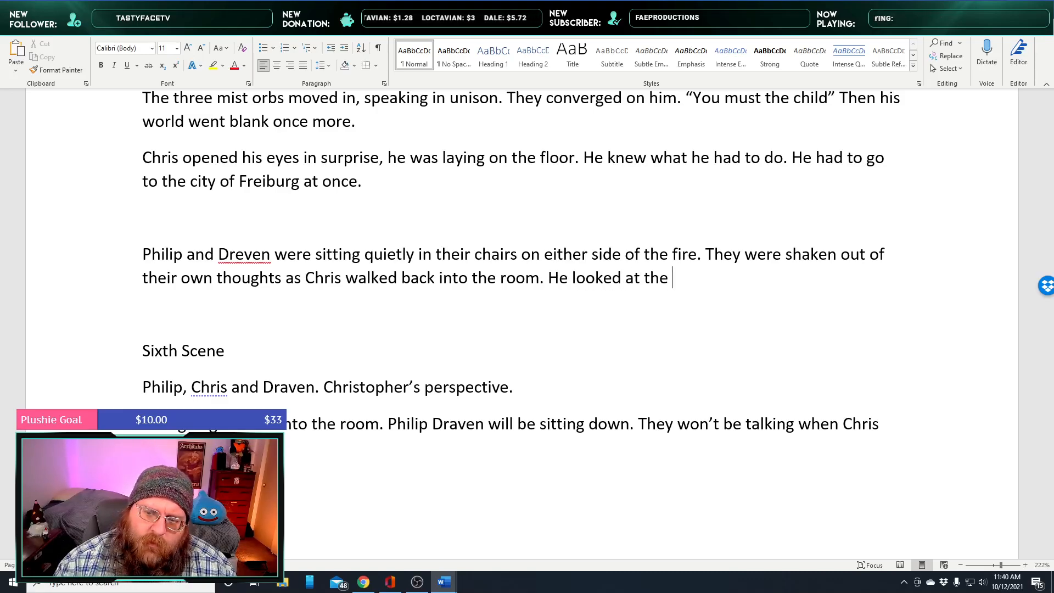
text(men sitting)
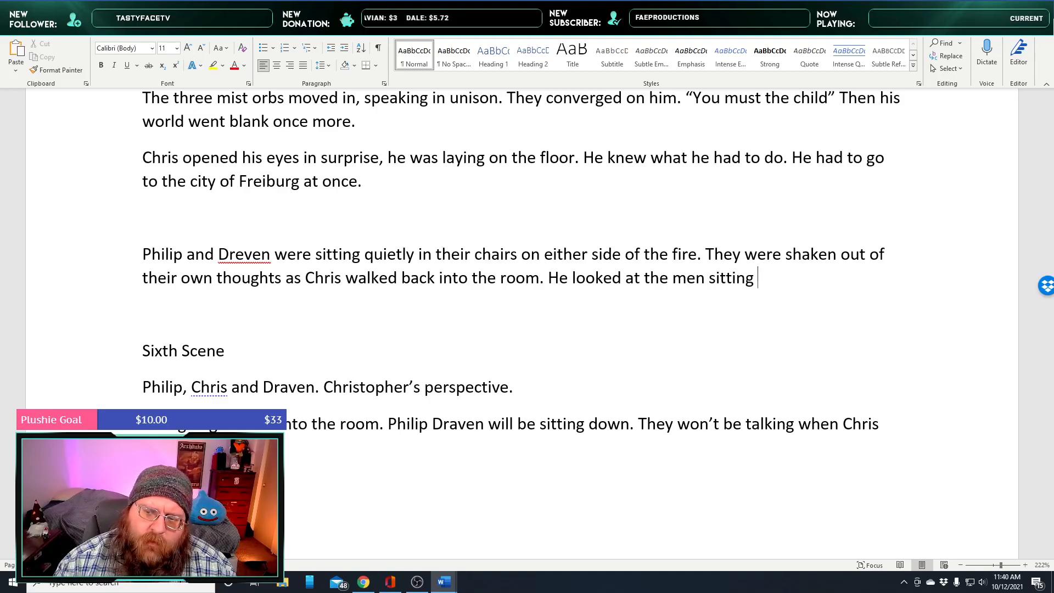
text(quietly in their respective chairs)
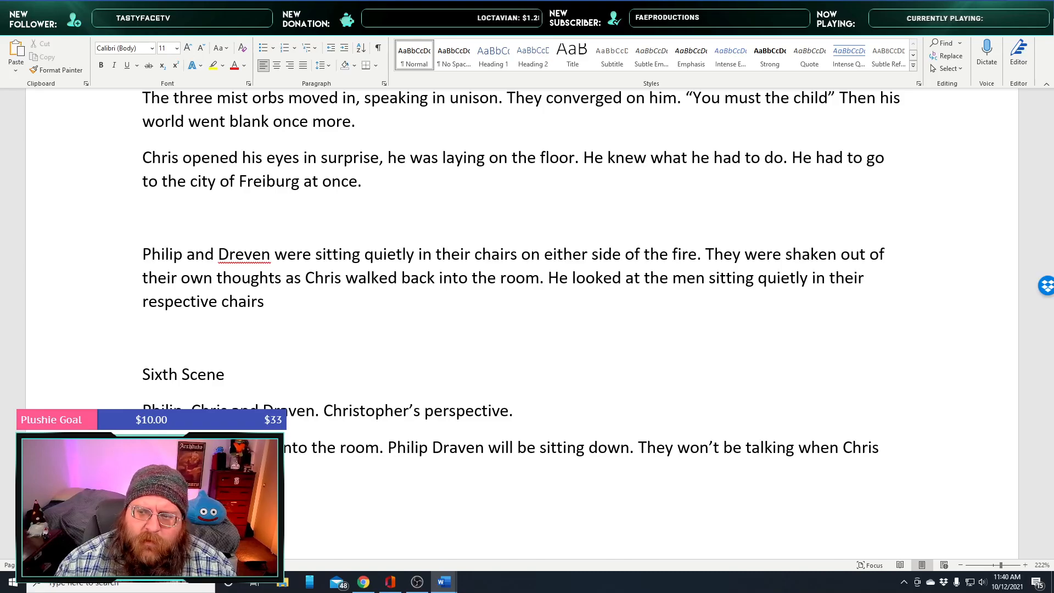
text( as the)
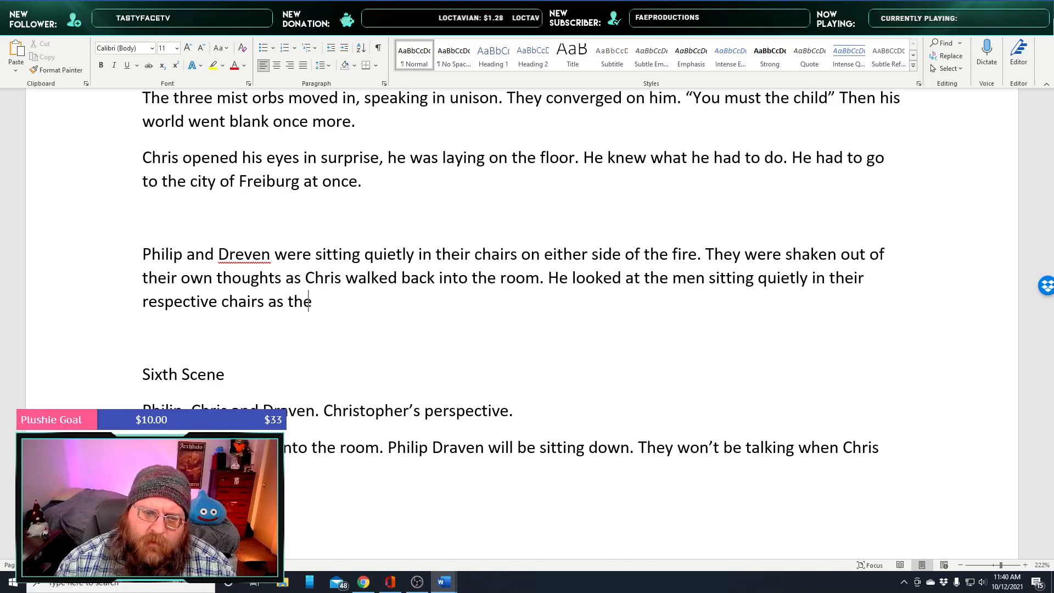
text(y looked up )
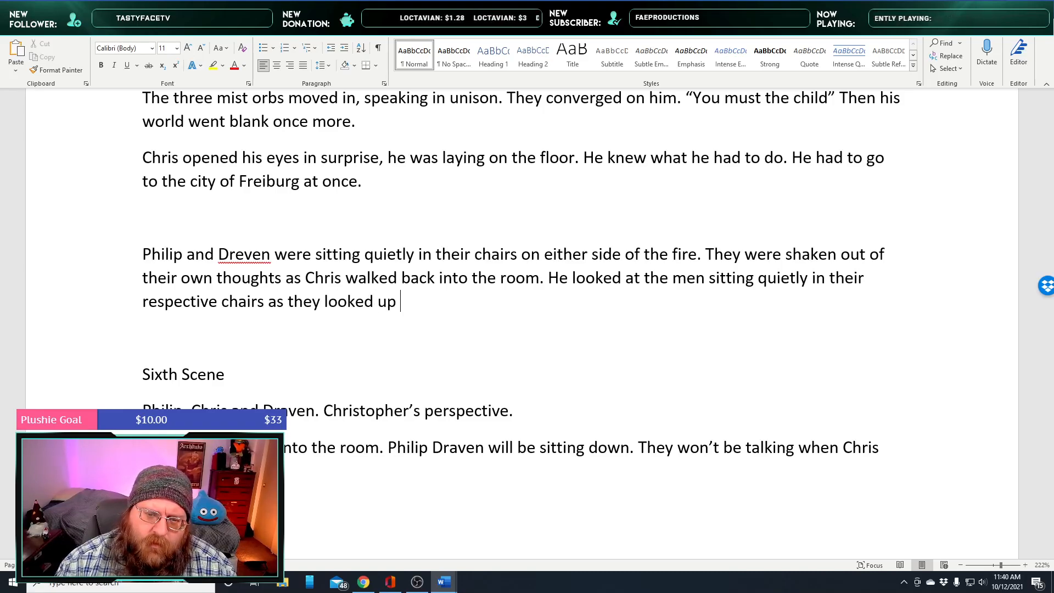
text(at him.)
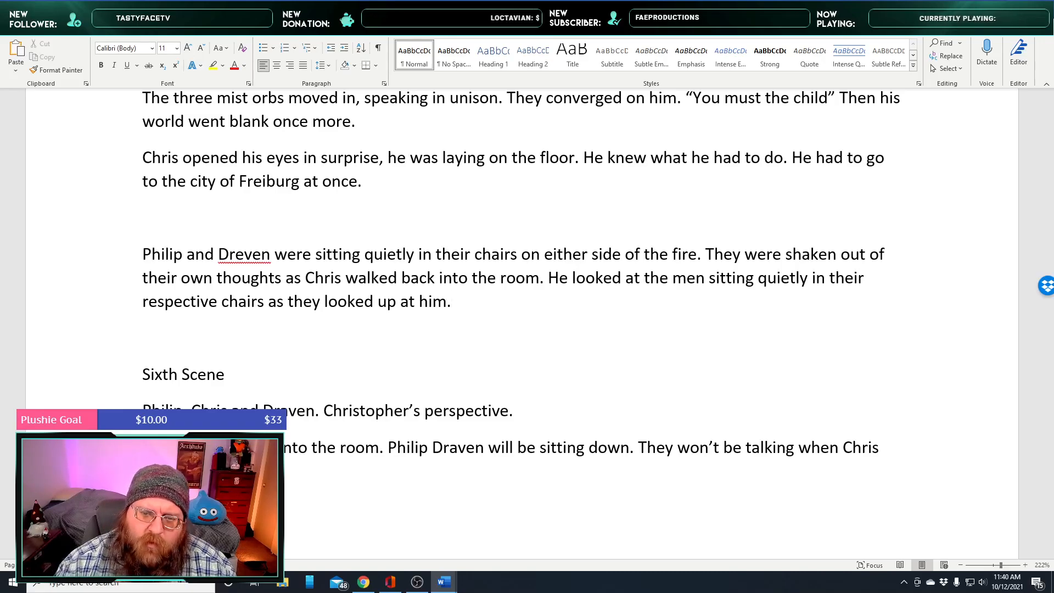
text(, waiting for )
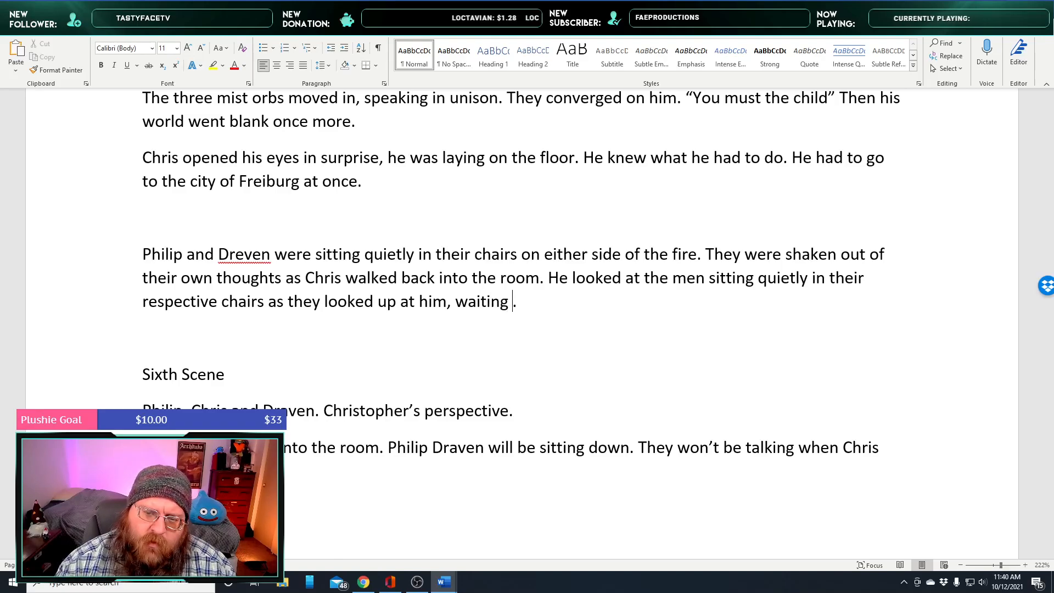
text(him to speak)
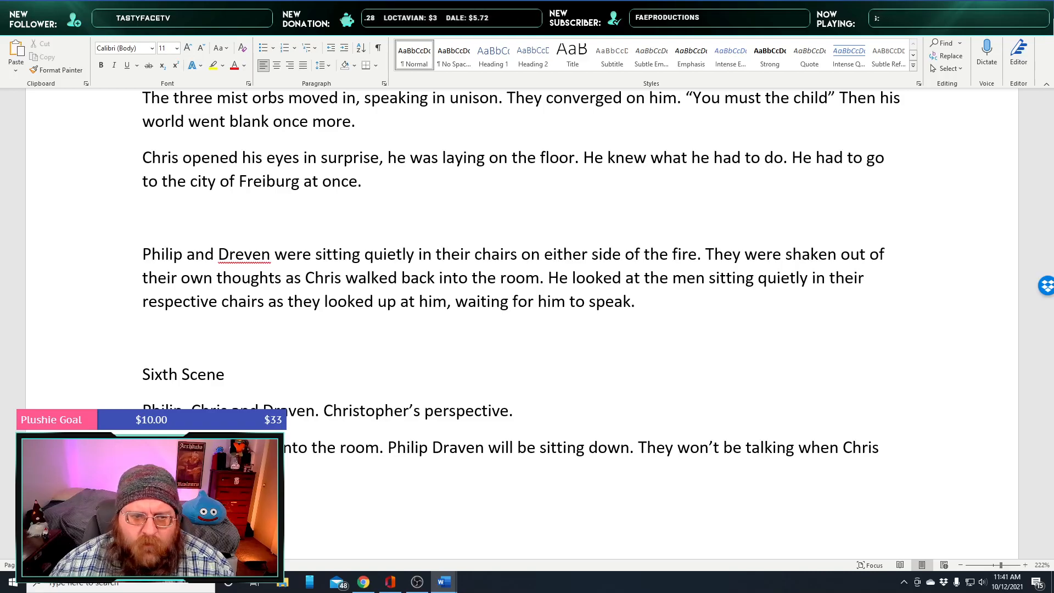
Start a new paragraph reading "Chris wasn't sure where to start. He wasn't sure what just happened."
key(Return)
text(chri)
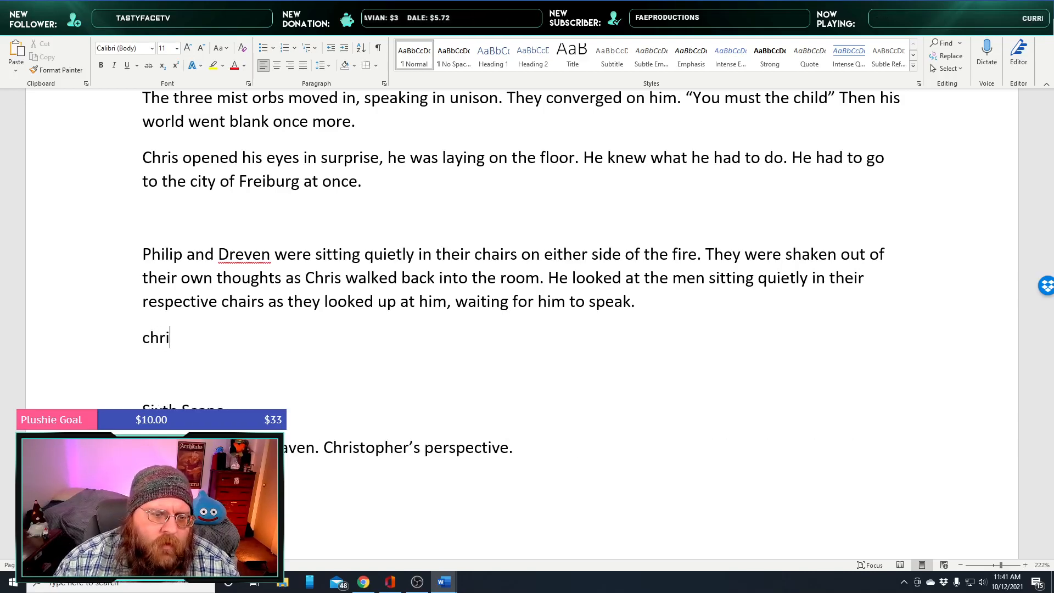
text(s wasn't sure where to start. H)
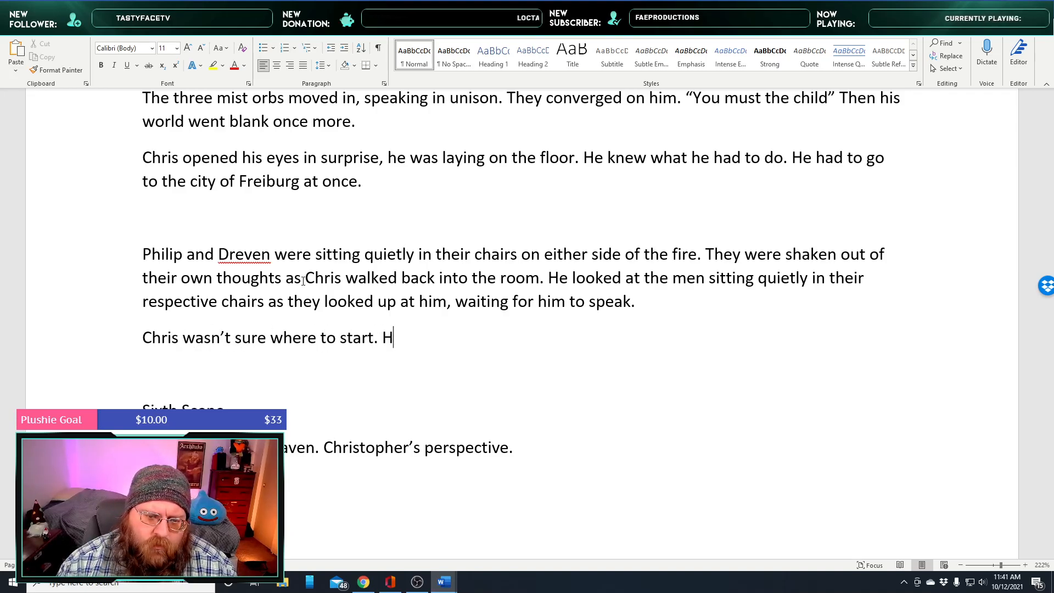
text(e wasn't sure wh)
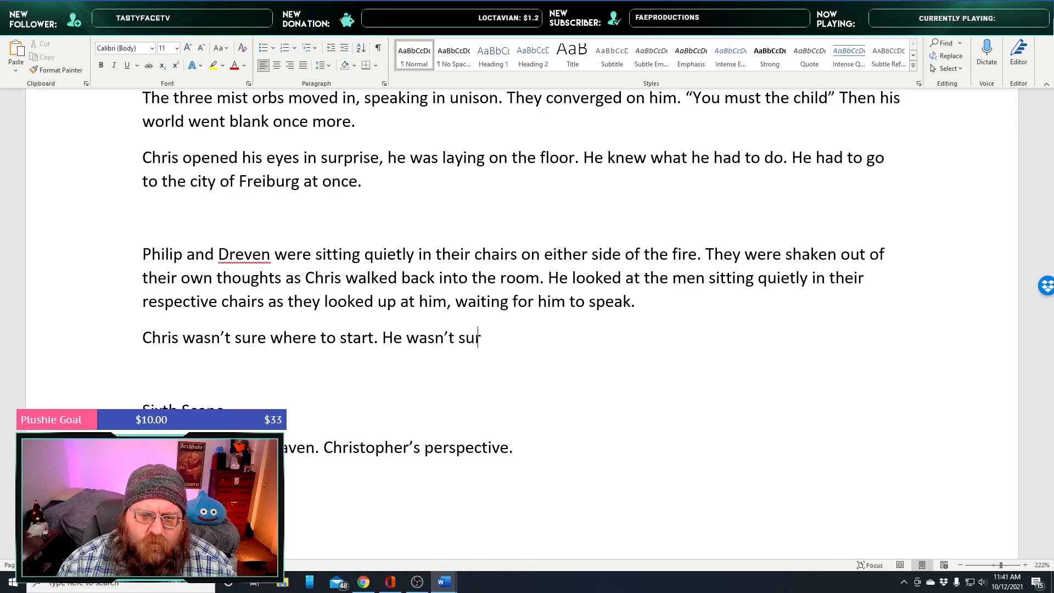
text(at just )
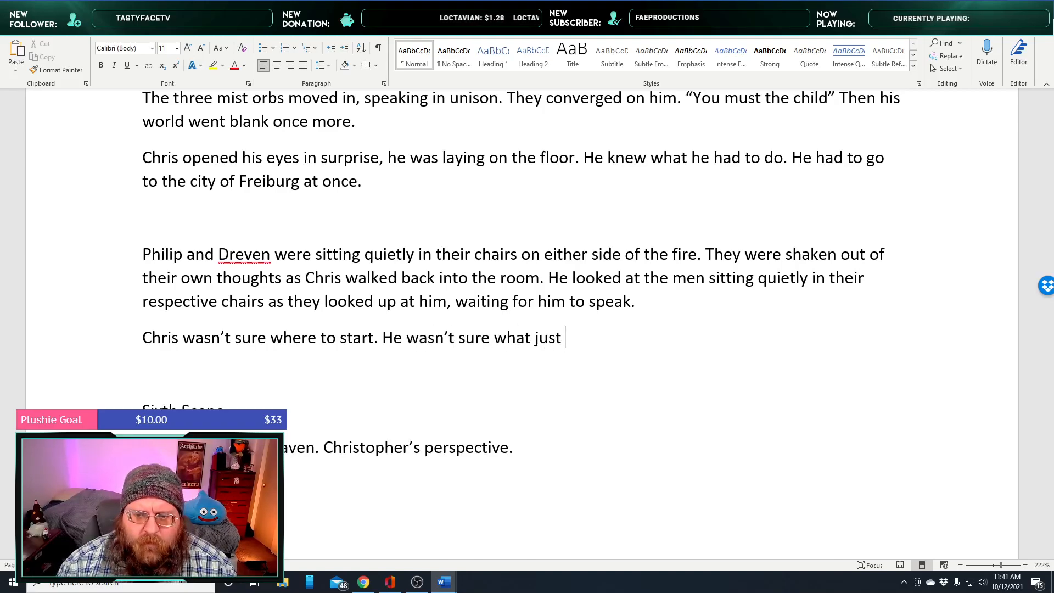
text(happened.)
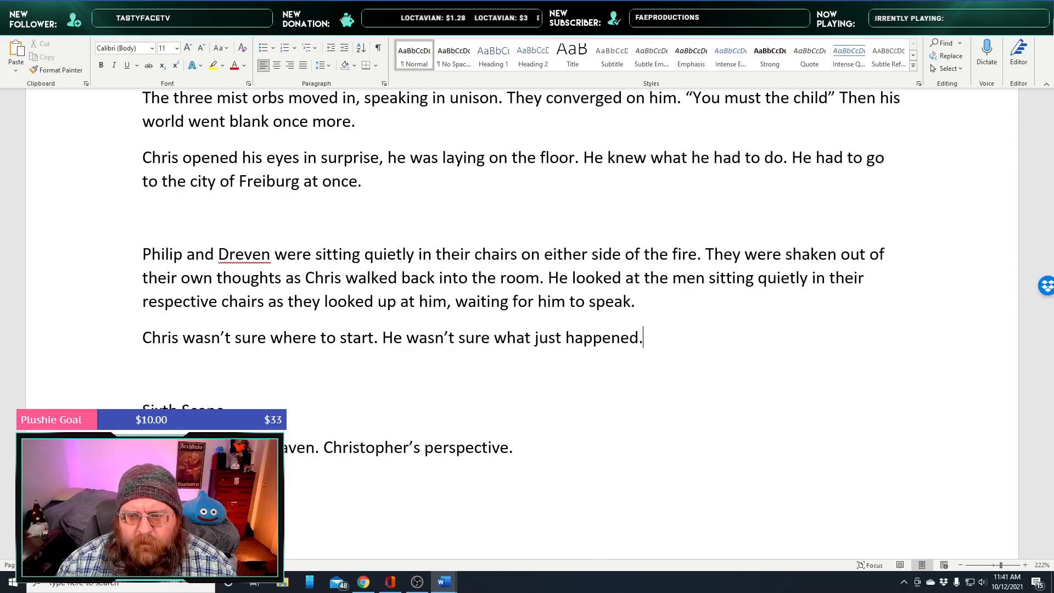
Continue the paragraph with "I just knew he had a nearly overwhelming urge to go East."
text( I ju)
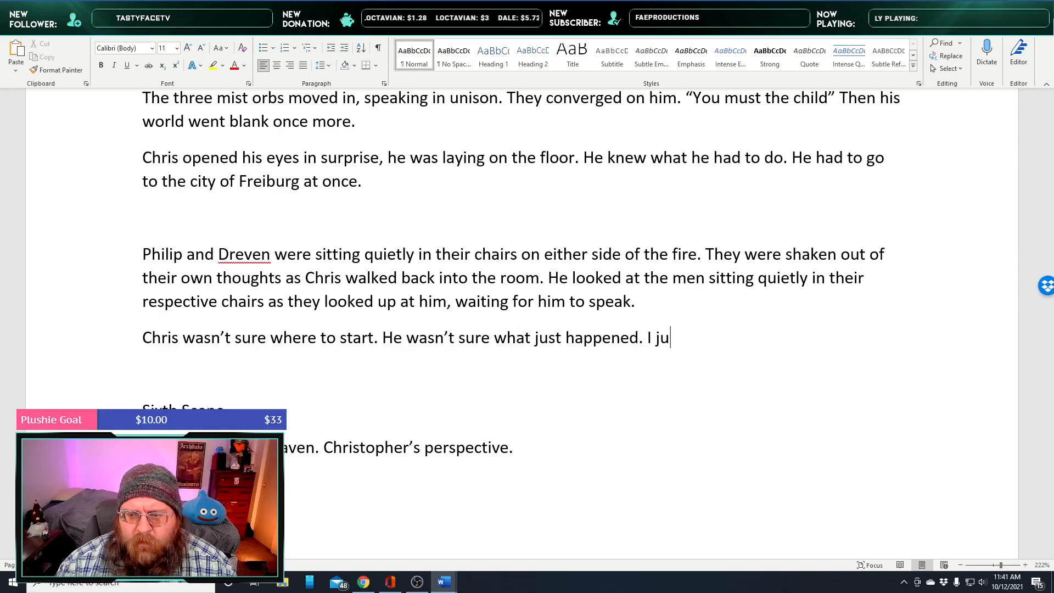
text(st knew he had an )
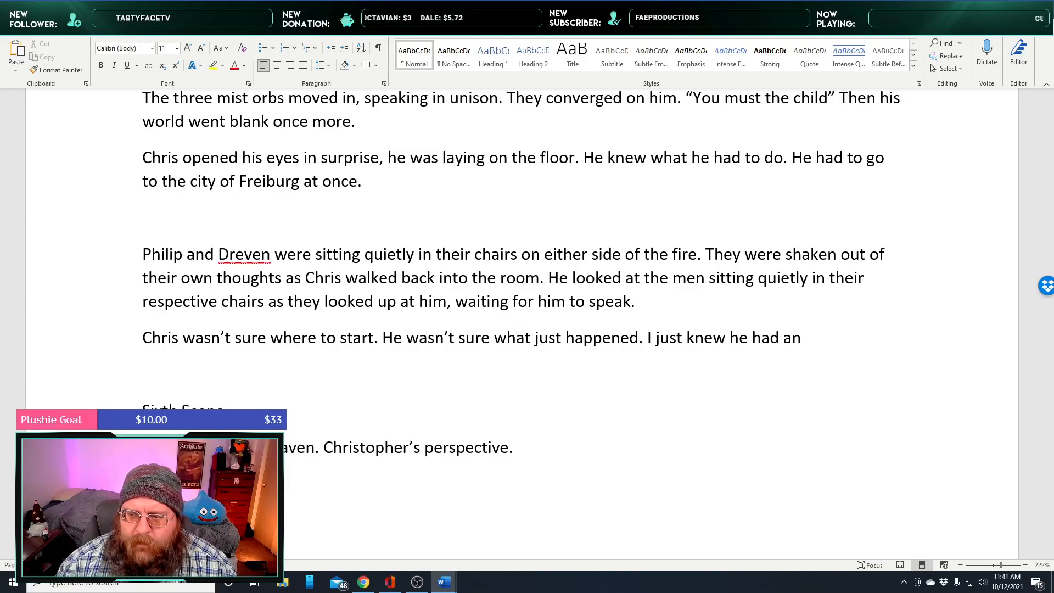
text(ov)
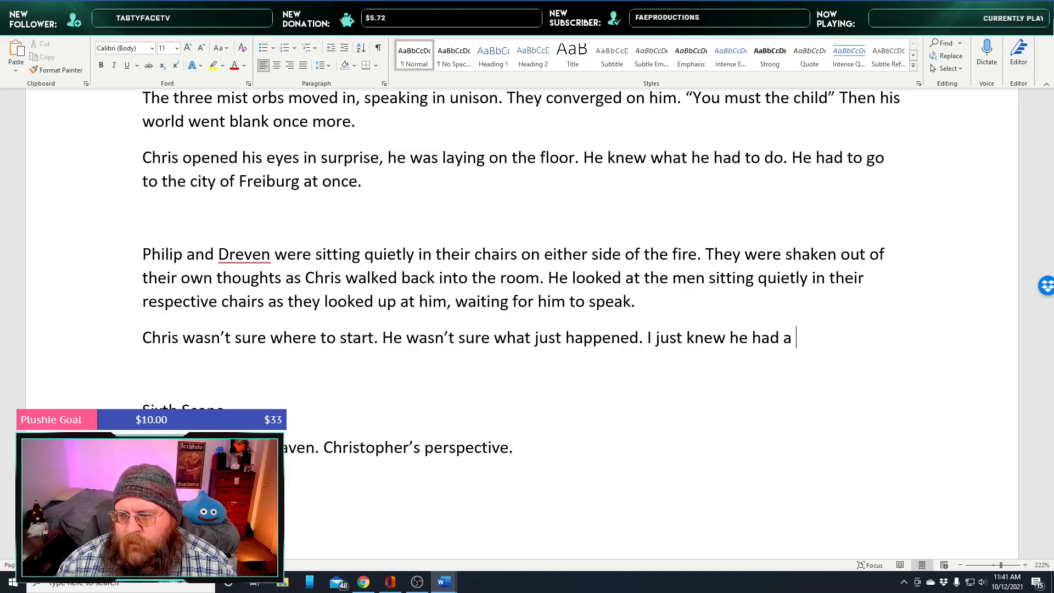
text(nearly overw)
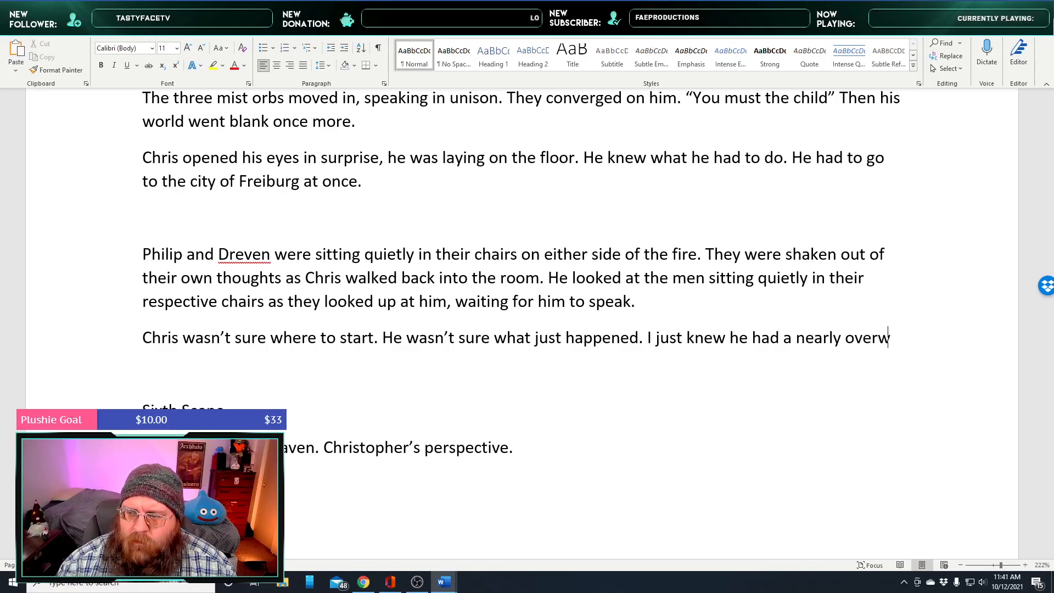
text(hel)
key(BackSpace)
key(BackSpace)
text(lming )
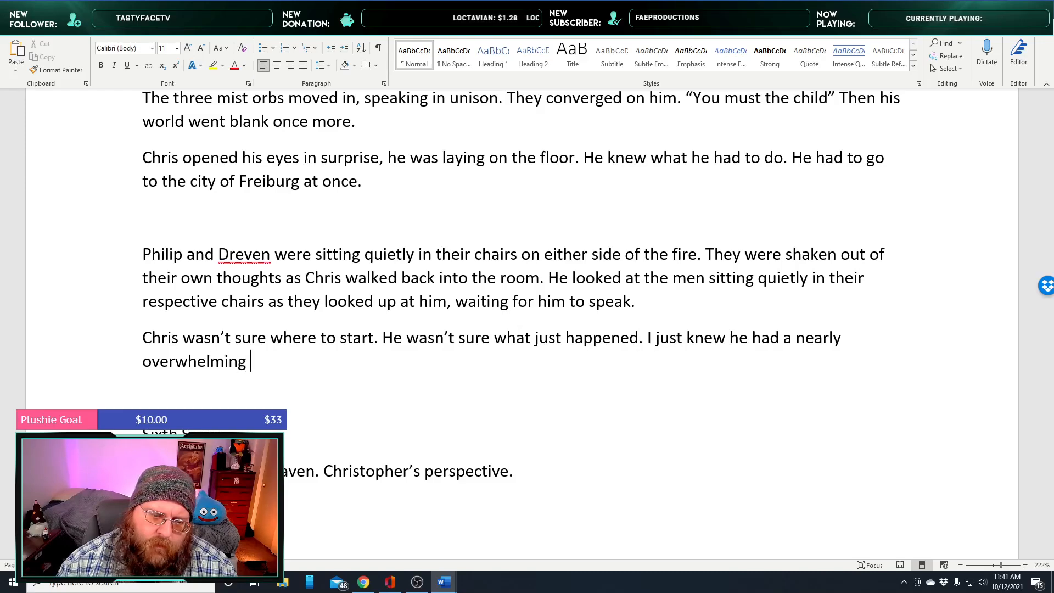
text(urge to go )
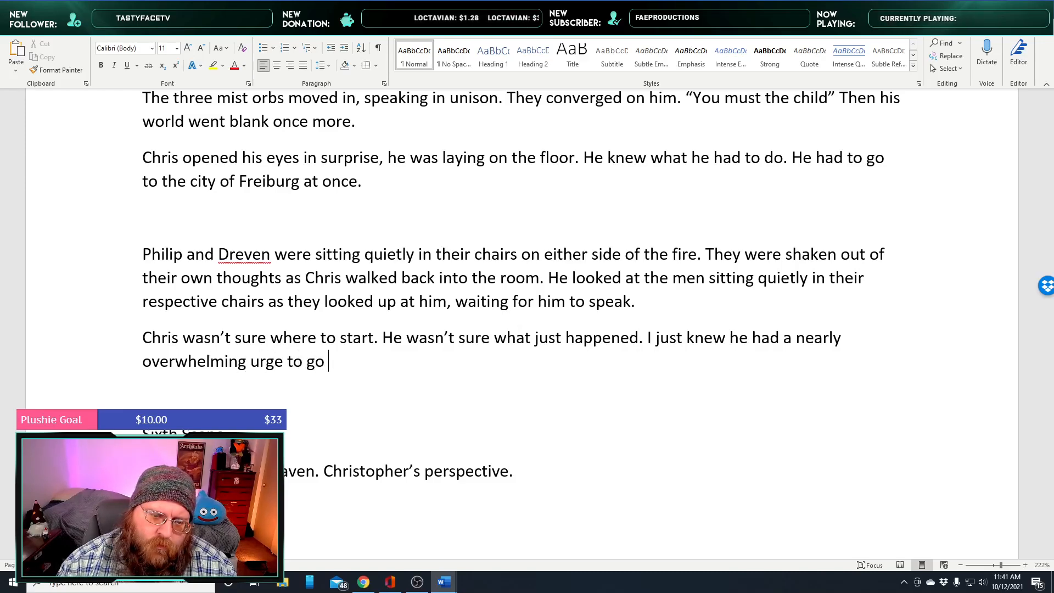
text(east)
key(BackSpace)
key(BackSpace)
key(BackSpace)
key(BackSpace)
text(East.)
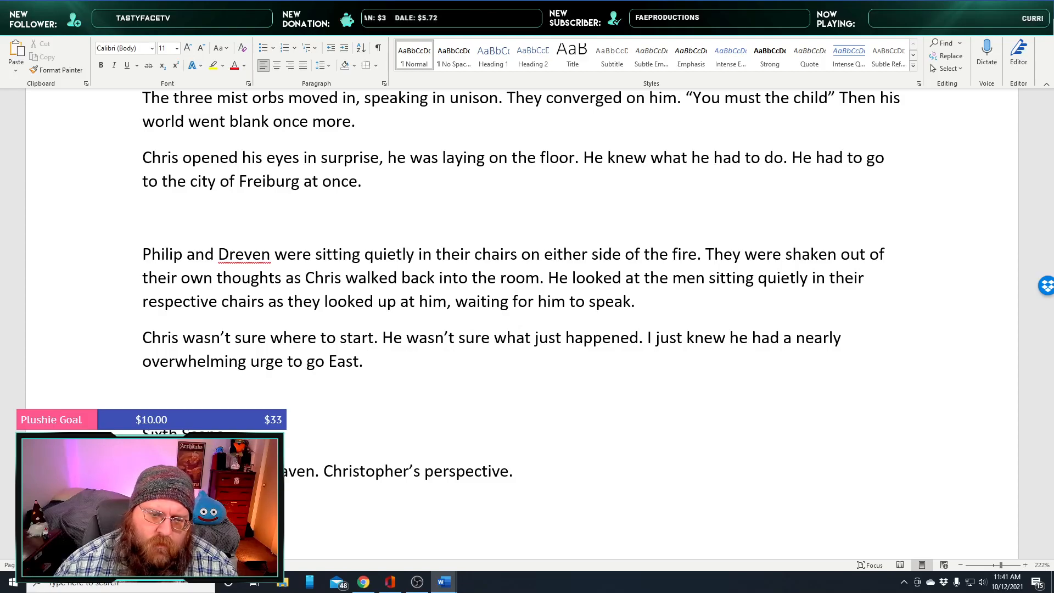
Merge the paragraph beginning "Chris wasn't sure" into the one above and remove the extra space after "East."
scroll(202, 304, down, 1)
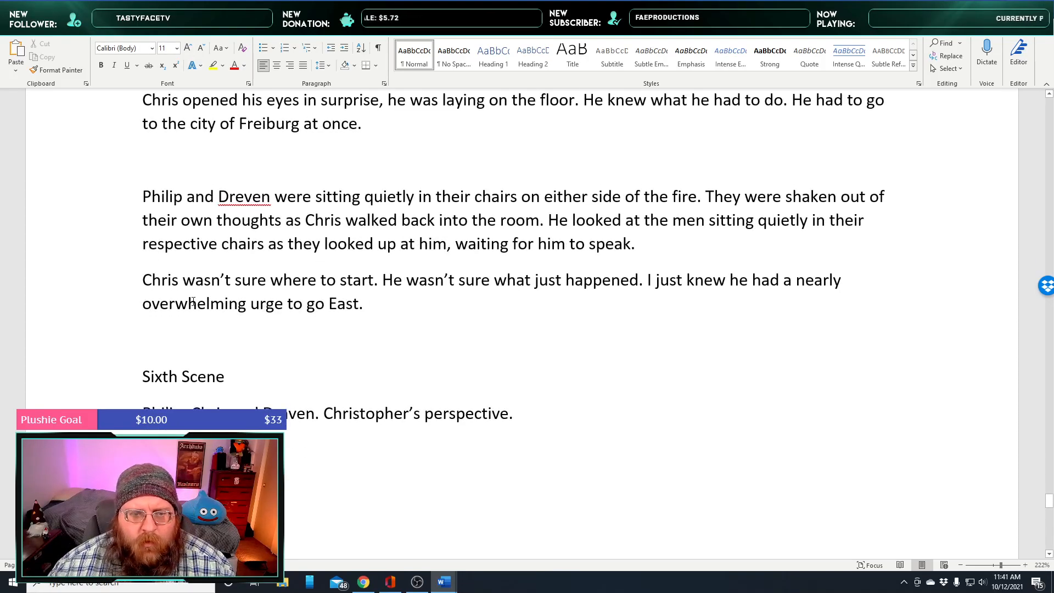
click(142, 280)
key(BackSpace)
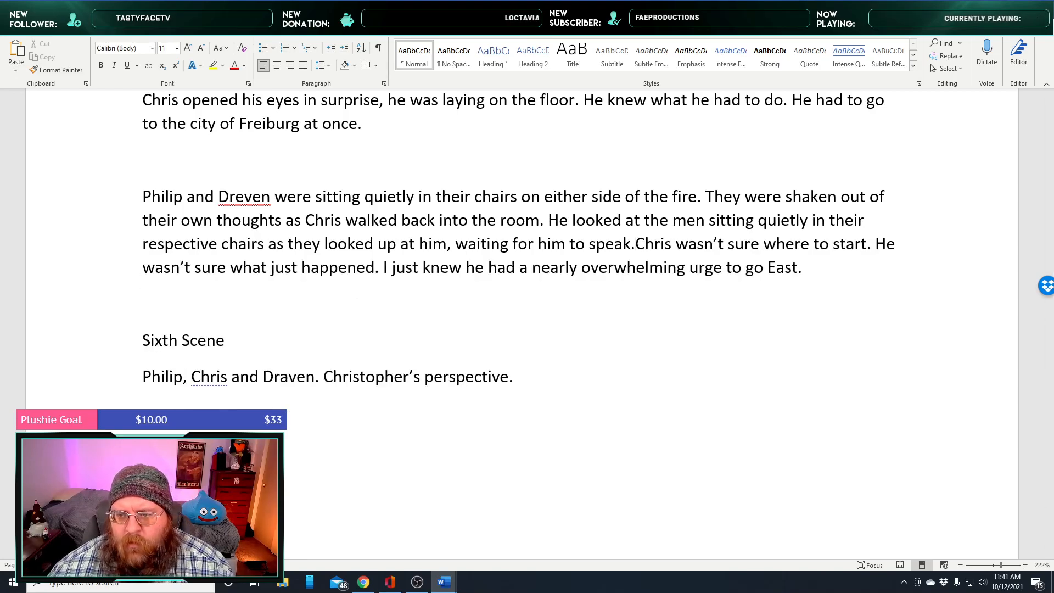
click(815, 270)
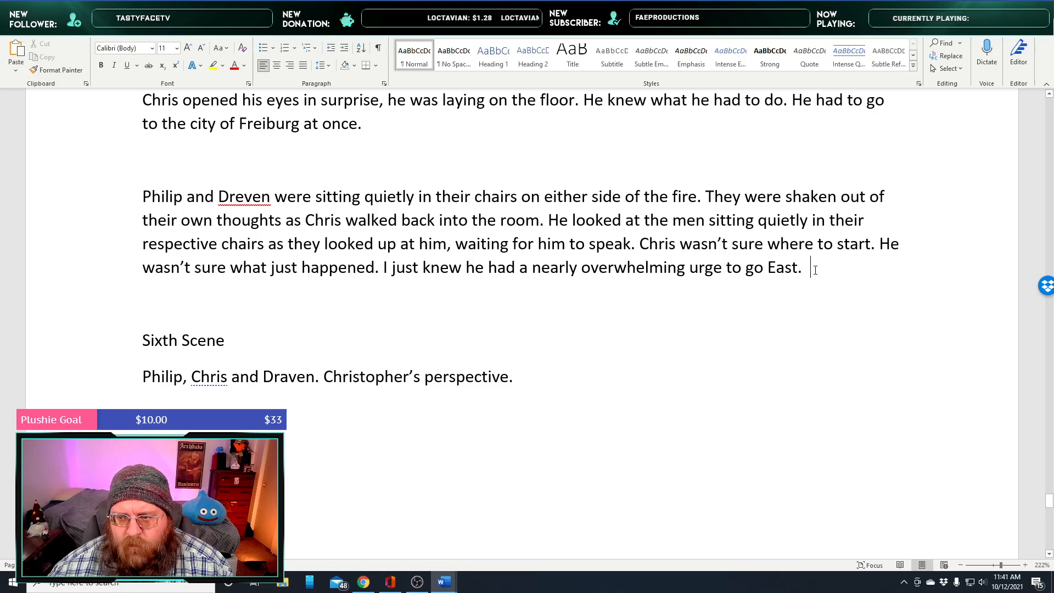
key(shift+Left)
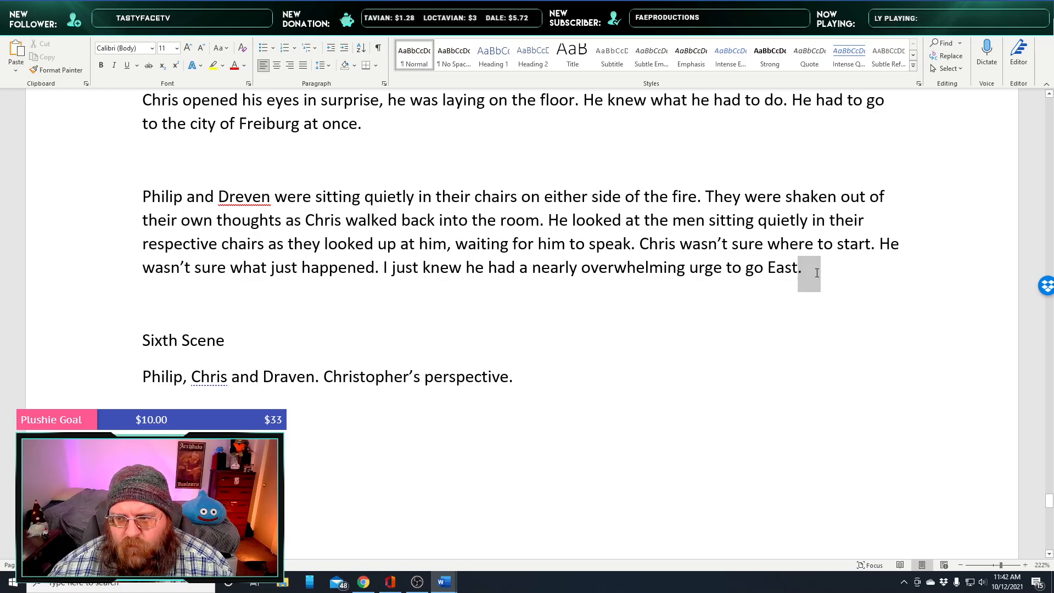
mouse_move(812, 273)
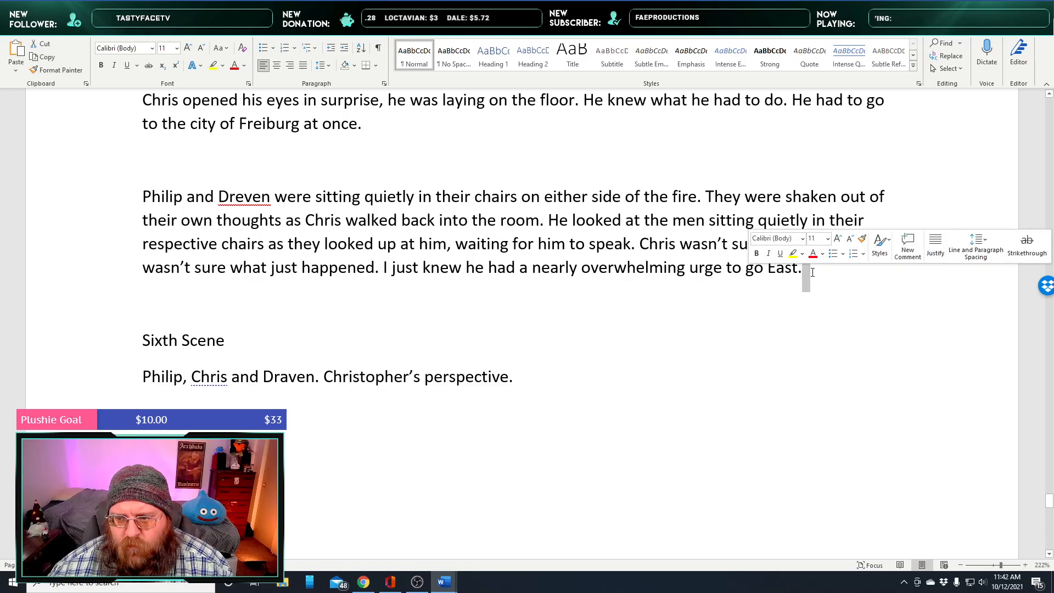
click(812, 273)
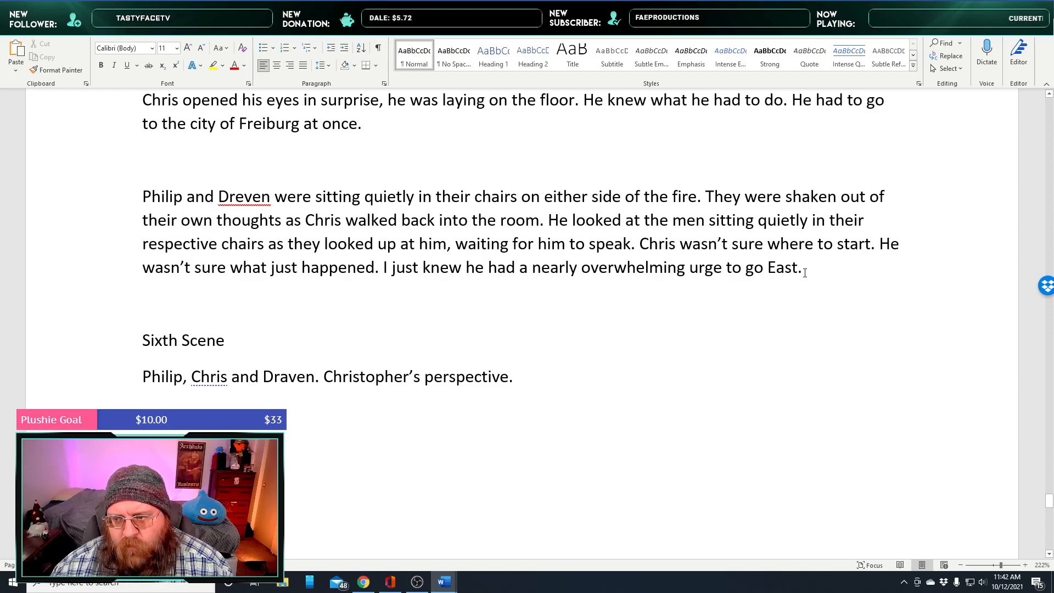
key(BackSpace)
Start a new paragraph below the merged one with "He q"
key(Return)
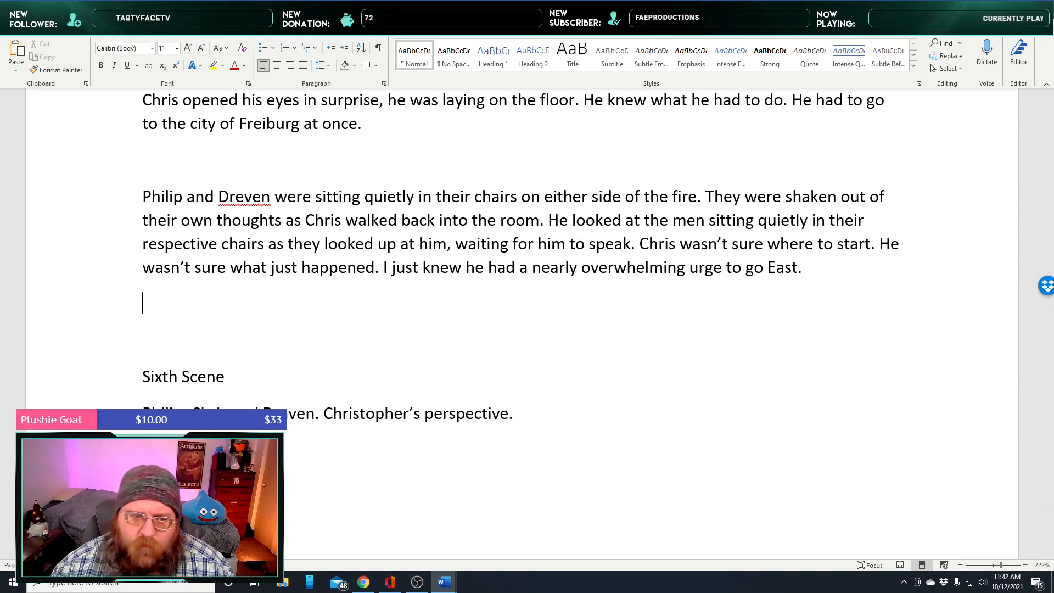
text(He )
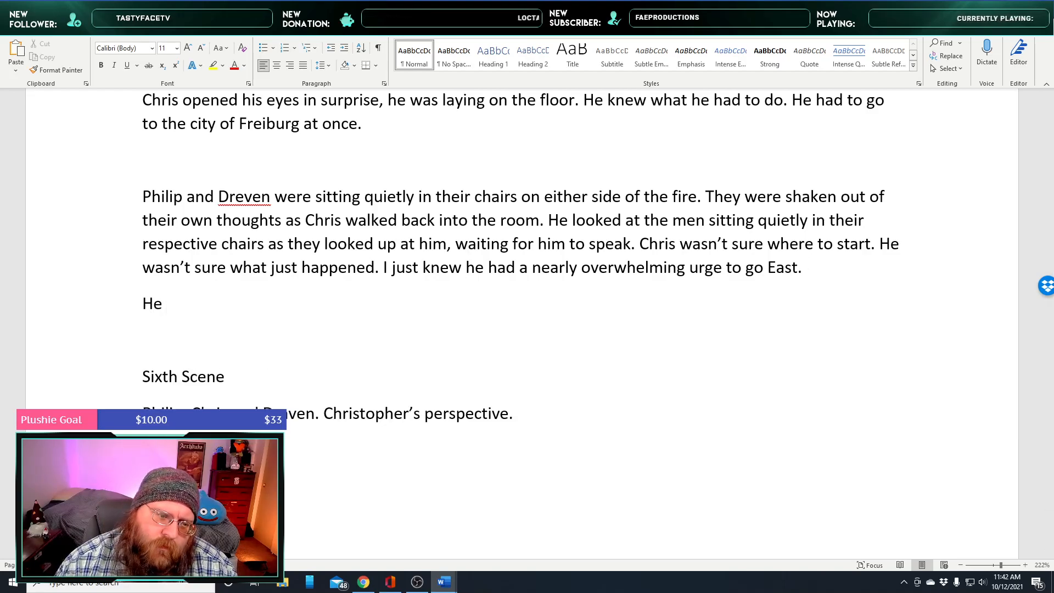
text(q)
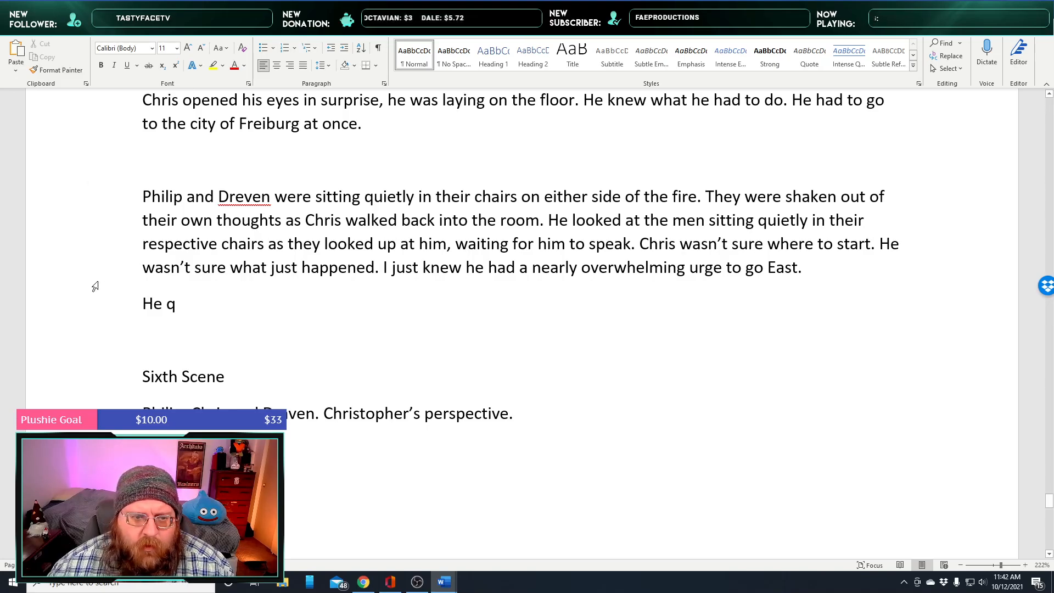
Copy and remove "wasn't sure where to start." and delete the following "He" so the sentence reads "Chris wasn't sure what just happened."
drag(901, 246, 684, 249)
click(859, 246)
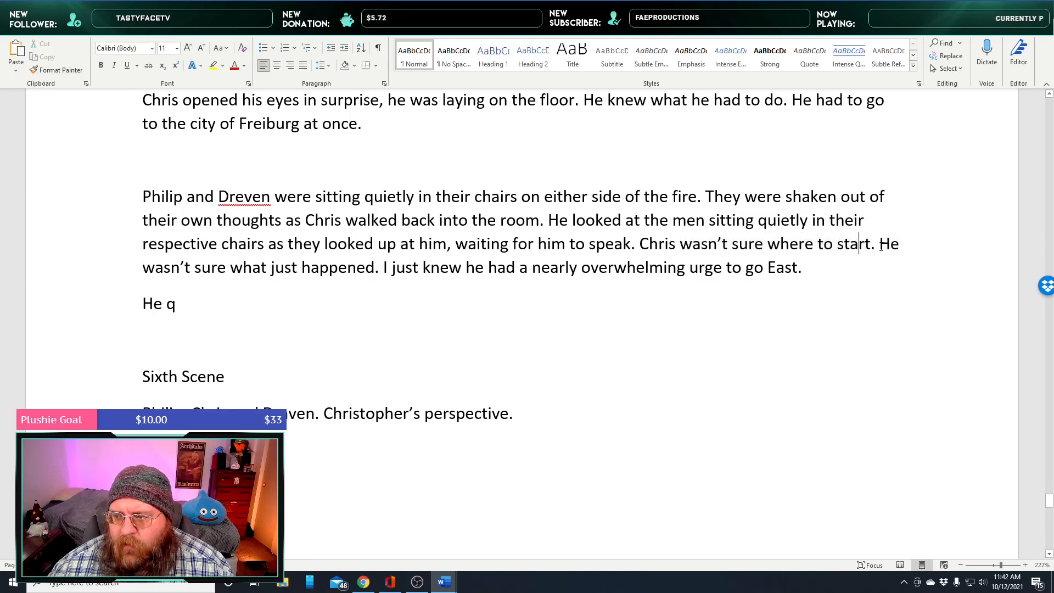
drag(883, 246, 681, 248)
key(ctrl+c)
key(BackSpace)
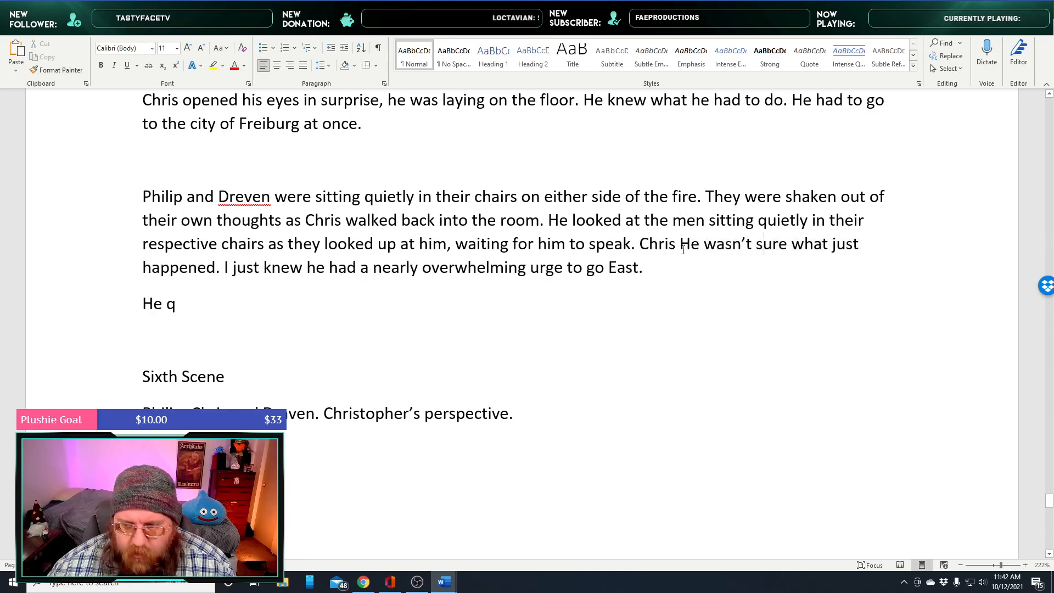
key(BackSpace)
key(BackSpace)
key(BackSpace)
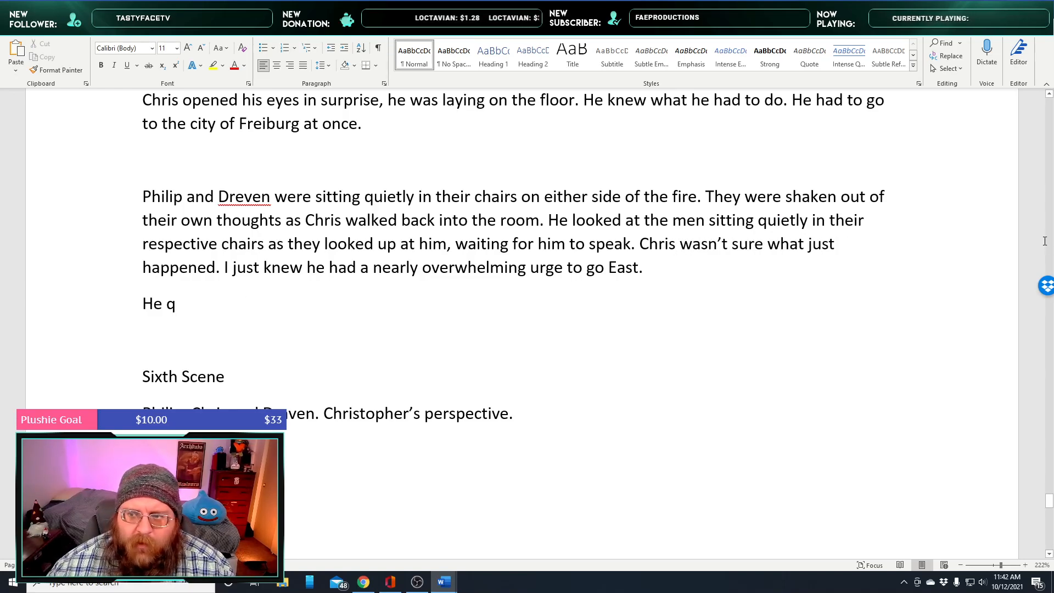
Replace "just happened" in the sentence about Chris with "he just experienced,"
click(806, 246)
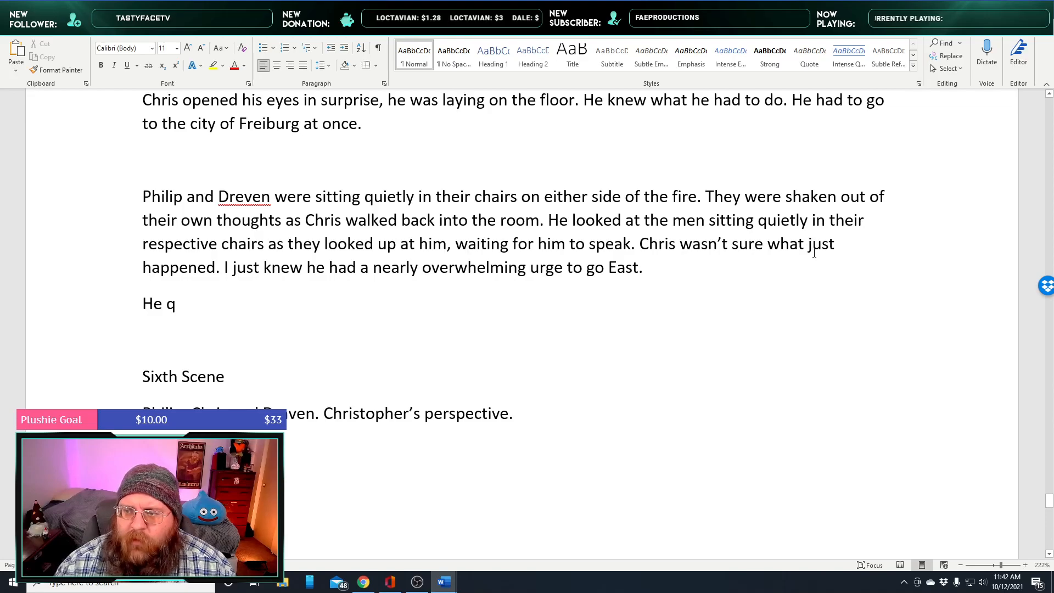
key(shift+Right)
key(shift+Right)
key(shift+Right)
key(shift+Right)
key(shift+Right)
key(shift+Right)
key(shift+Right)
key(shift+Right)
key(shift+Right)
key(shift+Right)
key(shift+Right)
key(shift+Right)
key(shift+Right)
key(shift+Right)
key(shift+Right)
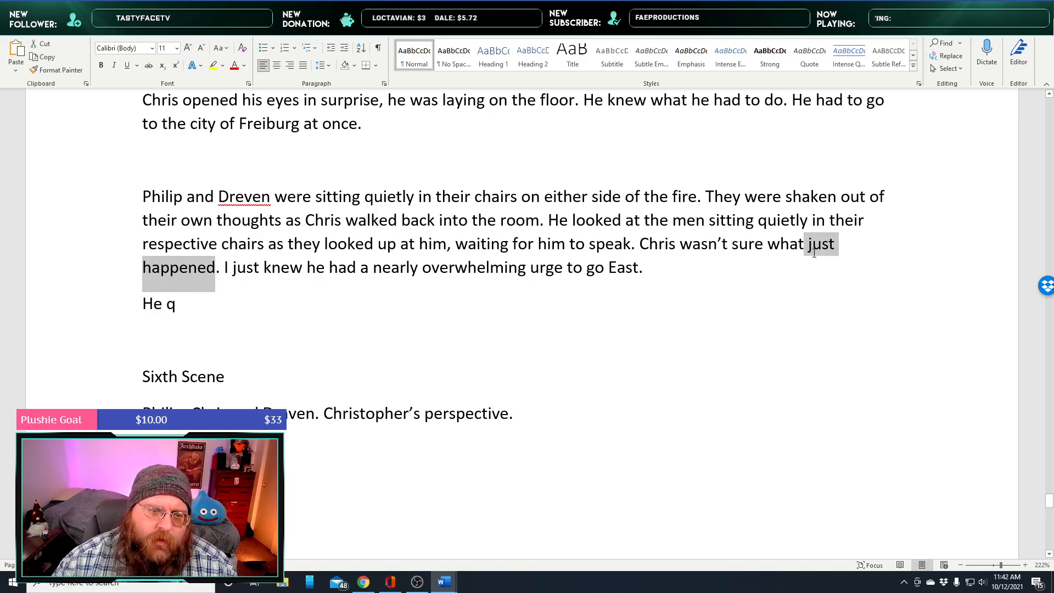
text(he just experienced,)
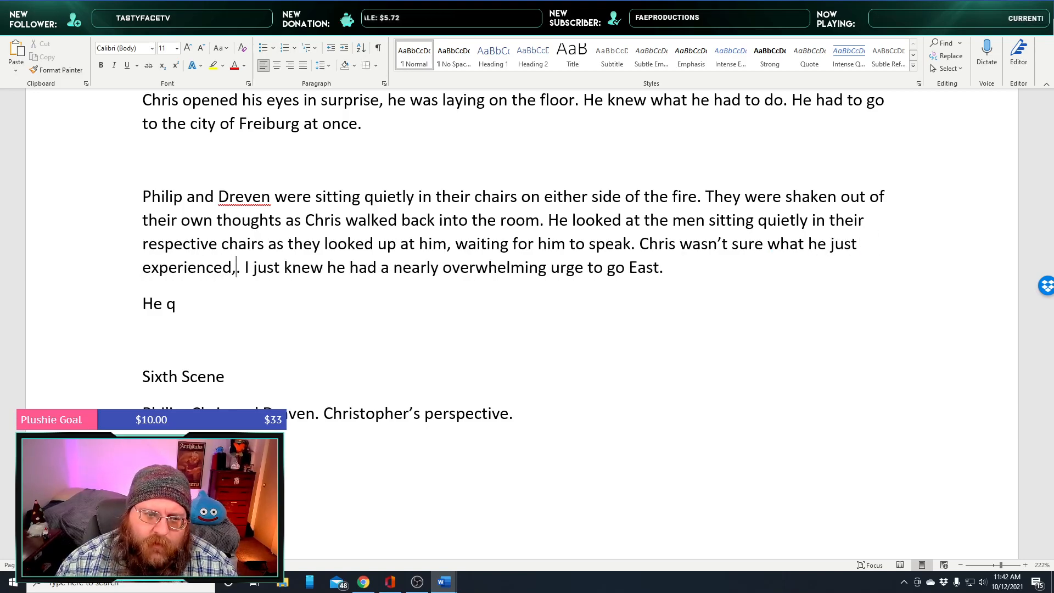
Paste "wasn't sure where to start." after "experienced" and replace the comma with "and he" to link the two clauses
key(ctrl+v)
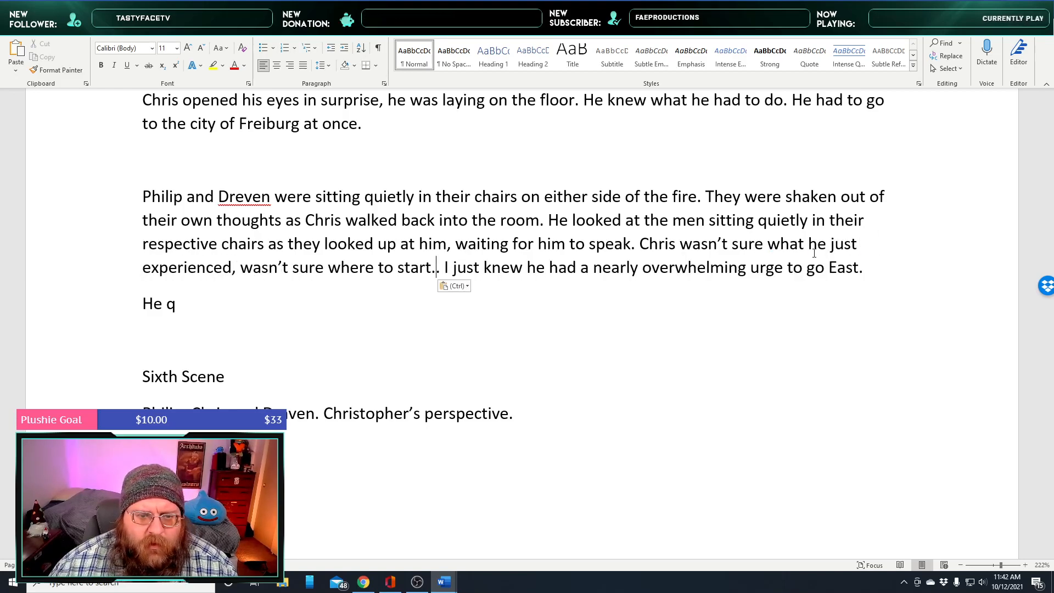
key(Left)
key(Left)
key(Left)
key(Left)
key(Left)
key(Left)
key(Left)
key(Left)
key(Left)
key(Left)
key(Left)
key(Left)
key(Left)
key(Left)
key(Left)
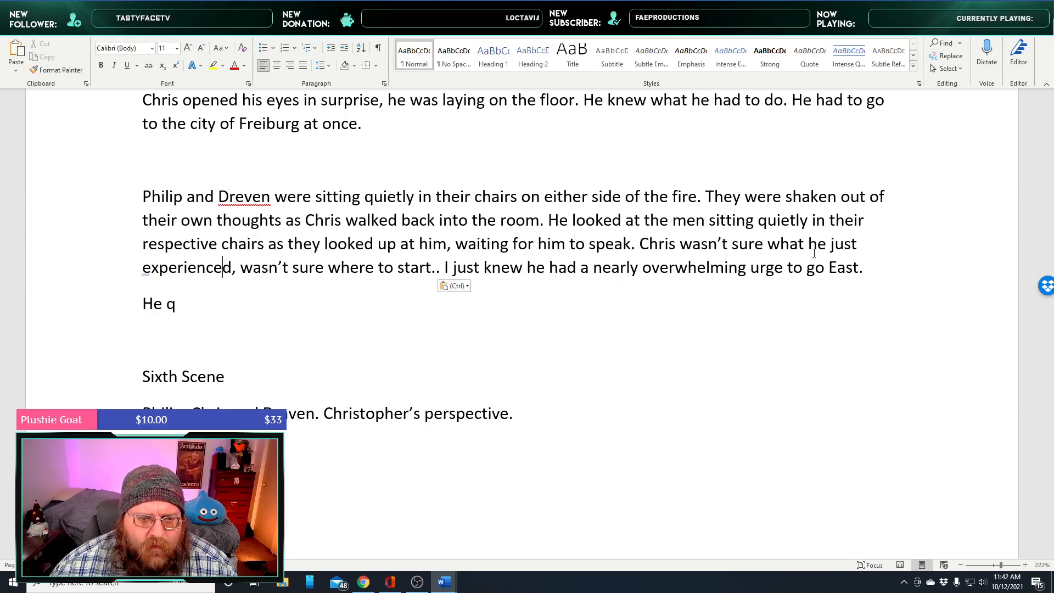
key(BackSpace)
text(and he)
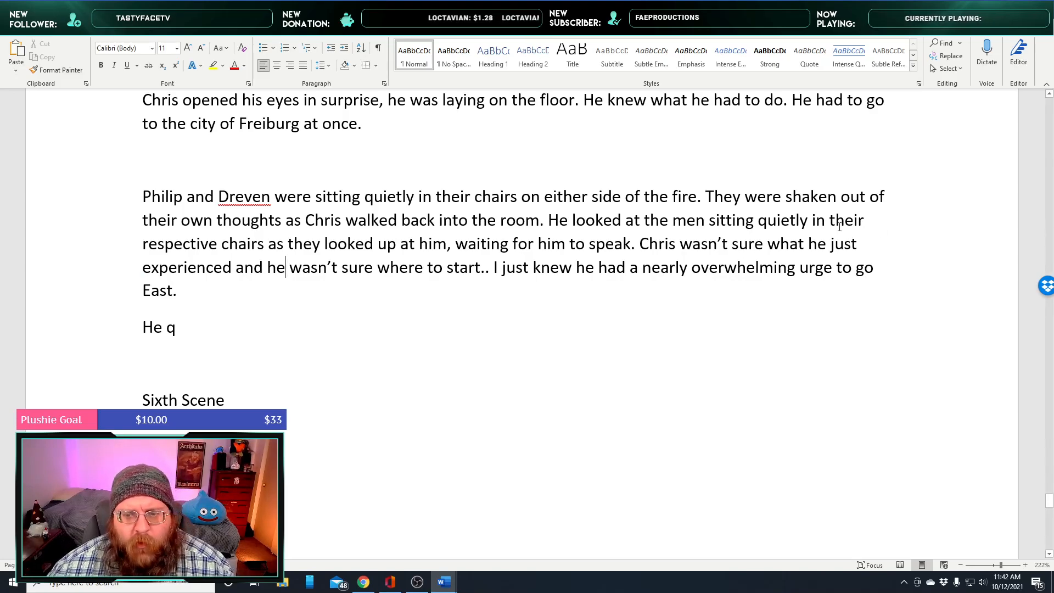
Replace the extra period and "I" after "start" with "All he knew was that he had a"
drag(500, 268, 487, 269)
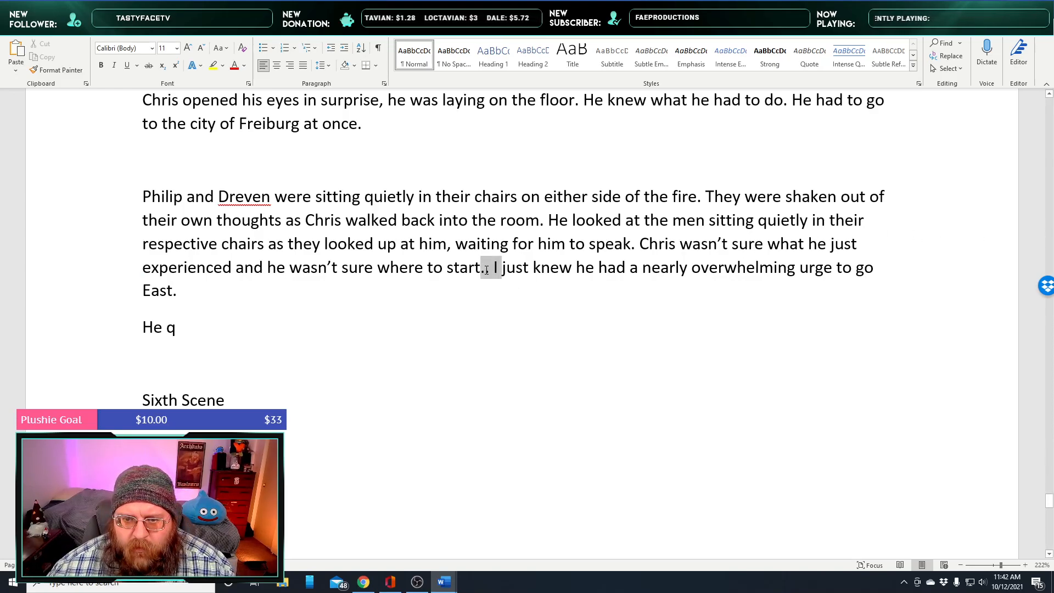
key(BackSpace)
text(. All )
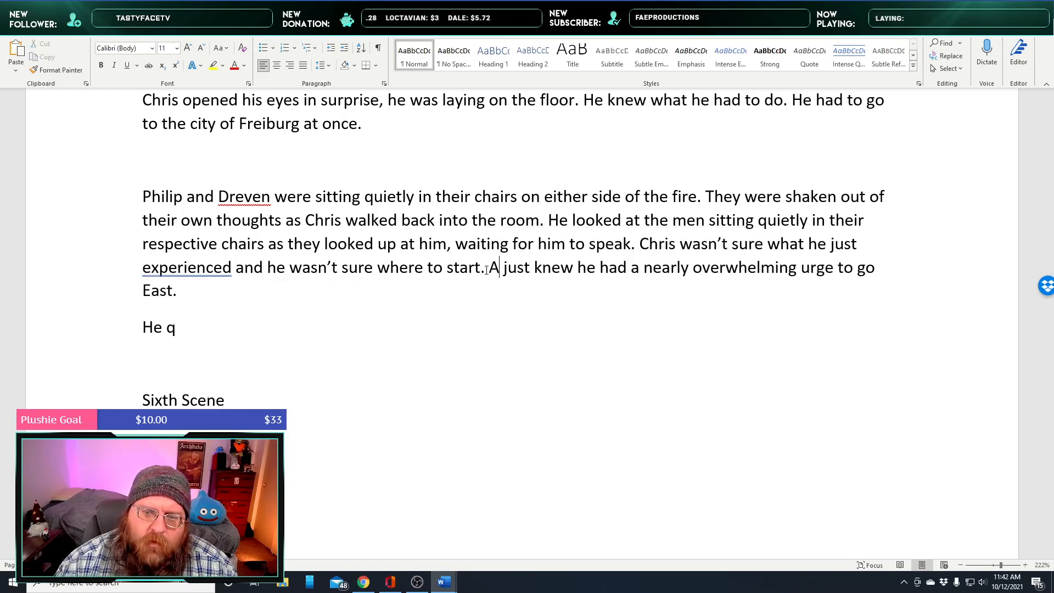
text(he knewe w)
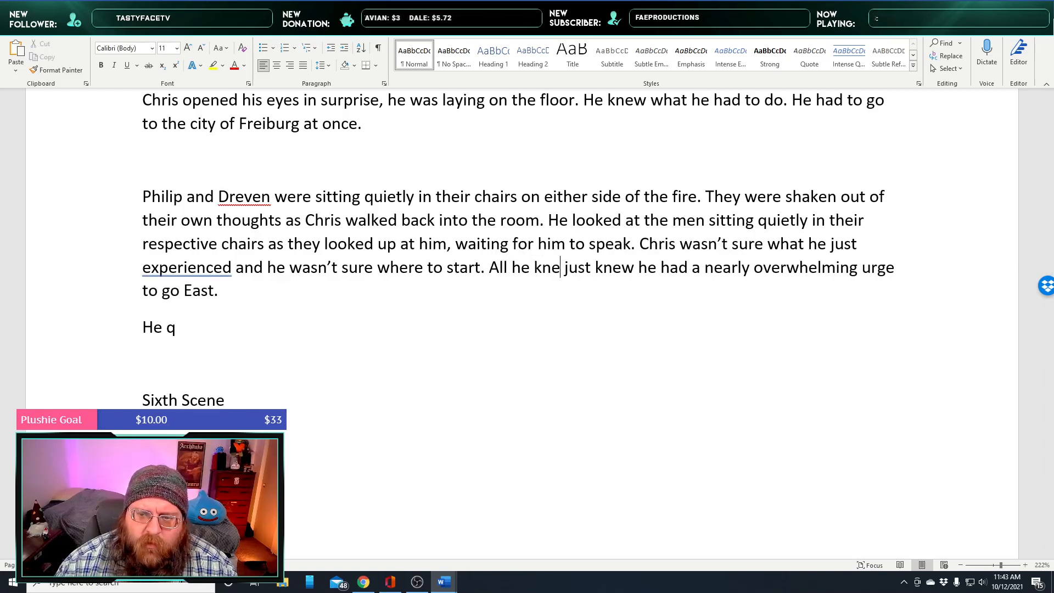
text(as)
key(BackSpace)
key(BackSpace)
key(BackSpace)
key(BackSpace)
key(BackSpace)
key(BackSpace)
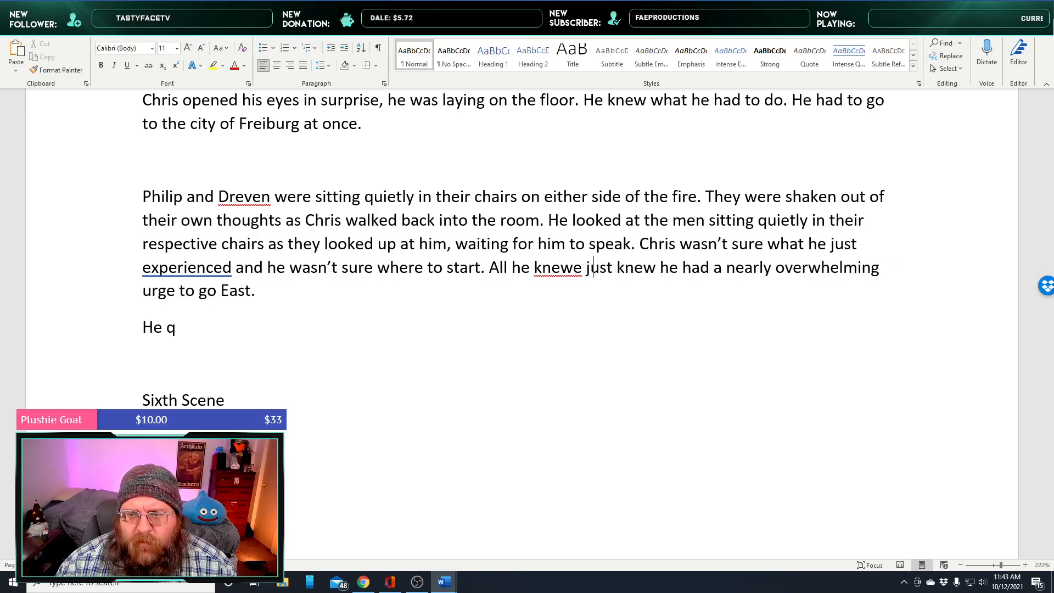
text(e)
key(BackSpace)
text(w a)
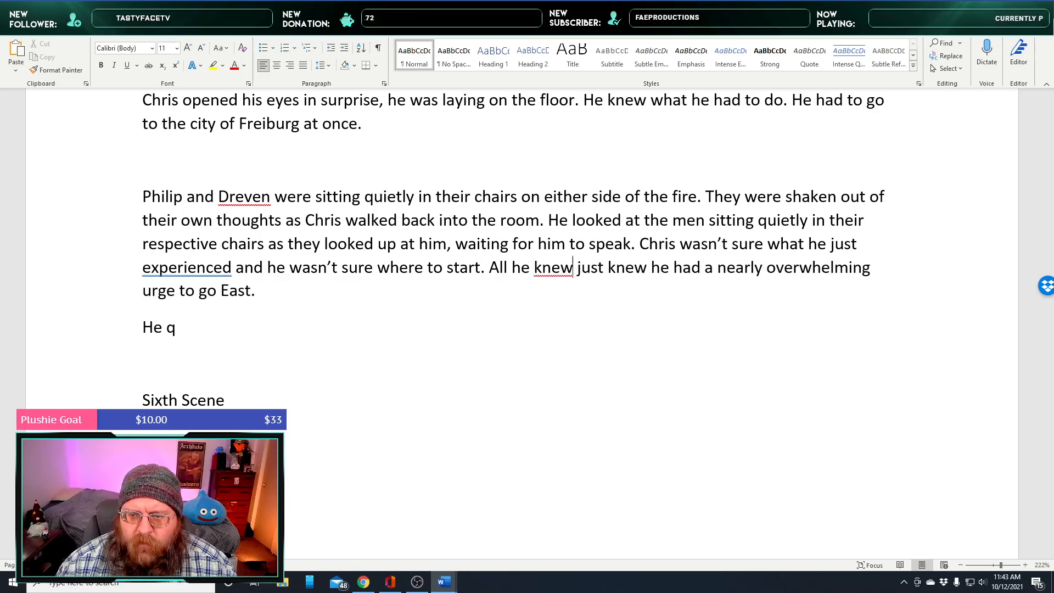
key(BackSpace)
text(was that he had)
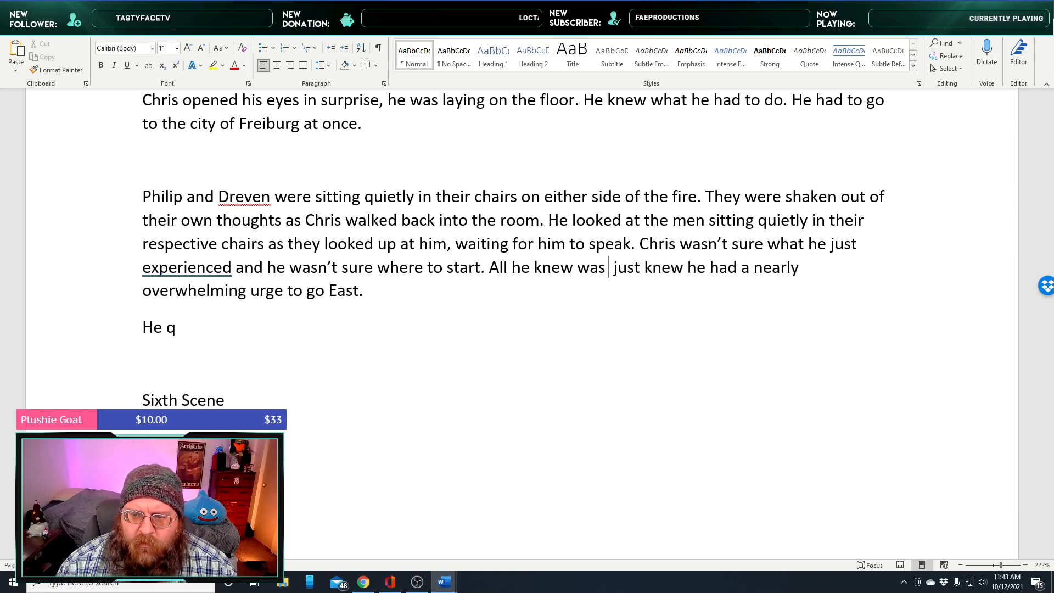
text( an)
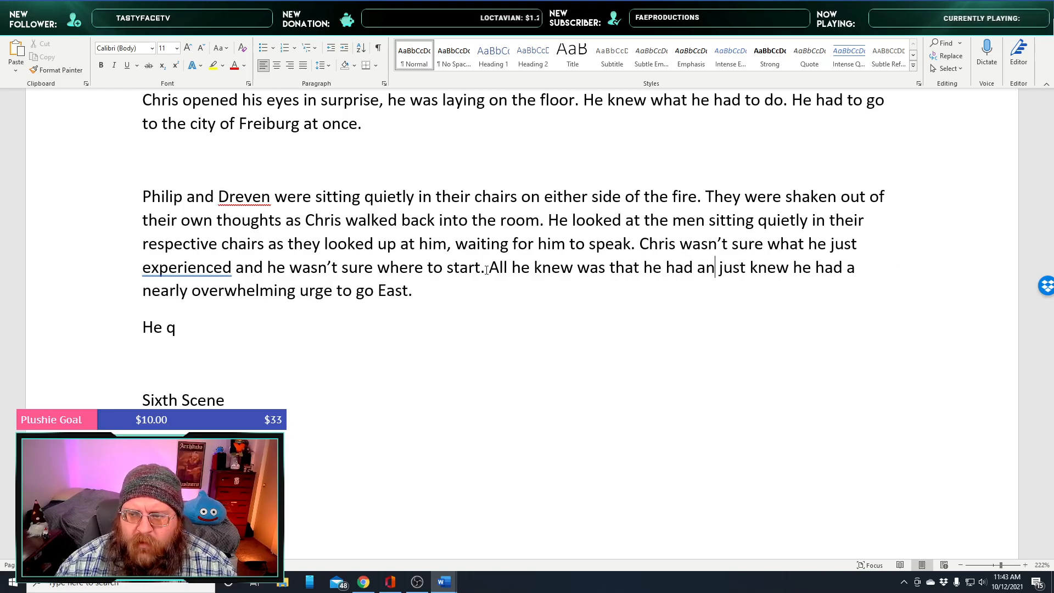
key(BackSpace)
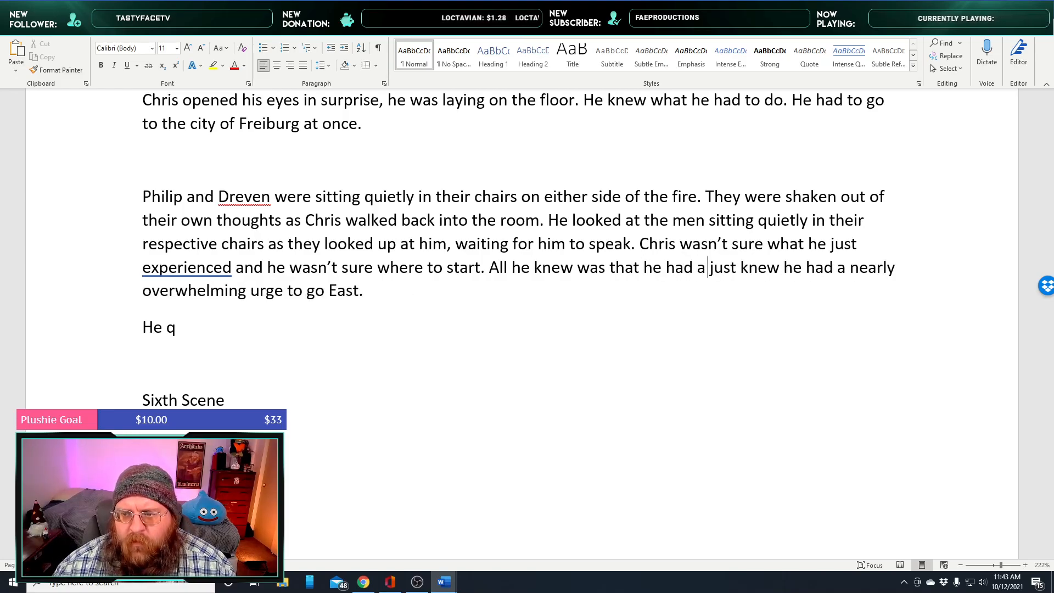
Delete the redundant "just knew he had a" before "nearly" and accept the suggested grammar comma after "experienced"
key(ctrl+shift+Right)
key(ctrl+shift+Right)
key(ctrl+shift+Right)
key(ctrl+shift+Right)
key(ctrl+shift+Right)
key(ctrl+shift+Right)
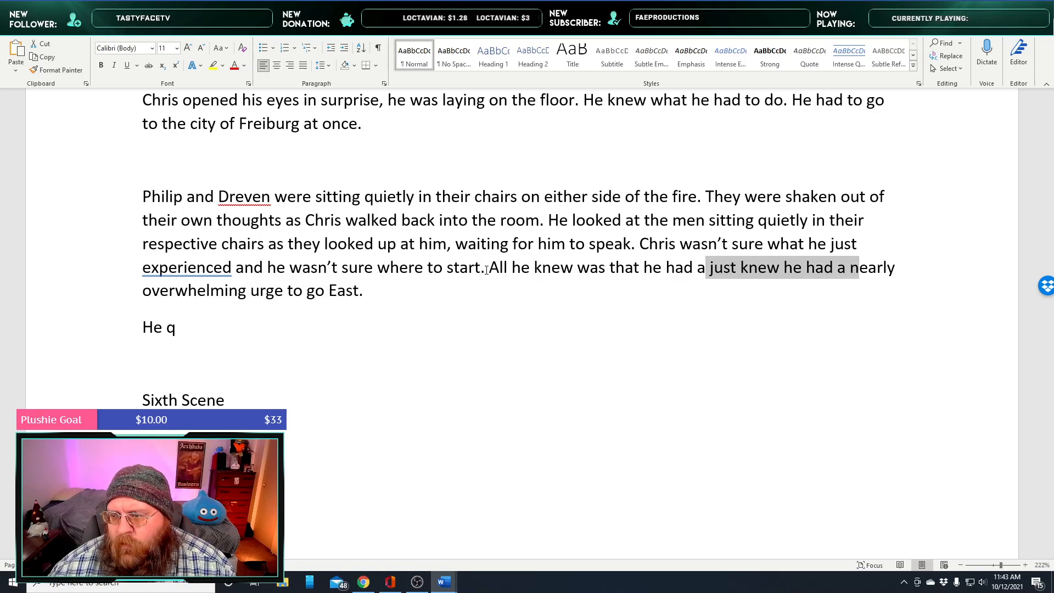
key(Delete)
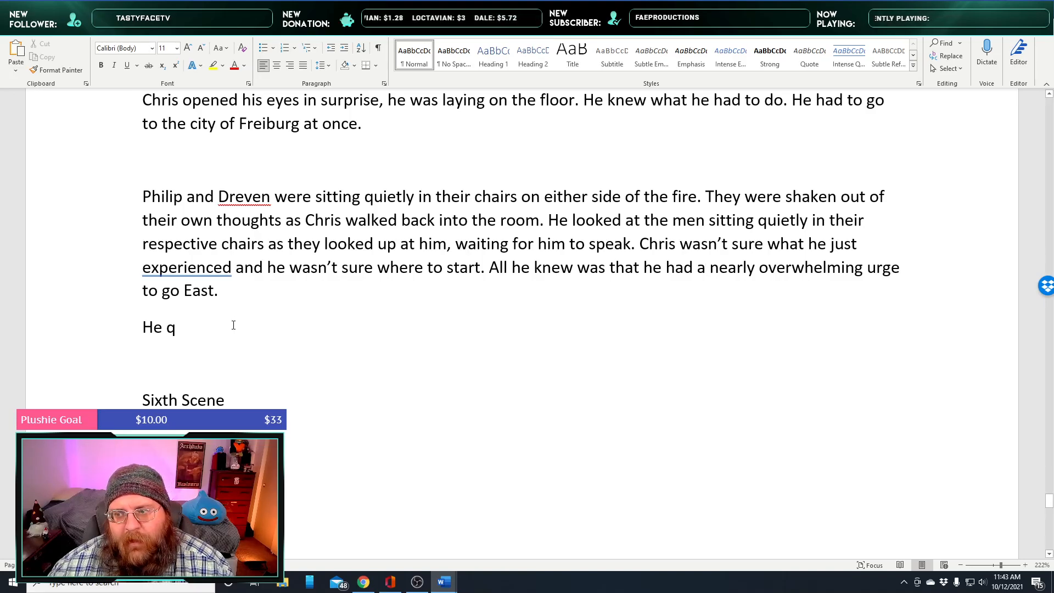
right_click(218, 270)
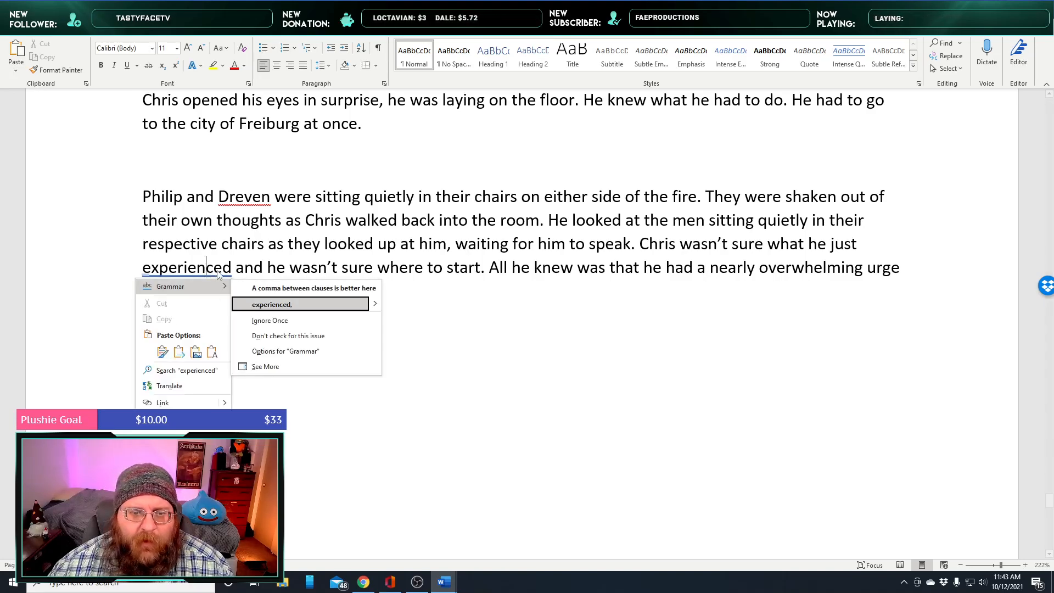
click(279, 304)
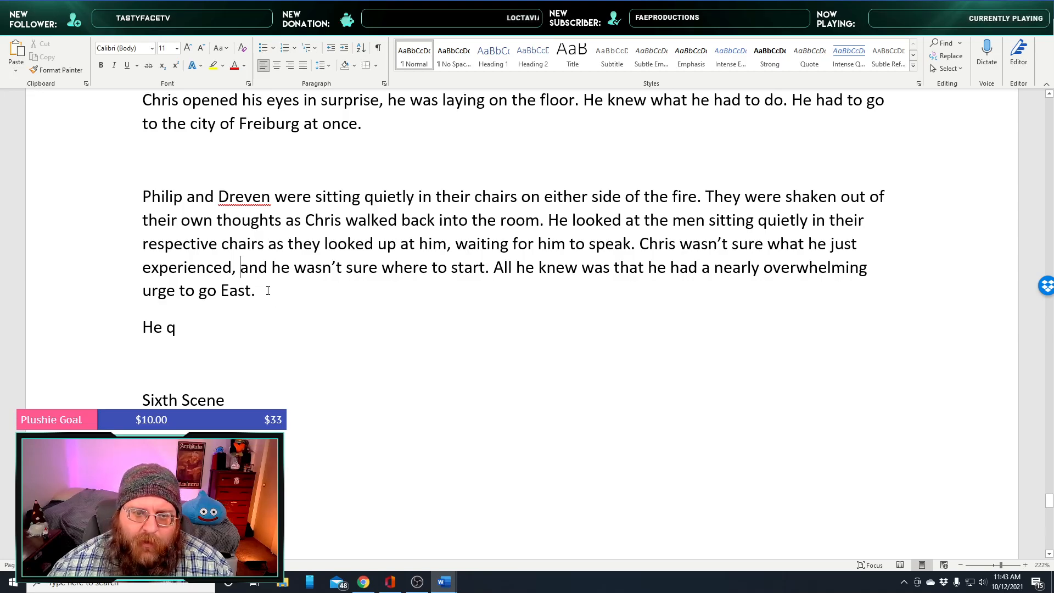
Add a paragraph after "East." reading "He did his best to resist the urge as he walked over to the couch and sat down."
key(Return)
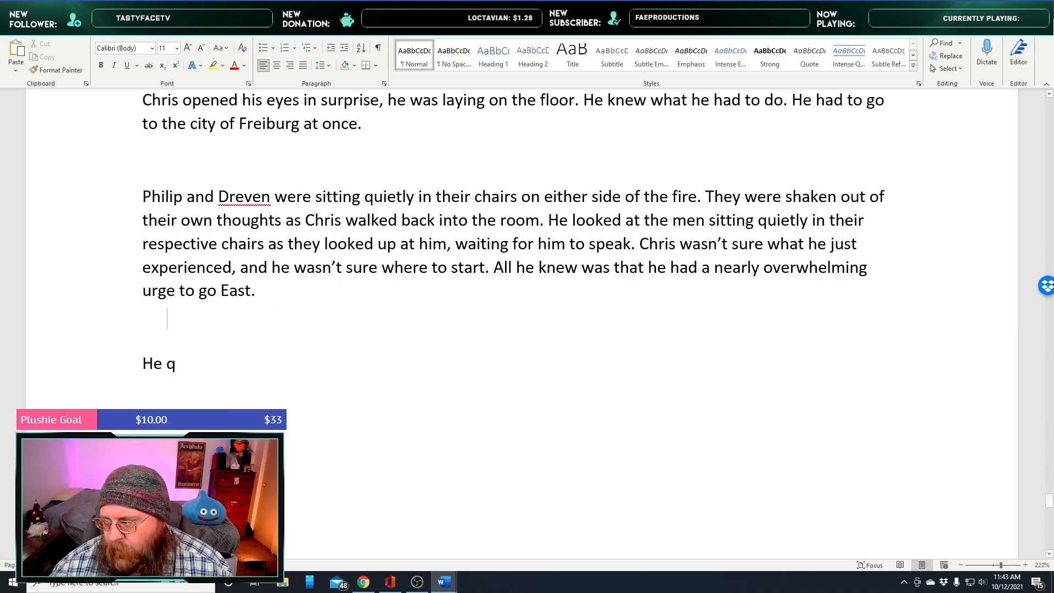
text(He did )
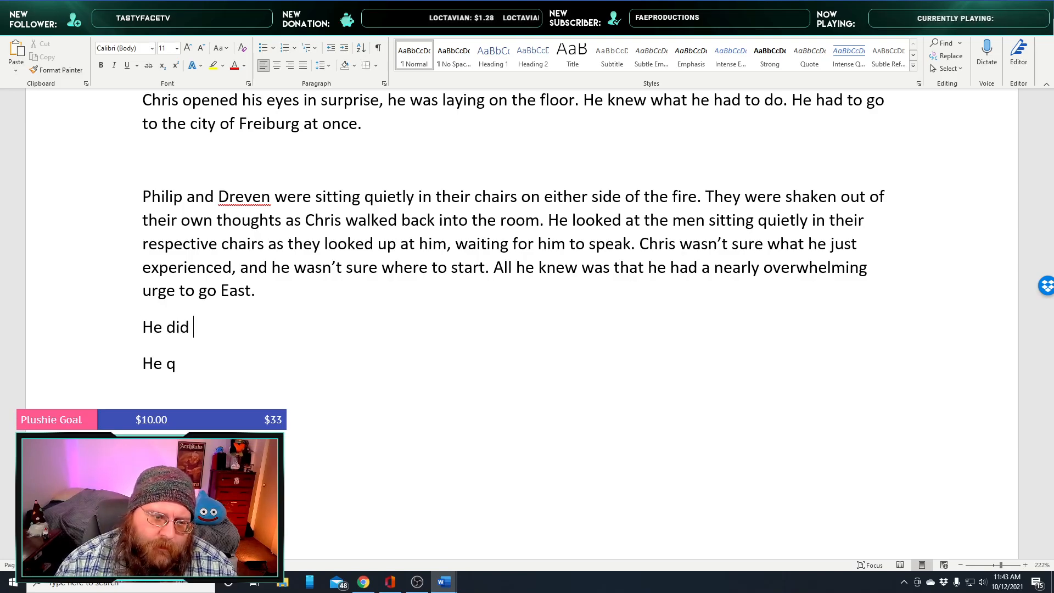
text(his best to)
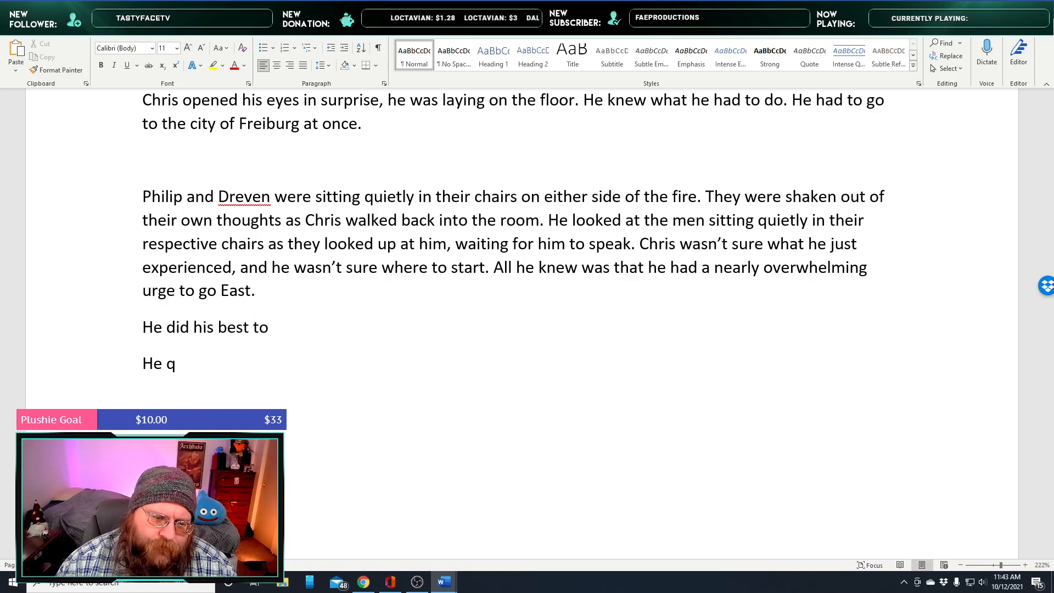
text( resist the )
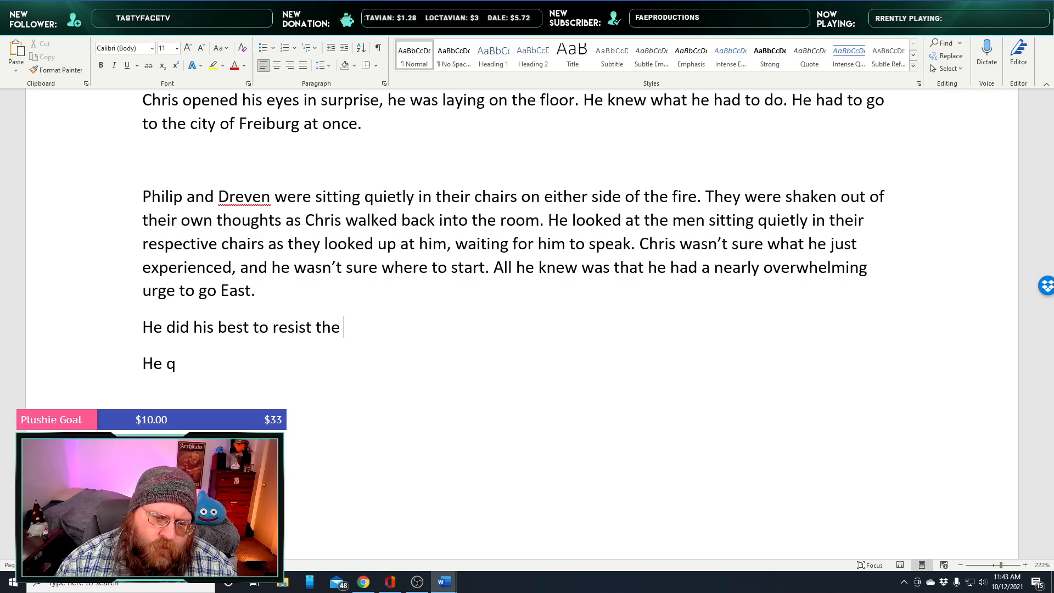
text(urge as he w)
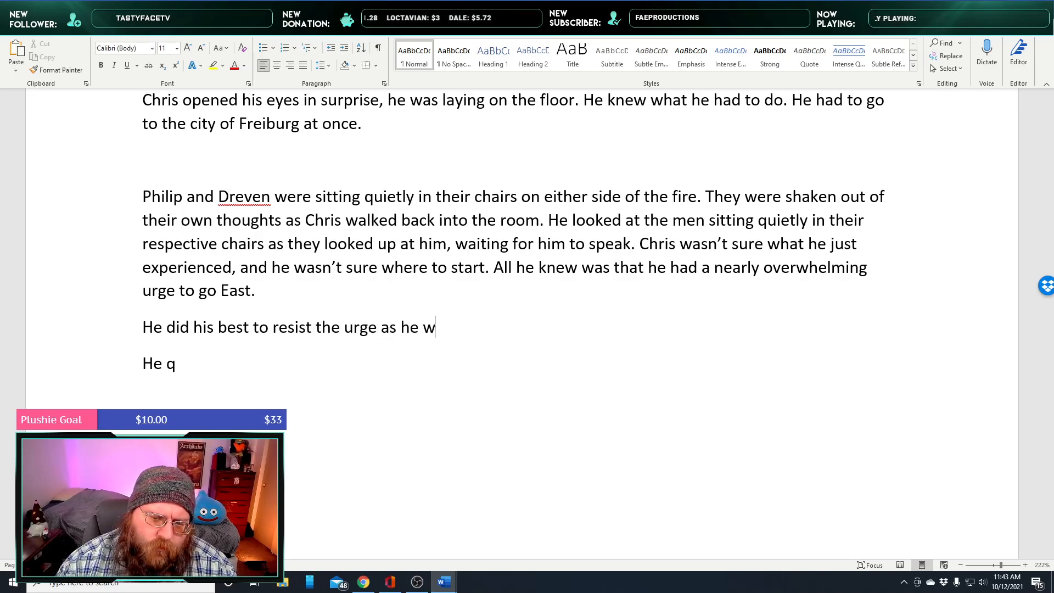
text(alked over to th)
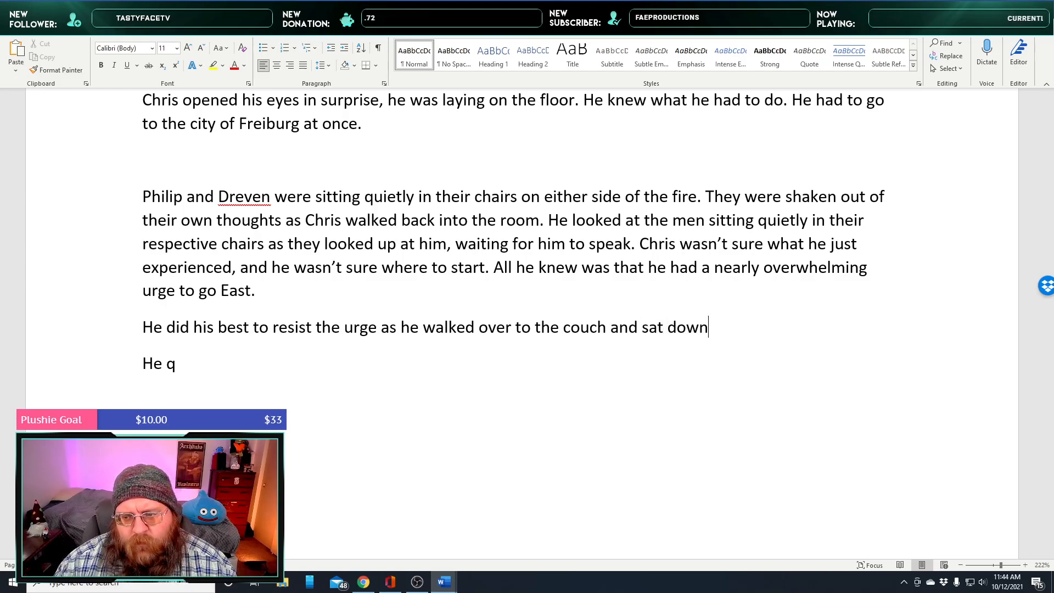
text(e couch and sat down.)
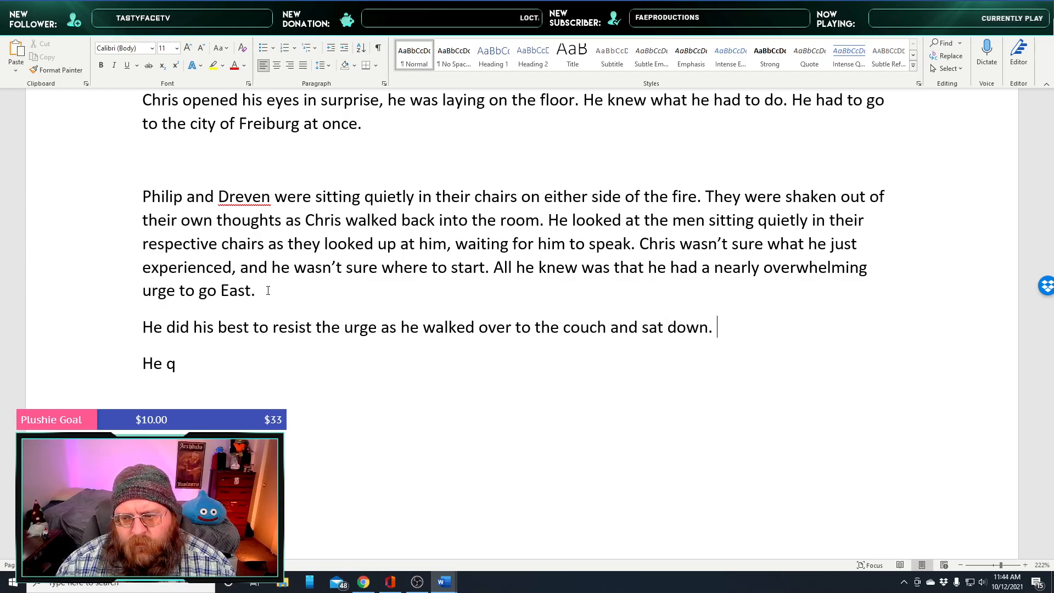
Continue the paragraph with "Philip and Dreven said nothing as Chris sat down."
text( P)
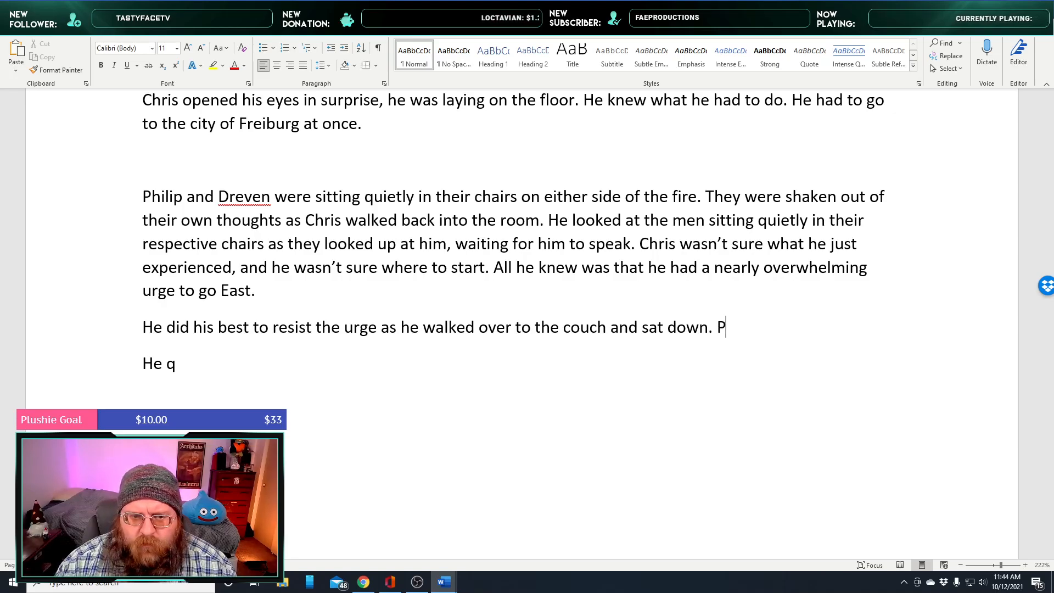
text(hilip and Dr)
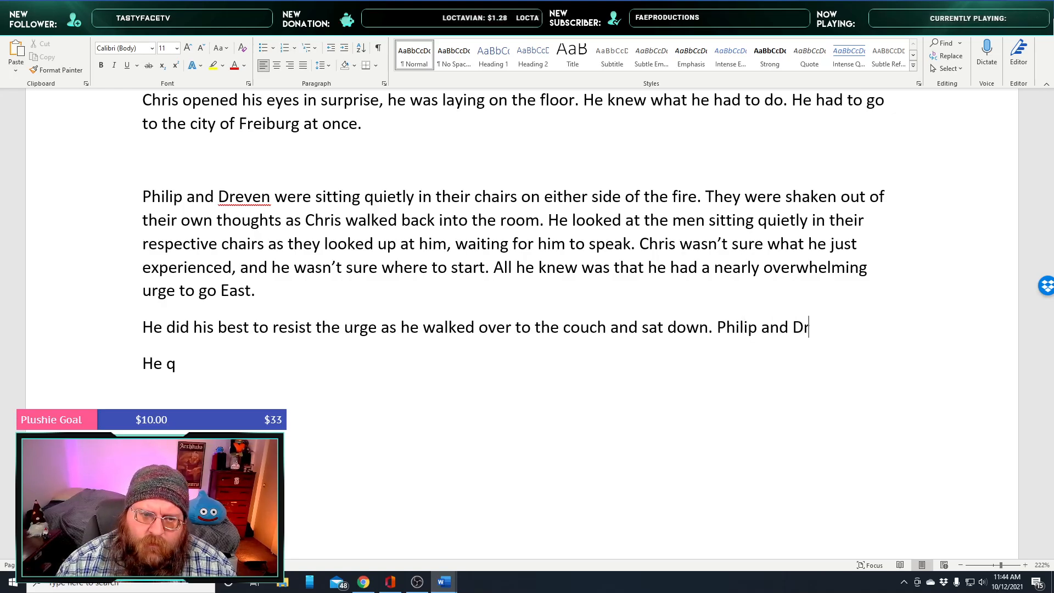
text(even said nothing a)
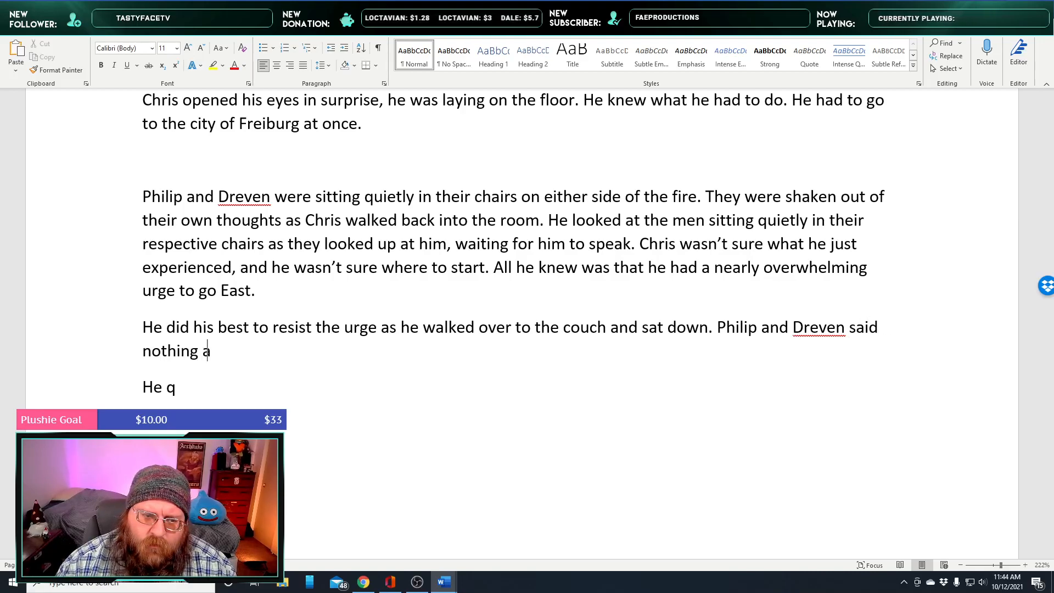
text(s chr)
key(BackSpace)
key(BackSpace)
key(BackSpace)
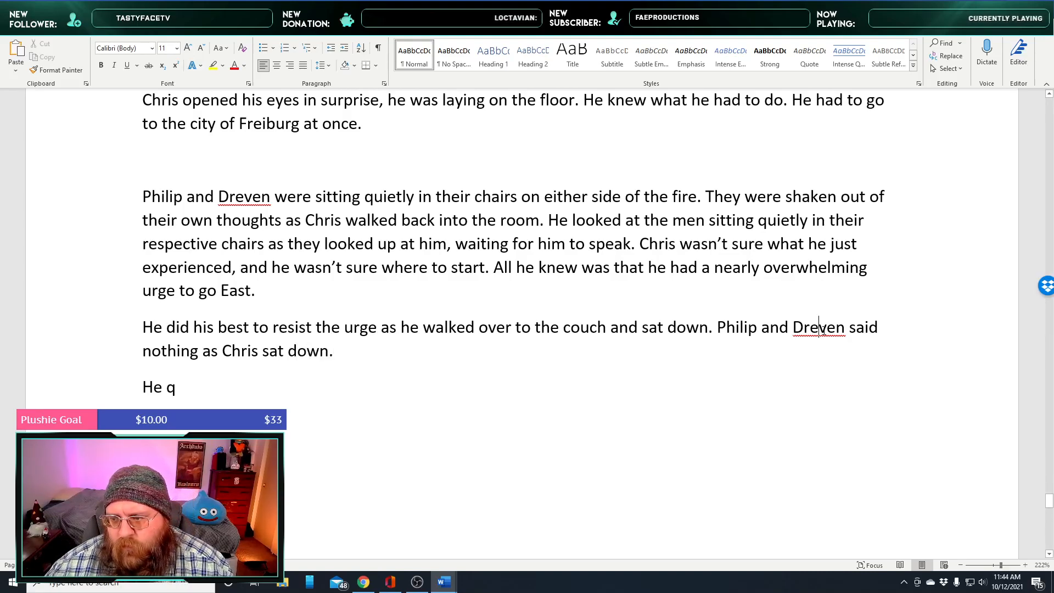
Change the spelling of "Dreven" to "Draven" in both paragraphs of the scene
drag(818, 329, 811, 329)
text(a)
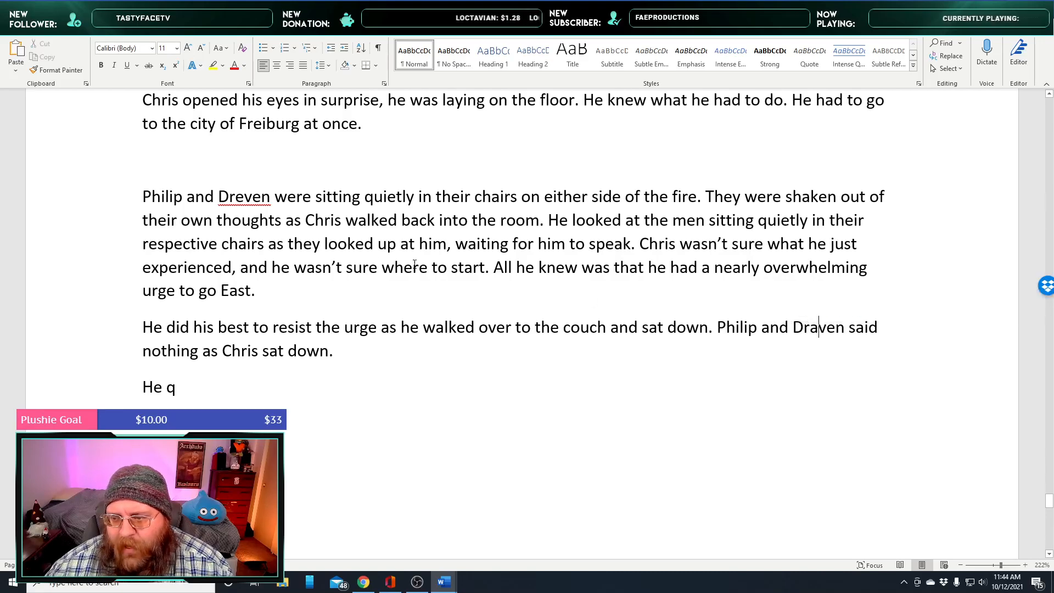
drag(244, 199, 237, 198)
text(a)
click(502, 370)
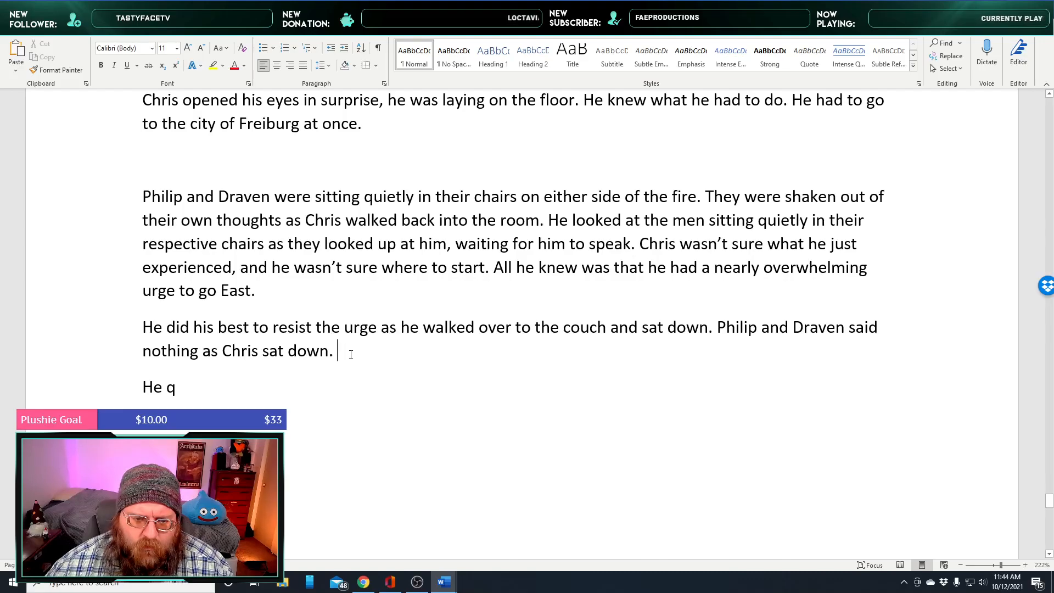
Leave an empty paragraph after "Chris sat down." and merge the paragraph starting "He did his best" into the one above
key(BackSpace)
key(BackSpace)
key(BackSpace)
key(BackSpace)
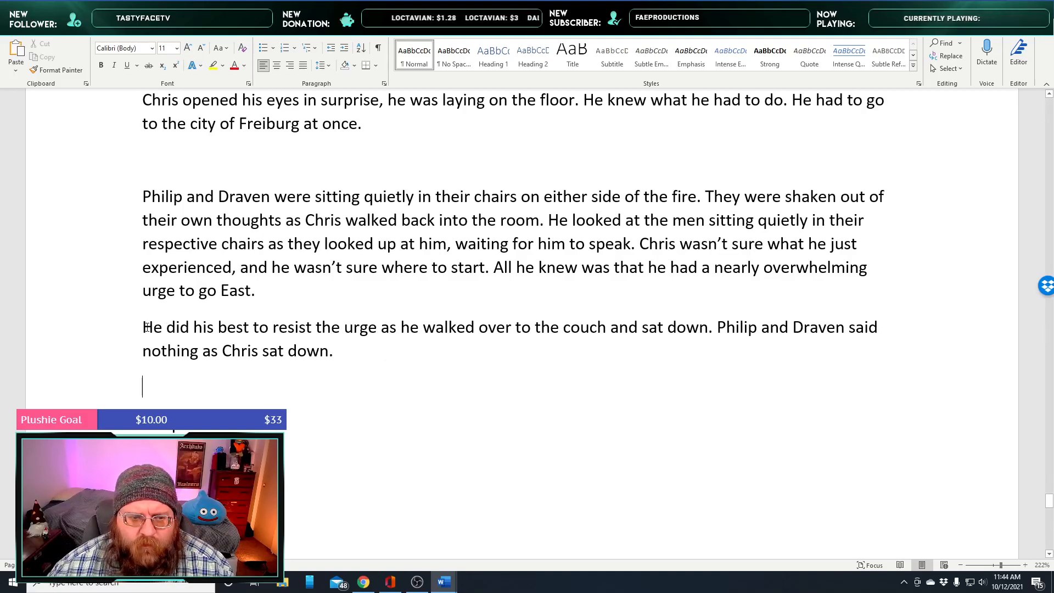
key(Up)
key(Up)
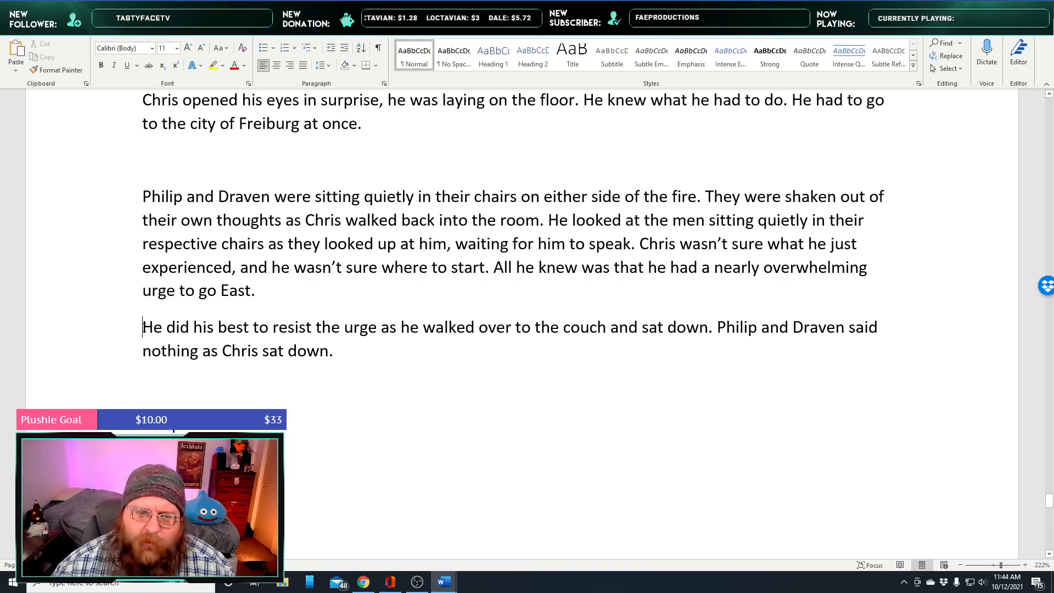
key(BackSpace)
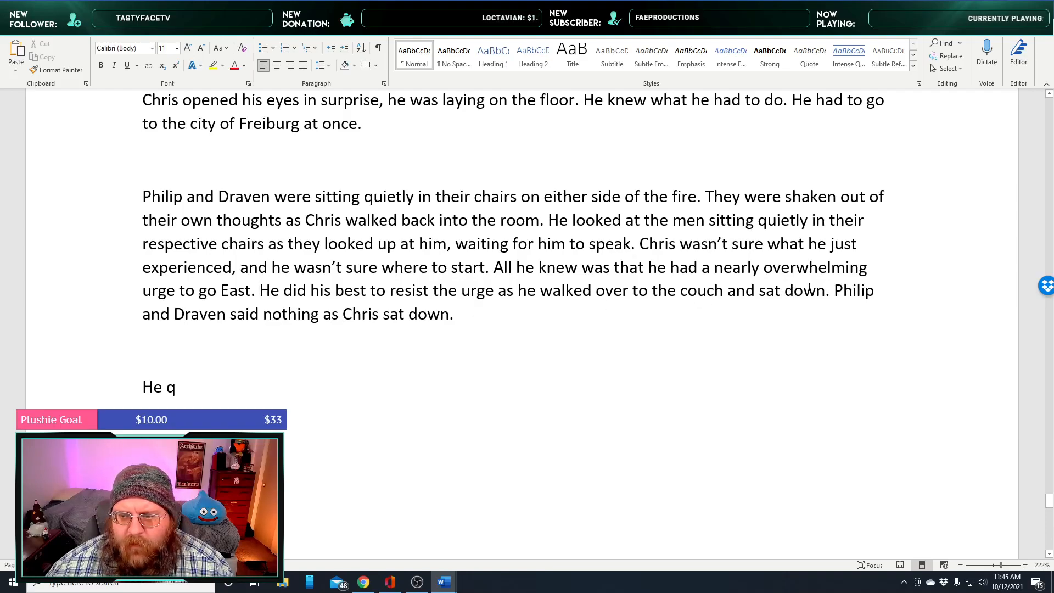
Delete "and sat down" so the sentence about resisting the urge ends at "couch"
double_click(791, 290)
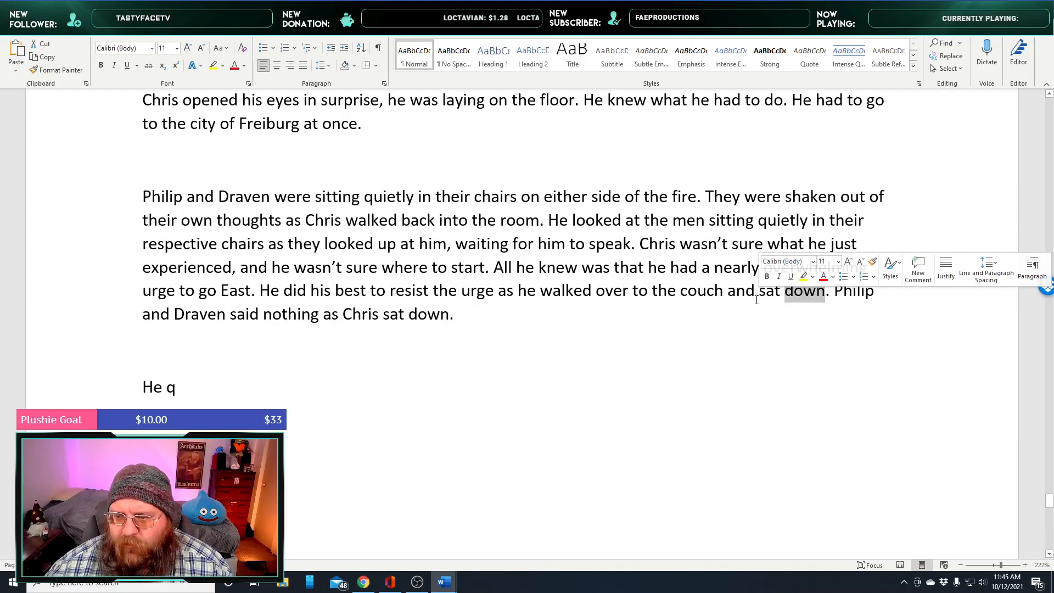
key(BackSpace)
key(BackSpace)
key(BackSpace)
key(BackSpace)
key(BackSpace)
key(BackSpace)
key(BackSpace)
key(BackSpace)
key(BackSpace)
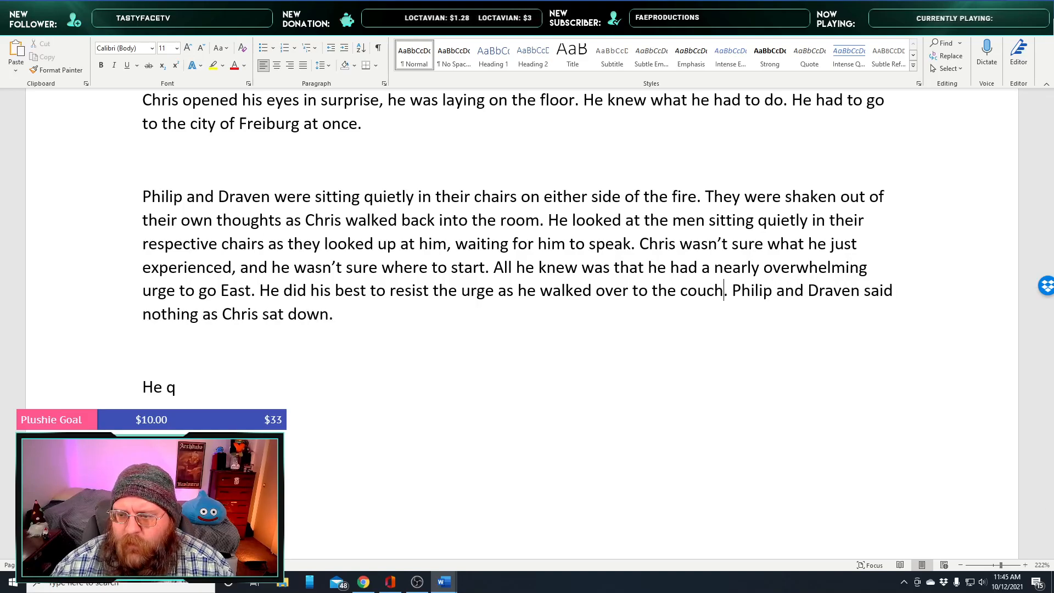
Replace "Chris" with "he" in the sentence ending "sat down." and start a new paragraph below it
click(344, 316)
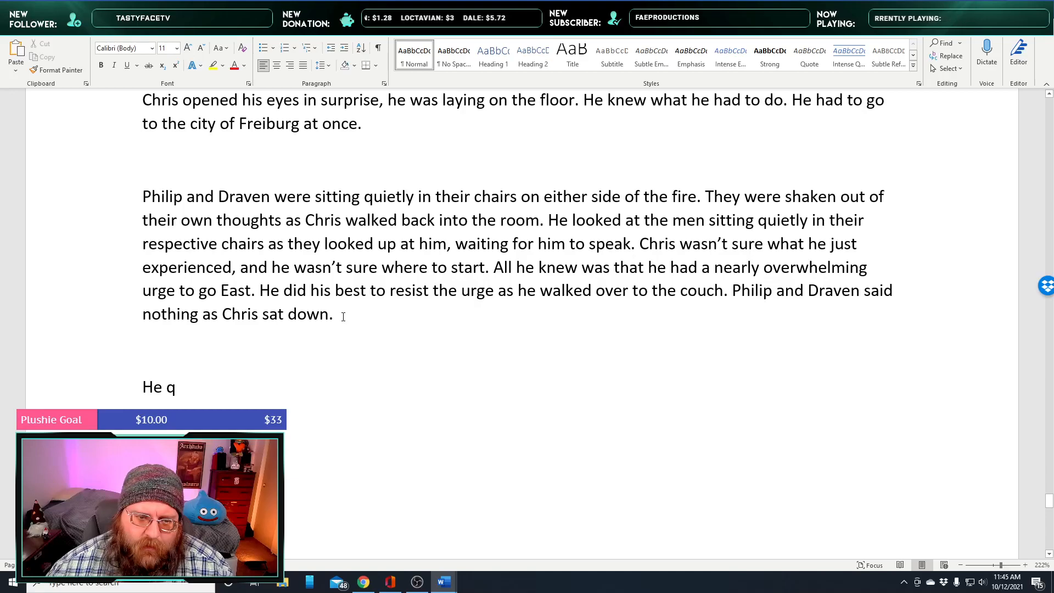
double_click(245, 316)
text(he)
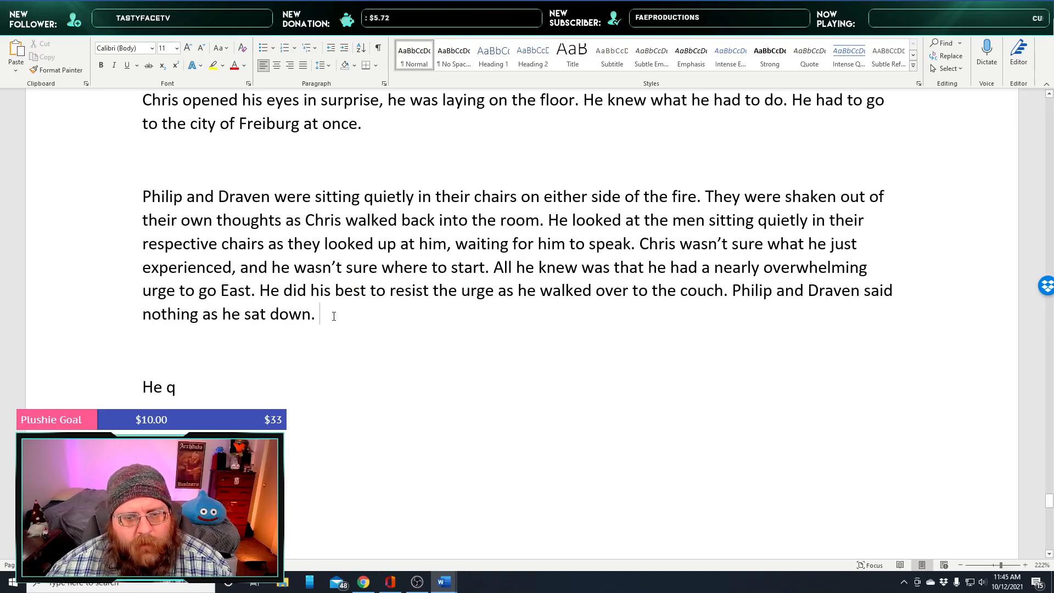
key(Return)
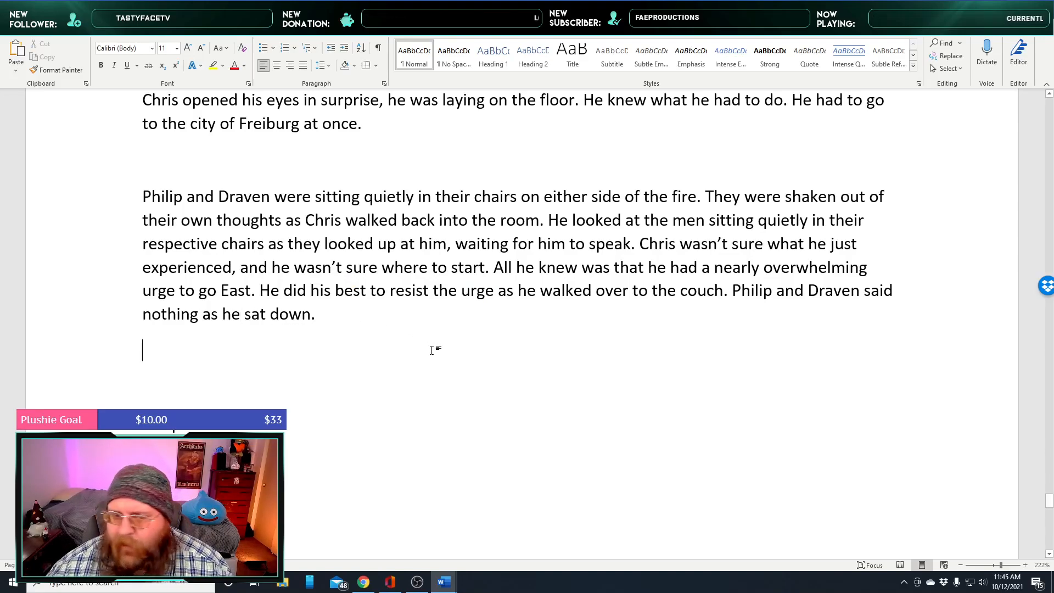
scroll(431, 350, down, 2)
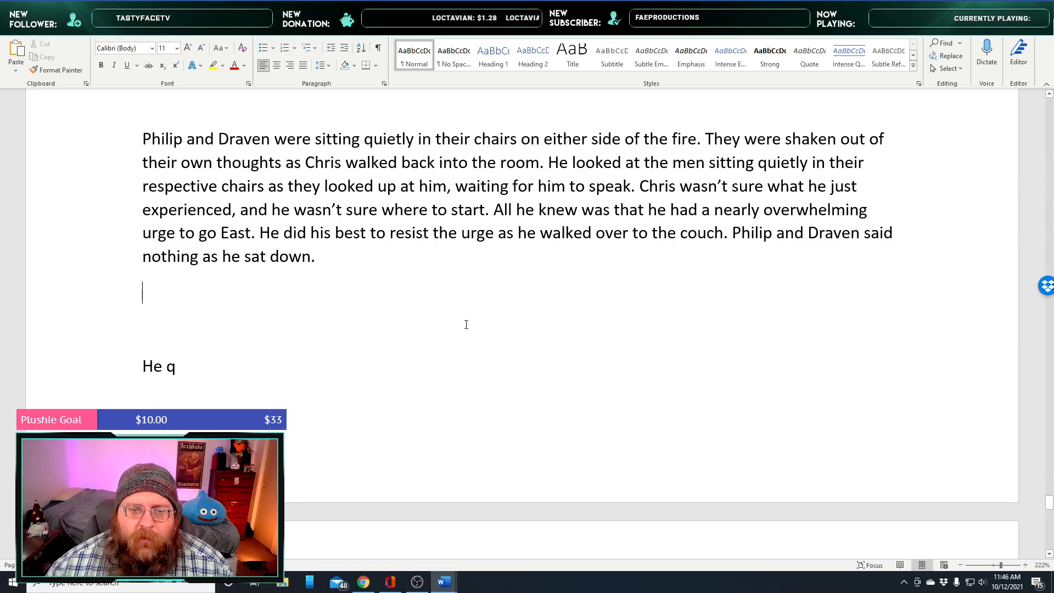
scroll(357, 310, down, 1)
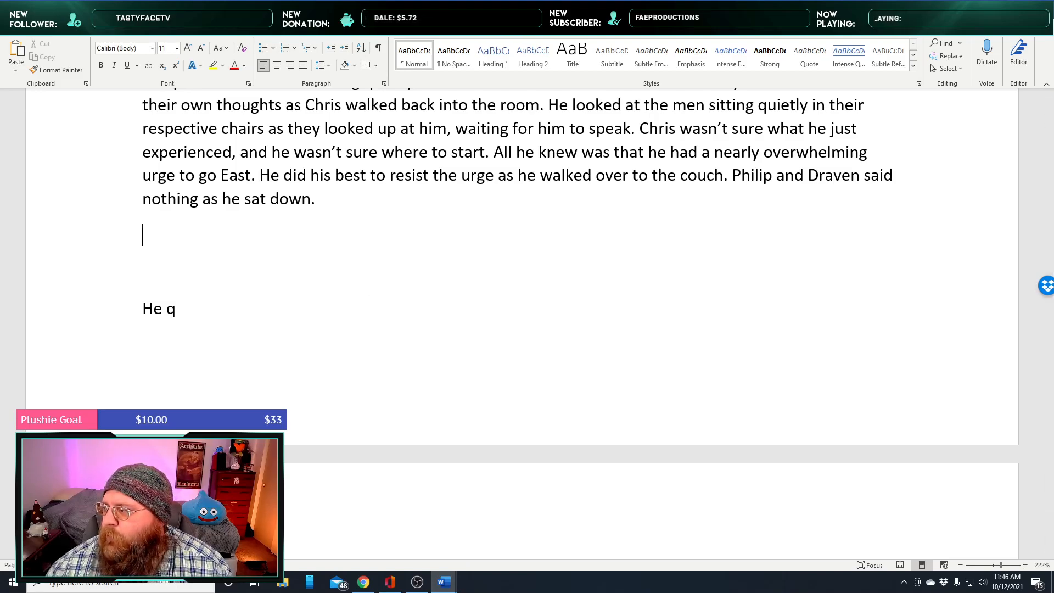
Start the paragraph below "nothing as he sat down." with "Chris waited a moment,"
key(alt+Tab)
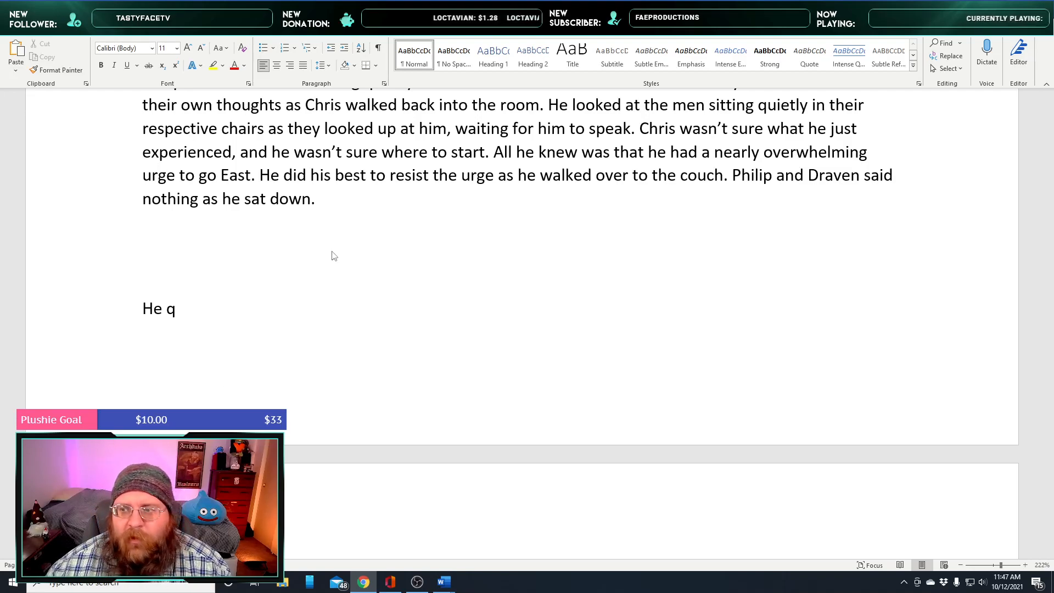
click(247, 245)
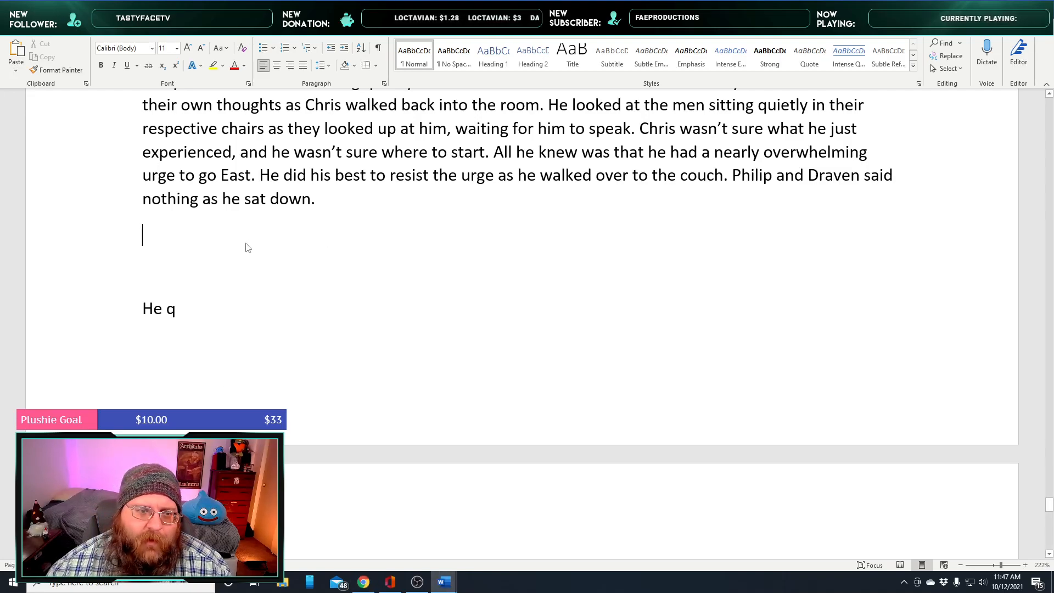
text(Chr)
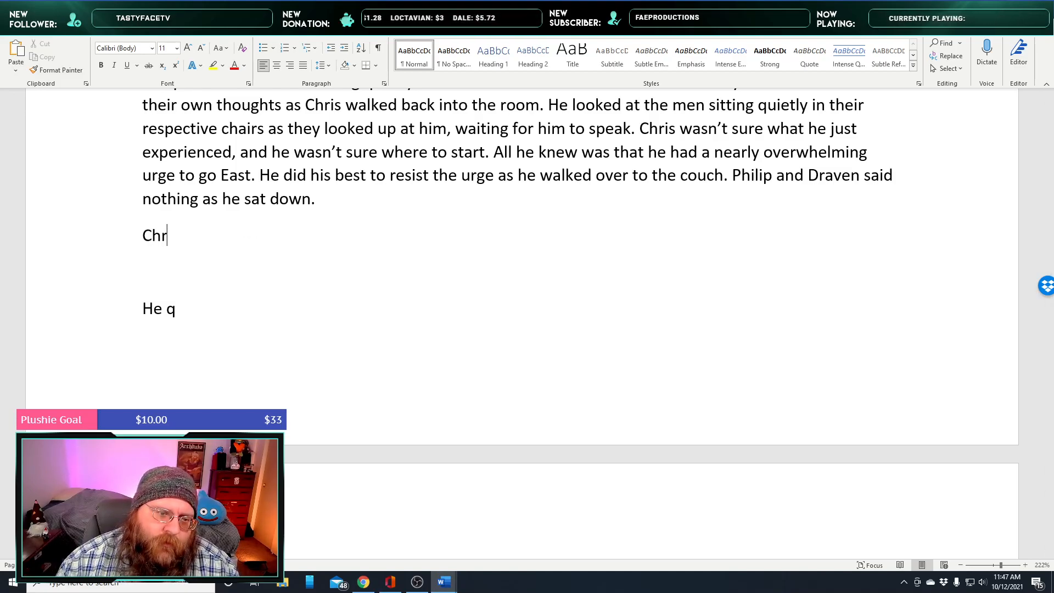
text(is)
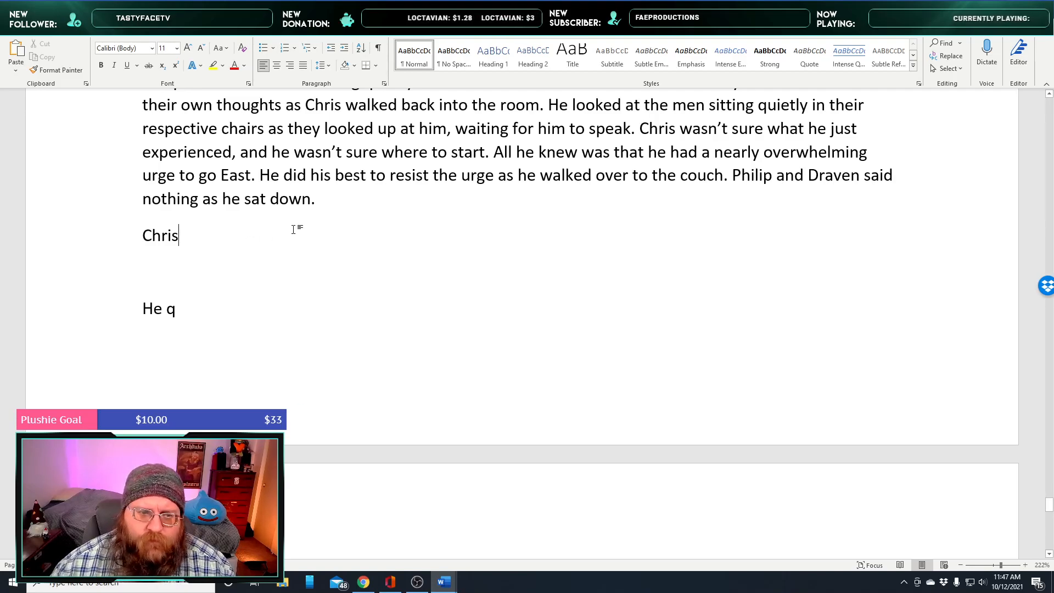
key(BackSpace)
text(s waite)
text(d a moment, )
text(his hands)
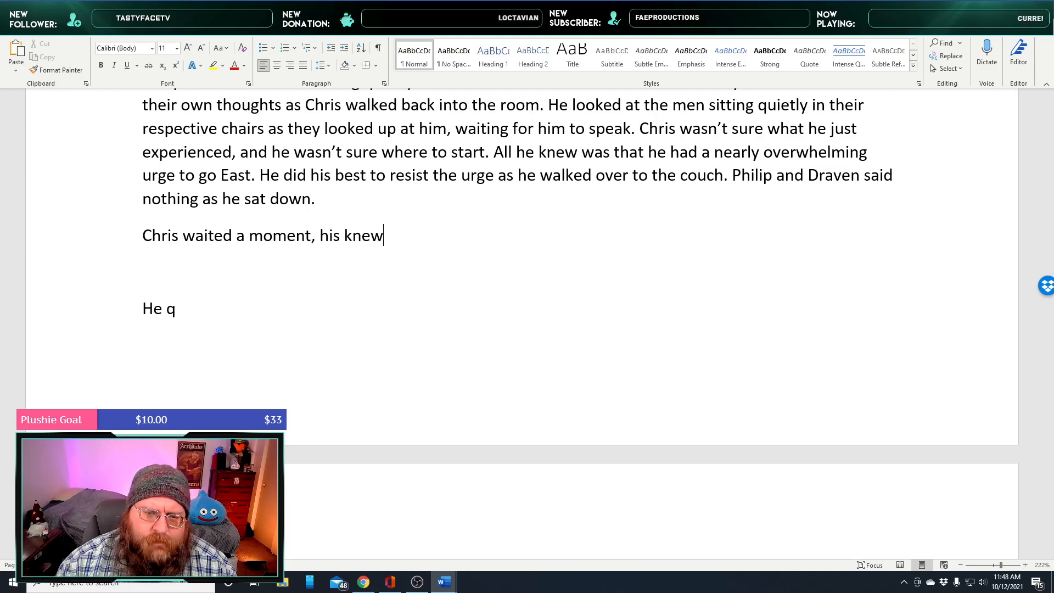
Continue the sentence after "Chris waited a moment," with "his elbows on his knees"
key(BackSpace)
key(BackSpace)
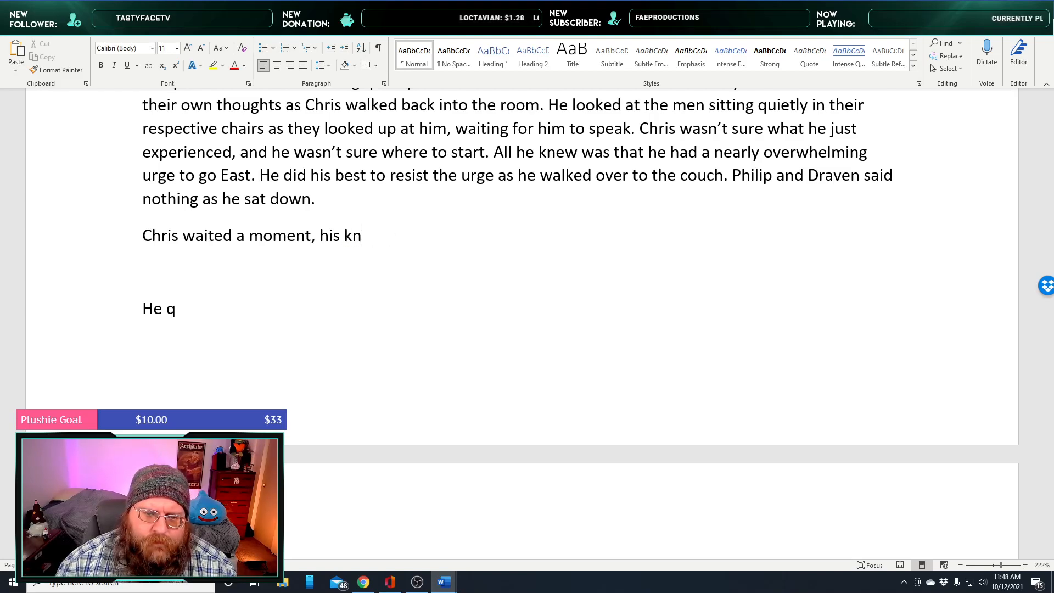
text(ees)
key(ctrl+BackSpace)
text(hel)
key(BackSpace)
key(BackSpace)
key(BackSpace)
text(elb)
text(on his knees)
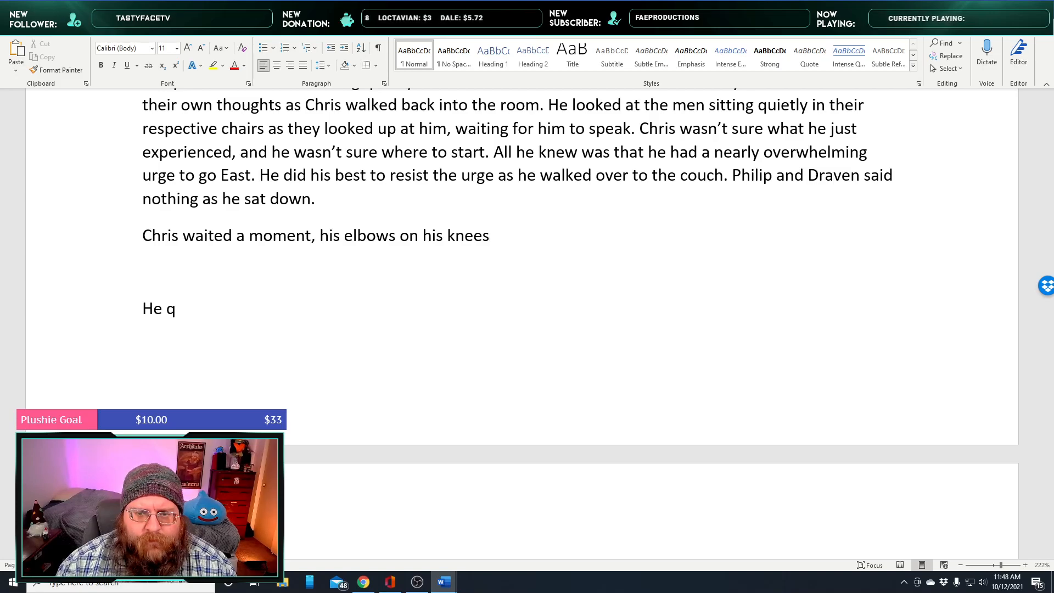
Finish the sentence about Chris waiting with ", looking down at the carpet, gathering his thoughts."
text(, looking down at the car)
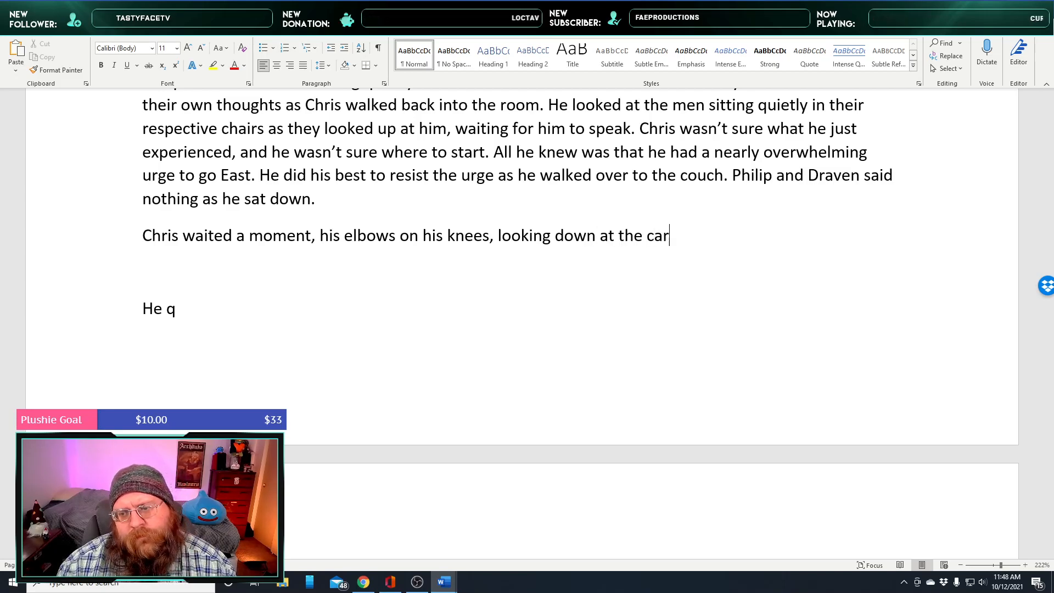
text(hing h)
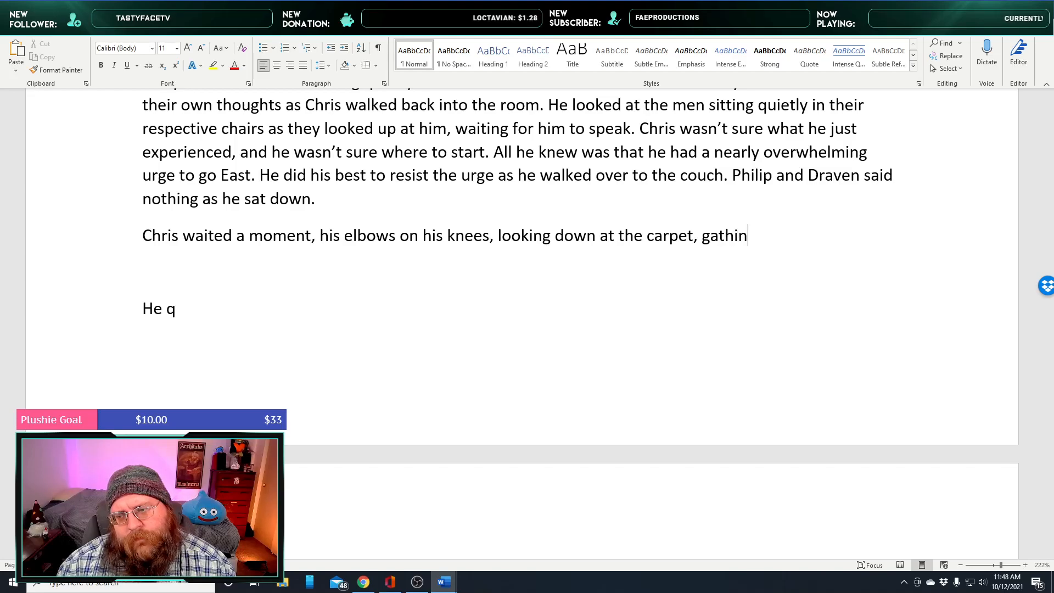
key(BackSpace)
key(BackSpace)
key(BackSpace)
key(BackSpace)
key(BackSpace)
key(BackSpace)
key(BackSpace)
key(BackSpace)
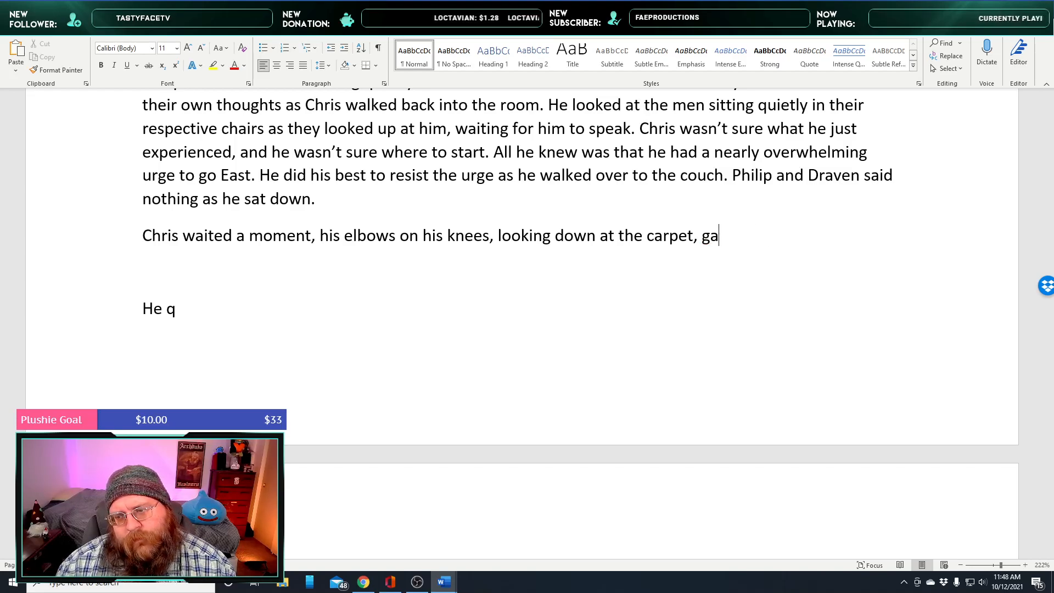
text(a)
text(ther)
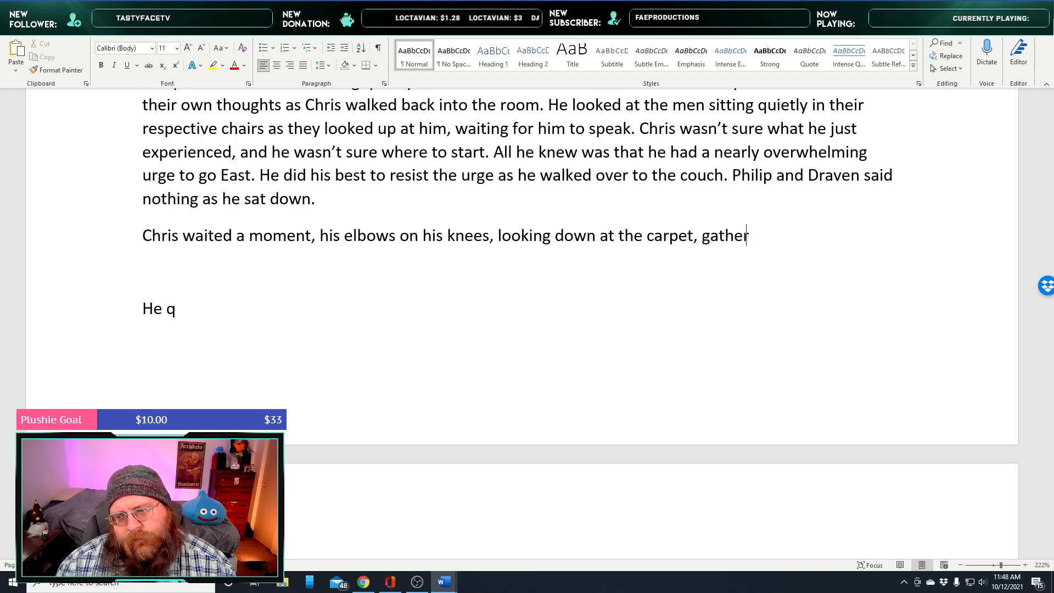
text(ing his thoughts. Pe)
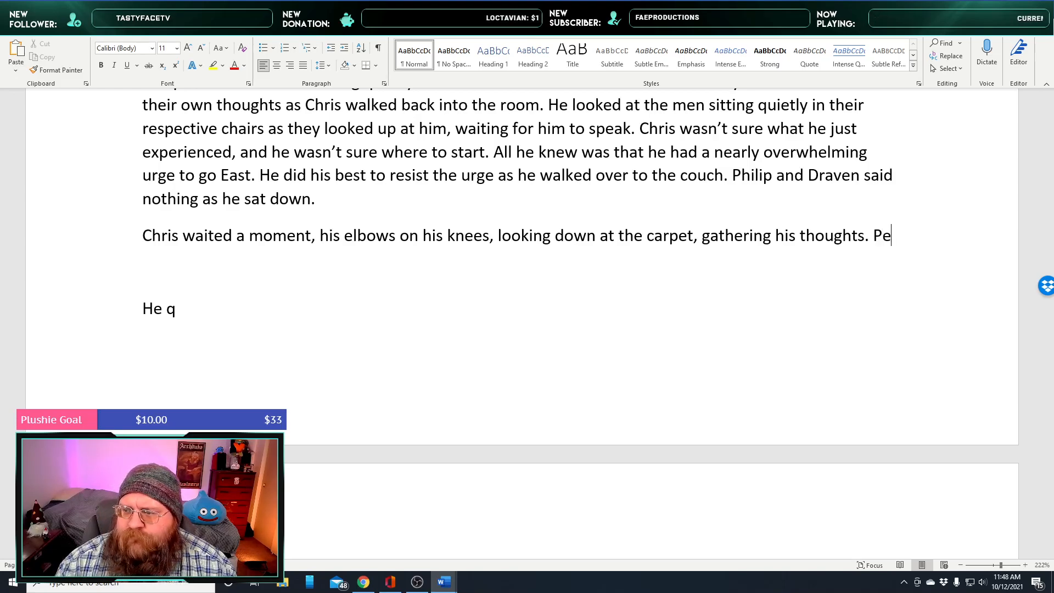
text(rp)
text(haps it would be best t)
text(o)
key(BackSpace)
key(BackSpace)
key(BackSpace)
key(BackSpace)
key(BackSpace)
key(BackSpace)
key(BackSpace)
key(BackSpace)
key(BackSpace)
key(BackSpace)
key(BackSpace)
key(BackSpace)
key(BackSpace)
key(BackSpace)
key(BackSpace)
key(BackSpace)
key(BackSpace)
key(BackSpace)
key(BackSpace)
key(BackSpace)
key(BackSpace)
key(BackSpace)
key(BackSpace)
key(BackSpace)
key(BackSpace)
key(BackSpace)
key(BackSpace)
text(")
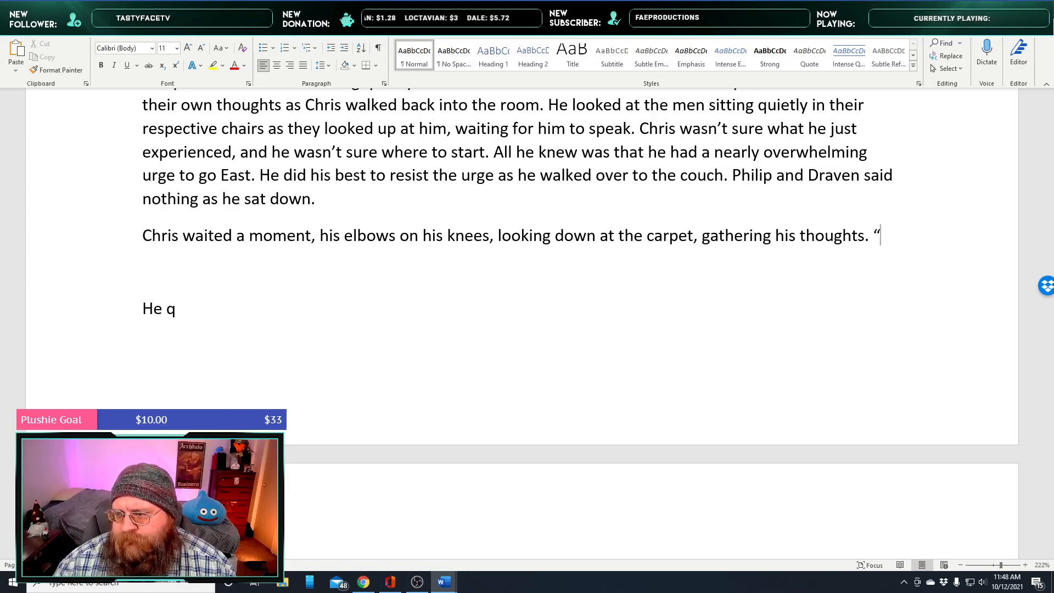
key(BackSpace)
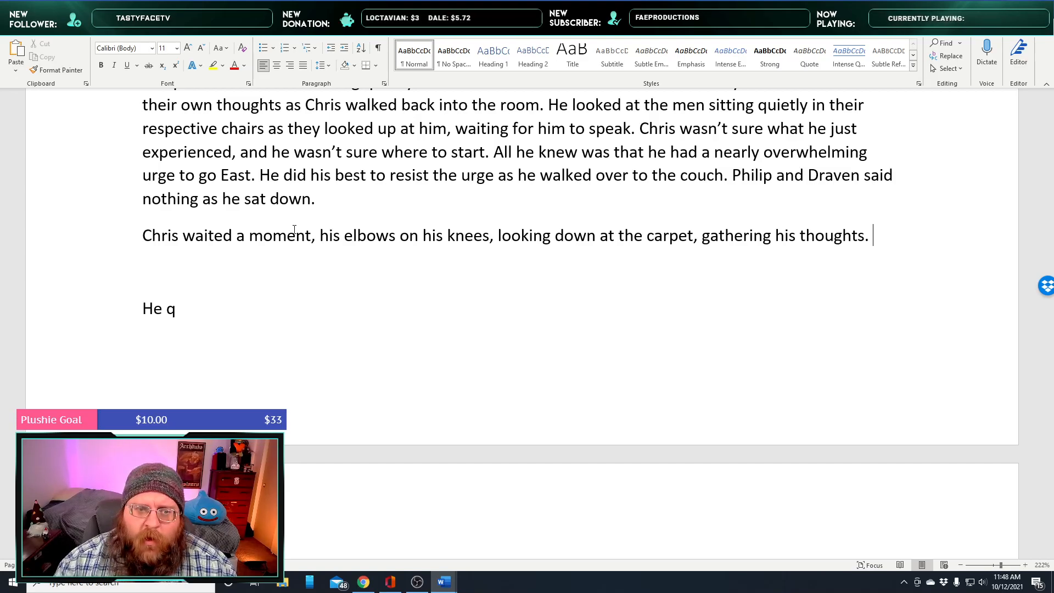
Add the dialogue “Where do I start? I have no idea what happened to me.” after "thoughts." and remove the stray "He q" line
scroll(532, 280, down, 1)
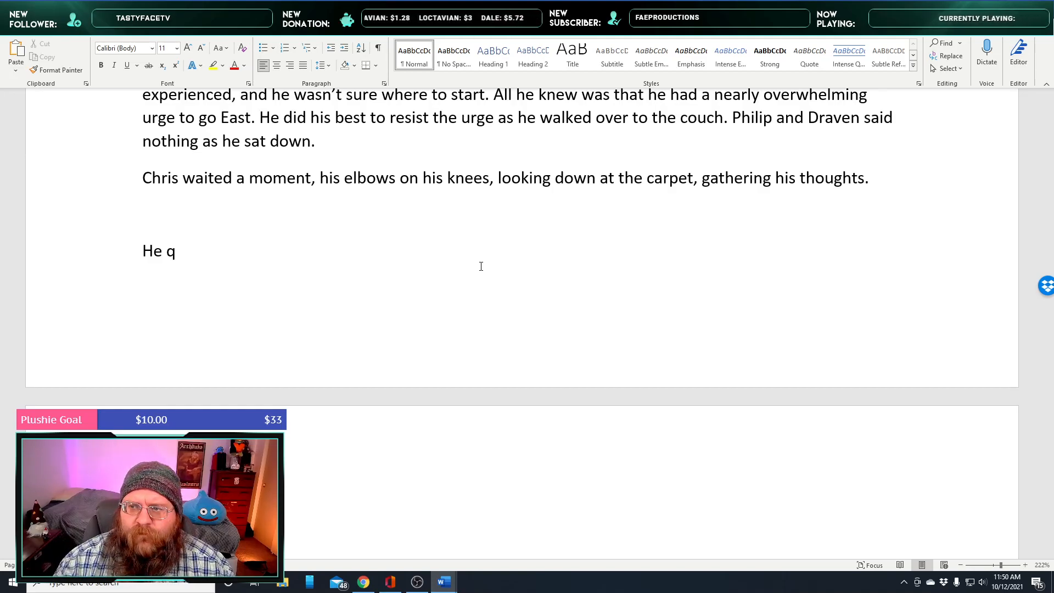
text(")
text(Wh)
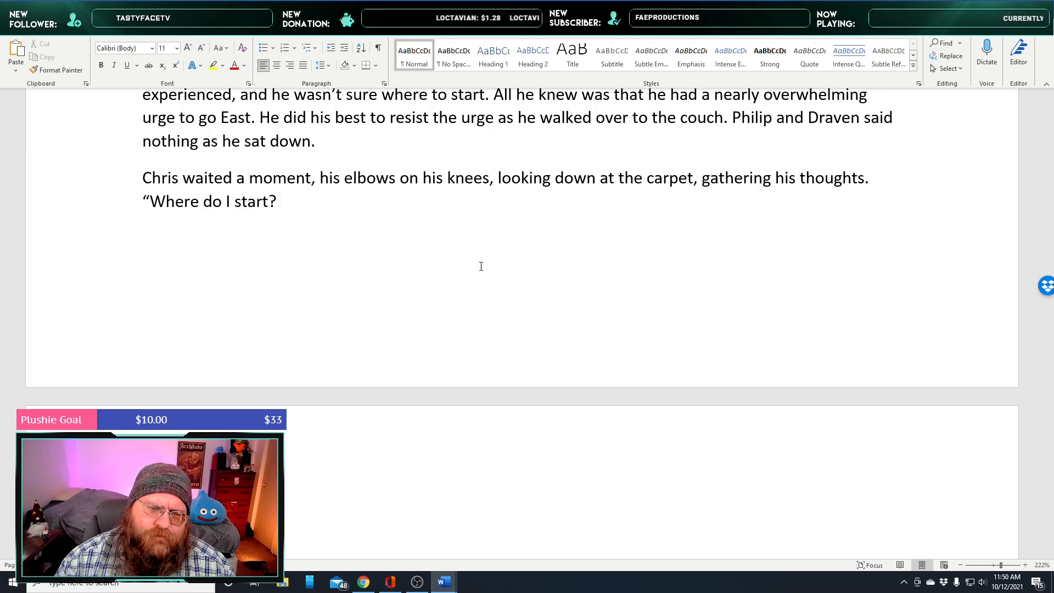
text(I ha)
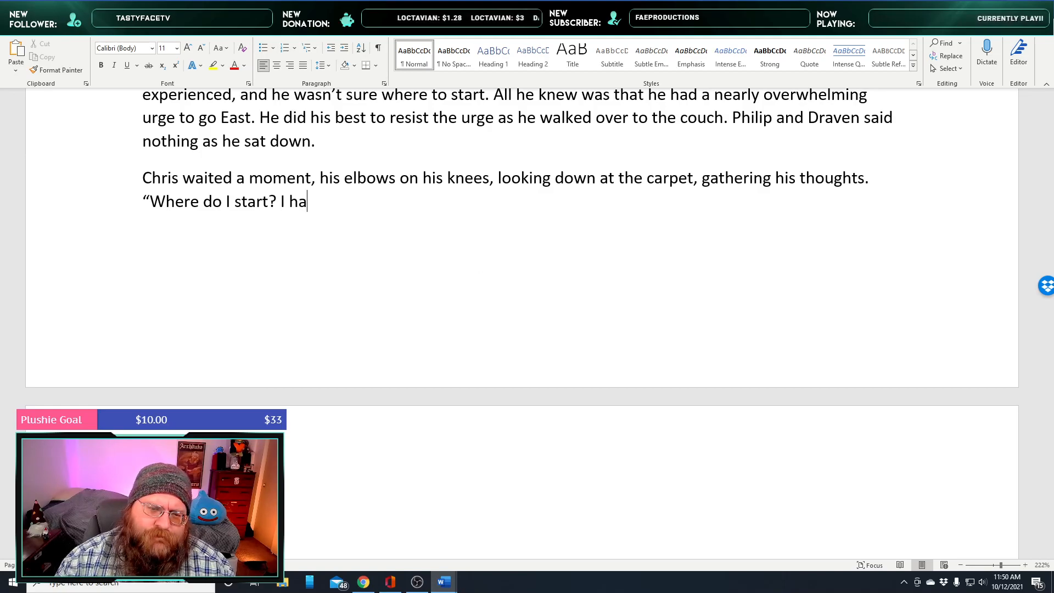
text(ve no idea wh)
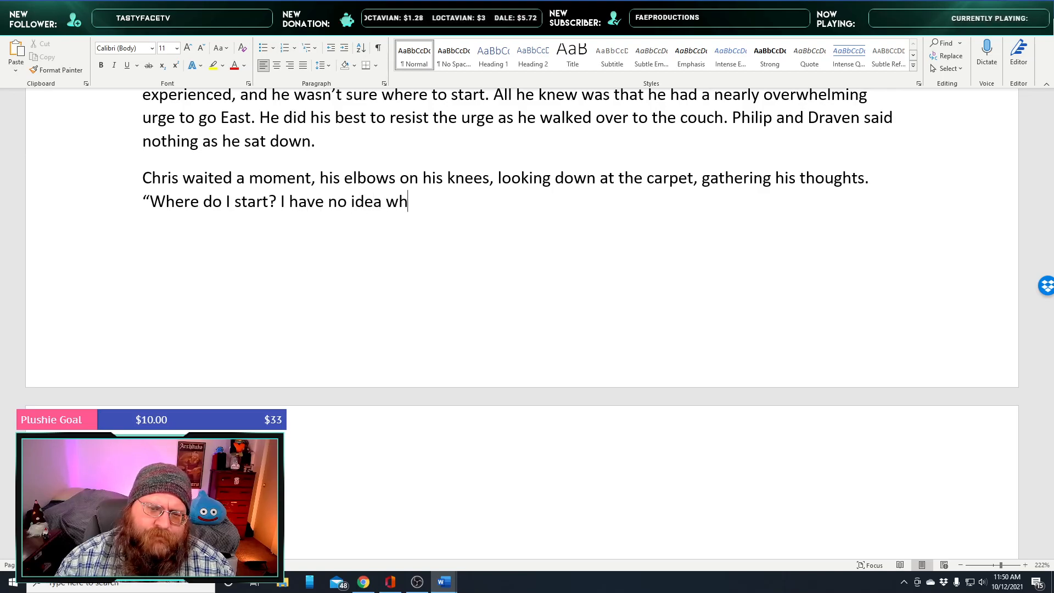
text(at happened to me,)
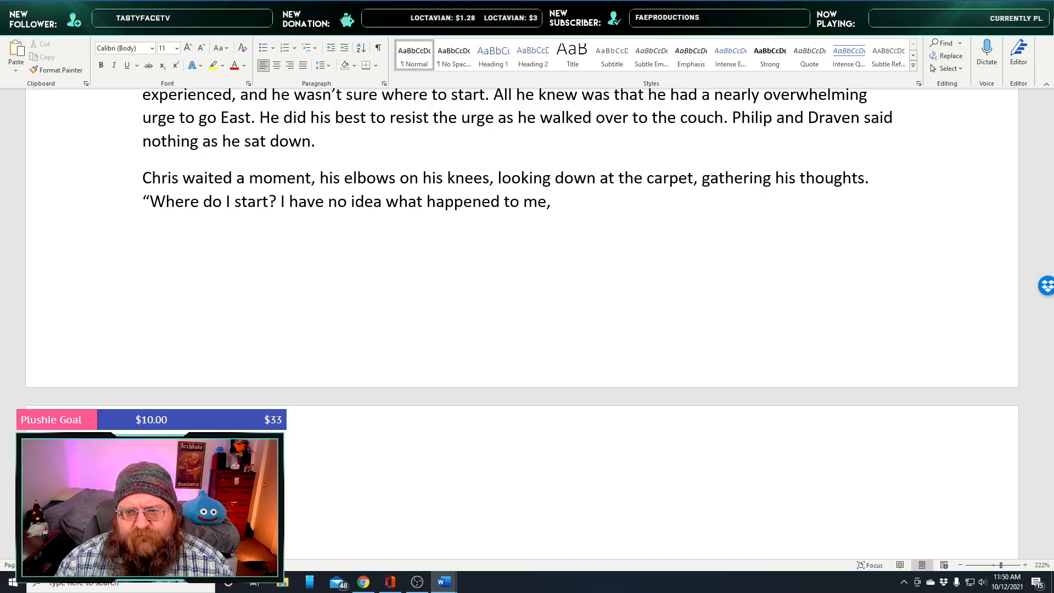
key(BackSpace)
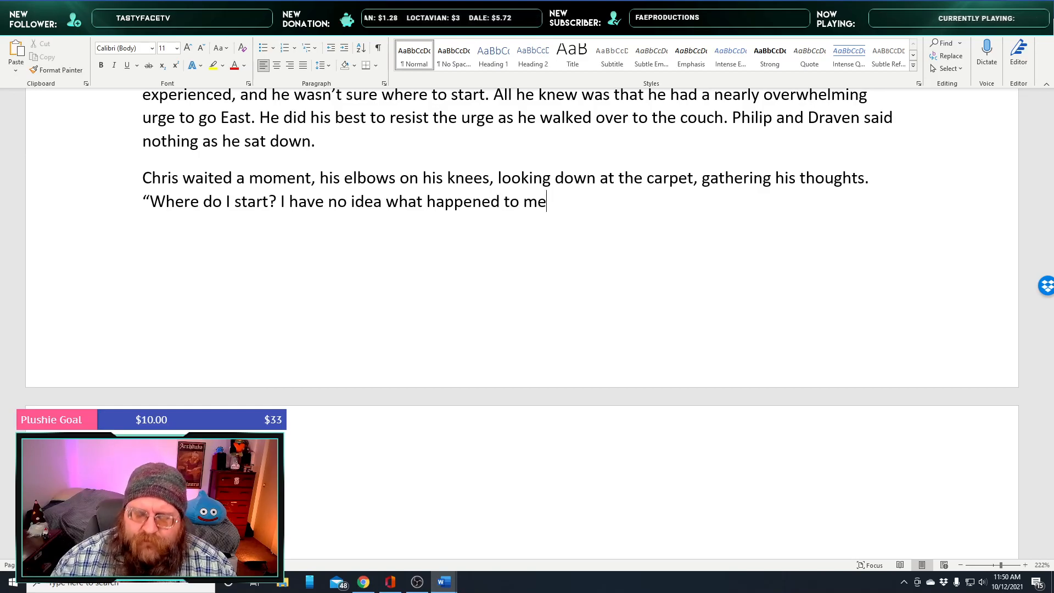
text(." he)
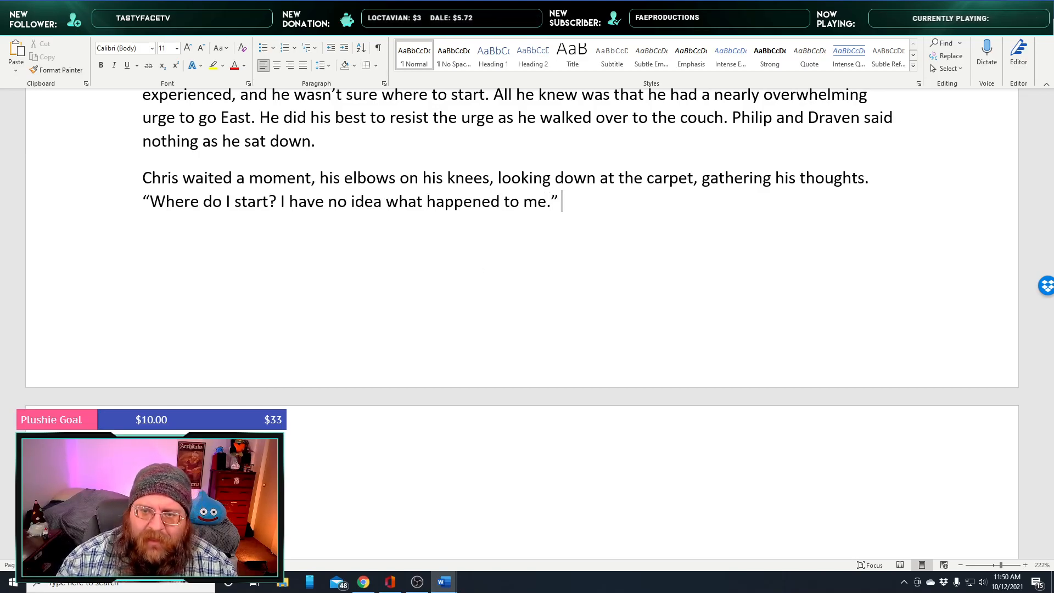
Follow the dialogue with "He glanced up at the other two quietly looking at"
text( glanc)
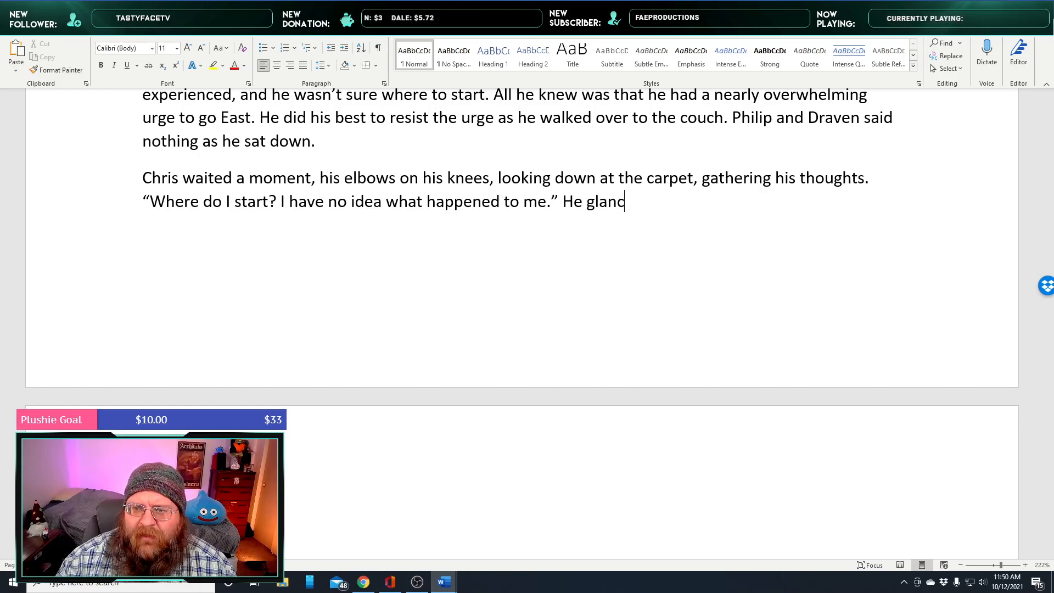
text(ed up at the other two quiet)
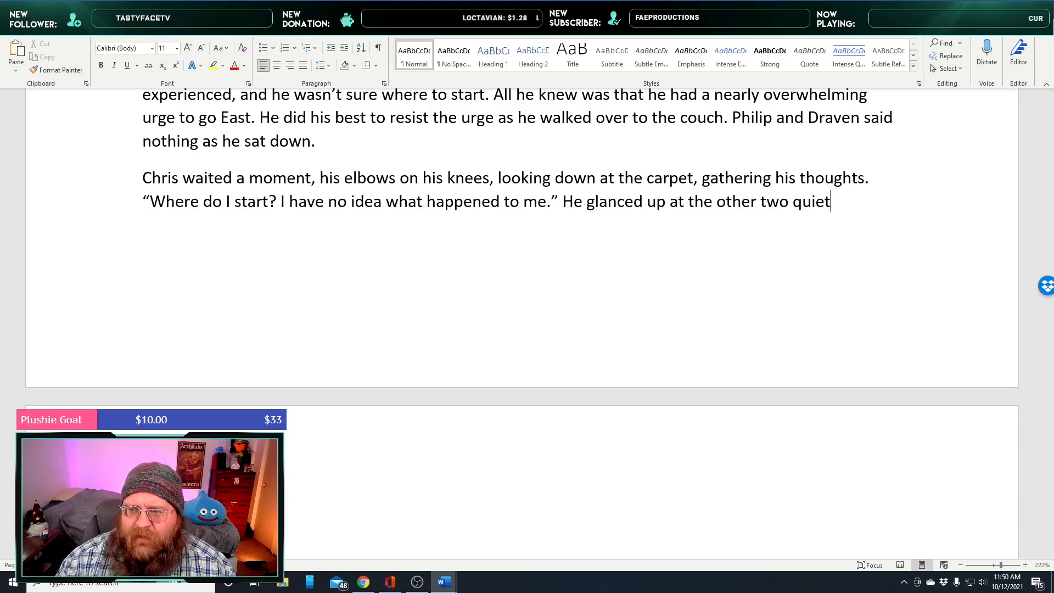
text(looking)
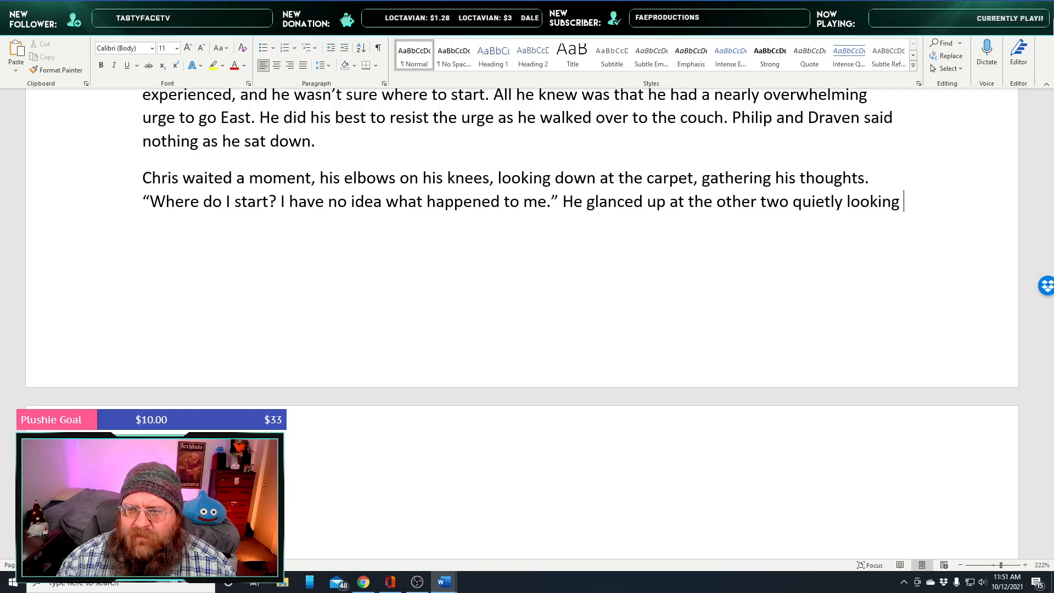
text( at)
Reword "He glanced up" in the sentence after the dialogue as "He moved his eyes to glance up"
click(584, 203)
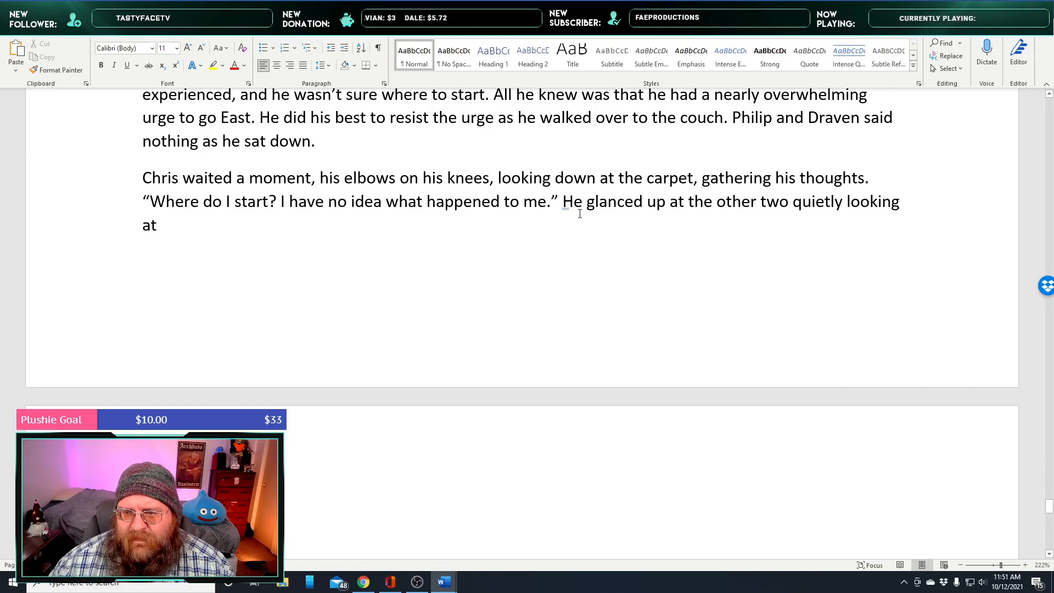
text(moved his ey)
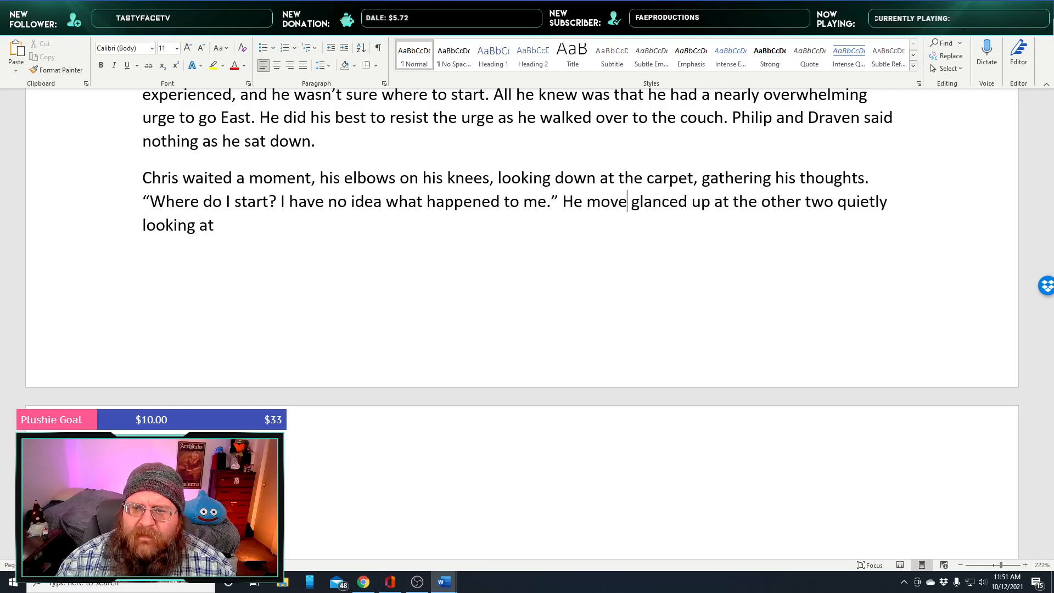
text(es to)
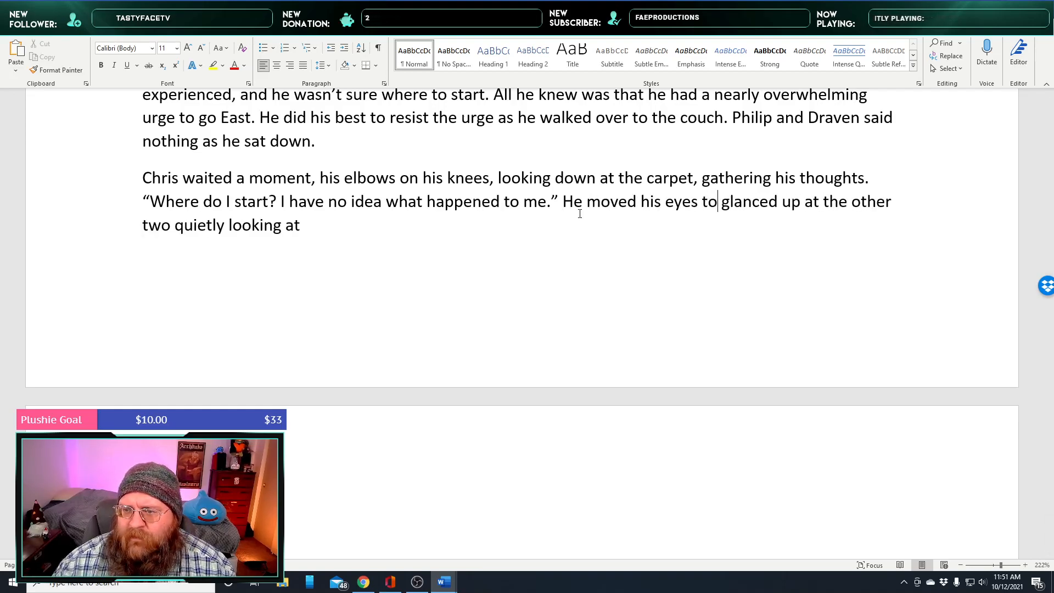
key(shift+Right)
key(shift+Right)
key(shift+Right)
key(shift+Right)
key(shift+Right)
key(shift+Right)
key(shift+Right)
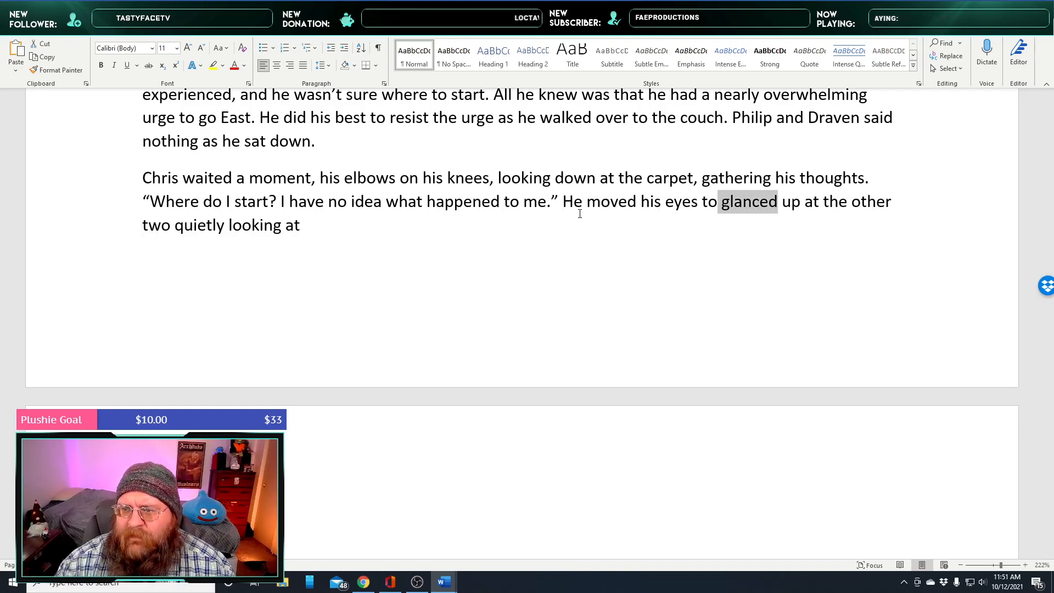
text(g)
key(BackSpace)
text(glance)
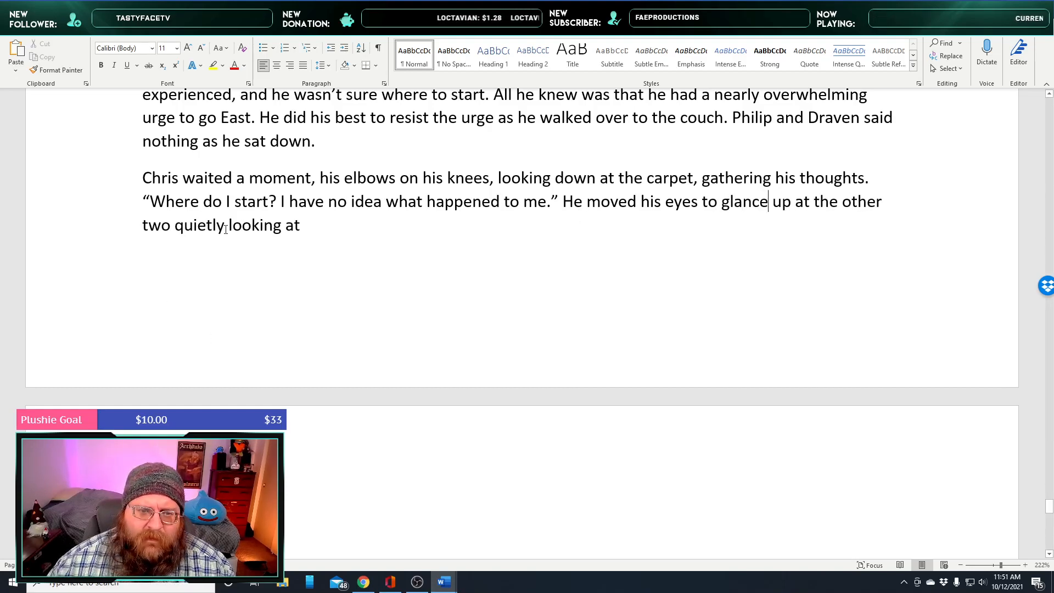
Complete the phrase "two quietly looking at" at the paragraph's end with "him"
click(315, 228)
text(hi)
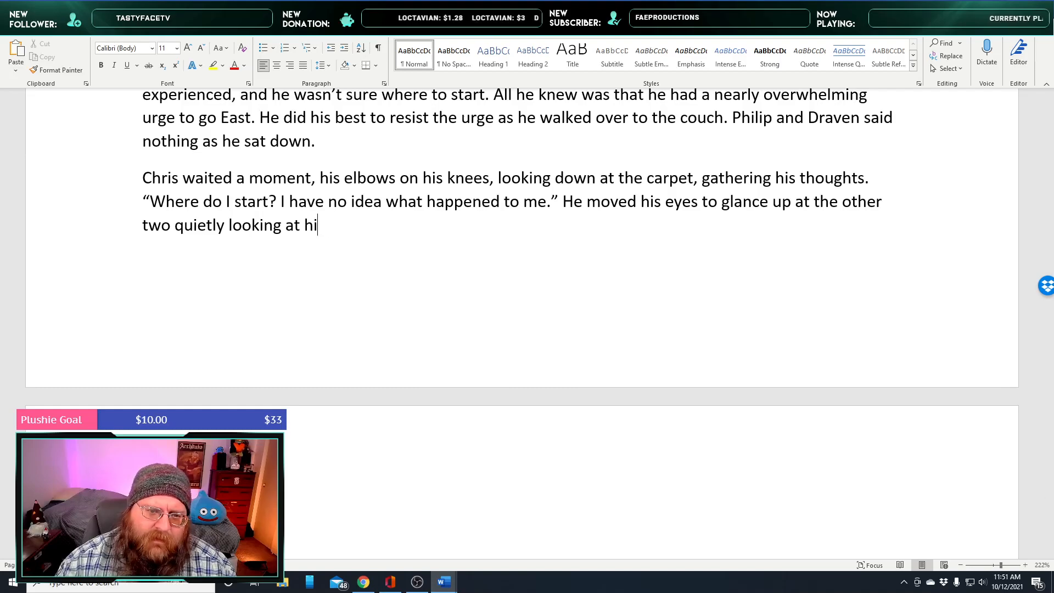
text(m :")
key(BackSpace)
key(BackSpace)
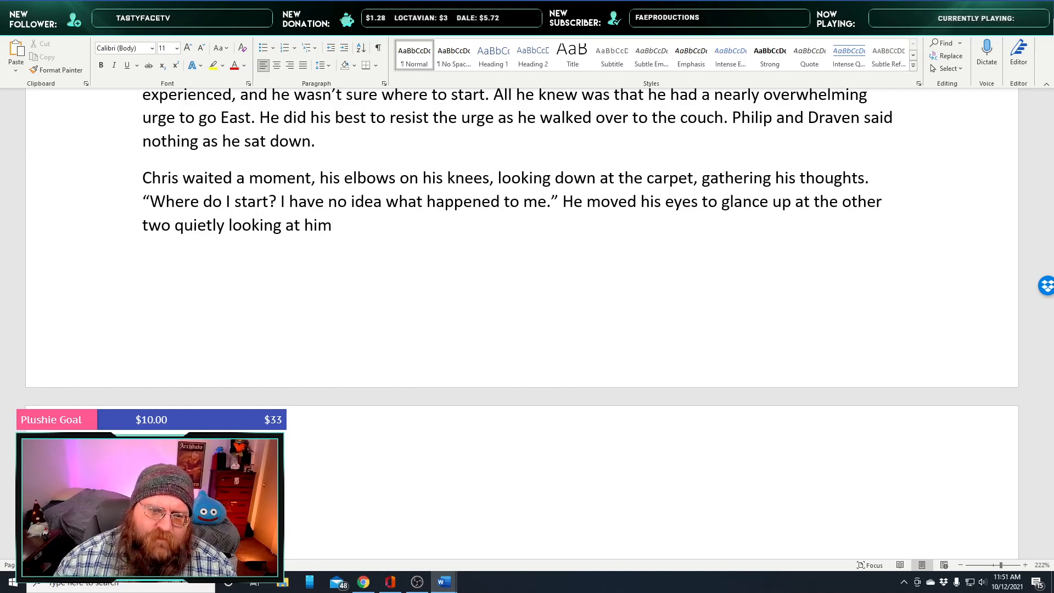
key(BackSpace)
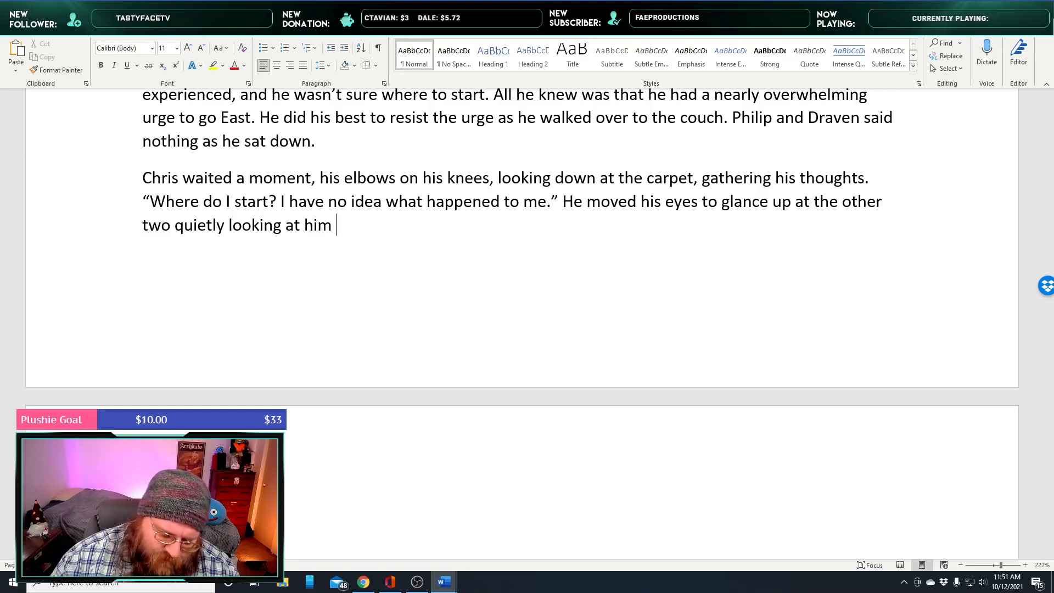
Follow "looking at him" with the opening of a new quotation, “They must know something, Draven”
text("They )
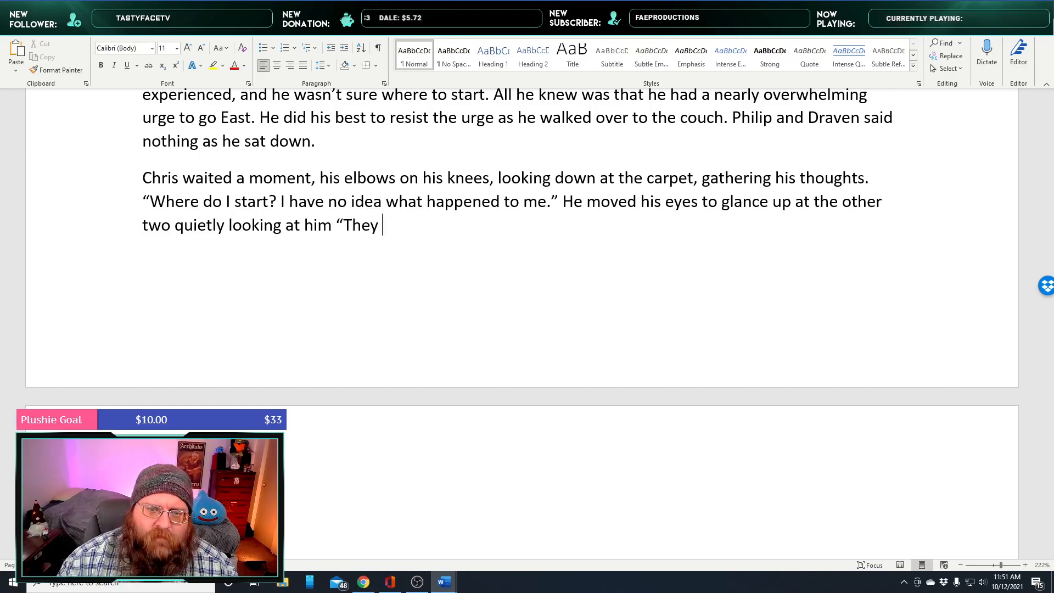
text(must know something,)
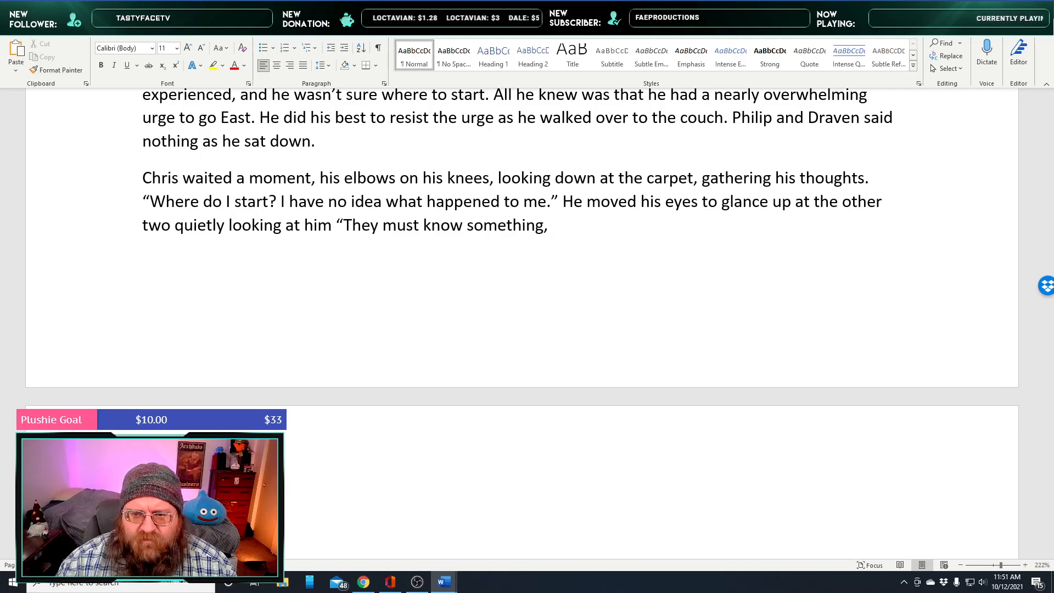
text(Draven)
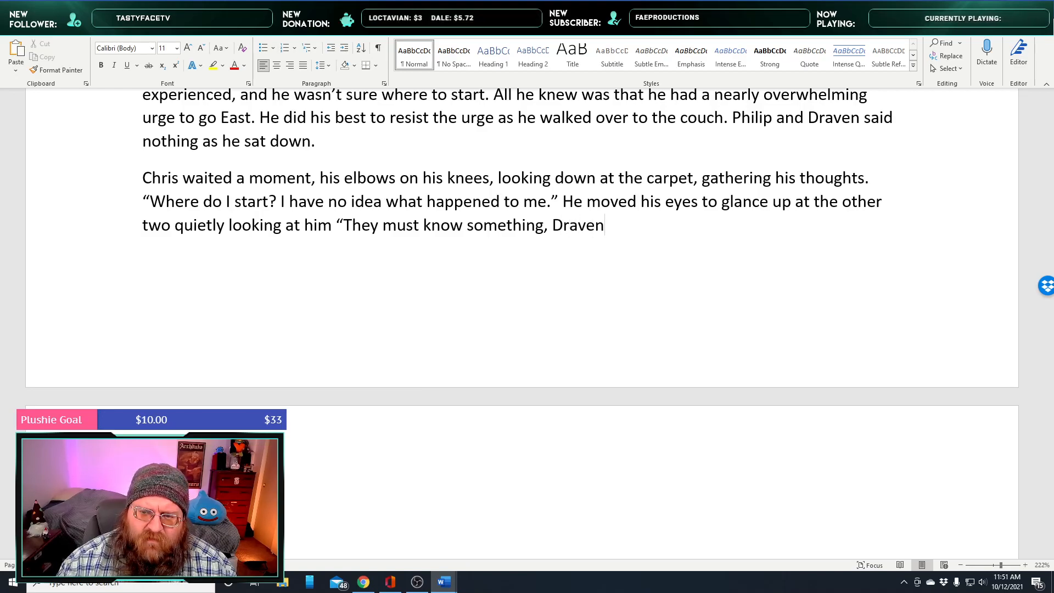
text( will tell me nothin)
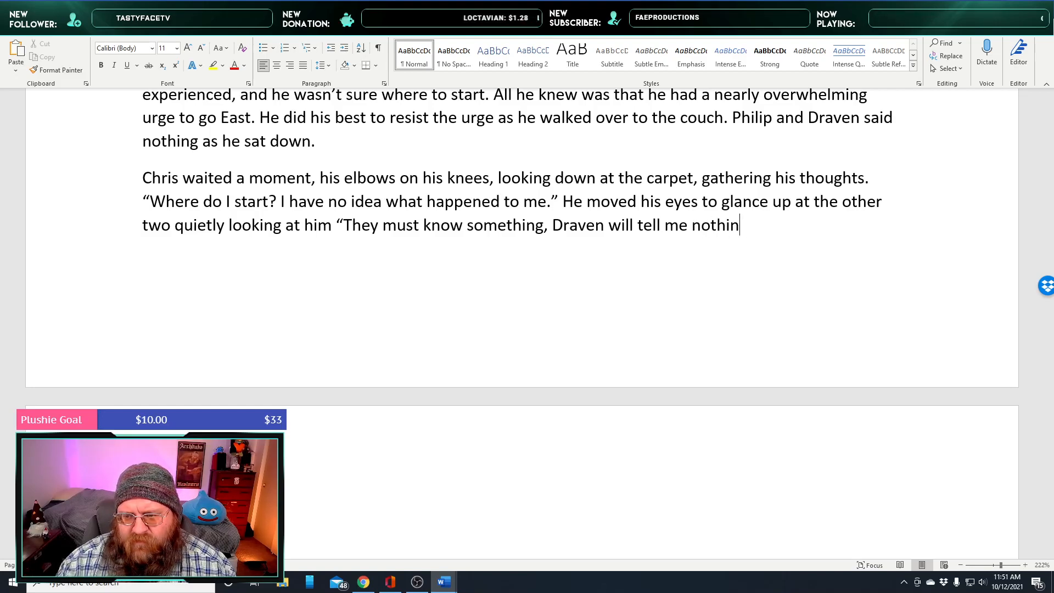
text(if it)
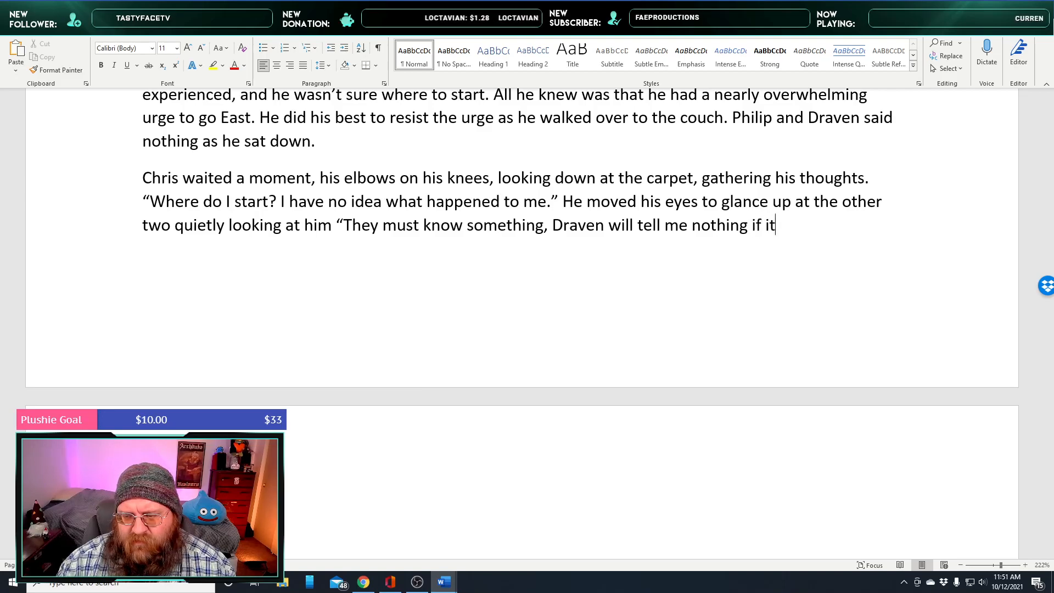
text( suits him,)
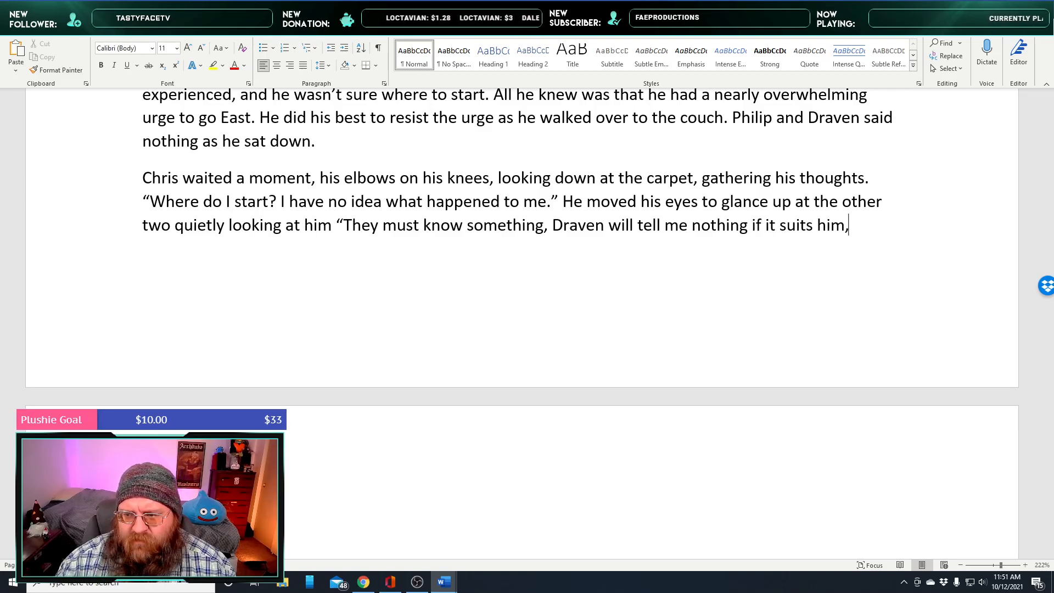
text( but I would tru)
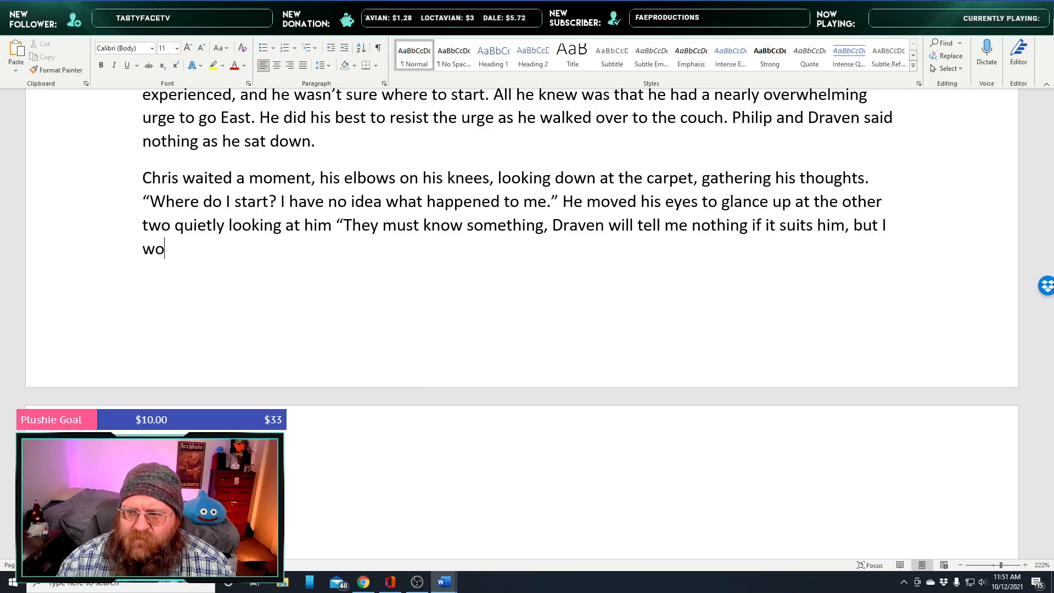
text(st what h)
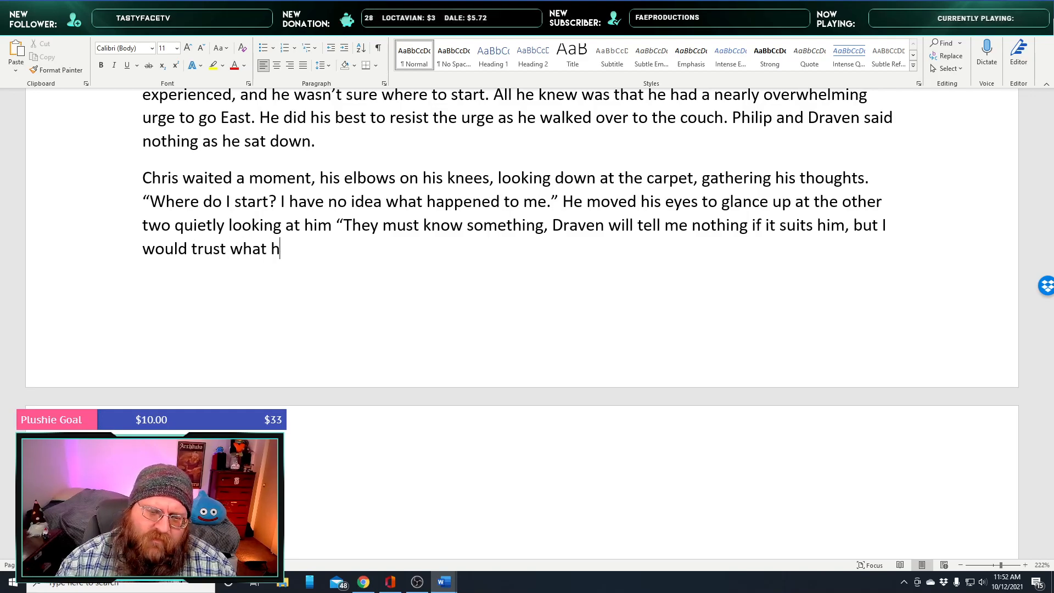
text(e says)
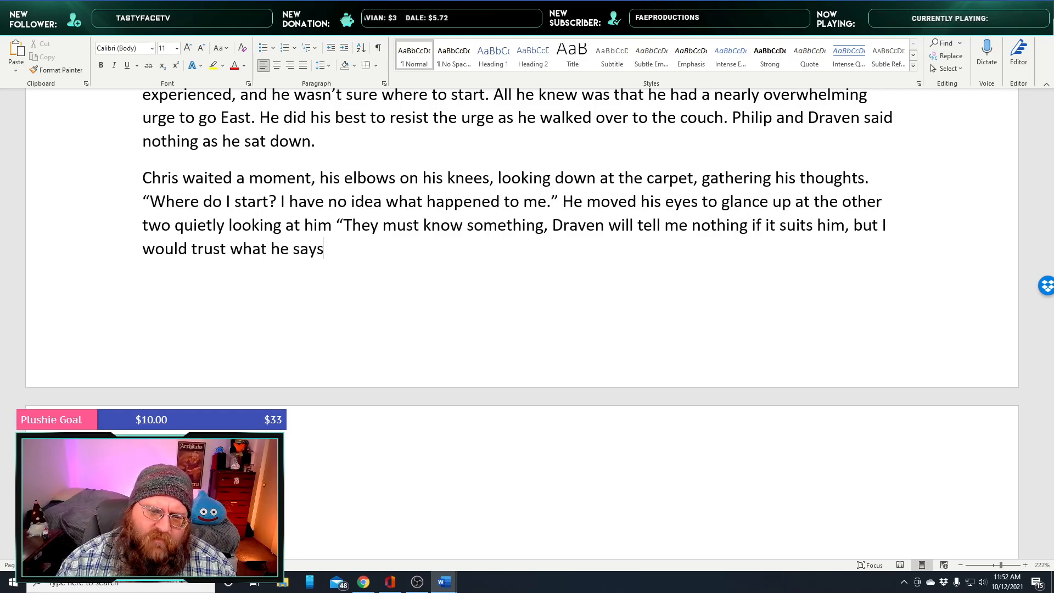
key(BackSpace)
key(BackSpace)
key(BackSpace)
key(BackSpace)
key(BackSpace)
key(BackSpace)
key(BackSpace)
key(BackSpace)
key(BackSpace)
key(BackSpace)
key(BackSpace)
key(BackSpace)
key(BackSpace)
key(BackSpace)
key(BackSpace)
key(BackSpace)
key(BackSpace)
key(BackSpace)
key(BackSpace)
key(BackSpace)
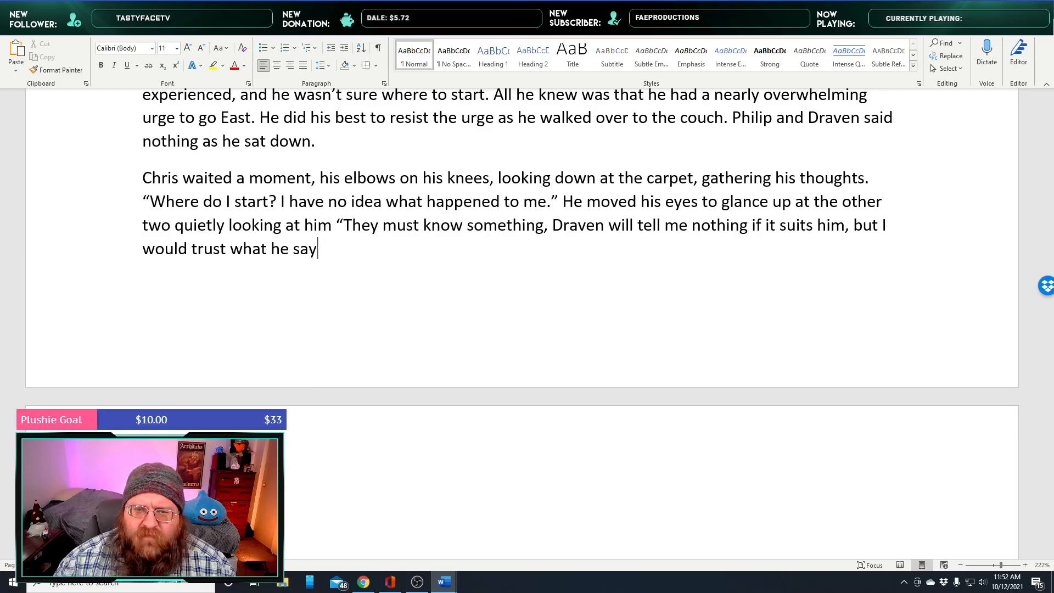
key(BackSpace)
key(BackSpace)
key(BackSpace)
key(BackSpace)
key(BackSpace)
key(BackSpace)
key(BackSpace)
key(BackSpace)
key(BackSpace)
key(BackSpace)
key(BackSpace)
key(BackSpace)
key(BackSpace)
key(BackSpace)
key(BackSpace)
key(BackSpace)
key(BackSpace)
key(BackSpace)
key(BackSpace)
key(BackSpace)
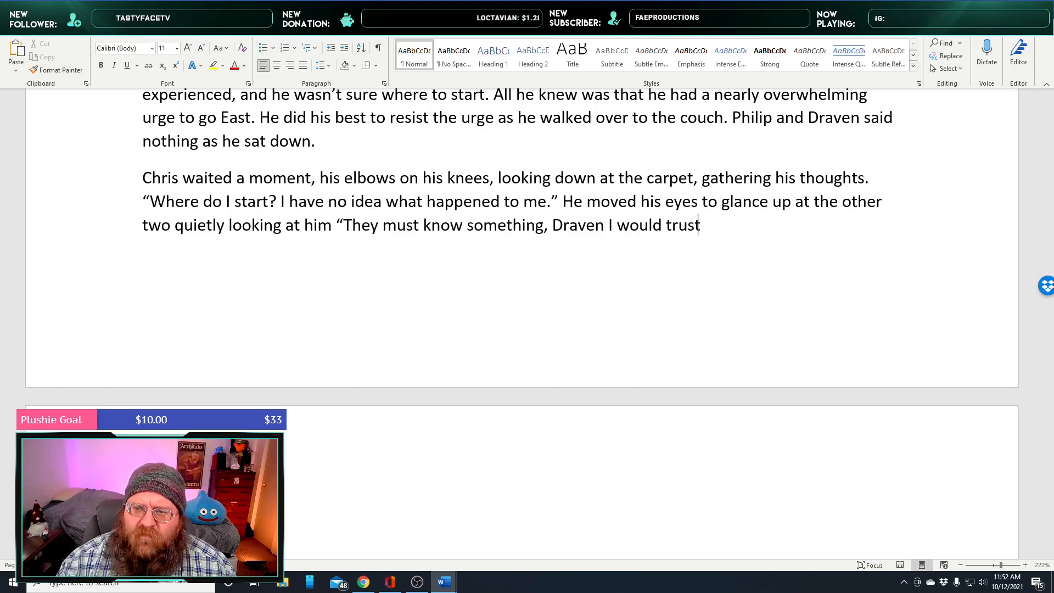
Continue the dialogue after "Draven" with "I would trust to tell me the truth if he chooses to say anything at all. Then there is Philip."
text(the )
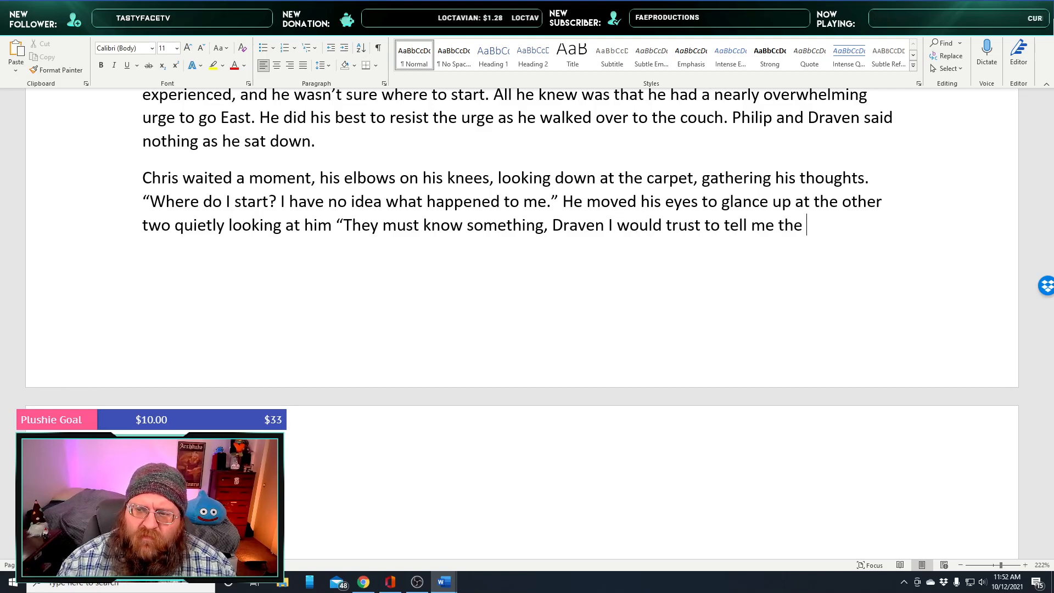
text(truth if he chooses to say)
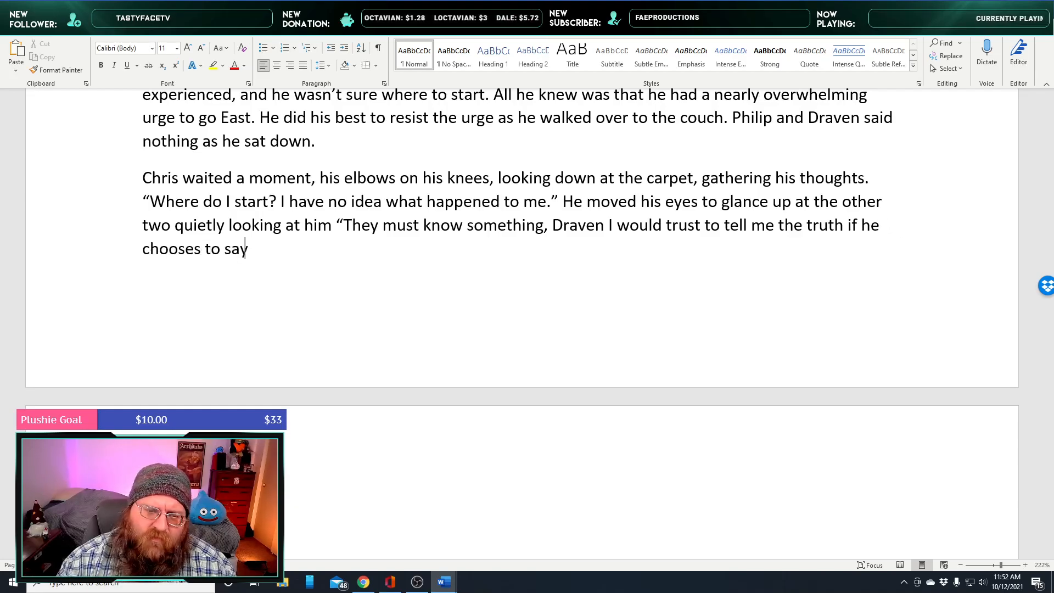
text( anything at all)
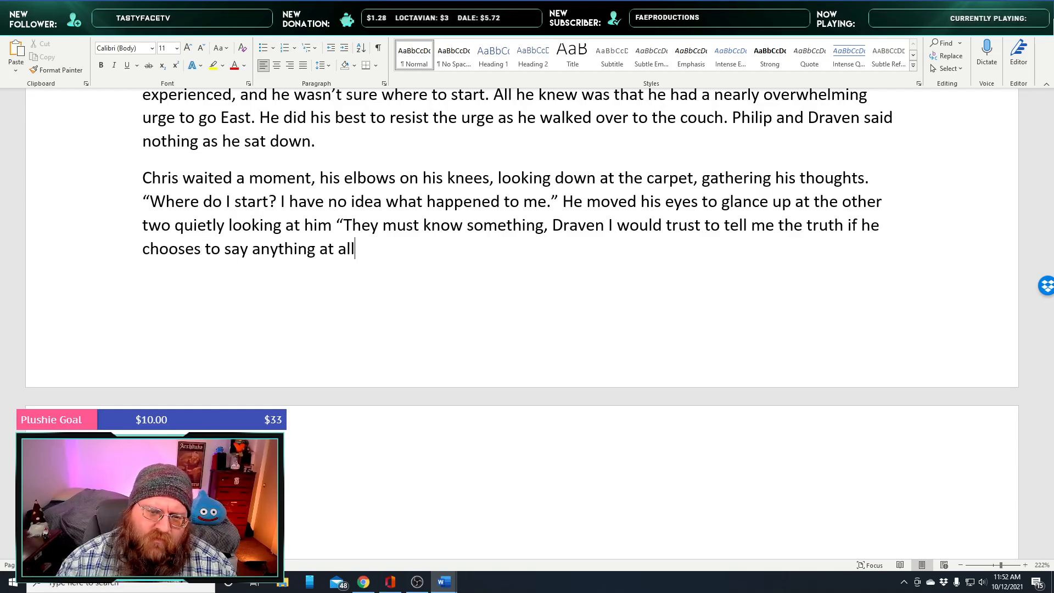
text(. Then there is Philip)
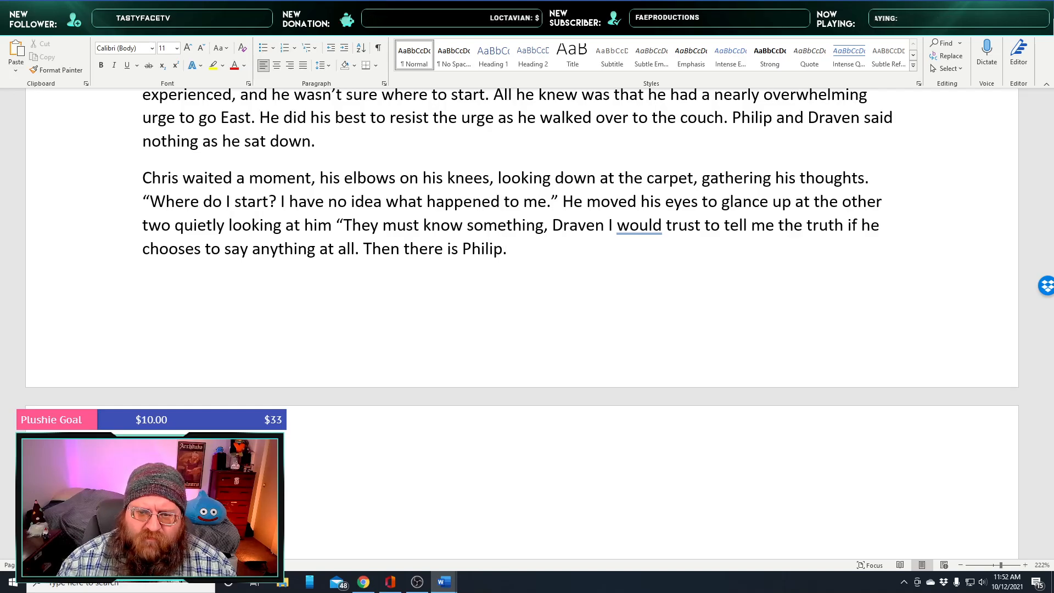
Close the quote, add "He couldn’t help but have a grimace spread across his face for that few seconds he intered his mind." and open another quote
text(." He )
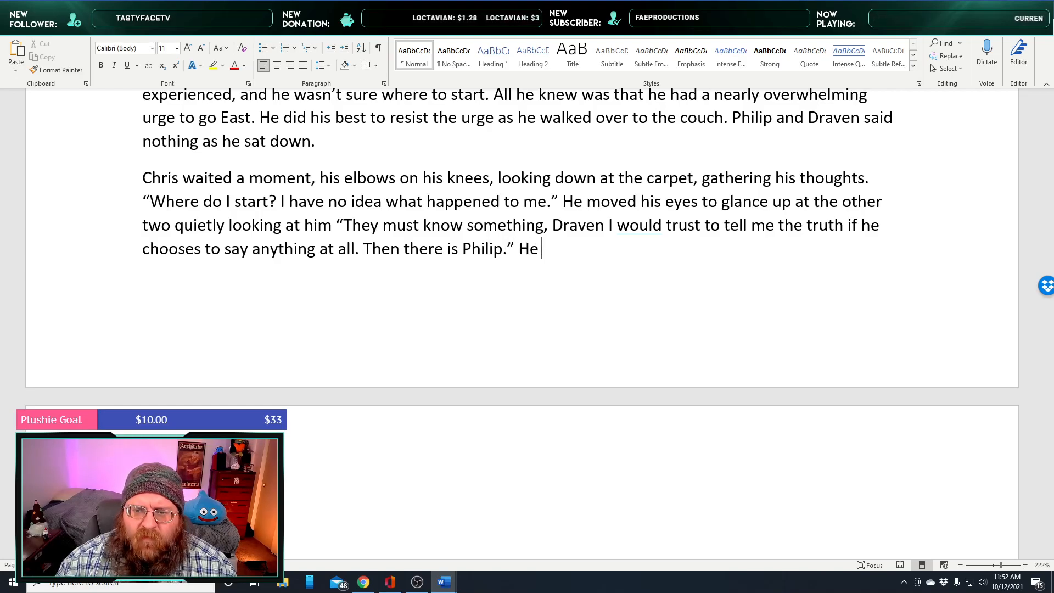
text(couldn't help bu)
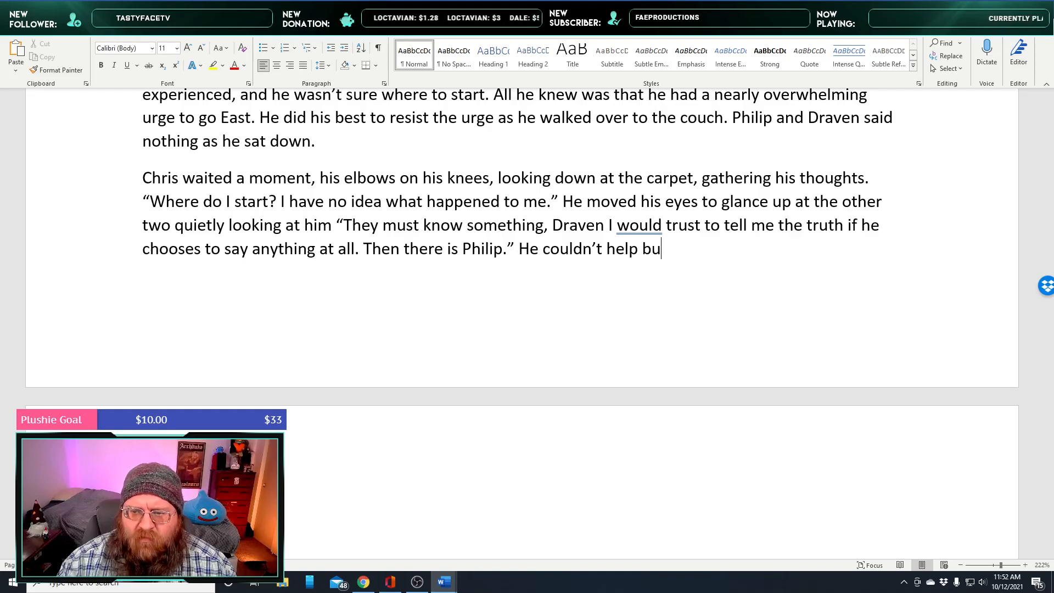
text(t have a gr)
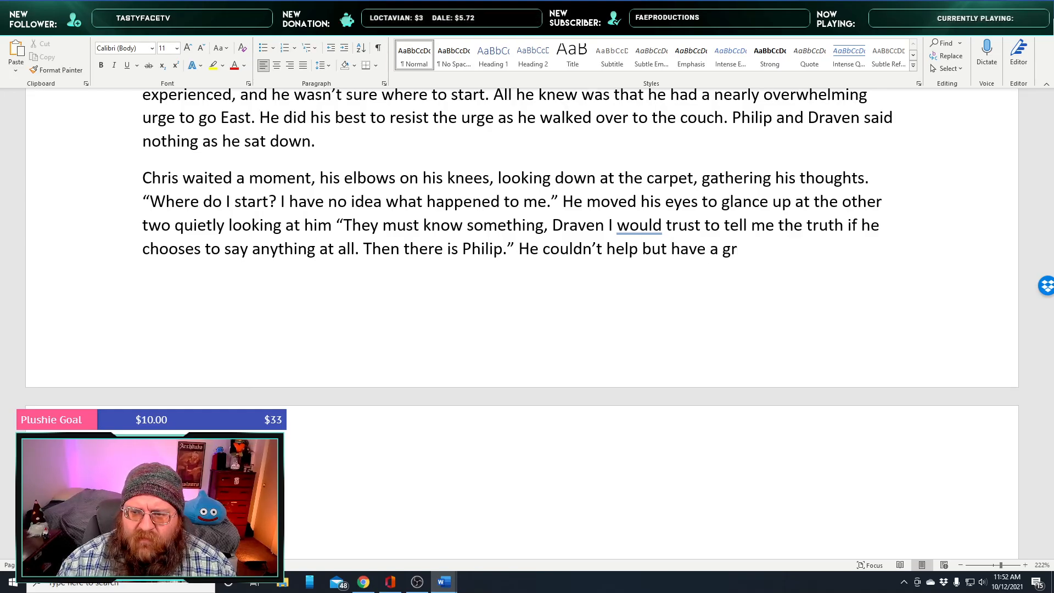
text(imace quickly)
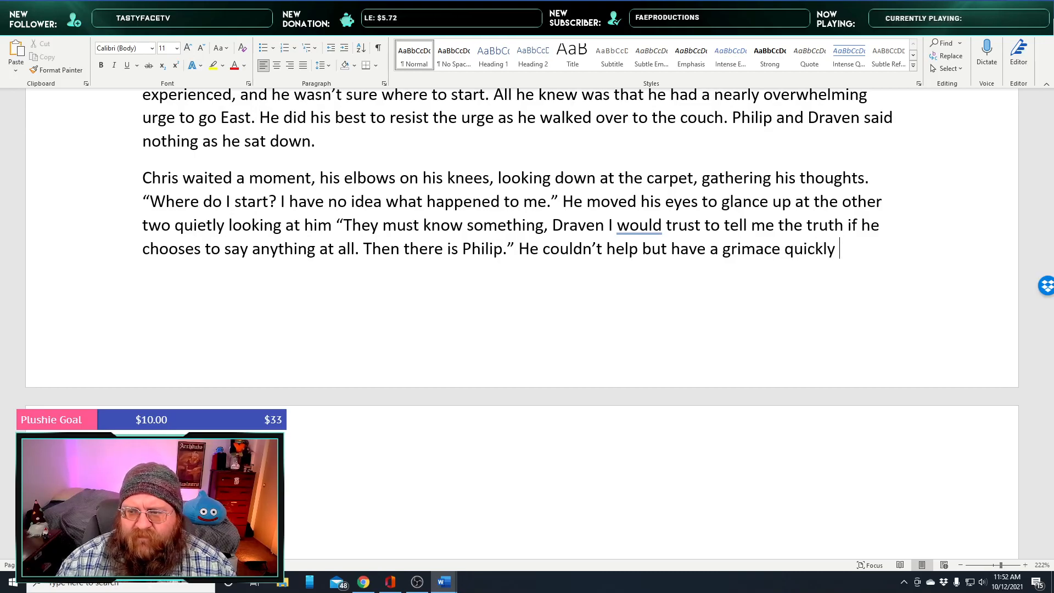
key(ctrl+BackSpace)
key(BackSpace)
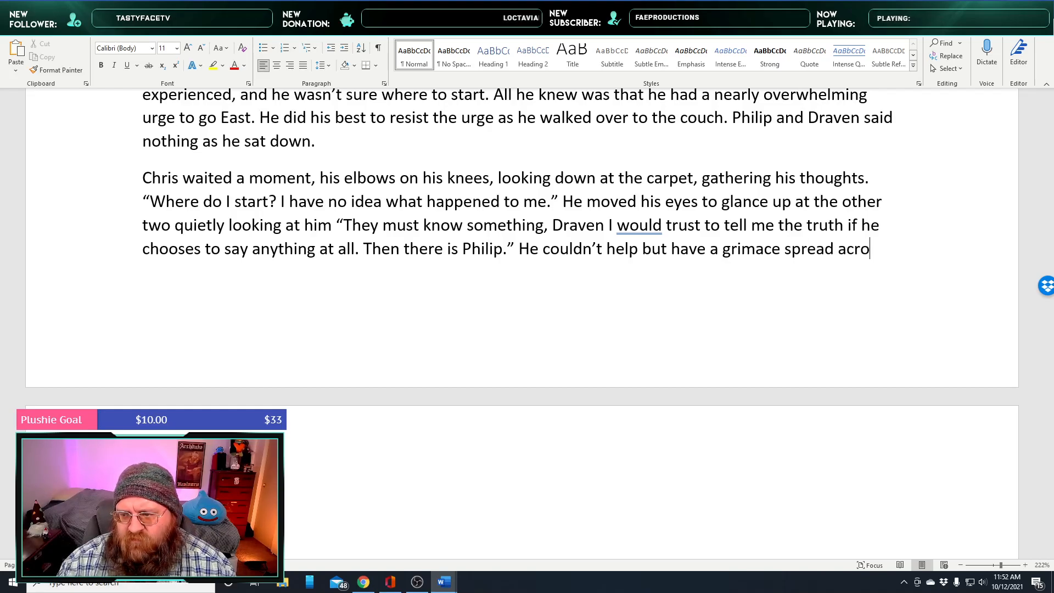
text(spread across)
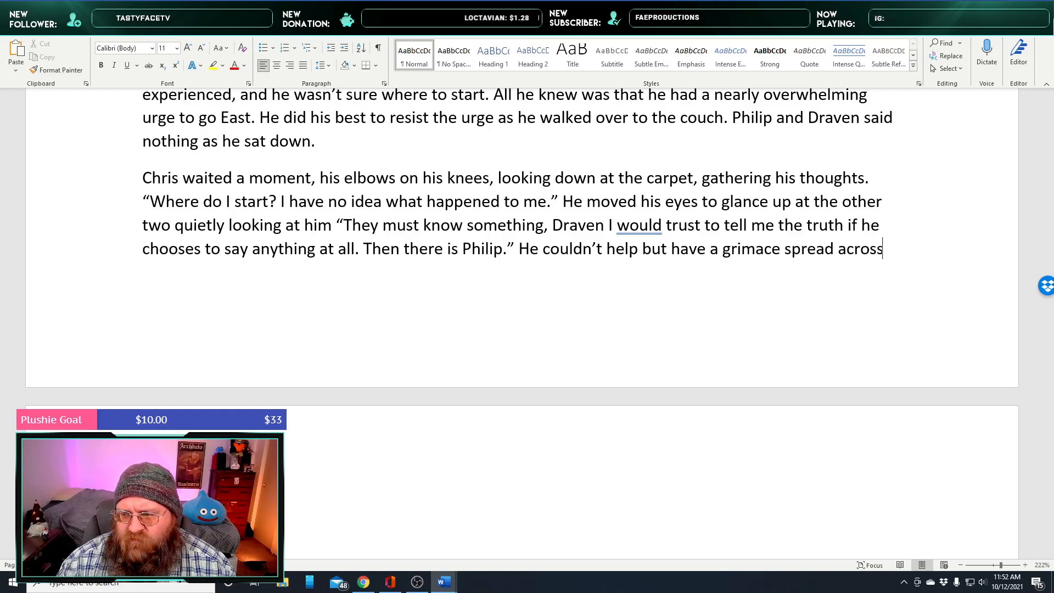
text( his)
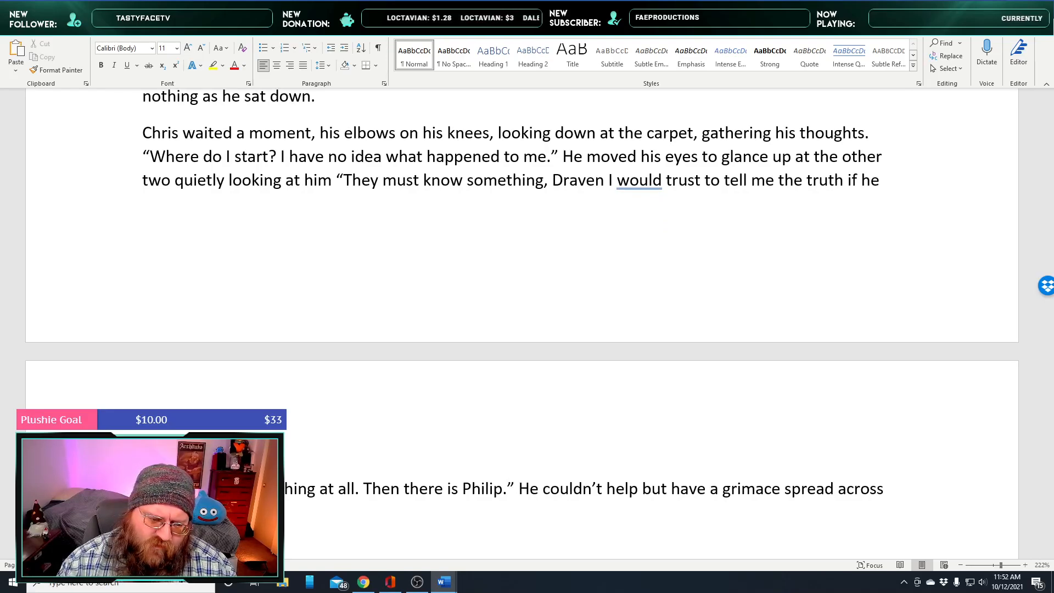
text(y)
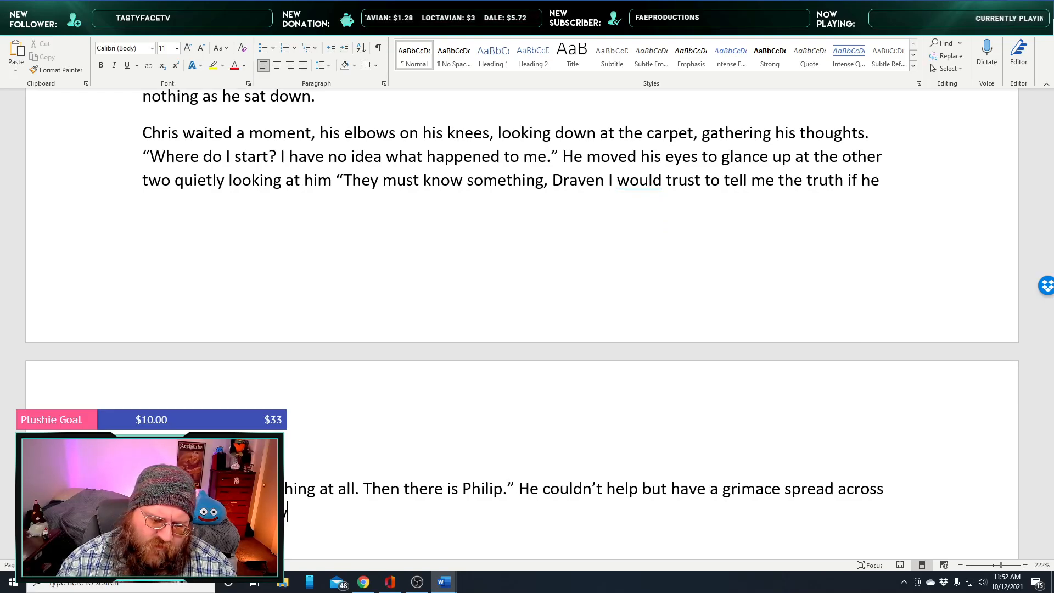
text( seconds)
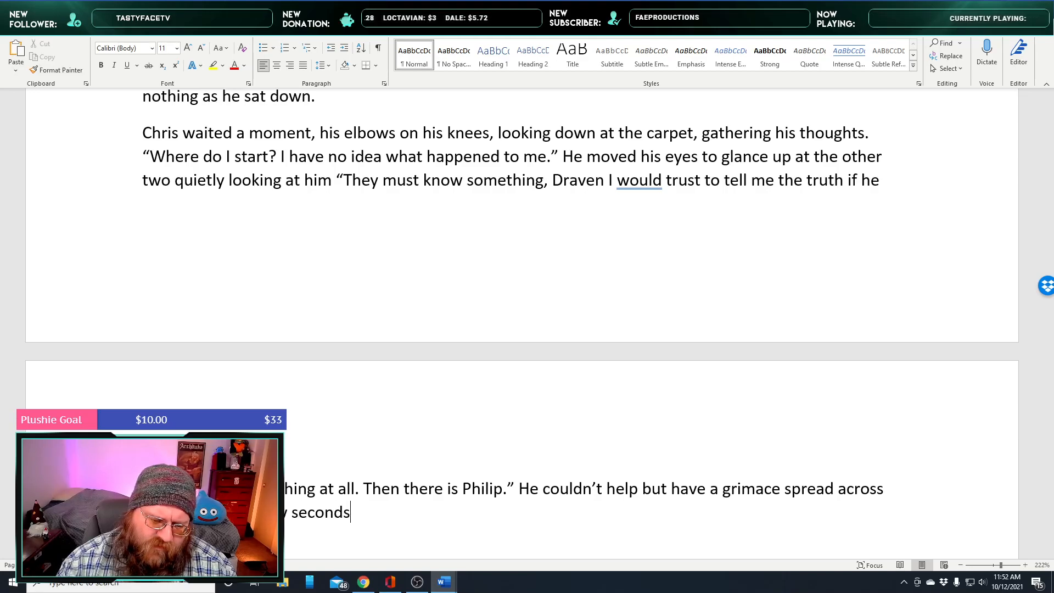
text( he intere)
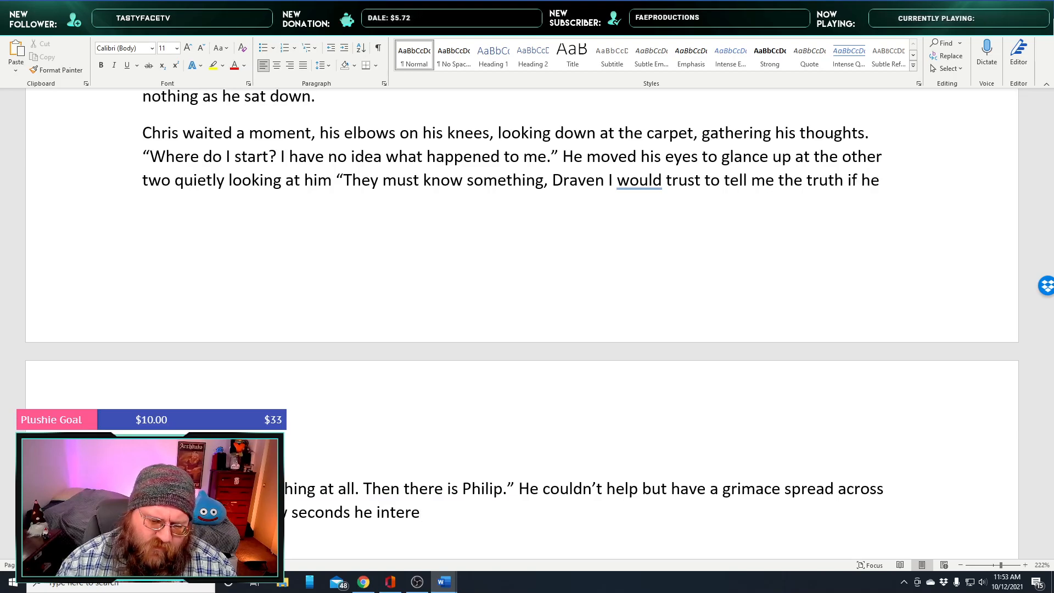
text(d his mind. “)
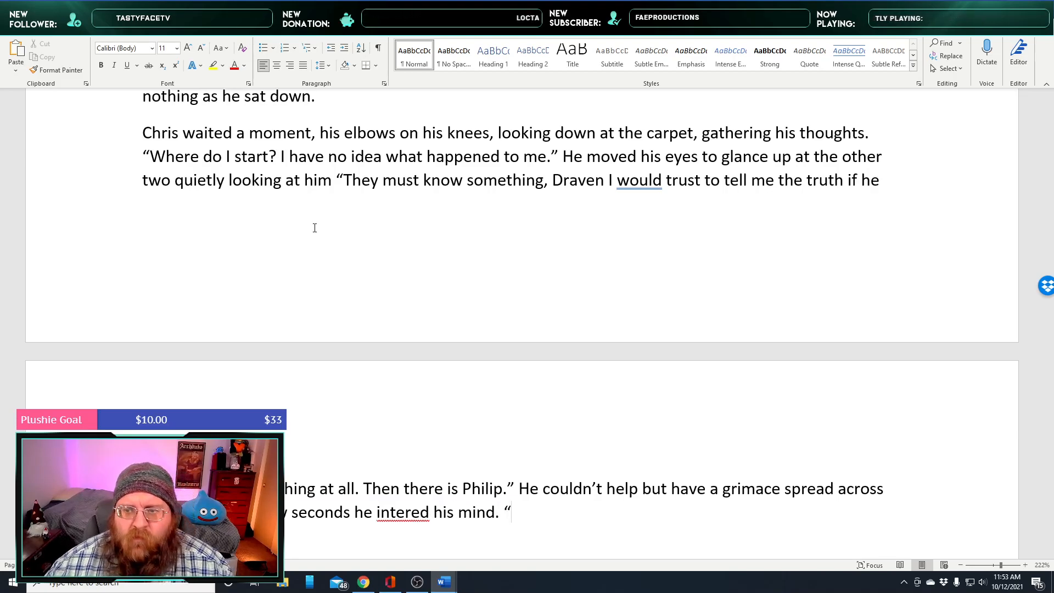
Correct the misspelled "intered" to "entered" using the spelling suggestions
right_click(372, 509)
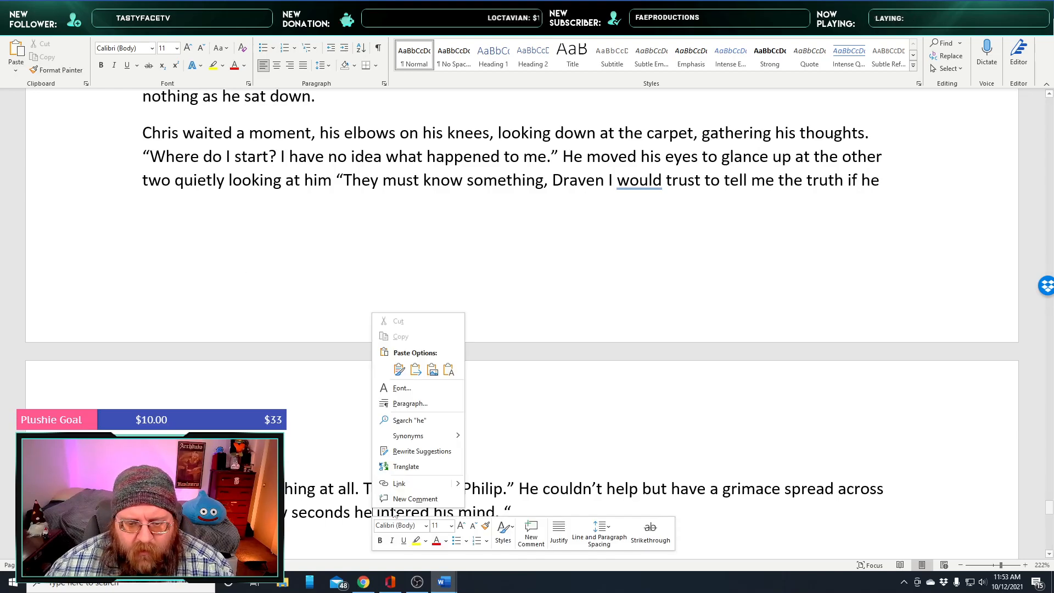
click(396, 515)
right_click(396, 514)
mouse_move(384, 360)
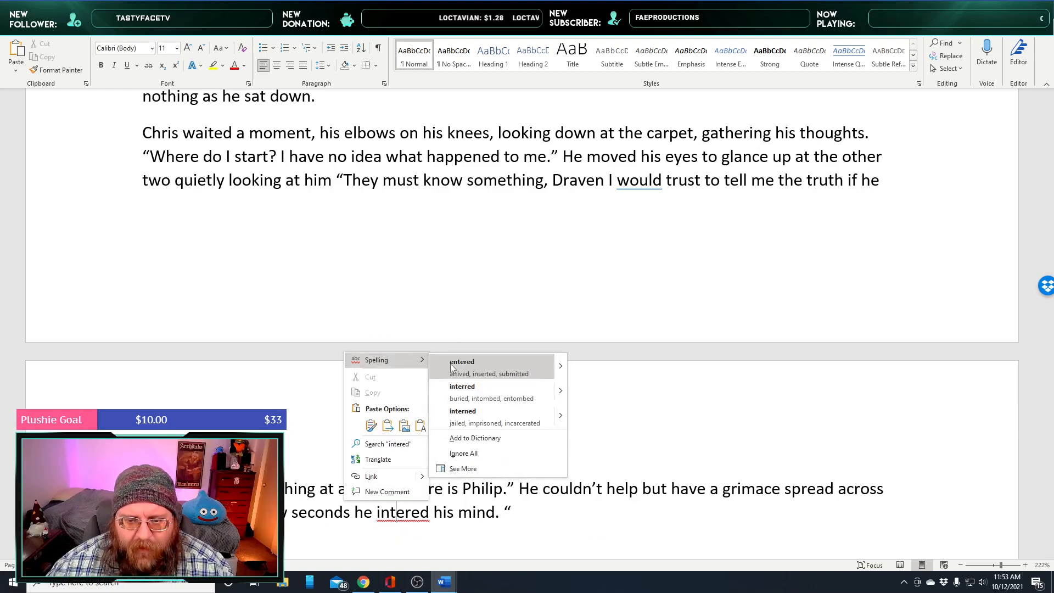
click(462, 362)
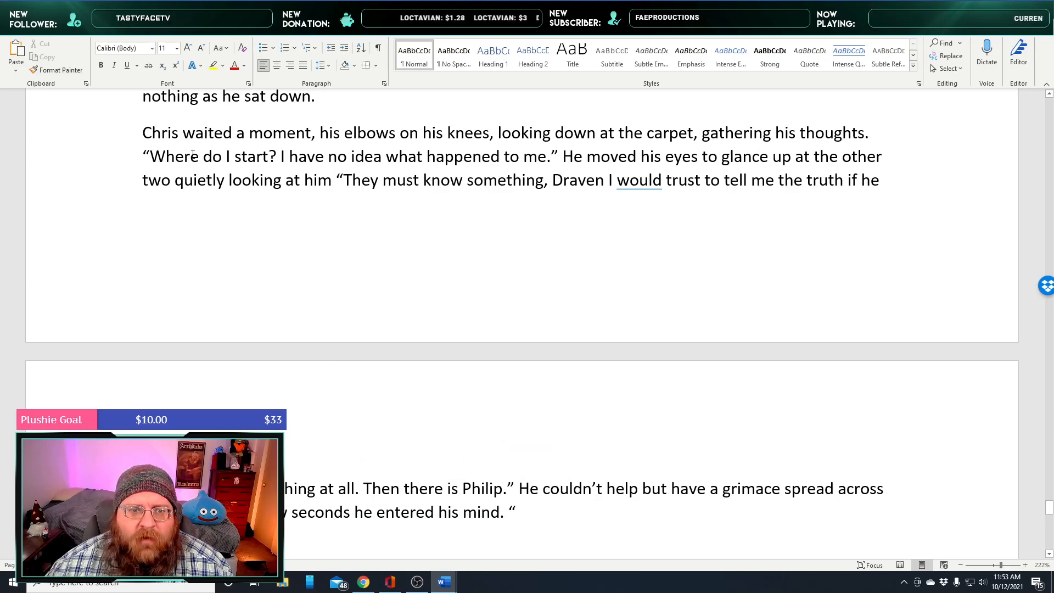
Italicize Chris's thought "Where do I start? I have no idea what happened to me" inside its quotation marks
click(156, 156)
drag(154, 157, 542, 159)
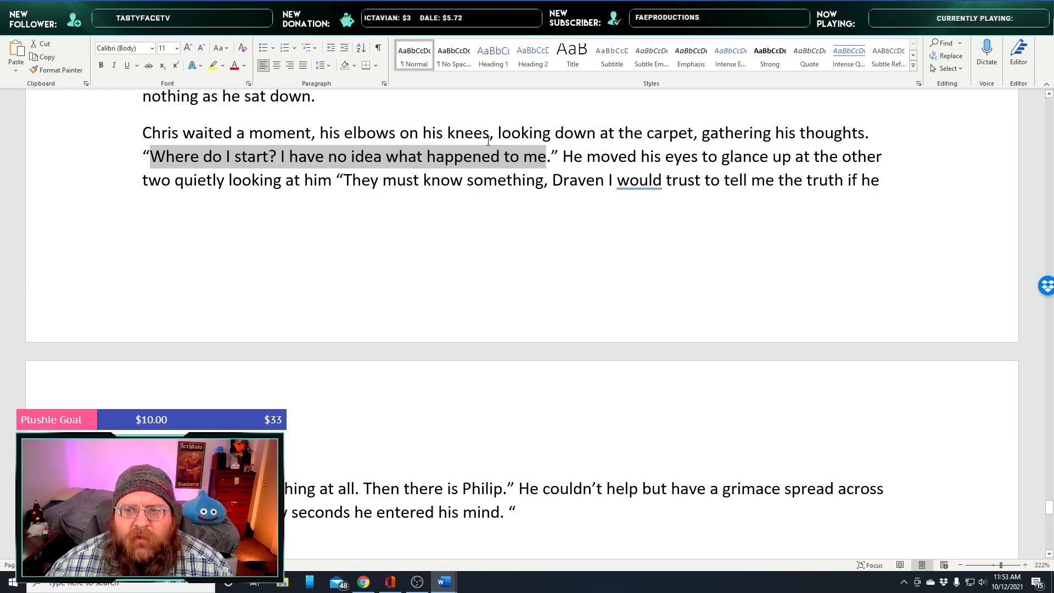
click(117, 65)
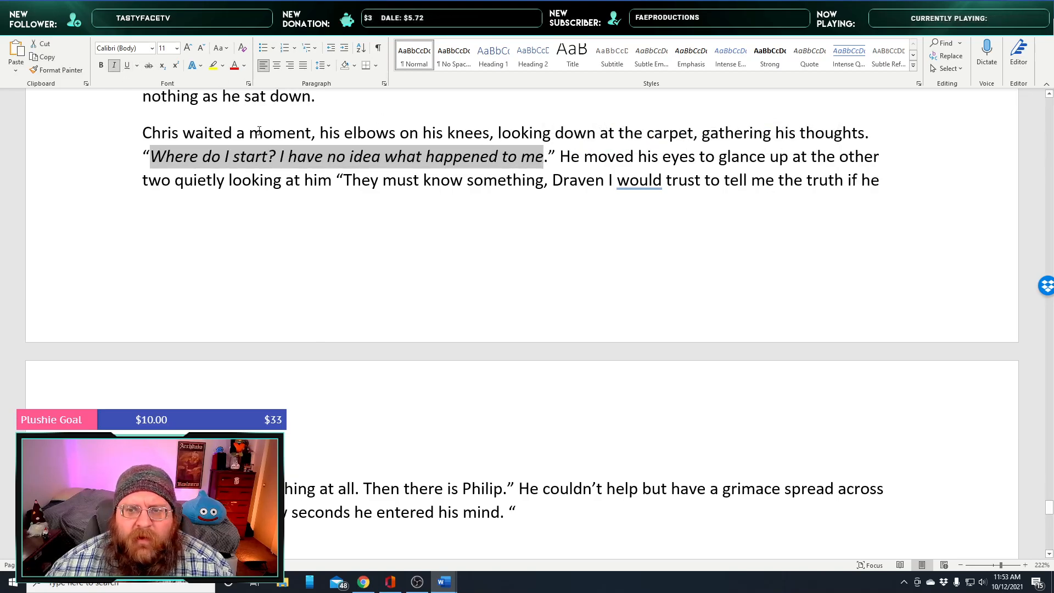
Italicize the thought from "They must know something" through "Then there is Philip." and return to the open quote at the paragraph's end
drag(344, 180, 506, 488)
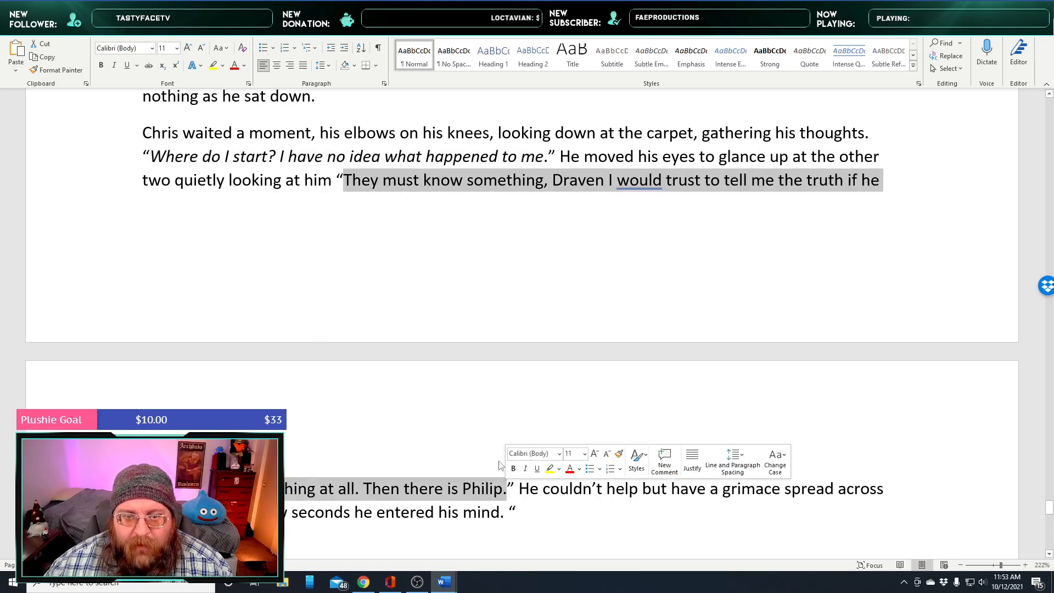
click(522, 467)
click(430, 487)
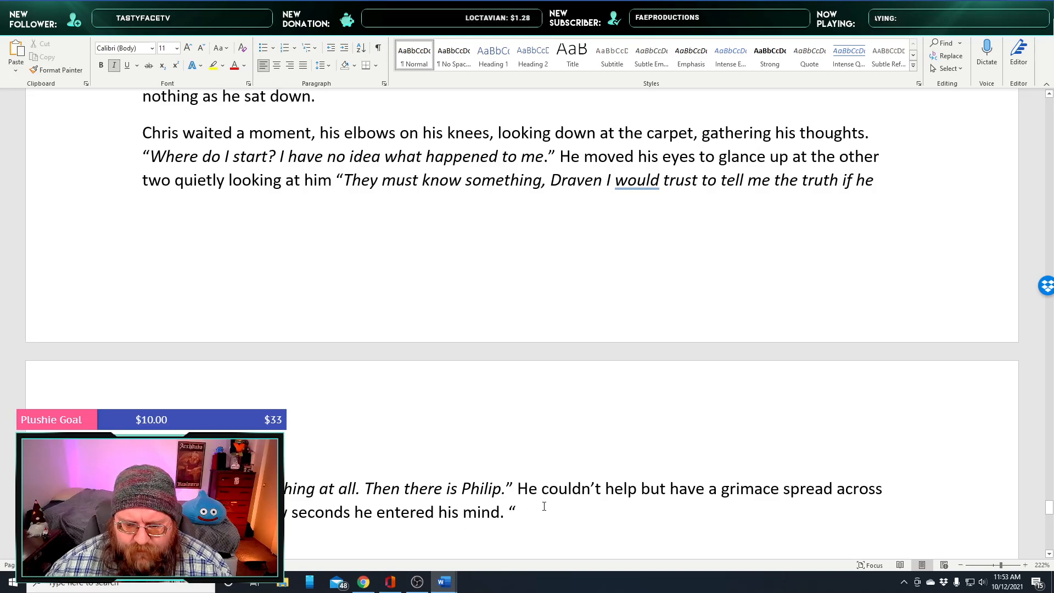
click(522, 508)
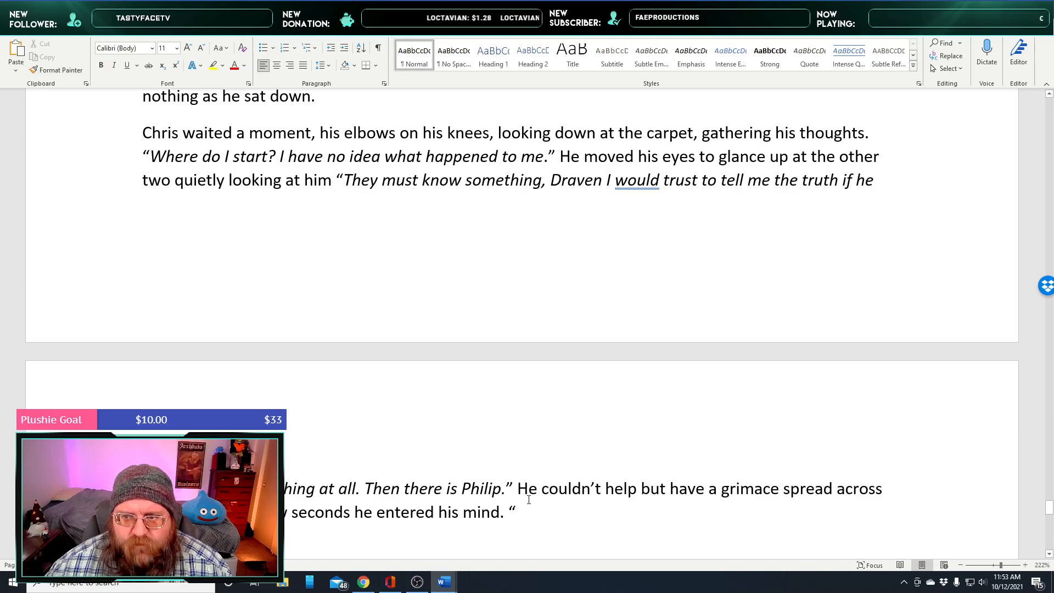
scroll(529, 499, down, 4)
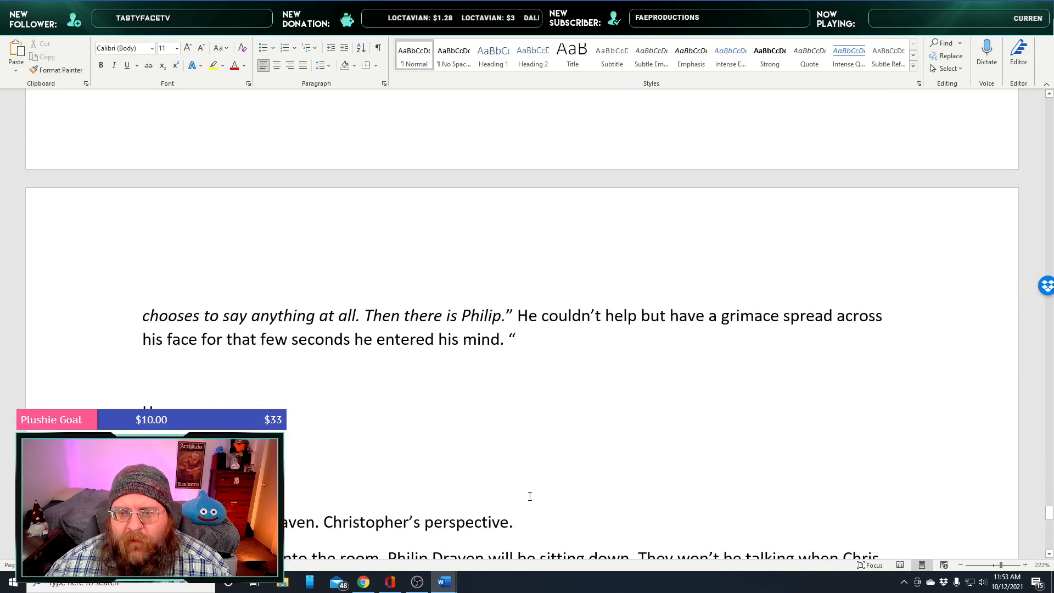
Replace "he" with "Philip" before "entered his mind" in the grimace sentence
scroll(530, 496, down, 3)
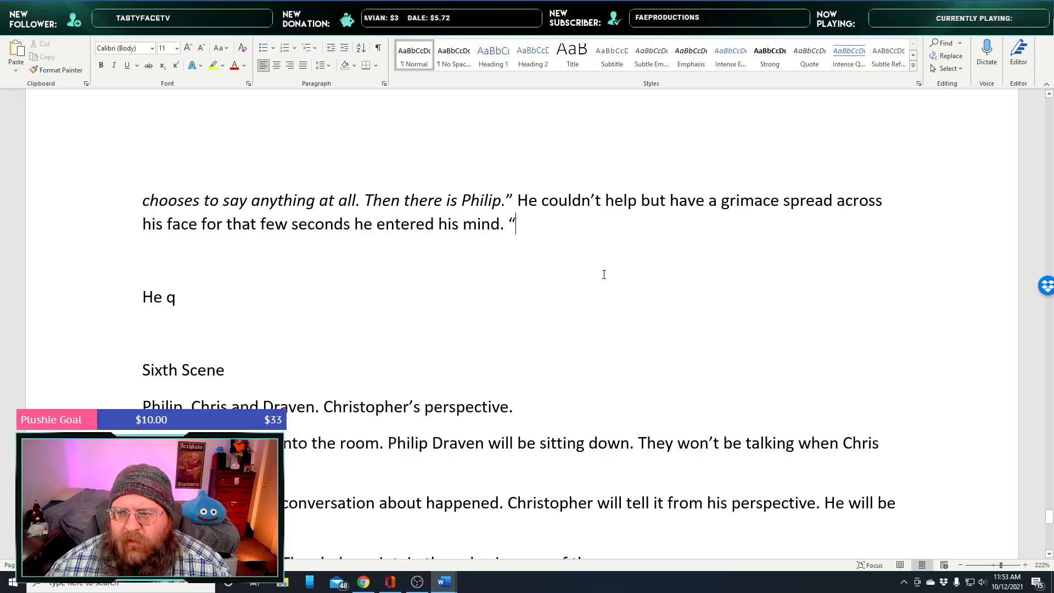
double_click(361, 225)
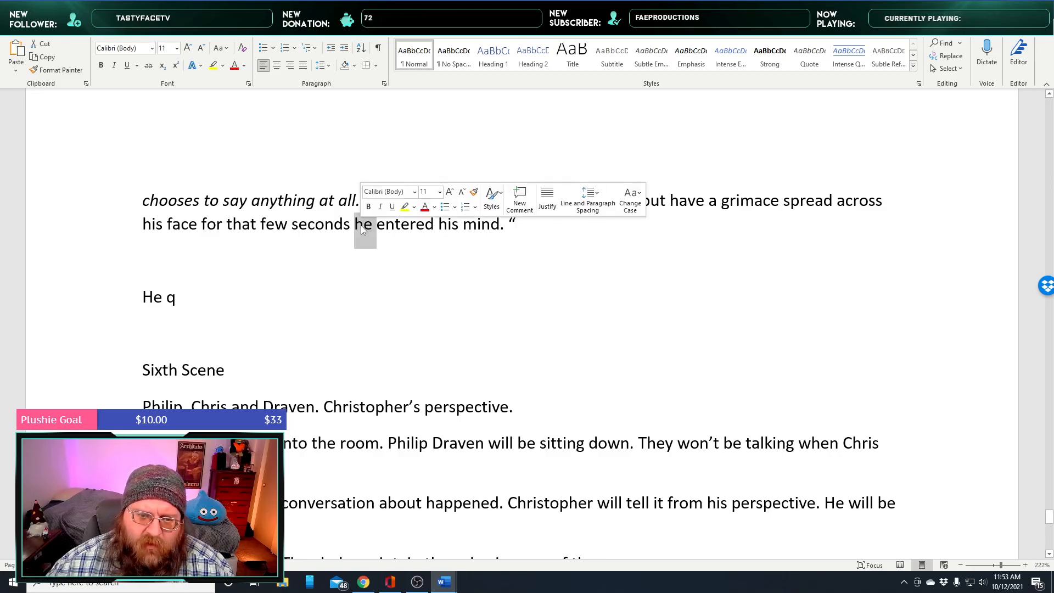
text(Philip)
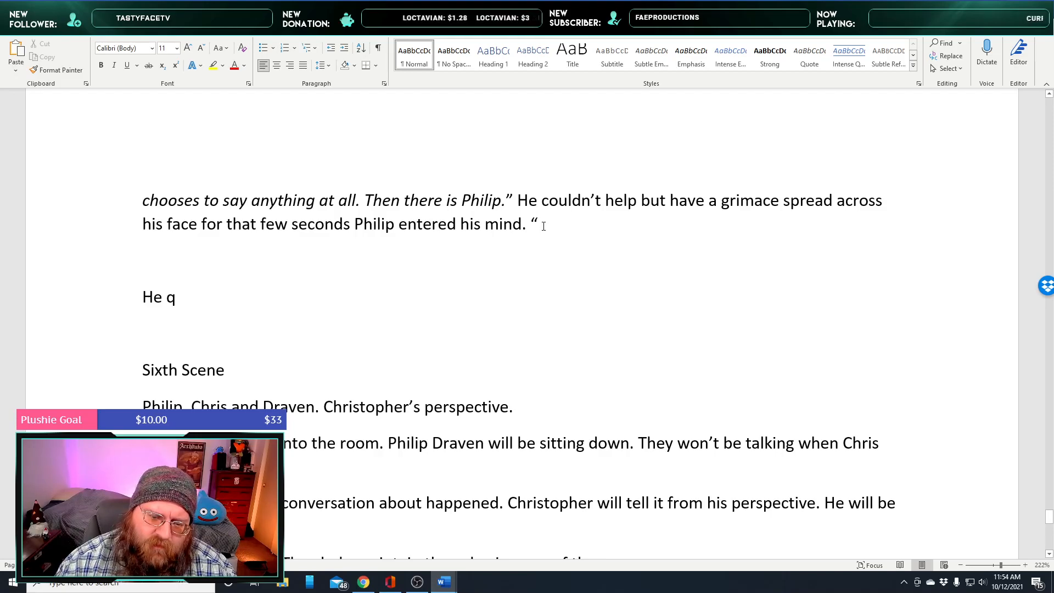
After the open quote, start Chris's thought with "I don’t trust him to tell all the truth,"
text(I don't trust h)
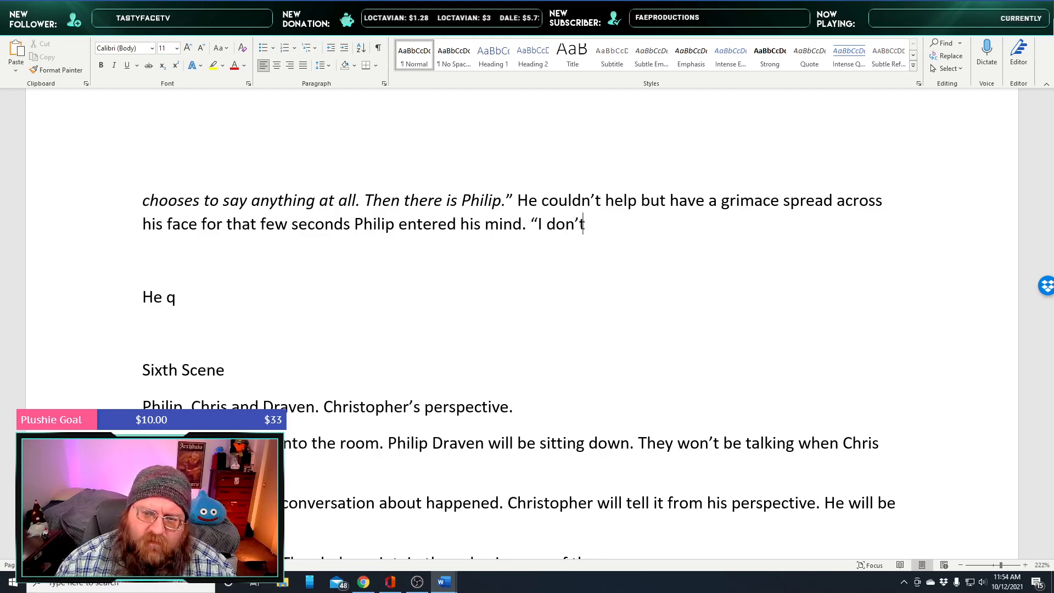
text(im to )
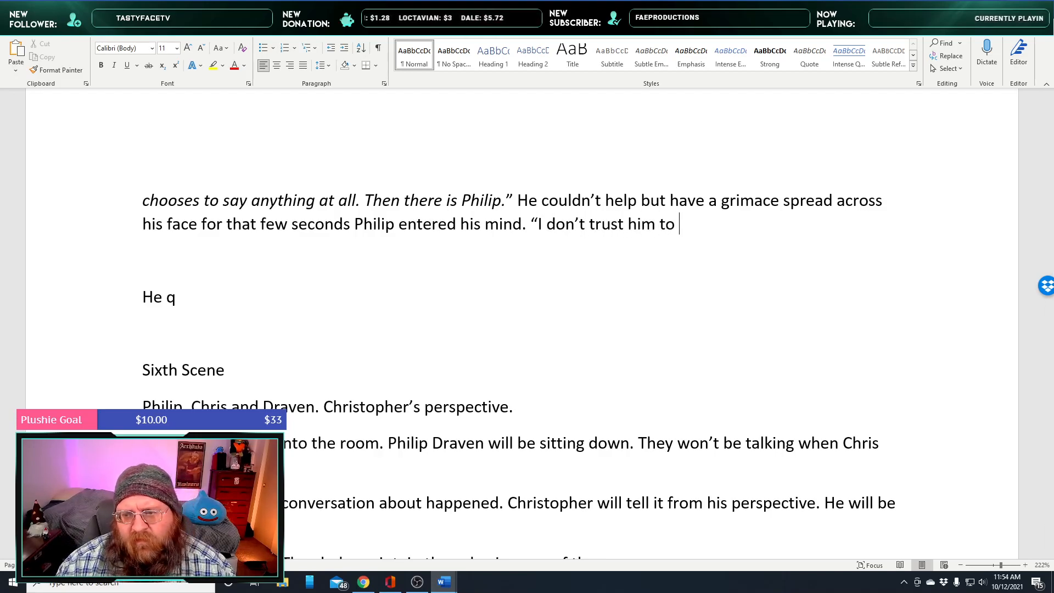
text(tell all)
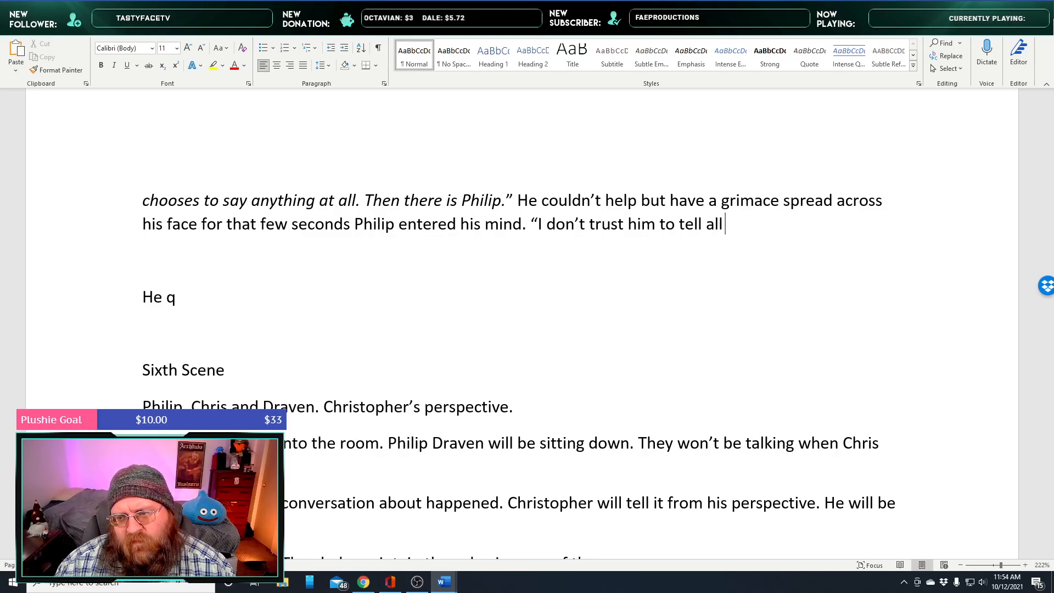
text( the truth)
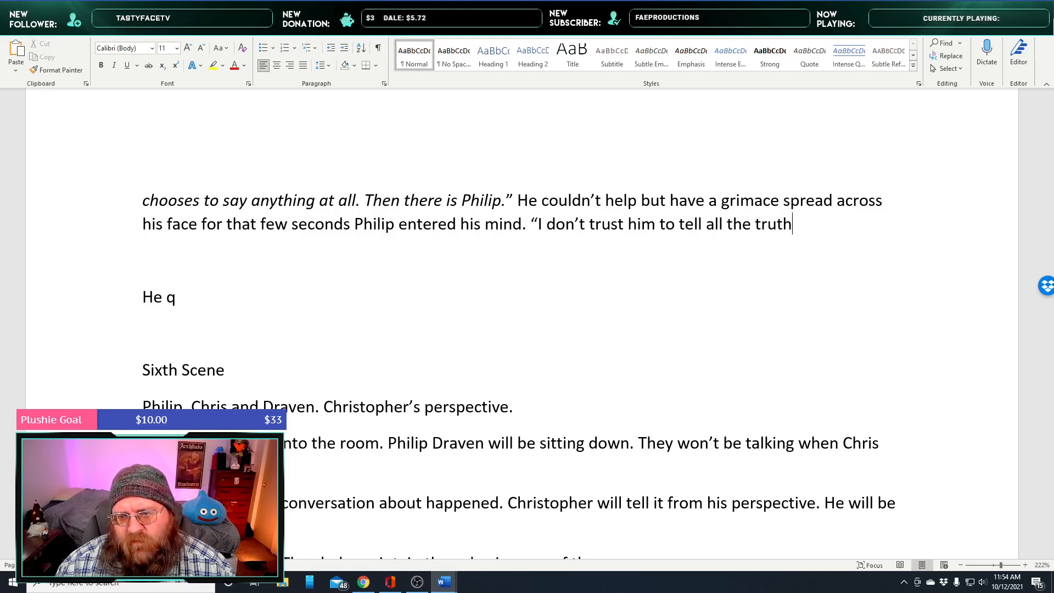
text(,)
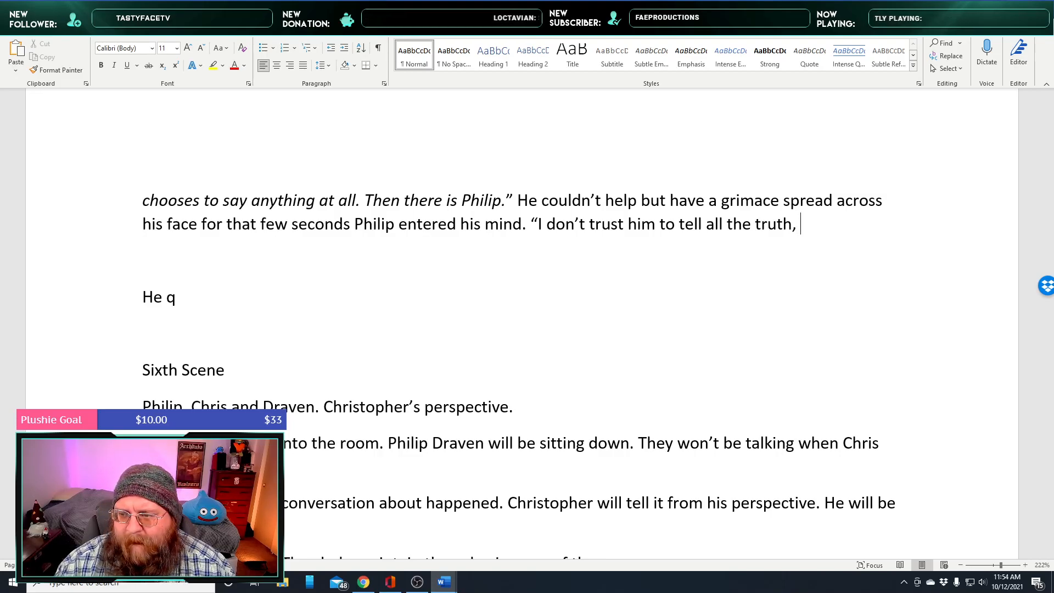
Cut the thought back to "I don’t trust him to tell" and finish the sentence with "the truth."
text(if he tells)
key(BackSpace)
key(BackSpace)
key(BackSpace)
key(BackSpace)
key(BackSpace)
key(BackSpace)
key(BackSpace)
key(BackSpace)
key(BackSpace)
key(BackSpace)
key(BackSpace)
key(BackSpace)
key(BackSpace)
key(BackSpace)
key(BackSpace)
key(BackSpace)
key(BackSpace)
key(BackSpace)
key(BackSpace)
key(BackSpace)
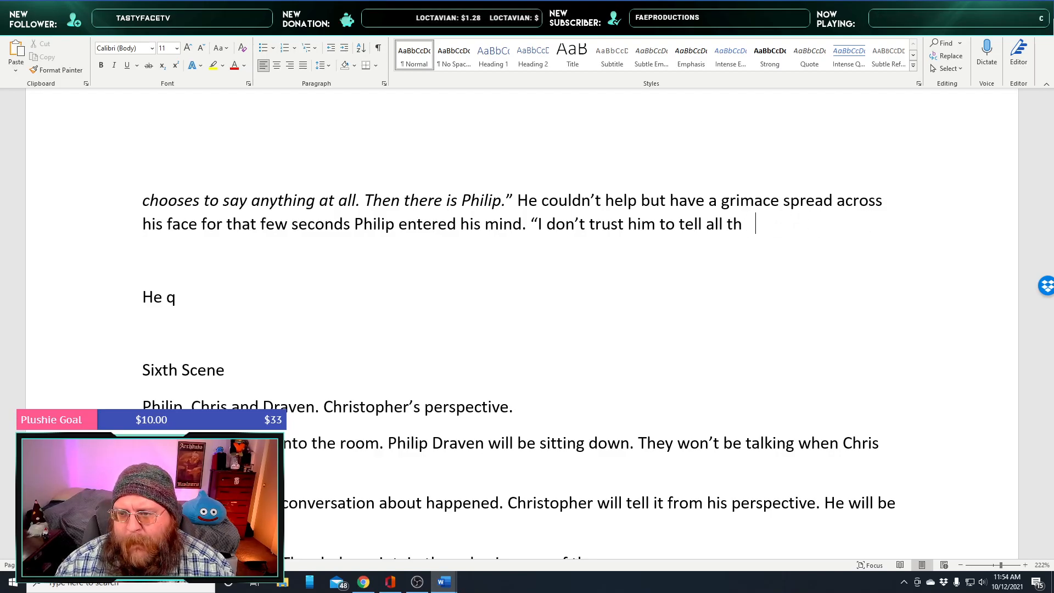
text(the tr)
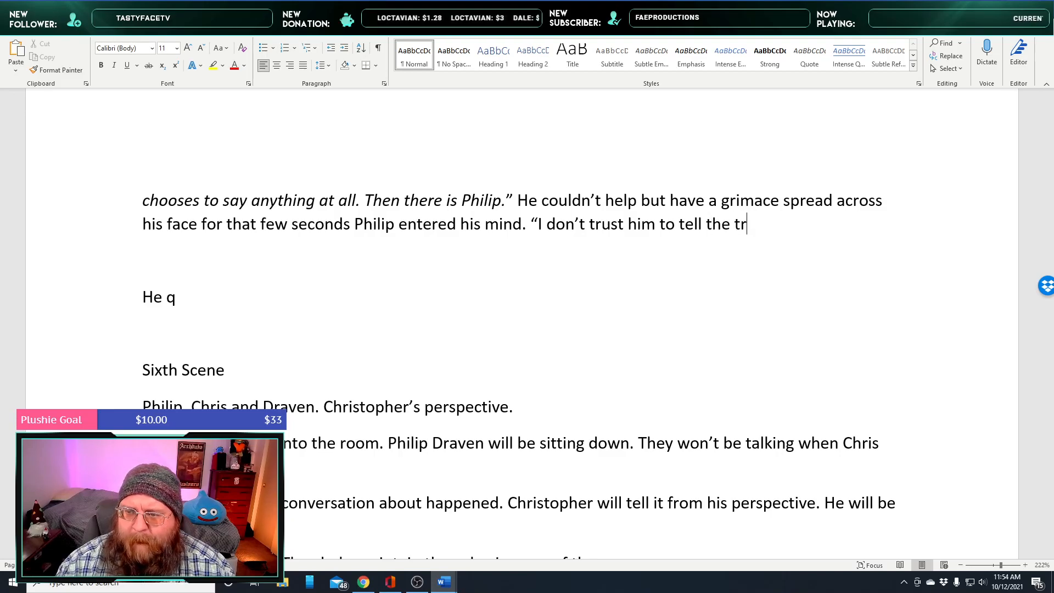
text(uth. May)
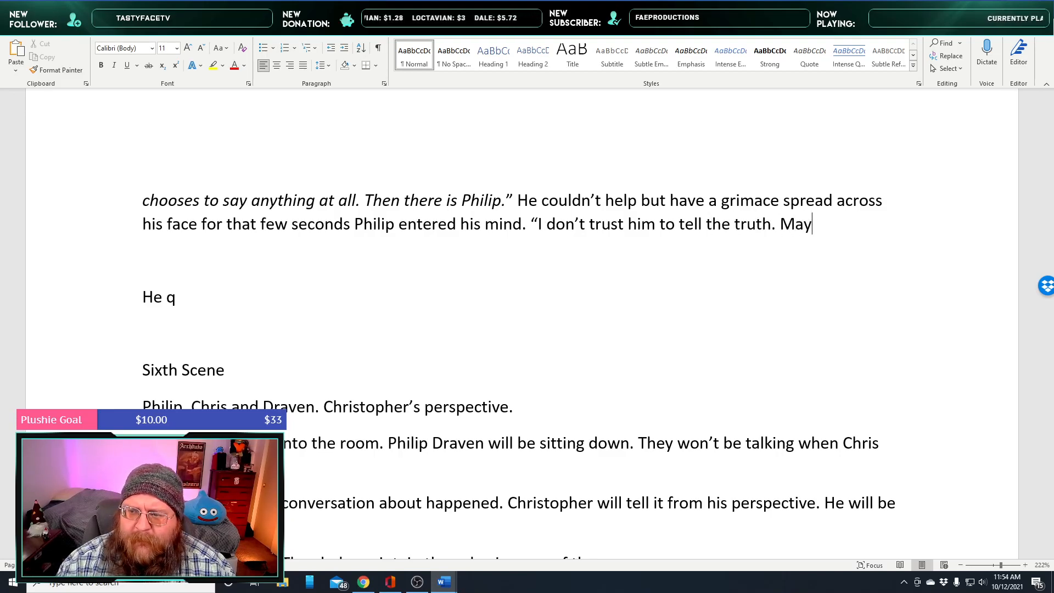
Continue the thought with "Maybe to a point, but he’s as likely to obfuscate the truth as to he is to illuminate the truth."
text(be to a point, b)
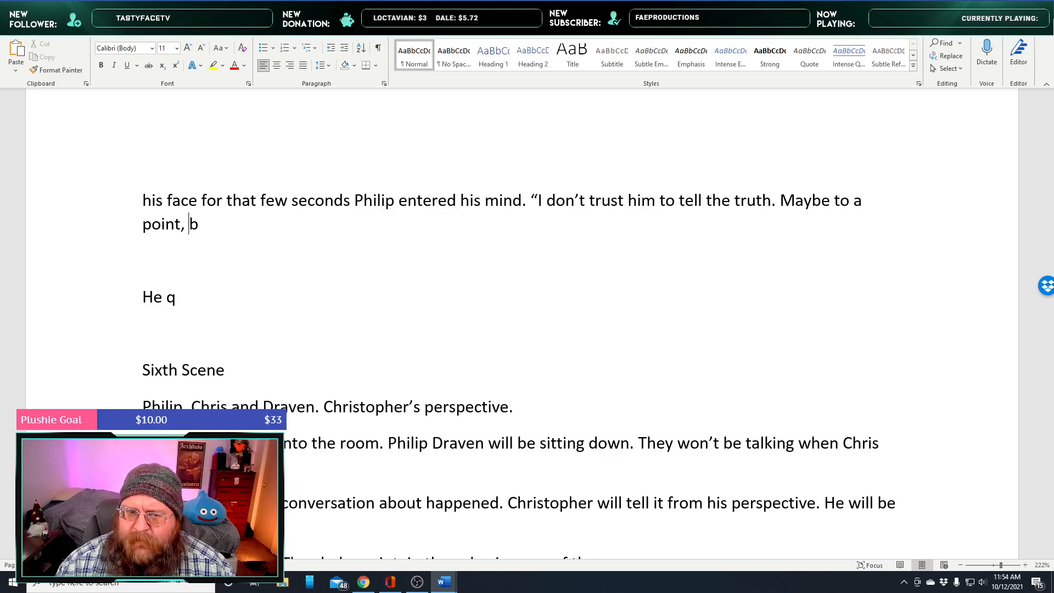
text(ut he’s )
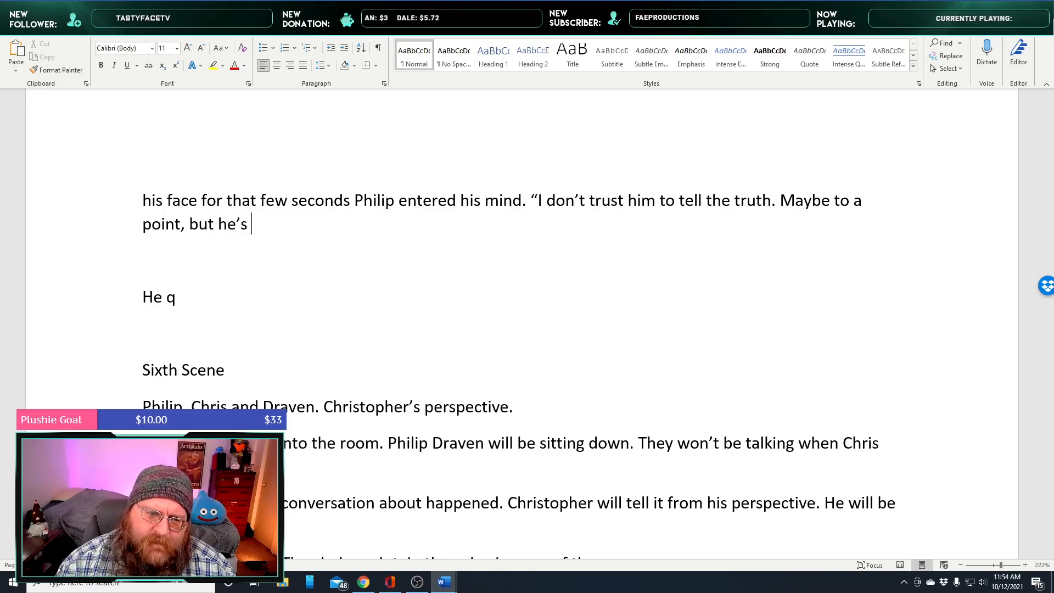
text(as likely to)
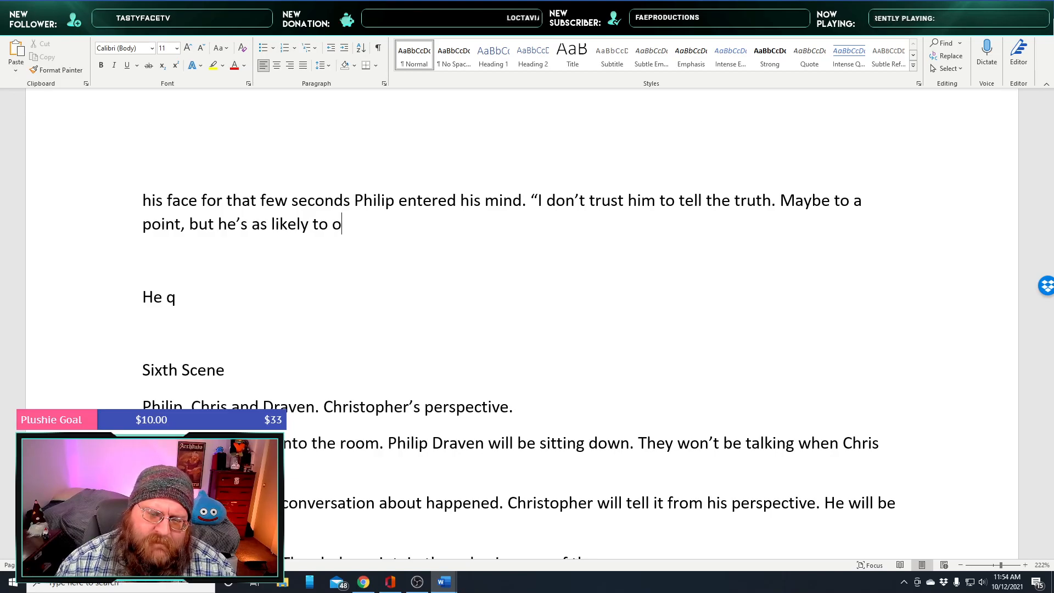
text(obfuscate the truth)
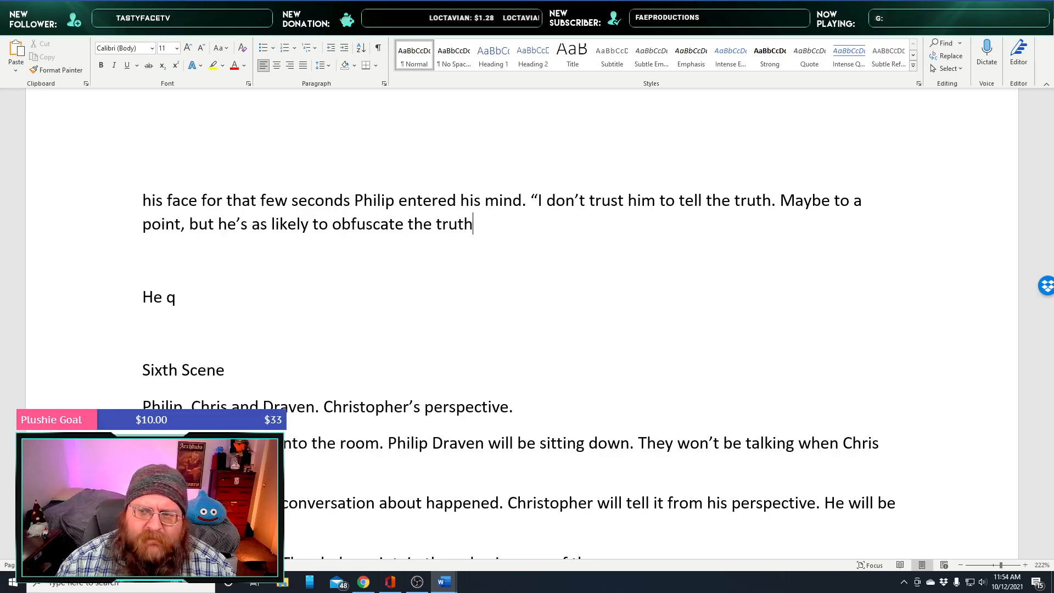
text( as to)
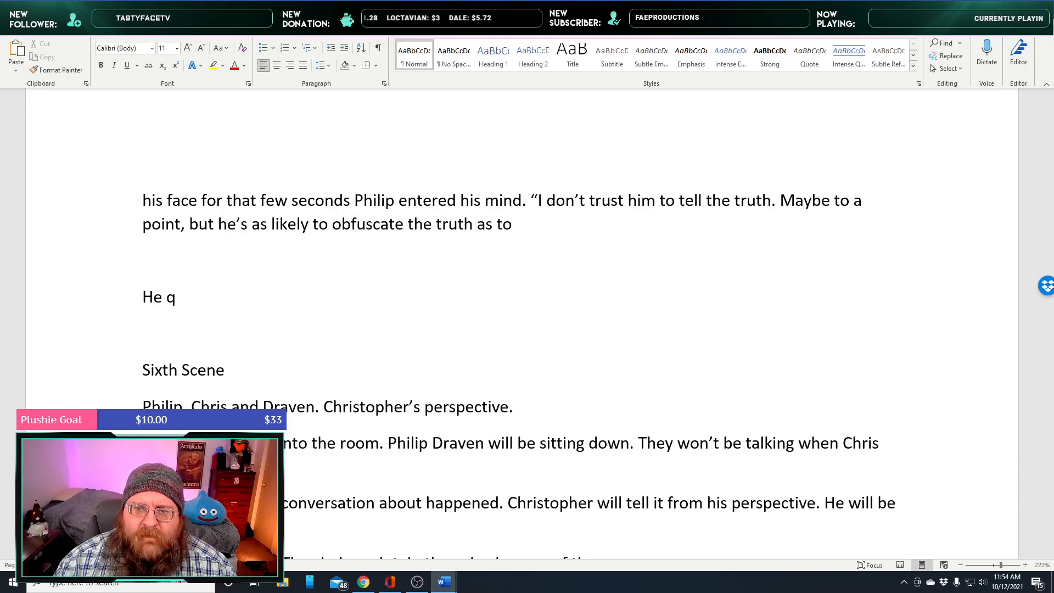
text( he is to )
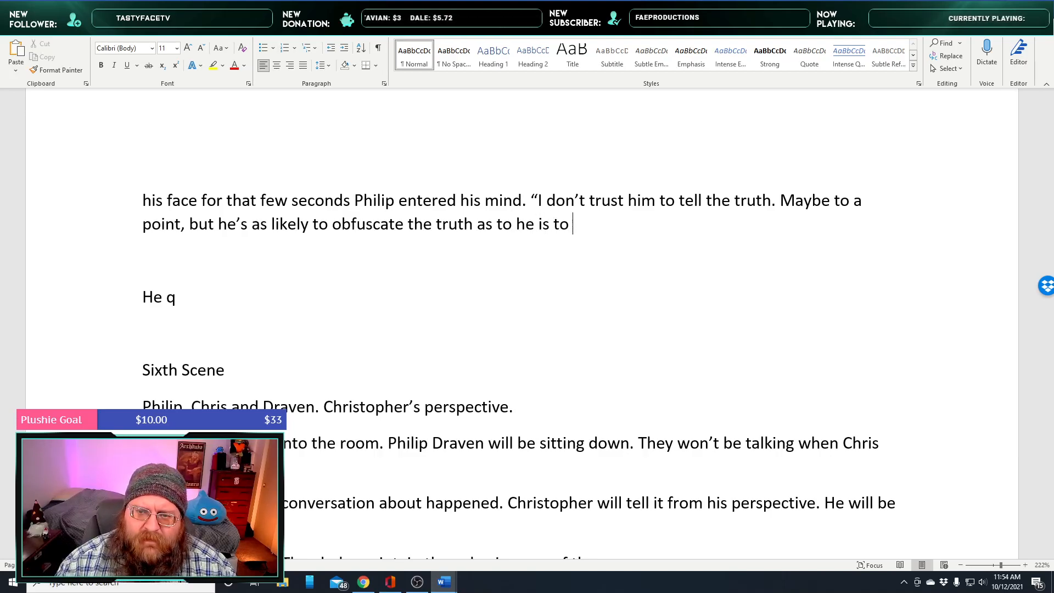
text(illuminate the)
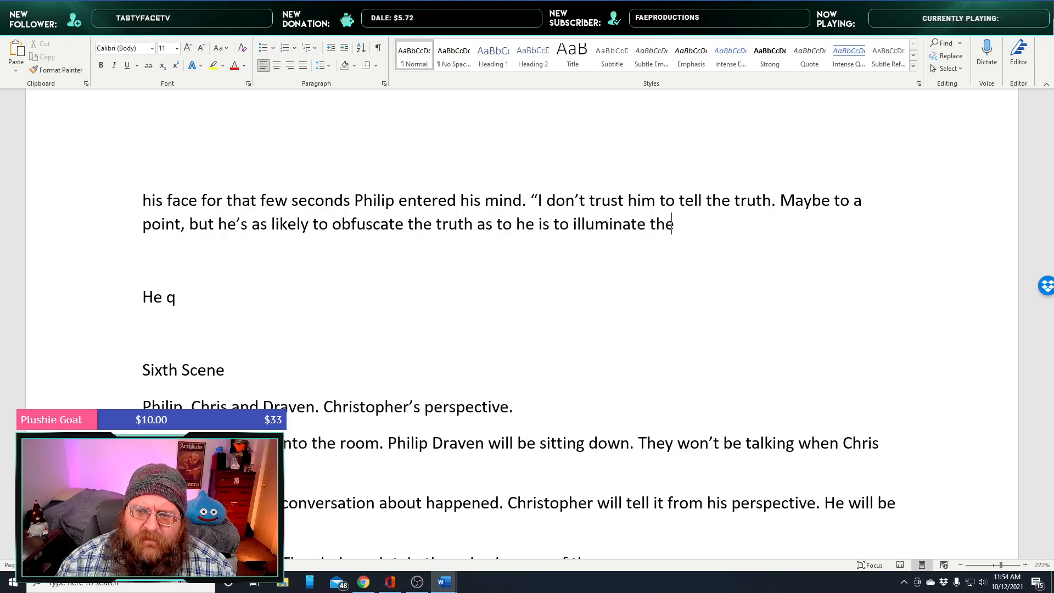
text( truth.)
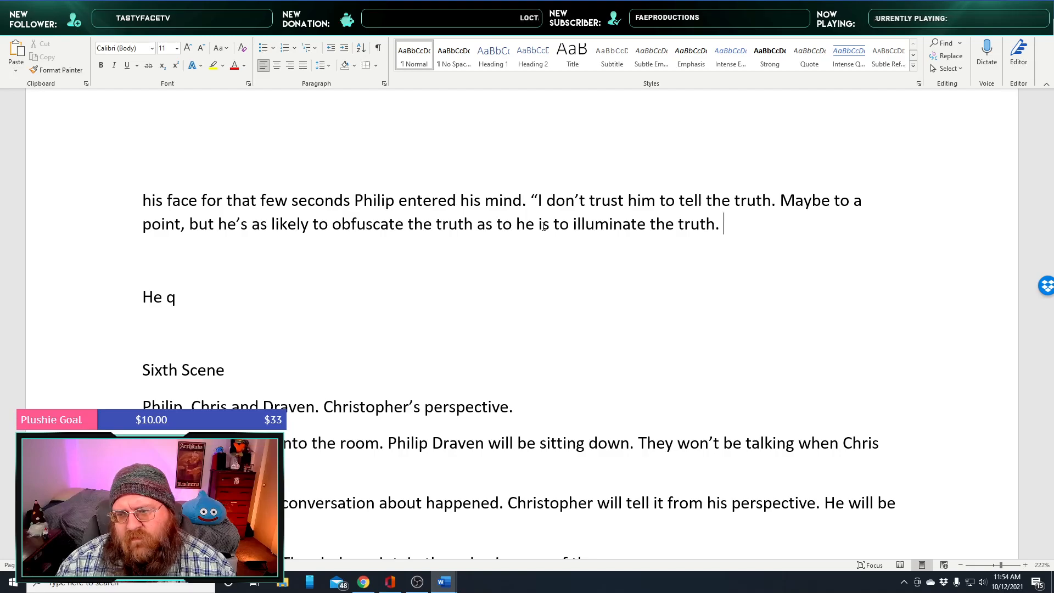
Add "What other choice do I have though. I need to know what they know." to the thought
text(What other)
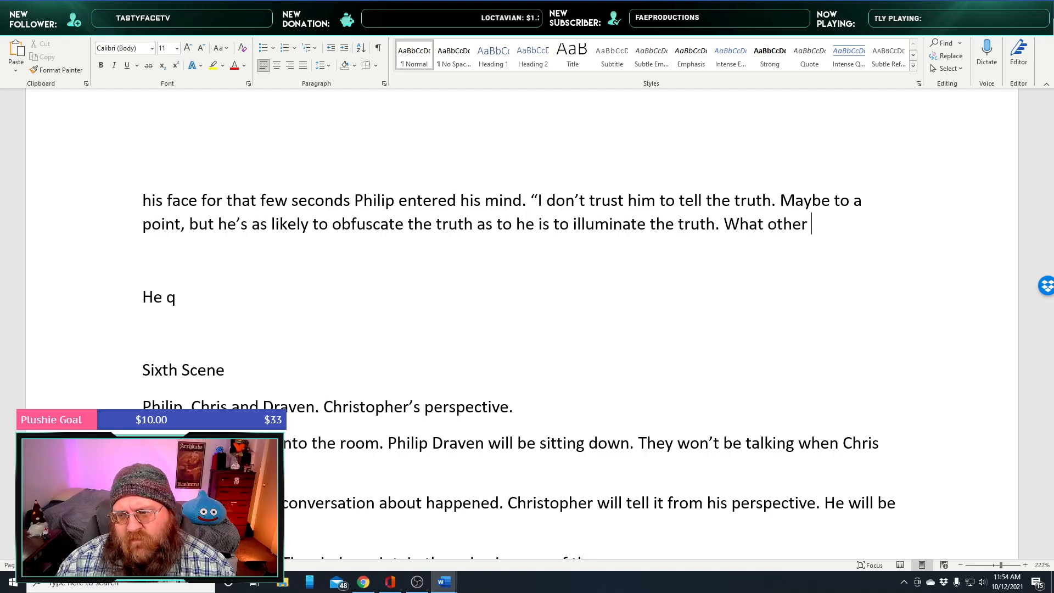
text( choice do )
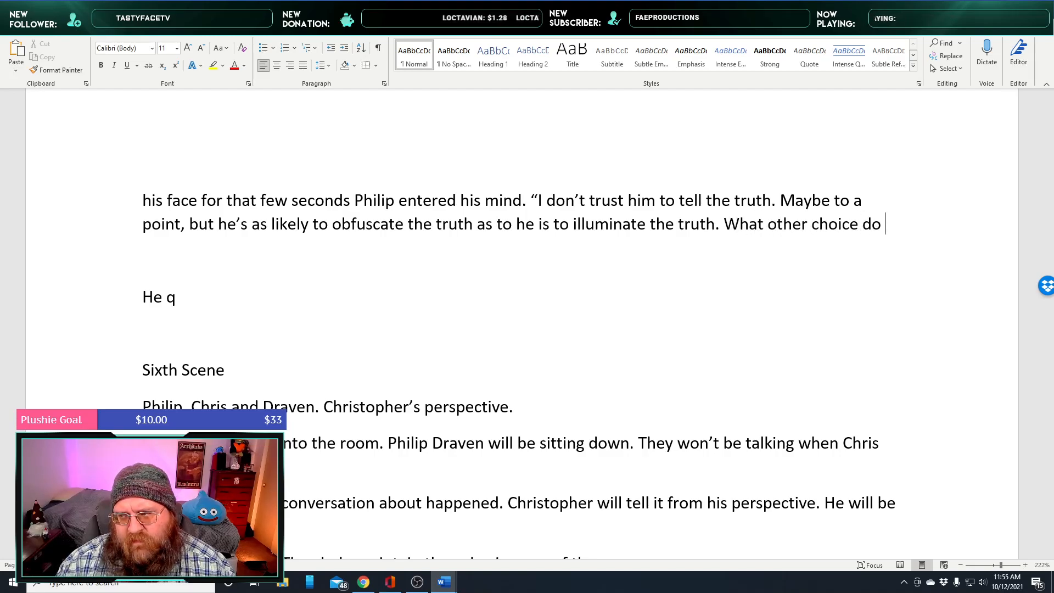
text(I have th)
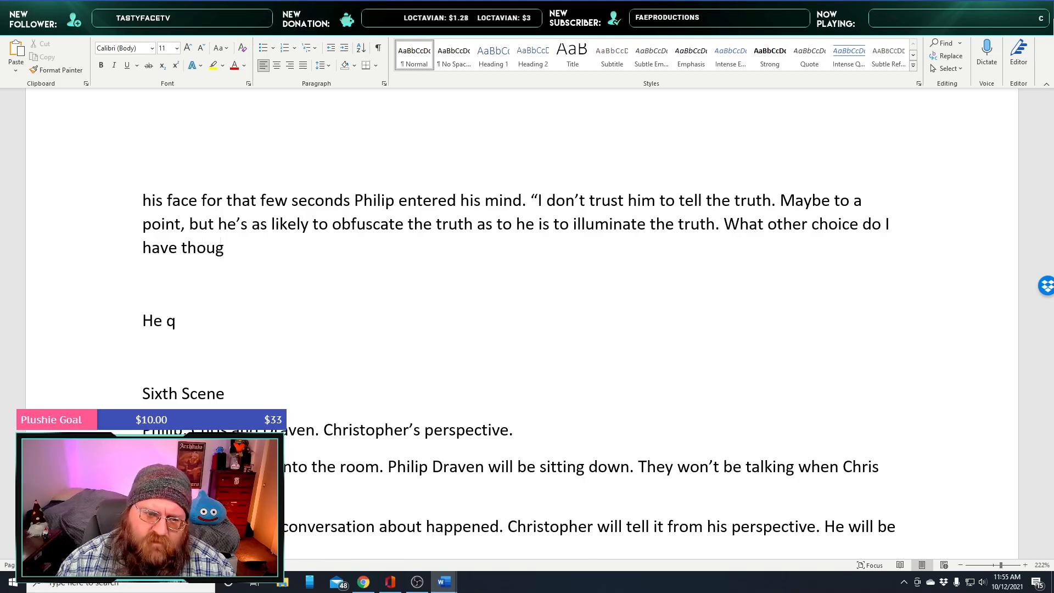
text(ough. I nee)
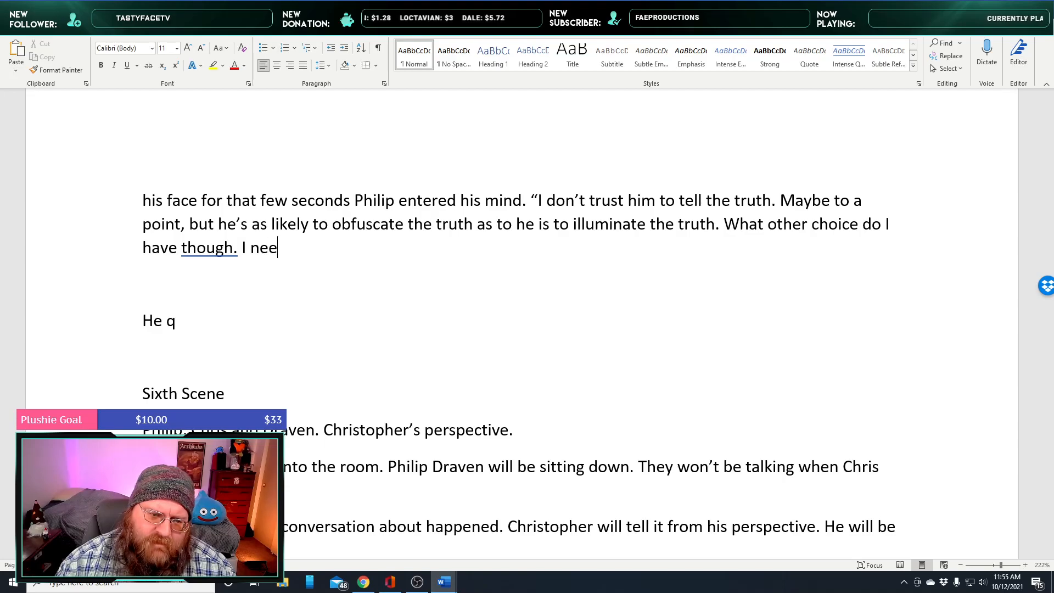
text(d to know )
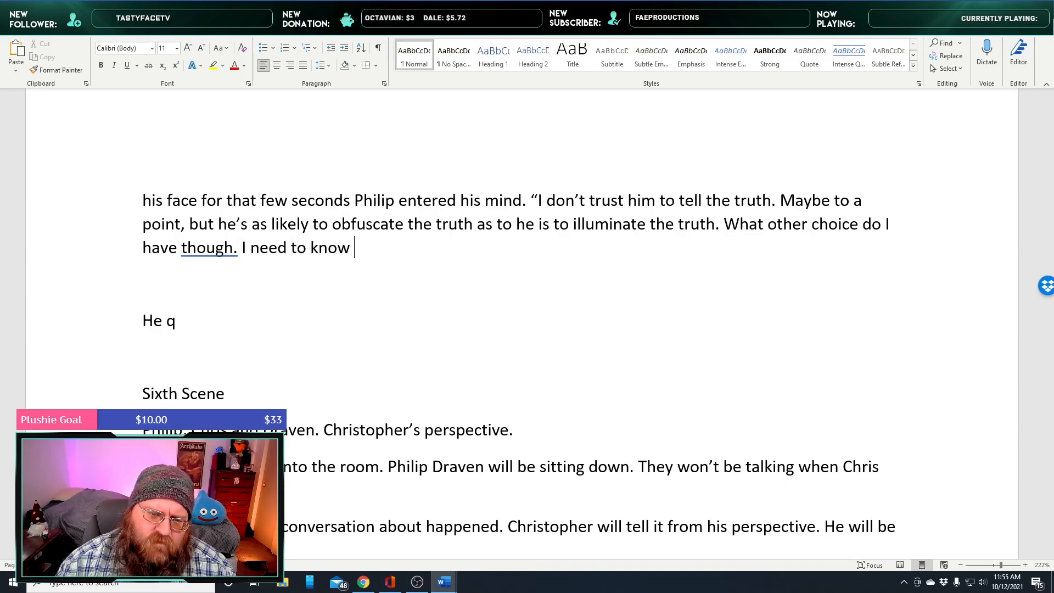
text(what they know.)
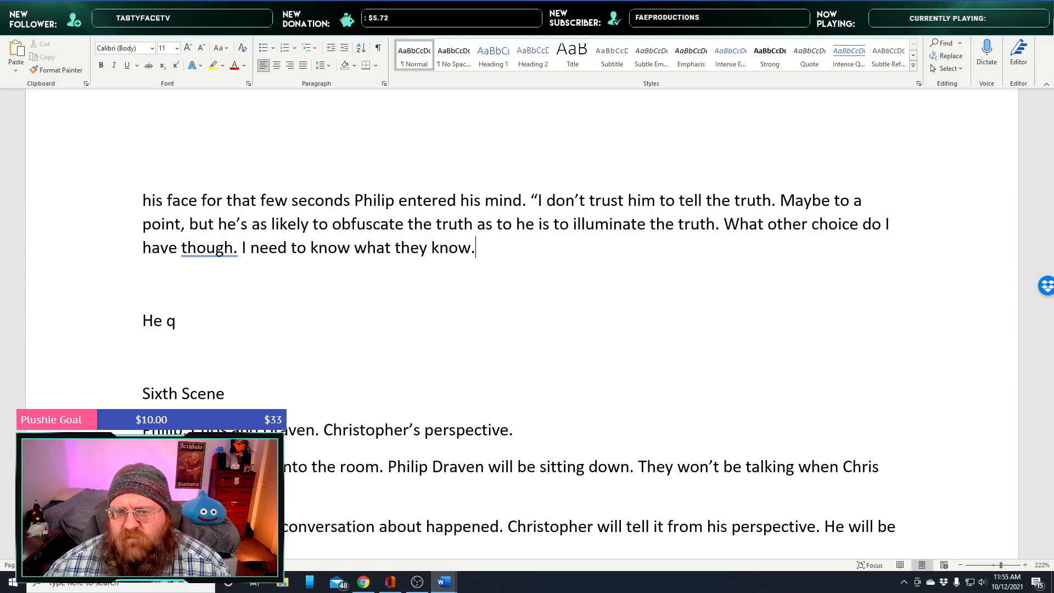
Italicize the thought from "I don’t trust him" through "what they know." and add its closing quotation mark
drag(511, 259, 532, 203)
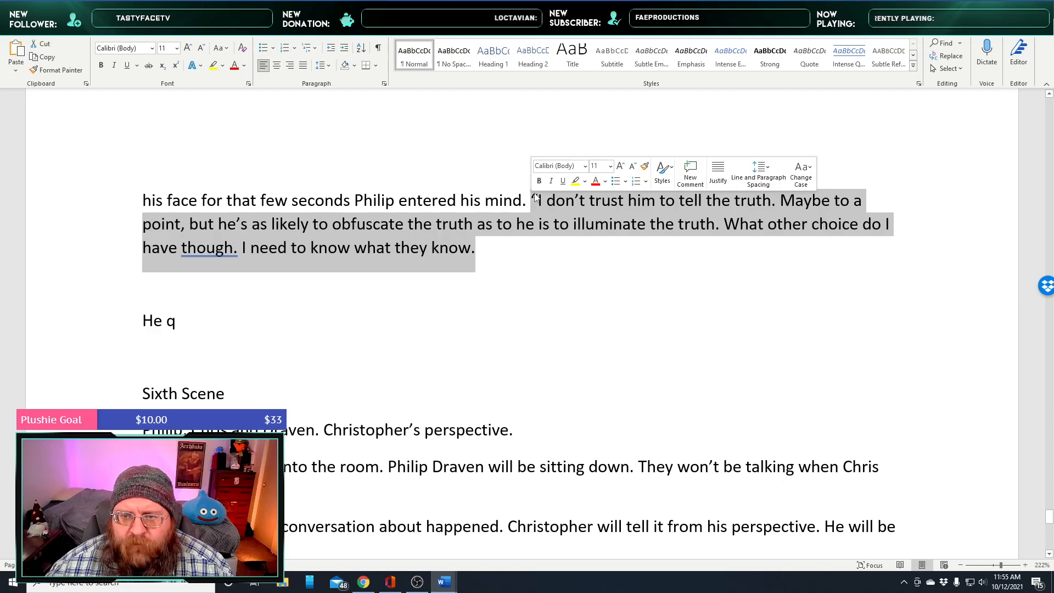
click(551, 181)
click(515, 254)
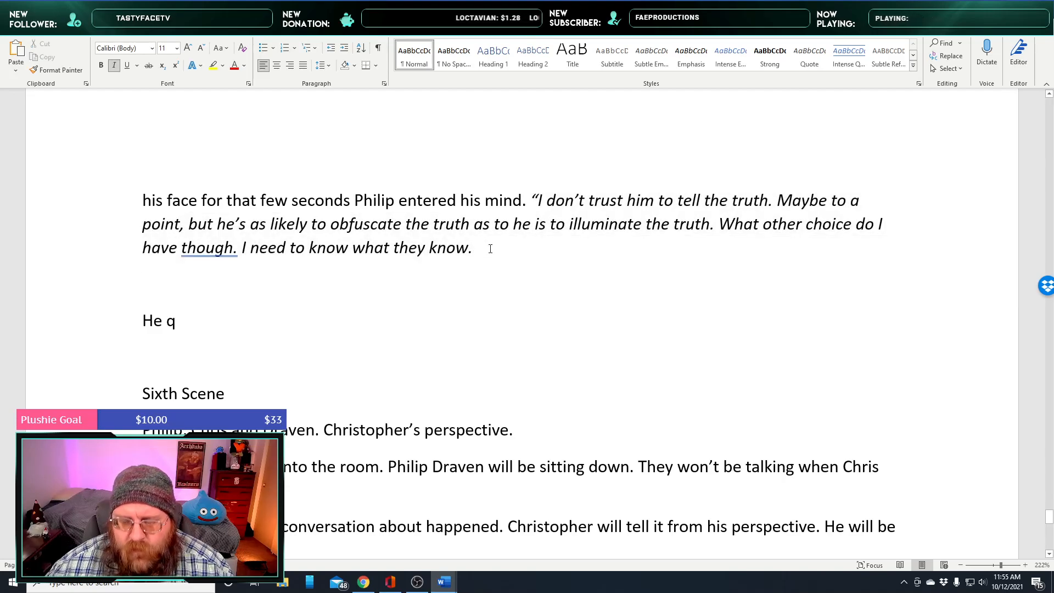
text(?)
key(BackSpace)
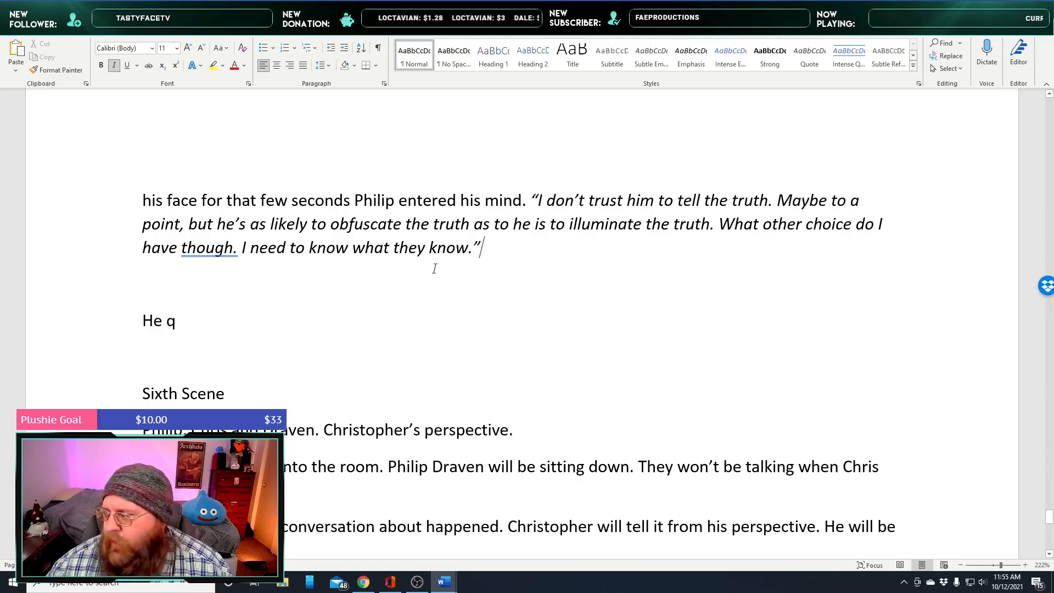
Replace "looking" with "as he looked" before "down at the carpet" in the paragraph's first sentence
key(alt+Tab)
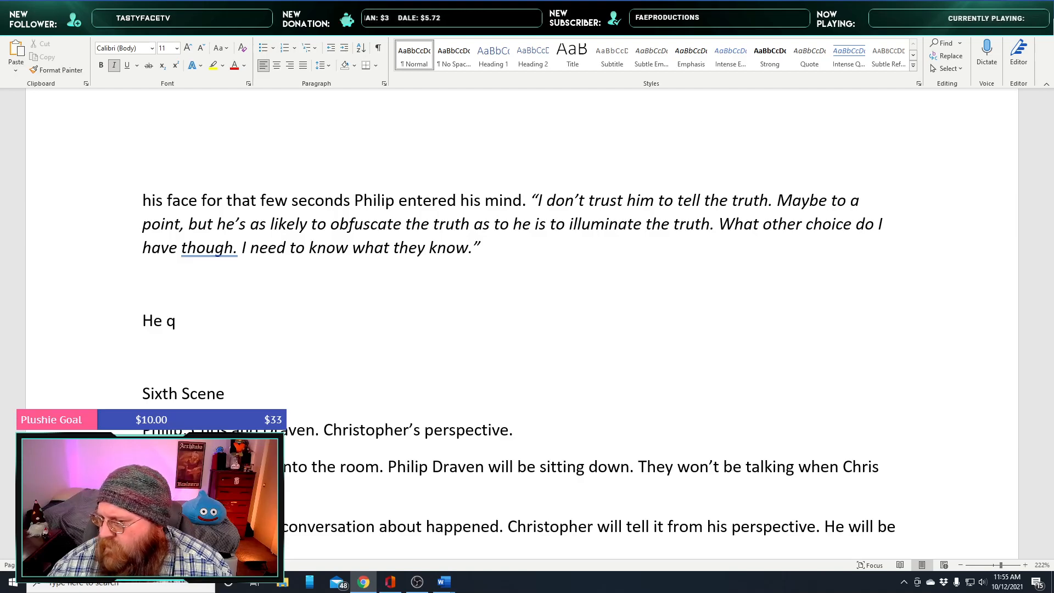
scroll(500, 322, up, 4)
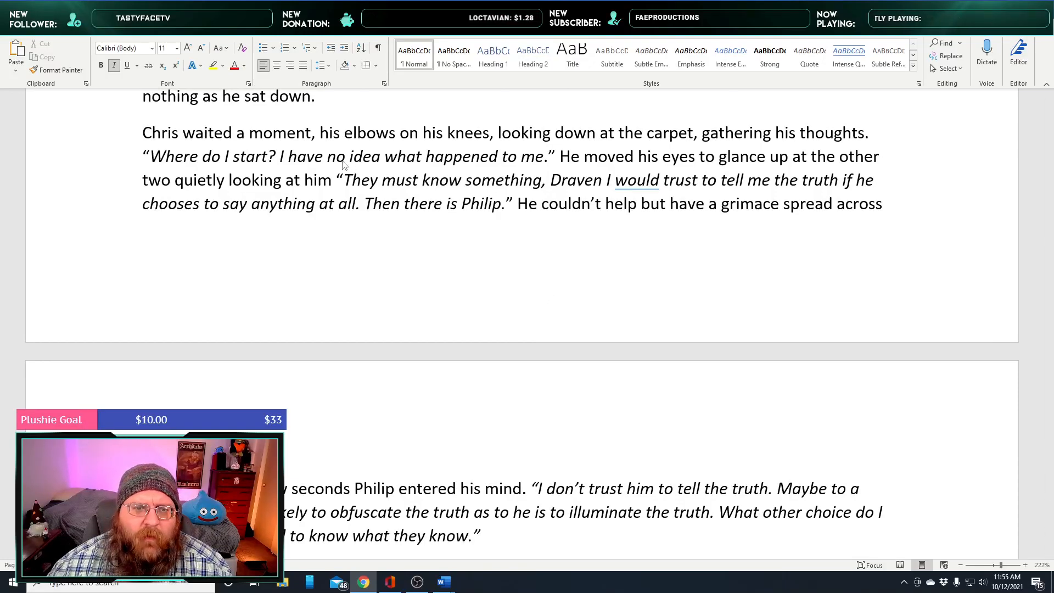
key(alt+Tab)
double_click(510, 136)
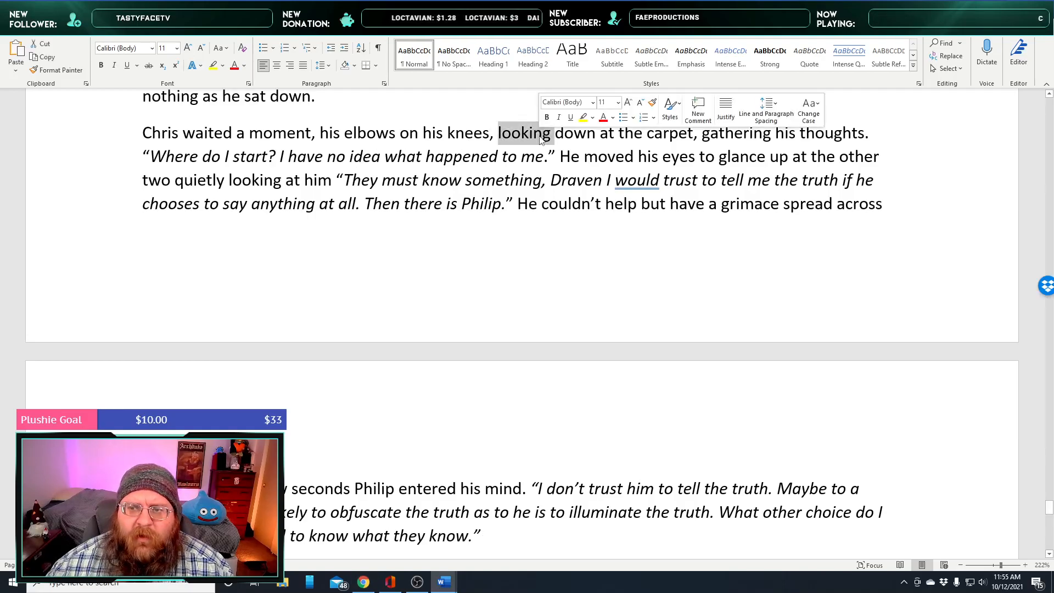
text(as he l)
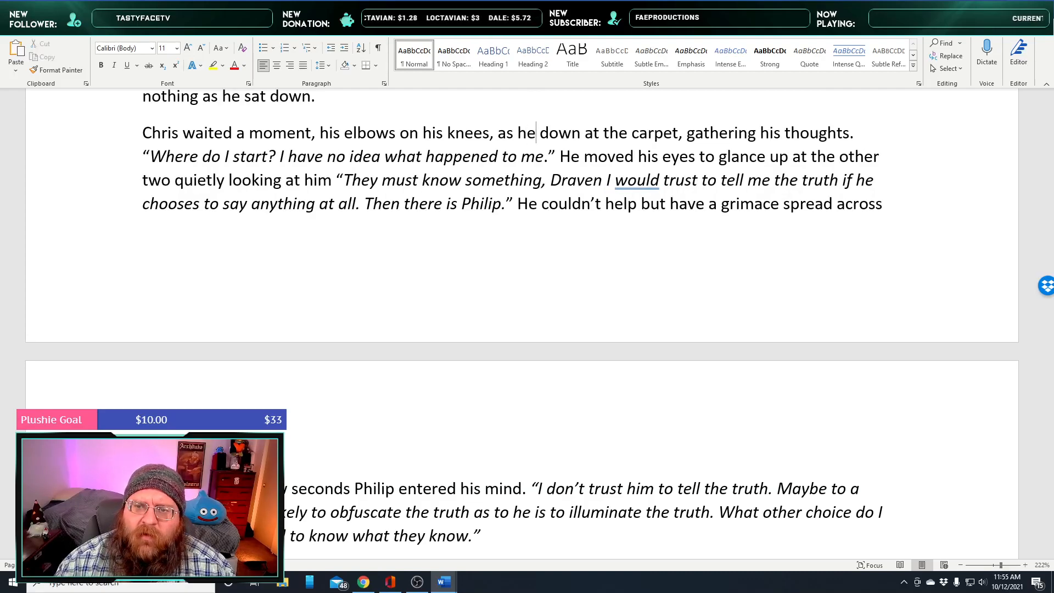
text(ooked)
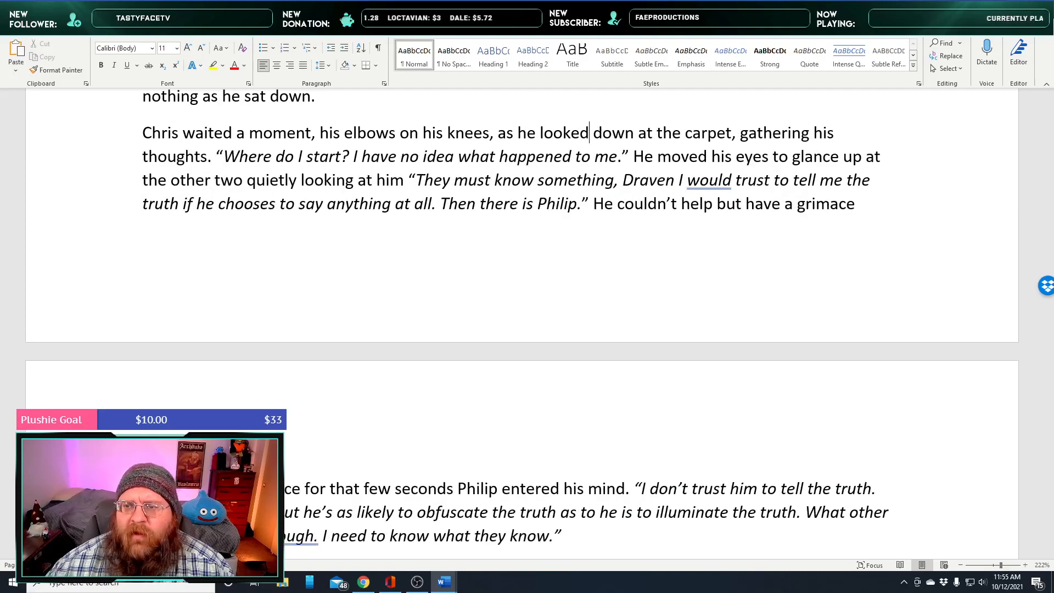
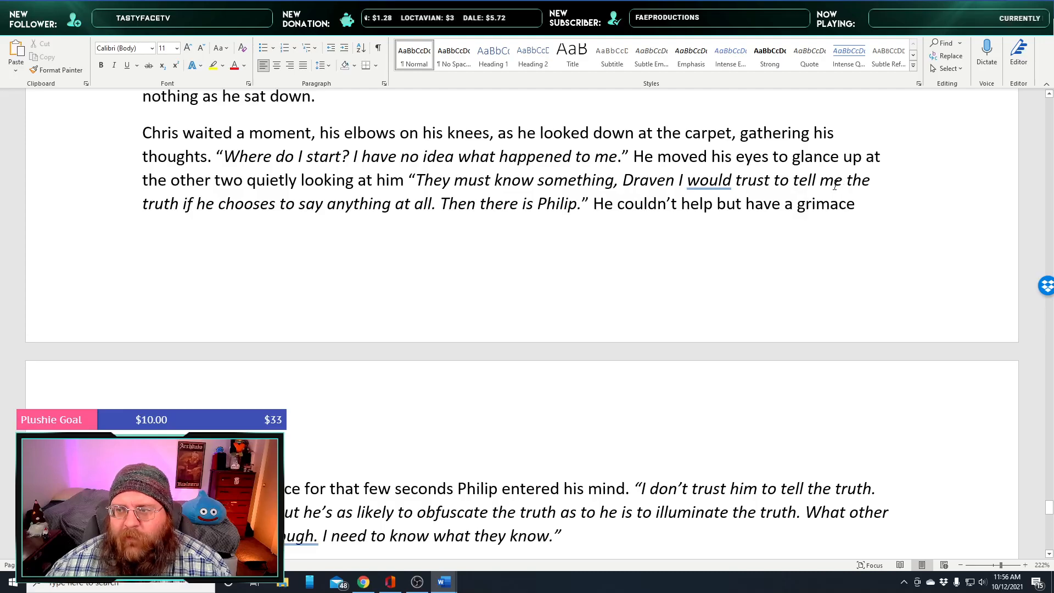
Insert ", that is" after "truth" in the italic thought about trusting Draven
click(180, 199)
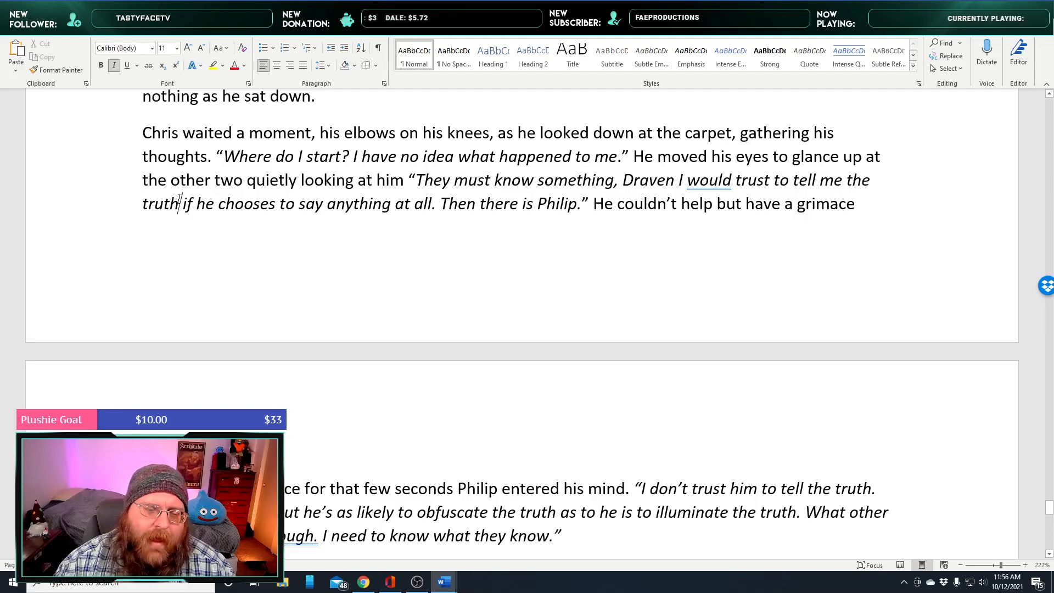
text(, that is)
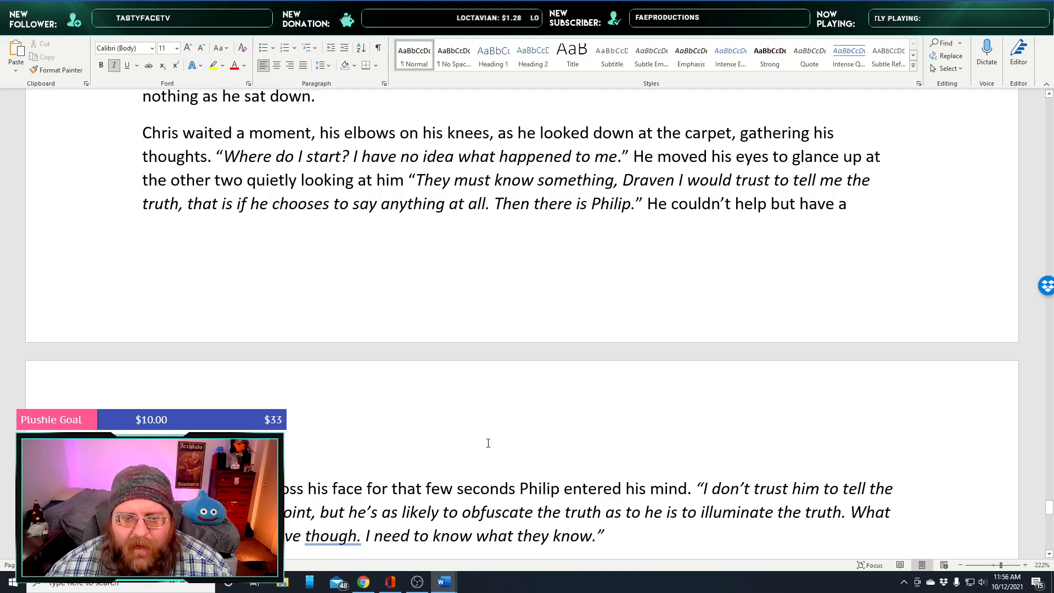
In the grimace sentence, insert "as" before "Philip entered" and replace "mind" with "thoughts"
scroll(488, 442, down, 5)
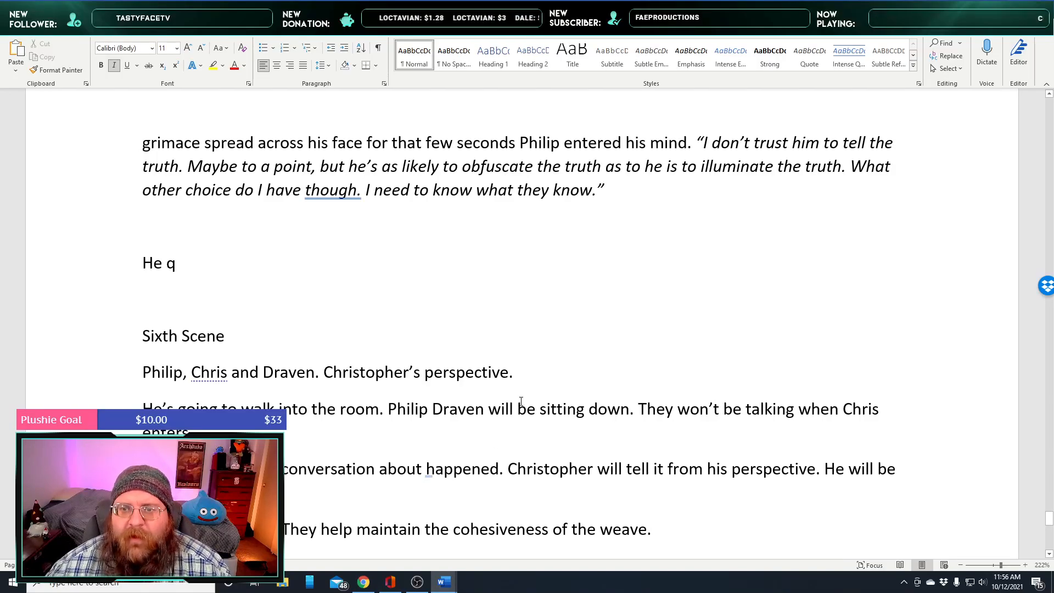
click(516, 143)
text(as)
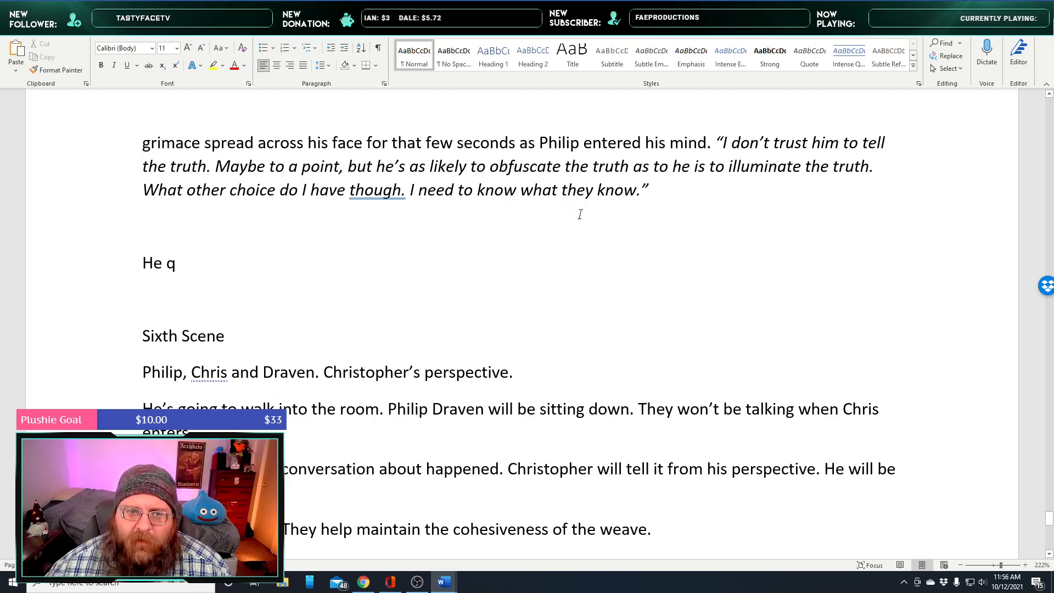
double_click(679, 145)
text(thoughts)
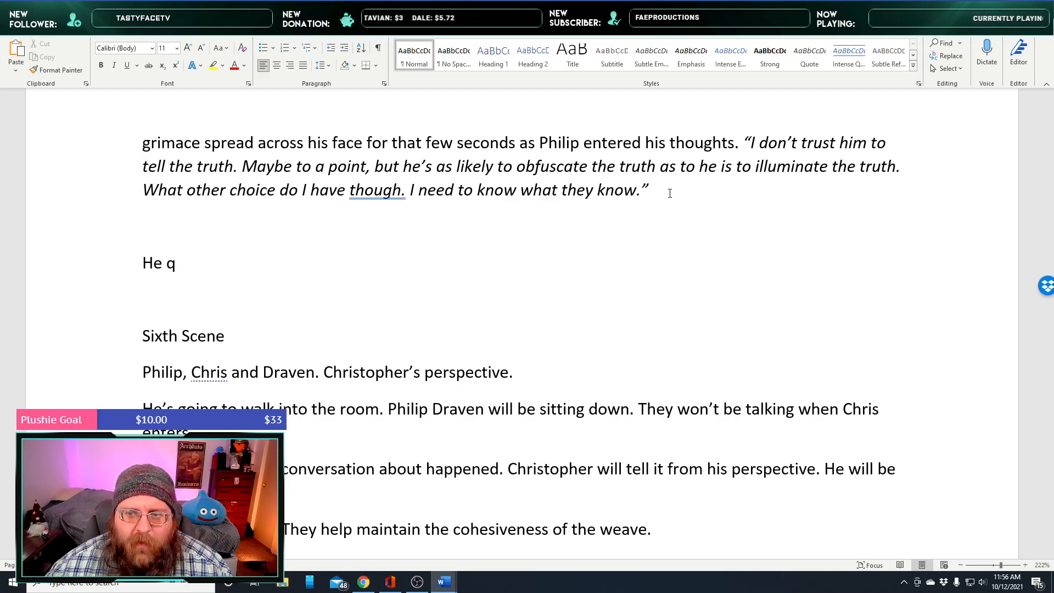
Accept the grammar suggestion "though?" so the thought "What other choice do I have though" ends as a question
right_click(375, 189)
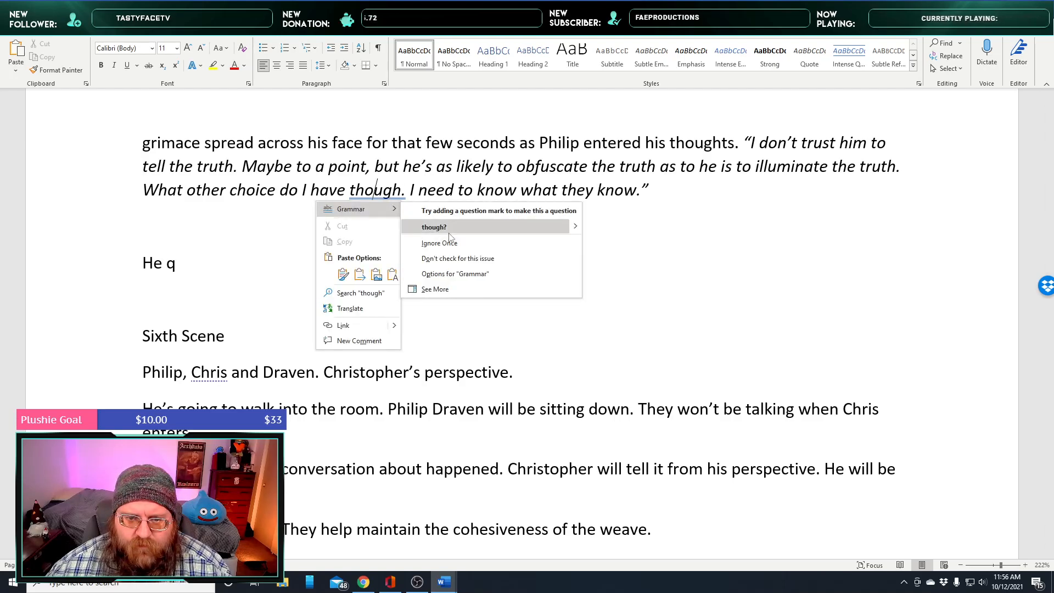
click(391, 145)
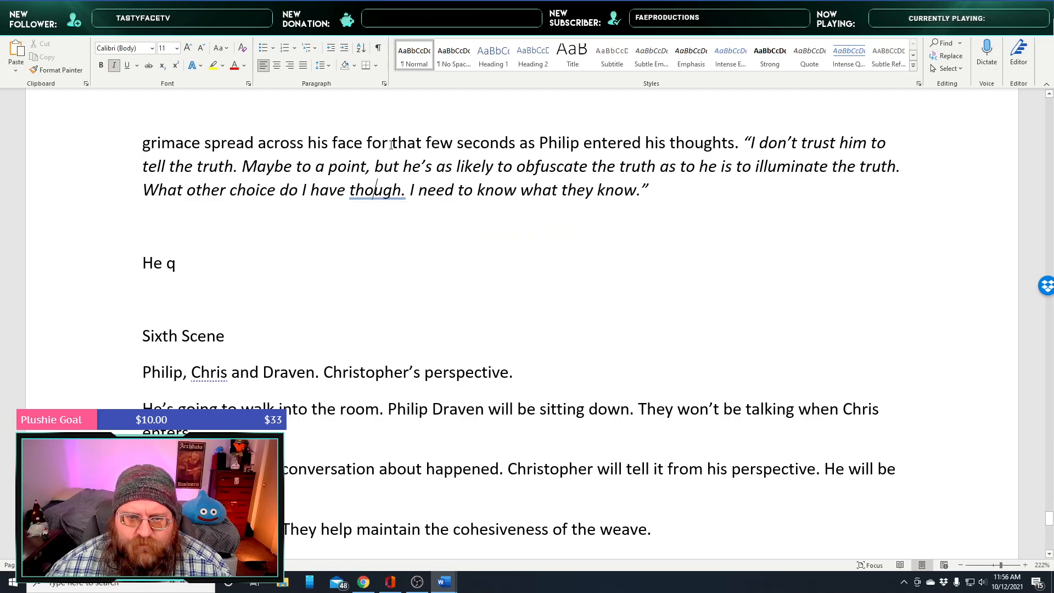
right_click(397, 190)
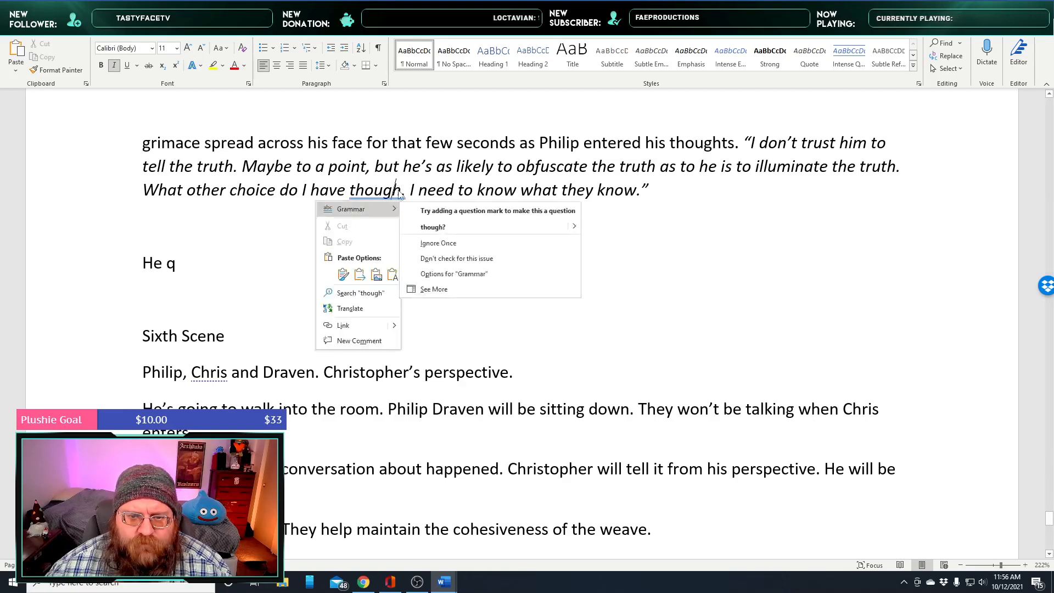
click(465, 226)
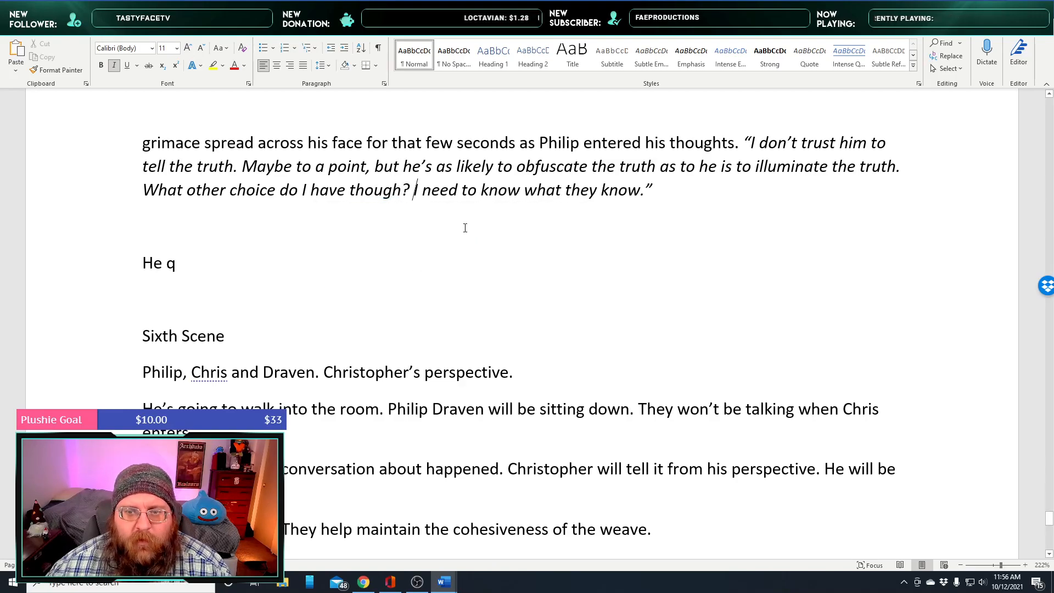
Start a new non-italic paragraph after the thought with "Chris sighed as he straighted up"
click(675, 195)
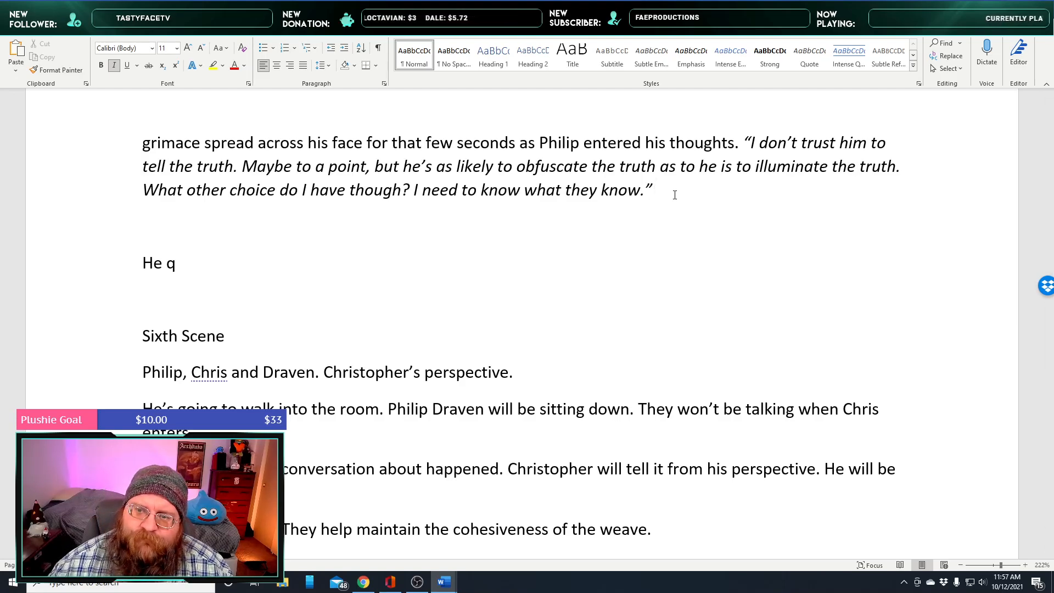
key(Return)
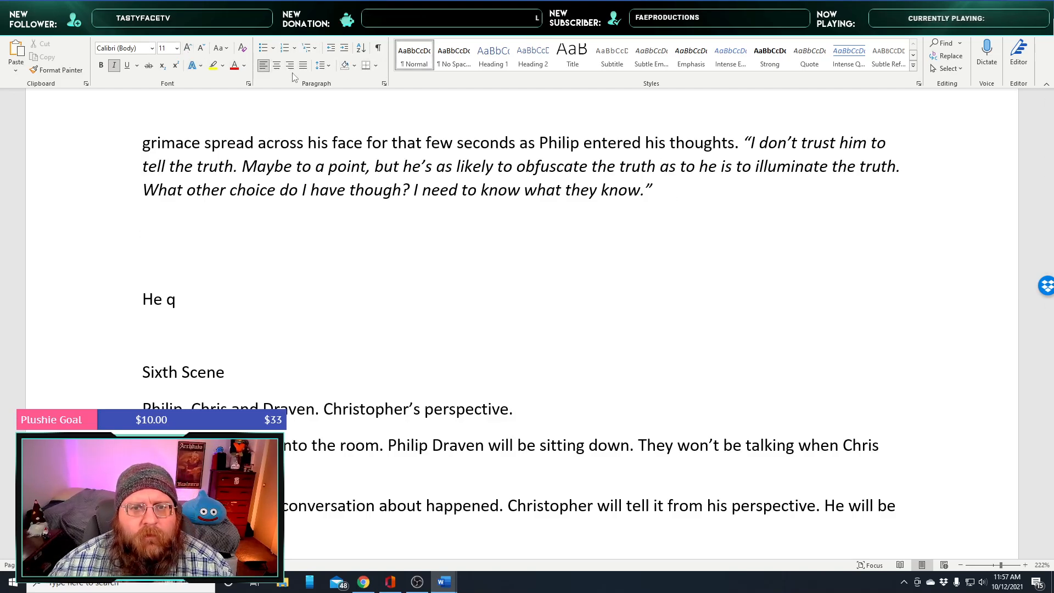
key(ctrl+i)
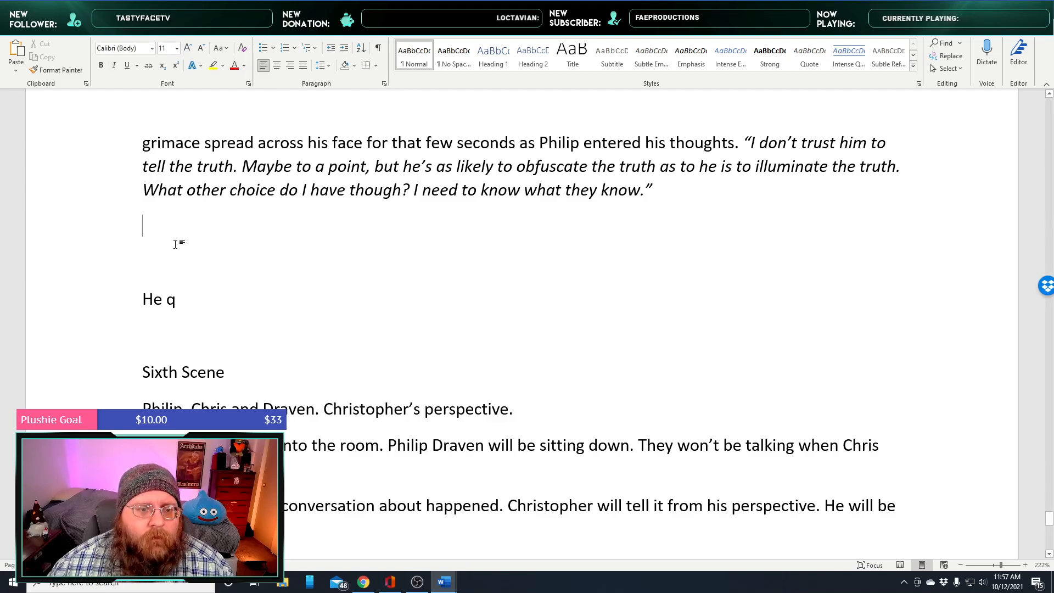
text(Chris)
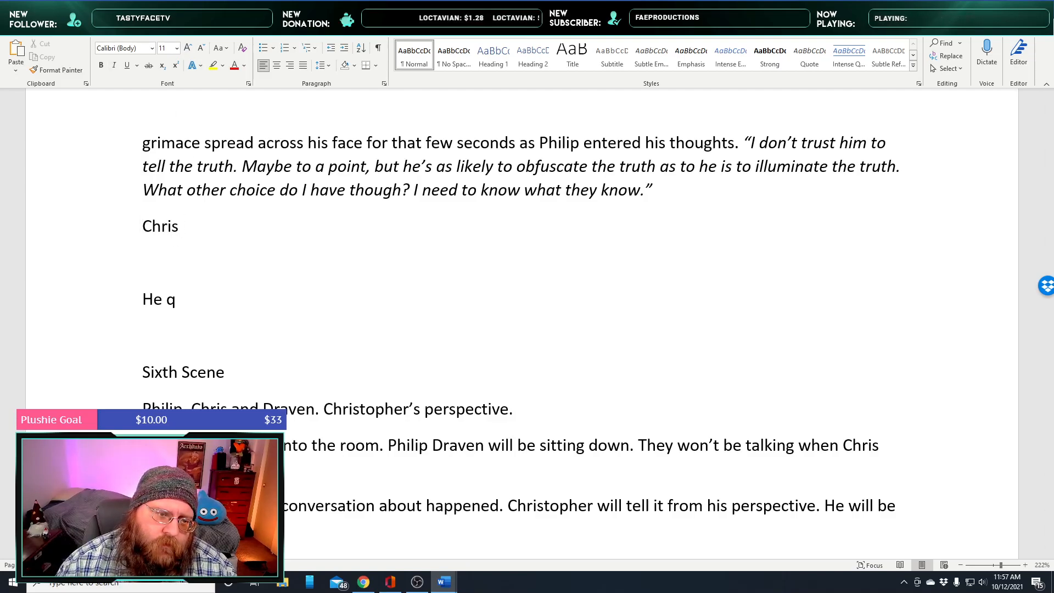
text( sig)
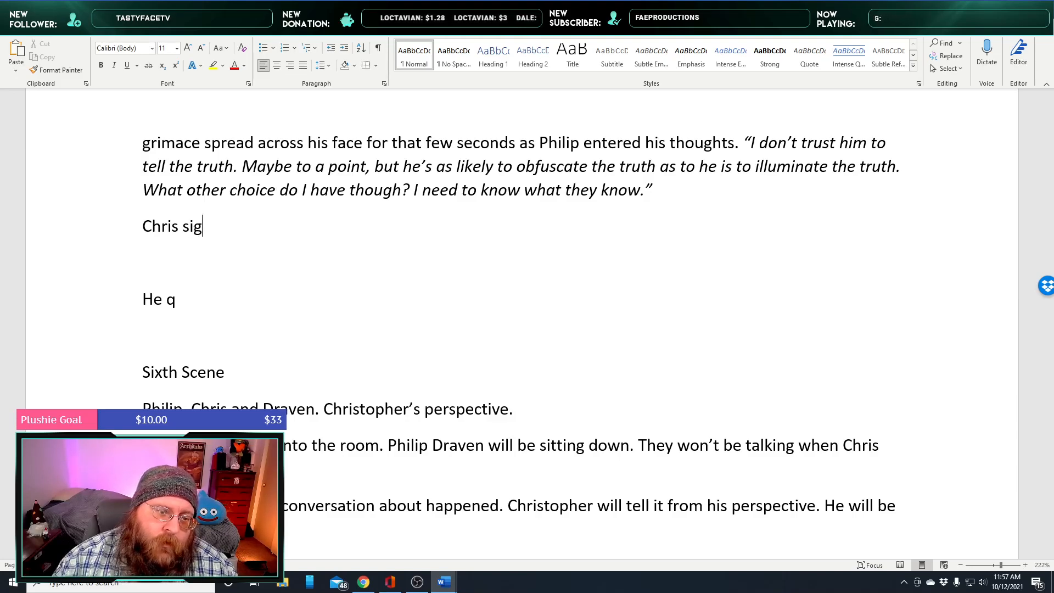
text(hed as he )
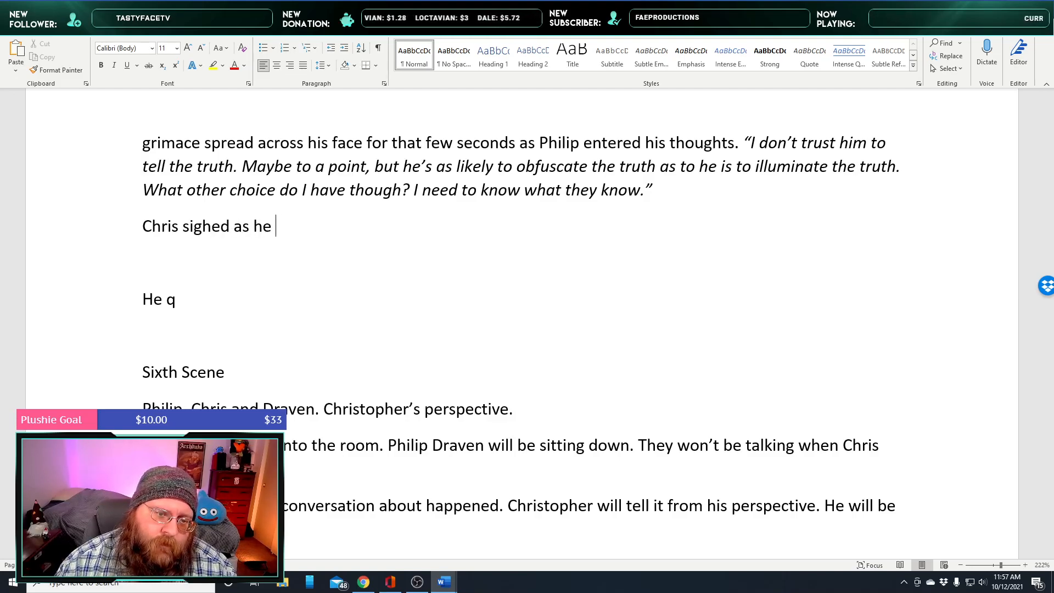
text(straighted up)
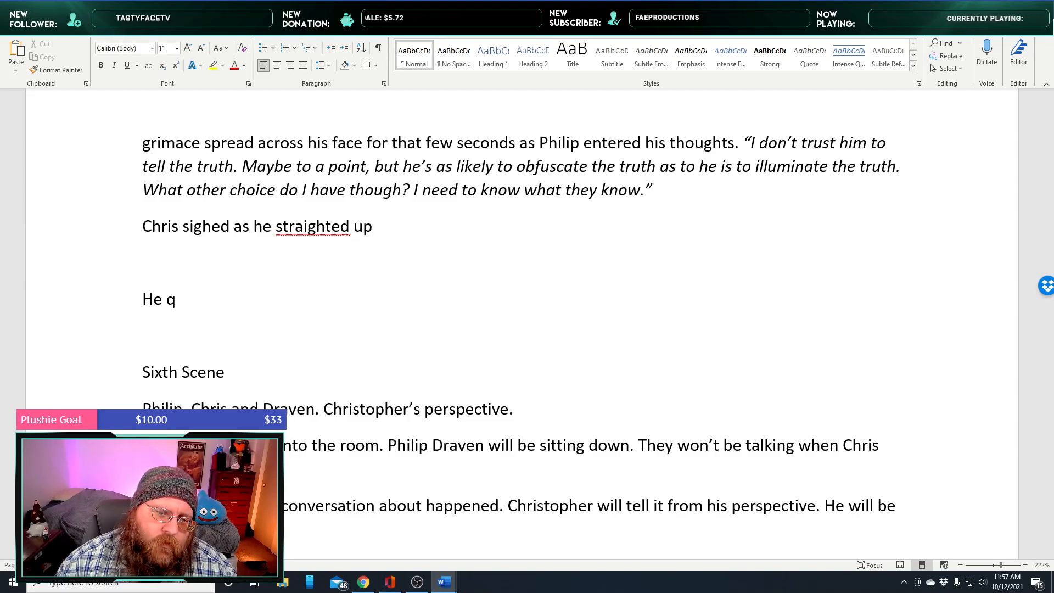
Continue the paragraph with "He decided to find out some truths about his situation before he told his own tale of the events." and an opening quotation mark
text(. He decided to )
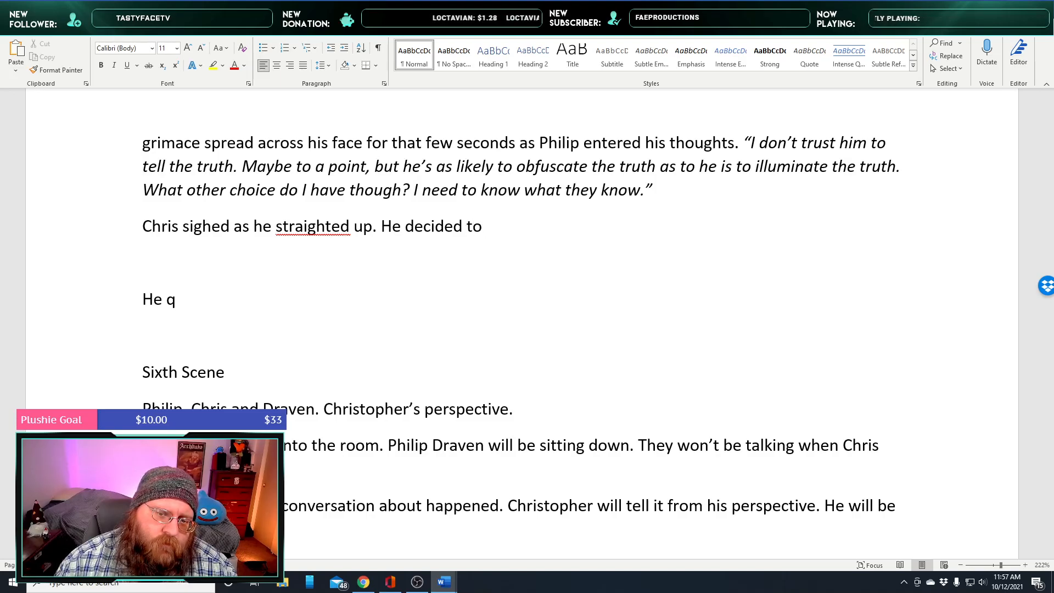
text(find ou)
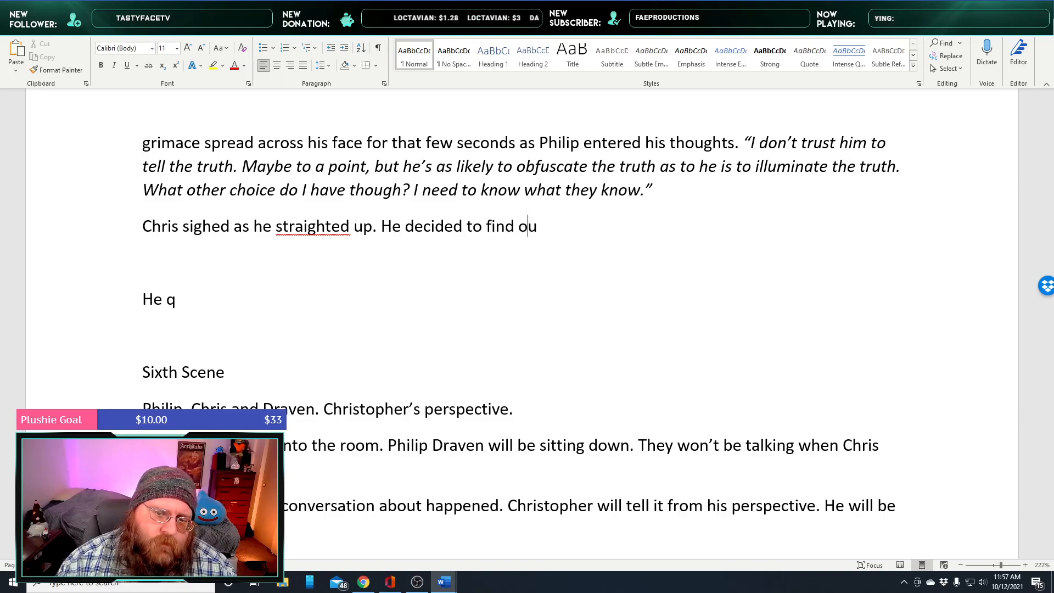
text(t some truths)
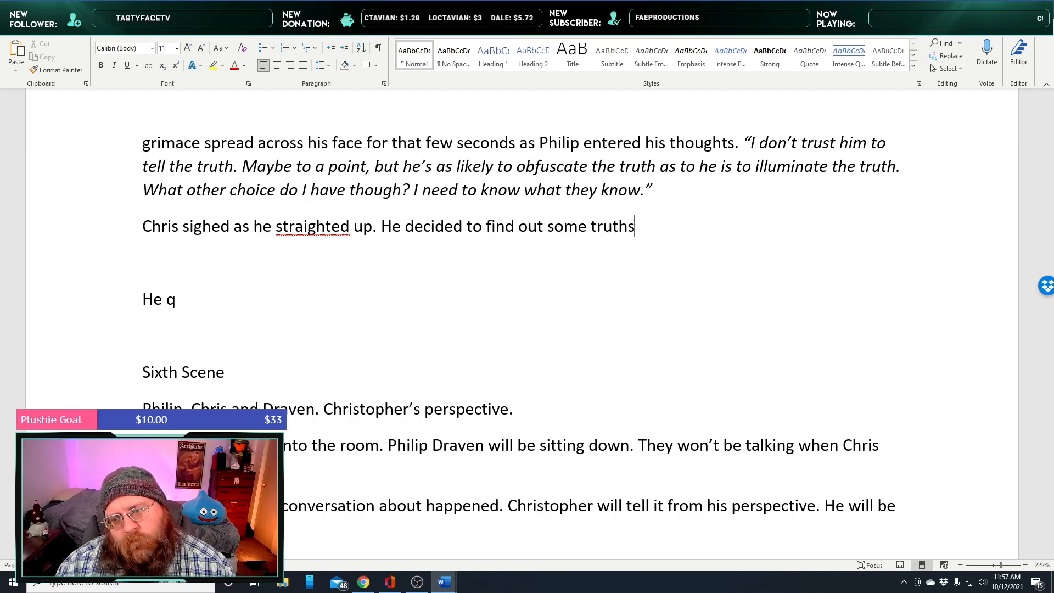
text( about his situ)
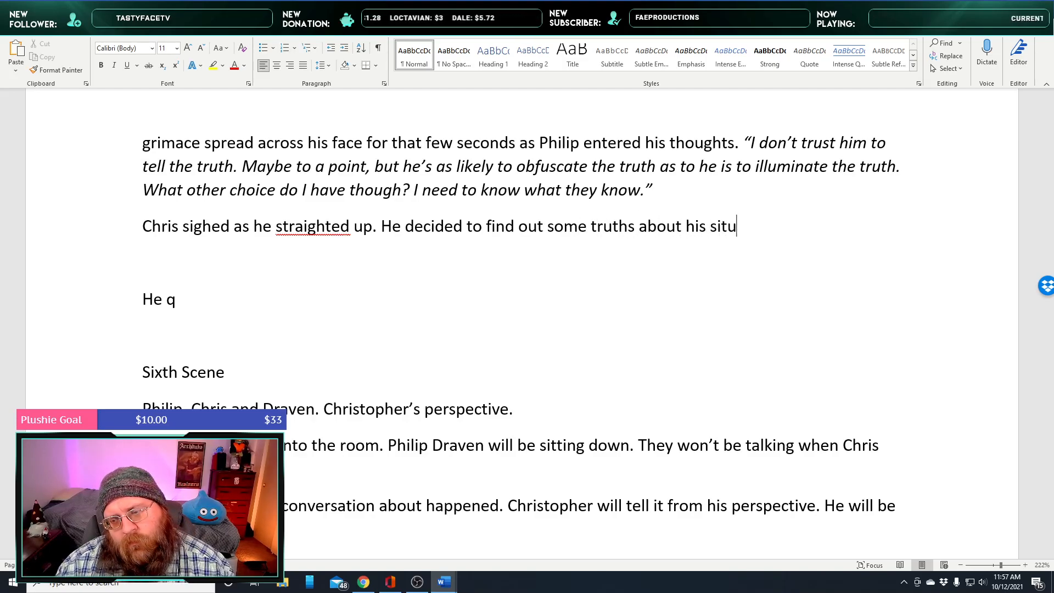
text(ation before he)
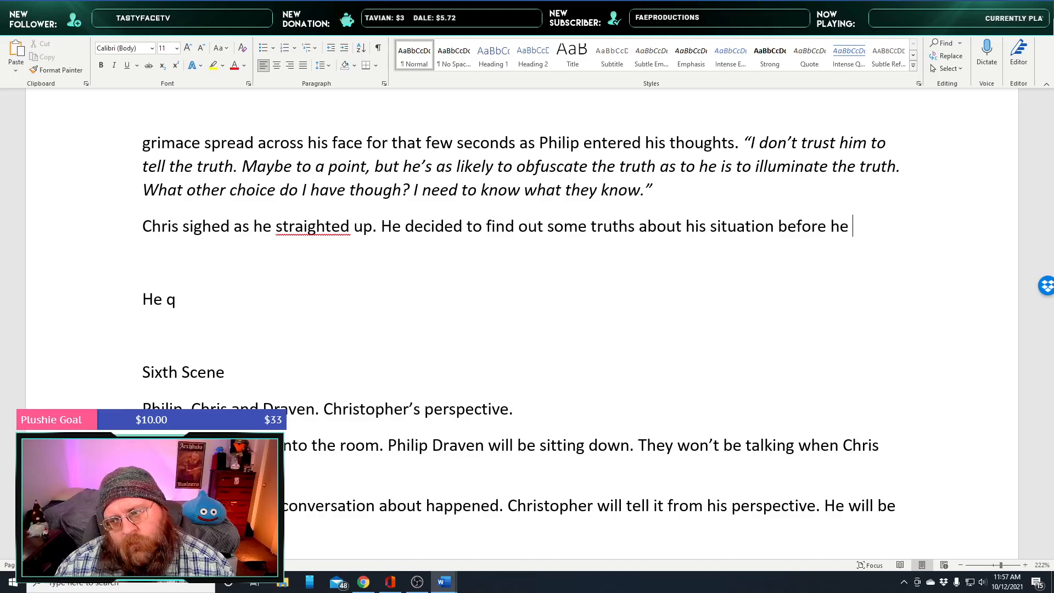
text( told his own tale of the events. “)
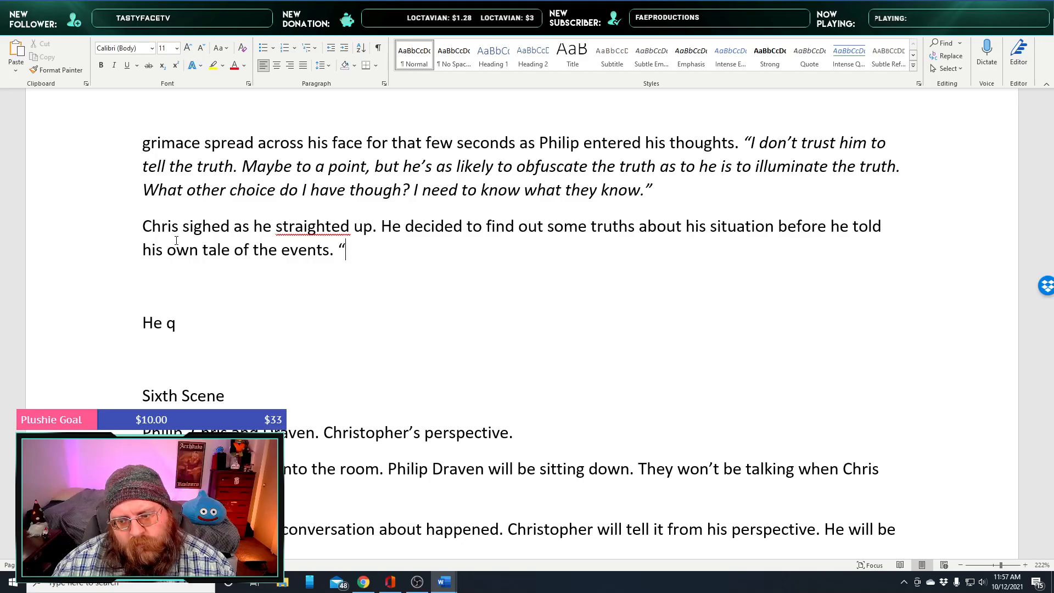
Complete Chris's spoken question as "How long has it been?" with its closing quotation mark
text(How I)
text(ong has it b)
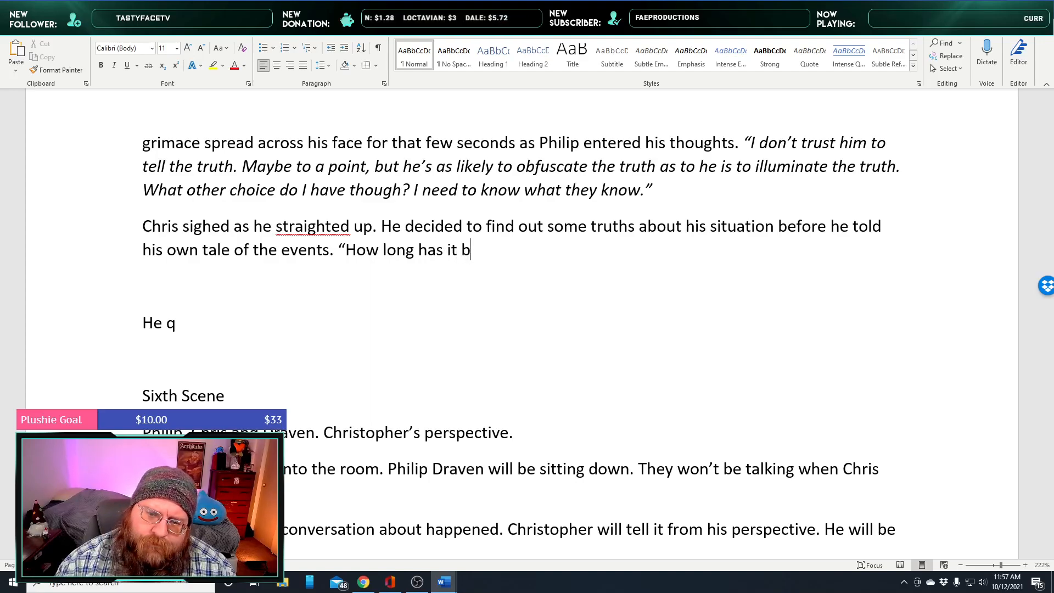
text(een?)
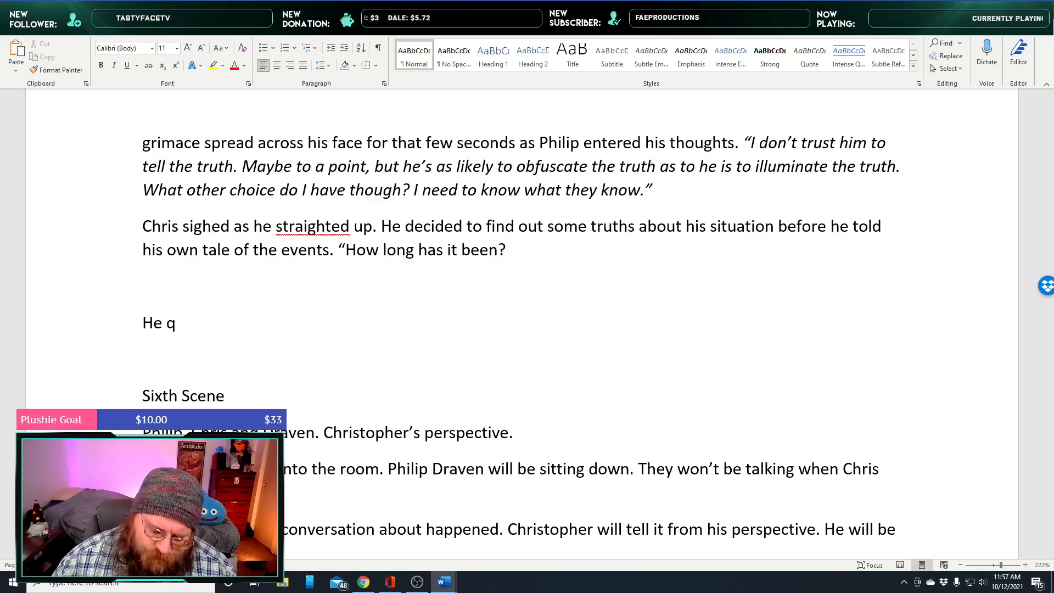
text(:)
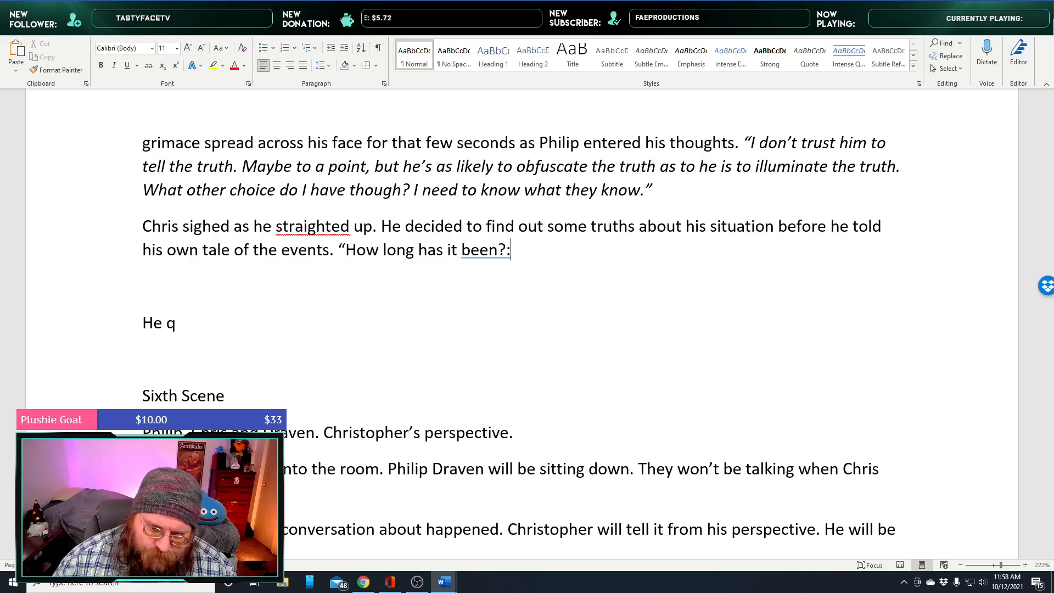
key(BackSpace)
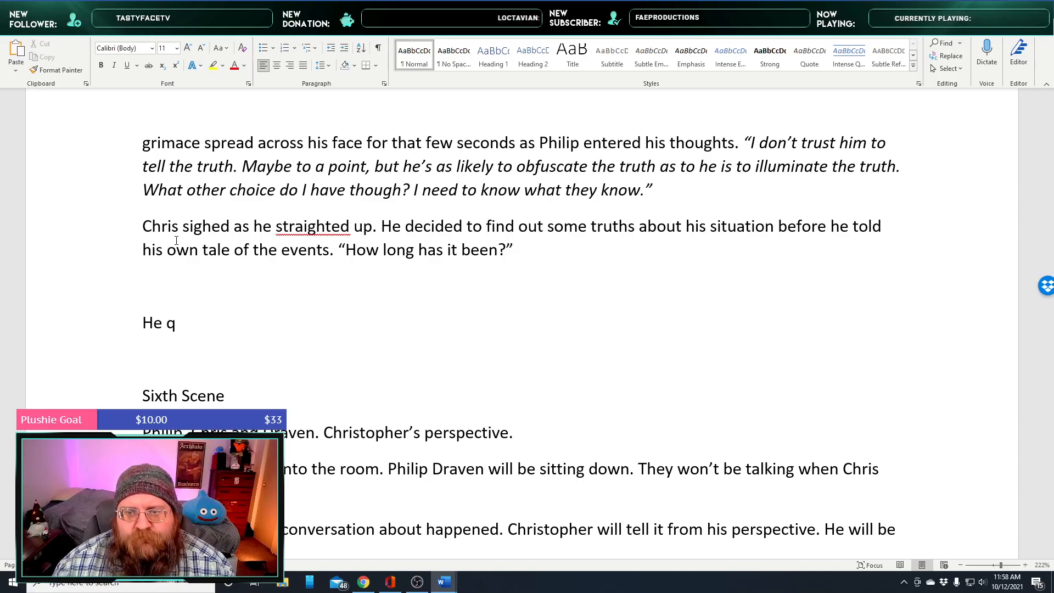
Start a new paragraph with "It was Draven who answered." and begin his reply with "About an hour"
key(Return)
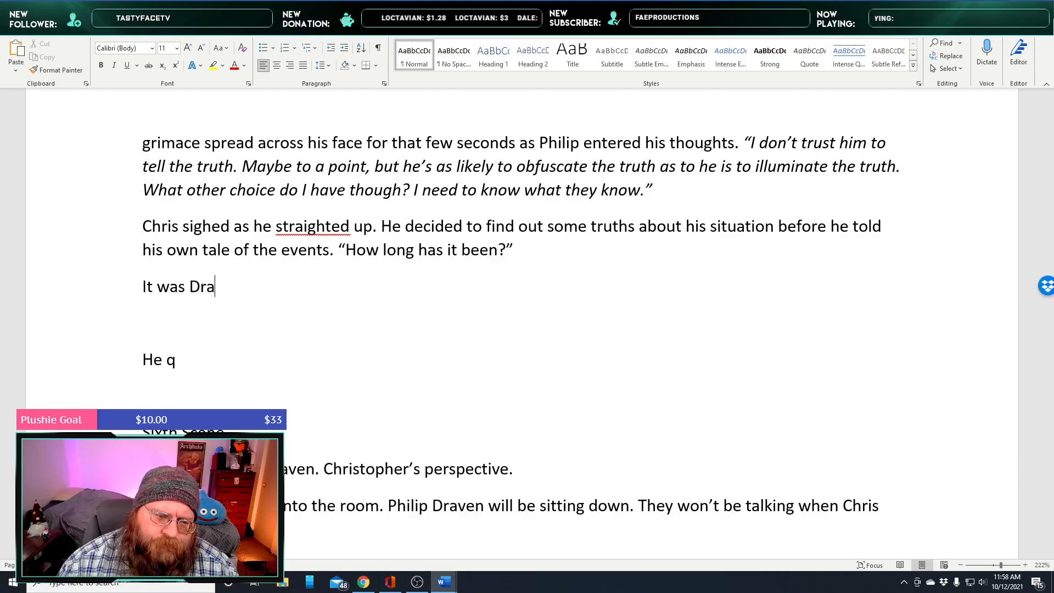
text(It was Draven who answere)
text(")
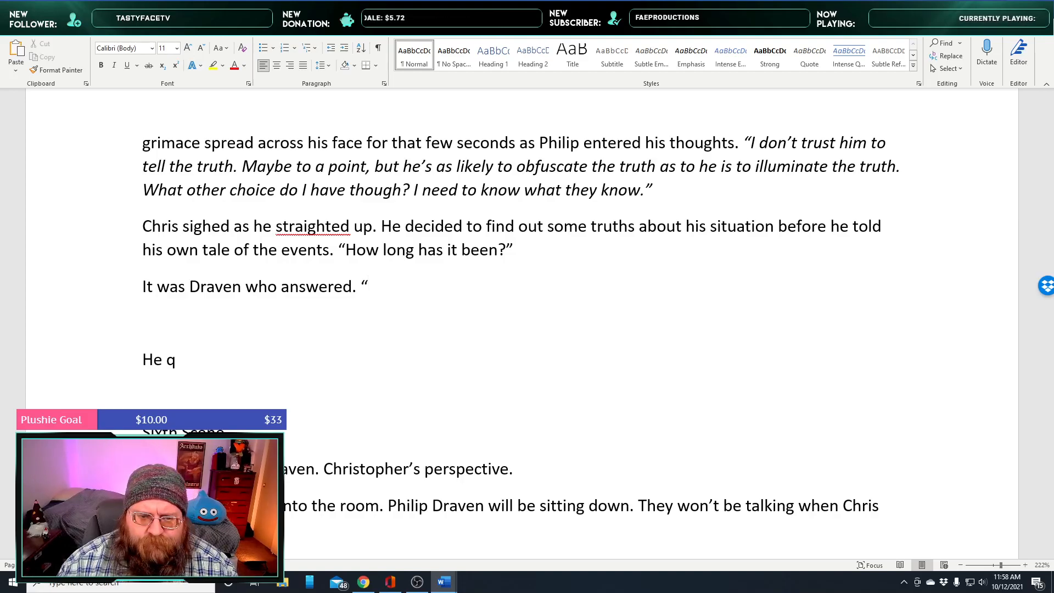
key(BackSpace)
key(BackSpace)
key(BackSpace)
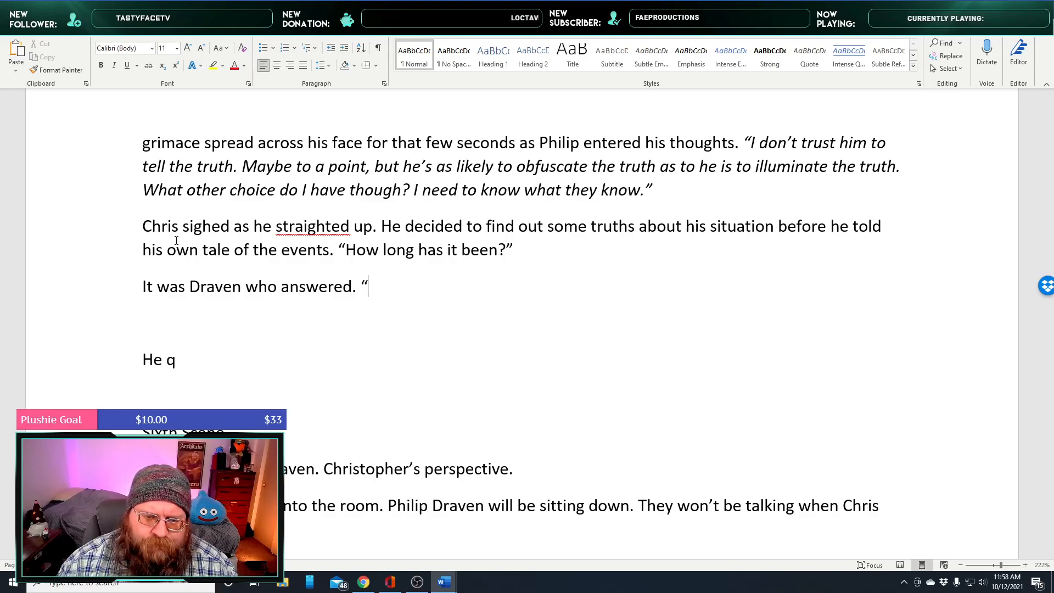
text(About an )
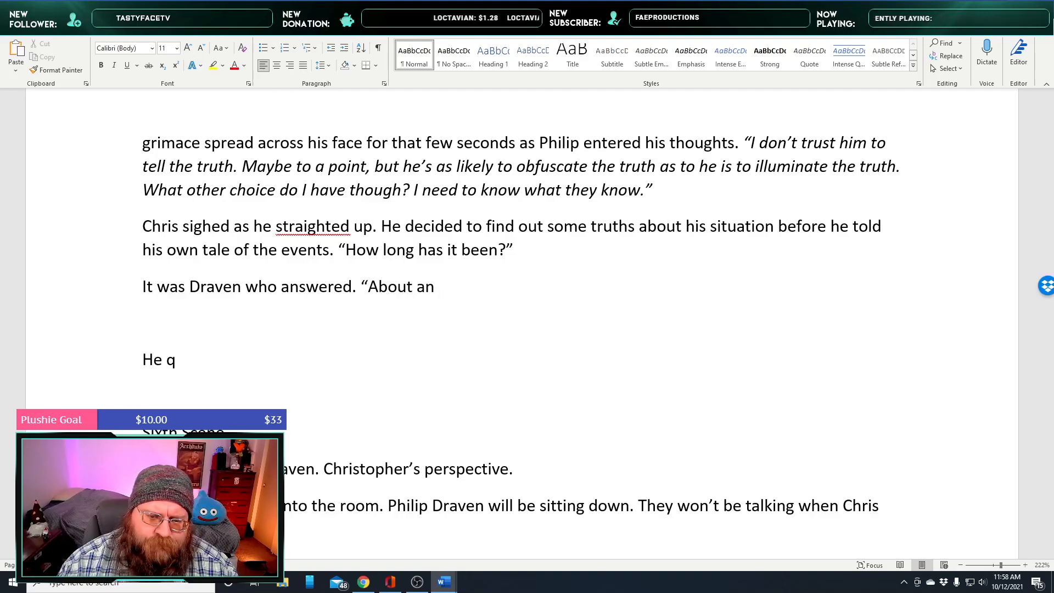
text(hour)
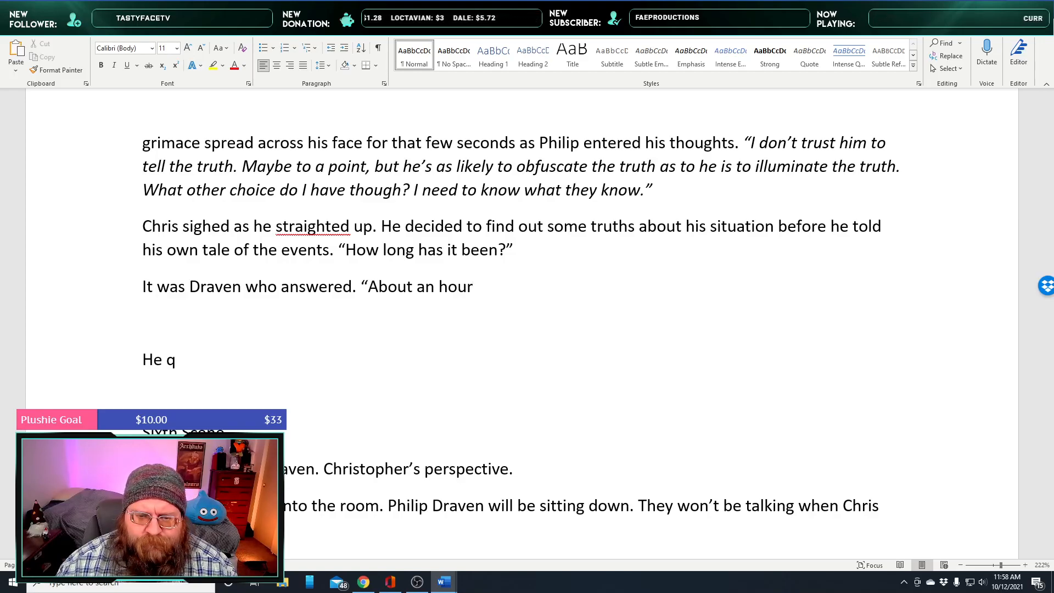
Replace "an hour" with "thirty minutes." in Draven's reply, close the quotation, and start a new paragraph
key(BackSpace)
key(BackSpace)
key(BackSpace)
key(BackSpace)
key(BackSpace)
key(BackSpace)
key(BackSpace)
key(BackSpace)
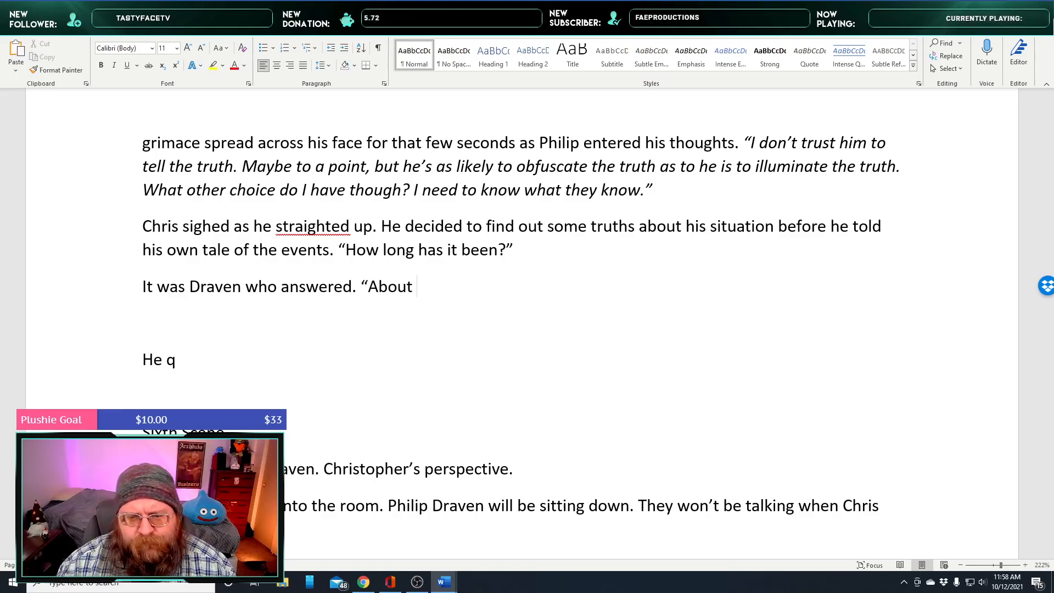
text(thirty minutes)
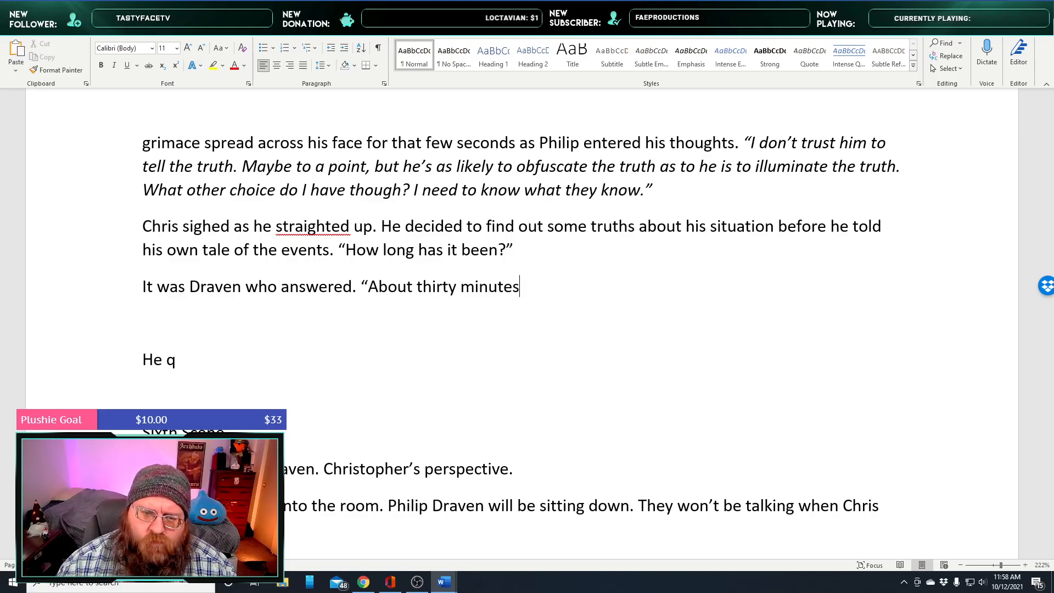
text(.")
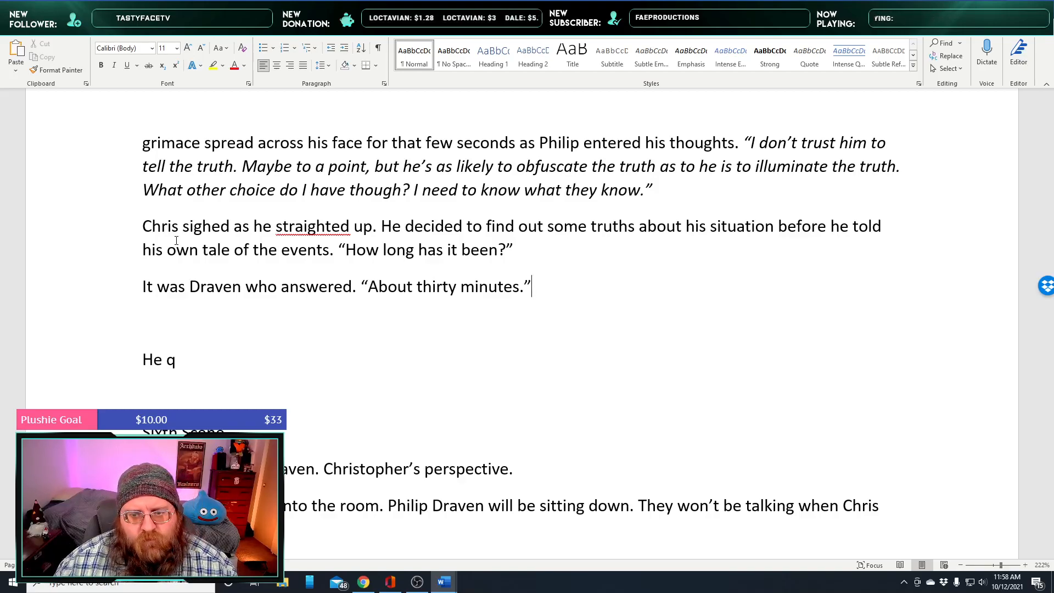
key(Return)
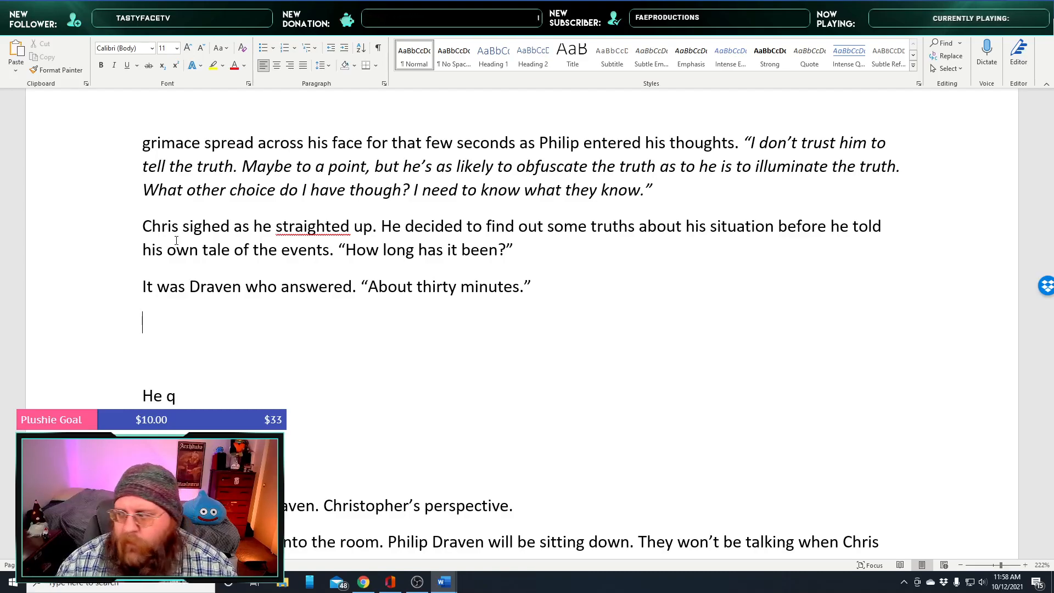
Write the new paragraph's opening sentence: "Christopher stopped the urge to have his eyebrows raise in surprise."
text(Christopher )
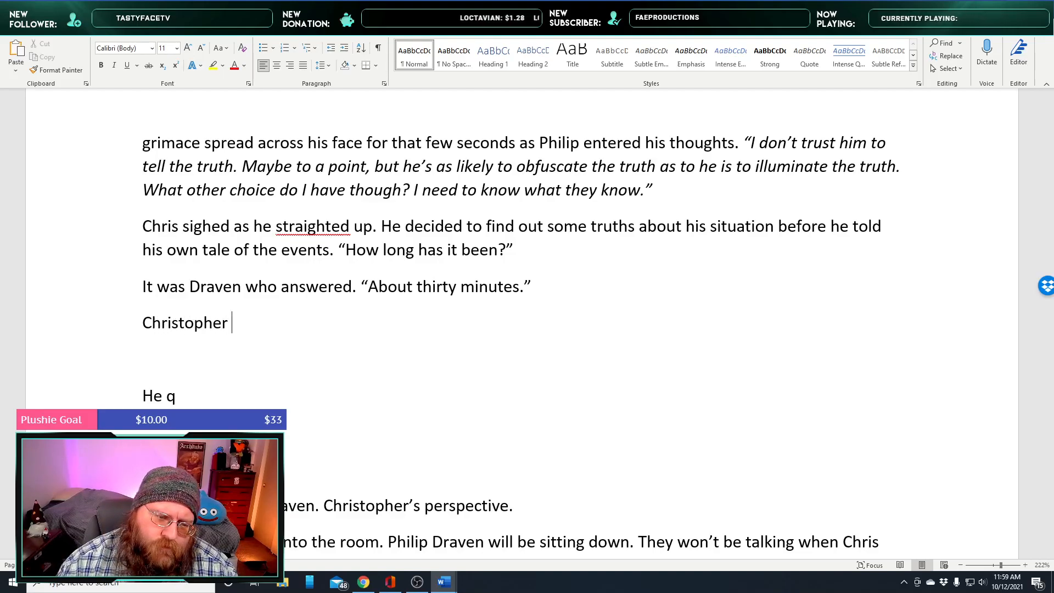
text(stopped)
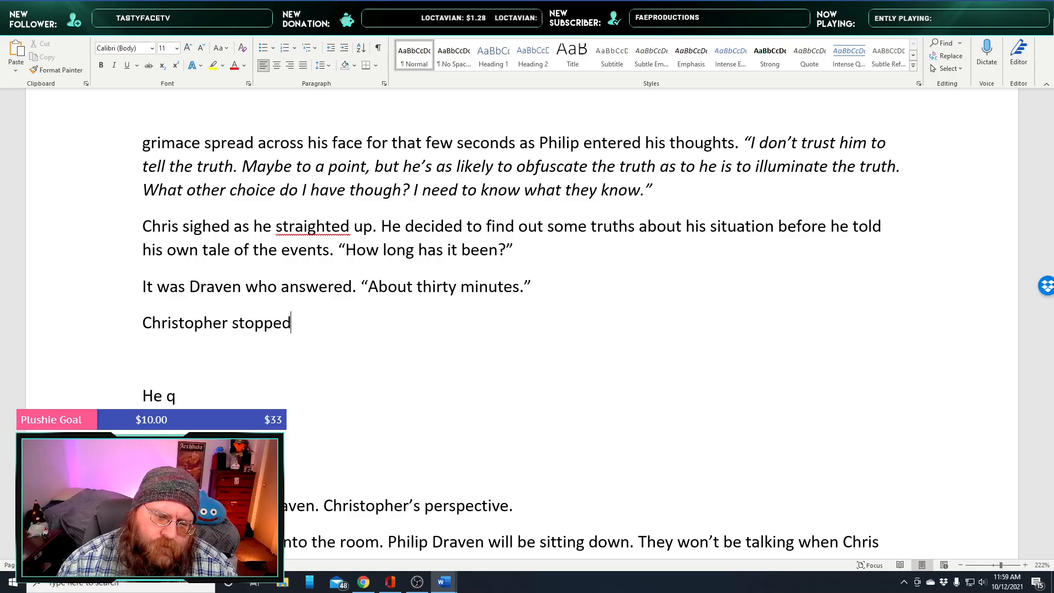
text( the urge )
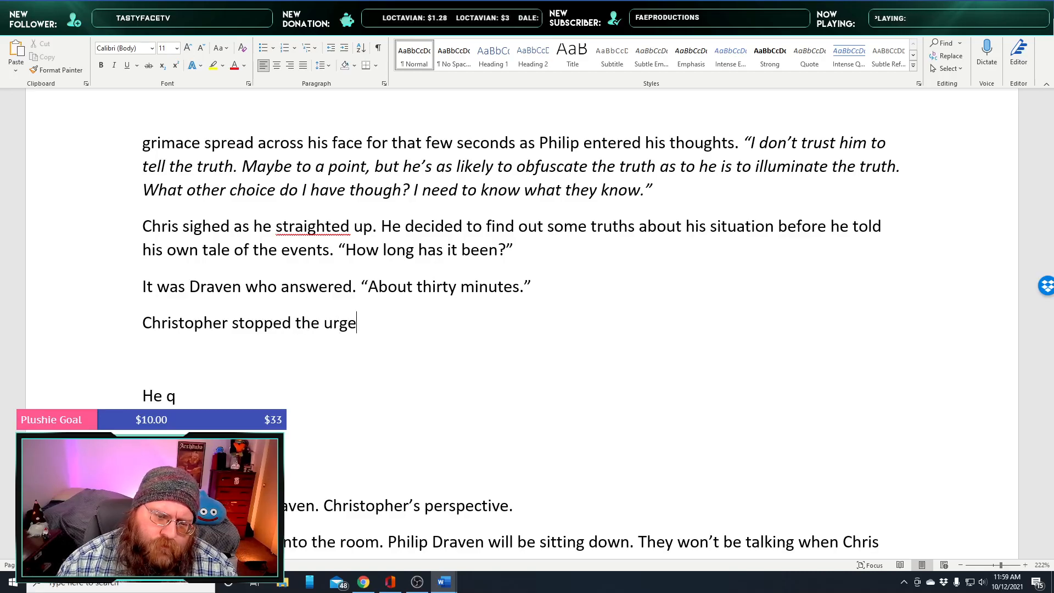
text(to have hi)
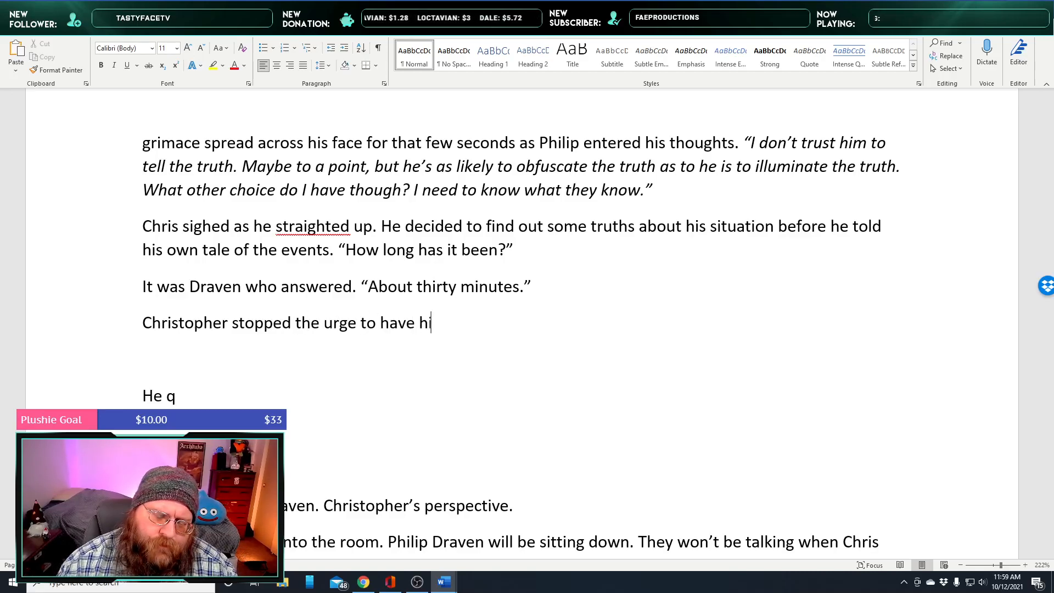
text(s eyebrows ra)
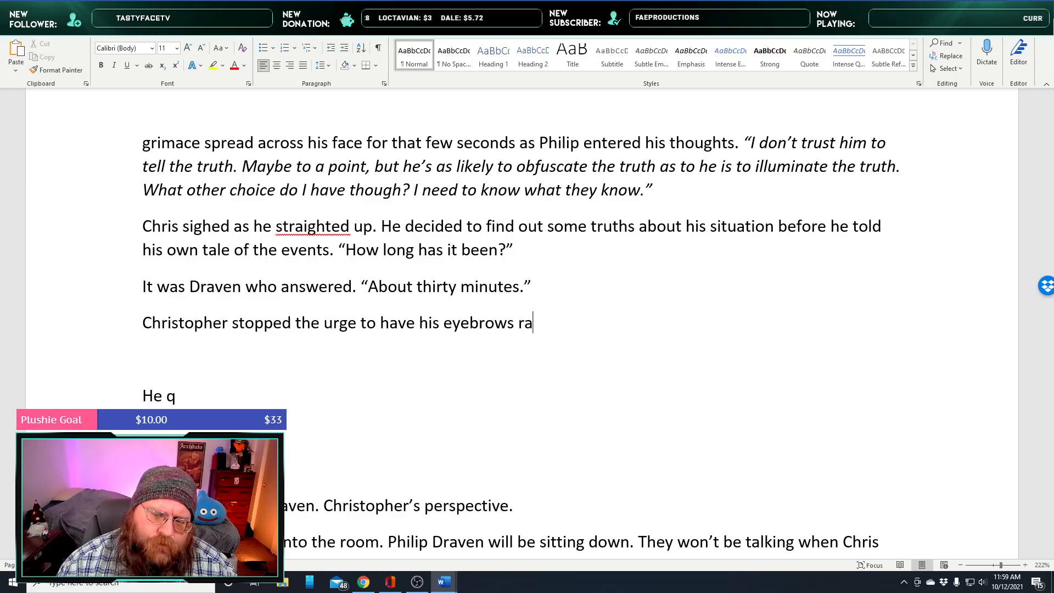
text(ise in surp)
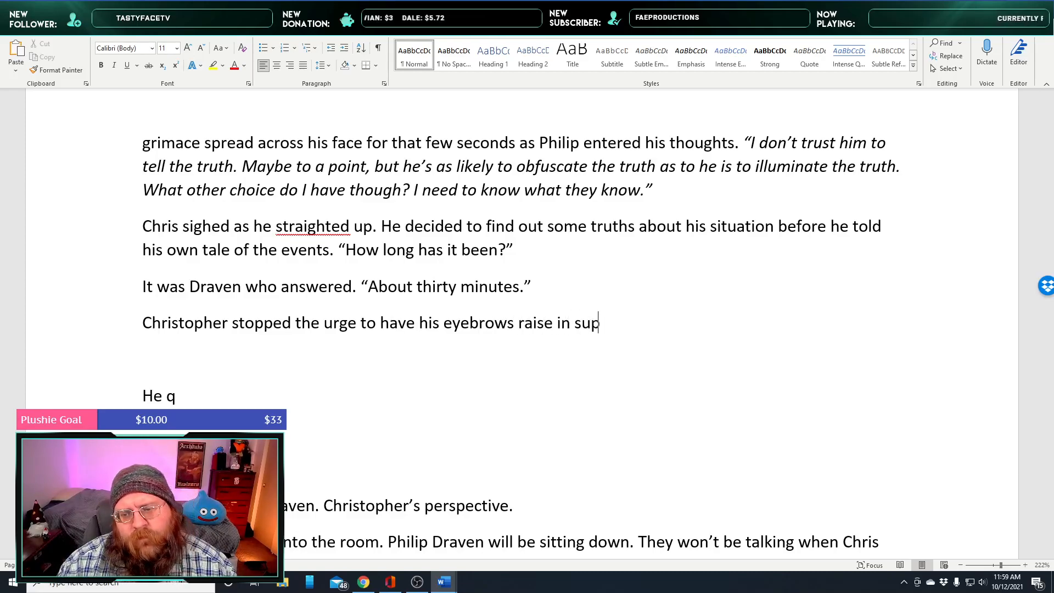
text(rise.)
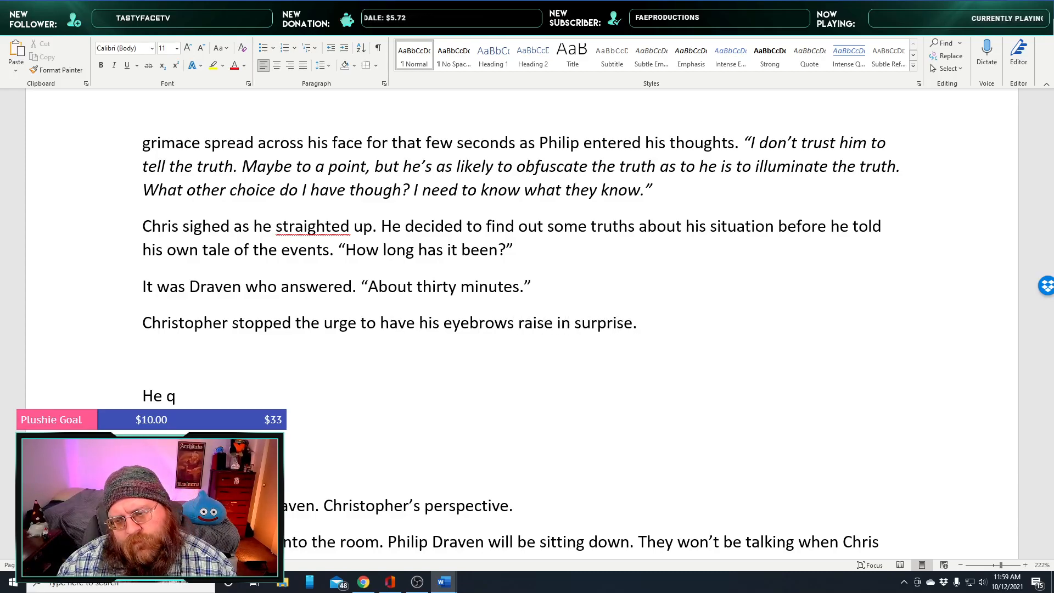
Continue with Christopher's thought "Only half an hour? It felt like it took longer just to pass out. I thought at least a few hours?" and a closing quotation mark
text( Onl)
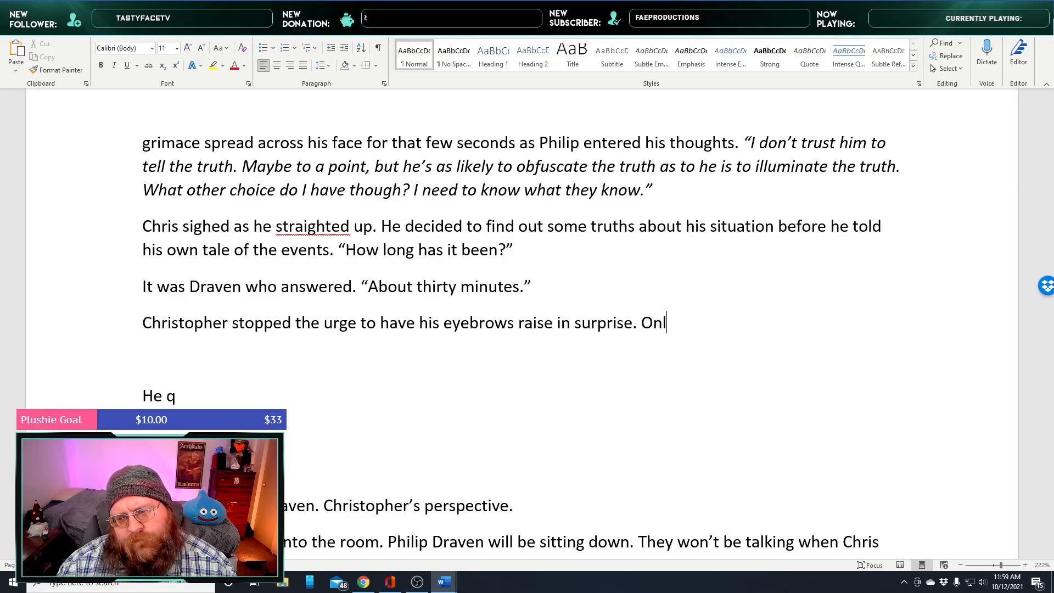
text(y half an hour?)
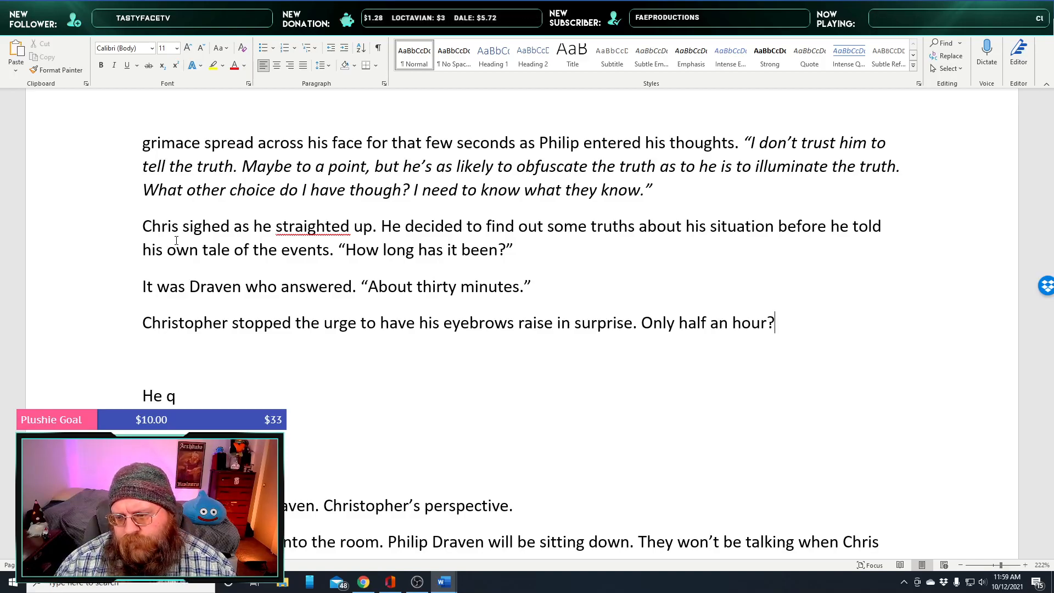
text(It felt like)
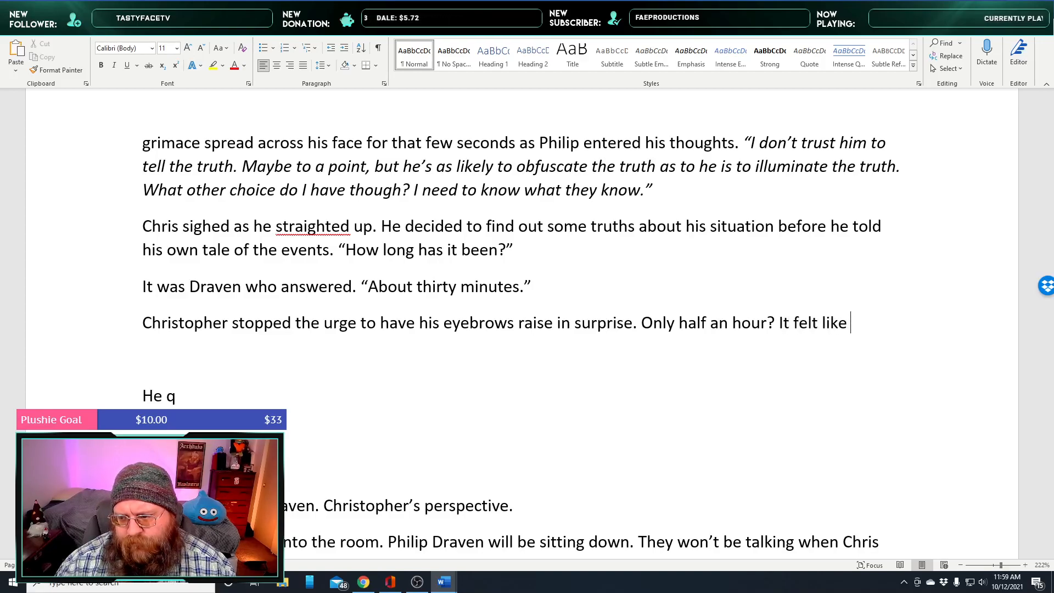
text( it took longer just to )
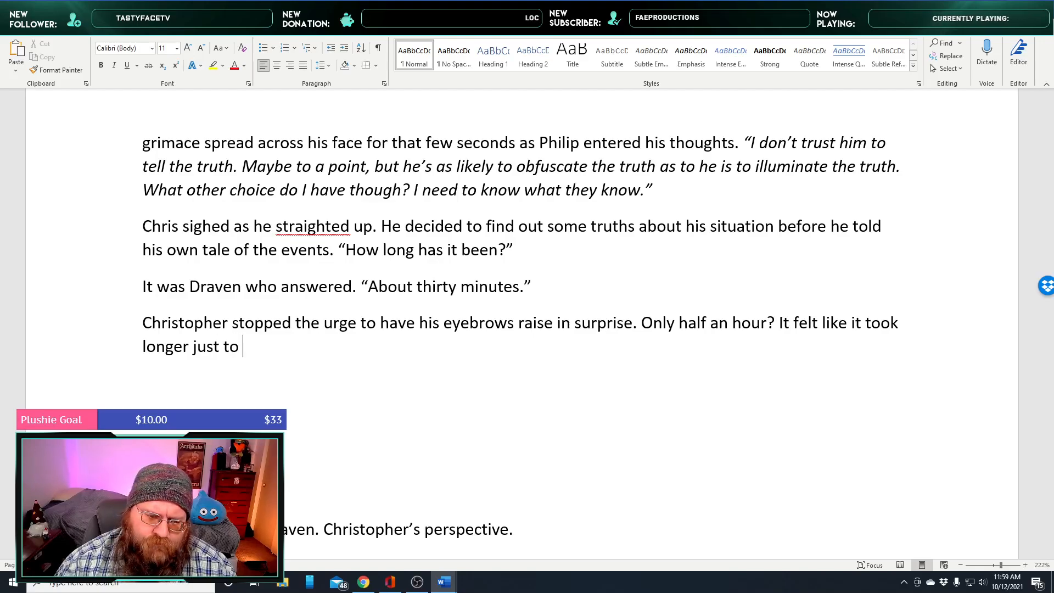
text(pass out)
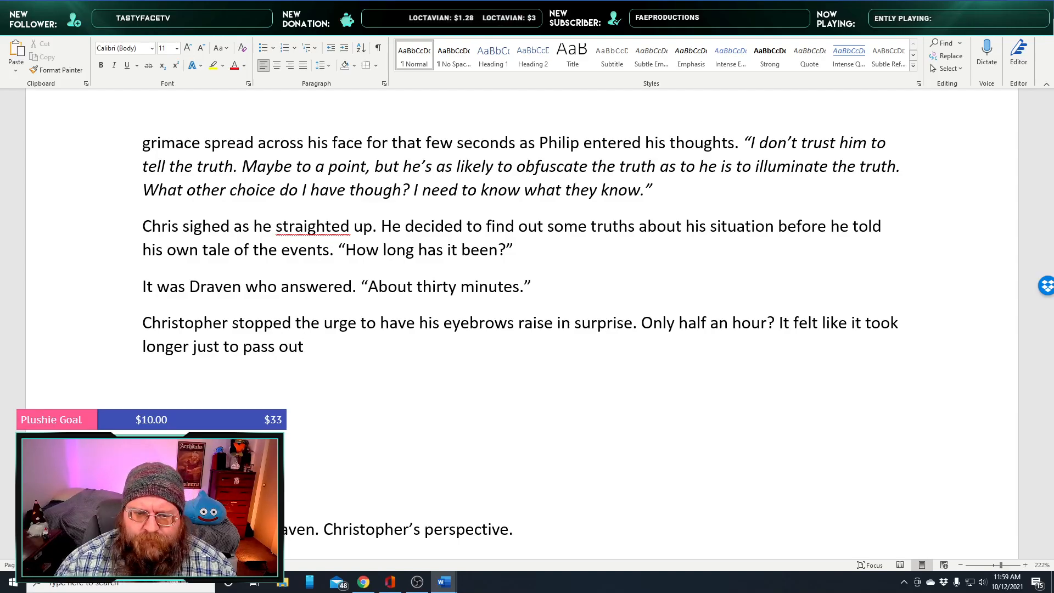
text(.)
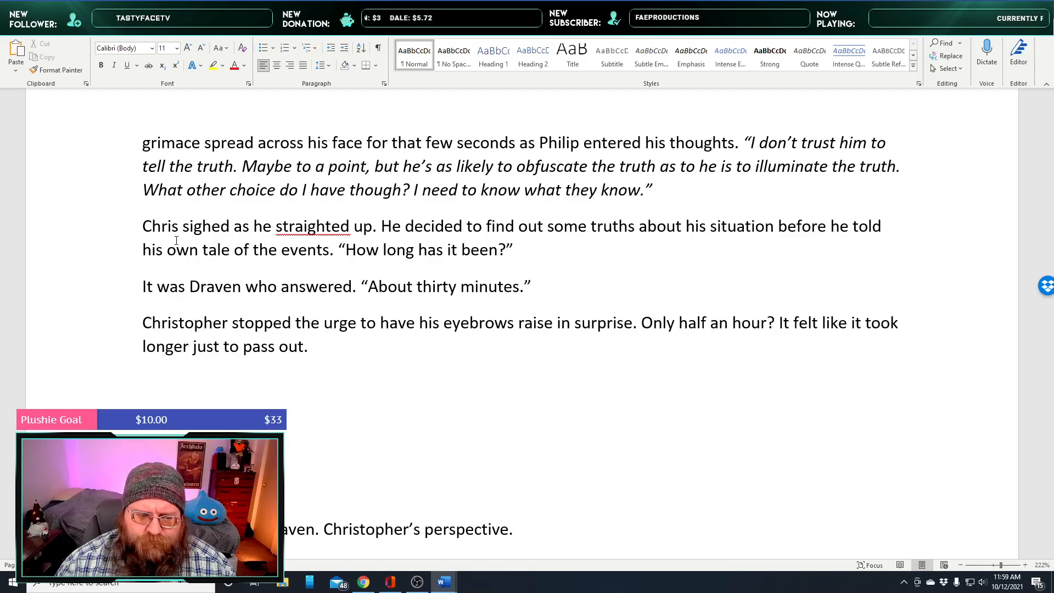
text(I th)
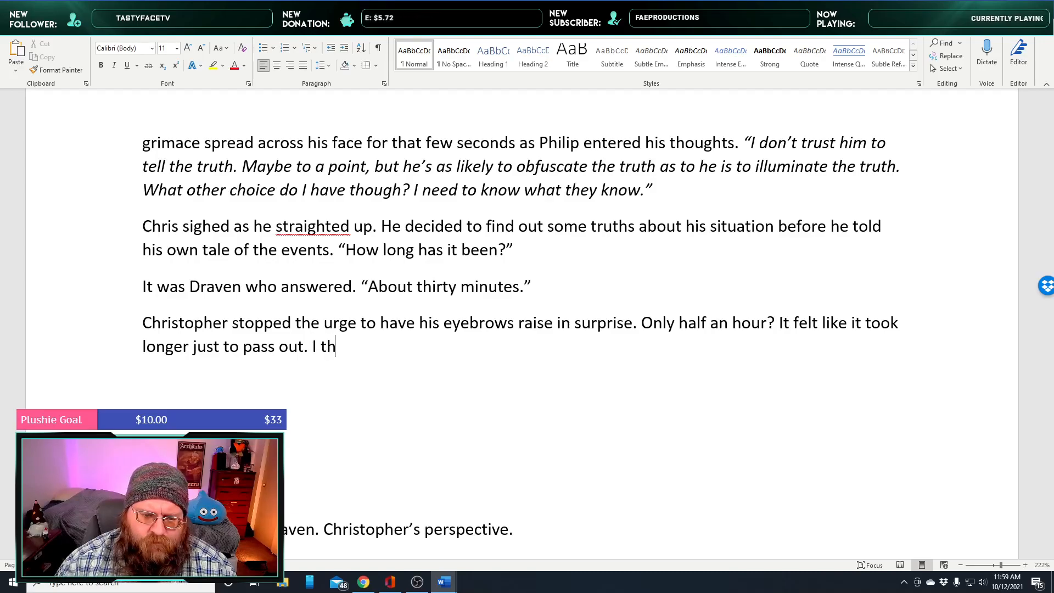
text(ought at least a few hours?”)
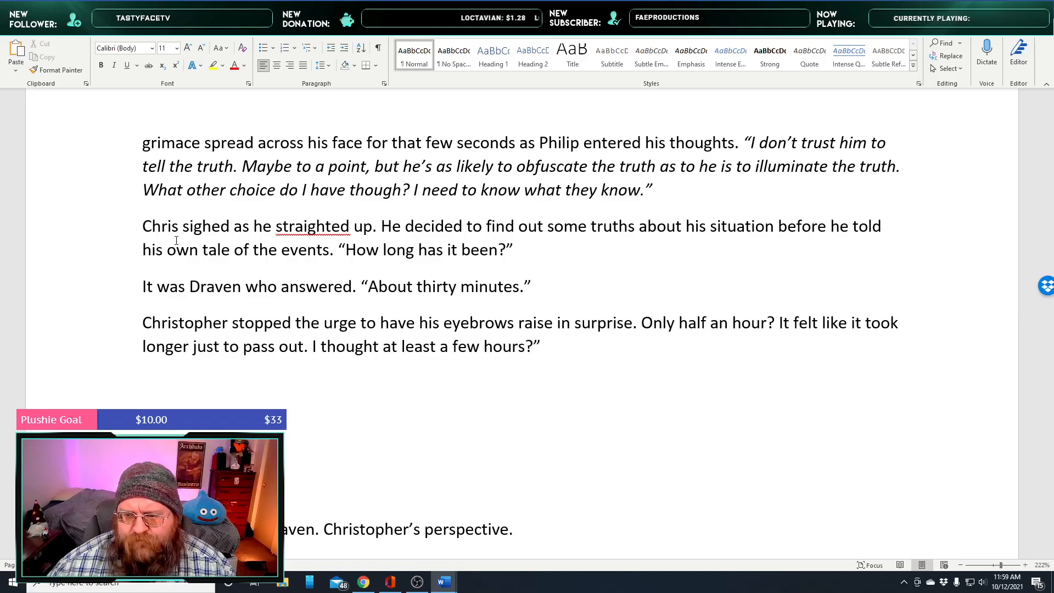
Add an opening quotation mark before "Only half an hour?" and replace the period after "surprise" with "as he thought to himself"
click(640, 322)
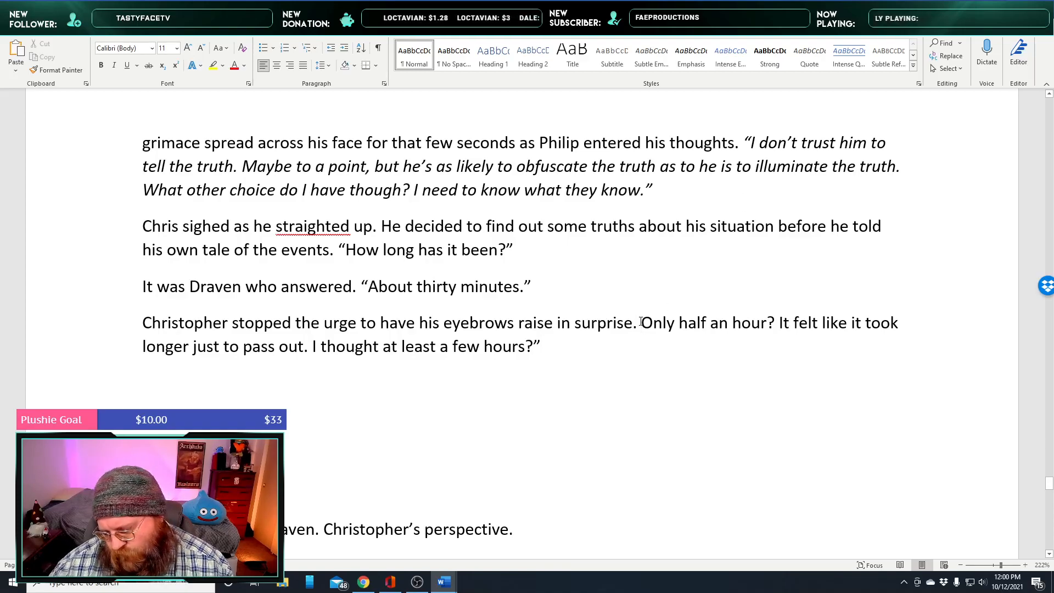
text(")
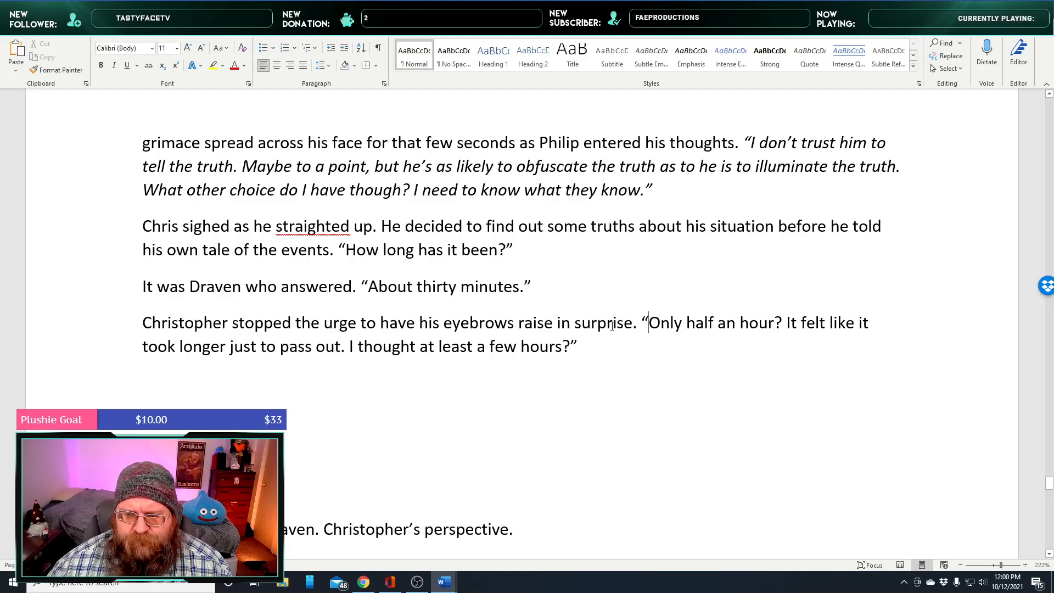
key(BackSpace)
text(as he thought to himself)
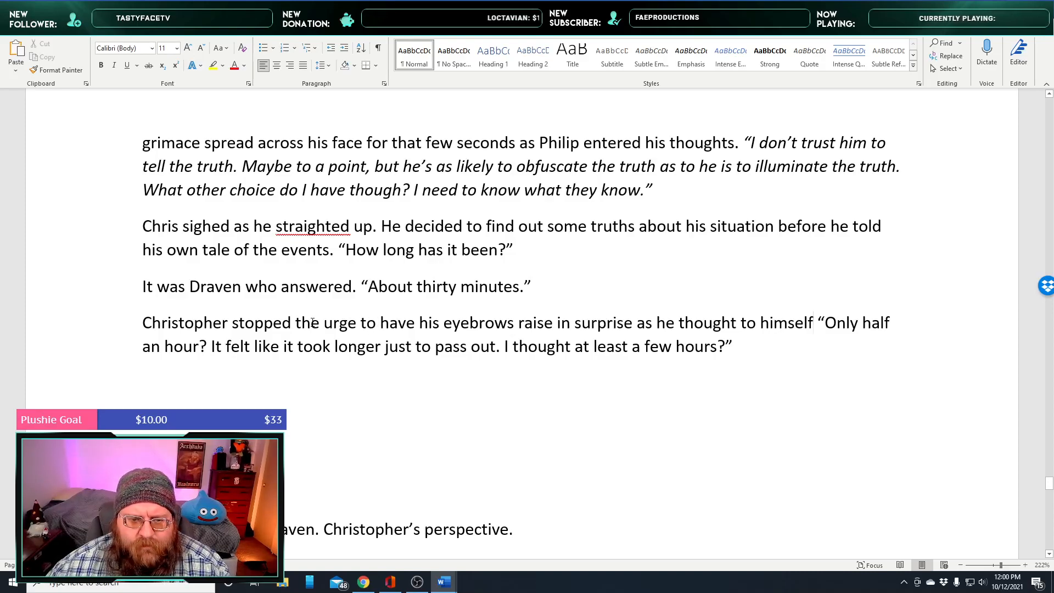
Reword the start of the sentence to "Christopher stopped his eyebrows from rising in surprise"
drag(311, 322, 410, 322)
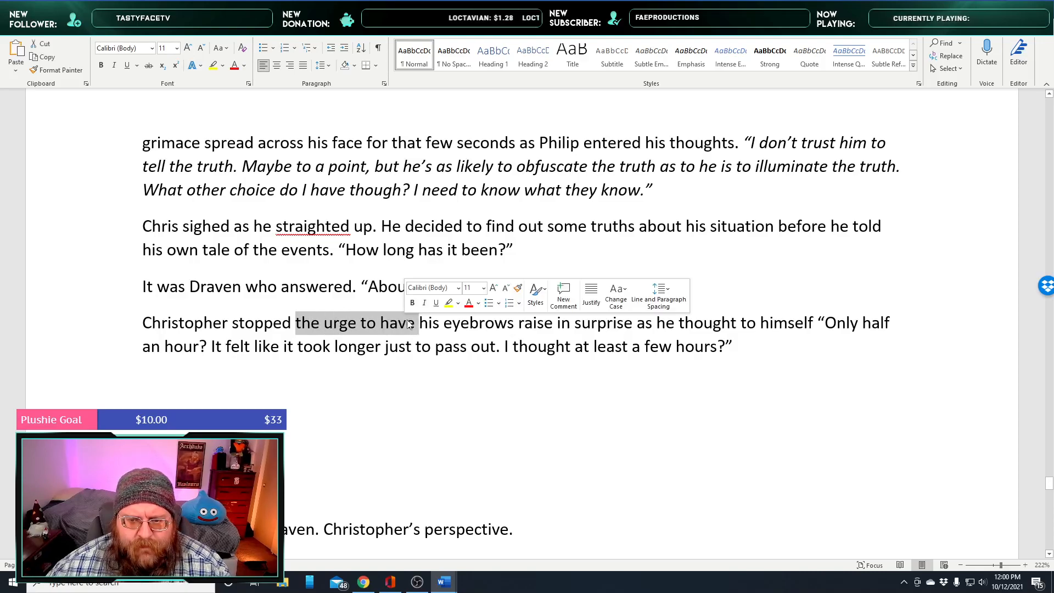
key(BackSpace)
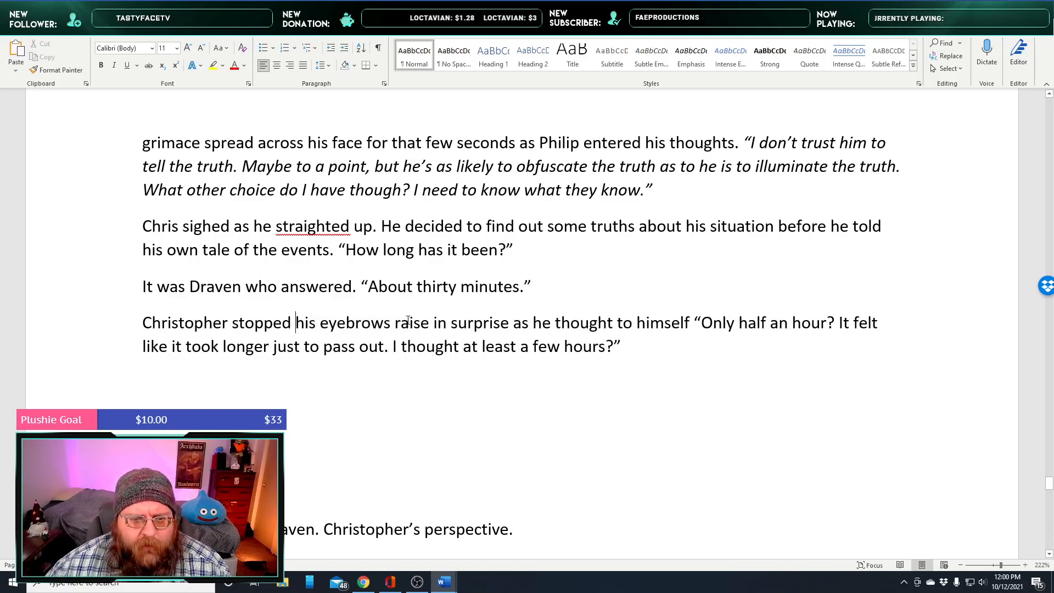
click(388, 322)
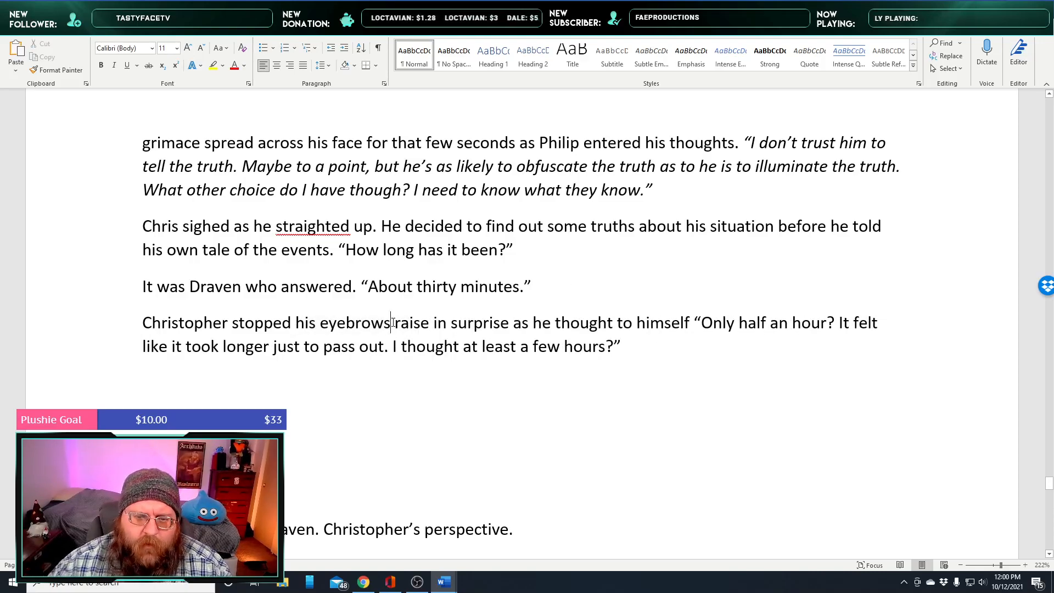
text(from)
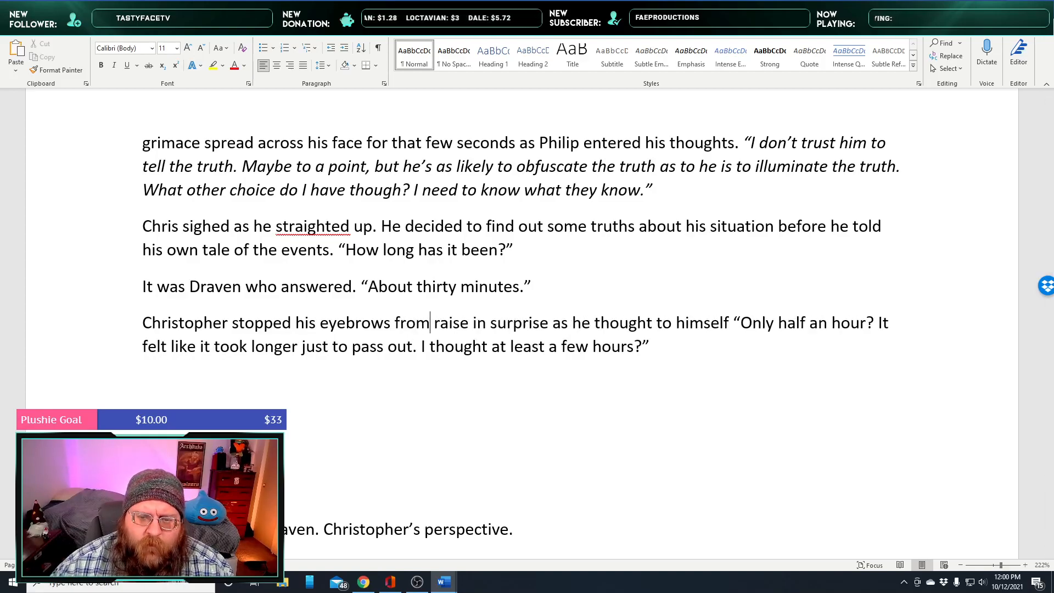
key(shift+Right)
key(shift+Right)
key(shift+Right)
key(shift+Right)
key(shift+Right)
key(shift+Right)
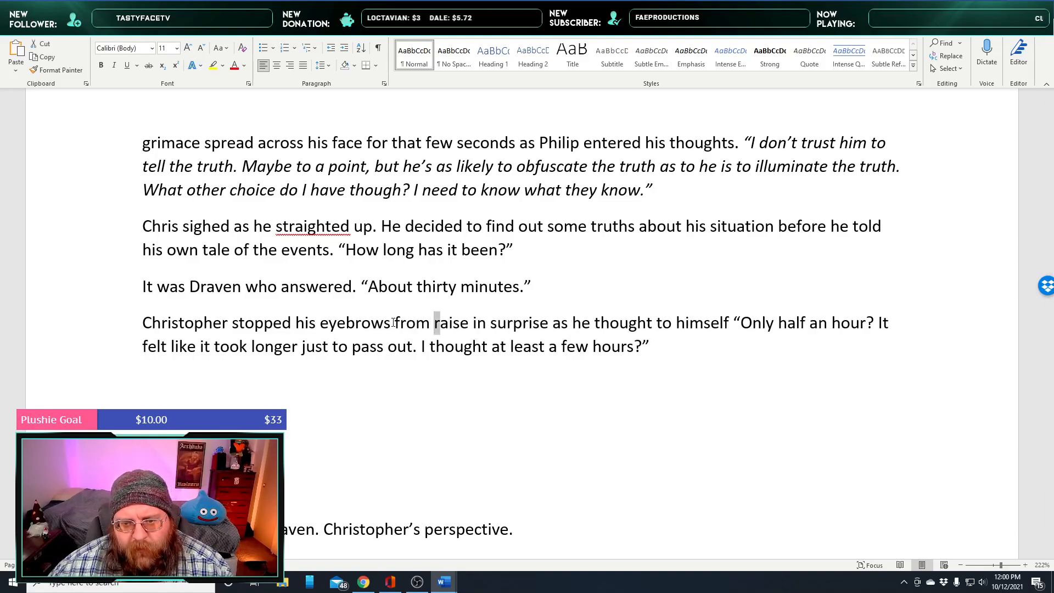
text(rizing)
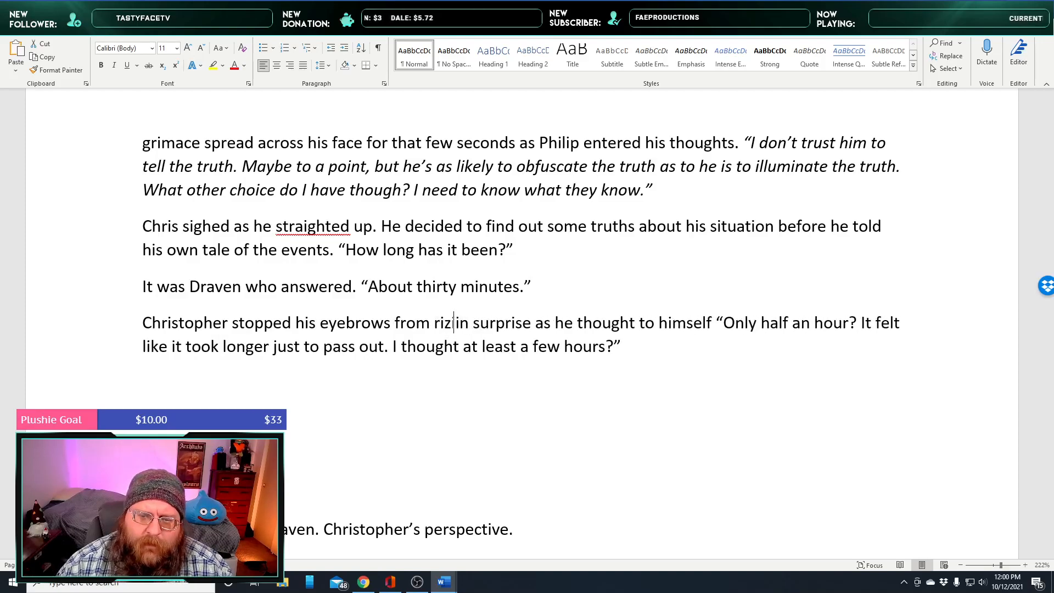
right_click(448, 322)
click(498, 348)
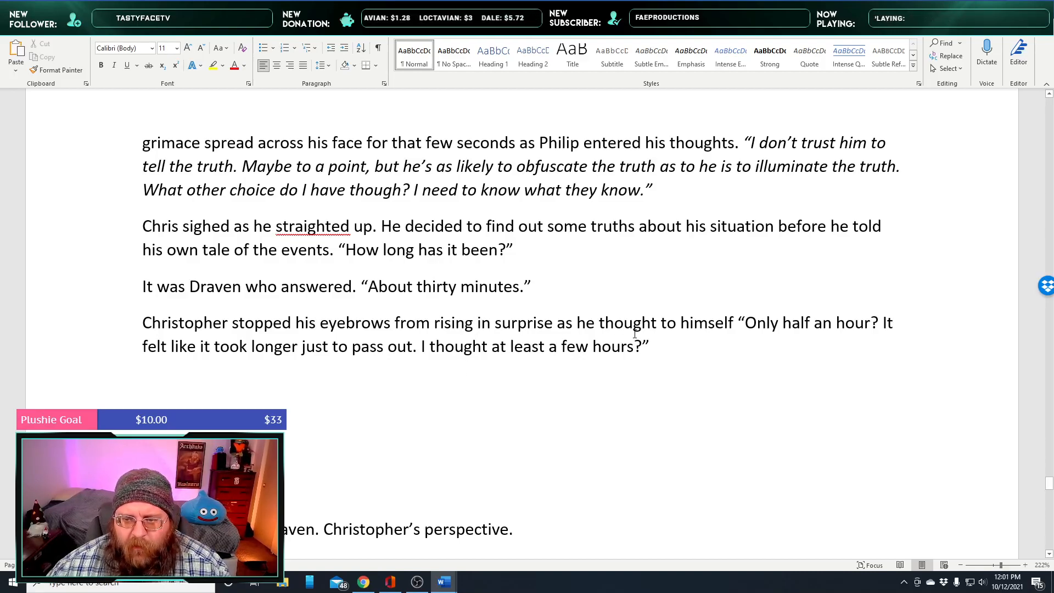
Italicize Christopher's thought from "Only half an hour?" through "a few hours?" with its closing quotation mark
drag(645, 342, 723, 323)
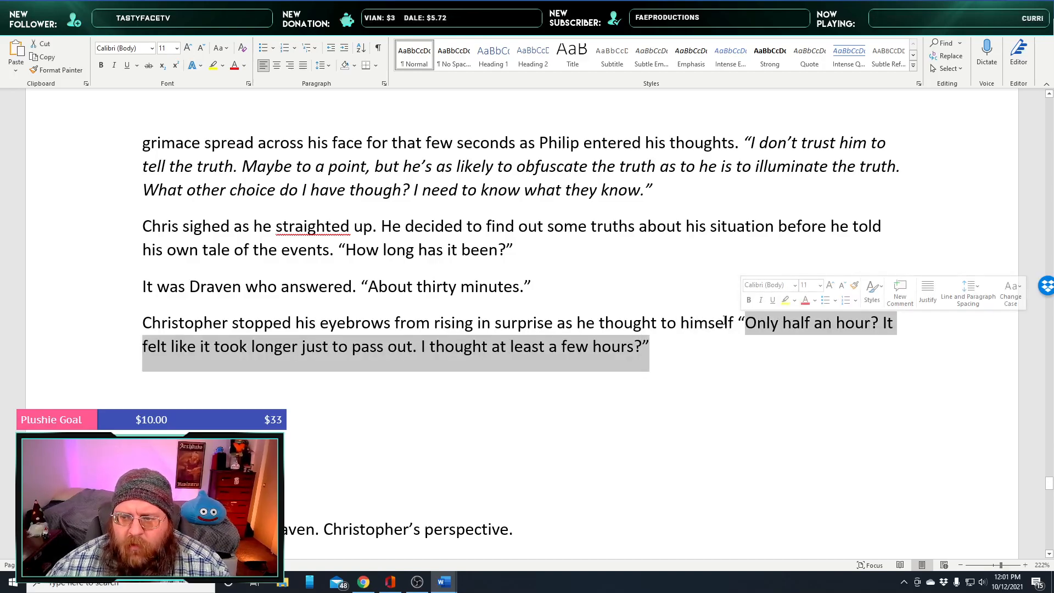
click(761, 301)
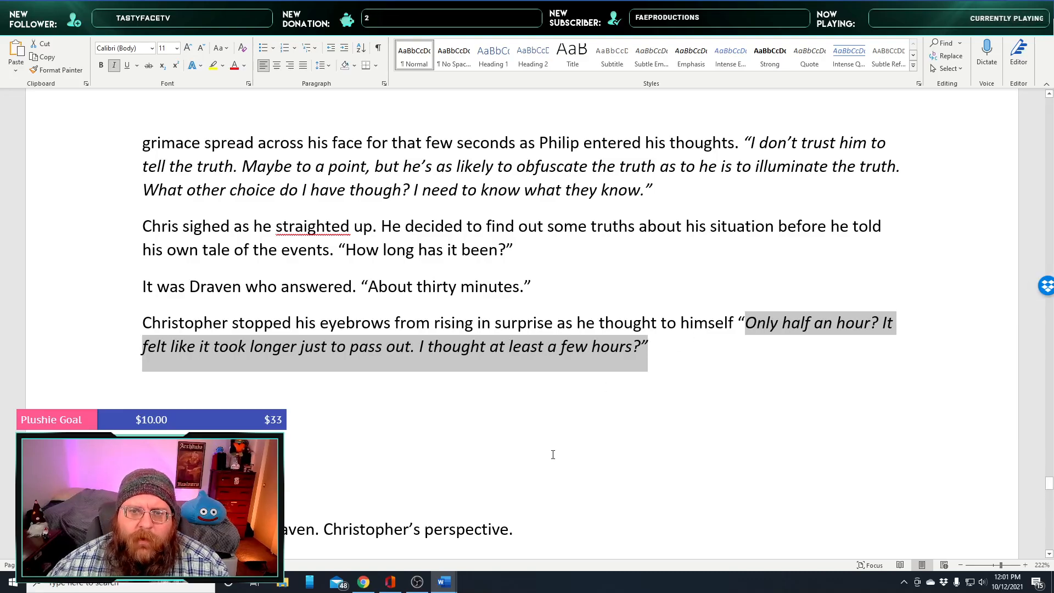
Go back to the meditation passage before the mist encounter and reread how Chris perceives the passing of time
scroll(472, 373, up, 8)
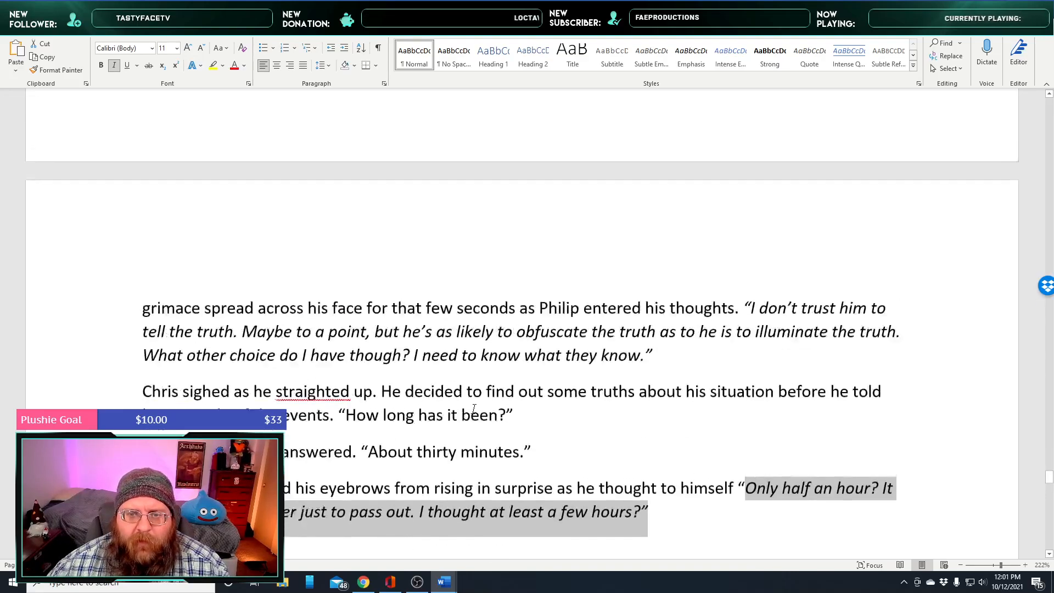
scroll(486, 425, up, 10)
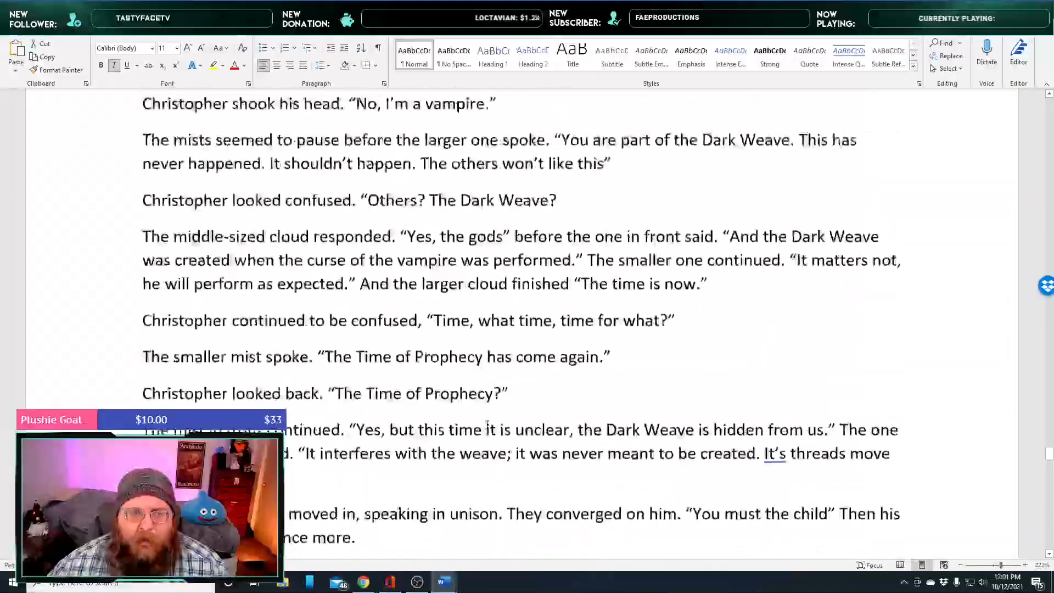
scroll(487, 442, up, 4)
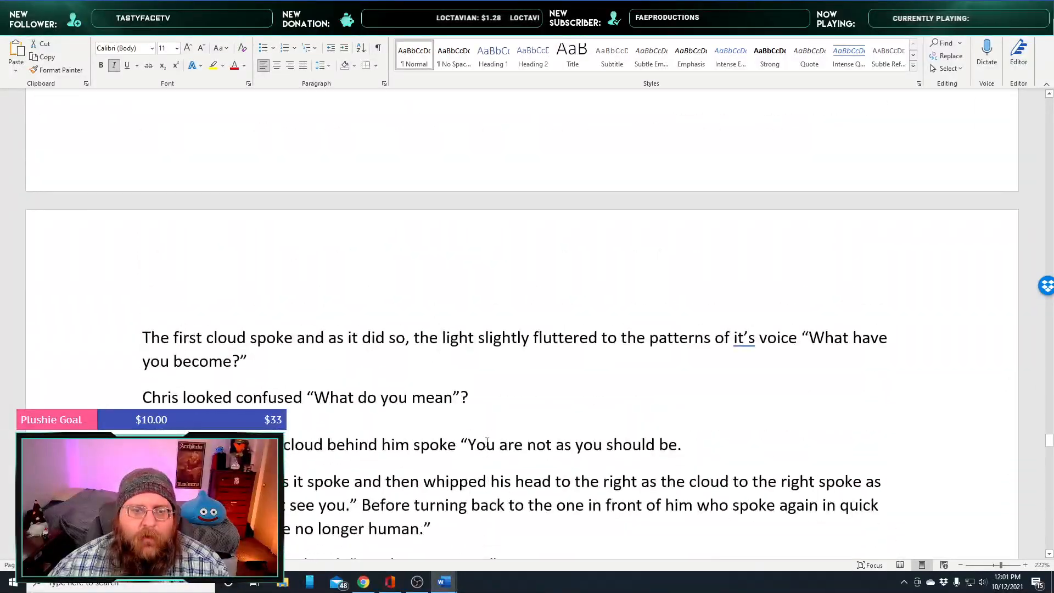
scroll(487, 447, up, 5)
scroll(487, 446, up, 7)
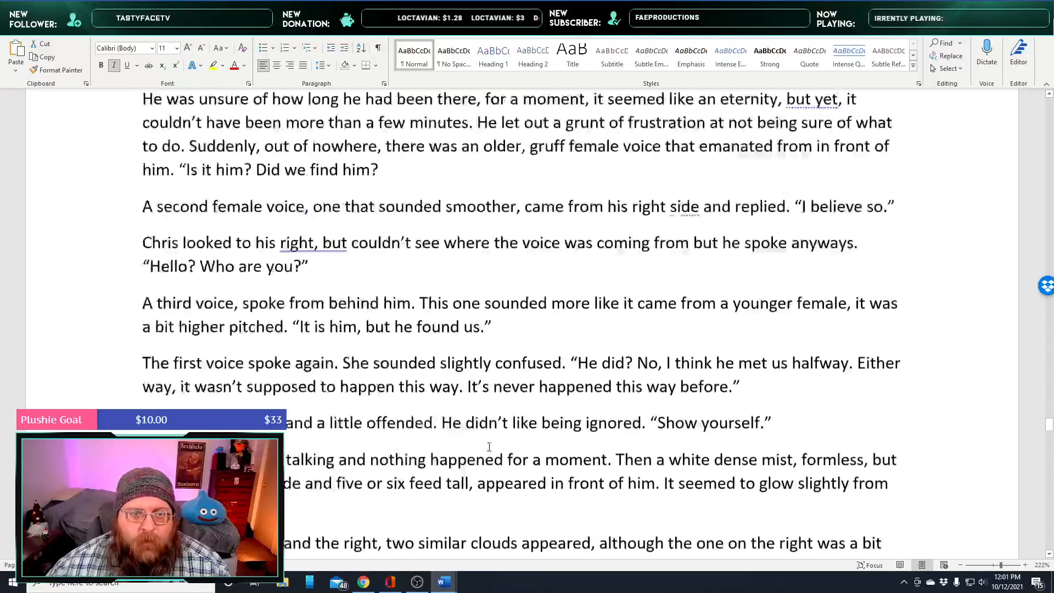
scroll(493, 450, up, 3)
scroll(493, 450, up, 5)
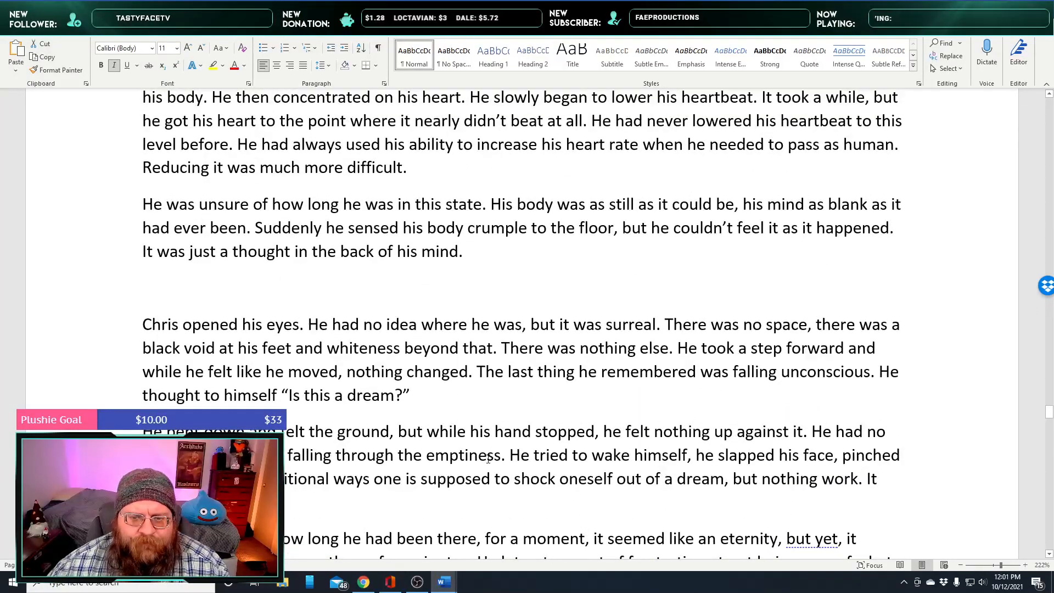
scroll(493, 450, up, 4)
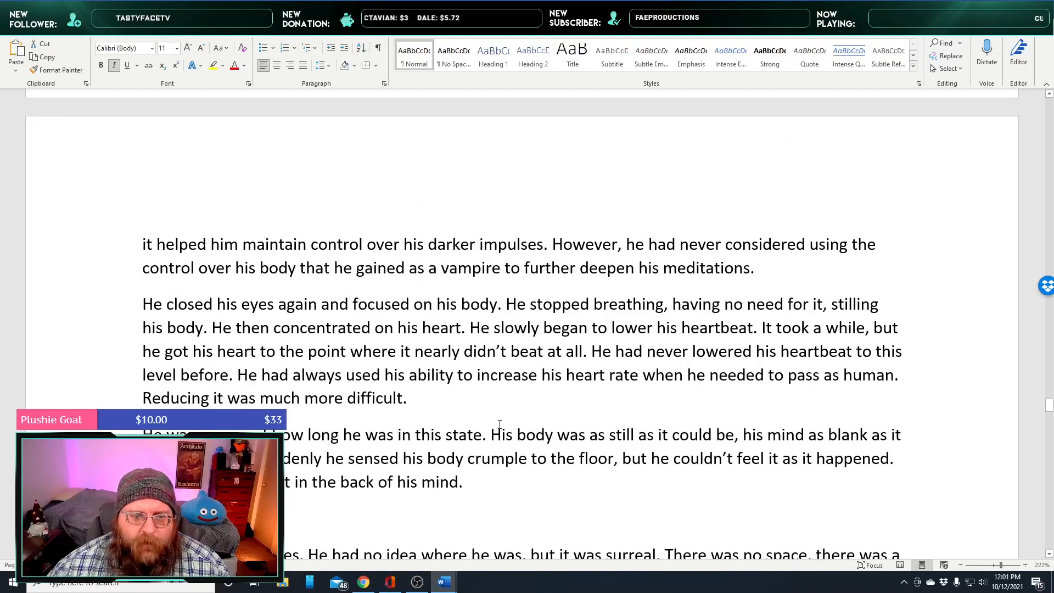
scroll(505, 437, up, 3)
scroll(506, 437, up, 6)
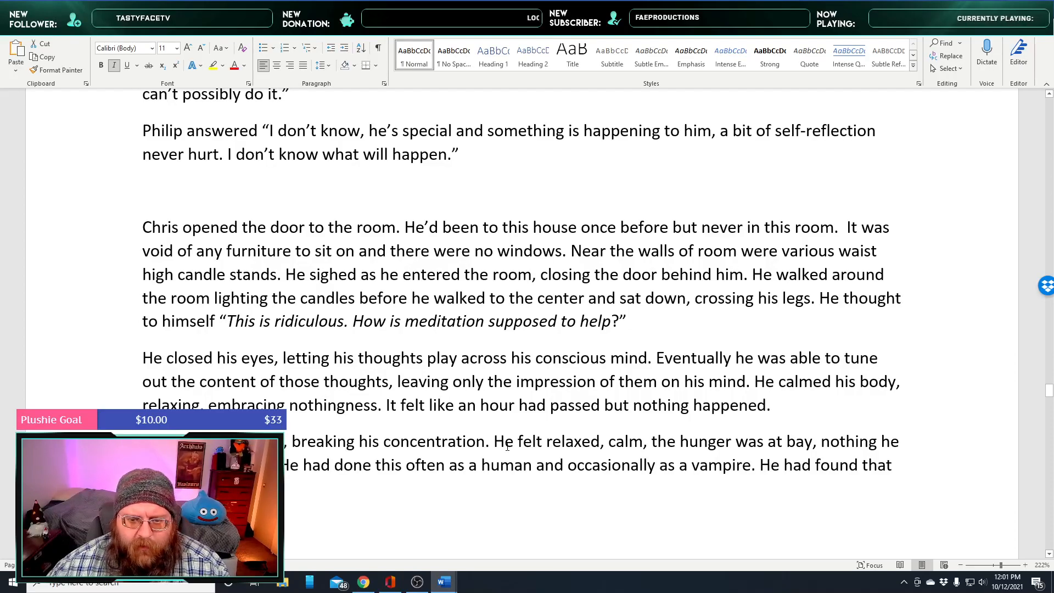
drag(324, 340, 691, 408)
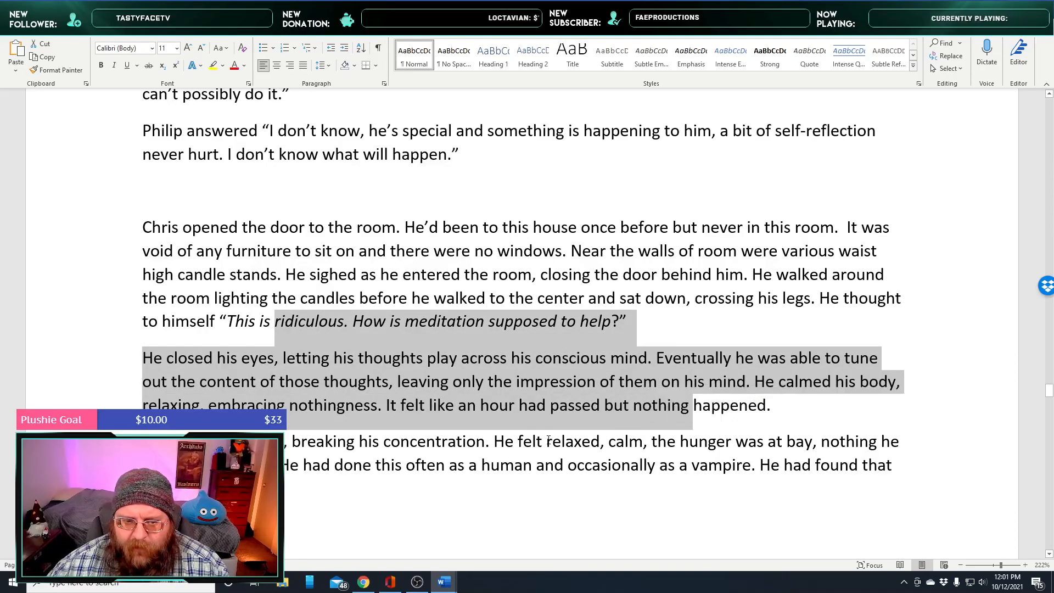
scroll(543, 442, down, 3)
click(273, 270)
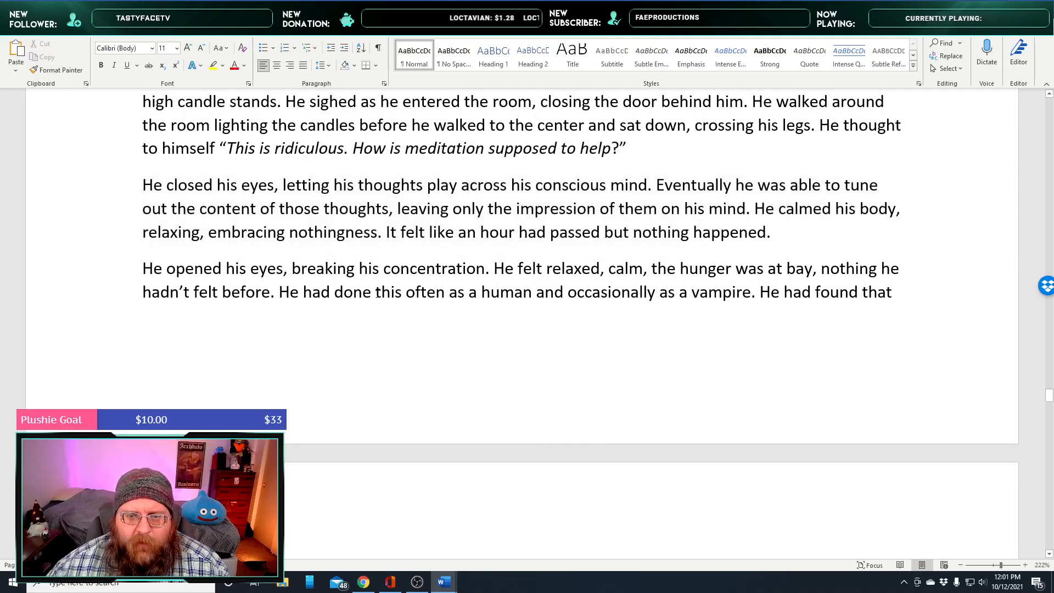
drag(504, 273, 876, 269)
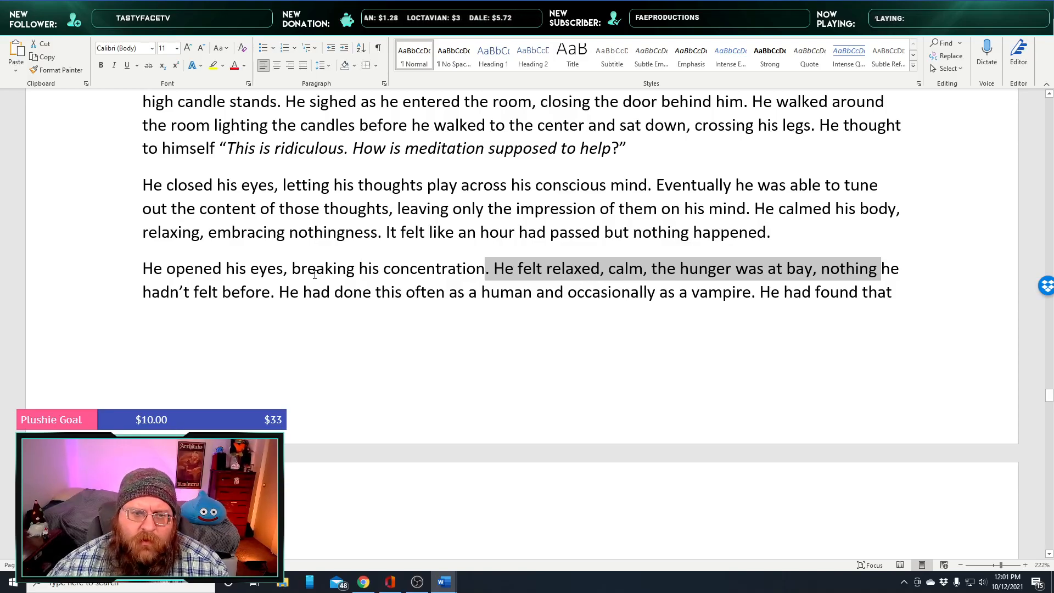
Insert "It took some time, but" before "Eventually he was able to tune out" and make "eventually" lowercase
click(656, 186)
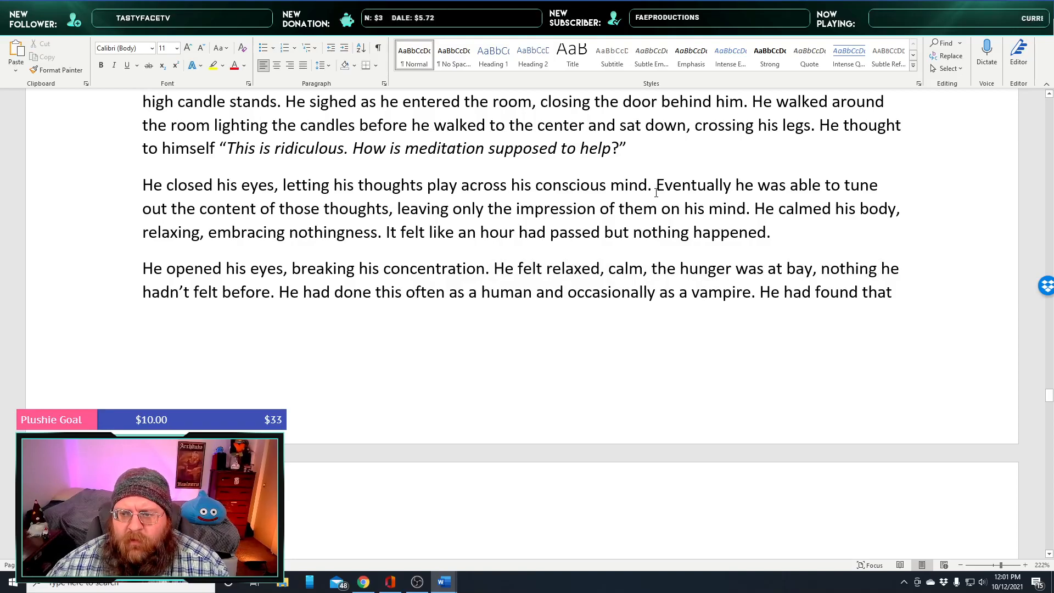
text(It took some time, but)
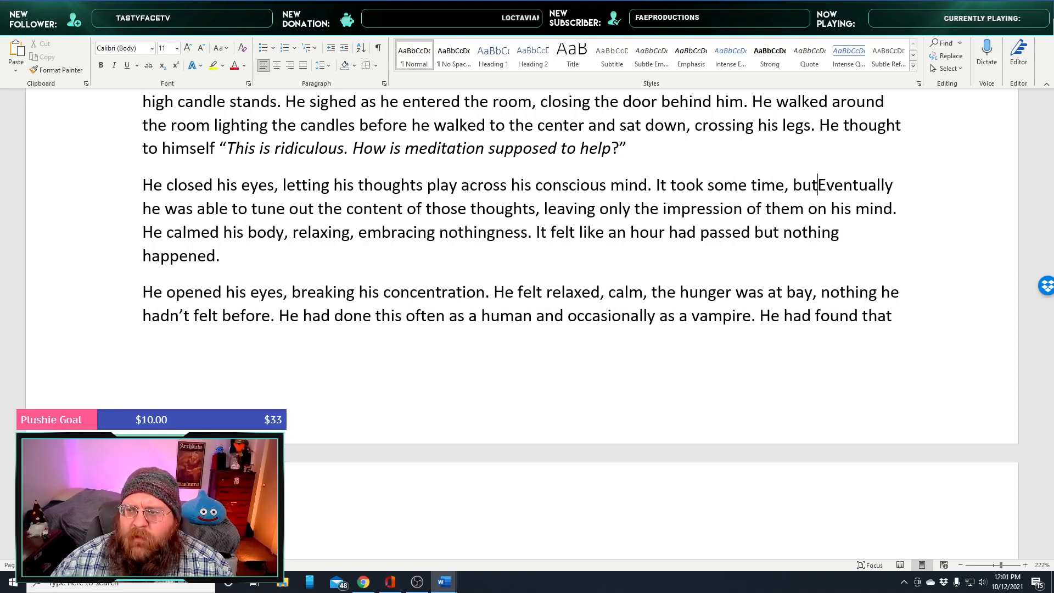
key(Delete)
text(e)
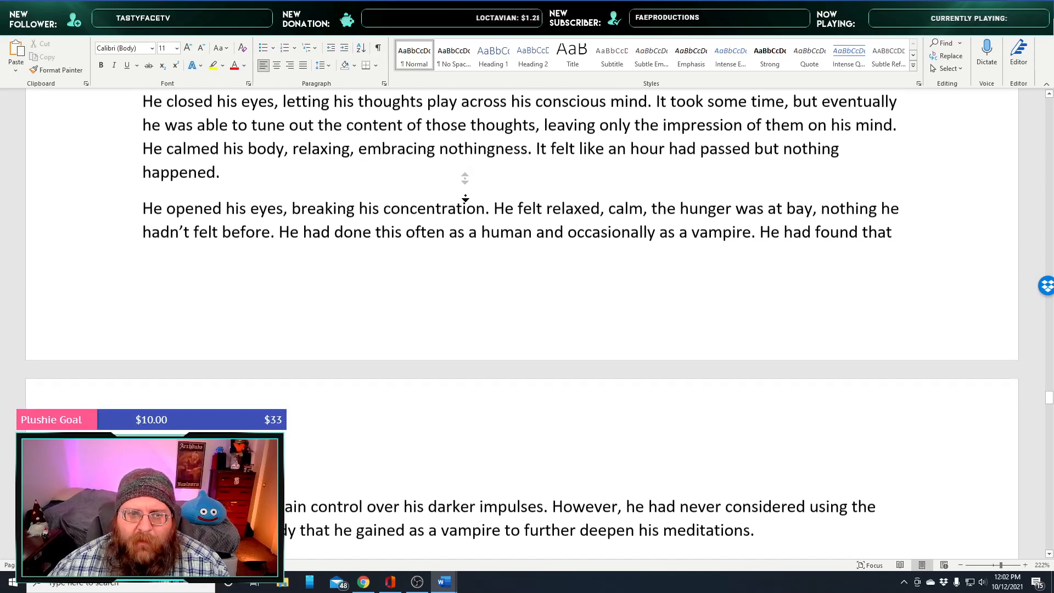
Replace "a while" with "some time" in the sentence about Chris slowing his heartbeat
middle_click(466, 197)
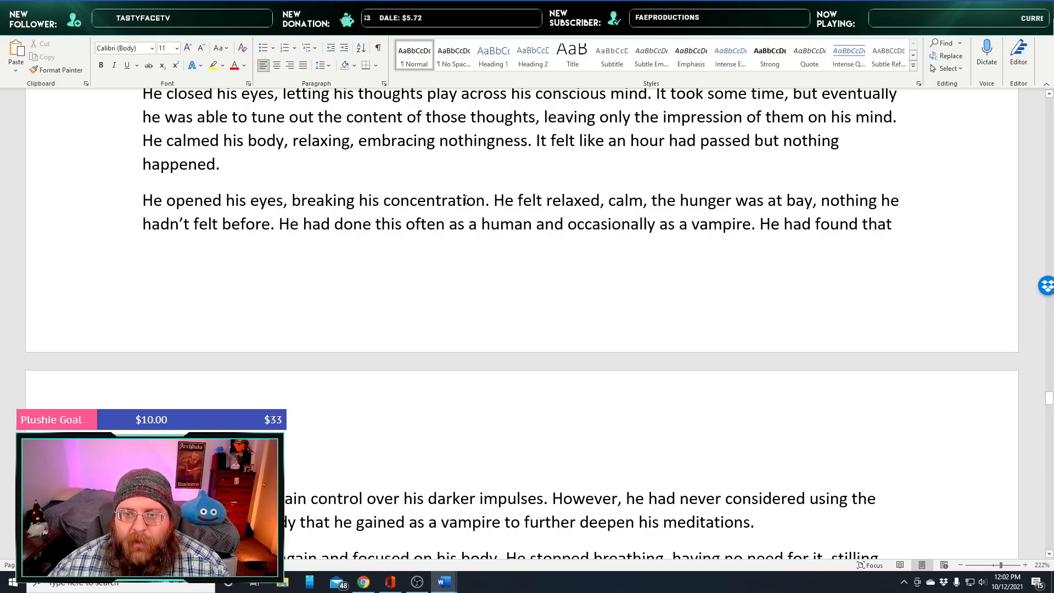
scroll(465, 201, down, 2)
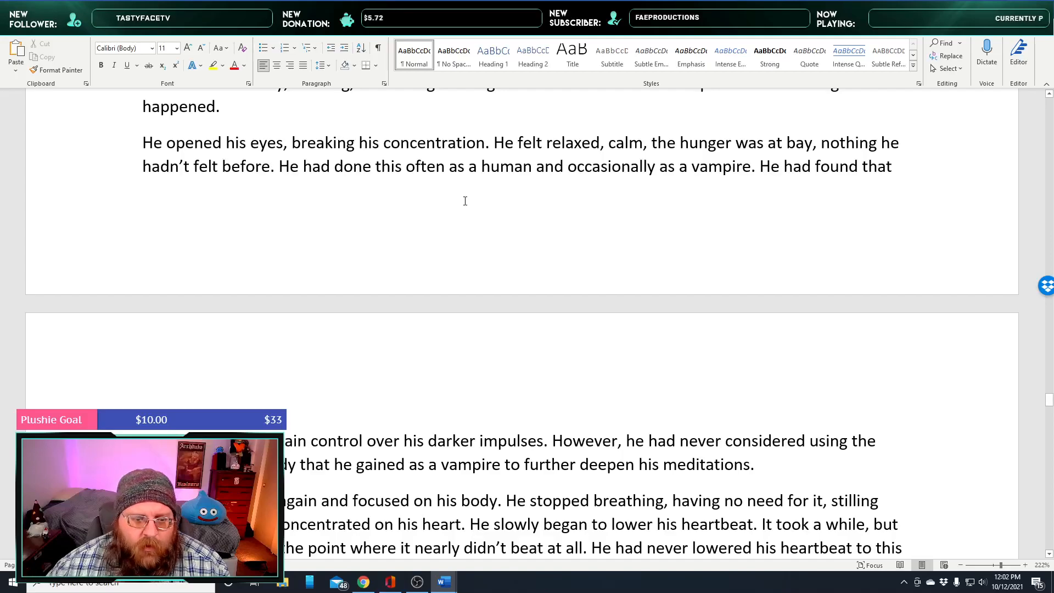
scroll(465, 200, down, 3)
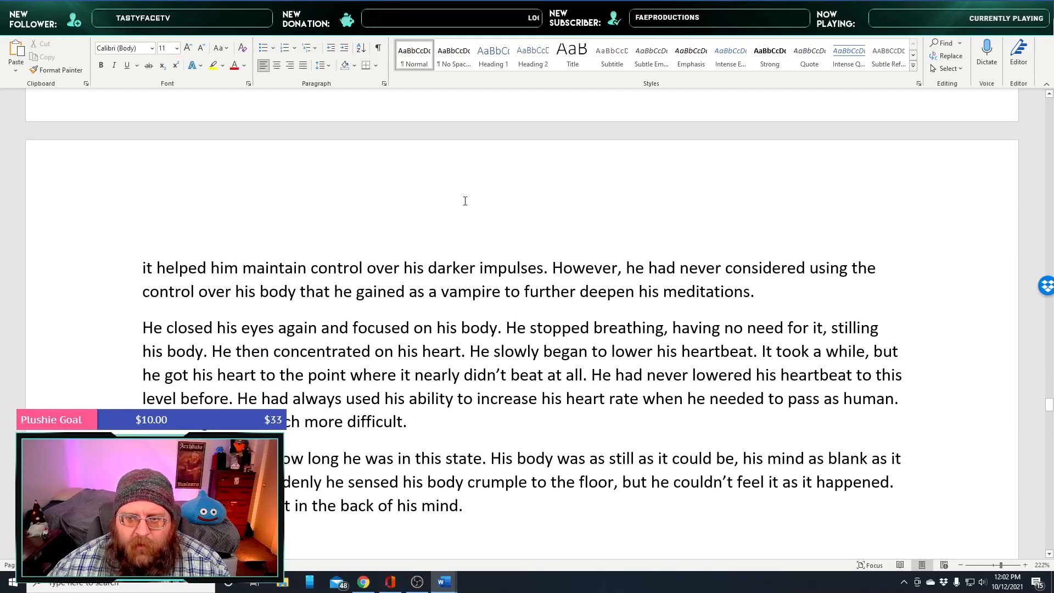
scroll(465, 201, down, 2)
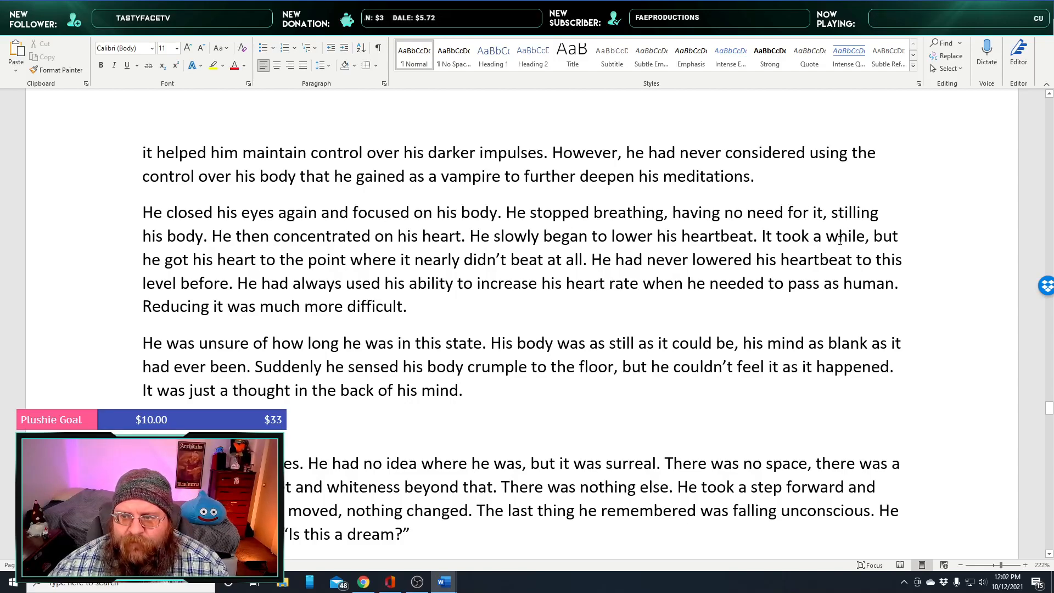
drag(839, 240, 825, 246)
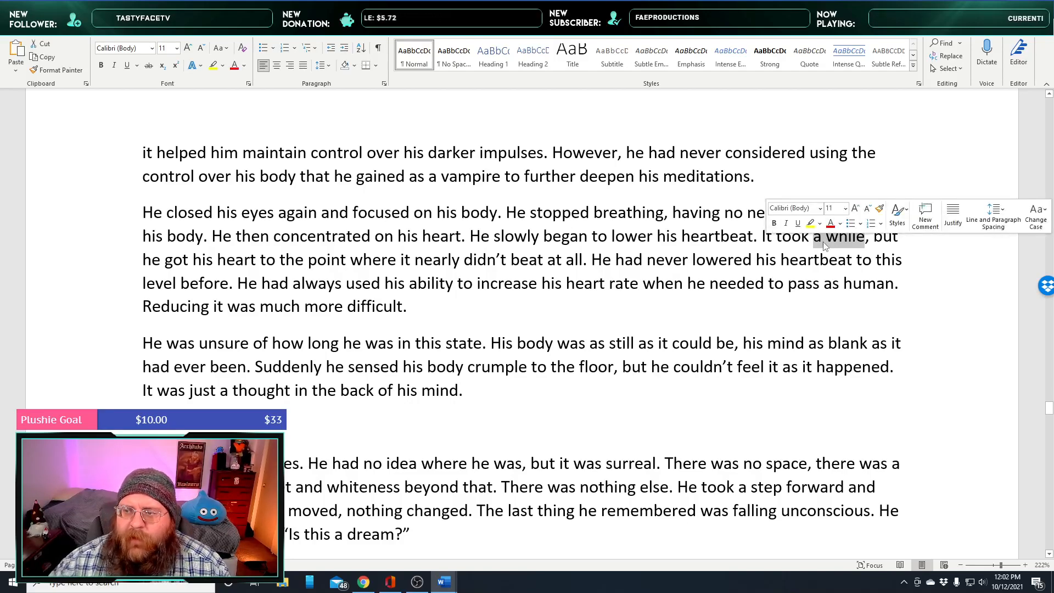
text(some t)
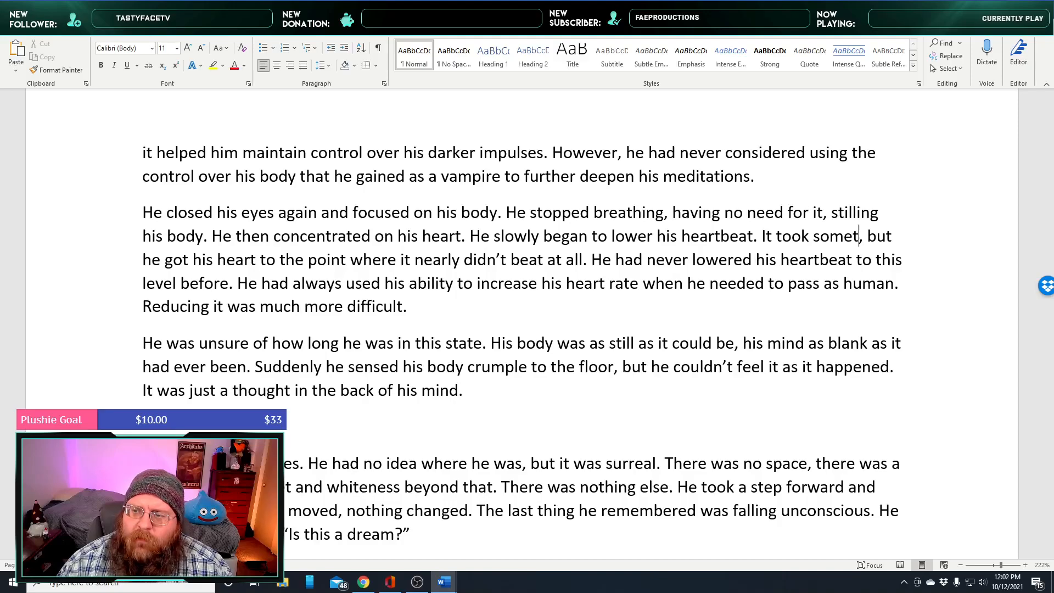
text(ime)
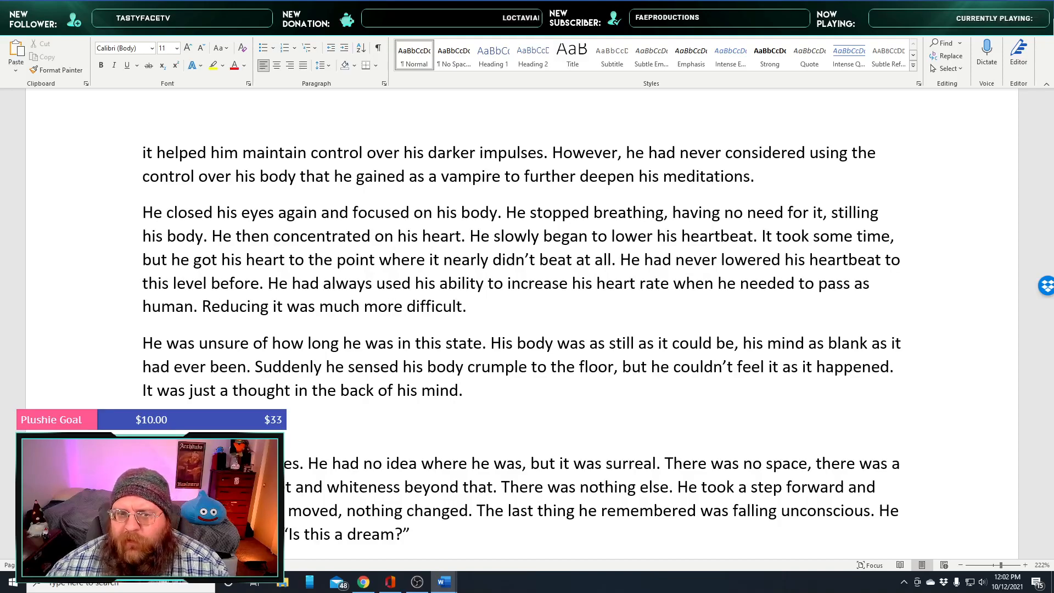
Extend the sentence ending "in this state" with ", it could have been hours, or it could have just been a few moments,"
middle_click(672, 337)
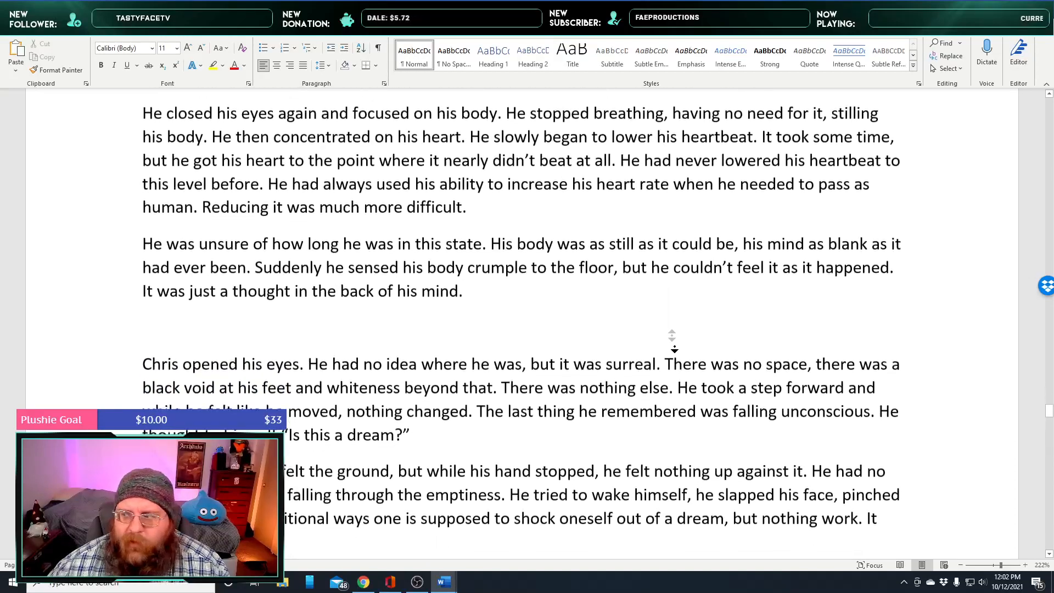
middle_click(675, 349)
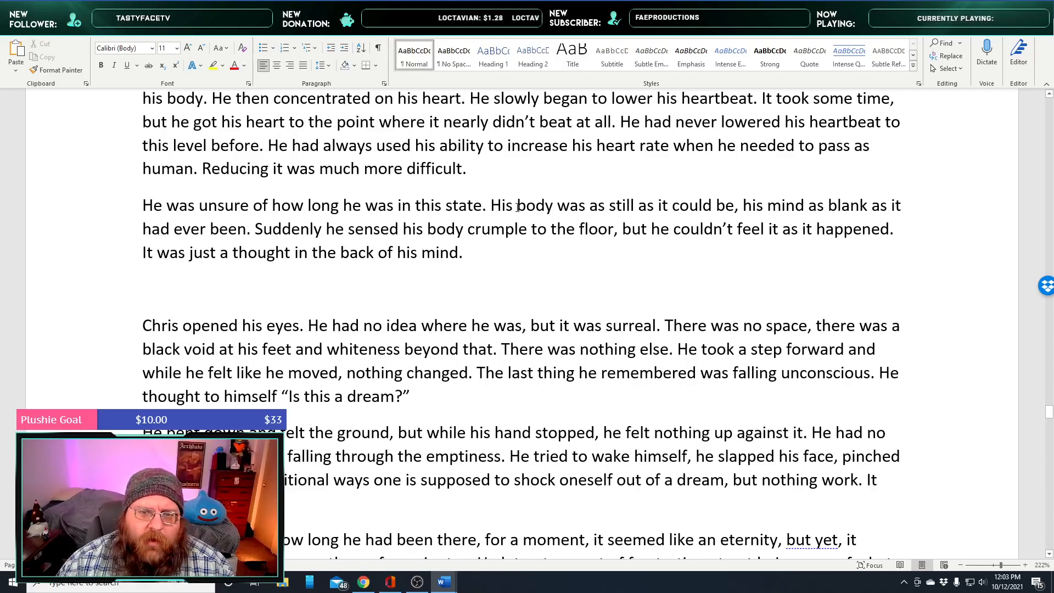
text(, )
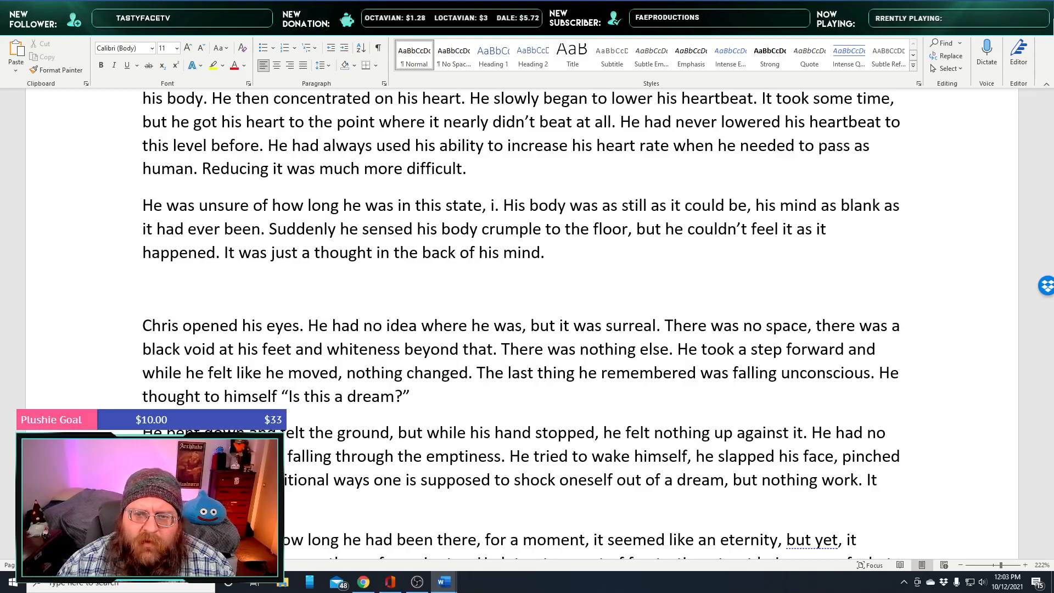
text(it could have )
text(been hours,)
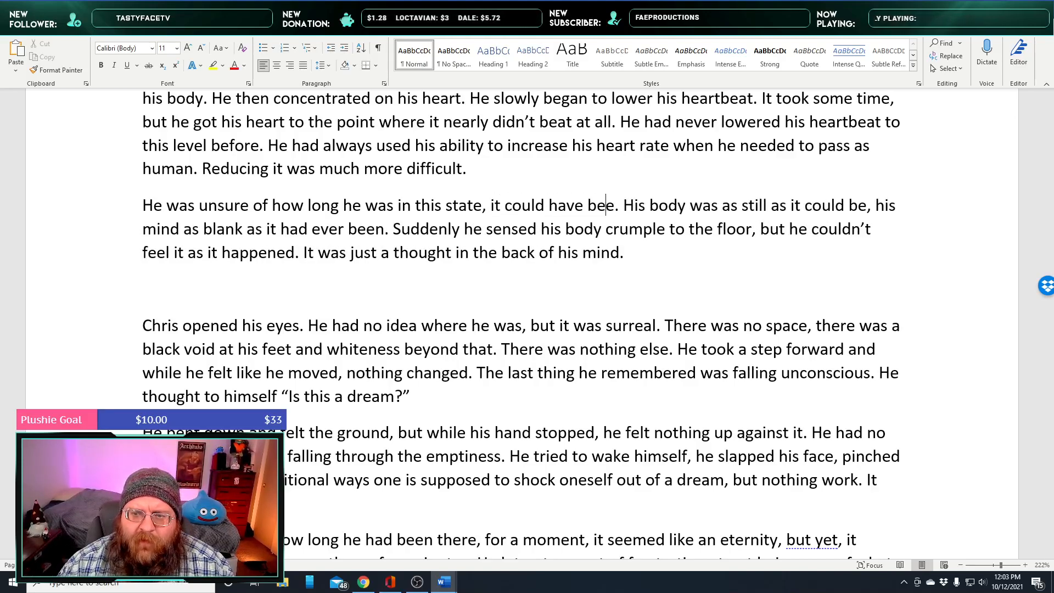
text( or it could have )
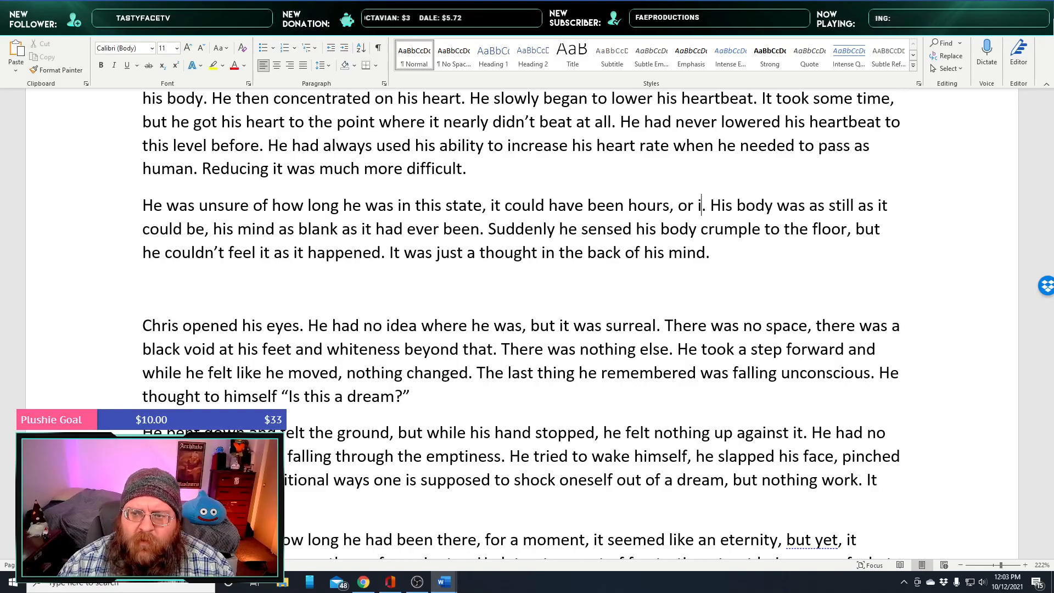
text(just be)
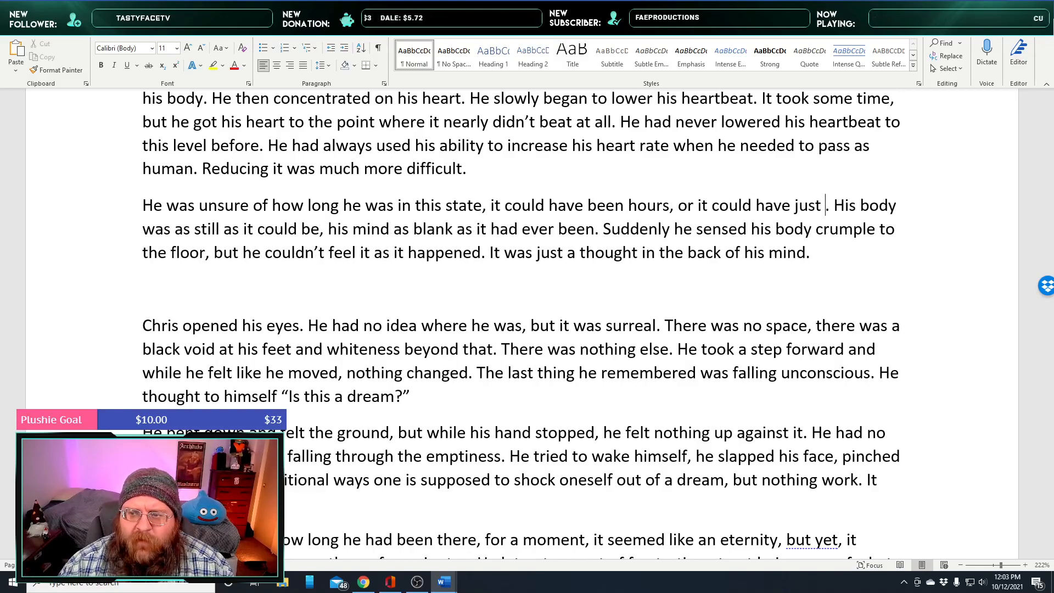
text(en a )
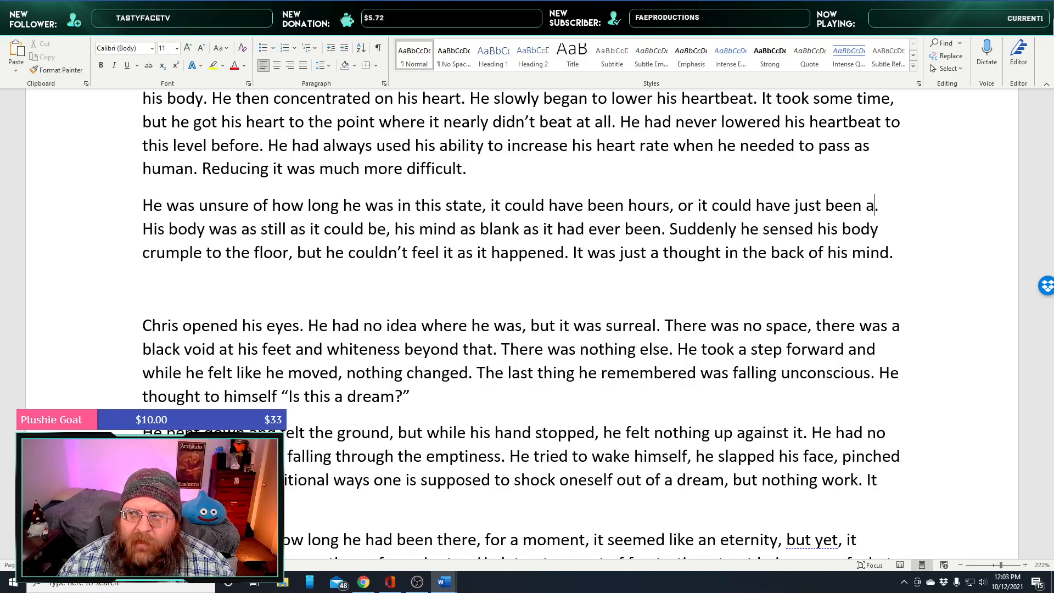
text(few )
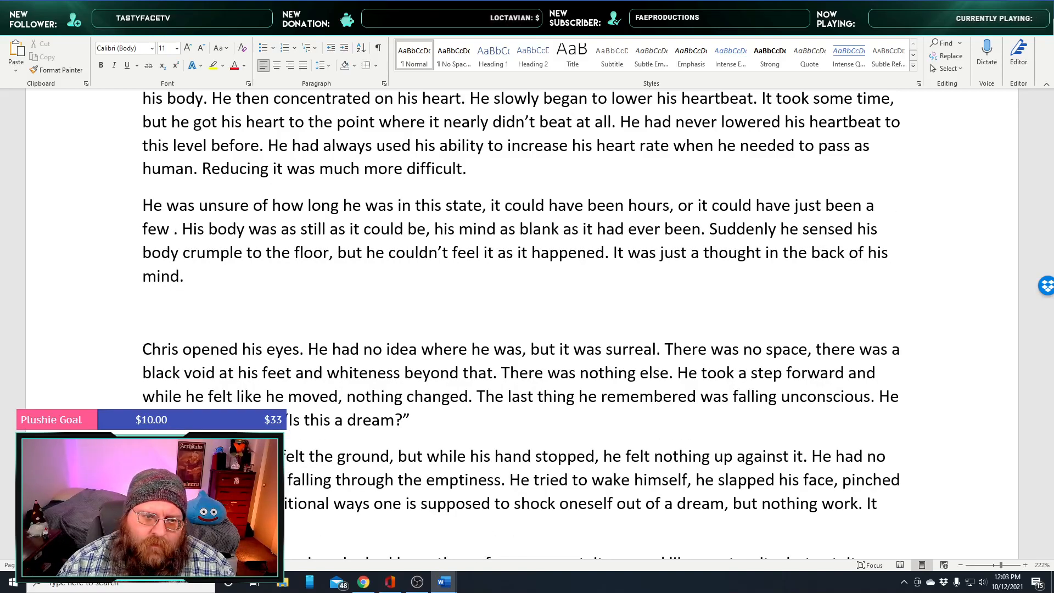
text(moments, )
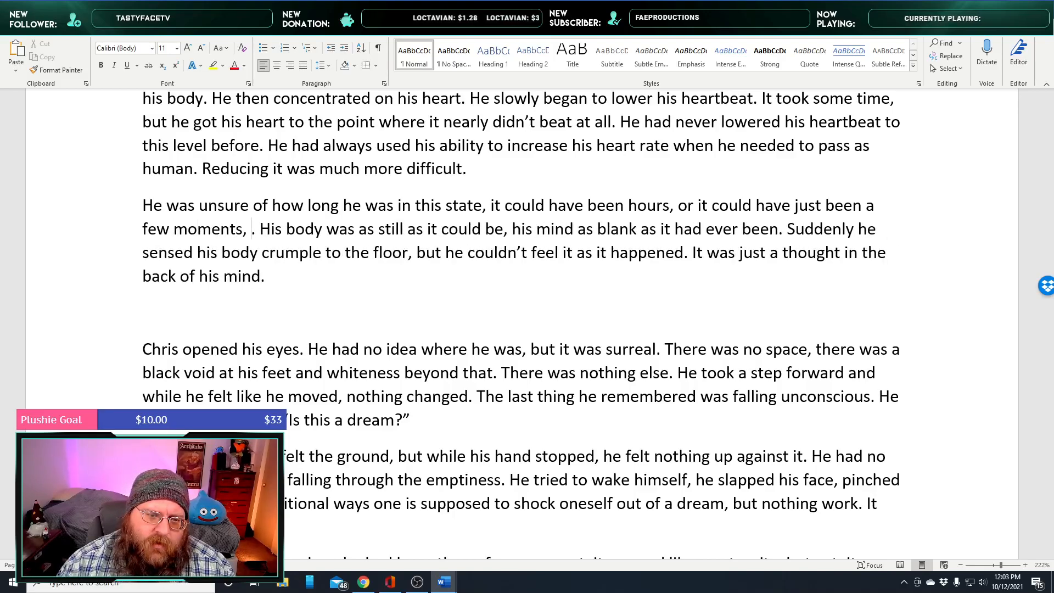
Complete the sentence after "a few moments," with "it was impossible for him to tell, time had little meaning"
text(it was impossible to t)
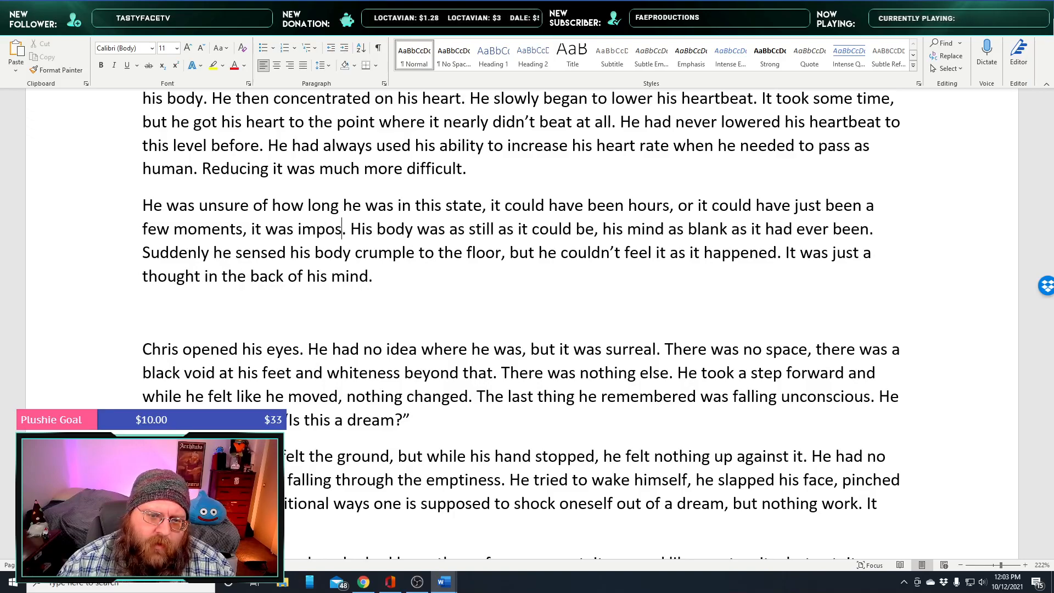
text(ell)
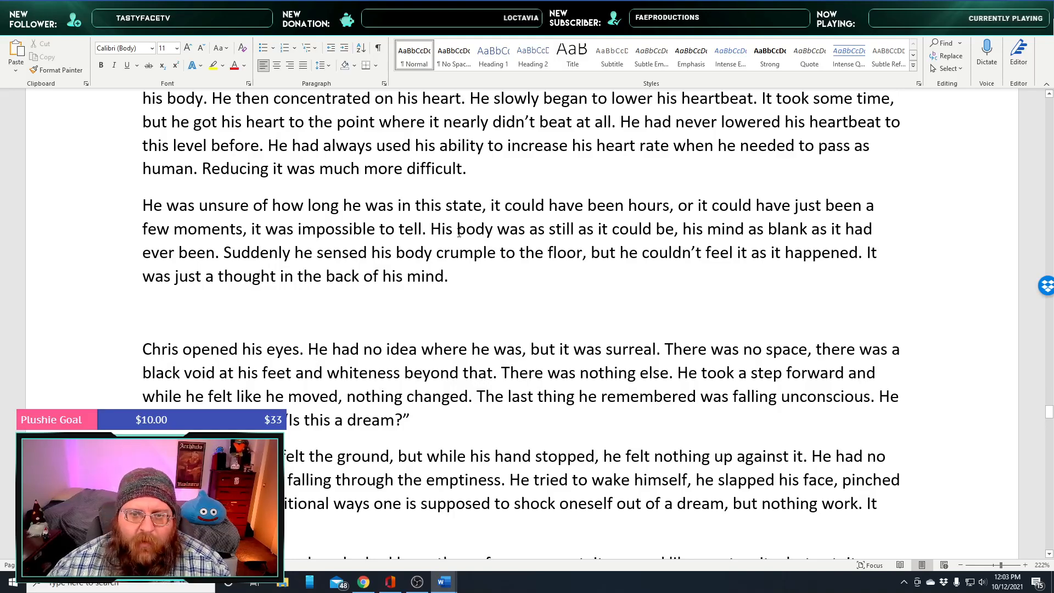
click(381, 225)
text(for him)
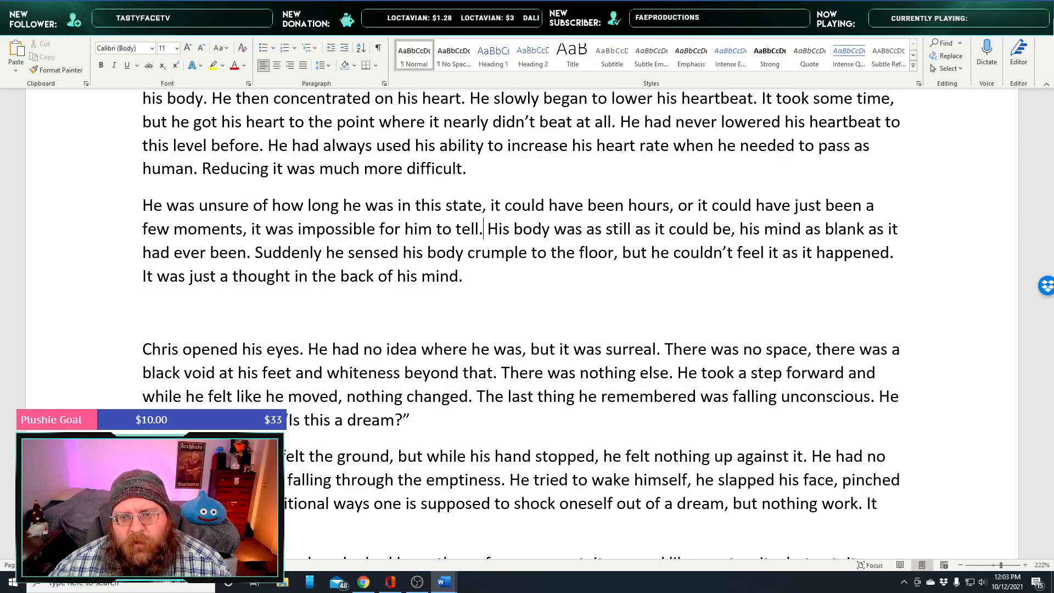
click(479, 229)
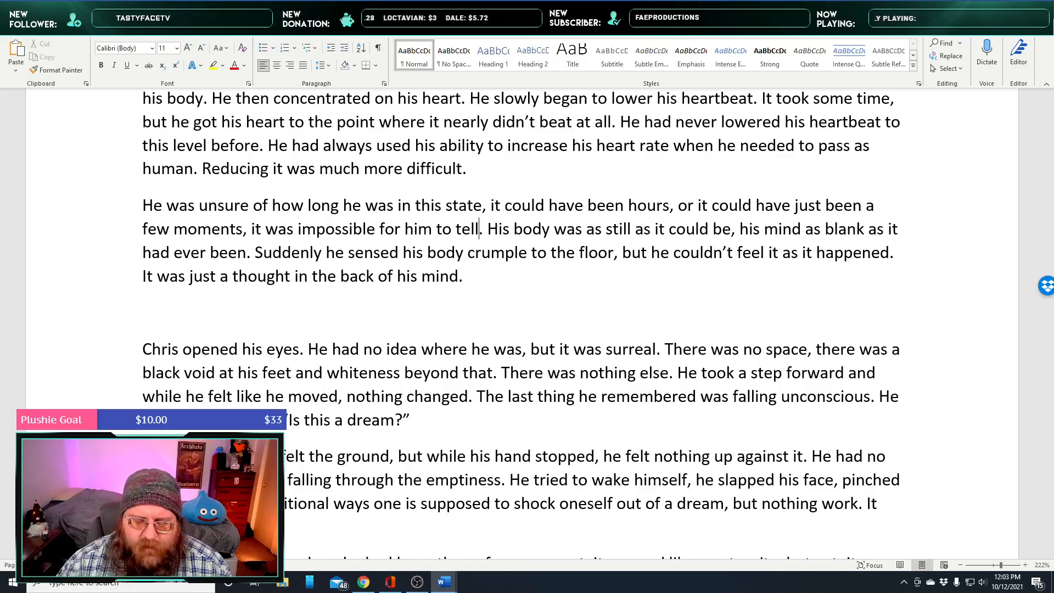
text(, time had little meaning)
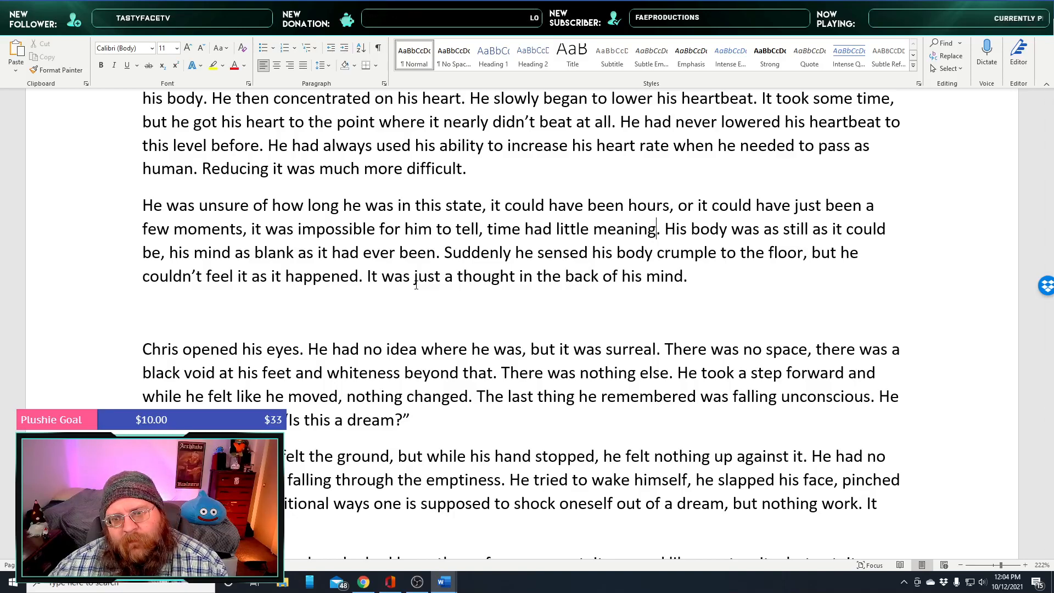
scroll(416, 285, down, 20)
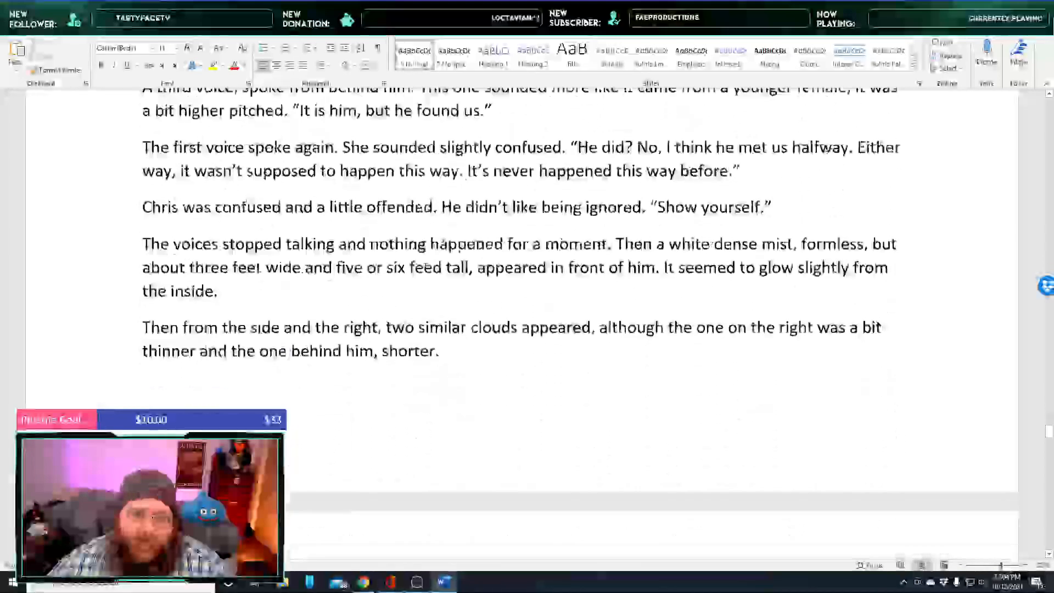
Look through the story from the mist voices to the sixth scene notes, returning to Chris's question "How long has it been?"
scroll(452, 337, down, 5)
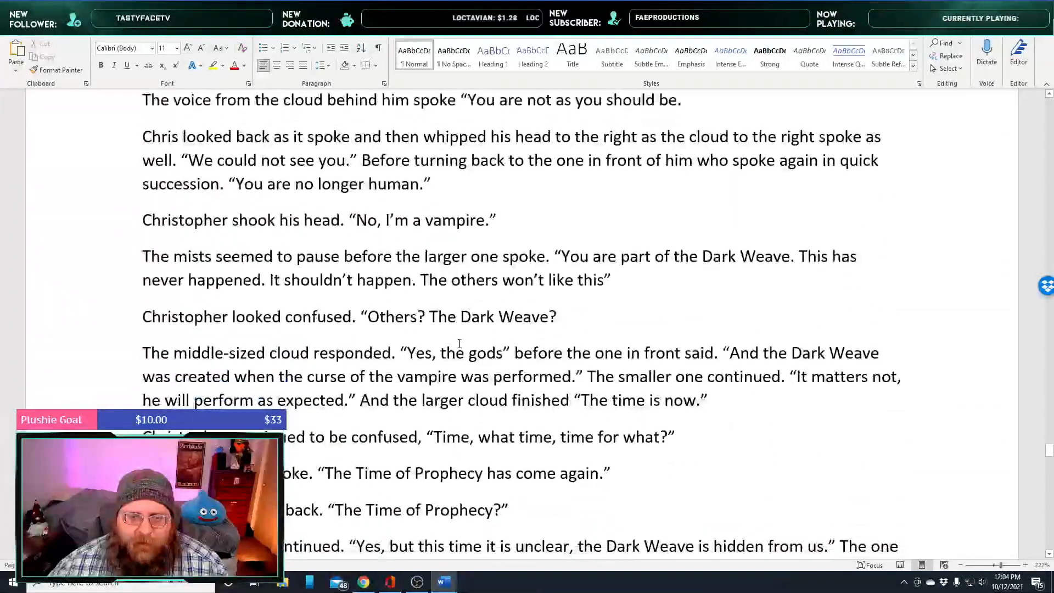
scroll(459, 352, down, 12)
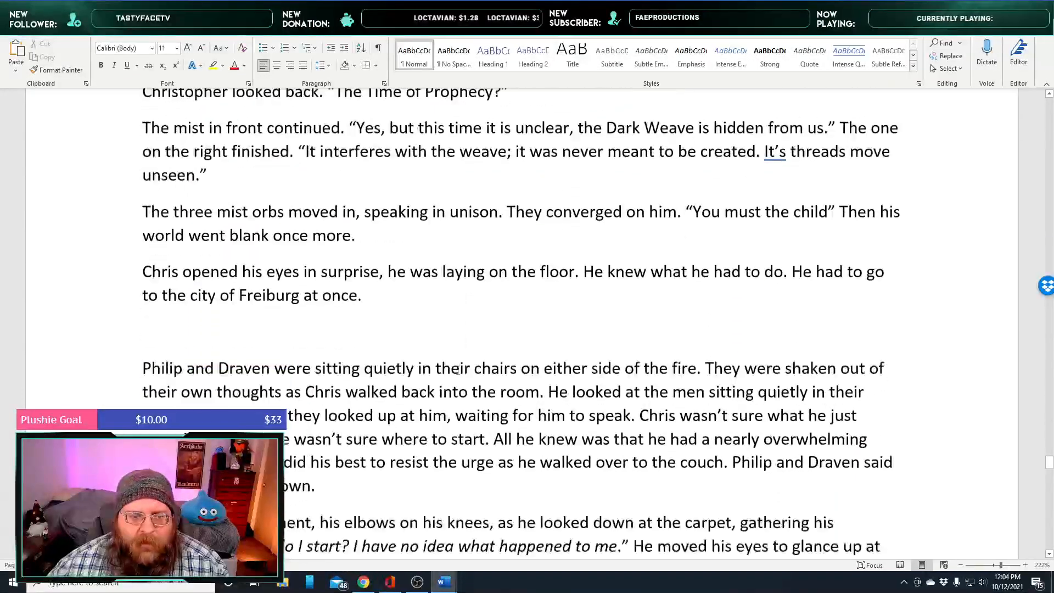
scroll(458, 370, down, 15)
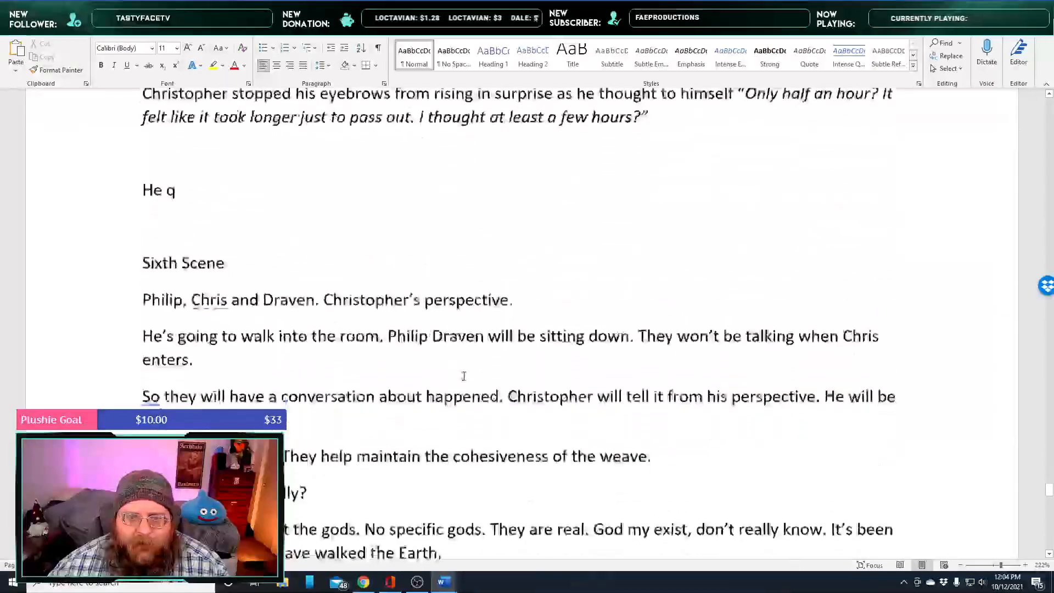
scroll(464, 378, down, 8)
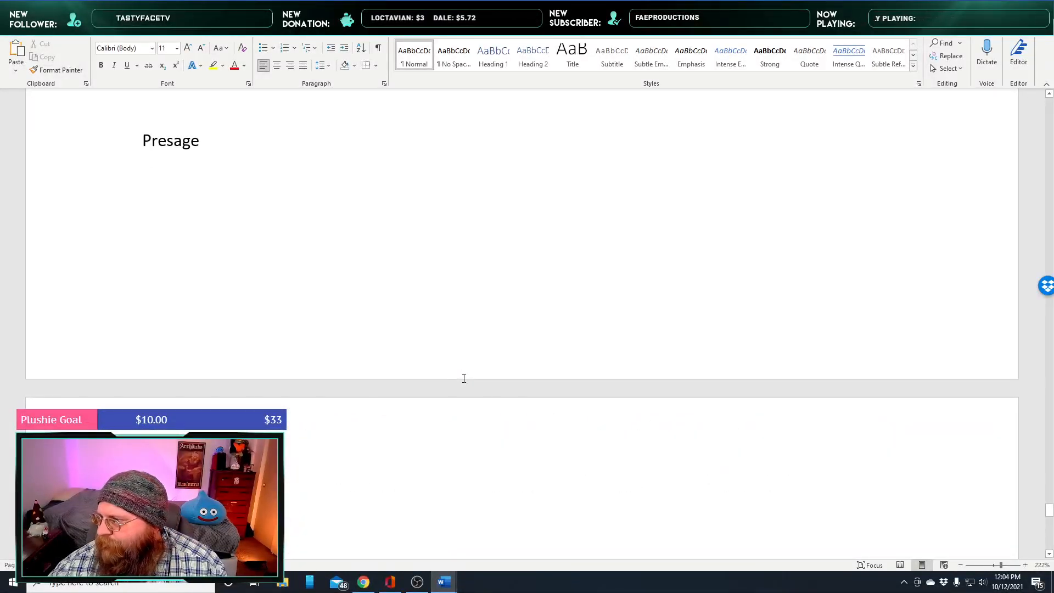
scroll(464, 378, up, 10)
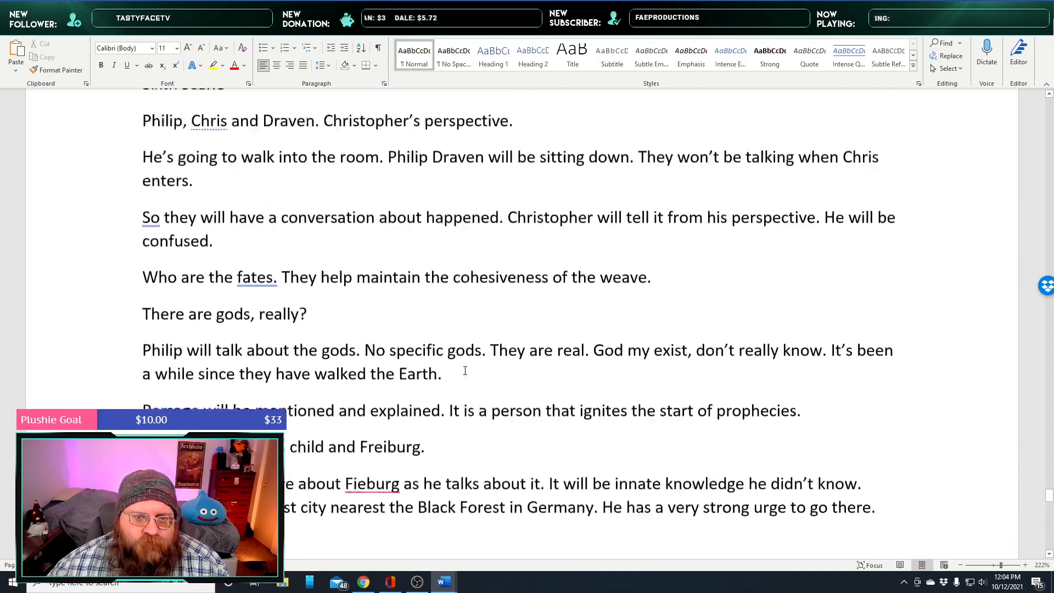
scroll(466, 370, up, 10)
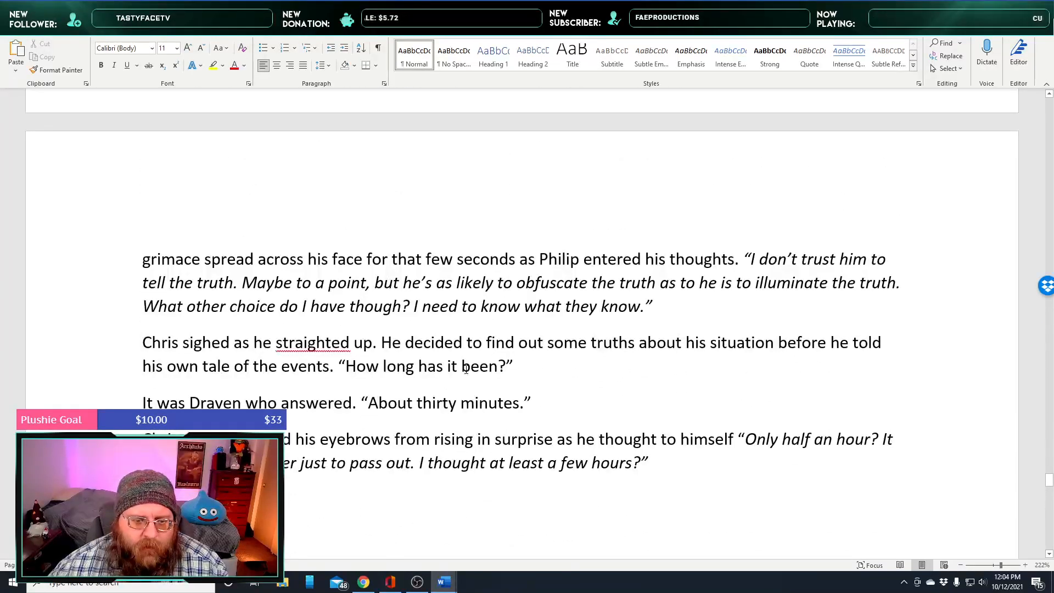
scroll(465, 370, up, 1)
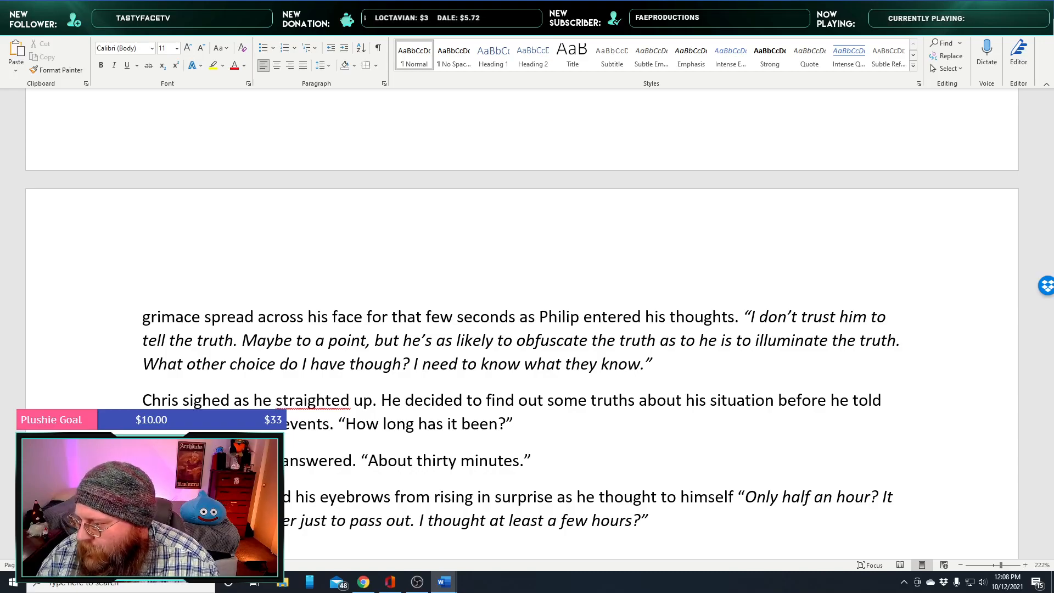
key(super+d)
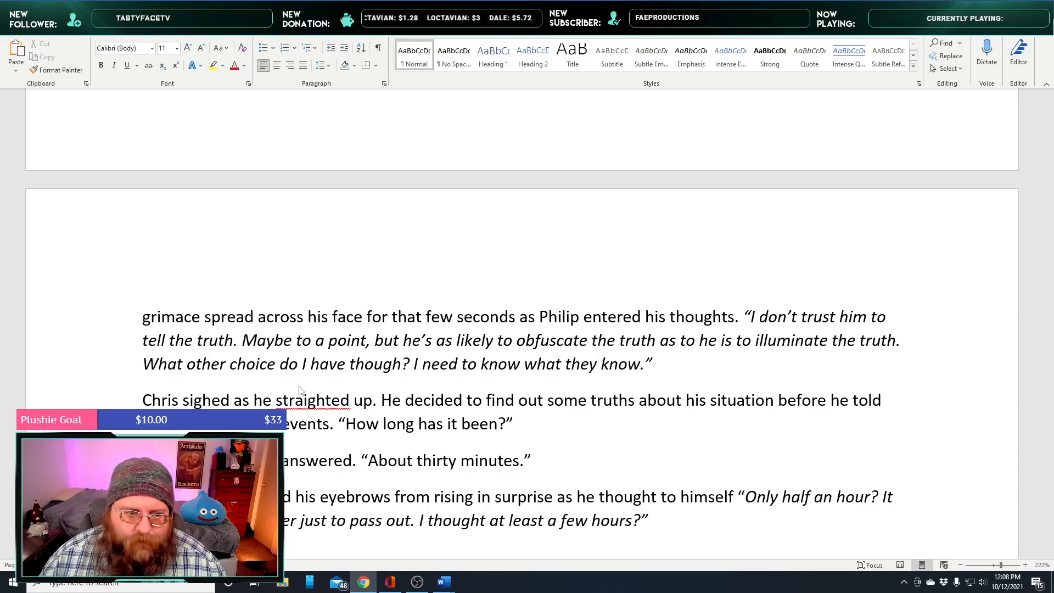
Correct the misspelled "straighted" to "straightened" in the sentence where Chris sighs
scroll(396, 439, down, 2)
scroll(397, 439, down, 2)
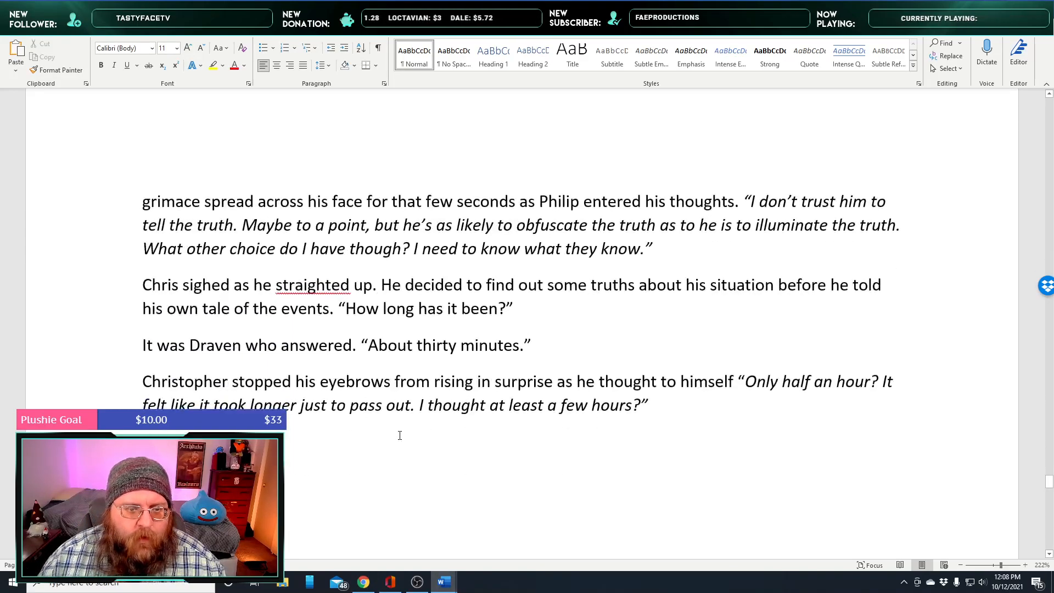
right_click(298, 285)
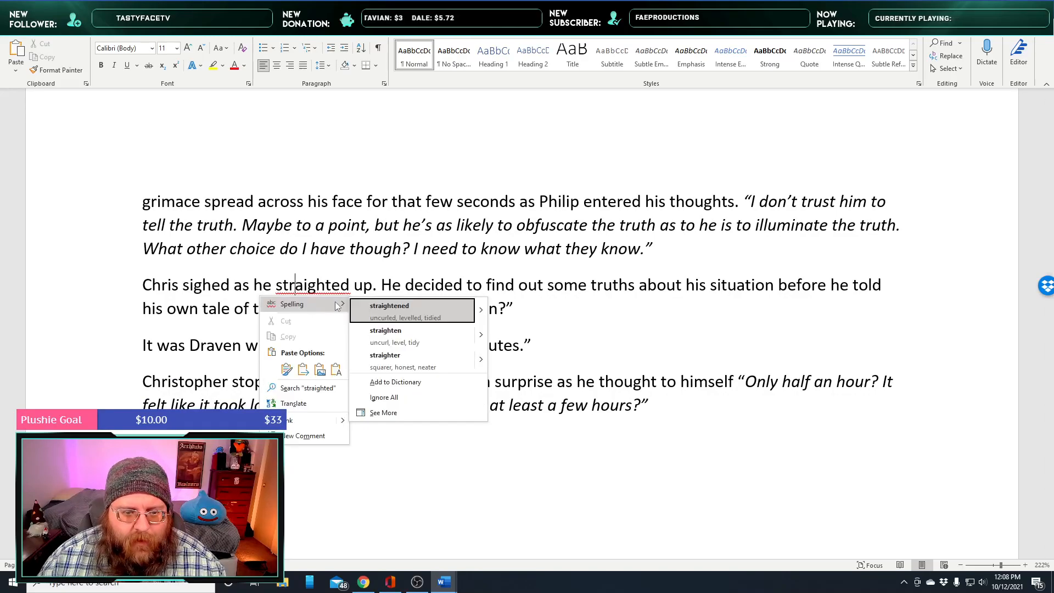
click(383, 306)
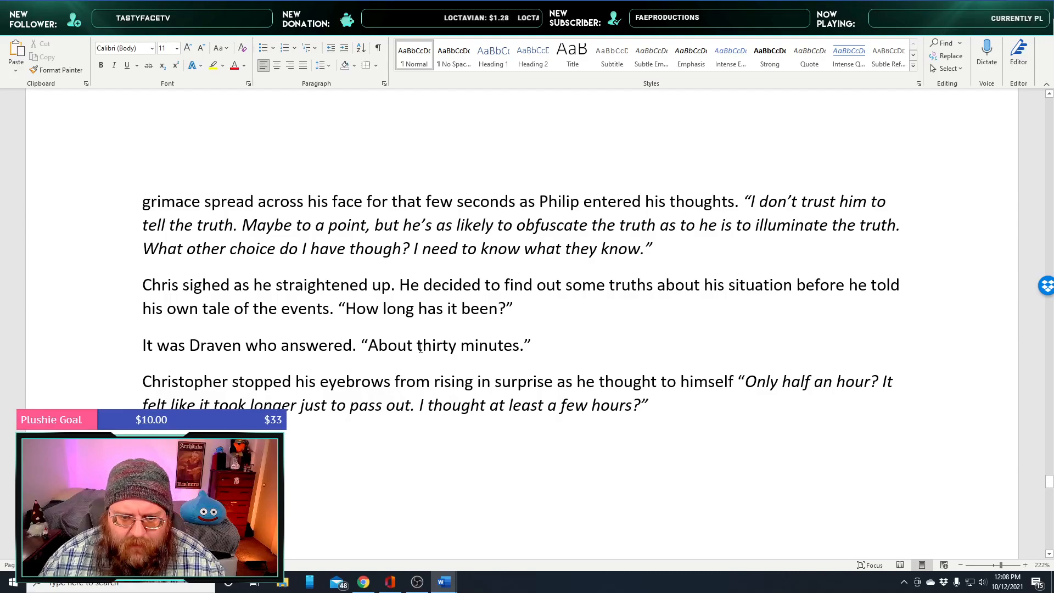
Change Draven's answer from "About thirty minutes." so that it reads "About an hour."
drag(387, 346, 440, 343)
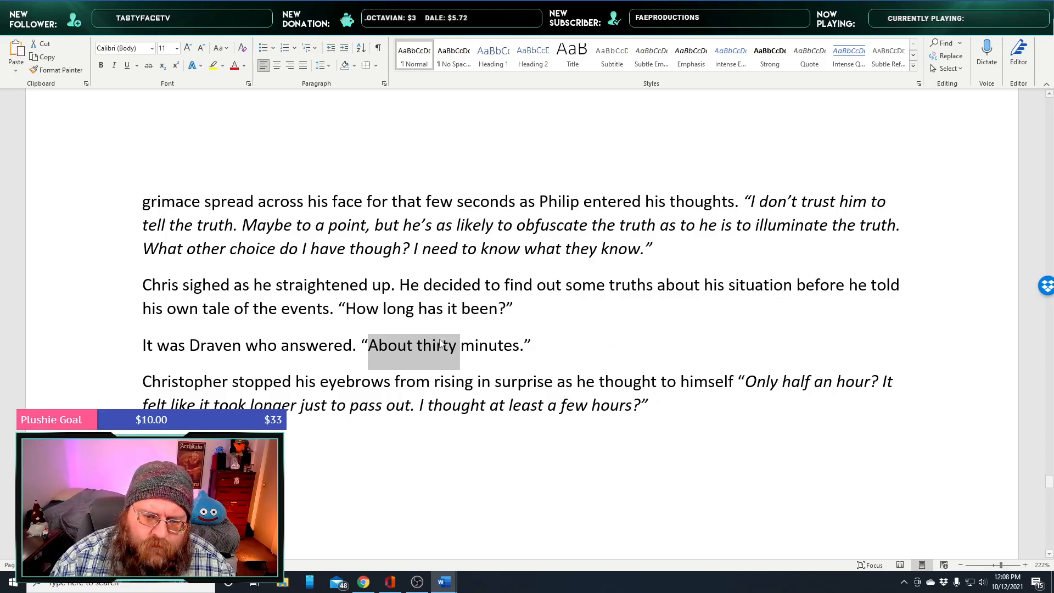
text(About an hour)
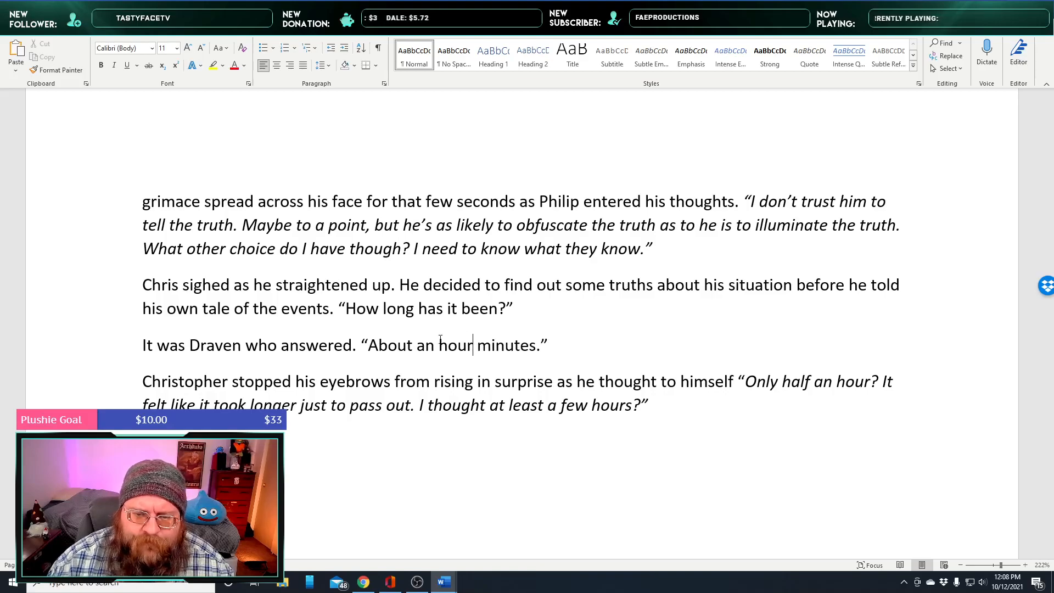
key(ctrl+shift+Right)
key(ctrl+shift+Right)
key(ctrl+shift+Right)
key(ctrl+shift+Right)
key(ctrl+shift+Left)
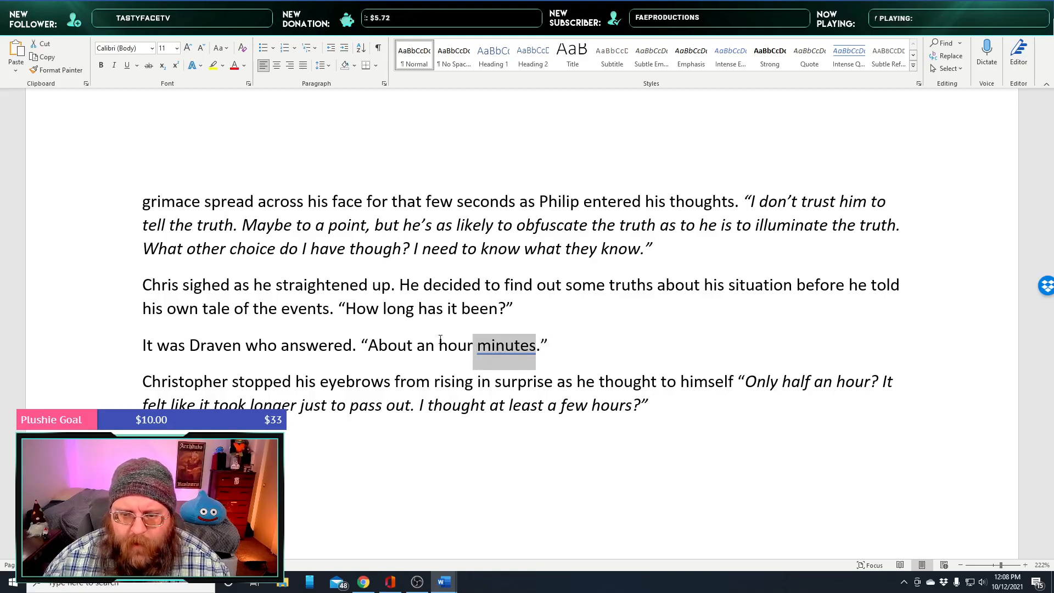
key(BackSpace)
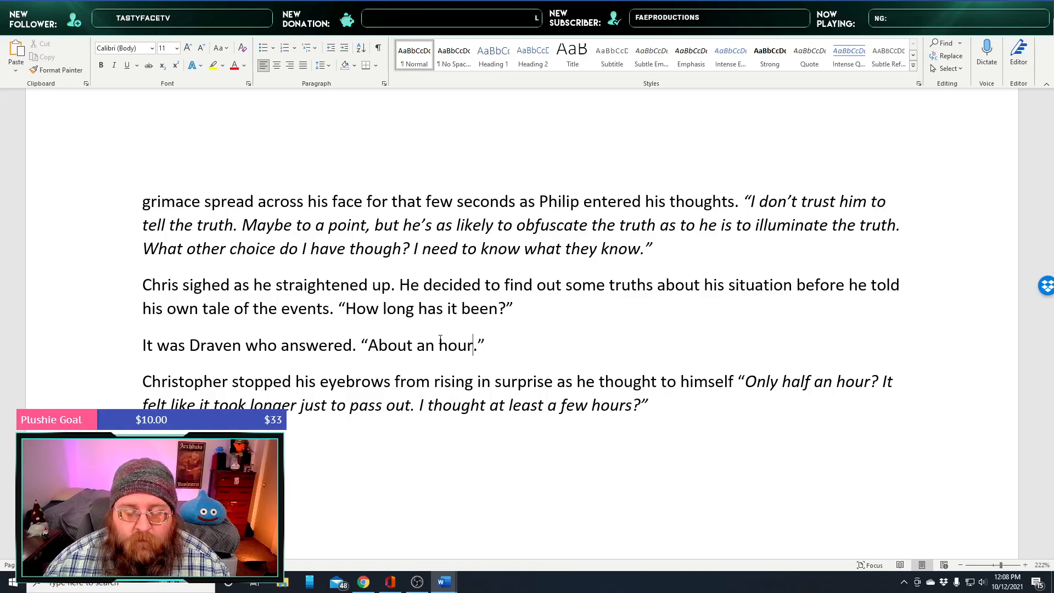
Start a new paragraph after Draven's answer with "Chris was surprised but he didn't"
click(505, 345)
key(Return)
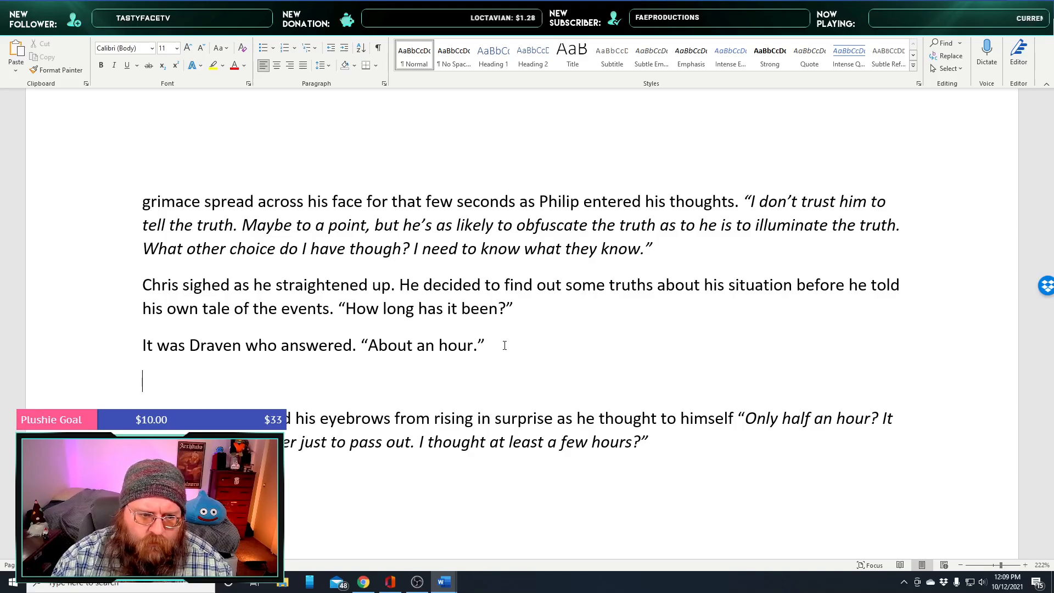
text(was surprised but )
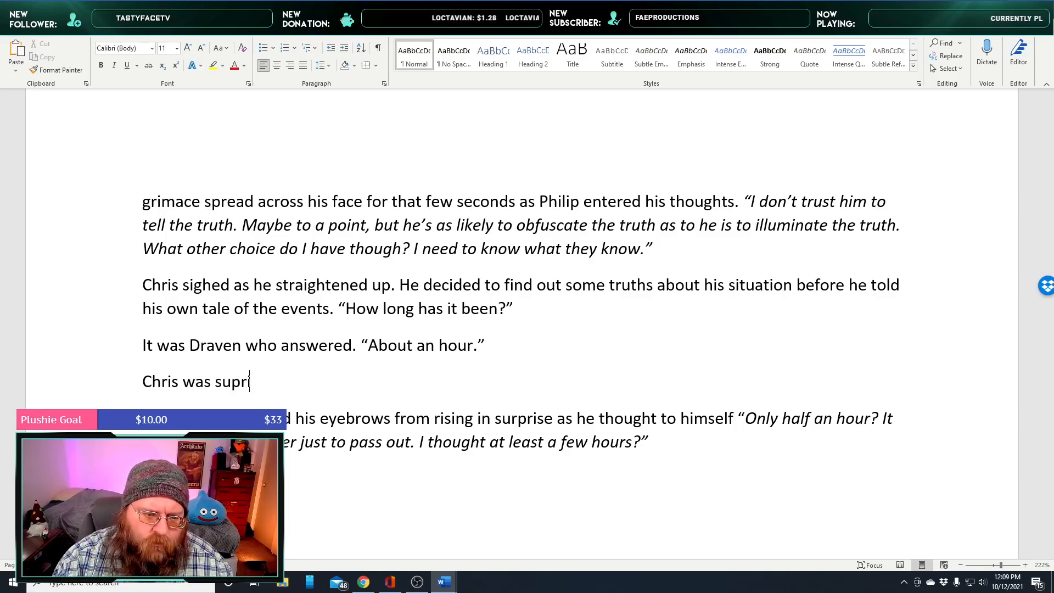
text(he )
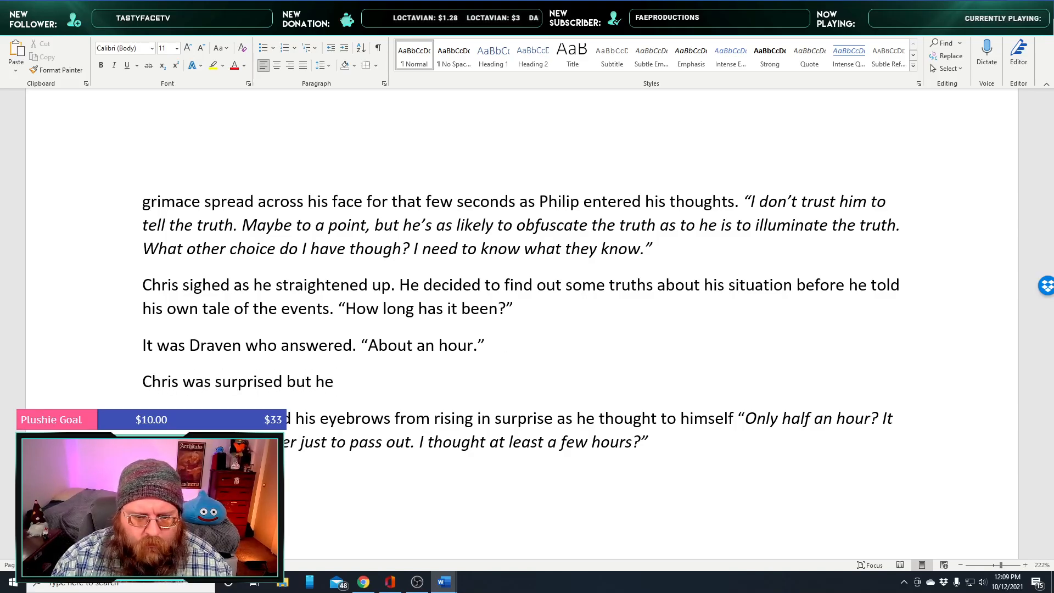
text(didn’t )
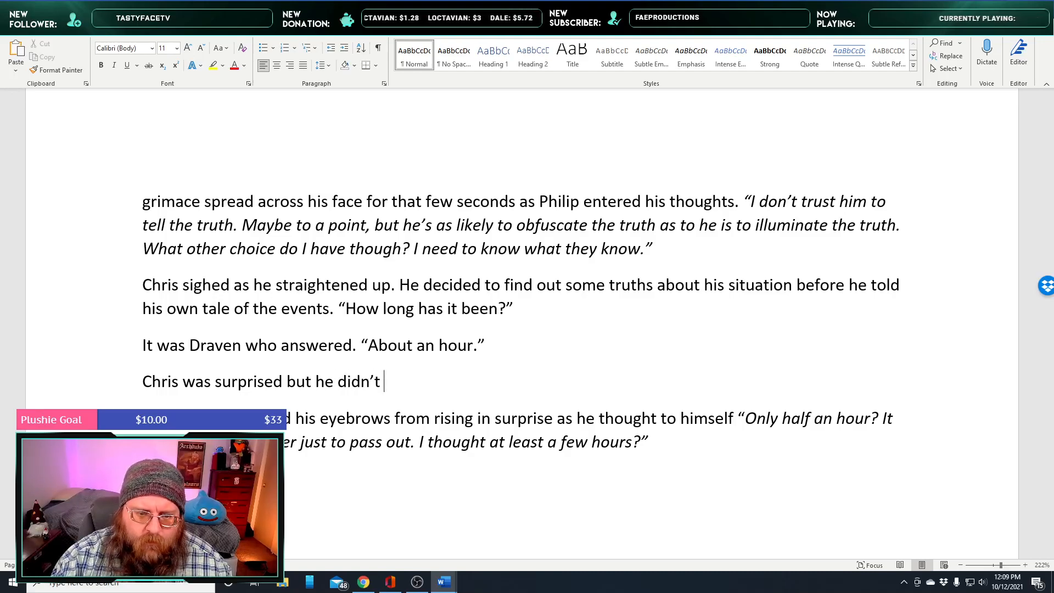
Continue the unfinished "Chris was surprised" sentence with "let it show on his face. He was certain it was longer than an hour, but"
text(let it show on his fac)
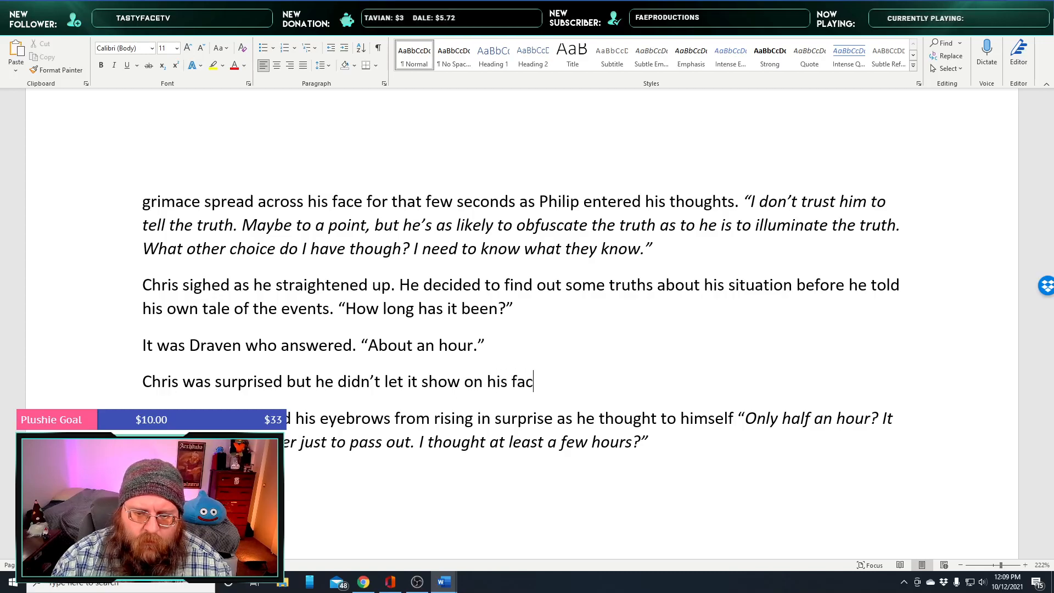
text(e. He was certain it was longer than an hour, but)
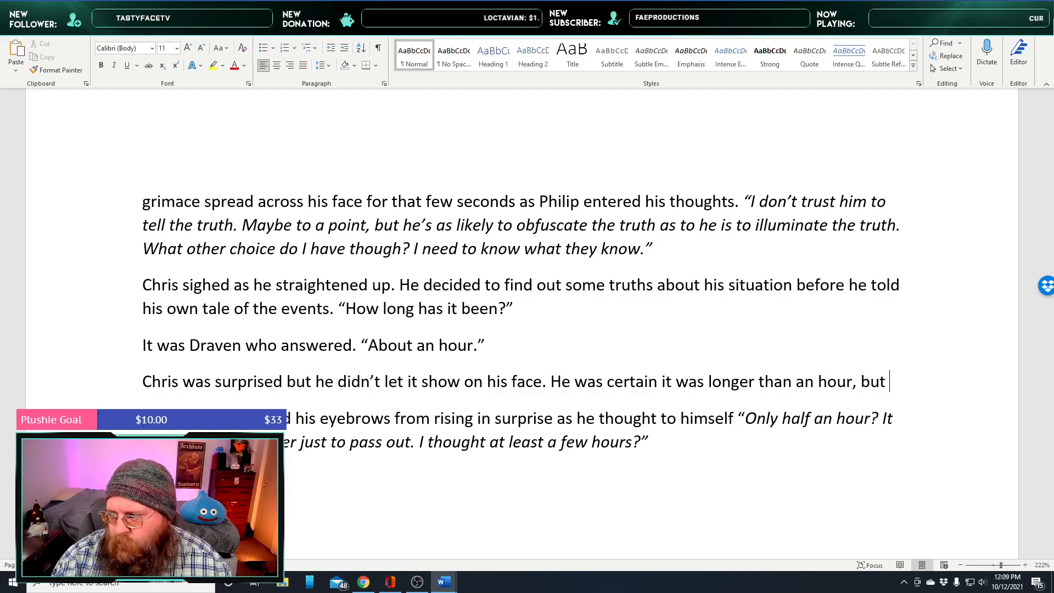
Complete the sentence with "with what happened he wasn't sure about anything anymore." and correct the misspelled "wasn't"
text(with what happ)
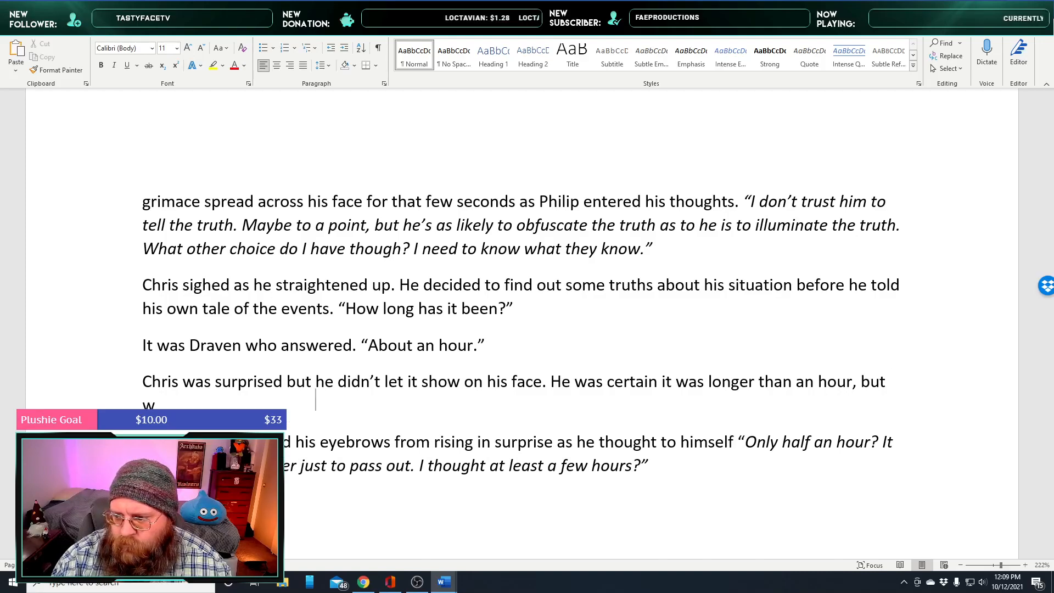
text(ened he weasn't sru)
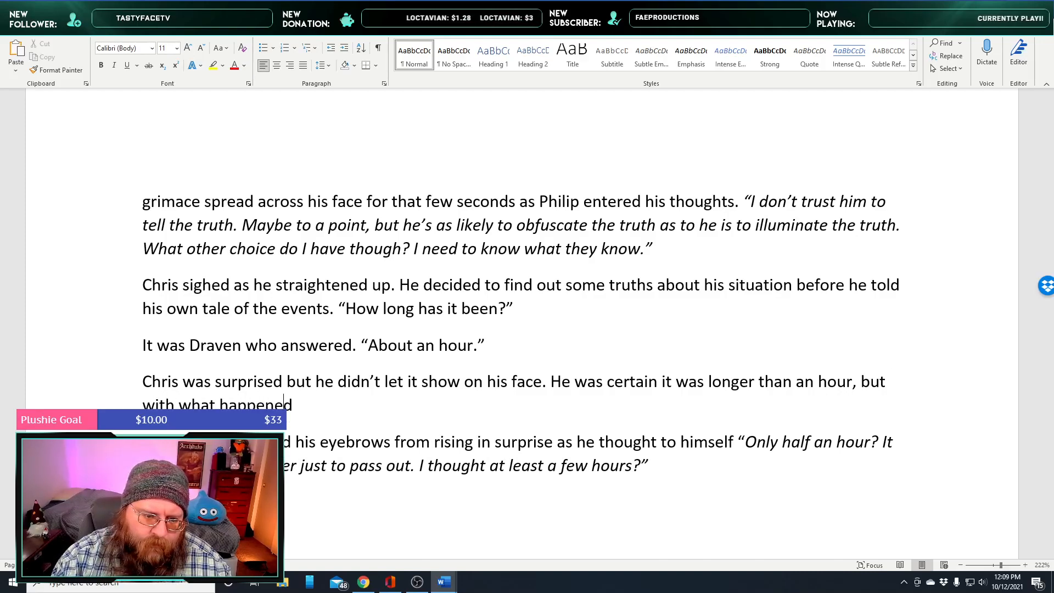
key(BackSpace)
key(BackSpace)
text(ure a)
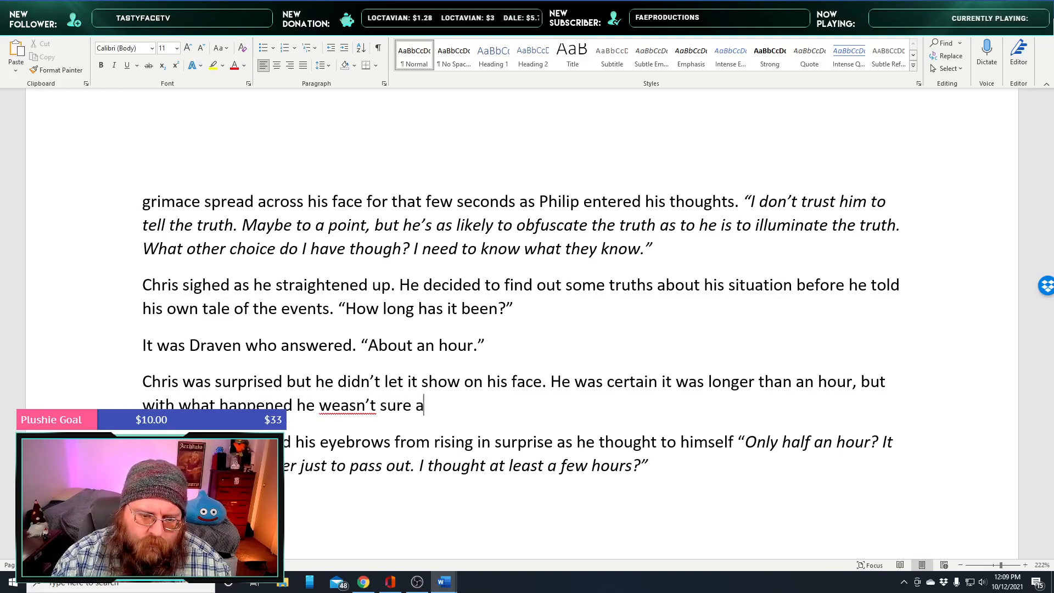
text(bout anything an)
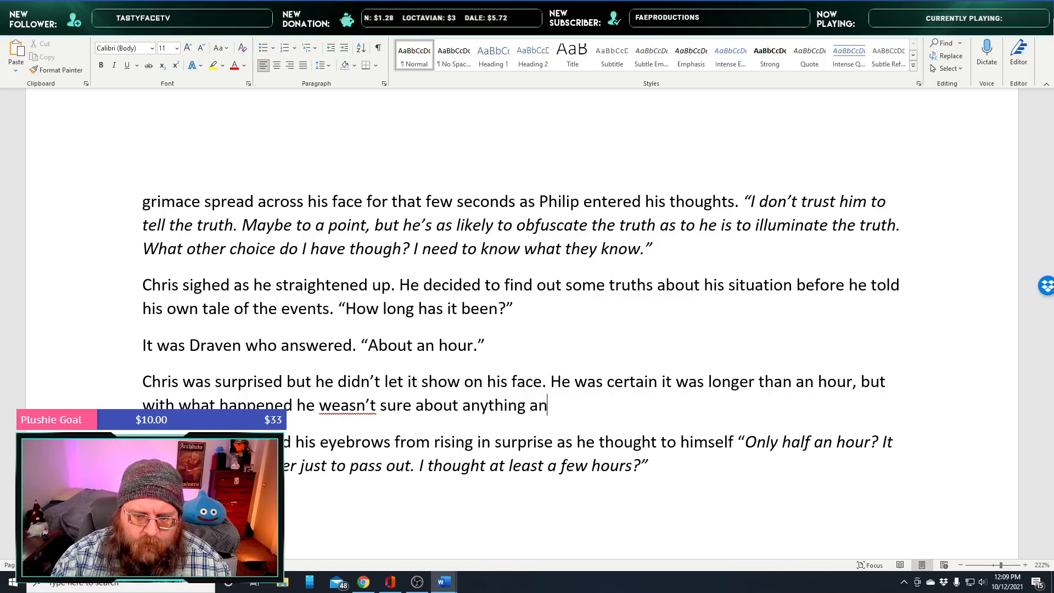
text(ymore.)
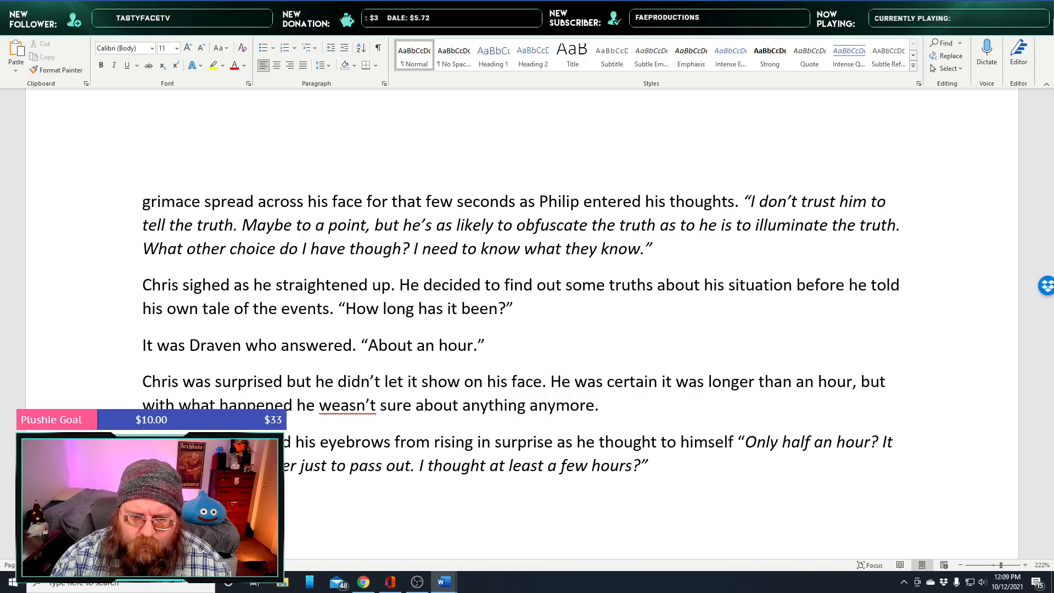
scroll(516, 306, down, 3)
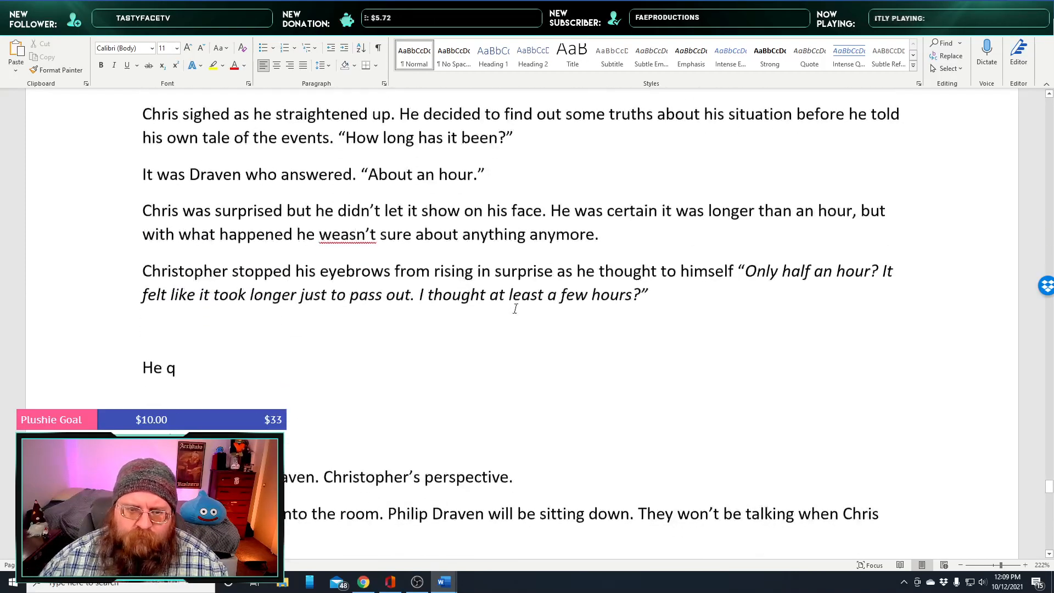
right_click(362, 239)
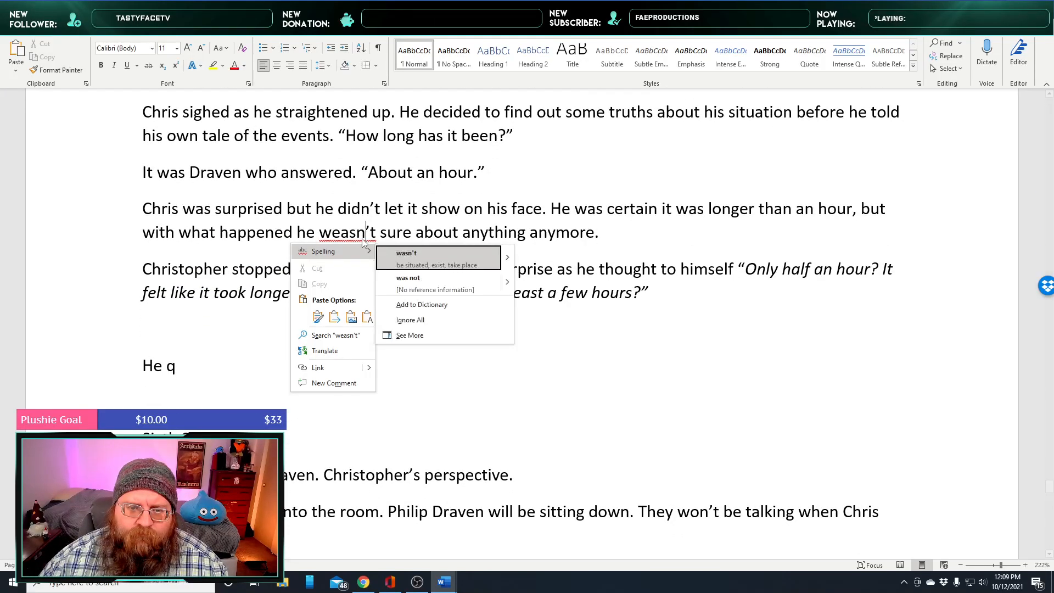
click(405, 254)
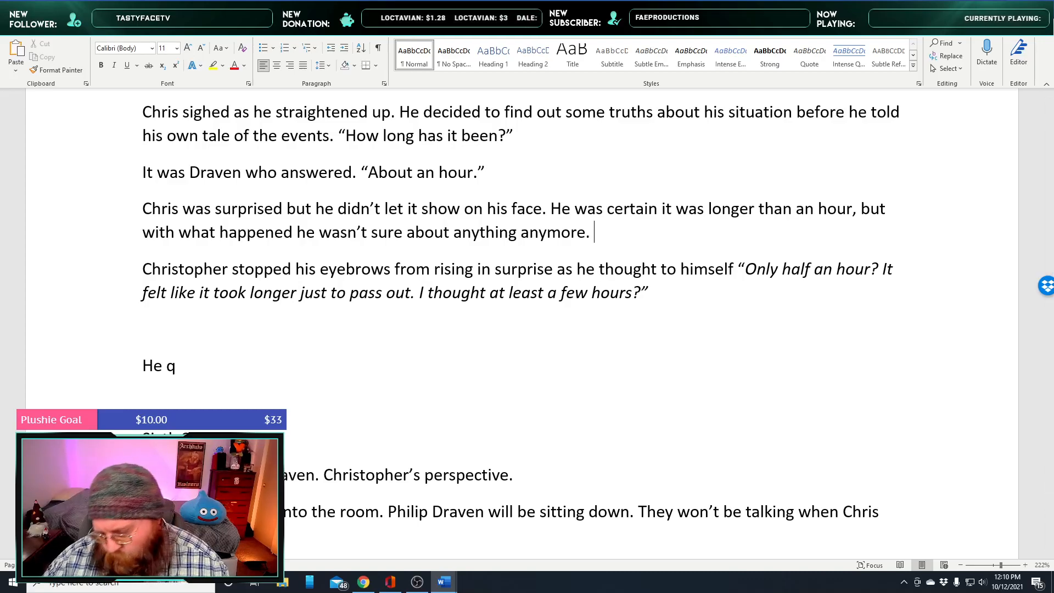
Add Chris's line “Why did you want me to go in there. What did you think would happen.” and start a new paragraph
text(“Why did you)
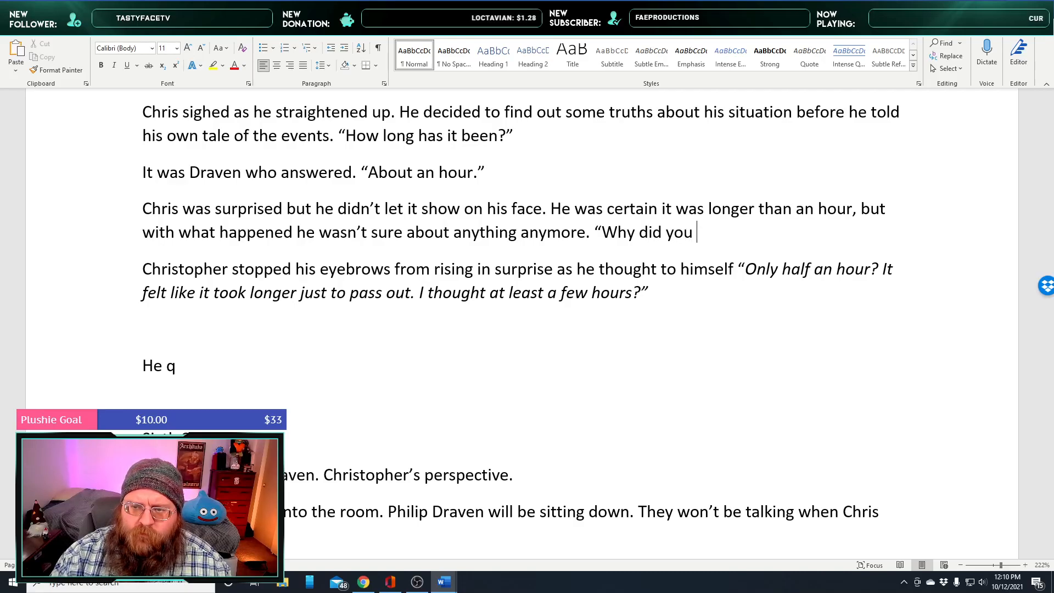
text(want me t)
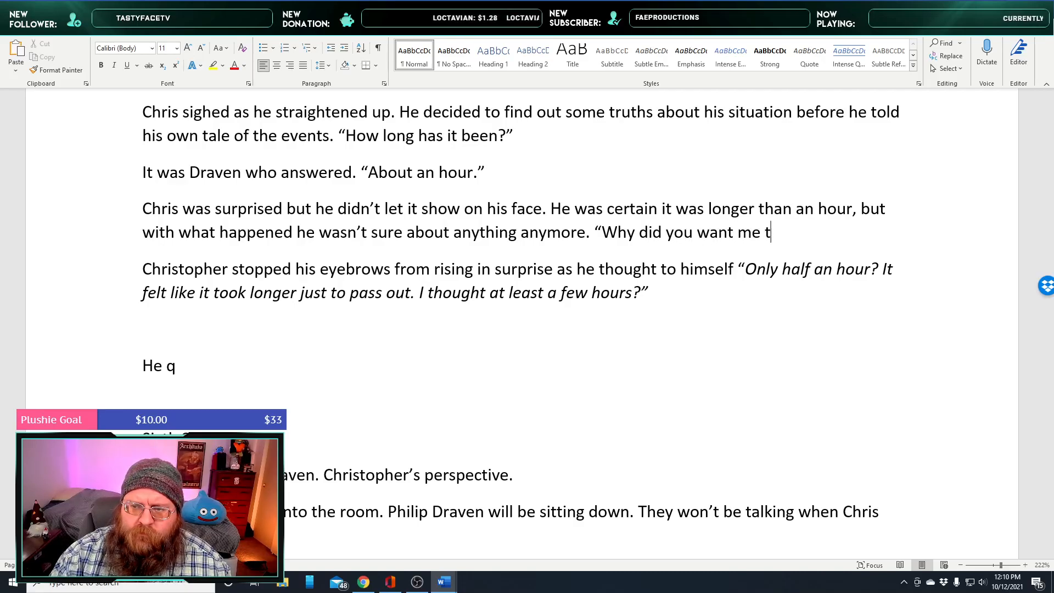
text(o go in there.)
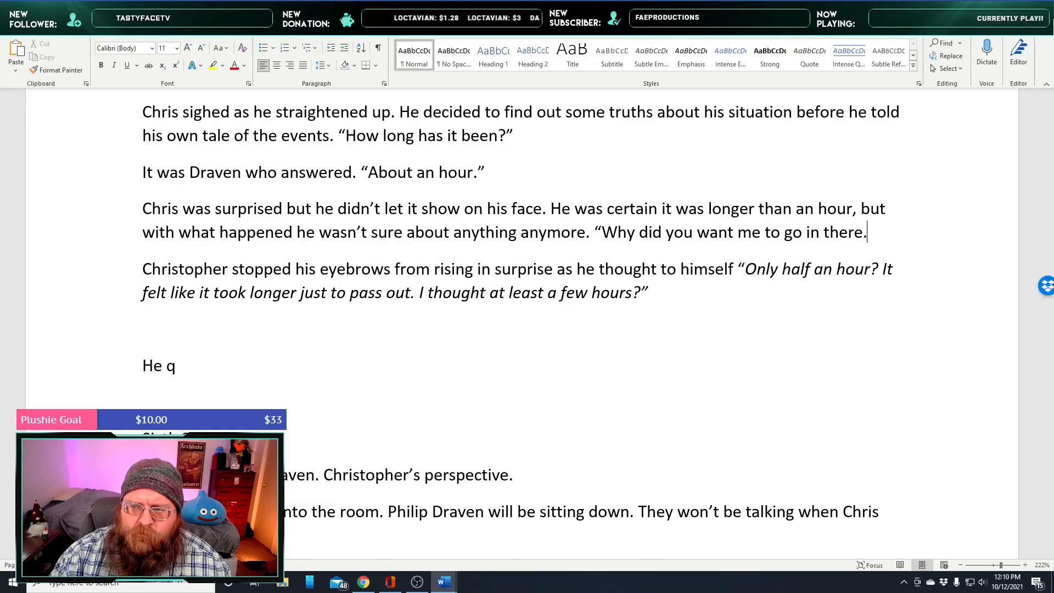
text( What di)
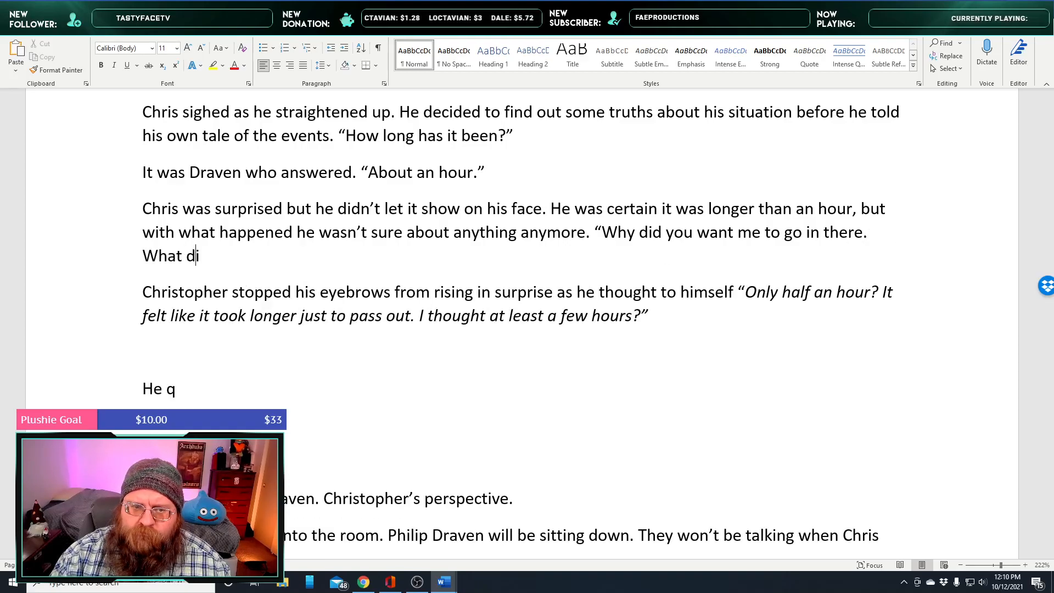
text(d you think would)
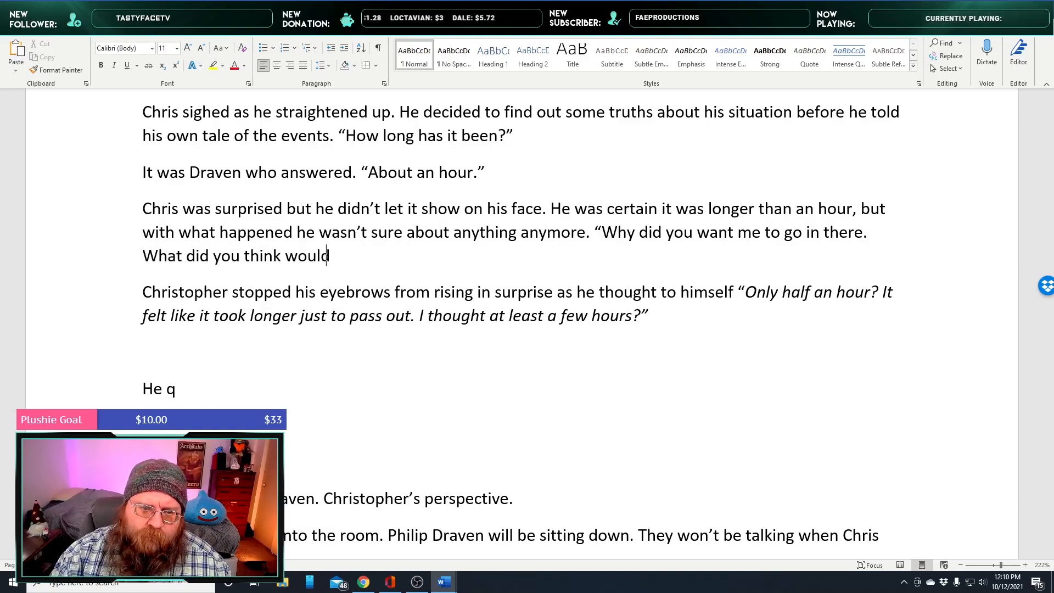
text( happen.”)
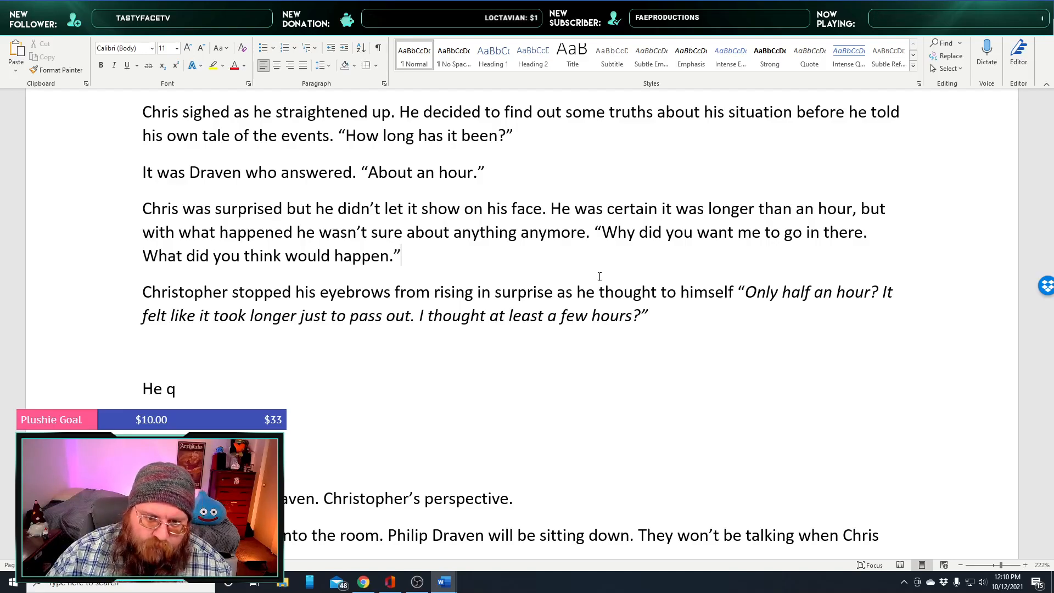
key(Return)
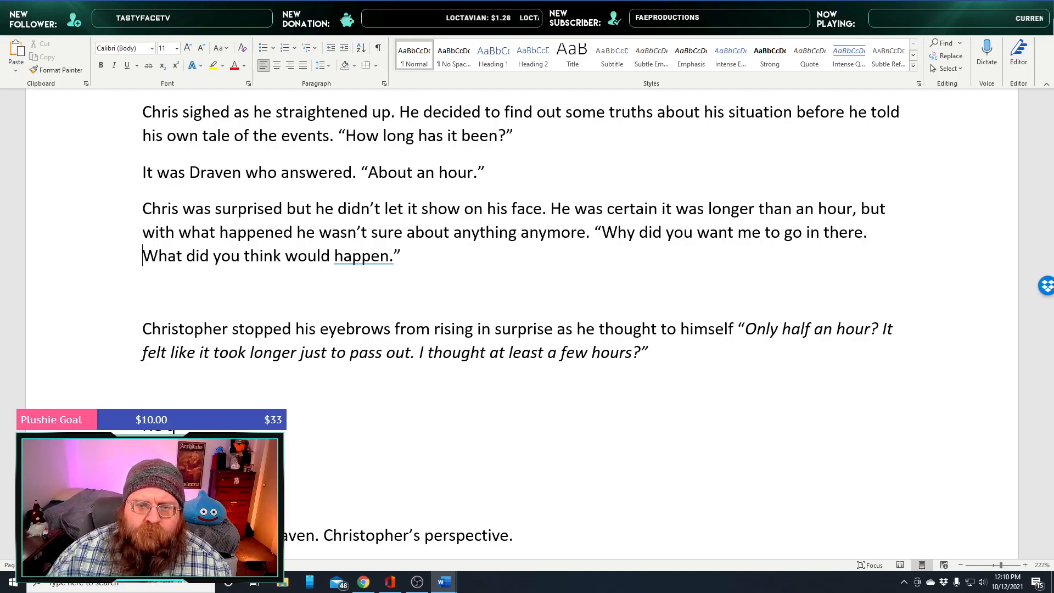
Replace the period after "What did you think would happen" with a question mark
key(Right)
key(Right)
key(Right)
key(Right)
key(Right)
key(Right)
key(Right)
key(Right)
key(Right)
key(Right)
key(Left)
key(Left)
key(Left)
key(Left)
key(Left)
key(Left)
key(Left)
key(Left)
key(Left)
key(Right)
key(Right)
key(Right)
key(Right)
key(Right)
key(Right)
key(Right)
key(Right)
key(Right)
key(Right)
key(Right)
key(Right)
key(Right)
key(Right)
key(Right)
key(Right)
key(Right)
key(Right)
key(Right)
key(Right)
key(Right)
key(Right)
key(Right)
key(Right)
key(Right)
key(Right)
key(Right)
key(Right)
key(Right)
key(Right)
key(Right)
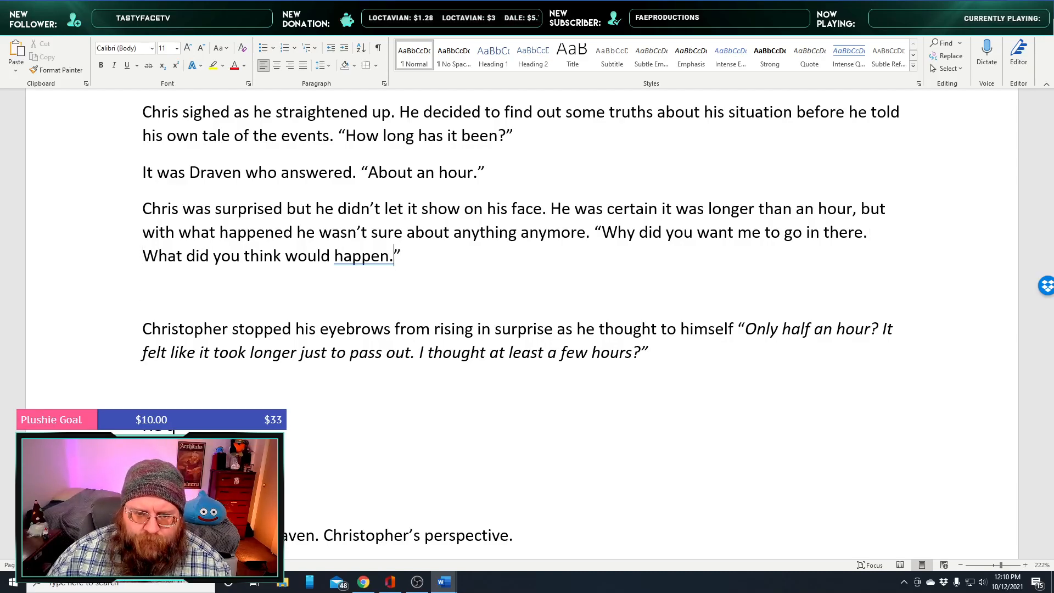
key(BackSpace)
text(?)
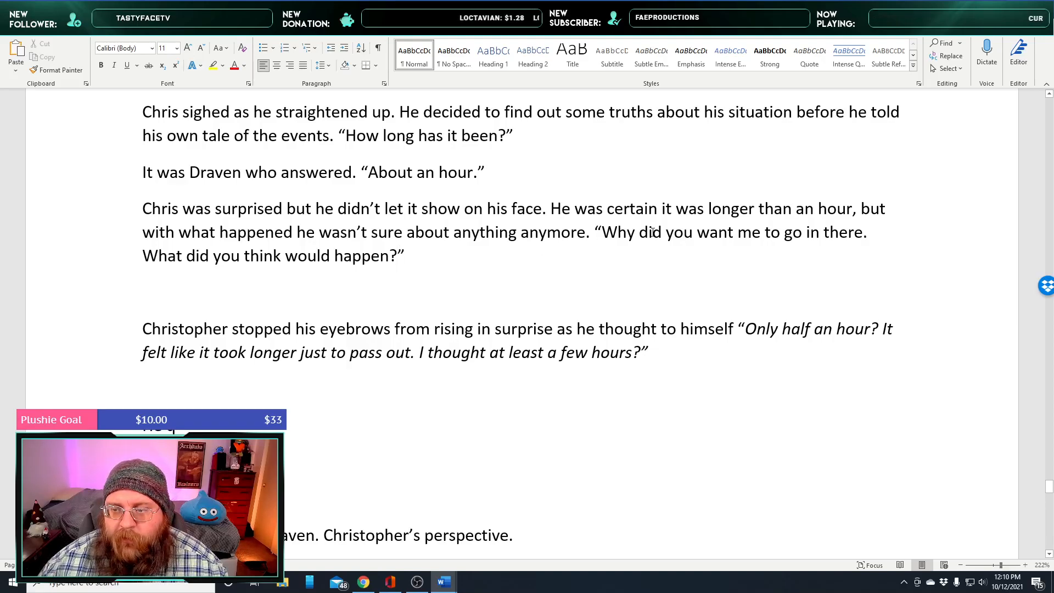
Change "was" to "had been" in the sentence "He was certain it was longer than an hour"
double_click(585, 212)
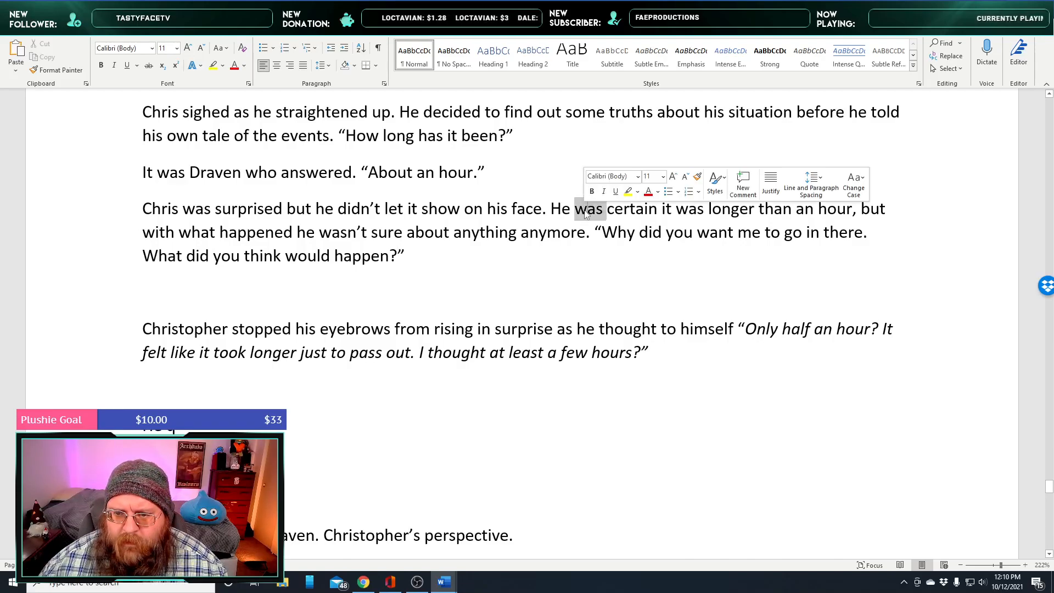
text(had be)
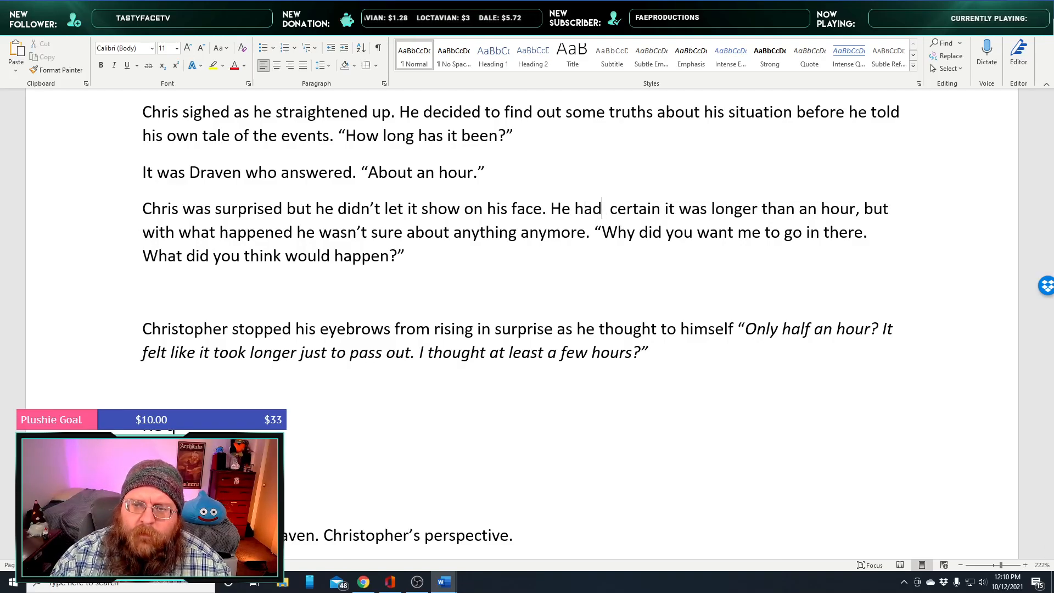
text(en)
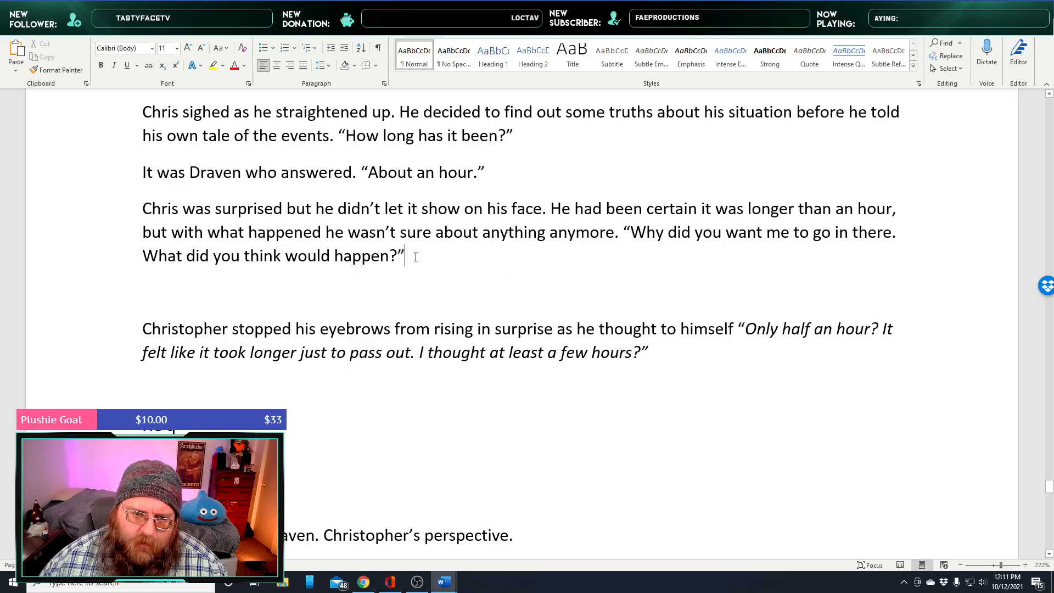
Begin a new paragraph after Chris's questions with: It was Philip who chose to speak. “I wasn’t sure
key(Return)
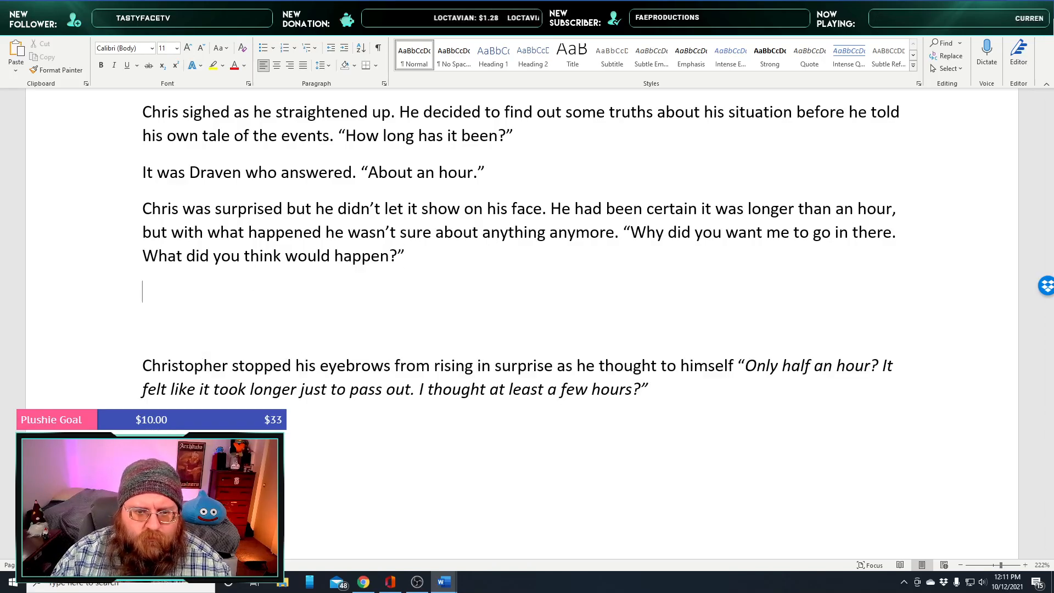
text(It was)
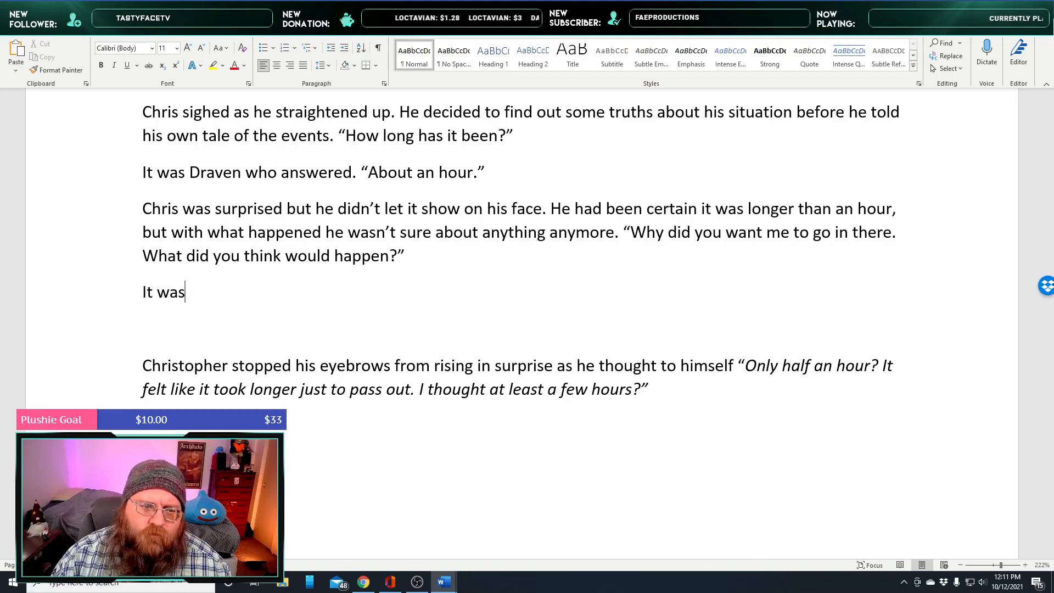
text( Philip wh)
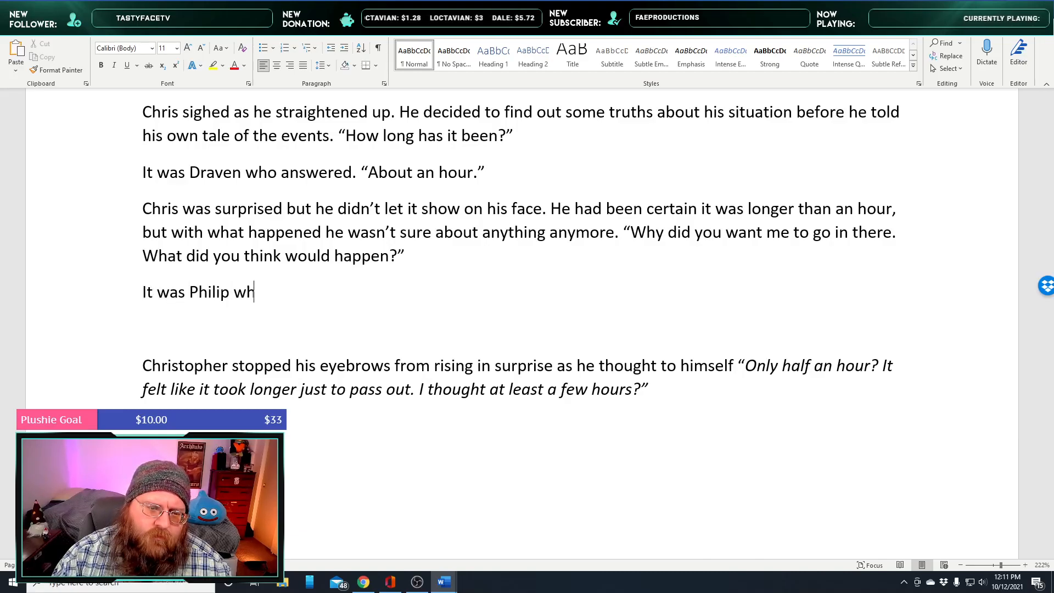
text(o chose to speak.)
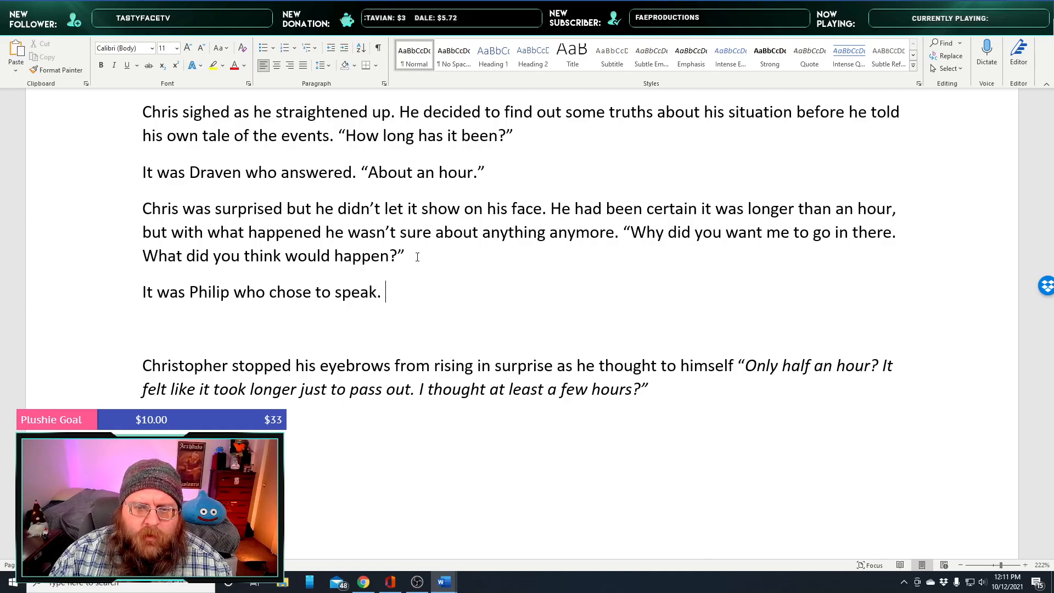
text( “I wasn’t sure.)
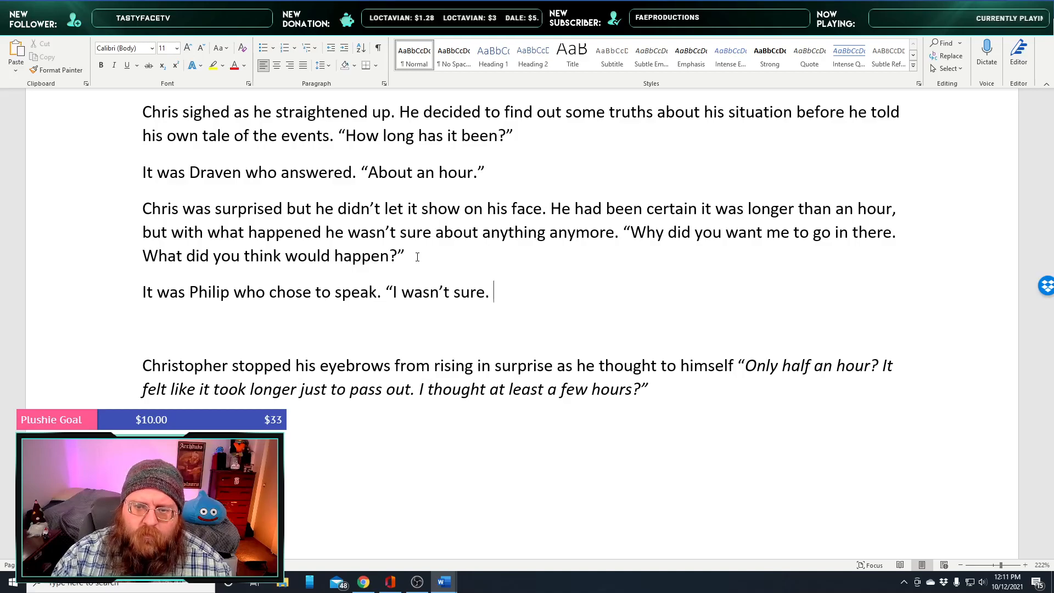
text(only had a)
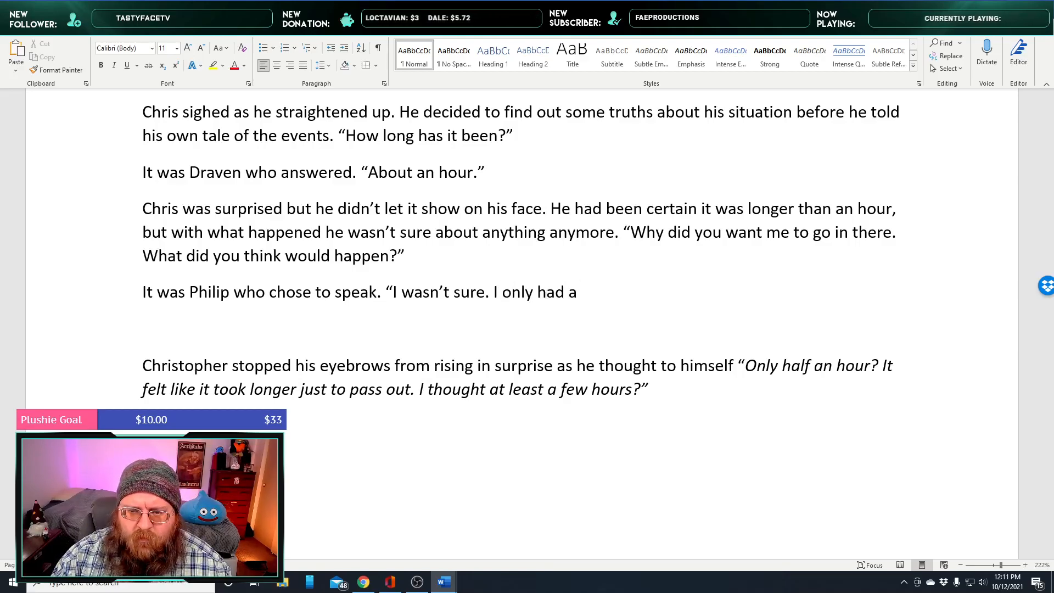
key(BackSpace)
key(BackSpace)
key(BackSpace)
key(BackSpace)
key(BackSpace)
key(BackSpace)
key(BackSpace)
key(BackSpace)
key(BackSpace)
key(BackSpace)
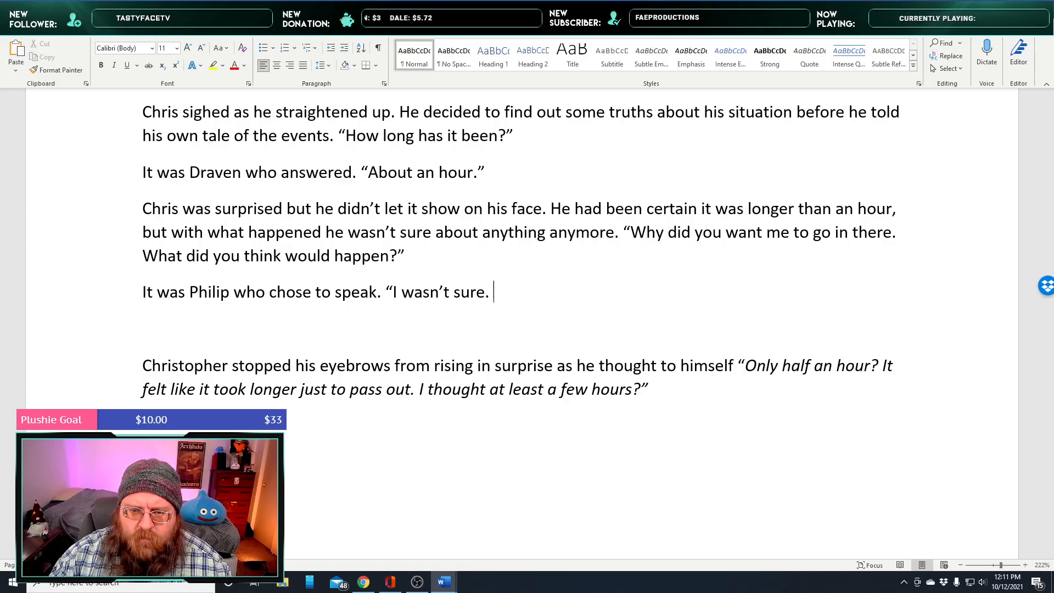
Continue Philip's reply with "You looked like you were in the Sleep."
text(wasn't sure. You looked like you were)
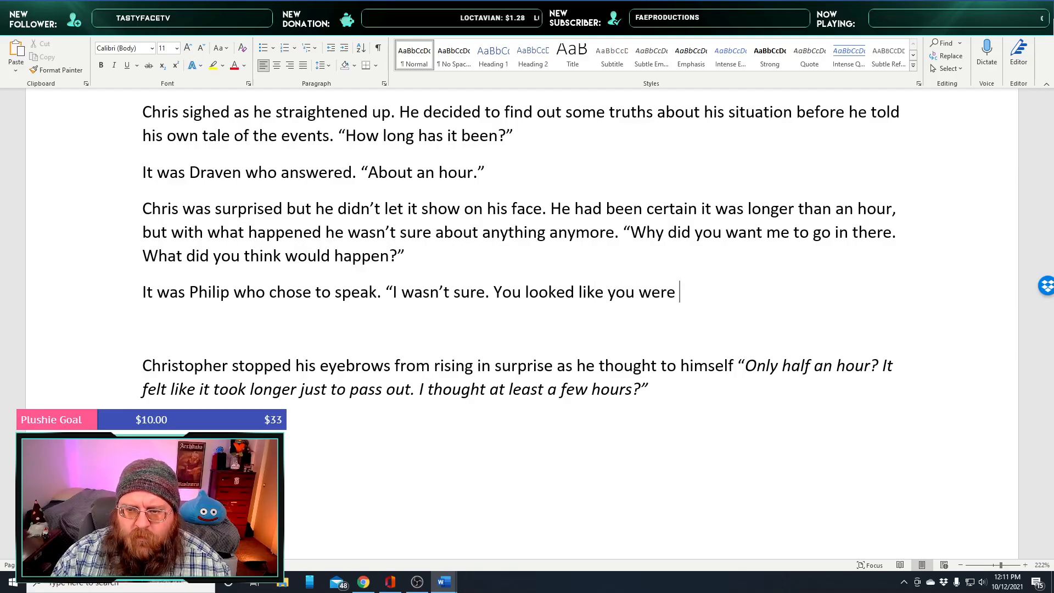
text(Sleep.)
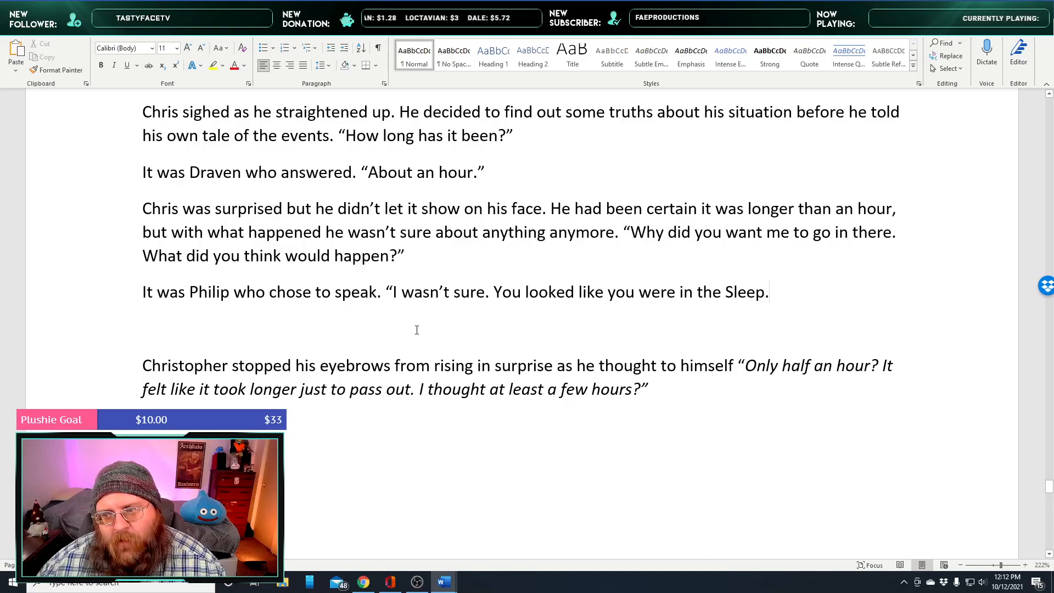
Reread the story from its beginning up to the passage where Draven watches over the comatose Chris, checking how the Sleep is described
middle_click(481, 458)
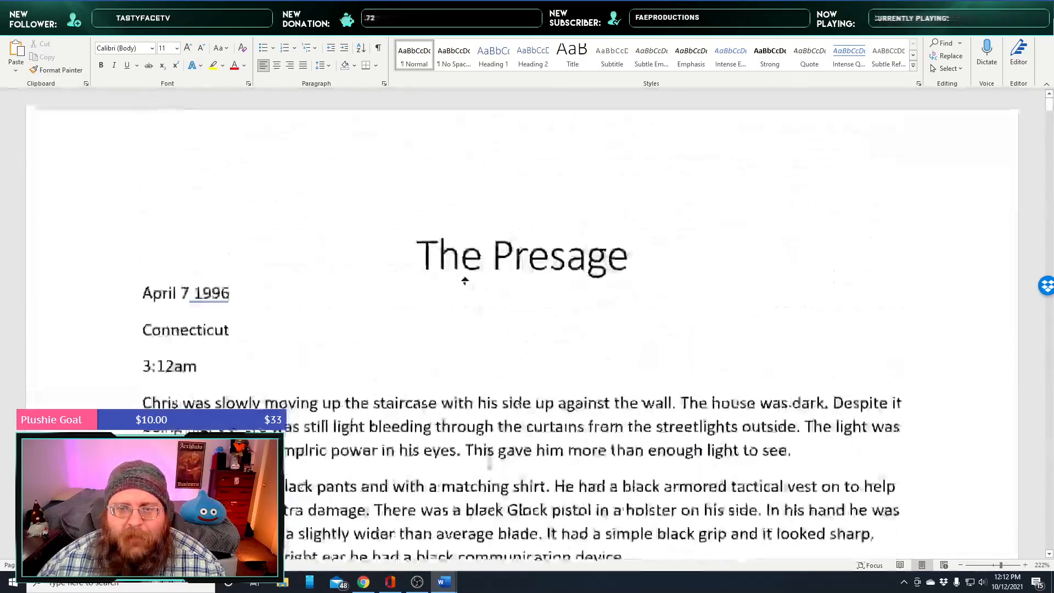
middle_click(465, 280)
scroll(480, 417, down, 13)
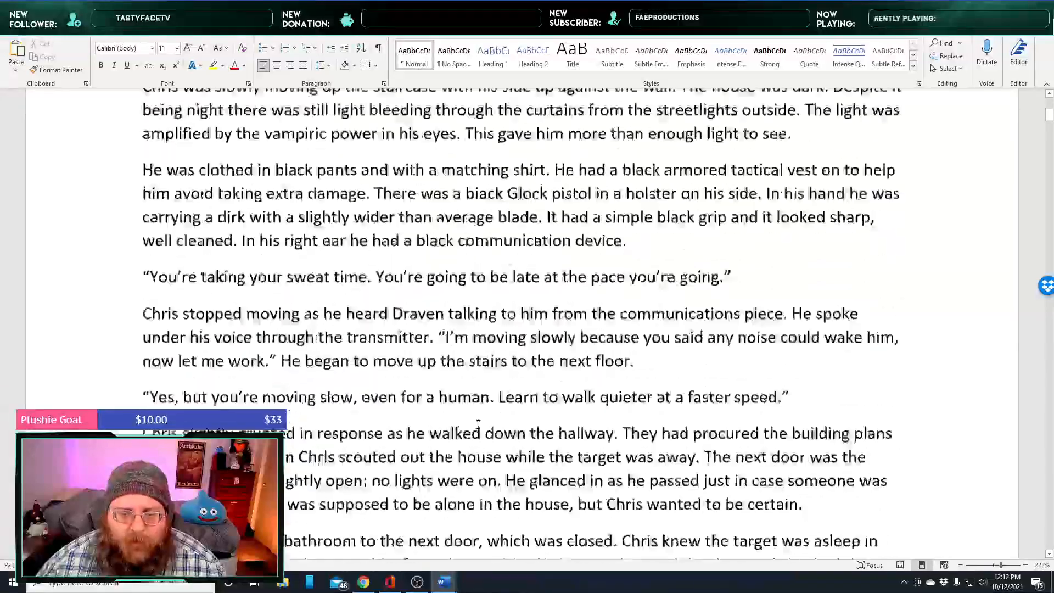
scroll(479, 416, down, 5)
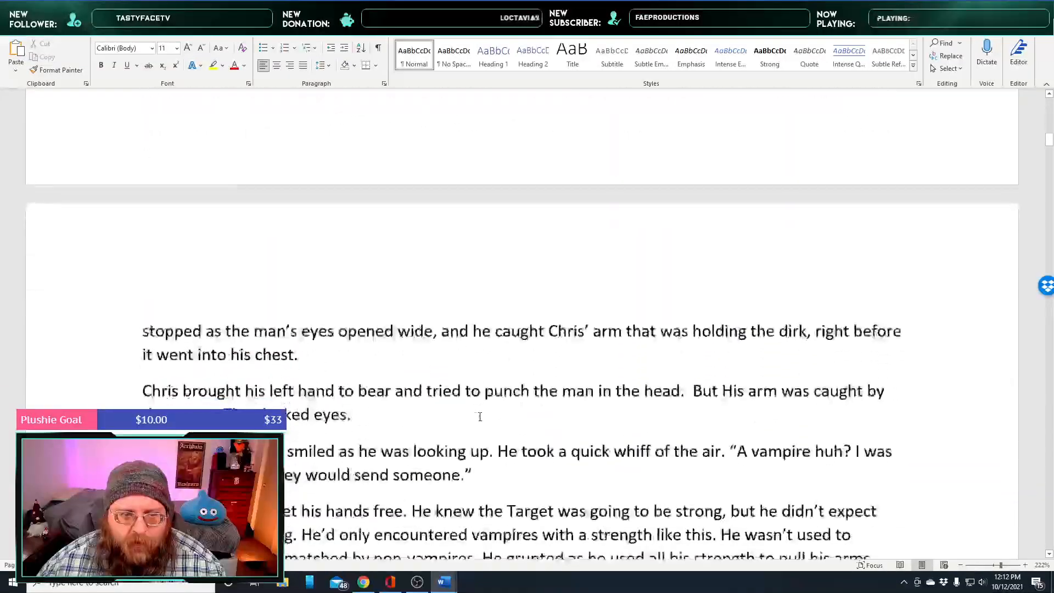
scroll(480, 416, down, 20)
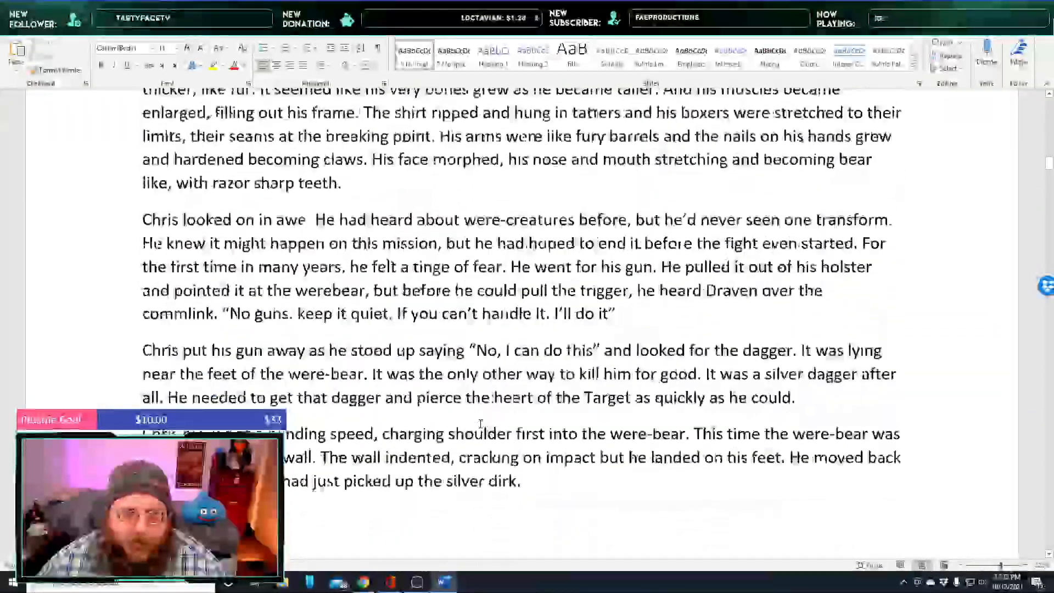
scroll(480, 423, down, 10)
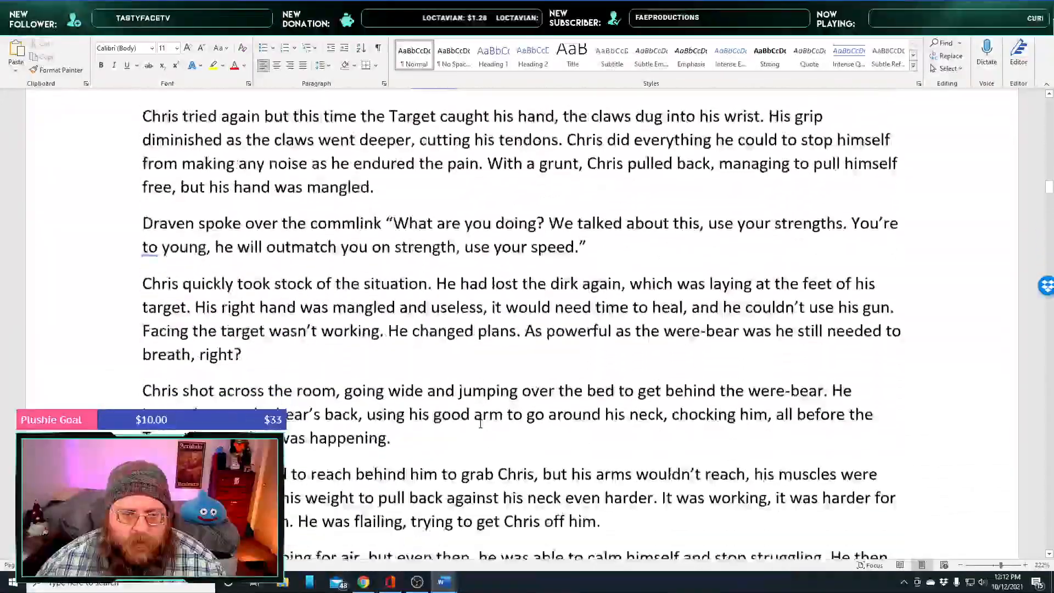
scroll(480, 422, down, 10)
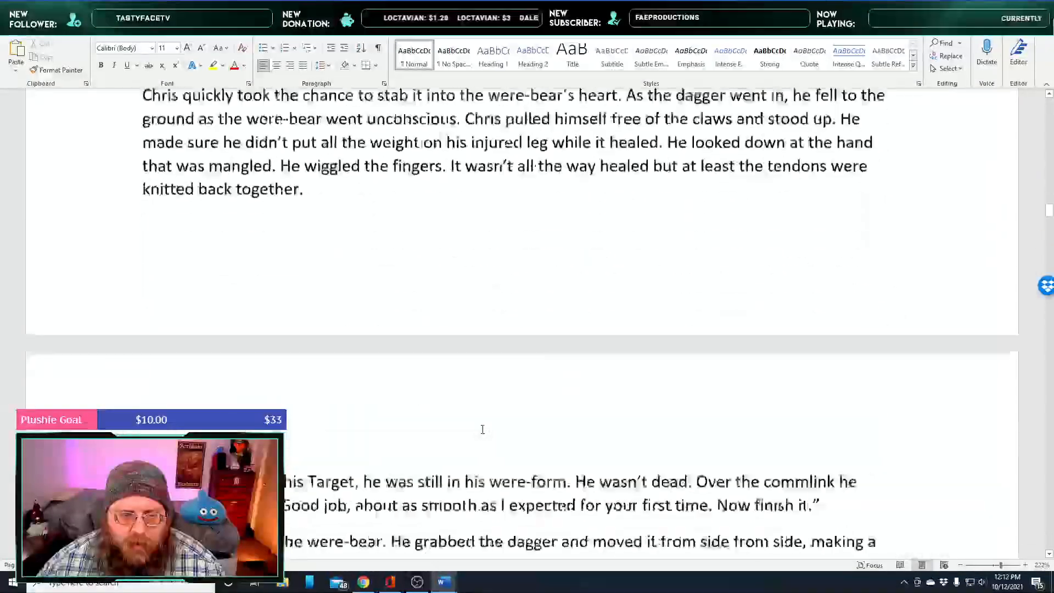
scroll(483, 429, down, 4)
scroll(484, 426, down, 6)
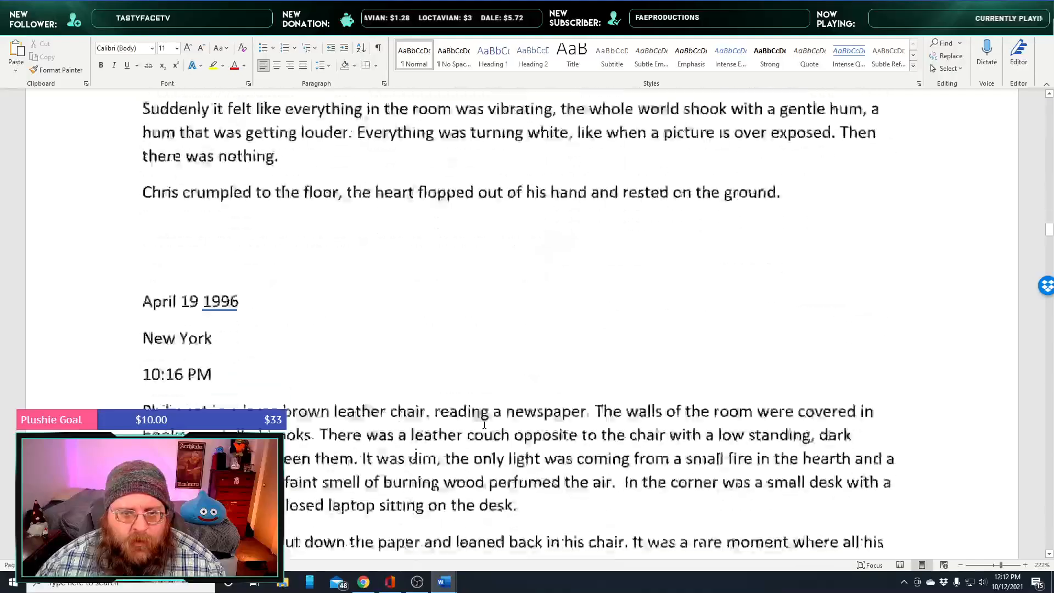
scroll(484, 424, down, 10)
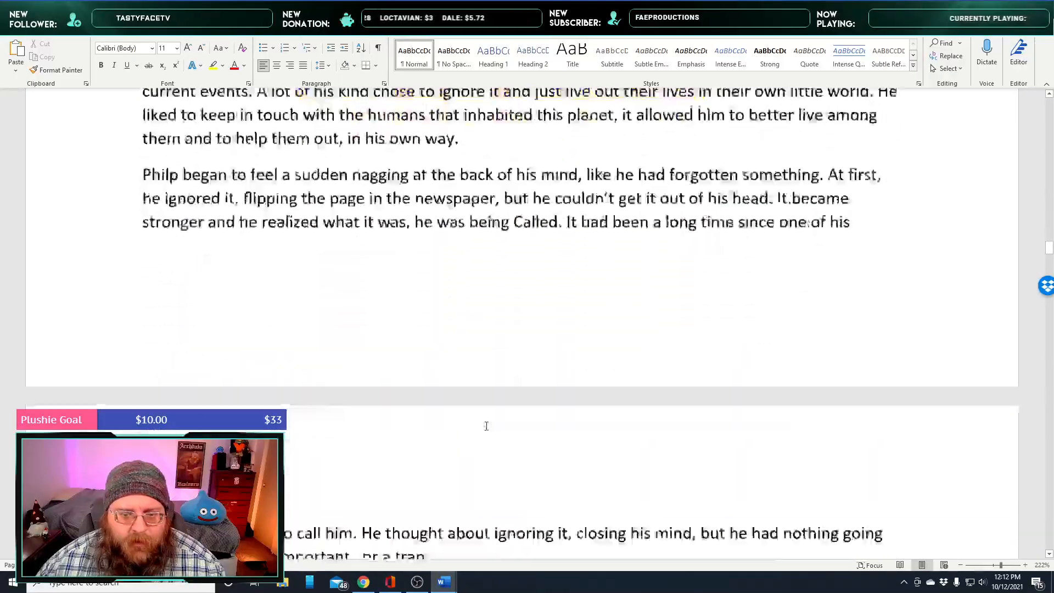
scroll(486, 424, down, 8)
scroll(486, 426, up, 7)
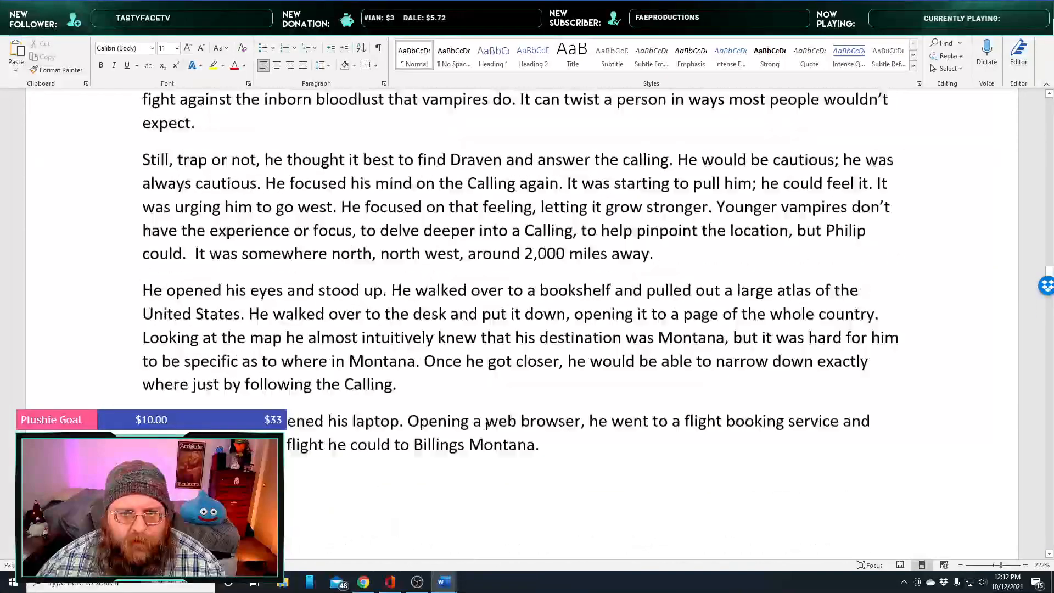
scroll(487, 426, up, 6)
scroll(486, 426, down, 13)
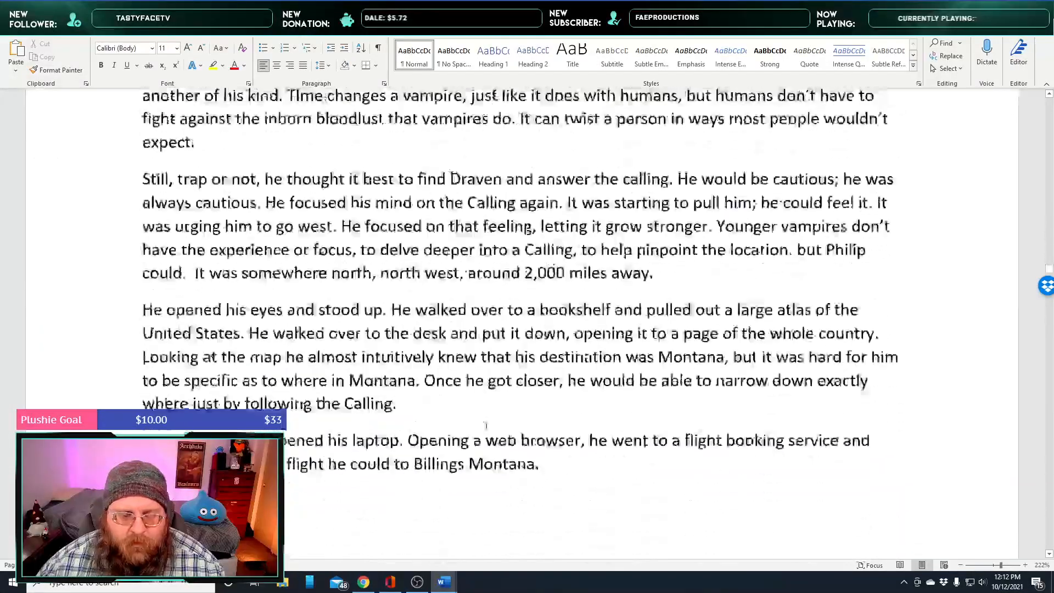
scroll(487, 425, down, 5)
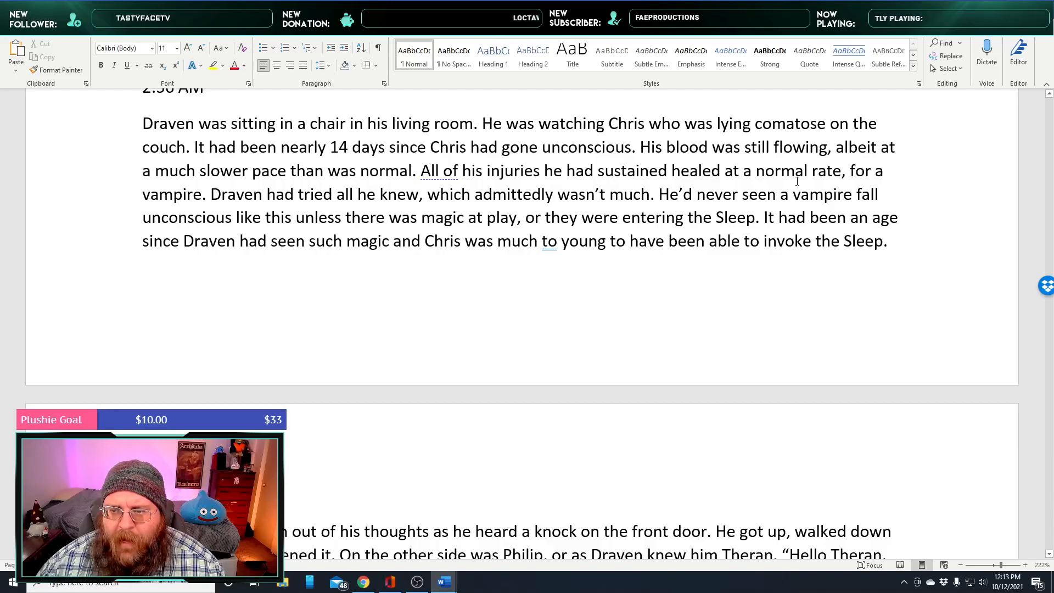
double_click(730, 217)
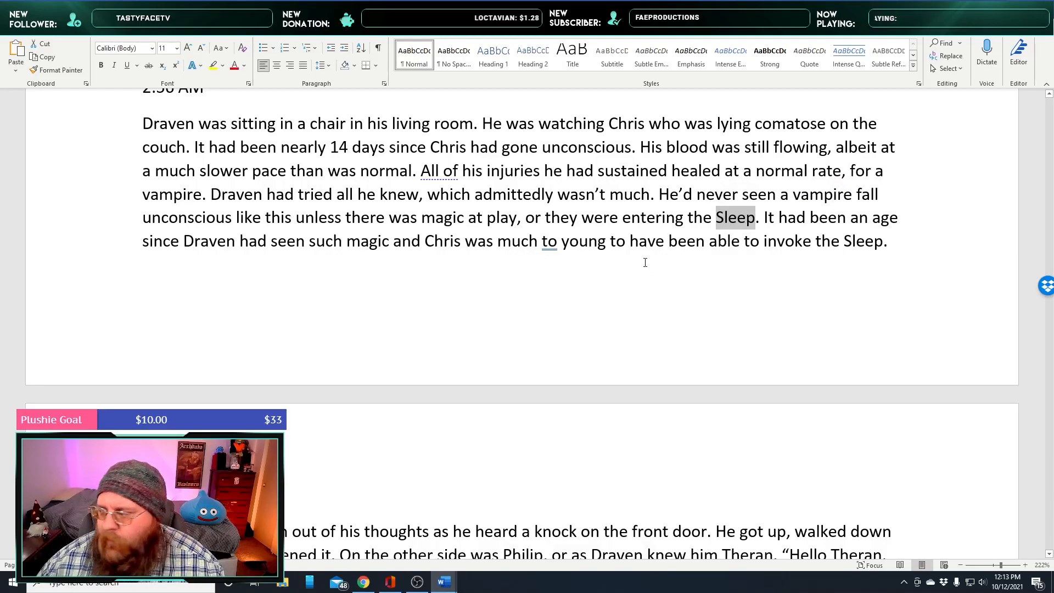
Continue Philip's unfinished reply after "in the Sleep." with: It was the only explanation and even that made no sense
scroll(679, 238, down, 12)
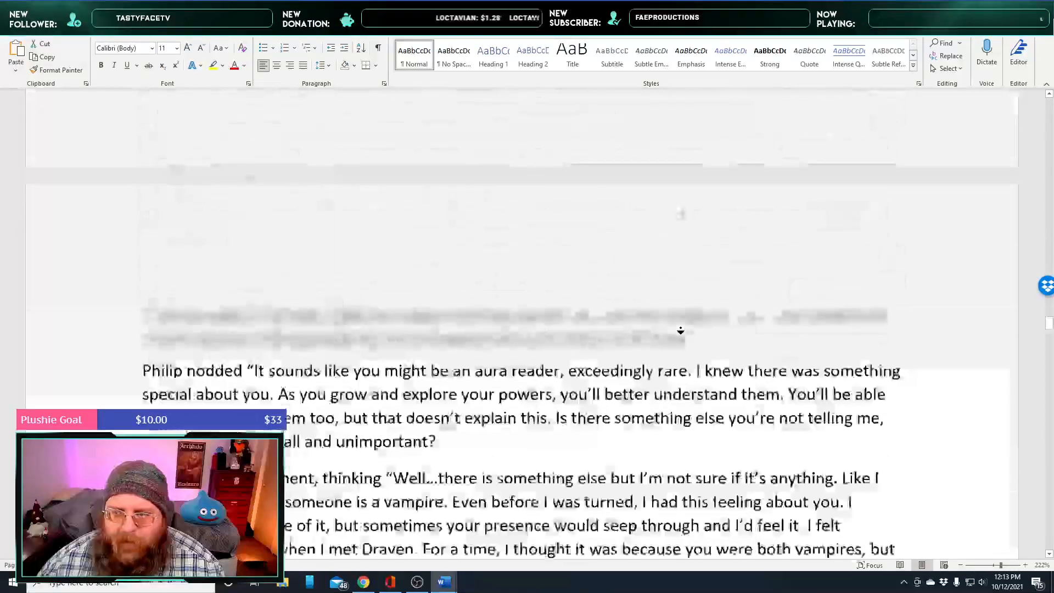
scroll(679, 330, down, 15)
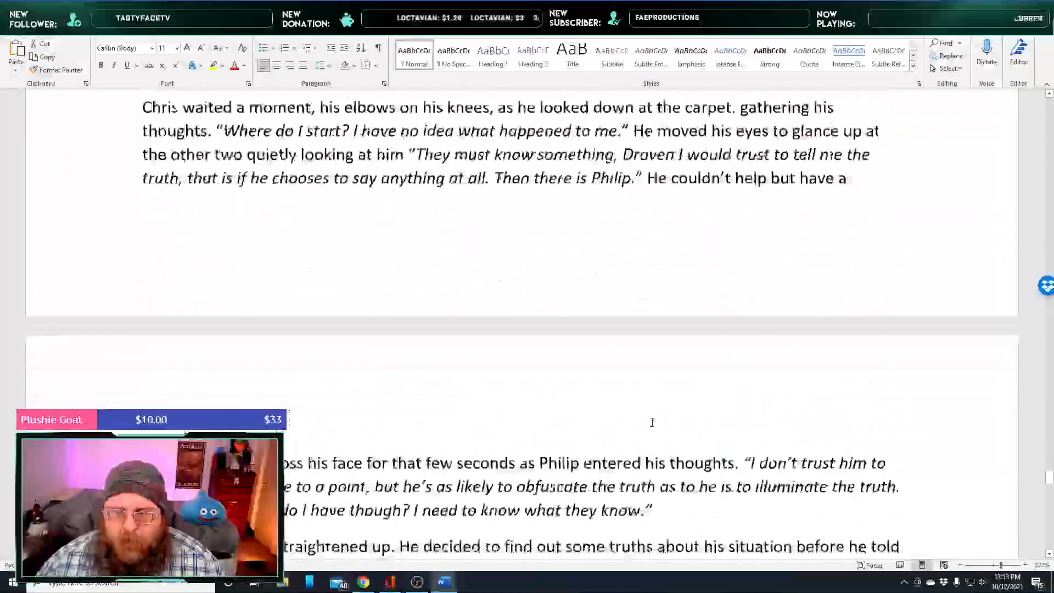
scroll(652, 421, down, 12)
scroll(652, 417, up, 7)
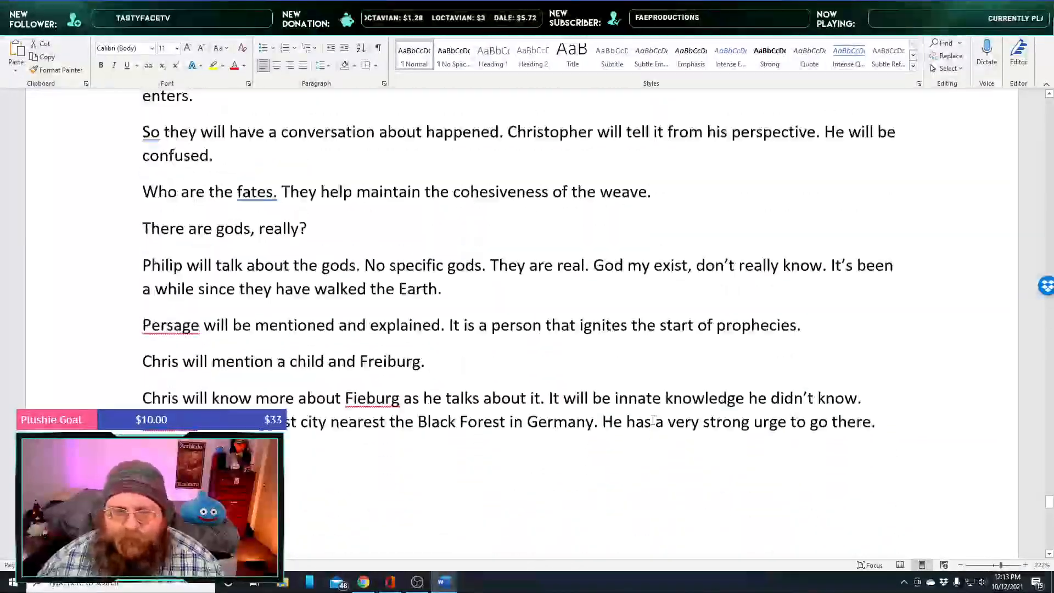
scroll(653, 416, up, 3)
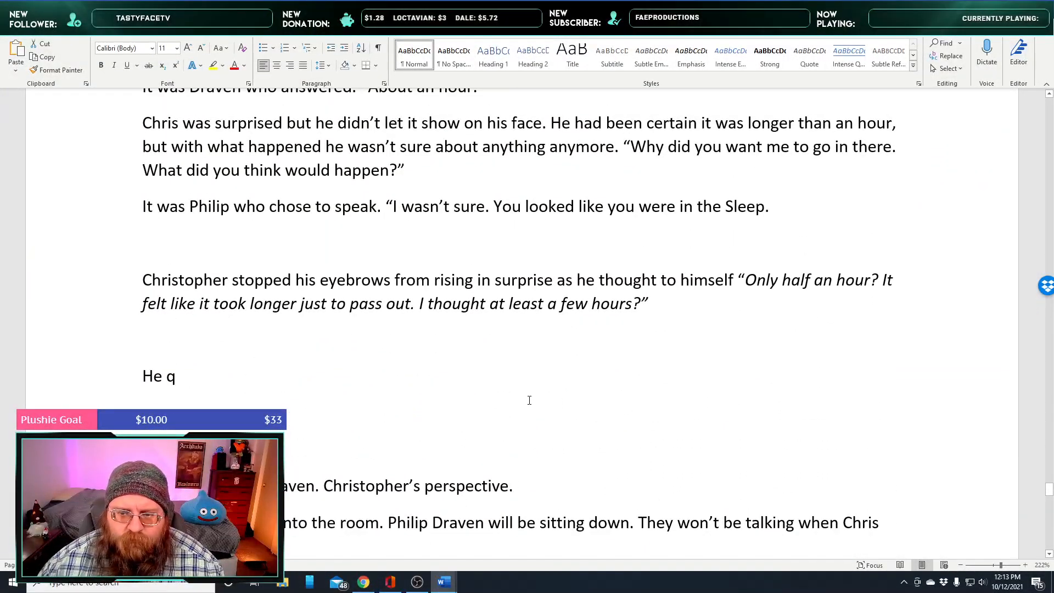
scroll(341, 396, up, 1)
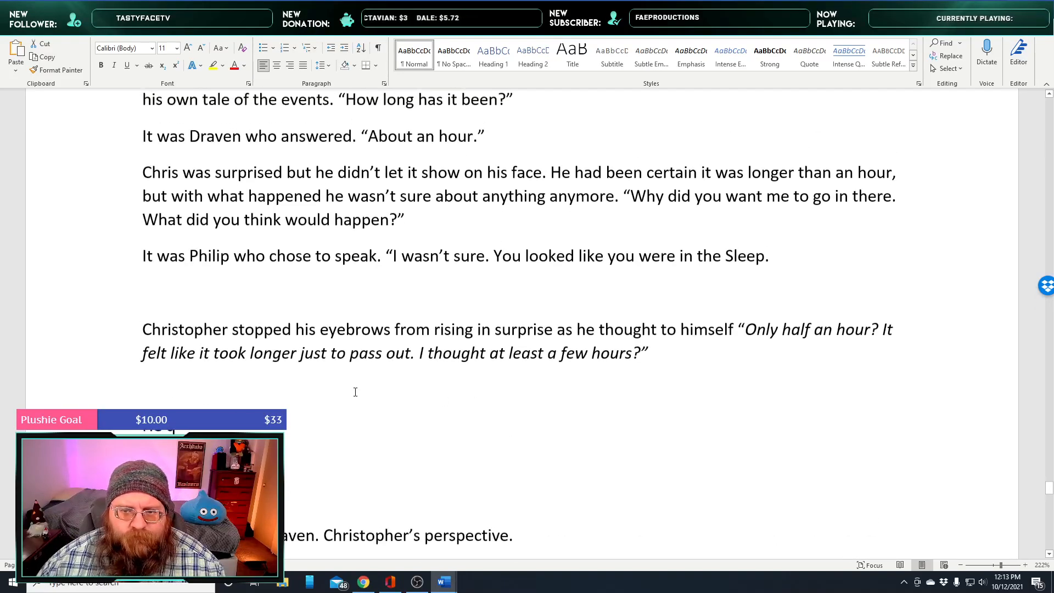
click(779, 266)
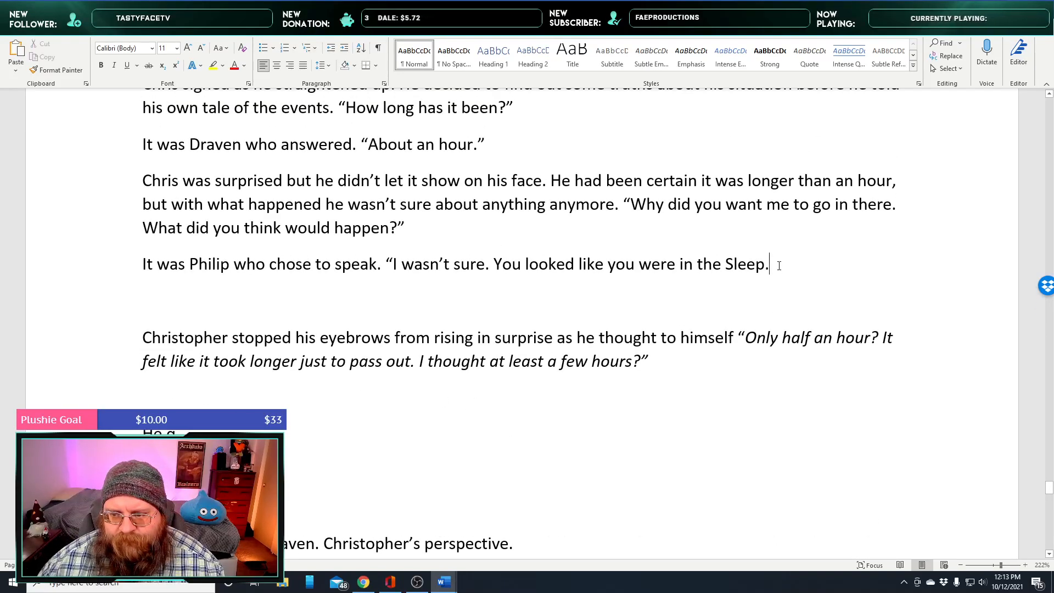
text(It was th)
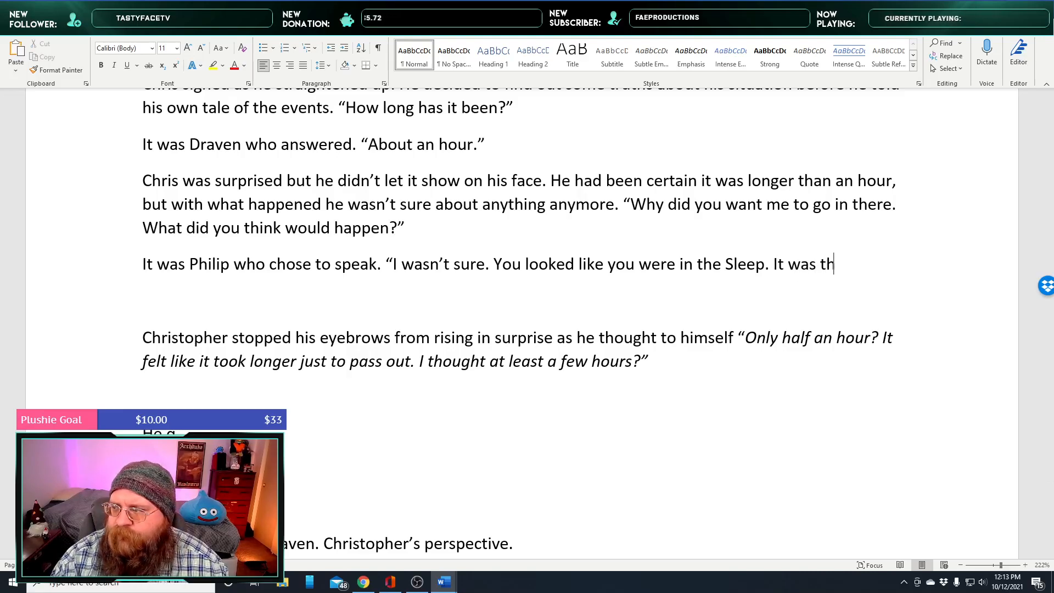
text(e only expo)
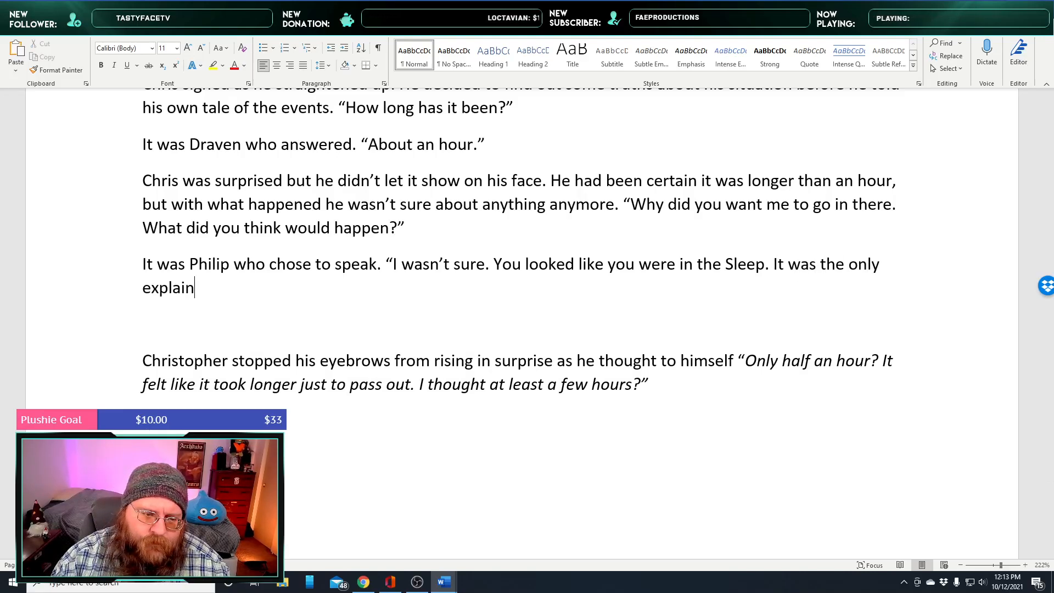
text(aination and id)
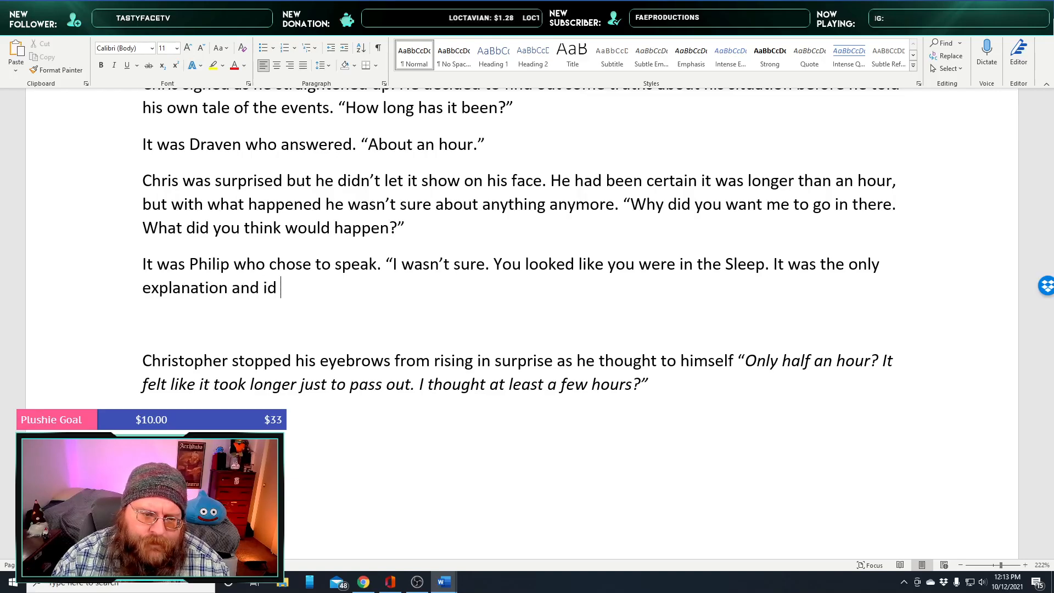
text(it)
key(BackSpace)
key(BackSpace)
text(even that ma)
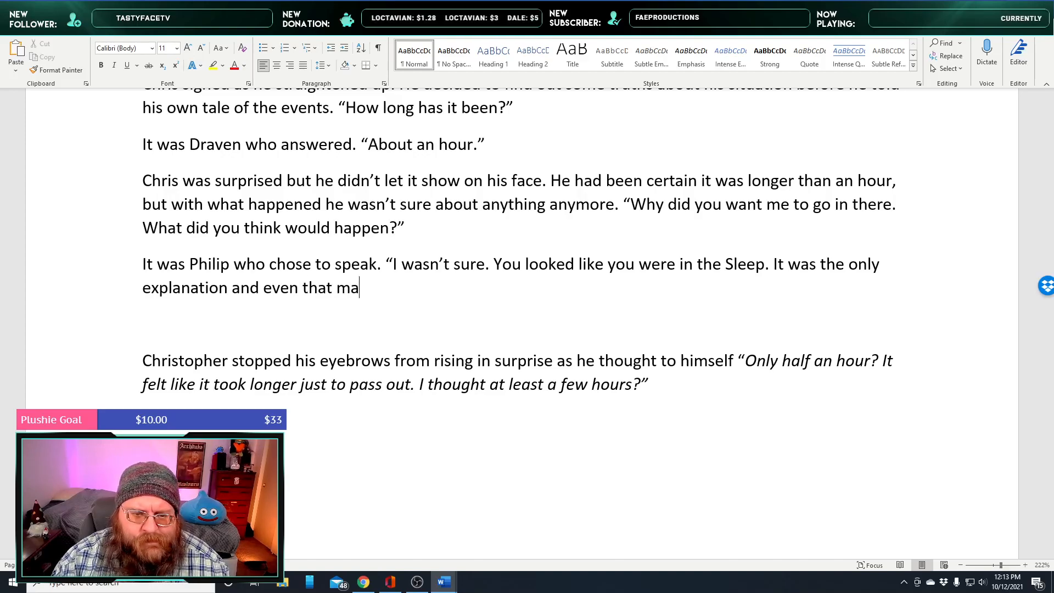
text(de no sense. You are)
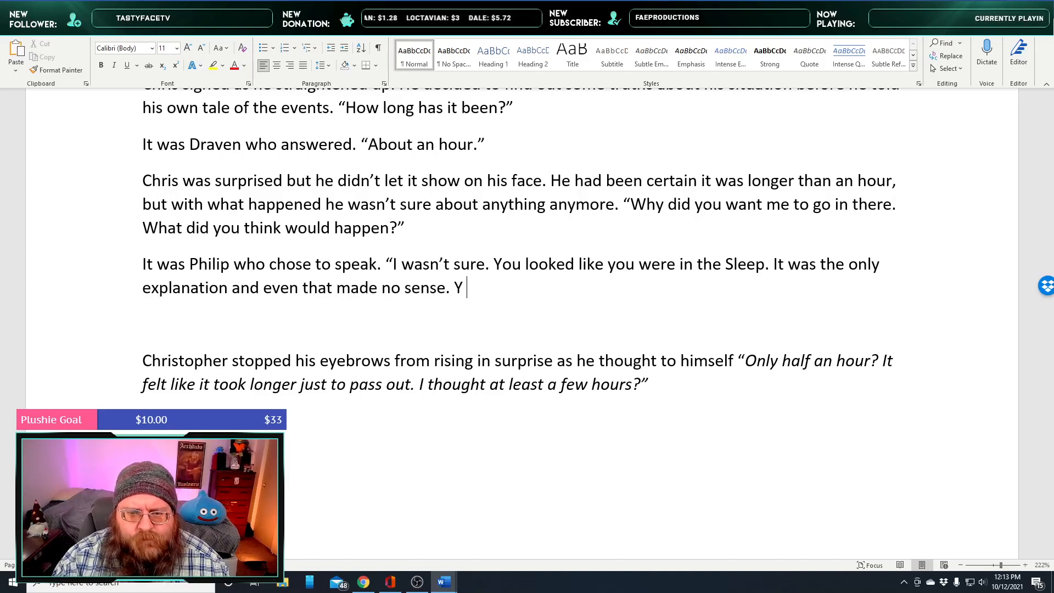
key(BackSpace)
key(BackSpace)
key(BackSpace)
key(BackSpace)
key(BackSpace)
key(BackSpace)
text(oj)
key(BackSpace)
key(BackSpace)
key(BackSpace)
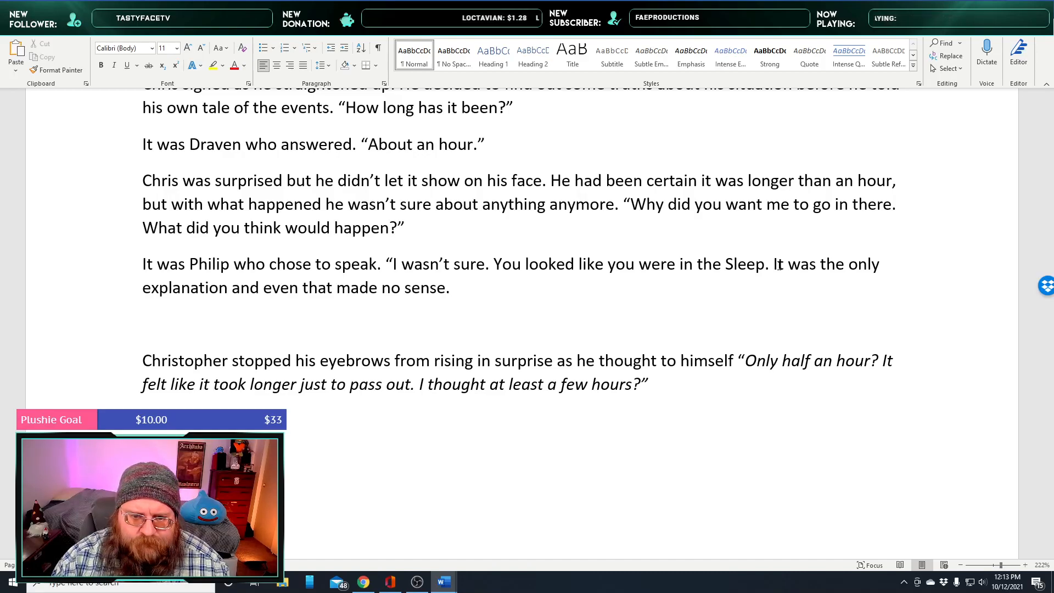
Finish Philip's reply with "I’ve never heard of anyone being force into that State." and close the quotation
text(I've)
text( never heard of anyone )
text(being force )
text(into that)
text( Stae)
key(BackSpace)
text(te.)
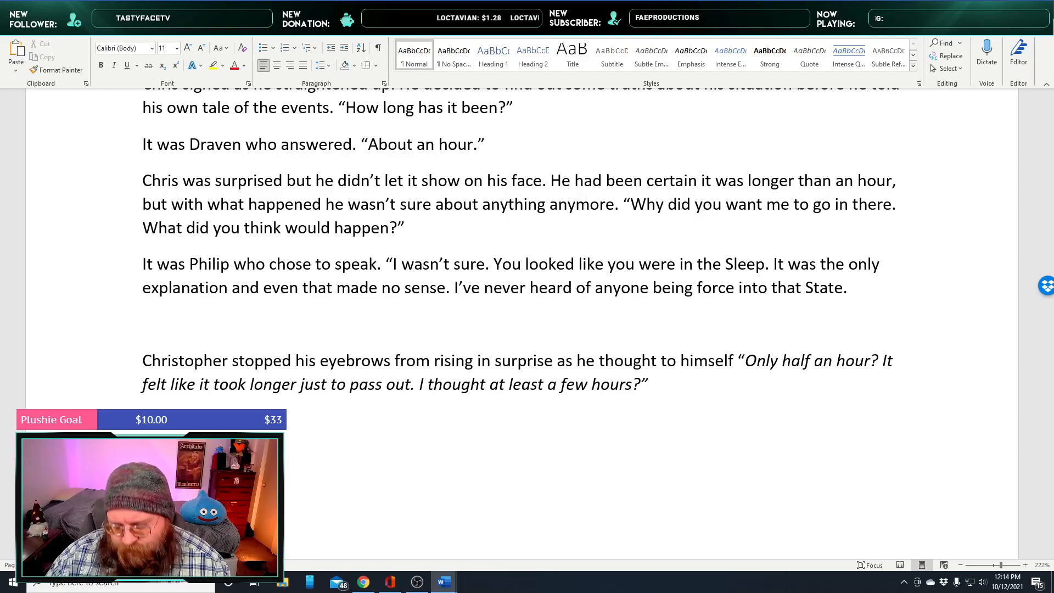
text(")
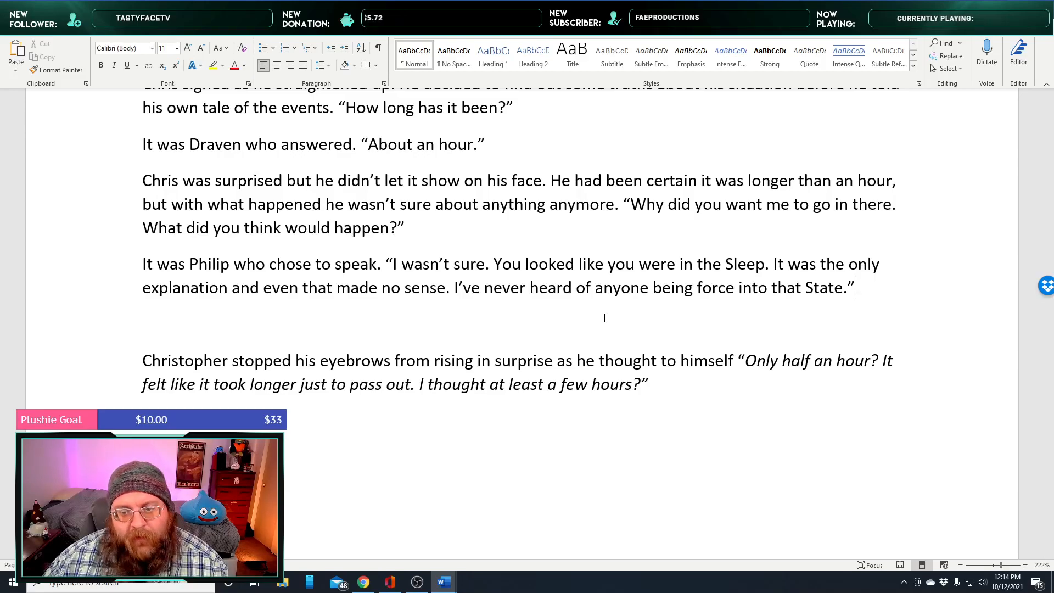
Begin a new paragraph after Philip's reply with: Chris interrupted. “The sleep, what is that?”
scroll(604, 319, down, 1)
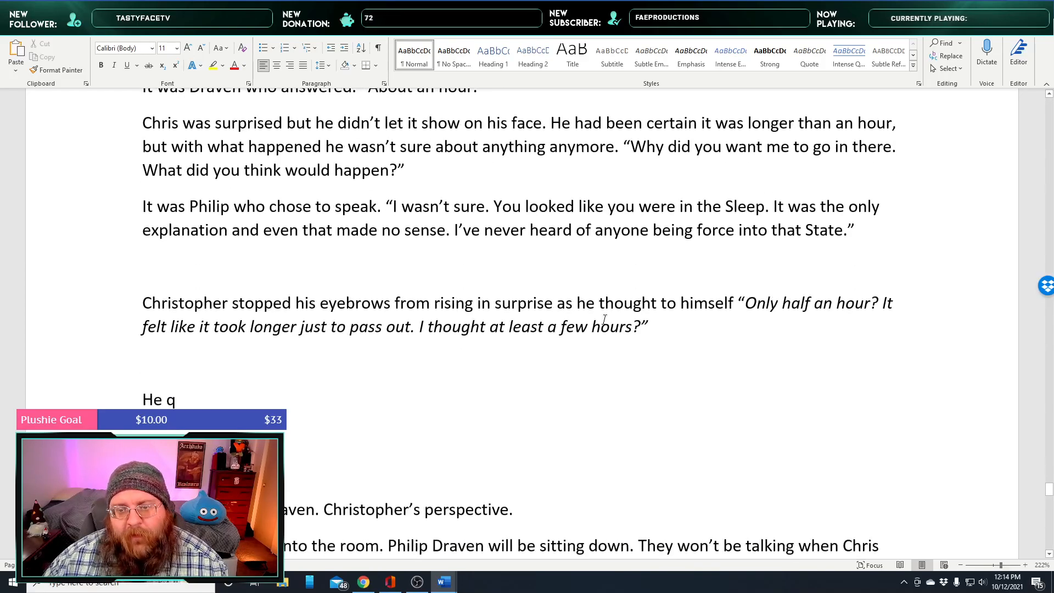
click(856, 231)
key(Return)
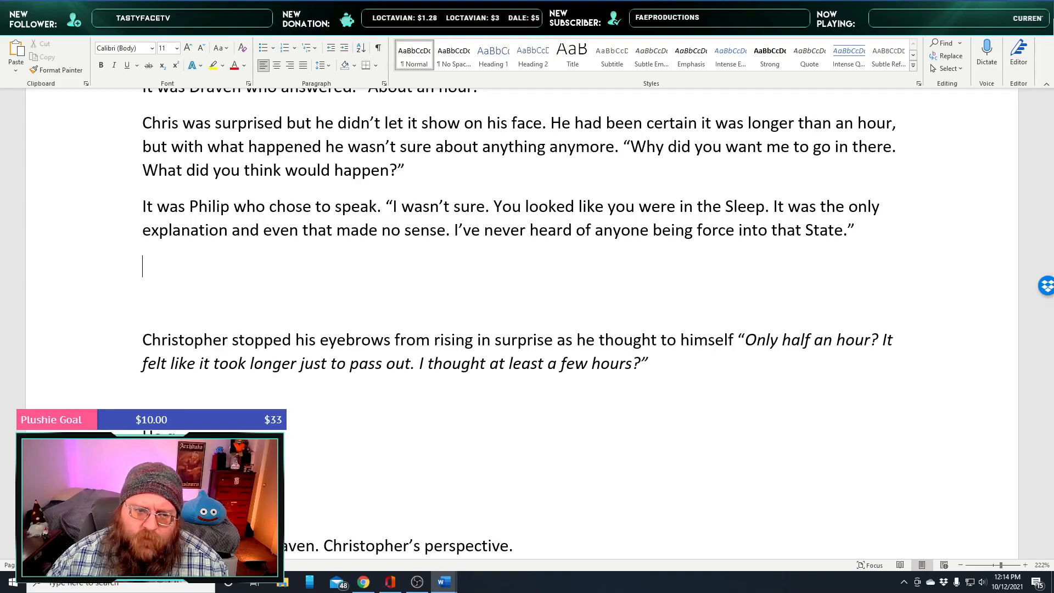
text(Chri)
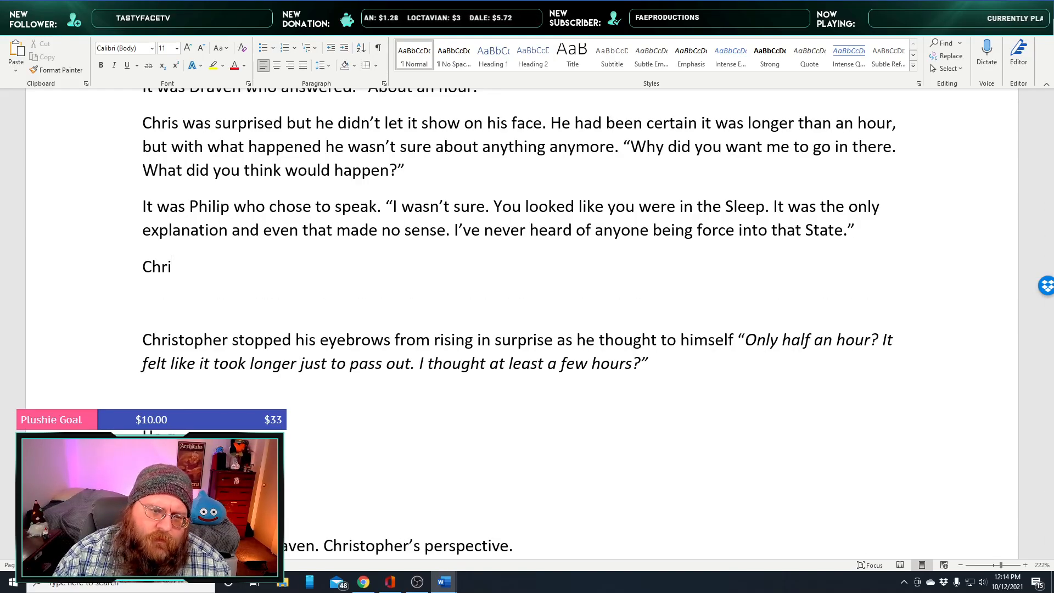
text(s interrupted. The)
key(BackSpace)
key(BackSpace)
key(BackSpace)
text("The sleep, what is that?”)
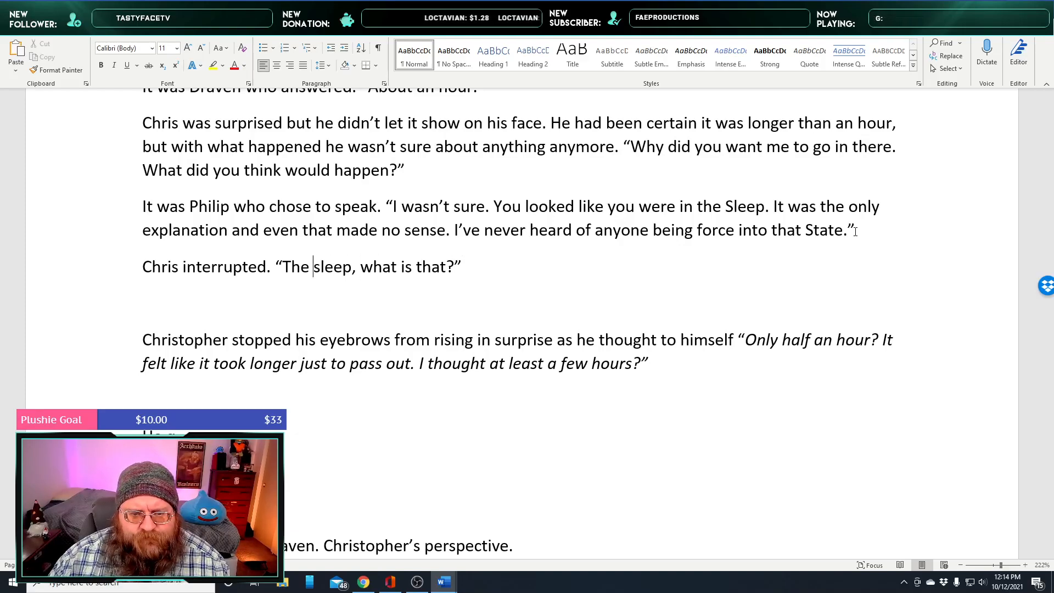
Capitalize "Sleep" in Chris's interrupting question
key(Right)
key(BackSpace)
text(S)
Split Chris's question into two sentences reading “The Sleep? What is that?” and start a new paragraph below it
key(Right)
key(Right)
key(Right)
key(Right)
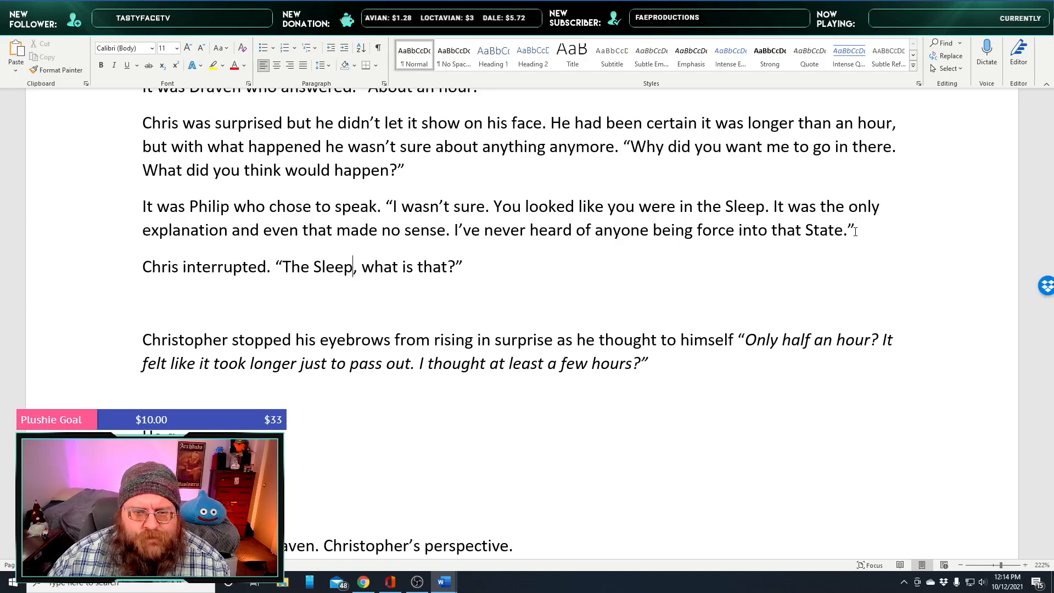
key(Delete)
text(.)
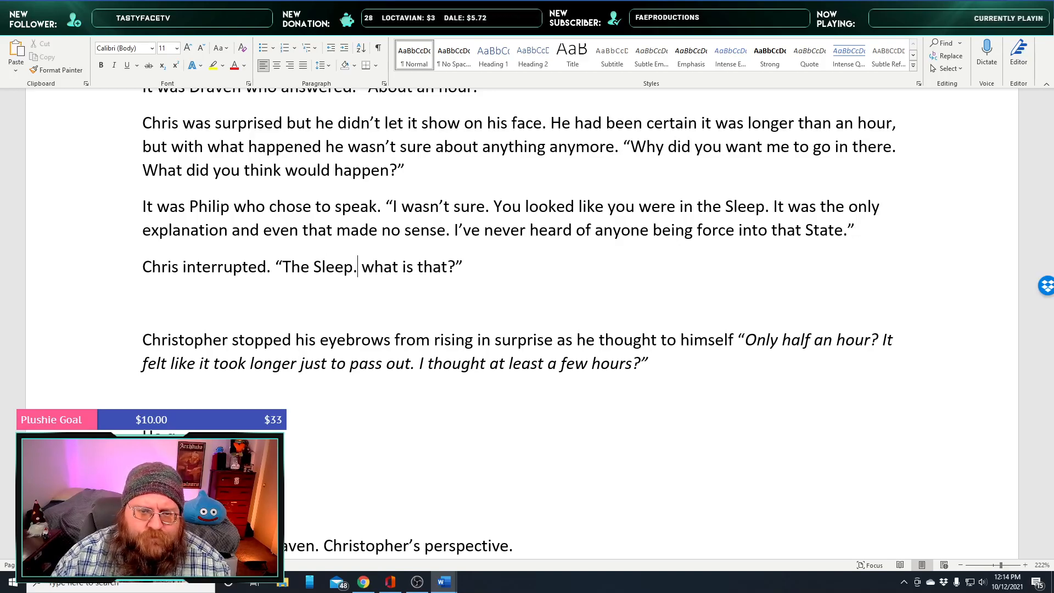
key(Right)
key(Delete)
text(W)
key(Right)
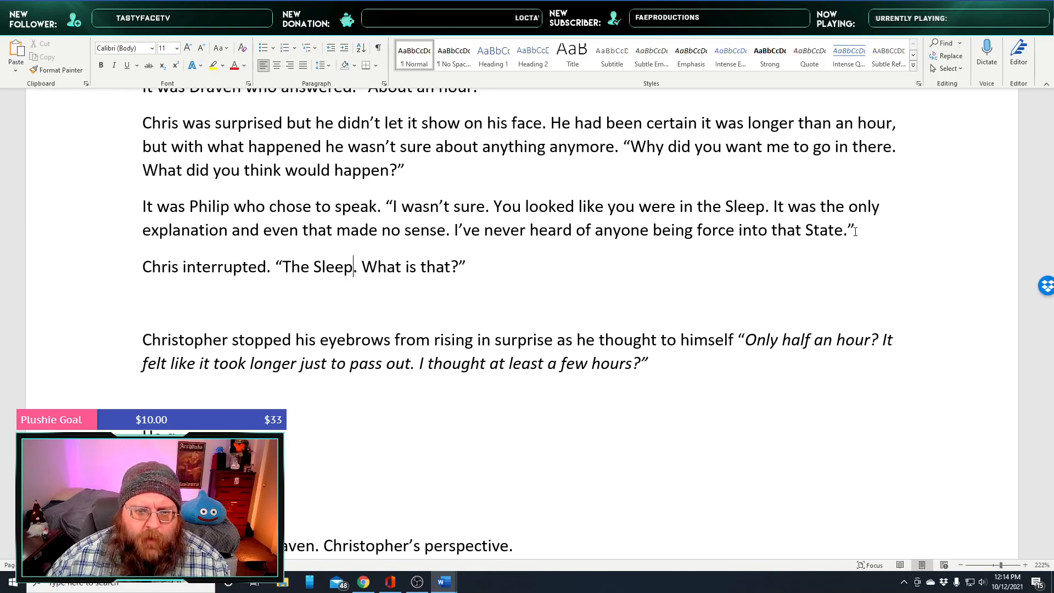
key(BackSpace)
text(?)
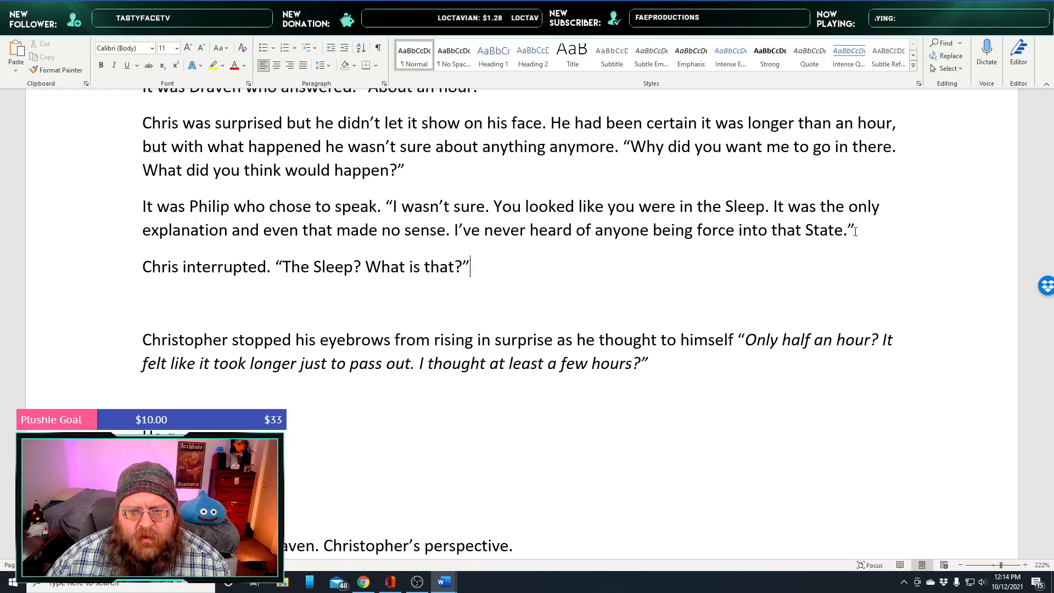
key(Return)
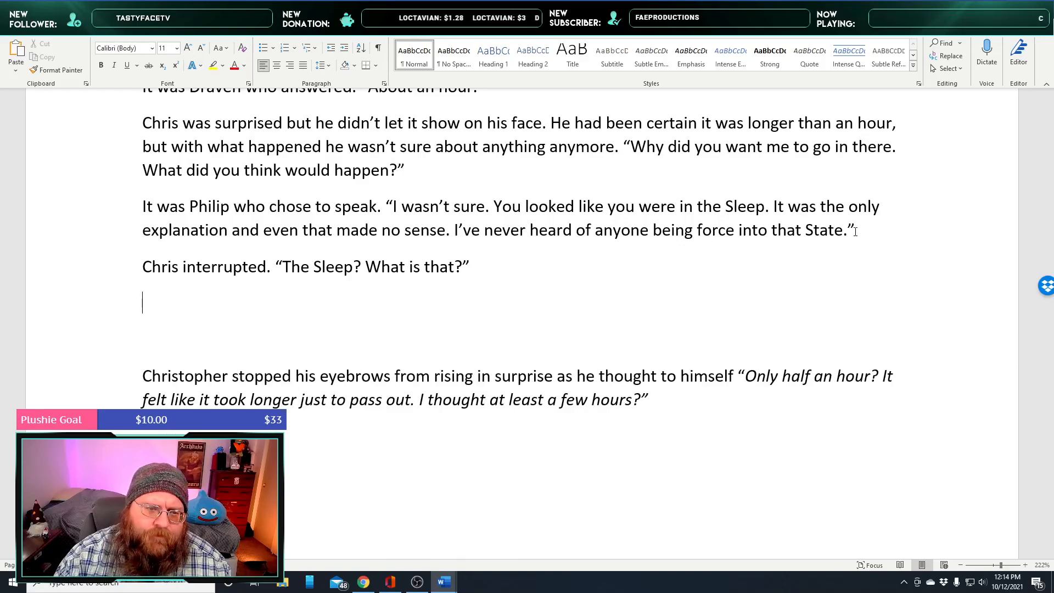
Write the start of a new sentence below Chris's question: Philip paused and looked over at Draven
text(Phli)
key(BackSpace)
key(BackSpace)
text(il)
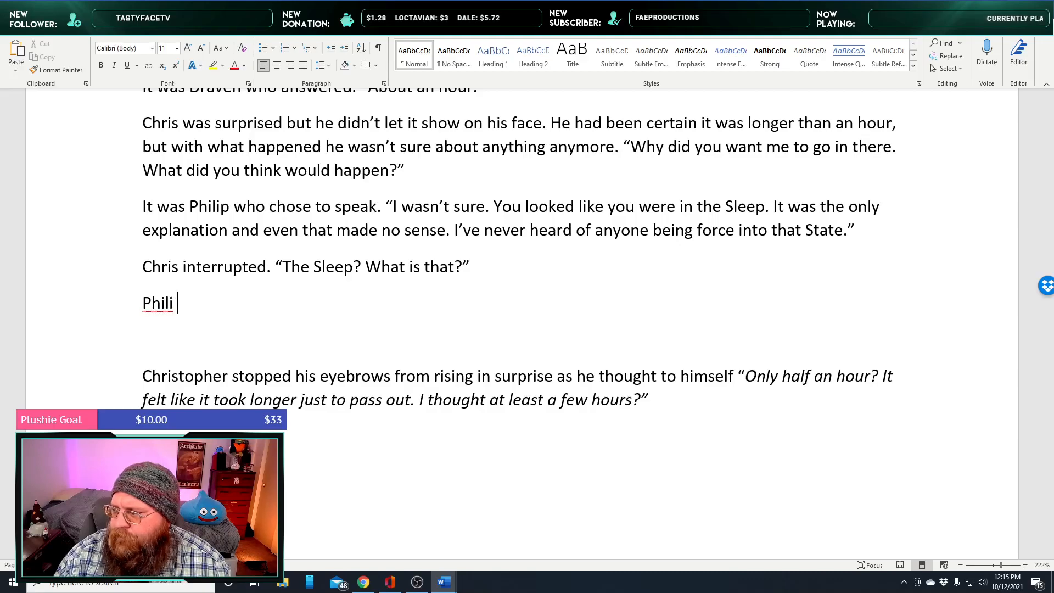
text(ip)
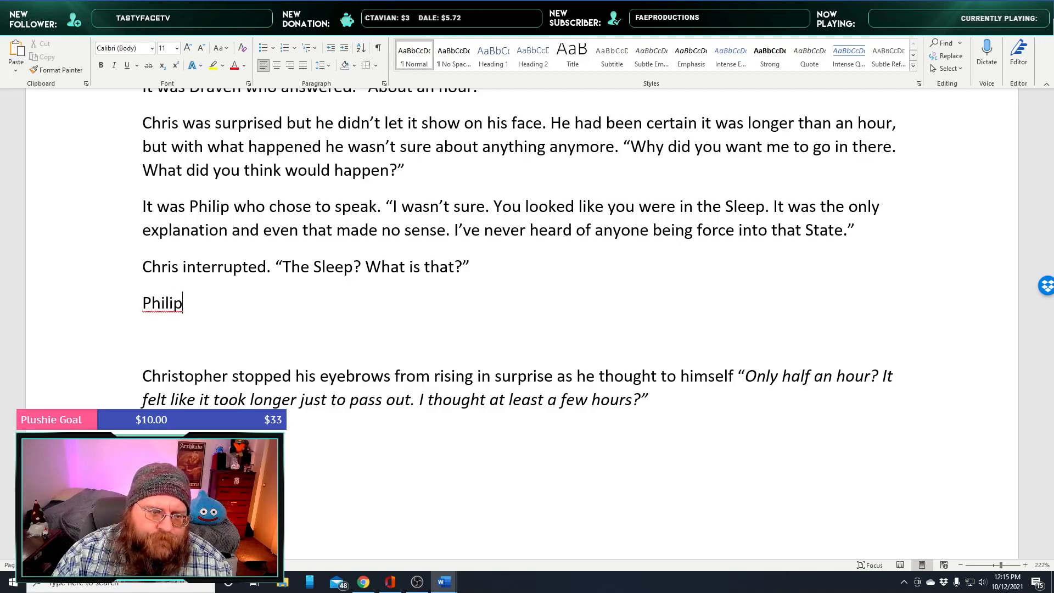
text( paused and looked over)
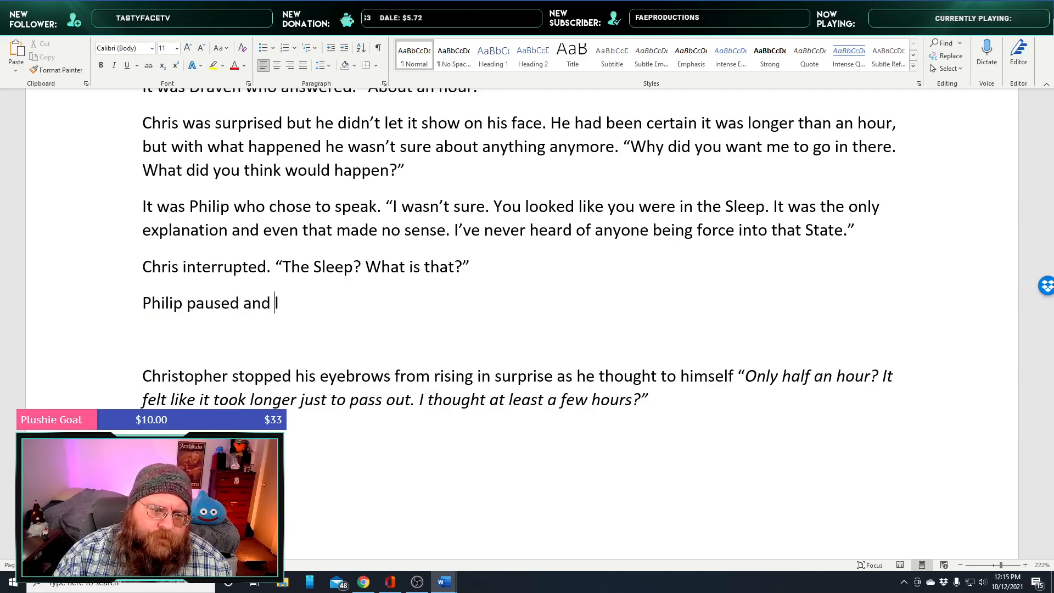
text( at Draven)
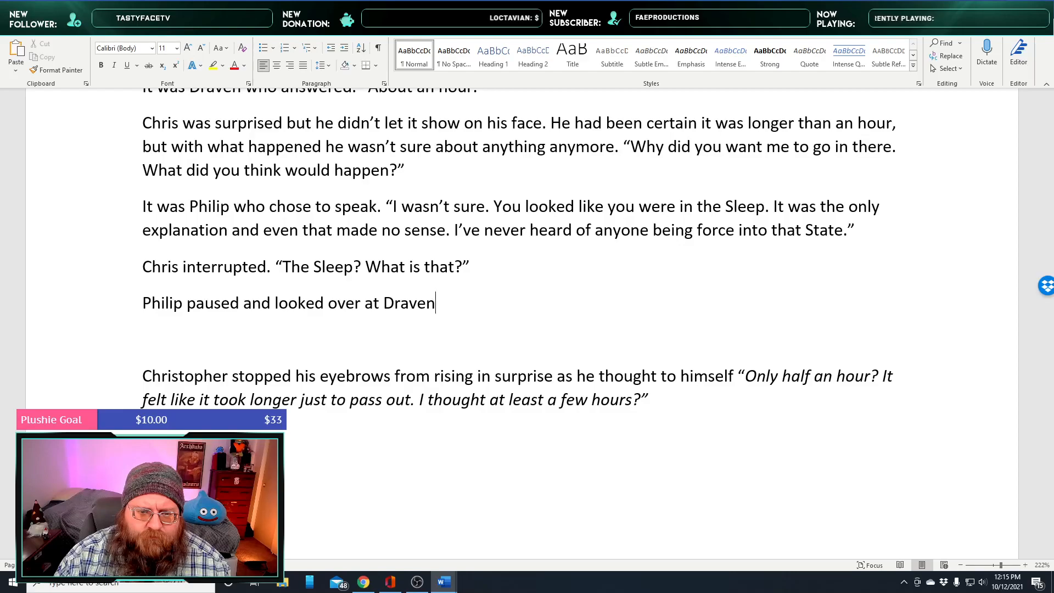
key(BackSpace)
key(BackSpace)
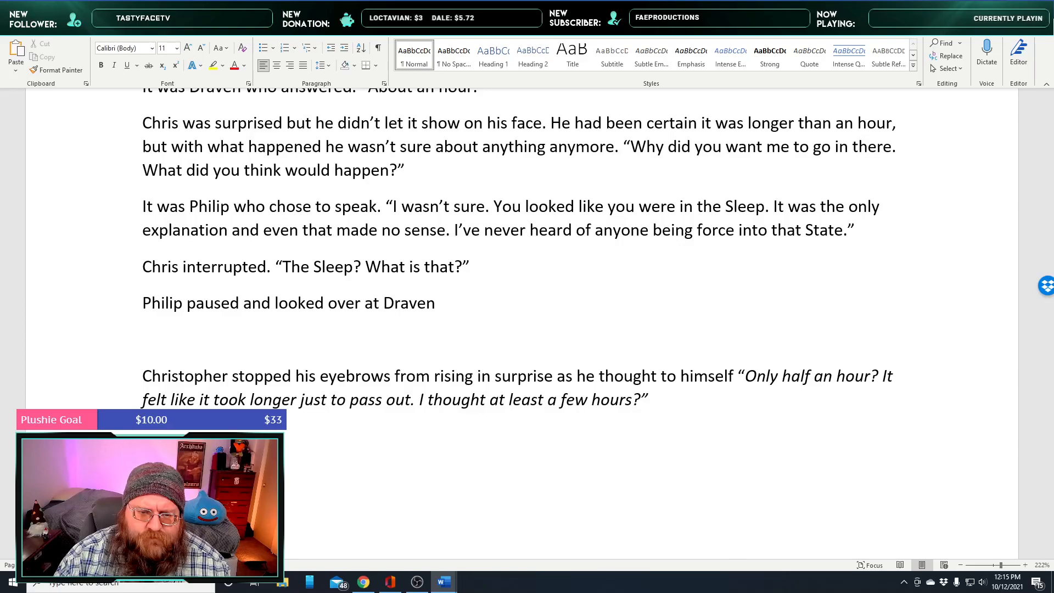
text(as Draven)
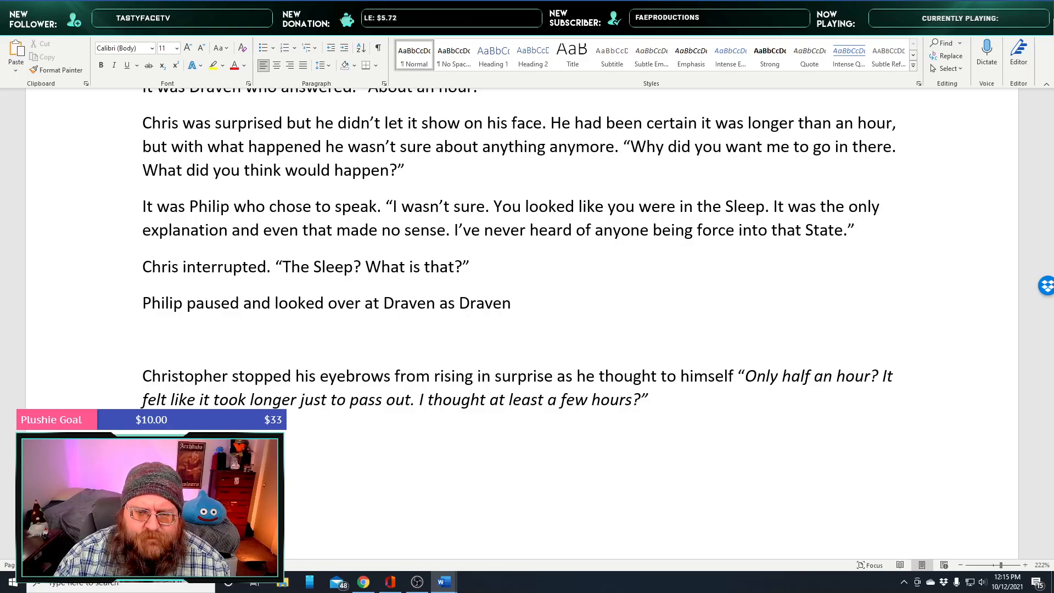
key(BackSpace)
key(BackSpace)
key(BackSpace)
key(BackSpace)
key(BackSpace)
key(BackSpace)
key(BackSpace)
key(BackSpace)
key(BackSpace)
key(BackSpace)
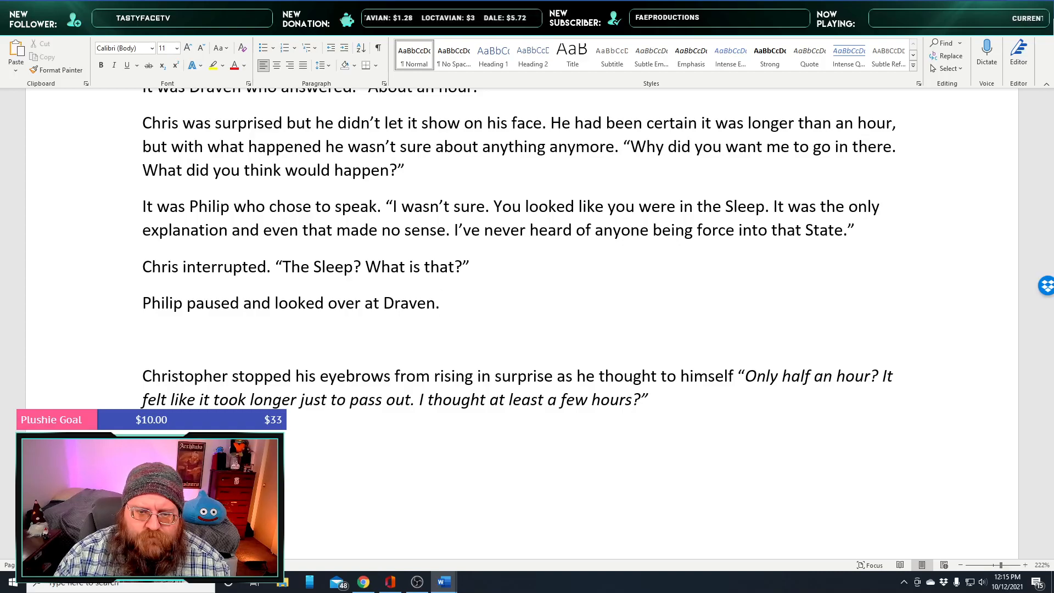
Add Philip's spoken line “He is yours.” after the sentence about him looking over at Draven
text(“)
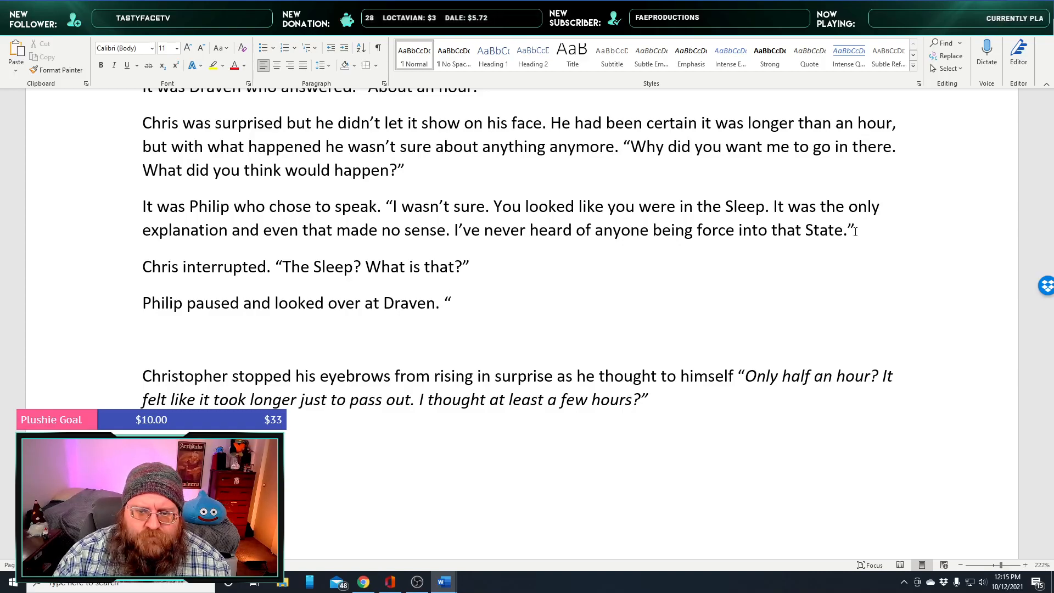
text(He is yours, )
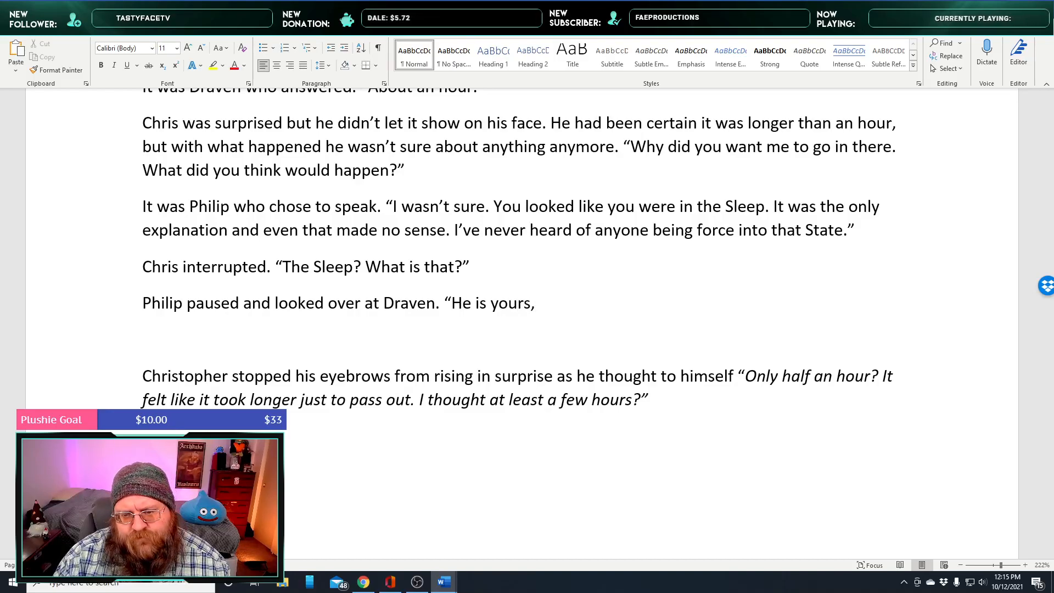
text(y)
key(BackSpace)
key(BackSpace)
key(BackSpace)
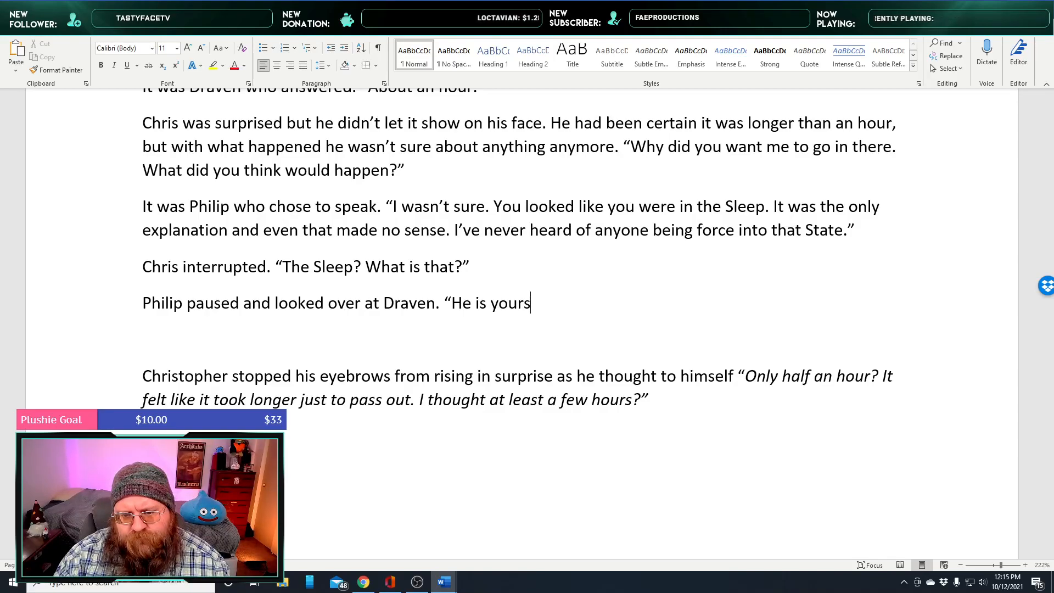
text(.”)
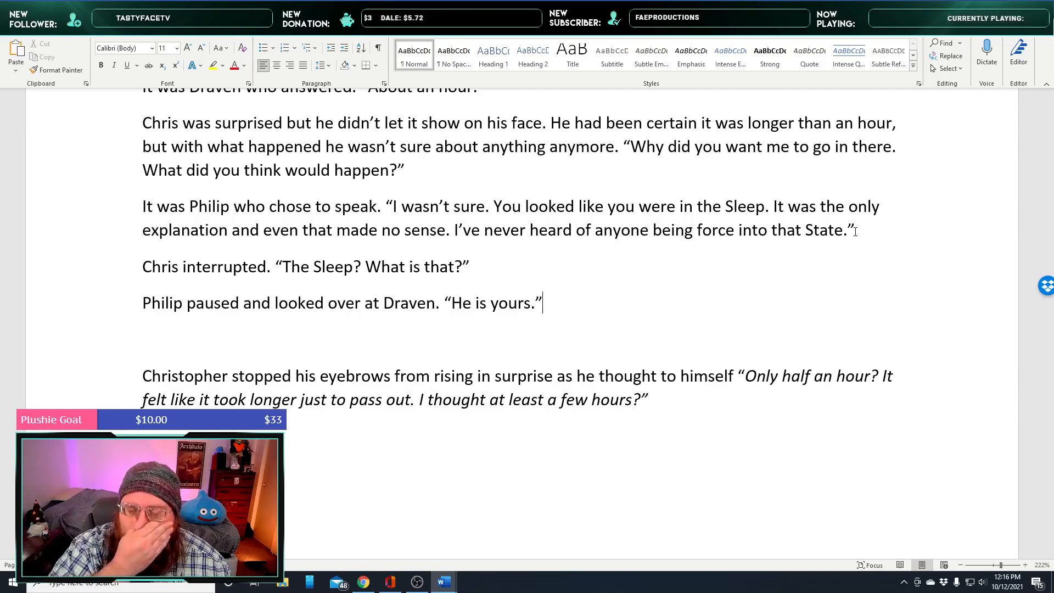
Begin a new paragraph with “Draven shrugged.” and open a quotation for his reply
key(Return)
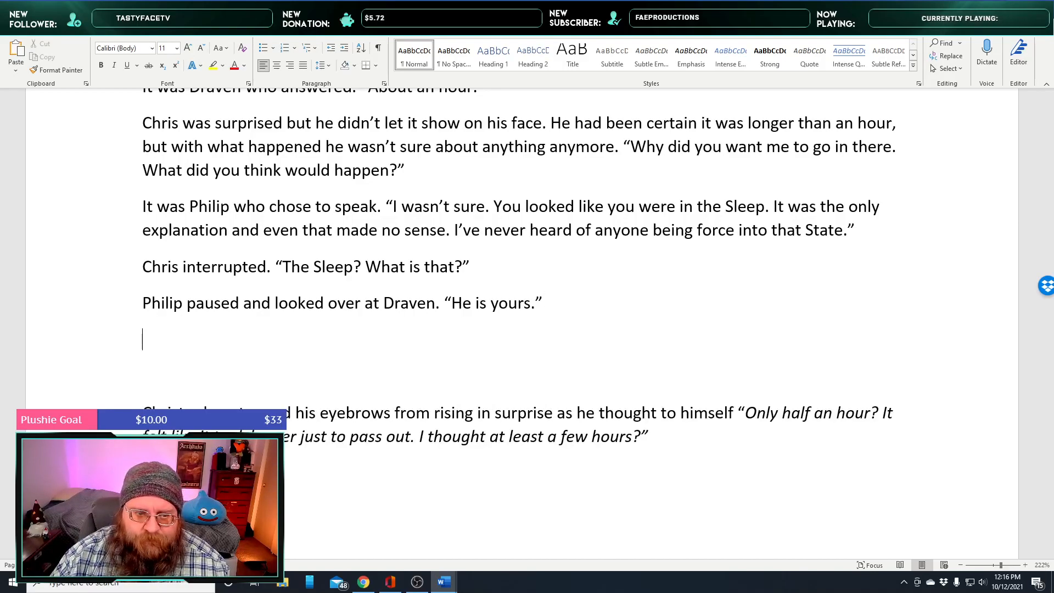
text(Draven S)
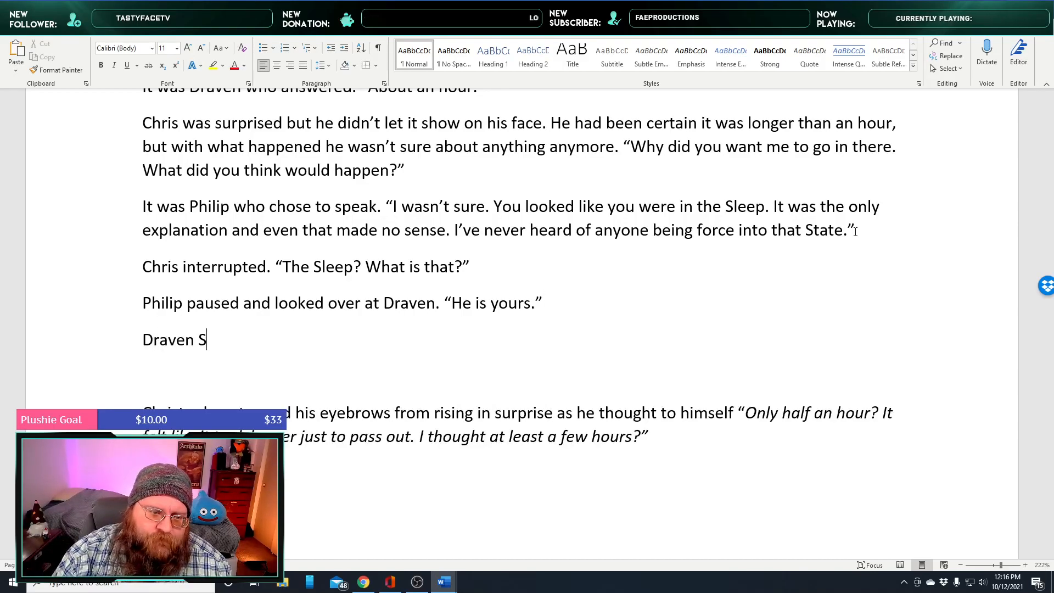
key(BackSpace)
text(shruged)
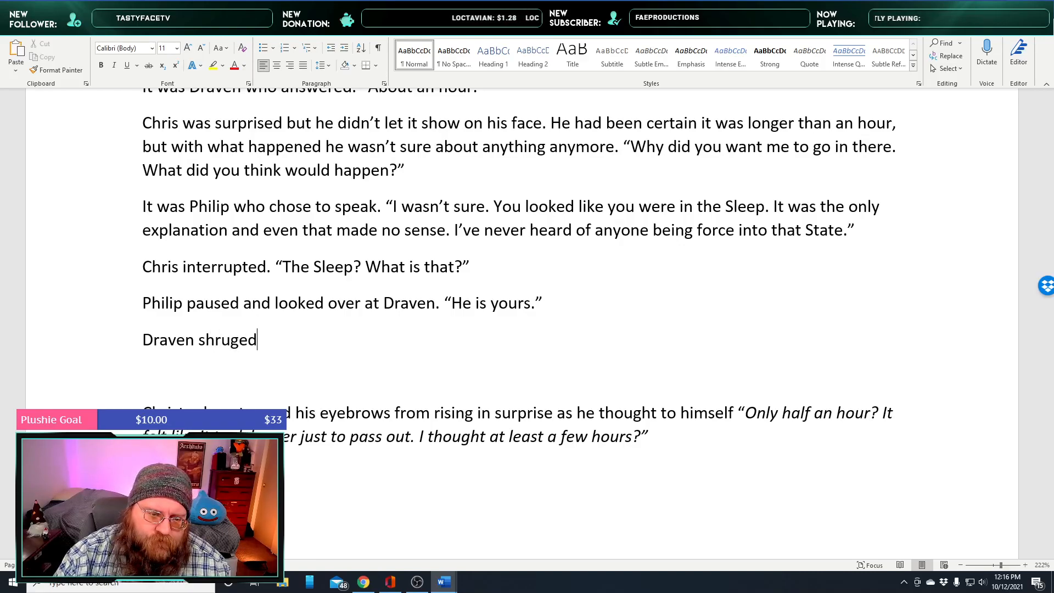
text(. ")
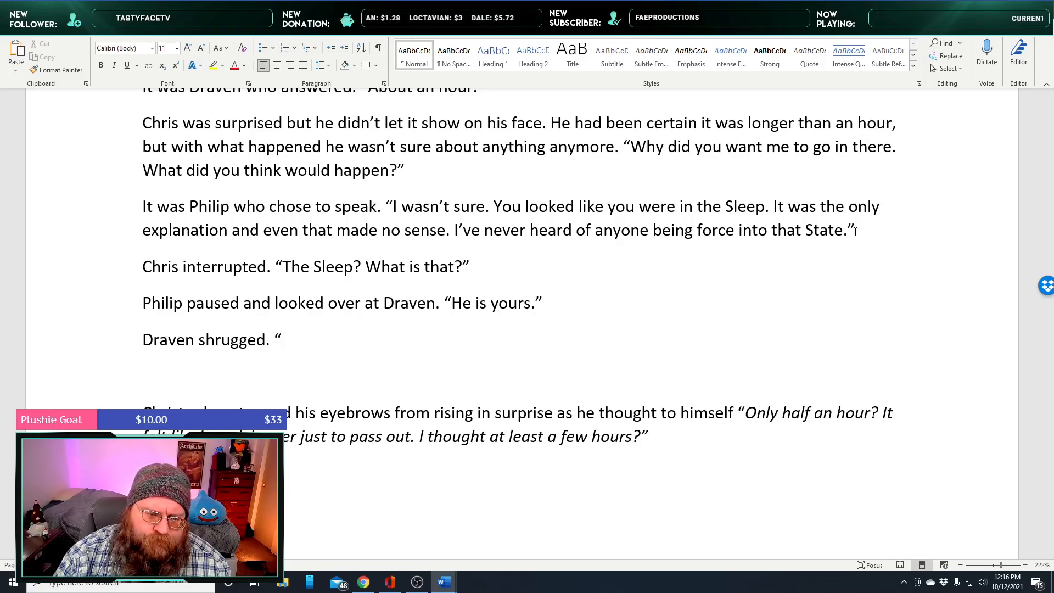
text(Continue)
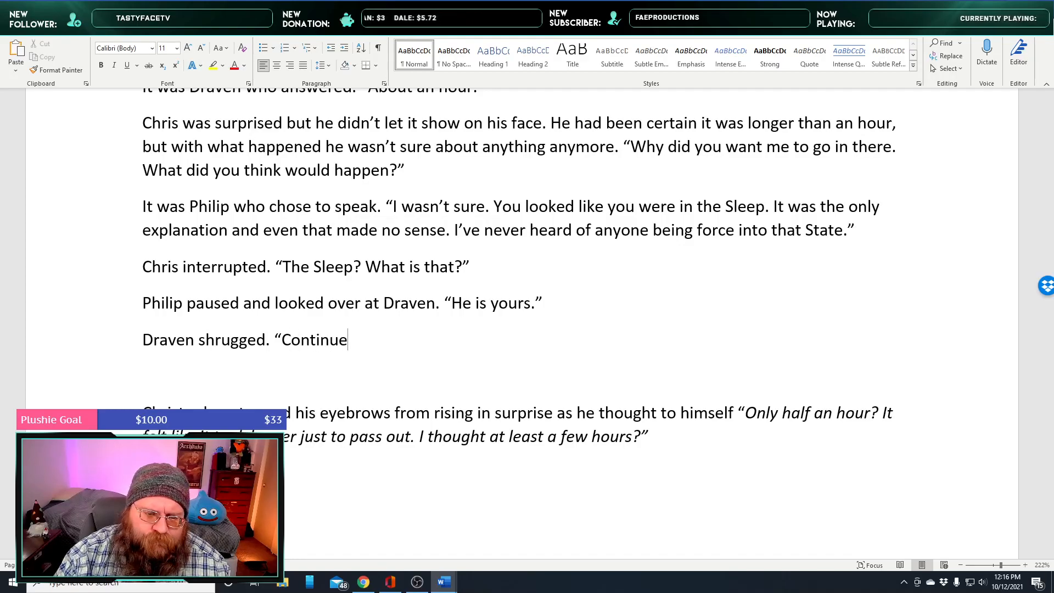
text(, you)
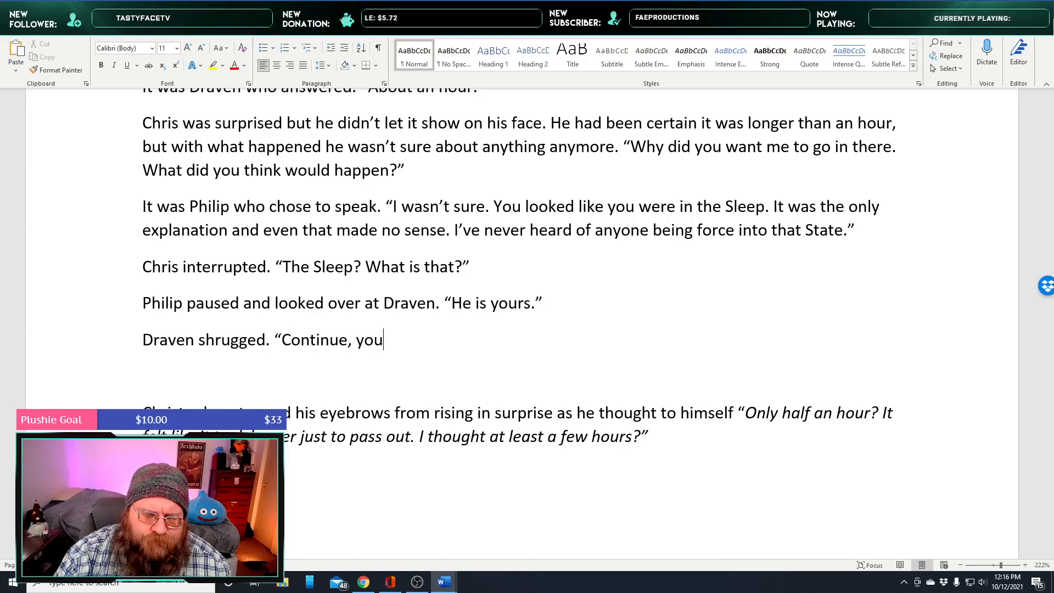
text( may tell him)
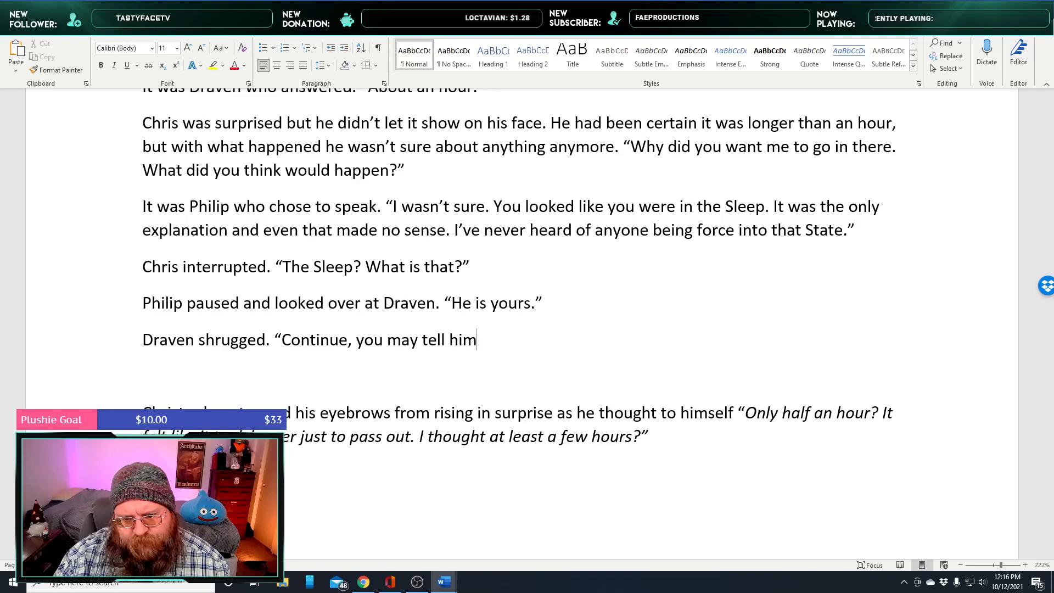
key(BackSpace)
key(BackSpace)
key(BackSpace)
key(BackSpace)
key(BackSpace)
key(BackSpace)
key(BackSpace)
key(BackSpace)
key(BackSpace)
key(BackSpace)
key(BackSpace)
key(BackSpace)
key(BackSpace)
key(BackSpace)
key(BackSpace)
key(BackSpace)
key(BackSpace)
key(BackSpace)
key(BackSpace)
key(BackSpace)
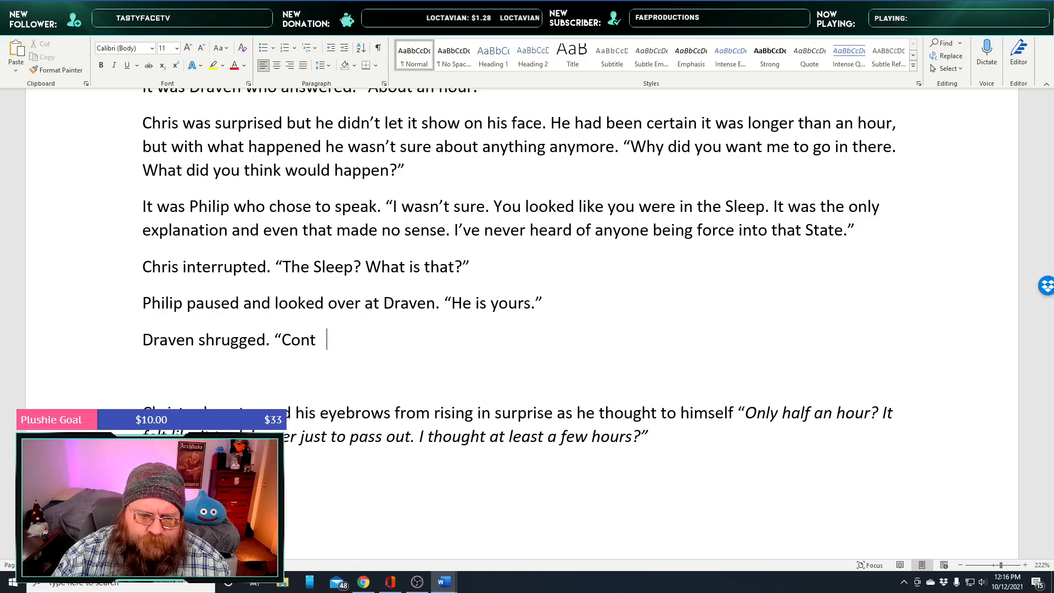
Start Draven's reply inside the open quotation with: I saw no reason to tell him, it
text(I saw no)
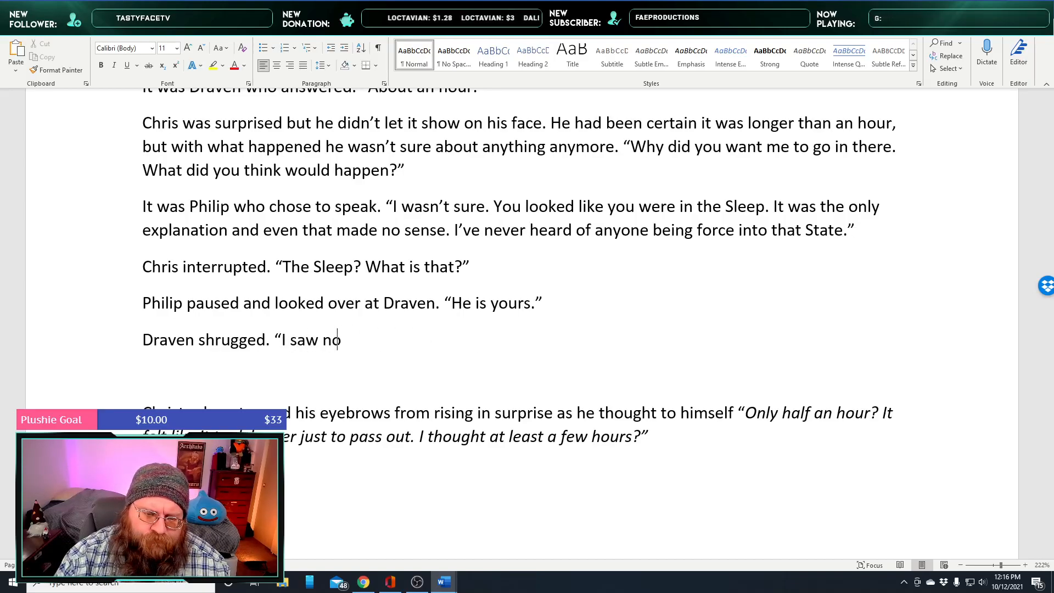
text( reason to tell hi)
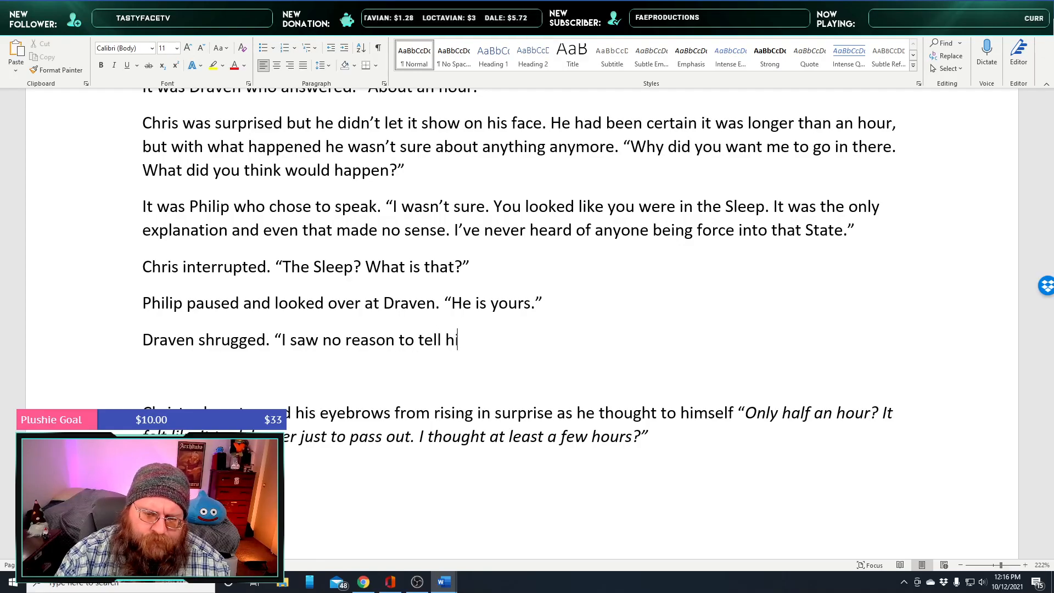
text(m, it)
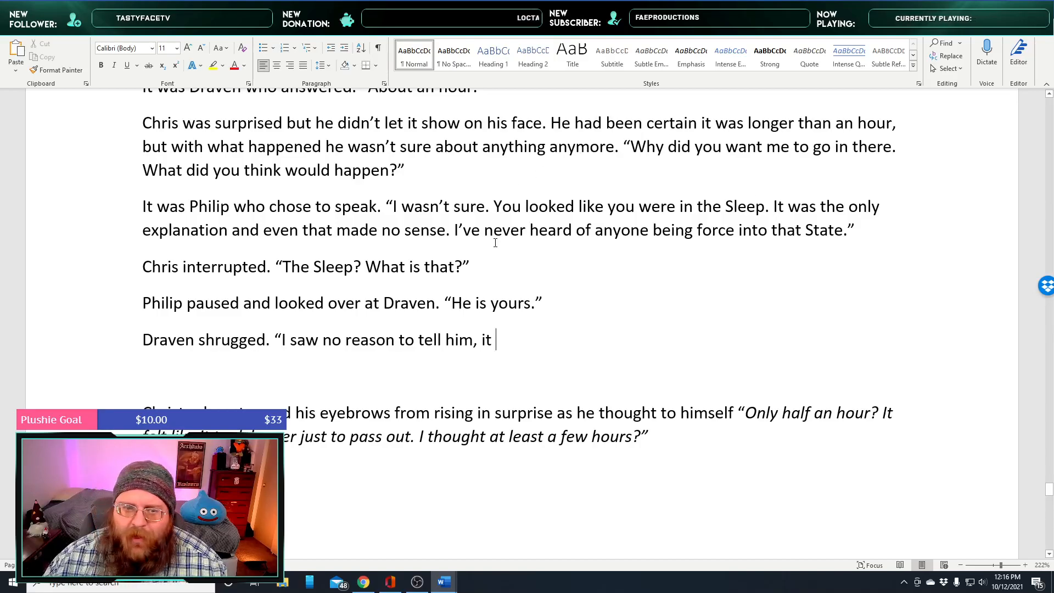
Replace the trailing “it” in Draven's reply with “he is to young to need to know.”
scroll(573, 300, down, 1)
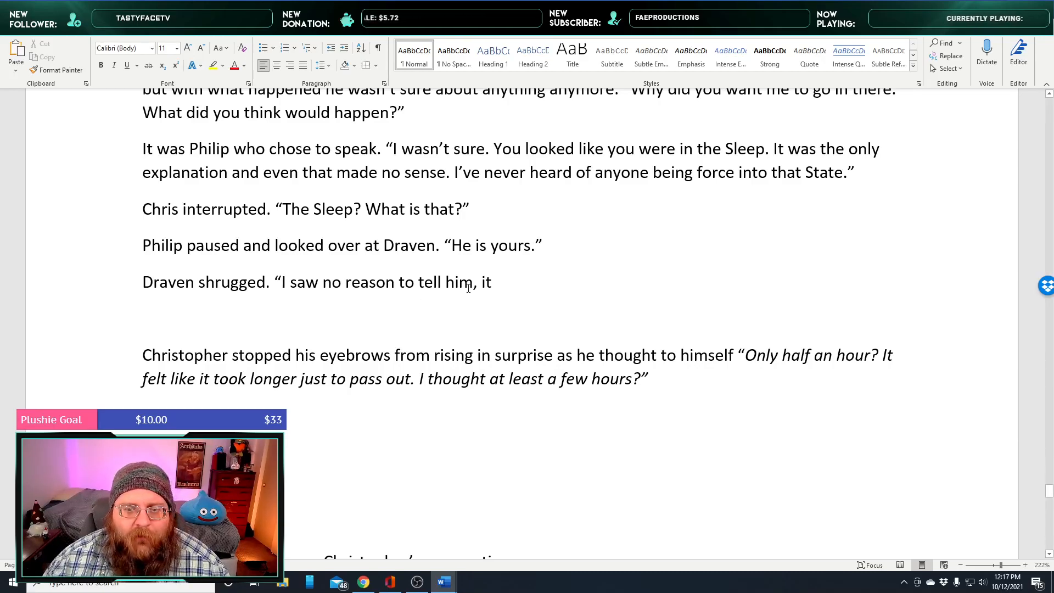
scroll(532, 294, up, 2)
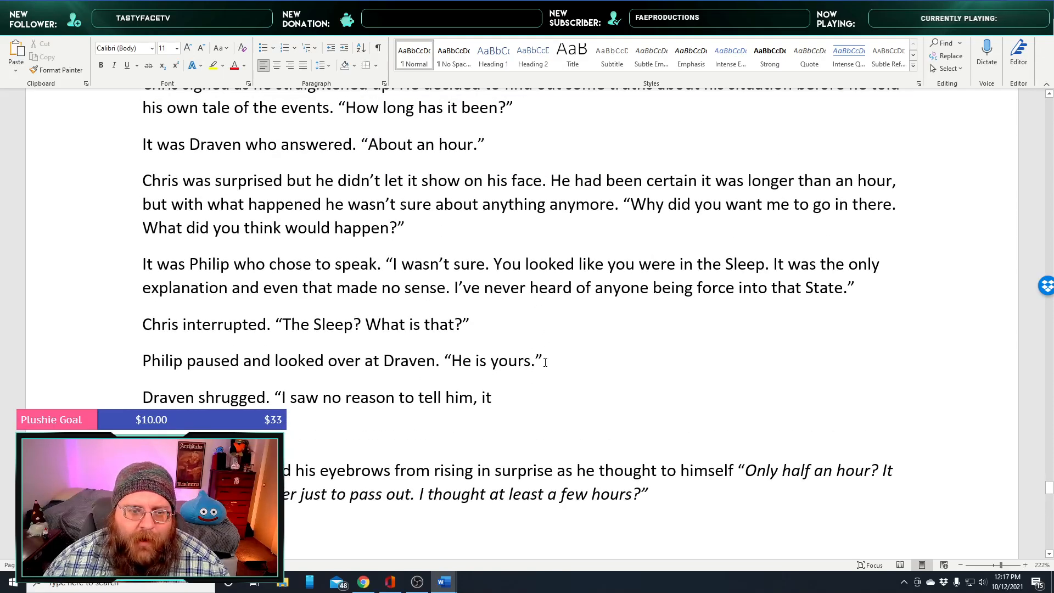
scroll(543, 365, down, 1)
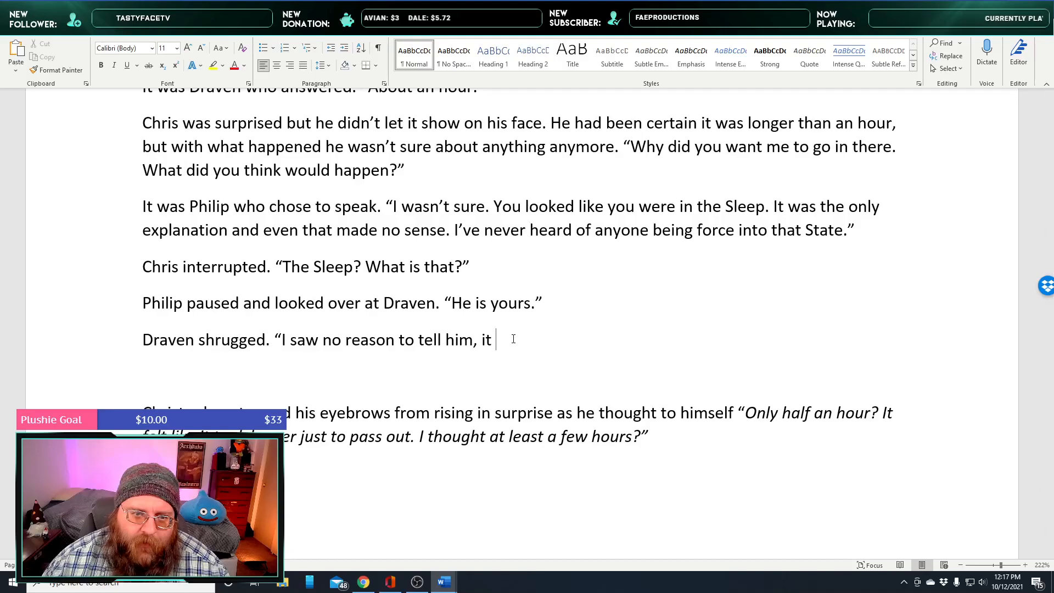
scroll(572, 346, up, 1)
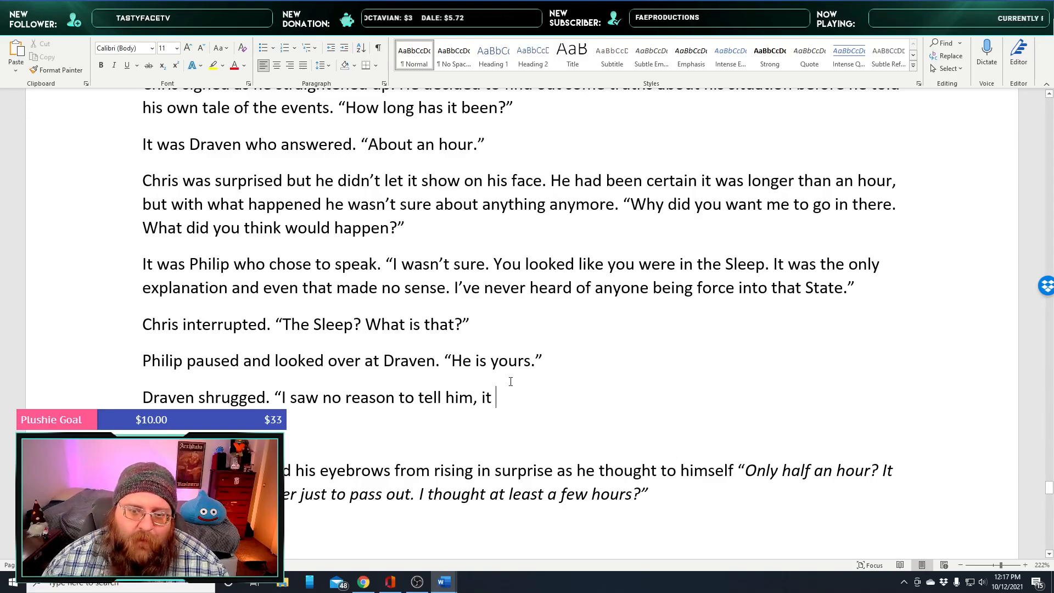
scroll(508, 387, down, 1)
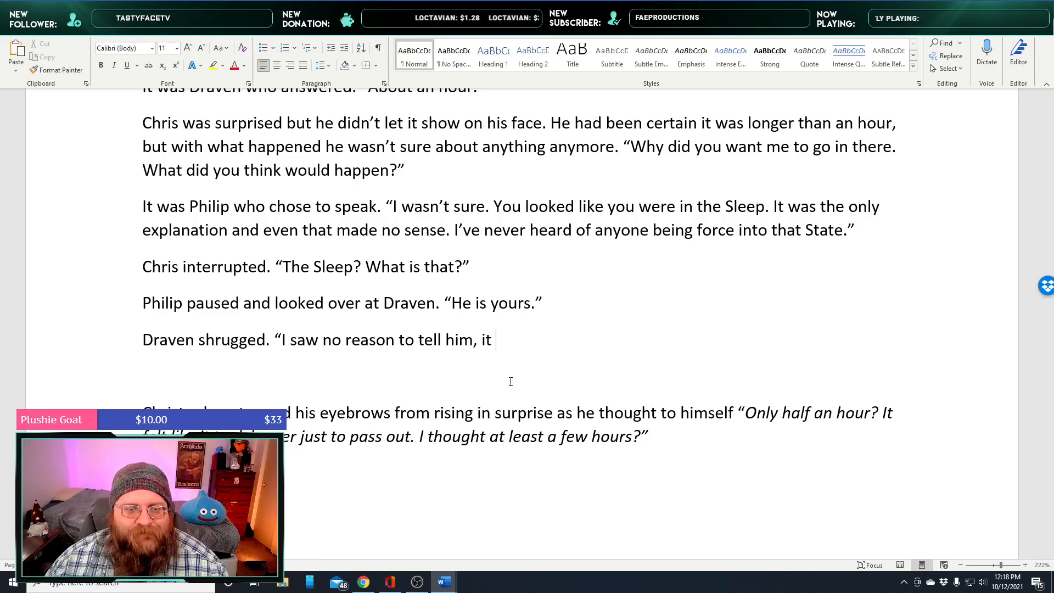
scroll(510, 381, down, 1)
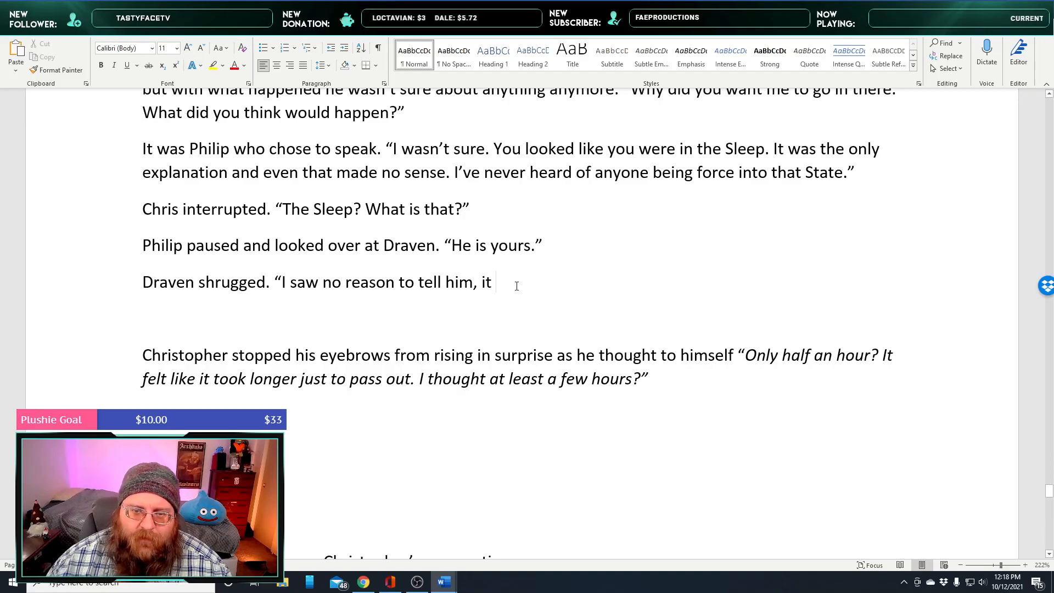
key(BackSpace)
key(BackSpace)
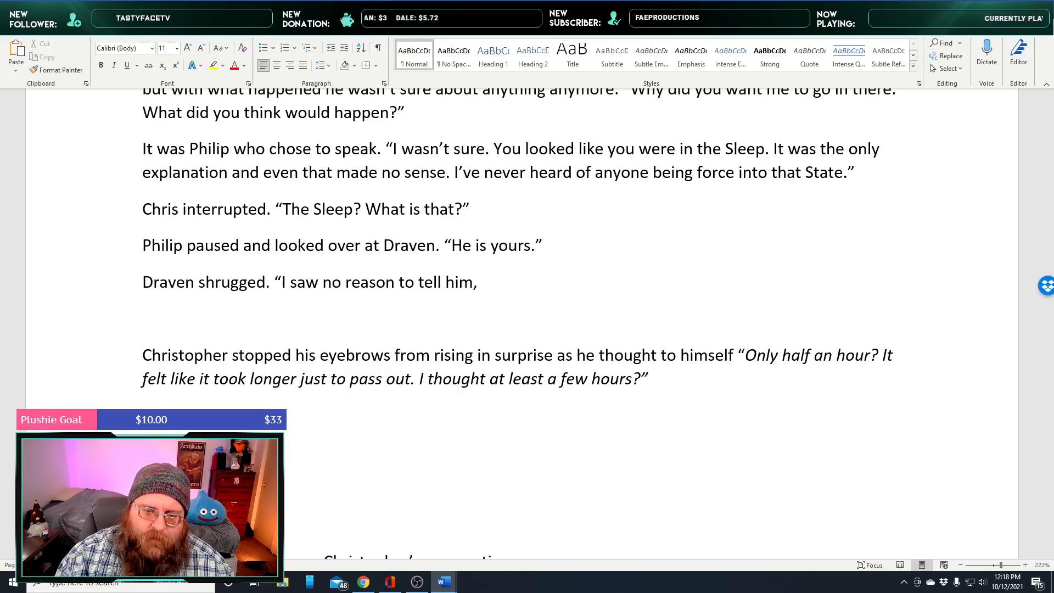
text(he)
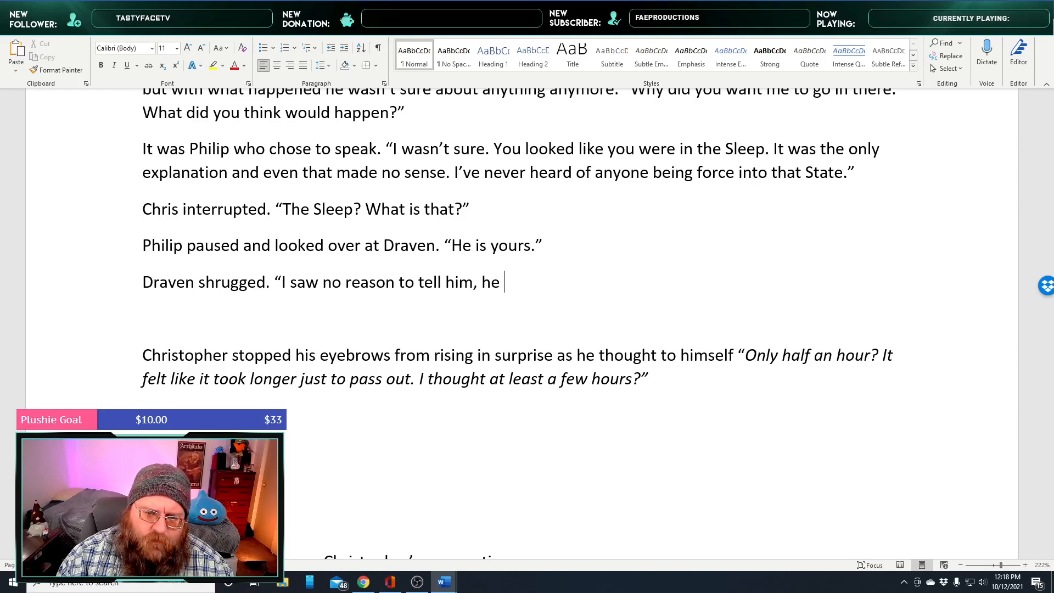
text(is )
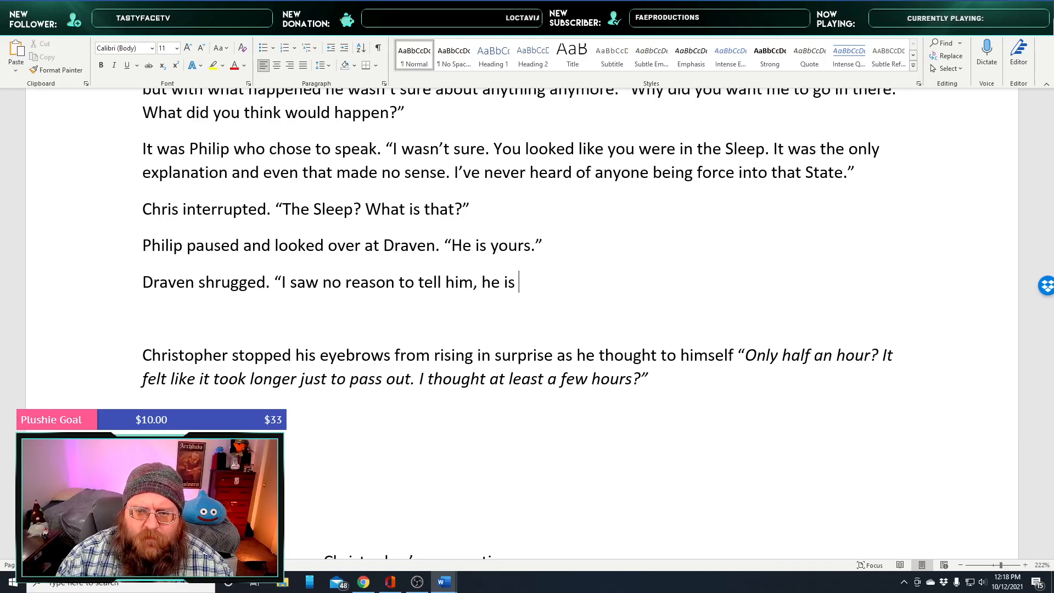
text(to young to need to know)
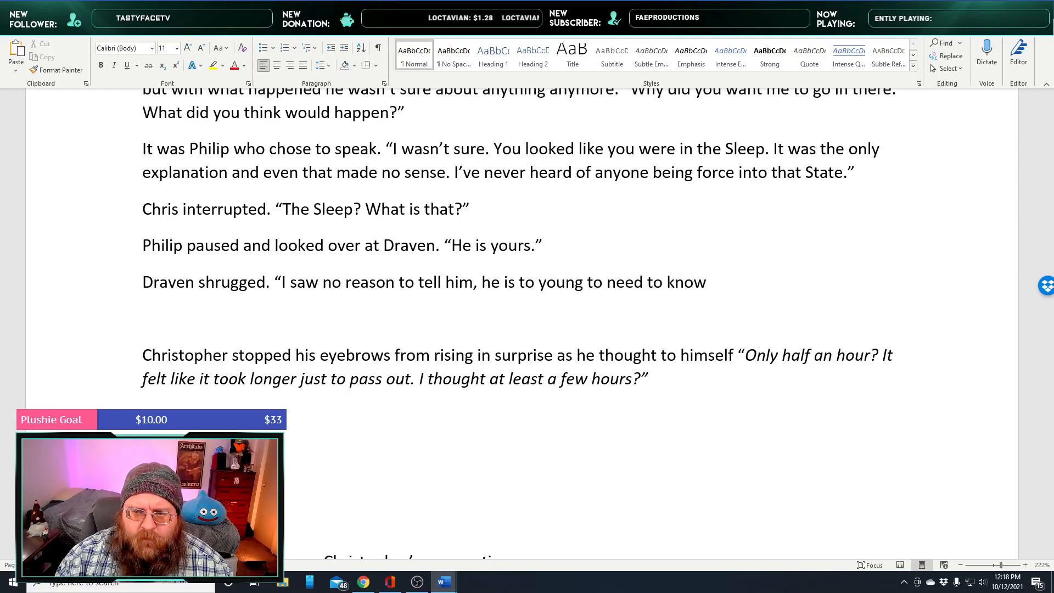
text(.)
Begin the second sentence of Draven's reply with the word “Continue”
text( con)
key(BackSpace)
key(BackSpace)
key(BackSpace)
key(BackSpace)
text(Con)
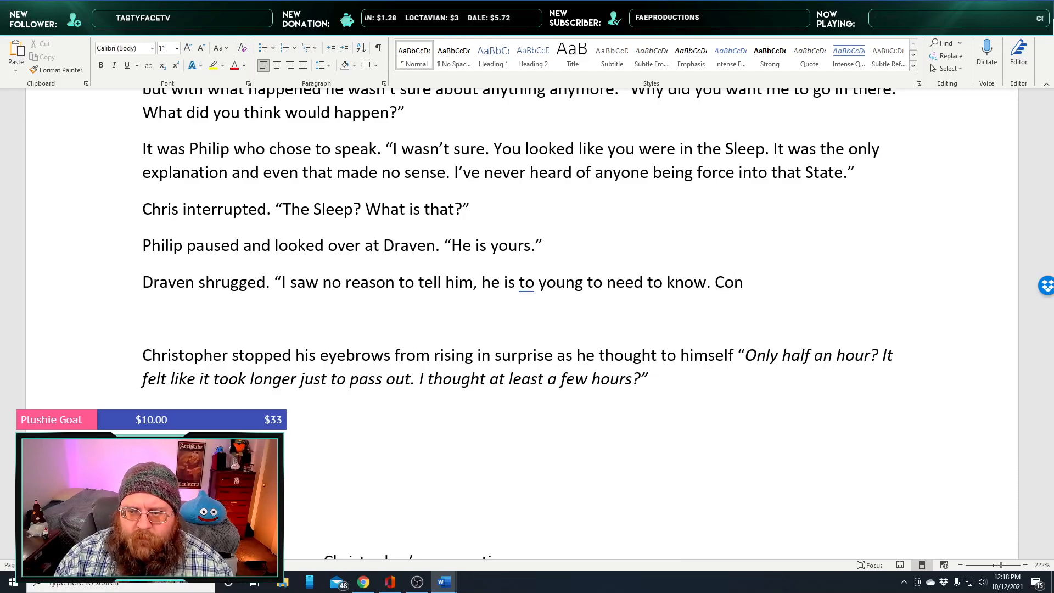
key(BackSpace)
text(tinue)
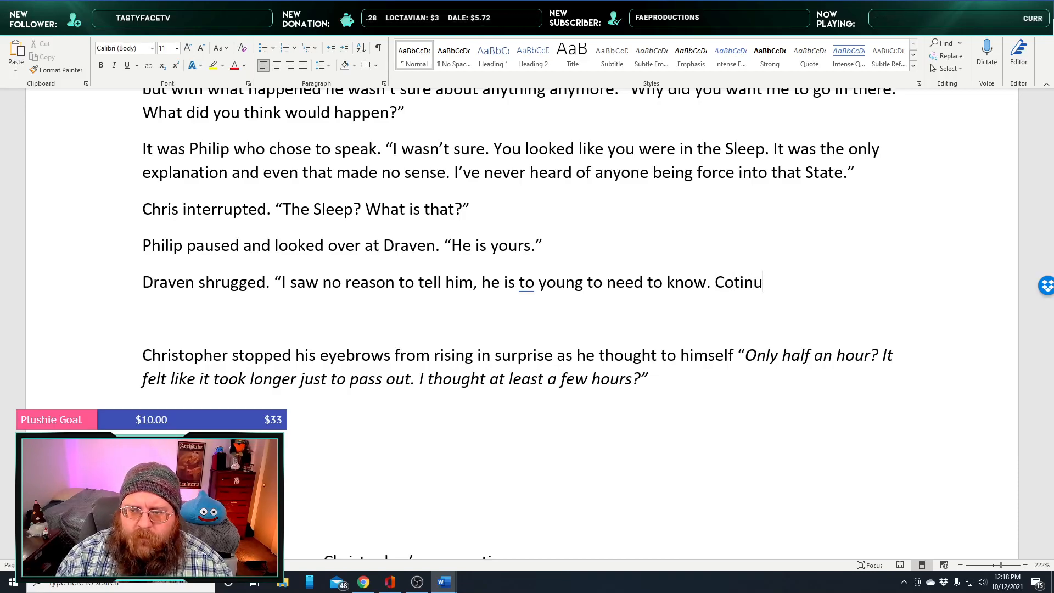
key(BackSpace)
key(BackSpace)
key(BackSpace)
key(BackSpace)
key(BackSpace)
text(ntin)
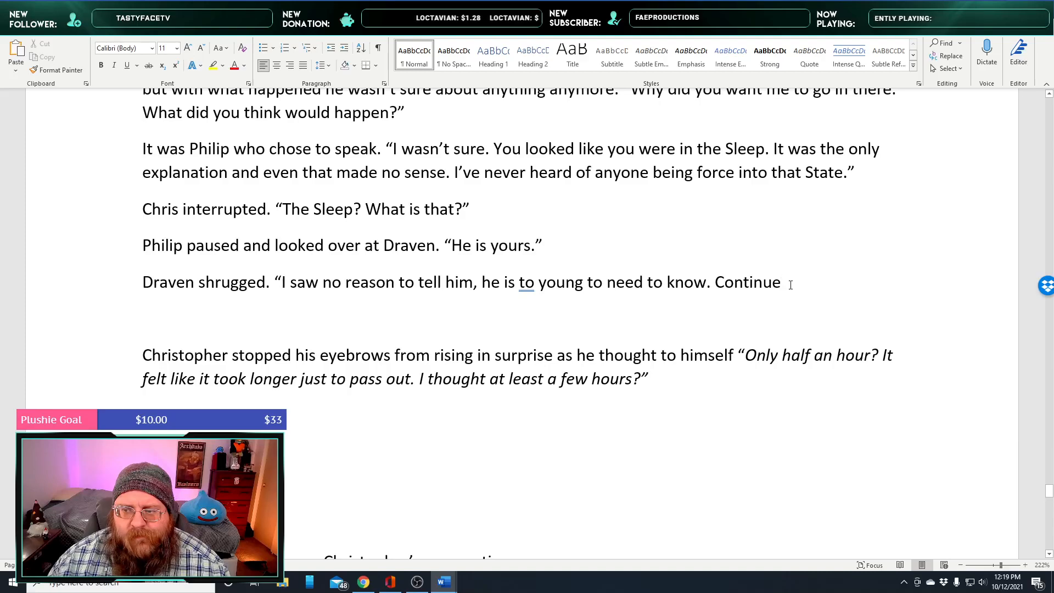
Complete the second sentence of Draven's reply as “Continue, you may be the one to explain it.” and close the quotation
text(, you may explain it.)
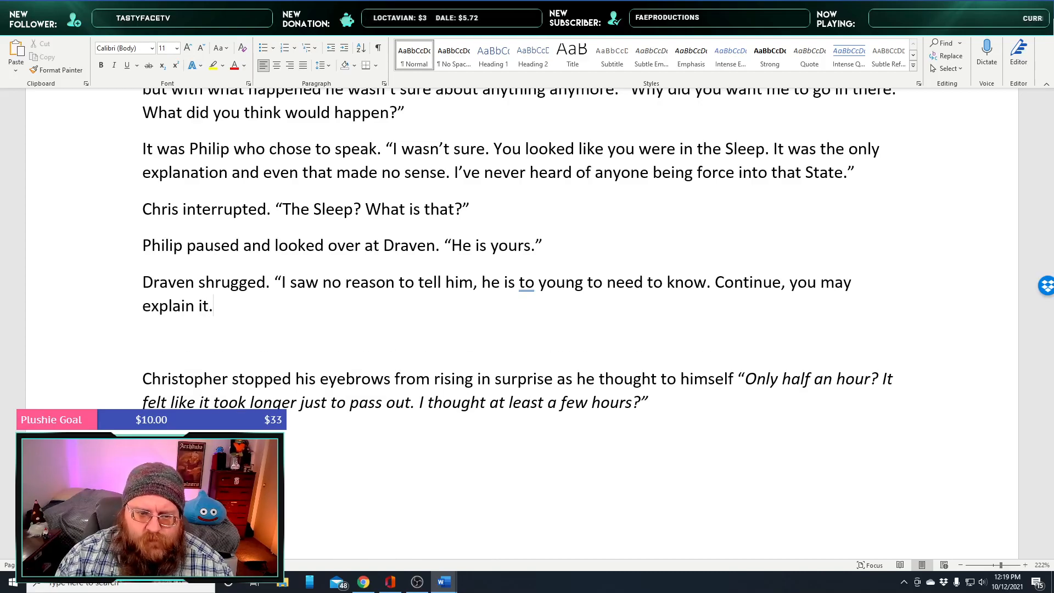
text(")
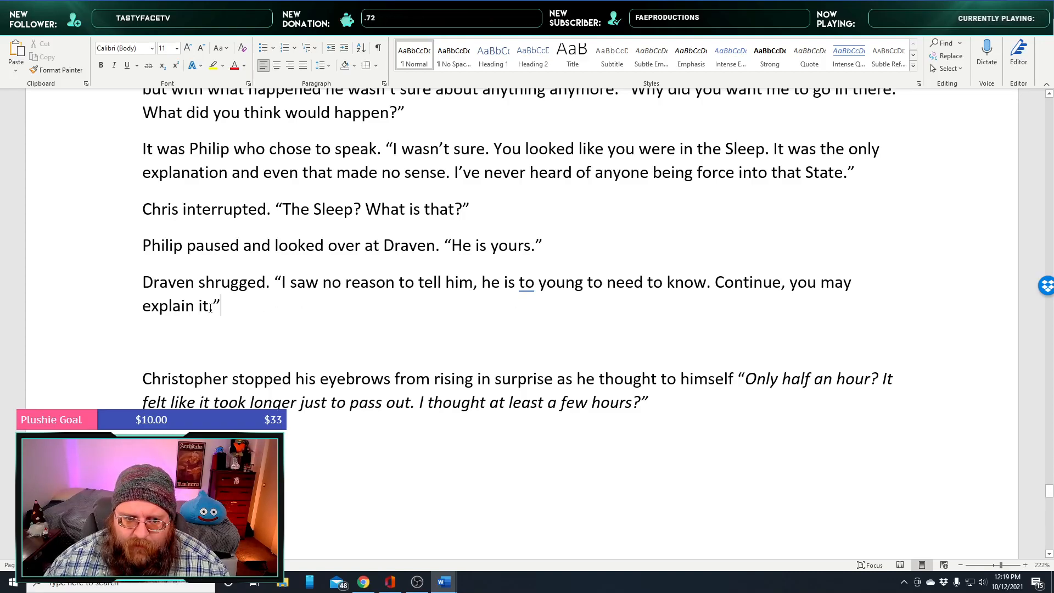
click(858, 282)
text(be )
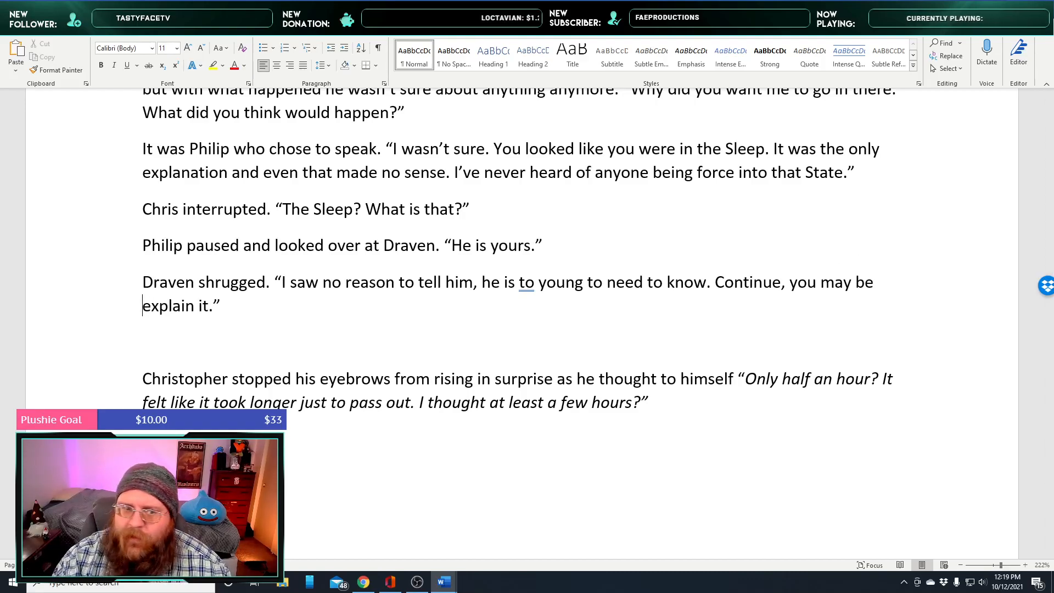
text(the one to)
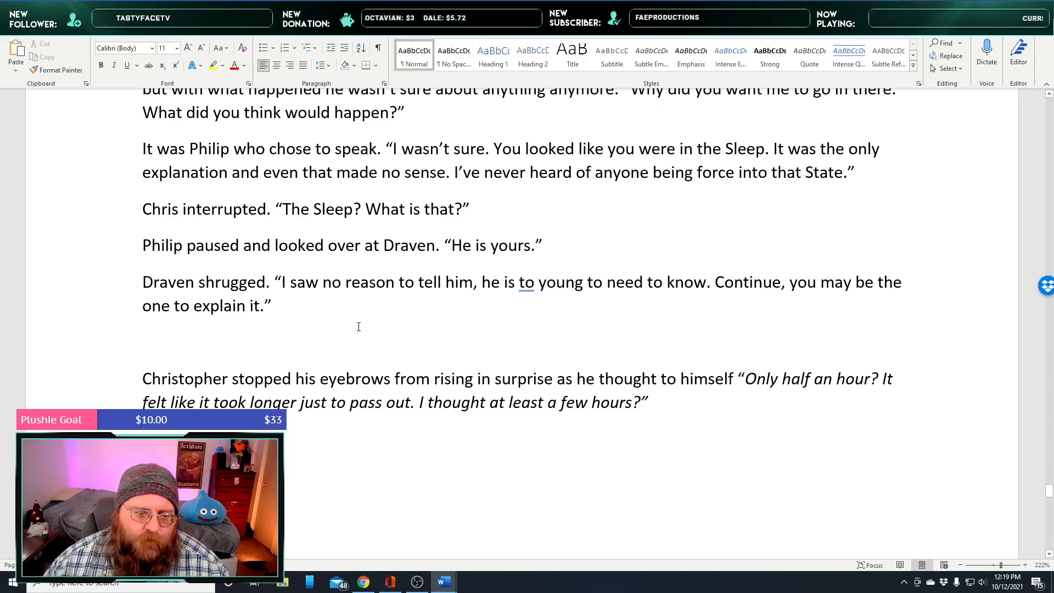
Review the Sixth Scene outline notes on Christopher's perspective, the conversation, the fates and the gods
scroll(451, 348, up, 2)
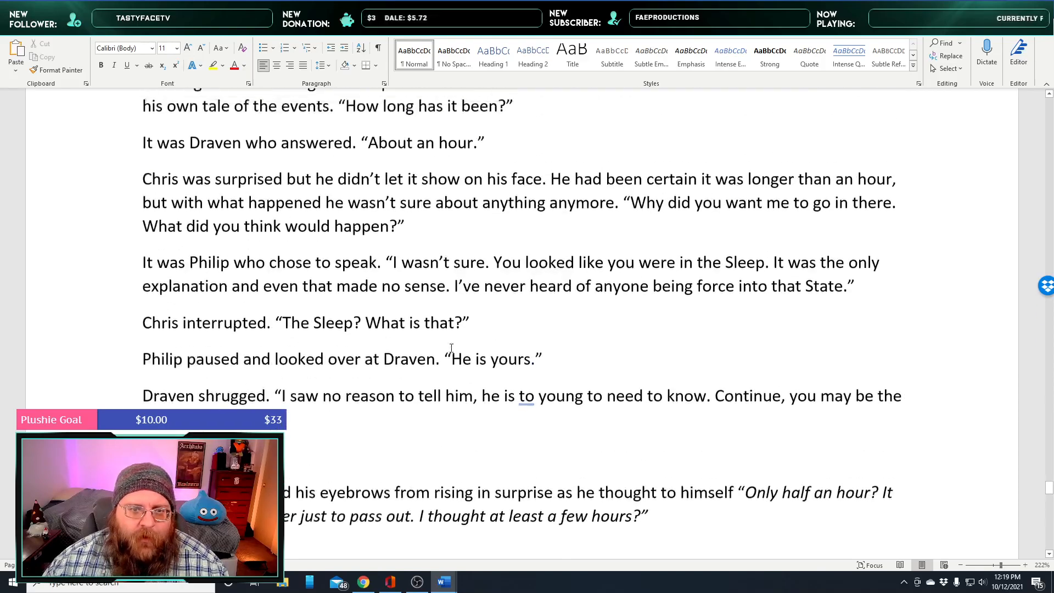
scroll(451, 348, down, 5)
scroll(452, 348, down, 6)
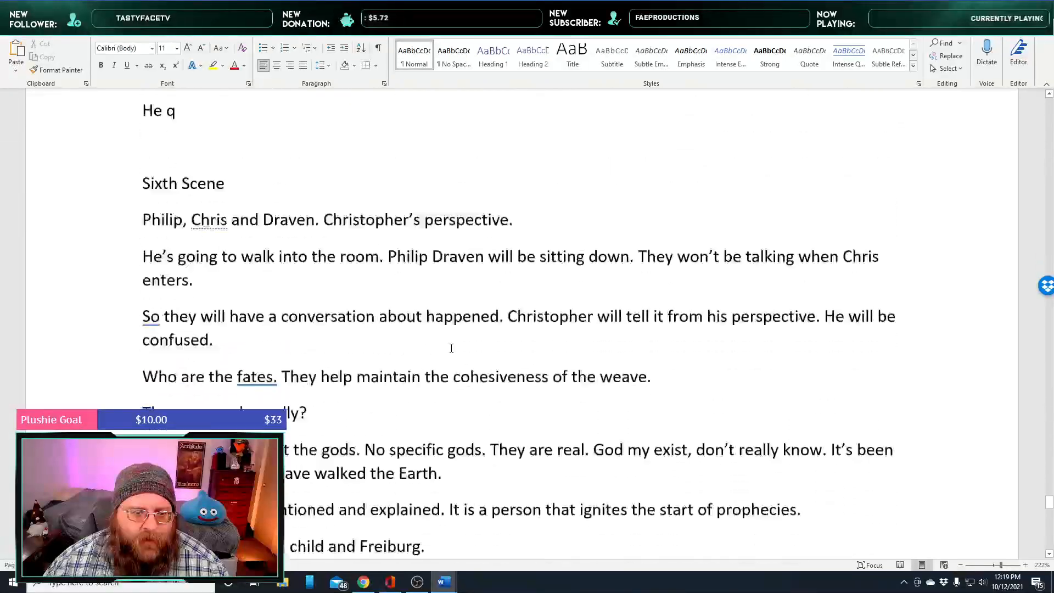
scroll(451, 348, down, 5)
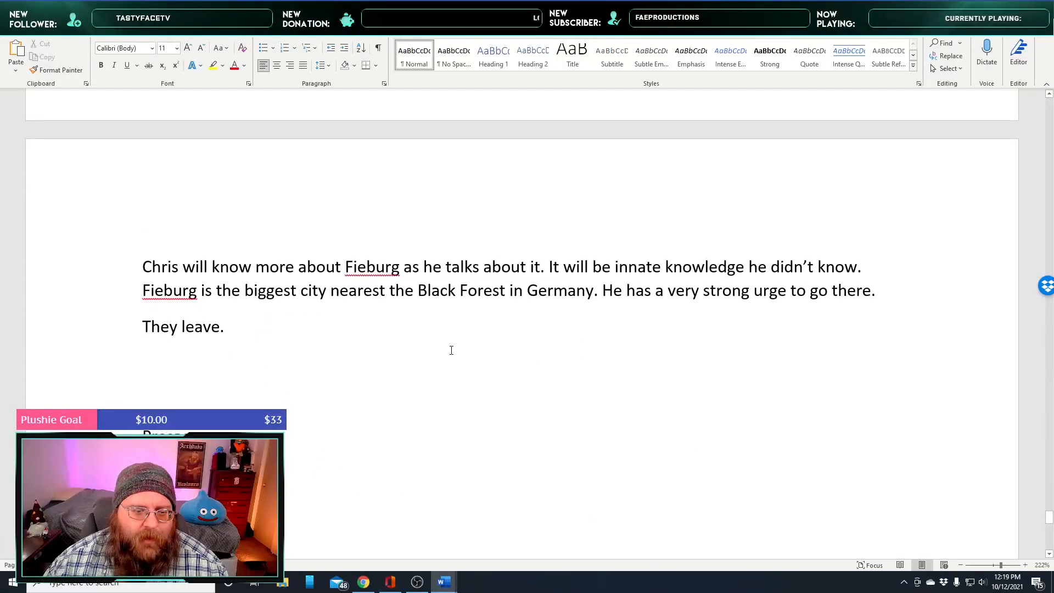
scroll(452, 350, up, 8)
scroll(451, 349, up, 1)
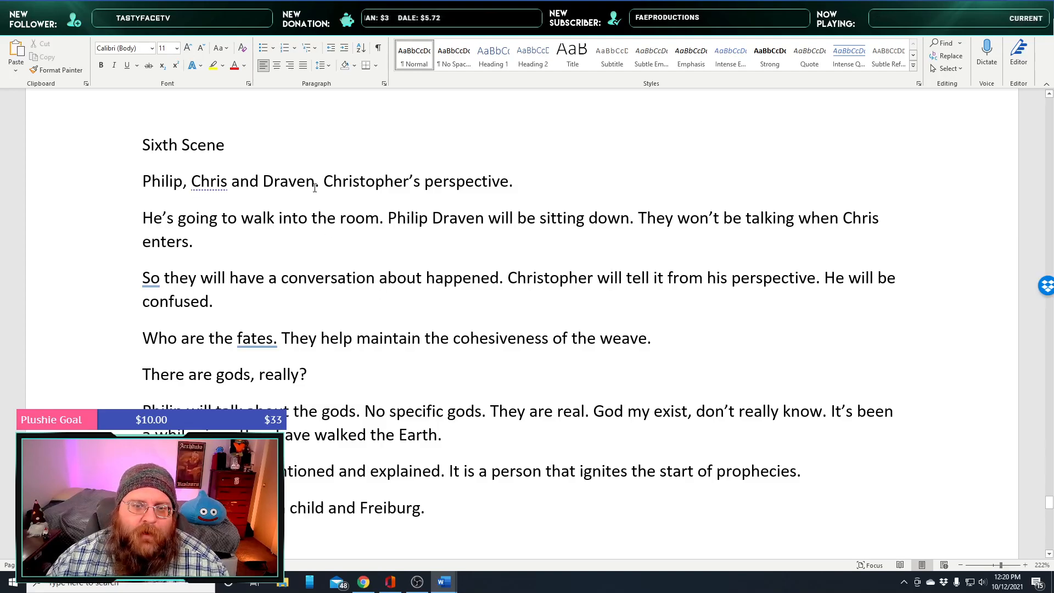
drag(350, 184, 471, 185)
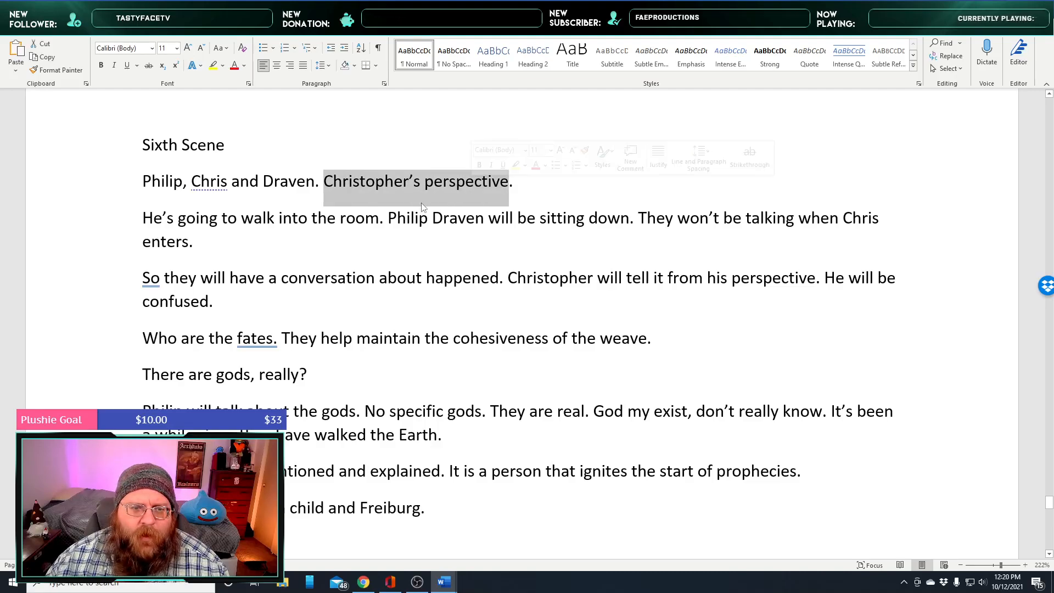
middle_click(433, 258)
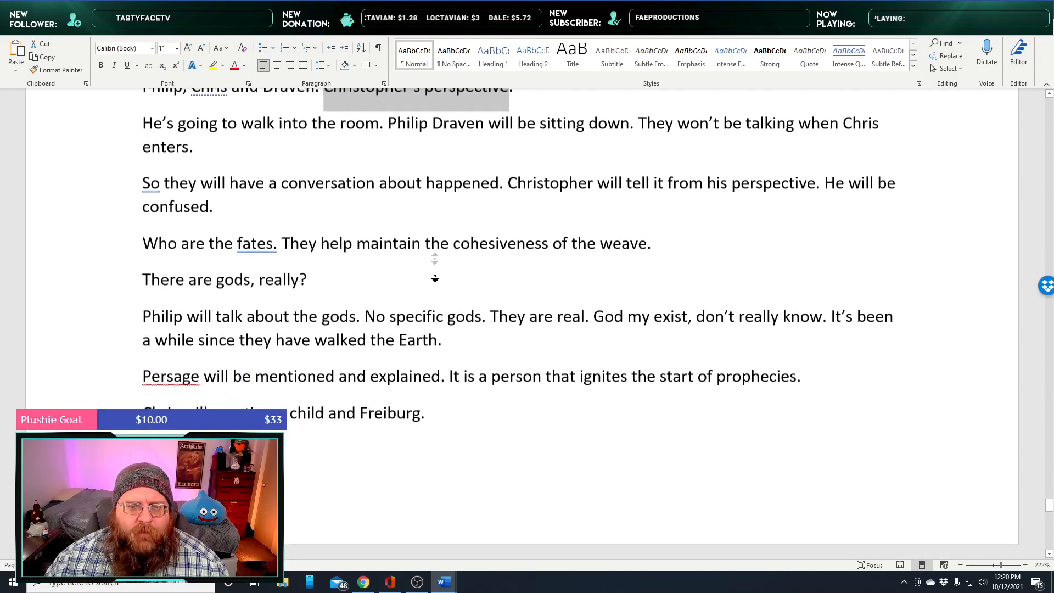
middle_click(435, 278)
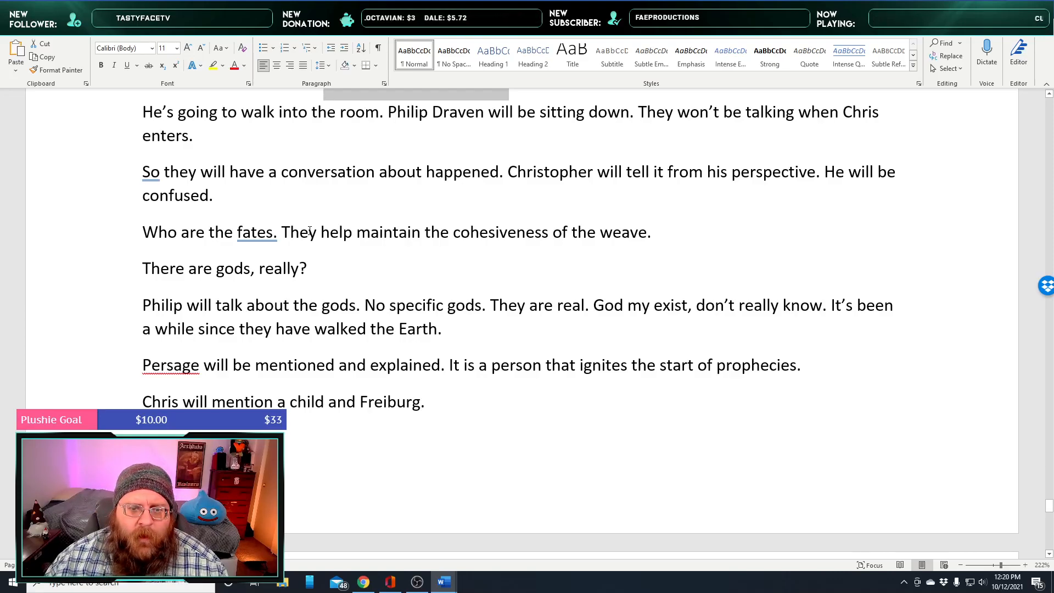
drag(310, 232, 617, 233)
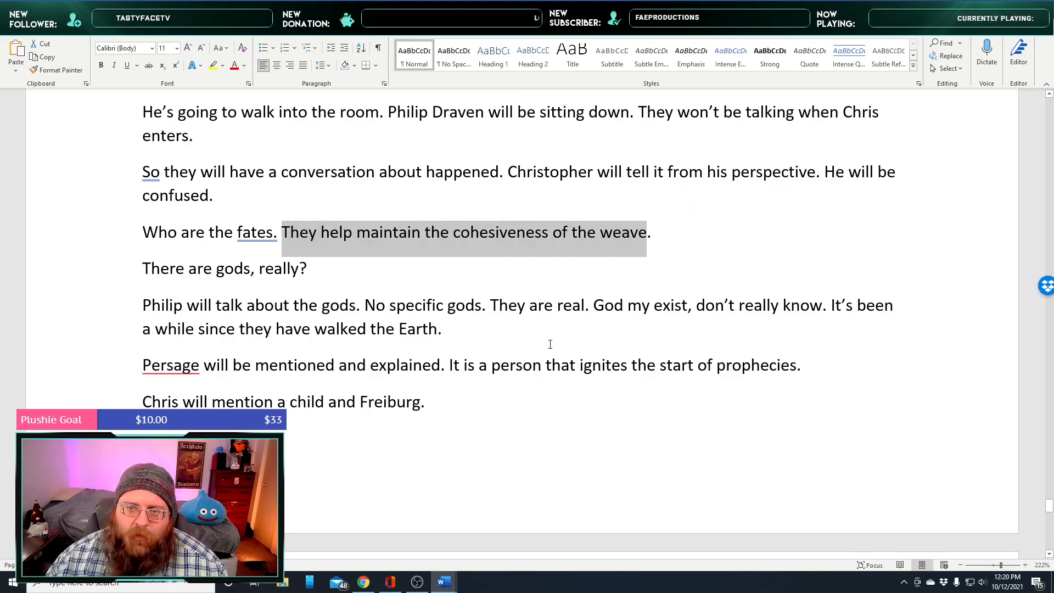
scroll(544, 321, down, 1)
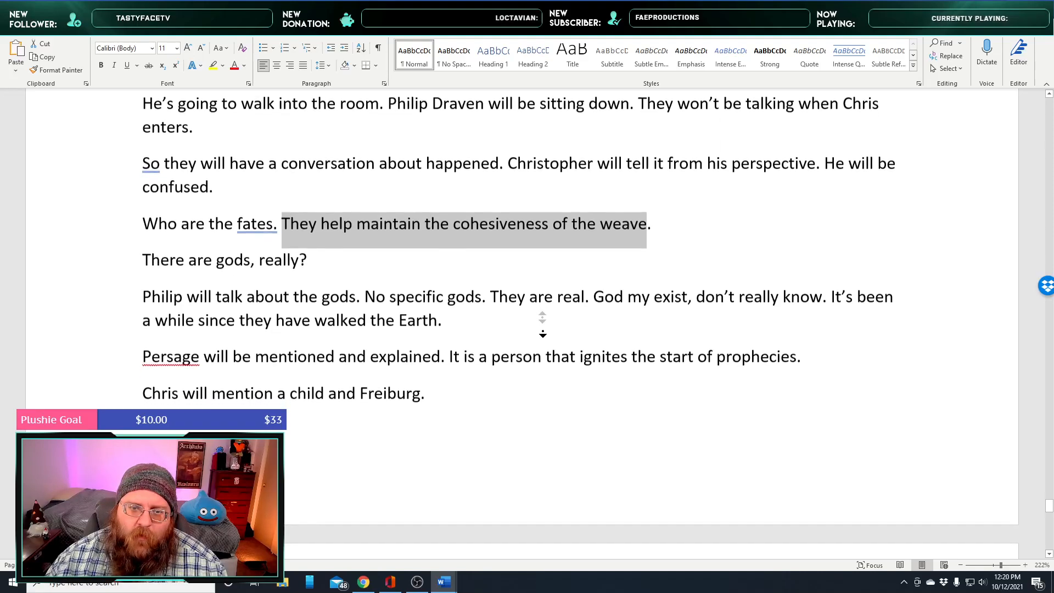
click(533, 287)
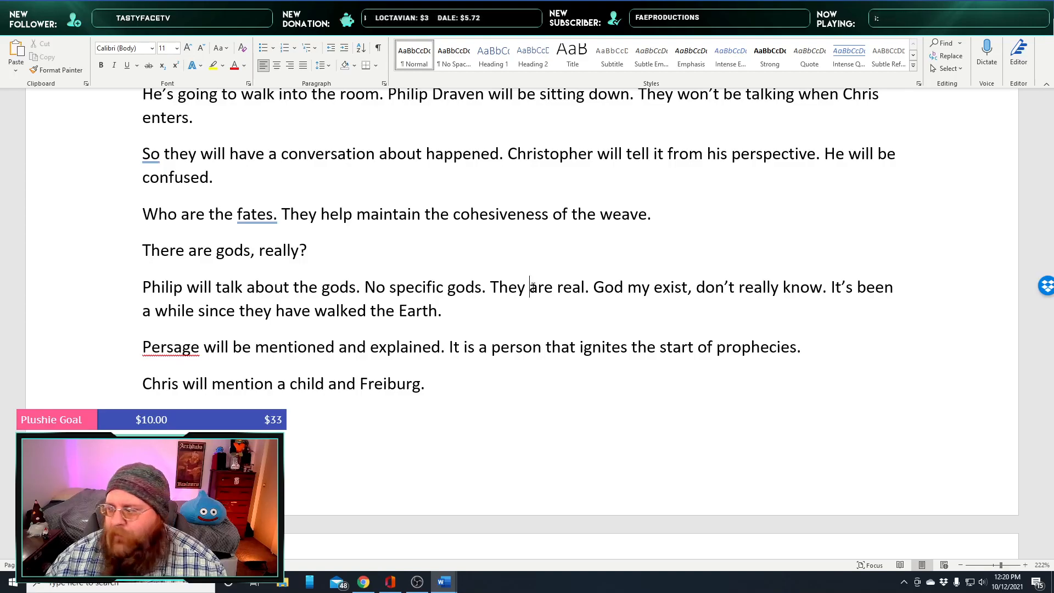
middle_click(472, 330)
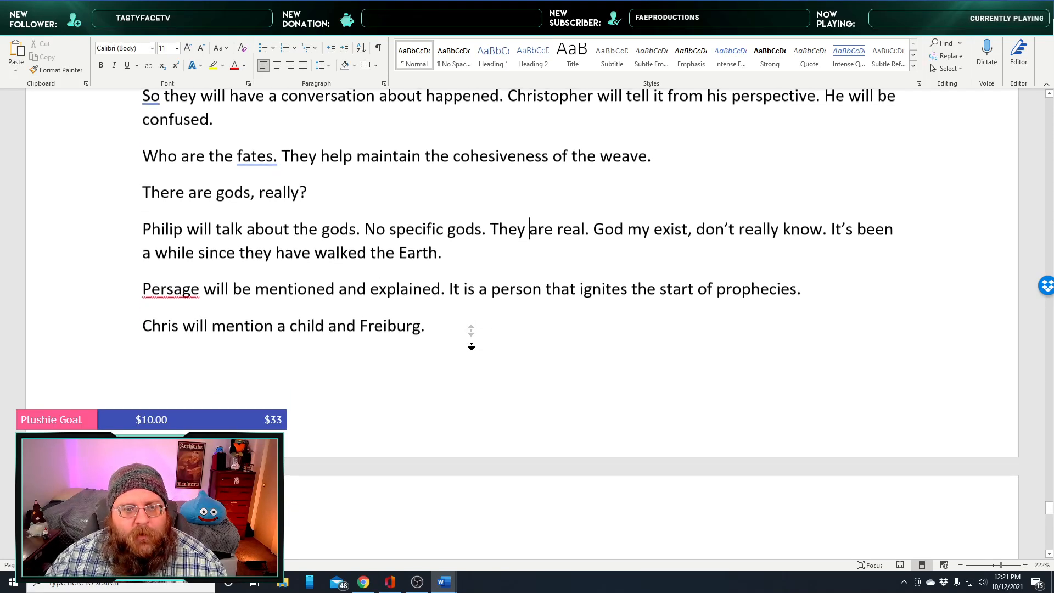
middle_click(472, 344)
drag(143, 221, 362, 223)
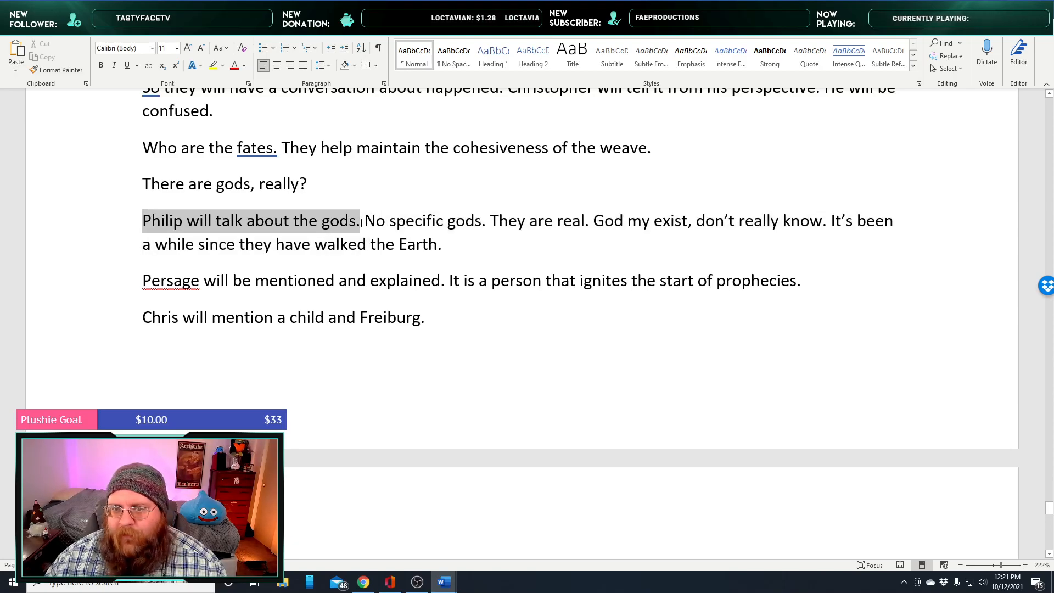
triple_click(379, 220)
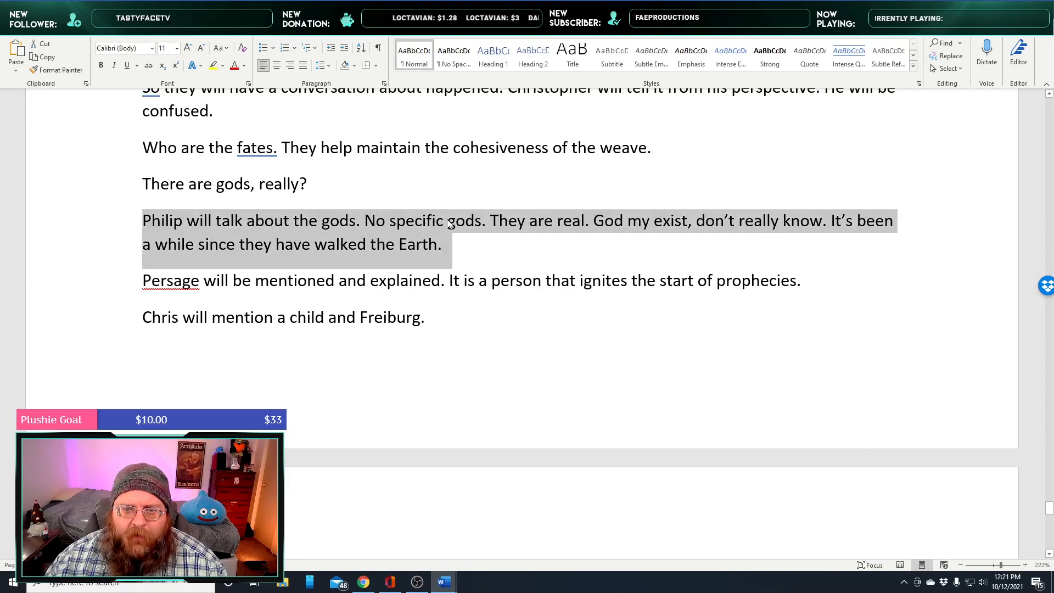
click(474, 222)
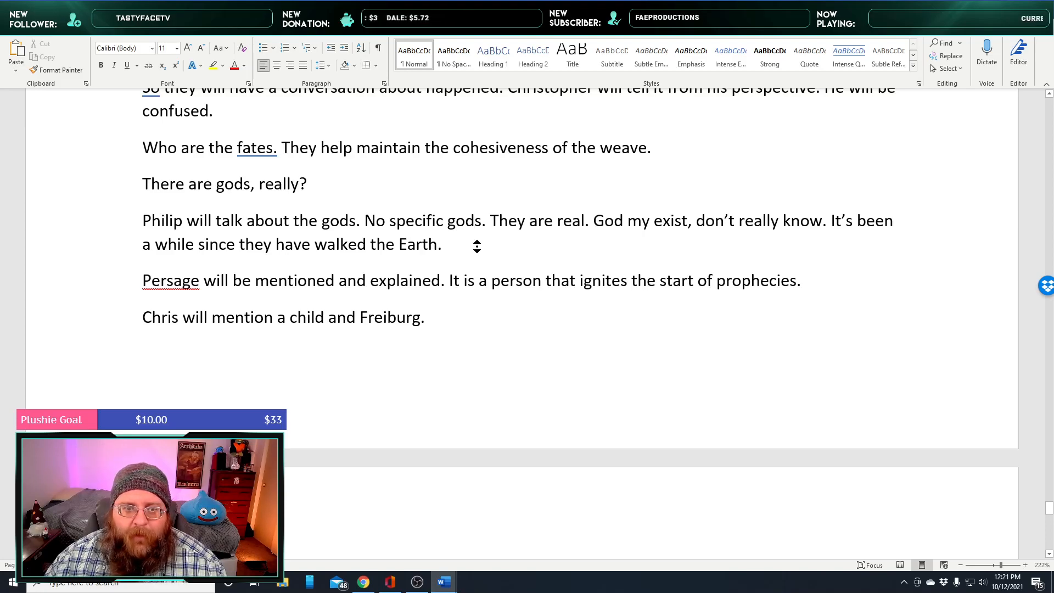
Read the remaining Sixth Scene notes on the Persage, the child, Freiburg and the characters leaving
scroll(479, 250, down, 1)
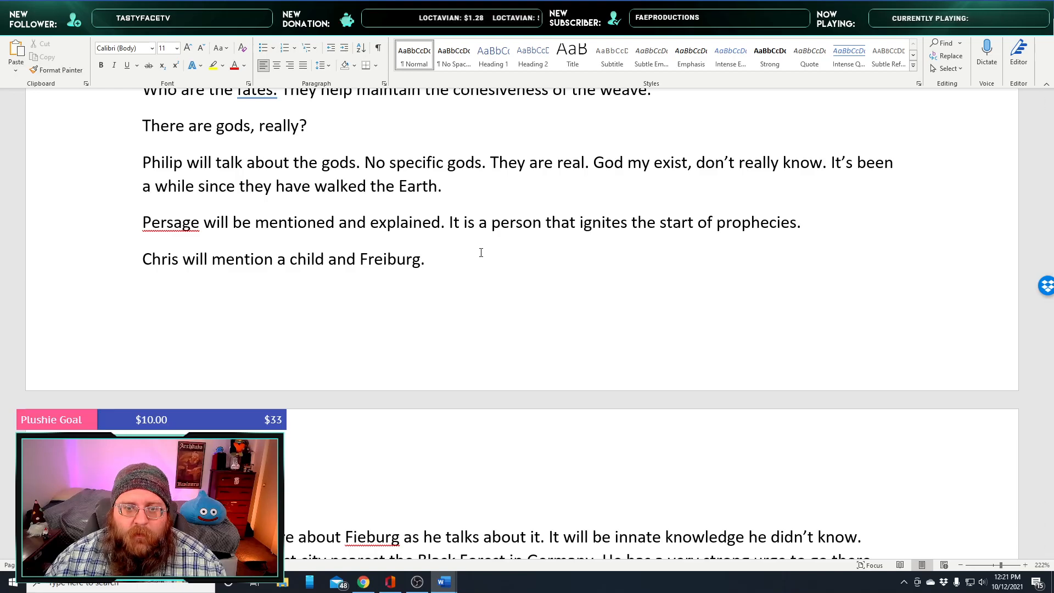
middle_click(481, 262)
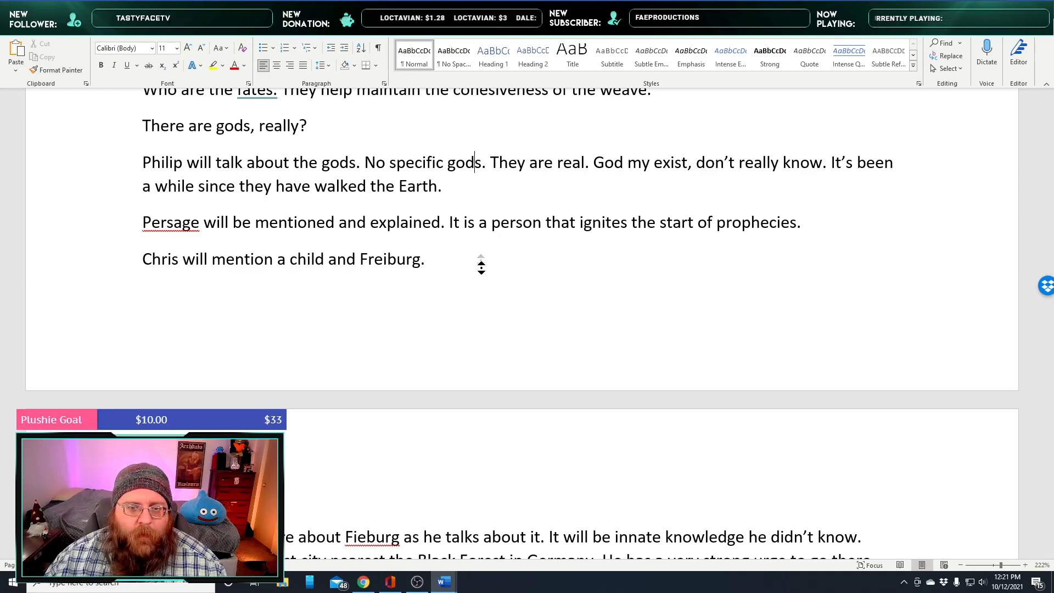
click(481, 272)
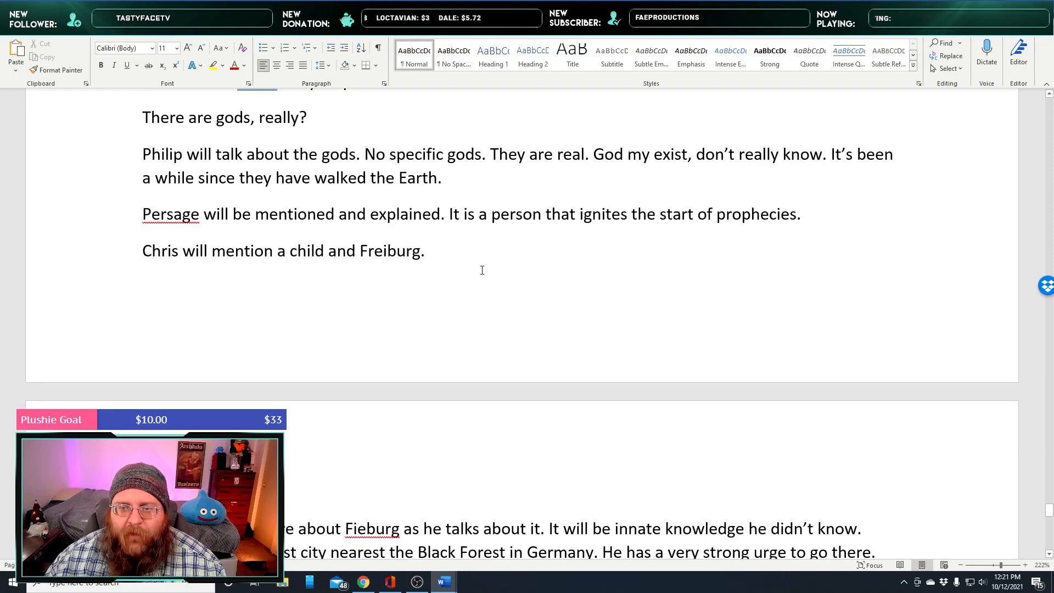
middle_click(460, 250)
middle_click(461, 254)
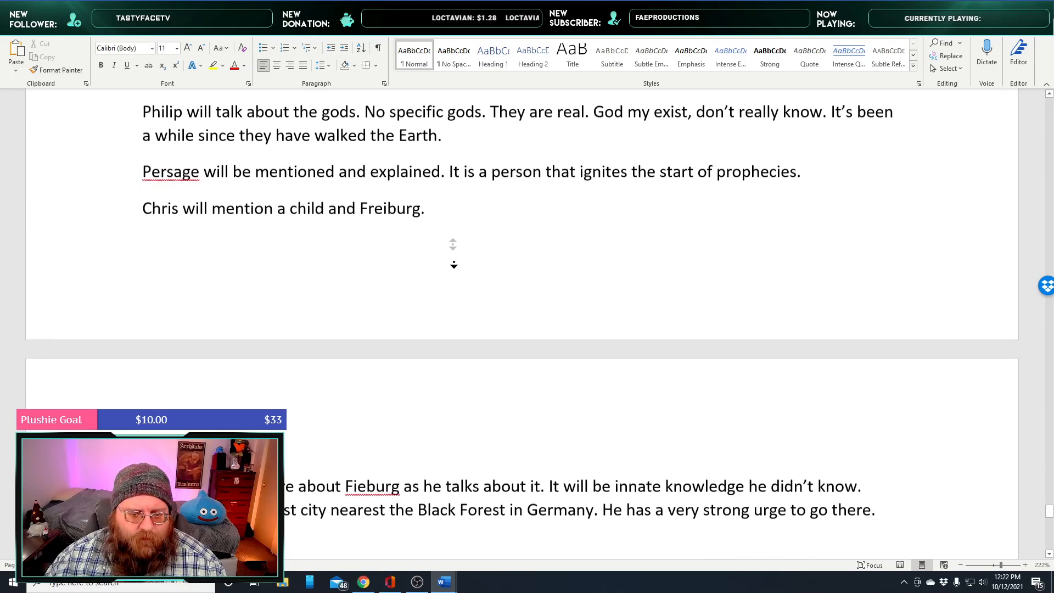
middle_click(454, 264)
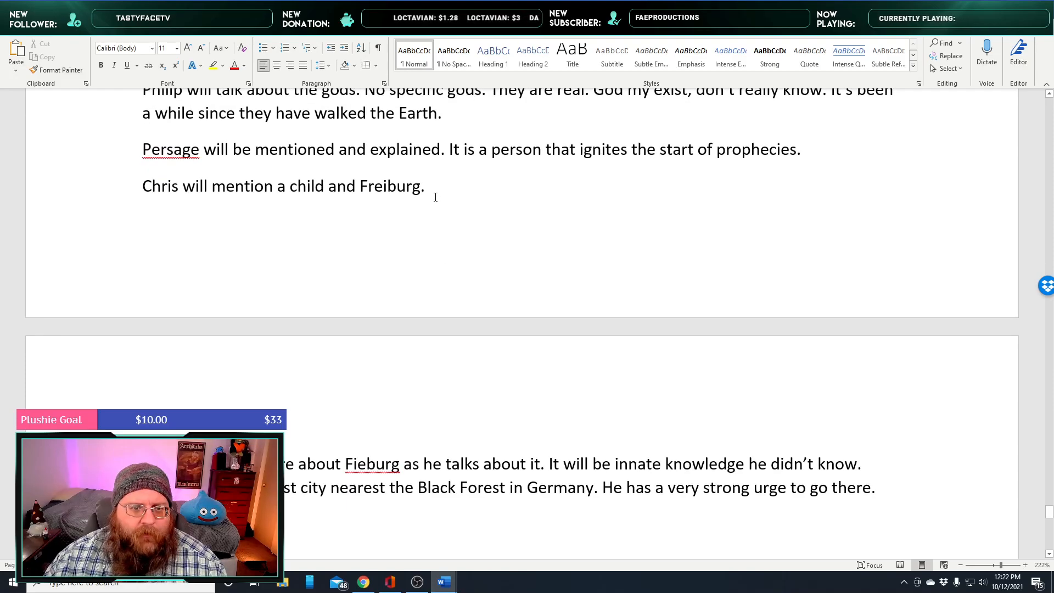
drag(438, 190, 165, 203)
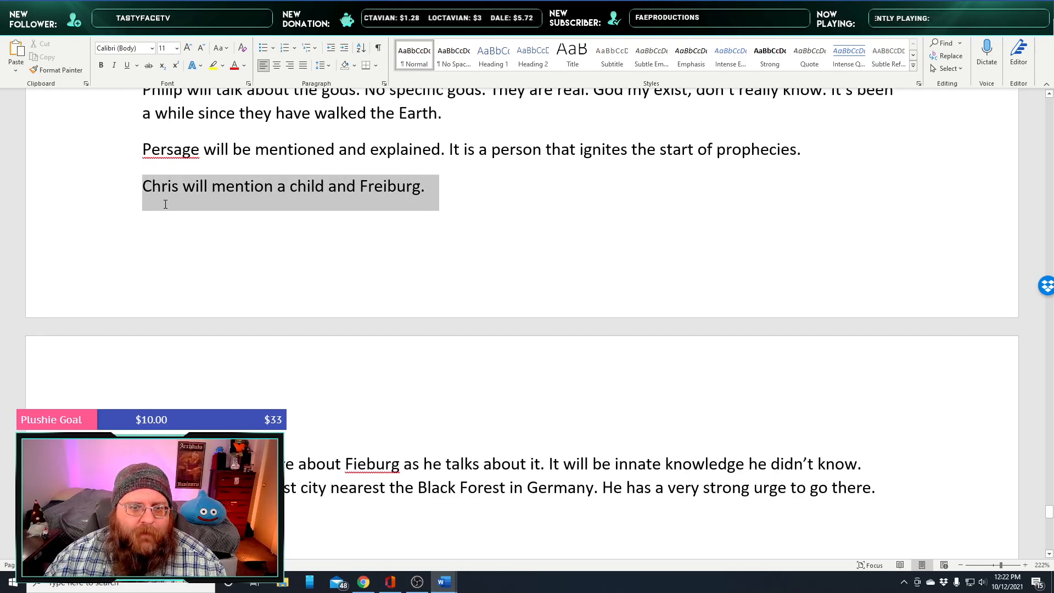
click(343, 210)
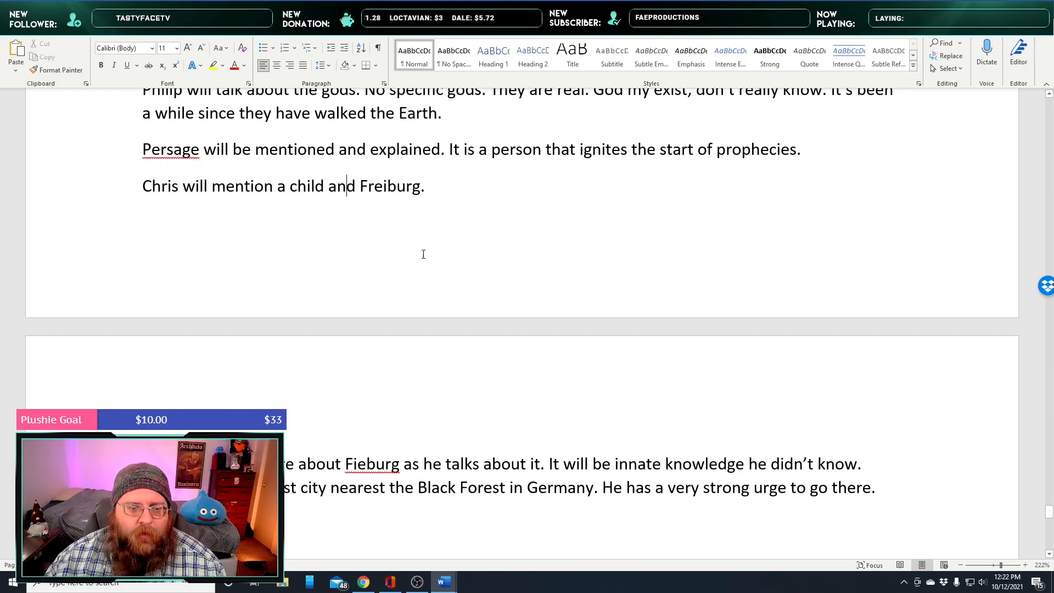
scroll(437, 299, down, 4)
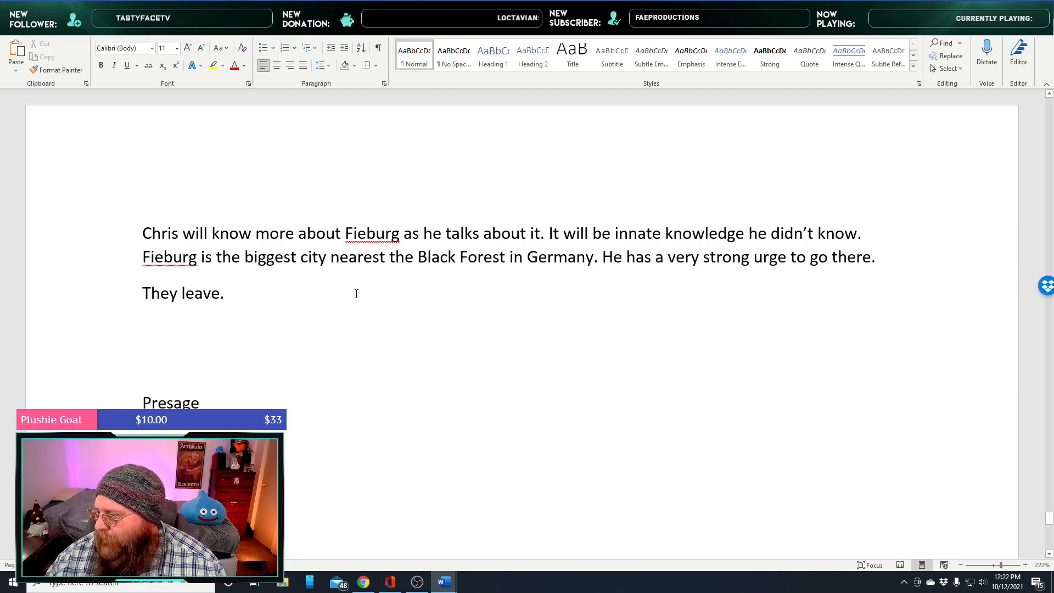
scroll(439, 277, up, 1)
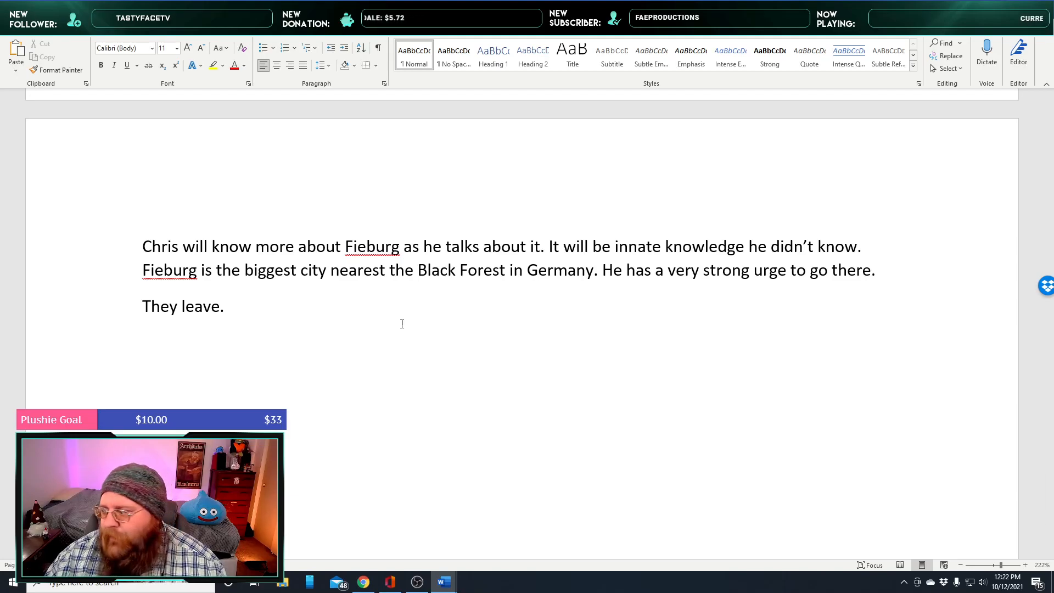
Delete the blank paragraph between Draven's reply and the paragraph beginning “Christopher stopped his eyebrows”
scroll(422, 421, up, 8)
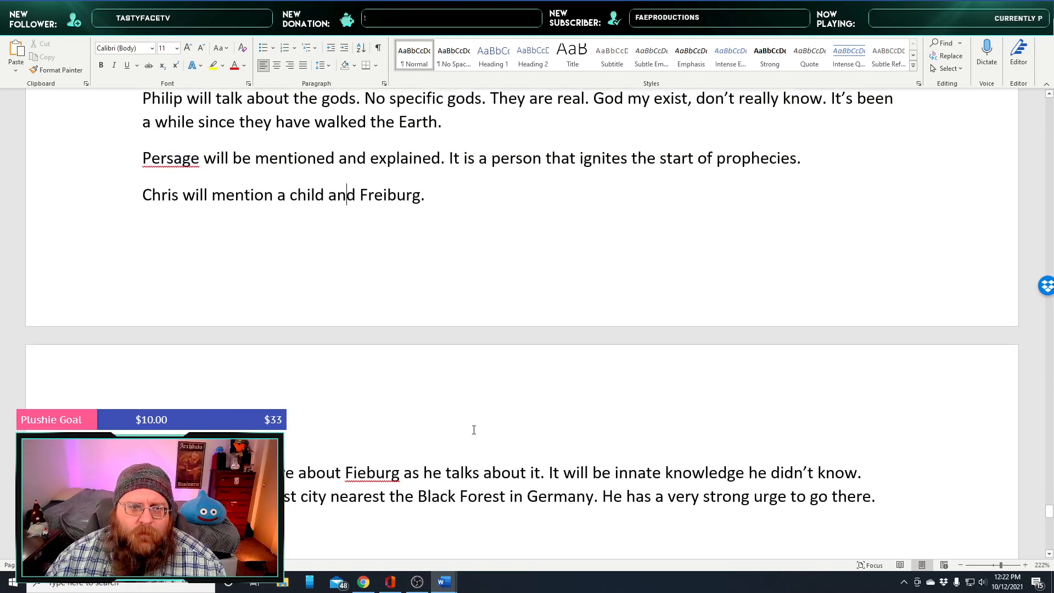
scroll(469, 420, up, 4)
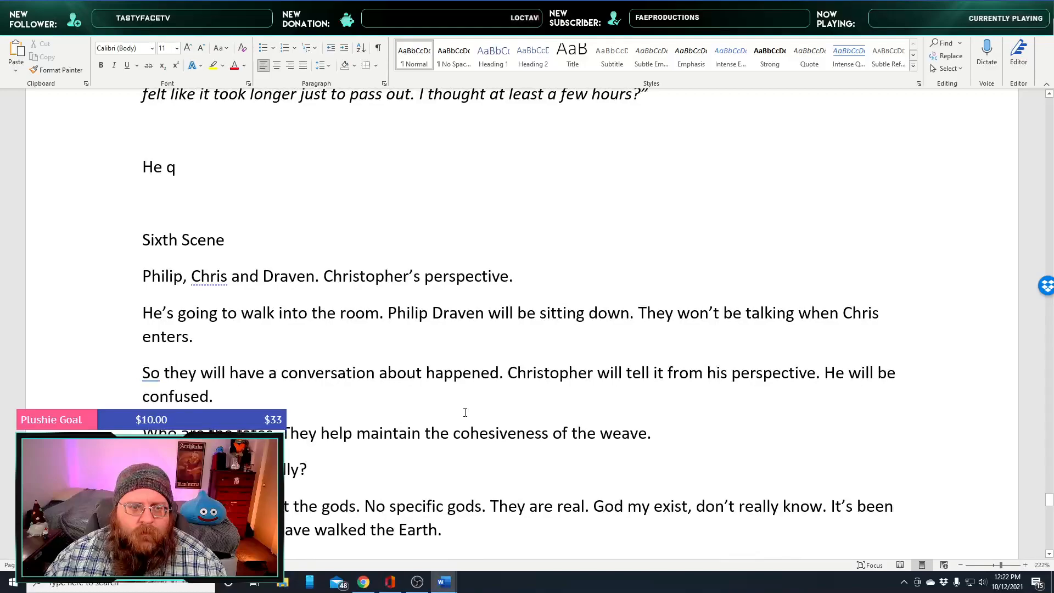
scroll(464, 412, up, 4)
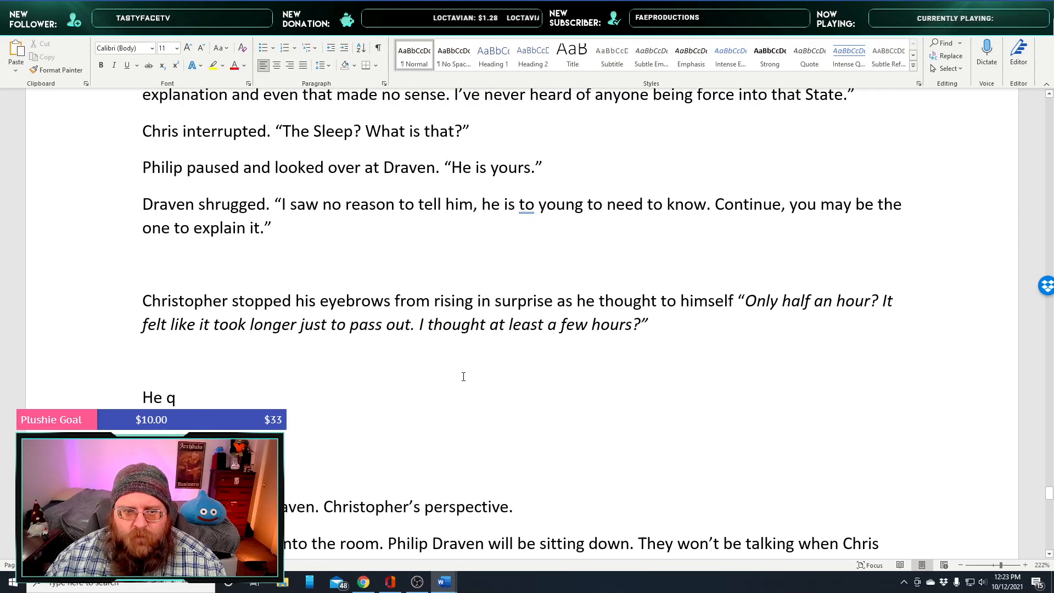
middle_click(535, 383)
middle_click(529, 360)
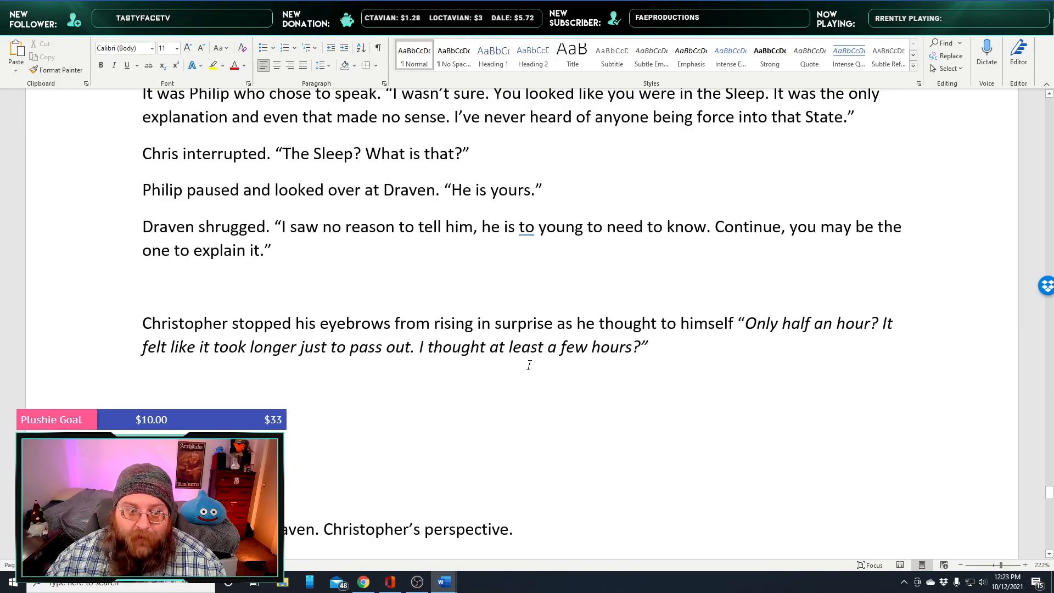
middle_click(535, 372)
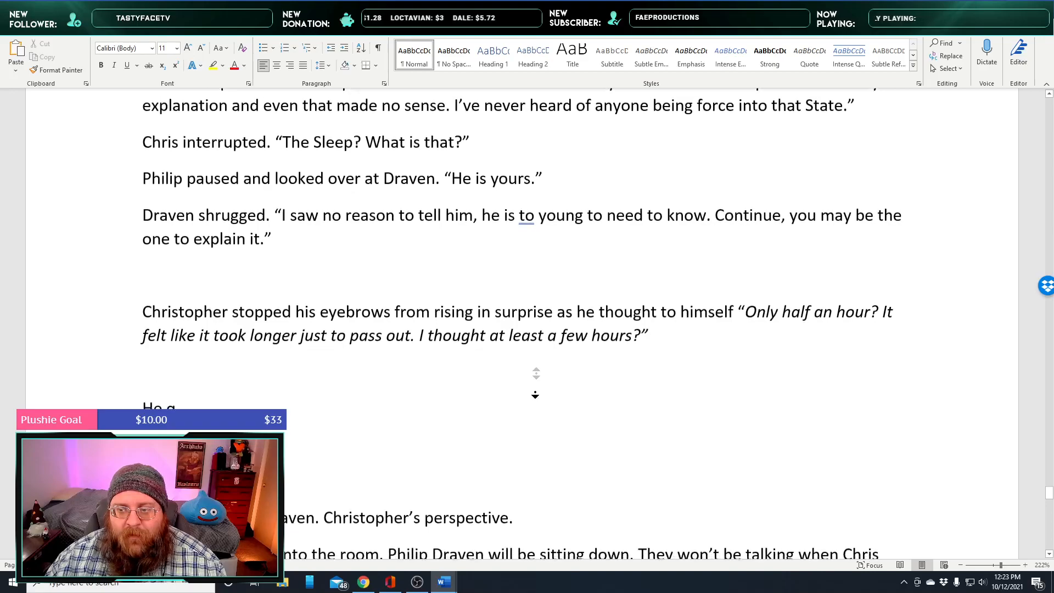
middle_click(535, 392)
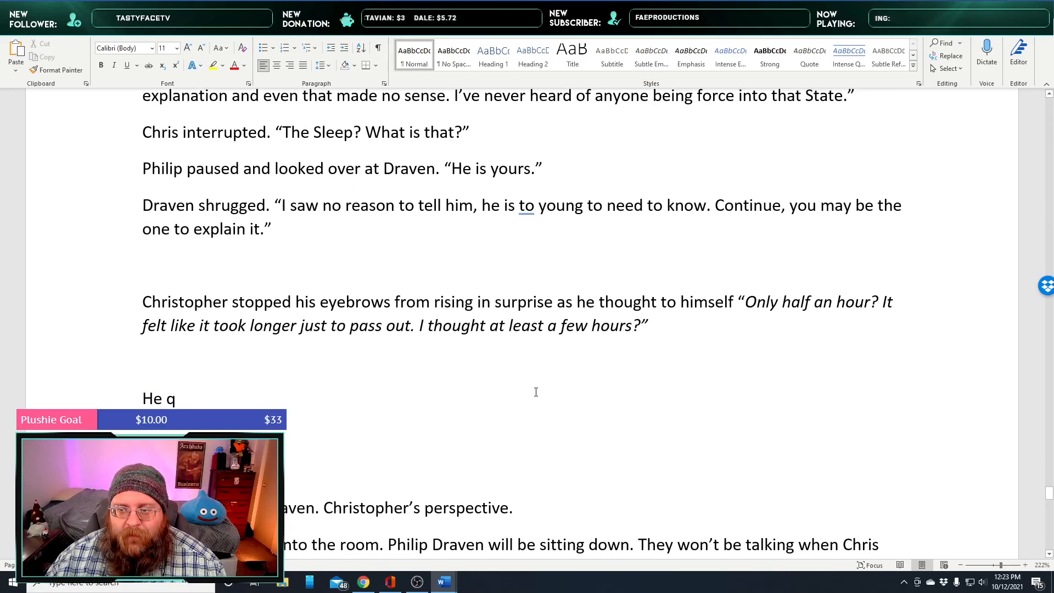
middle_click(486, 373)
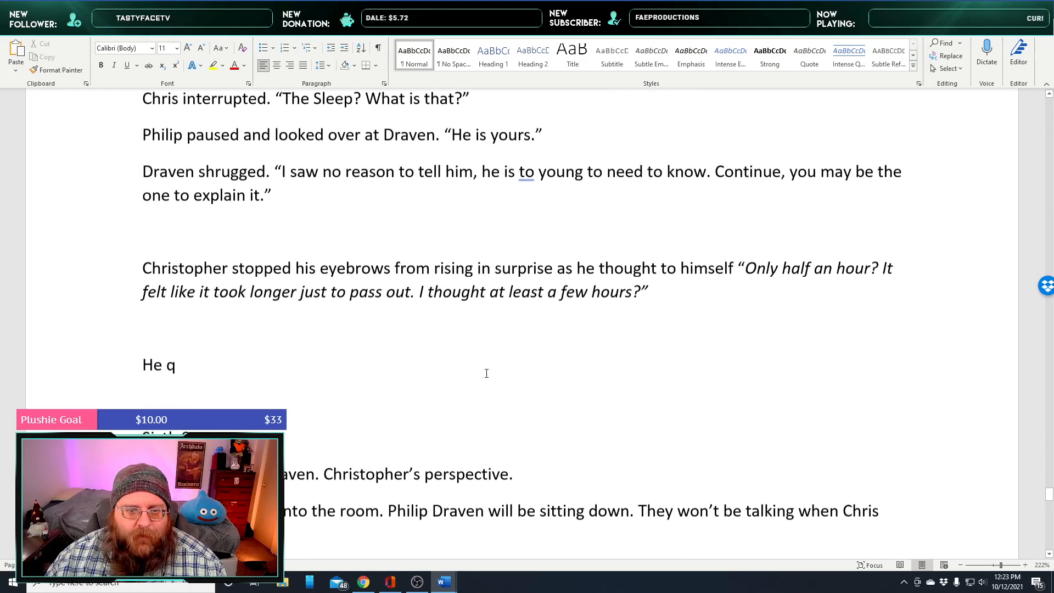
click(218, 226)
key(BackSpace)
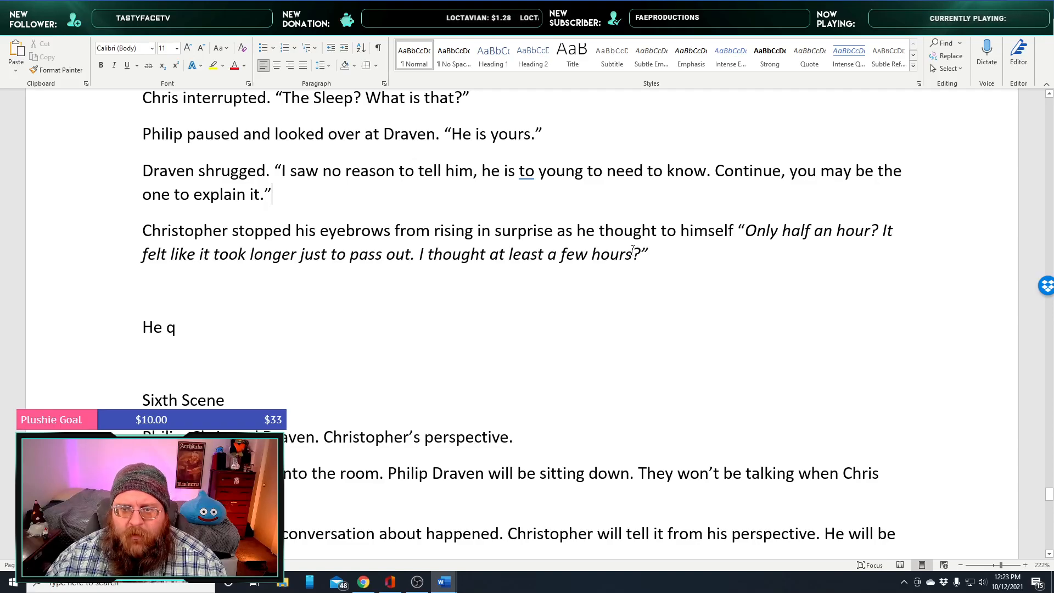
Delete the paragraph beginning “Christopher stopped his eyebrows from rising” below Draven's reply
scroll(563, 301, up, 3)
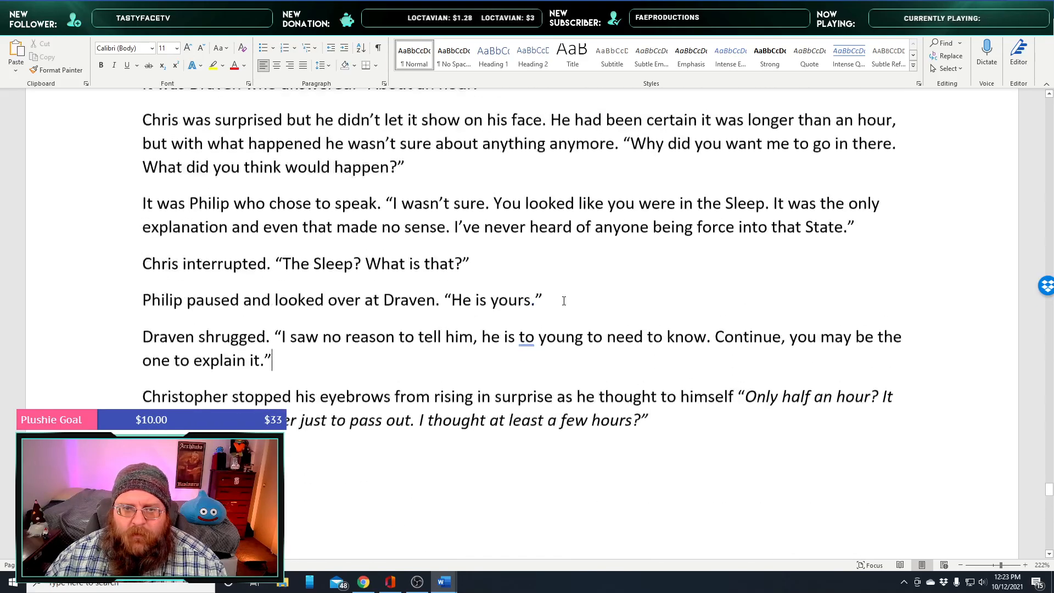
drag(676, 428, 144, 397)
key(BackSpace)
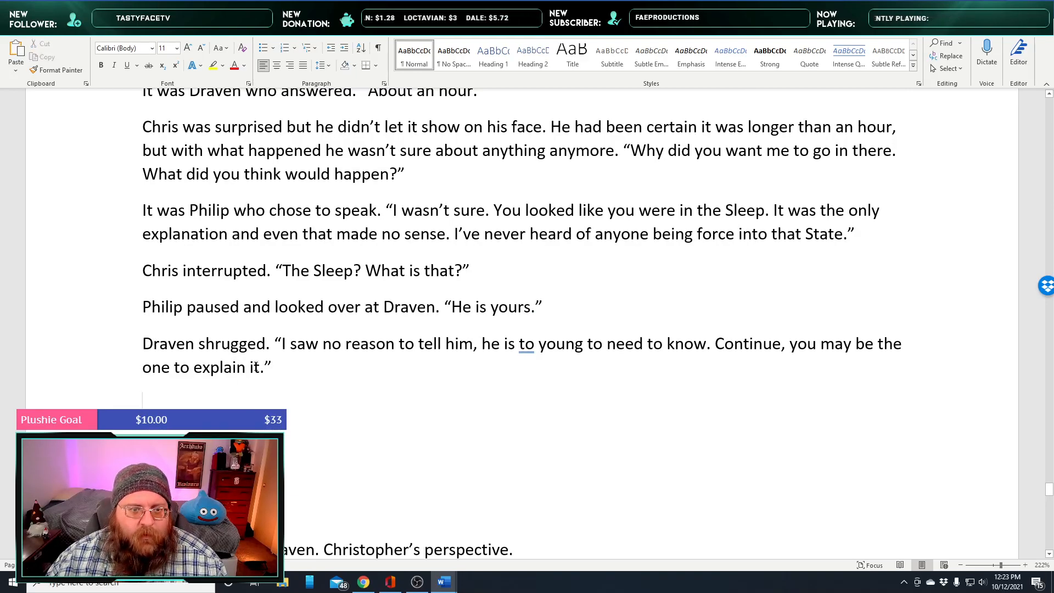
scroll(266, 303, up, 1)
scroll(267, 305, up, 1)
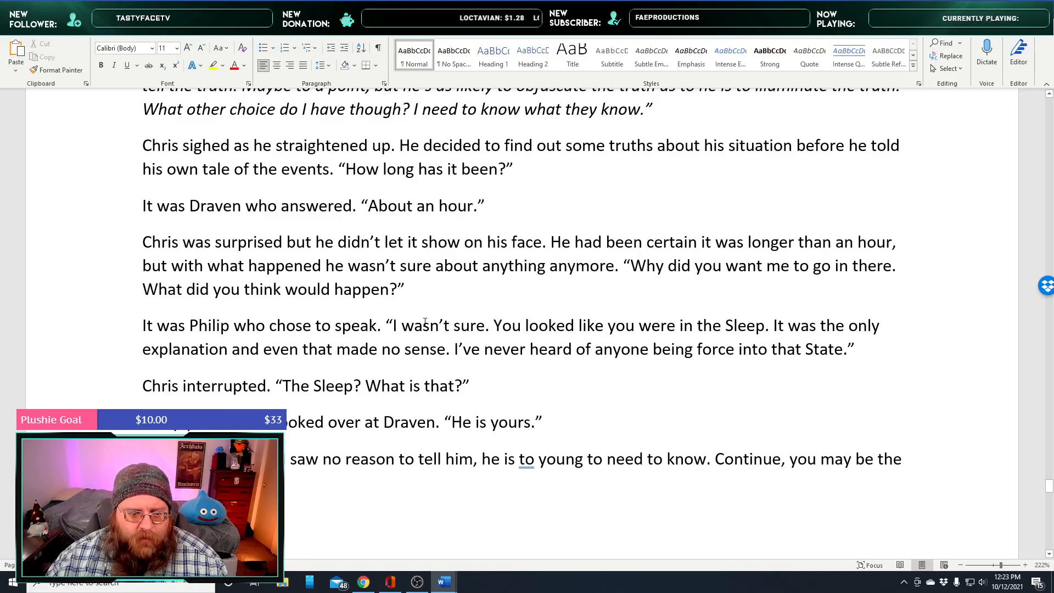
key(ctrl+v)
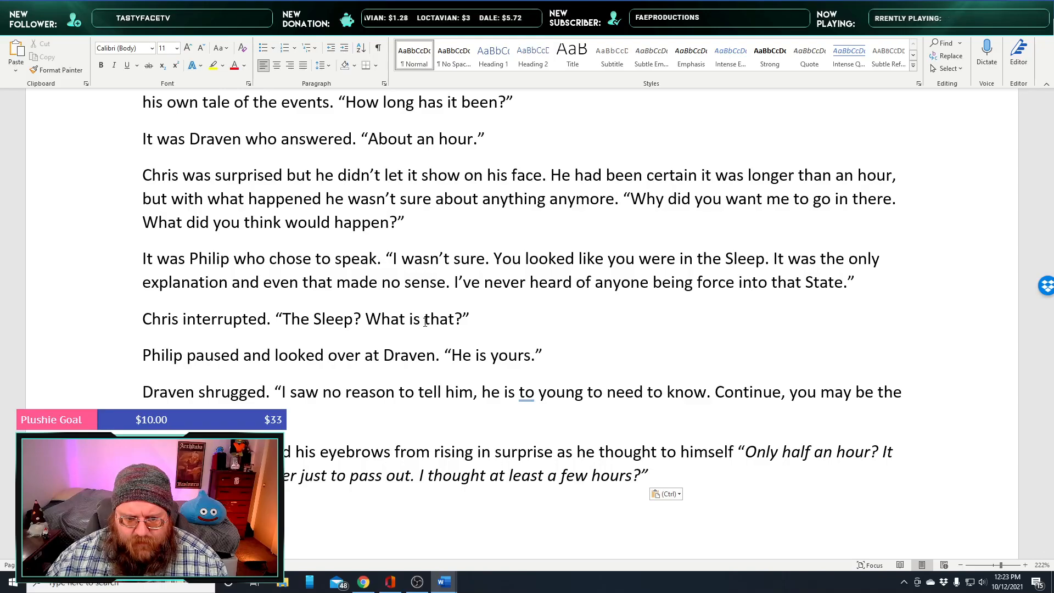
triple_click(659, 475)
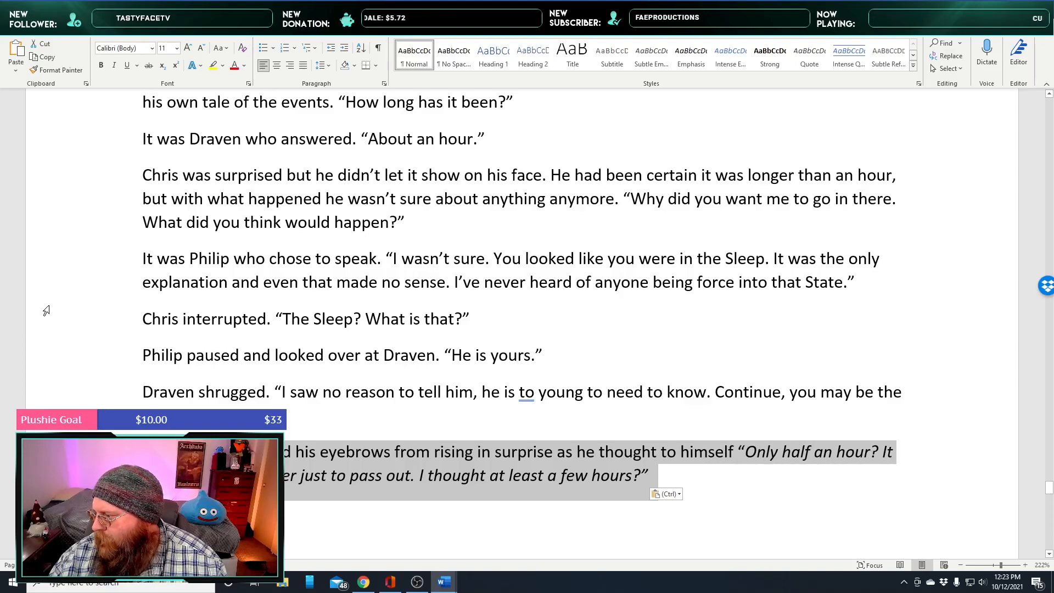
key(Delete)
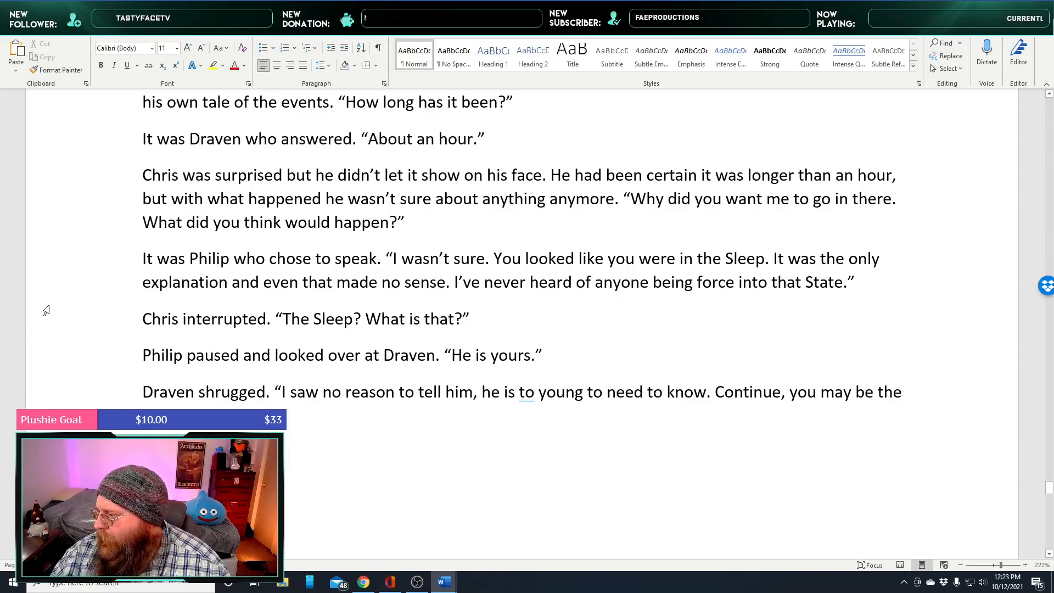
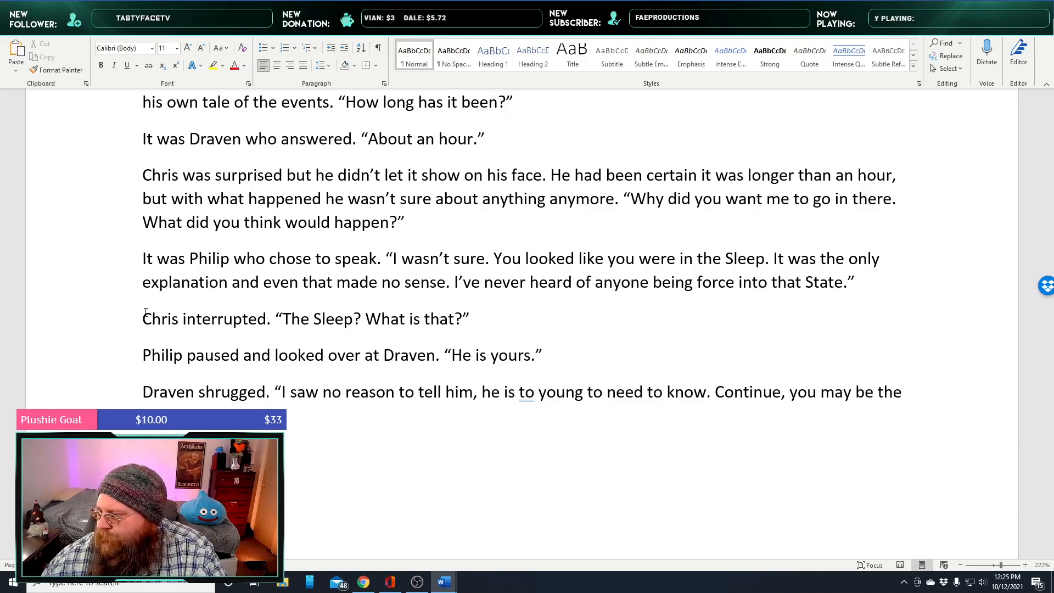
Start a new paragraph directly below Draven's reply with “Philip continued”
scroll(238, 238, down, 2)
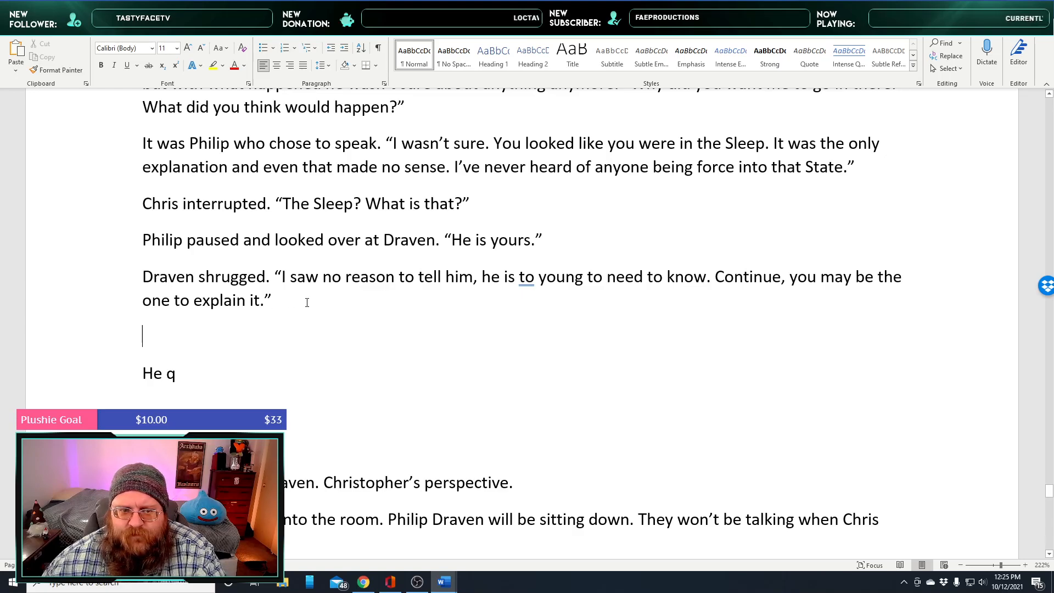
scroll(307, 302, down, 1)
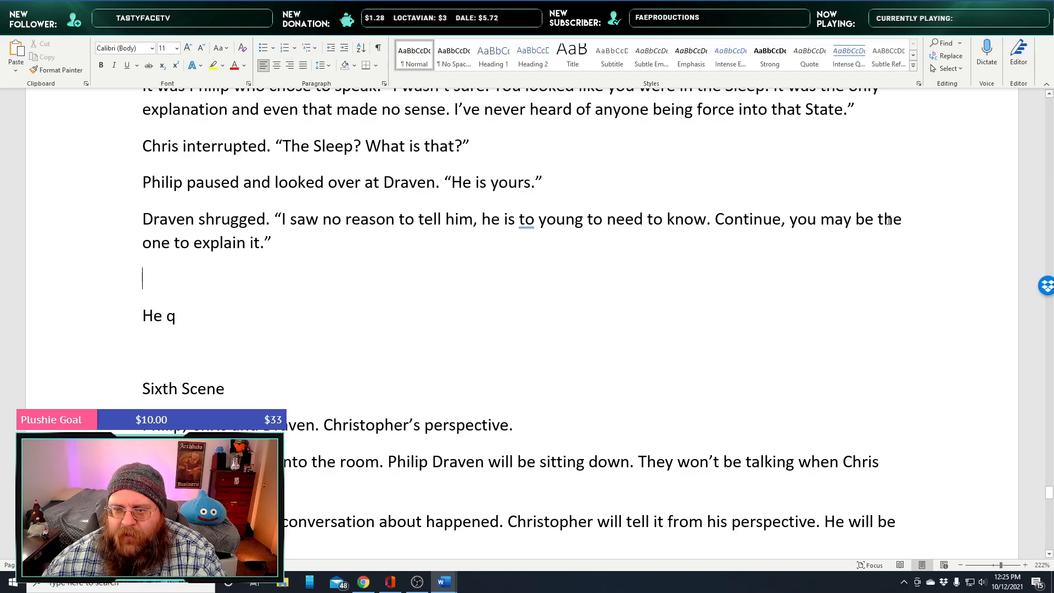
click(295, 244)
key(Return)
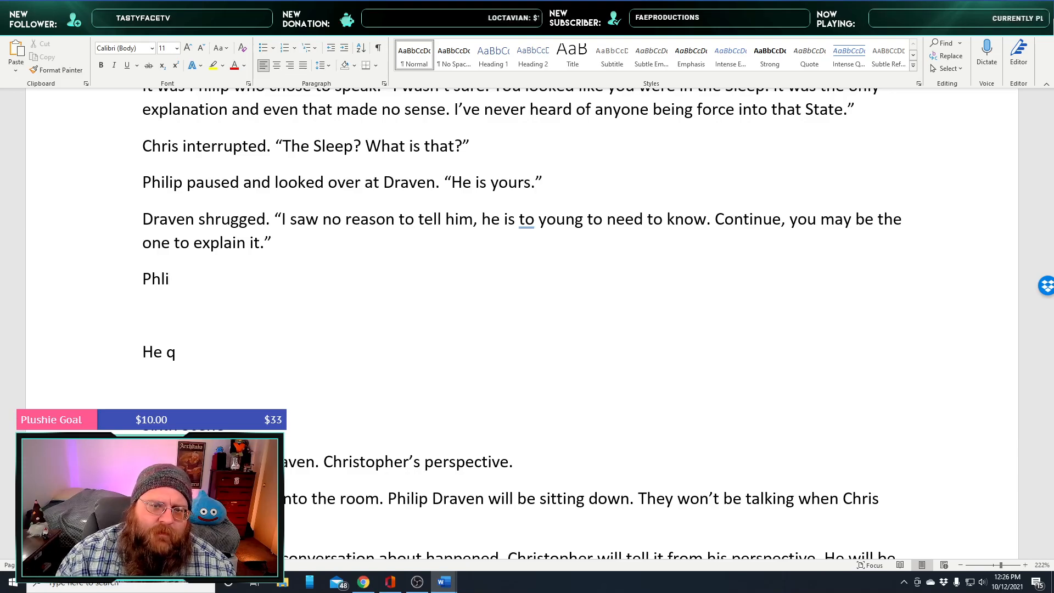
text(Phli)
key(BackSpace)
key(BackSpace)
text(ilip )
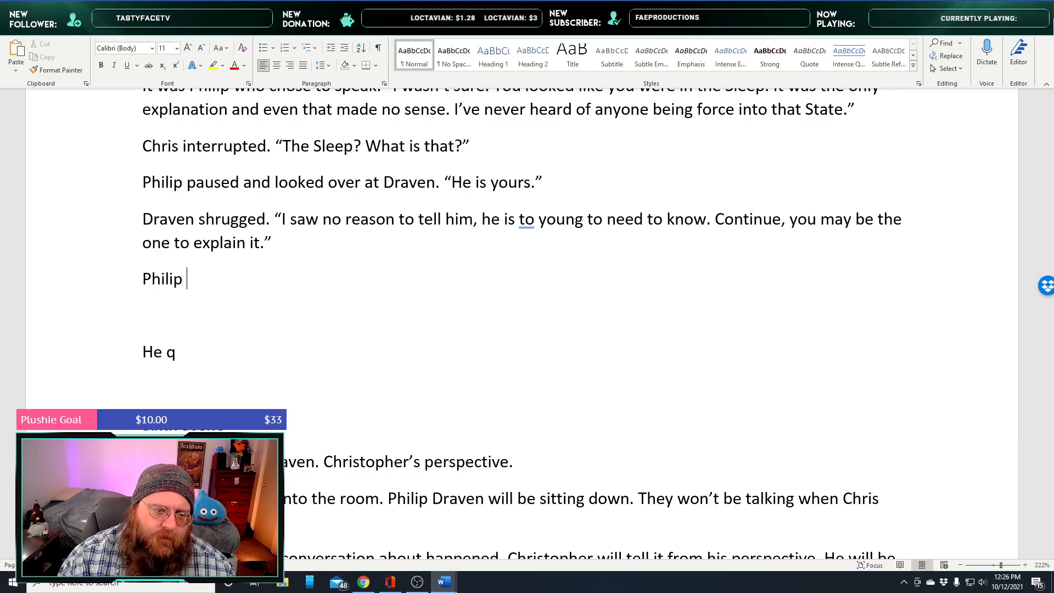
text(continued)
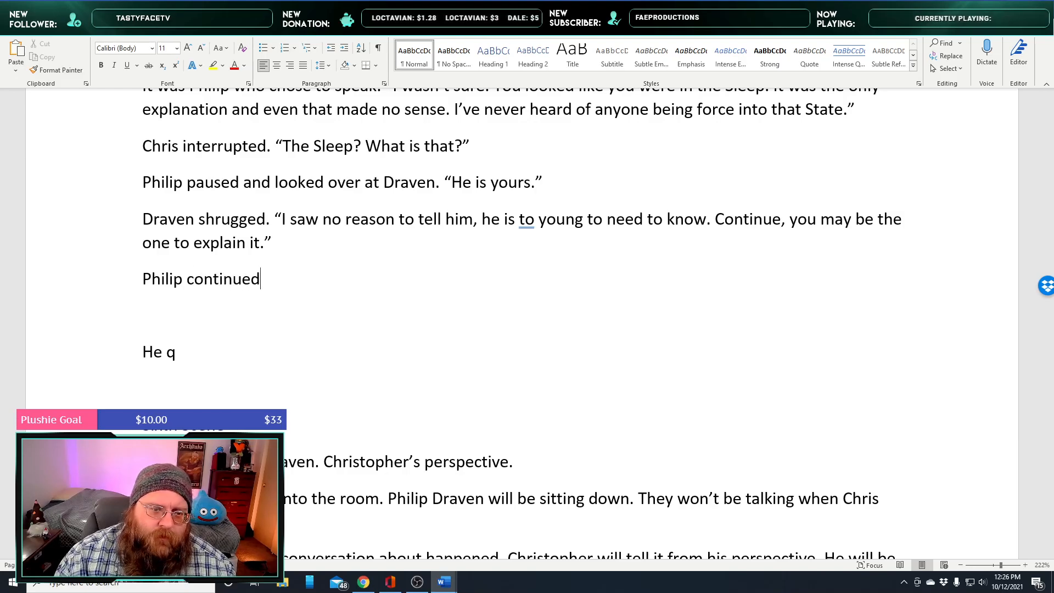
Open Philip's quotation with “The sleep is a state that a vampire can reach where”
text( "The)
key(BackSpace)
key(BackSpace)
key(BackSpace)
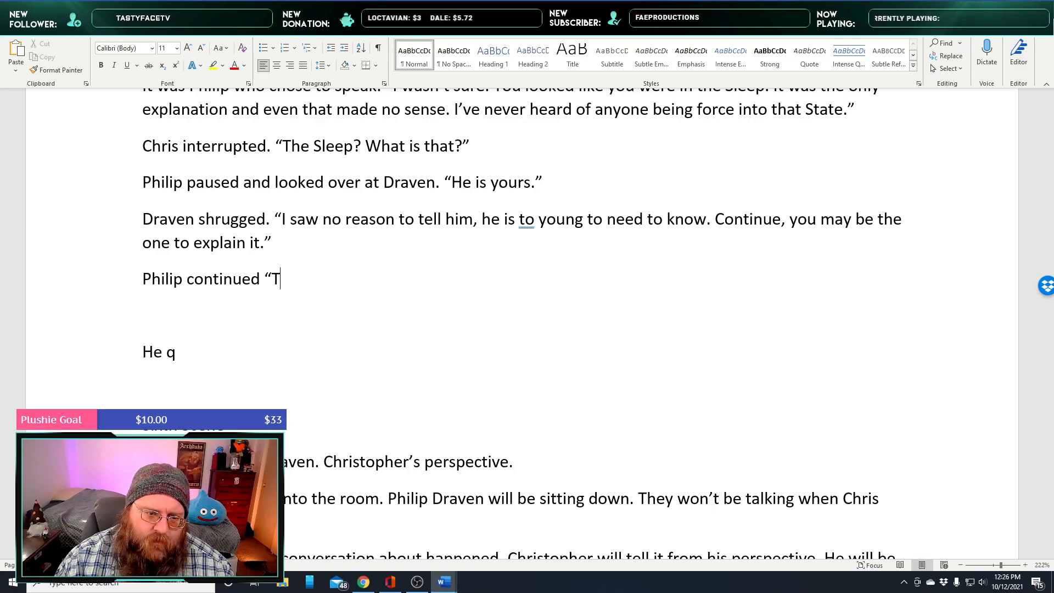
text(he sleep is a state that a vampire can reach)
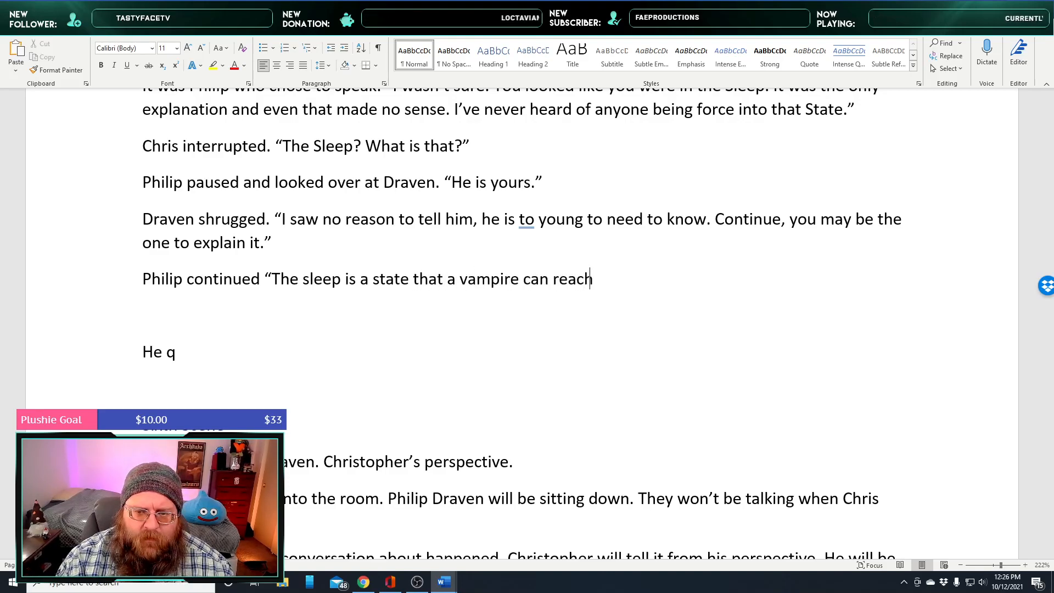
text(ere )
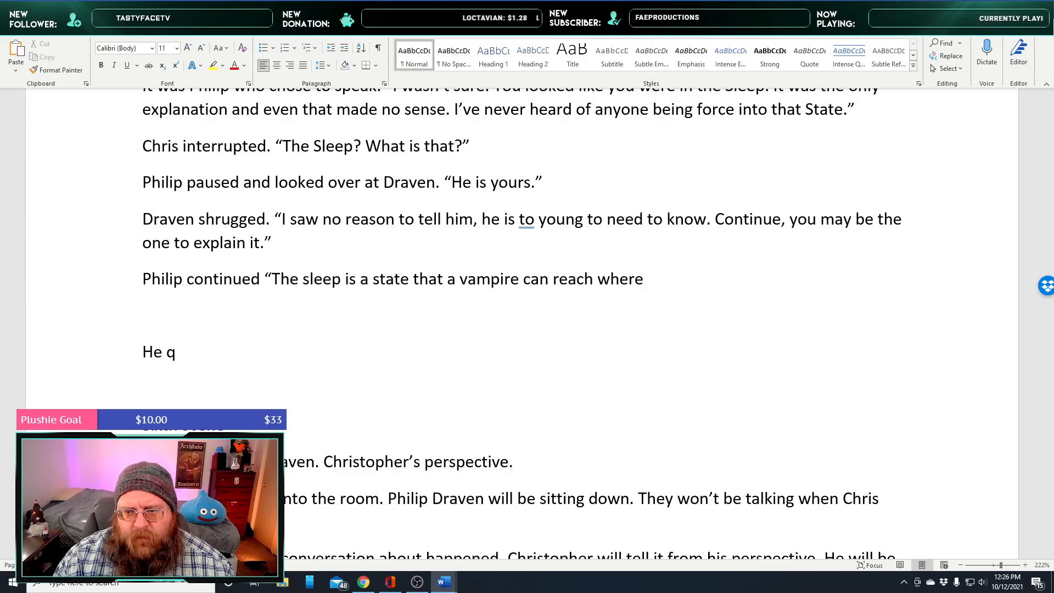
Continue Philip's opening sentence with “he is uncouncious and no”
text(he no lon)
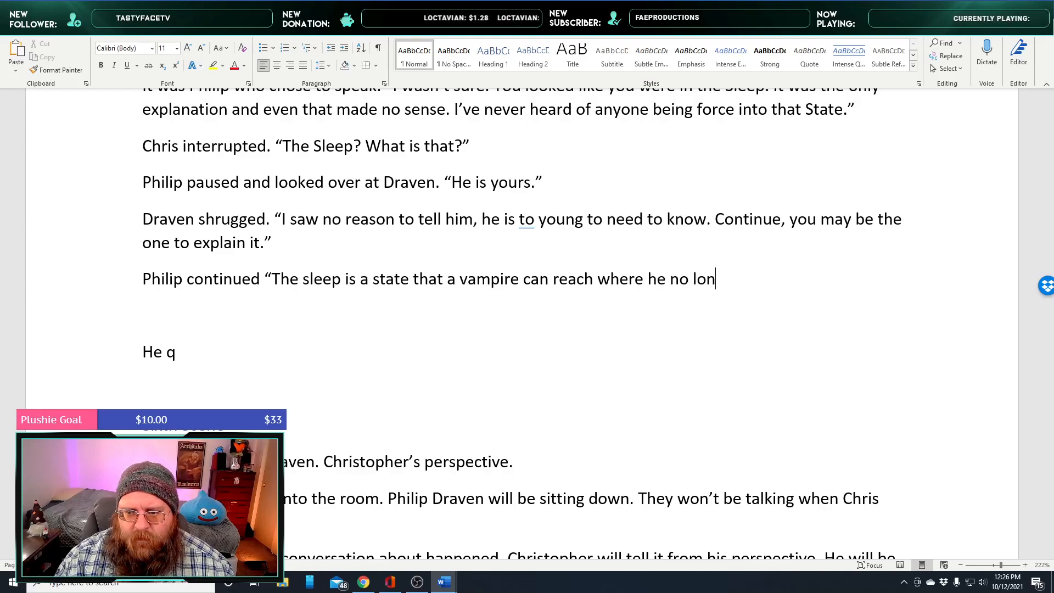
text(ger needs)
key(BackSpace)
key(BackSpace)
key(BackSpace)
key(BackSpace)
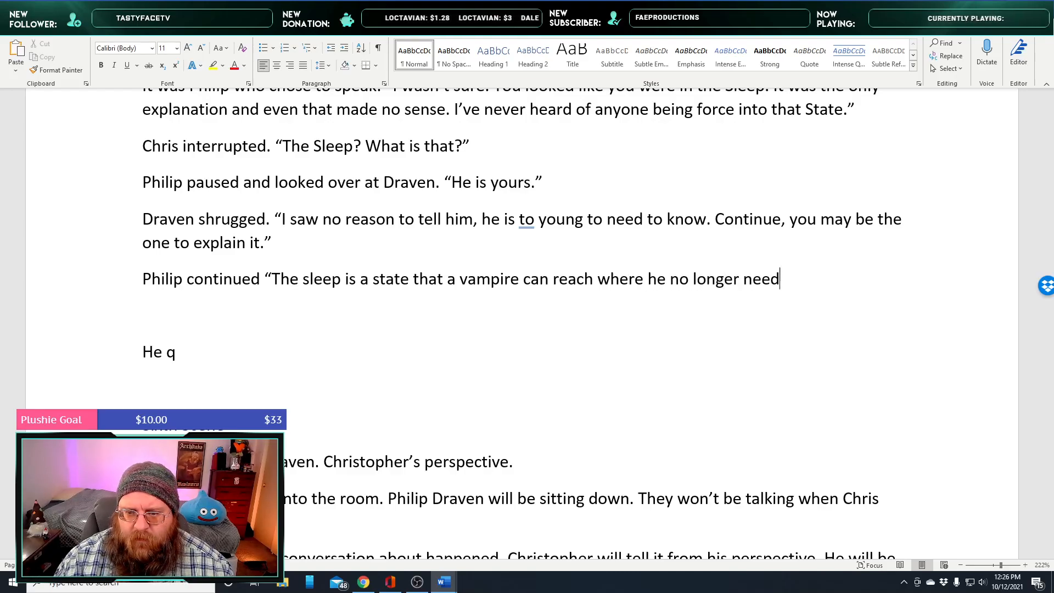
key(ctrl+BackSpace)
key(ctrl+BackSpace)
key(ctrl+BackSpace)
text(is)
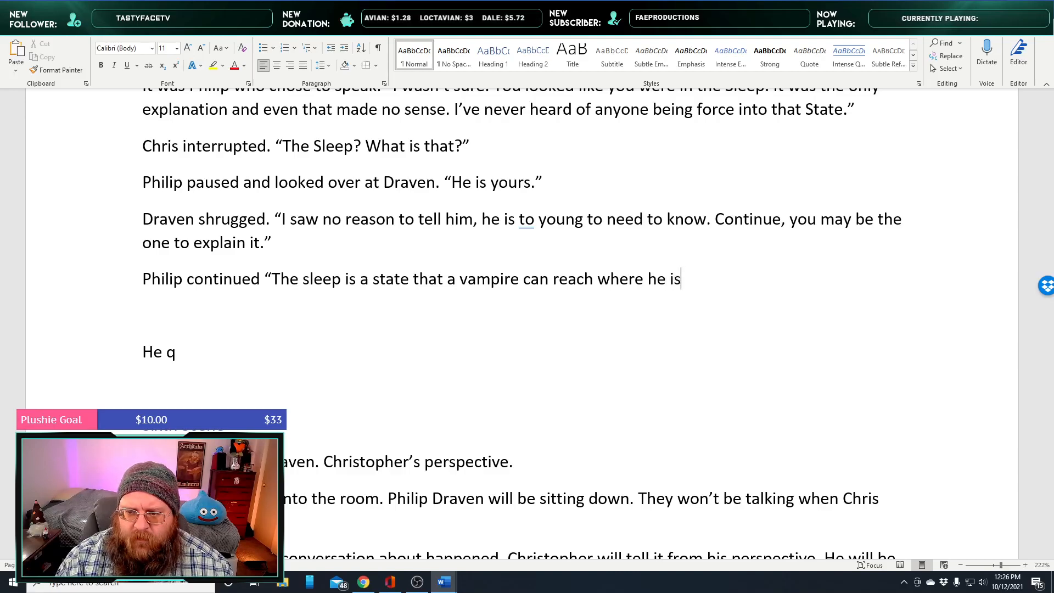
text( uncouncious an)
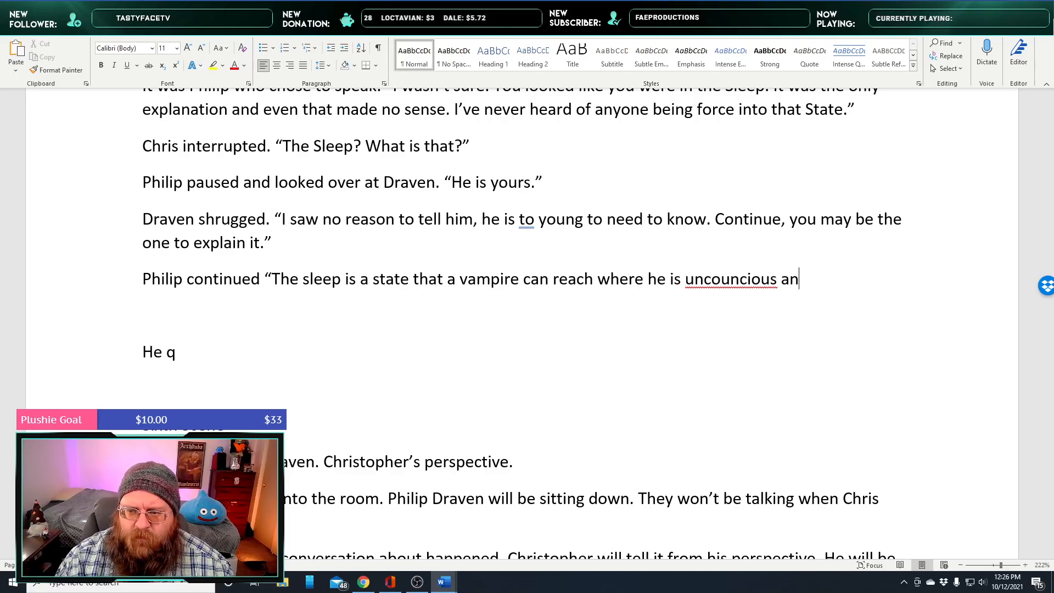
text(d no)
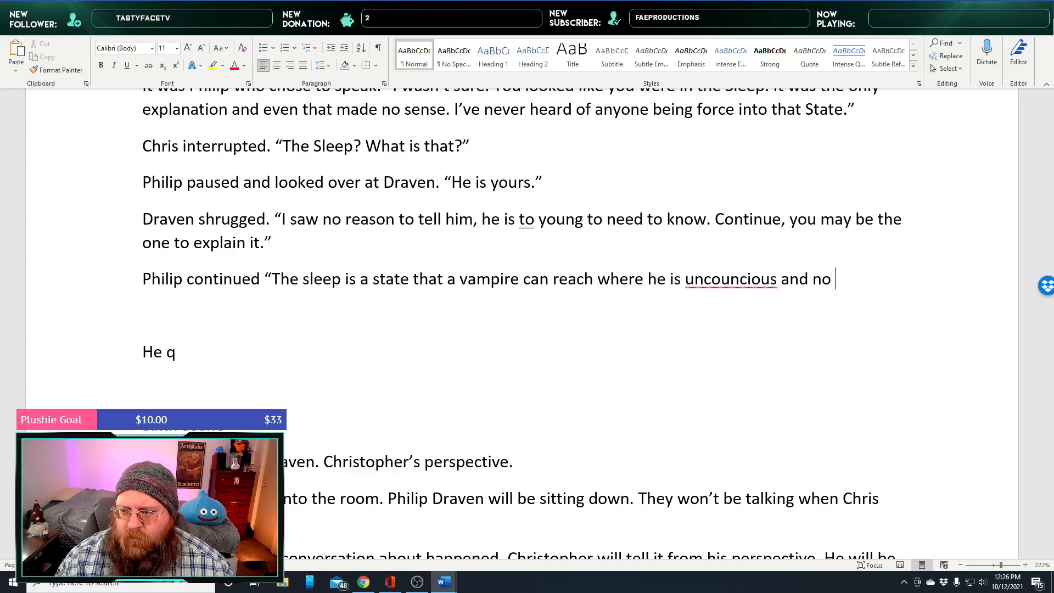
Finish Philip's opening sentence with “longer needs blood to survive.”
text(longer needs lbo)
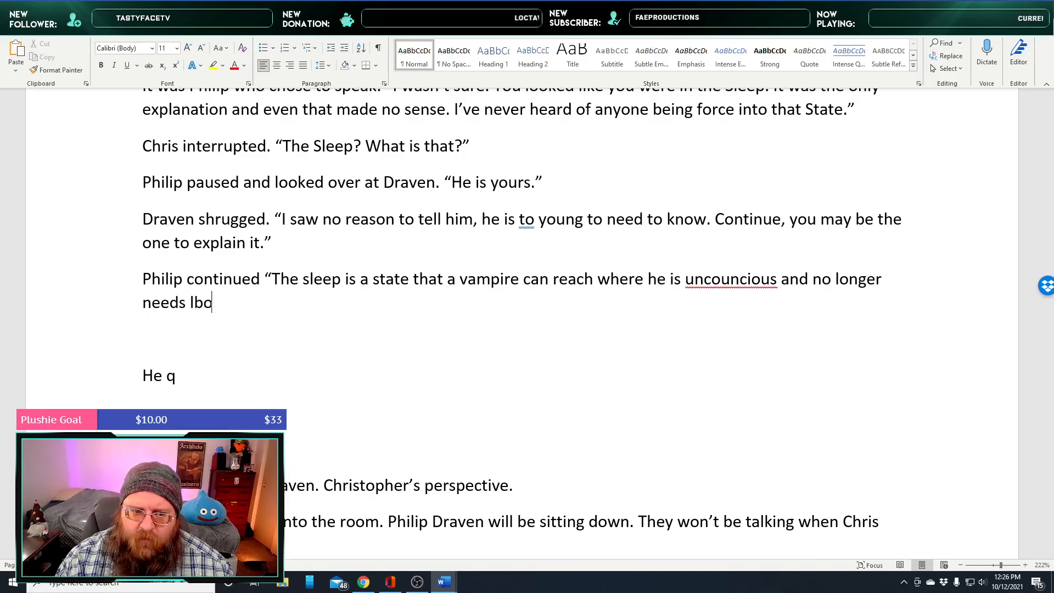
key(BackSpace)
key(BackSpace)
key(BackSpace)
text(blood to survive)
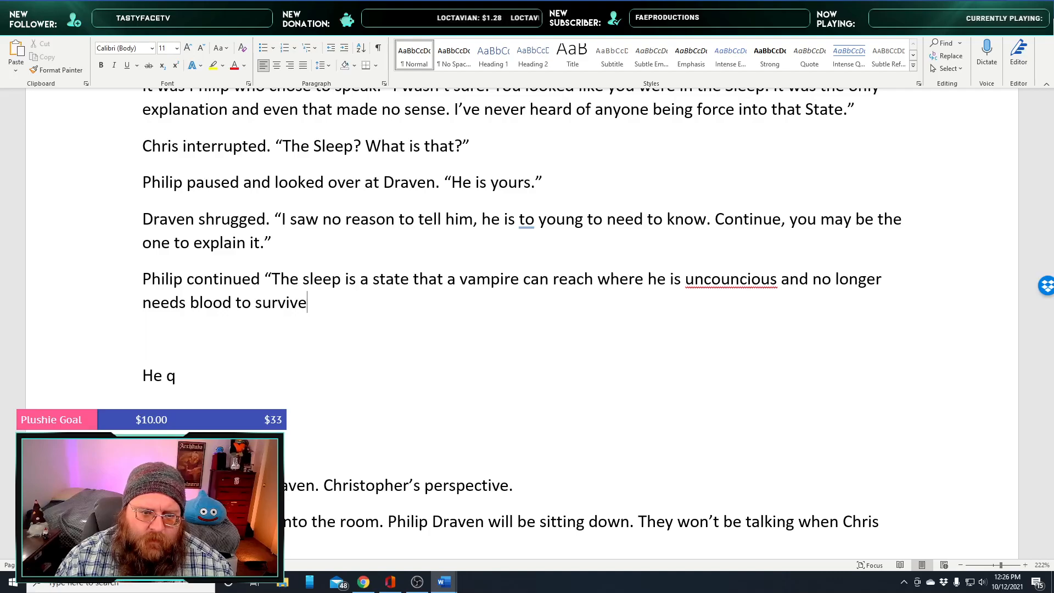
text(. )
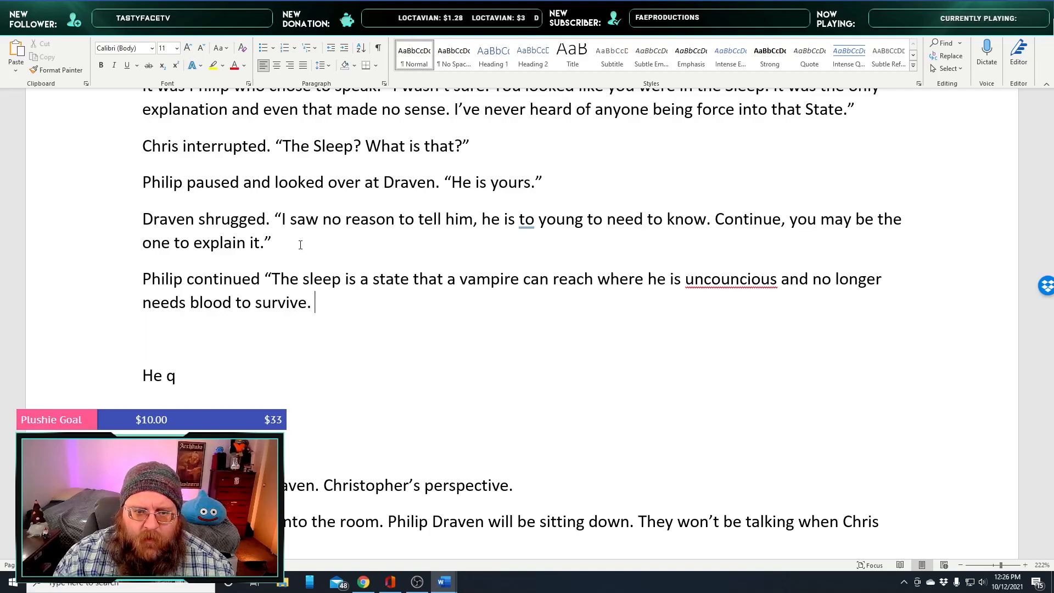
text(He )
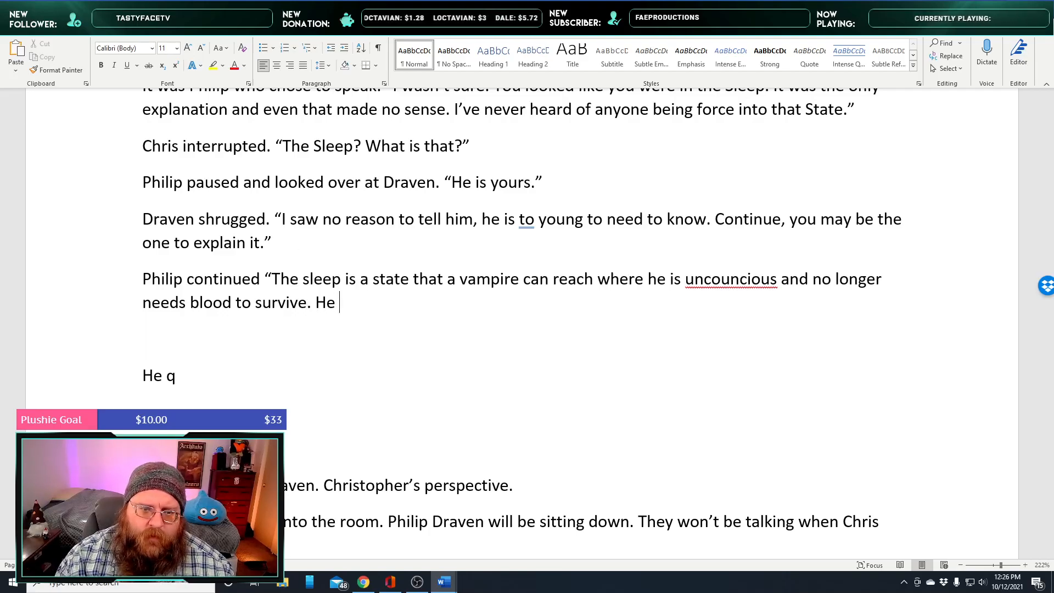
text(can continue this state)
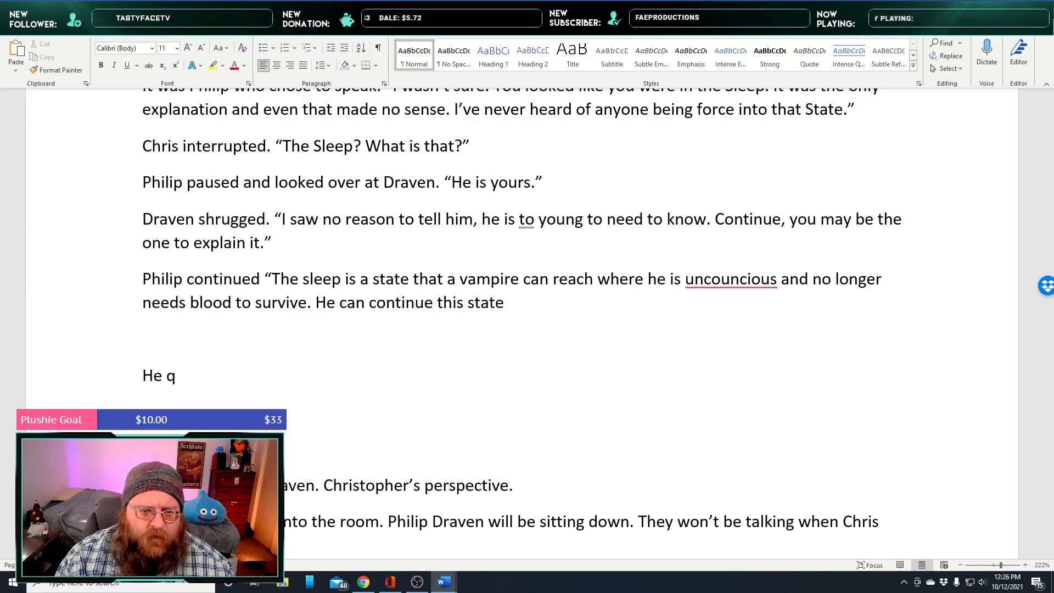
key(BackSpace)
key(BackSpace)
key(BackSpace)
key(BackSpace)
key(BackSpace)
key(BackSpace)
key(BackSpace)
key(BackSpace)
key(BackSpace)
key(BackSpace)
key(BackSpace)
key(BackSpace)
key(BackSpace)
key(BackSpace)
key(BackSpace)
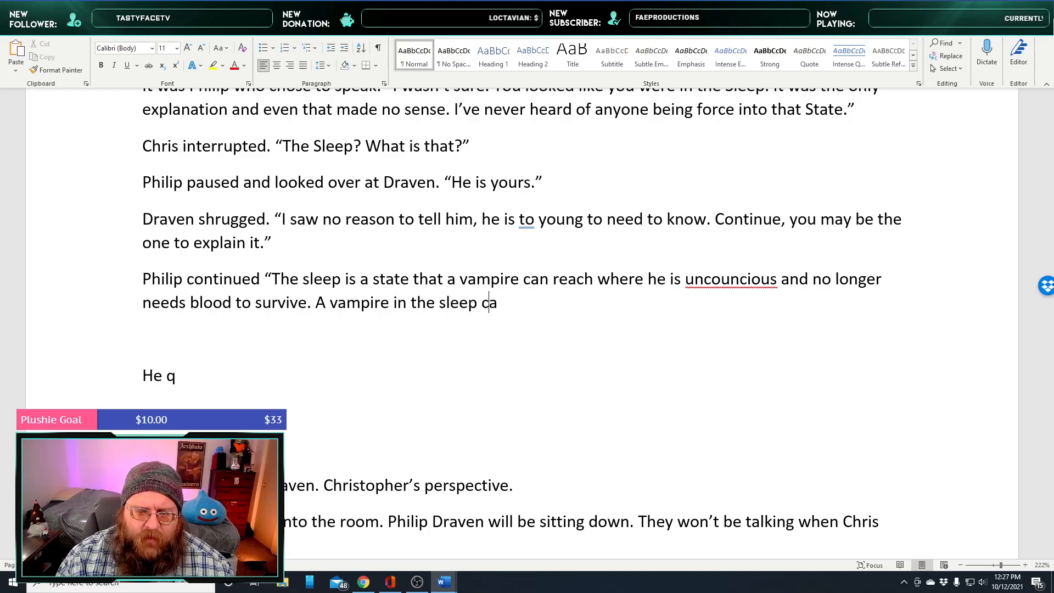
Begin Philip's second sentence with “A vampire in the sleep can continue the sleep for”
text(n continue the)
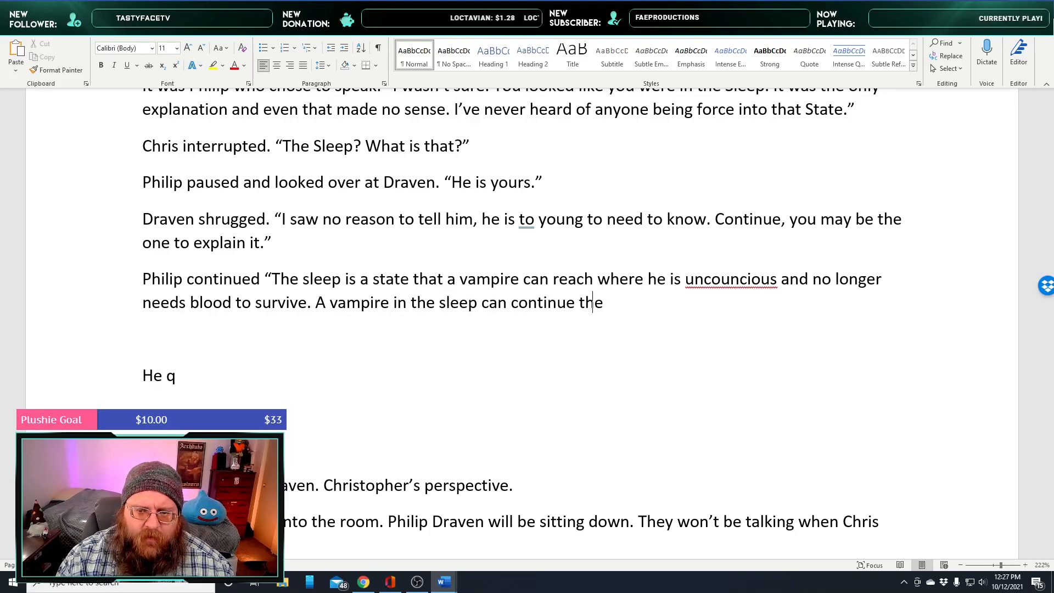
text( sleep inde)
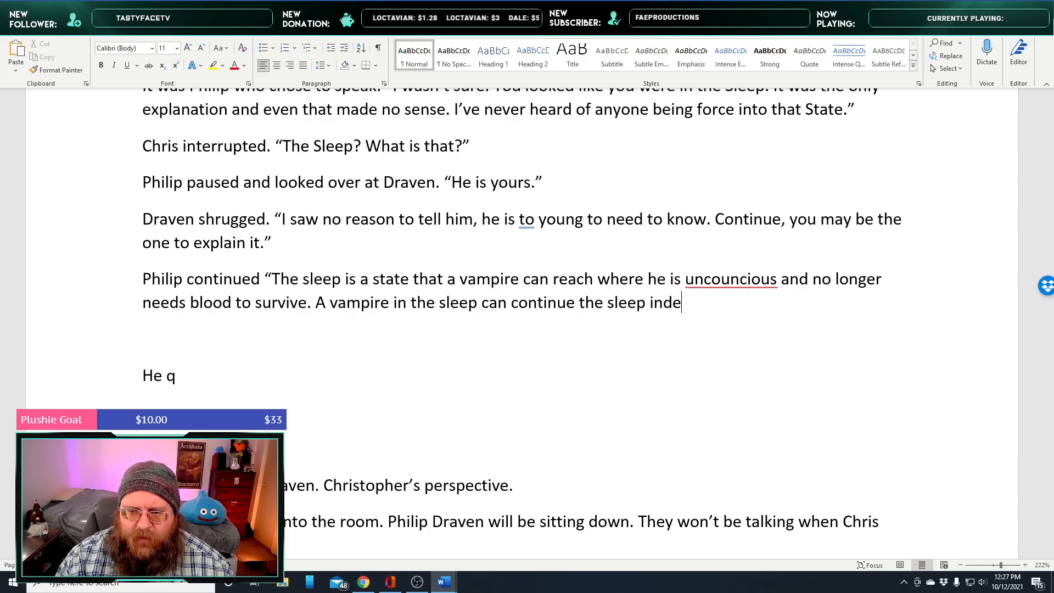
text(vently.)
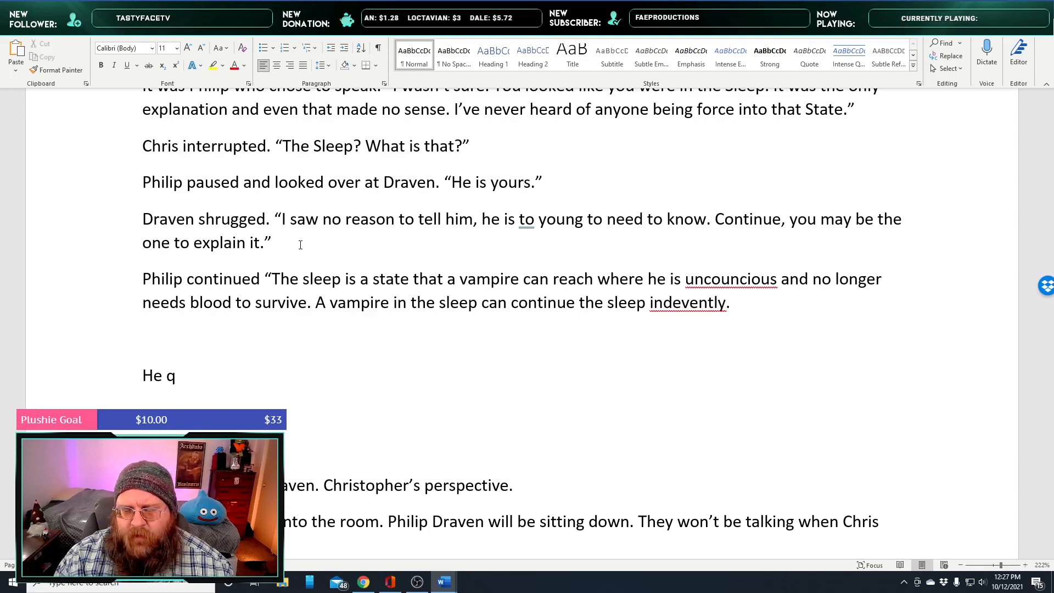
key(BackSpace)
key(BackSpace)
key(BackSpace)
key(BackSpace)
key(BackSpace)
key(BackSpace)
key(BackSpace)
key(BackSpace)
key(BackSpace)
key(BackSpace)
key(BackSpace)
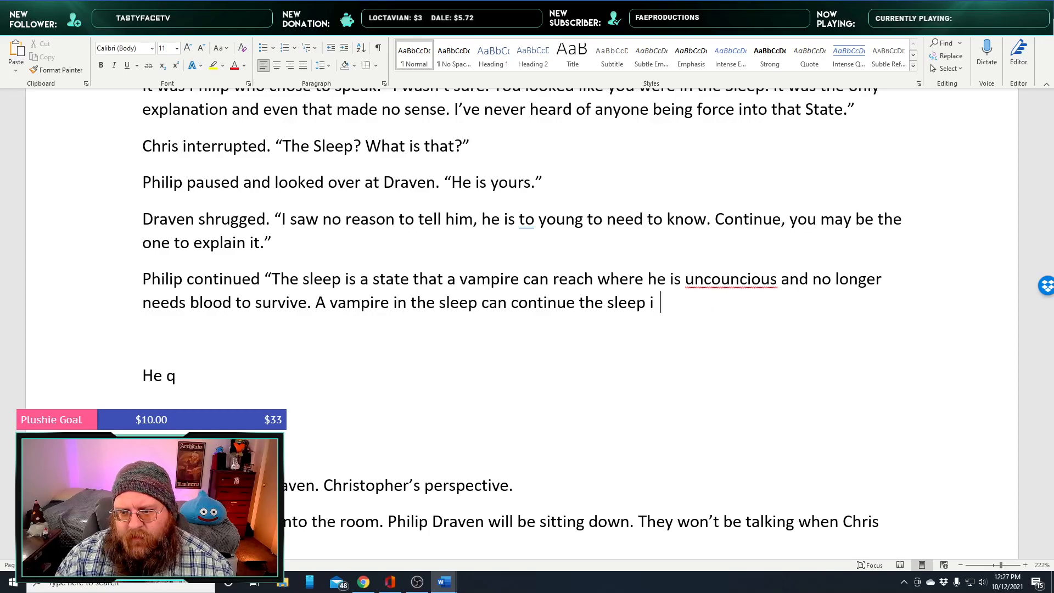
key(BackSpace)
text(for da)
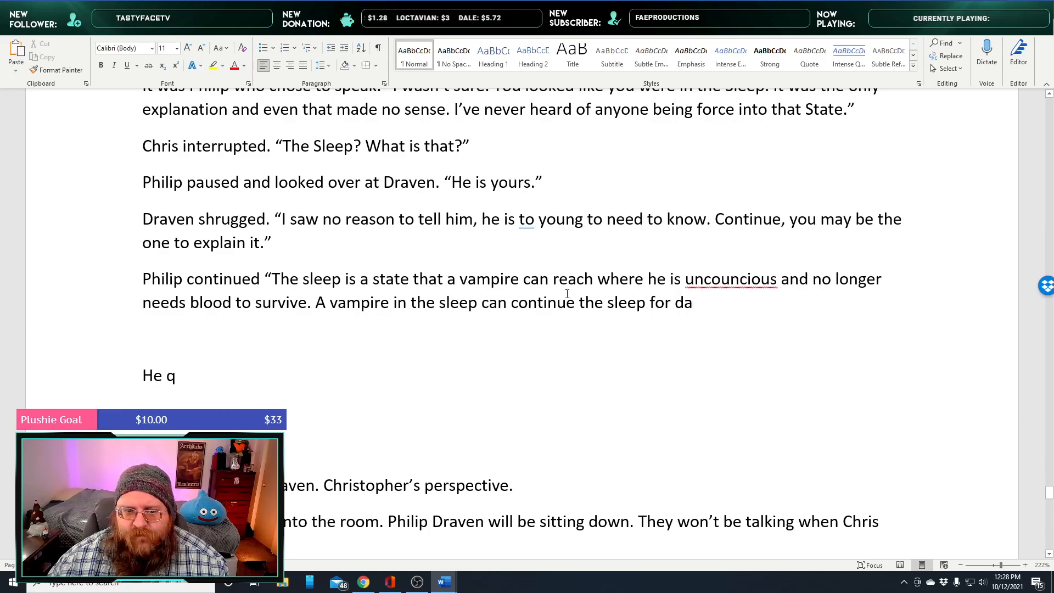
Correct “uncouncious” to “unconscious” and extend Philip's second sentence with “weeks, months, decades, even centures.”
right_click(725, 280)
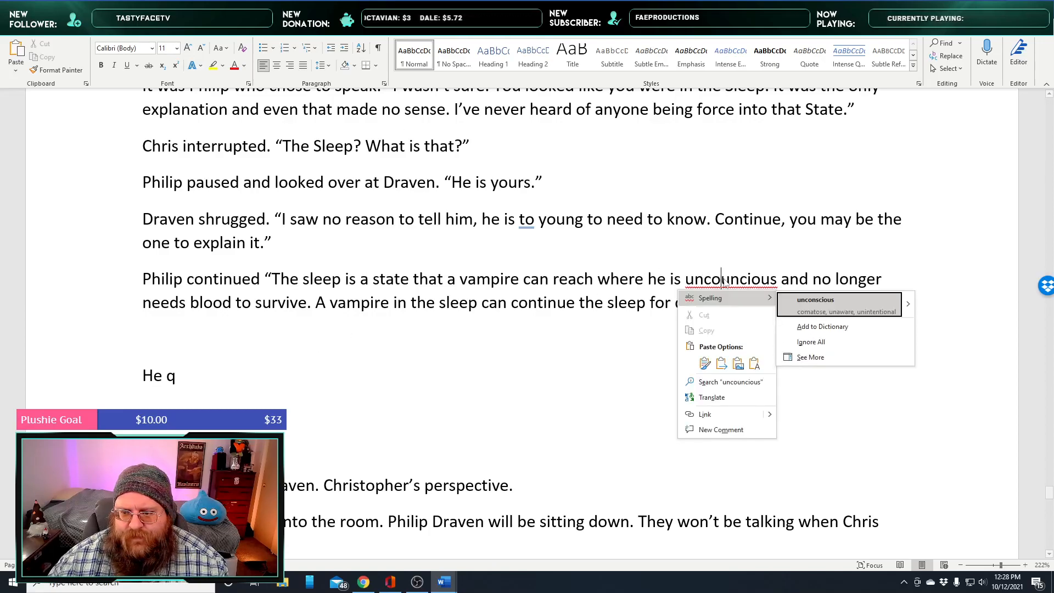
click(794, 297)
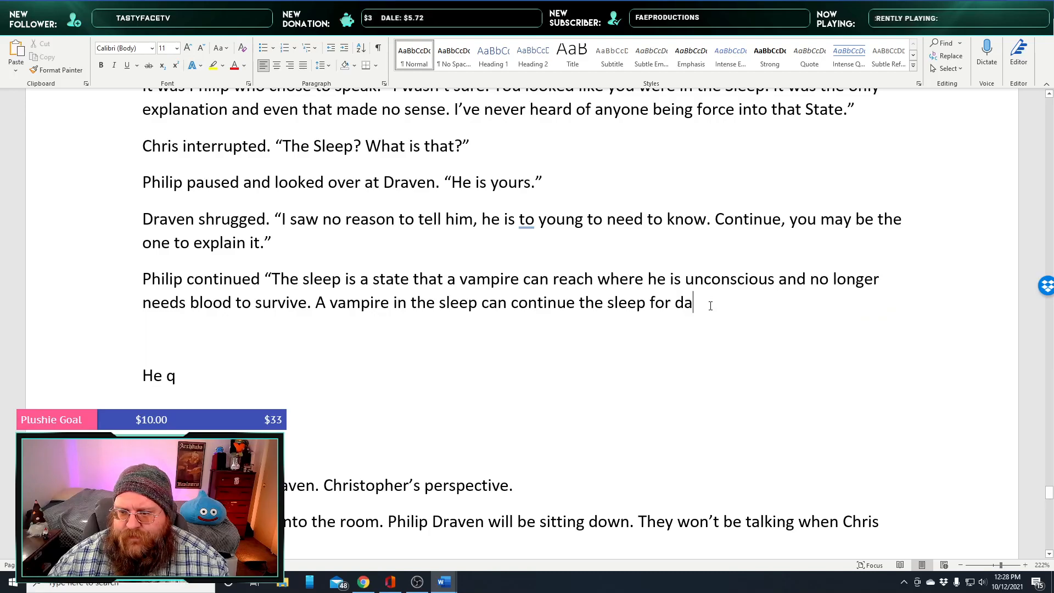
text(s,)
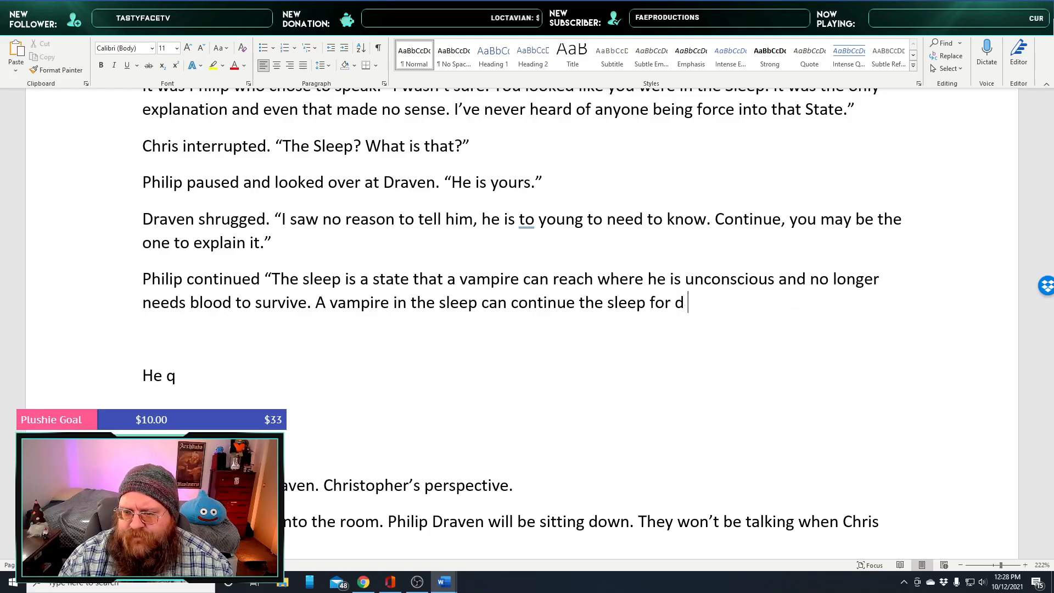
text(s, months, decades)
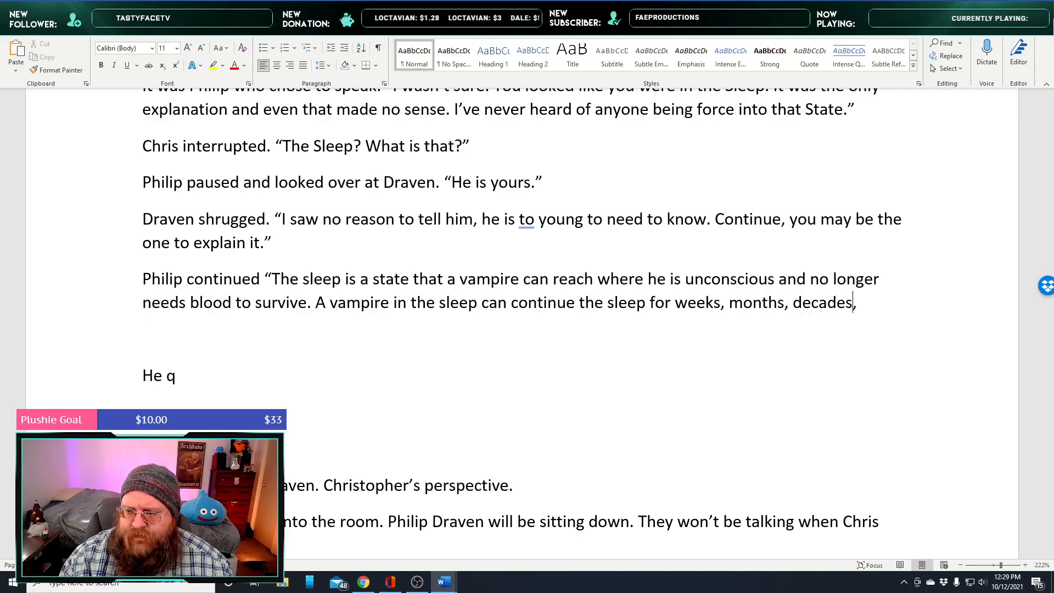
text(, even centures.)
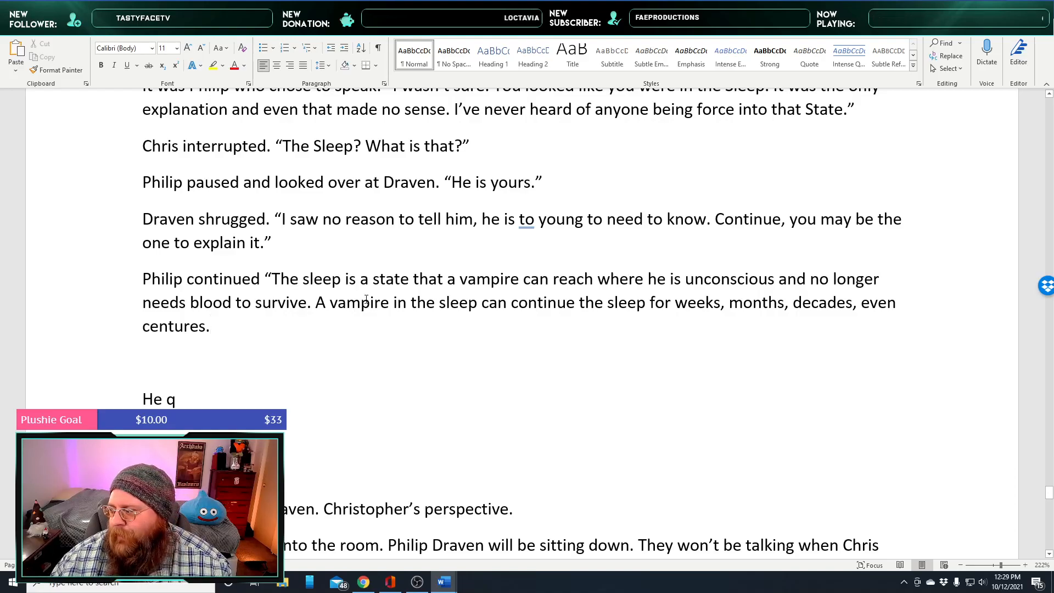
Extend the end of Philip's second sentence with “in some cases” and correct “centures” to “centuries”
scroll(364, 294, down, 1)
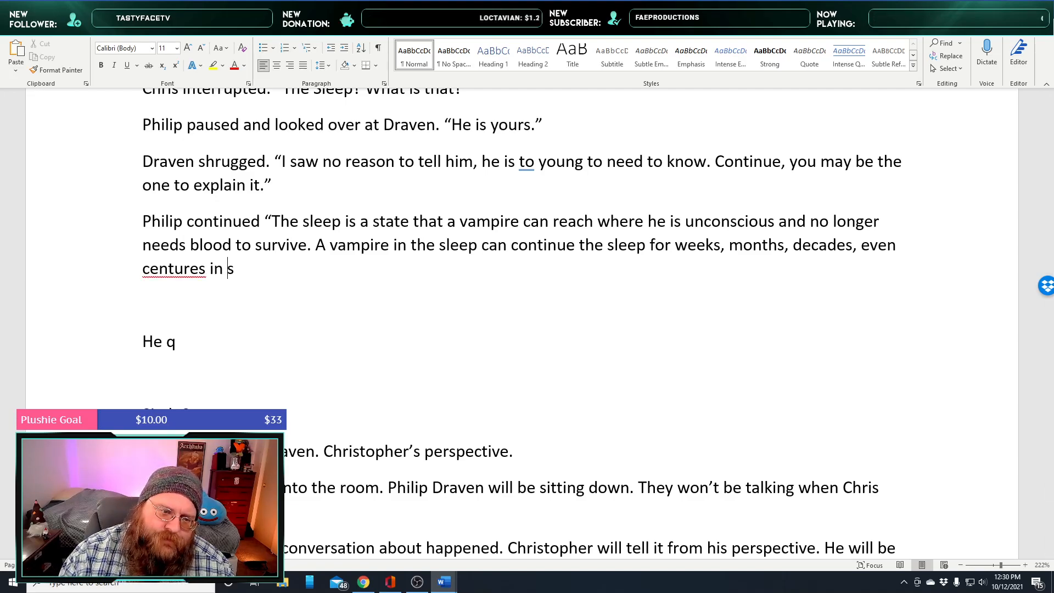
key(BackSpace)
text(ses)
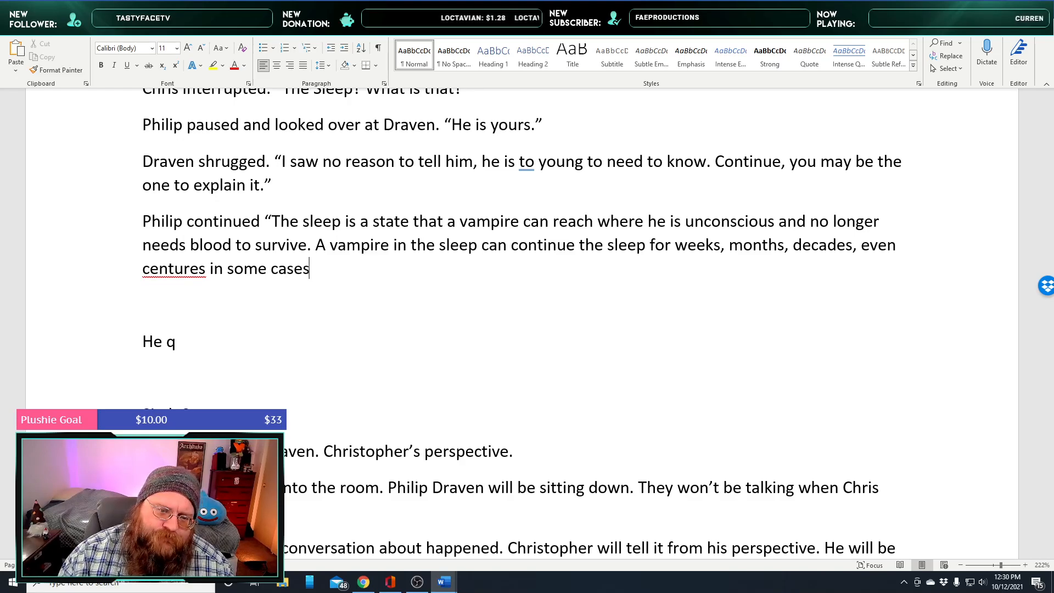
right_click(165, 276)
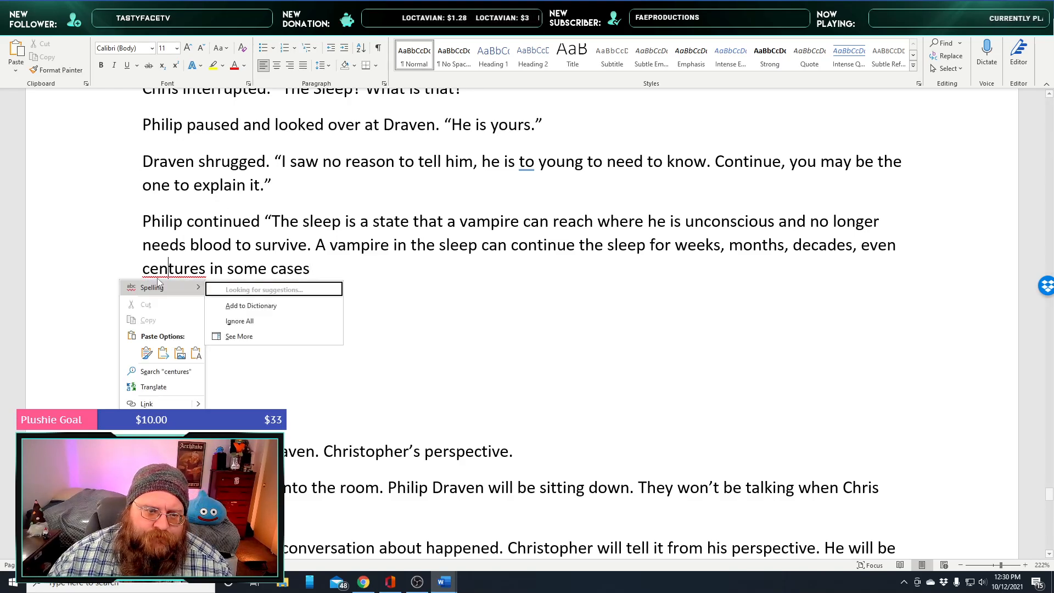
click(302, 301)
click(328, 270)
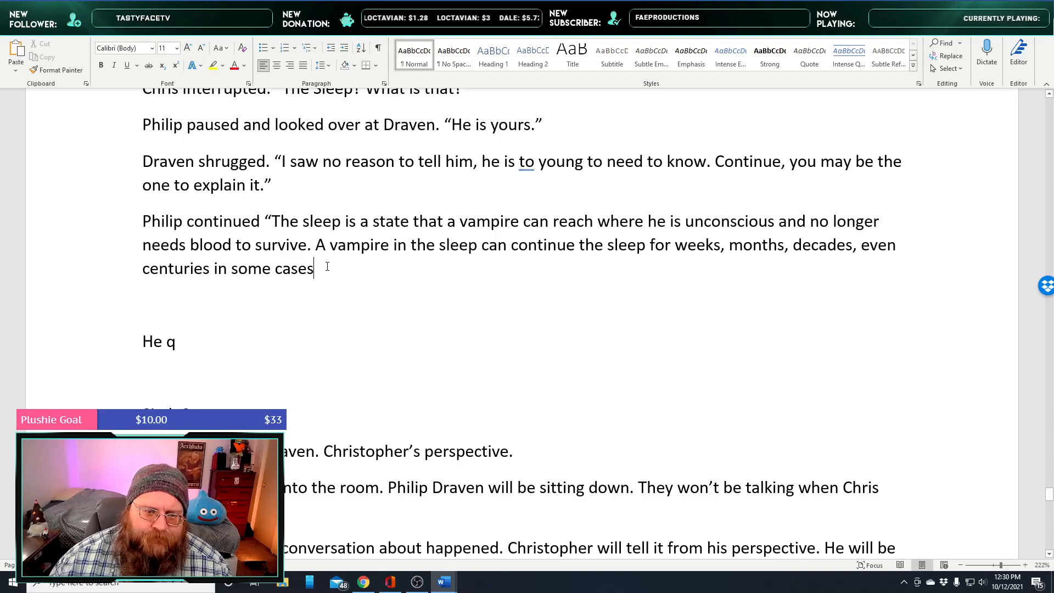
End the second sentence and write “Each vampire uses it for their own means and it is a little different for each vampire”
text(. Each vampire )
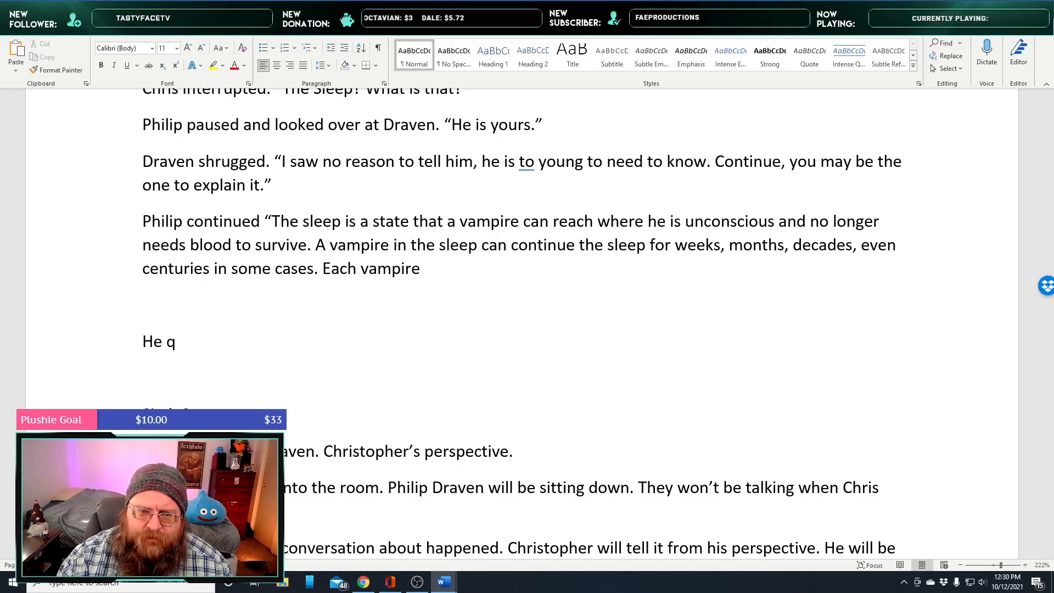
text(uses it for their own means and)
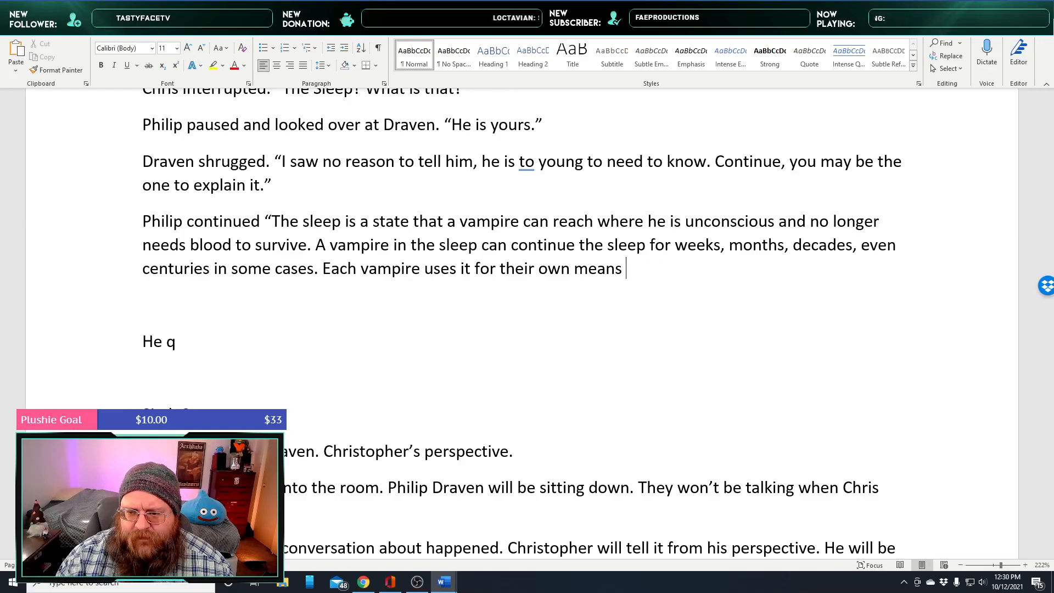
text( it is a little )
text(different for ea)
text(ch vampire)
text(, but some can u)
text(se)
key(BackSpace)
key(BackSpace)
key(BackSpace)
key(BackSpace)
key(BackSpace)
key(BackSpace)
key(BackSpace)
key(BackSpace)
key(BackSpace)
key(BackSpace)
key(BackSpace)
key(BackSpace)
key(BackSpace)
key(BackSpace)
key(BackSpace)
key(BackSpace)
key(BackSpace)
key(BackSpace)
End the third sentence and add “Some use it to explore their own consciousness.” to Philip's explanation
text(. Some use it to explore their own conc)
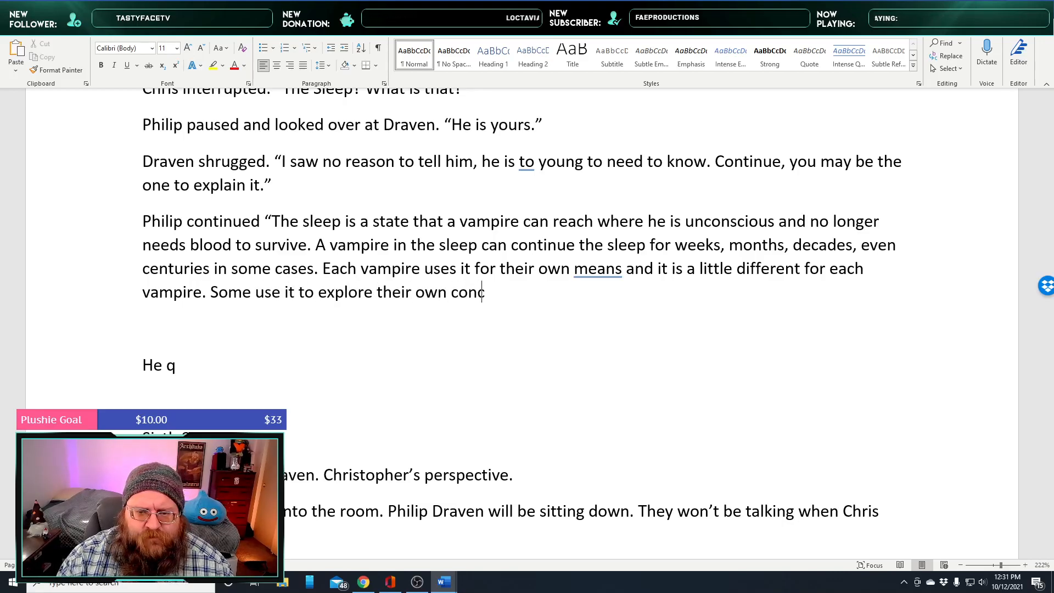
key(BackSpace)
text(sciousness. A)
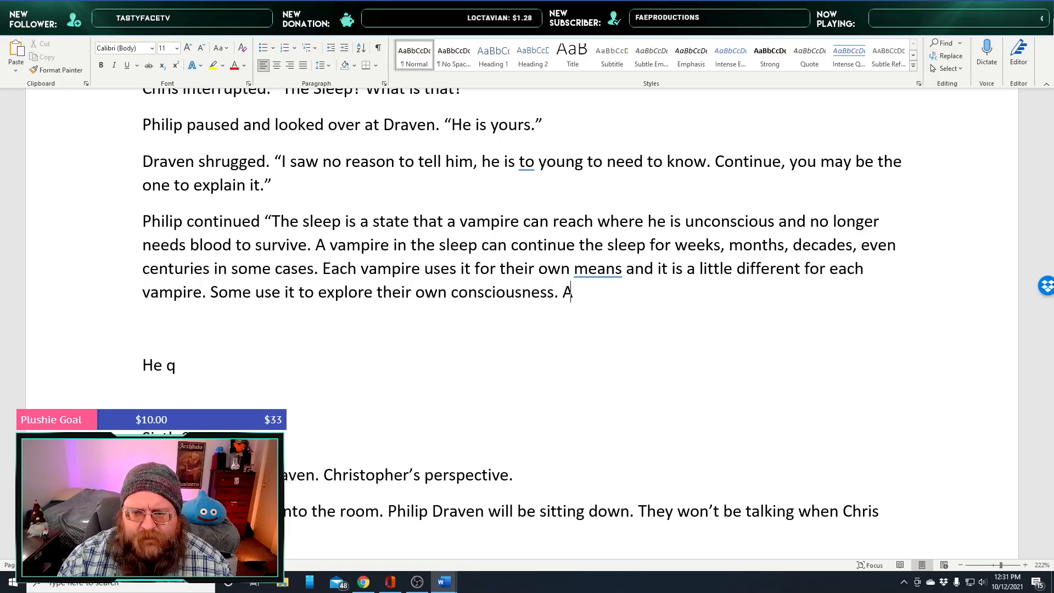
Continue Philip's explanation with “A vampire can learn a lot and strength themselves by using the Sleep.”
text( vampire can learn )
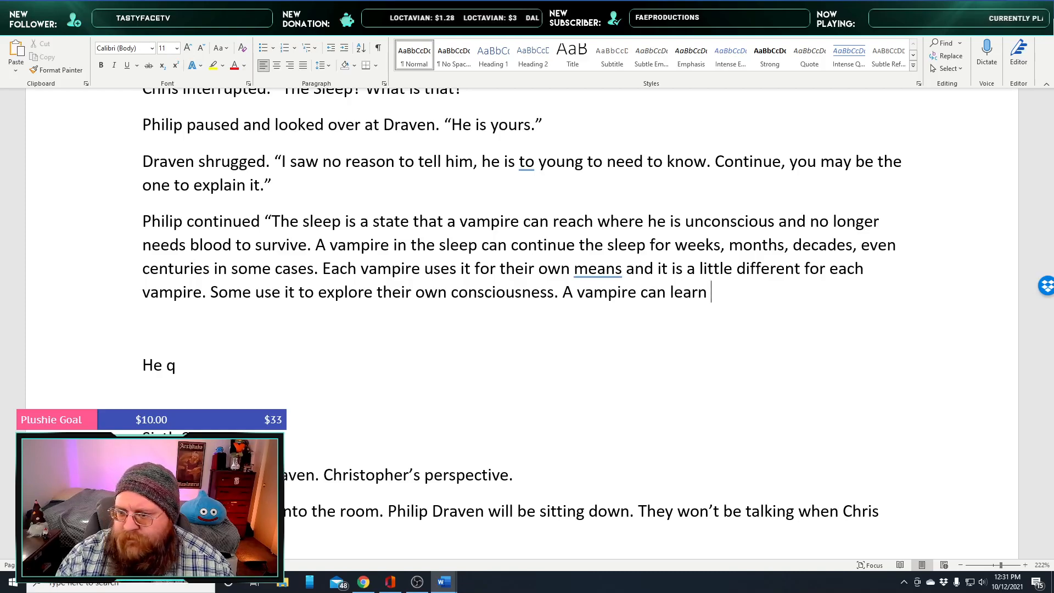
text(a lot )
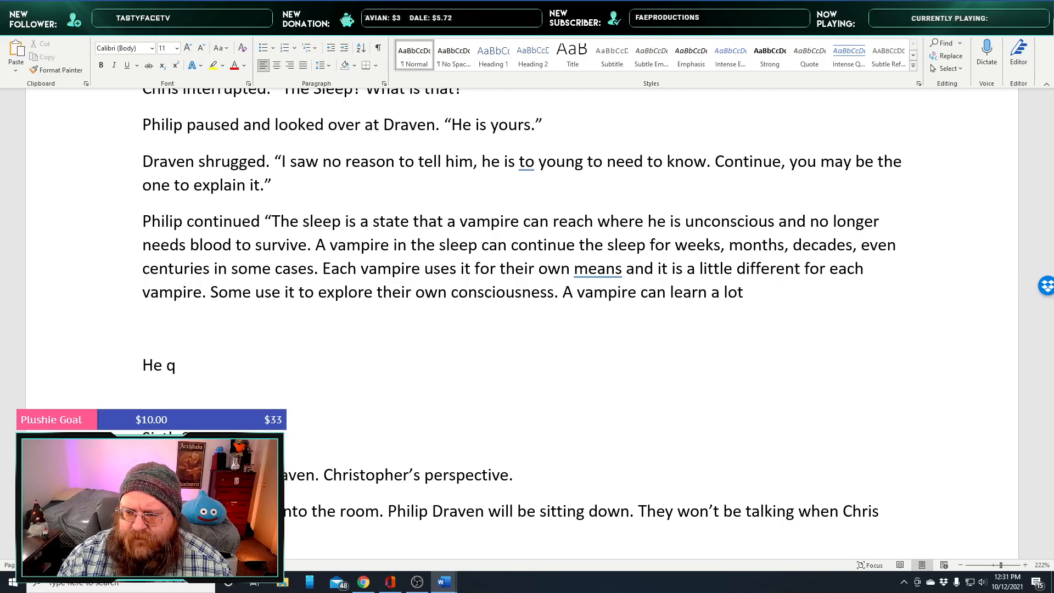
text(and strength shem)
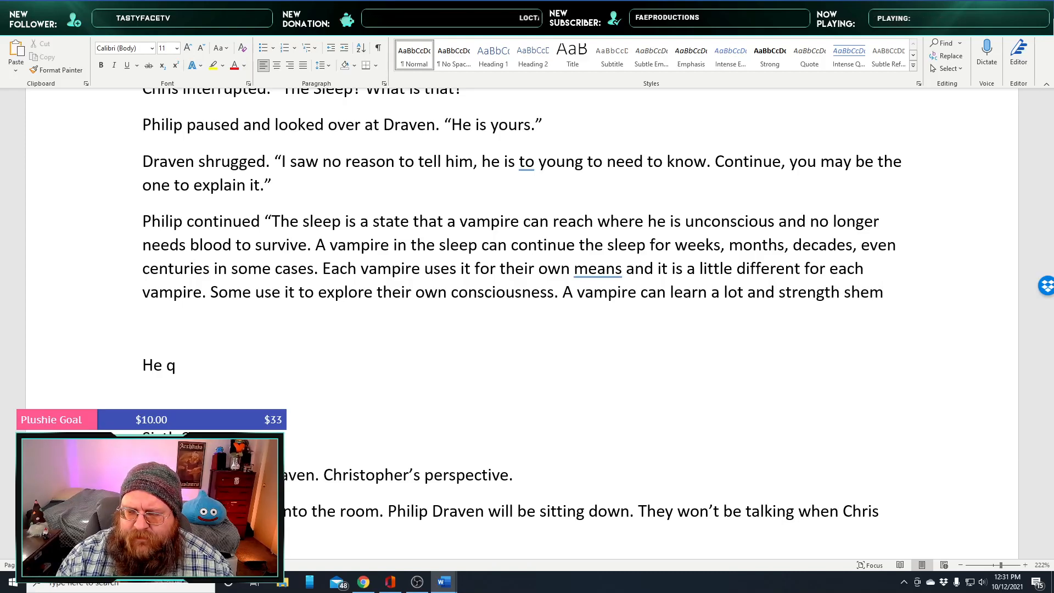
key(BackSpace)
key(BackSpace)
key(BackSpace)
key(BackSpace)
text(themselves)
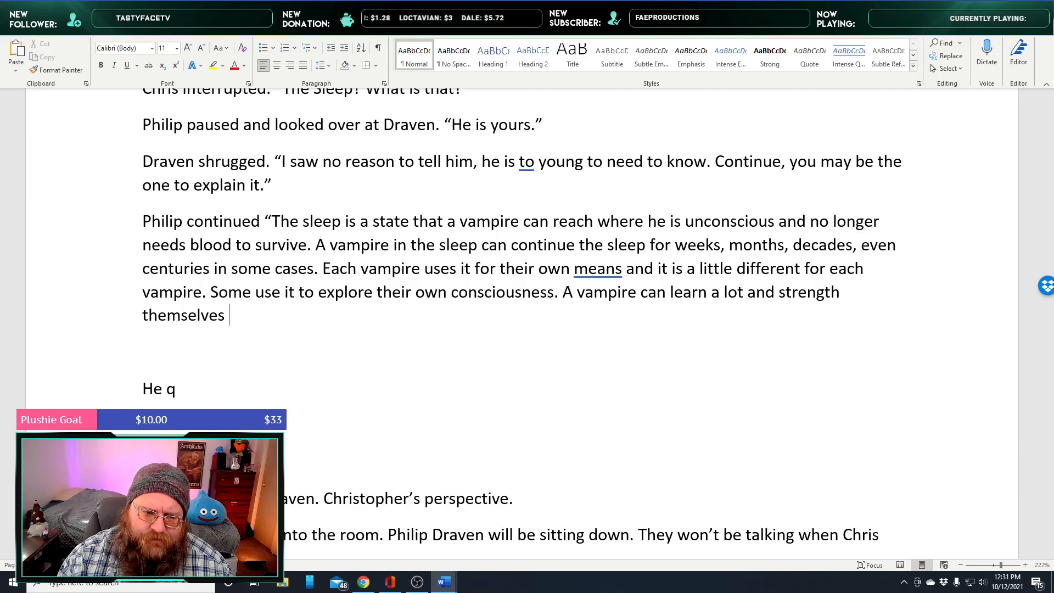
text(by u)
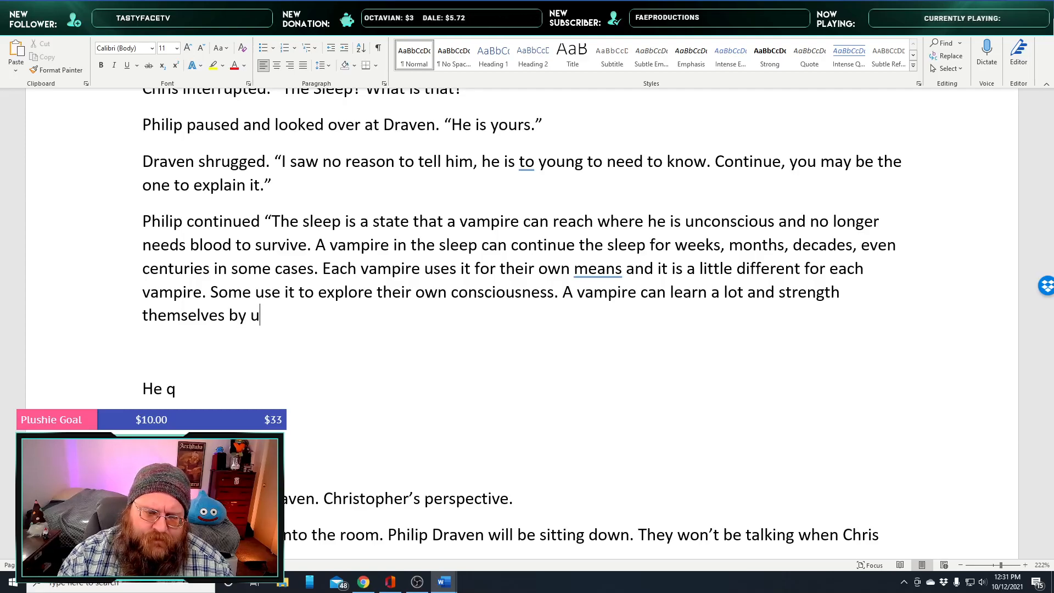
text(sing the SLeep.)
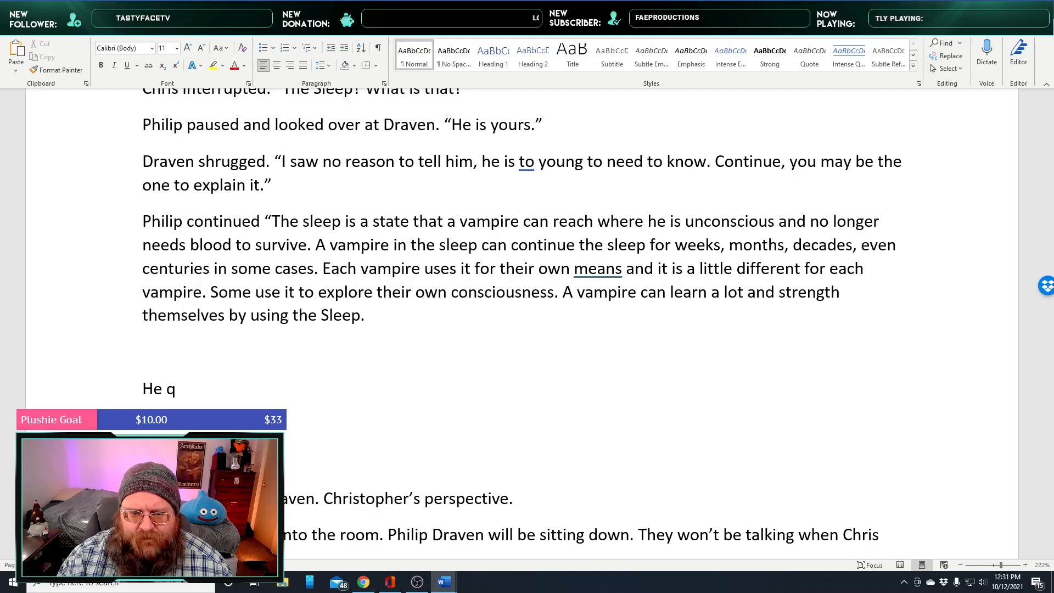
Begin Philip's next sentence with “There are risks, mainly that you are not aware of your suuroundings and”
text( There are )
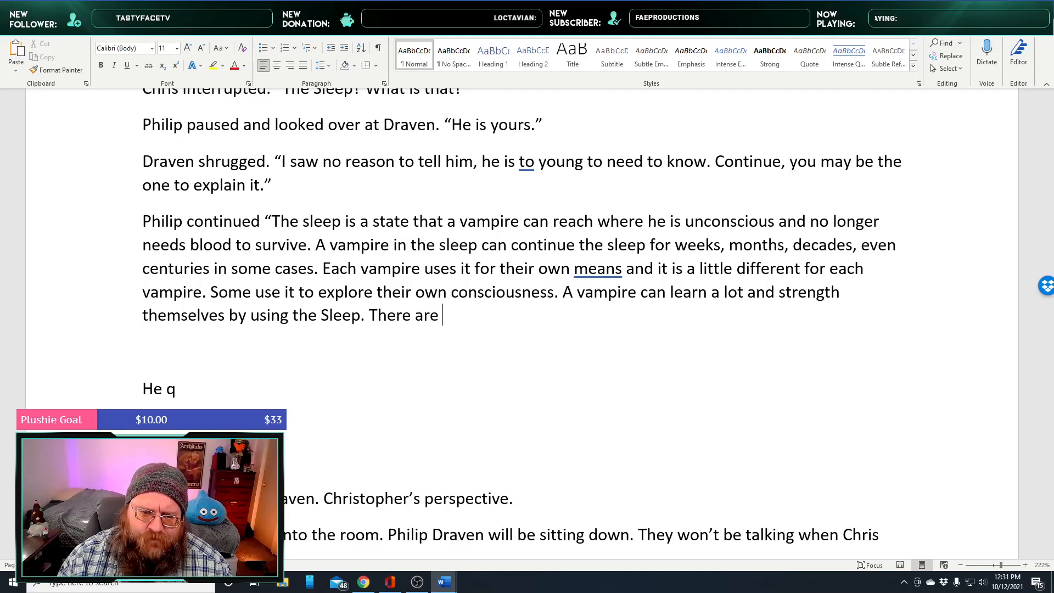
text(risks)
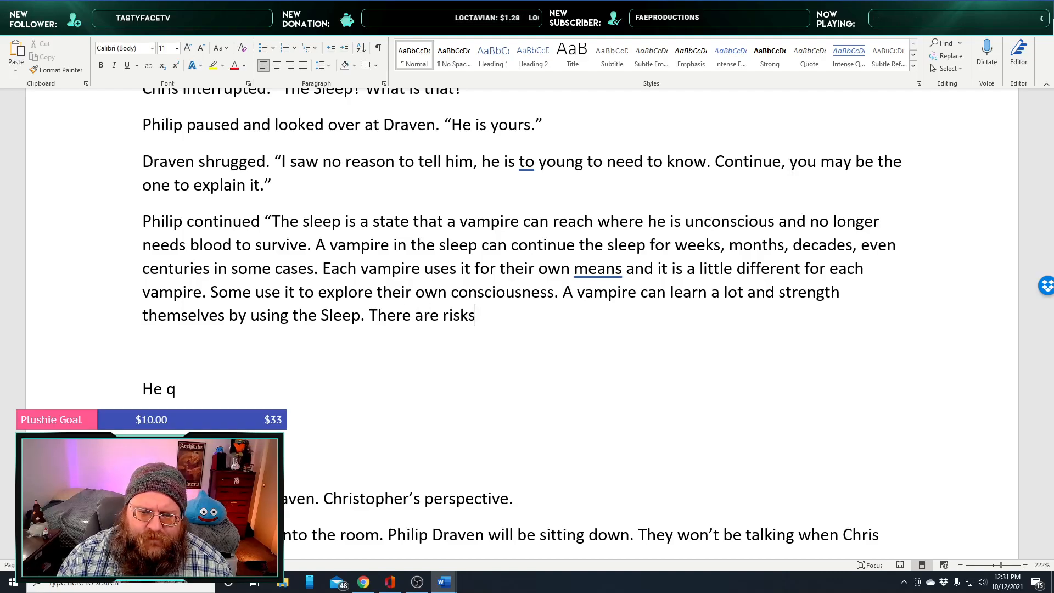
text(, mainly that y)
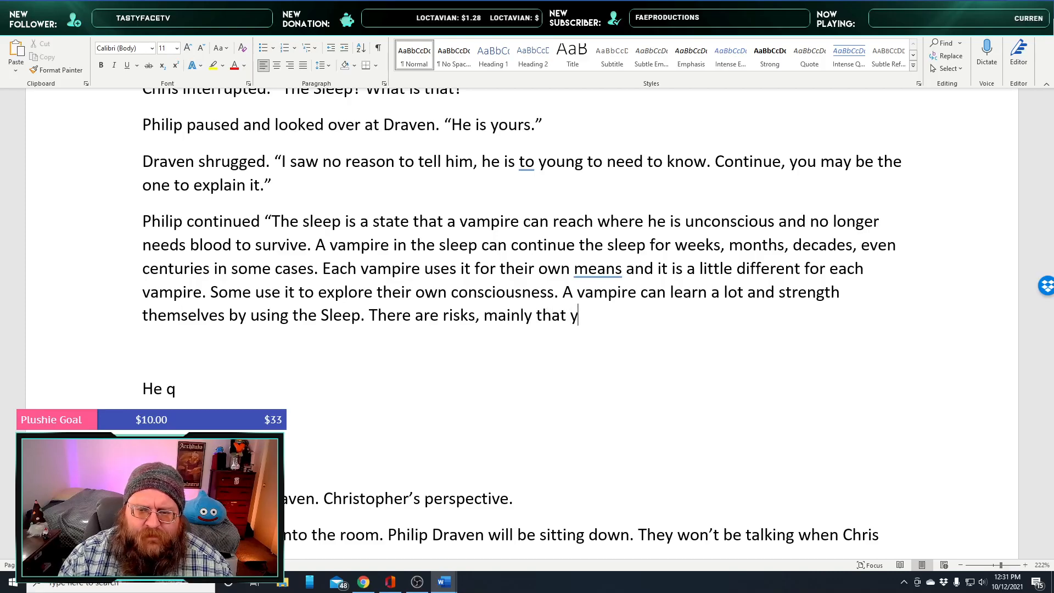
text(ou are not awa)
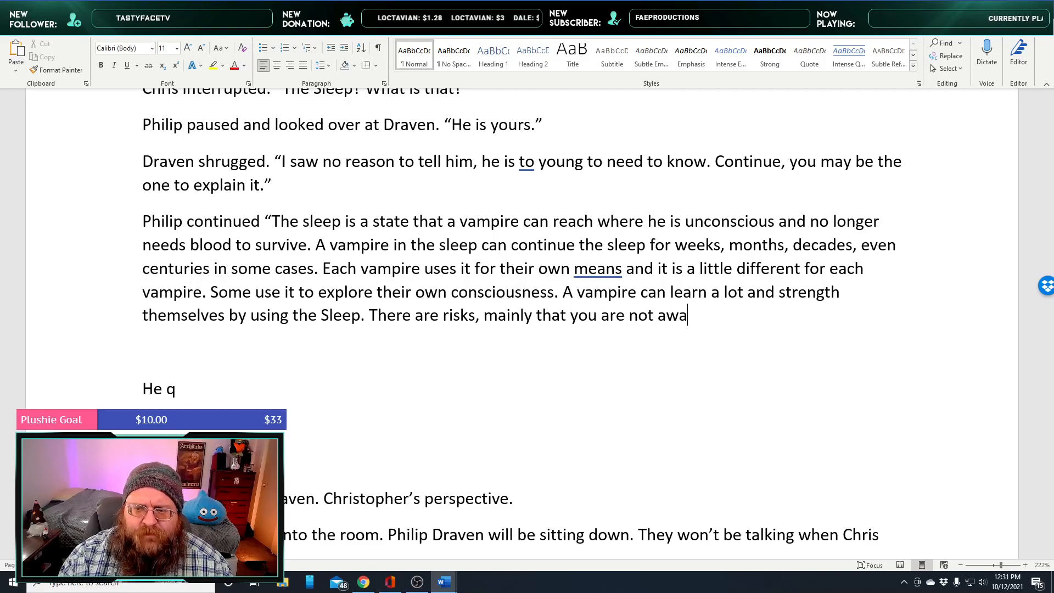
text(re of your su)
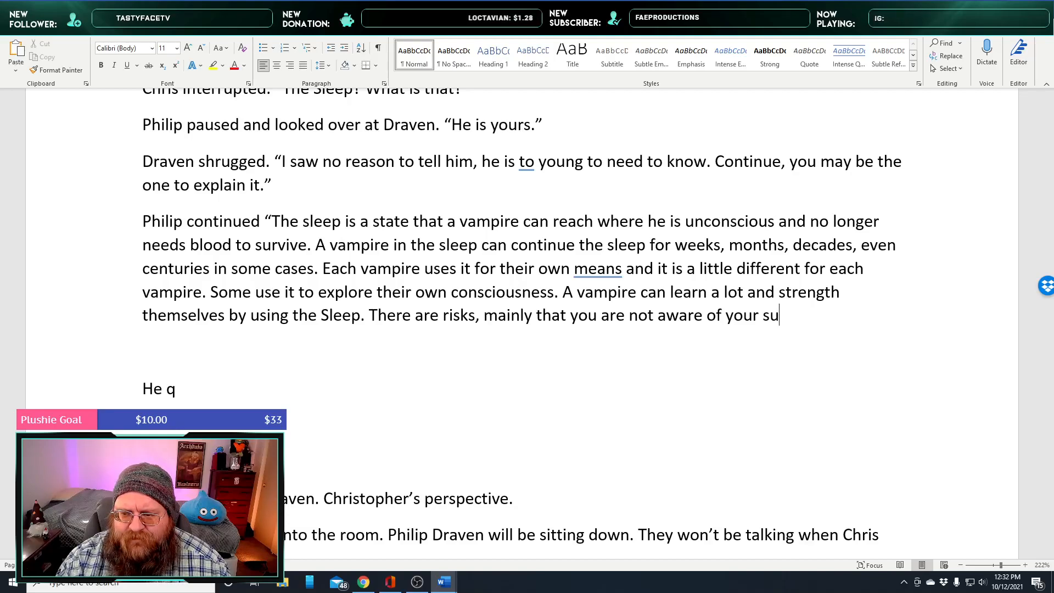
text(uroundings and )
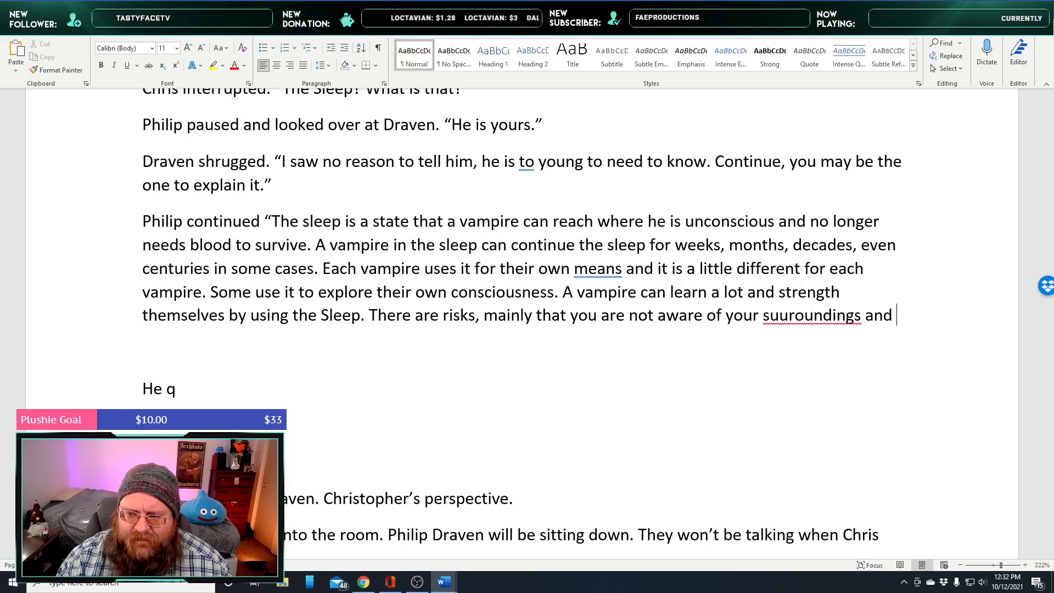
Continue the sentence about the risks with “, if care is not take, you are at your weakest”
text(, if care is no)
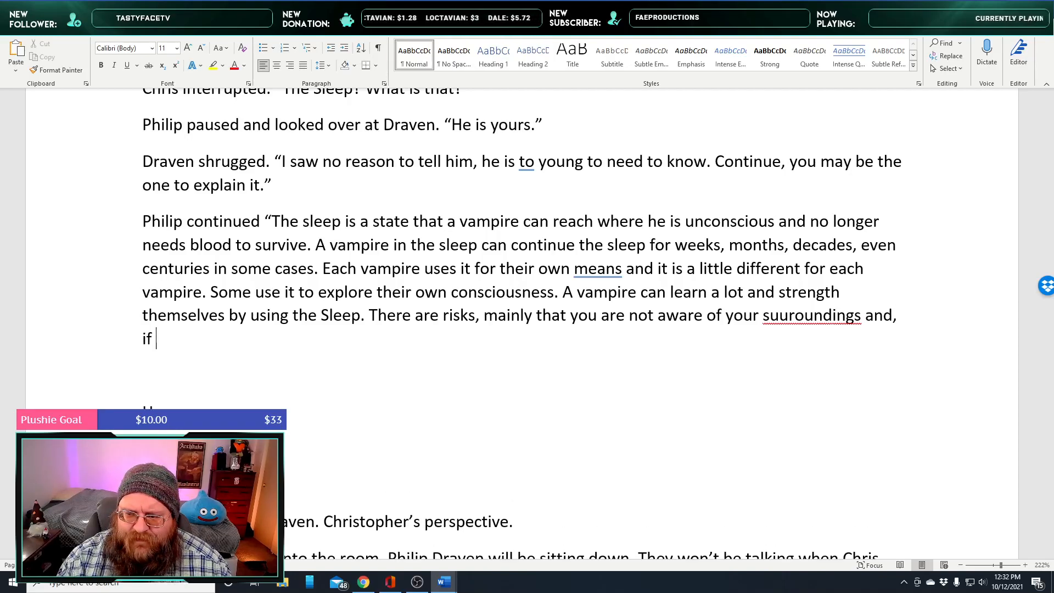
text(t take,)
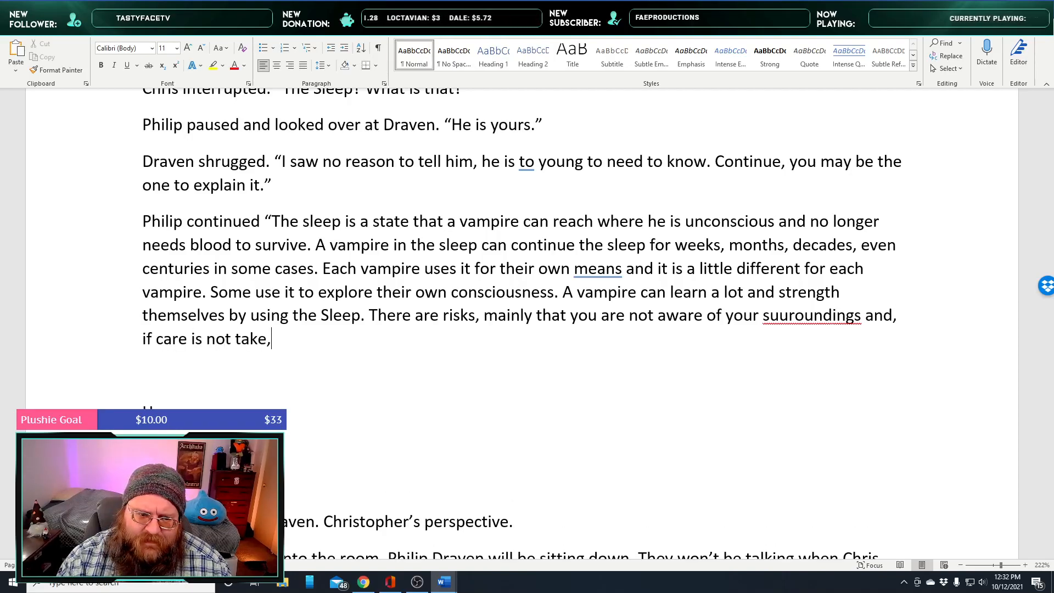
text( you are are you)
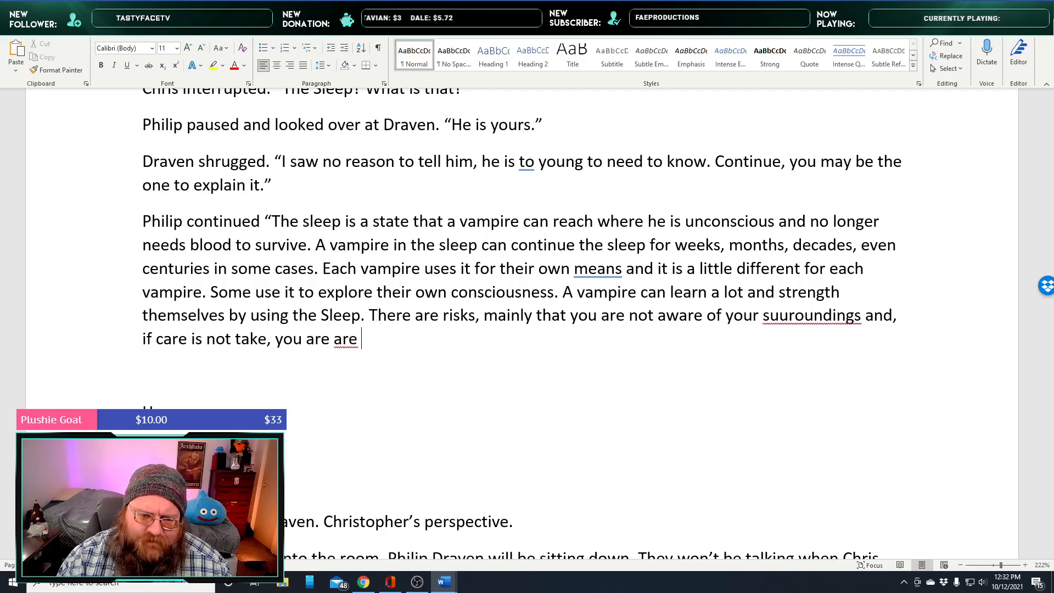
key(BackSpace)
key(BackSpace)
key(BackSpace)
key(BackSpace)
key(BackSpace)
key(BackSpace)
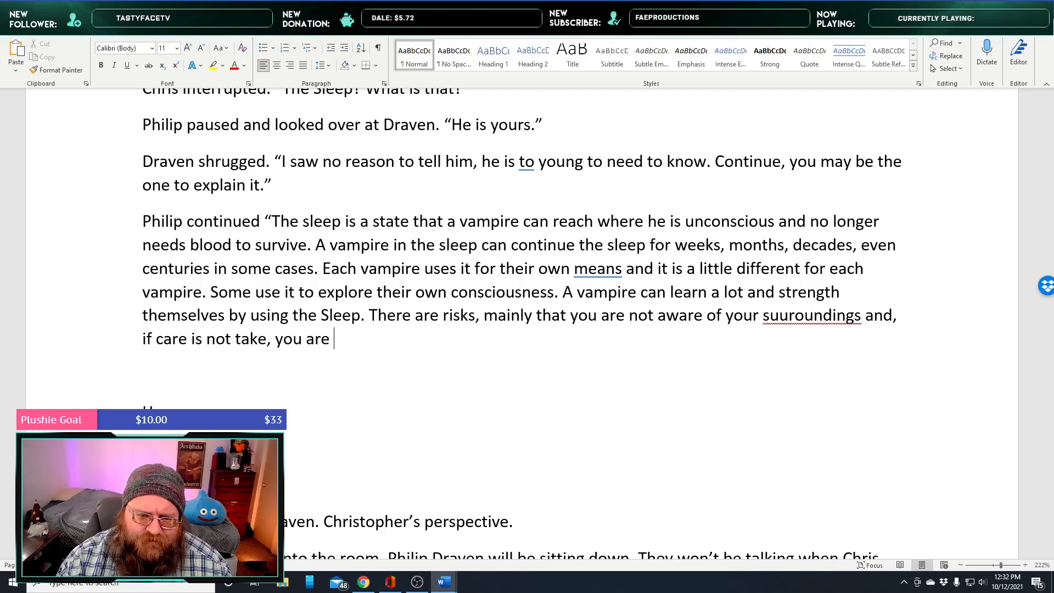
text(at  your weakest)
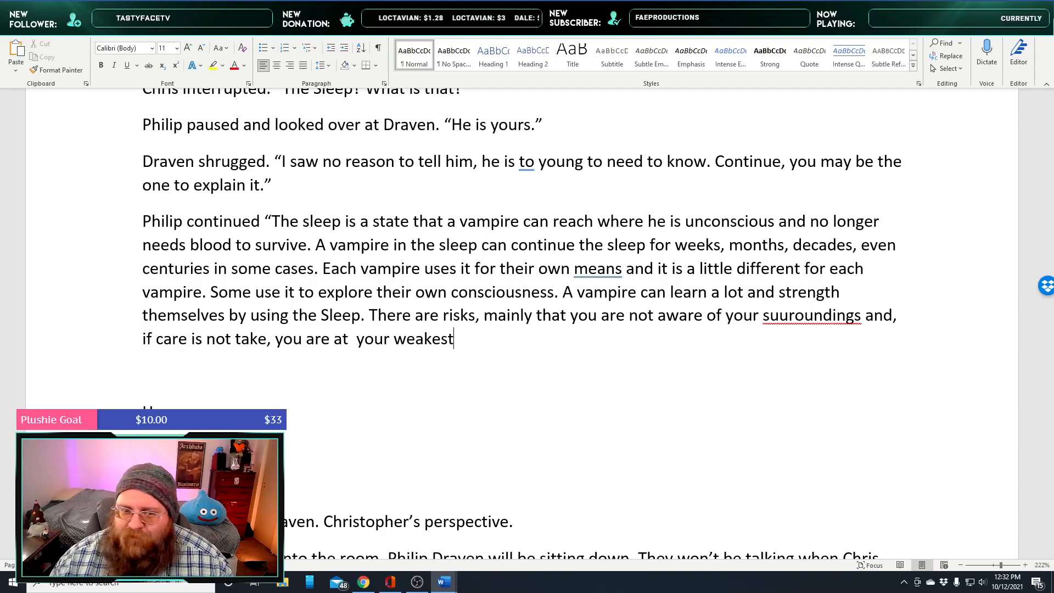
Correct “suuroundings” to “surroundings” and end the sentence after “weakest” with a period
right_click(785, 312)
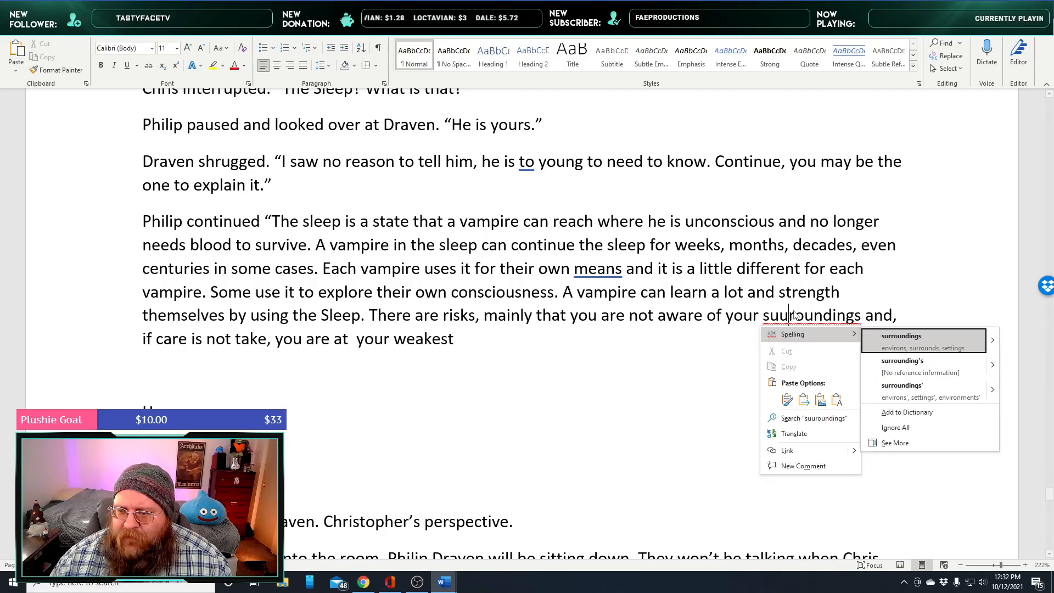
click(944, 333)
click(477, 337)
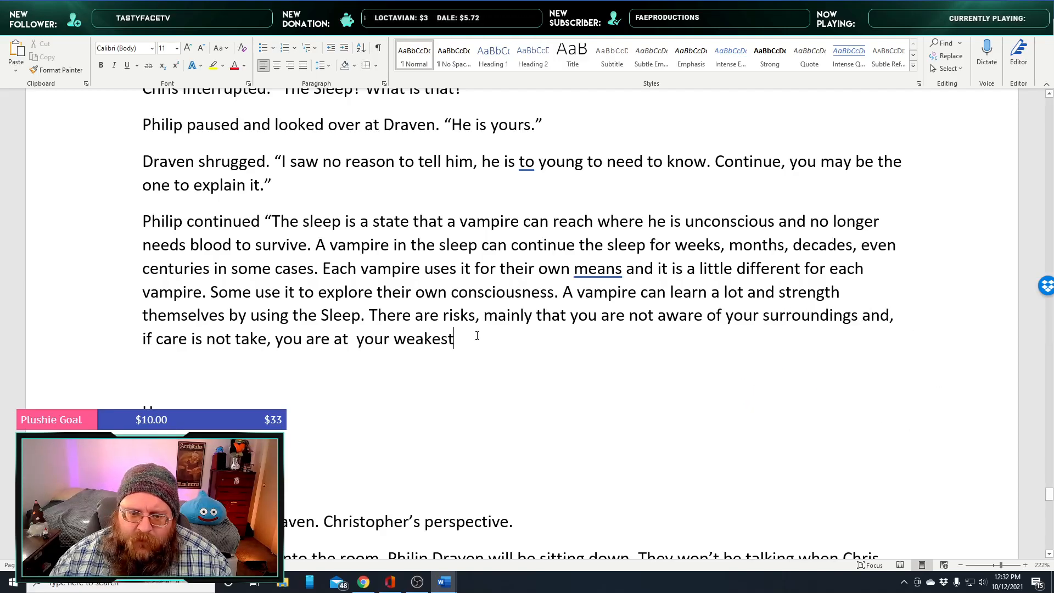
text(.)
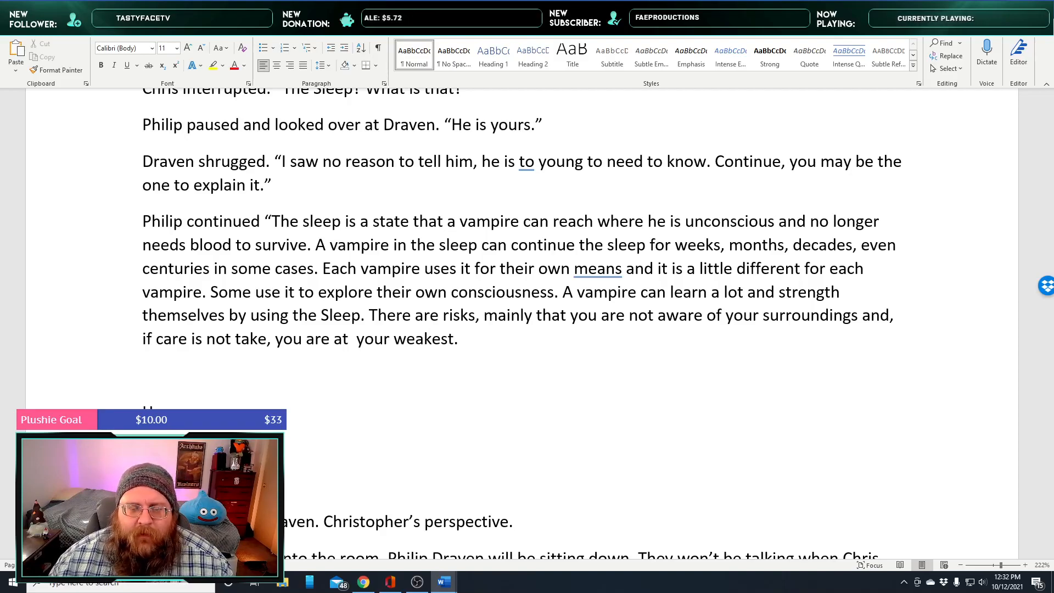
Capitalize “Sleep” in Philip's opening sentence and at its first mention in his second sentence
click(309, 220)
key(BackSpace)
text(S)
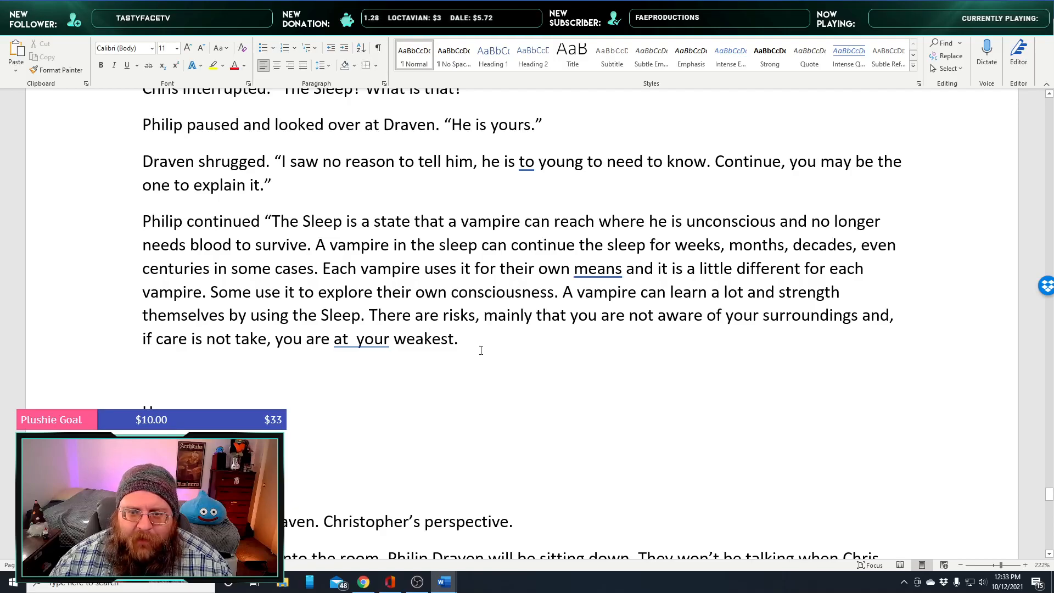
click(446, 244)
key(BackSpace)
text(S)
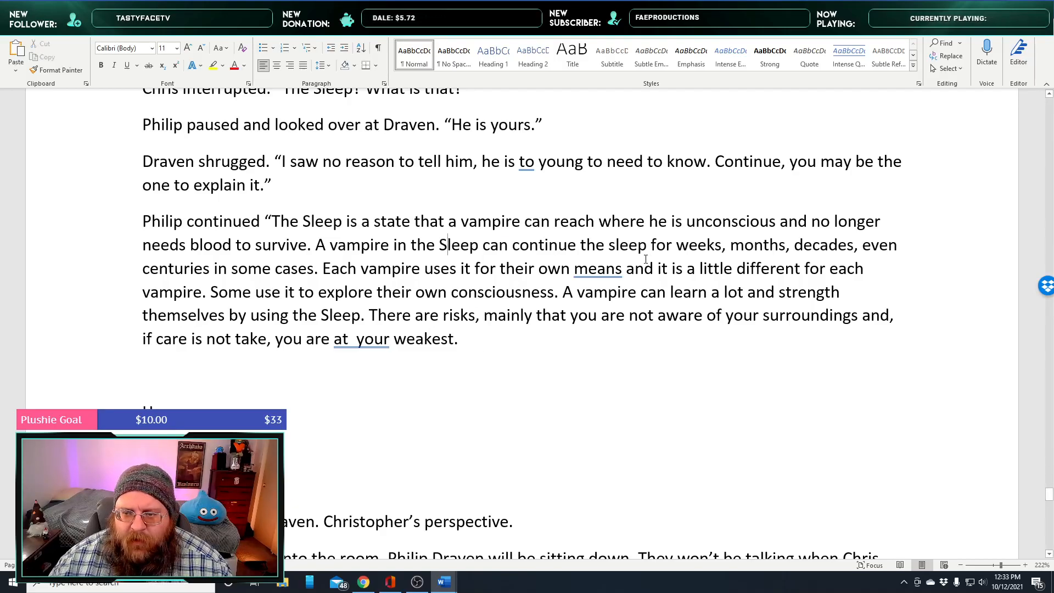
Replace “the sleep” after “can continue” with “in this stae” in Philip's second sentence about the Sleep
double_click(629, 248)
key(BackSpace)
key(BackSpace)
key(BackSpace)
key(BackSpace)
key(BackSpace)
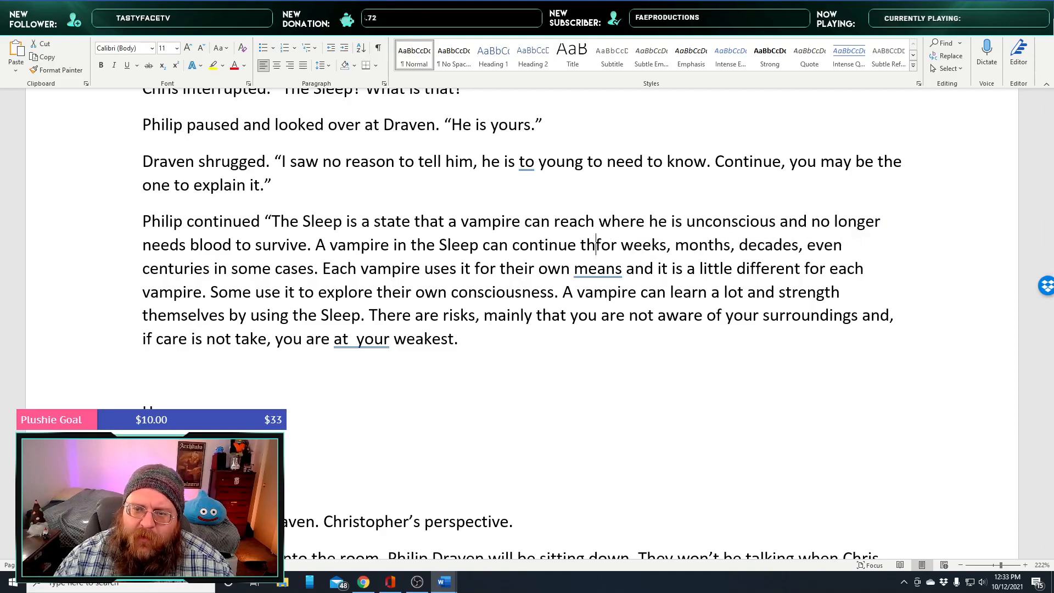
text(in this stae)
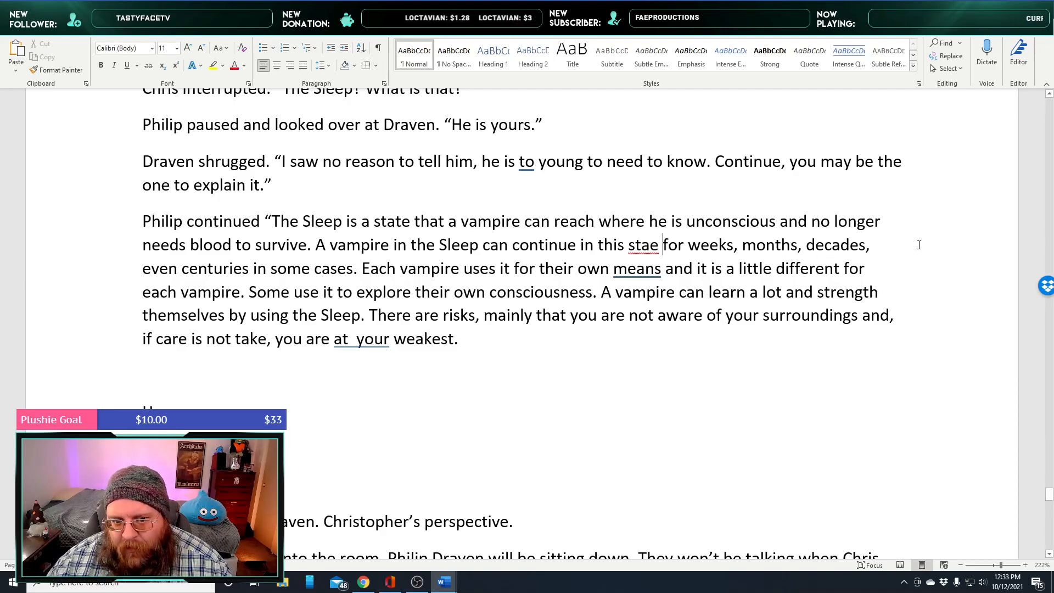
Add “and” before “even centuries” and accept the suggested comma after “means” in the following sentence
click(876, 247)
text(and)
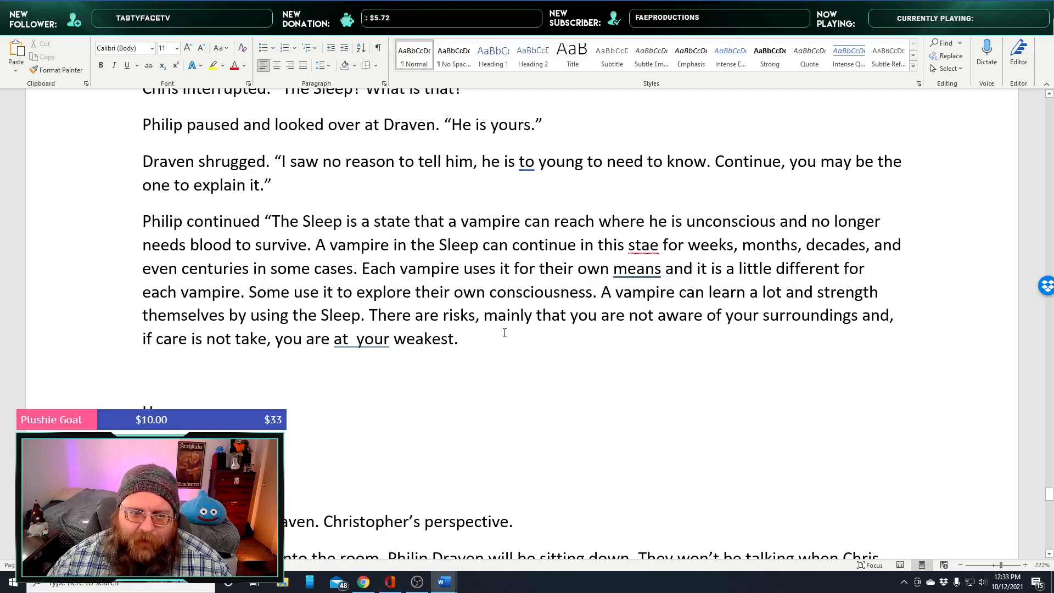
right_click(643, 273)
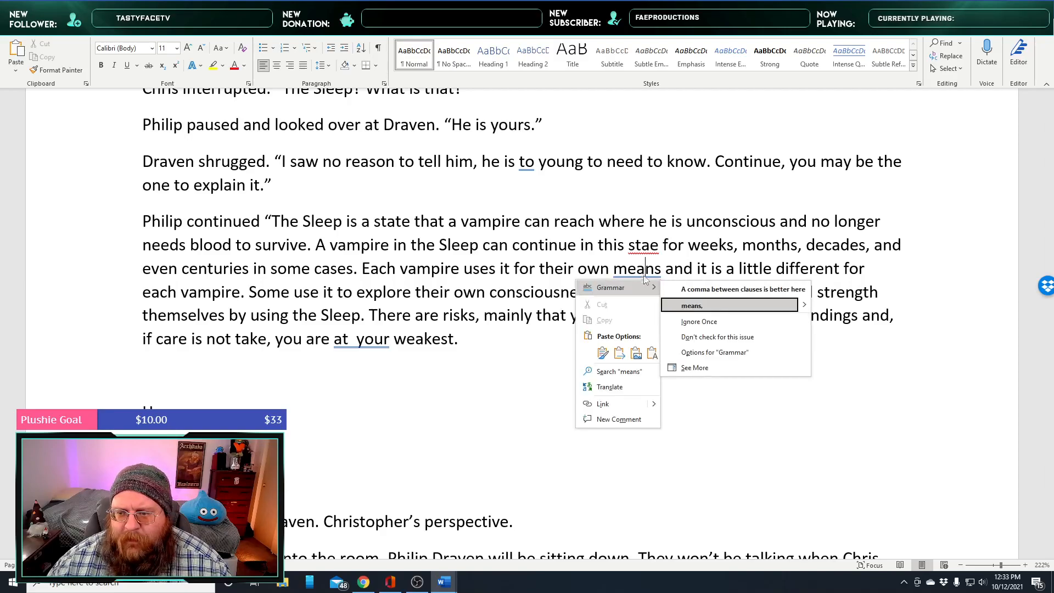
click(682, 304)
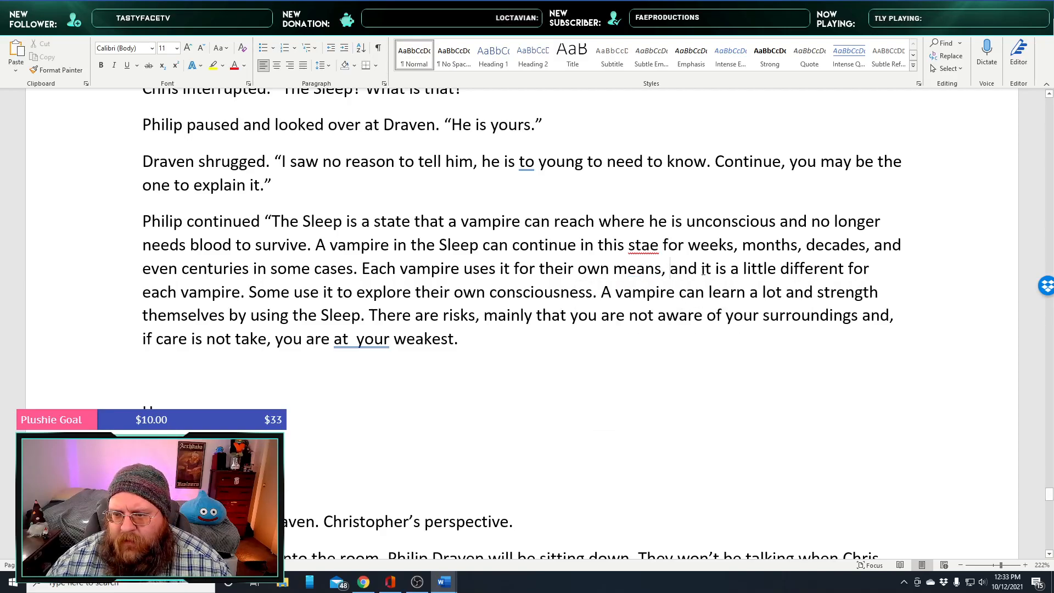
Replace “it is a little different” with “their subconsious expresses it a little diffrently”
drag(703, 270, 775, 269)
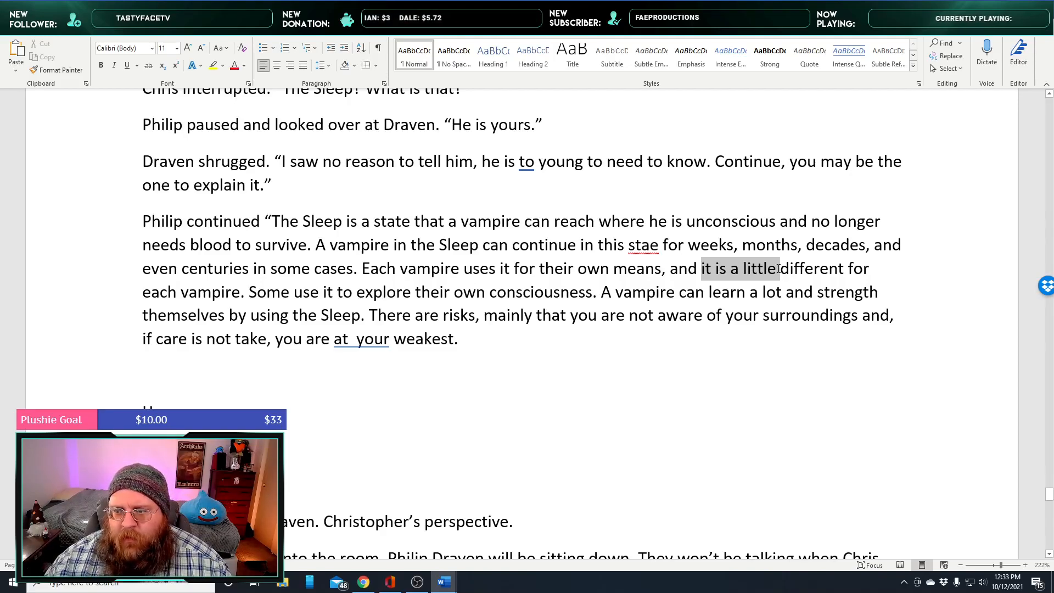
drag(777, 268, 794, 268)
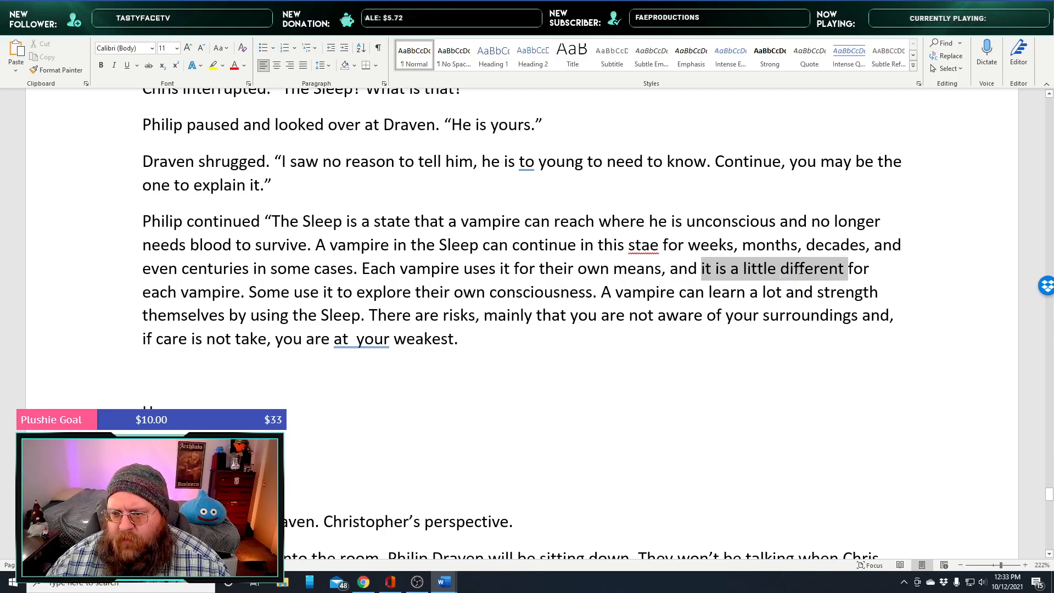
drag(784, 275, 801, 275)
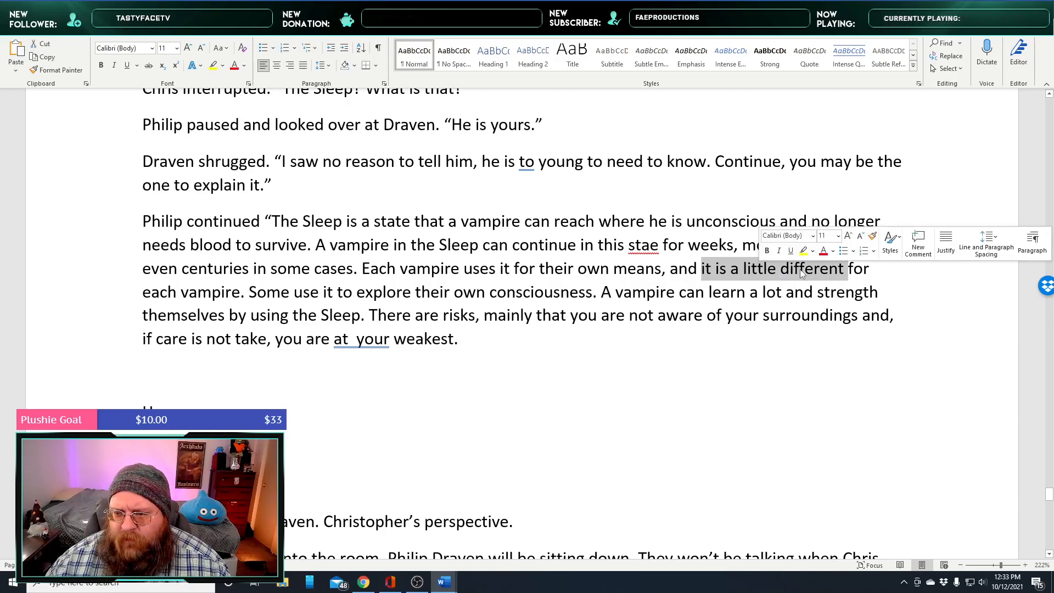
text(their subcons)
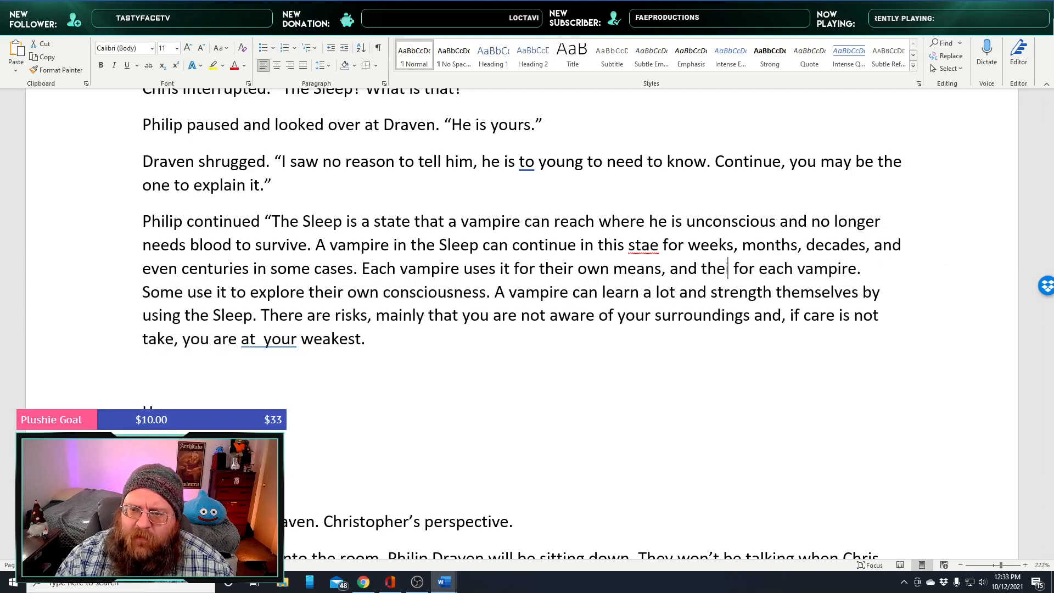
text(ious )
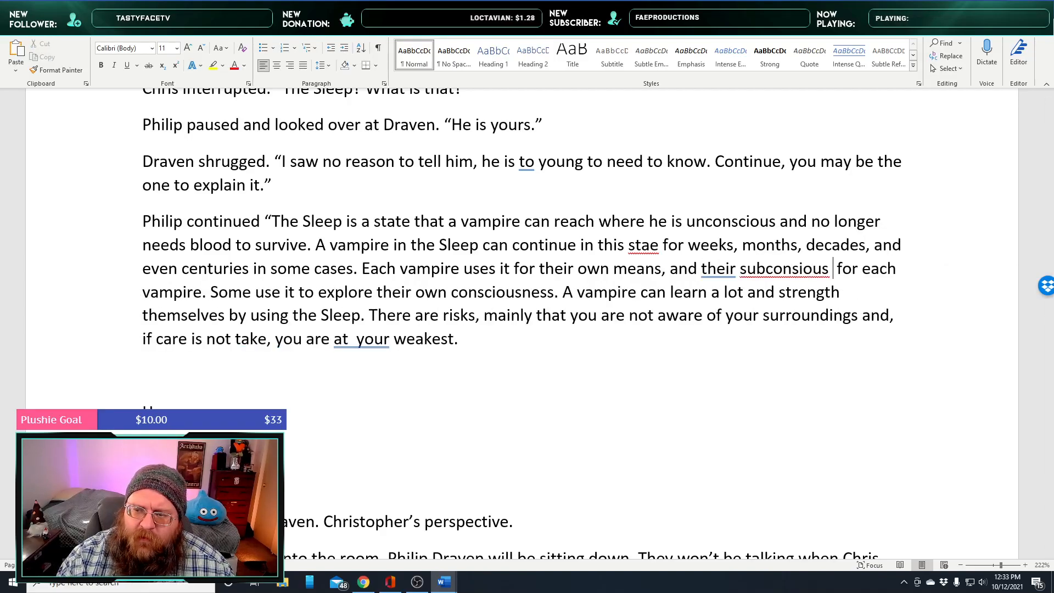
text(expresses it)
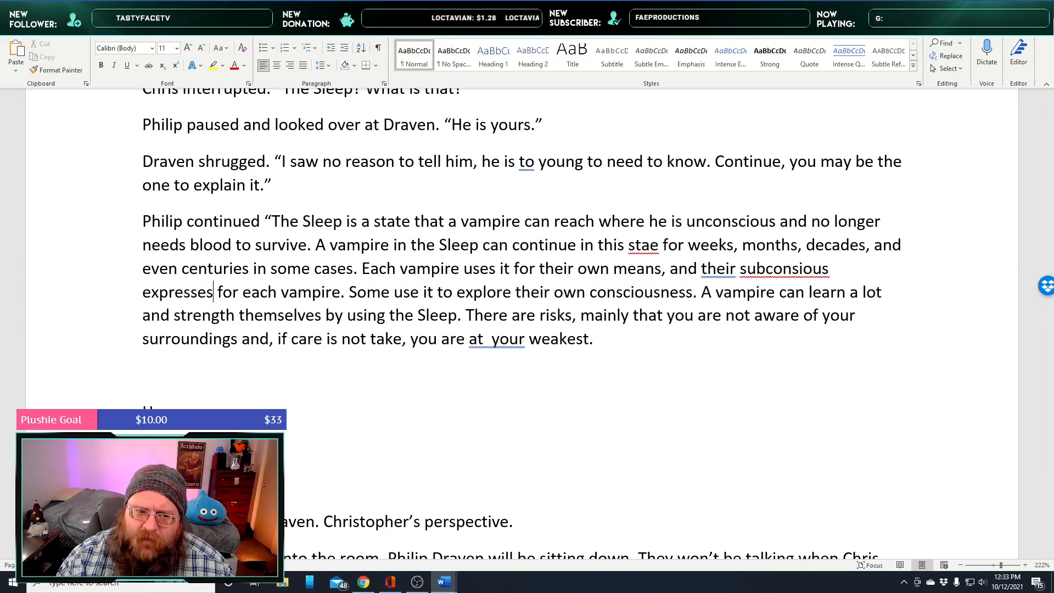
text( a little di)
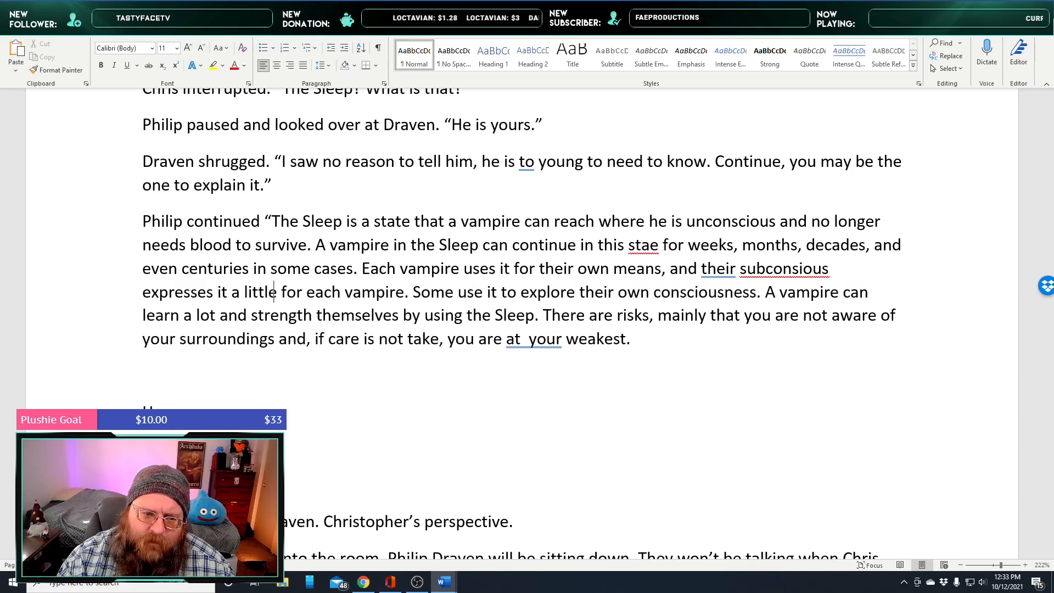
text(ffrently)
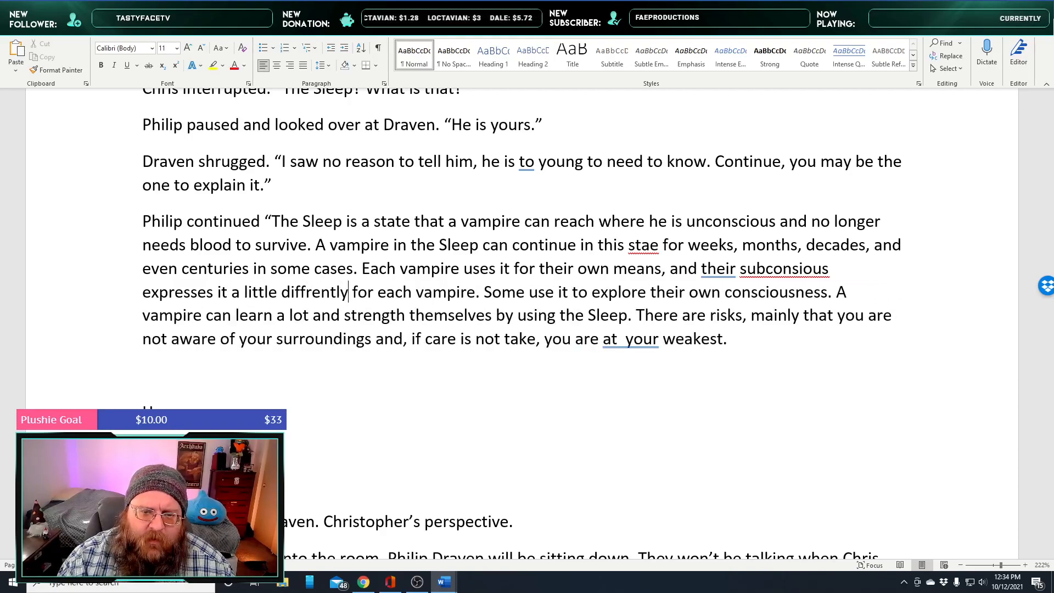
Correct the spellings to “subconscious” and “differently” in Philip's sentence about how each vampire uses the Sleep
right_click(726, 270)
right_click(758, 268)
right_click(758, 267)
click(874, 290)
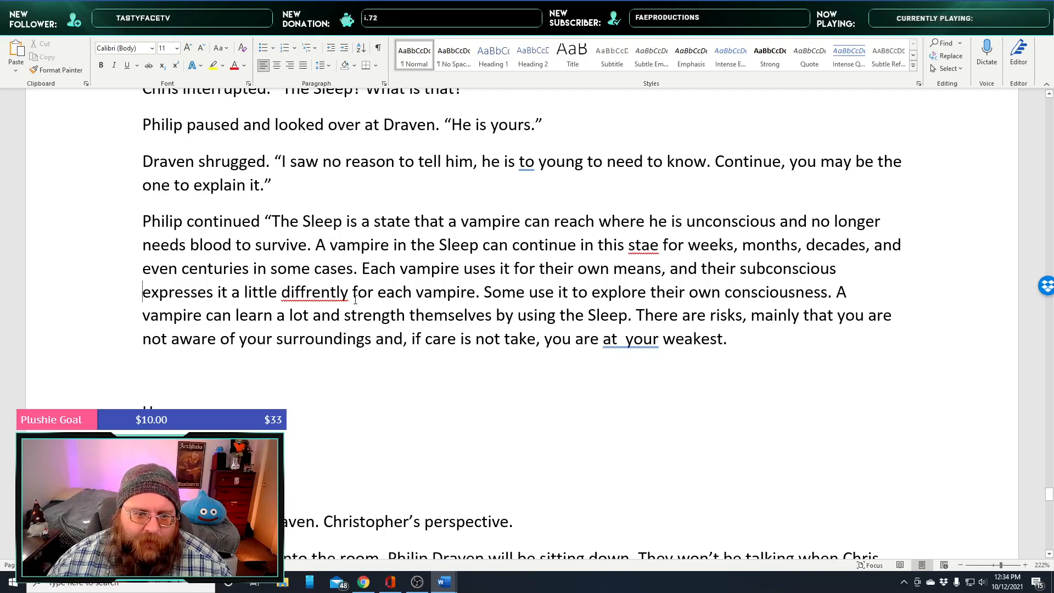
right_click(300, 292)
click(372, 314)
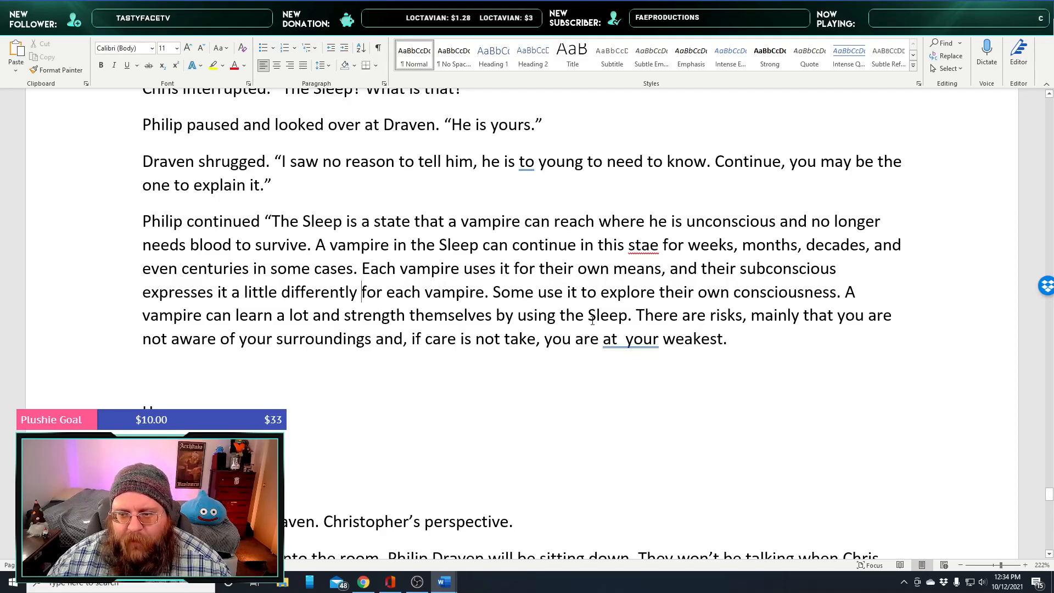
Insert the sentence “Some just use it as a means to hope through time.” before “There are risks”
click(637, 315)
text(Some just use it as a )
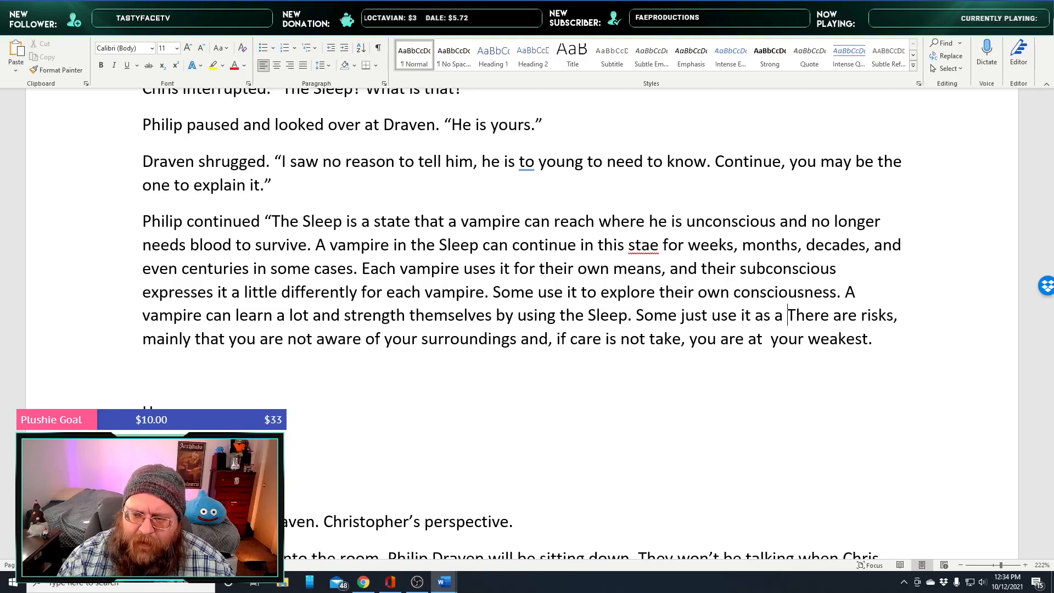
text(means to hope t)
text(hrough time.)
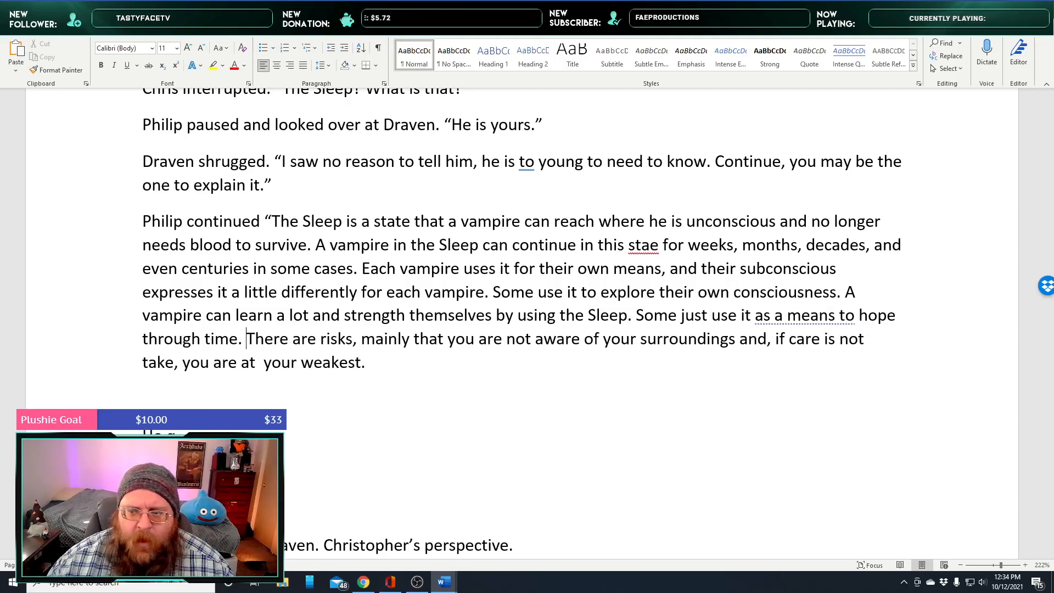
right_click(793, 318)
click(766, 319)
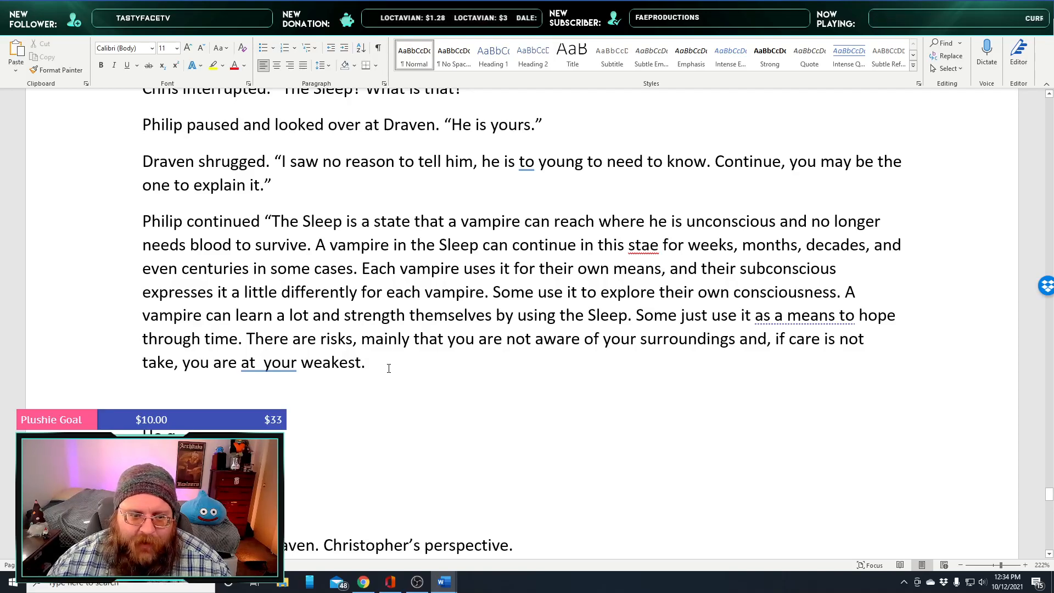
Remove the extra space before “your weakest” and add “Going into the Sleep is a tricky business.” at the paragraph's end
click(265, 366)
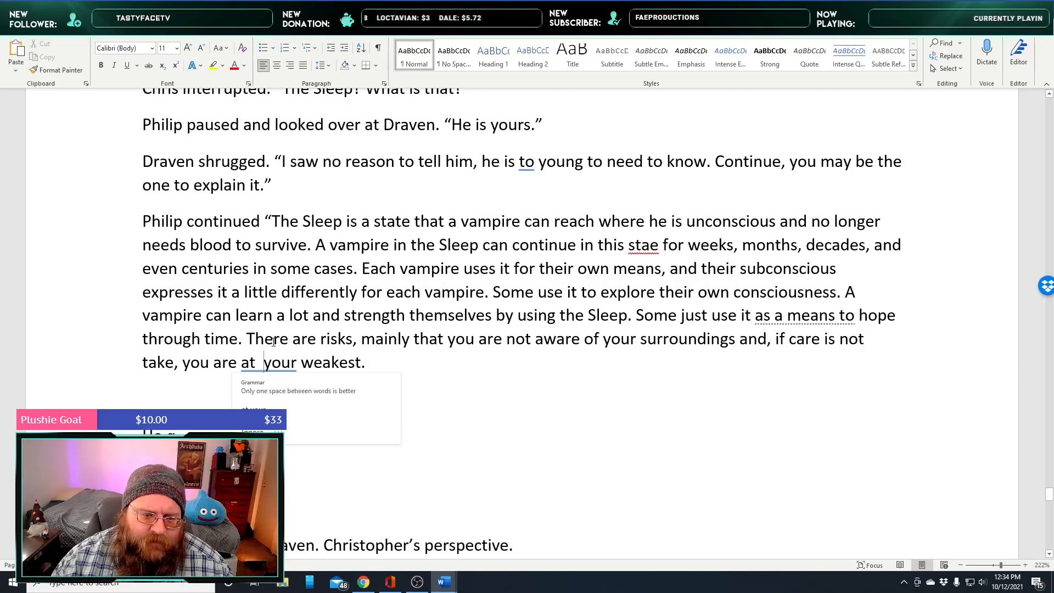
key(BackSpace)
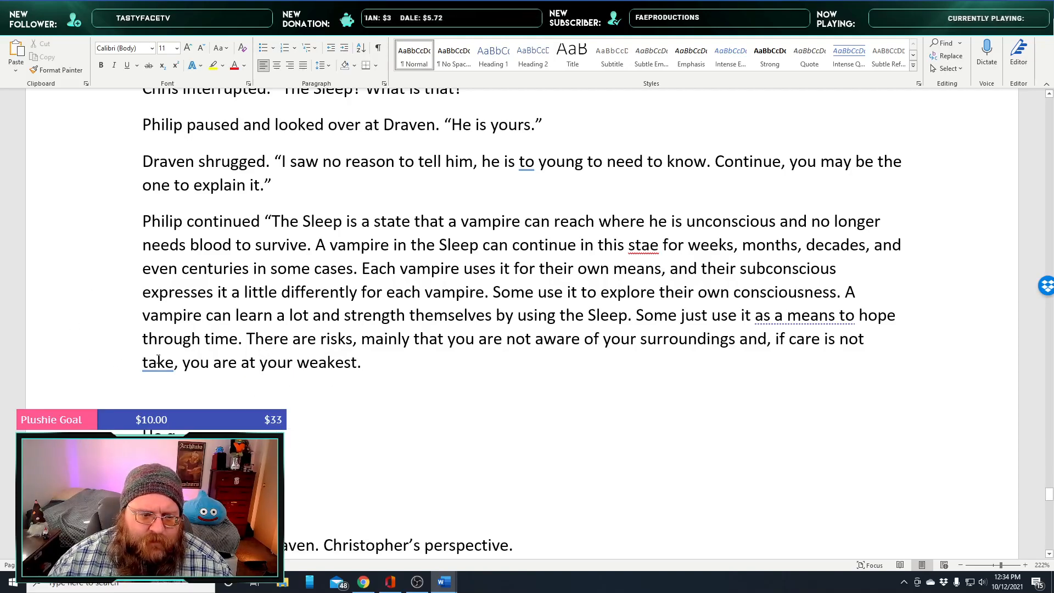
click(378, 373)
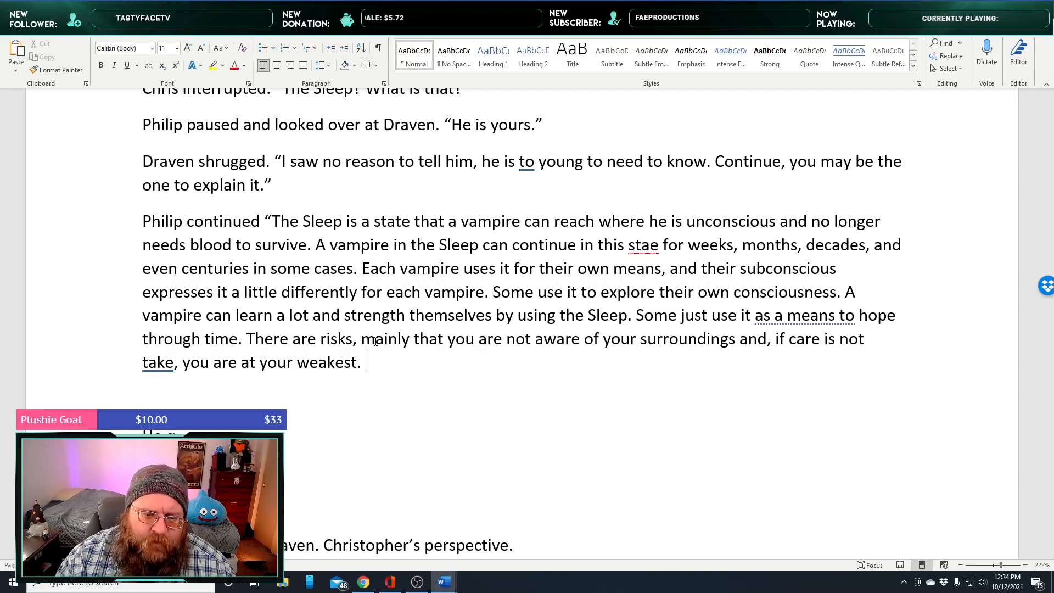
text(Going into t)
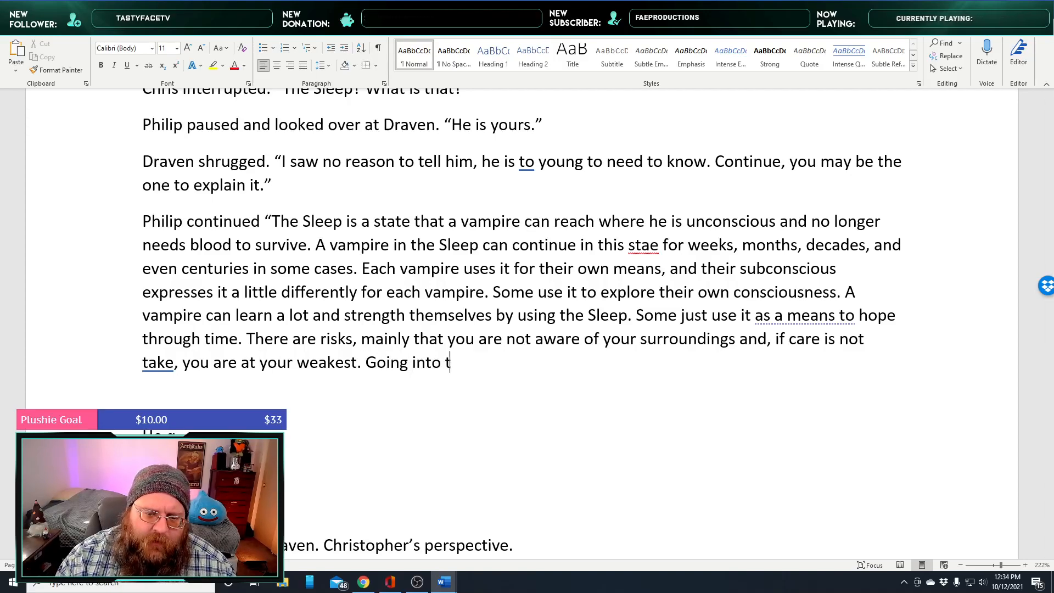
text(he sleep)
key(BackSpace)
key(BackSpace)
key(BackSpace)
key(BackSpace)
key(BackSpace)
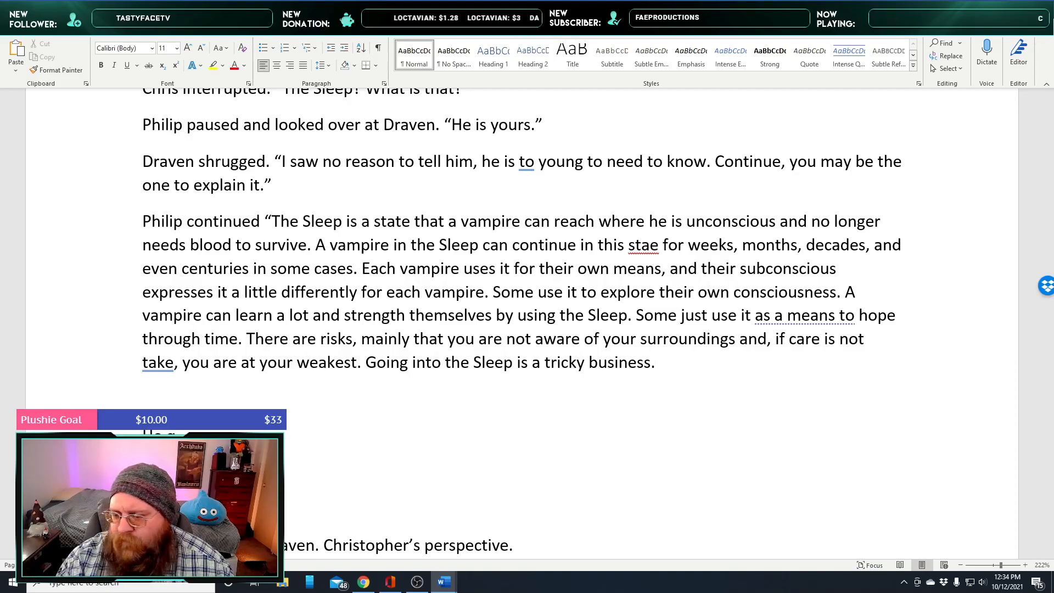
Continue Philip's speech after “tricky business.” with “It’s difultuy to enter”
scroll(642, 333, down, 2)
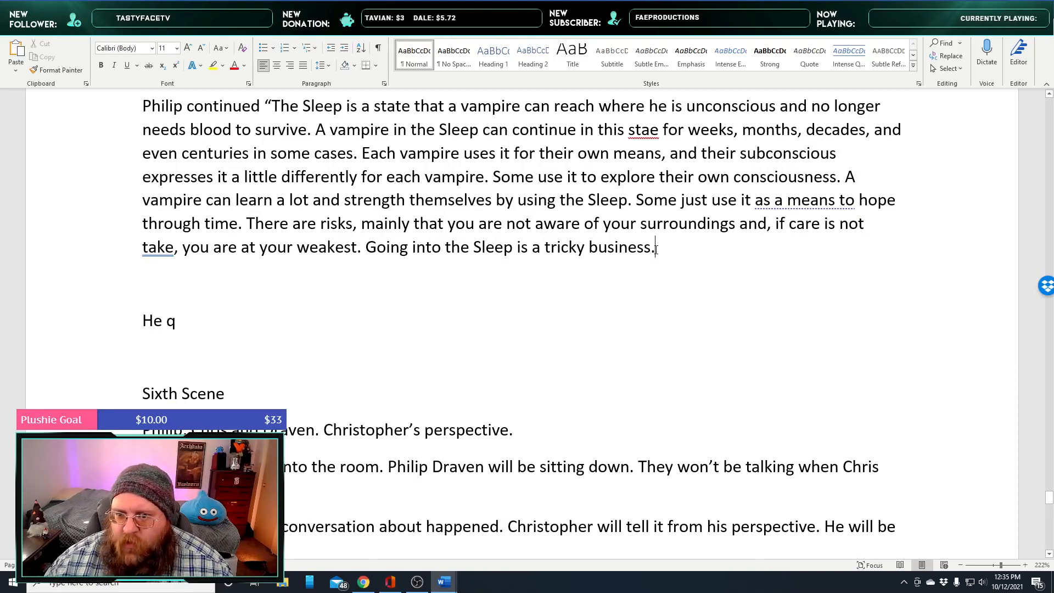
click(655, 249)
text(It's )
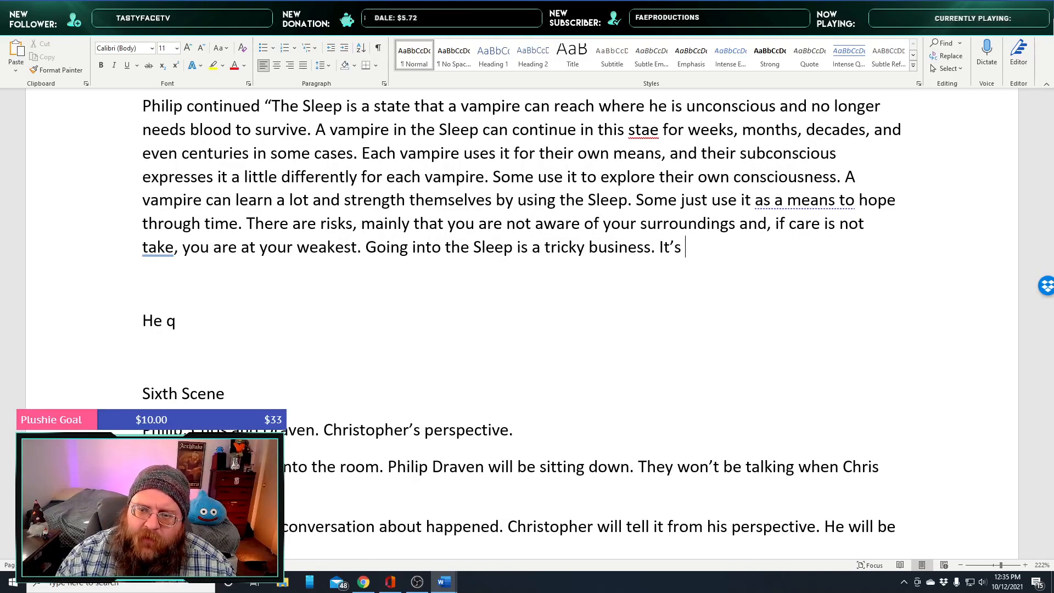
text(difu)
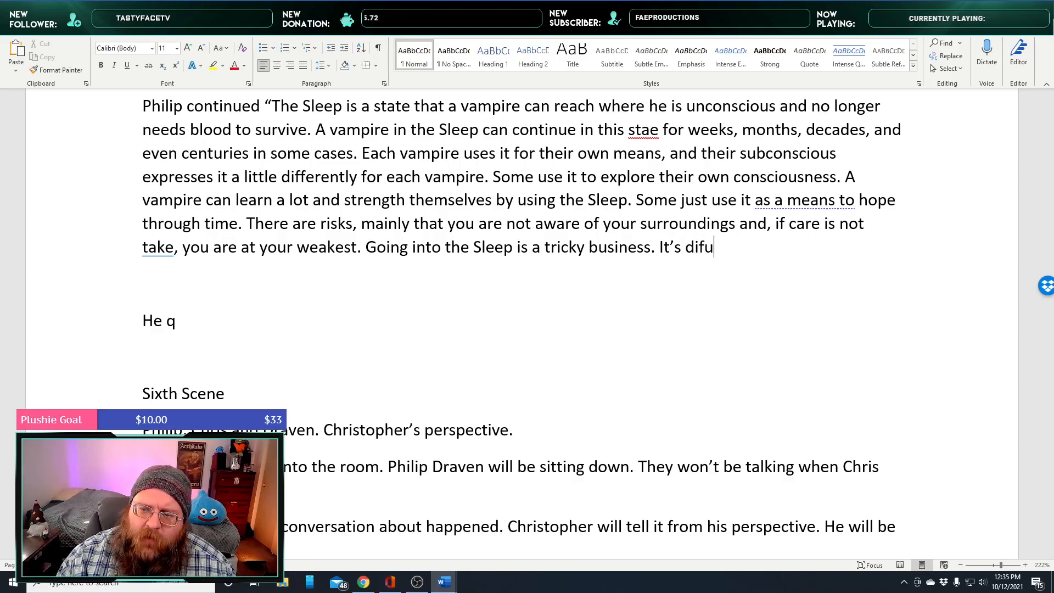
text(ltuy to enter)
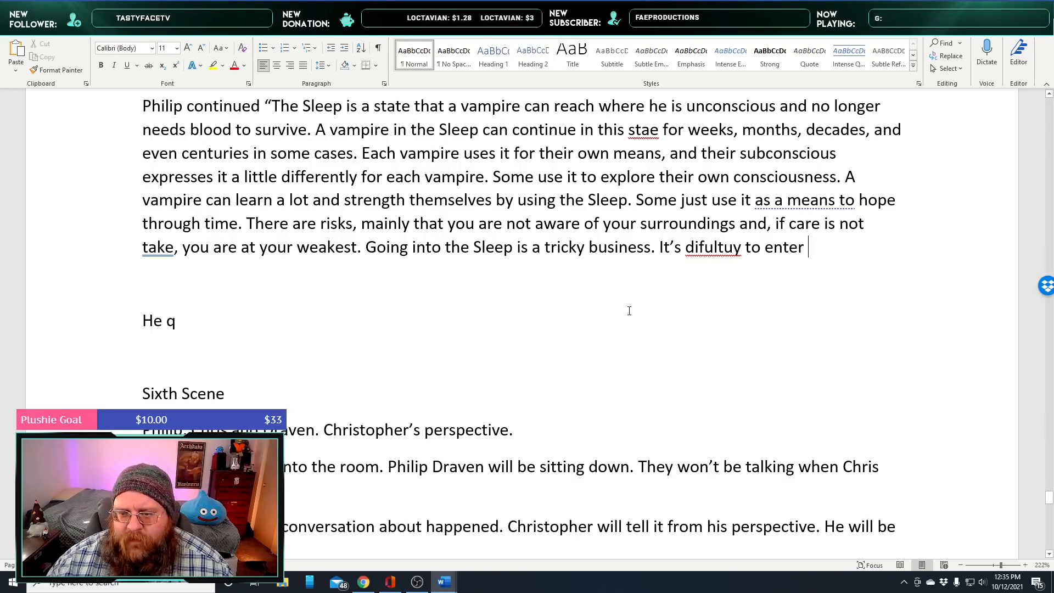
Replace the misspelled “difultuy” with the suggestion “default” and end the sentence after “enter” with a period
right_click(743, 248)
click(785, 265)
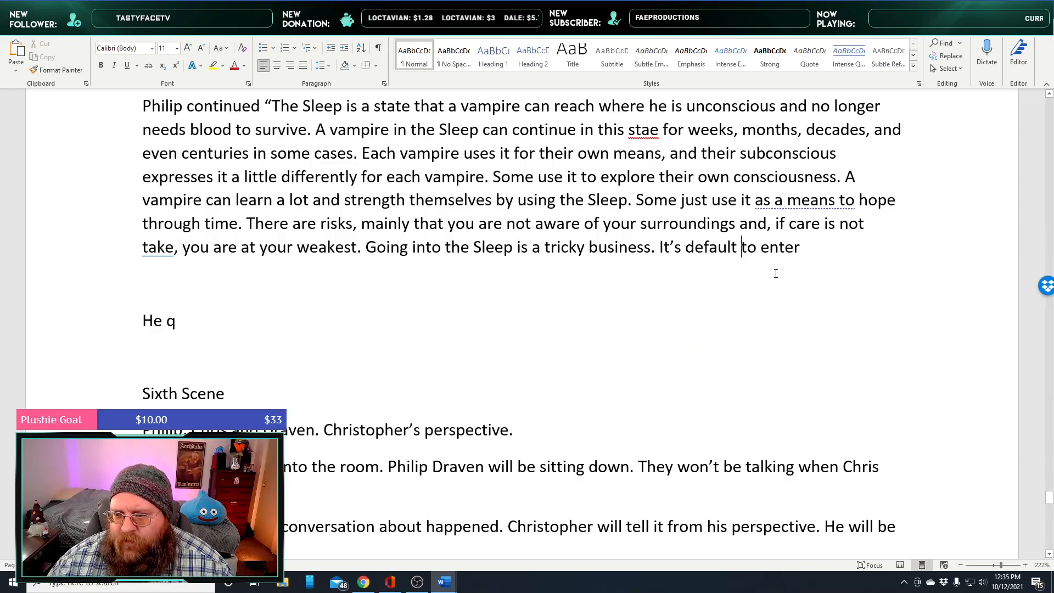
click(813, 252)
key(BackSpace)
text(.)
Start a new paragraph with “Chris raised an eyebrow” followed by an opening quotation mark
key(Return)
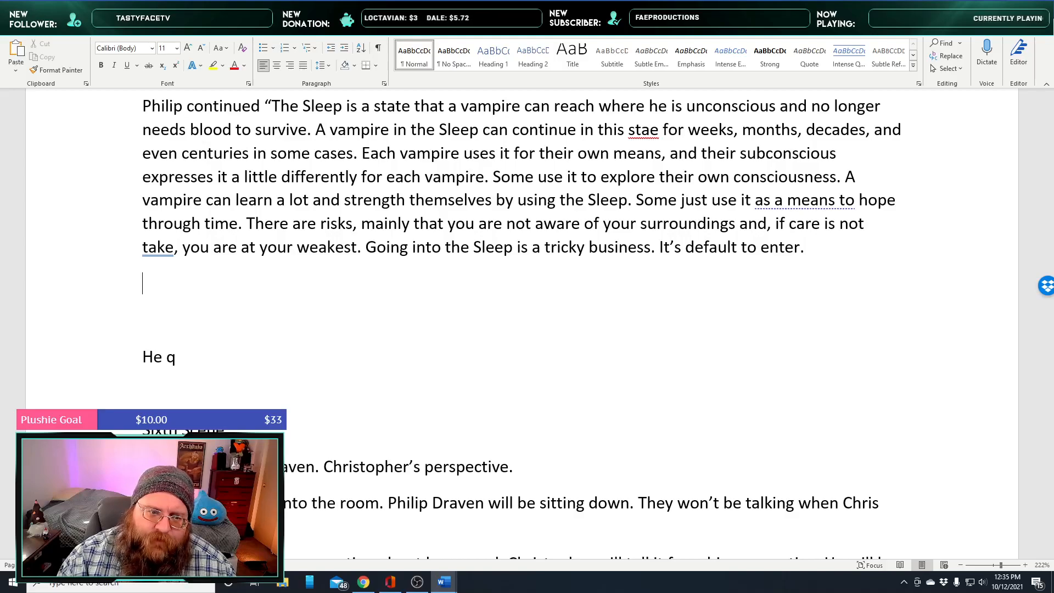
text(Chris)
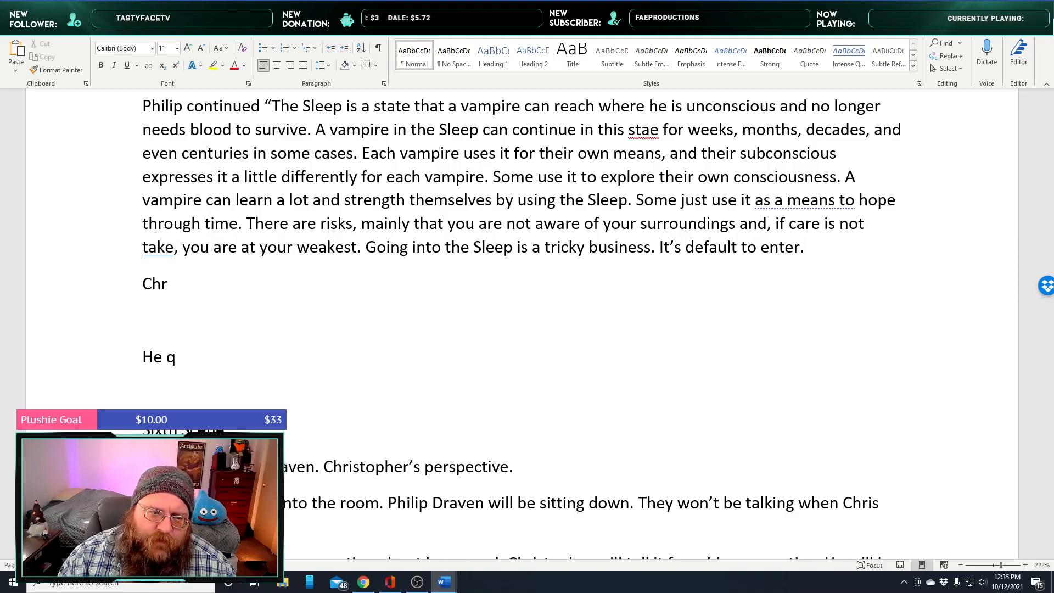
key(BackSpace)
key(BackSpace)
key(BackSpace)
text(ris rai)
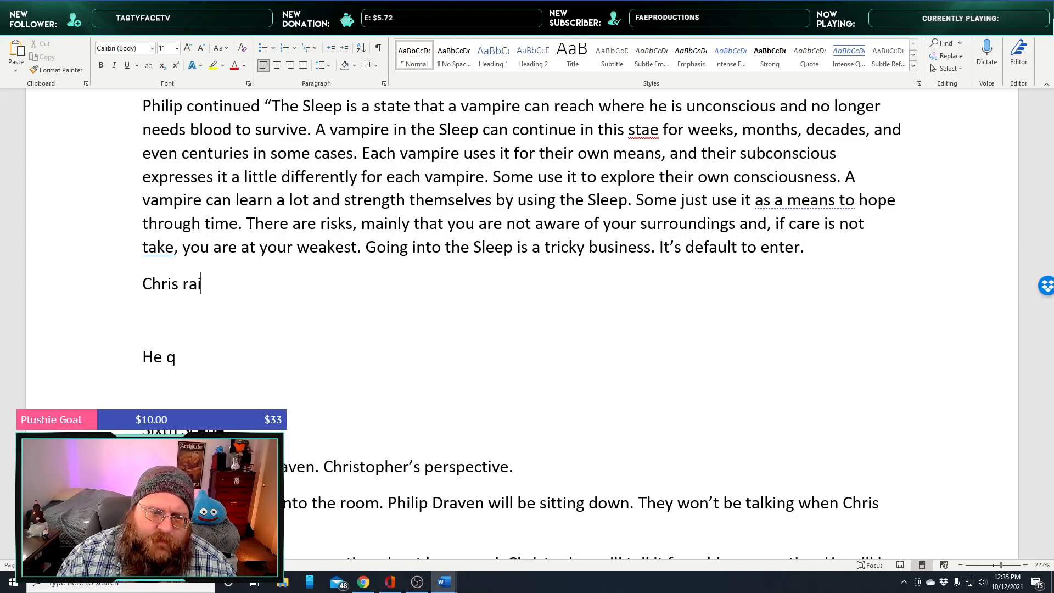
text(sed an eeye)
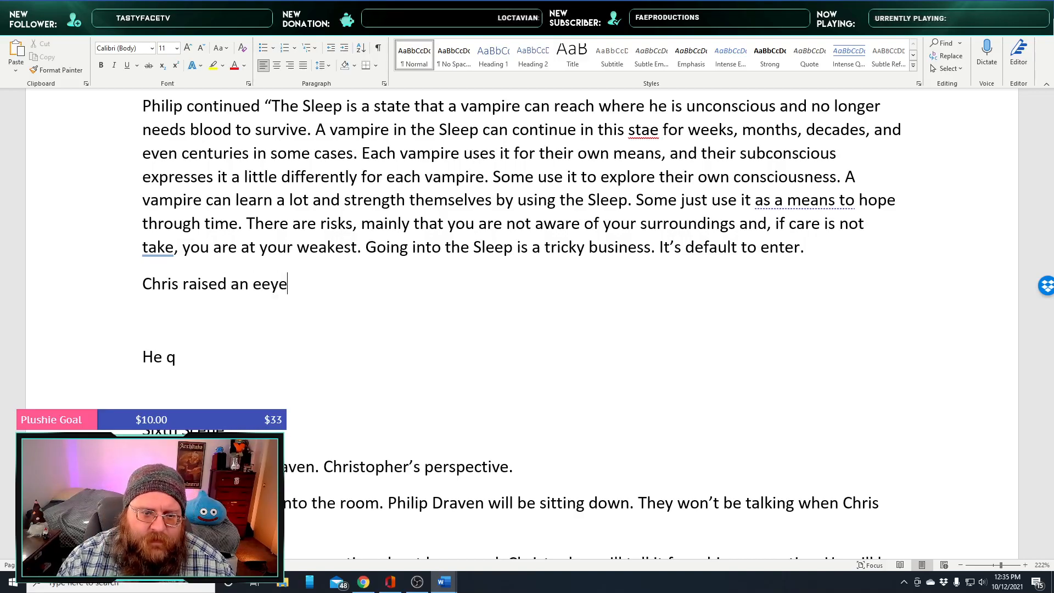
text(b row)
key(BackSpace)
key(BackSpace)
key(BackSpace)
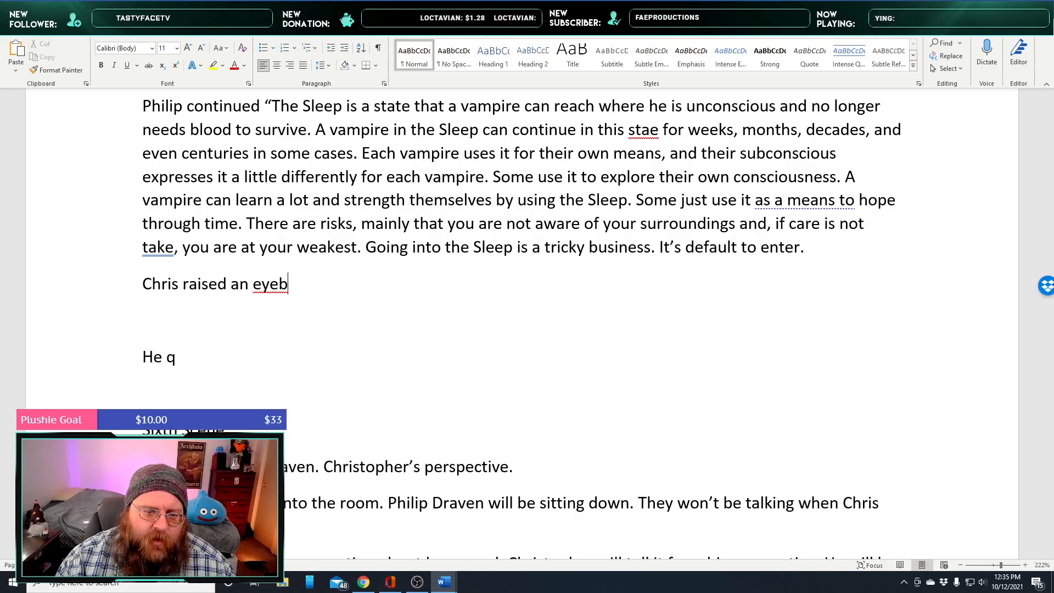
text(row)
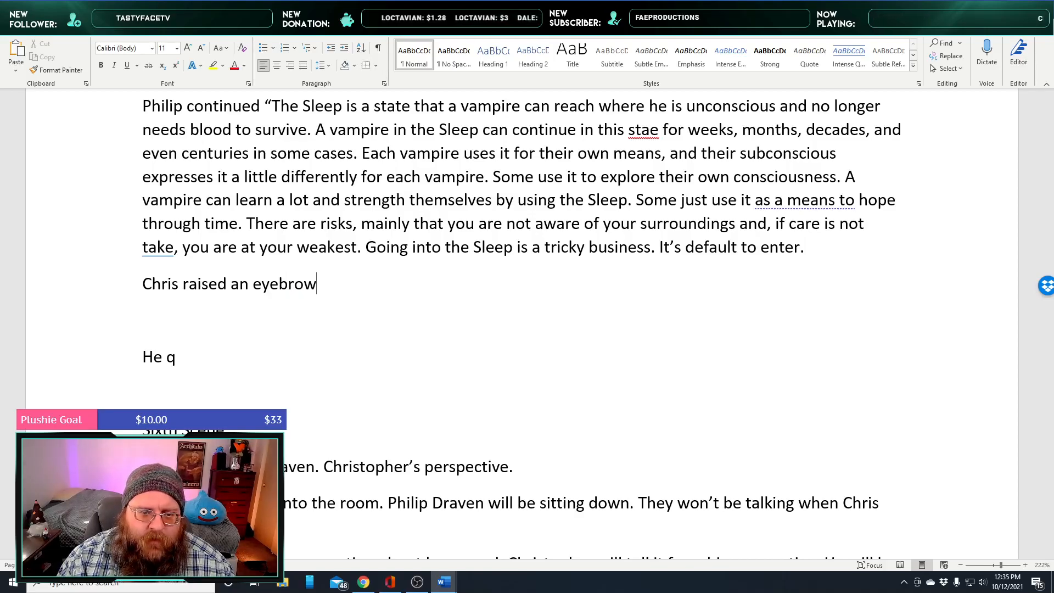
text( “)
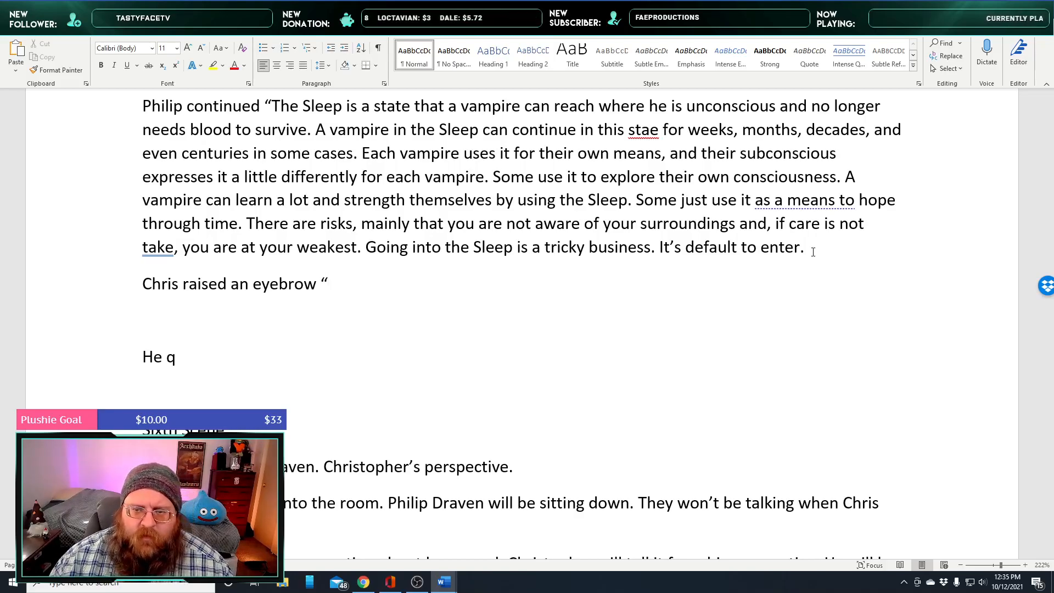
Complete Chris's line with “If only an elder vampire can enter this state, why did you have me try it?”
text(If)
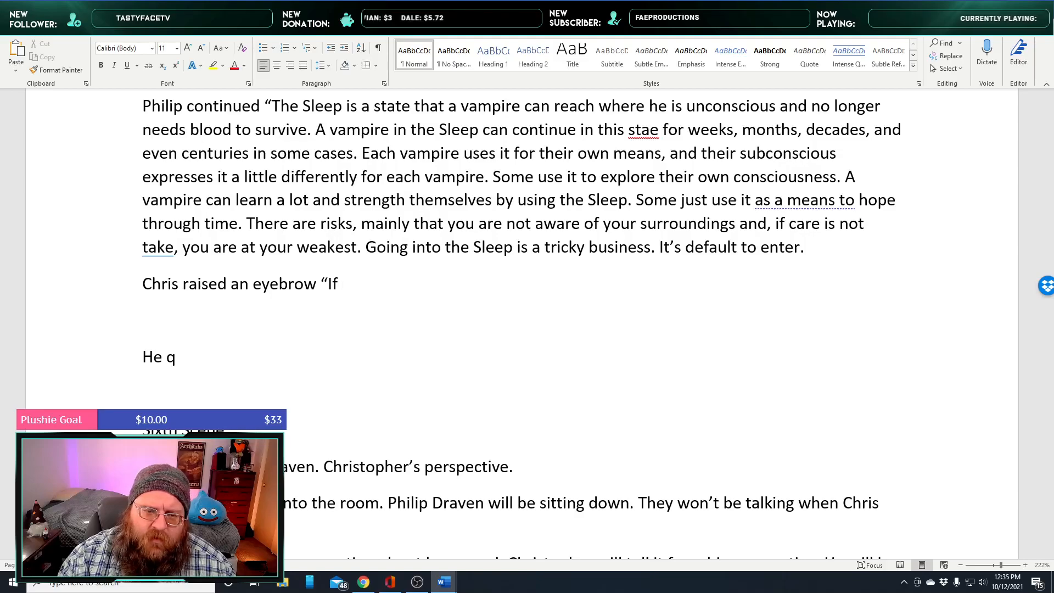
text( only an eld)
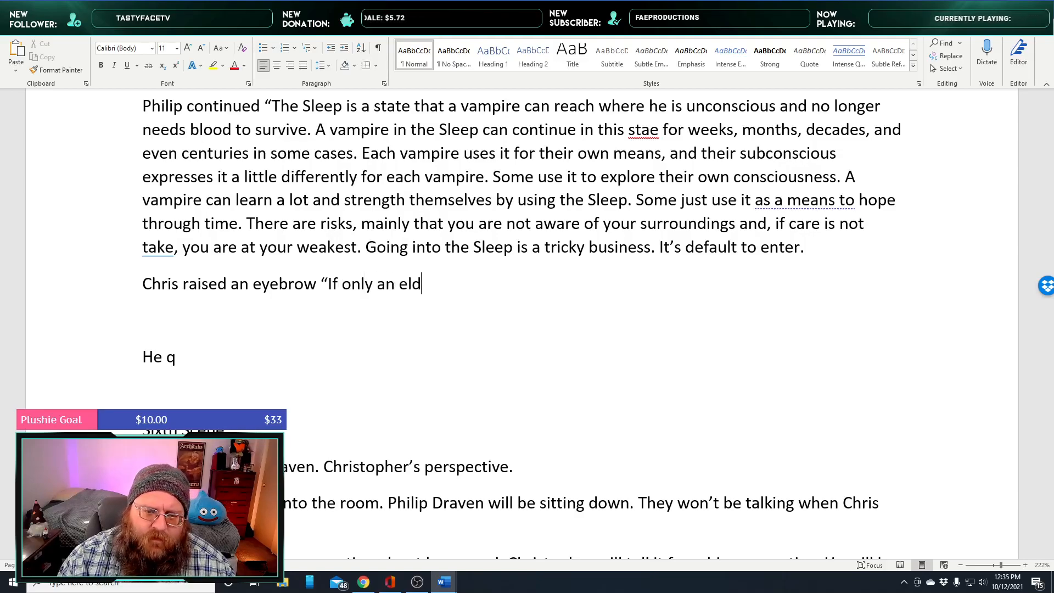
text(er vampire can in)
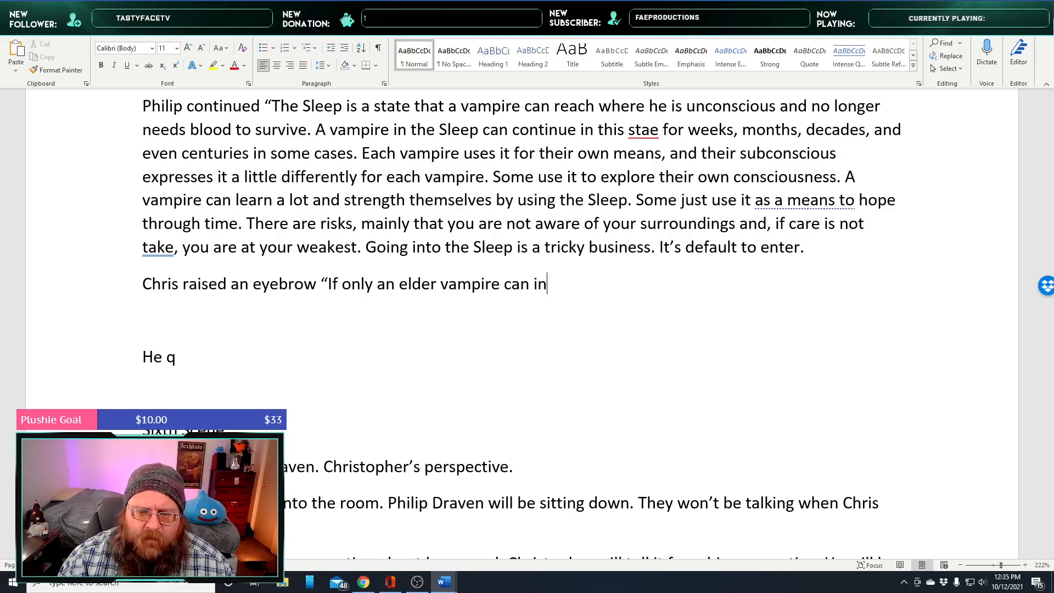
key(BackSpace)
key(BackSpace)
text(enter th)
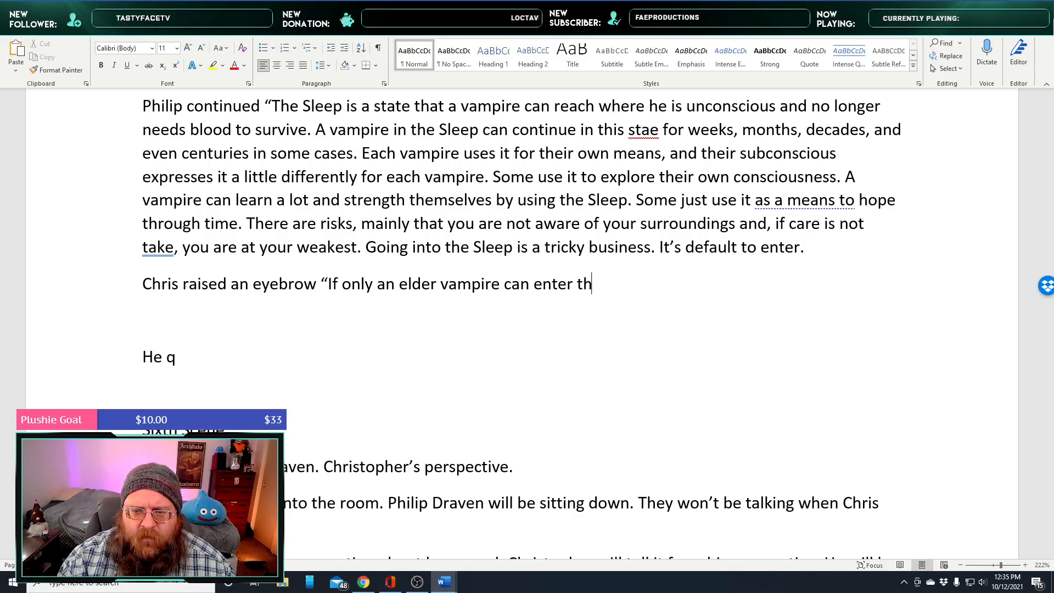
text(is state, why did)
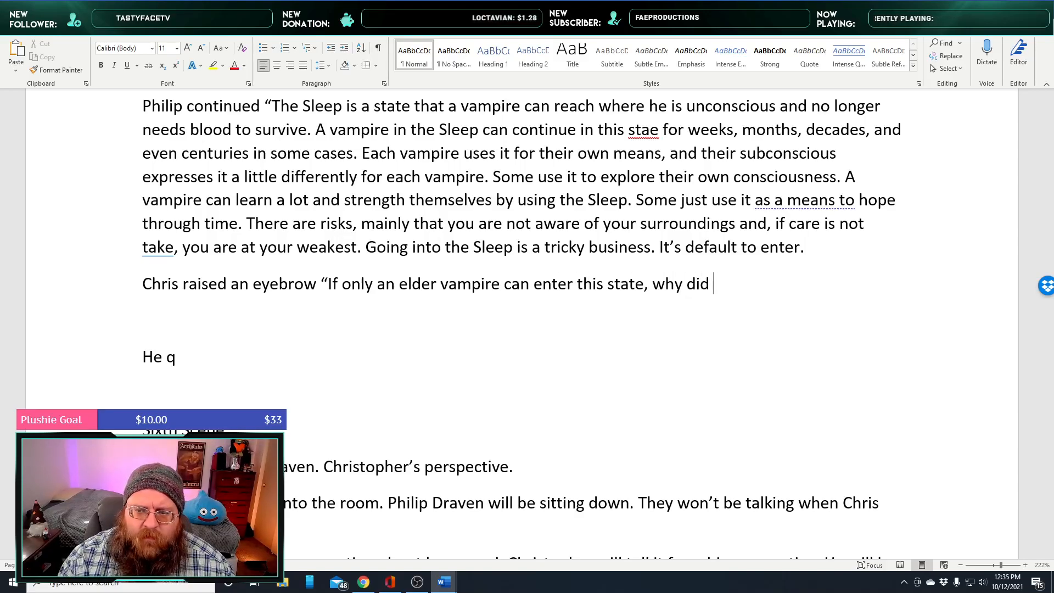
text( you have me try it.)
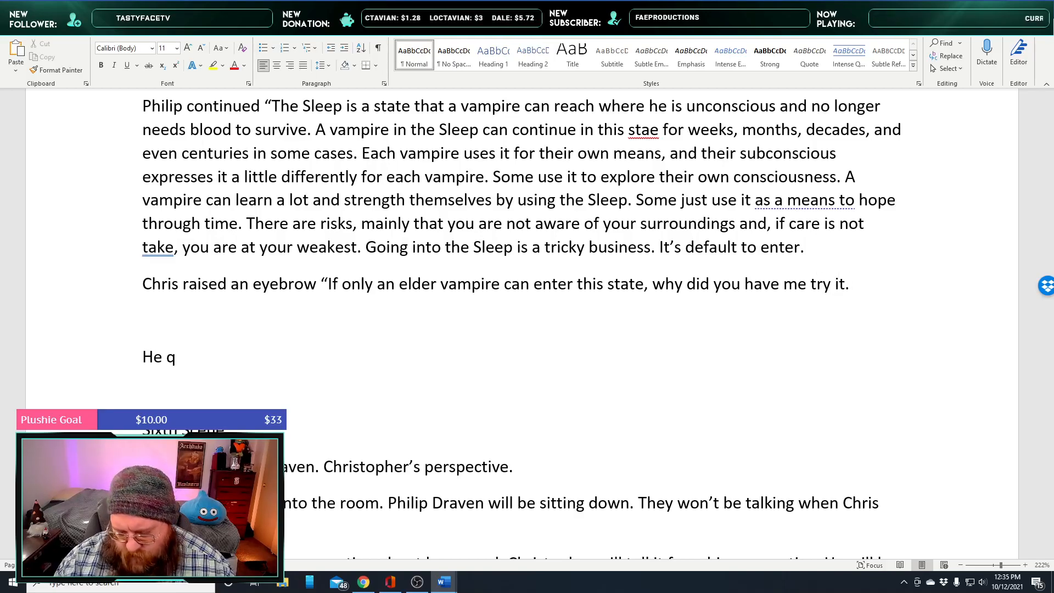
text(")
key(Left)
key(BackSpace)
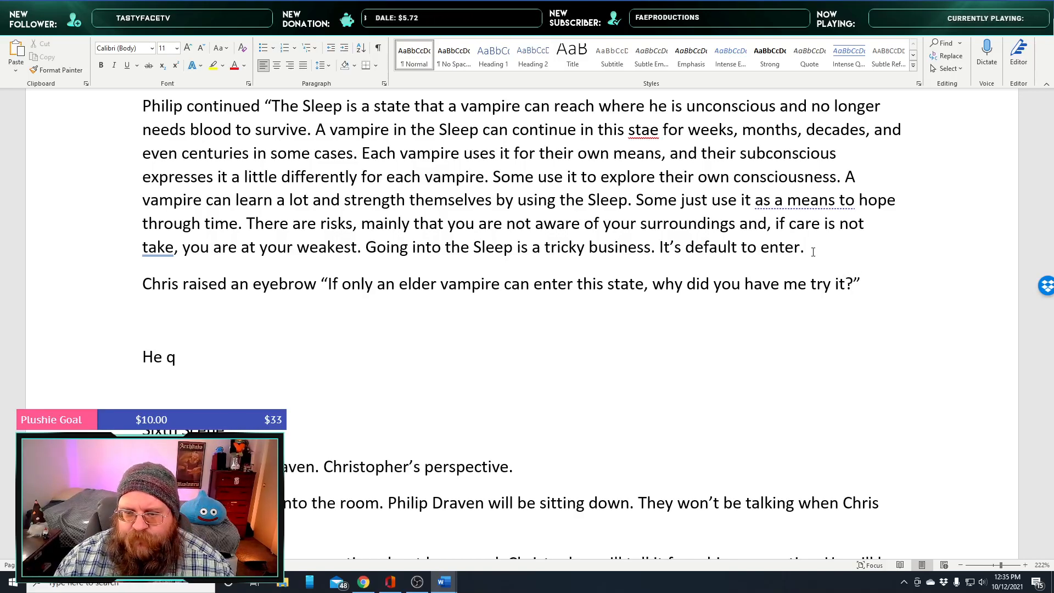
Start a new paragraph after Chris's question with “Philip shook his head slightly” followed by an opening quotation mark
key(End)
key(Return)
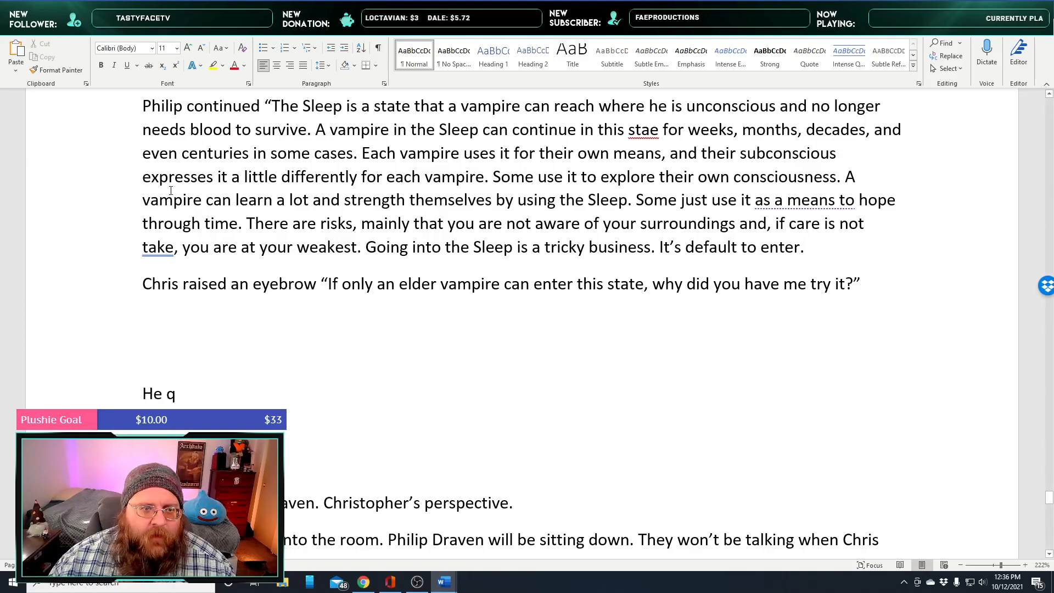
scroll(174, 197, down, 1)
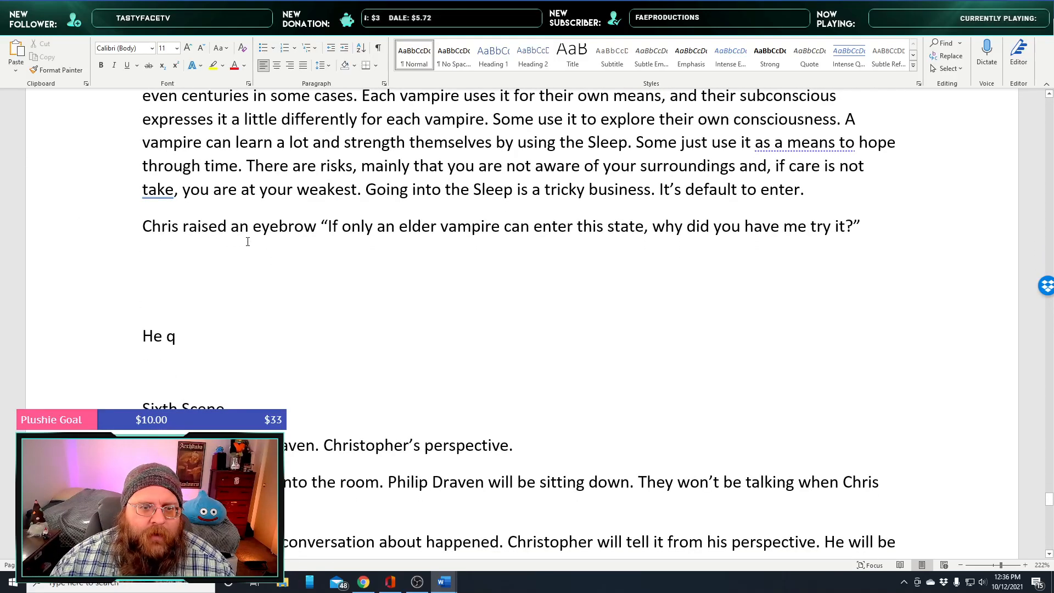
scroll(247, 241, up, 1)
text(Ho)
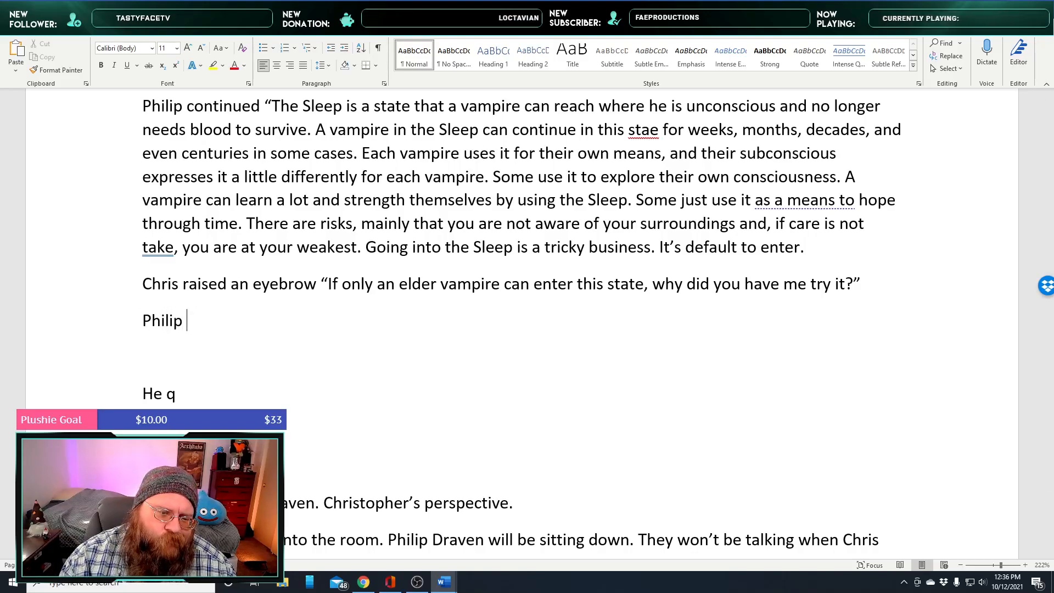
text(ilip shook his )
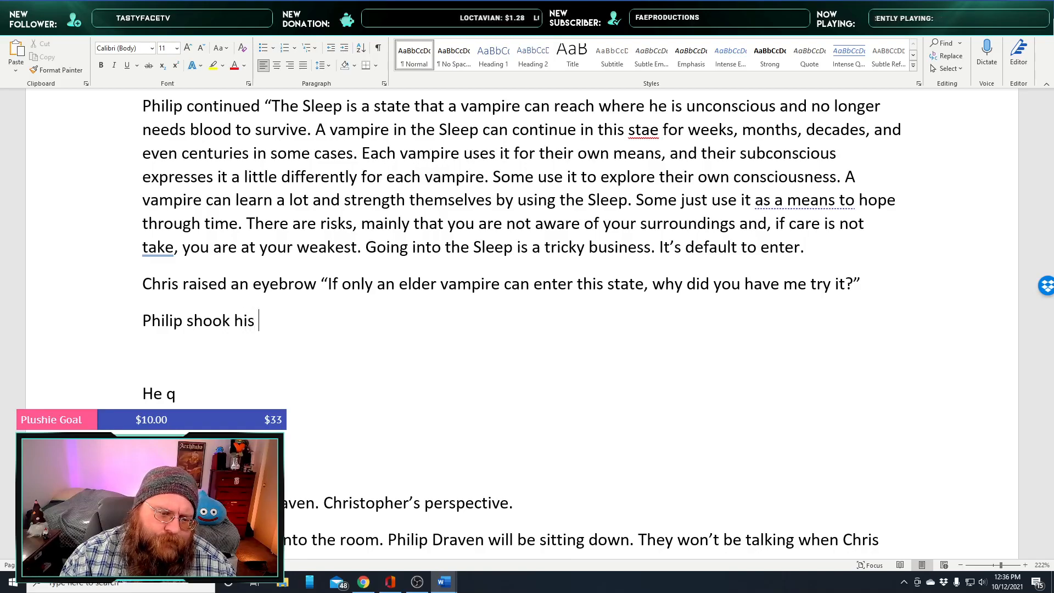
text(head slightly)
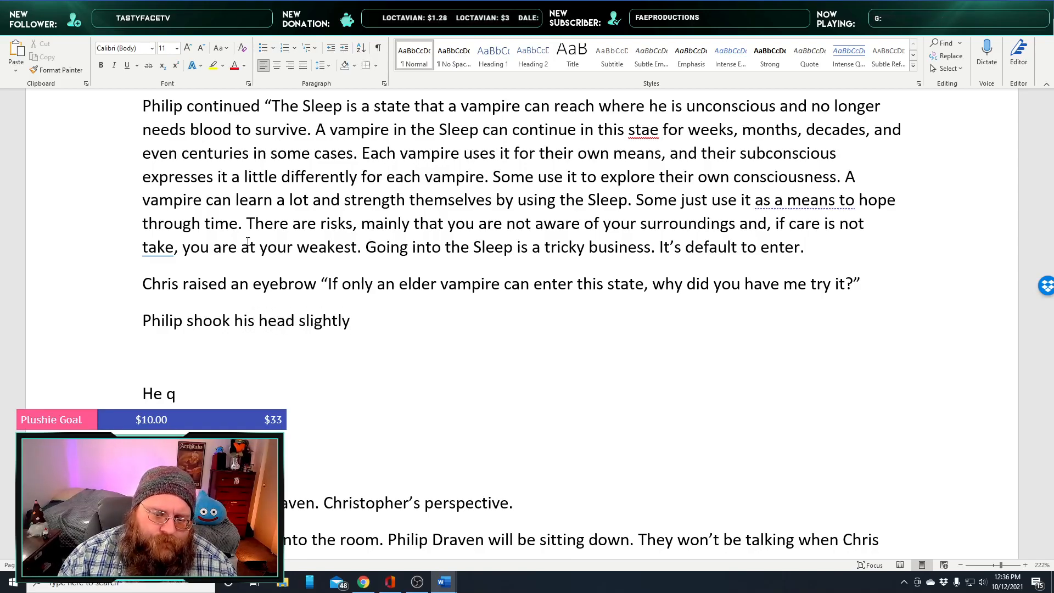
text( ")
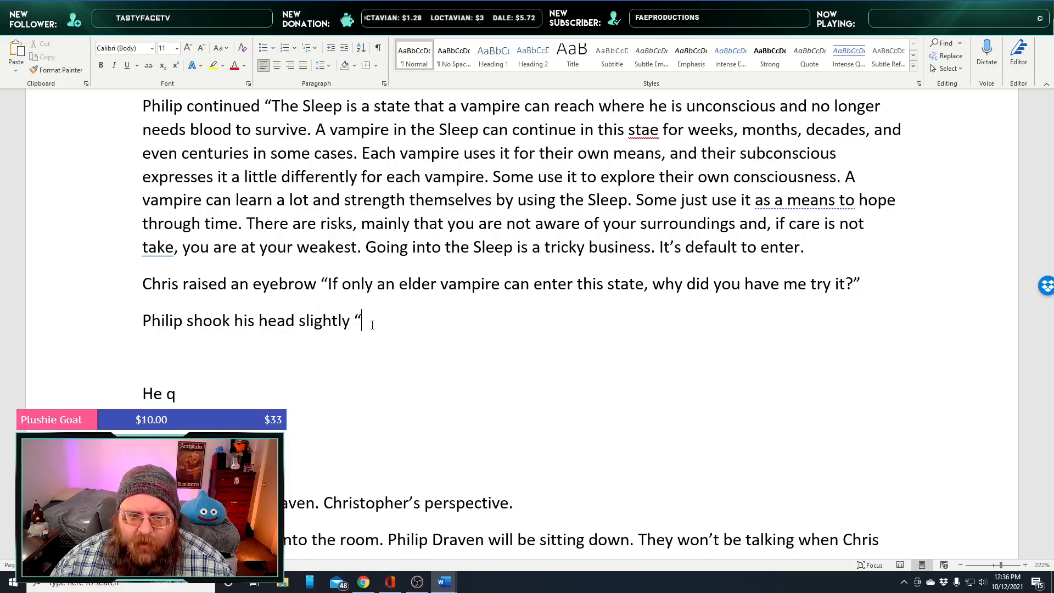
Replace everything after “Philip” in the new paragraph with “sighed, slightly agitated he said”
drag(372, 324, 186, 321)
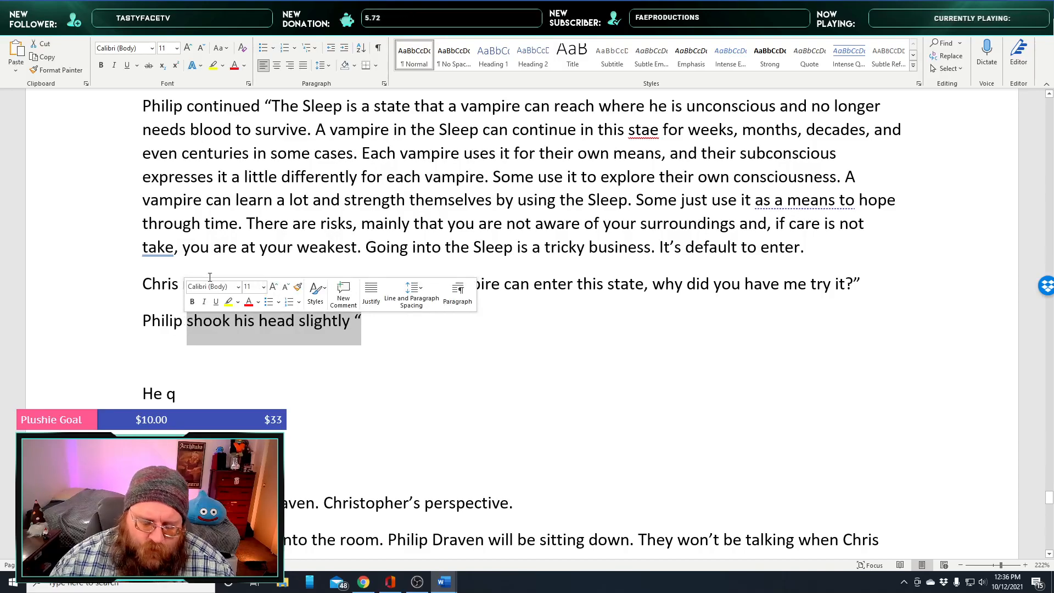
text(sighe)
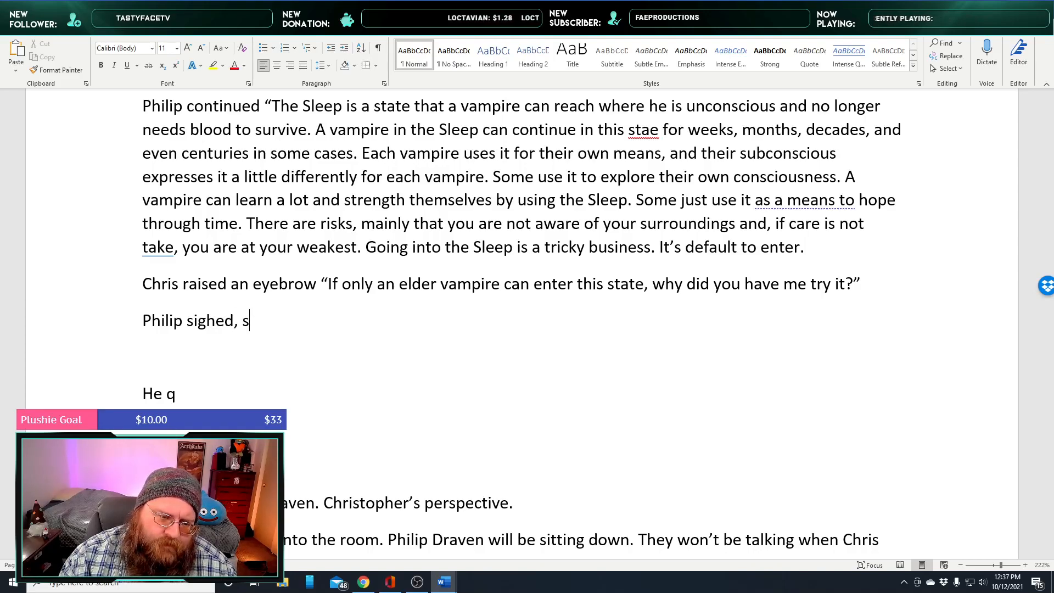
text(d, s)
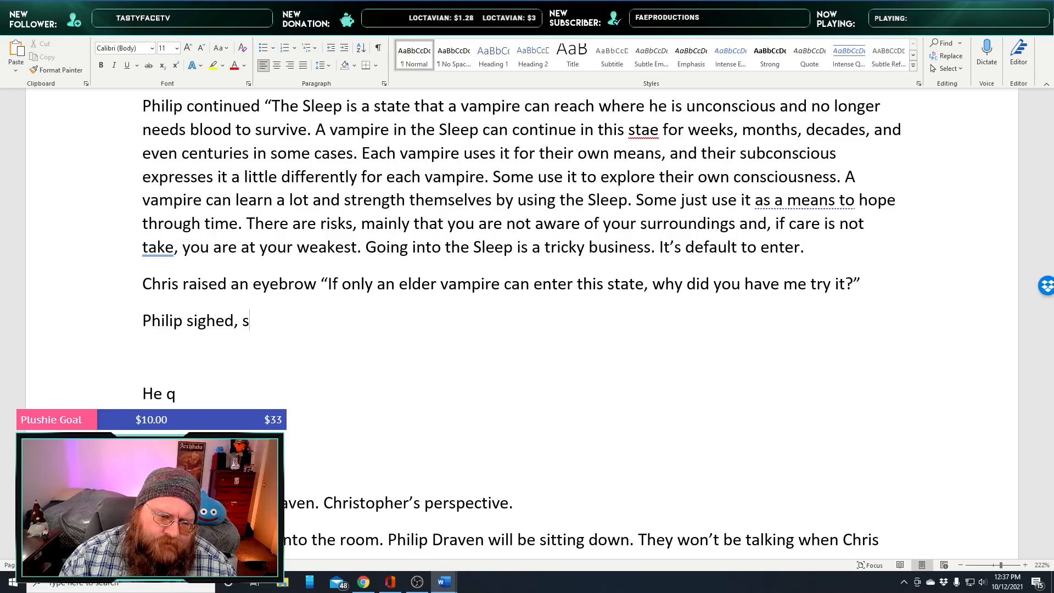
text(lightly)
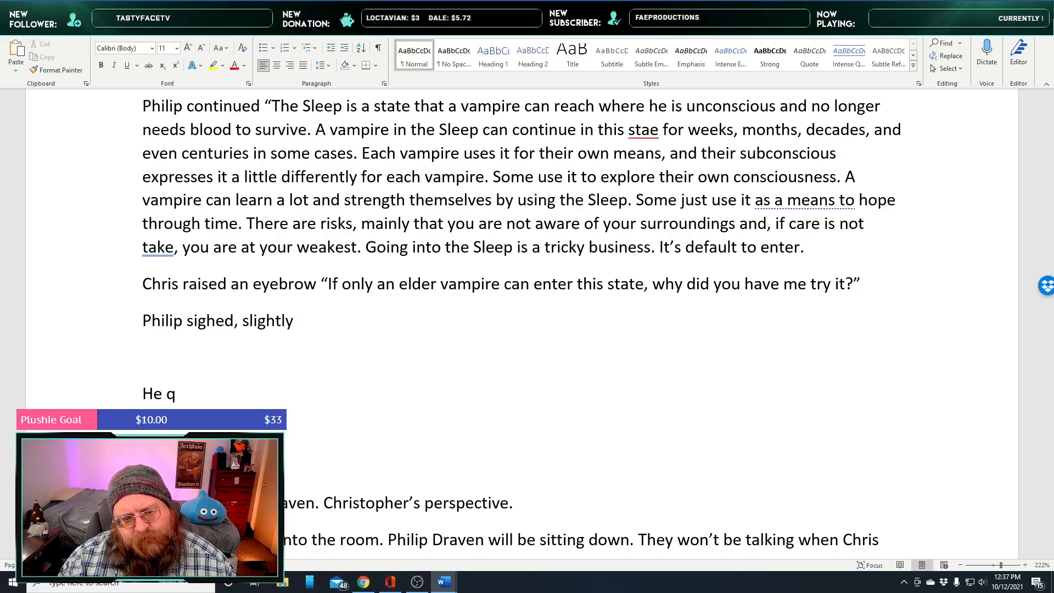
text(agitated he said)
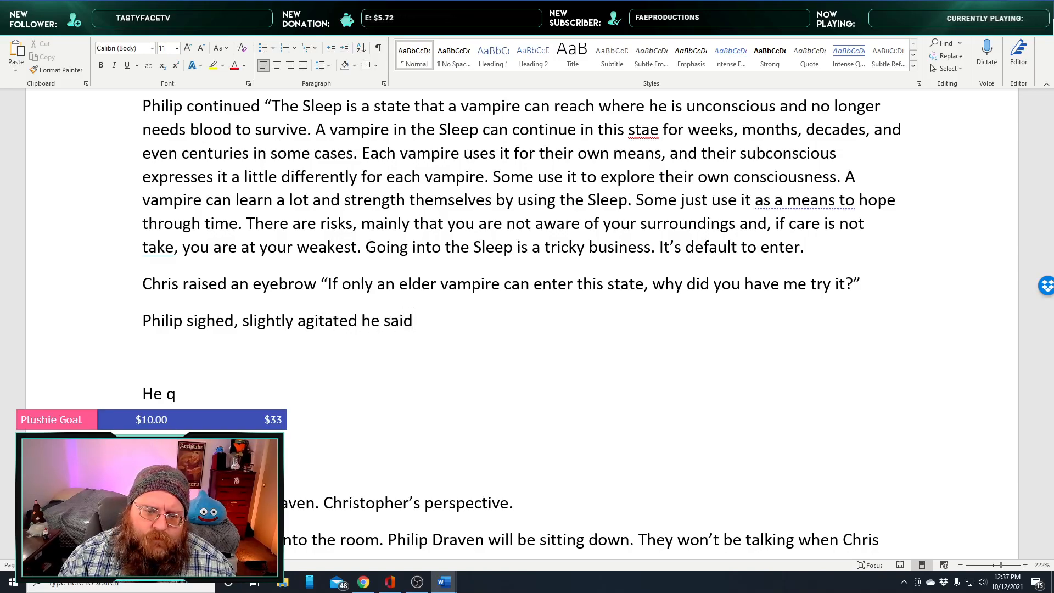
Change “said” after “slightly agitated he” to “continued.” and add an opening quotation mark
text(. “B)
key(BackSpace)
key(BackSpace)
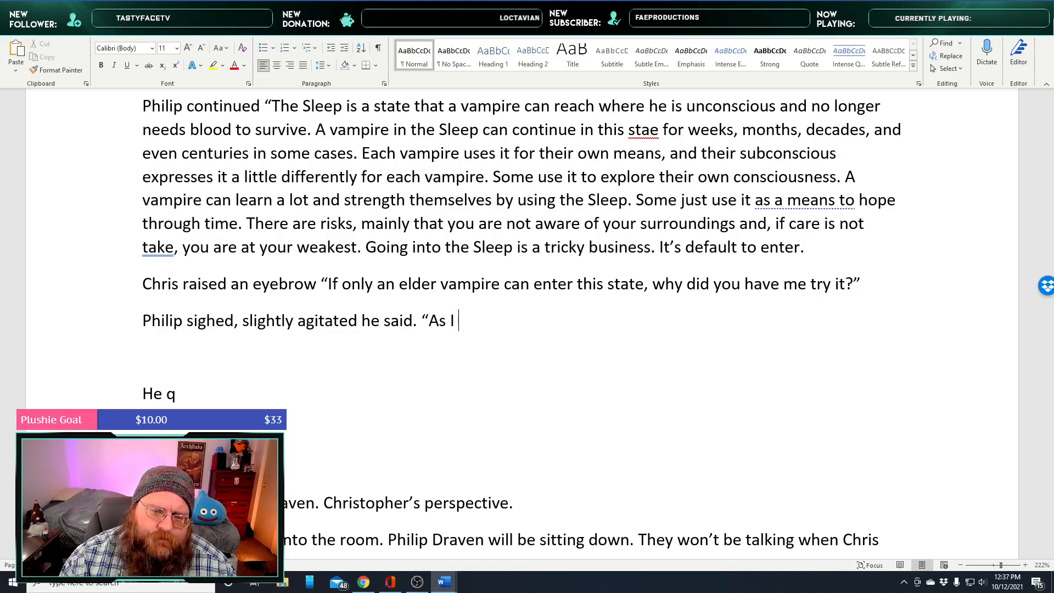
text(As)
key(BackSpace)
key(BackSpace)
key(BackSpace)
key(BackSpace)
key(BackSpace)
key(BackSpace)
key(BackSpace)
key(BackSpace)
key(BackSpace)
key(BackSpace)
text(c)
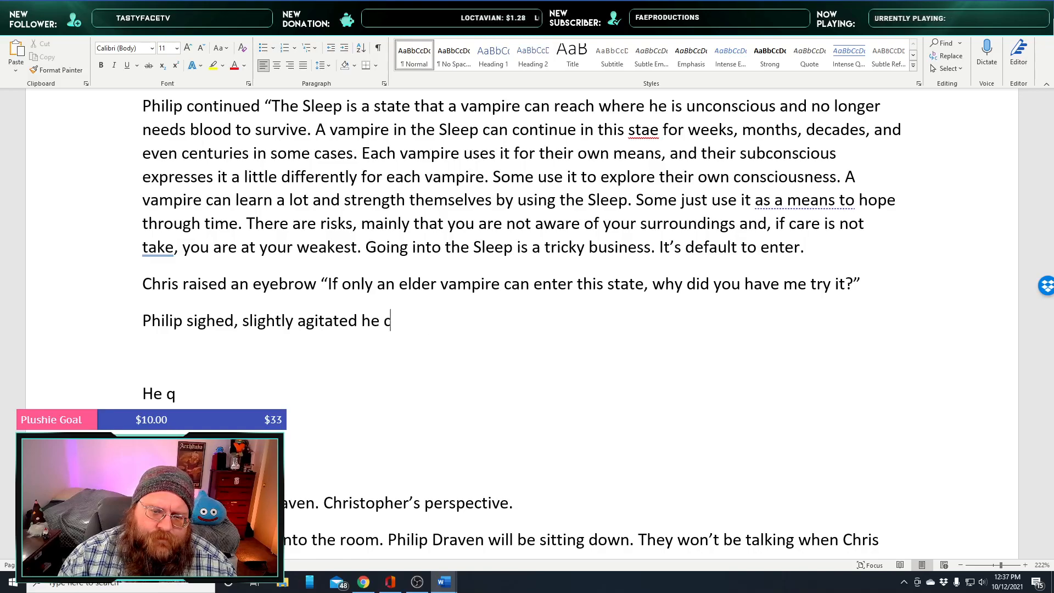
text(ontineud. “)
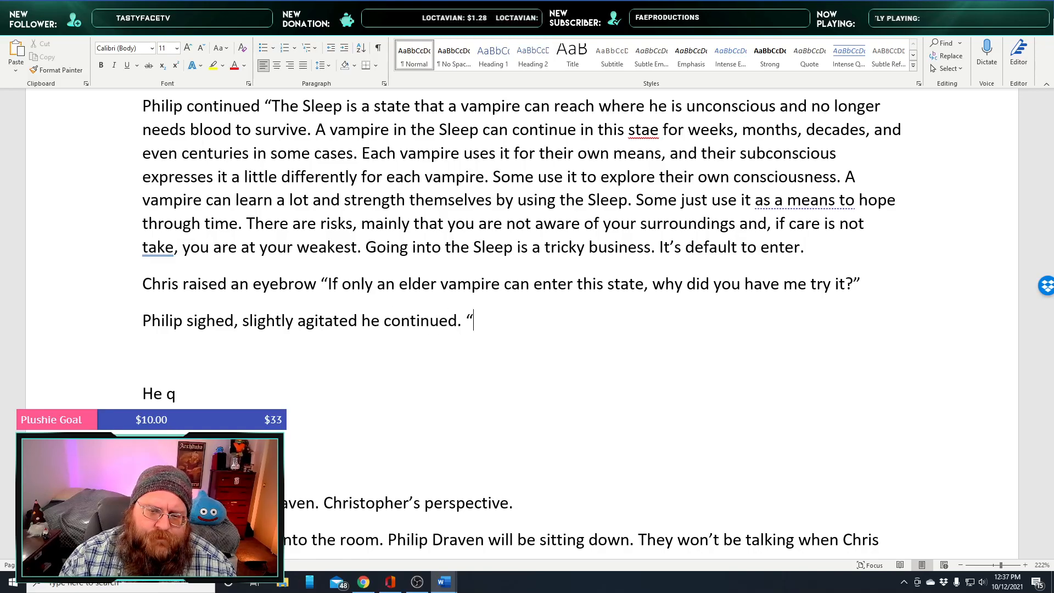
Begin Philip's reply with “As I said, you looked like you were in the Sleep, it only made sense that you try and enter the state naturally.”
text(As I sai)
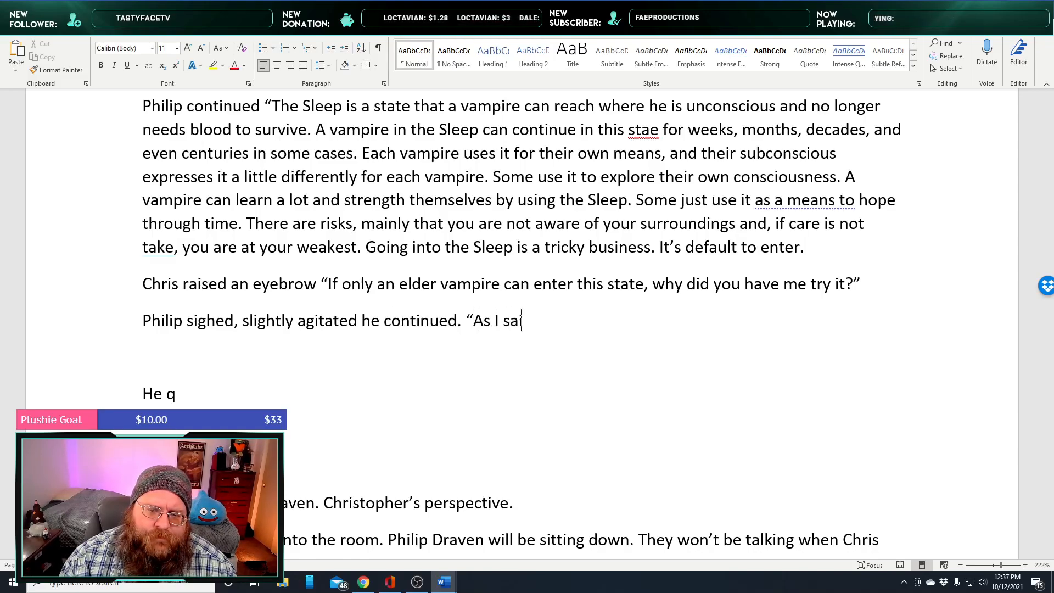
text(d, you looked li)
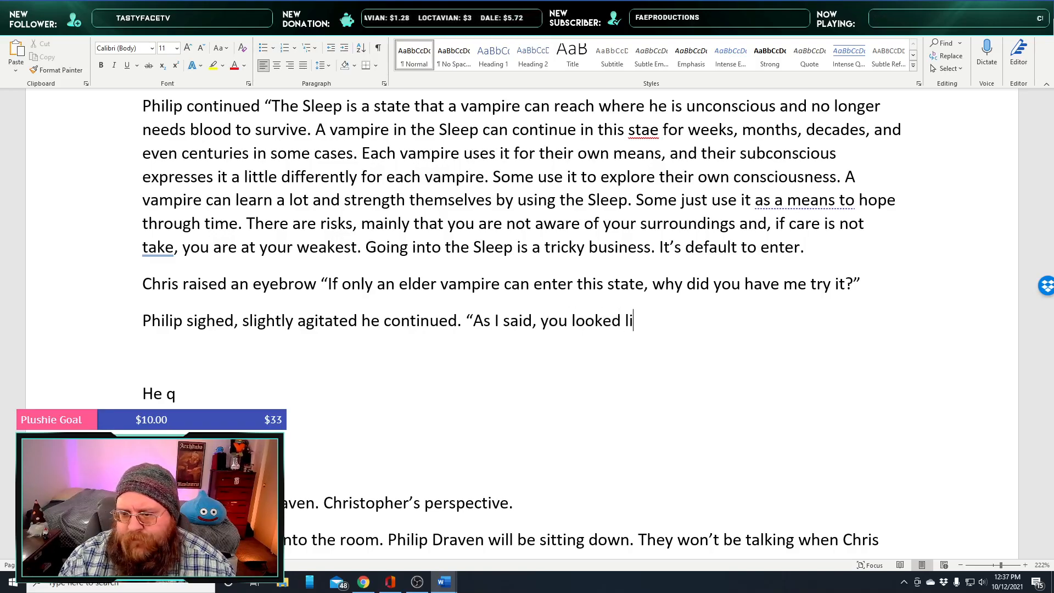
text(ke you were in t)
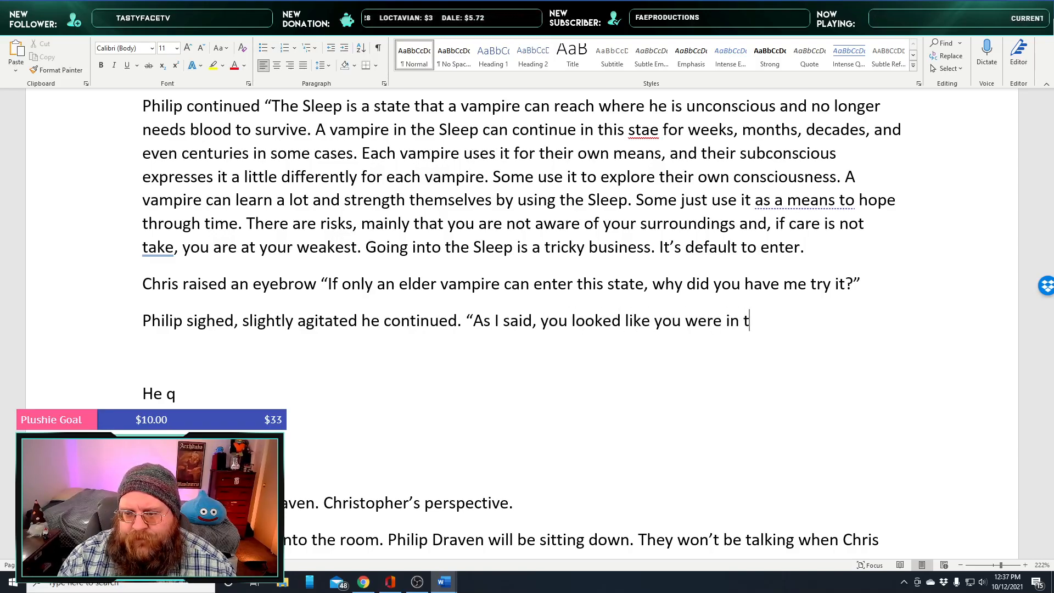
text(he Sleep)
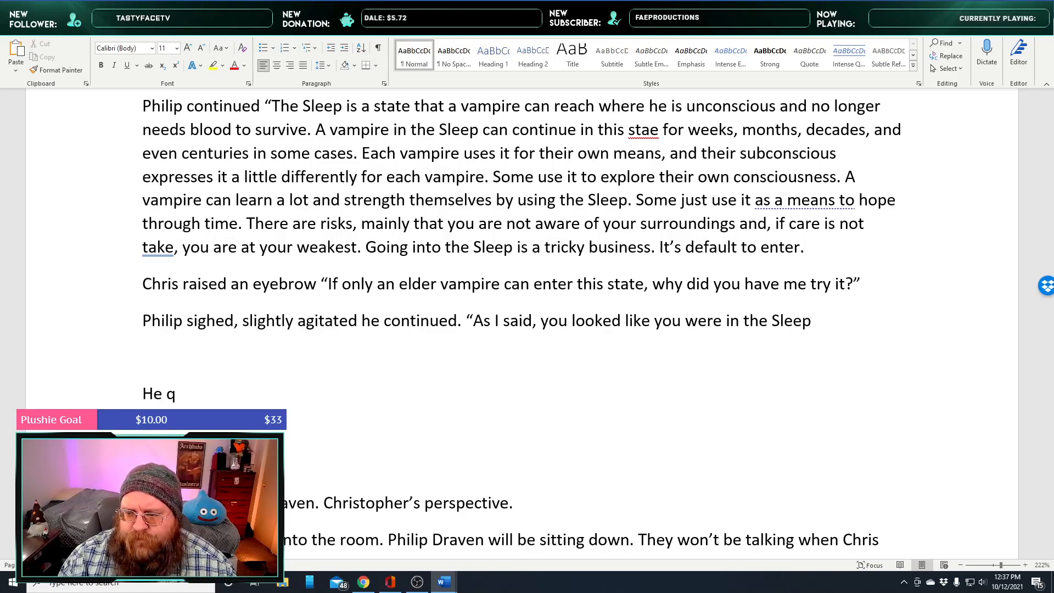
text(, it only mad)
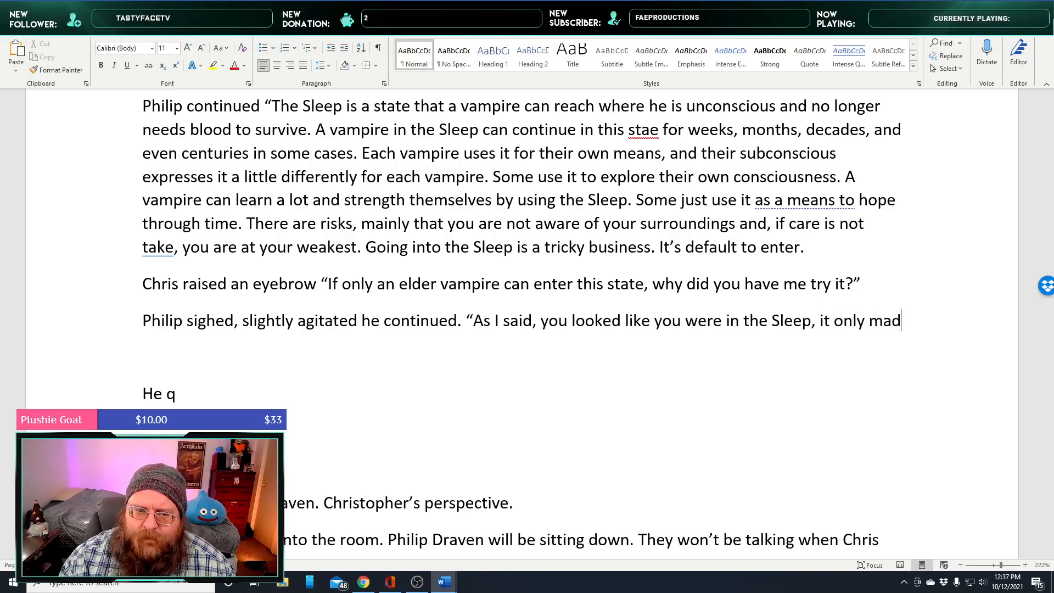
text(e sense that you try and enter the state )
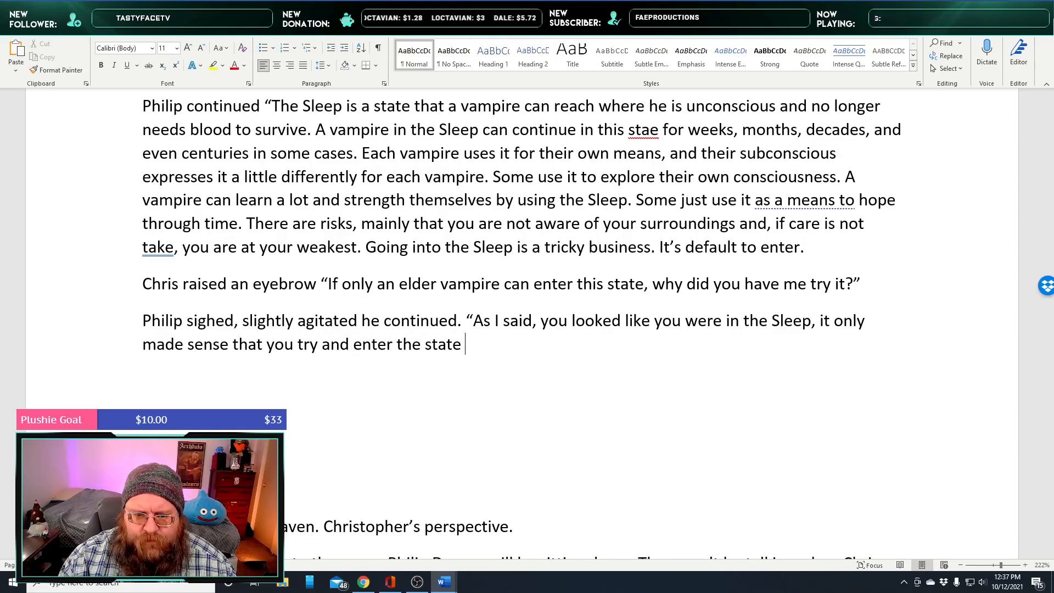
text(naturally. )
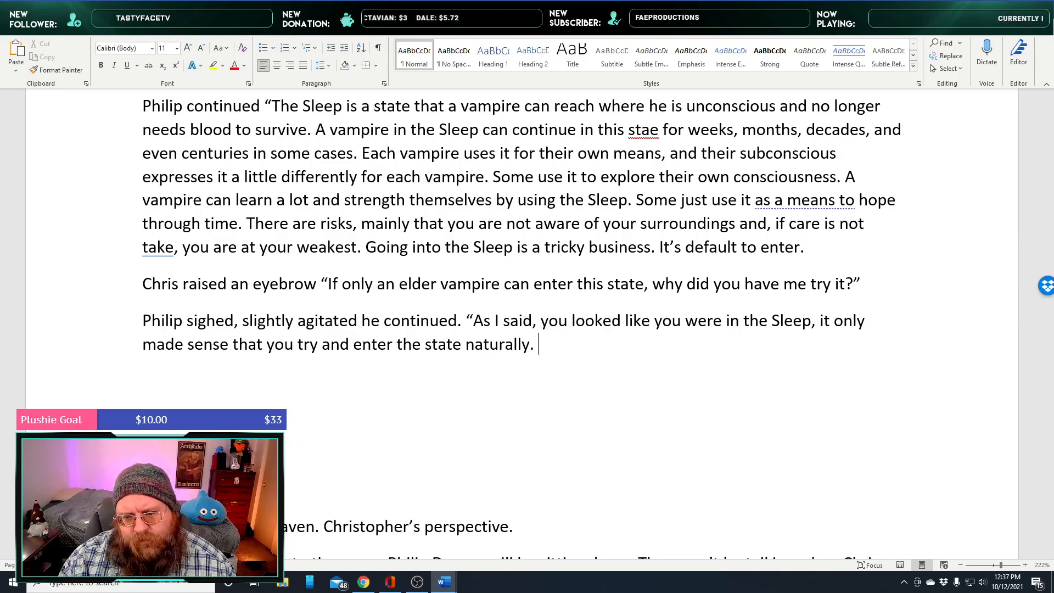
Finish Philip's reply with “I didn’t know if it was going to work, but I figured it was worth a try. Was I right?”
text(I didn't know if it w)
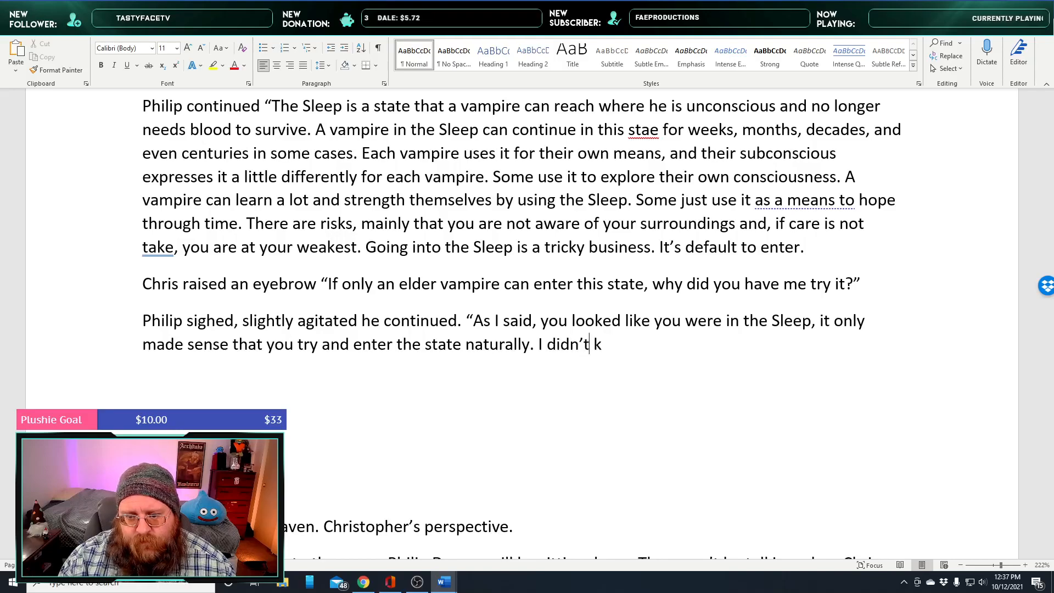
text(as going t)
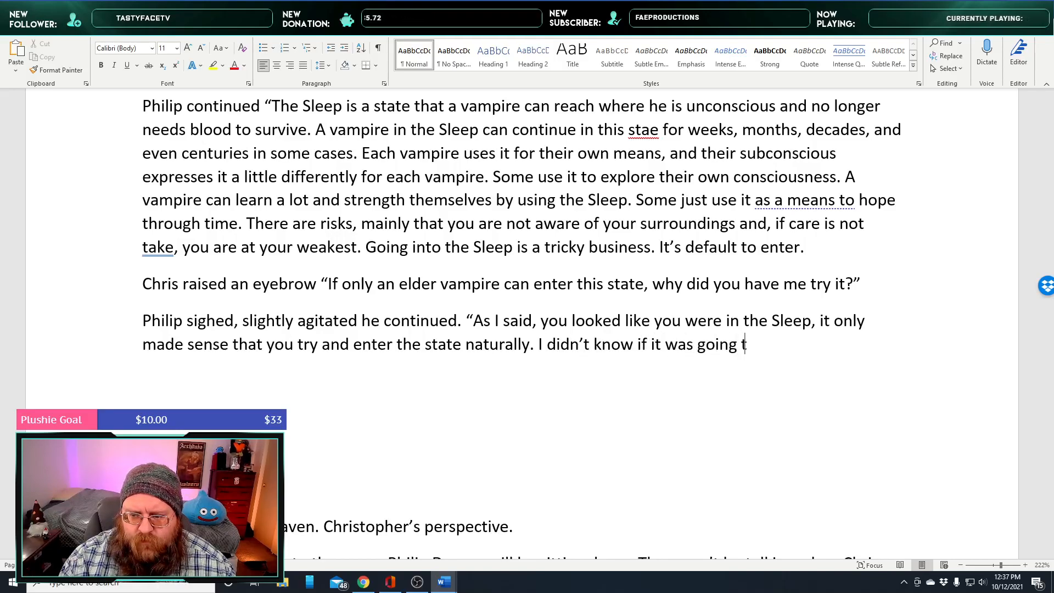
text(o work, but I figured it w)
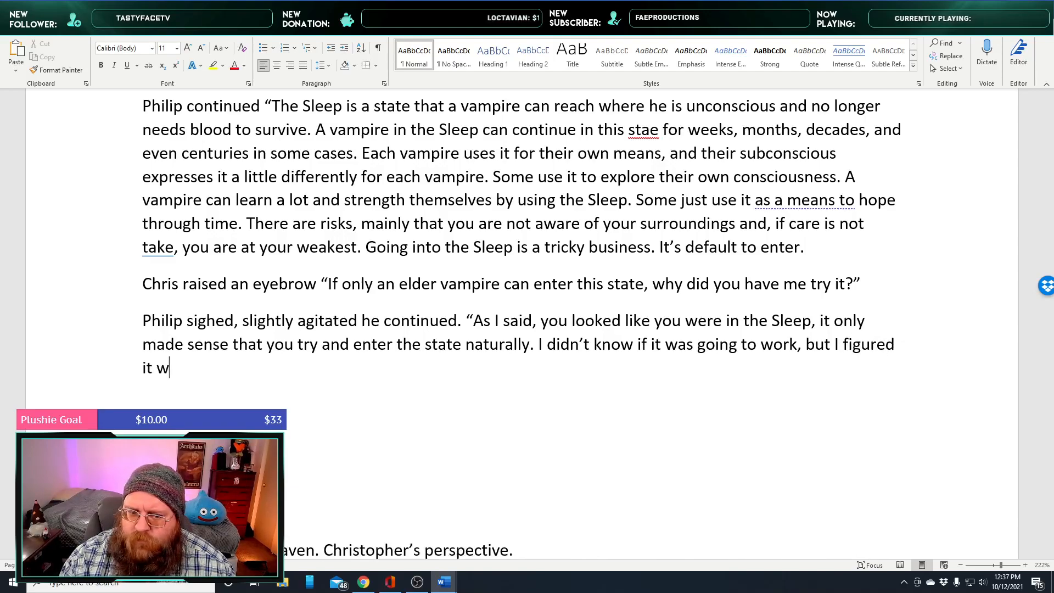
text(as worth)
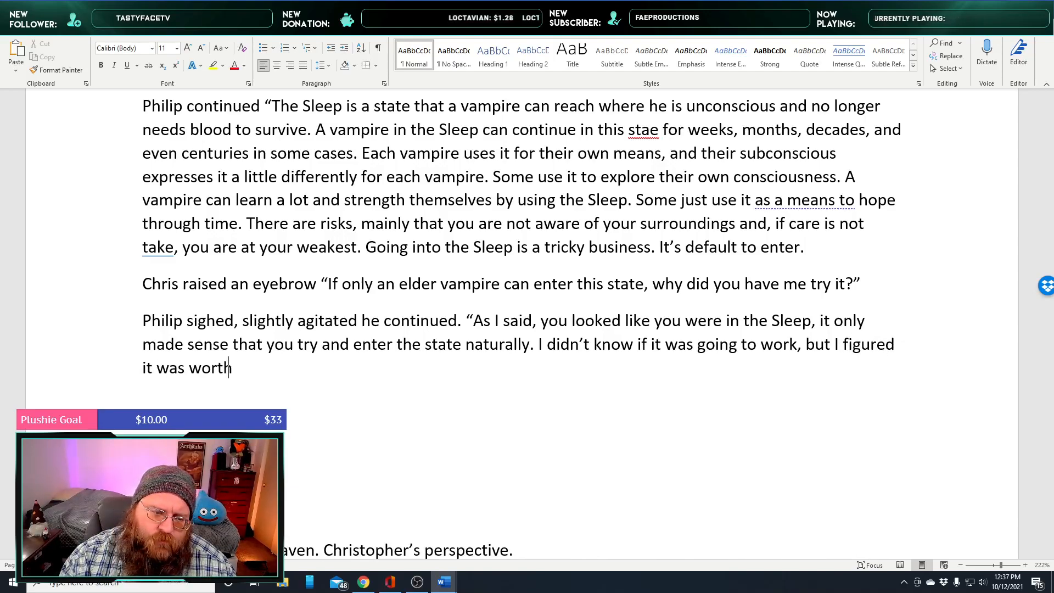
text( a try)
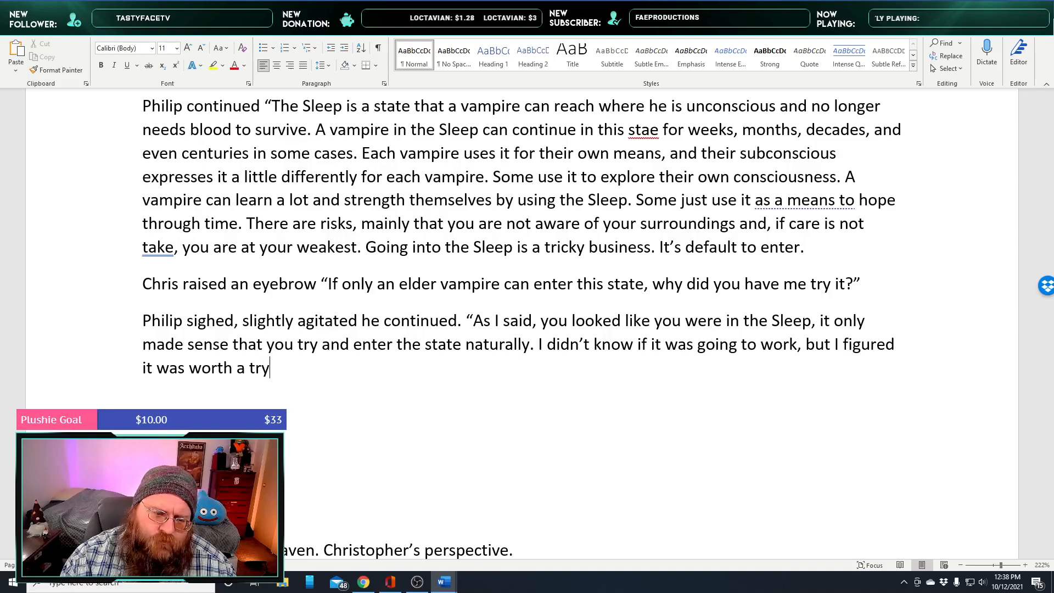
text(. Was I ri)
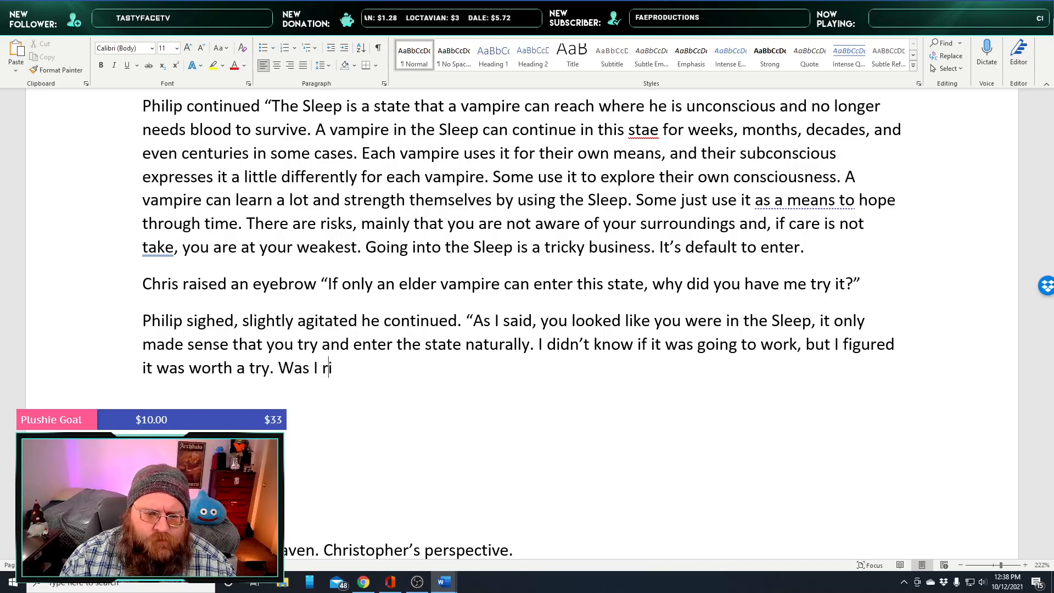
text(ght?")
scroll(494, 280, down, 1)
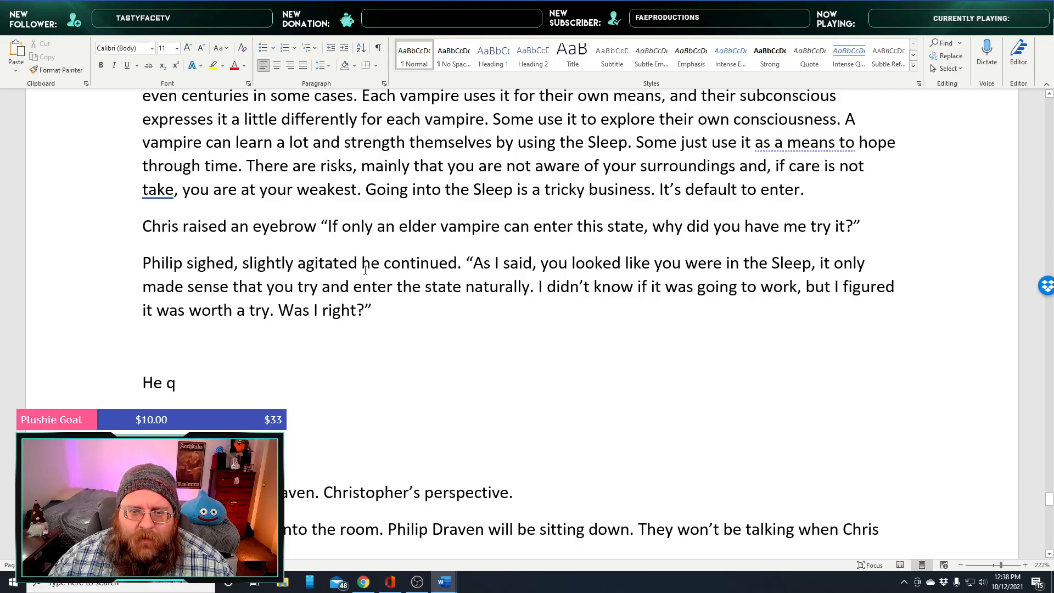
Insert “but” between “slightly agitated” and “he continued” in Philip's reply
text(but)
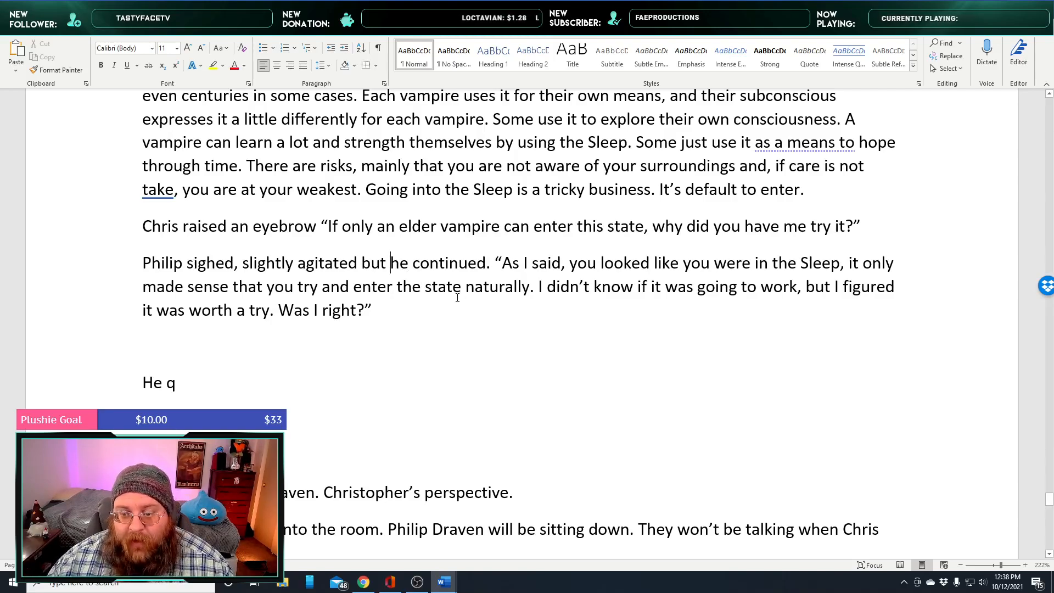
click(529, 287)
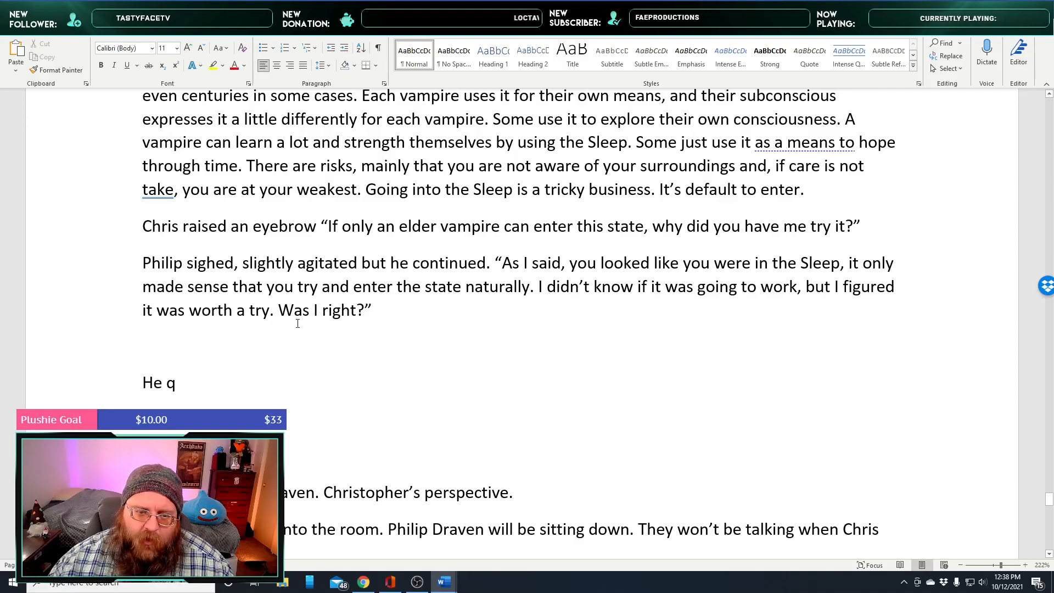
click(276, 311)
click(416, 309)
Start a new paragraph after Philip's reply with “Chris wanted to learn more about this Sleep, but Philip”
scroll(430, 331, down, 1)
scroll(431, 331, down, 3)
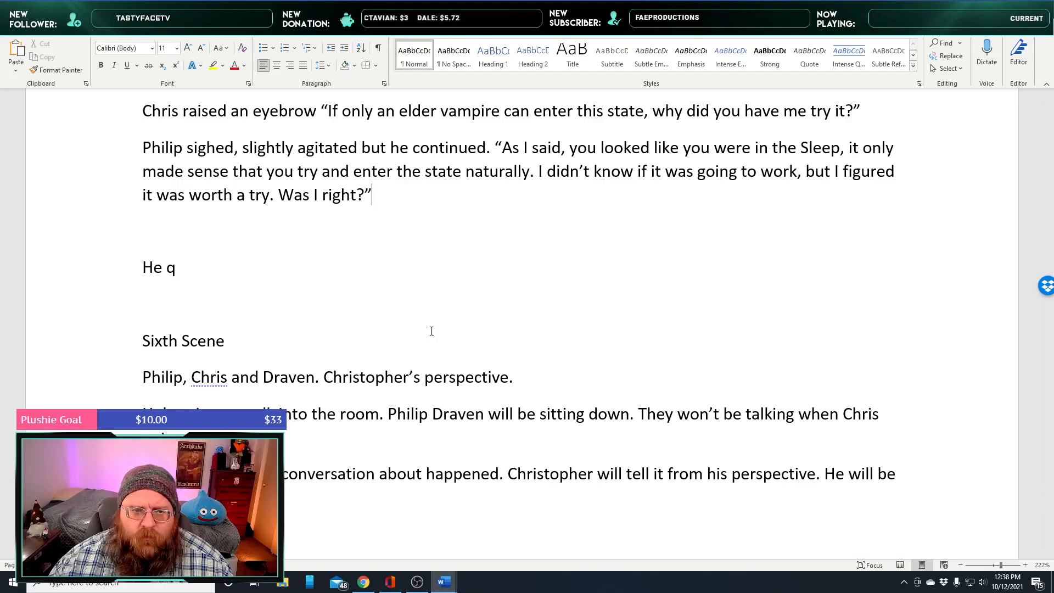
key(Return)
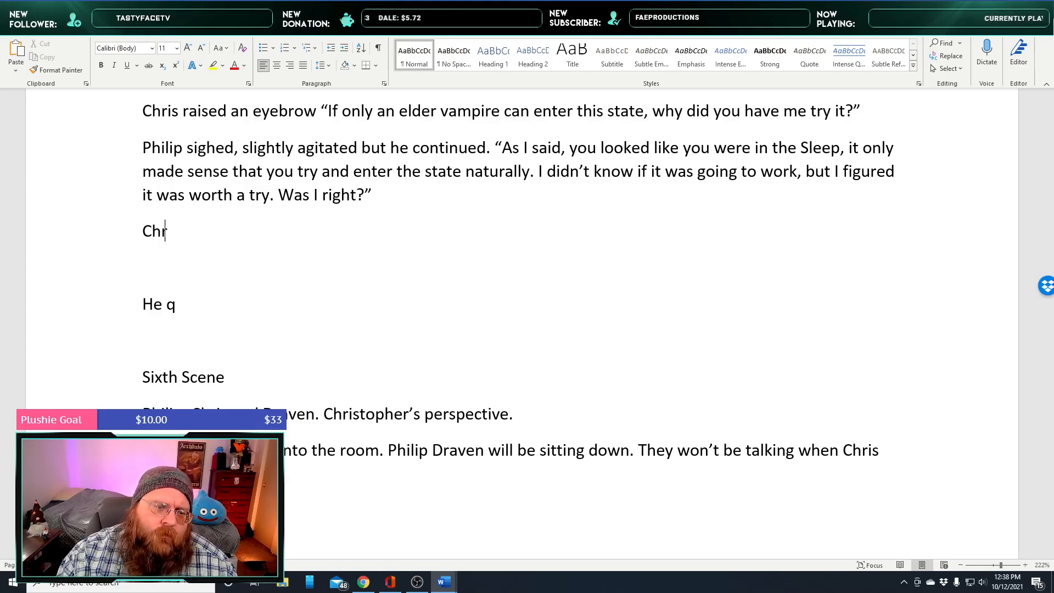
text(Chris wante)
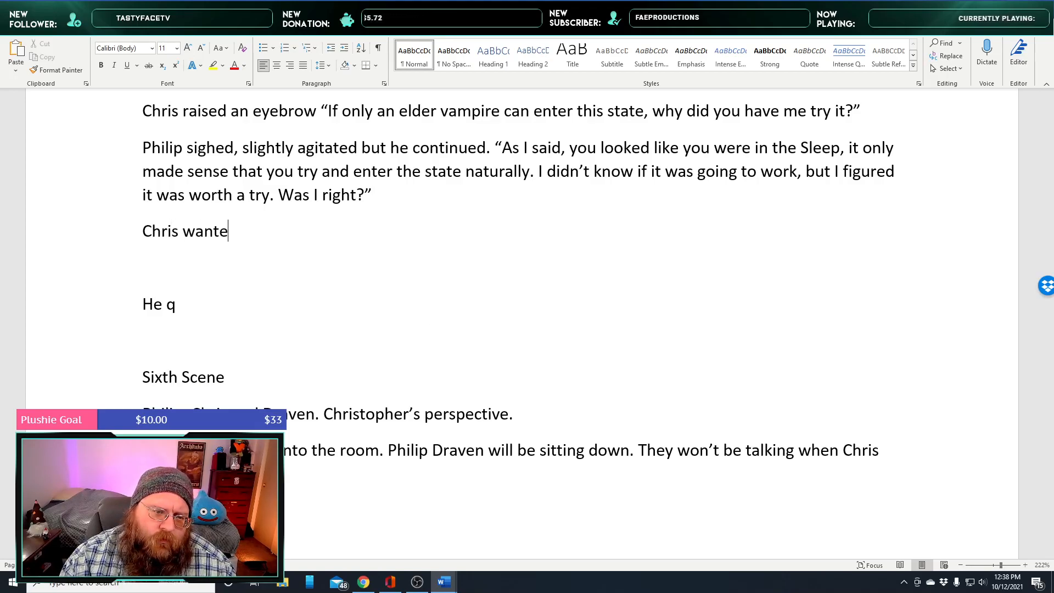
text(d to learn more a)
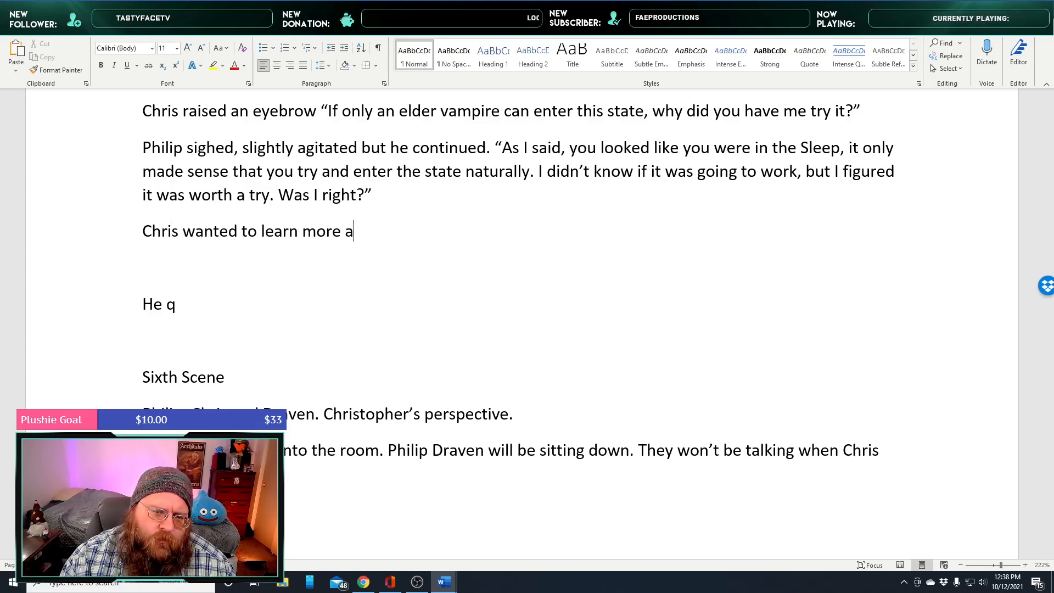
text(bout this Sleep, but )
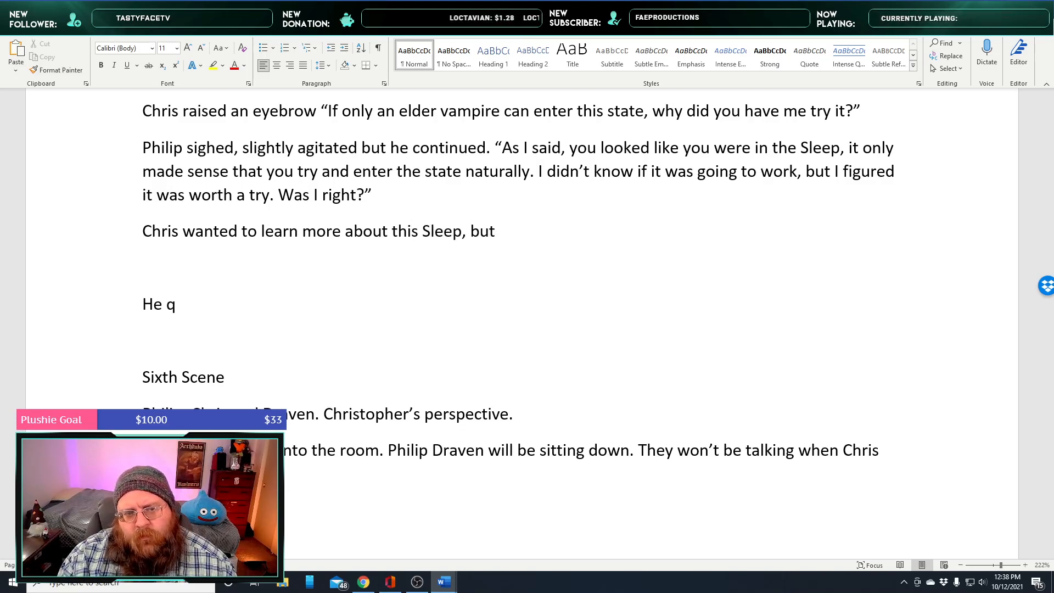
text(Philip)
text( was pro)
text(bably)
key(BackSpace)
key(BackSpace)
key(BackSpace)
key(BackSpace)
key(BackSpace)
key(BackSpace)
key(BackSpace)
key(BackSpace)
key(BackSpace)
key(BackSpace)
key(BackSpace)
key(BackSpace)
key(BackSpace)
Finish the sentence about Chris with “as much as he hated to admit it, Philip was probably right to move on.”
text(as much as)
text( he had)
text(d to ad)
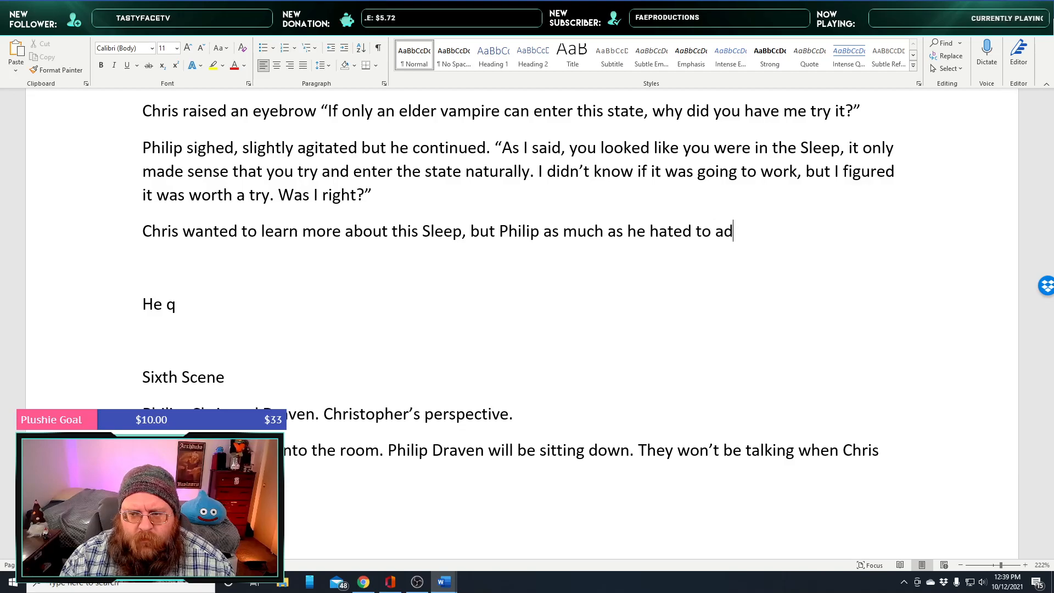
text(mit it, P)
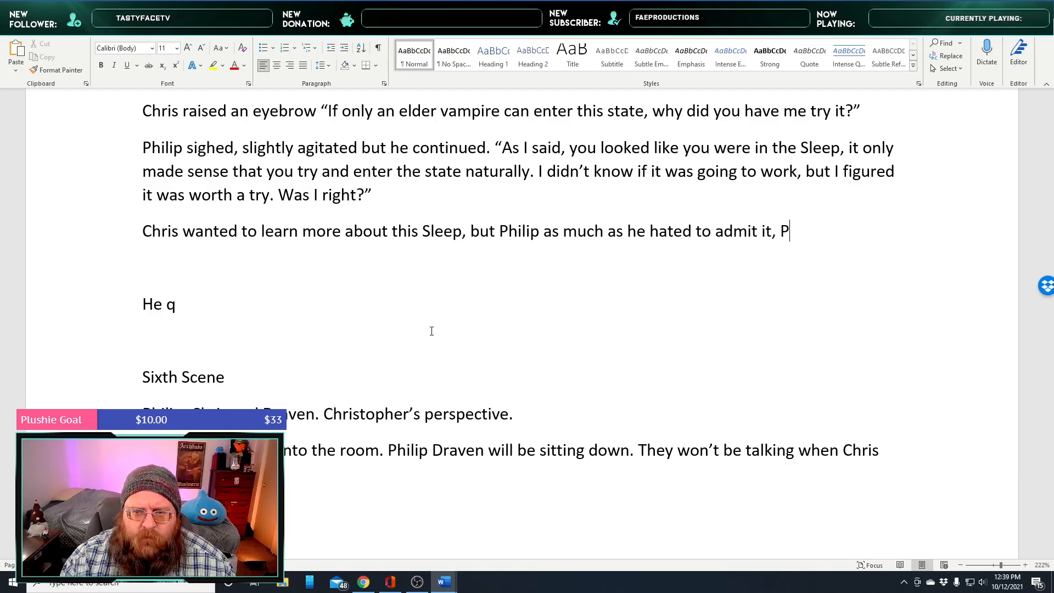
text(hilip was probably )
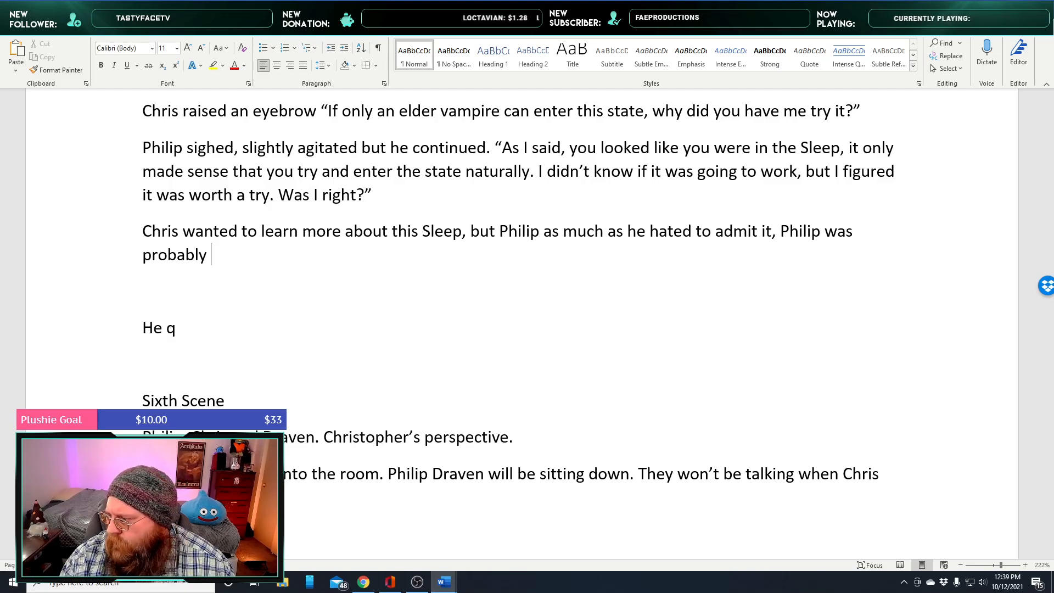
text(right to )
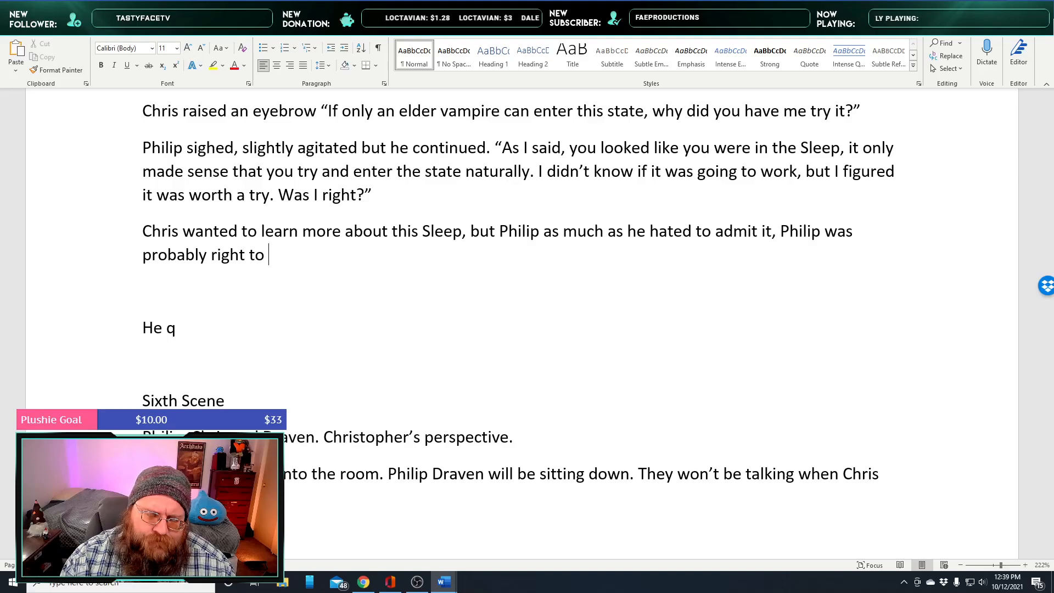
text(move on)
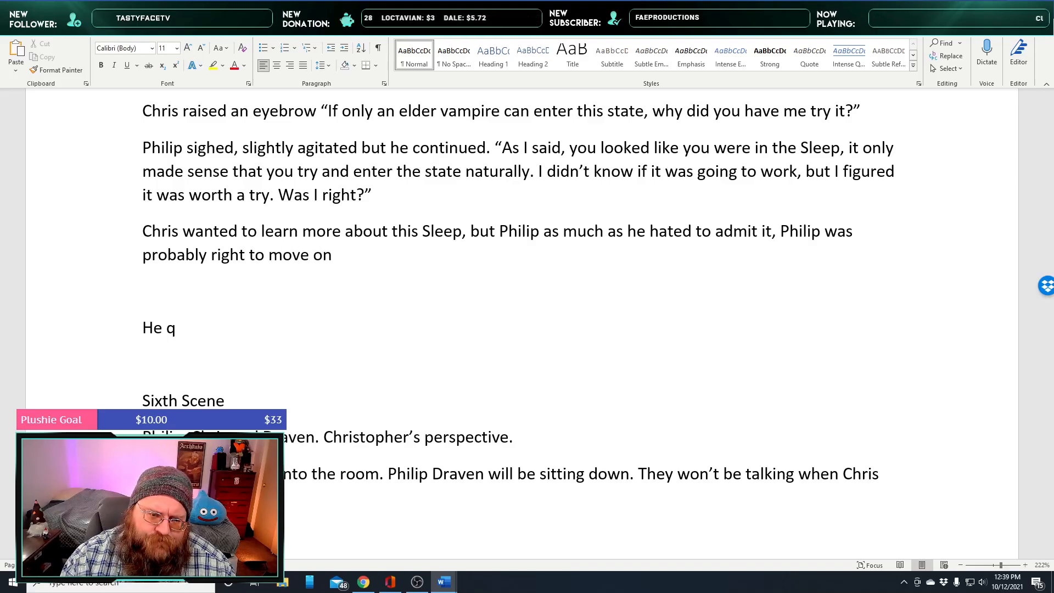
key(BackSpace)
text(. H)
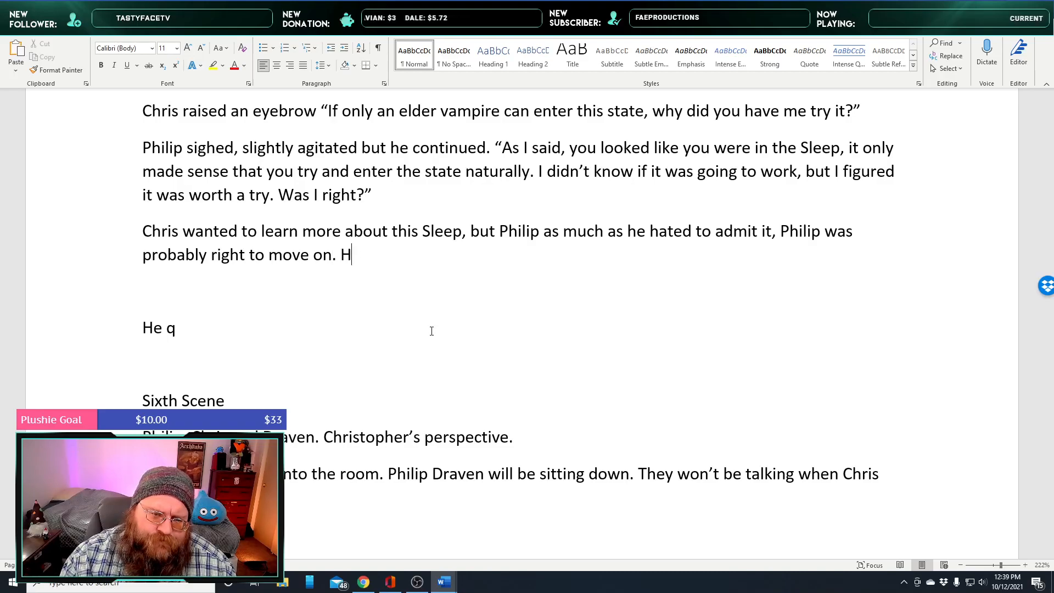
text(e understood the con)
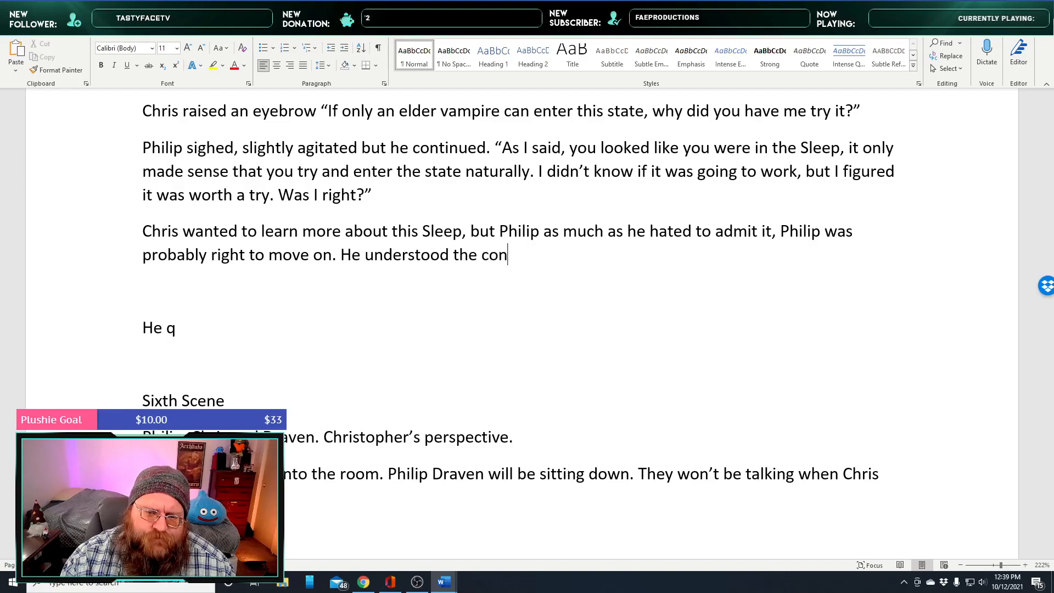
text(cept enough)
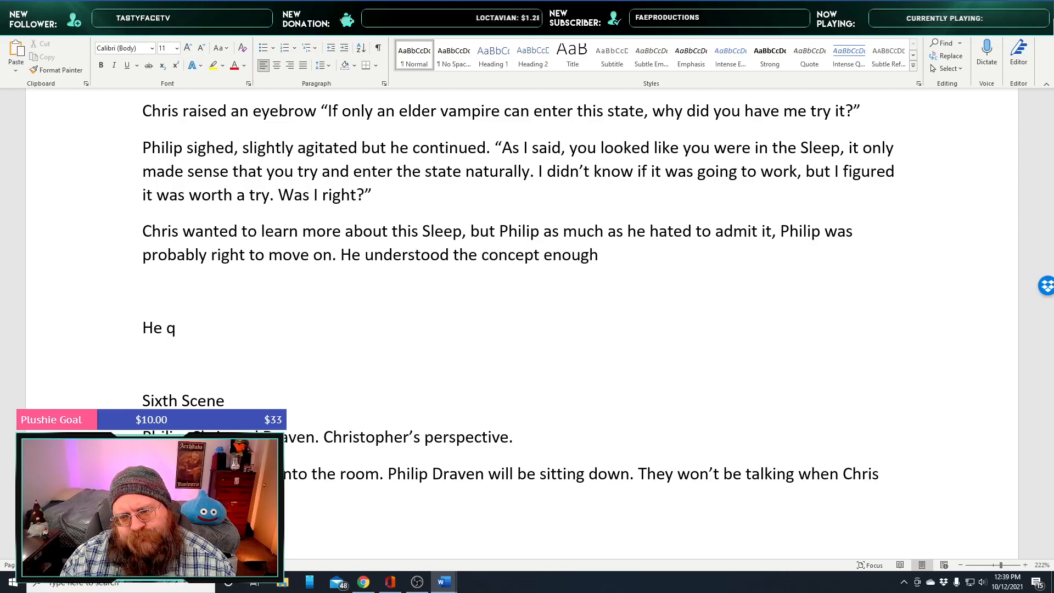
text( to)
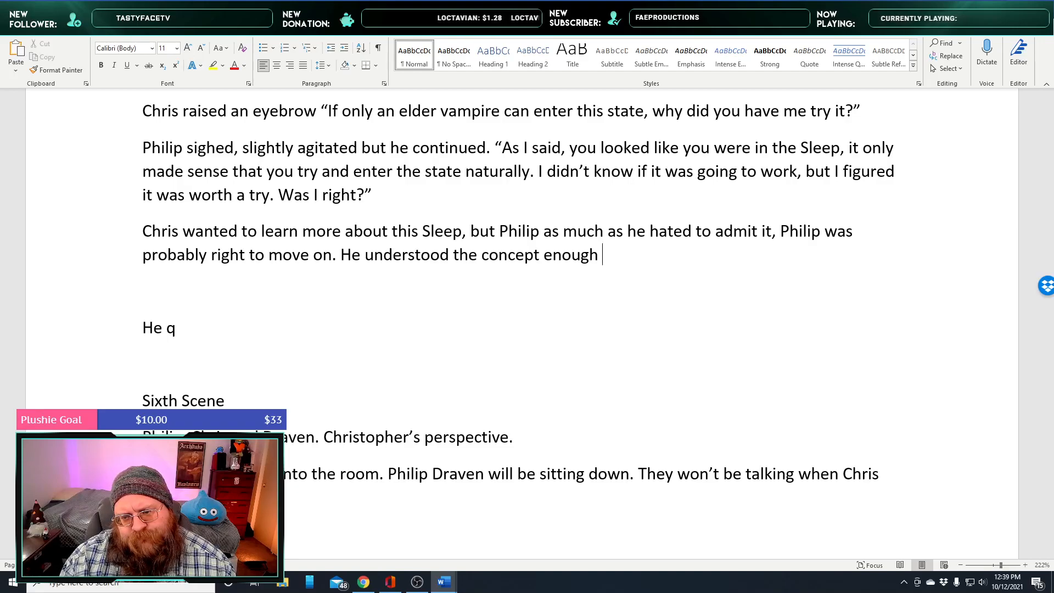
key(BackSpace)
key(BackSpace)
key(BackSpace)
key(BackSpace)
key(BackSpace)
key(BackSpace)
key(BackSpace)
key(BackSpace)
key(BackSpace)
key(BackSpace)
key(BackSpace)
key(BackSpace)
key(BackSpace)
key(BackSpace)
key(BackSpace)
key(BackSpace)
key(BackSpace)
key(BackSpace)
key(BackSpace)
key(BackSpace)
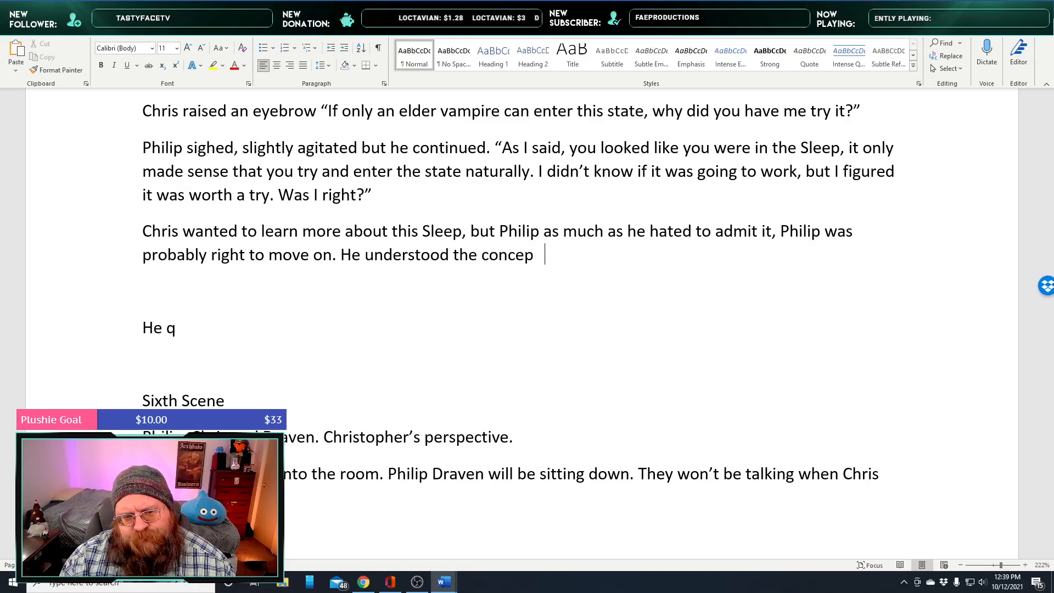
key(BackSpace)
key(BackSpace)
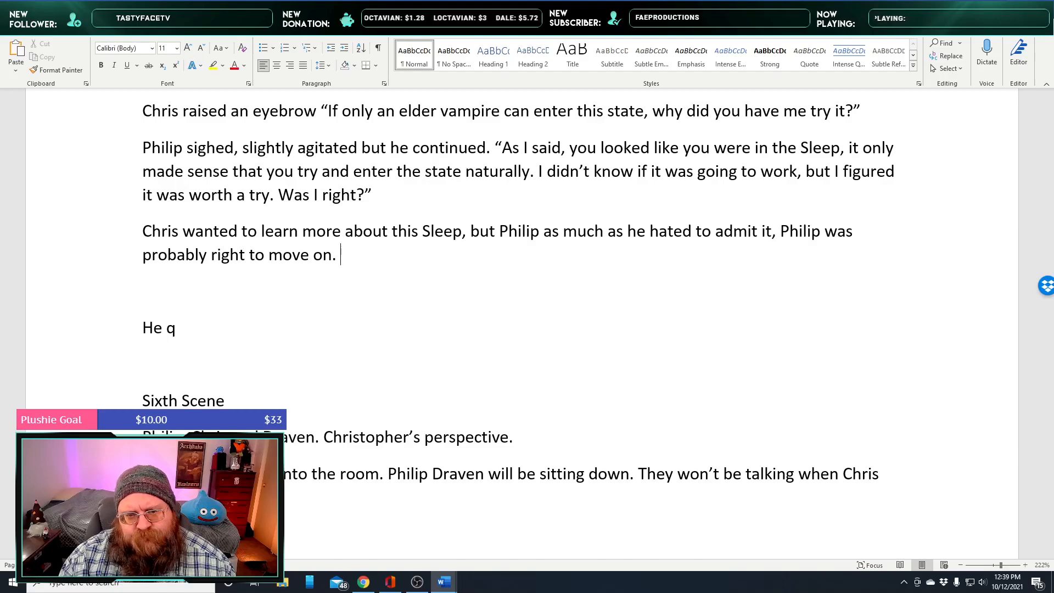
Begin Chris's answer after “move on.” with an opening quotation mark and “I don’t know if I entered the sleep but”
text(")
text(I don't know)
text( if )
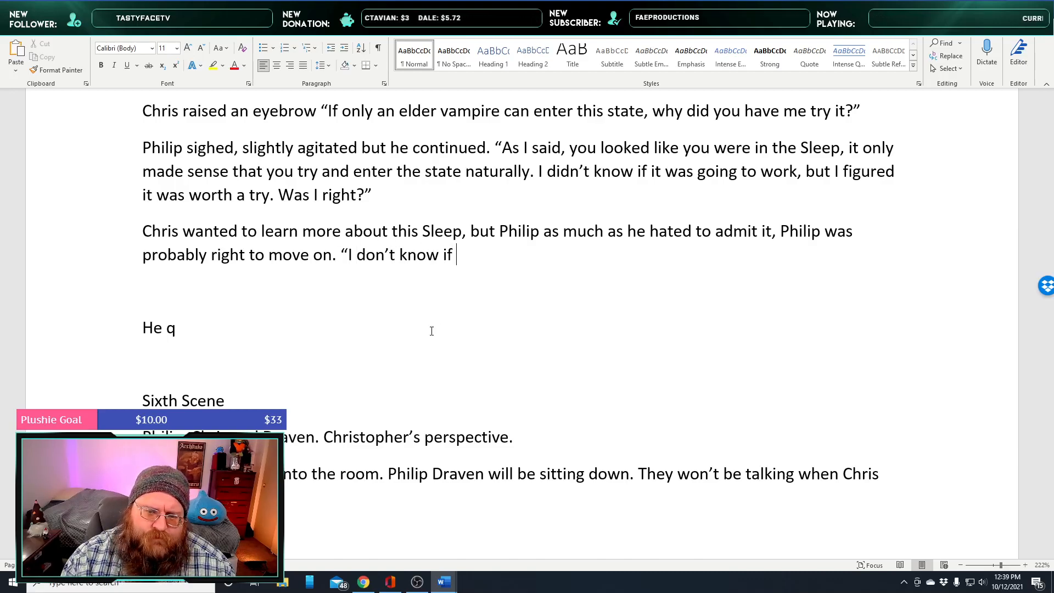
text(I entered the sleep but)
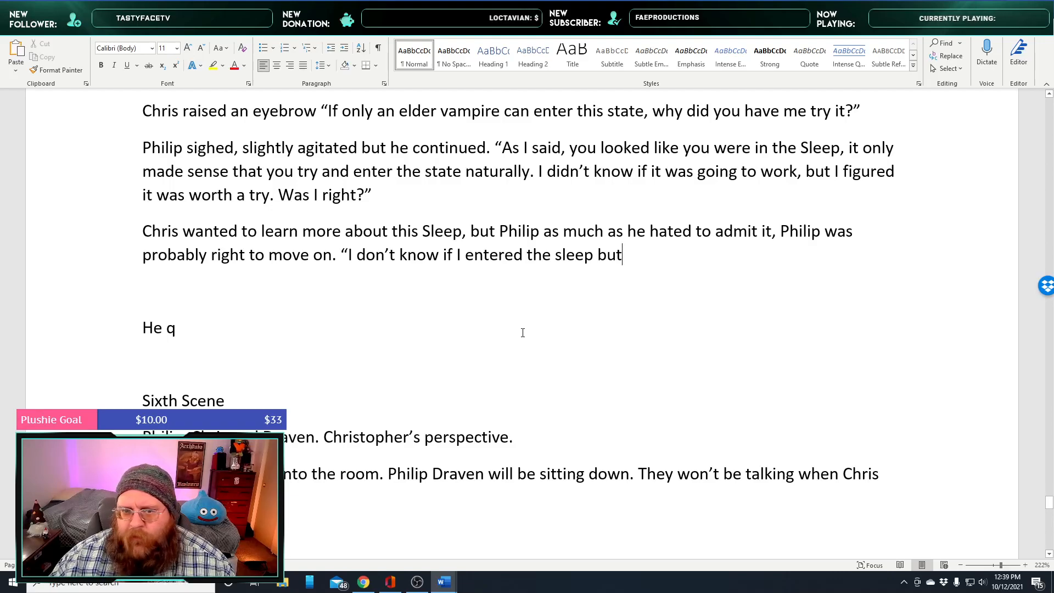
In Philip's explanation of the Sleep, insert “The concept of time goes out the window.” before “Some use it to explore”
scroll(522, 332, up, 3)
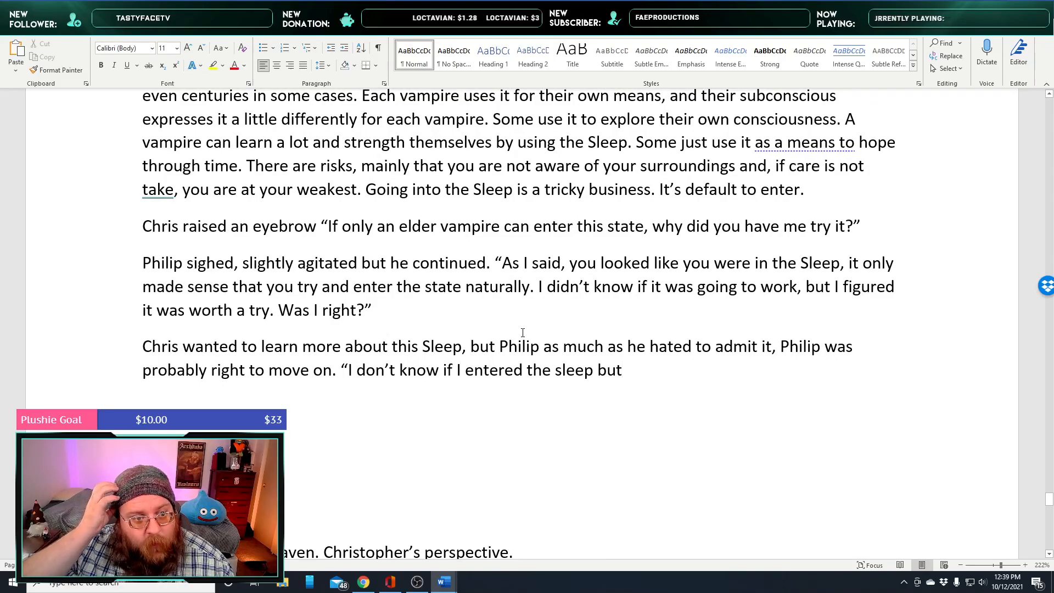
scroll(523, 332, up, 3)
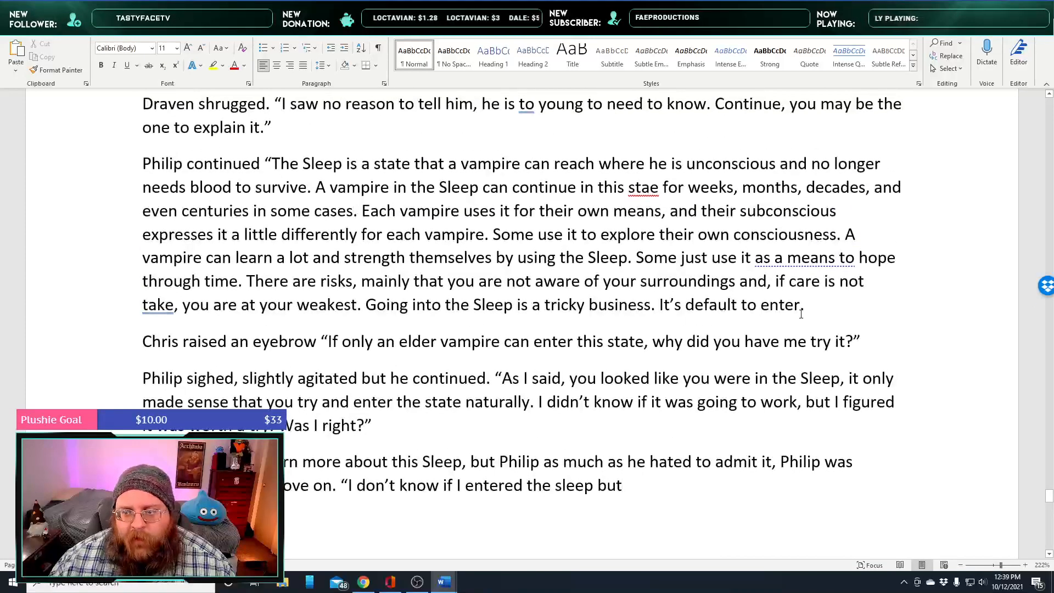
drag(814, 307, 142, 164)
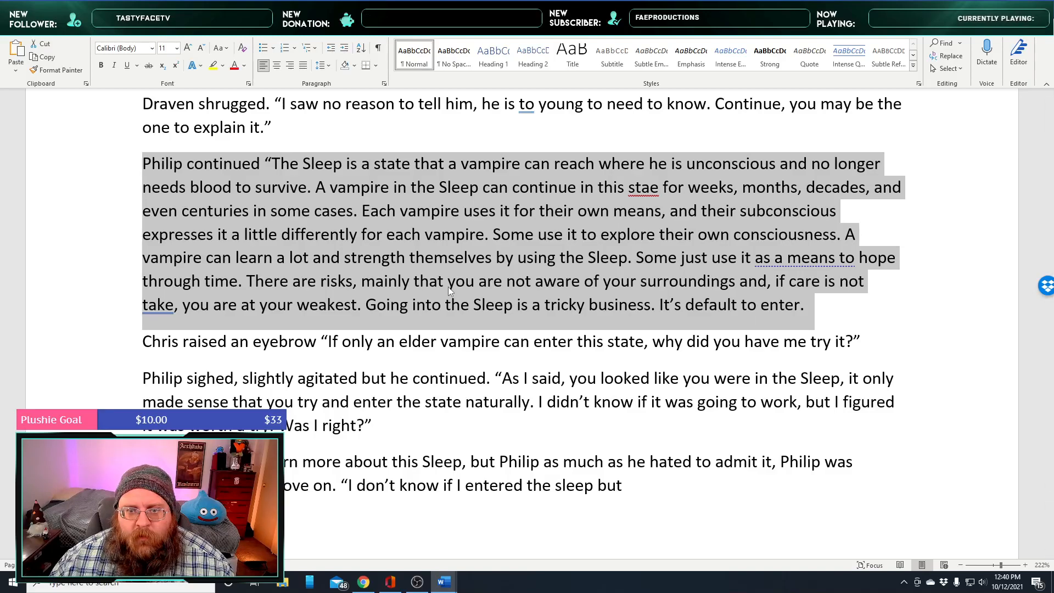
click(448, 286)
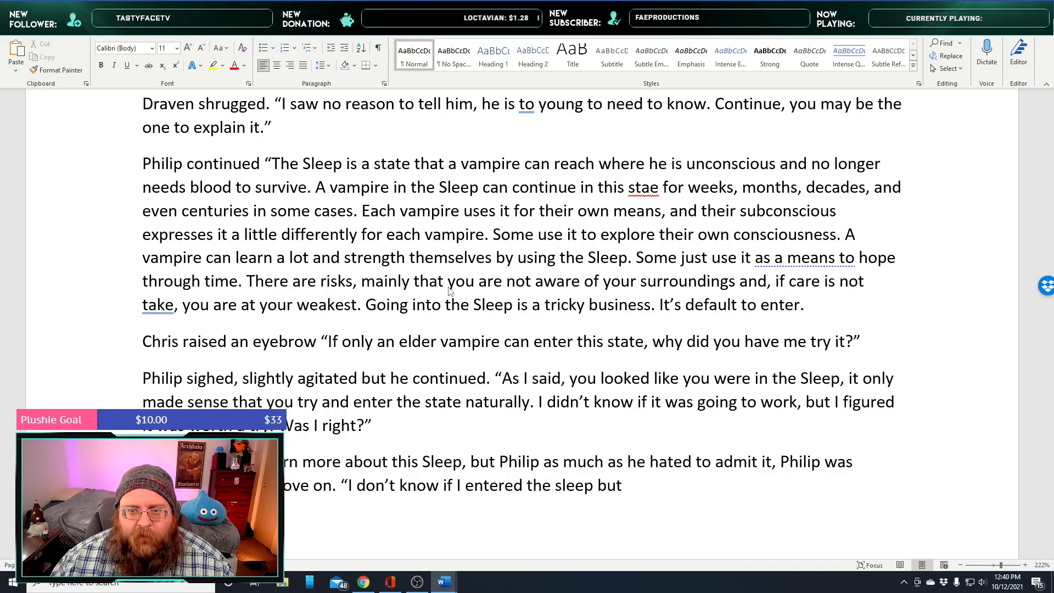
click(495, 235)
text(The concept of)
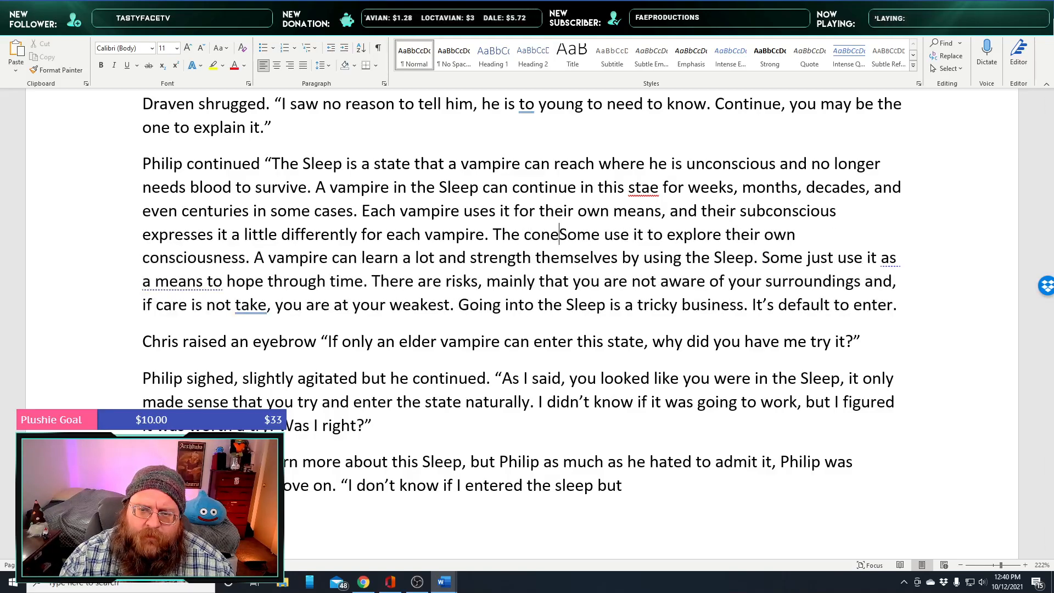
text( time goes)
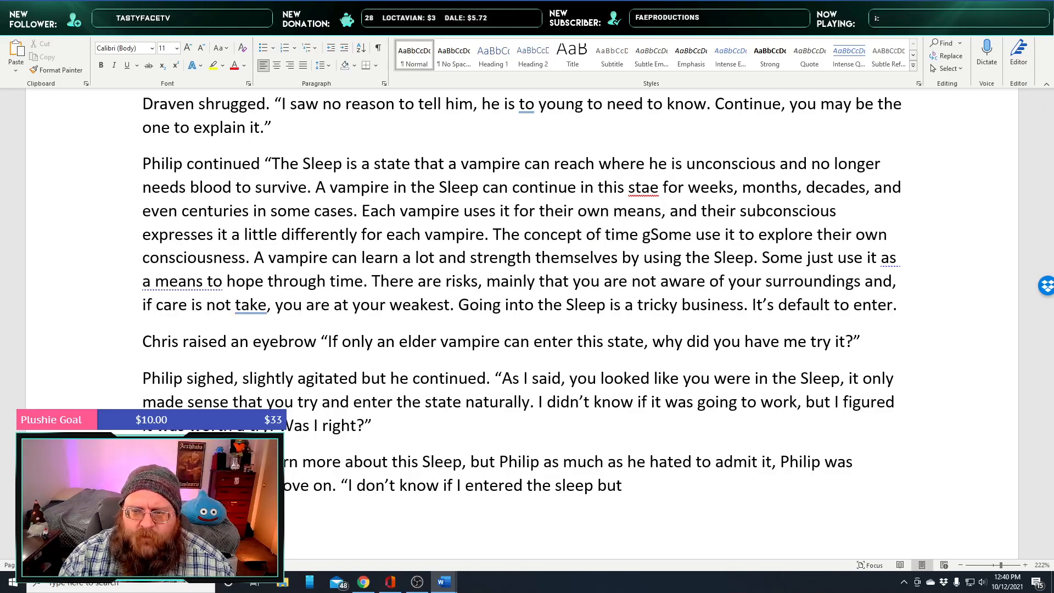
text( out the window.)
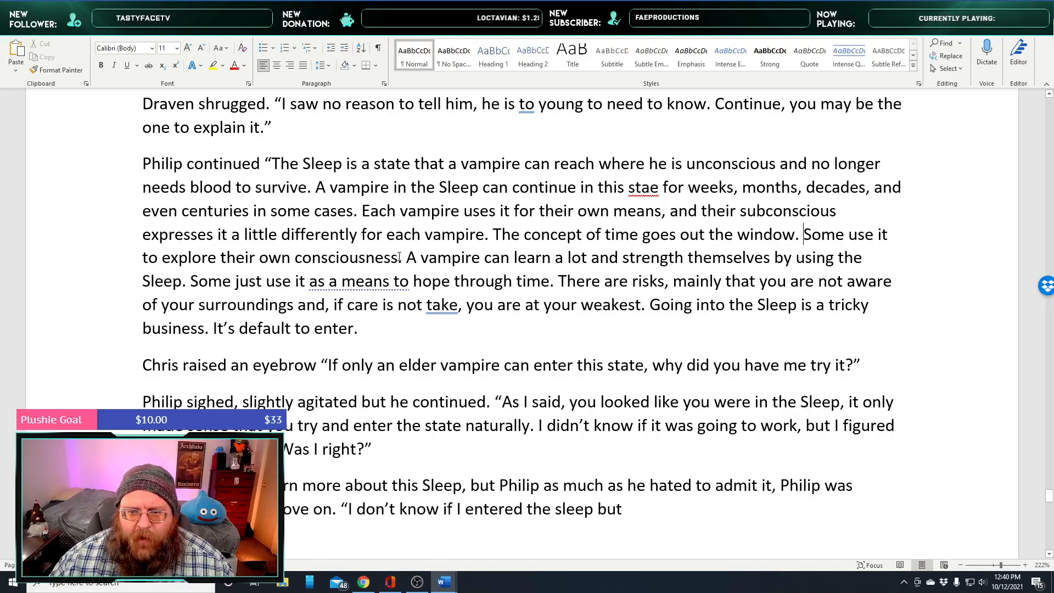
Correct “strength themselves” to “strengthen themselves” and “hope through time” to “hop through time” in Philip's explanation
click(685, 257)
text(en)
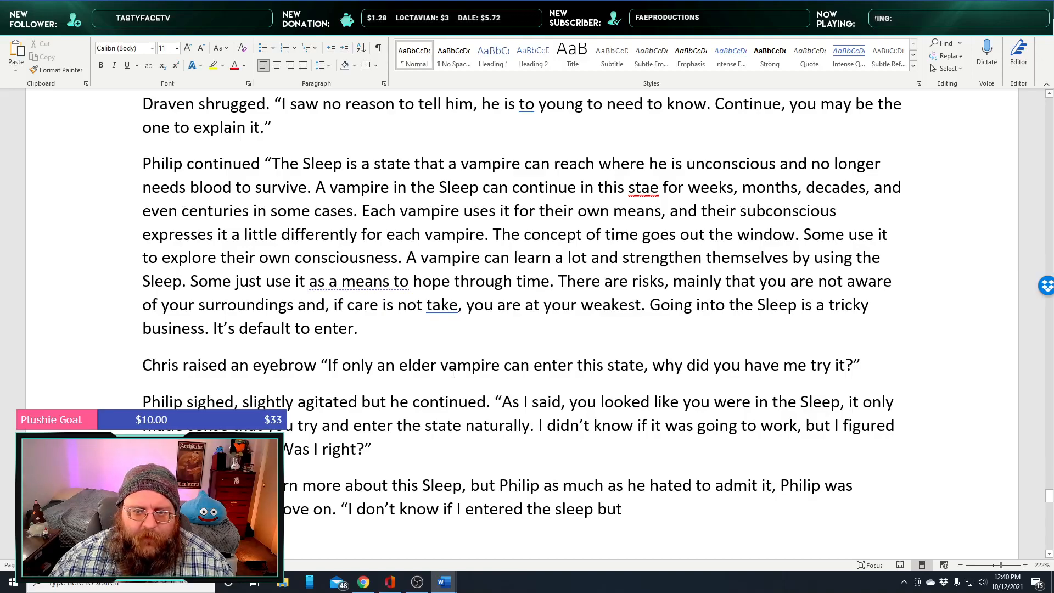
drag(442, 283, 448, 283)
key(BackSpace)
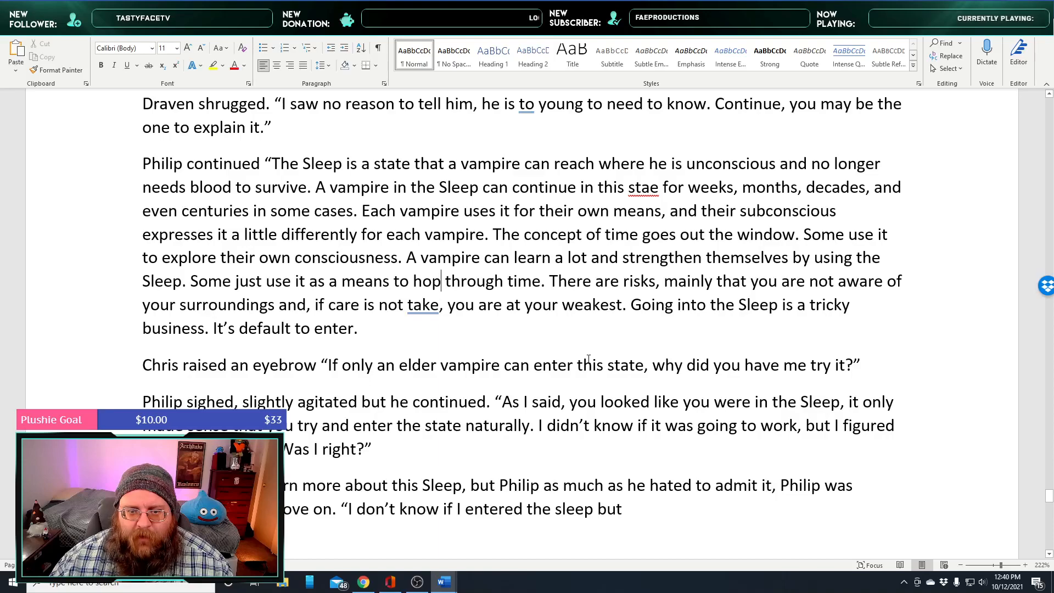
Correct “if care is not take” to “taken” and replace “default” in “It’s default to enter” with “difficult”
click(434, 308)
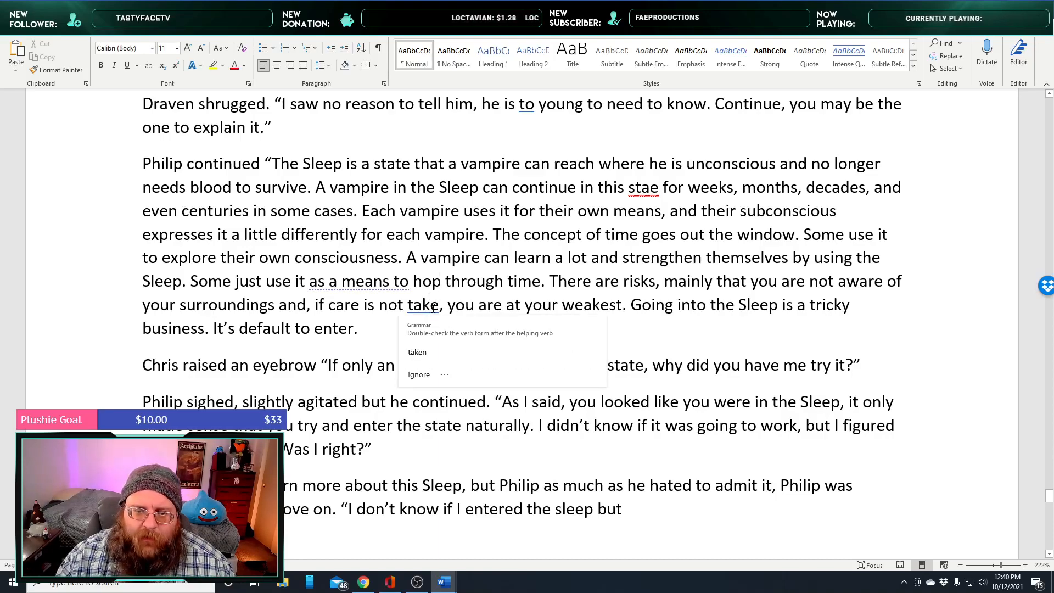
key(Right)
text(n)
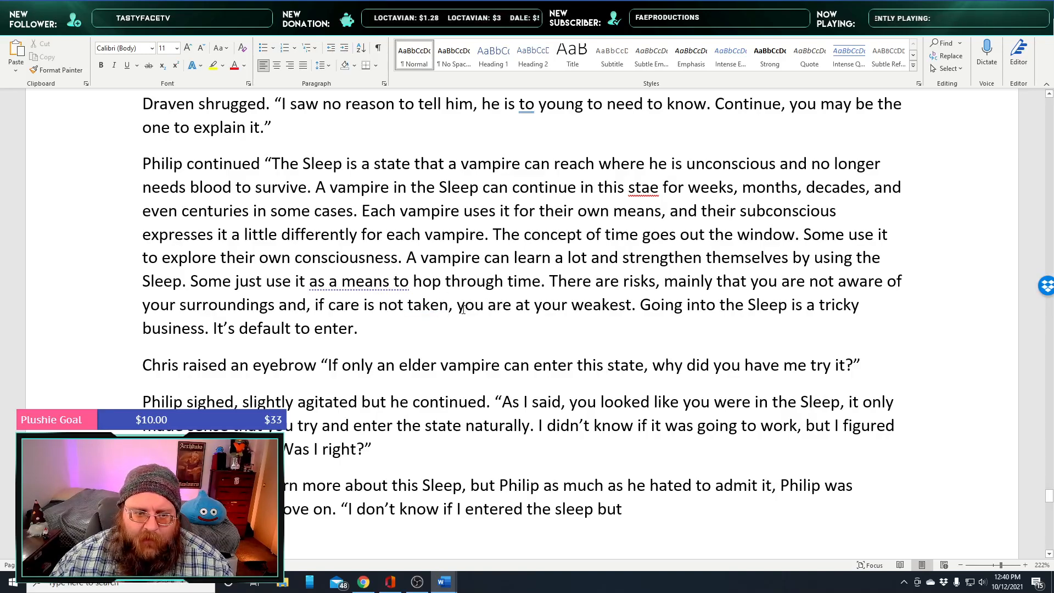
double_click(279, 328)
text(dificult)
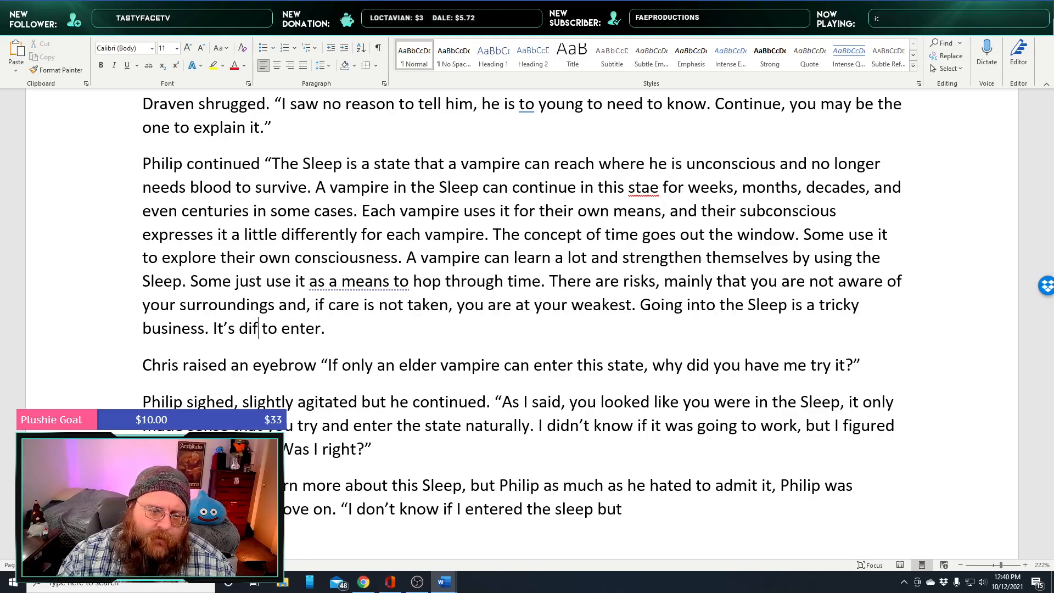
click(335, 288)
right_click(269, 336)
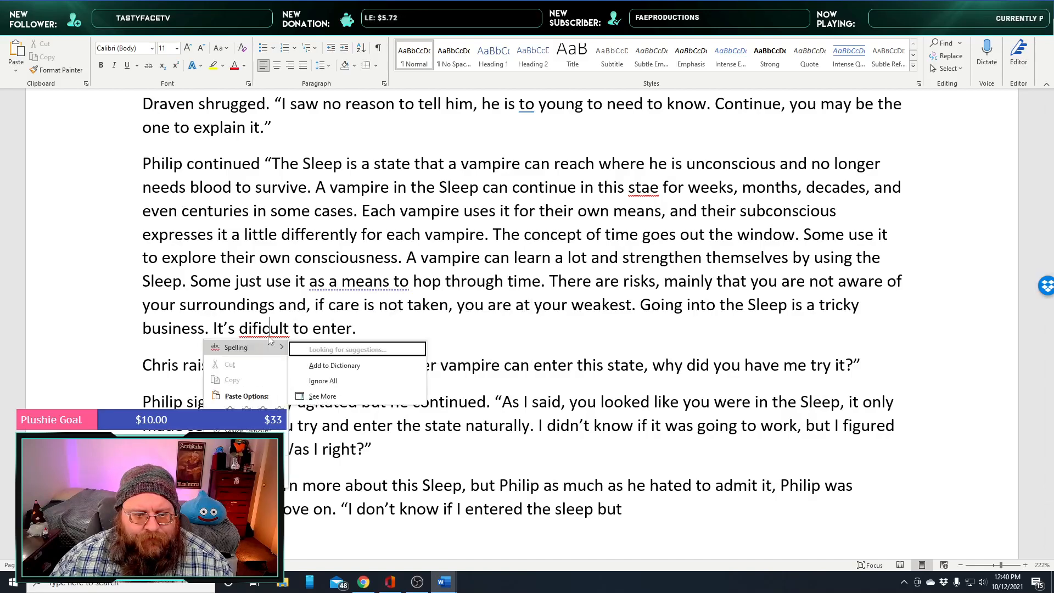
click(324, 412)
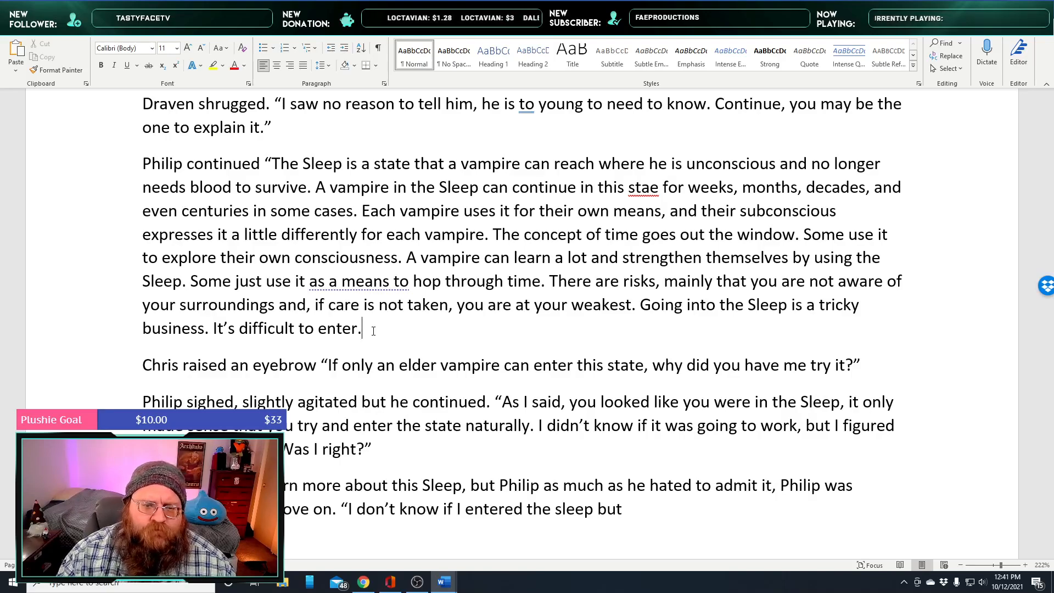
End Philip's explanation with “It takes time to learn and you need a certain mastery over your body that takes time to learn.”
text(It takes)
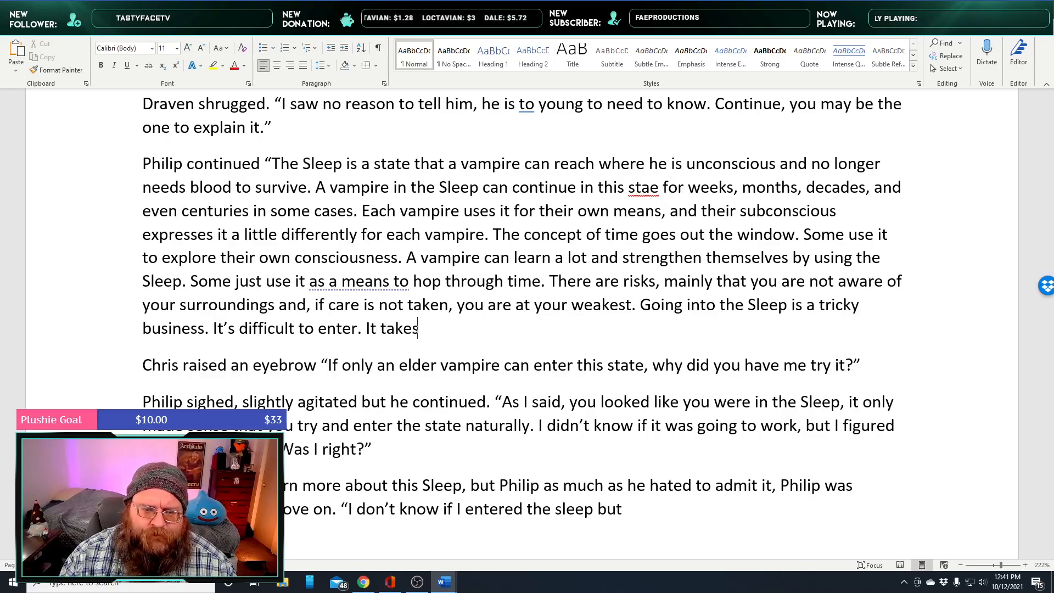
text( time to learn)
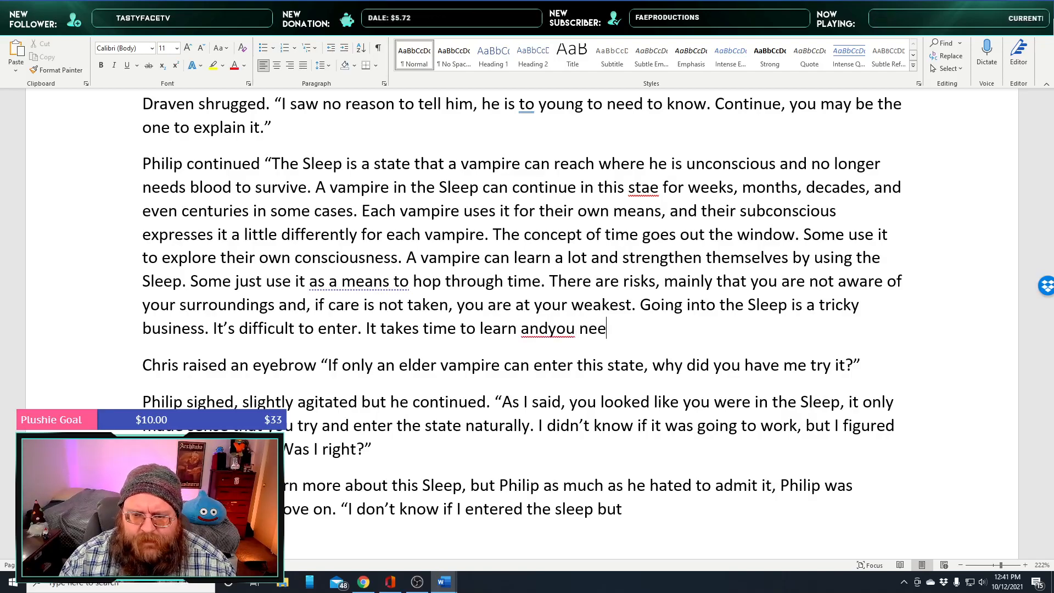
text( andyou ne)
key(BackSpace)
key(BackSpace)
key(BackSpace)
key(BackSpace)
key(BackSpace)
key(BackSpace)
text(you need )
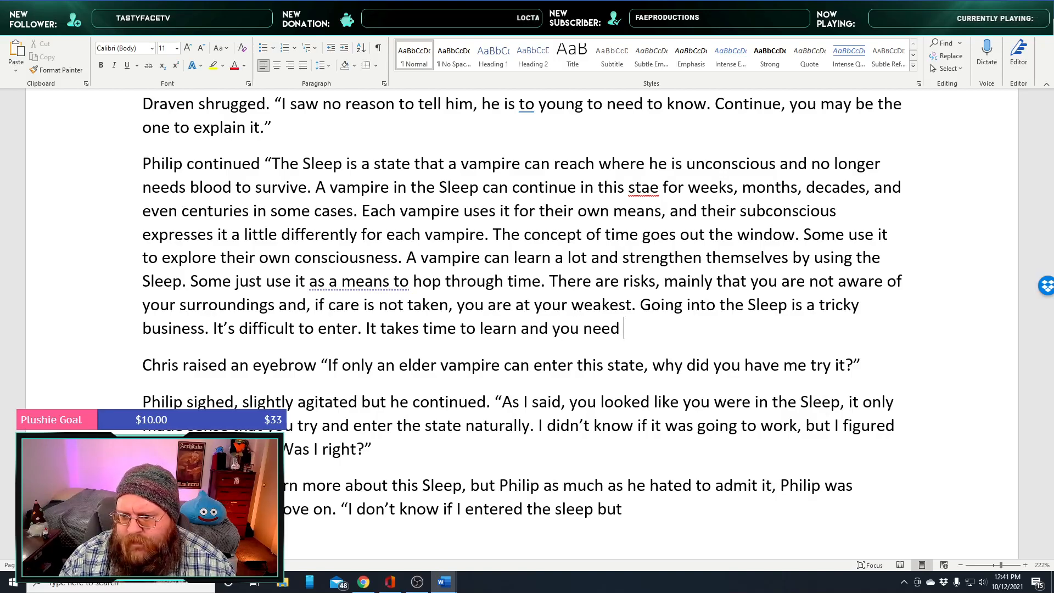
text(a )
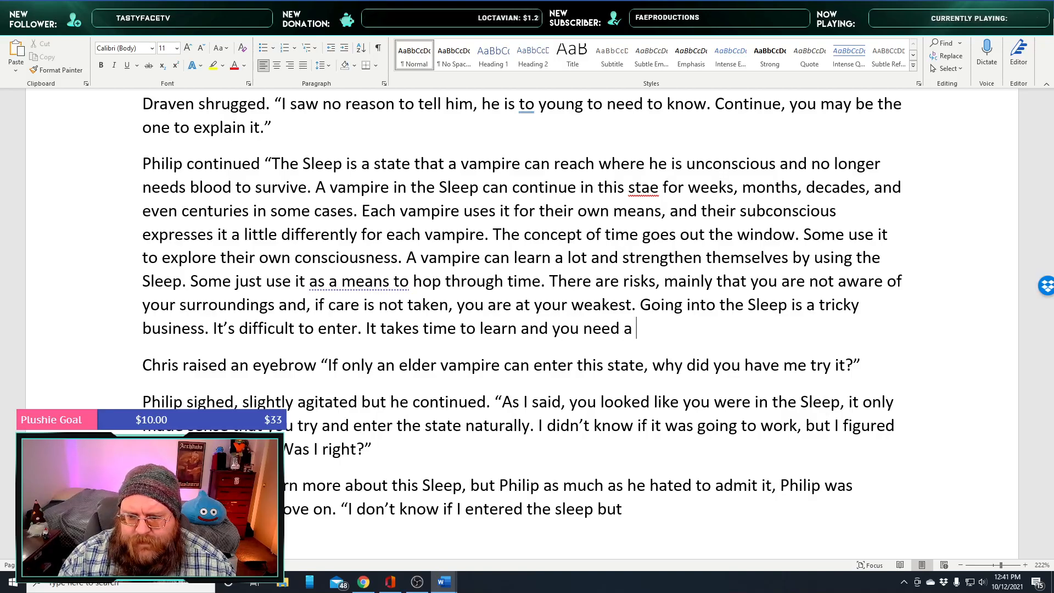
text(certain ma)
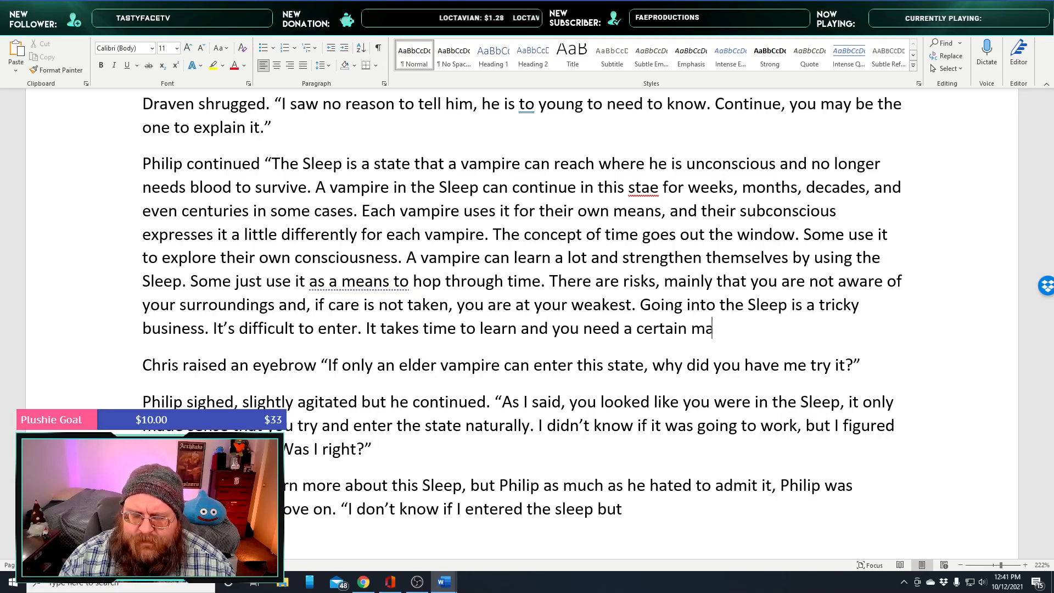
text(stery over yo)
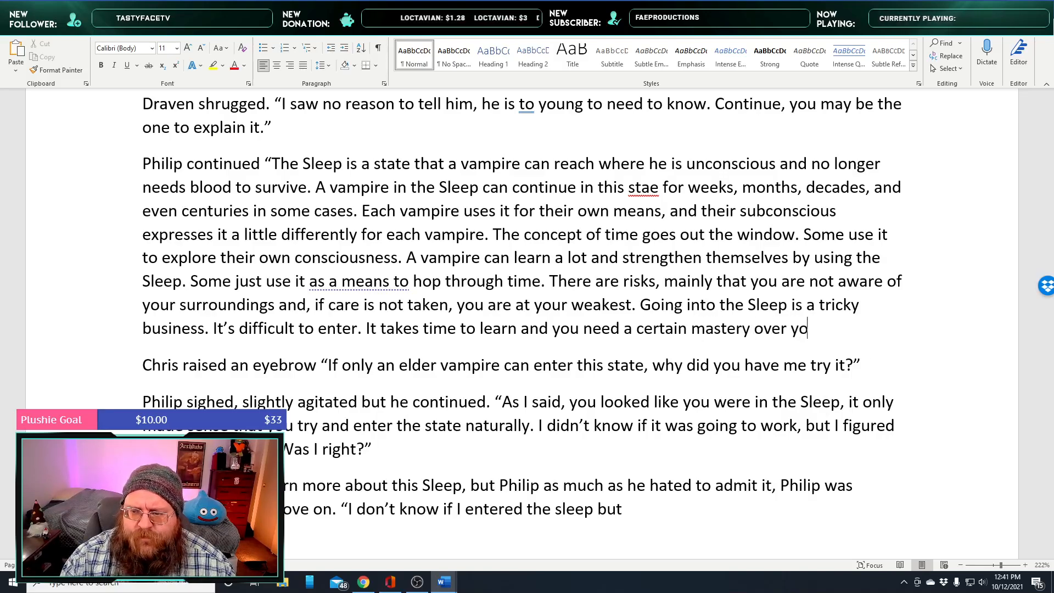
text(ur body that takes time to learn.)
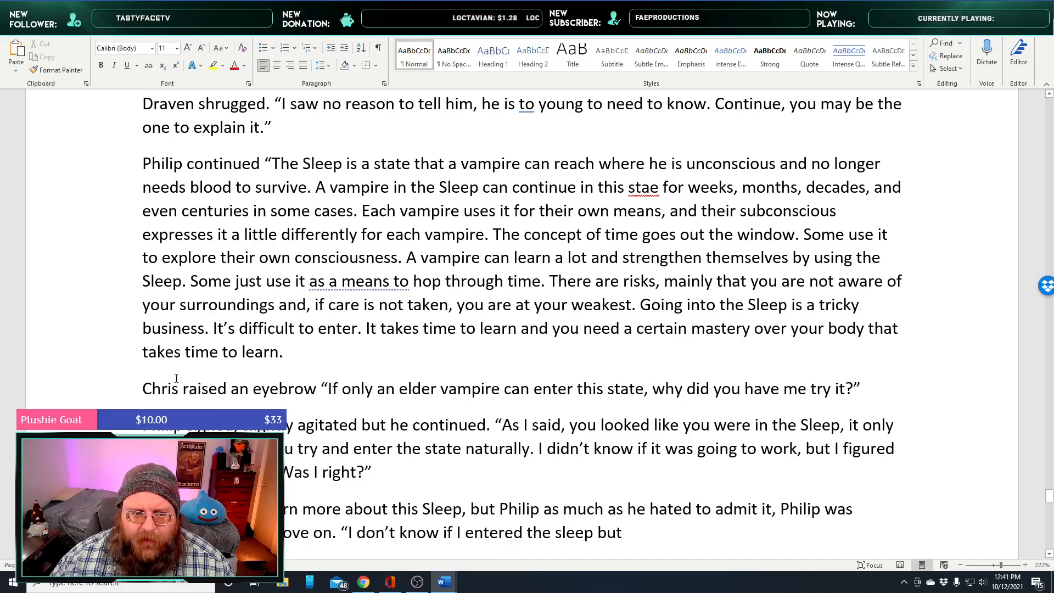
Replace the closing words “takes time to learn” in Philip's explanation with “younger vampires lack”
double_click(201, 353)
drag(276, 358, 891, 333)
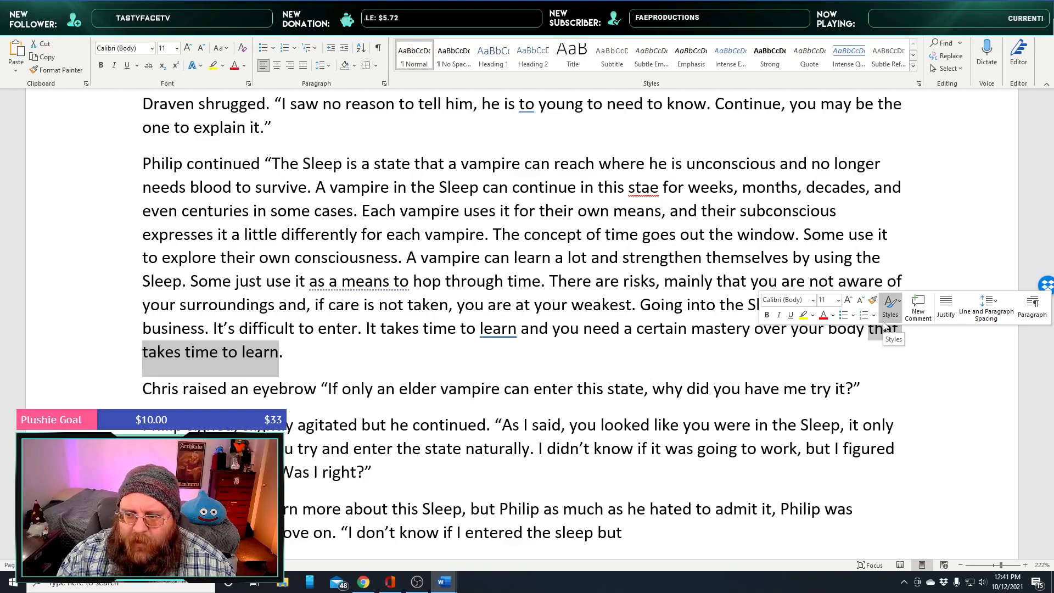
key(BackSpace)
text(younger vampires )
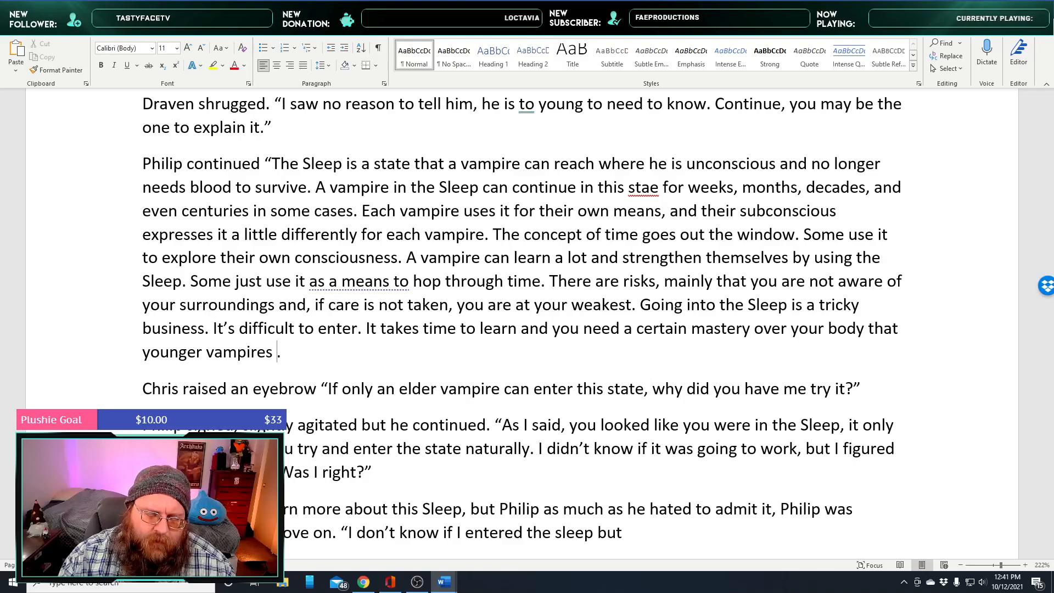
text(lack)
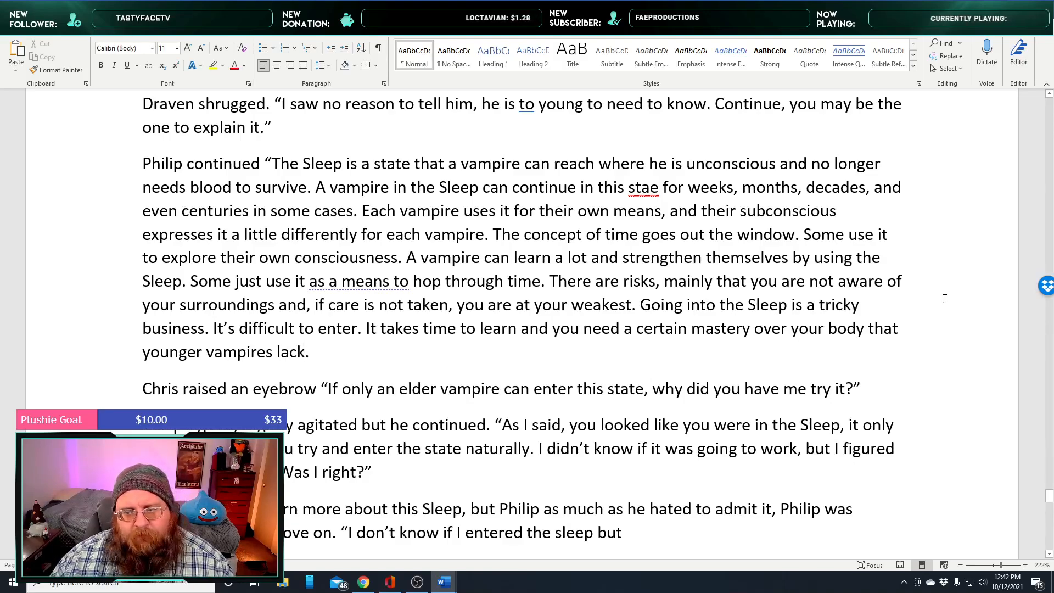
In the paragraph “Chris wanted to learn more”, replace “Philip” after “but” with “chris,” and insert “realized” before “Philip was”
scroll(668, 266, down, 5)
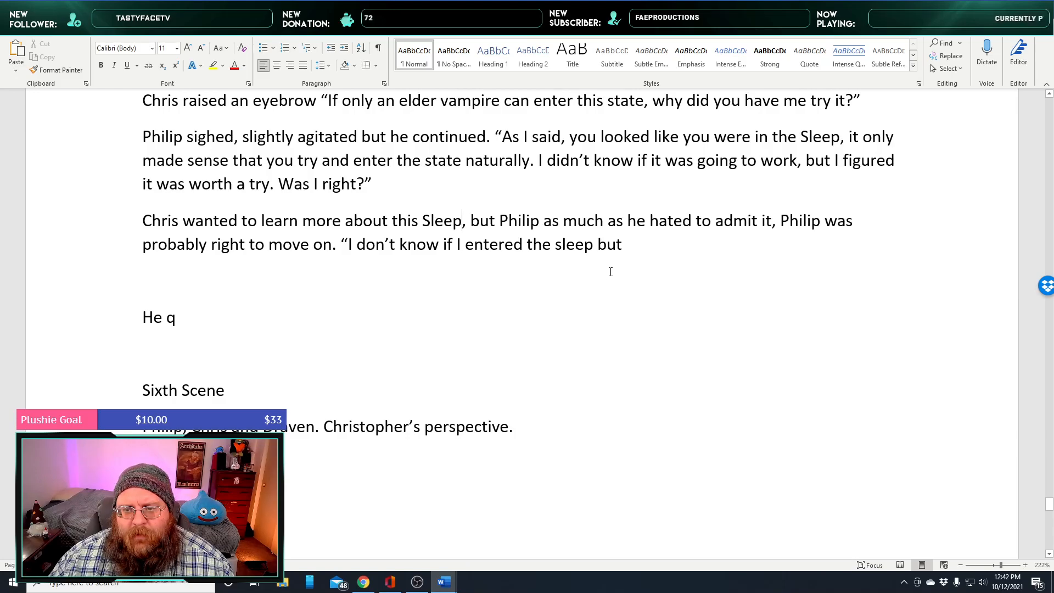
double_click(516, 222)
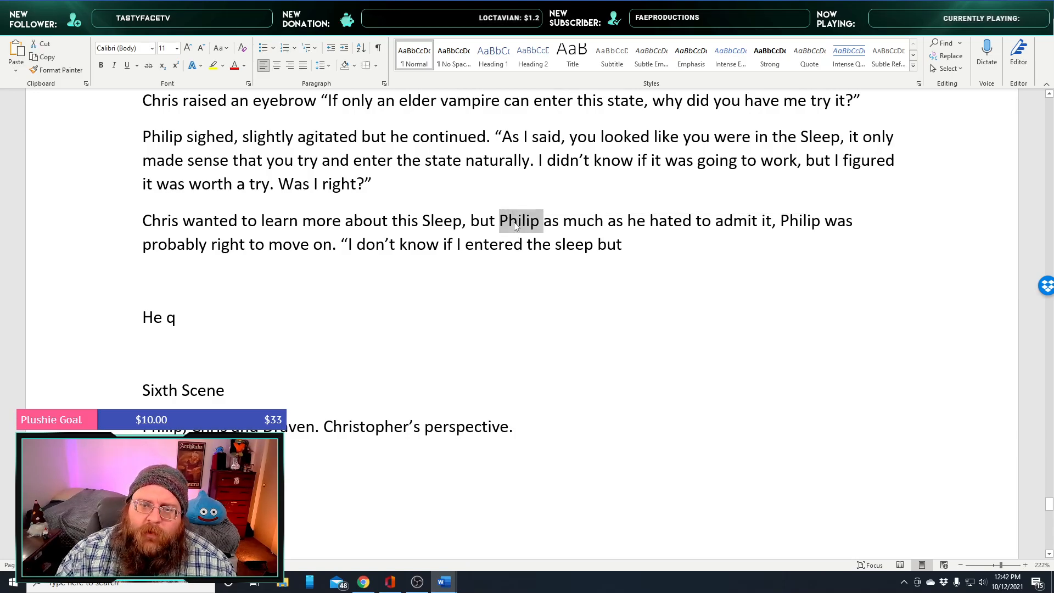
text(chris,)
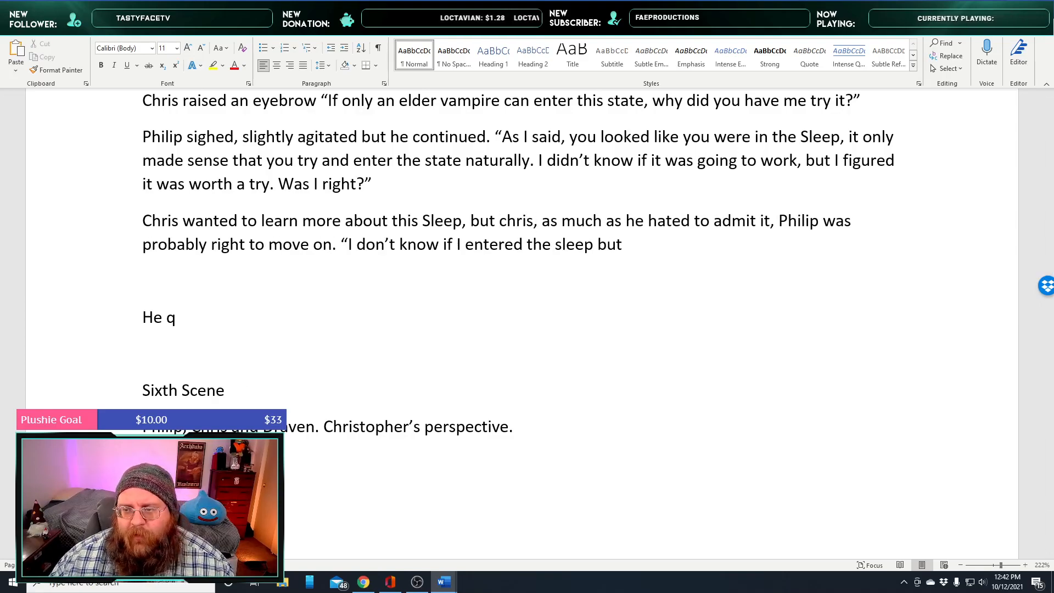
click(779, 222)
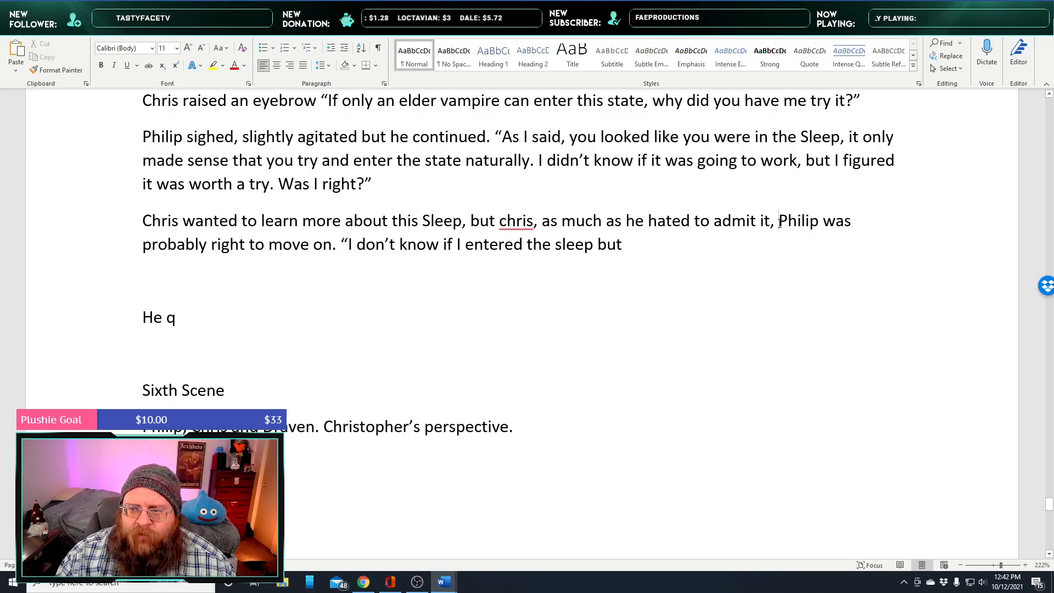
text(re)
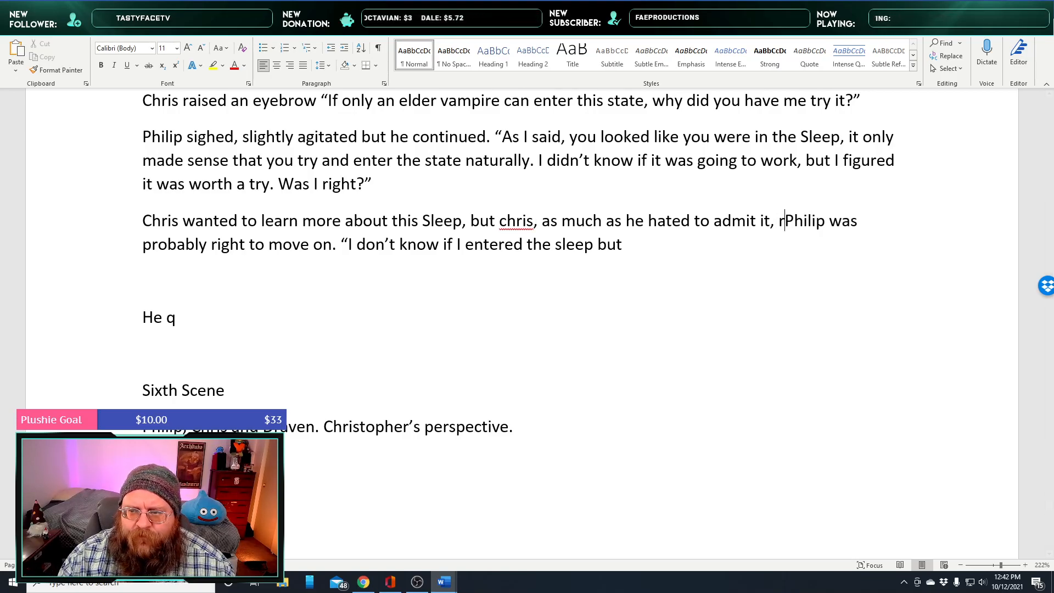
text(alized )
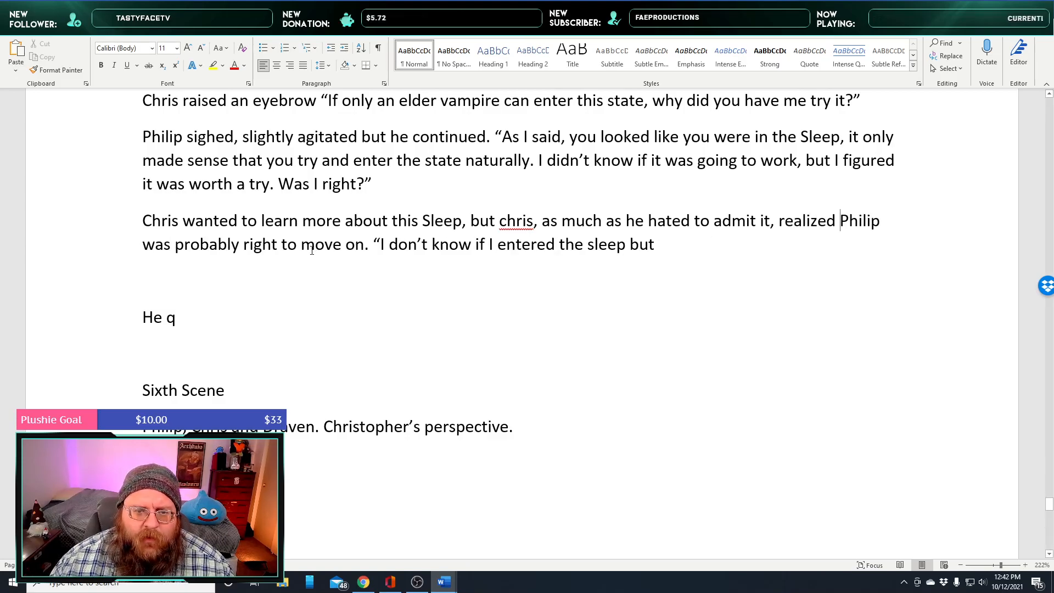
Add “from that tpic” after “move on” and correct the lowercase “chris” to “Chris”
text( from that tp)
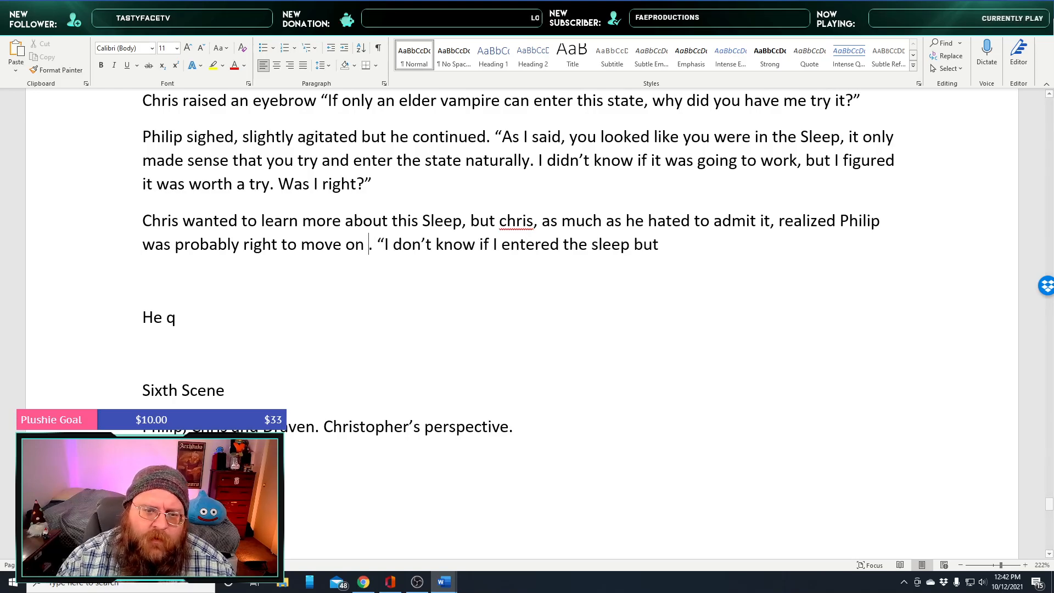
text(ic)
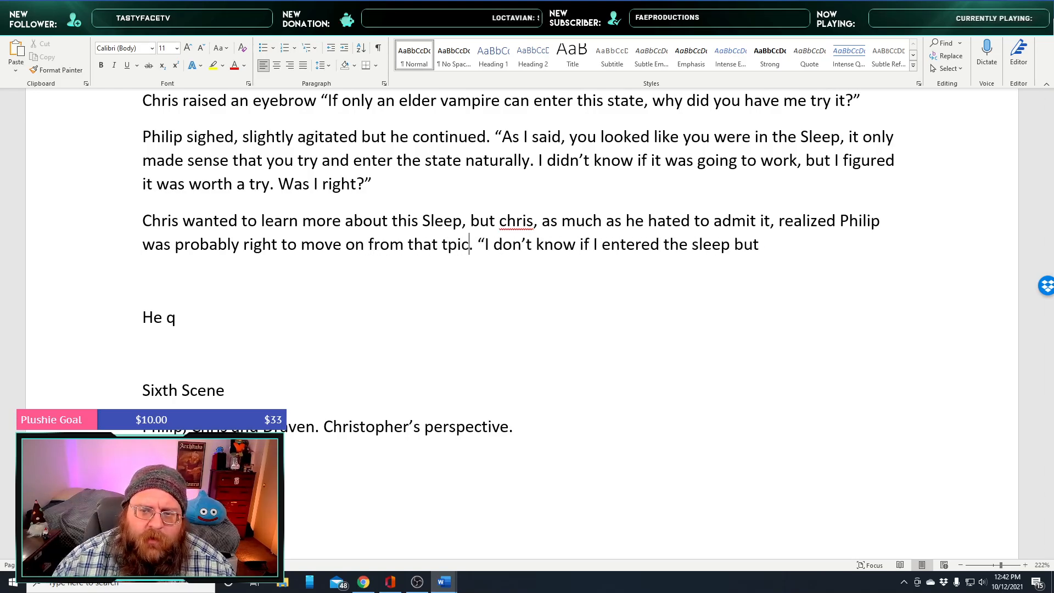
right_click(530, 221)
click(620, 241)
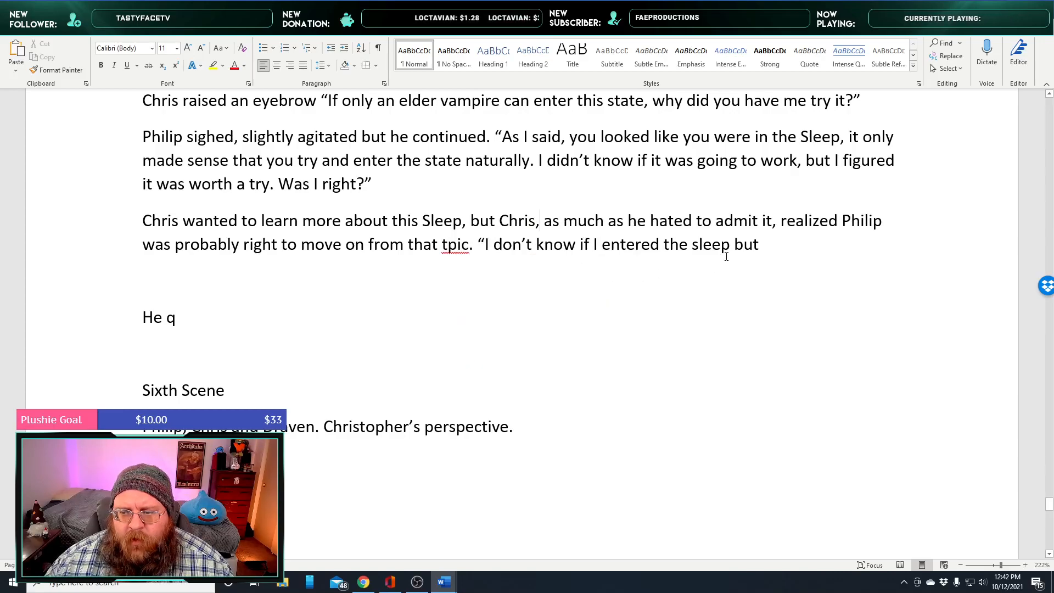
Continue Chris's answer after “entered the sleep but” with “something happened. I was in a deep state of meditation”
click(784, 243)
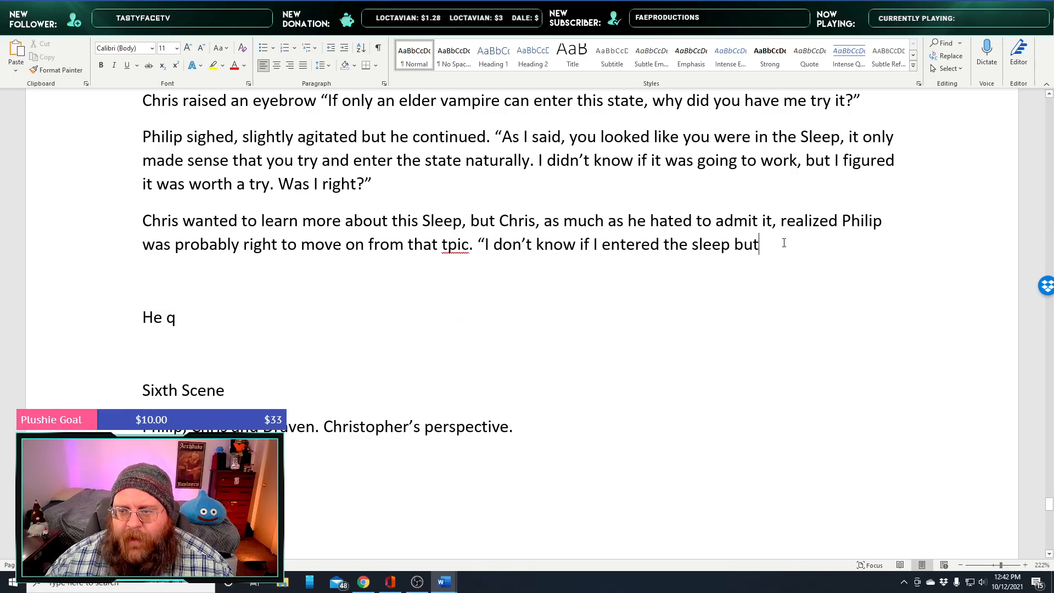
text(something happened.)
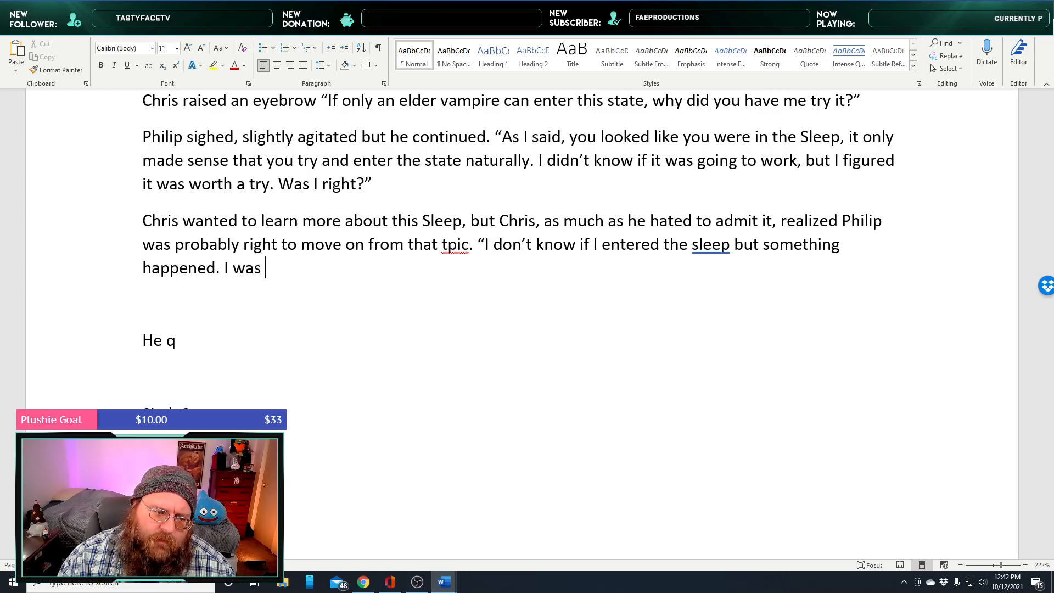
text(I was in a deep state of medication)
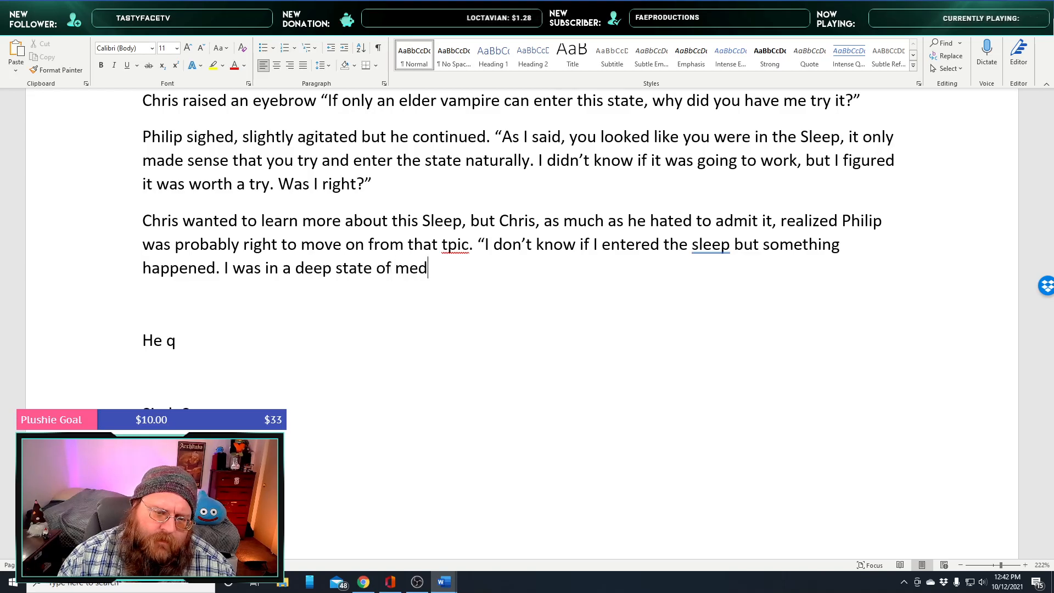
key(BackSpace)
key(BackSpace)
key(BackSpace)
key(BackSpace)
key(BackSpace)
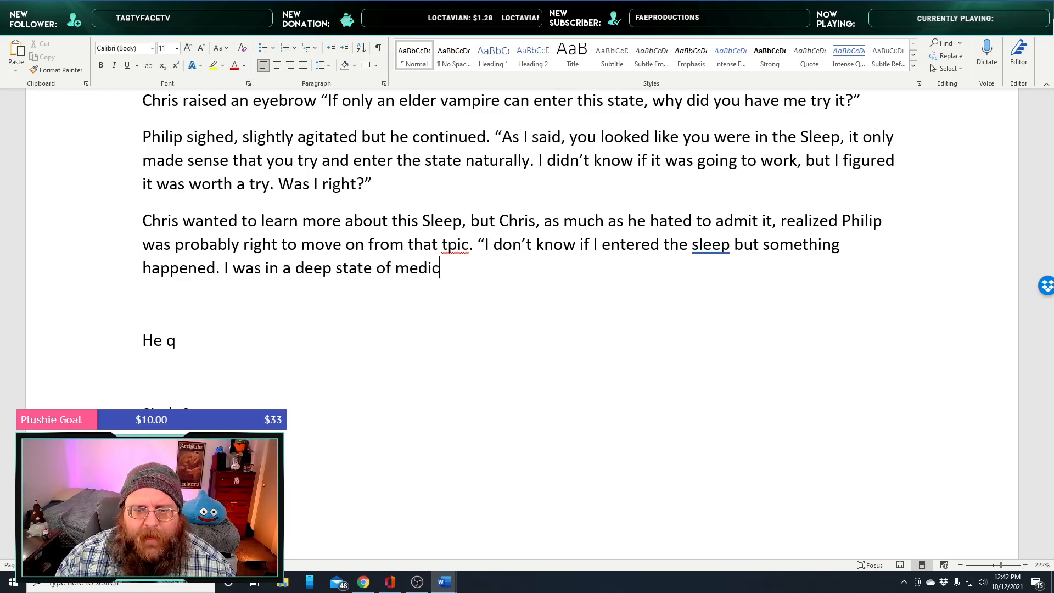
key(BackSpace)
text(tation)
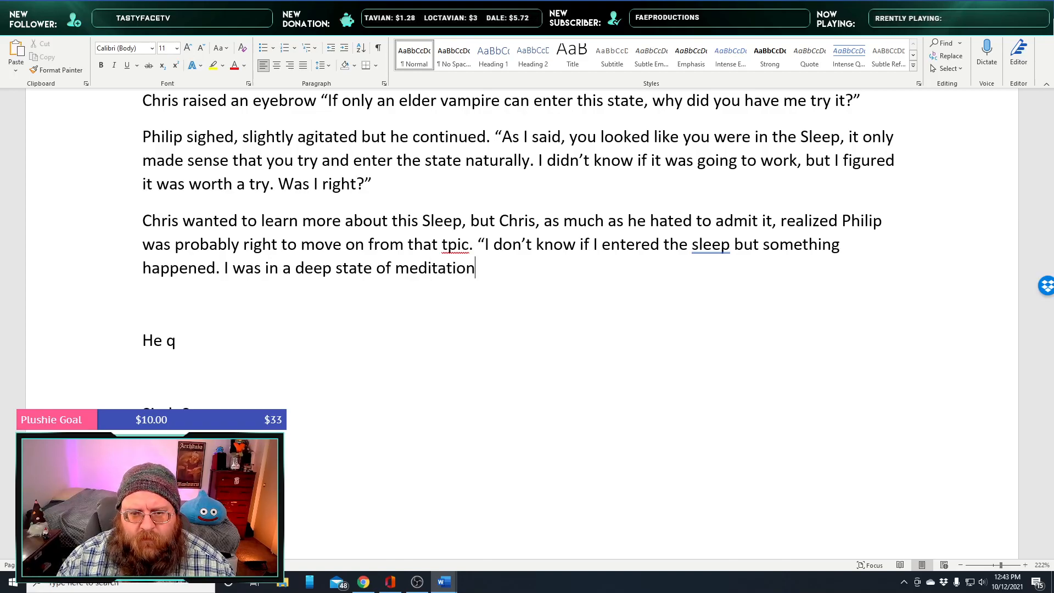
Continue Chris's answer with “, like I have been before, but this time I did all I could to slow down my heart, to make my body still. Then”
text(, like I h)
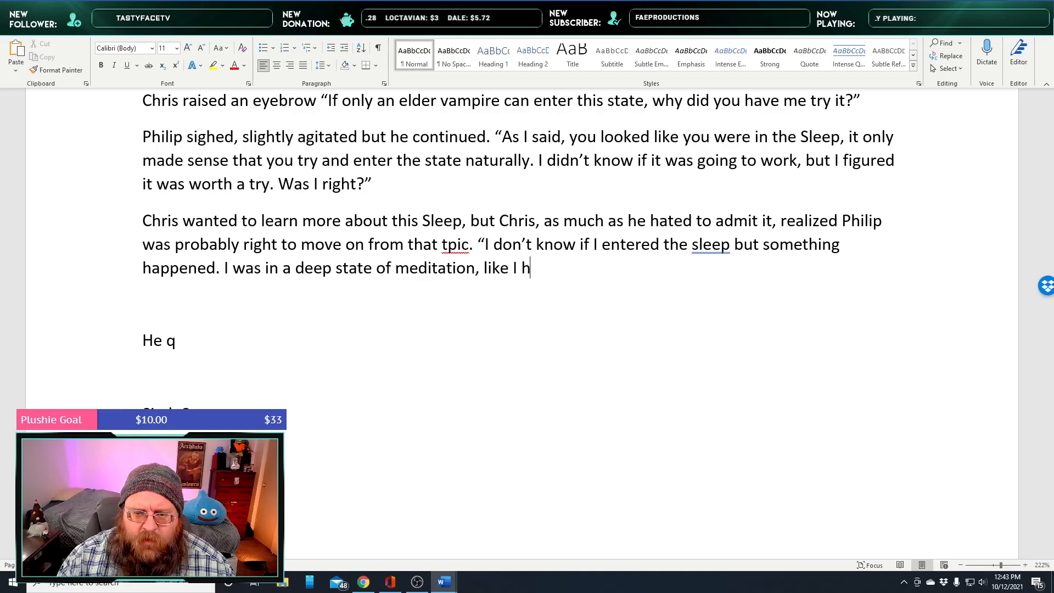
text(ave been before, but this time I did a)
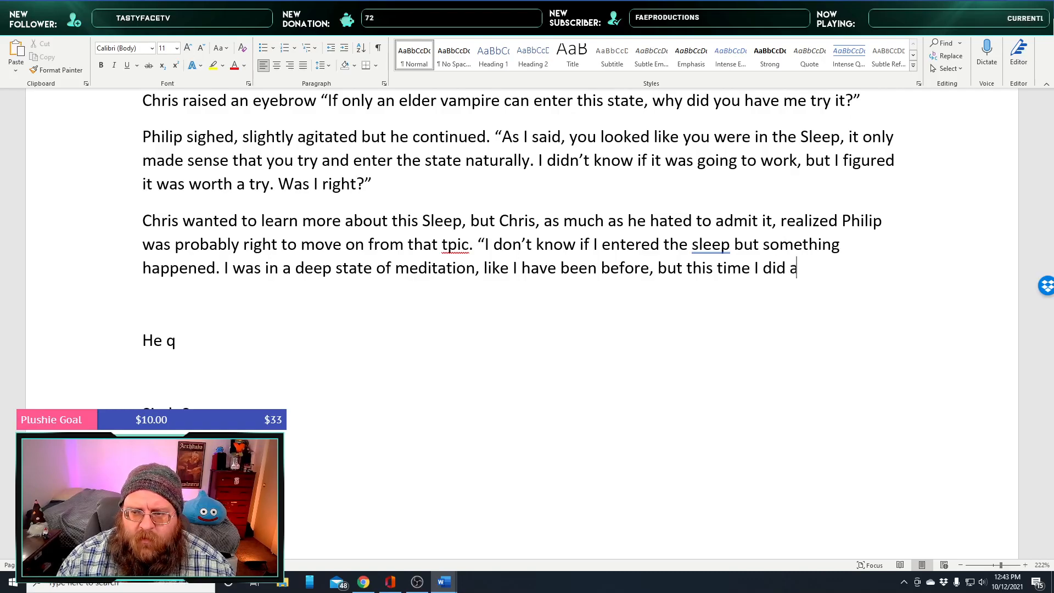
text(slo)
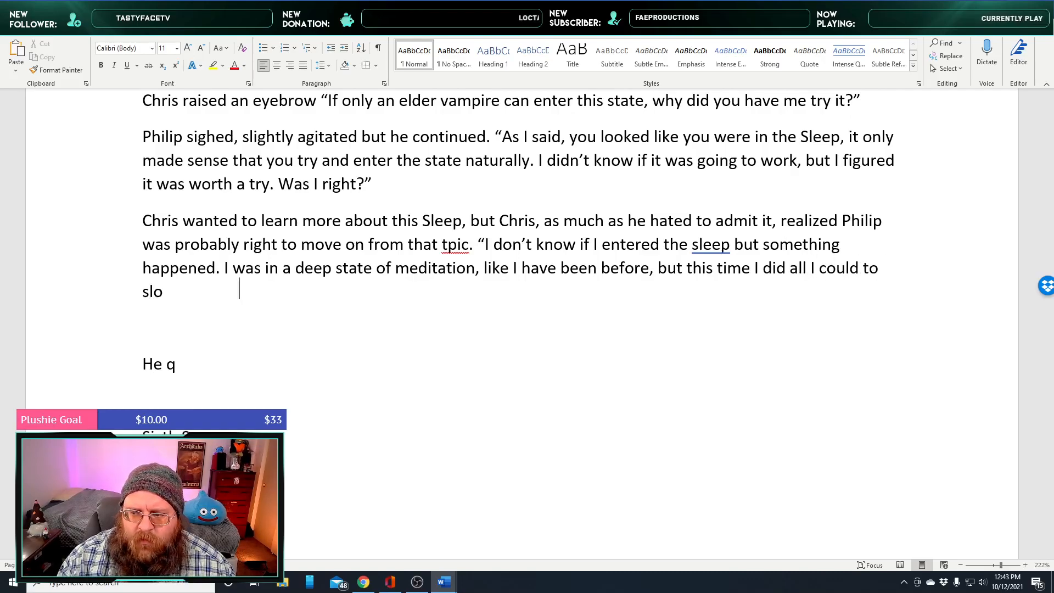
text(w down my heart)
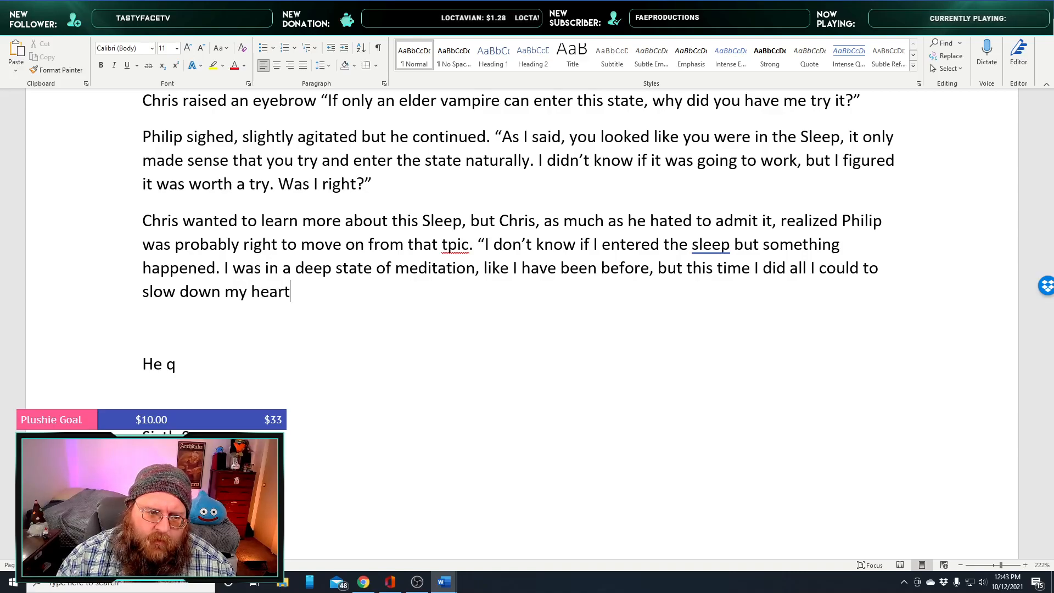
text(, to st)
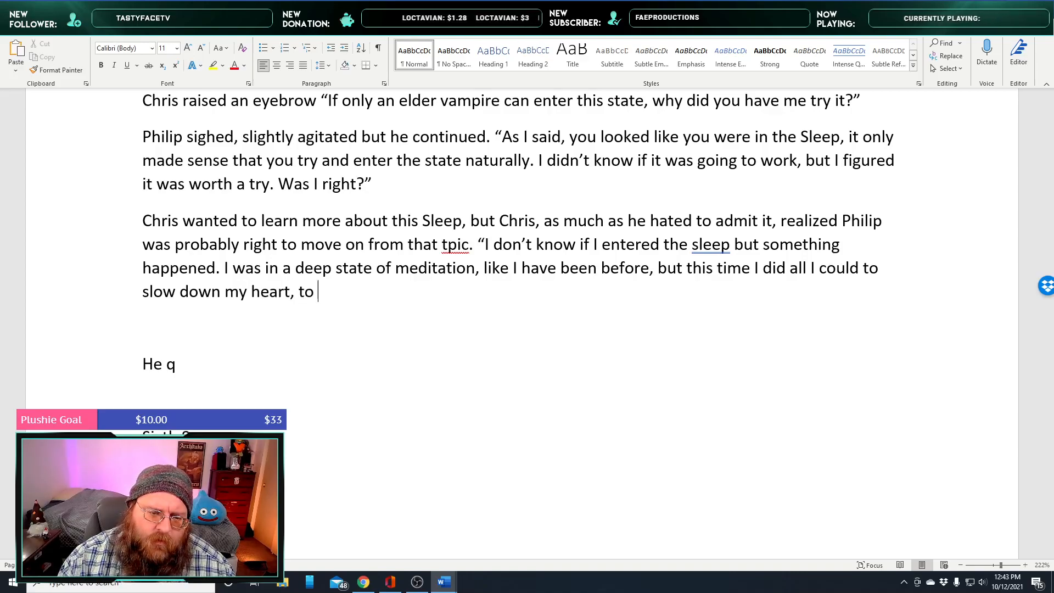
key(BackSpace)
key(BackSpace)
text(make my body still. Then)
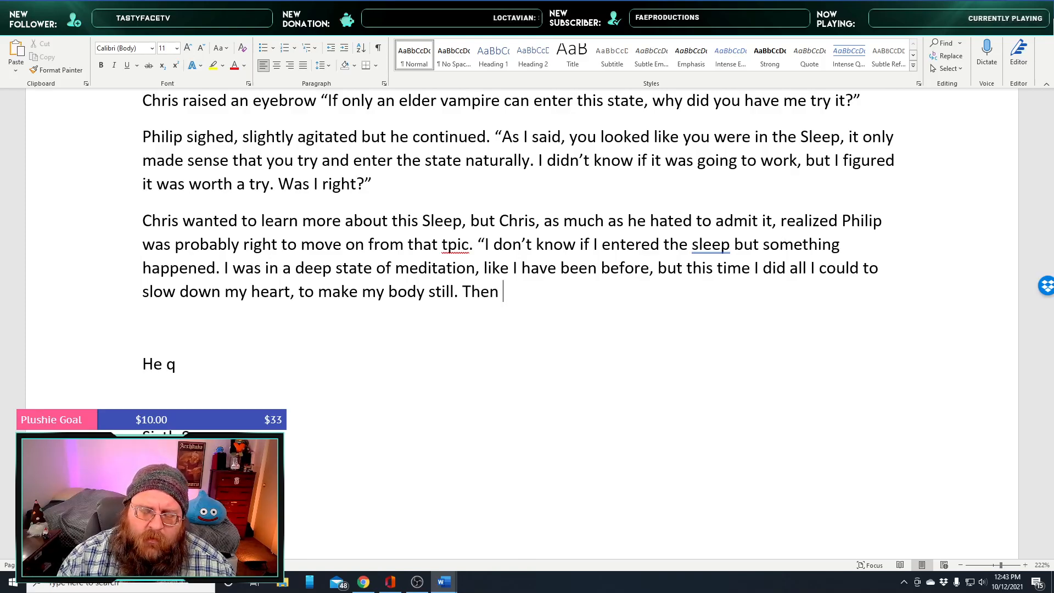
Extend Chris's answer with “, after what seemed like an eternity, I felt like I became separate from my body and I realized that I”
text(, after what )
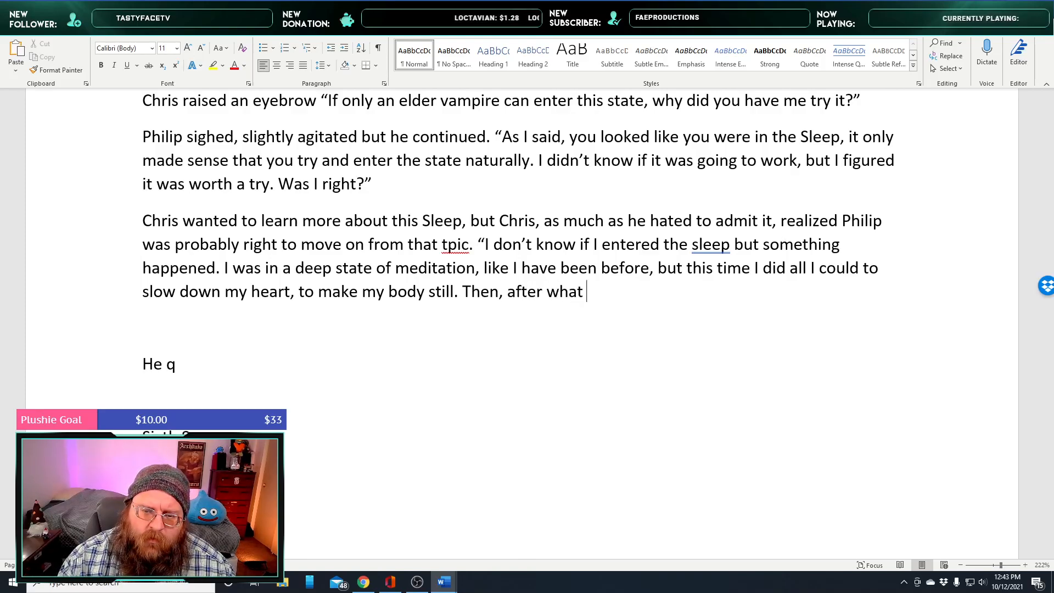
text(seemed like a)
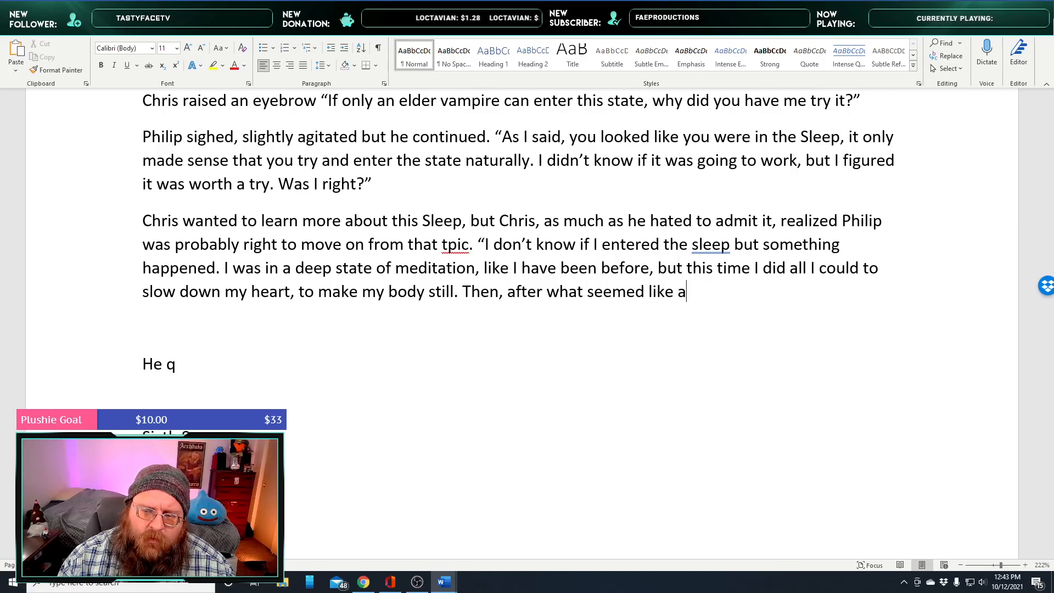
text(n ete)
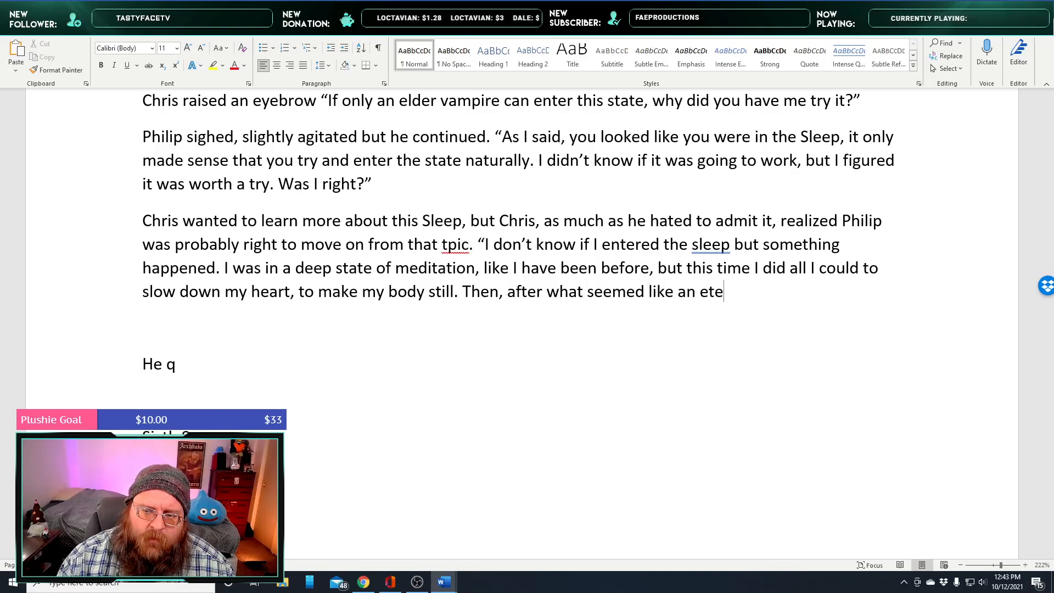
text(rnity, )
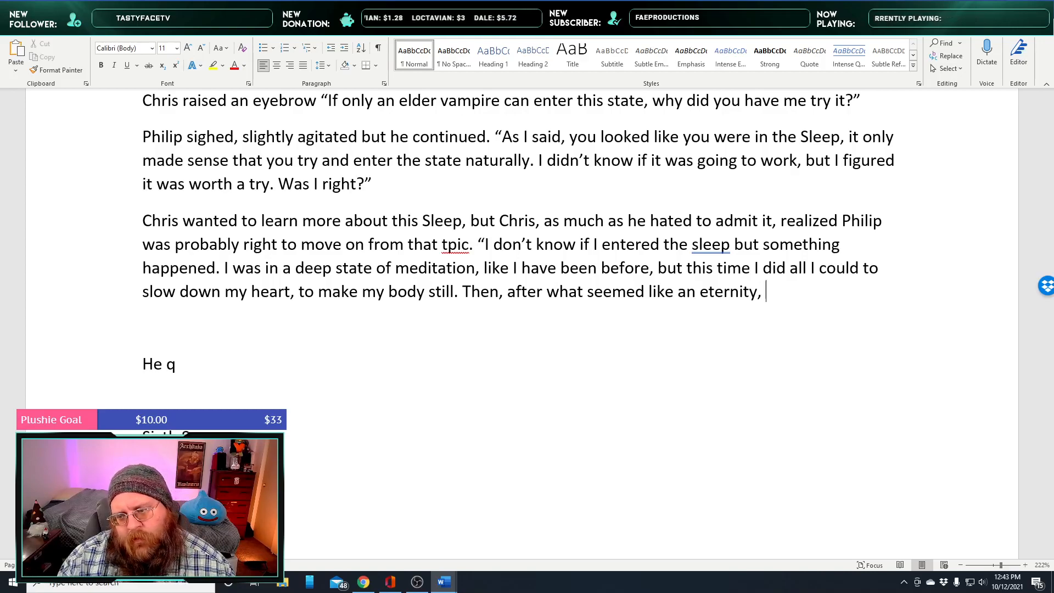
text(I)
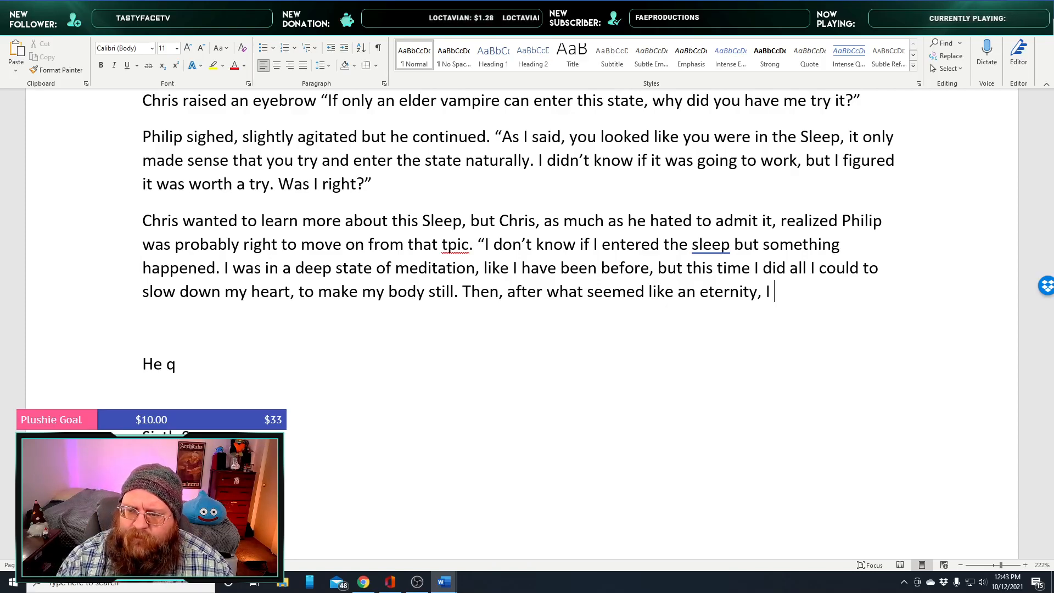
text(felt like )
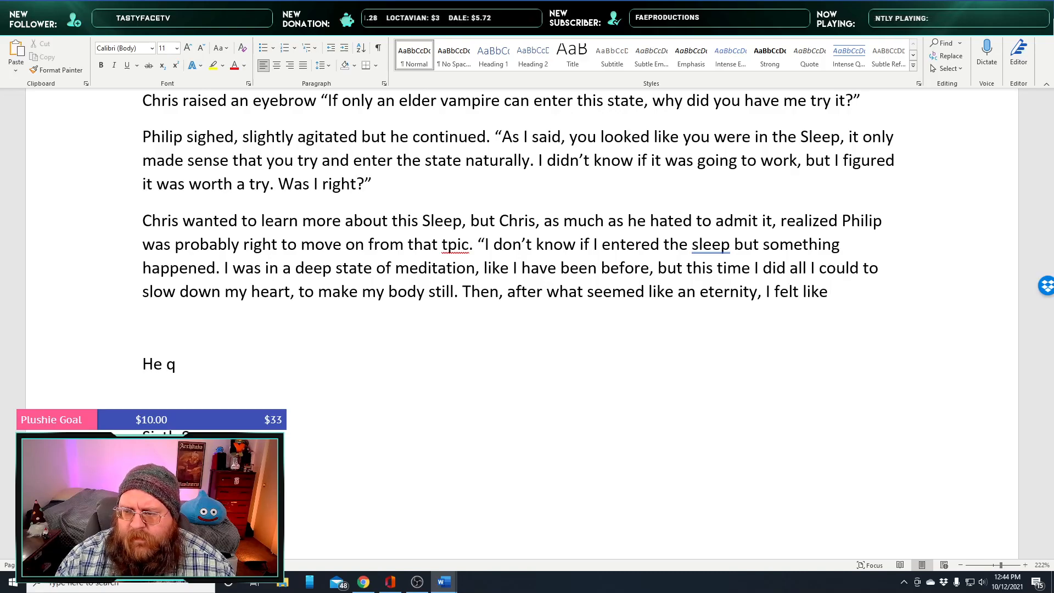
text(I became)
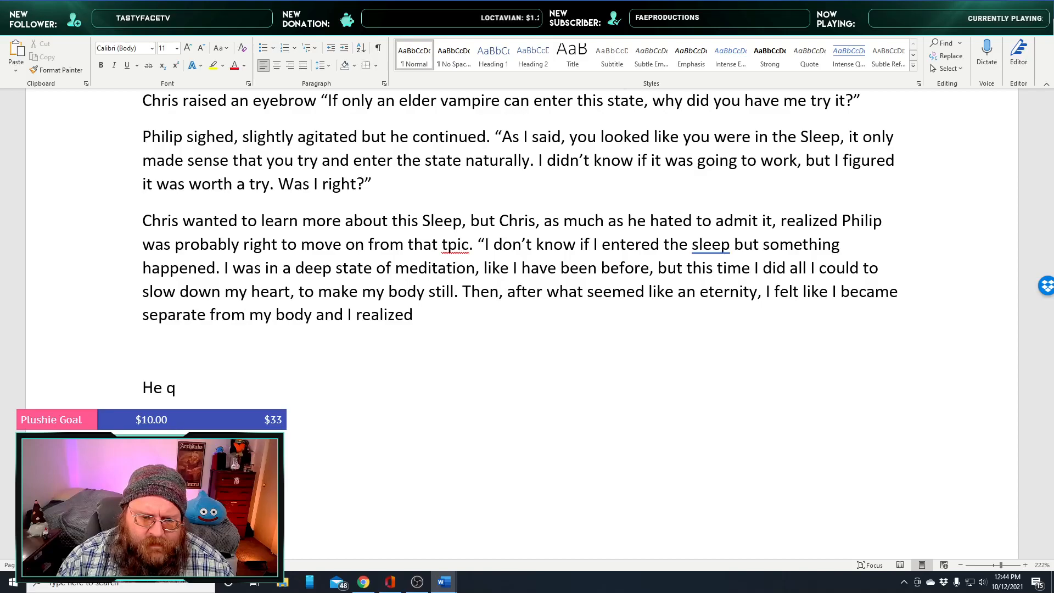
text(that I )
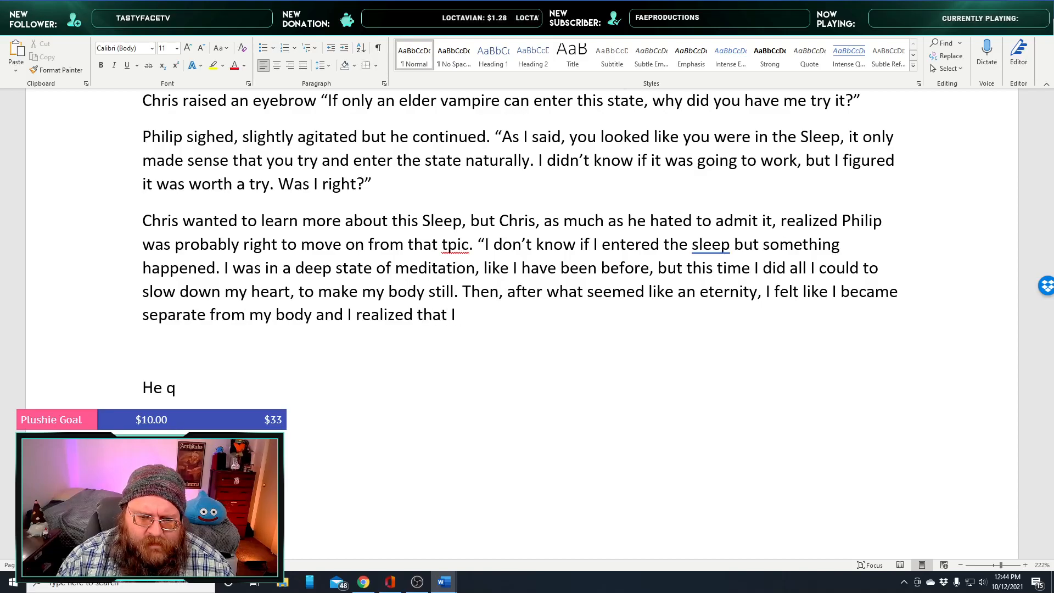
Finish the last sentence with "fell uncious on the ground, then there was nothing for what seemed like an age."
text(fell )
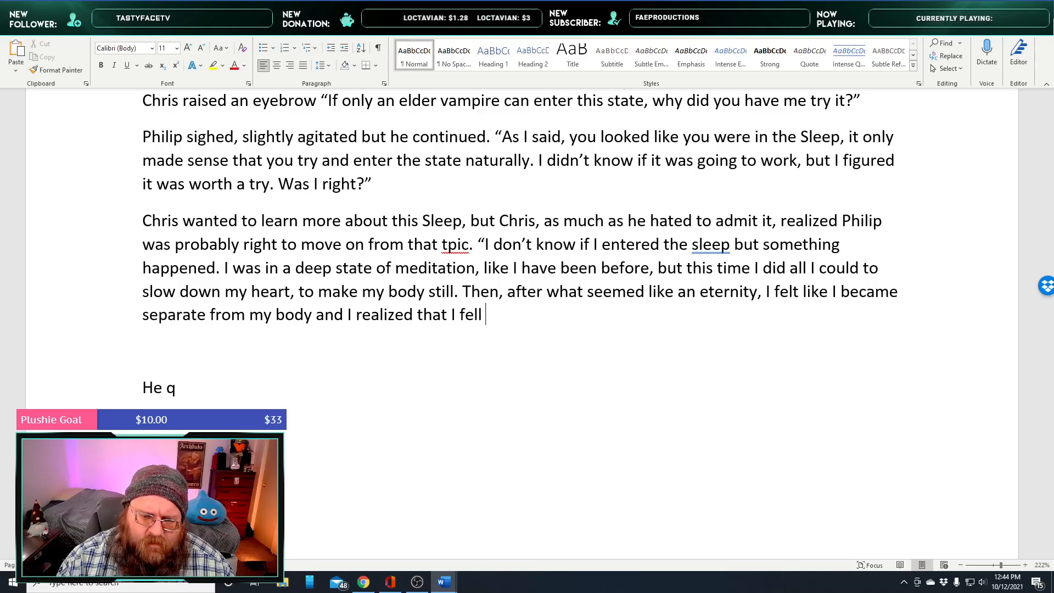
text(uncious)
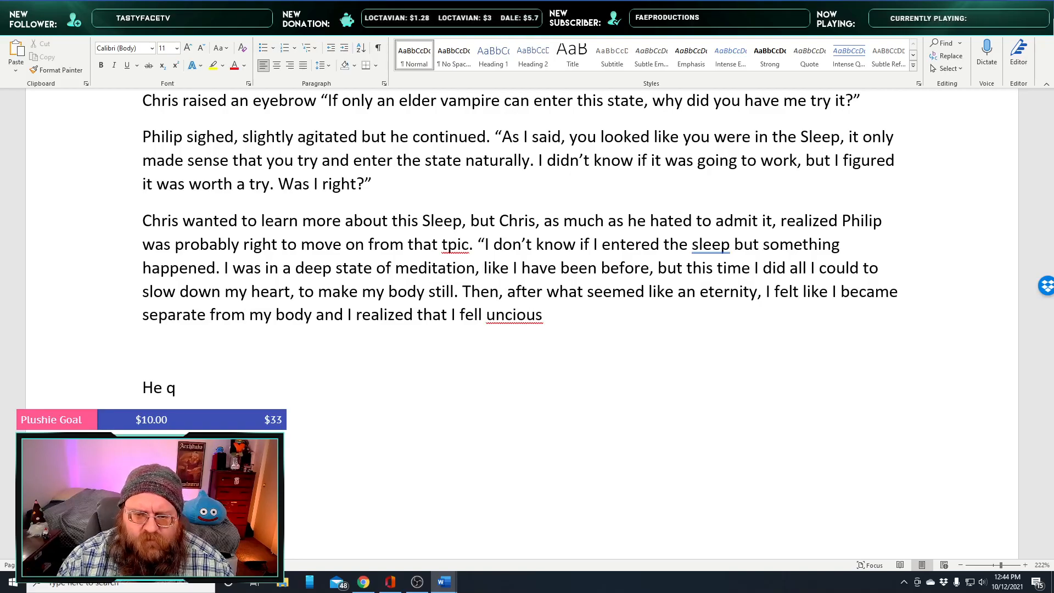
text( on the ground)
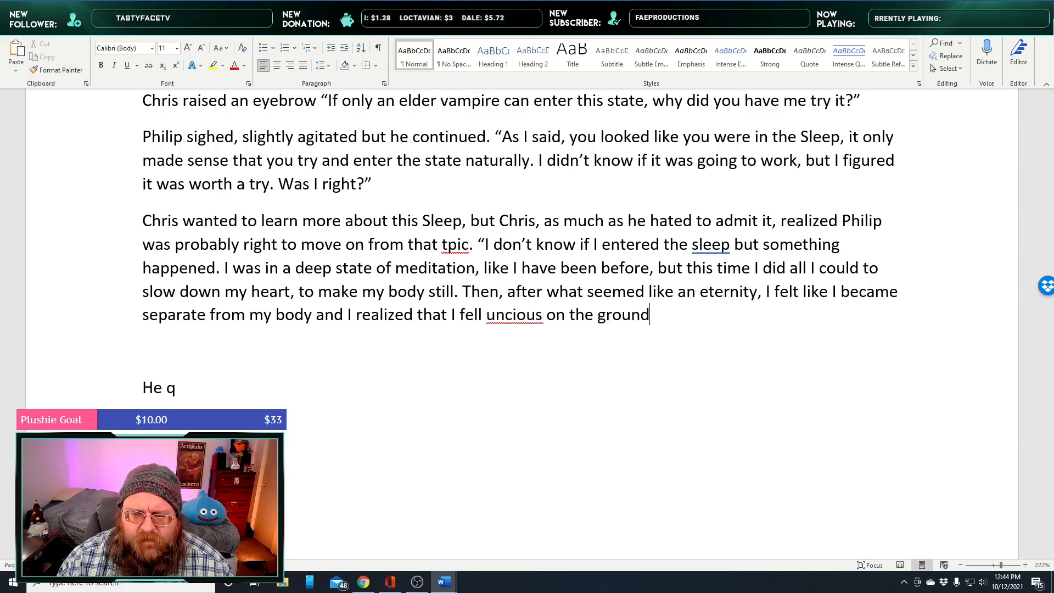
text(, then there )
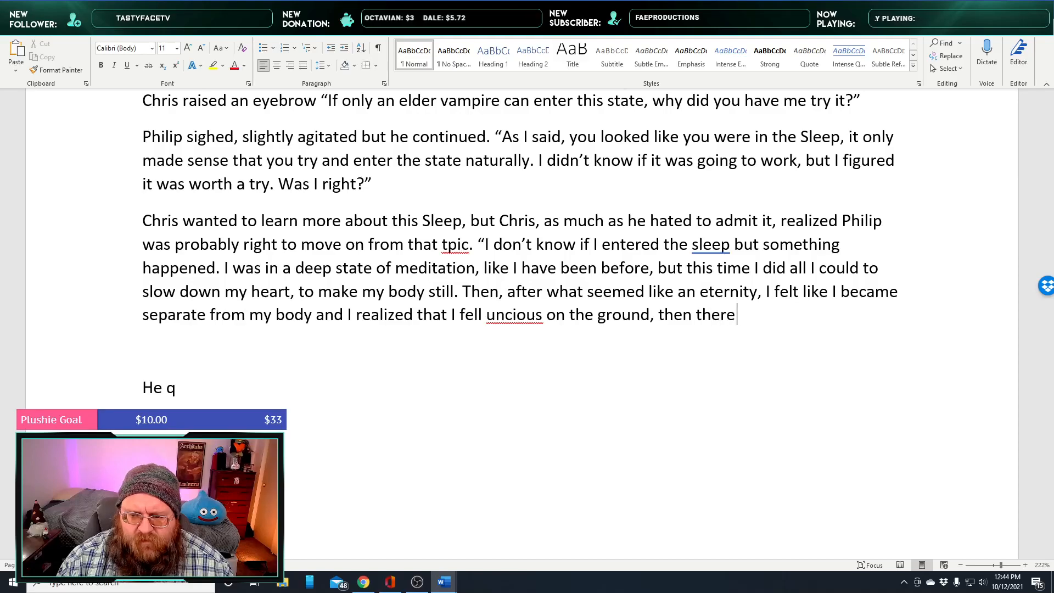
text(w)
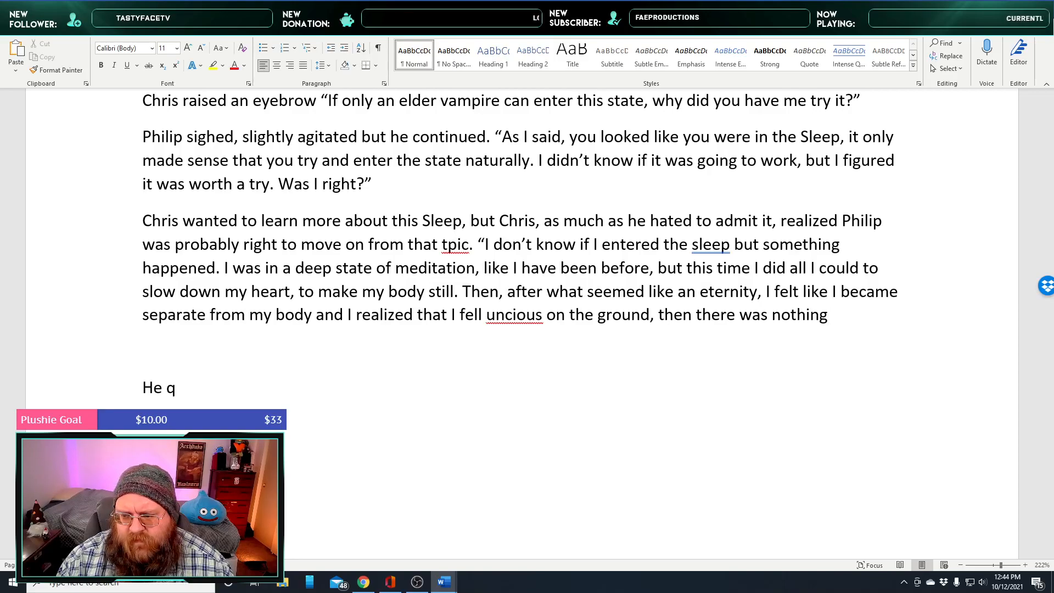
text(as nothing for what )
text(seemed like an )
text(age.)
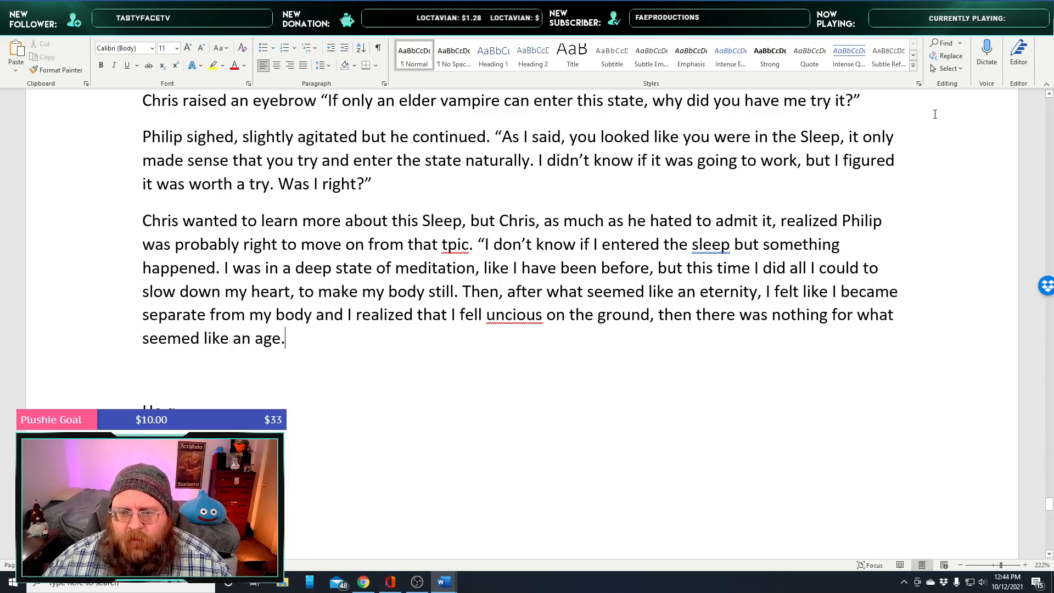
Correct the misspelled word "uncious" to "unconscious" in the last paragraph
right_click(492, 314)
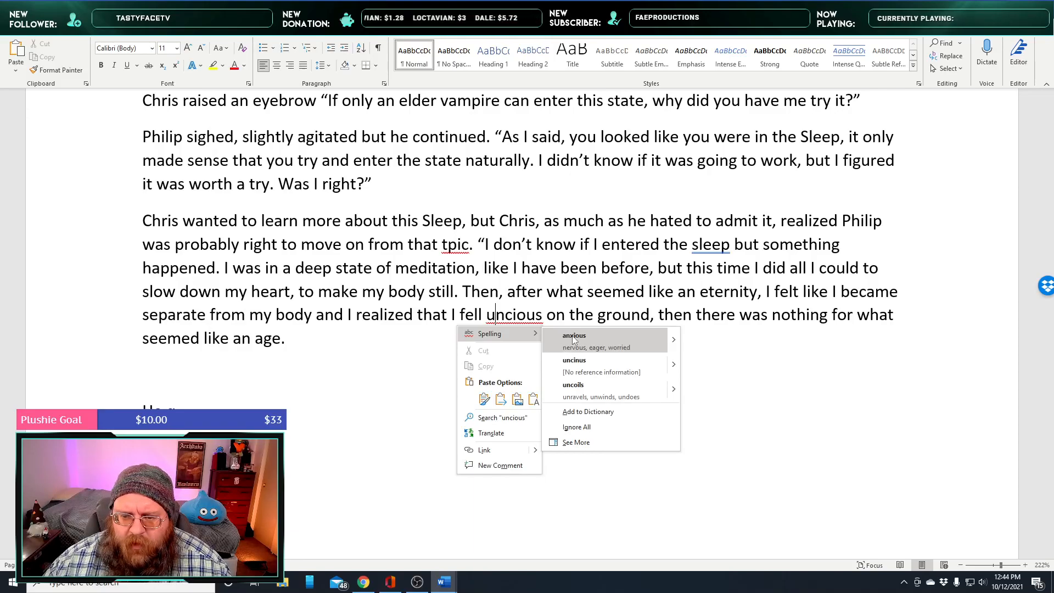
click(514, 316)
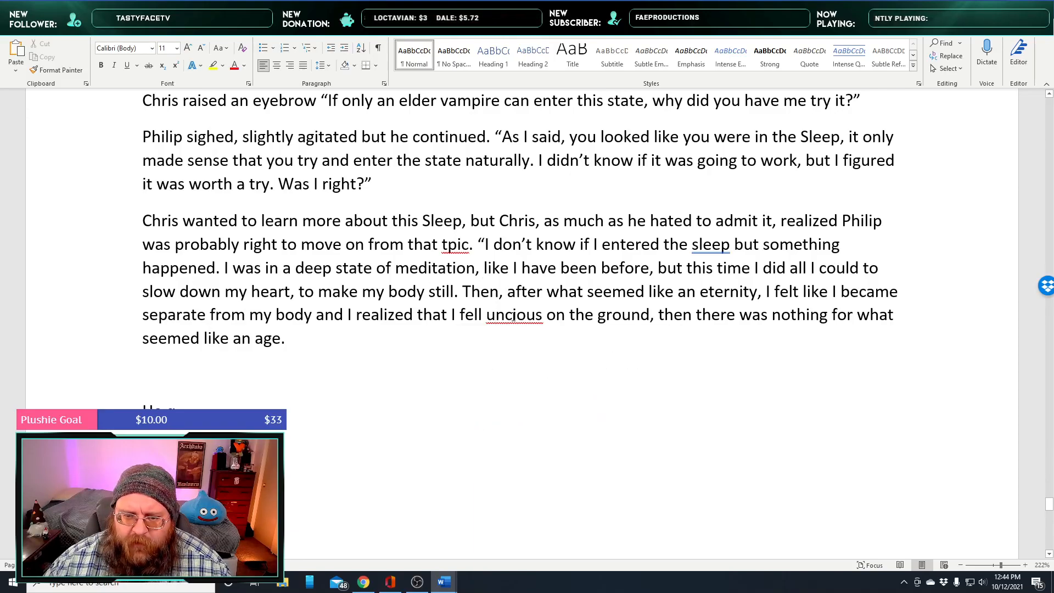
double_click(514, 316)
text(unconcious)
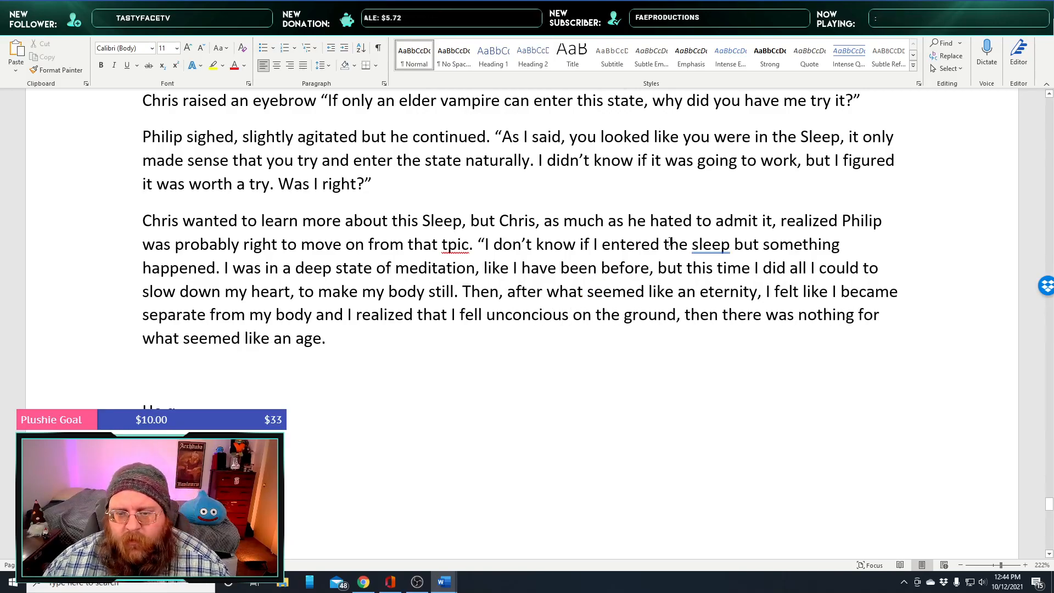
right_click(520, 314)
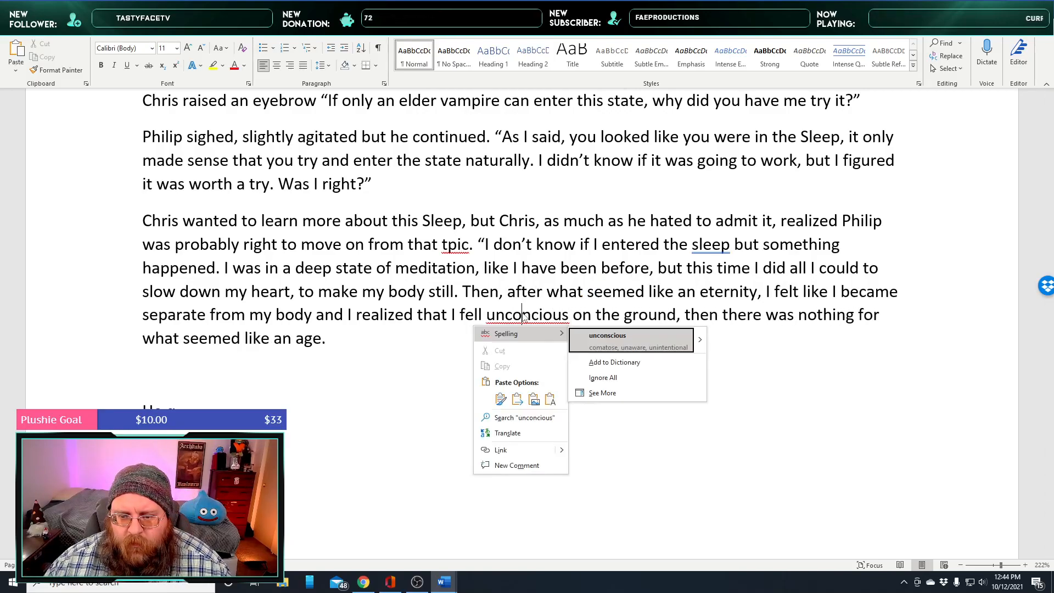
click(604, 337)
Correct "tpic" to "topic" and replace the word "that" before it with "this"
right_click(458, 246)
click(590, 279)
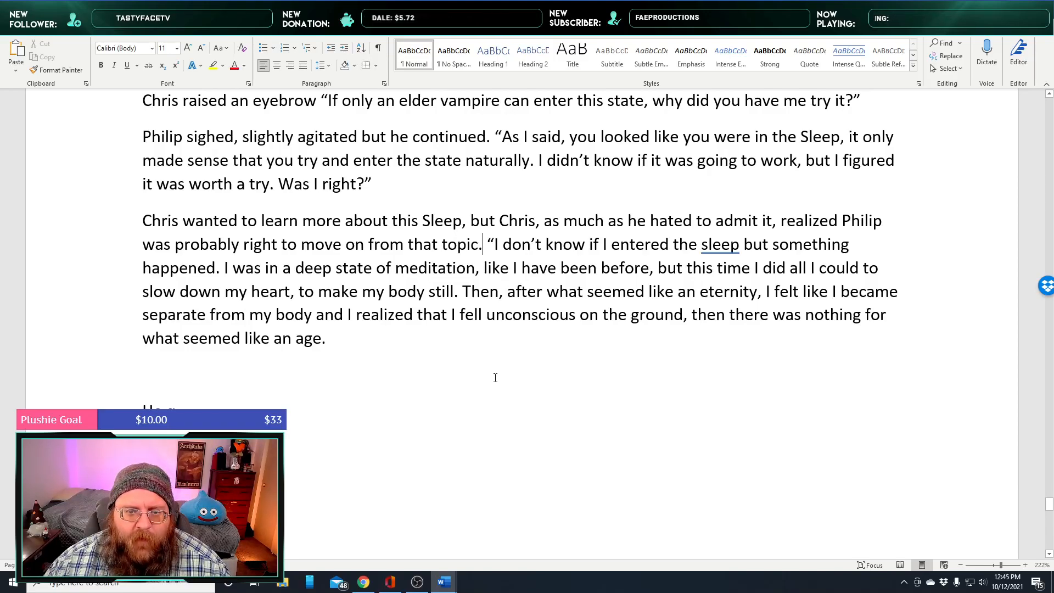
double_click(424, 250)
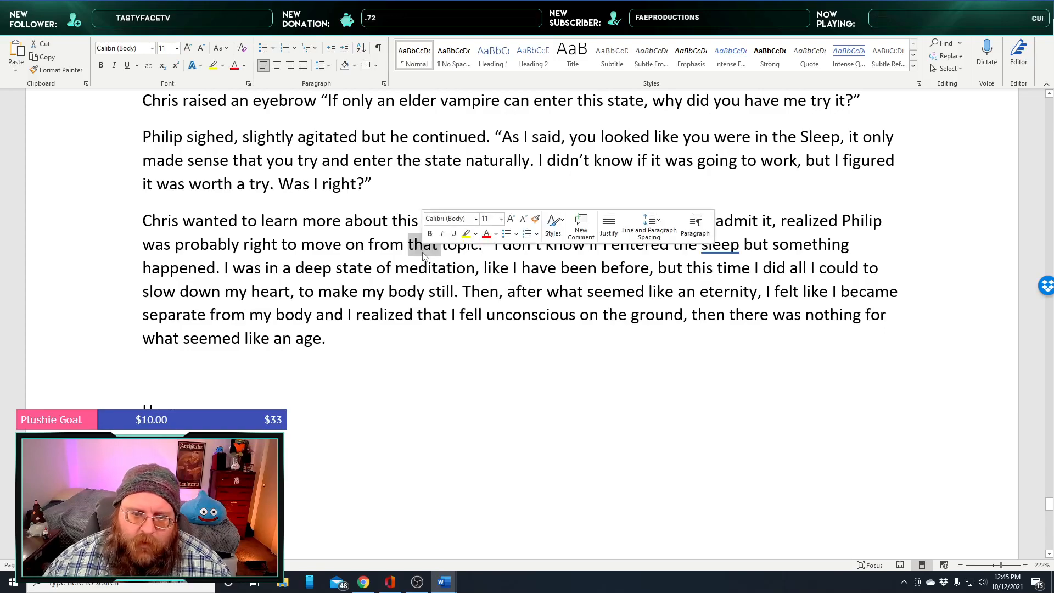
text(this)
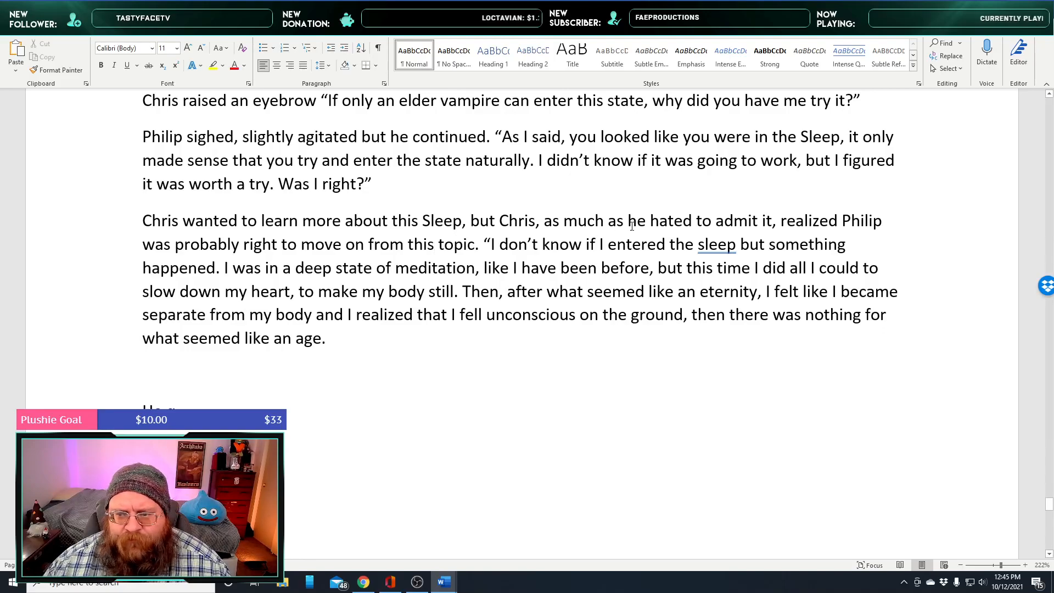
Capitalize "sleep" as "Sleep" in "I entered the sleep", keeping a space before the word
double_click(695, 246)
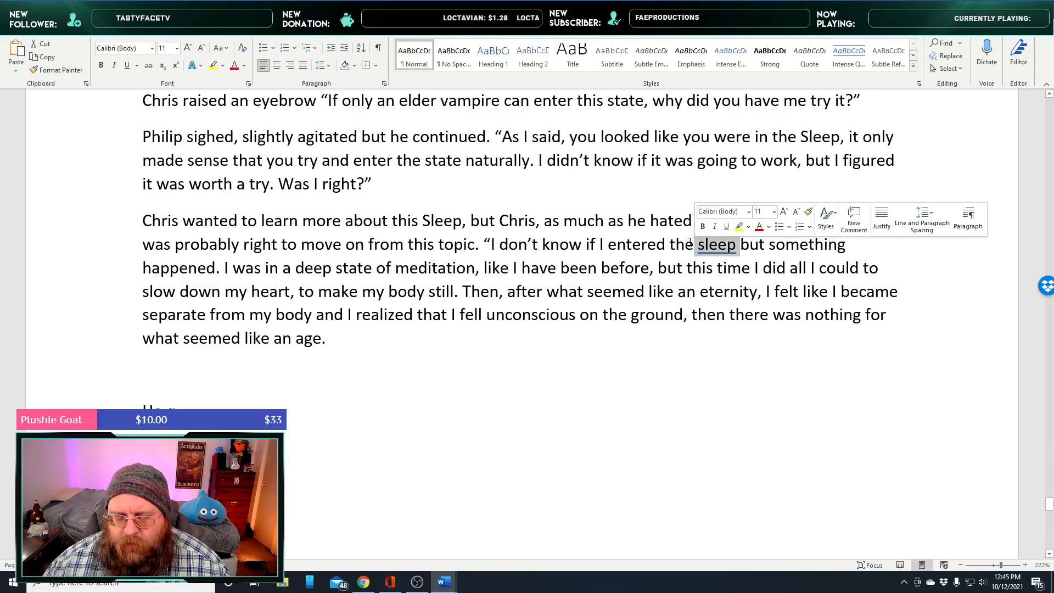
text(Sleep)
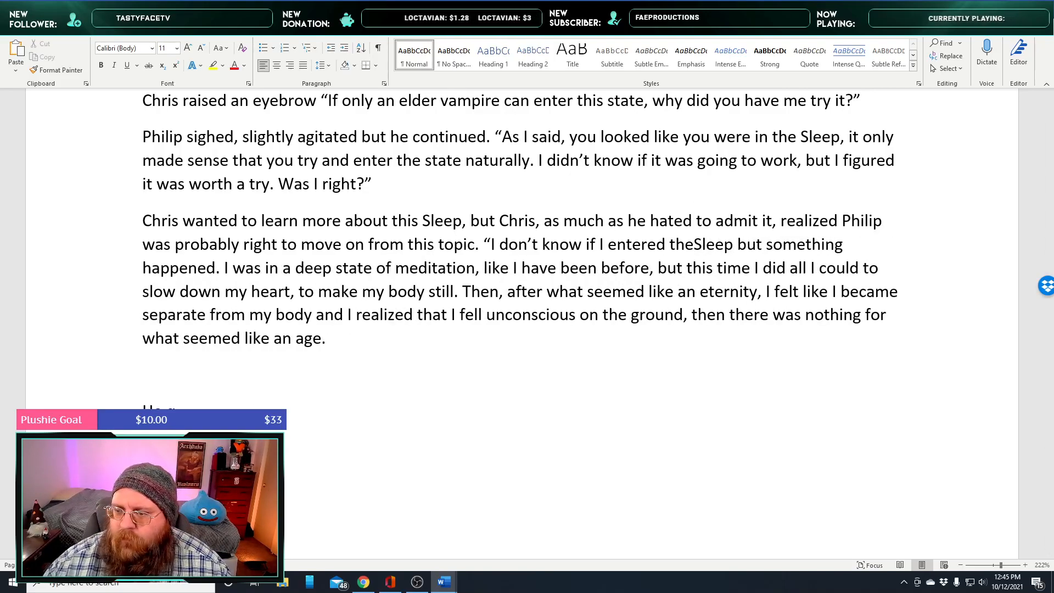
key(Left)
key(Left)
key(Left)
key(Left)
key(Left)
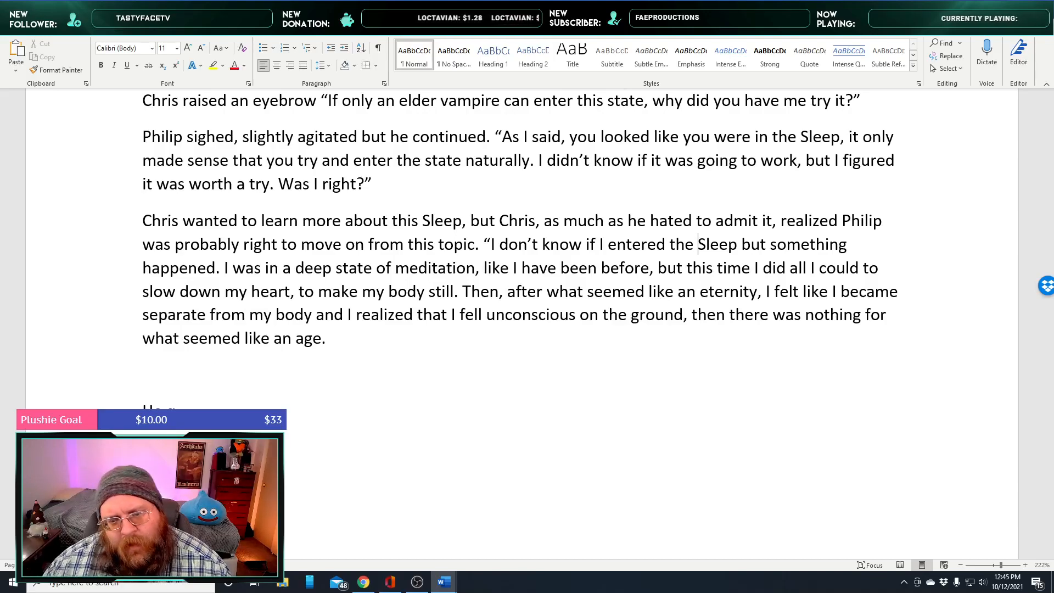
Add ", as if I were truly dead" after "to make my body still", with correct spelling and a single period
click(452, 295)
text(, as if I were turely dead.)
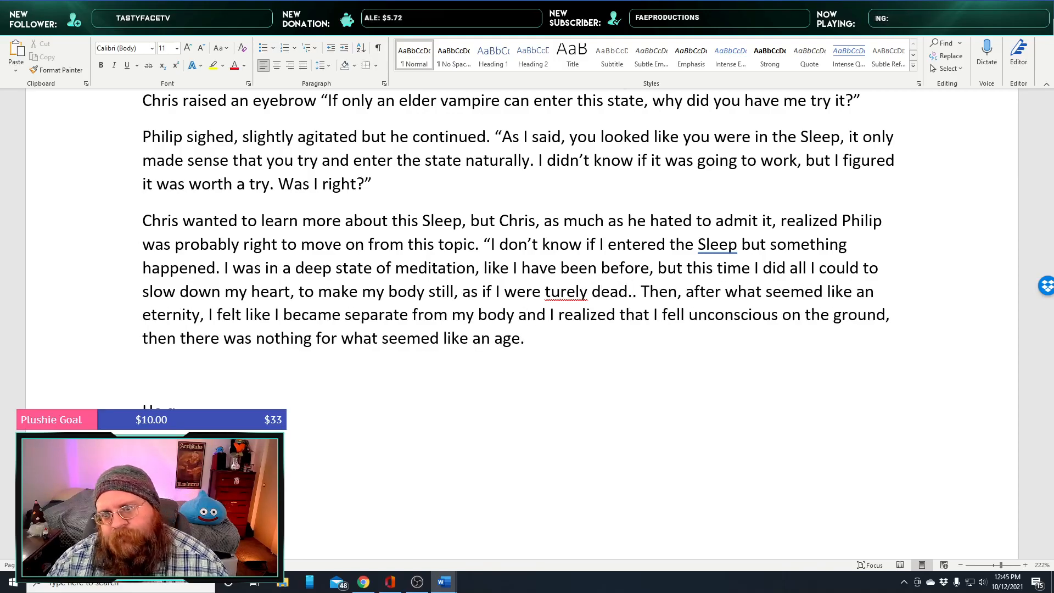
key(Delete)
right_click(563, 301)
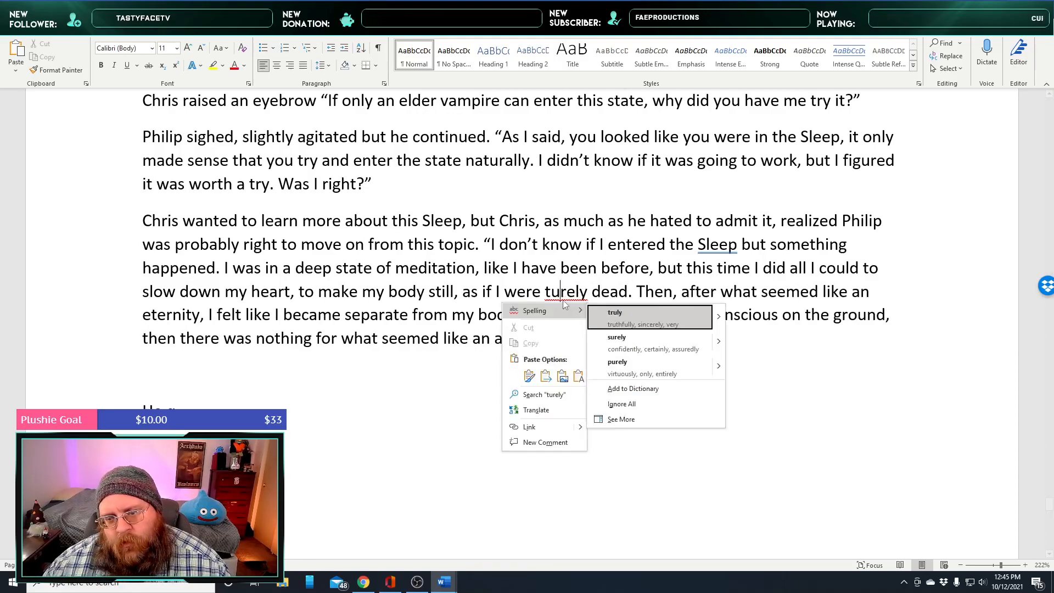
click(615, 315)
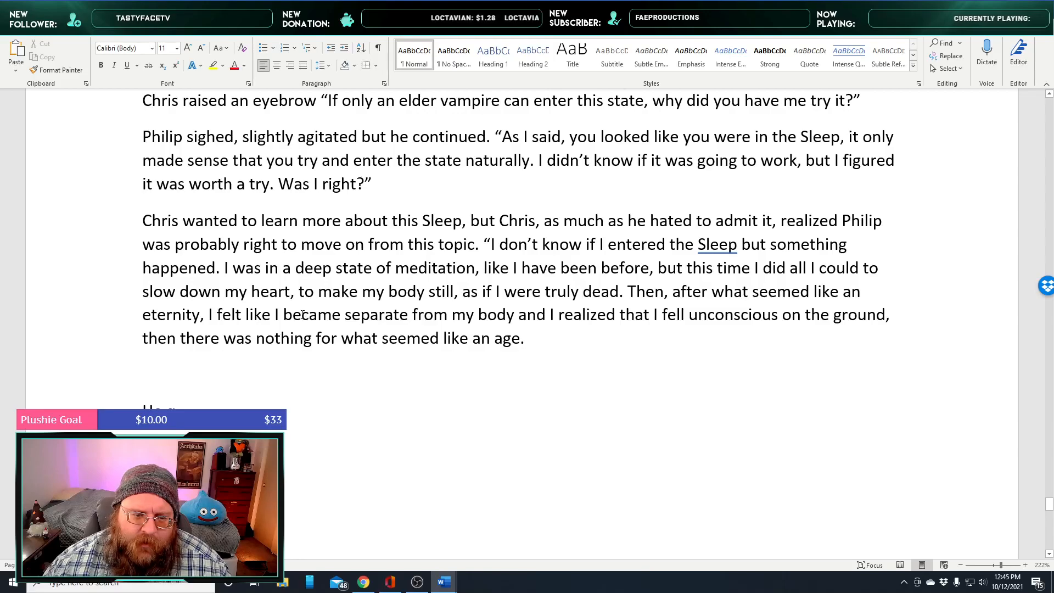
Change "became separate" to "separated" in the phrase "I felt like I became separate from my body"
double_click(321, 315)
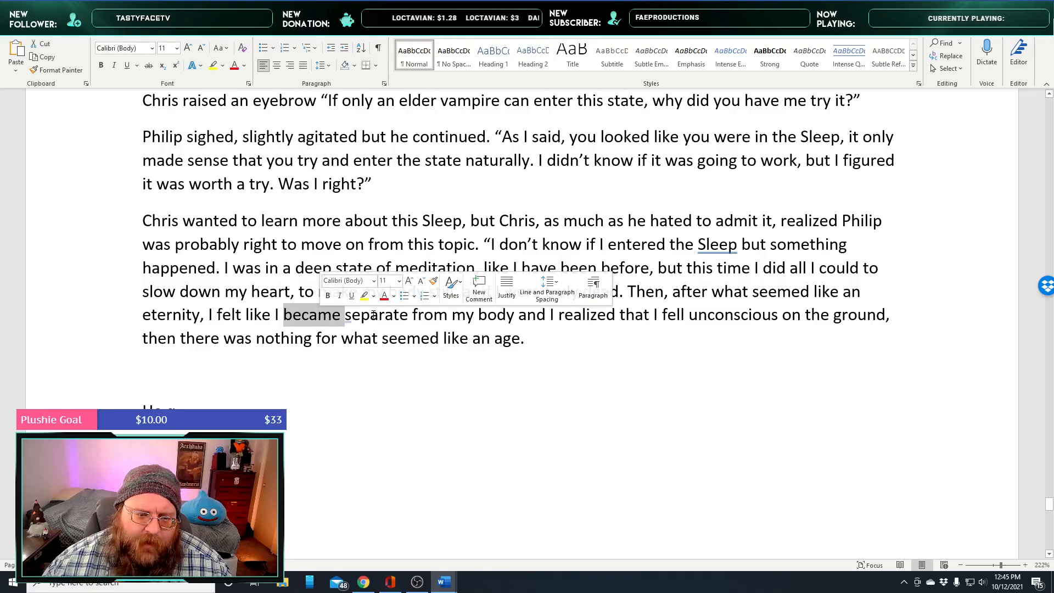
key(BackSpace)
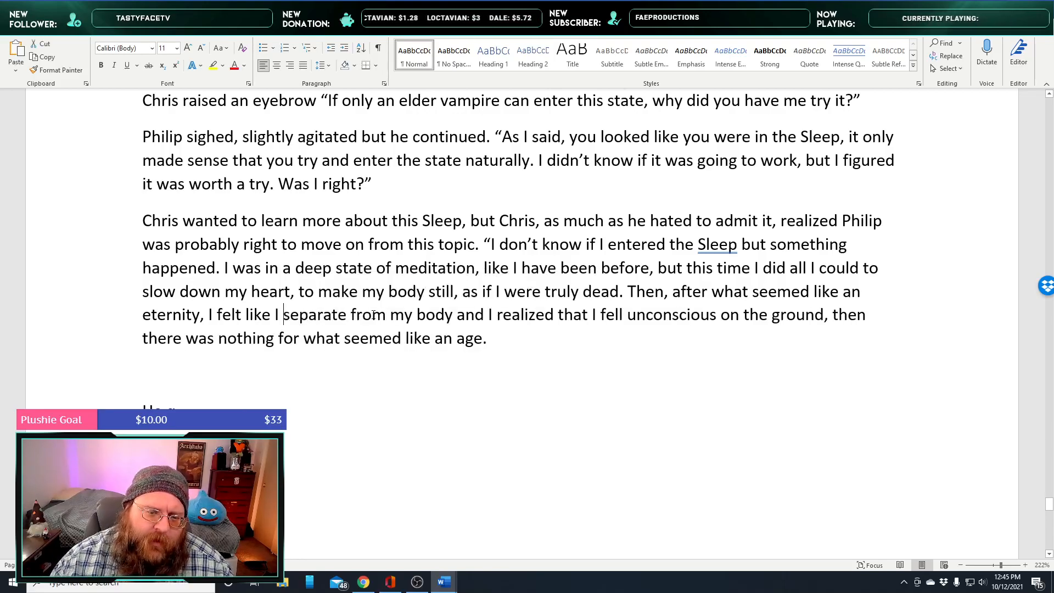
click(347, 314)
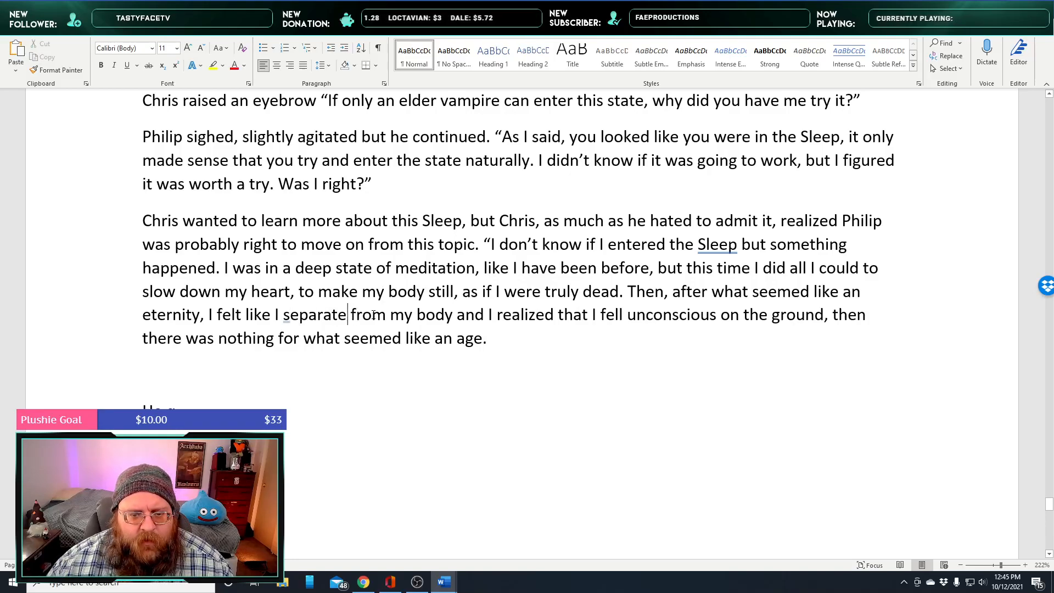
text(d)
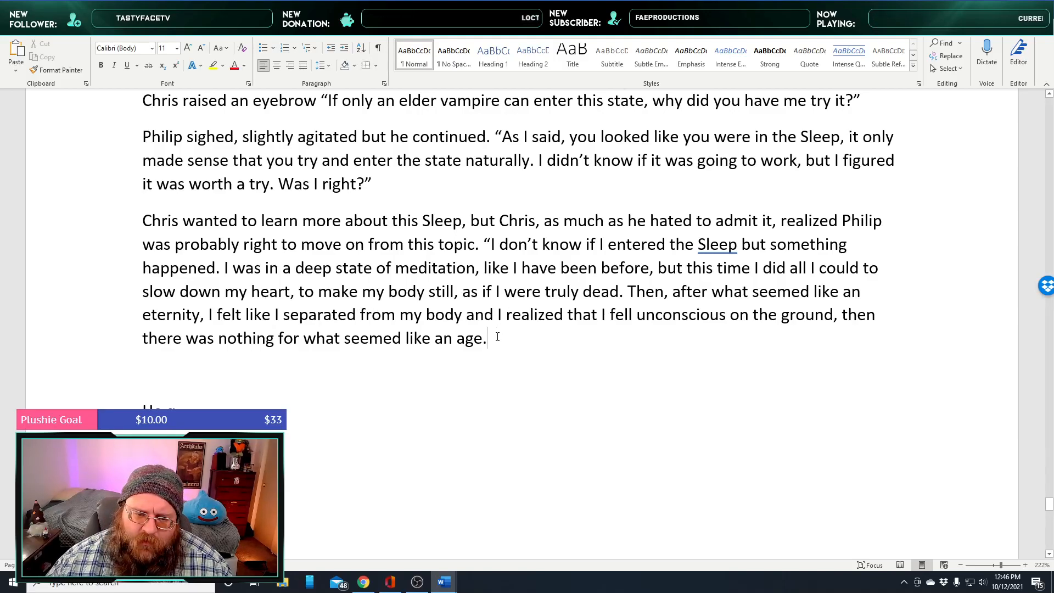
Continue the paragraph after "an age." with "Then I was somewhere else, some sort of empty void"
text(Then I woke up)
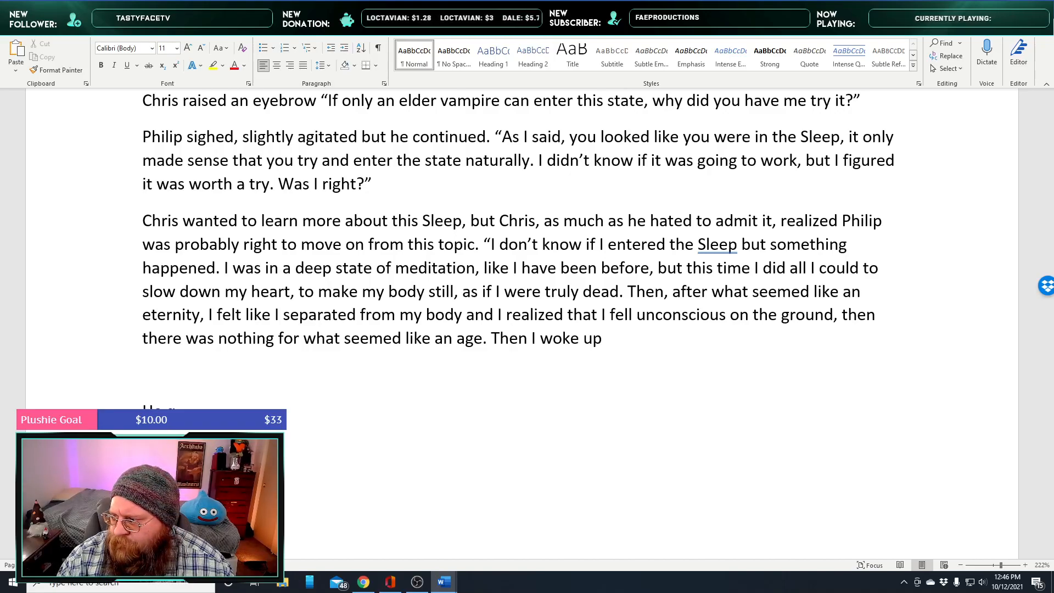
key(BackSpace)
key(BackSpace)
key(BackSpace)
key(BackSpace)
key(BackSpace)
key(BackSpace)
key(BackSpace)
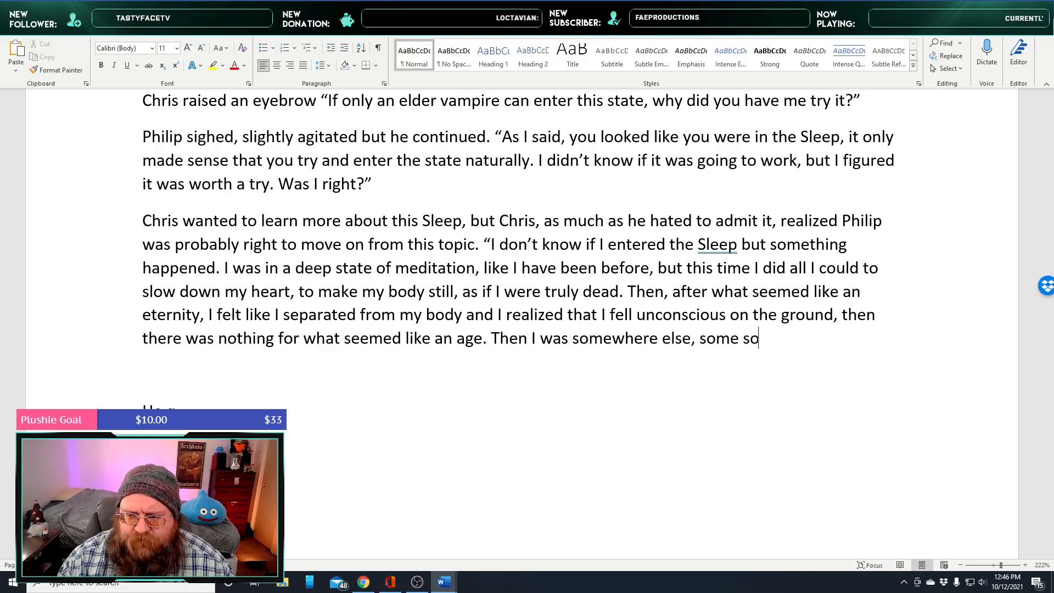
text(empty )
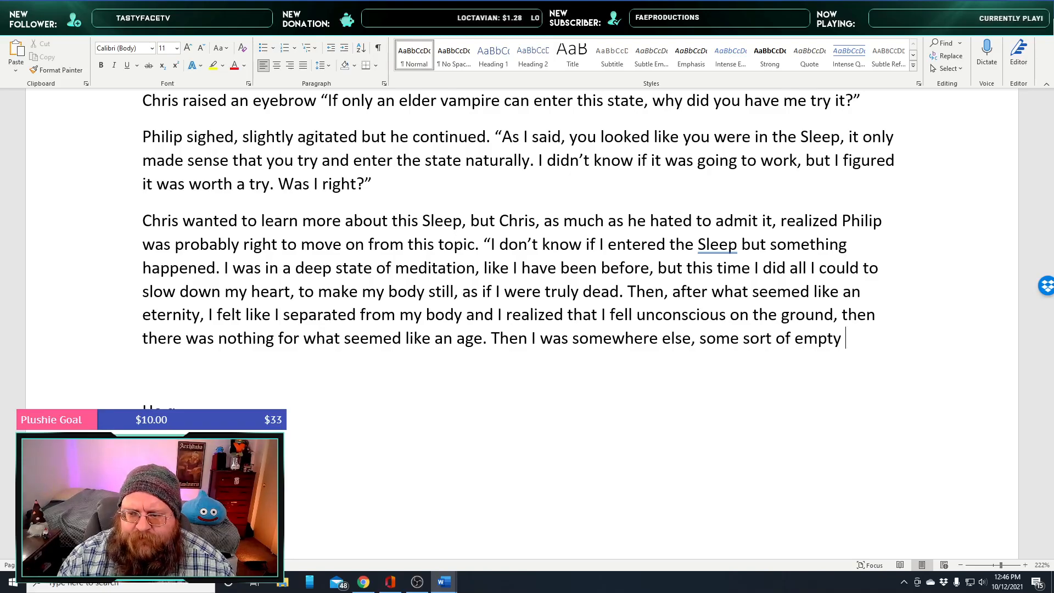
text(void)
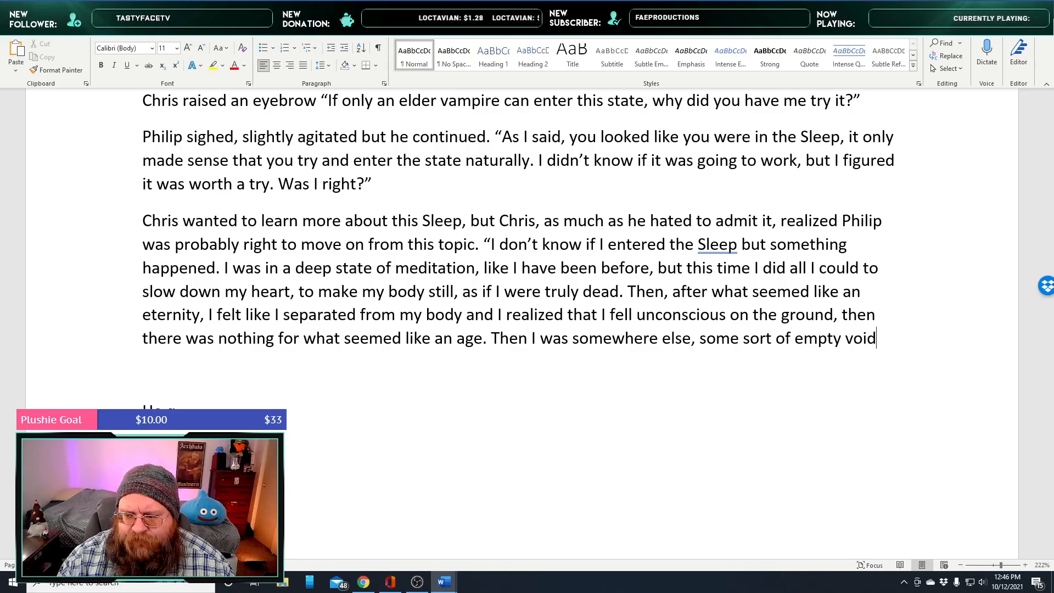
Extend the void sentence with ", yet I was on solid ground." and start the following one with "I could move, yet"
text(, yet )
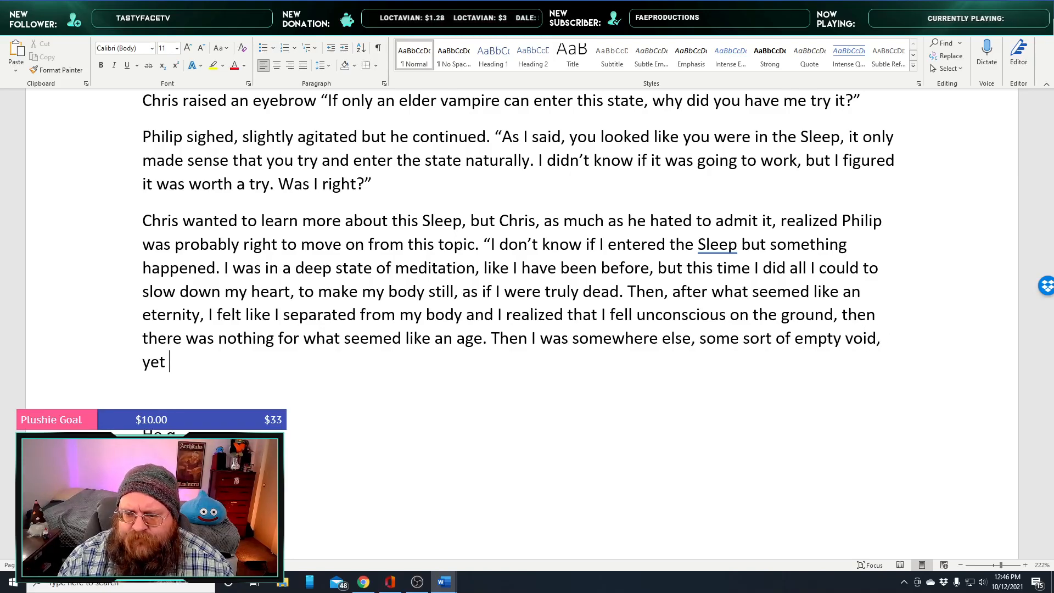
text(I was on )
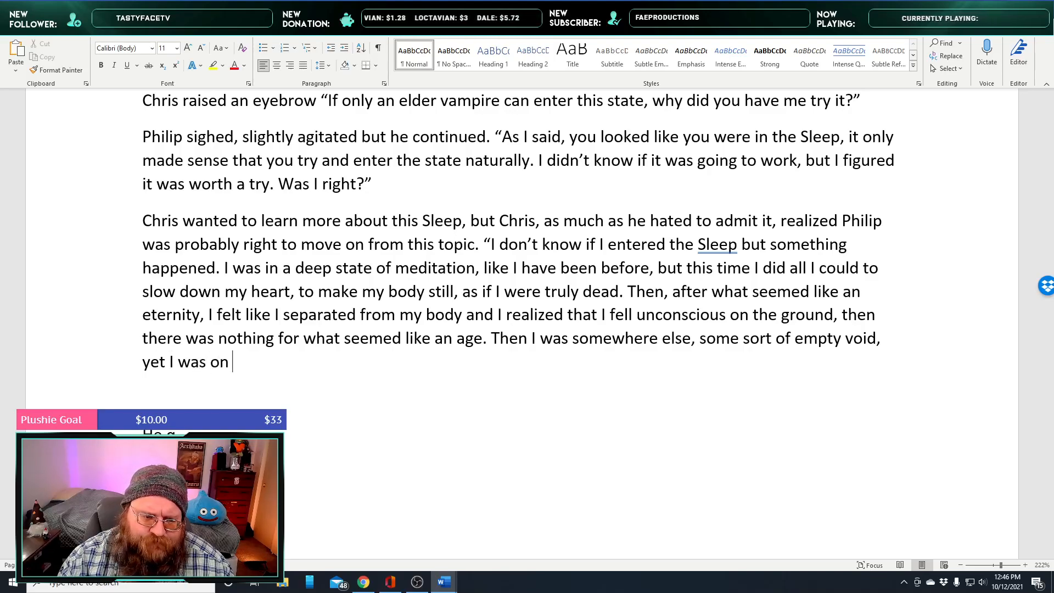
text(so)
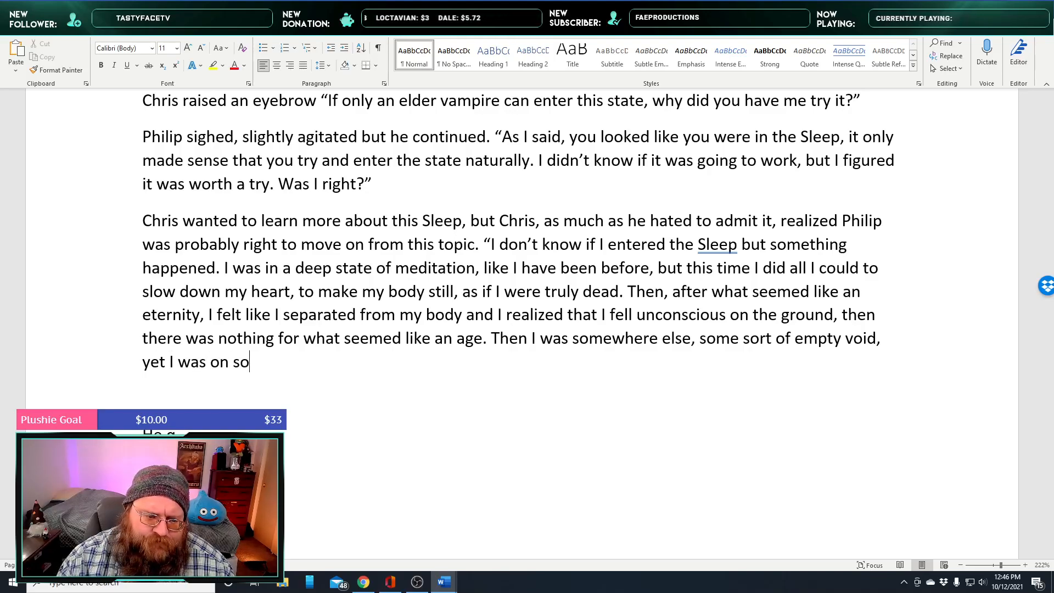
text(id g)
key(BackSpace)
key(BackSpace)
key(BackSpace)
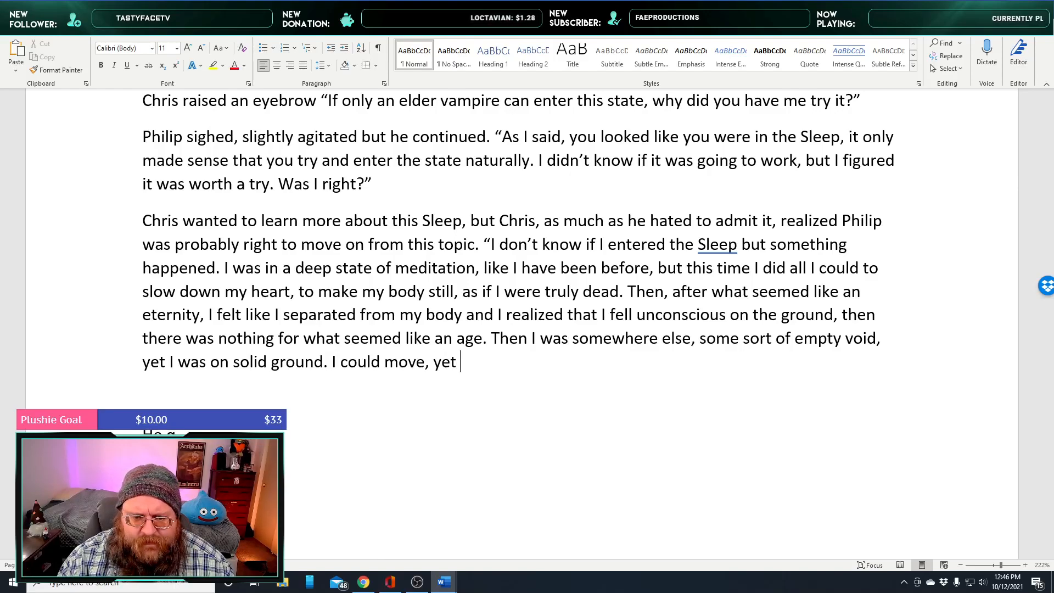
Finish Chris's speech after "yet" with "I could not. Movement meant nothing because there was no markers to indicate anything changed.”"
text(I could n)
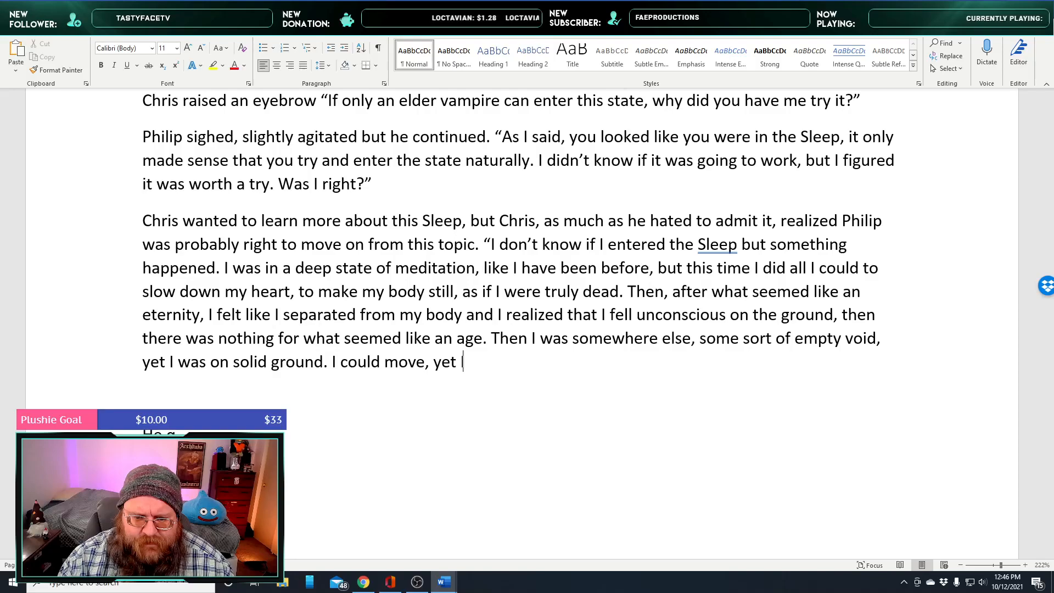
text(ot. Mo)
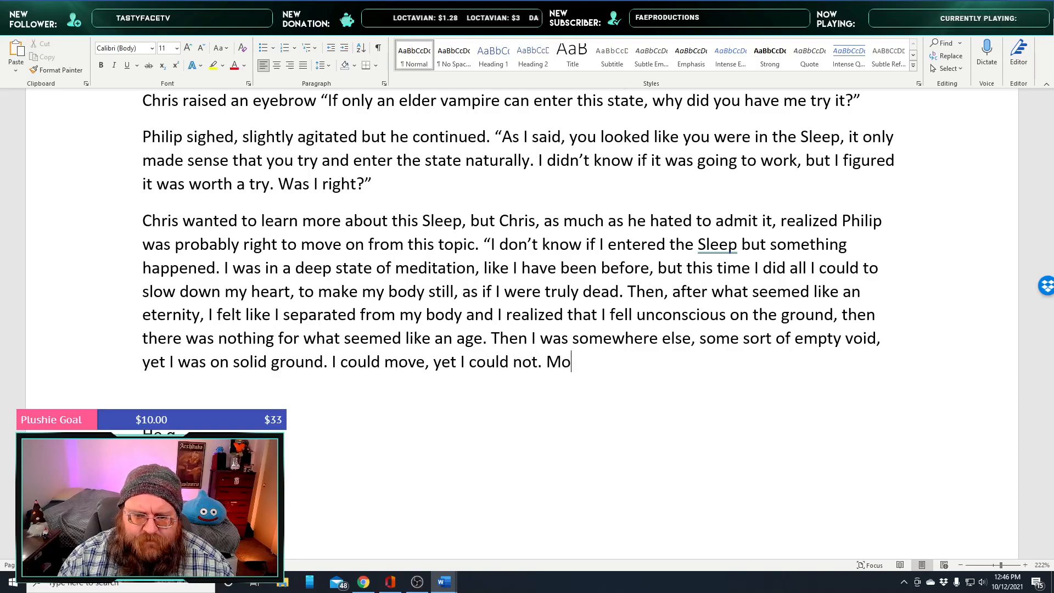
text(vement mean)
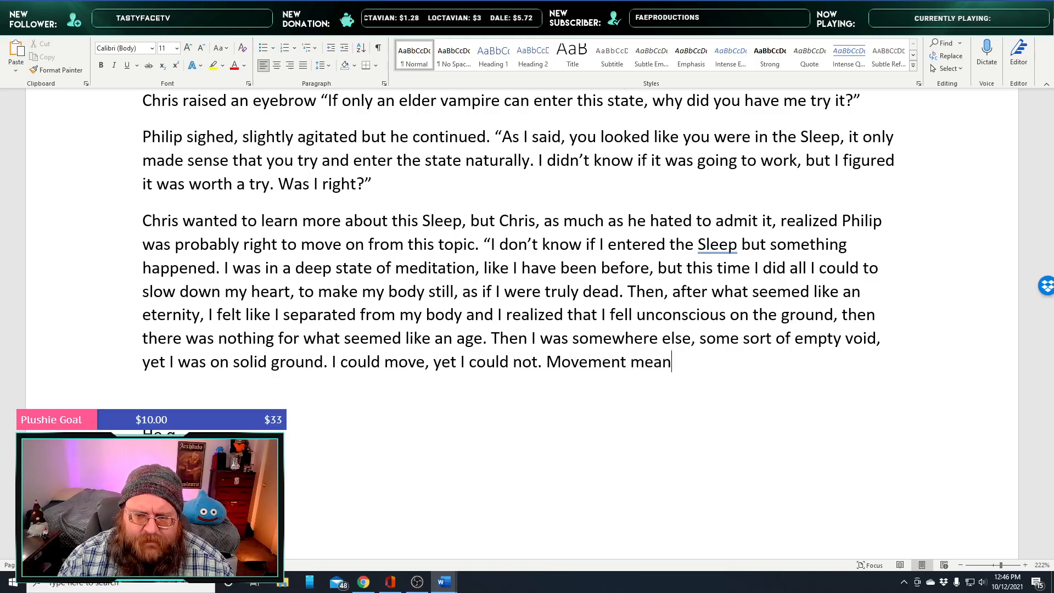
text(t nothing because there )
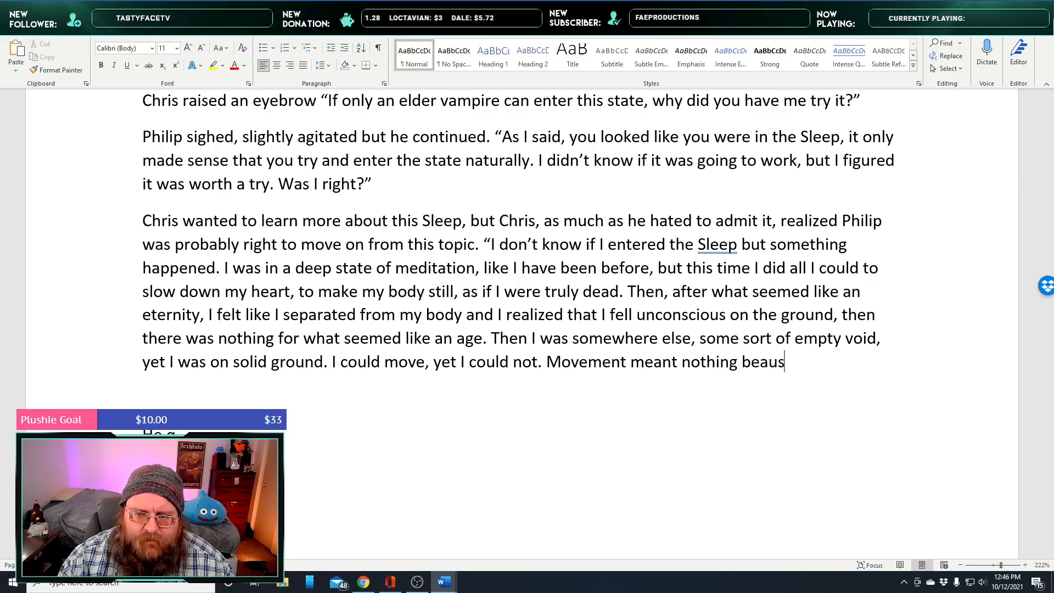
text(was no)
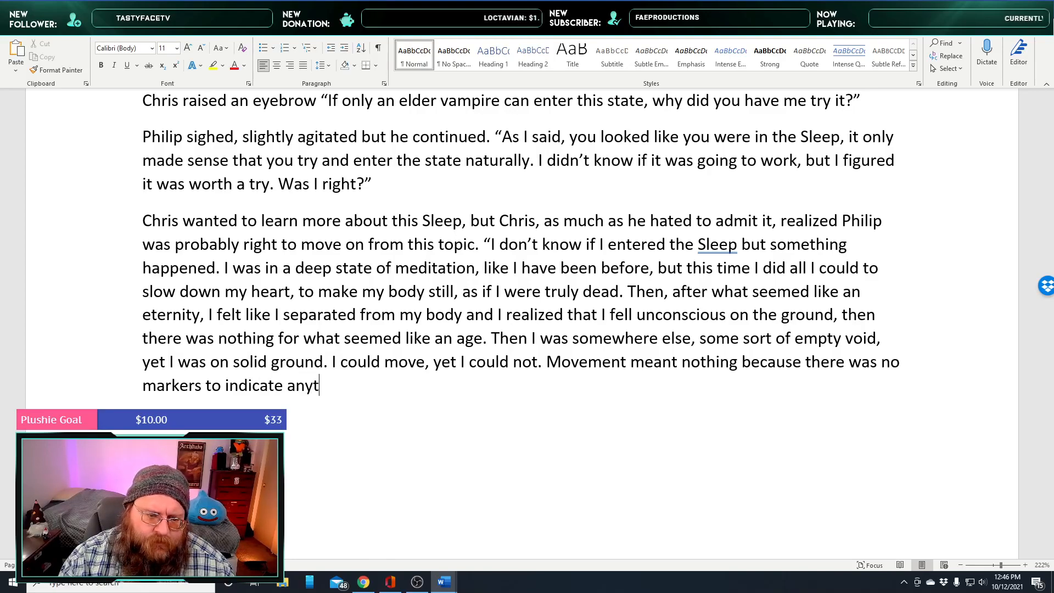
text(ng changed.”)
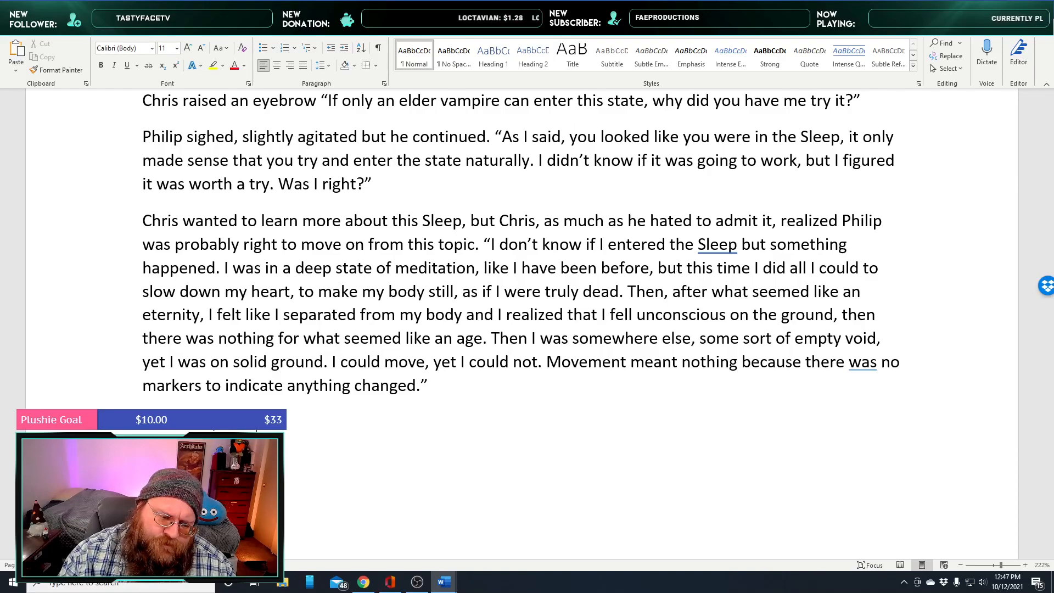
Write "Both Philip and Draven looked slightly taken aback." as a new paragraph below Chris's speech
text(ve)
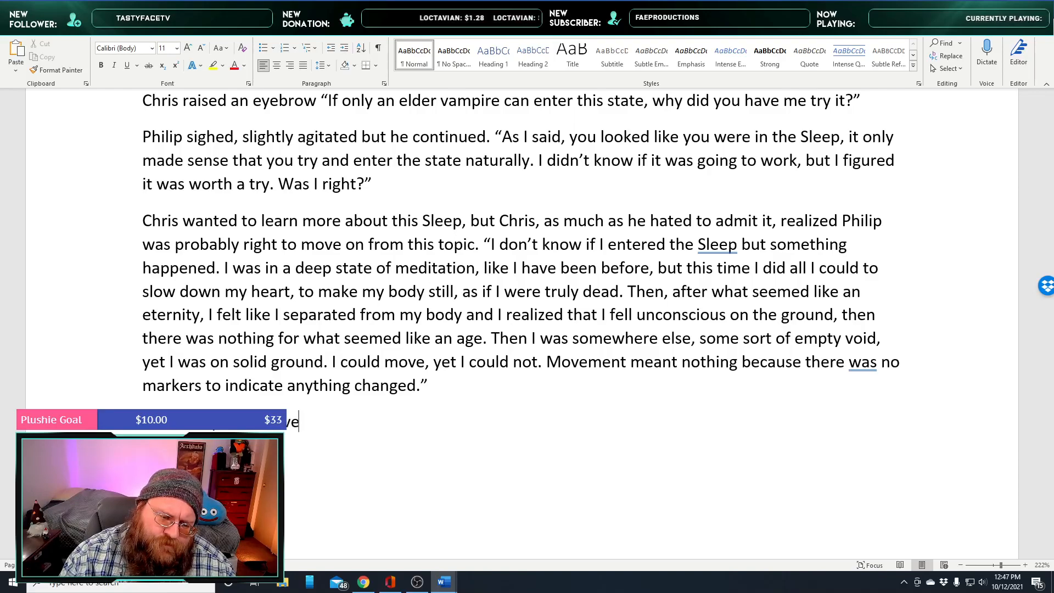
text(n I)
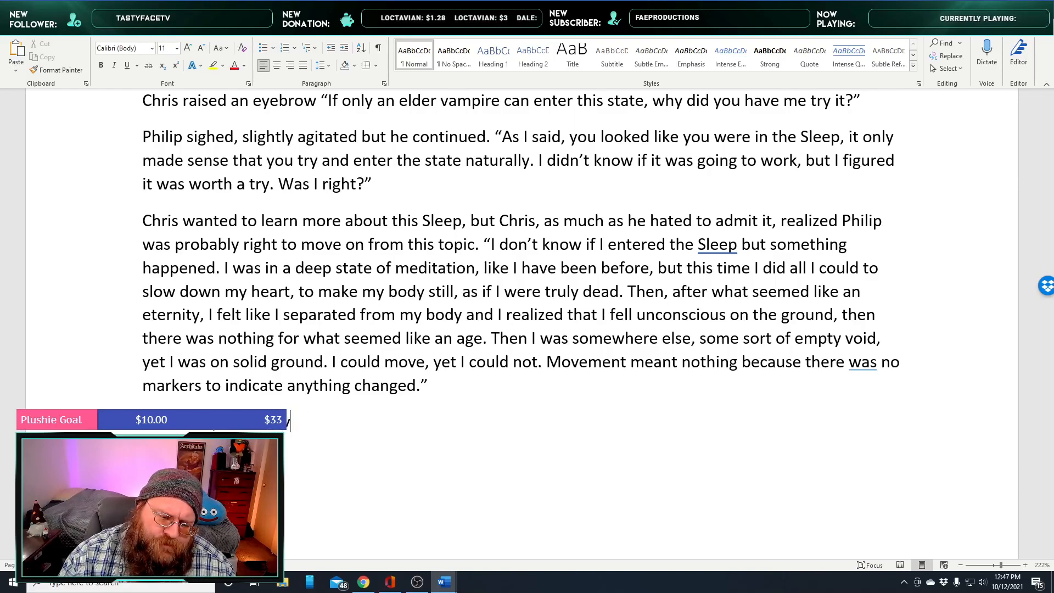
text(ooked )
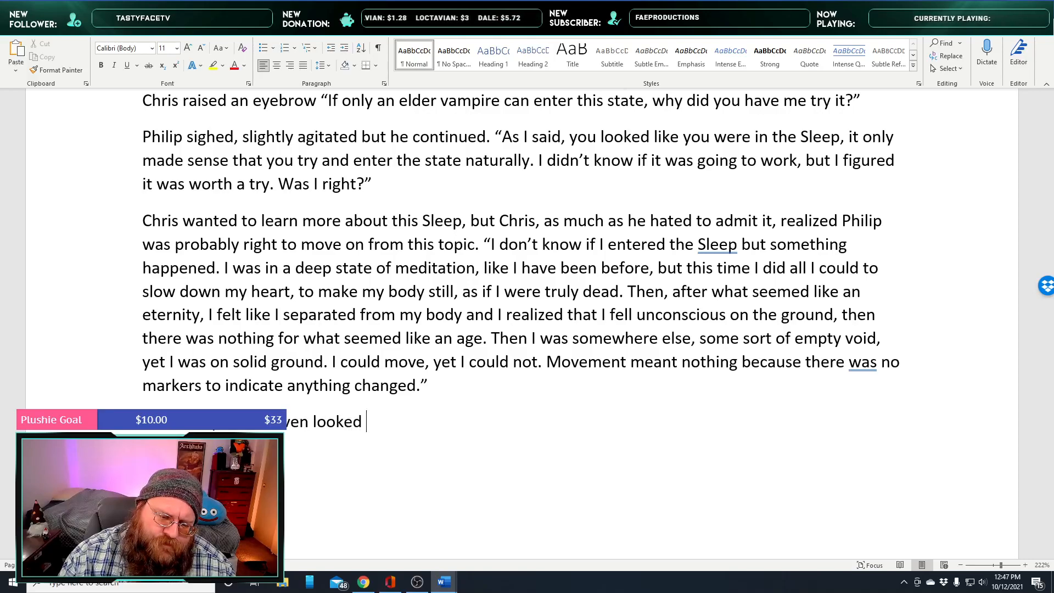
text(slightly)
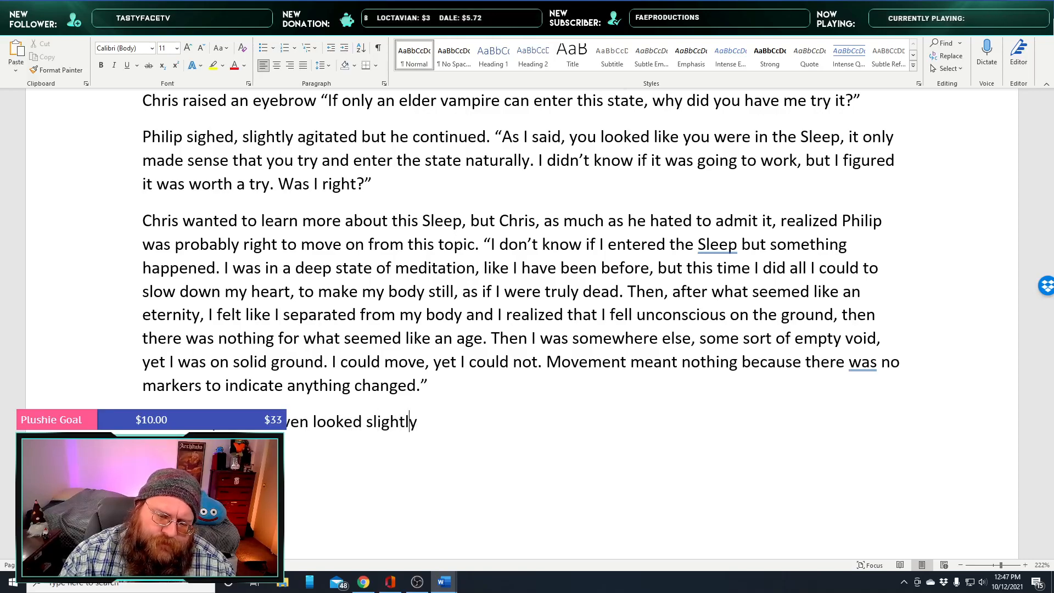
text( taken aback.)
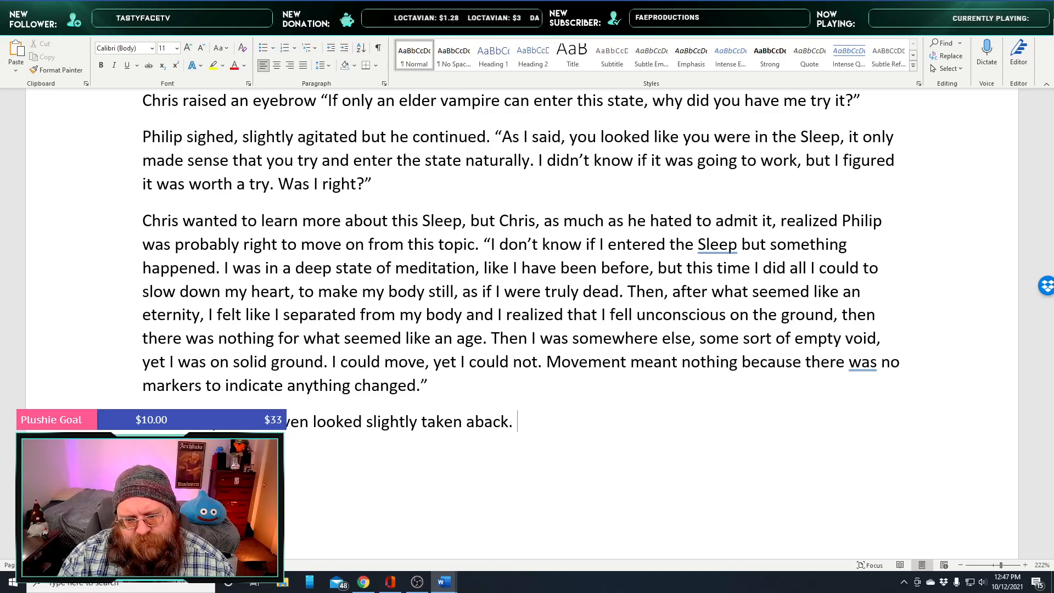
Continue the paragraph after "taken aback." with "Draven looked over at Philip, “He did it?”"
text(P)
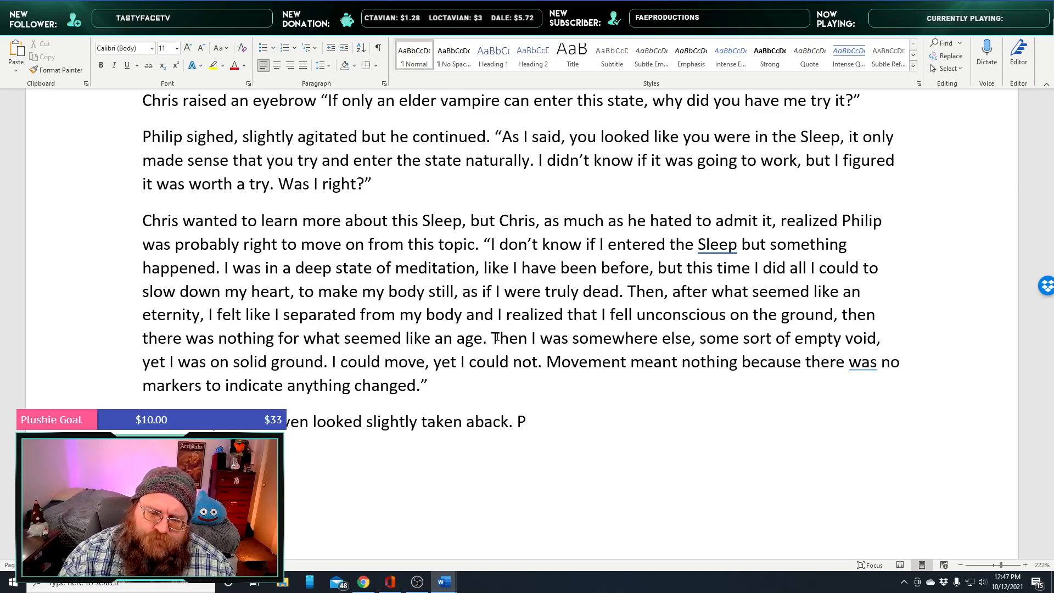
key(BackSpace)
text(Dr)
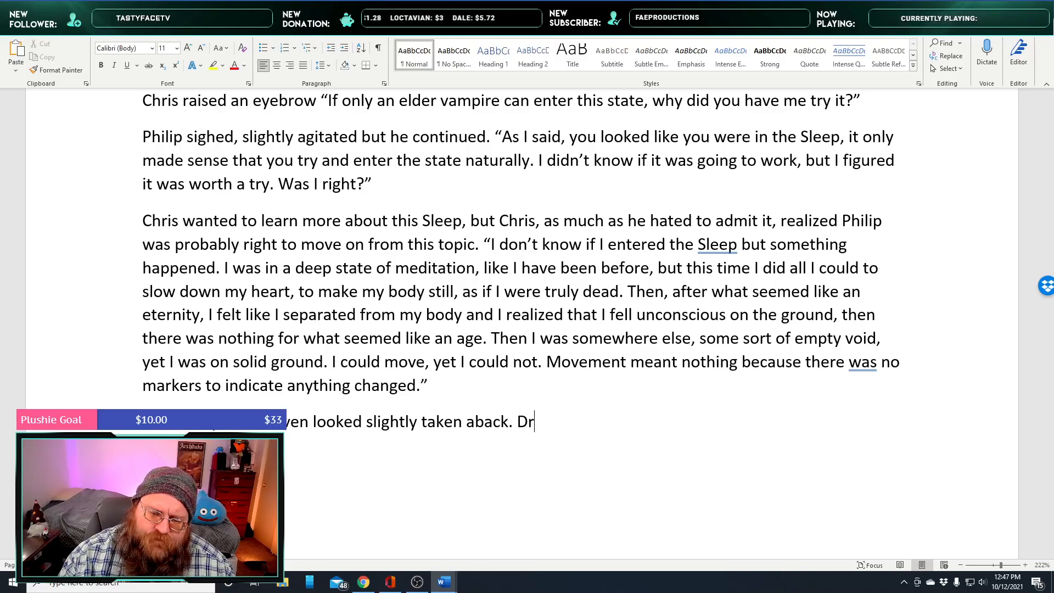
text(aven looked over at Philip)
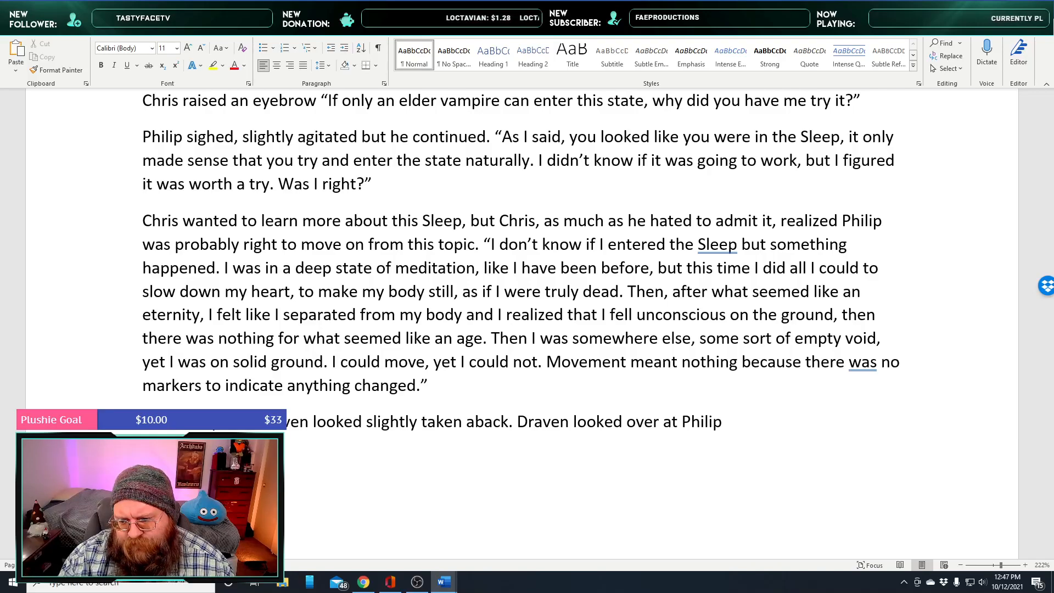
text(, "He did it)
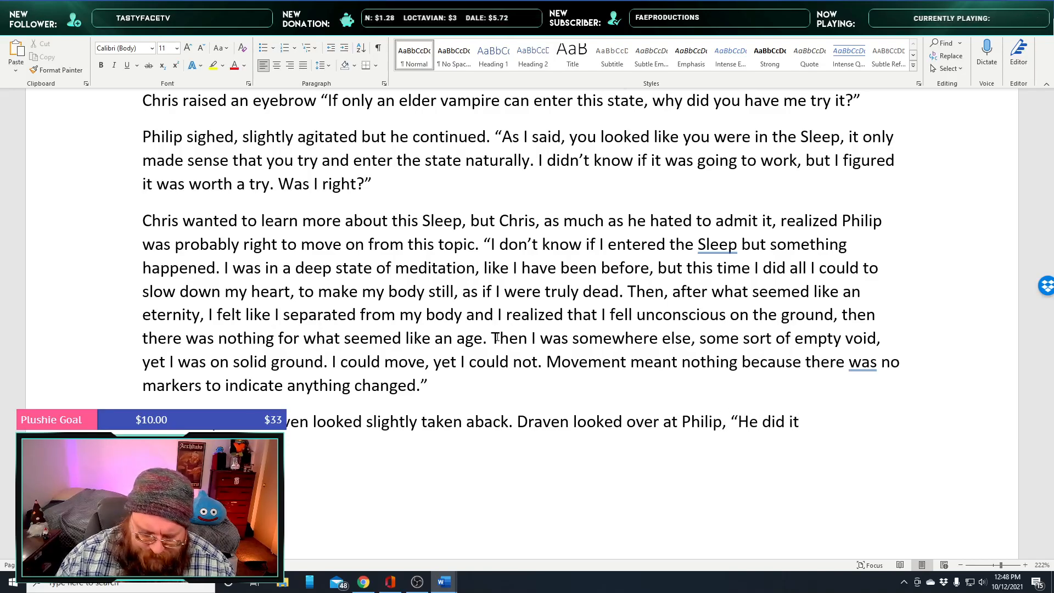
text(?")
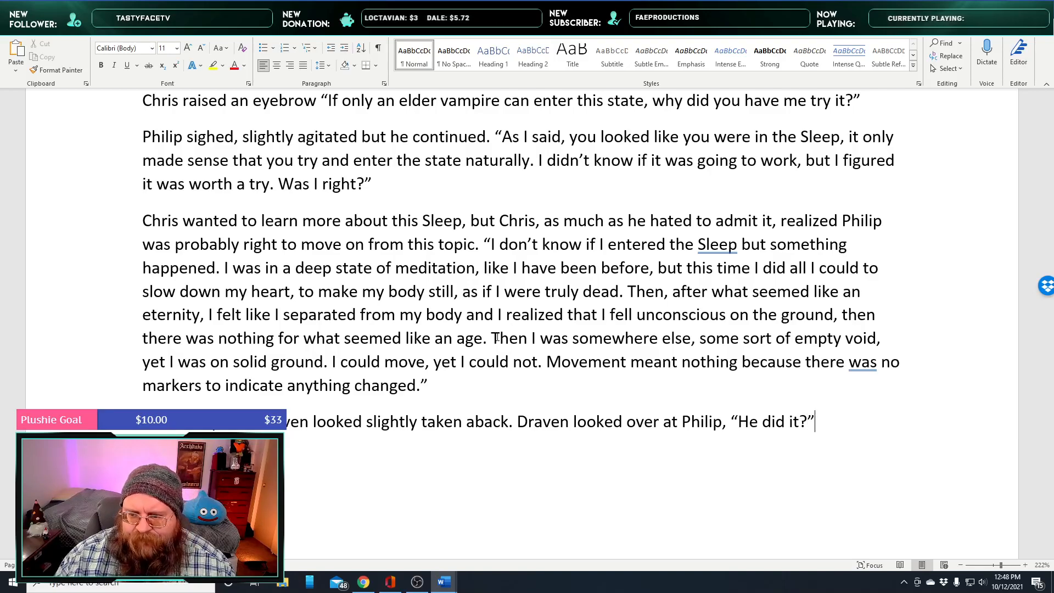
scroll(440, 280, down, 1)
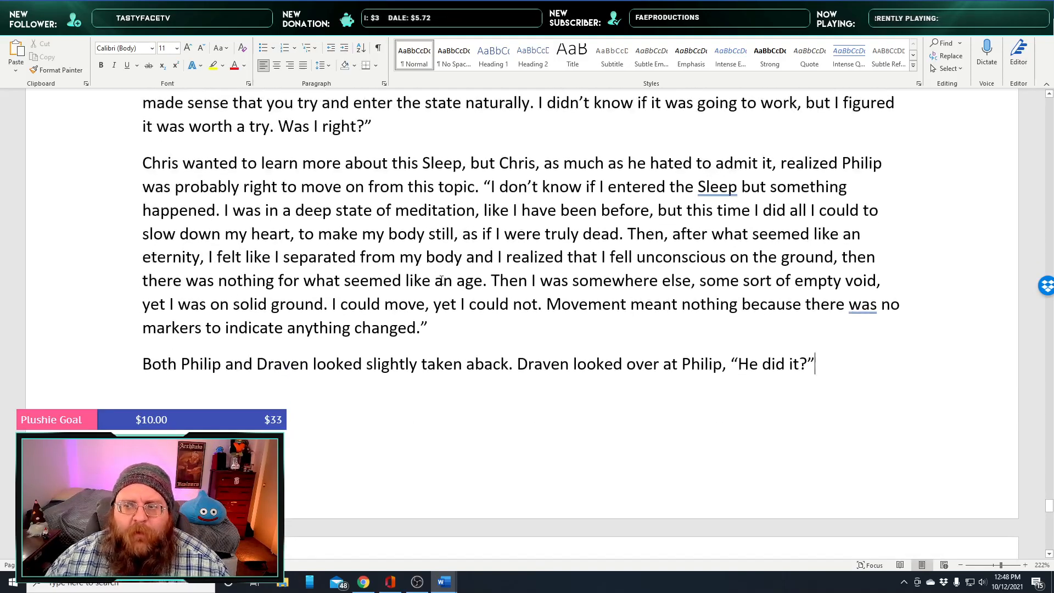
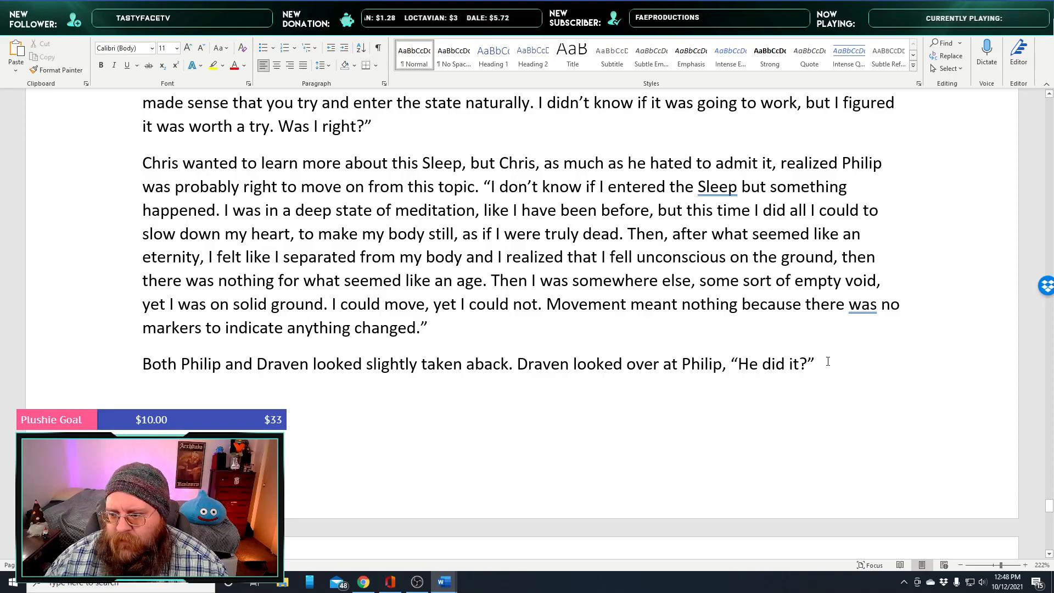
Accept the grammar suggestion "were" for "was" in the phrase "because there was no markers"
scroll(828, 362, down, 2)
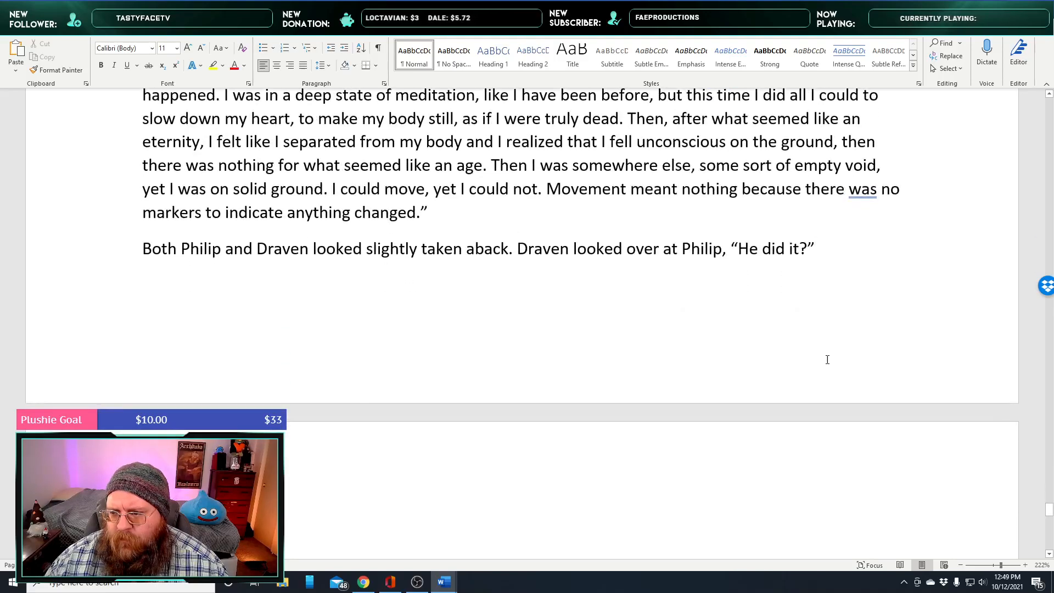
right_click(862, 189)
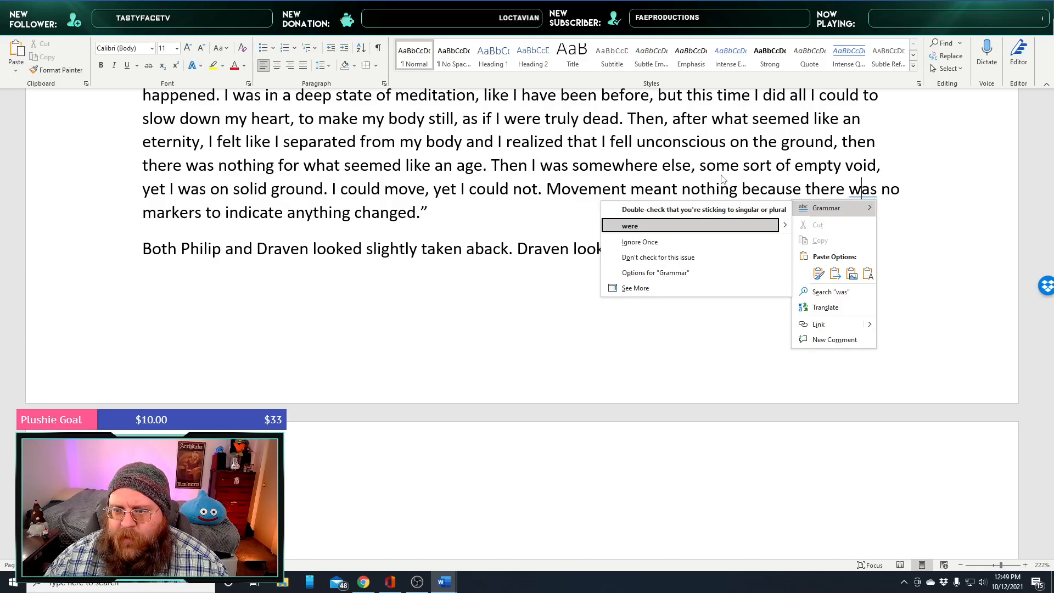
click(680, 225)
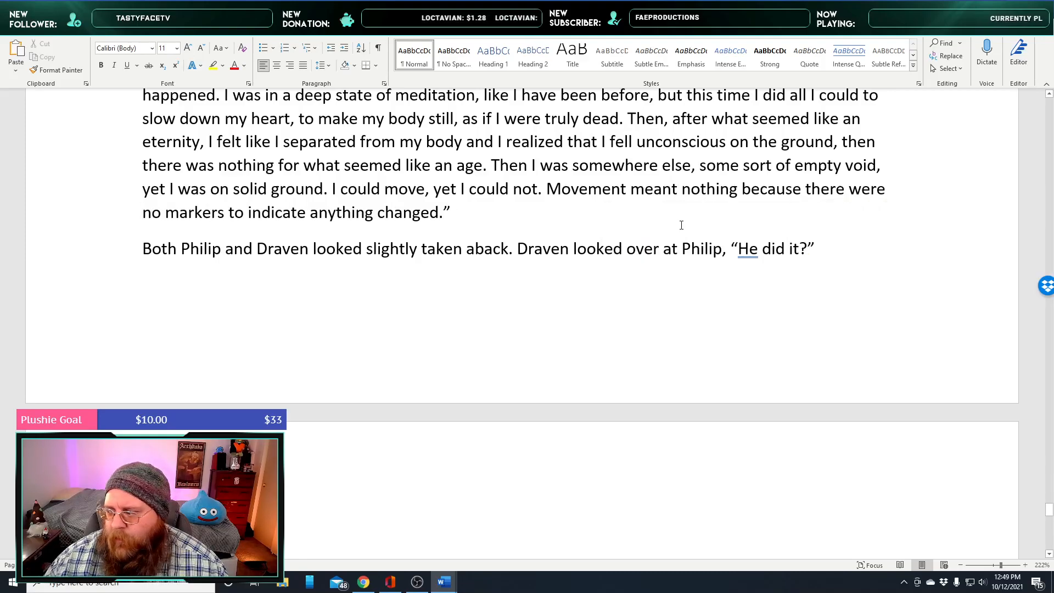
scroll(681, 225, down, 2)
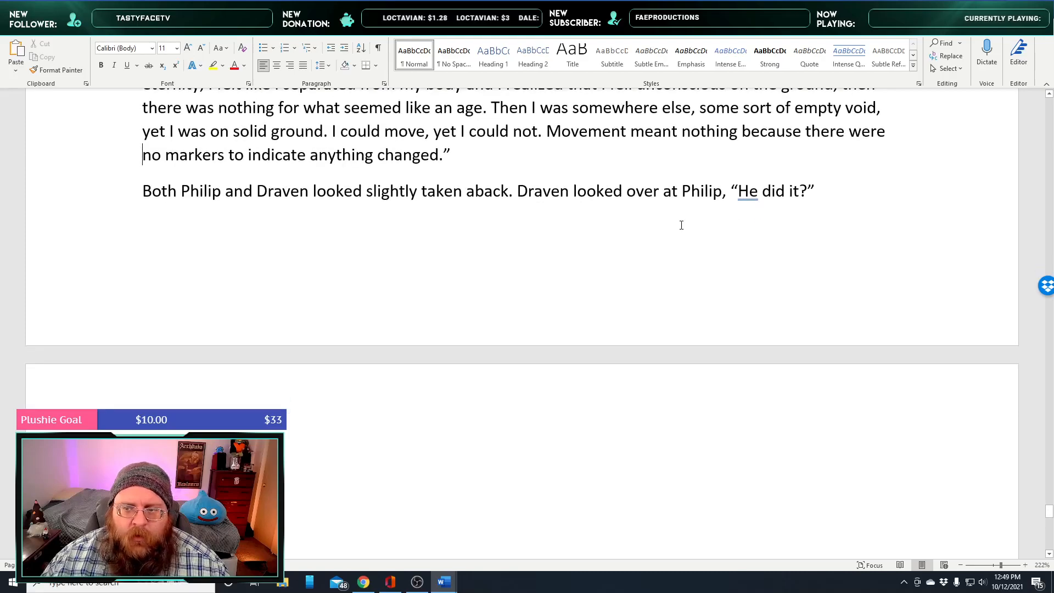
scroll(774, 204, up, 1)
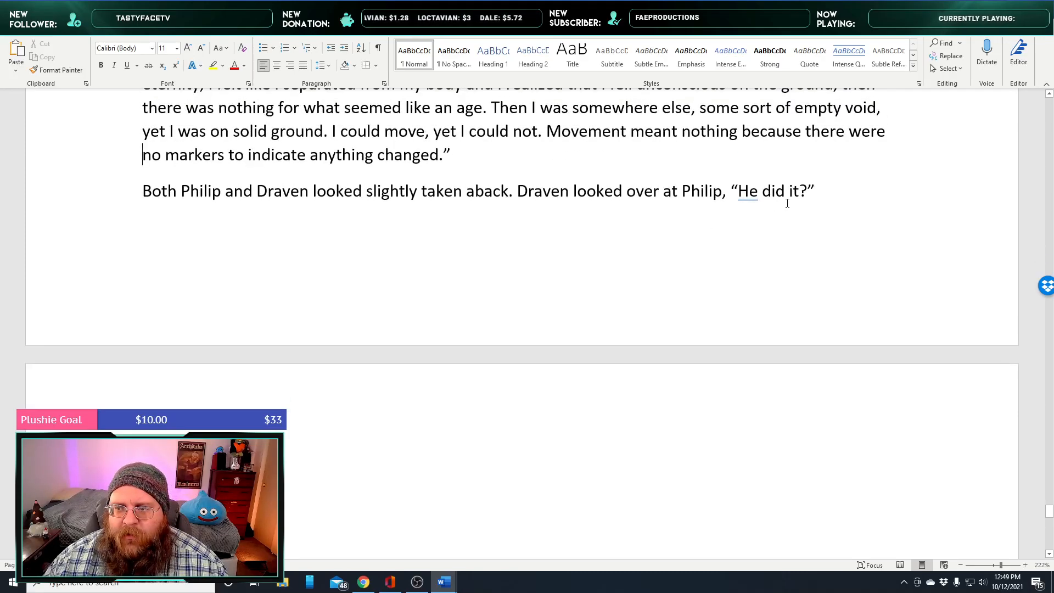
Add a new paragraph after "He did it?" with the reply narration ending "as he spoke." and "“I think he did. This is amazing, I knew he was special"
click(820, 187)
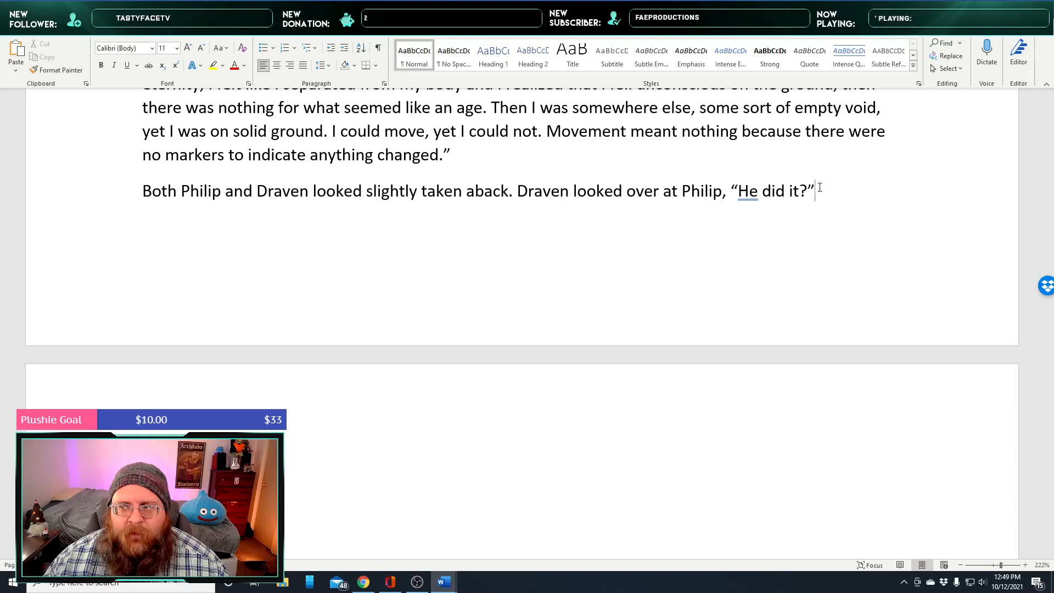
key(alt+Tab)
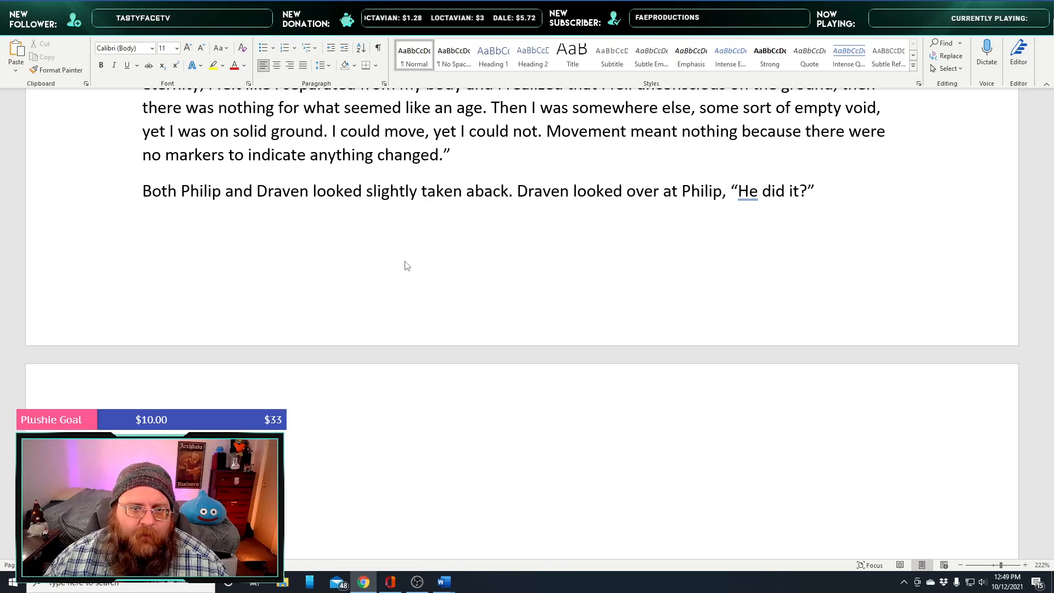
click(820, 194)
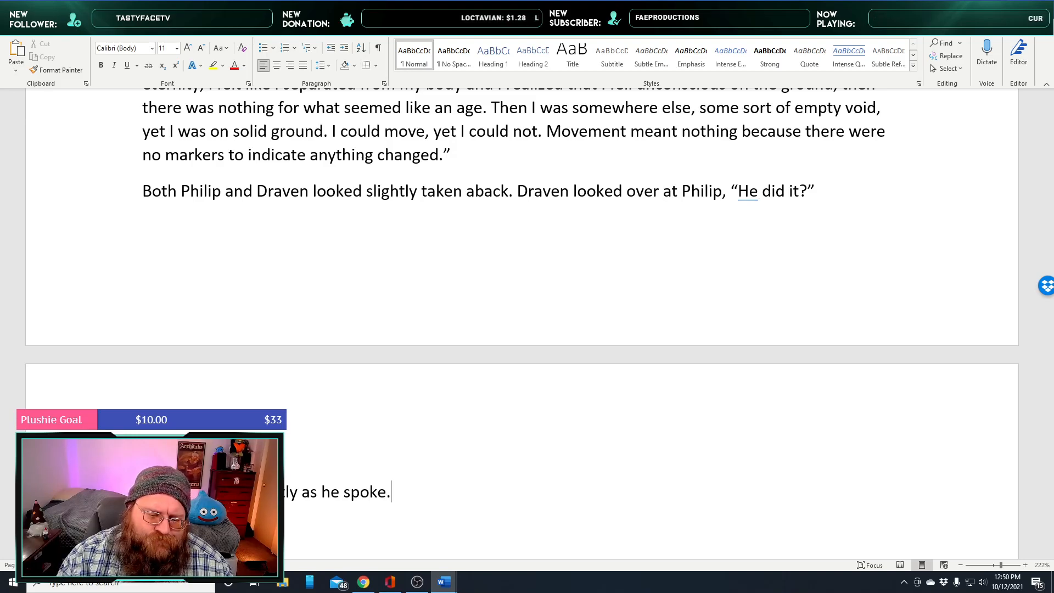
text(“I thi)
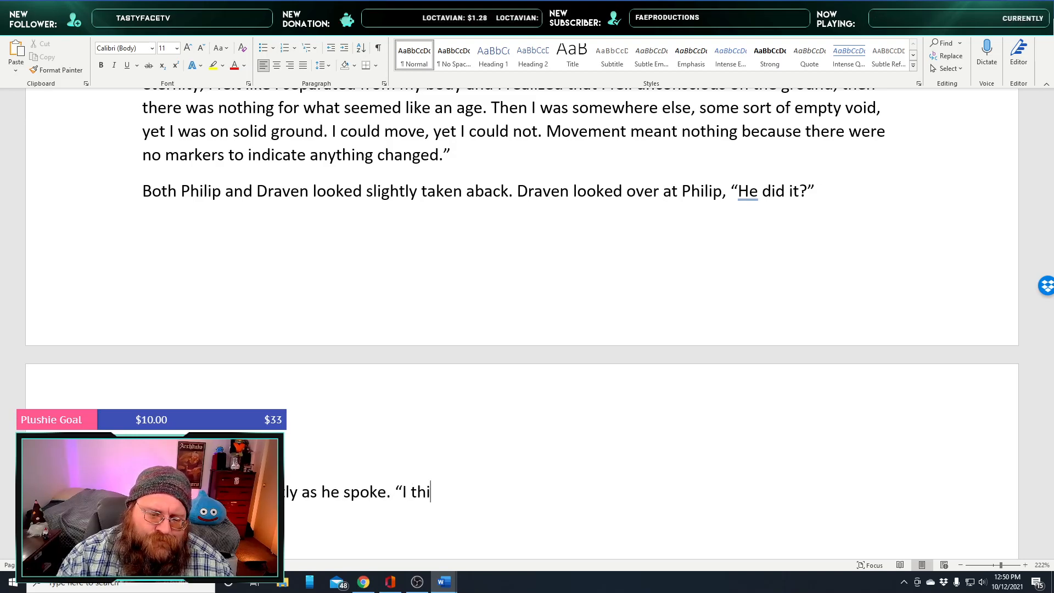
text(nk he did. This i)
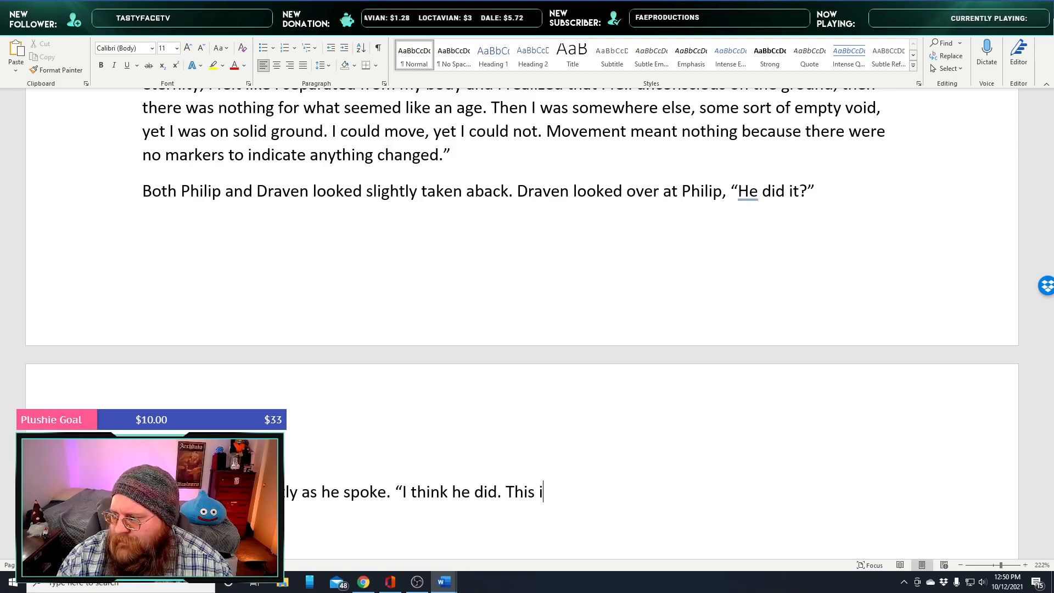
text(s amazing)
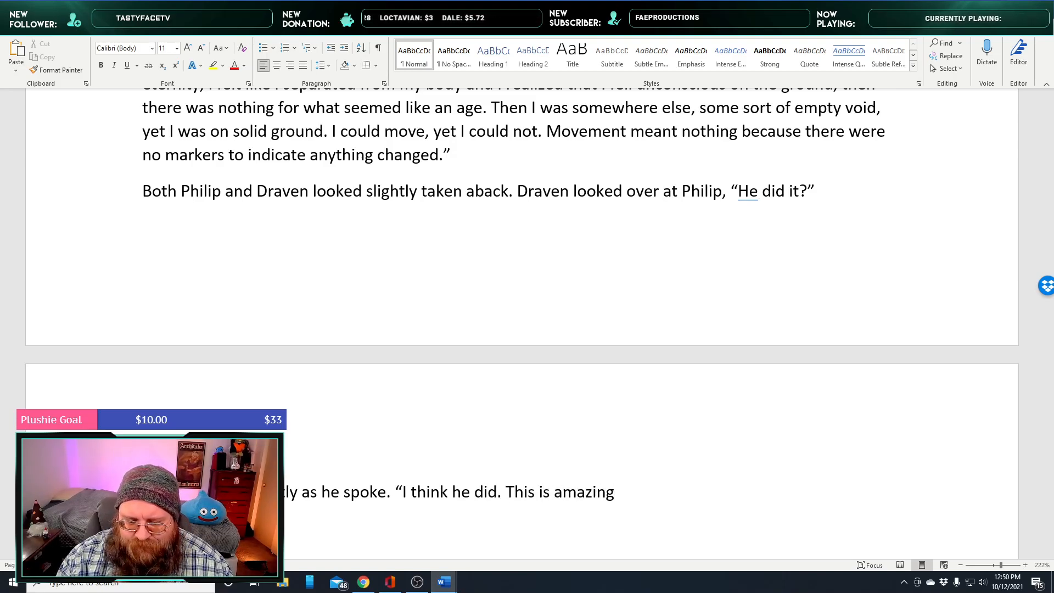
text(, I knew he wa)
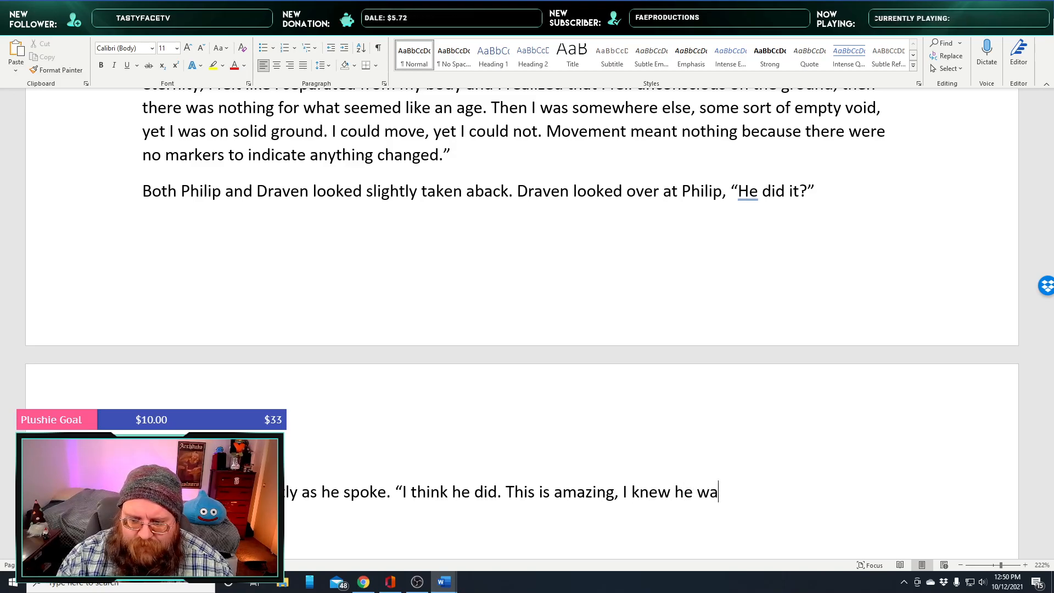
text(s specia)
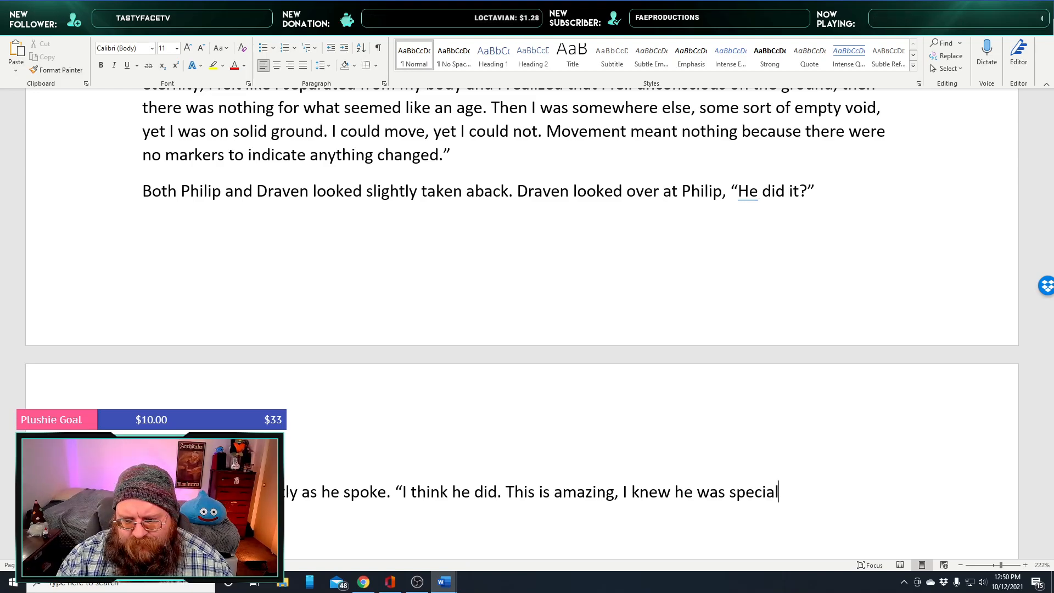
text(l)
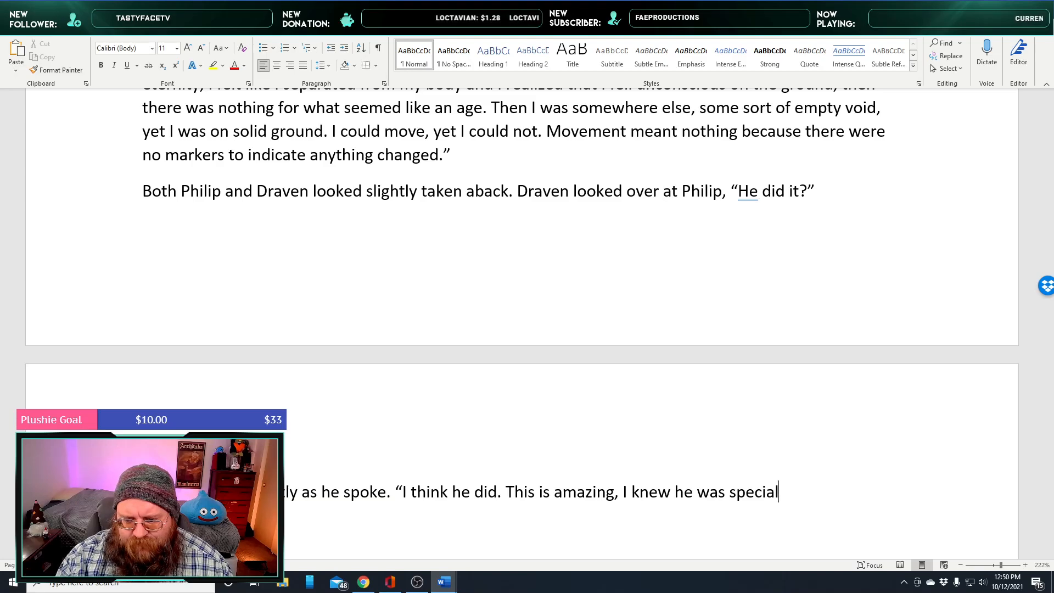
Finish the speech after "I knew he was special" with "I was right to keep my eye on you." and a closing quotation mark
text(. I was )
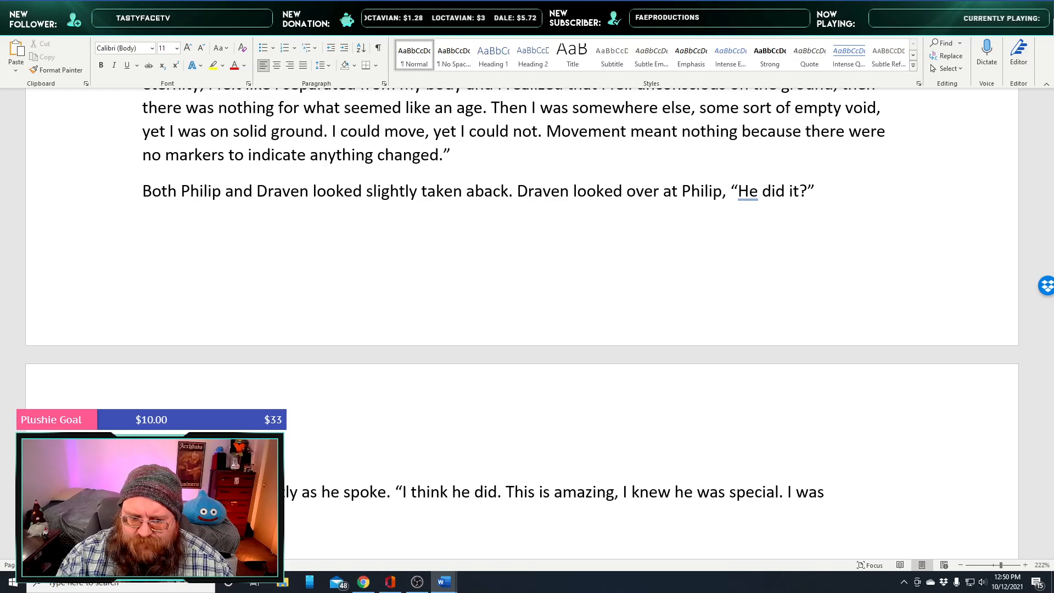
text(right to)
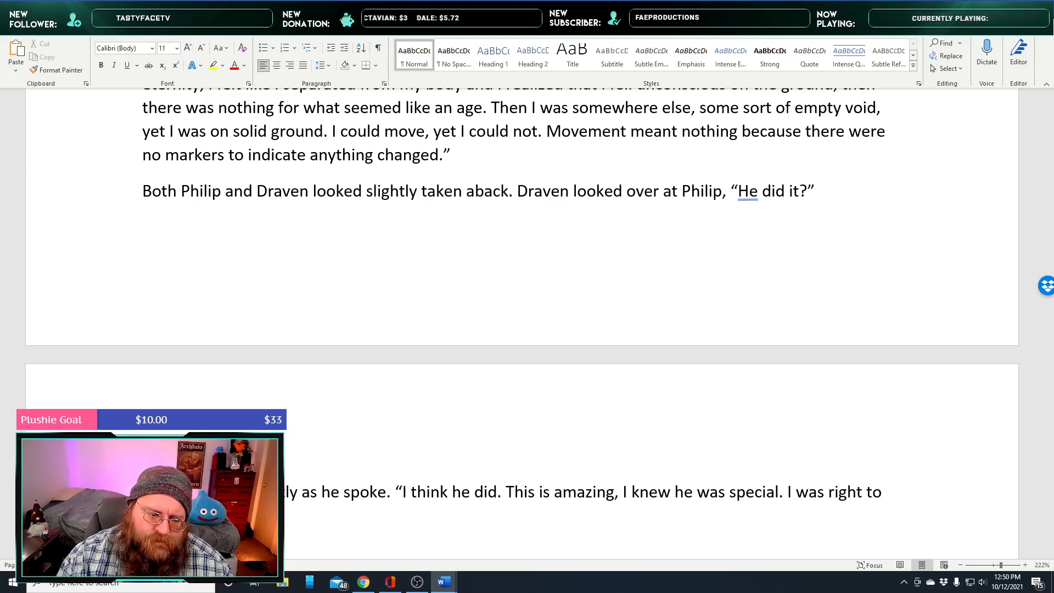
text(you all th o)
text(se y)
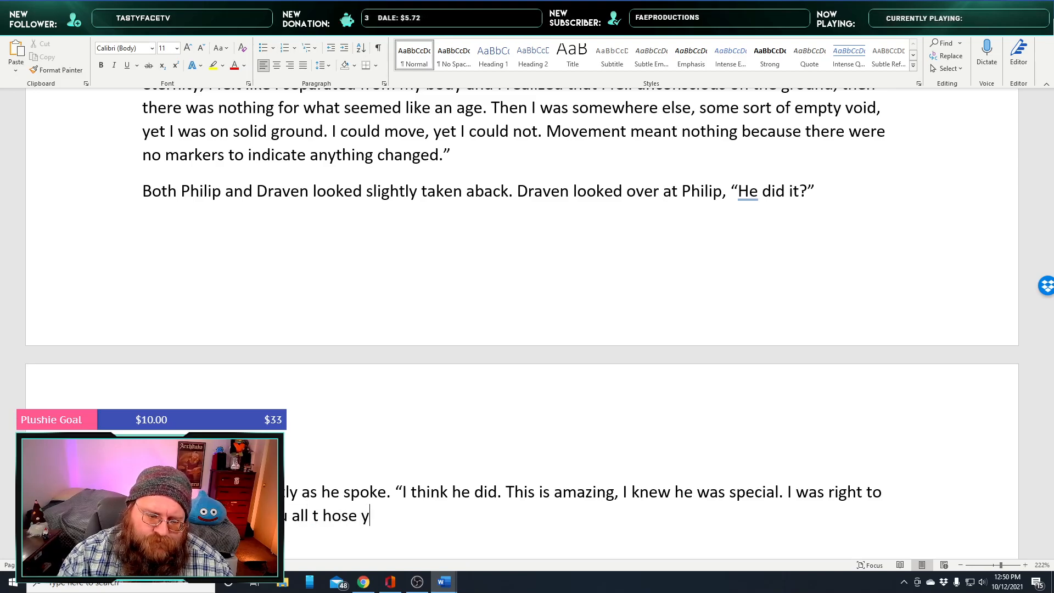
key(BackSpace)
key(BackSpace)
key(BackSpace)
key(BackSpace)
key(BackSpace)
key(BackSpace)
key(BackSpace)
key(BackSpace)
key(BackSpace)
key(BackSpace)
key(BackSpace)
key(BackSpace)
key(BackSpace)
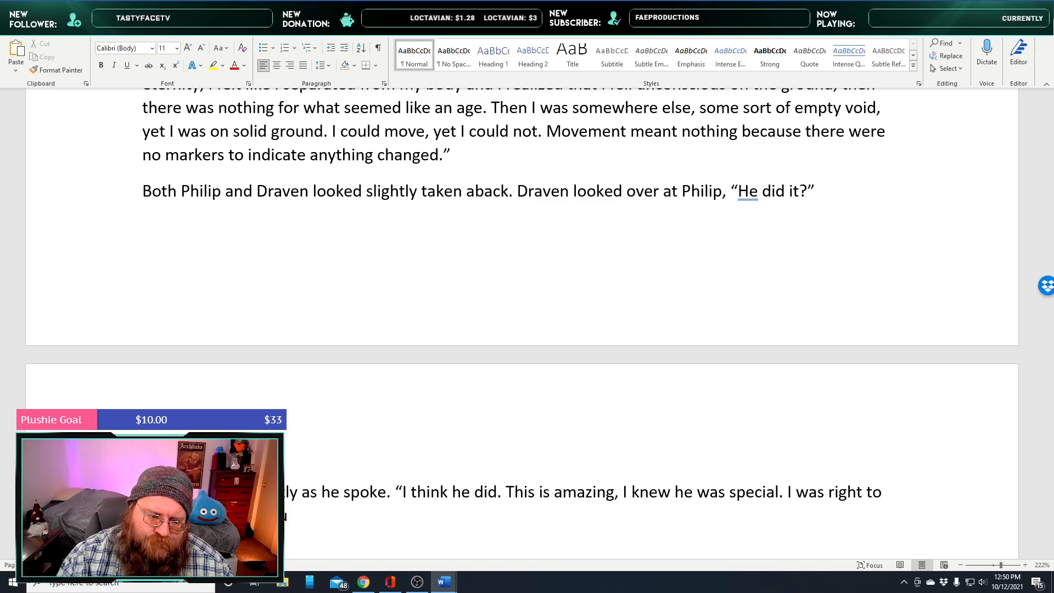
text(.)
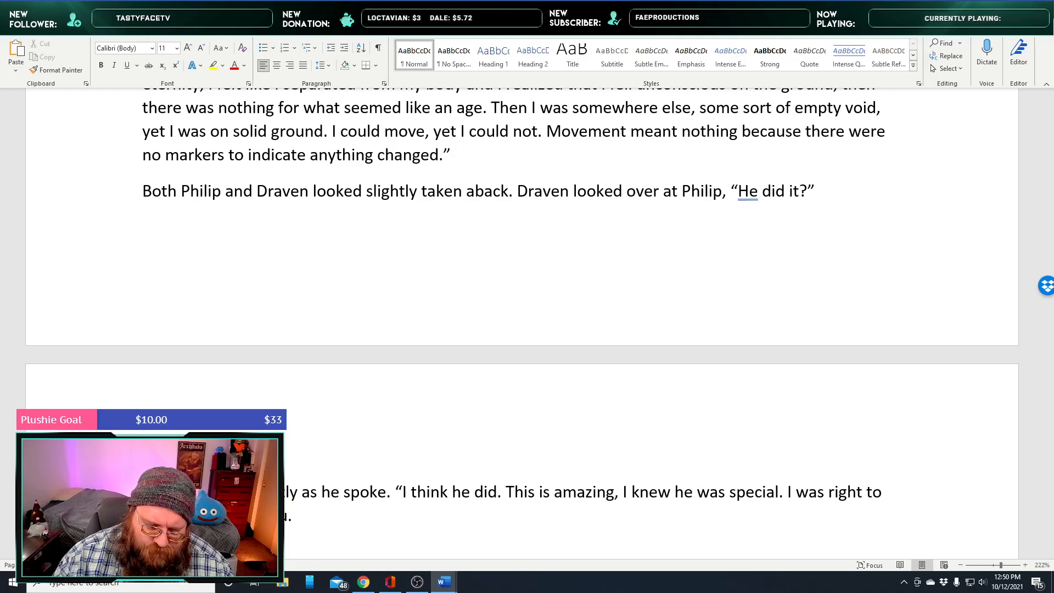
text(:)
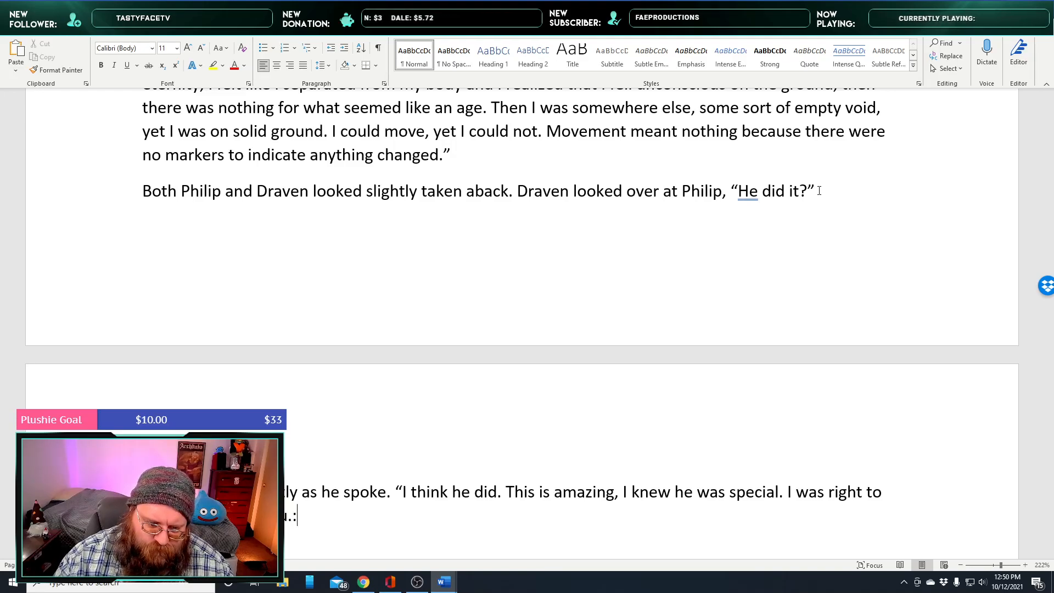
text(")
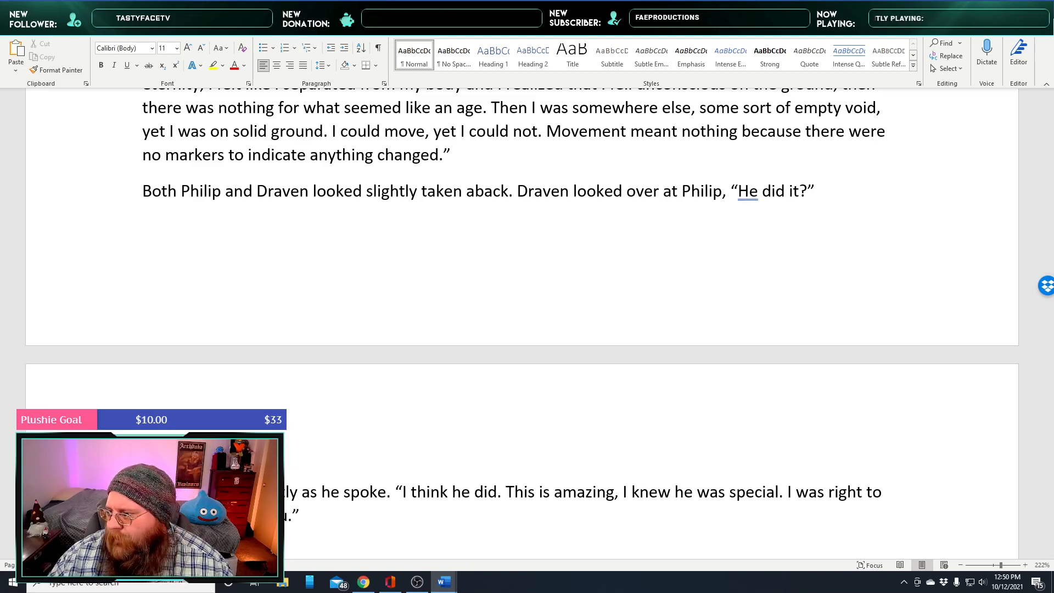
scroll(717, 39, down, 2)
scroll(574, 299, down, 1)
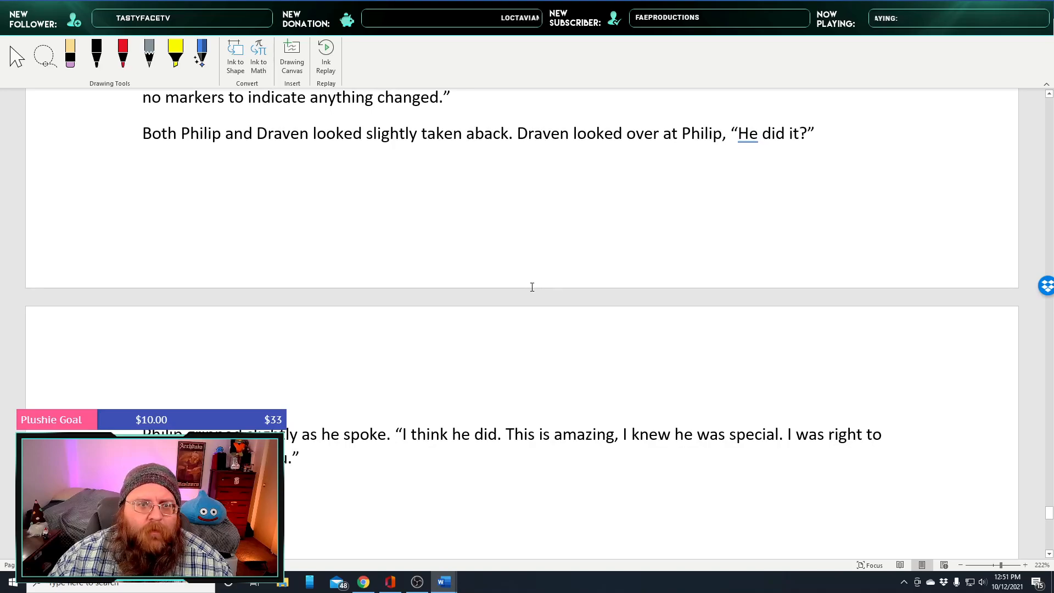
scroll(527, 284, down, 3)
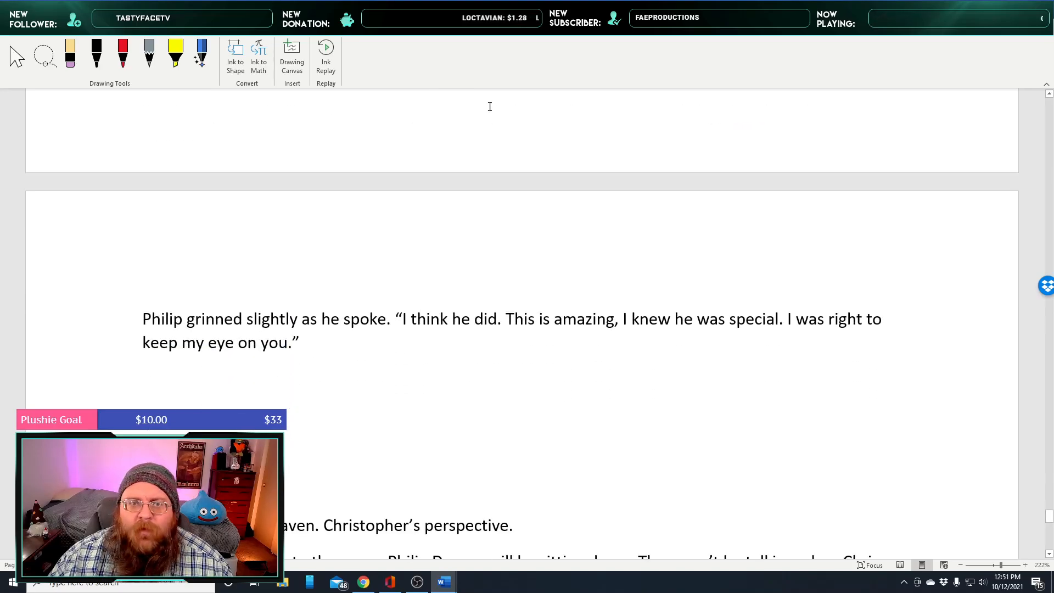
scroll(478, 77, up, 1)
scroll(478, 80, down, 1)
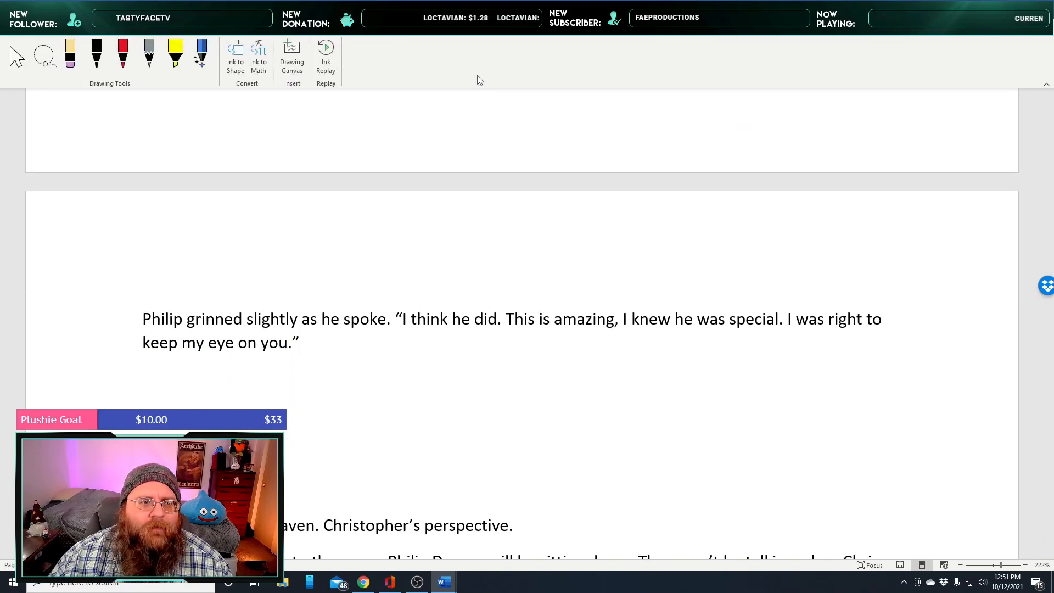
scroll(478, 82, up, 1)
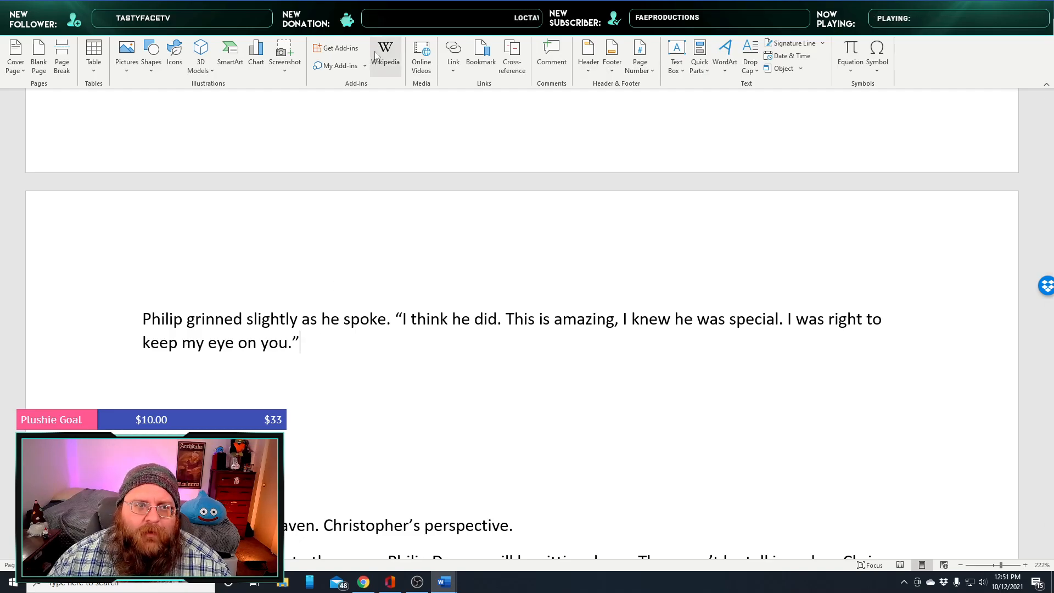
scroll(375, 55, down, 1)
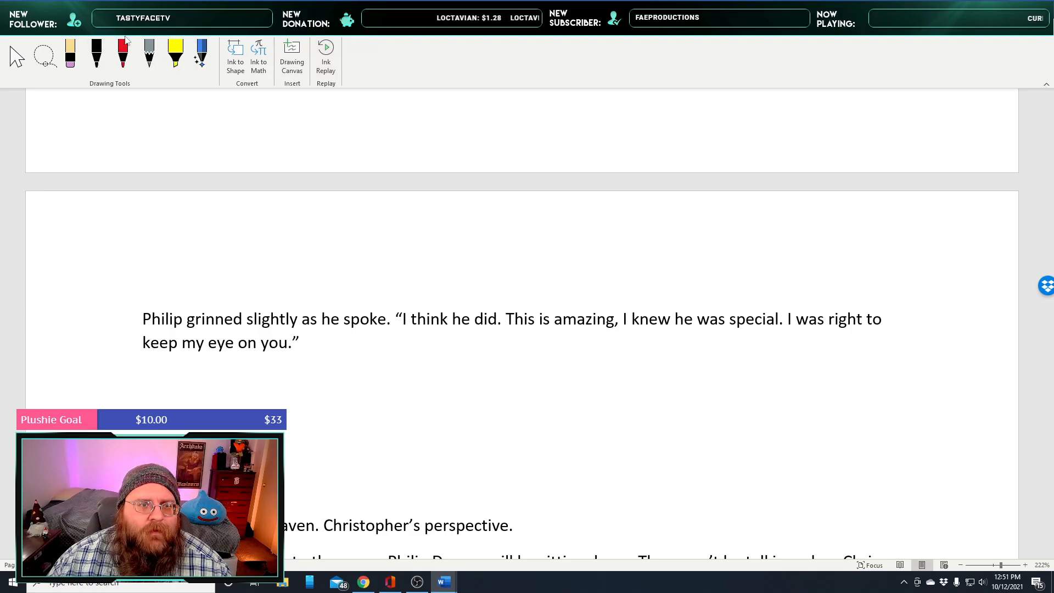
scroll(158, 38, down, 1)
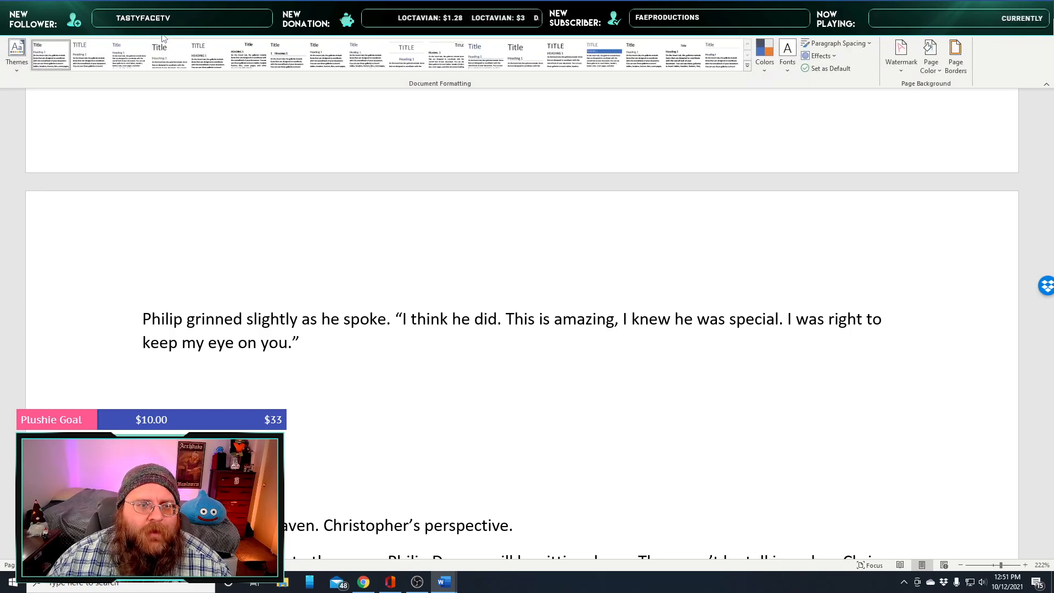
click(61, 34)
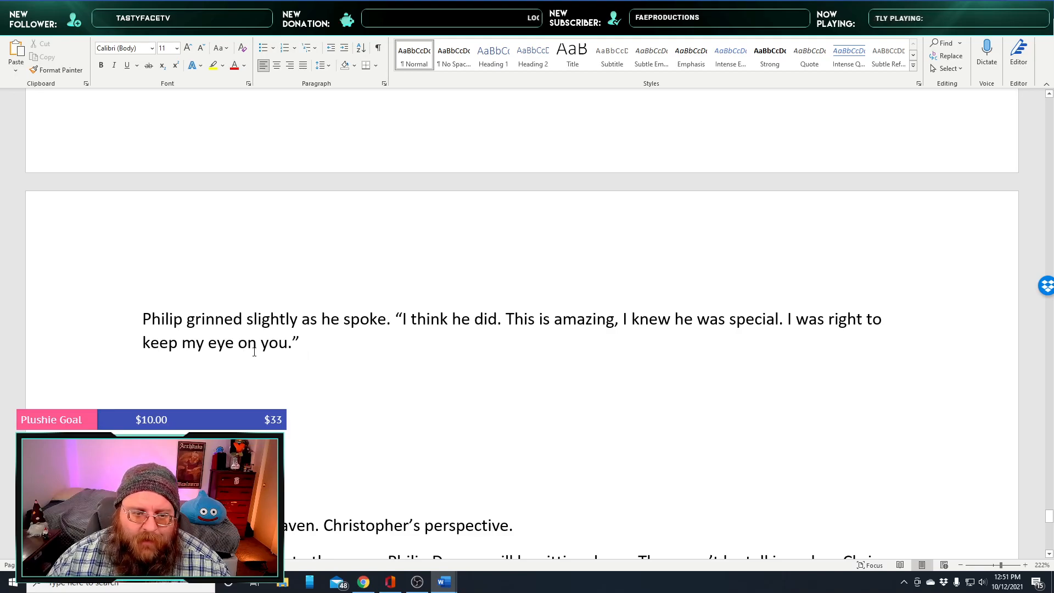
Replace "you" with "him" at the end of Philip's line "I was right to keep my eye on you."
right_click(272, 350)
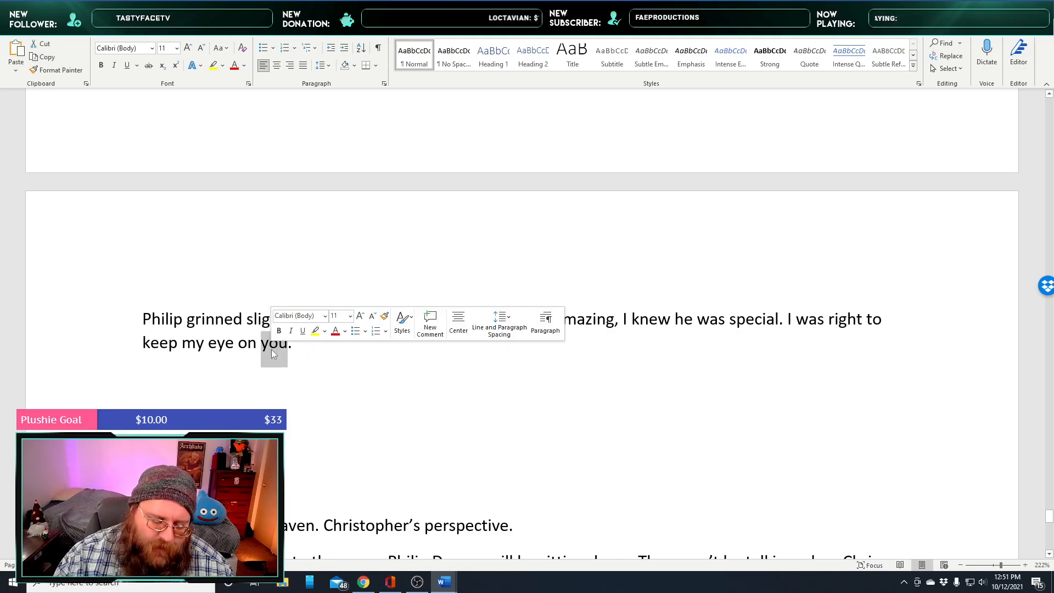
key(Escape)
text(him)
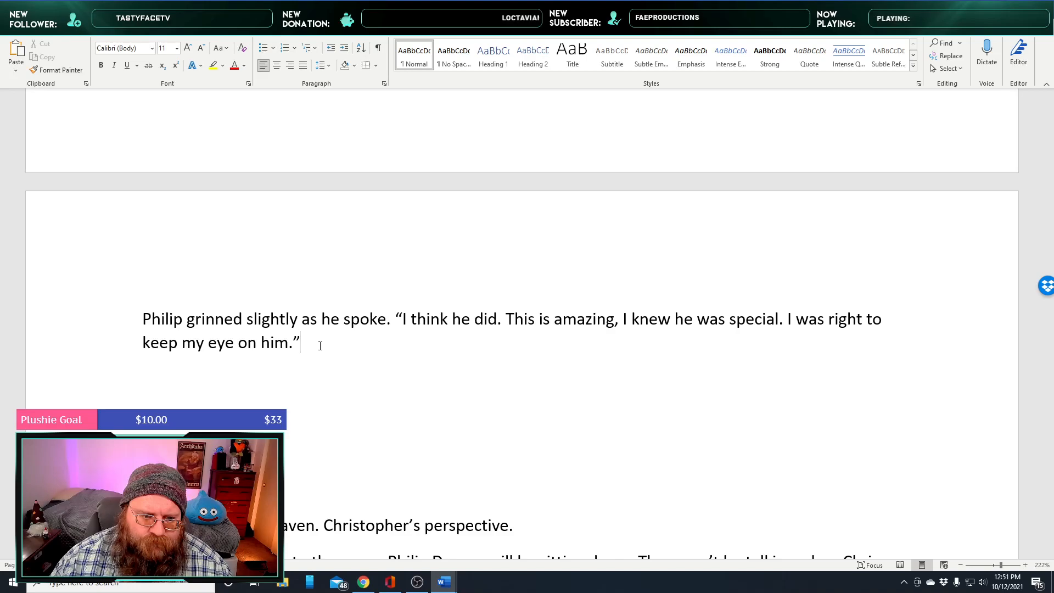
Add a new paragraph below Philip's speech: "Draven nodded slightly in agreement. “It is true, he is special, but this"
key(Return)
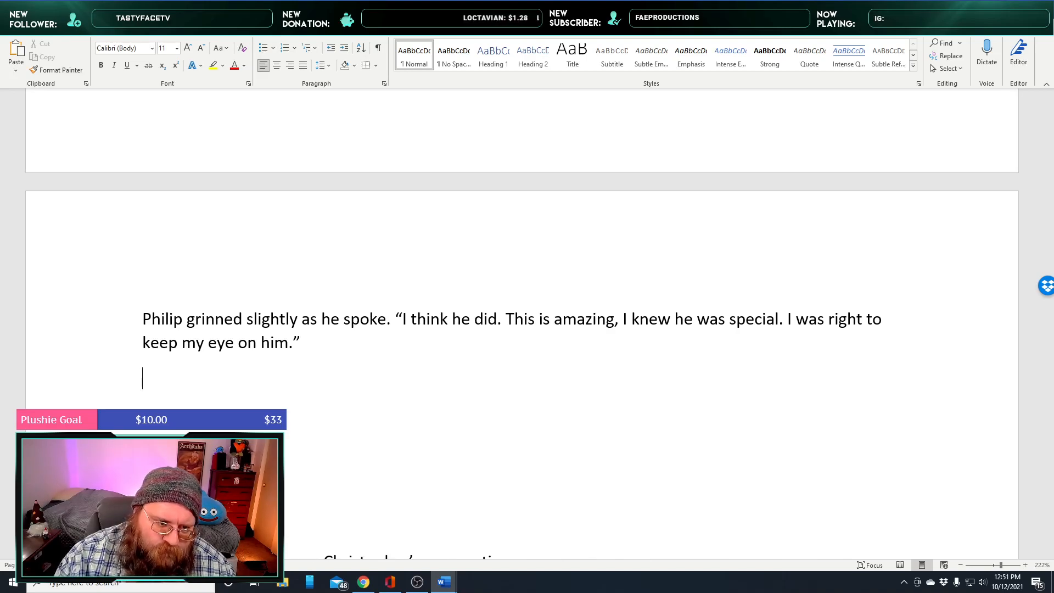
text(Draven nodded )
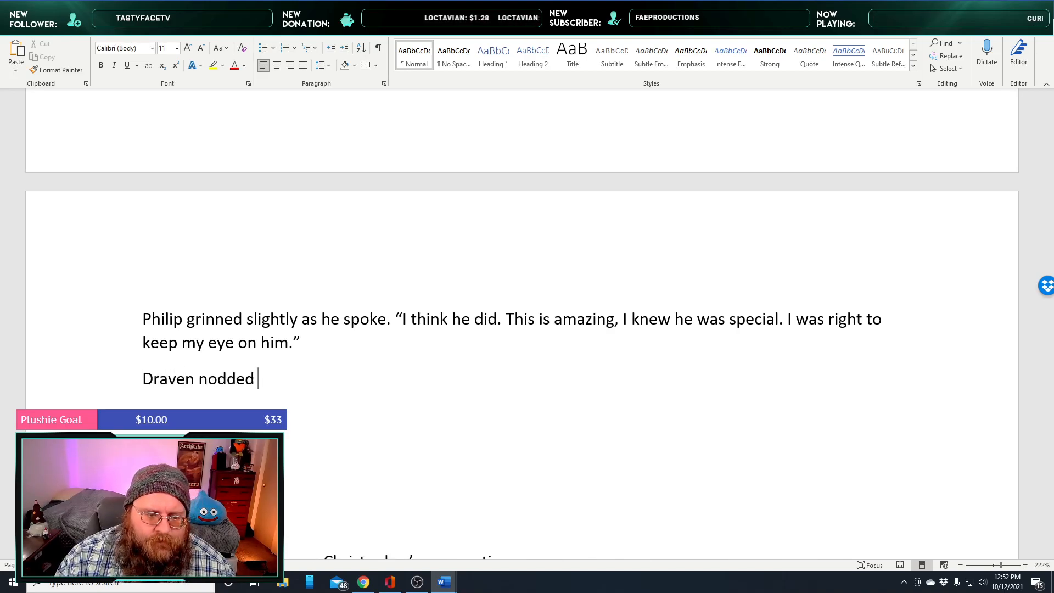
text(slightly in)
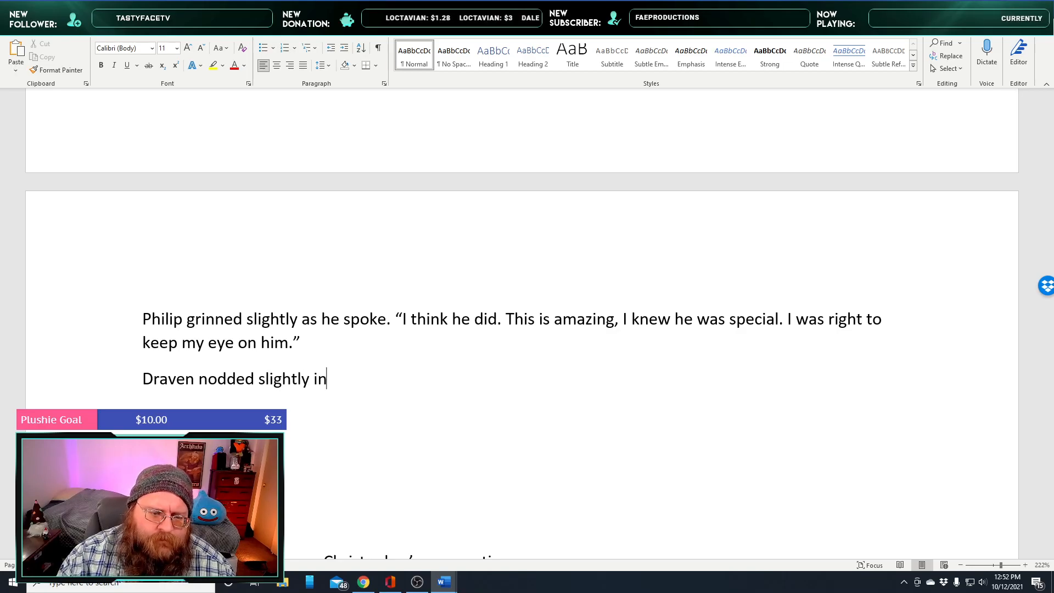
text( agreement)
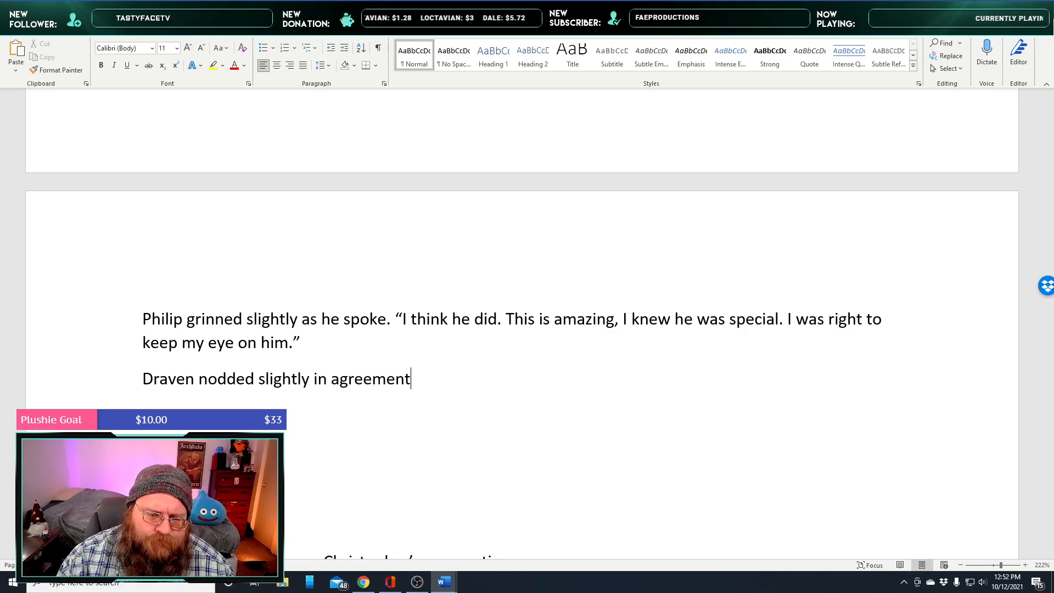
text(. “It is t)
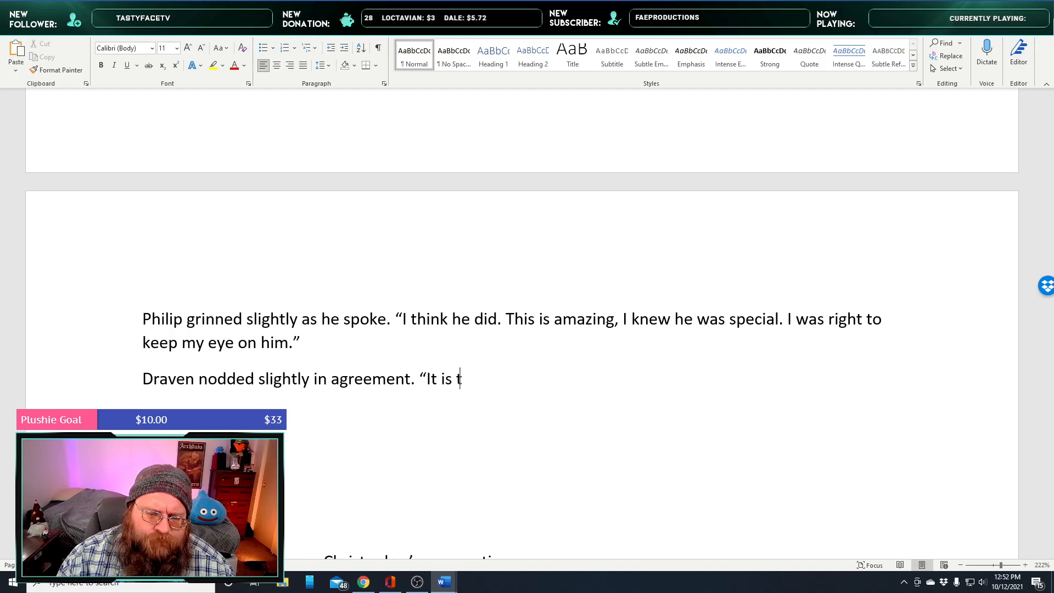
text(rue, )
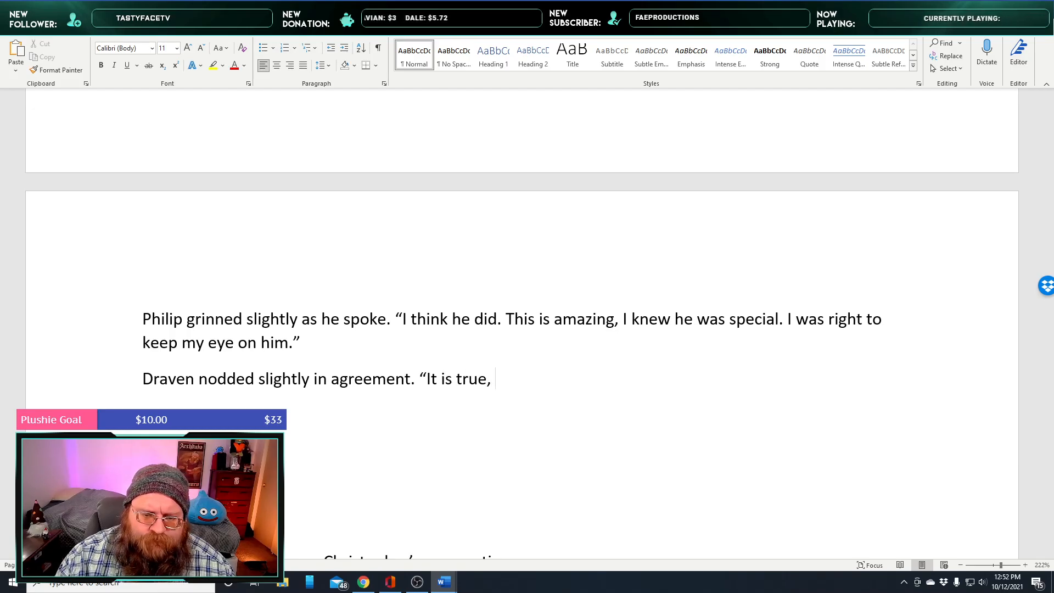
text(he see)
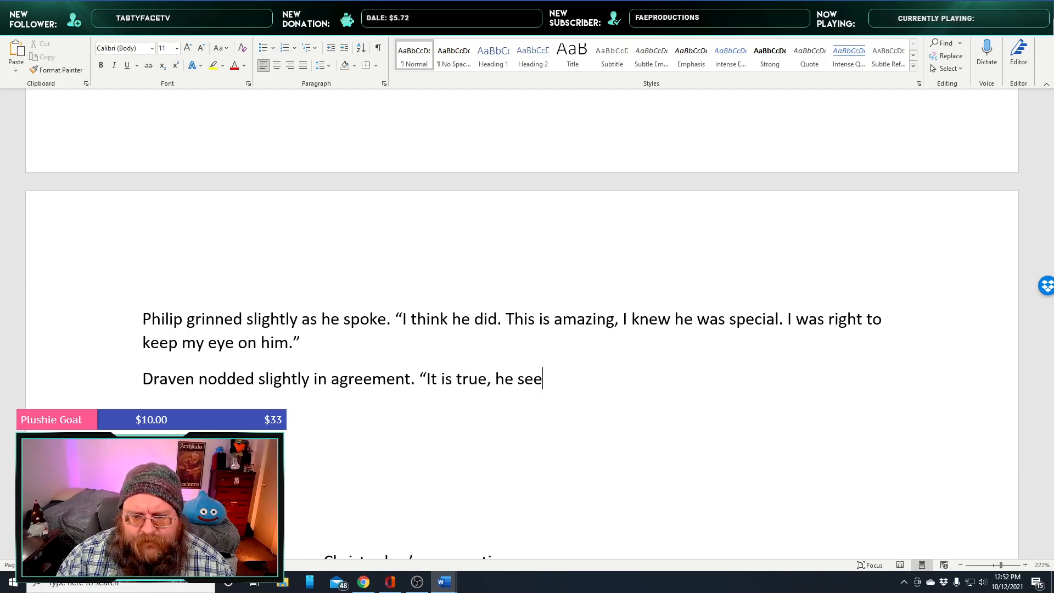
key(BackSpace)
key(BackSpace)
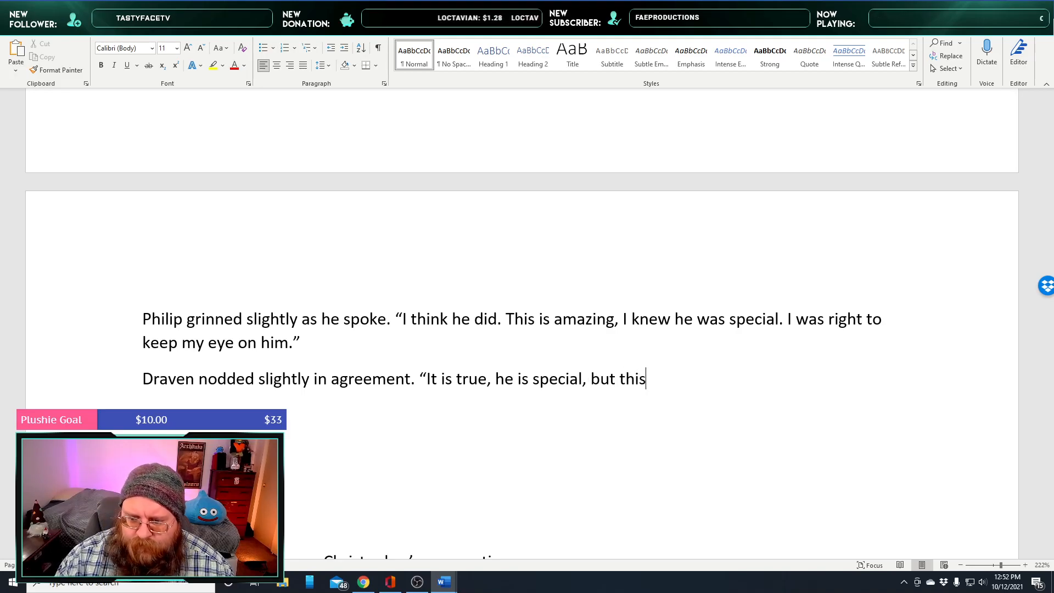
Continue Draven's line after "but this" with "? I’ve never heard of one so young" followed by "thirty years."
text(? I'e v)
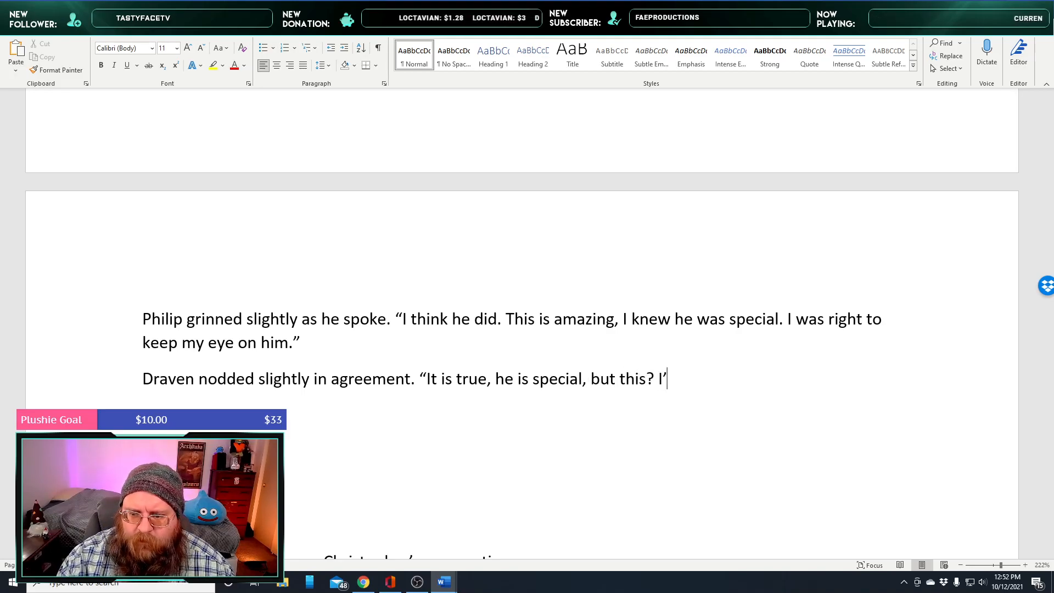
key(BackSpace)
key(BackSpace)
key(BackSpace)
text(ve never)
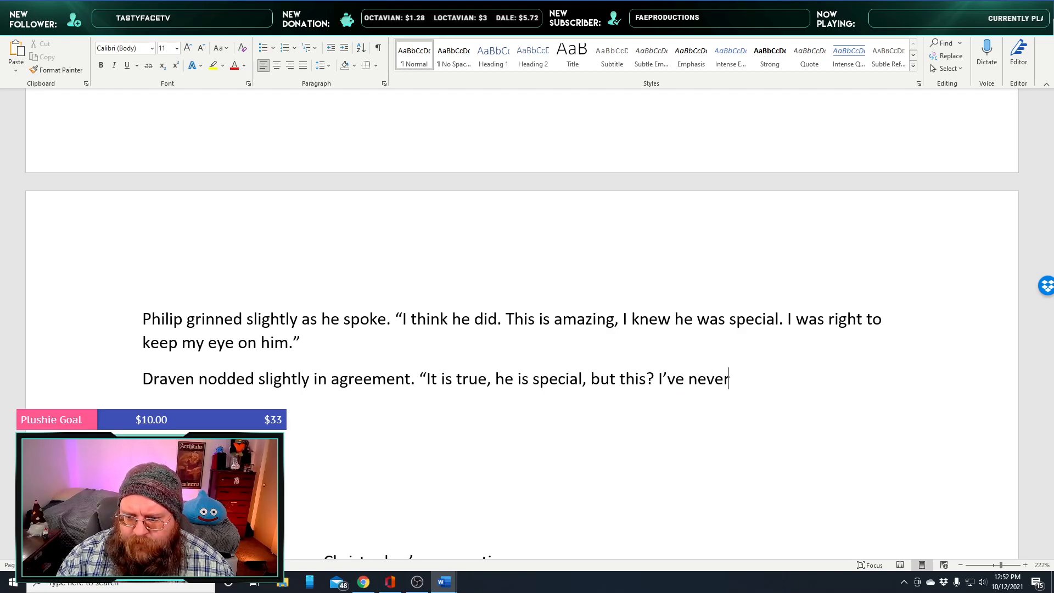
text( heard of o)
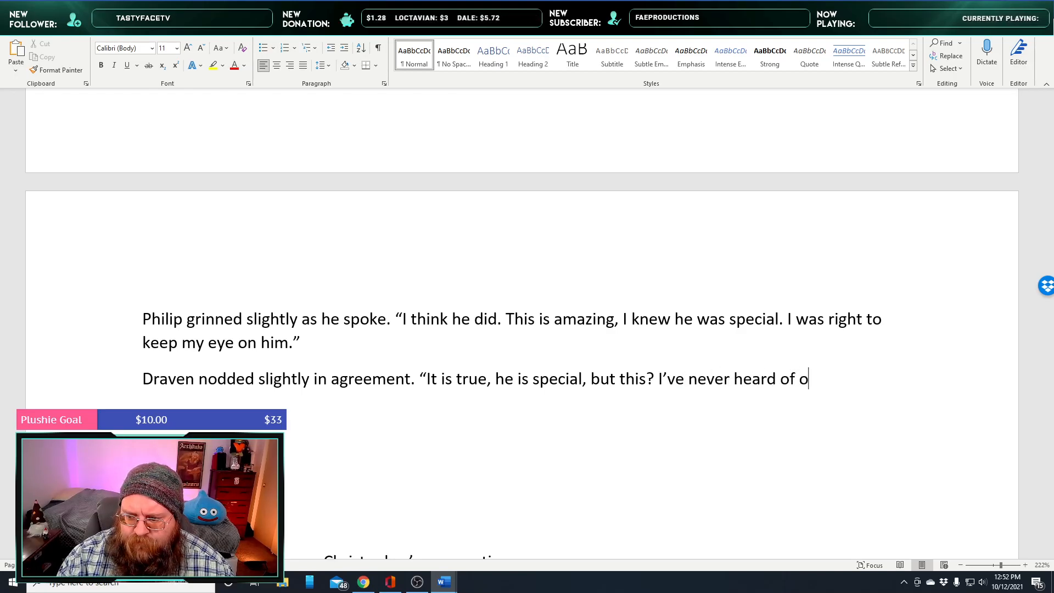
text(ne so young)
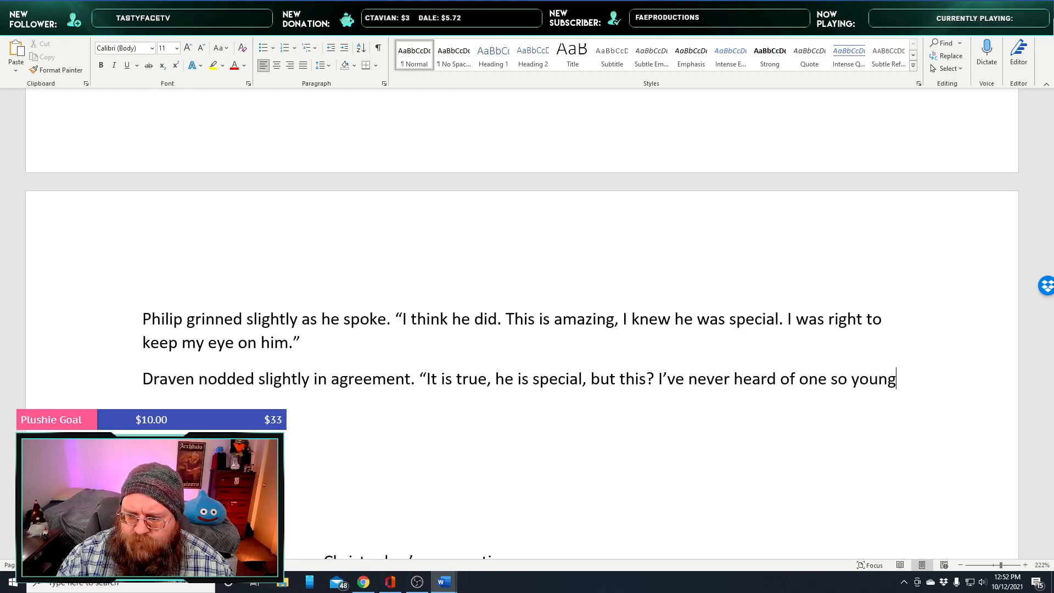
text(, )
text(thirty year)
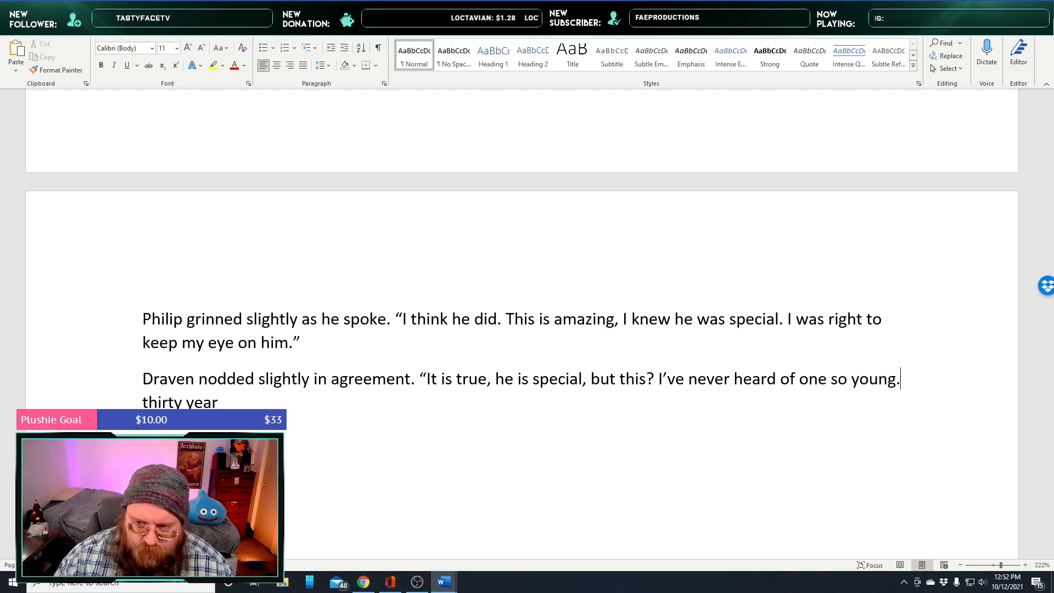
text(s)
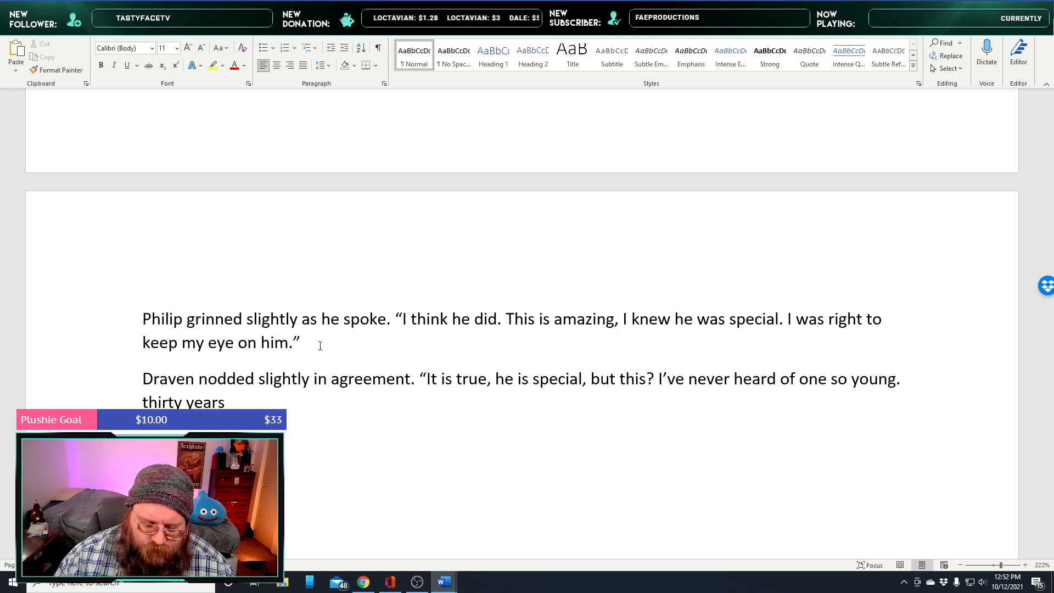
text(.)
Replace the punctuation between "so young" and "thirty years" in Draven's line with a semicolon
key(Left)
key(Left)
key(Left)
key(Left)
key(Left)
key(Left)
key(Left)
key(Left)
key(Left)
key(Left)
key(Left)
key(Left)
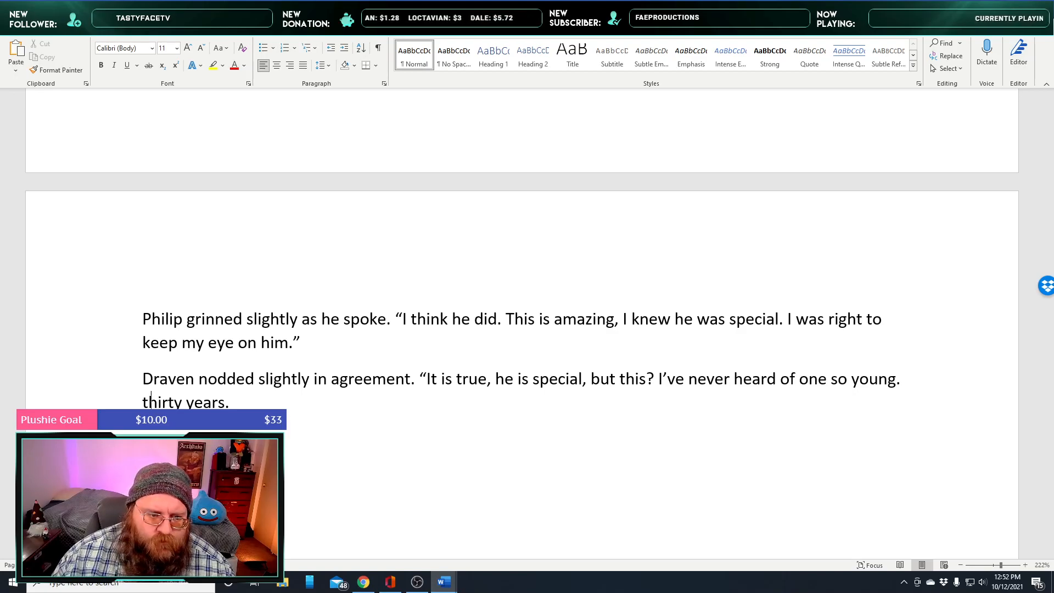
key(BackSpace)
key(BackSpace)
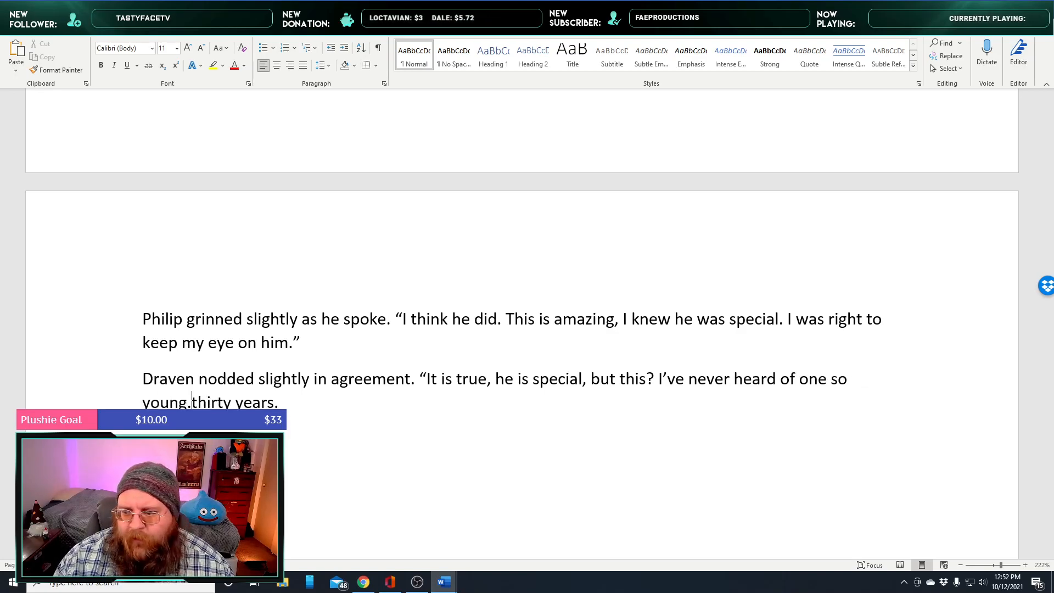
text(;)
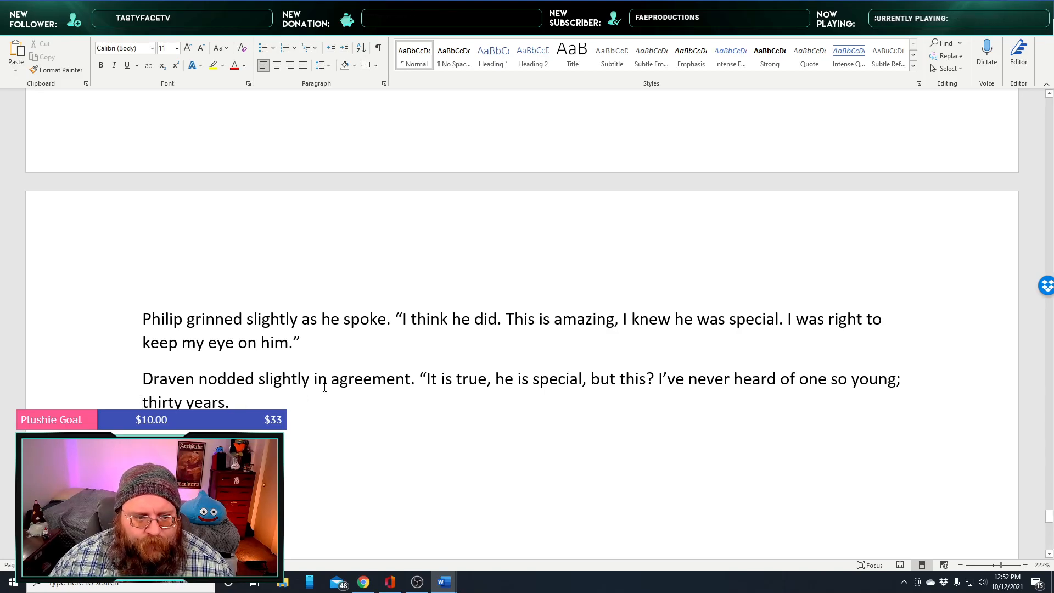
Insert "only" before "thirty years" in Draven's line
scroll(324, 387, down, 3)
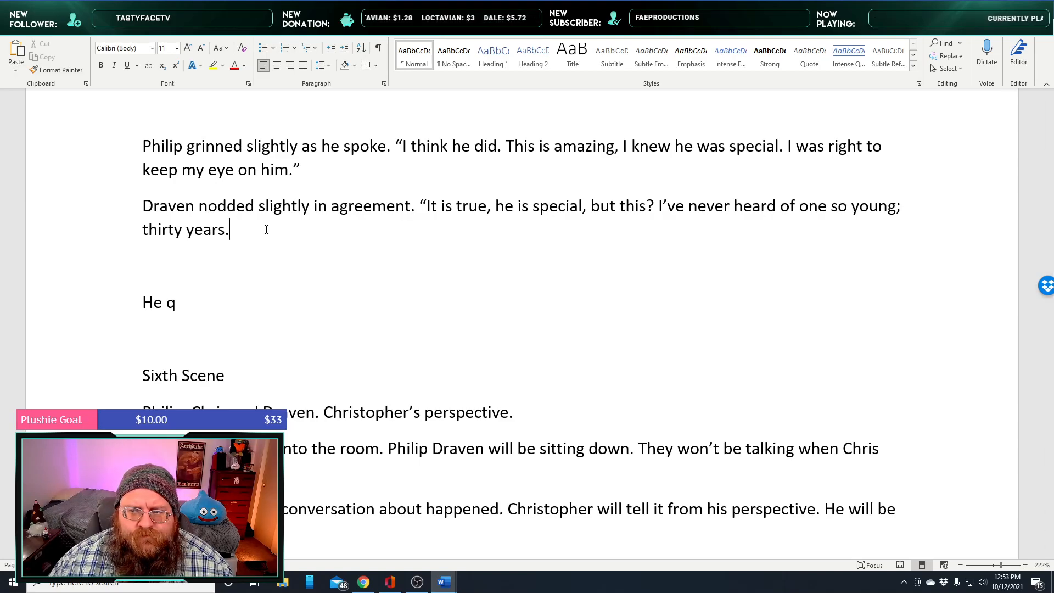
click(142, 229)
text(only)
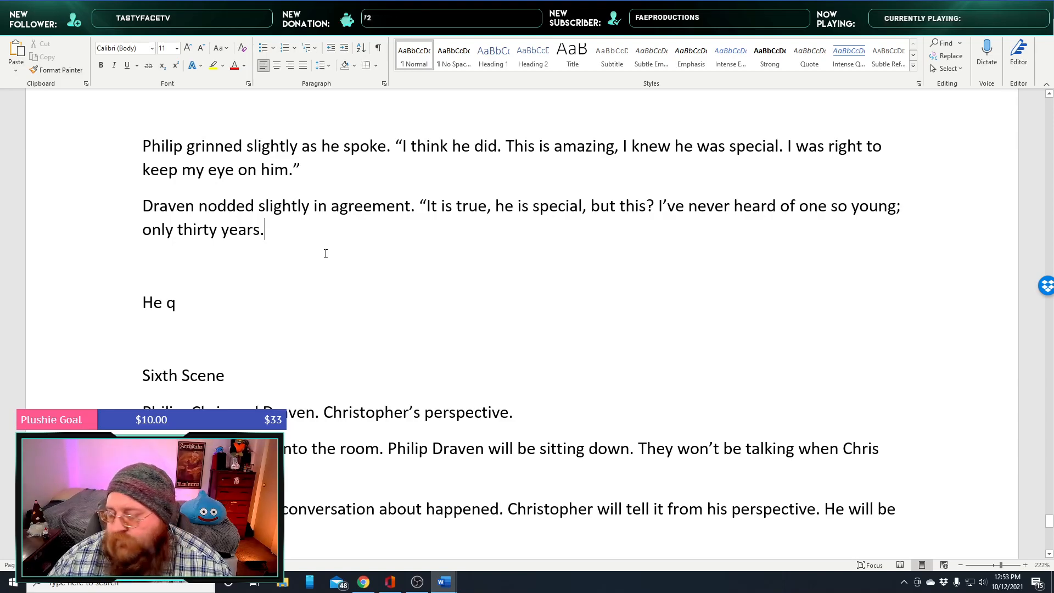
Continue Draven's speech after "only thirty years." with "It think the youngest I’ve heard of someone going into"
scroll(326, 254, down, 1)
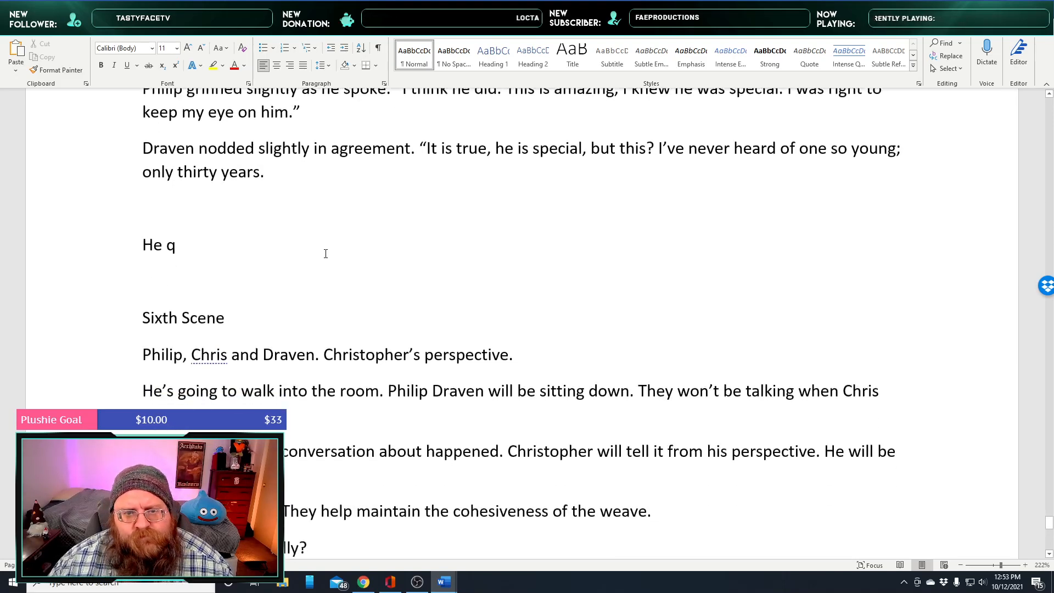
scroll(323, 286, up, 1)
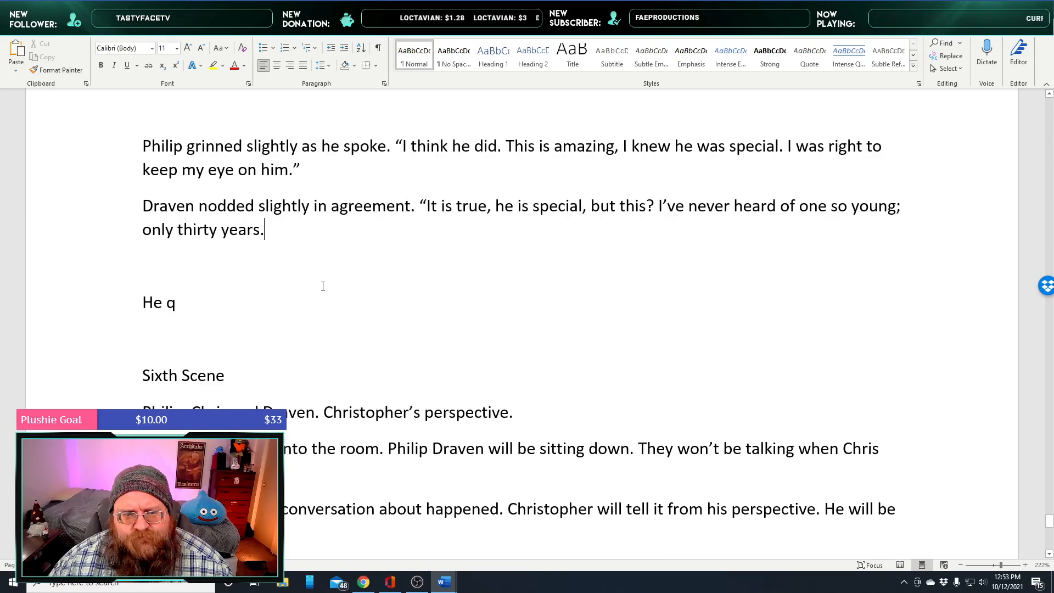
text(It hink the)
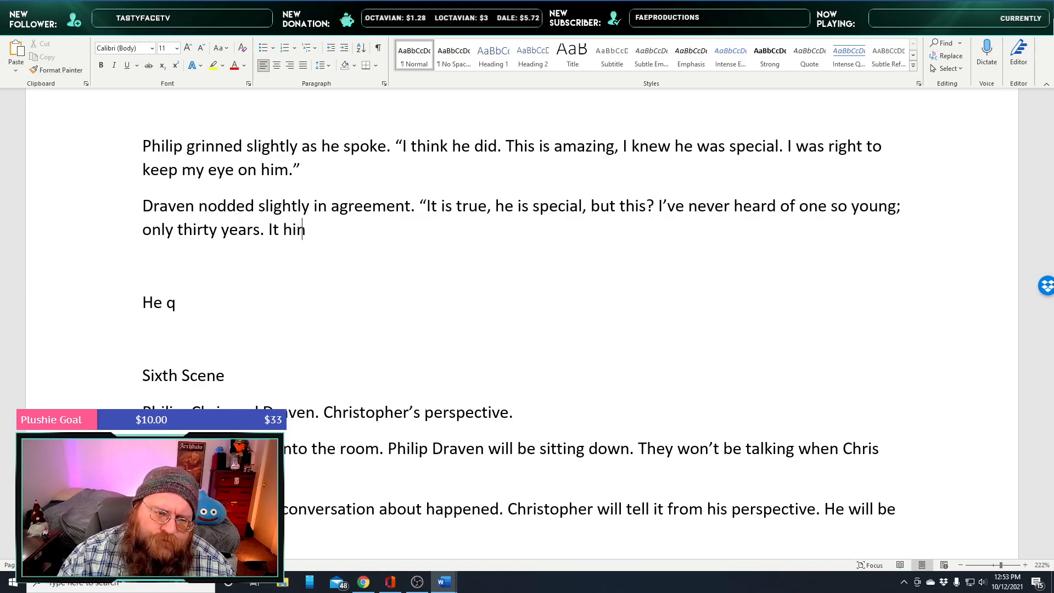
key(BackSpace)
key(BackSpace)
key(BackSpace)
key(BackSpace)
key(BackSpace)
key(BackSpace)
key(BackSpace)
key(BackSpace)
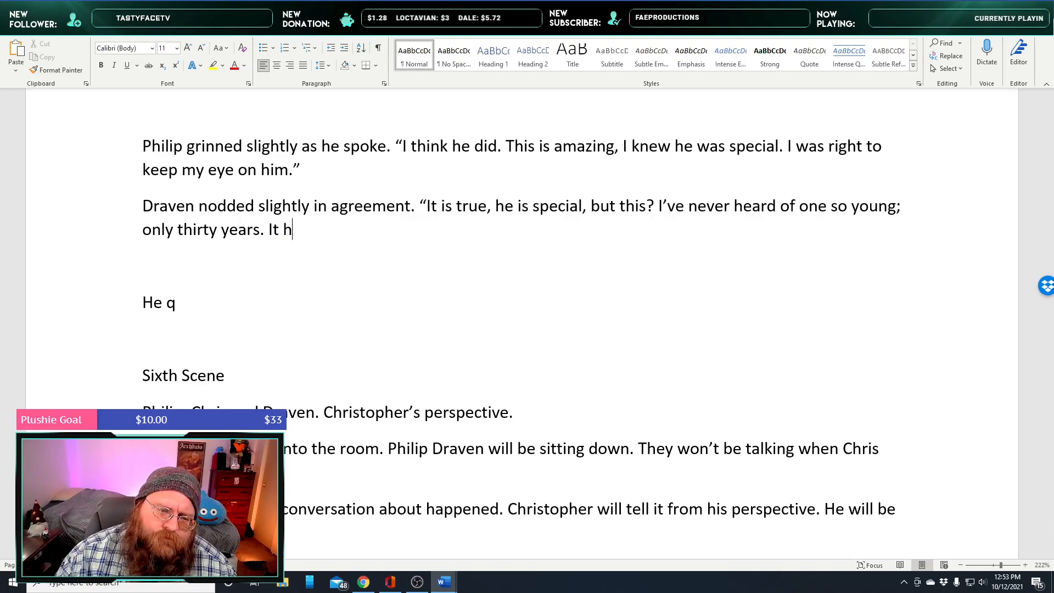
text(think the)
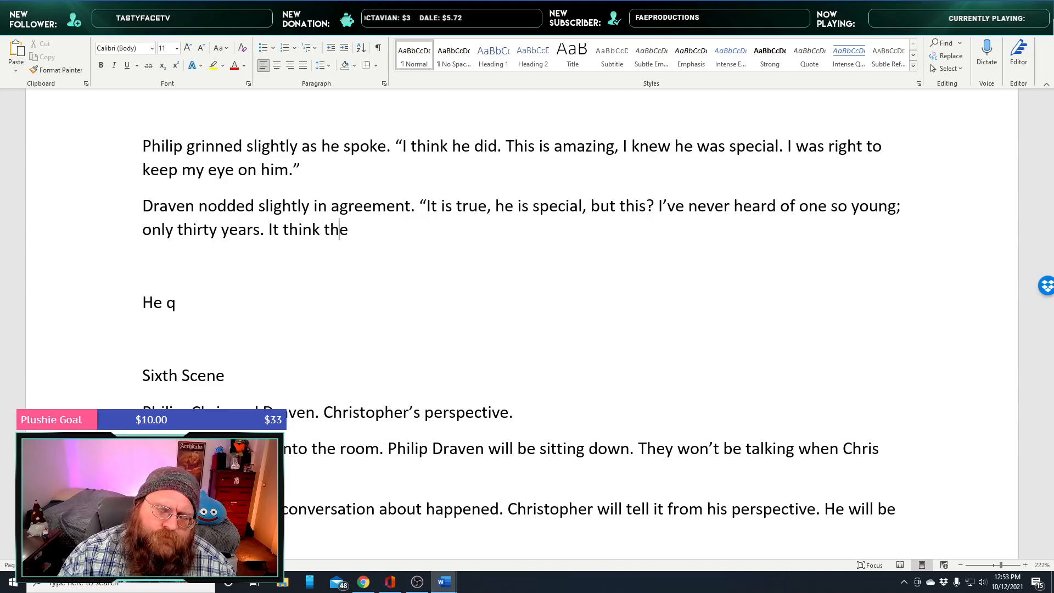
text( youngest I’ve)
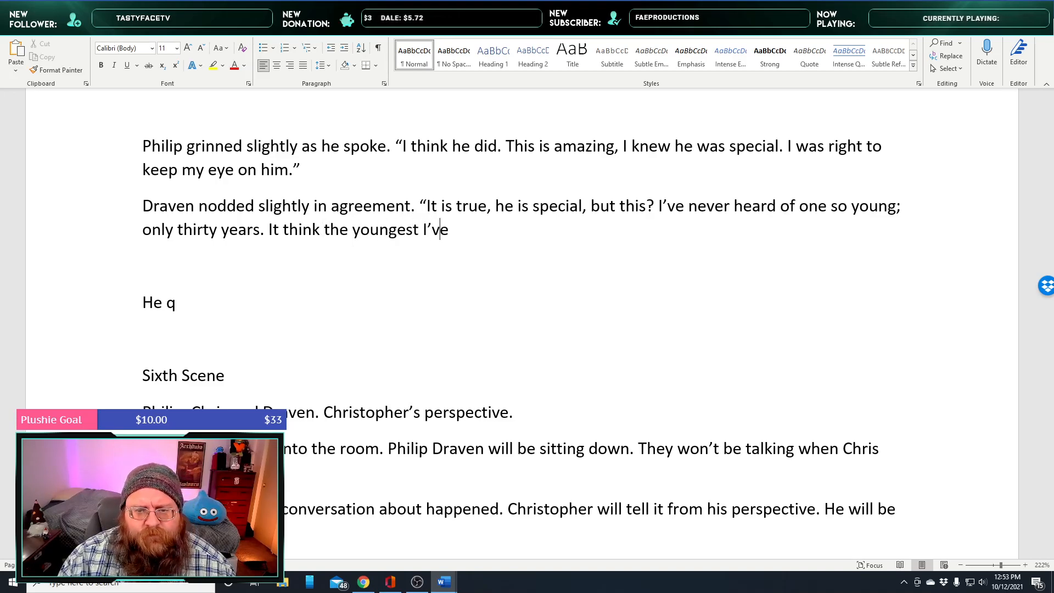
text( heard of someone)
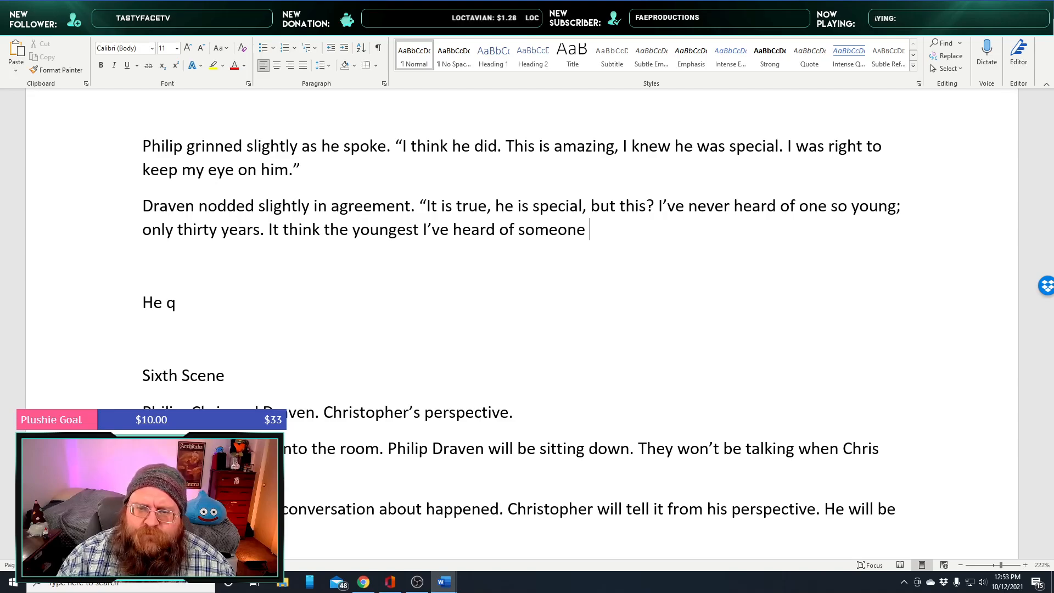
text(going into )
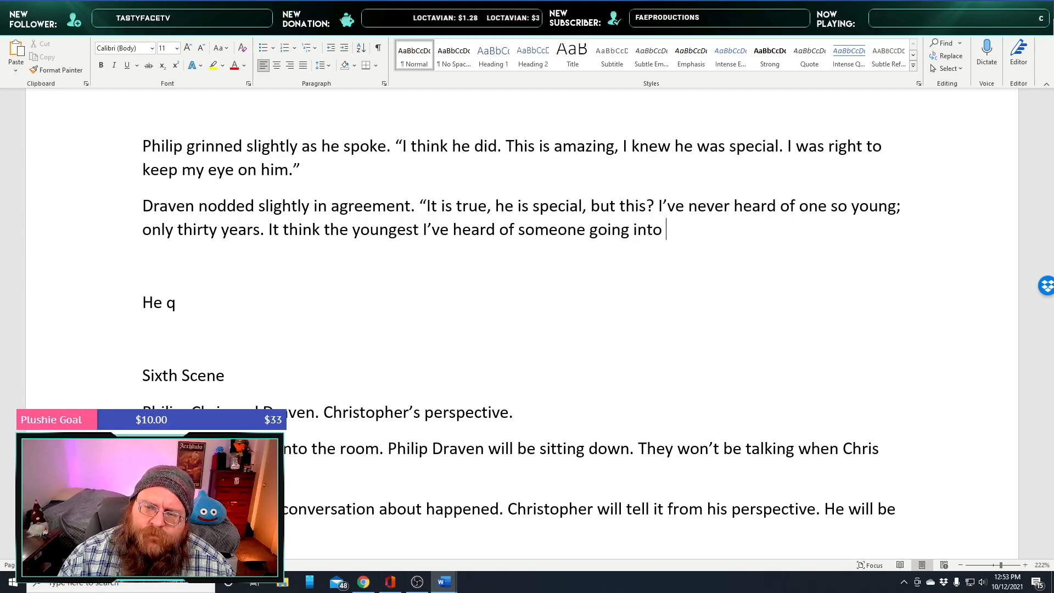
text(and come ou)
key(BackSpace)
text(out of a sleep)
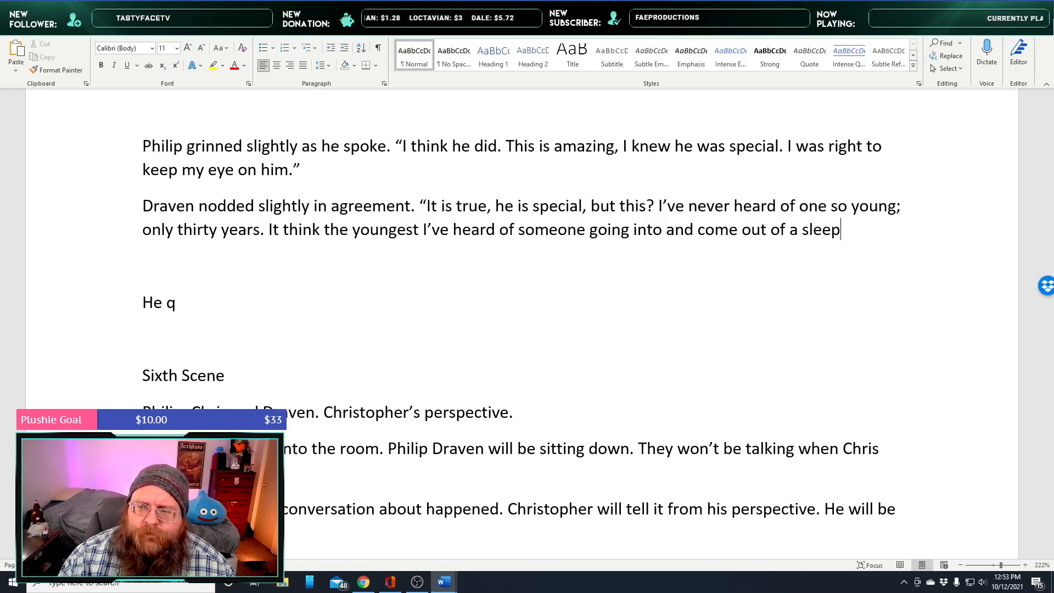
key(BackSpace)
key(BackSpace)
key(BackSpace)
key(BackSpace)
key(BackSpace)
key(BackSpace)
key(BackSpace)
key(BackSpace)
key(BackSpace)
key(BackSpace)
key(BackSpace)
key(BackSpace)
key(BackSpace)
key(BackSpace)
key(BackSpace)
key(BackSpace)
key(BackSpace)
key(BackSpace)
key(BackSpace)
key(BackSpace)
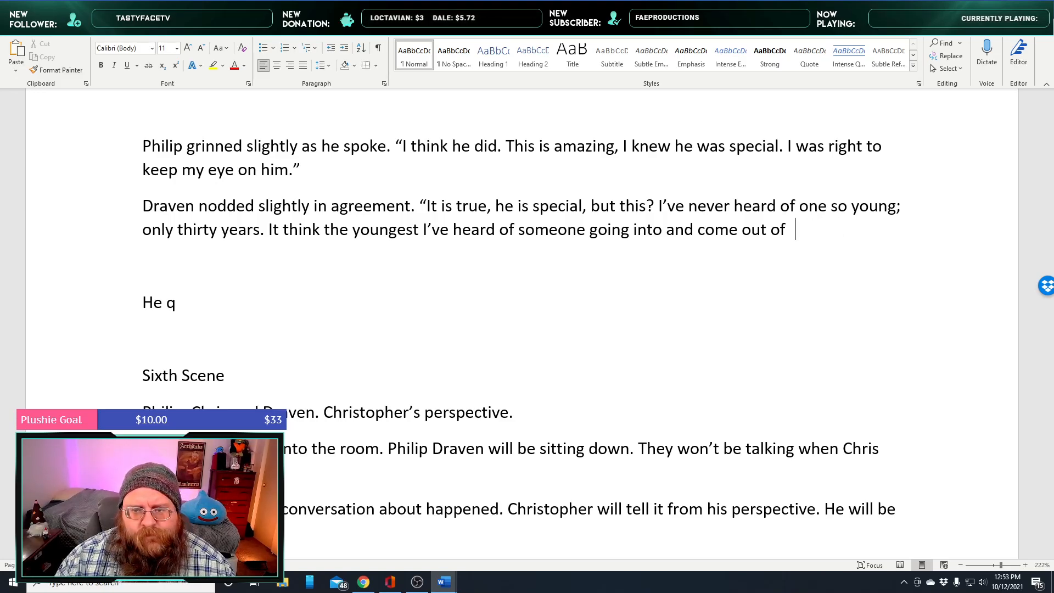
key(BackSpace)
key(BackSpace)
key(BackSpace)
key(BackSpace)
key(BackSpace)
key(BackSpace)
key(BackSpace)
Continue Draven's sentence after "someone going into" with "Sleep, they were at least two centeries"
text(into a sl)
key(BackSpace)
key(BackSpace)
key(BackSpace)
key(BackSpace)
text(Sl)
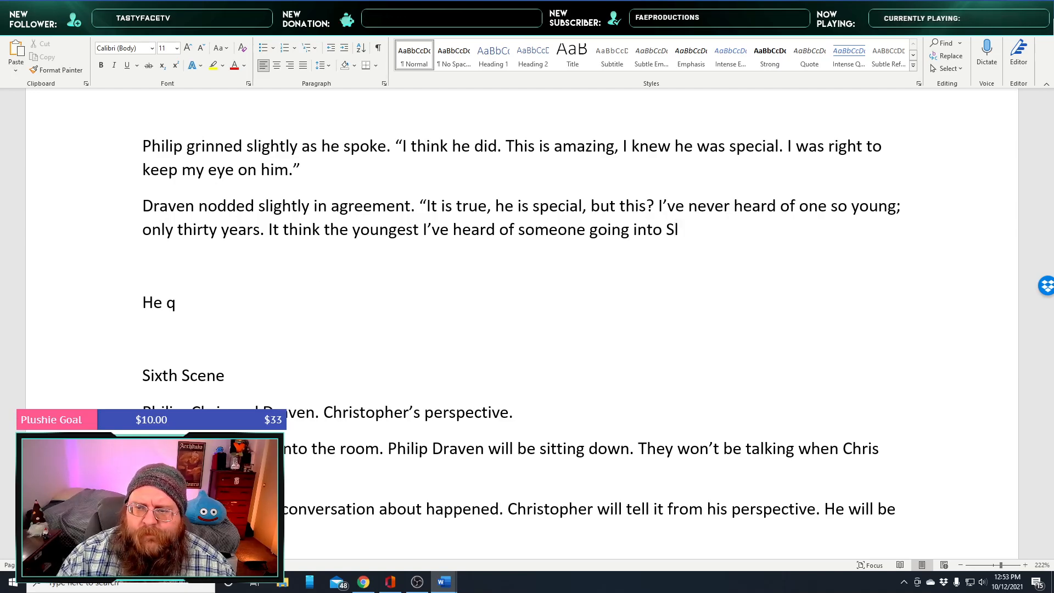
text(eep)
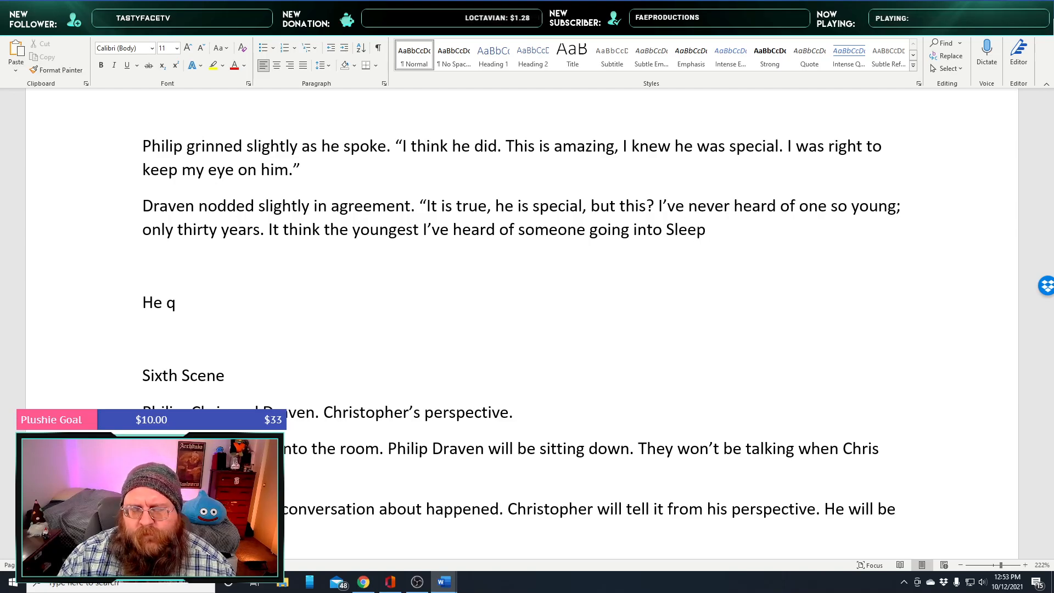
text(, they were at )
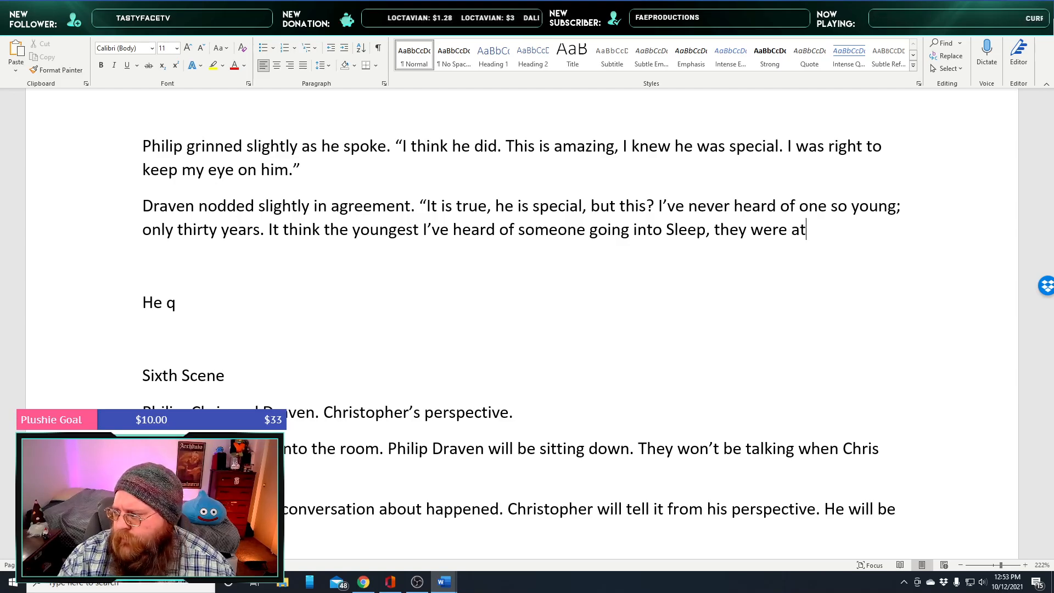
text(least)
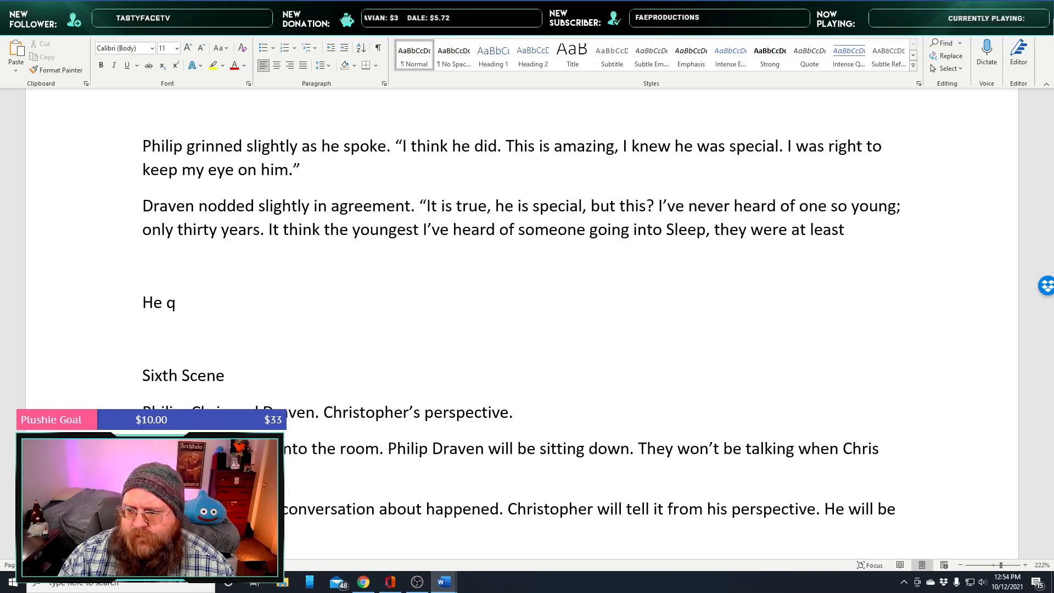
text(two ce)
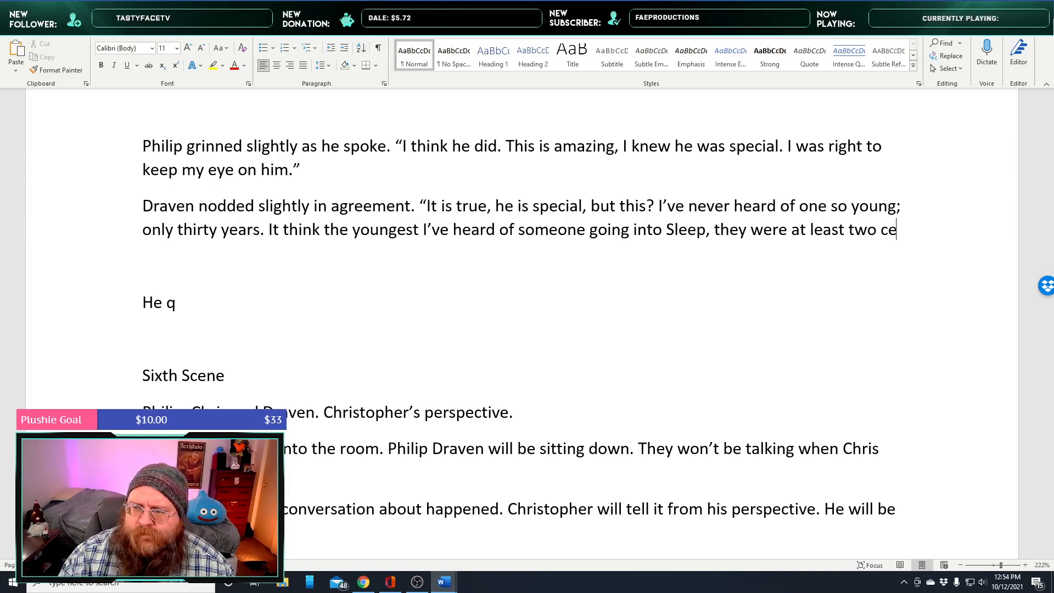
text(nteries )
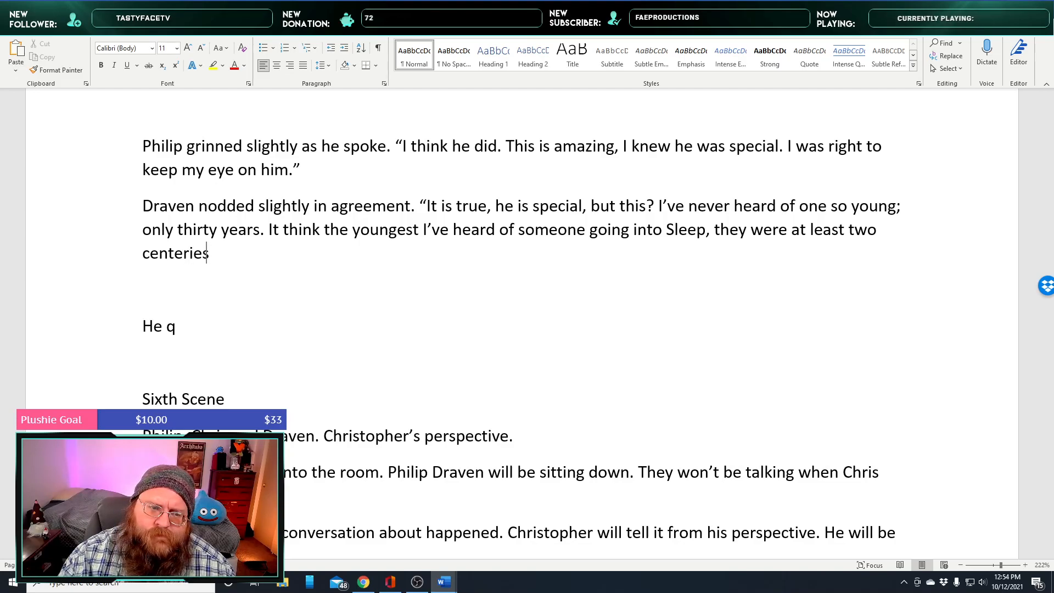
Extend Draven's sentence after "two centeries" with "old and even then, once they truly go into the Sleep"
text(out)
key(BackSpace)
key(BackSpace)
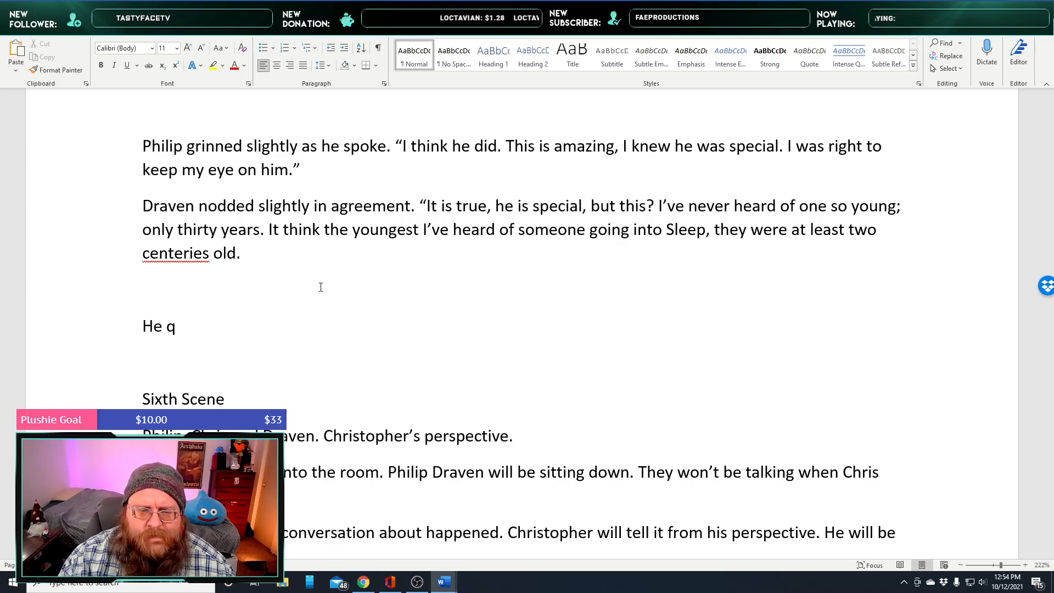
text(ld and ev)
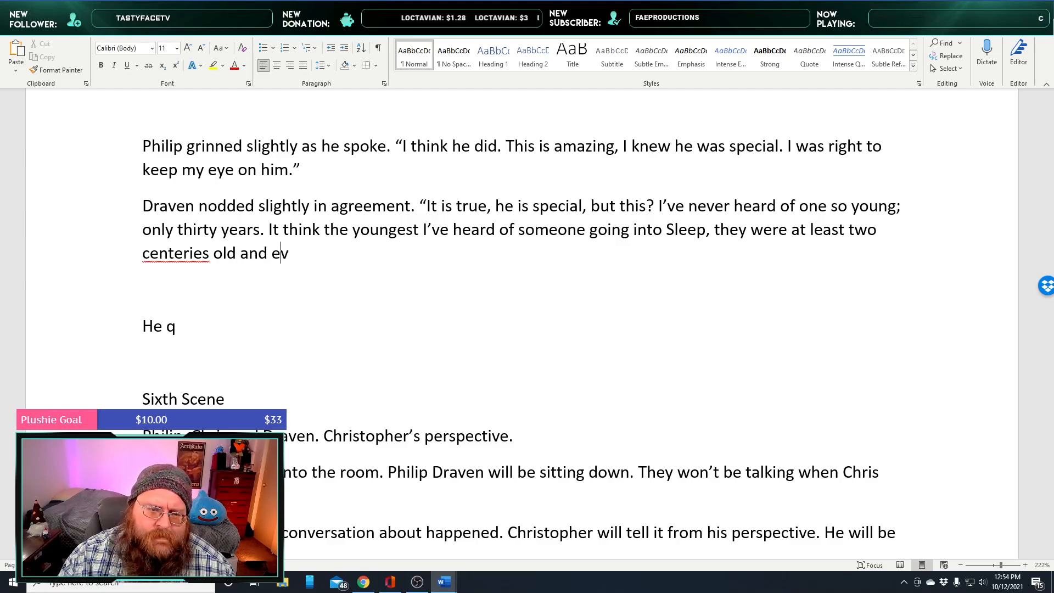
text(en then, )
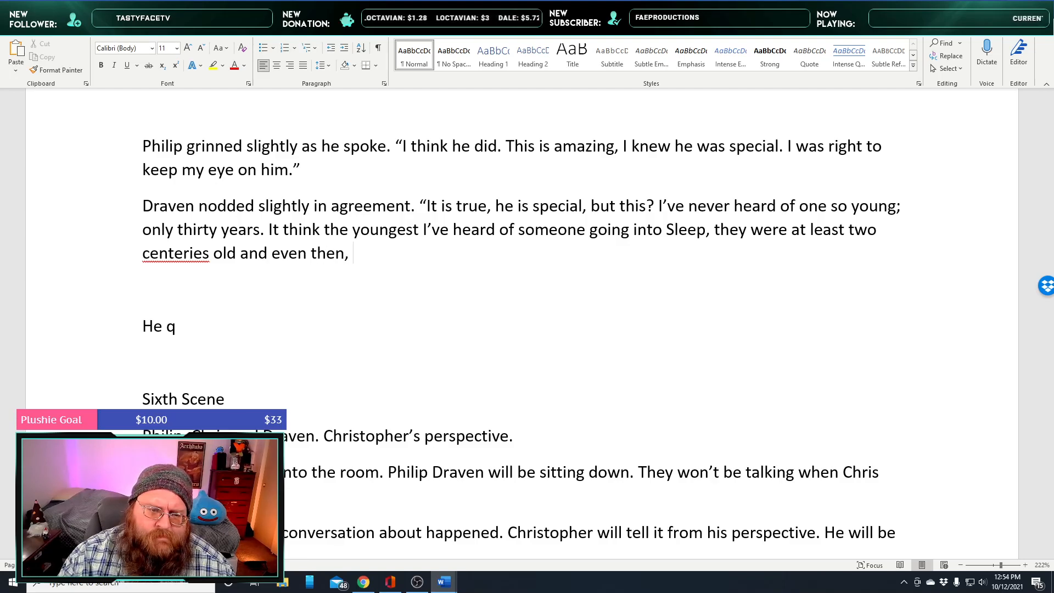
text(once they g)
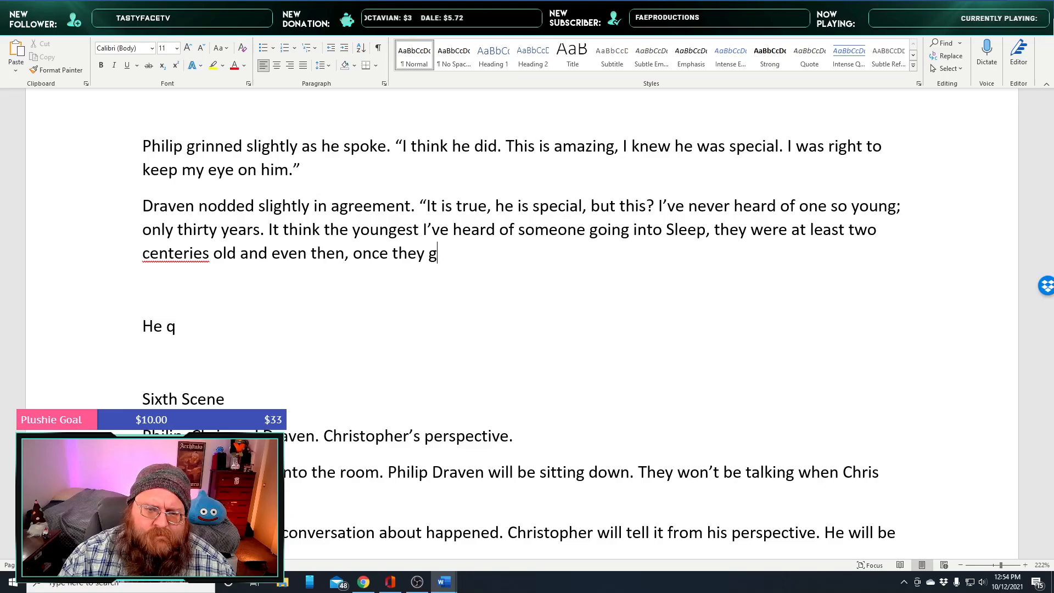
key(BackSpace)
text(t)
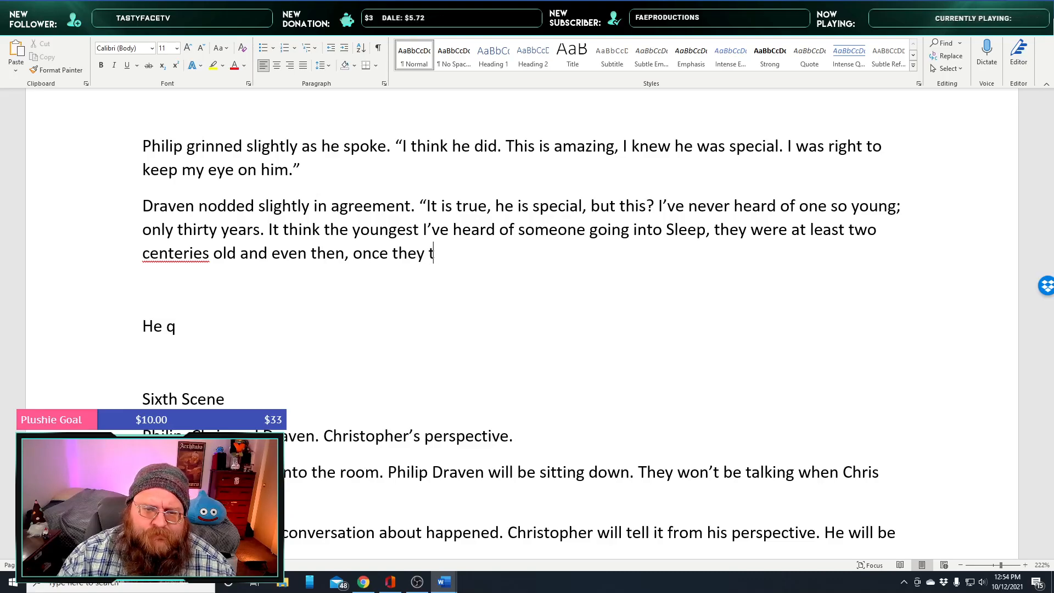
text(ruely)
key(BackSpace)
key(BackSpace)
key(BackSpace)
text(ly go )
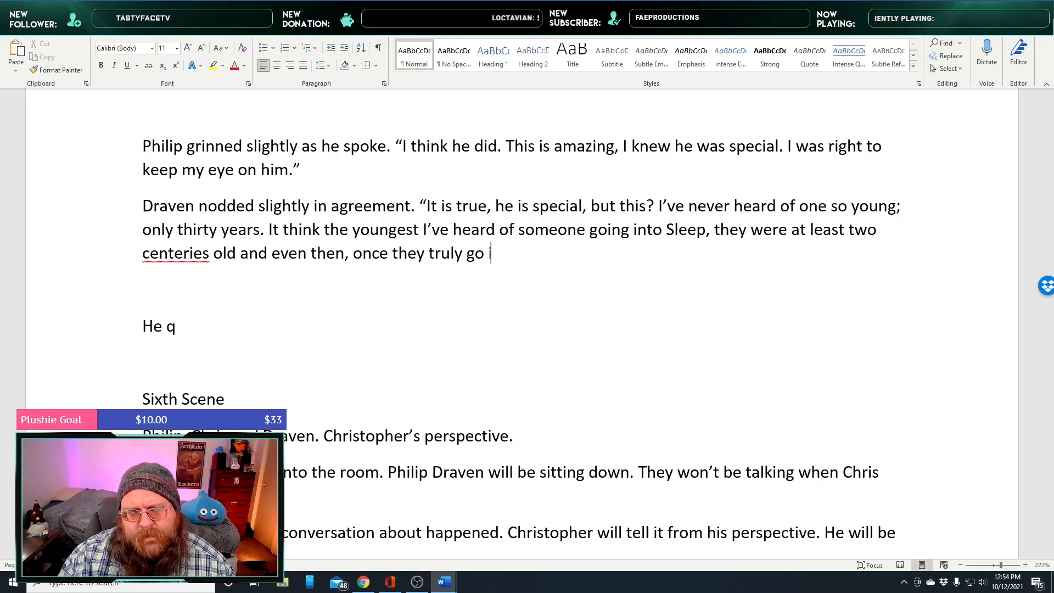
text(into the Slee)
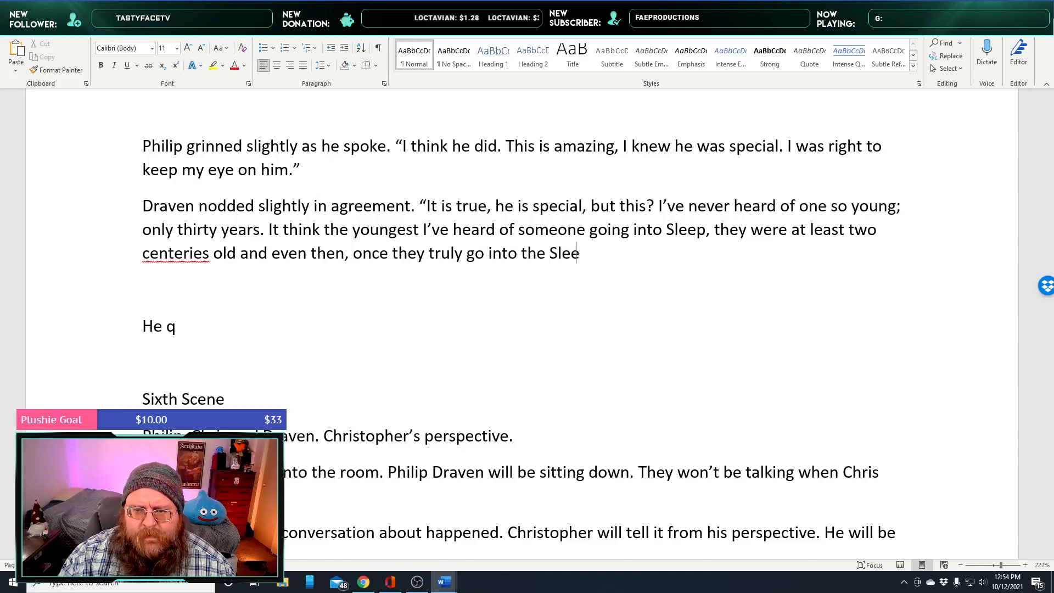
Finish Draven's speech with ", it usually takes them much longer till they are able to exit a true Sleep state.”"
text(p, it usua)
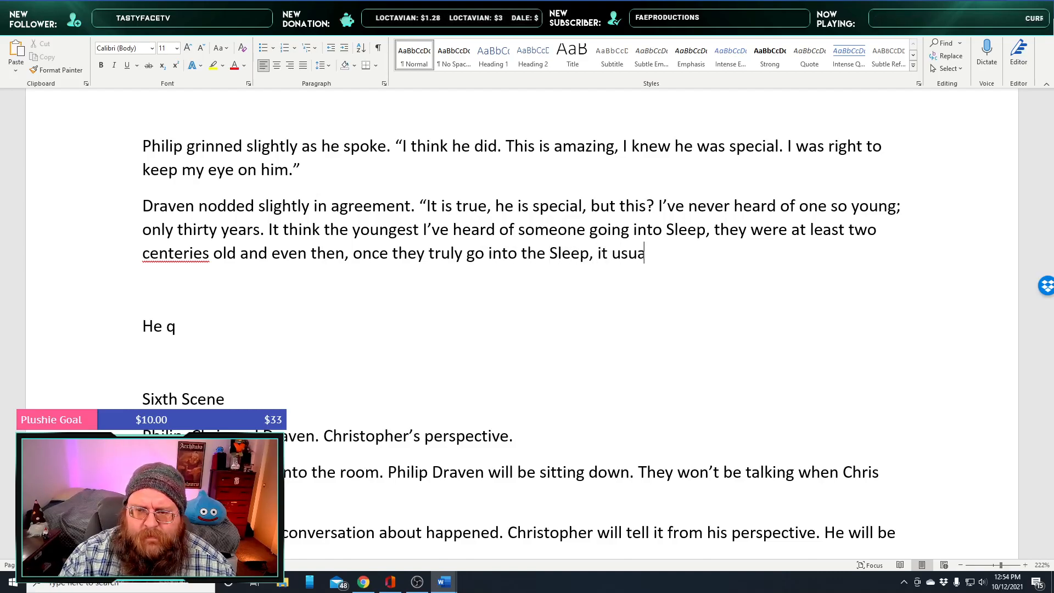
text(lly takes t)
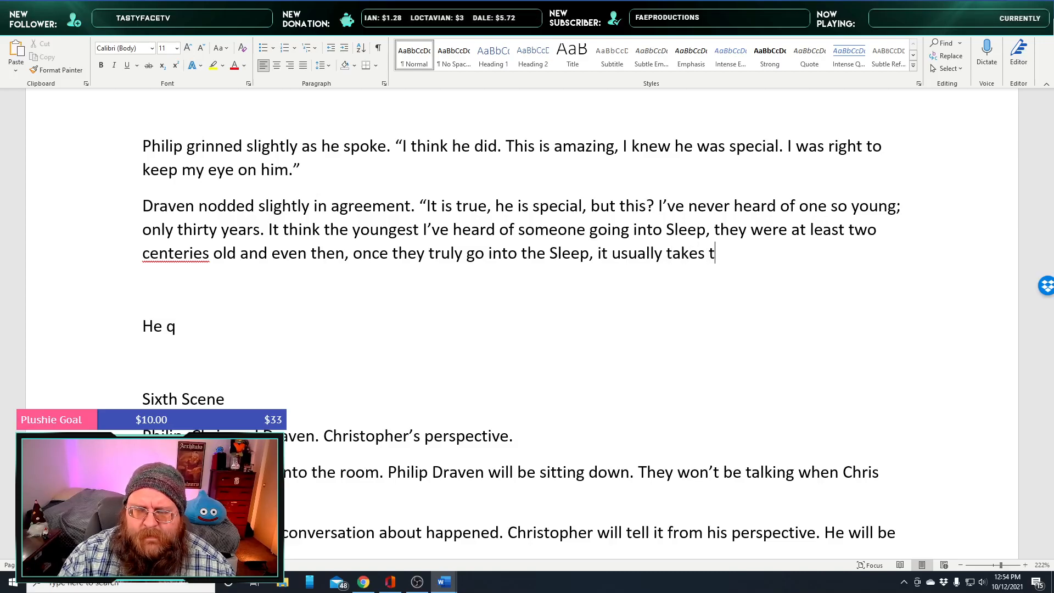
text(hem much longer)
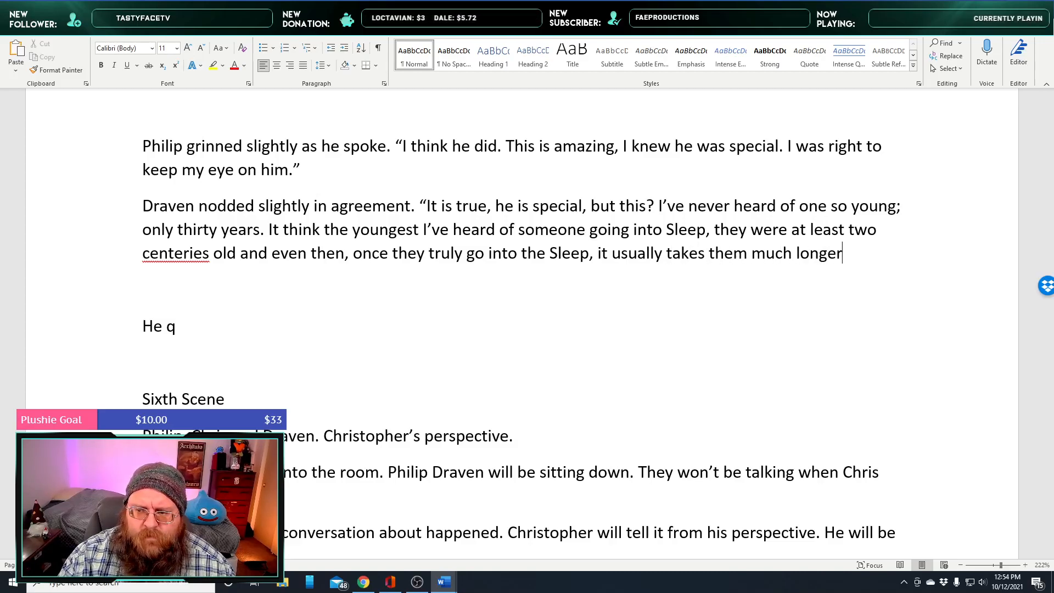
text( till they are)
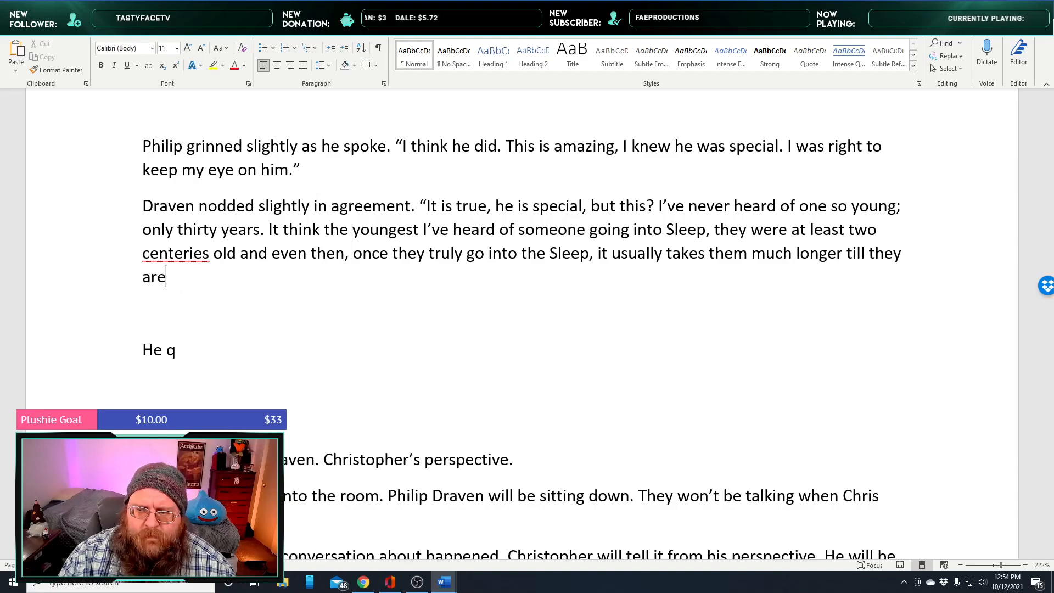
text( able to truly)
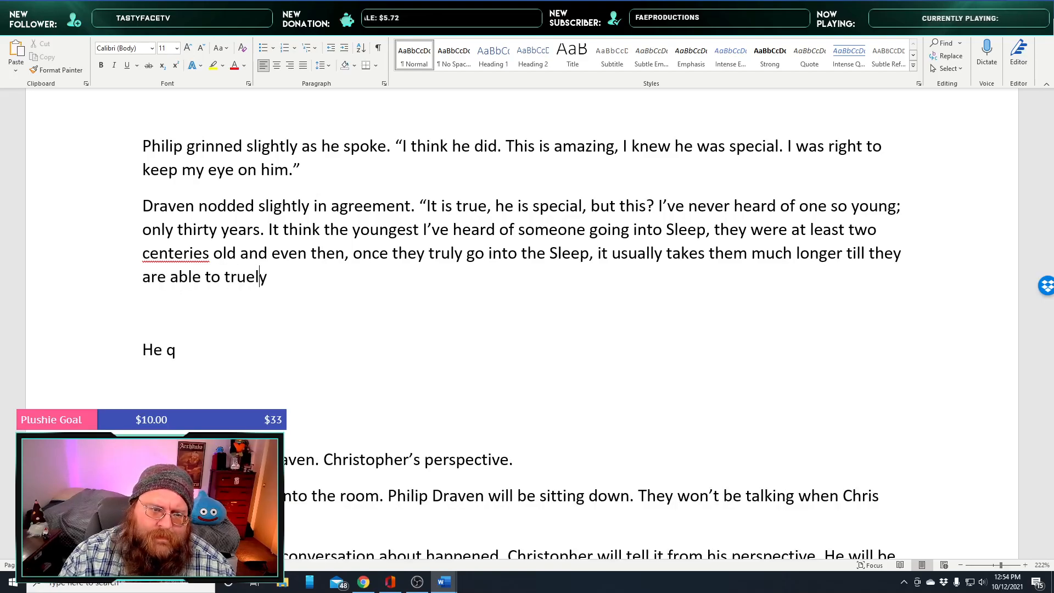
key(BackSpace)
key(BackSpace)
key(BackSpace)
key(BackSpace)
key(BackSpace)
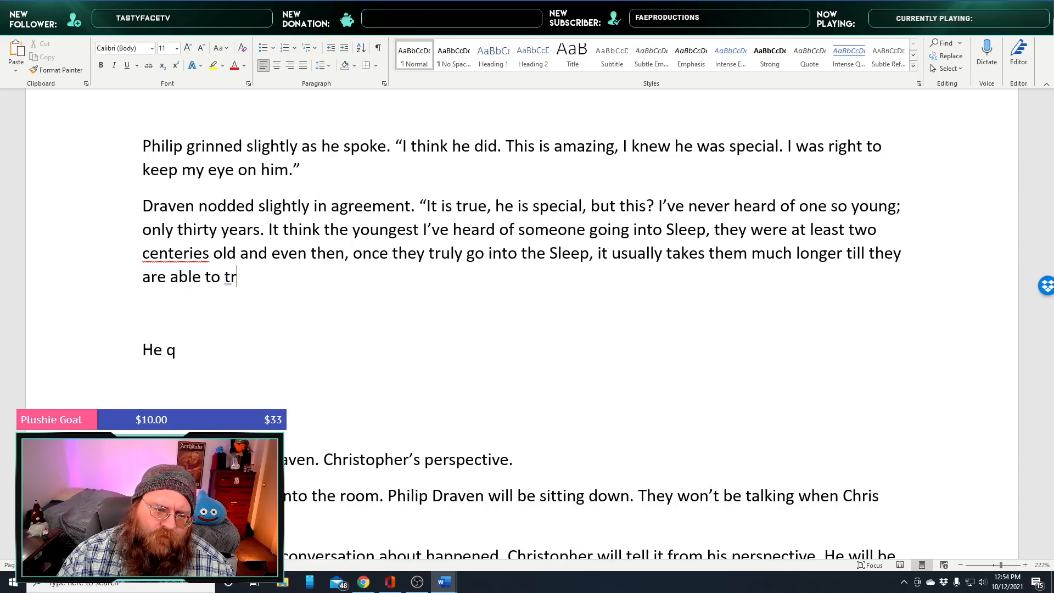
text(exit a true Sleep state.”)
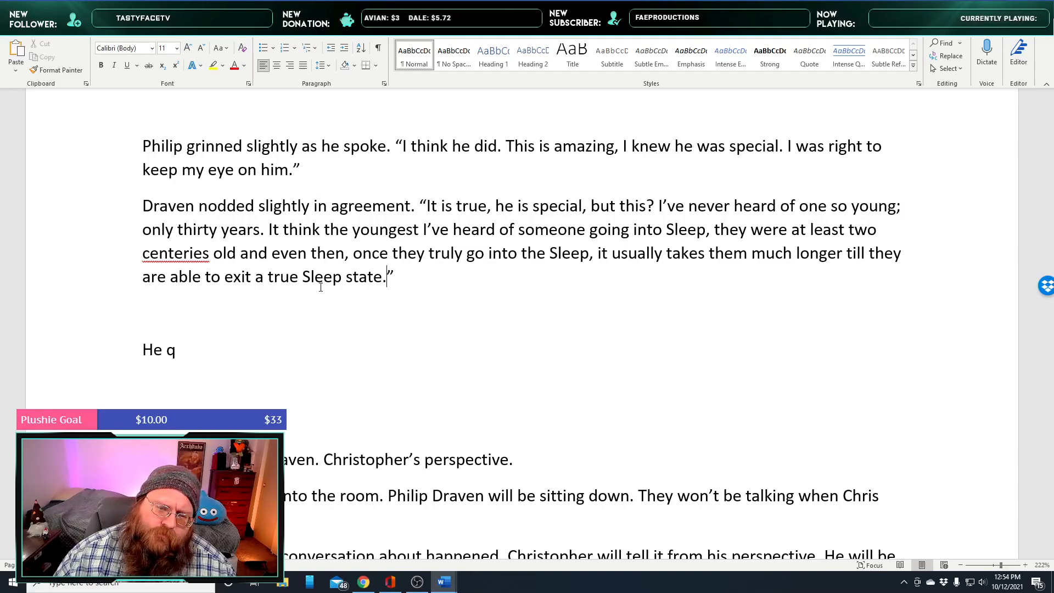
Add "Much longer than it" after "Sleep state." and insert "volunterilly" before "exit" in Draven's speech
text(Much longer than it)
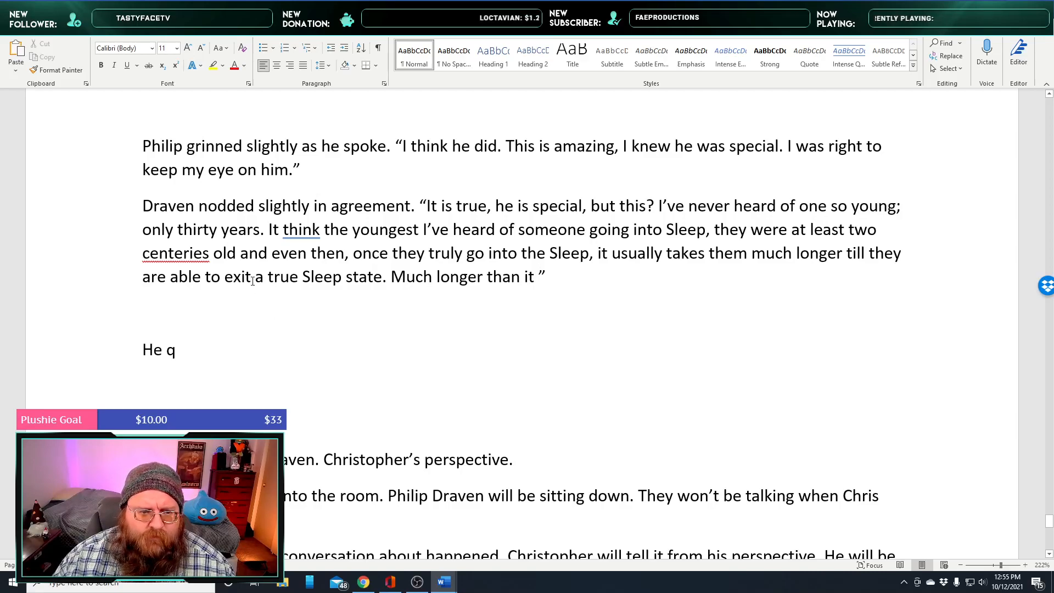
click(223, 277)
text(volun)
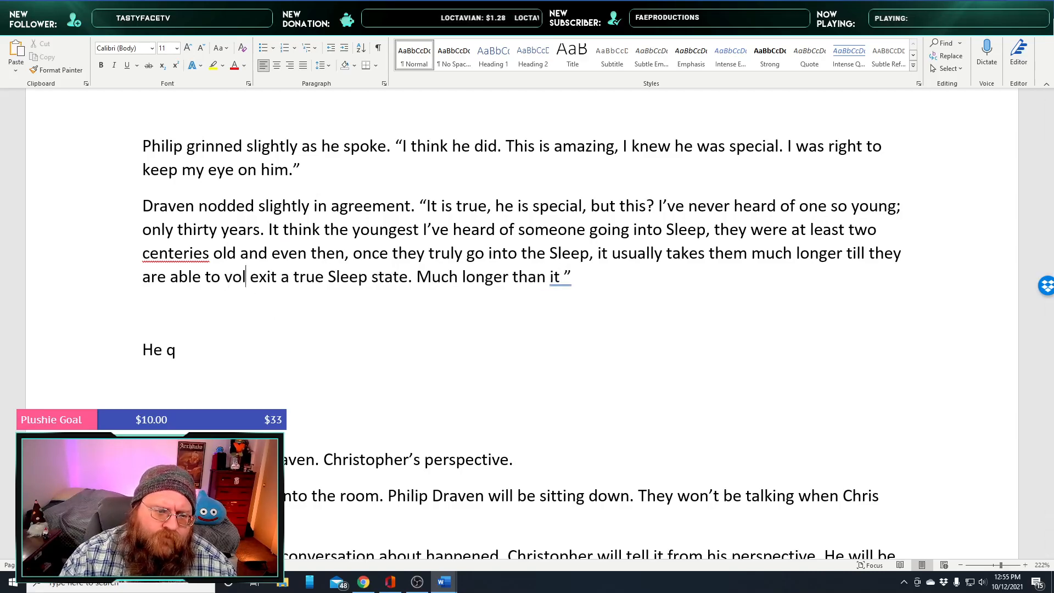
text(terilly)
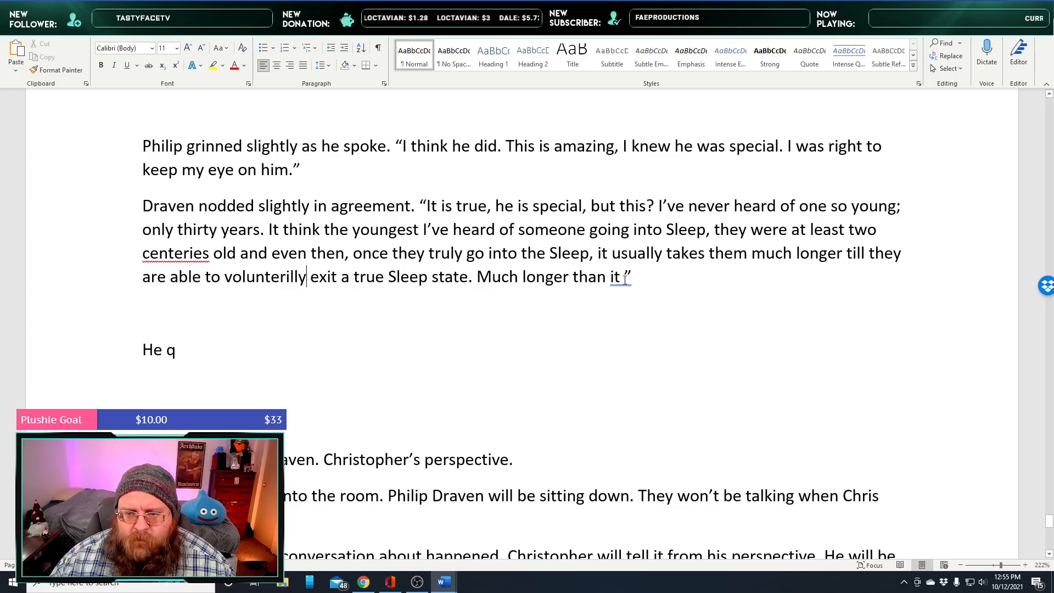
Delete "Much longer than it" from the end of Draven's speech and correct the spellings to "voluntarily" and "centuries"
drag(626, 278, 496, 288)
key(BackSpace)
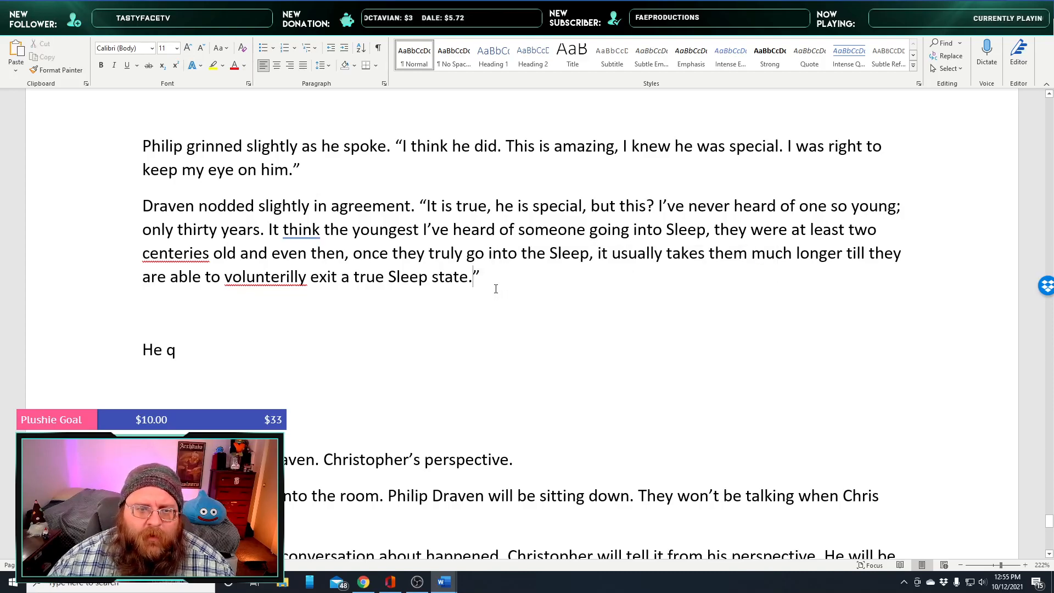
right_click(260, 289)
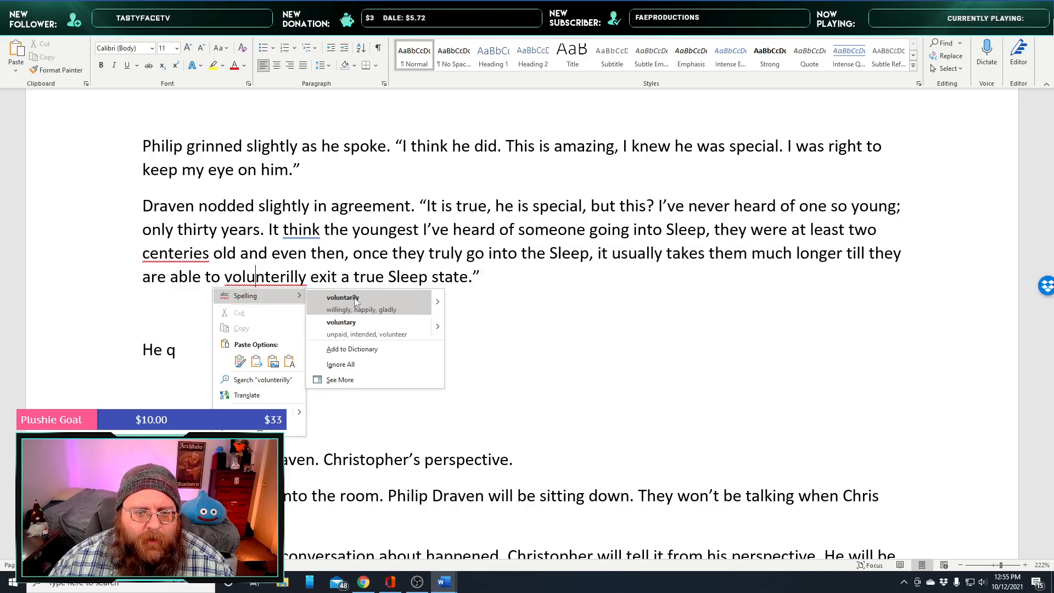
click(290, 292)
right_click(177, 255)
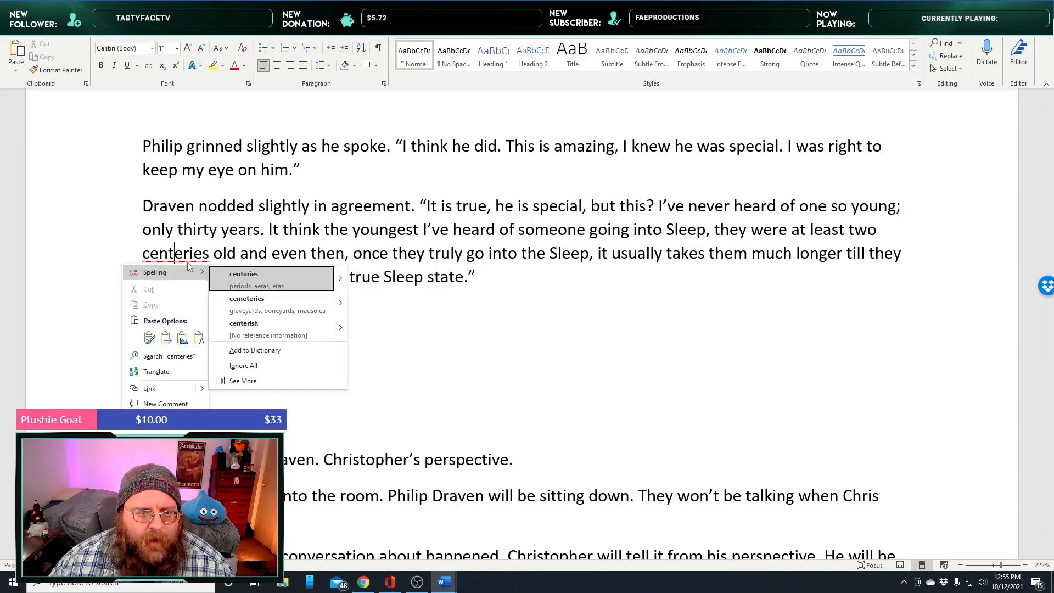
click(264, 277)
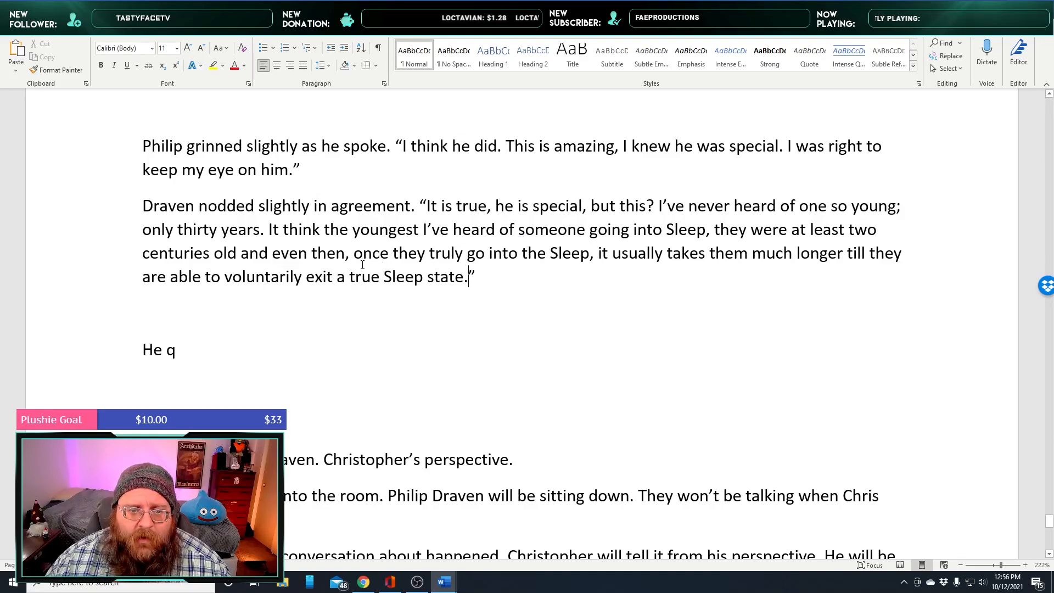
Replace "It think the" with "The" before "youngest I've heard of" in Draven's speech
click(269, 229)
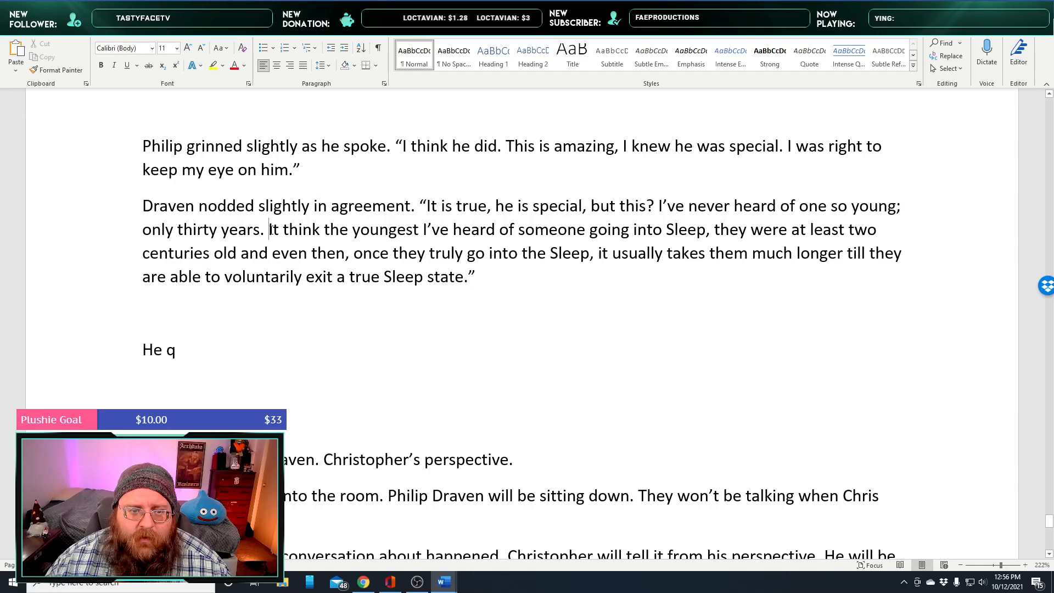
double_click(295, 230)
drag(331, 230, 269, 230)
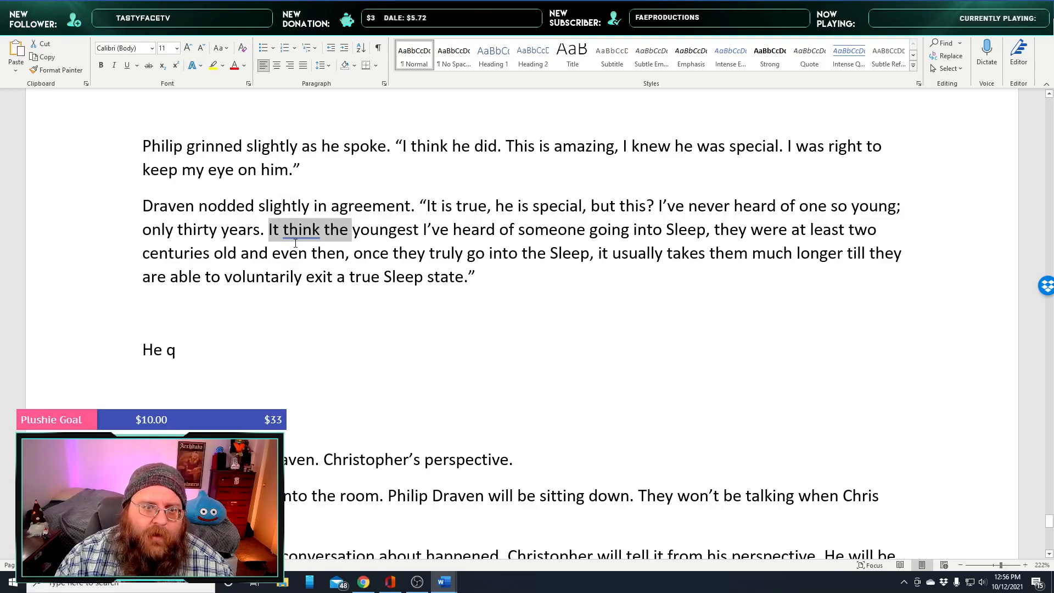
text(The)
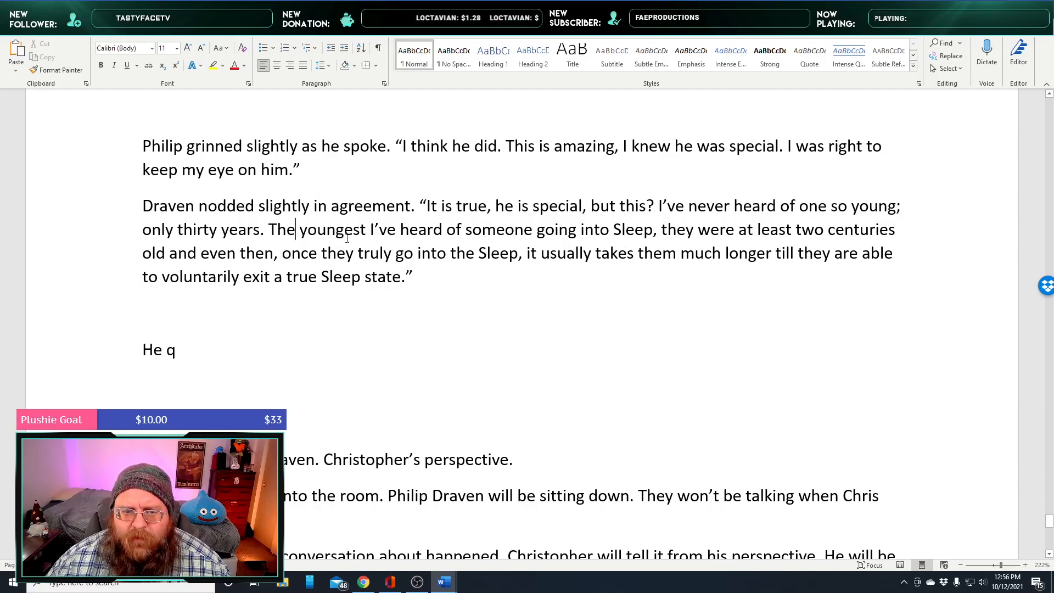
click(301, 234)
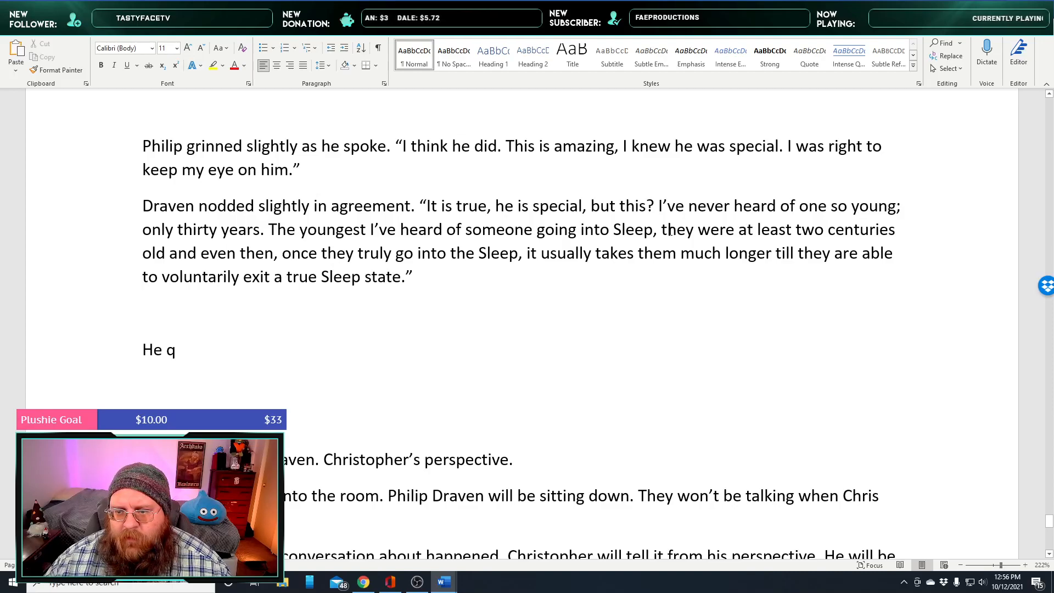
Replace ", they were" after "someone going into Sleep" with "was when they were"
drag(652, 231, 742, 231)
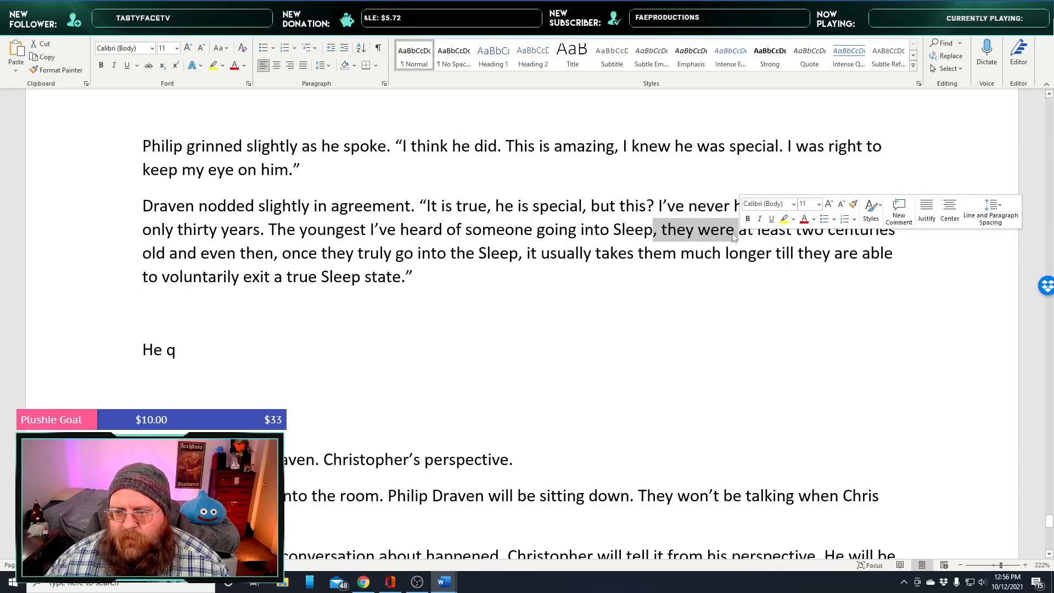
text(wa)
key(BackSpace)
key(BackSpace)
text(was w)
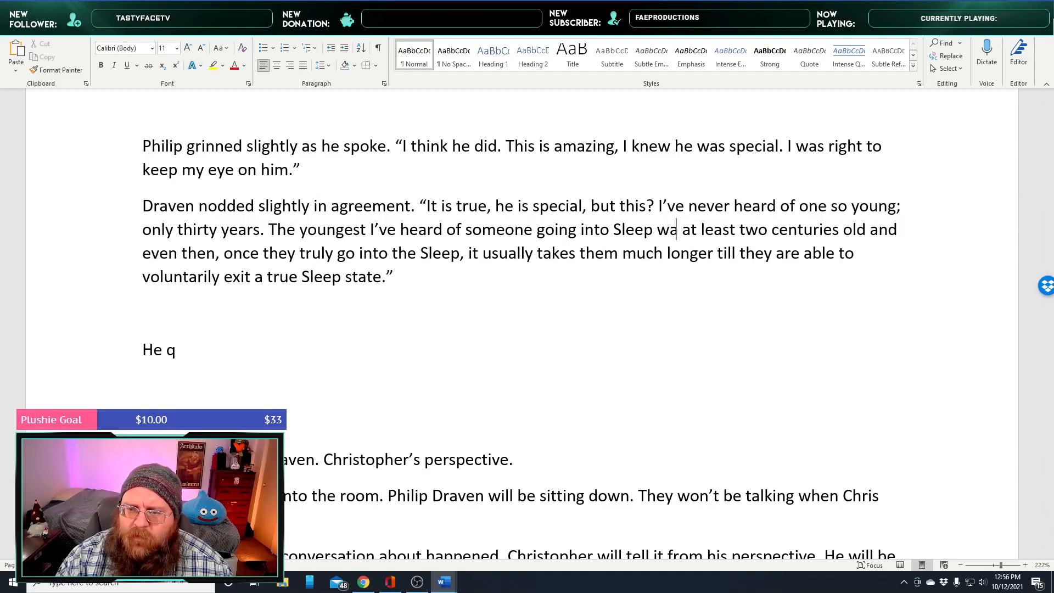
text(hen they were)
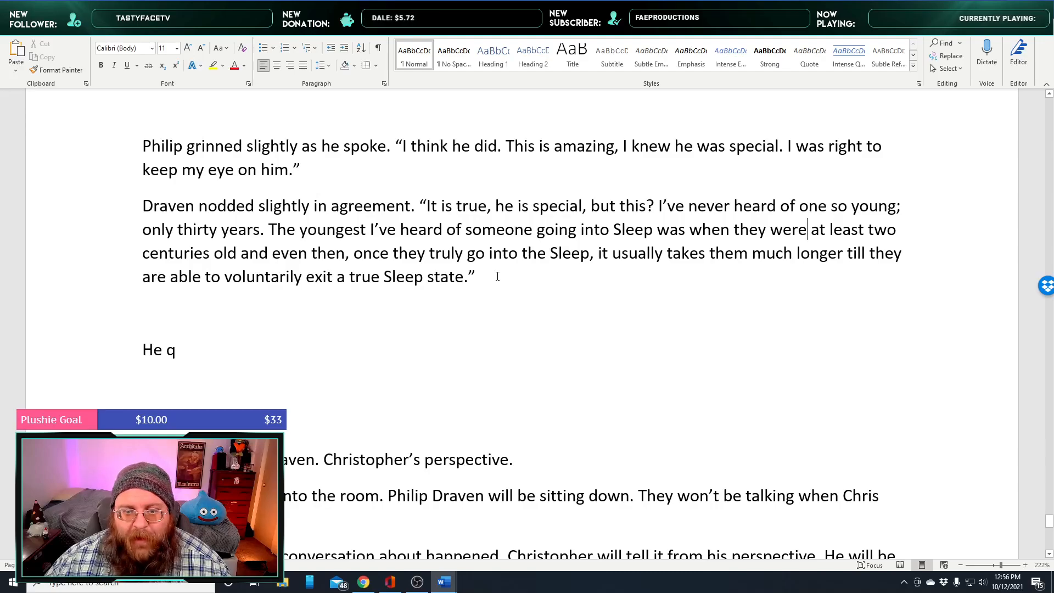
Start a new sentence after "true Sleep state." in Draven's speech with "They usually need help to"
click(469, 277)
text(The )
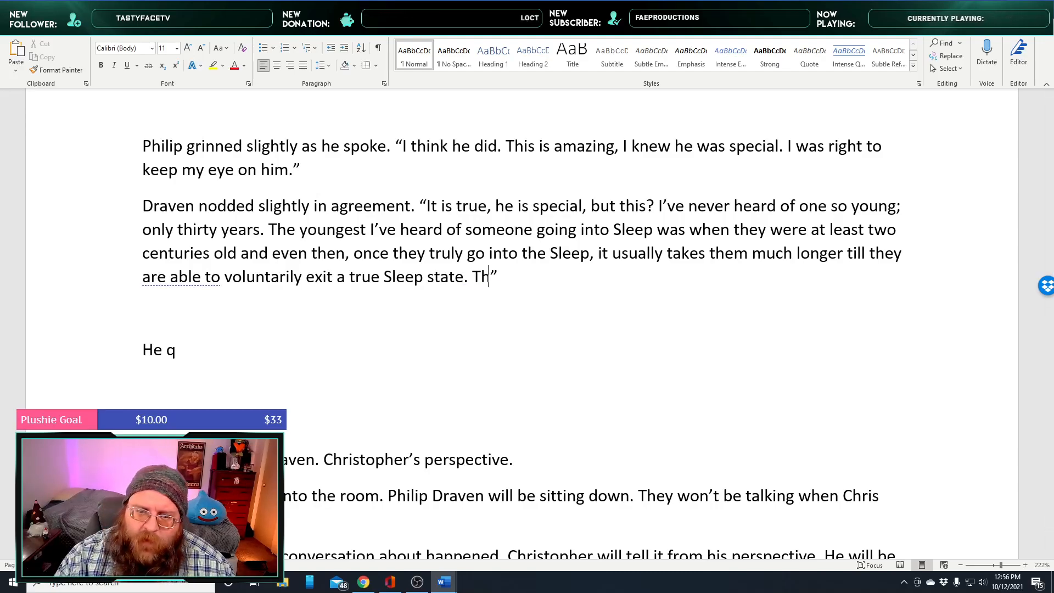
text(y su)
key(BackSpace)
key(BackSpace)
text(usually need help )
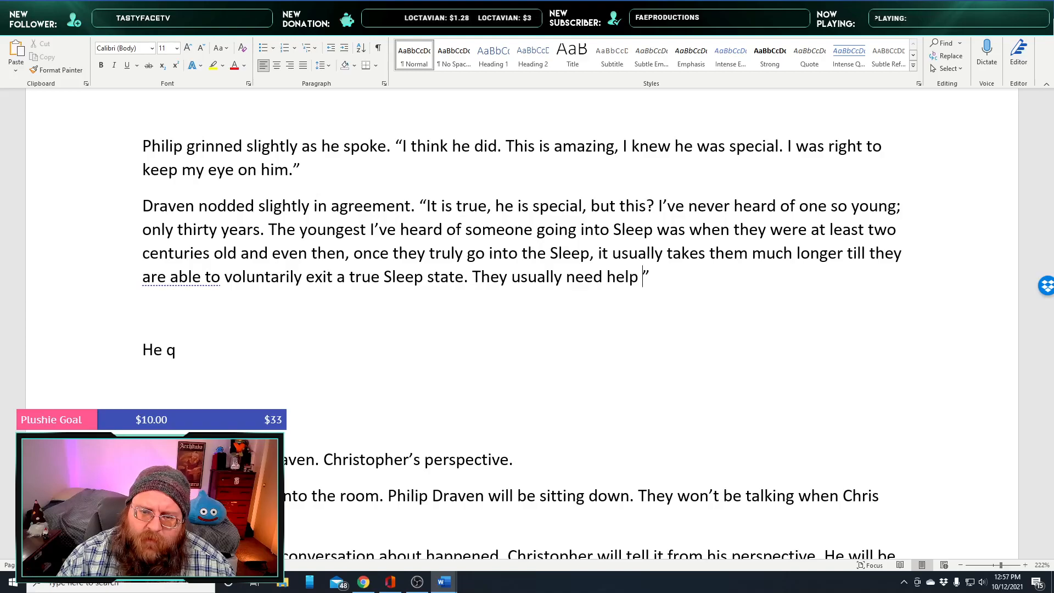
text(to )
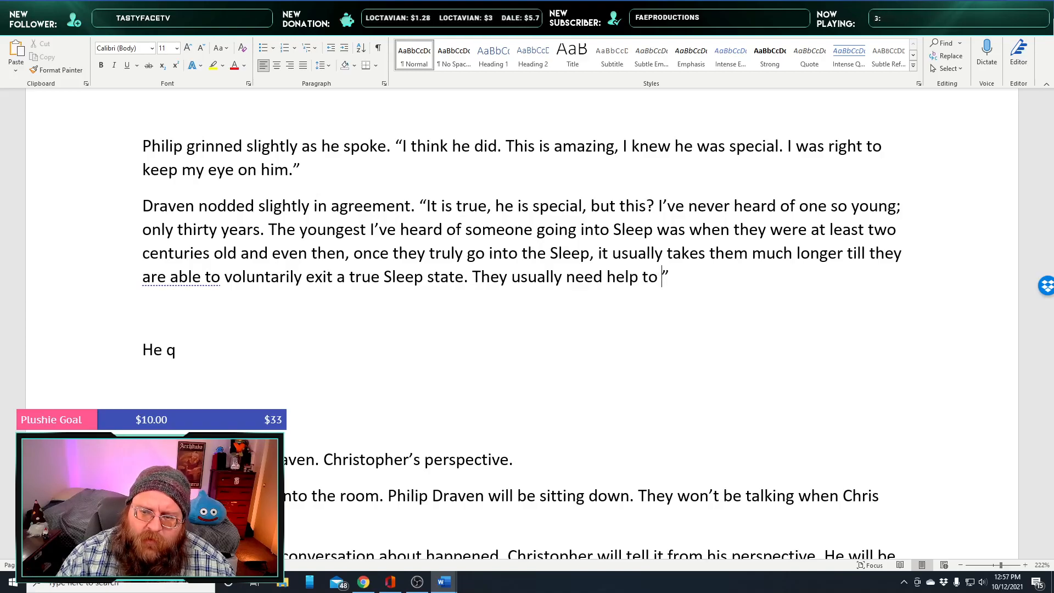
Continue Draven's sentence after "They usually need help to" with "awaken this quickly"
text(ak)
key(BackSpace)
key(BackSpace)
text(awaken this)
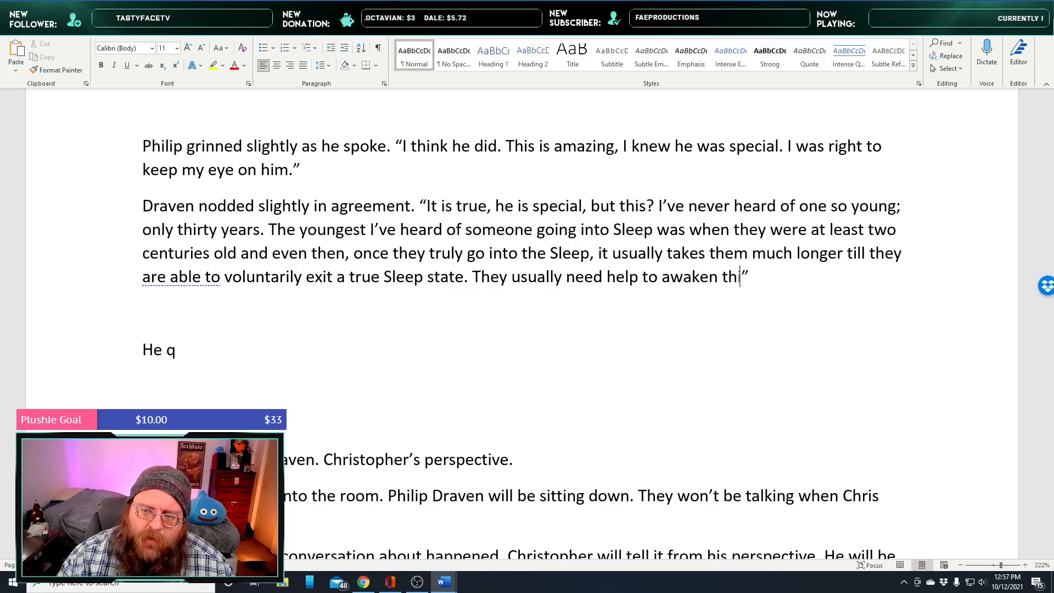
text( quickly)
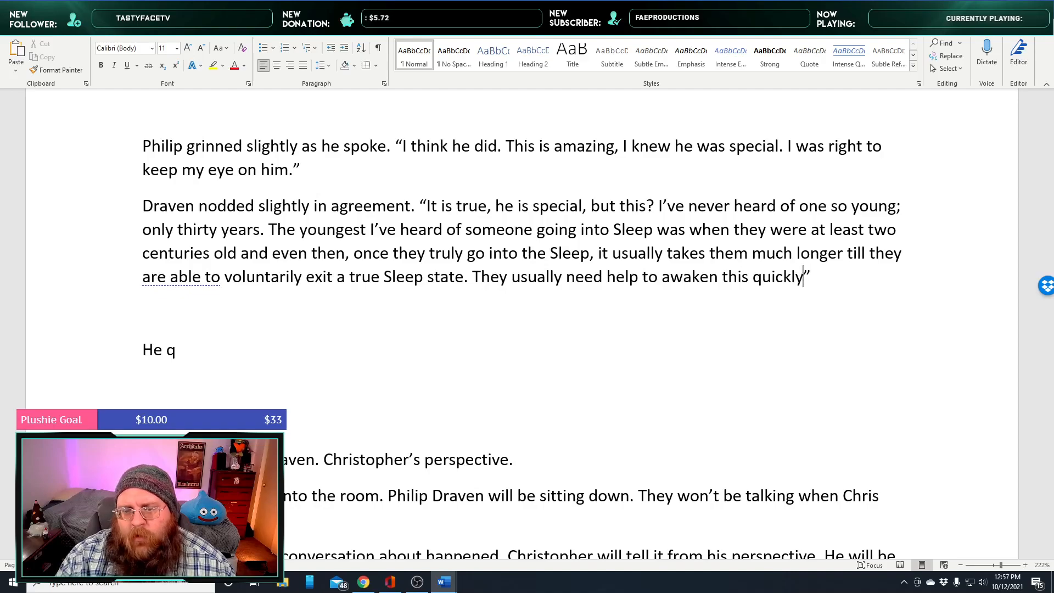
right_click(186, 285)
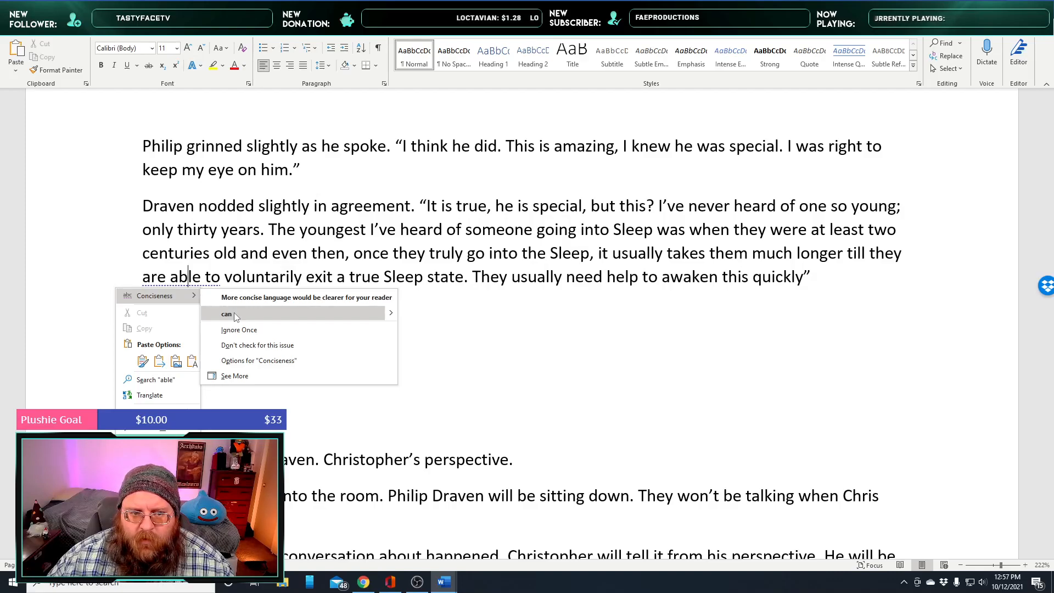
key(Escape)
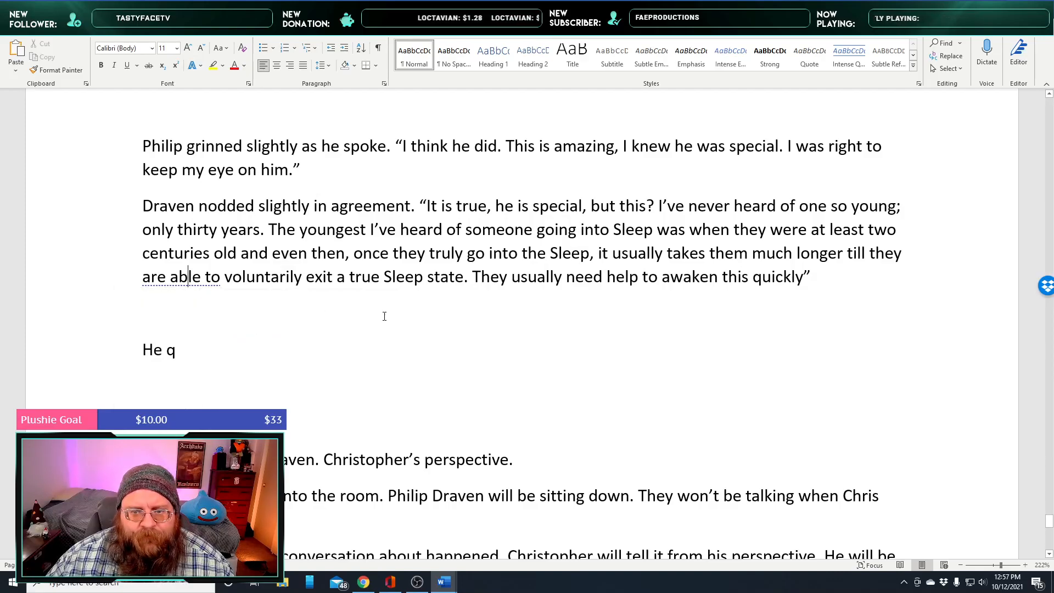
Correct the misspelled "stae" to "state" in Philip's earlier explanation of the Sleep
middle_click(505, 326)
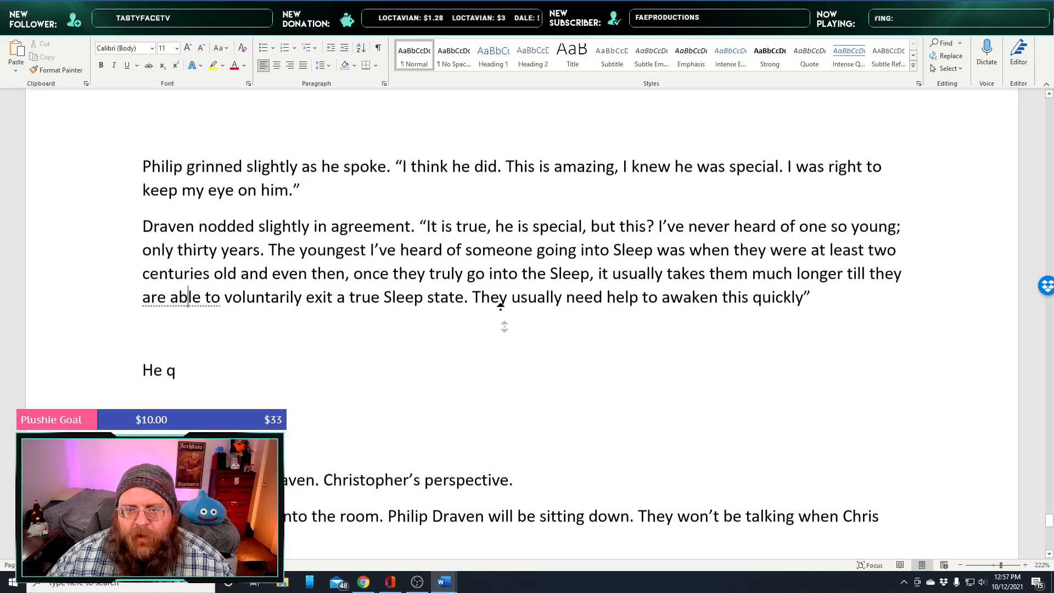
middle_click(501, 310)
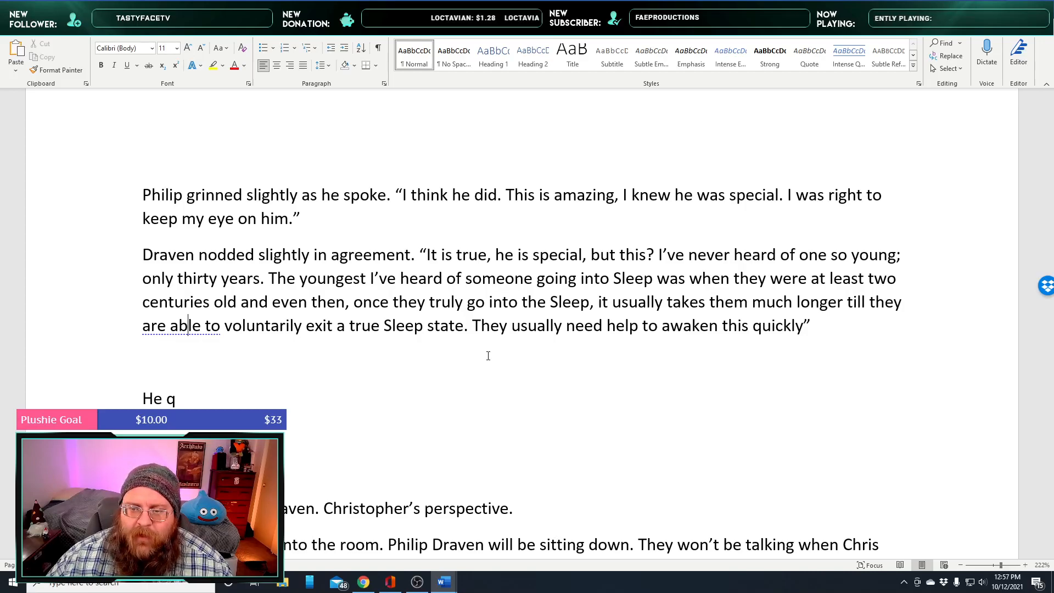
scroll(488, 355, up, 10)
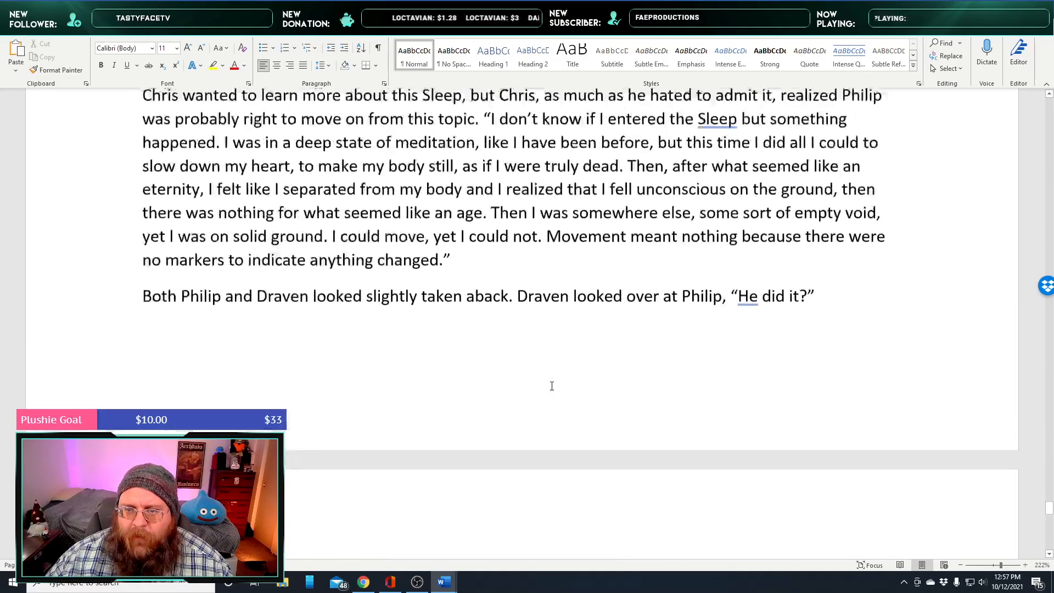
scroll(551, 388, up, 2)
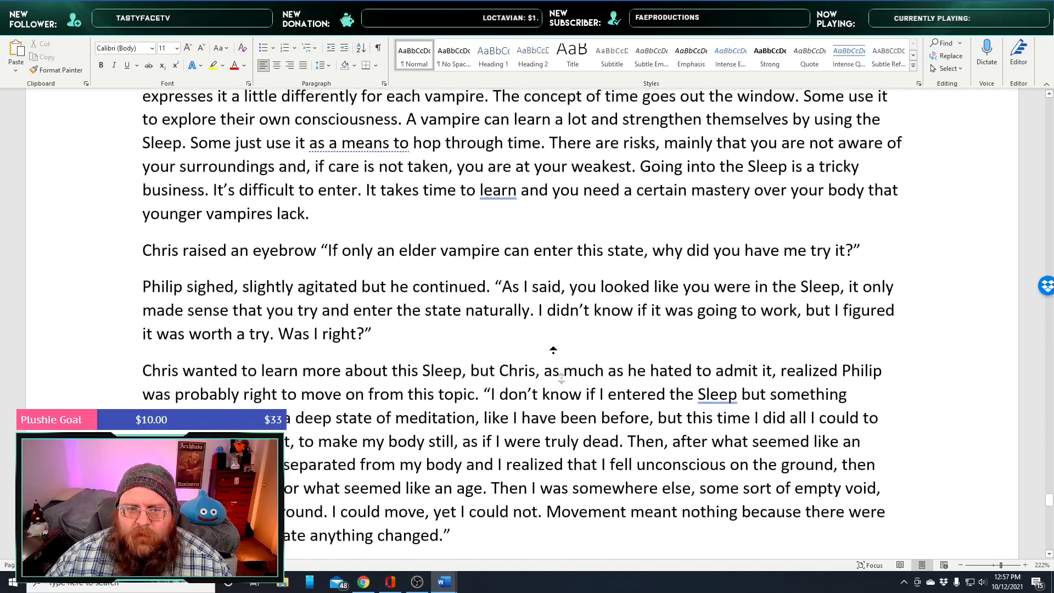
middle_click(552, 348)
middle_click(551, 410)
middle_click(551, 392)
right_click(642, 138)
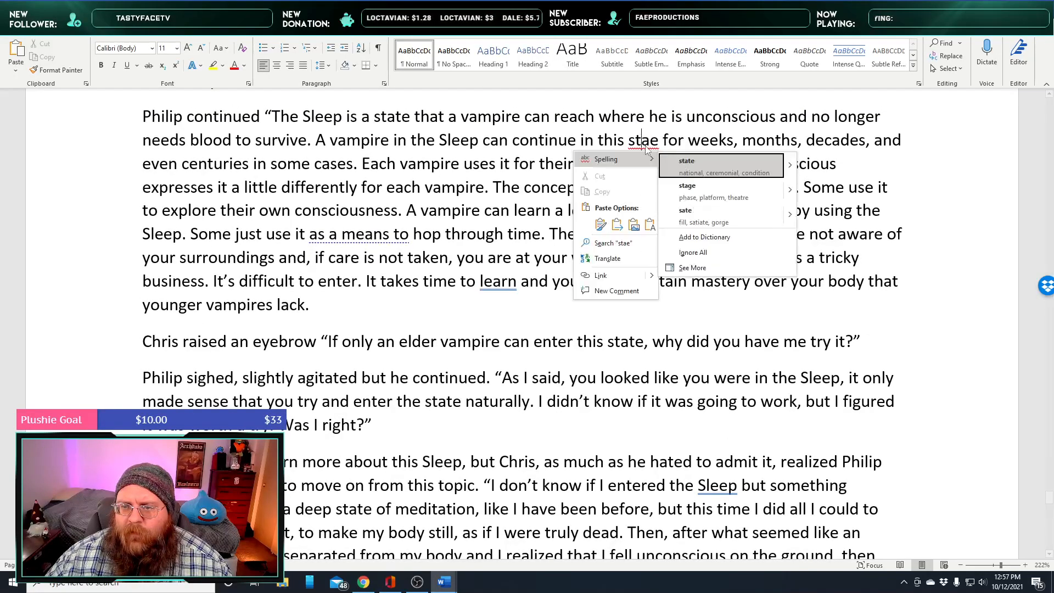
click(687, 189)
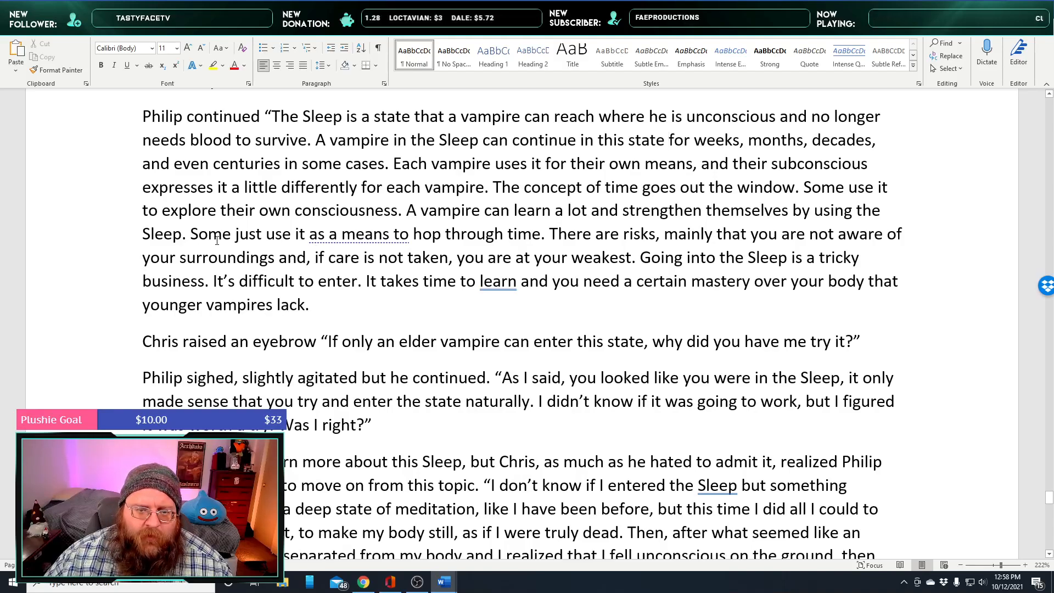
Extend Philip's sentence after "hop through time" with "while others use it to hide"
click(541, 236)
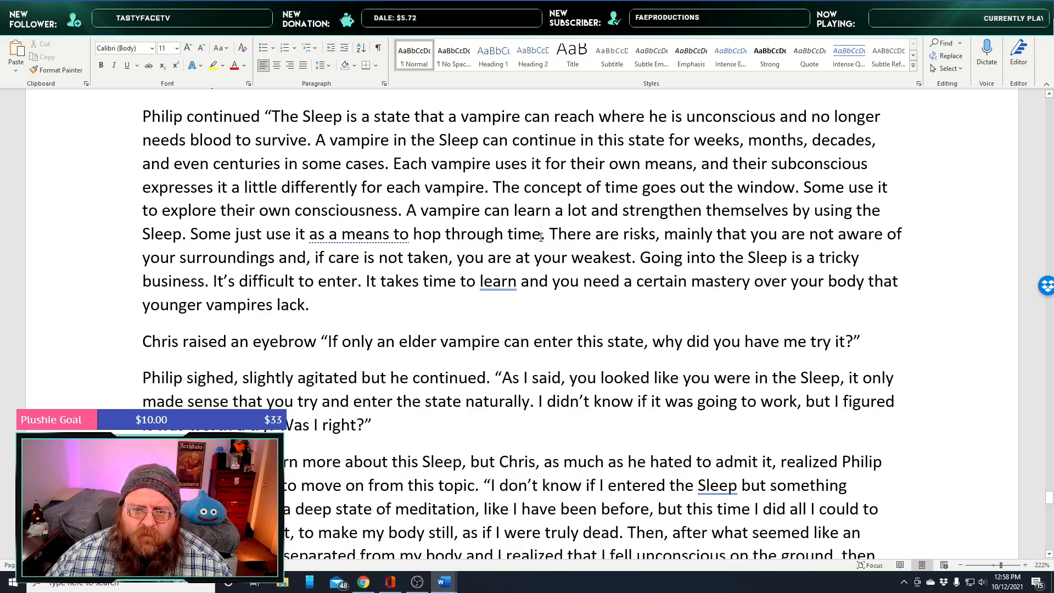
text(while others use)
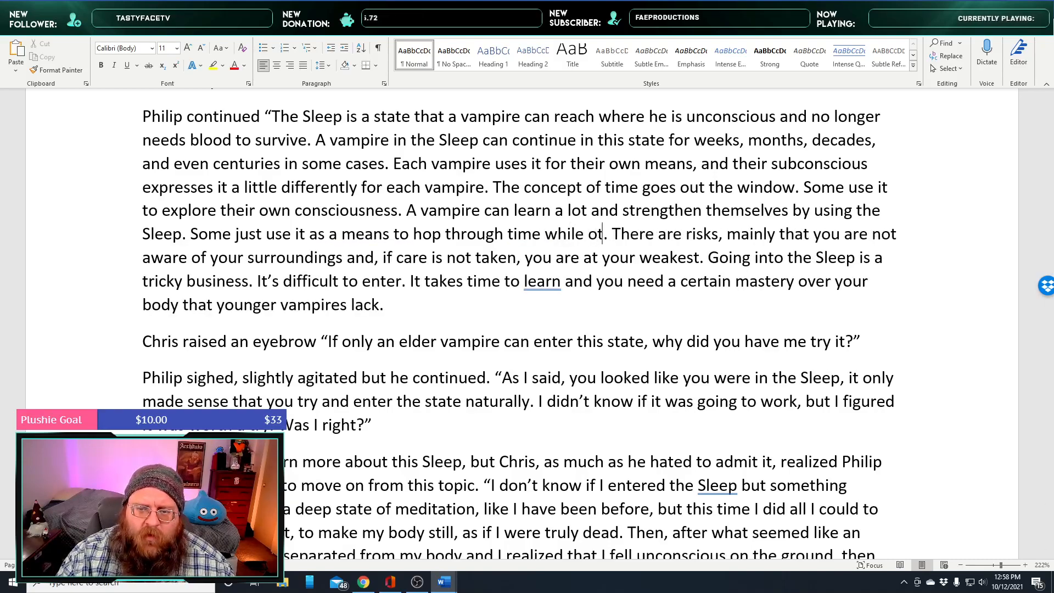
text( it )
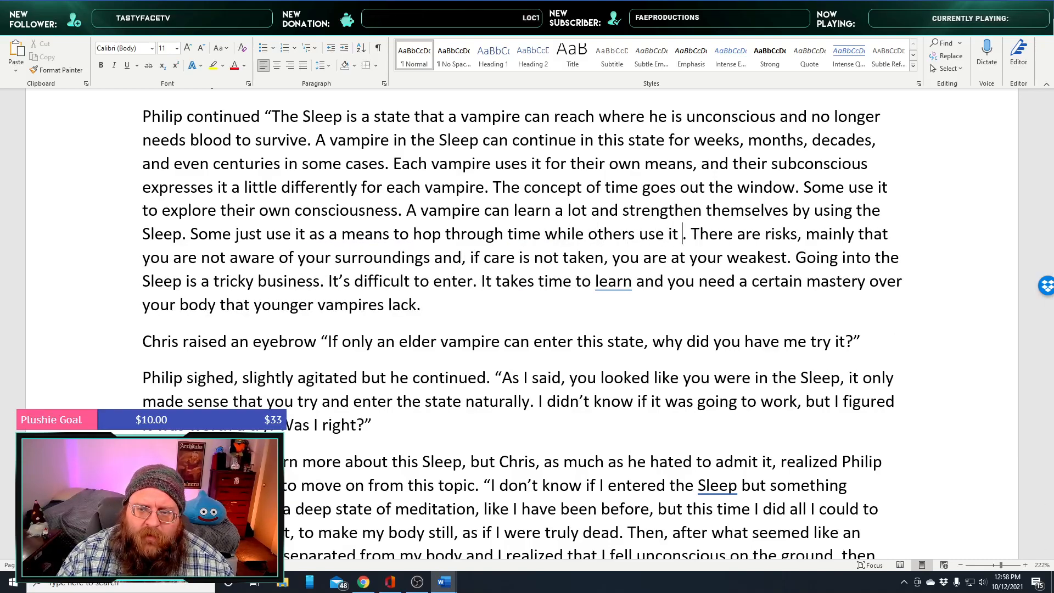
text(to )
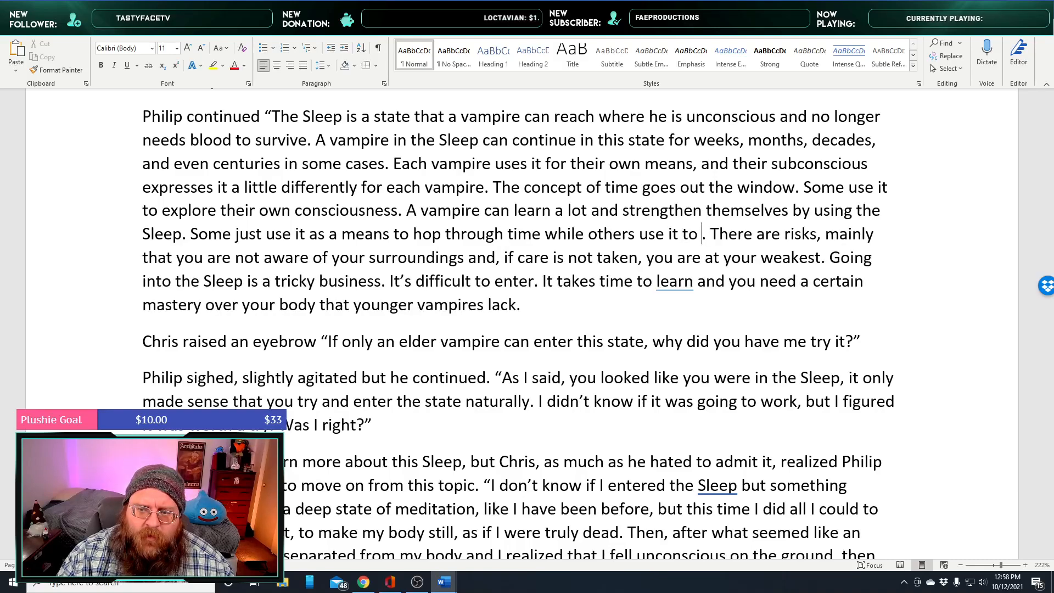
text(hide)
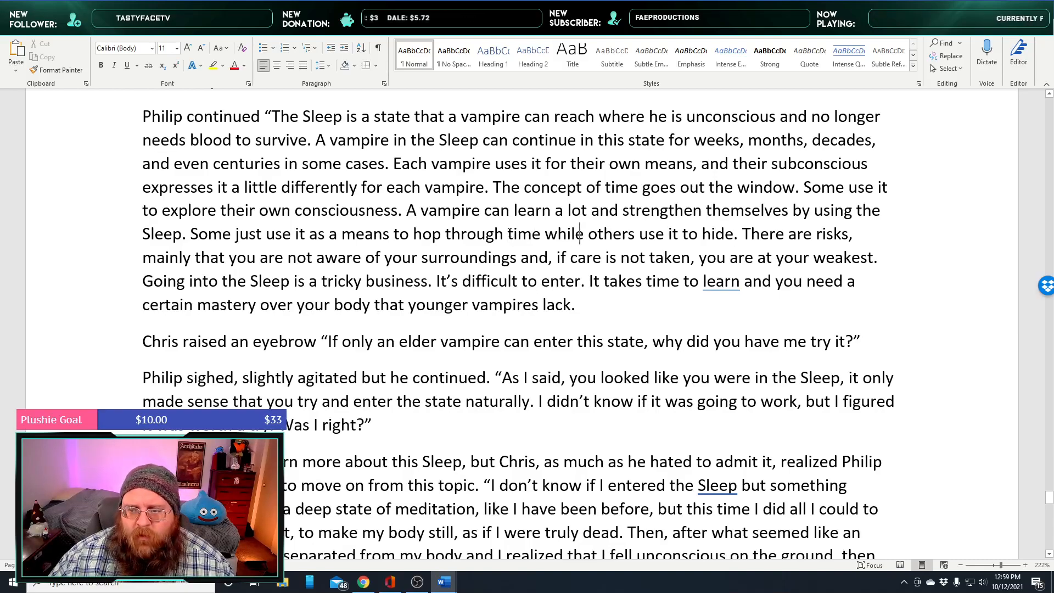
Insert "some" before "others use it to hide" in Philip's explanation
key(Left)
key(Left)
key(Left)
key(Left)
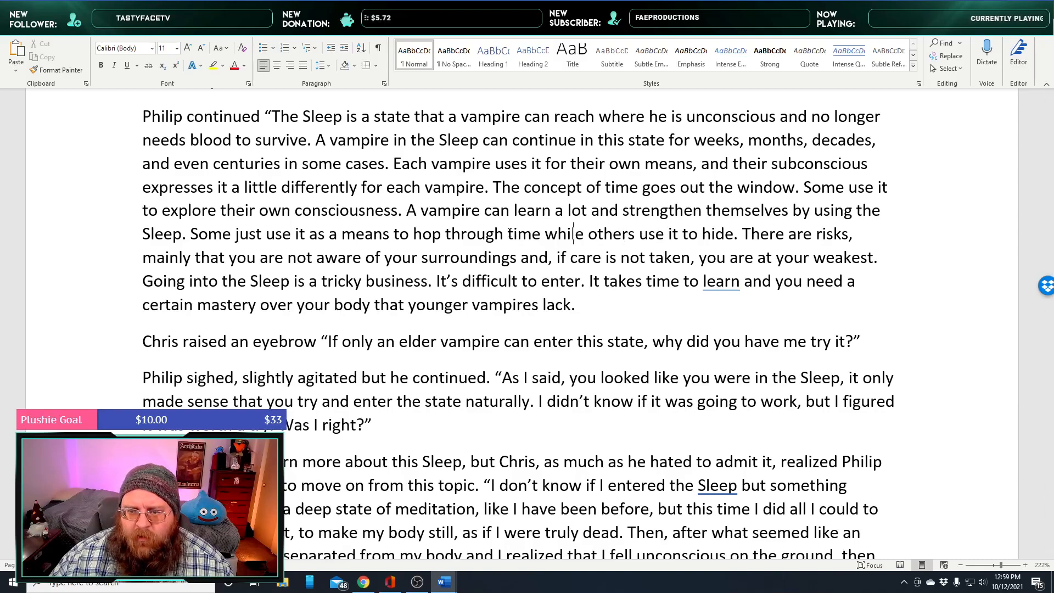
text(some)
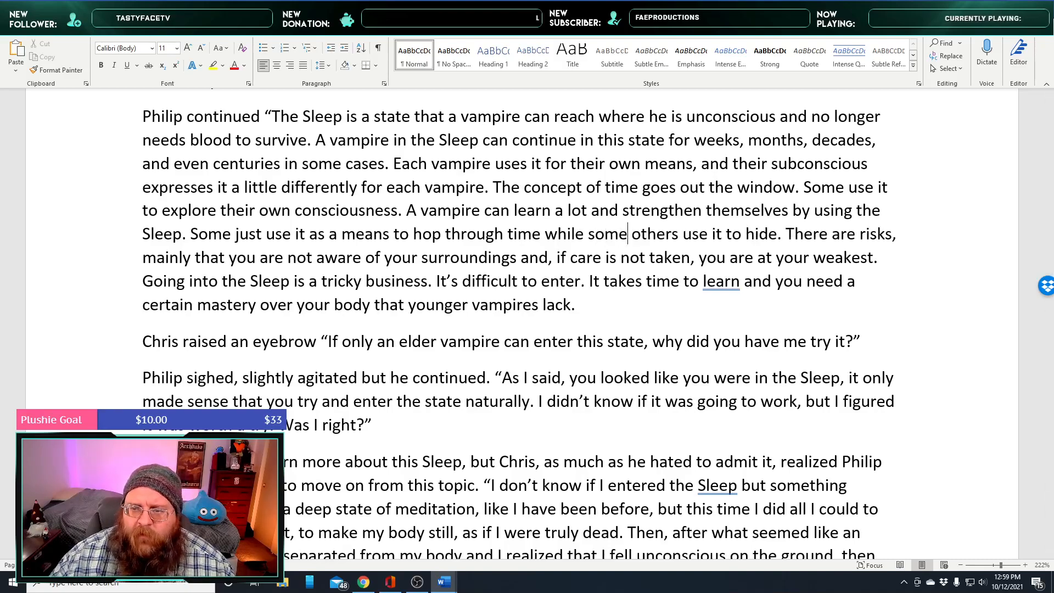
key(Right)
key(Right)
key(Right)
key(Right)
key(Right)
key(Right)
key(Right)
key(Right)
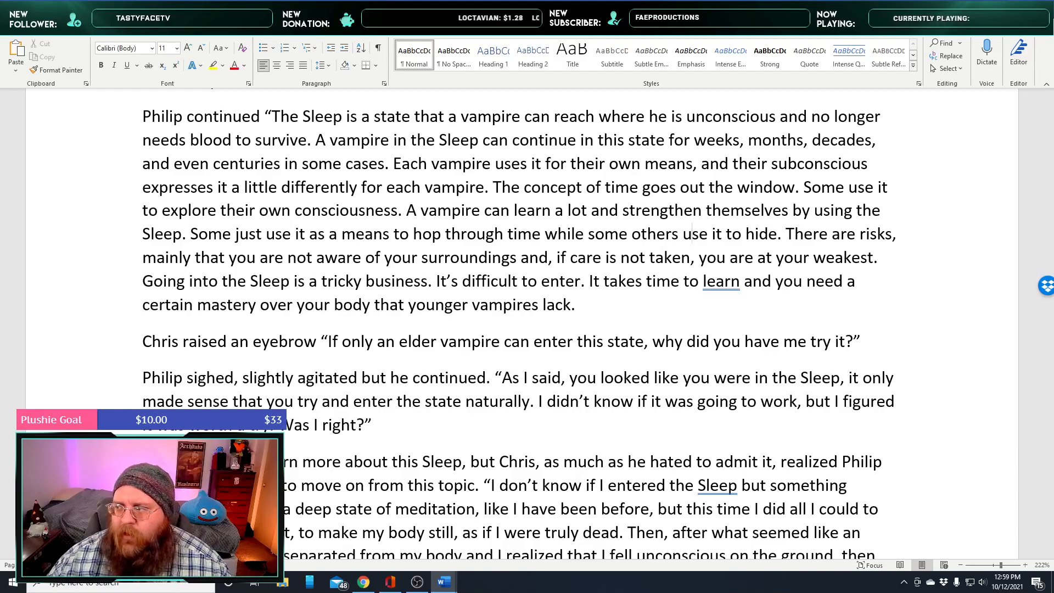
Extend Draven's speech after "They usually need help to awaken this quickly" with a period and the sentence "It's hard to believe."
scroll(377, 216, down, 3)
scroll(376, 215, down, 9)
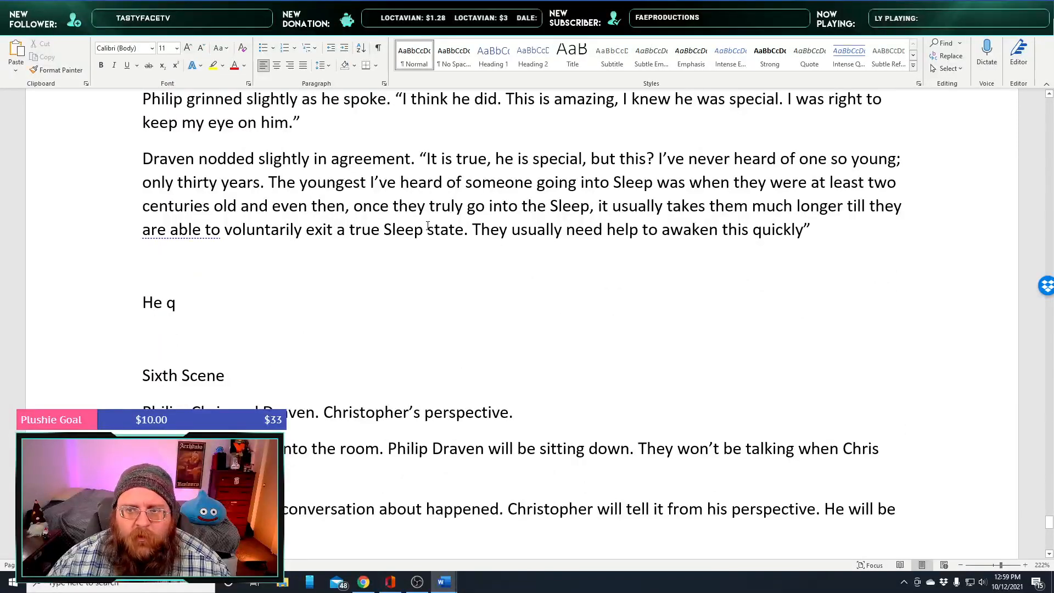
scroll(533, 266, up, 1)
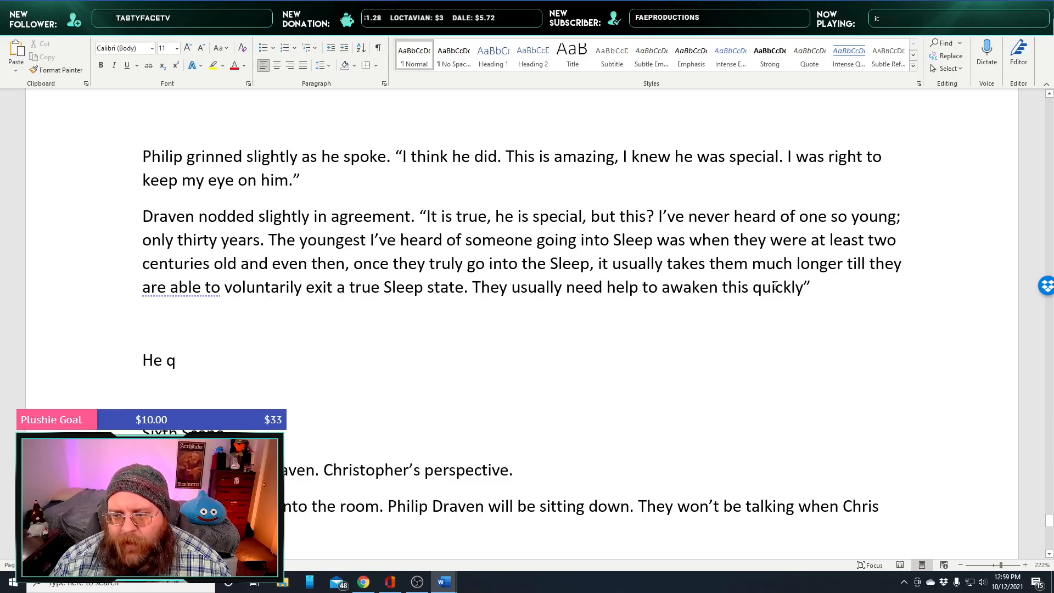
click(803, 286)
text(It's hard to b)
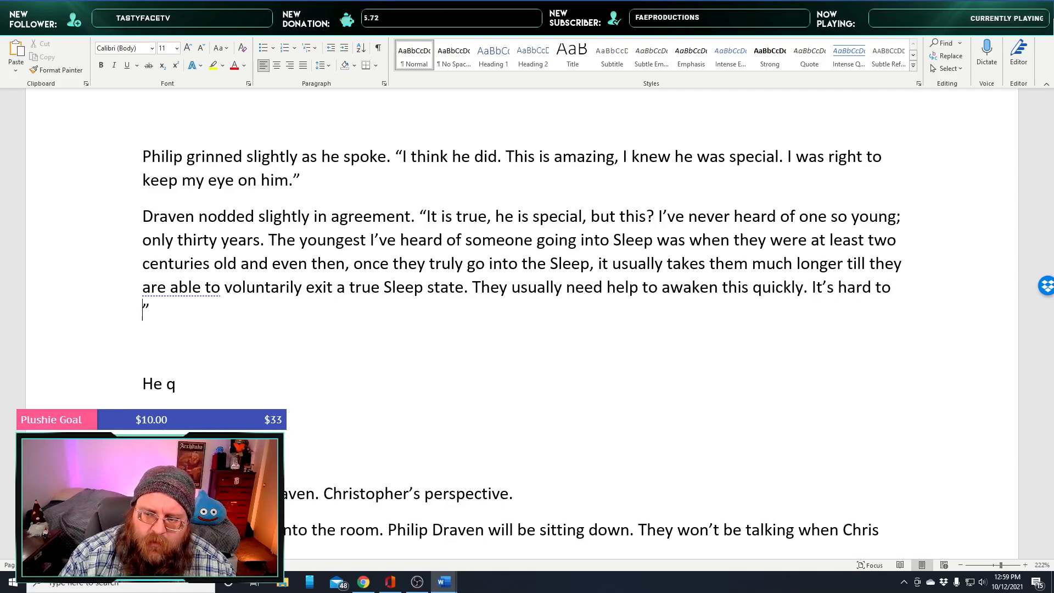
text(elieve)
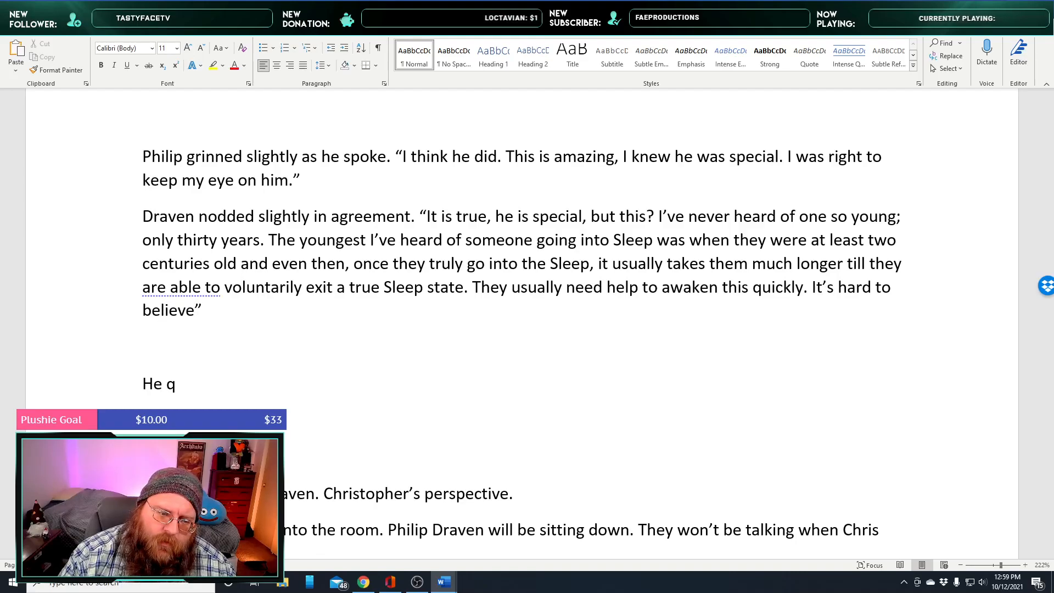
text(.)
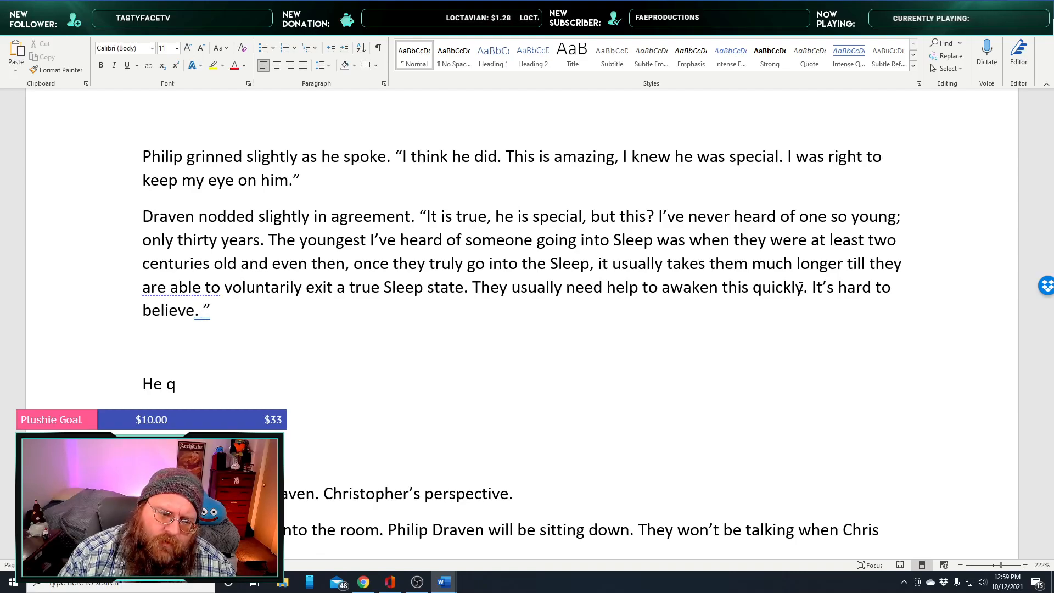
key(BackSpace)
key(BackSpace)
text(.)
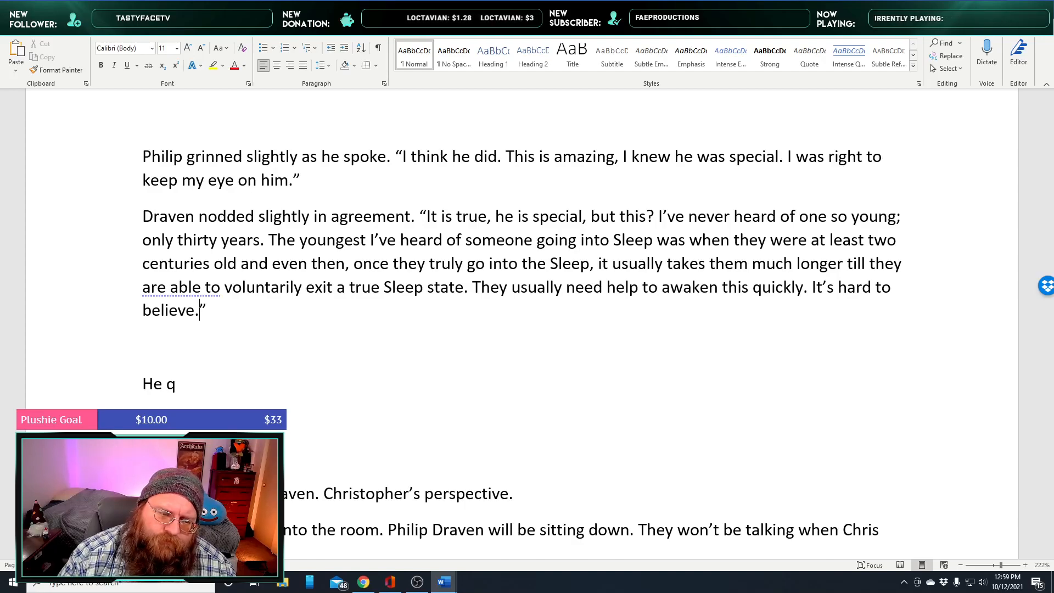
Begin a new paragraph below Draven's speech with: Philip nodded “It is, but it seems to be the case here
key(Right)
key(Return)
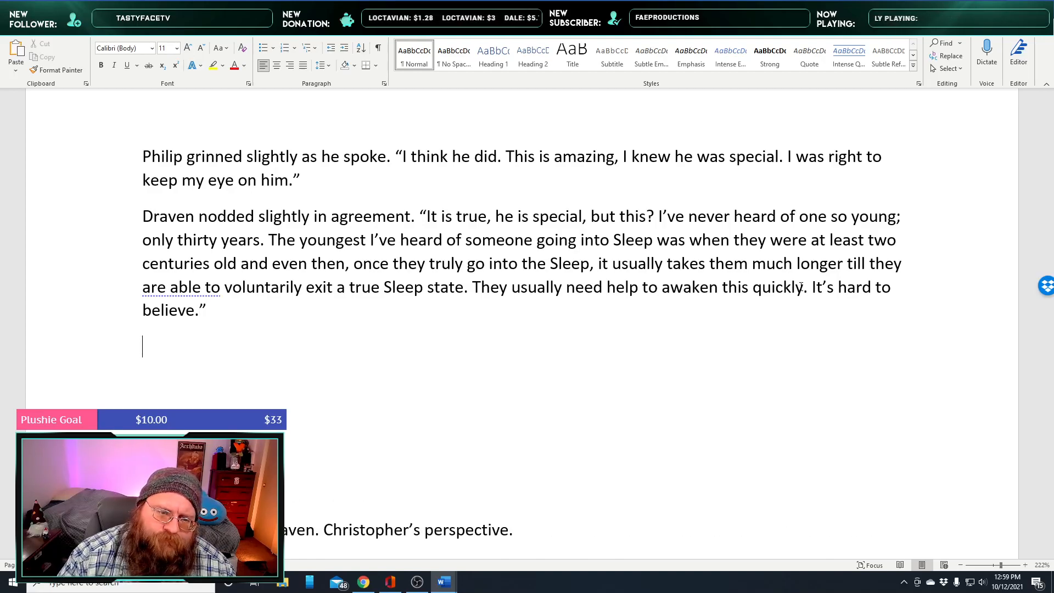
text(Philip)
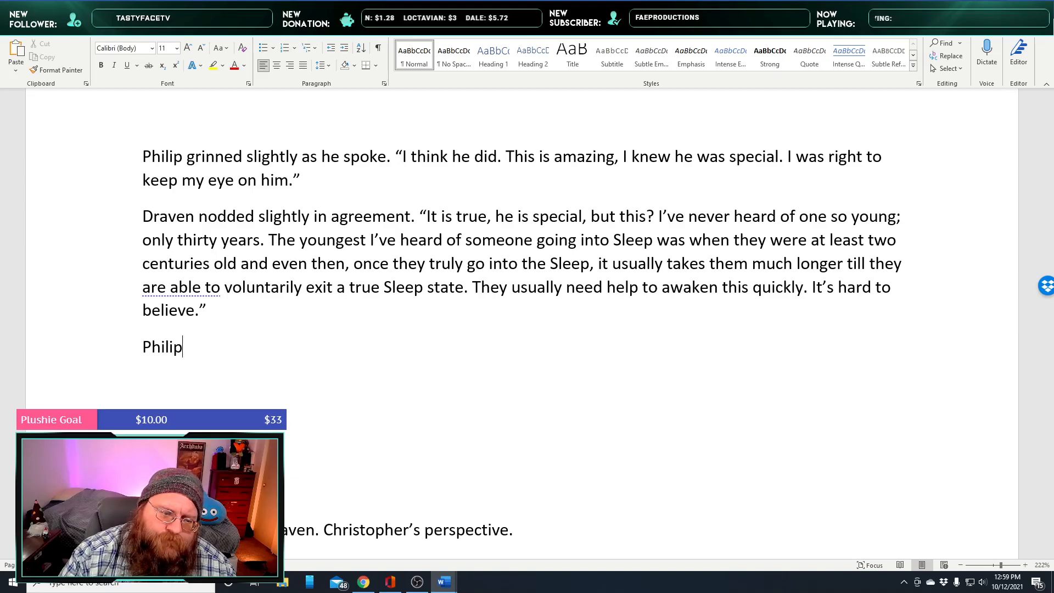
text( nodded)
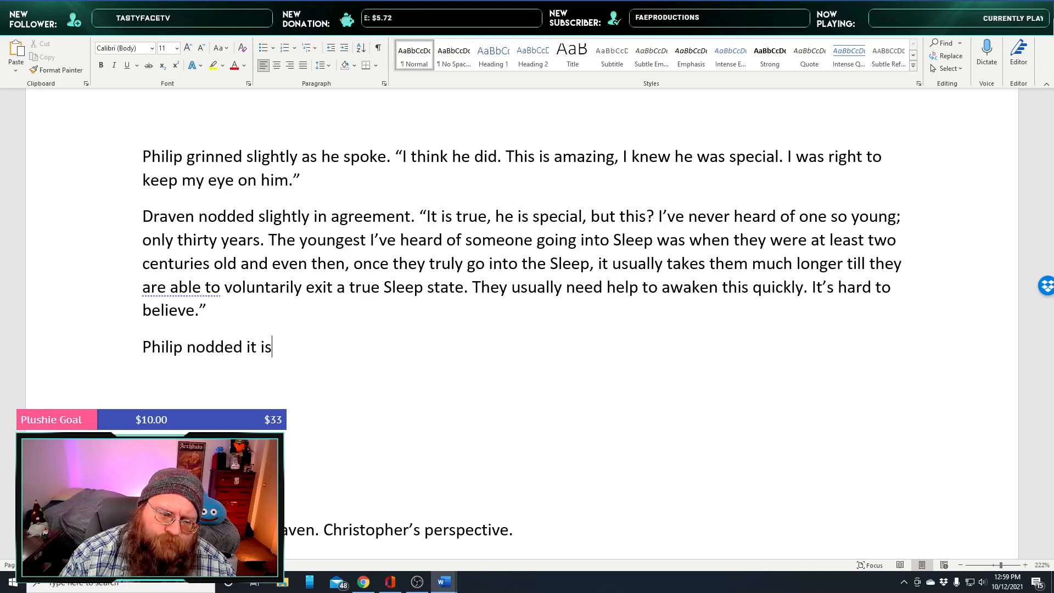
text(it)
key(BackSpace)
key(BackSpace)
text(")
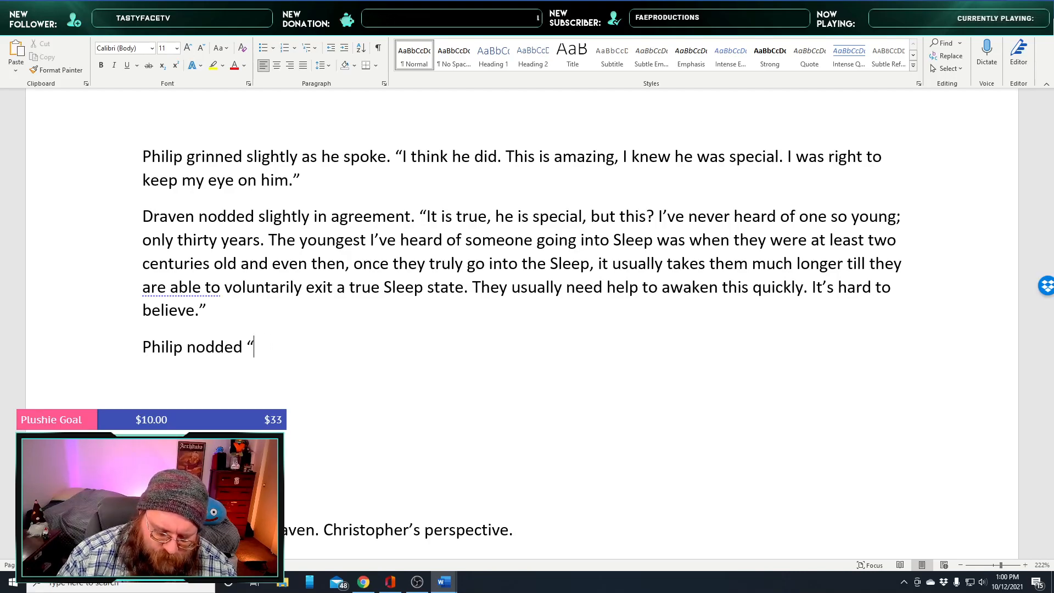
text(It is,b)
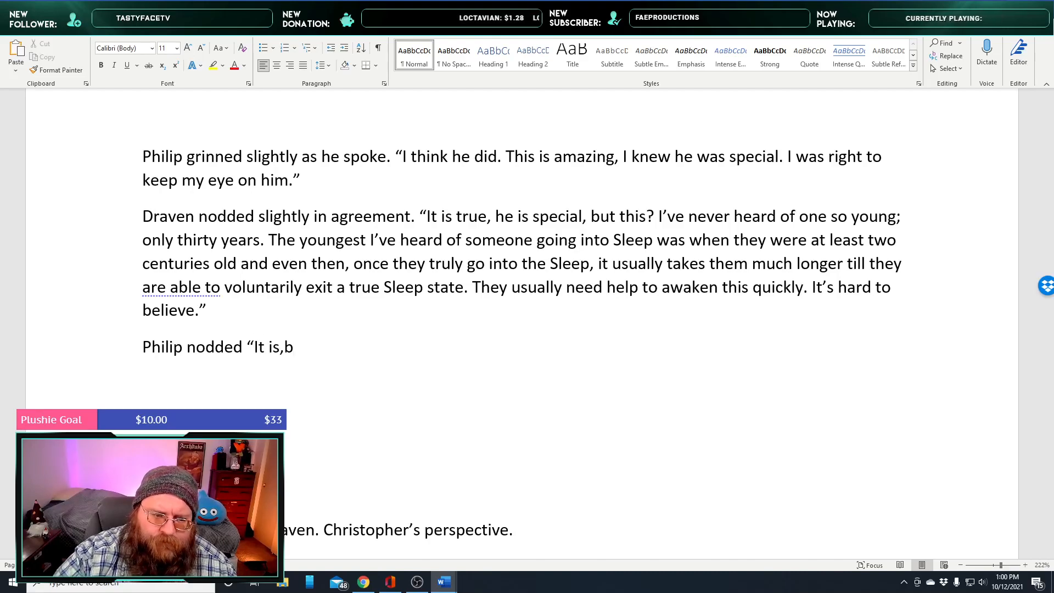
key(BackSpace)
text(but it seems to be the case here)
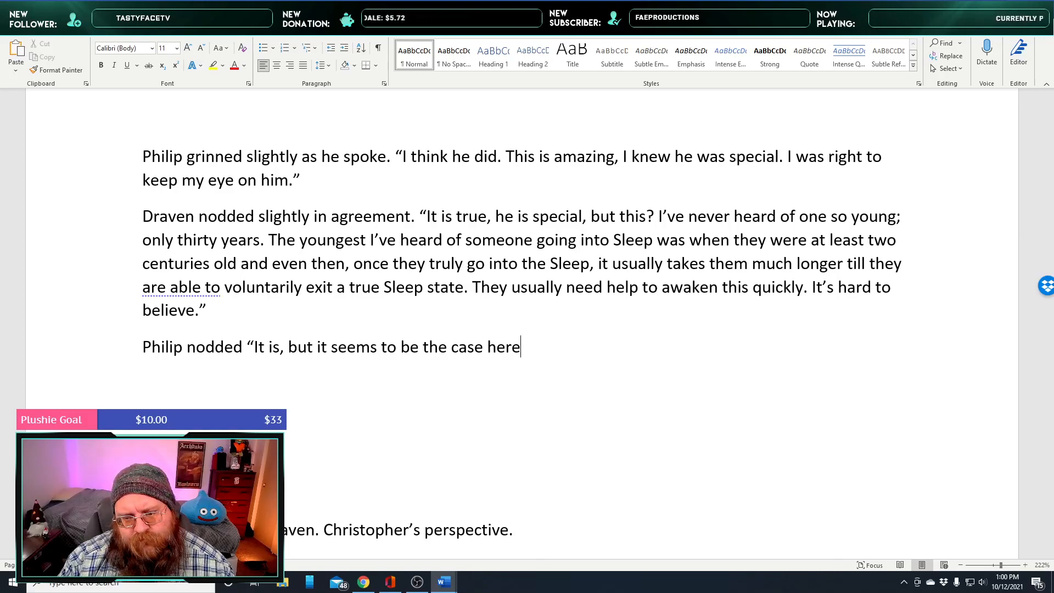
Close Philip's first sentence with a period and continue his speech with "After all my years, to see something new like this…I never thought…"
text(. Afg)
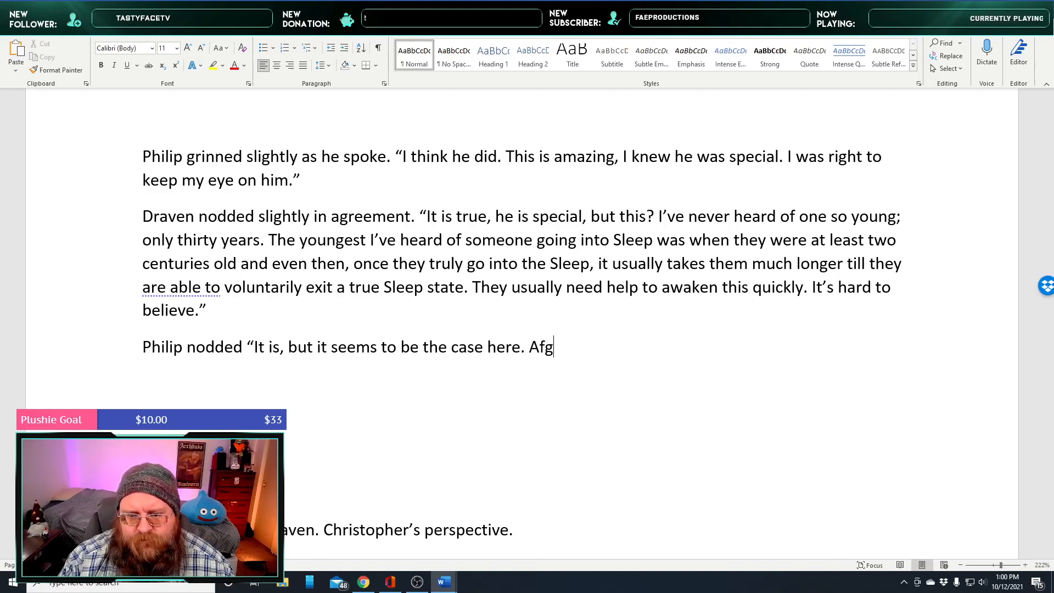
key(BackSpace)
text(ter all m)
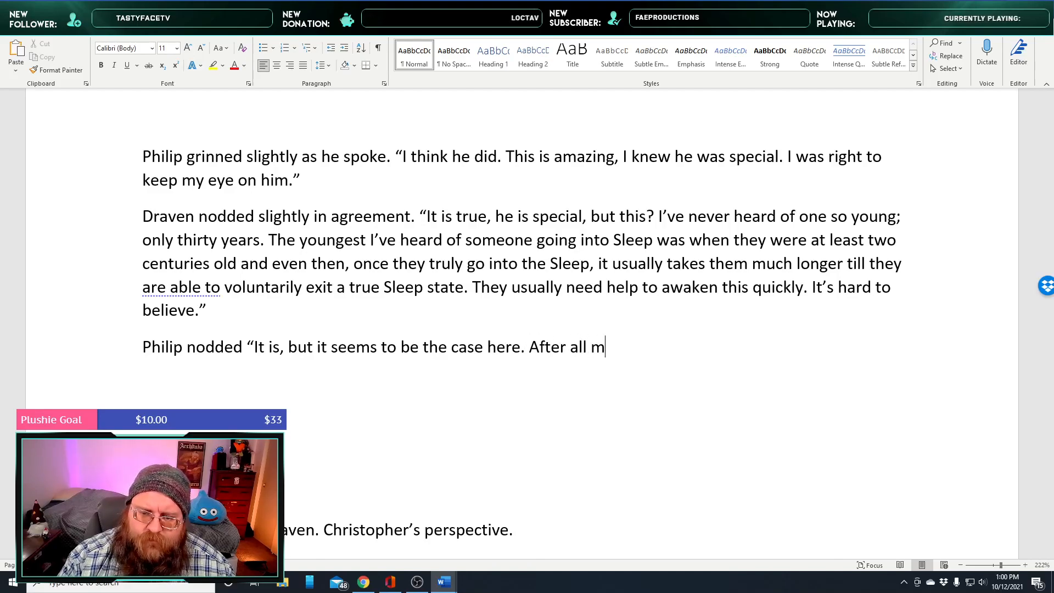
text(y years, to see )
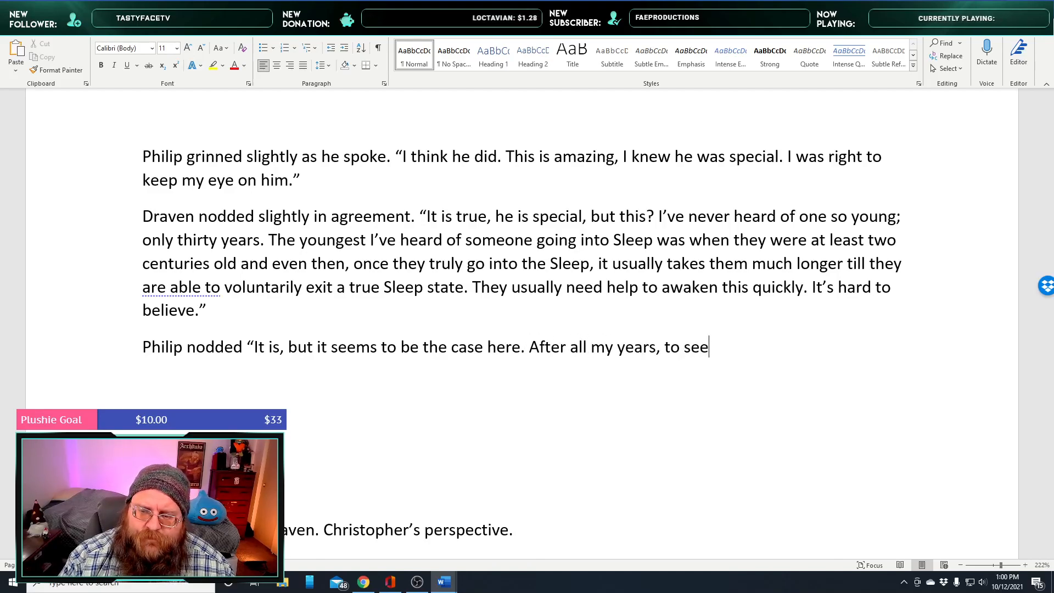
text(someth)
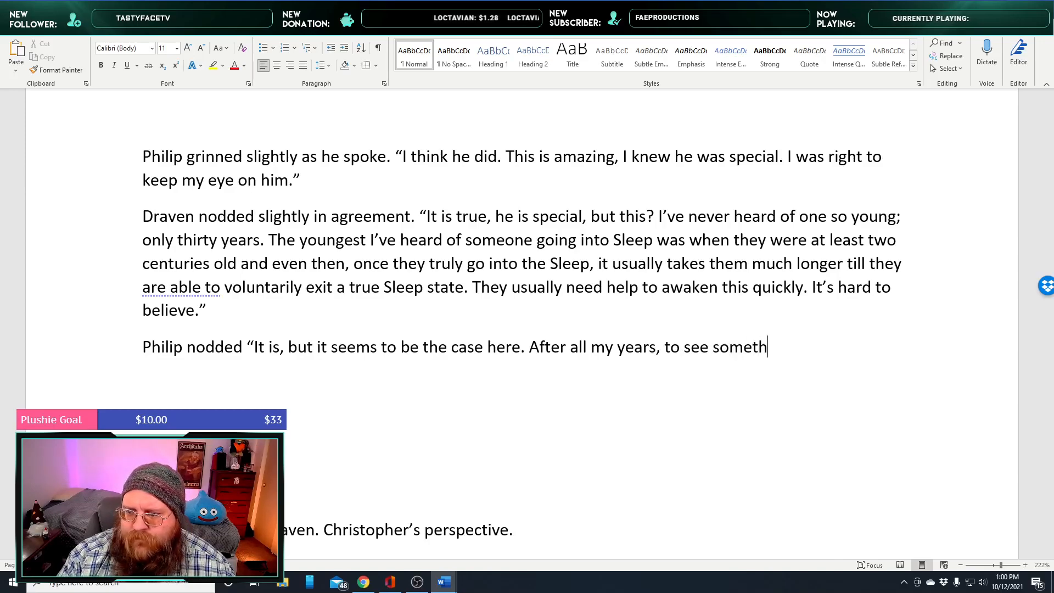
text(ing new)
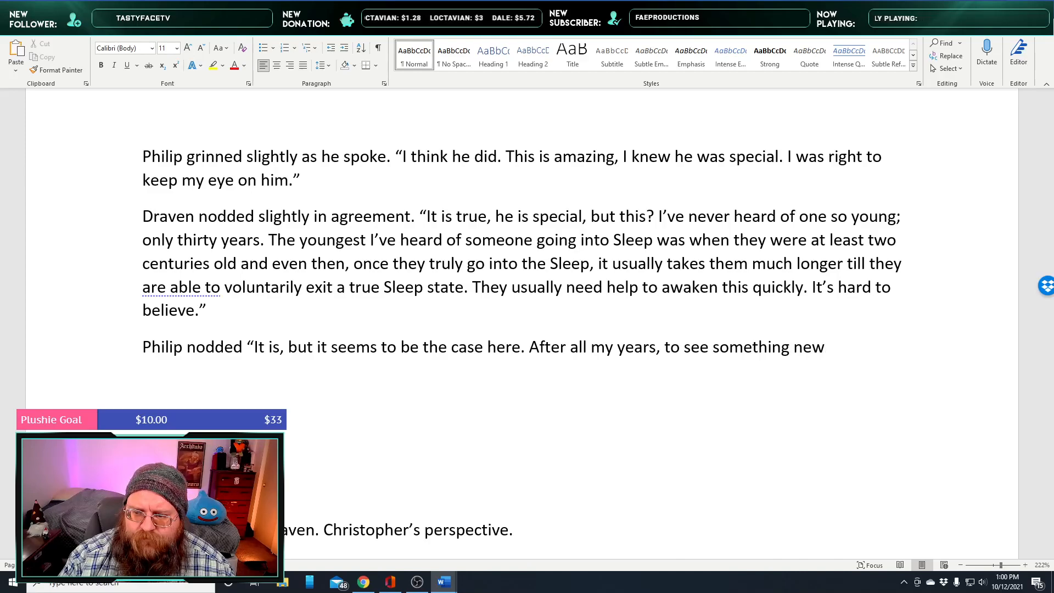
text( like this)
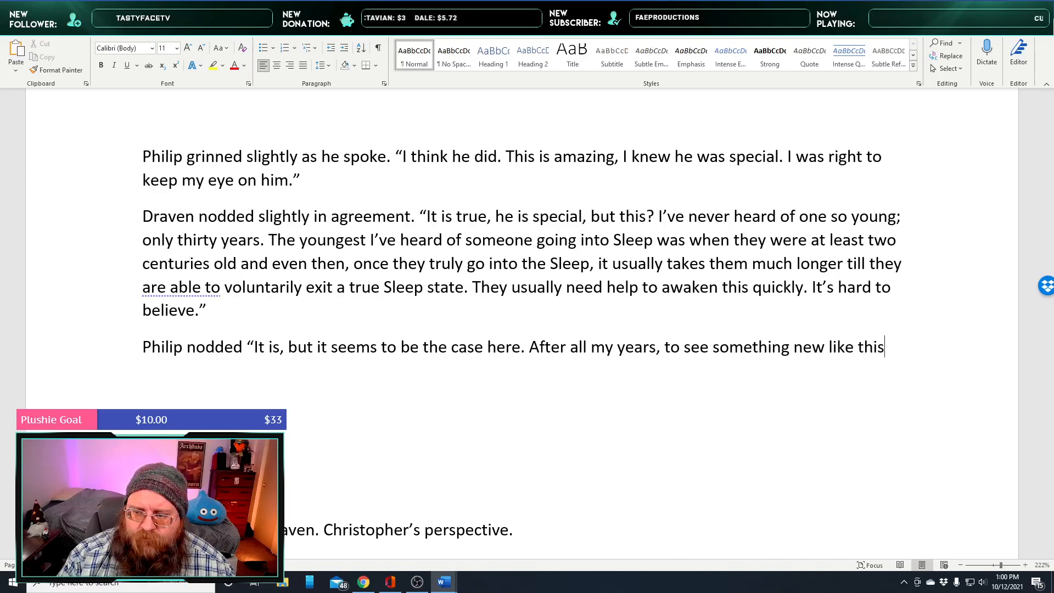
text(...I never thought)
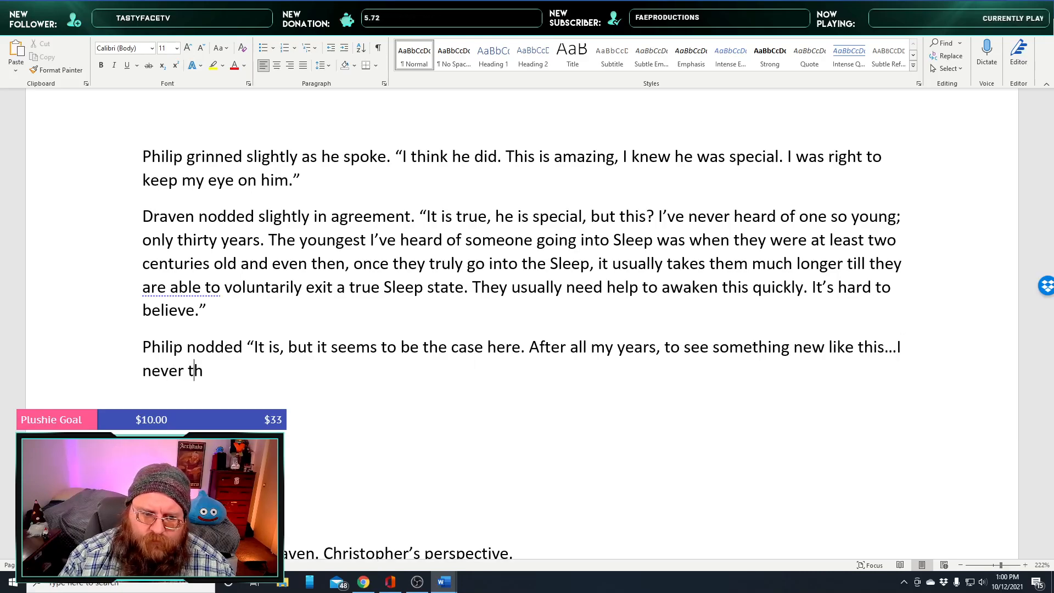
text(...)
Add a new paragraph below Philip's speech, above the "He q" line, reading: Chris cleared his throat. “May I continue?”
key(Return)
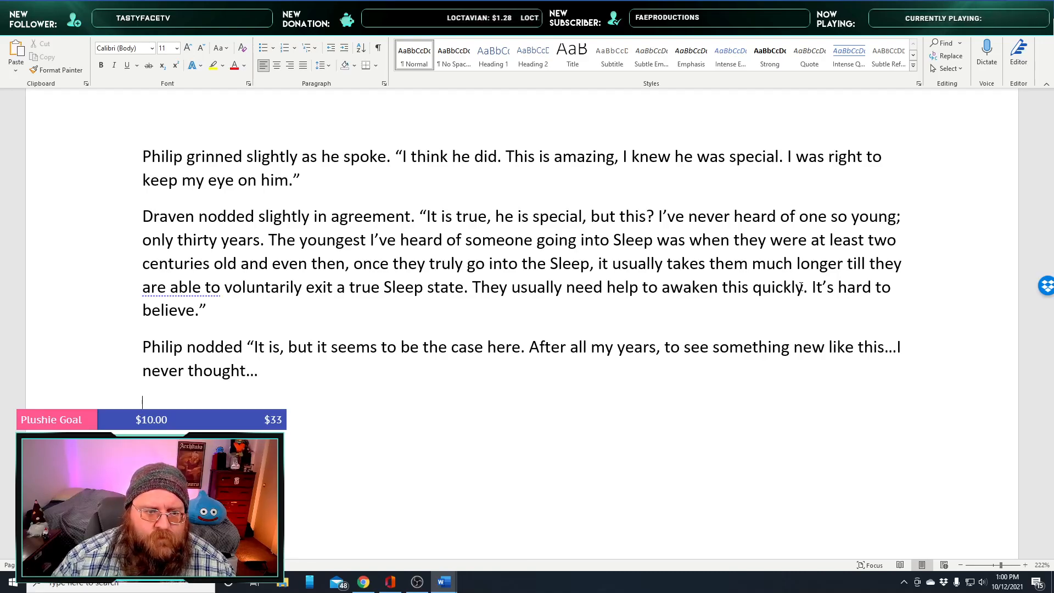
scroll(777, 314, down, 2)
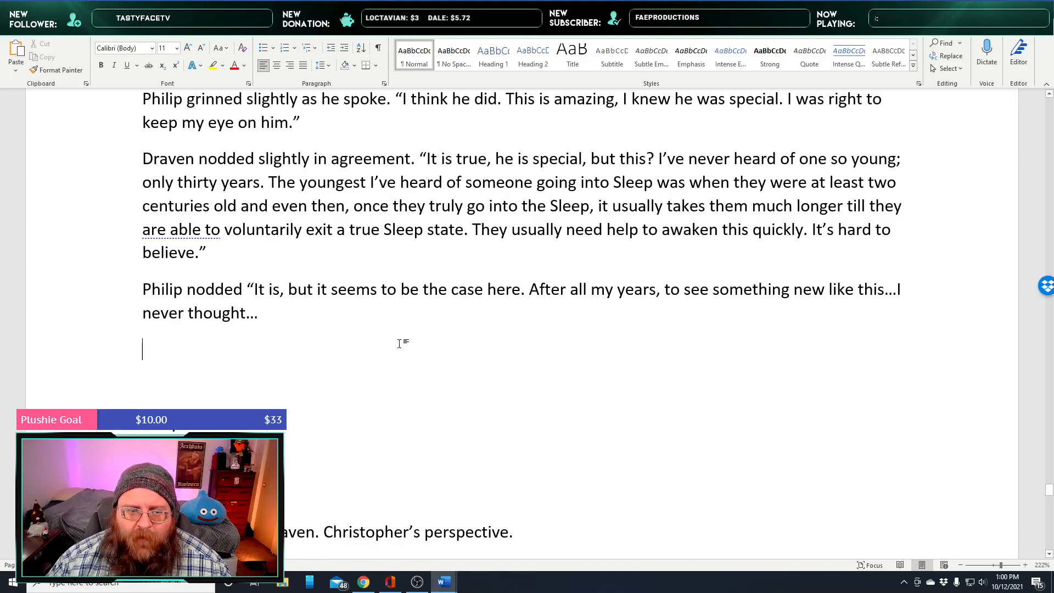
scroll(399, 344, down, 1)
key(Return)
key(Return)
text(He q)
key(Up)
key(Up)
text(Ch)
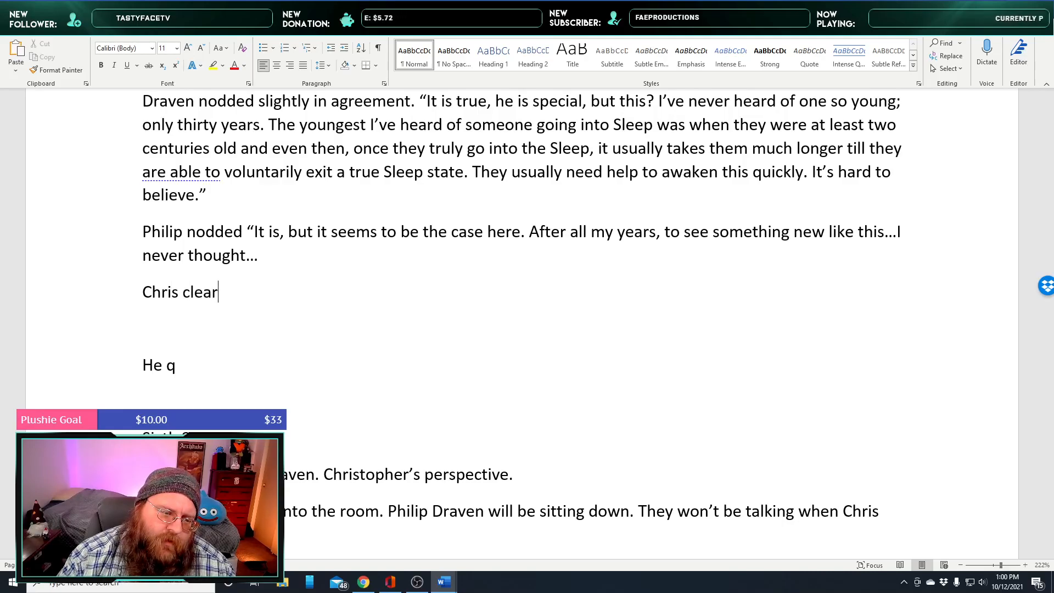
text(ris cleared his th)
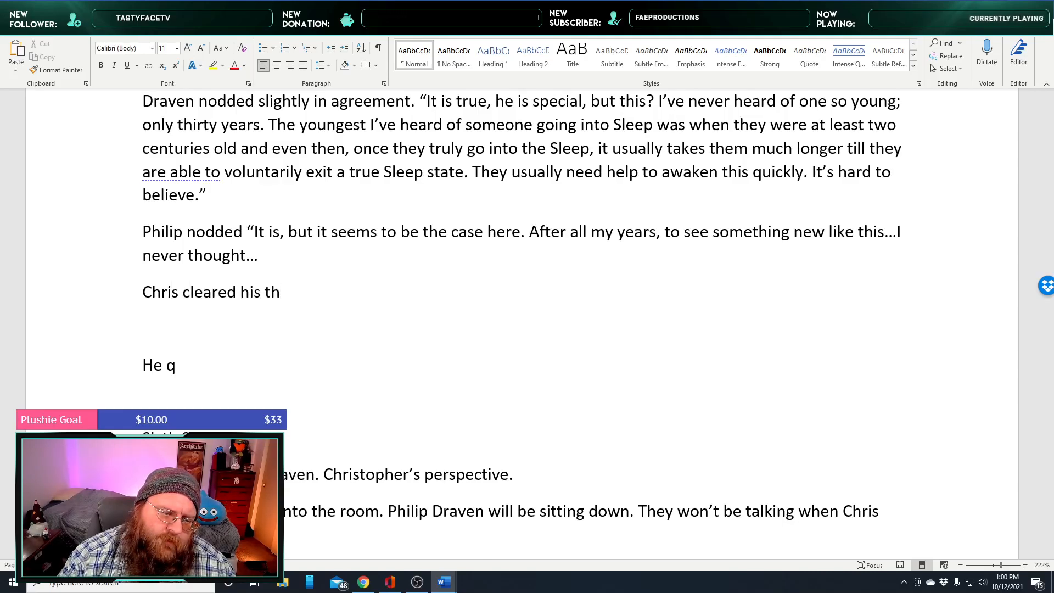
text(roat)
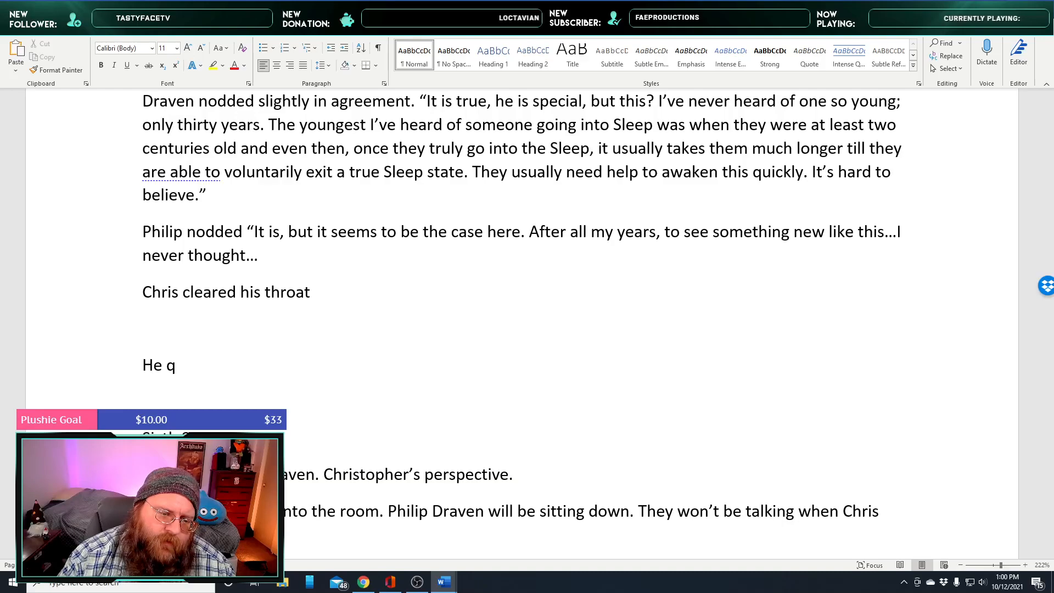
text(. “)
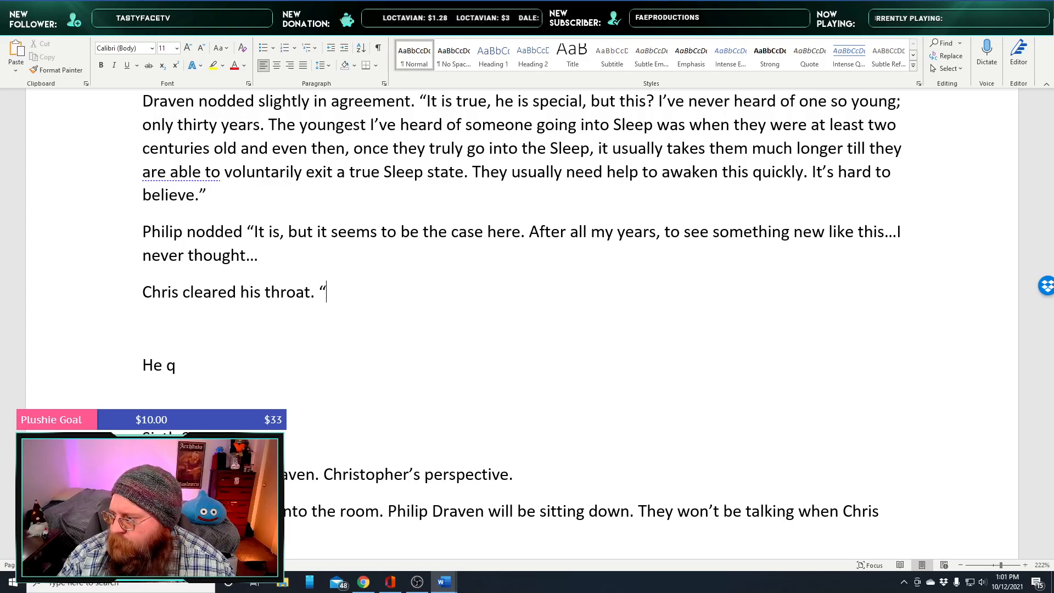
text(May I)
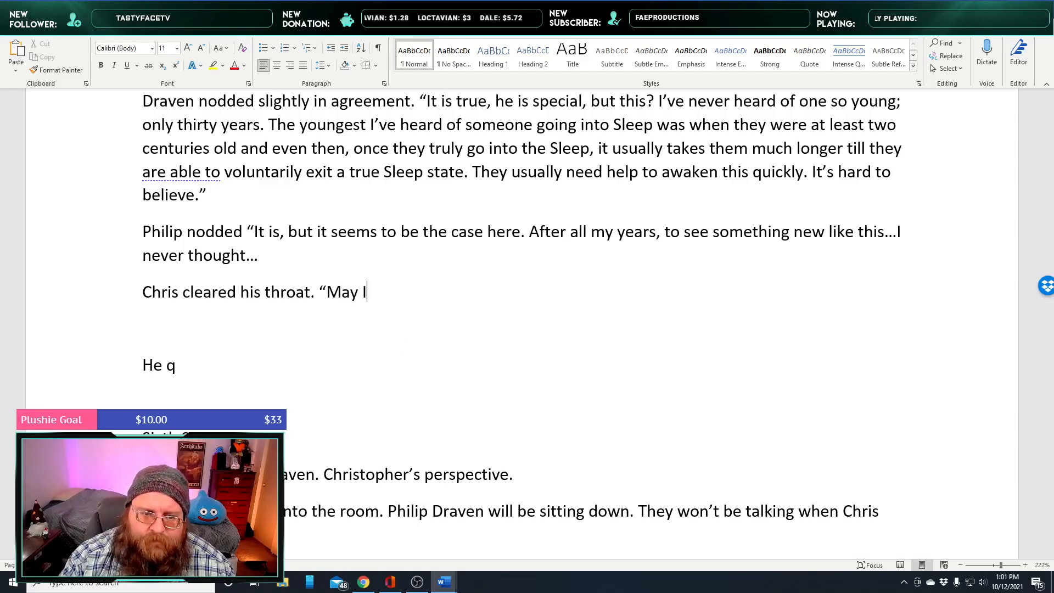
text( continue?)
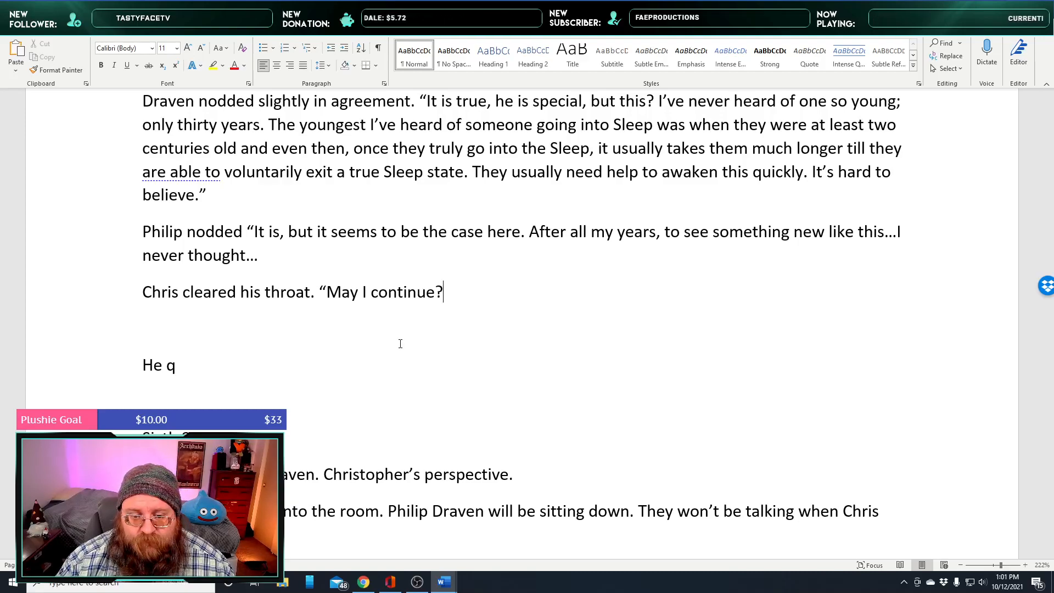
text(:)
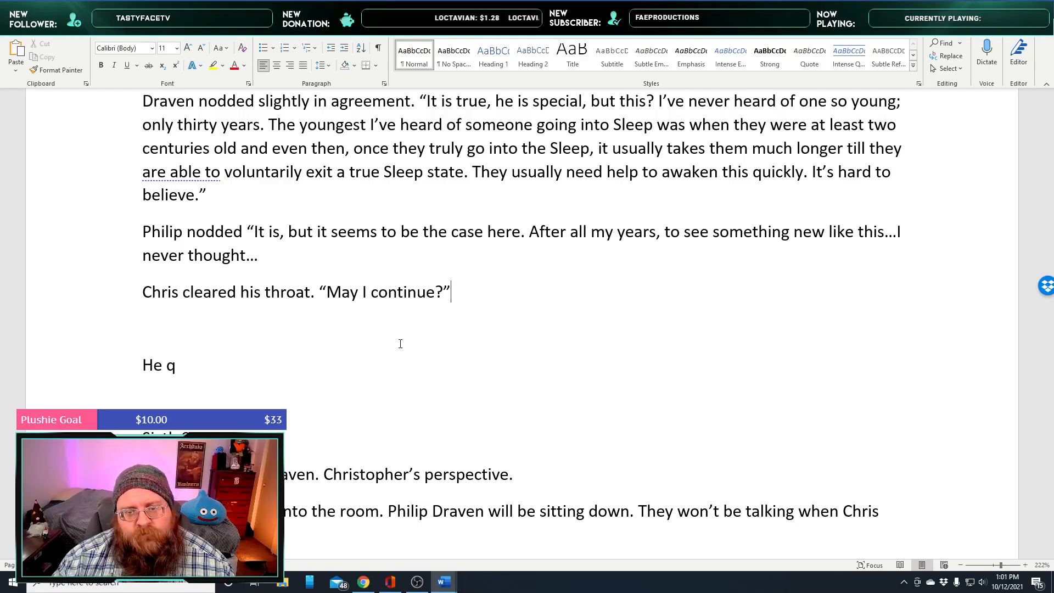
Add a paragraph below Chris's question: Philip and Chris both looked away from each other and back to Christopher, who they seemed to momentarily forget was there
key(Return)
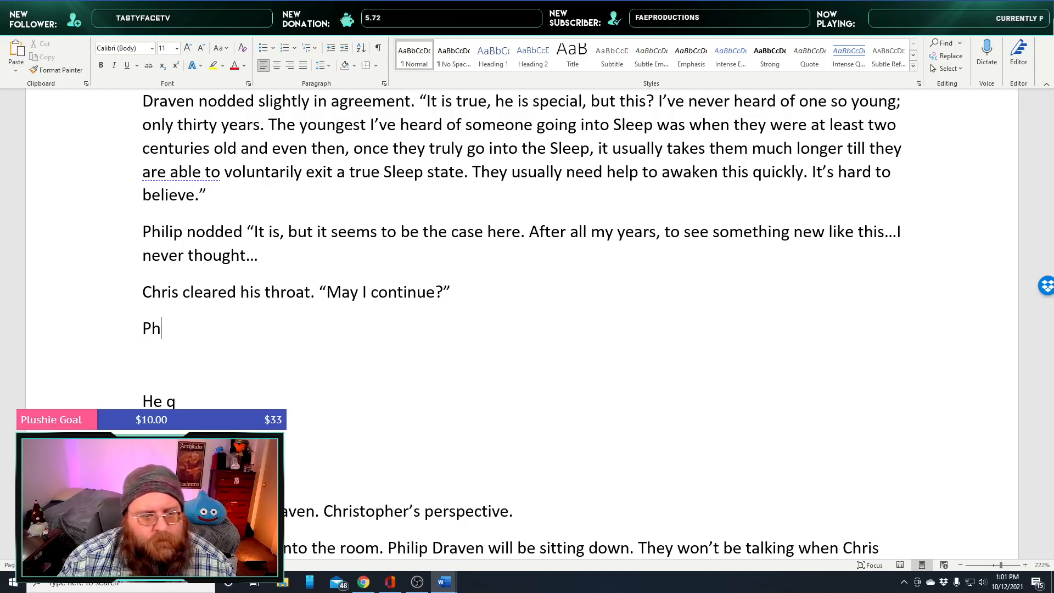
text(Chr)
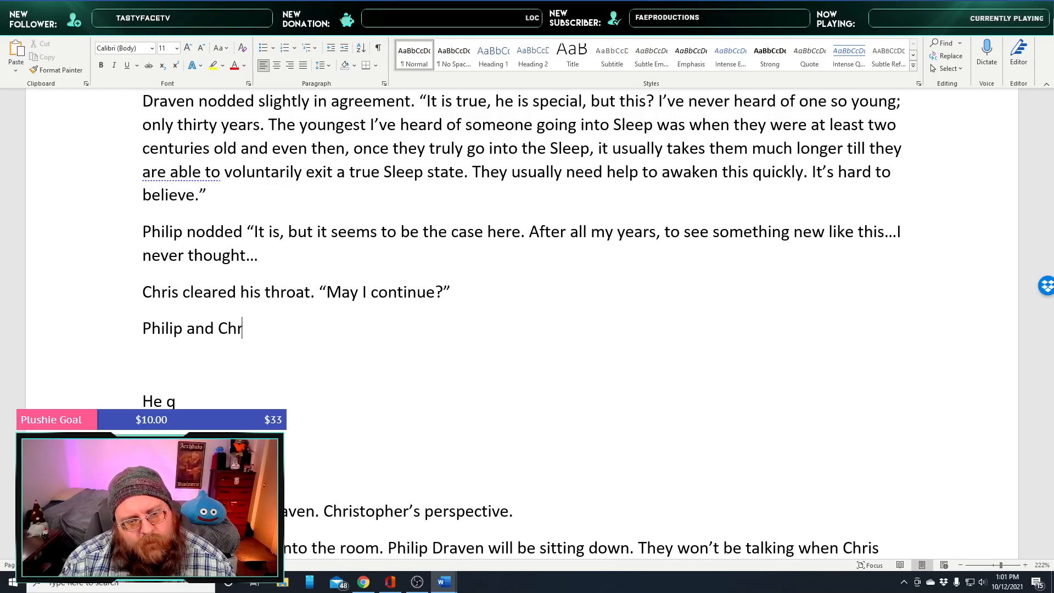
text(is both loog)
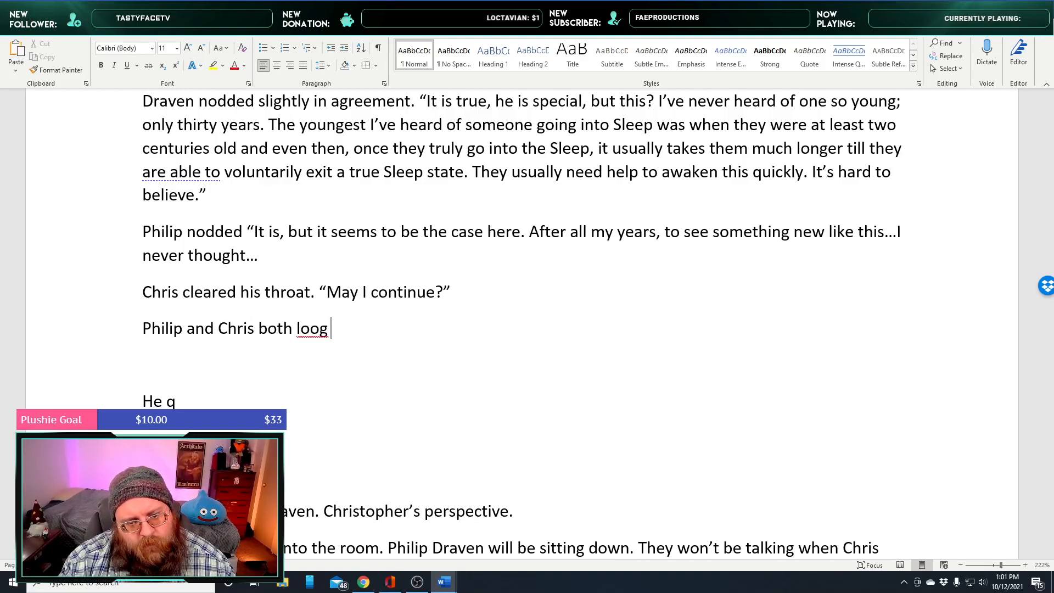
key(BackSpace)
text(k)
key(BackSpace)
text(e)
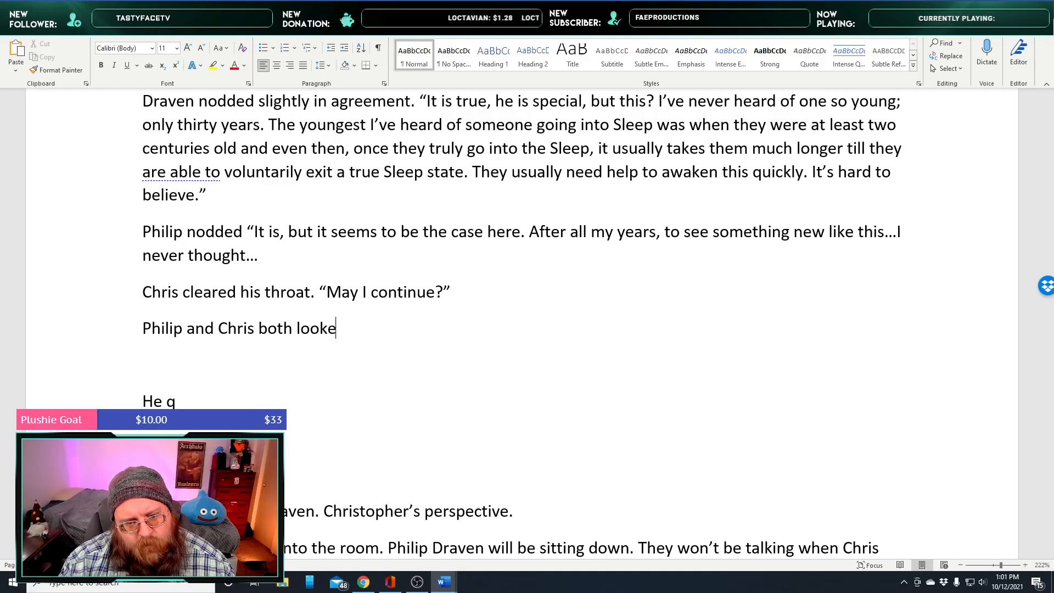
text(d away from each)
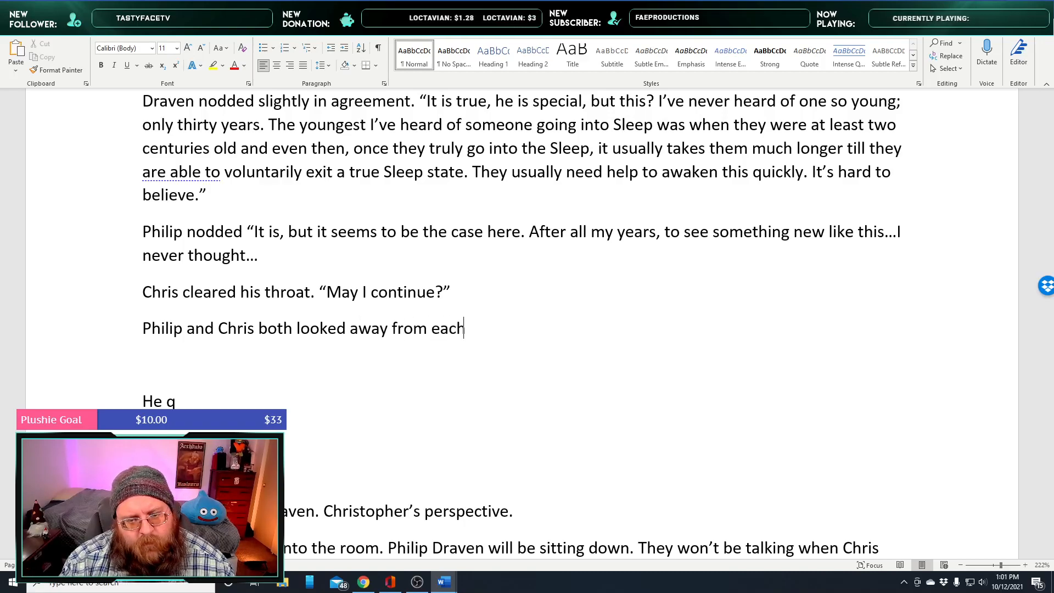
text( other an)
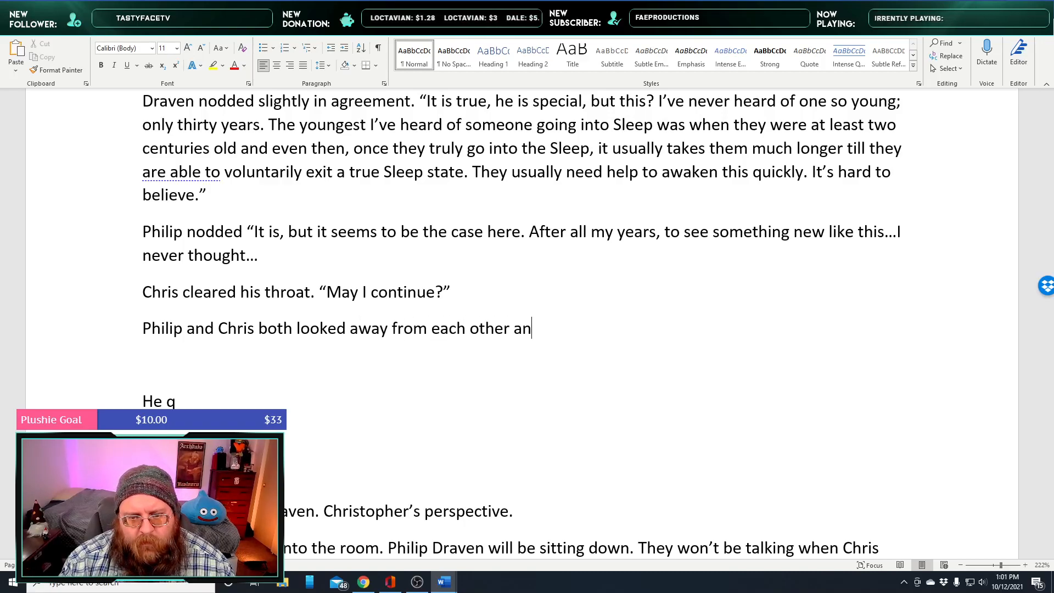
text(d back to C)
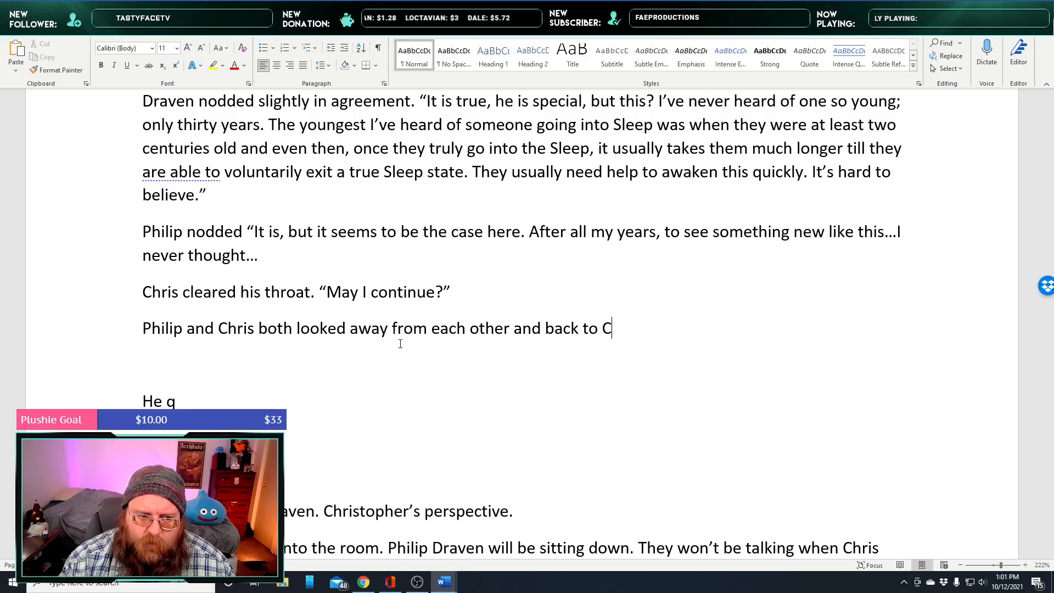
text(hristopher, who the)
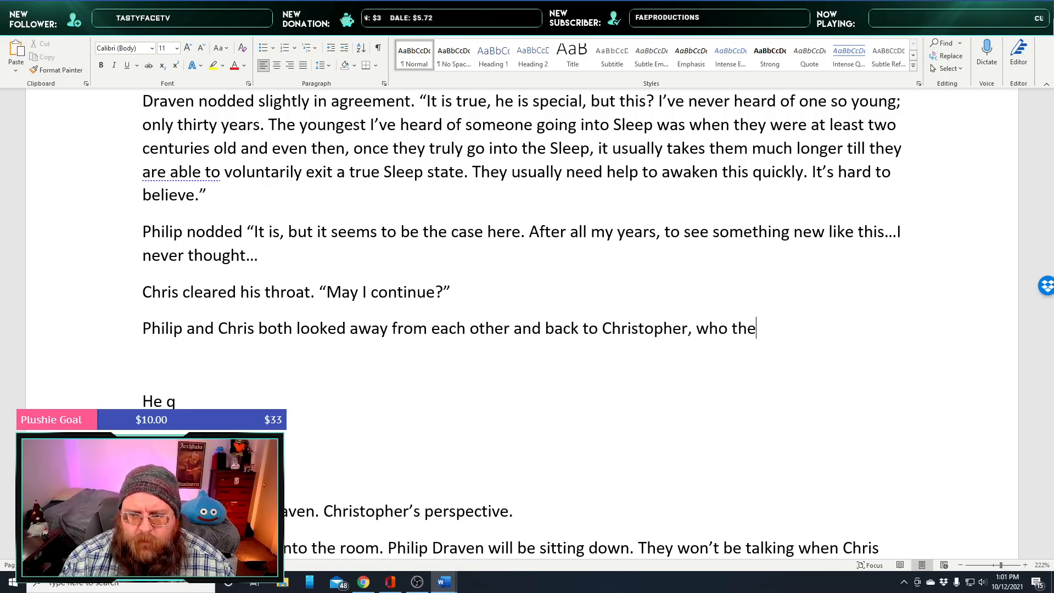
text(y seemed to m)
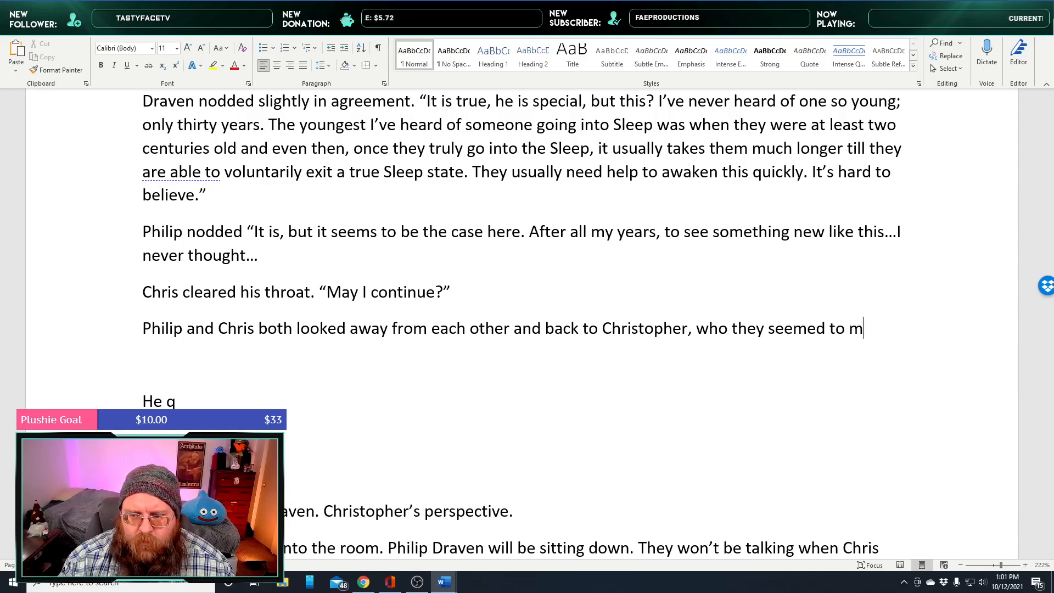
text(omen tarily forget was there)
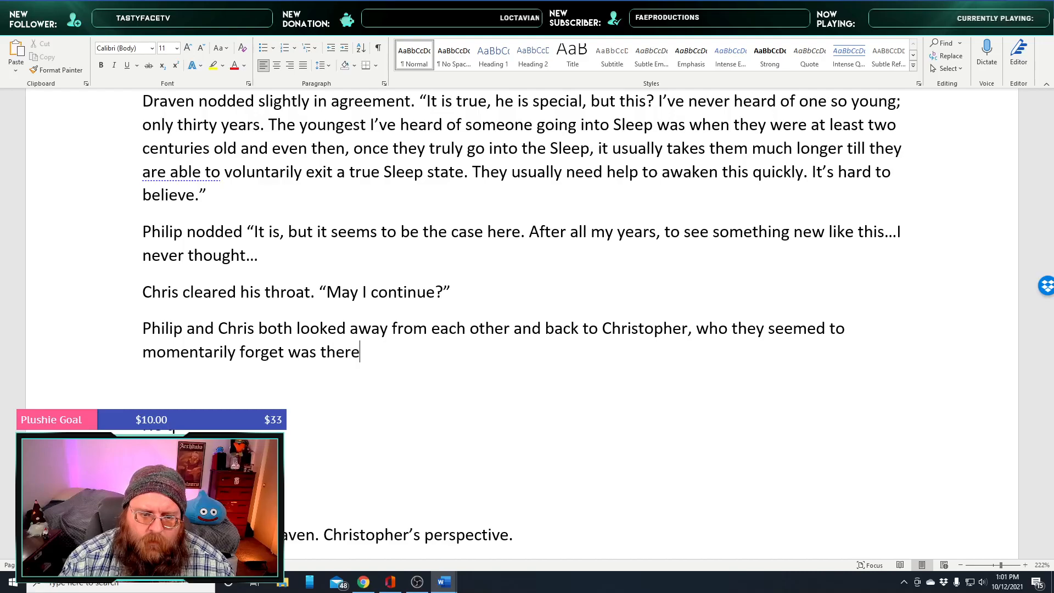
End that sentence with a period and continue the paragraph with: It was Philip who spoke. “There was more?
text(. It was Philip who spl)
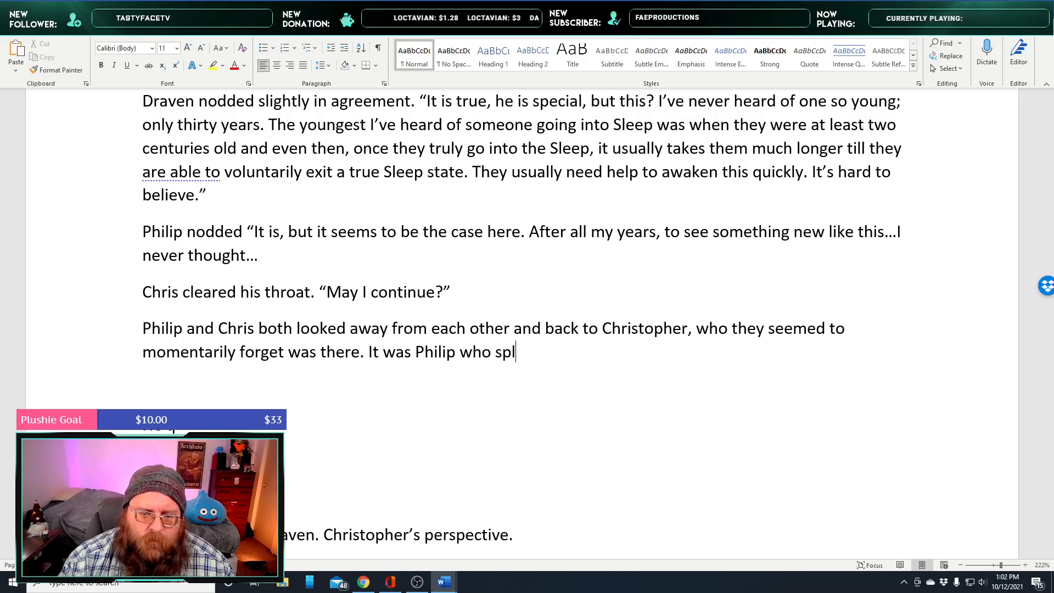
key(BackSpace)
text(oke)
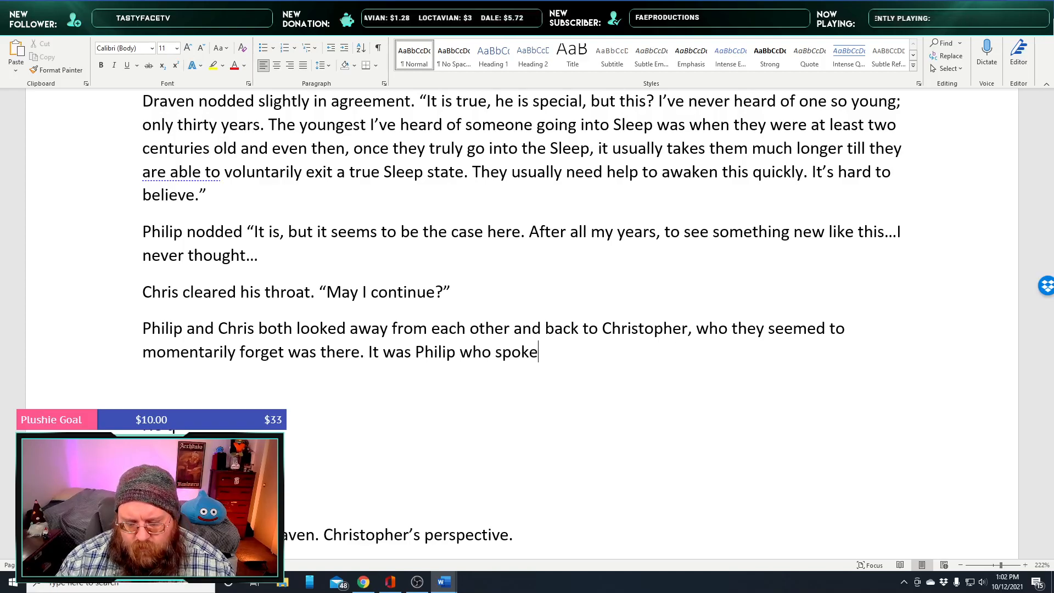
text(.)
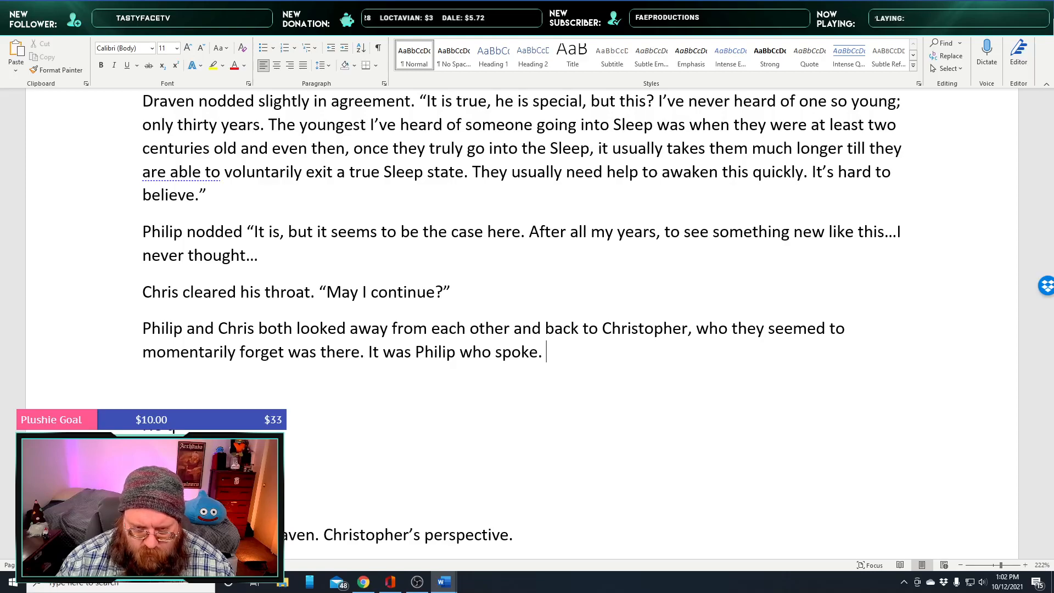
text( T)
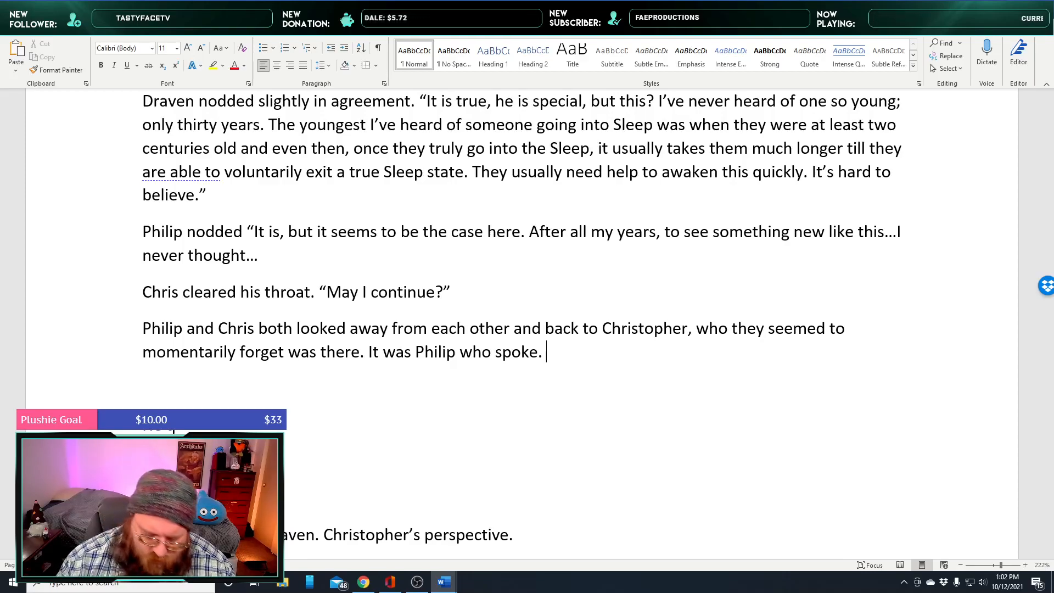
text(here wa more)
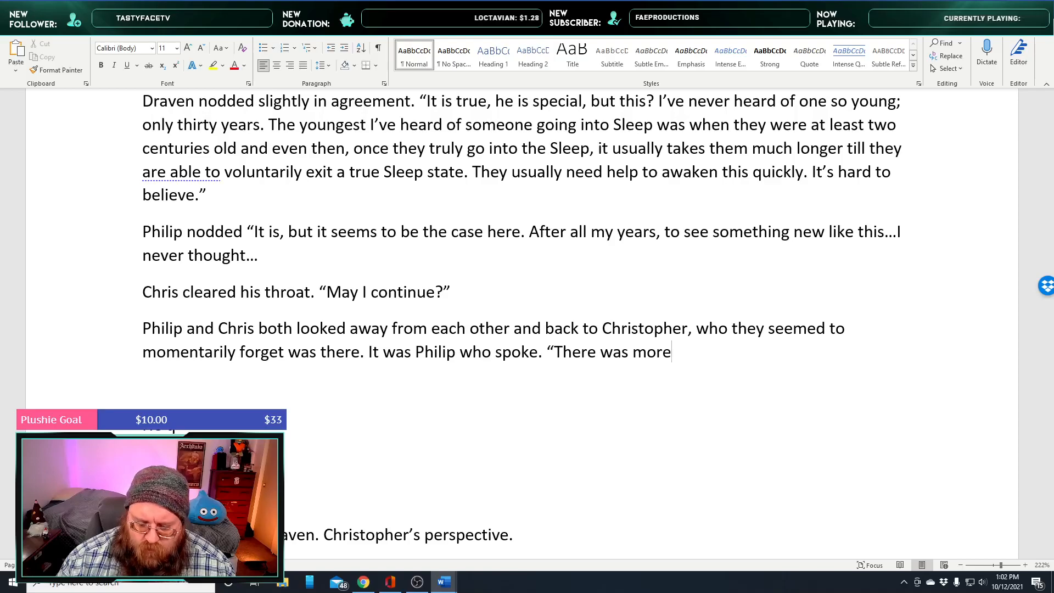
text(?)
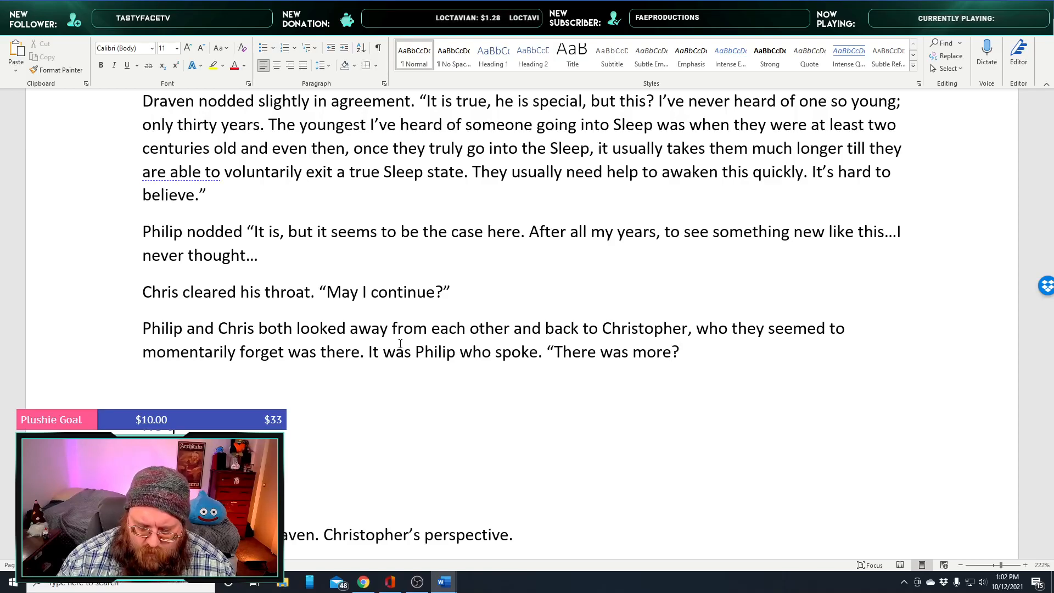
Close the quotation after "There was more?" and continue Philip's speech with: You weren’t in there long, something else happened?
text(")
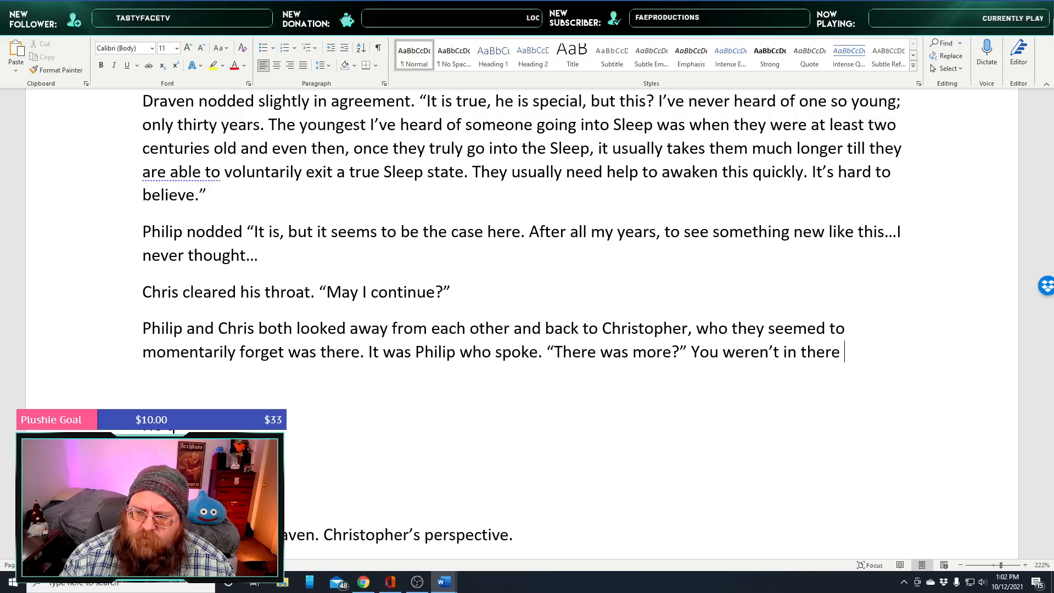
text(ong, somet)
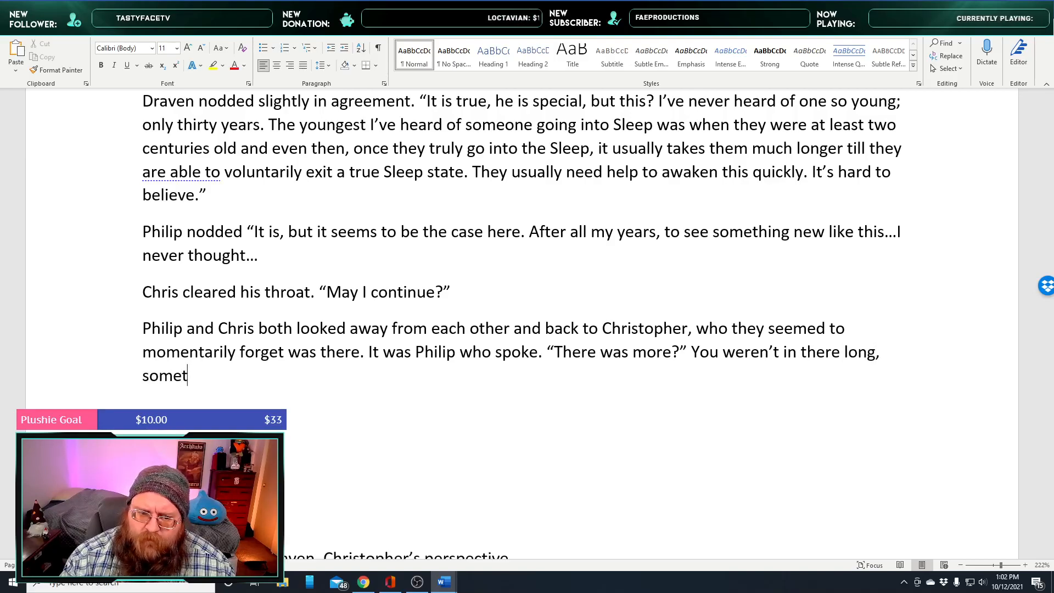
text(hing else happ)
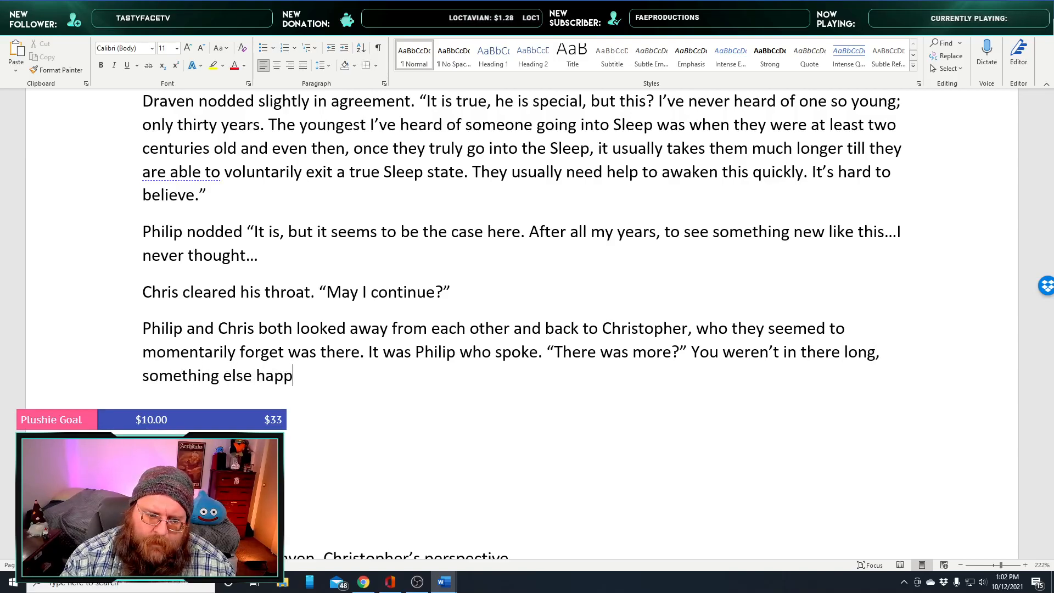
text(ened?)
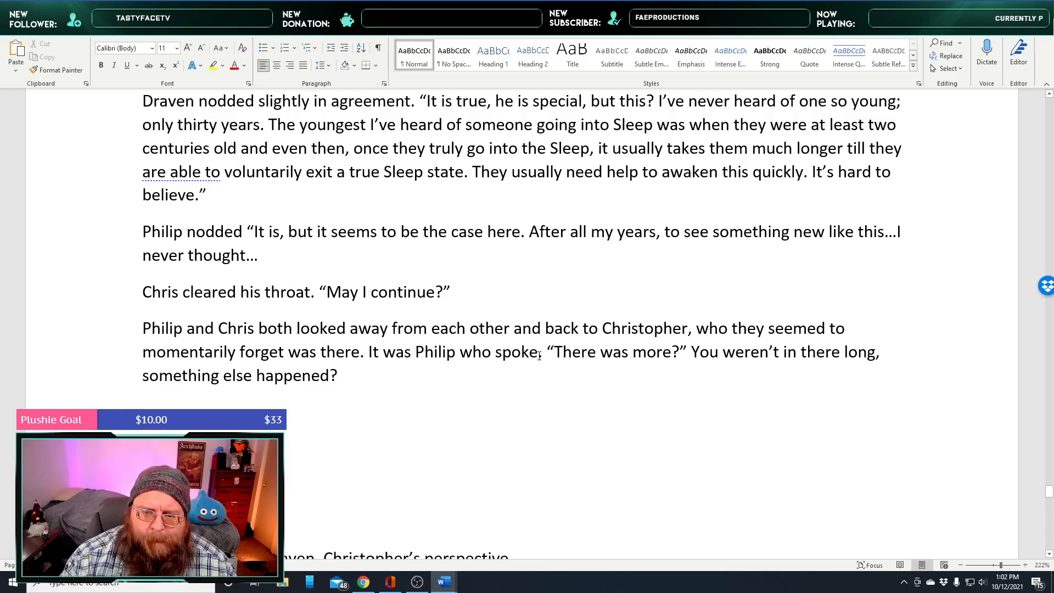
Extend "It was Philip who spoke" with ", he sounded a little surprised" and replace "Chris" with "Draven" in the paragraph's opening words
text(,)
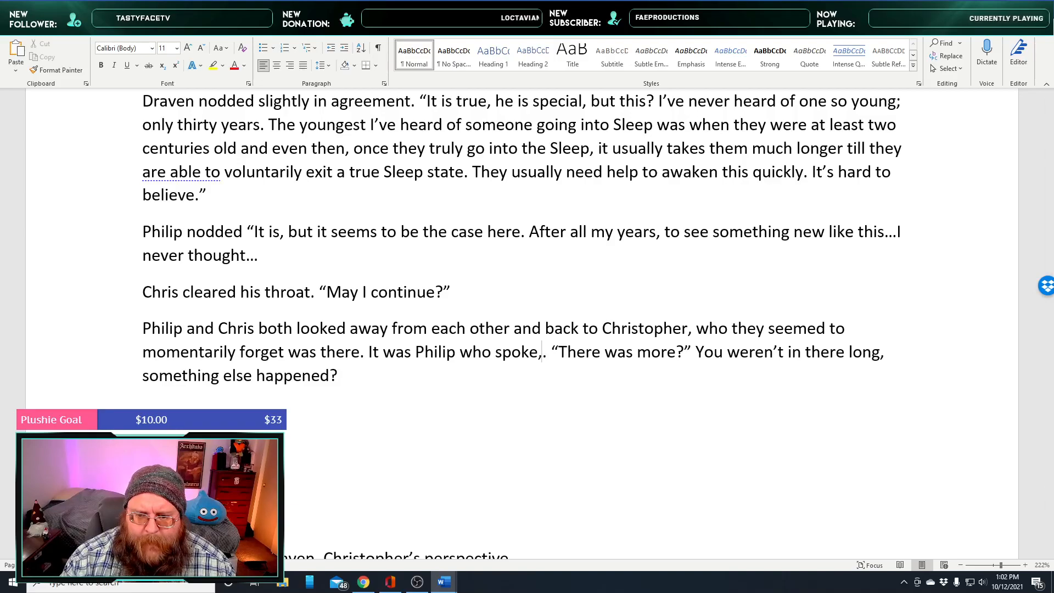
text( he sounded a little surpri)
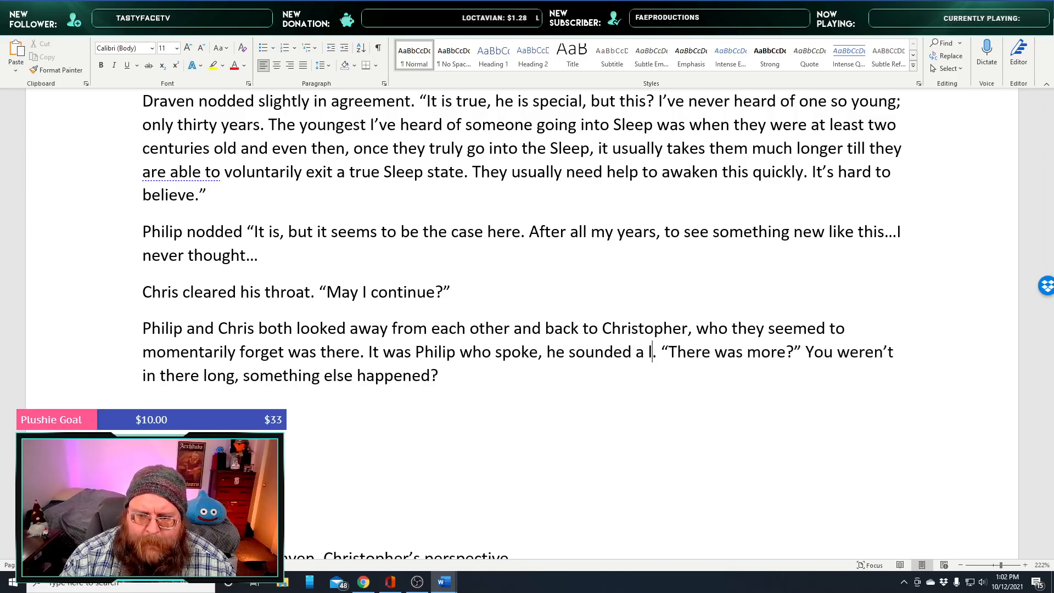
text(sed.)
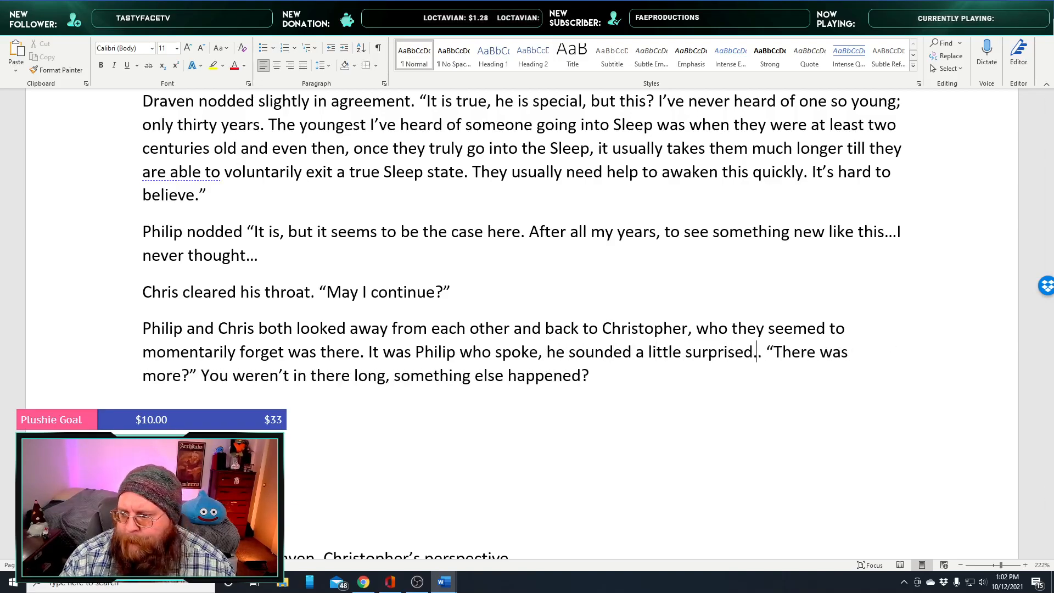
key(BackSpace)
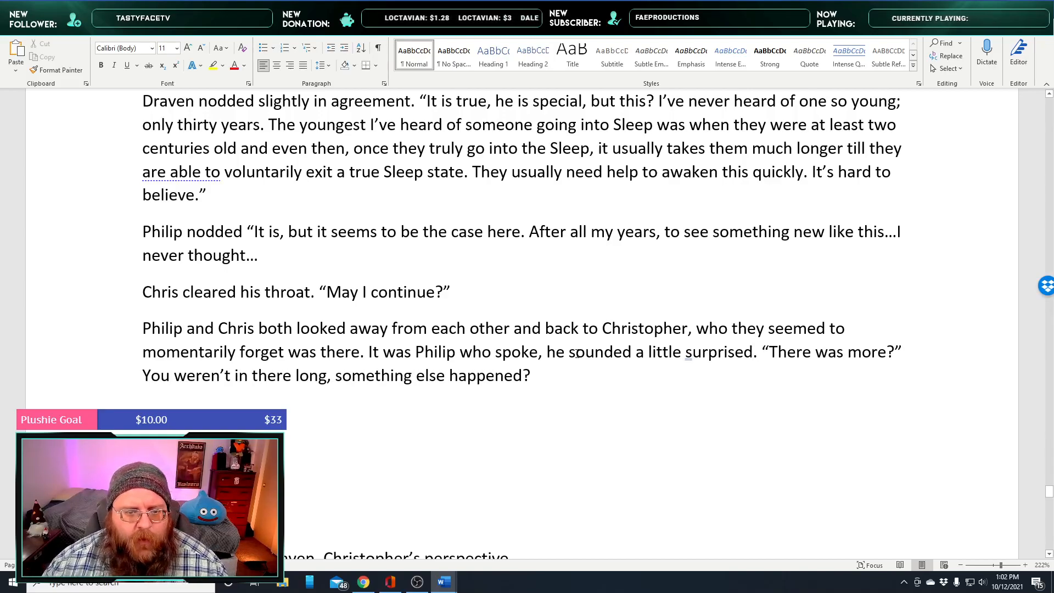
double_click(233, 328)
text(Draven)
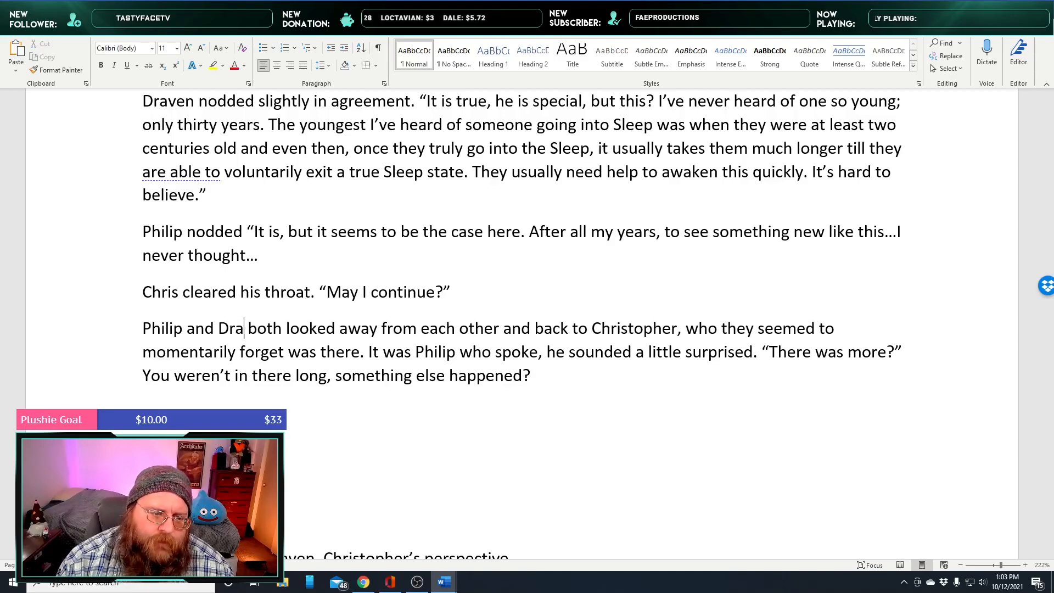
Insert "have" before "momentarily forget" and add a closing quotation mark after "something else happened?"
scroll(525, 384, down, 2)
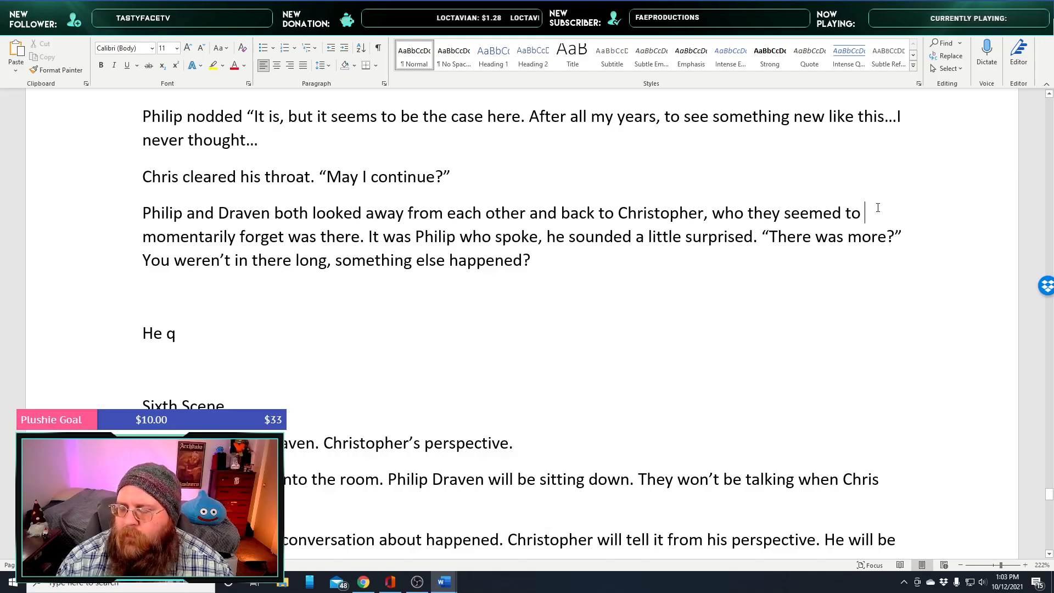
text(have)
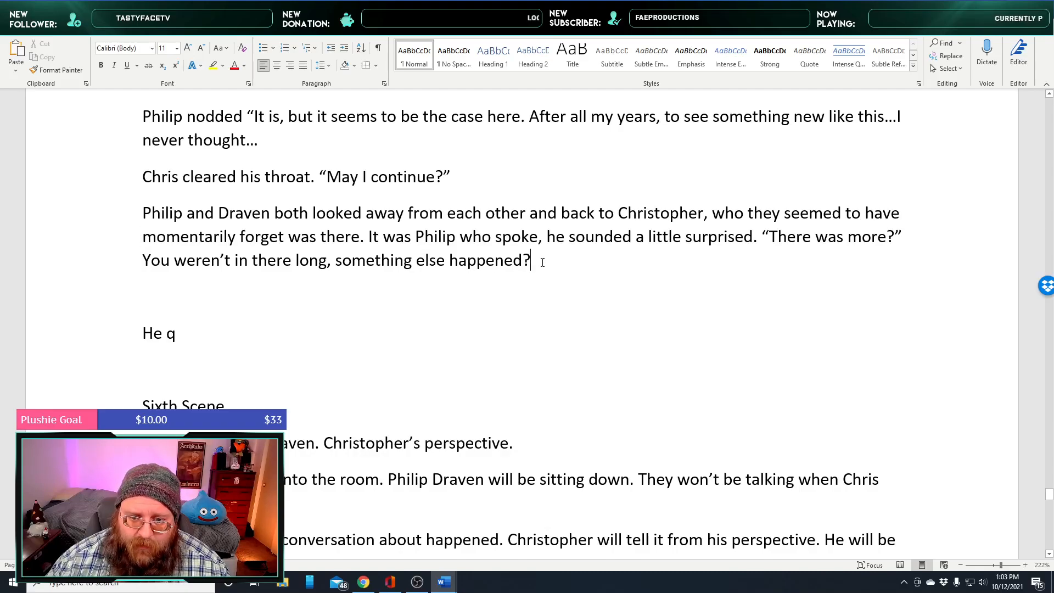
text(")
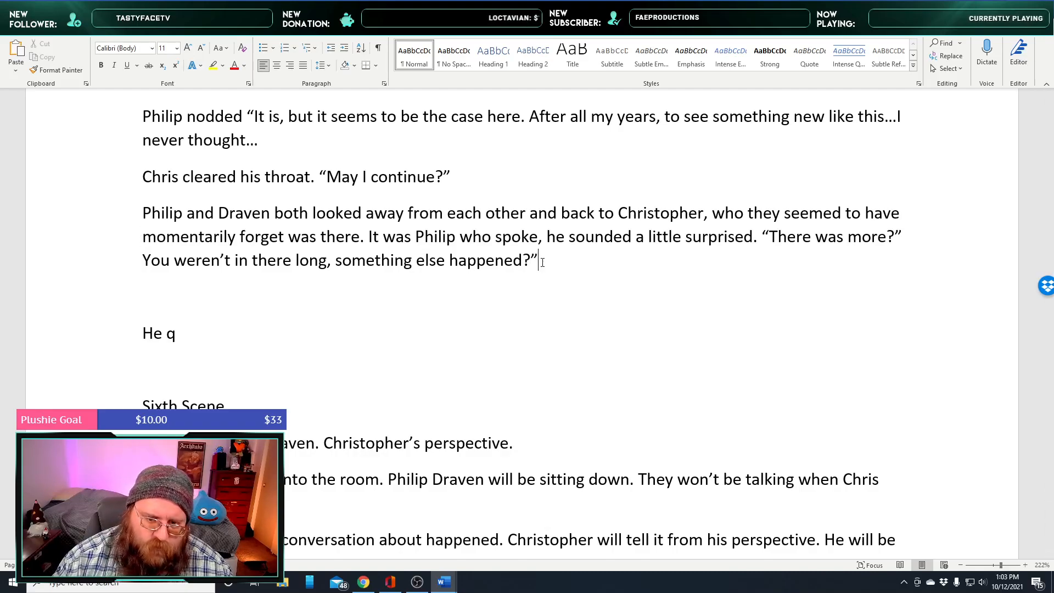
key(Return)
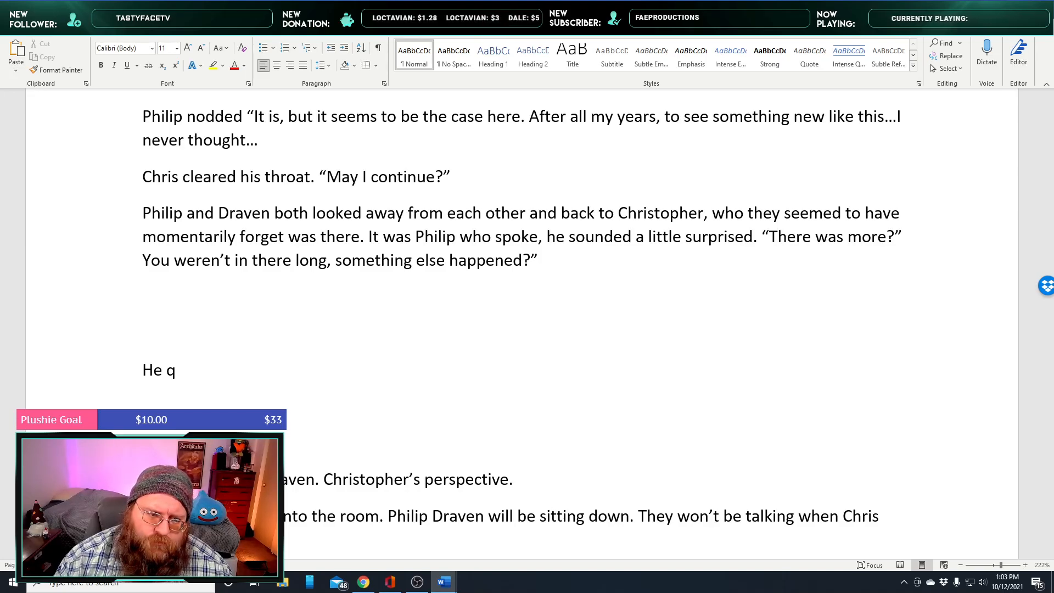
text(Chris nodded)
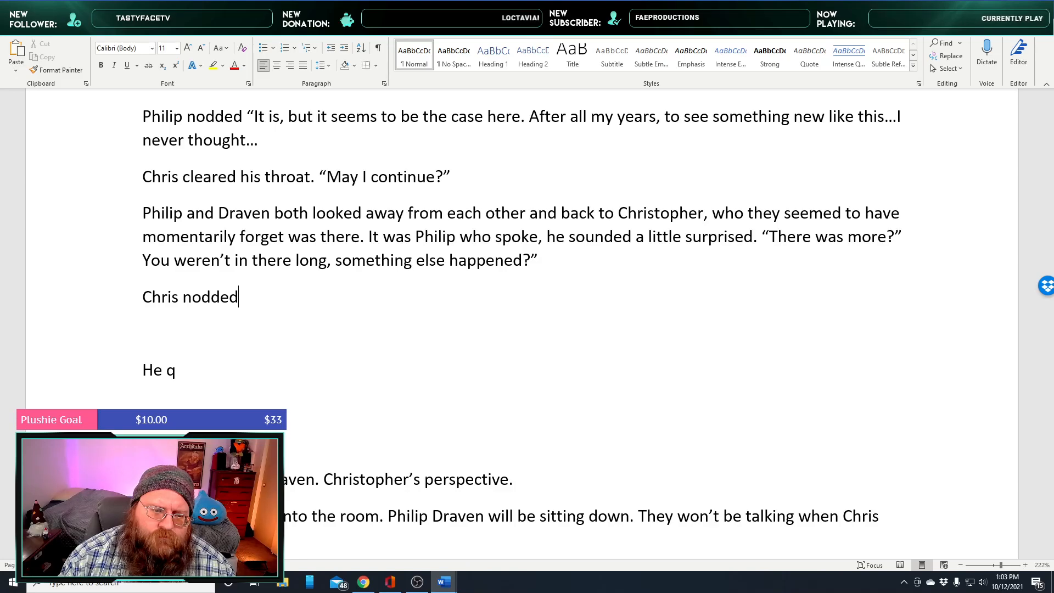
key(BackSpace)
key(BackSpace)
key(BackSpace)
key(BackSpace)
key(BackSpace)
key(BackSpace)
key(BackSpace)
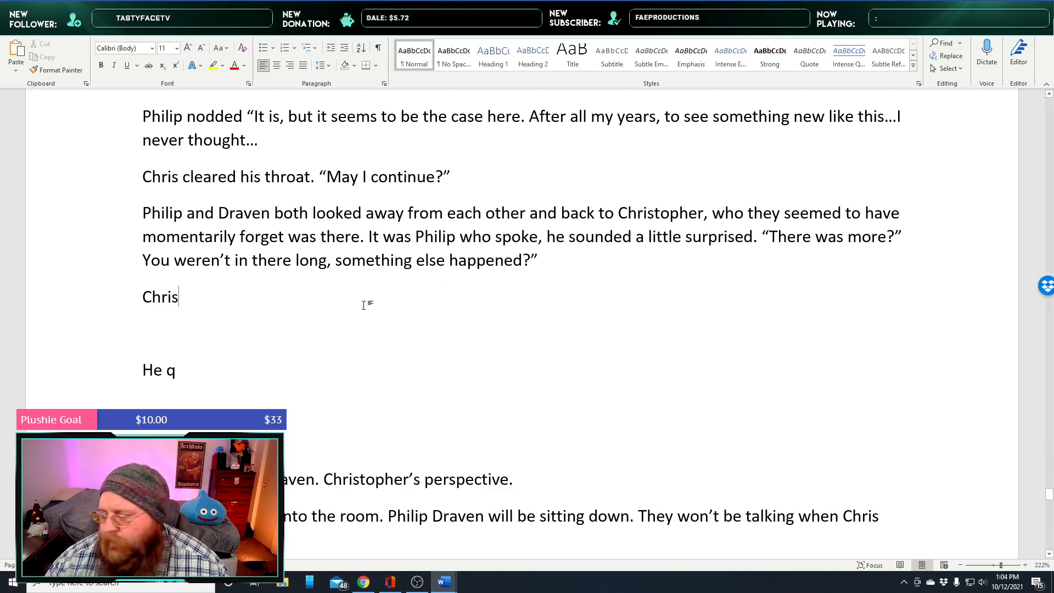
drag(193, 301, 140, 304)
key(ctrl+c)
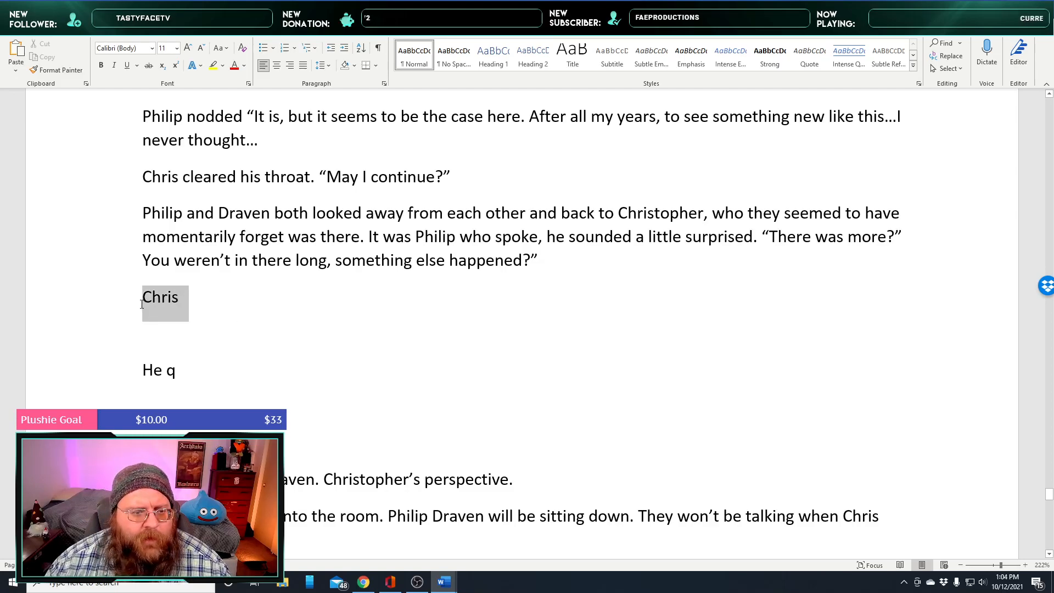
key(BackSpace)
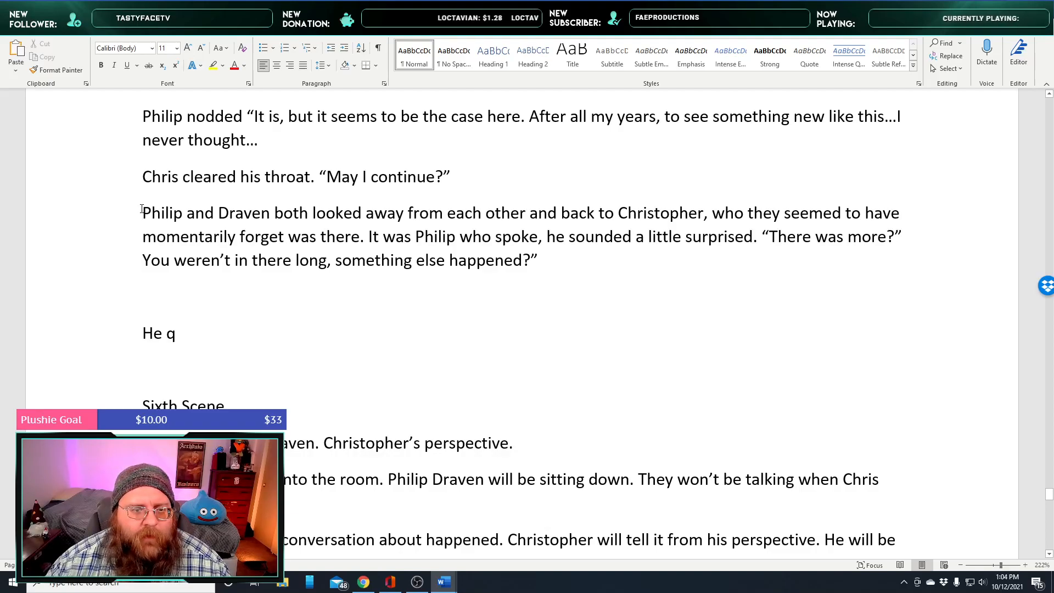
Start a new paragraph before "Philip and Draven both looked away" reading: Chris wasn’t sure how to handle this new information
click(142, 210)
key(Return)
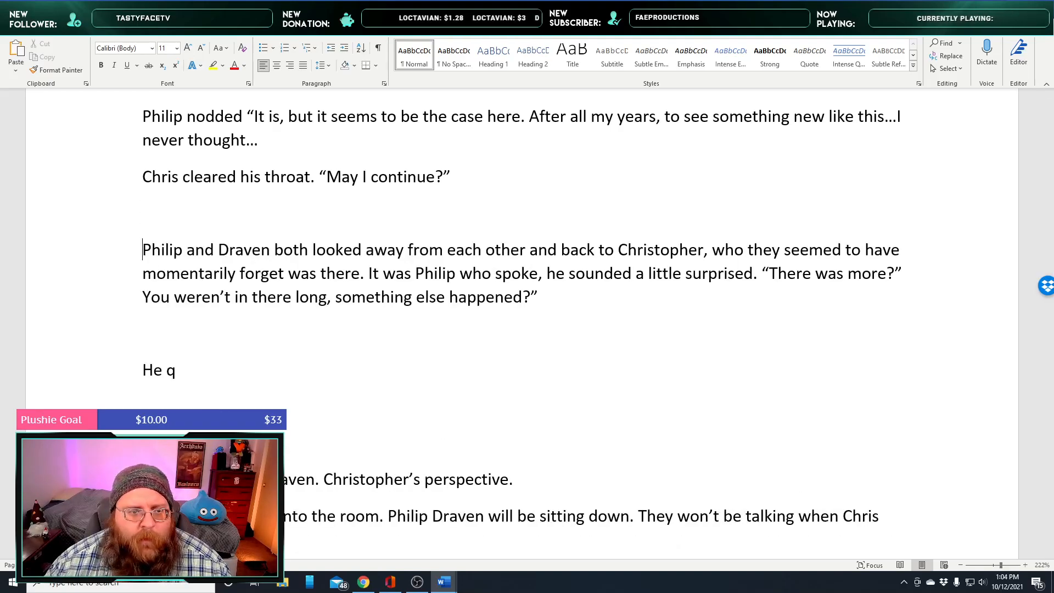
click(164, 220)
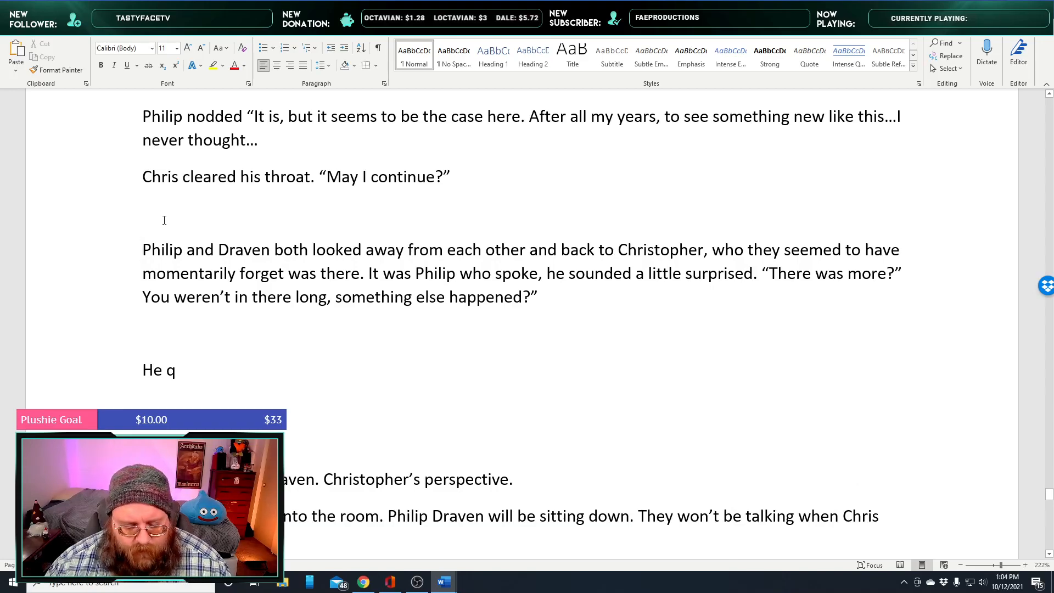
key(ctrl+v)
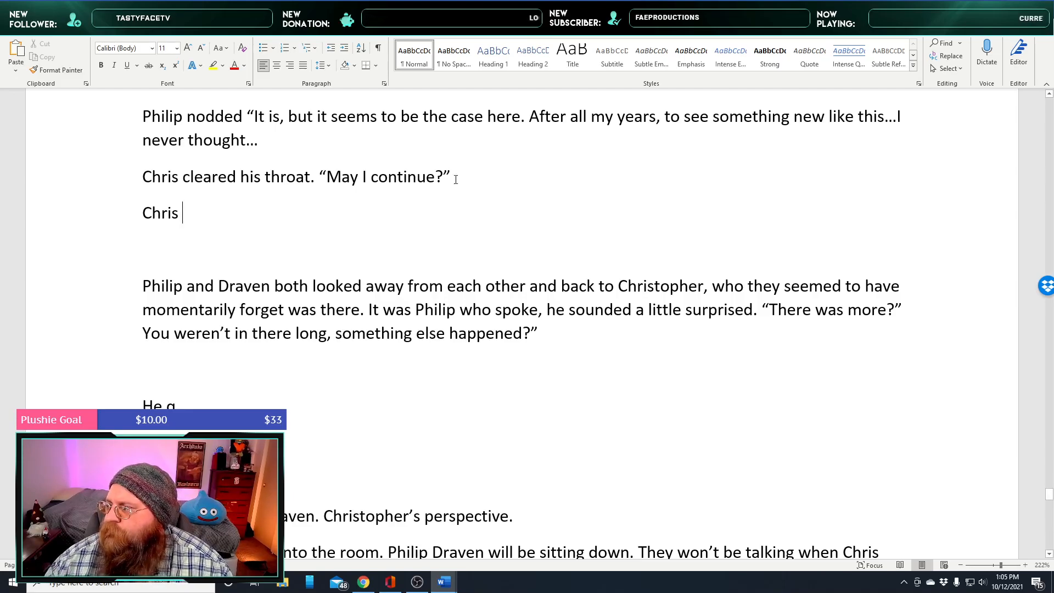
key(alt+Tab)
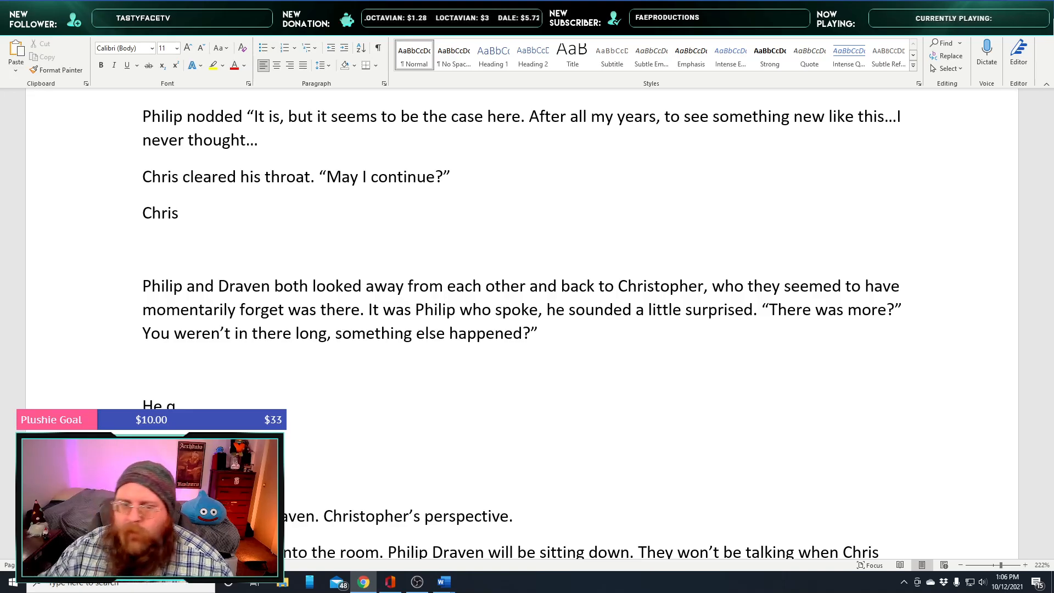
click(224, 223)
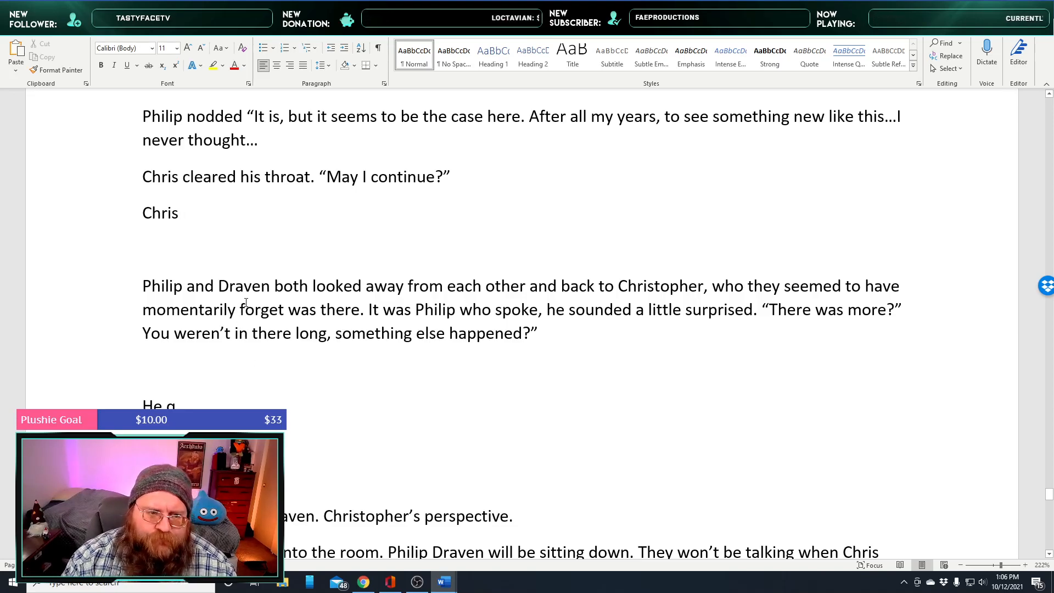
text(wasn't sure how to handle)
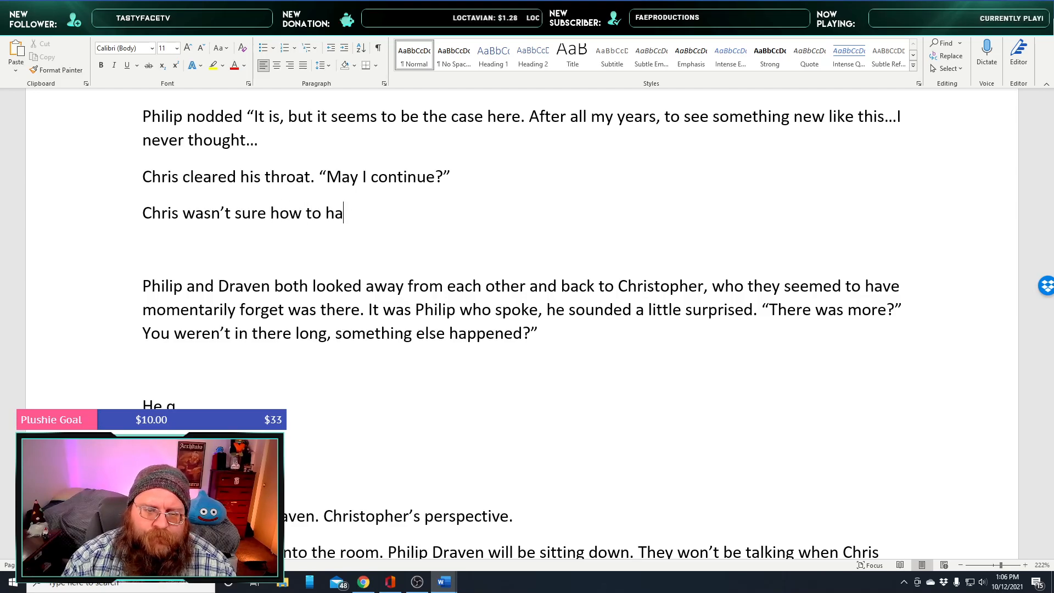
text( this new )
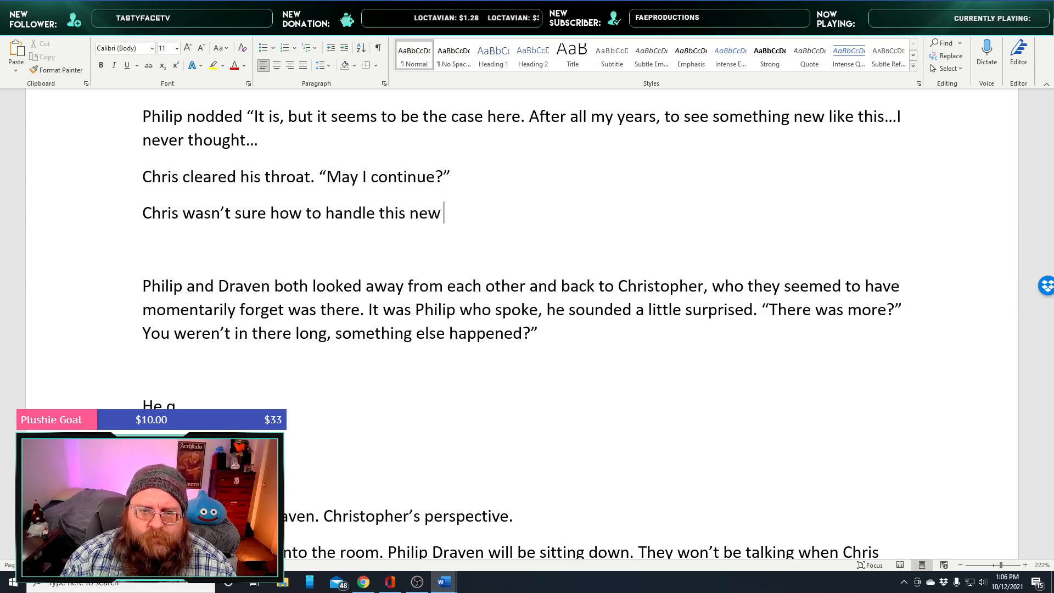
text(information)
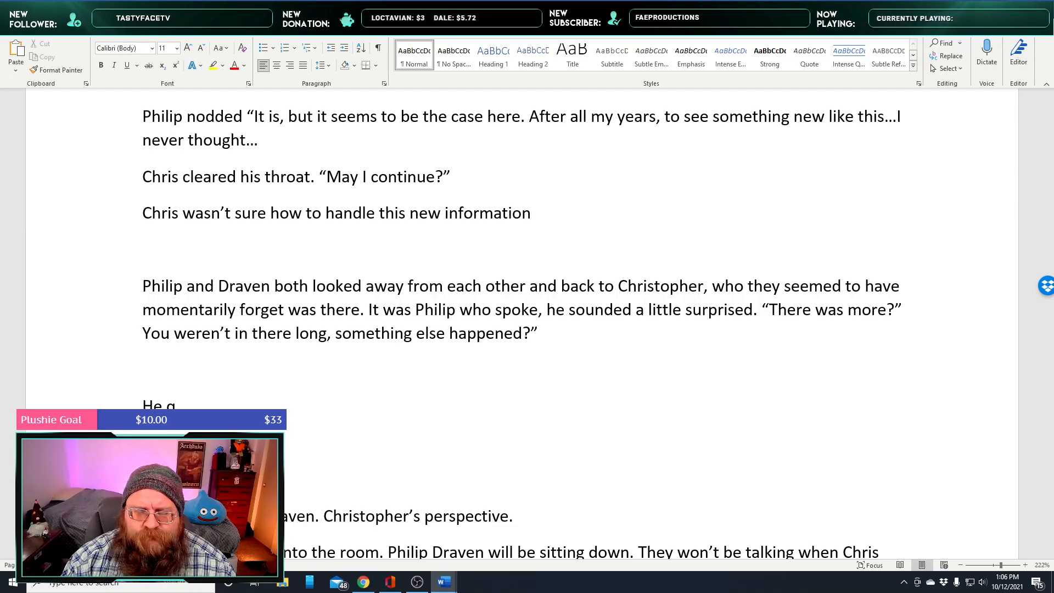
End that sentence with a period and add the sentence: He knew something about excelling
text(. He knew something about e)
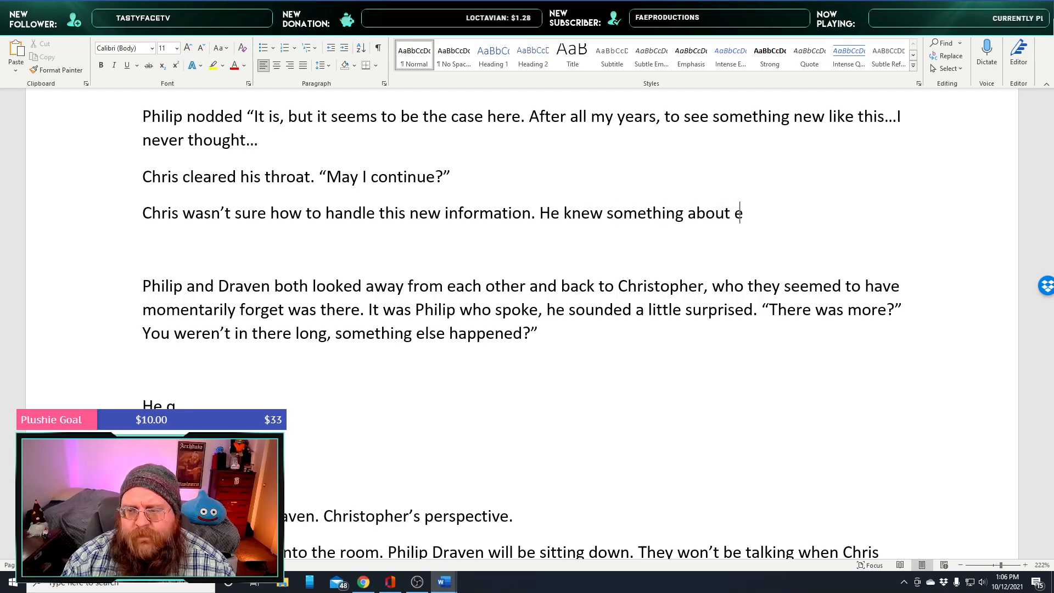
text(lling.)
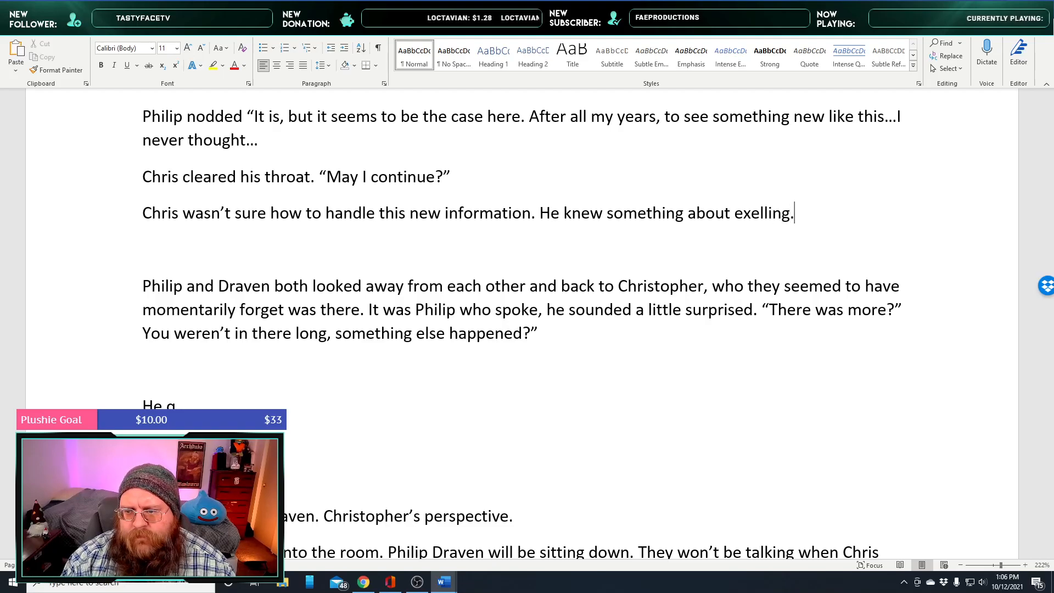
key(BackSpace)
key(BackSpace)
key(BackSpace)
key(BackSpace)
key(BackSpace)
key(BackSpace)
key(BackSpace)
text(celling. He )
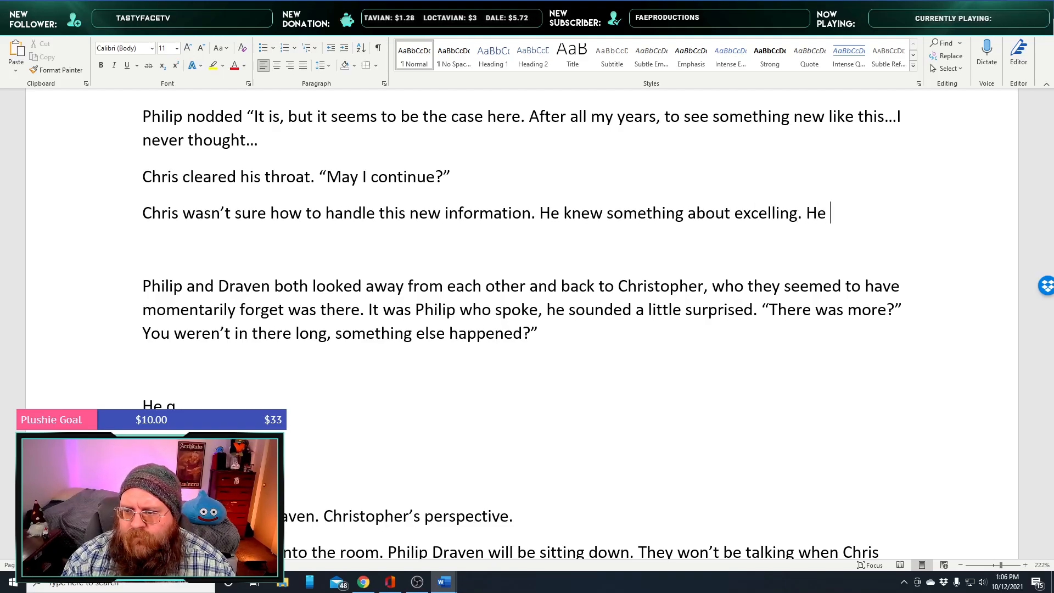
Continue the paragraph with: He was single minded in his pursuit of martial exelense when he was mortal and was used to being uninuqe in that way
text(was single mind)
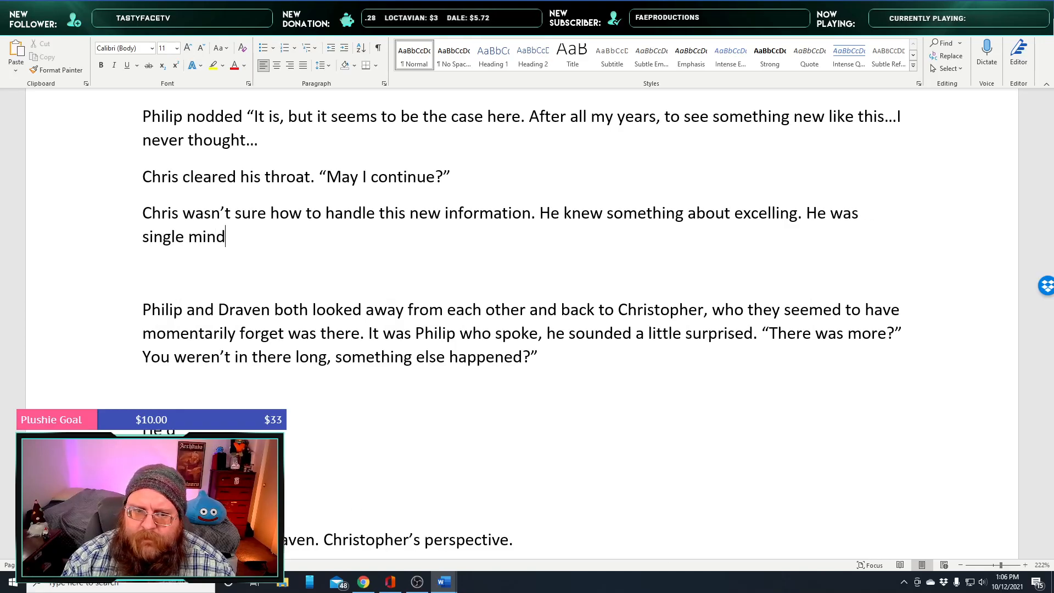
text(ed in his pursuit of martial exel)
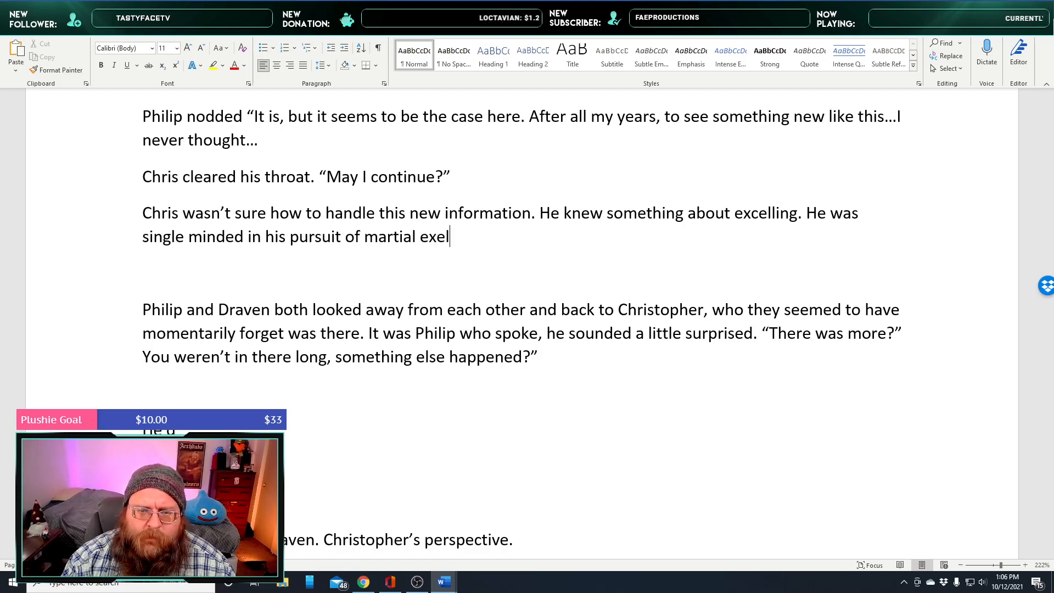
text(when he was )
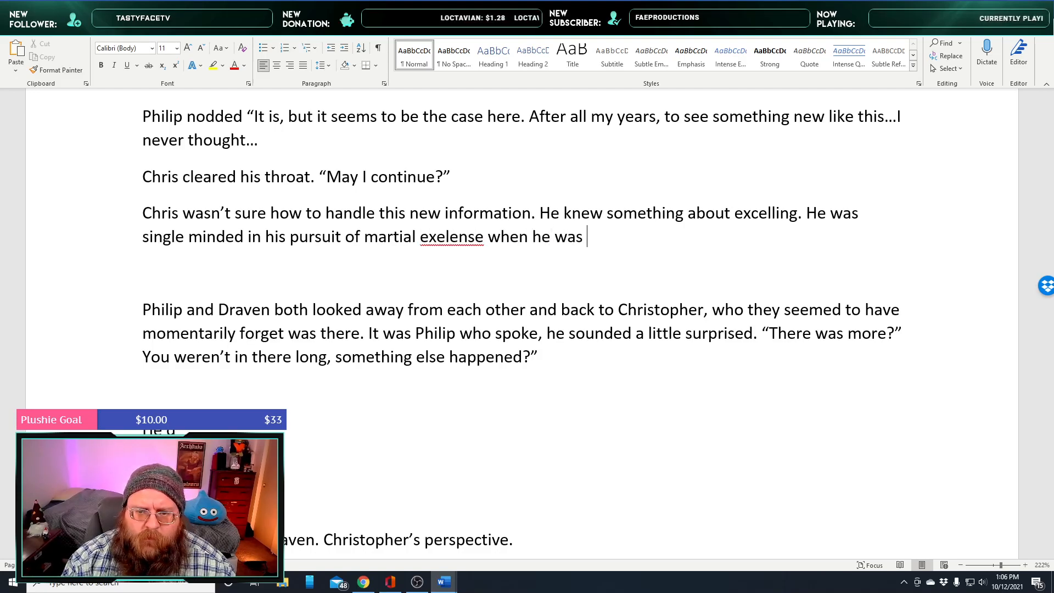
text(mortal)
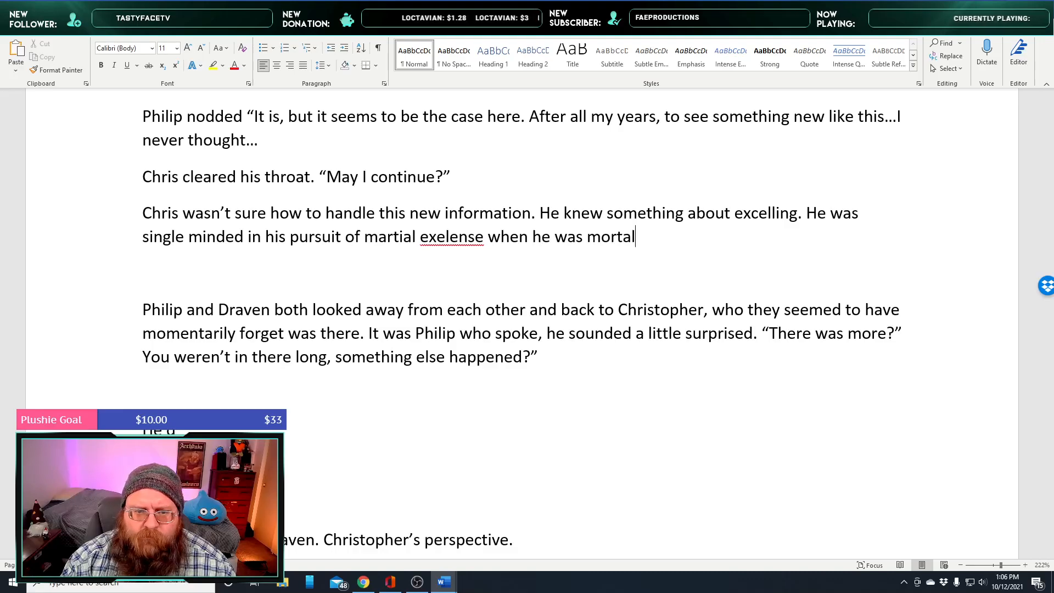
text( and)
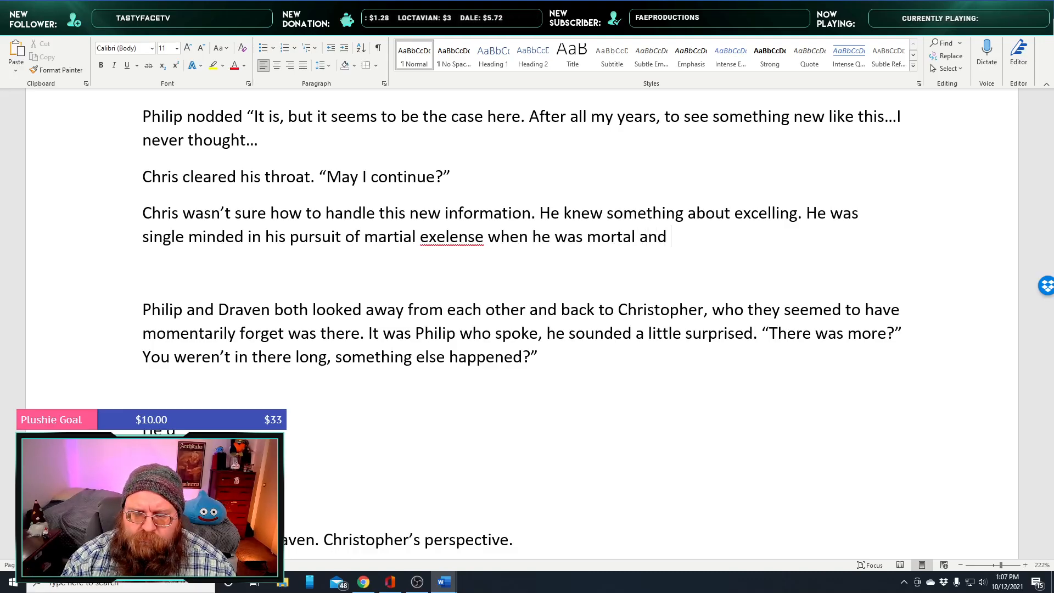
text( was used)
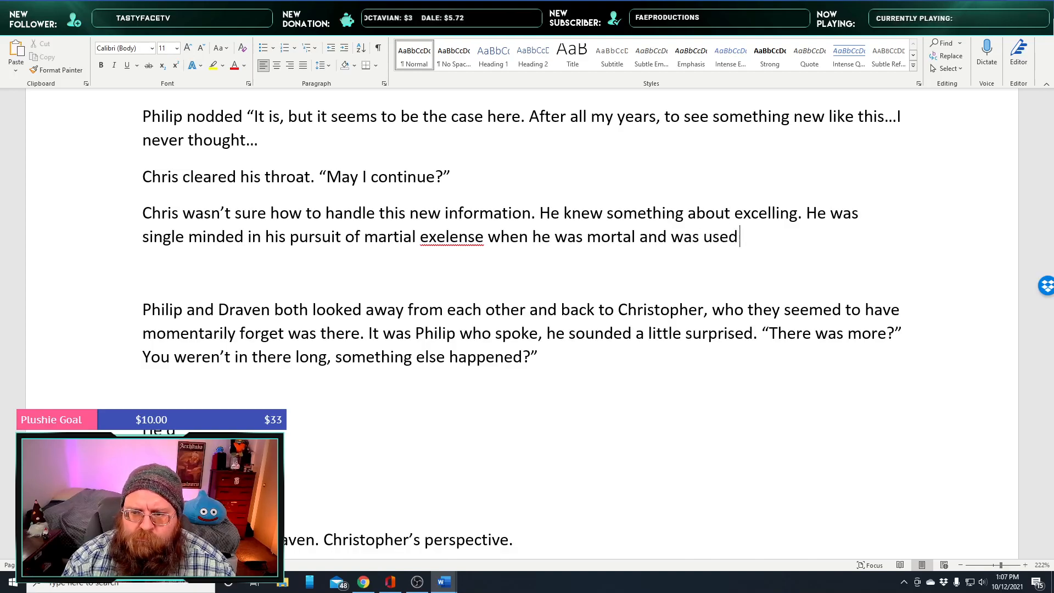
text( to being un)
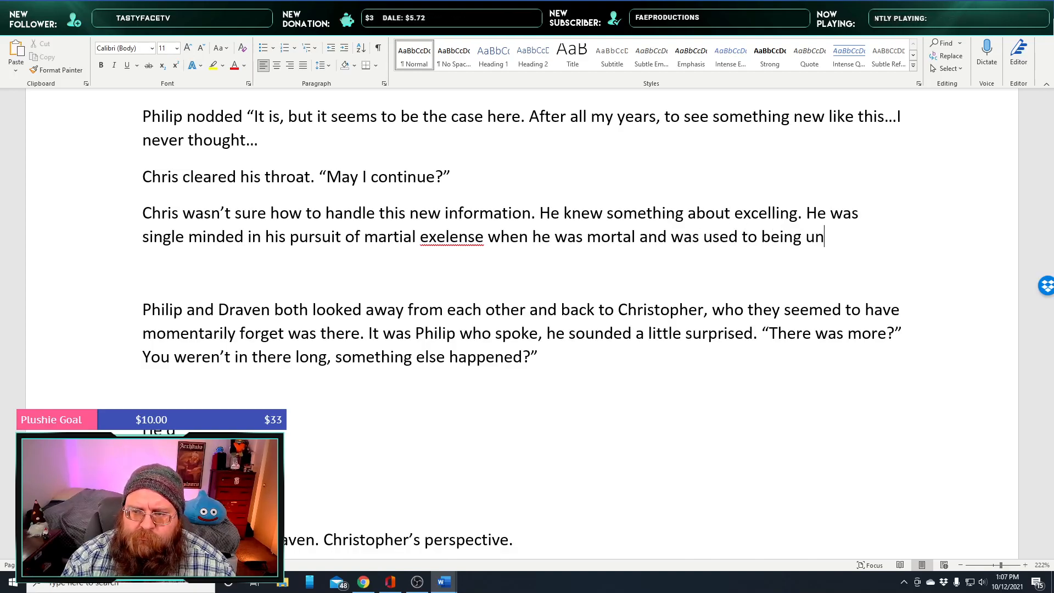
text(inuqe in)
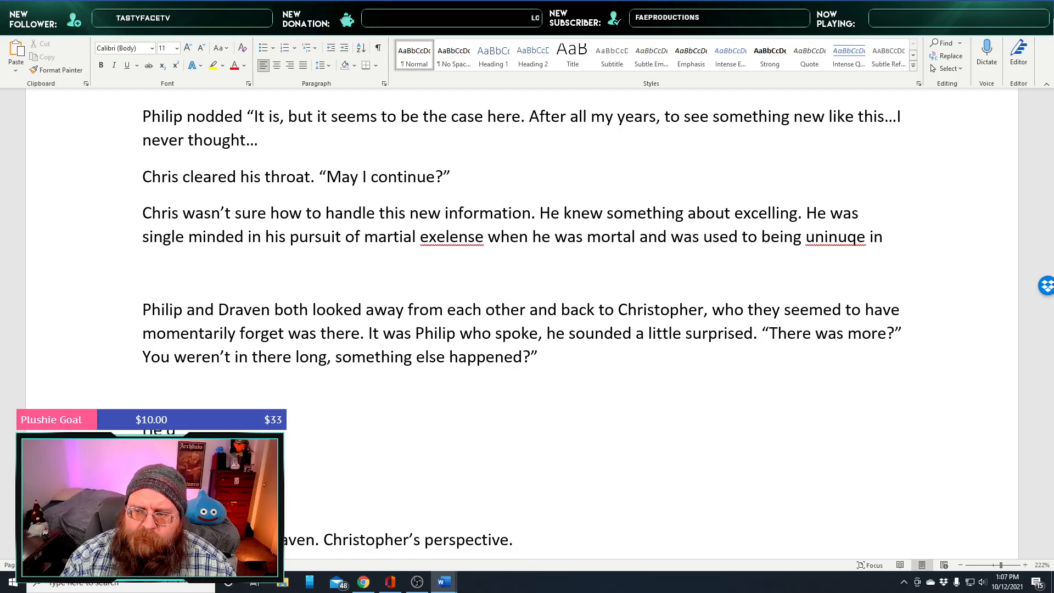
text( th)
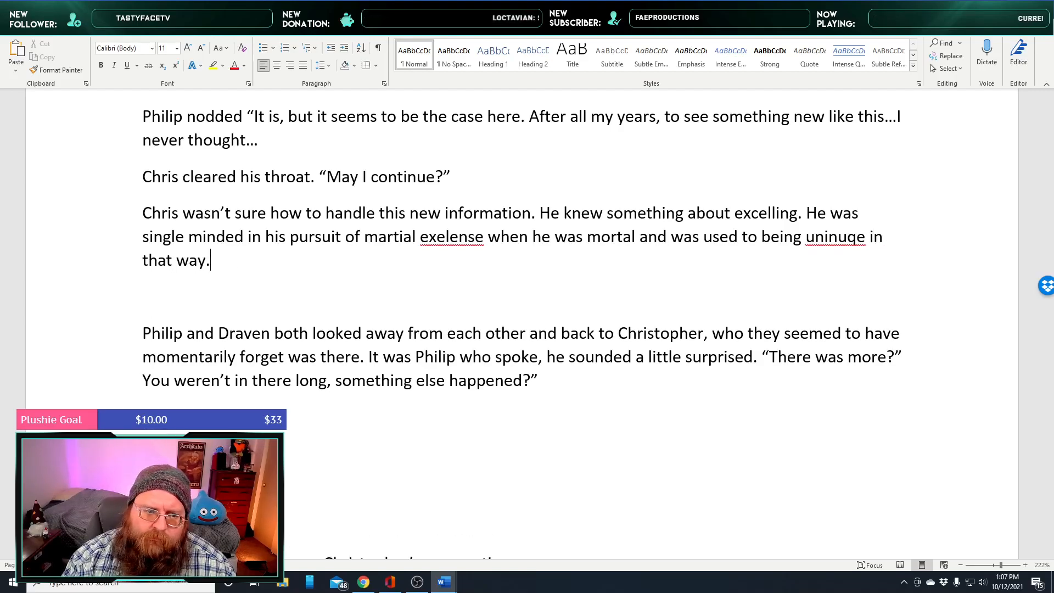
Continue with: When he became a vampire he was told that he was able to handle his darker impulses better than other vampires his age
text(at way. When he became a vampire he was told that hel)
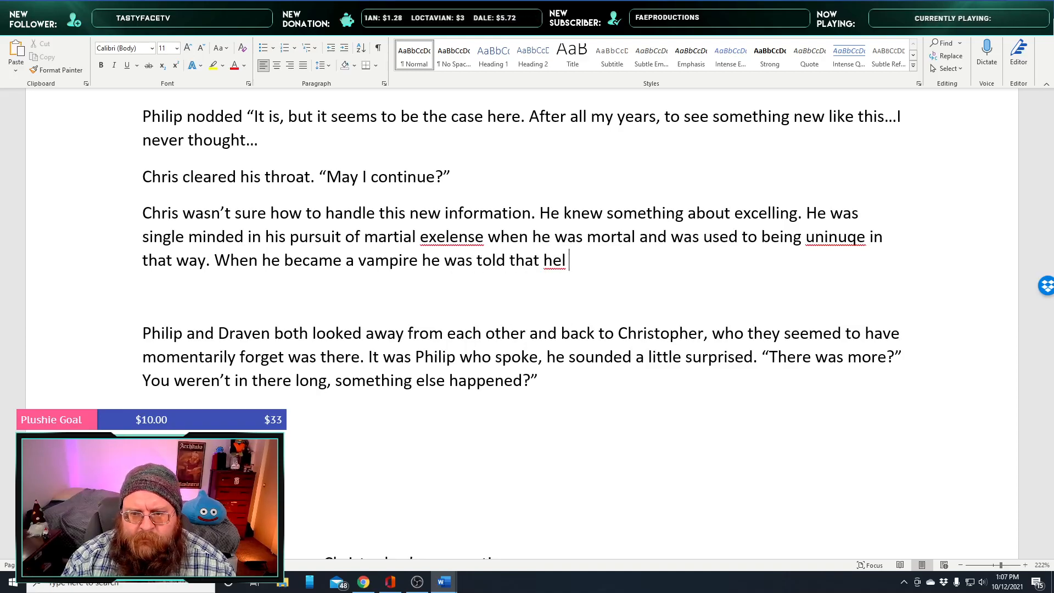
key(BackSpace)
text(was able to handle his darker impuls)
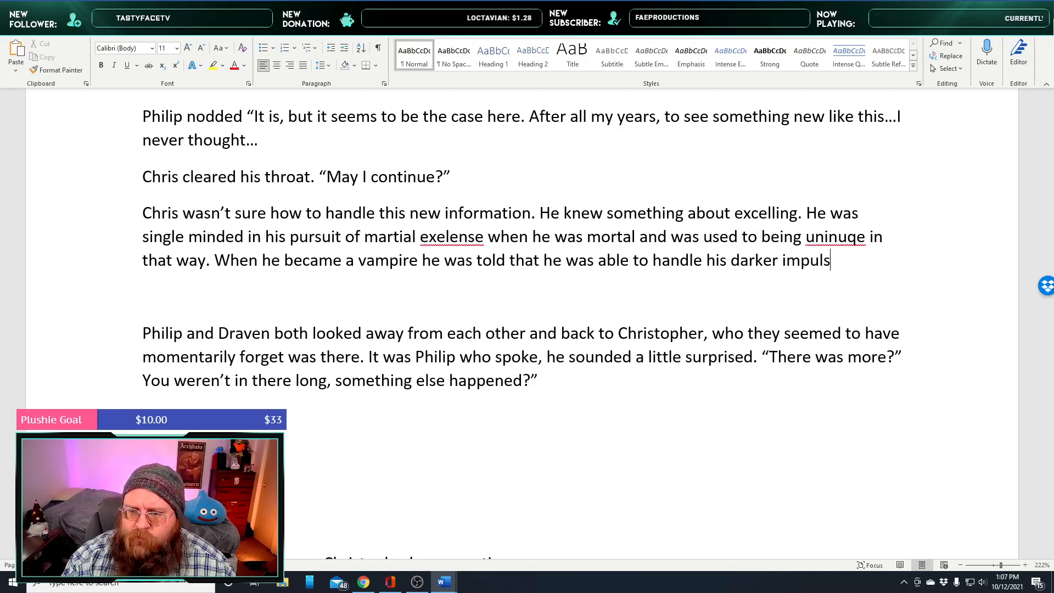
text(es b)
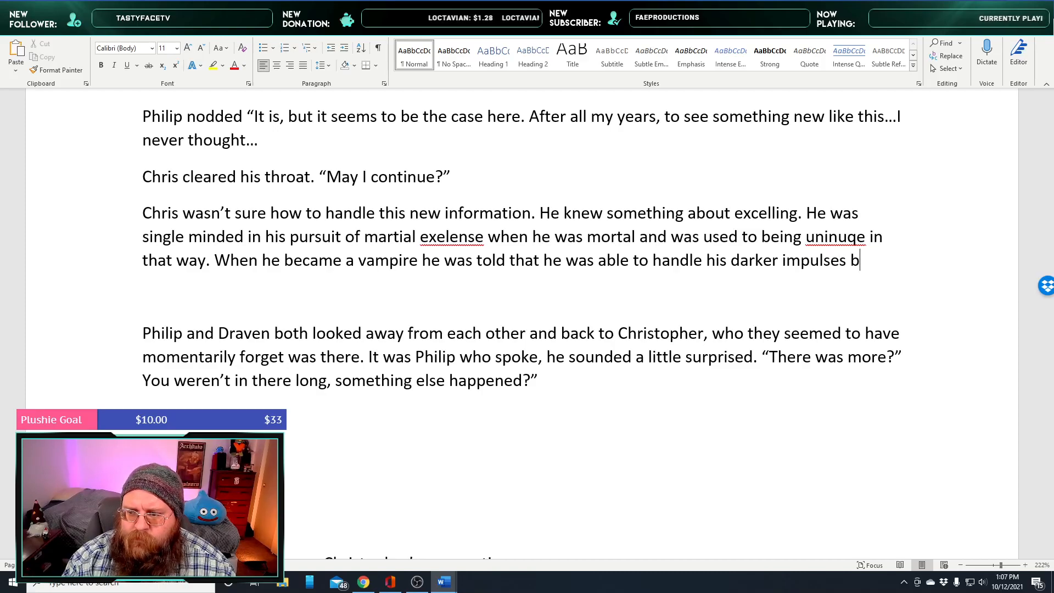
text(etter than other v)
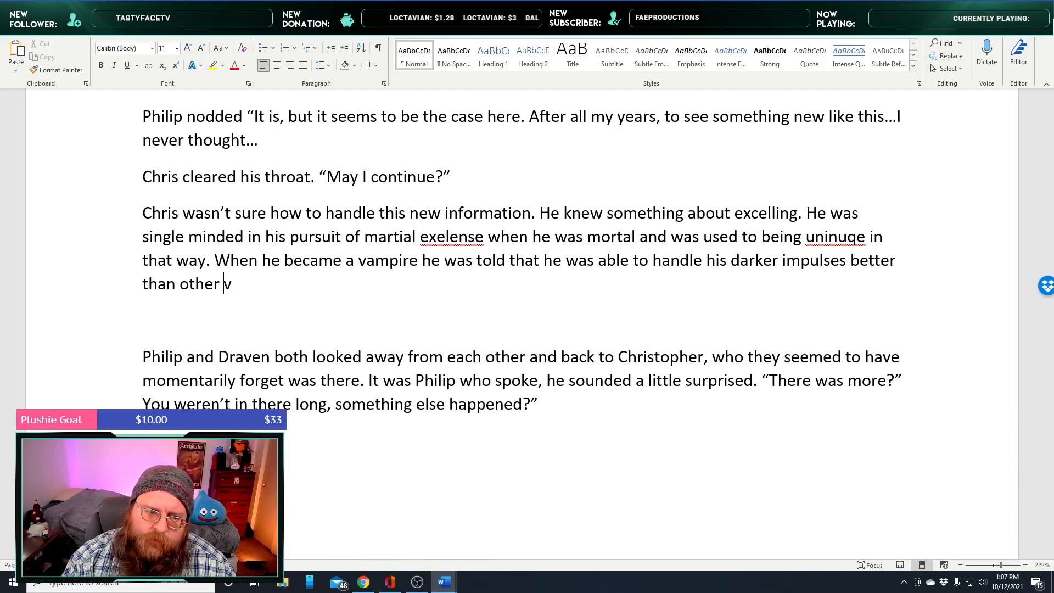
text(ampires his age)
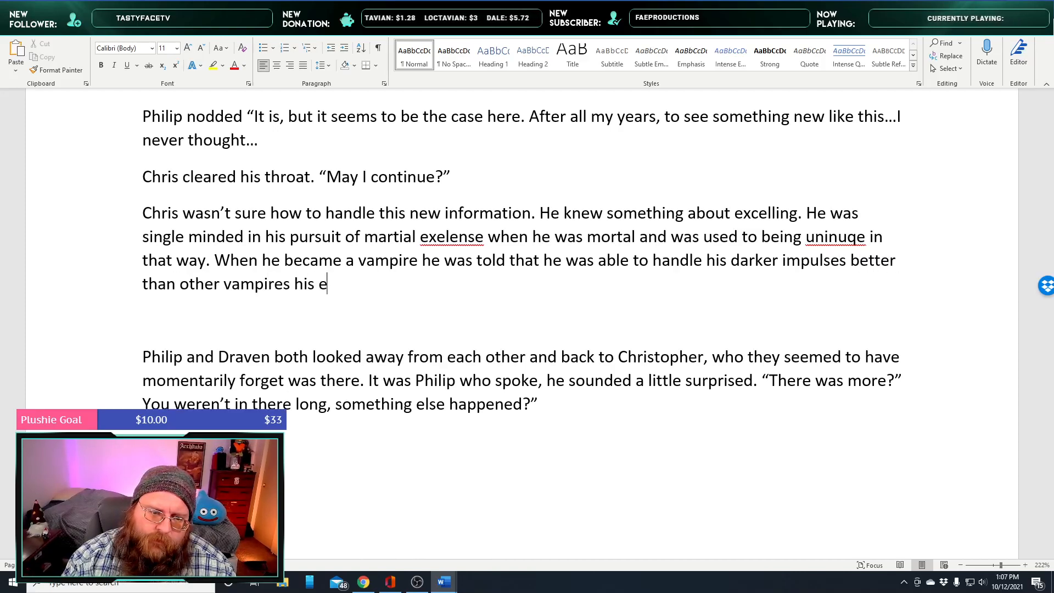
Extend the sentence with: , but he always assumed that it had something to do with Philip and how he helped train him as a mortal
text(, but )
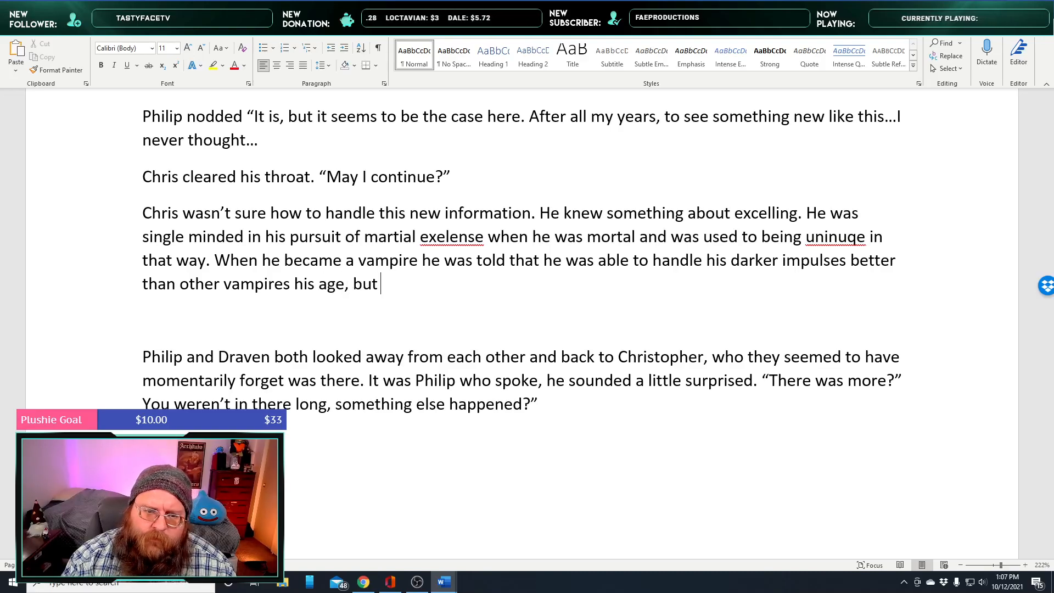
text(he always assumed that it had something to do with)
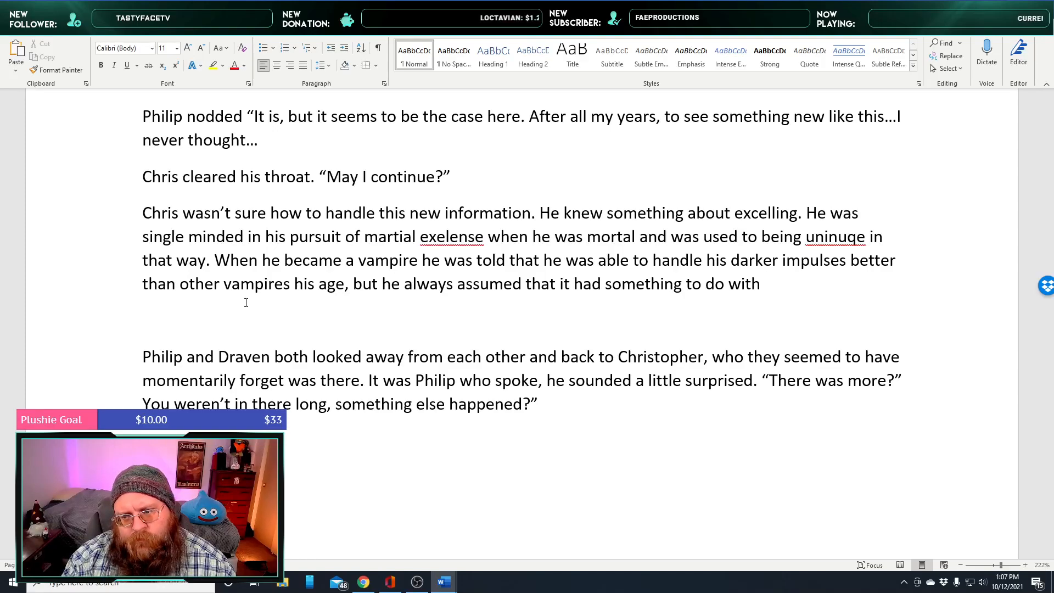
text(d how)
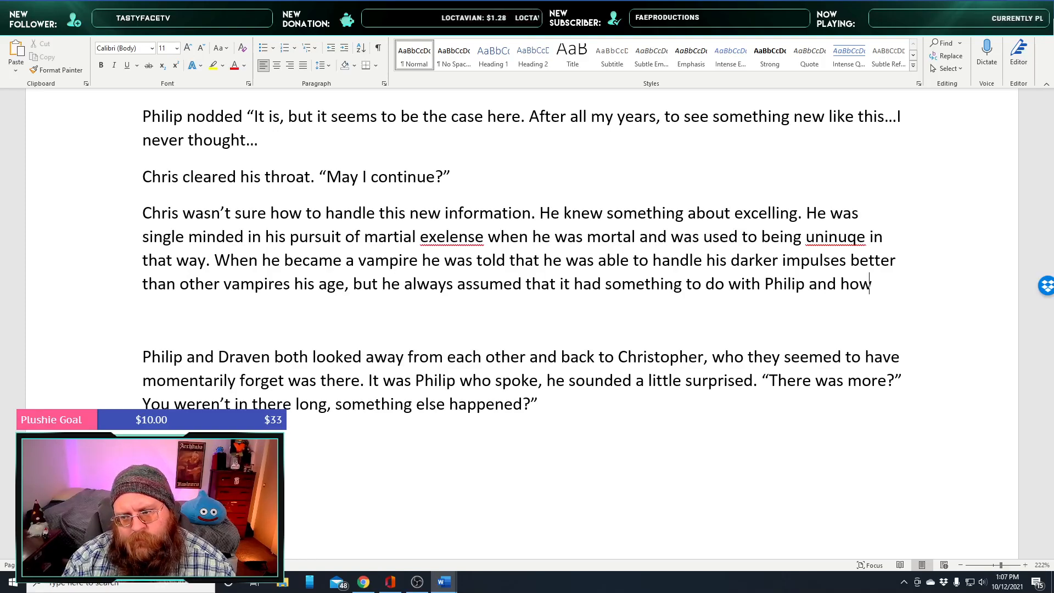
text( he ra)
key(BackSpace)
key(BackSpace)
key(BackSpace)
text(h)
key(BackSpace)
text(helped train h)
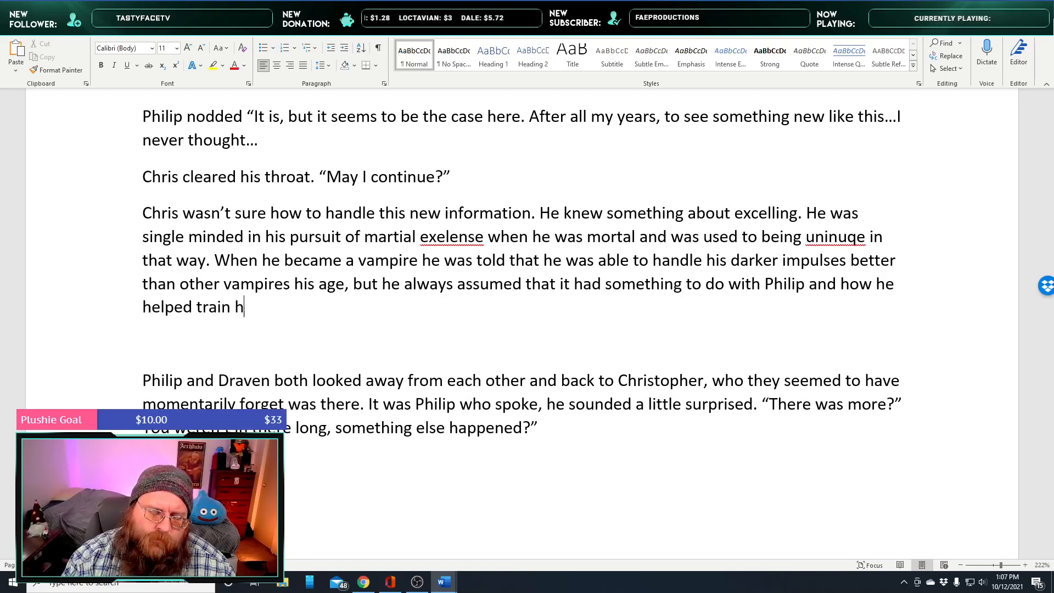
text(im as a mortal. He had the u)
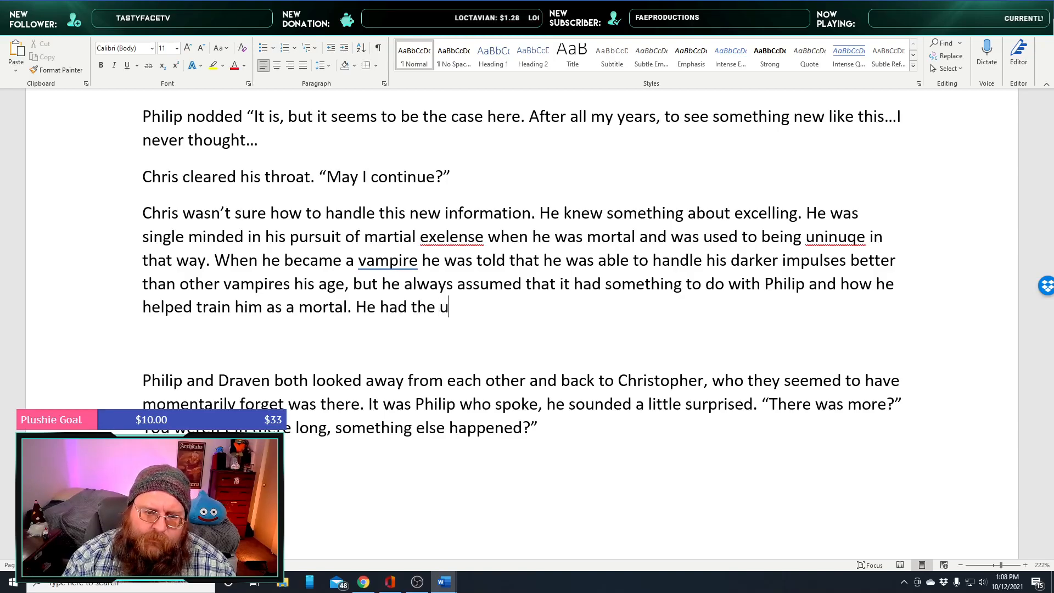
Finish the sentence: He had the unquie experience of being raised to become a vampire, even though it was without his knowledge
text(e experiance)
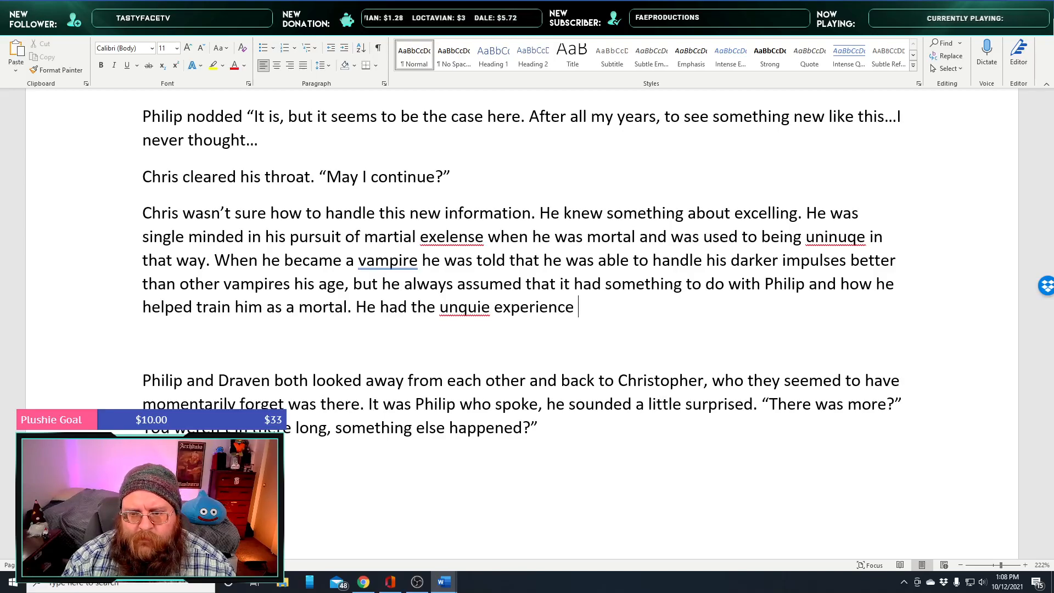
text(f being rais)
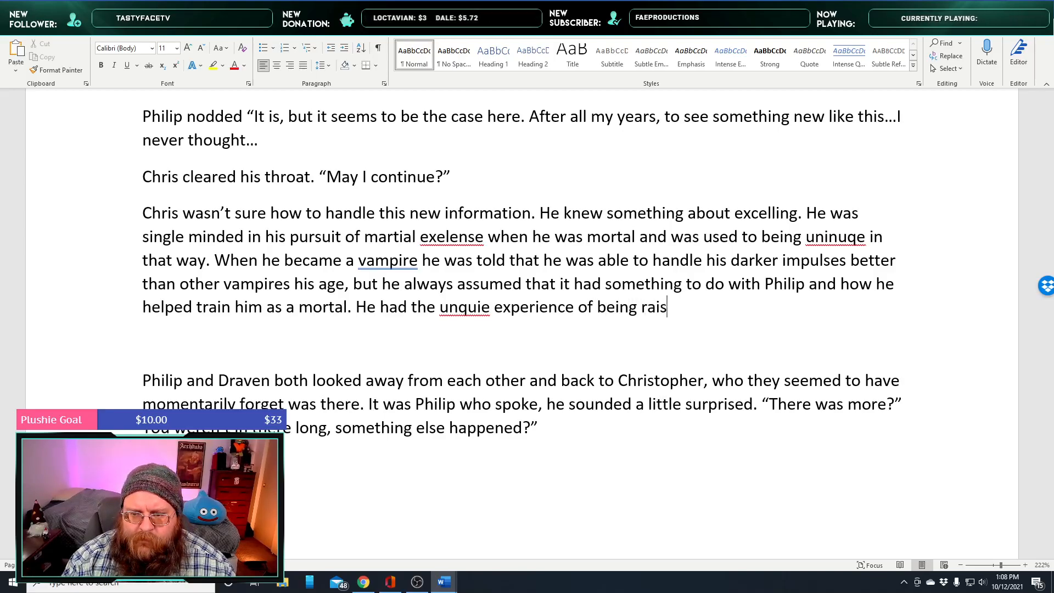
text(ed to become a vam)
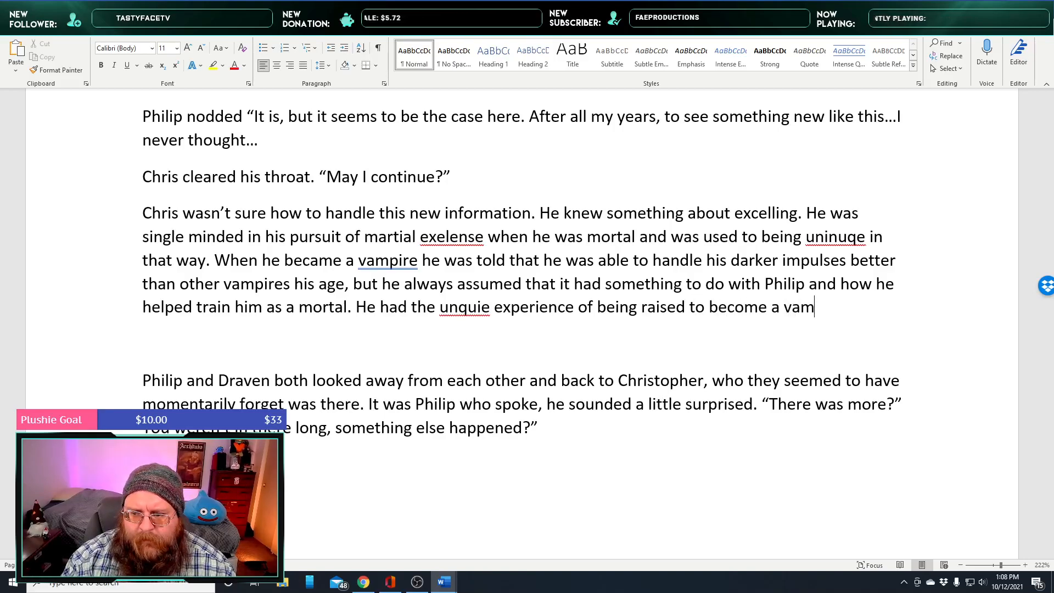
text(pire, even t)
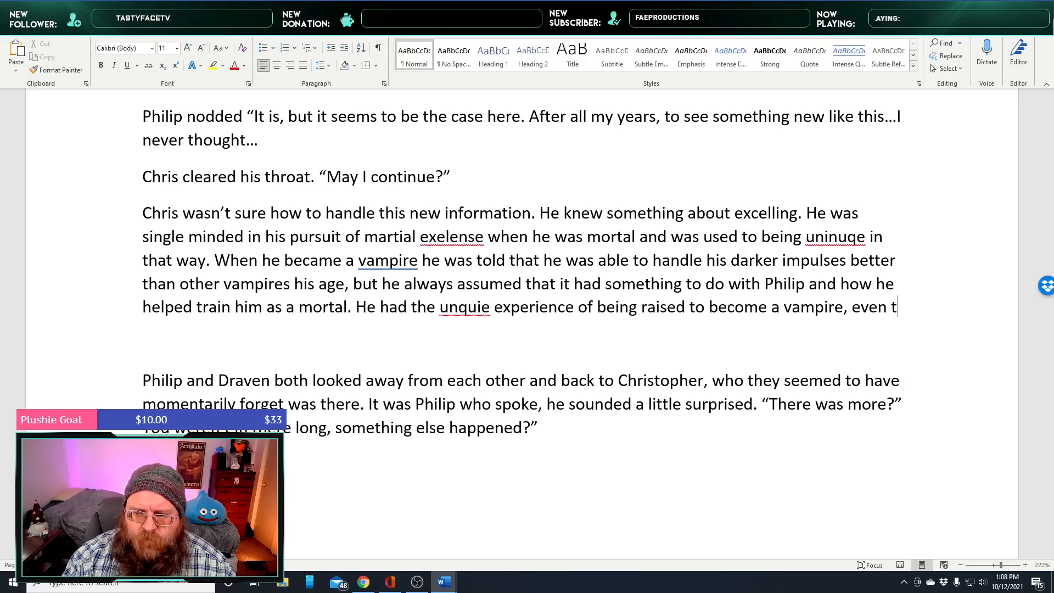
text(hough it was without his knowle)
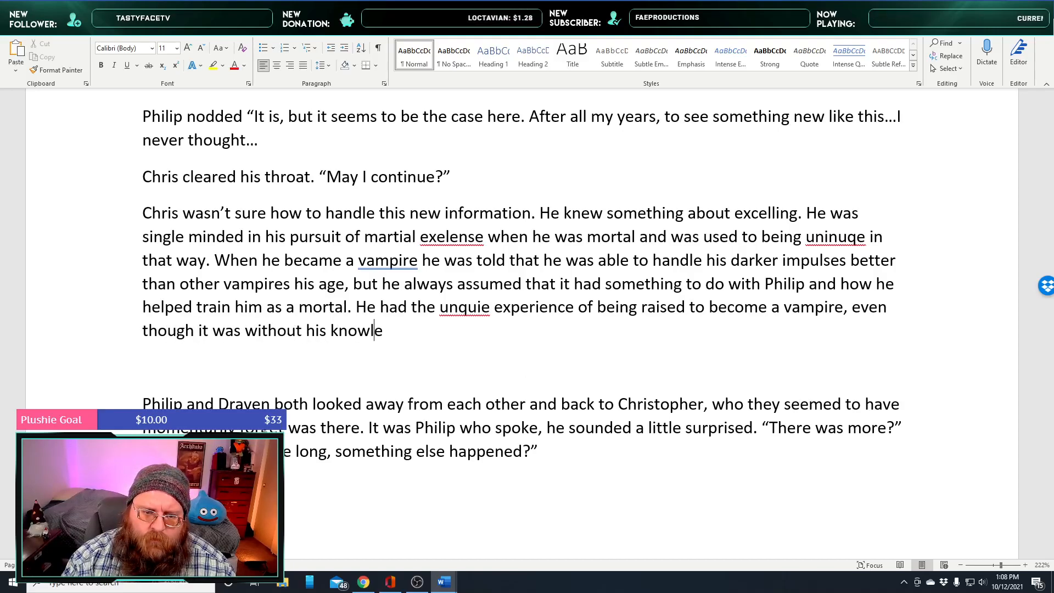
text(dge. He)
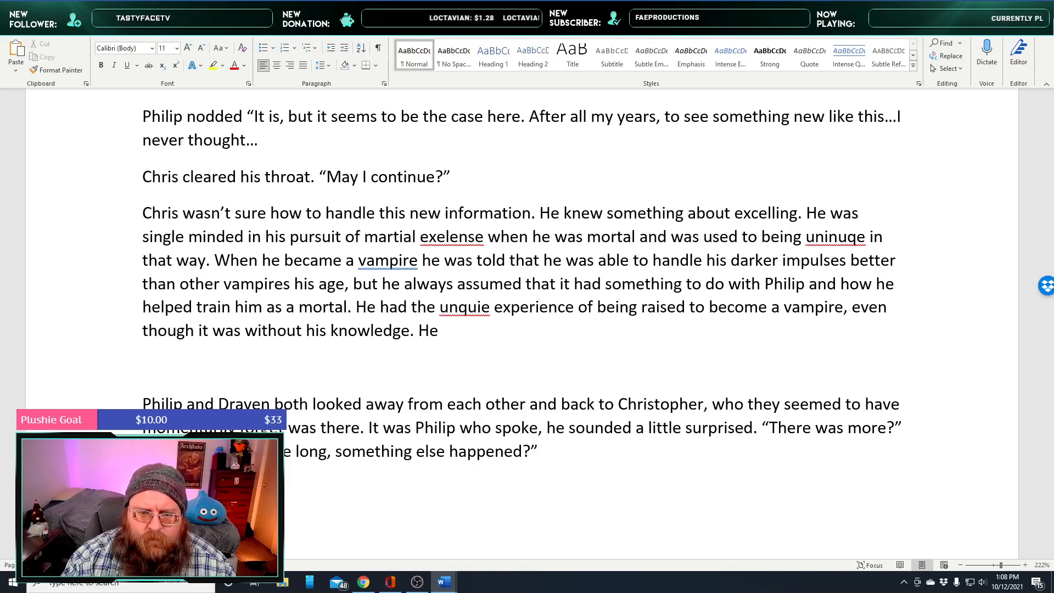
Continue the paragraph with: He had always assumed that this is what led him to advance in his vampiric po
text( had always assumed that )
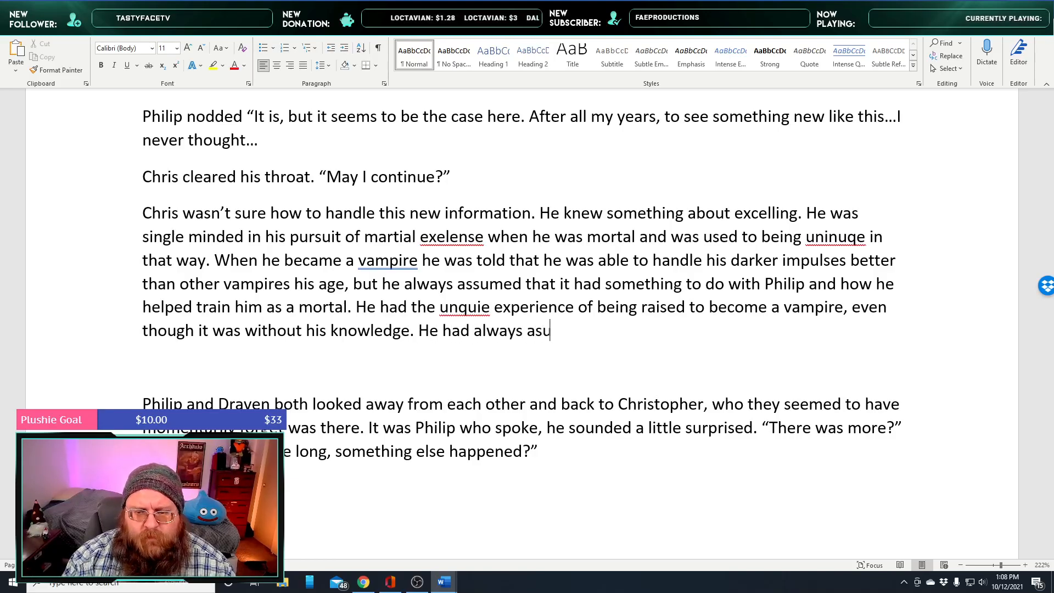
text(this is )
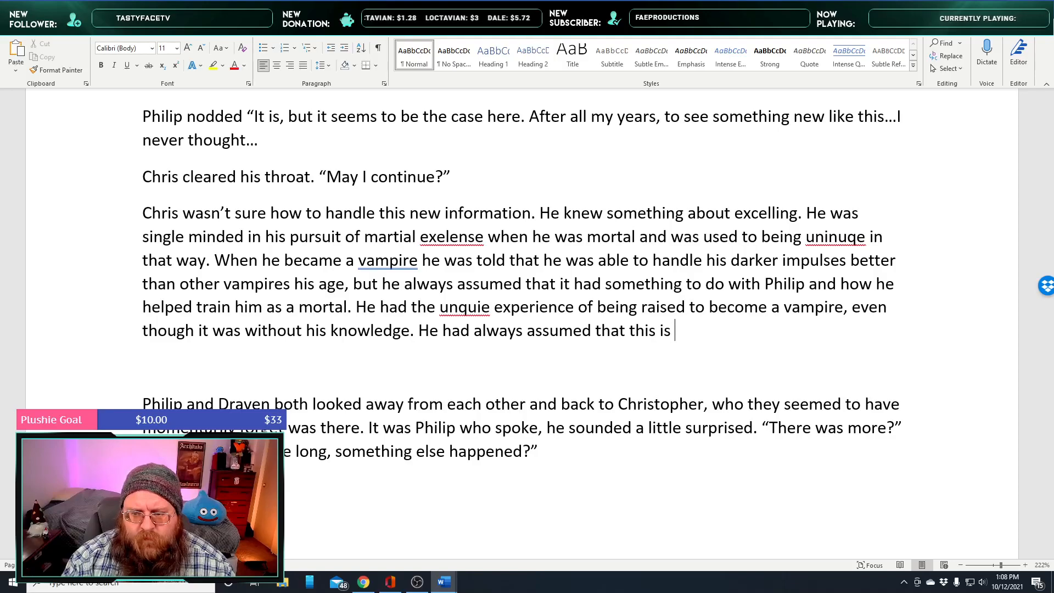
text(what led)
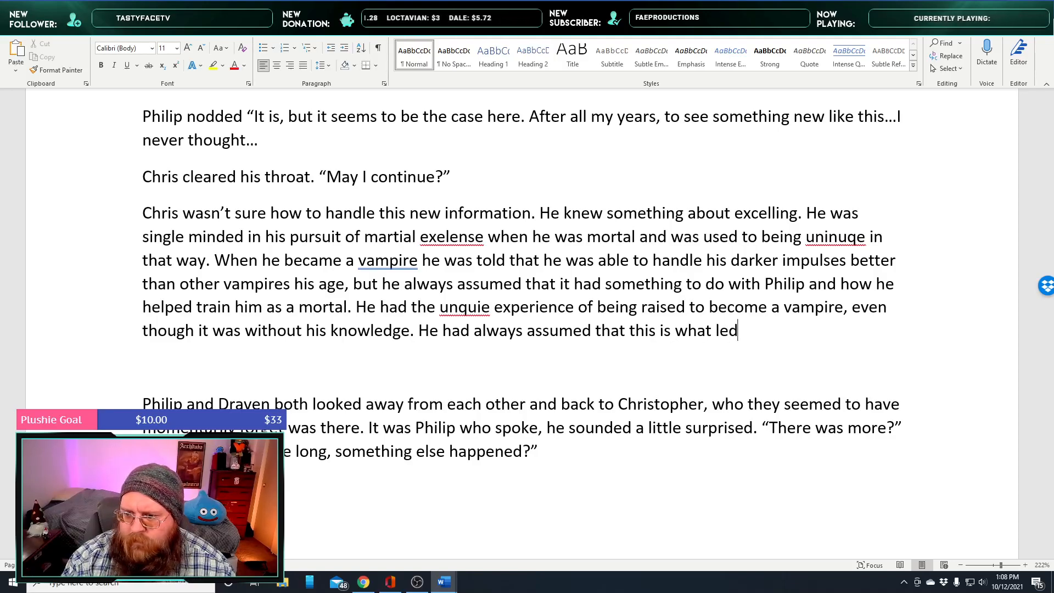
text( him to advance in hi)
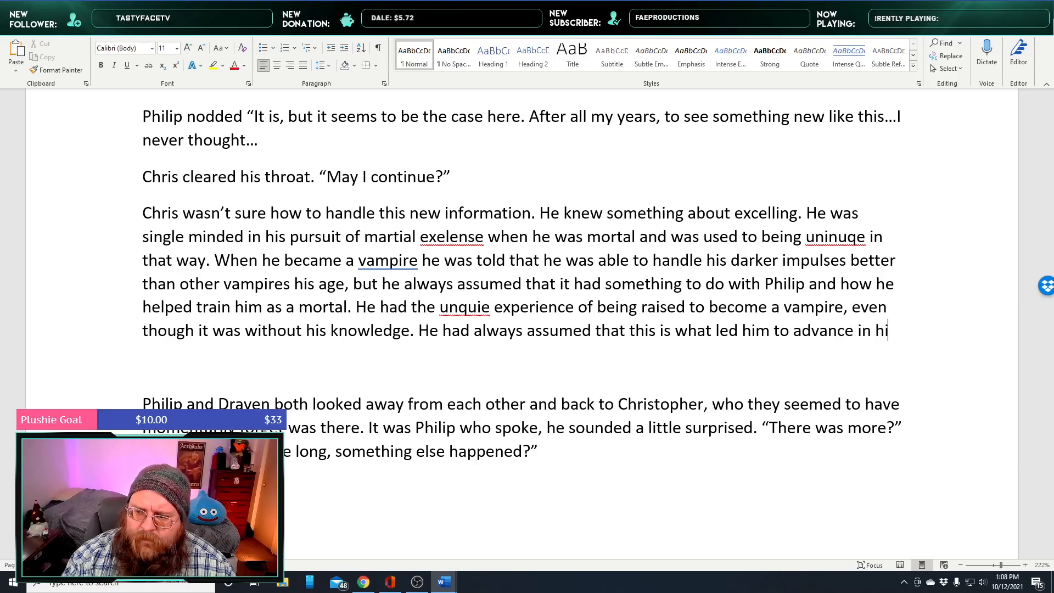
text(s)
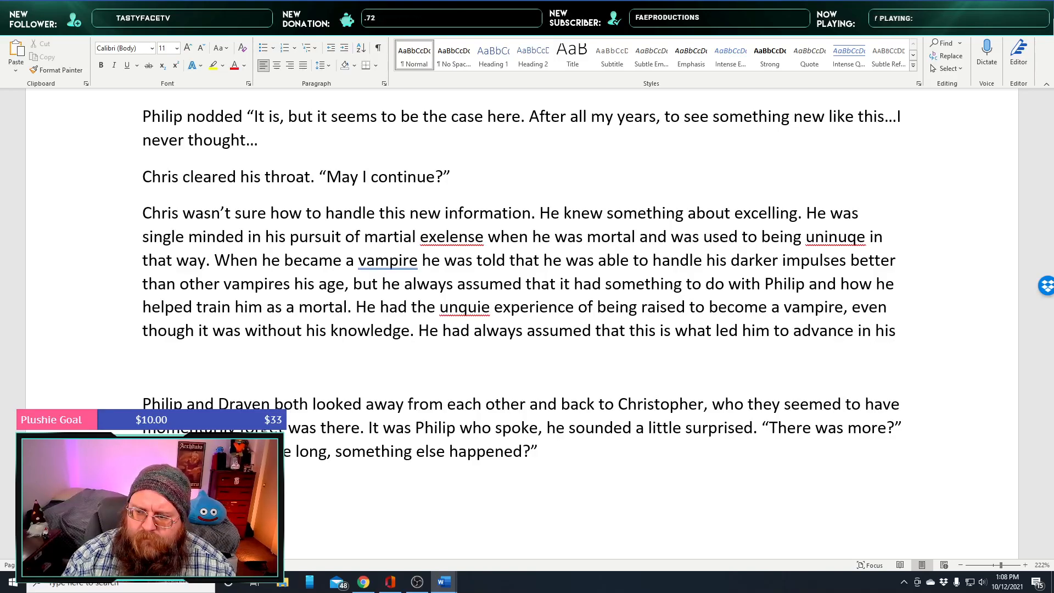
text( p)
key(BackSpace)
key(BackSpace)
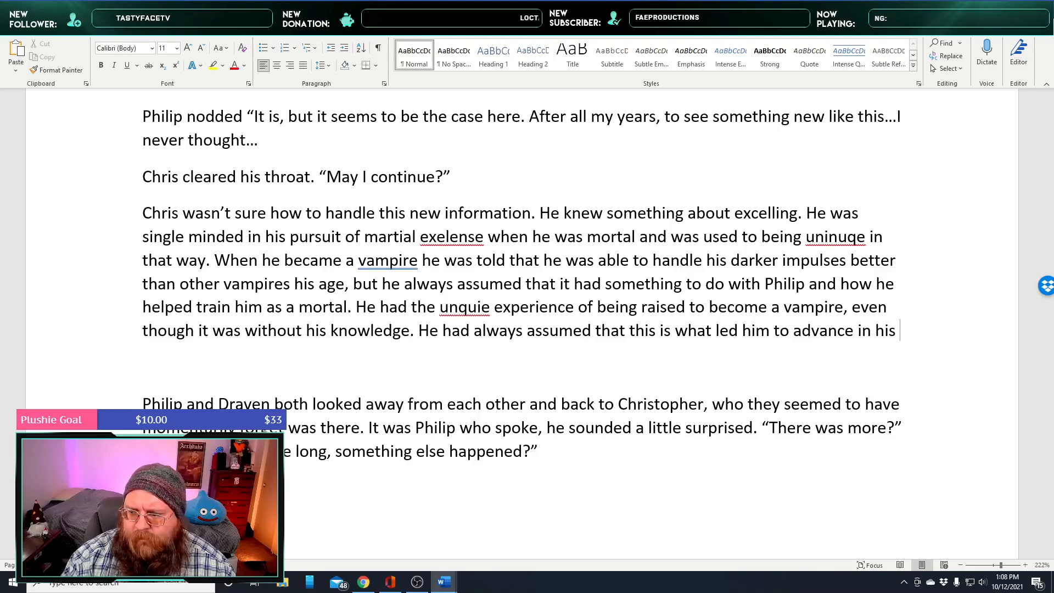
text(vampiric po)
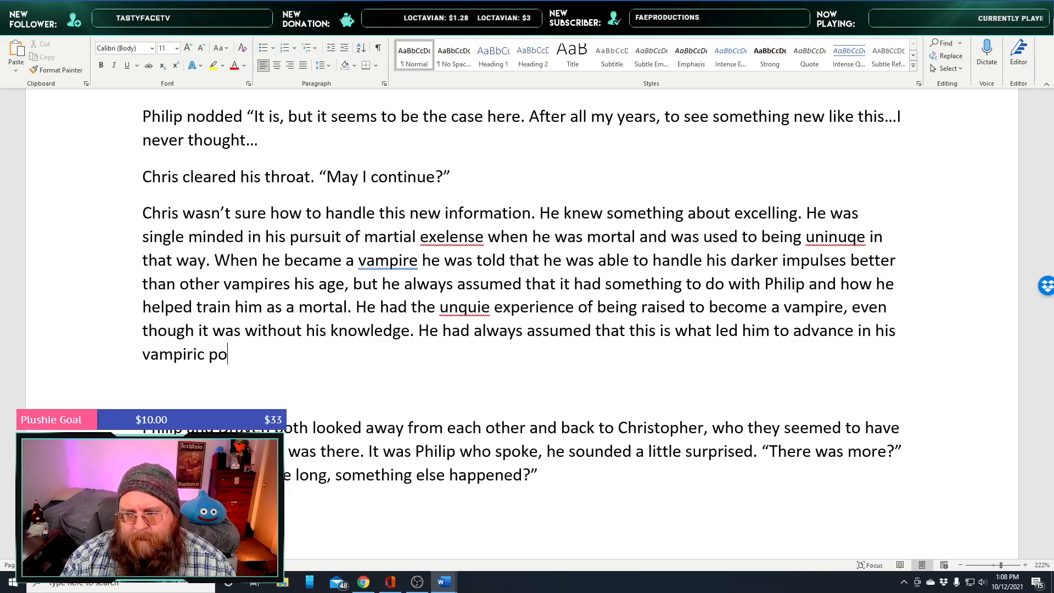
Replace the unfinished ending "advance in his vampiric po" with: have an edge at his vampiric age
key(BackSpace)
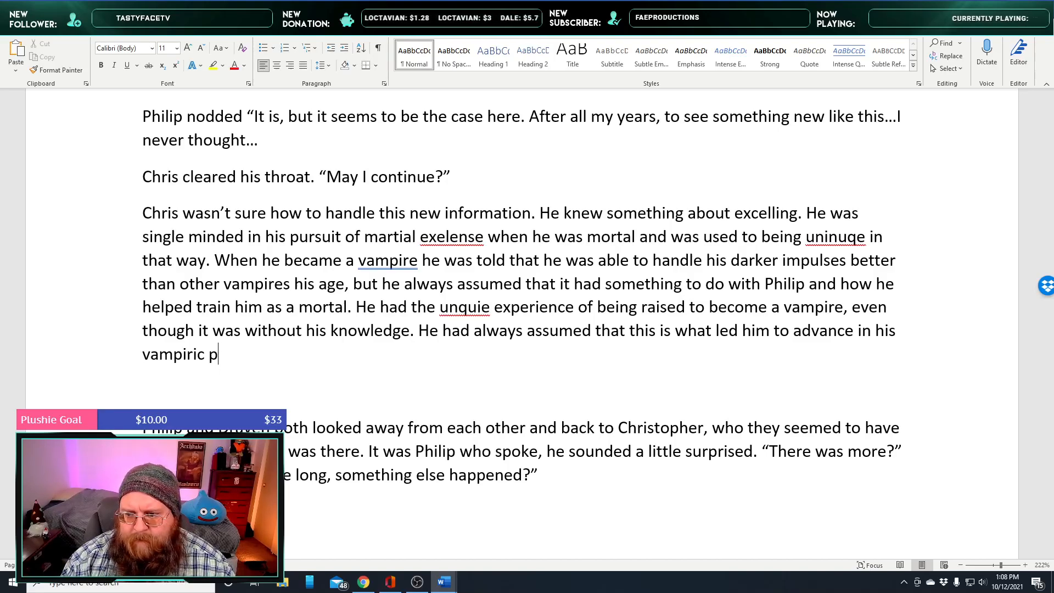
key(BackSpace)
key(BackSpace)
key(BackSpace)
key(BackSpace)
key(BackSpace)
key(BackSpace)
key(BackSpace)
key(BackSpace)
key(BackSpace)
key(BackSpace)
key(BackSpace)
key(BackSpace)
key(BackSpace)
key(BackSpace)
key(BackSpace)
key(BackSpace)
key(BackSpace)
key(BackSpace)
key(BackSpace)
key(BackSpace)
text(have an edge )
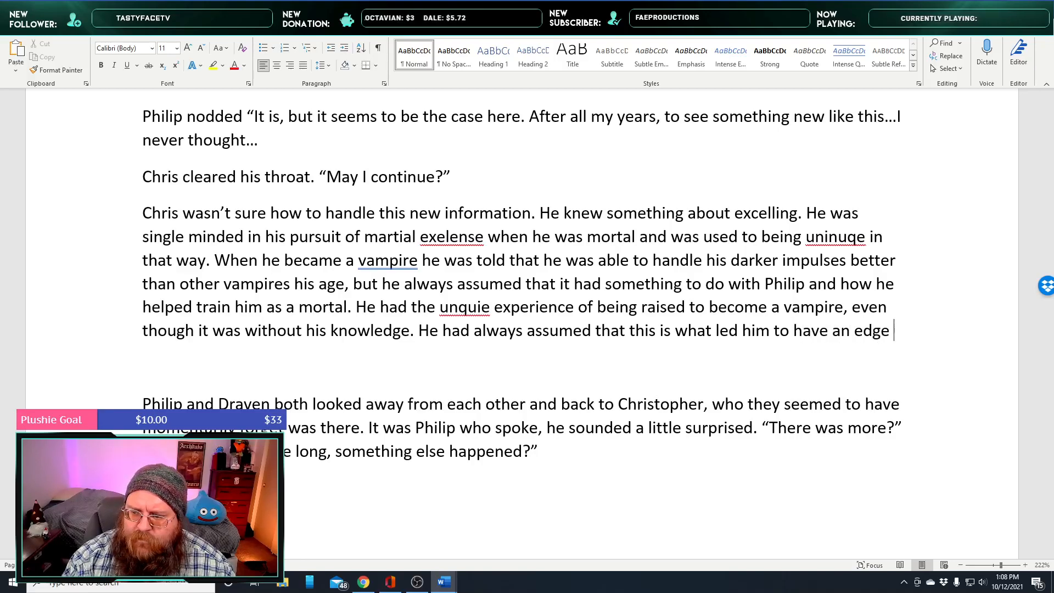
text(at his vampiric age.)
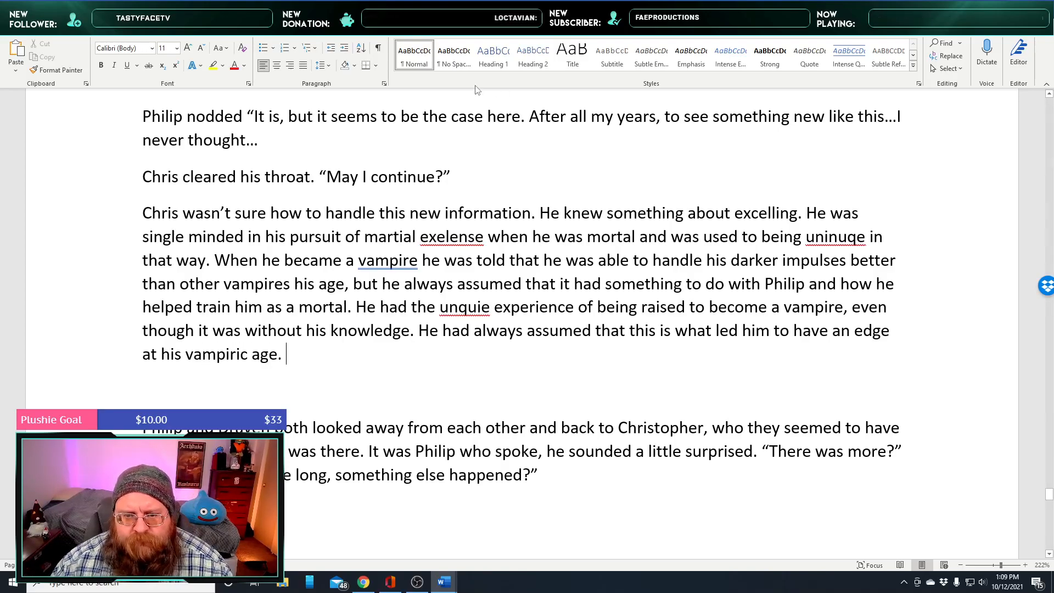
Correct the misspelled "unquie" to "unique" and "exelense" to "excellence" in Chris's reflection paragraph
right_click(453, 308)
click(541, 285)
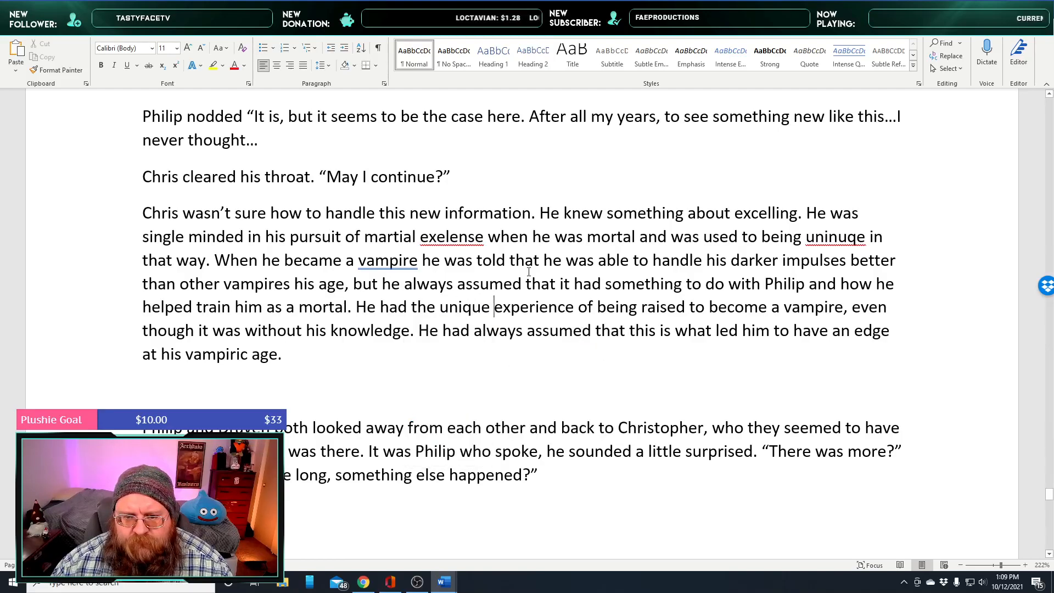
right_click(467, 236)
click(531, 262)
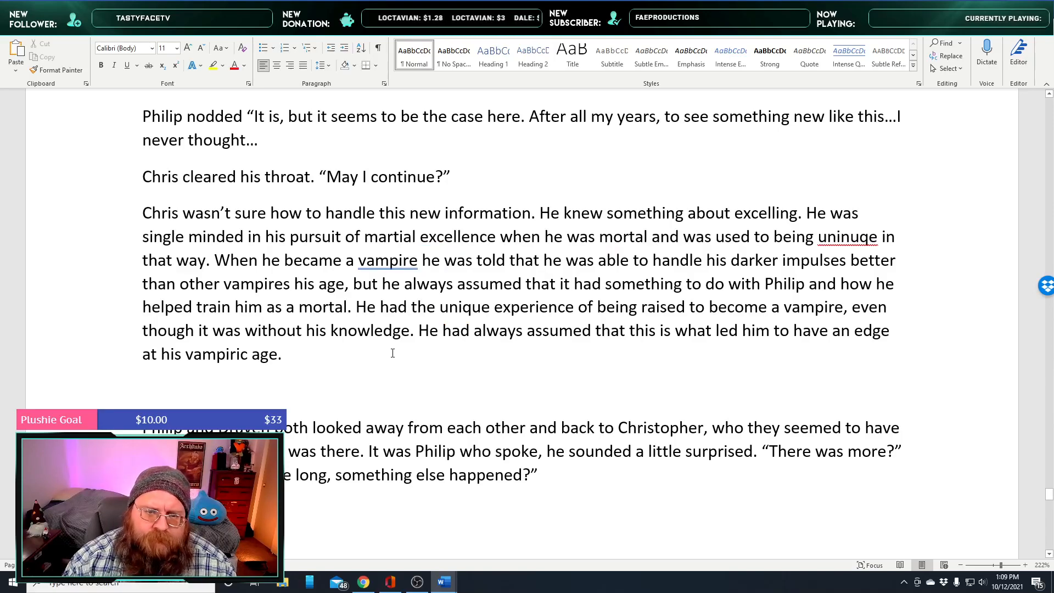
Continue at the end of the reflection paragraph with: Draven never talked about his reasons
text(Draven never ta)
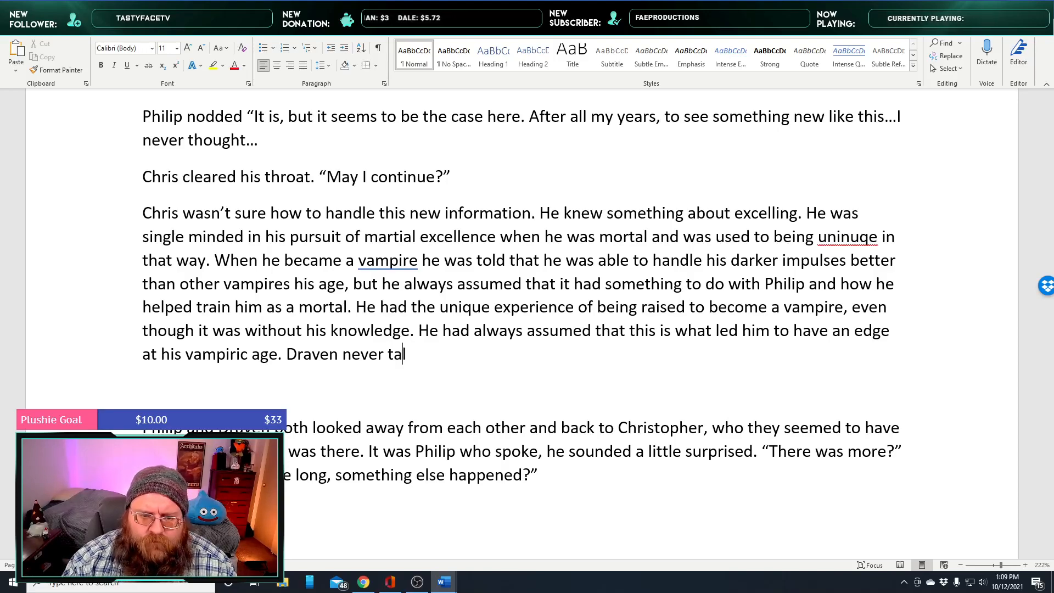
text(lked about his reasons)
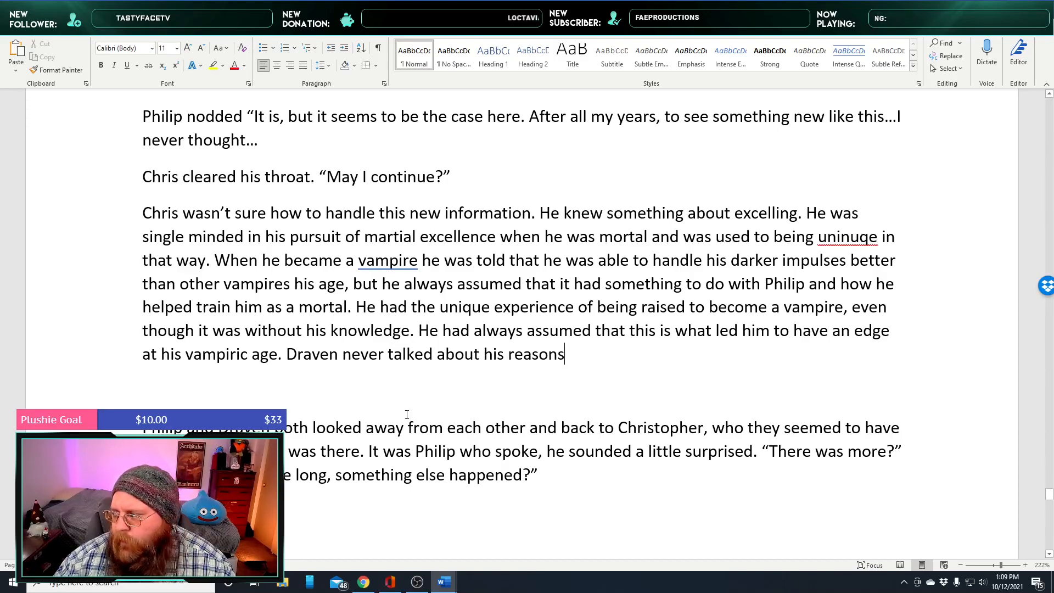
Look up synonyms for the word "excelling" in the reflection paragraph
scroll(452, 439, down, 2)
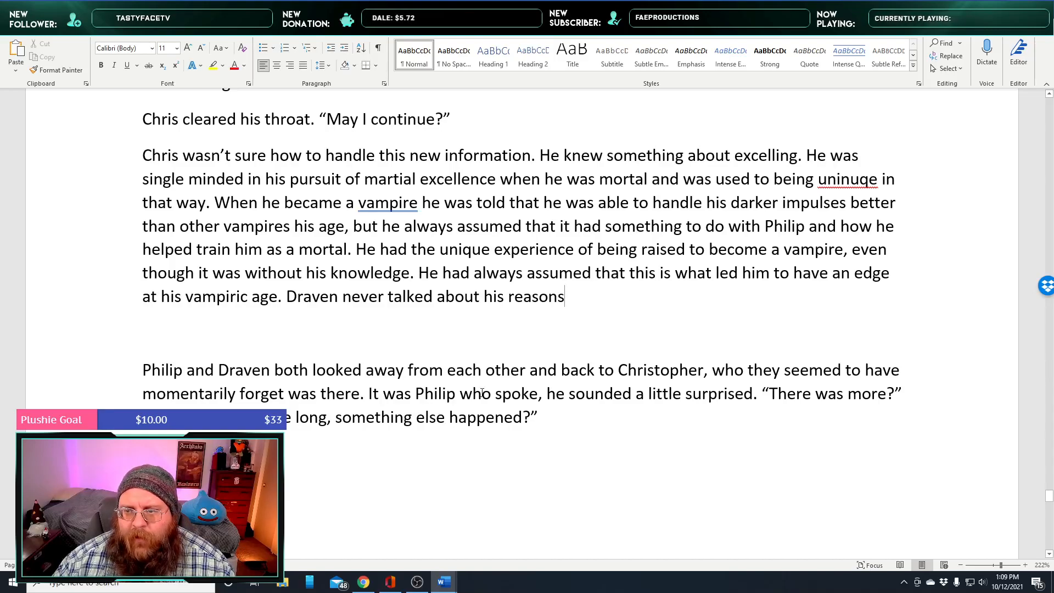
right_click(751, 158)
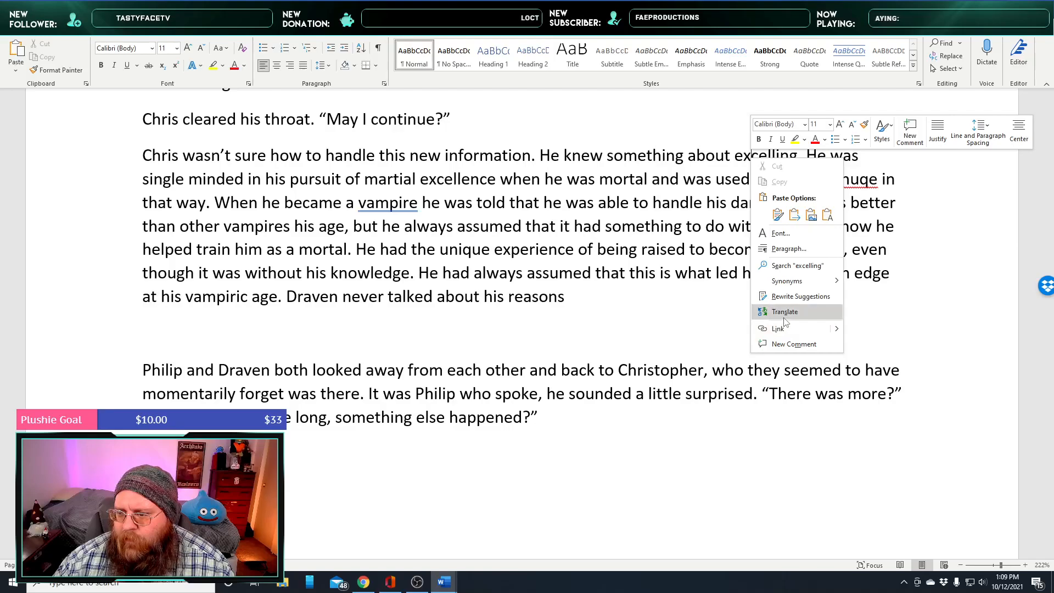
mouse_move(793, 289)
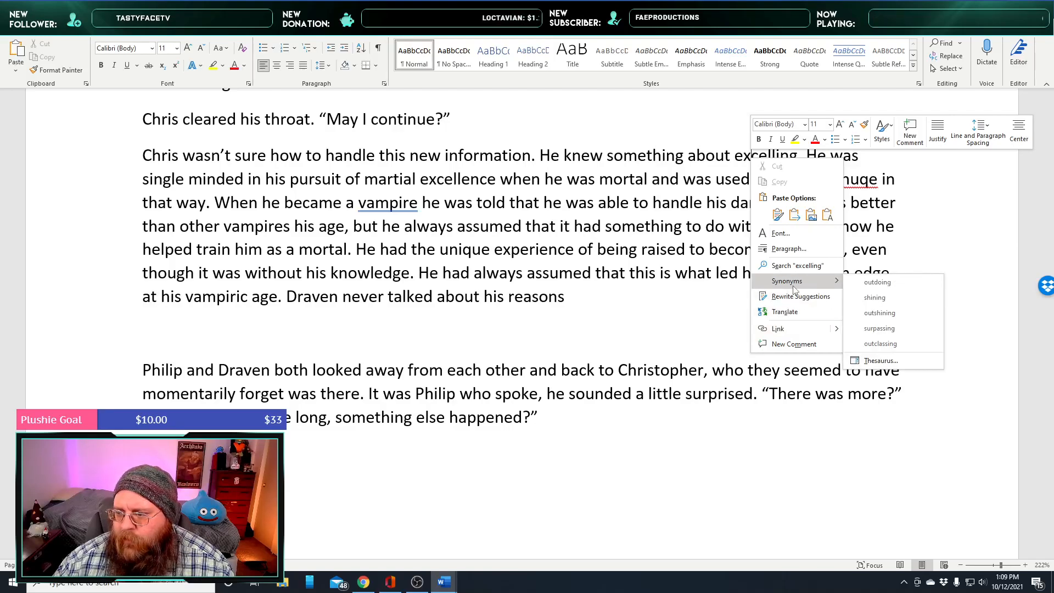
click(653, 231)
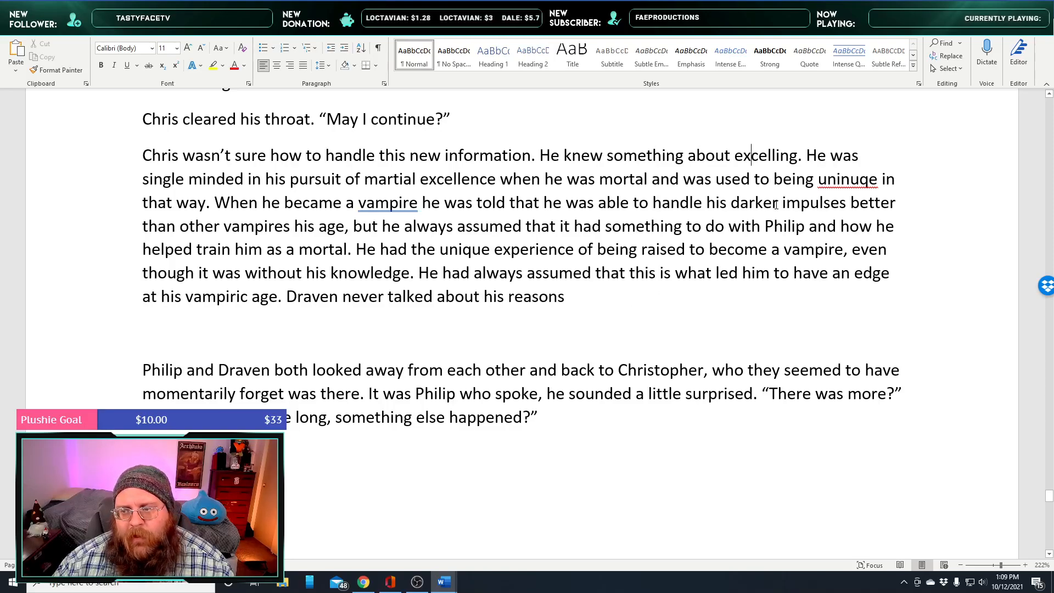
Correct "uninuqe" to "unique" and add the suggested comma after "When he became a vampire"
right_click(824, 187)
mouse_move(870, 200)
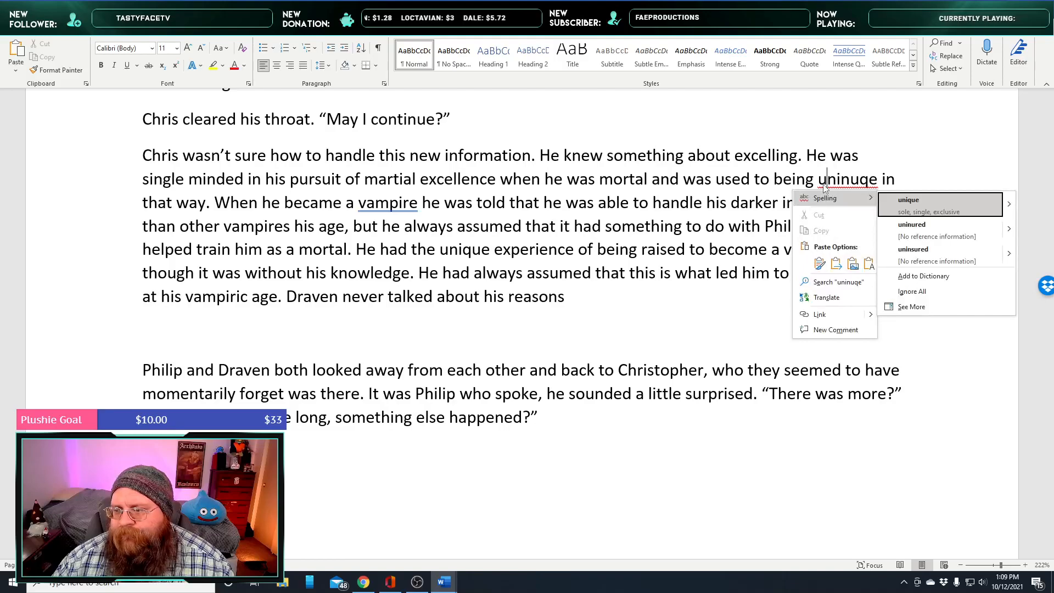
click(923, 203)
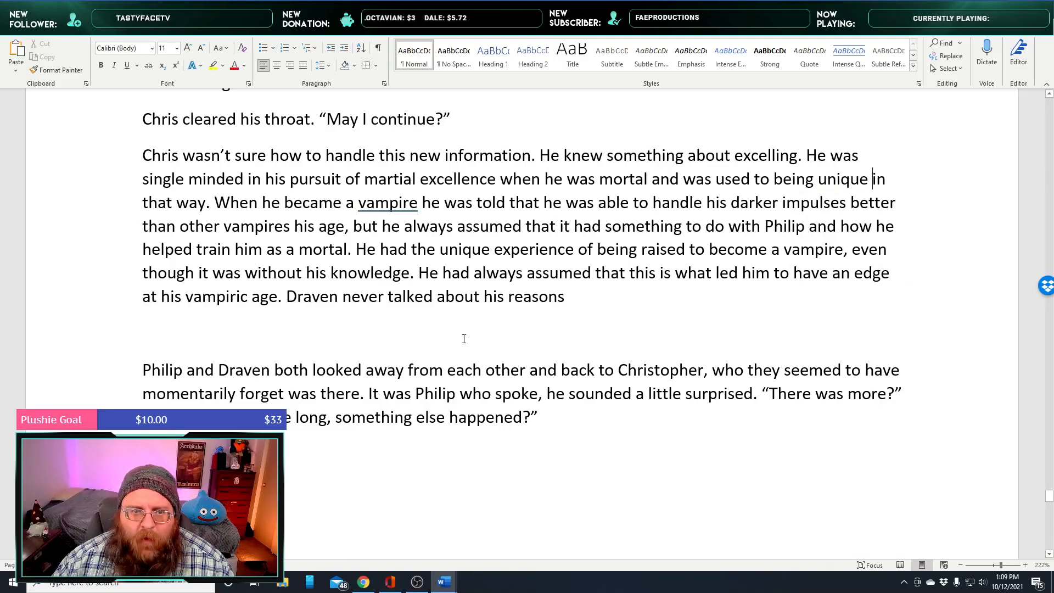
right_click(378, 212)
click(448, 239)
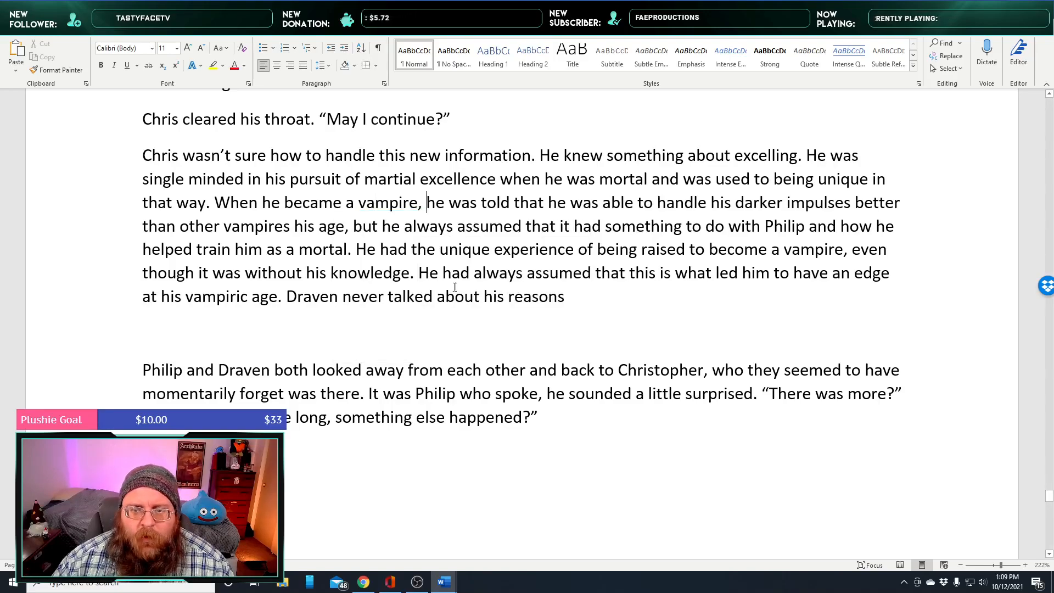
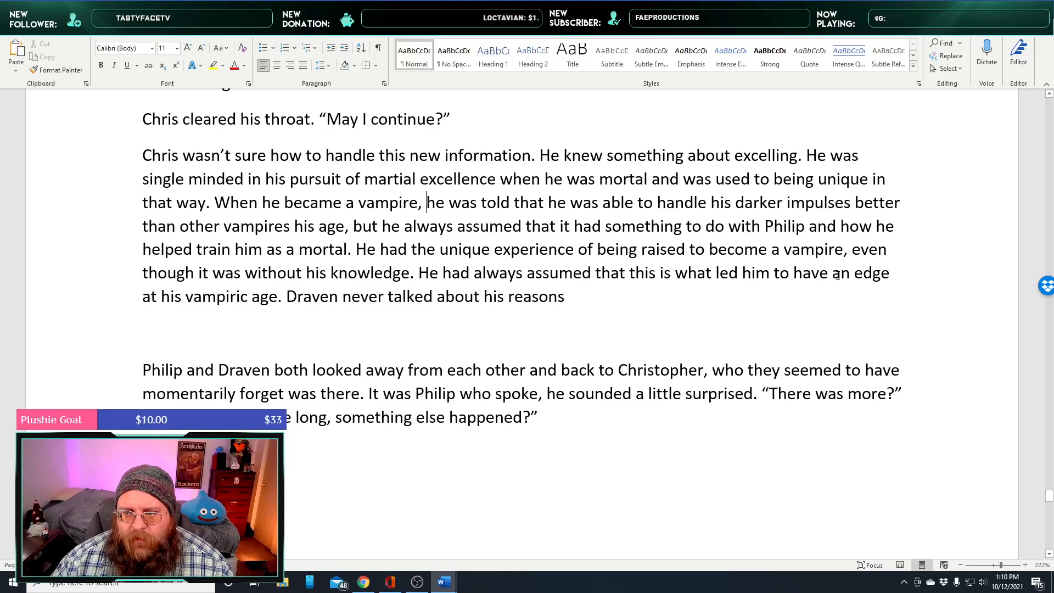
Replace "have an edge at his vampiric age" with "excel as a vampire" in the sentence about what Chris always assumed
drag(833, 274, 277, 301)
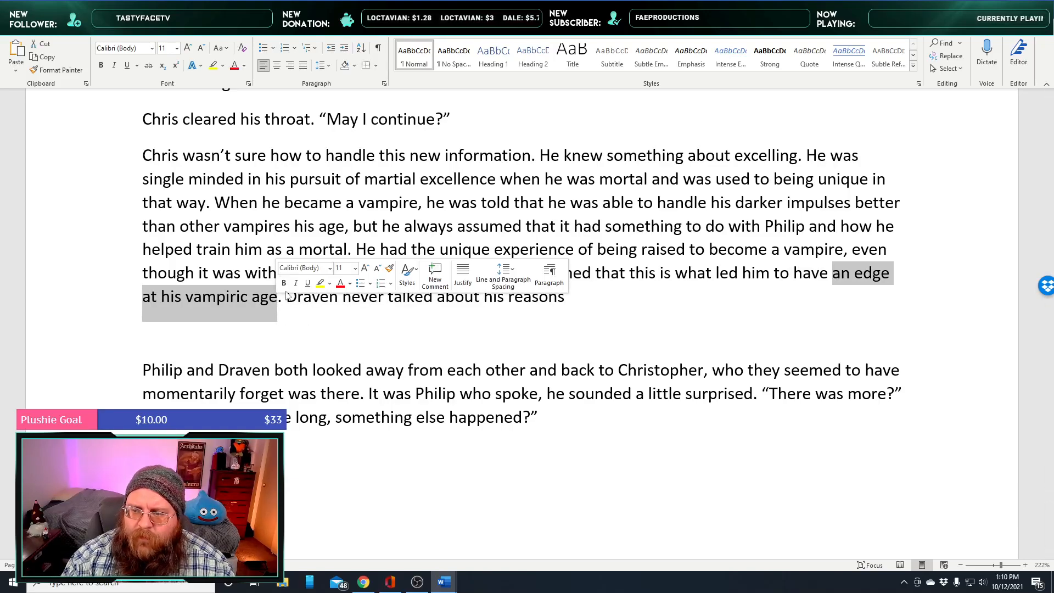
key(BackSpace)
key(BackSpace)
key(BackSpace)
key(BackSpace)
key(BackSpace)
key(BackSpace)
text(exce)
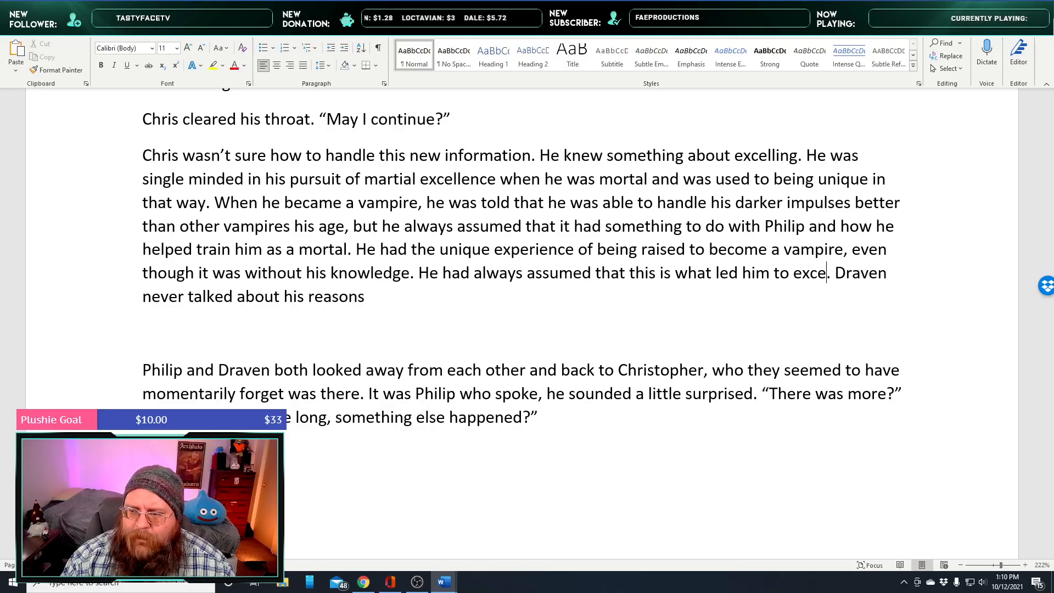
text(l as a )
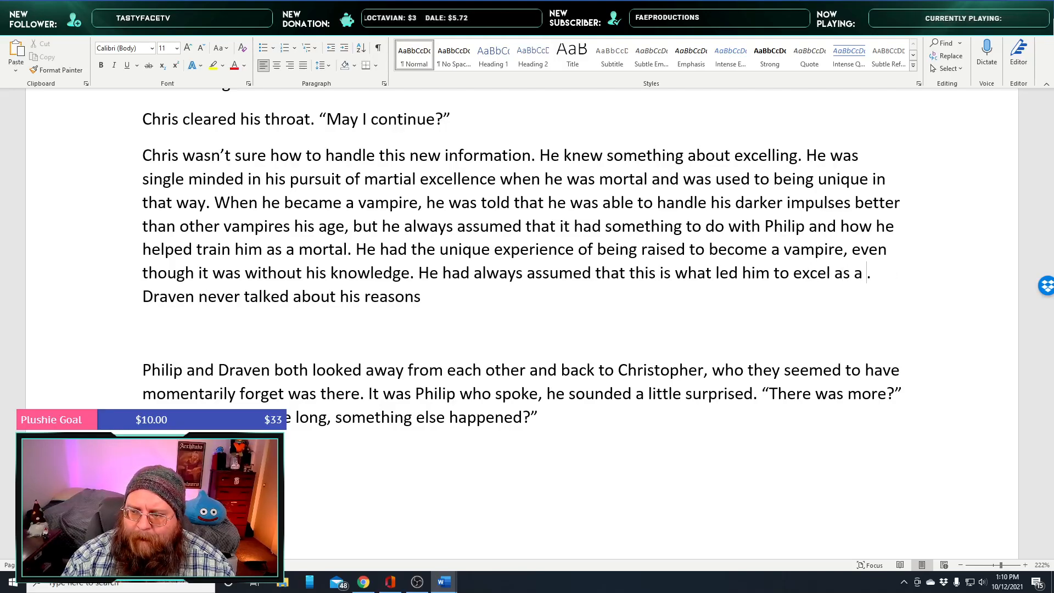
text(vmpi)
key(BackSpace)
key(BackSpace)
key(BackSpace)
text(ampire.)
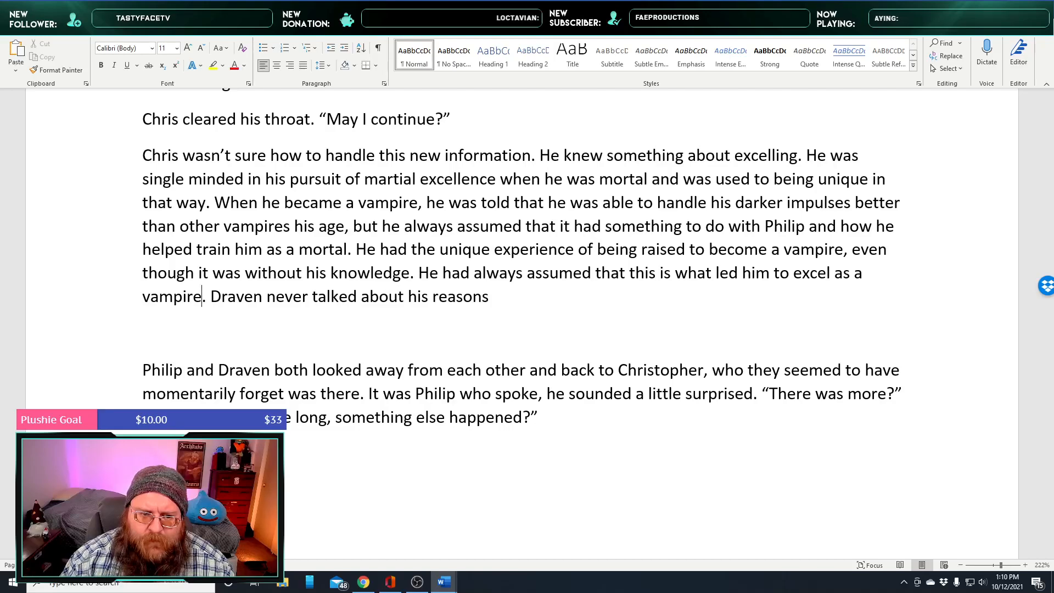
Insert "Now there might be some other force, unknown to him, that was acting upon him." after "vampire." and start a new paragraph at "Draven"
text( Now )
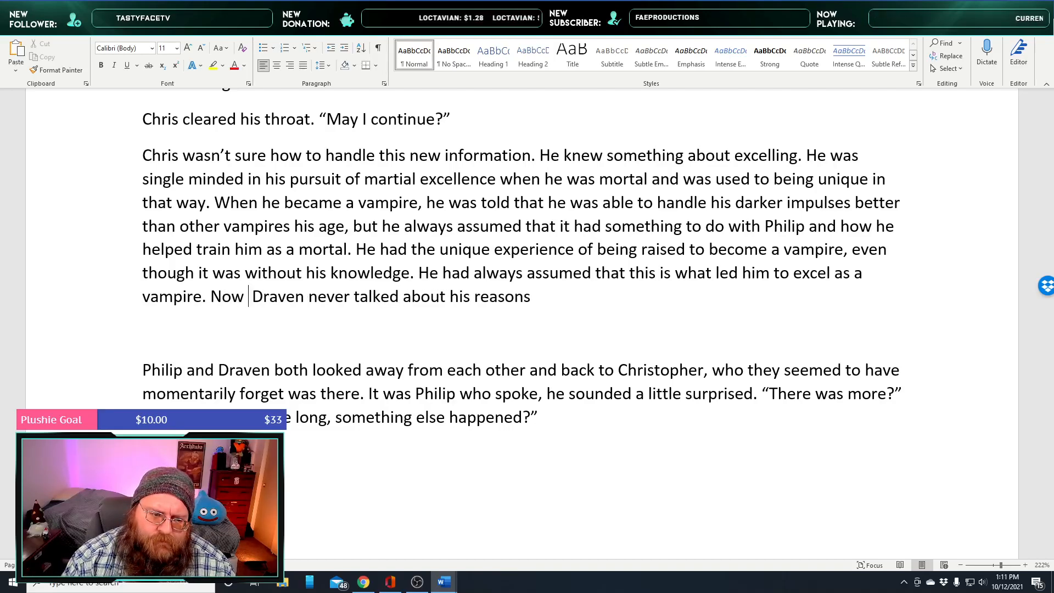
text(there might be some other force,u)
key(BackSpace)
text(unknown to him, that was )
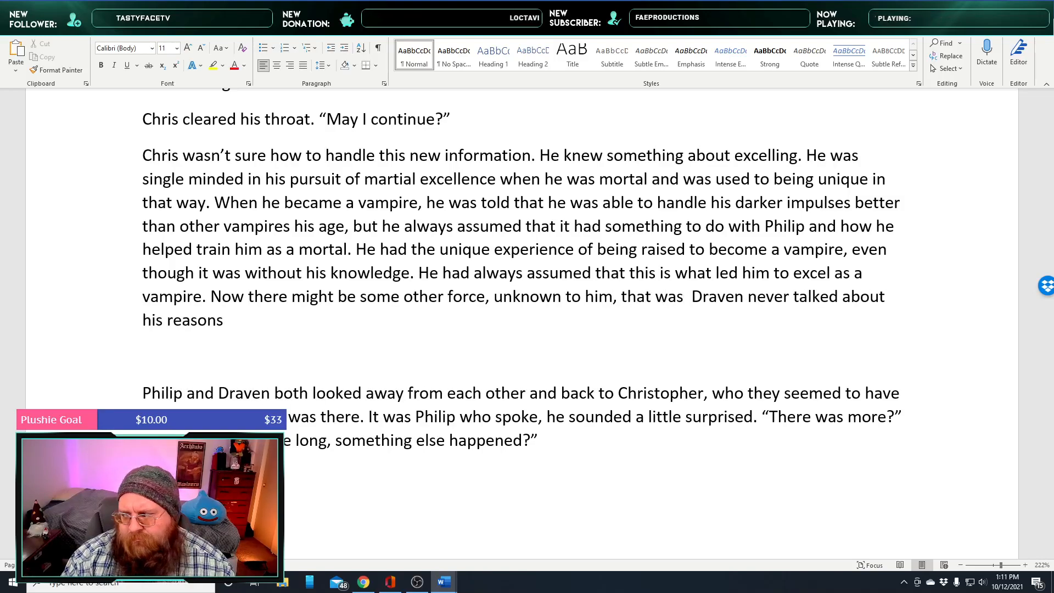
text(acting upo)
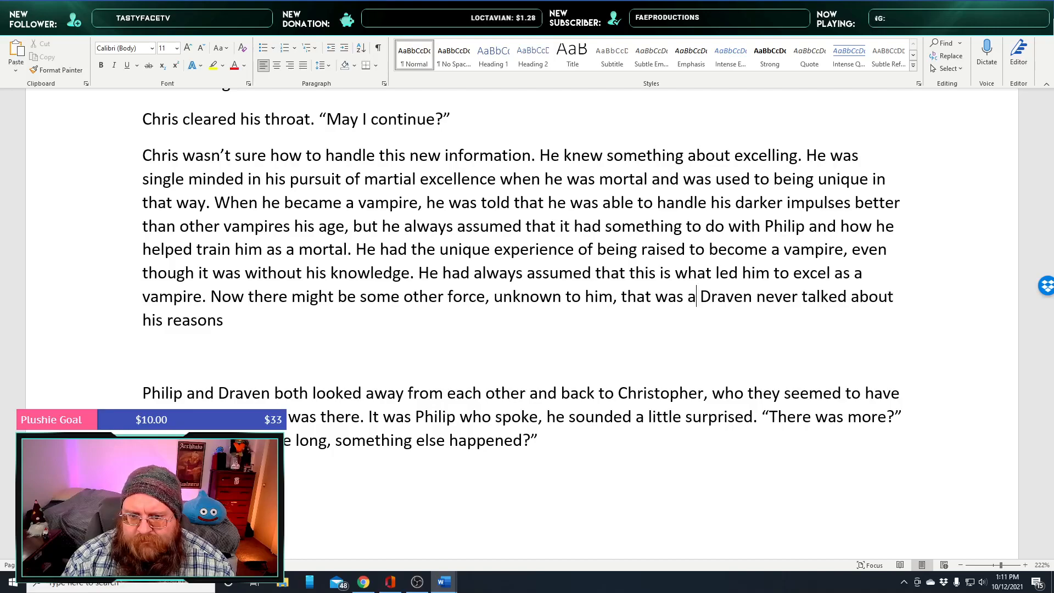
text(n him.)
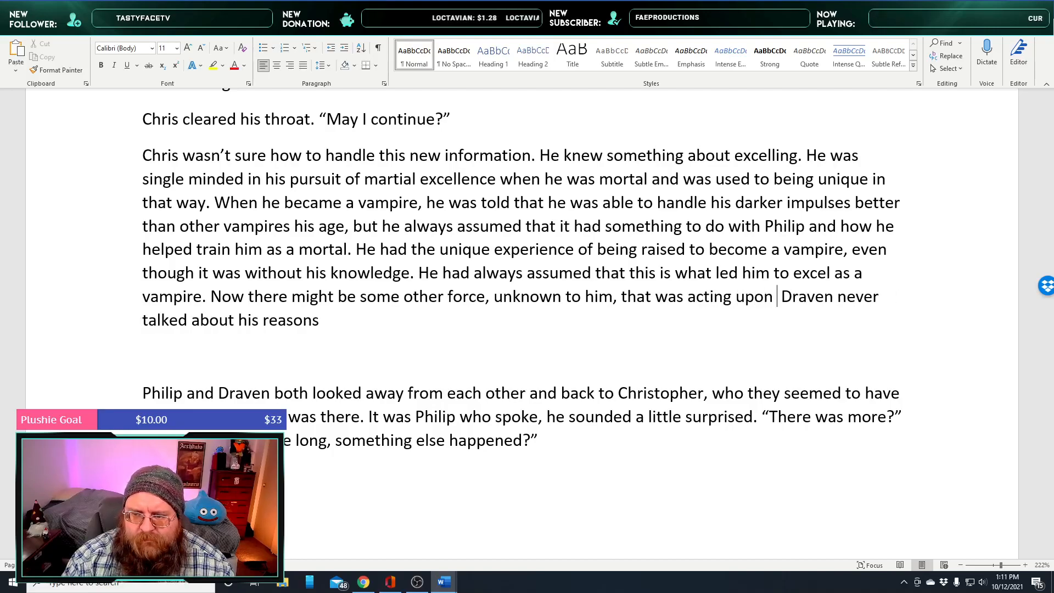
key(Return)
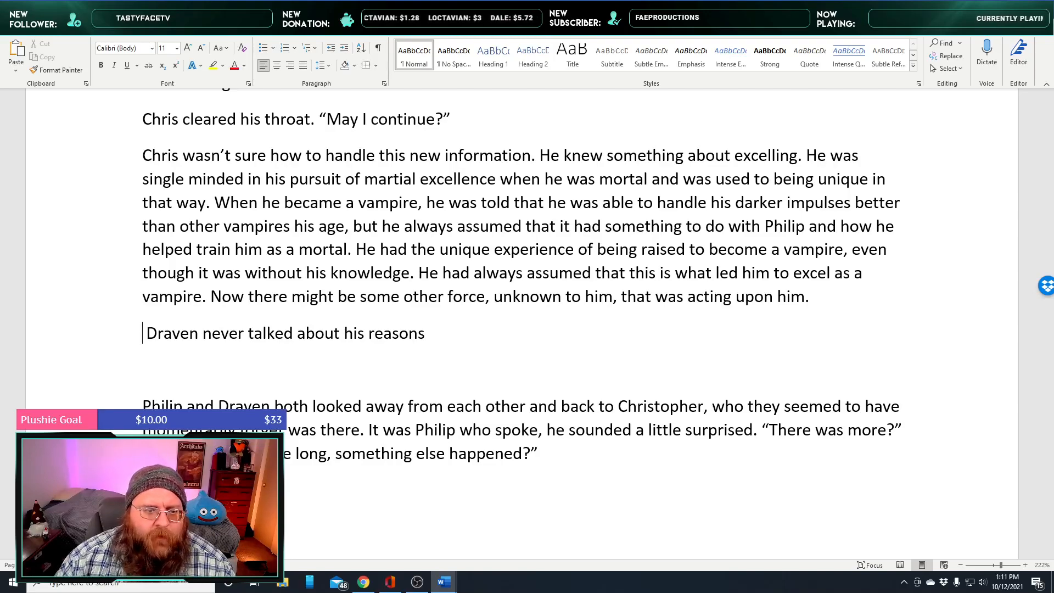
key(Delete)
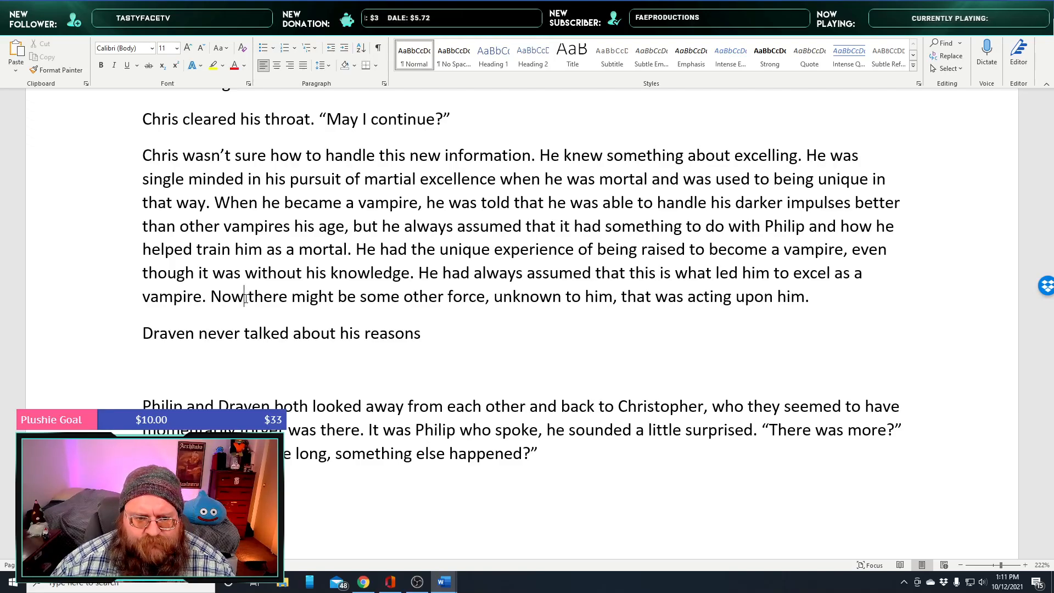
Reword the new sentence's opening to "Now he was beginning to have the idea that there might be some other force"
text(the idea that)
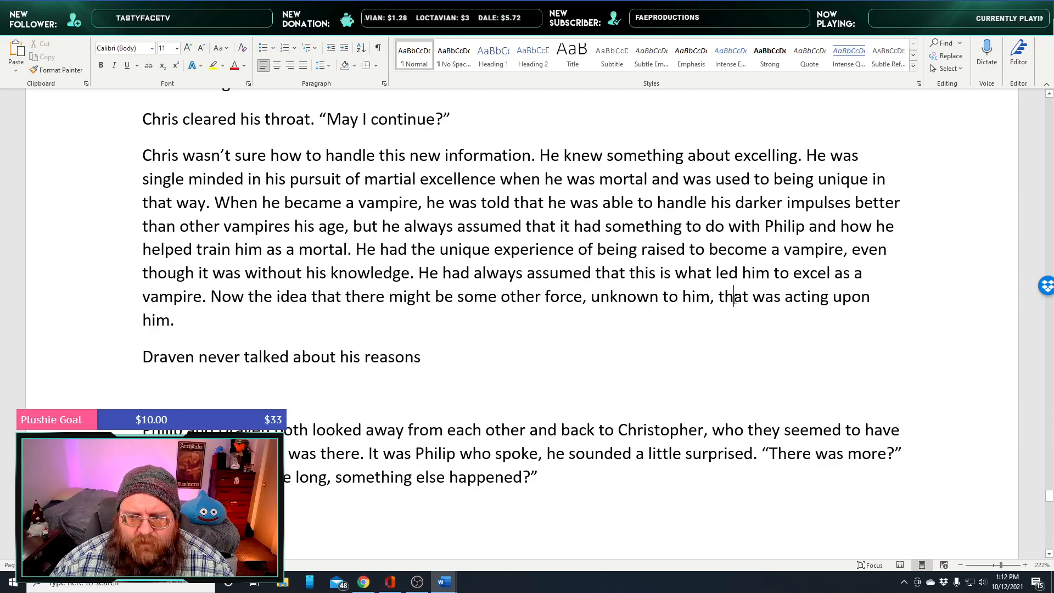
drag(734, 297, 171, 323)
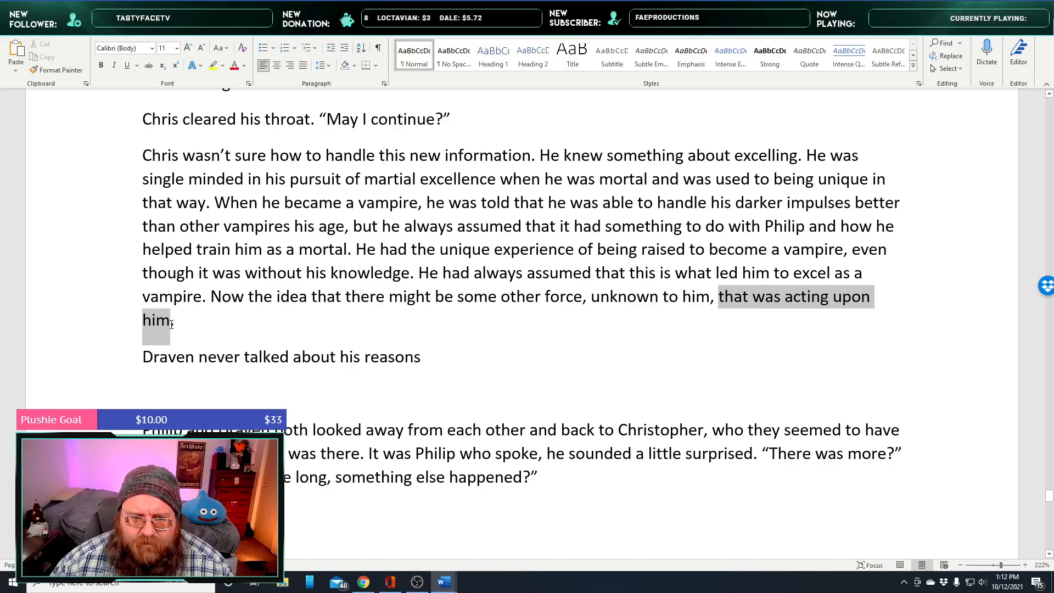
click(246, 307)
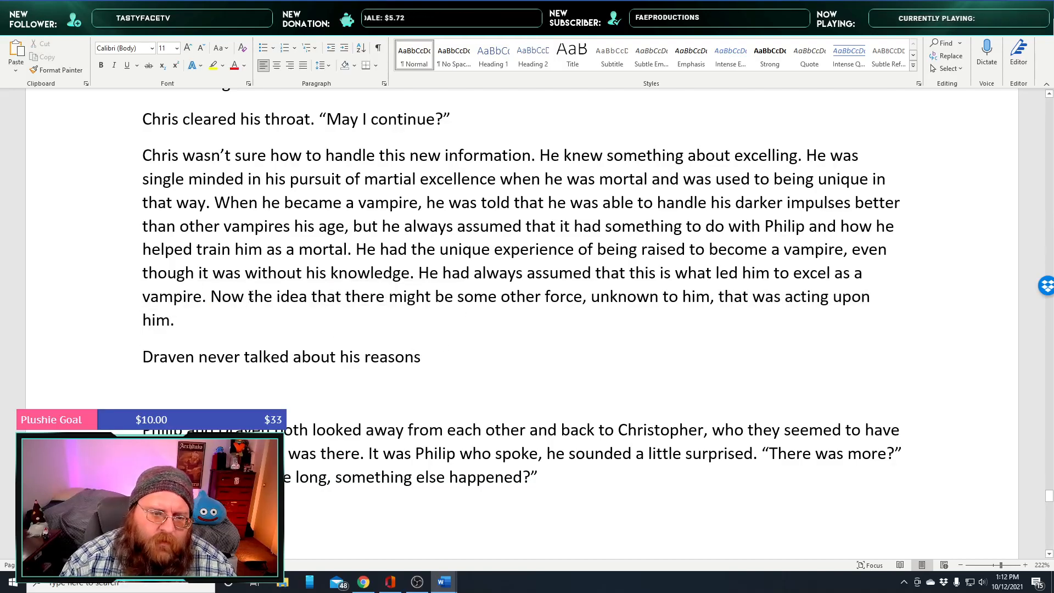
text(he was beginning )
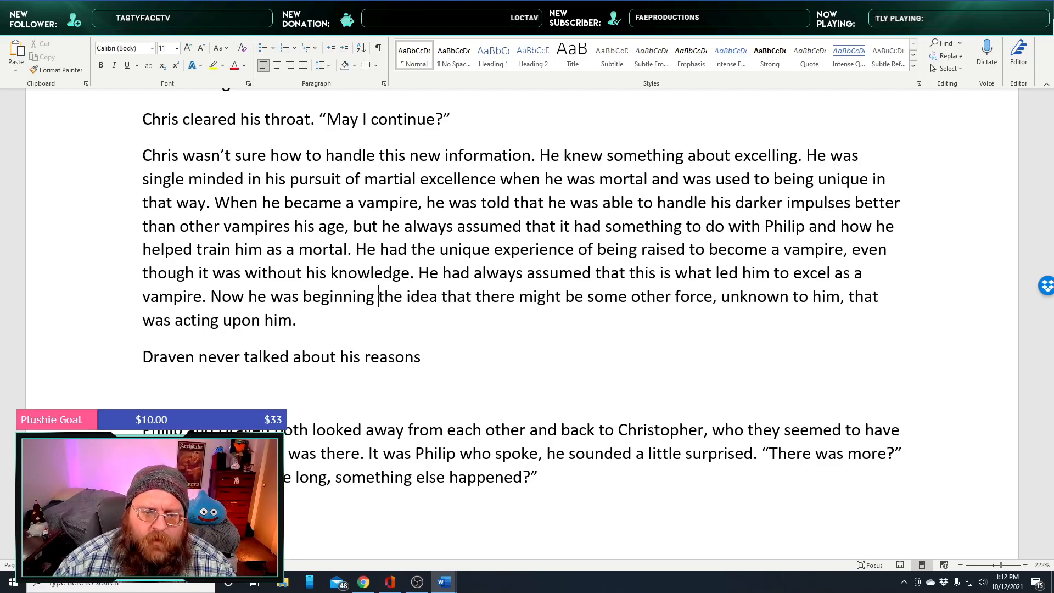
text(to have)
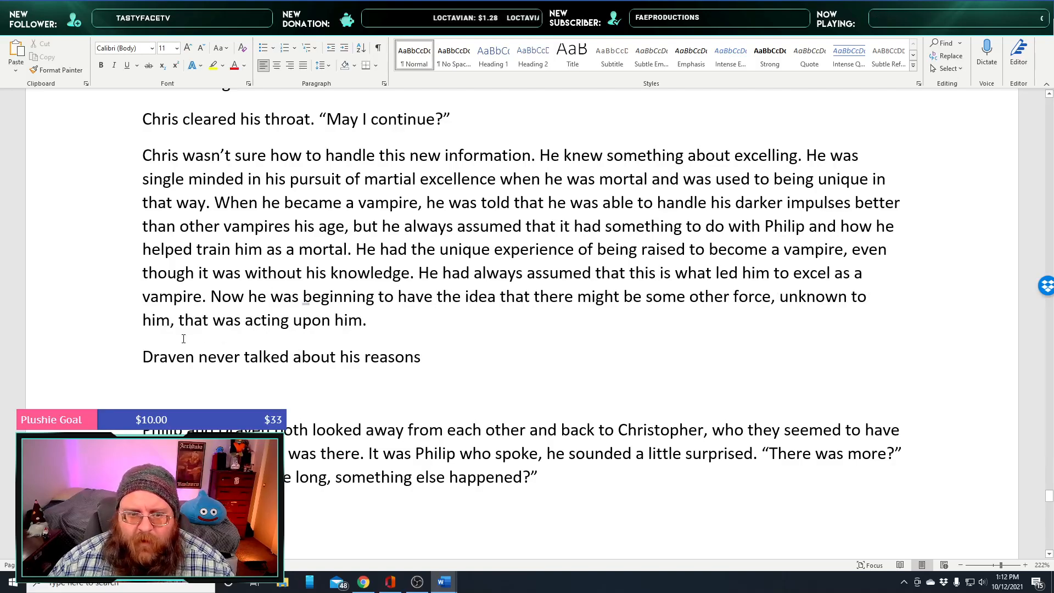
Replace "acting upon him" with "influcning him, influcneing his life, in ways he never could have imagined. More than being just a vampire."
drag(363, 320, 245, 320)
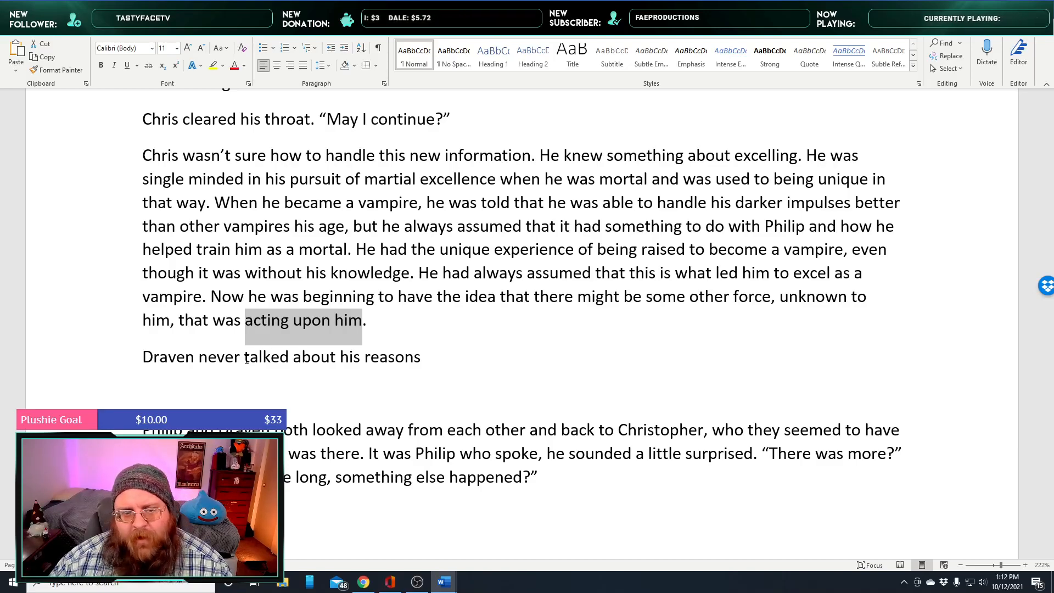
text(in)
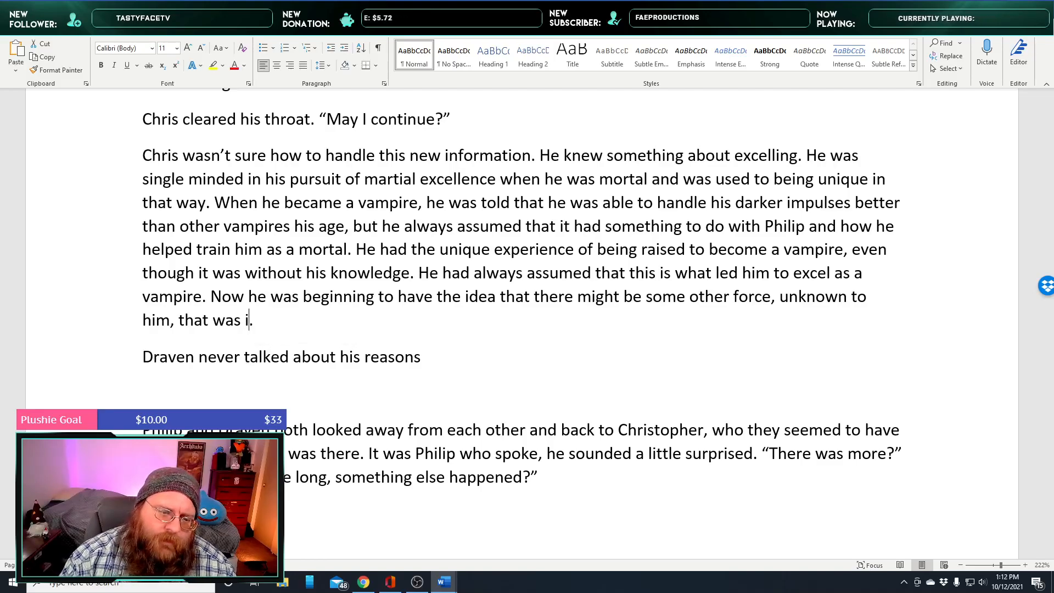
text(flucning)
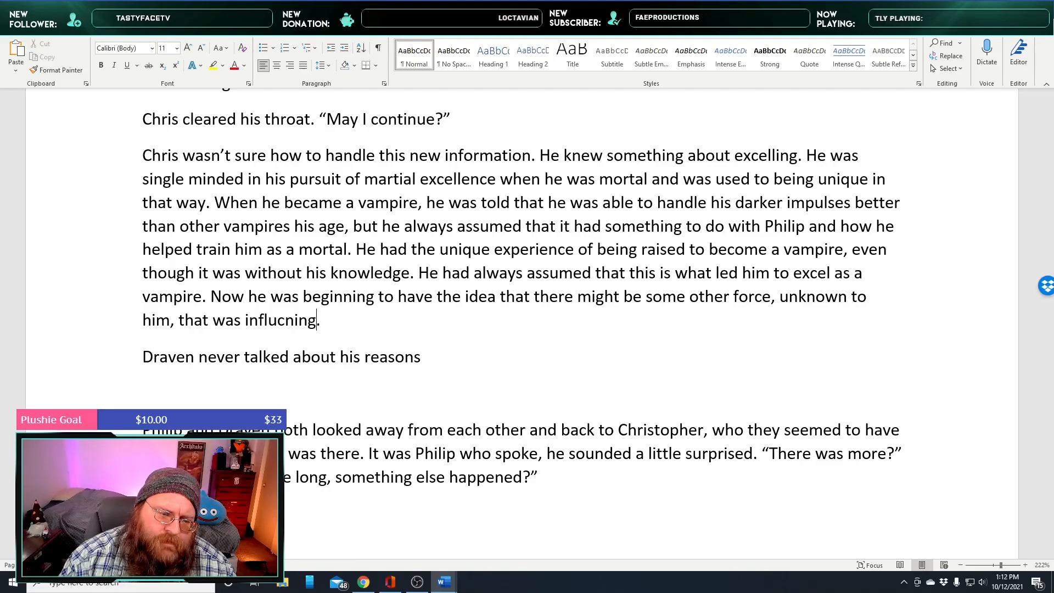
text( him, influcneing his life, in ways he )
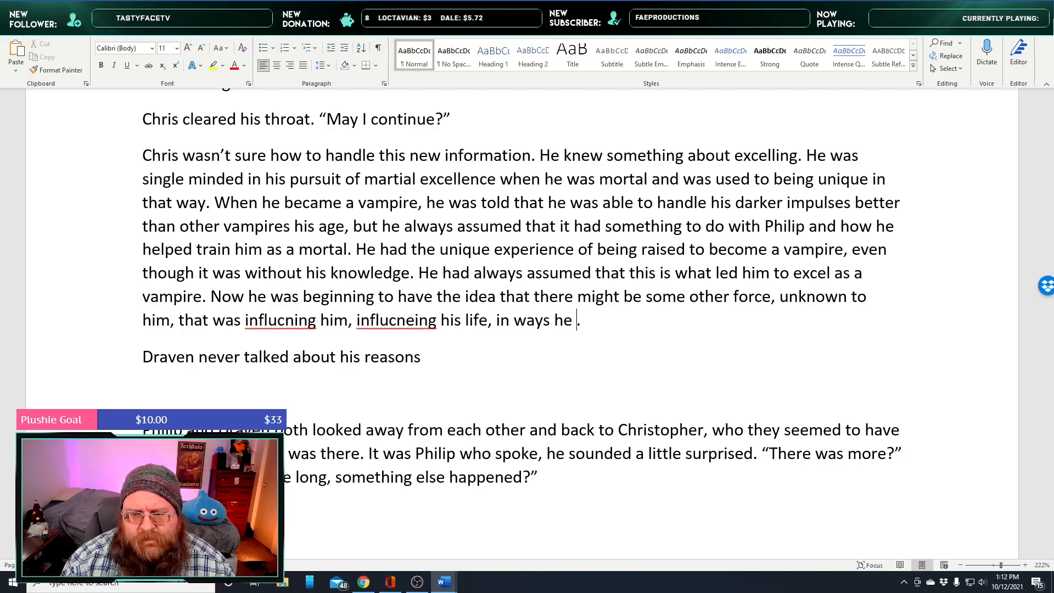
text(never could have imagined)
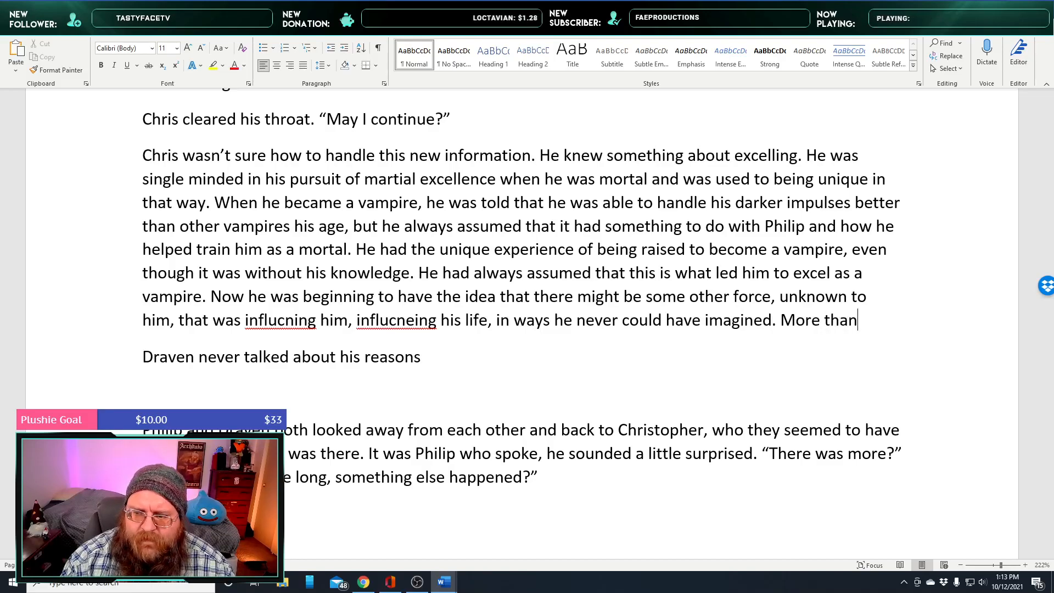
text(More than being just a vampire.)
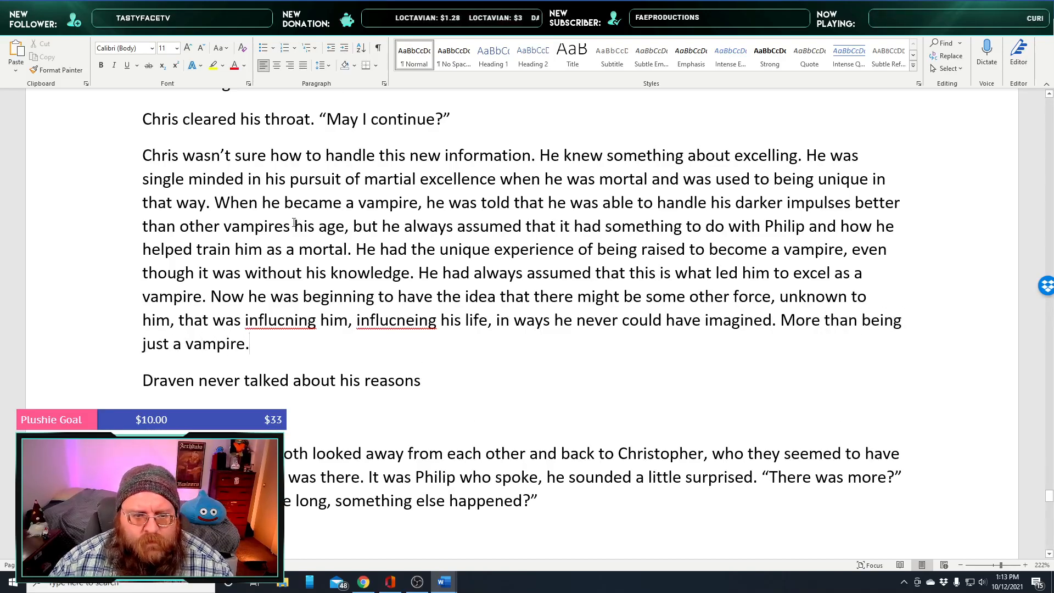
Correct the misspelled "influcning" and "influcneing" to "influencing" using the spelling suggestions
right_click(278, 322)
click(357, 341)
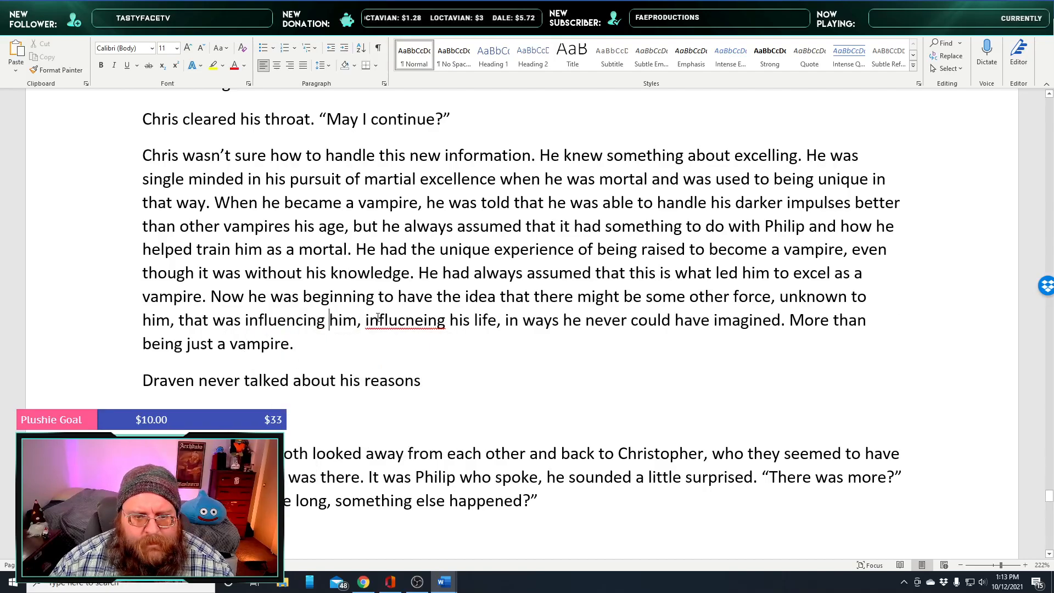
right_click(379, 321)
click(507, 345)
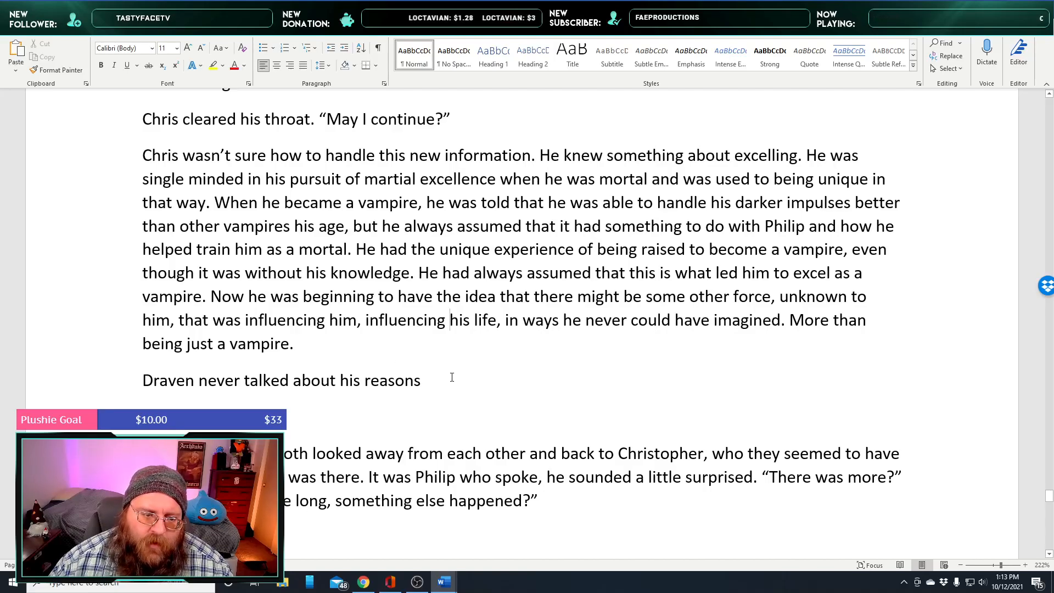
Complete the Draven sentence with "for wanting Chris to become a vampire, other than saying he sensed something special him as a mortal."
scroll(453, 378, down, 1)
scroll(452, 378, down, 2)
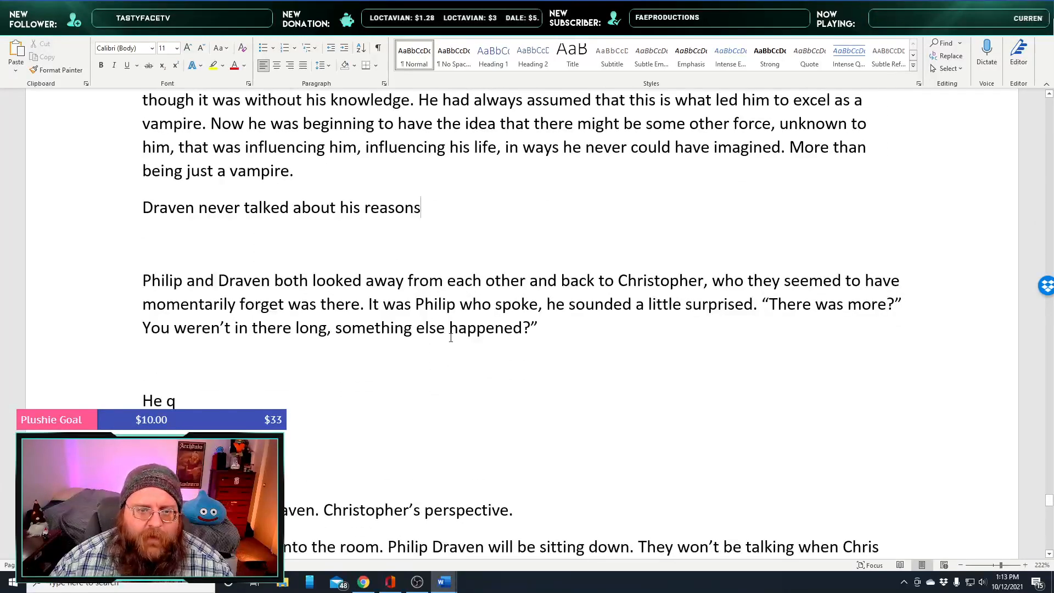
text(for)
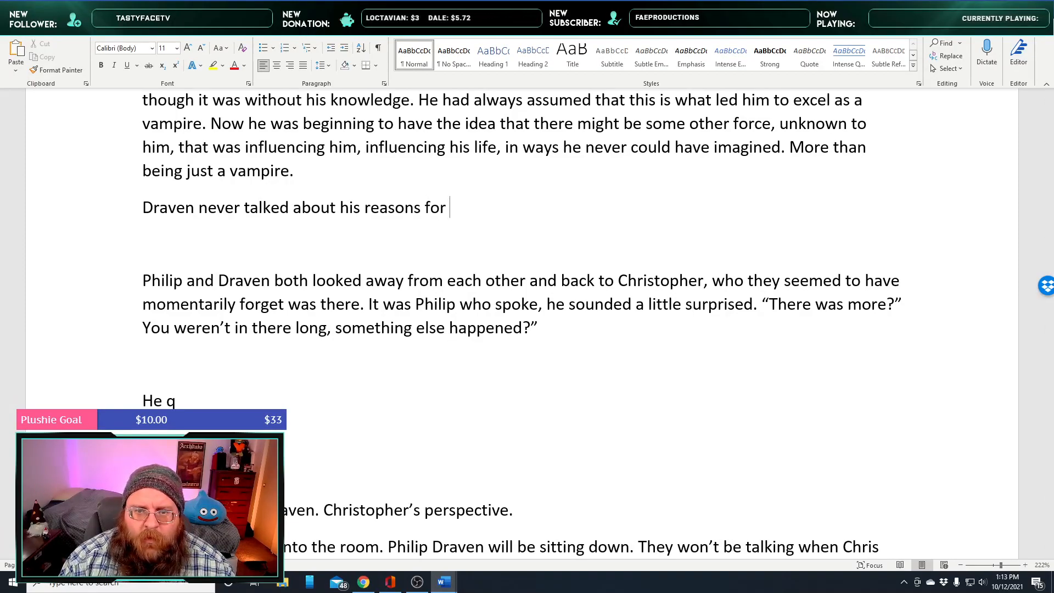
text( wantin)
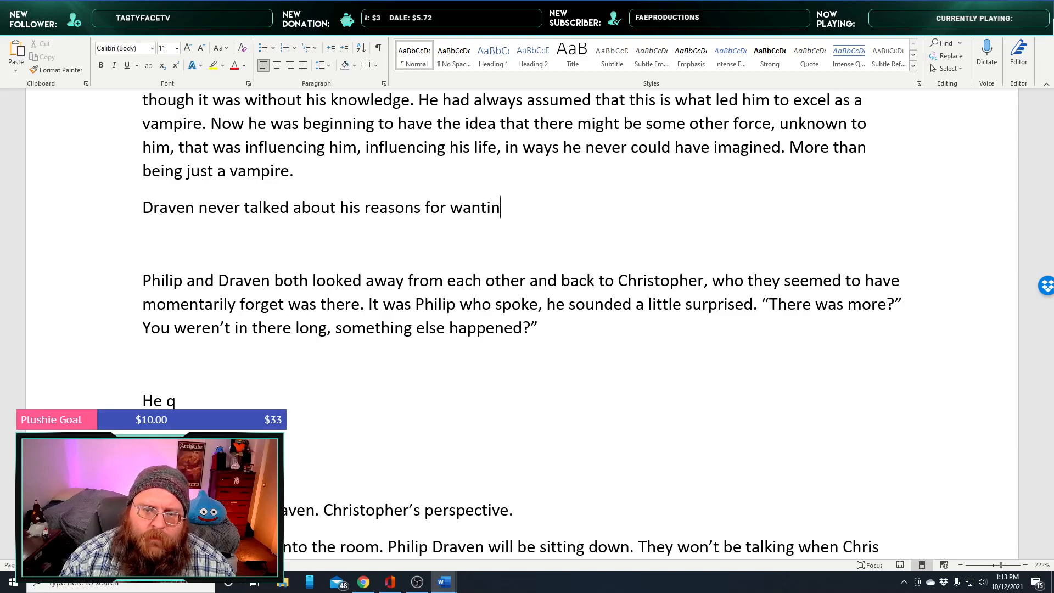
text(g Ch)
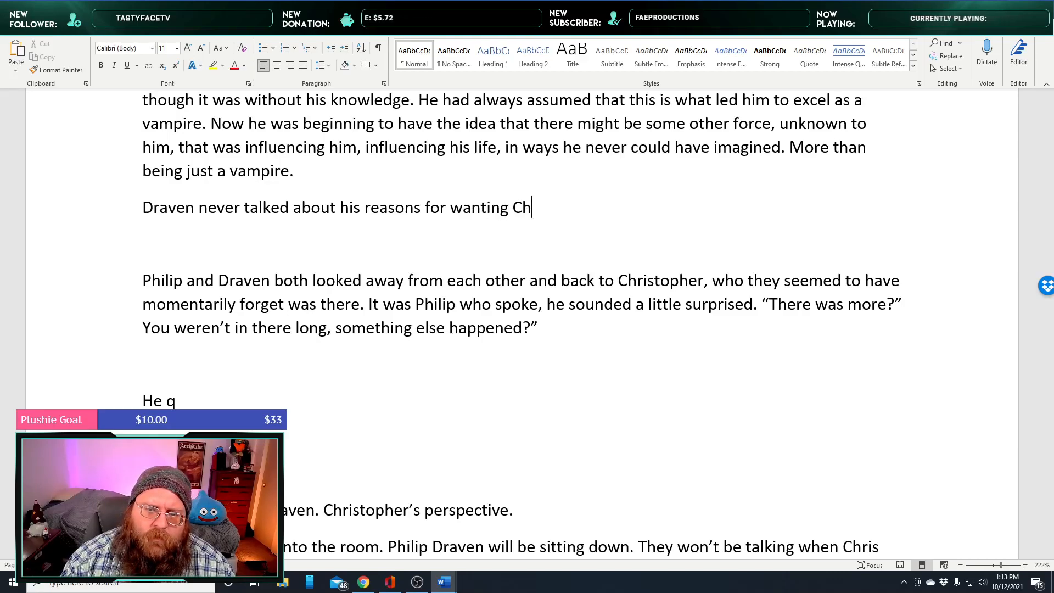
text(ris to beco)
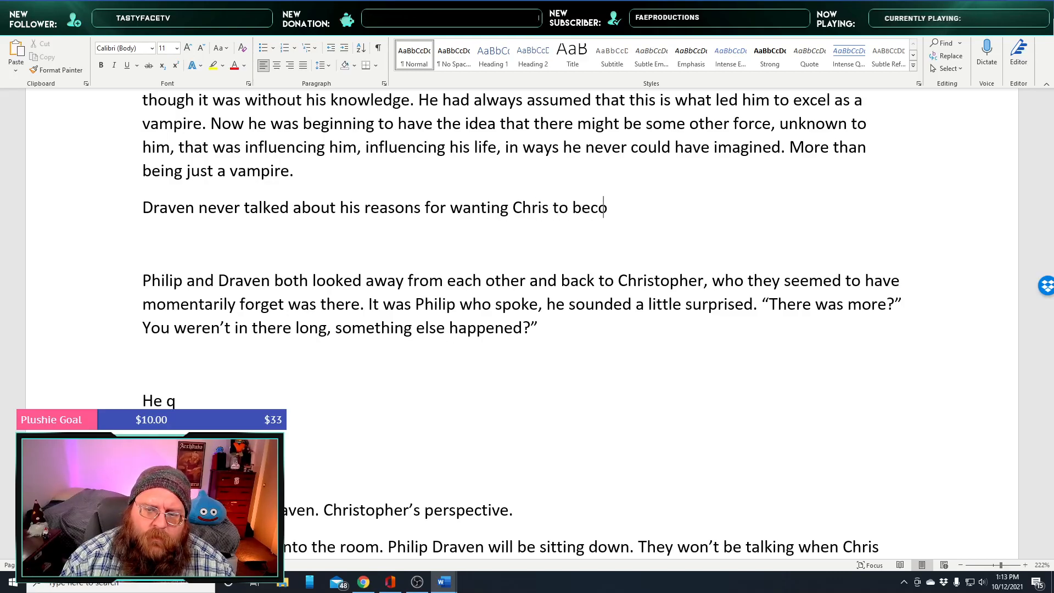
text(me a vampire, ot)
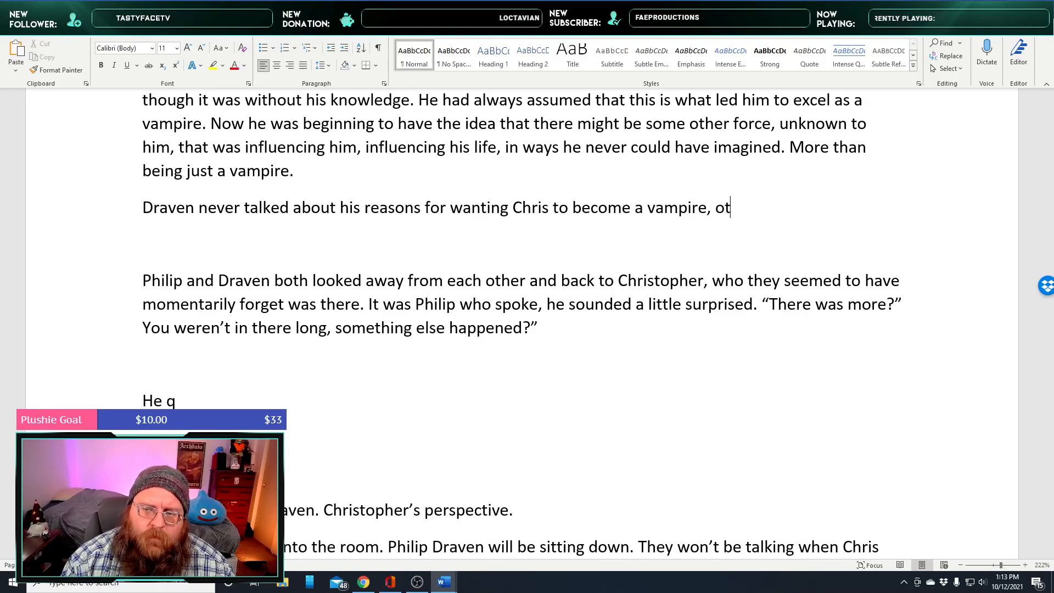
text(her than saying he sensed somethi)
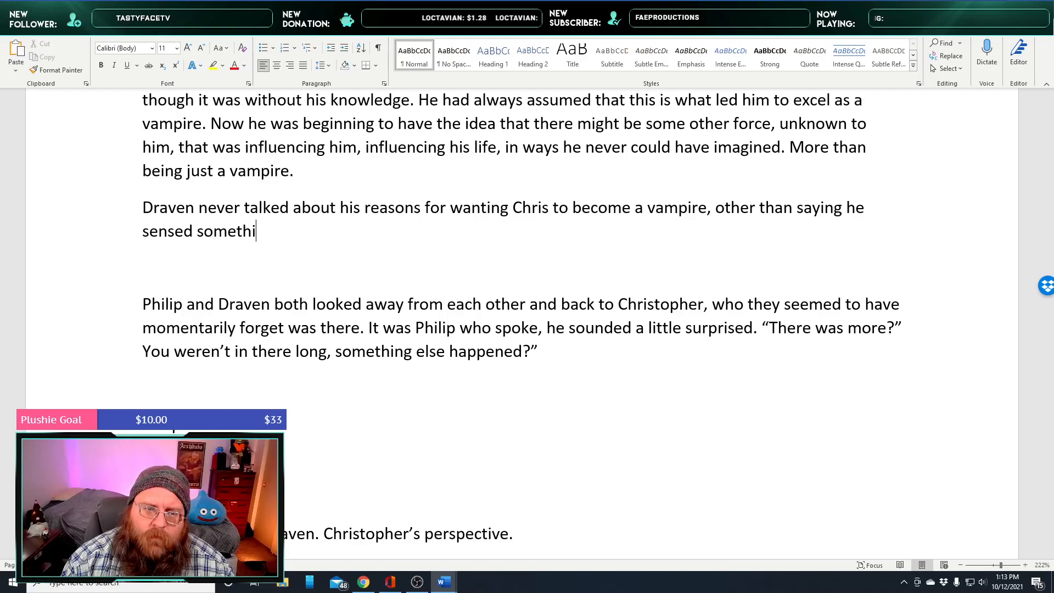
text(ng special i)
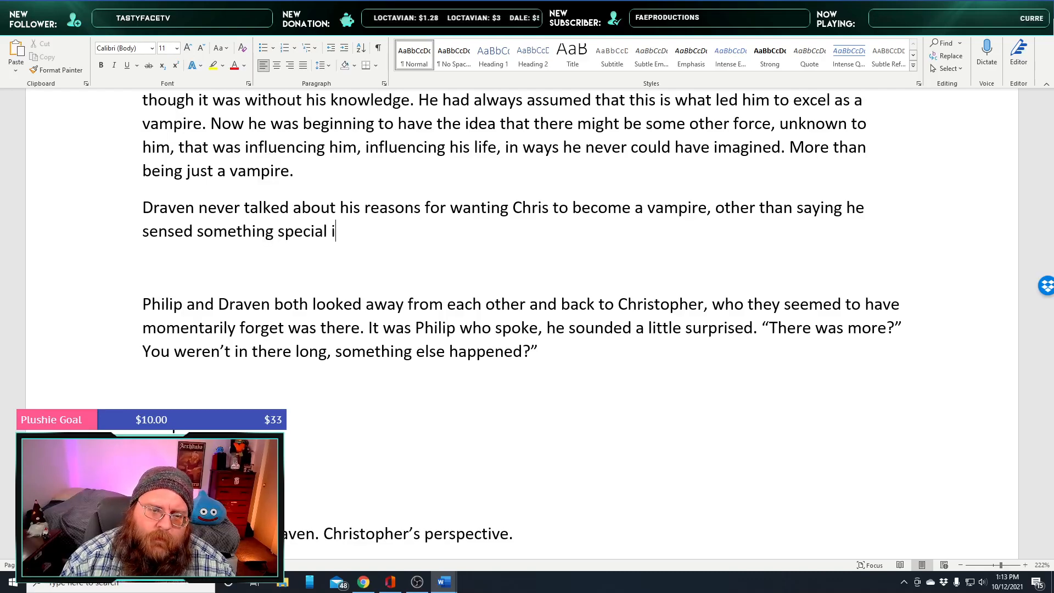
key(BackSpace)
text(him as a mo)
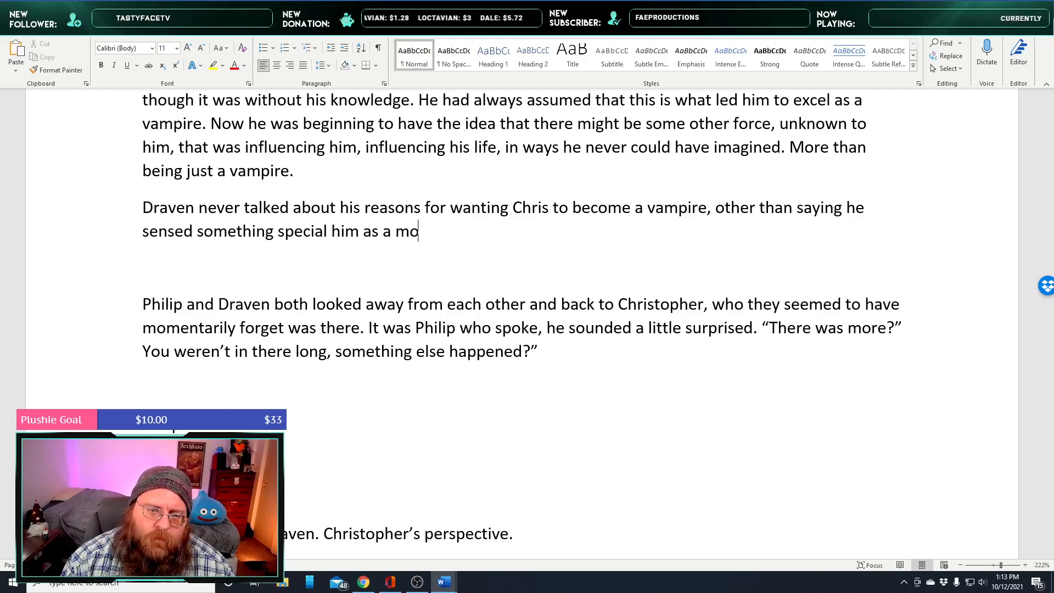
text(rtal.)
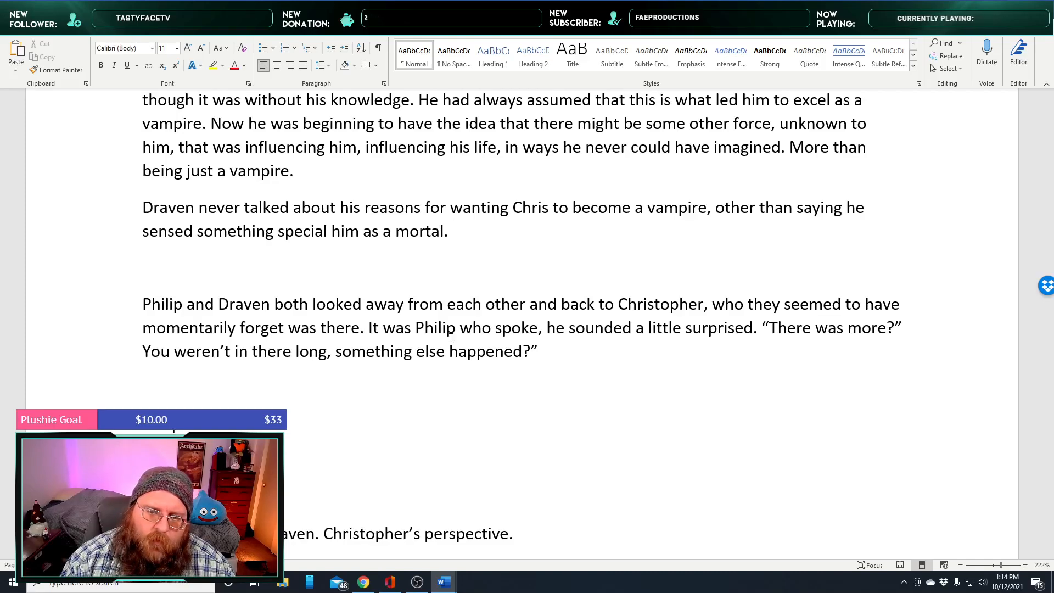
Add the sentence "He had known it was pointless to push Draven to tell him more." to the end of the Draven paragraph
text(He had known it was)
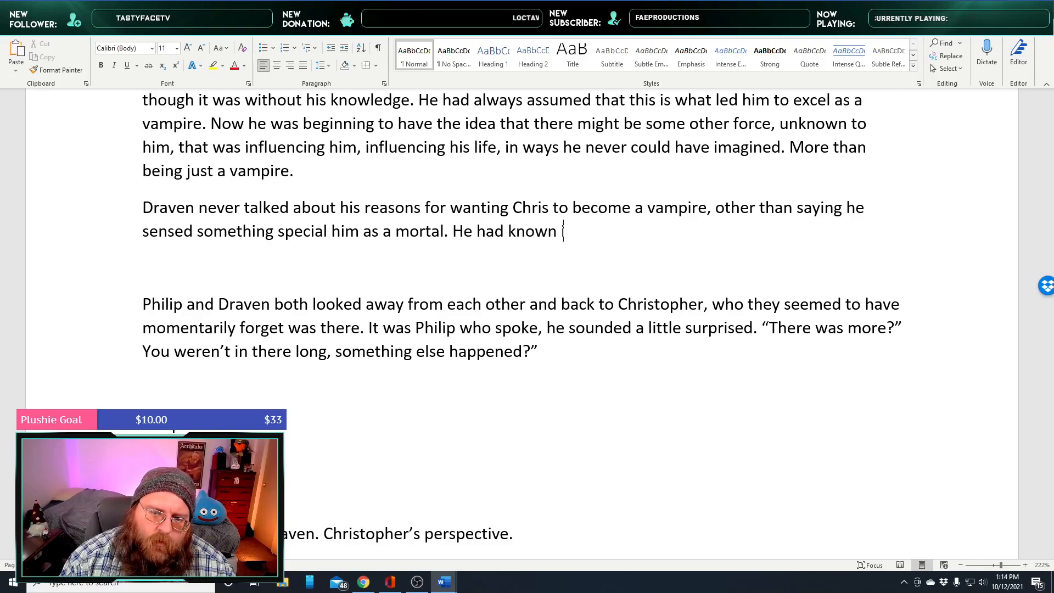
text( pointless to)
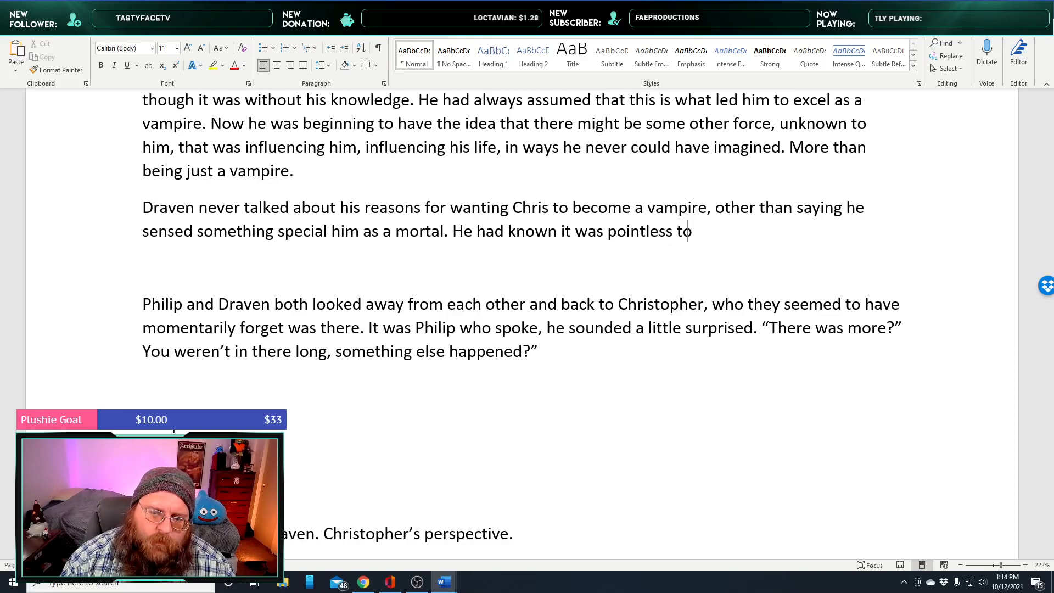
text( push Draven to te)
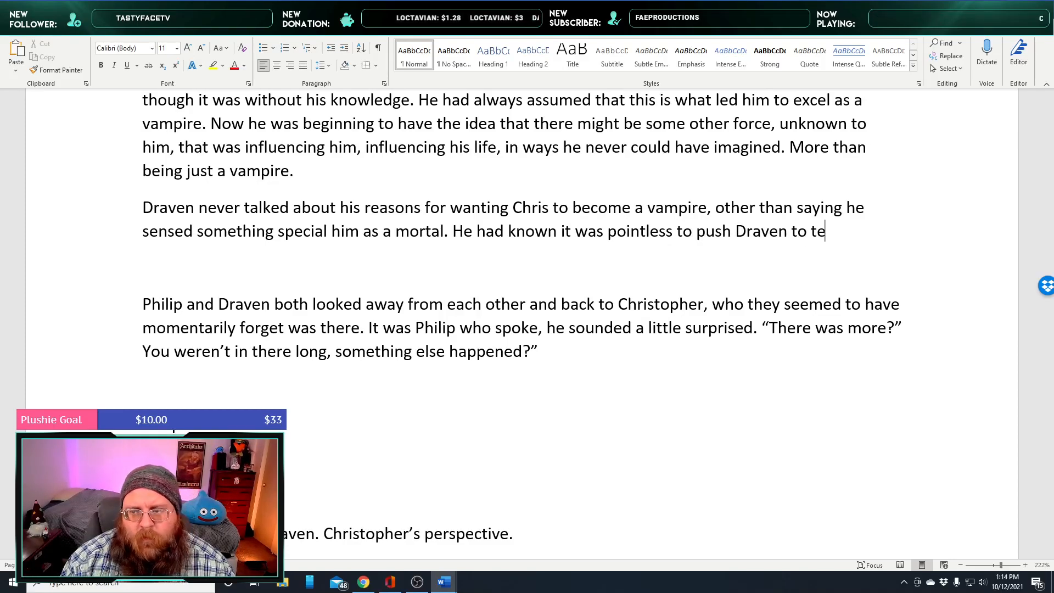
text(ll him more.)
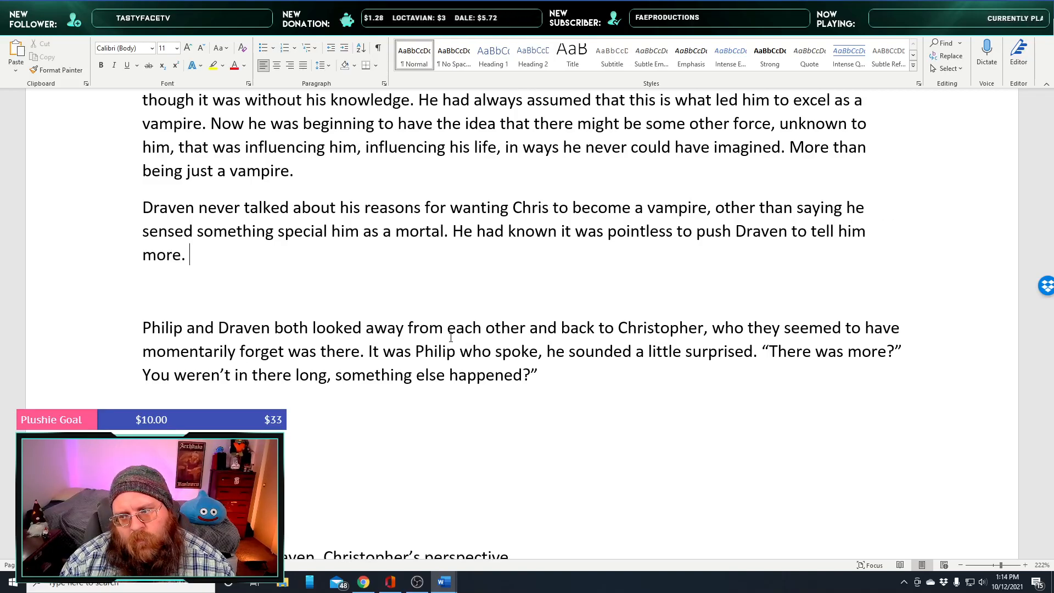
Begin the next sentence with "Draven kept his promise to him, Chris never caught him lying,"
text( D)
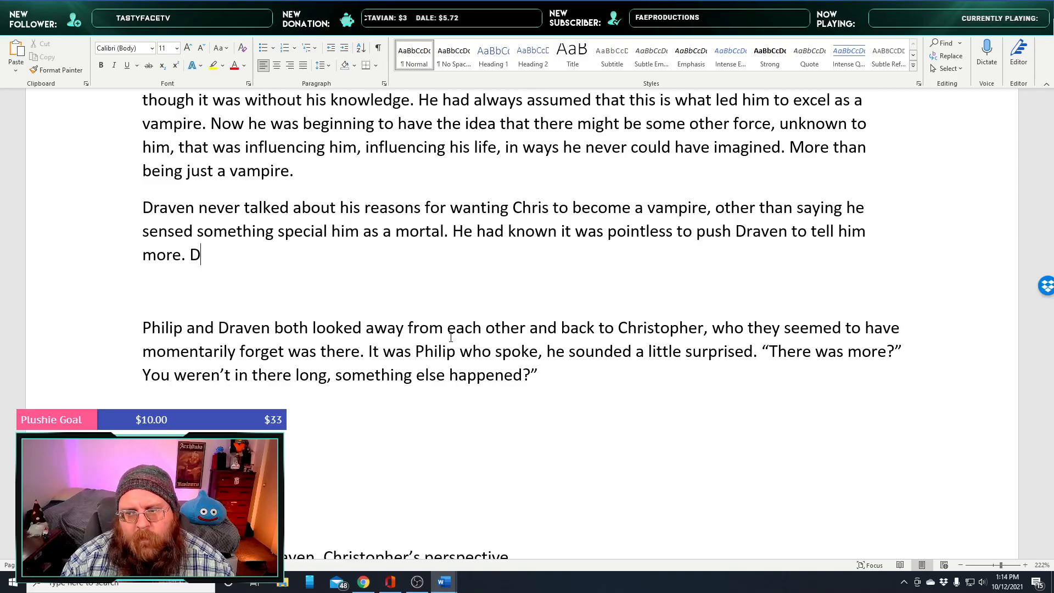
text(raven kept his b)
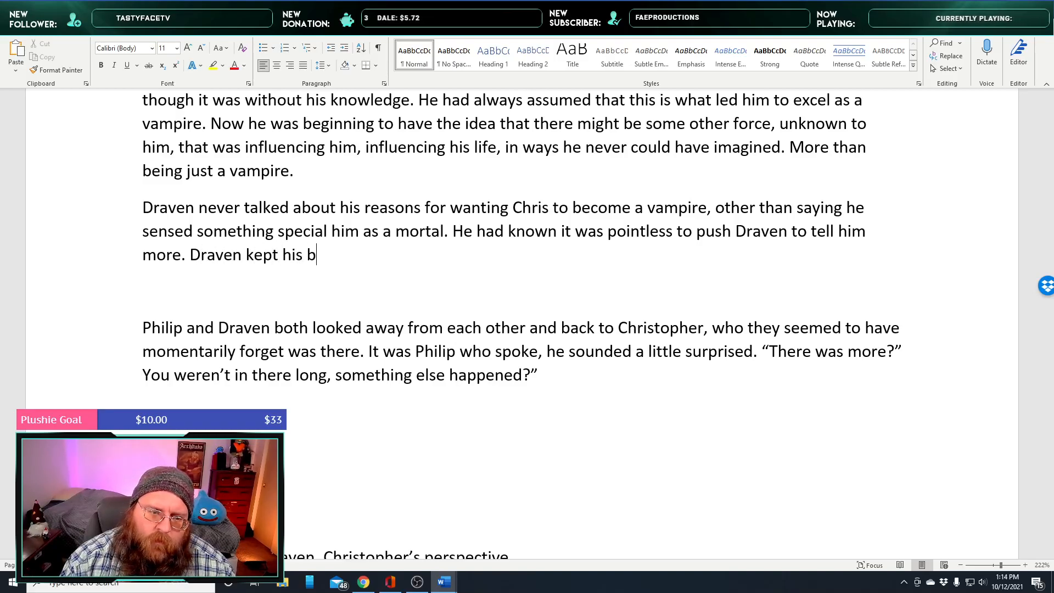
text(romi)
key(BackSpace)
key(BackSpace)
key(BackSpace)
key(BackSpace)
key(BackSpace)
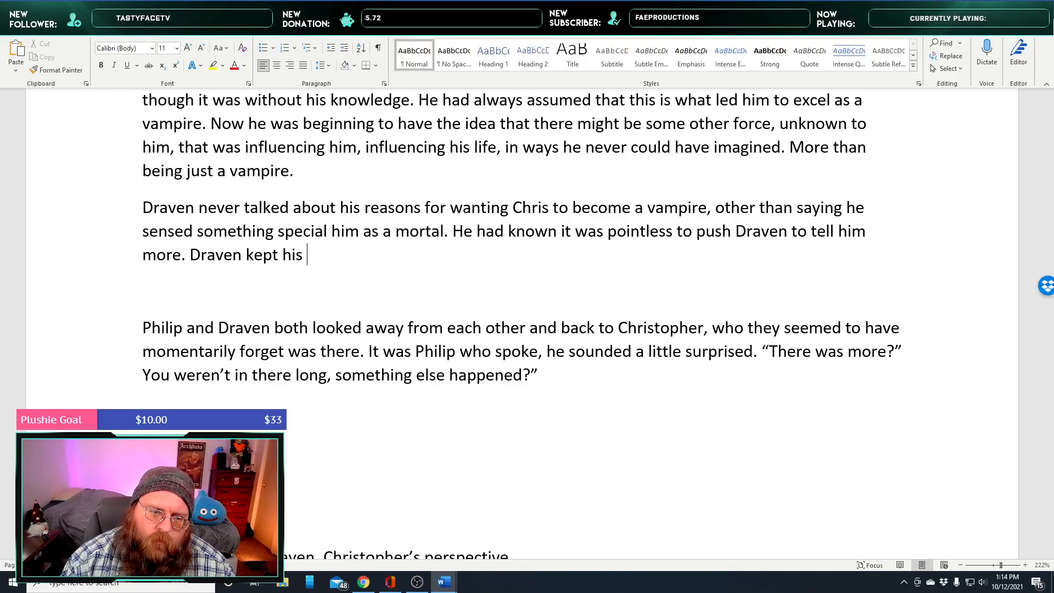
text(r)
key(BackSpace)
text(promis)
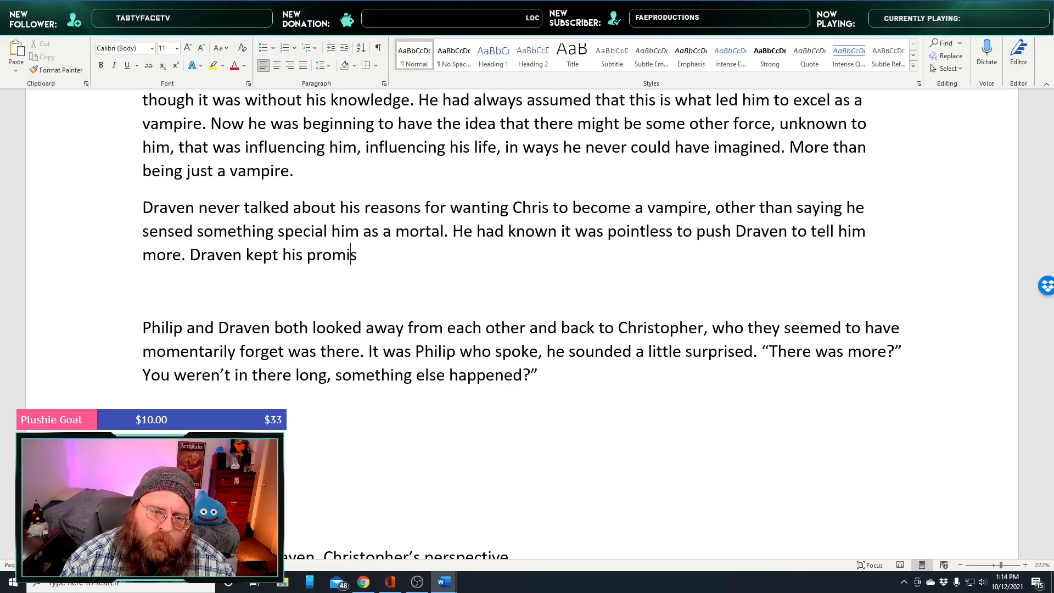
text(e to him, he ne)
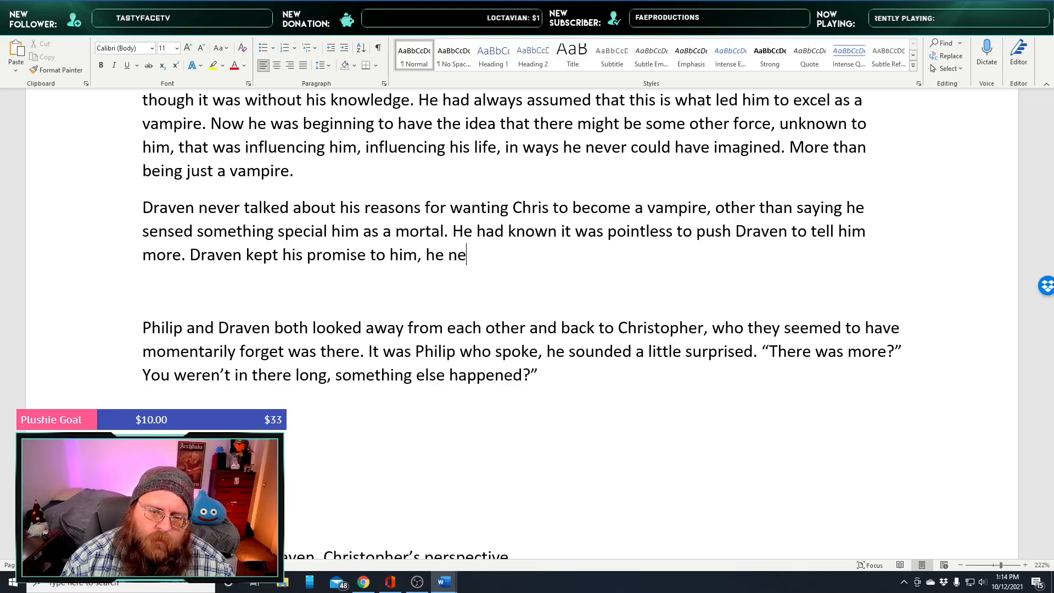
key(BackSpace)
text(ch)
key(BackSpace)
key(BackSpace)
text(Chris never )
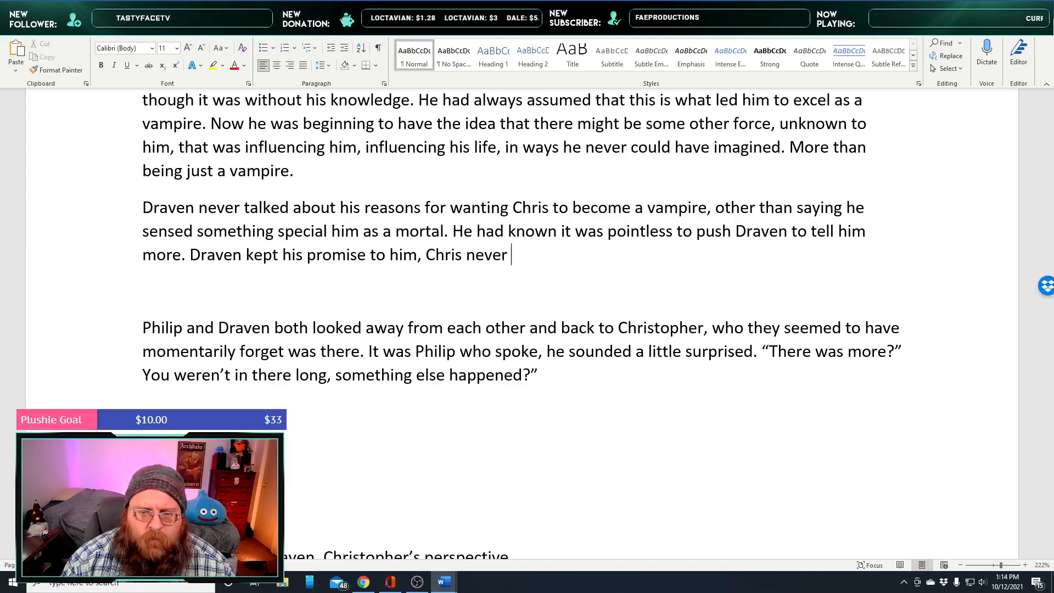
text(caught him )
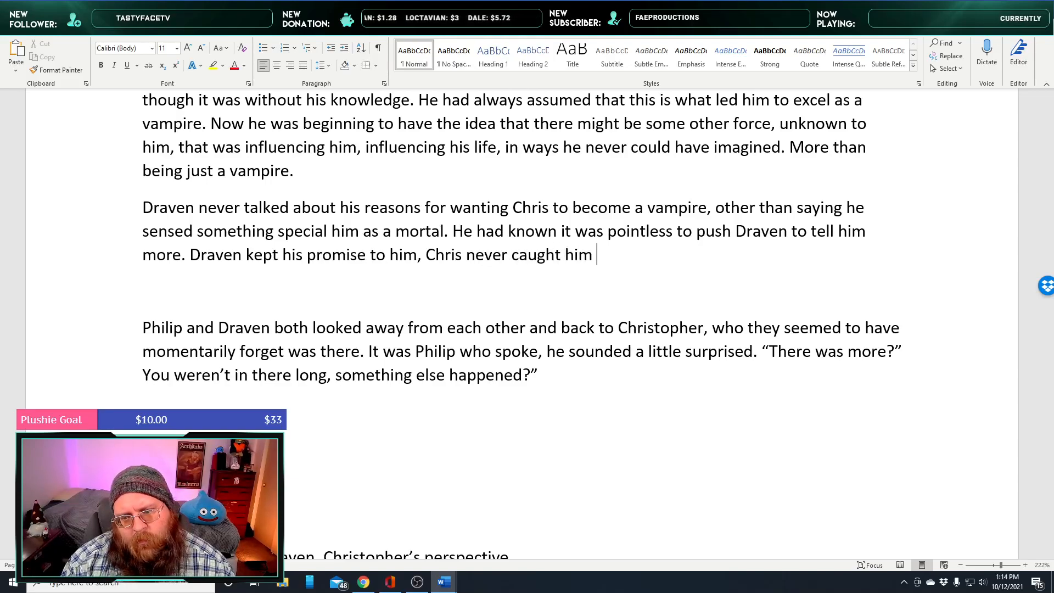
text(lying, )
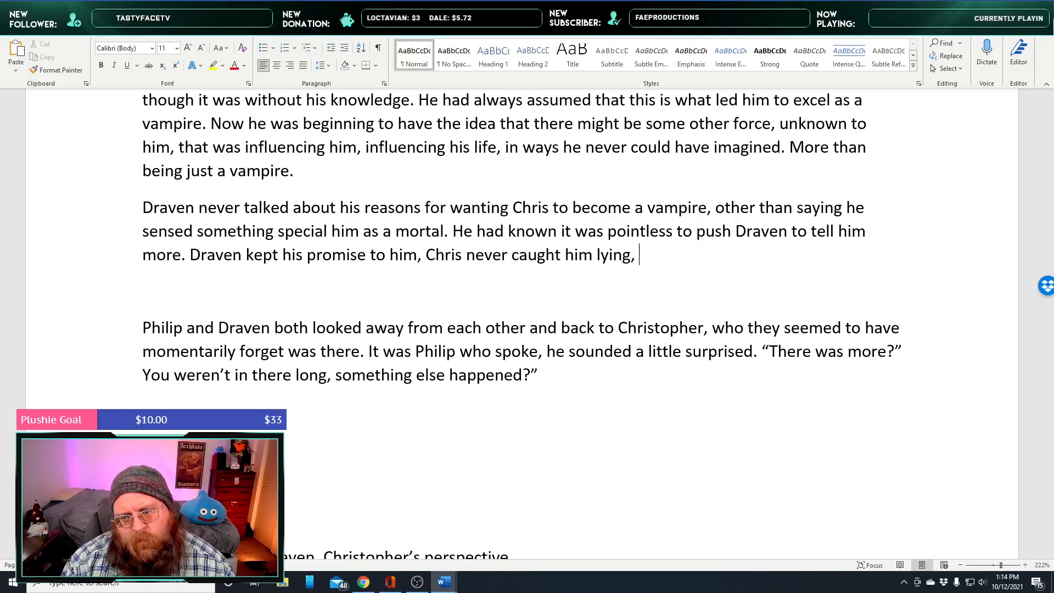
Finish the sentence with "Draven always told him the truth, but there were more than a few times that he just blantley ignored a subject."
text(Draven always told him the tr)
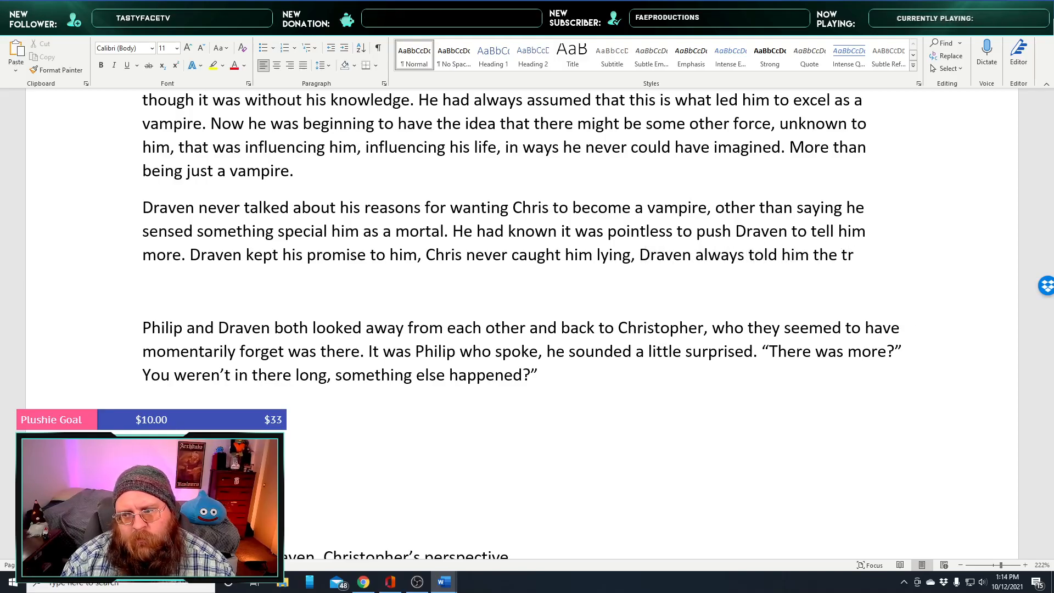
text(uth, but there were more th an a)
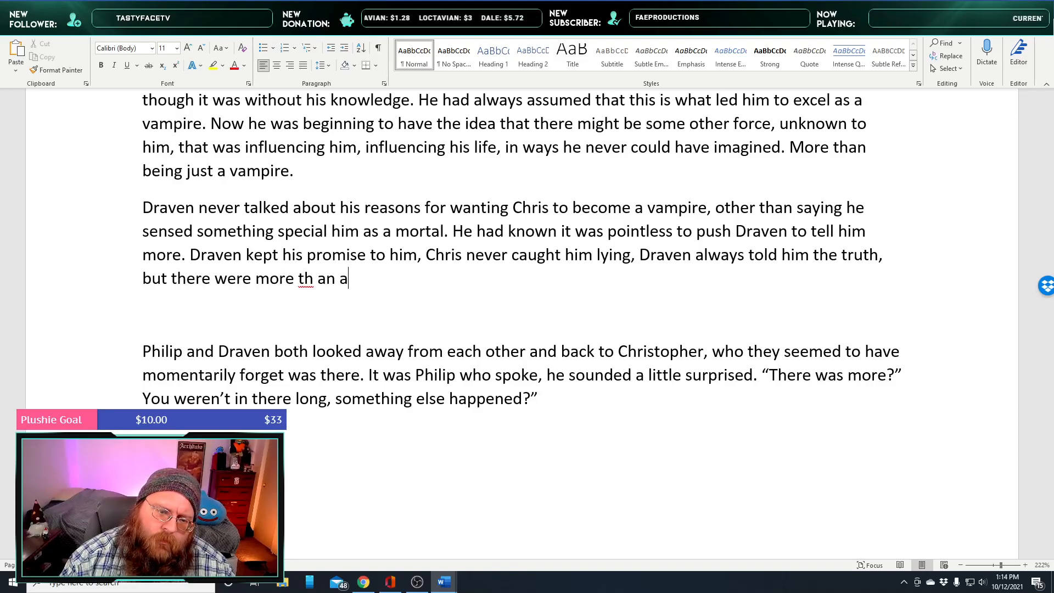
text(few t)
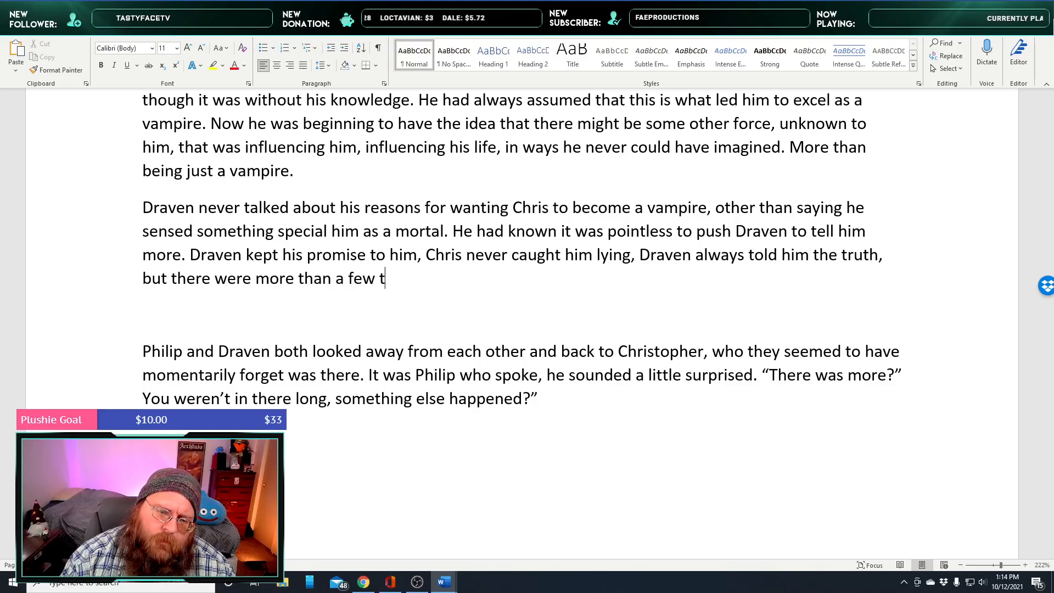
text(imes that he just)
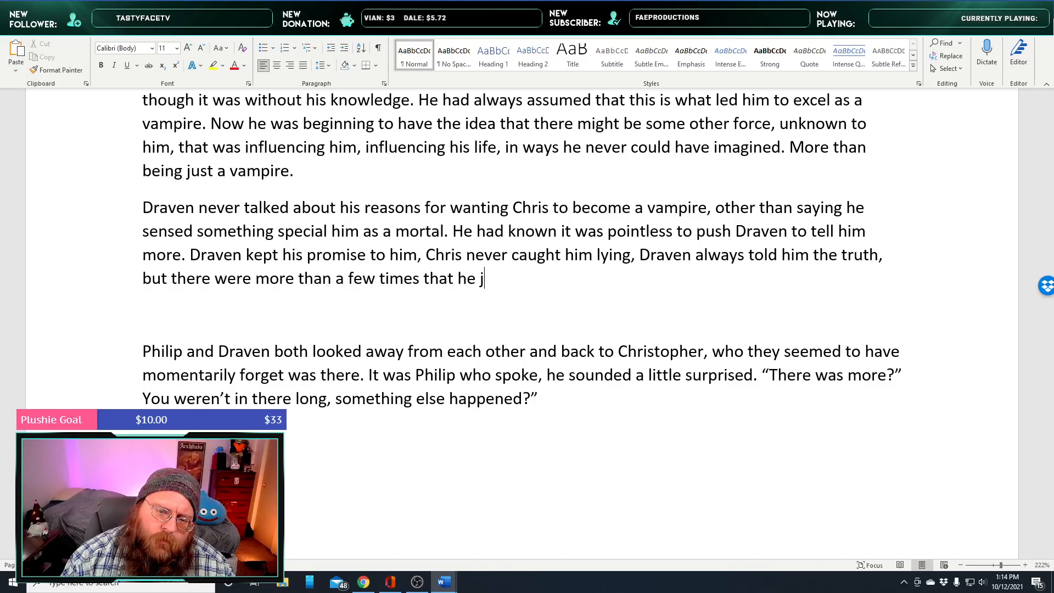
text(ntley )
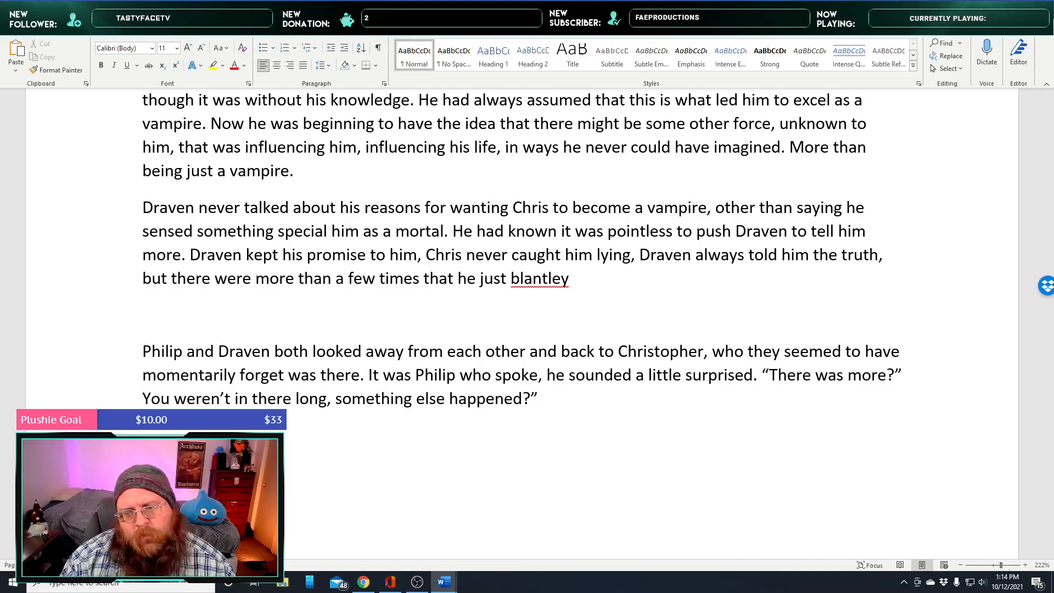
text(ignored a su)
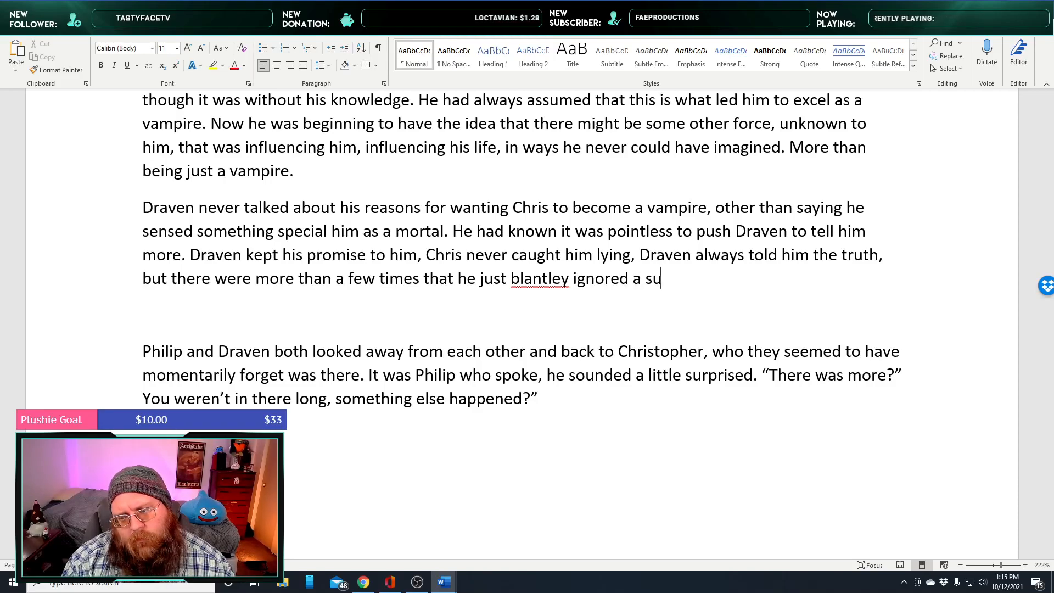
text(bject.)
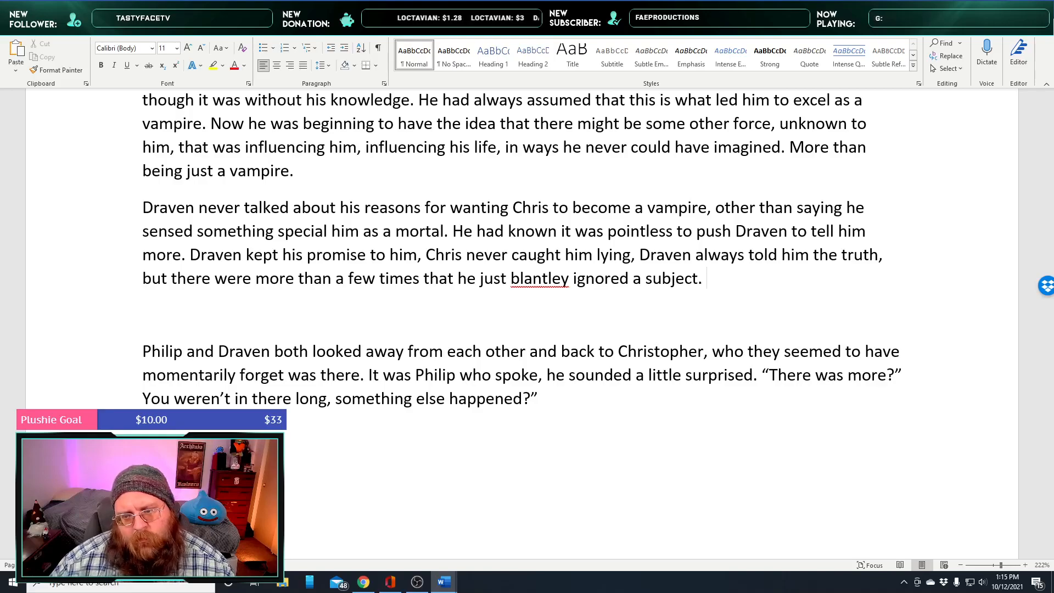
Correct the misspelled "blantley" to "blatantly" using the spelling suggestions
right_click(532, 284)
mouse_move(563, 298)
click(686, 299)
Start a new sentence at the paragraph's end with "It was annoying, but he had to make a"
click(716, 280)
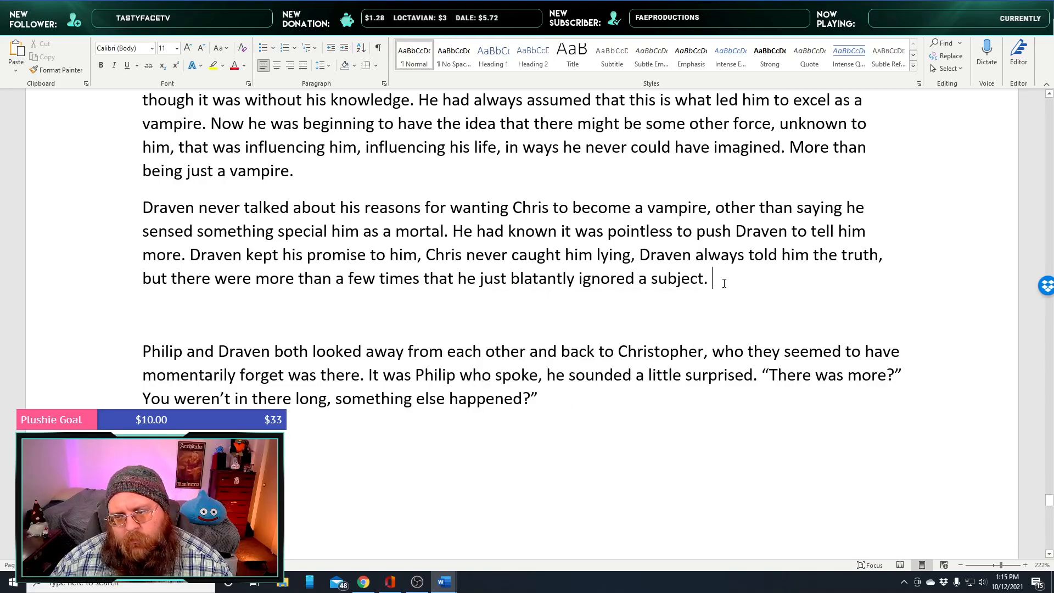
text(It was blant)
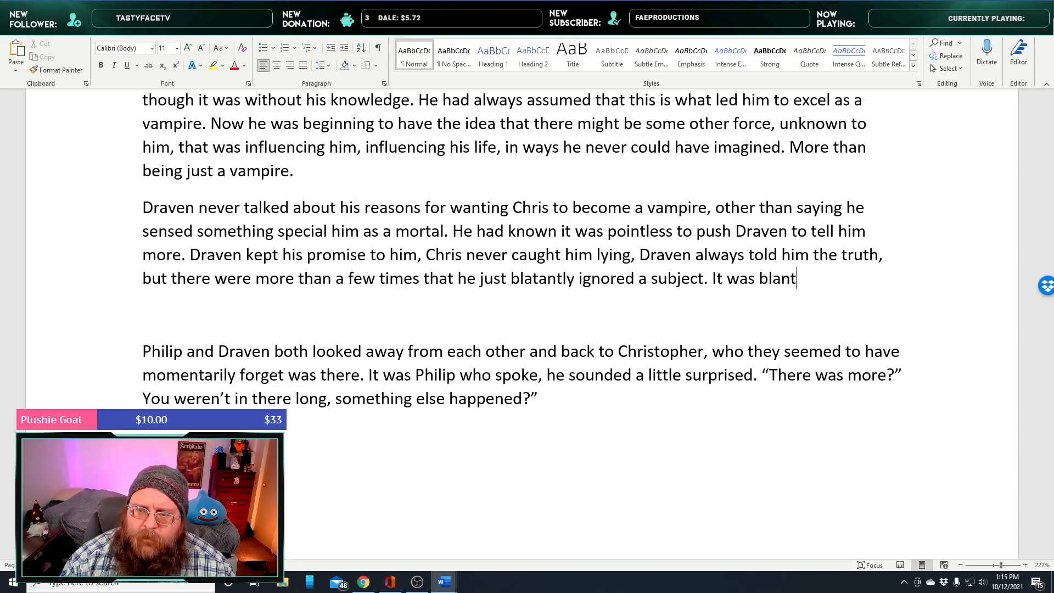
key(BackSpace)
key(BackSpace)
key(BackSpace)
key(BackSpace)
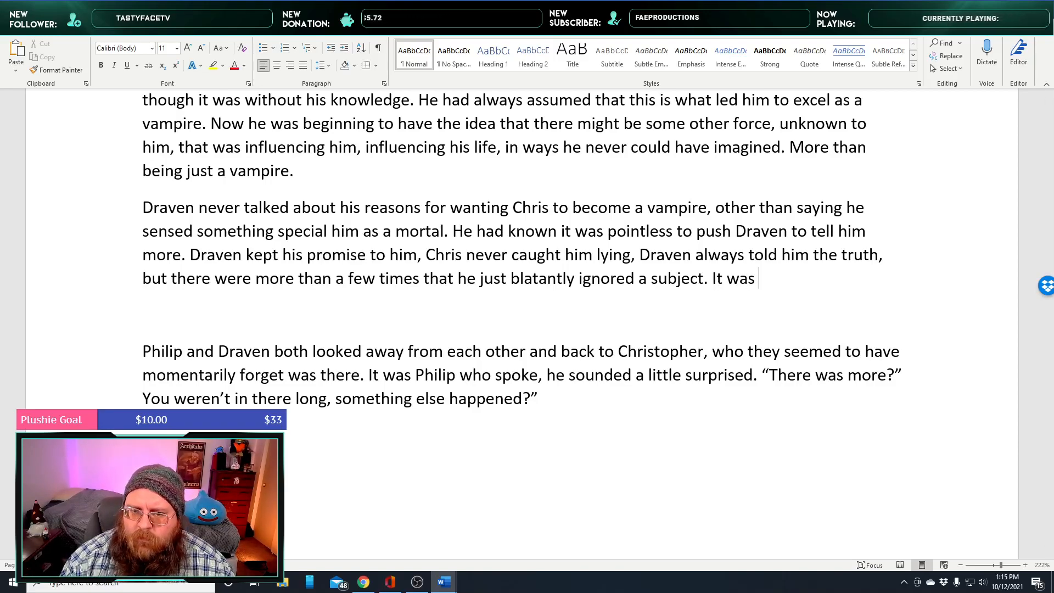
text(annoying, but)
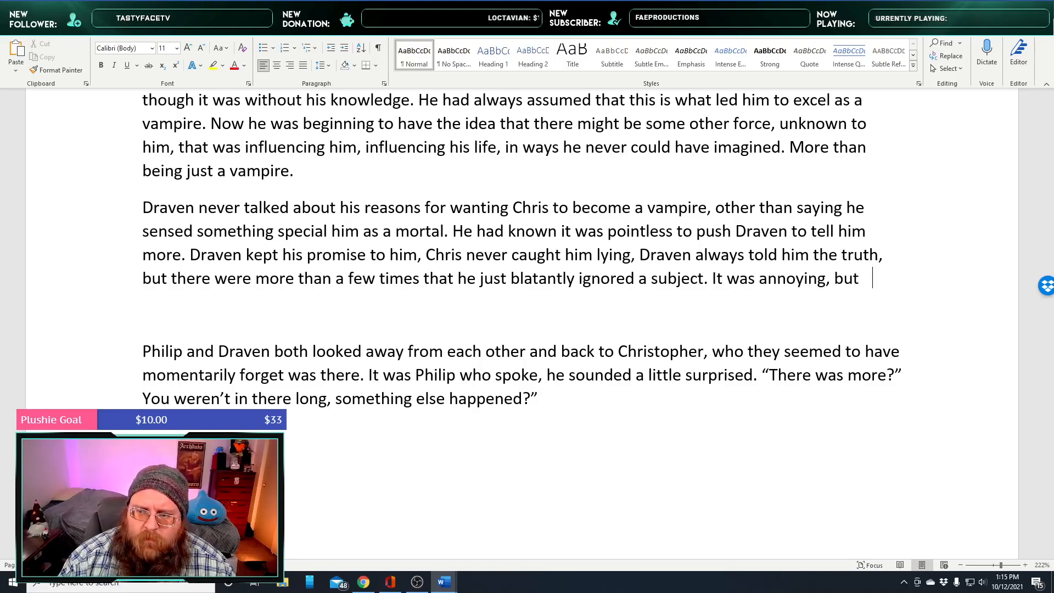
text( h)
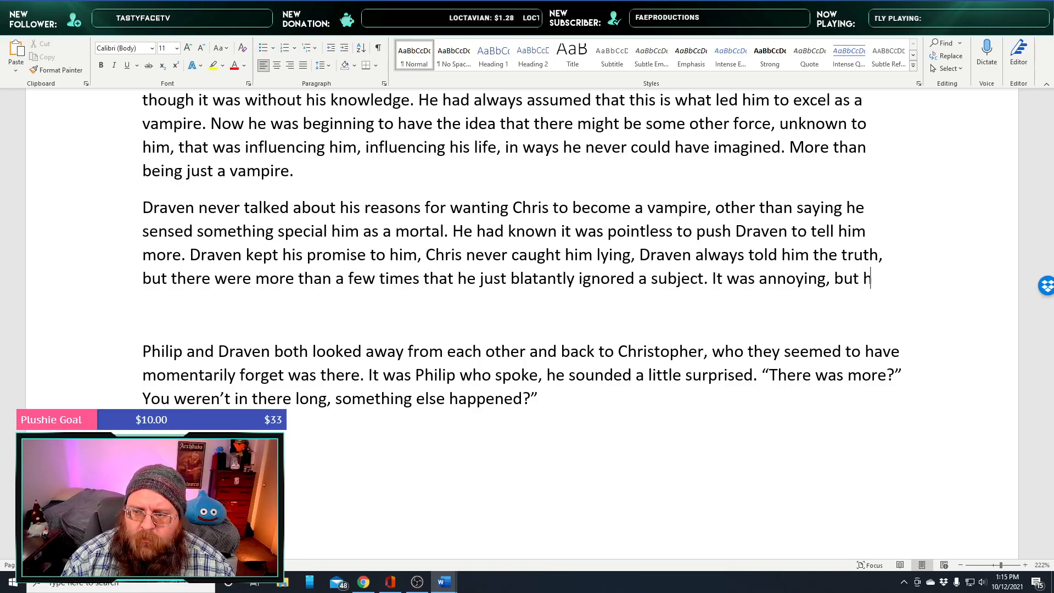
text(e had to make a )
Continue the sentence with "cohoice between who would be turn him, Draven of Philip and Philip had sp"
text(co;hic)
key(BackSpace)
key(BackSpace)
key(BackSpace)
key(BackSpace)
text(hoice between who would be his si)
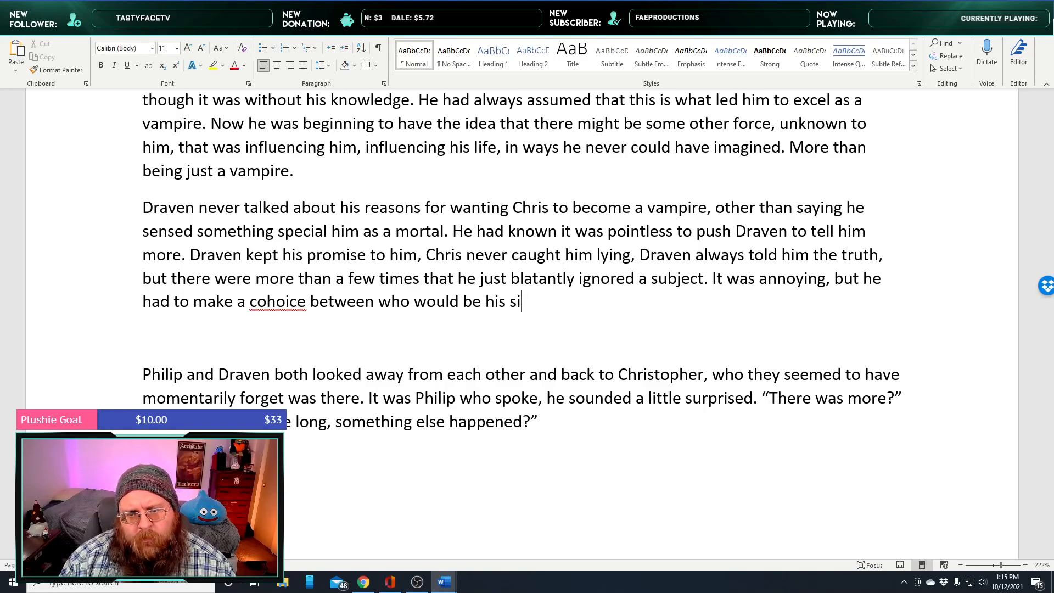
text(rturn him)
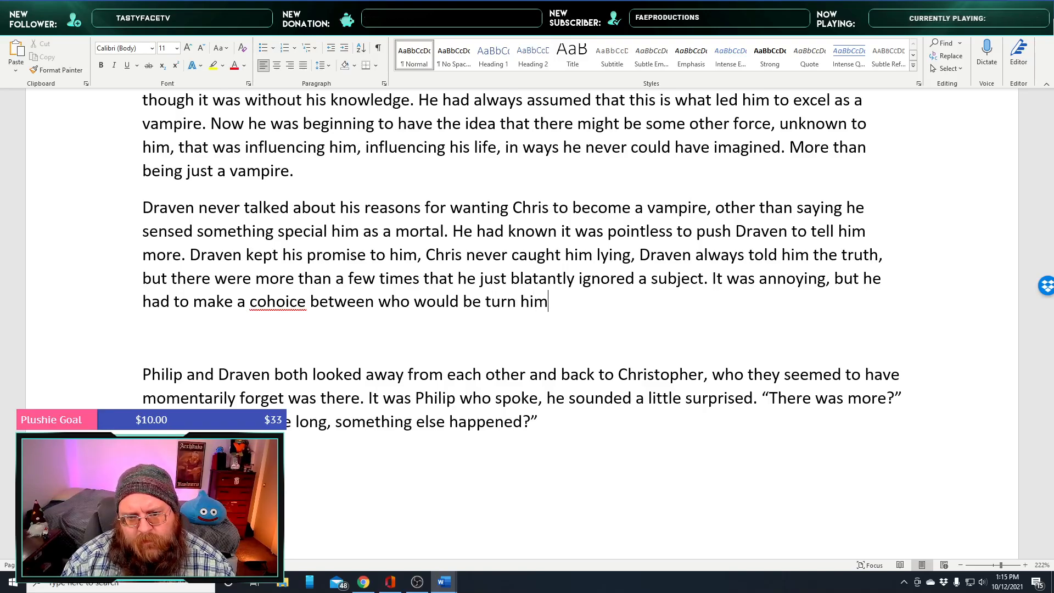
text(, Drav)
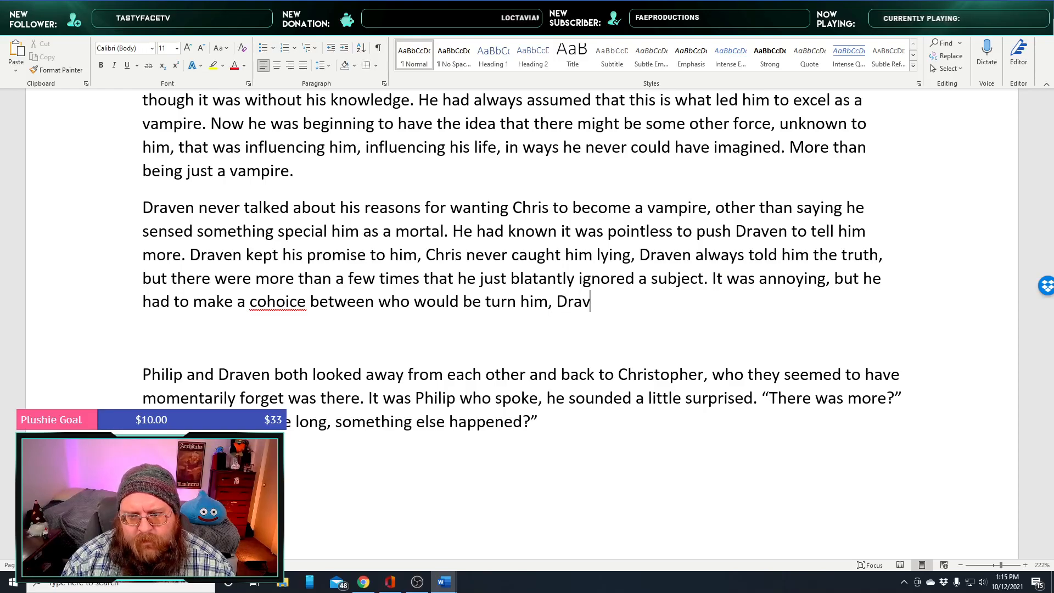
text(en of Philip)
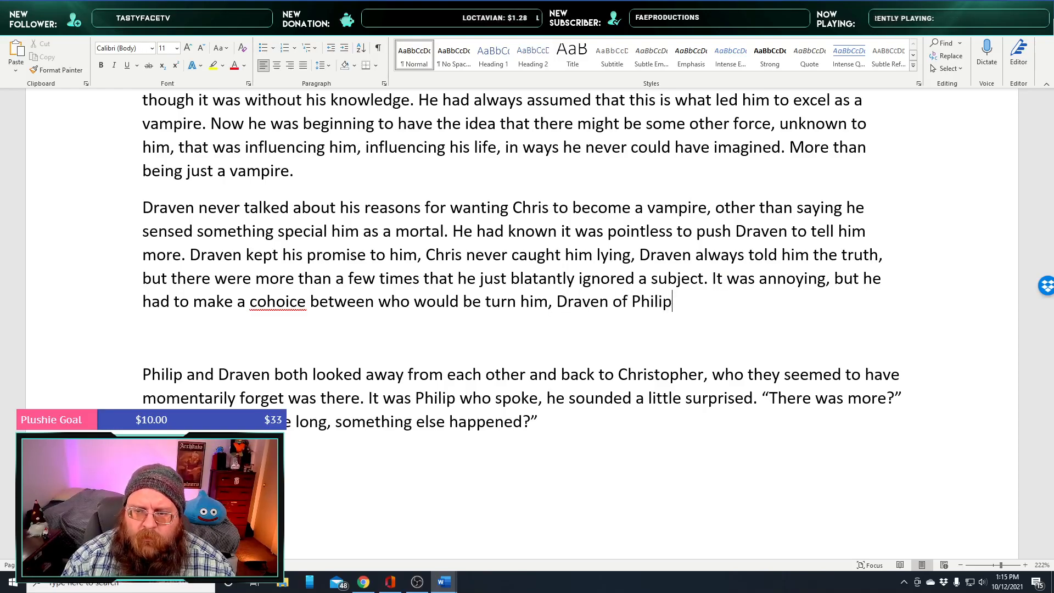
text( and )
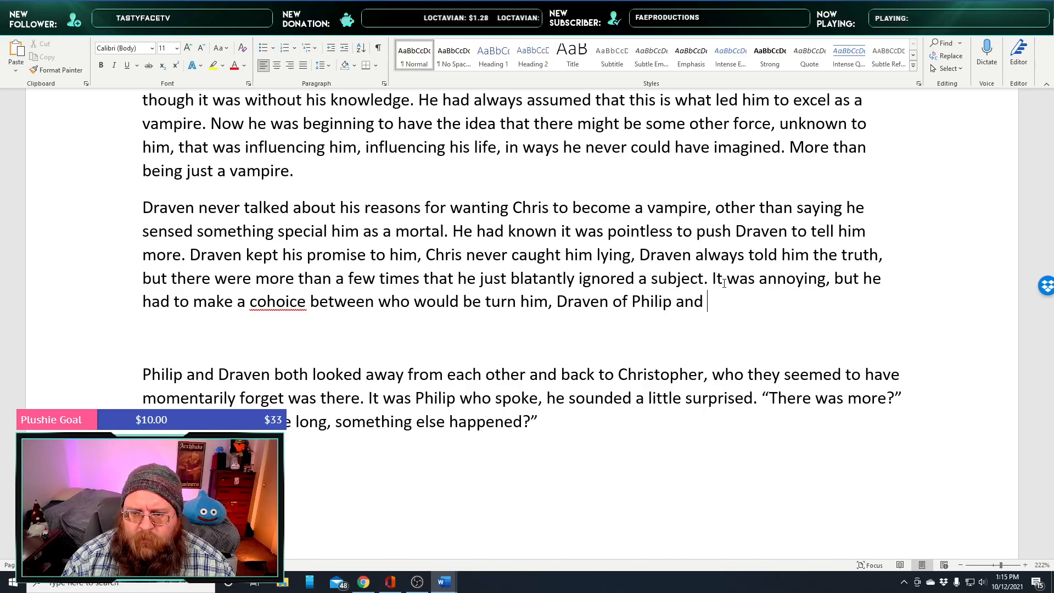
text(Philip had sp)
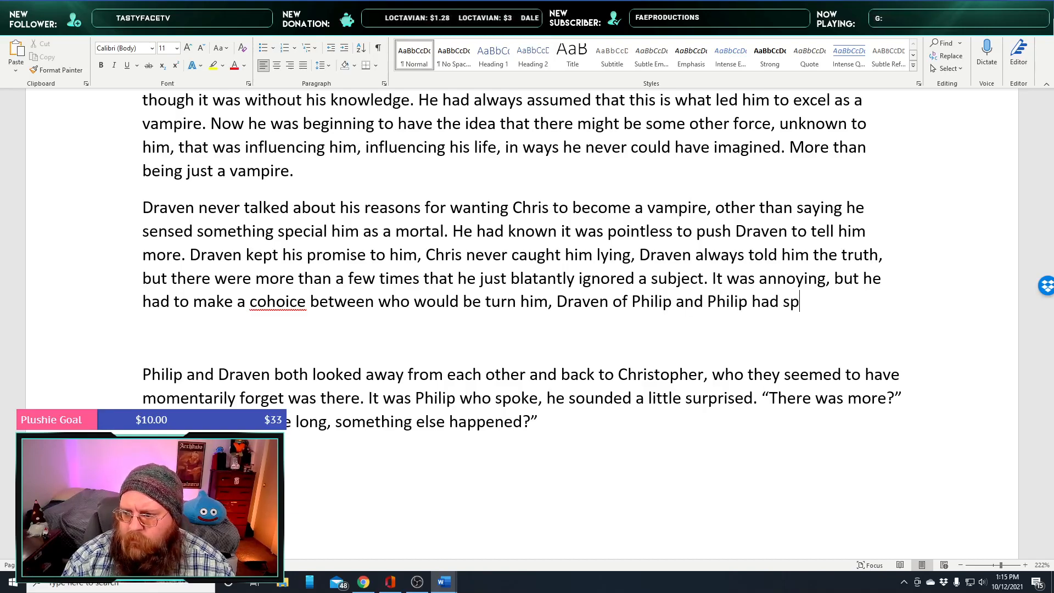
Finish the current sentence of the Draven paragraph so it ends "Philip had spent his whole life lying to him."
text(ent his whole lif)
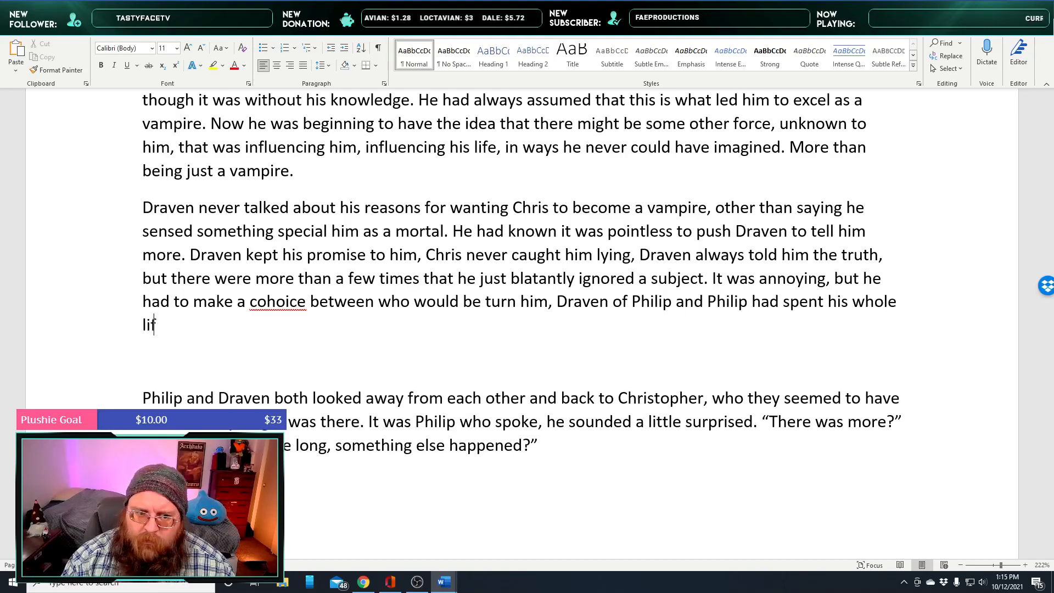
text(e l)
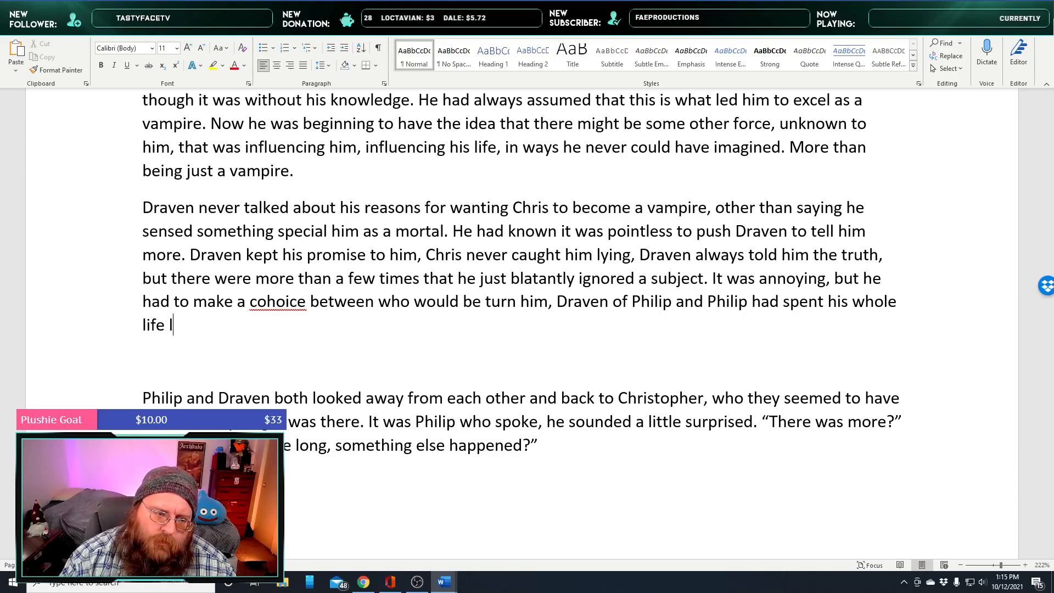
text(ying to him )
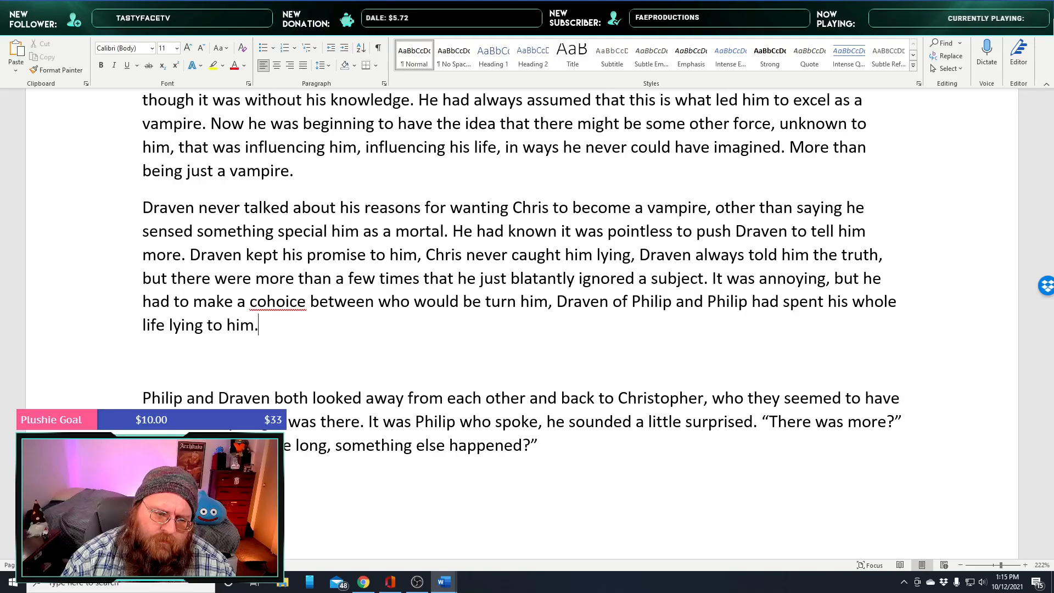
Add the sentence "When the time came, he chose Draven and he's never regrated it." to the end of the paragraph
text(WHen the time came, he )
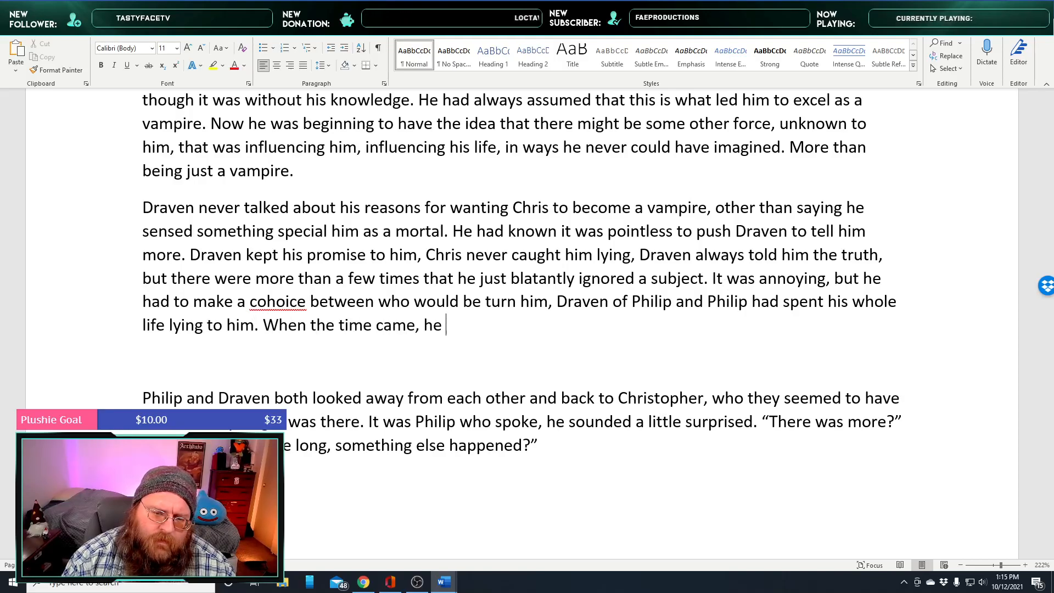
text(chose)
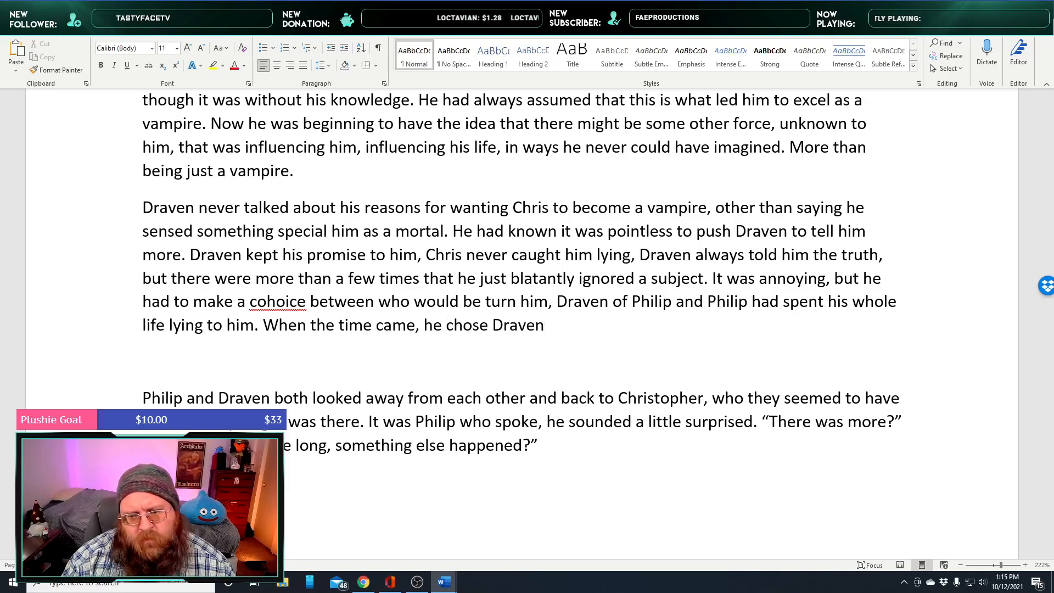
text( Draven)
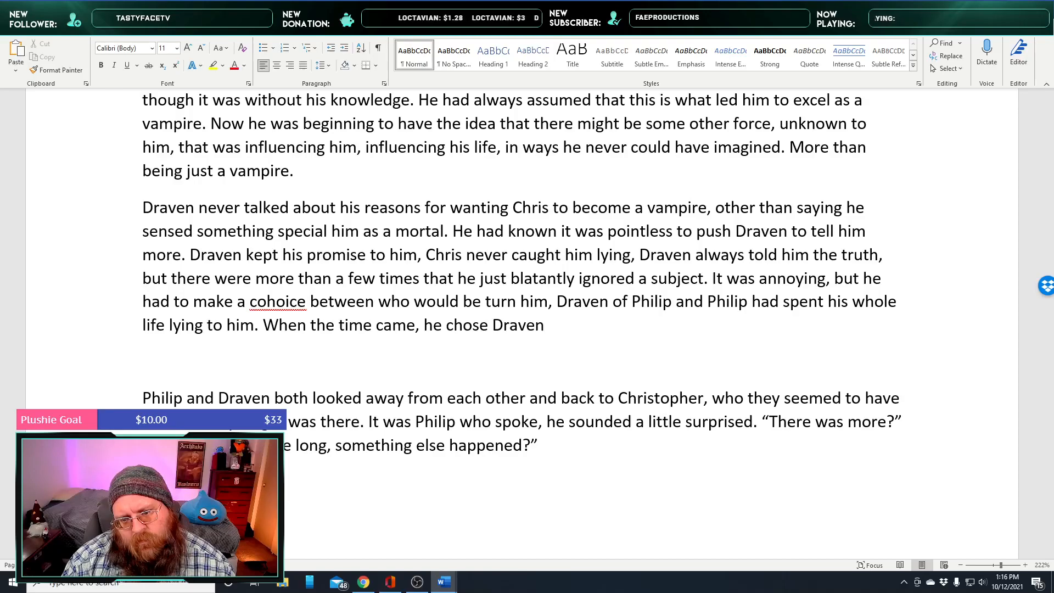
text( and he's nev)
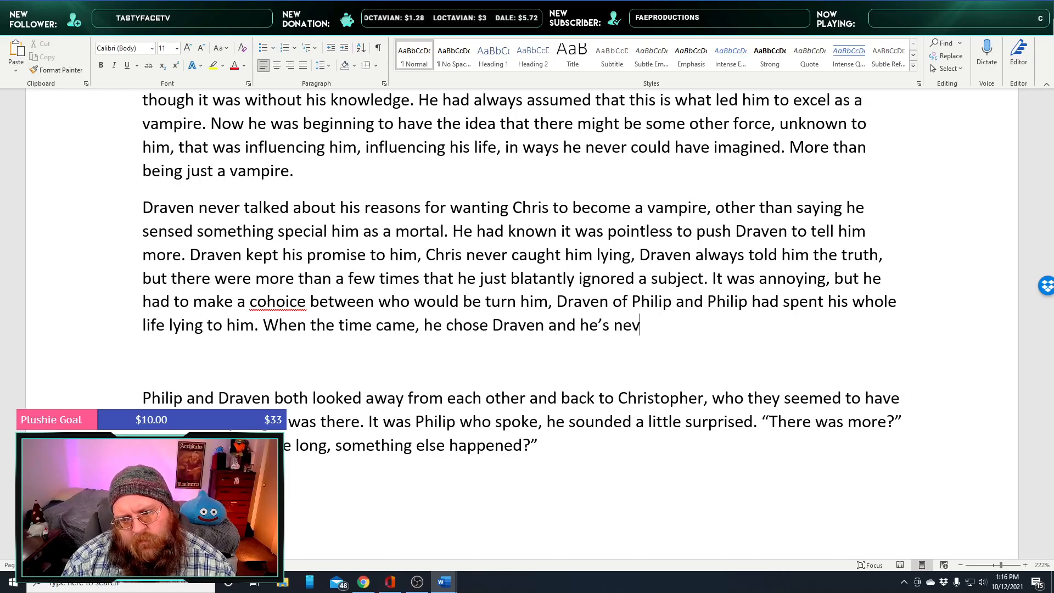
text(er reg)
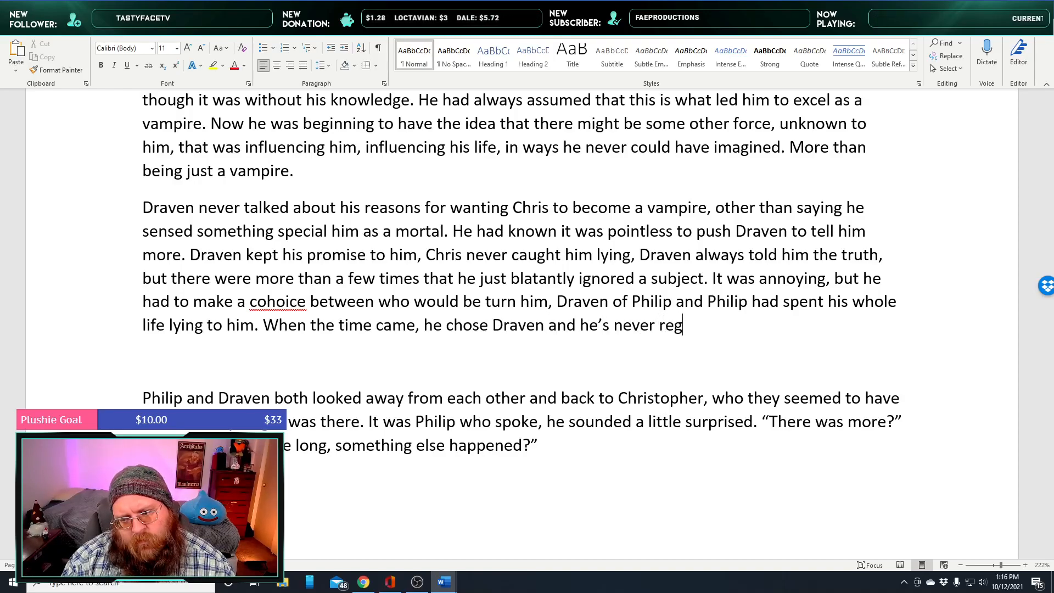
text(rated it.)
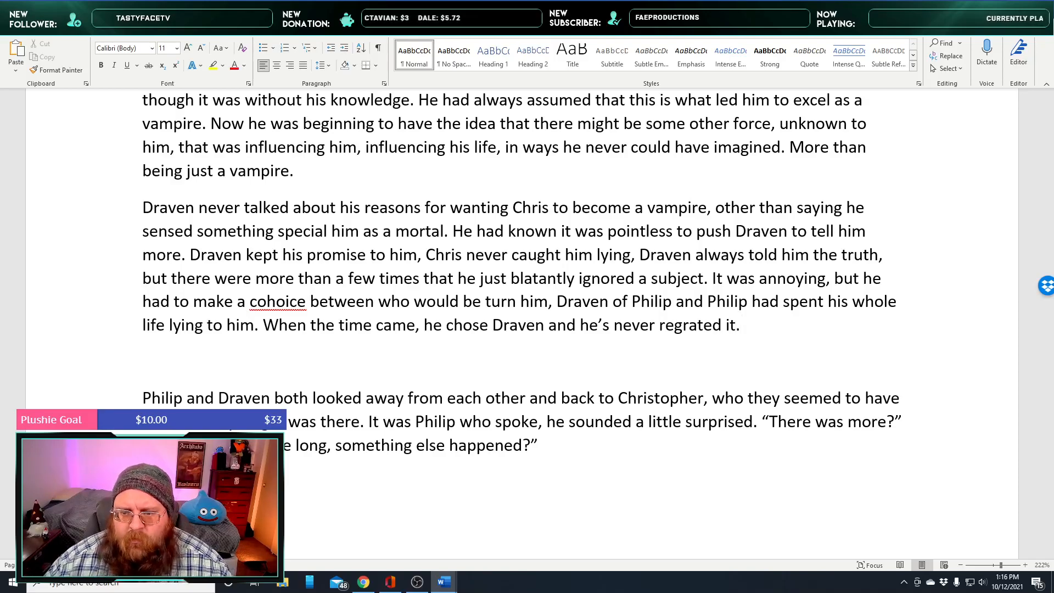
Correct the misspelled "cohoice" to "choice" and insert "in" between "something special" and "him as a mortal"
right_click(299, 301)
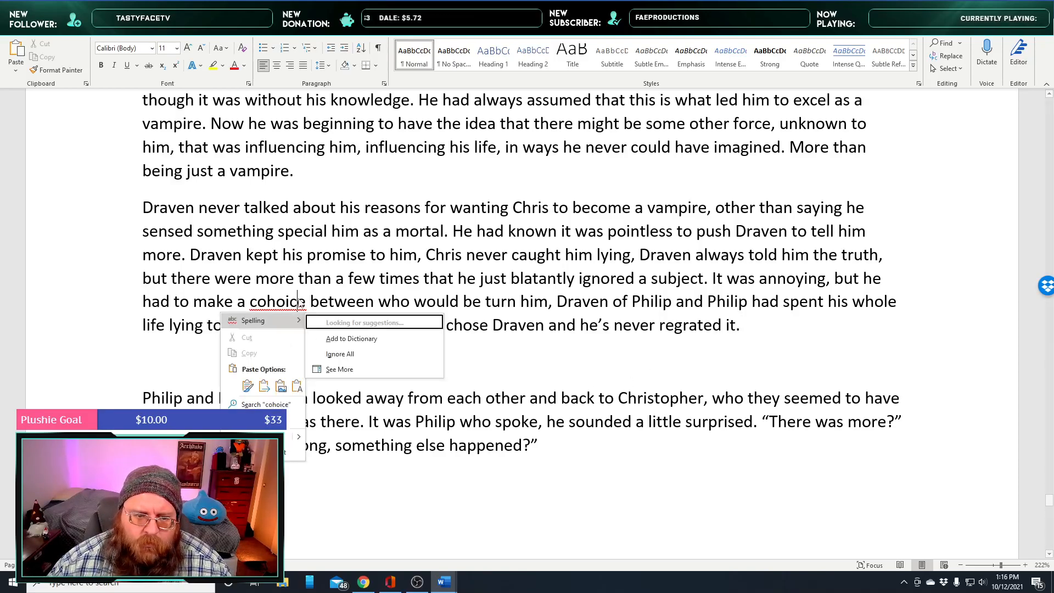
click(348, 328)
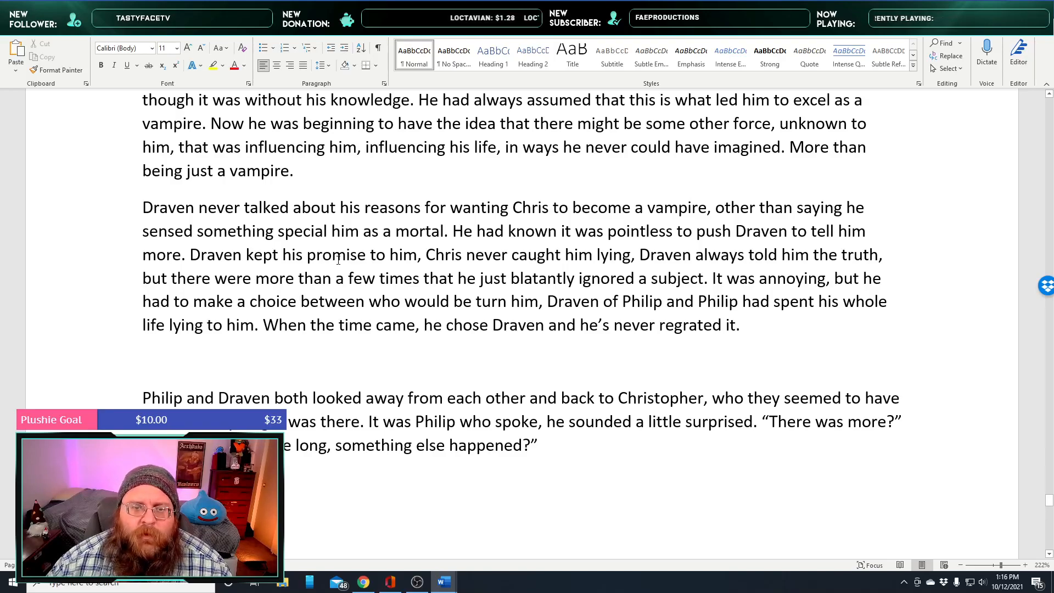
text(in)
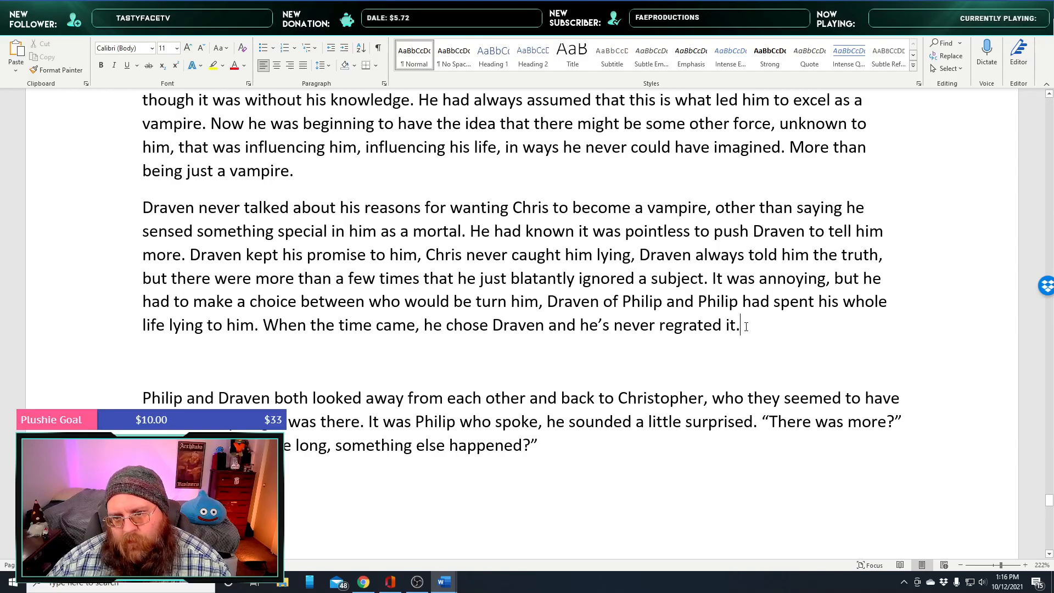
Continue the Draven paragraph with "This was the first time he thought that he might get some answers. The first time he found out that"
scroll(705, 398, up, 2)
scroll(686, 417, up, 2)
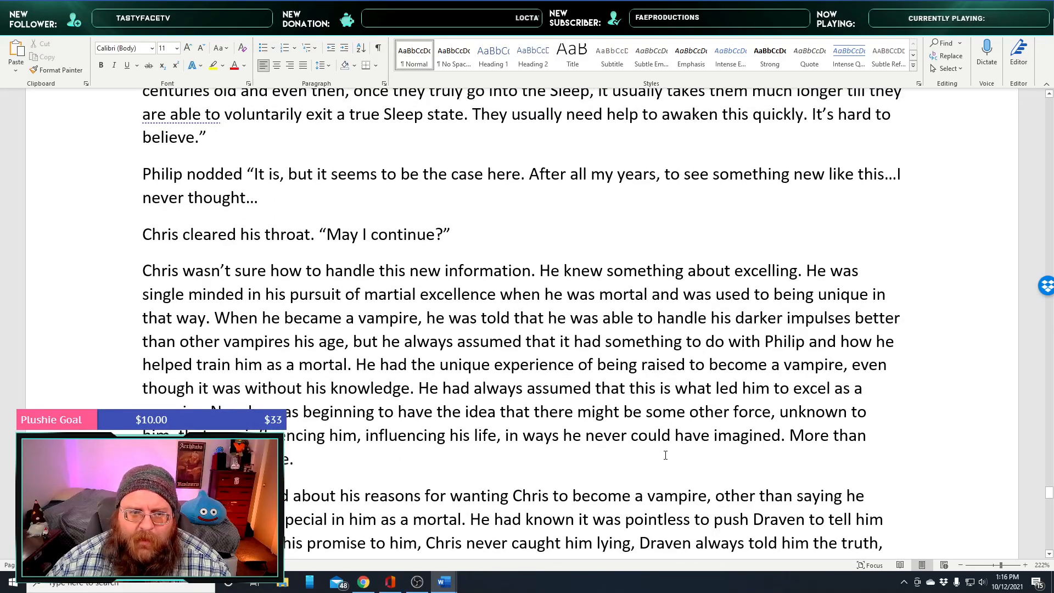
scroll(665, 455, down, 2)
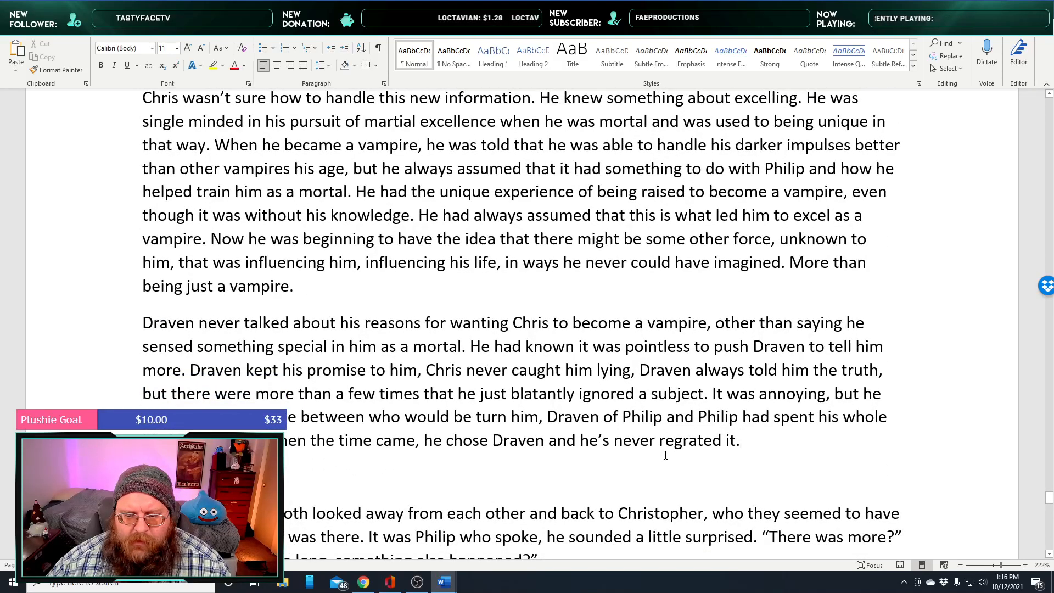
scroll(665, 454, down, 2)
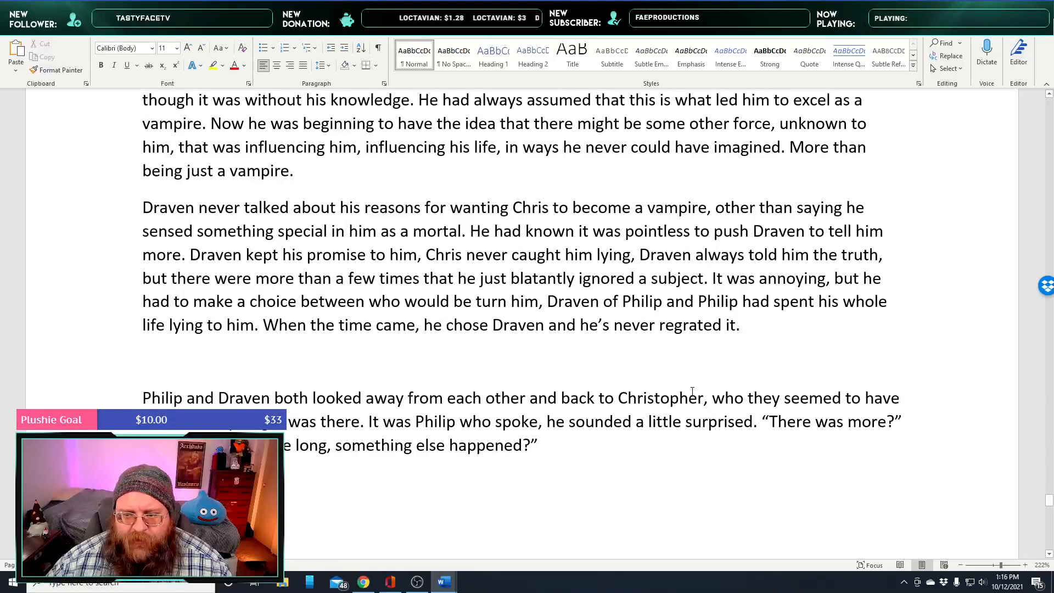
text(Th)
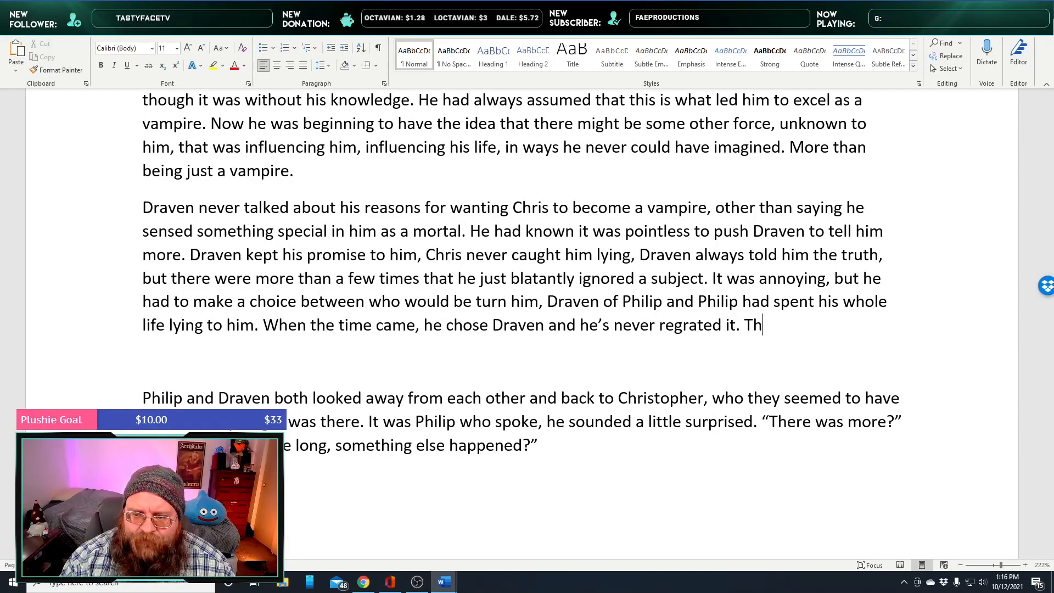
text(is was the first ti)
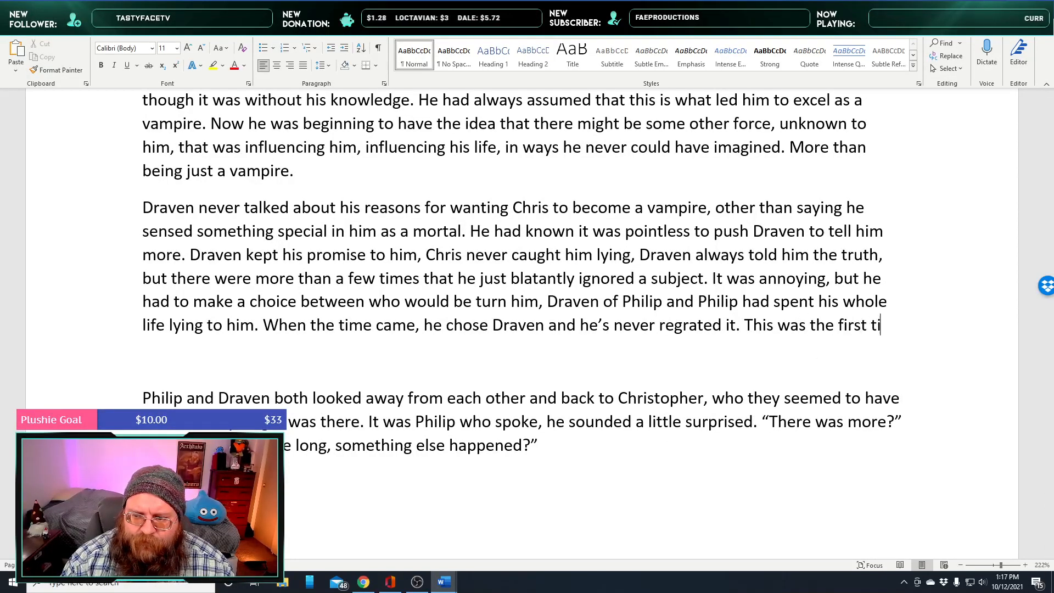
text(me he thought that)
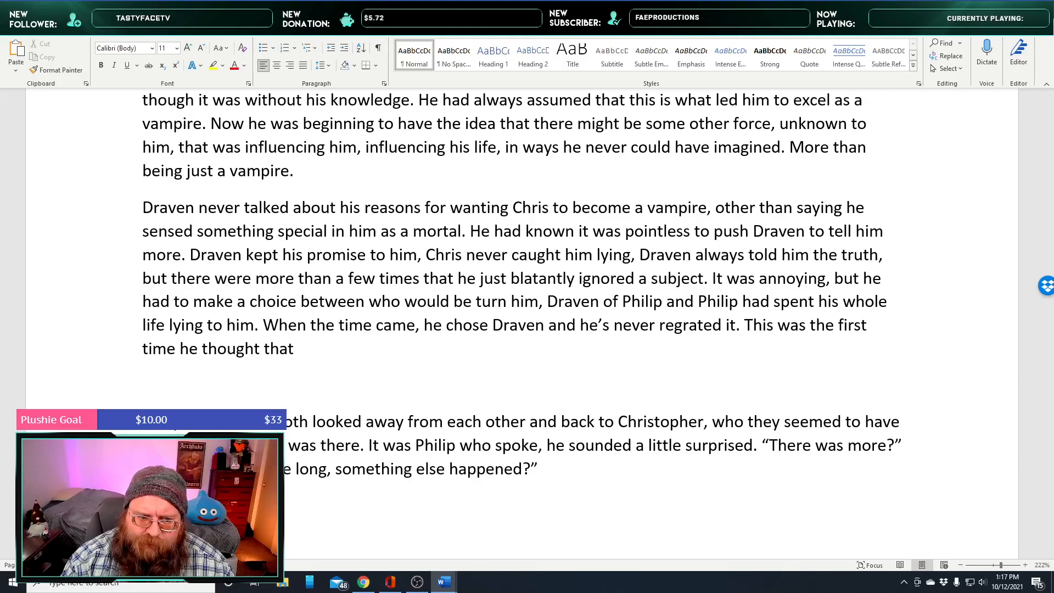
text(he m)
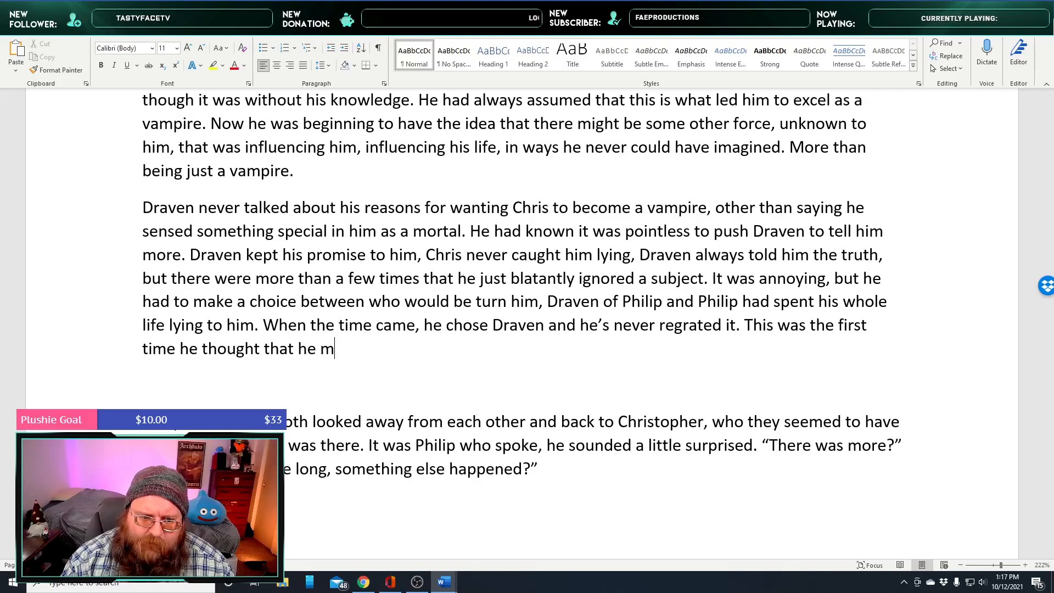
text(ight get some answers. The first time he found out that)
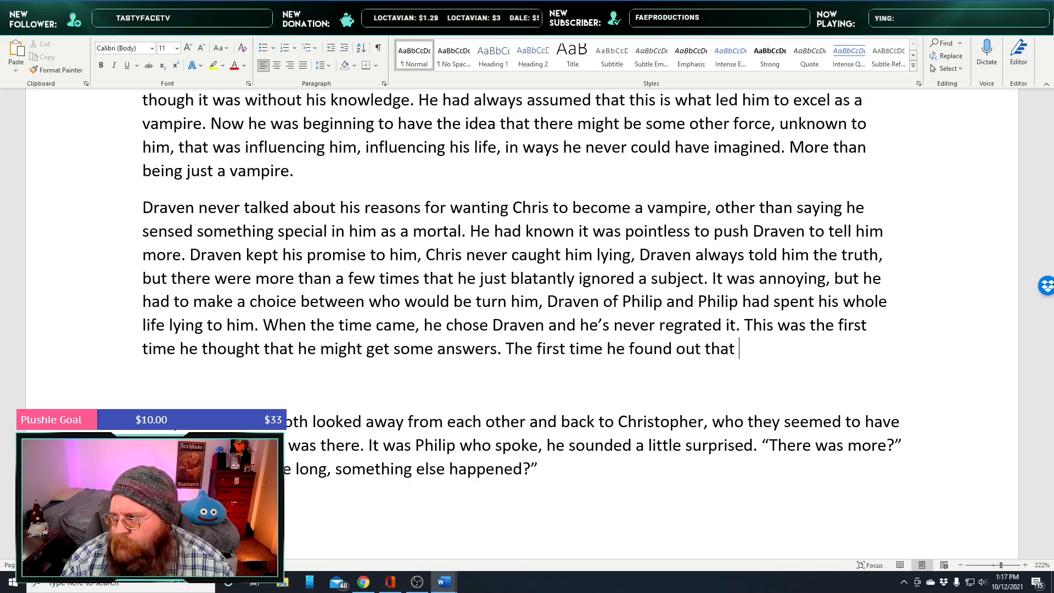
Delete the unfinished sentence "The first time he found out that" and remove the blank paragraph below the Draven paragraph
key(BackSpace)
key(BackSpace)
key(BackSpace)
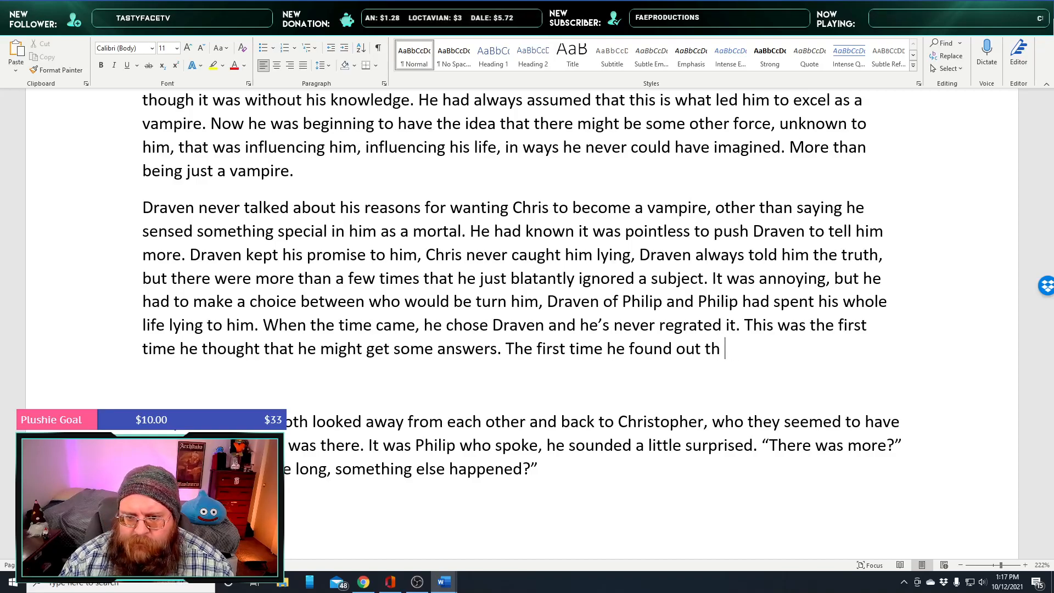
key(BackSpace)
key(BackSpace)
key(BackSpace)
key(BackSpace)
key(BackSpace)
key(BackSpace)
key(BackSpace)
key(BackSpace)
key(BackSpace)
key(BackSpace)
key(BackSpace)
key(BackSpace)
key(BackSpace)
key(BackSpace)
key(BackSpace)
key(BackSpace)
key(BackSpace)
key(BackSpace)
key(BackSpace)
key(BackSpace)
key(BackSpace)
key(BackSpace)
key(BackSpace)
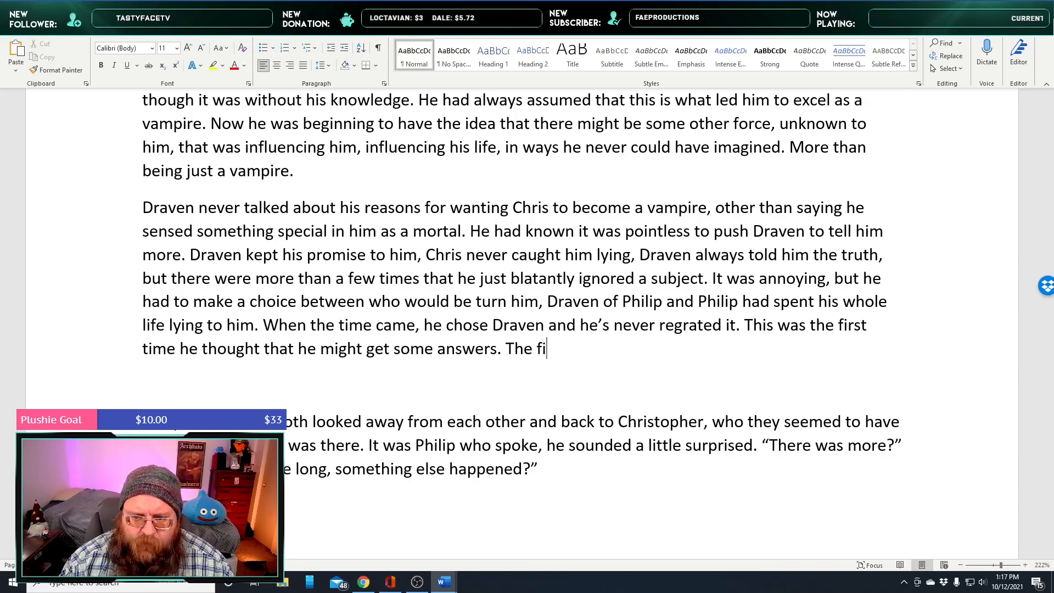
key(BackSpace)
key(BackSpace)
key(BackSpace)
key(BackSpace)
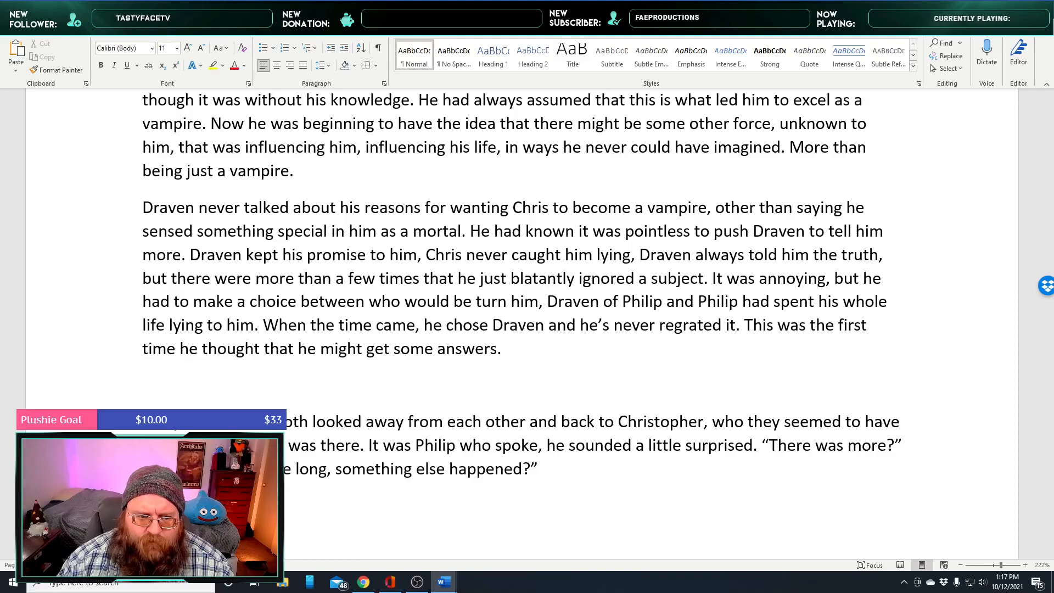
key(BackSpace)
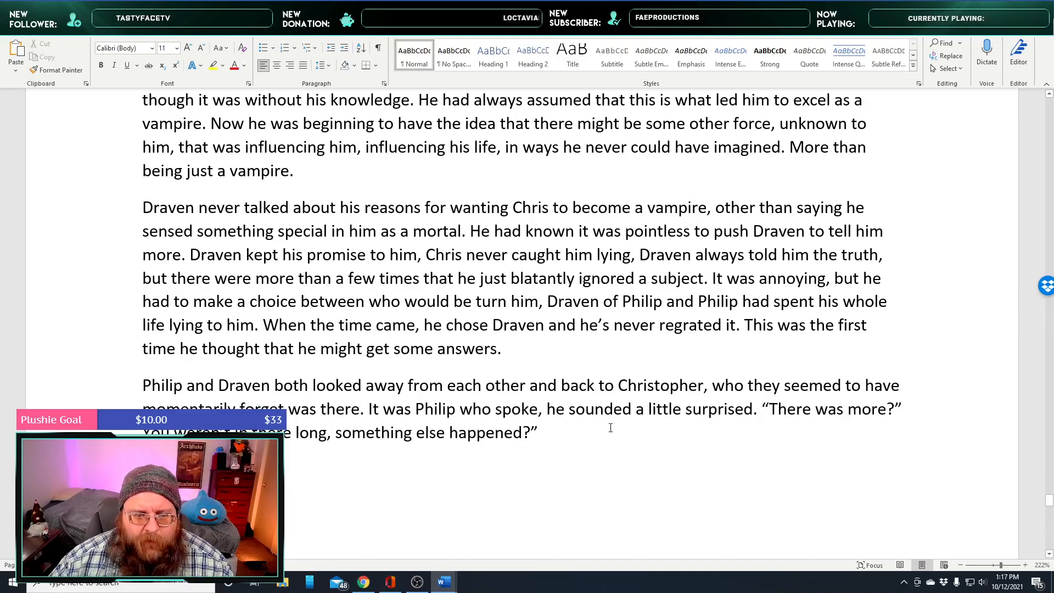
In the following paragraph, replace "away from" with "stopped looking at" and insert "turned" before "back to Christopher"
scroll(611, 428, down, 2)
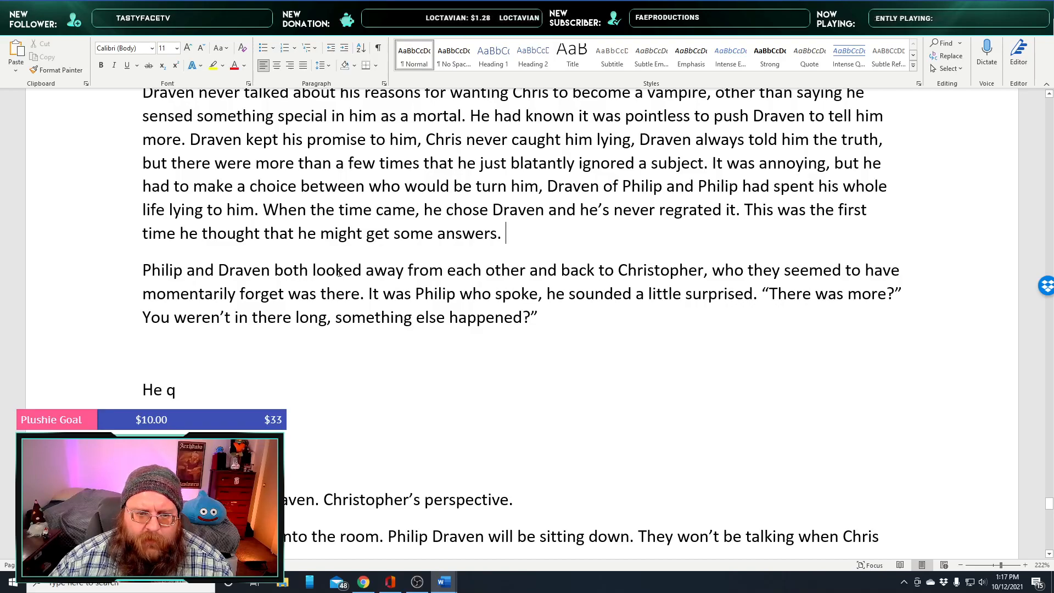
double_click(364, 273)
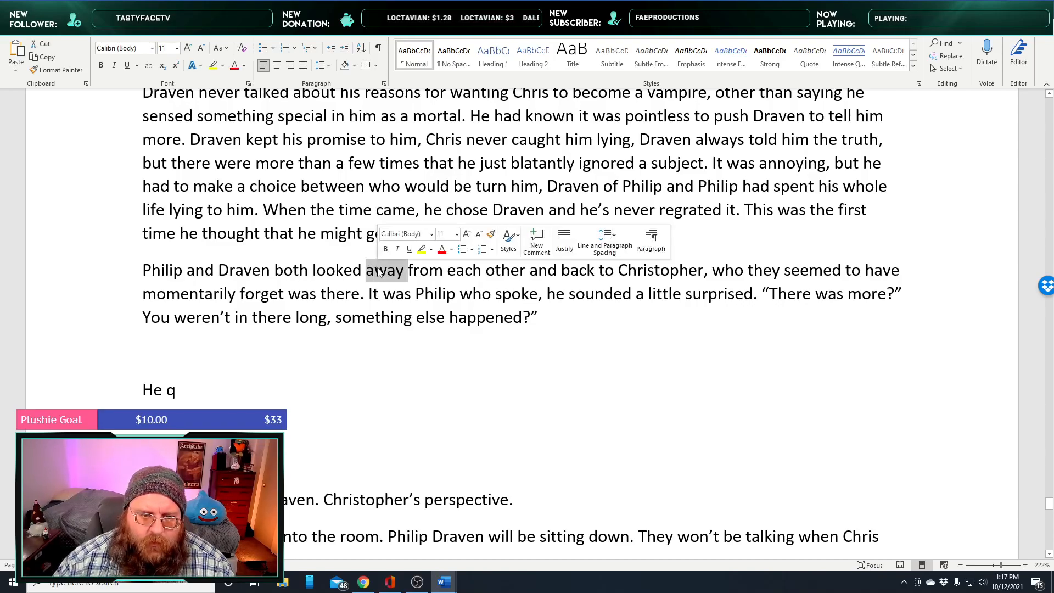
text(stopped)
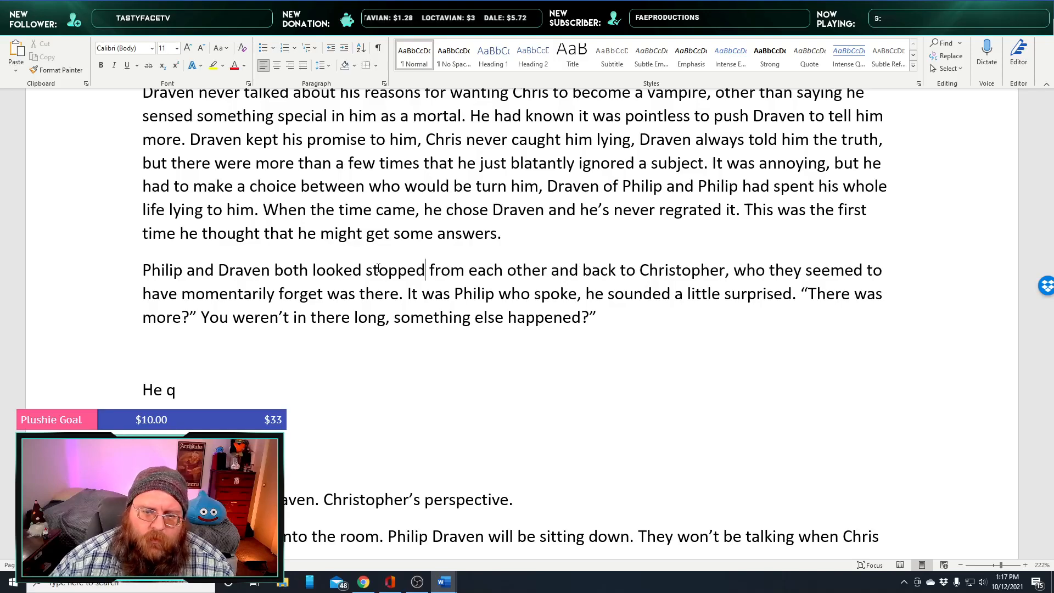
key(shift+Right)
key(shift+Right)
key(shift+Right)
key(shift+Right)
text(l)
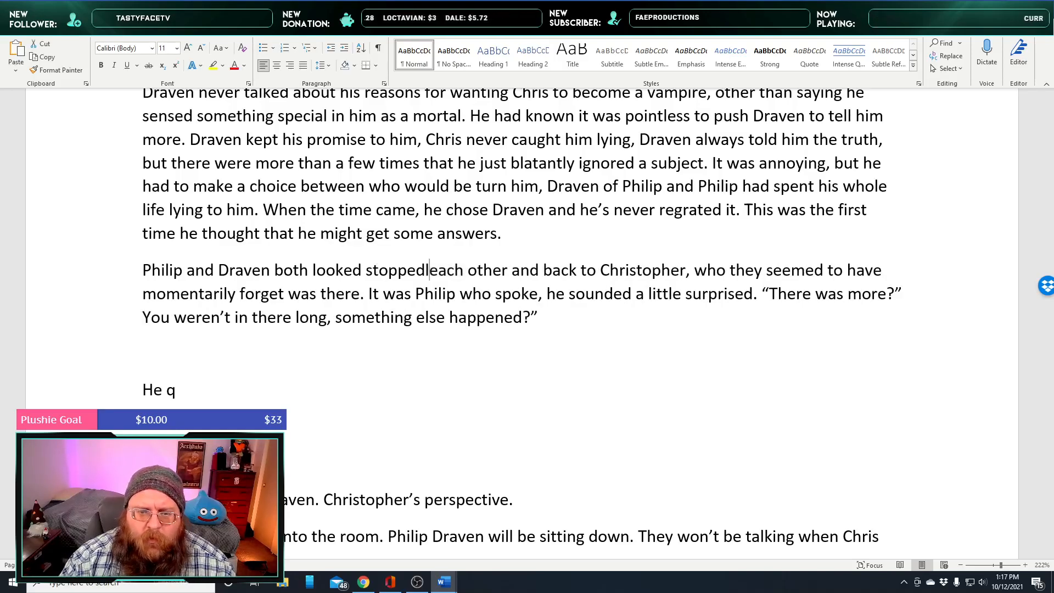
key(BackSpace)
text(looking )
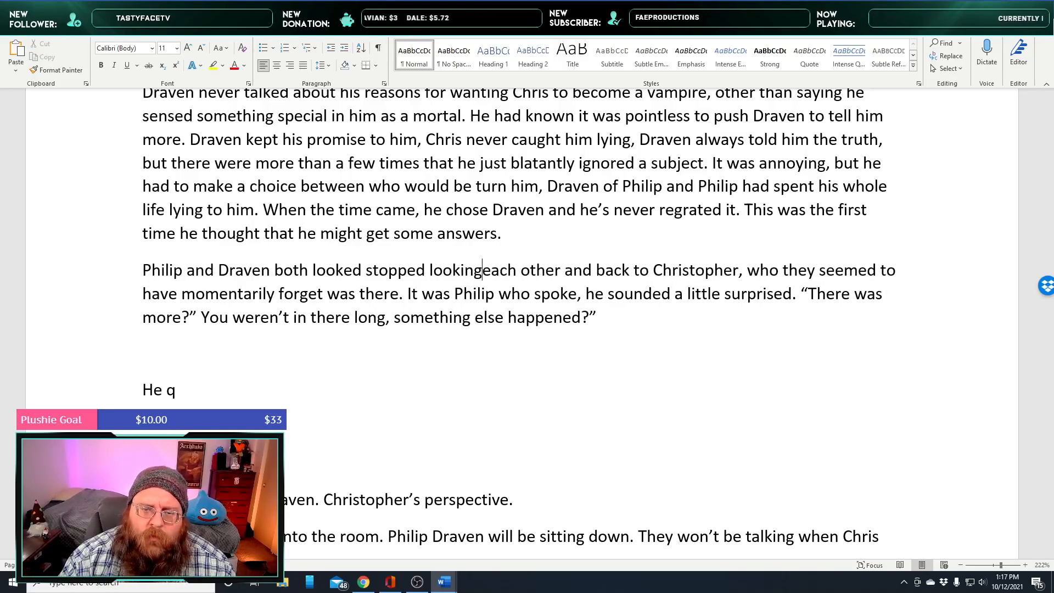
text(at)
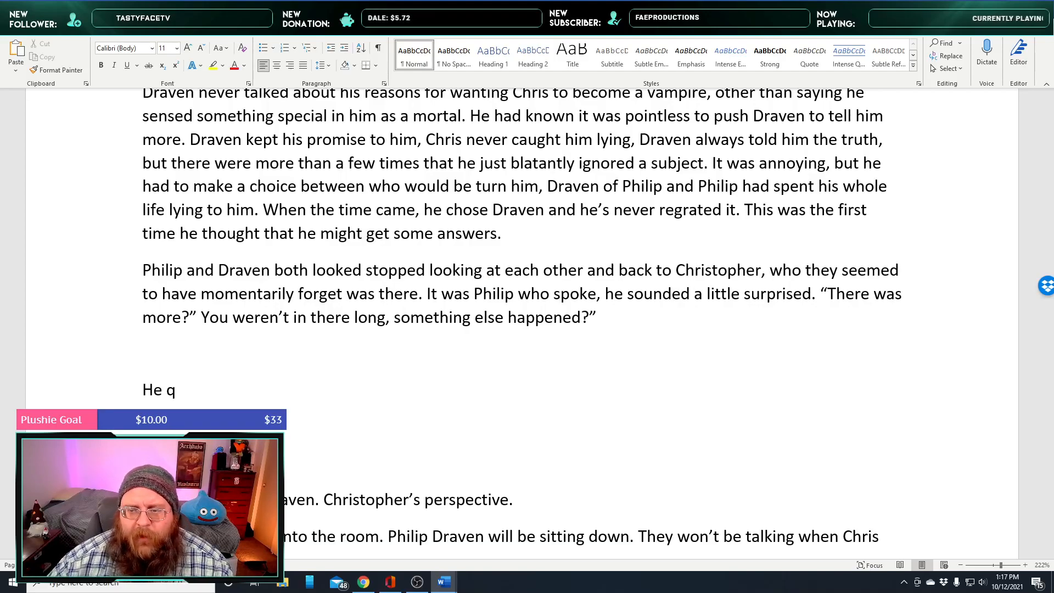
click(616, 268)
text(turned)
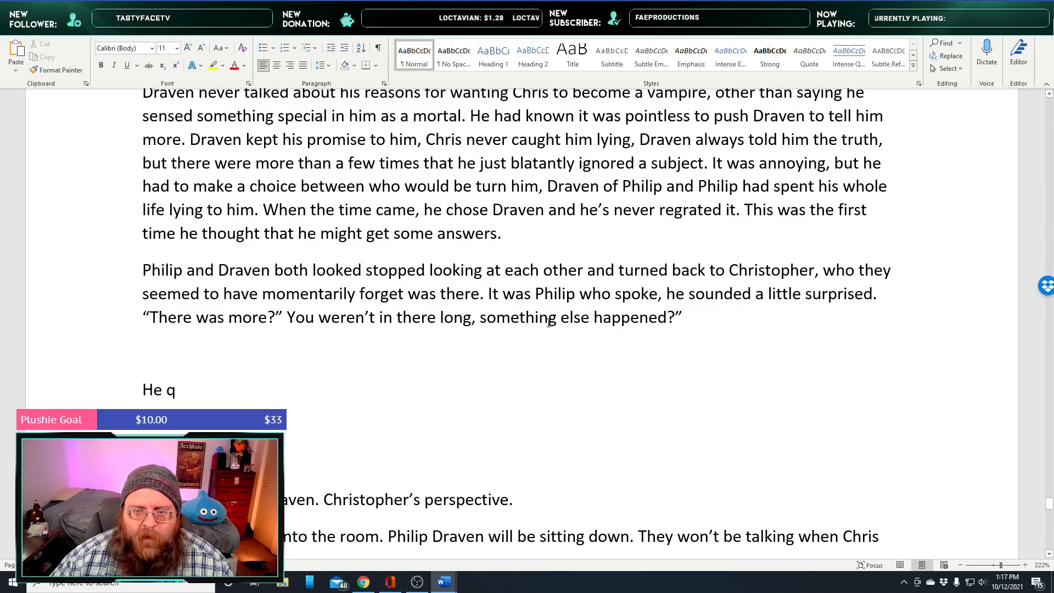
Extend the sentence ending "momentarily forget was there" with ", despite the conversation being about him"
click(481, 294)
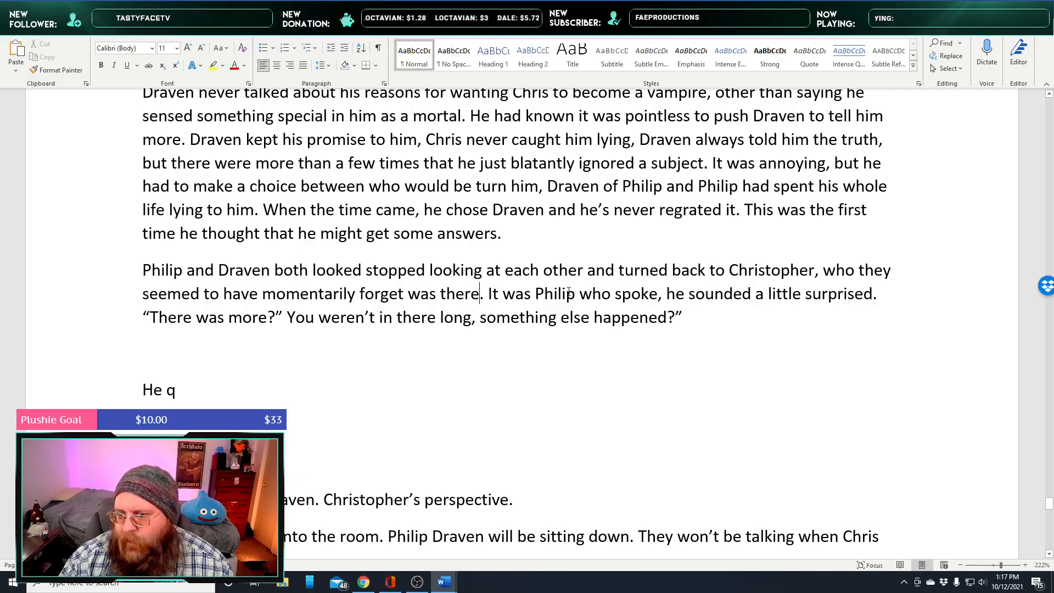
text(, despi)
text(te  the conver)
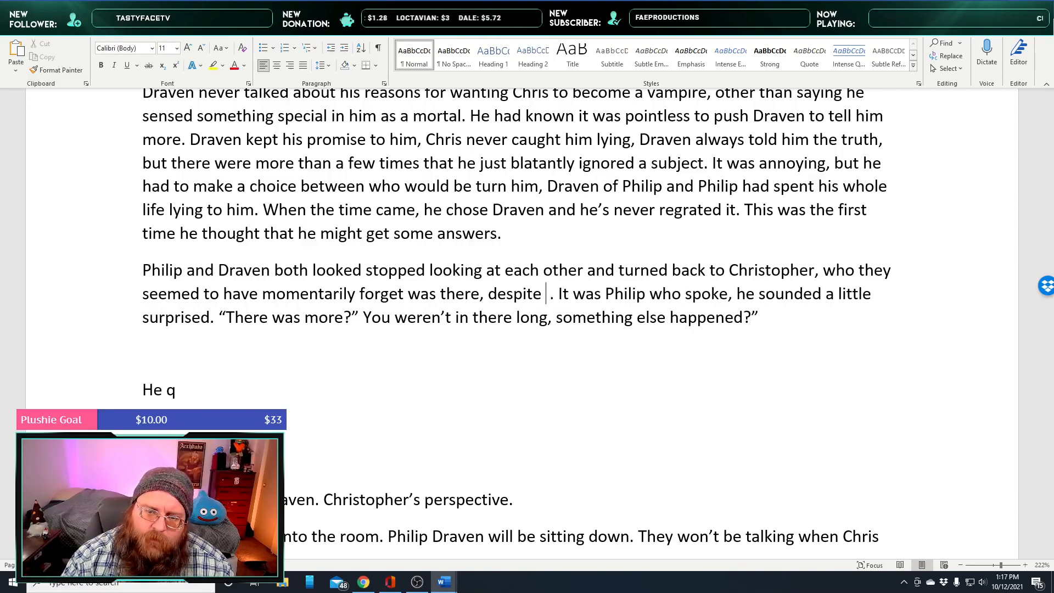
text(sation being about)
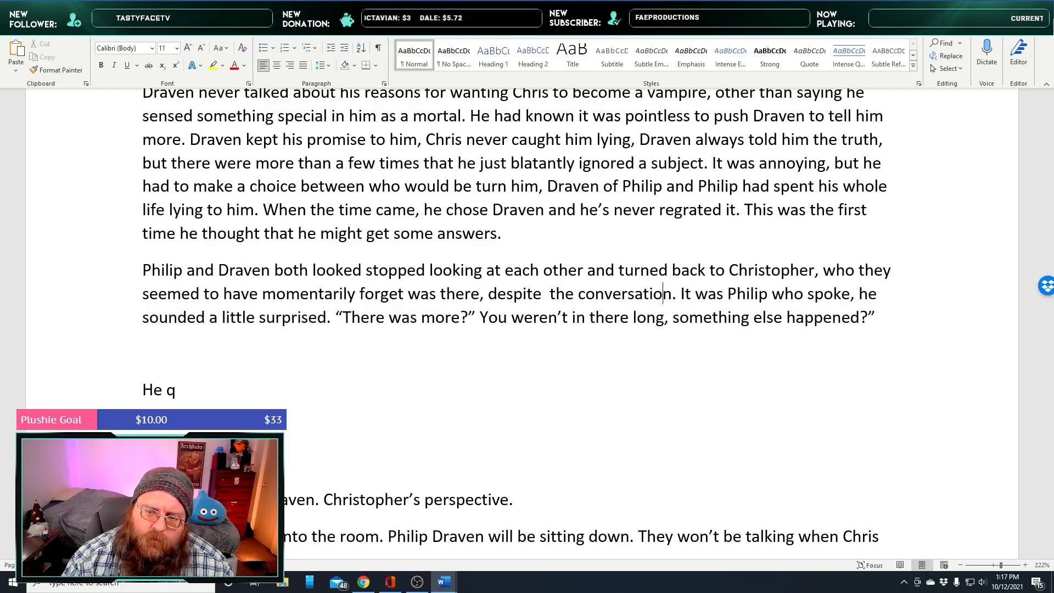
text( him)
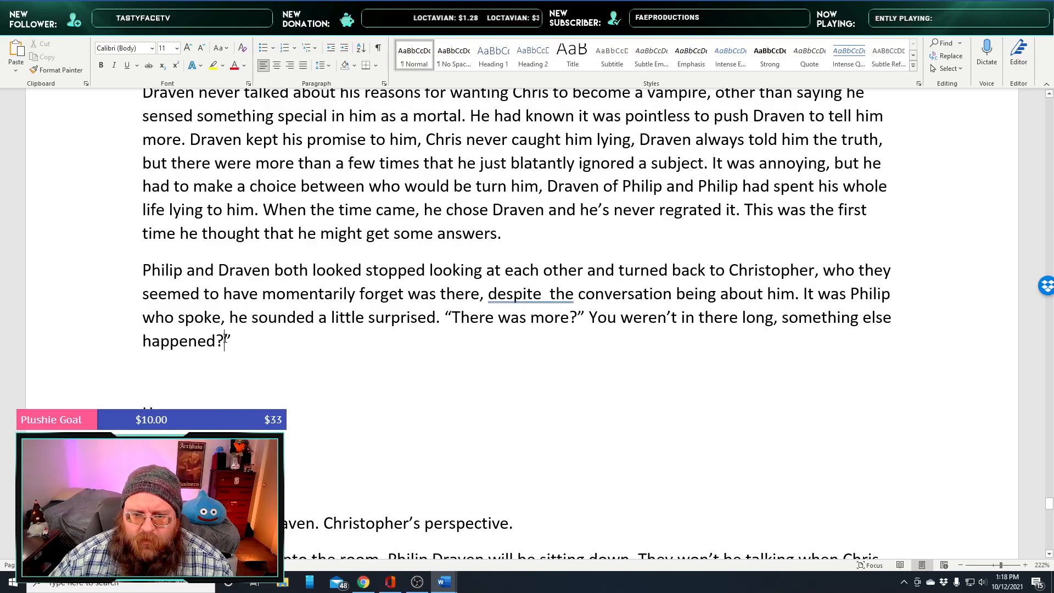
Fix the double space in "despite the" and replace ", something else happened" in Philip's speech with ". I suspect you may have"
right_click(534, 297)
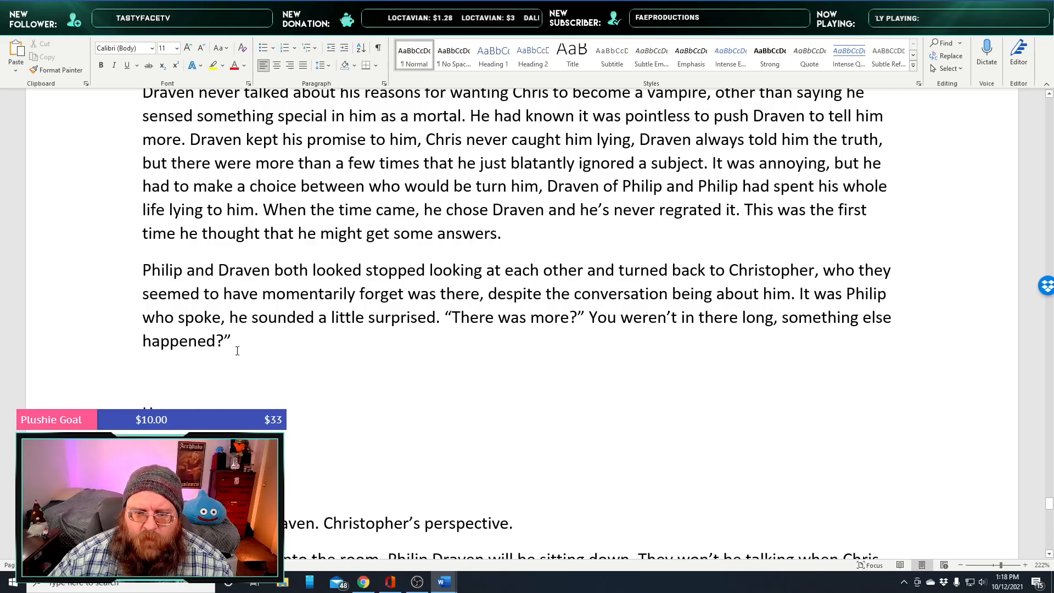
scroll(252, 335, down, 1)
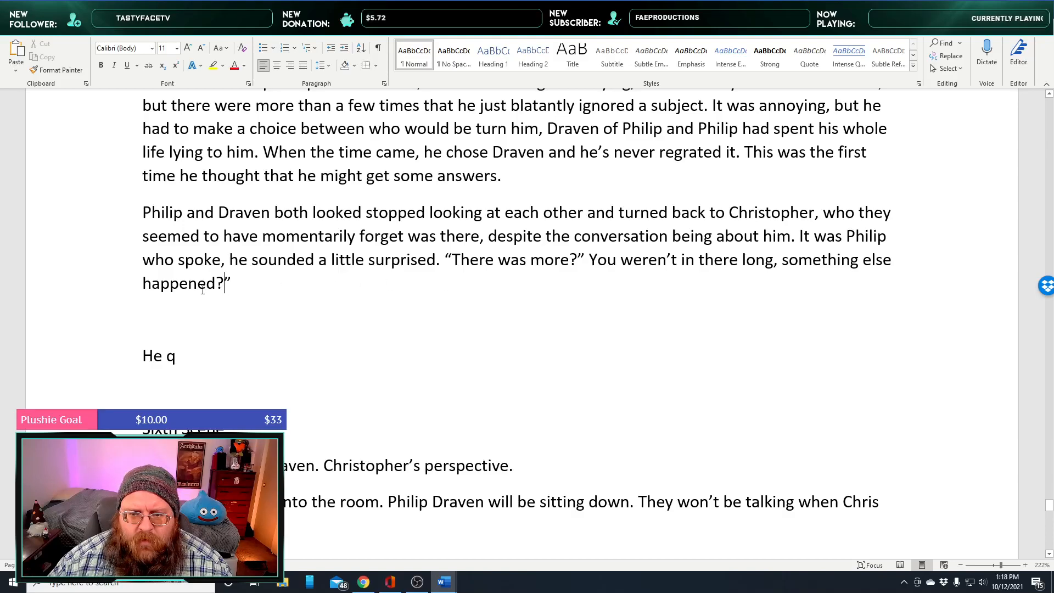
drag(216, 280, 775, 263)
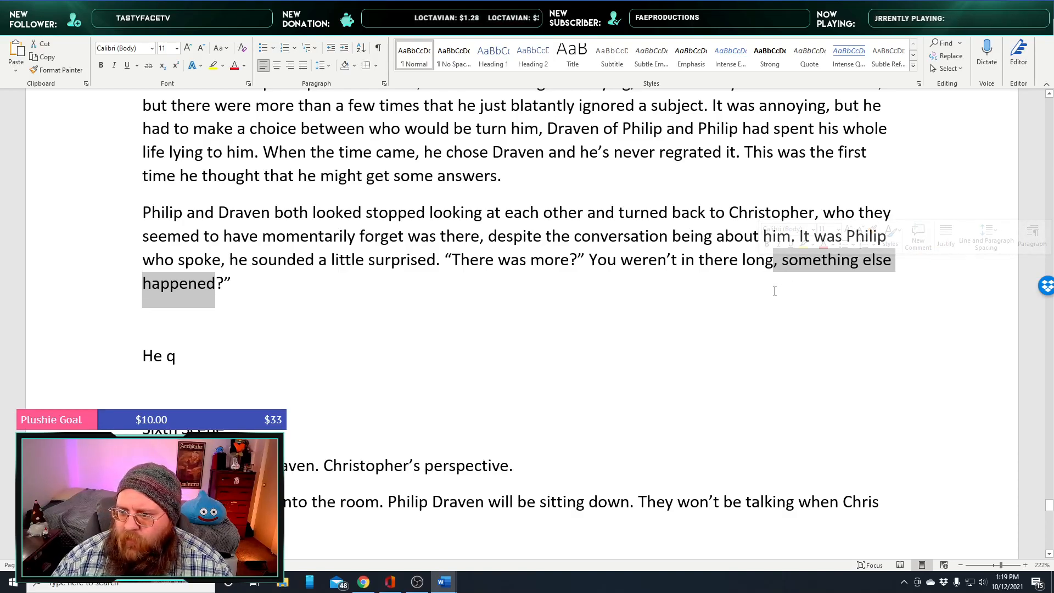
text(. I)
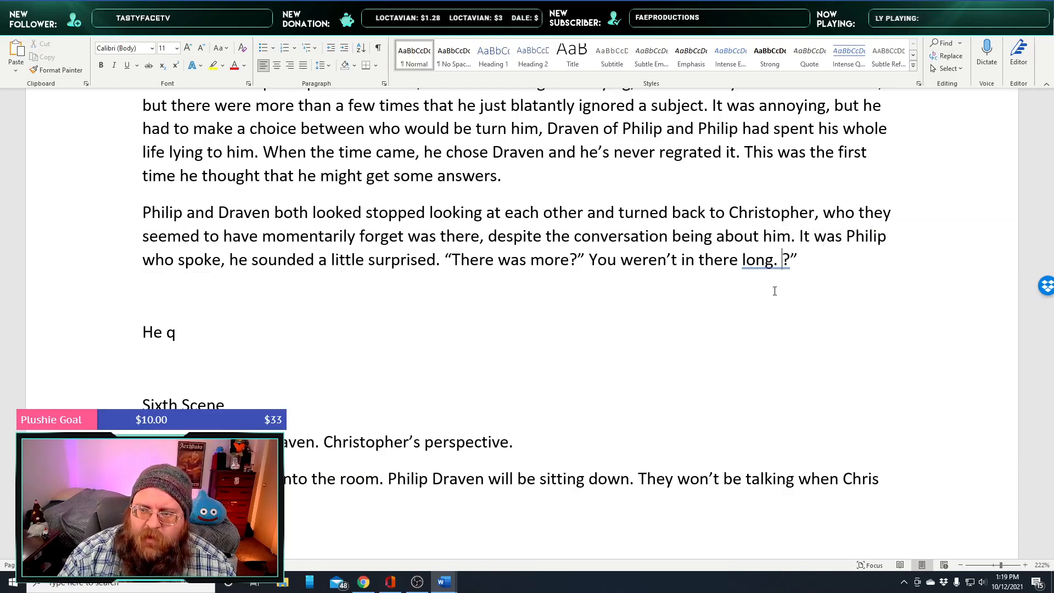
text( suspect)
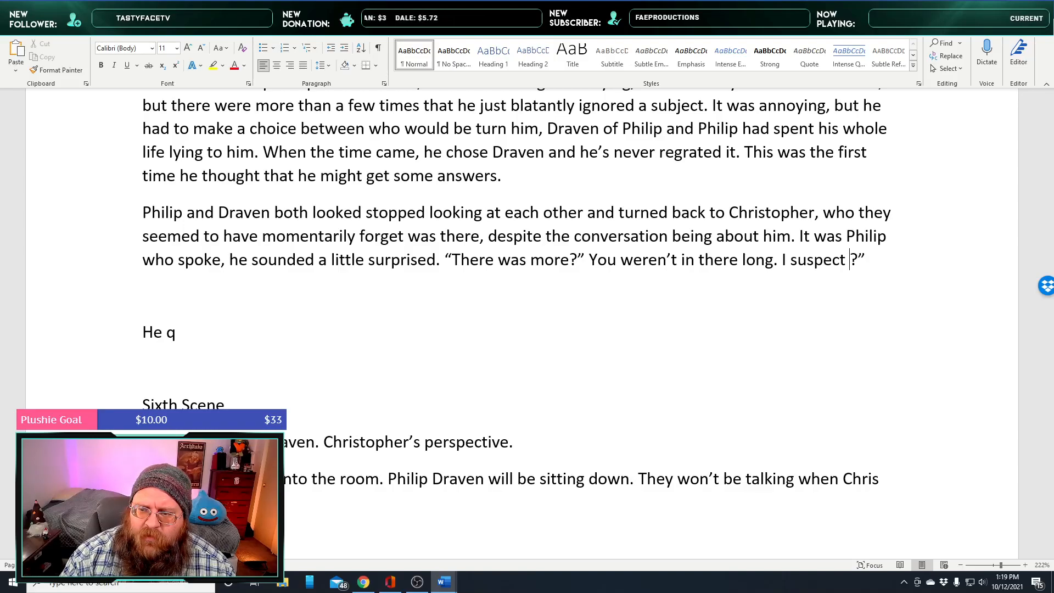
text(you )
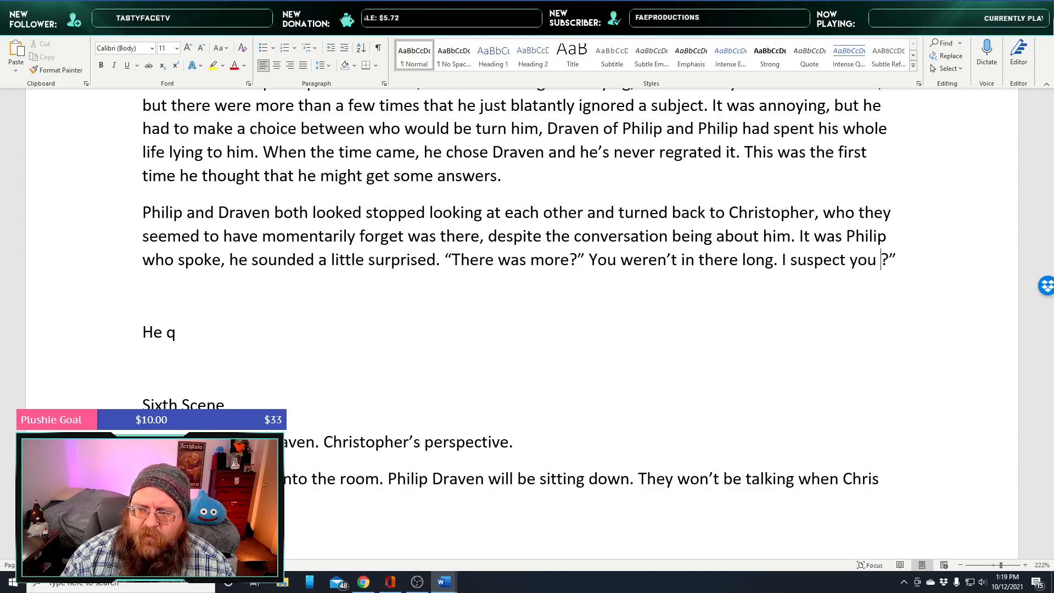
text(may have )
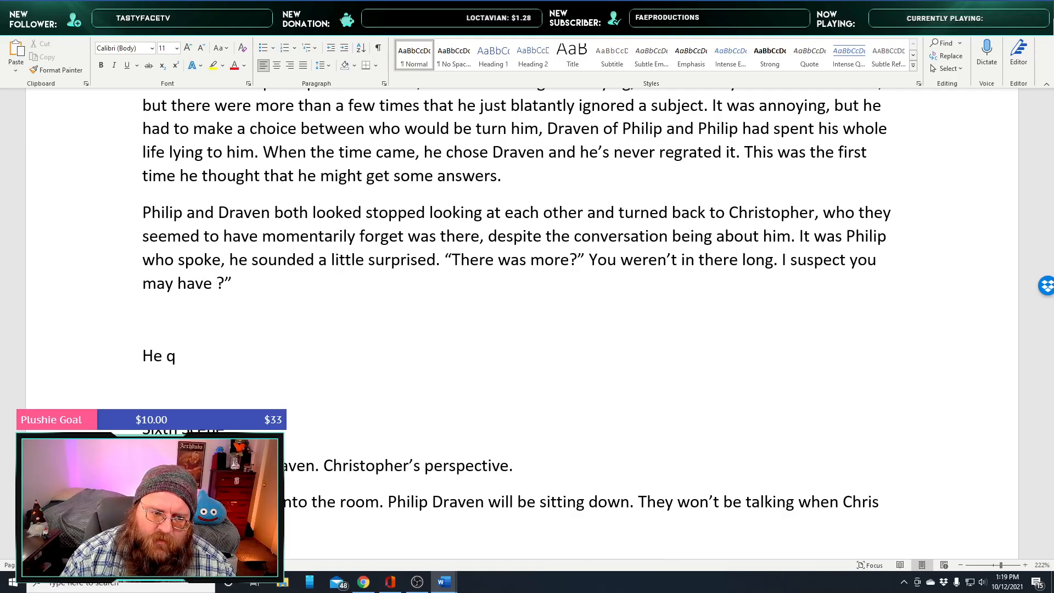
Continue Philip's speech after "may have" with "a confusing experience, maybe your own thoughts manifesting"
text(a confusing exp)
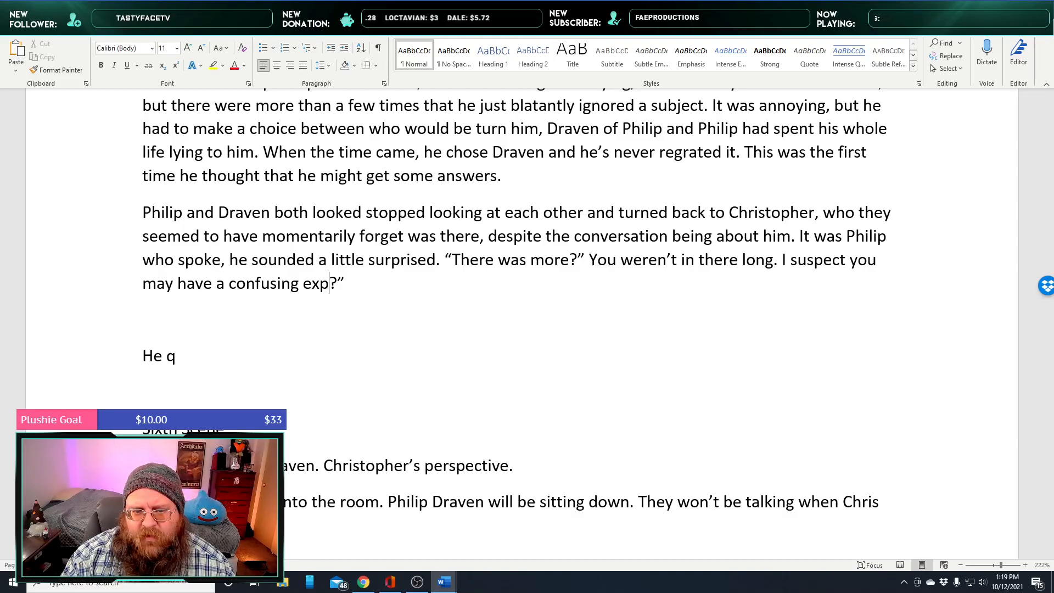
text(er)
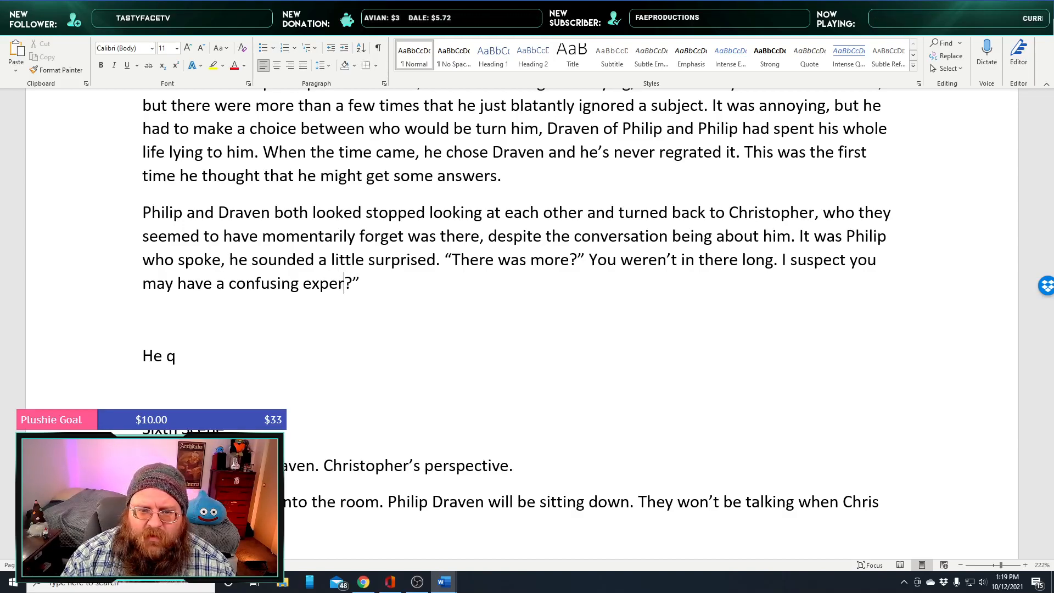
text(iance, )
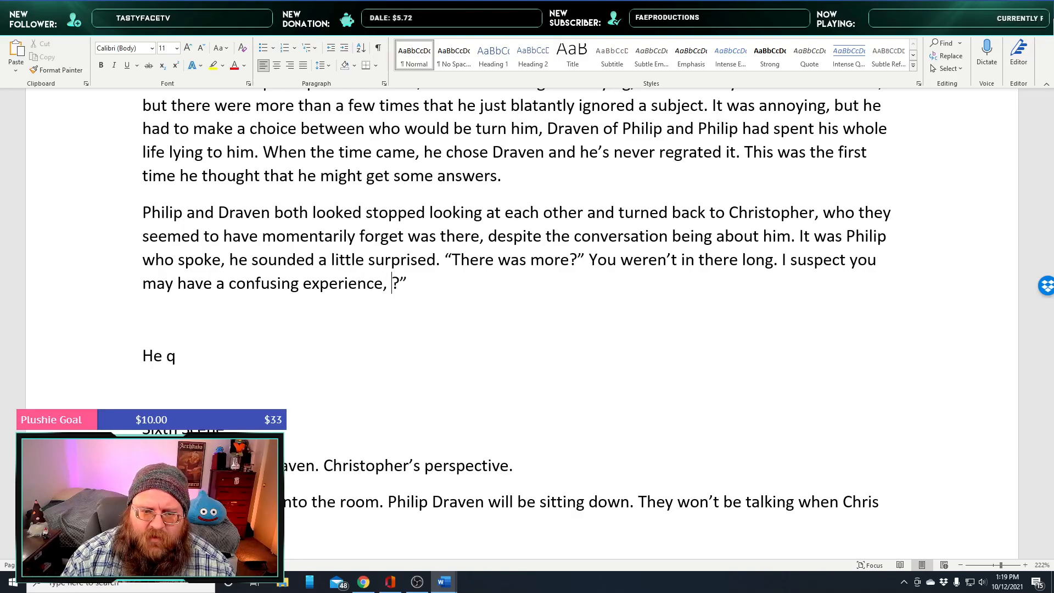
text(maybe your own)
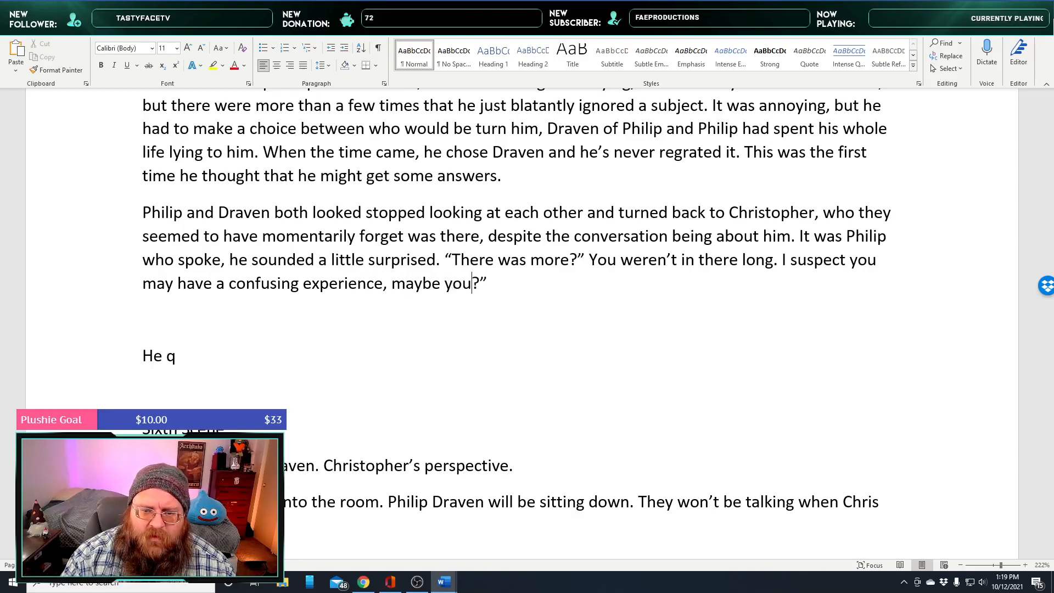
text( thoughts mani)
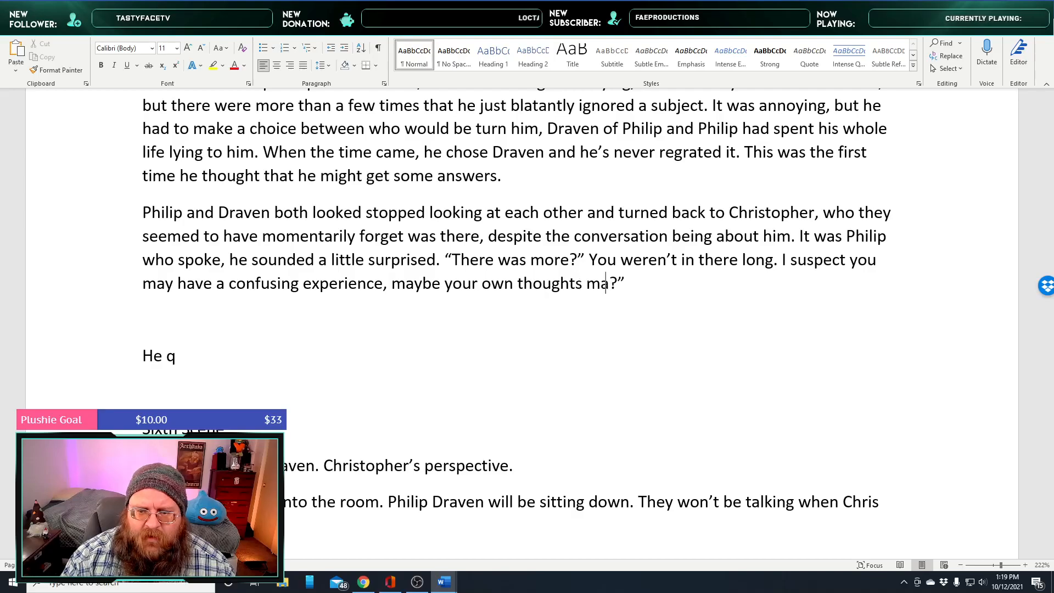
text(festing)
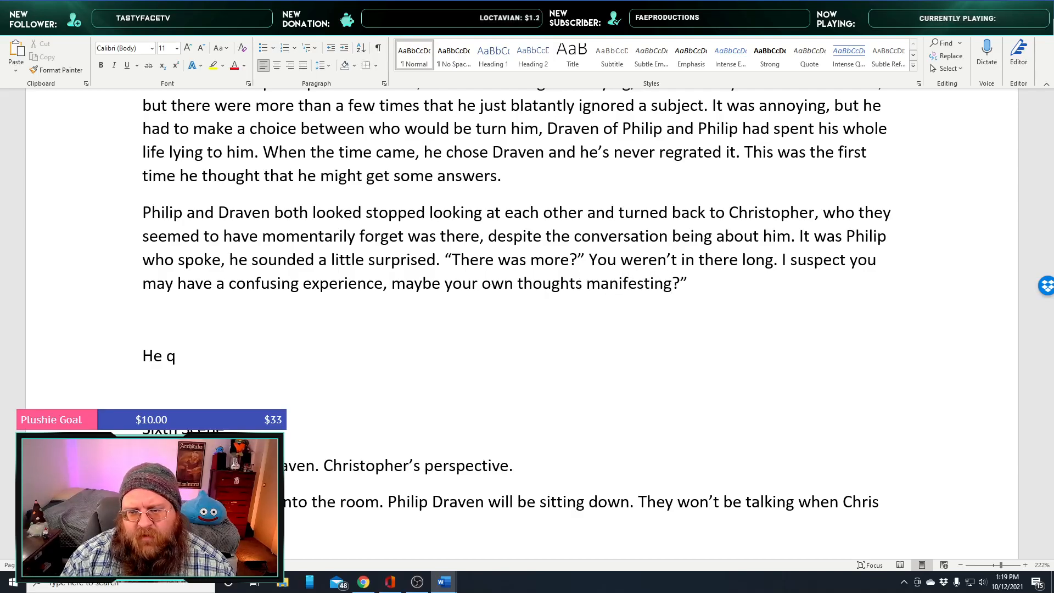
text(, but)
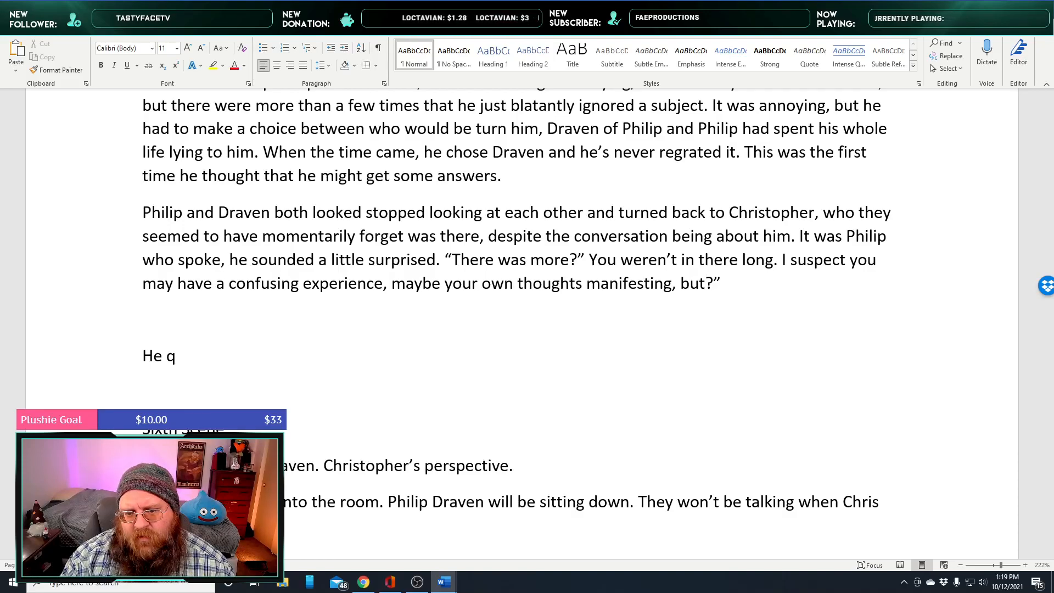
key(BackSpace)
key(BackSpace)
key(BackSpace)
key(BackSpace)
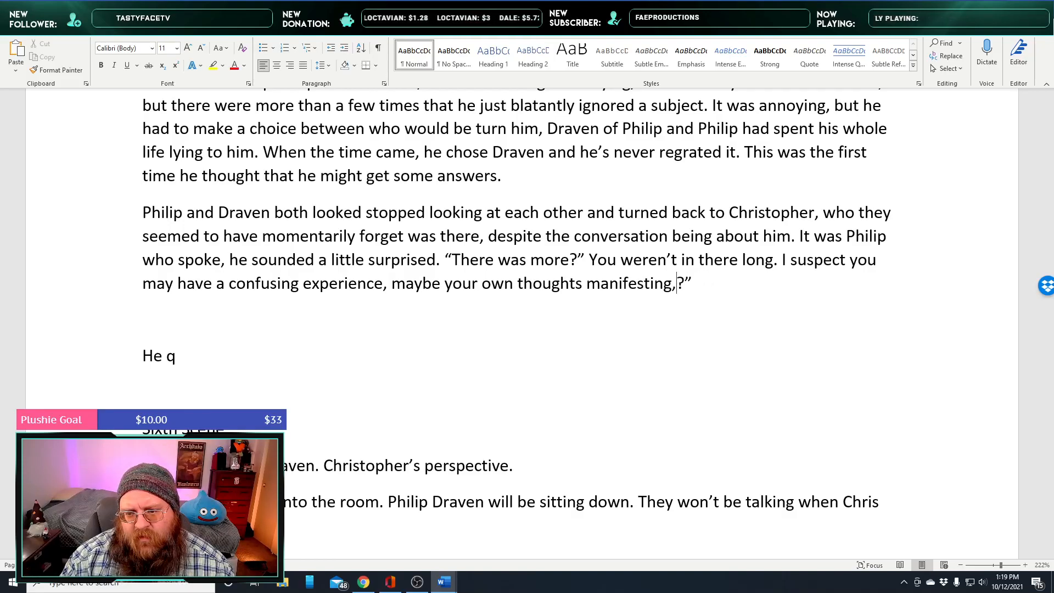
key(BackSpace)
Add "in some way" after "manifesting" in Philip's question and insert "had" before "a confusing experience"
text(ihn)
key(BackSpace)
key(BackSpace)
key(BackSpace)
text(n some )
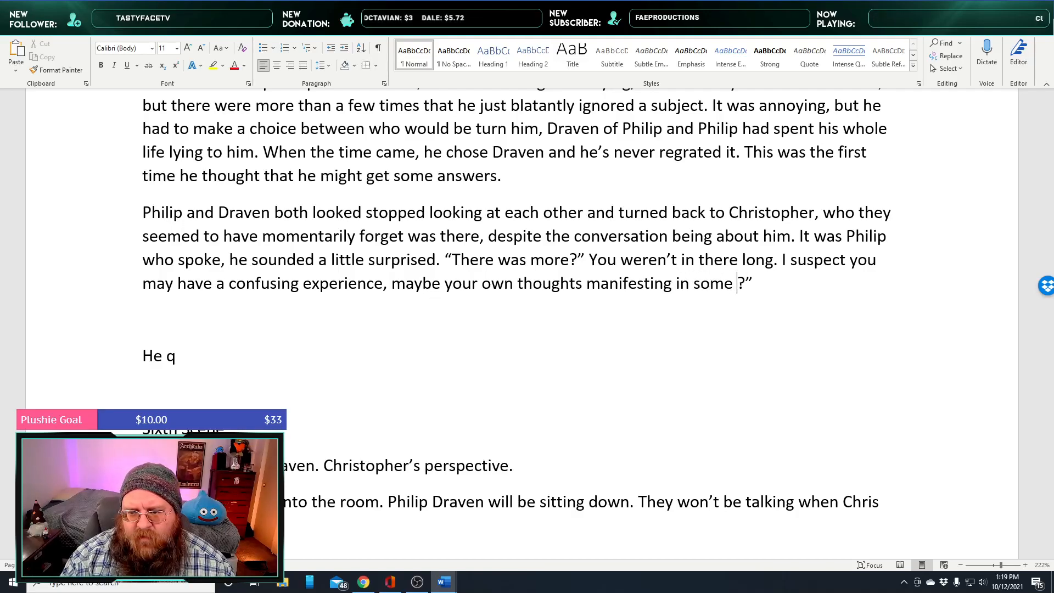
text(way)
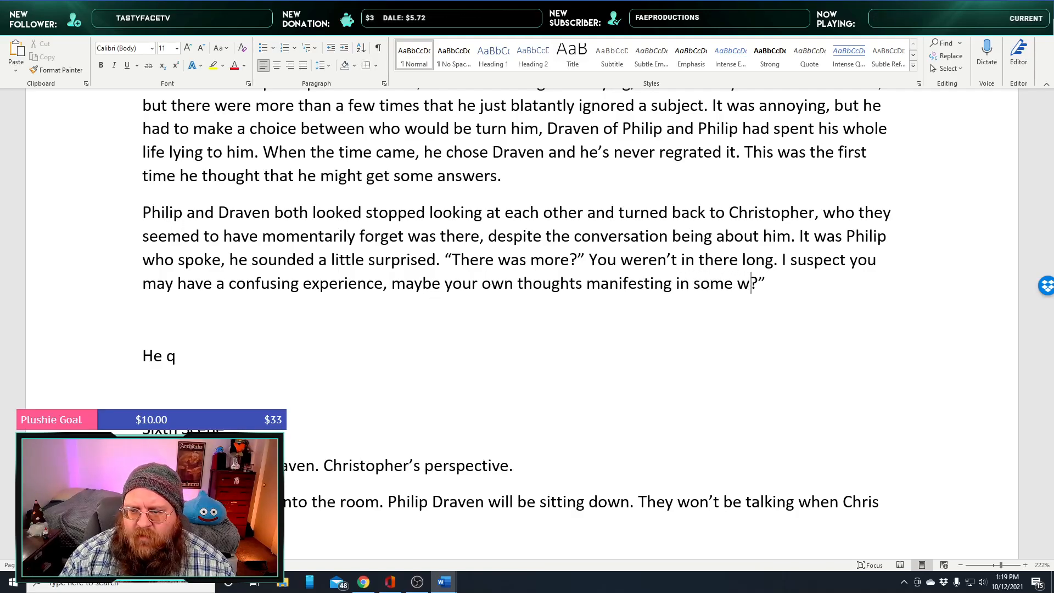
text(way)
key(BackSpace)
key(BackSpace)
key(BackSpace)
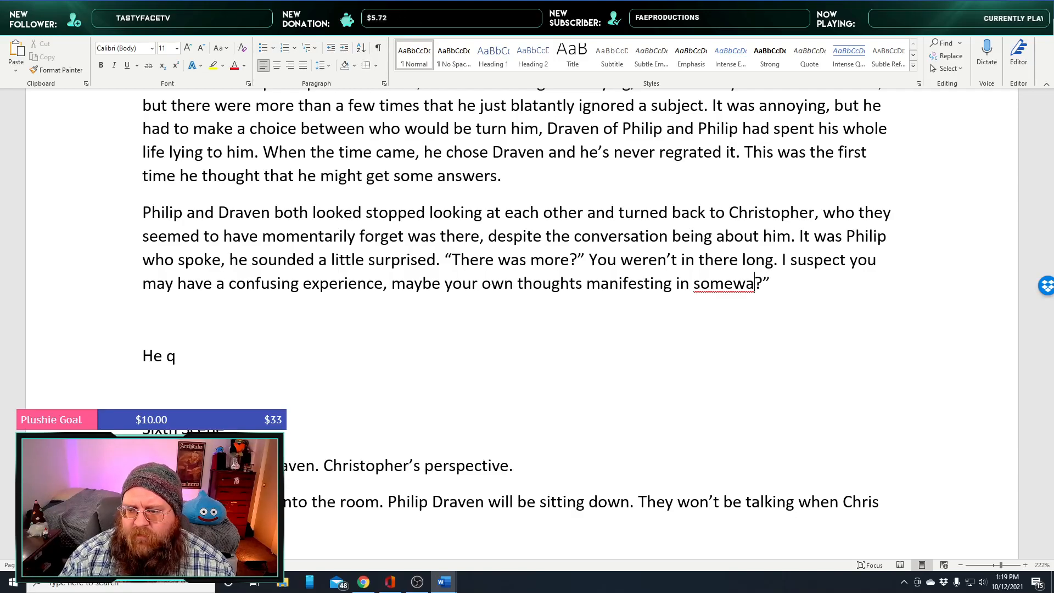
text(way)
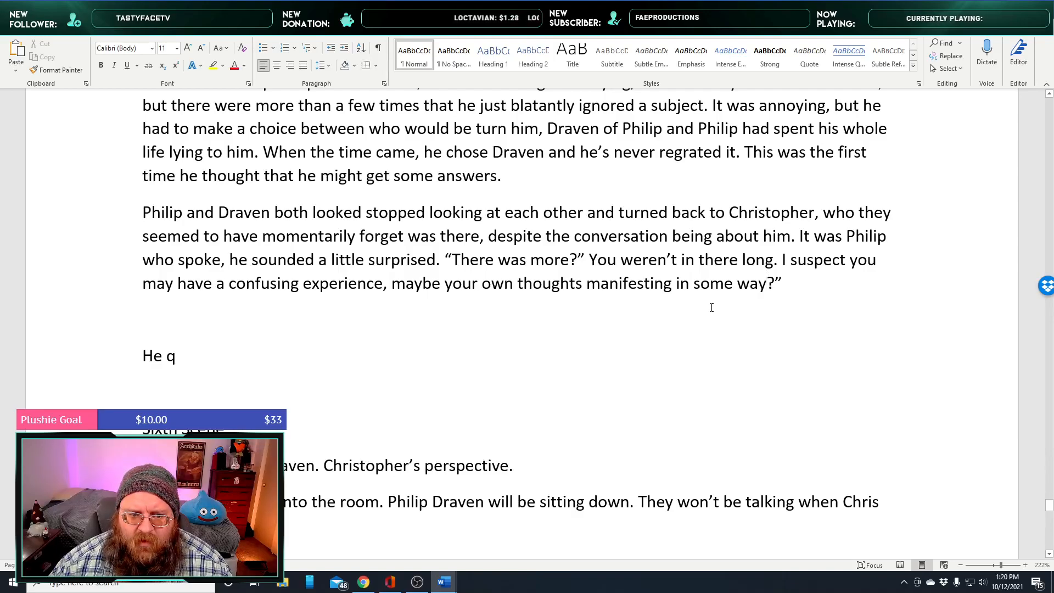
click(216, 284)
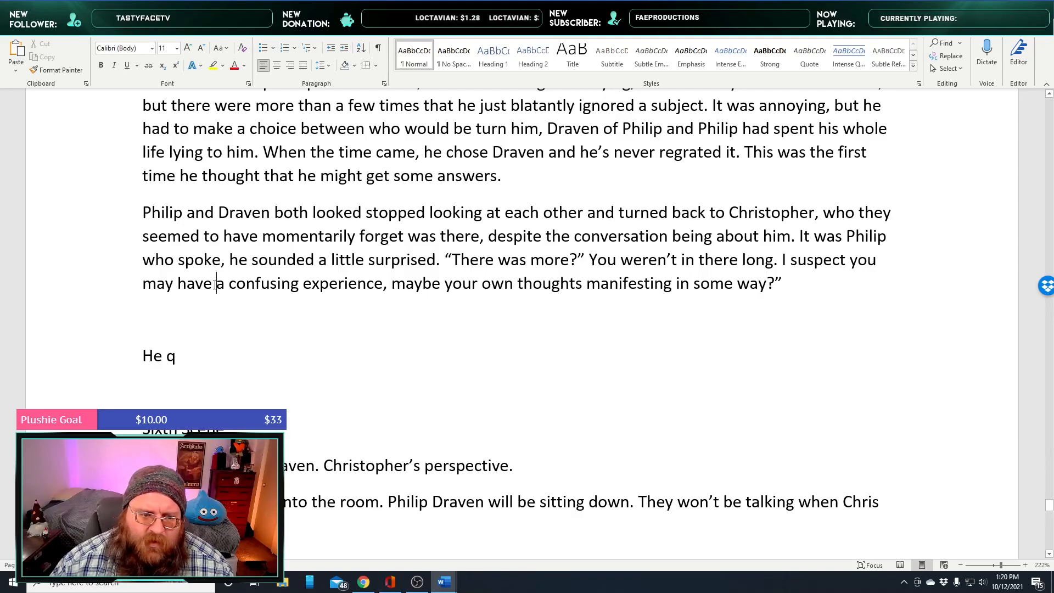
text(had)
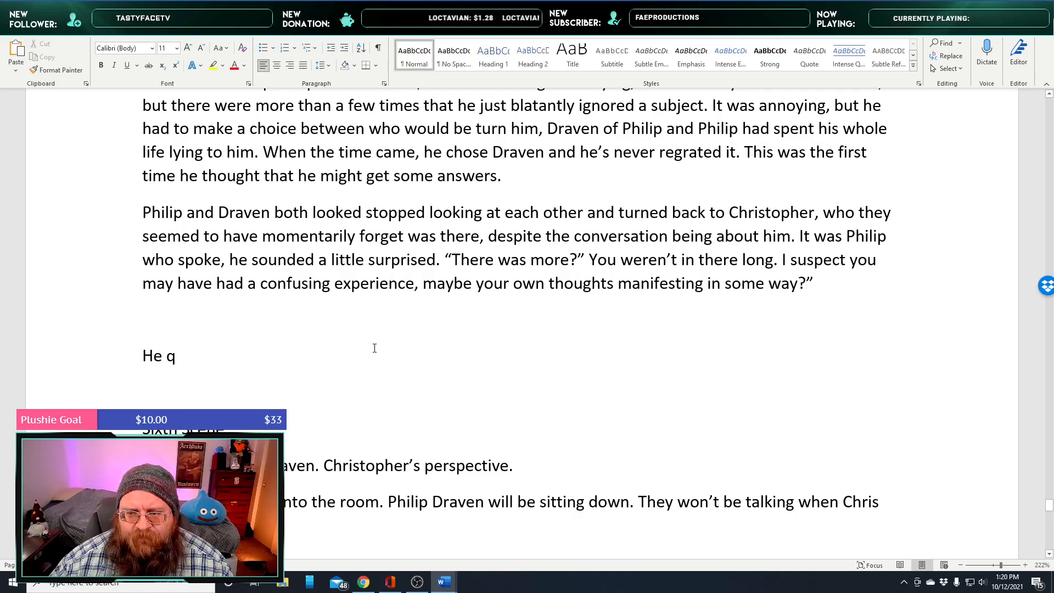
End Philip's speech, inside the closing quotation mark, with "It’s hard to imagine it was coherent your first time, especially for such a short time."
scroll(529, 323, down, 1)
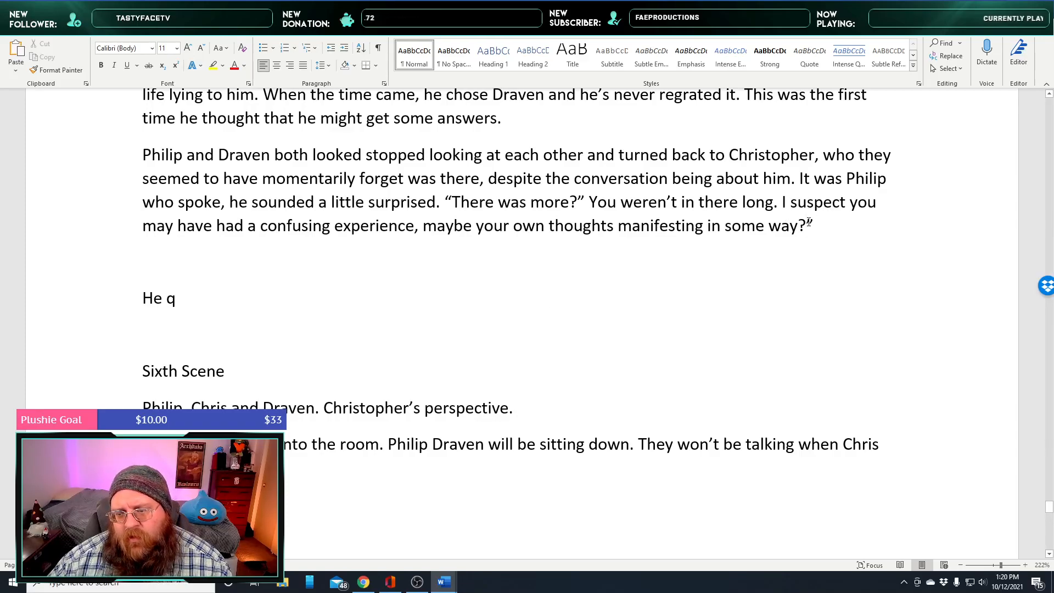
text(It)
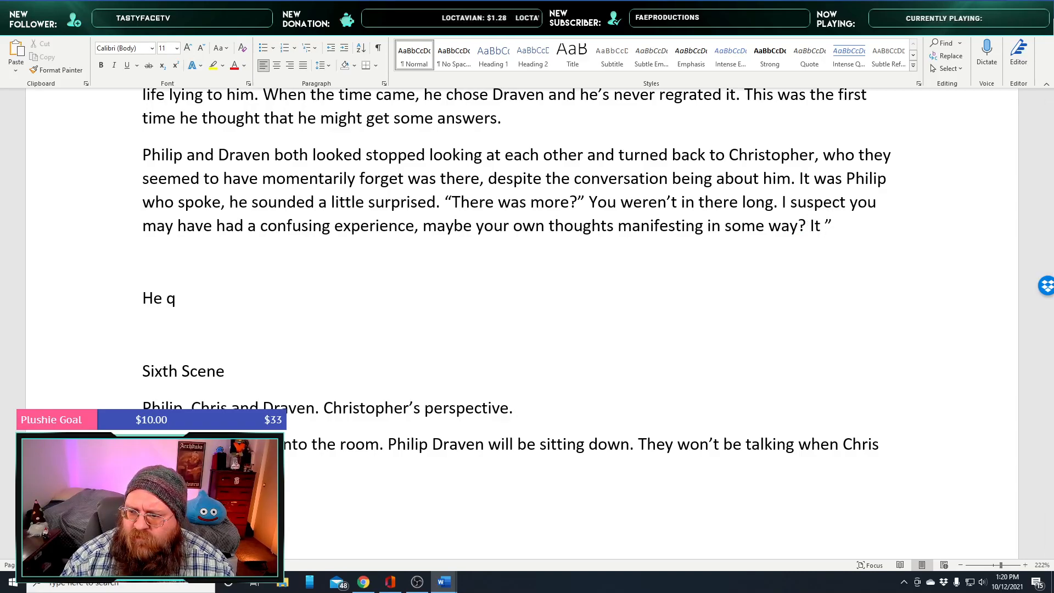
key(BackSpace)
key(BackSpace)
key(BackSpace)
key(BackSpace)
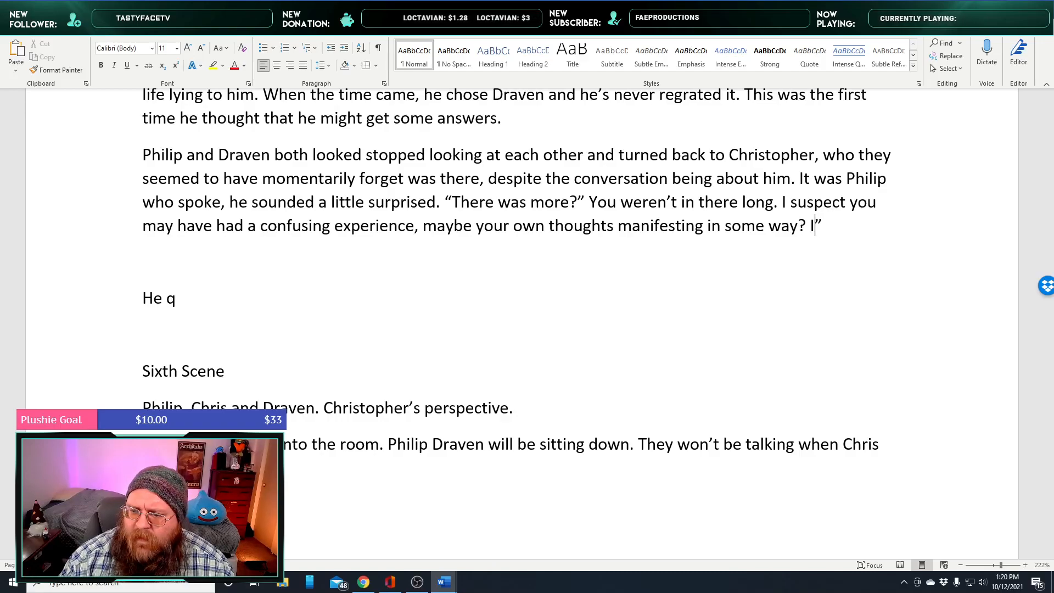
text(It’s har)
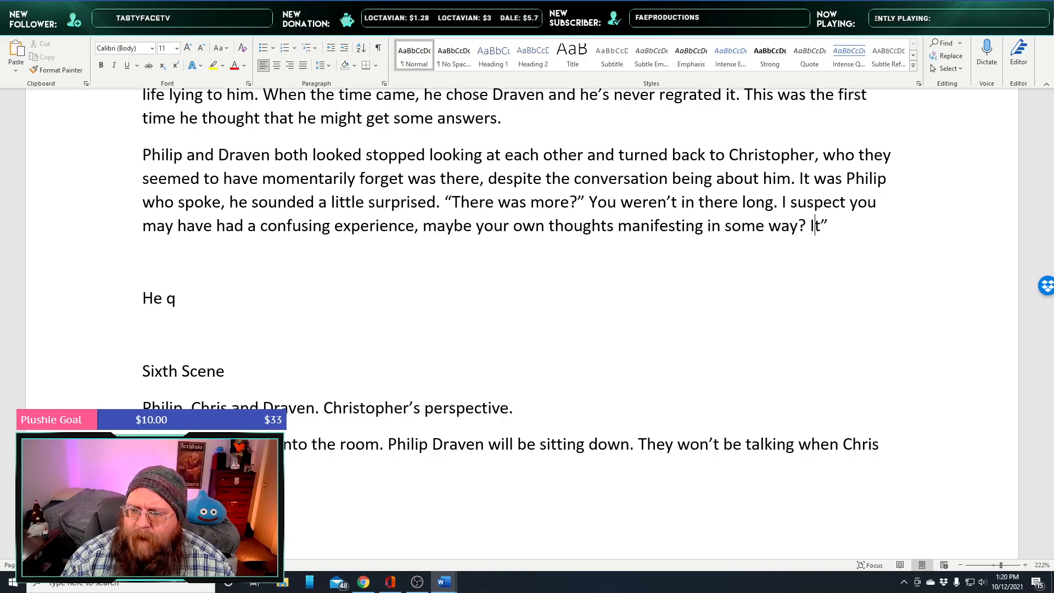
text(d to imagine )
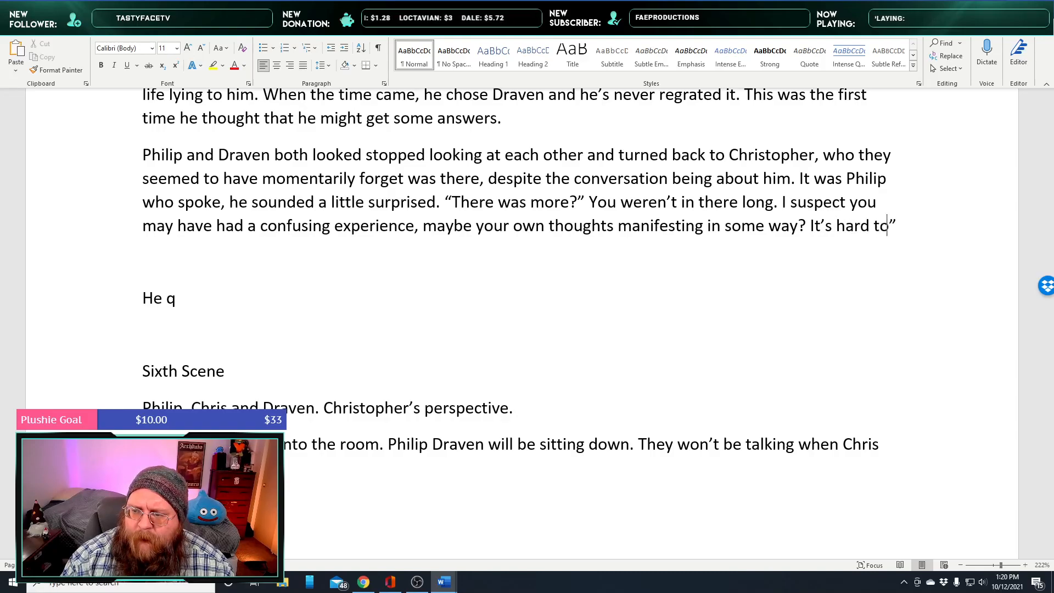
text(you)
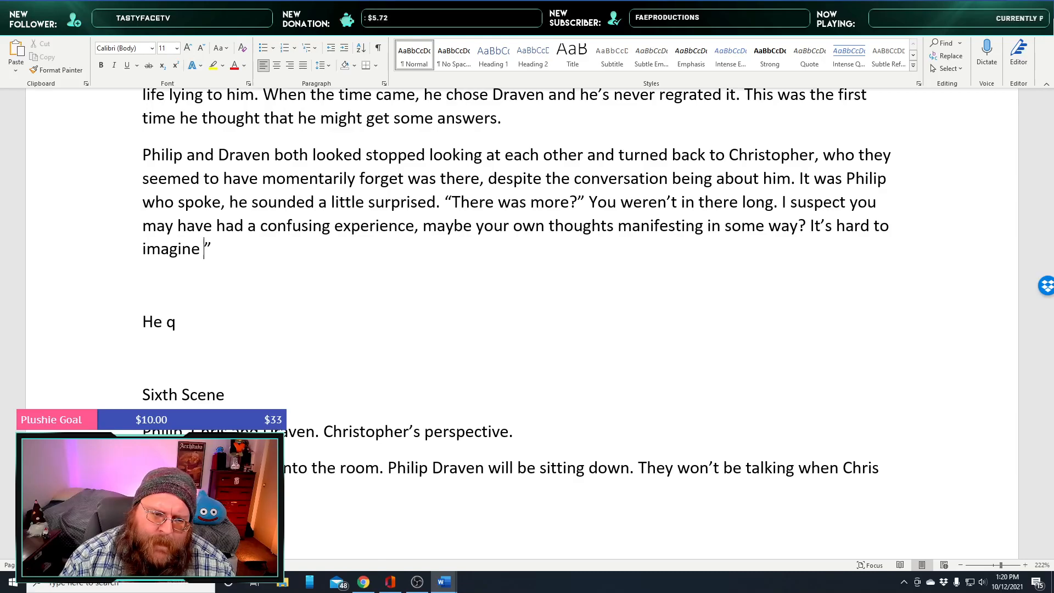
text(it was co)
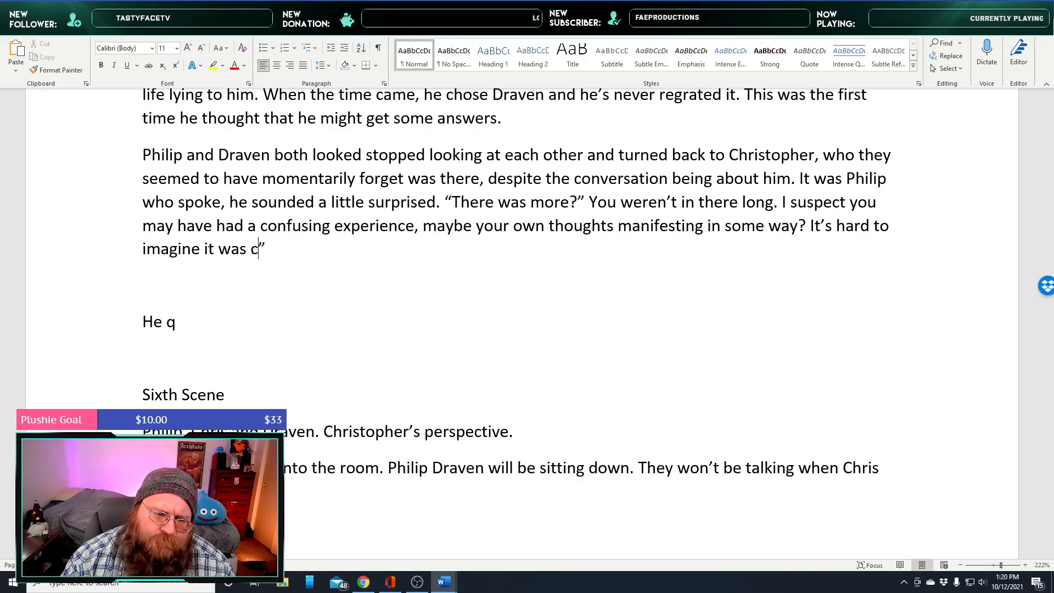
text(herent)
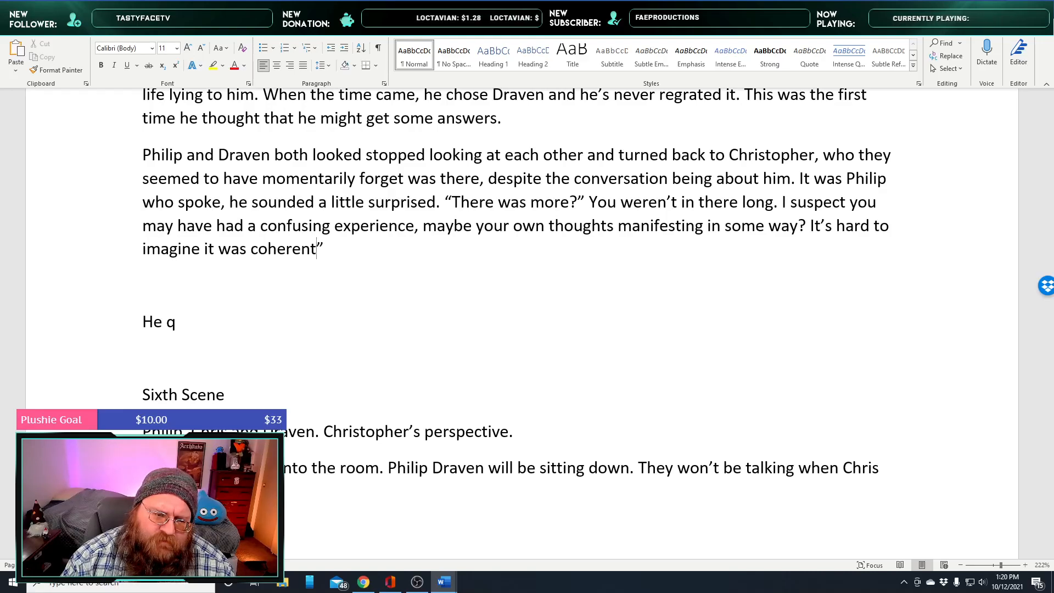
text(your first time, especially for such a short time)
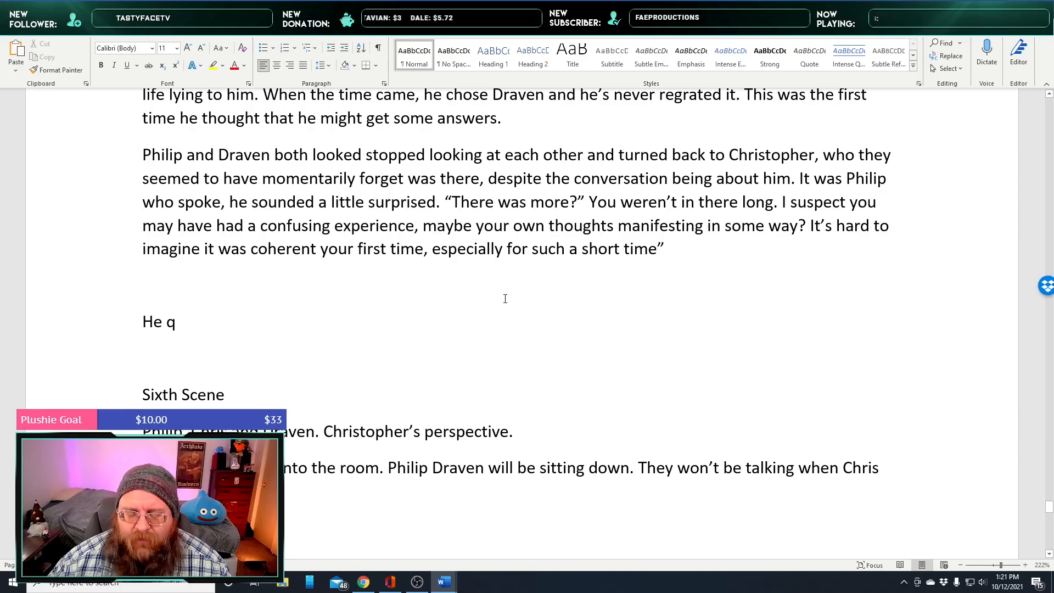
text(.)
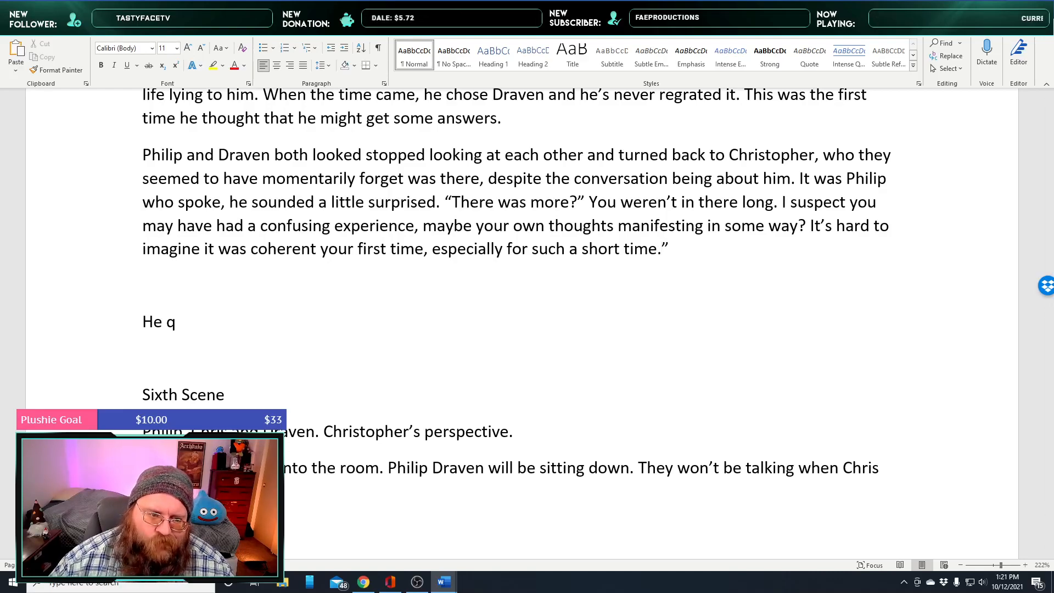
Delete the leftover fragment "He q" and the surplus blank paragraphs above the Sixth Scene heading
drag(185, 324, 134, 326)
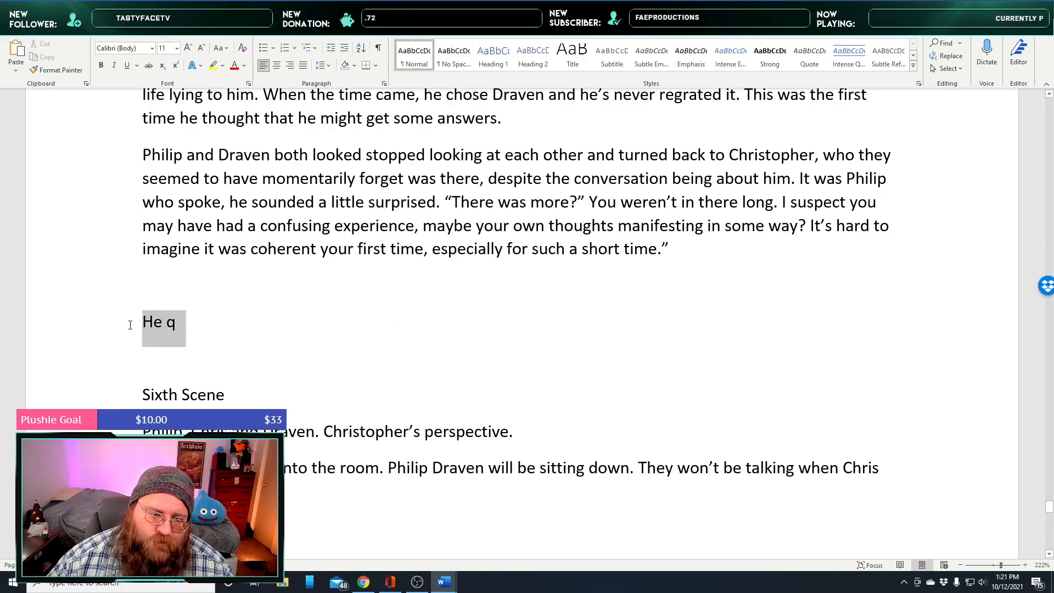
key(BackSpace)
key(BackSpace)
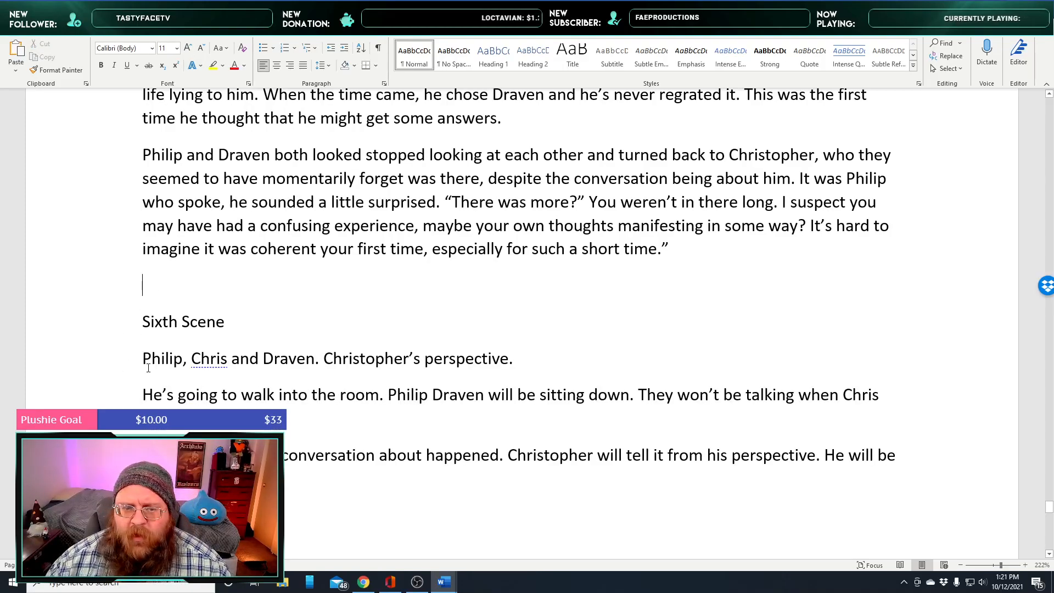
Start the paragraph above the Sixth Scene heading with "Chris had no trouble admitting to himself that he had a confusing experience, but"
scroll(297, 338, down, 1)
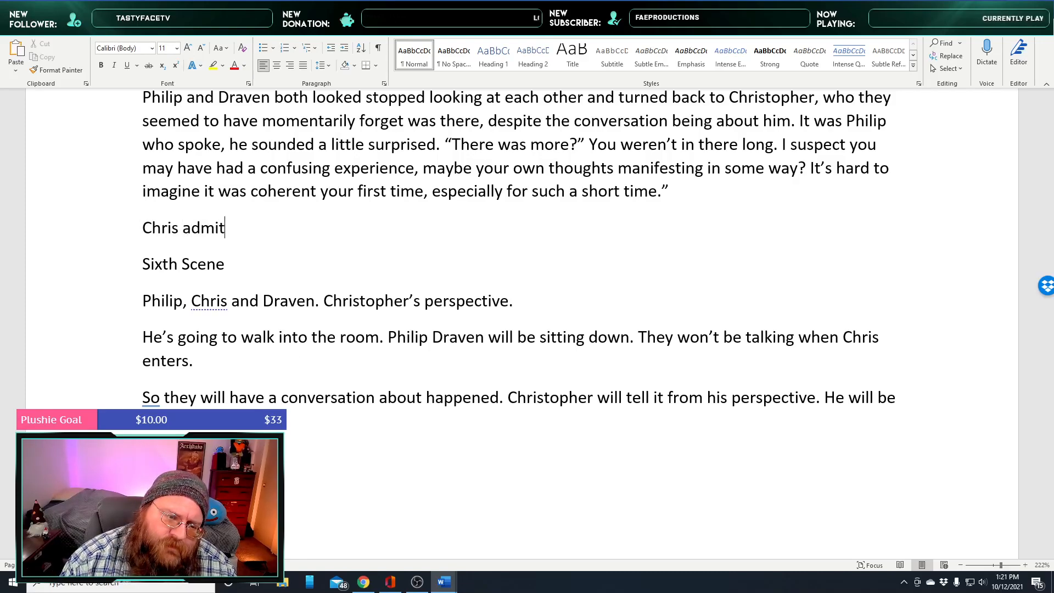
key(BackSpace)
key(BackSpace)
key(BackSpace)
key(BackSpace)
key(BackSpace)
text(had no trouble admitting to himself that he had a )
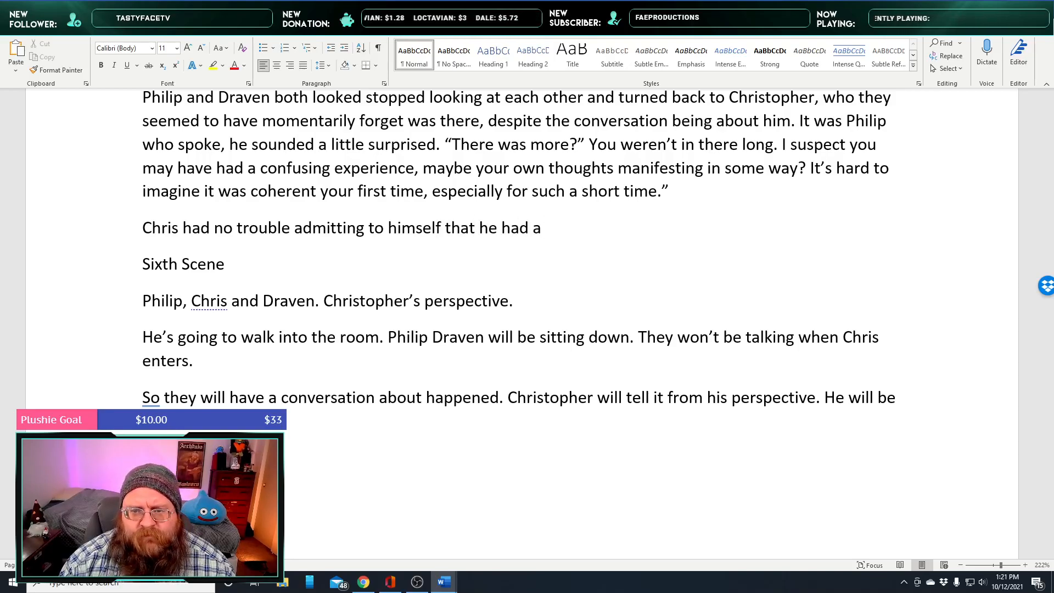
text(confusing experience, but)
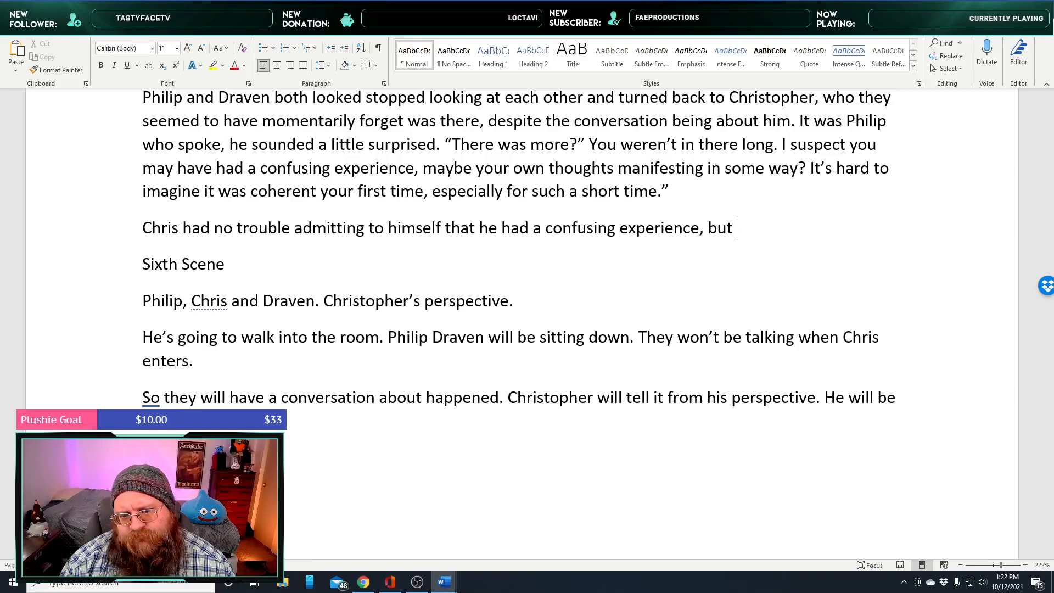
Finish Chris's opening sentence with "it seemed coherent, didn’t it?"
text(it see)
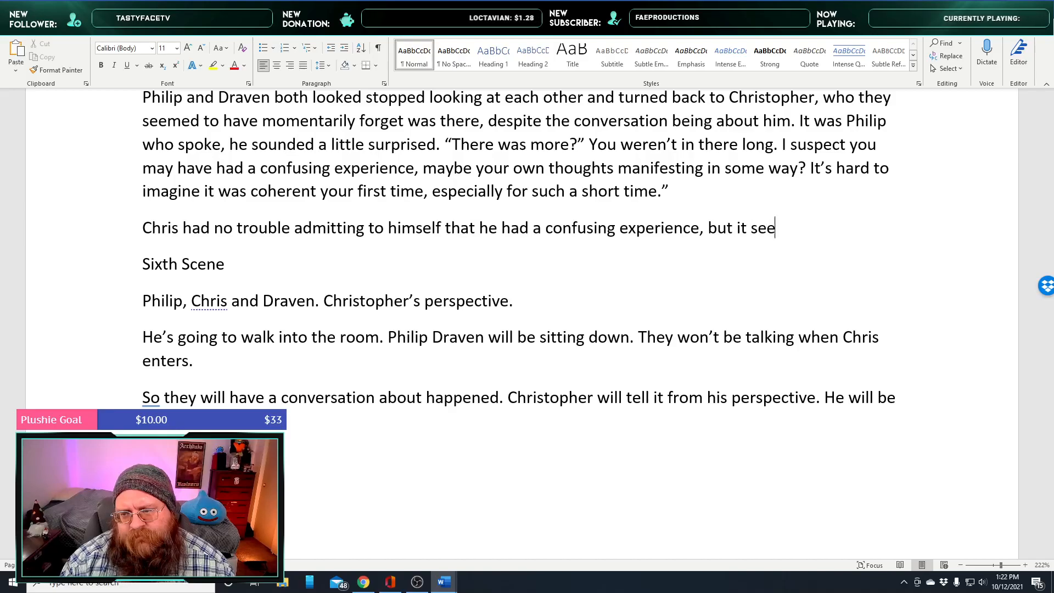
text(med ch)
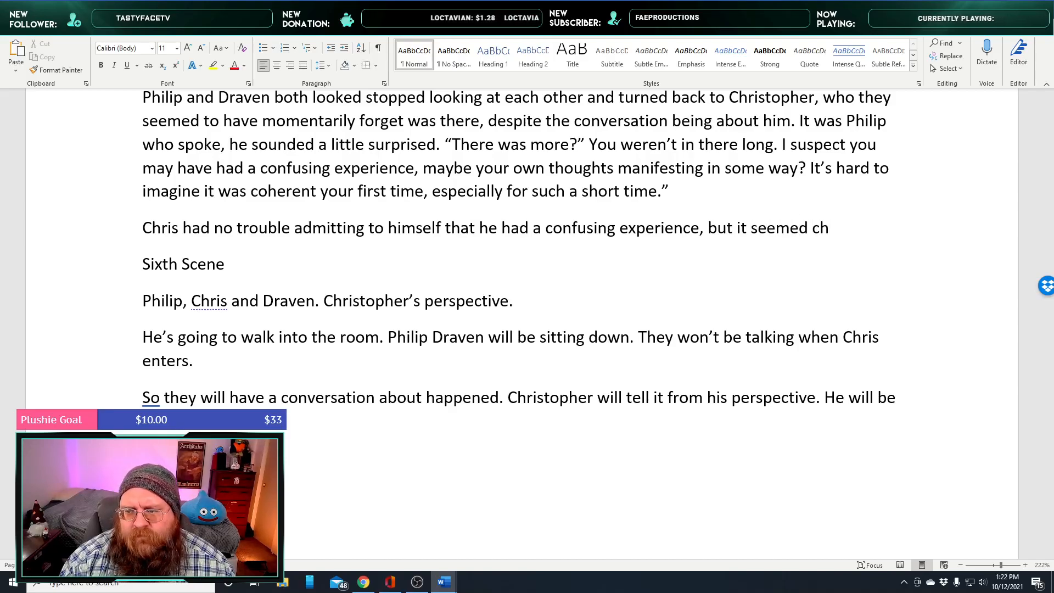
key(BackSpace)
text(oherent)
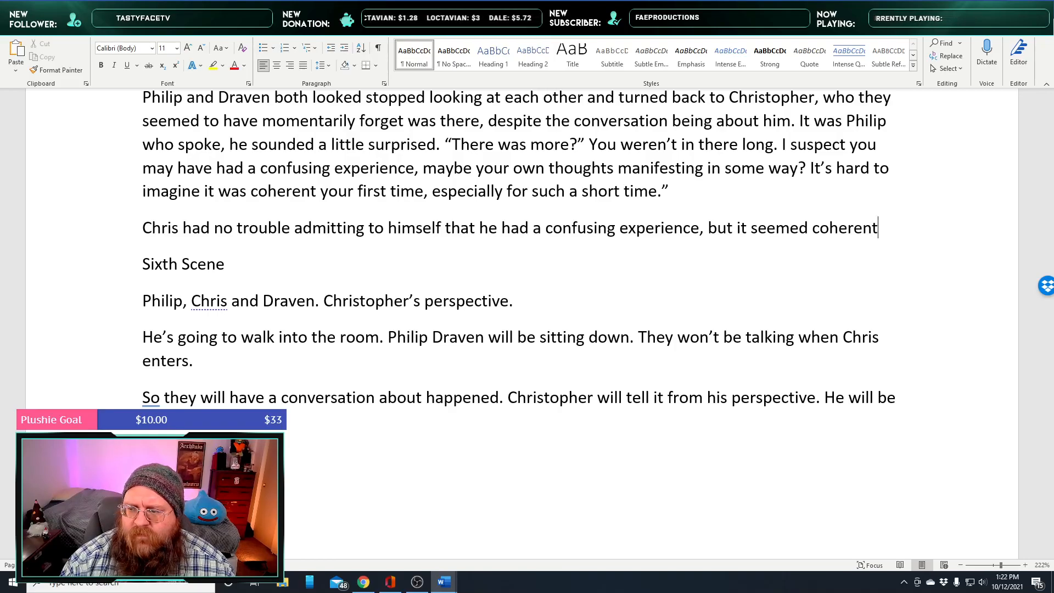
text(, )
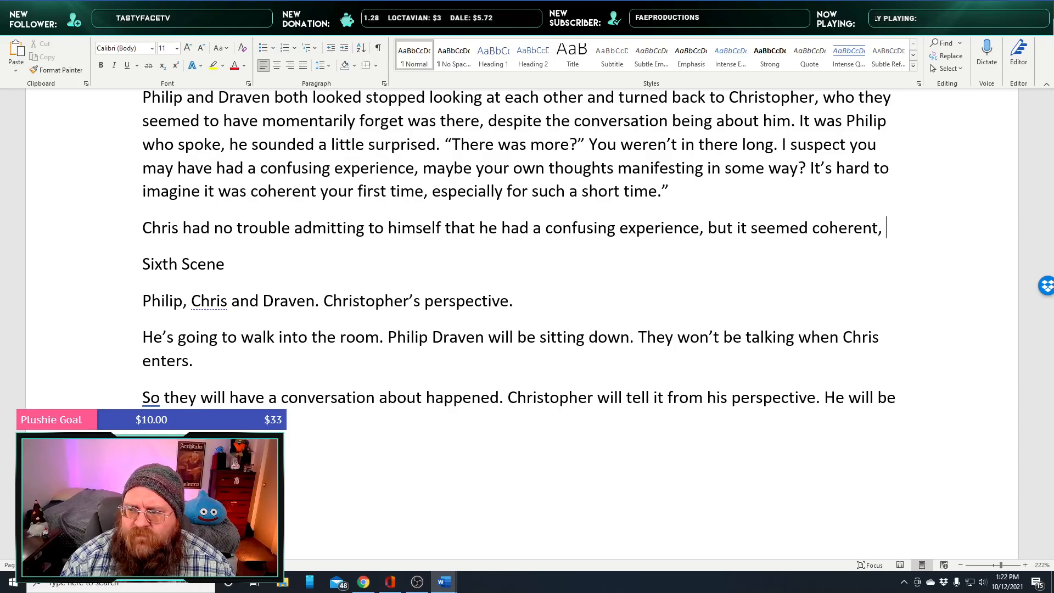
text(didn't it?)
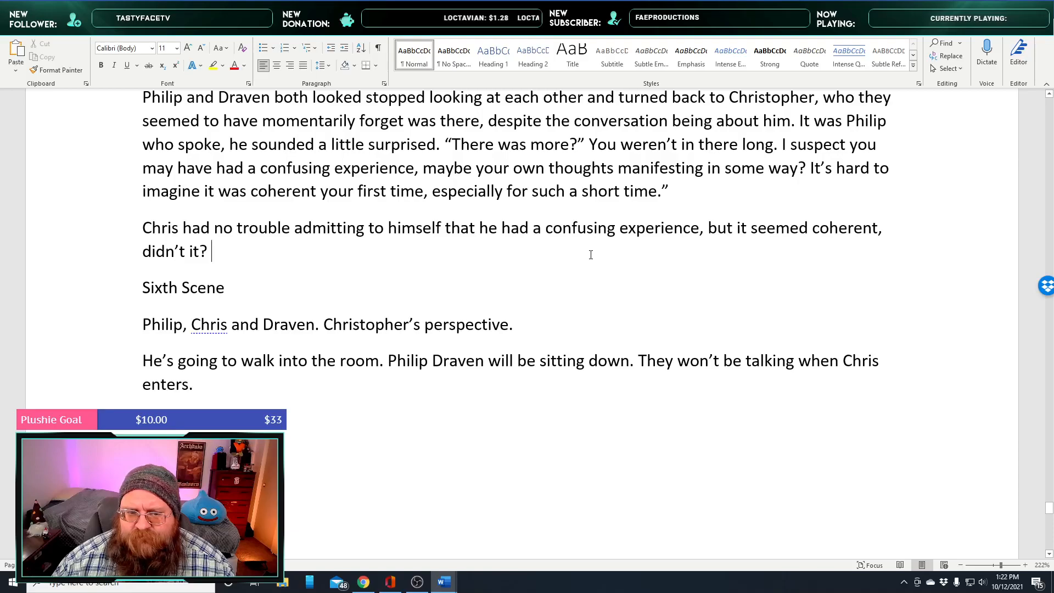
Italicize Chris's thought "but it seemed coherent, didn’t it", leaving the question mark in regular type
drag(712, 227, 193, 254)
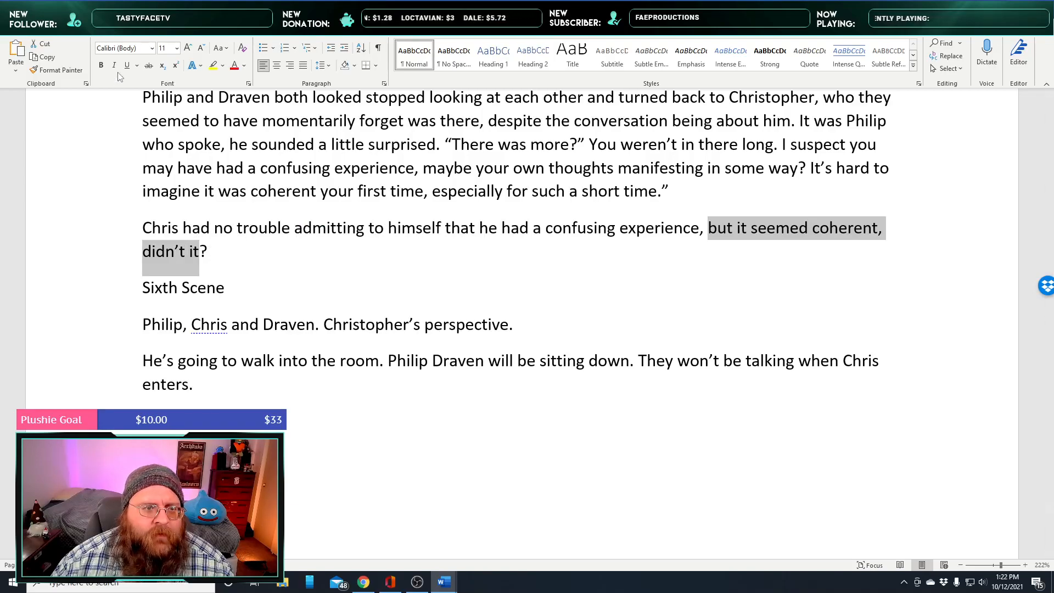
key(ctrl+i)
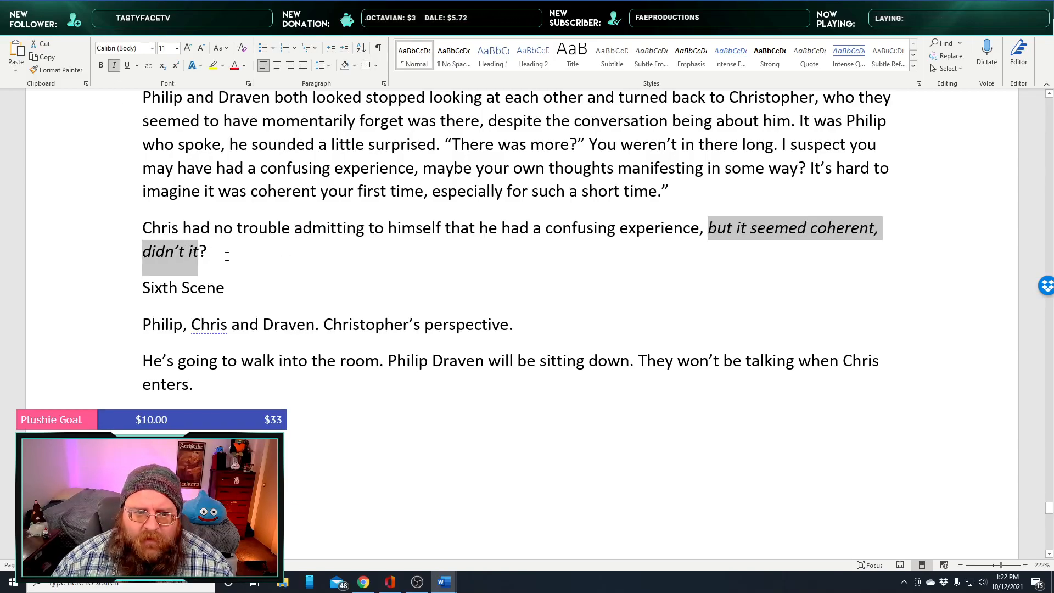
click(226, 256)
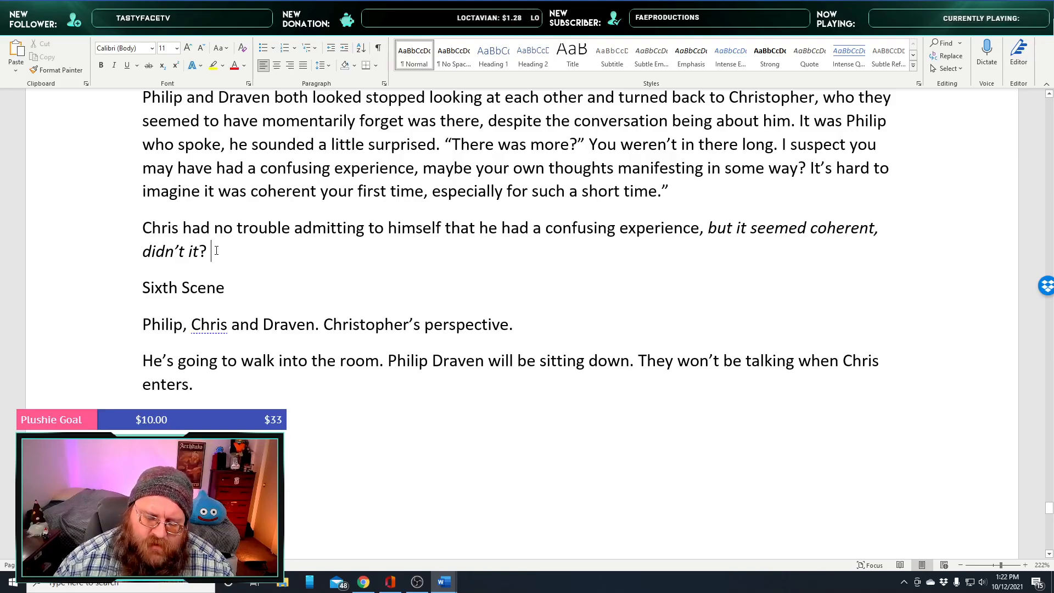
Add the sentence "For once he thought he might know something that Philip didn’t." after Chris's italic thought
text(For once h)
text(e thought he )
text(might know somethin)
text(g that )
text(Chri)
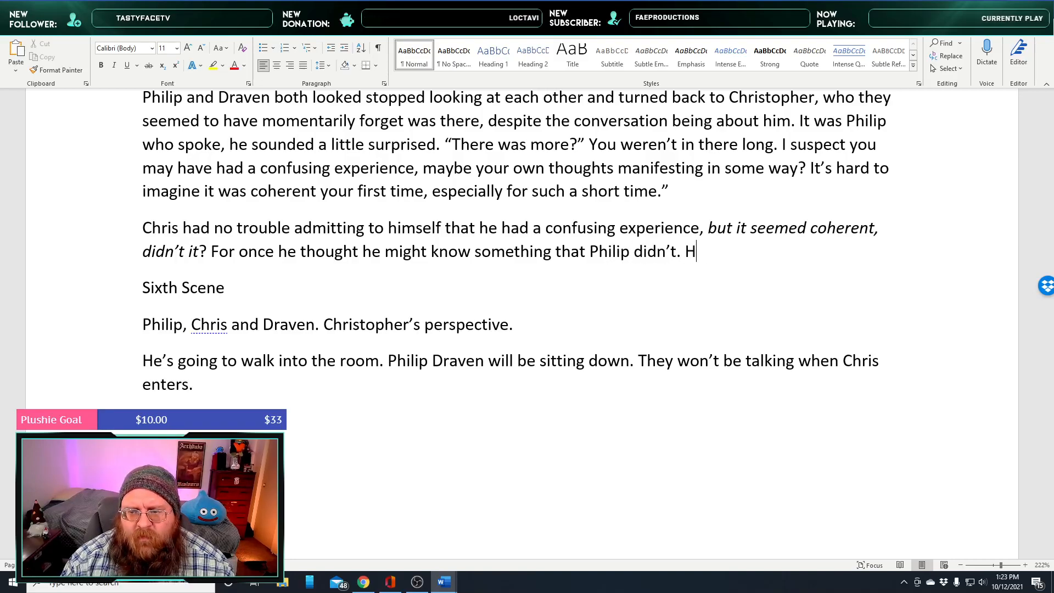
Continue Chris's paragraph with "His desire to find out answeres overroad his desire to keep a secret"
text(esire to find o)
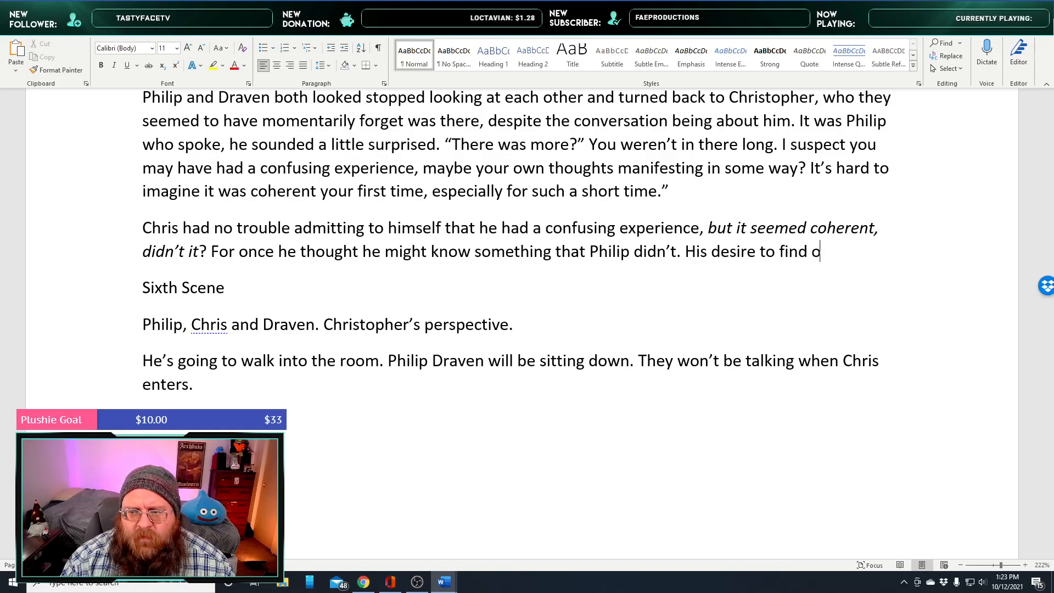
text(ut answ)
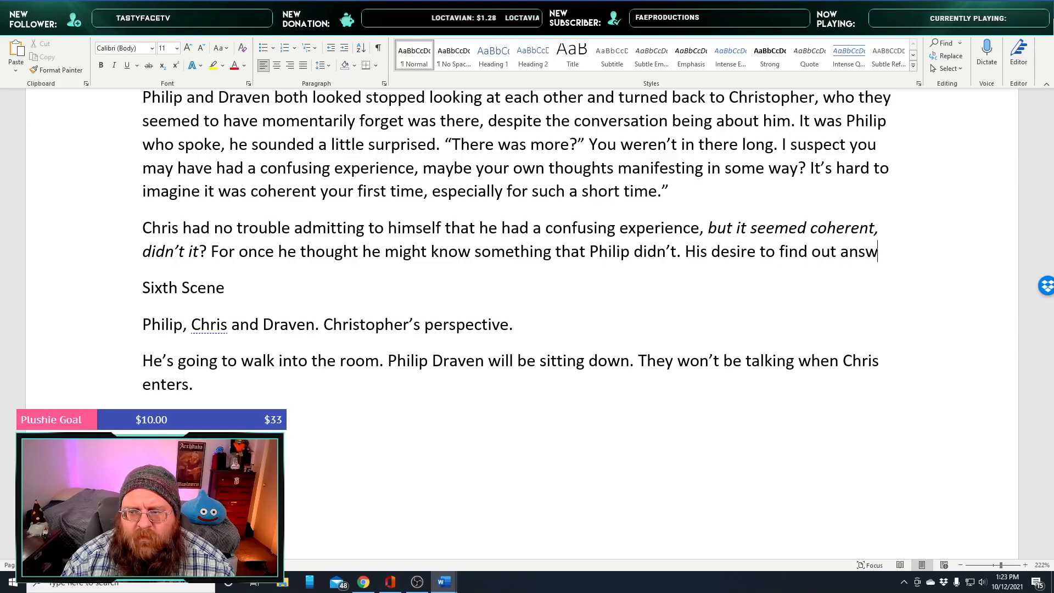
text(eres over)
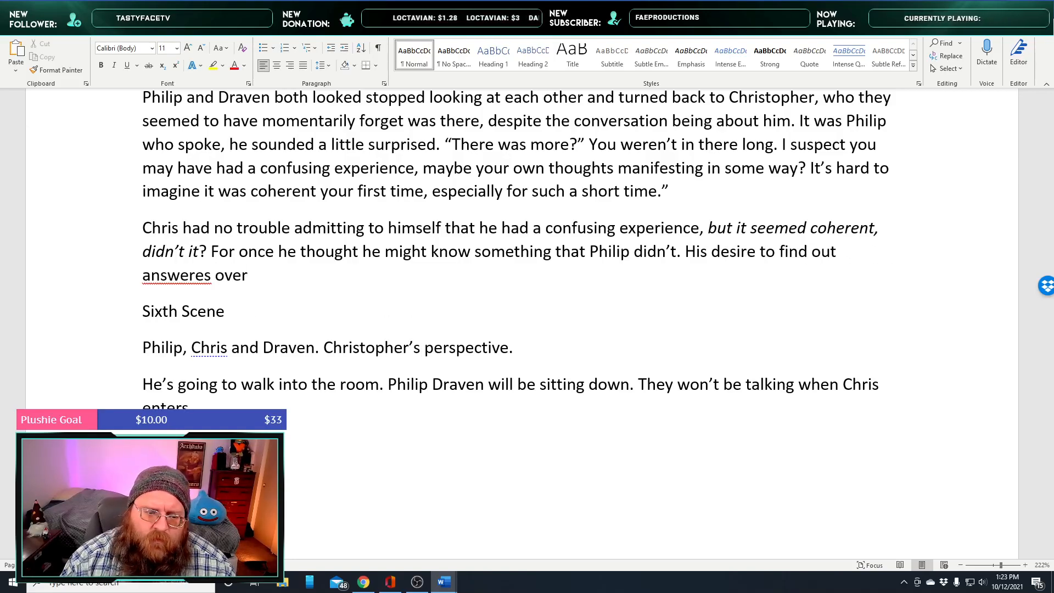
text(road his desire to )
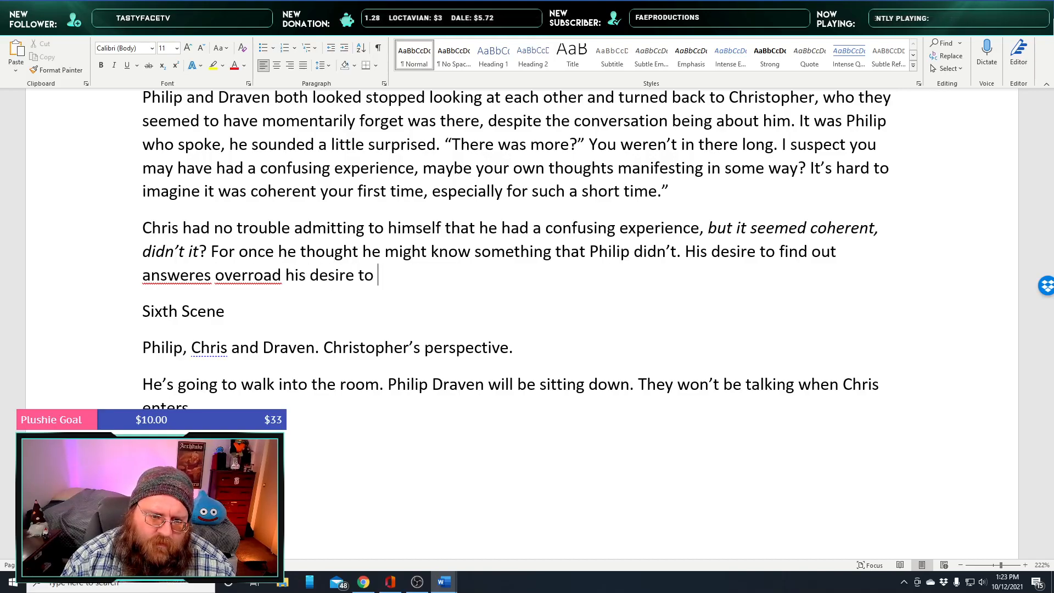
text(keep)
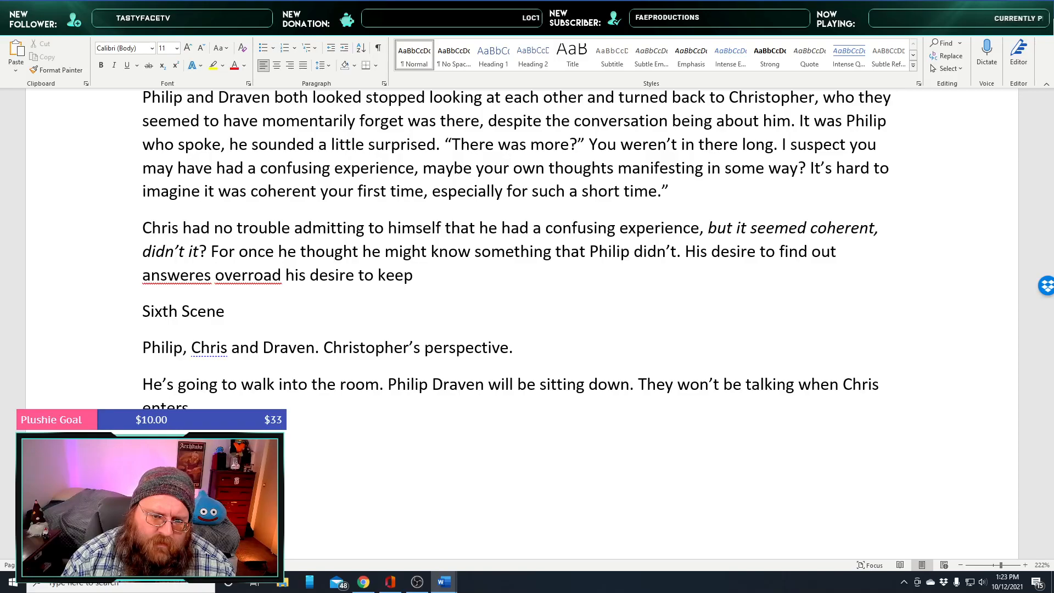
text(a secret)
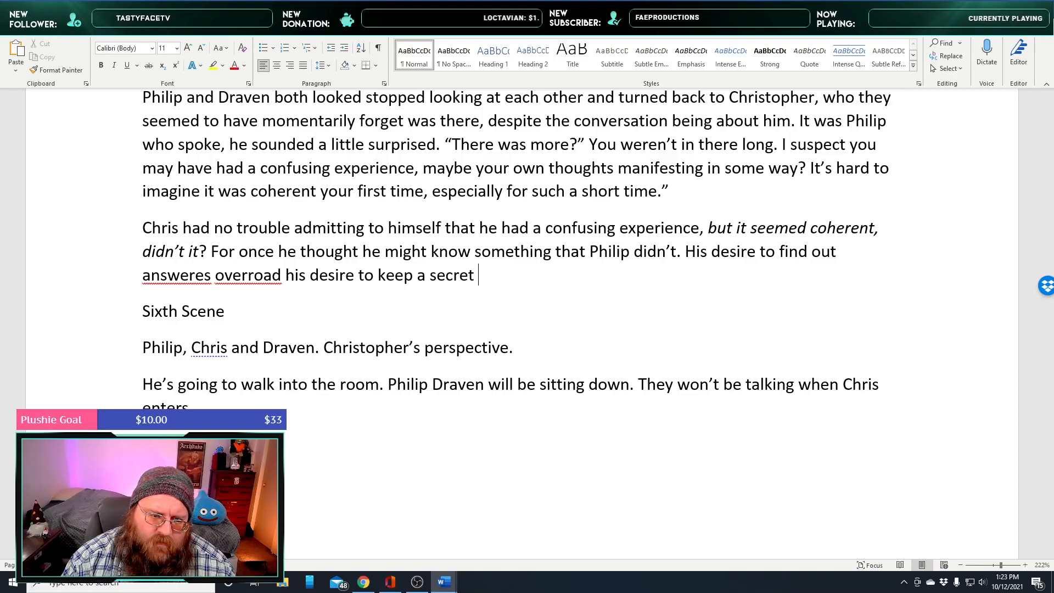
text( that)
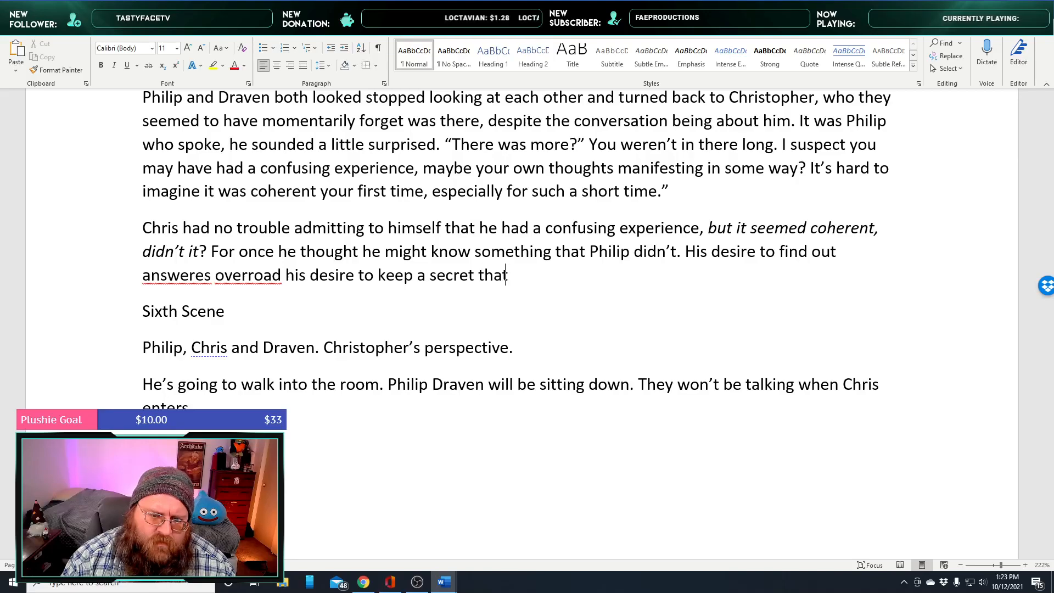
key(BackSpace)
key(BackSpace)
key(BackSpace)
key(BackSpace)
key(BackSpace)
key(BackSpace)
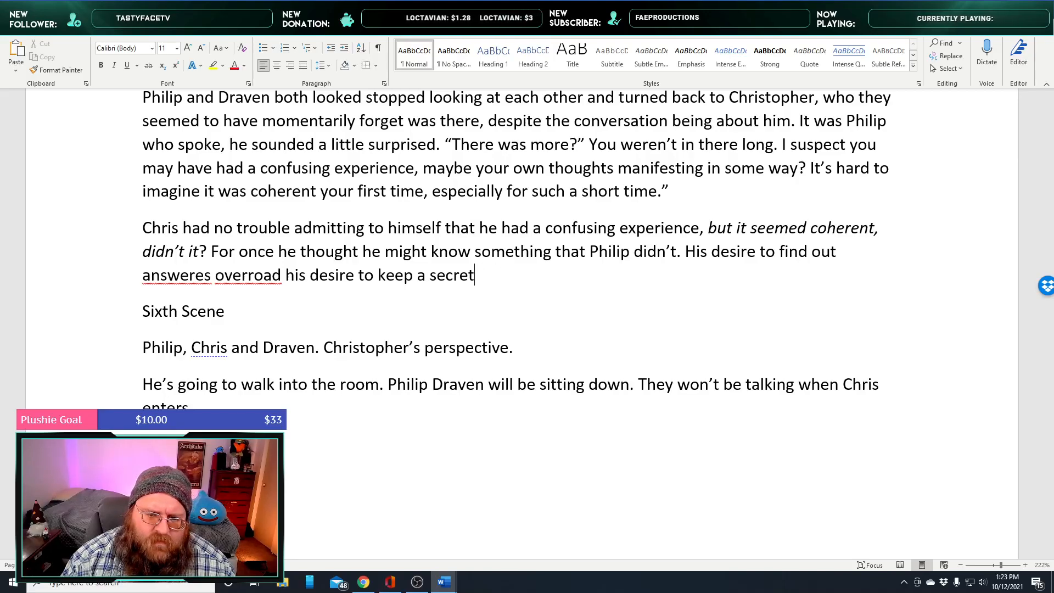
Complete the sentence after "keep a secret" with "from Philip and he continued."
text(from H)
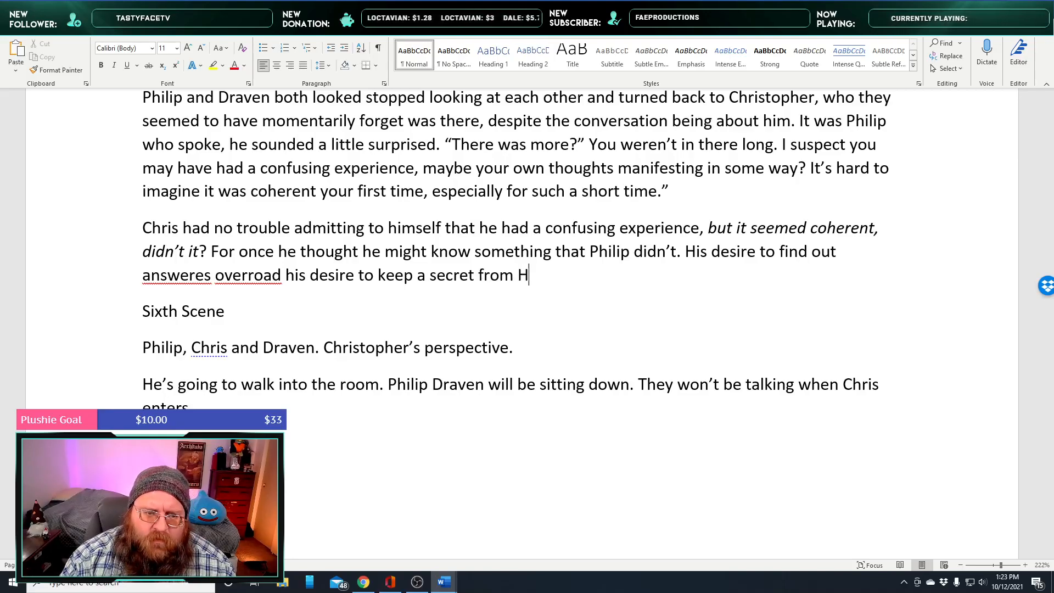
text(il)
key(BackSpace)
key(BackSpace)
key(BackSpace)
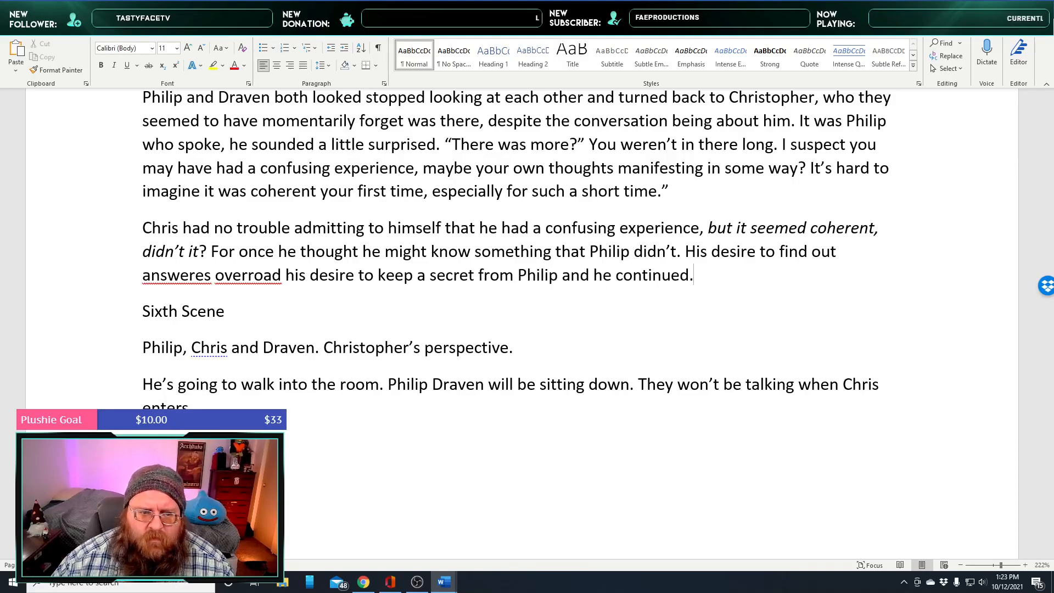
Correct the misspelled "answeres" to "answers" and replace "overroad" with the suggested spelling "over road"
right_click(185, 274)
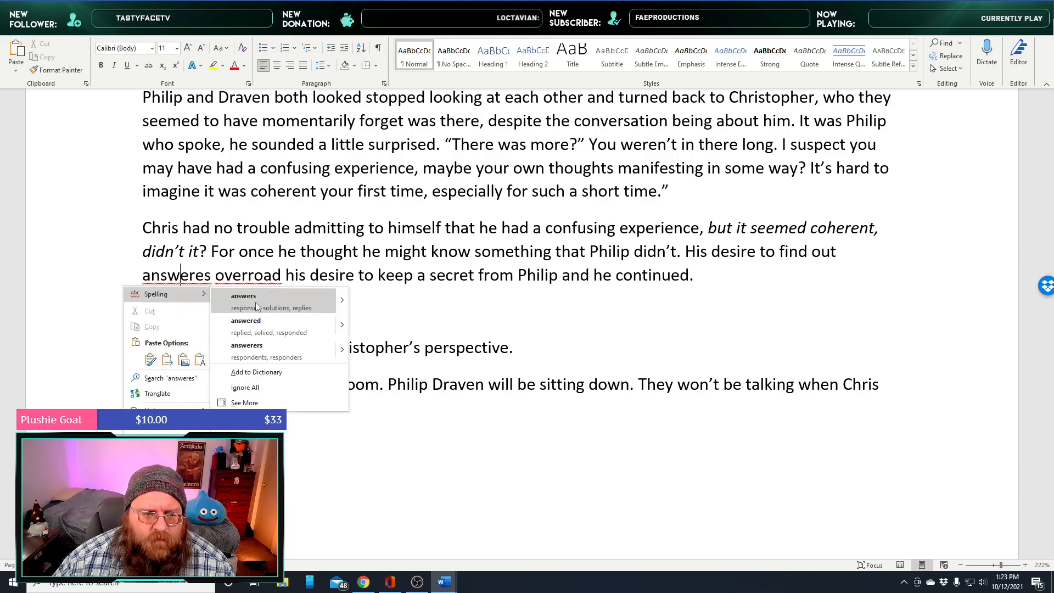
click(256, 302)
right_click(171, 275)
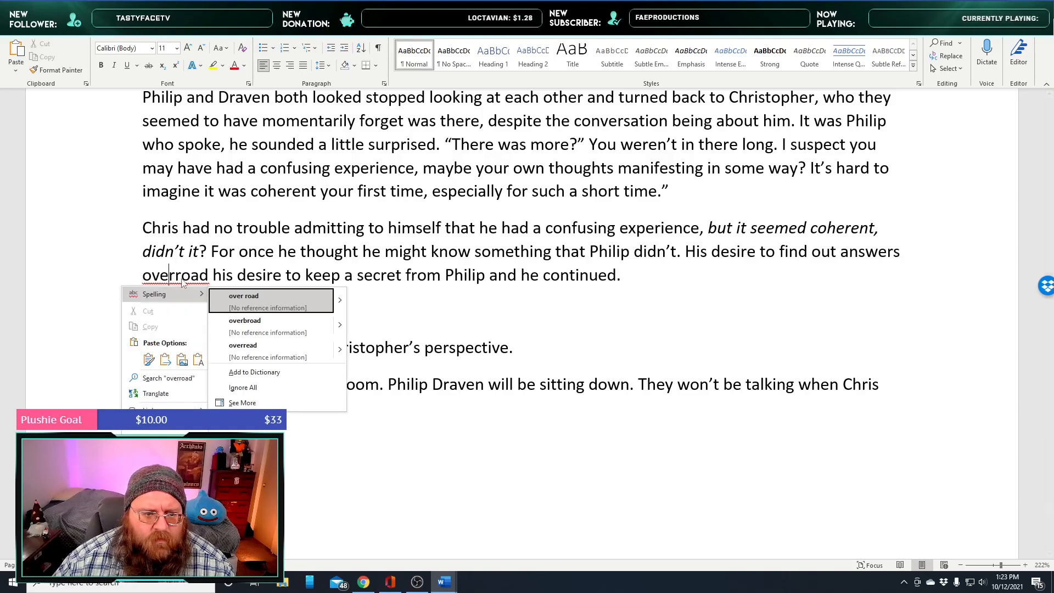
click(236, 298)
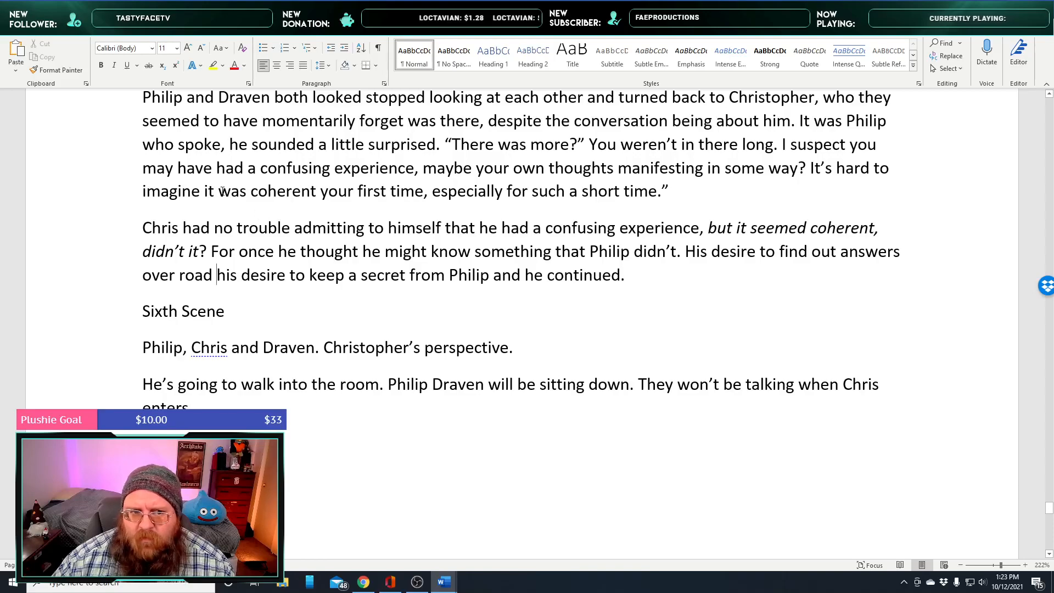
key(ctrl+z)
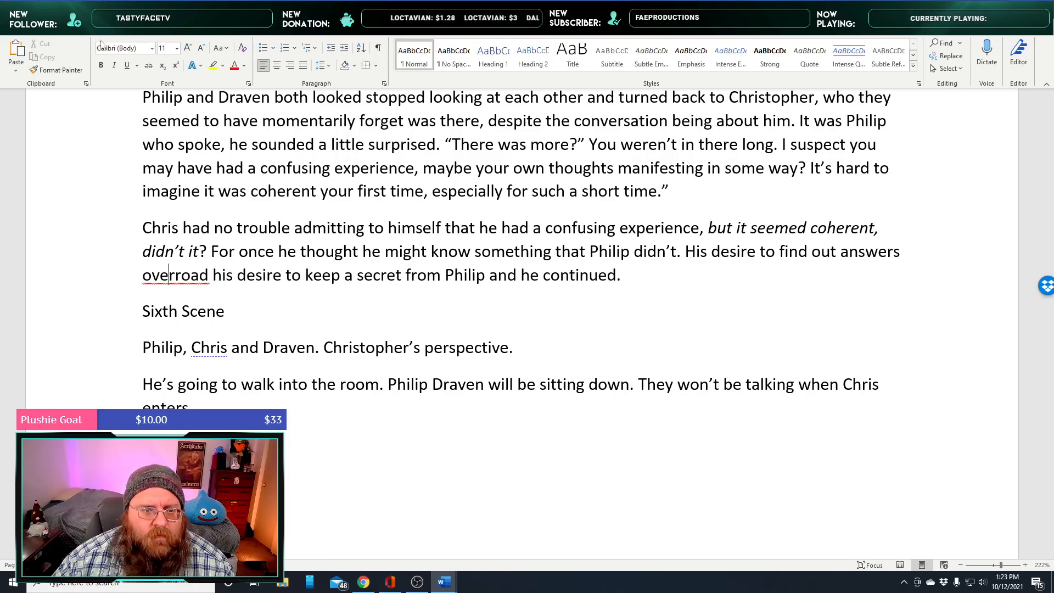
right_click(181, 280)
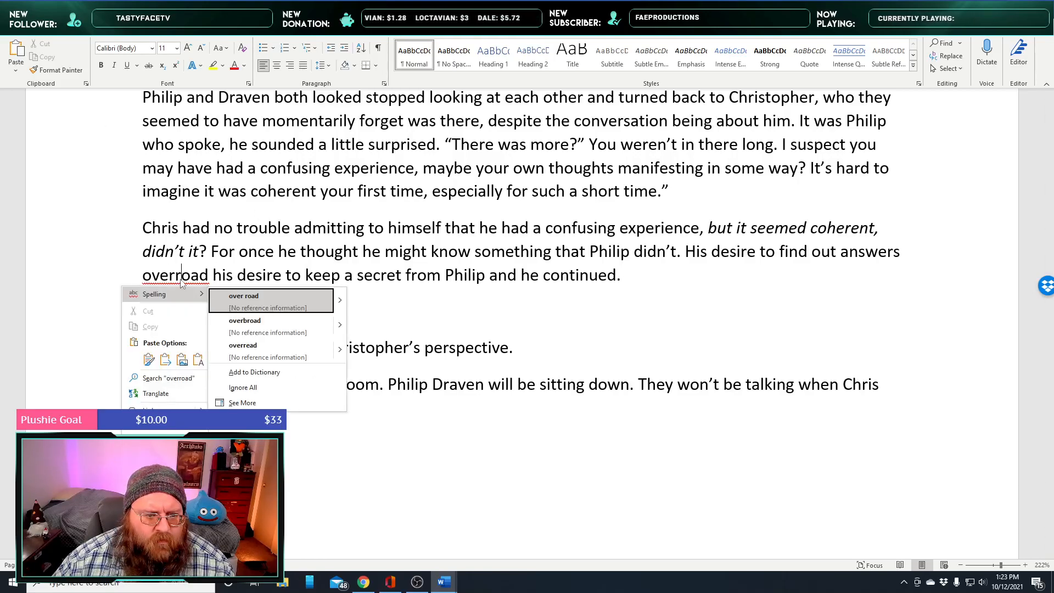
click(228, 295)
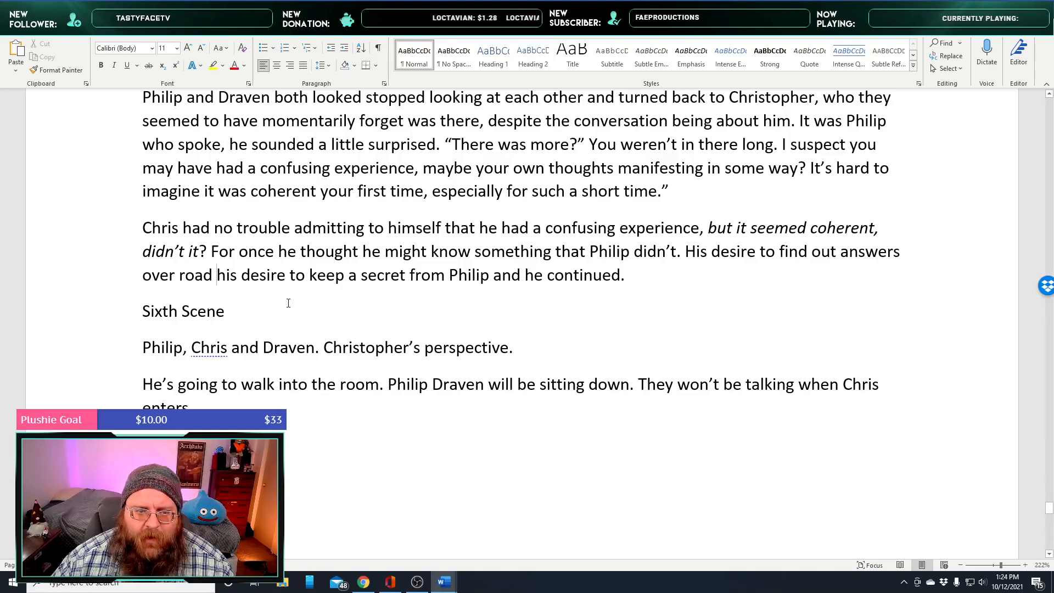
Look up the phrase "over road" from Chris's paragraph online to check its spelling, and close the search results
double_click(190, 276)
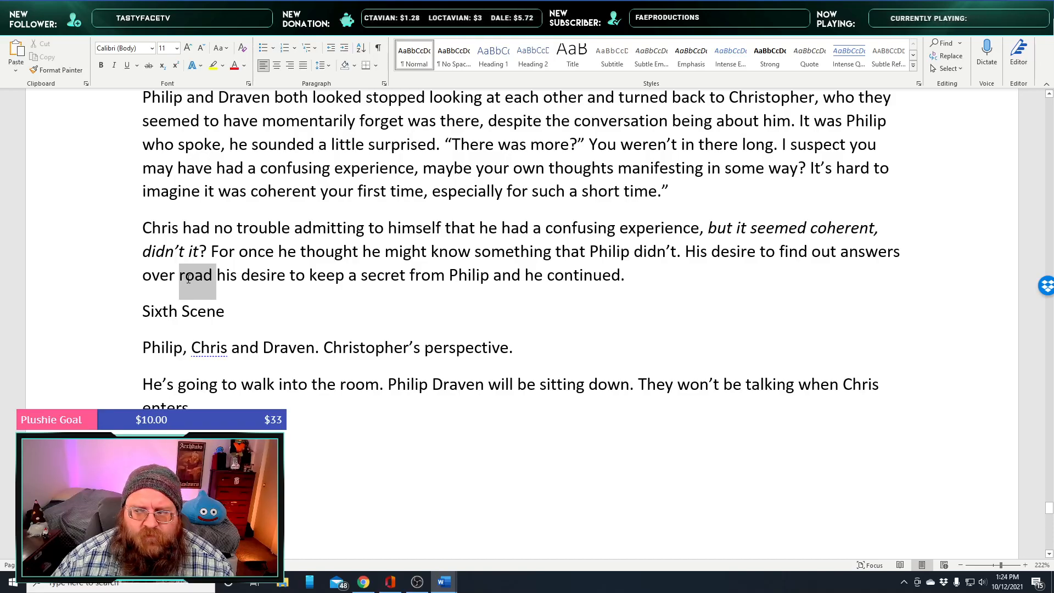
click(224, 276)
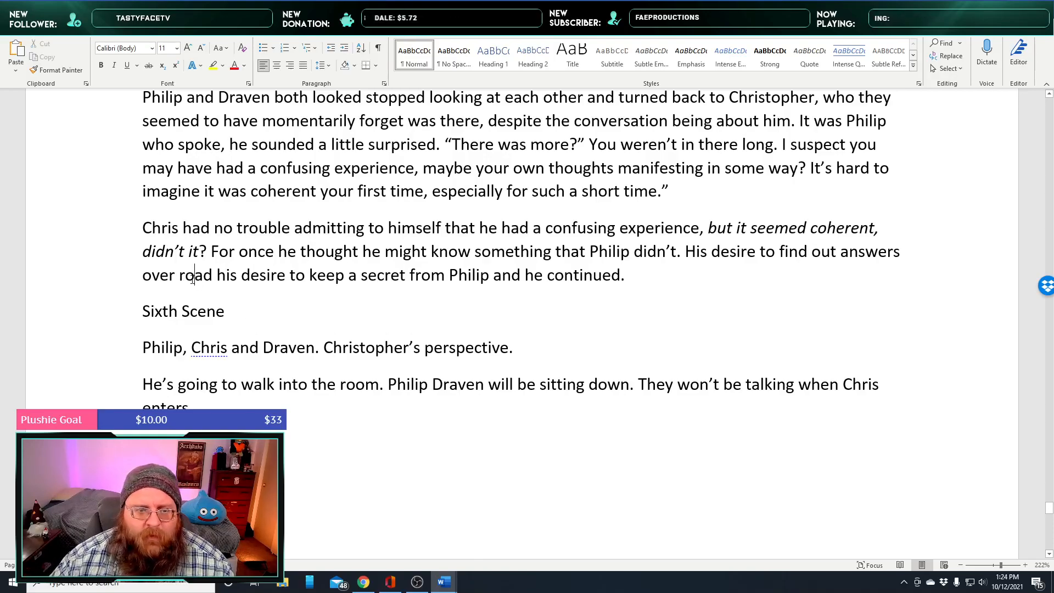
drag(192, 278, 167, 280)
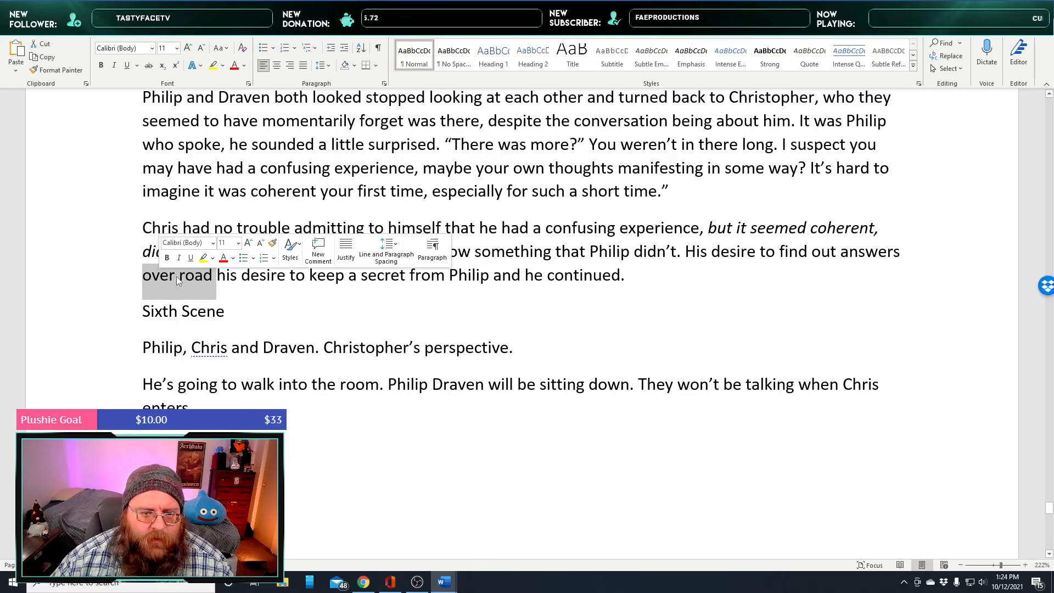
right_click(176, 276)
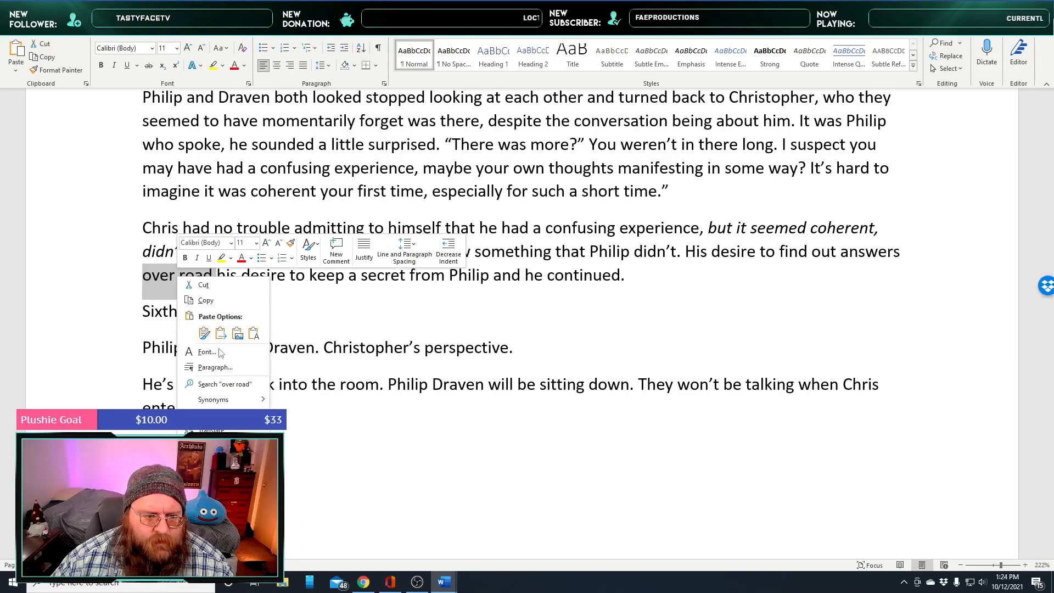
mouse_move(232, 395)
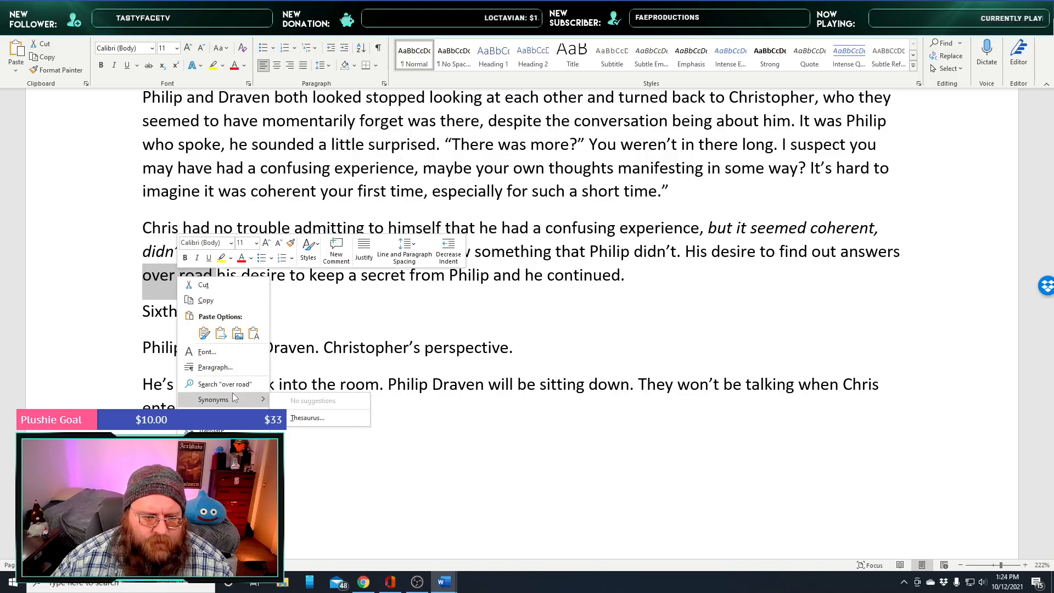
click(248, 385)
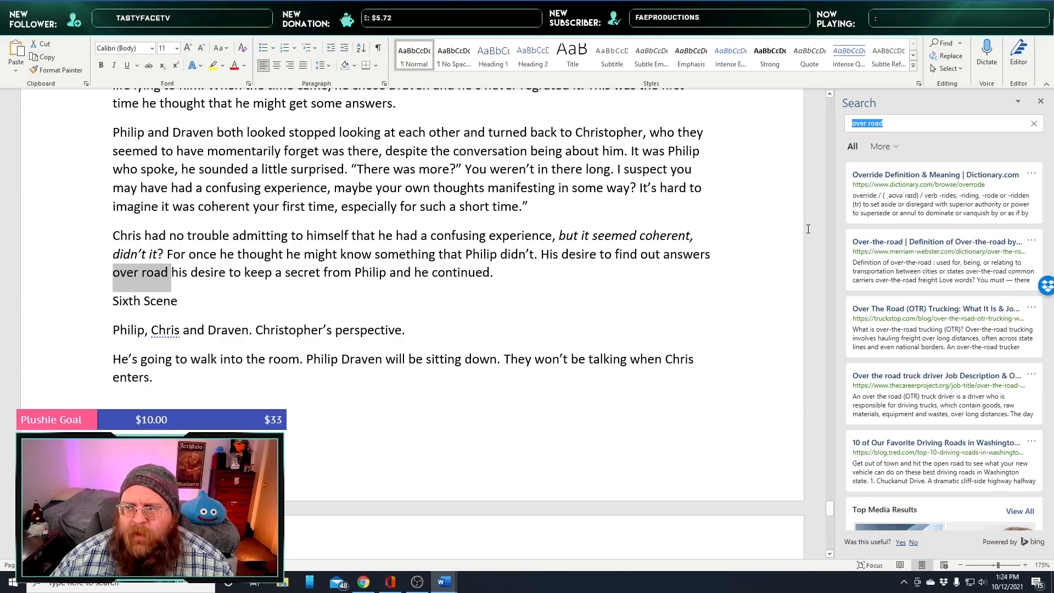
click(1040, 104)
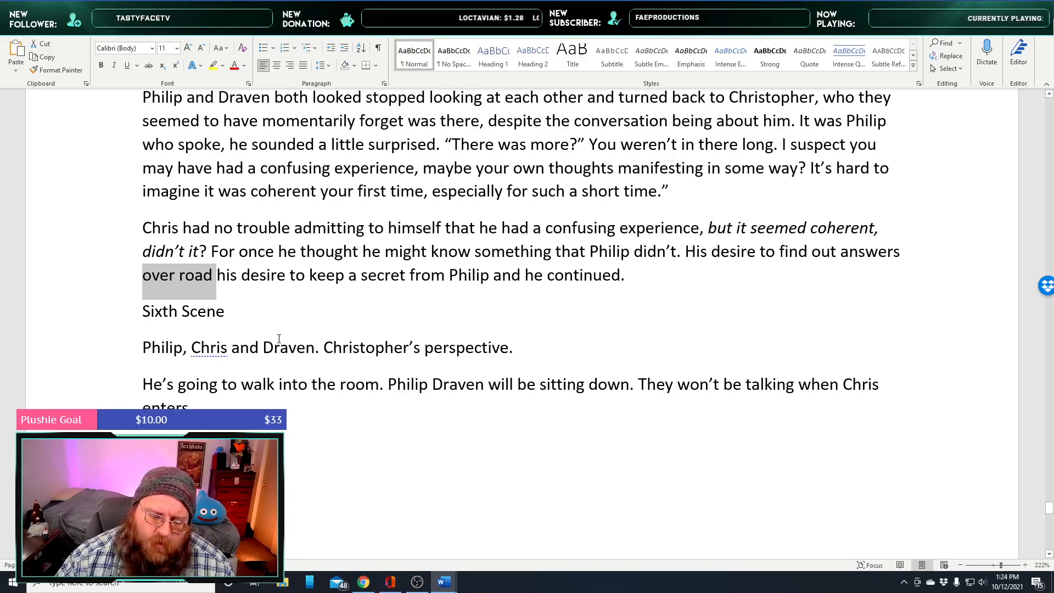
Replace "over road" in Chris's paragraph with "overridden", using the spelling suggestion to correct "overriden"
key(BackSpace)
text(was)
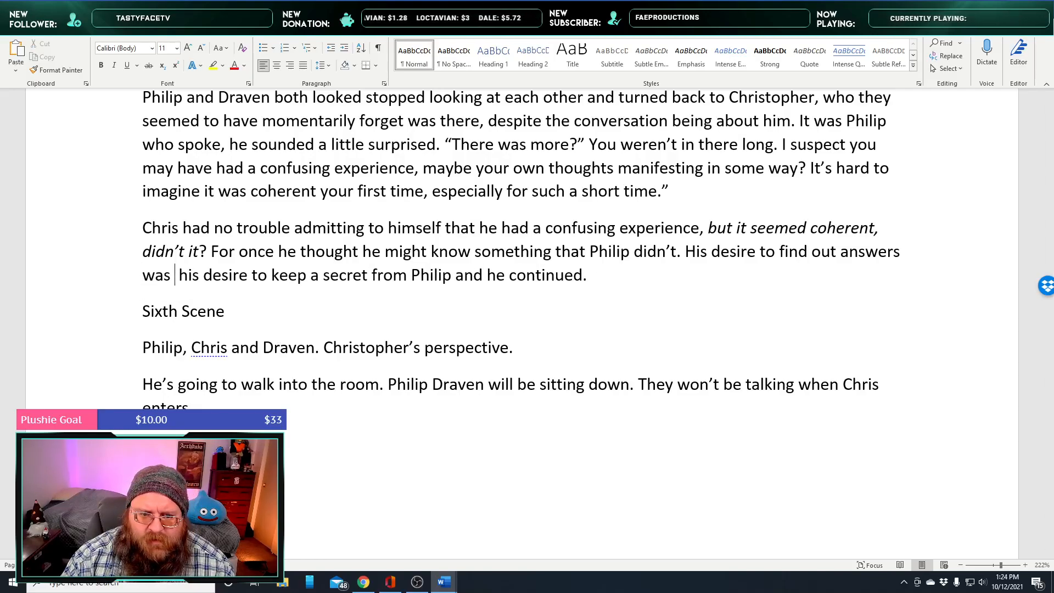
key(BackSpace)
key(BackSpace)
key(BackSpace)
key(BackSpace)
key(BackSpace)
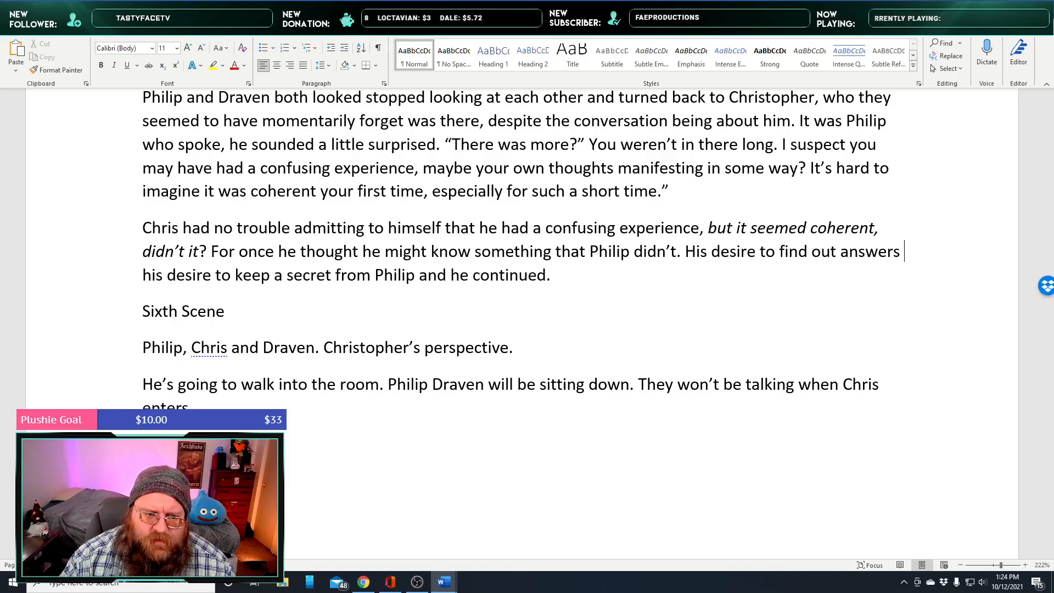
text(overri)
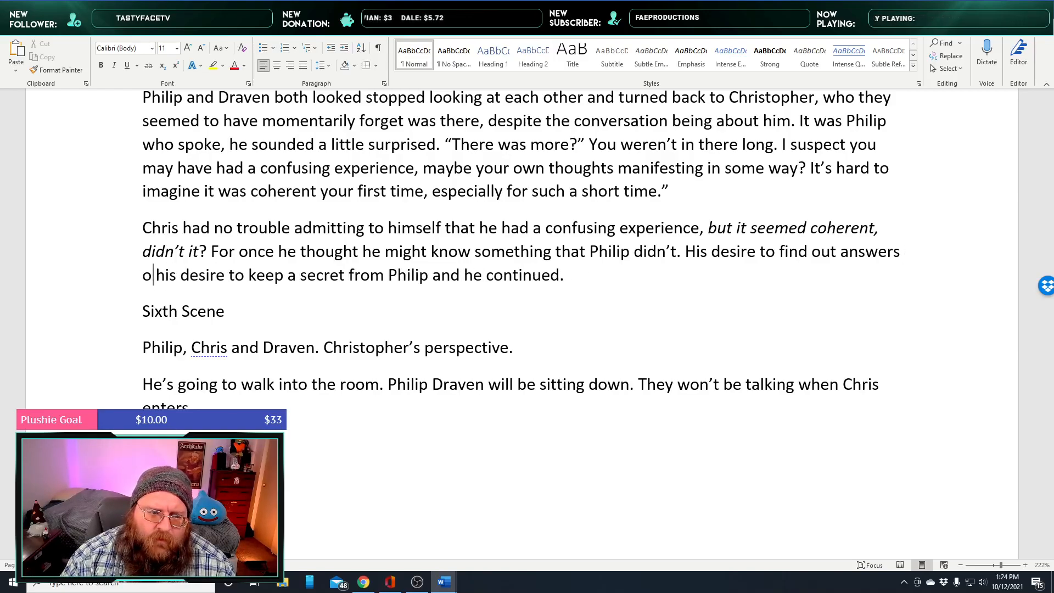
text(den)
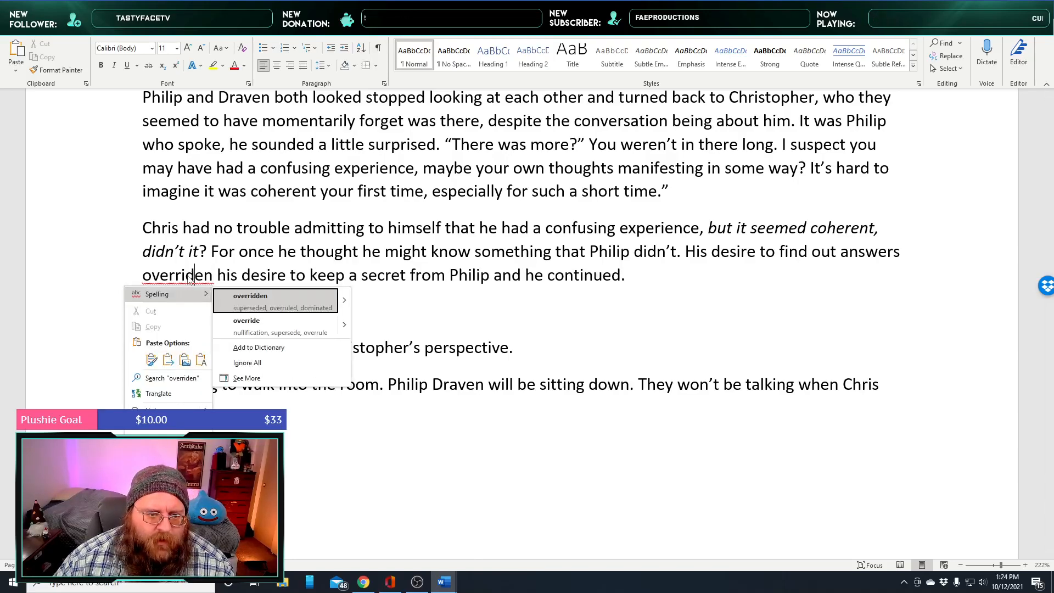
click(254, 297)
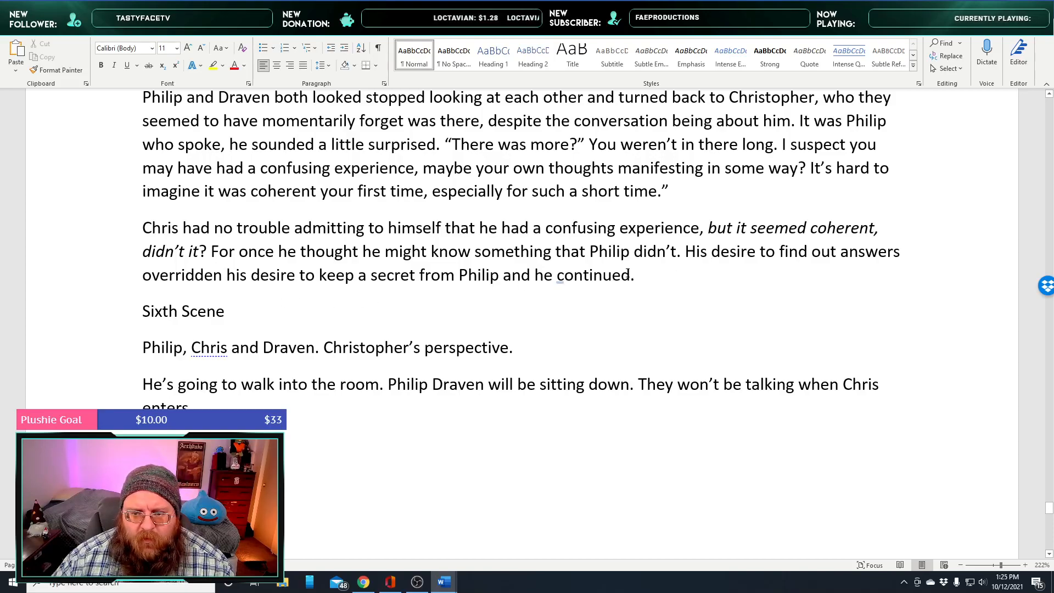
Move "his desire to keep a secret from Philip" ahead of "His desire to find out answers" and capitalize its first word
click(486, 276)
drag(486, 276, 228, 276)
key(ctrl+c)
key(BackSpace)
click(712, 252)
key(ctrl+v)
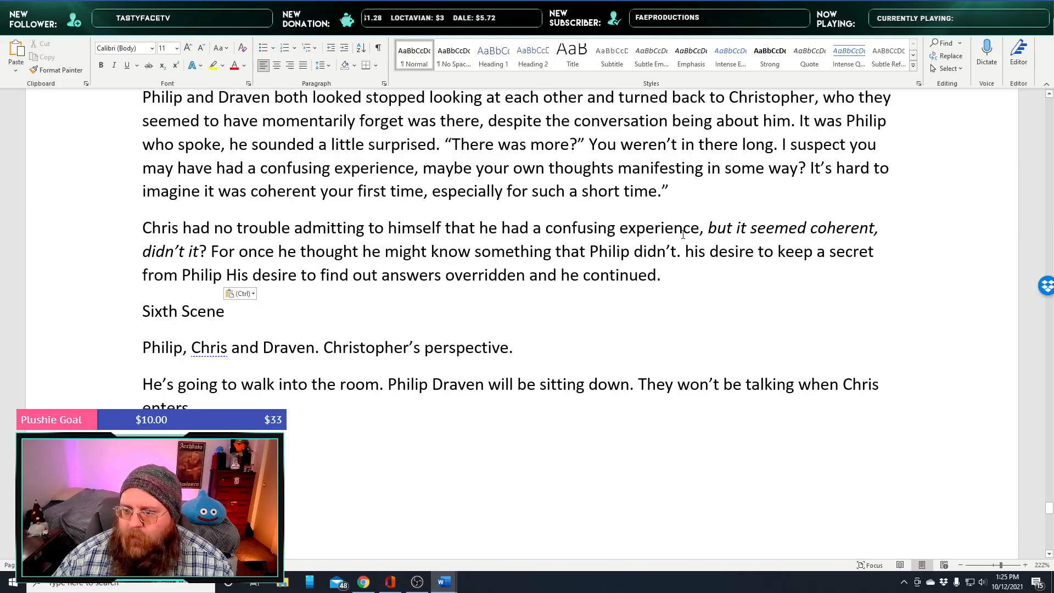
drag(685, 252, 693, 254)
text(H)
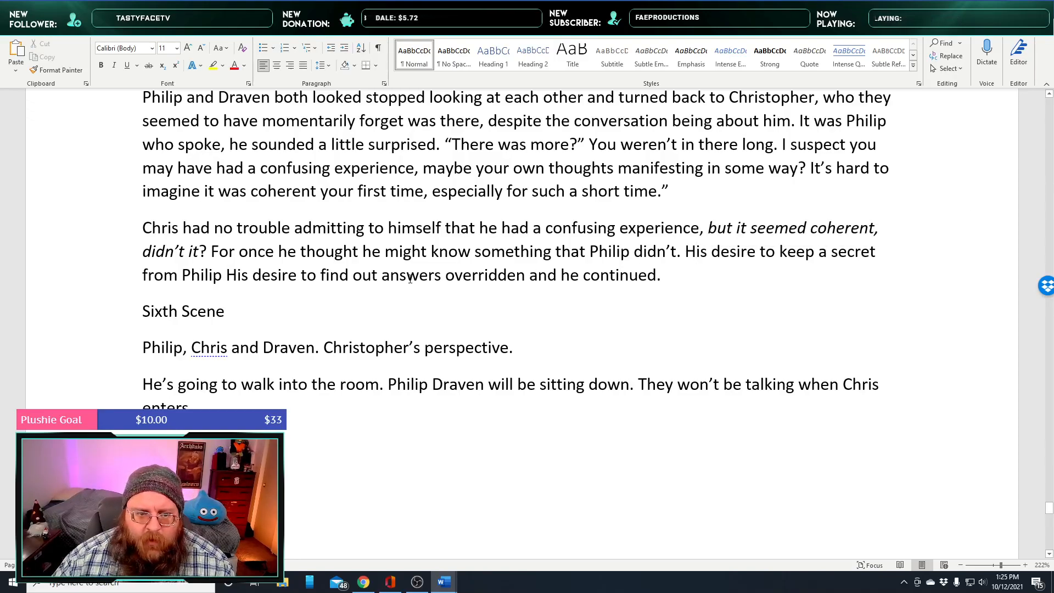
Replace the rest of the sentence after "keep a secret from Philip" with "was overriden by his desire to get answers"
drag(237, 274, 617, 269)
text(wa.)
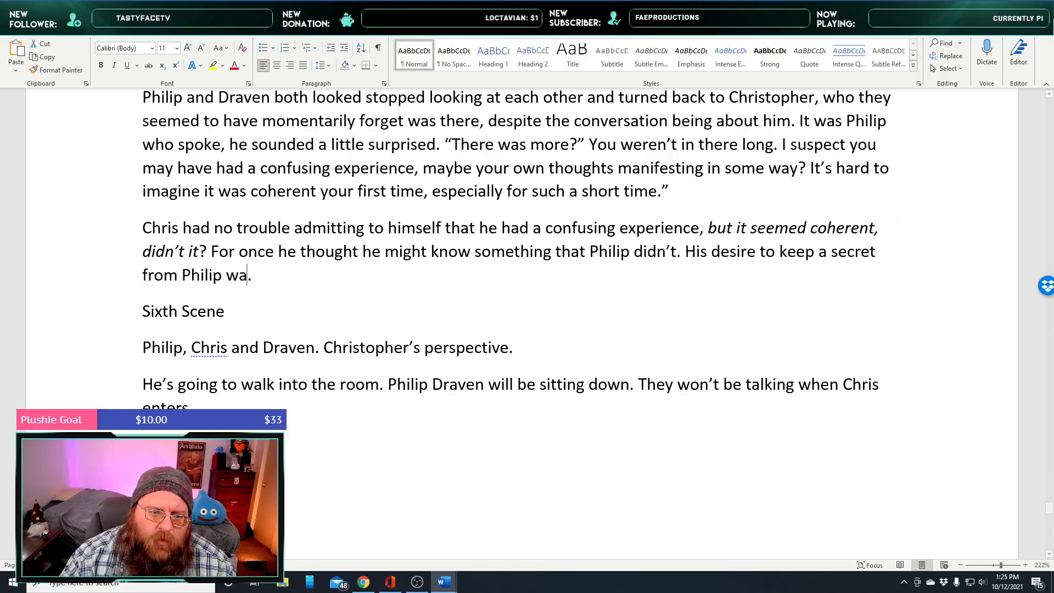
text(er riden by his desire to get answers)
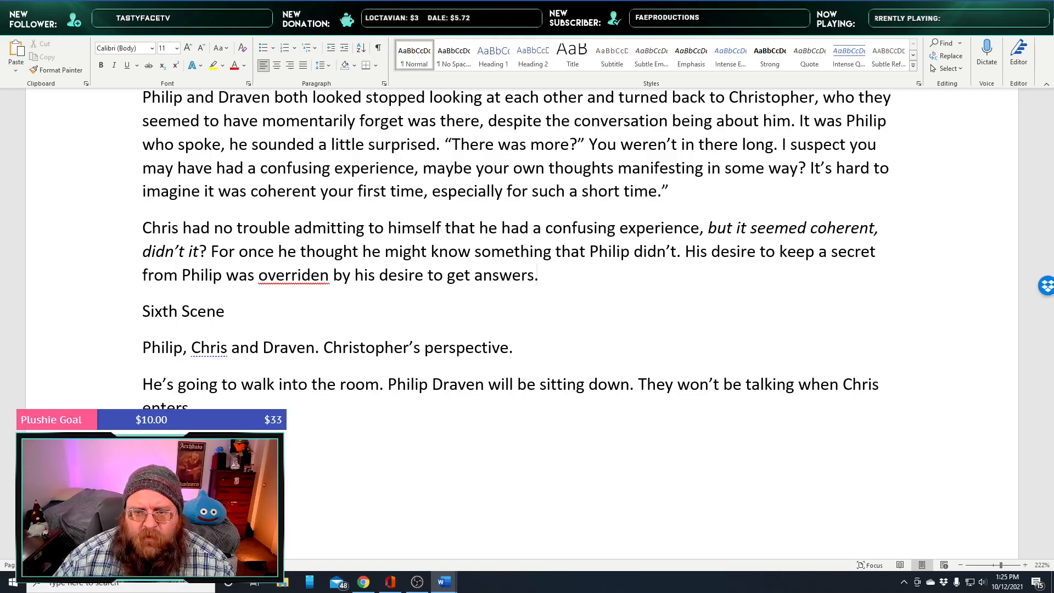
Add "If he was going to get any, he figured it would be from one of these two." and correct "overriden" to "overridden"
text(If a)
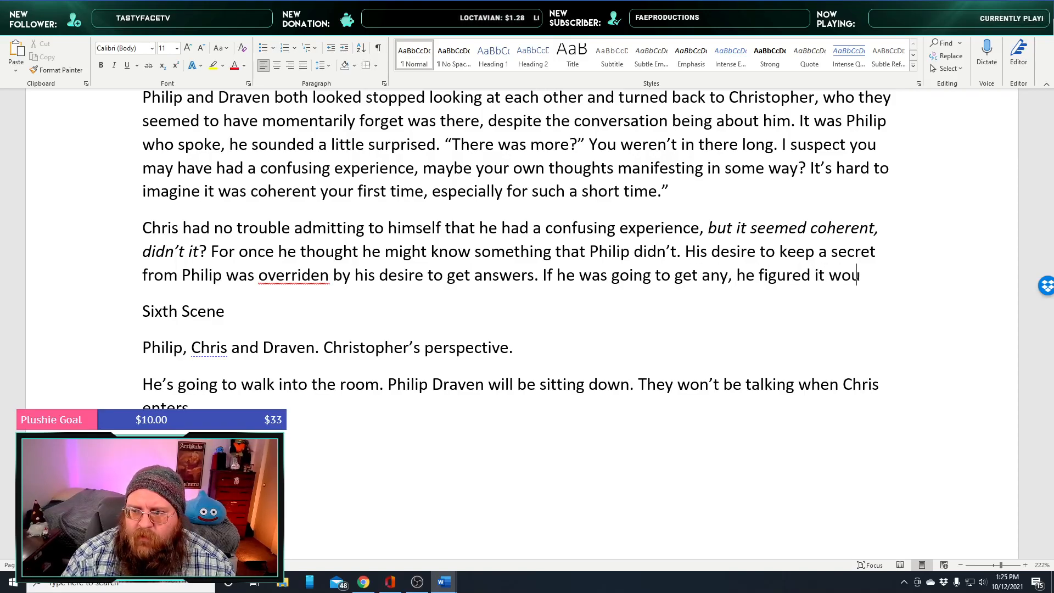
text(e from )
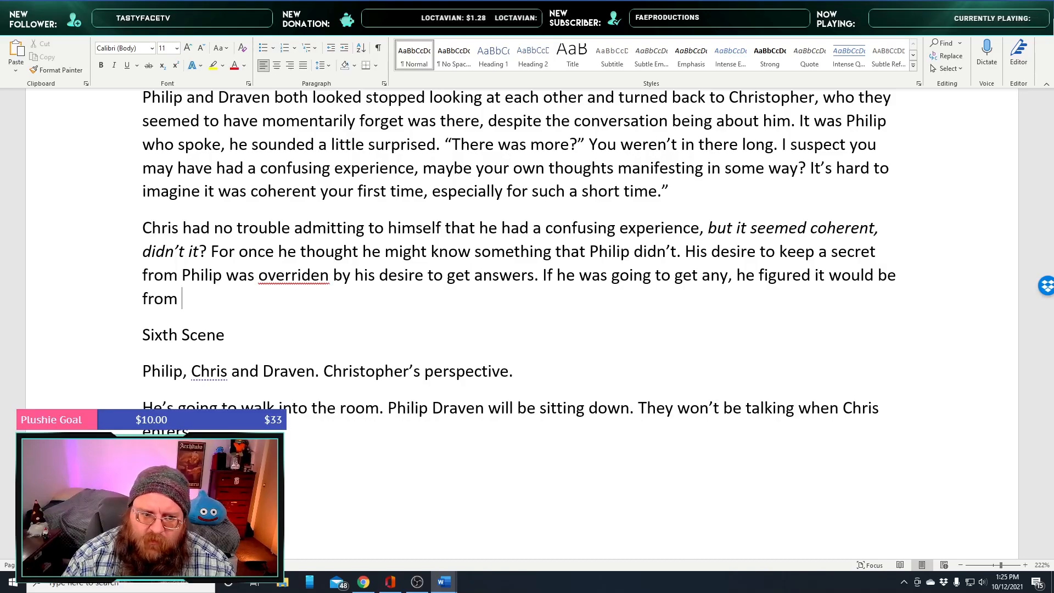
text(one of these )
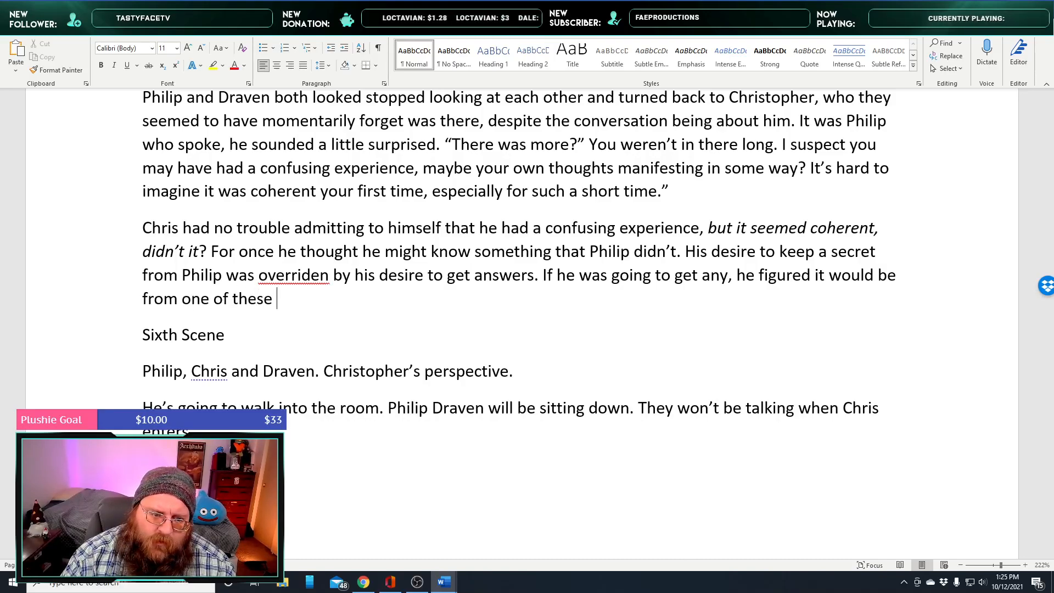
text(two.)
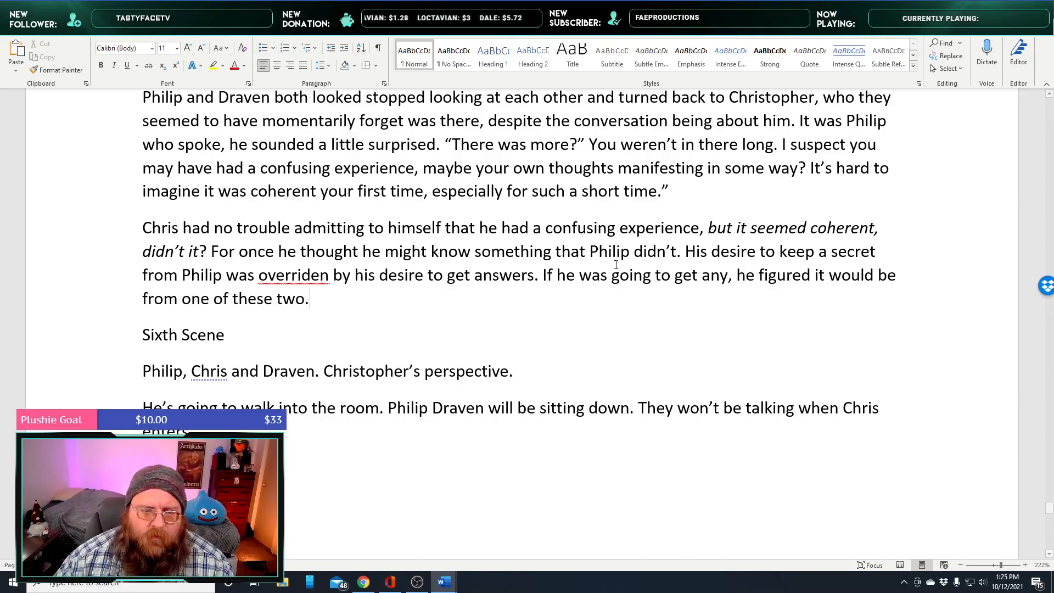
right_click(268, 281)
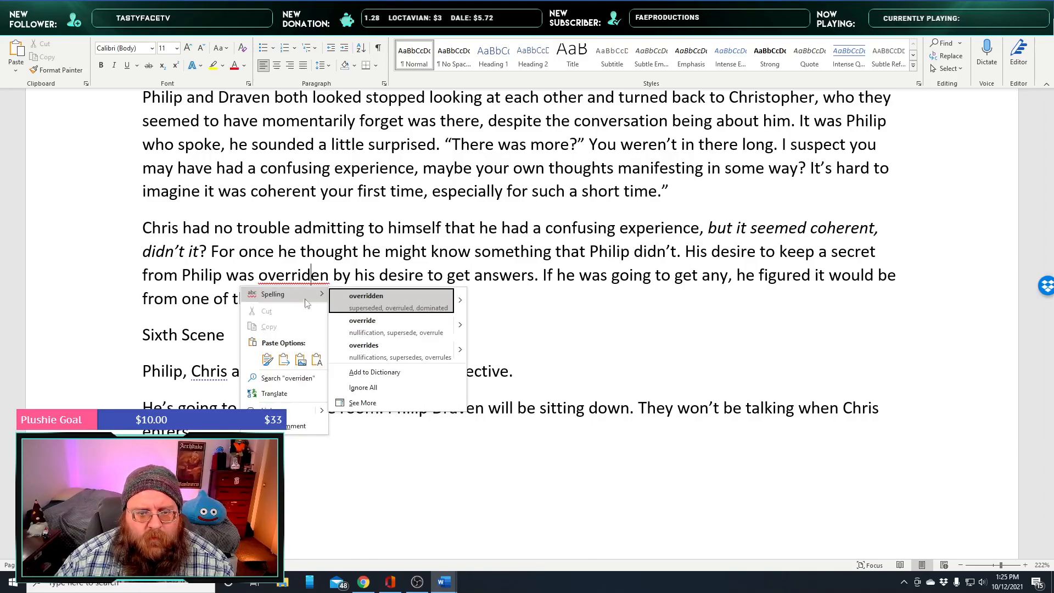
click(362, 301)
Insert "he thought to himself" after "but" in the first sentence of Chris's paragraph
scroll(365, 305, down, 3)
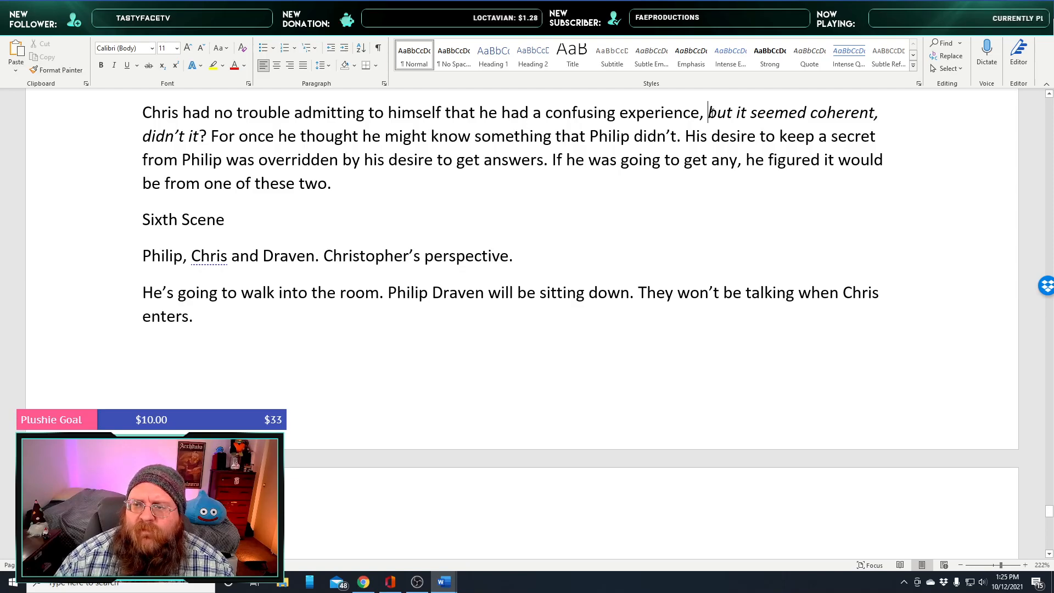
text(he thought to)
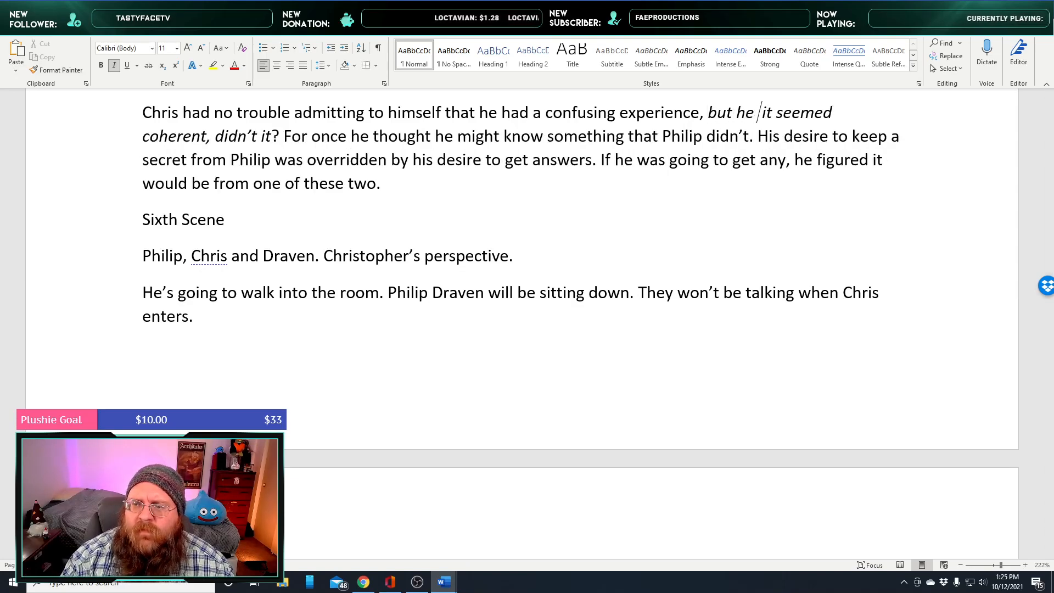
text( hi it seeme)
key(BackSpace)
key(BackSpace)
key(BackSpace)
text(mself)
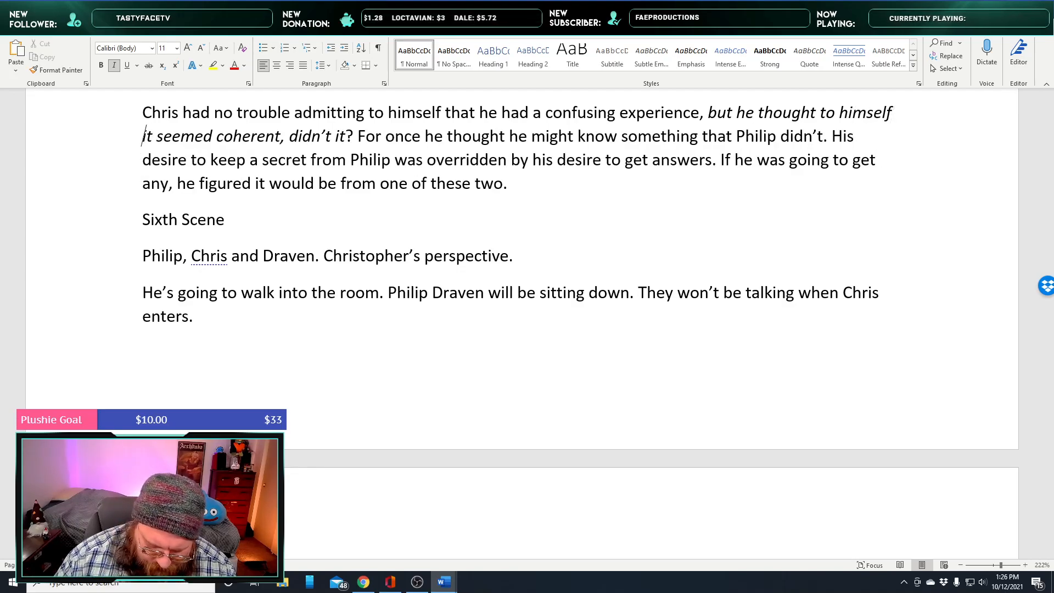
Enclose Chris's thought "it seemed coherent, didn't it?" in quotation marks
key(Right)
text(")
key(Right)
key(Right)
key(Right)
key(Right)
key(Right)
key(Right)
key(Right)
key(Right)
key(Right)
key(Right)
key(Right)
key(Right)
key(Right)
key(Right)
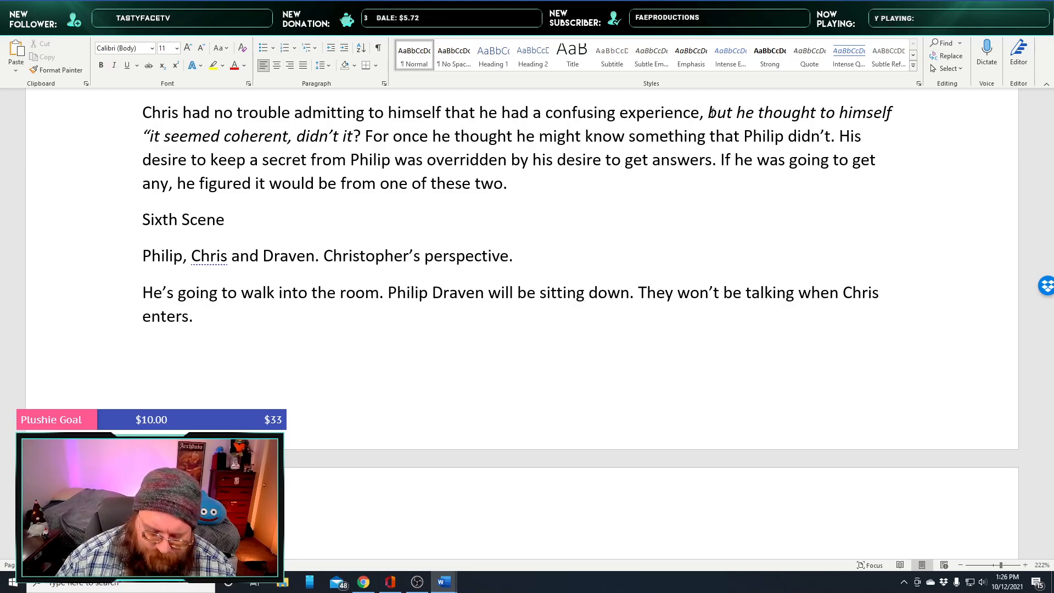
text(")
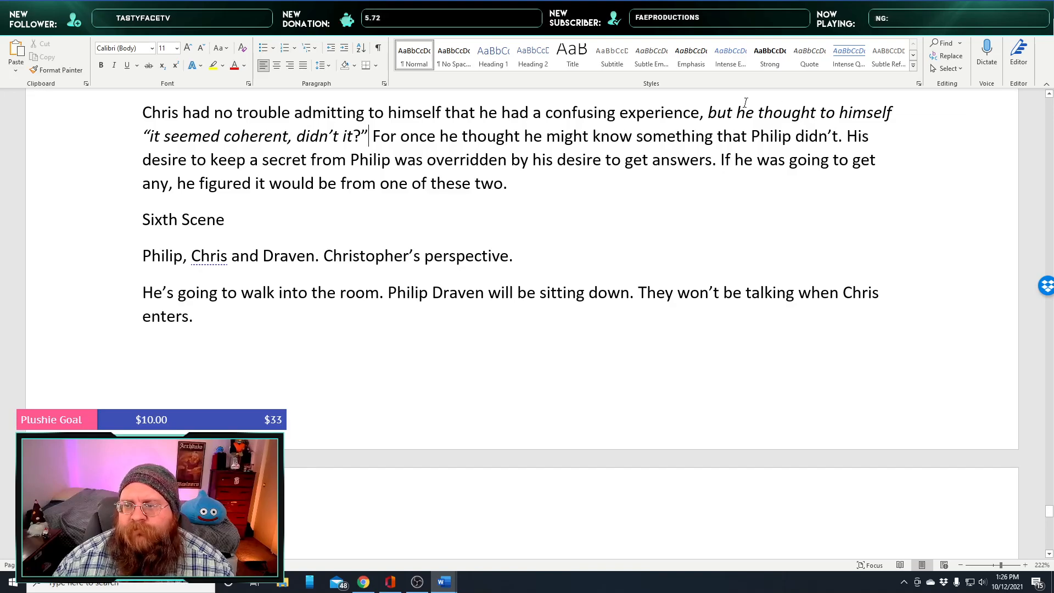
Remove the italics from "but he thought to himself" and capitalize "It" at the start of the quoted thought
drag(719, 113, 862, 108)
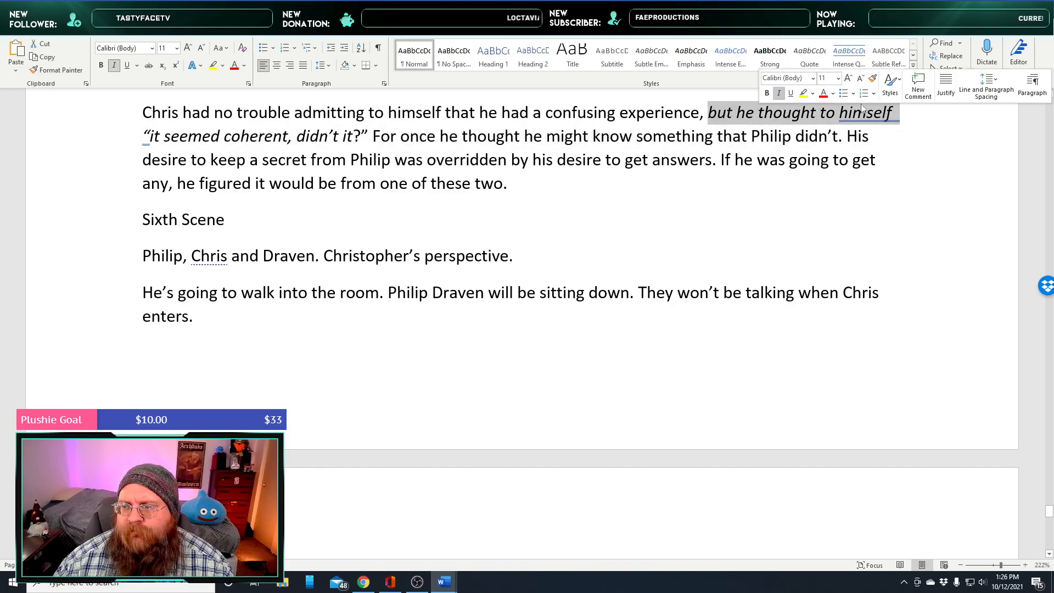
click(778, 93)
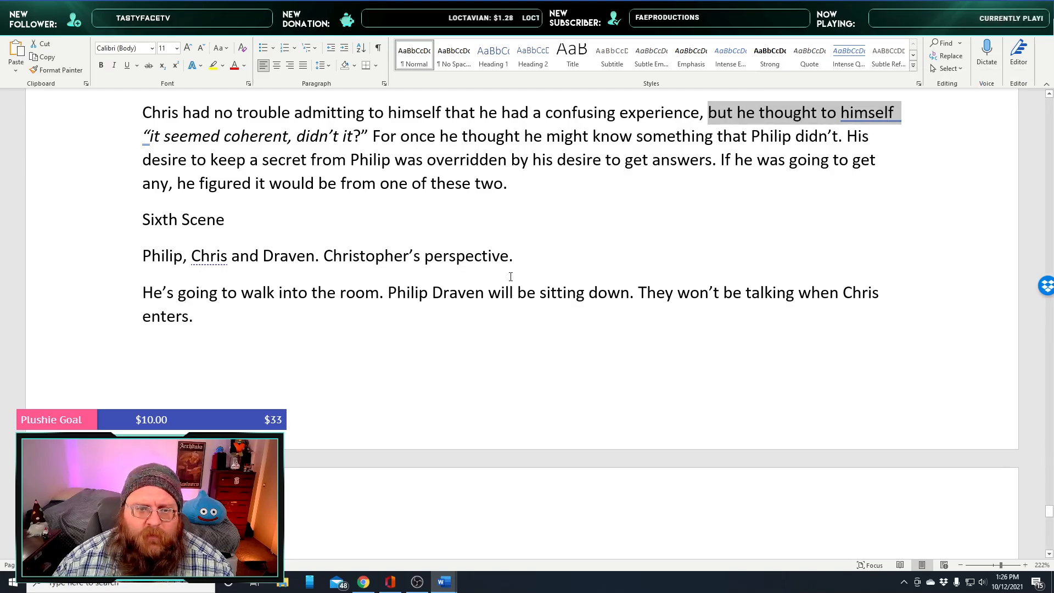
click(446, 216)
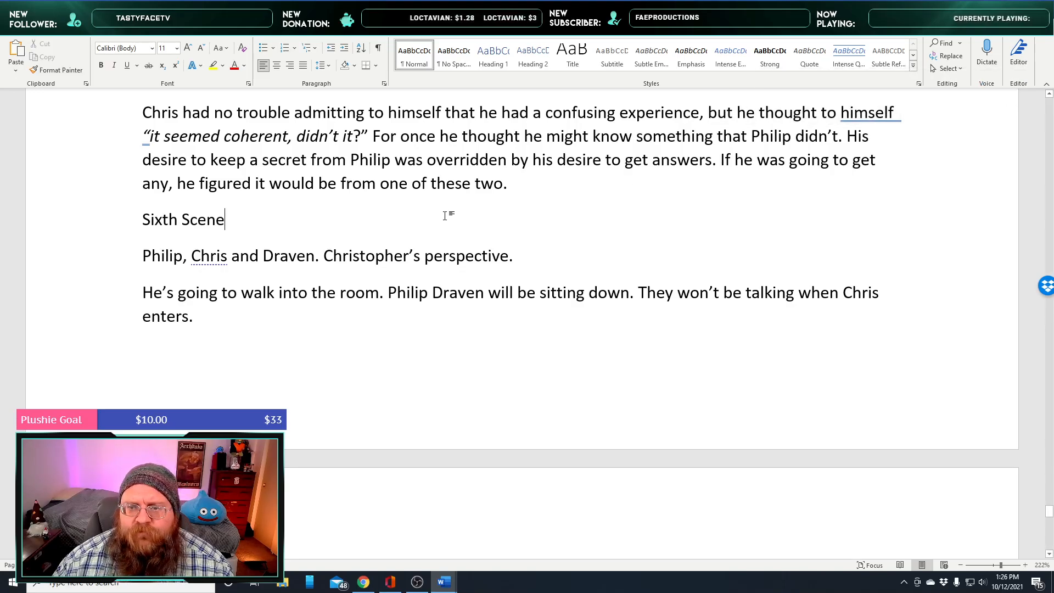
double_click(155, 136)
text(It)
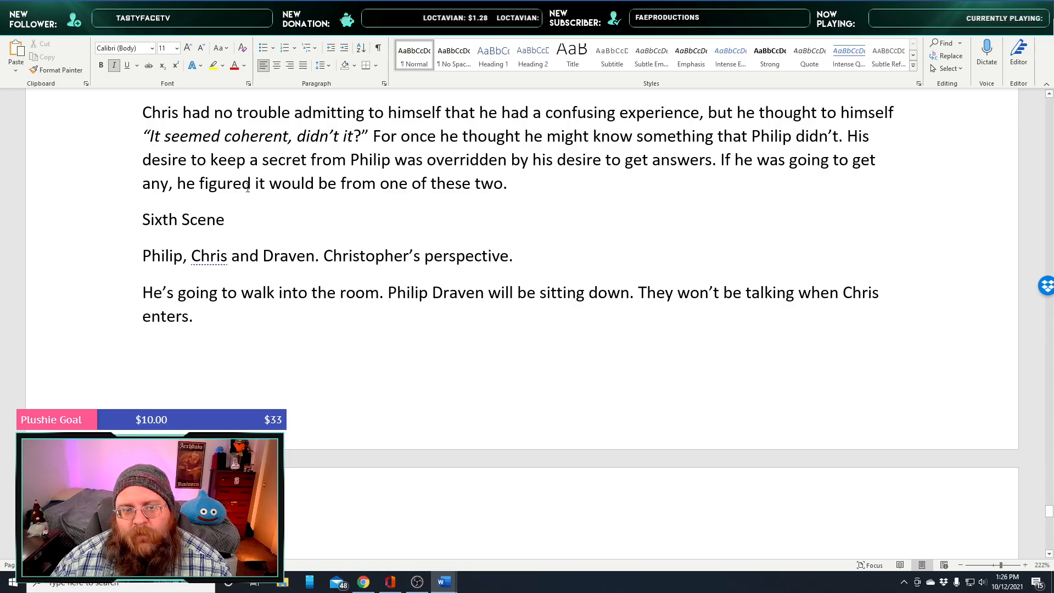
Start a new paragraph above "Sixth Scene" with: Chris continued "Yes there weas more. Three selfcontained mist beings found me. They spoke to me
click(523, 185)
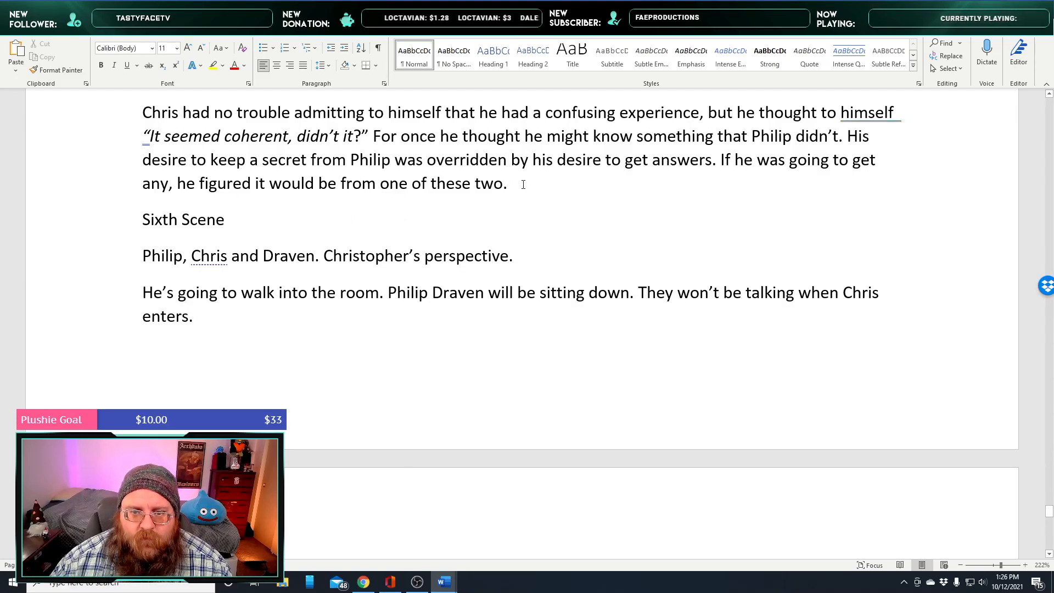
key(Return)
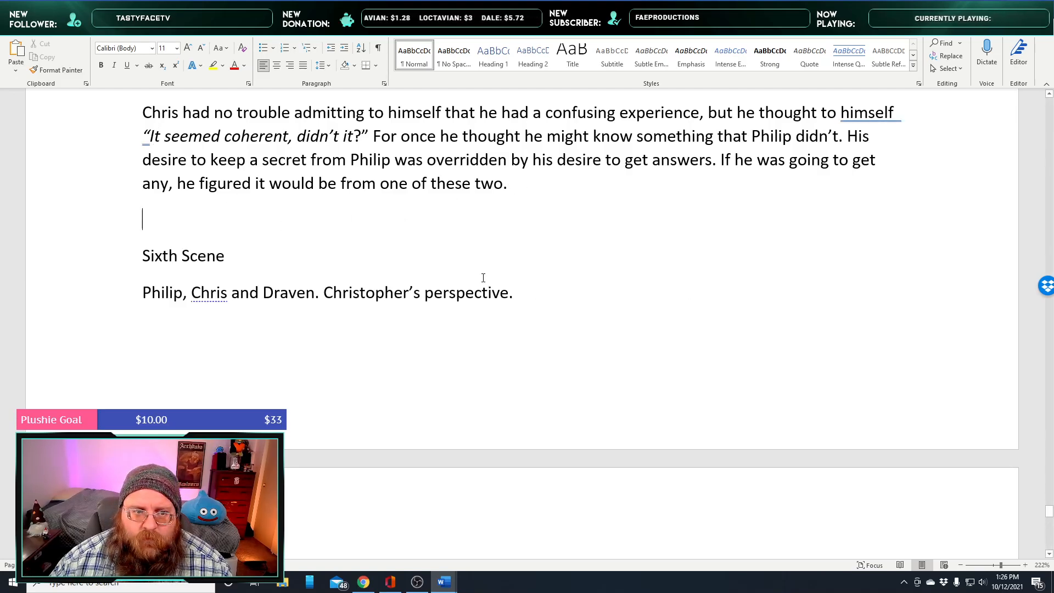
text(Ch)
key(BackSpace)
key(BackSpace)
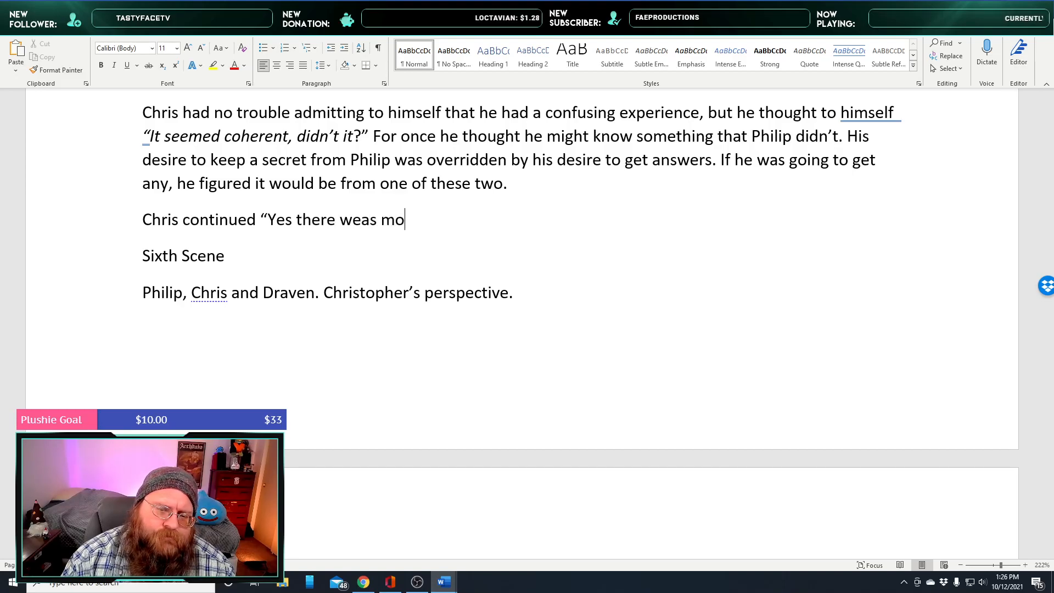
text(.)
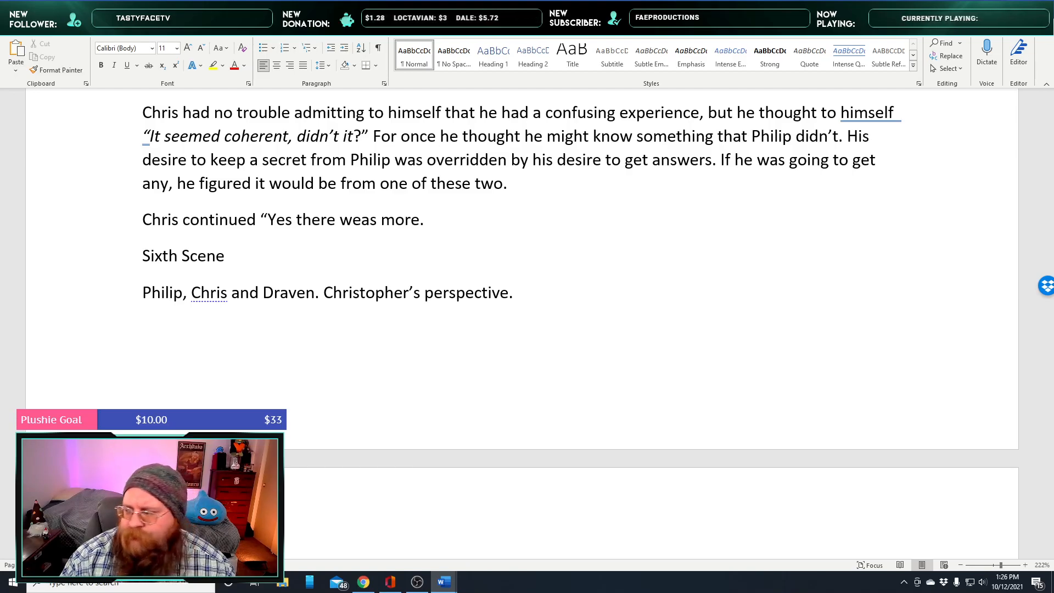
text(Three selfcontained mist beings)
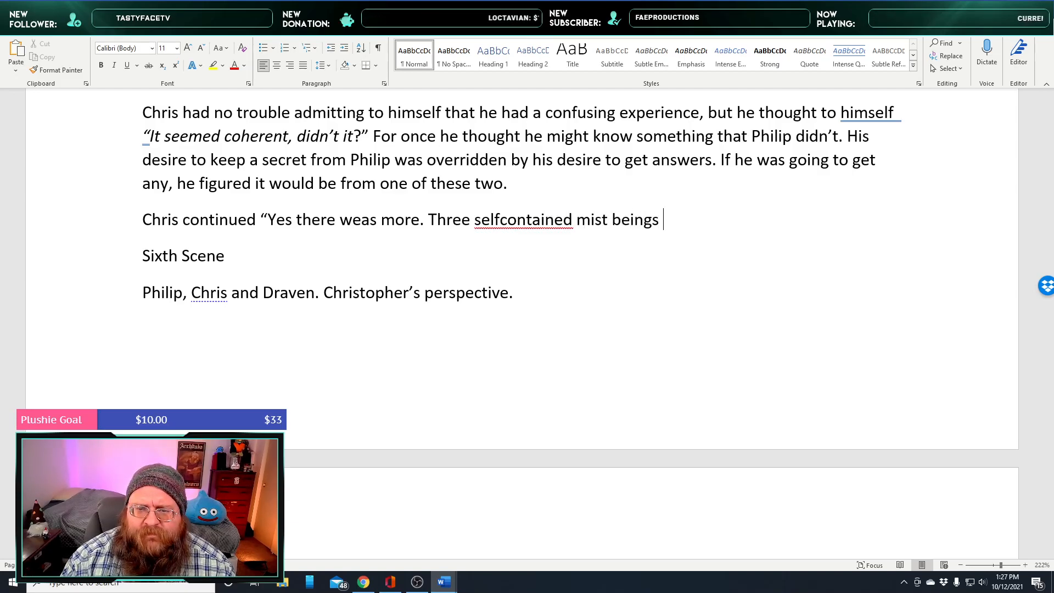
text(They spoke to me.)
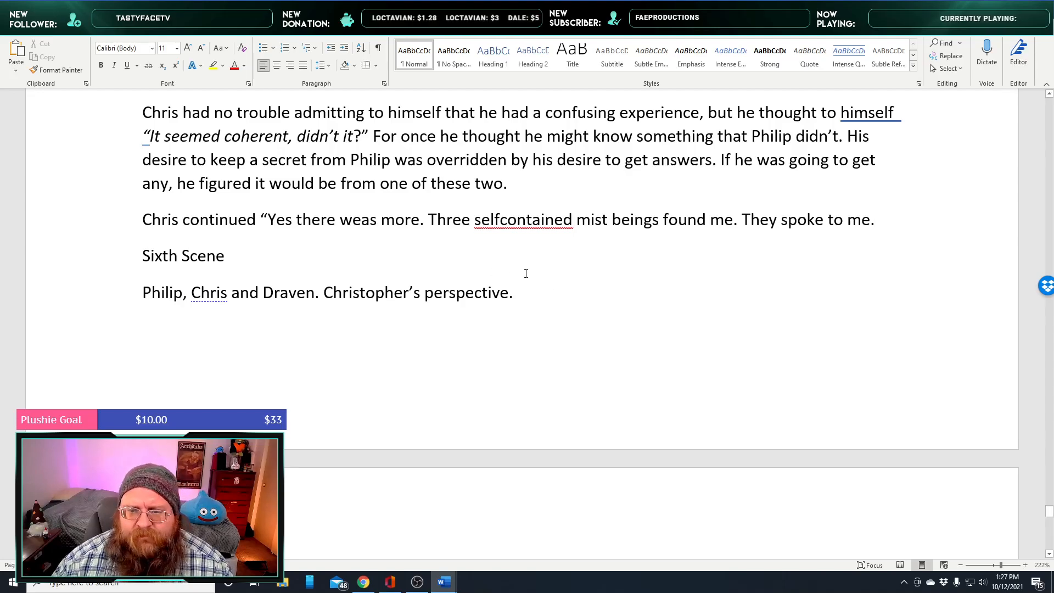
Correct "selfcontained" to "self-contained" and insert ", each one seemed to be a different size" after "found me"
right_click(516, 220)
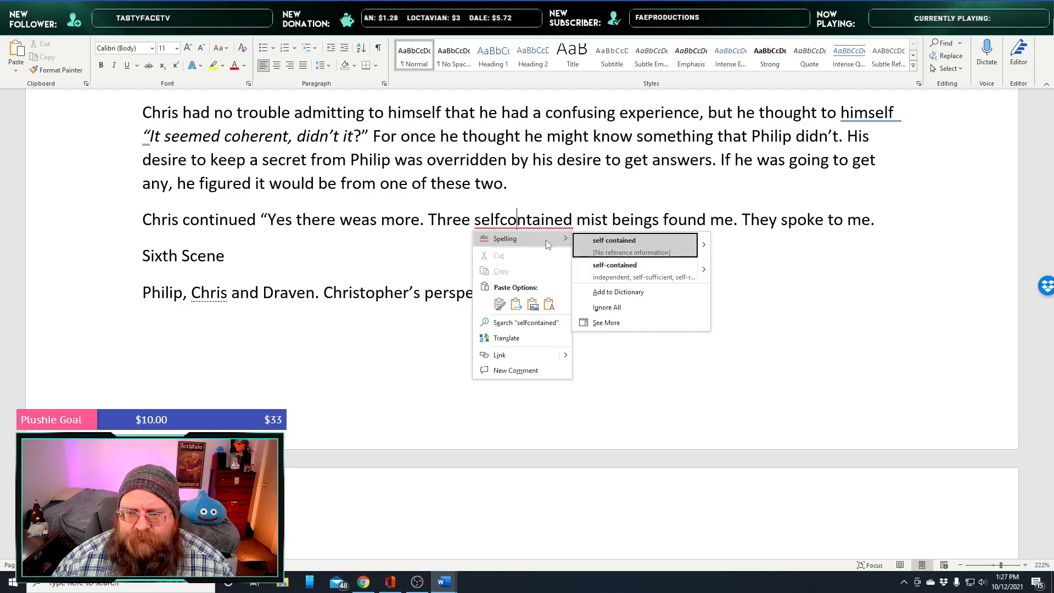
click(610, 242)
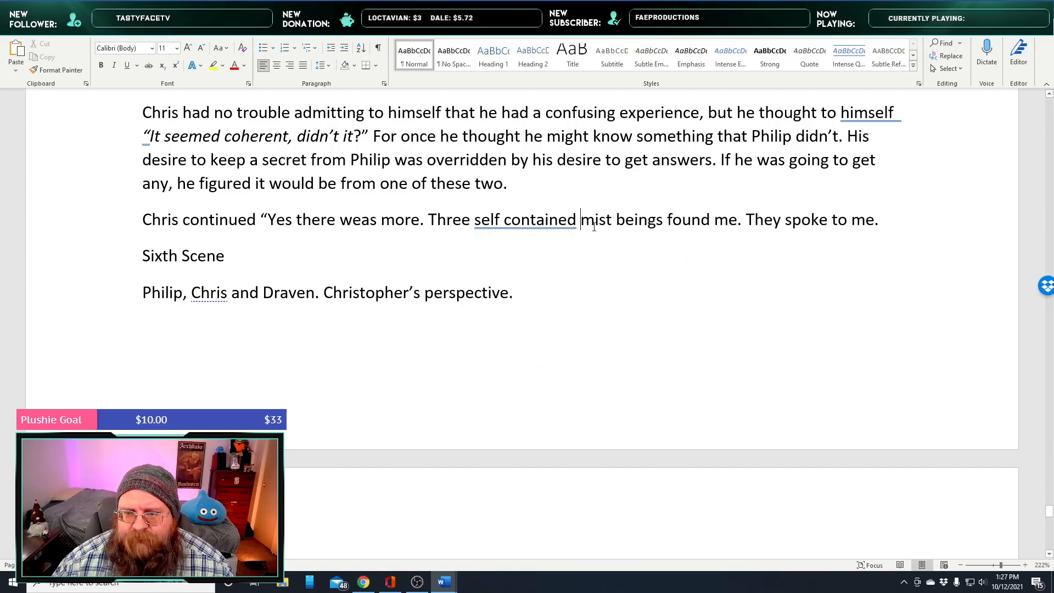
click(738, 222)
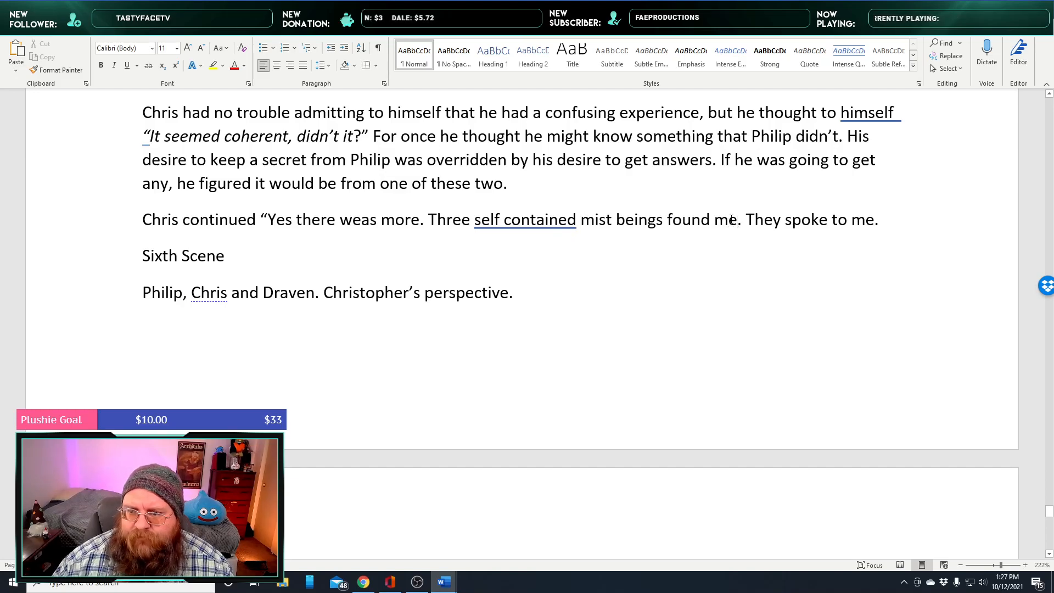
text(, each one )
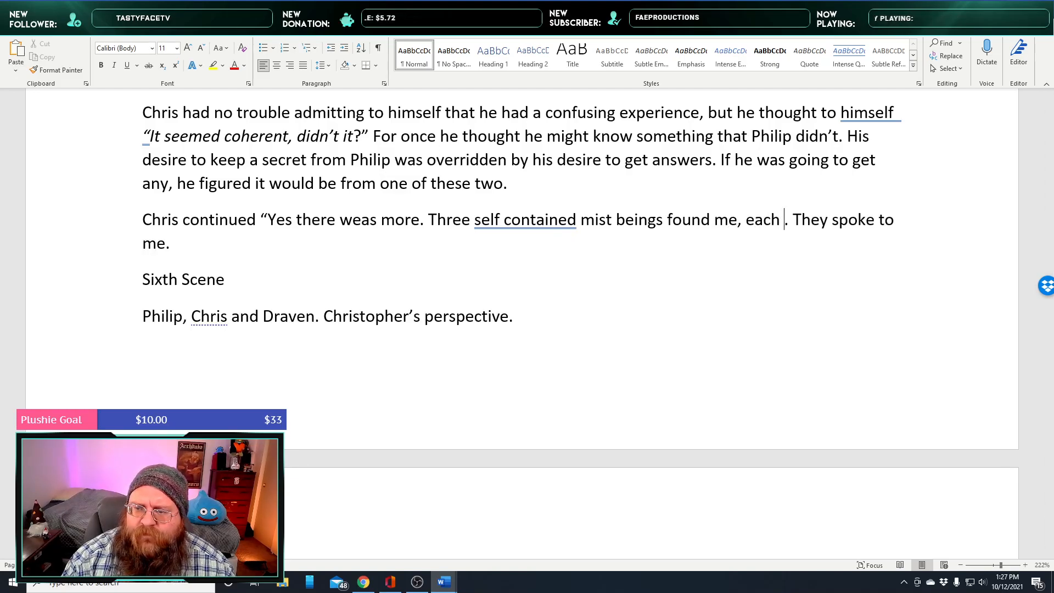
text(seemed to be a diffr)
key(BackSpace)
text(erent size. They spoke to me.)
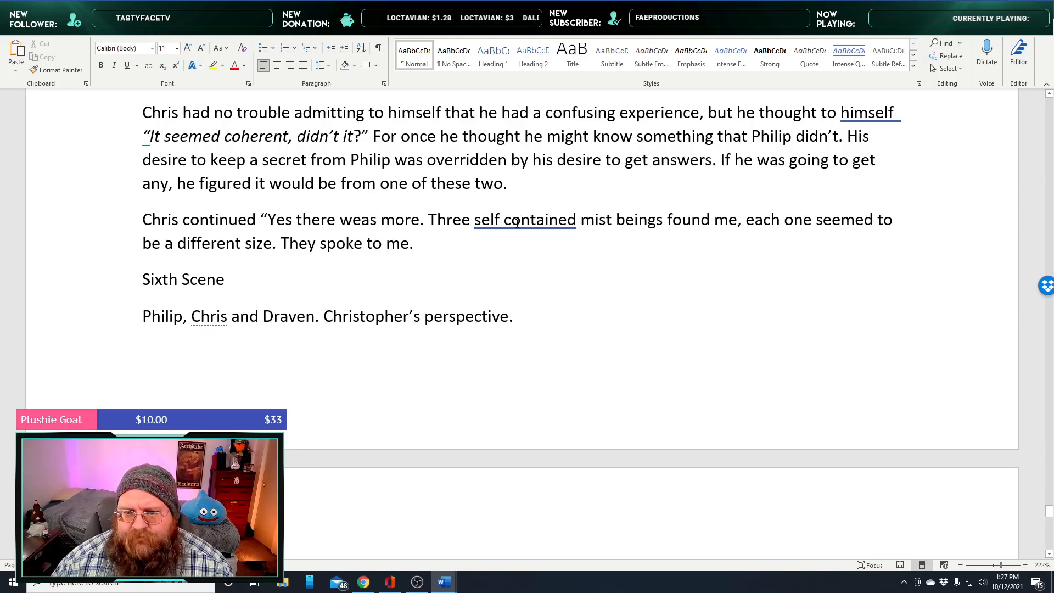
right_click(488, 226)
click(617, 260)
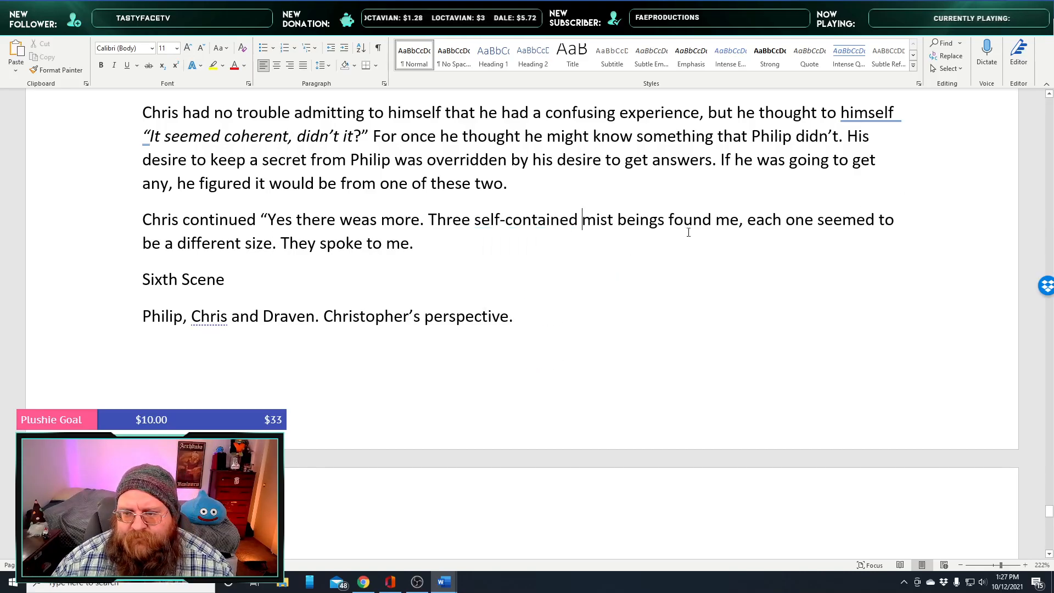
Insert "and spoke to me." after "mist beings found me" and begin a new sentence with a capitalized "Each one"
click(737, 226)
text(and spoke )
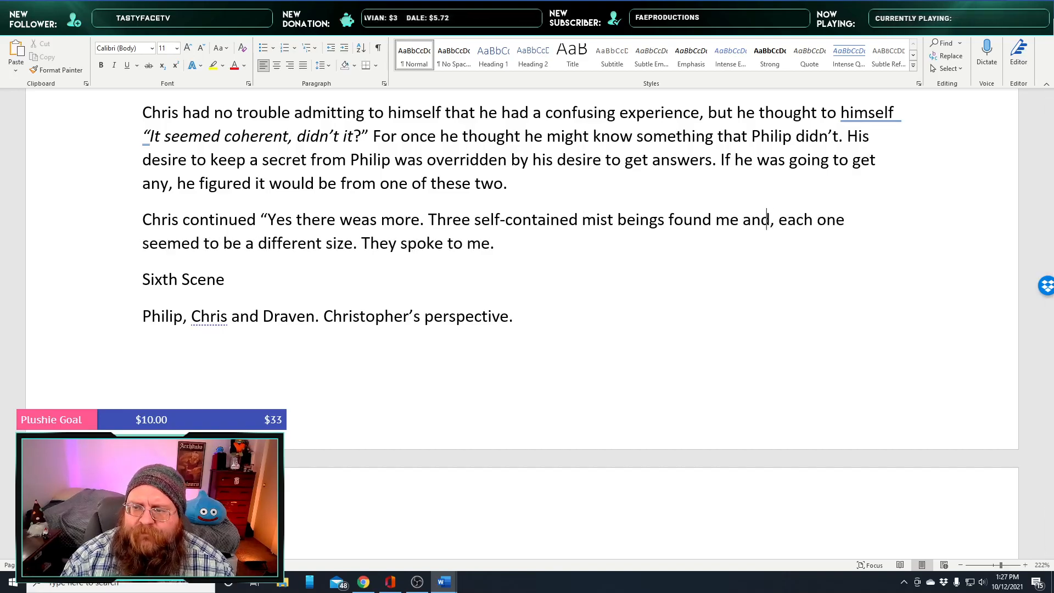
text(to me.)
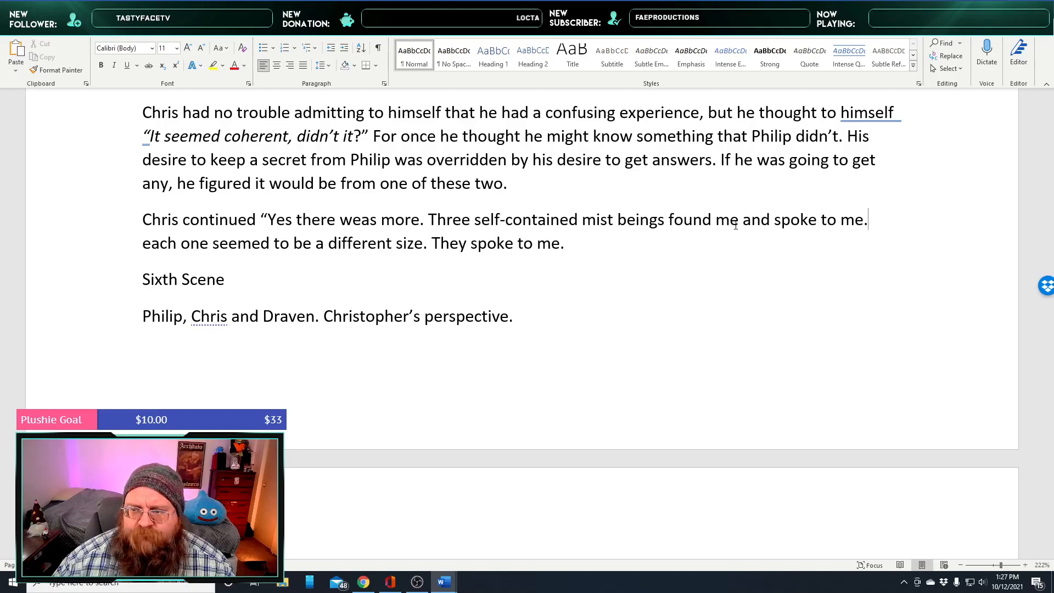
key(BackSpace)
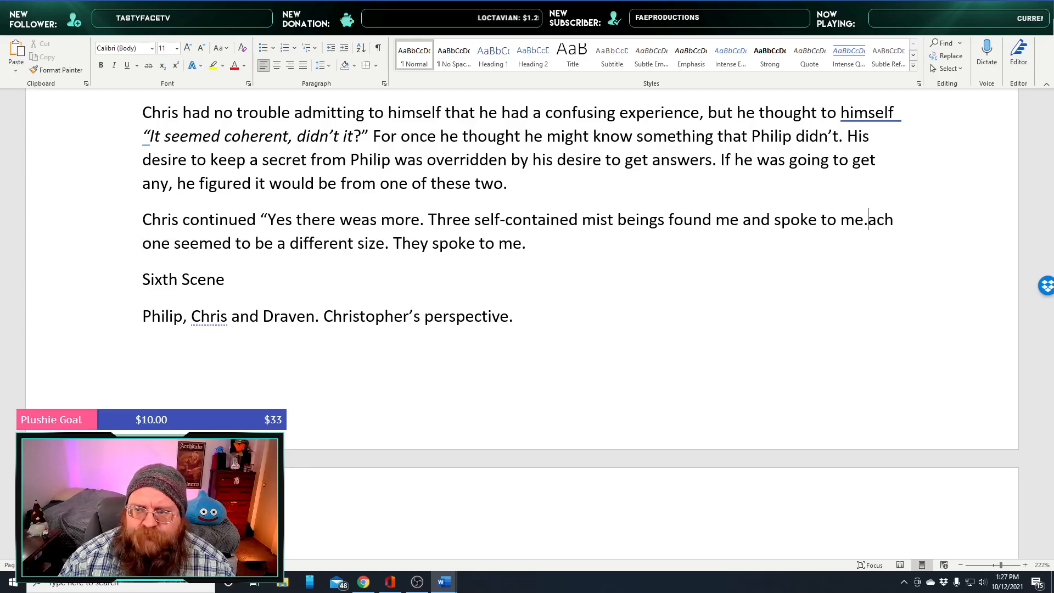
text(E)
Replace the closing "They spoke to me." after "different size" with "and spoke to me in a different voice. There was no context for"
key(Right)
key(Right)
key(Right)
key(Right)
key(Right)
key(Right)
key(Right)
key(Right)
key(Right)
key(Right)
key(Right)
key(Right)
key(Right)
key(Right)
key(Right)
key(Right)
key(Right)
key(Right)
key(Right)
key(Right)
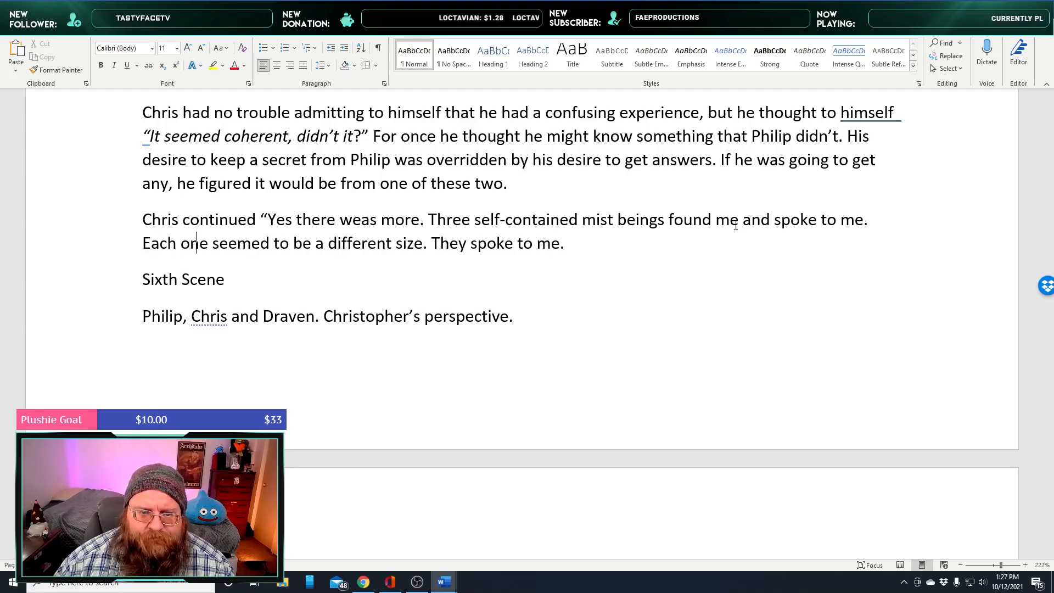
key(Right)
key(Right)
key(Right)
key(Right)
key(Right)
key(Right)
key(Right)
key(Right)
key(Right)
key(Right)
key(Right)
key(Right)
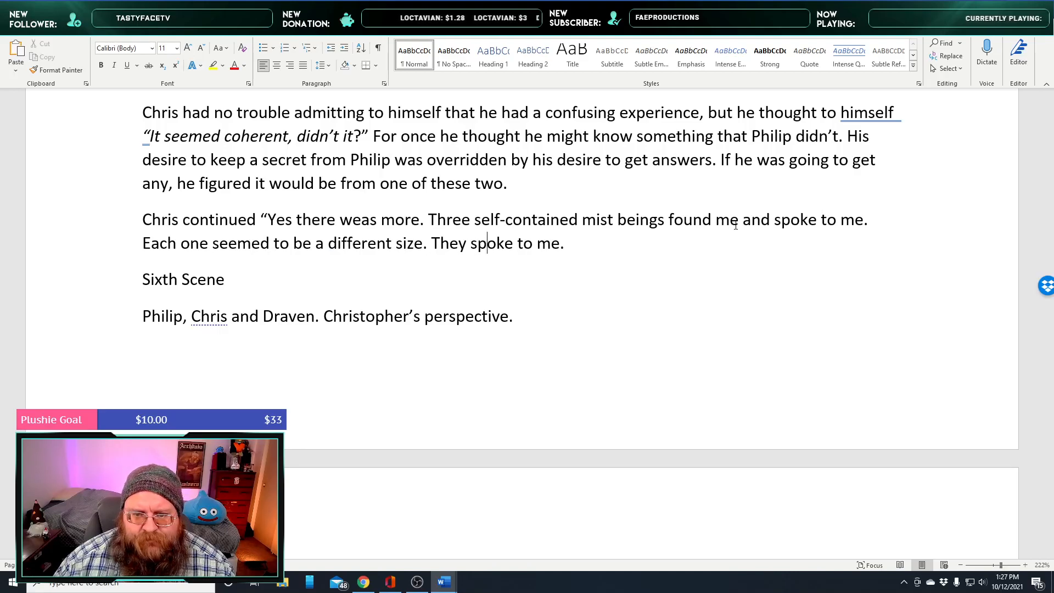
key(Left)
key(BackSpace)
key(BackSpace)
key(BackSpace)
key(BackSpace)
key(BackSpace)
key(BackSpace)
key(BackSpace)
key(BackSpace)
key(BackSpace)
key(BackSpace)
key(BackSpace)
key(BackSpace)
key(BackSpace)
key(BackSpace)
key(BackSpace)
key(BackSpace)
key(BackSpace)
key(BackSpace)
key(BackSpace)
key(BackSpace)
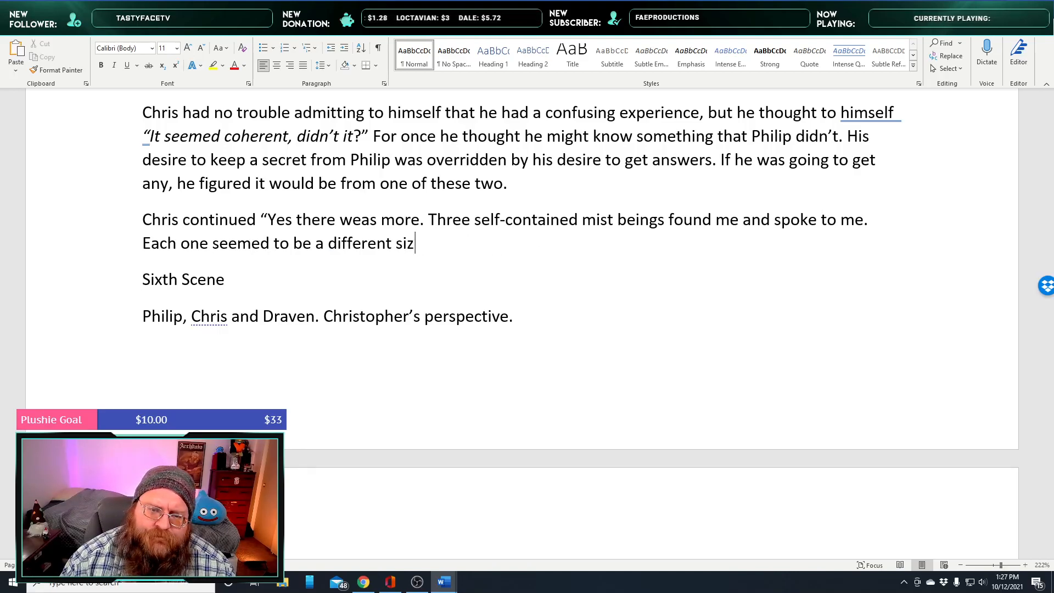
text(e and spoke to me in a different voice. There was no context for)
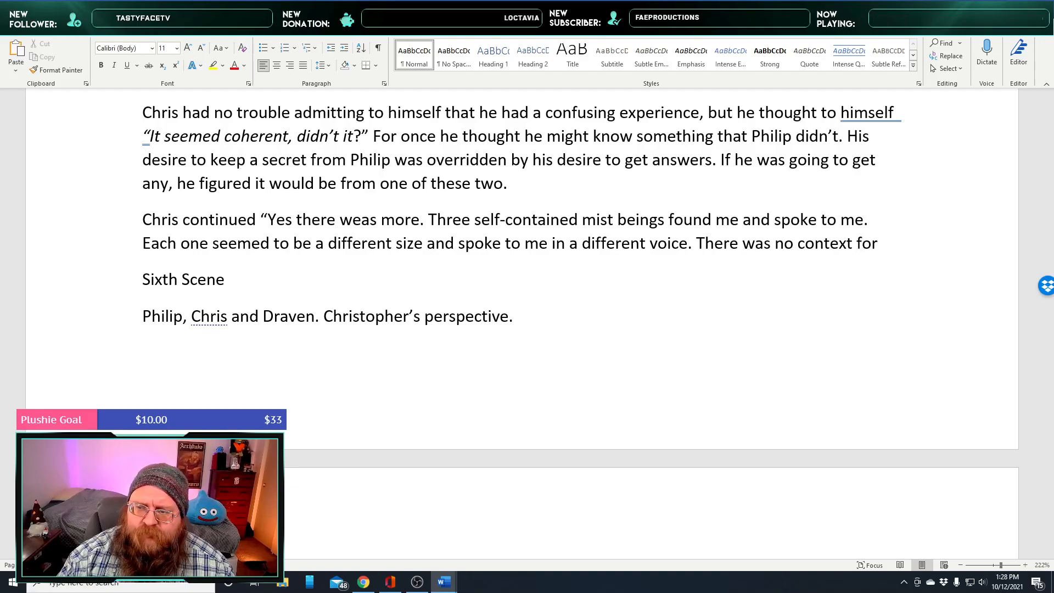
Continue Chris's dialogue with "what they said so it was hard to follow. They spoke about two waeves"
text(hat they said so it was hard to follow. They spoke about a)
key(BackSpace)
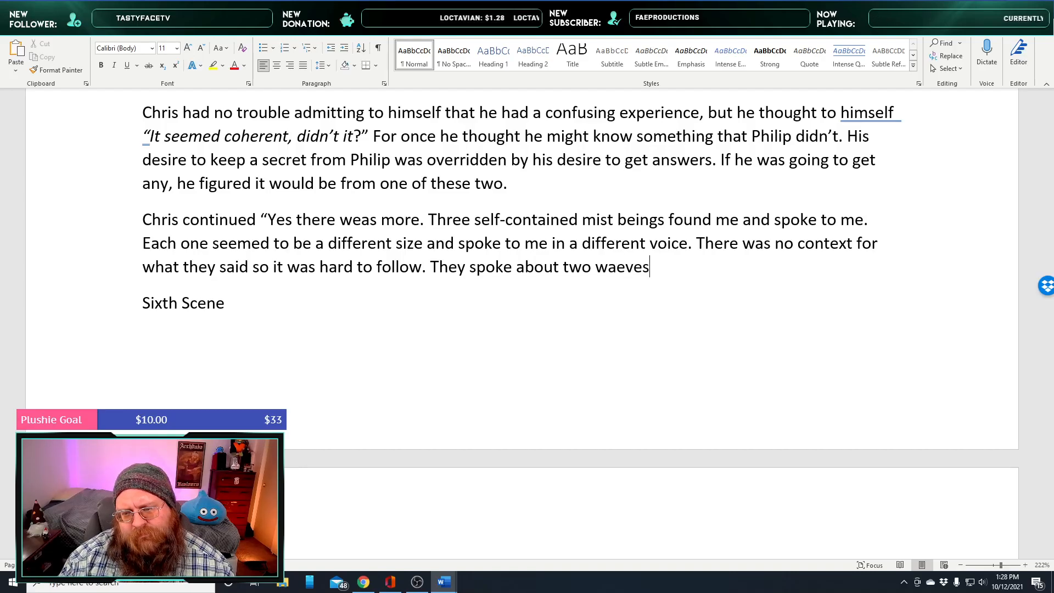
text(One)
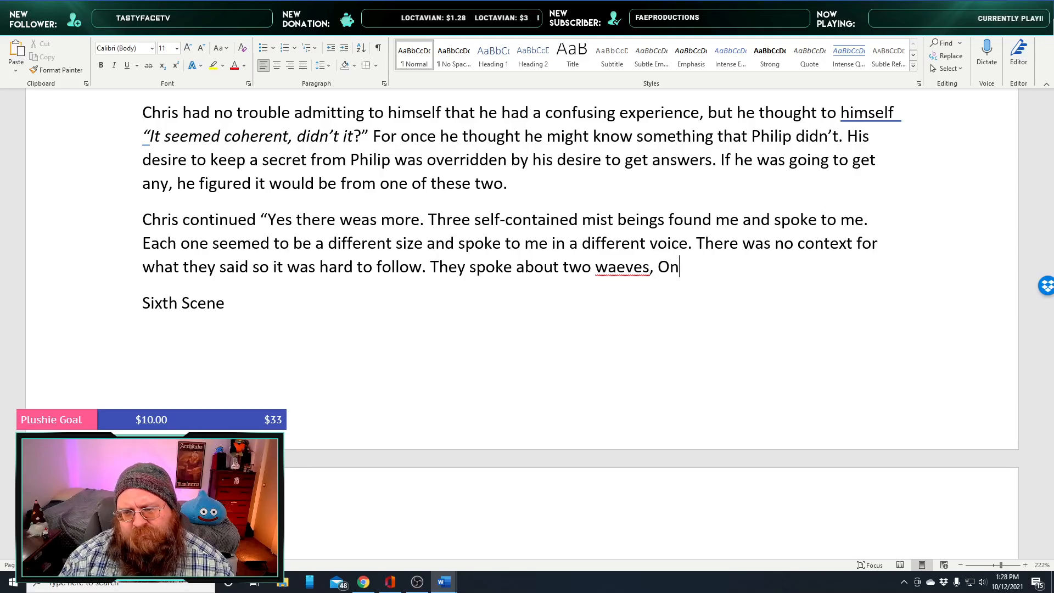
key(BackSpace)
key(BackSpace)
key(BackSpace)
key(BackSpace)
key(BackSpace)
Add "One they could see and another they could not. They mentioned something about gods?" and correct "waeves" to "weaves"
text(. One they co)
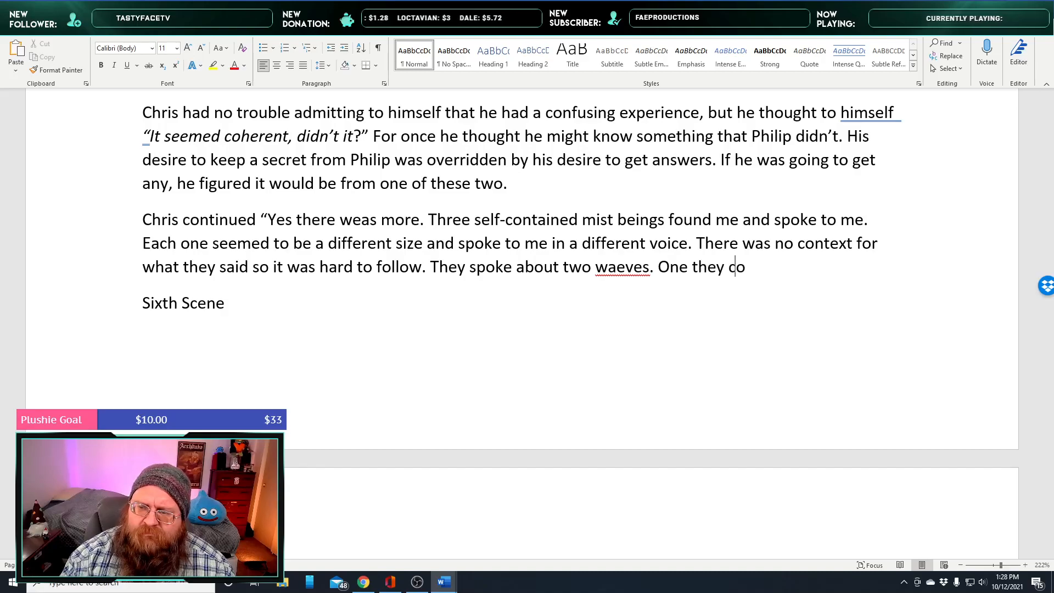
text(uld see)
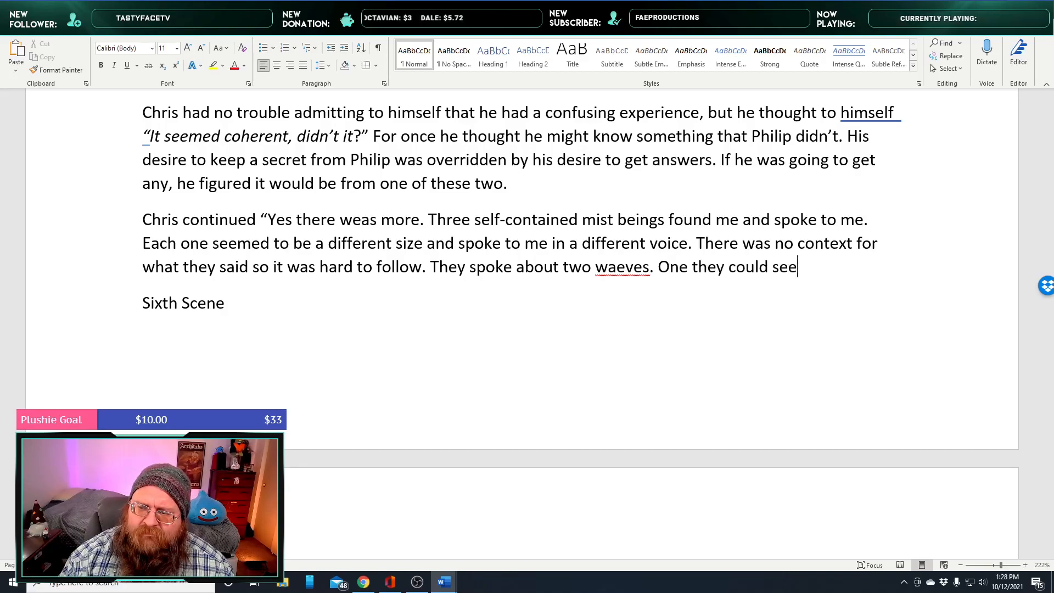
text( and another they could not. They mentioned something a)
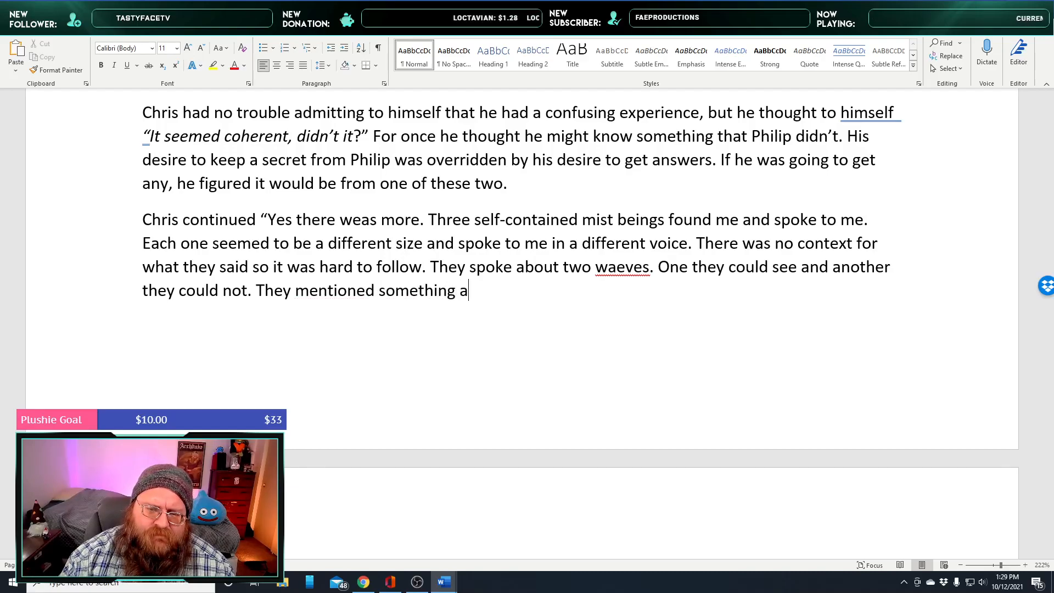
text(gods?)
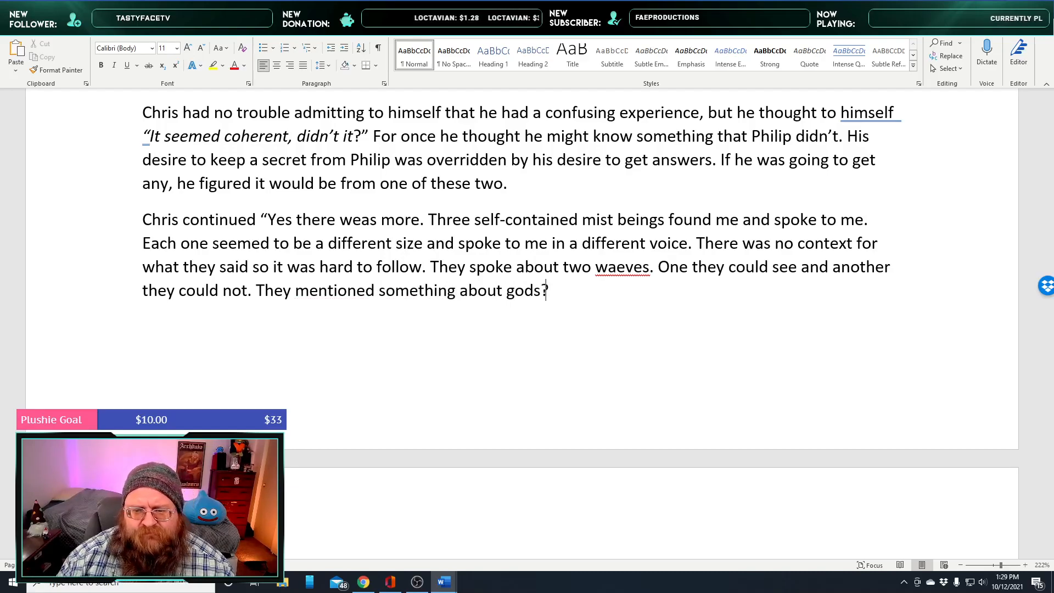
right_click(625, 269)
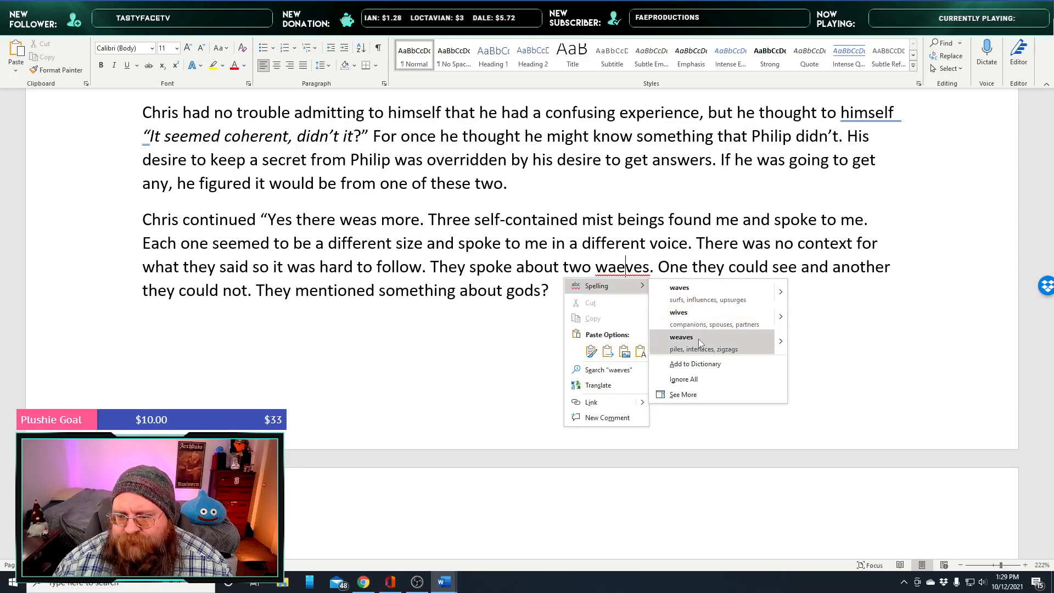
click(682, 340)
Move the sentence "They mentioned something about gods?" in front of "They spoke about two weaves."
scroll(650, 332, up, 5)
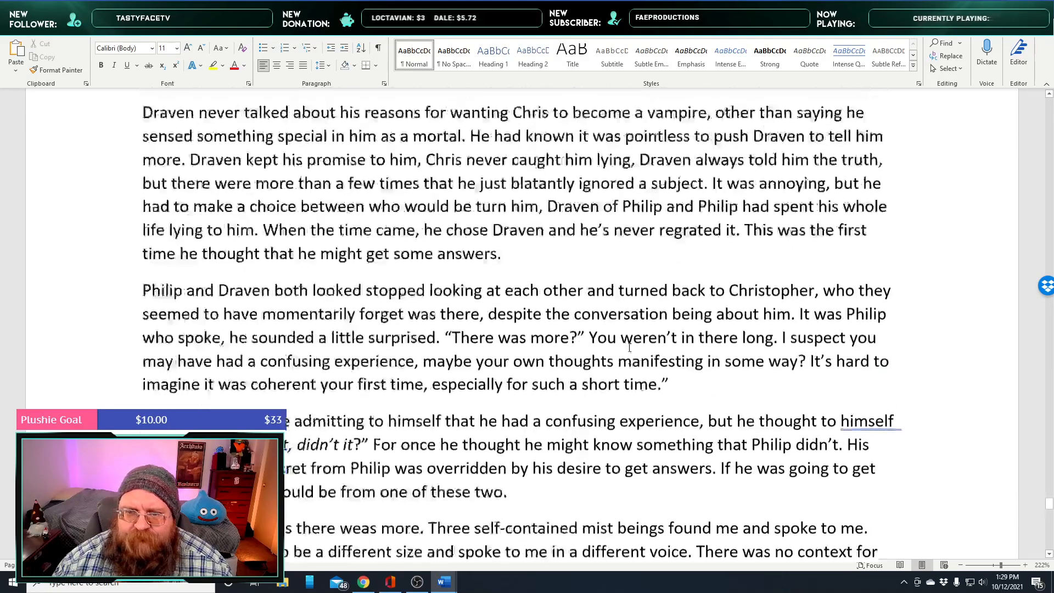
scroll(603, 334, down, 8)
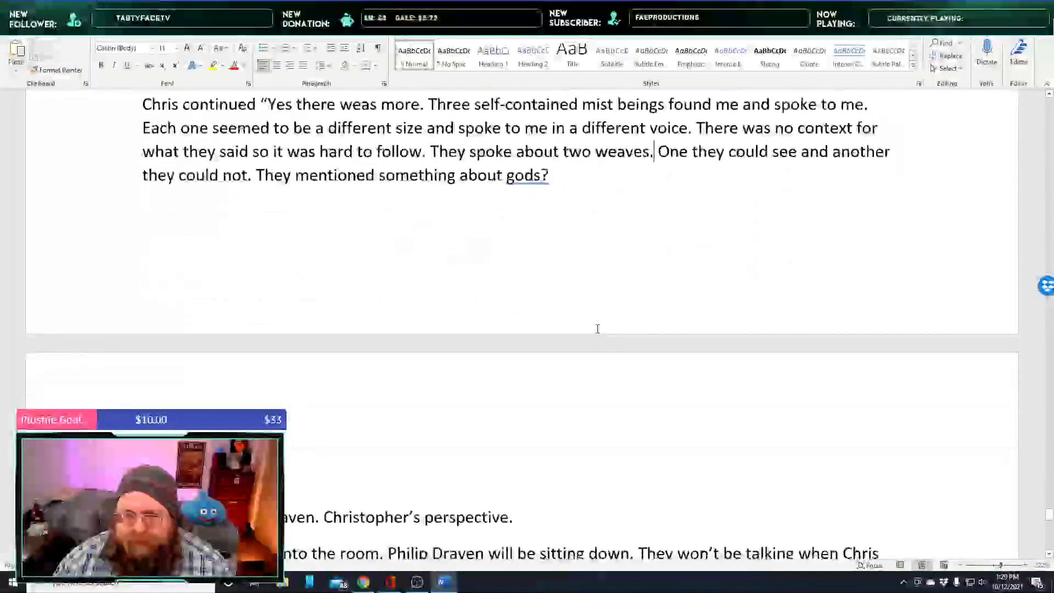
scroll(598, 328, up, 3)
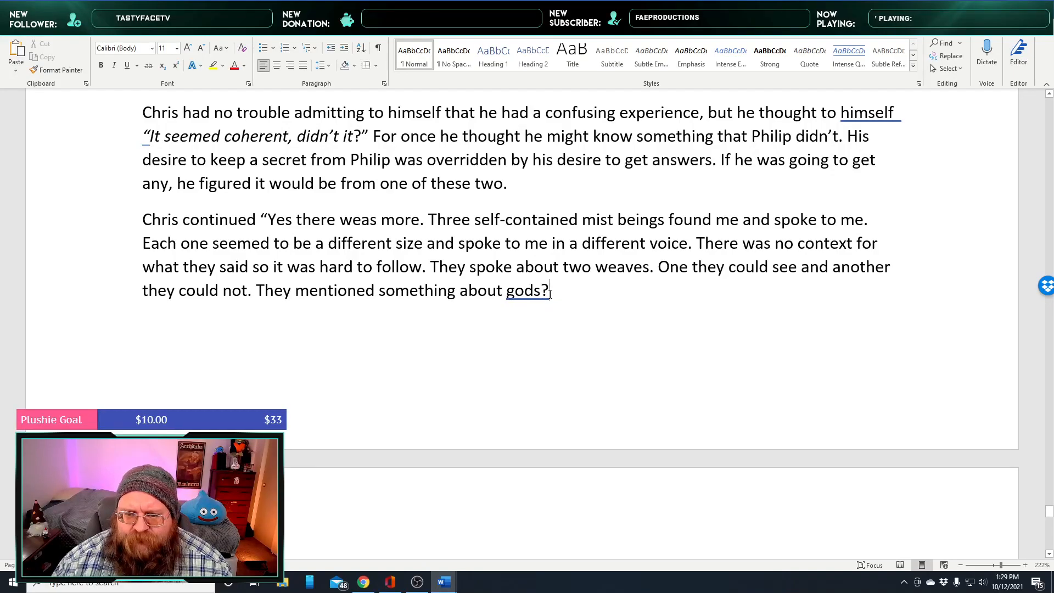
drag(563, 291, 256, 292)
key(ctrl+c)
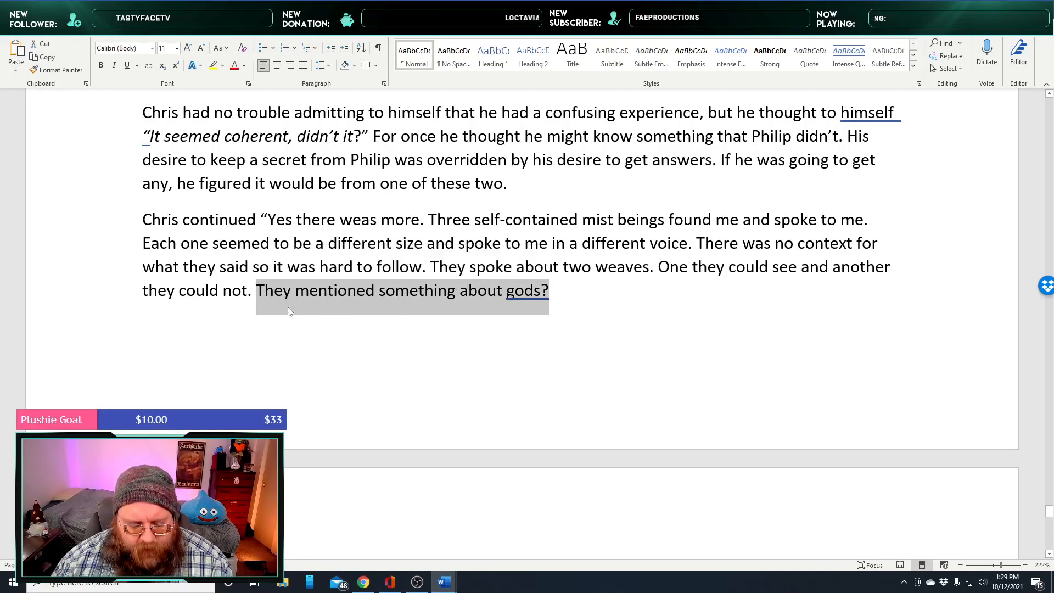
key(BackSpace)
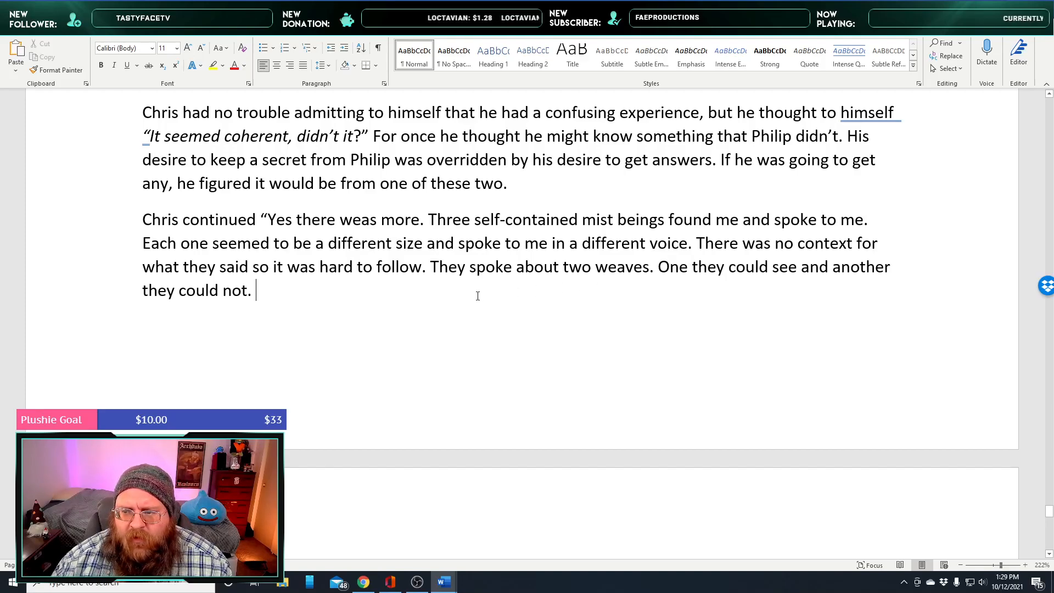
click(430, 267)
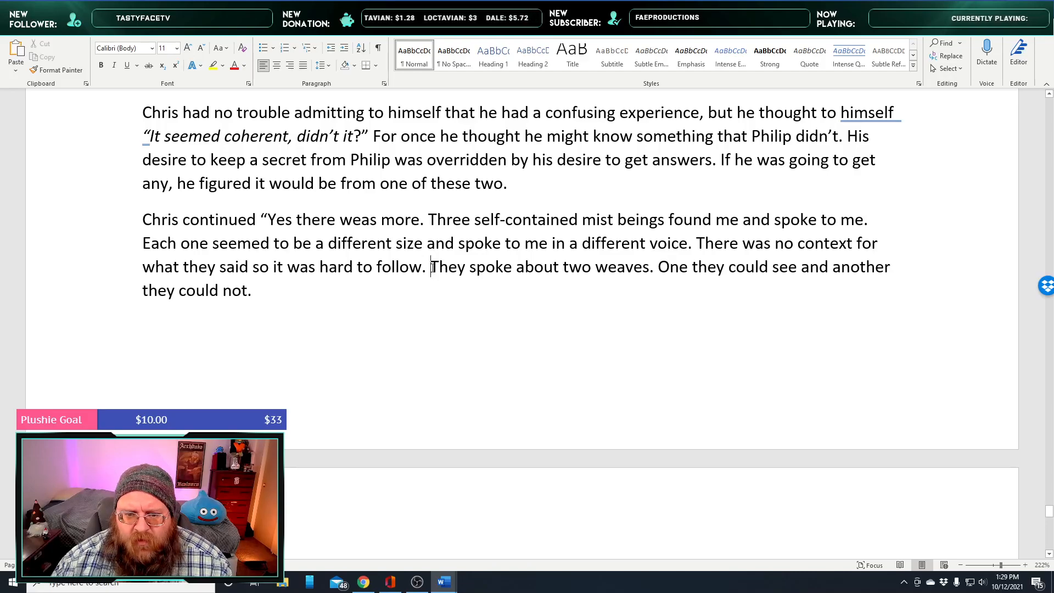
key(ctrl+v)
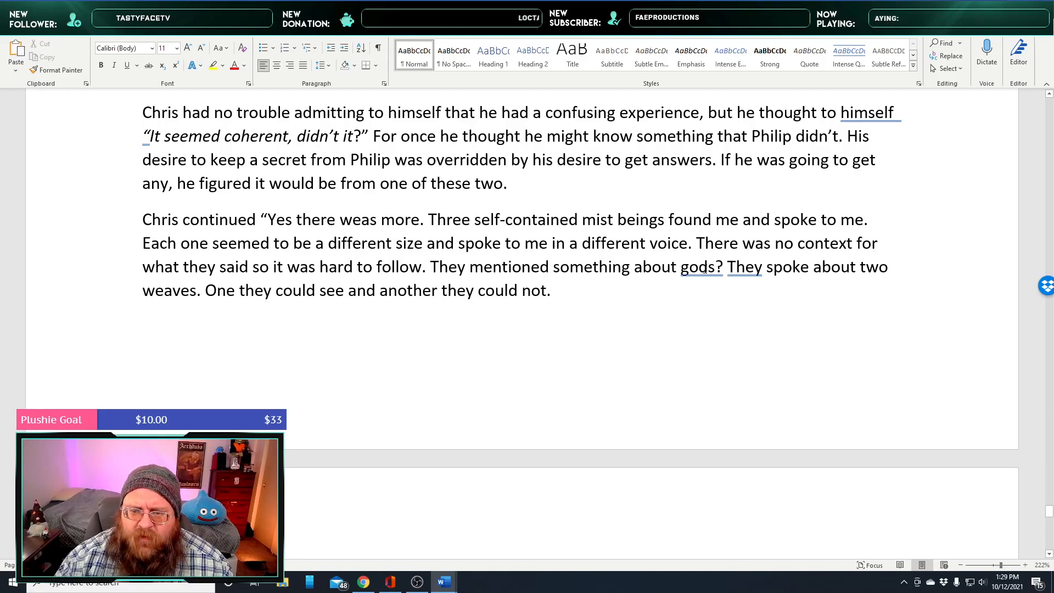
Append to the paragraph: Then there was something they expected me to do, something to do with the Time of Prophecy? I was to find a child
text(Some)
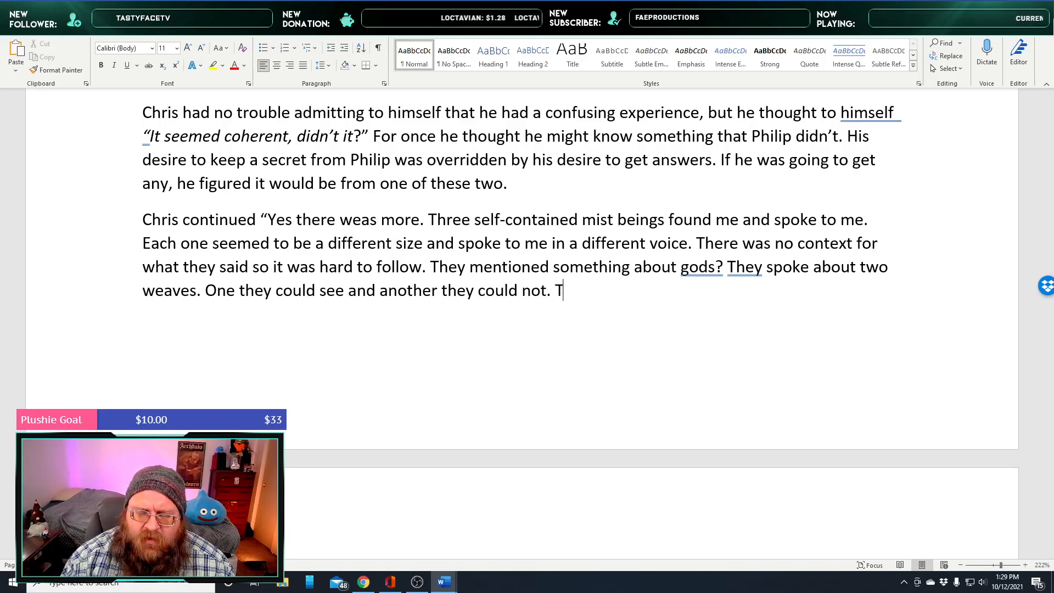
text(there was)
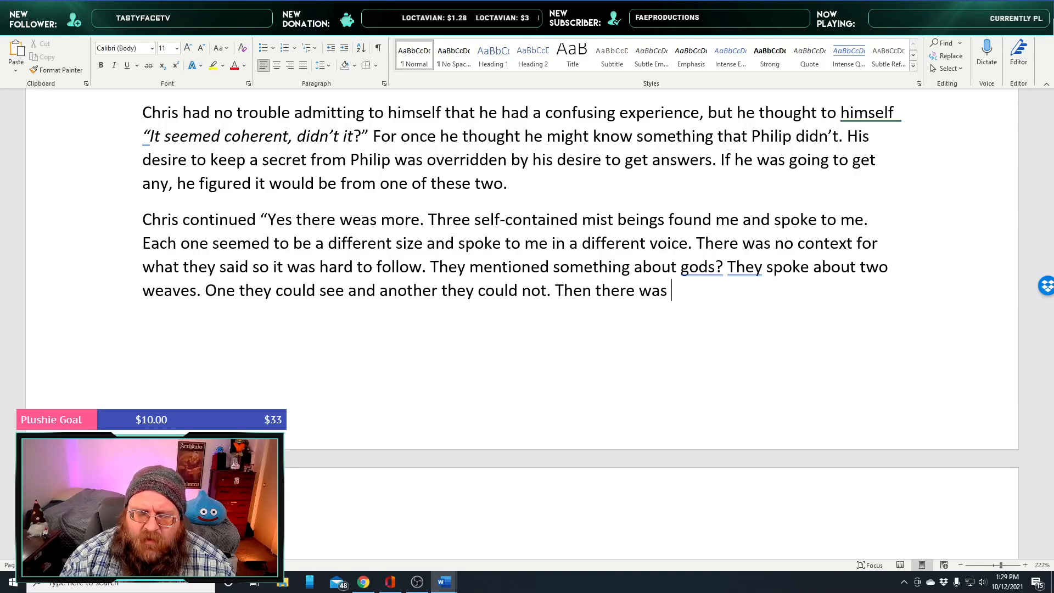
key(BackSpace)
key(BackSpace)
key(BackSpace)
text(was s)
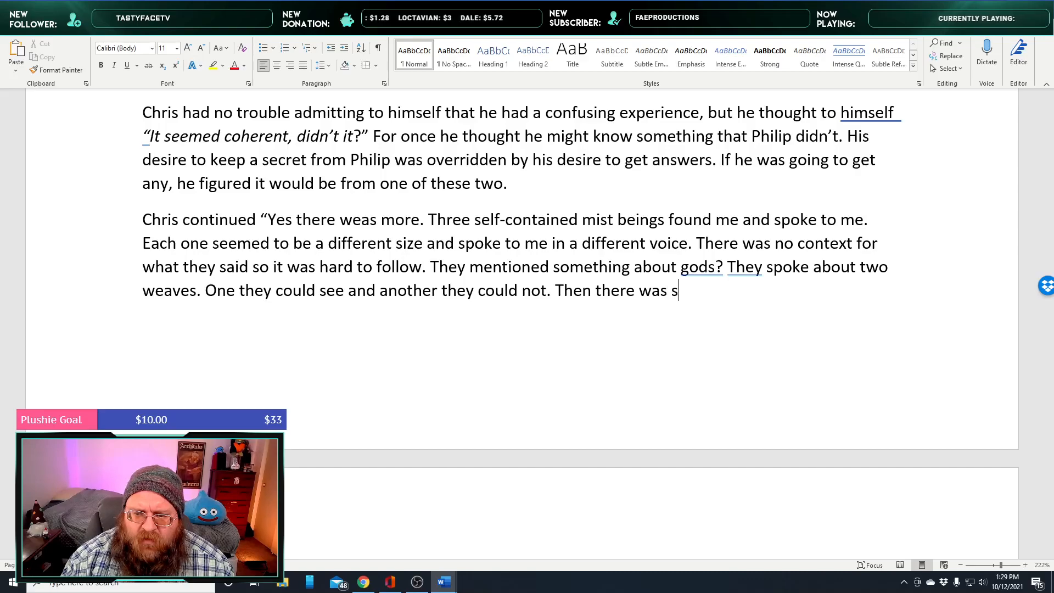
text(omething they e)
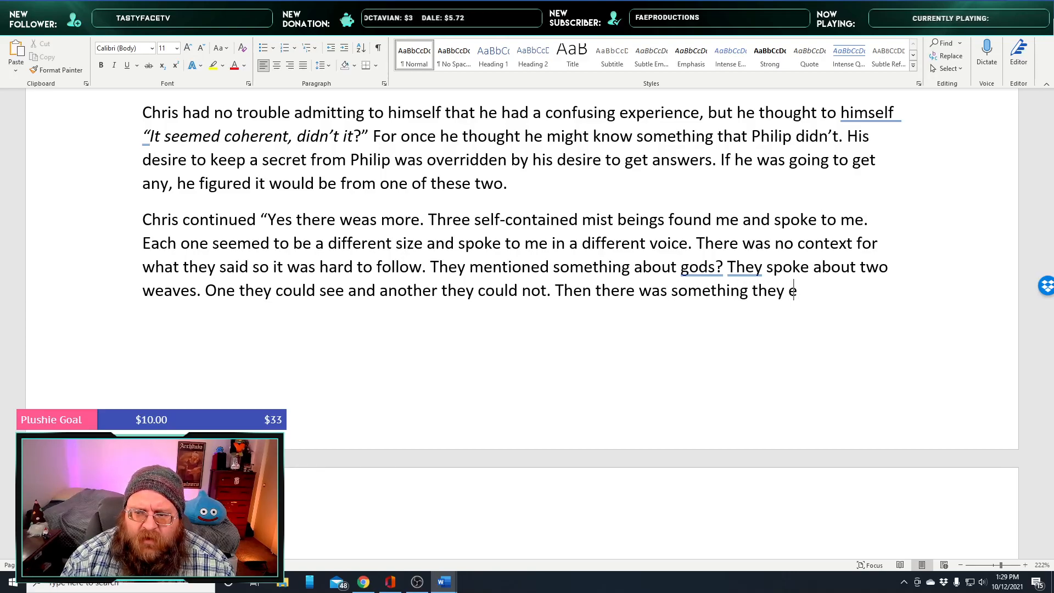
text(xpected me to)
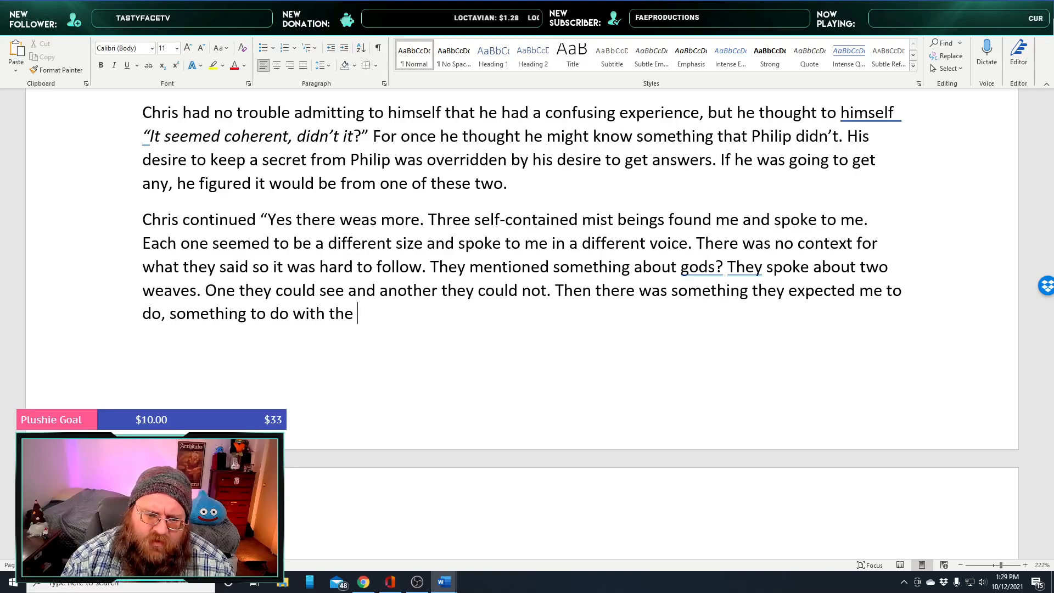
text(me of )
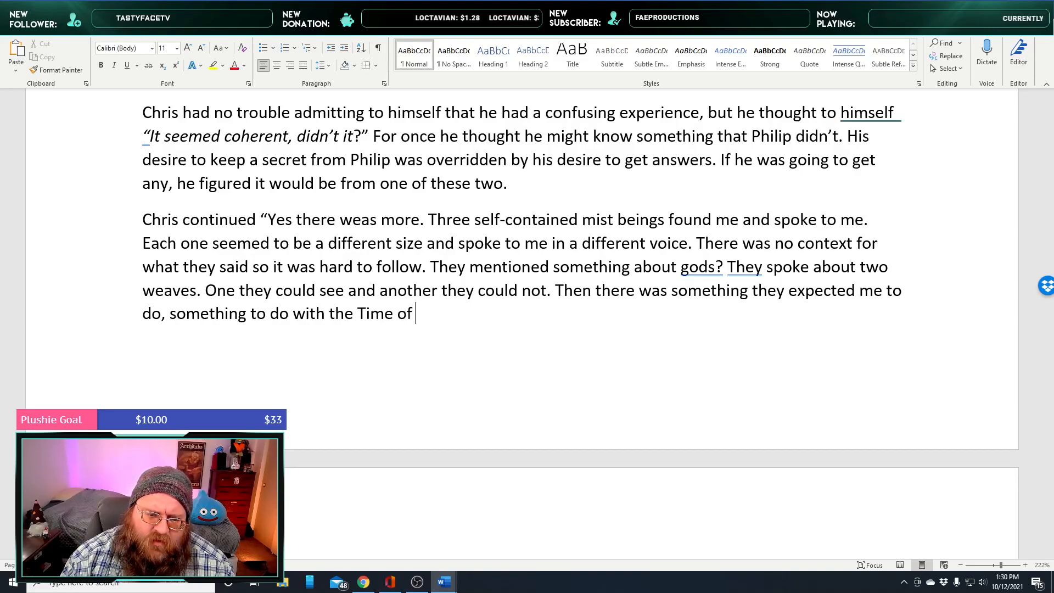
text(Prophecy?)
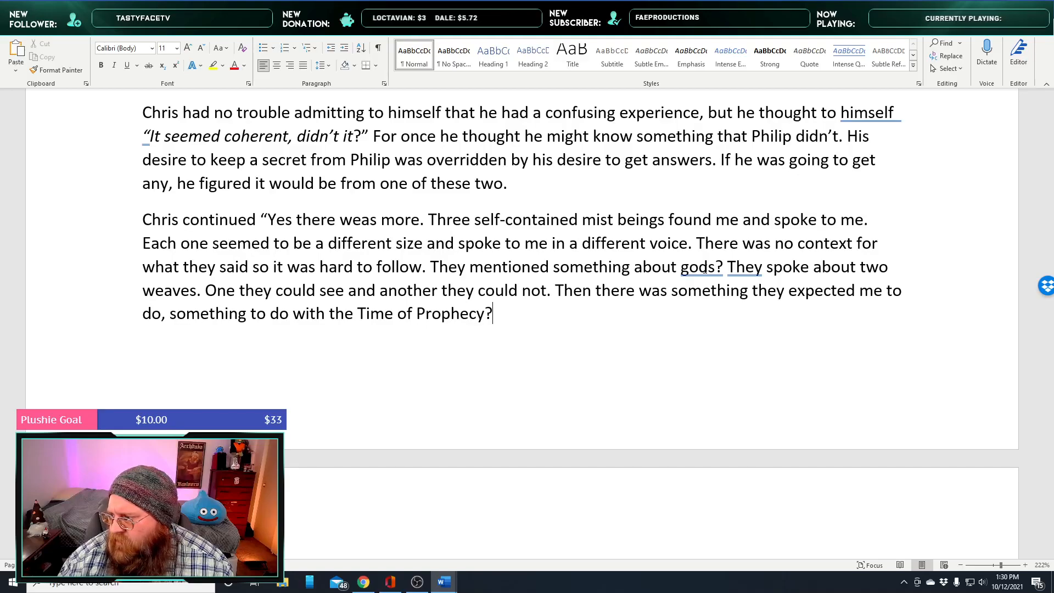
text( I was to find a child)
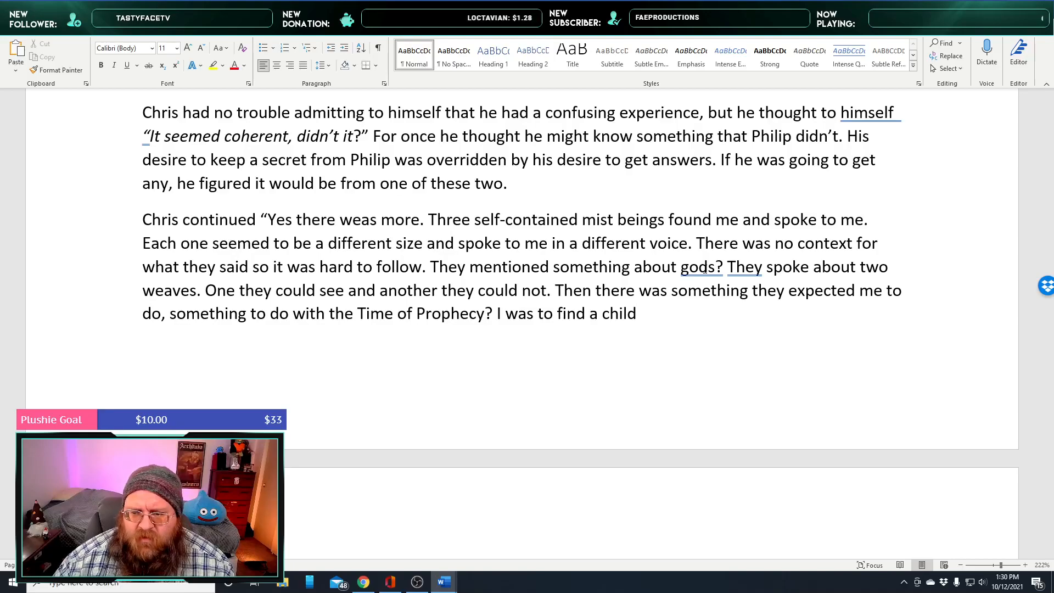
Look back through the earlier scenes to the mist orbs' words about the child and Chris's awakening
scroll(564, 359, up, 2)
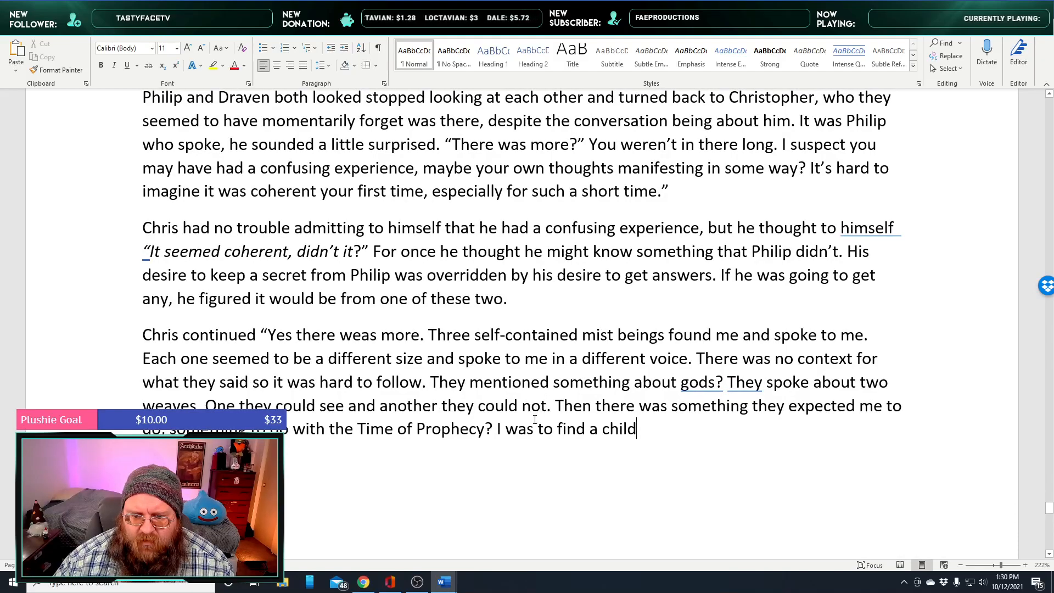
scroll(544, 415, down, 1)
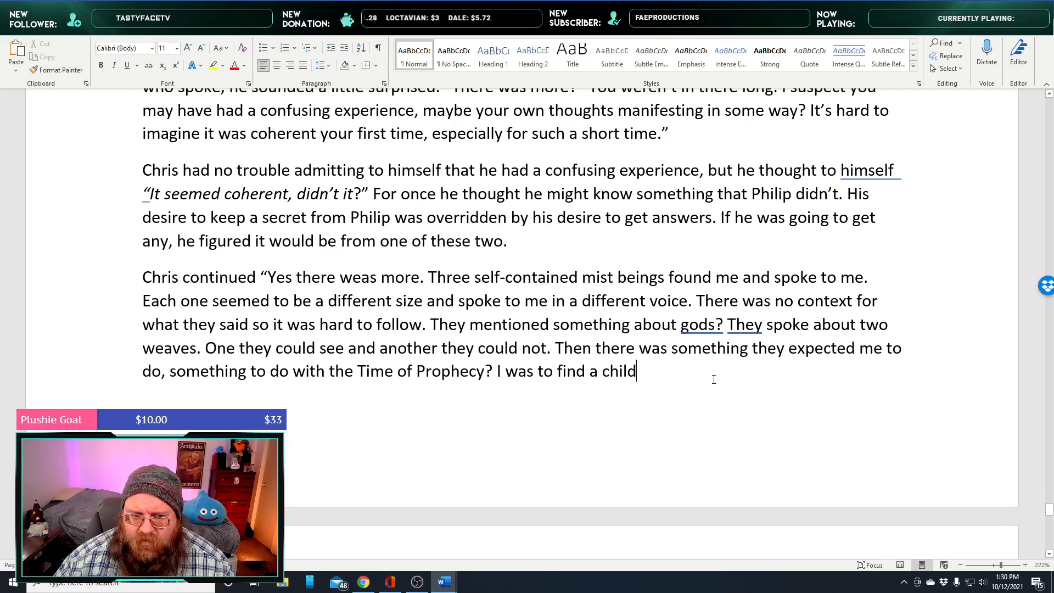
scroll(628, 412, up, 3)
scroll(628, 412, up, 20)
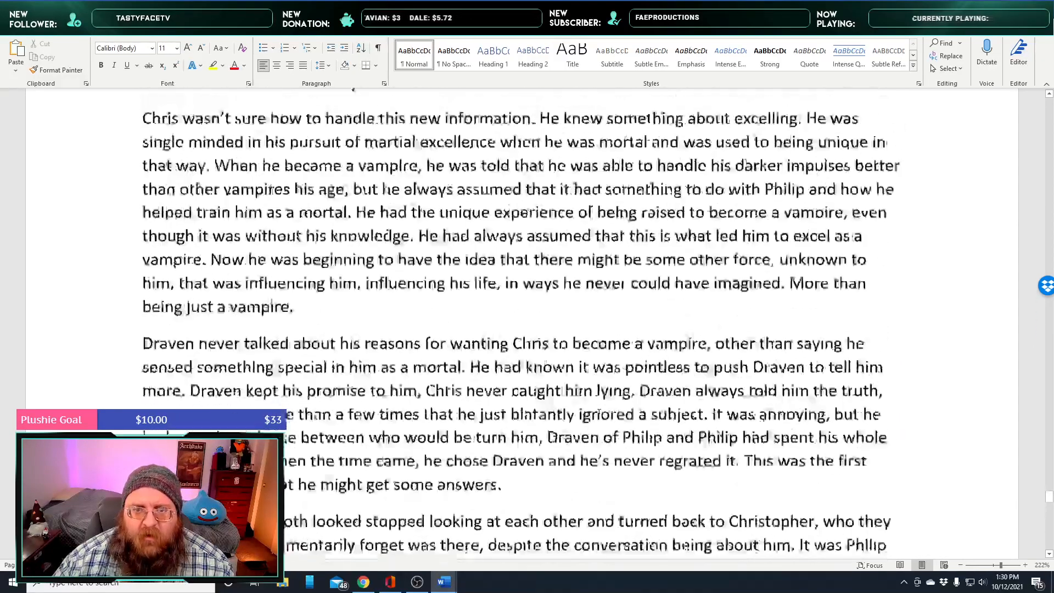
scroll(562, 421, up, 5)
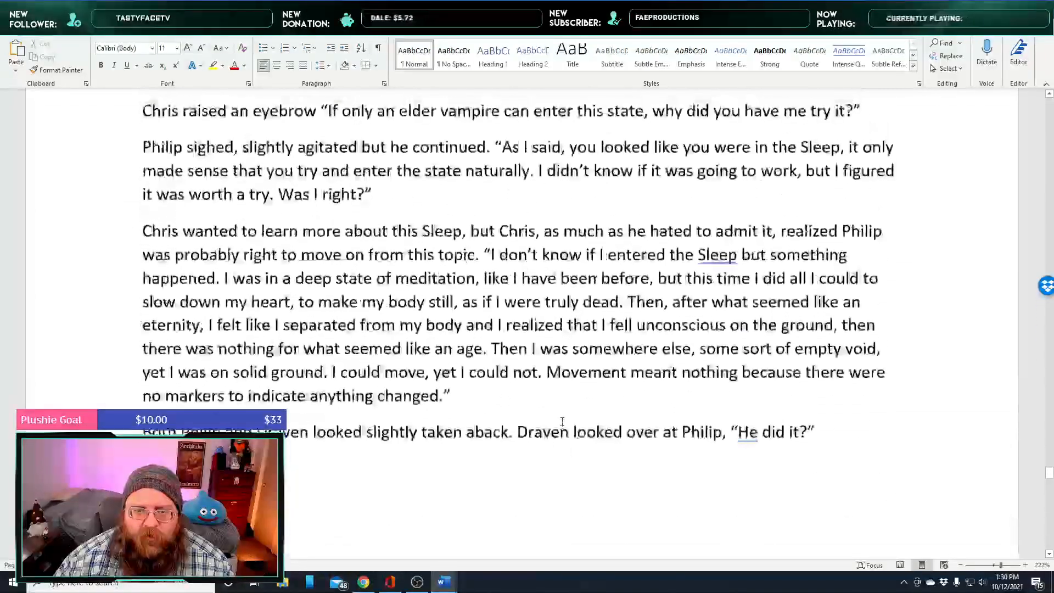
scroll(562, 422, up, 4)
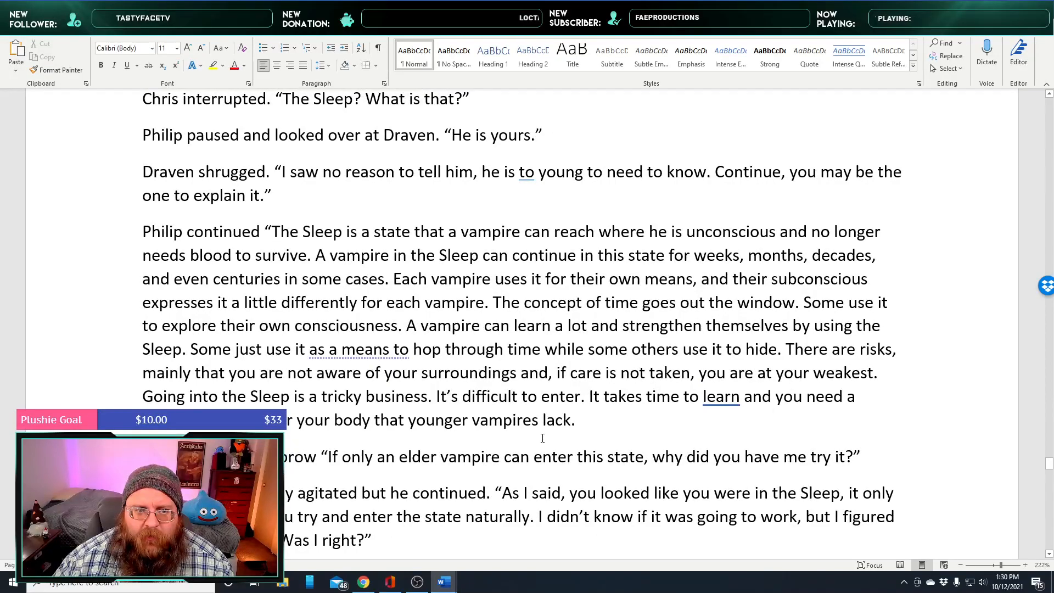
scroll(542, 437, up, 5)
scroll(541, 438, up, 10)
scroll(541, 438, up, 5)
scroll(543, 437, up, 2)
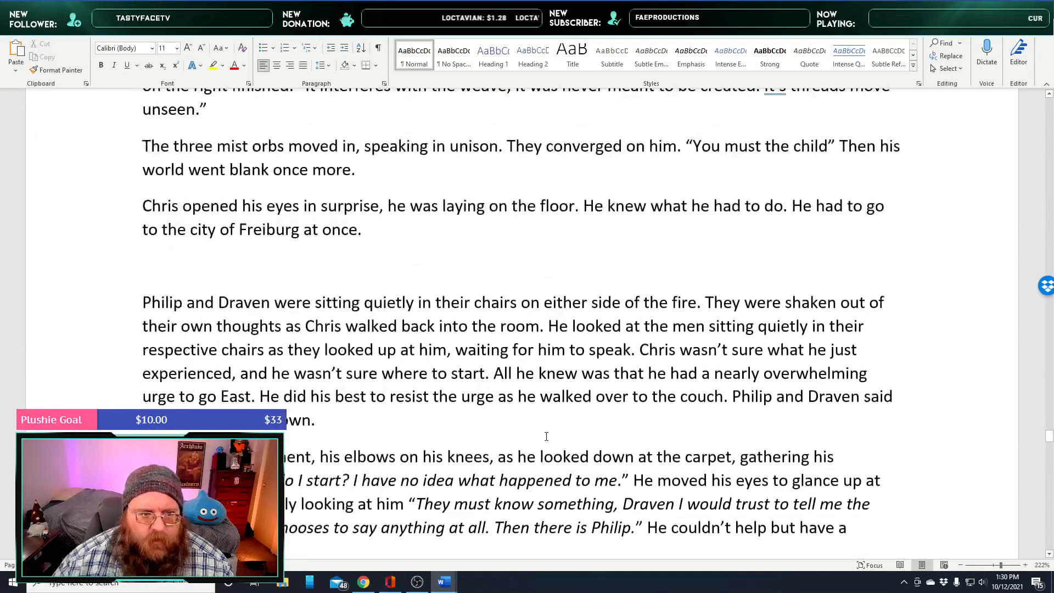
Reread the mist beings' dialogue about the Dark Weave and pick out the phrase "Time of Prophecy" in the smaller mist's line
scroll(548, 436, up, 6)
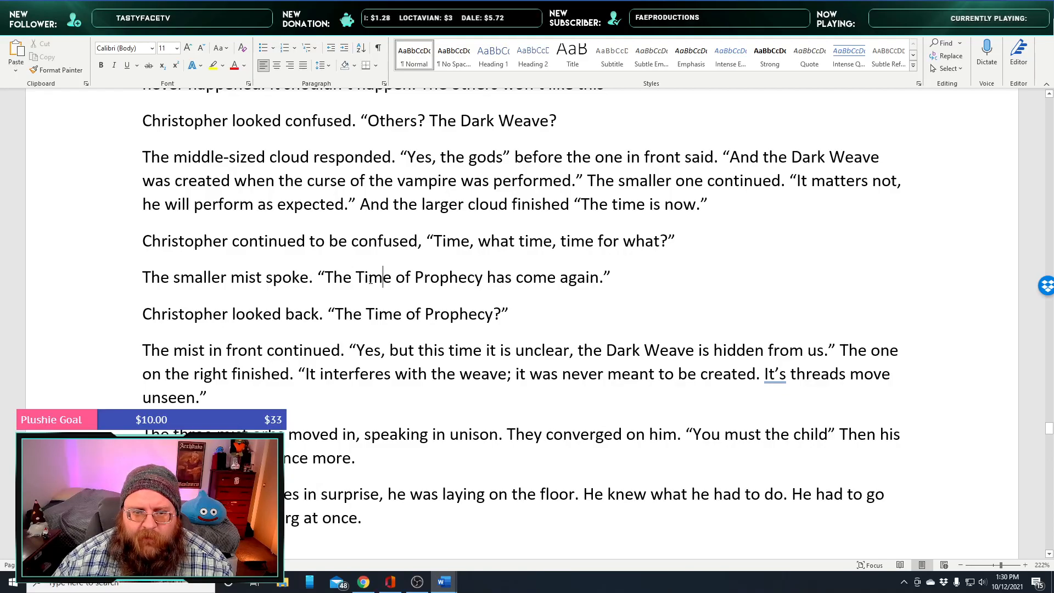
drag(358, 278, 443, 284)
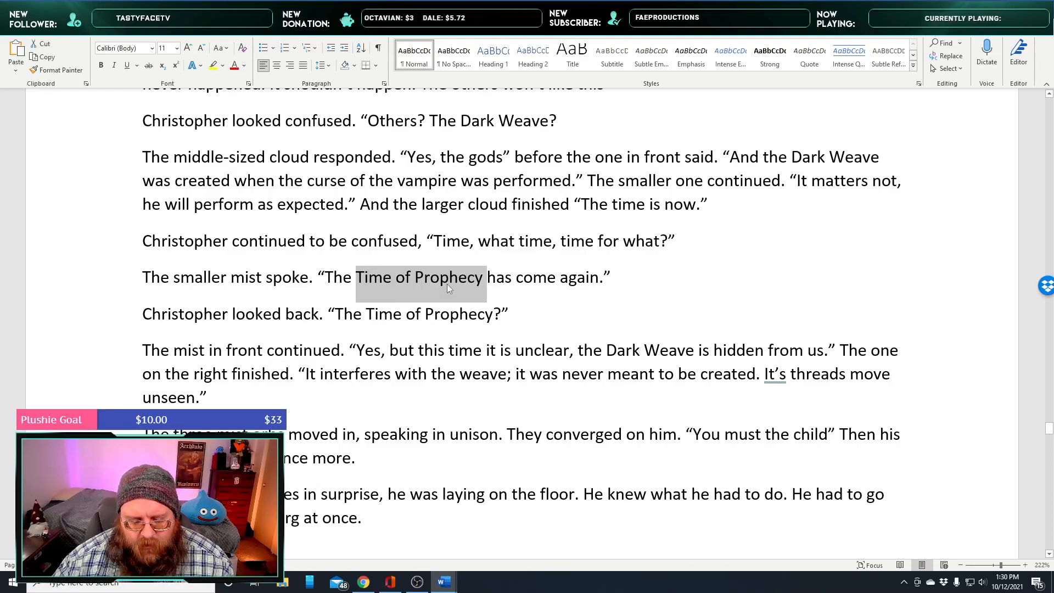
scroll(519, 375, up, 3)
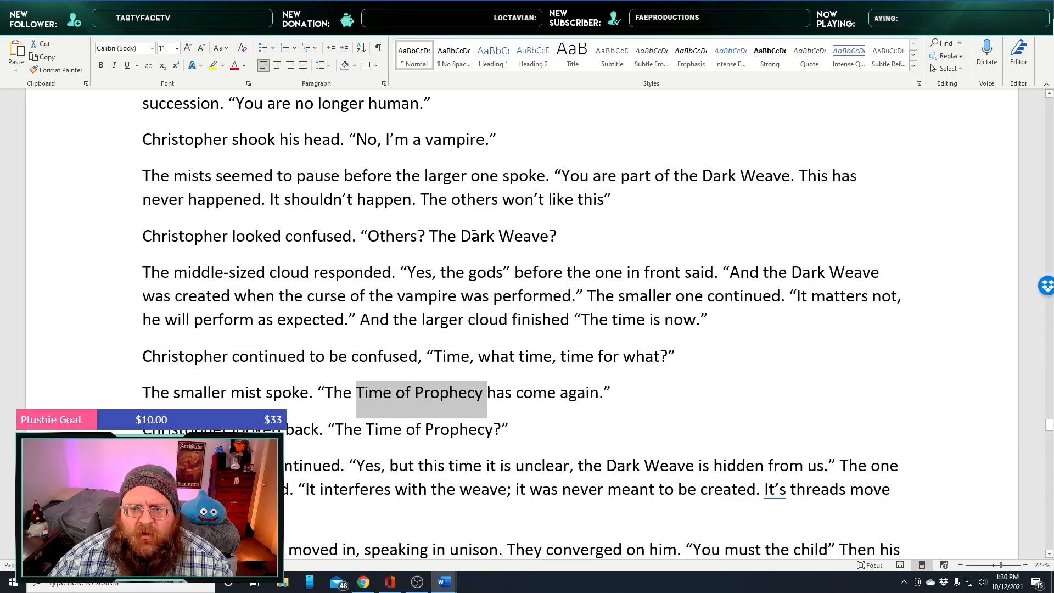
Review the Sixth Scene outline notes on the gods, the Persage, the child and Freiburg
scroll(472, 235, down, 15)
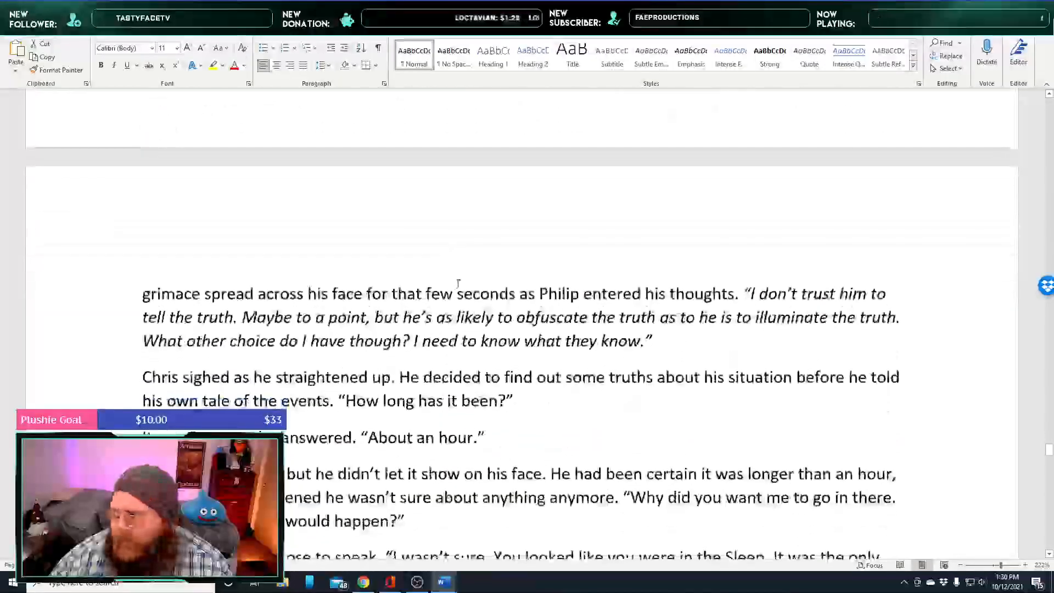
scroll(457, 297, down, 15)
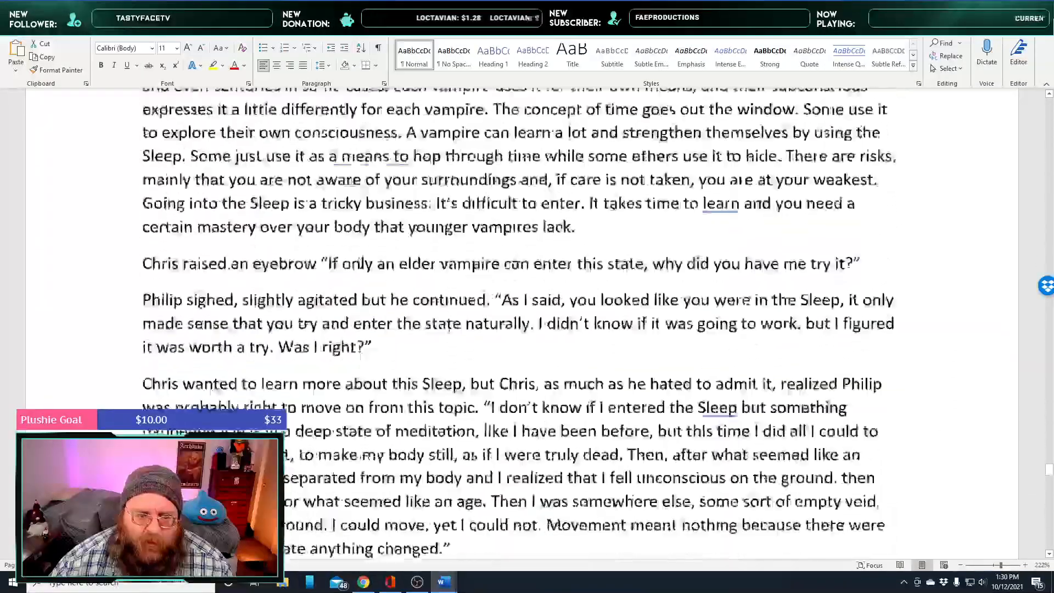
scroll(448, 338, down, 15)
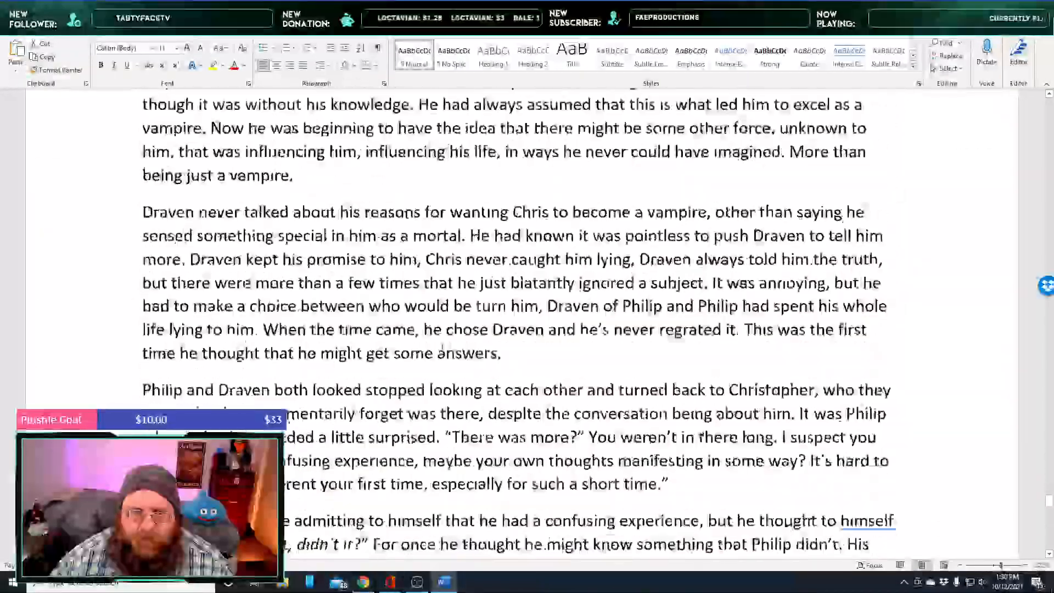
scroll(441, 346, down, 15)
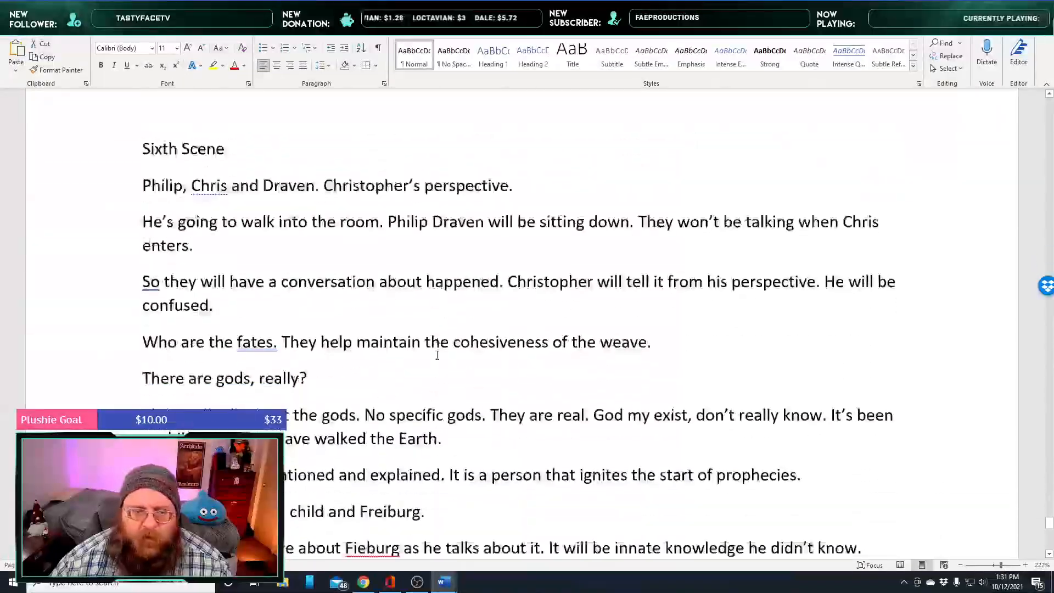
scroll(436, 358, down, 5)
scroll(436, 358, up, 2)
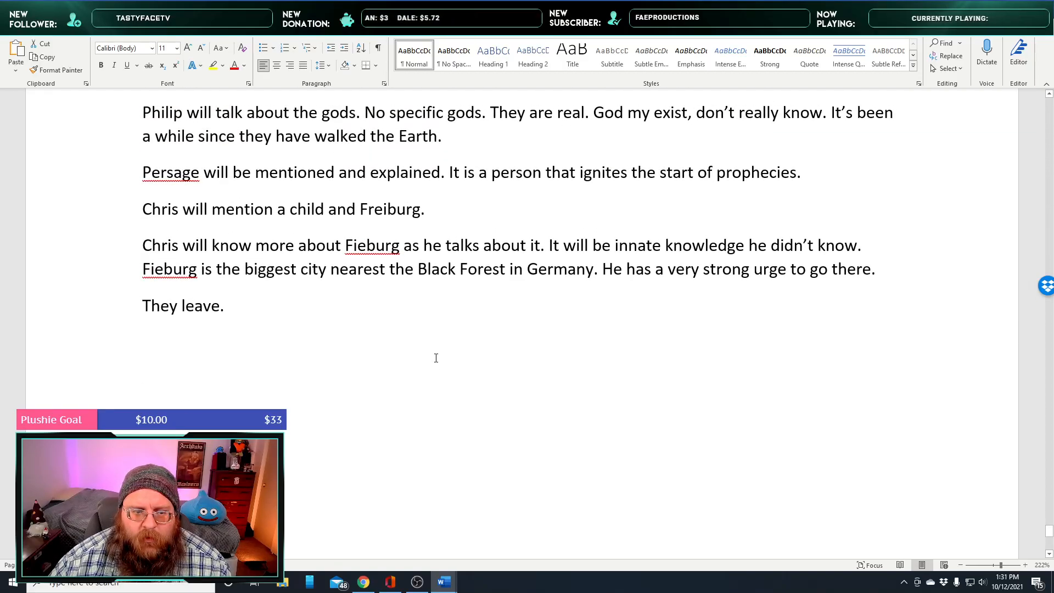
scroll(436, 358, up, 8)
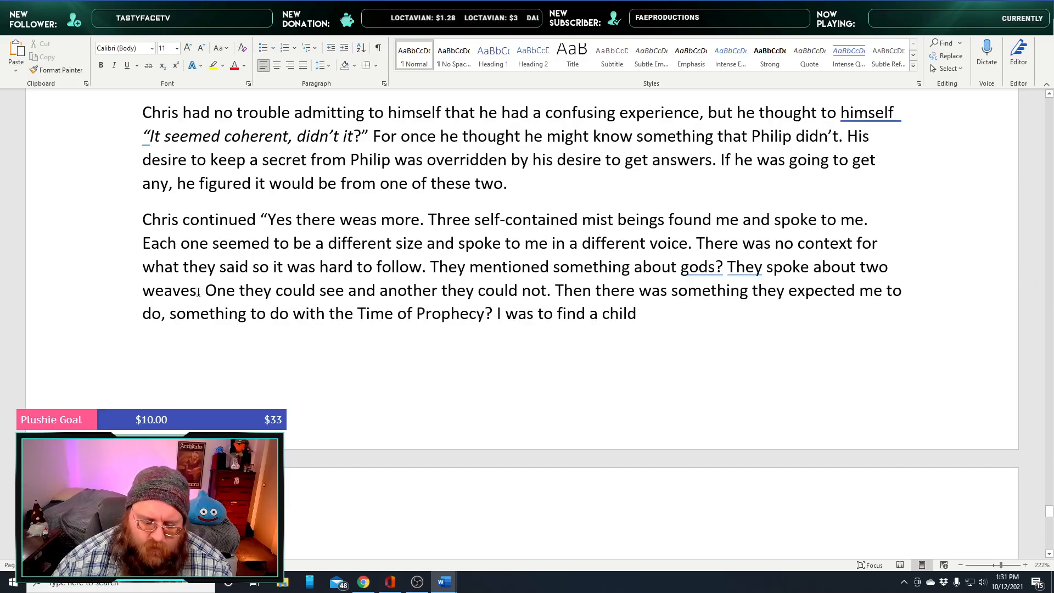
Extend the sentence about the two weaves with: , one called the Dark Weave. I was somehow part of this weave and it surprised them
click(198, 291)
text(, one called th)
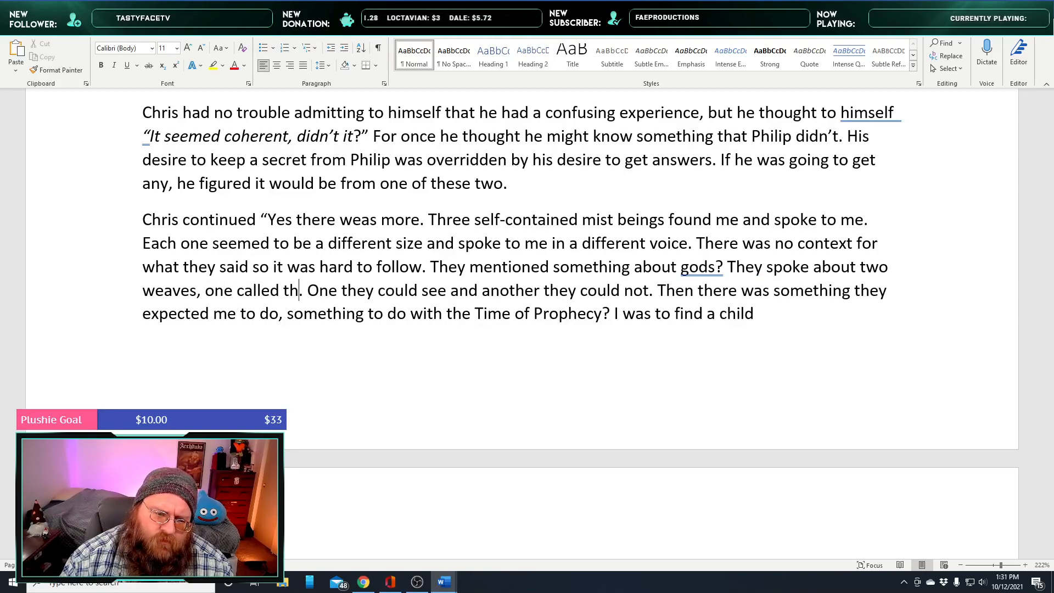
text(e Dark We)
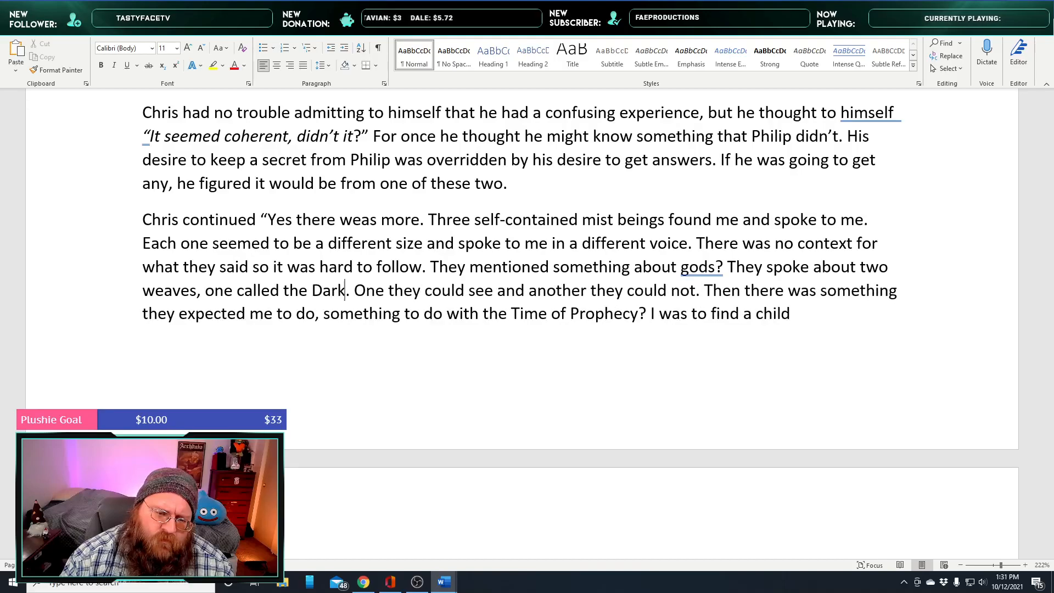
text(ave)
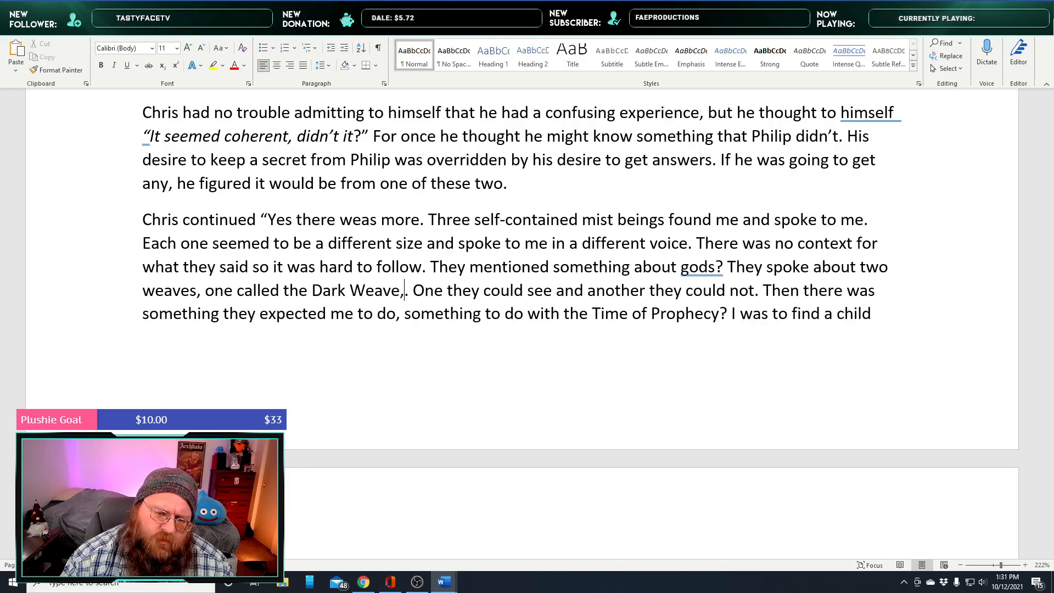
text(. I was somehow part of this weave a)
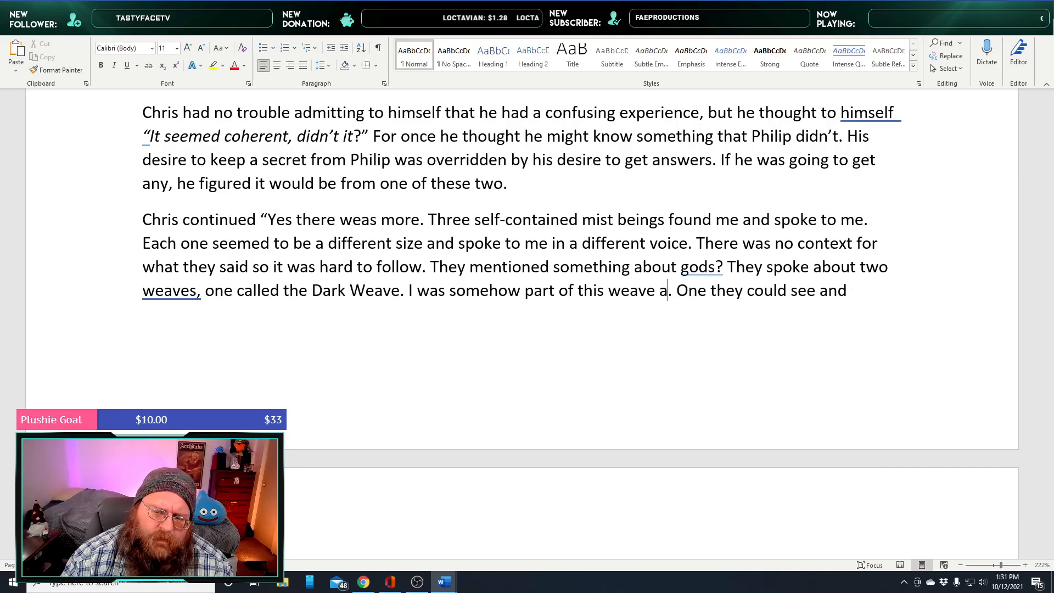
key(BackSpace)
key(BackSpace)
key(BackSpace)
text(rprised them)
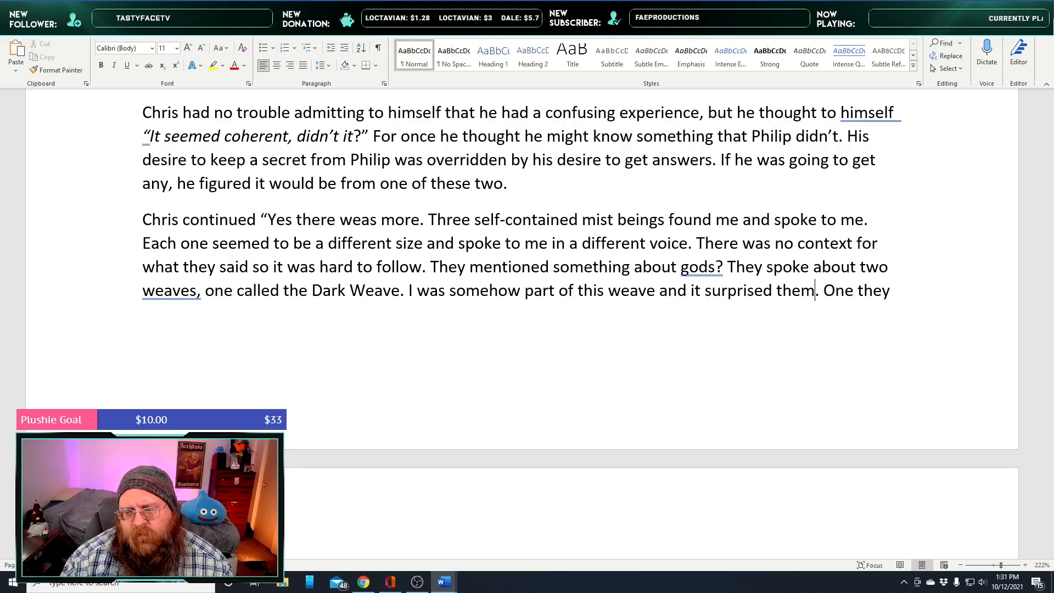
Replace "One they could see and another they could not" with "Unlike the other weave, they could not easily see the Dark Weave"
scroll(164, 299, down, 5)
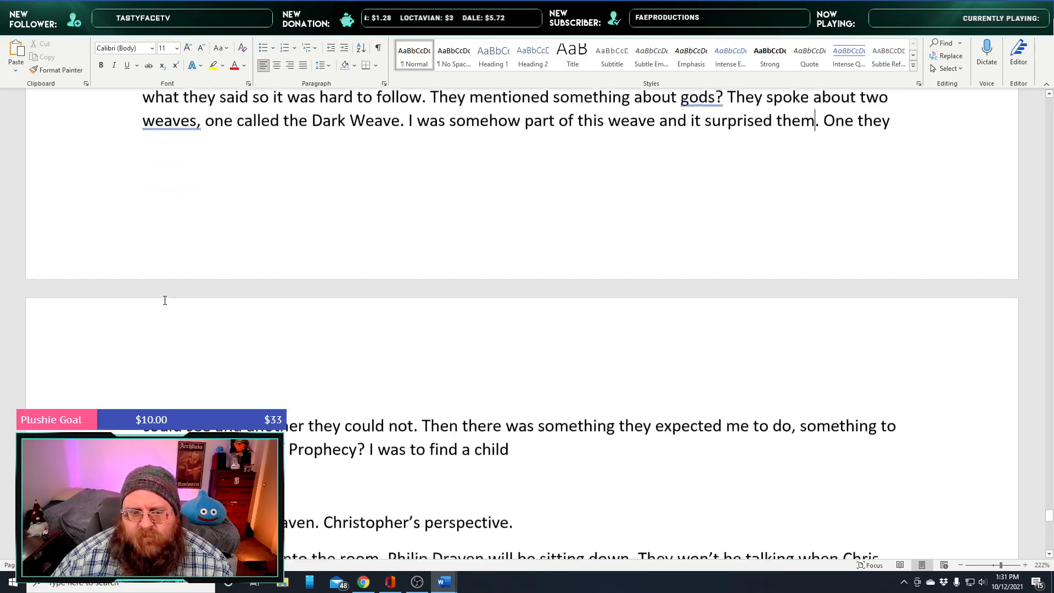
scroll(244, 328, up, 4)
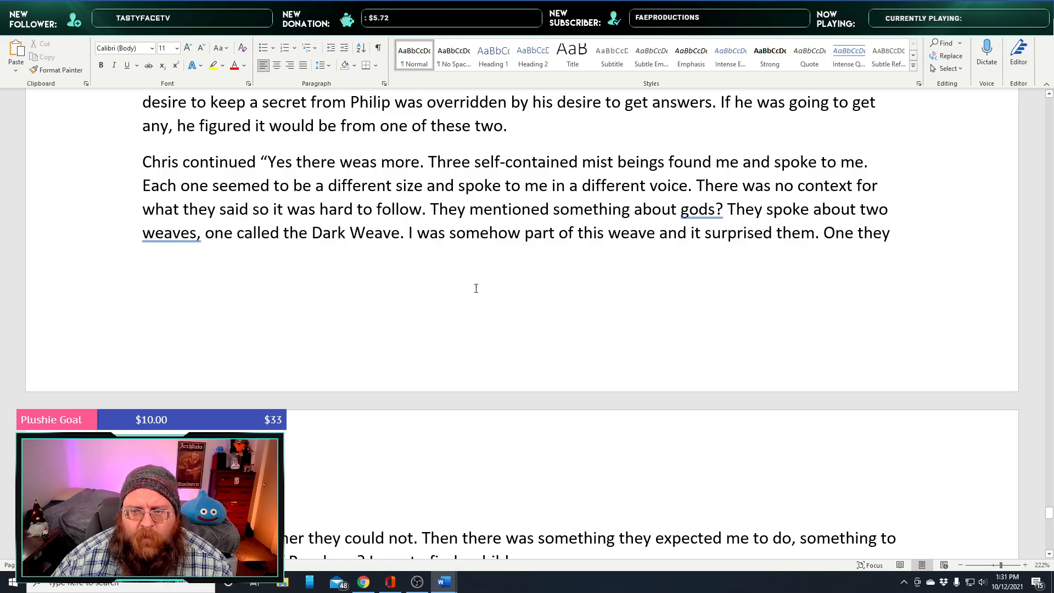
scroll(554, 279, down, 1)
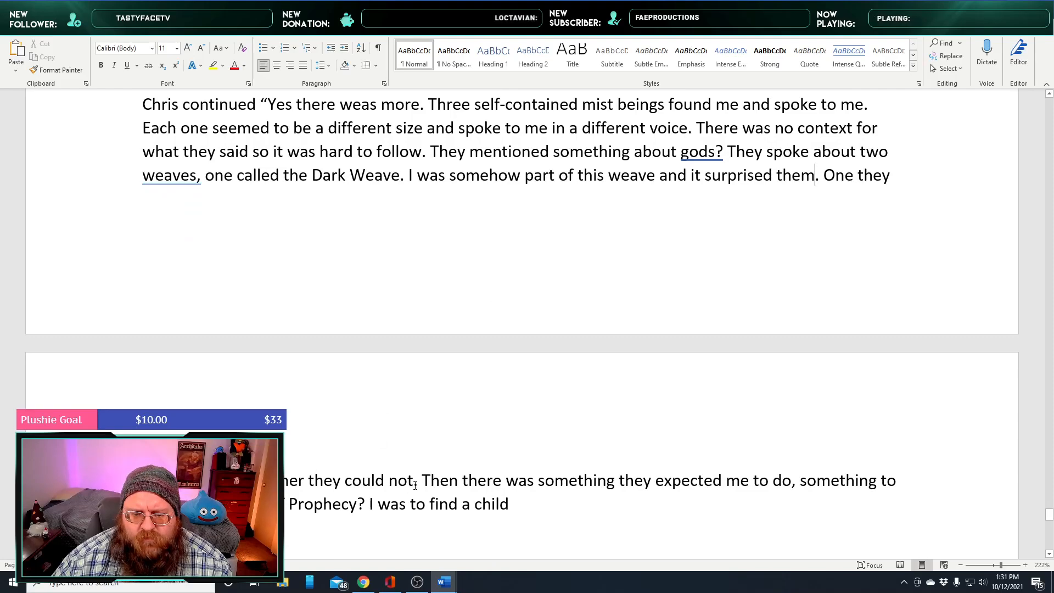
drag(431, 460, 819, 184)
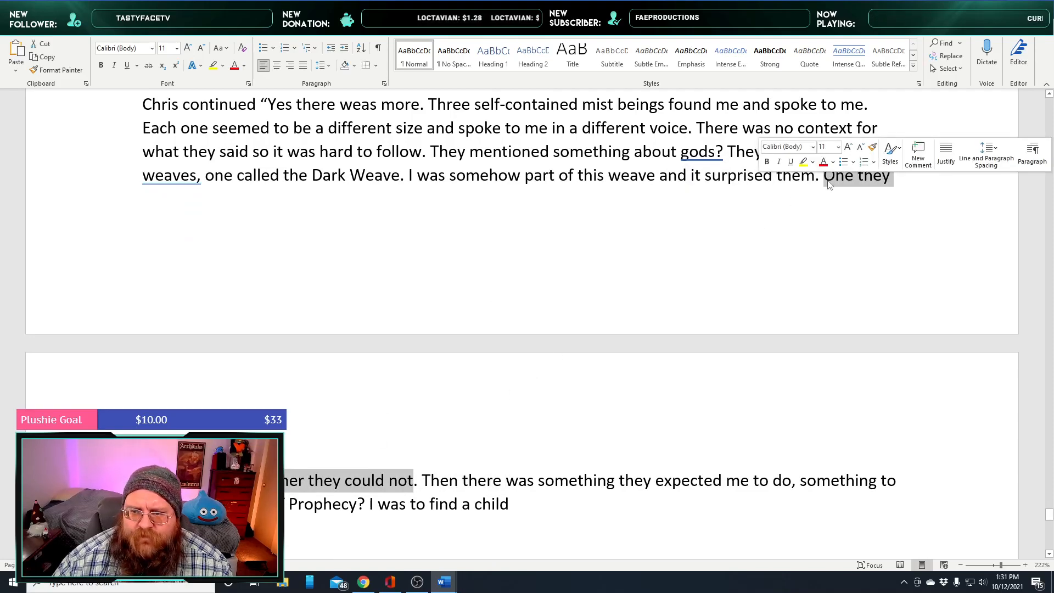
text(Unlike the other weave)
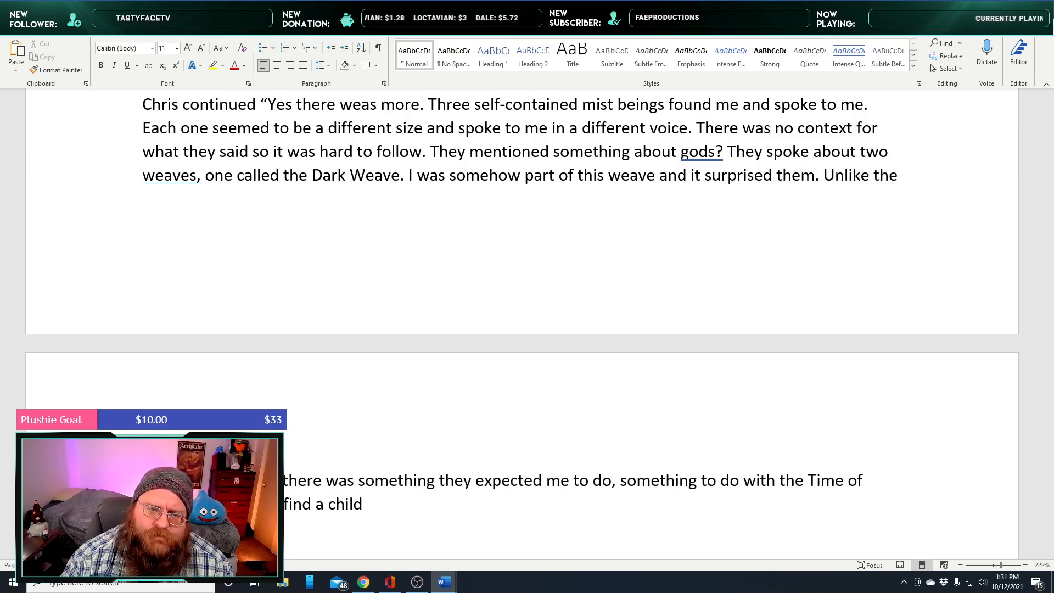
text(, they)
text( could not s)
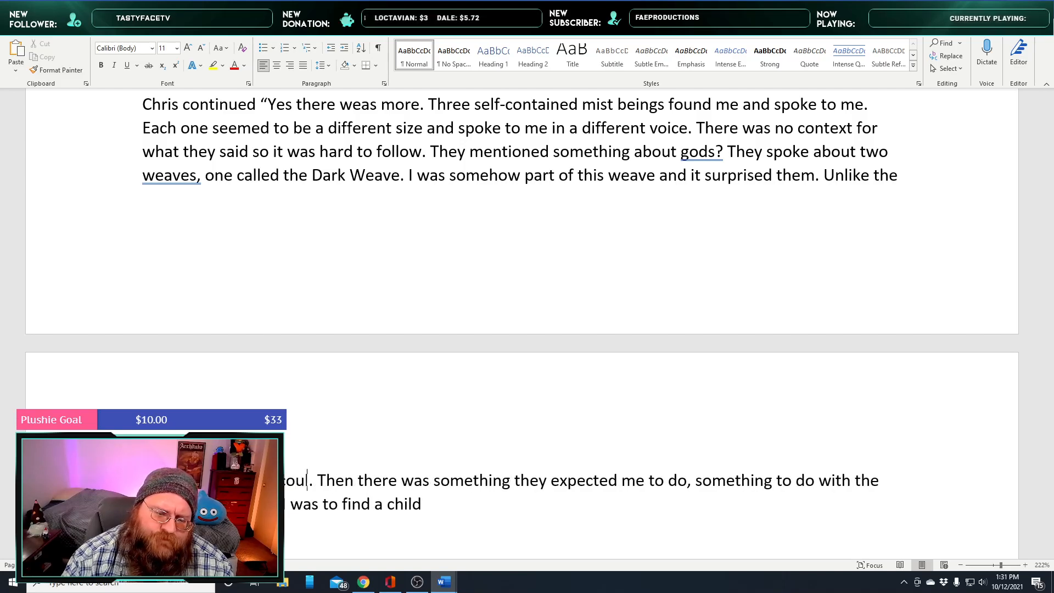
key(BackSpace)
text(easily see th)
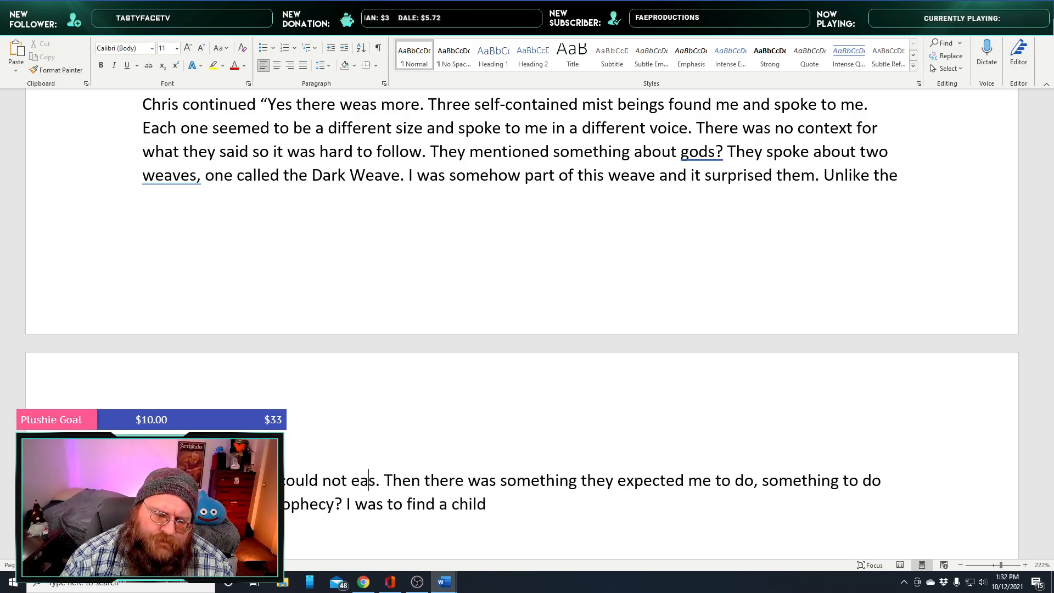
text(e Dark Weave)
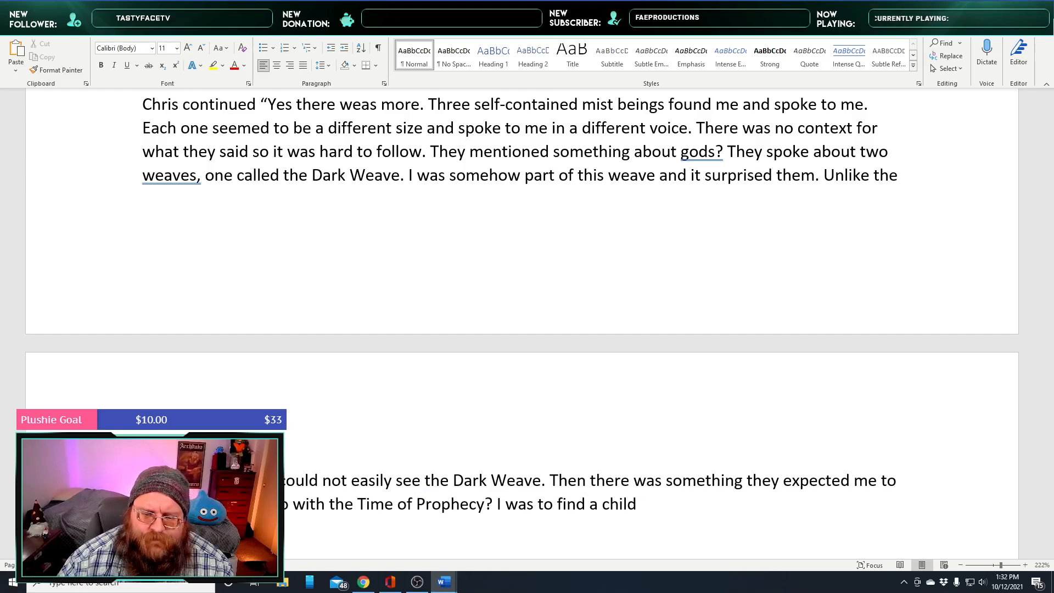
scroll(536, 340, down, 3)
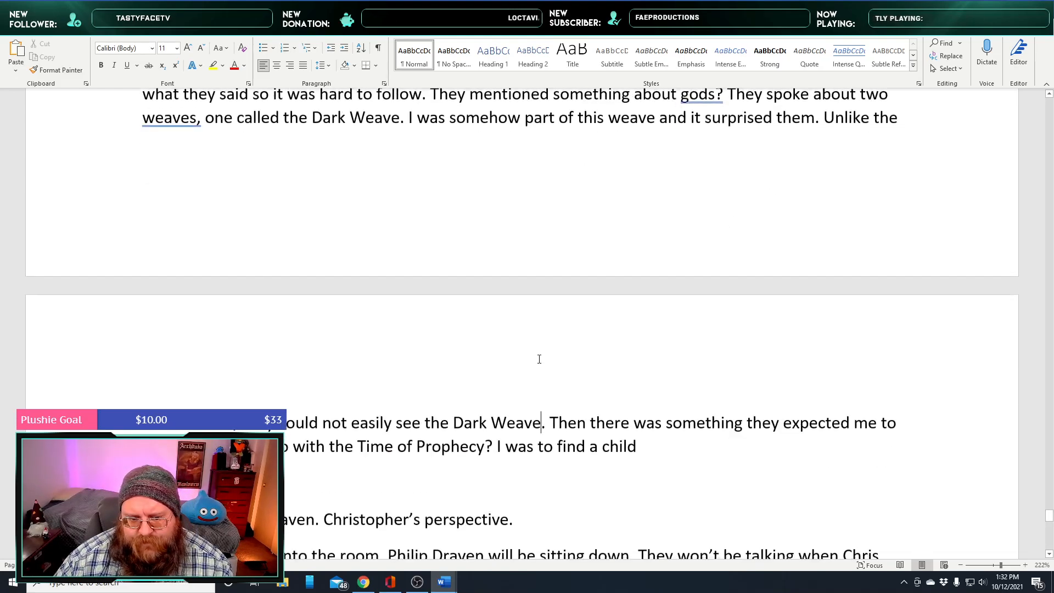
scroll(537, 365, up, 4)
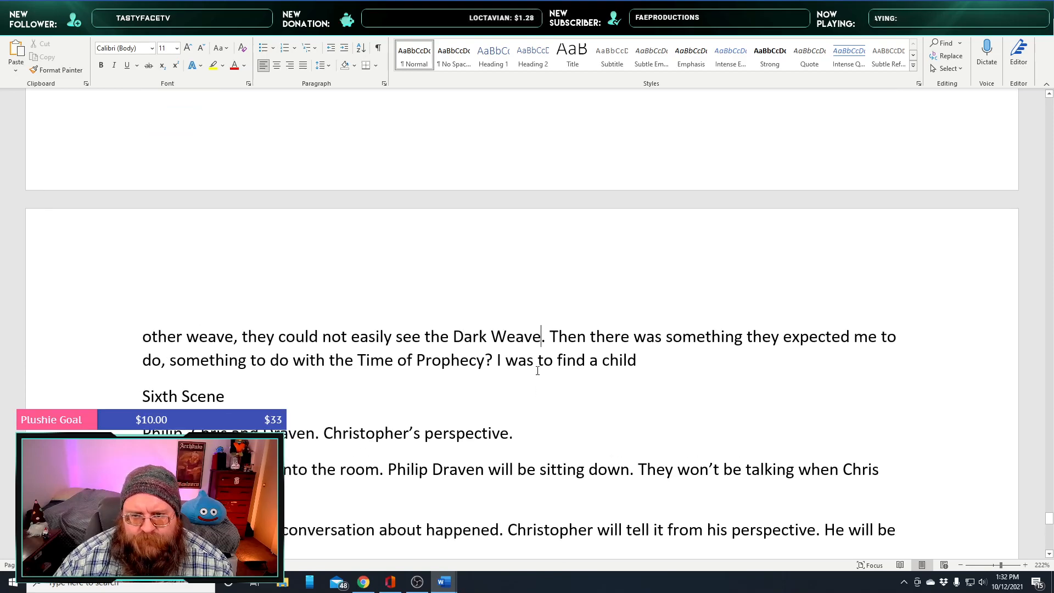
scroll(546, 393, down, 3)
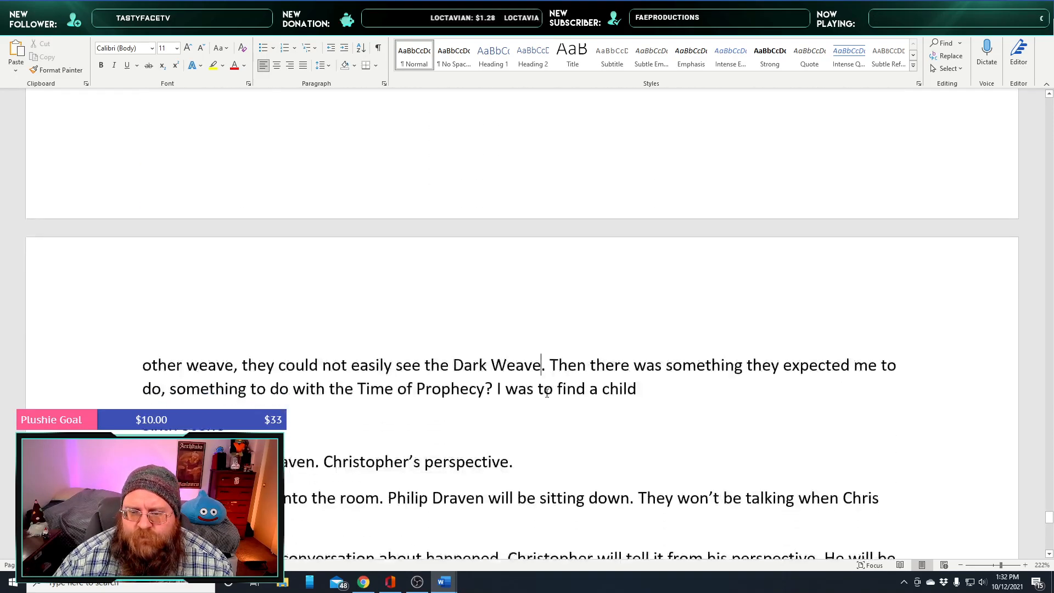
click(551, 364)
text(Time of Prophecy)
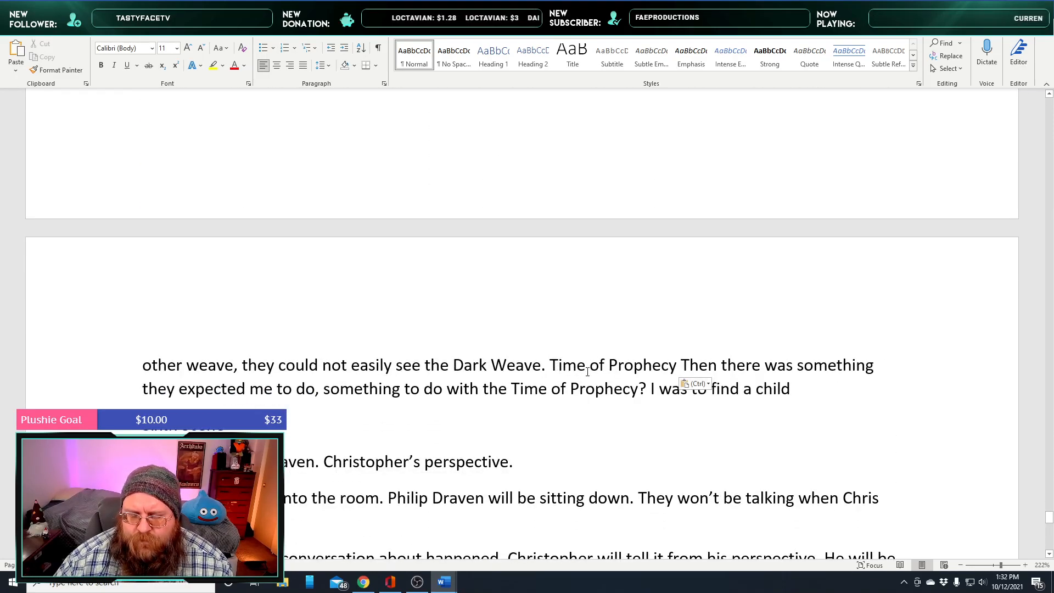
drag(681, 365, 550, 367)
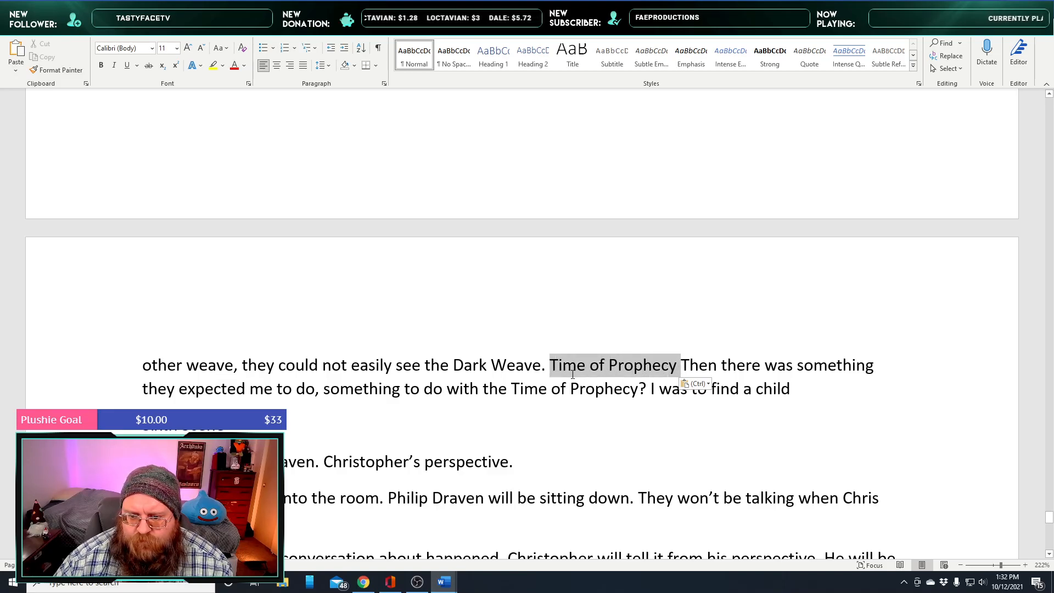
key(BackSpace)
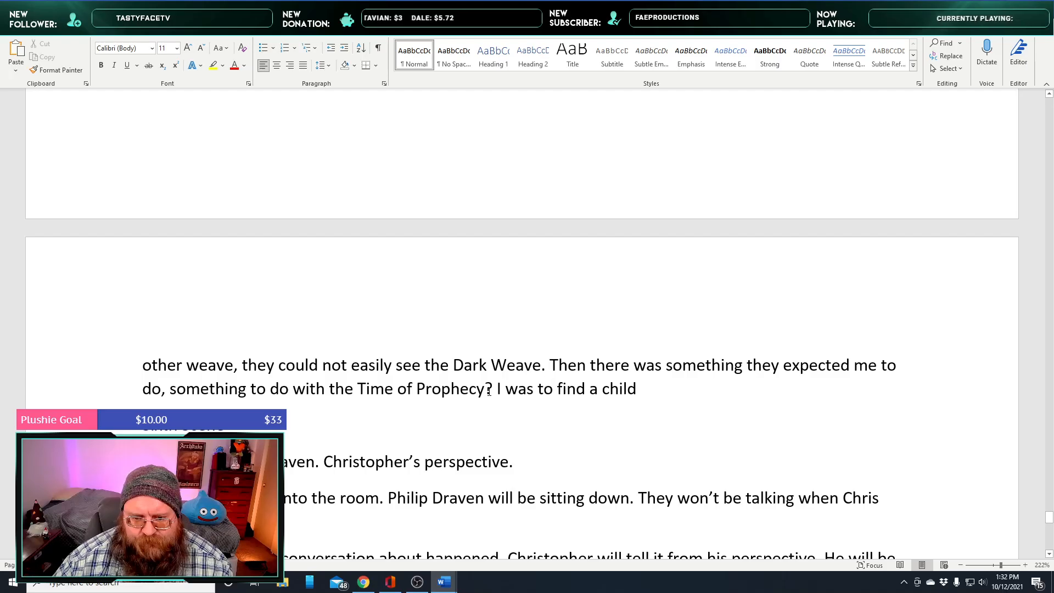
Check the earlier mist scene for what the beings say about the gods, the Dark Weave and the Time of Prophecy
scroll(486, 389, up, 20)
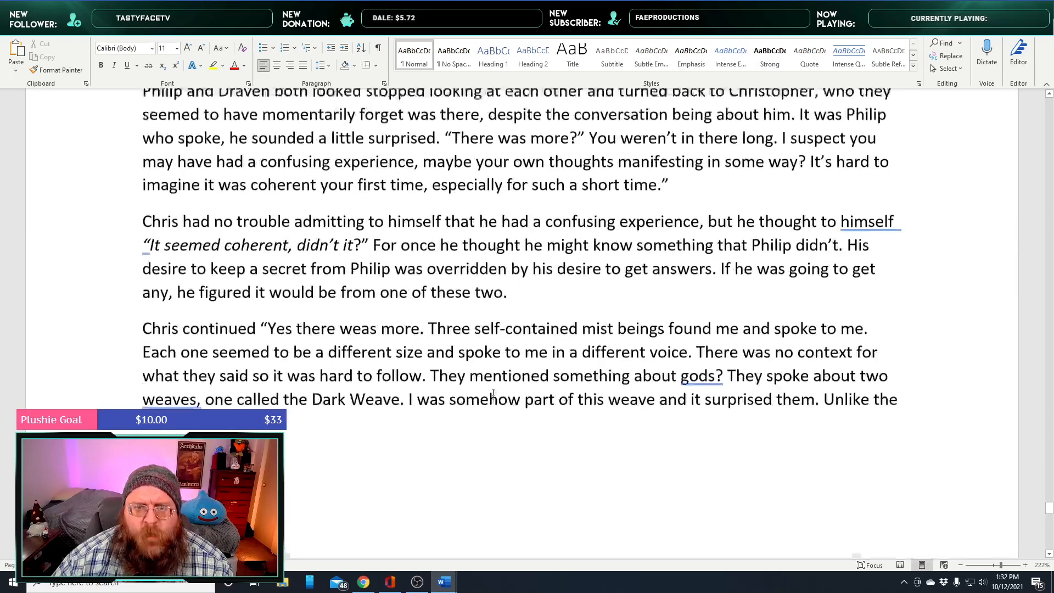
scroll(477, 386, up, 12)
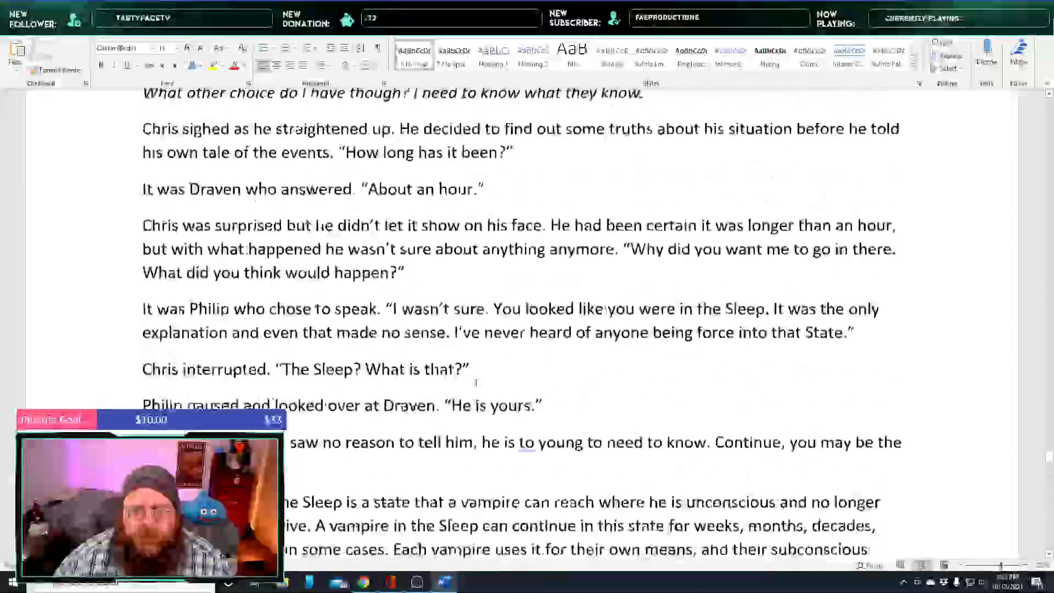
scroll(474, 387, up, 8)
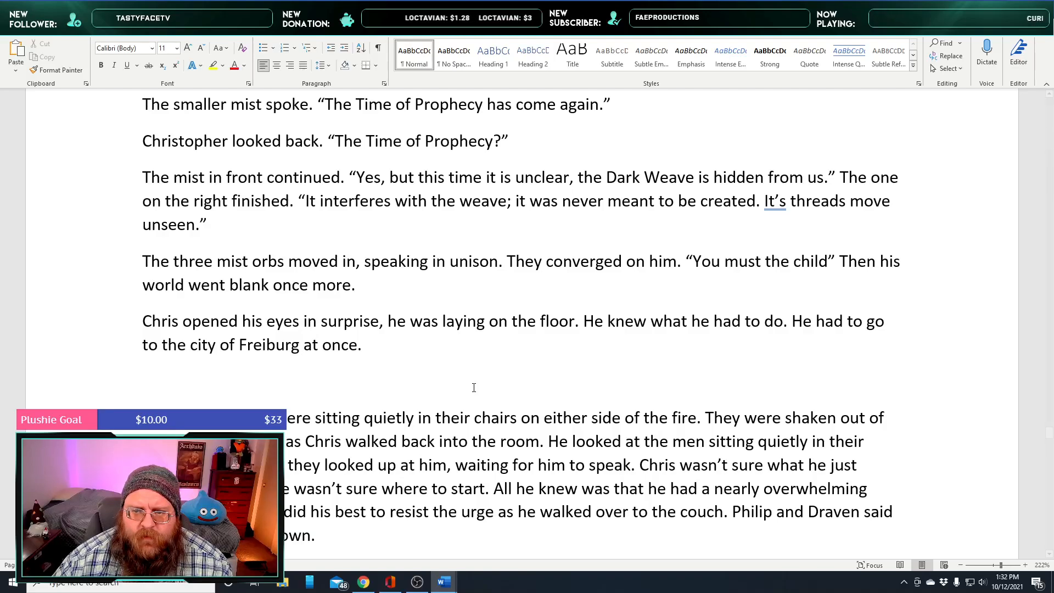
scroll(473, 387, up, 1)
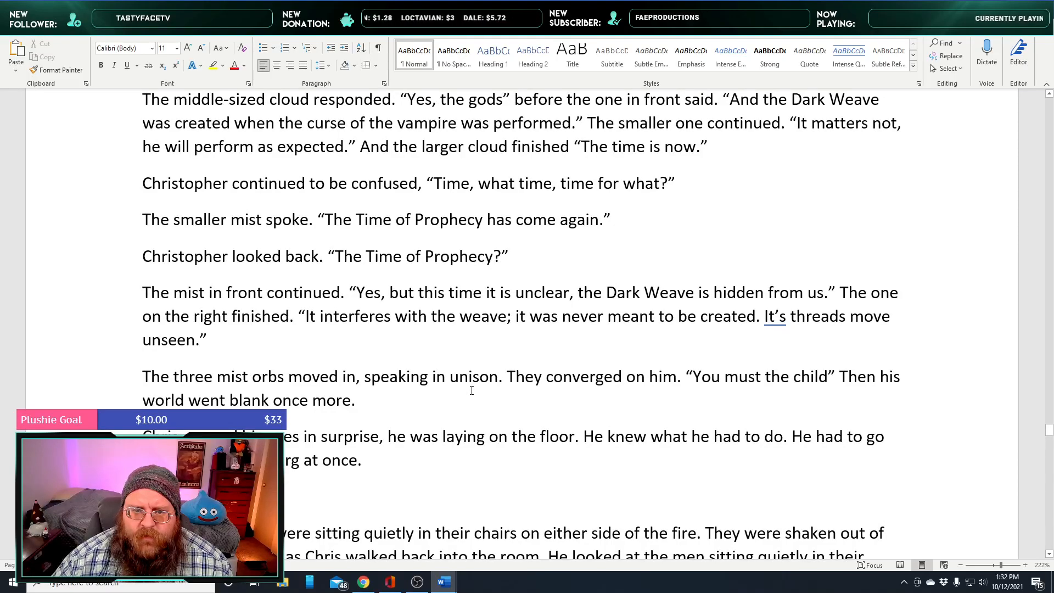
scroll(472, 390, up, 1)
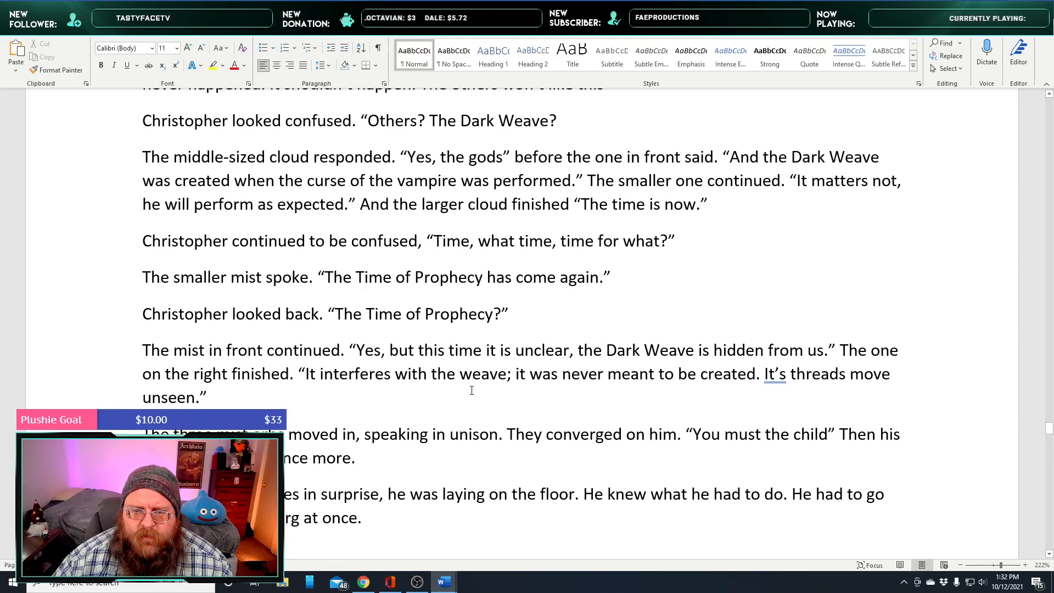
scroll(472, 390, up, 1)
scroll(472, 391, up, 2)
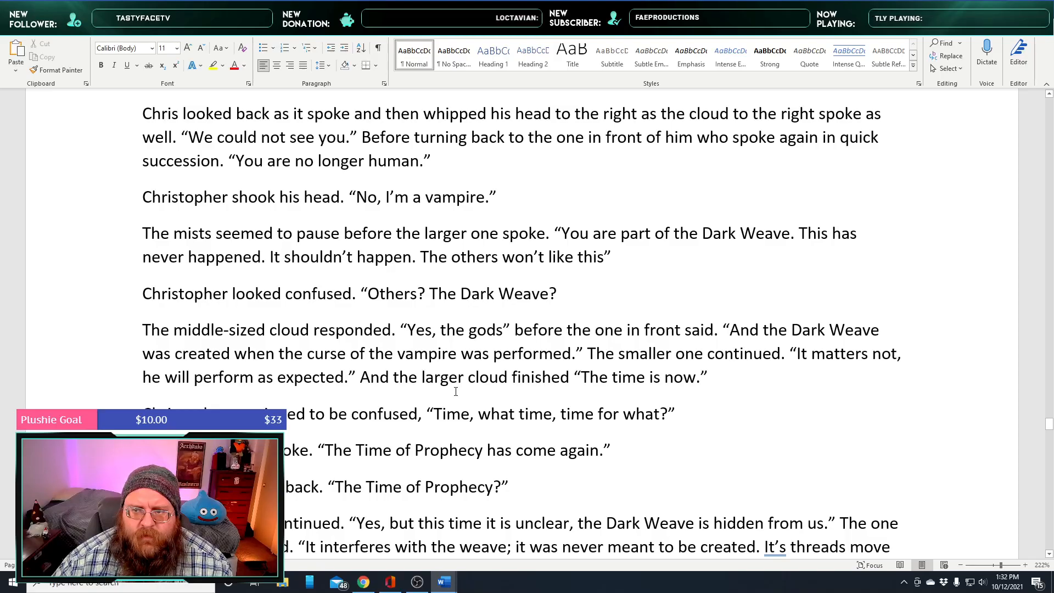
scroll(454, 391, down, 20)
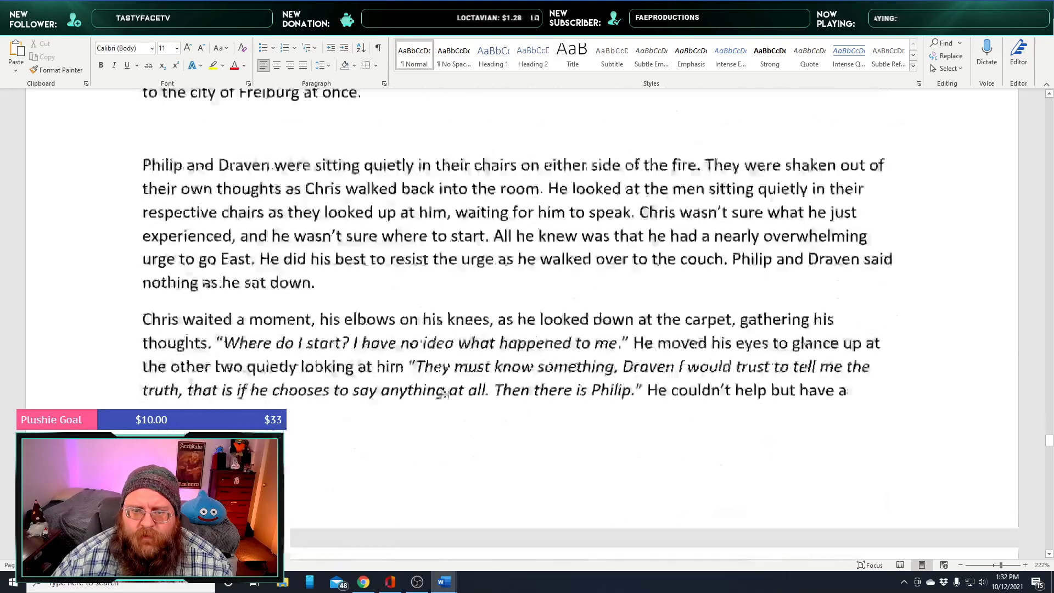
After the sentence about the three mist beings speaking to Chris, insert: Apparently that had been looking for me for some time
scroll(431, 399, down, 20)
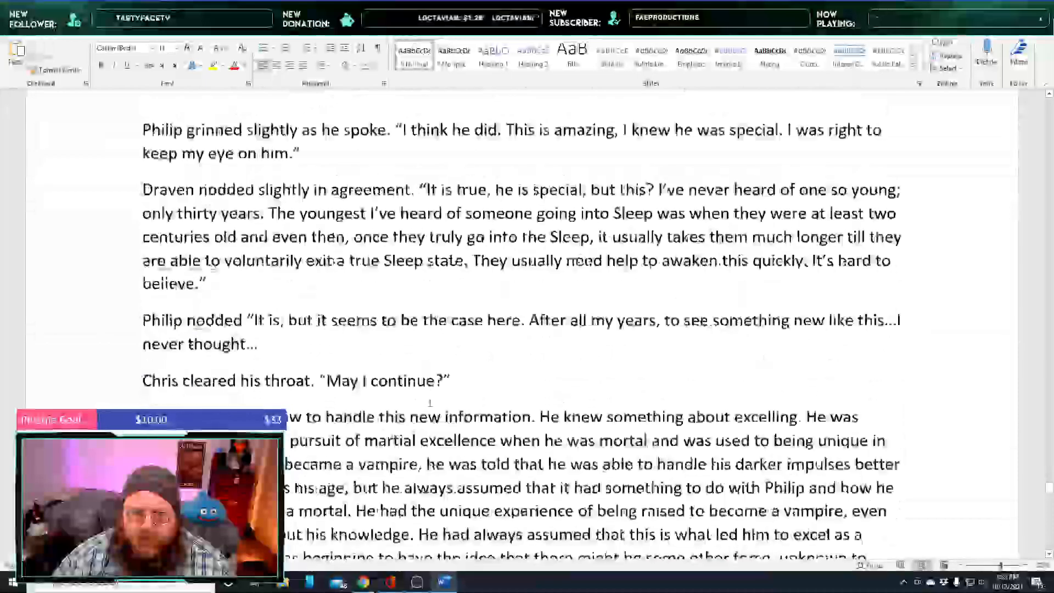
scroll(430, 401, down, 12)
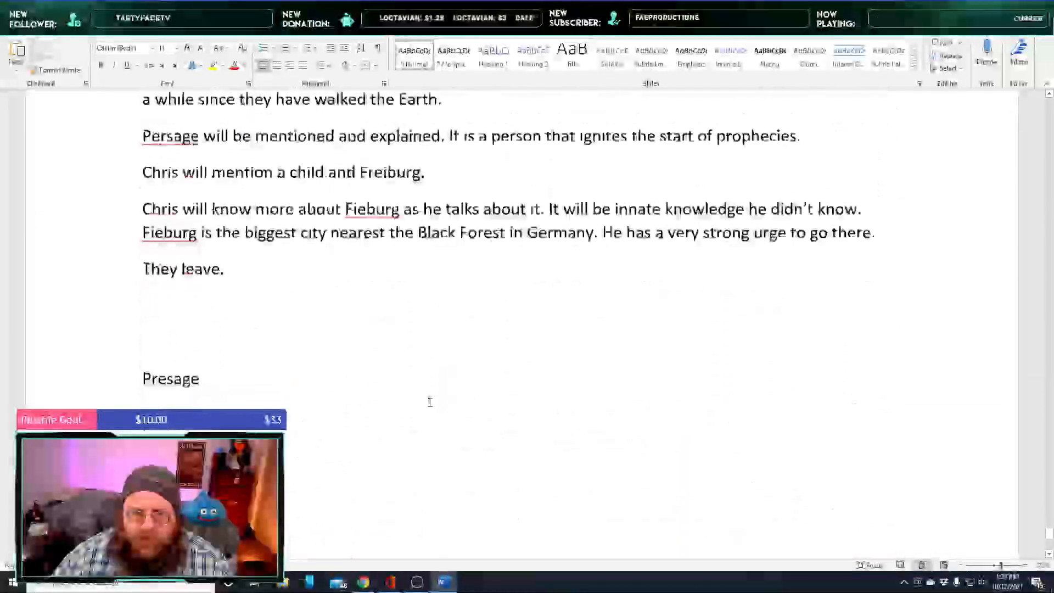
scroll(427, 402, up, 6)
scroll(428, 401, up, 12)
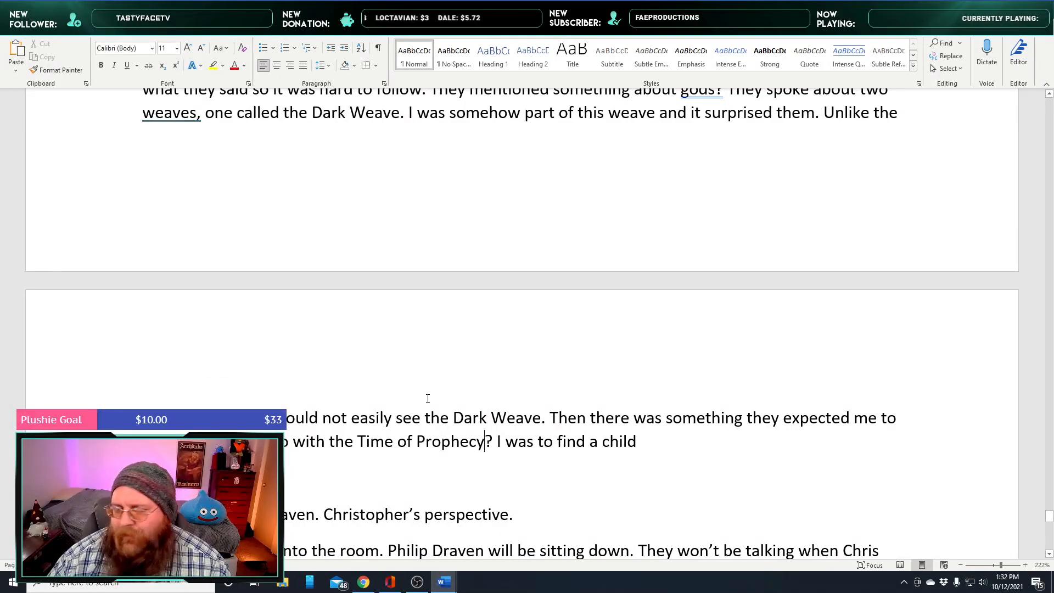
scroll(423, 395, up, 5)
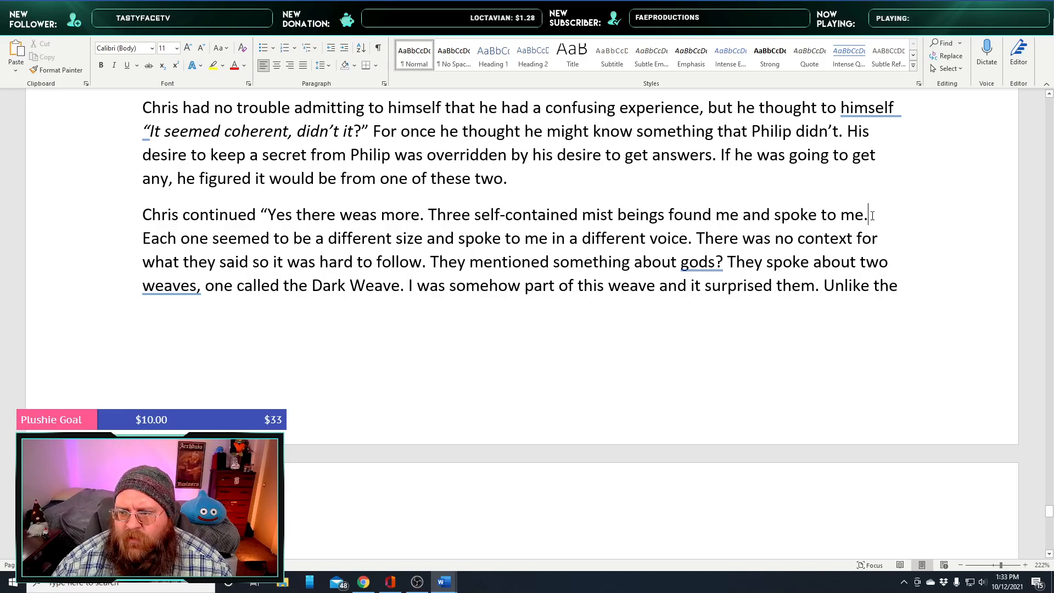
text(A)
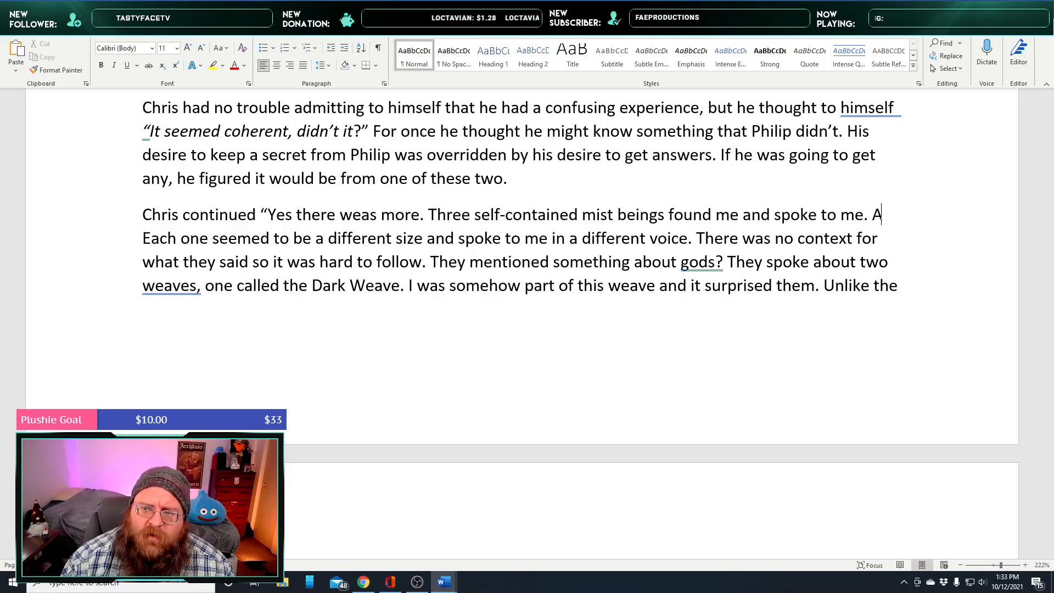
text(pparently that )
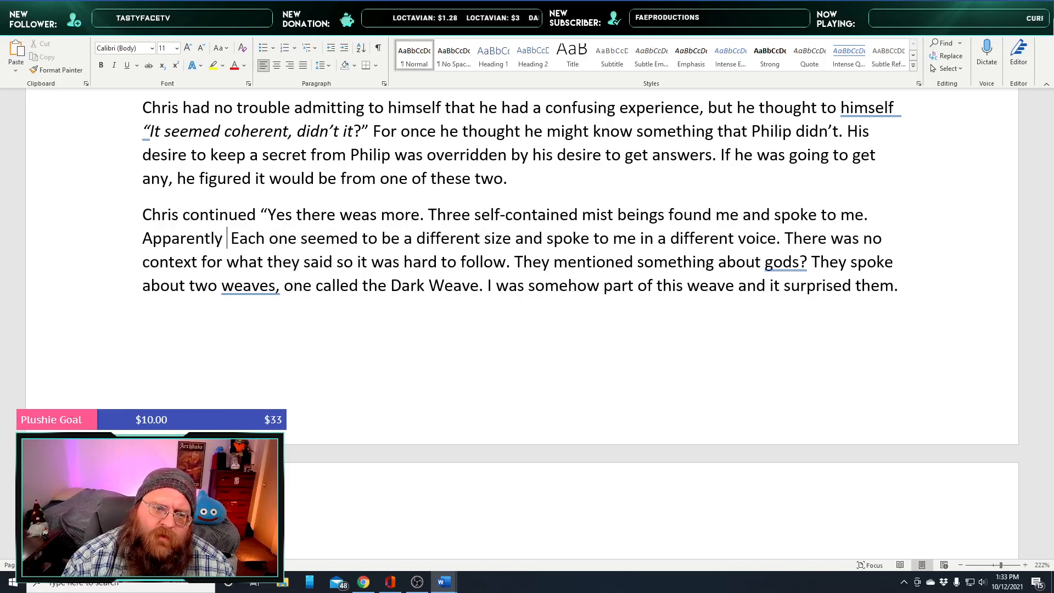
text(had been loo)
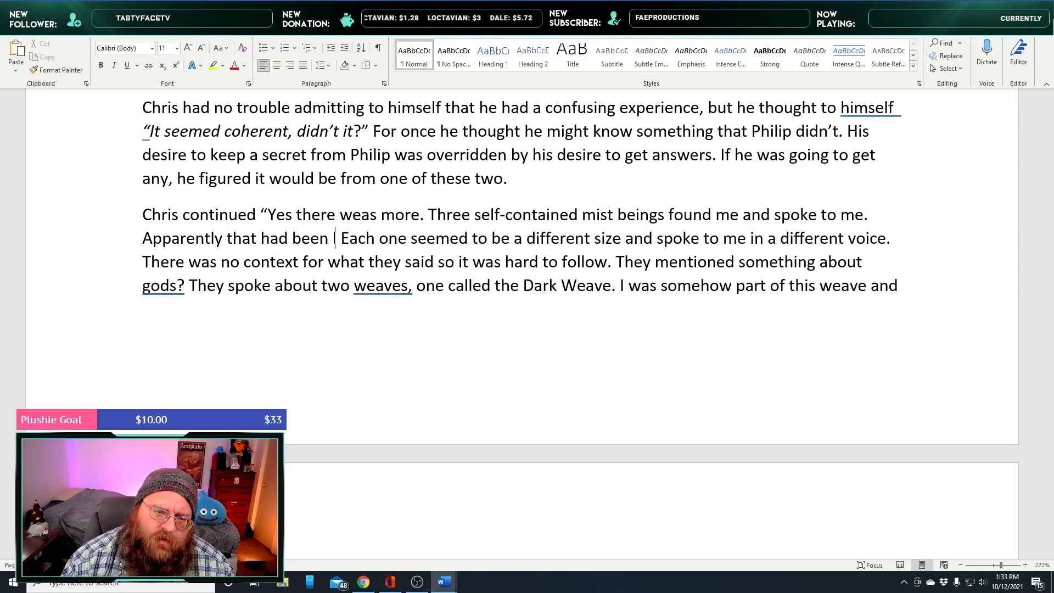
text(king for me for )
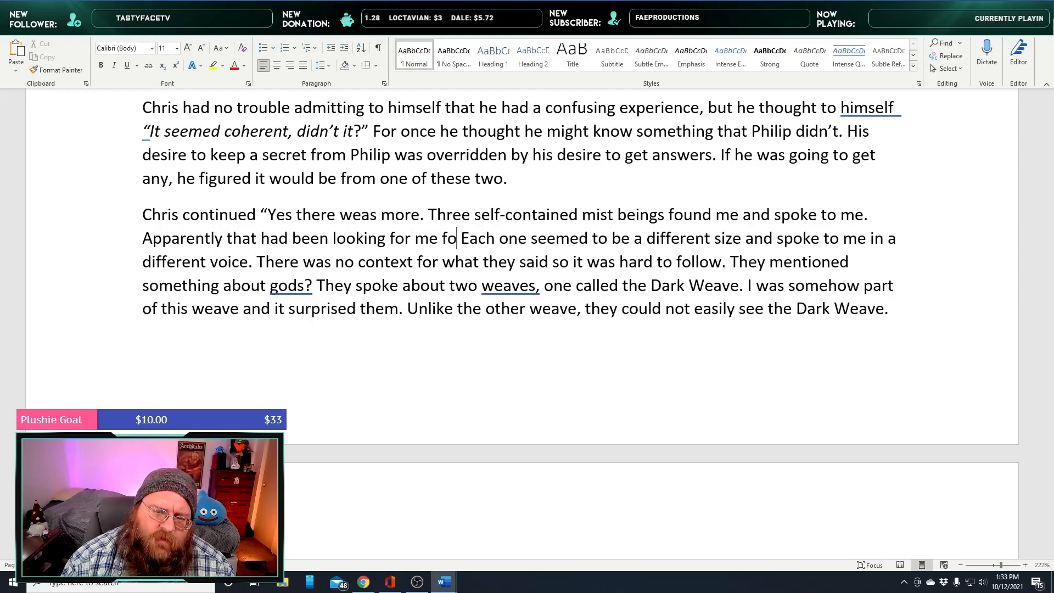
text(some ti)
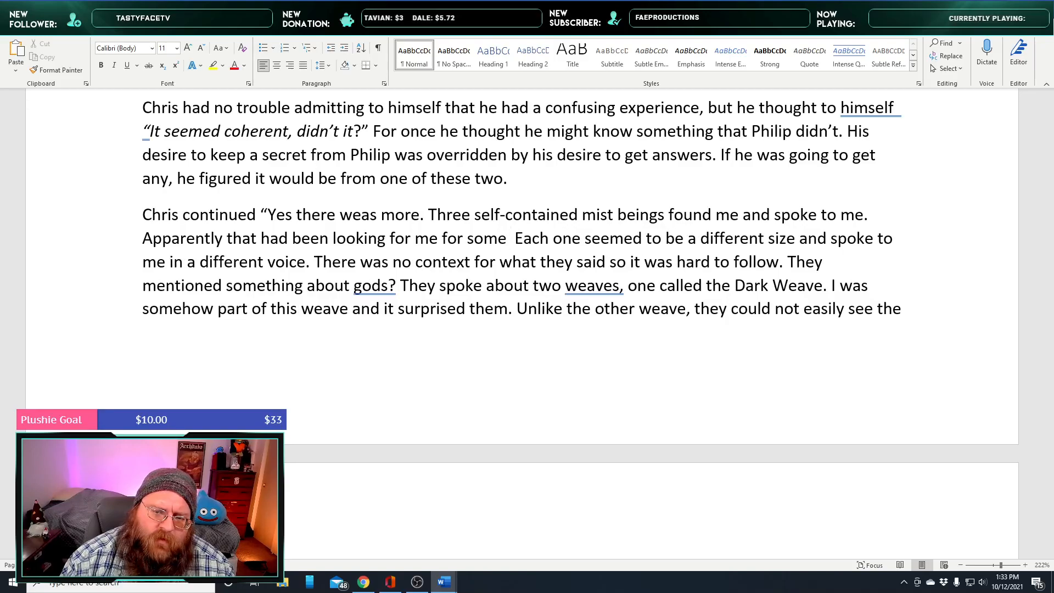
text(me.)
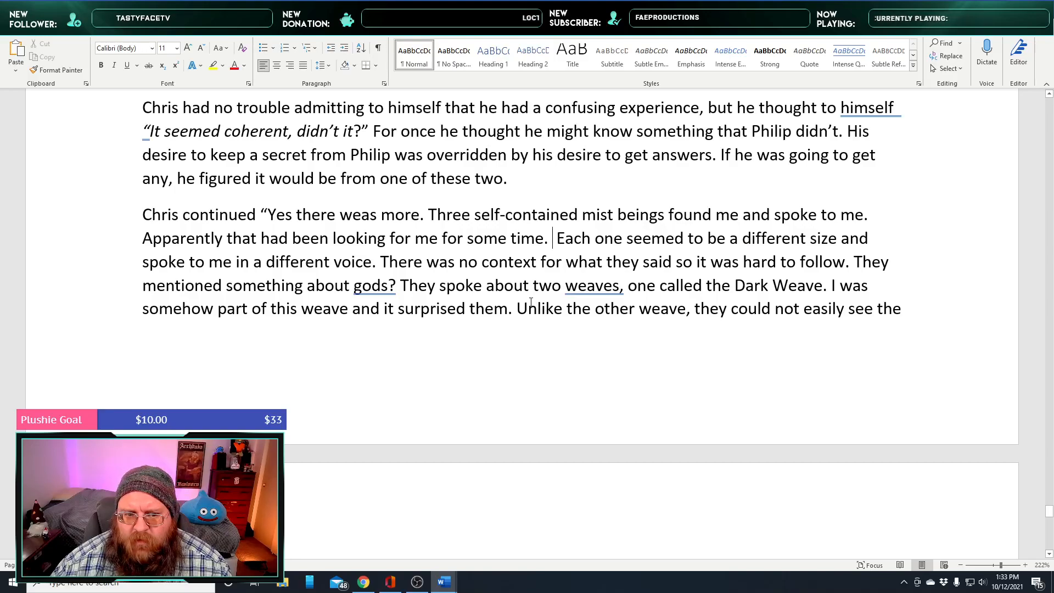
Before the sentence about what they expected, insert: Something about this Dark Weave being created by the curse of the vampire
scroll(523, 302, down, 1)
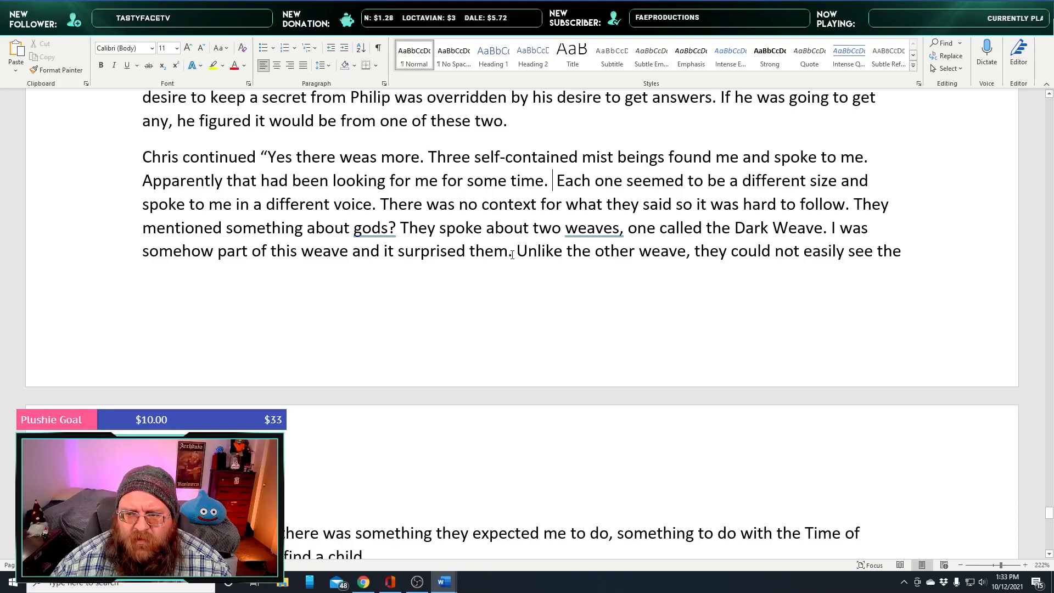
scroll(512, 254, down, 3)
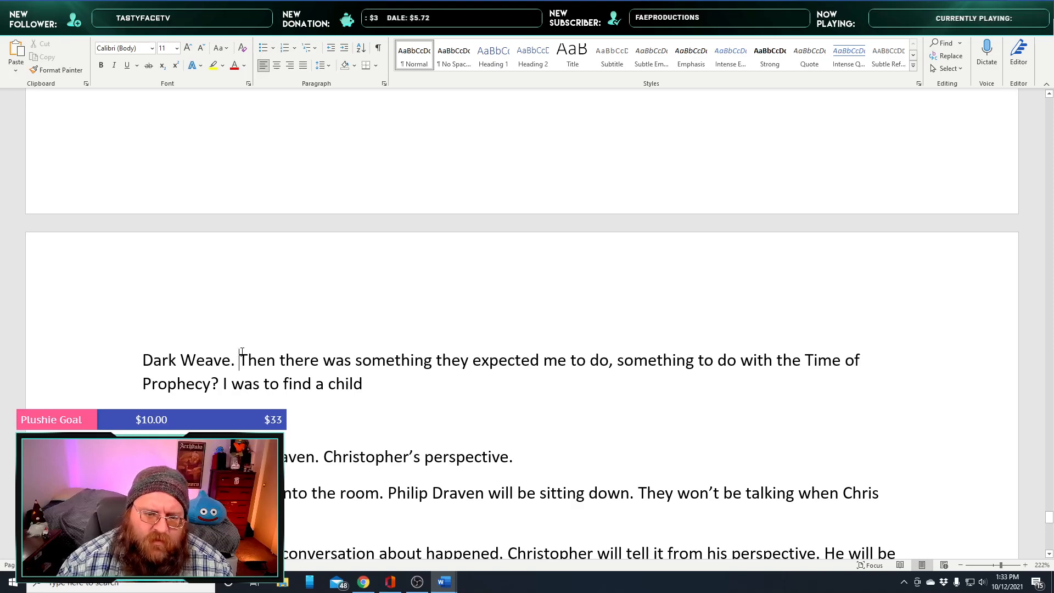
text(Something abou)
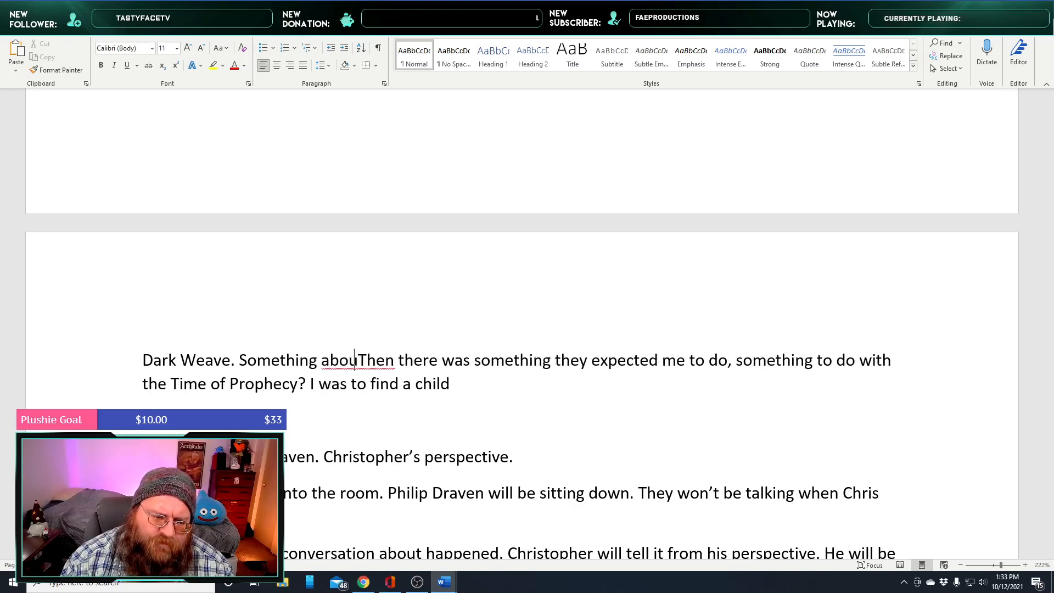
text(t this )
text(Dark )
text(Weave being c)
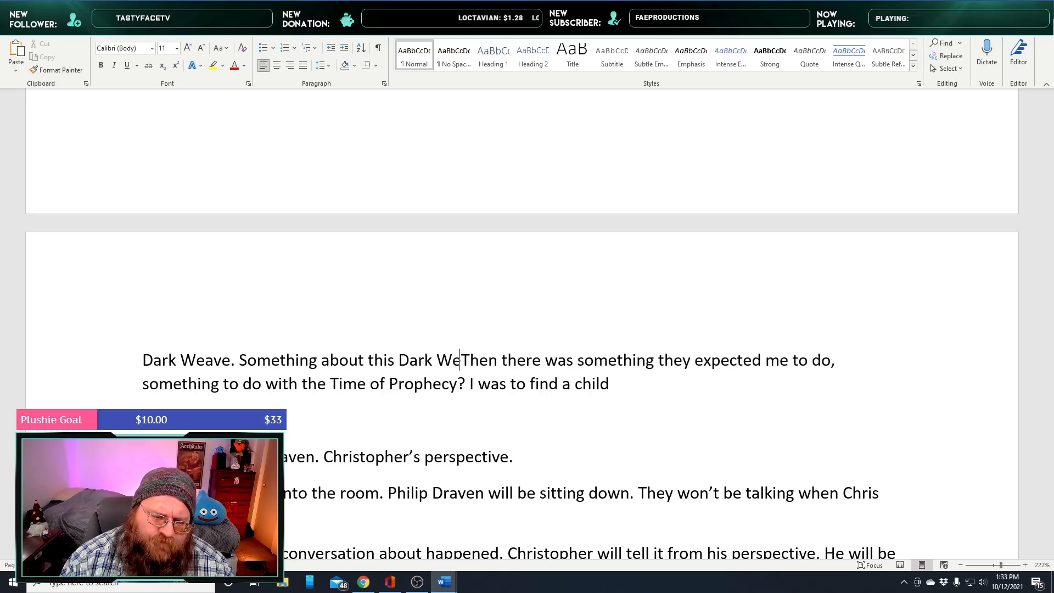
text(reated by the c)
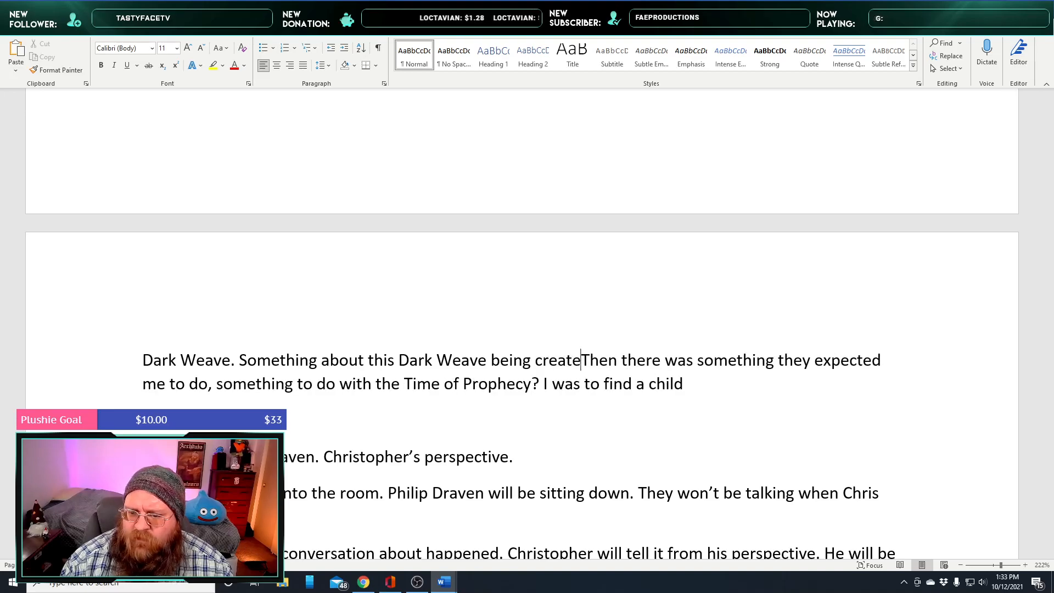
text(urse of the vamp)
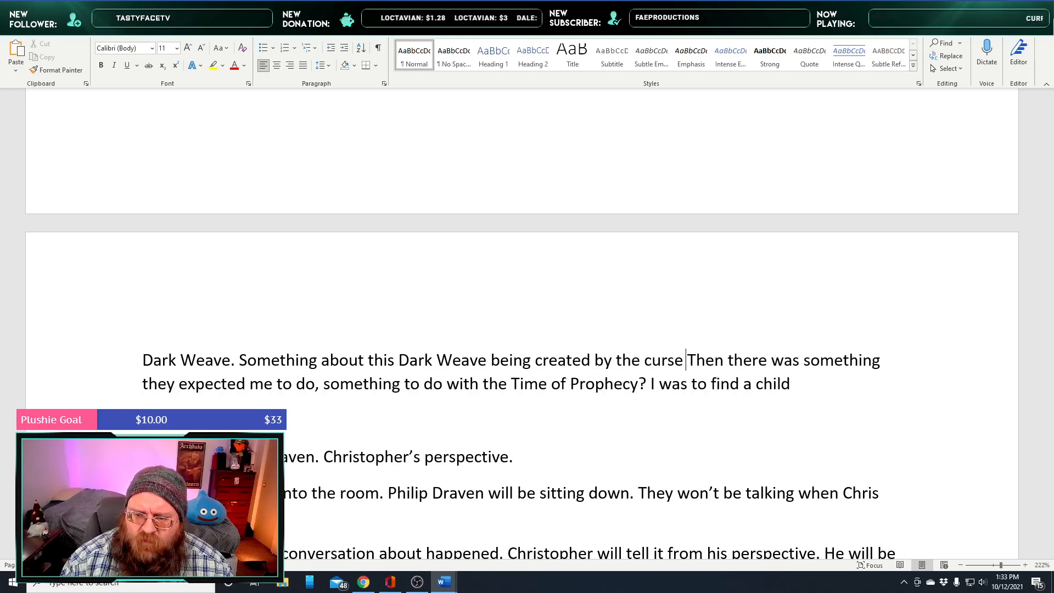
text(ire.)
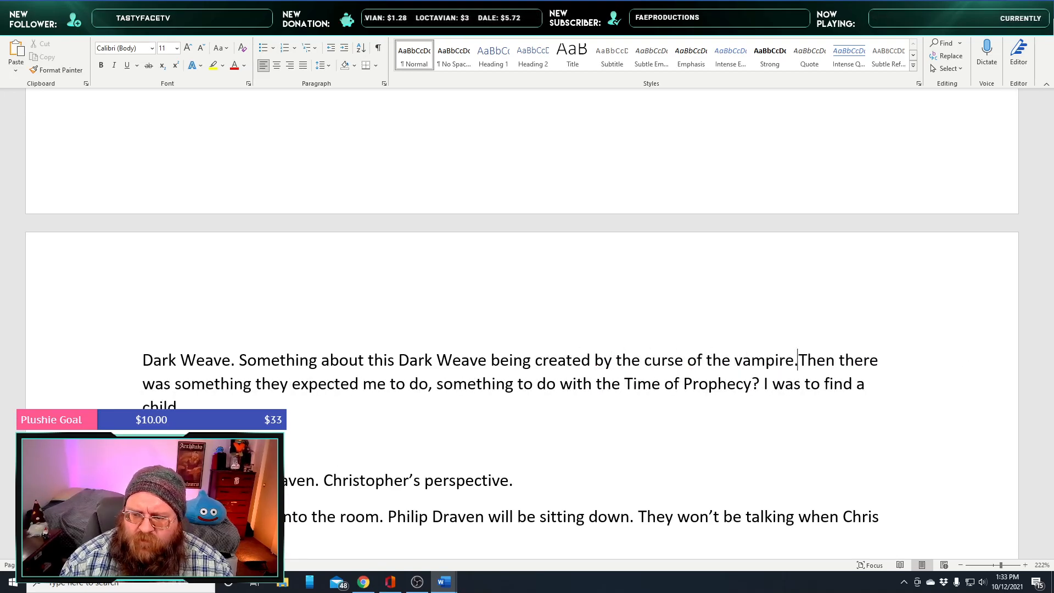
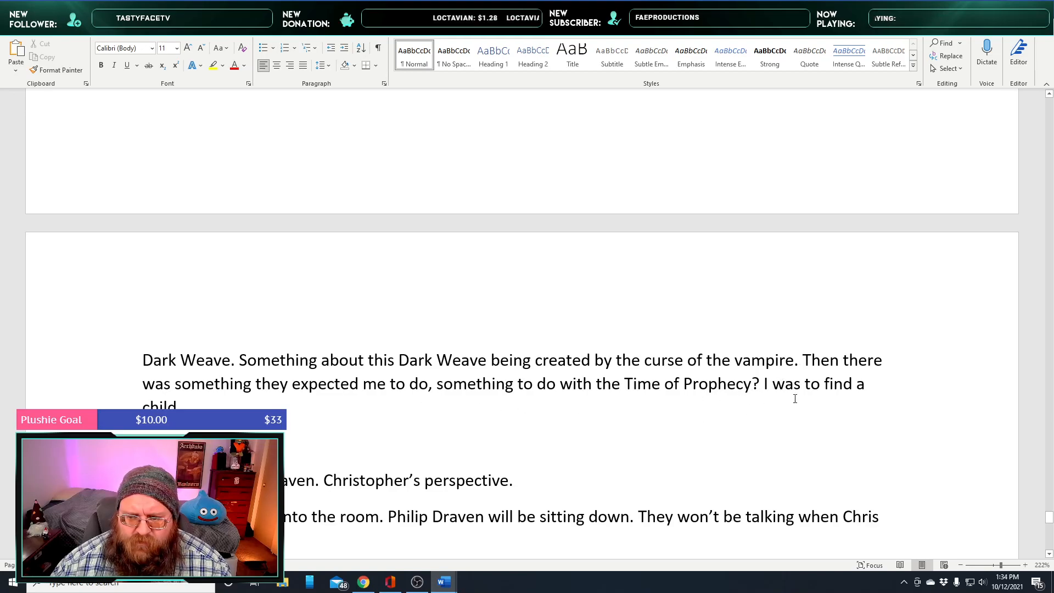
End the Time of Prophecy sentence with a period and replace "I was to find a child" with "I'm to find a child of some sort."
shift+click(763, 385)
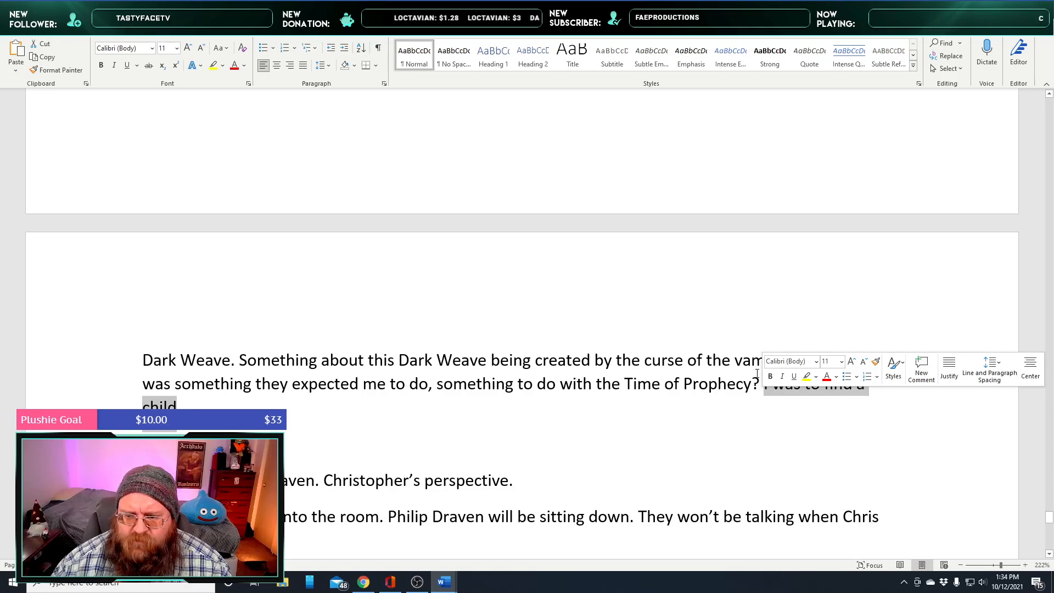
key(BackSpace)
key(BackSpace)
text(. I'm to find a)
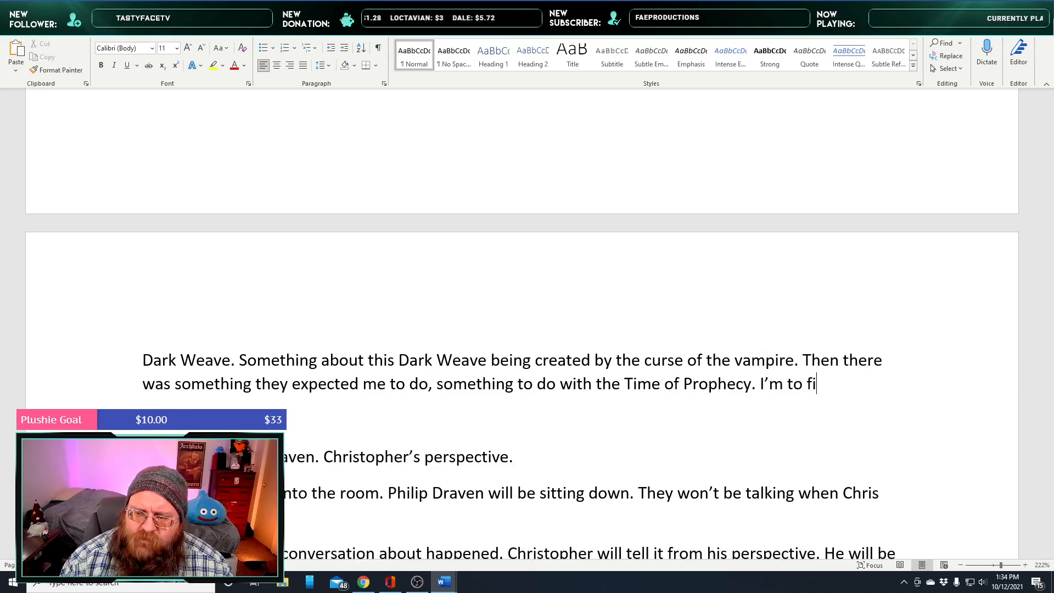
text( child )
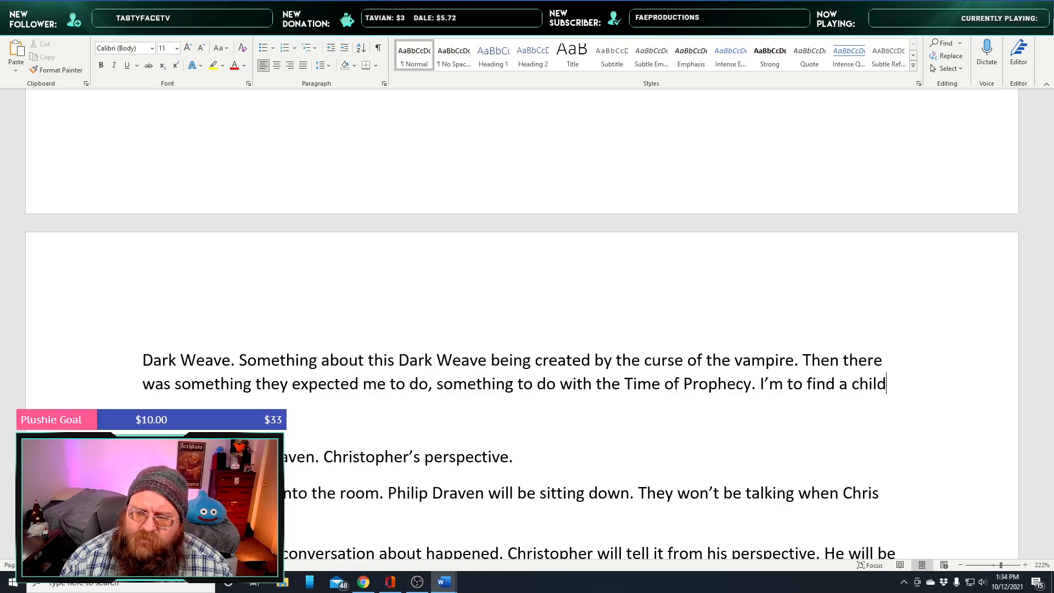
text(of some sort)
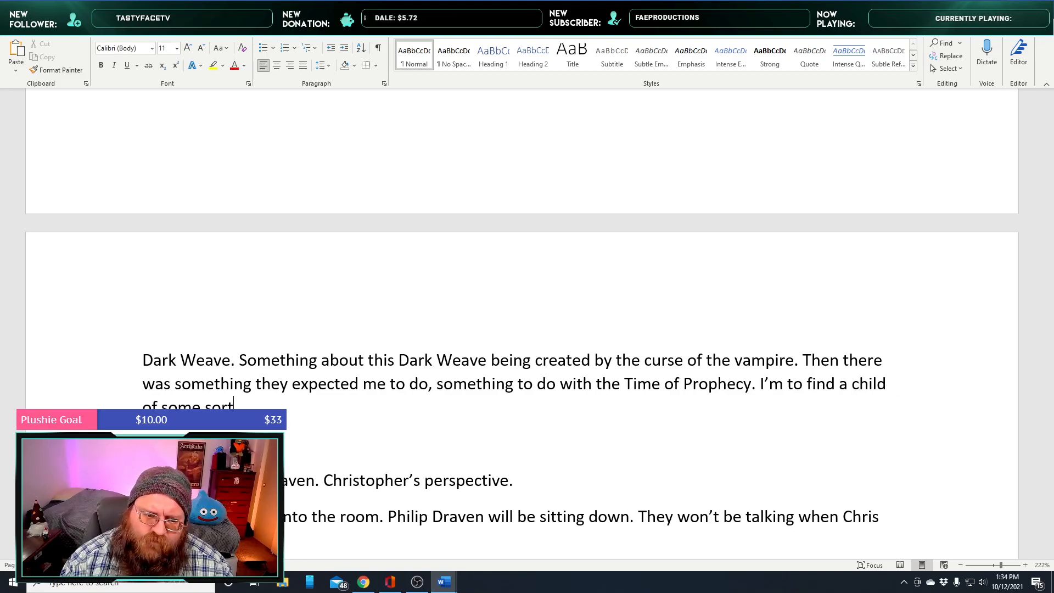
text(. When I)
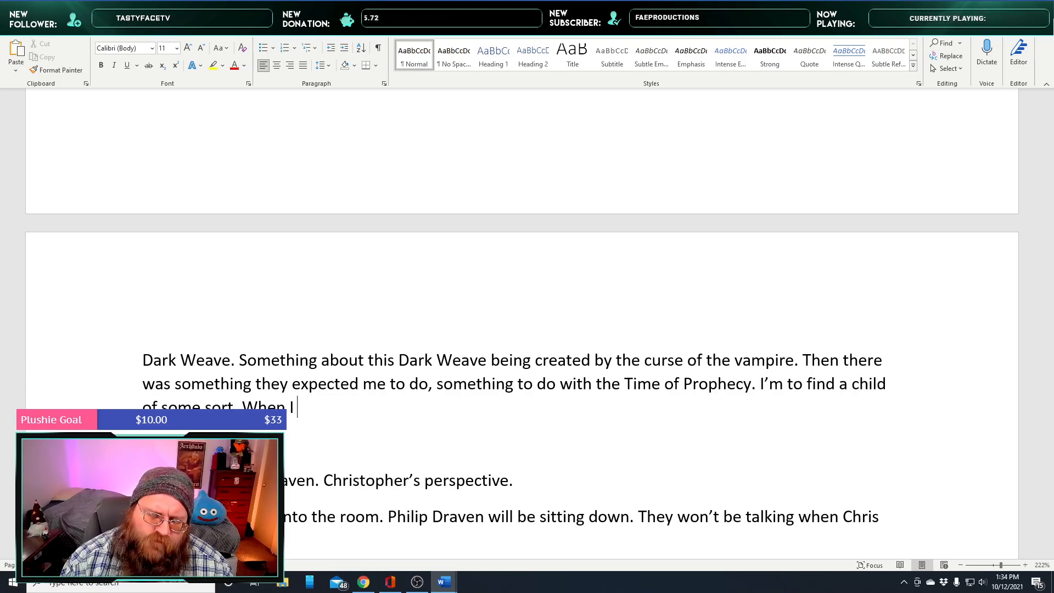
key(ctrl+BackSpace)
key(ctrl+BackSpace)
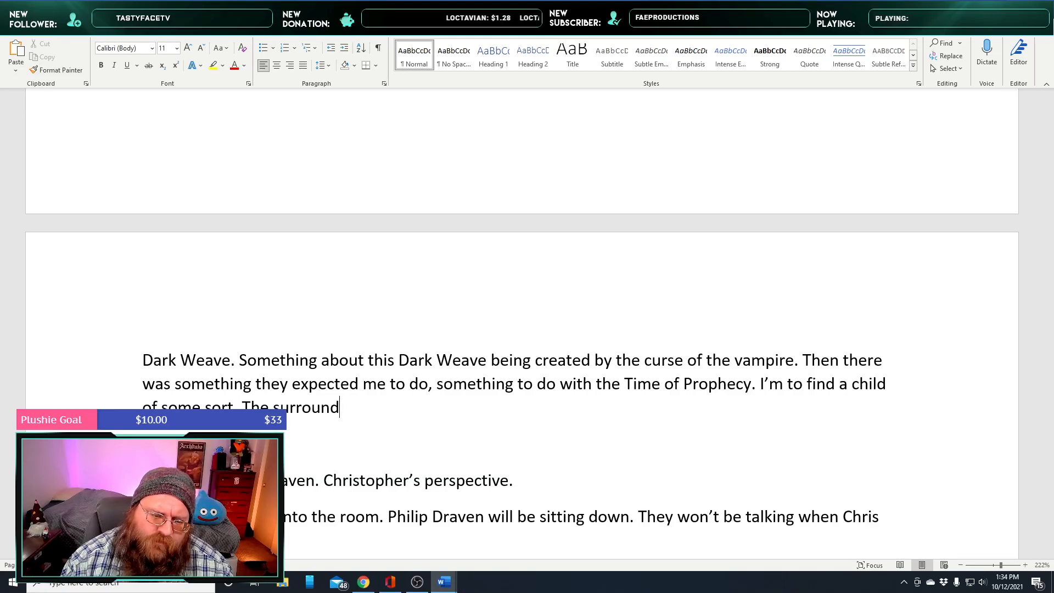
Add the sentence "The moved in, nearly touching me and then I woke up." after the one about the child
key(BackSpace)
key(BackSpace)
key(BackSpace)
key(BackSpace)
key(BackSpace)
key(BackSpace)
key(BackSpace)
text(moved in)
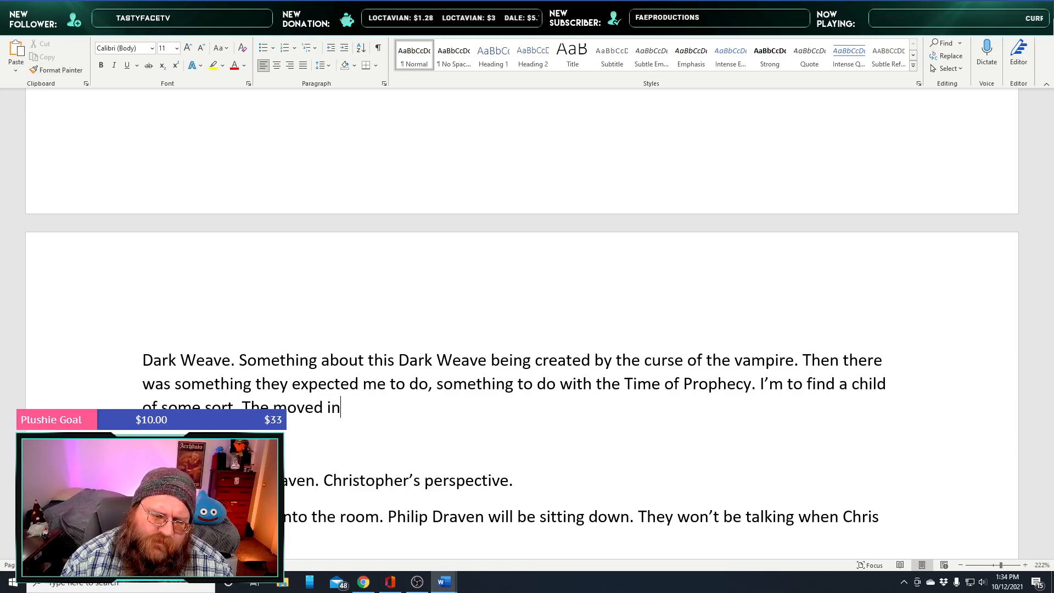
text(, nearly tou)
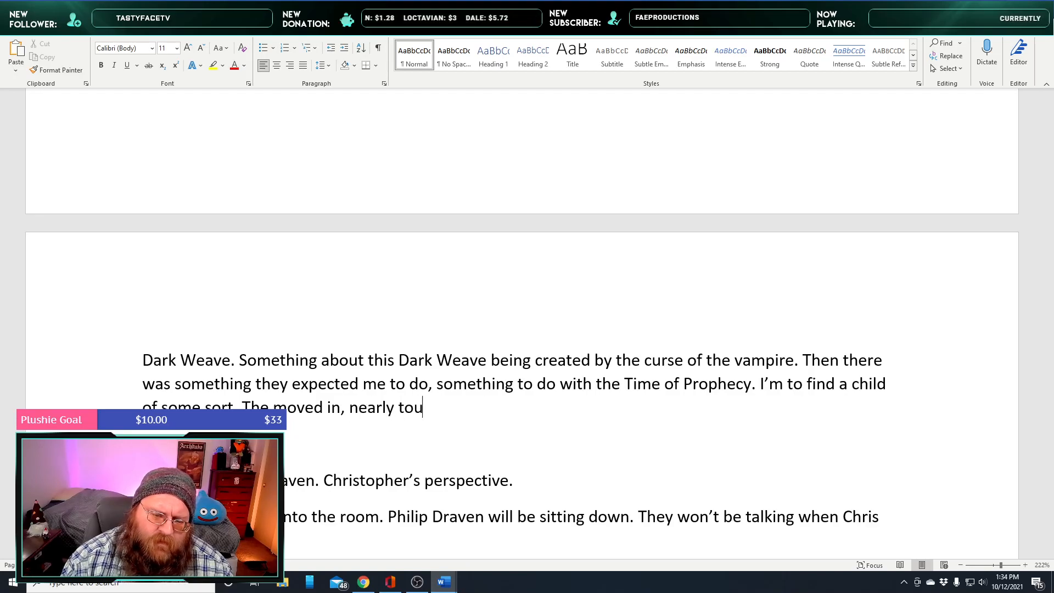
text(ching me and then)
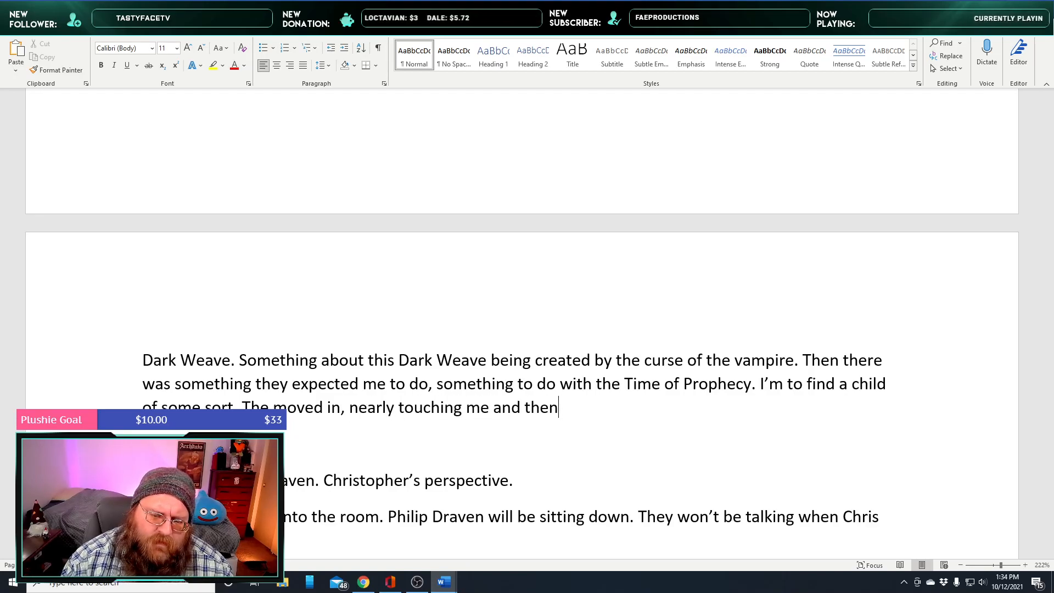
text( I woke up.)
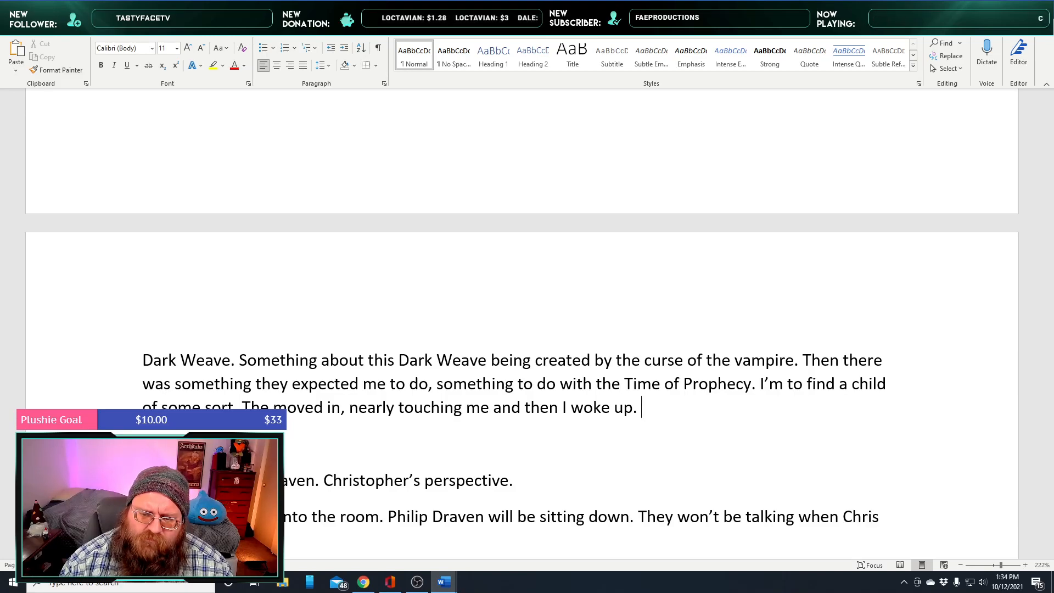
Extend the waking sentence to read "I woke up with the desire to travel East, to some city I never heard of."
key(BackSpace)
key(BackSpace)
key(BackSpace)
key(BackSpace)
key(BackSpace)
key(BackSpace)
key(BackSpace)
key(BackSpace)
key(BackSpace)
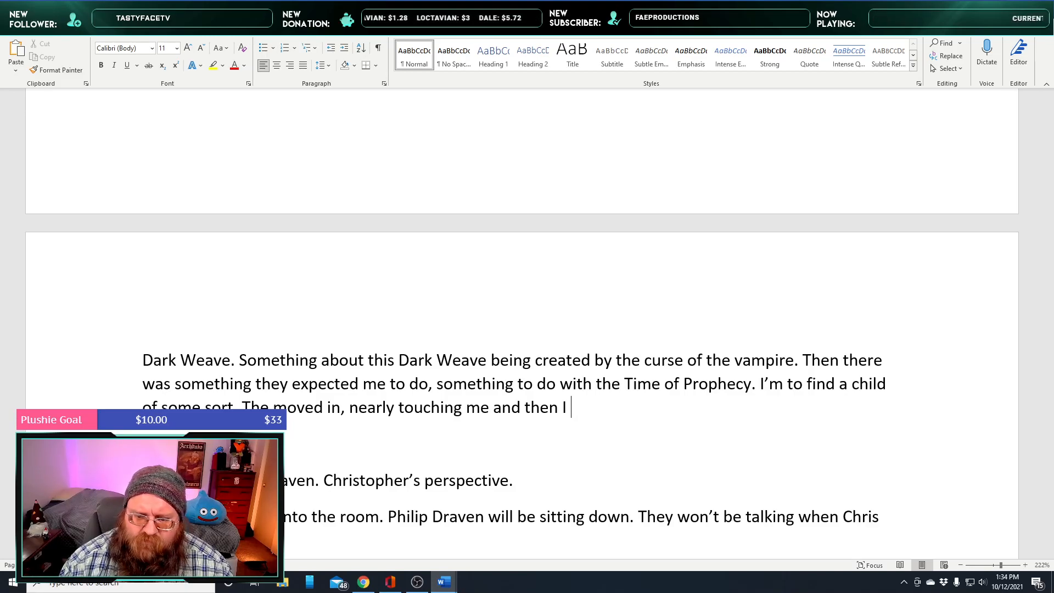
text(woke up )
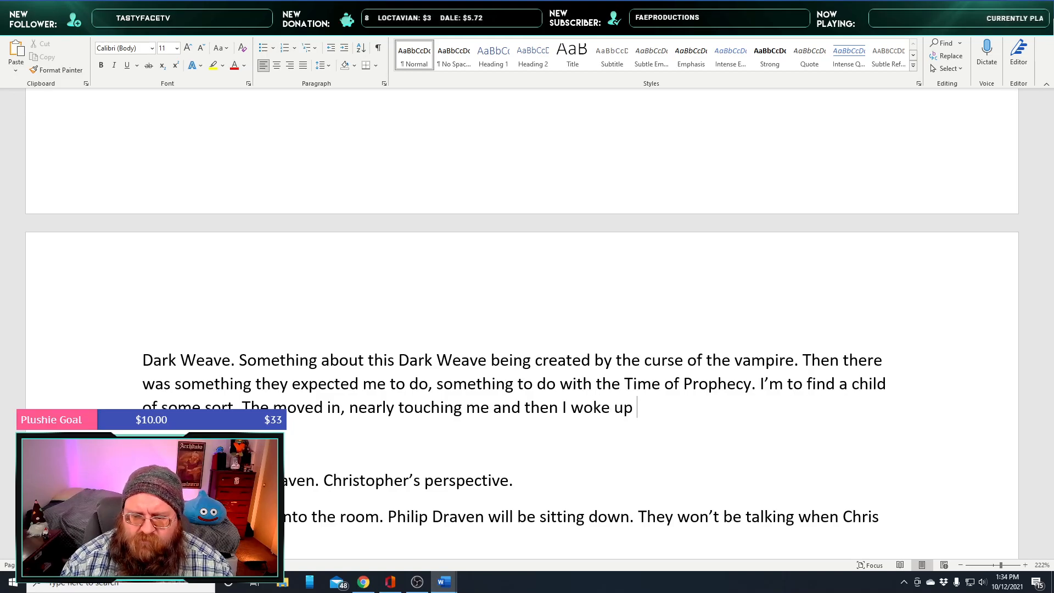
text( wit)
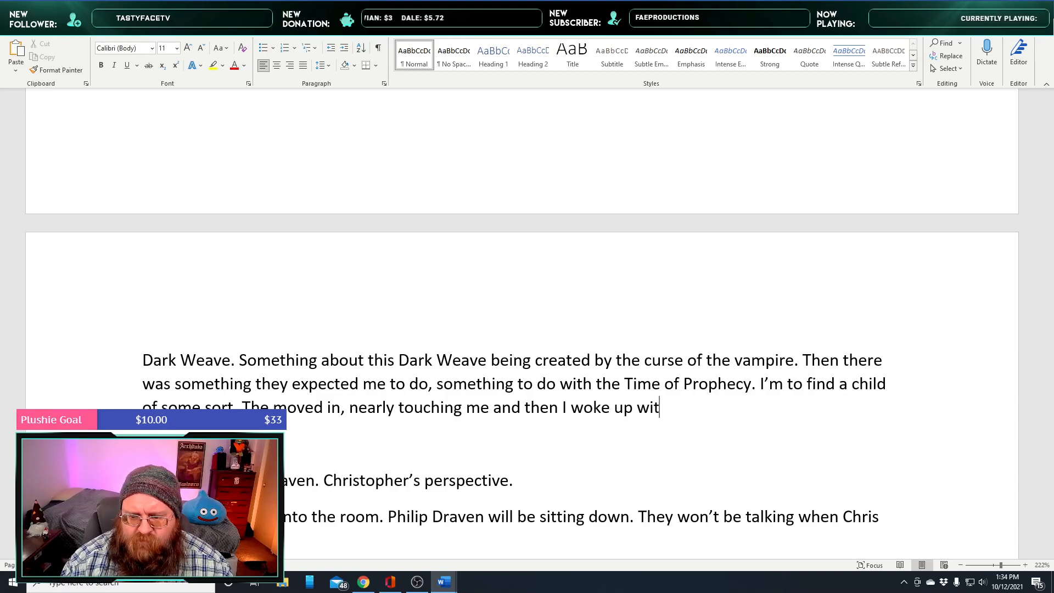
text(h the desire )
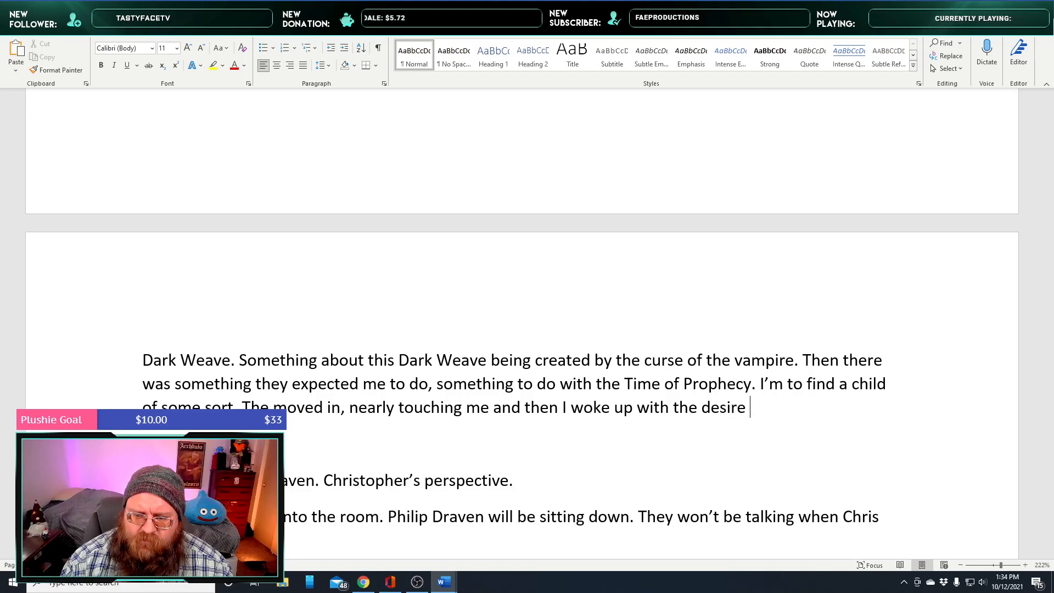
text(to travel East, to s)
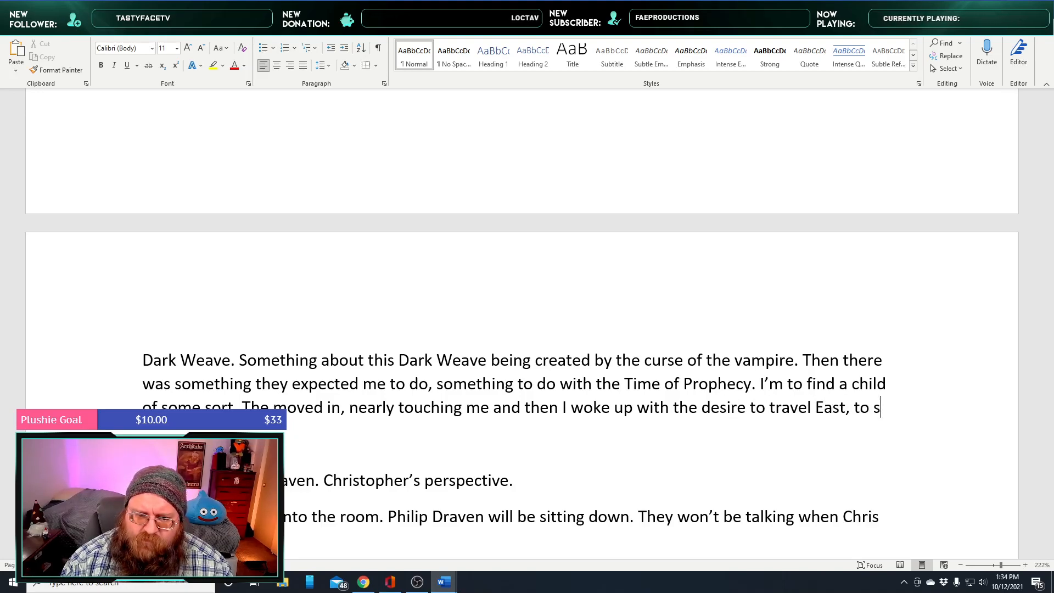
text(ome city I never heard of. Fie)
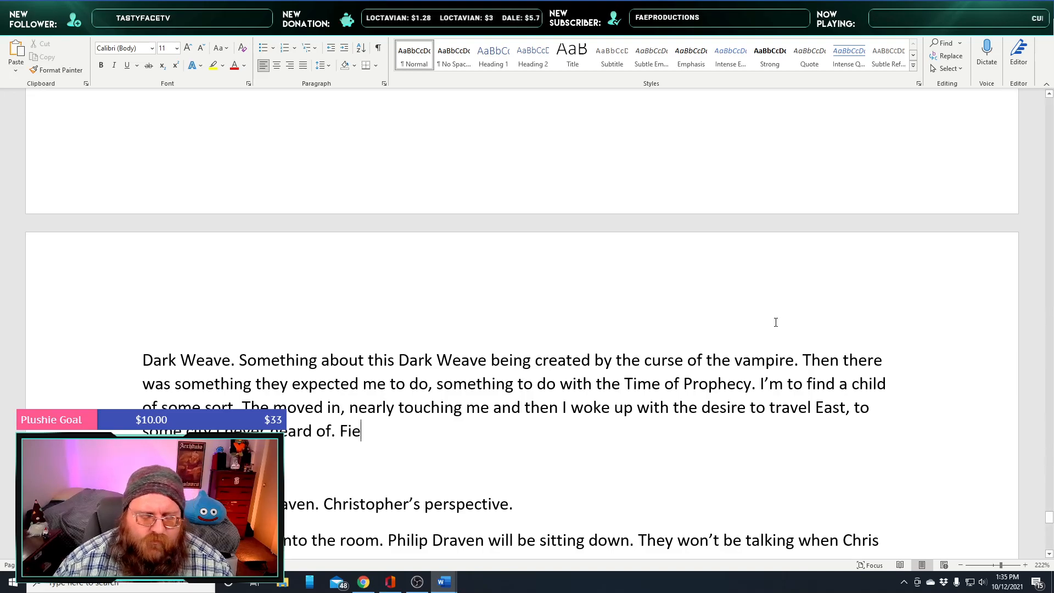
Check the city's spelling in the scene notes and end the sentence with "never heard of; Fieburg"
scroll(774, 322, down, 12)
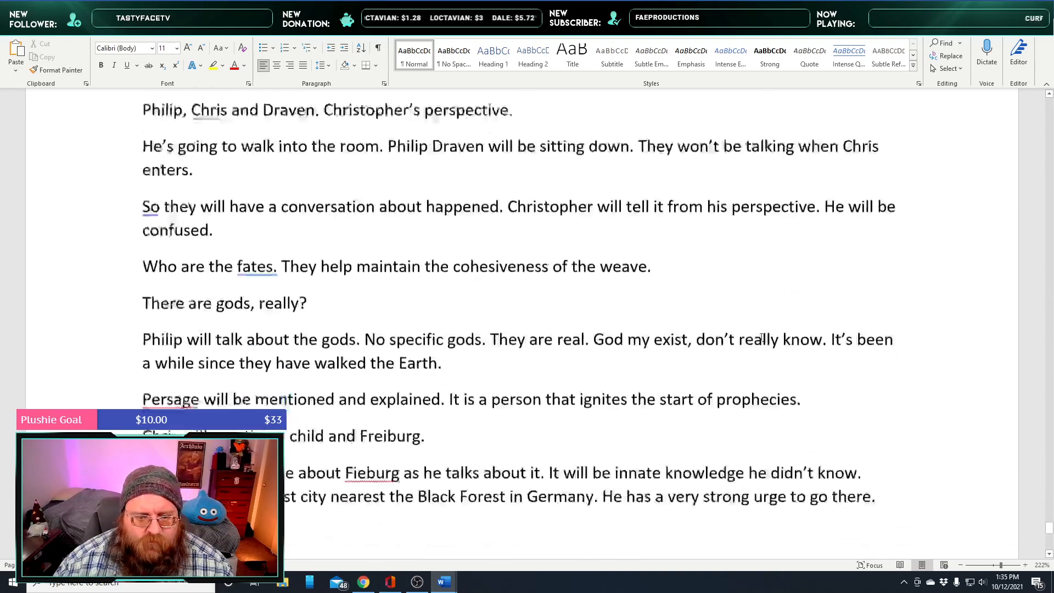
scroll(749, 344, up, 1)
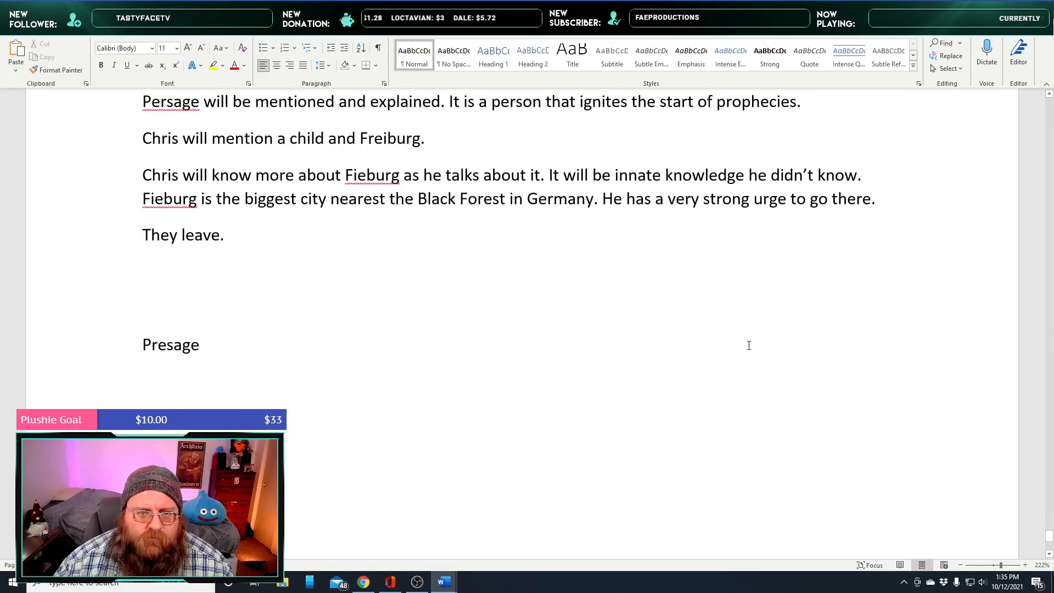
scroll(746, 346, up, 9)
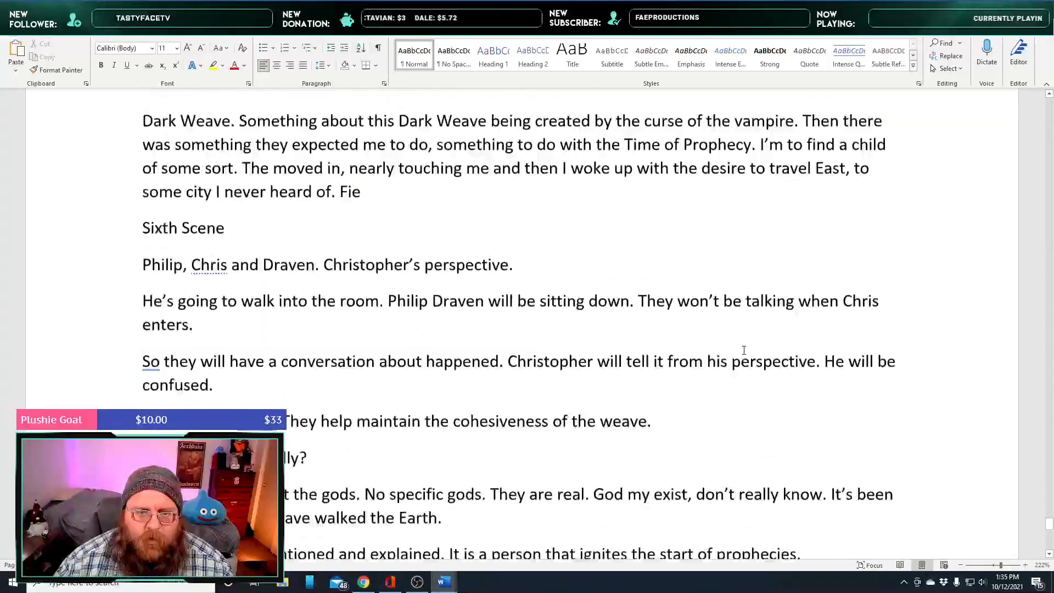
text(bur)
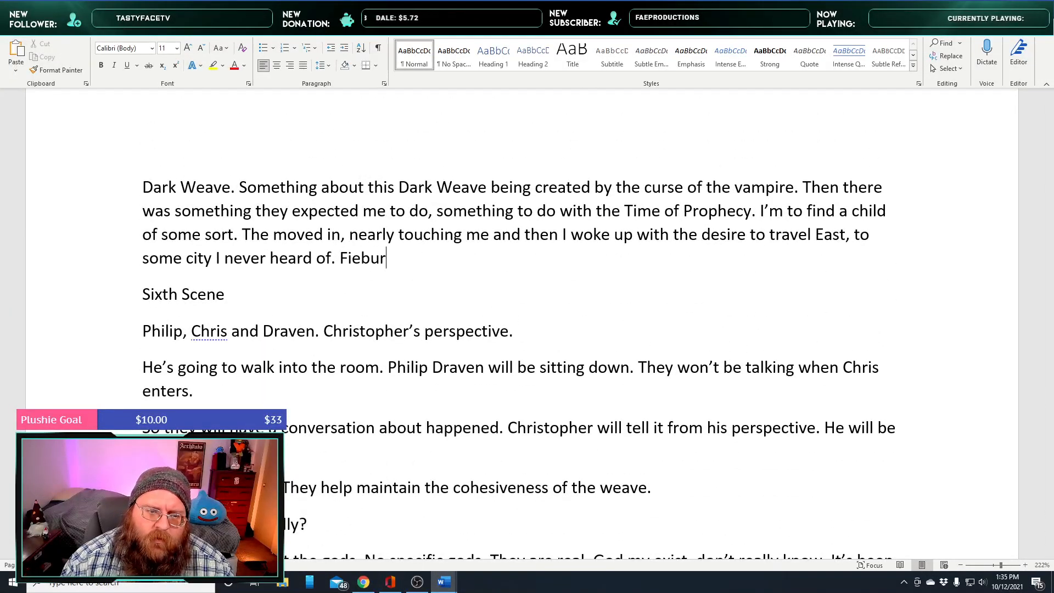
key(BackSpace)
key(BackSpace)
key(BackSpace)
key(BackSpace)
key(BackSpace)
key(BackSpace)
key(BackSpace)
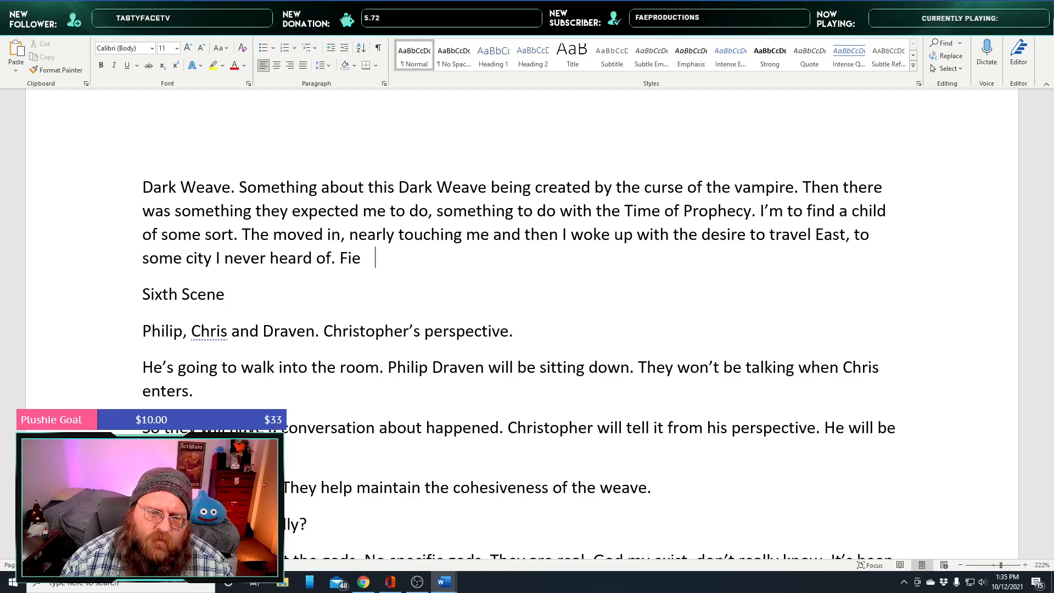
text(of; Fie)
key(BackSpace)
key(BackSpace)
key(BackSpace)
text(Fie)
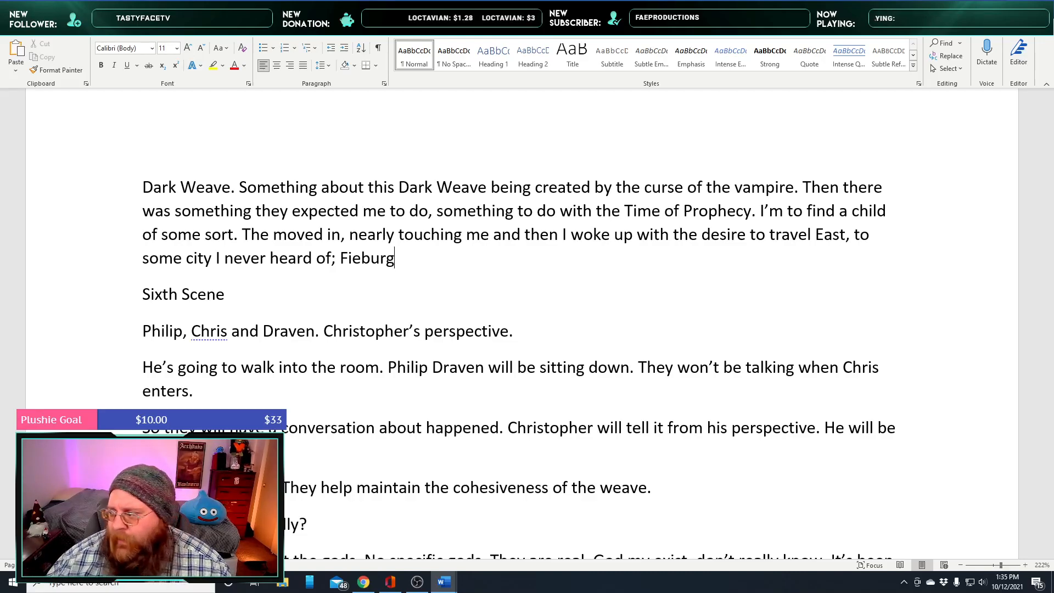
In the "Chris continued" paragraph, correct "weas" to "was" and accept the suggested comma after "Apparently"
scroll(519, 419, up, 5)
scroll(519, 419, up, 3)
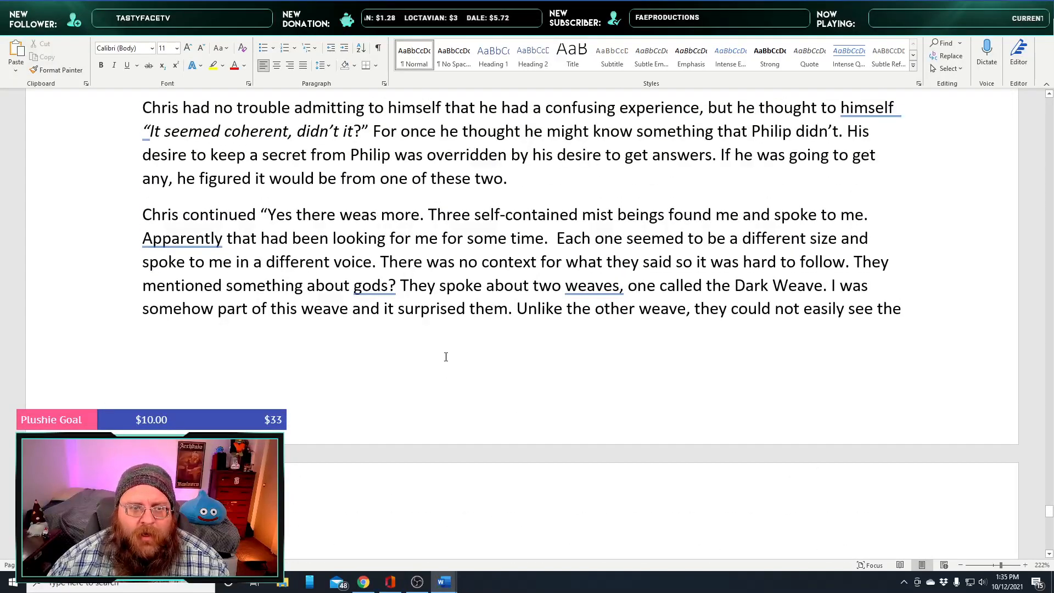
click(354, 217)
key(Delete)
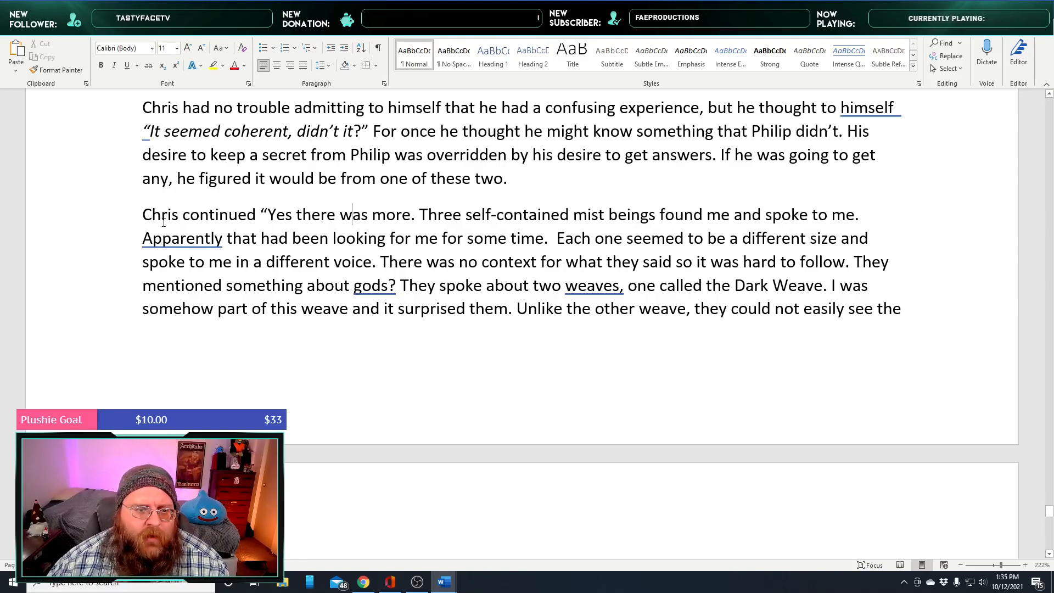
right_click(211, 237)
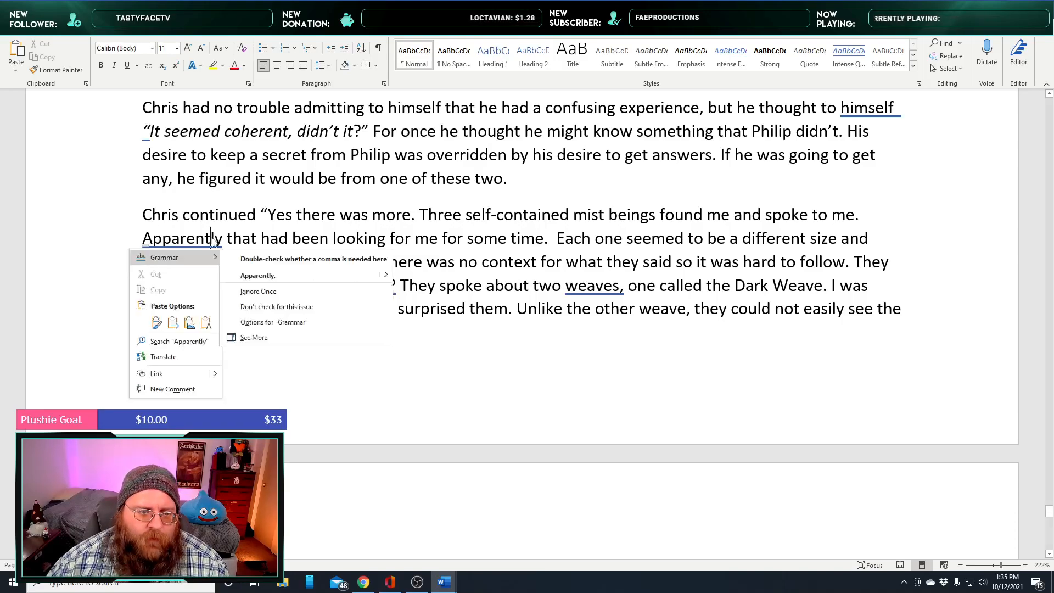
click(269, 274)
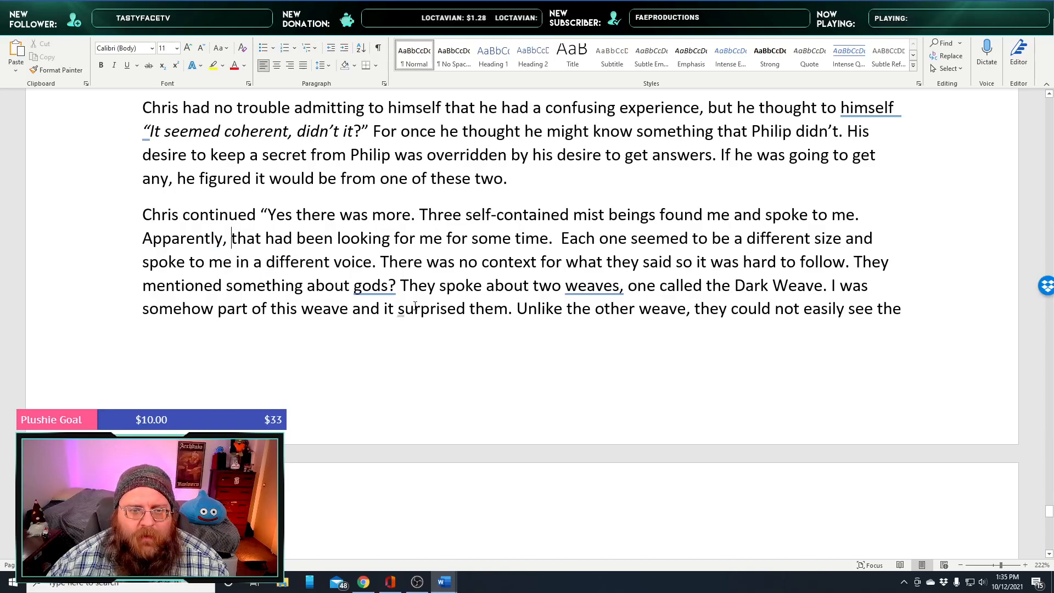
Replace "that" with "they" before "had been looking for me" and change the comma after "two weaves" to a semicolon
double_click(249, 243)
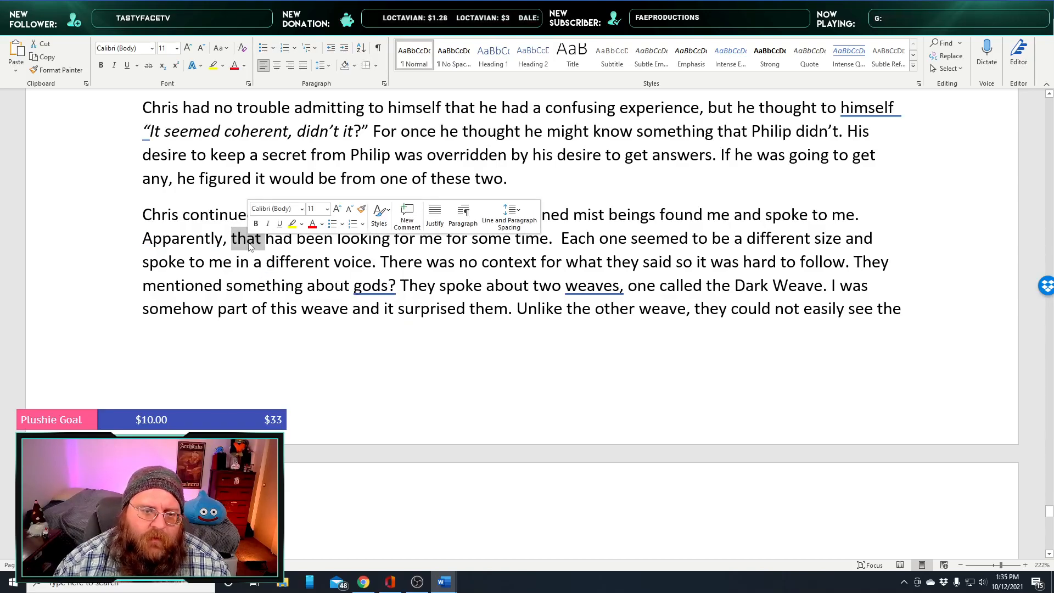
text(they)
key(BackSpace)
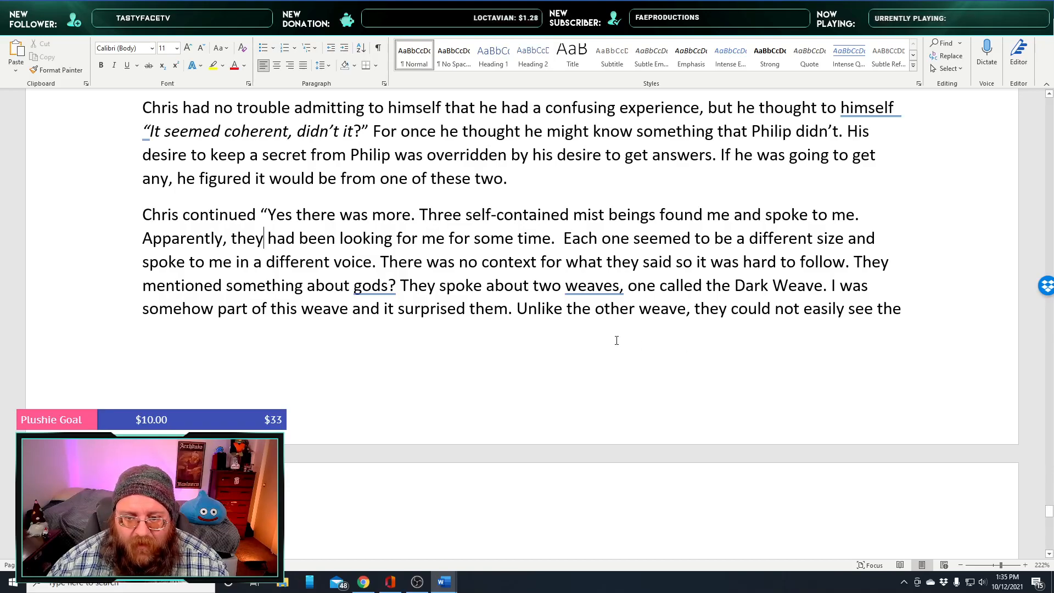
right_click(587, 286)
click(640, 322)
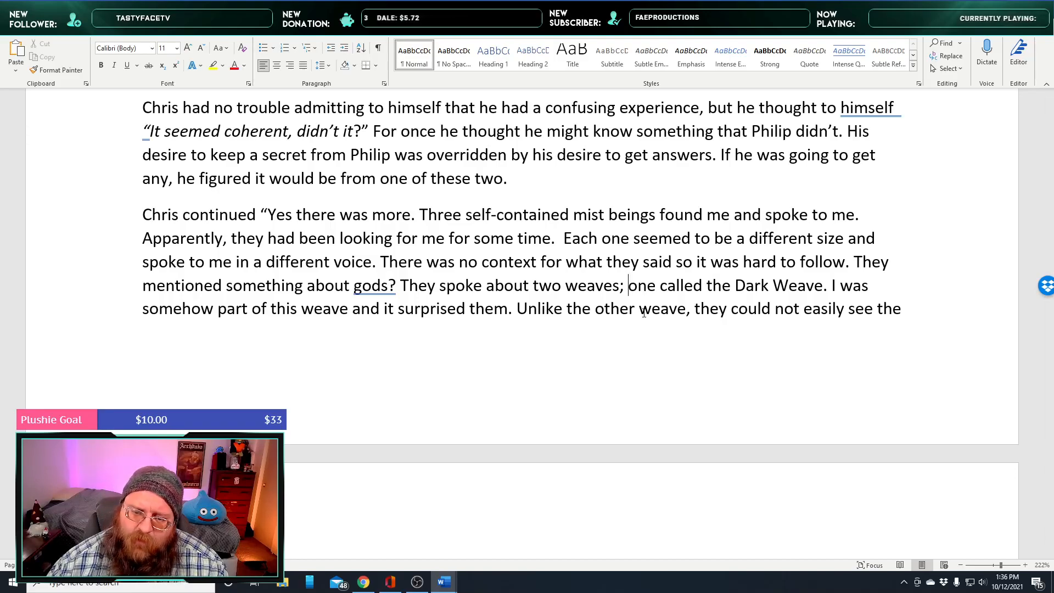
End the sentence about the curse of the vampire with a question mark instead of a period
middle_click(556, 253)
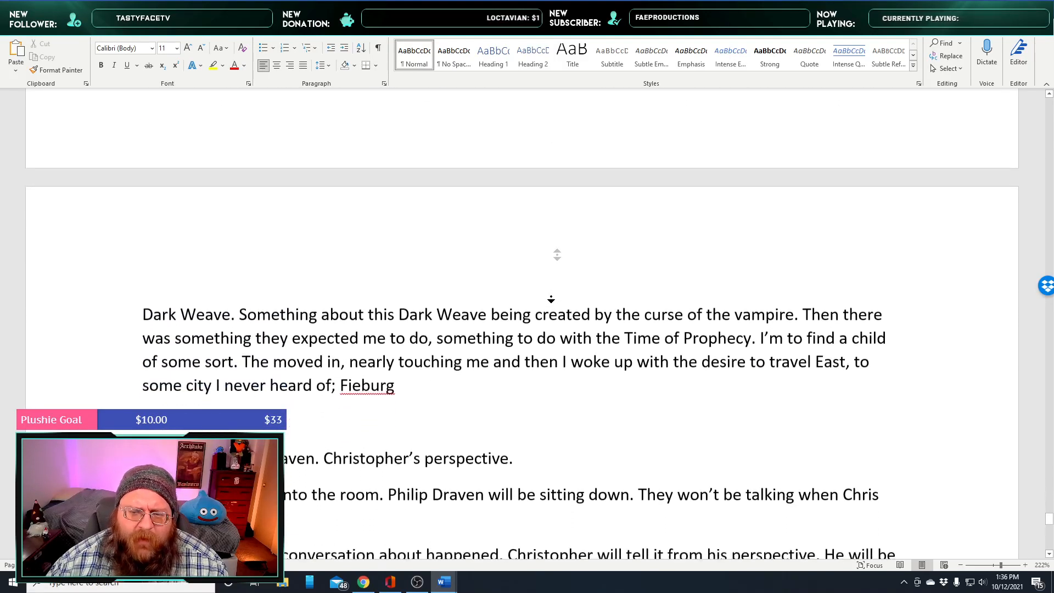
middle_click(551, 299)
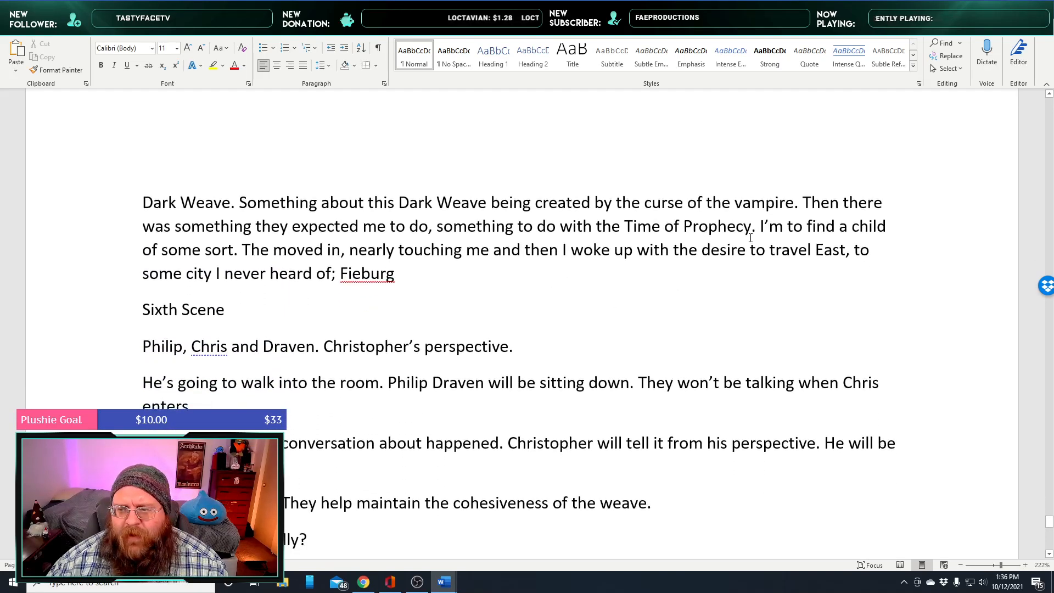
click(799, 207)
key(BackSpace)
text(?)
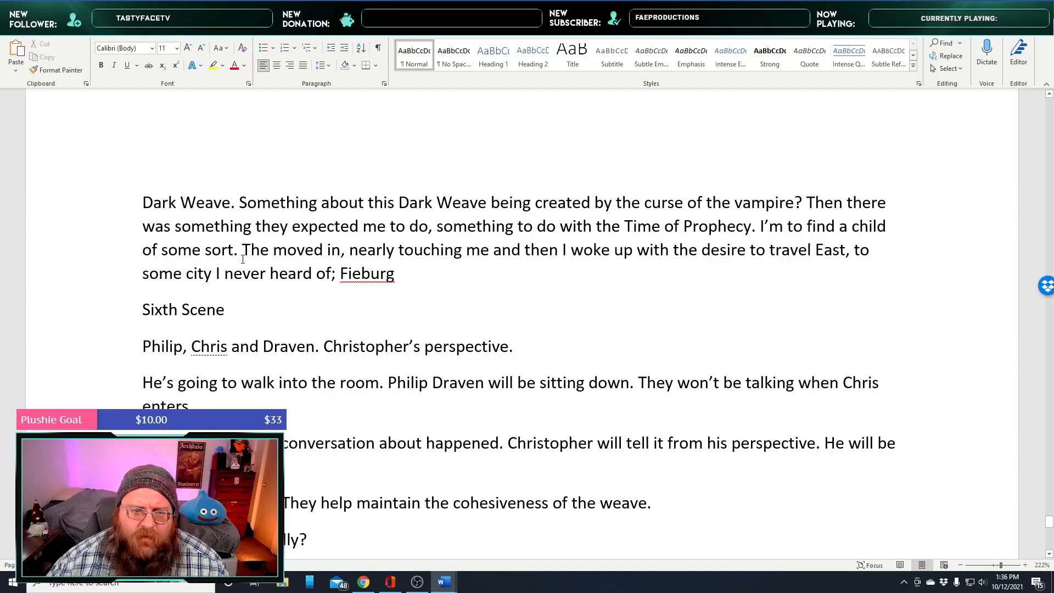
End the sentence about the child with a question mark and insert "At the end of the vision" before "The moved in"
key(BackSpace)
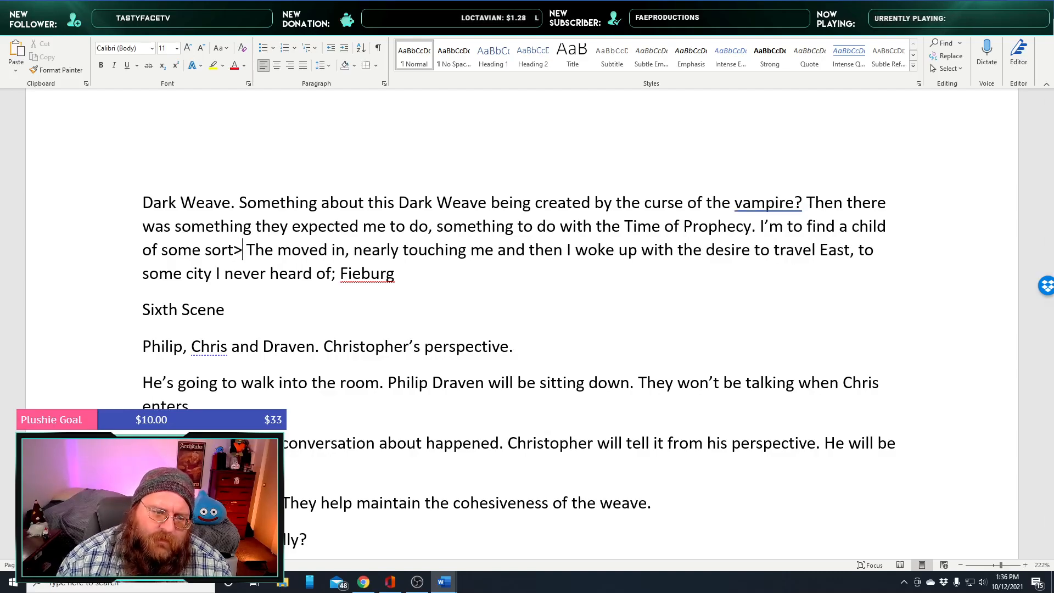
text(? At the e)
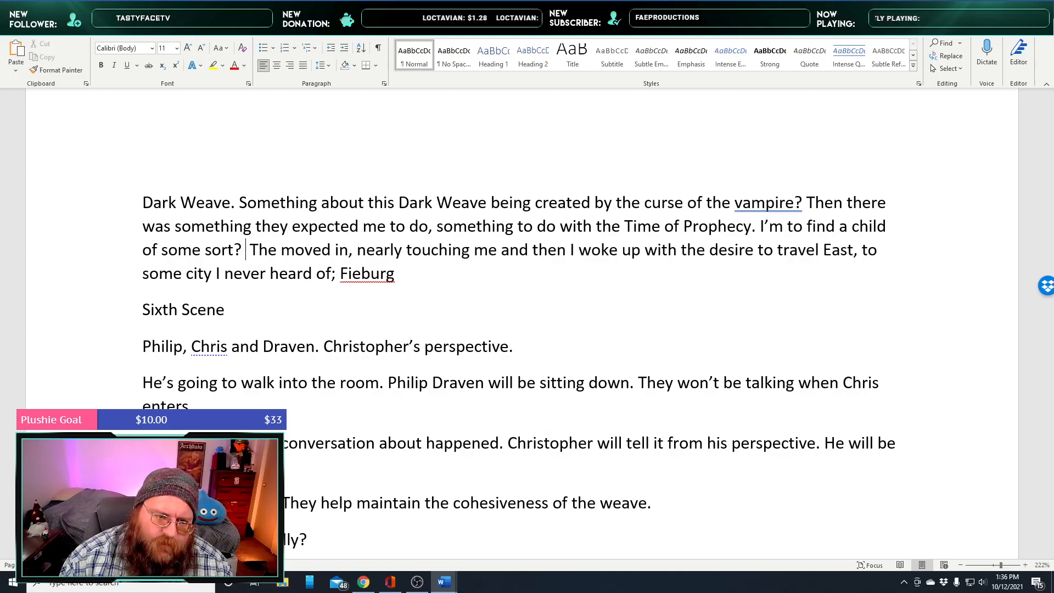
text(nd of the)
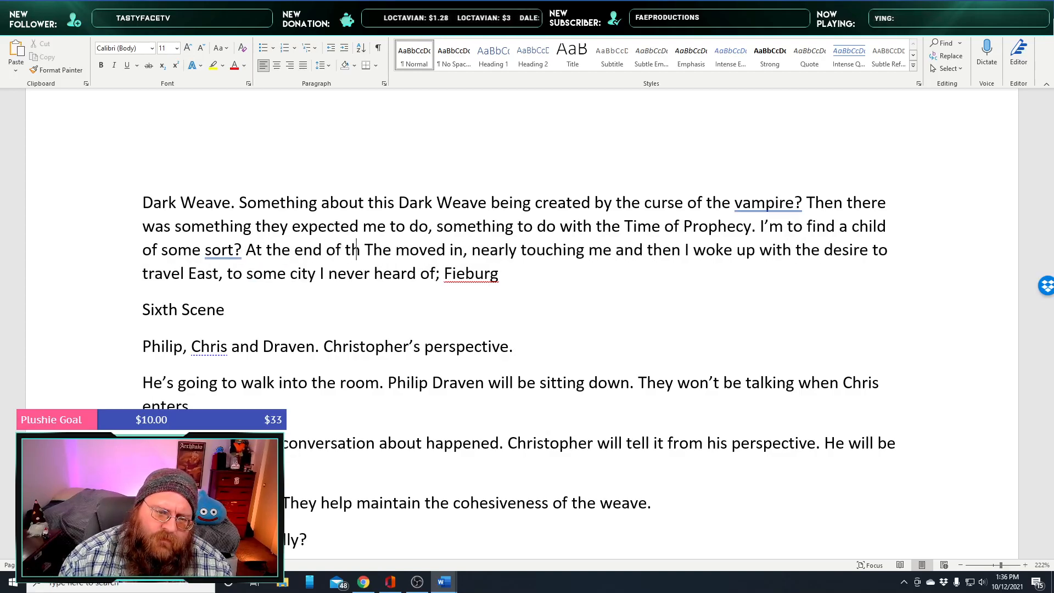
key(BackSpace)
key(BackSpace)
key(BackSpace)
text(the )
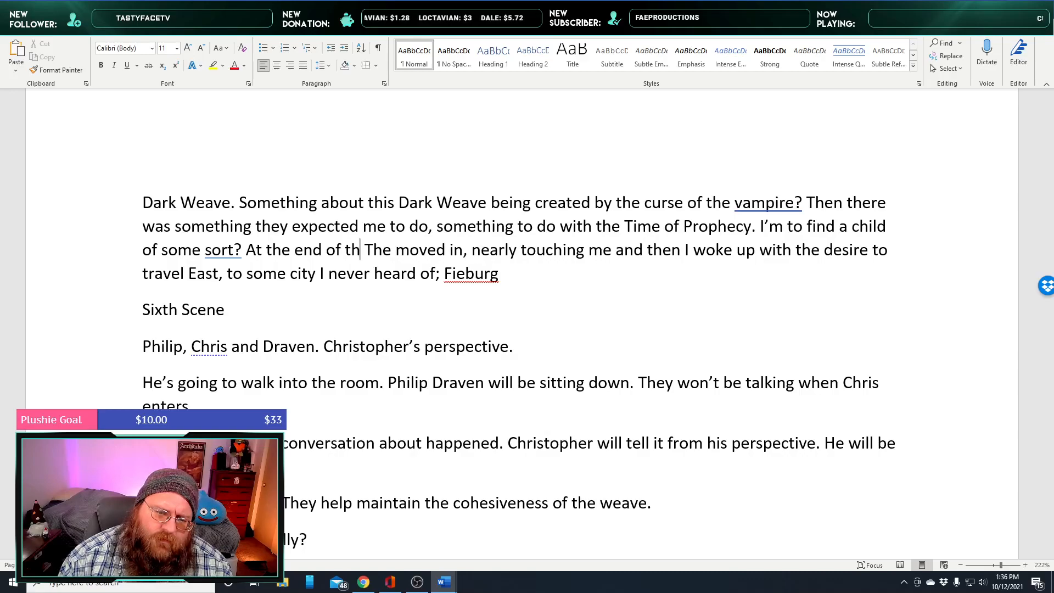
text(vision)
Replace "The moved in" with "they moved closer" after "At the end of the vision"
key(Right)
key(Right)
key(Right)
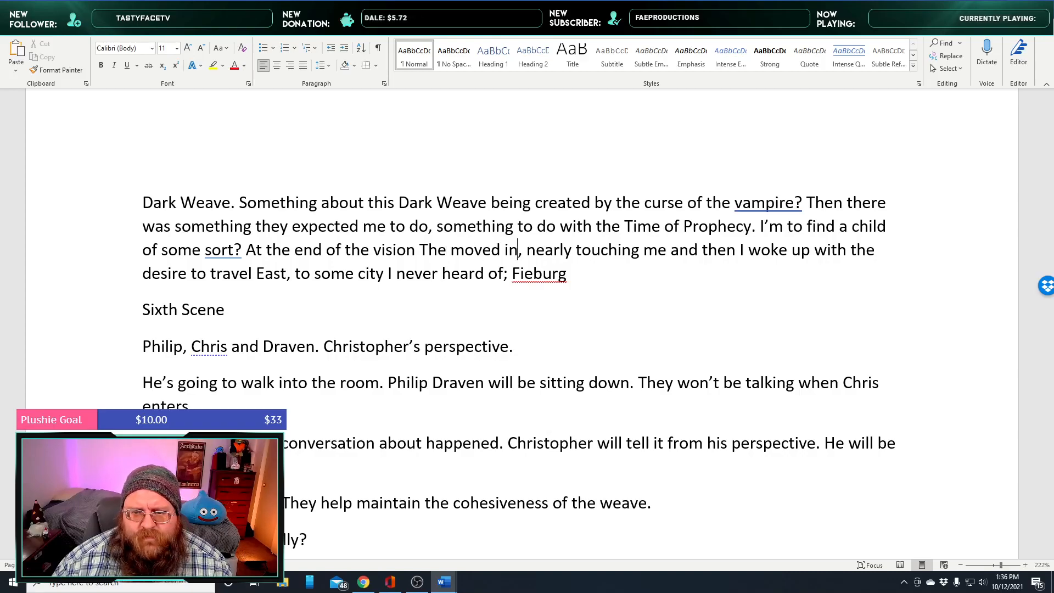
key(BackSpace)
key(BackSpace)
key(BackSpace)
key(BackSpace)
key(BackSpace)
key(BackSpace)
key(BackSpace)
key(BackSpace)
key(BackSpace)
key(BackSpace)
key(BackSpace)
key(BackSpace)
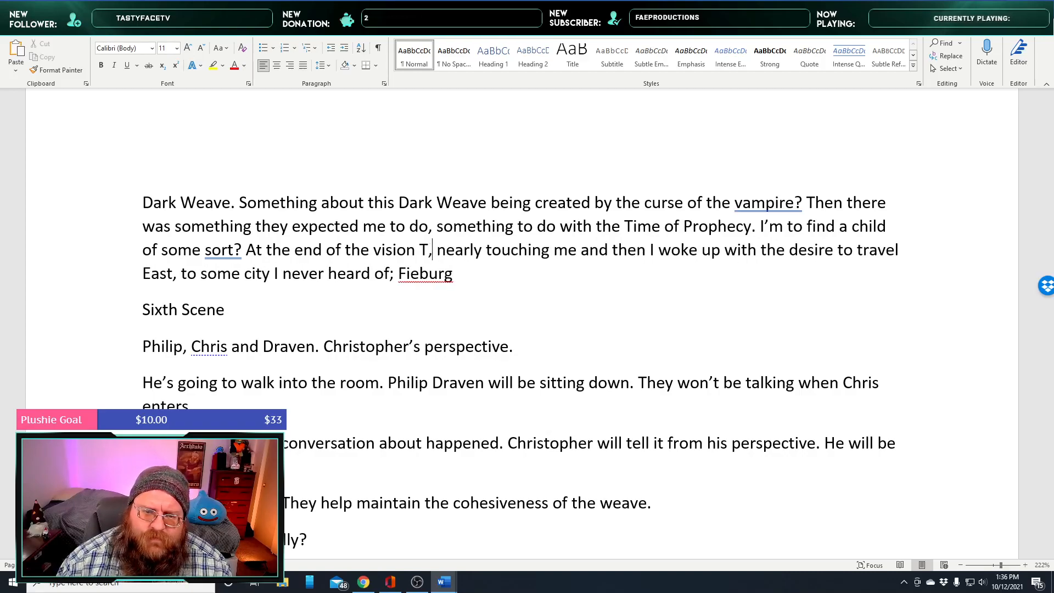
text(the)
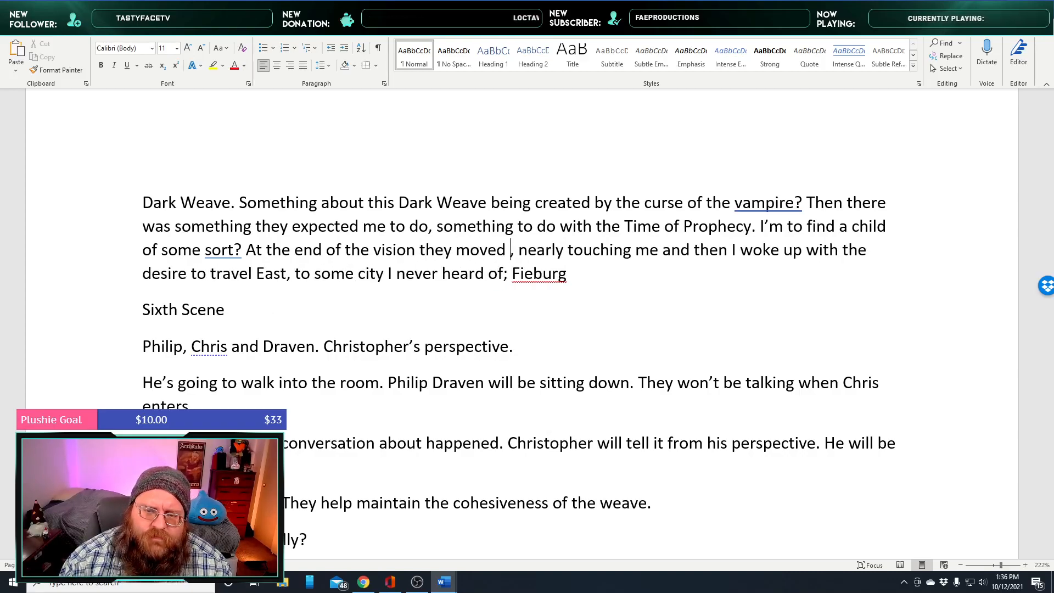
text(y moved closer)
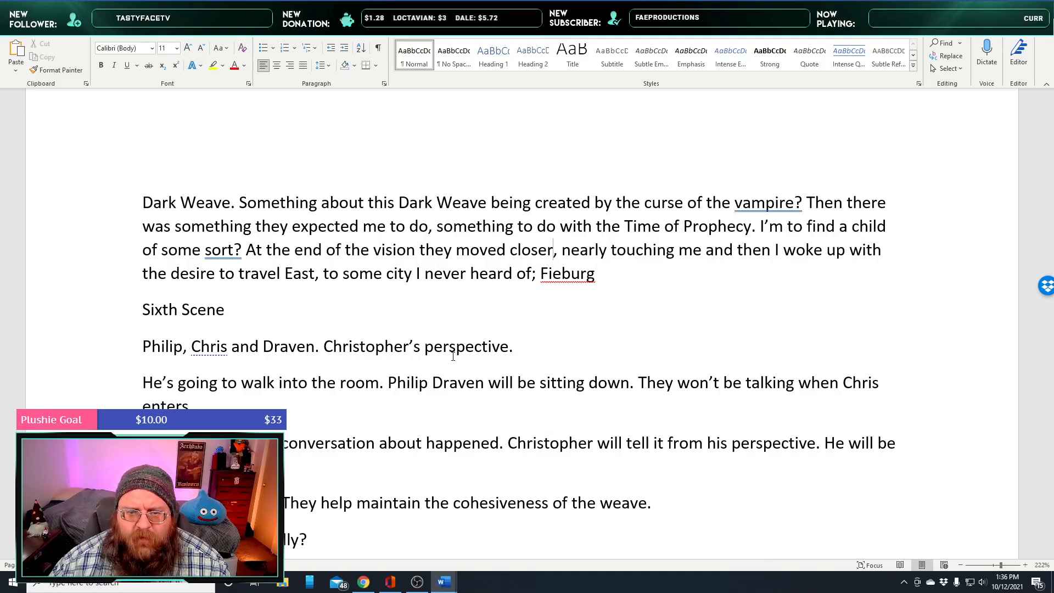
Replace "and then" with ", then" after "nearly touching me"
click(771, 251)
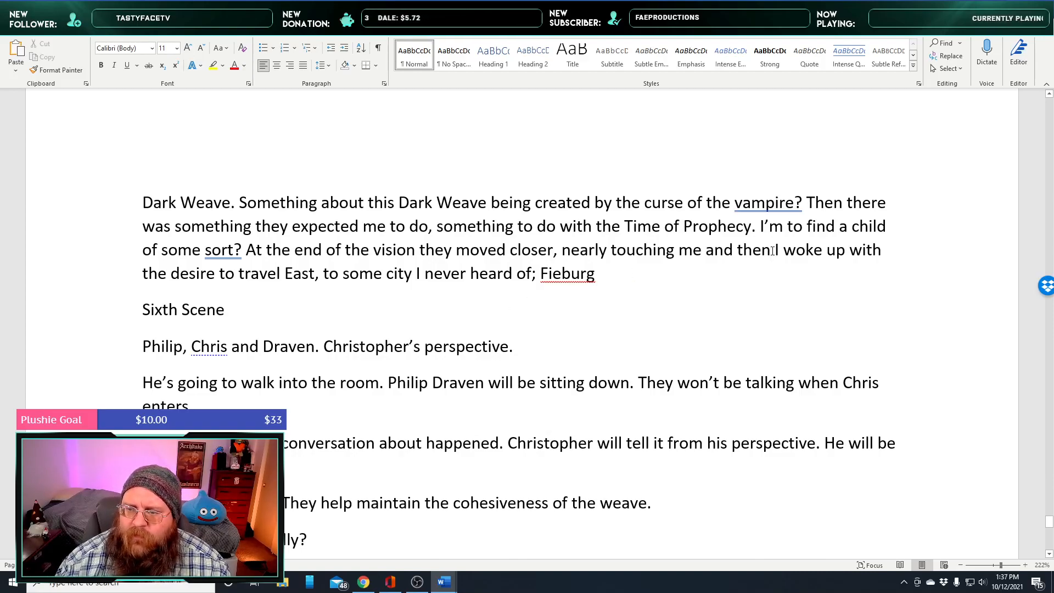
key(BackSpace)
key(BackSpace)
key(BackSpace)
key(BackSpace)
key(BackSpace)
key(BackSpace)
key(BackSpace)
key(BackSpace)
key(BackSpace)
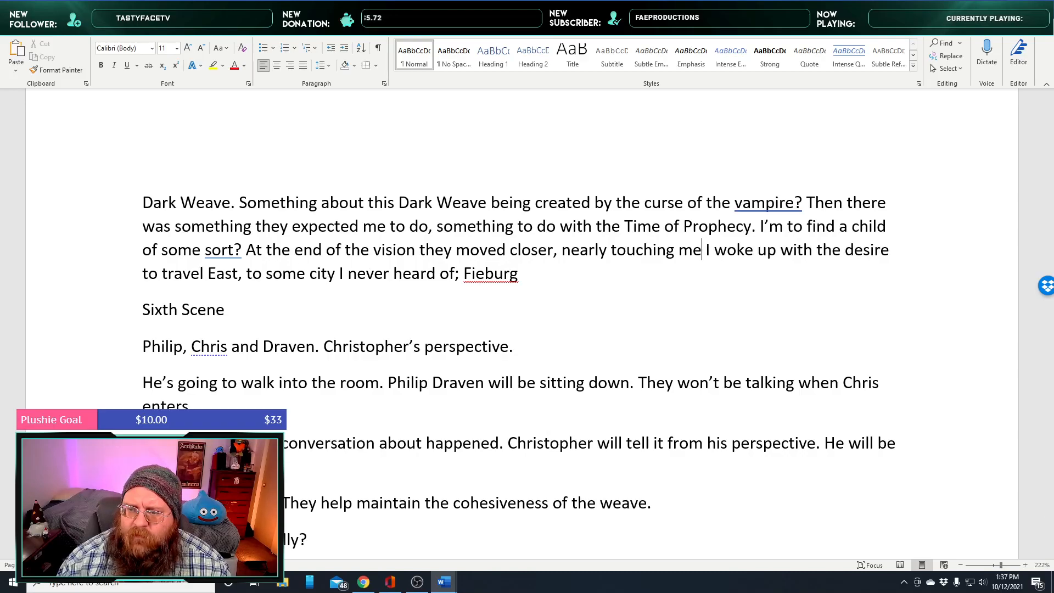
text(.)
key(BackSpace)
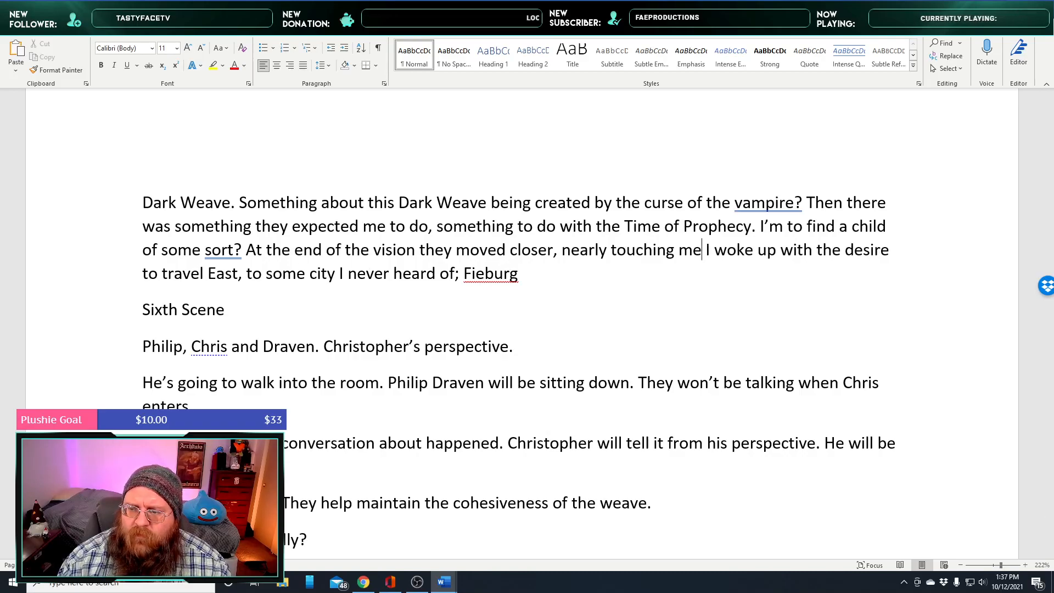
text(, then)
Replace "with the" after "then I woke up" with ". I had"
key(Right)
key(Right)
key(Right)
key(Right)
key(Right)
key(Right)
key(Right)
key(Right)
key(Right)
key(Right)
key(Right)
key(Right)
key(Left)
key(Left)
key(Left)
key(Left)
key(Right)
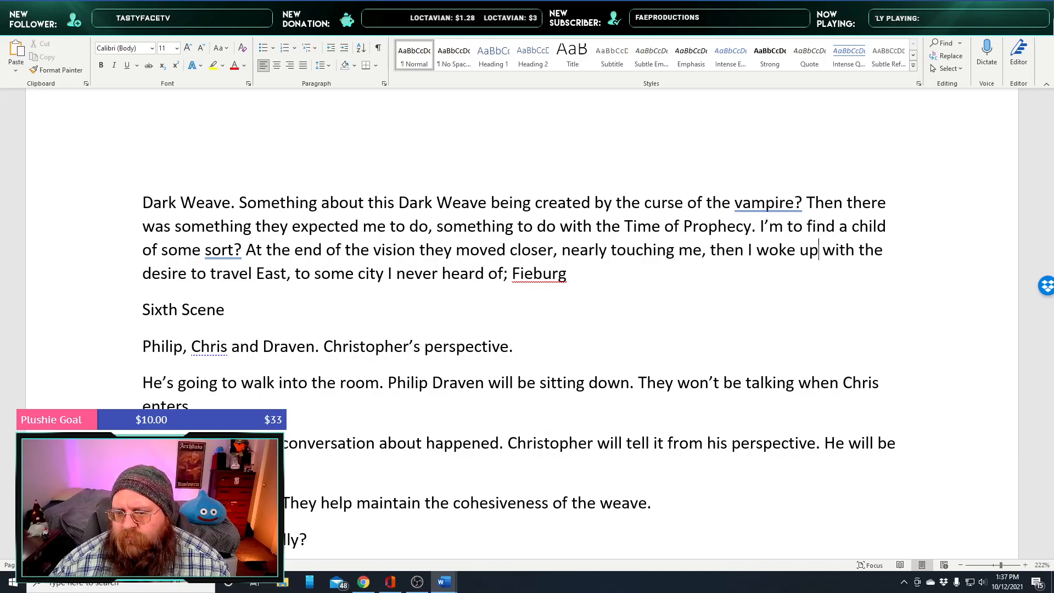
key(shift+Right)
key(shift+Right)
key(shift+Right)
key(shift+Right)
key(shift+Right)
key(shift+Right)
key(shift+Right)
key(shift+Right)
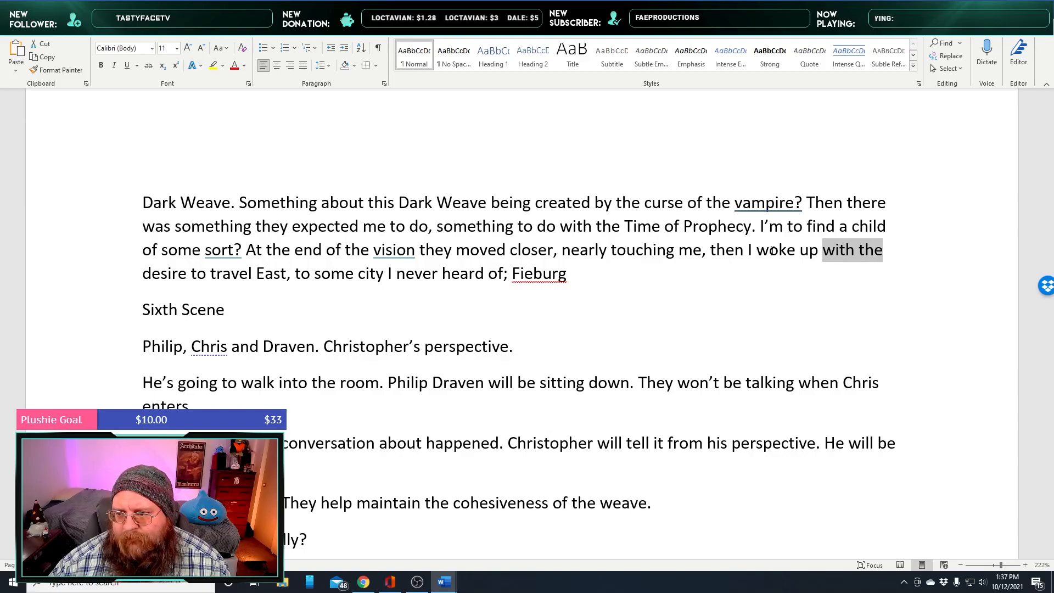
key(Delete)
text(. I had)
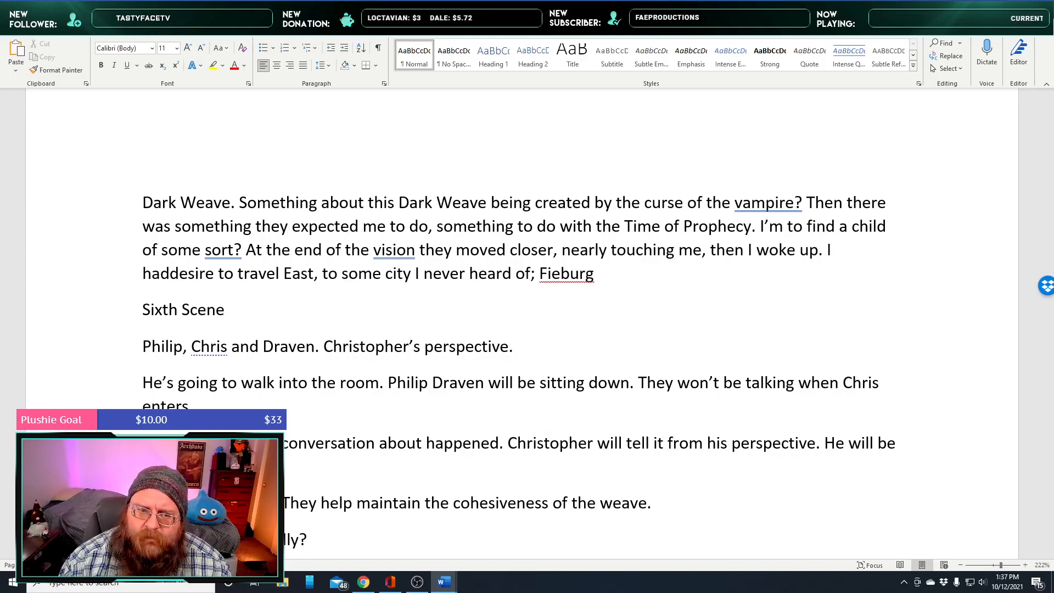
Replace ". I had" with ", with" between "I woke up" and "desire to travel"
text( thde)
key(BackSpace)
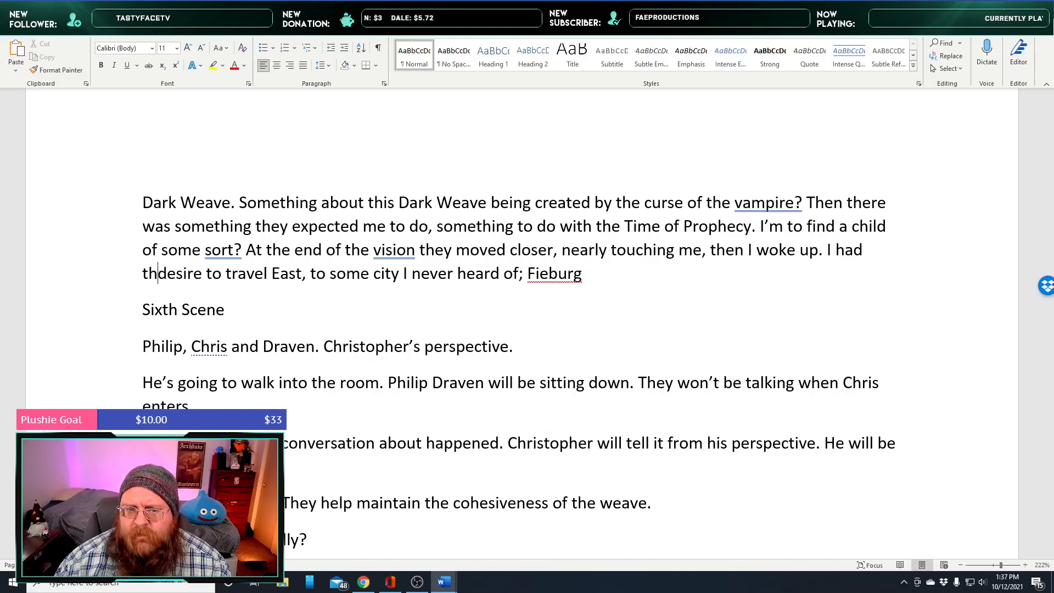
key(BackSpace)
key(BackSpace)
key(BackSpace)
key(BackSpace)
key(BackSpace)
key(BackSpace)
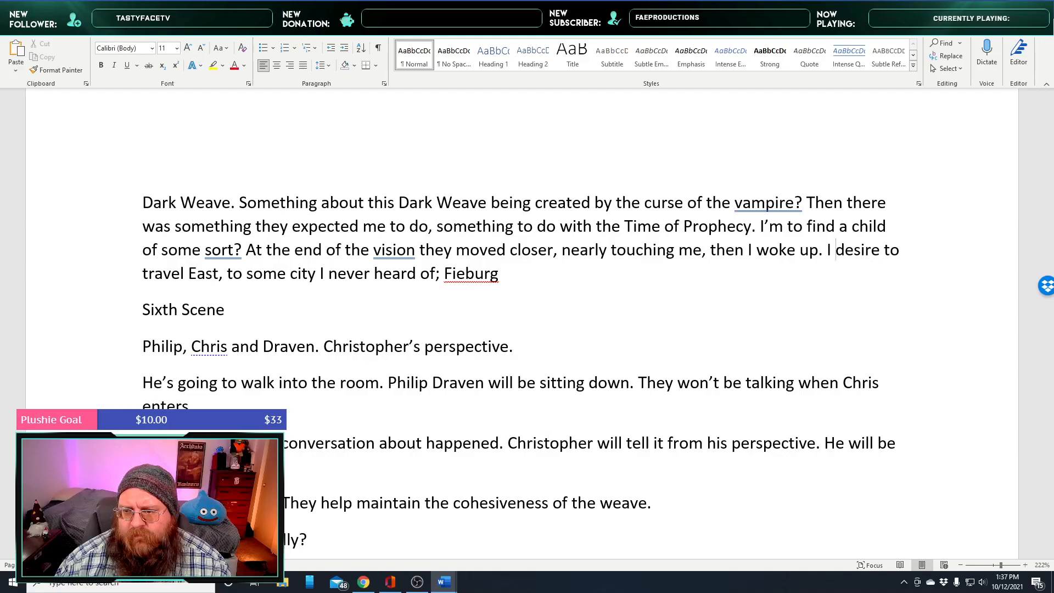
key(BackSpace)
key(BackSpace)
key(BackSpace)
text(, with)
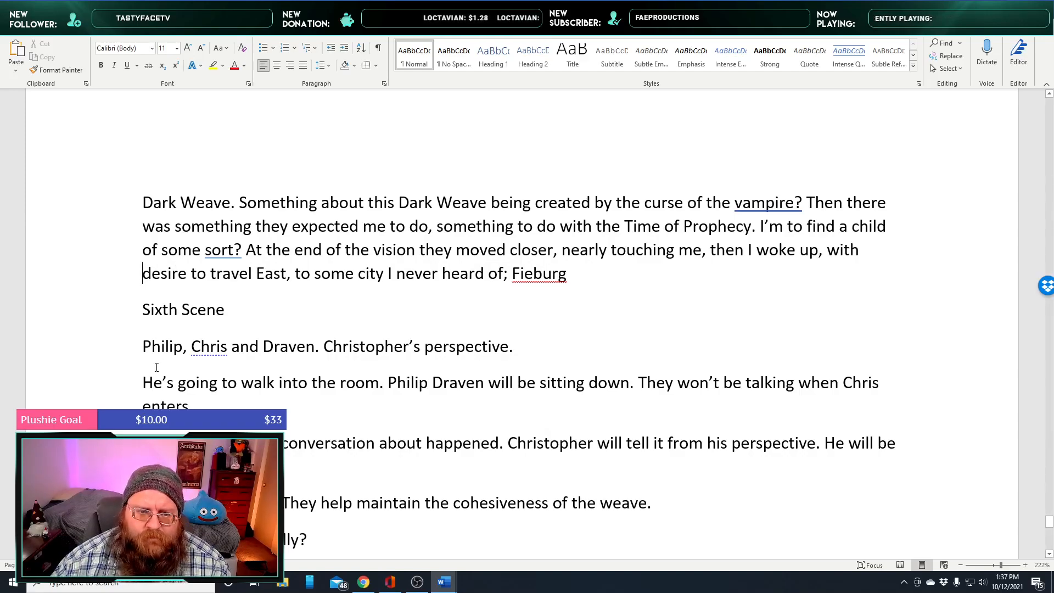
Replace the comma after "desire to travel East" with a semicolon
click(291, 272)
key(BackSpace)
text(;)
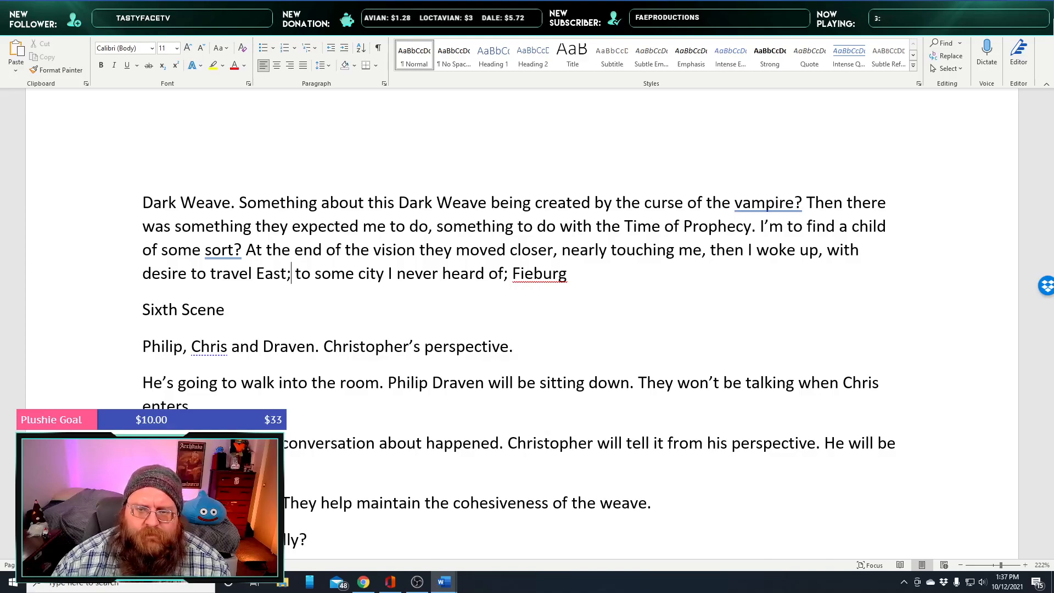
key(BackSpace)
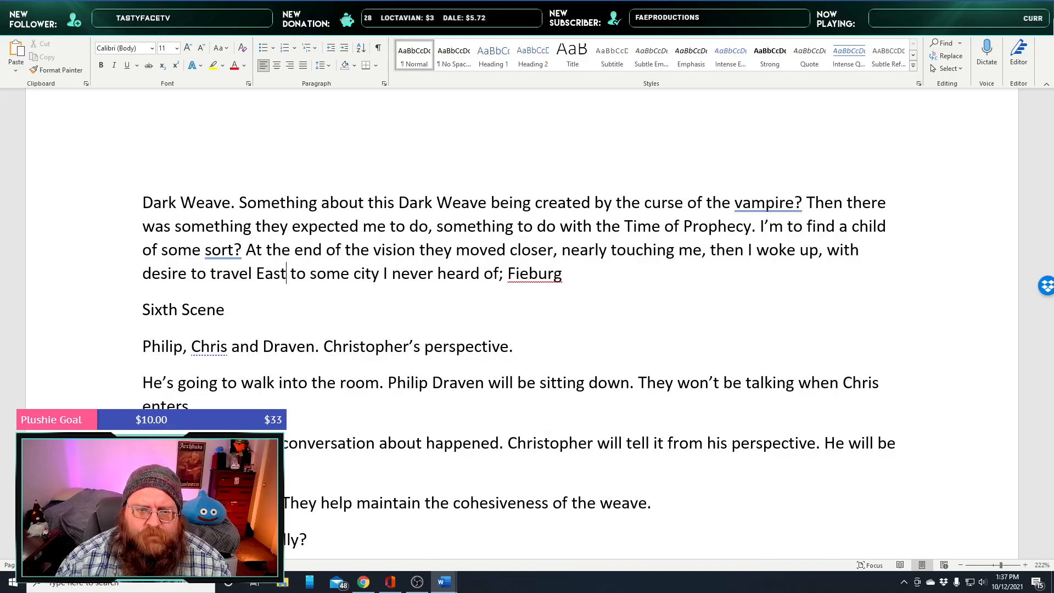
text(;)
Replace the semicolon after "to some city I never heard of" with a comma
key(Right)
key(Right)
key(Right)
key(Right)
key(Right)
key(Right)
key(Right)
key(Right)
key(Right)
key(Right)
key(Right)
key(Right)
key(Right)
key(Right)
key(Right)
key(Right)
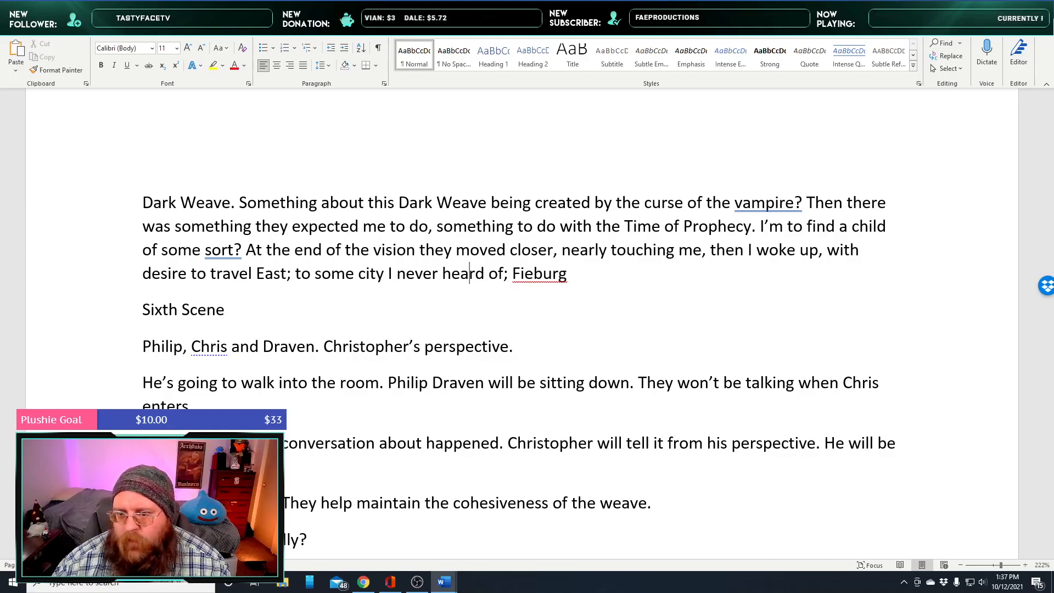
key(BackSpace)
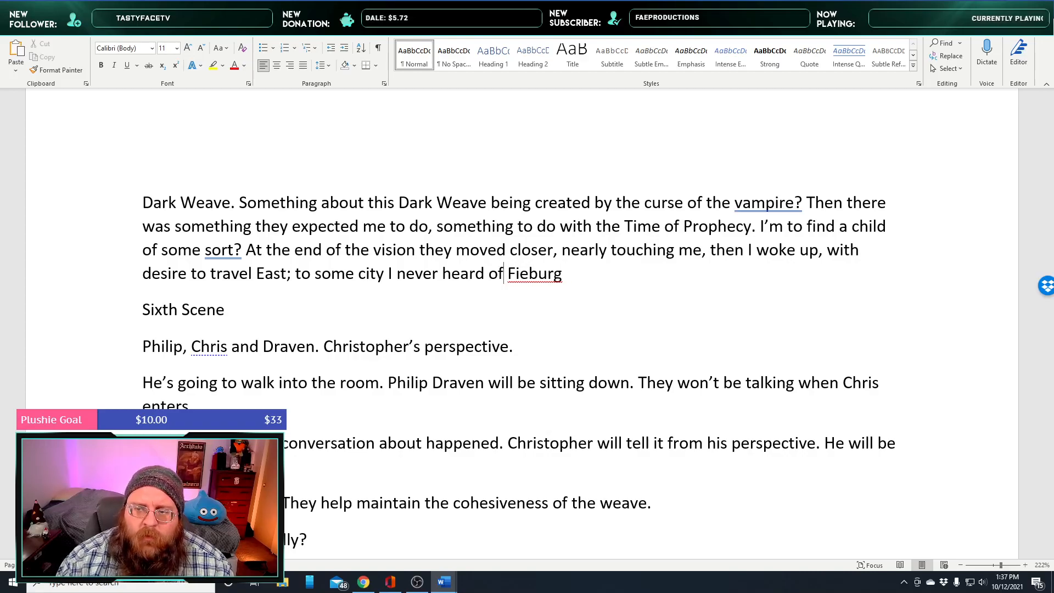
text(,)
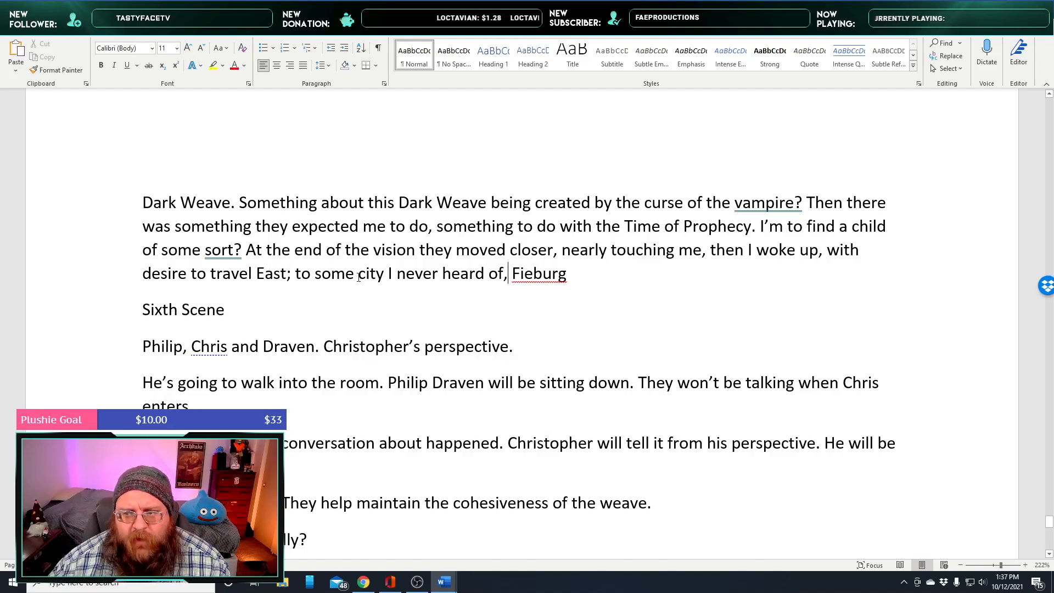
Remove the comma after "I woke up" and end the paragraph with a period after "Fieburg"
click(822, 252)
key(BackSpace)
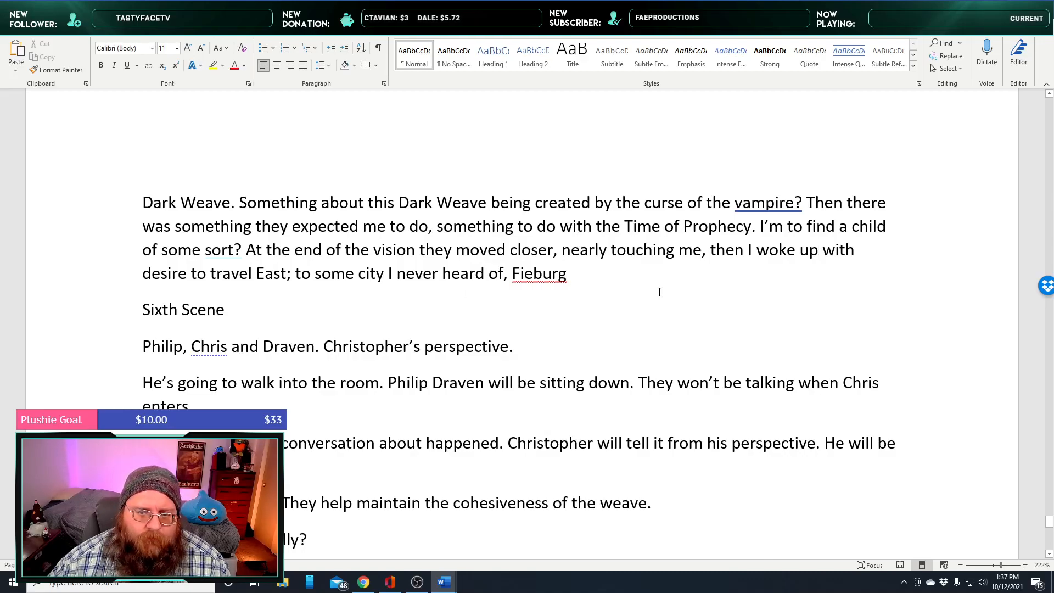
click(570, 275)
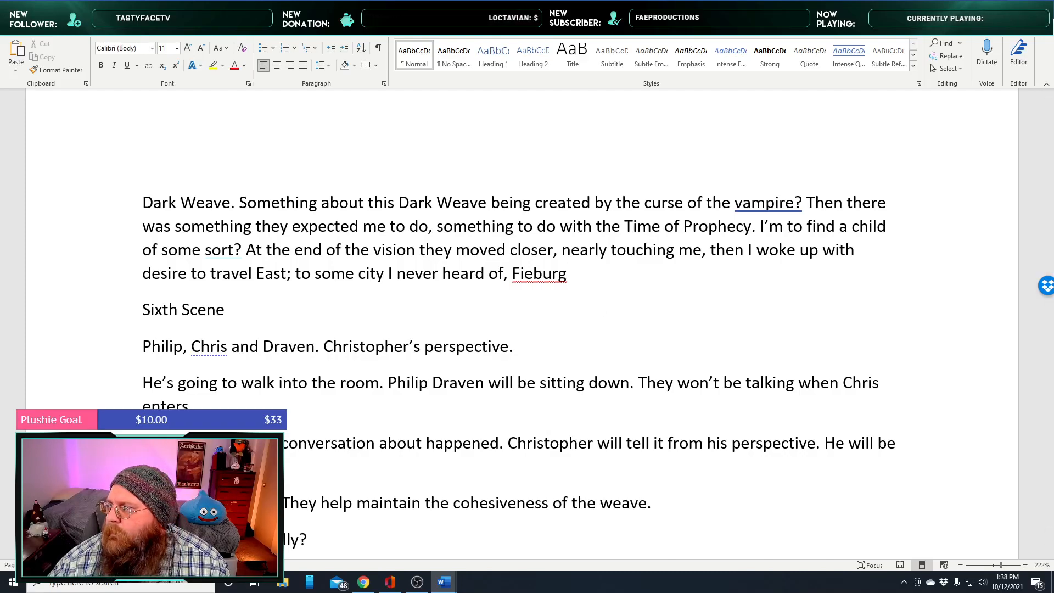
key(alt+Tab)
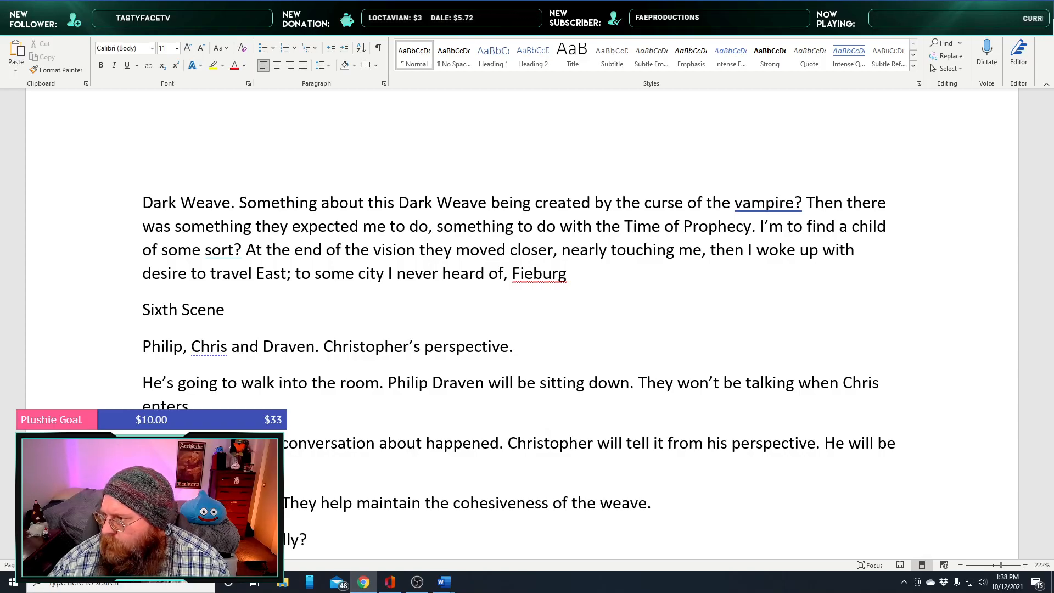
click(592, 276)
text(.)
Start a new paragraph reading "Philip seemed at a loss for words. He leaned back into his chair"
key(Return)
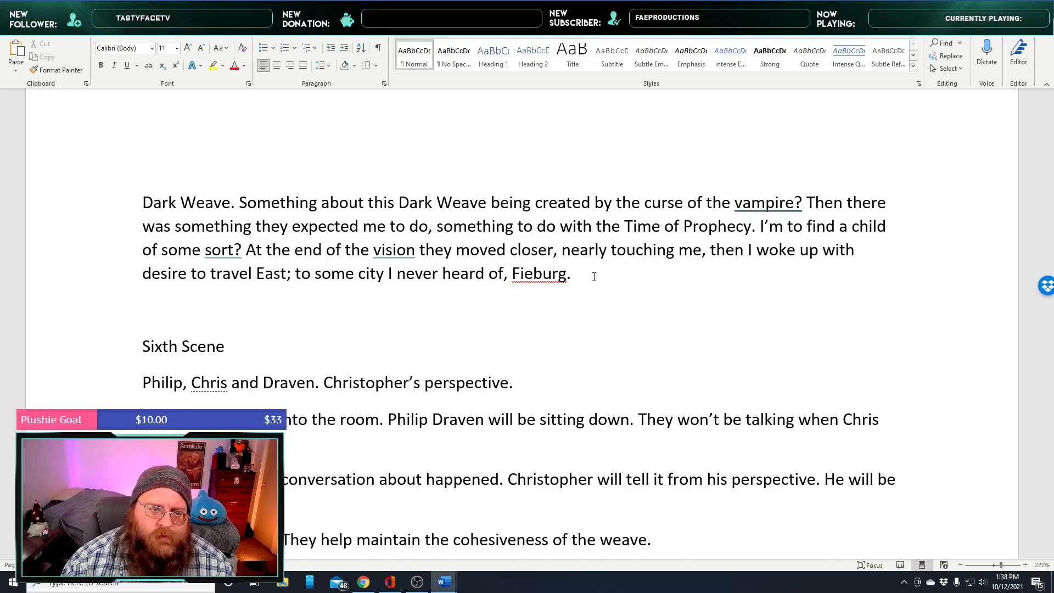
text(Phili)
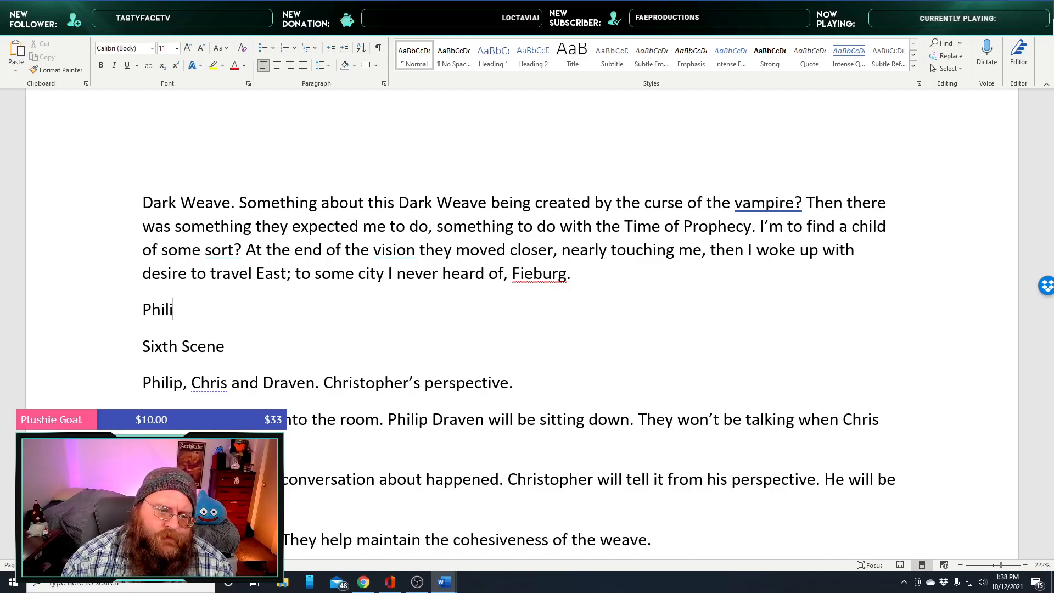
text(p seemed at)
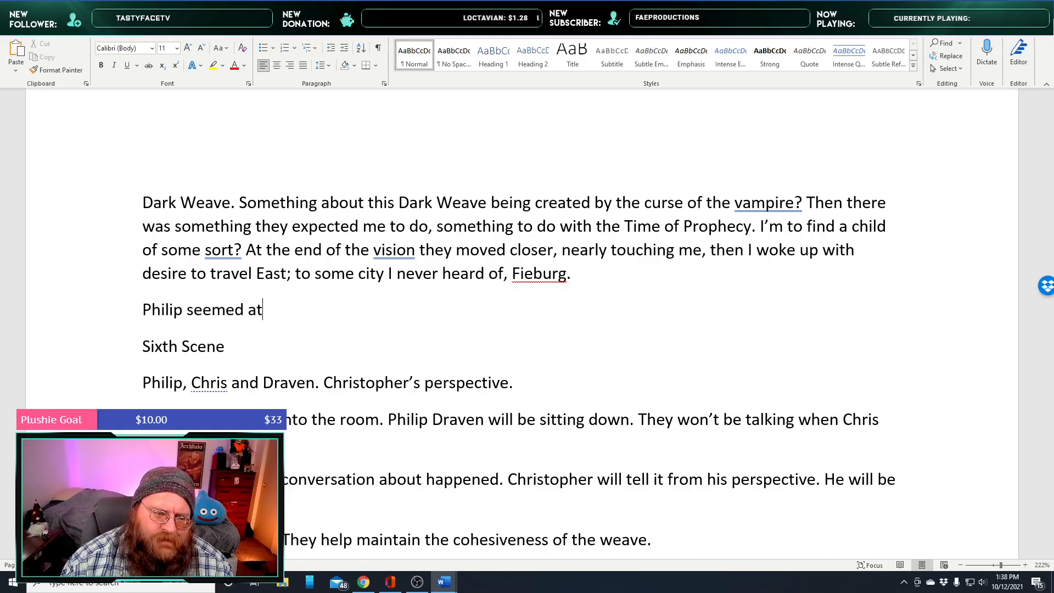
text( a loss fo)
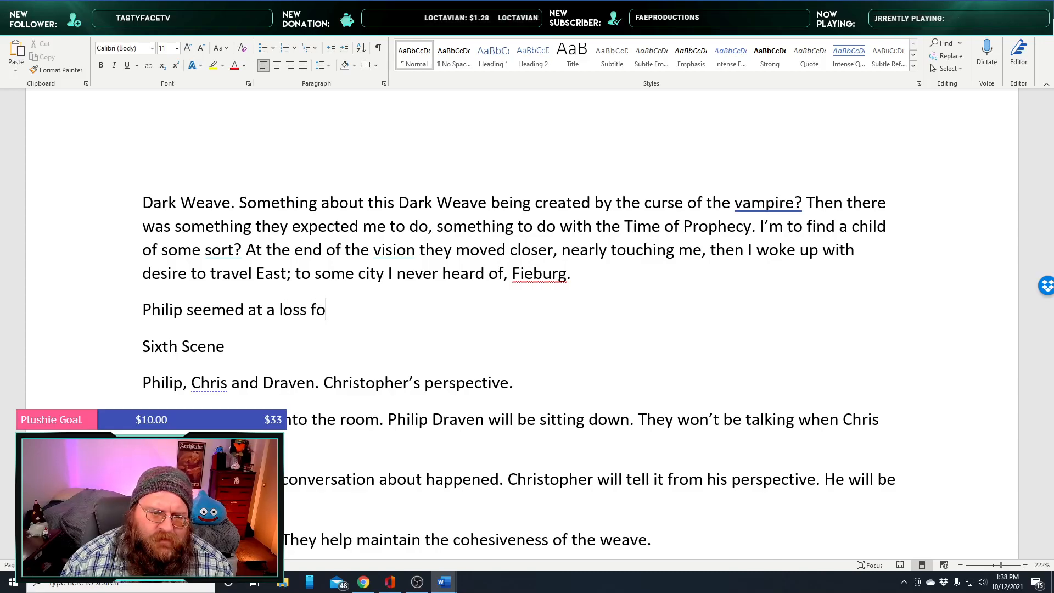
text(r words. He)
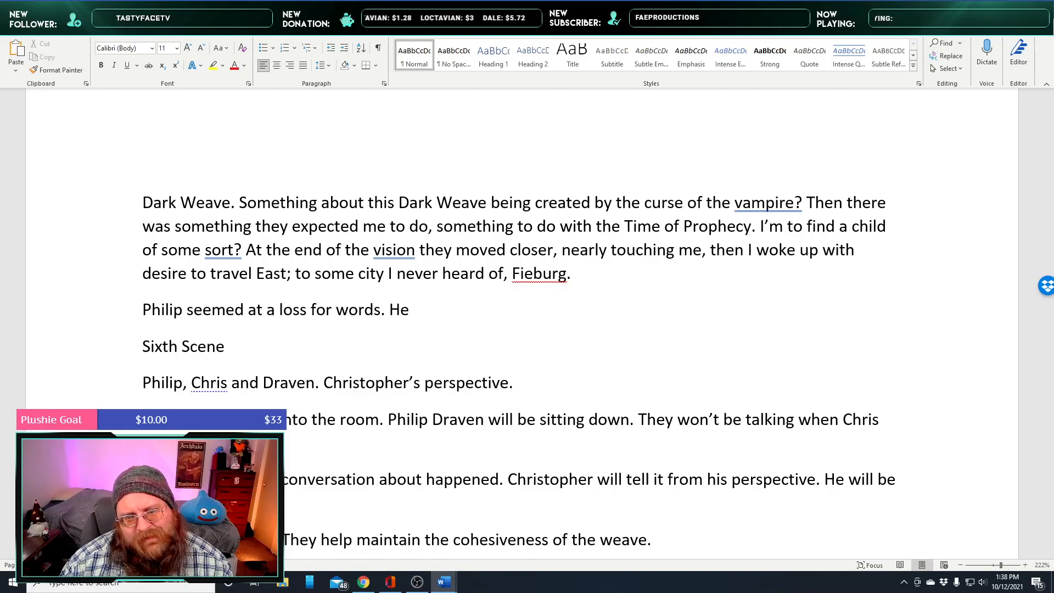
text( lean)
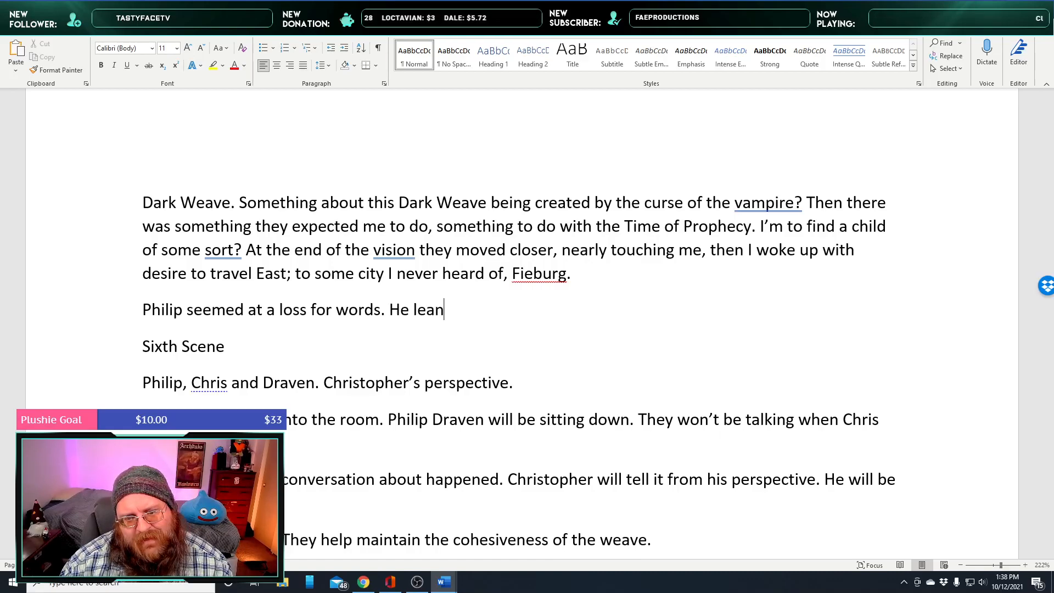
text(ed back into)
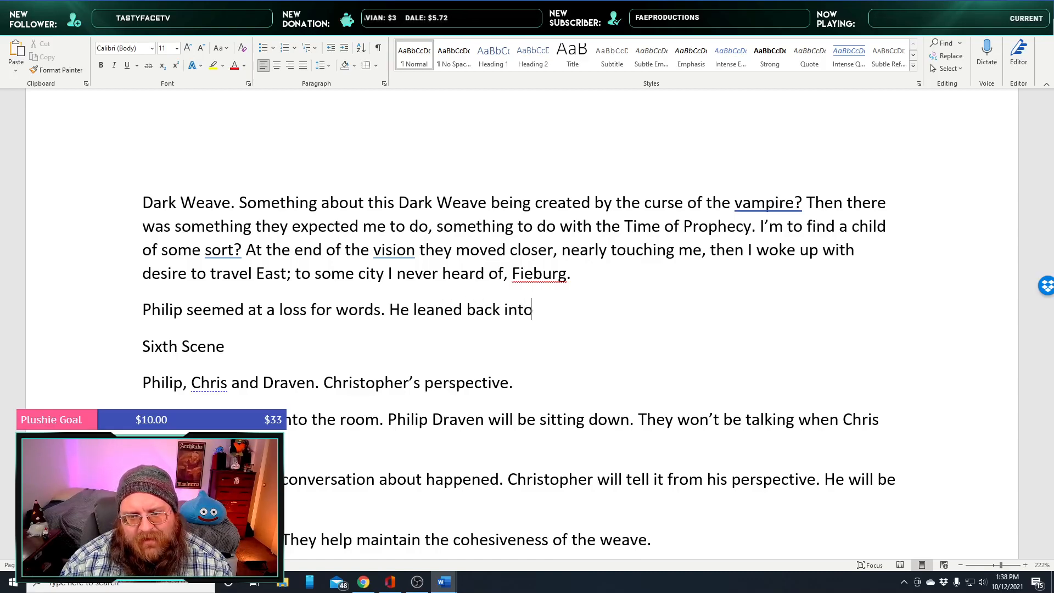
text( his chair)
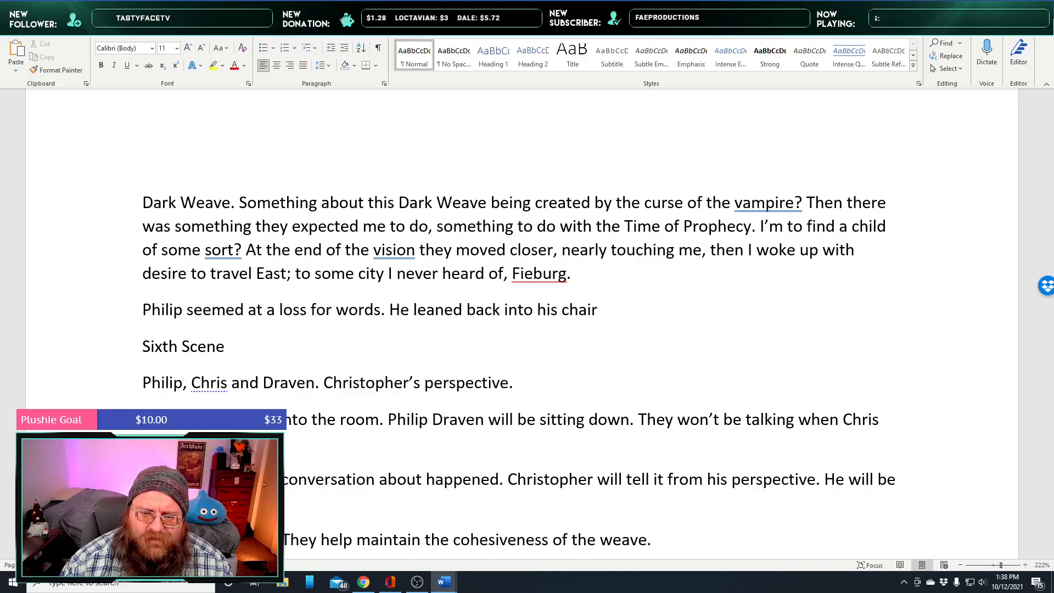
Continue after "chair" with ". A smile began to cross his face, which turned into a grin, that turned into"
text(A smile bega)
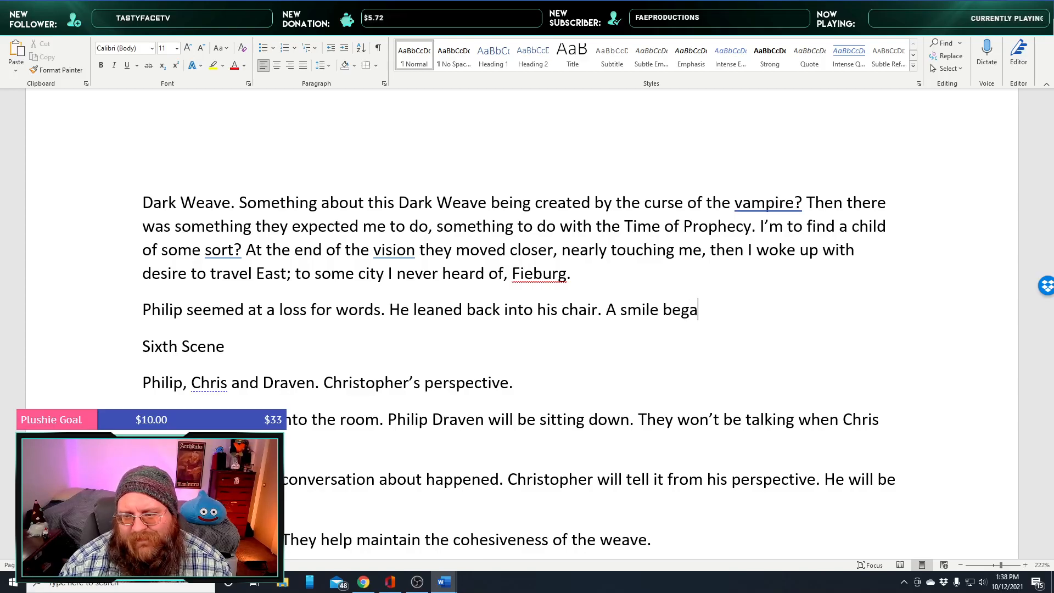
text(n to )
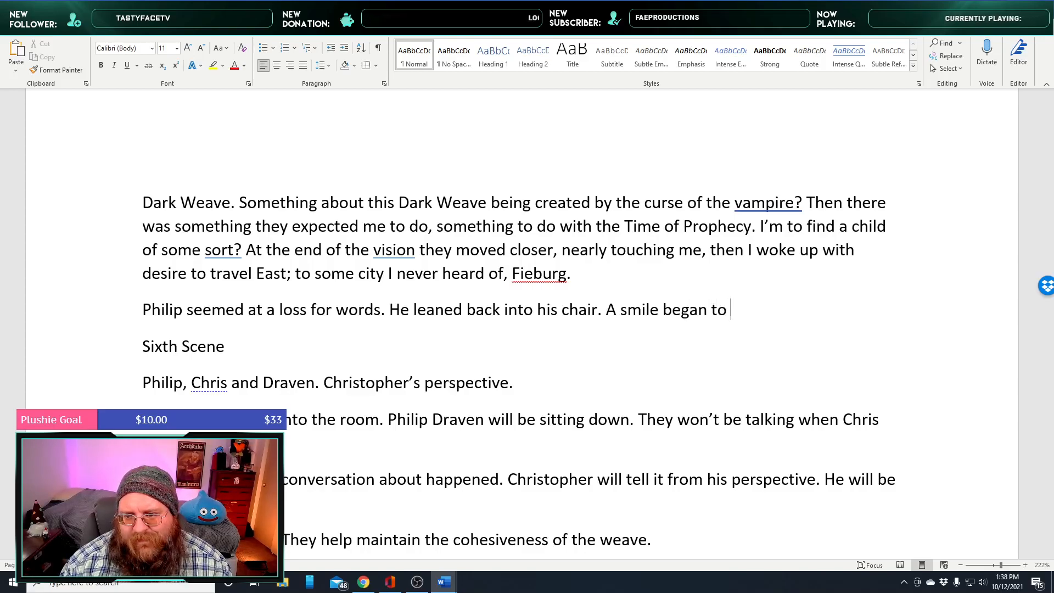
text(cross)
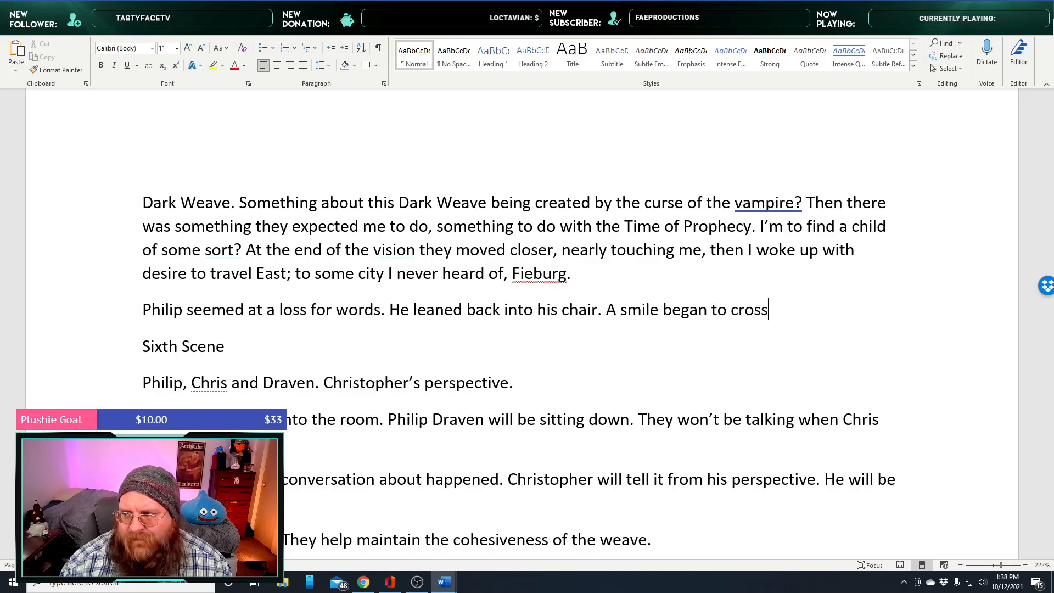
text( his face)
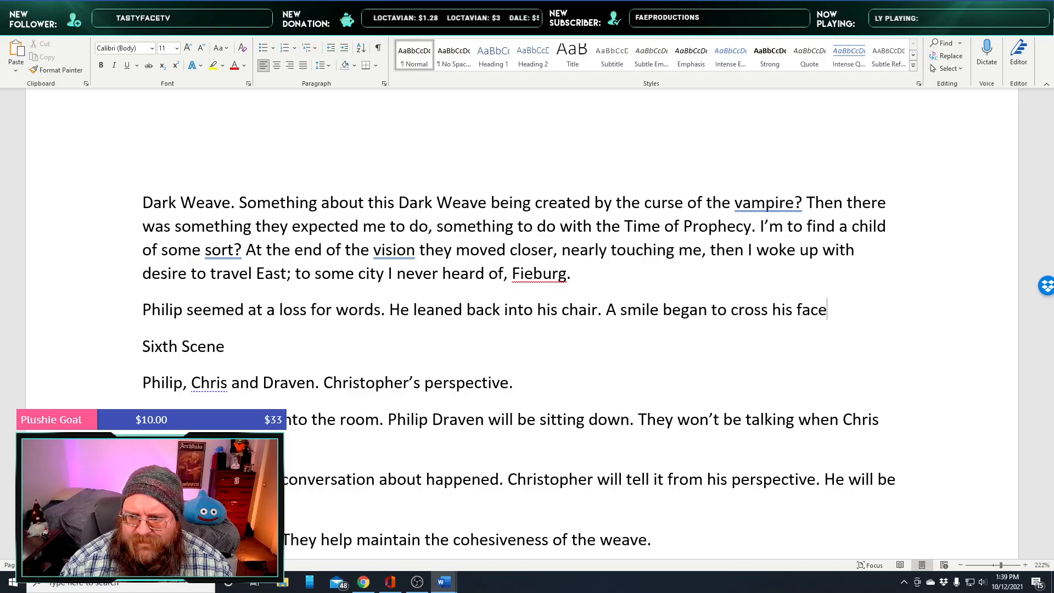
text(, w)
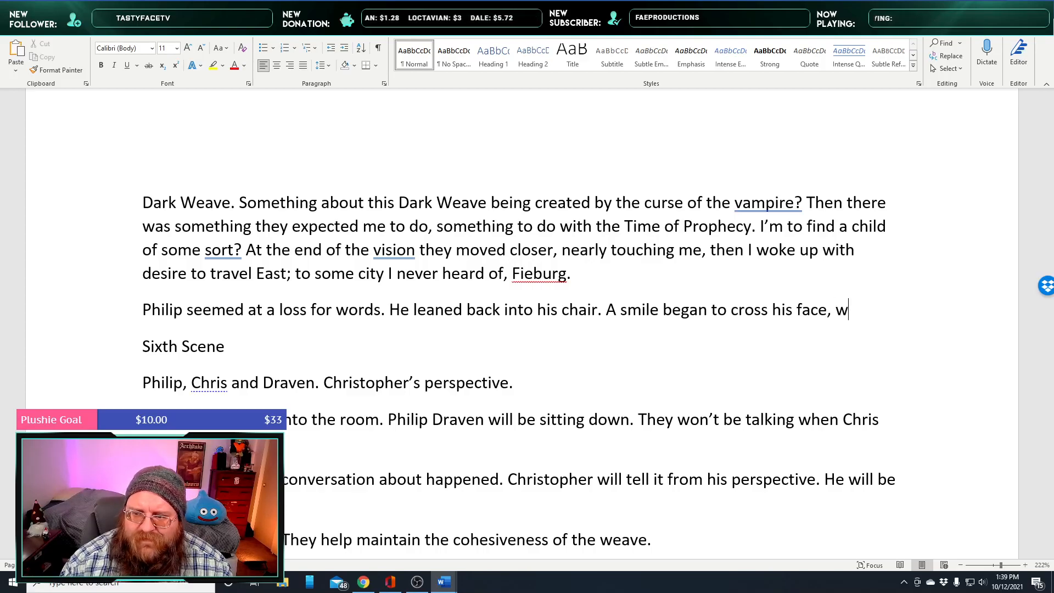
text(hich turned )
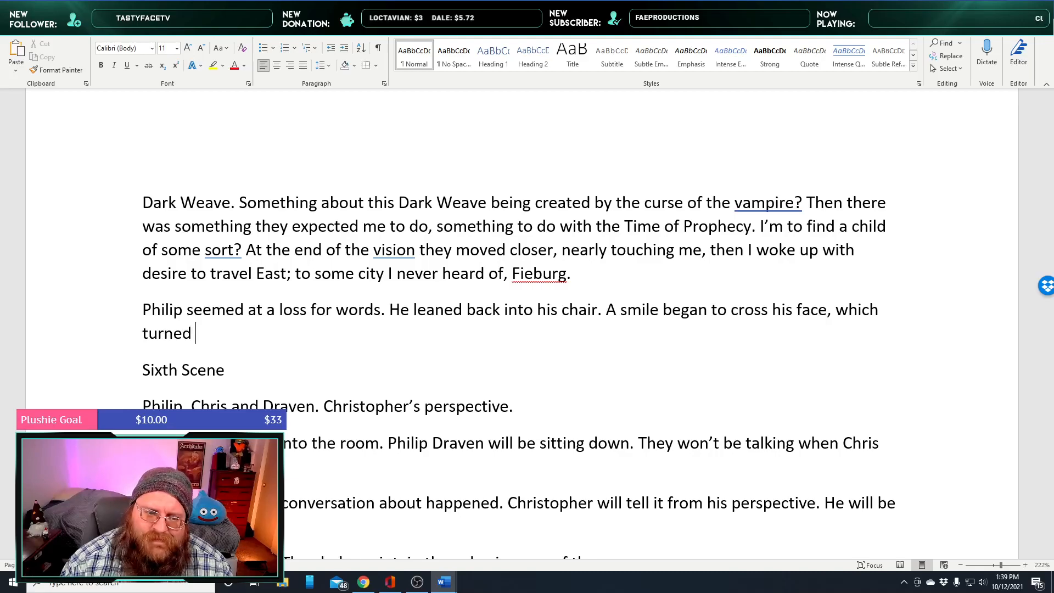
text(into a )
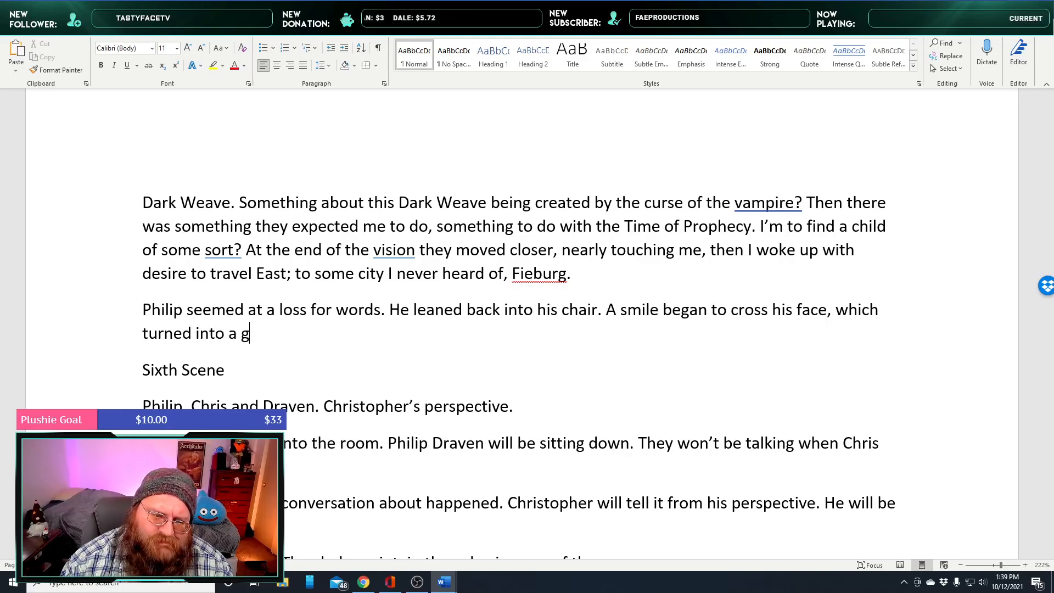
text(grin, that turned )
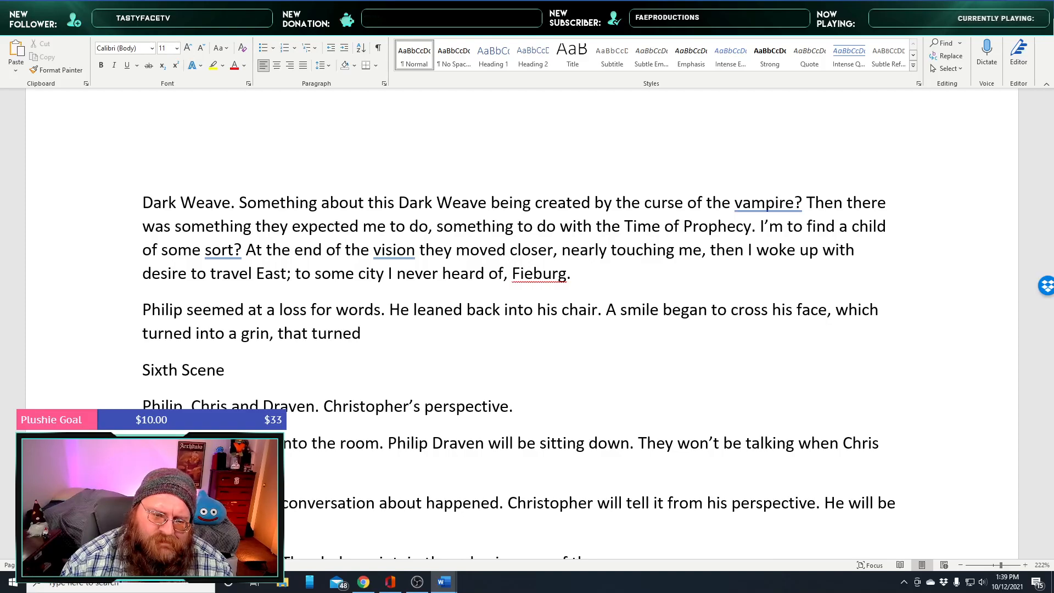
text(into)
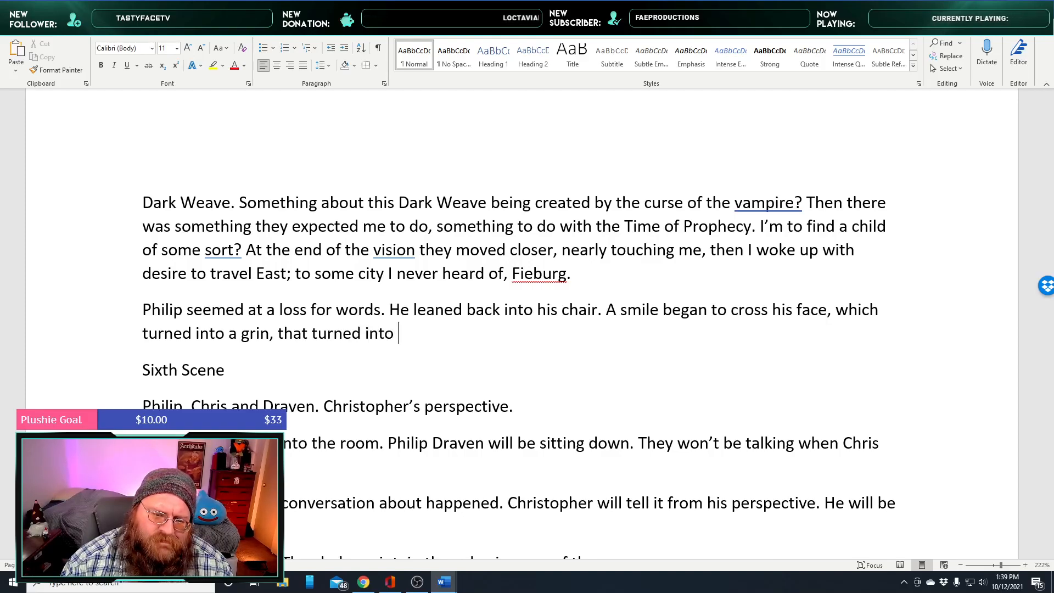
Replace the unfinished "turned into" after "a grin, that" with "burst into laughter."
key(BackSpace)
key(BackSpace)
key(BackSpace)
key(BackSpace)
key(BackSpace)
key(BackSpace)
key(BackSpace)
key(BackSpace)
key(BackSpace)
key(BackSpace)
key(BackSpace)
key(BackSpace)
text(burst into laughter.)
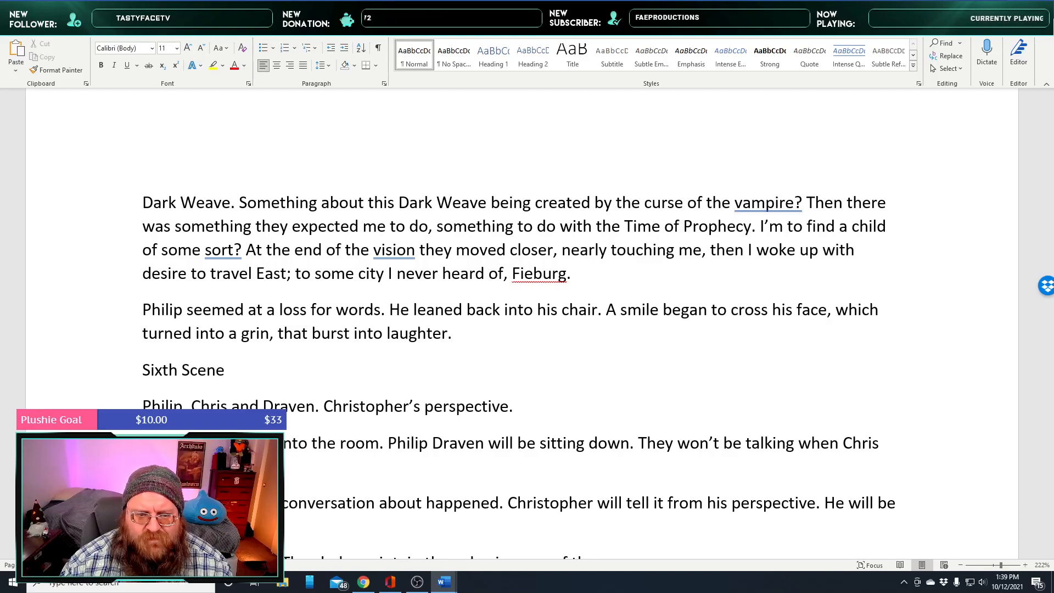
Add a new paragraph after "laughter." reading "Chris was taken aback. He looked over at Draven who shrugged slightly."
key(Return)
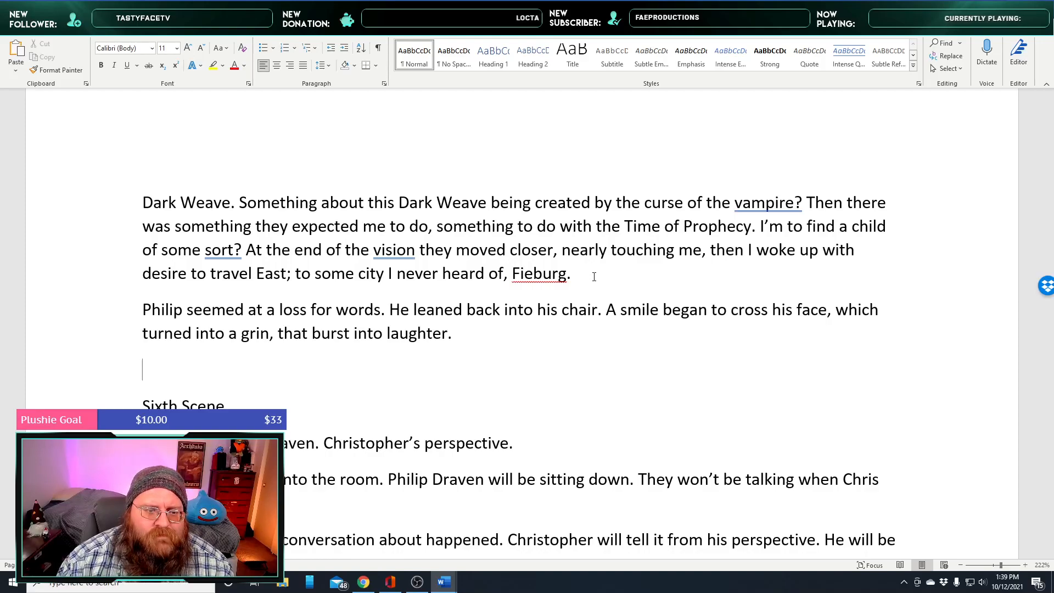
text(Chris)
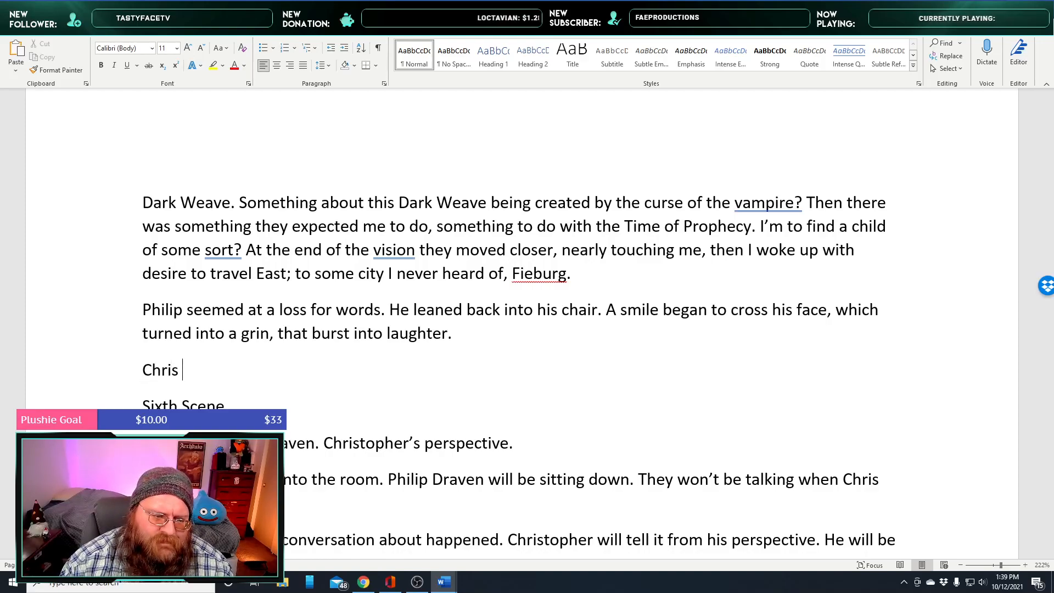
text( was)
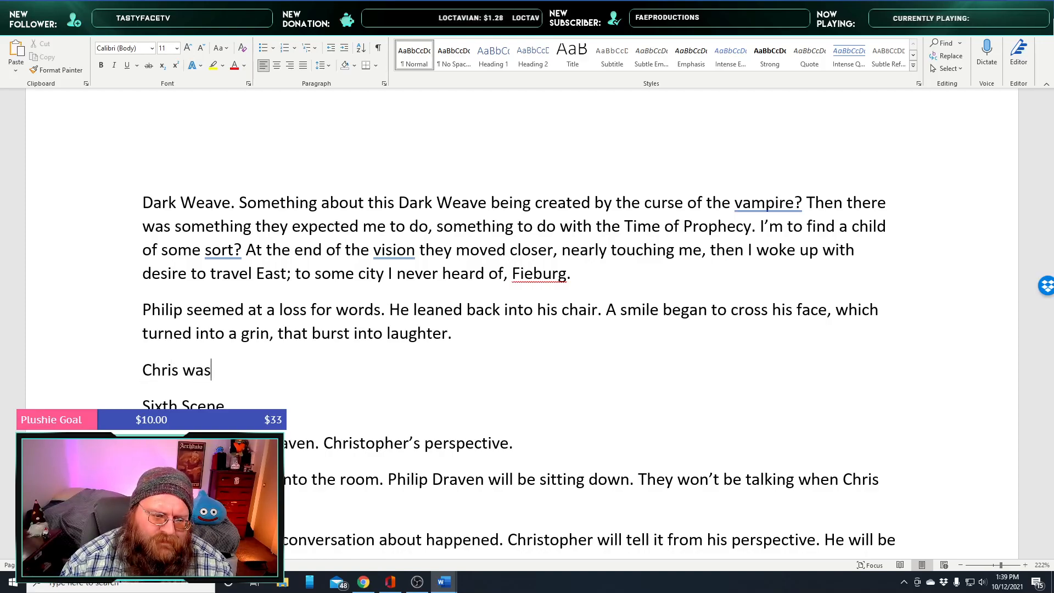
text( taken aba)
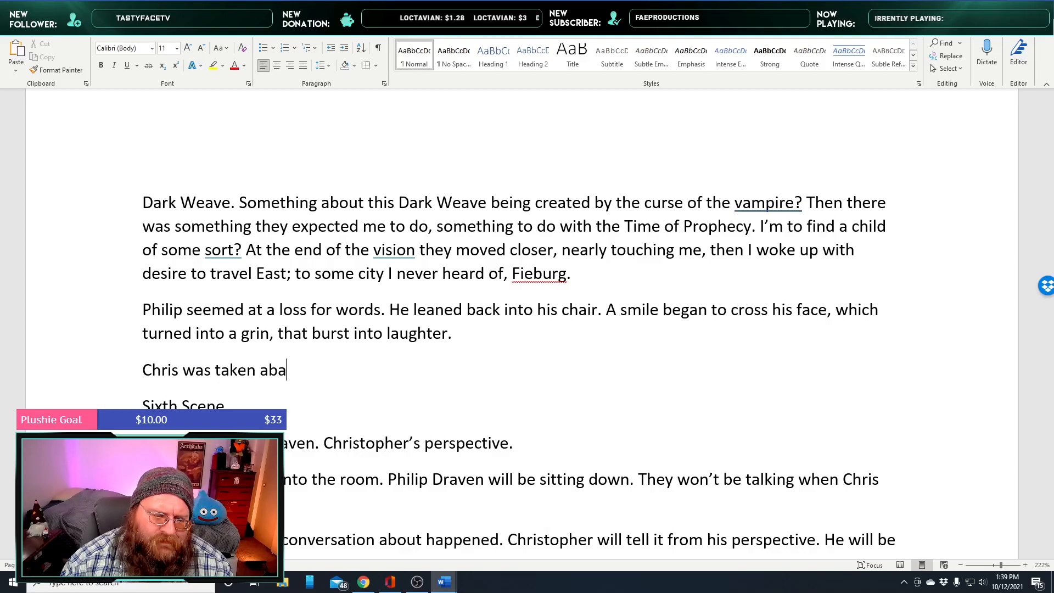
text(ck.)
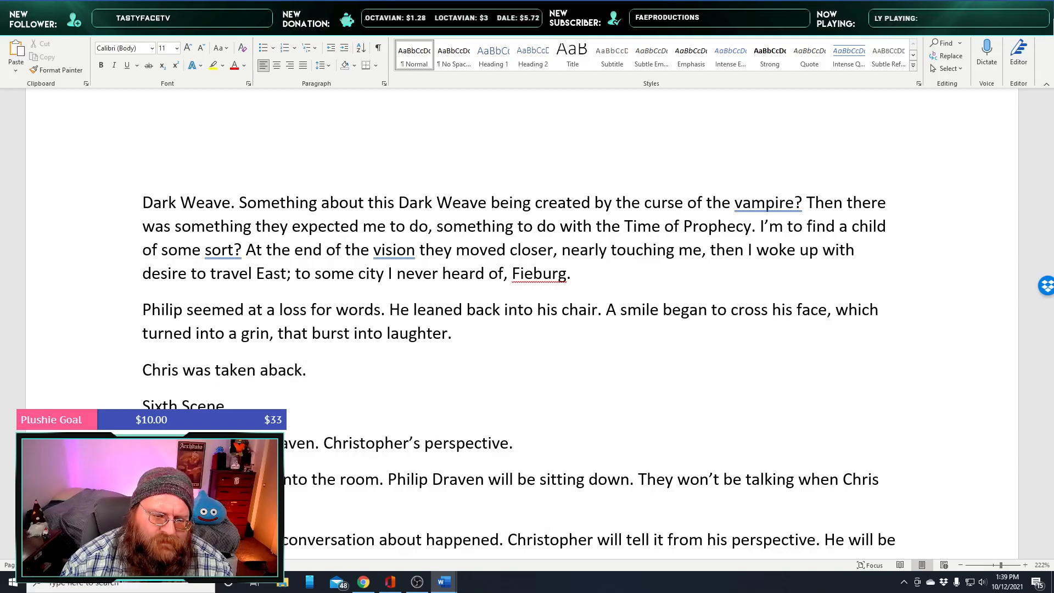
text( He looked o)
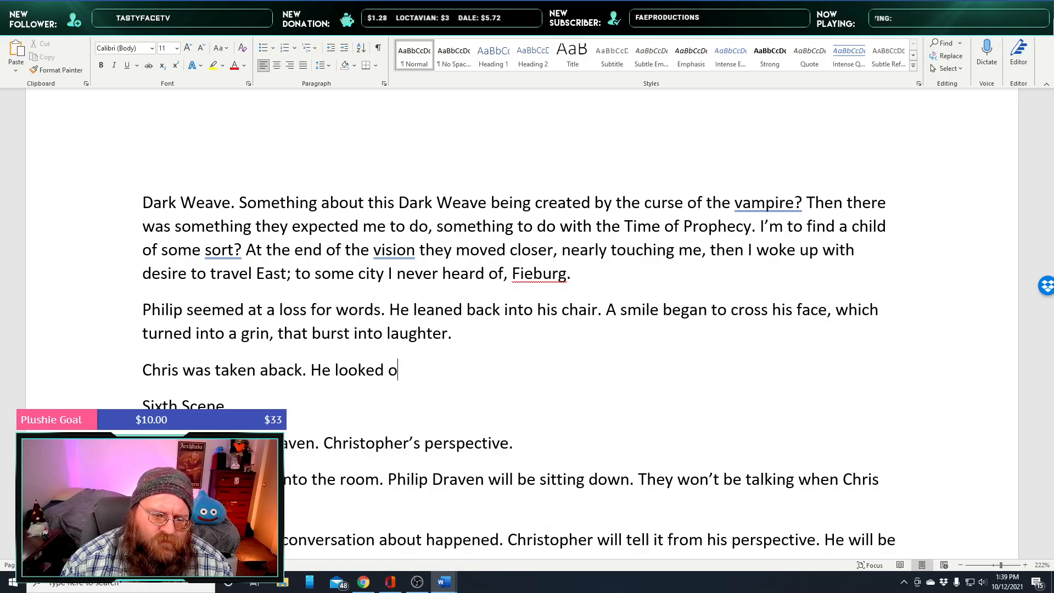
text(ver at Draven who)
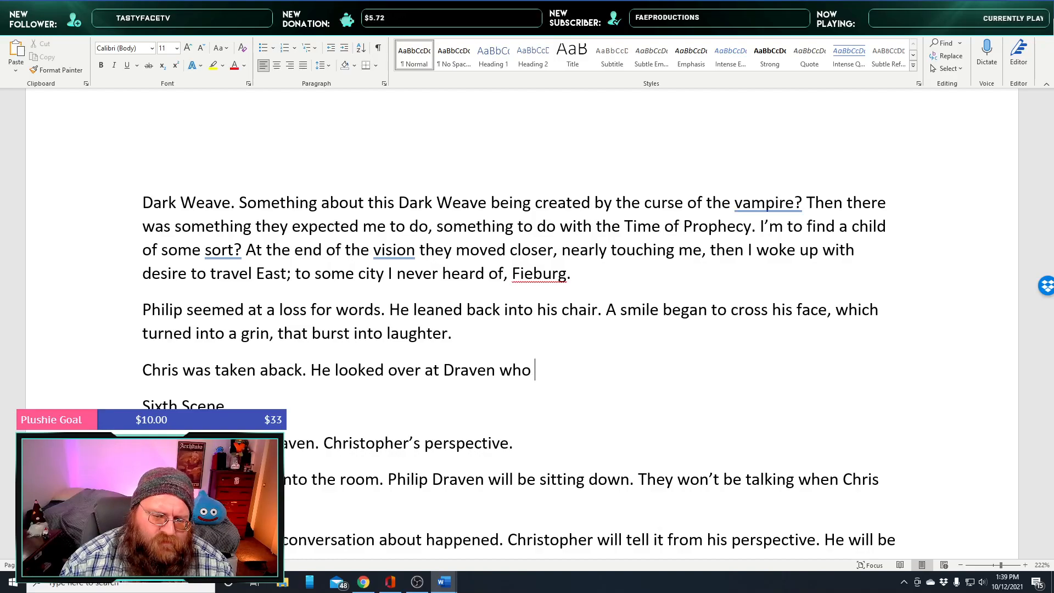
text(shrugge)
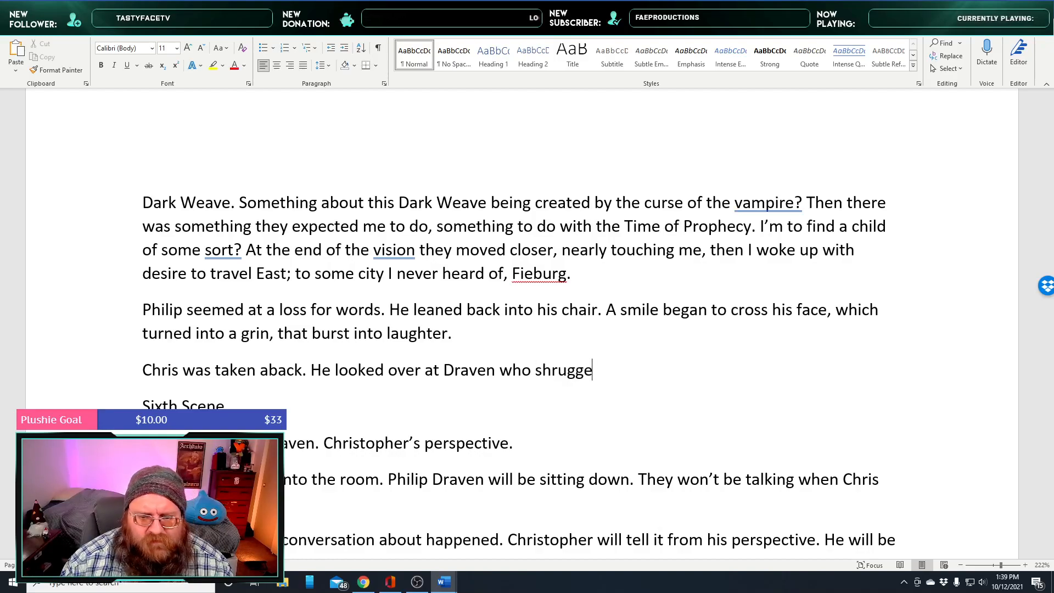
text(d slightly.)
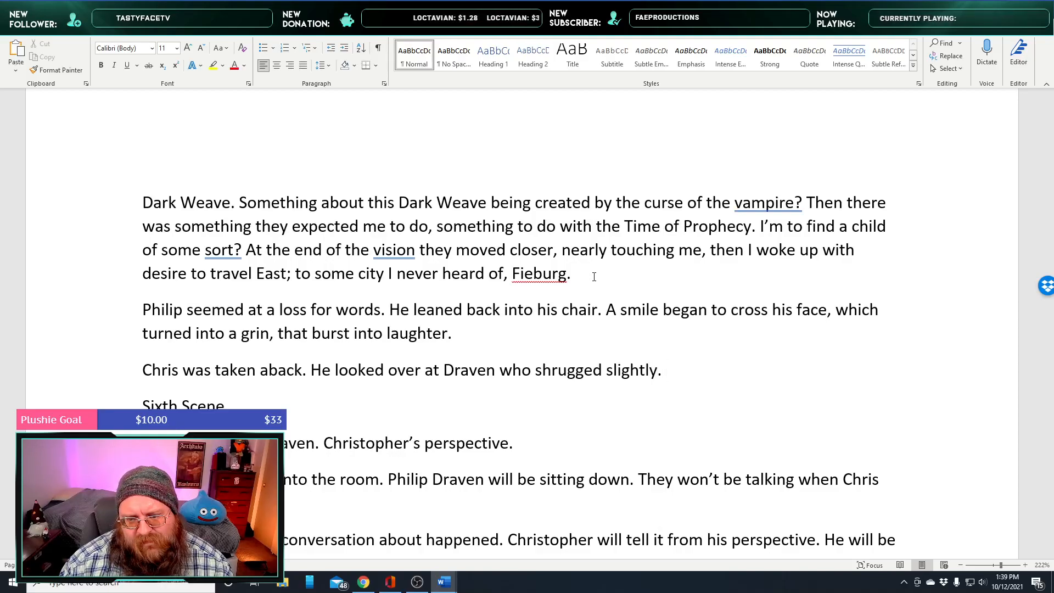
key(Return)
text(Then)
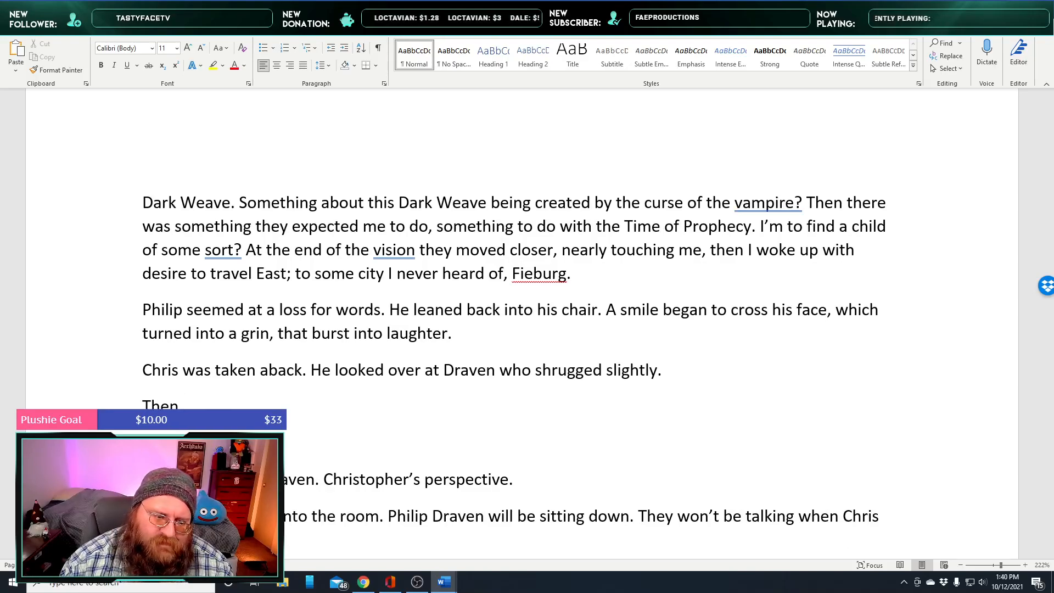
text( as qui)
key(BackSpace)
key(BackSpace)
key(BackSpace)
key(BackSpace)
key(BackSpace)
key(BackSpace)
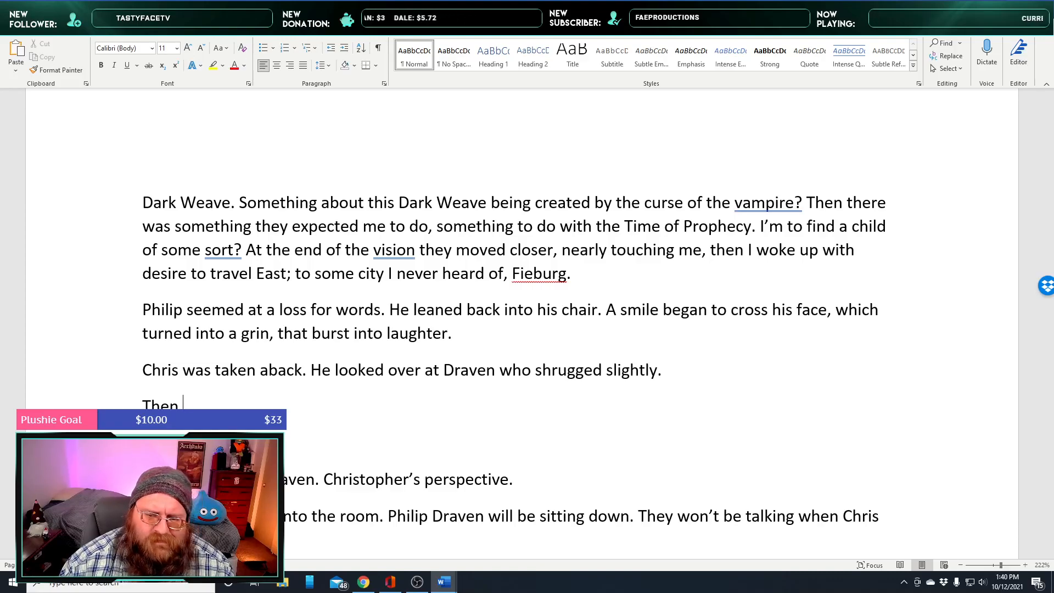
key(BackSpace)
key(BackSpace)
key(BackSpace)
key(BackSpace)
key(BackSpace)
key(BackSpace)
key(BackSpace)
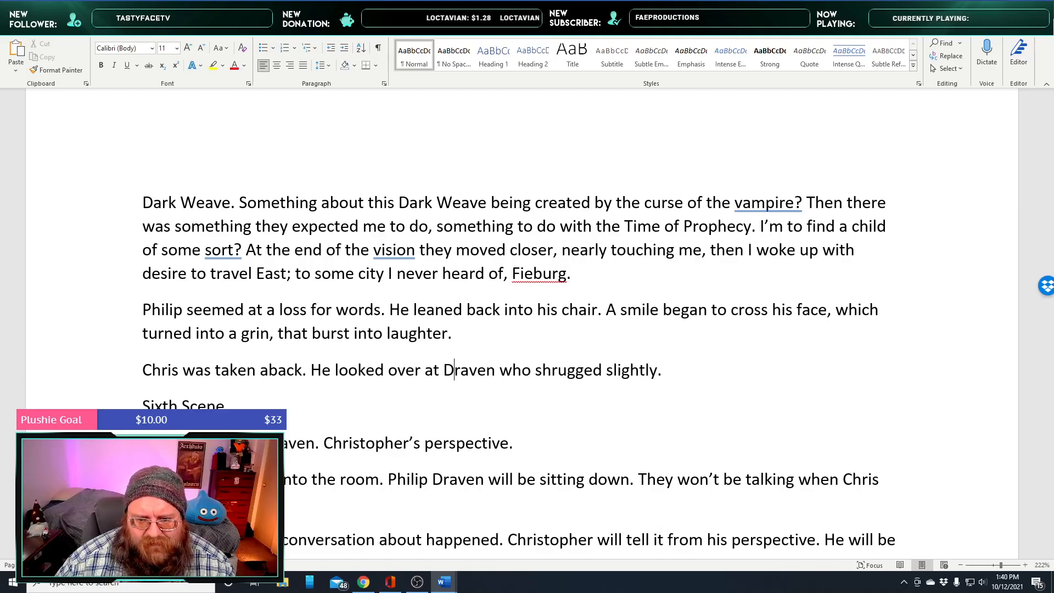
Insert "questioningly," after "He looked over at Draven" in the paragraph about Chris being taken aback
click(531, 370)
key(Left)
key(Left)
key(Left)
key(Left)
key(Left)
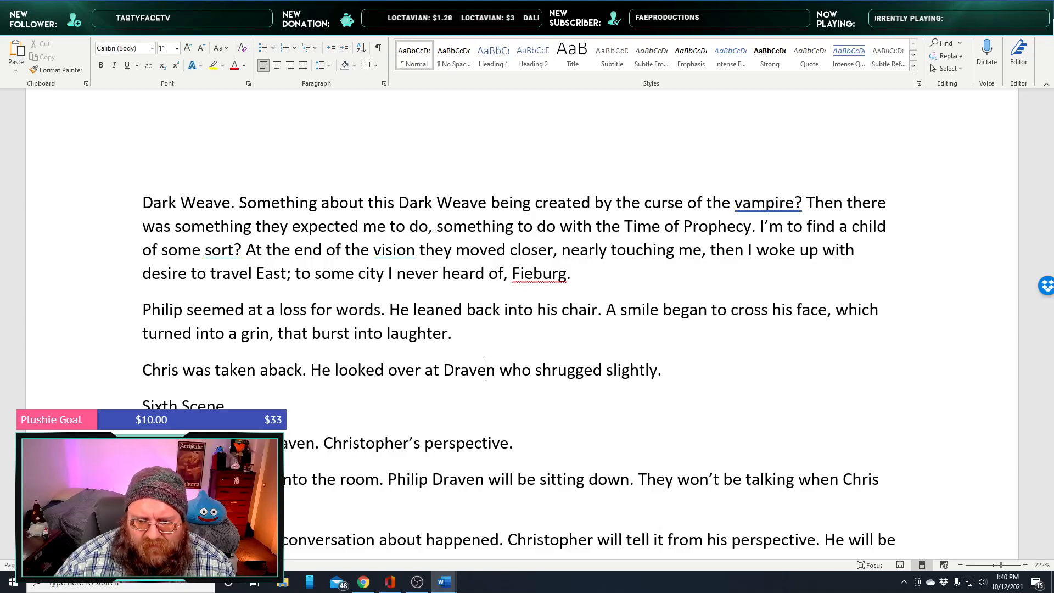
key(Right)
text(questioningly,)
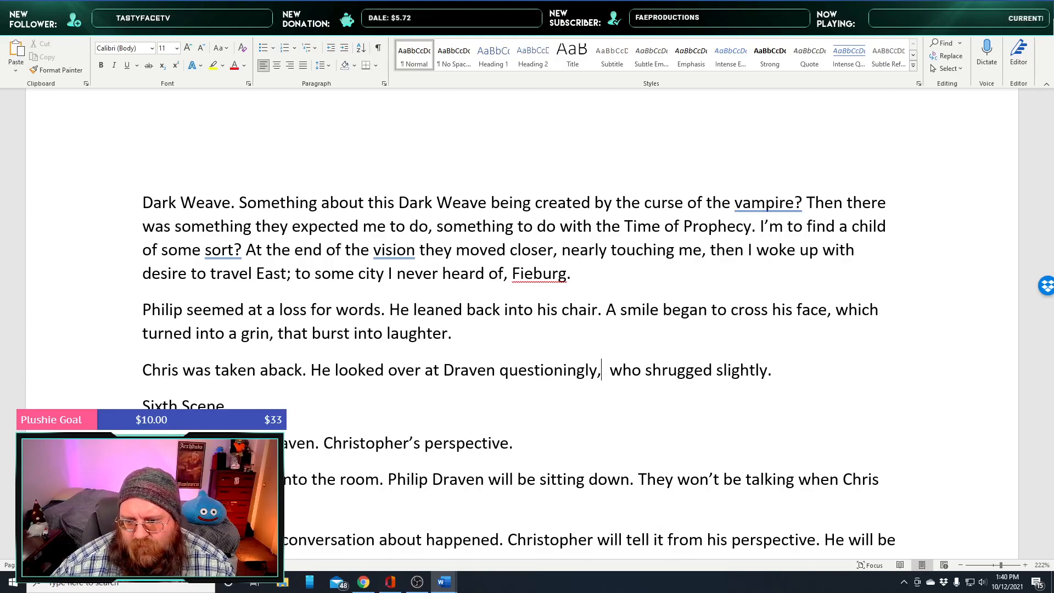
text( only)
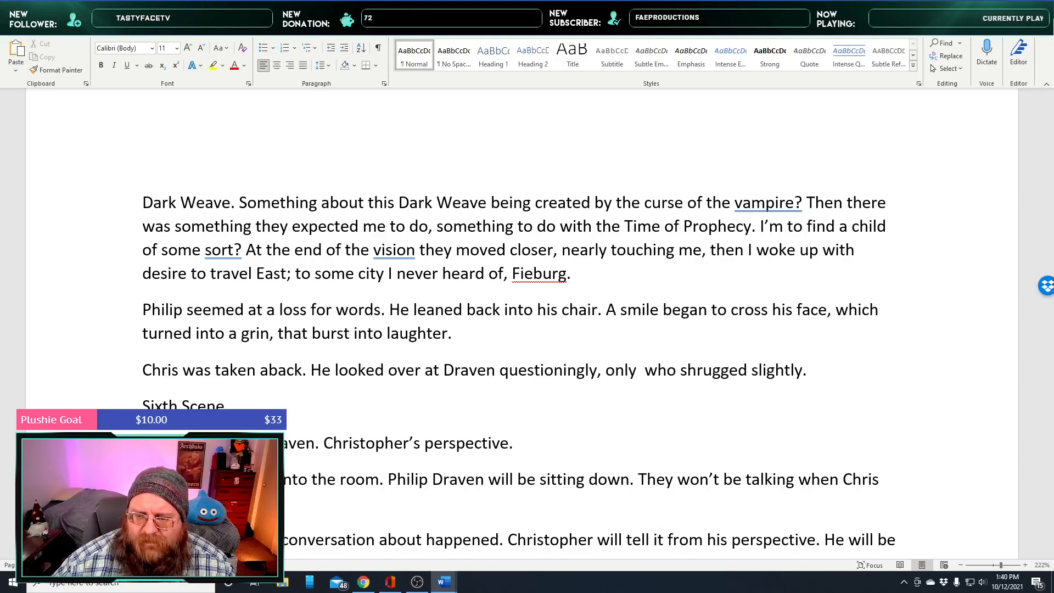
key(BackSpace)
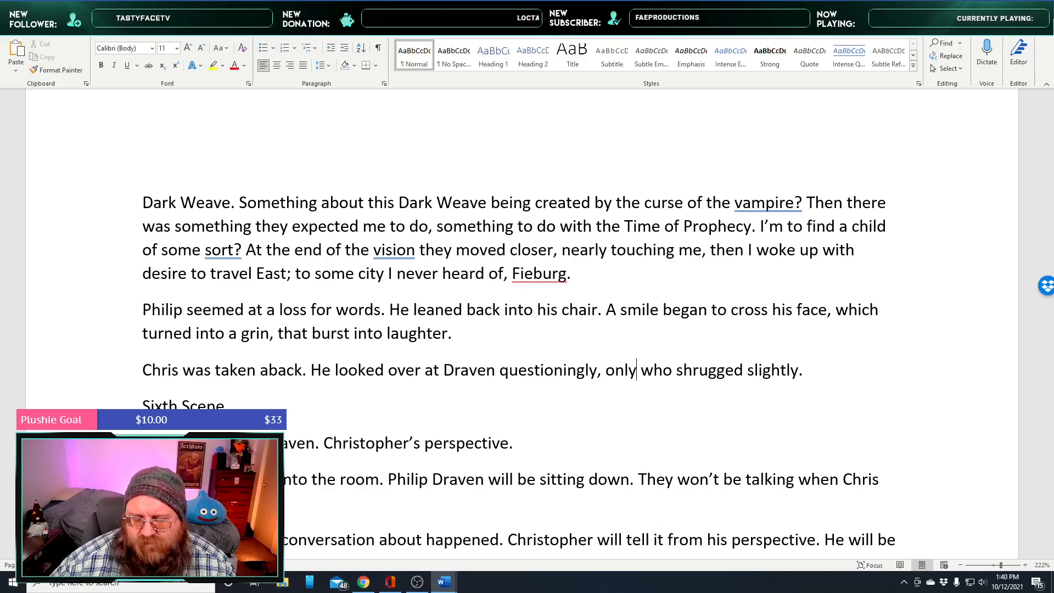
key(BackSpace)
key(BackSpace)
key(BackSpace)
key(BackSpace)
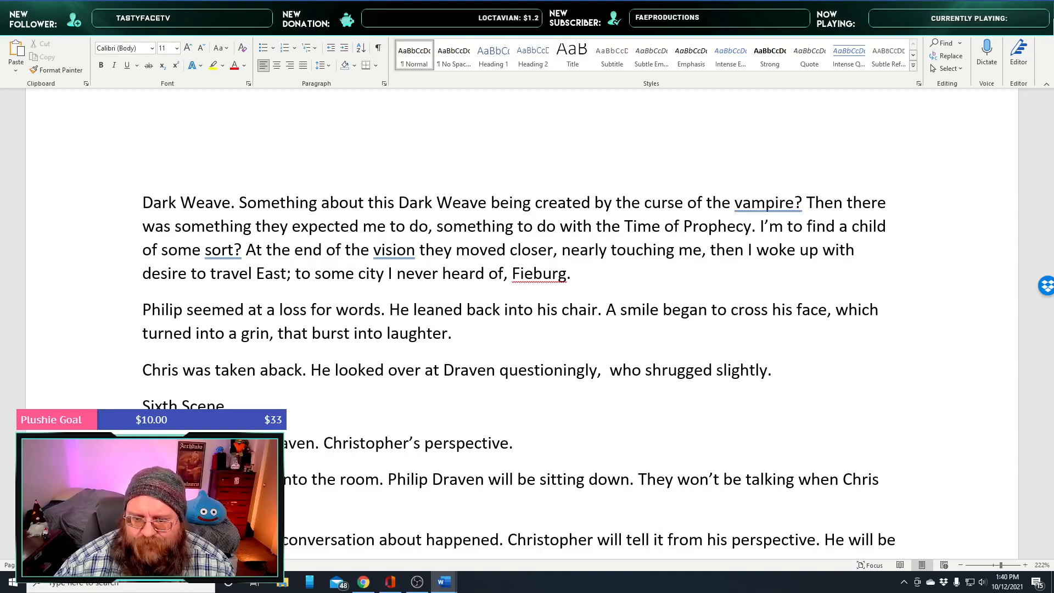
Remove the extra space before "who" and rewrite the sentence's ending as "shrugged slightly in response."
key(BackSpace)
key(Right)
key(Right)
key(Right)
key(Right)
key(Right)
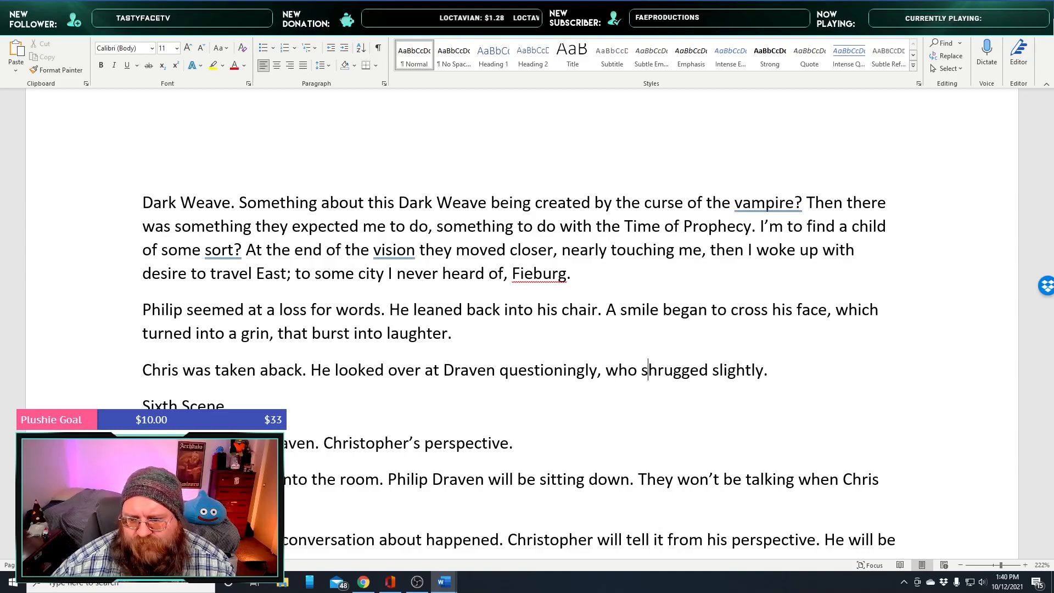
key(Up)
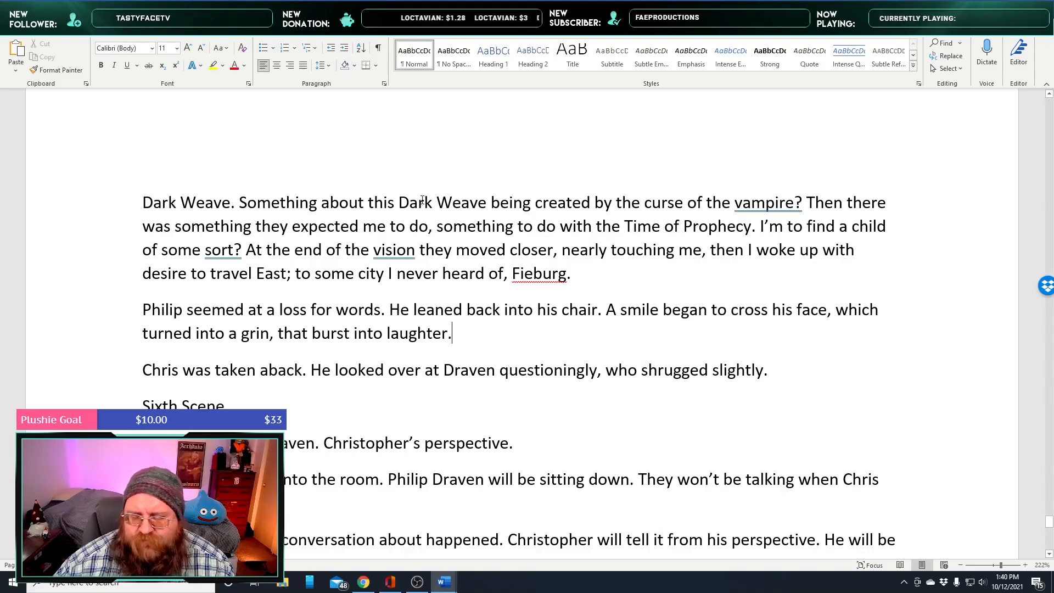
drag(736, 370, 668, 374)
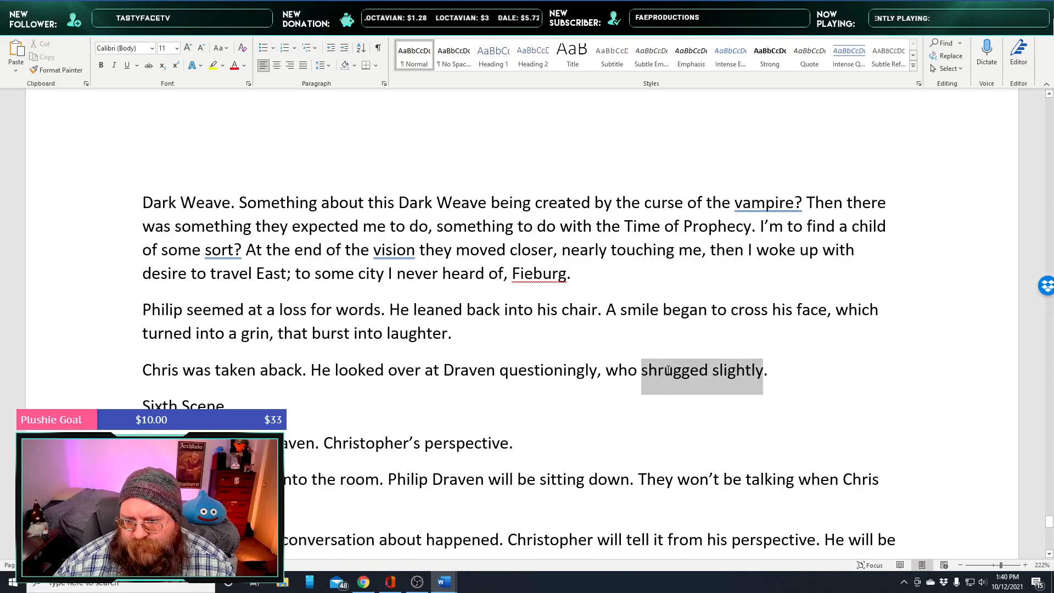
text(shrugged)
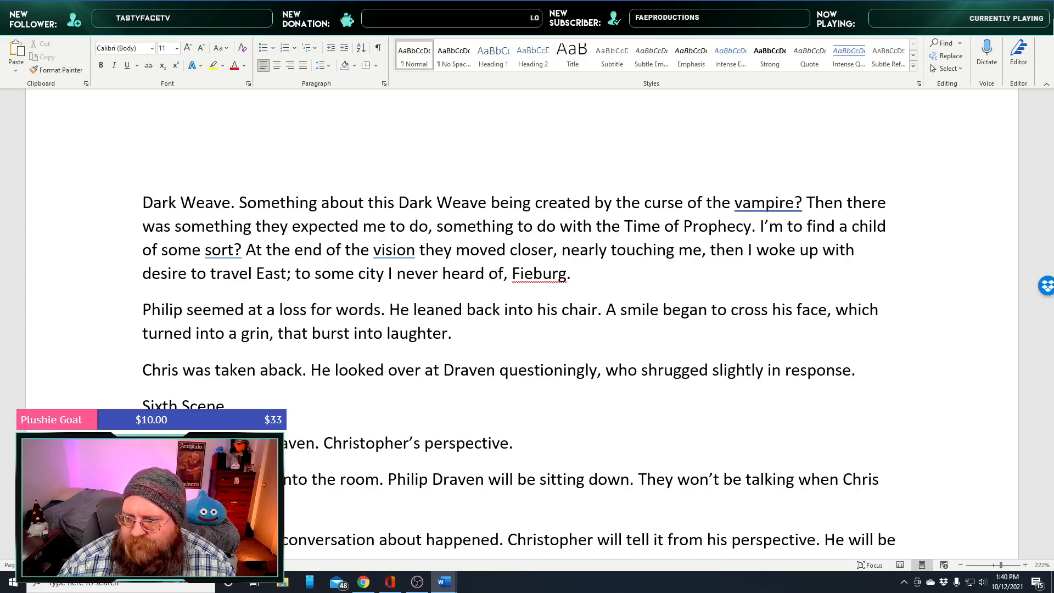
Continue Chris's paragraph with "He turned back to Philip, who's laughter was subsiding. "Whats so funny?""
key(Return)
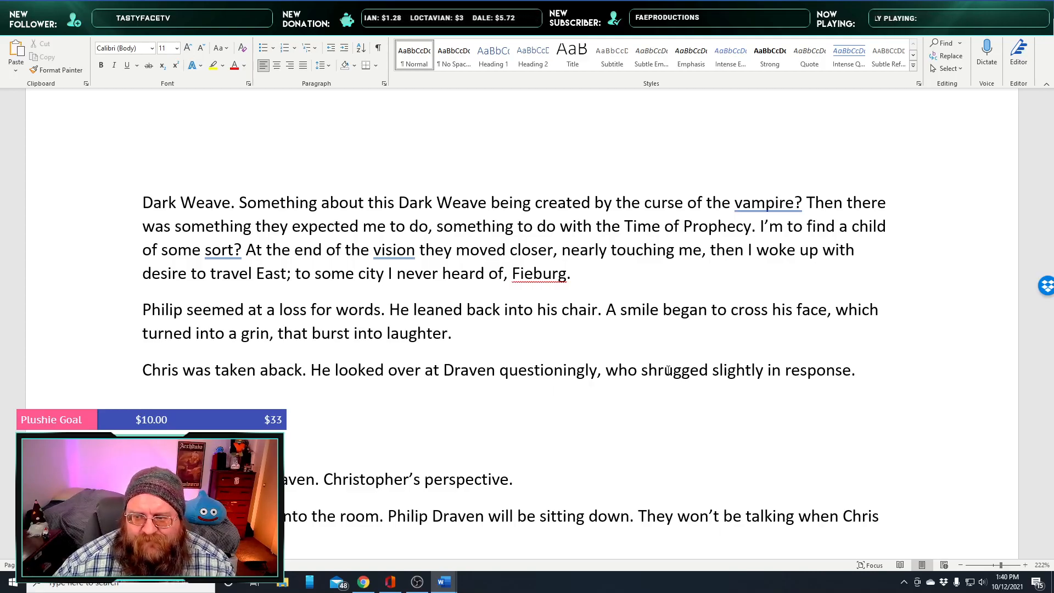
text(He turned)
text( back t)
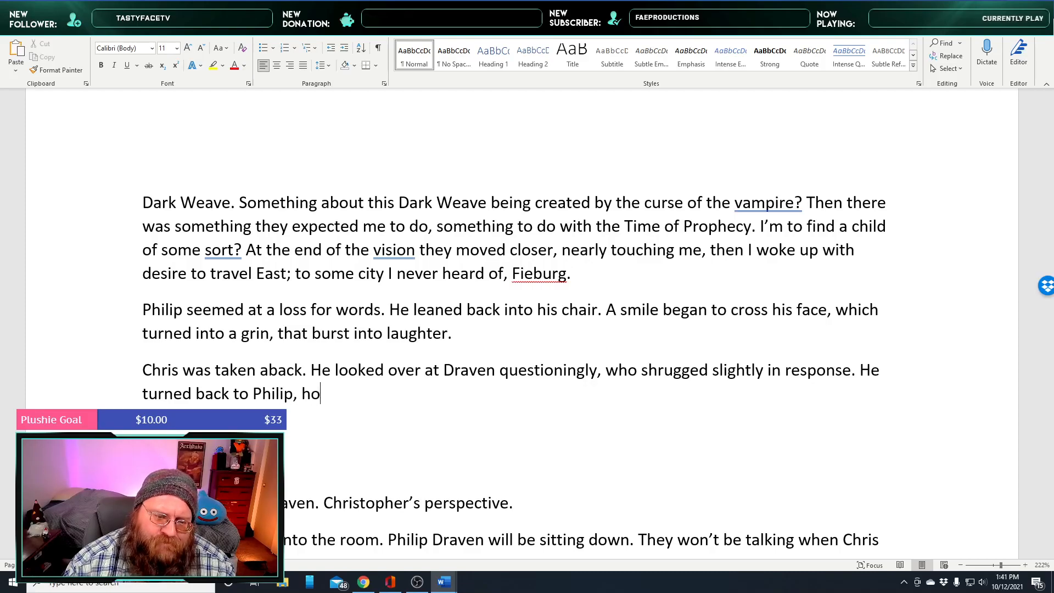
text(o Philip, ho)
key(BackSpace)
key(BackSpace)
text(who's laug)
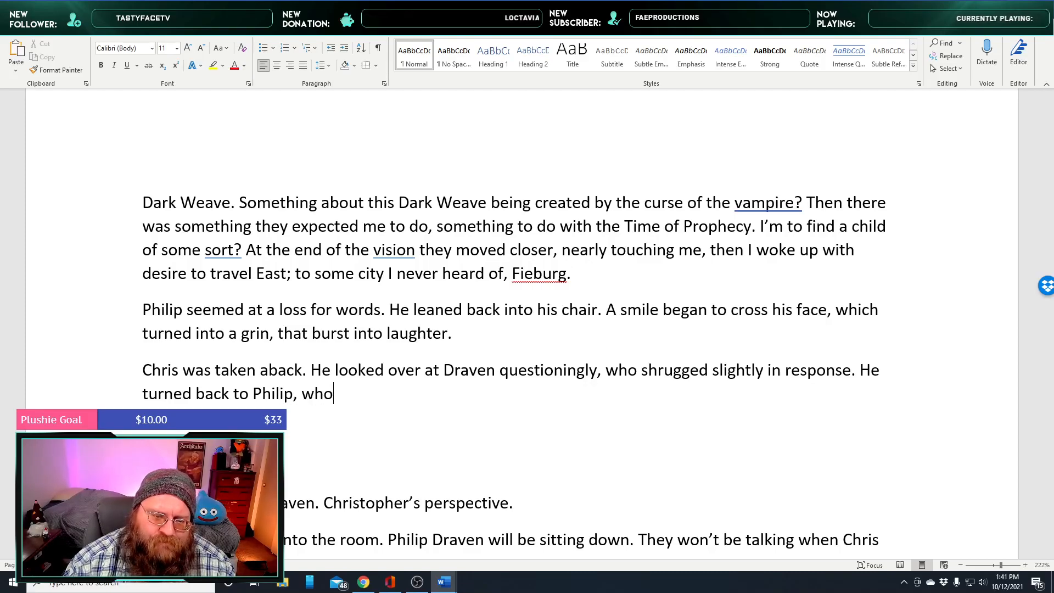
text(hter was)
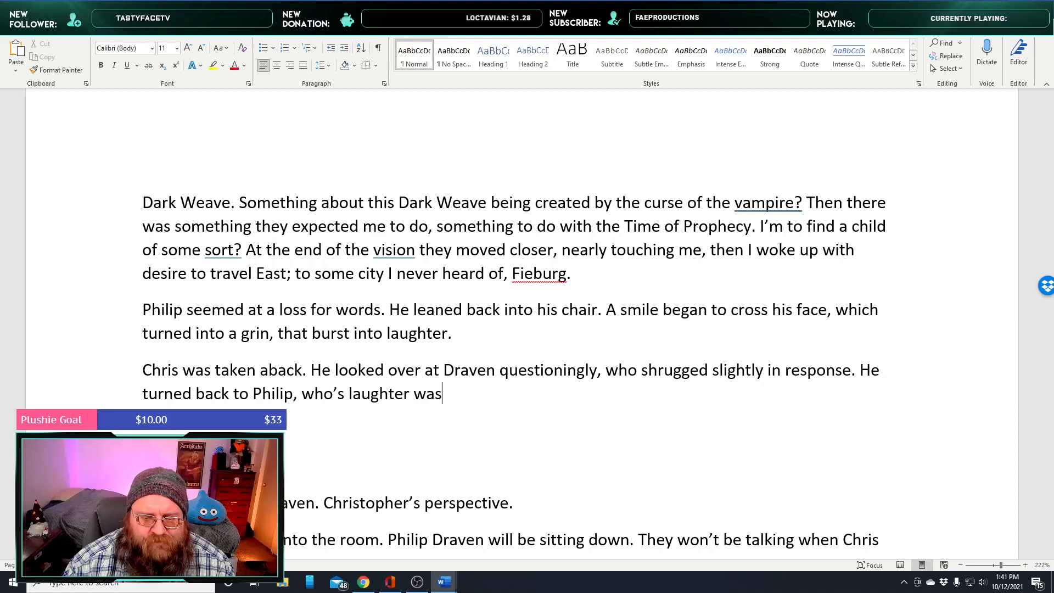
text( subsiding)
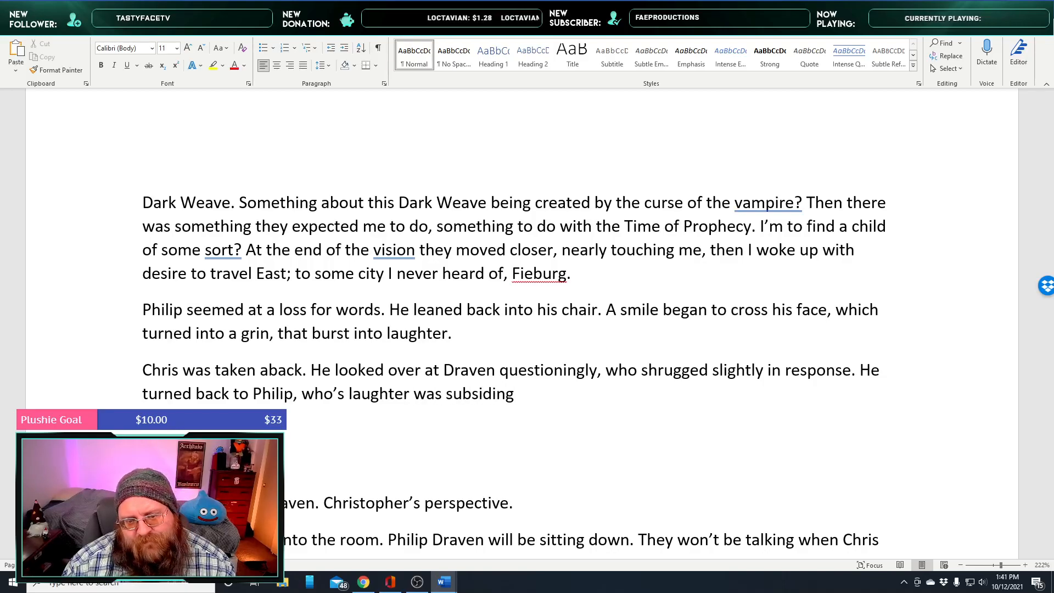
text(. "Whats so )
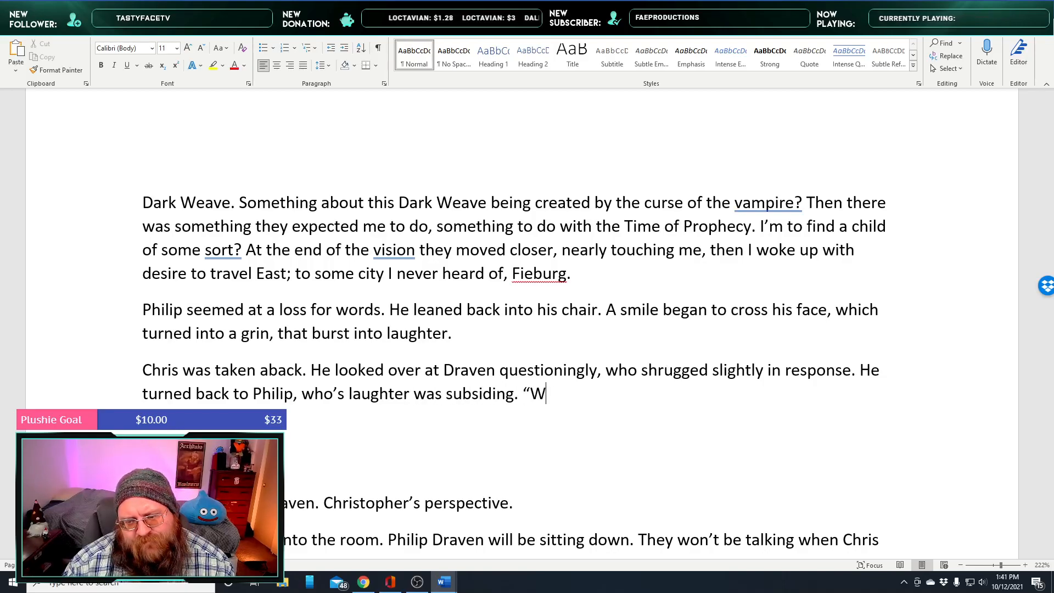
text(funny?)
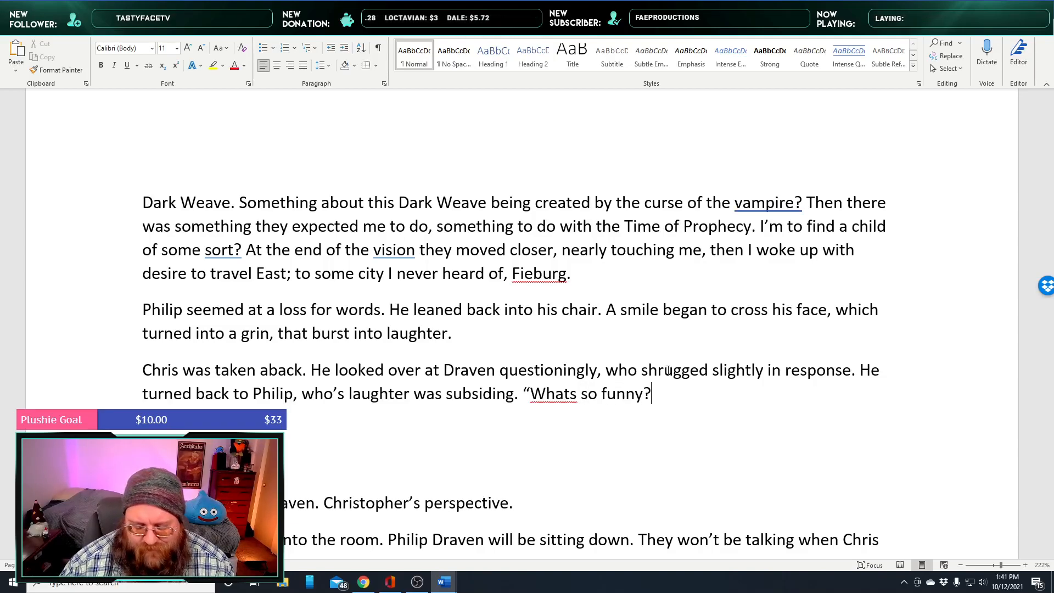
text(")
Start a new paragraph after the question reading "Philip sat straight in his chair once again."
key(Return)
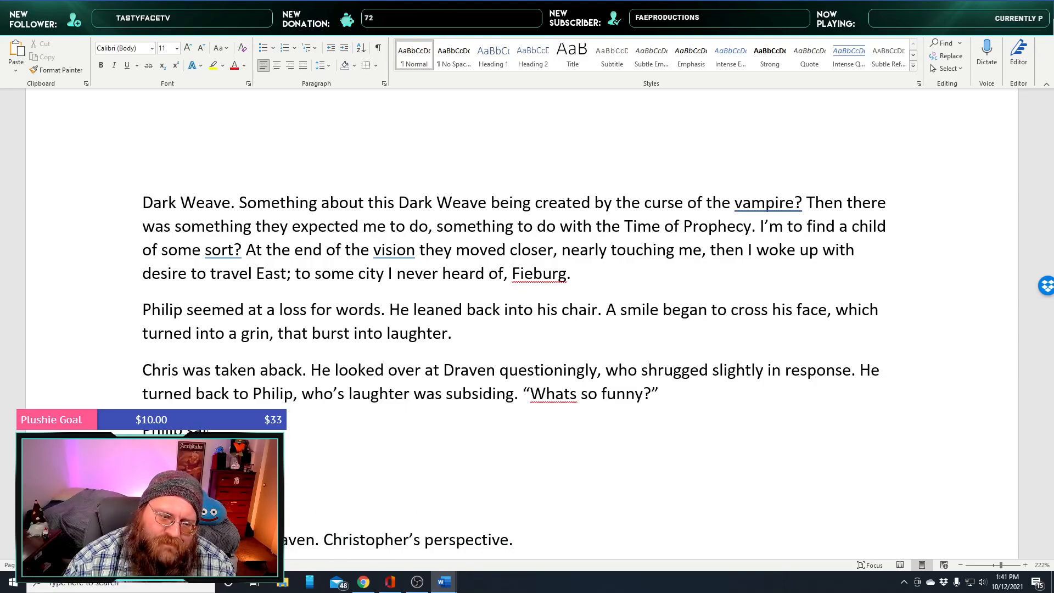
text(Philip sat back in in his chair)
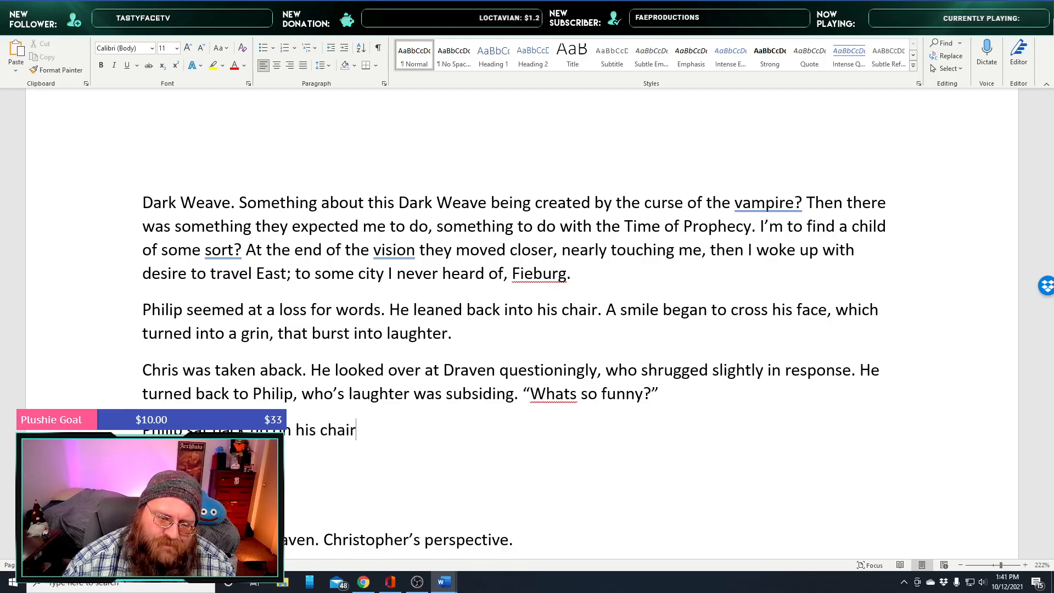
key(BackSpace)
key(BackSpace)
key(BackSpace)
key(BackSpace)
key(BackSpace)
key(BackSpace)
key(BackSpace)
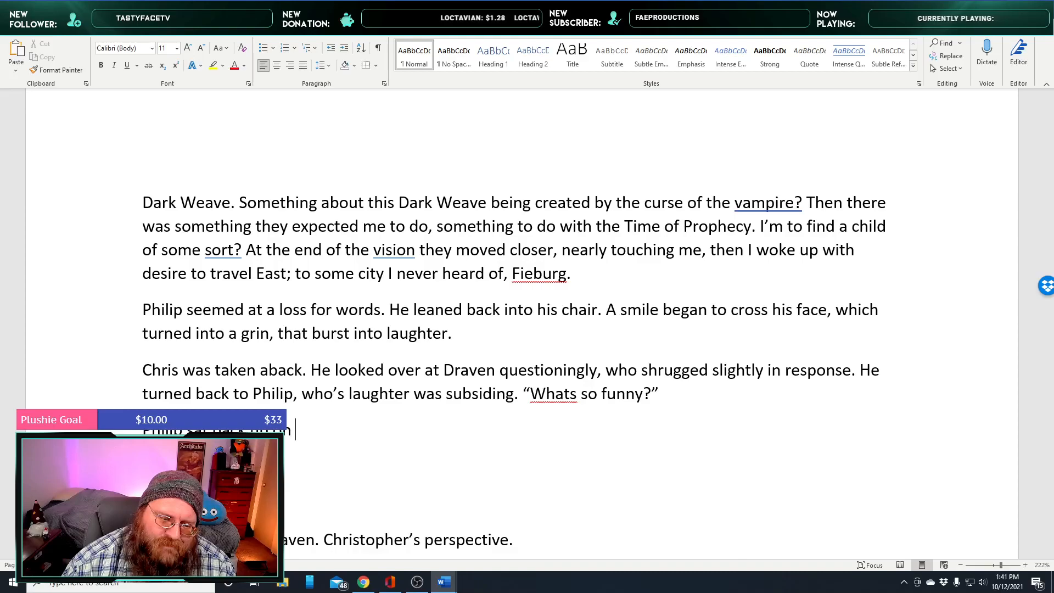
key(BackSpace)
key(BackSpace)
key(BackSpace)
key(BackSpace)
key(BackSpace)
key(BackSpace)
key(BackSpace)
key(BackSpace)
key(BackSpace)
key(BackSpace)
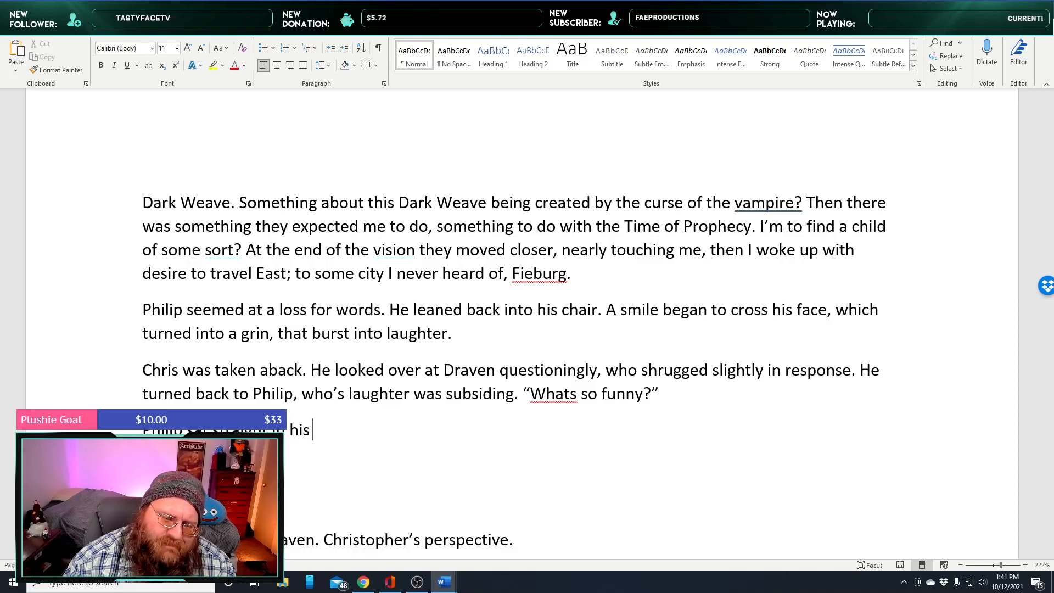
text(once again. )
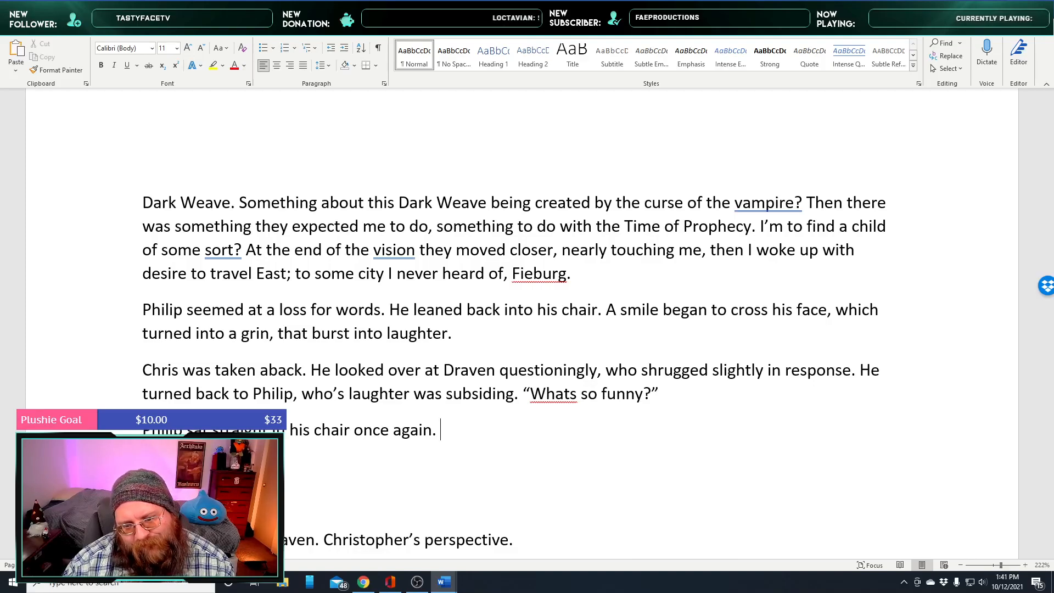
Continue Philip's paragraph after "once again." with the opening dialogue "Those were laughs of joy and relief
text(“T)
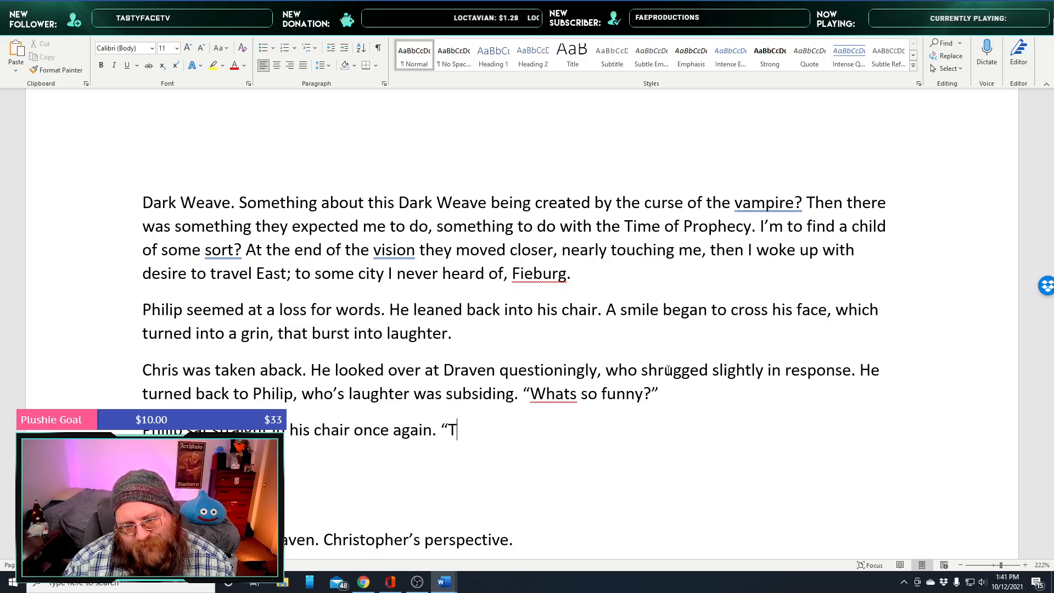
text(hose were )
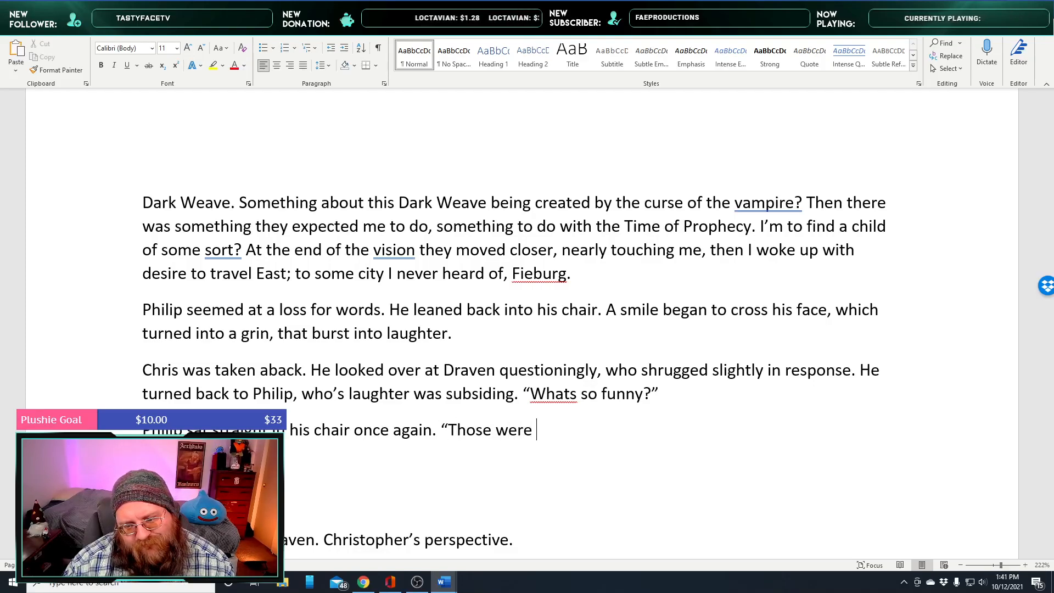
text(laugh)
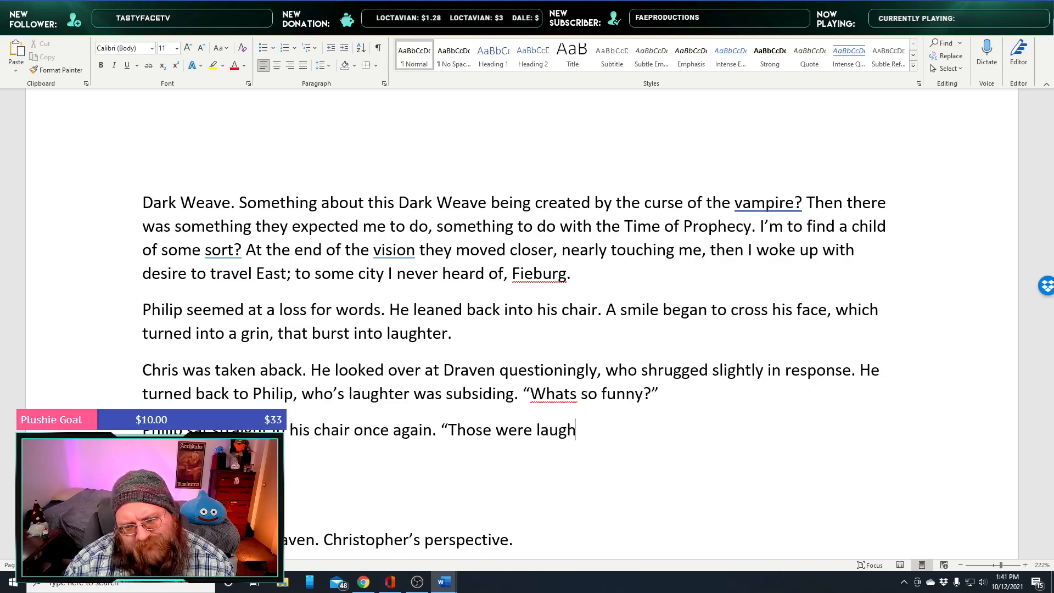
text(s of)
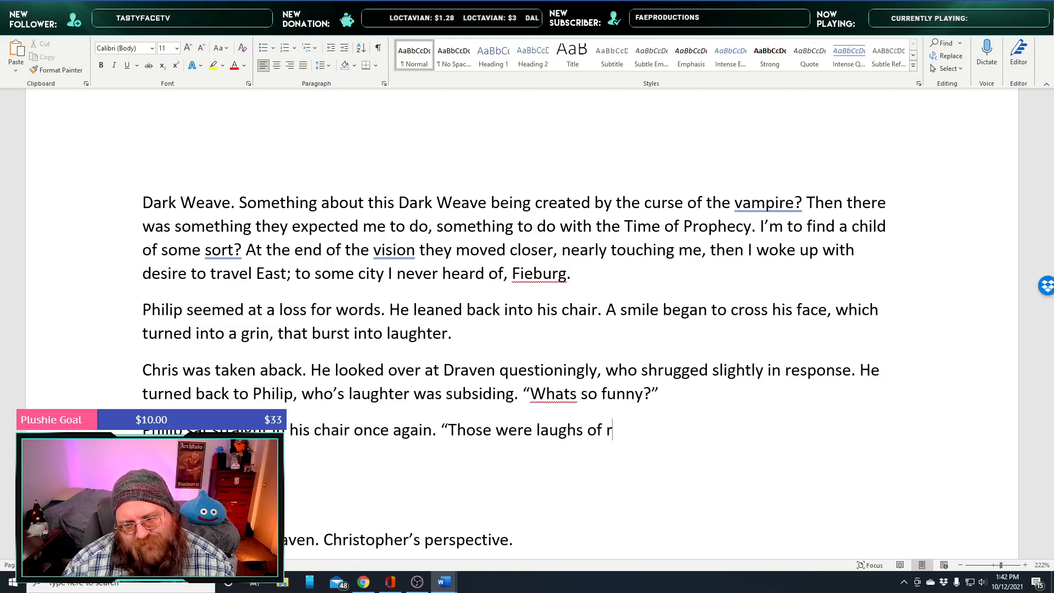
text(joy and re)
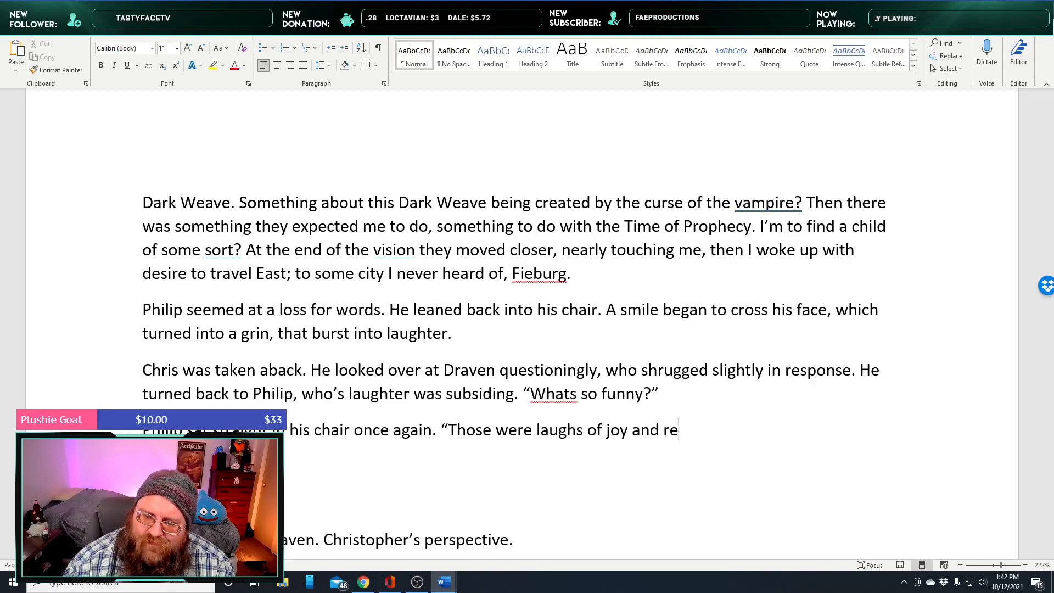
text(lief)
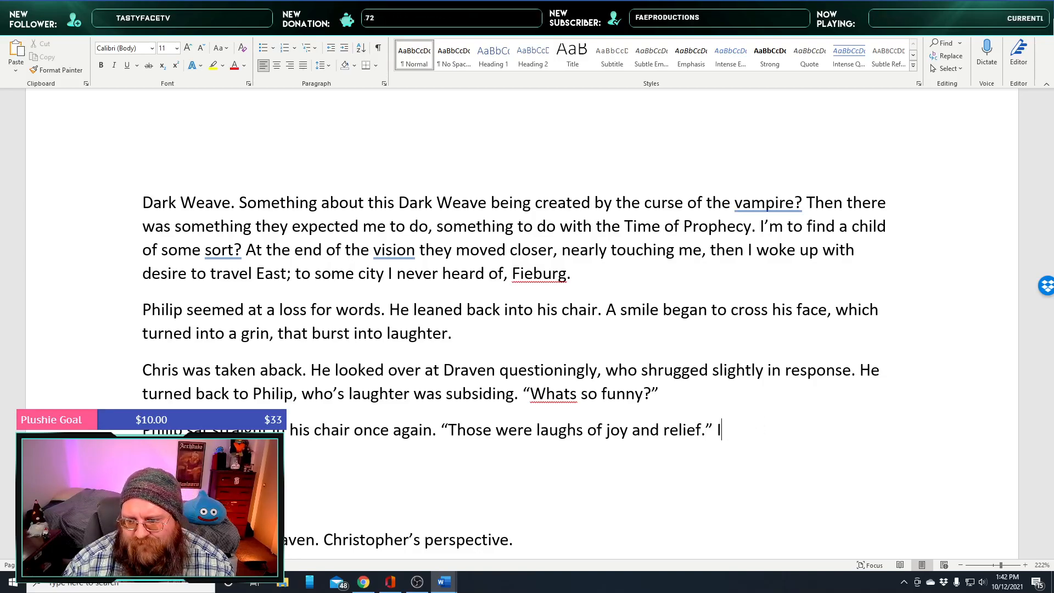
Extend Philip's dialogue after "relief" with the sentence beginning "It's finally time, after all the"
text(. It's finally time)
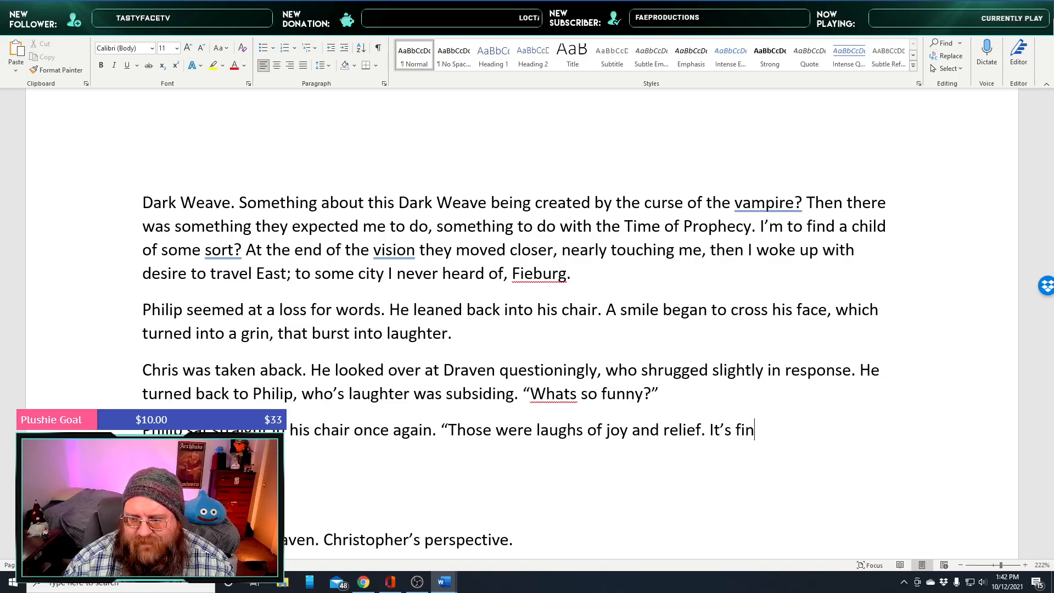
text(, after all)
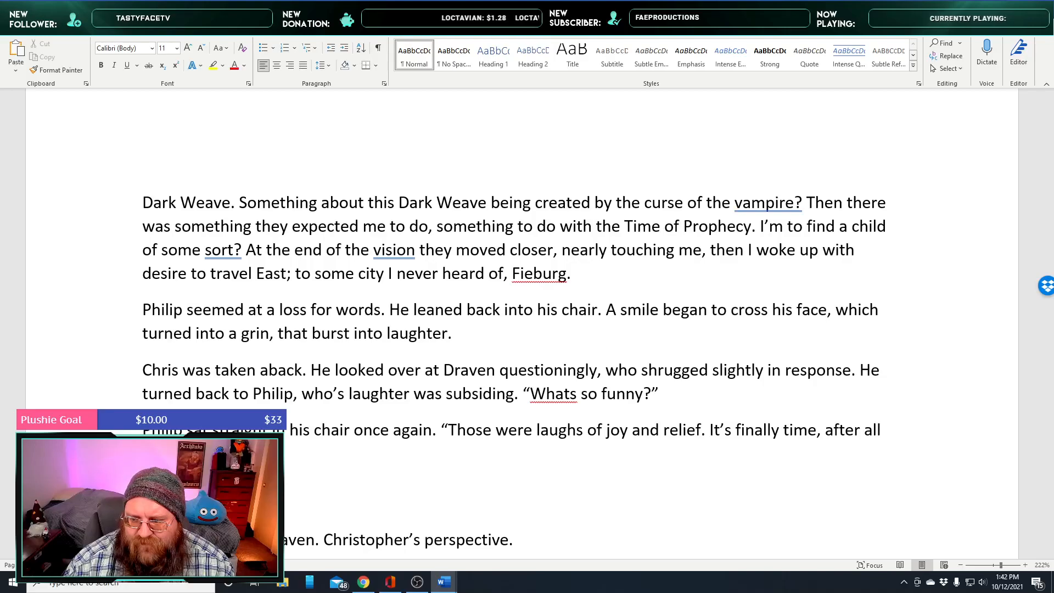
text( th)
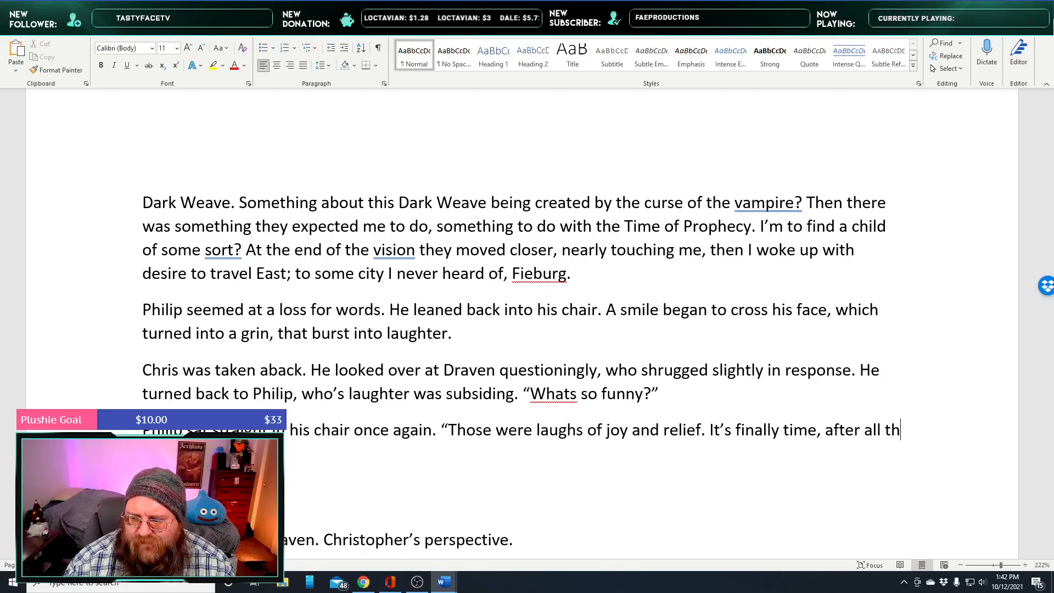
text(e)
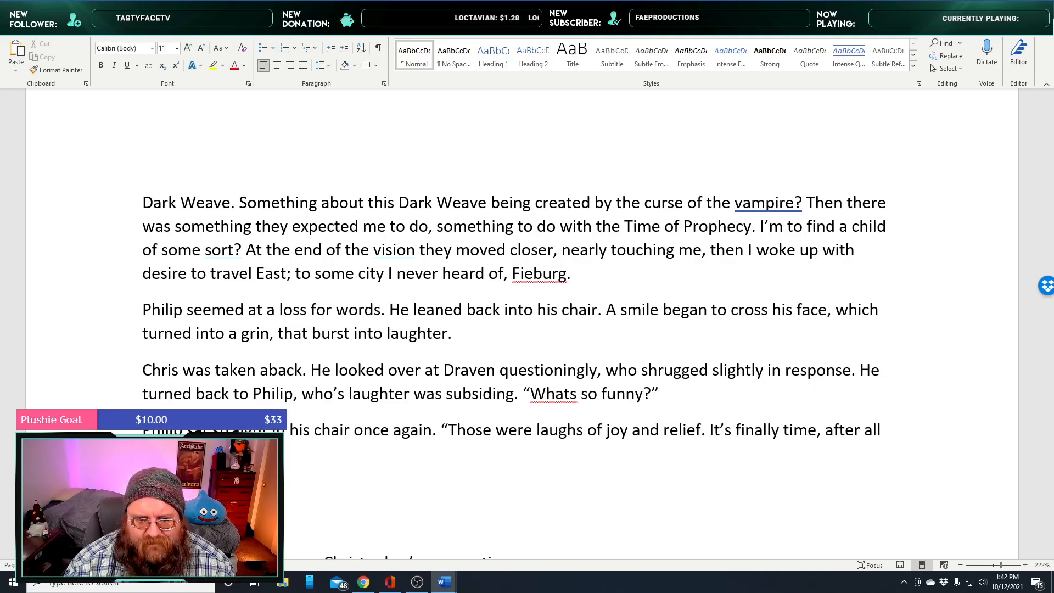
Continue the last paragraph's dialogue with "finally time and I found you. You of all people. I never believed this would happen, but it did"
text(lly ti)
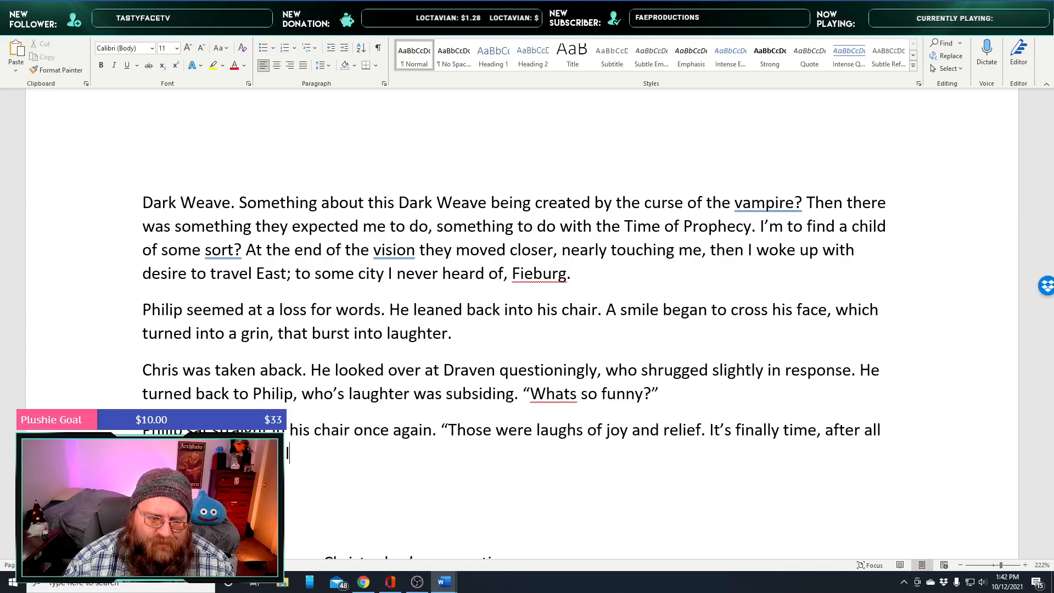
text(me.)
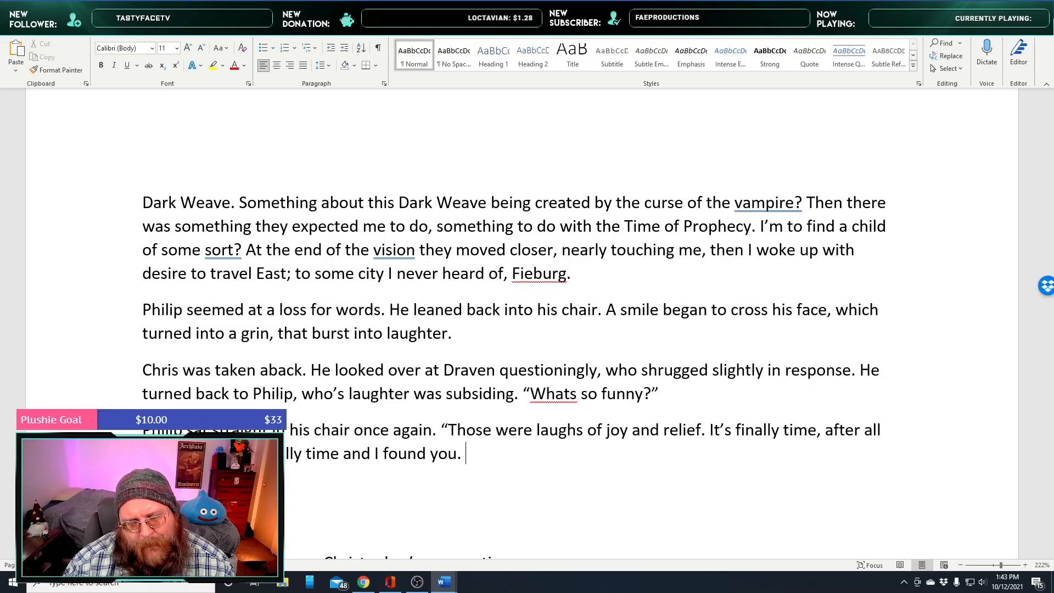
text(You )
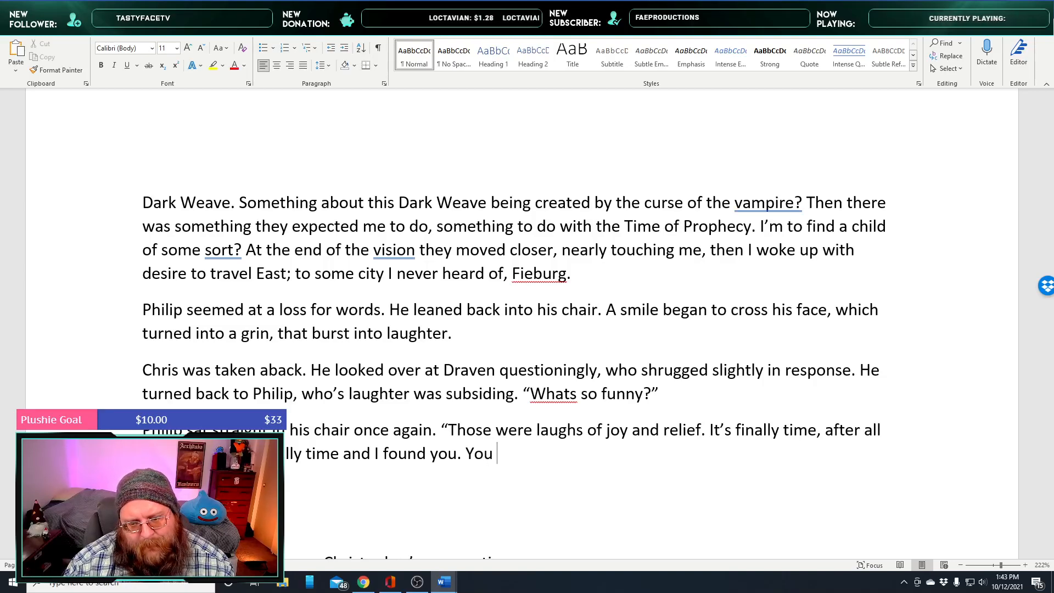
text(of all p)
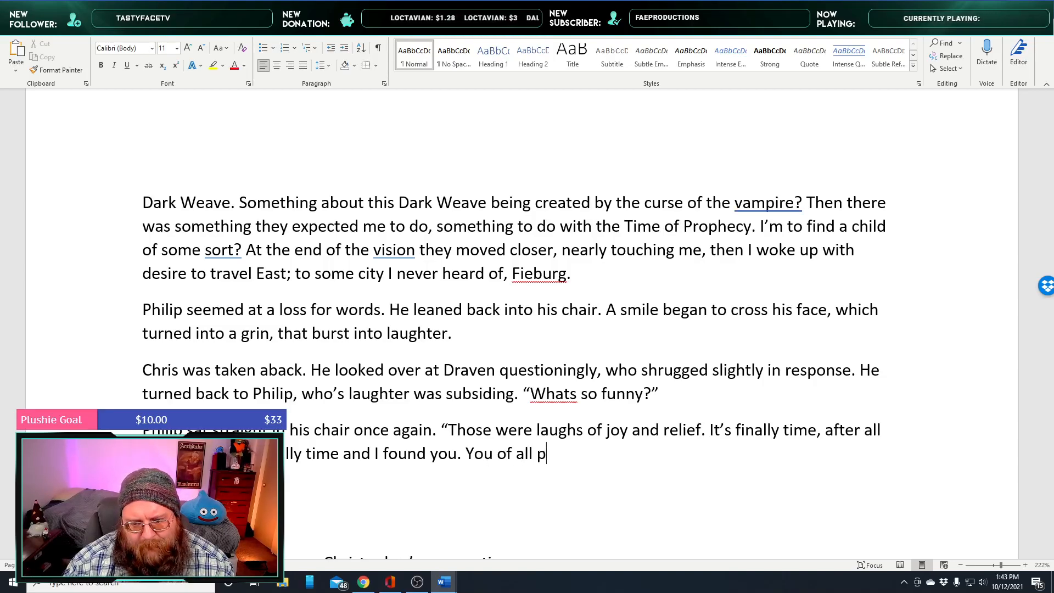
text(eople. I nev)
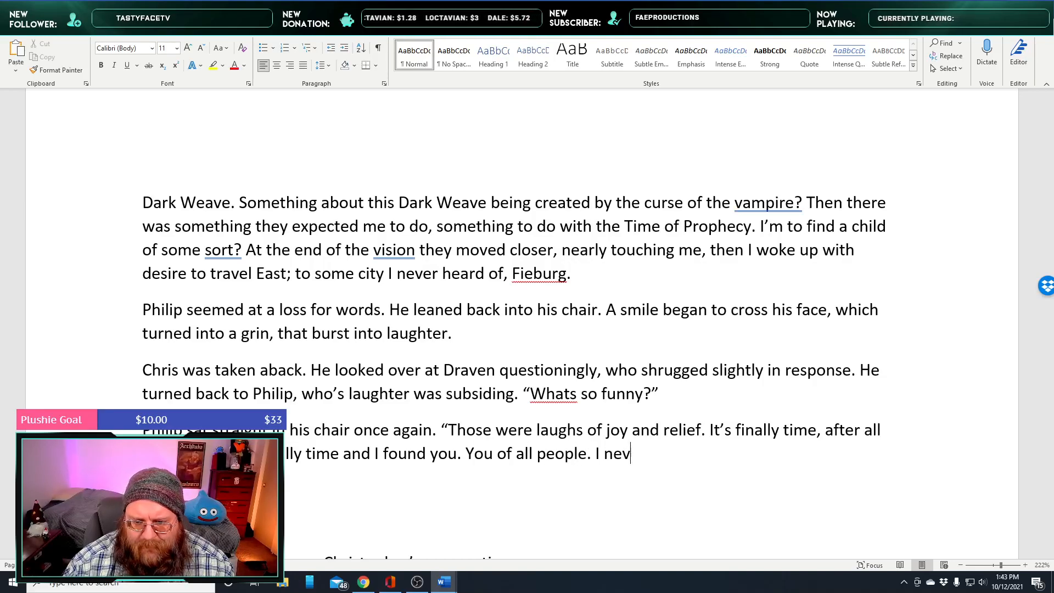
text(er believ)
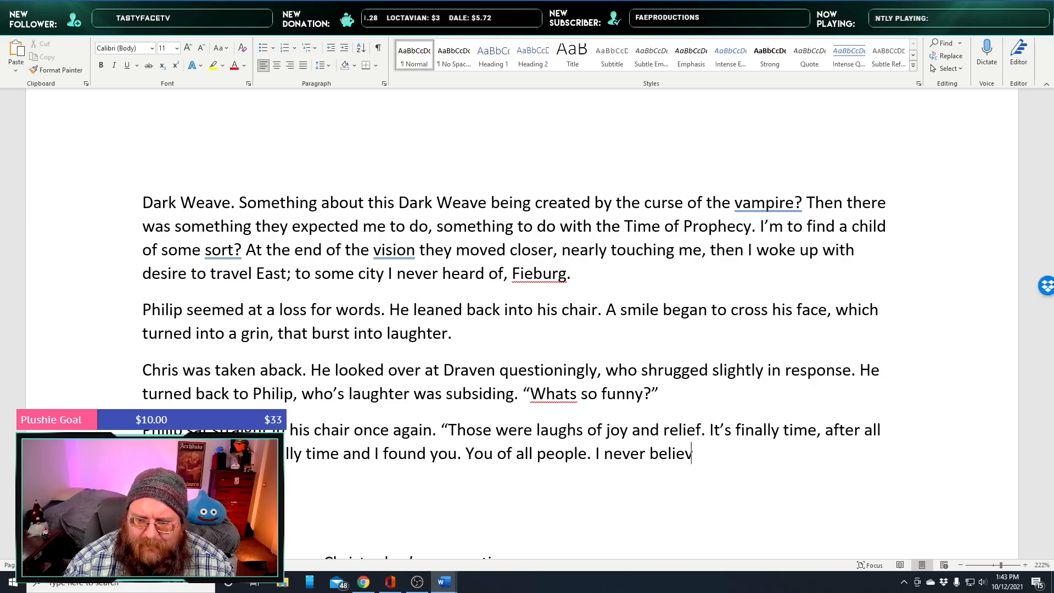
text(ed this would happen, but it)
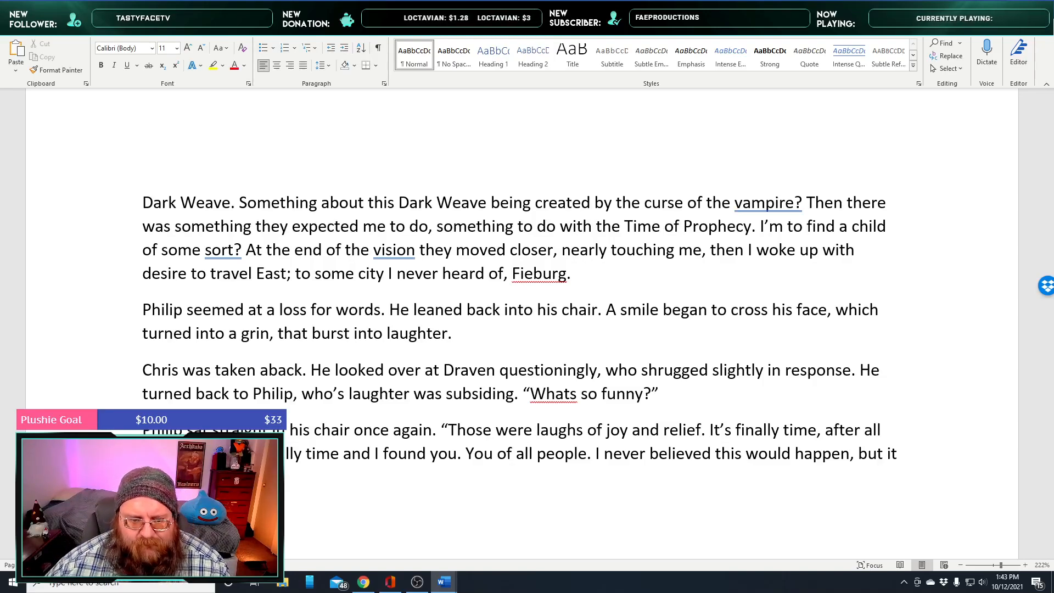
Insert the word "up" before "straight in his chair" at the start of the last dialogue paragraph
scroll(527, 416, down, 3)
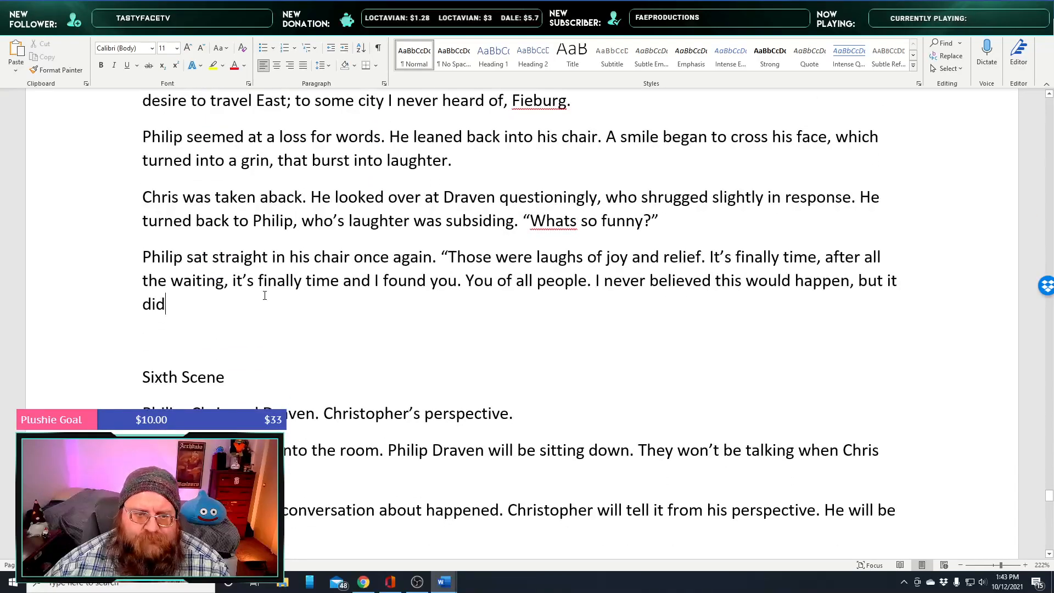
click(212, 257)
text(up)
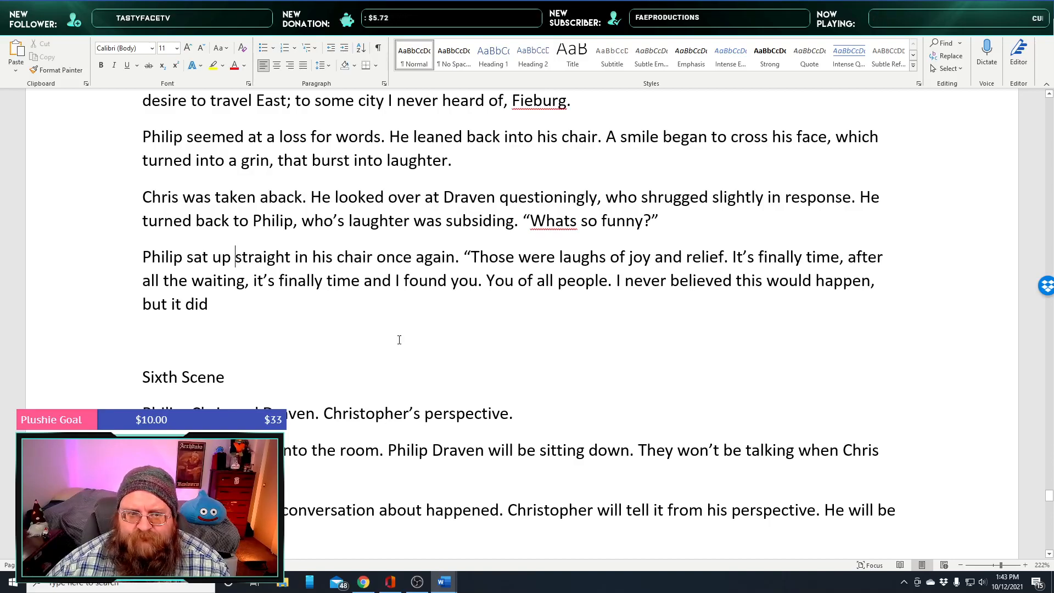
Insert "the death, the bordum, the planning," after "all the waiting," in the last dialogue paragraph
click(249, 281)
text(the death,)
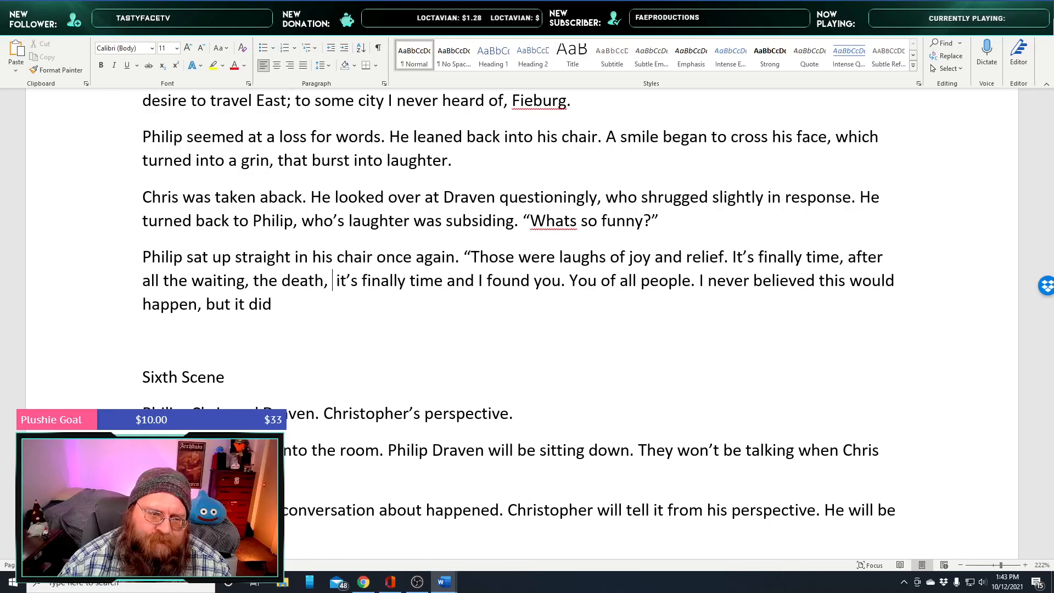
text( the bordu)
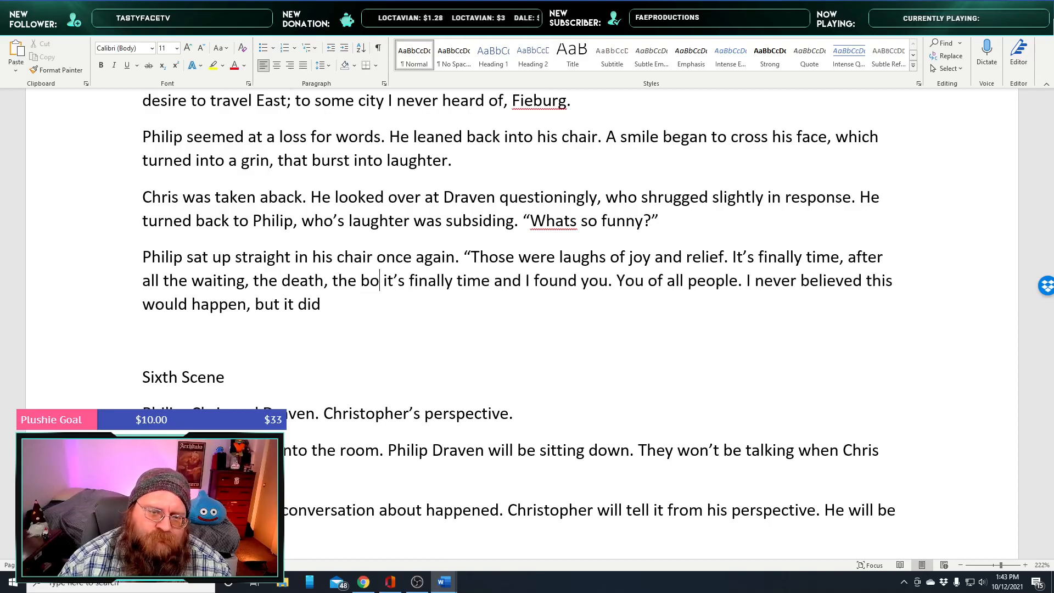
text(m, the)
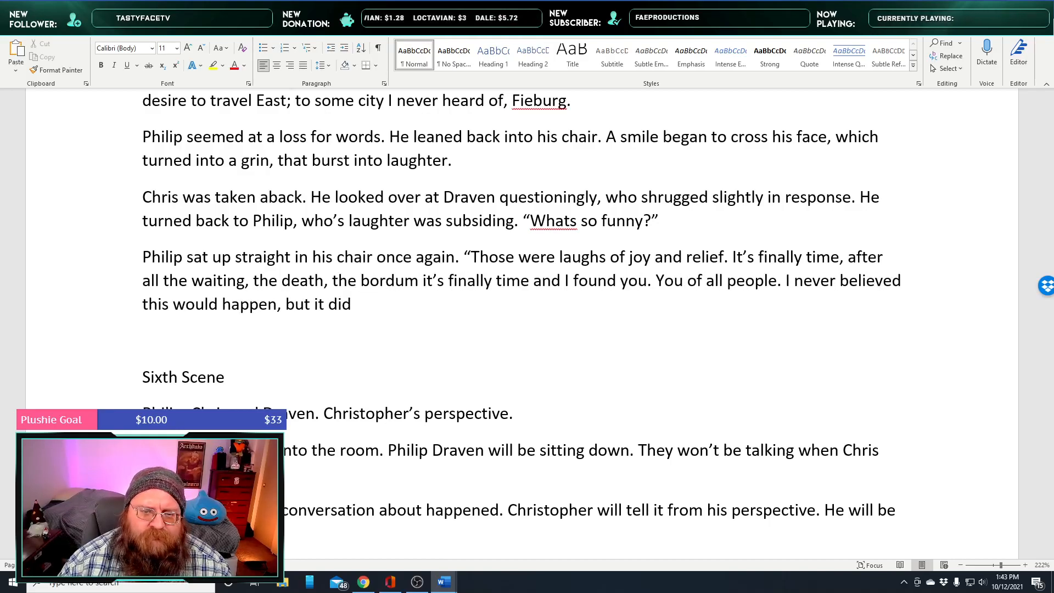
text( planning,)
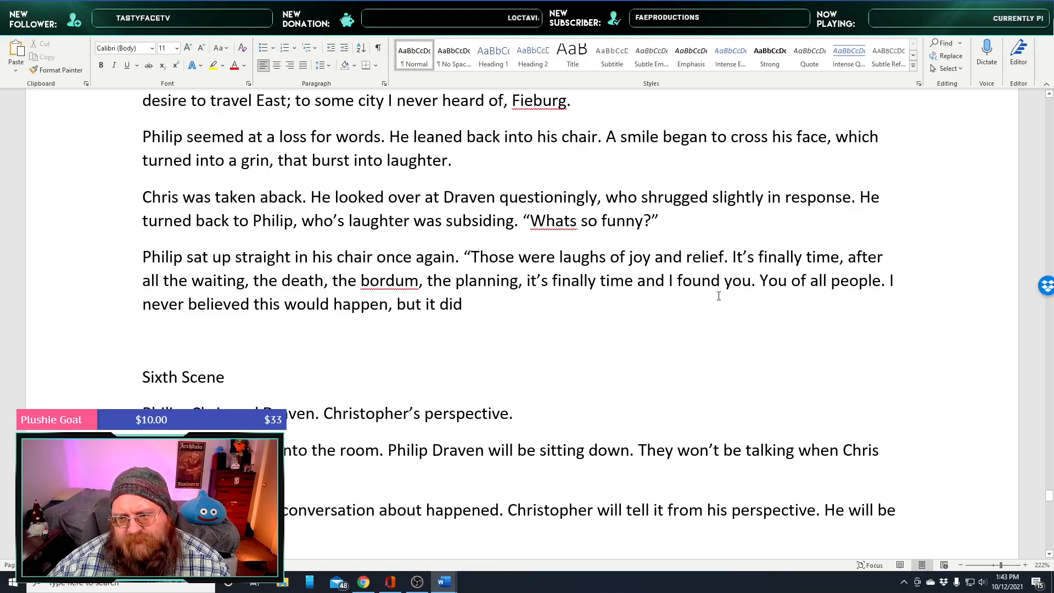
Extend the paragraph after "but it did" with ", I hoped and planned to be alive to see these times. But to find you,"
click(761, 281)
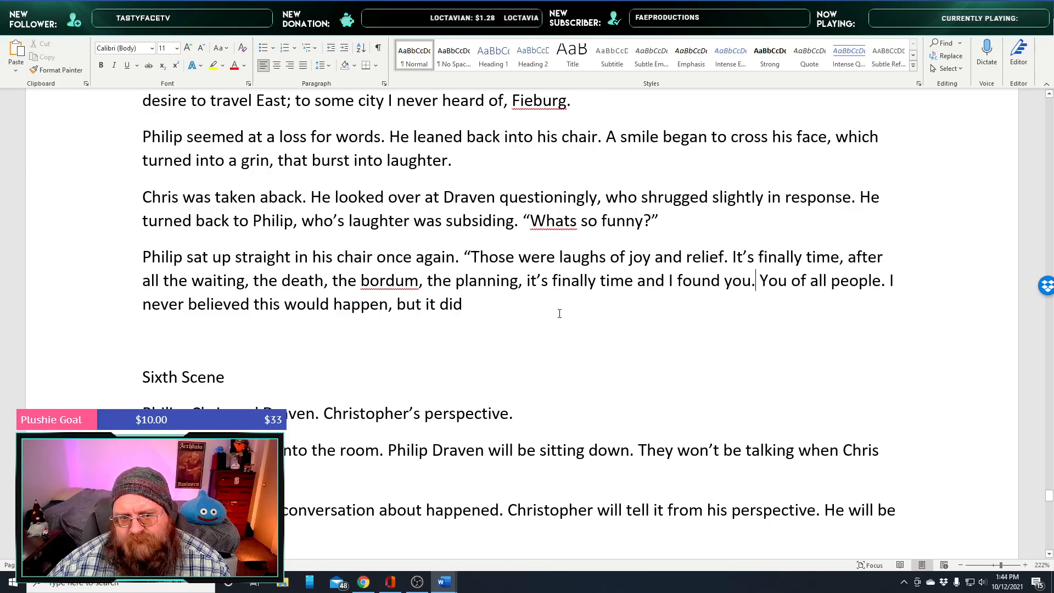
click(470, 307)
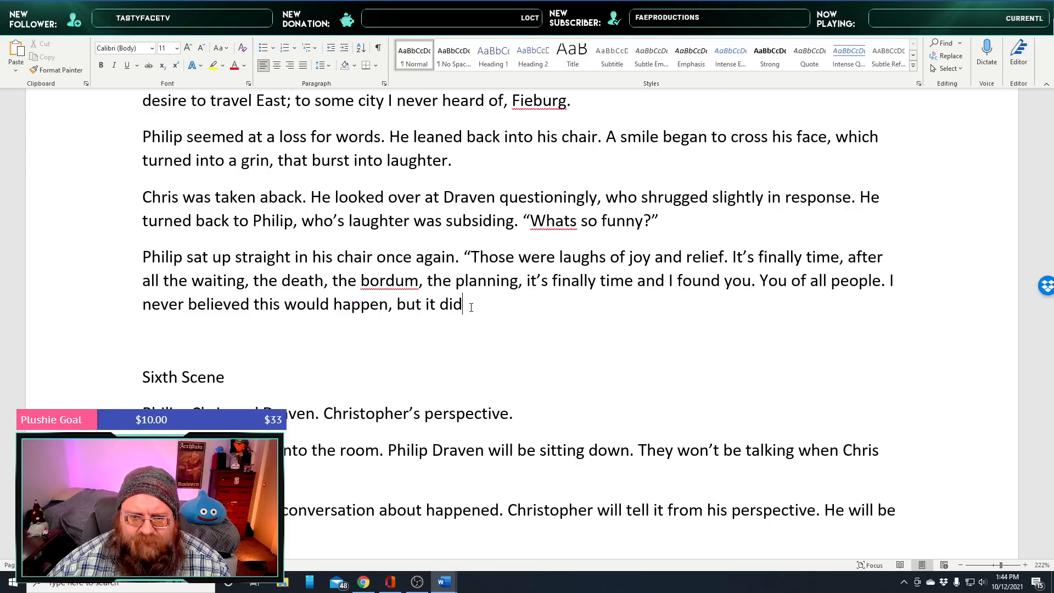
scroll(465, 372, up, 3)
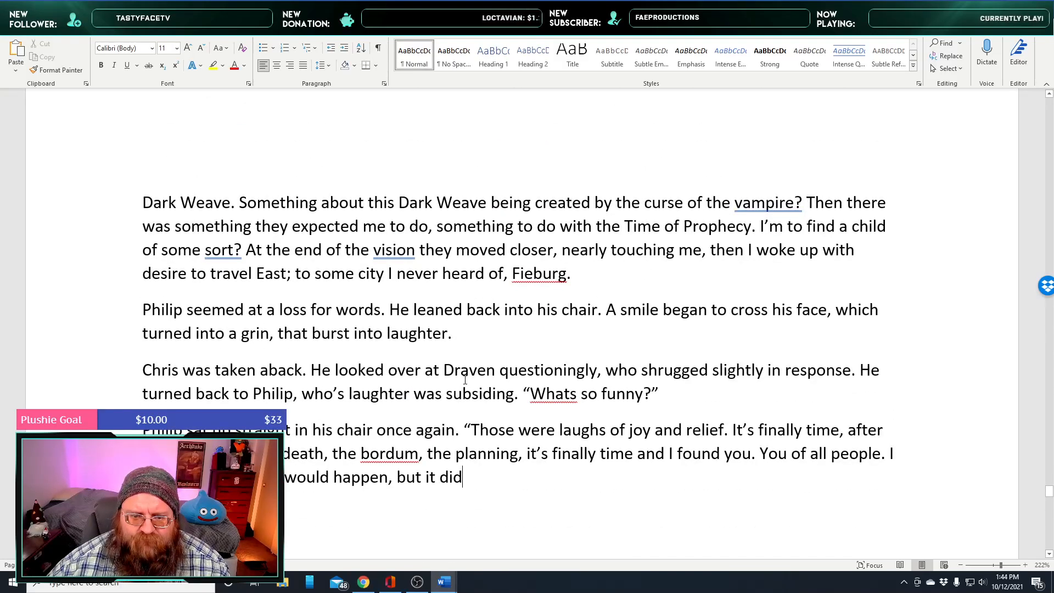
scroll(465, 380, down, 2)
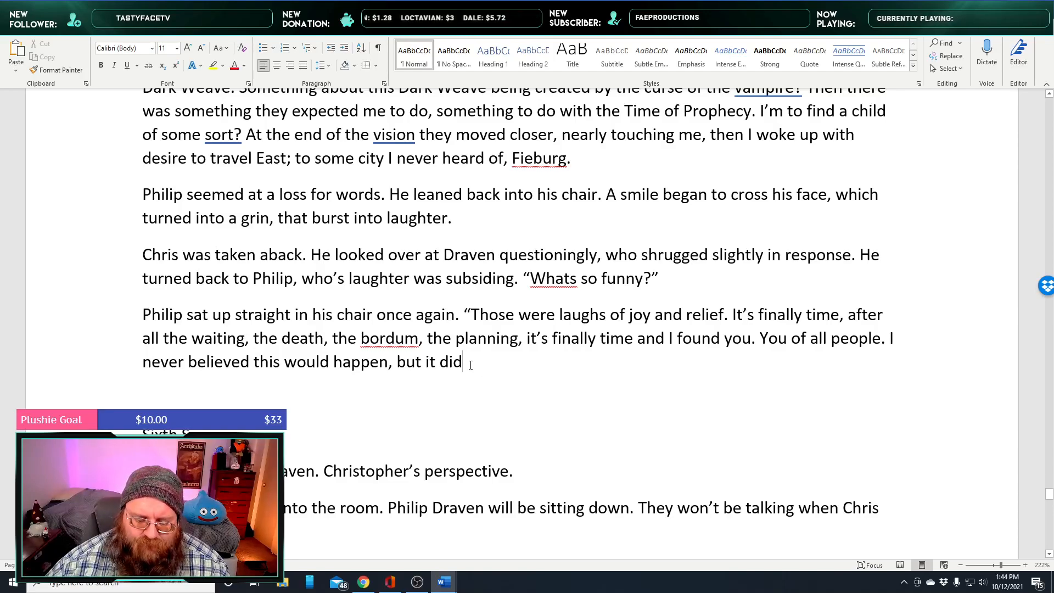
text(, I)
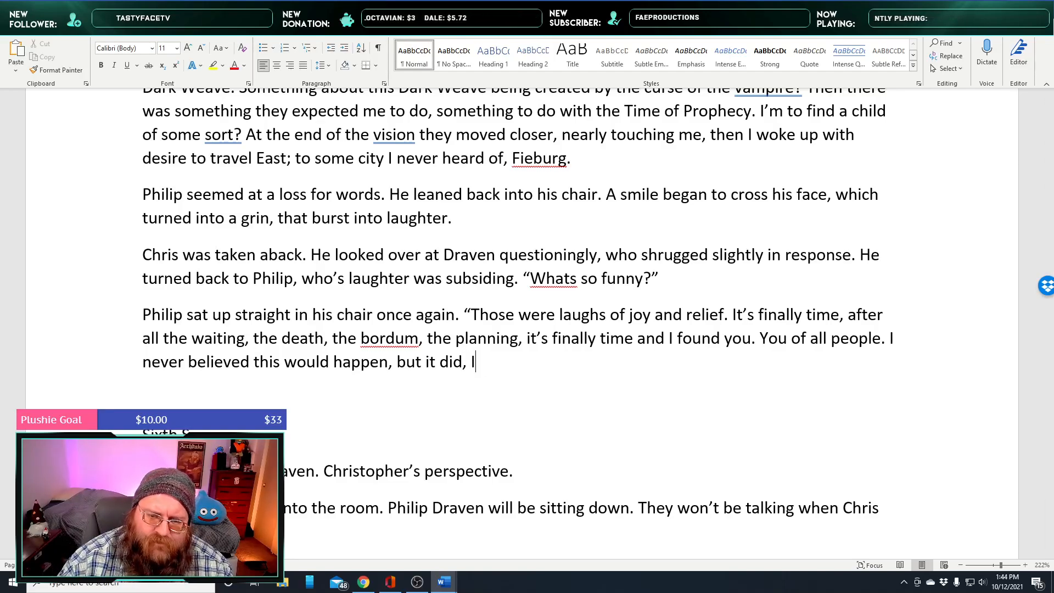
text( hoped)
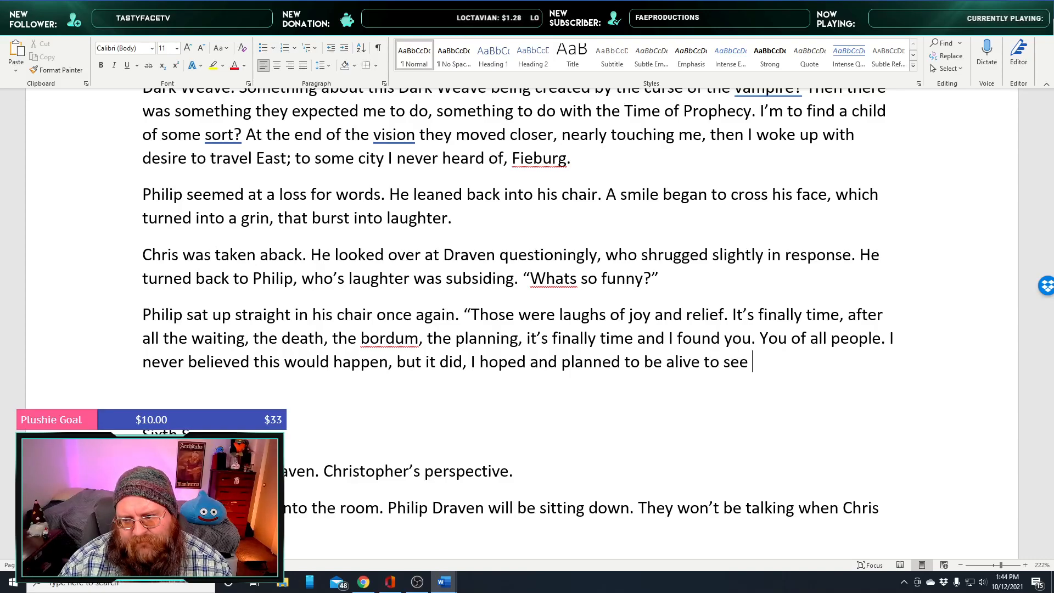
text(t)
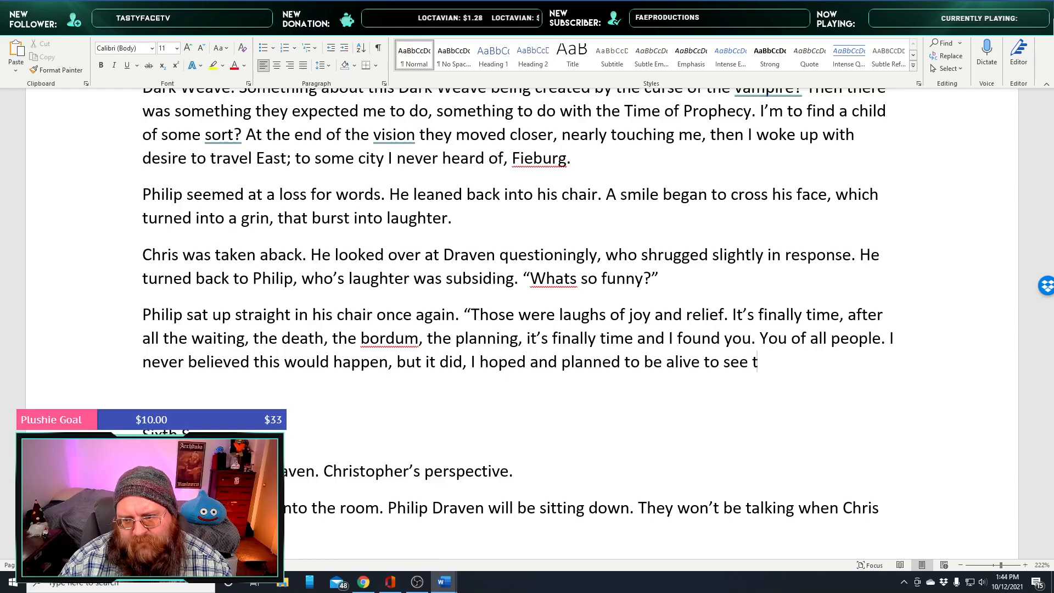
text(hese times.)
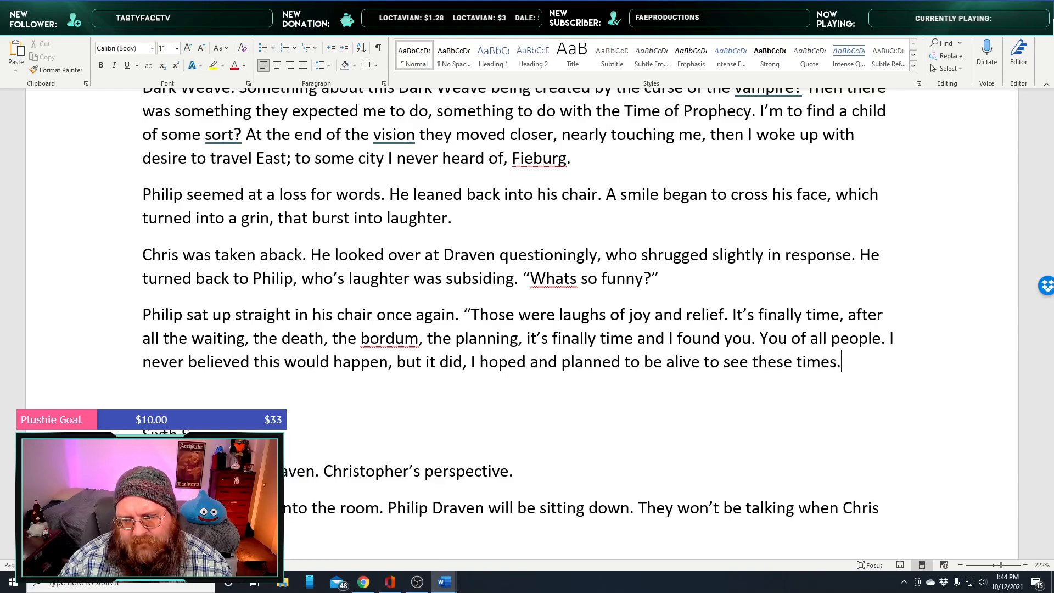
text( But to find you)
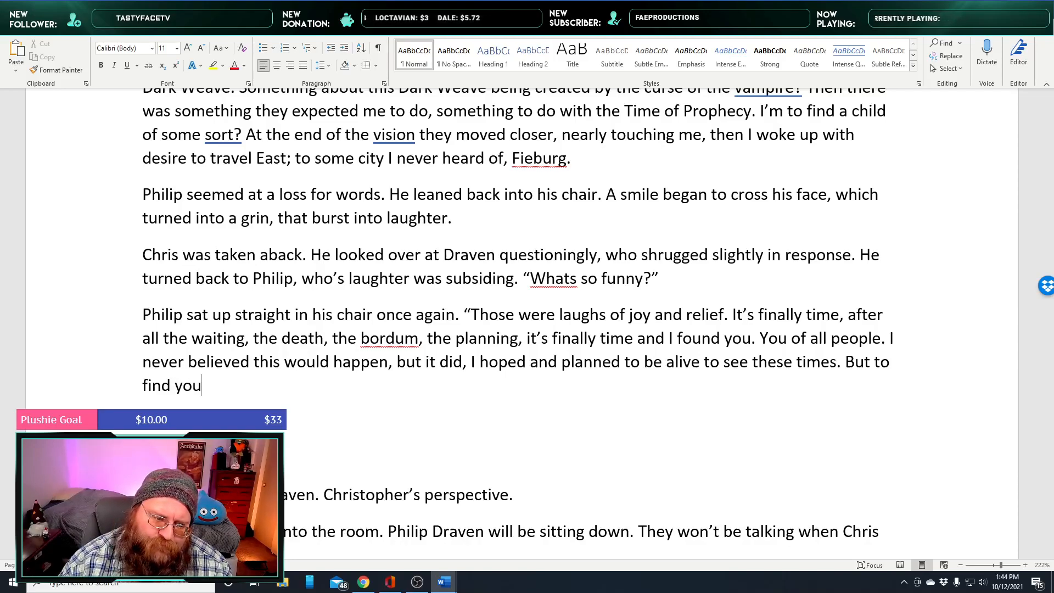
text(,)
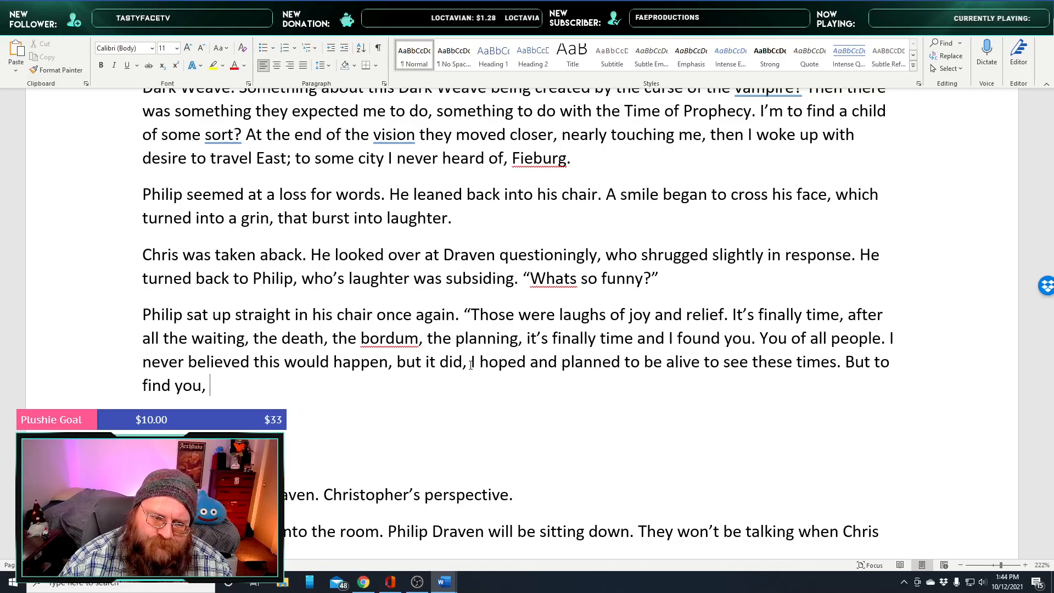
Finish the sentence after "But to find you," with lowercase "it's more than I could have hoped for?"
text(It's more t)
key(BackSpace)
key(BackSpace)
key(BackSpace)
key(BackSpace)
key(BackSpace)
key(BackSpace)
key(BackSpace)
key(BackSpace)
key(BackSpace)
key(BackSpace)
key(BackSpace)
text(it's more than I could have hoped for?)
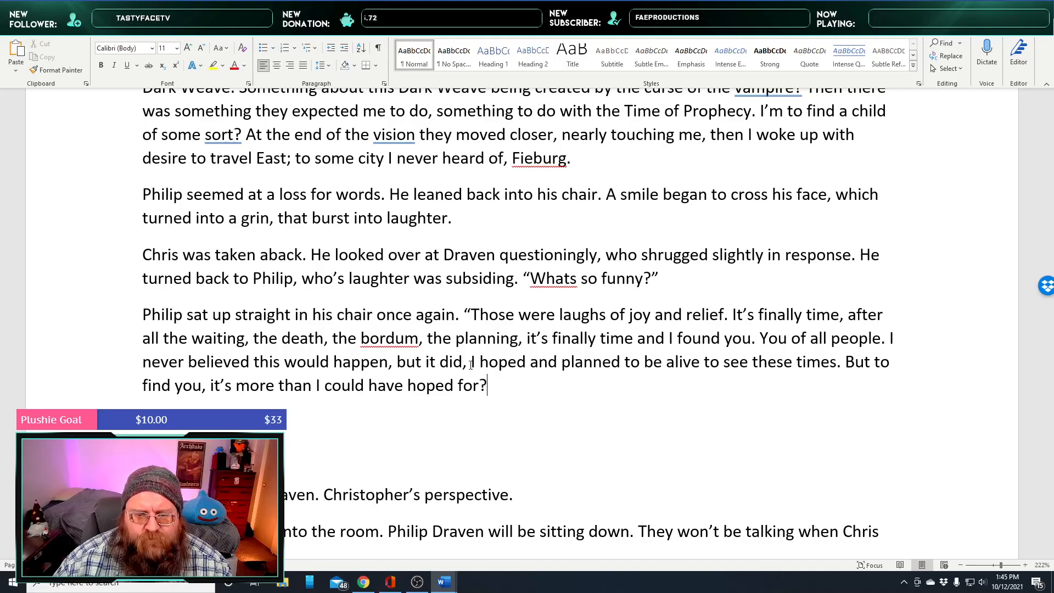
scroll(471, 365, down, 1)
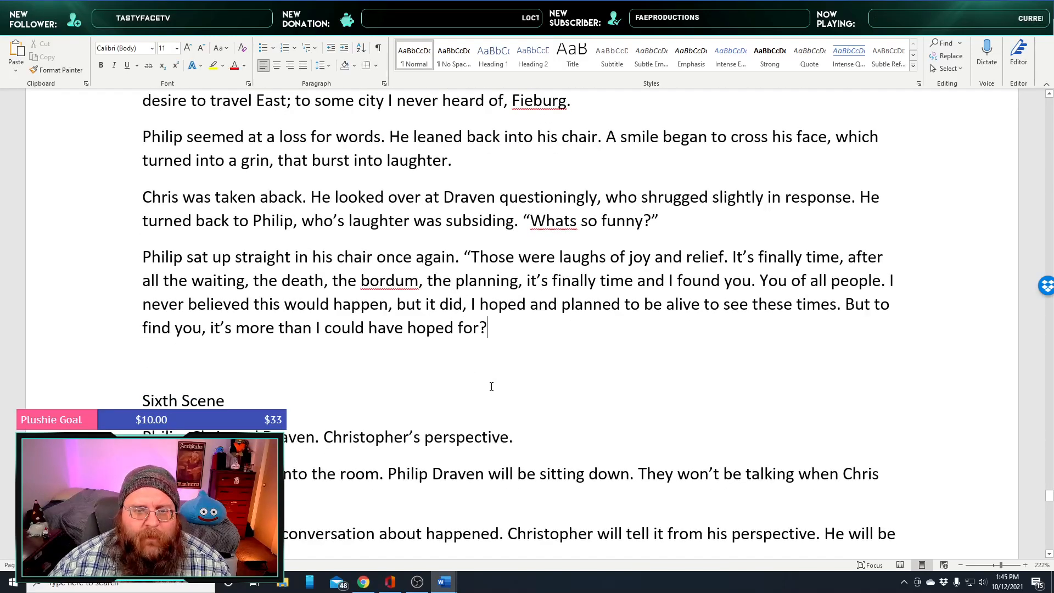
scroll(526, 395, down, 1)
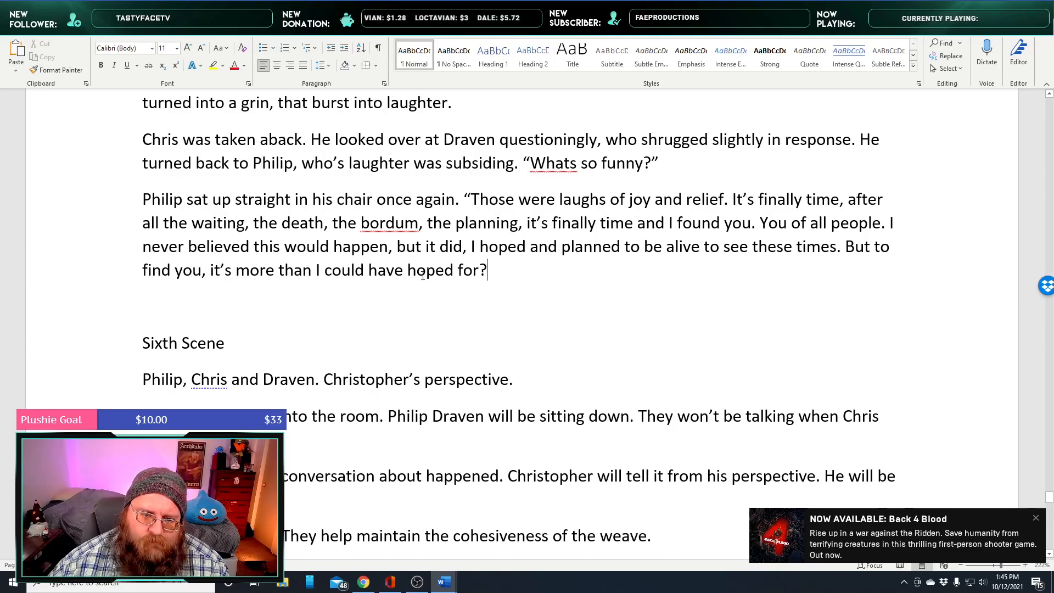
click(453, 271)
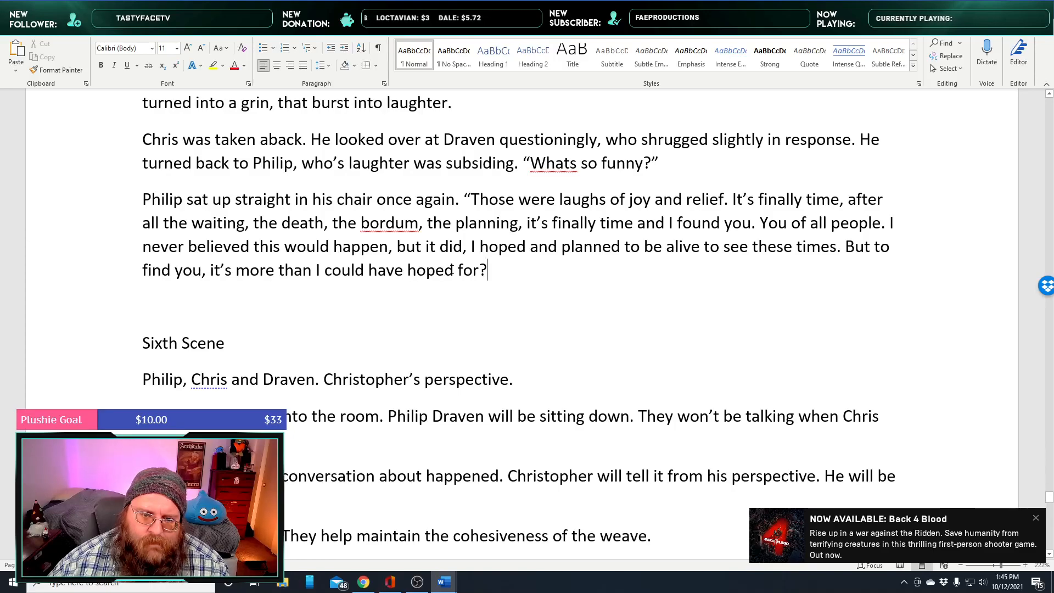
text(,)
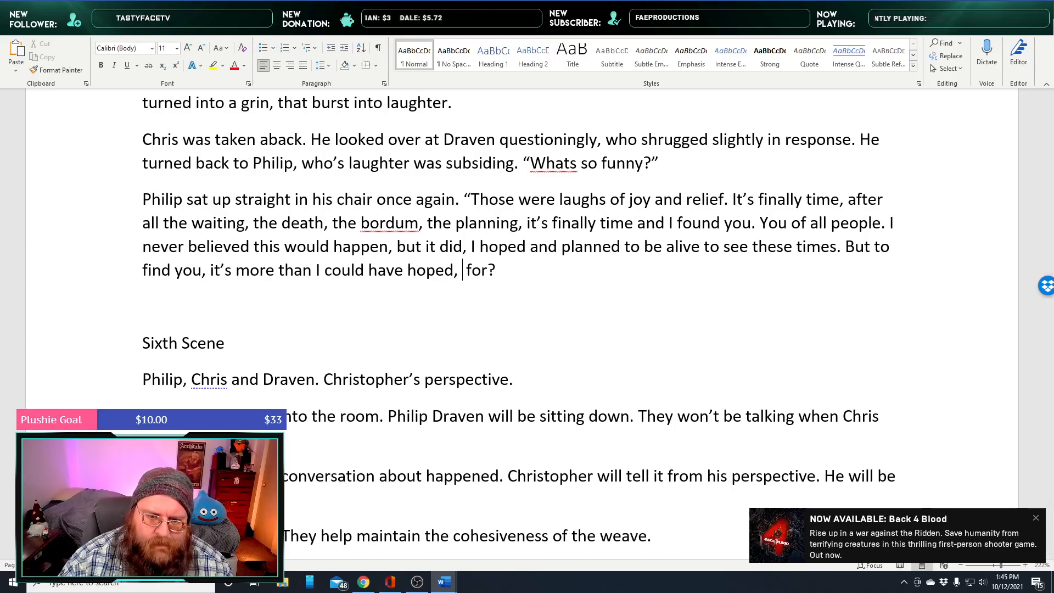
key(BackSpace)
key(BackSpace)
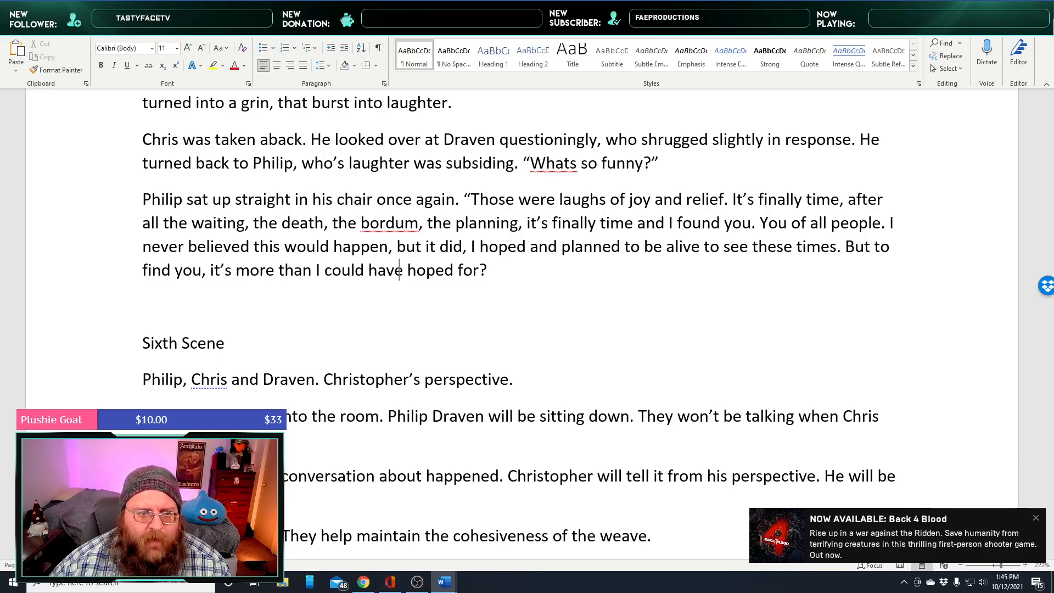
Insert "a Persage," after "But to find you," in the paragraph's closing sentence
text(A)
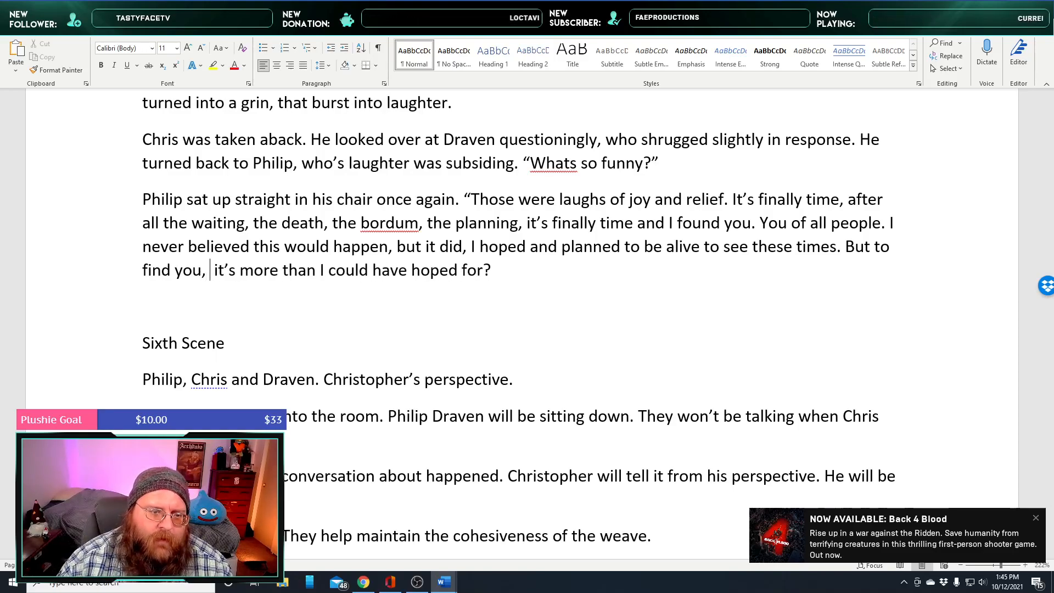
key(BackSpace)
key(BackSpace)
text(a Persag)
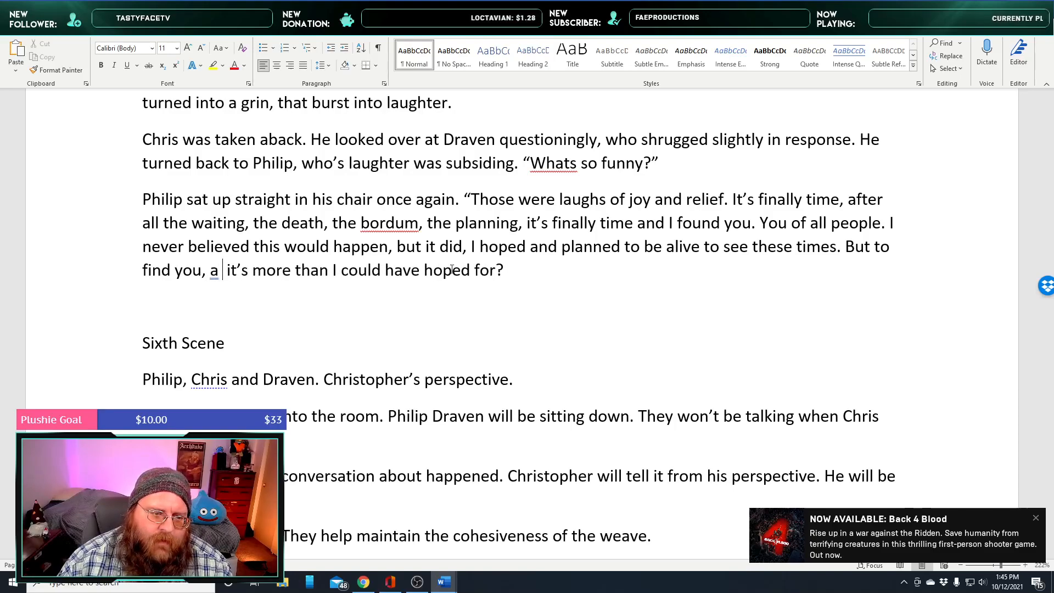
text(e,)
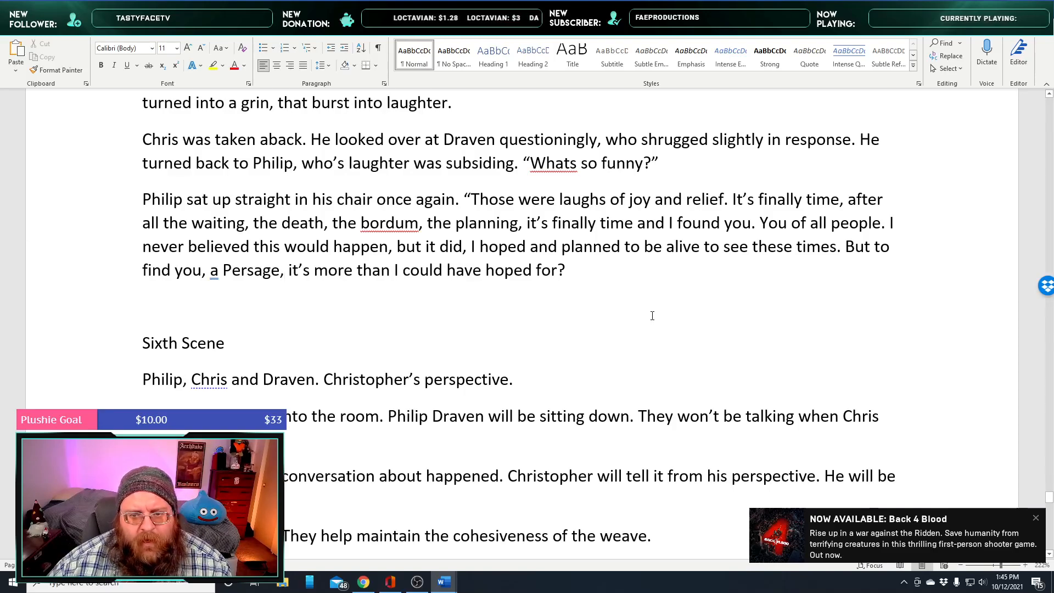
Correct the misspelled "Persage" to "Presage" in Philip's closing sentence
middle_click(606, 269)
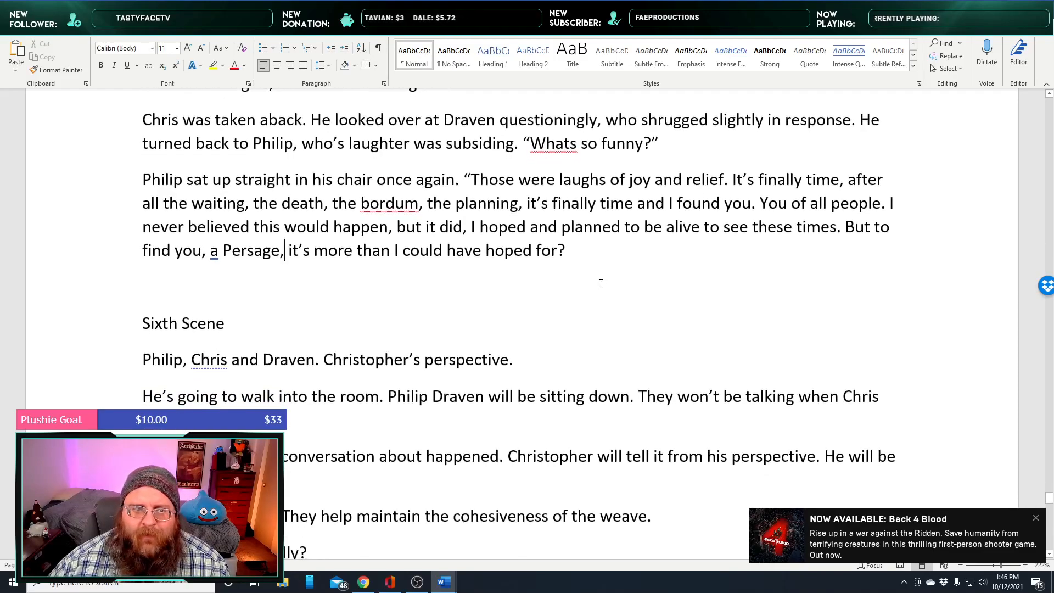
middle_click(589, 301)
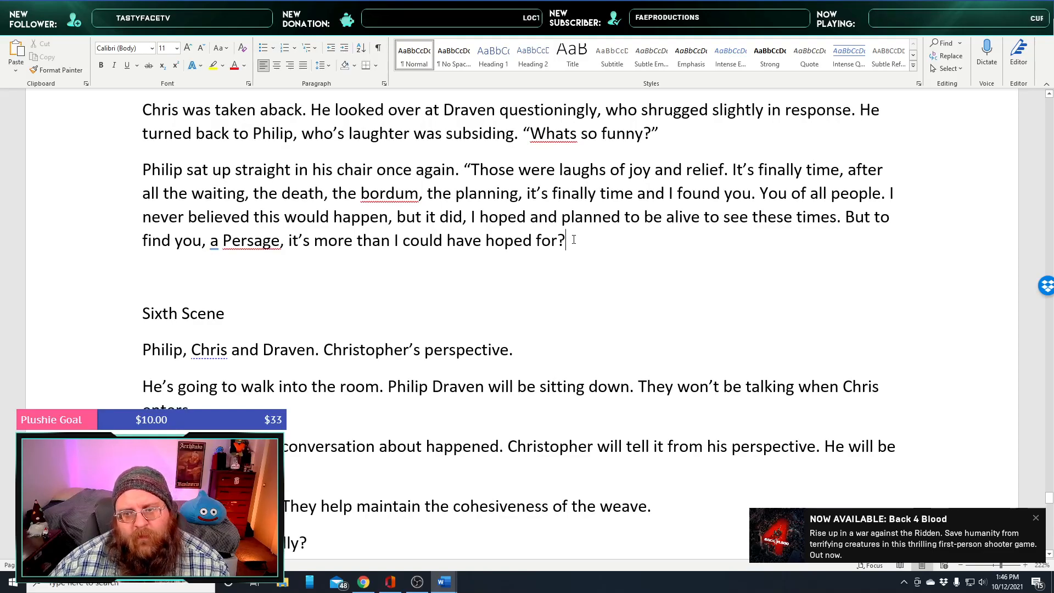
right_click(249, 241)
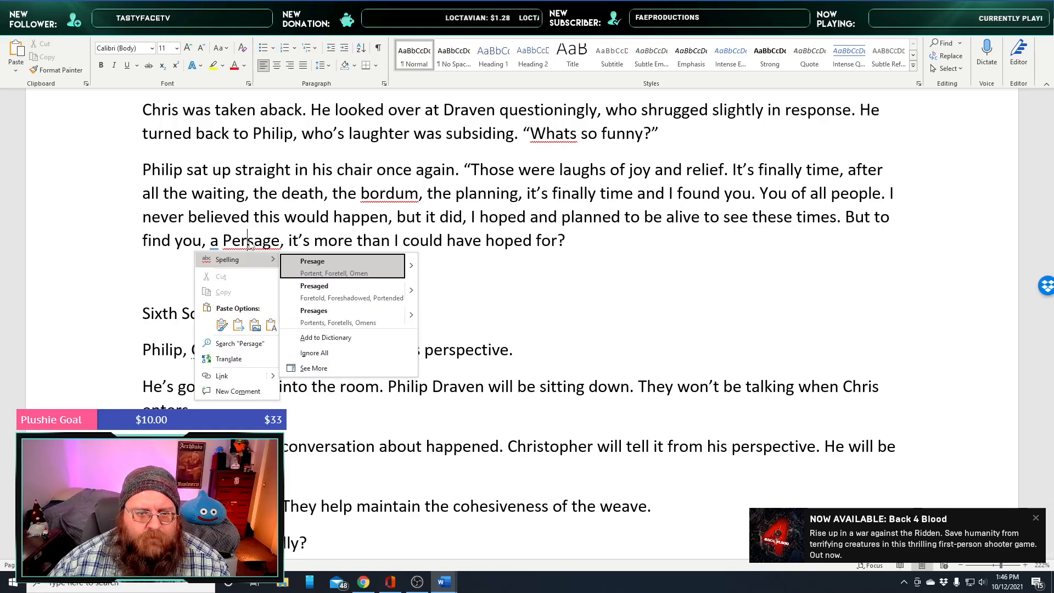
click(341, 268)
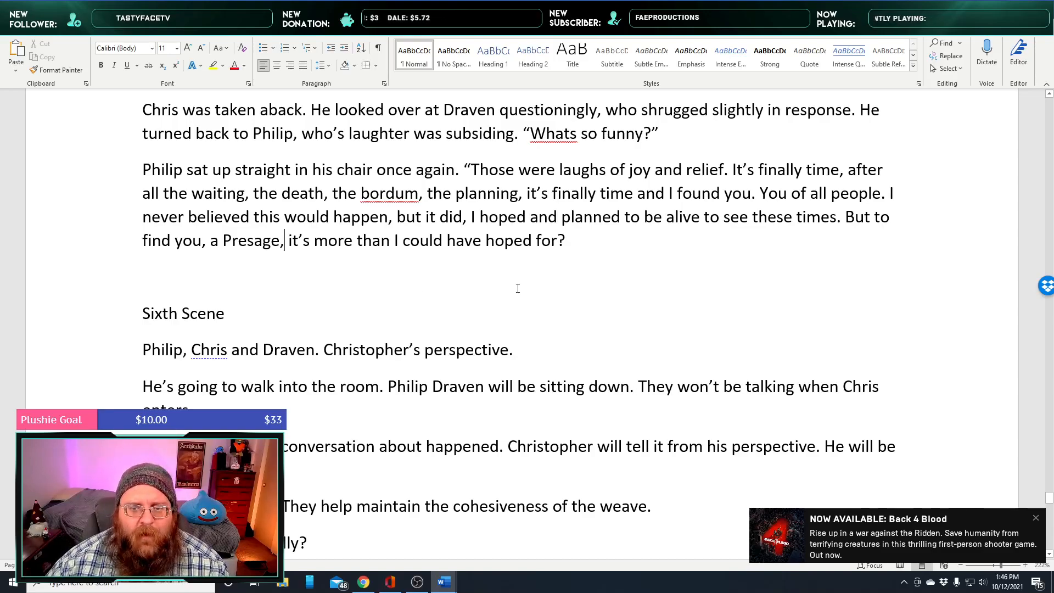
Start a new paragraph after Philip's speech with "Draven snapped his head in Philips direction"
click(594, 244)
key(Return)
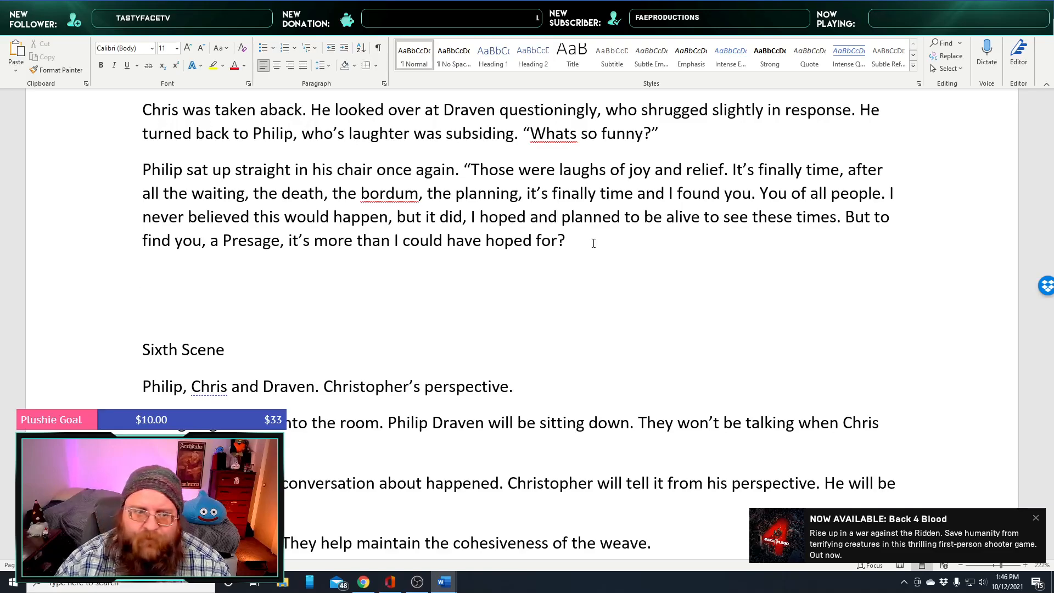
text(Draven snapped his hea)
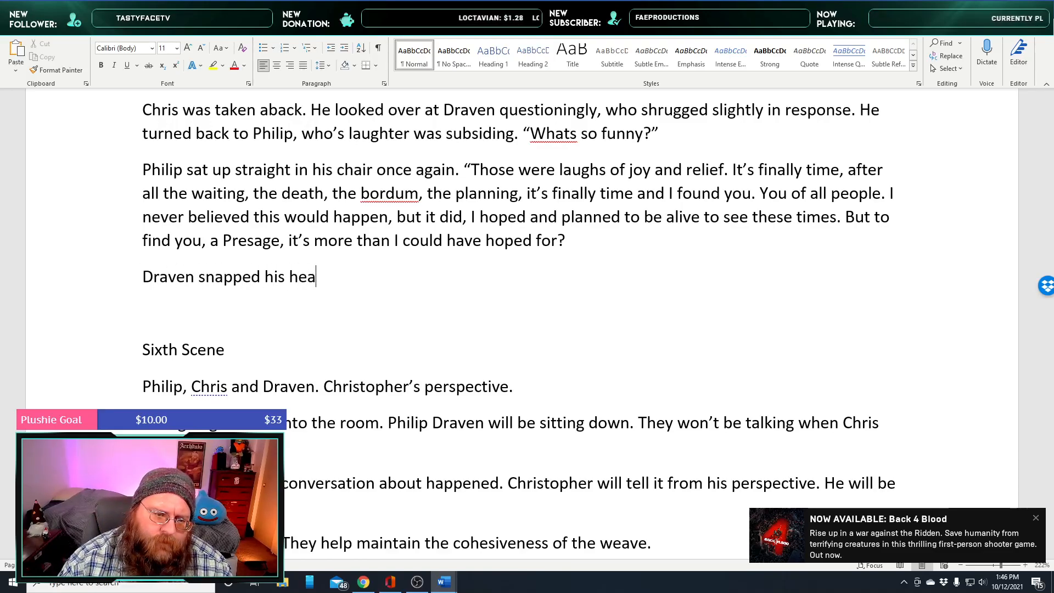
text(d and)
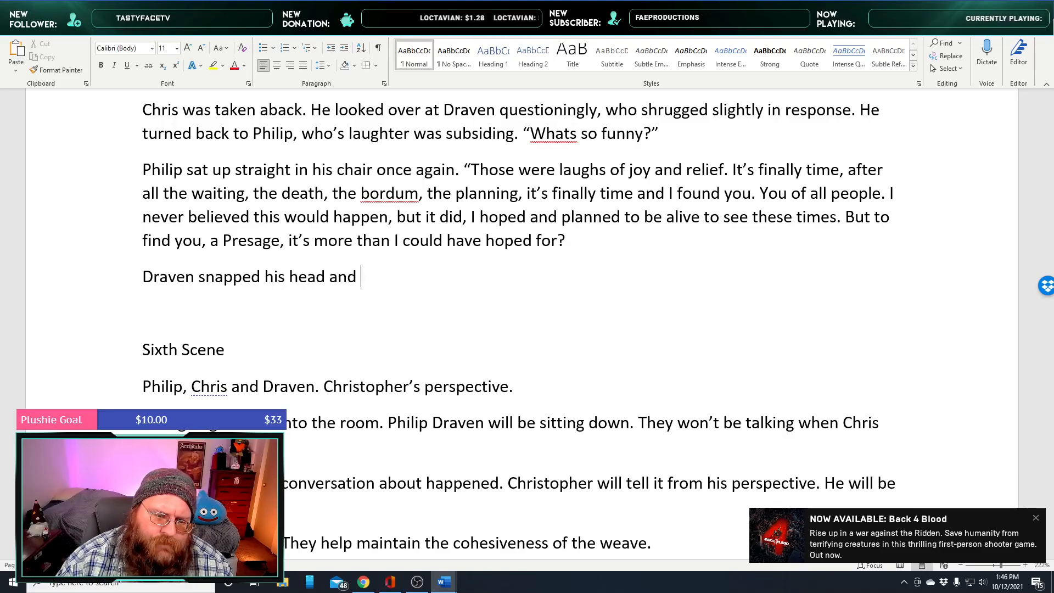
key(BackSpace)
key(BackSpace)
key(BackSpace)
key(BackSpace)
text(i)
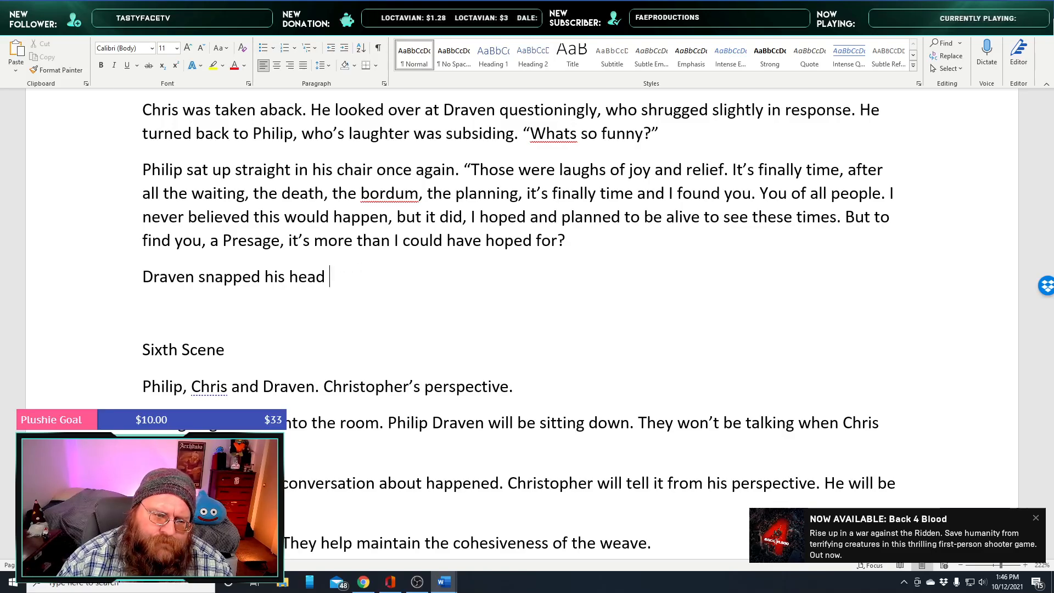
text(n Phil)
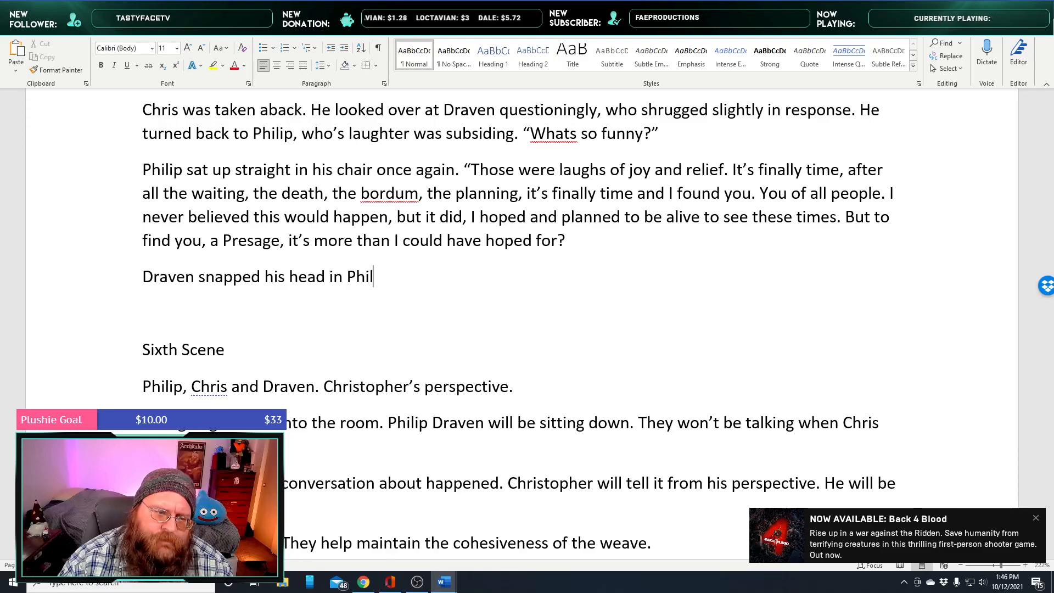
text(ips dire)
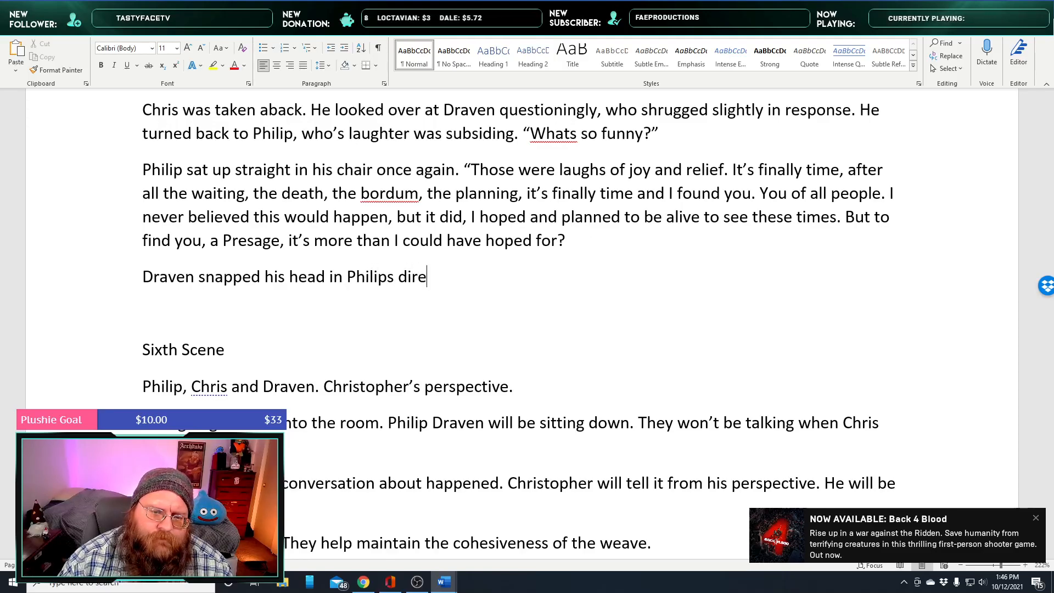
text(ction)
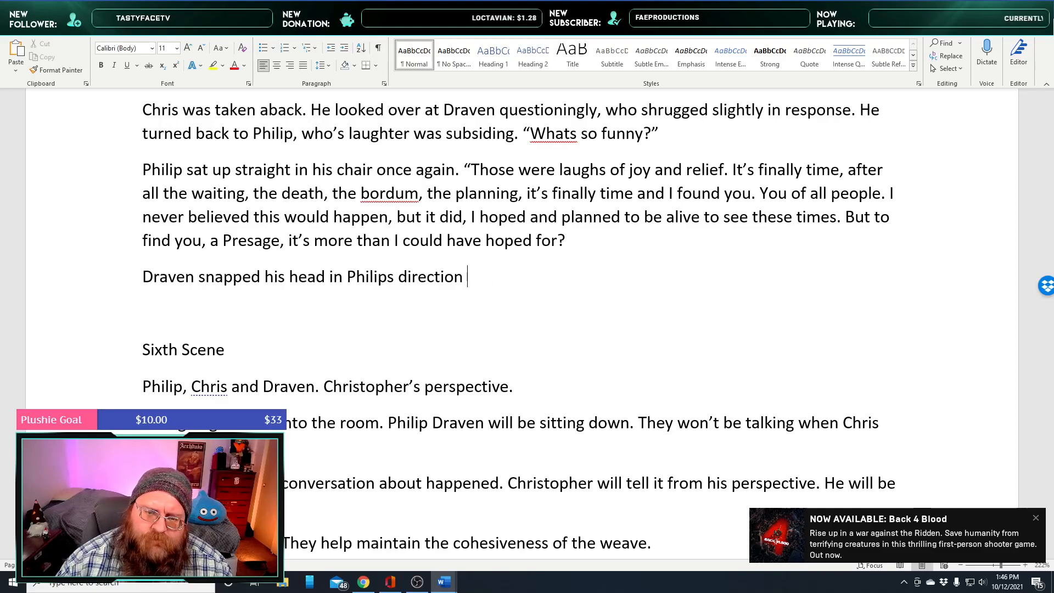
Continue Draven's sentence with "and spoke while Chris was trying to reover from the shock of Philip’s" and the start of "unexpected"
text(and sp)
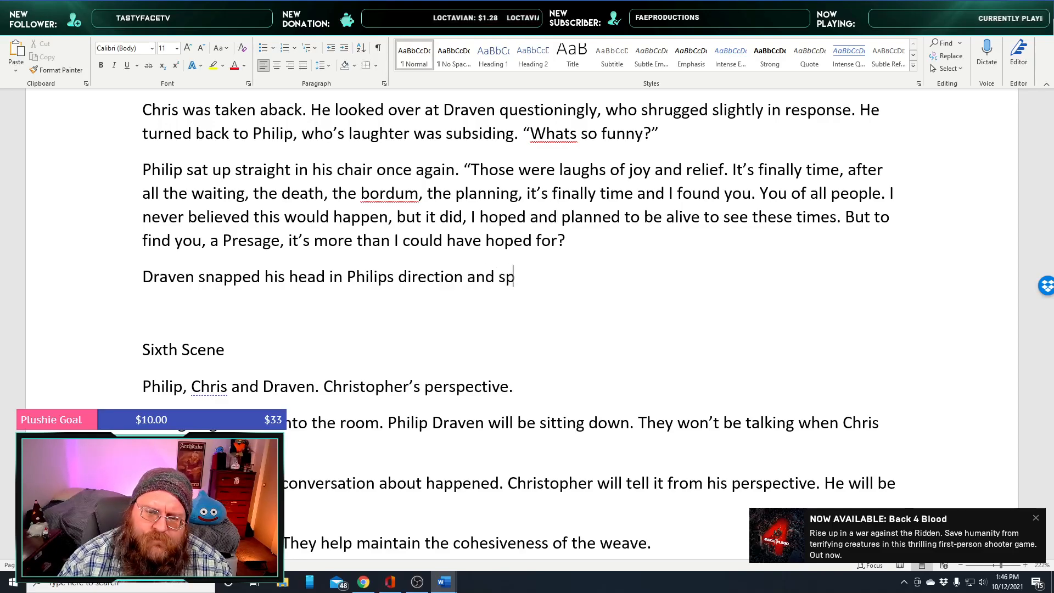
text(oke while Ch)
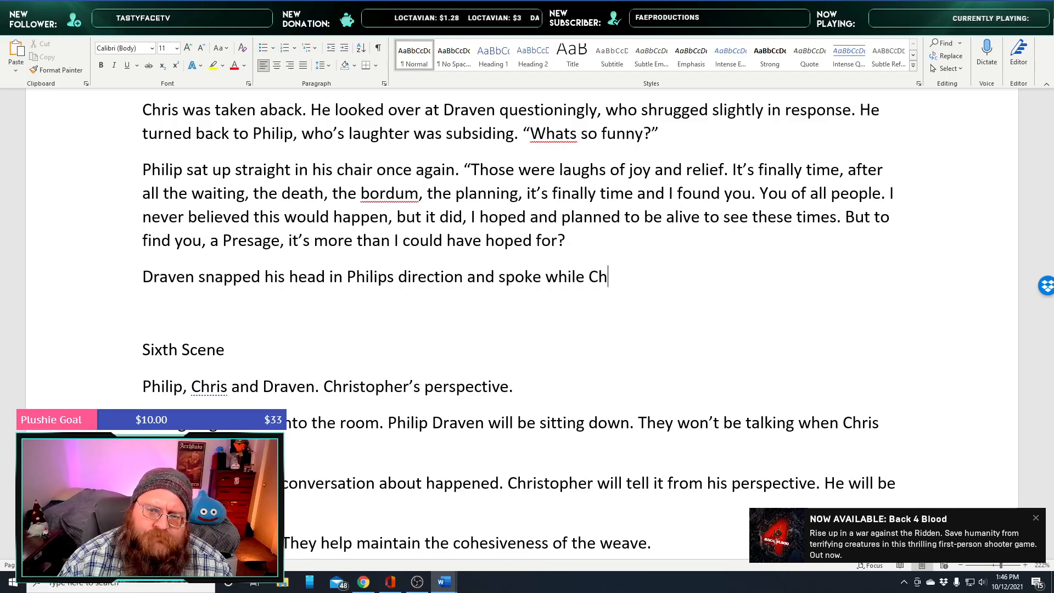
text(ris )
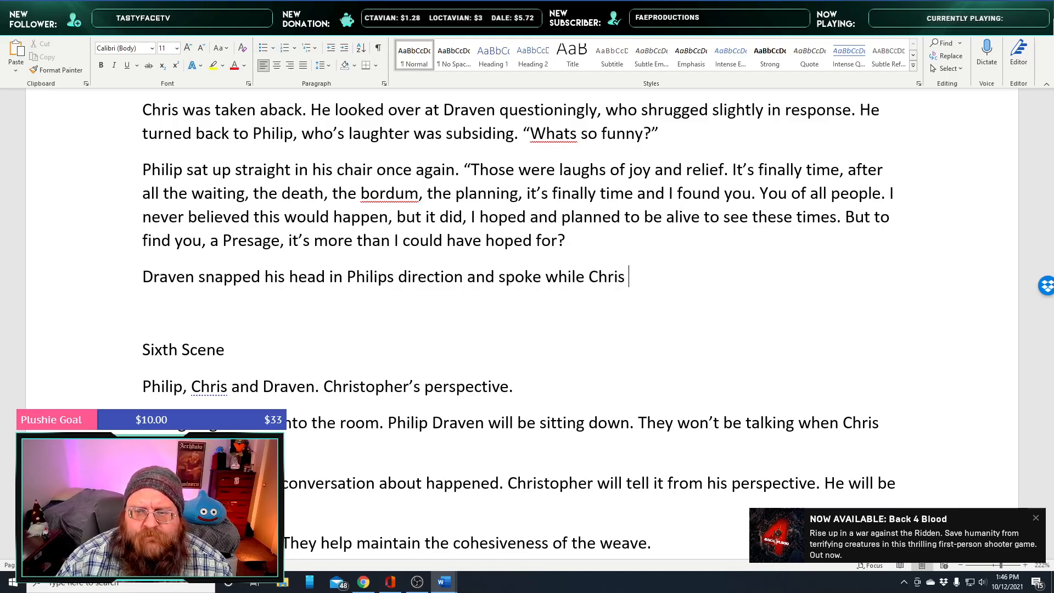
text(was t)
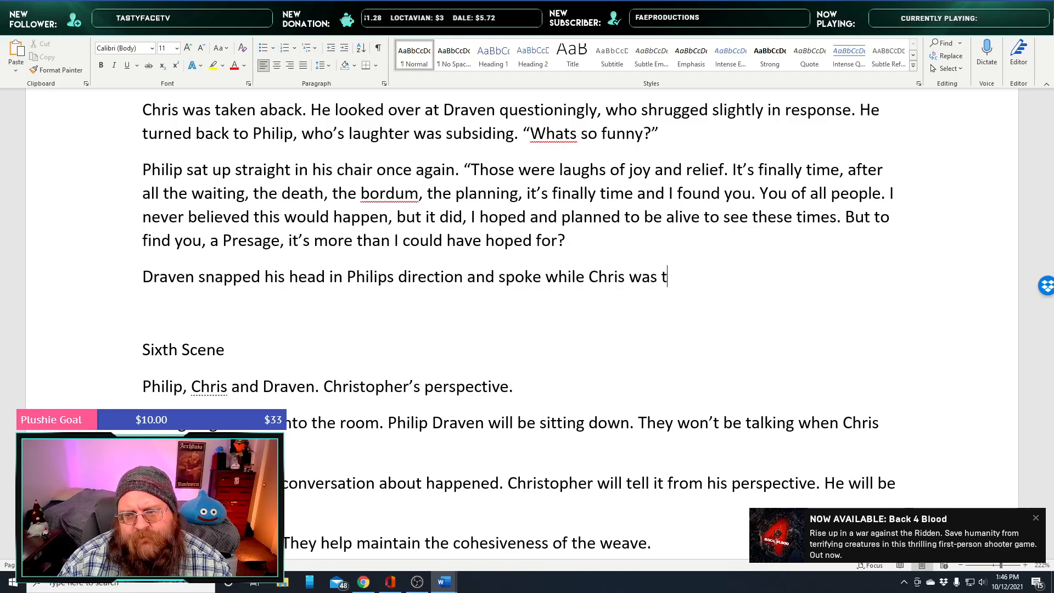
text(rying to reov)
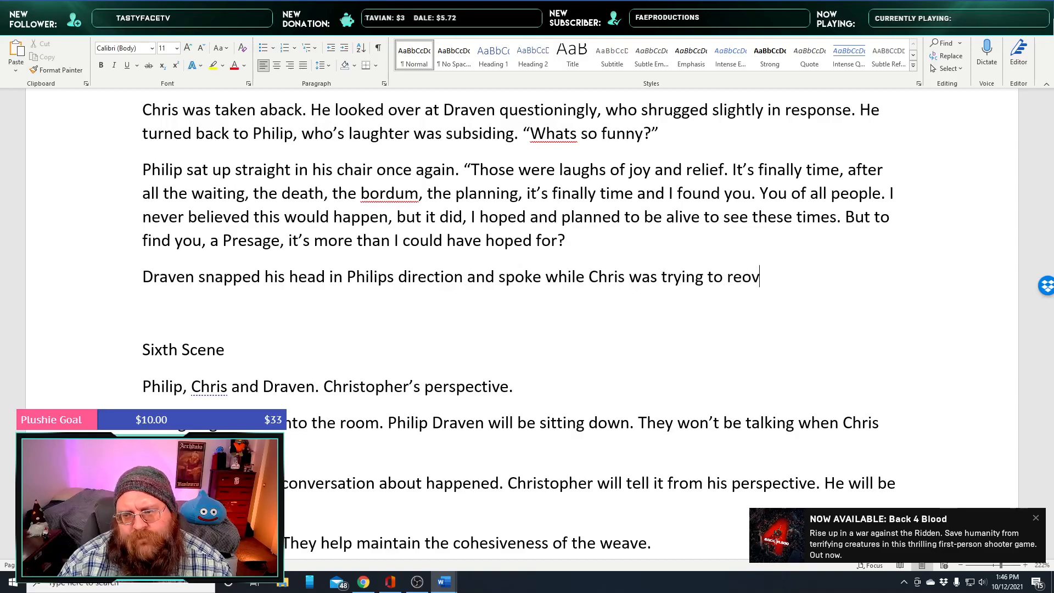
text(er from the sho)
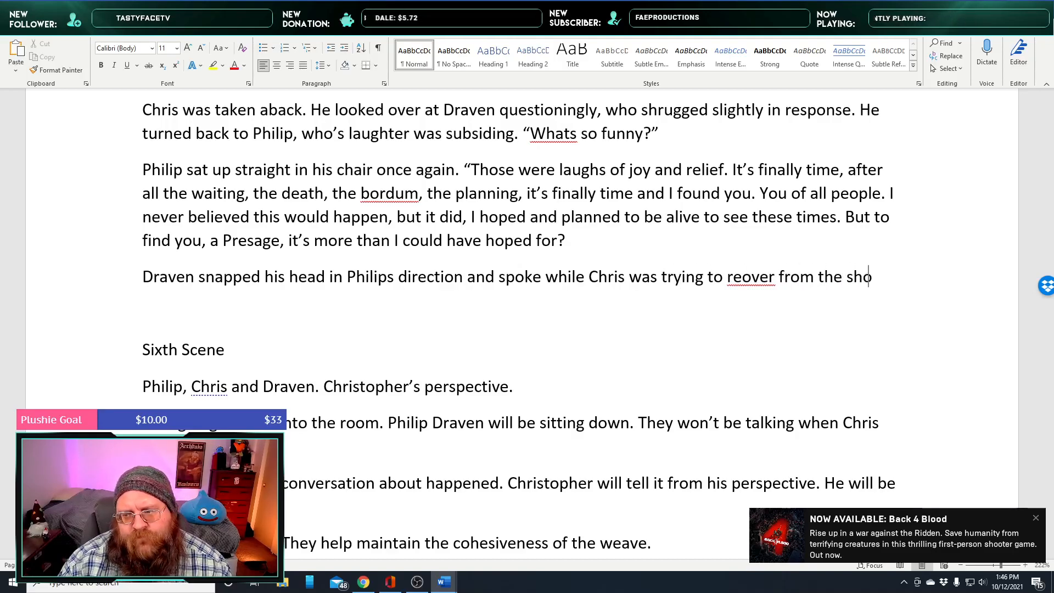
text(ck of Philip’s unexpecte)
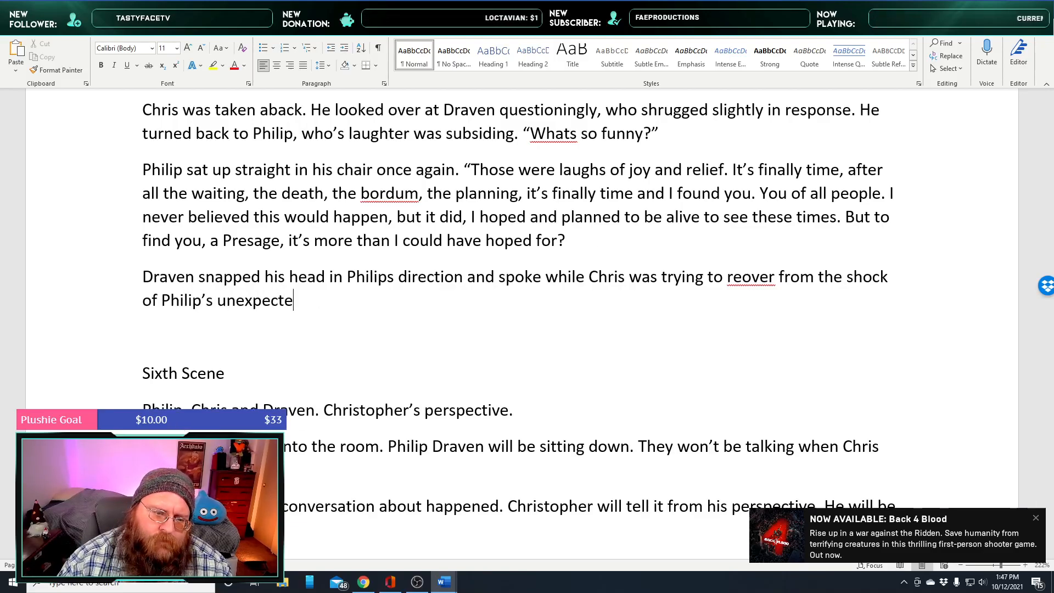
Finish Draven's opening sentence so that it ends with "unexpected and confusing response."
key(BackSpace)
key(BackSpace)
key(BackSpace)
key(BackSpace)
key(BackSpace)
key(BackSpace)
key(BackSpace)
text(and confusing respon)
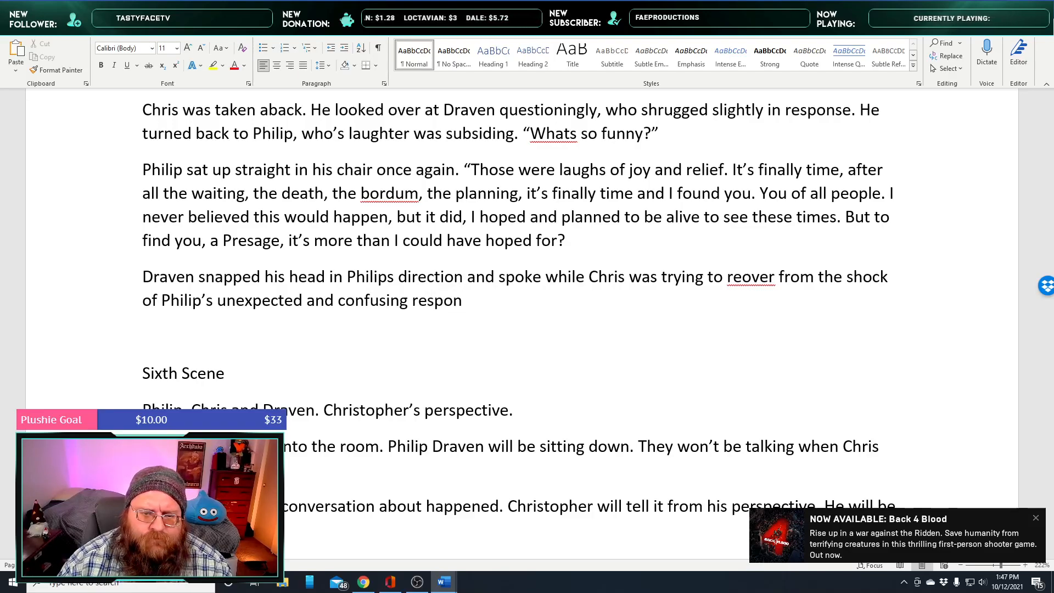
text(se. )
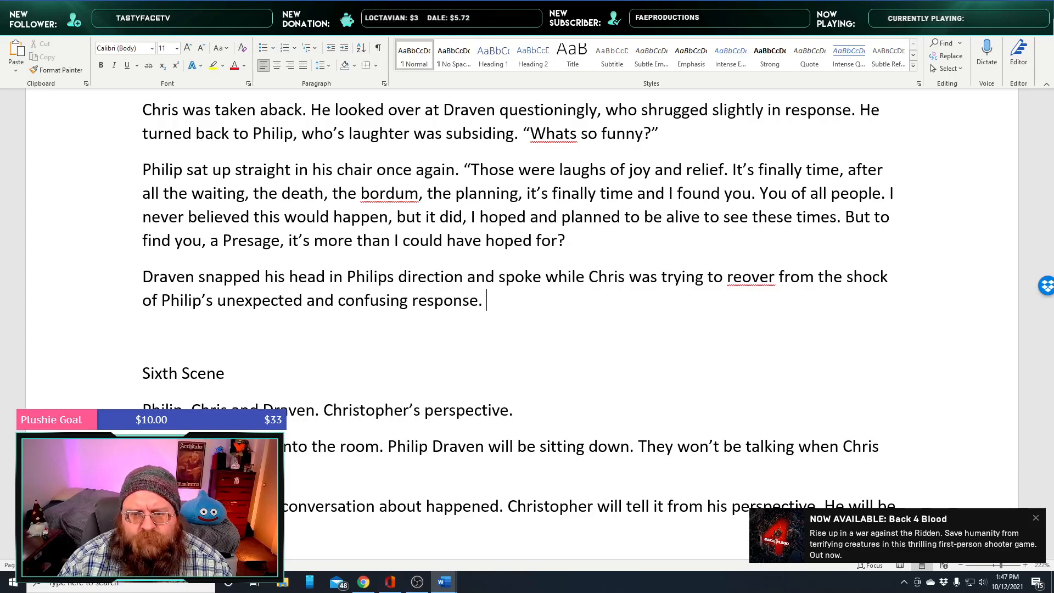
Add Draven's line of dialogue, opening with a quotation mark: “A Presage? After all this time?
text(")
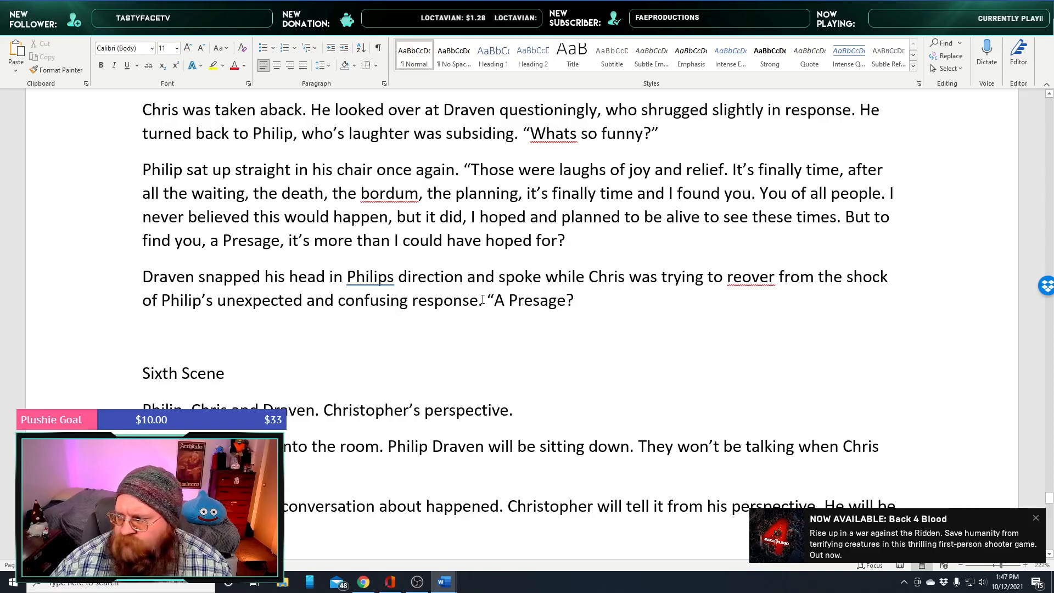
text(After all this time.)
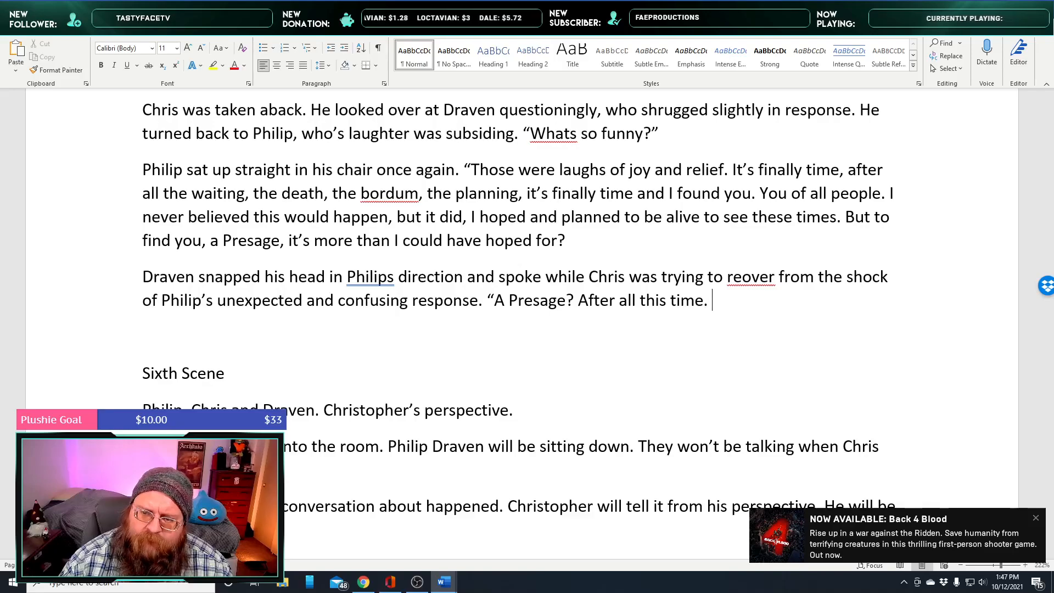
key(BackSpace)
key(BackSpace)
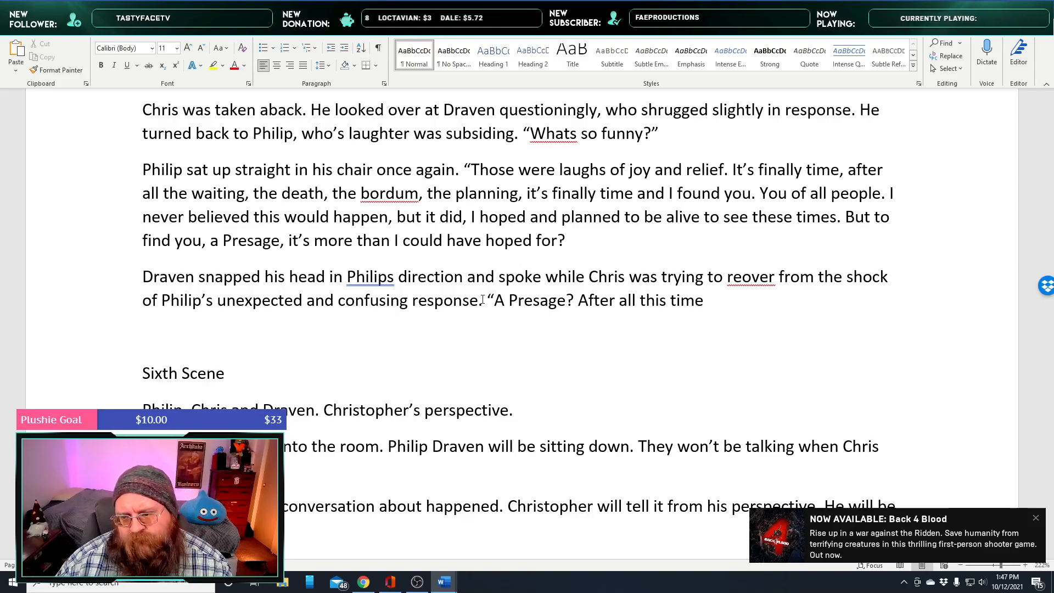
text(?)
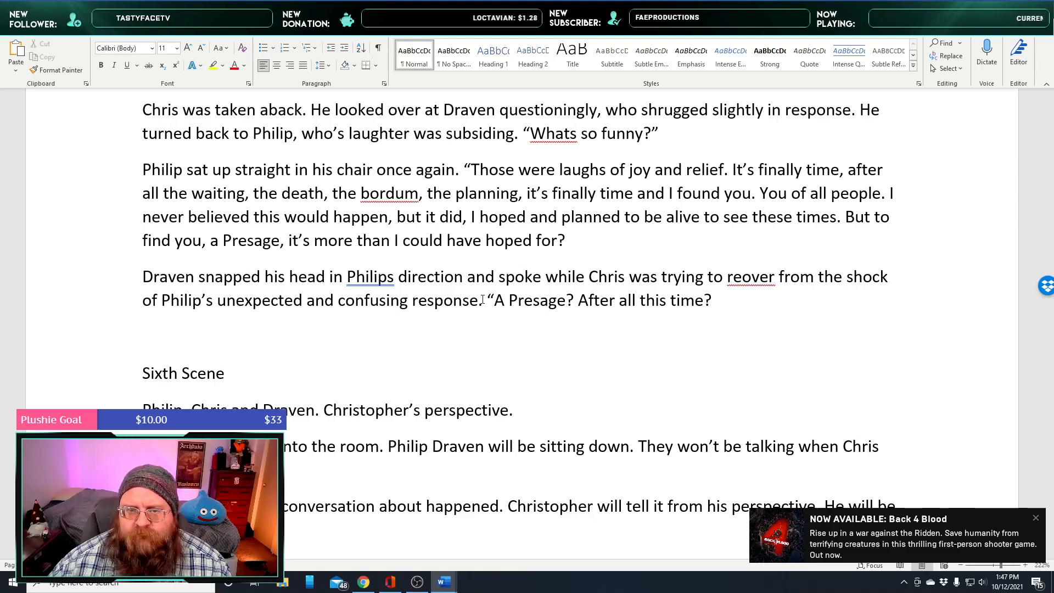
Correct the misspelled "bordum" to "boredom" and "reover" to "recover" in the last two paragraphs
right_click(403, 193)
click(458, 214)
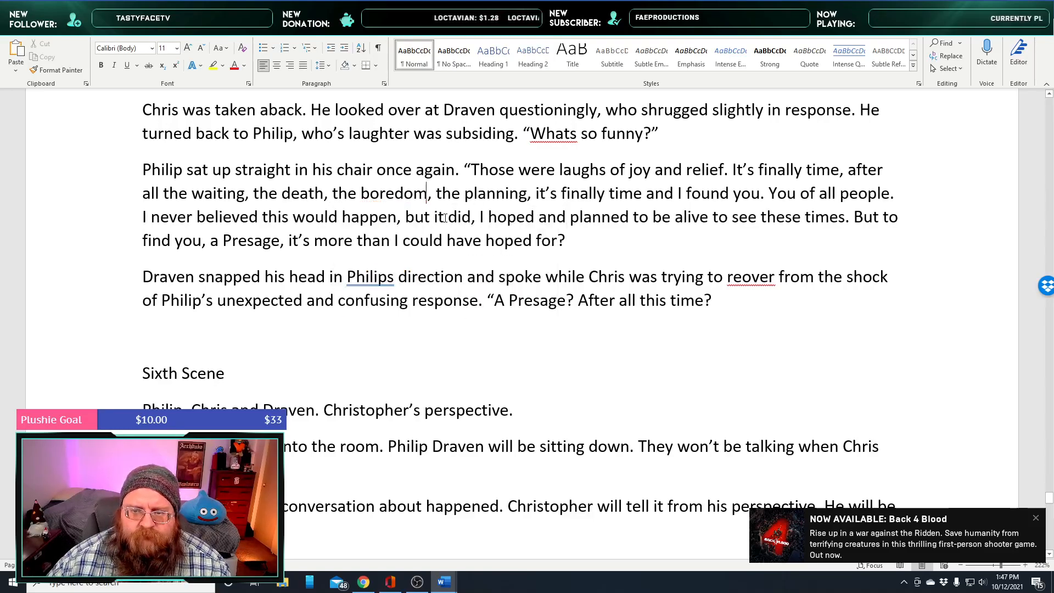
right_click(750, 280)
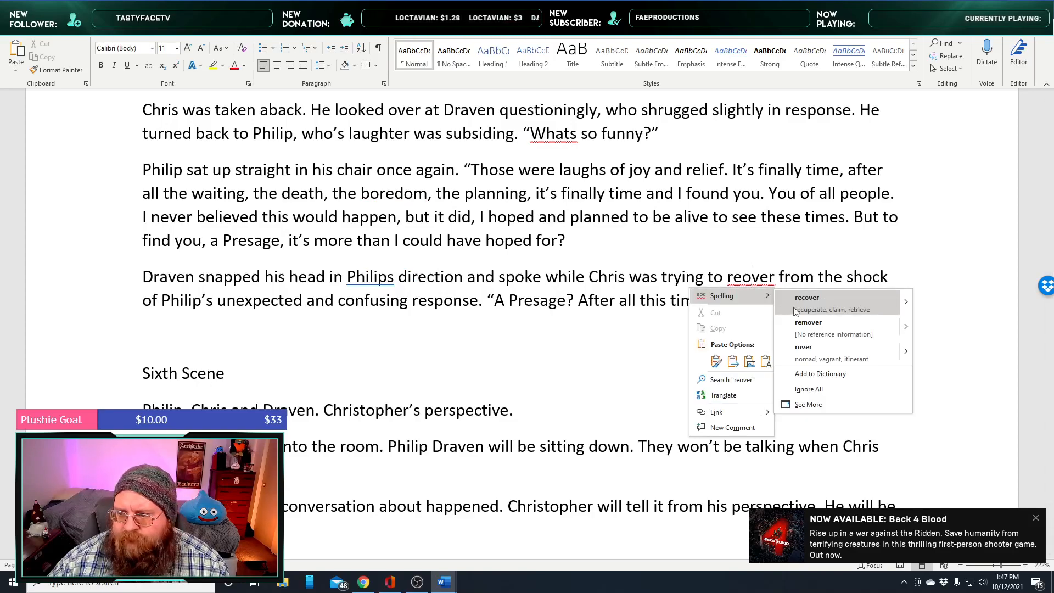
click(780, 231)
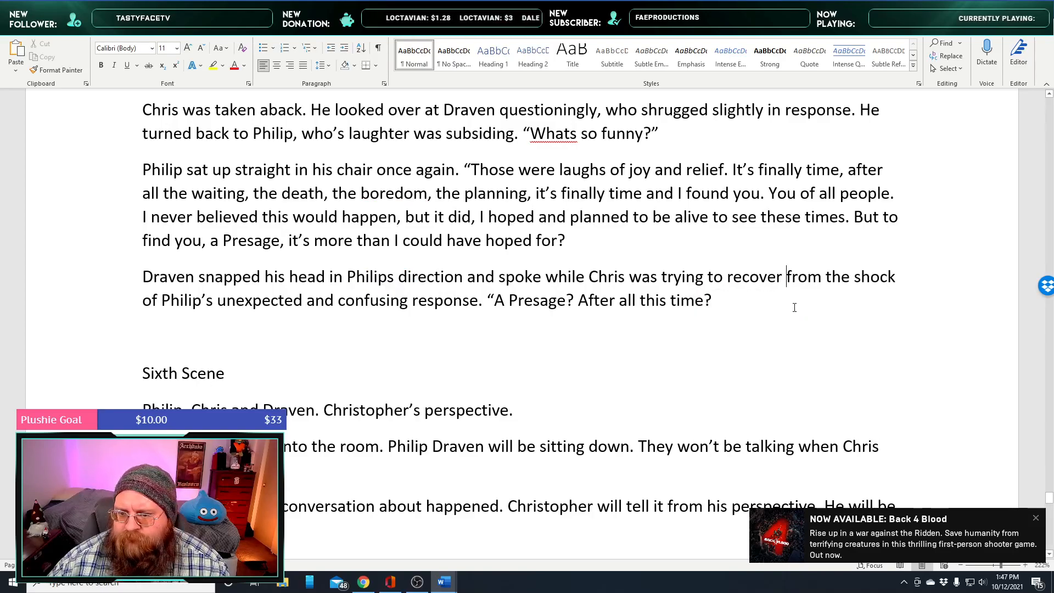
End Draven's paragraph with "Does this mean..? Draven’s voice trailed off, he couldn’t even seem to dare to speculate."
click(721, 300)
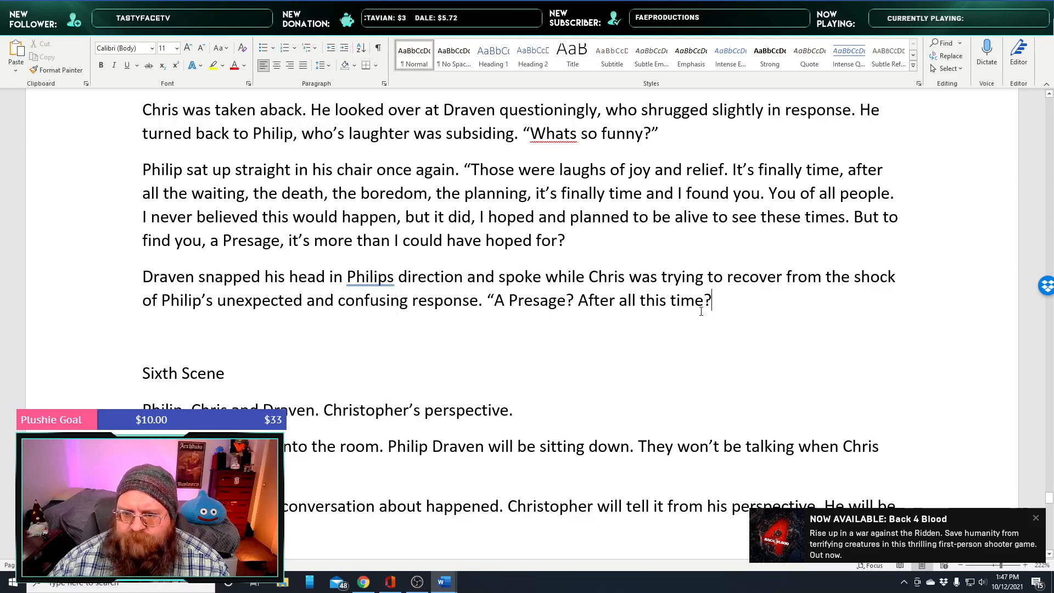
text(Does this mean..?)
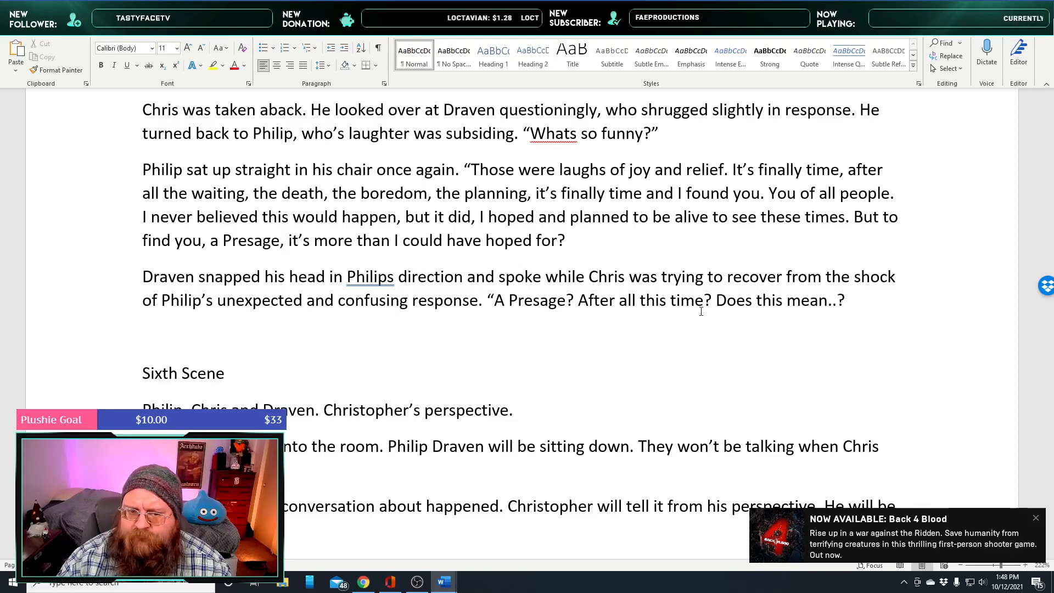
text(ven's voice )
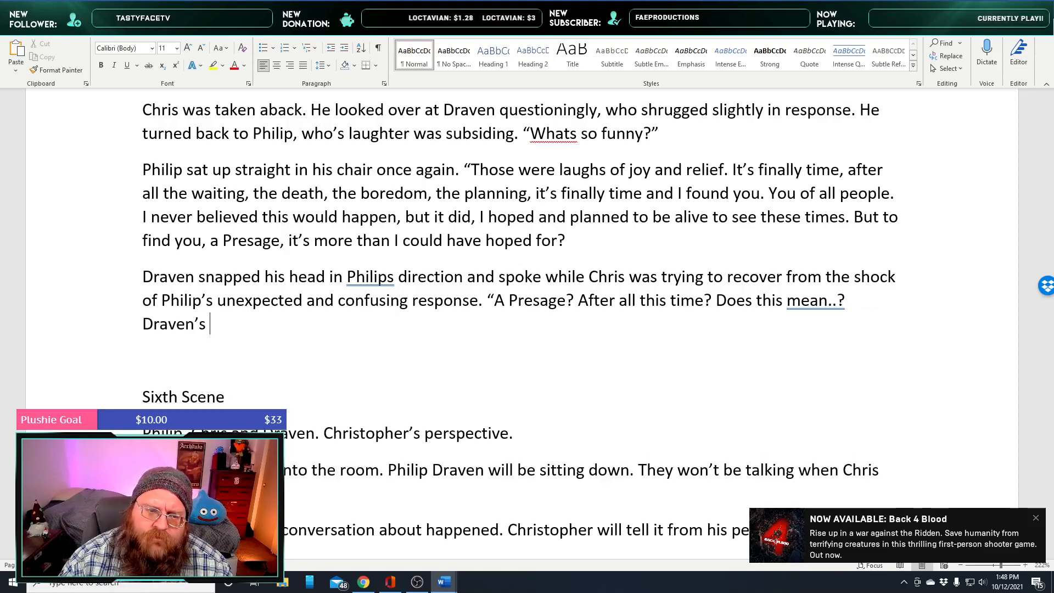
text(trailed off)
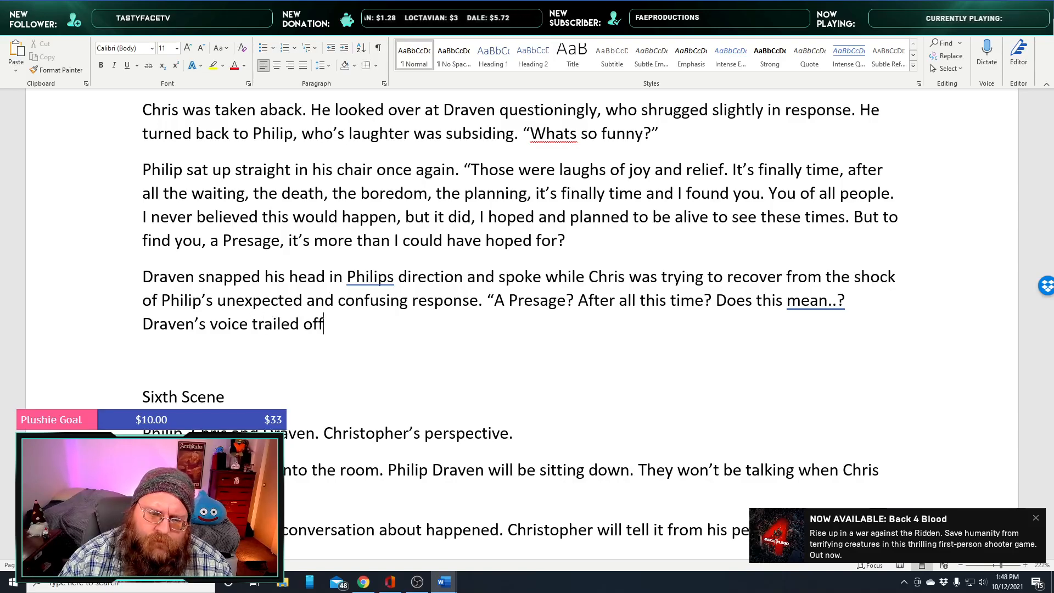
text(, he)
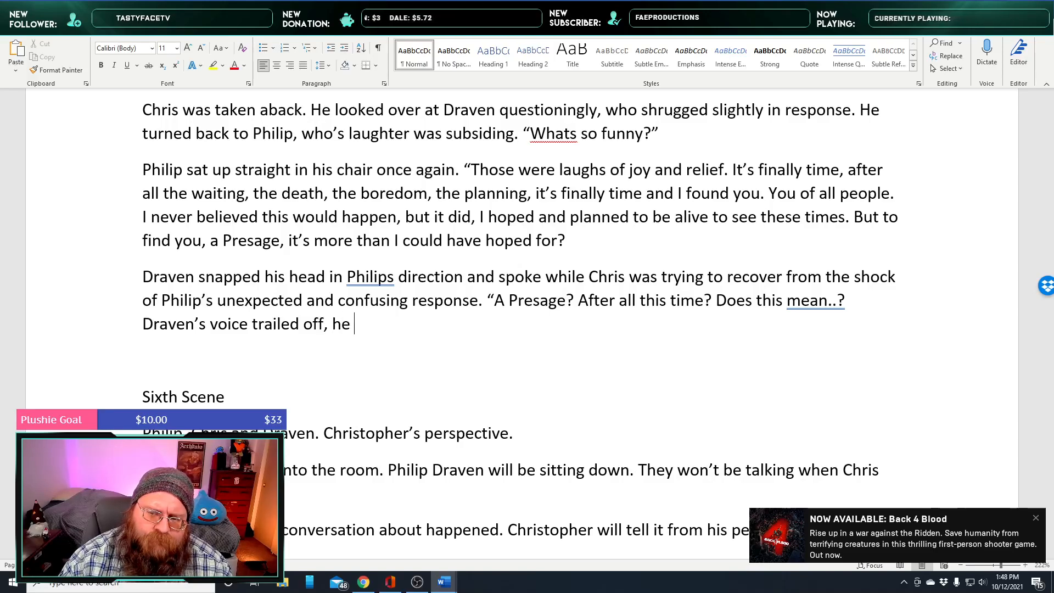
text(ldn’t even seem to dai)
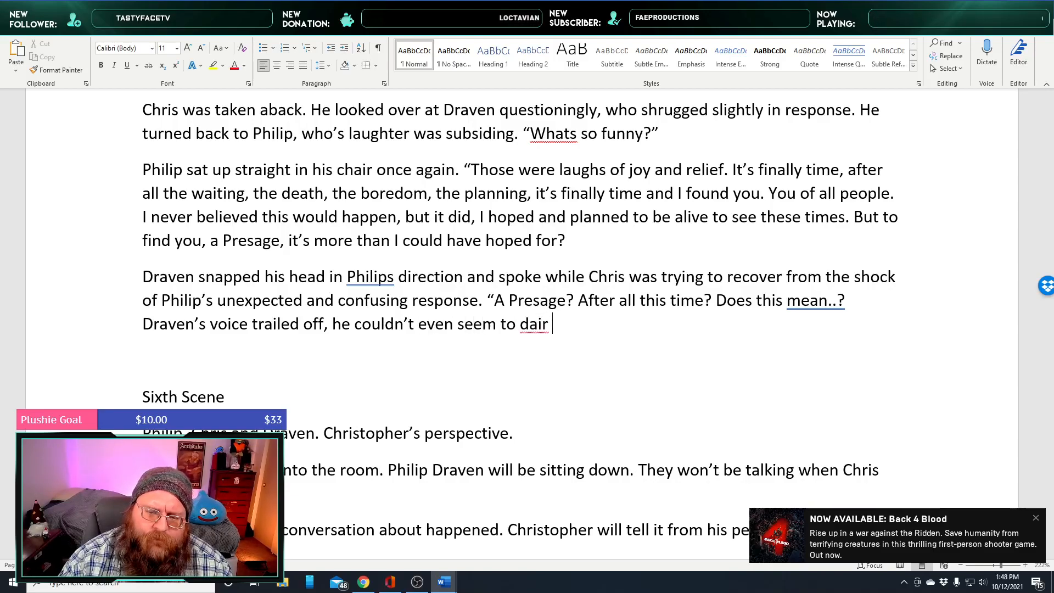
text(re to speculate.)
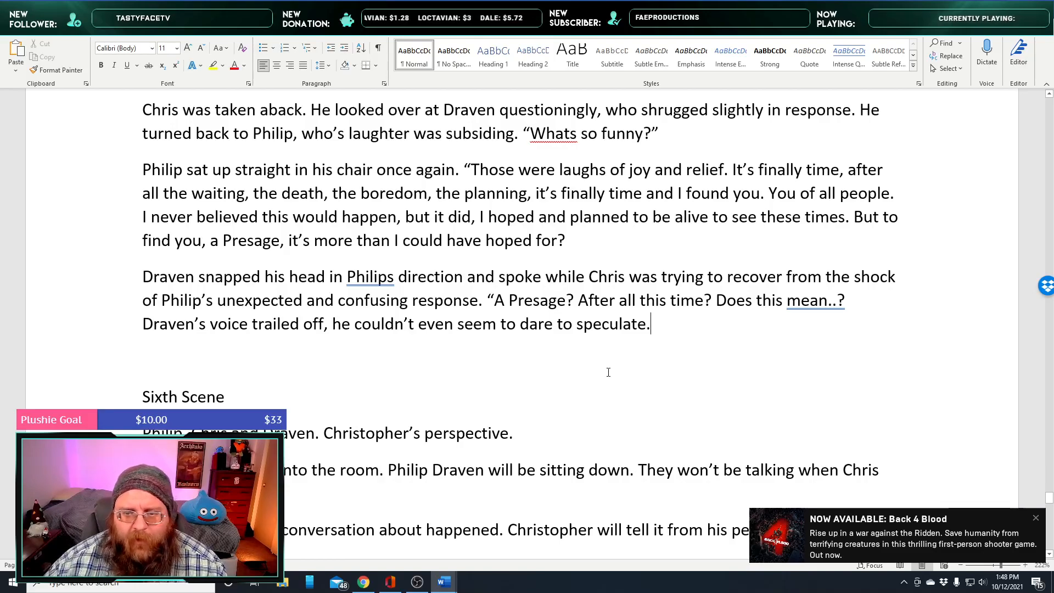
middle_click(687, 337)
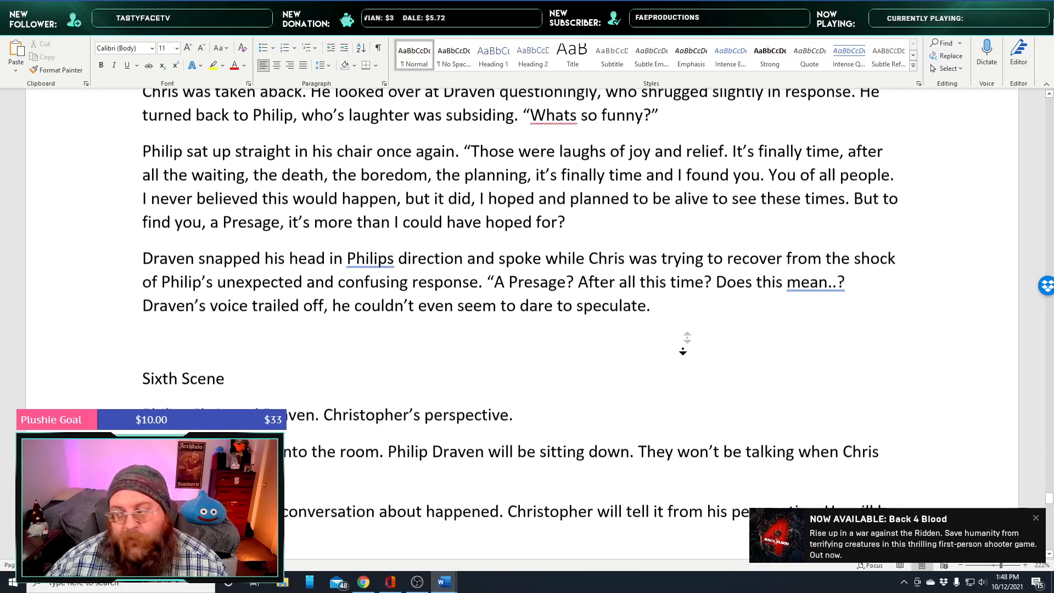
Add the word "out" to the end of Draven's paragraph so that it closes with "dare to speculate out."
middle_click(684, 349)
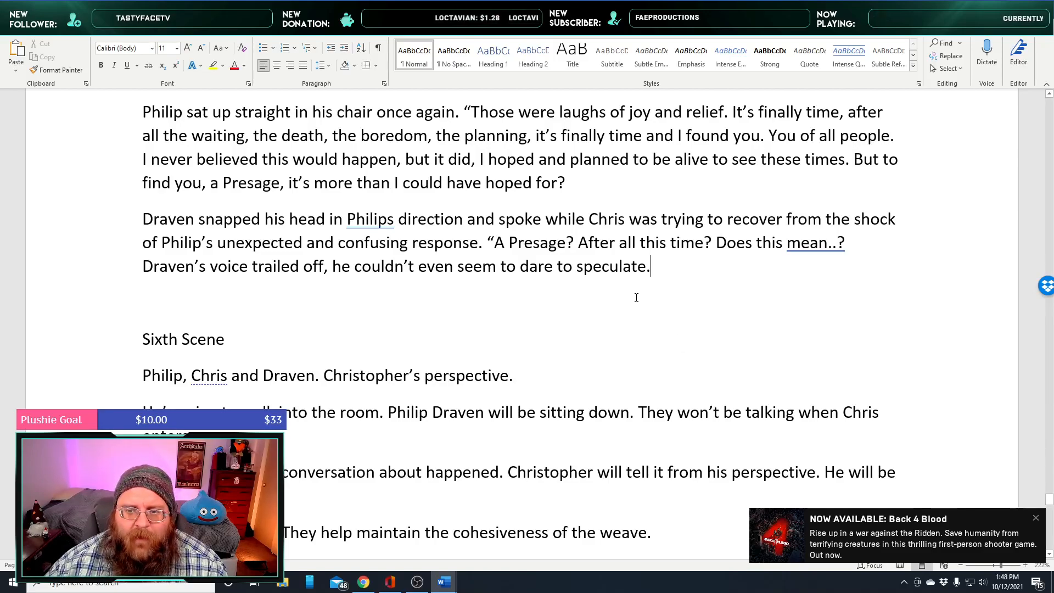
click(649, 269)
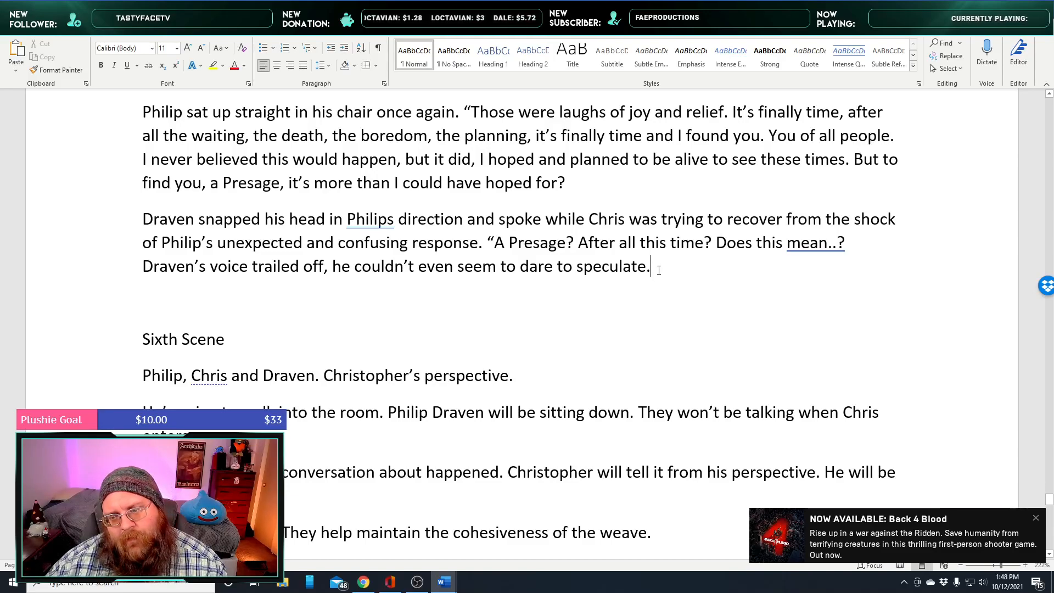
text(out)
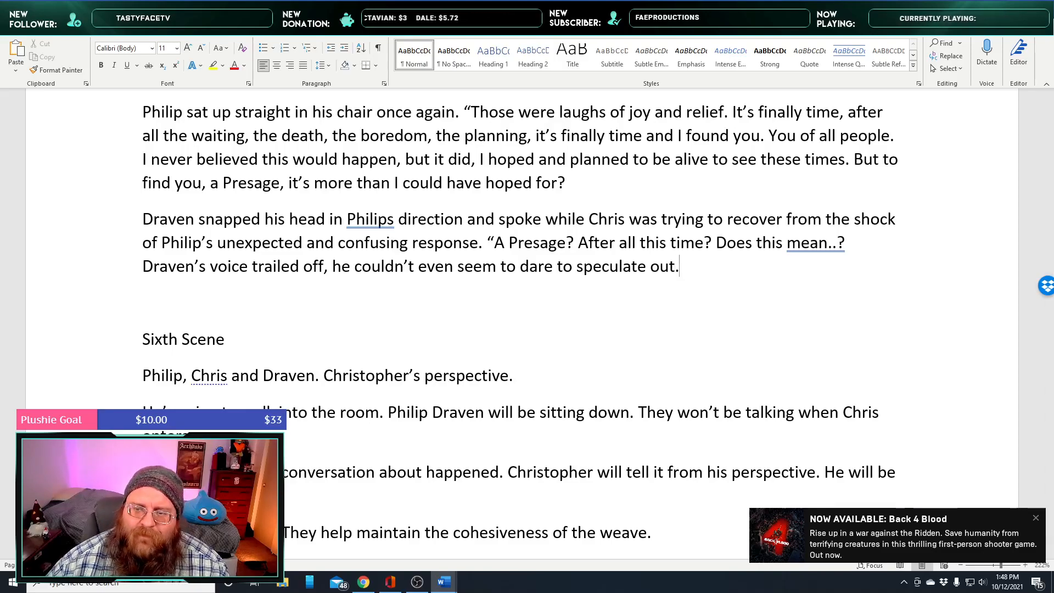
Start a new paragraph below Draven's reading: Philip nodded excitedly, still smiling “It does, I’m certain of it
key(End)
key(Return)
text(Phili)
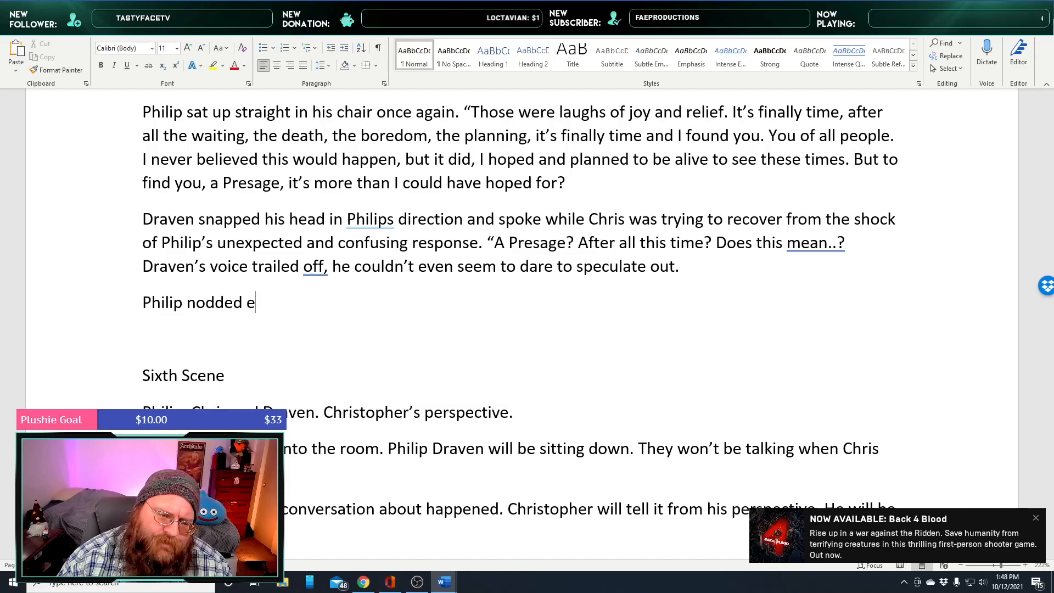
text(still smiling “)
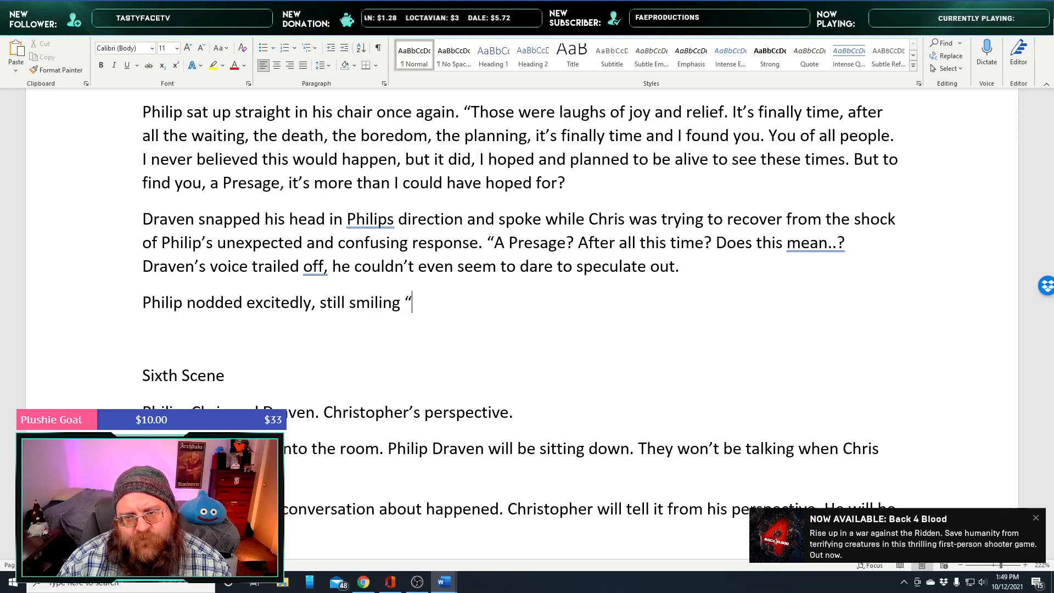
text(It does, I'm certain of it.)
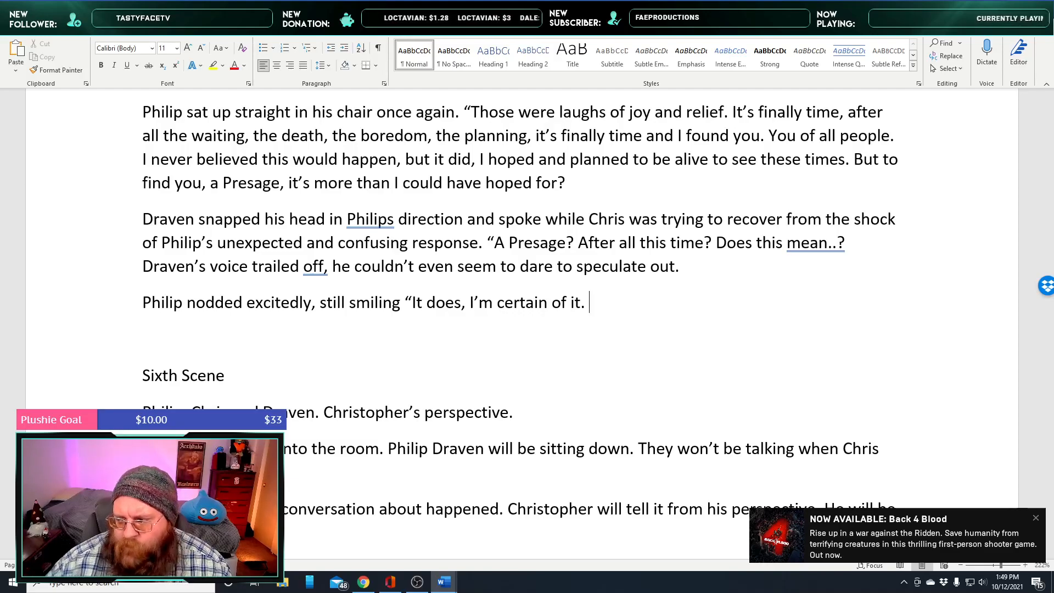
Dismiss the game notification and continue Philip's speech with "The time is nearly at hand. We have lived to see the"
click(1036, 518)
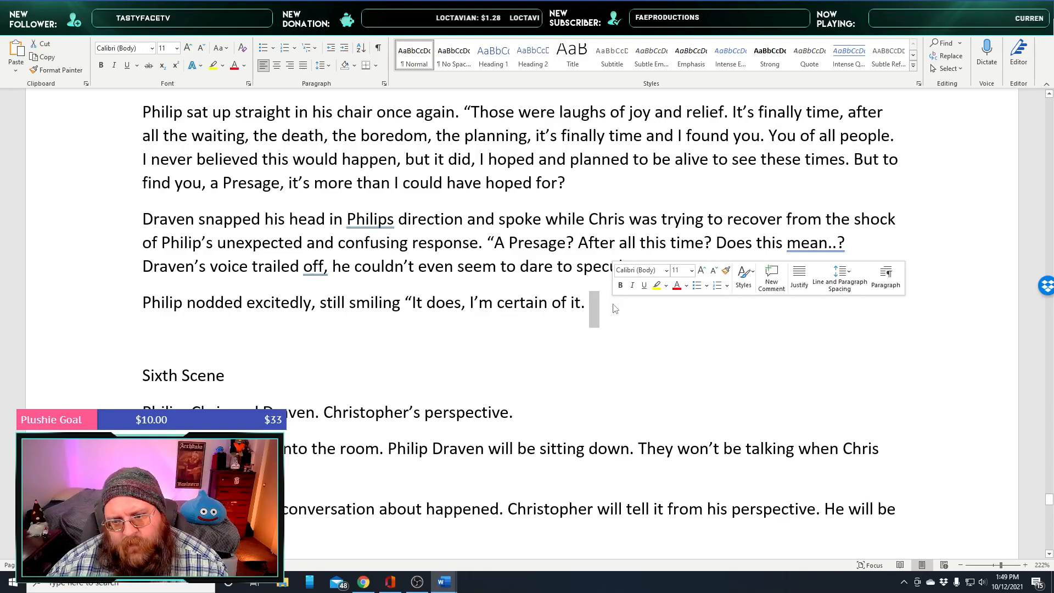
text(Th)
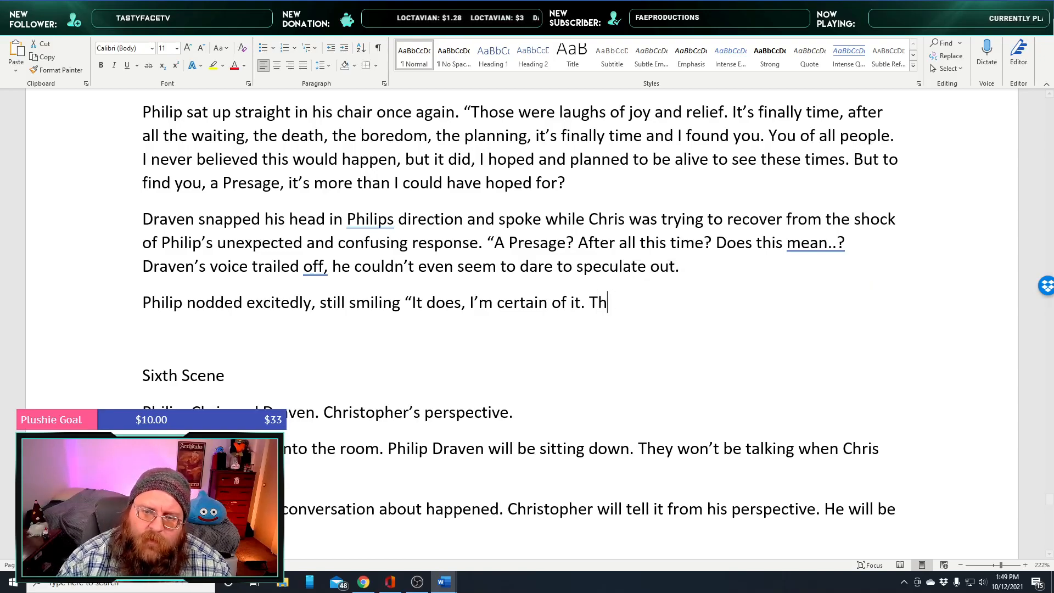
text(e time is nearly at )
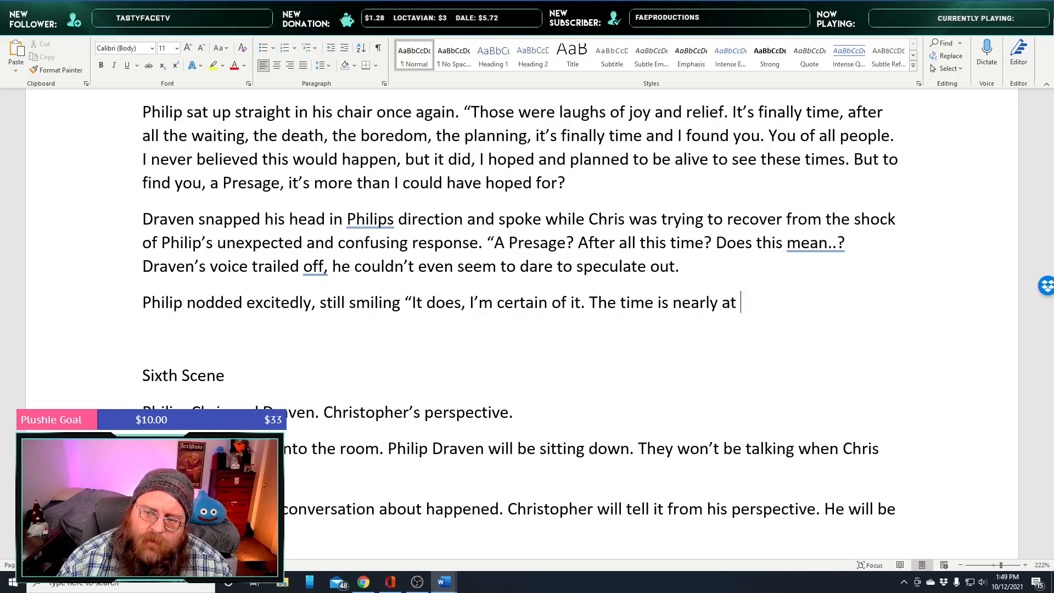
text(hand. )
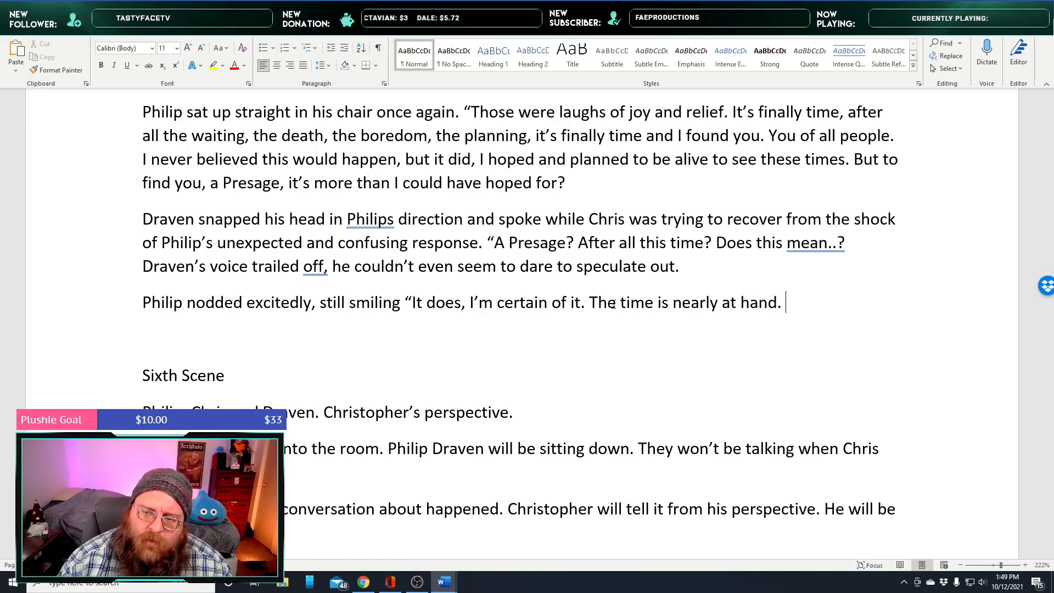
text(We have )
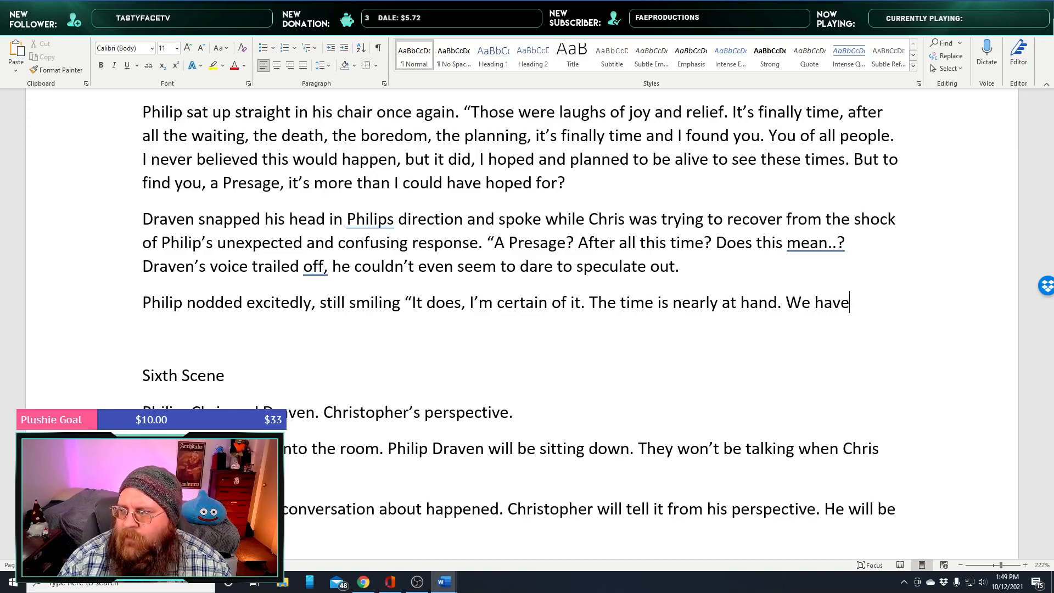
text(lived)
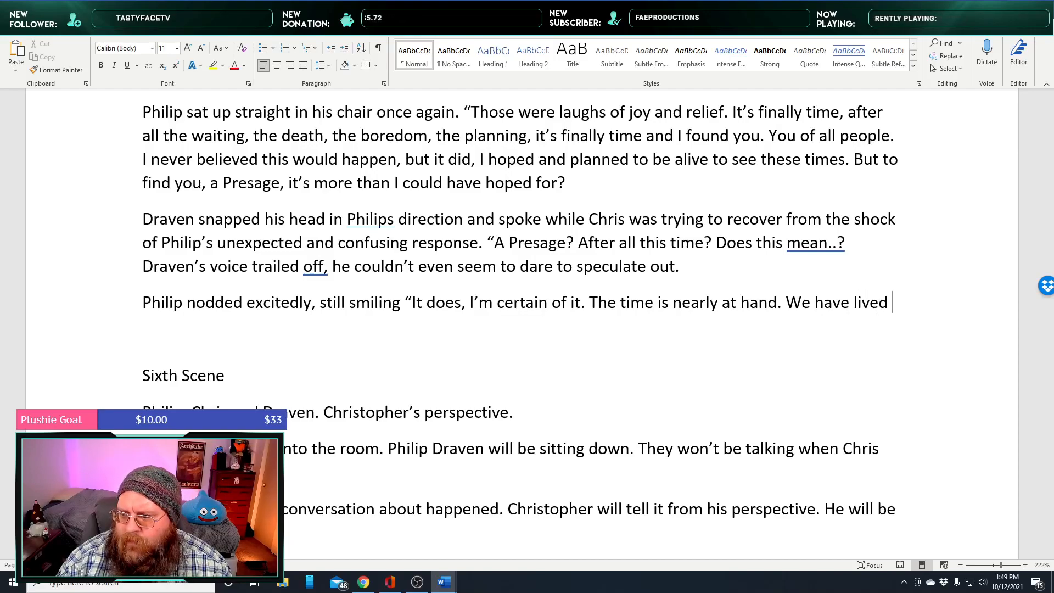
text( to see the beging)
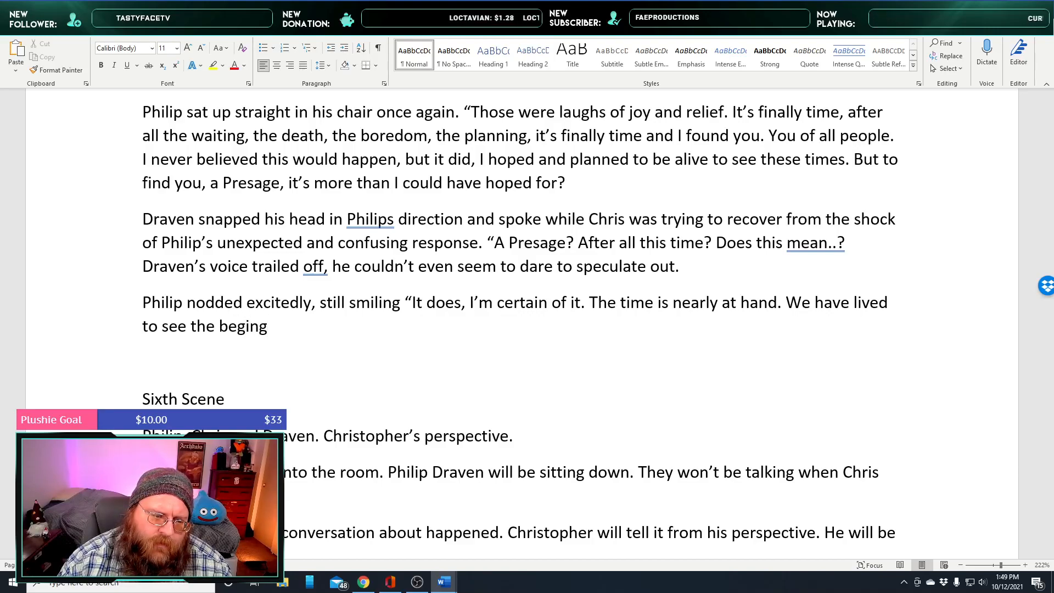
Replace the unfinished word "beging" and complete Philip's sentence with "end and influence the beginning.”"
key(BackSpace)
key(BackSpace)
key(BackSpace)
key(BackSpace)
key(BackSpace)
key(BackSpace)
text(en)
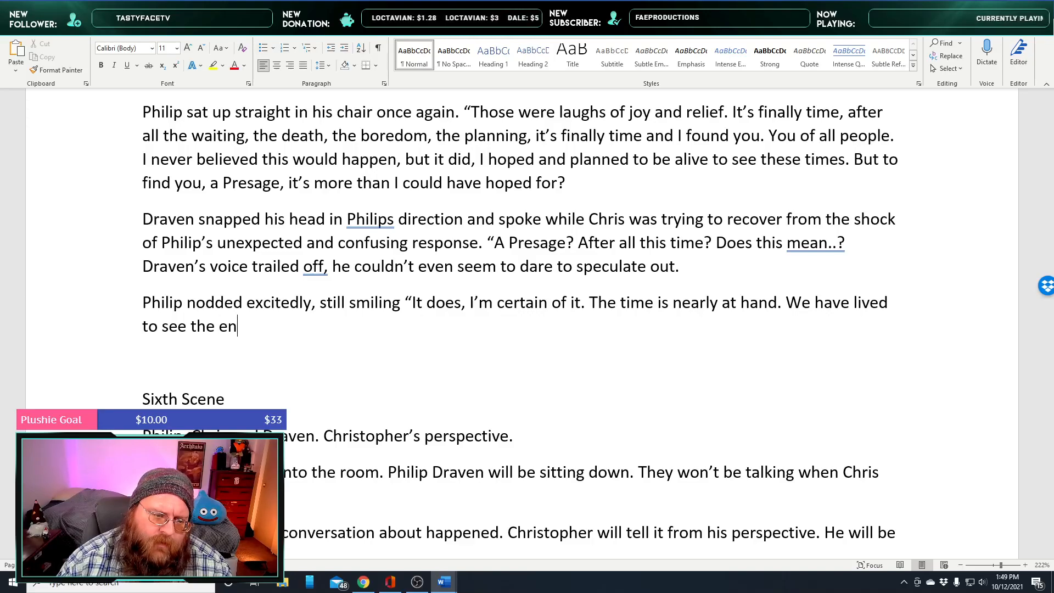
text(d and )
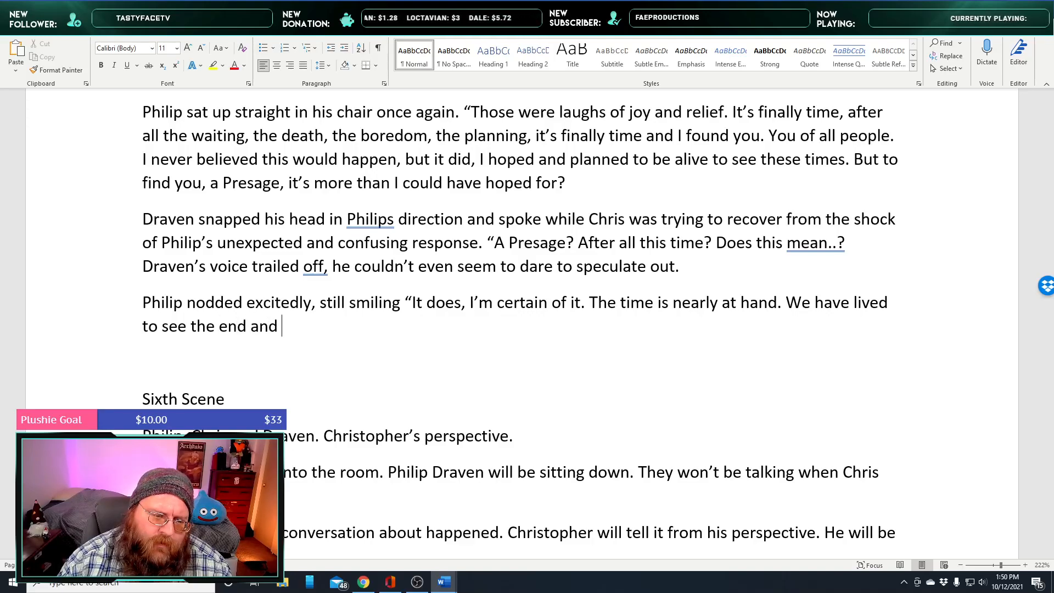
text(influence the b)
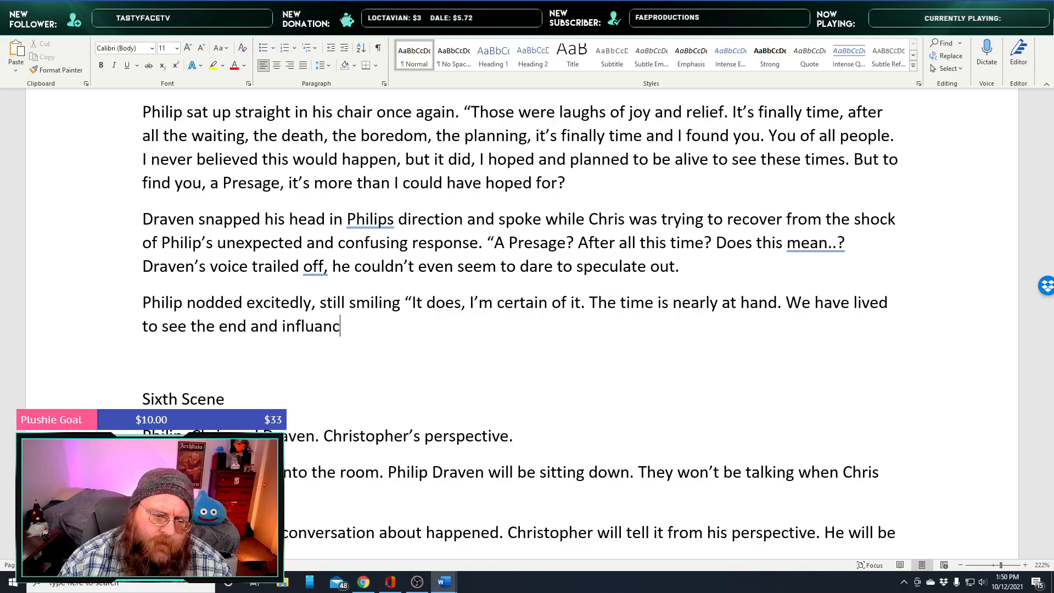
text(eg)
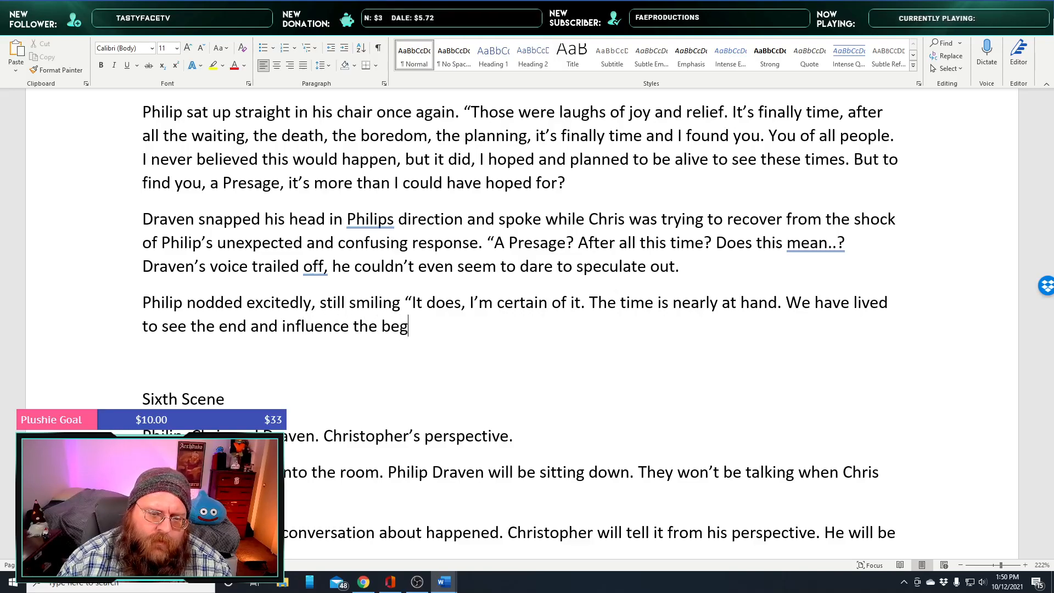
text(inging.”)
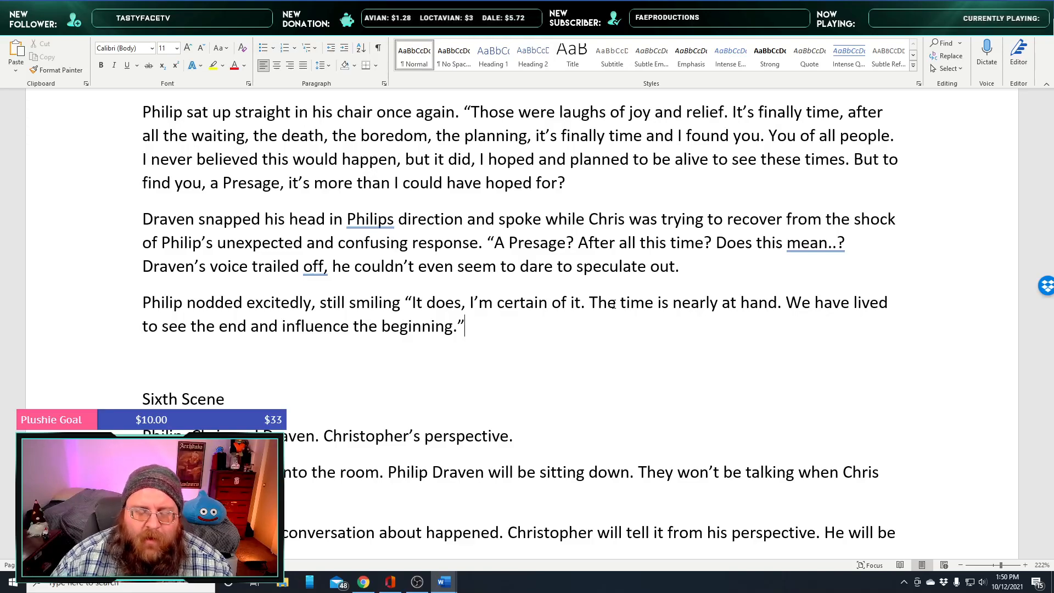
Insert "we will be able to" before "influence the beginning" in Philip's last sentence
key(Left)
key(Left)
key(Left)
key(Left)
key(Left)
key(Left)
key(Left)
key(Left)
key(Left)
key(Left)
key(Left)
key(Left)
key(Left)
key(Left)
key(Left)
key(Left)
key(Left)
key(Left)
key(Left)
key(Left)
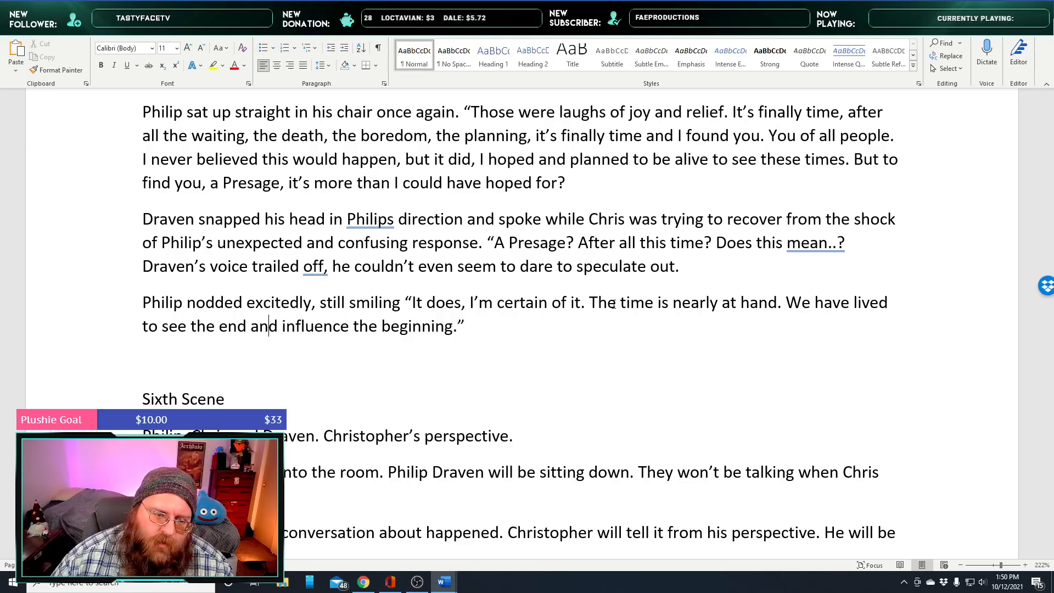
key(Right)
text(we will be able to)
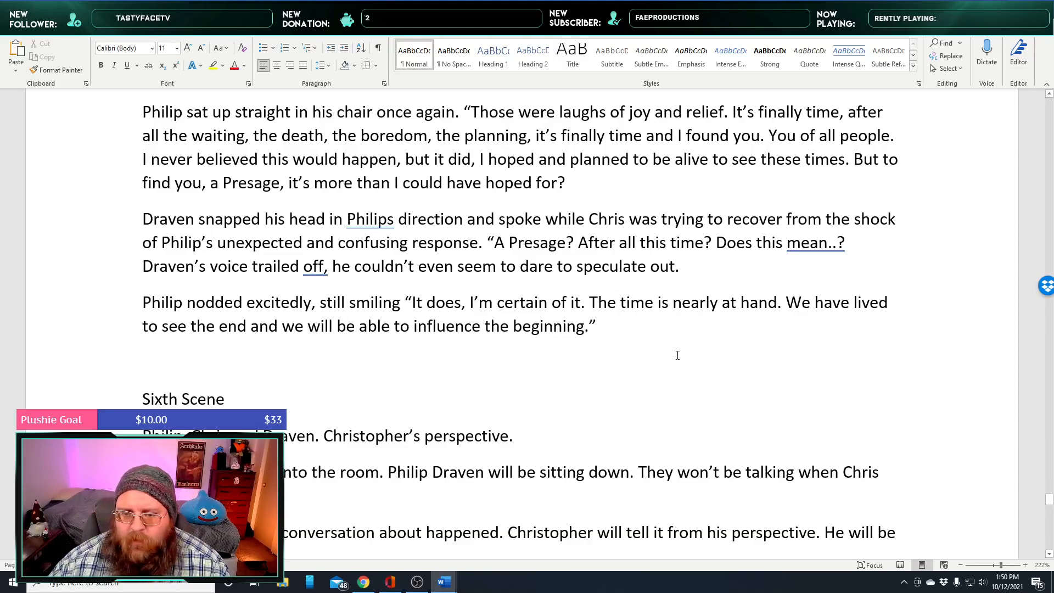
Add a new paragraph below Philip's speech: Christopher managed to regain his voice. “What do you mean, Presage
scroll(614, 325, down, 1)
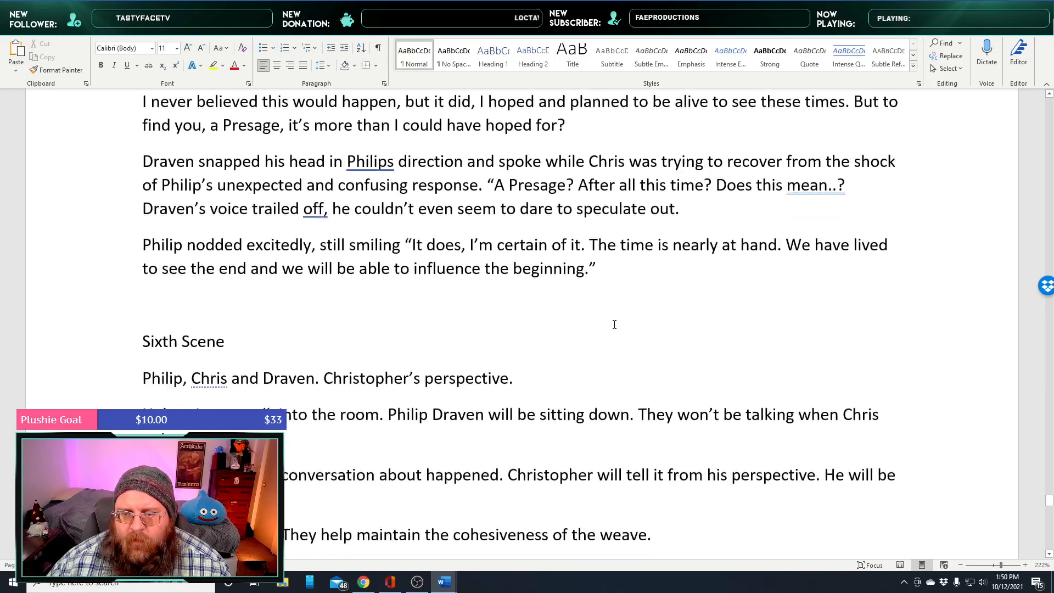
key(Return)
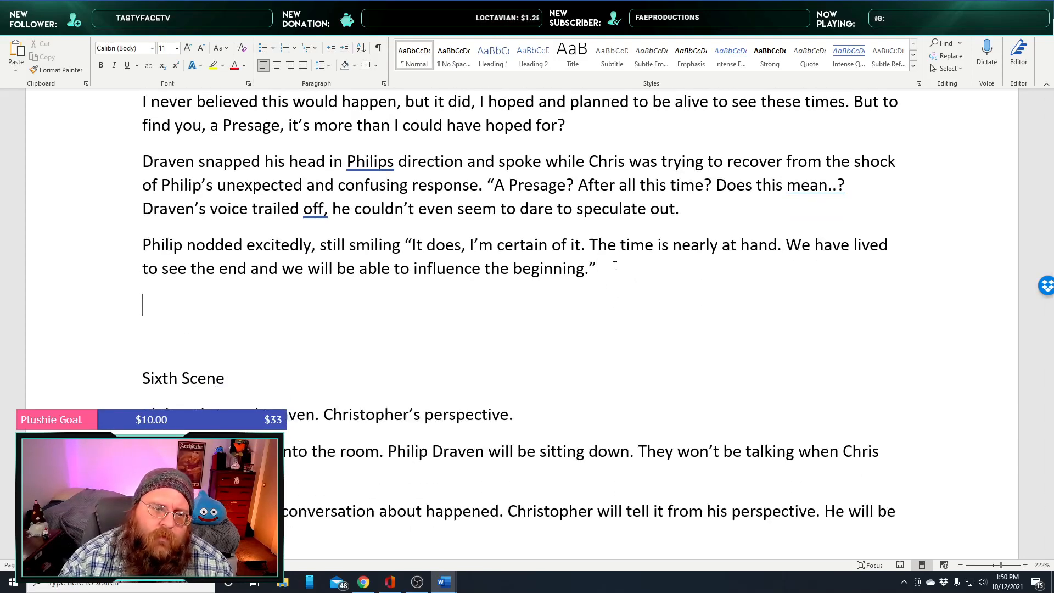
text(Christopher managed to regain his voice)
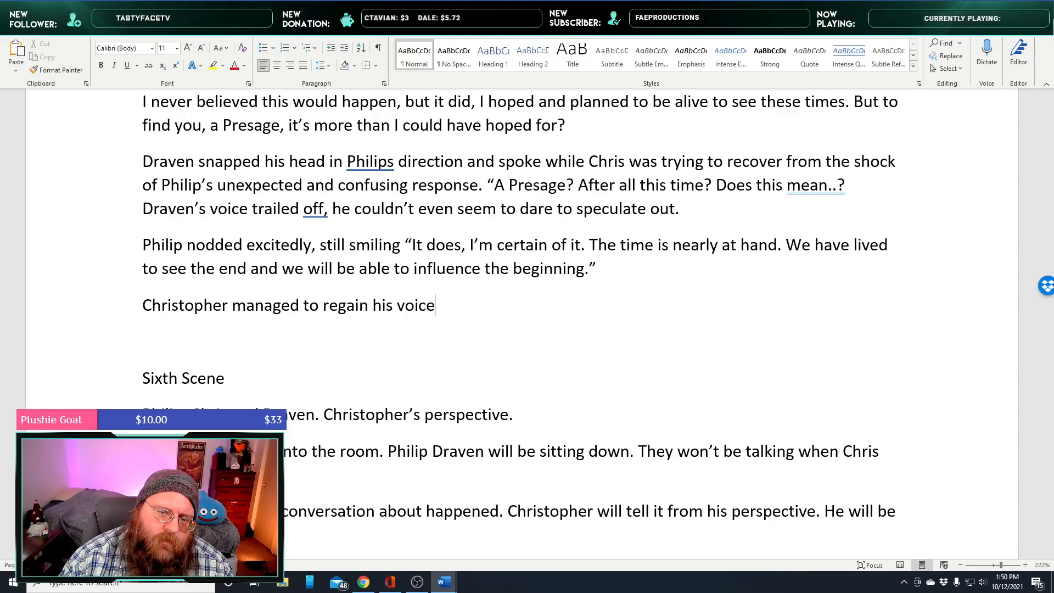
text(.)
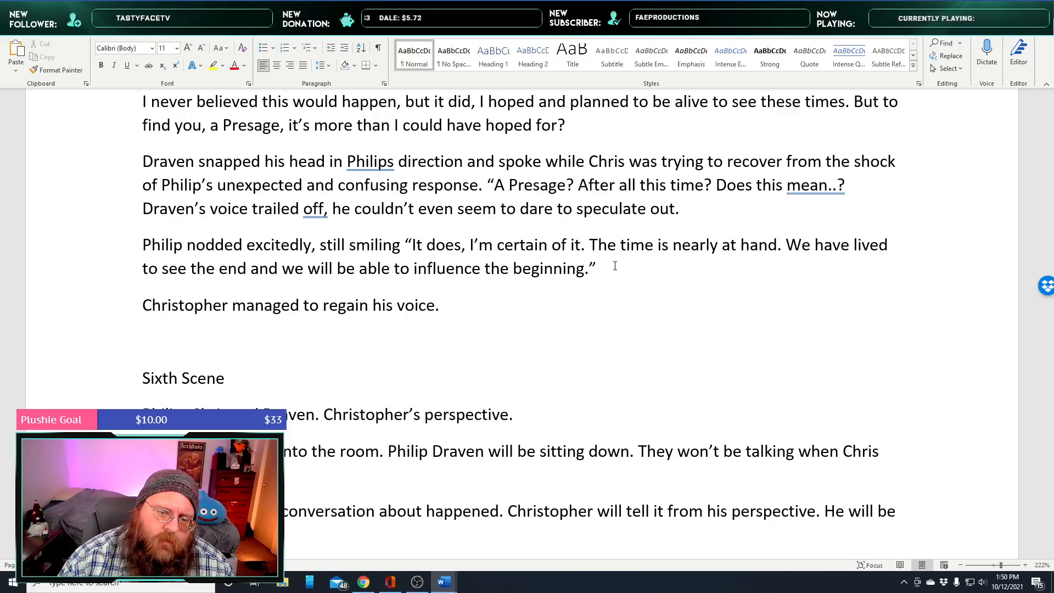
text( “What do you mean, Presage.)
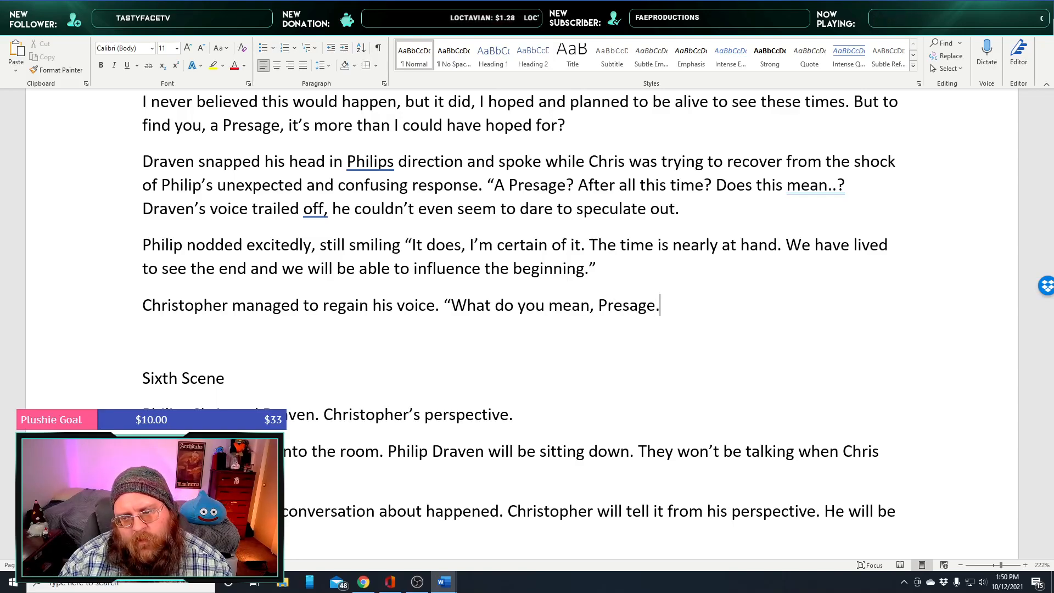
Continue Christopher's speech with the question "What is that and how do you know am it?"
text(What is th)
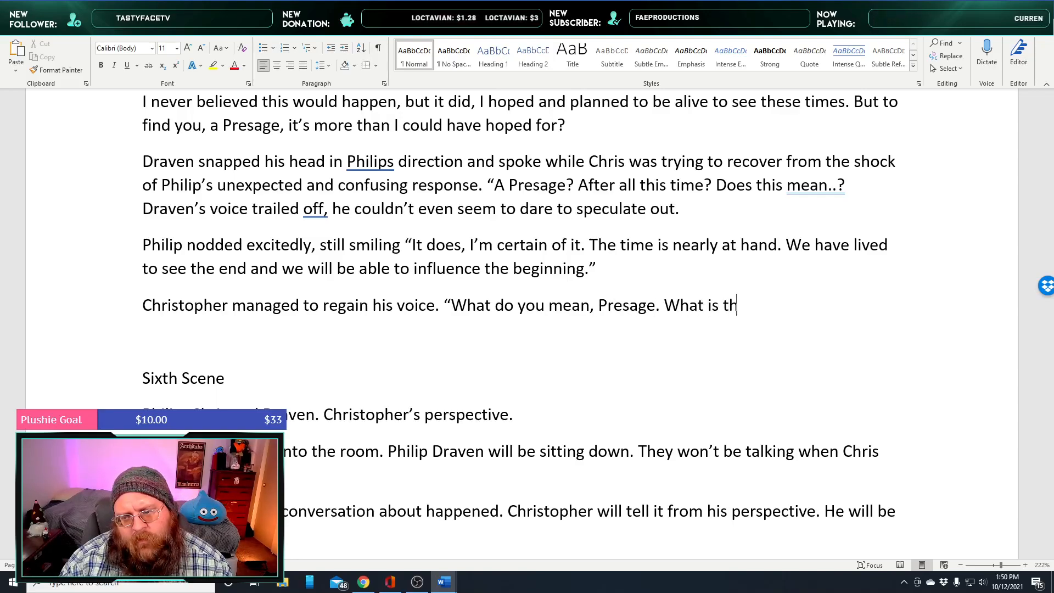
text(at?)
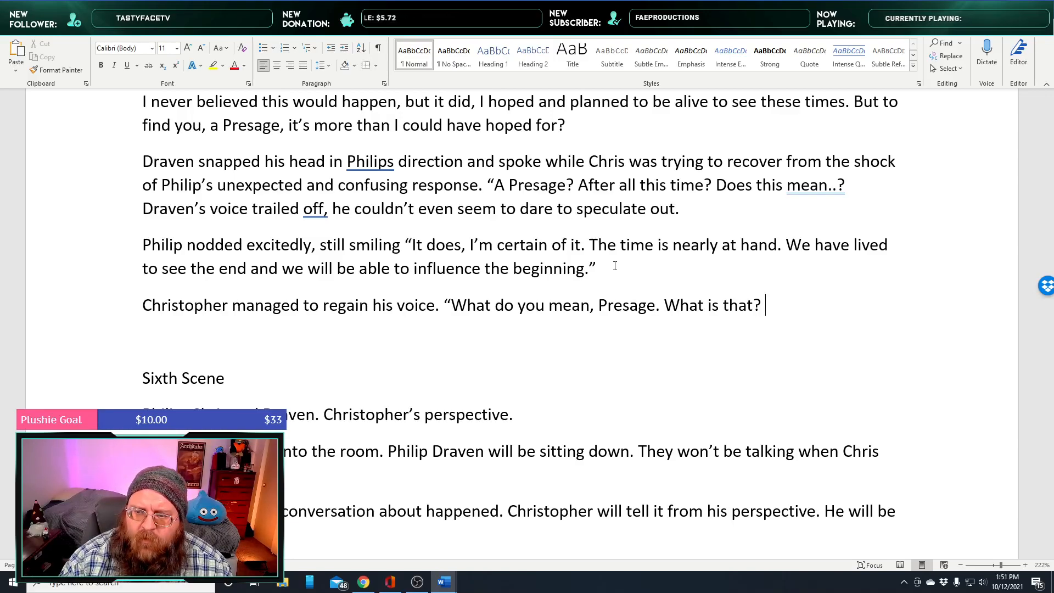
text(and h)
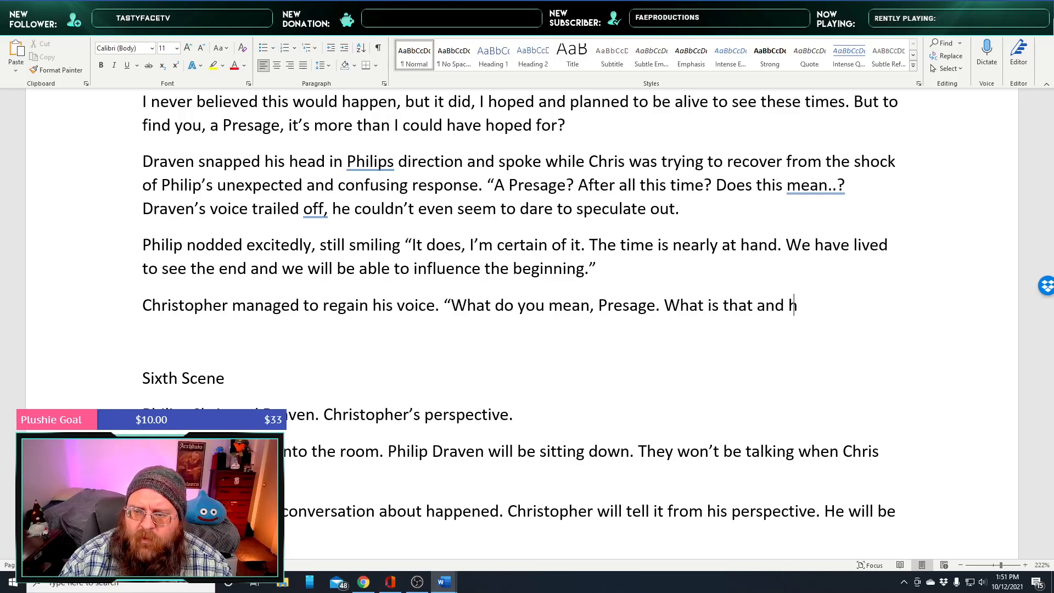
text(ow do you kno)
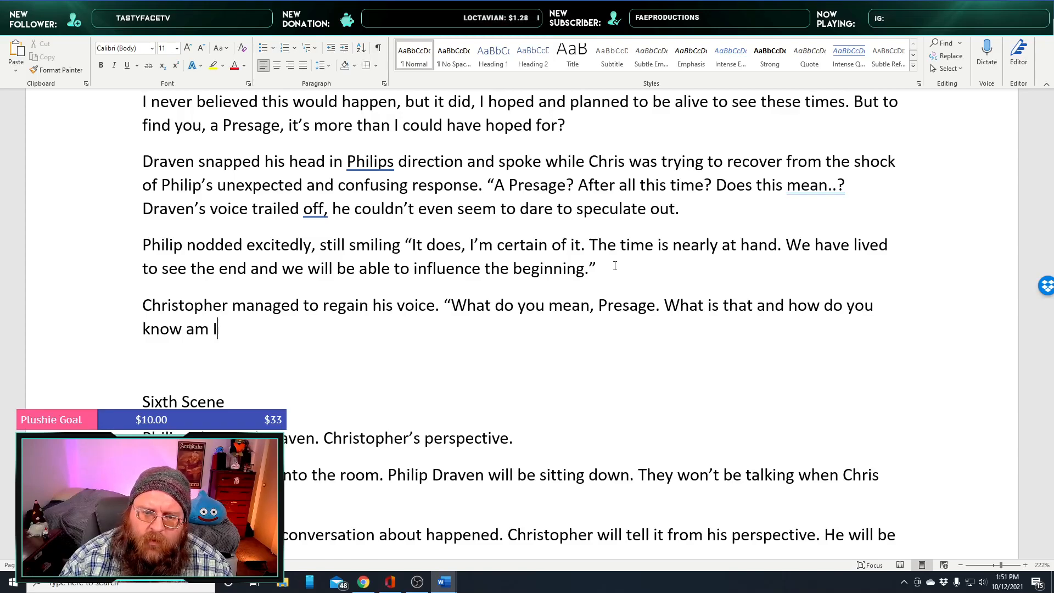
text(w am it?)
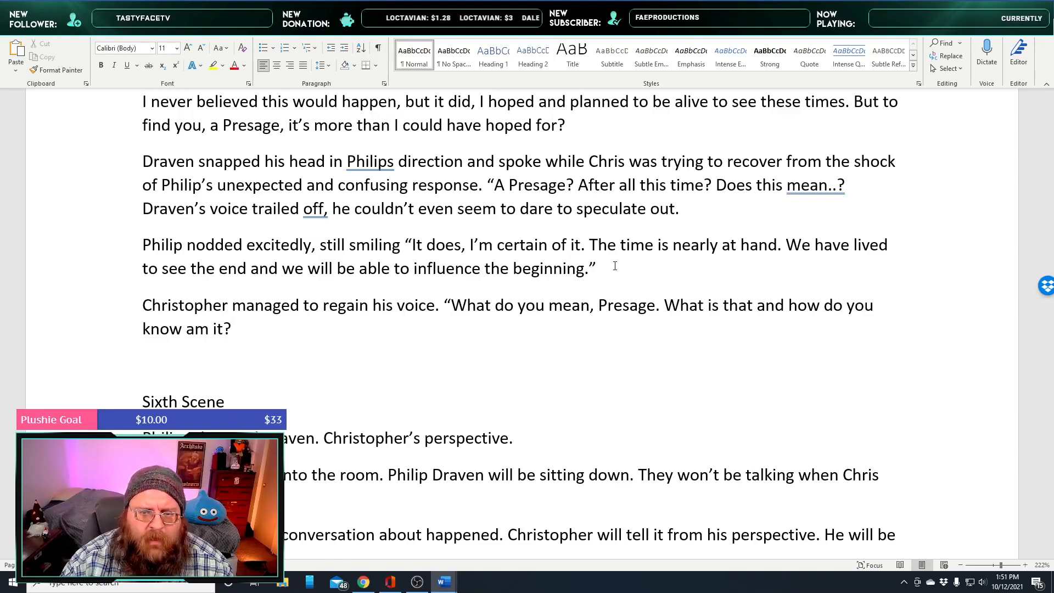
Continue Christopher's speech with "Do you understand all that gobbledygook that I heard?", correcting the spelling of "gobbledygook"
text( Do y)
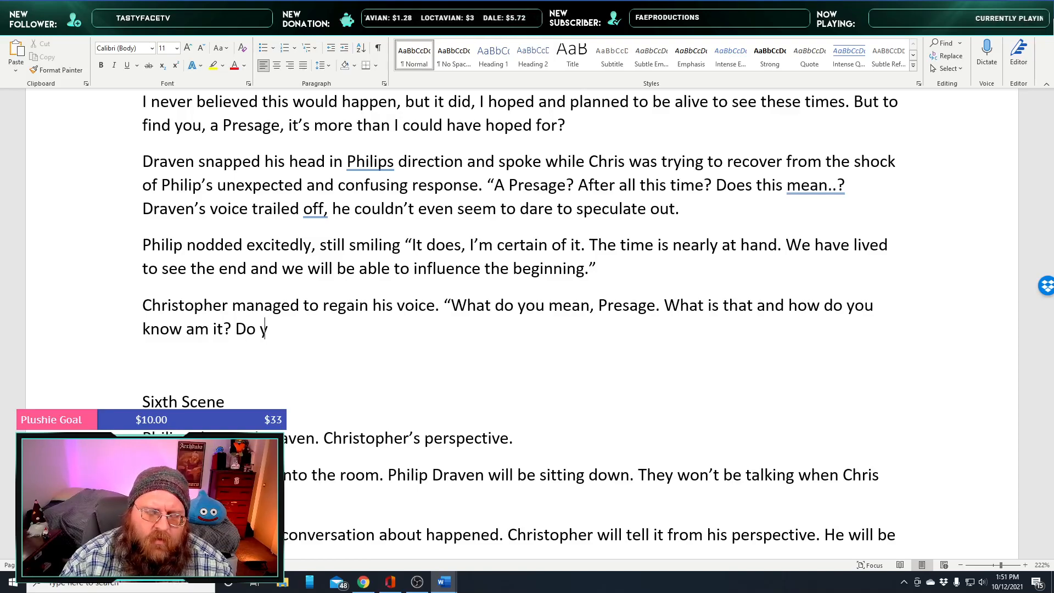
text(ou understand a)
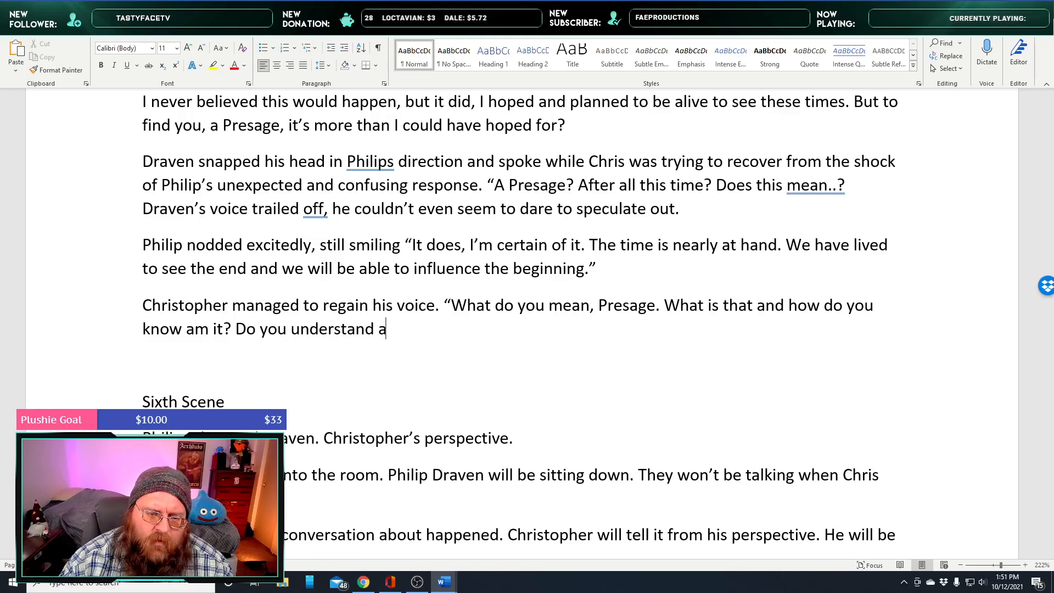
text(ll that gobi)
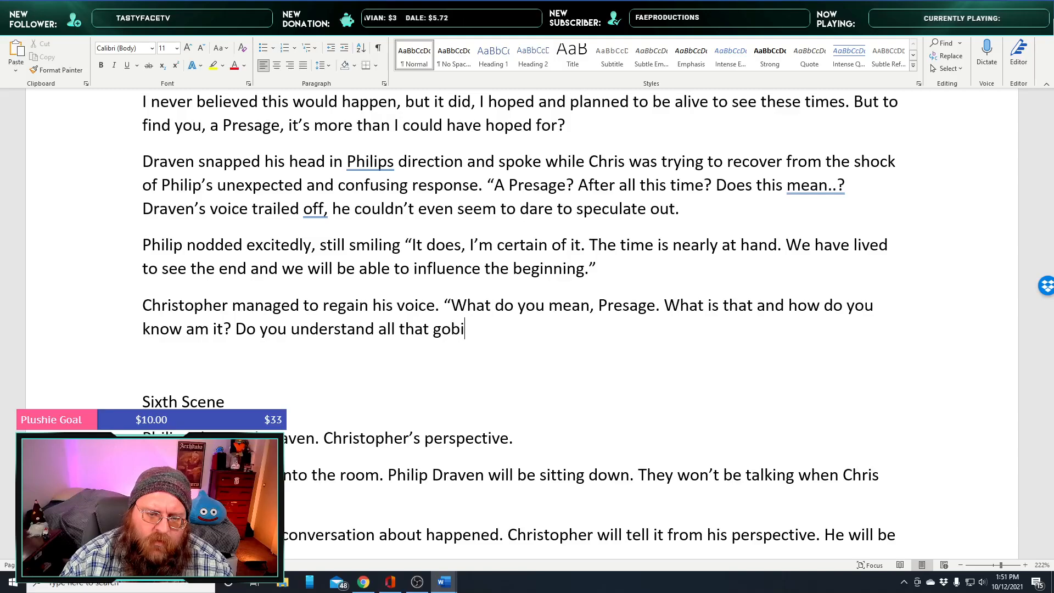
text(llygook that I heard?)
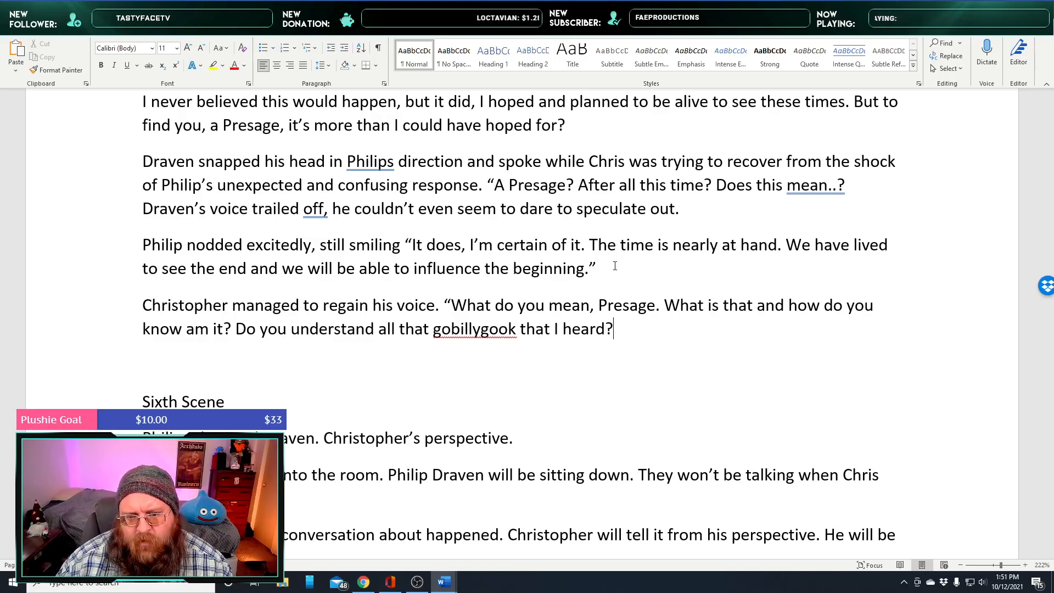
right_click(461, 329)
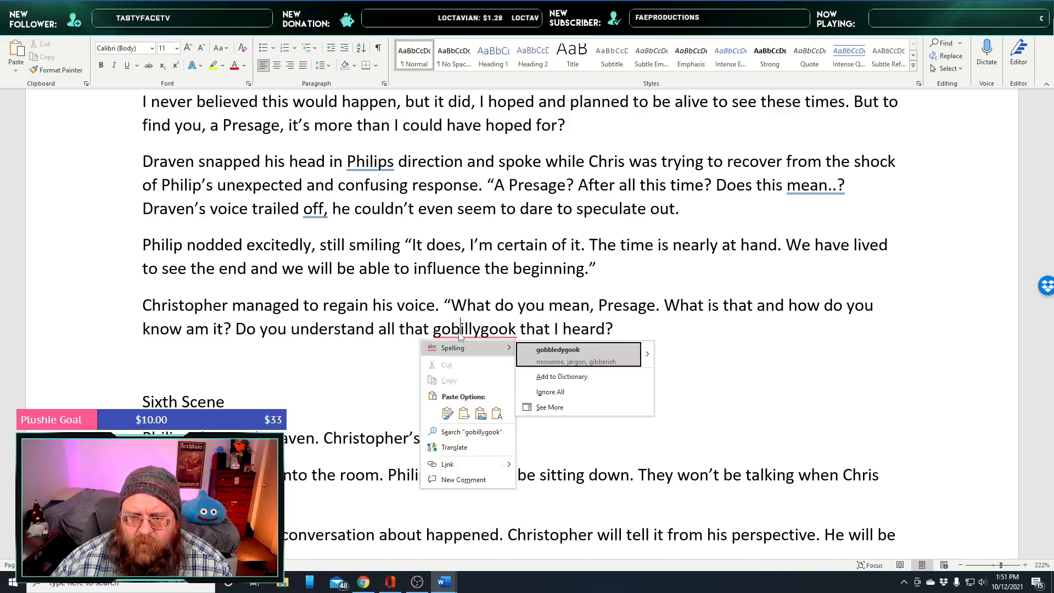
click(560, 350)
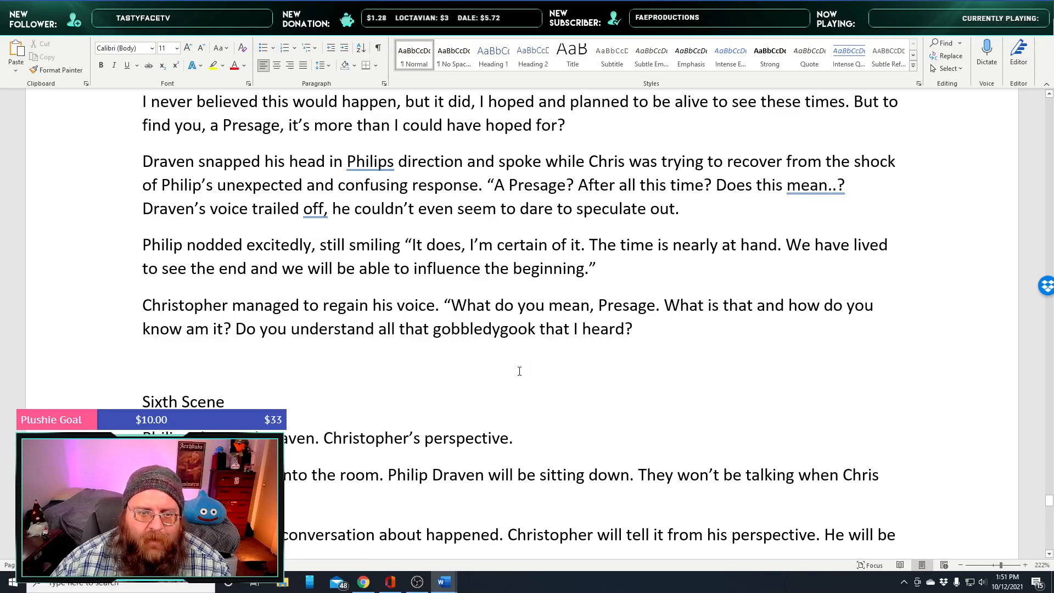
Look up synonyms for "gobbledygook" and return to the end of Christopher's speech
right_click(461, 330)
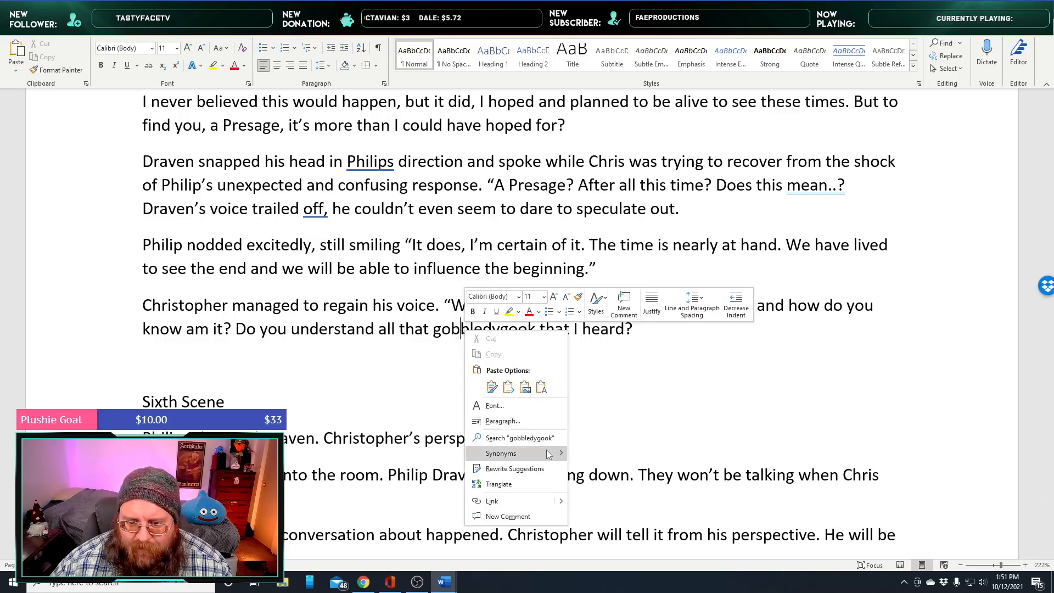
mouse_move(547, 454)
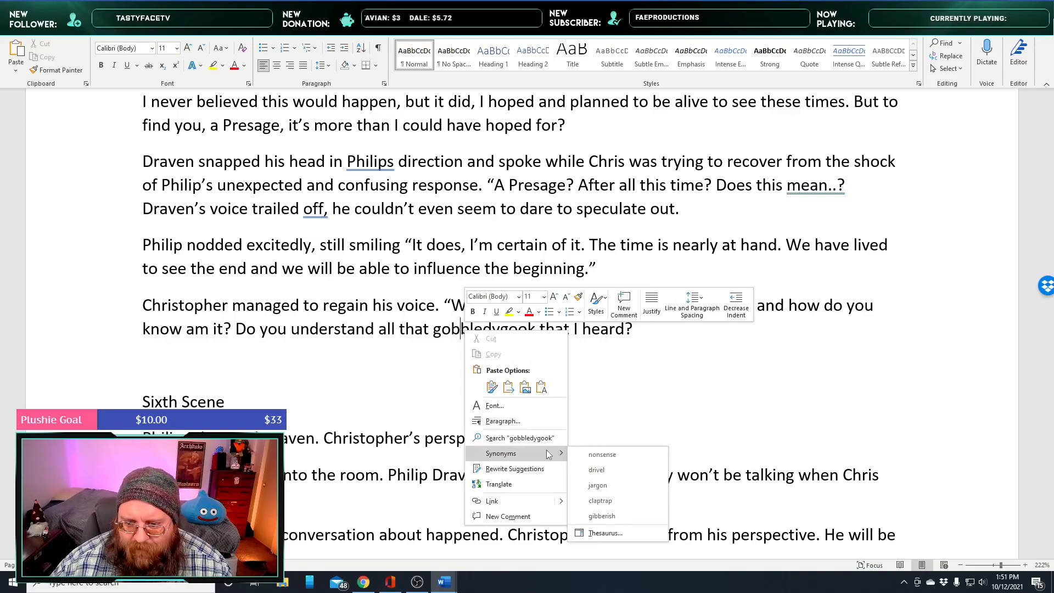
click(607, 349)
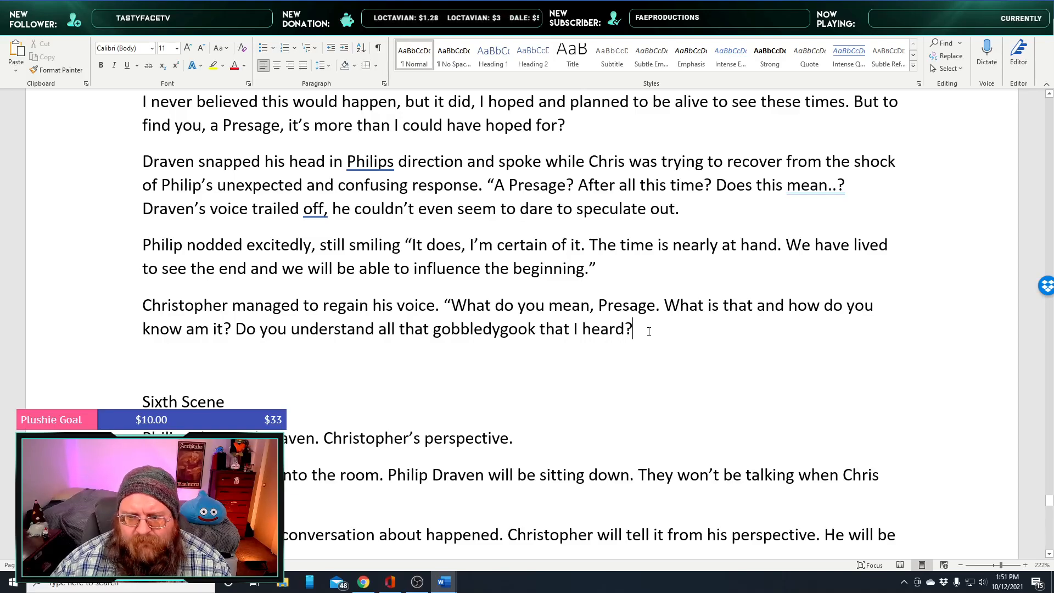
Finish Christopher's speech with "Gods, weaves, prophecies? It all sounds like nonsense.”", correcting the spelling of "prophecies"
text(Gods, weaves)
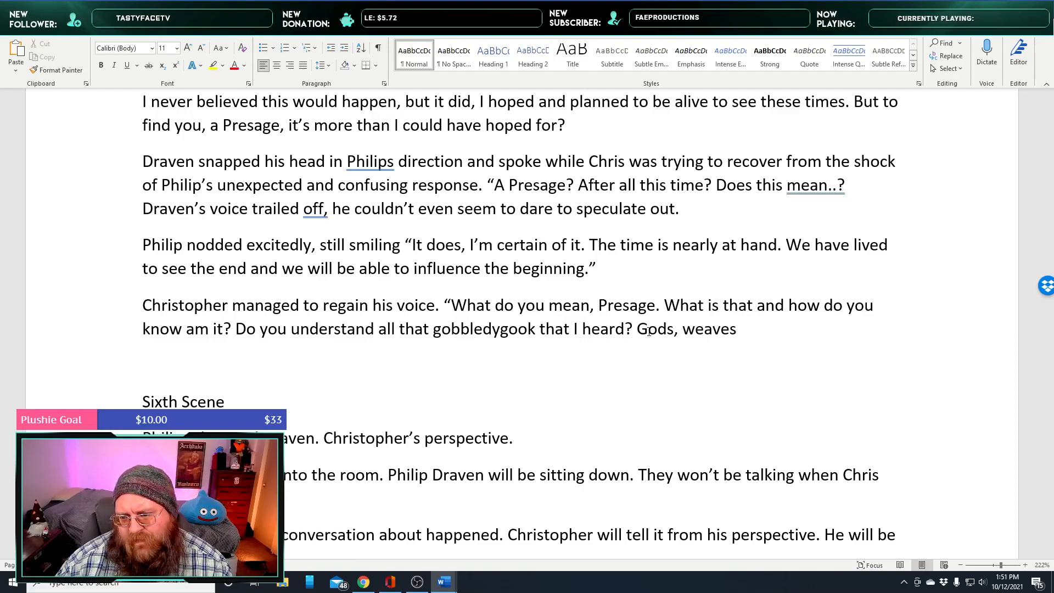
text(,)
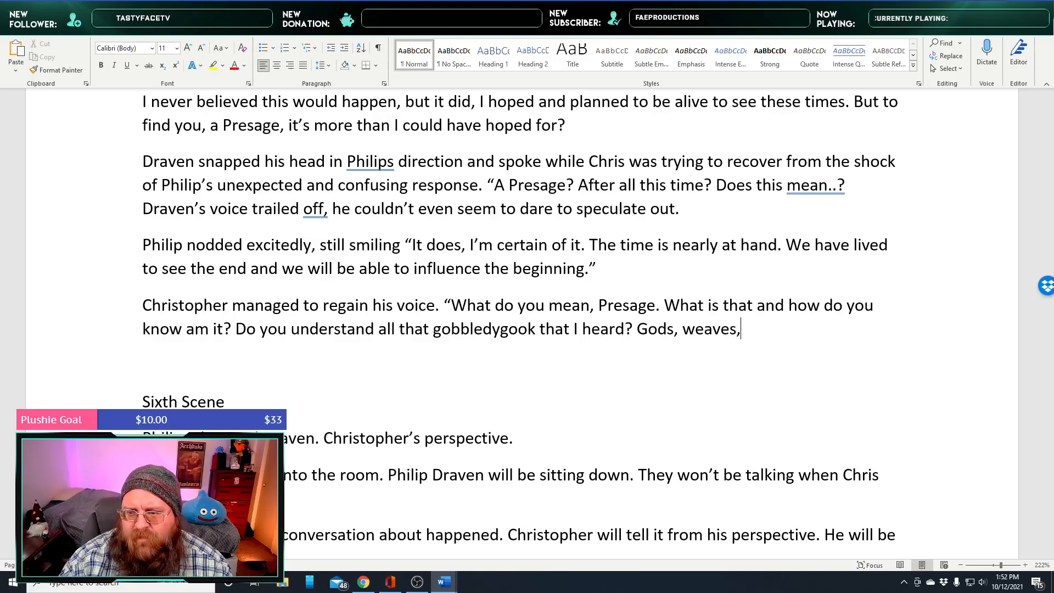
text( prophecie)
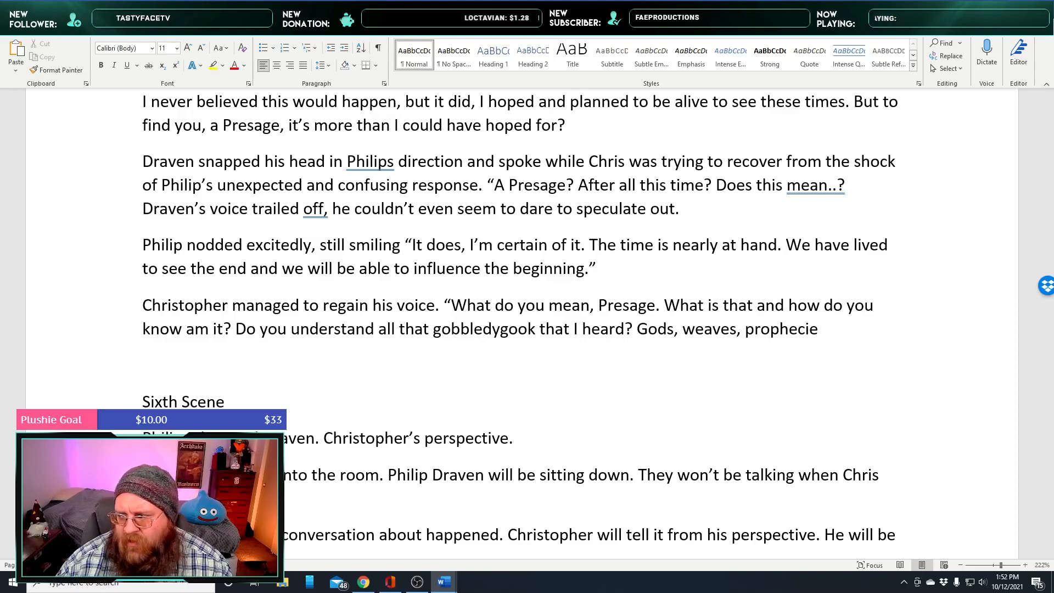
text(s)
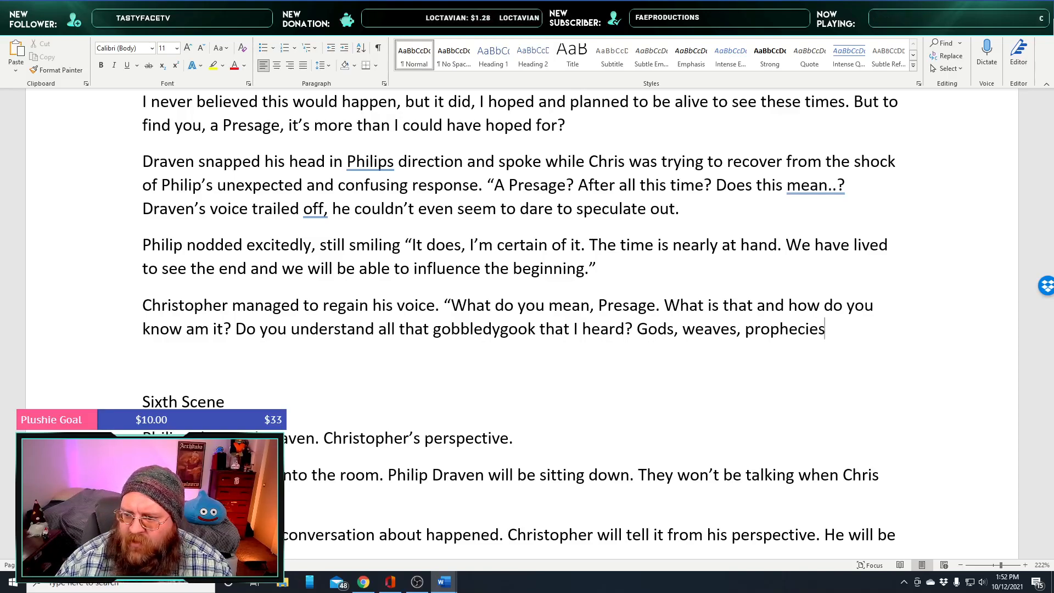
text(? It s)
key(BackSpace)
text(all sounds like nonsense.)
right_click(802, 331)
click(756, 351)
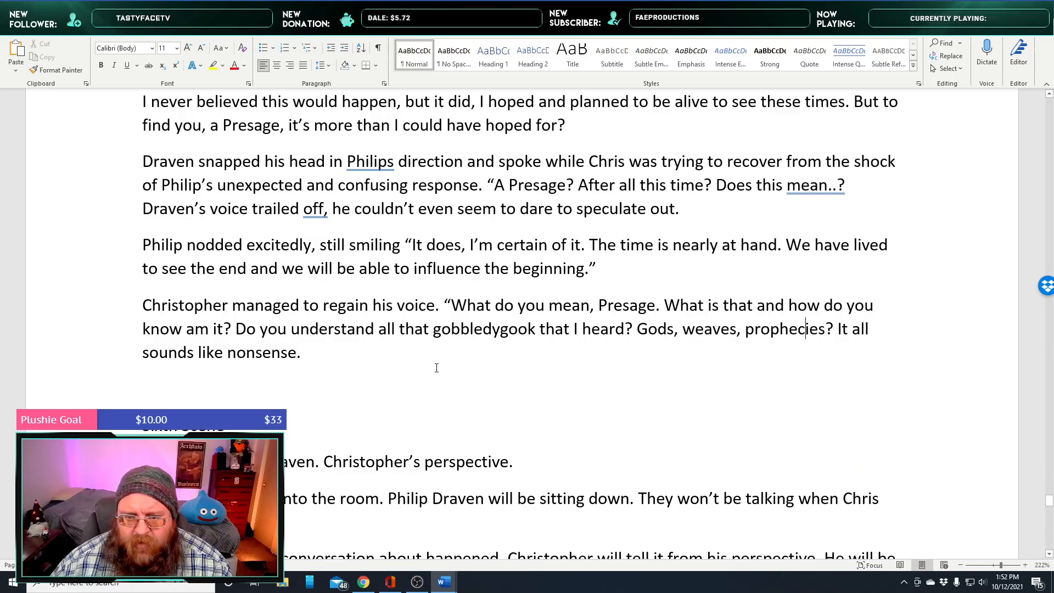
click(366, 361)
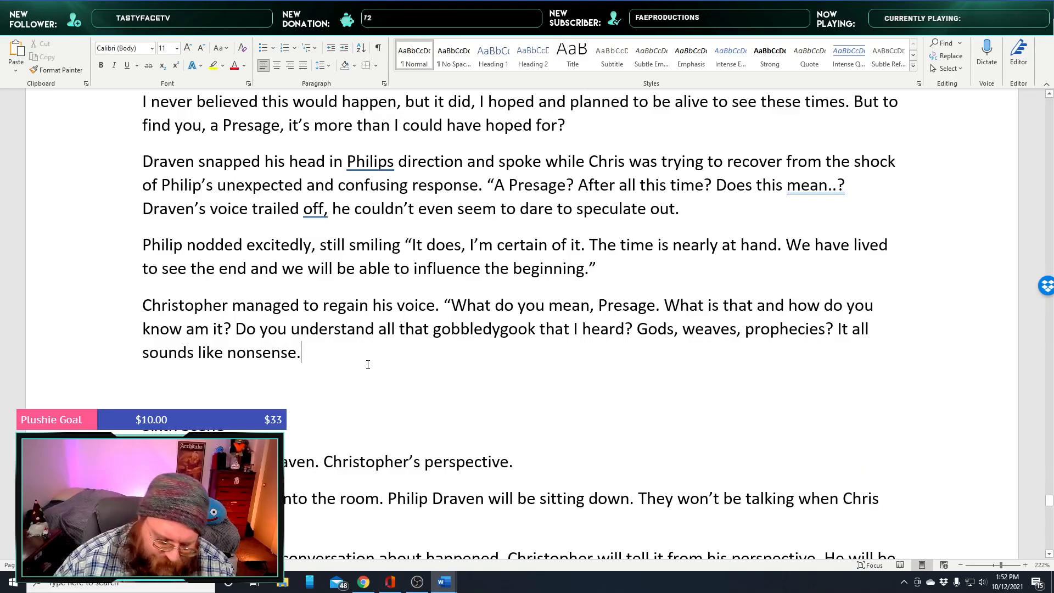
text(")
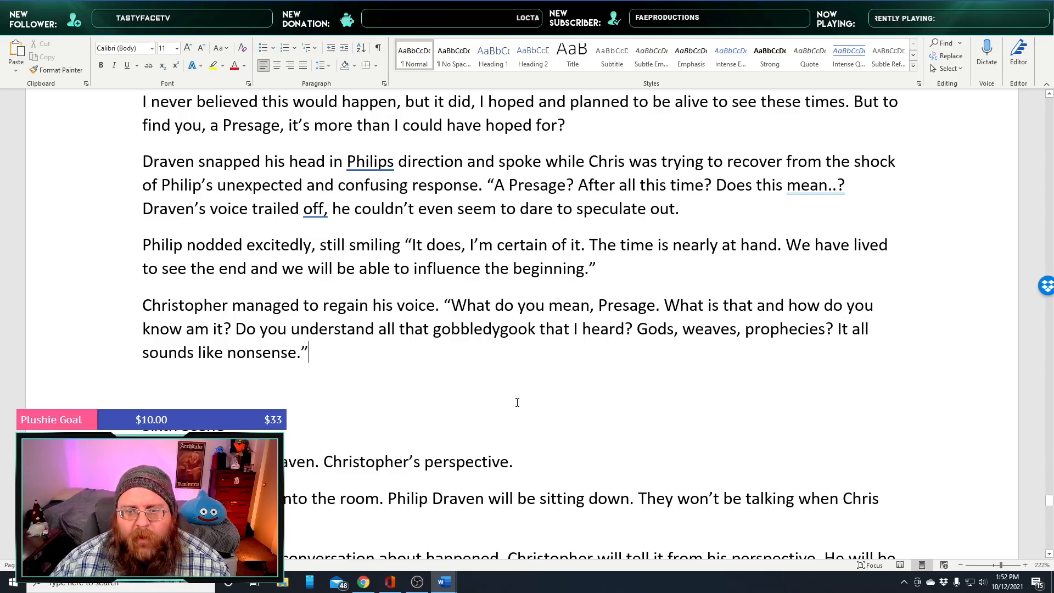
Insert "Talk to me damn it!" before the closing quotation mark of Christopher's speech and start a new paragraph below it
scroll(439, 384, down, 3)
scroll(520, 413, up, 1)
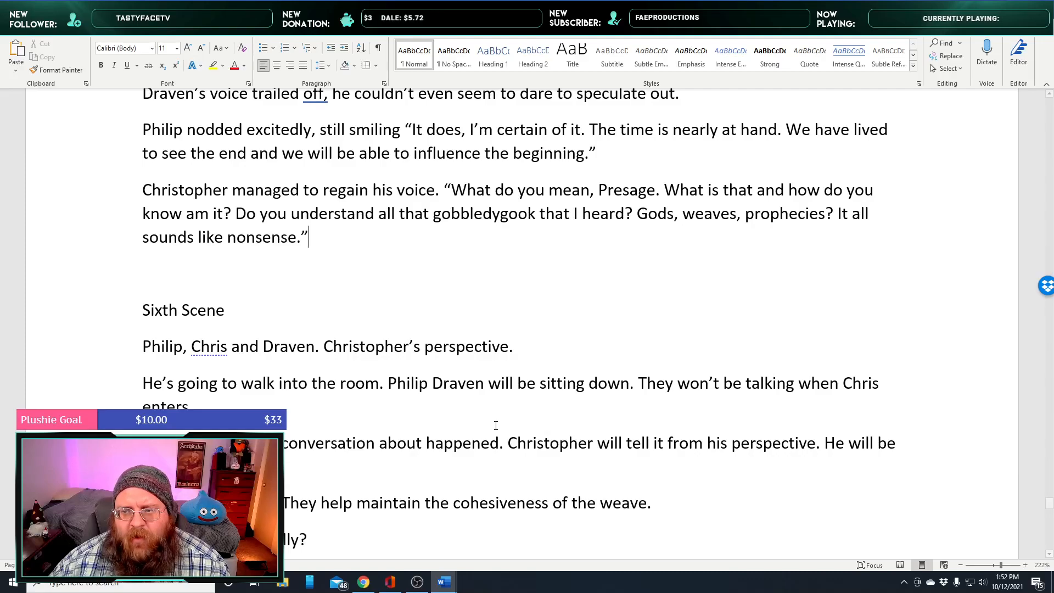
click(301, 235)
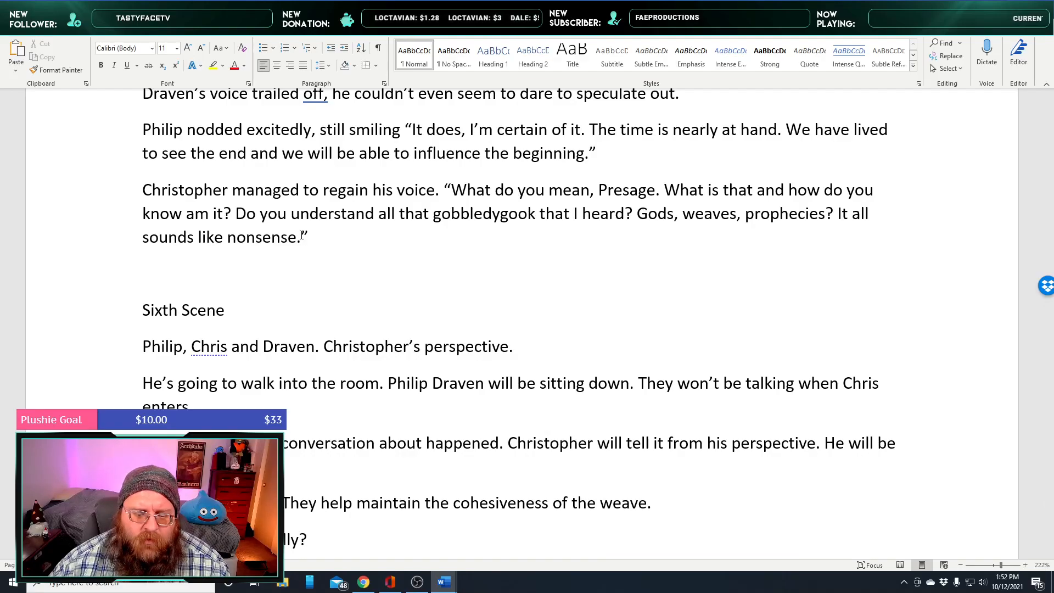
text(Talk to me dam)
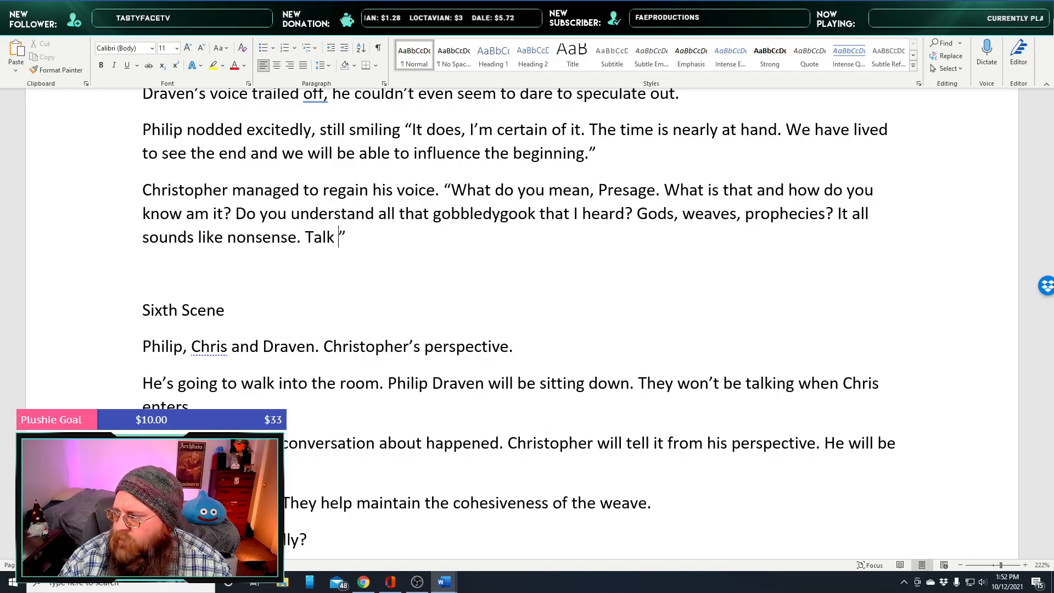
text(i)
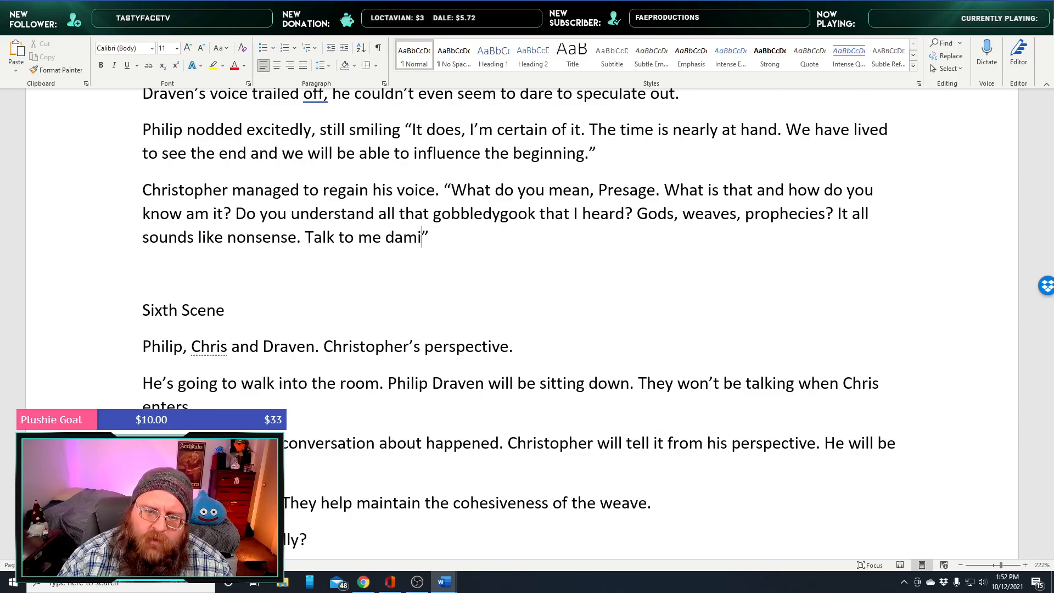
key(BackSpace)
text(n it)
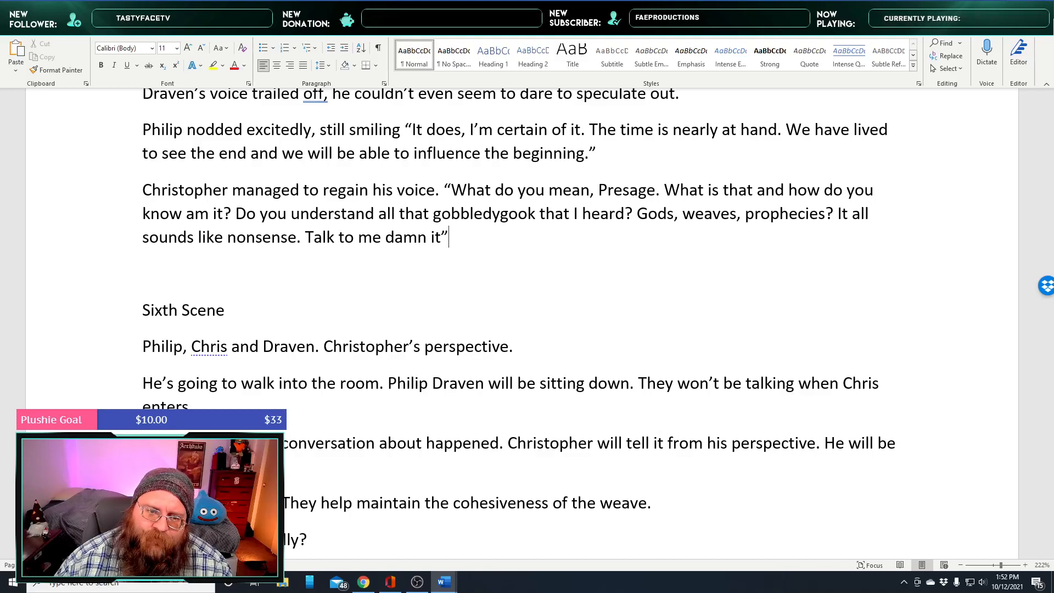
text(@)
key(BackSpace)
text(!)
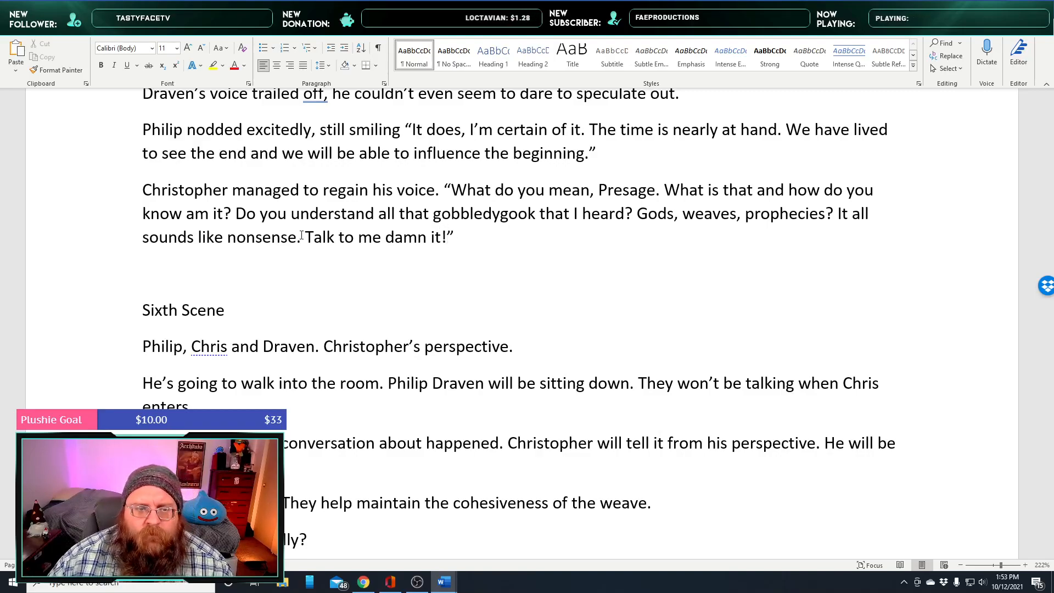
click(460, 236)
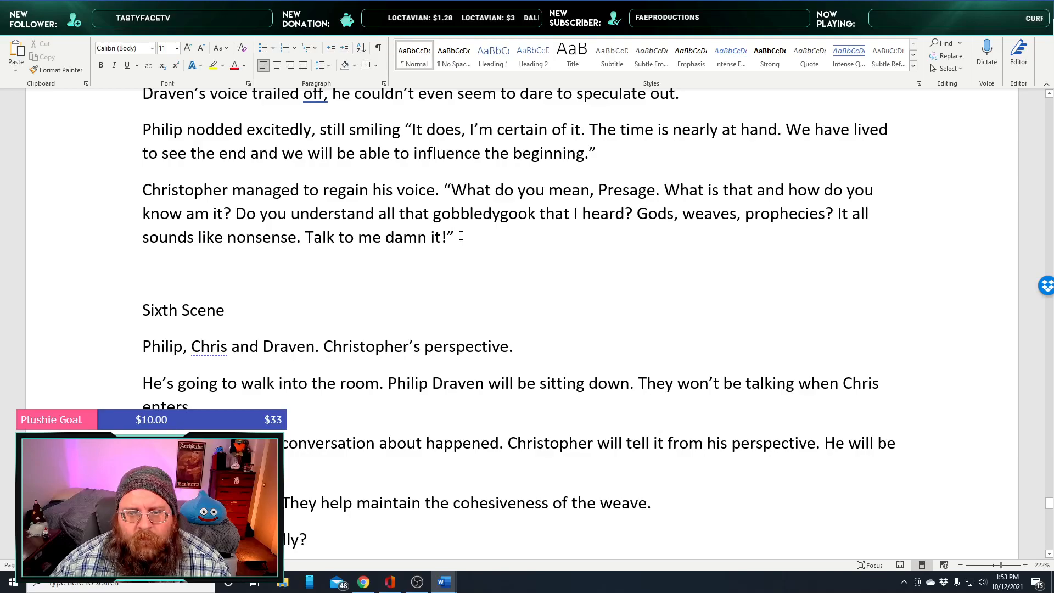
key(Return)
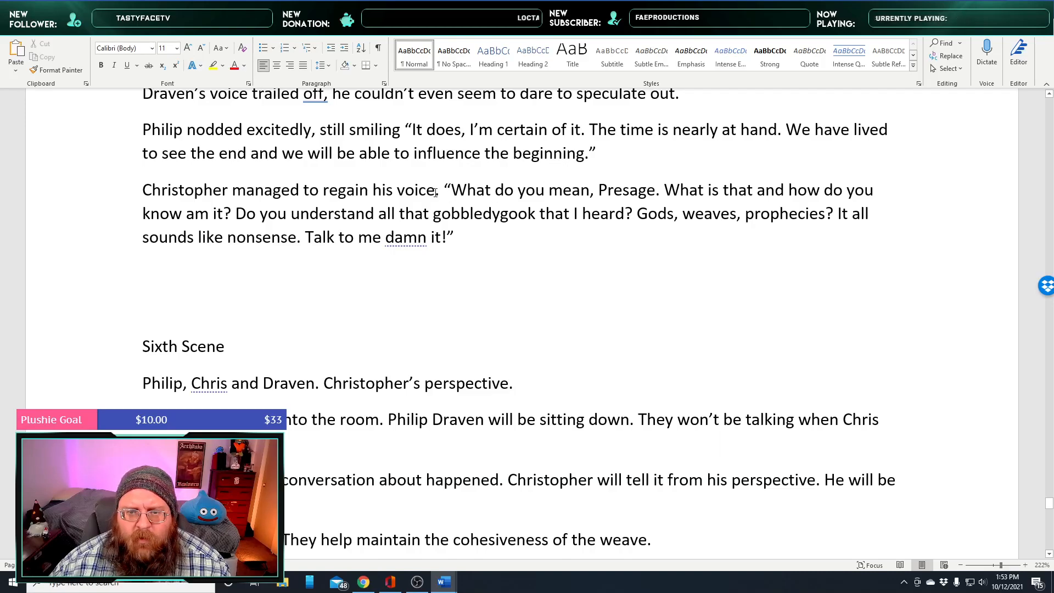
Insert ", speaking a bit more forcefully than he intended" after "Christopher managed to regain his voice"
click(436, 190)
text(, speaking a )
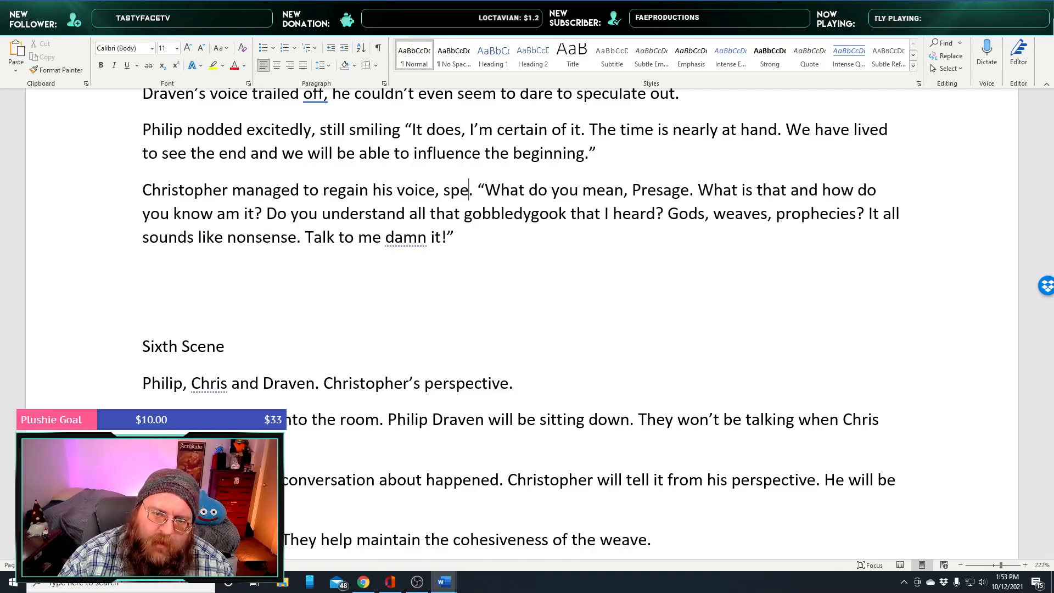
text(bit more fore)
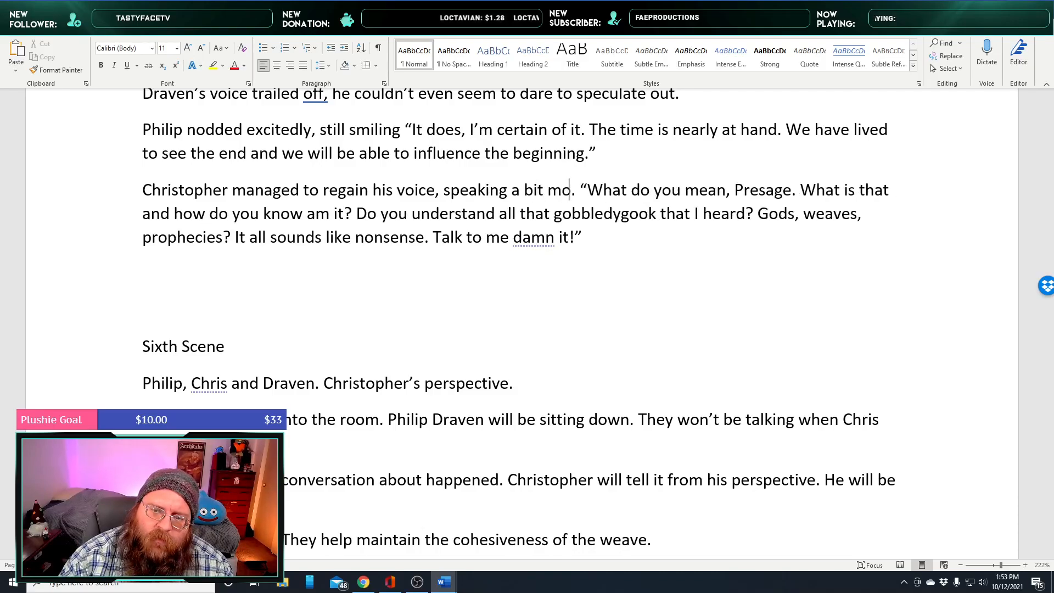
text(cefully than h)
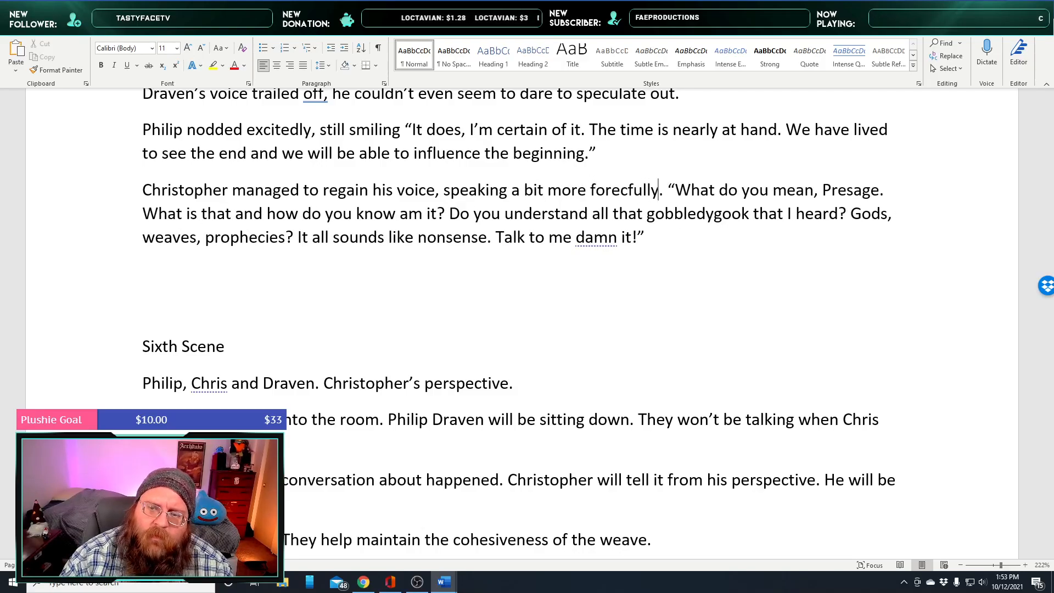
text(e intended)
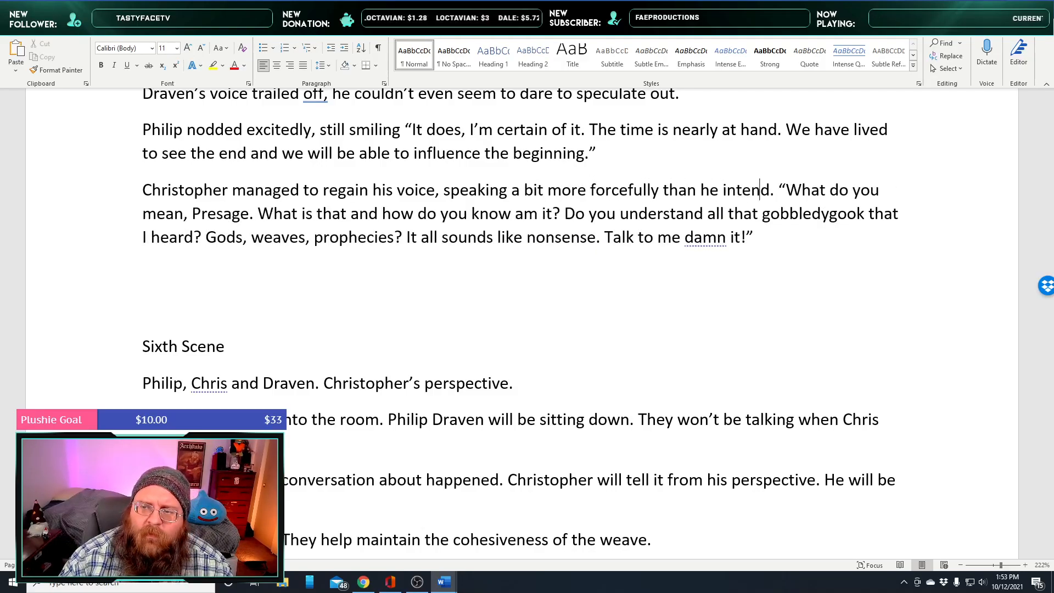
Replace the period after "What do you mean, Presage" in Christopher's speech with "?!"
key(Right)
key(Right)
key(Right)
key(Right)
key(Right)
key(Right)
key(Right)
key(Right)
key(Right)
key(Right)
key(Right)
key(Right)
key(Right)
key(Right)
key(Right)
key(Right)
key(Right)
key(Right)
key(Right)
key(Right)
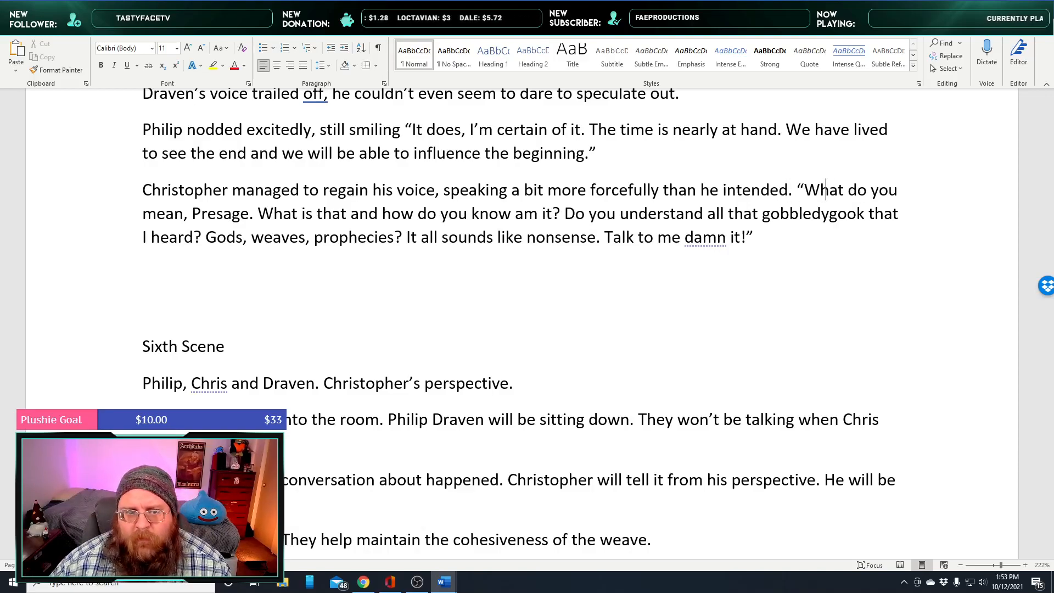
key(Right)
key(Right)
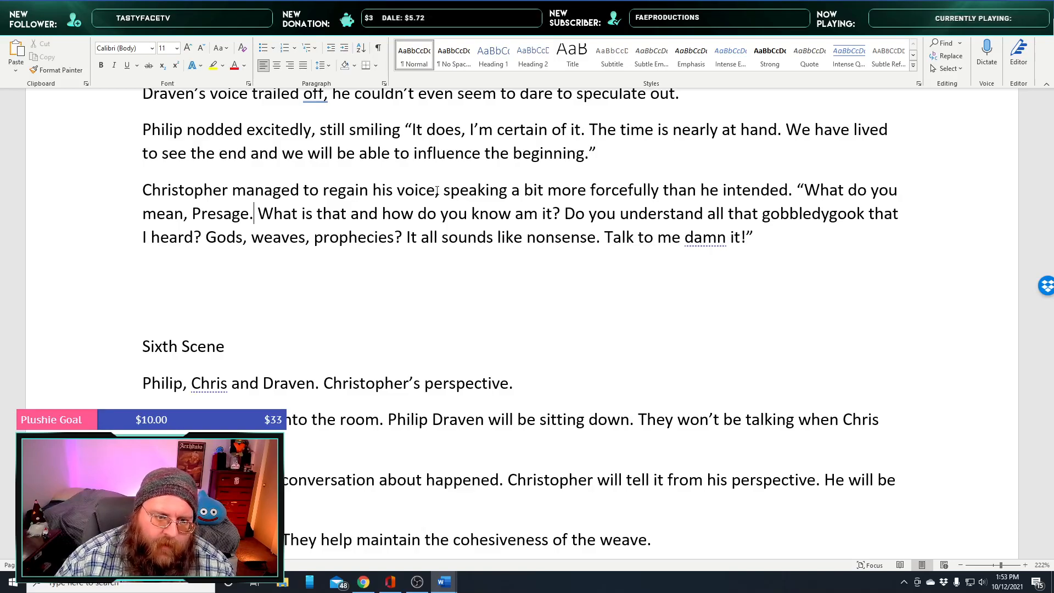
key(BackSpace)
text(?!)
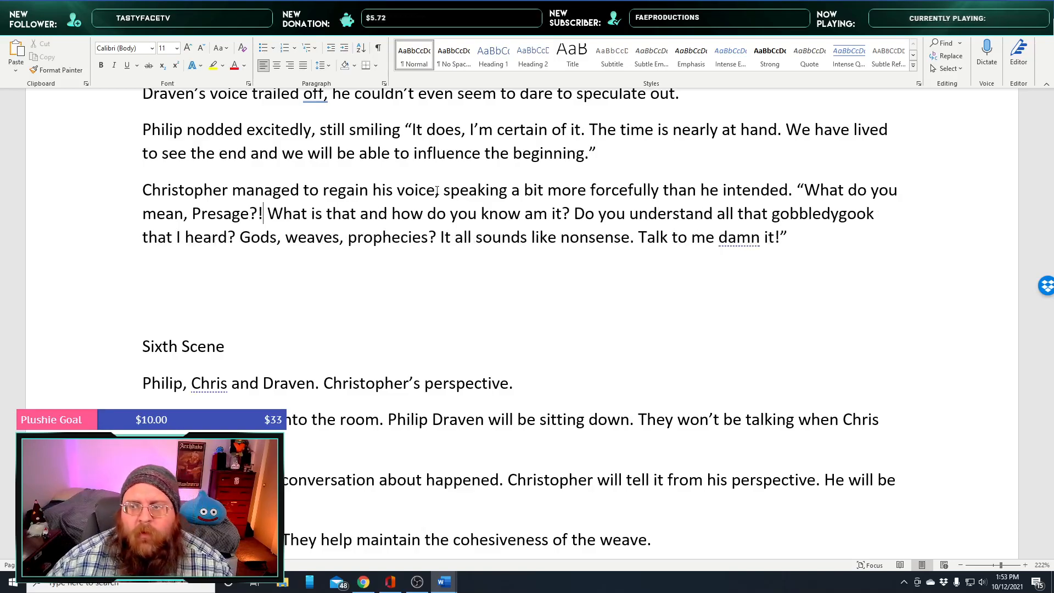
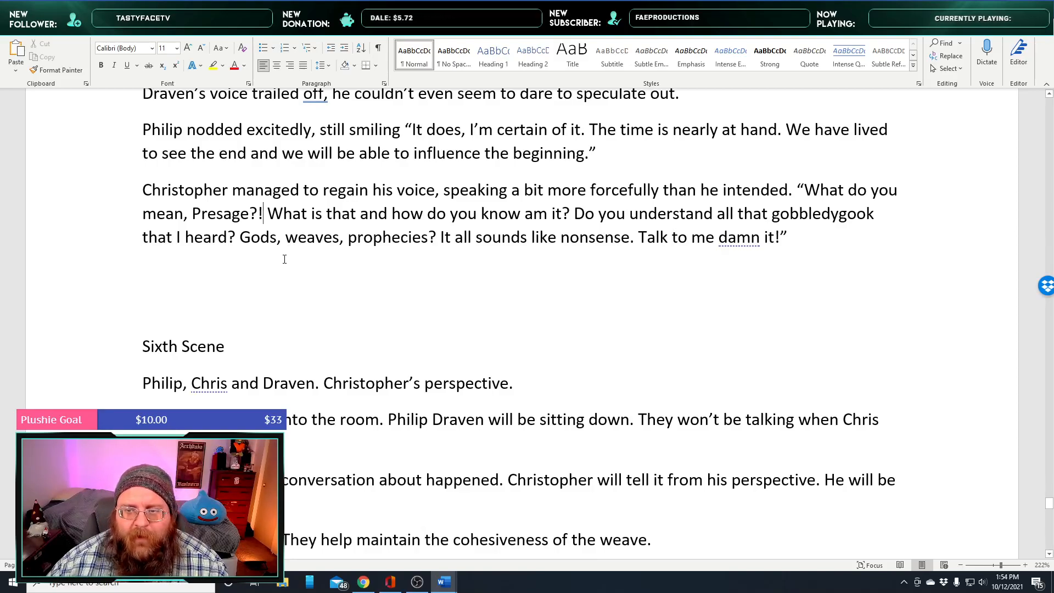
Turn off checking for the vocabulary issue flagged on "damn" at the end of Christopher's speech with "Don't check for this issue"
right_click(751, 240)
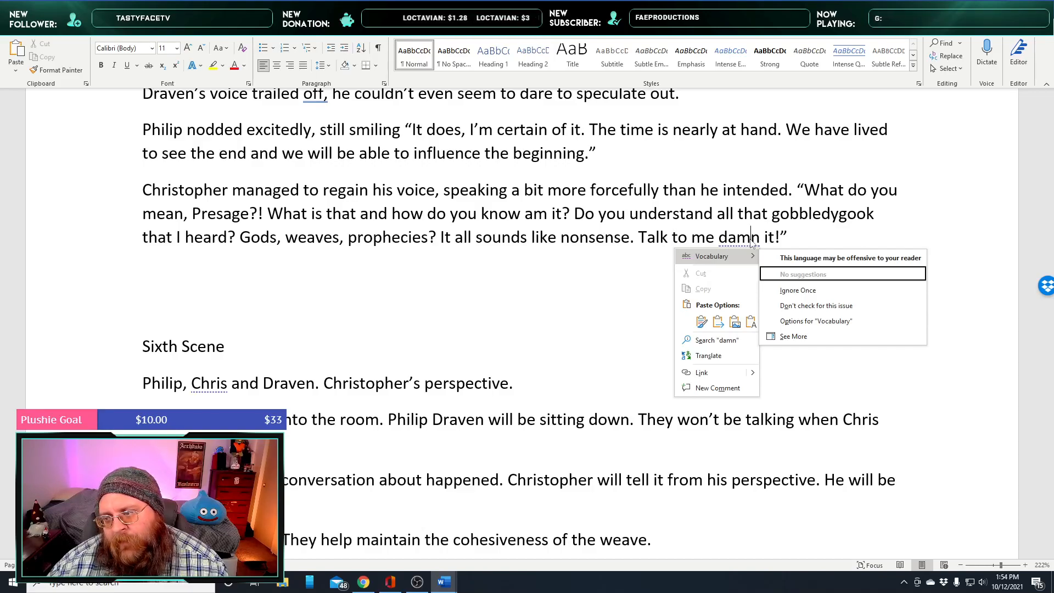
click(752, 241)
click(785, 241)
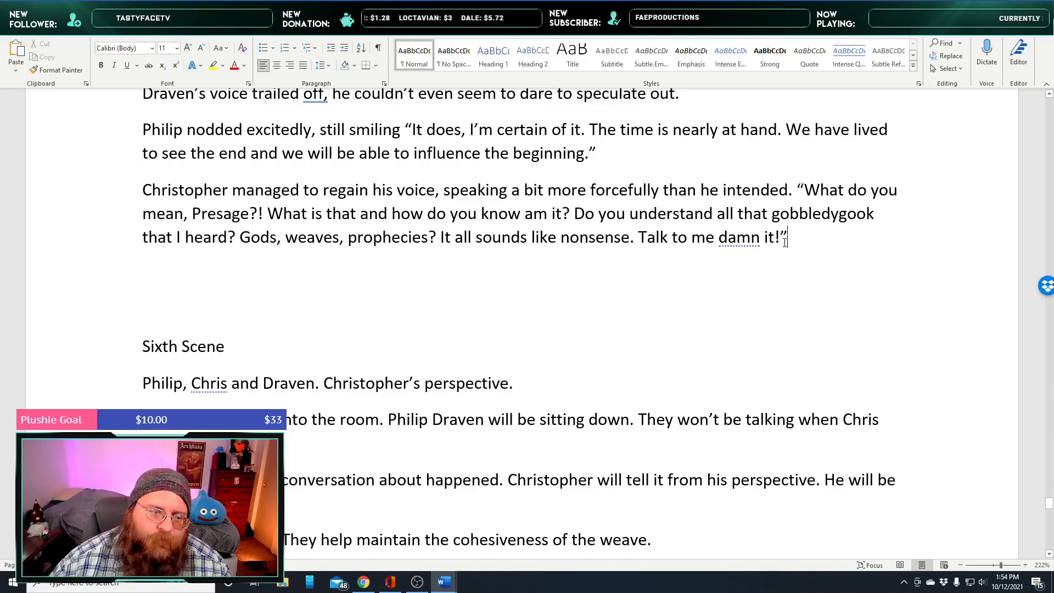
right_click(751, 240)
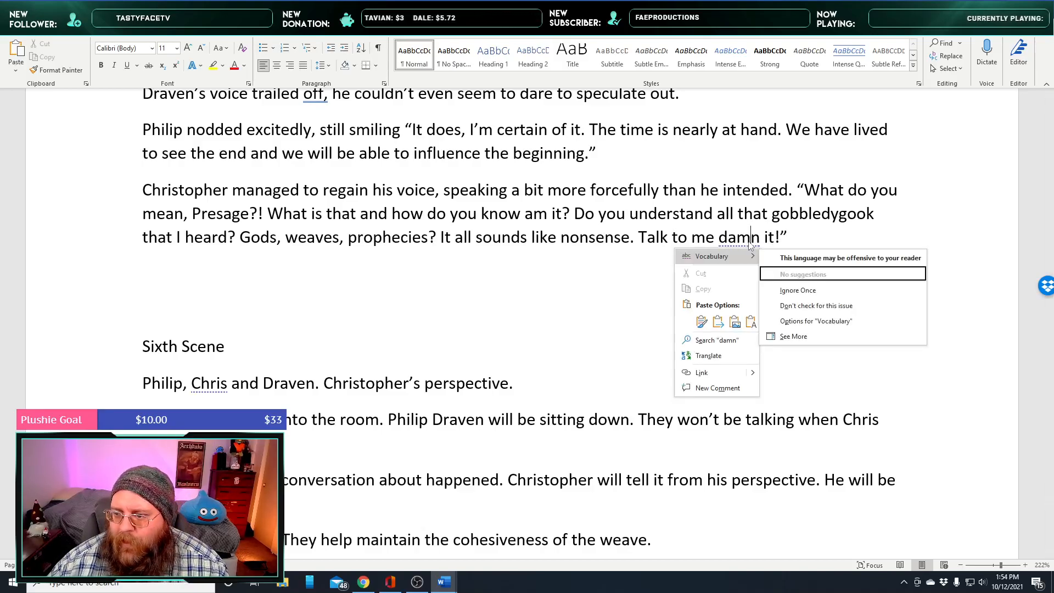
click(783, 306)
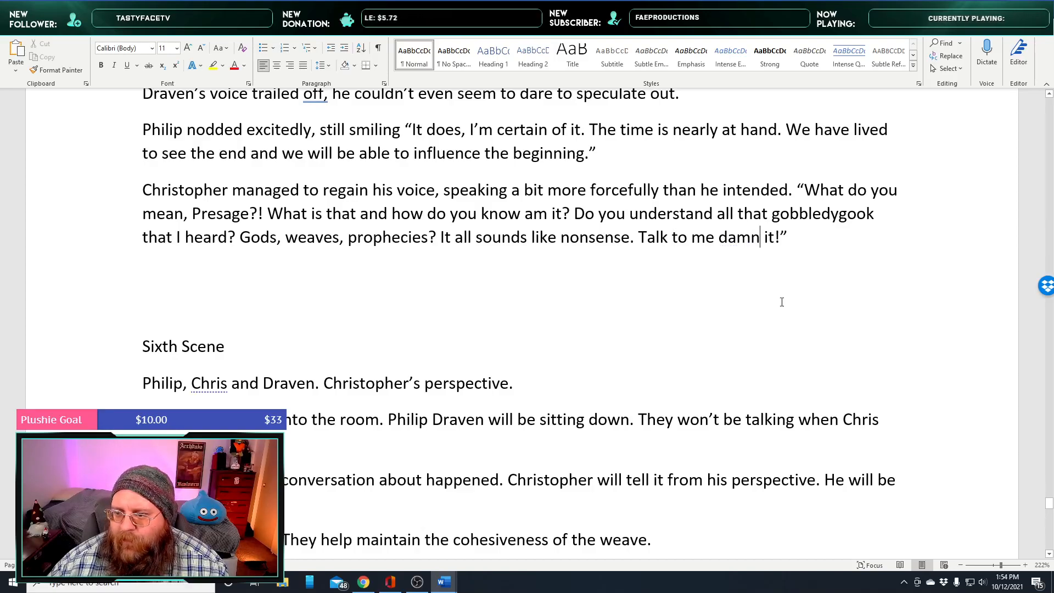
Start a new paragraph after Christopher's speech reading "Philips smile didn't faulter at the intensity of Christophers question."
click(788, 237)
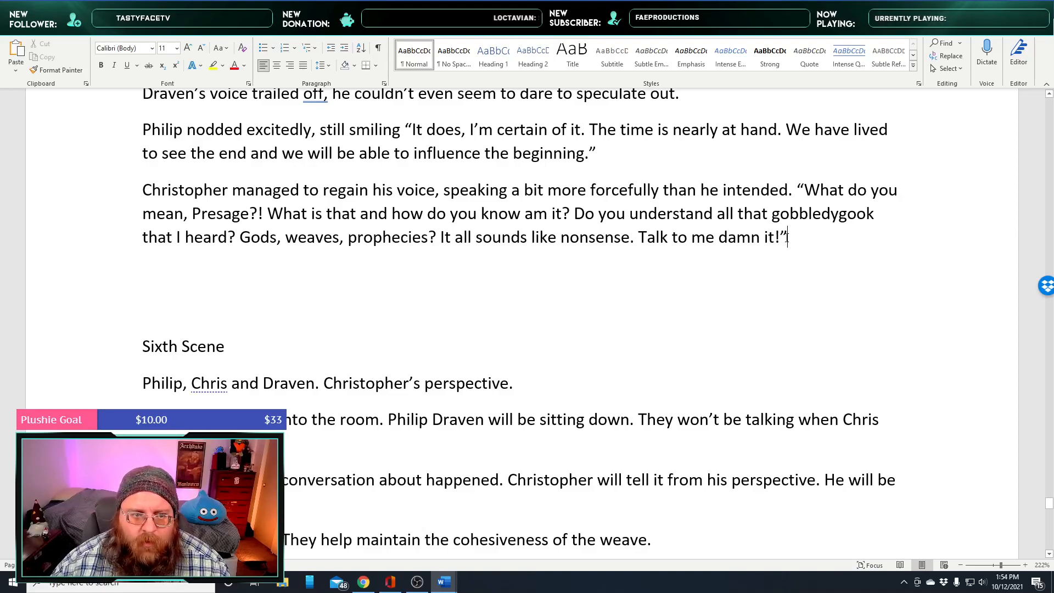
key(Return)
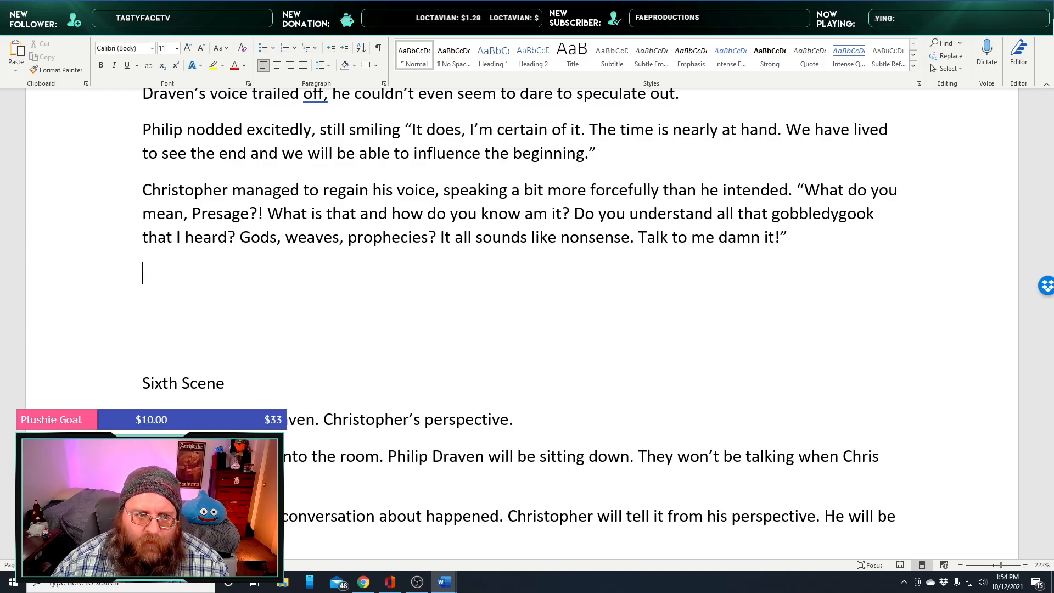
text(Philips smile)
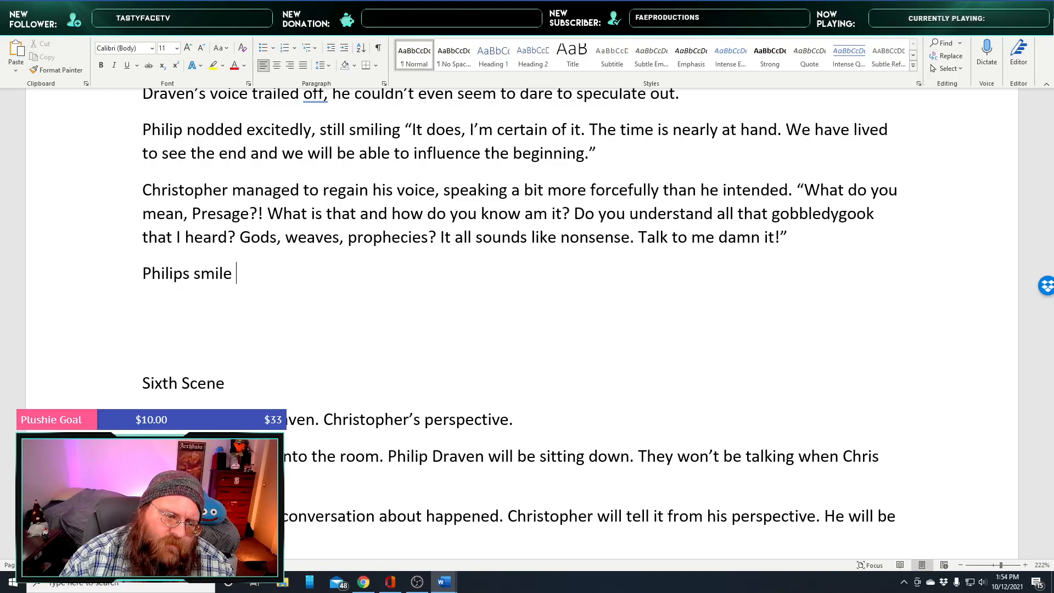
text(didn't faul)
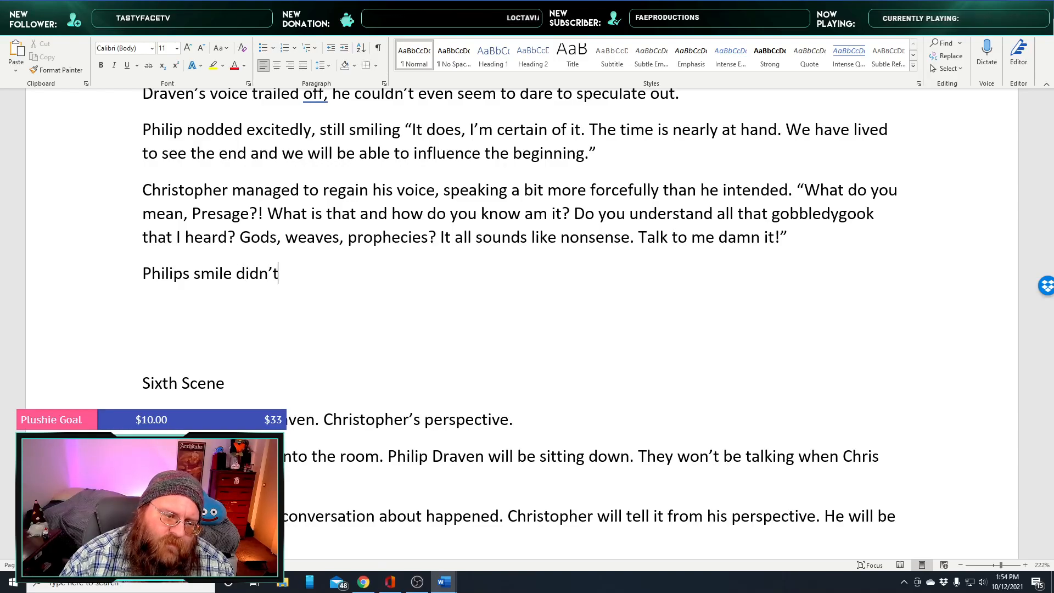
text(ter)
text(the intensity of Christophers)
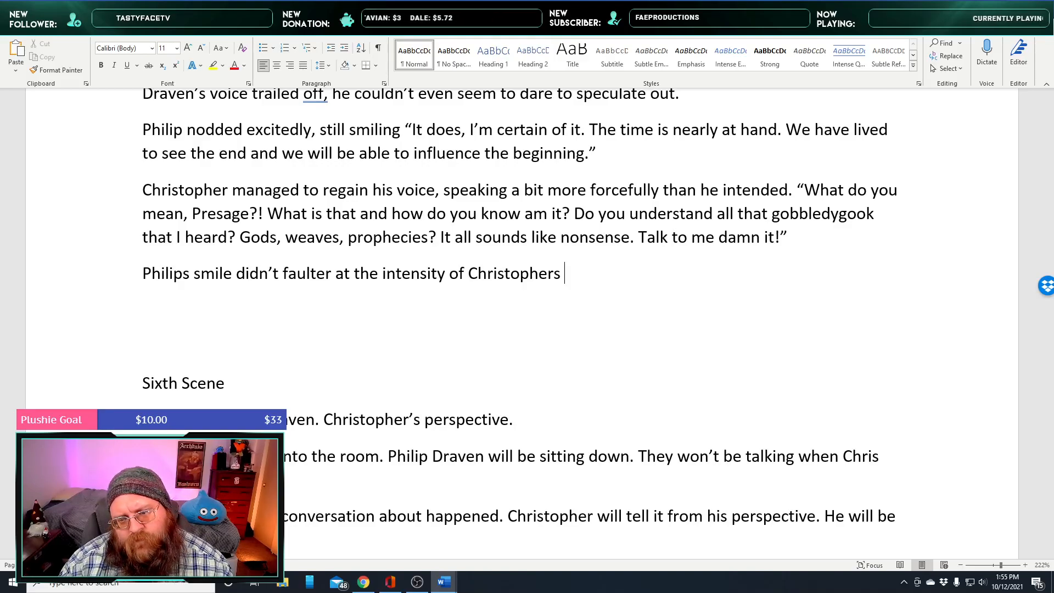
text(question.)
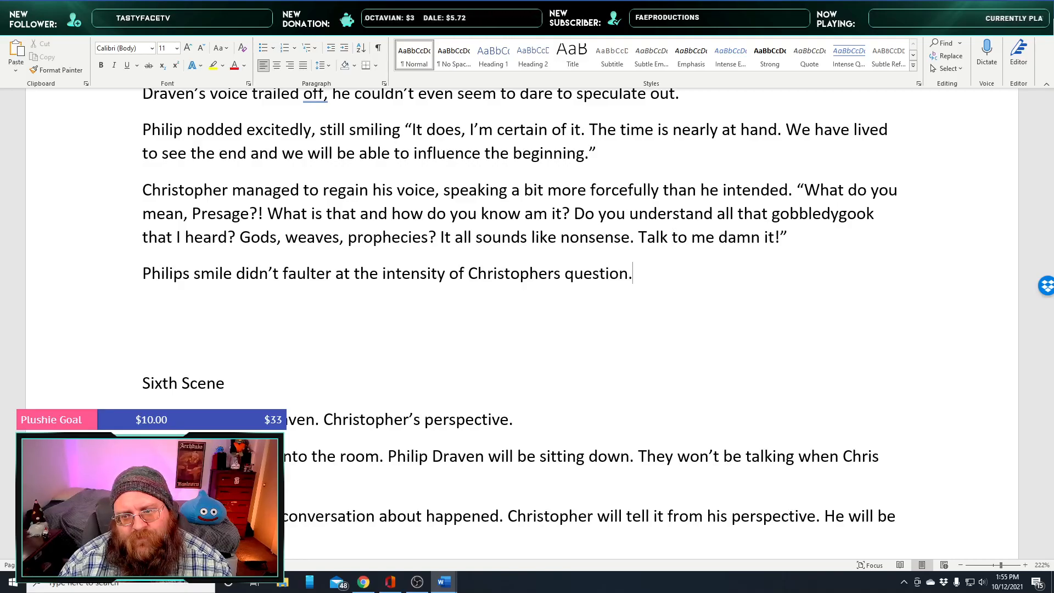
Begin Philip's reply in the same paragraph with "“You are a Presage, a herald of a sort."
text(")
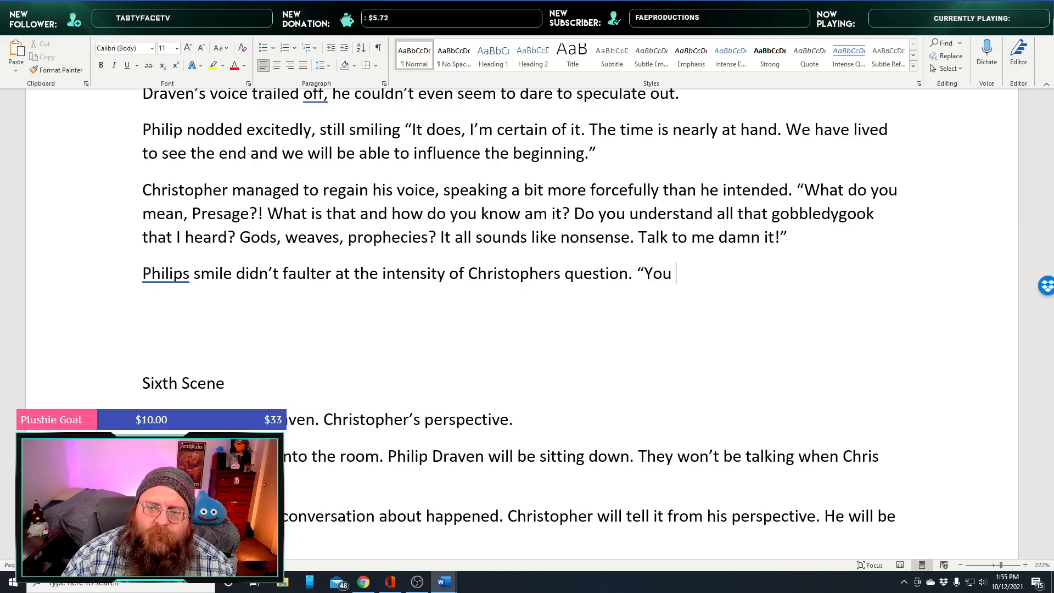
text(You are a )
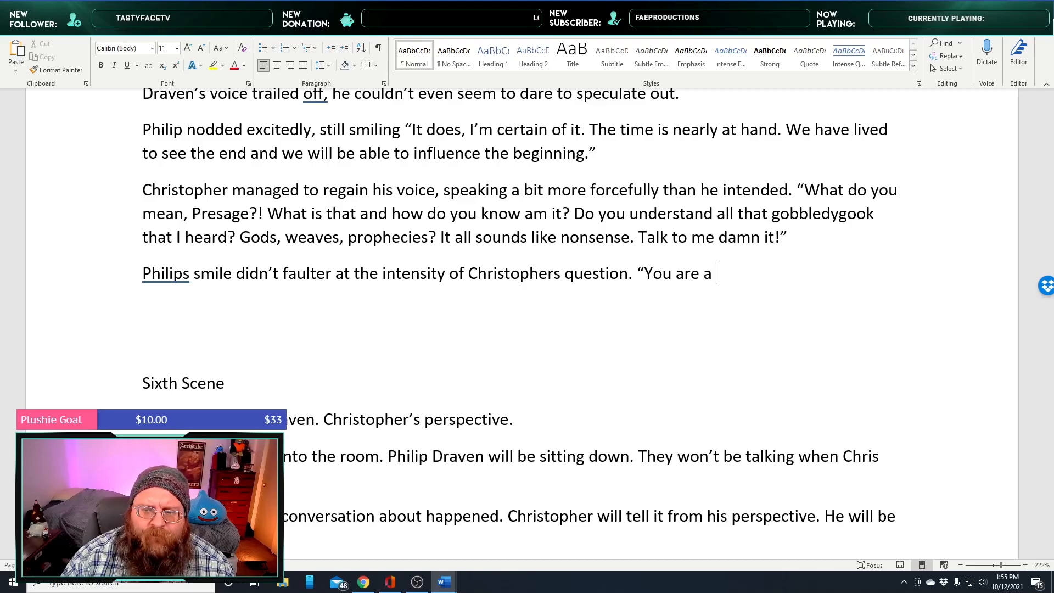
text(Presag)
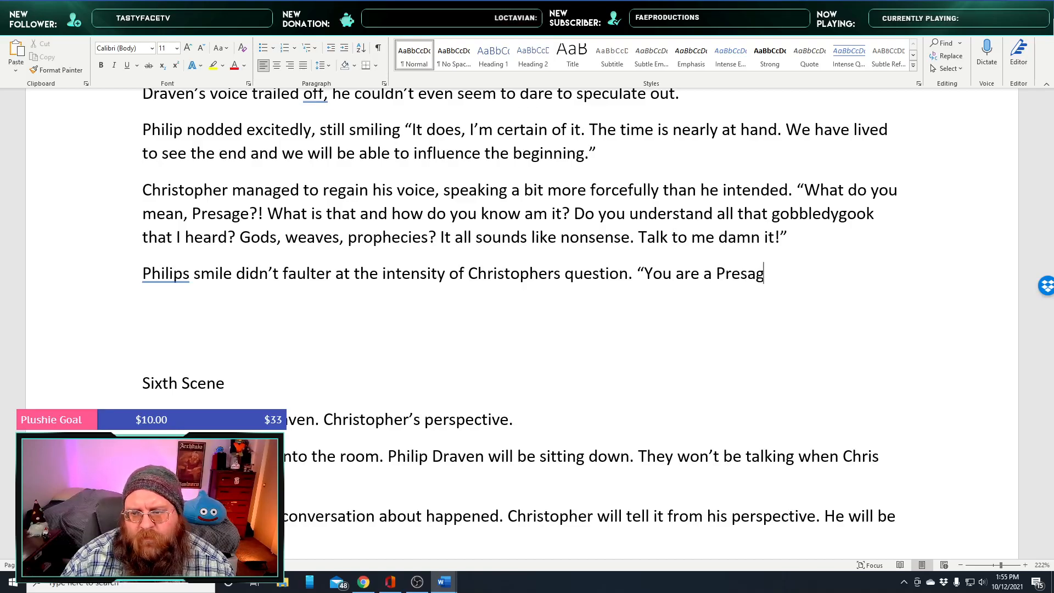
text(e, a herald of s)
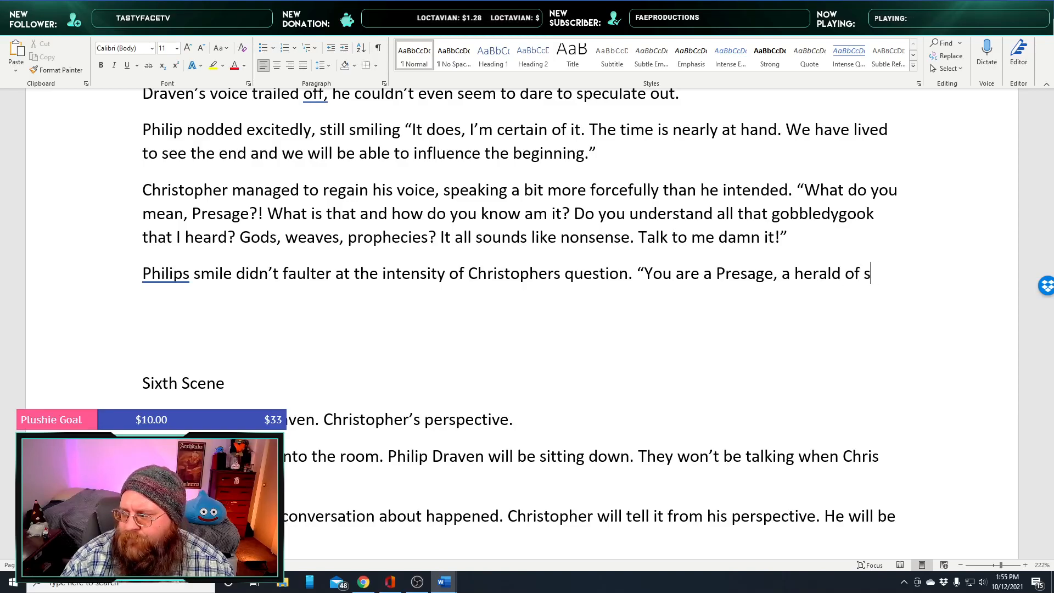
text(ome sort)
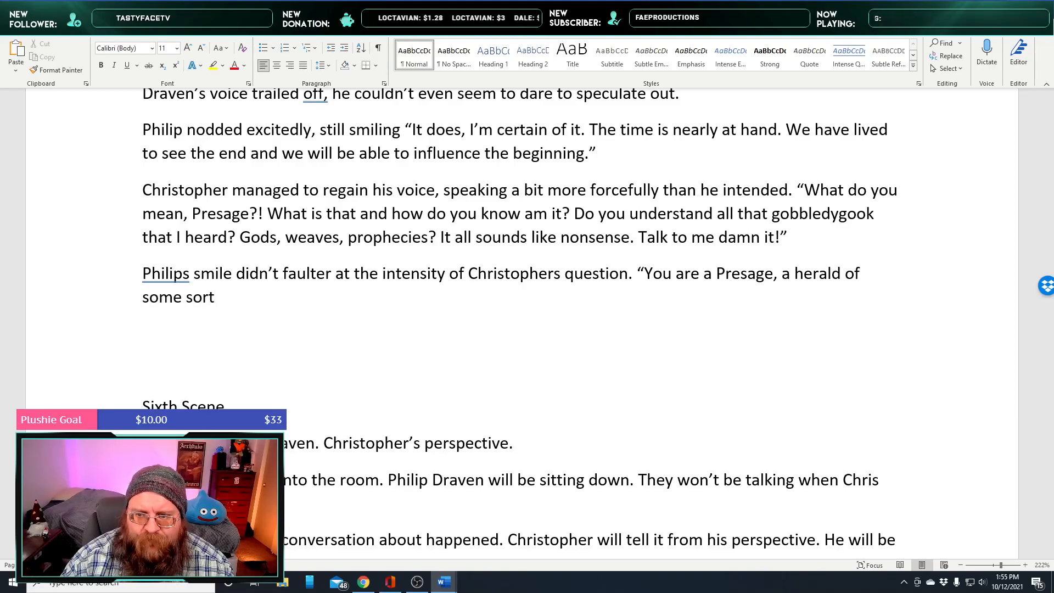
key(BackSpace)
key(BackSpace)
key(BackSpace)
key(BackSpace)
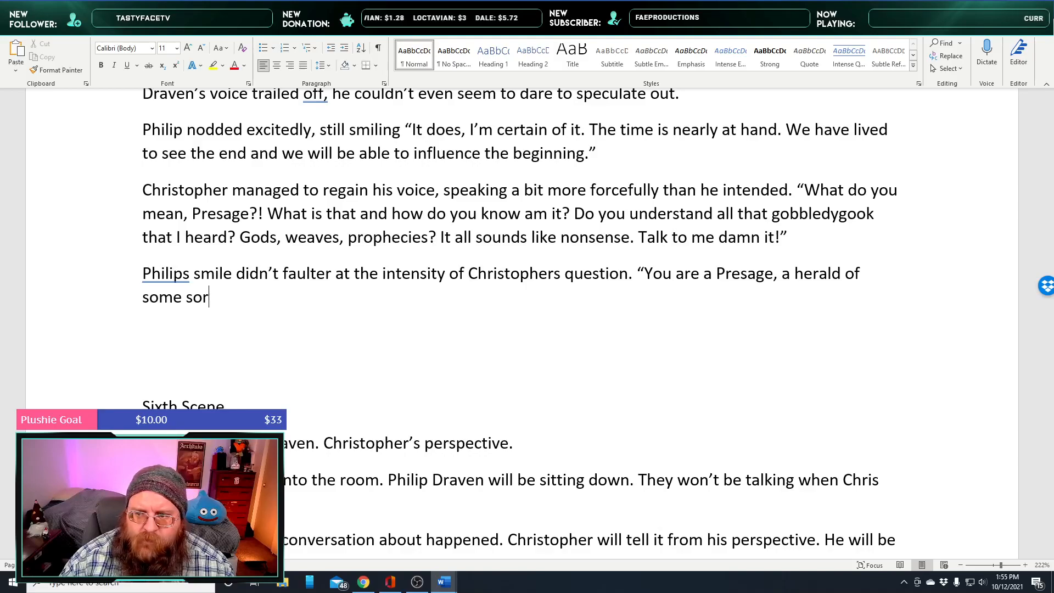
key(BackSpace)
key(BackSpace)
key(BackSpace)
key(BackSpace)
key(BackSpace)
text(a sort. I’)
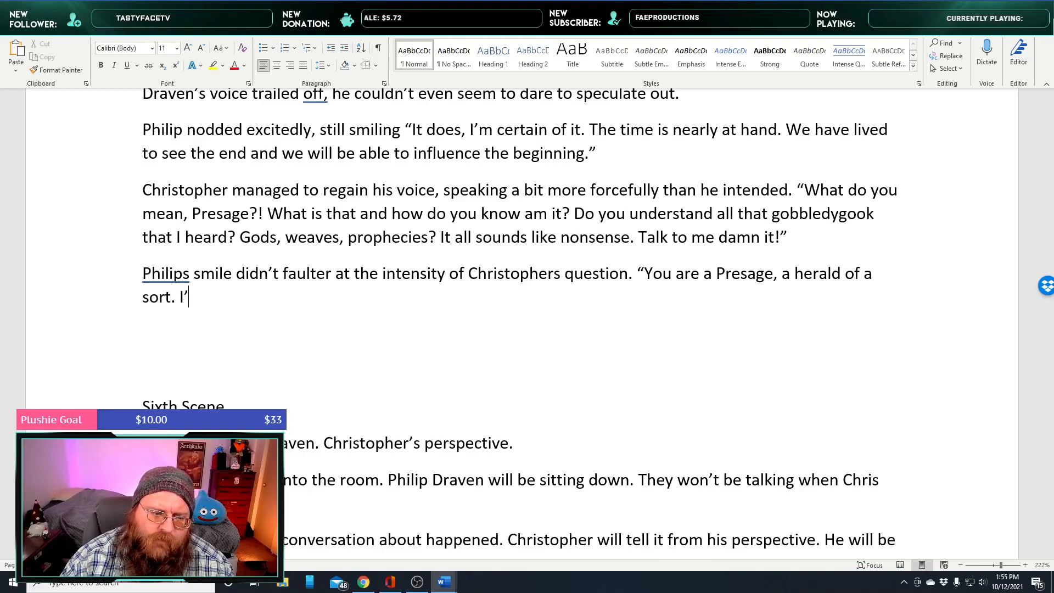
Continue Philip's reply with "I've never met one, not even when I was mortal."
text(. I've never met one, not )
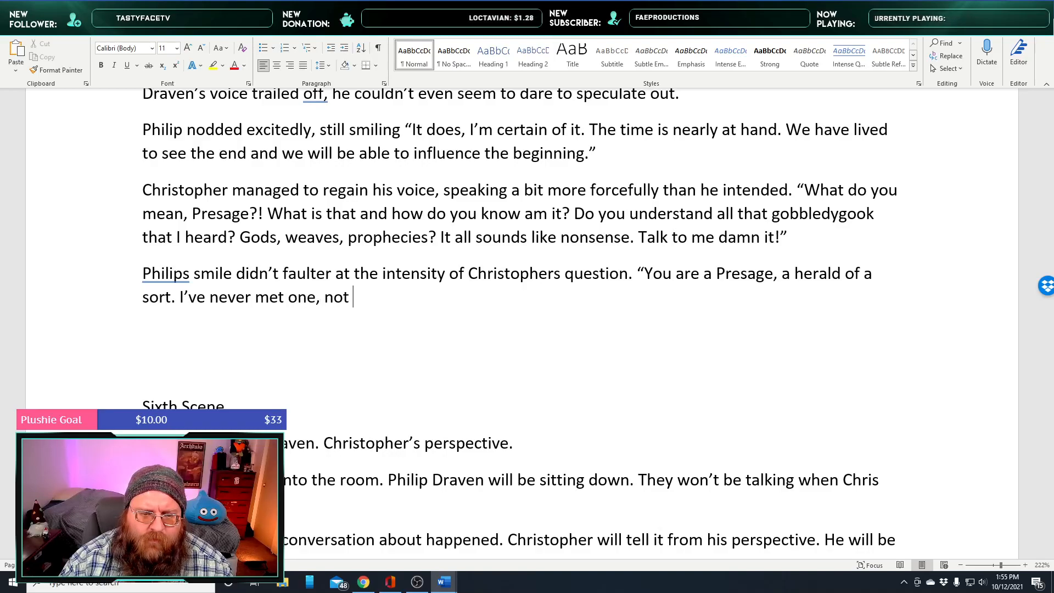
text(even when I was mortal)
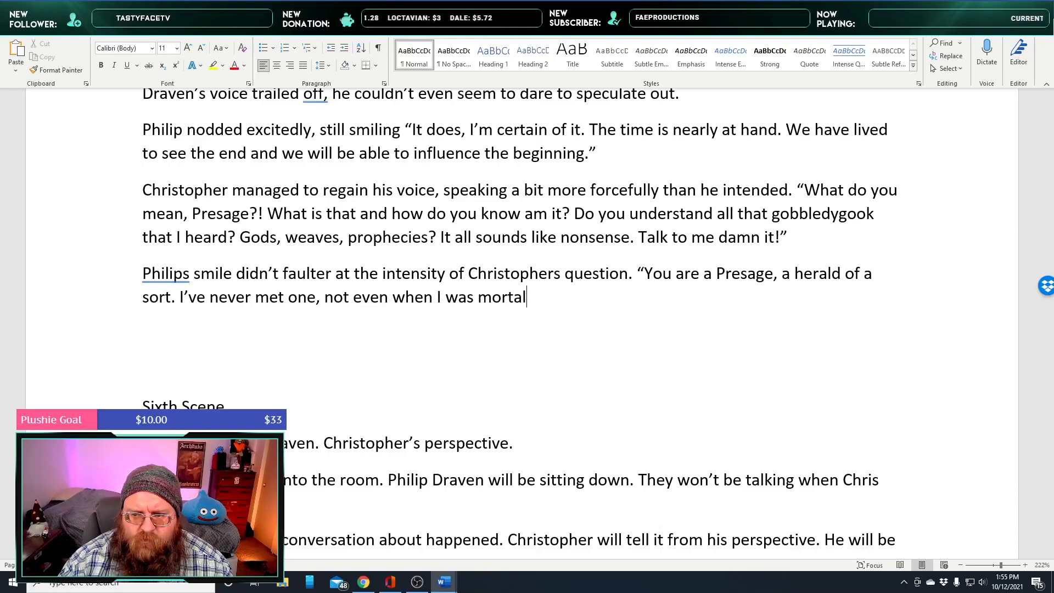
text(.)
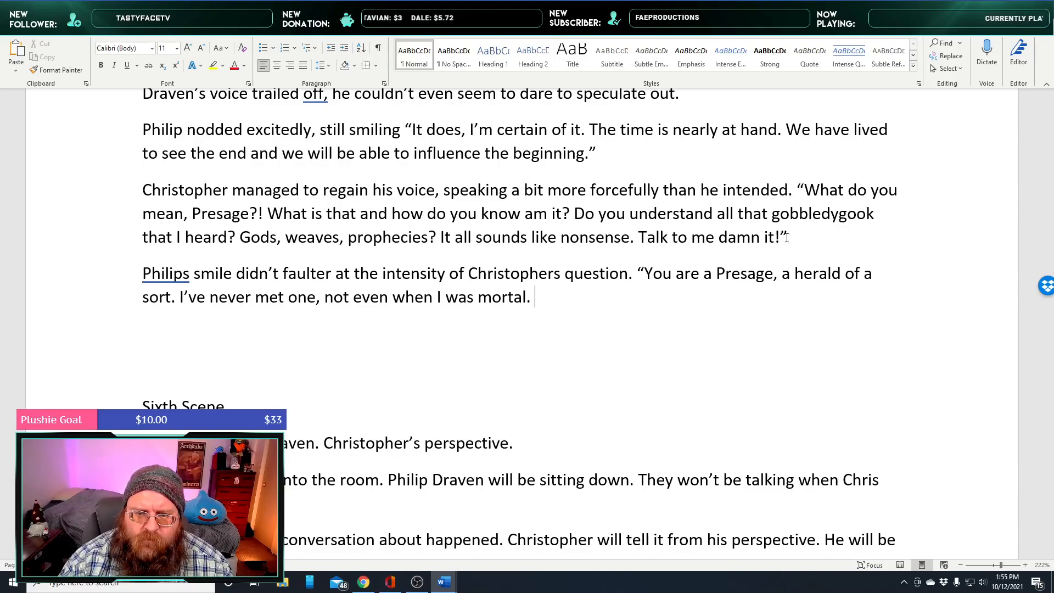
Add "The are rare, even when the flow of magic is in full force." to Philip's reply
text( You)
key(BackSpace)
key(BackSpace)
key(BackSpace)
text(The are )
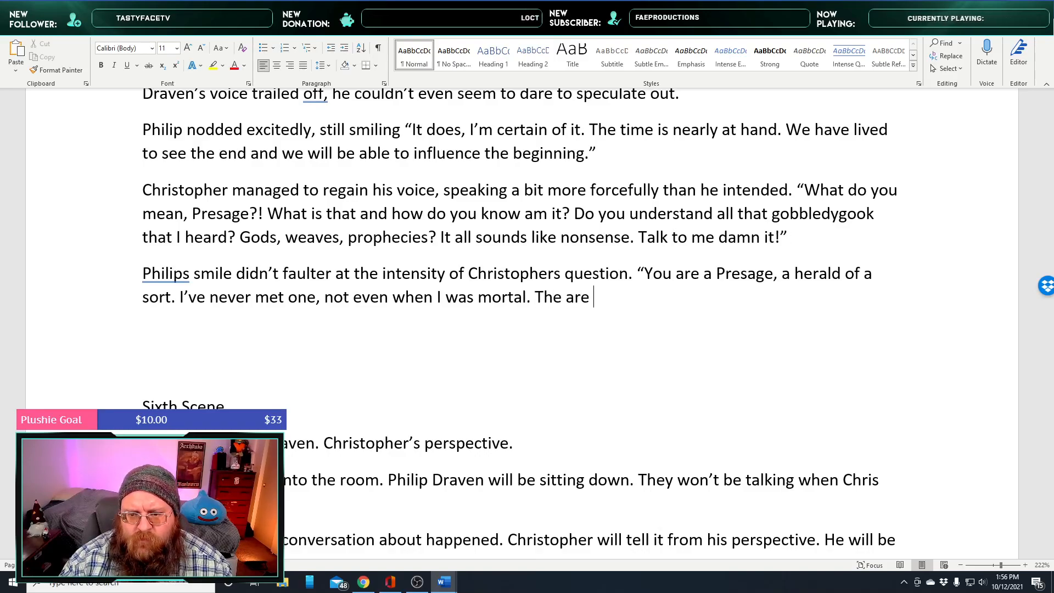
text(rare, even when )
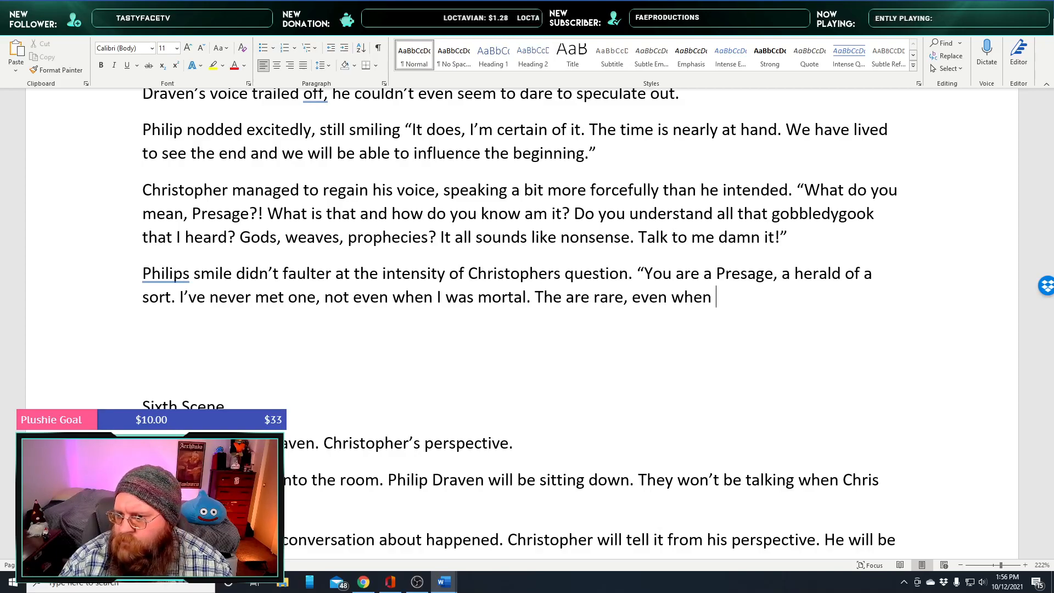
text(th)
key(BackSpace)
text(e)
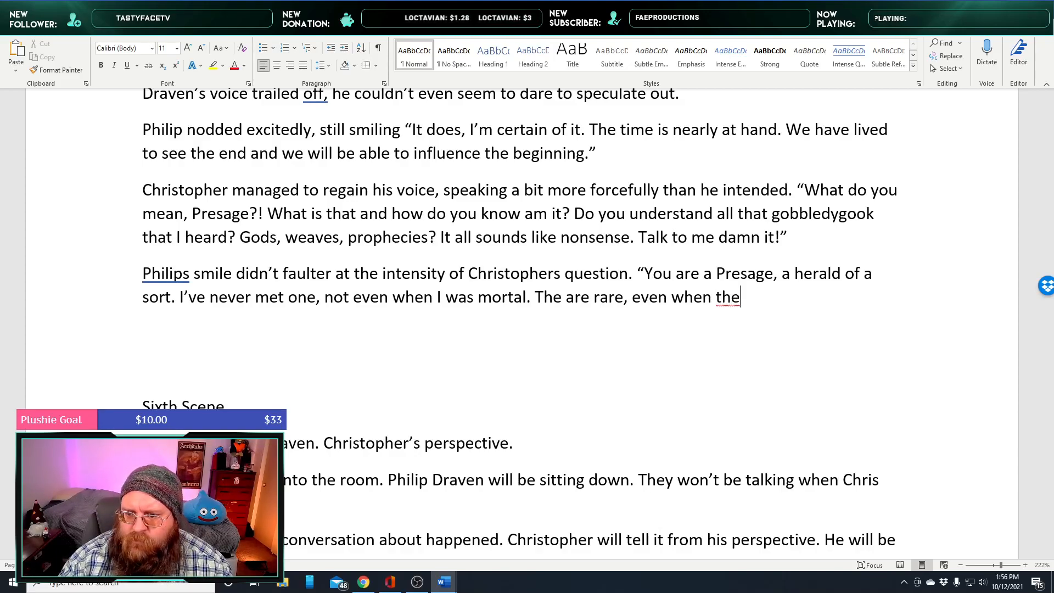
key(BackSpace)
key(BackSpace)
key(BackSpace)
text(the fl)
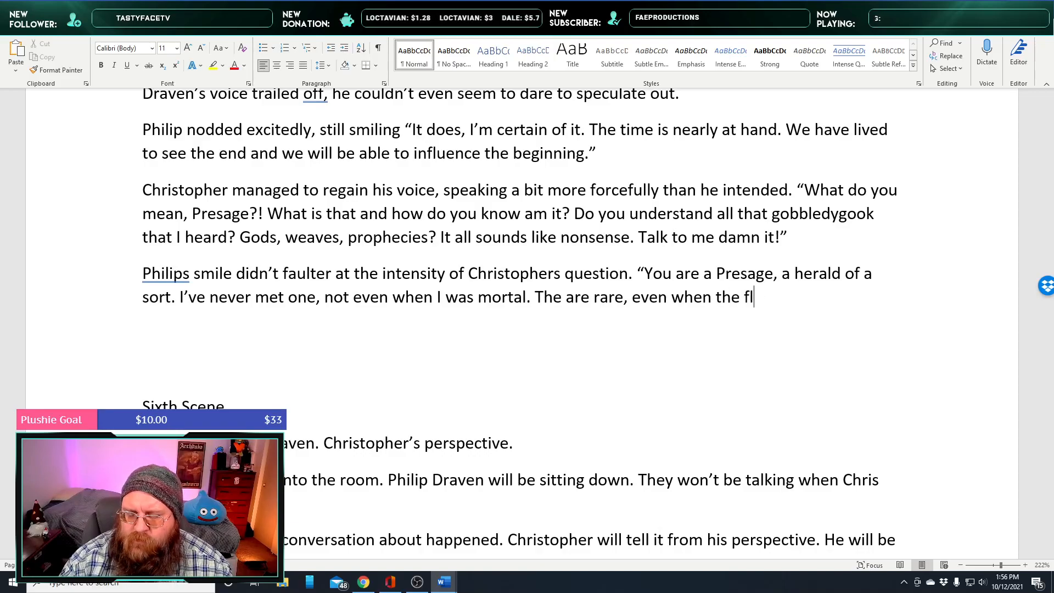
text(ow of magi)
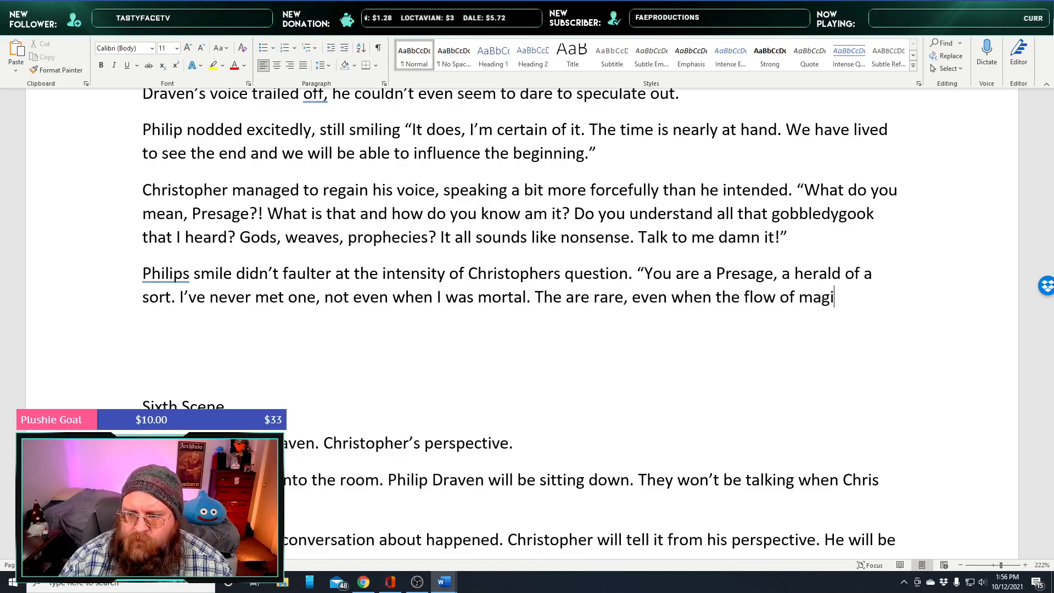
text(c is in full for)
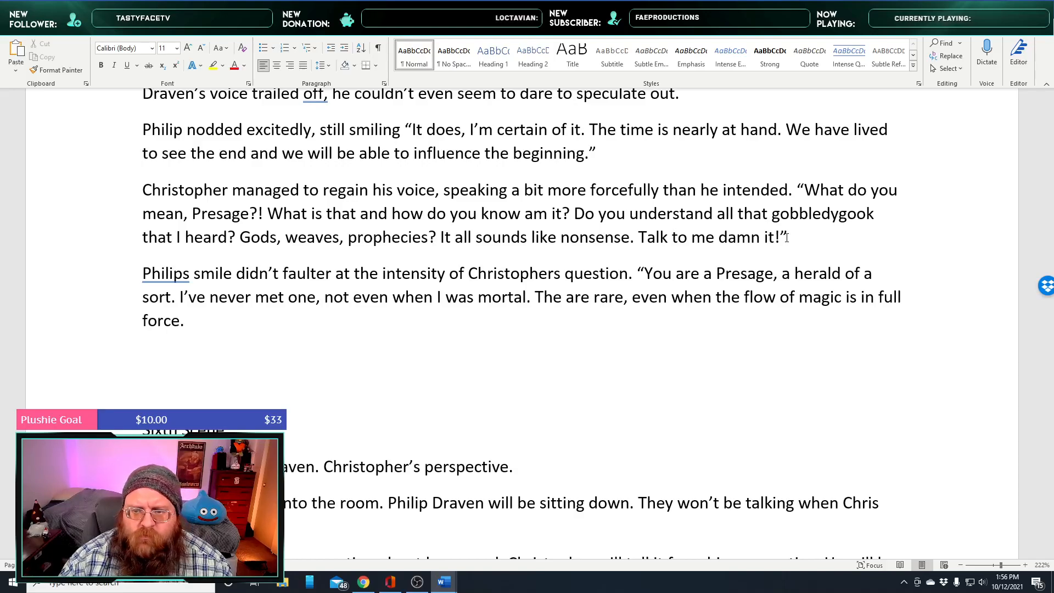
Remove the period after "full force" and extend the sentence with "and to find one…it's extraordinary."
text(It's)
key(BackSpace)
key(BackSpace)
key(BackSpace)
key(BackSpace)
key(BackSpace)
key(BackSpace)
text(and to find one)
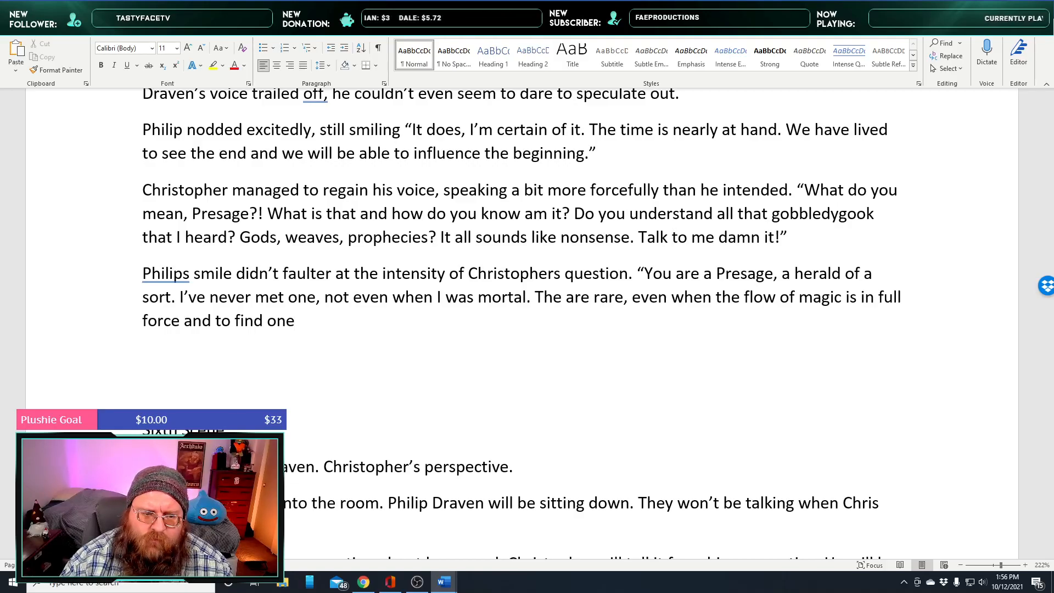
text(...it's e)
text(xtrodi)
text(nary.)
Add "There hasn't been one in countless ages" to Philip's reply and correct "The" to "They" before "are rare"
text( There a)
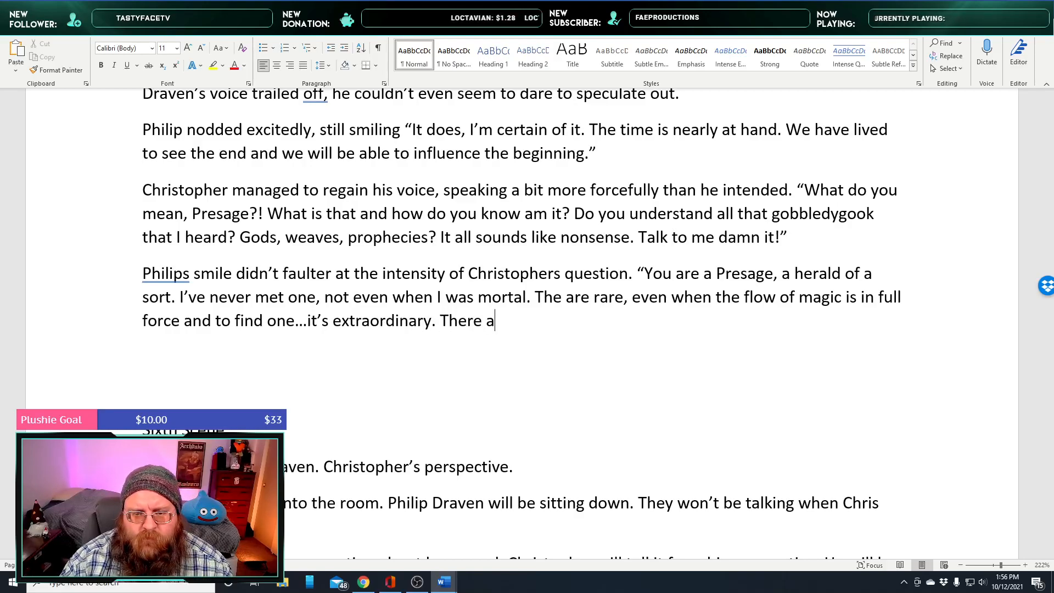
key(BackSpace)
text(hasn't been )
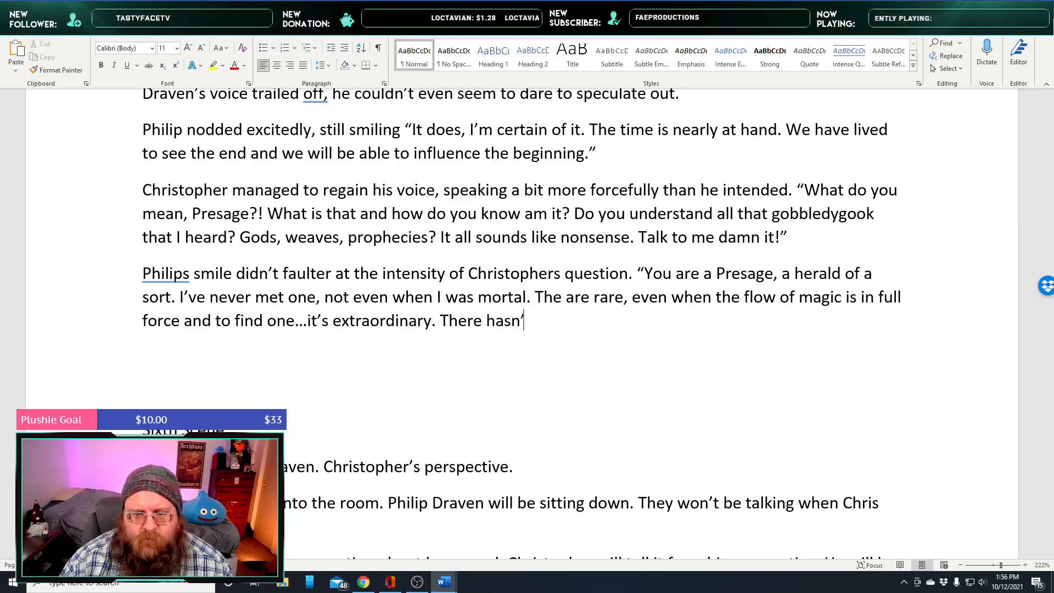
text(one)
text( in countle)
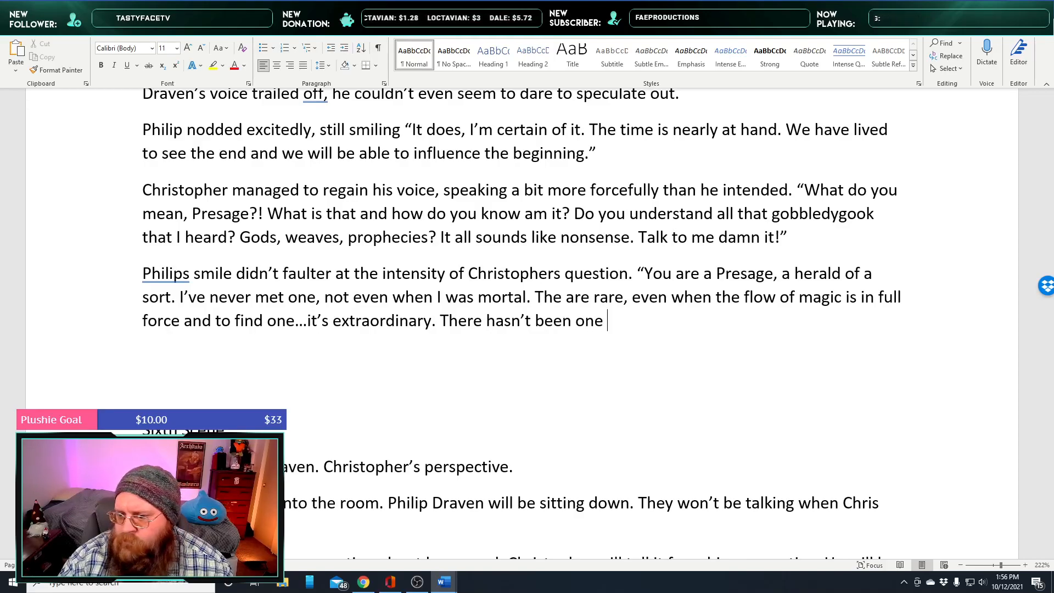
text(ss ages)
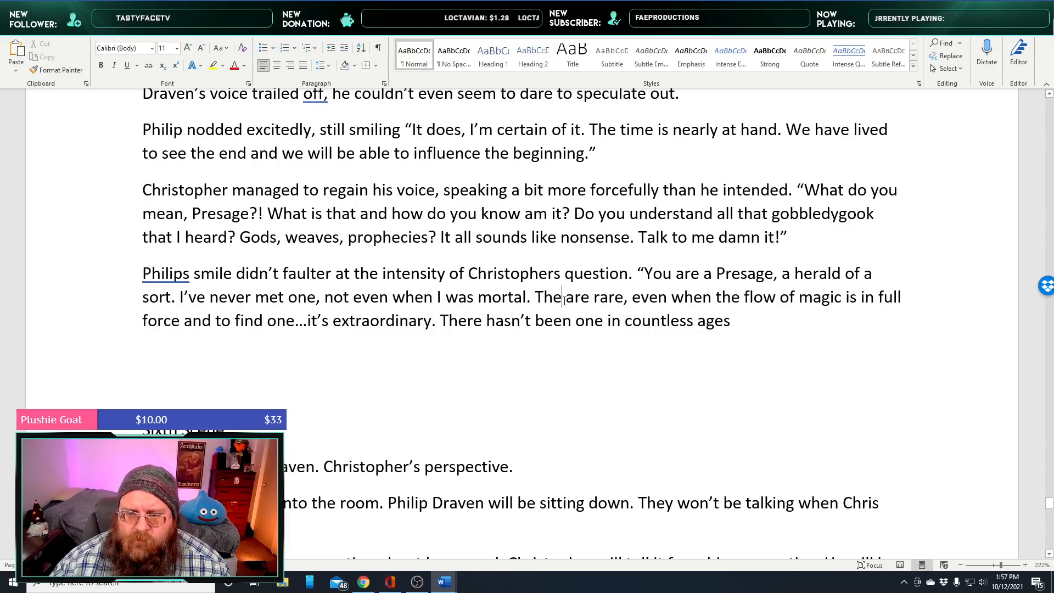
text(y)
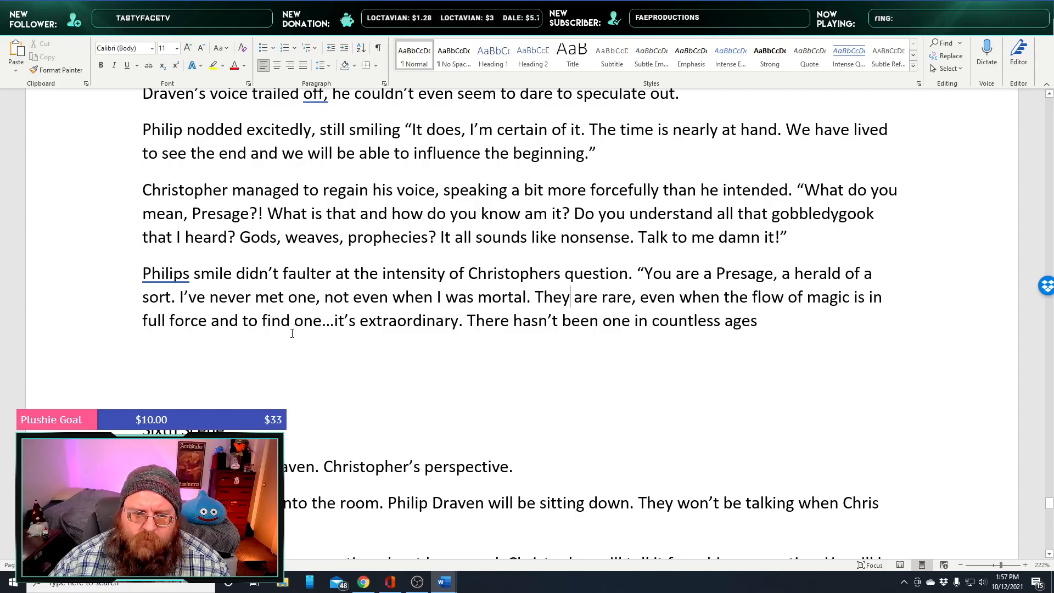
End the "countless ages" sentence with a period and add "I have been waiting for you longer than you can imagine." to Philip's reply
click(771, 324)
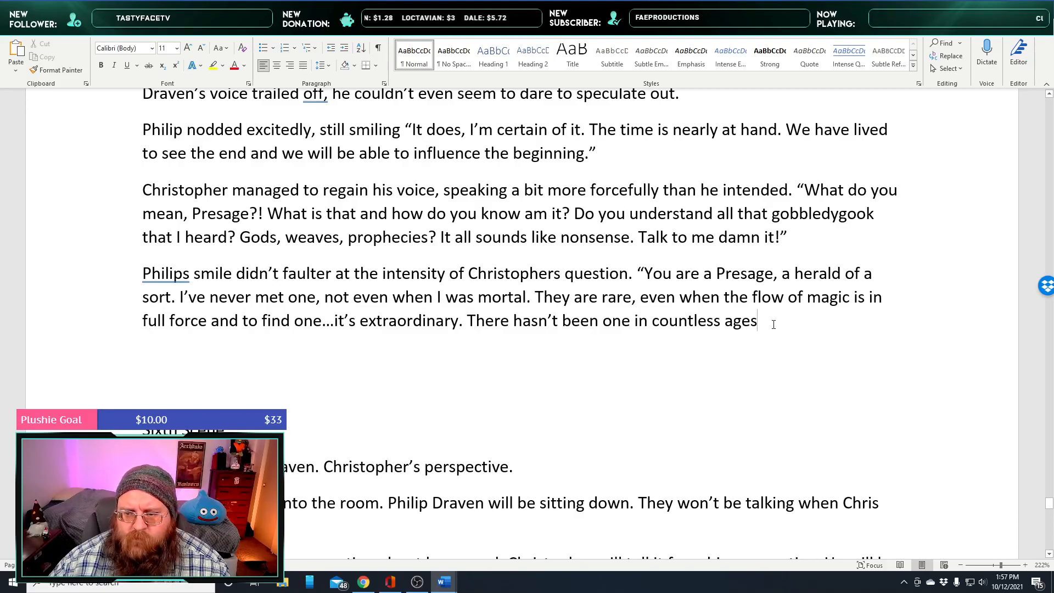
text(. I have b)
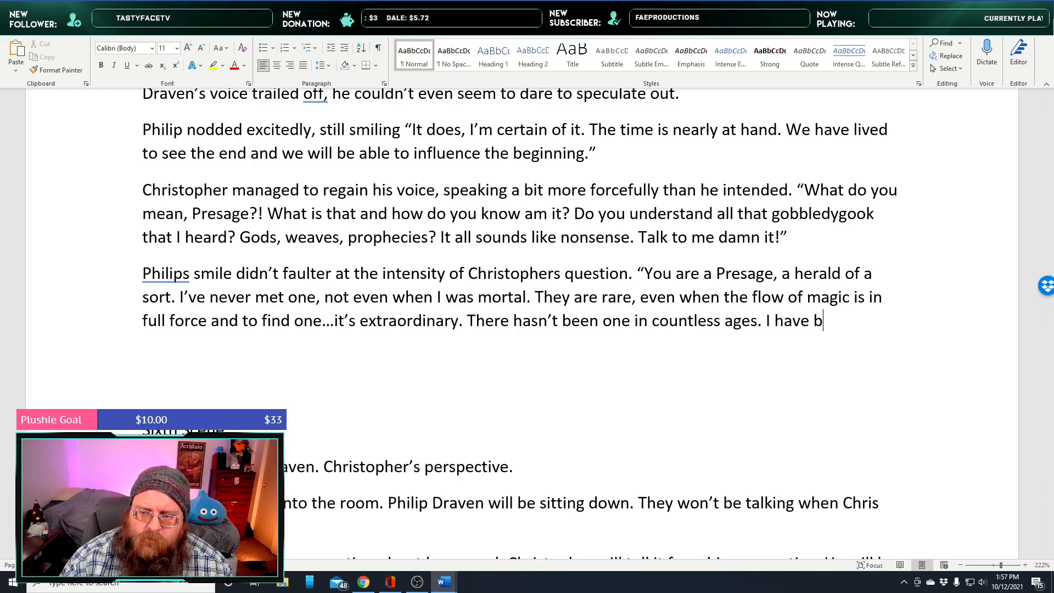
text(een waiting for you lon)
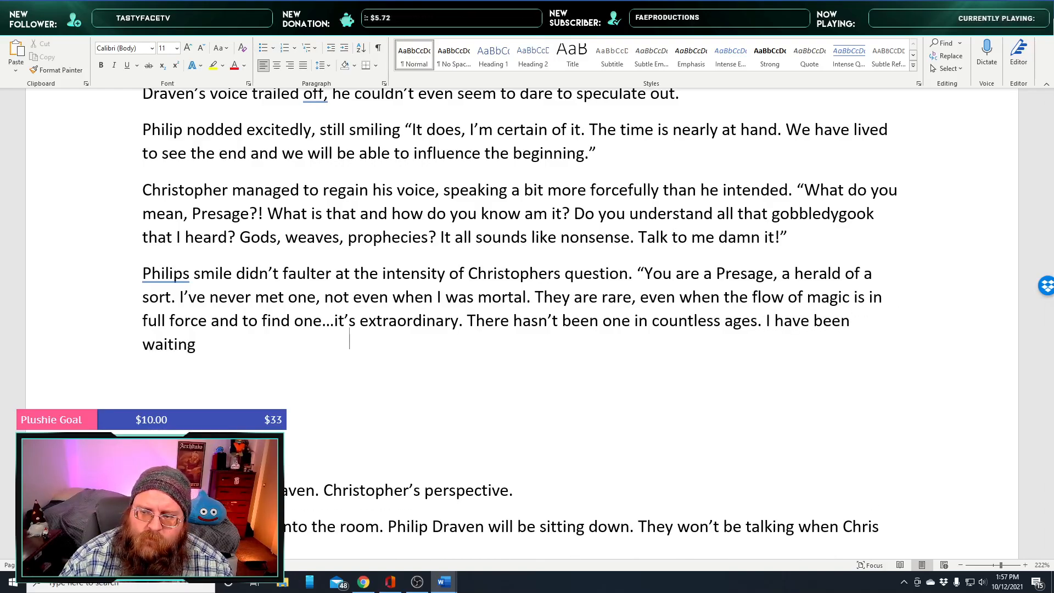
text(ger )
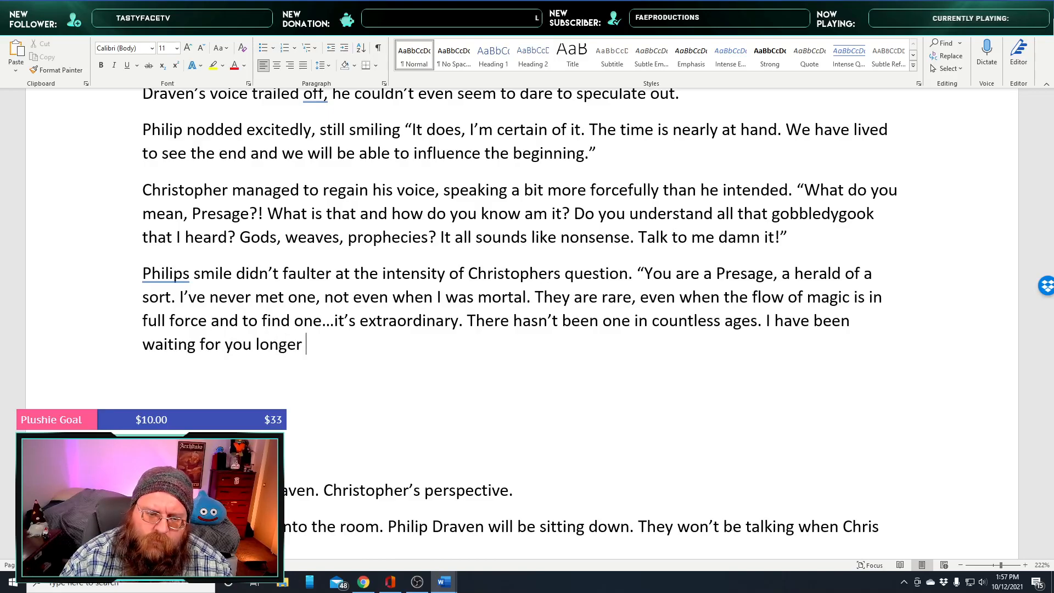
text(than you can imagine. Yo)
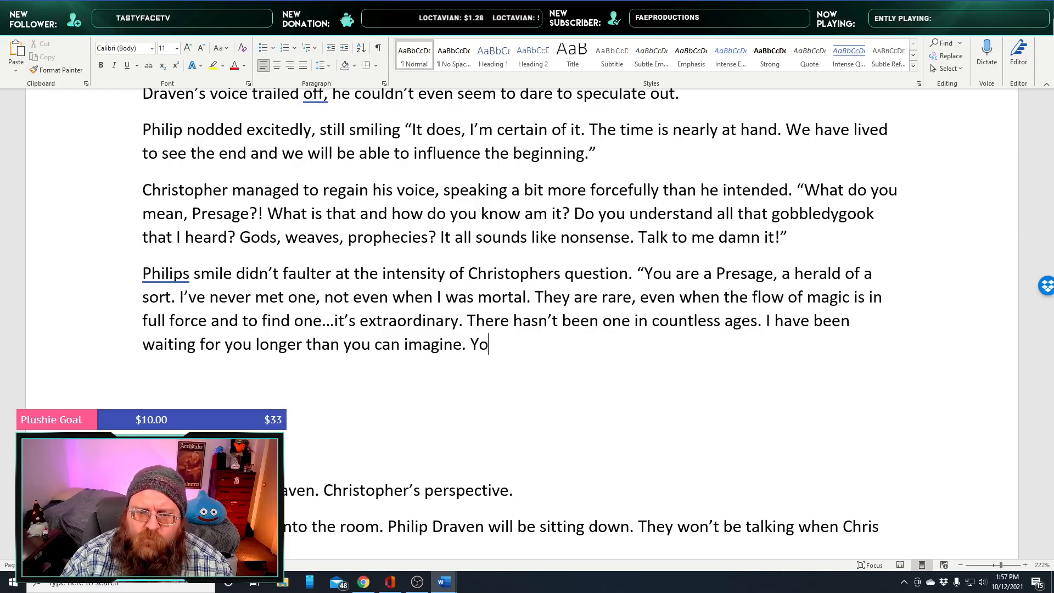
text(u will be the)
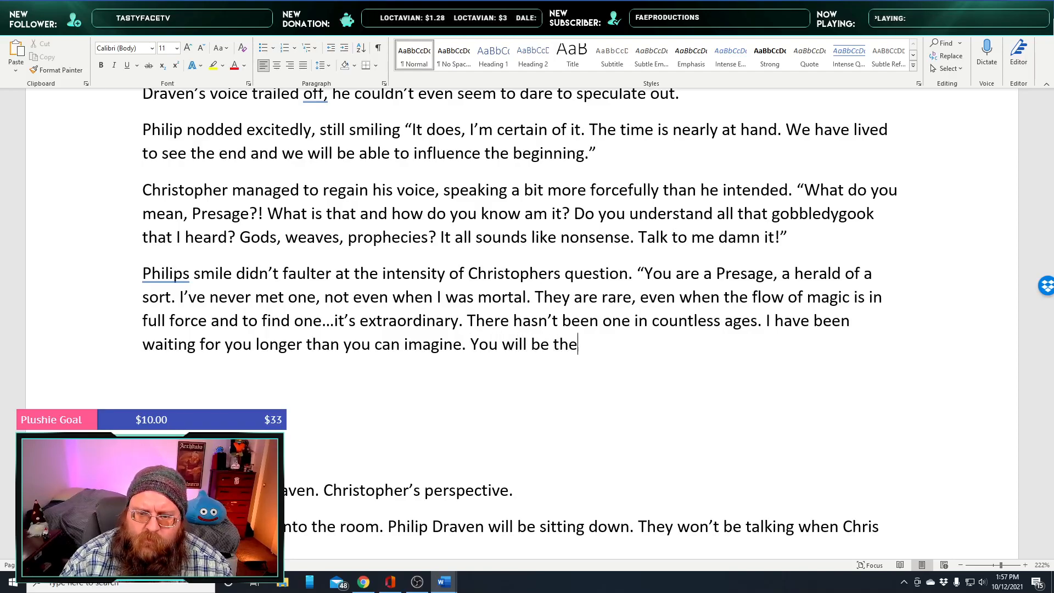
text( start f)
key(BackSpace)
key(BackSpace)
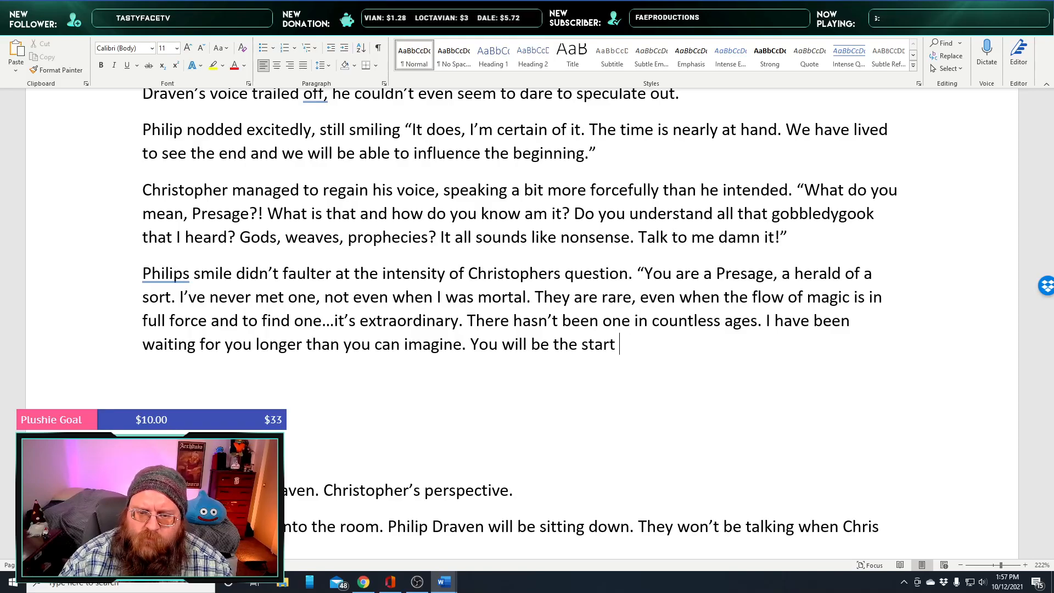
key(BackSpace)
key(BackSpace)
key(BackSpace)
key(BackSpace)
key(BackSpace)
key(BackSpace)
key(BackSpace)
key(BackSpace)
key(BackSpace)
key(BackSpace)
key(BackSpace)
key(BackSpace)
key(BackSpace)
key(BackSpace)
key(BackSpace)
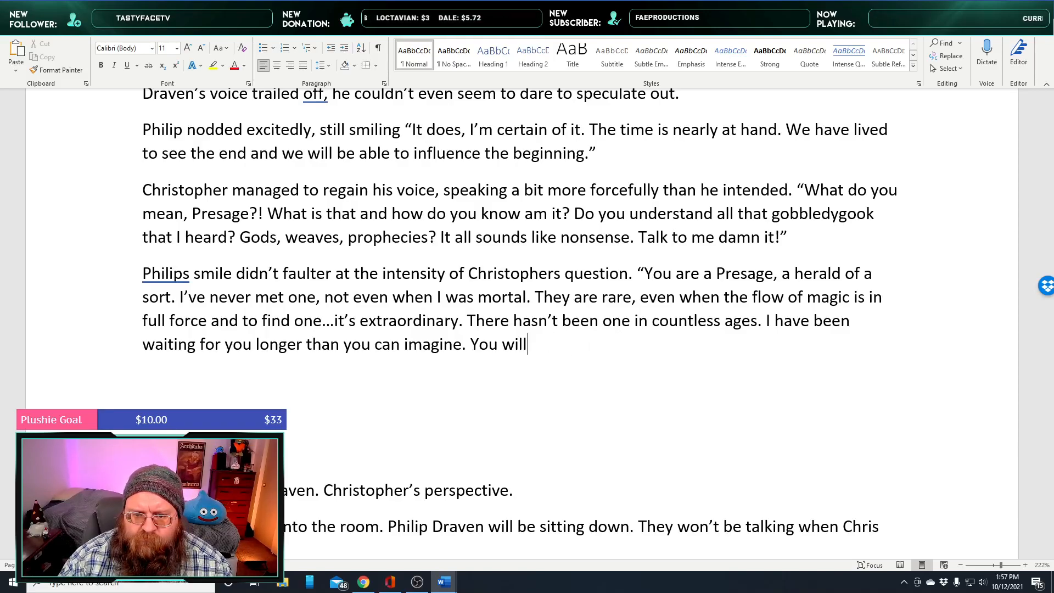
key(BackSpace)
key(BackSpace)
Continue Philip's reply with "You are a sign, or more procesily you will be"
text(are a )
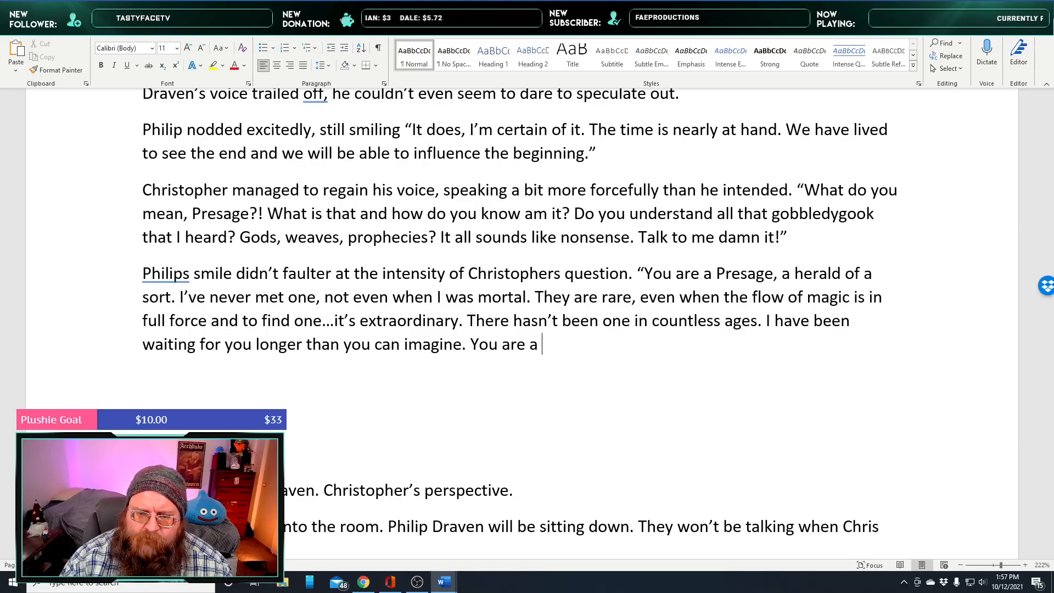
text(sign, ore more)
key(BackSpace)
key(BackSpace)
key(BackSpace)
key(BackSpace)
text(more proces)
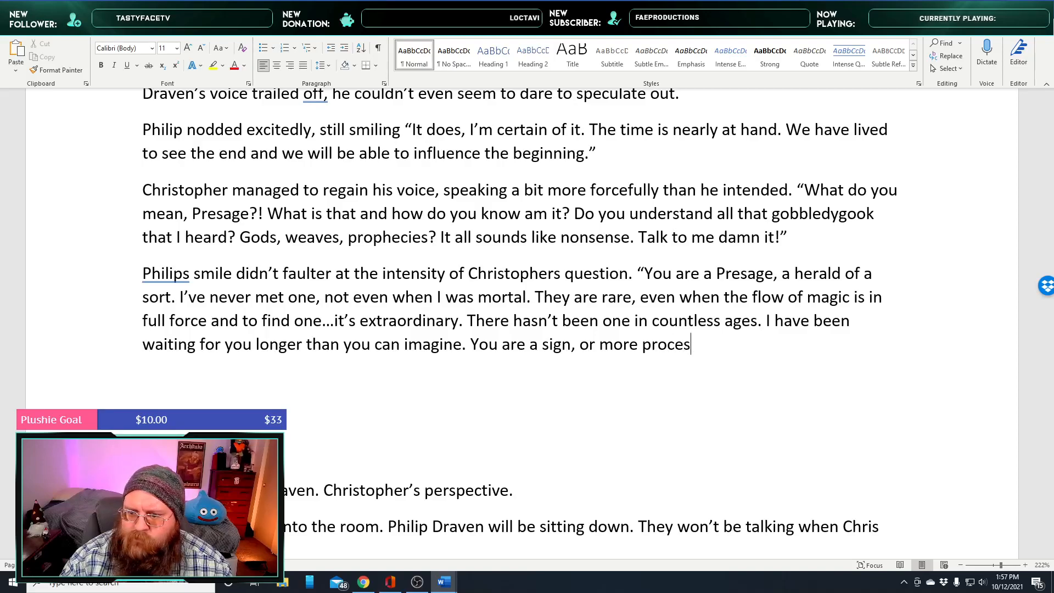
text(ily w)
key(BackSpace)
text(o)
key(BackSpace)
text(you will be )
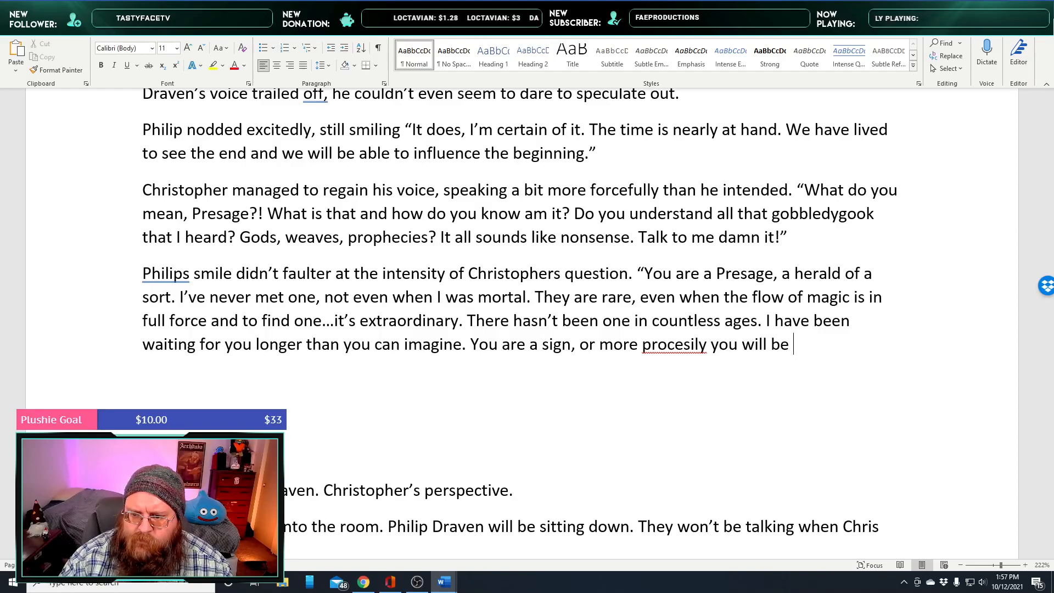
Finish the sentence with "the sign that the prophecy I've been waiting for is at hand."
text(the)
key(BackSpace)
key(BackSpace)
key(BackSpace)
key(BackSpace)
key(BackSpace)
text(e the si)
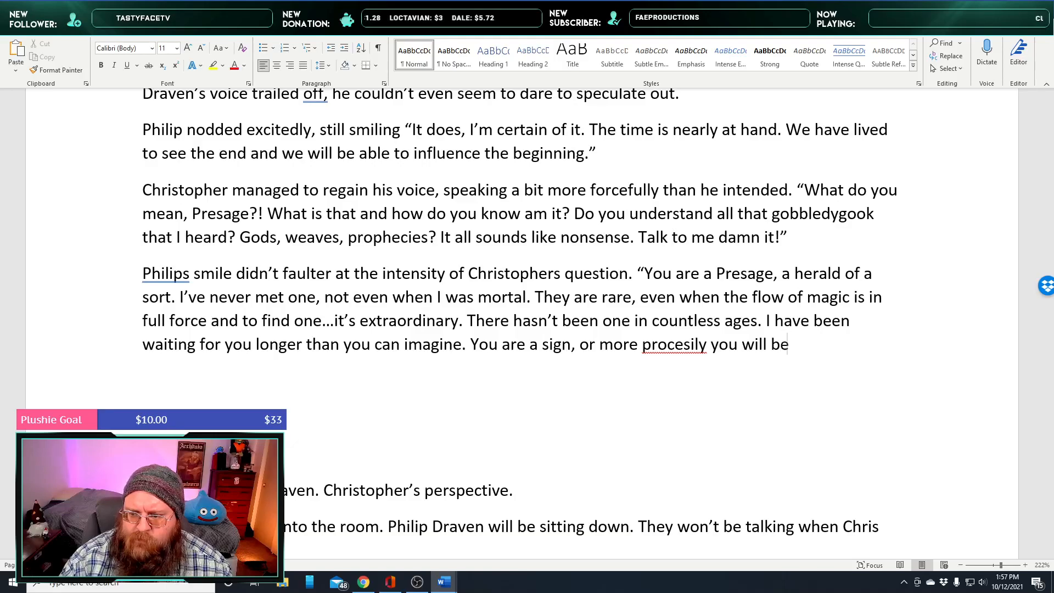
text(gn that the)
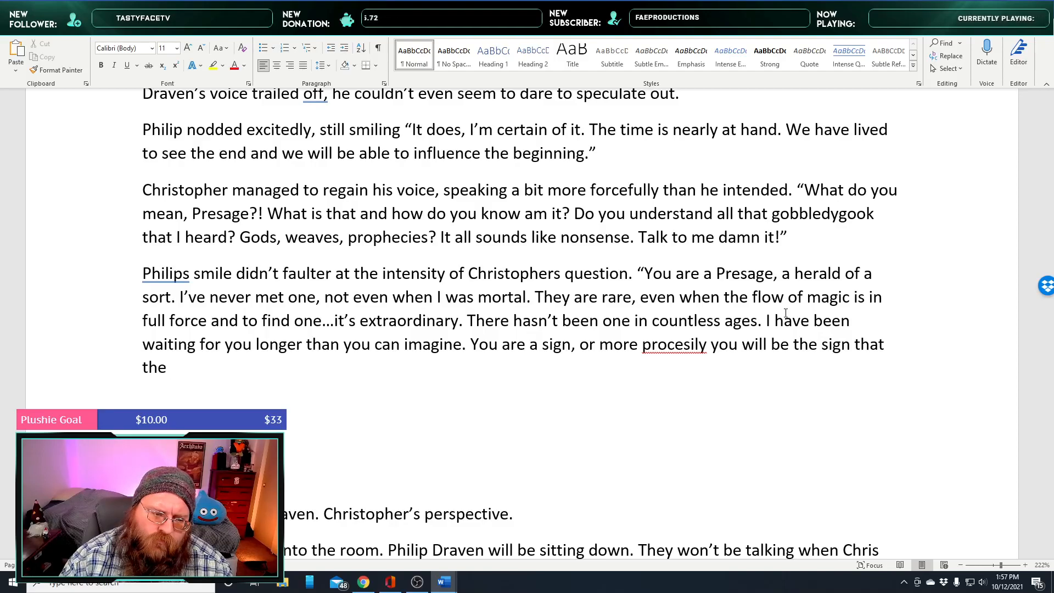
text(prophecy I've )
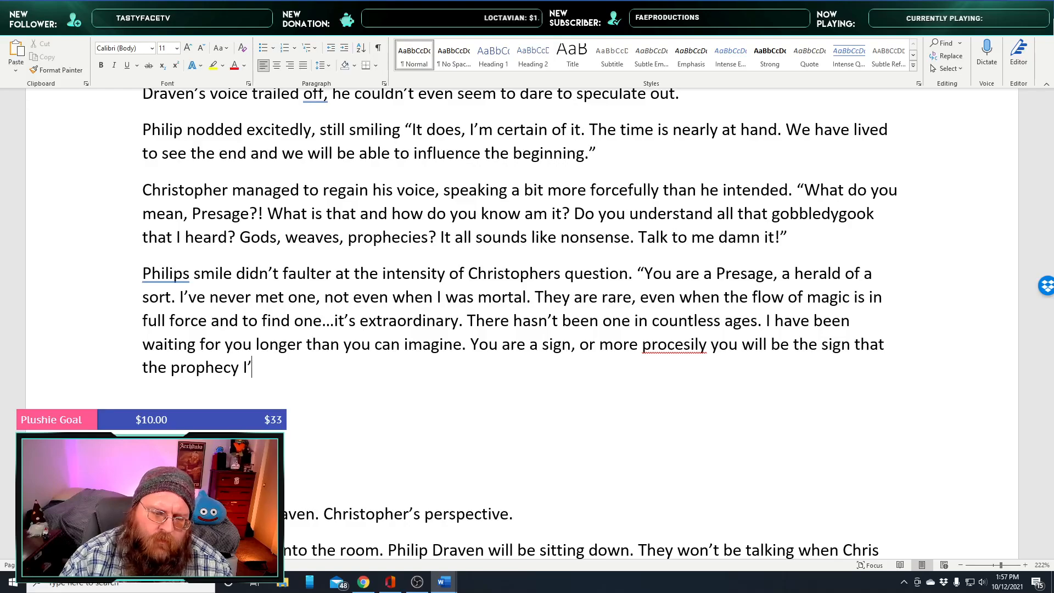
text(been wai)
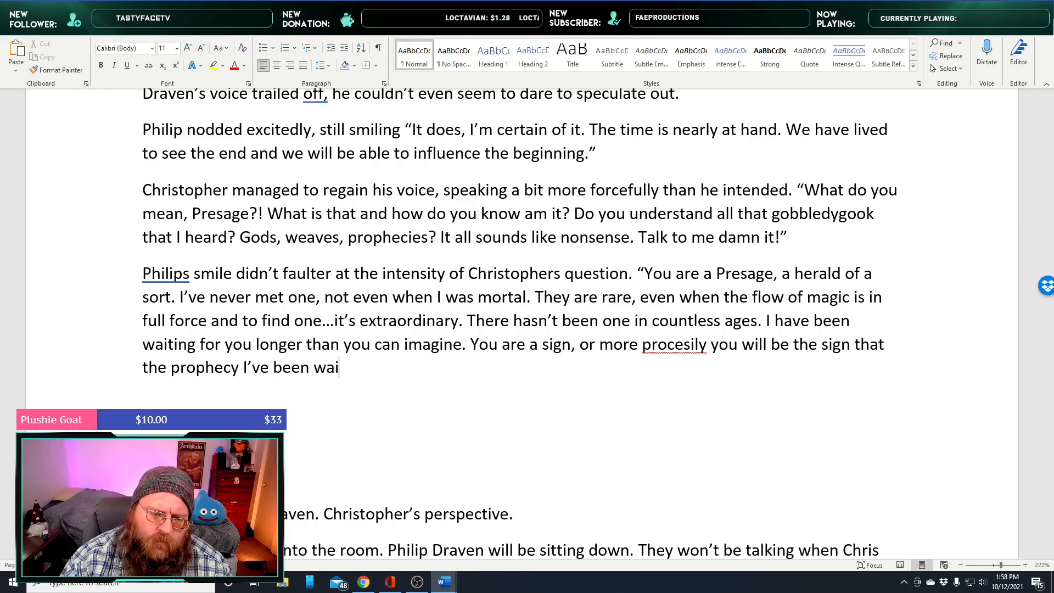
text(tin for)
key(BackSpace)
key(BackSpace)
key(BackSpace)
key(BackSpace)
text(g for is at hand.)
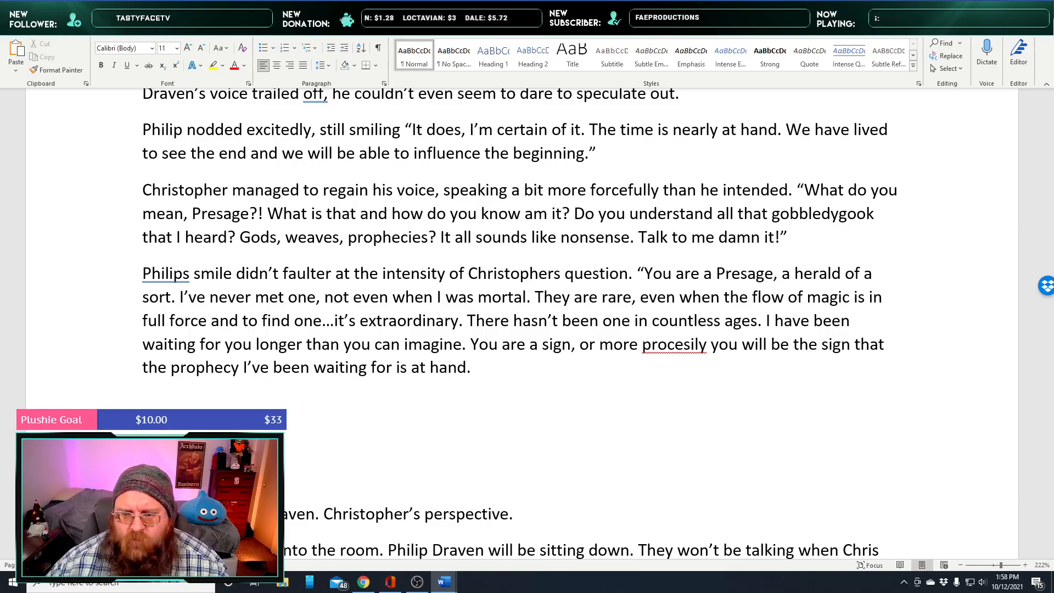
Correct the misspelled "procesily" in Philip's reply to "precisely" using the spelling suggestion
right_click(682, 350)
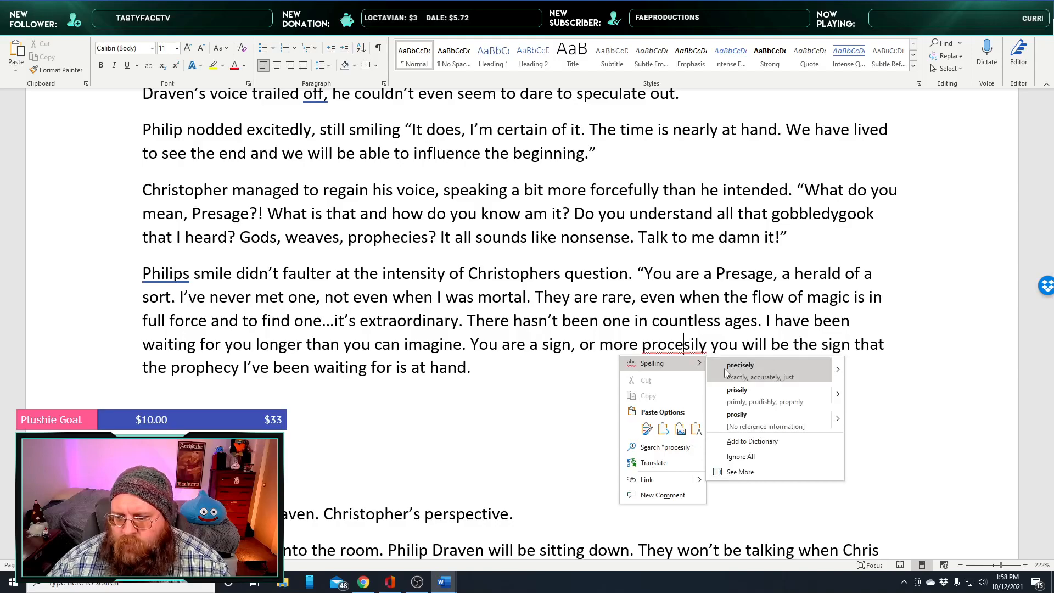
click(601, 310)
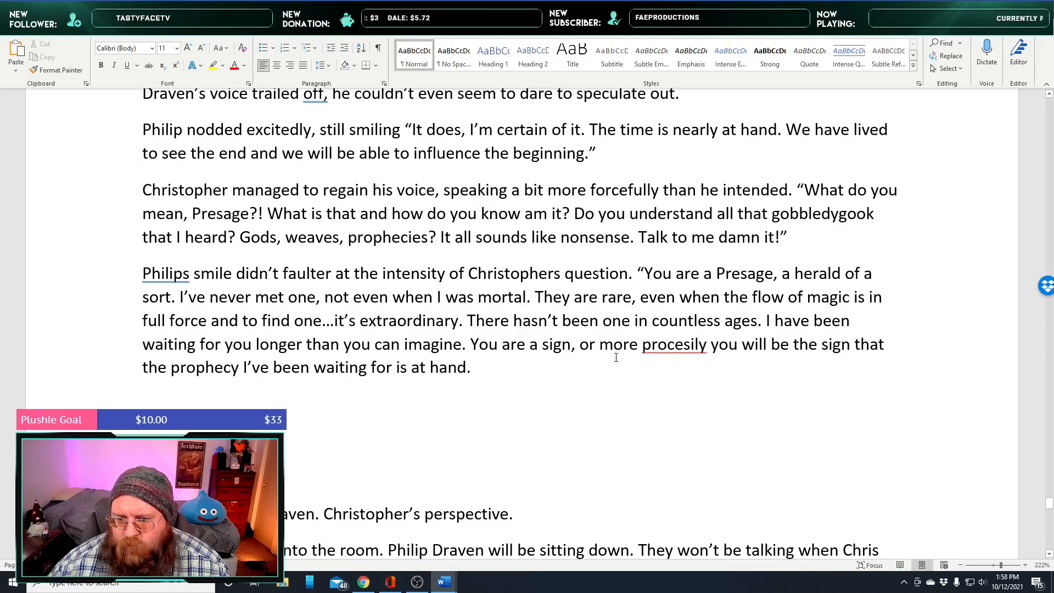
scroll(626, 386, down, 1)
right_click(667, 286)
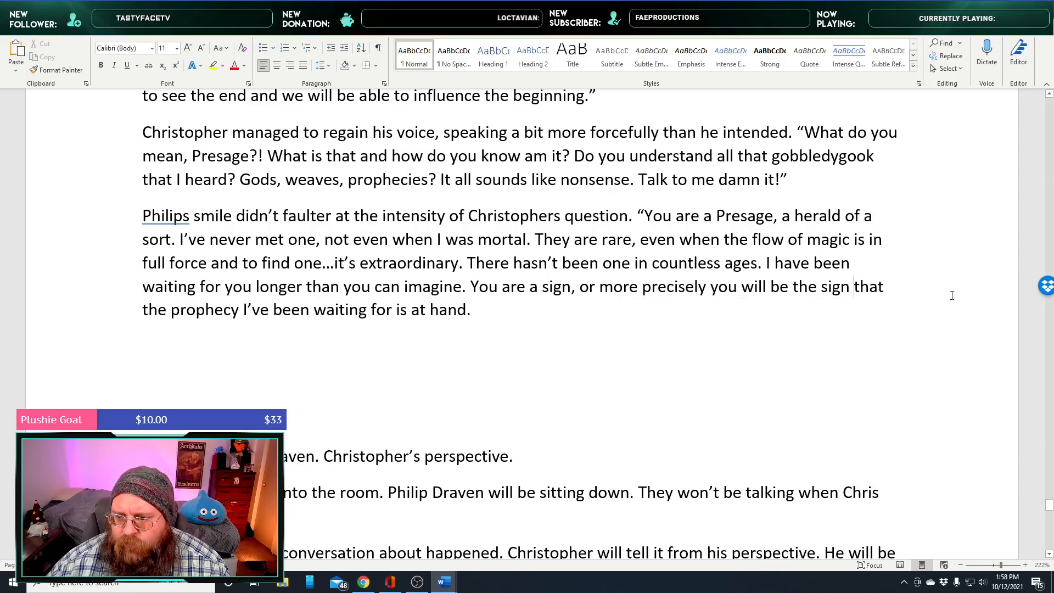
Insert a comma after "you will be the sign" and delete "I've been waiting for" after "the prophecy"
key(Left)
text(,)
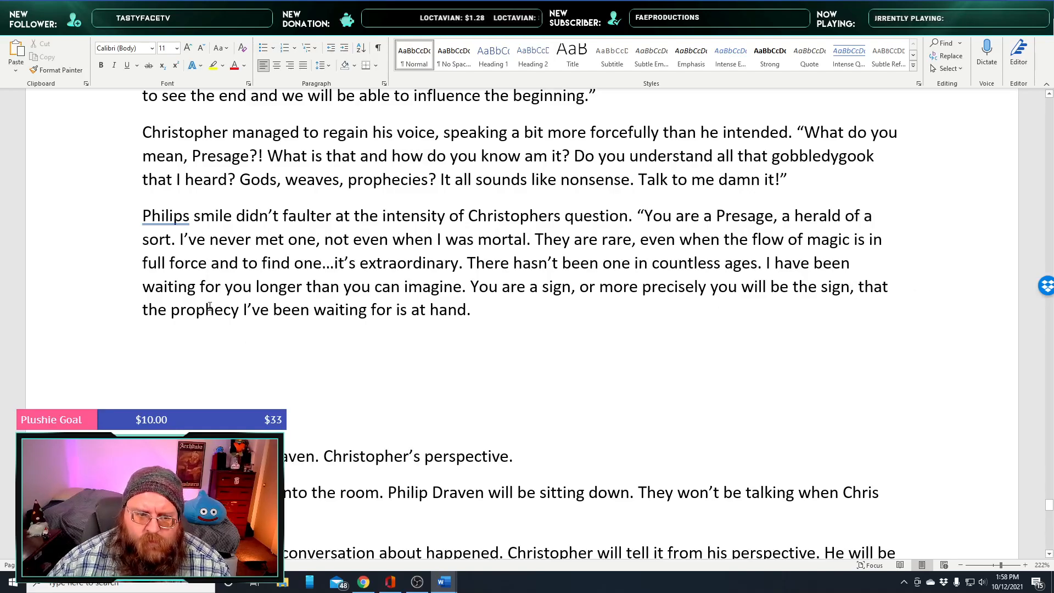
drag(254, 307, 376, 309)
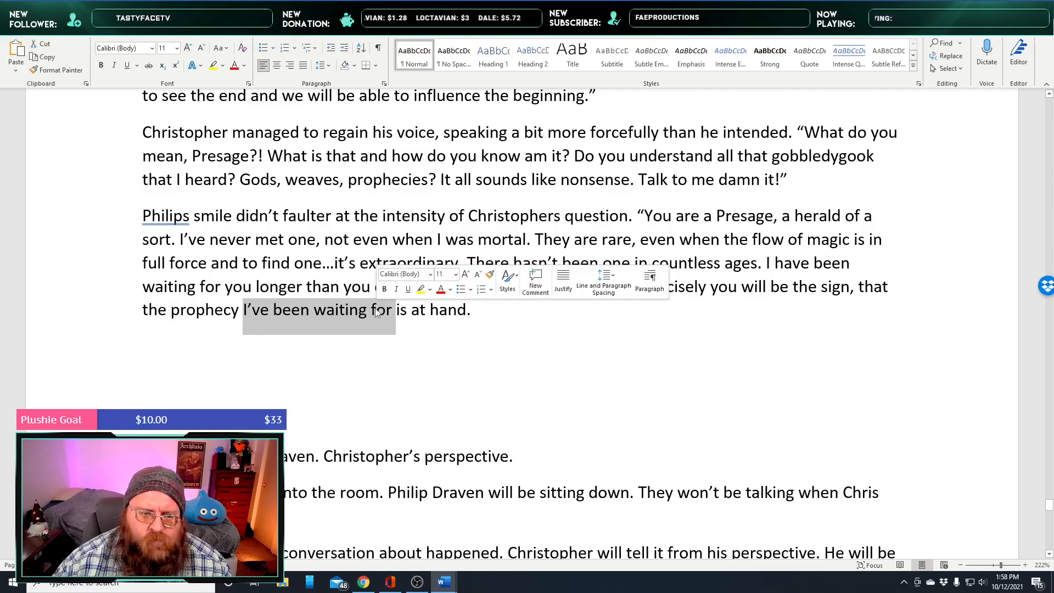
key(BackSpace)
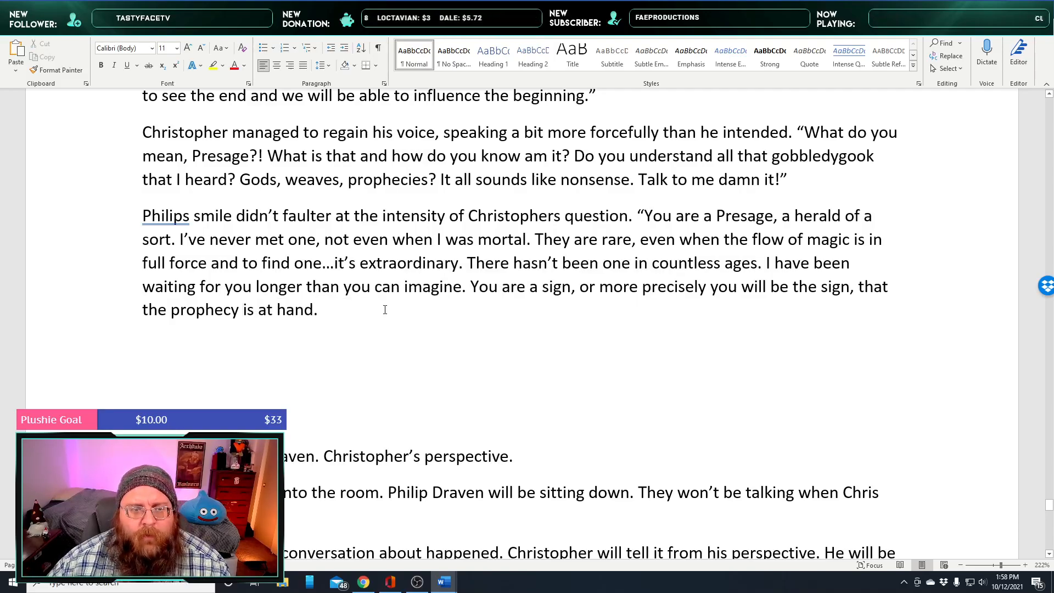
Add the missing apostrophe so the paragraph about the smile begins with "Philip's"
click(183, 218)
key(Return)
key(BackSpace)
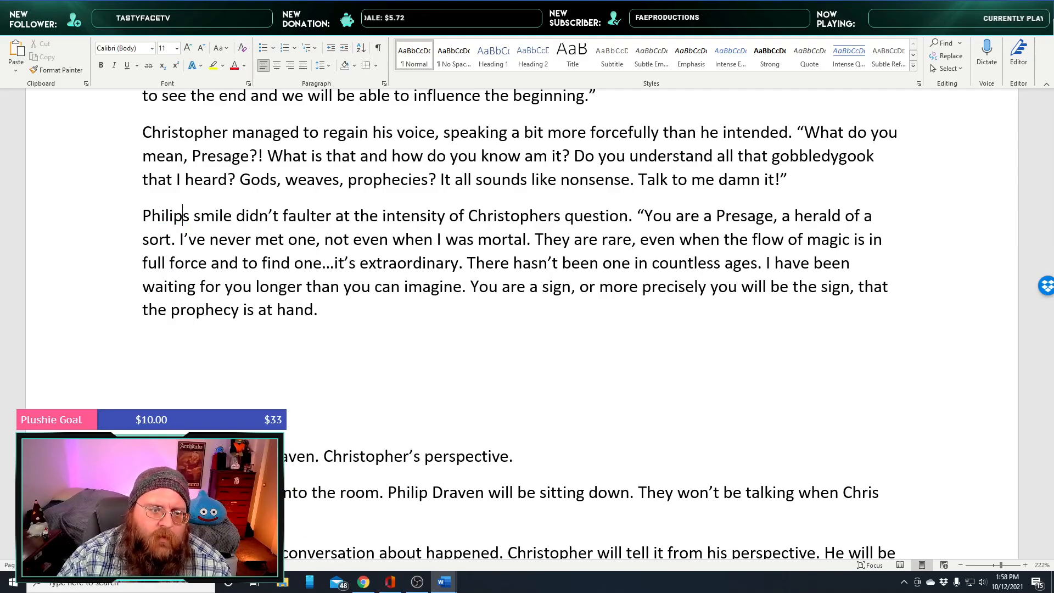
text(')
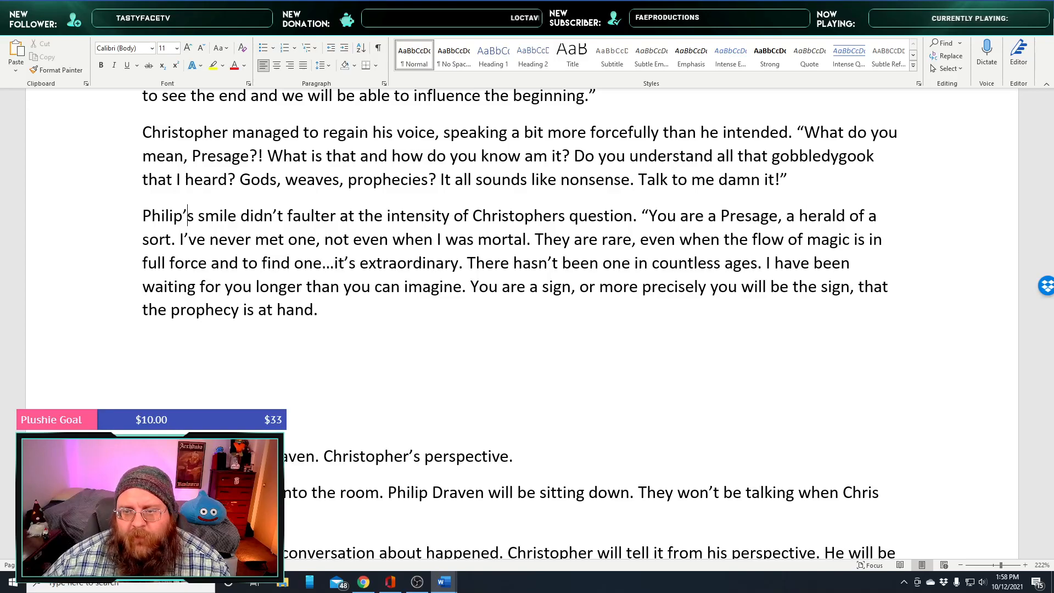
Rewrite "Christophers question" as "Christopher's question" in the first sentence of Philip's paragraph
click(589, 215)
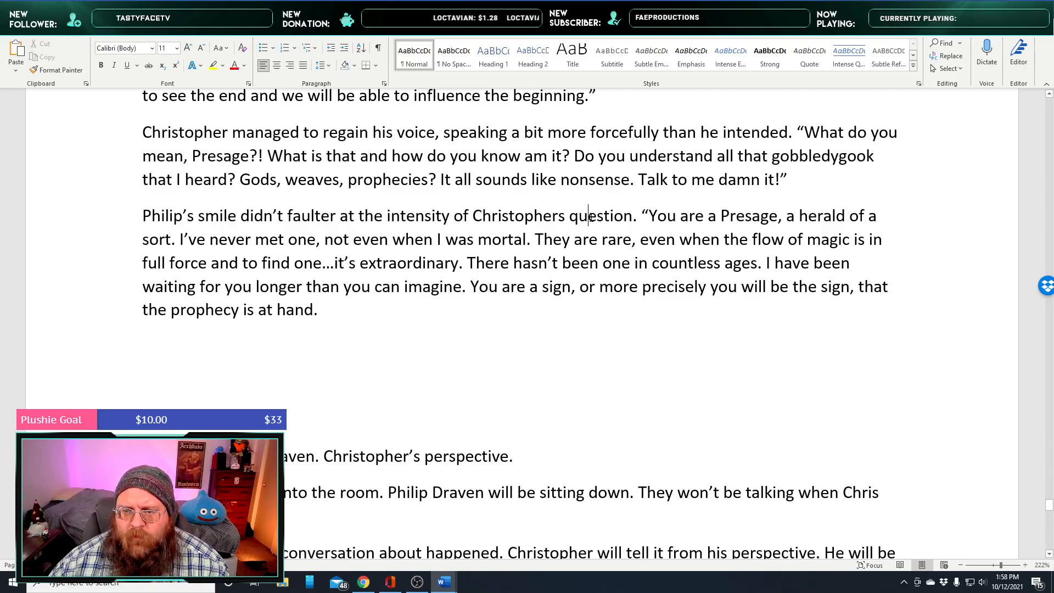
double_click(591, 217)
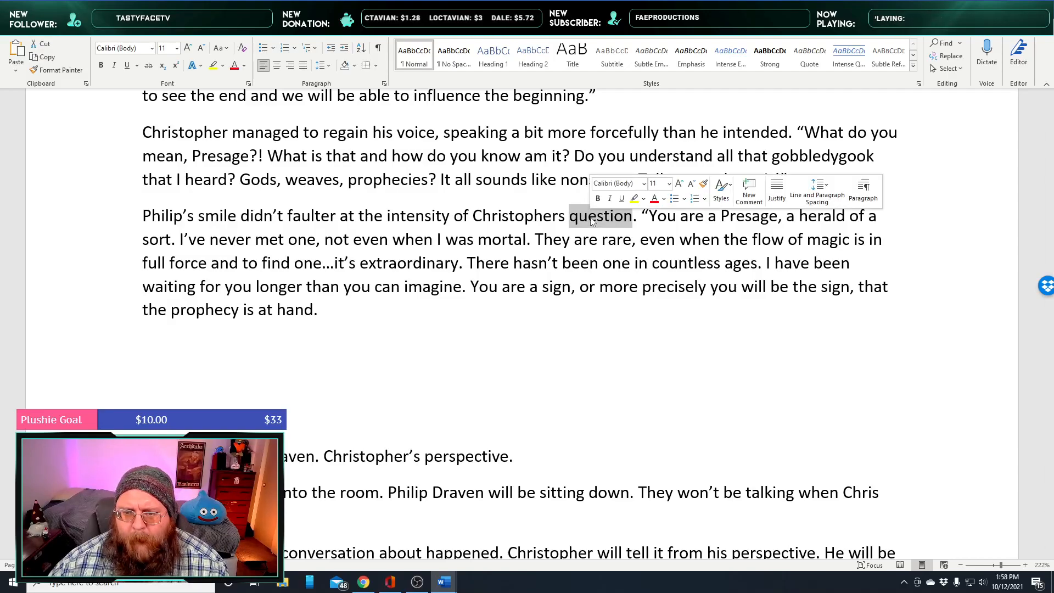
key(BackSpace)
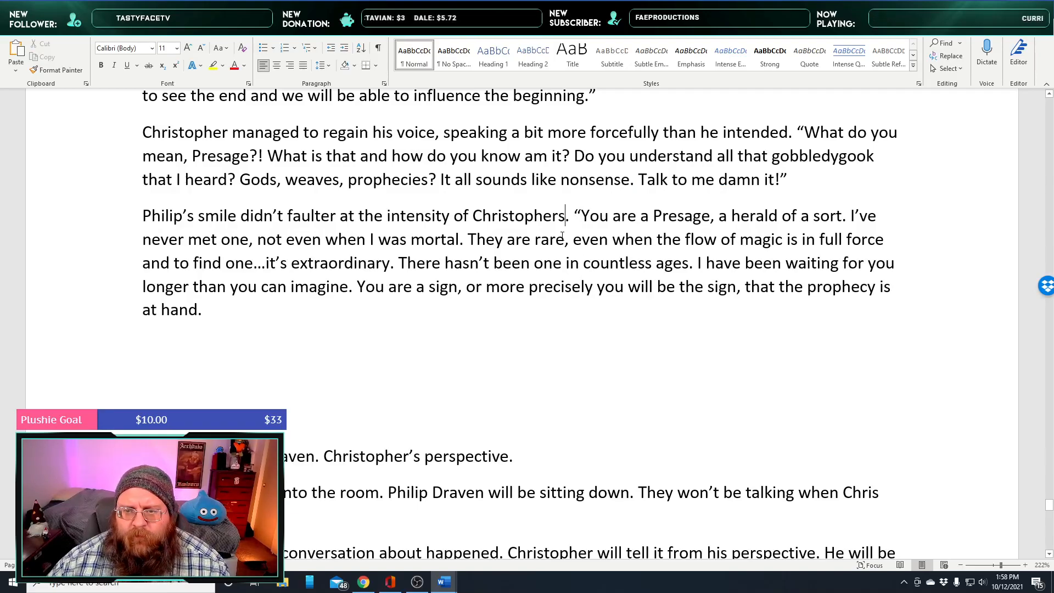
key(BackSpace)
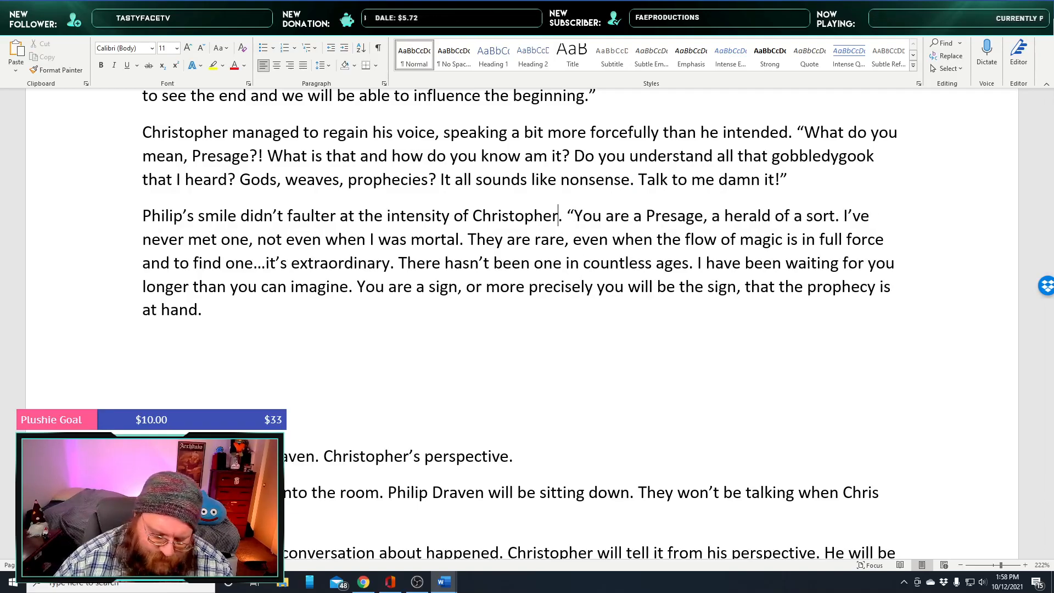
text('s)
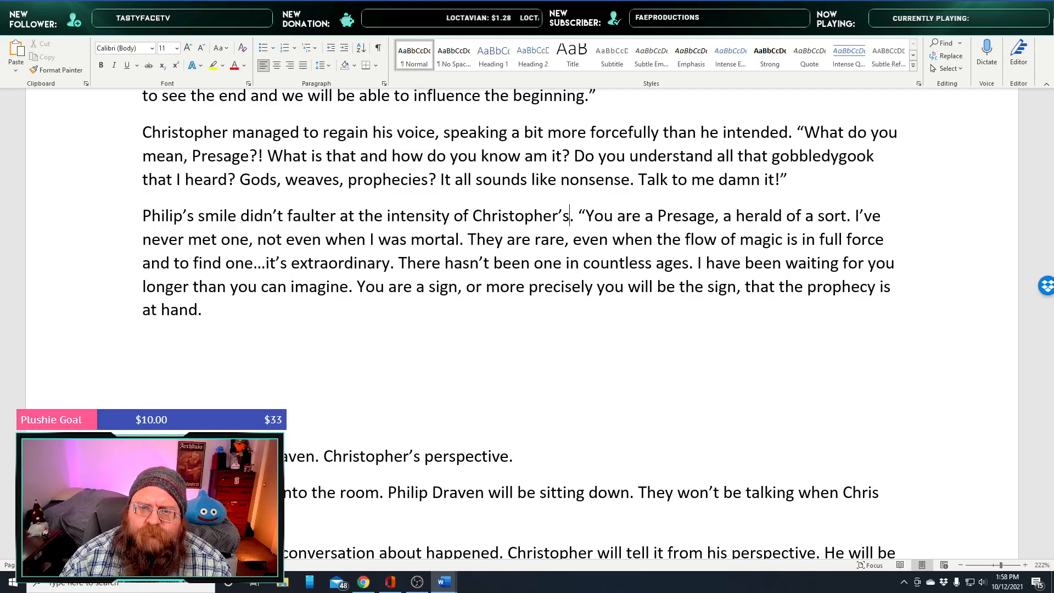
text(quest)
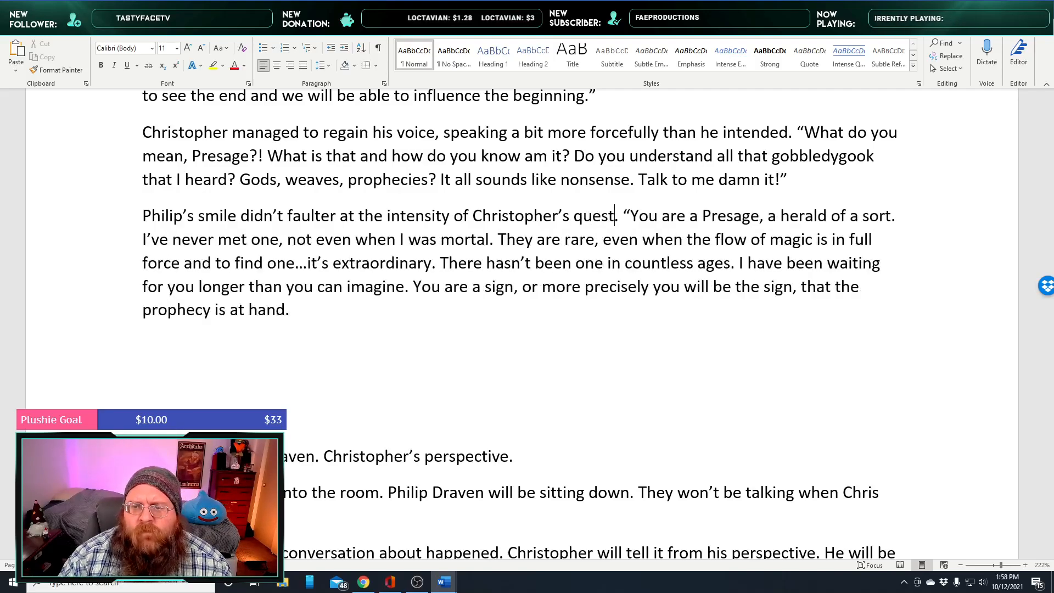
text(ion)
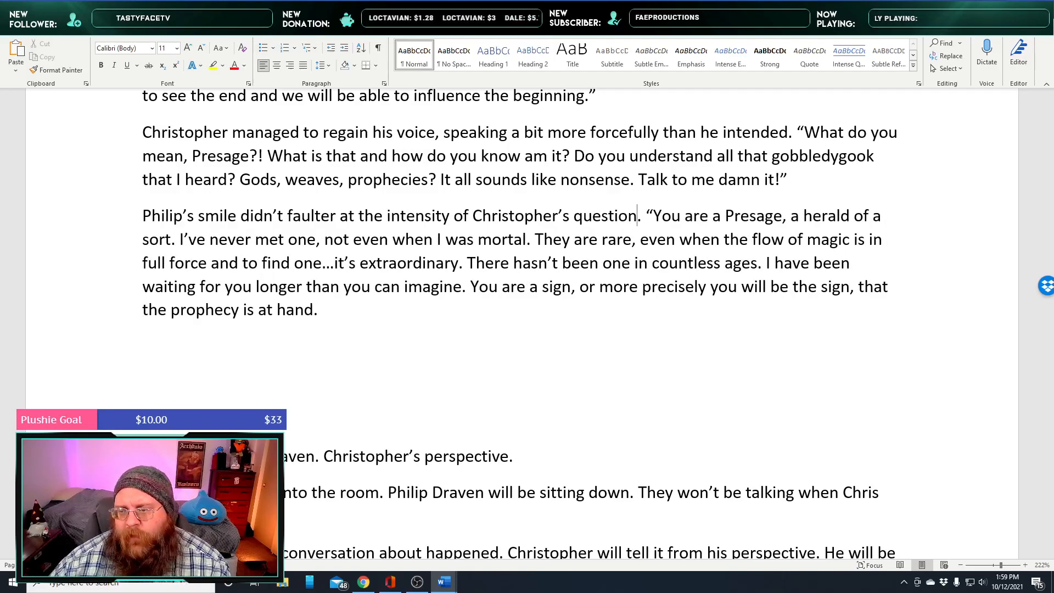
Change "a herald of a sort" to "a herald of sorts" in Philip's reply
click(876, 216)
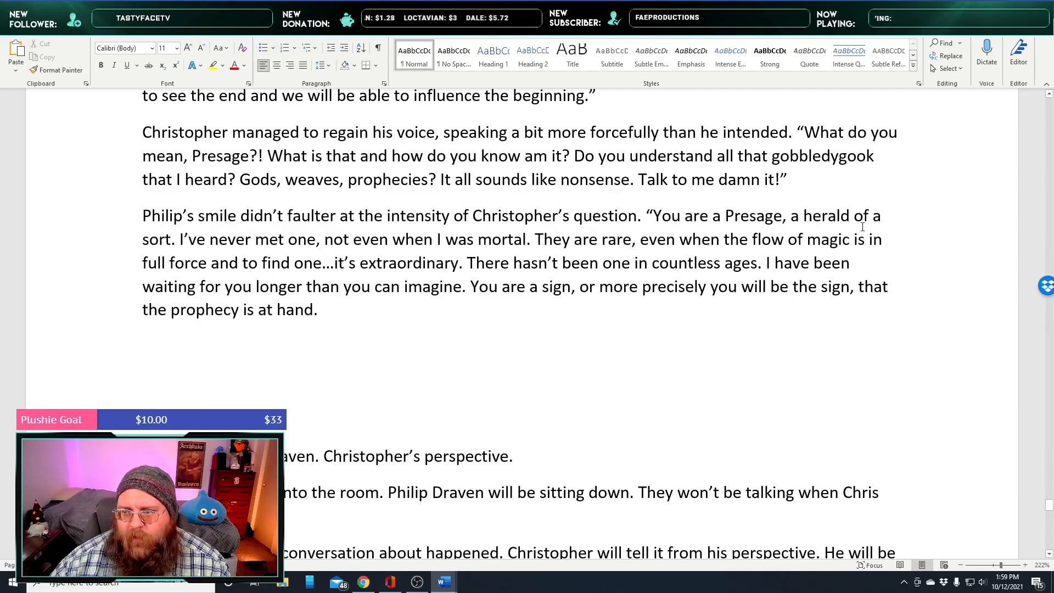
drag(875, 216, 884, 214)
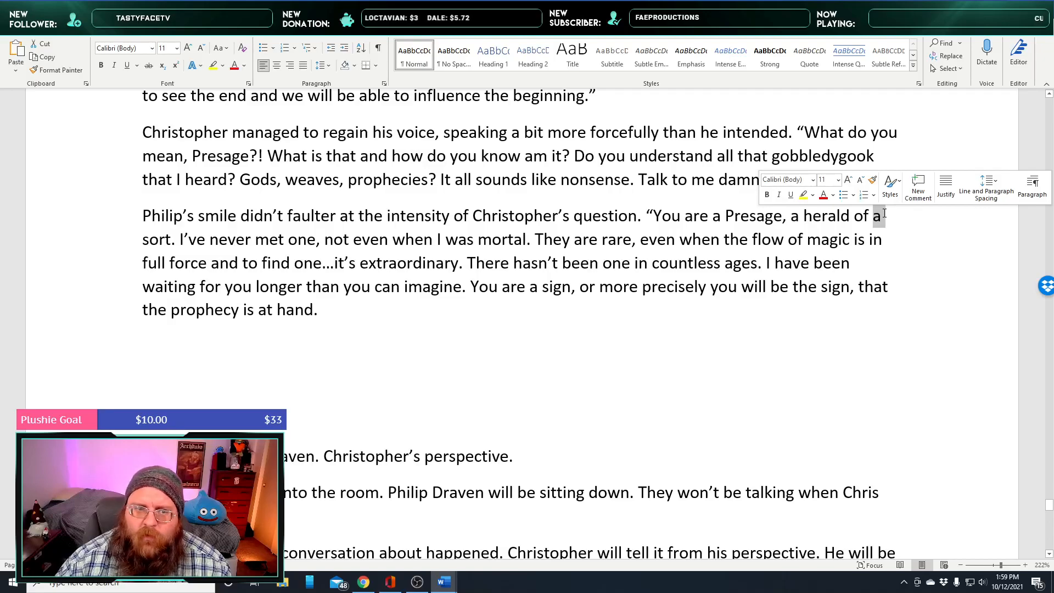
key(BackSpace)
key(Right)
key(Right)
key(Right)
key(Right)
text(s)
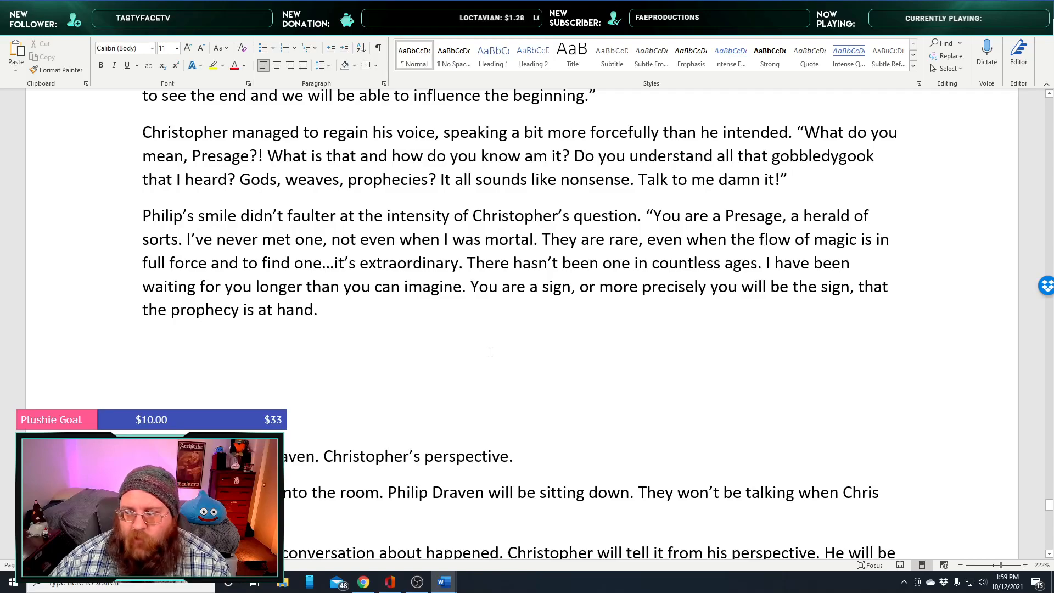
middle_click(456, 304)
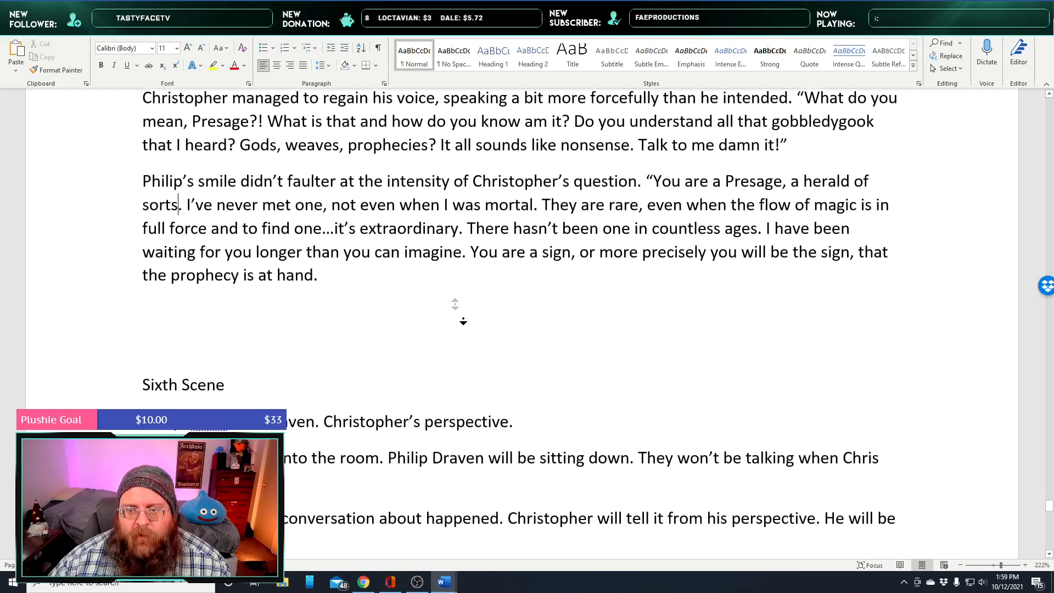
Start a new paragraph after "the prophecy is at hand." with the words "Christopher through up a hand"
middle_click(464, 318)
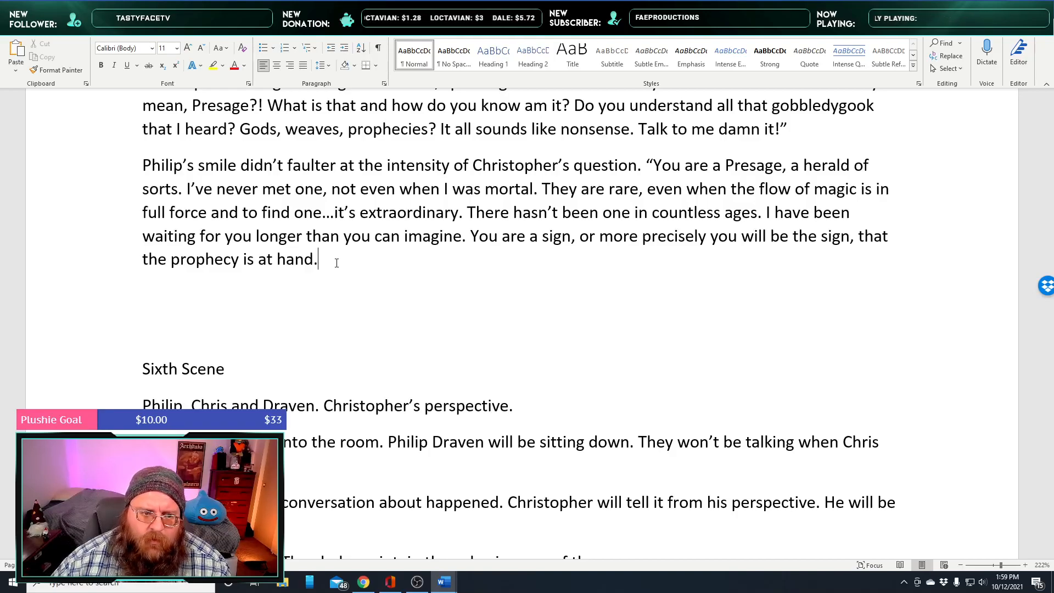
key(Return)
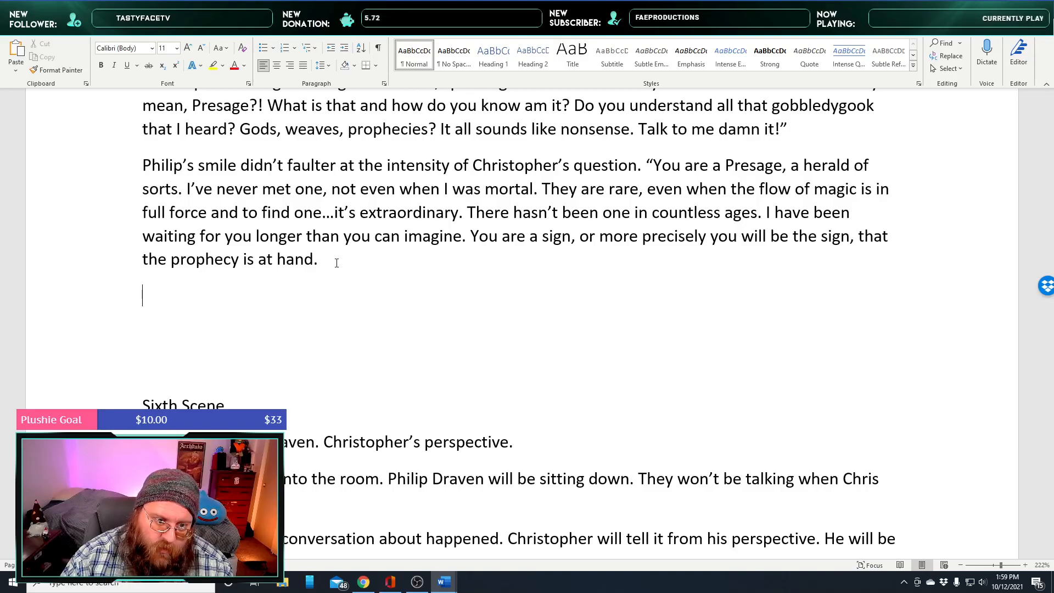
text(Chris)
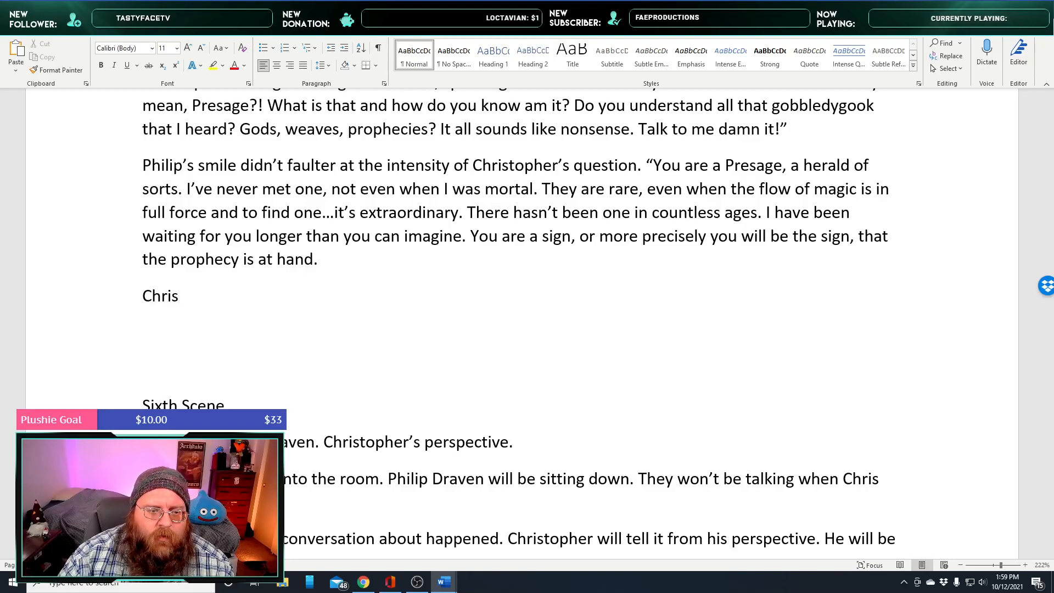
text(top)
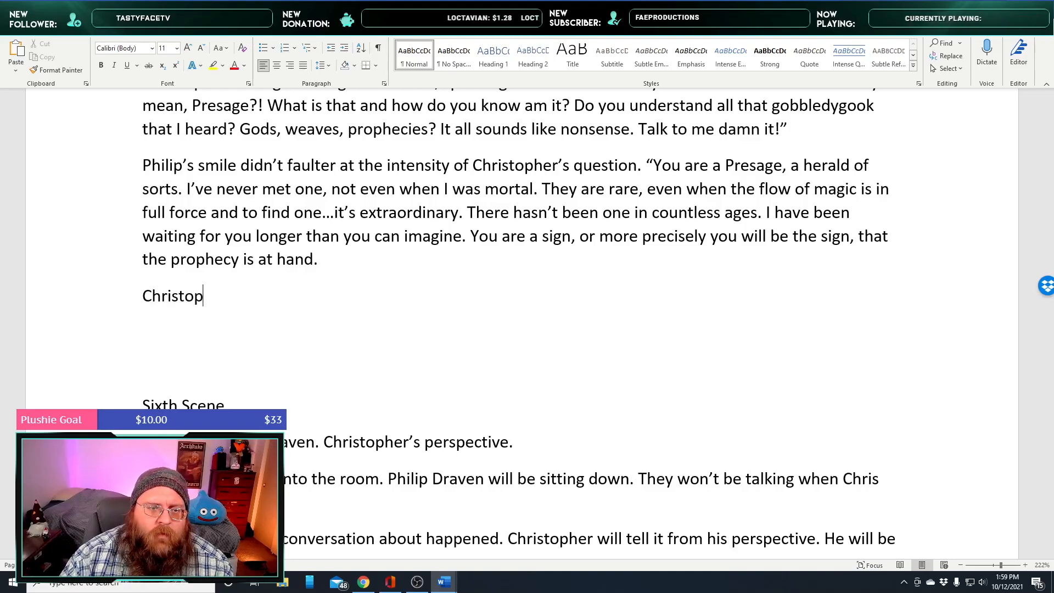
text(her through up a hand)
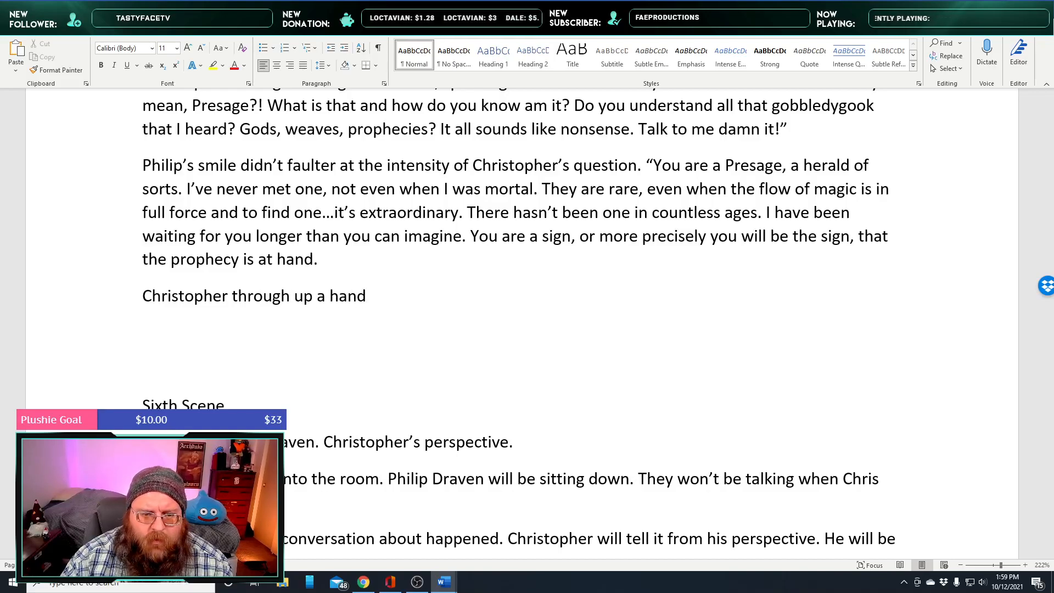
End the sentence about the hand and add Christopher's line "Wait a minute. Prophecy? Is that a real thing?" with an opening quotation mark
text(. "Wa)
text(it. )
text(prphe)
key(BackSpace)
key(BackSpace)
key(BackSpace)
key(BackSpace)
key(BackSpace)
key(BackSpace)
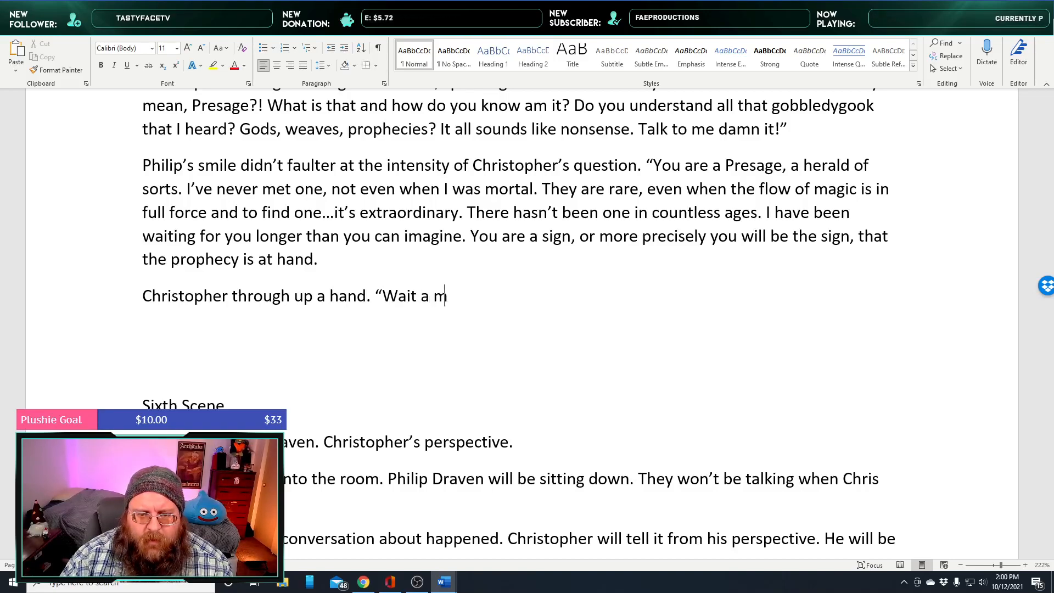
text(a minute. P)
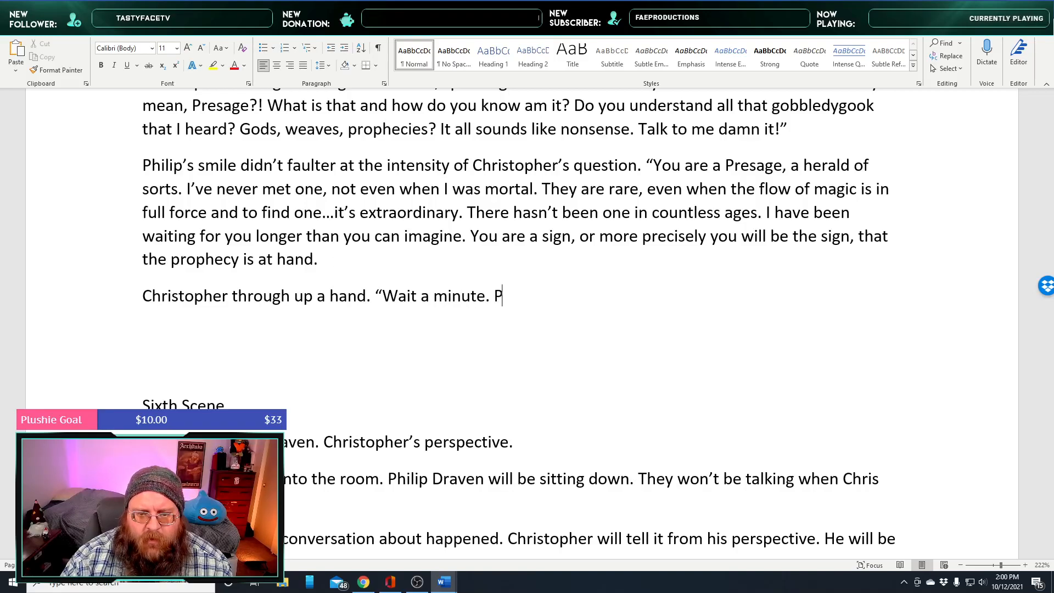
text(ropheyy? )
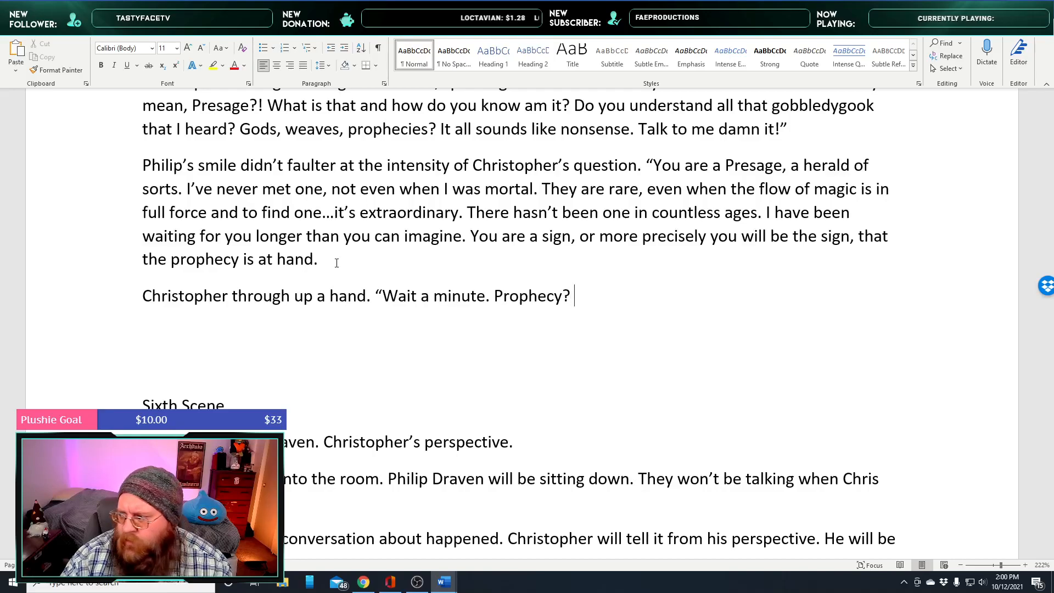
text(Is that a real thing?)
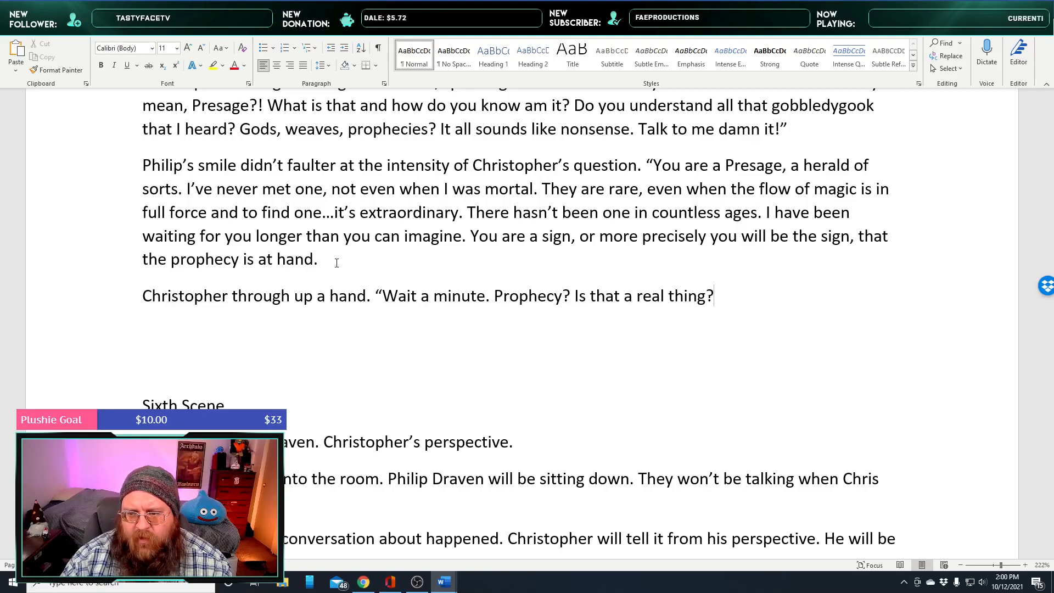
text(What did you )
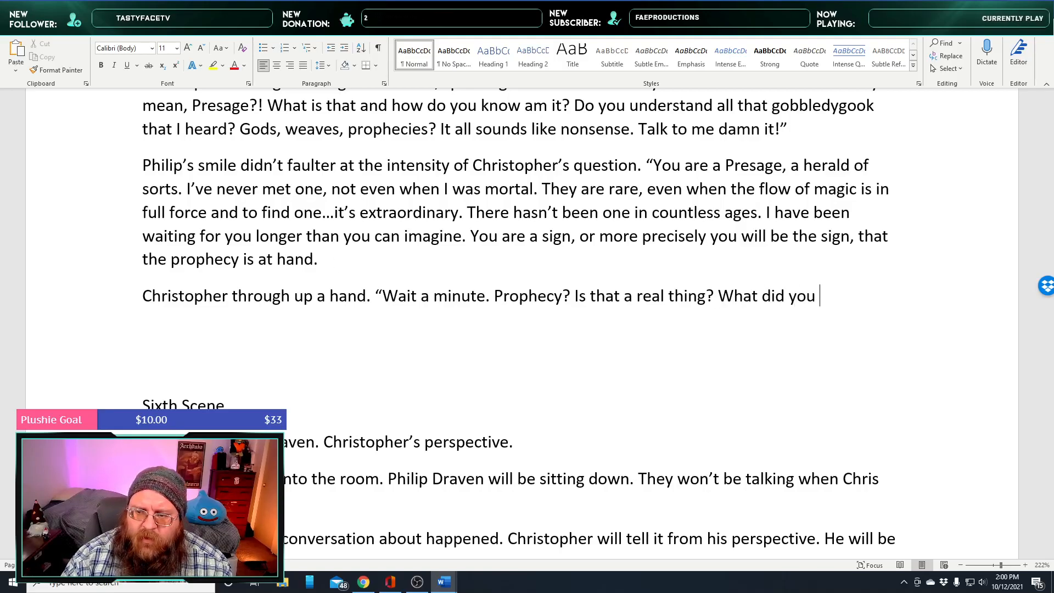
text(mean magic )
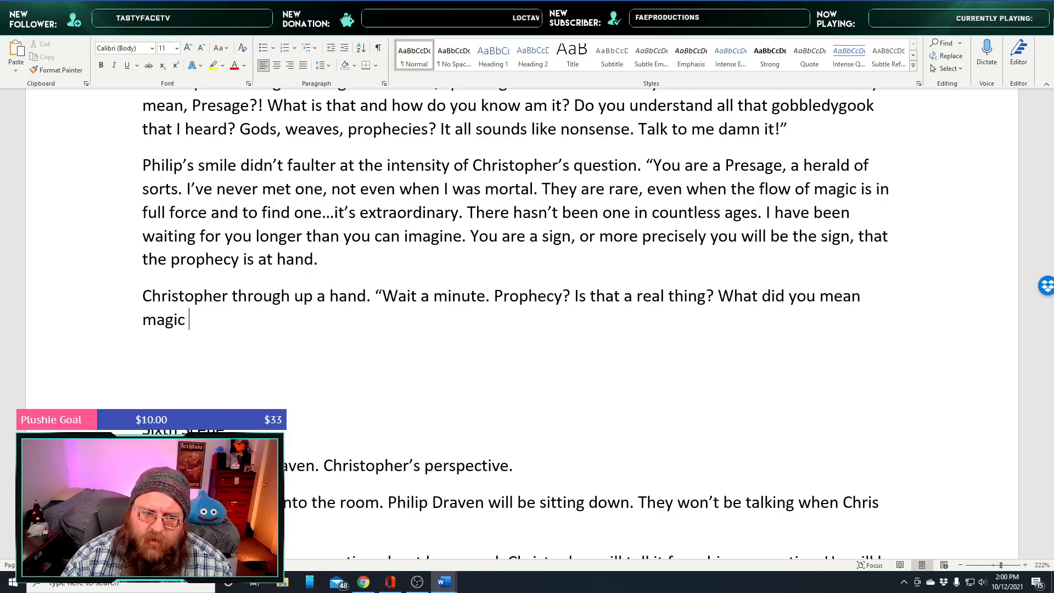
text(flow?)
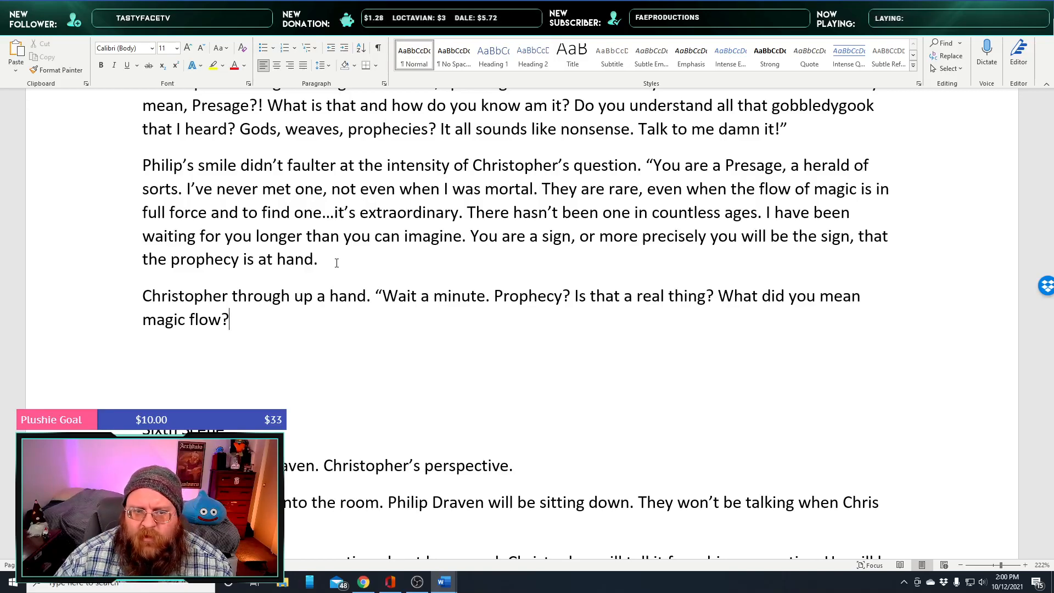
key(BackSpace)
key(BackSpace)
key(BackSpace)
key(BackSpace)
key(BackSpace)
key(BackSpace)
key(BackSpace)
key(BackSpace)
key(BackSpace)
key(BackSpace)
key(BackSpace)
key(BackSpace)
key(BackSpace)
key(BackSpace)
key(BackSpace)
key(BackSpace)
key(BackSpace)
key(BackSpace)
key(BackSpace)
key(BackSpace)
key(BackSpace)
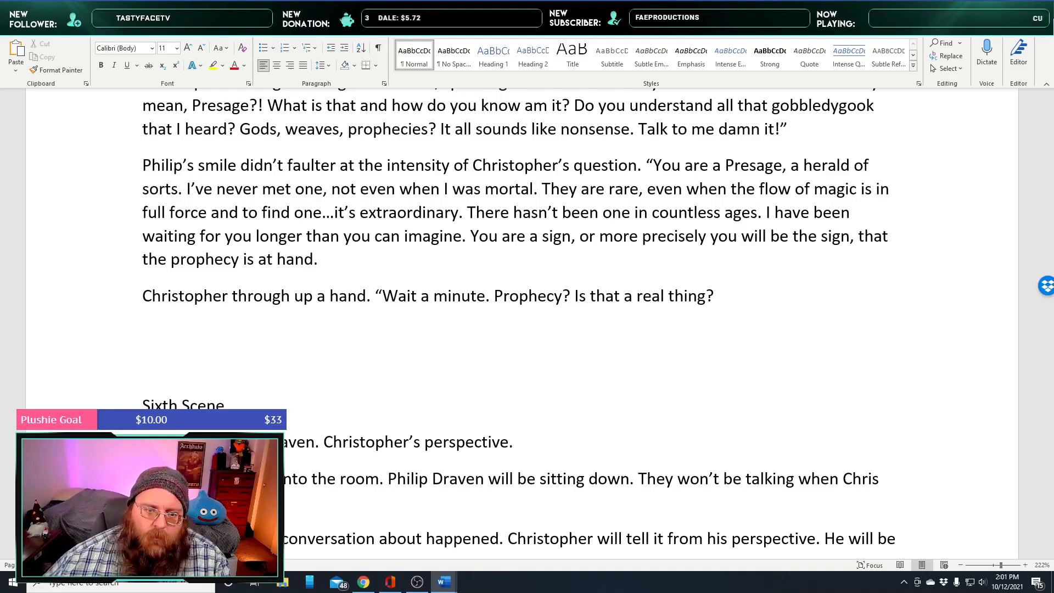
Replace "through" with "threw" in the sentence about Christopher's hand
double_click(254, 296)
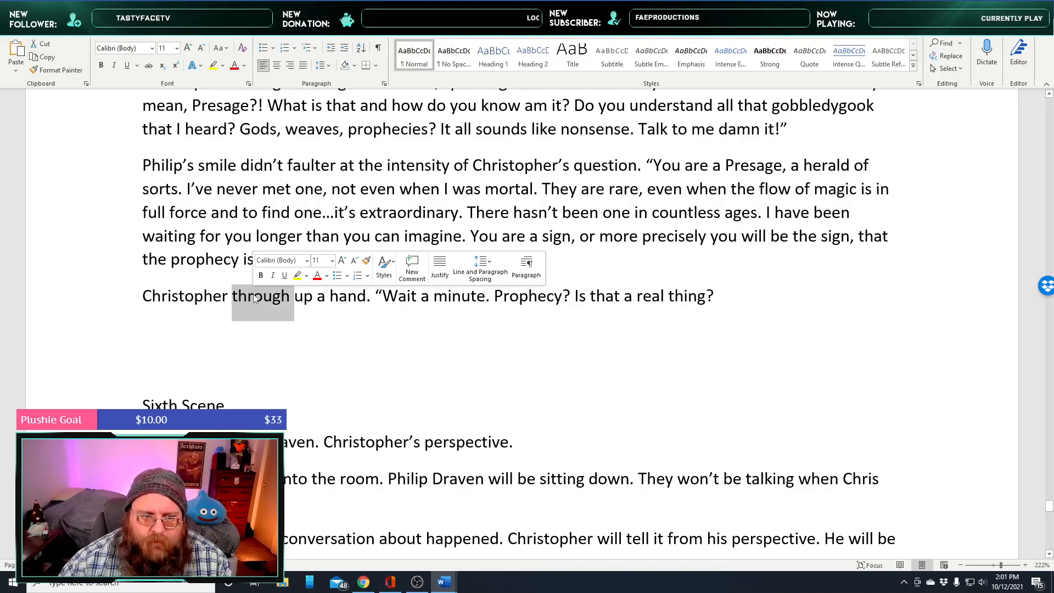
text(threw)
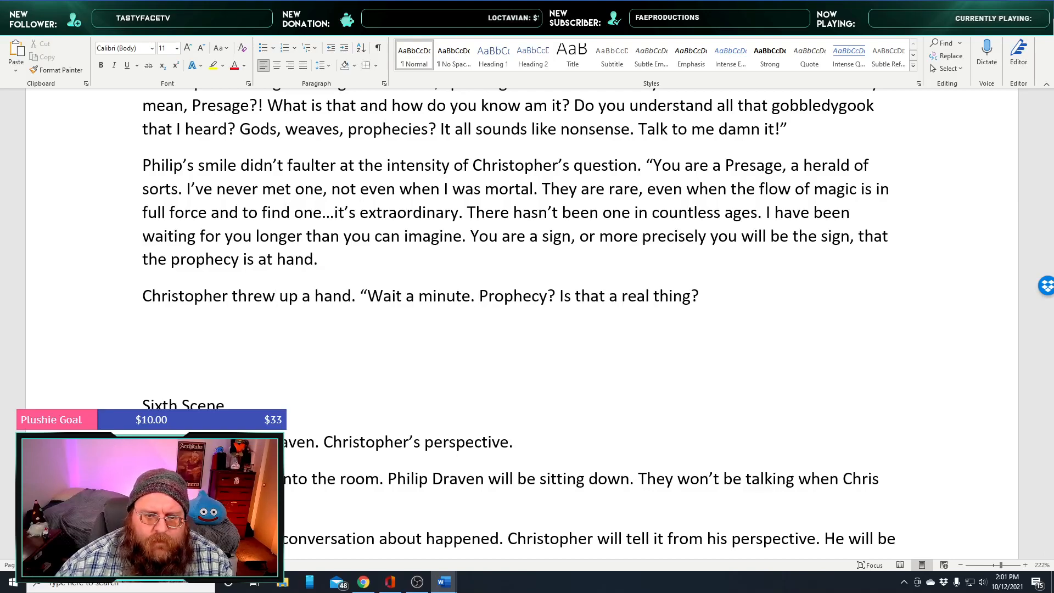
Continue Christopher's line after "Is that a real thing?" with "Wait, they were talking about gods too. Are you saying gods are real?"
click(715, 301)
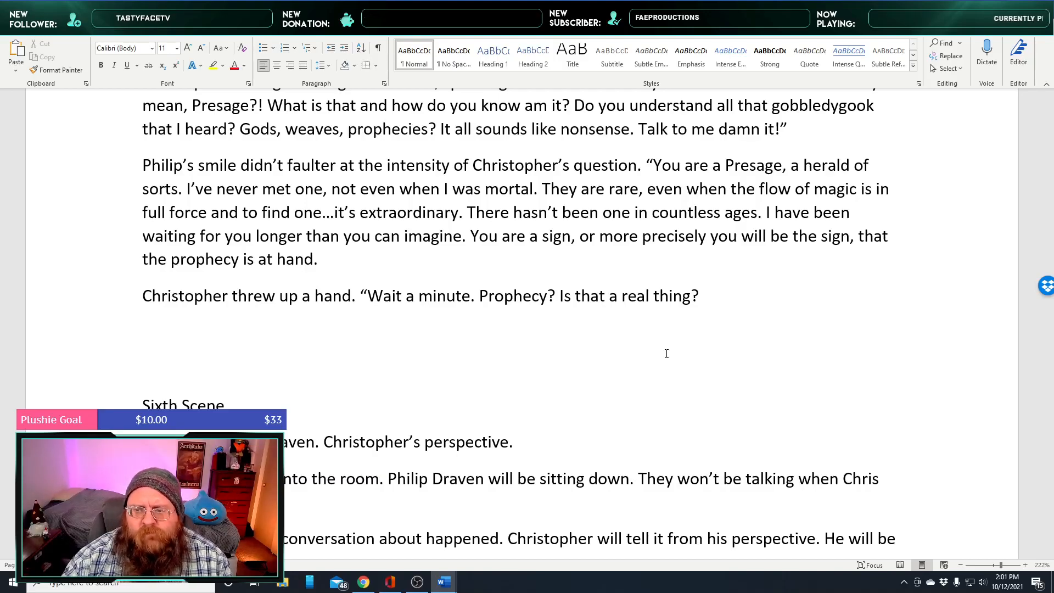
text(the)
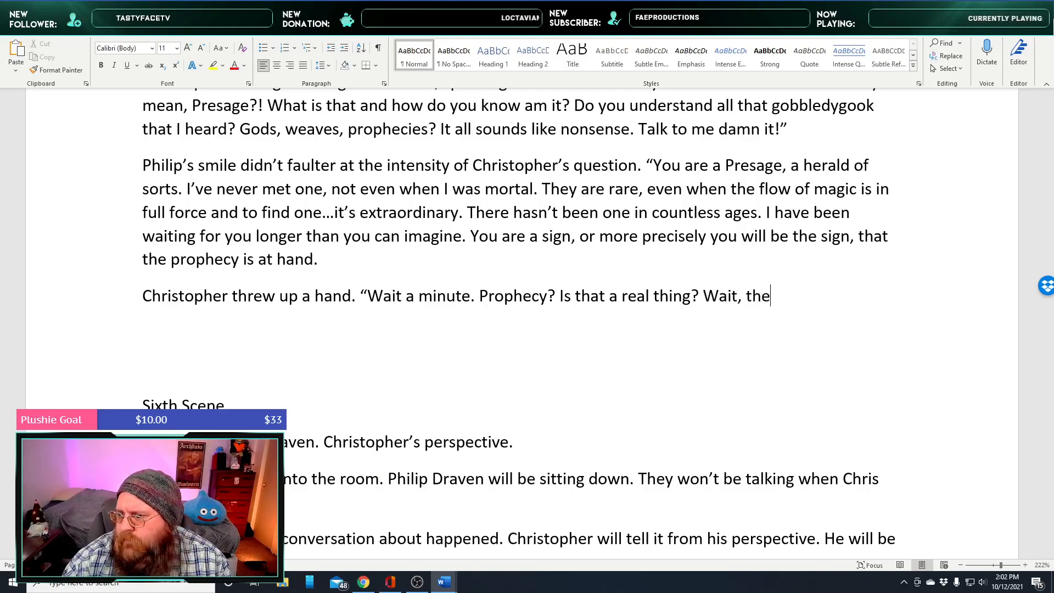
text(y were talking)
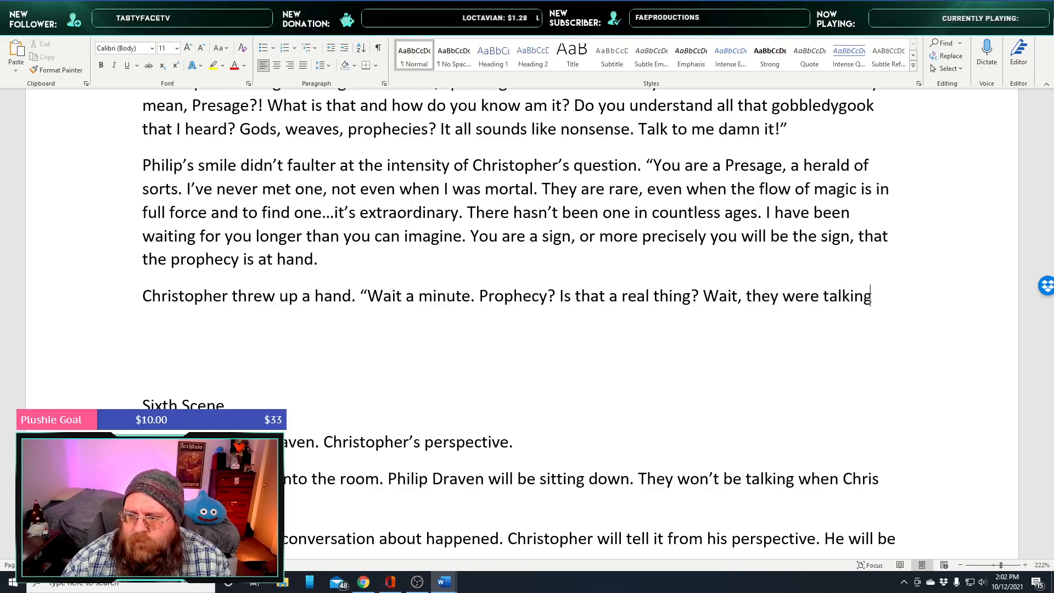
text( about gods t)
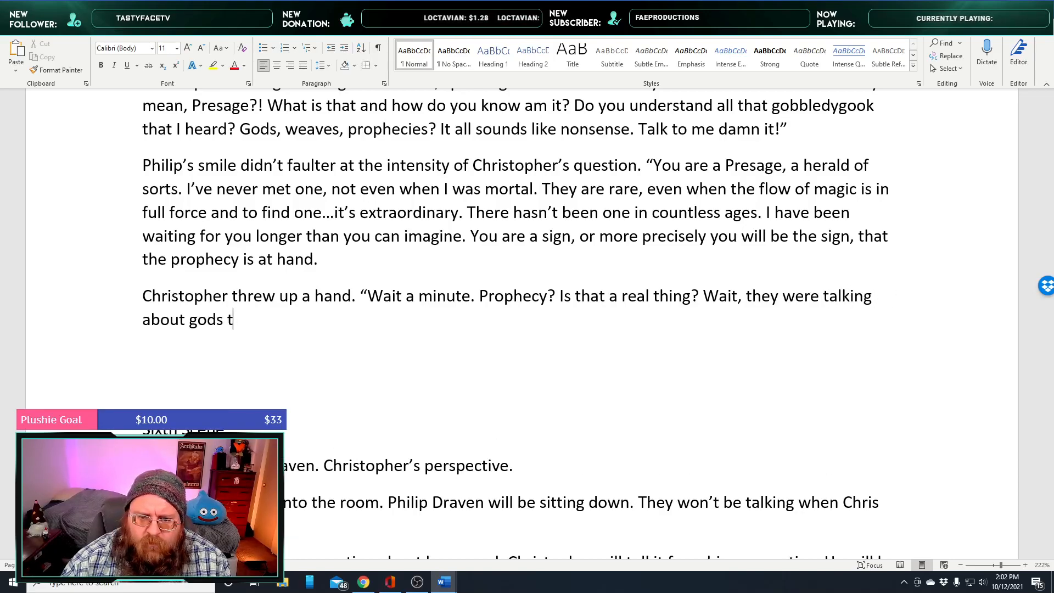
text(oo. )
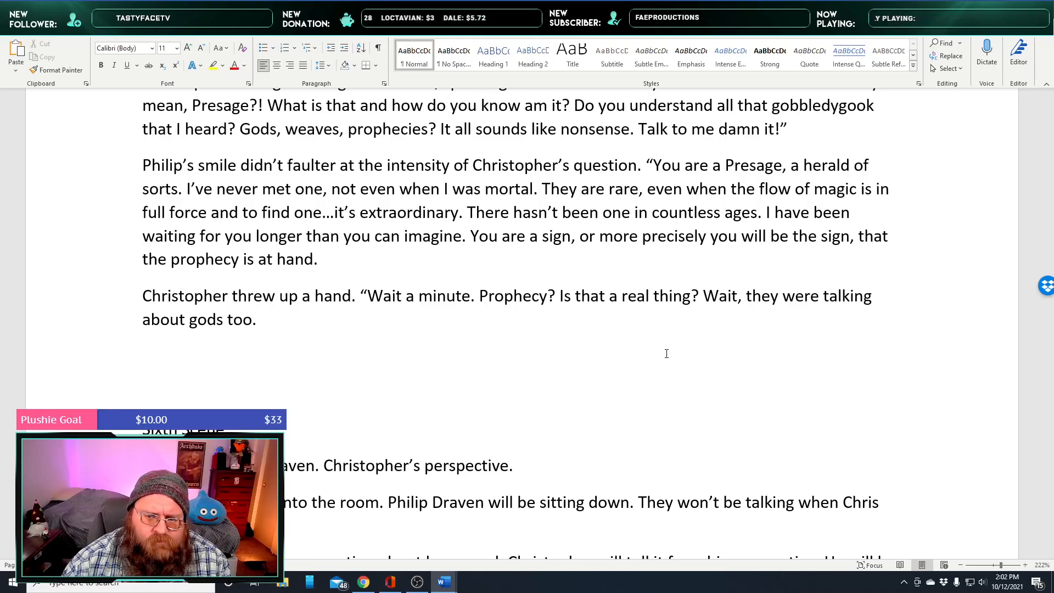
text(Are)
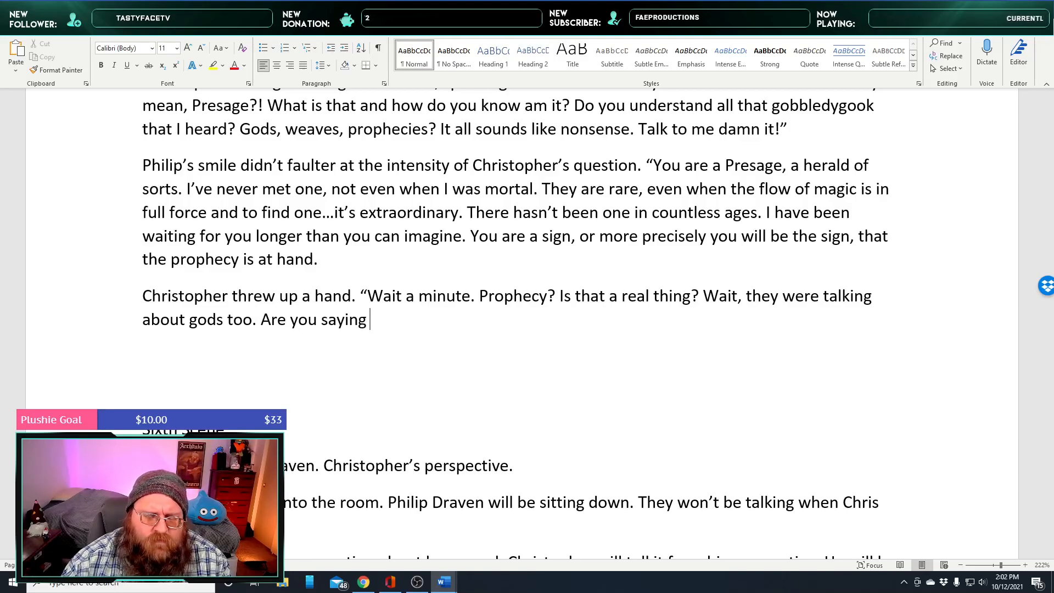
text(you saying gods )
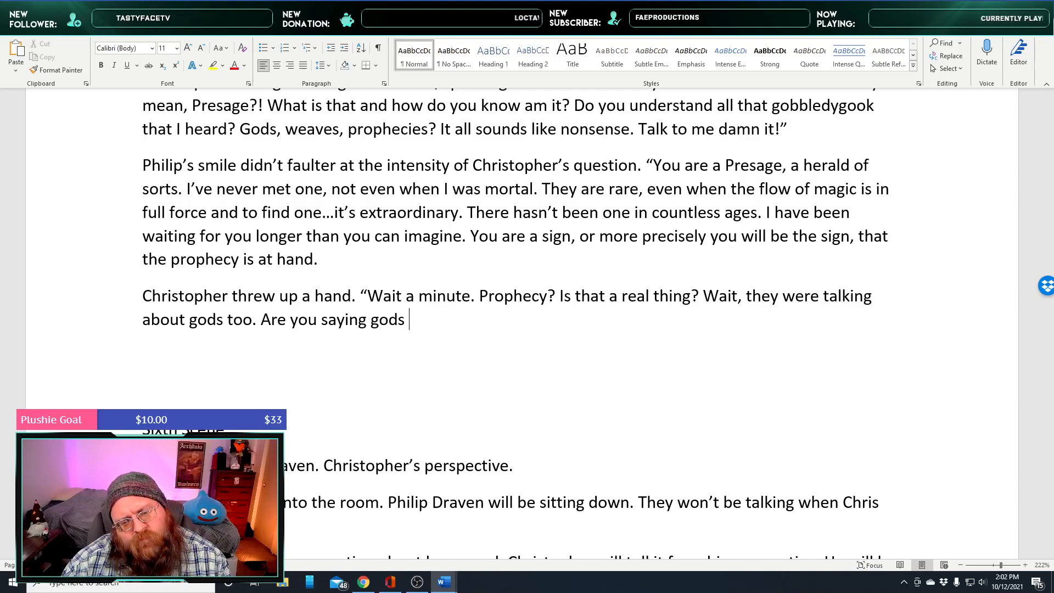
text(are real)
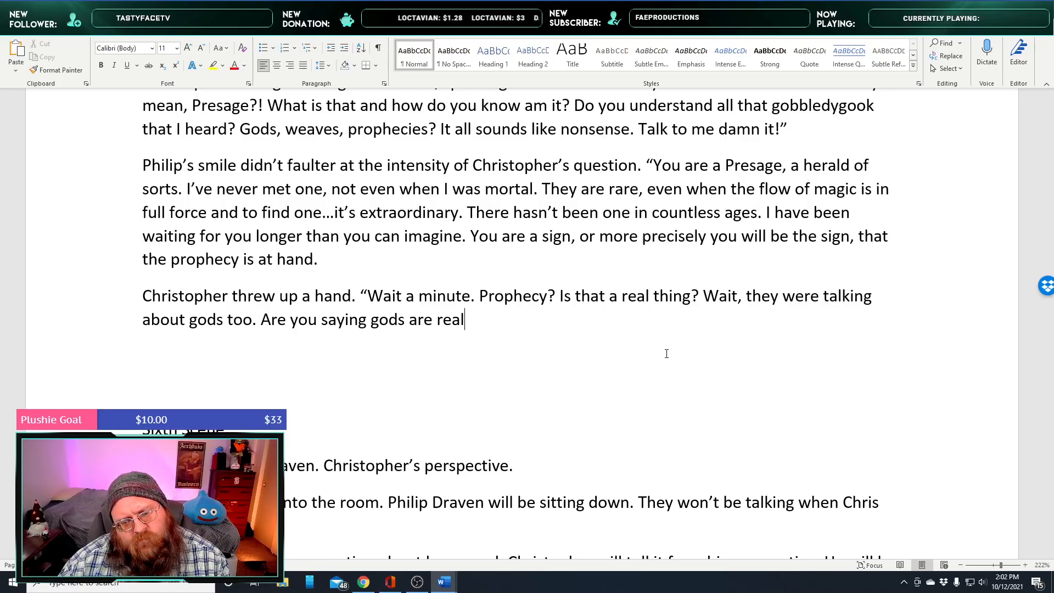
text(?)
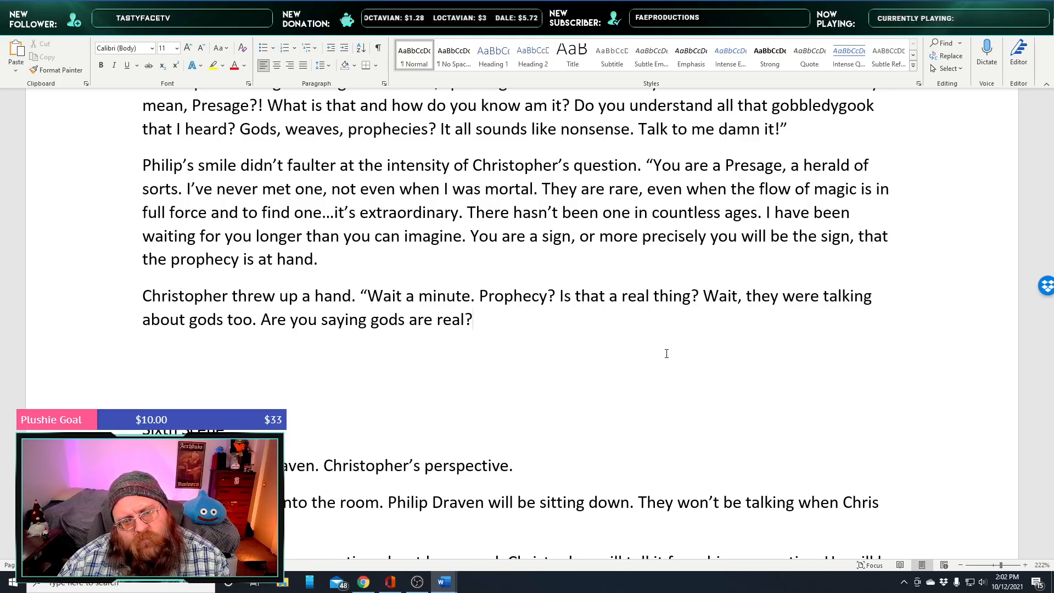
Add a new paragraph reading "Philip chuckled slightly. “Prophecy is real but real prophecy is rare.", correcting the misspelled second "prophecy"
key(Return)
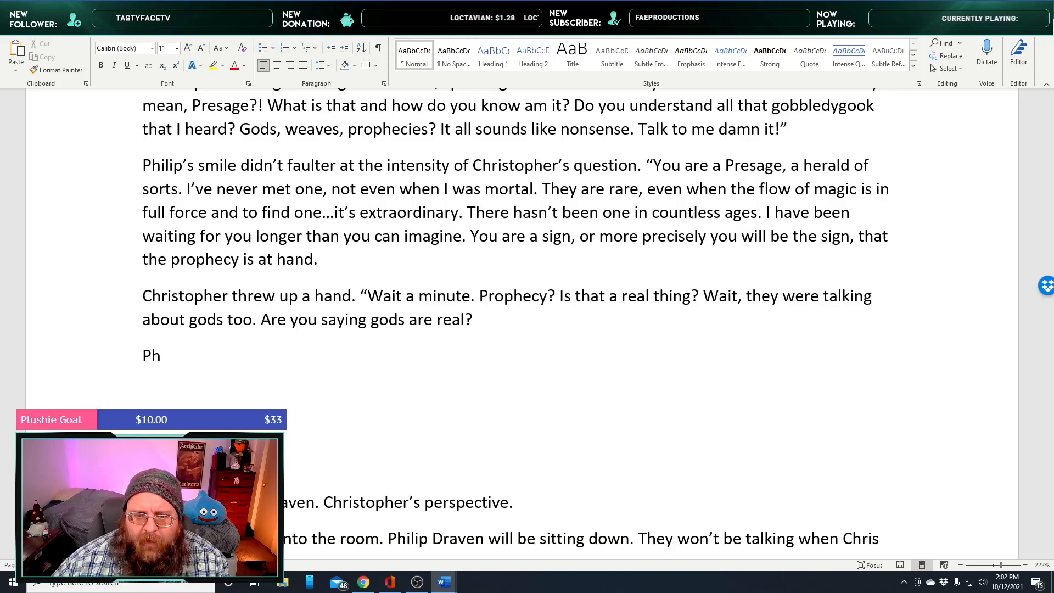
text(ilip chuckled slightly. “Prophecy is rea)
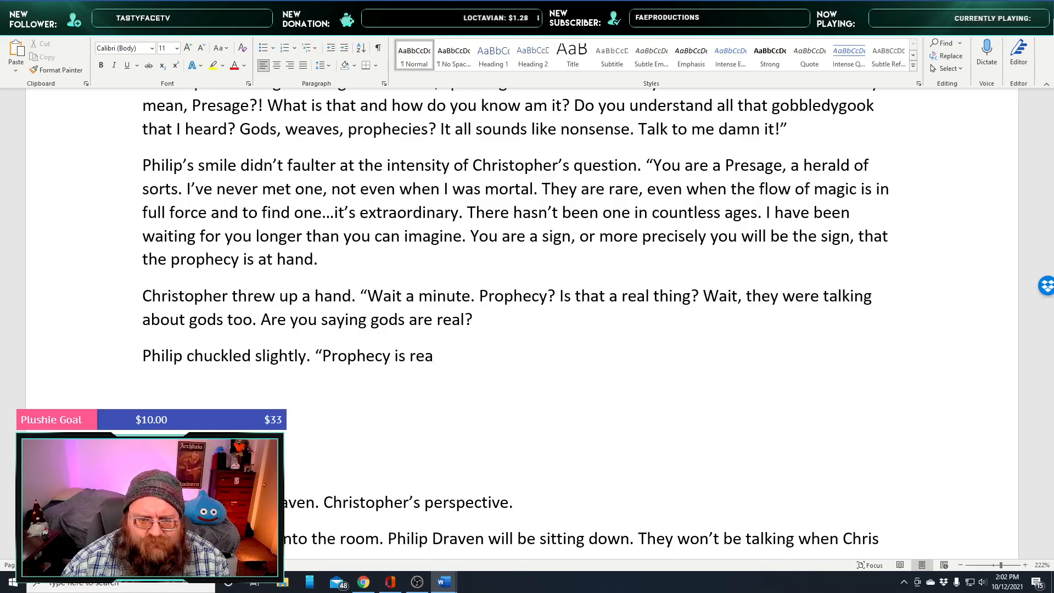
text(l but re)
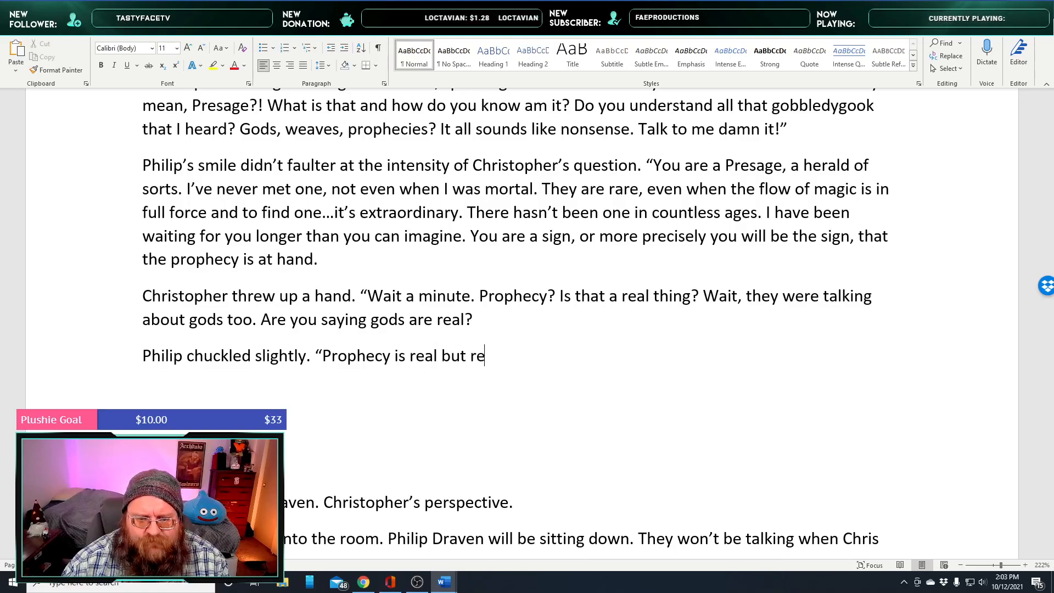
text(al prph)
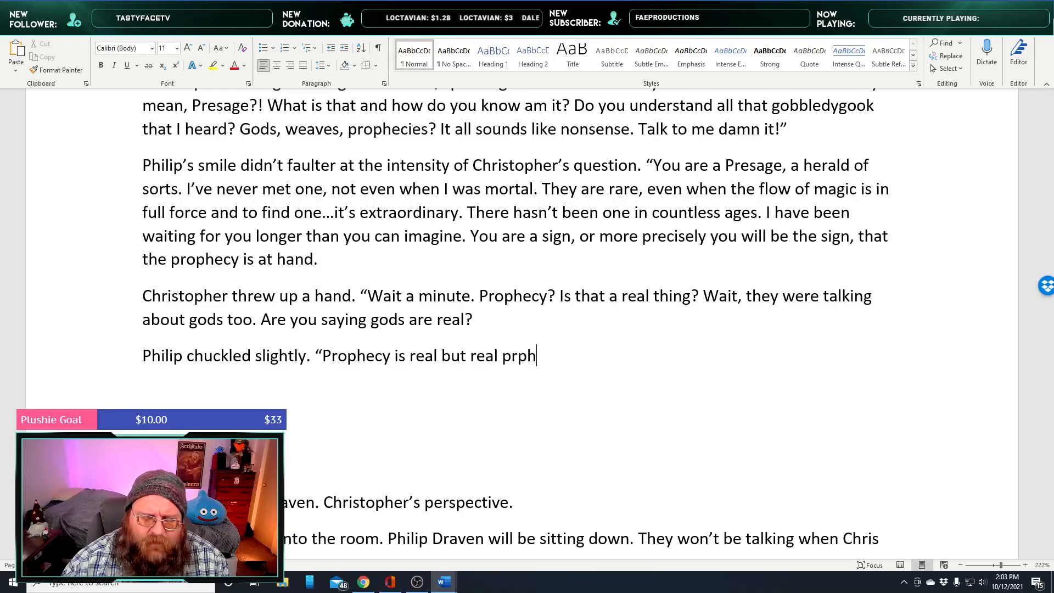
text(cy s)
key(BackSpace)
text(is )
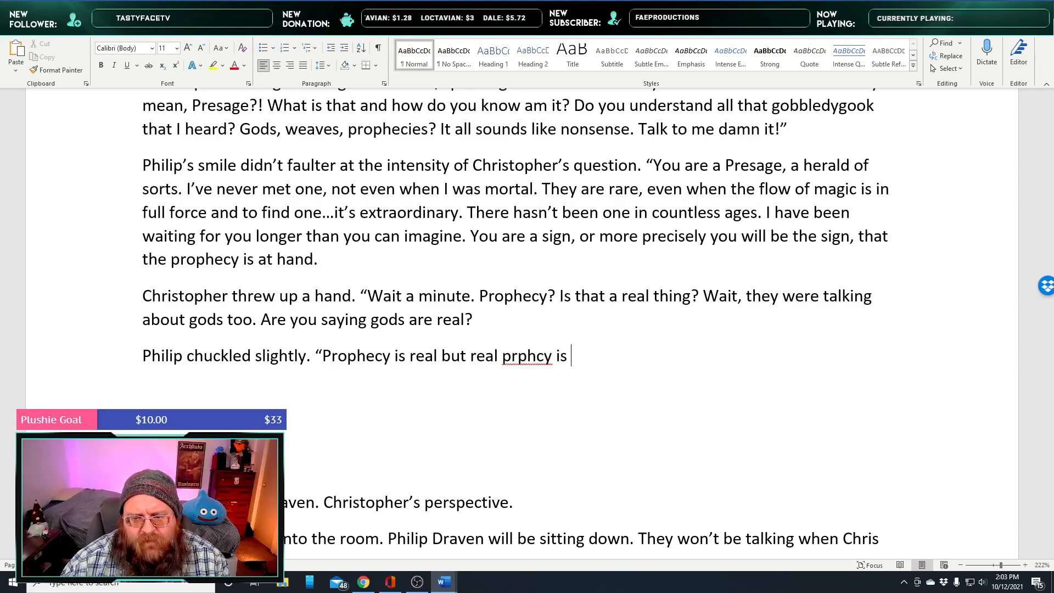
text(rare.)
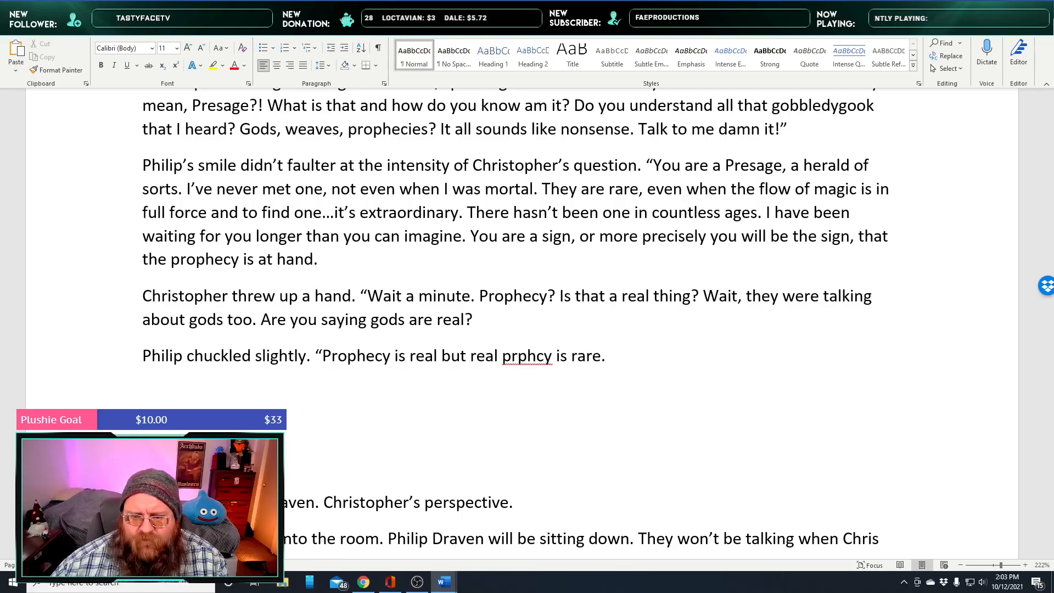
right_click(529, 358)
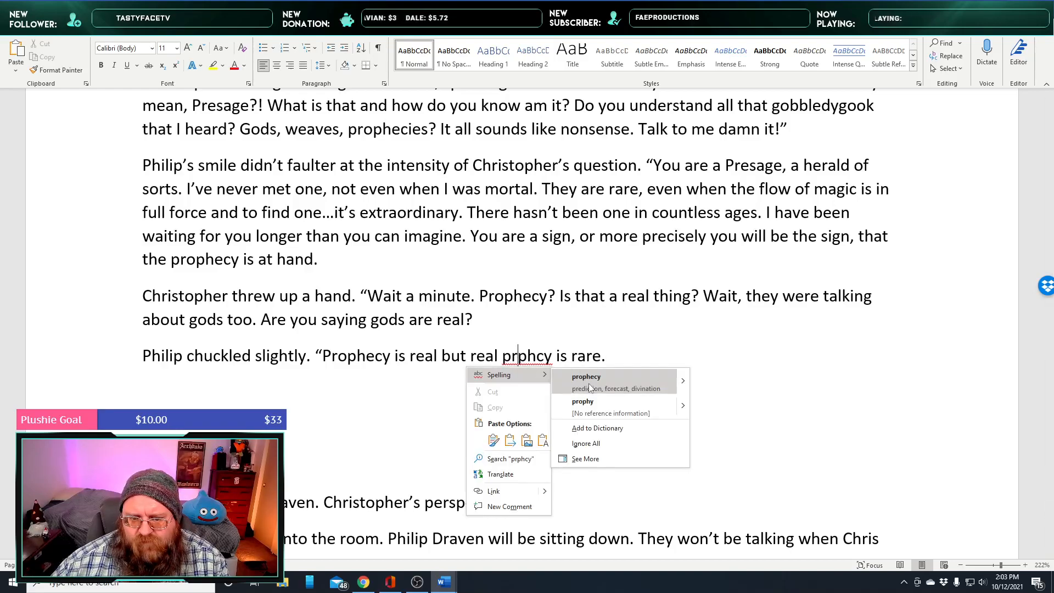
click(588, 439)
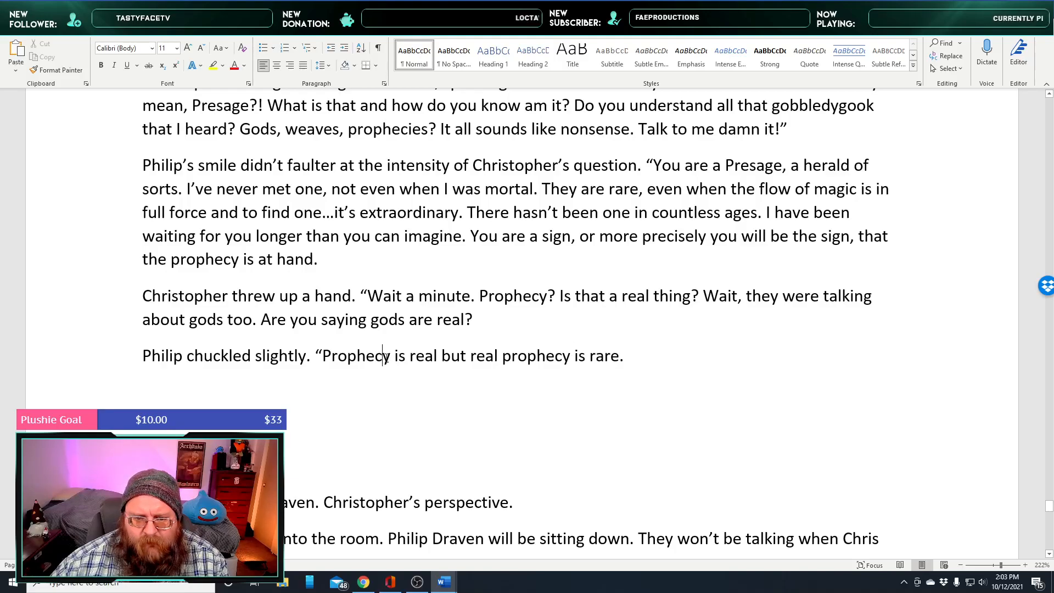
Continue Philip's line with "Then there are different types of prophecy and they way prophecy unfolds is complicated. Lets just say that"
click(634, 360)
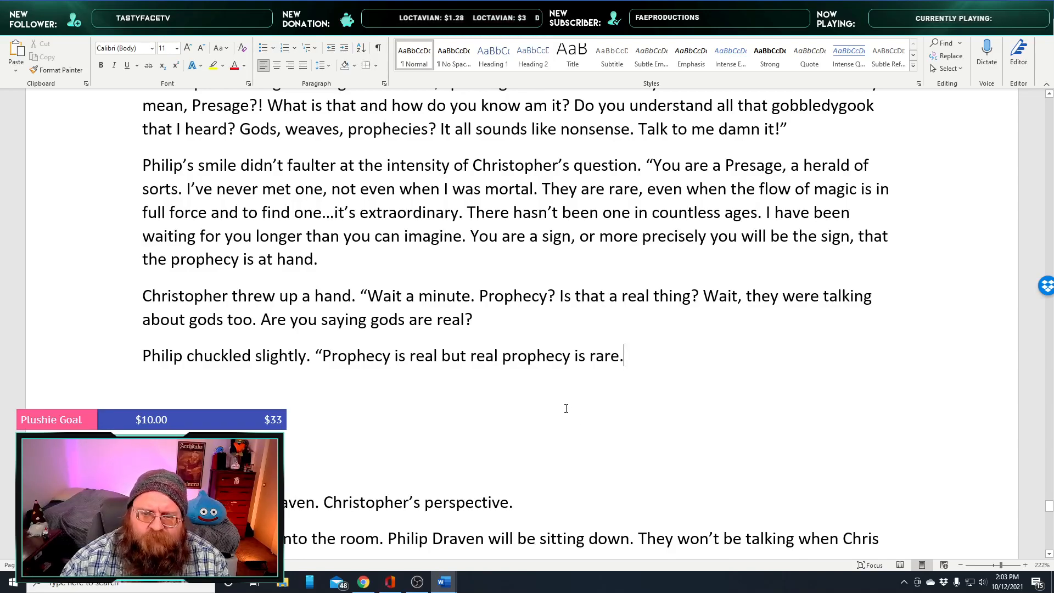
text(Then the)
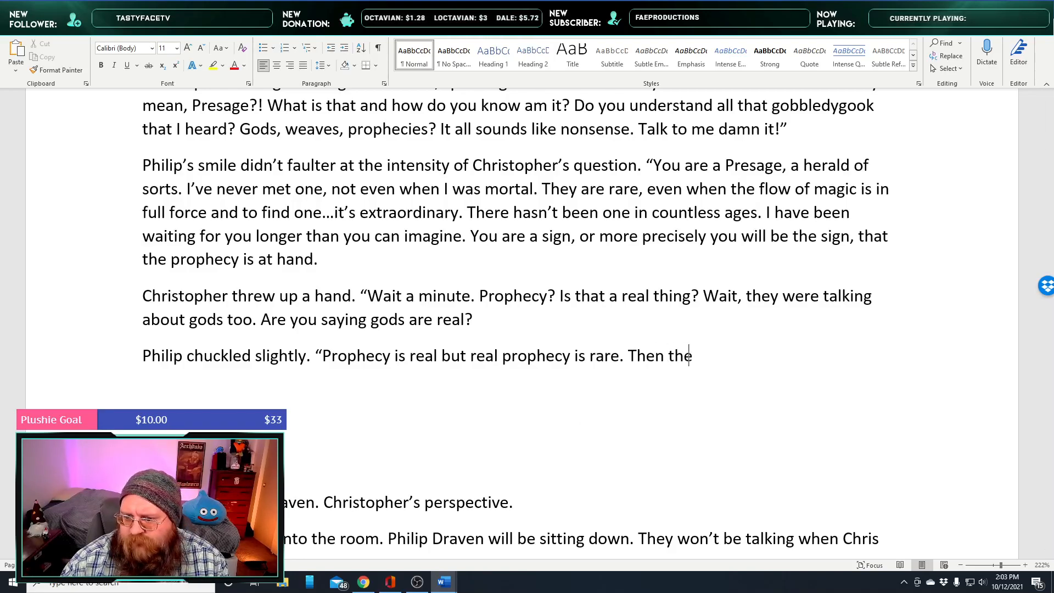
text(re are different ty)
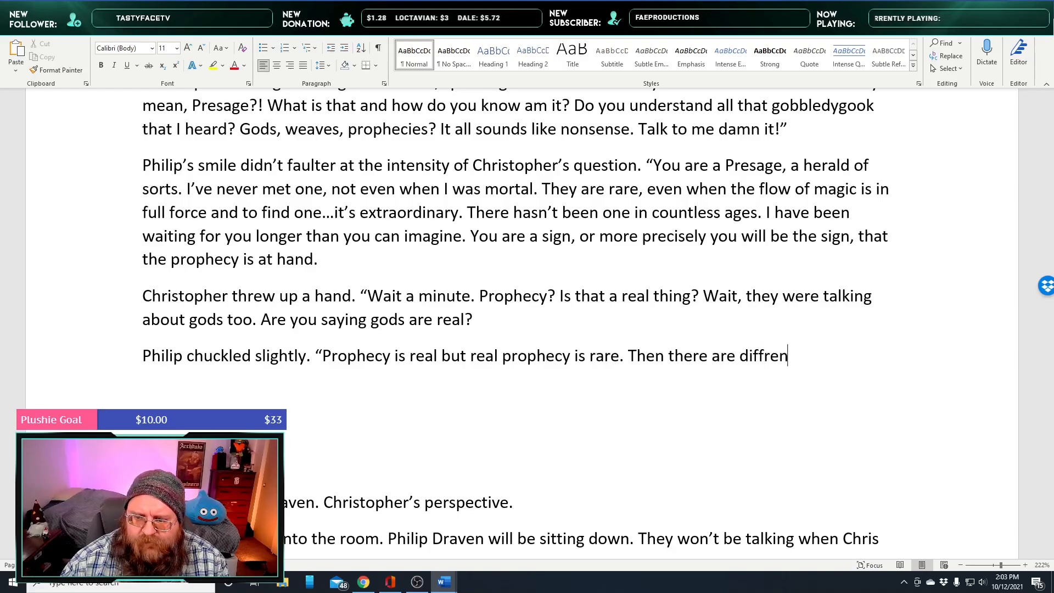
text(pes of pr)
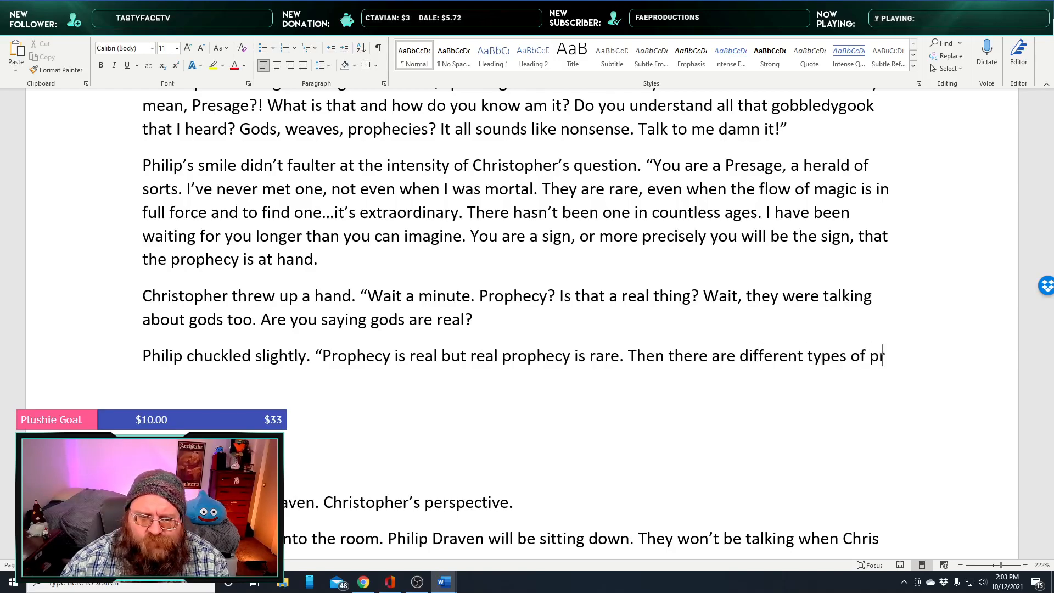
text(ophecy and)
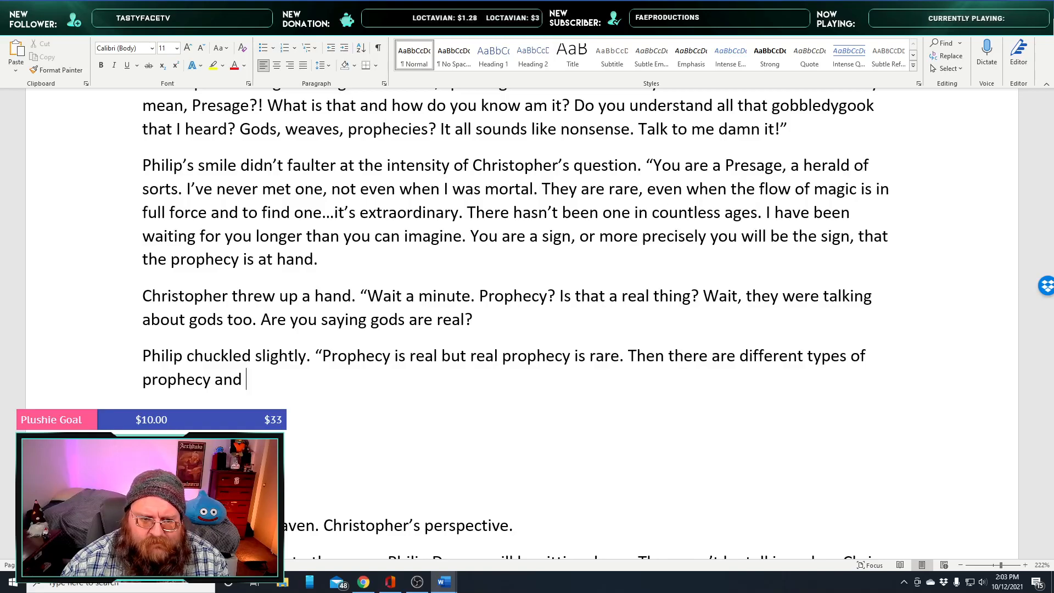
text(th)
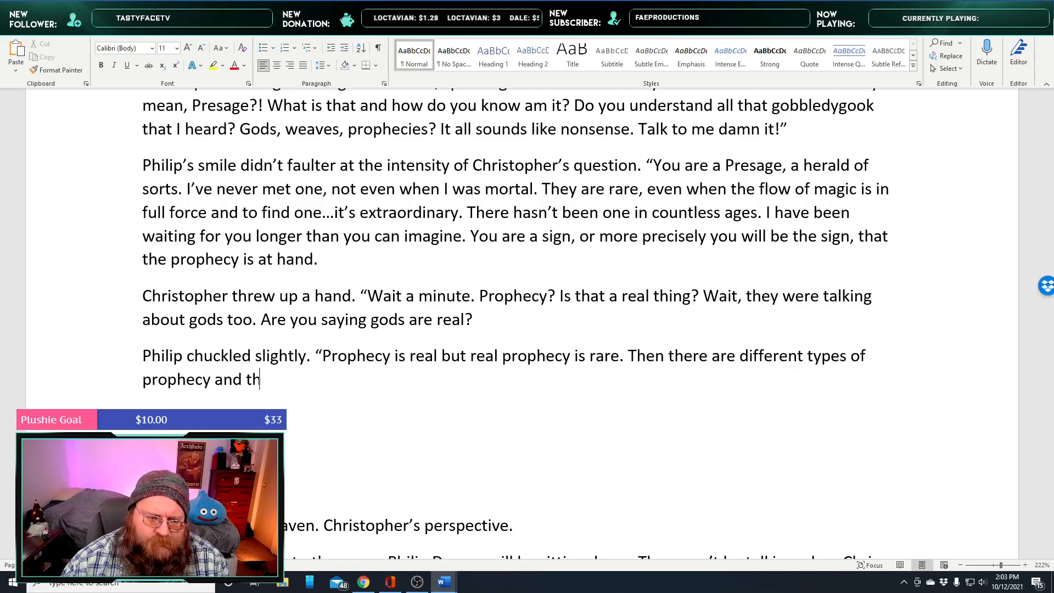
text(ey way prophecy unfolds is complicated. Lets just say that)
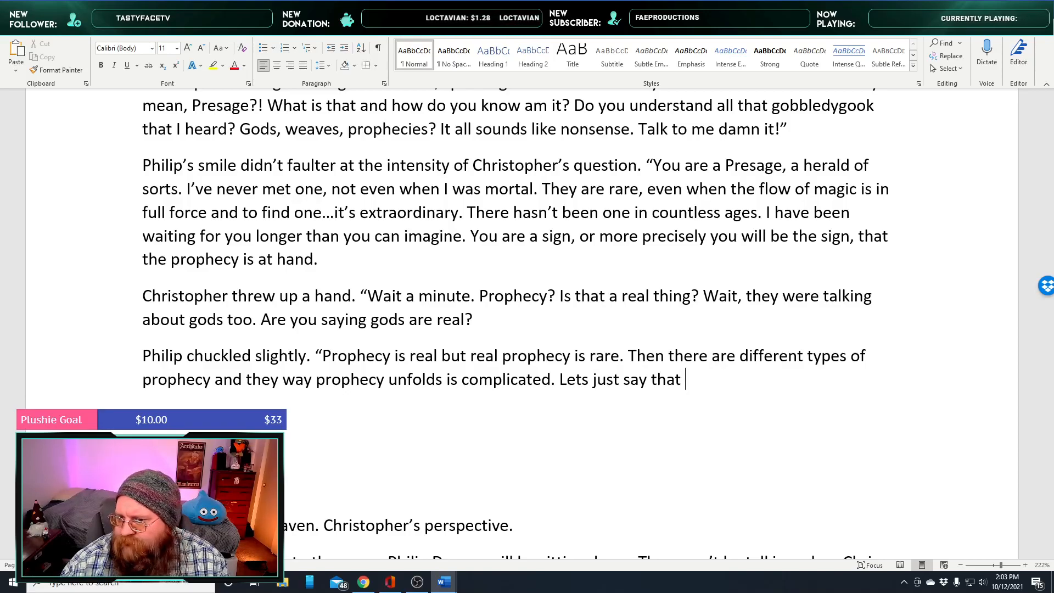
Continue the sentence after "Lets just say that" with "there are such things a prophecies,"
text(prph)
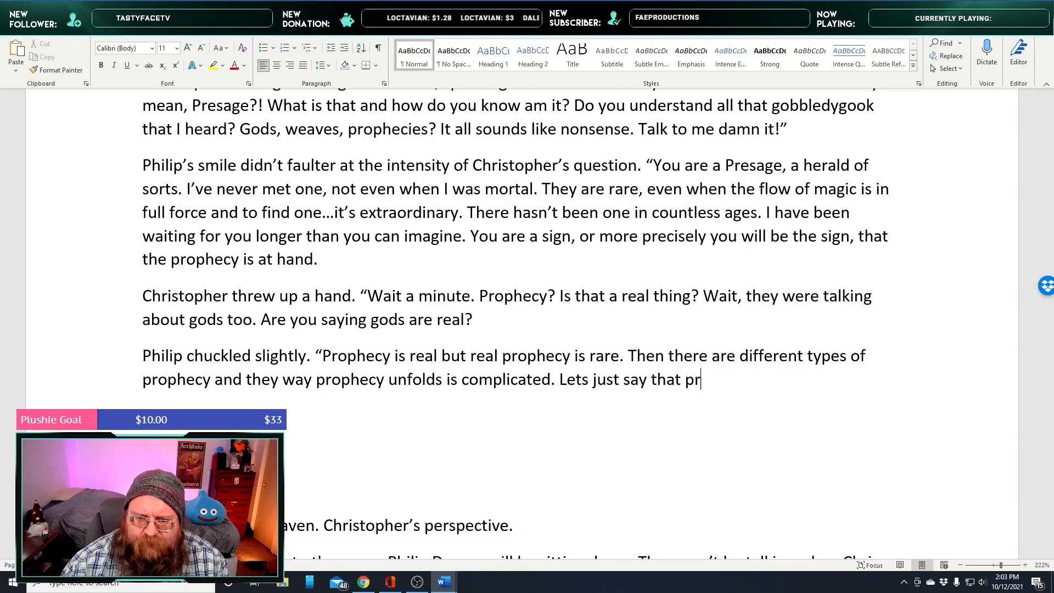
key(BackSpace)
key(BackSpace)
key(BackSpace)
key(BackSpace)
key(BackSpace)
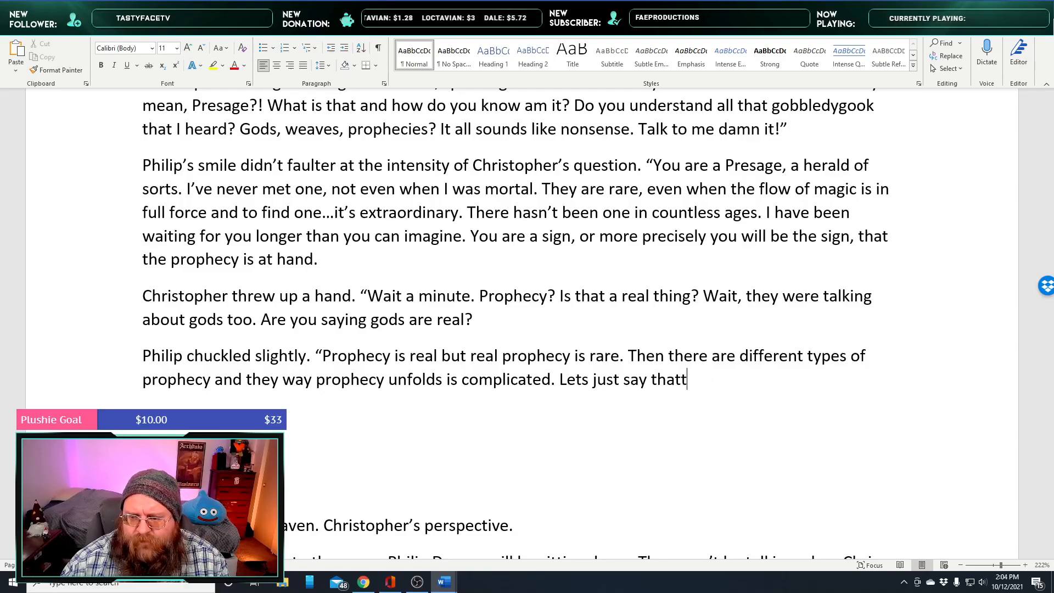
text(there are such )
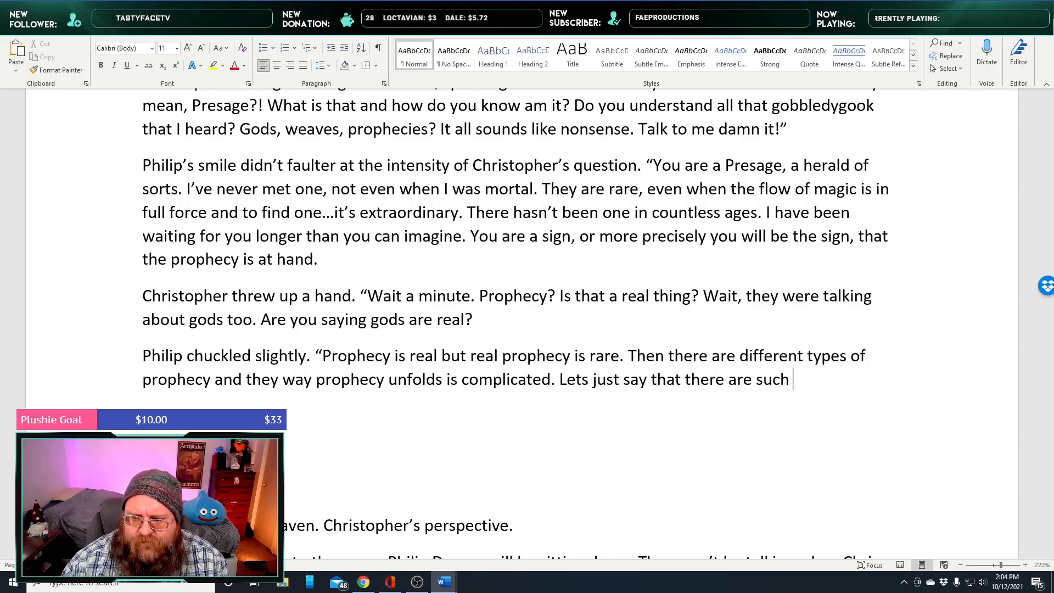
text(things a prop)
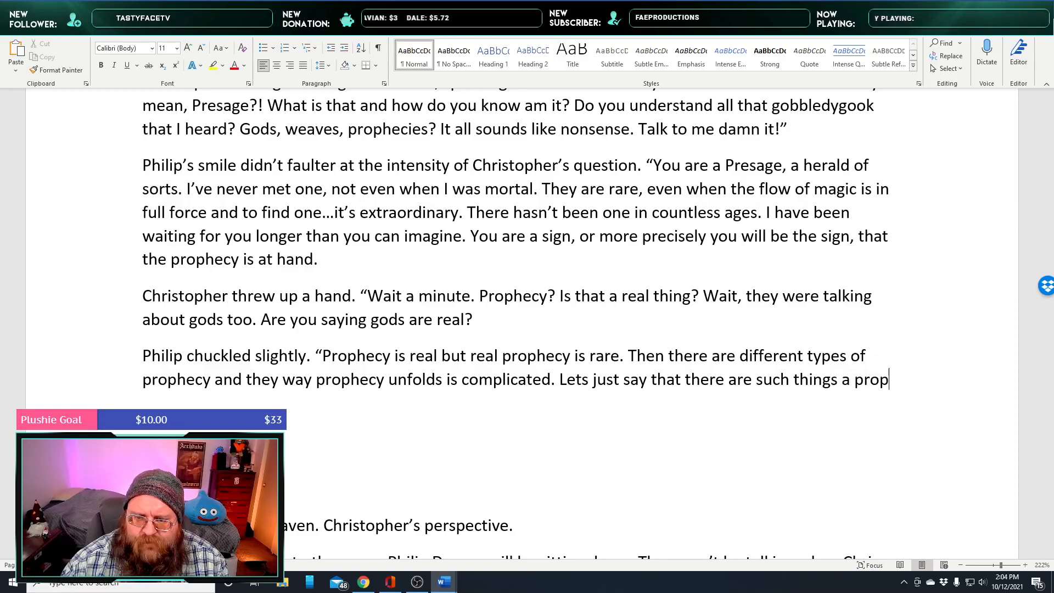
text(hecies,)
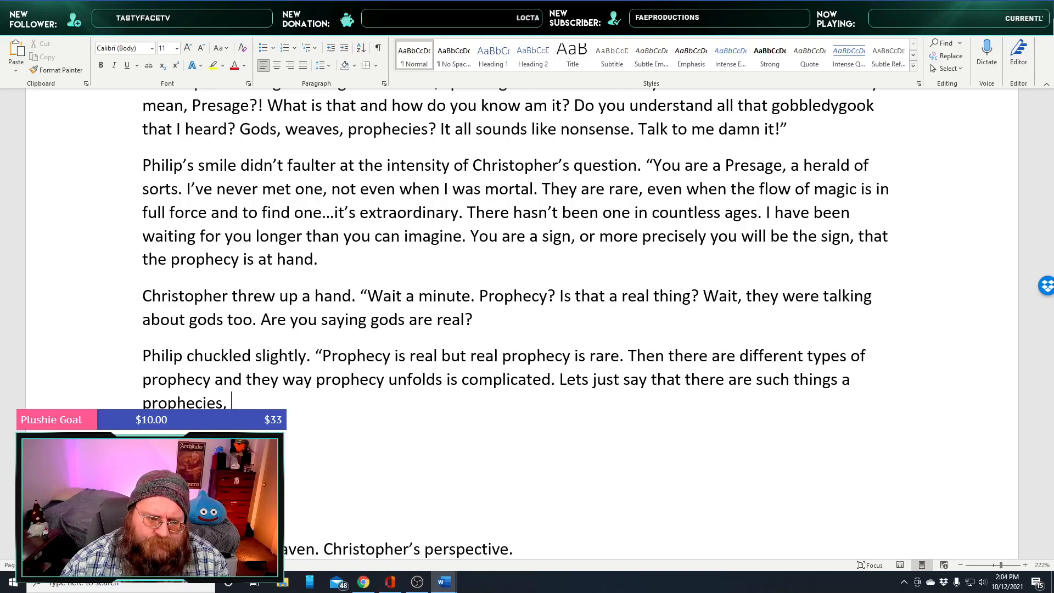
key(BackSpace)
key(BackSpace)
text(. They are like guess )
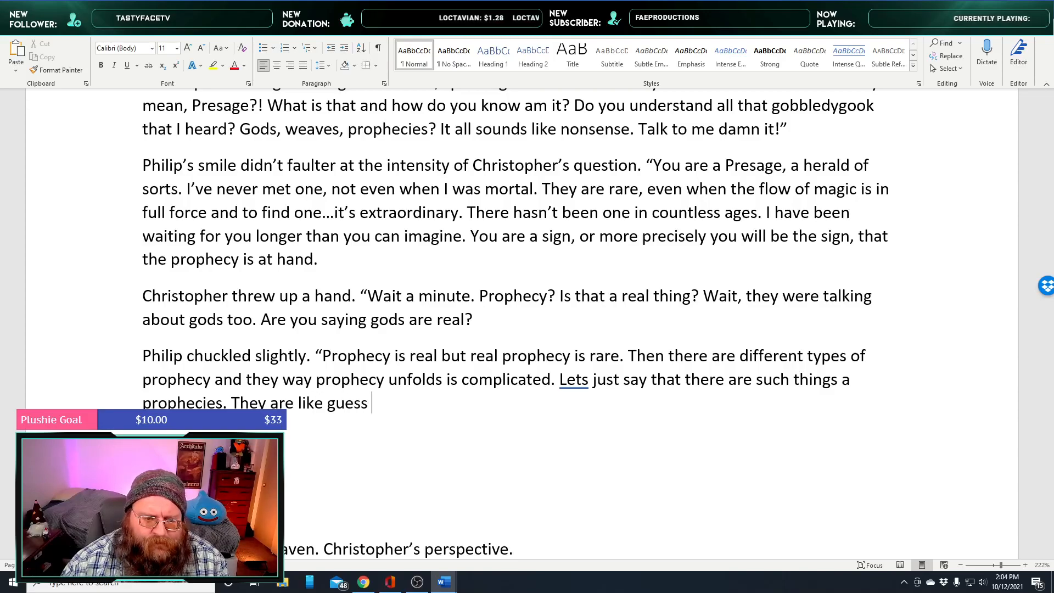
text(a)
key(BackSpace)
key(BackSpace)
key(BackSpace)
key(BackSpace)
key(BackSpace)
key(BackSpace)
key(BackSpace)
key(BackSpace)
key(BackSpace)
key(BackSpace)
key(BackSpace)
key(BackSpace)
key(BackSpace)
key(BackSpace)
key(BackSpace)
key(BackSpace)
key(BackSpace)
key(BackSpace)
key(BackSpace)
key(BackSpace)
key(BackSpace)
key(BackSpace)
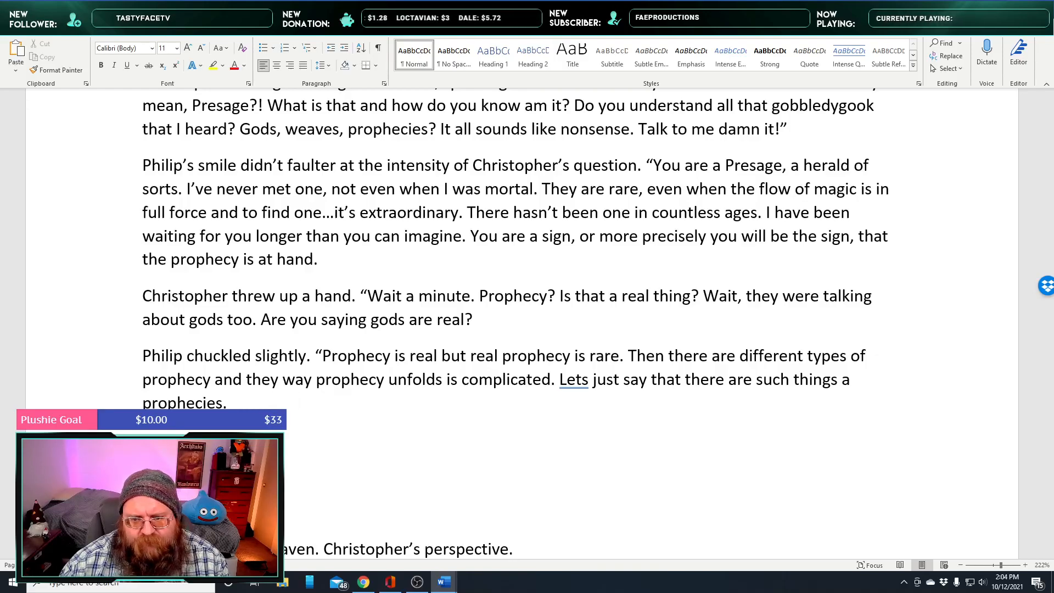
Correct "Lets" to "Let's" and "they way" to "the way" in Philip's line about prophecy
right_click(577, 380)
click(629, 411)
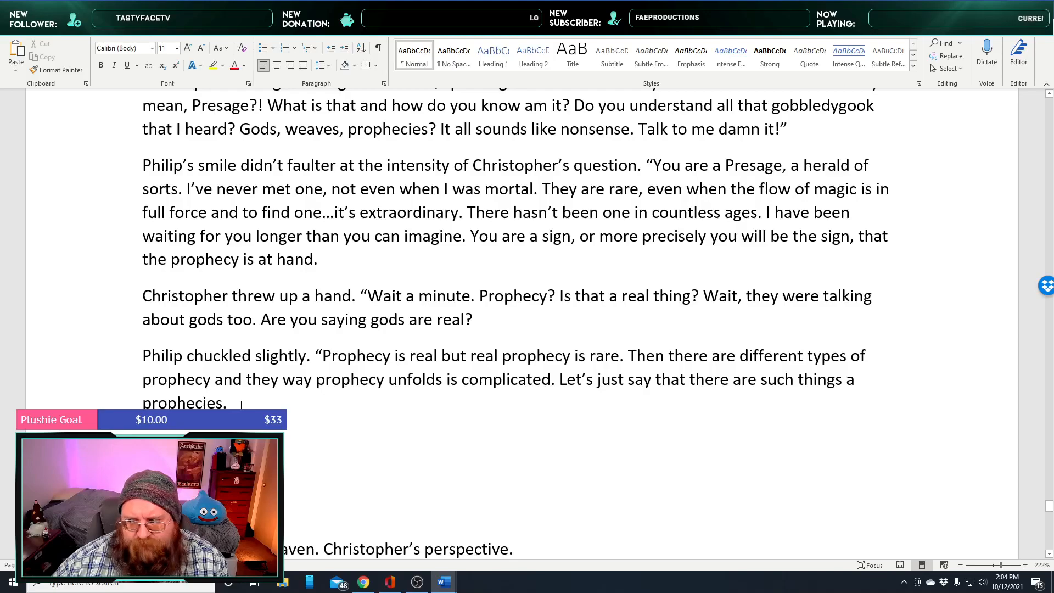
scroll(357, 388, down, 3)
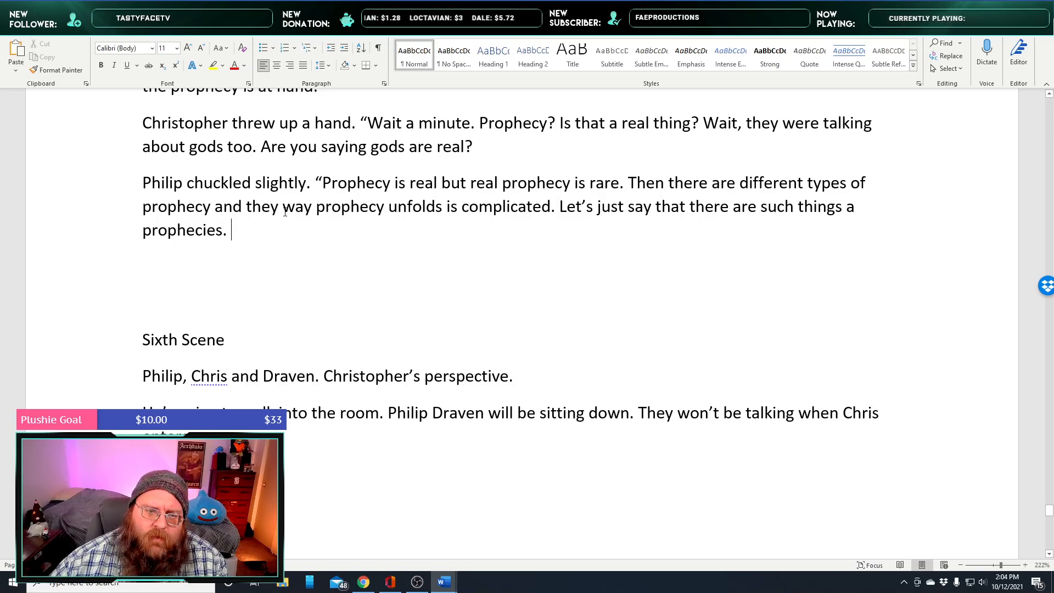
drag(270, 209, 277, 210)
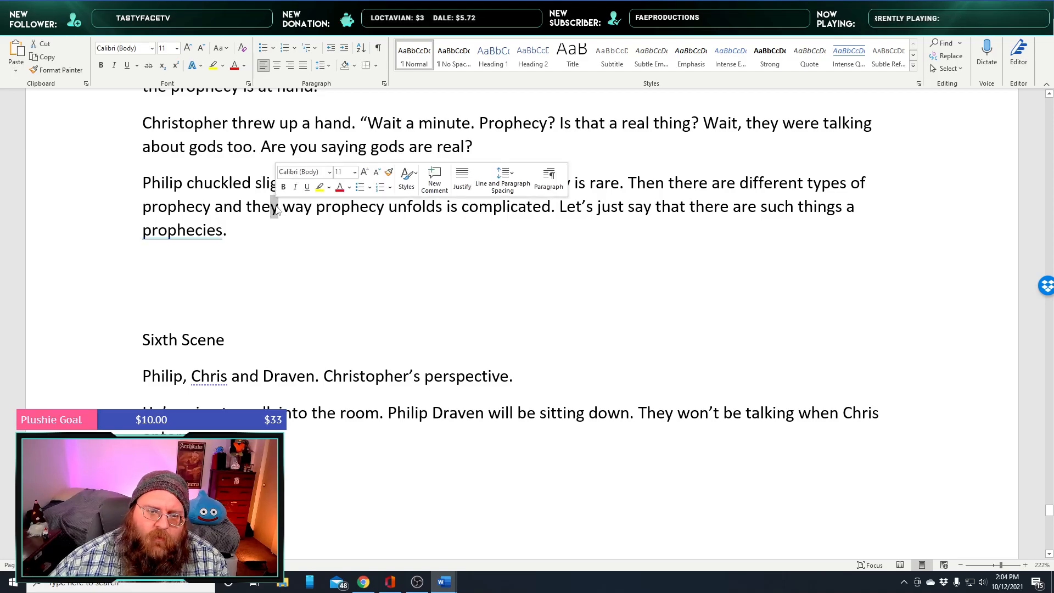
key(BackSpace)
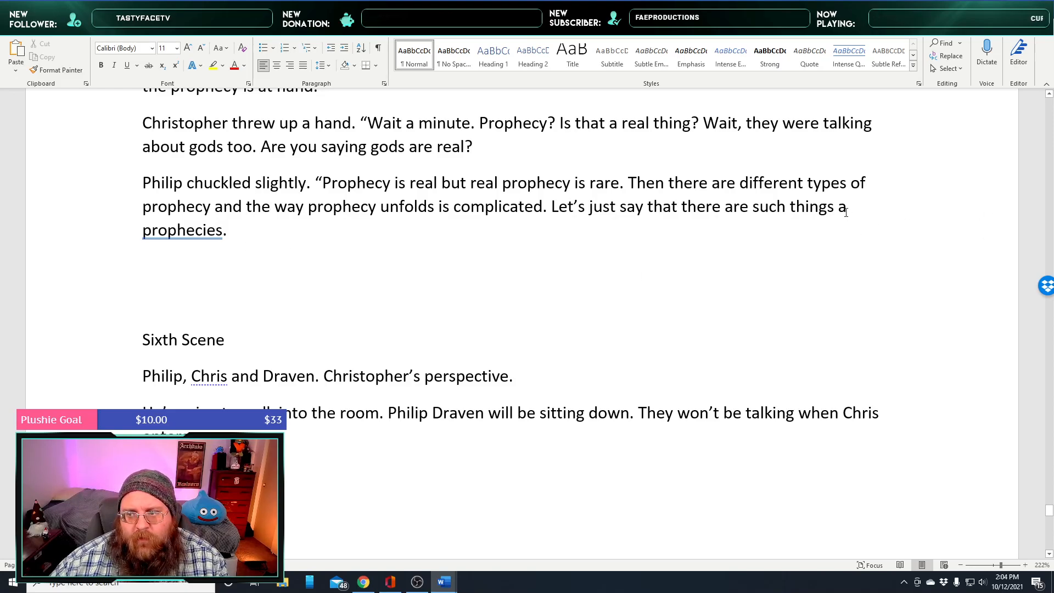
Replace "things a" with "there are" in the sentence beginning "Let's just say"
drag(842, 213, 820, 221)
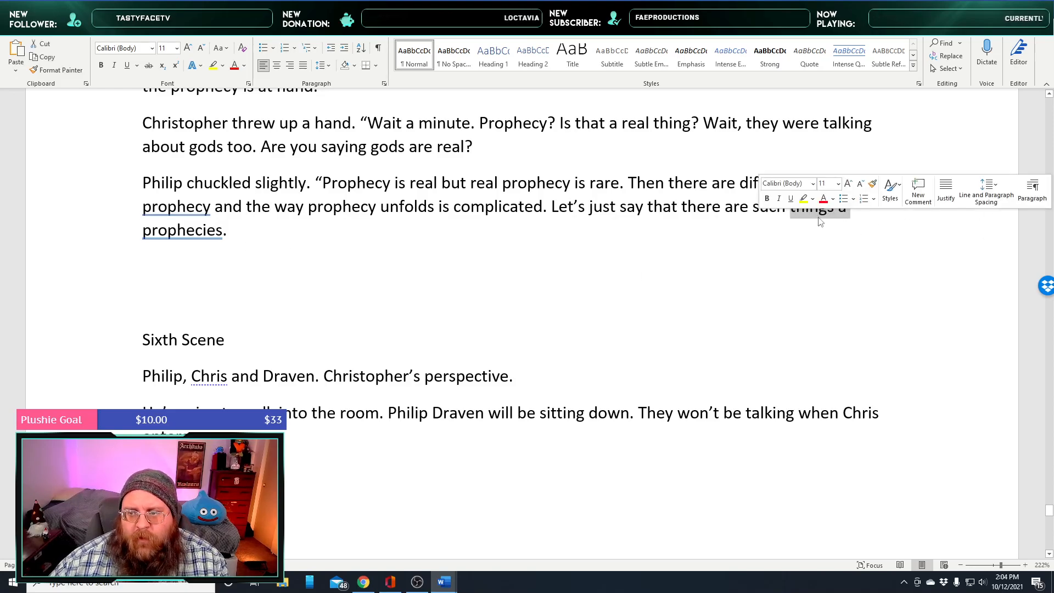
text(there are)
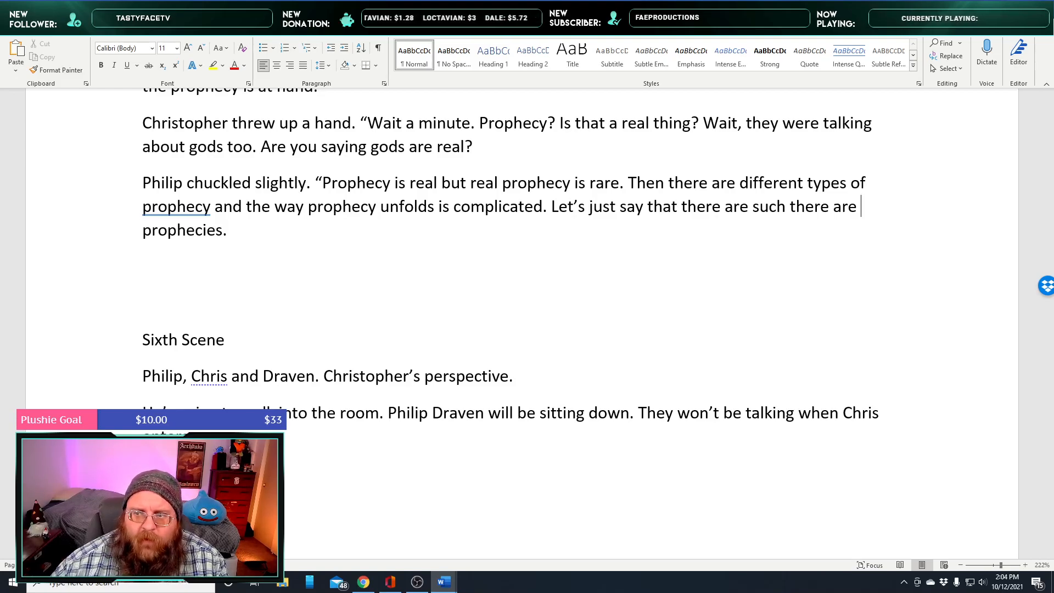
key(Right)
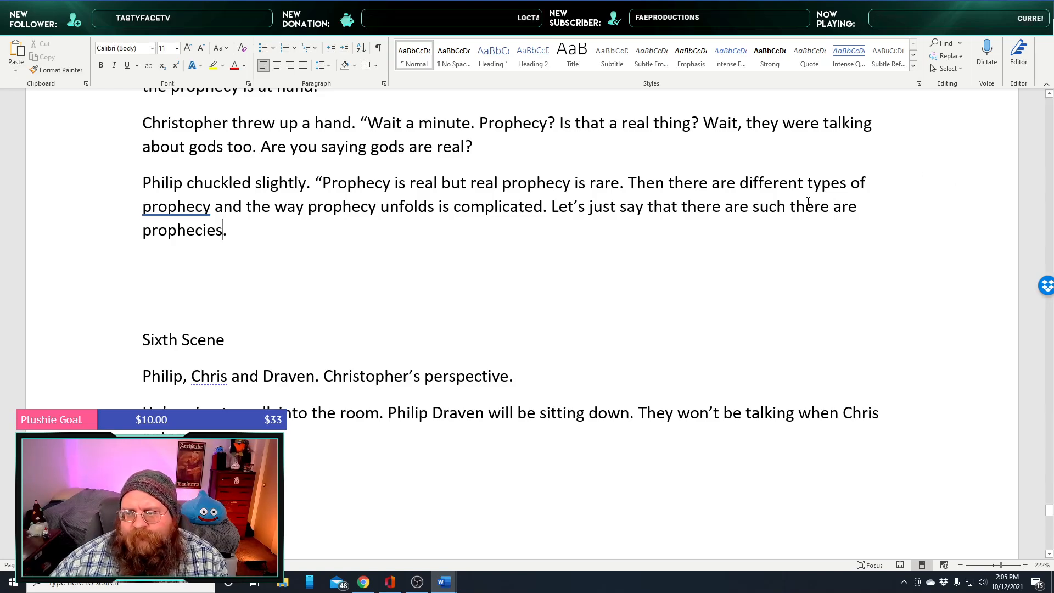
Delete the whole sentence beginning "Let's just say that" from the end of Philip's line
double_click(843, 207)
ctrl+click(556, 232)
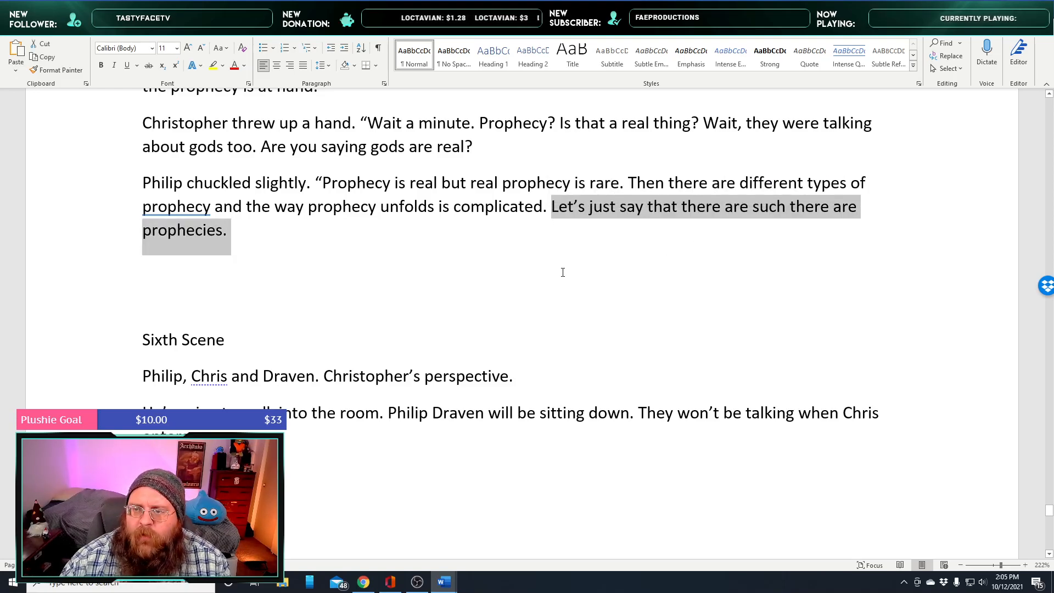
text(P)
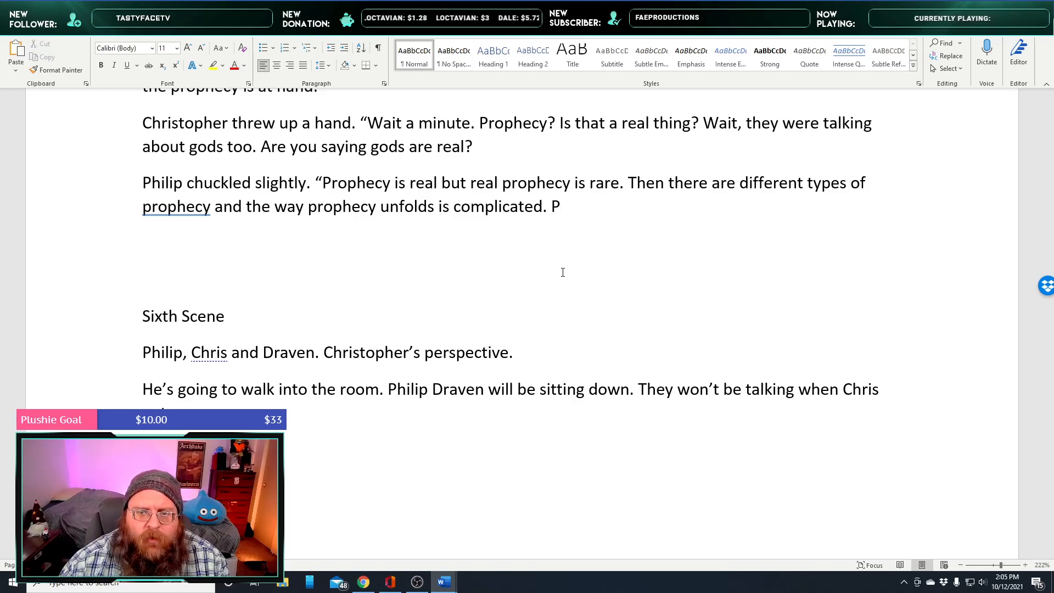
key(BackSpace)
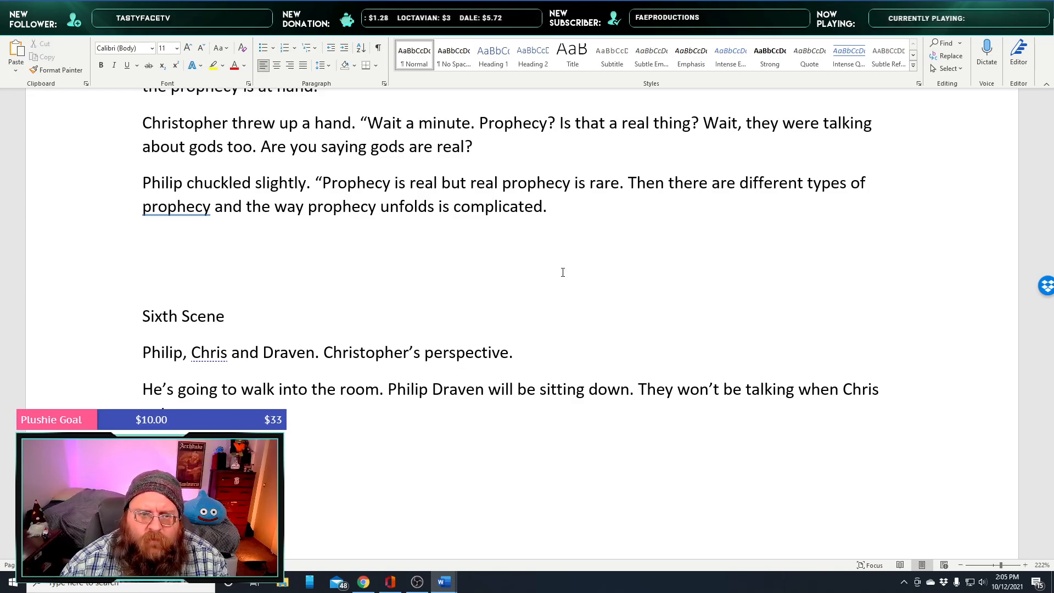
text(Simply, prphicy is real.)
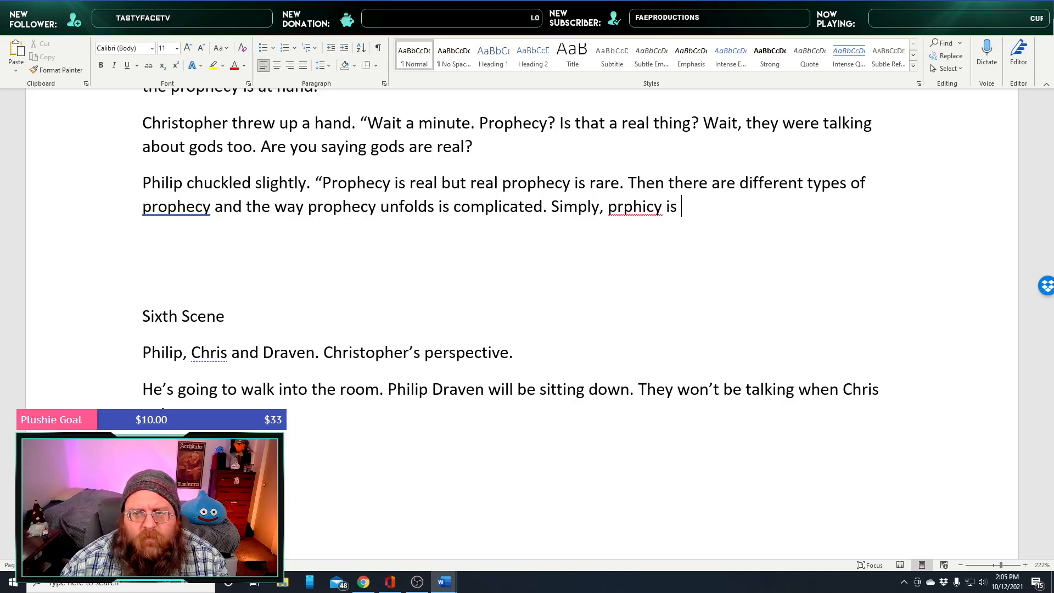
right_click(623, 209)
click(679, 229)
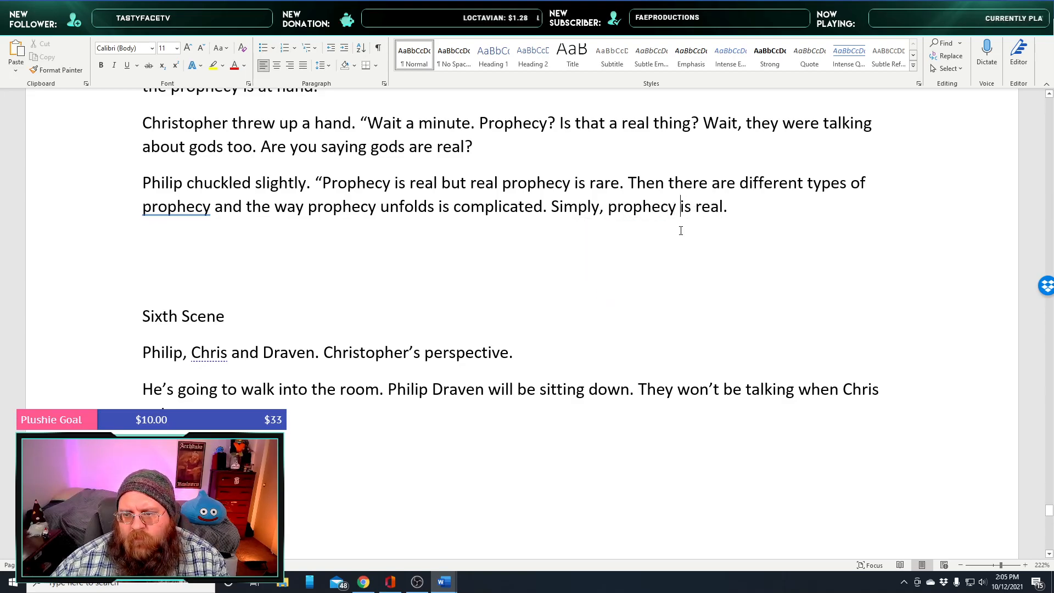
click(724, 208)
text(, although it's)
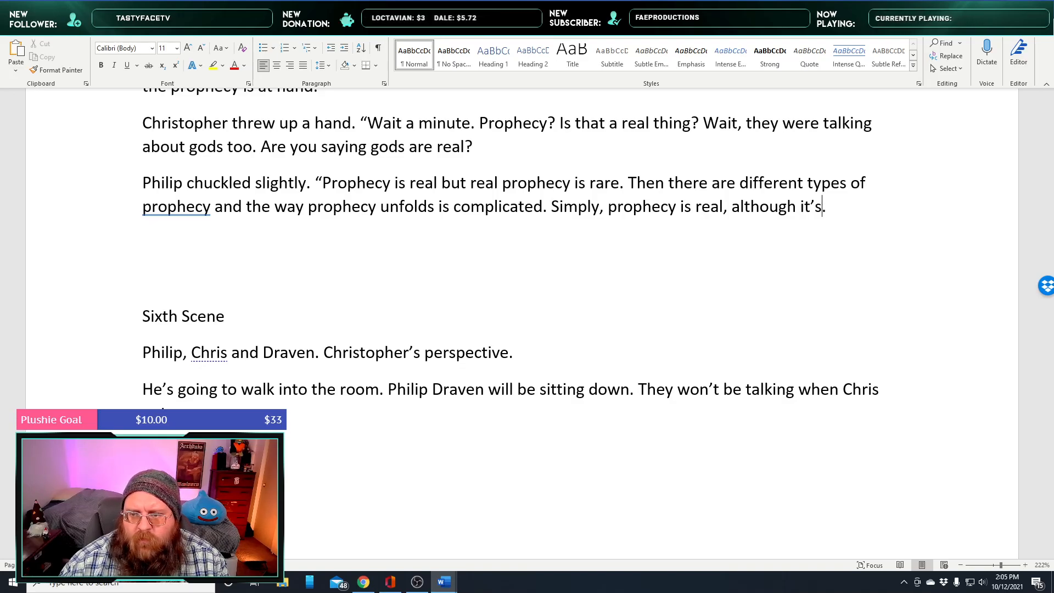
key(BackSpace)
key(BackSpace)
key(BackSpace)
key(BackSpace)
key(BackSpace)
key(BackSpace)
key(BackSpace)
key(BackSpace)
key(BackSpace)
key(BackSpace)
key(BackSpace)
key(BackSpace)
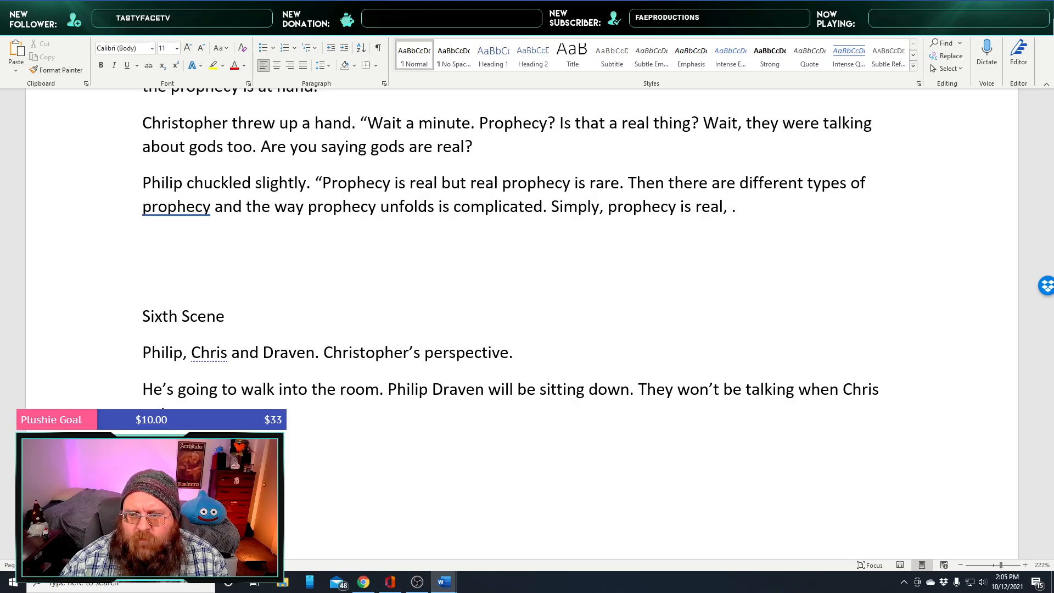
key(BackSpace)
key(BackSpace)
key(BackSpace)
key(BackSpace)
key(BackSpace)
key(BackSpace)
key(BackSpace)
key(BackSpace)
key(BackSpace)
key(BackSpace)
key(BackSpace)
key(BackSpace)
key(BackSpace)
key(BackSpace)
key(BackSpace)
key(BackSpace)
key(BackSpace)
key(BackSpace)
key(BackSpace)
key(BackSpace)
key(BackSpace)
Add "For now, just know that prophecy is real and you are part of it" before the period and a comma after "types of prophecy"
text(For no)
text(w, j)
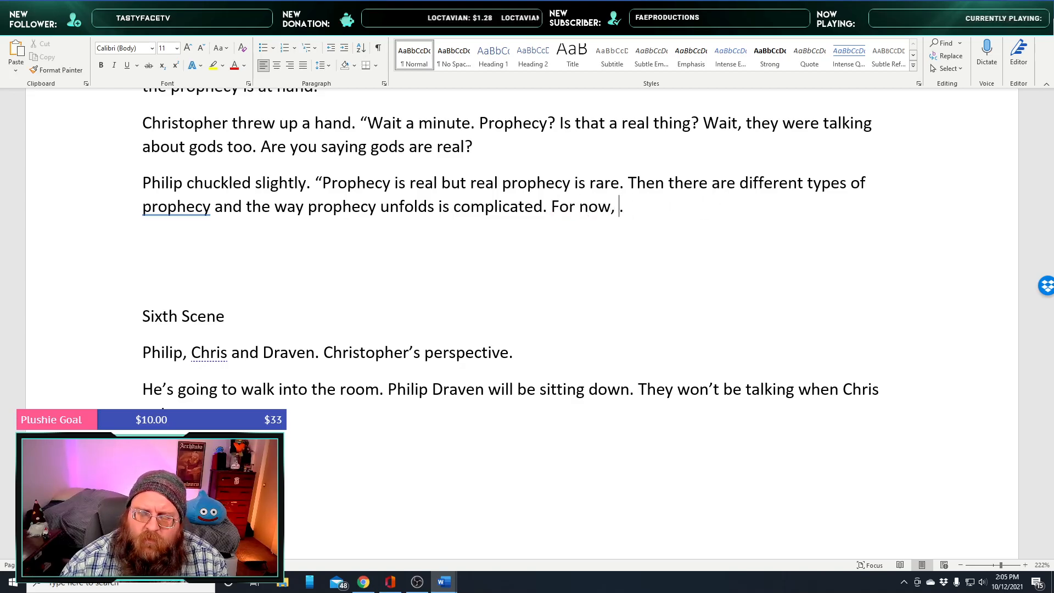
text(ust know that pr)
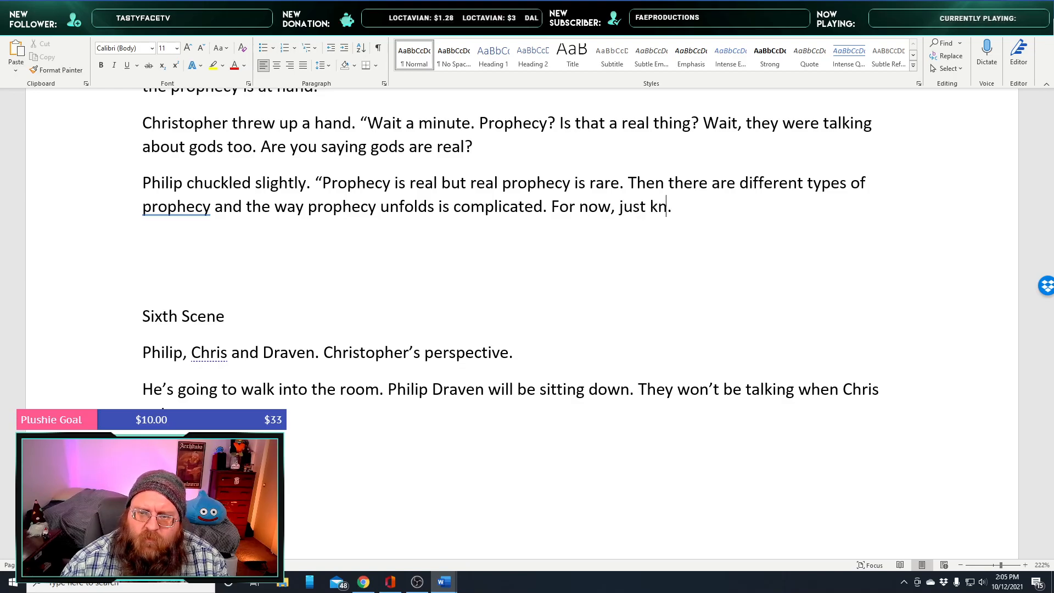
text(ophecy is real)
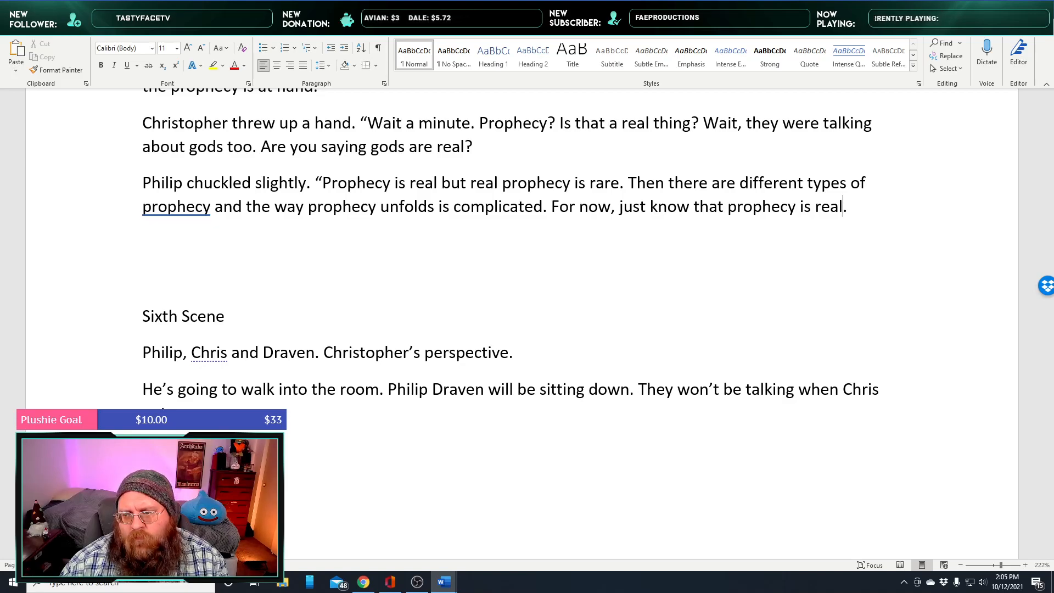
text(and you are part of it)
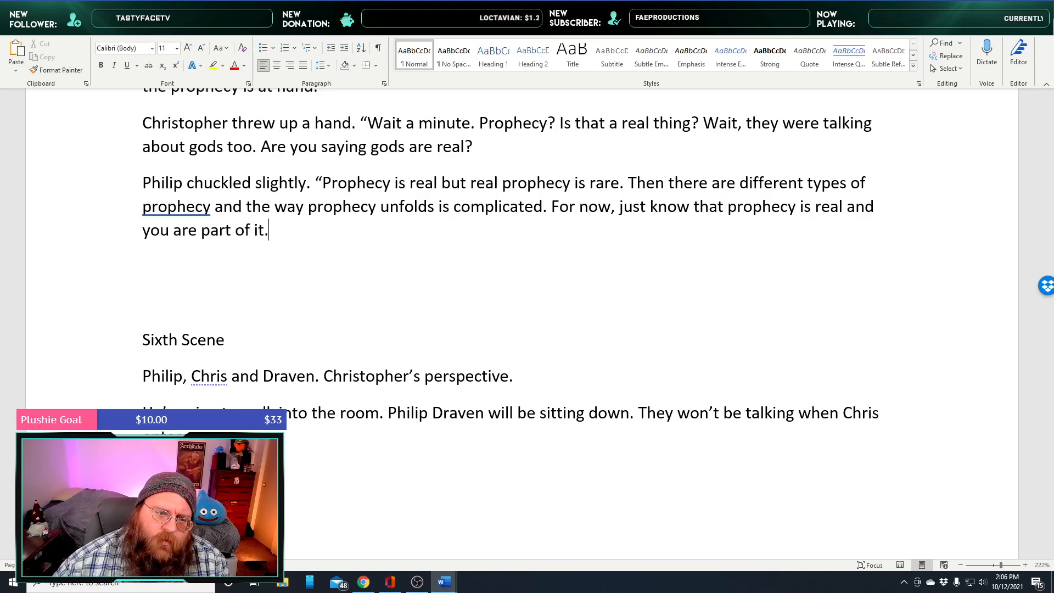
right_click(185, 207)
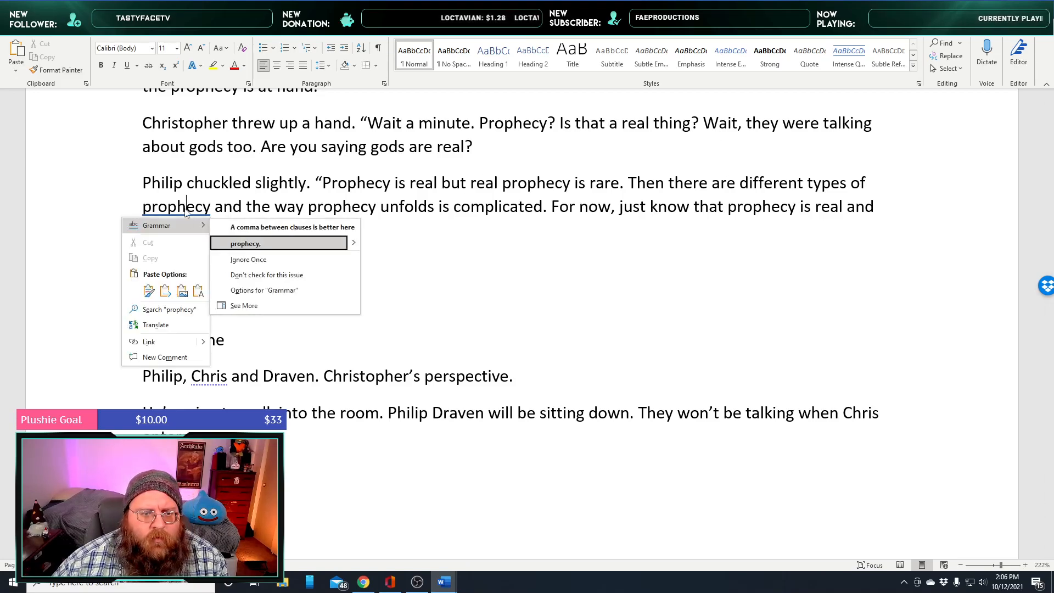
click(250, 241)
Continue Philip's line with "As to gods, they are real too, oh yes, they are real. I've never met a true god"
click(278, 231)
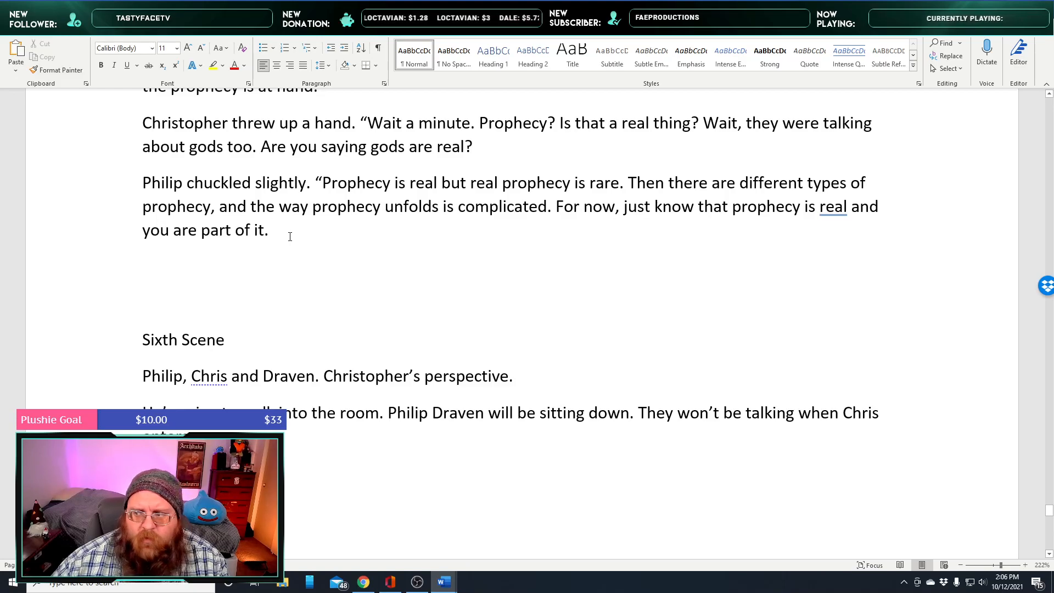
text(As to go)
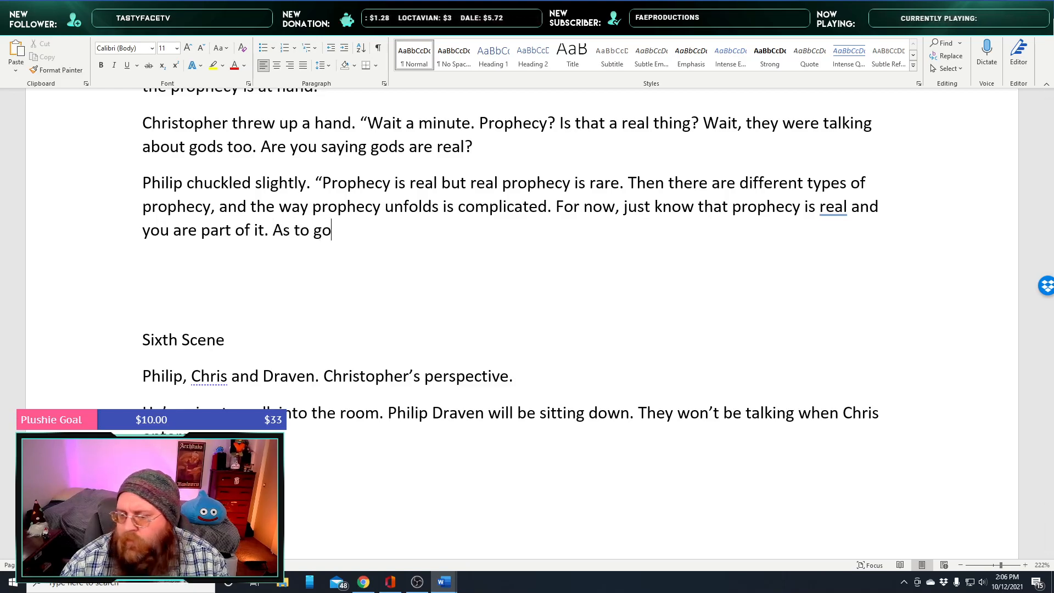
text(ds, they are real too, oh yes,)
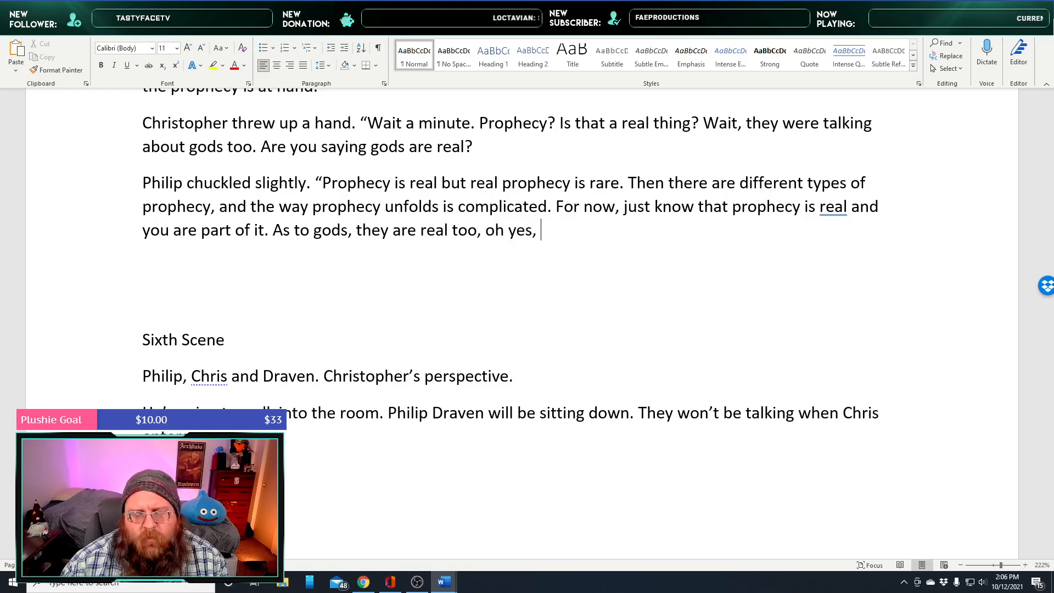
text(real. I’ve never met a true god)
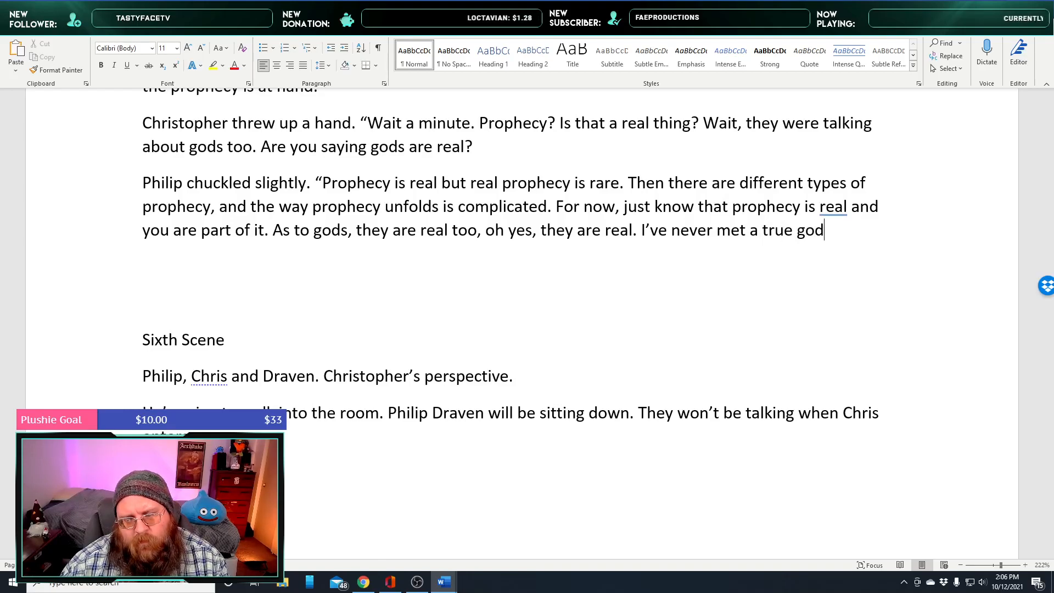
Extend the sentence with ", but they once walked the land, some of their children still do if you know where to look."
text(, but they )
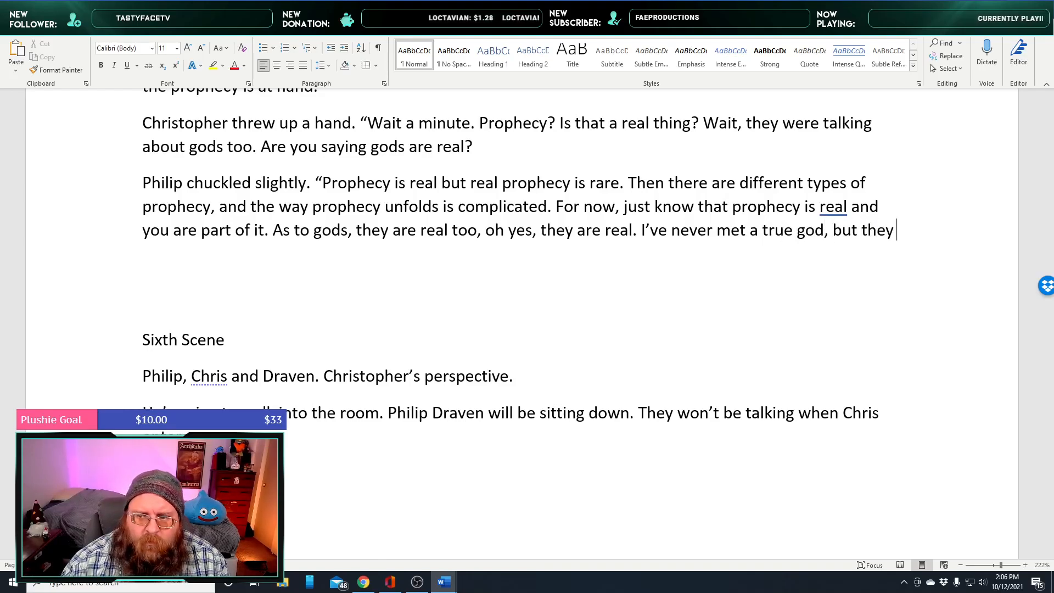
text(once walked )
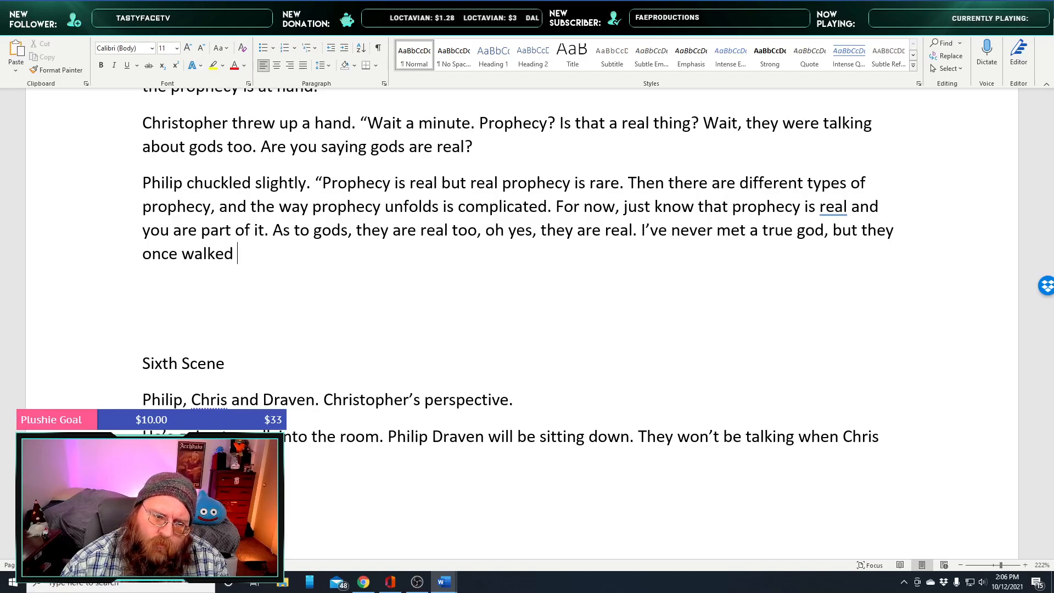
text(the land)
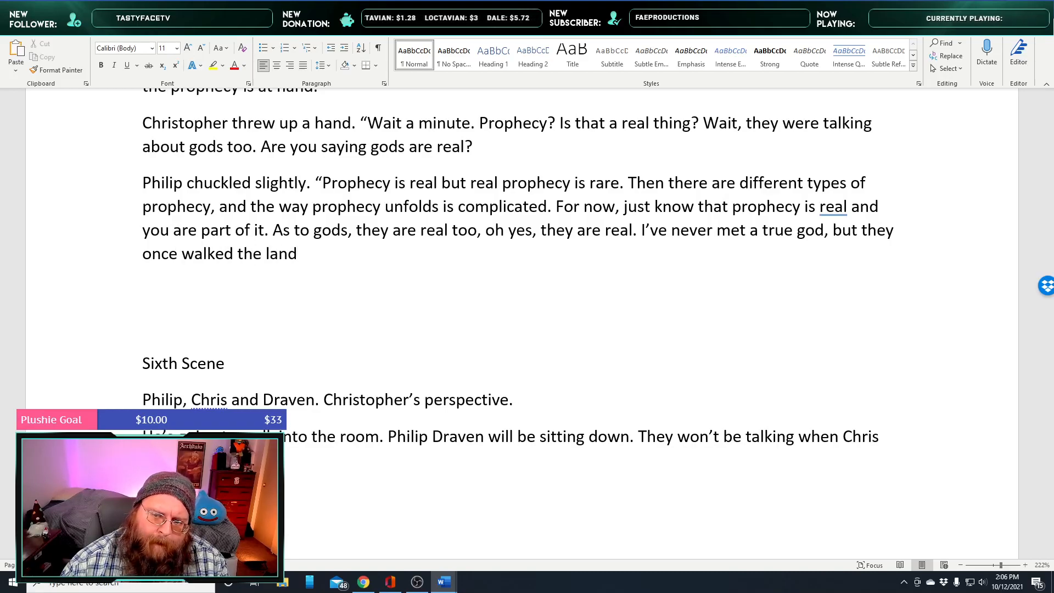
text(, some of their)
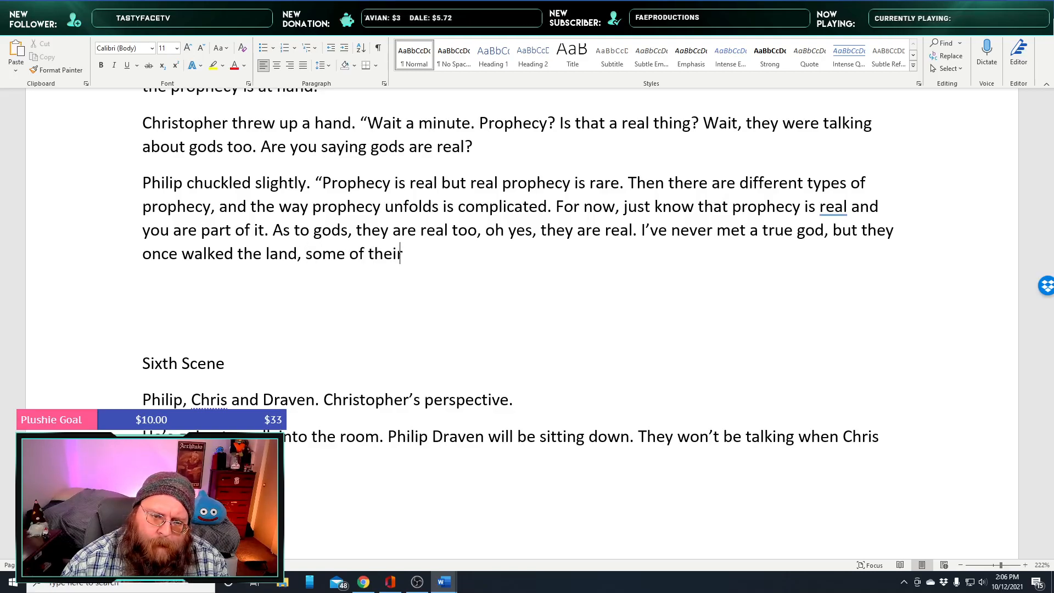
text( children still do if you know where to look. This)
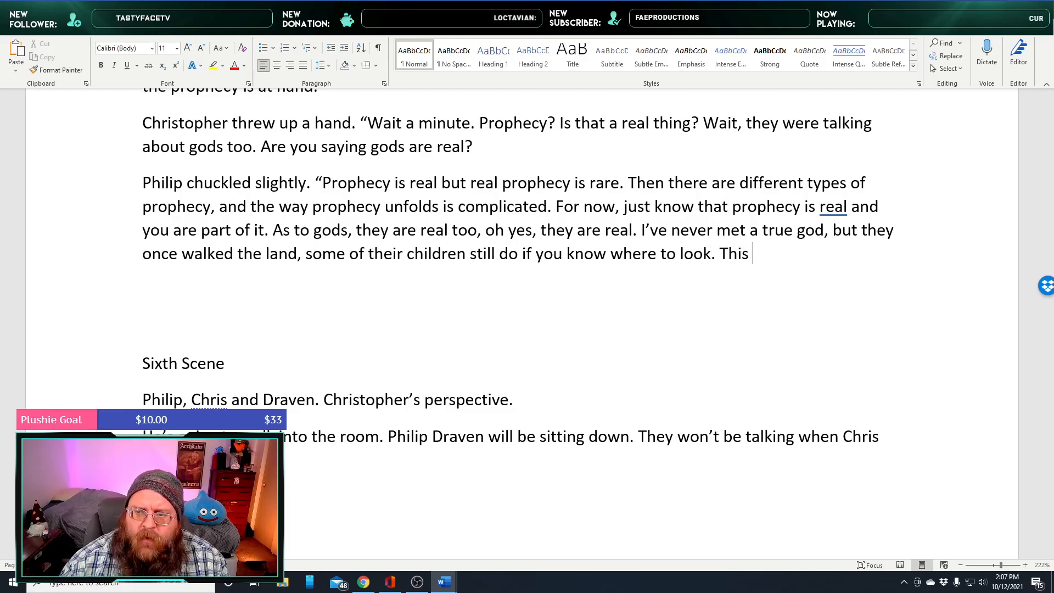
End Philip's line with "This must be a lot to take in?", close the quotation, and start a new paragraph with "Chris nodded" and an opening quotation mark
text(must be a lot to take in)
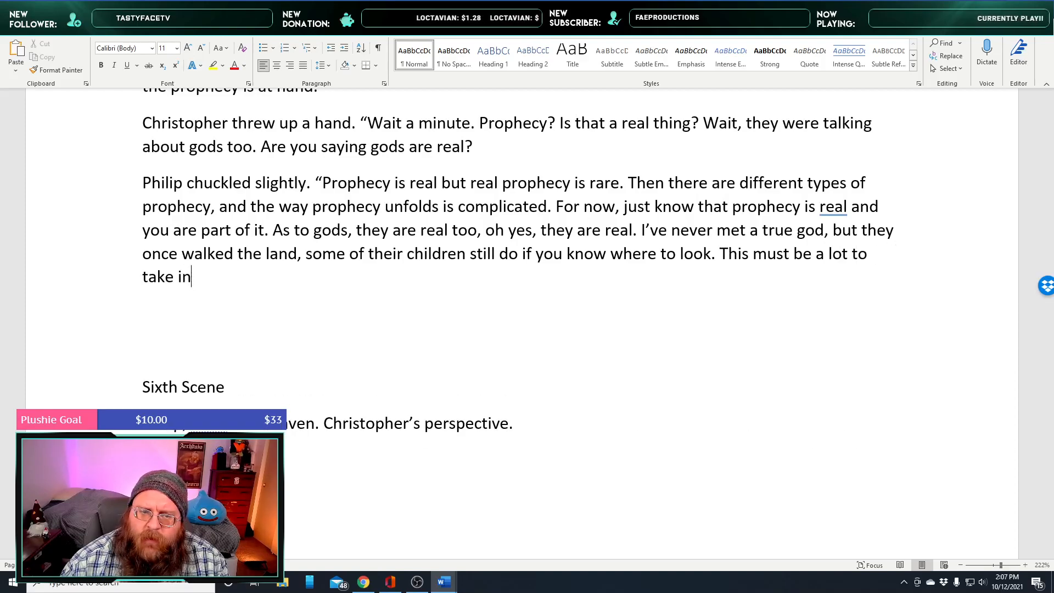
text(?)
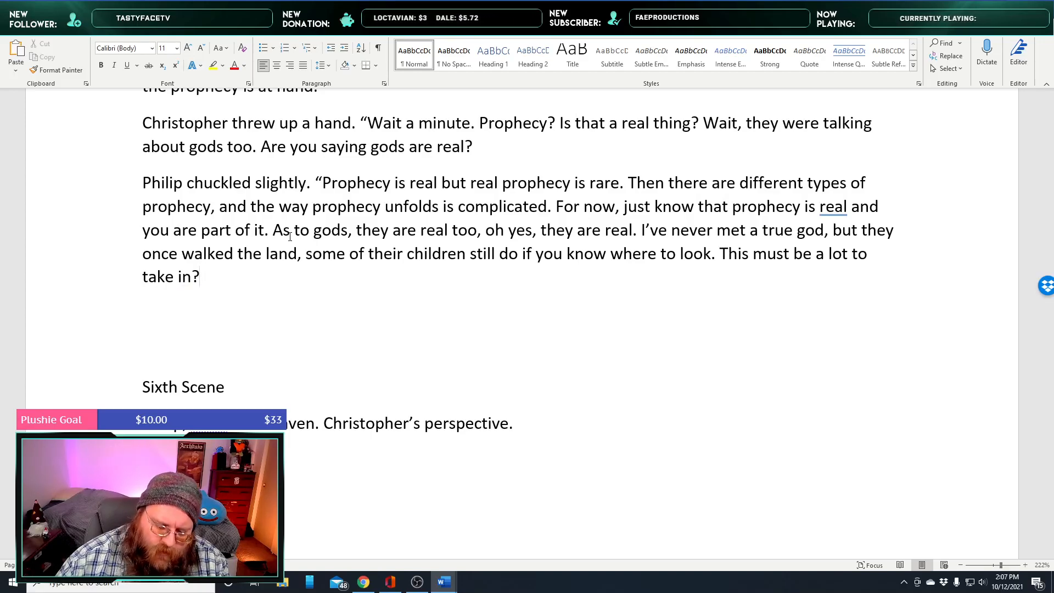
text(")
key(Return)
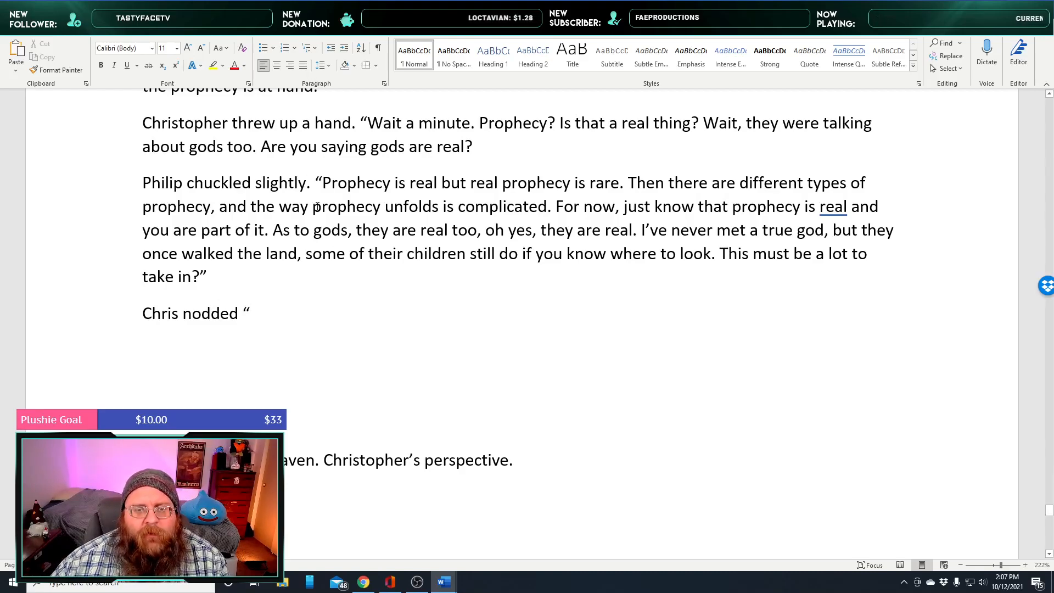
Put "This must be a lot to take in?" on its own line, introduced by "Philip paused before asking Chris" and an opening quotation mark
scroll(386, 309, down, 1)
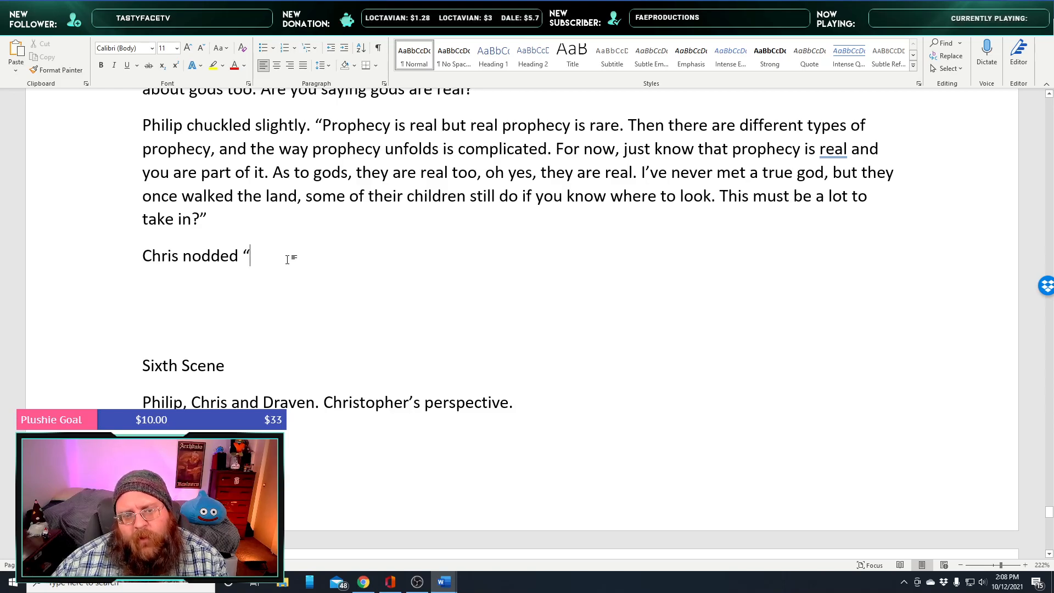
click(720, 197)
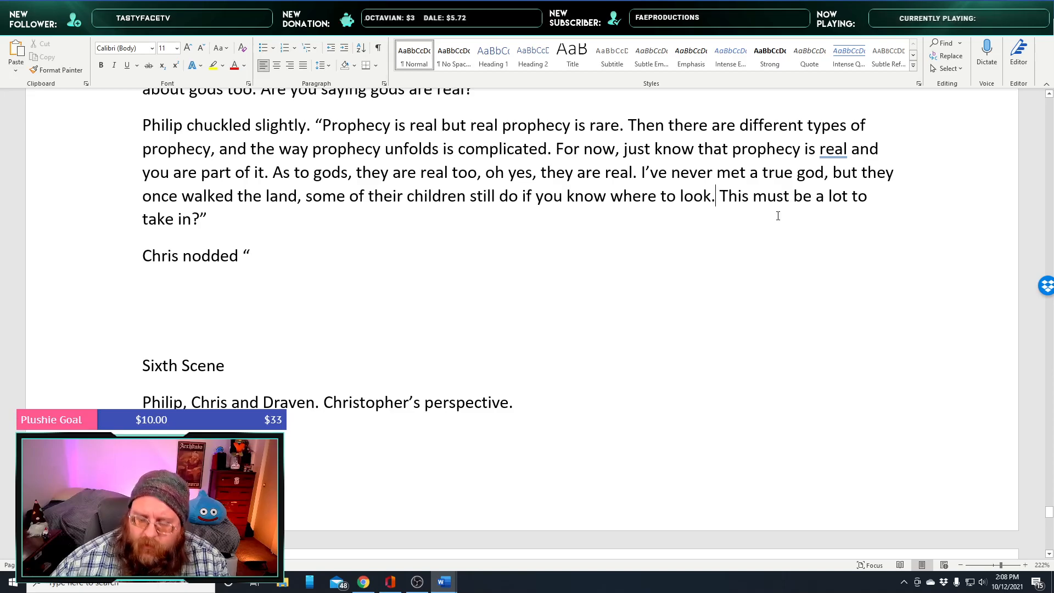
key(shift+Return)
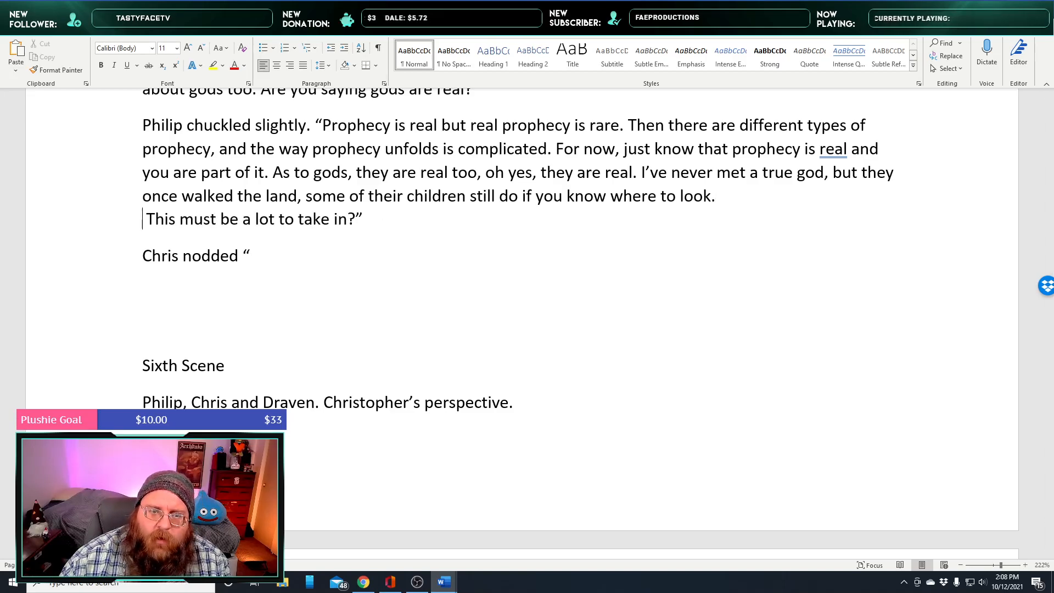
text(Philip )
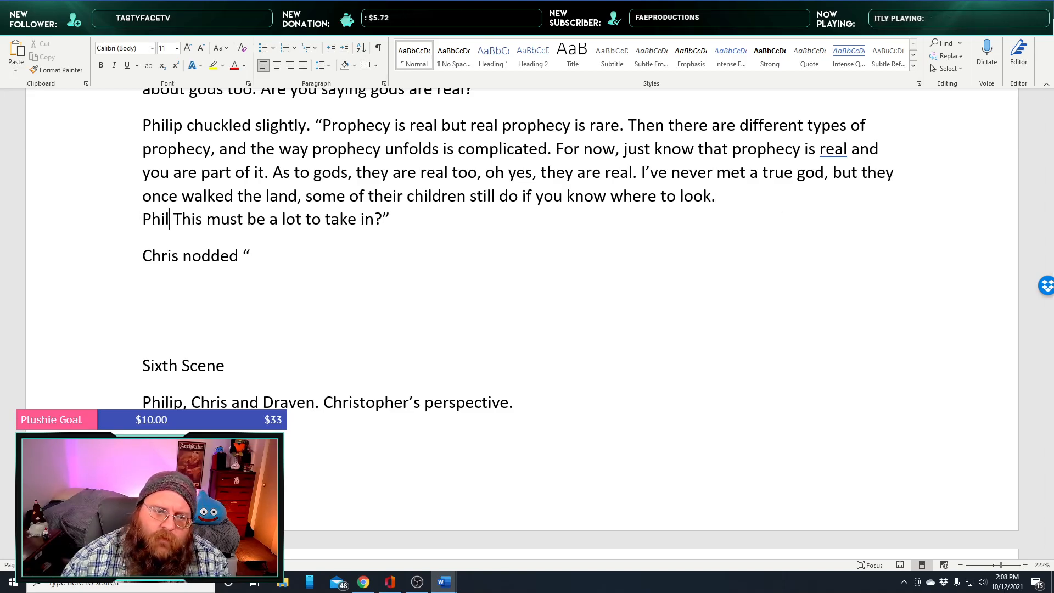
text(paused)
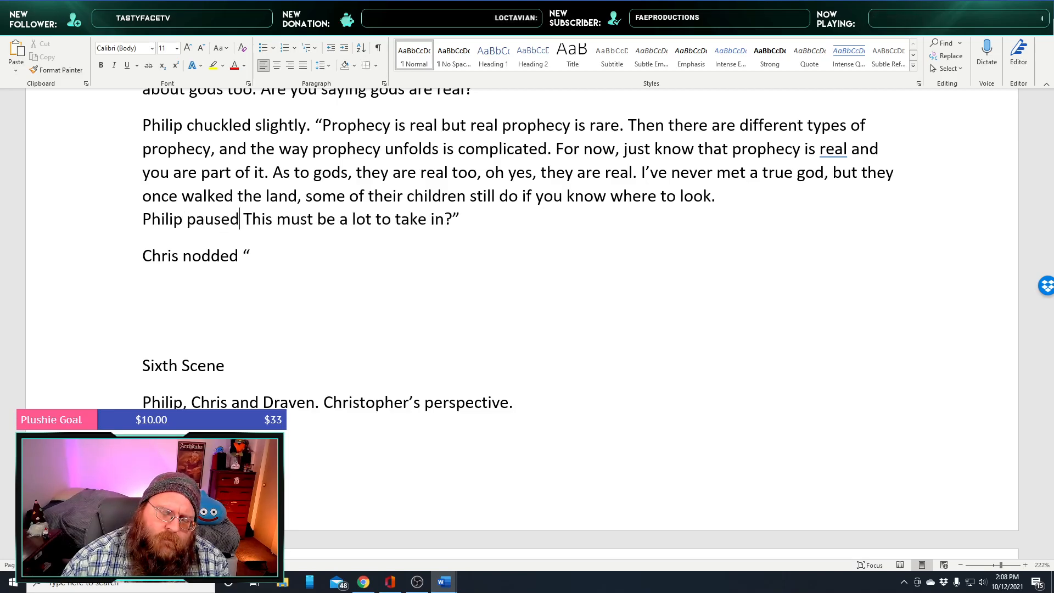
text(before asking)
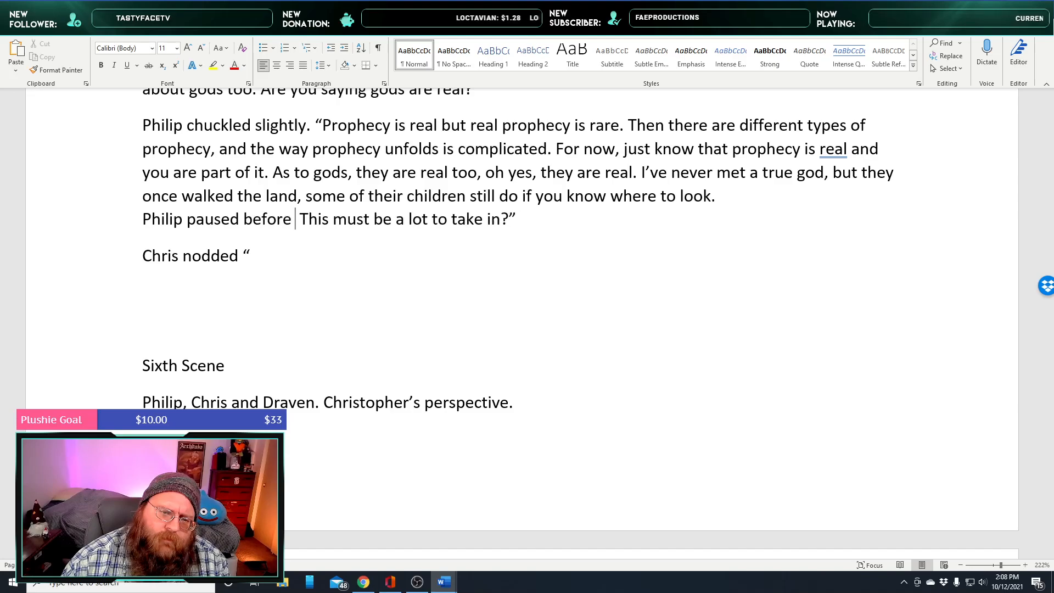
text( c)
key(BackSpace)
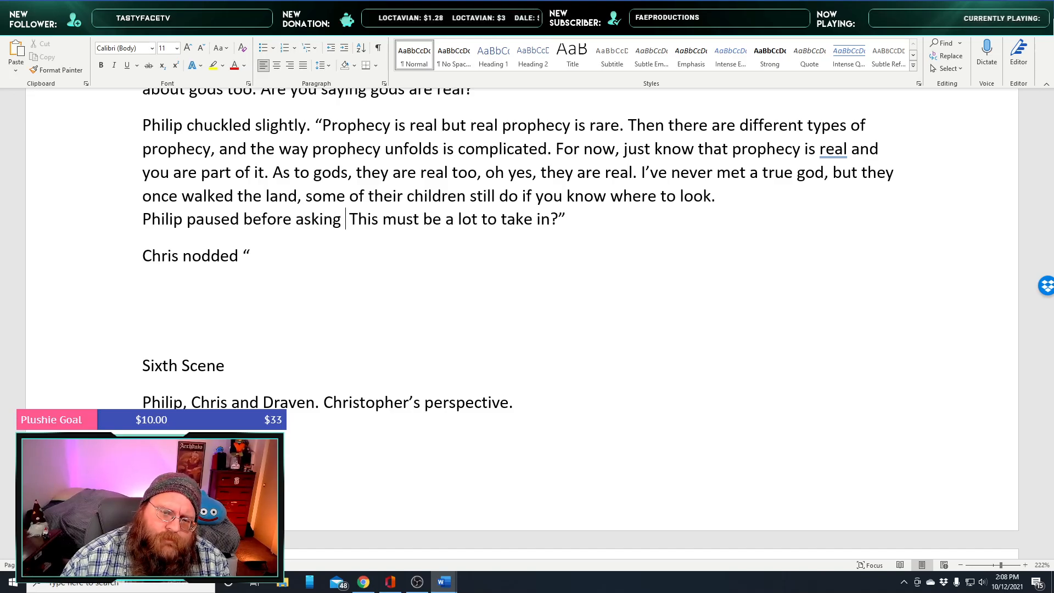
text(Chris.)
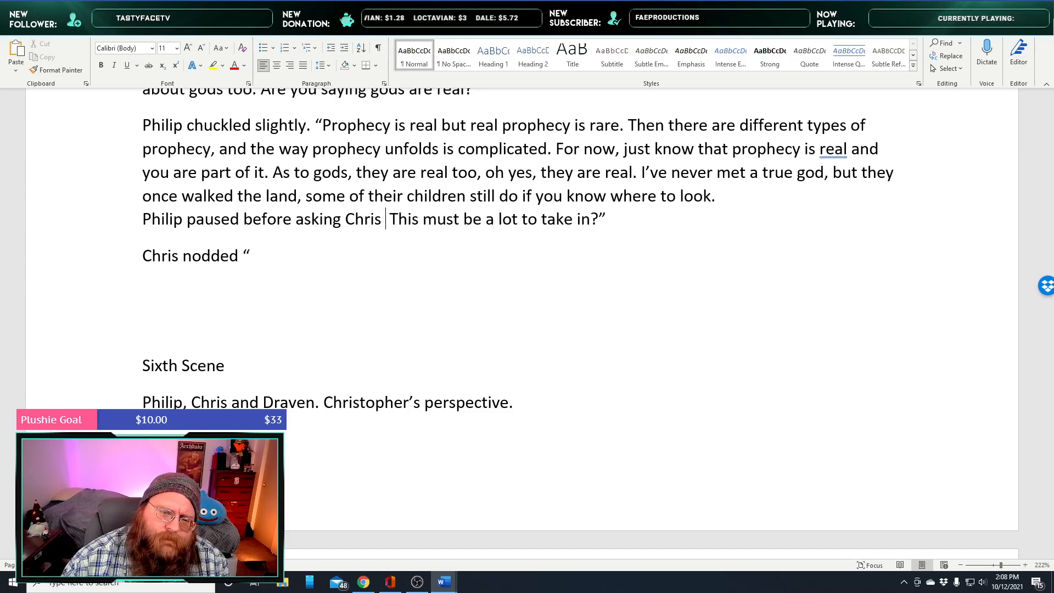
key(BackSpace)
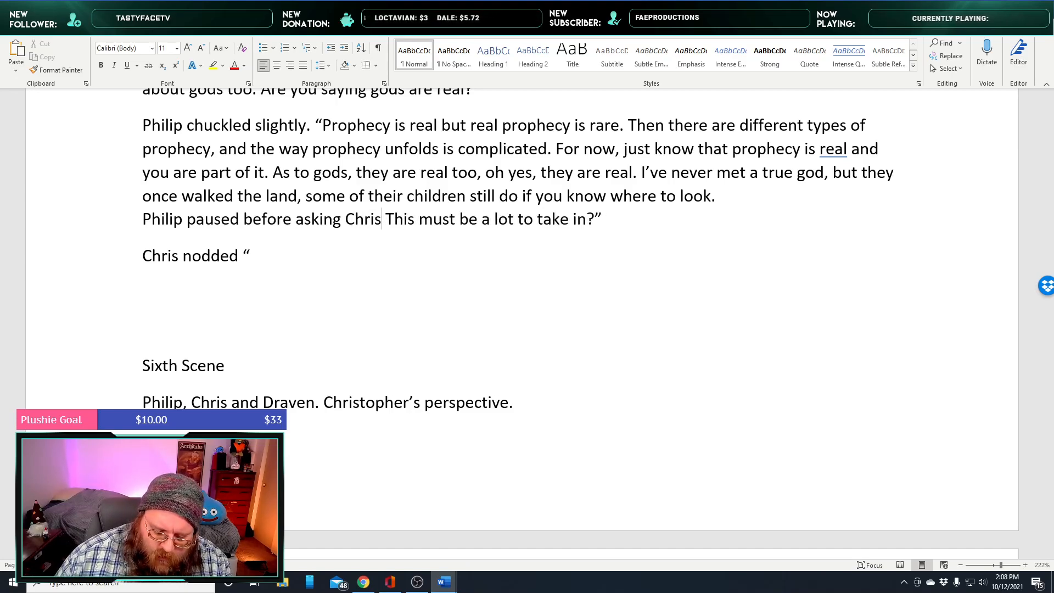
key(Return)
key(BackSpace)
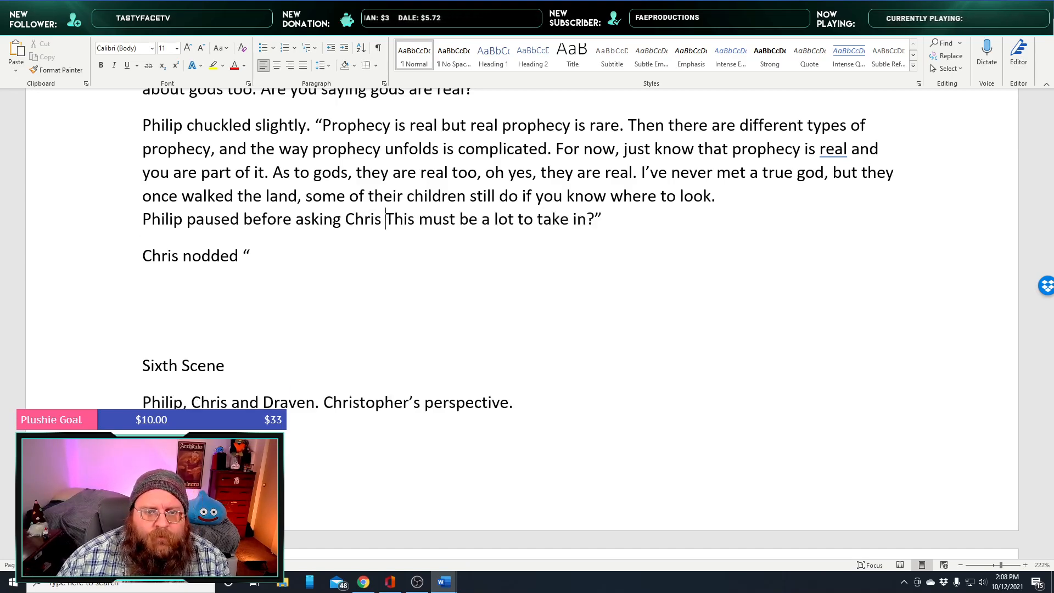
text(")
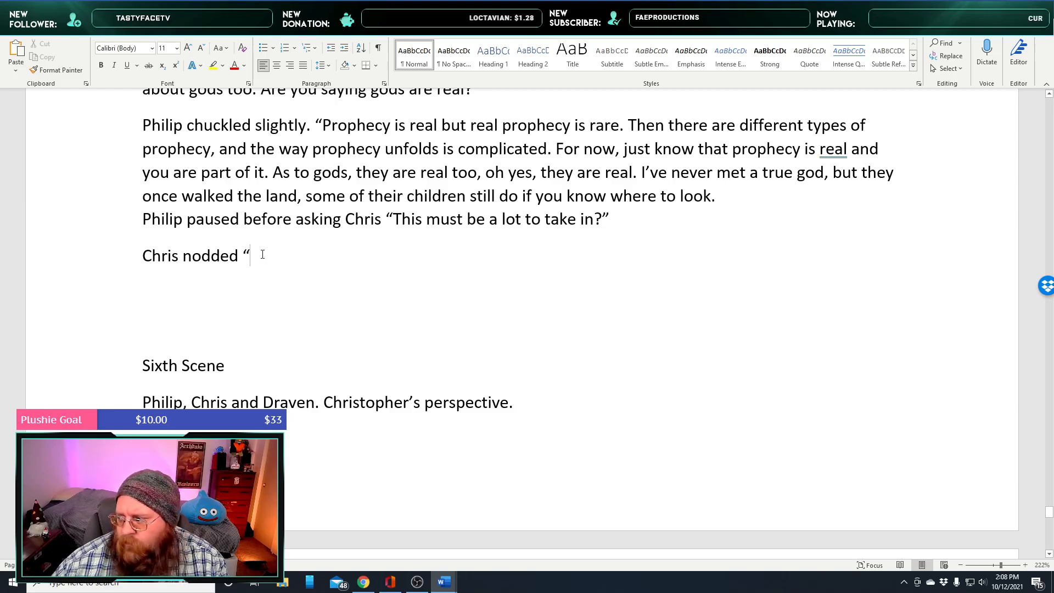
Write Chris's reply "So much so that I find it hard to believe. Prophecy, sure, I can believe that, magic, sure,"
text(So much so )
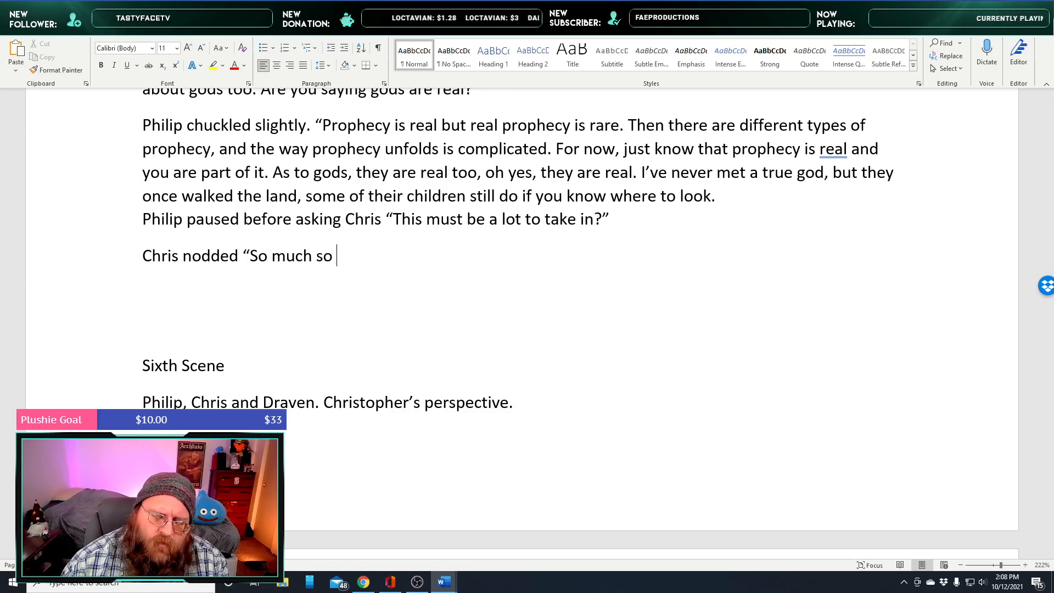
text(that I find it har)
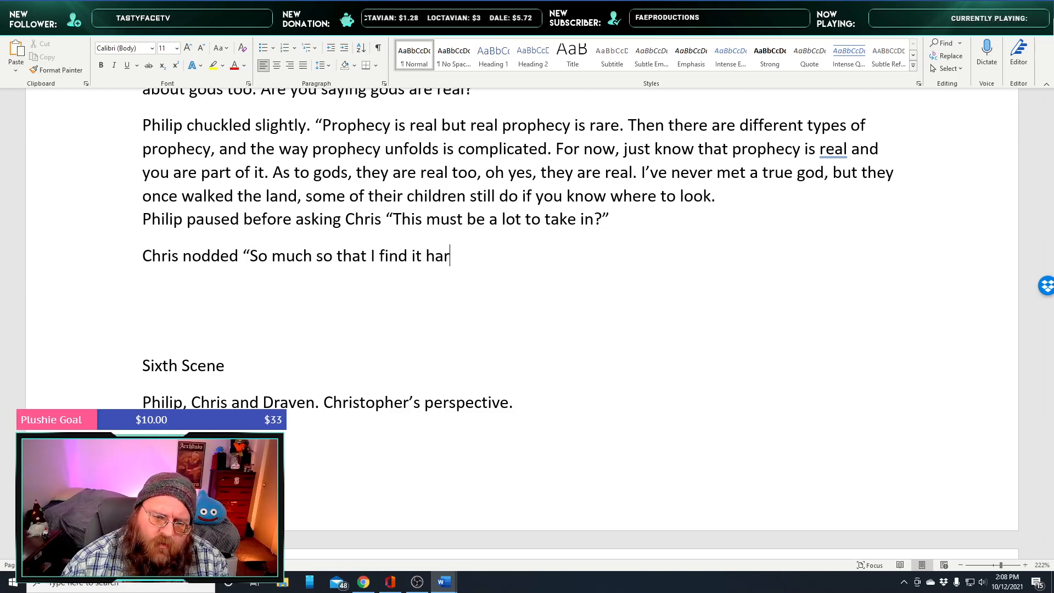
text(d to believe. P)
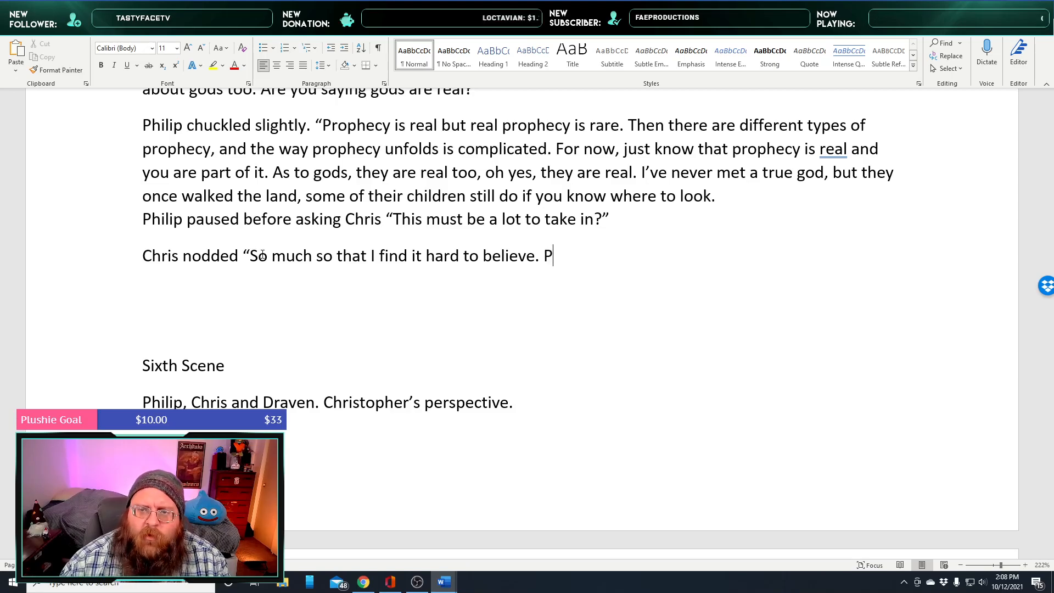
text(rophecy,)
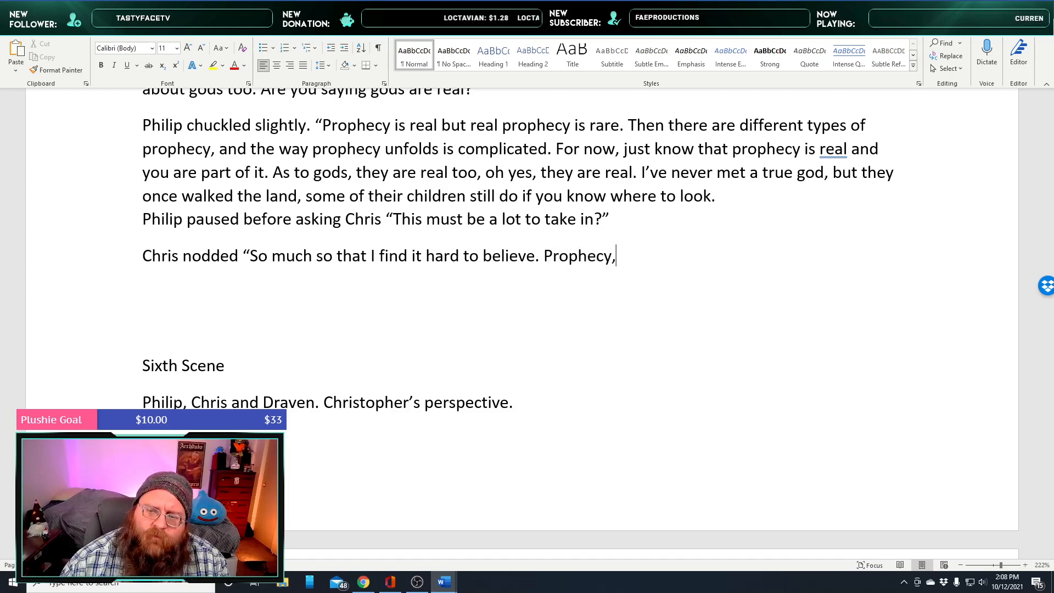
text( sure, I can believe that)
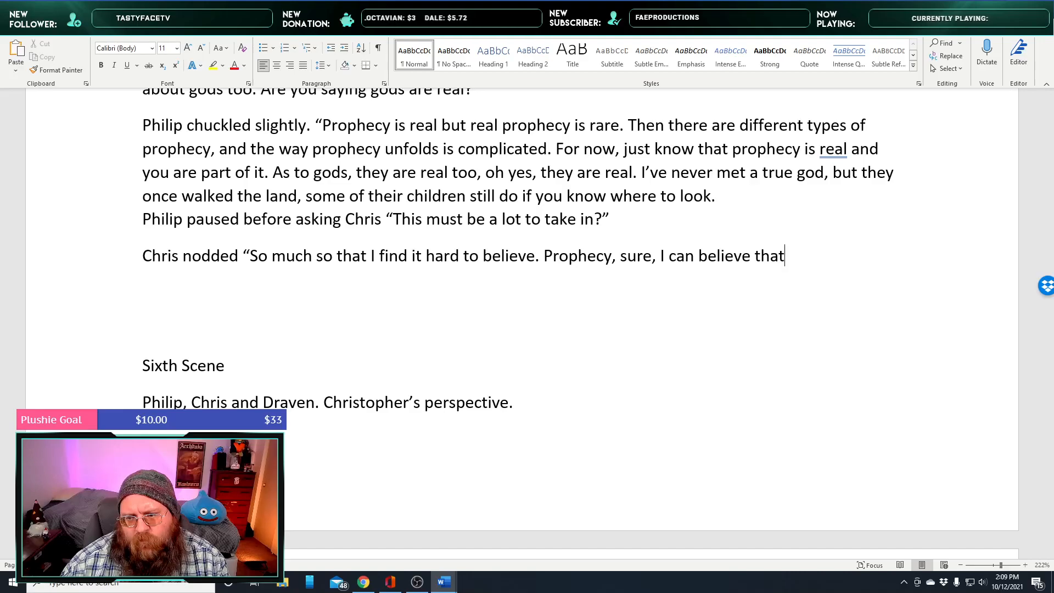
text(, )
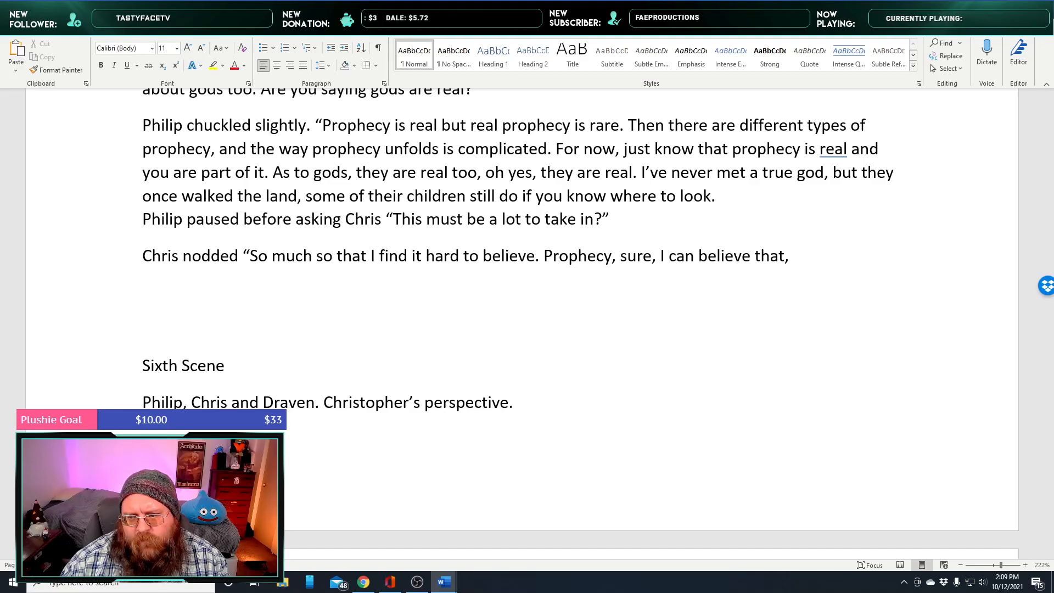
text(magic, sure,)
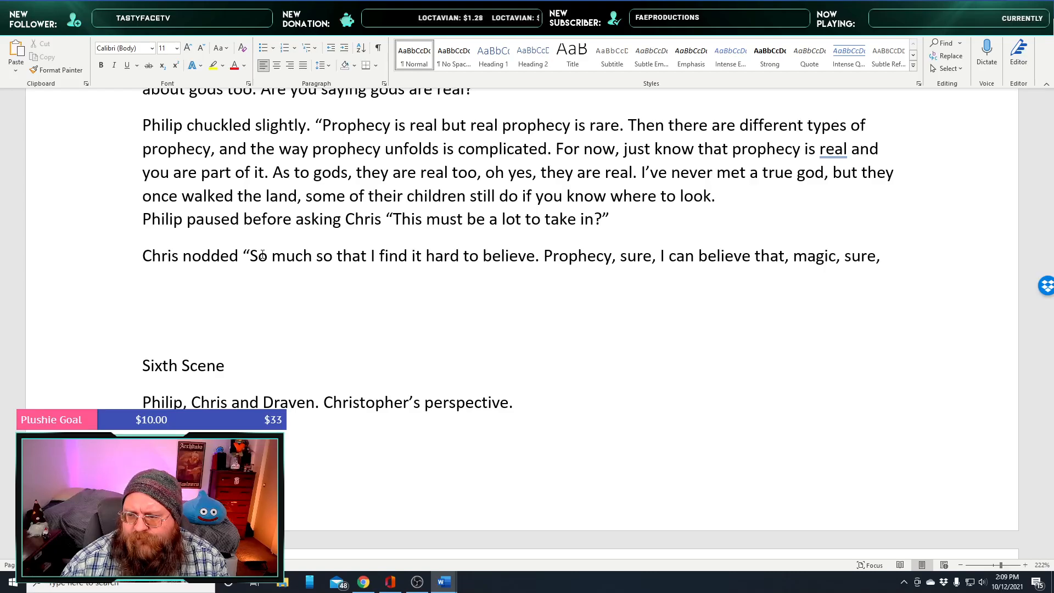
Replace "sure," after "magic" with "why not, but actual gods?" and close the quotation of Chris's reply
key(BackSpace)
key(BackSpace)
key(BackSpace)
key(BackSpace)
key(BackSpace)
key(BackSpace)
text(why not, but )
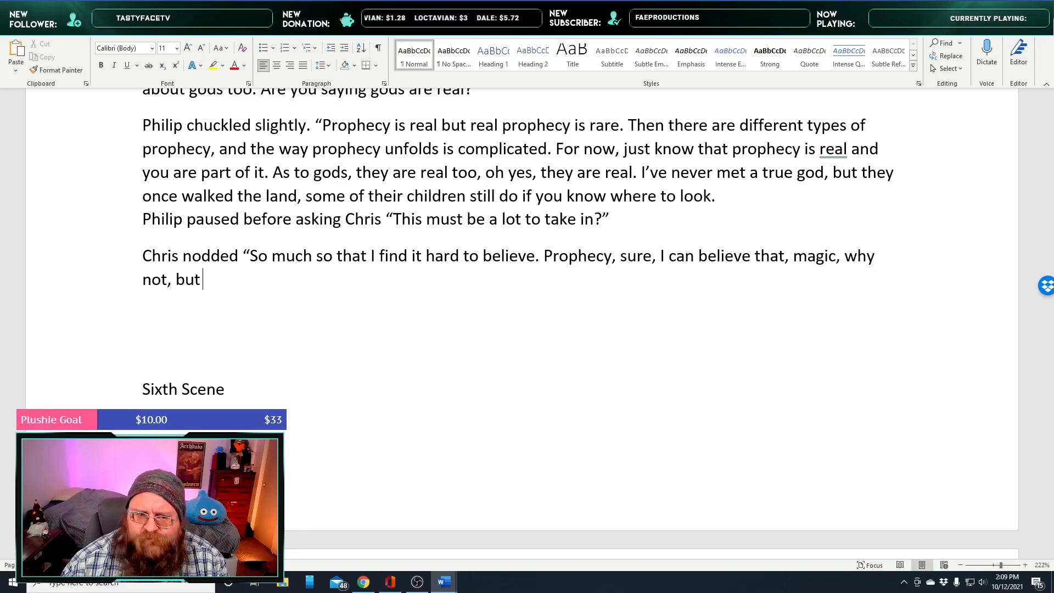
text(actual gods?)
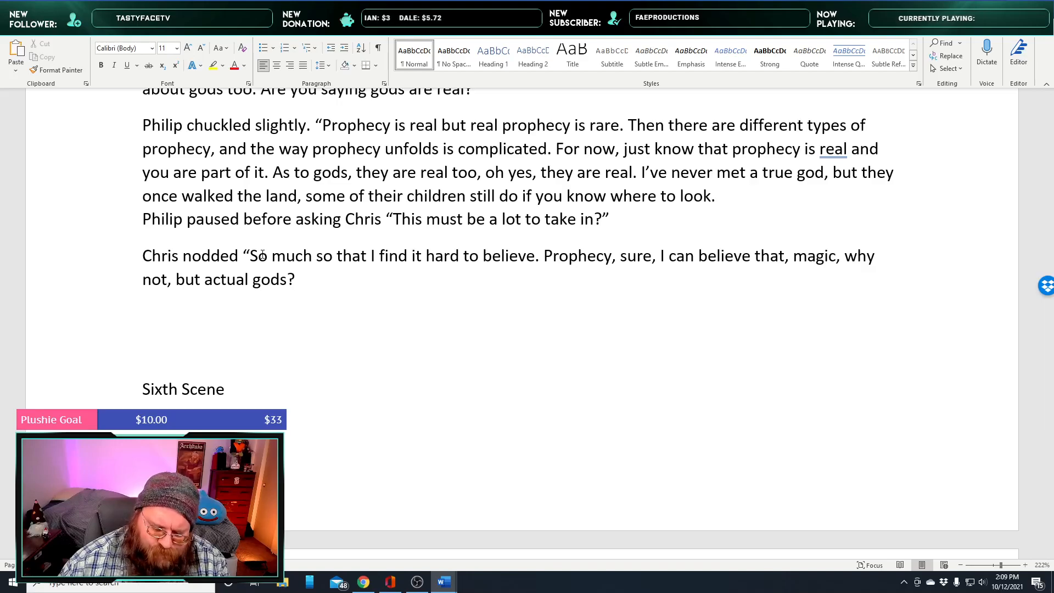
text(:)
key(BackSpace)
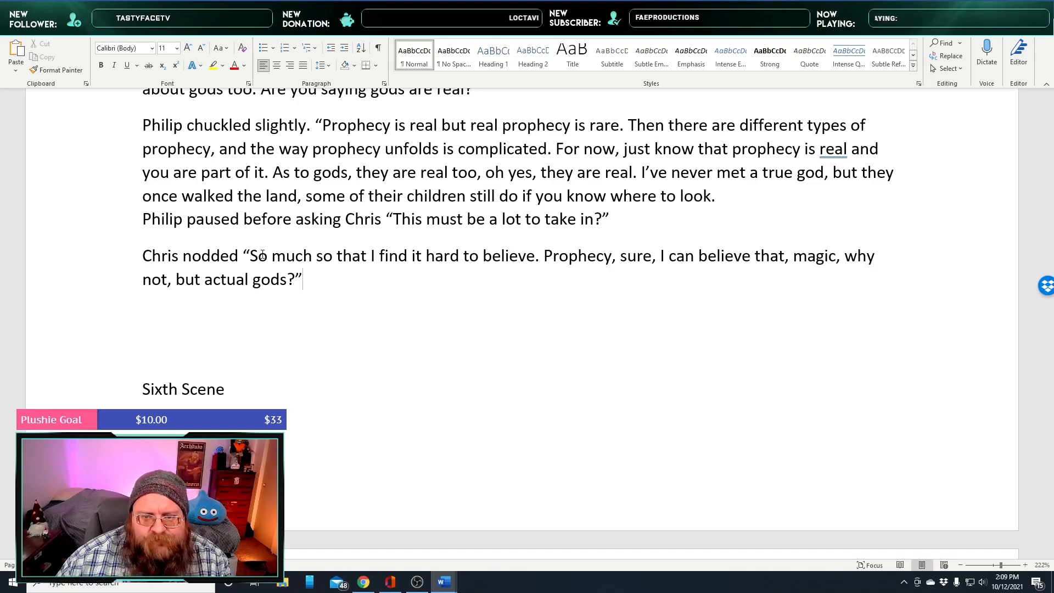
Insert "I am a vampire after all, " before "magic" in Chris's reply
click(792, 256)
text(I am a va)
text(mpire aft)
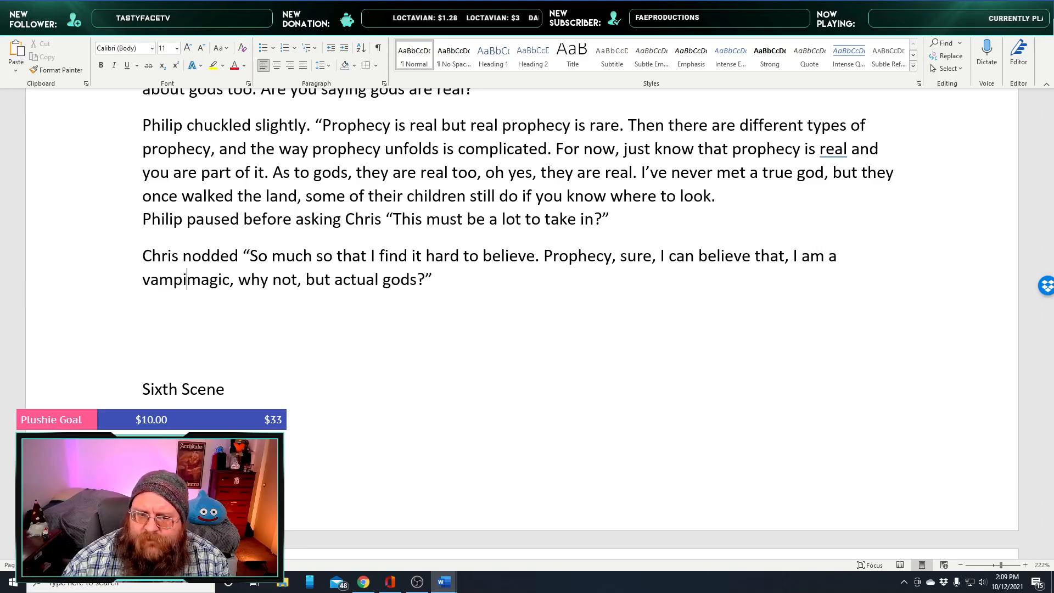
key(BackSpace)
text(er all, )
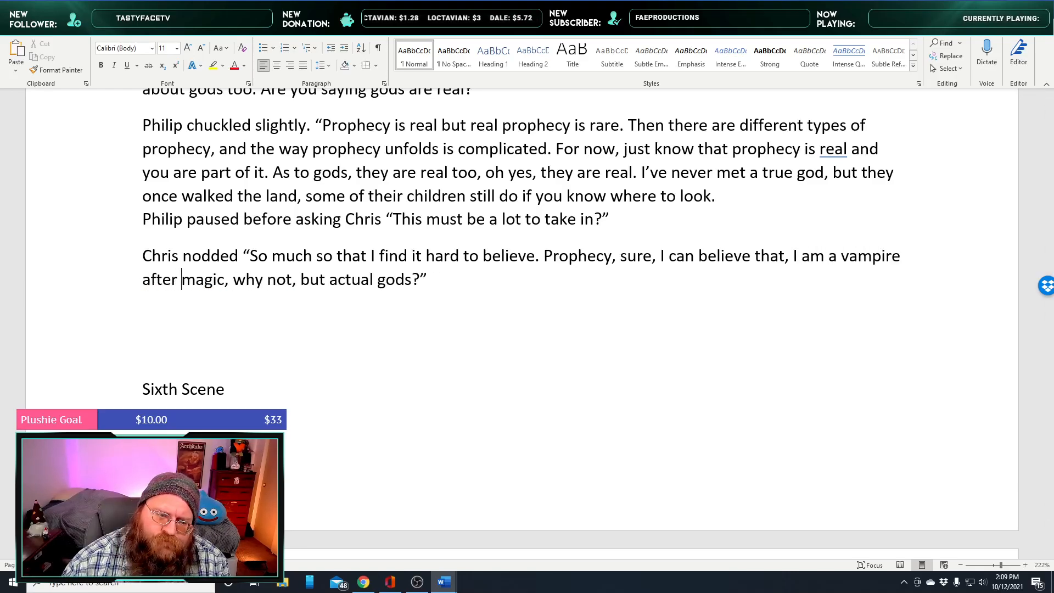
Insert "the supernatural is real, so why not" between "after all," and "magic" in Chris's reply
text(the supernat)
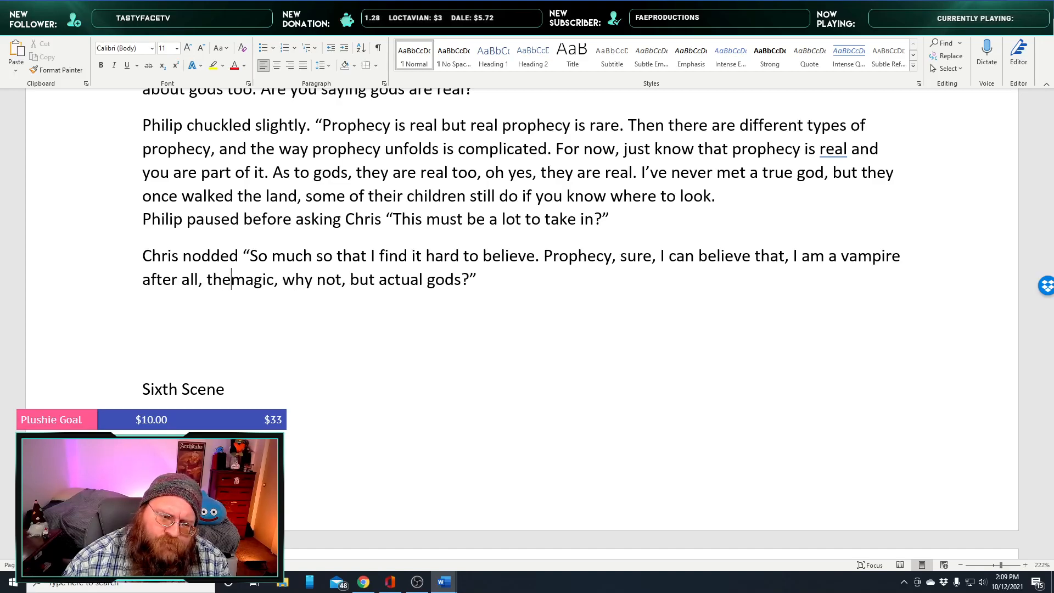
text(ural is )
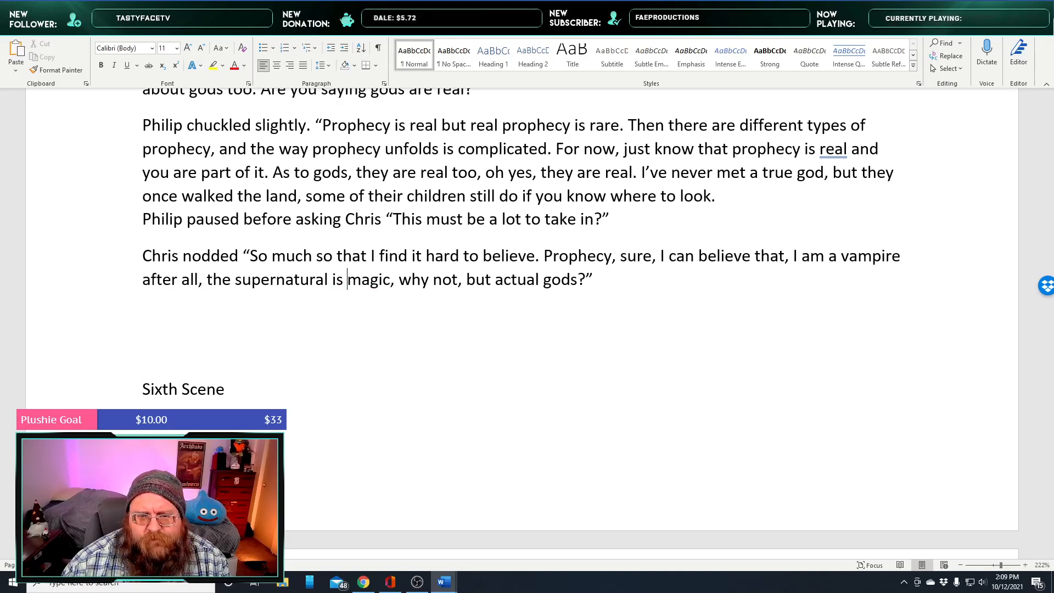
text(real)
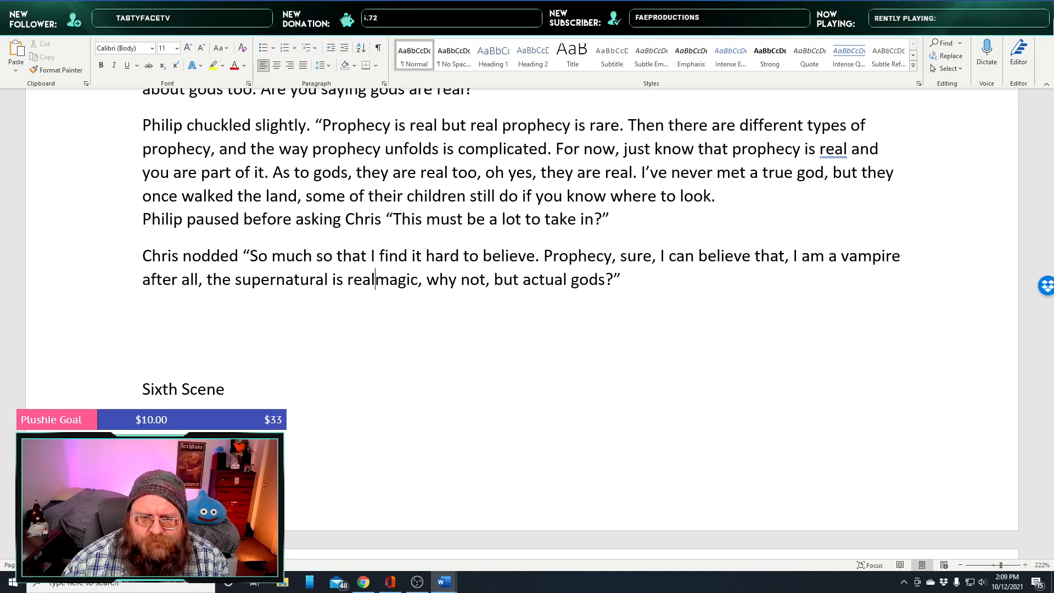
text(,)
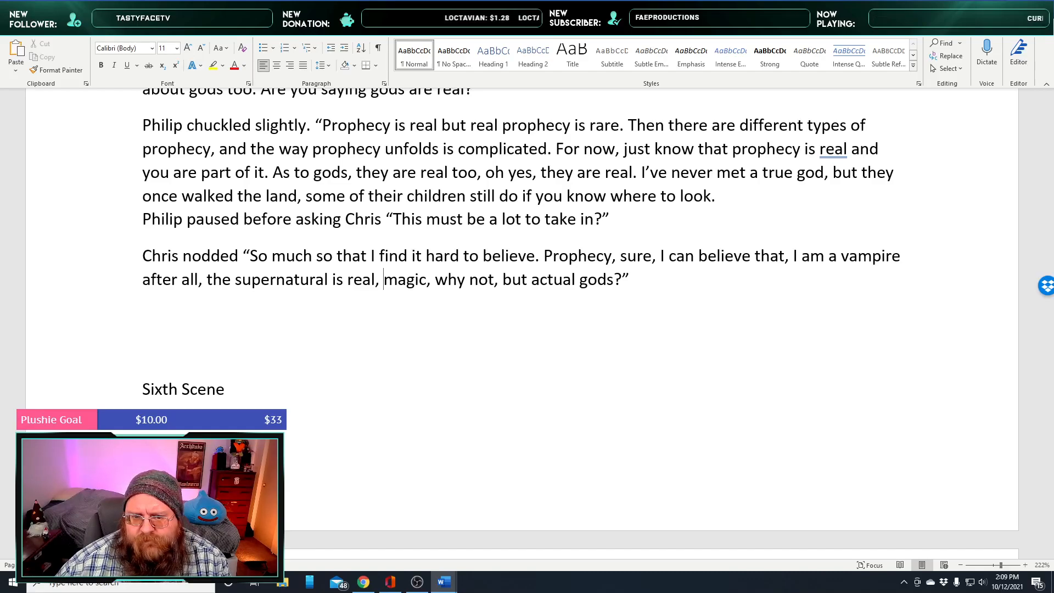
text(so w)
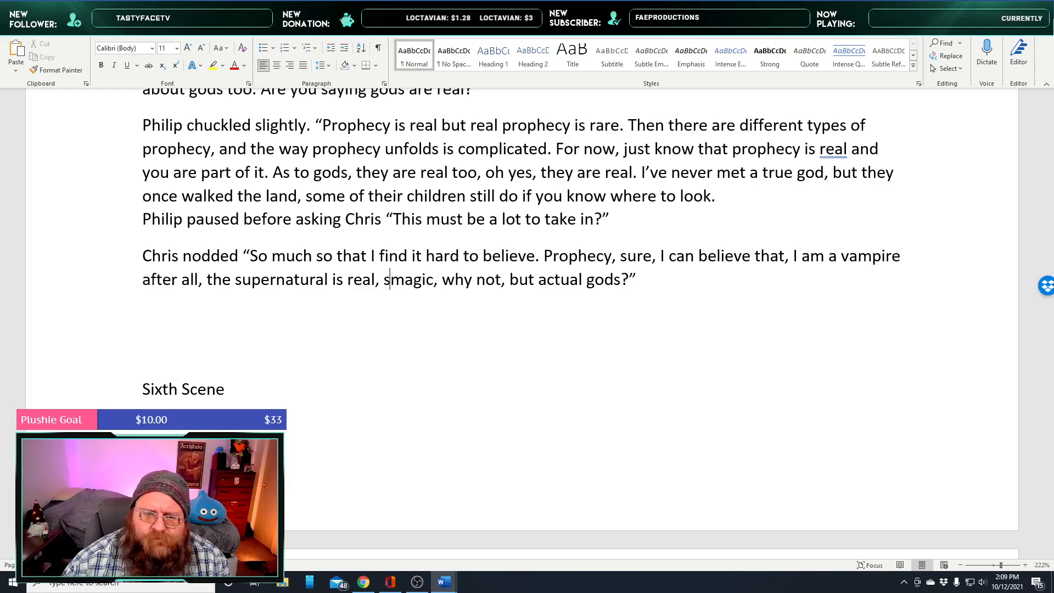
text(hy not)
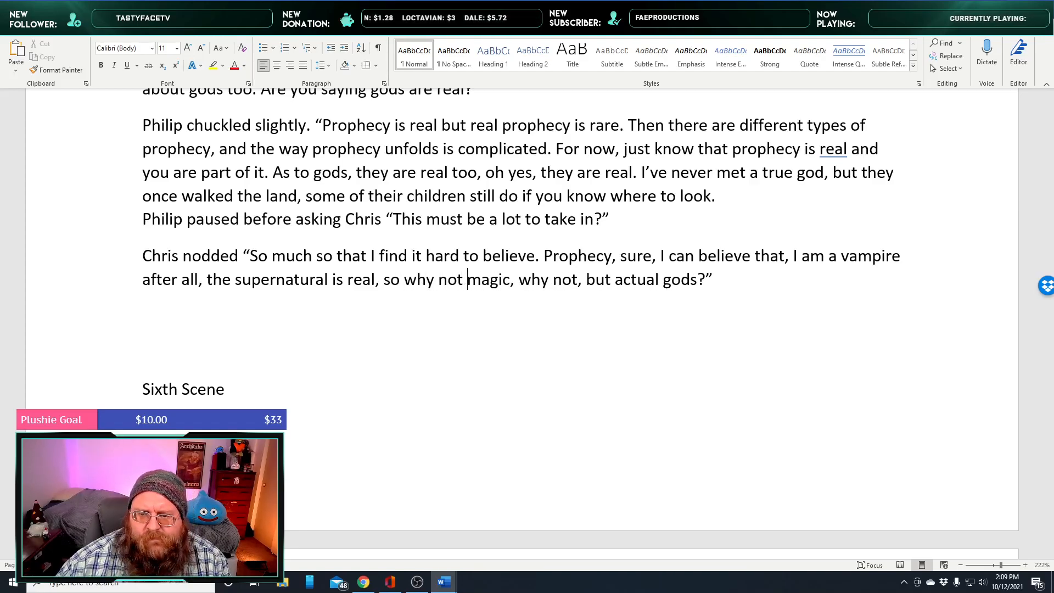
Insert "and prophecy" directly after "magic" in Chris's reply
key(Right)
key(Right)
key(Right)
key(Right)
key(Right)
key(Right)
key(Right)
key(Right)
key(Left)
key(Left)
key(Left)
key(Left)
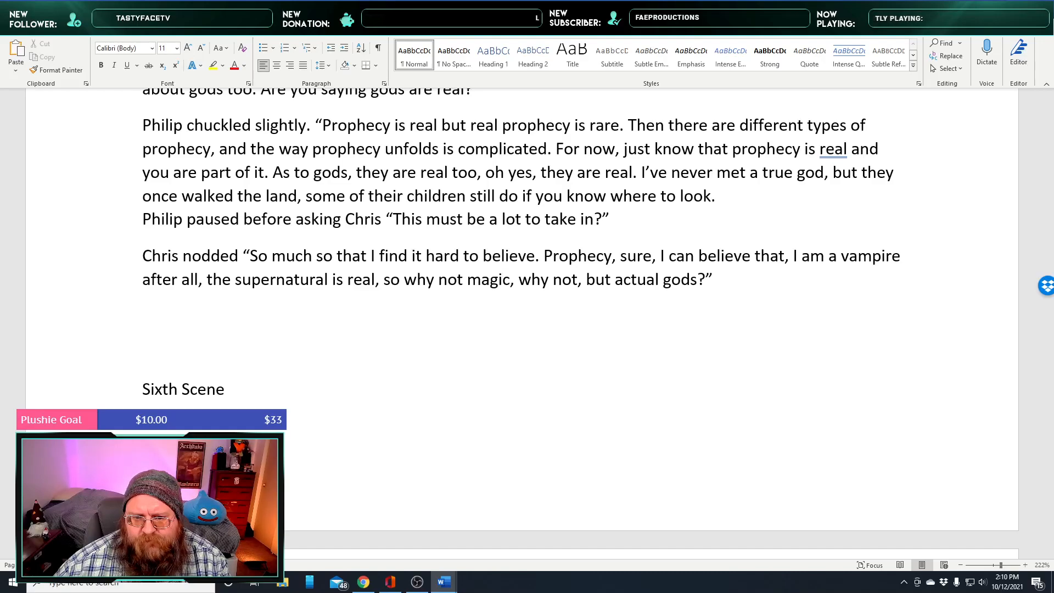
text(and )
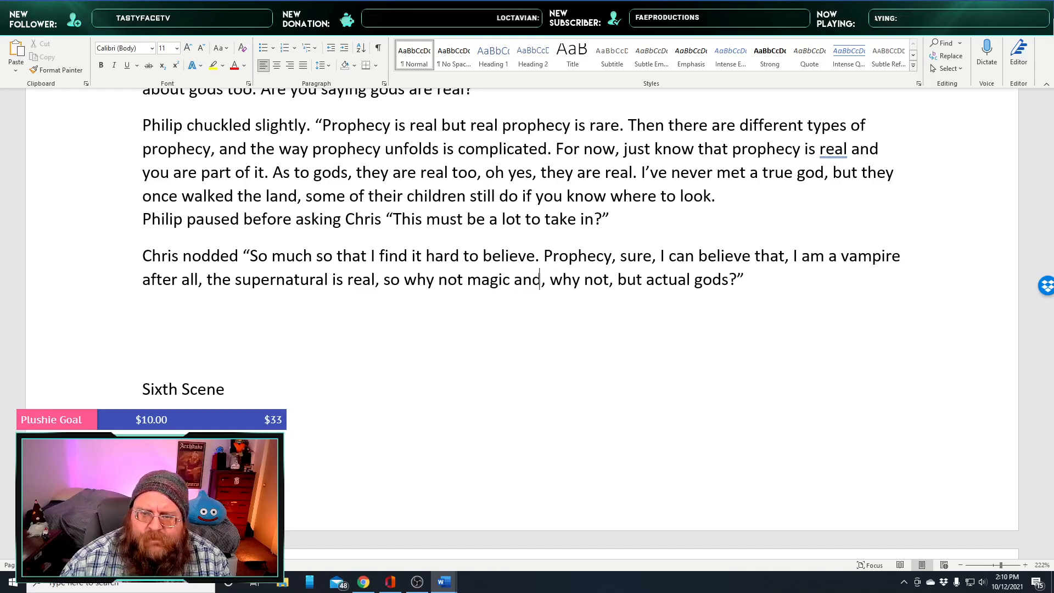
text(pr)
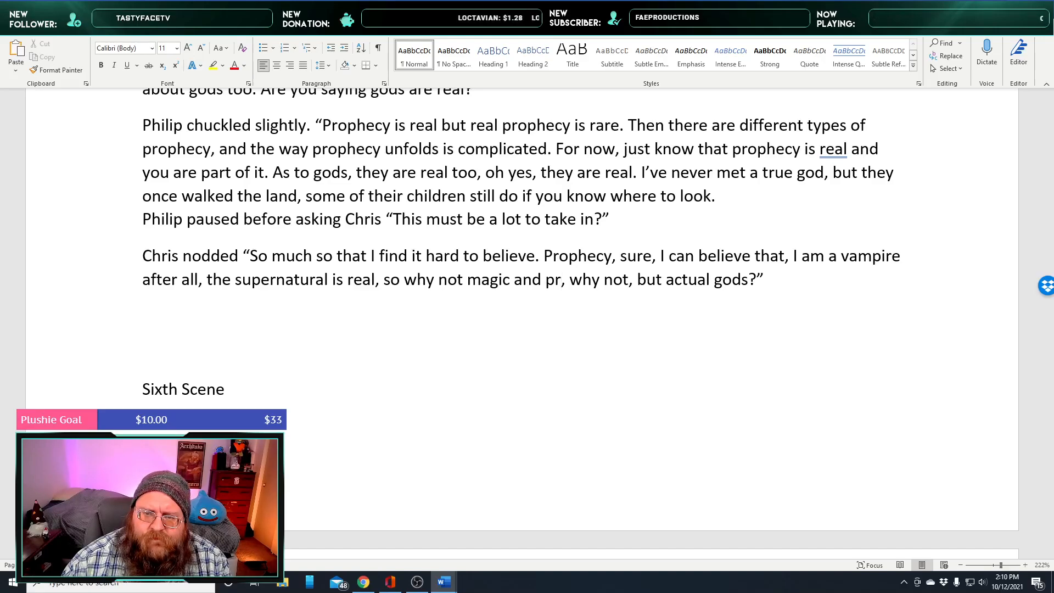
text(ophecy)
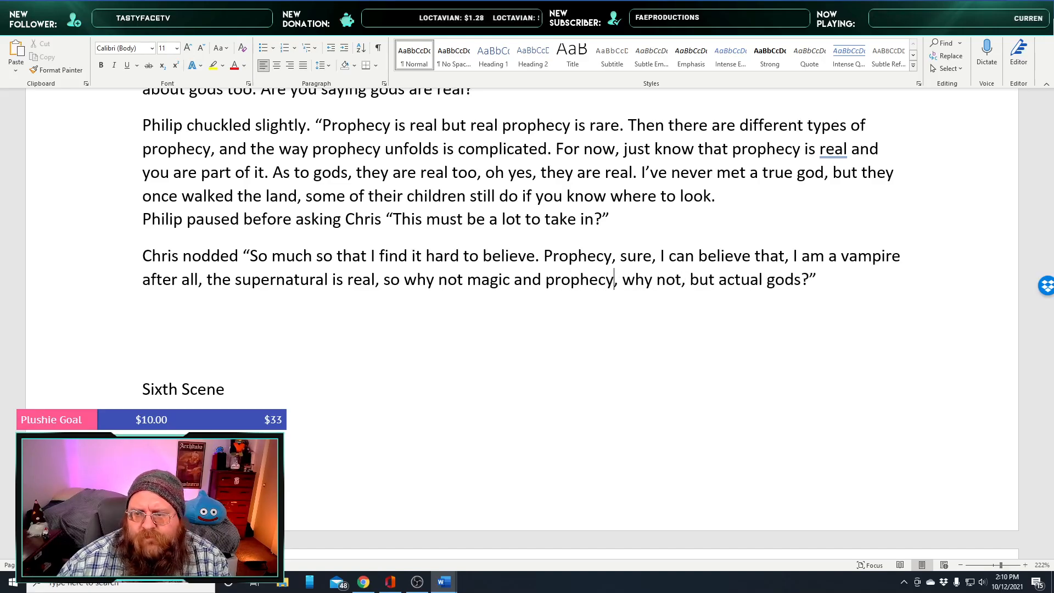
Add "Next you're going to tell me that the Christian God exists." after "but actual gods?" inside Chris's quotation
key(Right)
key(Right)
key(Right)
key(Right)
key(Right)
key(Right)
key(Right)
key(Right)
key(Right)
key(Right)
key(Right)
key(Right)
key(Right)
key(Right)
key(Right)
key(Right)
key(Right)
key(Right)
key(Right)
key(Right)
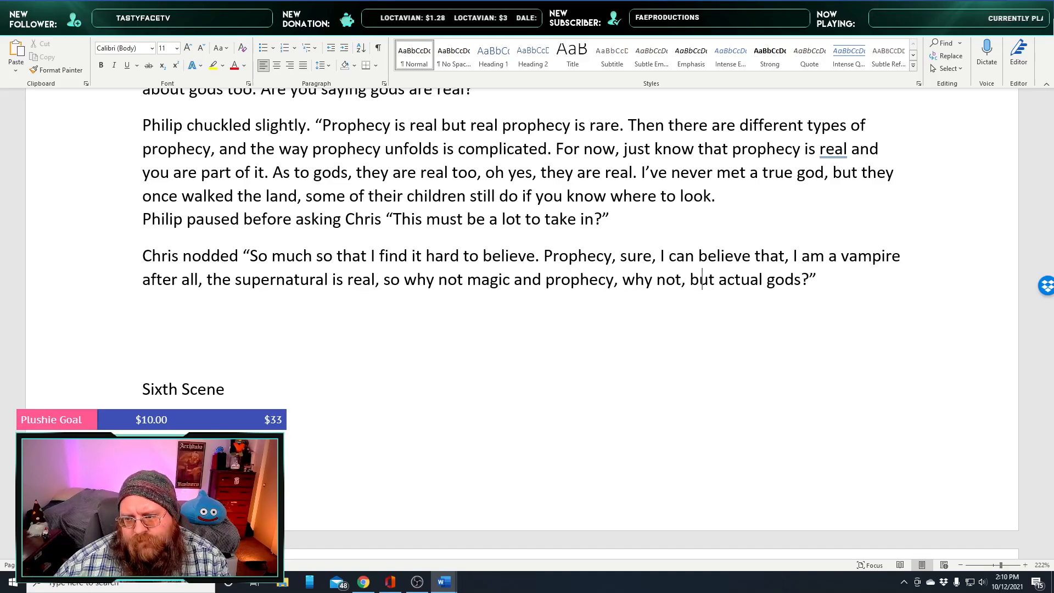
key(Right)
key(Right)
key(Left)
key(Left)
text(Nex)
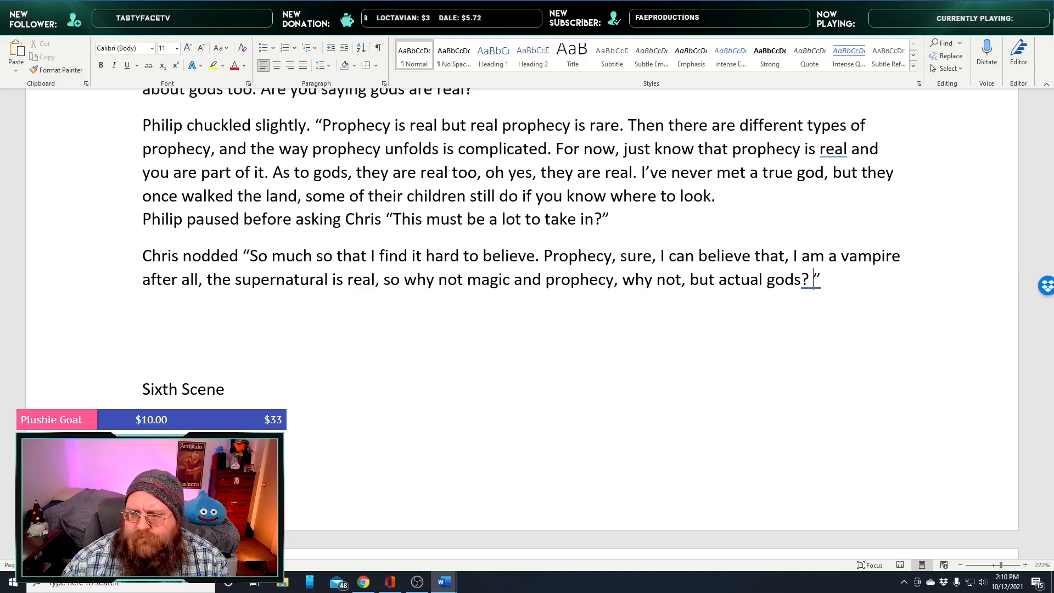
text(t your)
key(BackSpace)
text(;'re)
key(BackSpace)
key(BackSpace)
key(BackSpace)
key(BackSpace)
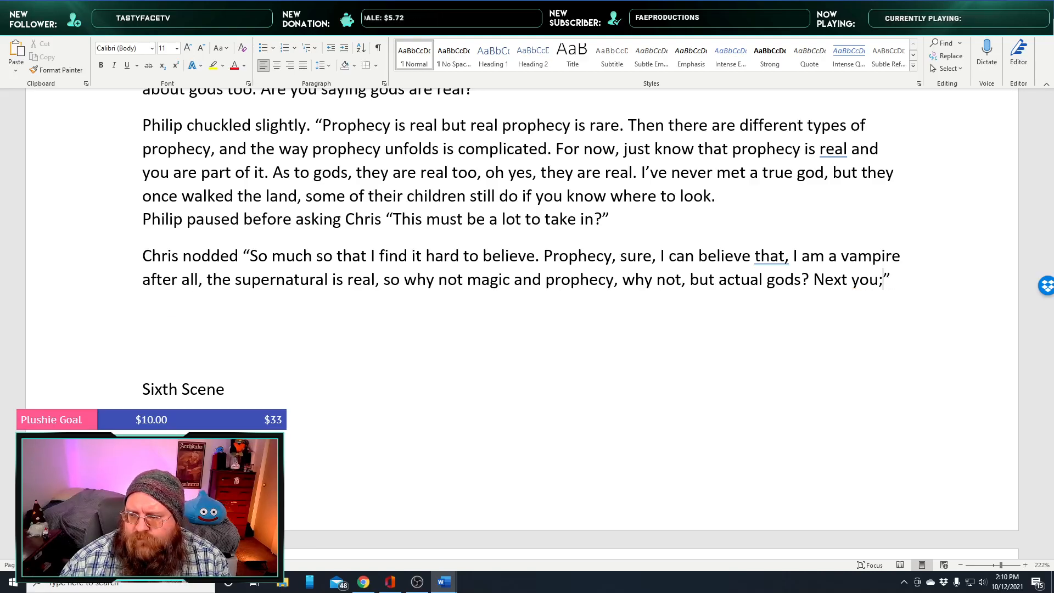
text('re going to tell)
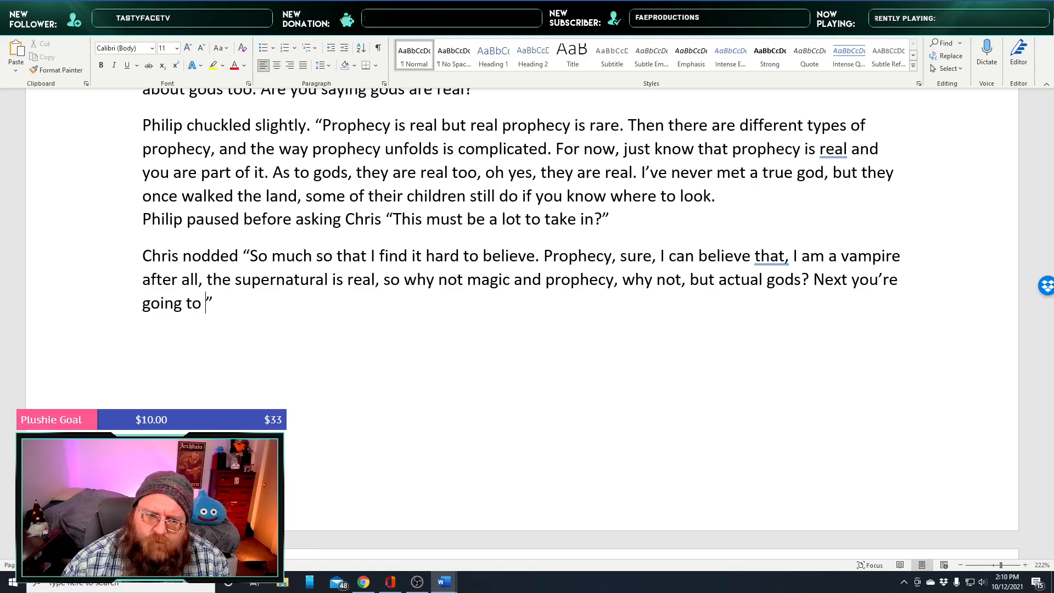
text( me that the Christian G)
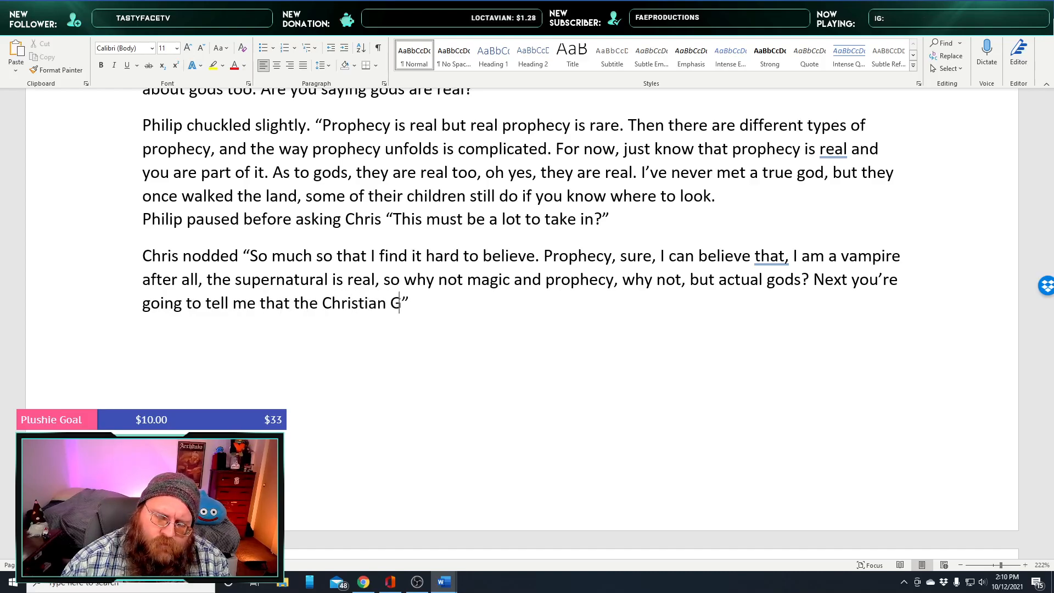
text(od exists.)
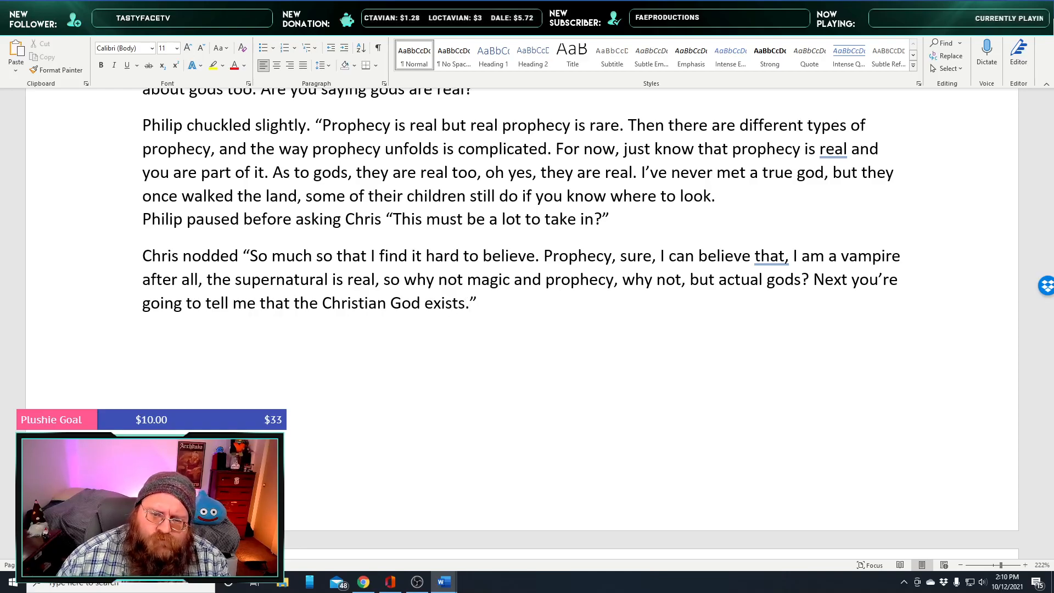
Continue after Chris's quotation with "Chris looked over at Draven who was quietly, but intenting watching the events unfold. "Is he for real?""
text(Crh)
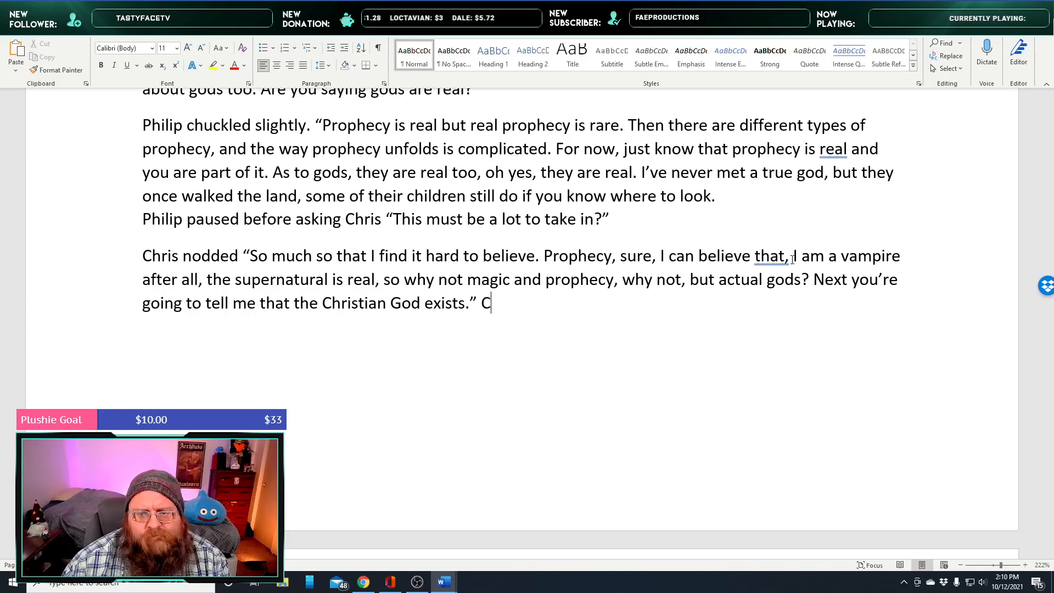
key(BackSpace)
key(BackSpace)
text(hris)
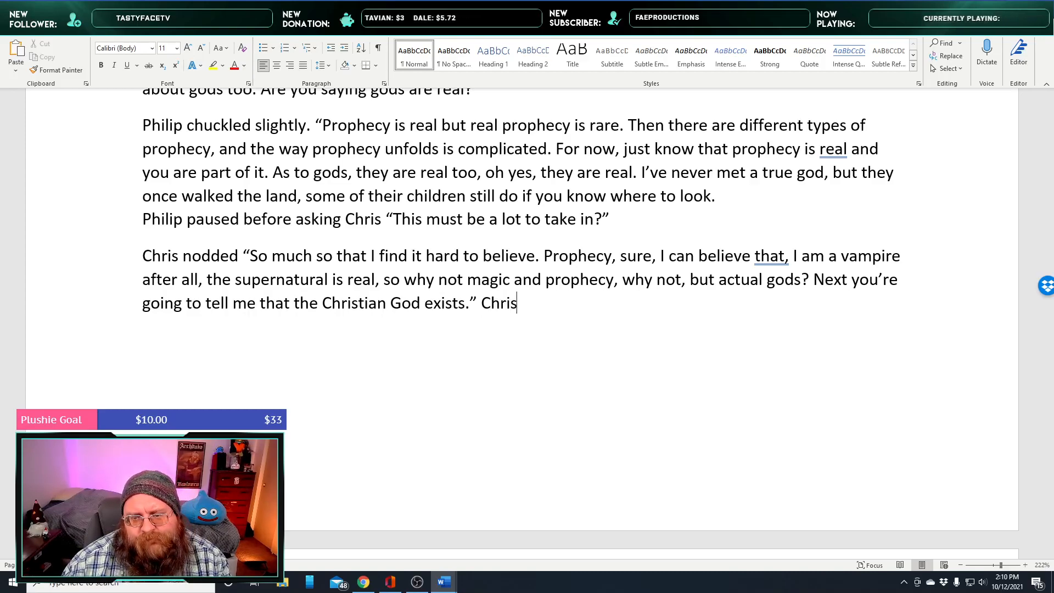
text( looked over at )
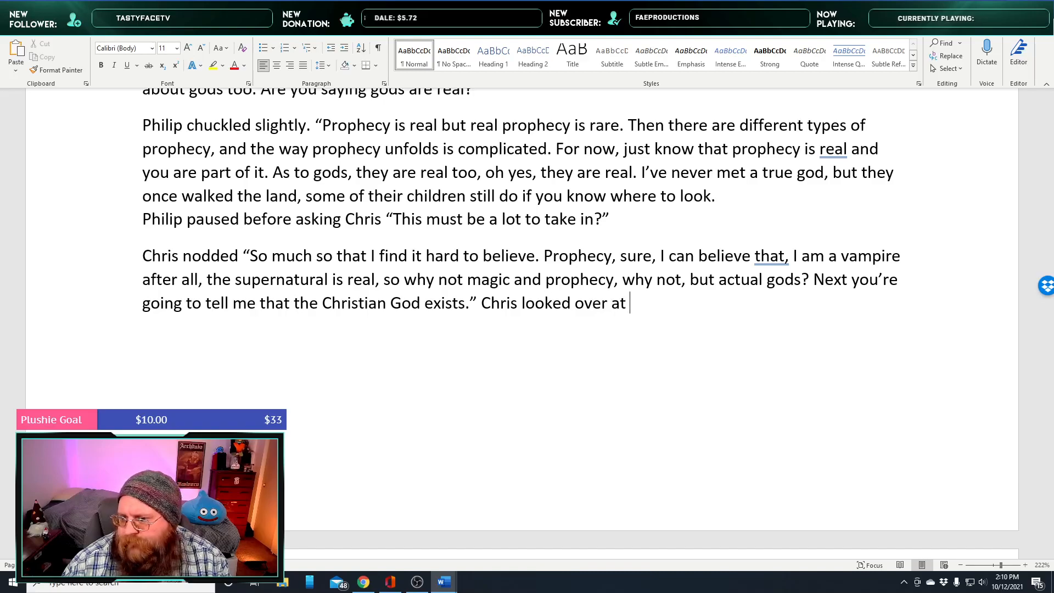
text(Draven)
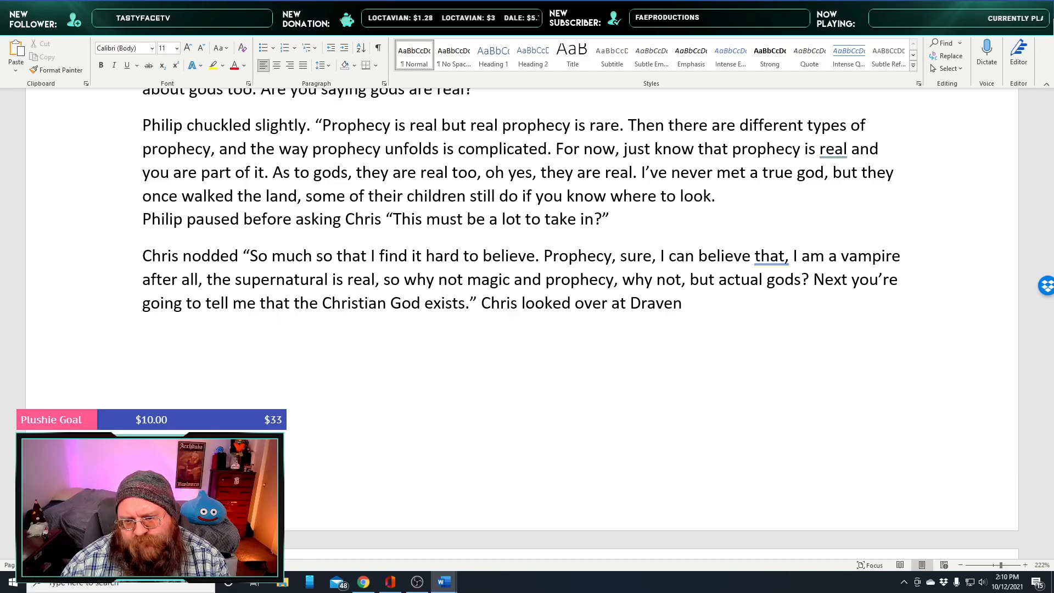
text(who was )
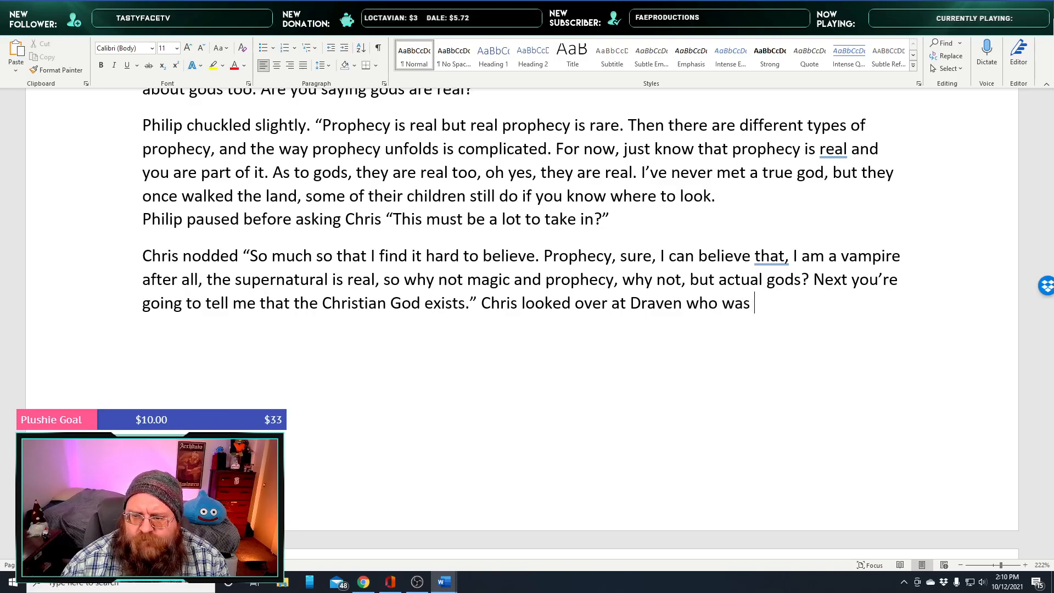
text(quietly,)
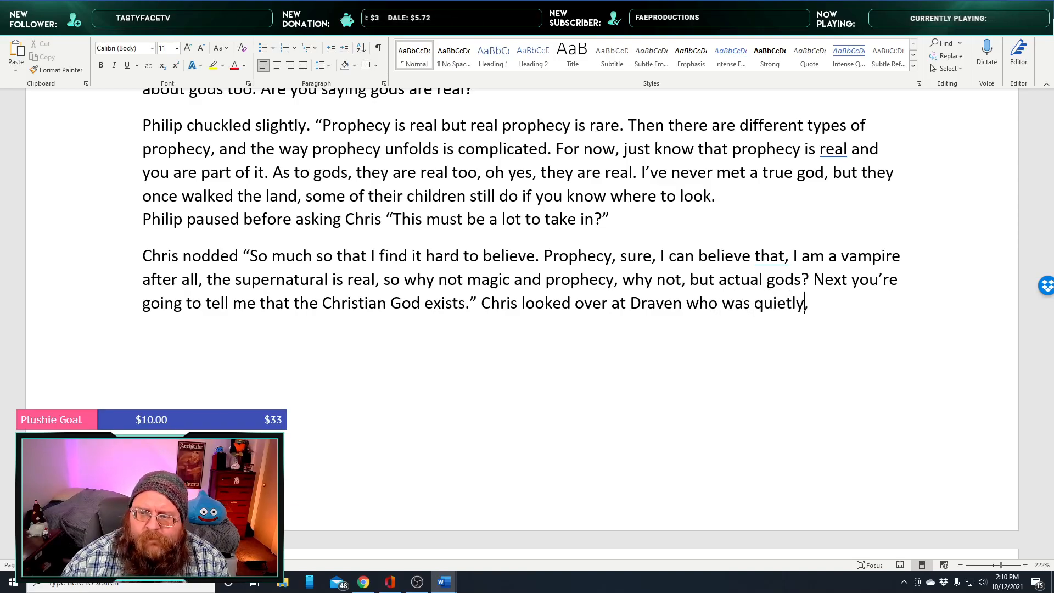
text( but intenting)
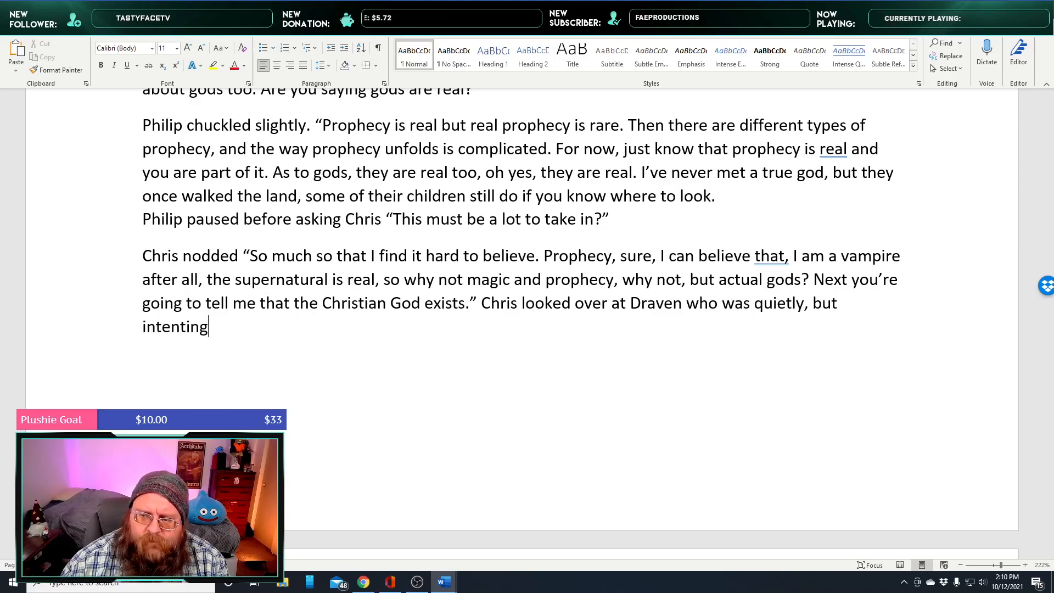
text( watching the events unfold.)
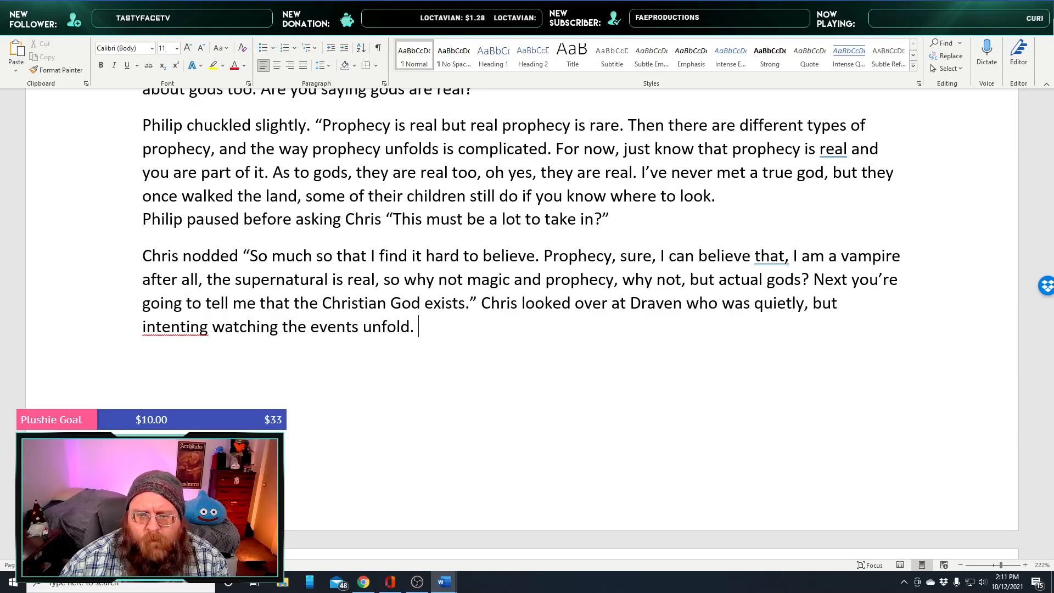
text(“Is he for real?”)
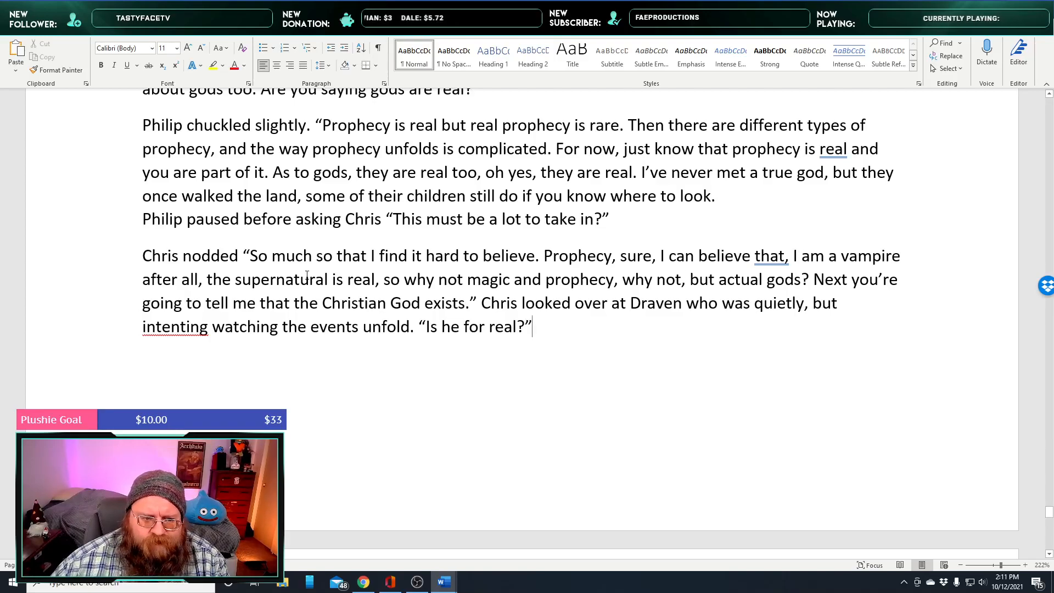
Replace the misspelled word before "watching the events unfold" with "intently"
right_click(187, 327)
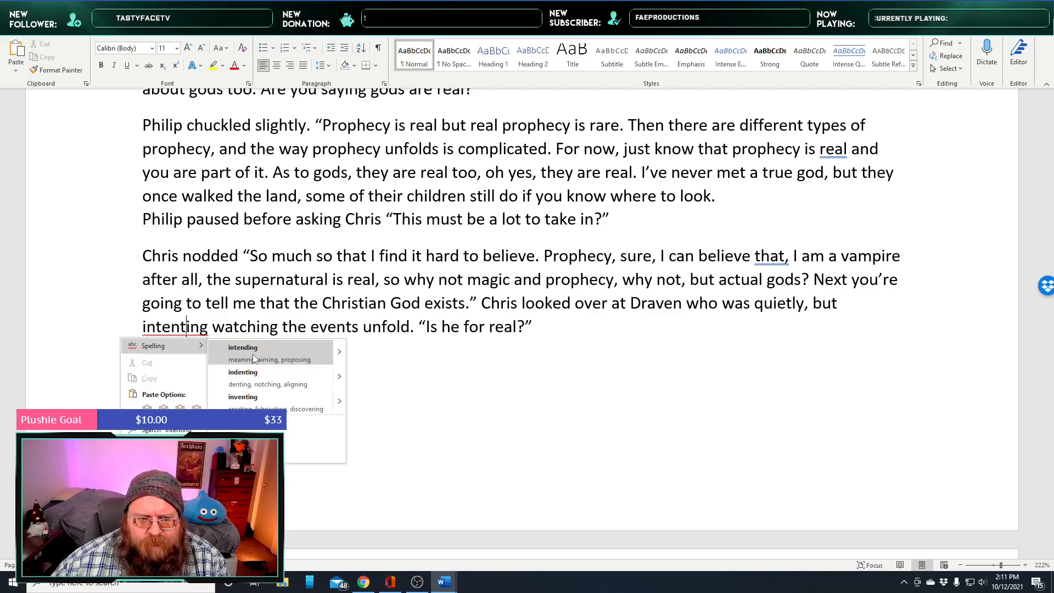
key(Escape)
double_click(177, 329)
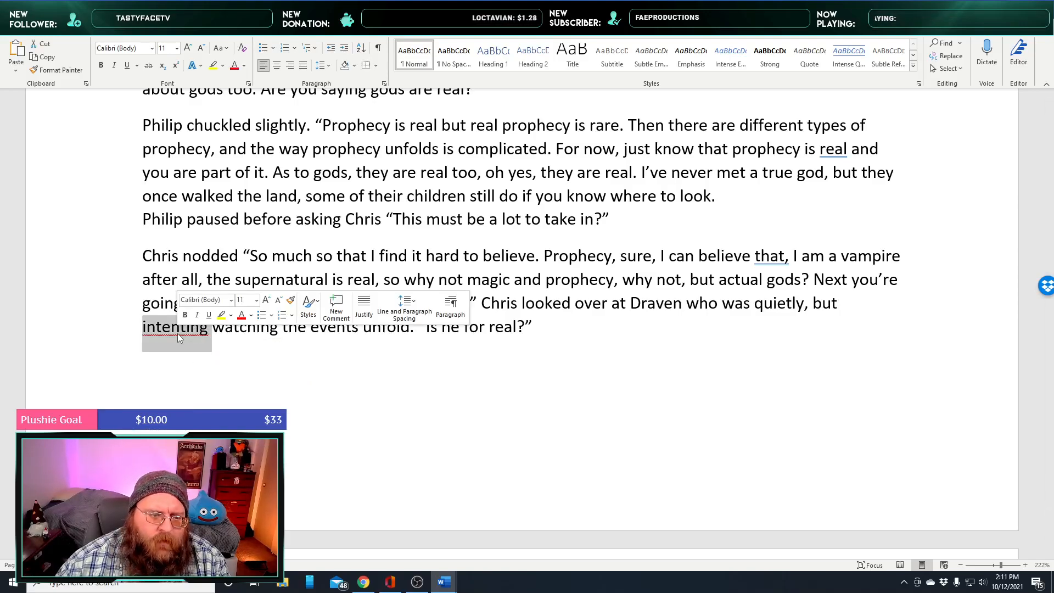
text(intently)
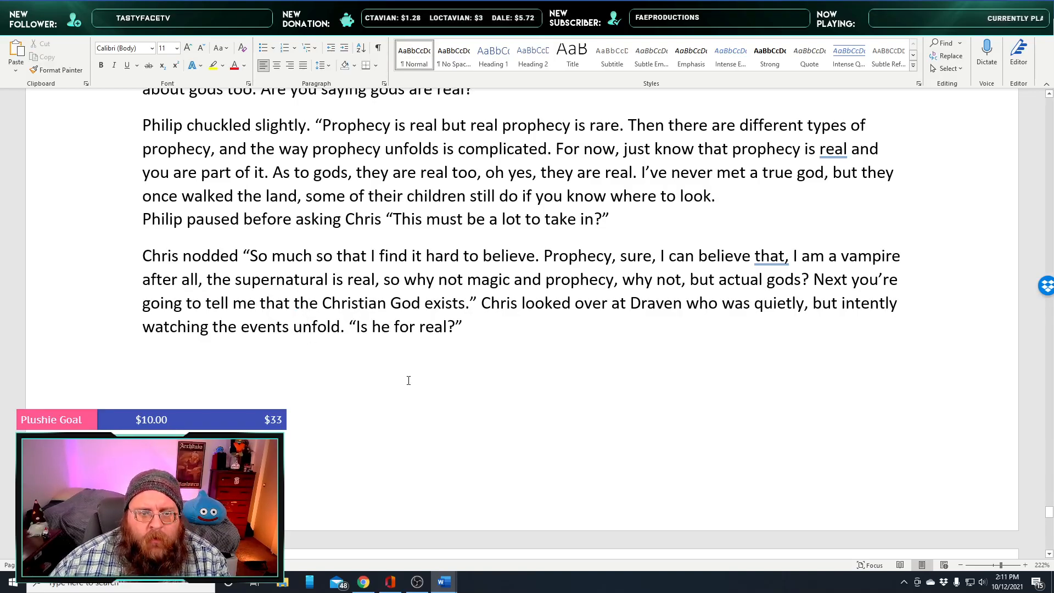
Delete the first "why not", before "magic and prophecy", from Chris's reply
scroll(407, 381, down, 1)
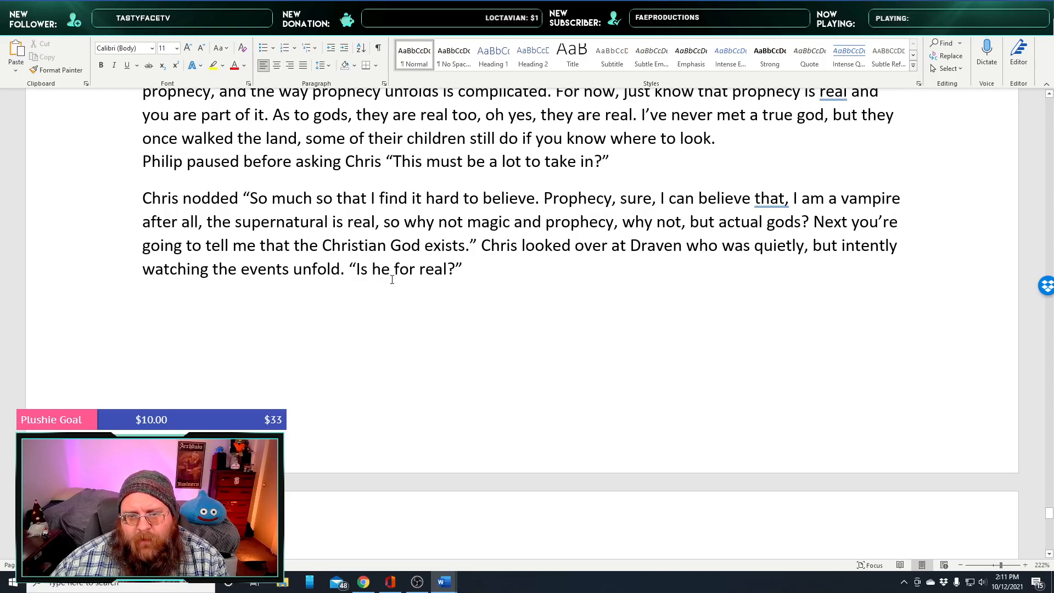
click(455, 222)
drag(455, 222, 406, 221)
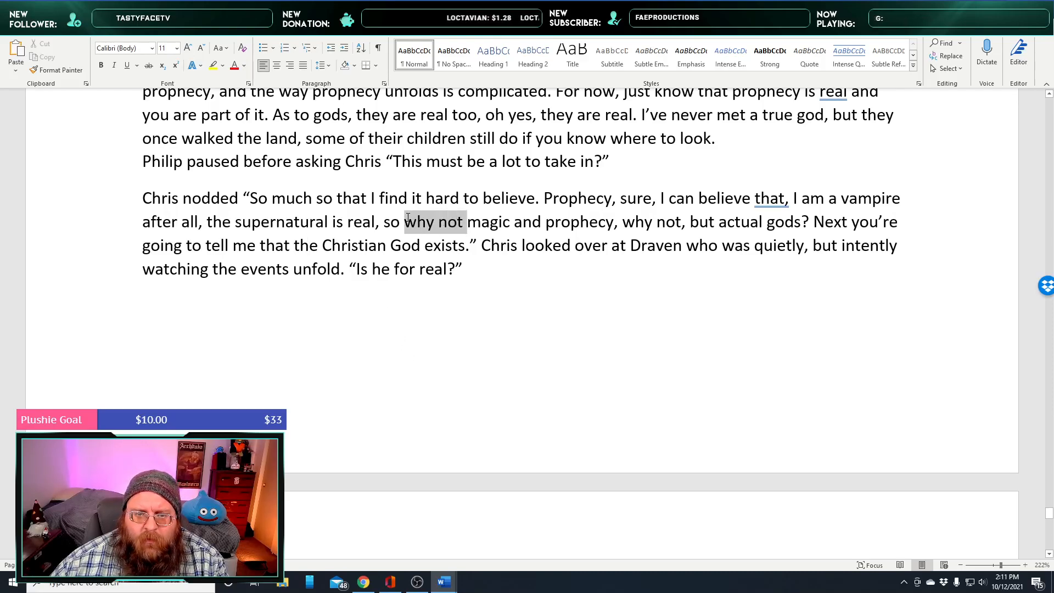
key(BackSpace)
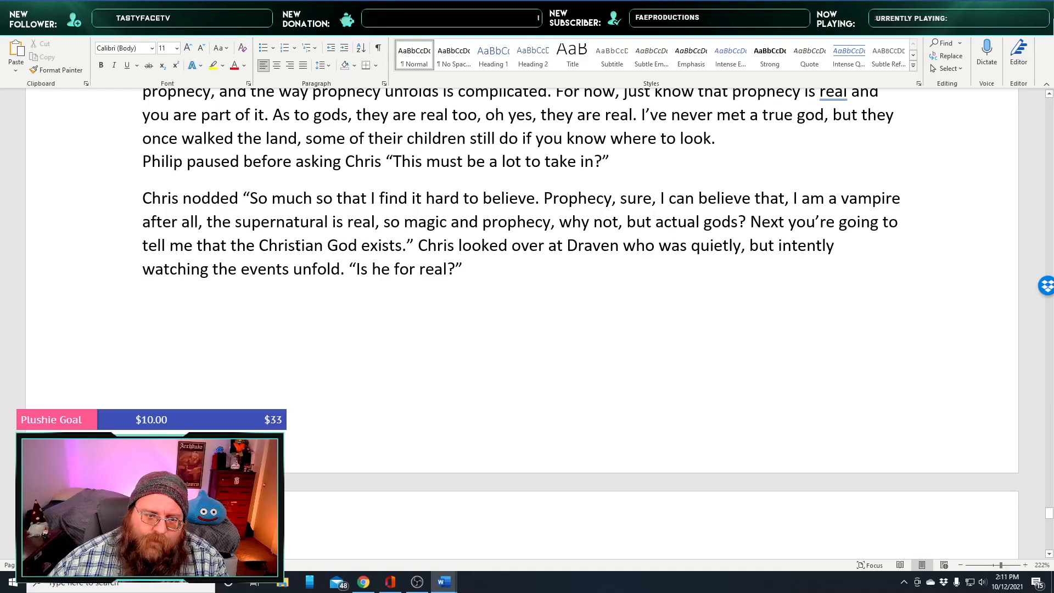
Insert "and religion isn't some sort of fraud" after "the Christian God exists" in Chris's reply
double_click(291, 243)
click(394, 245)
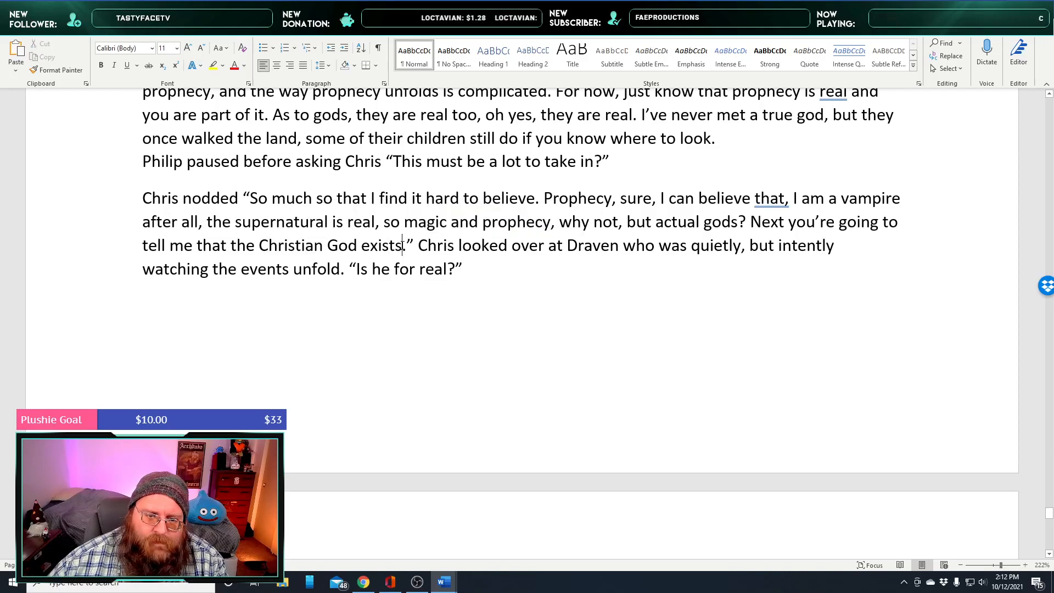
text(and rel)
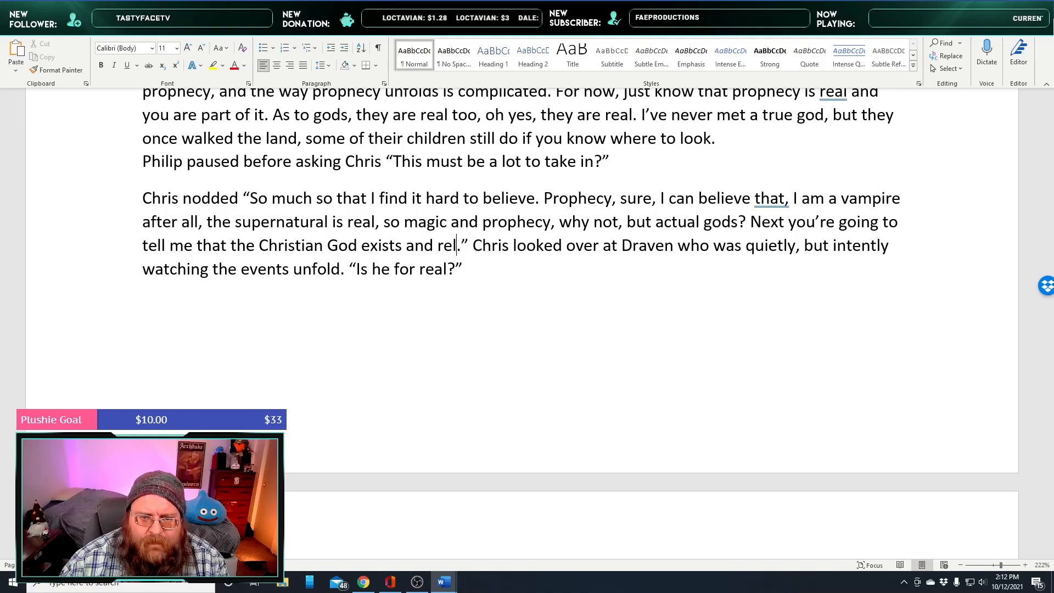
text(igion isn')
key(BackSpace)
key(BackSpace)
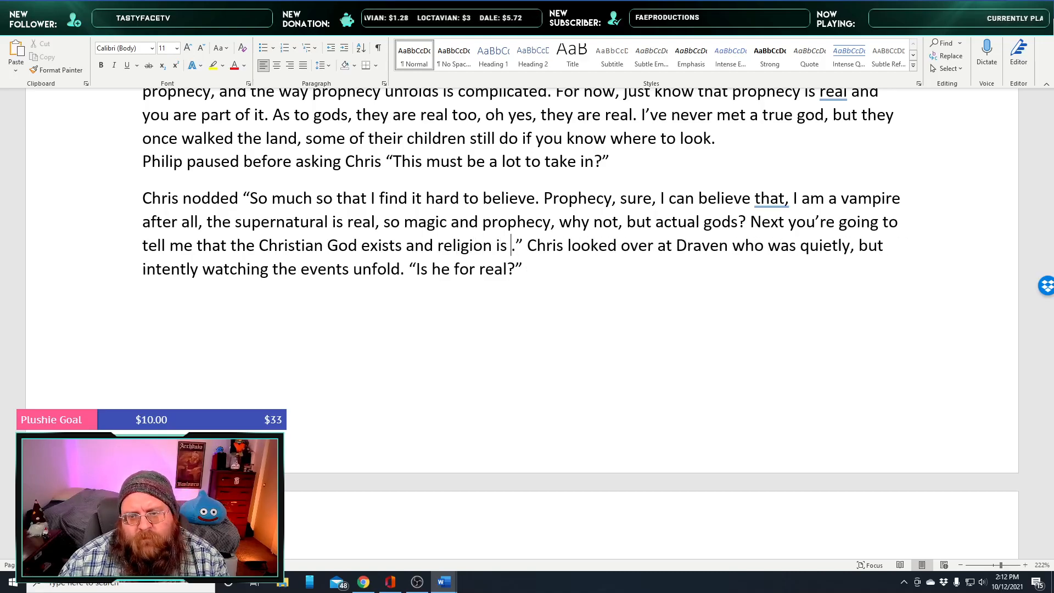
key(BackSpace)
text(n't some sort of fraud)
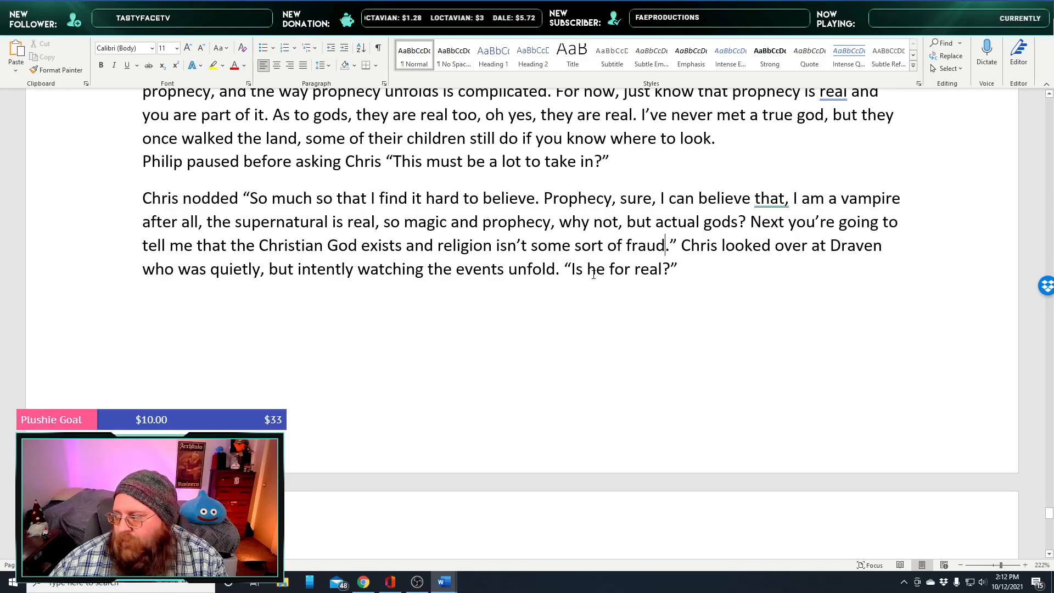
Add a paragraph after Chris's question: "At being address Draven relaxed and sighed as he leaned back into his chair. "He is"
click(701, 269)
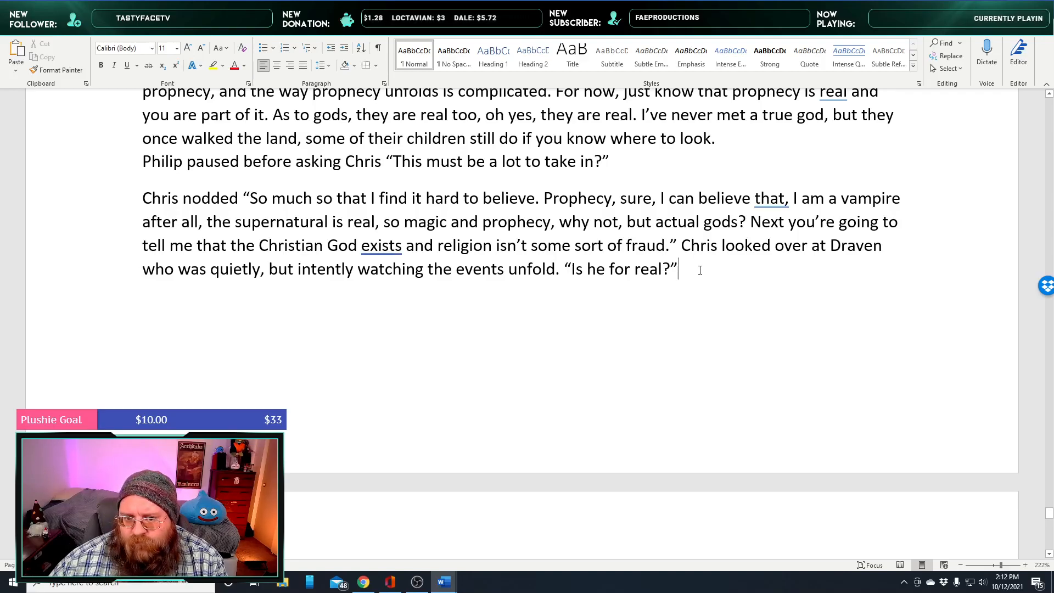
key(Return)
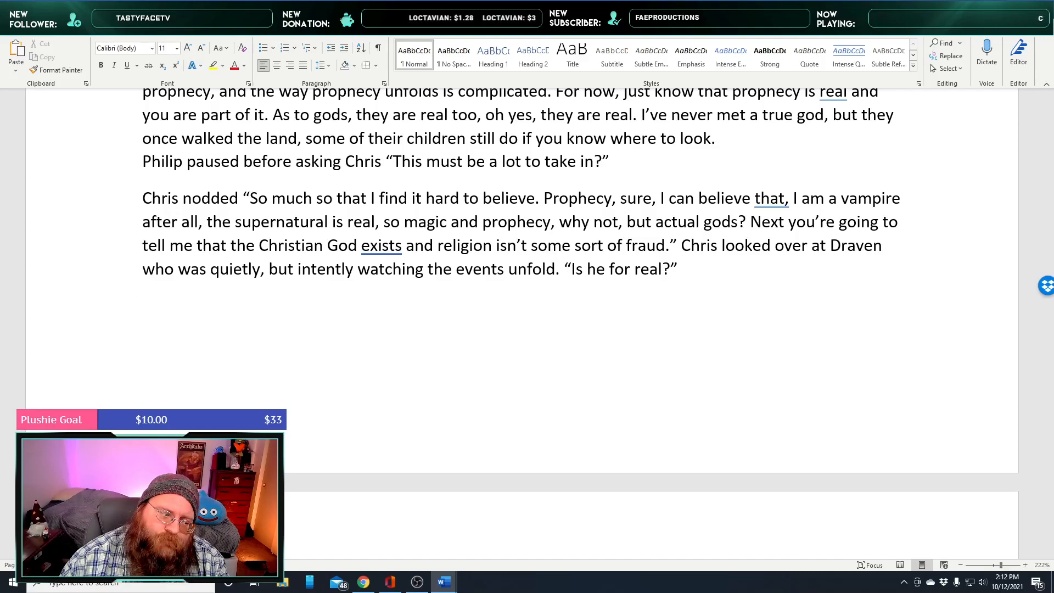
text(At)
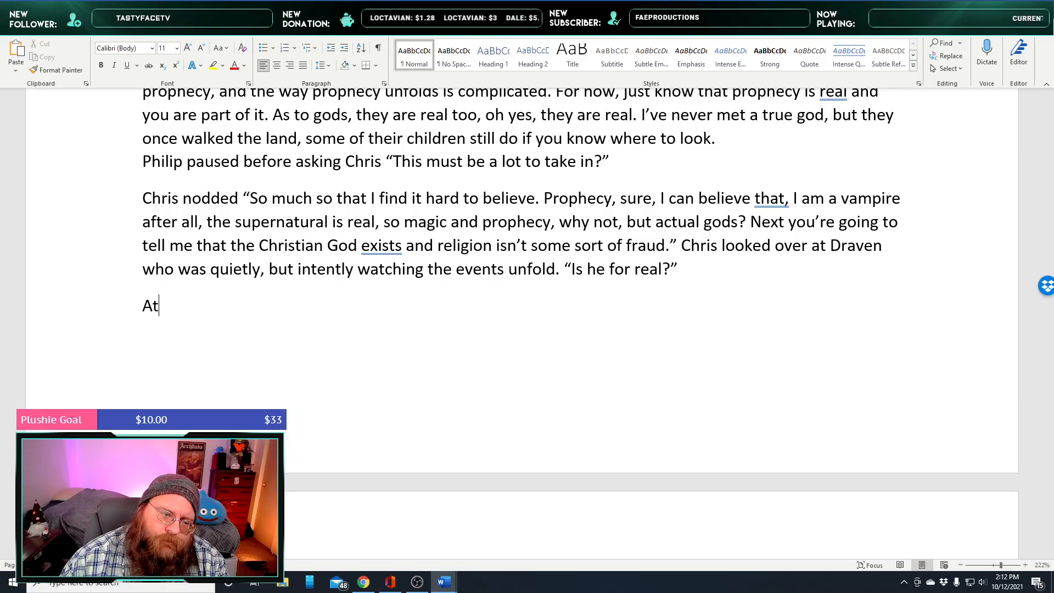
text( being addres)
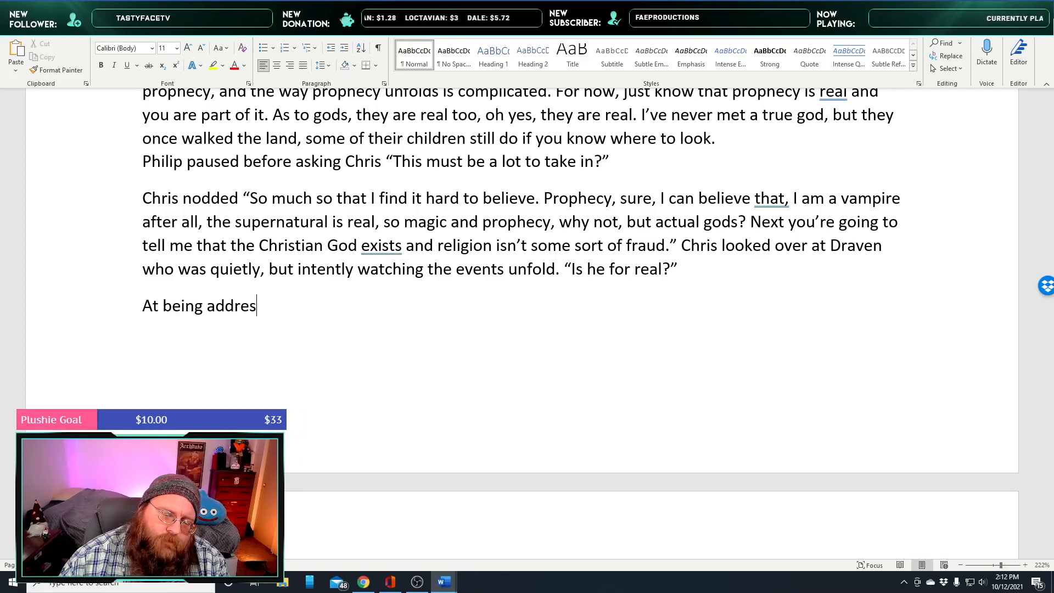
text(s Dra)
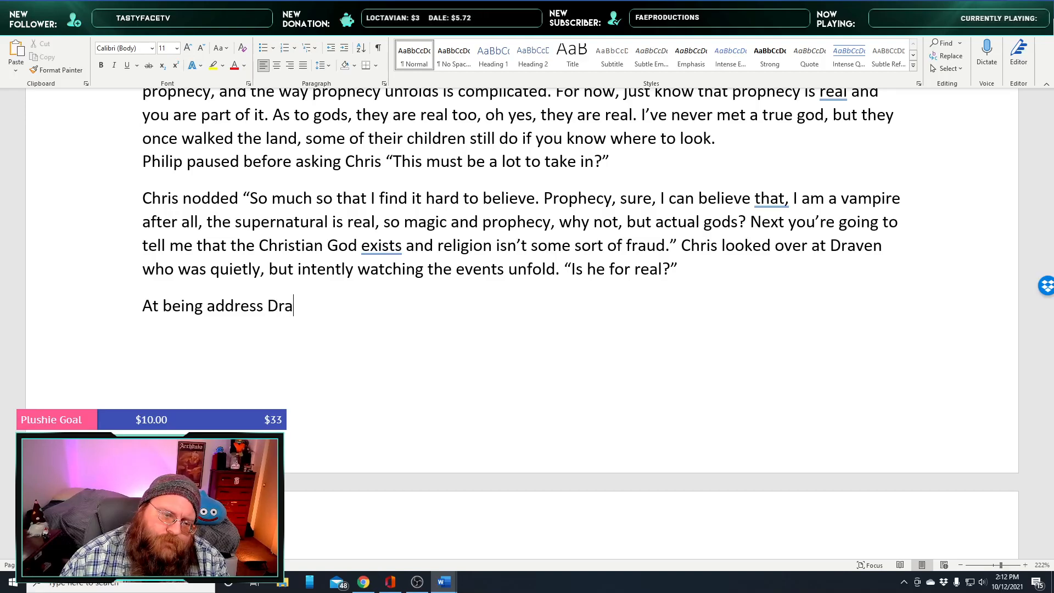
text(ven relaxed)
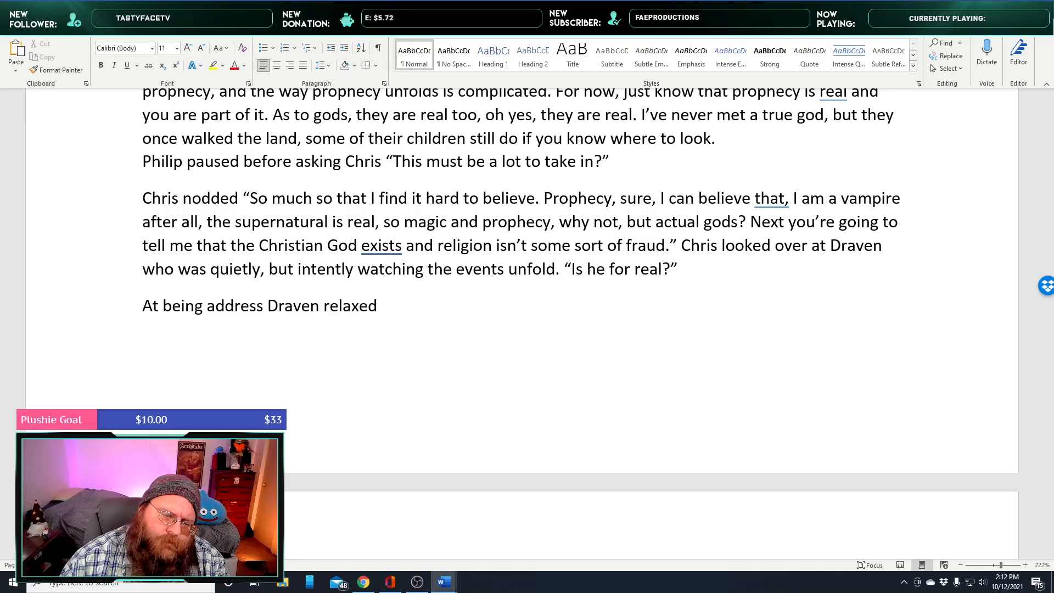
text( and)
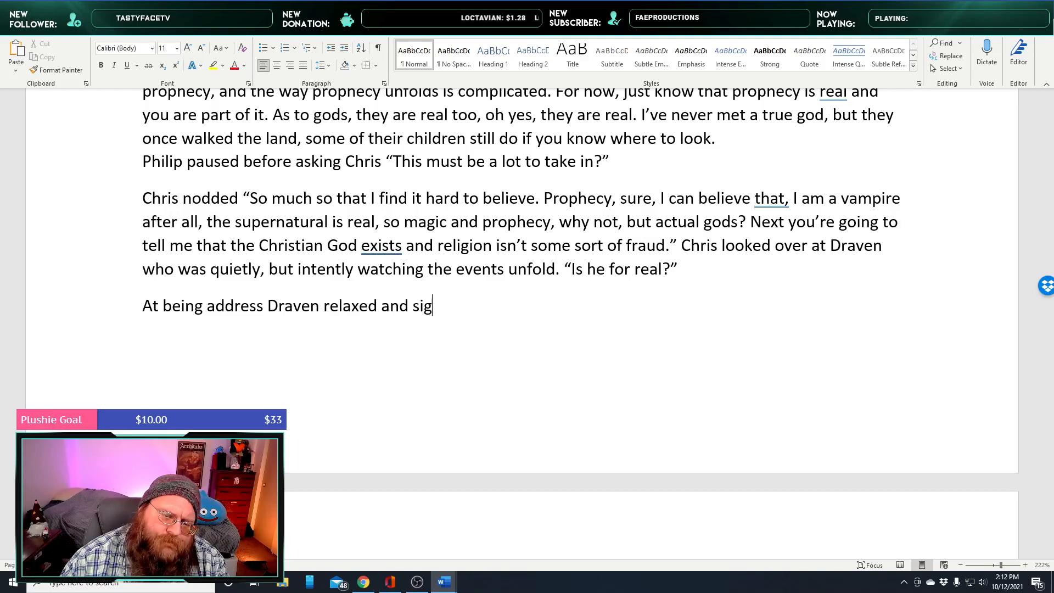
text(sighed as he )
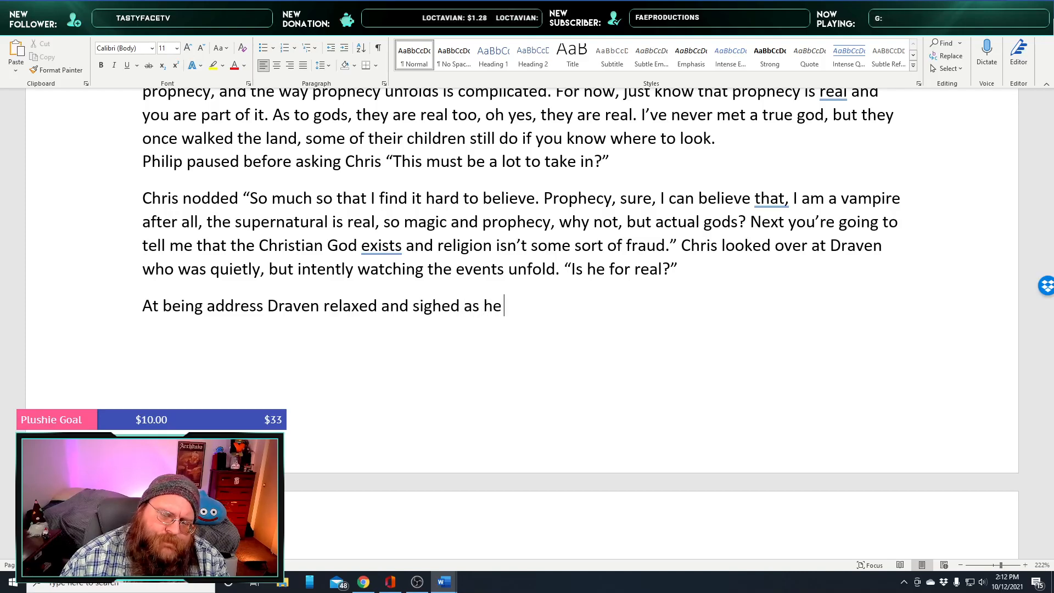
text(leaned back int)
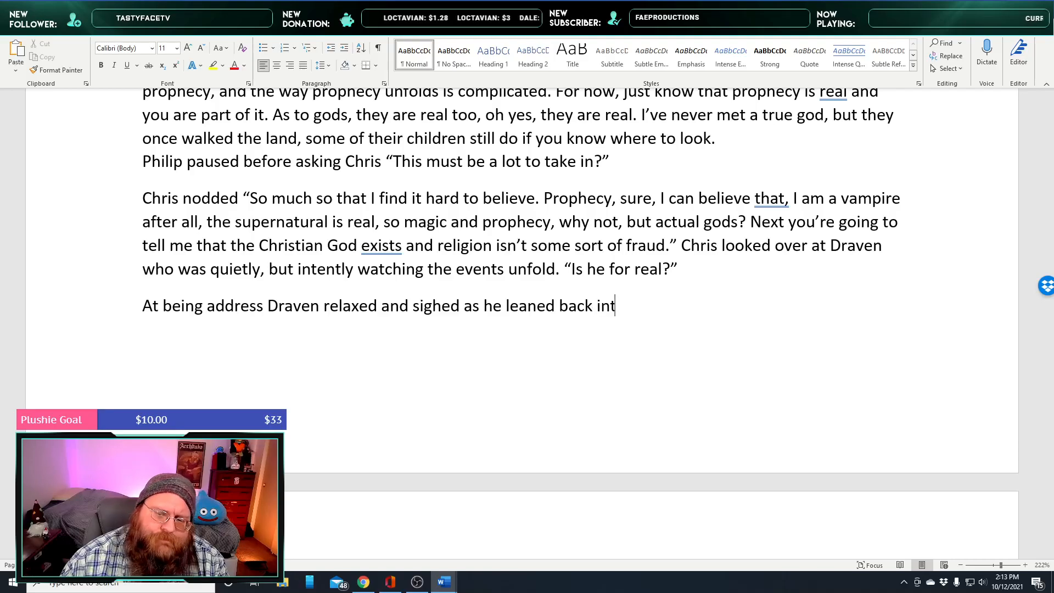
text(o his ch)
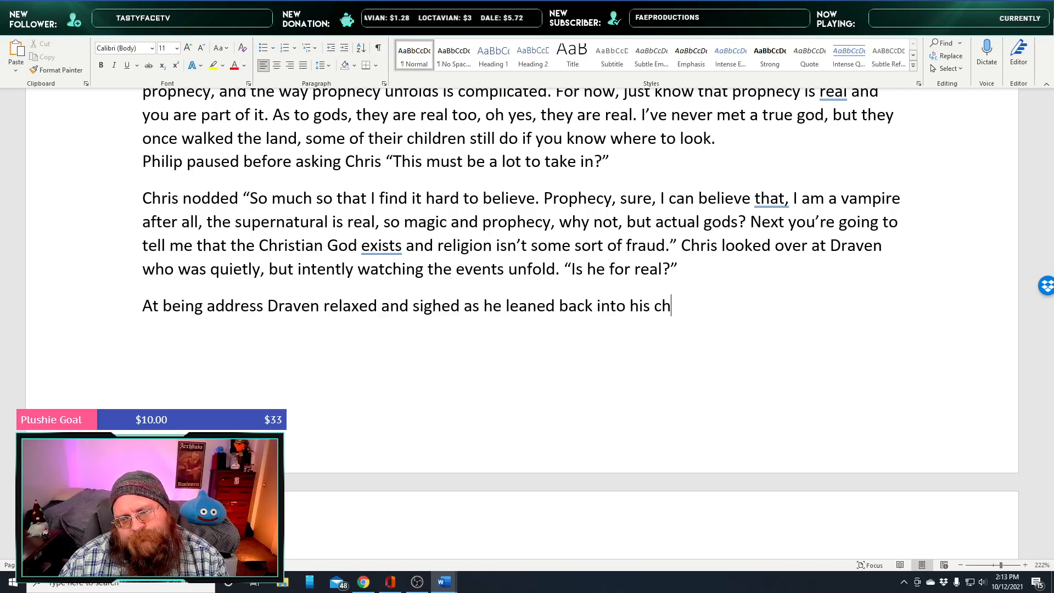
text(air. )
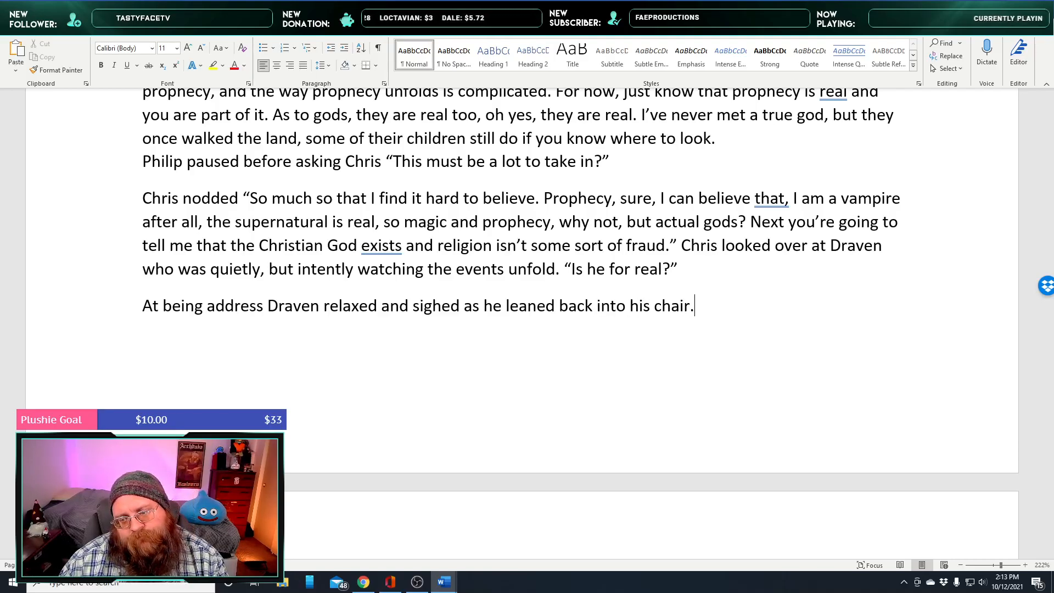
text(“He is)
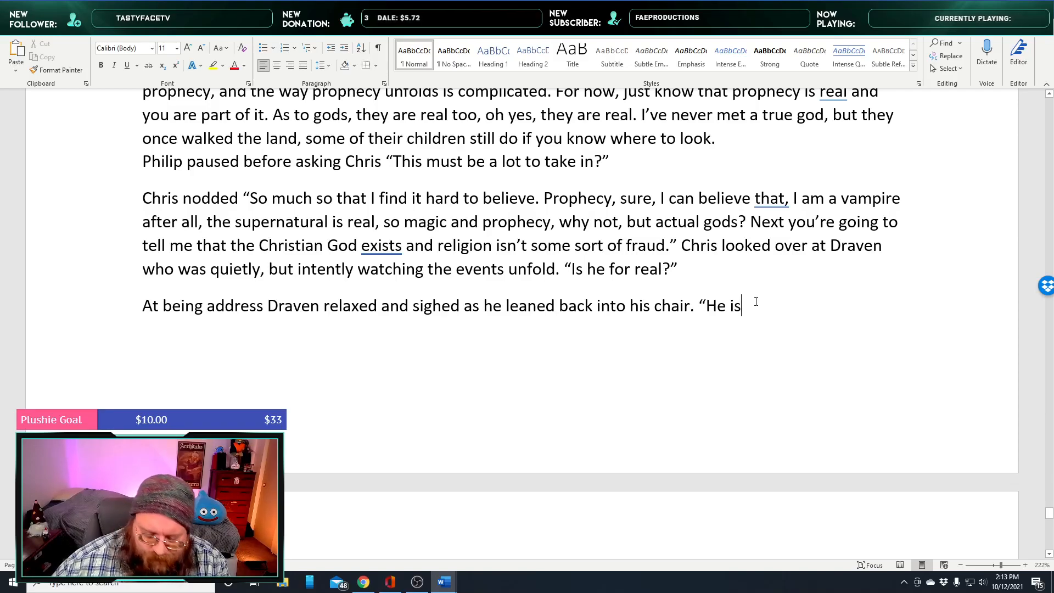
text(Gods are rea)
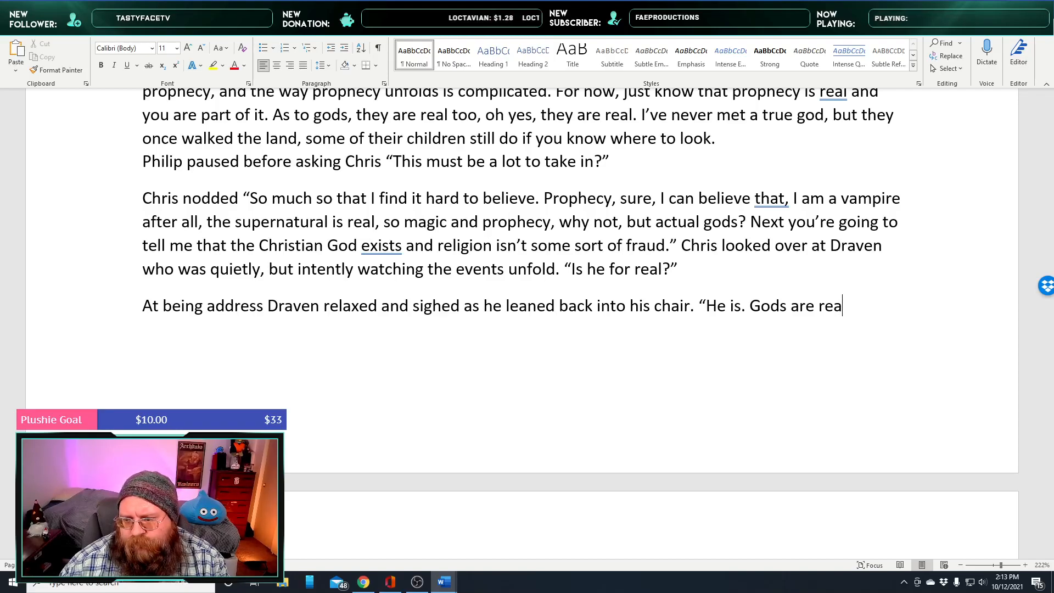
key(BackSpace)
key(BackSpace)
key(BackSpace)
key(BackSpace)
key(BackSpace)
key(BackSpace)
key(BackSpace)
key(BackSpace)
key(BackSpace)
key(BackSpace)
key(BackSpace)
key(BackSpace)
Begin another sentence with "G" after "He is." in Draven's reply
text(G)
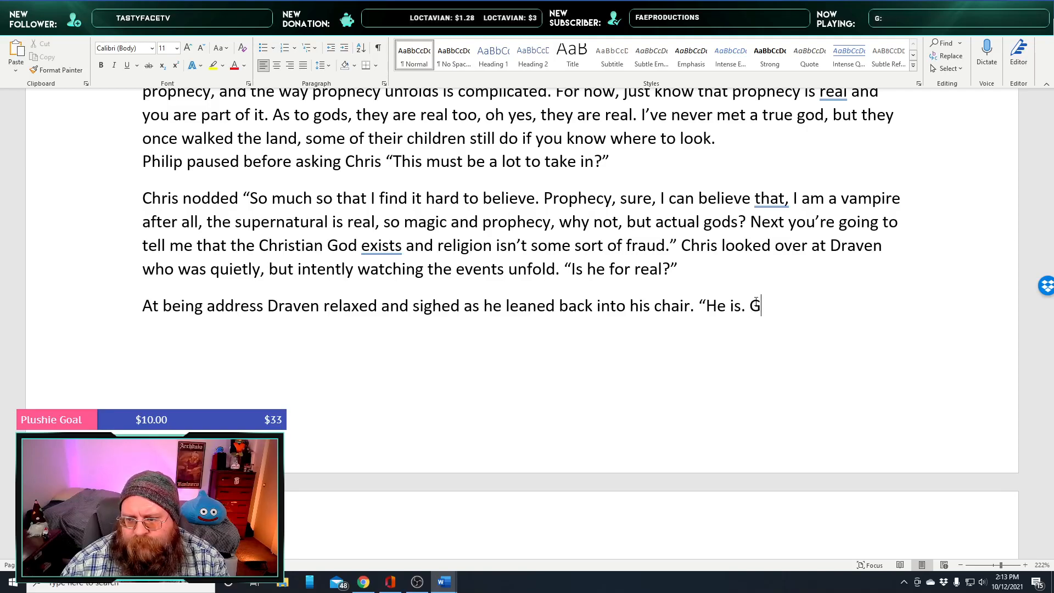
Continue Draven's reply after "He is." with "Gods are real, we have no idea if the Christian God is real, but it's possible."
text(ods are real,)
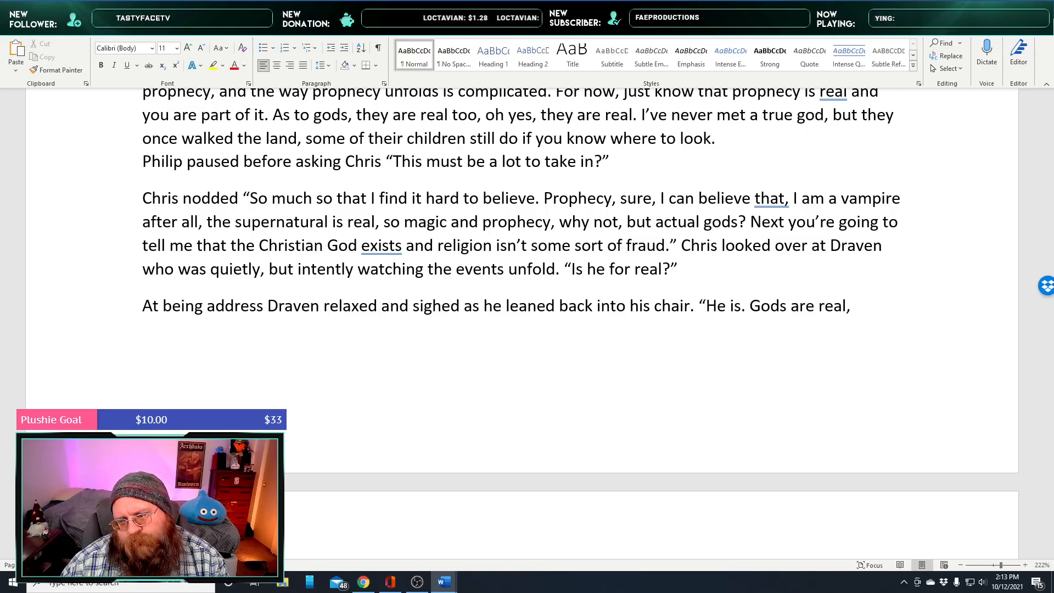
text(I ha)
key(BackSpace)
key(BackSpace)
key(BackSpace)
key(BackSpace)
text(we have n)
text(o idea if)
text( the Christian )
text(God is re)
text(al)
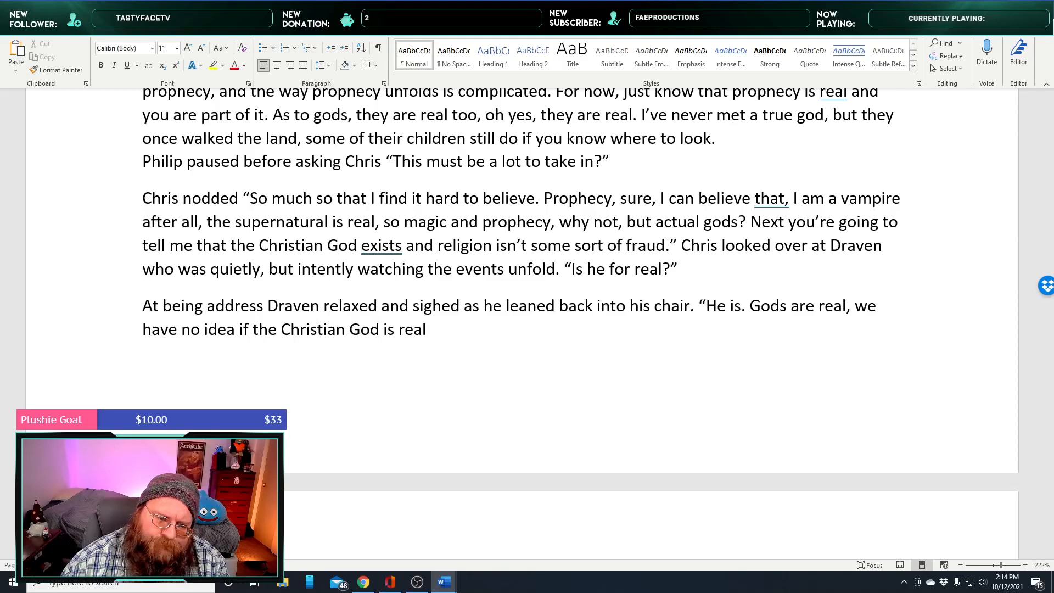
text(, but )
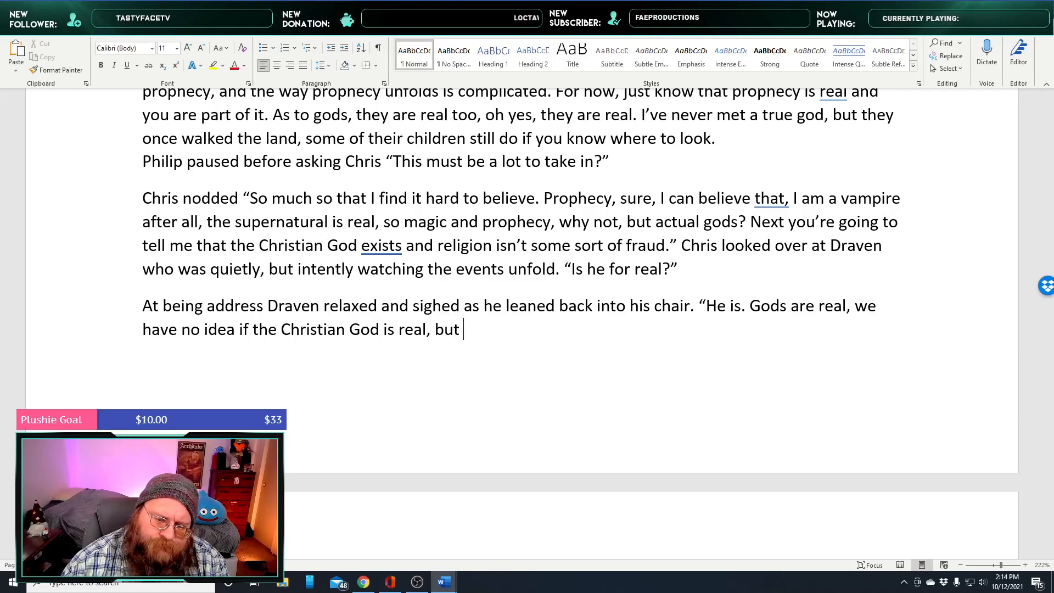
text(it's possible.)
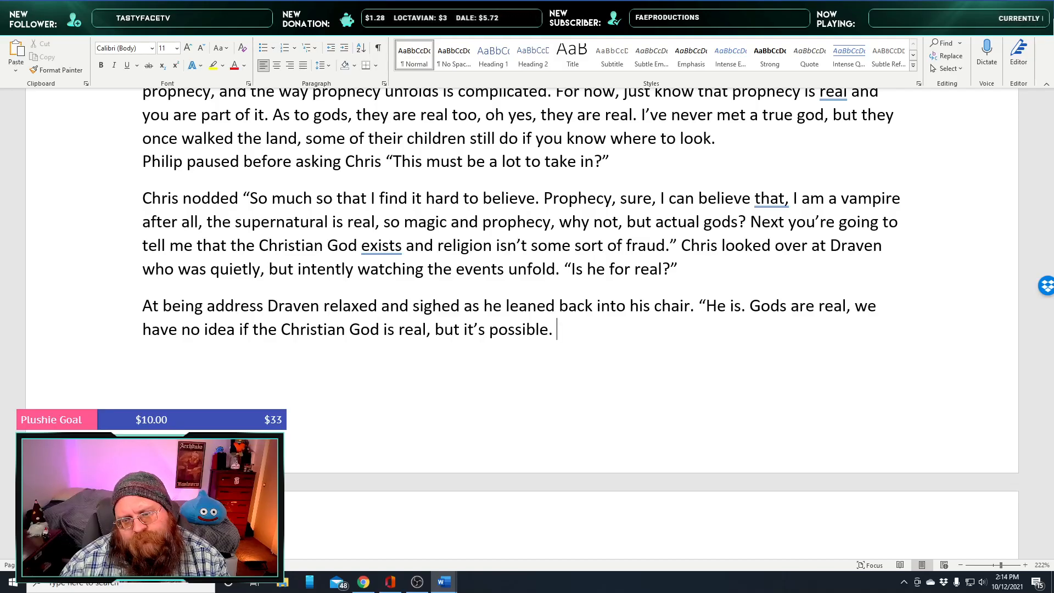
Add the sentence "There are gods that are so old that their names have narly been lost to time." to Draven's reply
text(T)
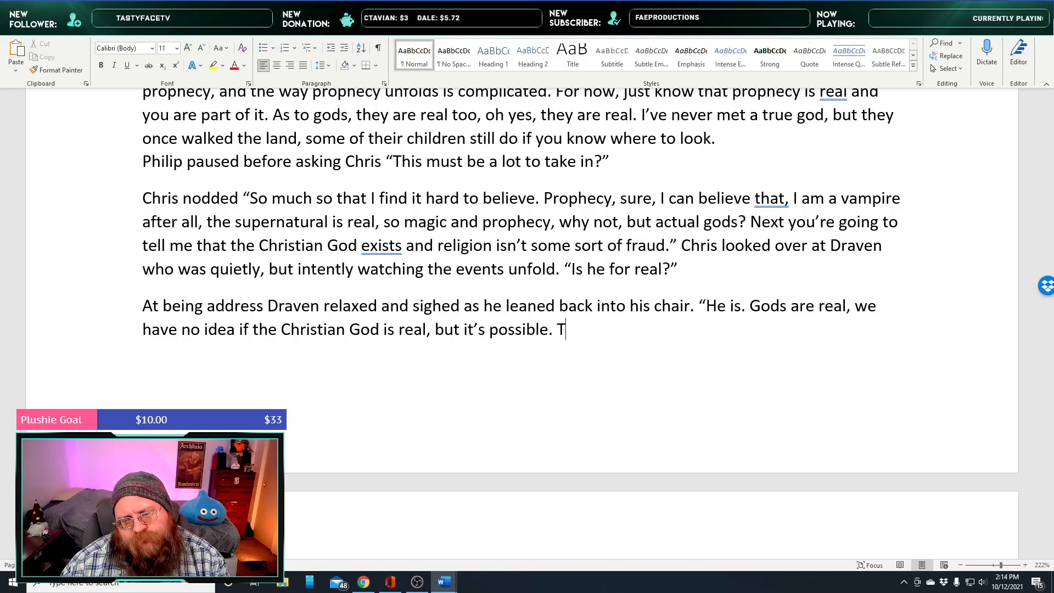
text(here are gods)
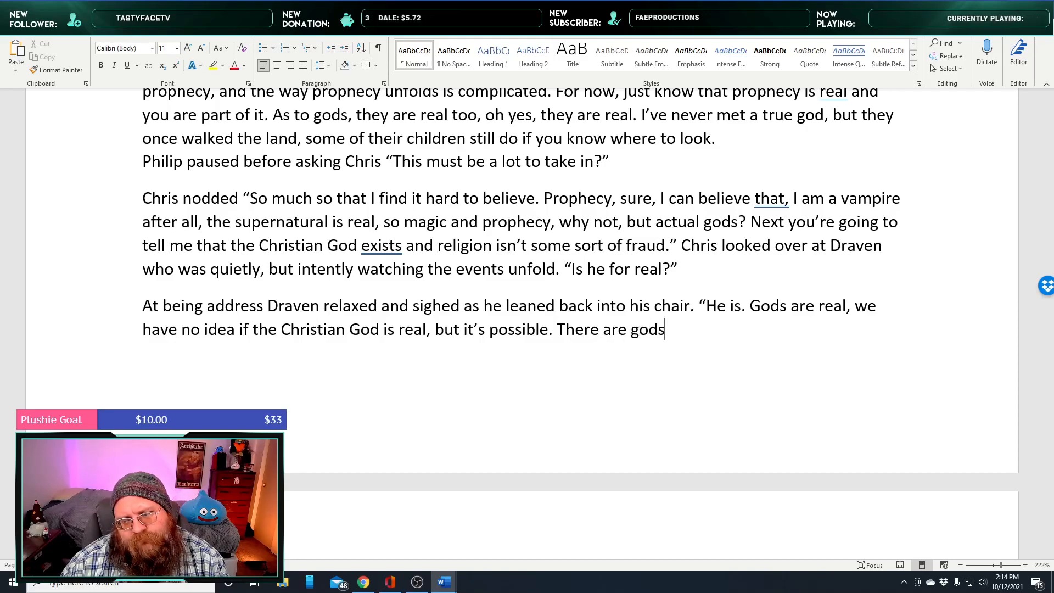
text( that are so)
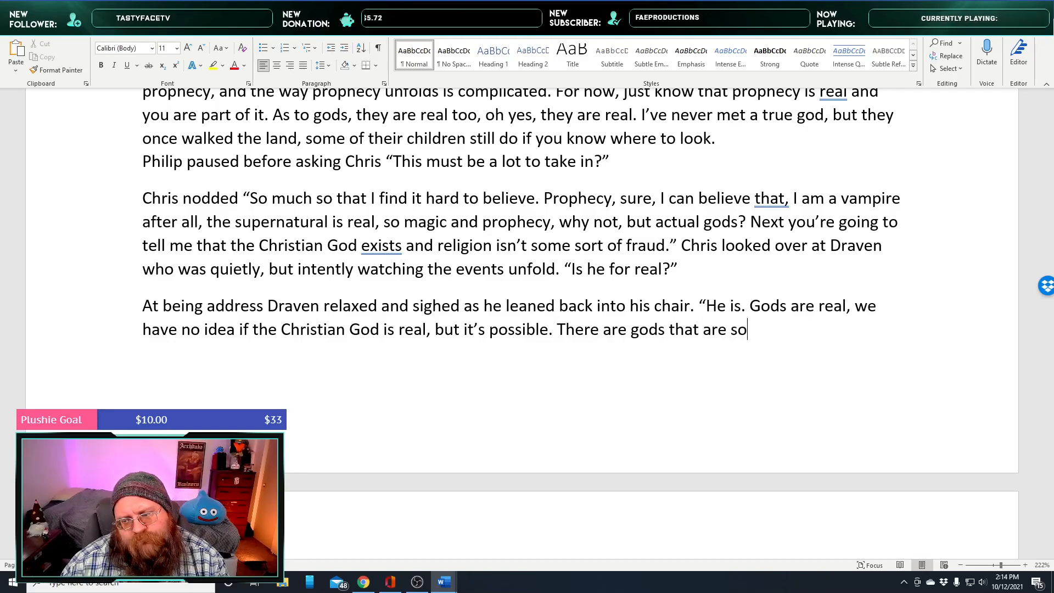
text( old that their names )
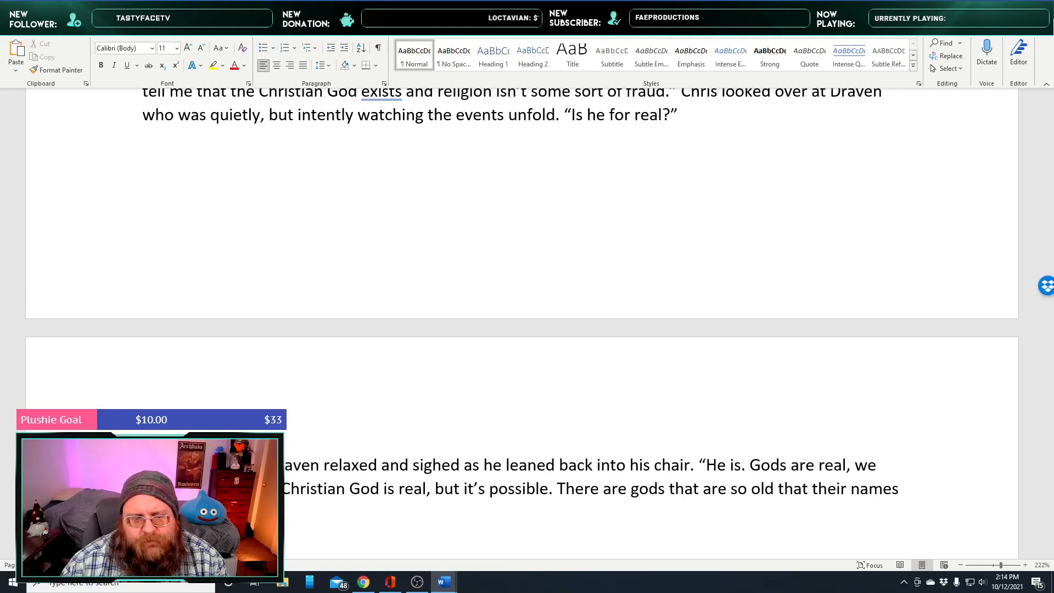
text(t to time.)
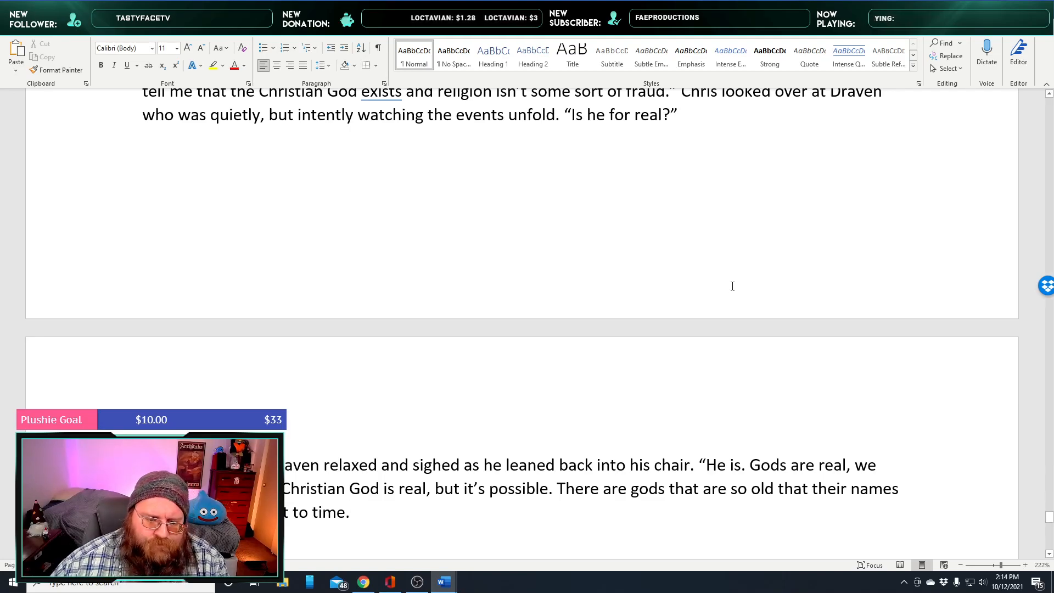
Correct the misspelled word "narly" to "nearly" in Draven's paragraph
scroll(686, 348, down, 4)
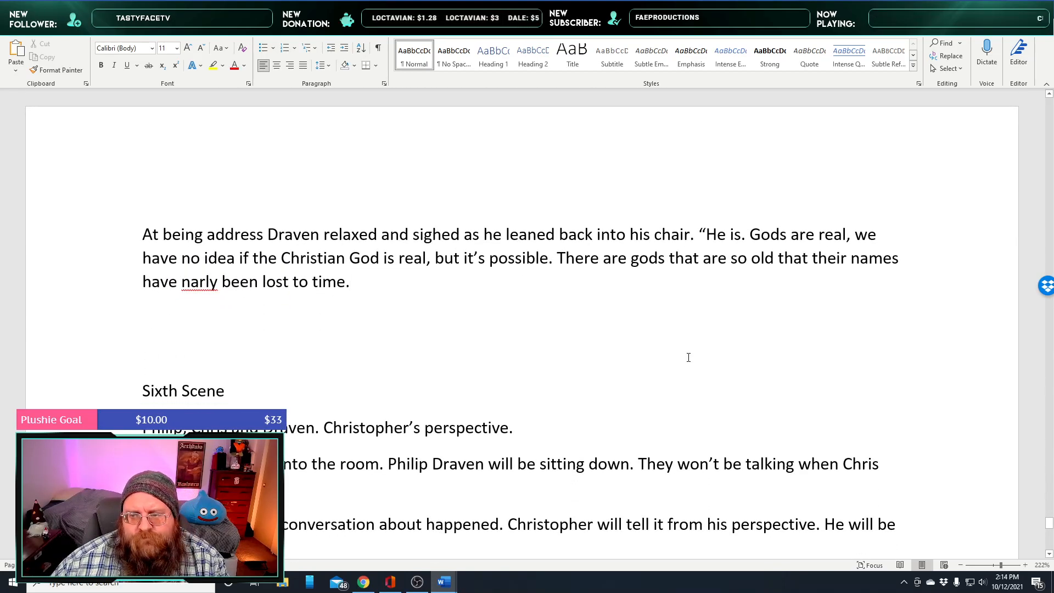
scroll(688, 358, down, 1)
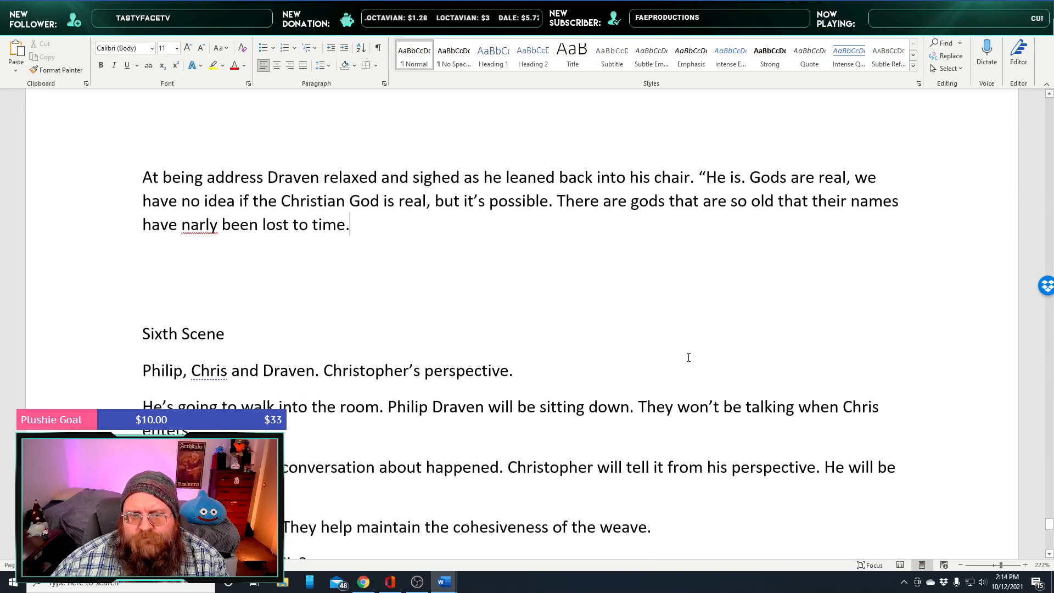
right_click(199, 225)
click(230, 241)
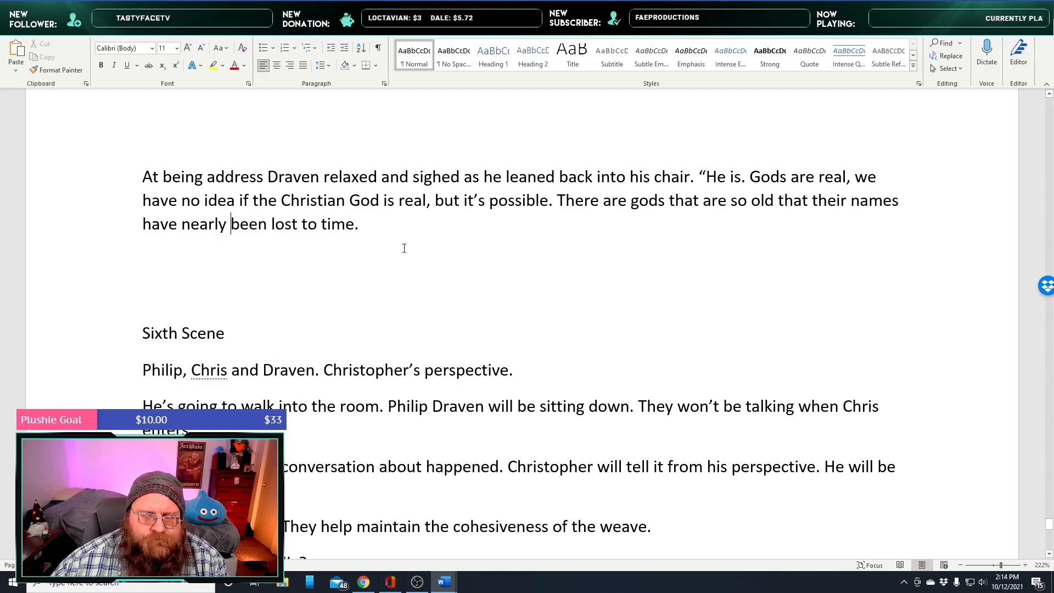
Continue at the end of Draven's paragraph with "You are Presage, a title and being from an age long lost to time"
click(393, 224)
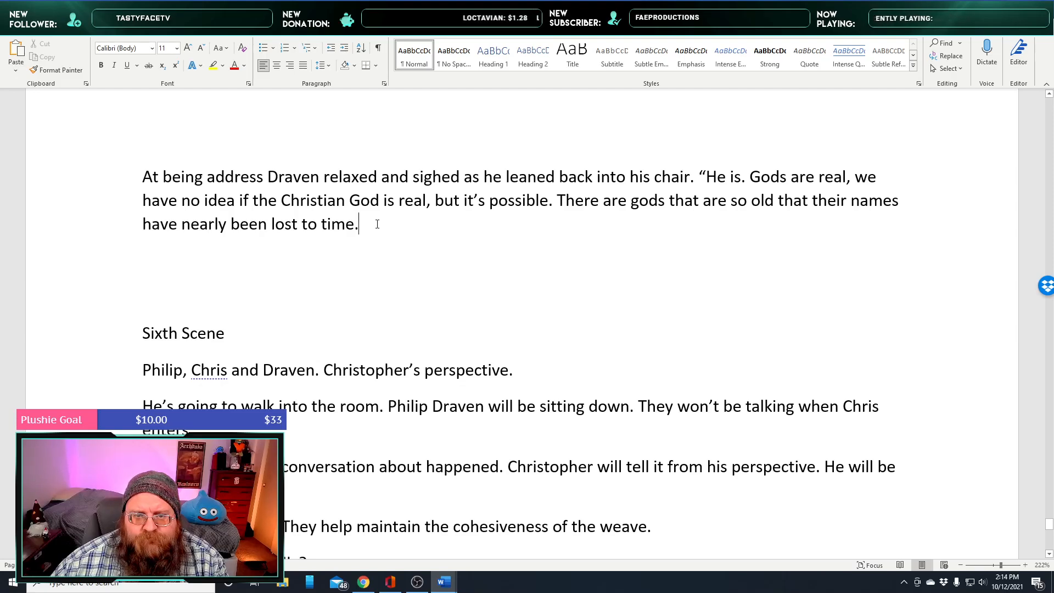
scroll(380, 294, up, 7)
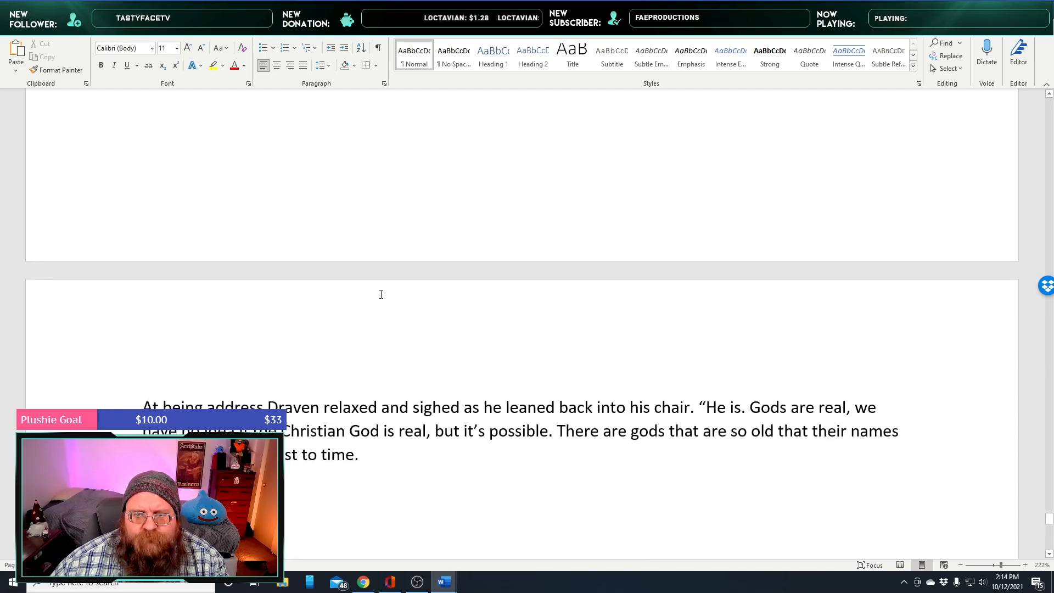
scroll(383, 294, up, 1)
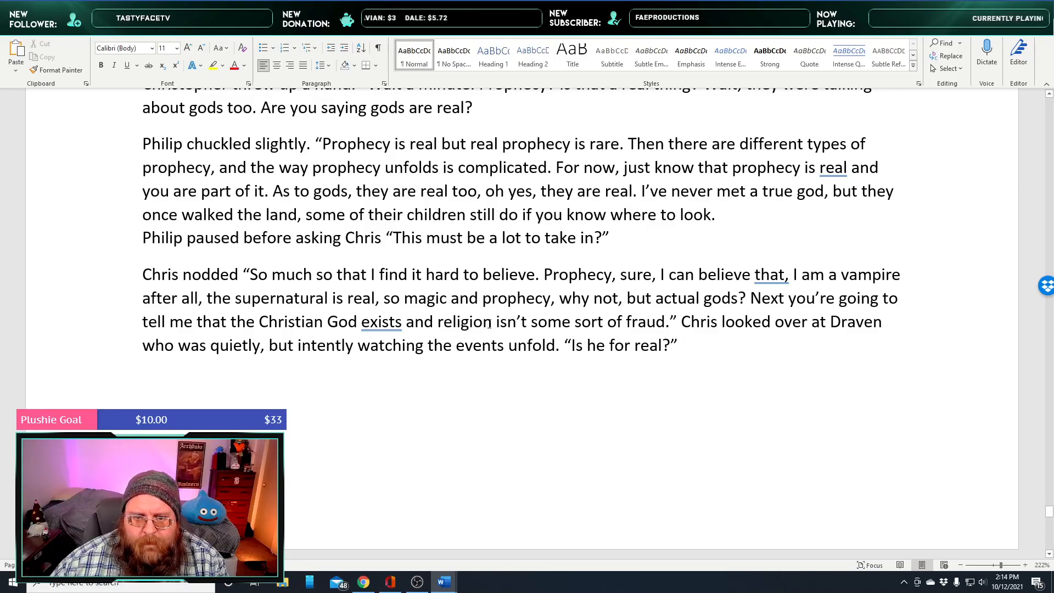
scroll(486, 324, down, 1)
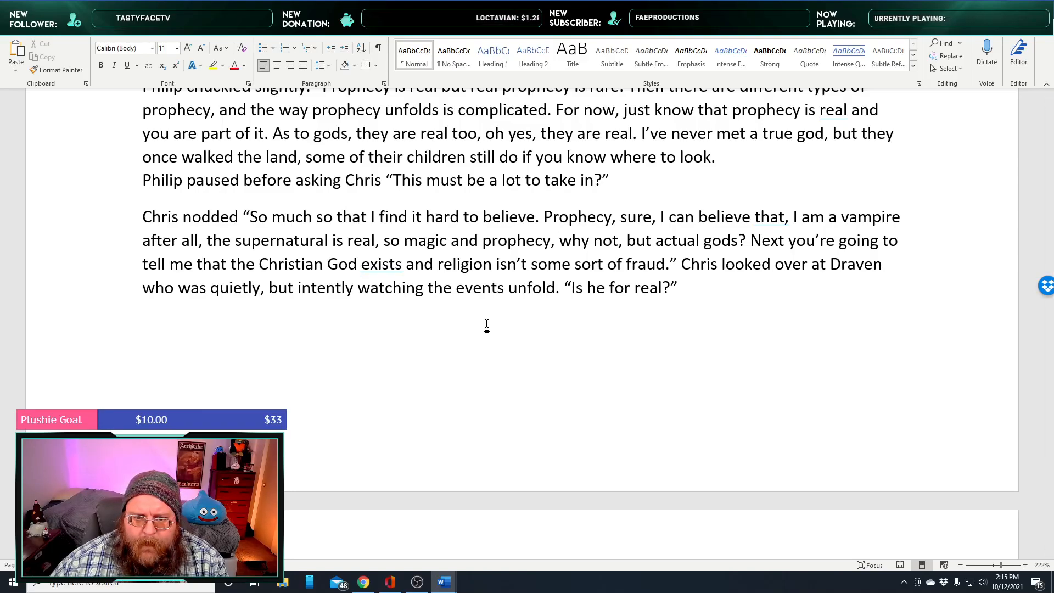
scroll(487, 323, down, 4)
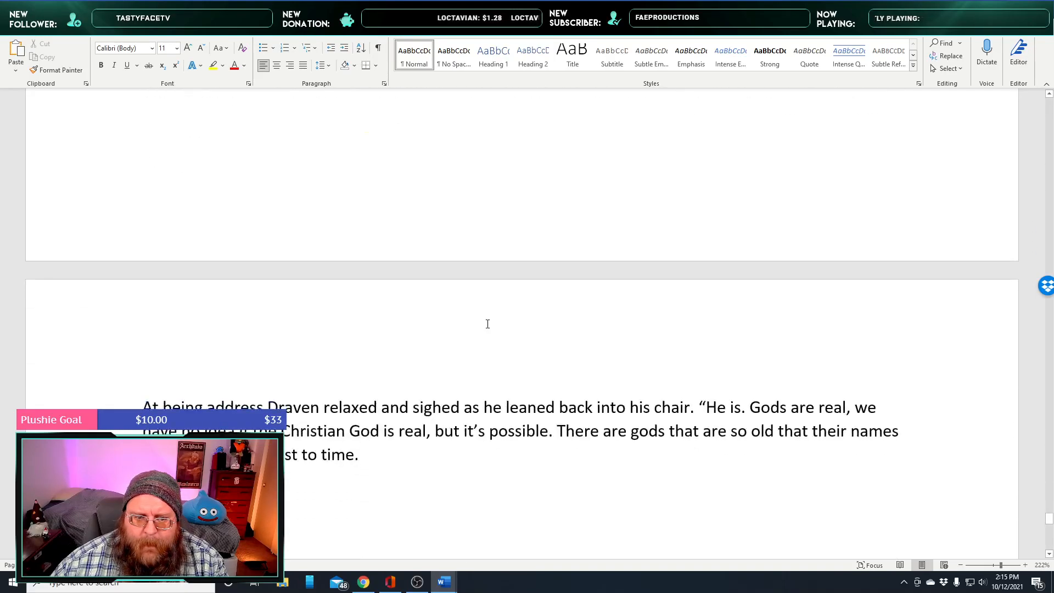
scroll(486, 329, down, 2)
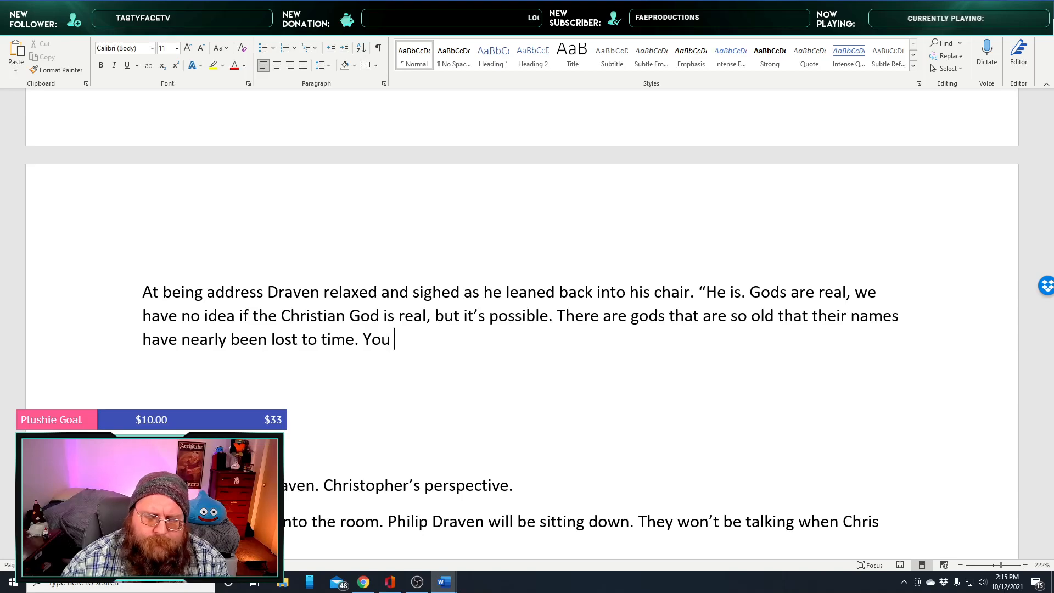
text(rea )
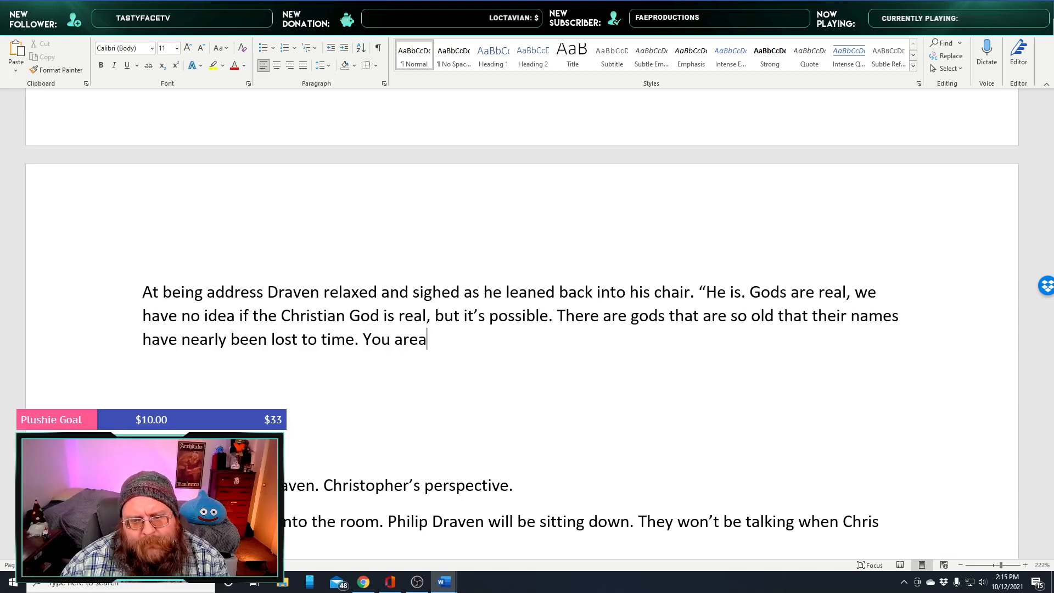
key(BackSpace)
key(BackSpace)
text( Presage)
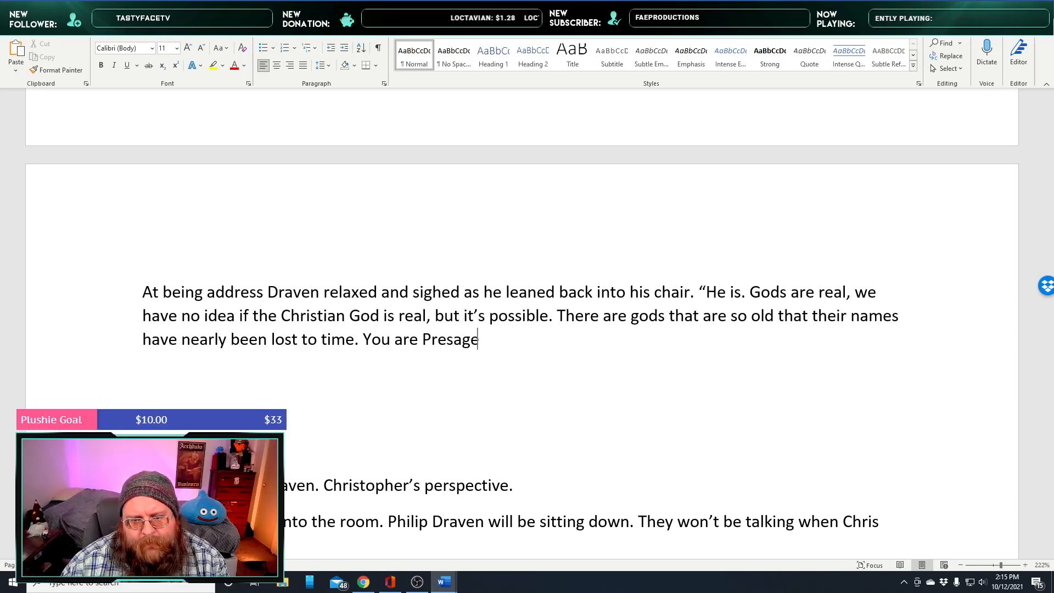
text(, a ti)
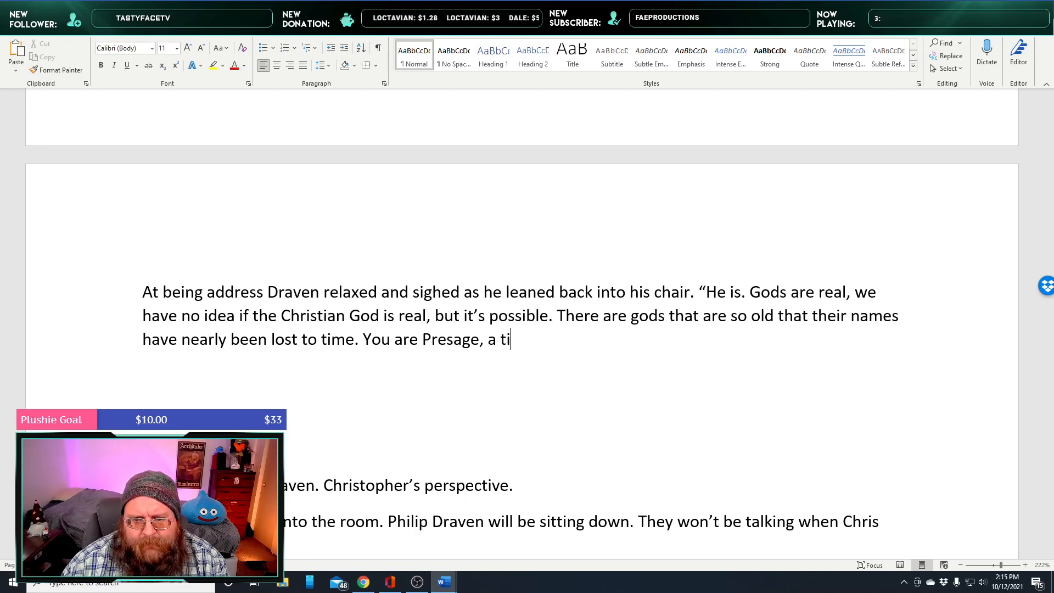
text(tle and being fr)
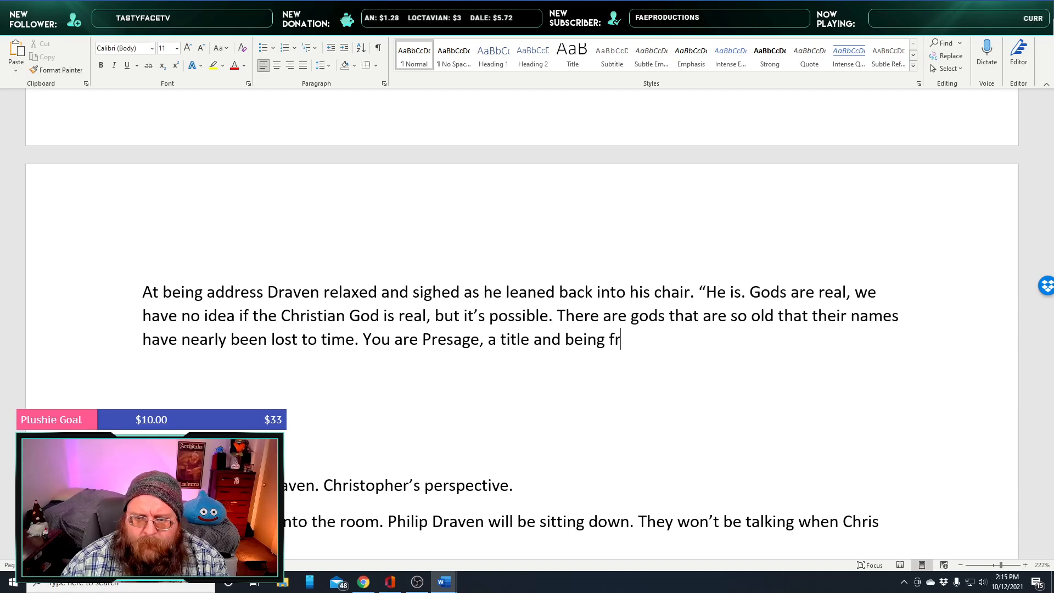
text(om an ag)
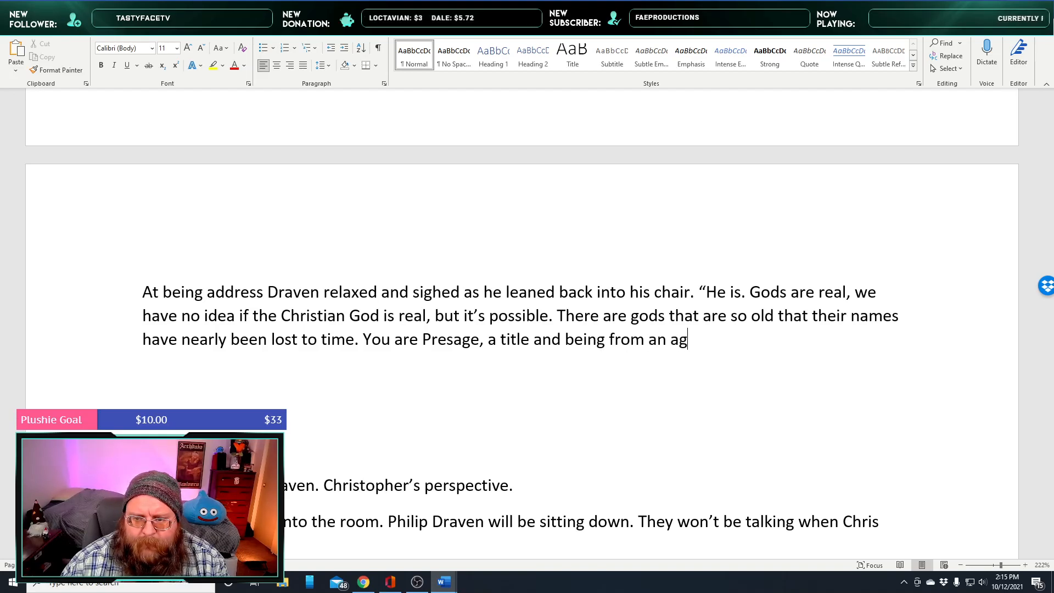
text(e long lost to time)
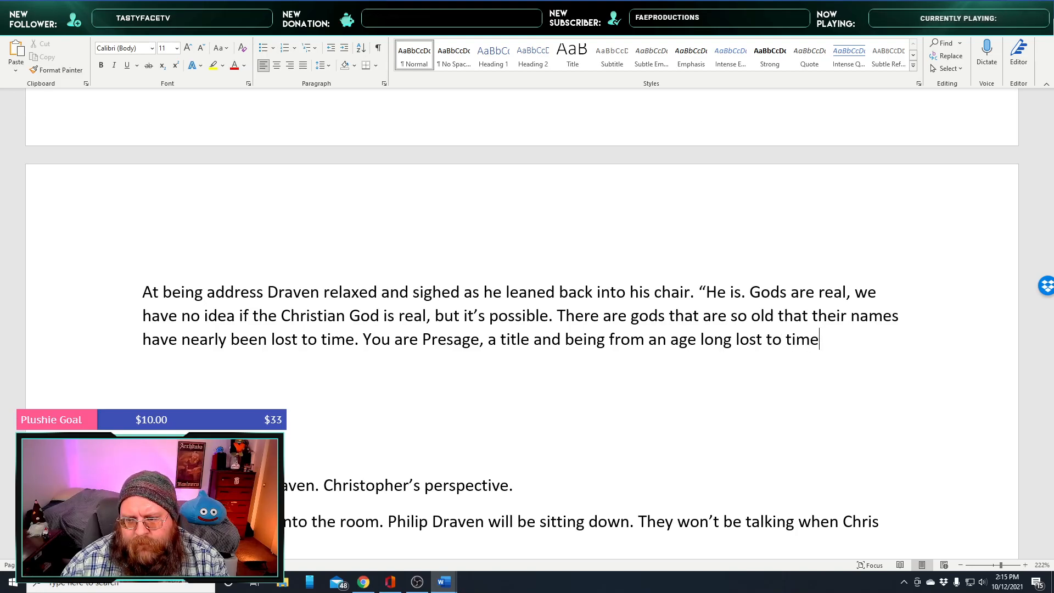
Finish the Presage sentence with "and history, only hinted at now in myth and legend."
text( and )
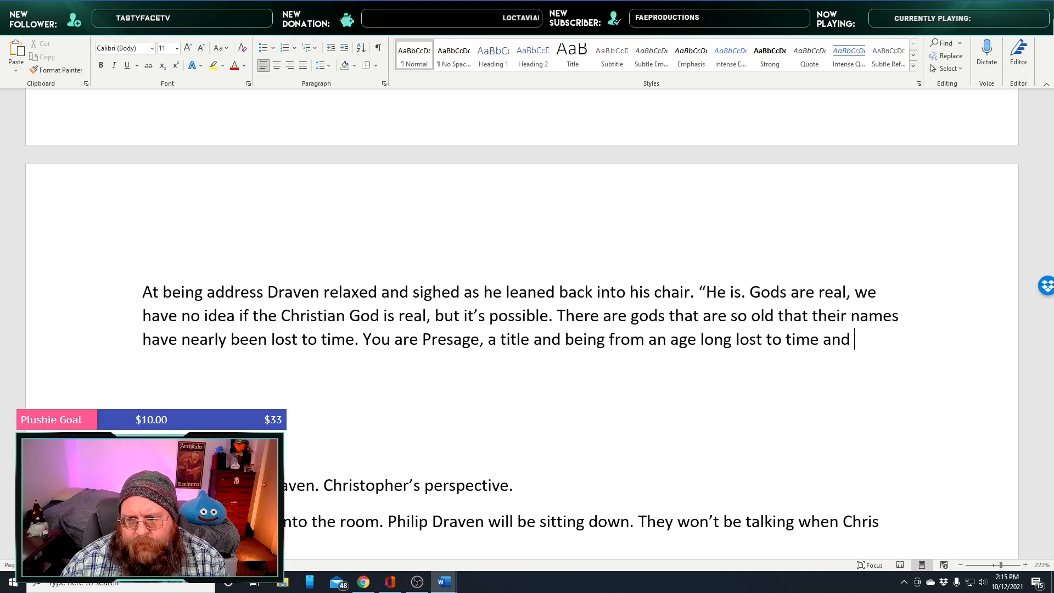
text(history)
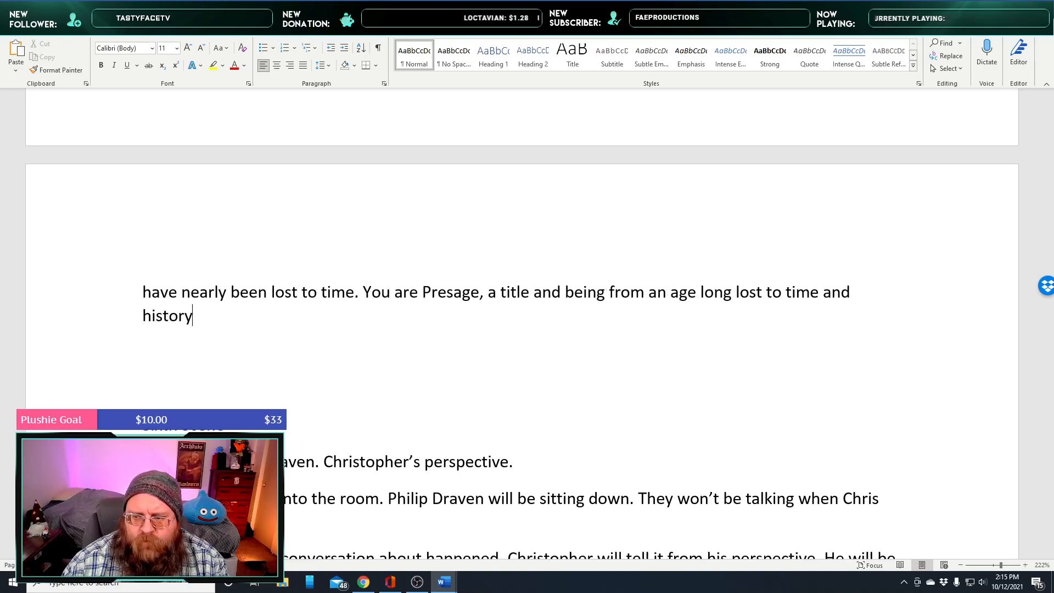
text(, only)
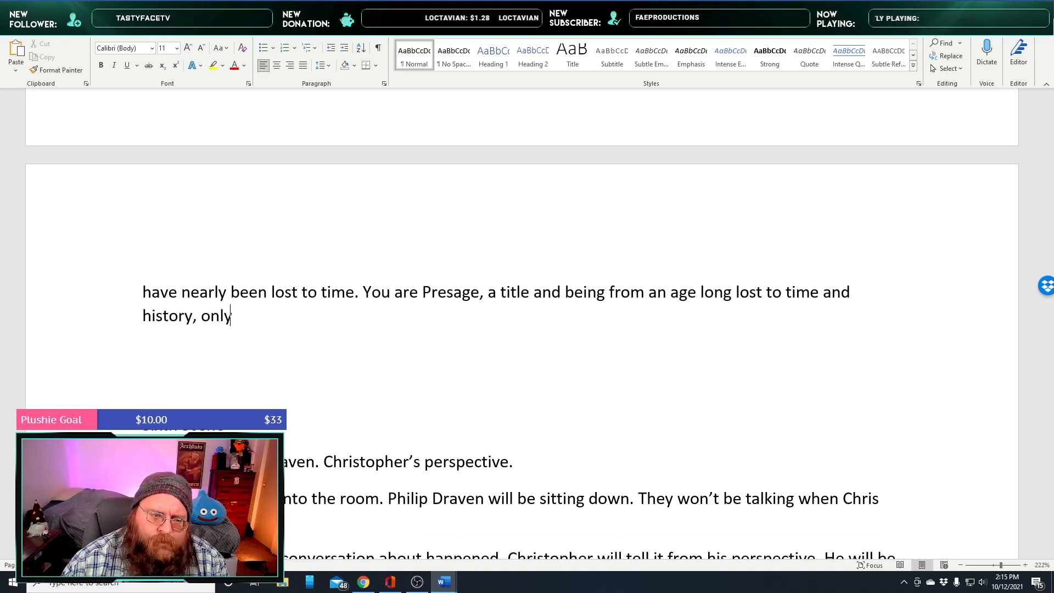
text( hited)
key(BackSpace)
key(BackSpace)
key(BackSpace)
key(BackSpace)
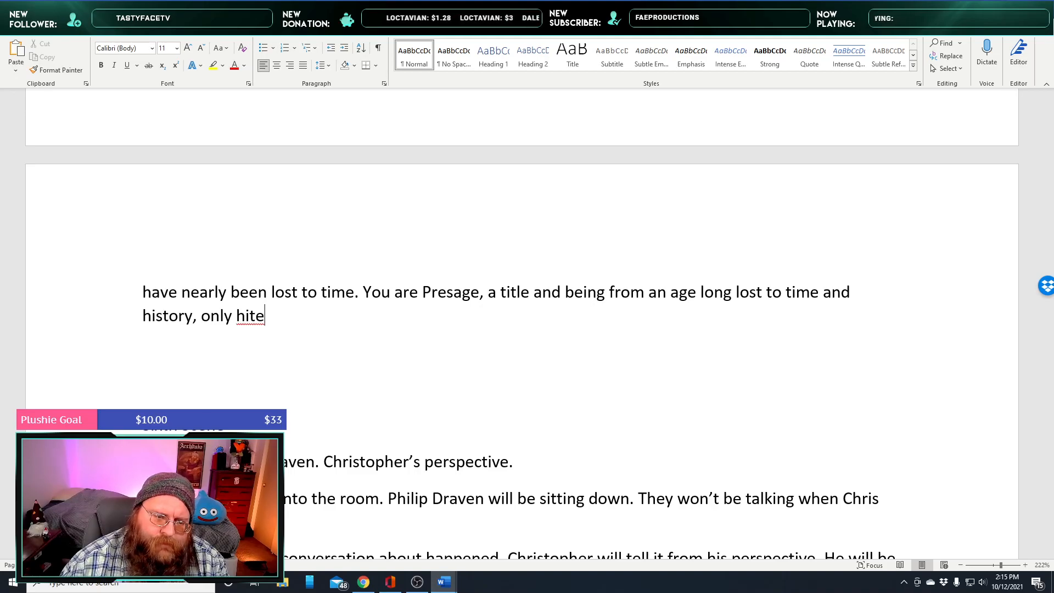
text(nted at )
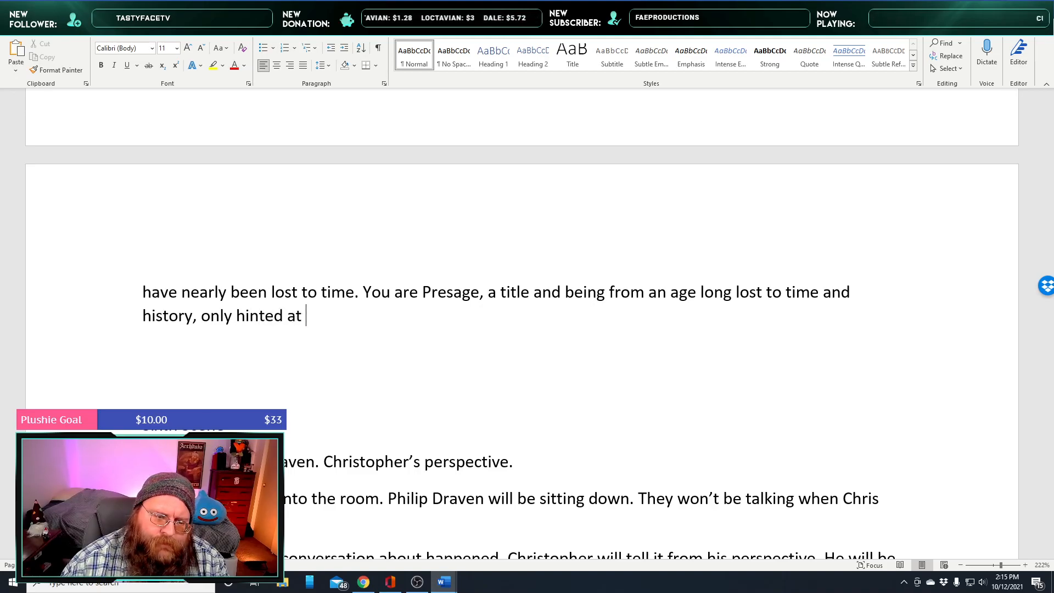
text(now )
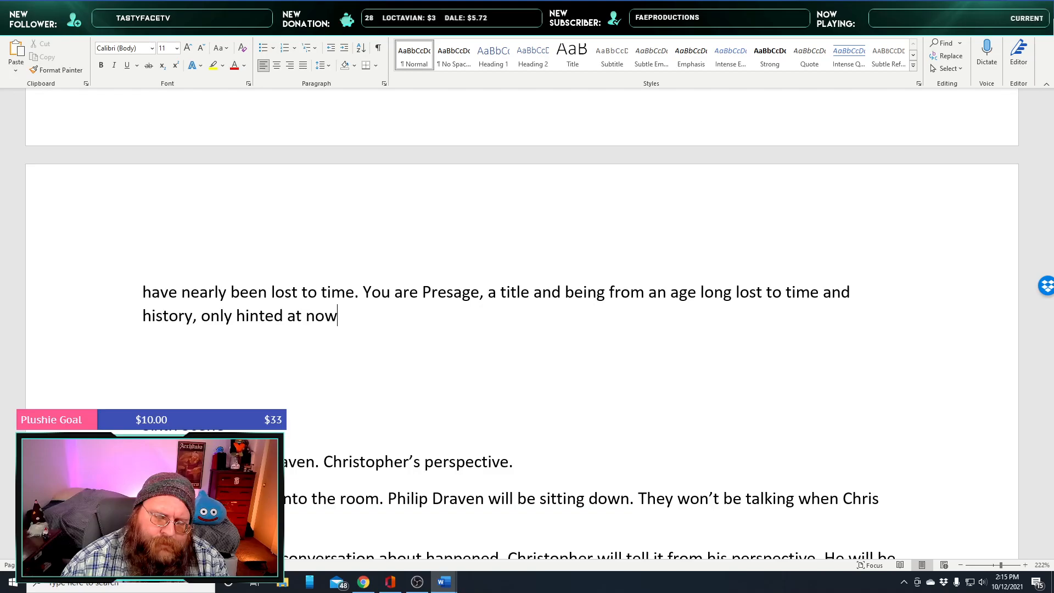
text(in)
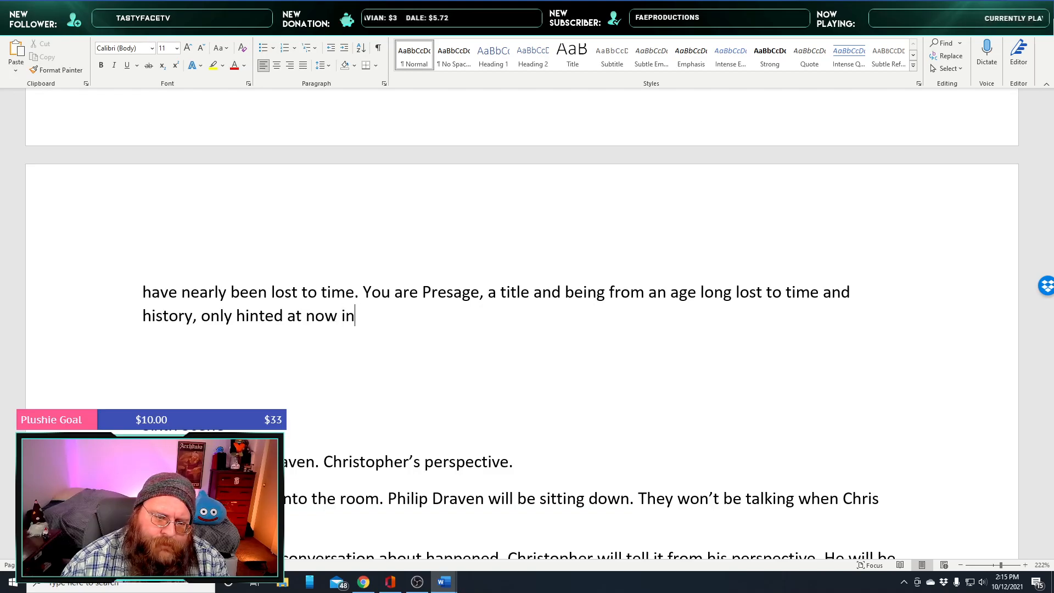
text( myth and legend)
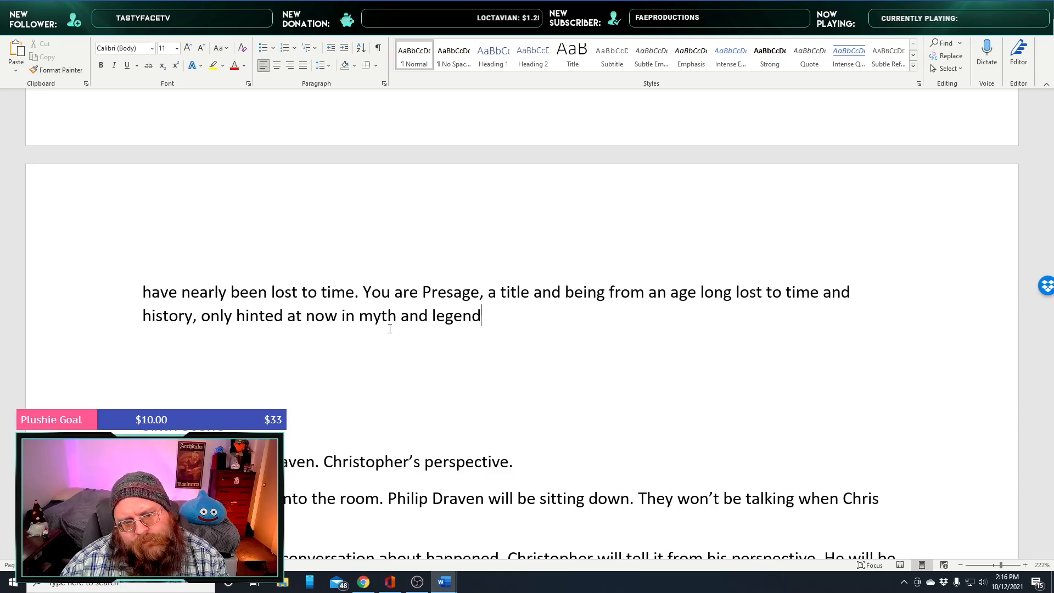
text(.)
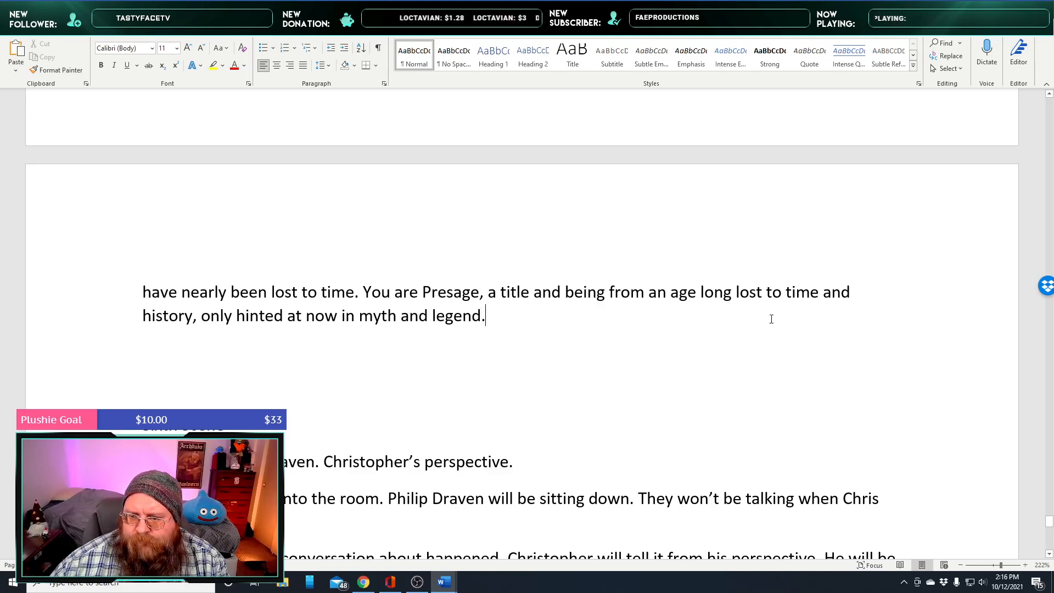
Delete "and history" after "long lost to time" in Draven's Presage sentence
drag(198, 318, 826, 301)
key(BackSpace)
key(BackSpace)
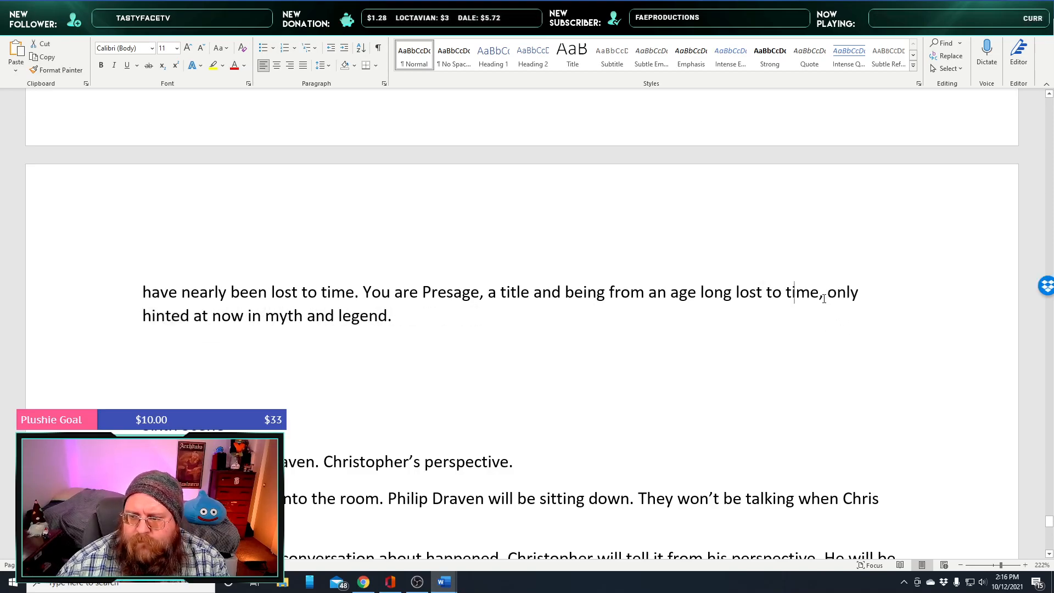
End the sentence after "long lost to time" and turn the remainder into "An age only hinted at now in myth and legend."
text(. an)
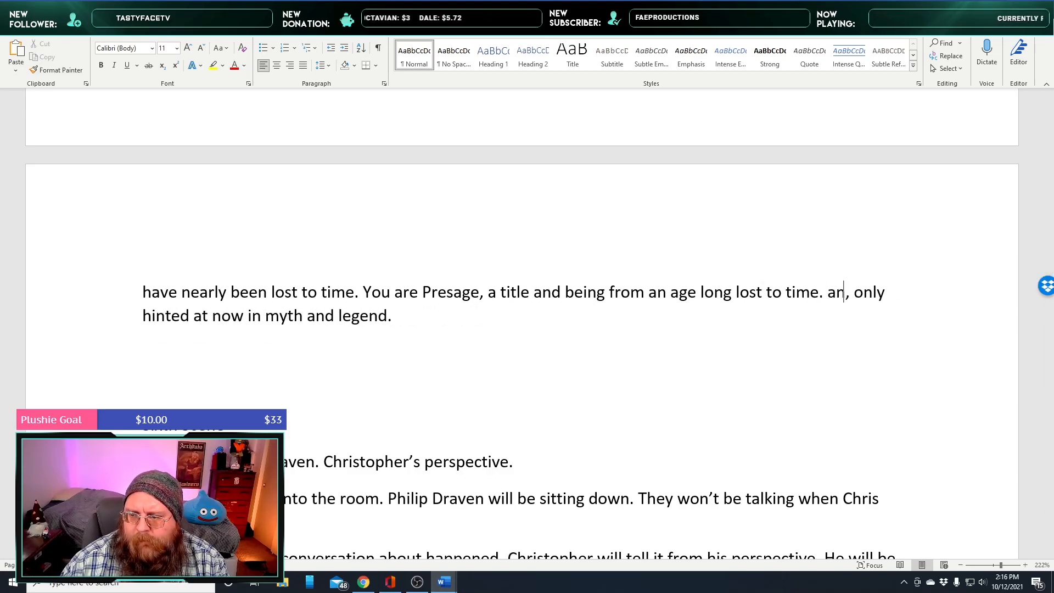
key(BackSpace)
key(BackSpace)
text(A)
key(BackSpace)
text(Fr)
key(BackSpace)
key(BackSpace)
text(An age)
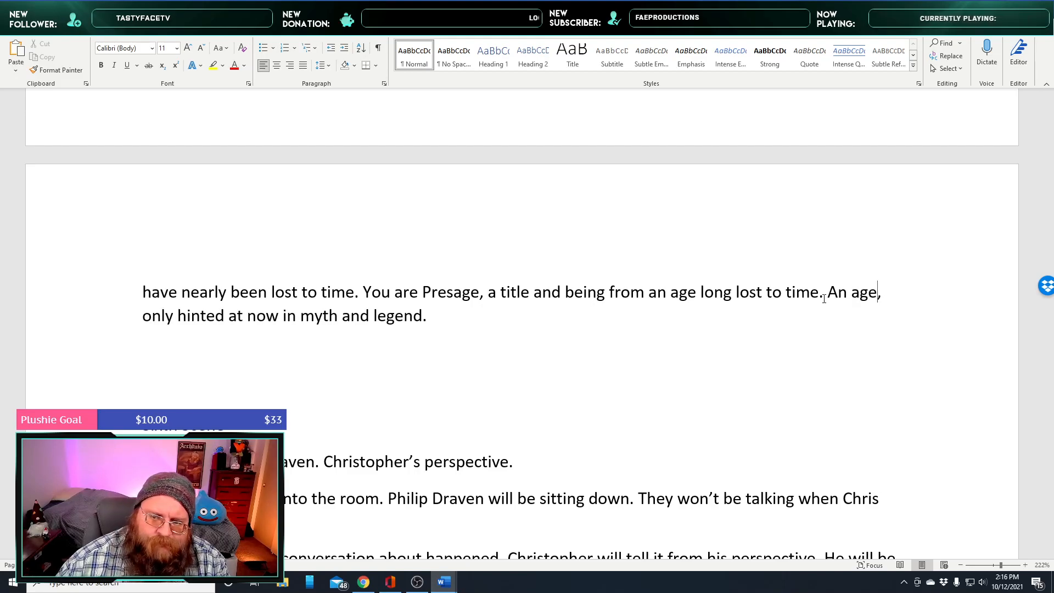
key(Delete)
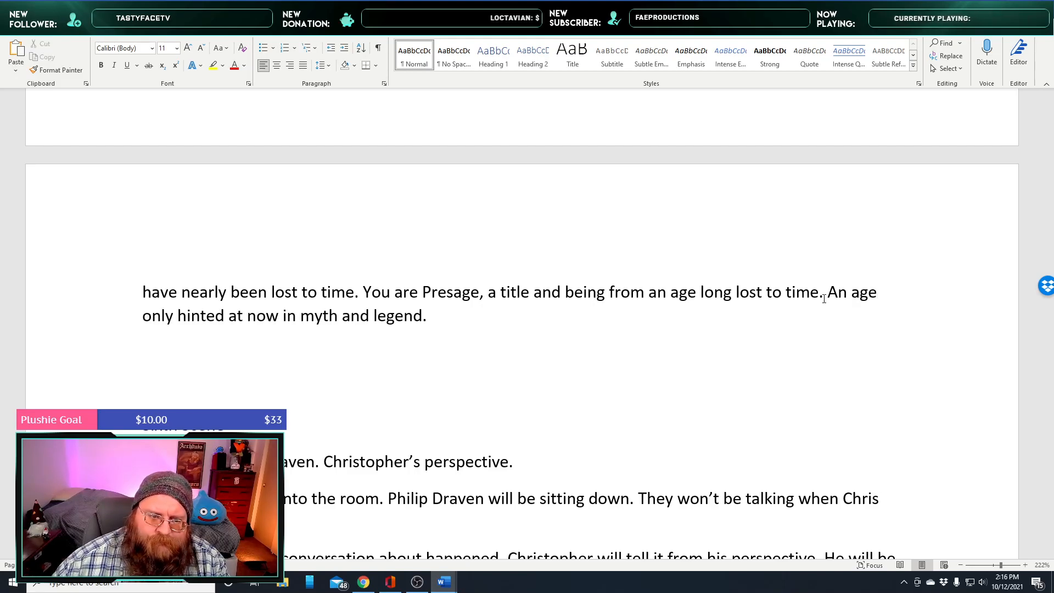
Continue at the end of Draven's paragraph with "You thought your life was torn asunder when you were turned,"
key(Right)
key(Right)
key(Right)
key(Right)
key(Right)
key(Right)
key(Right)
key(Right)
key(Right)
key(Right)
key(Right)
key(Right)
key(Right)
key(Right)
key(Right)
key(Right)
key(Right)
key(Right)
key(Right)
key(Right)
key(Right)
key(Right)
key(Right)
key(Right)
key(Right)
key(Left)
key(Left)
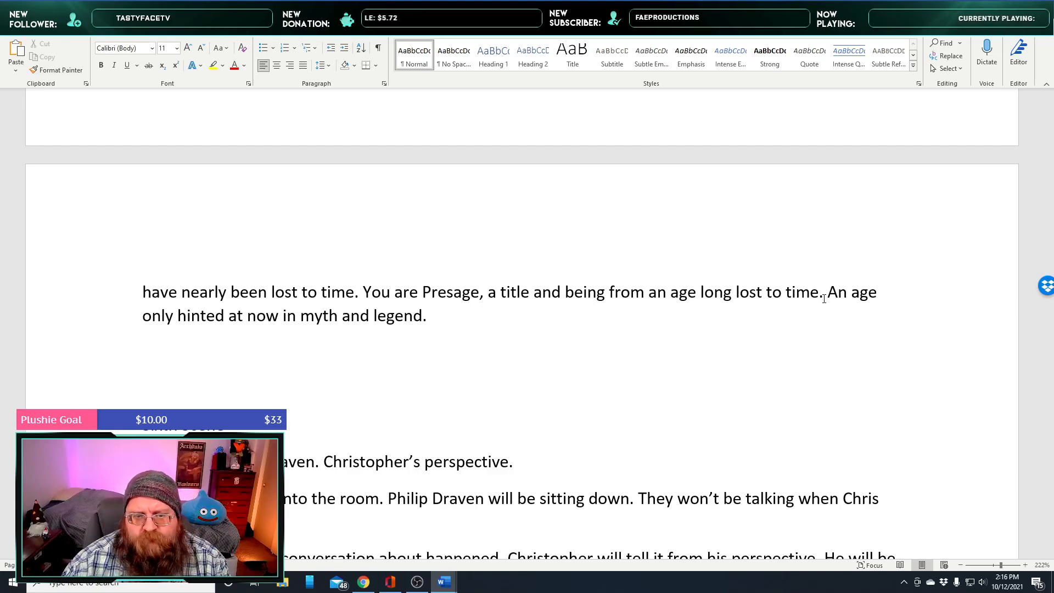
text(Yo)
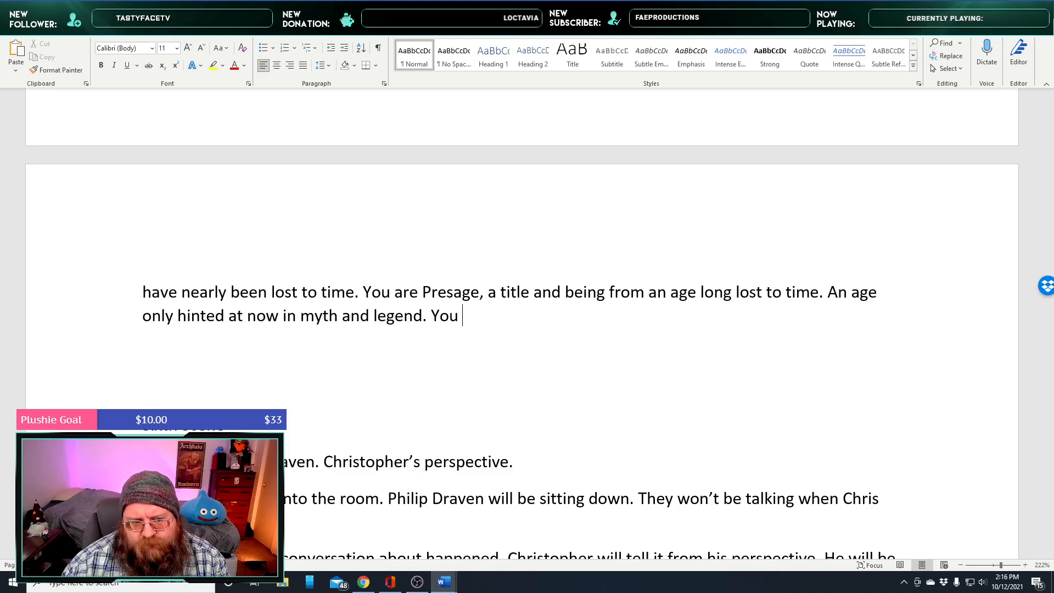
text(ur)
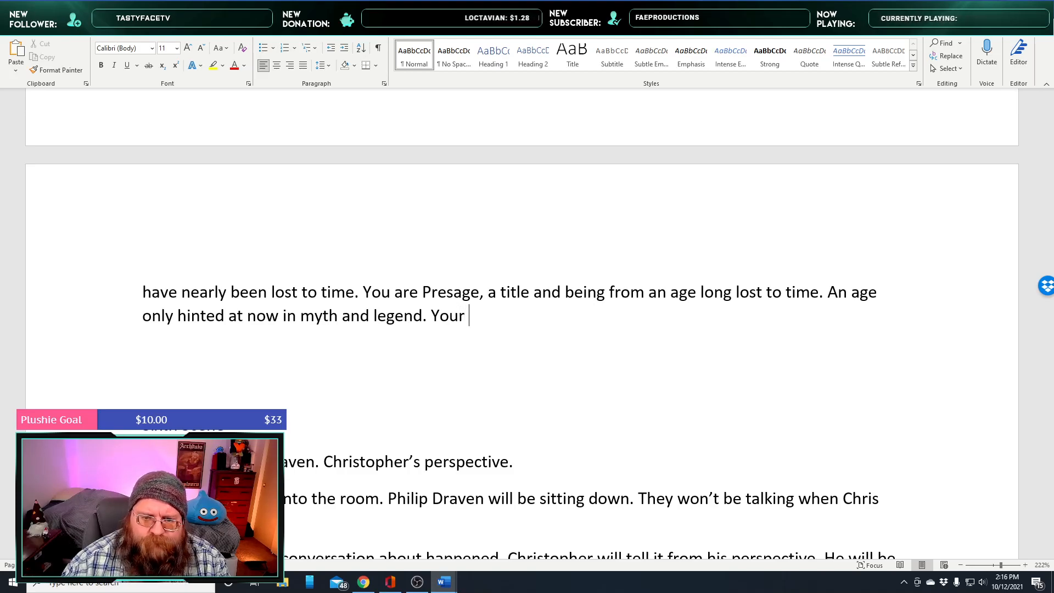
key(BackSpace)
key(BackSpace)
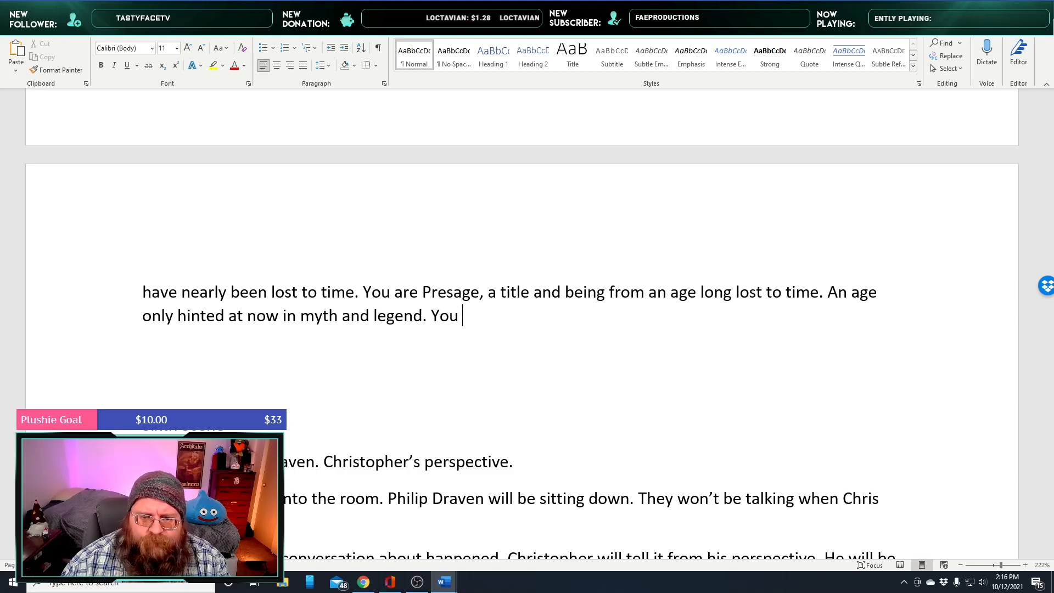
text(thought your life was )
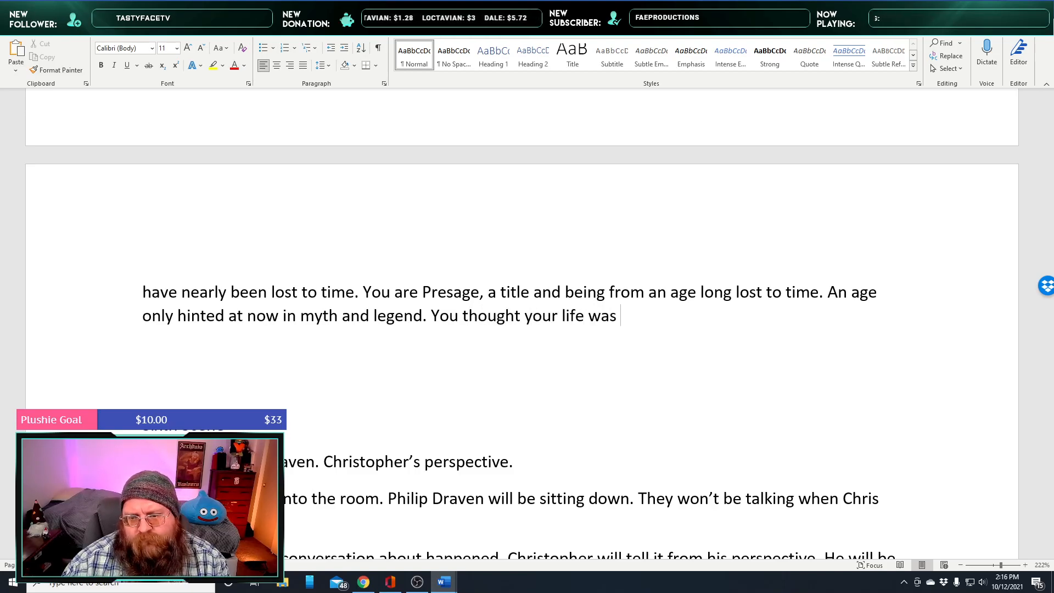
text(torn assunder when you were turned,)
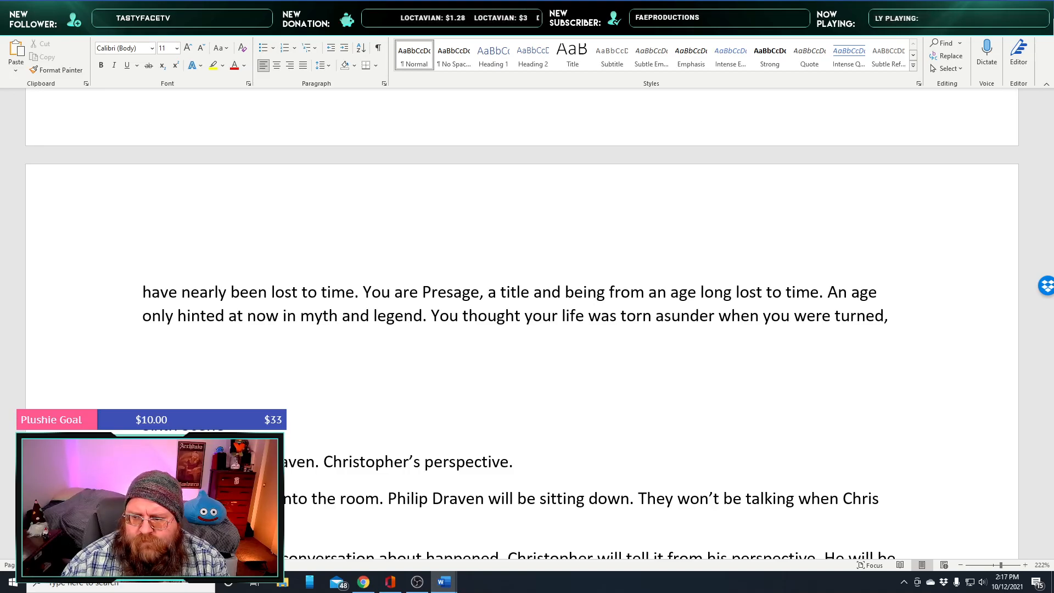
Finish the sentence about being turned with "now are you are something that you can't fathom."
text(now are )
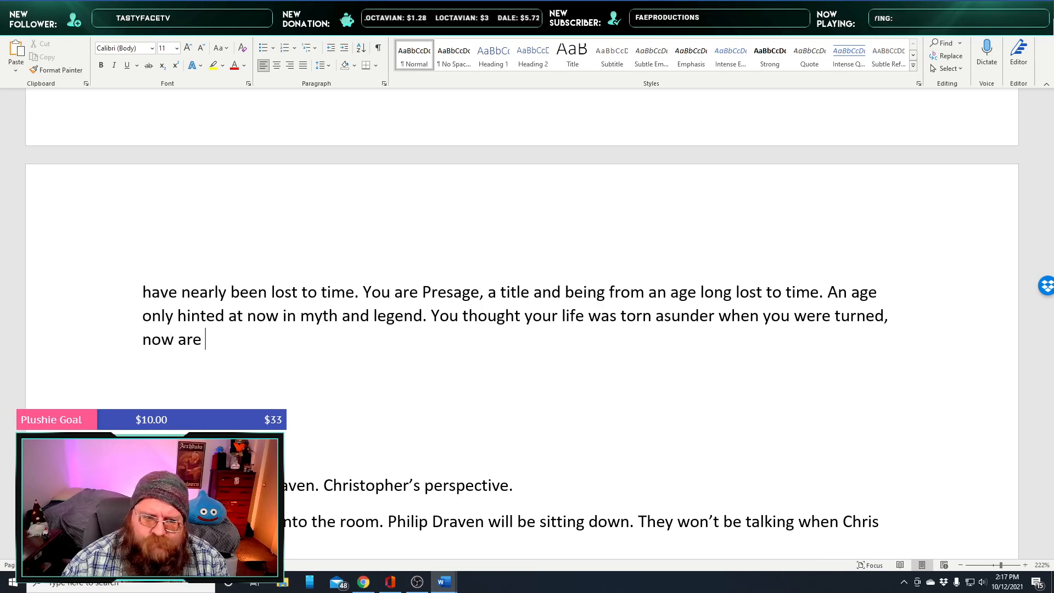
text(yo)
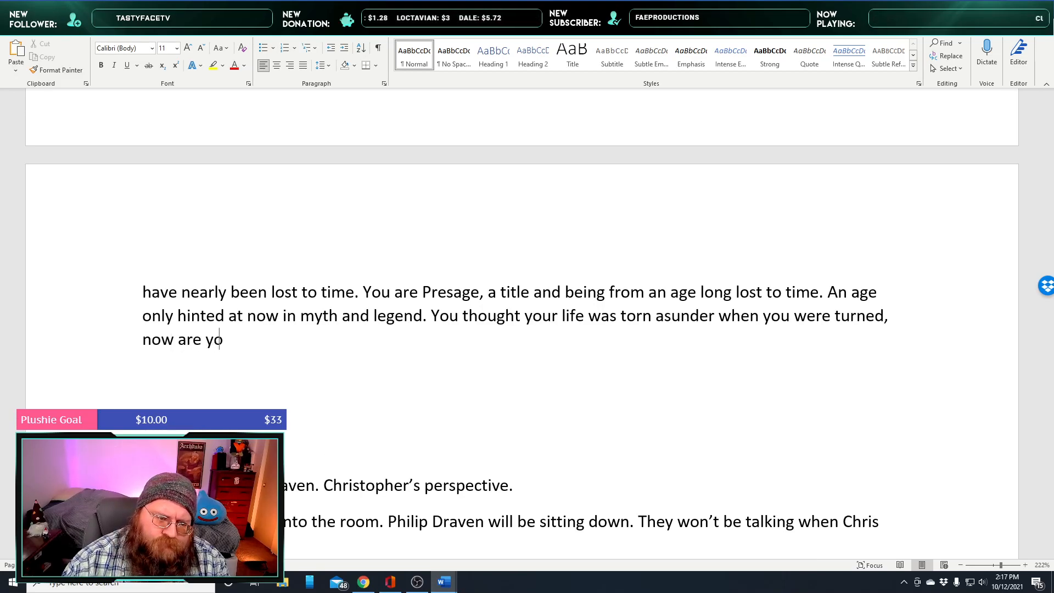
text(u are something )
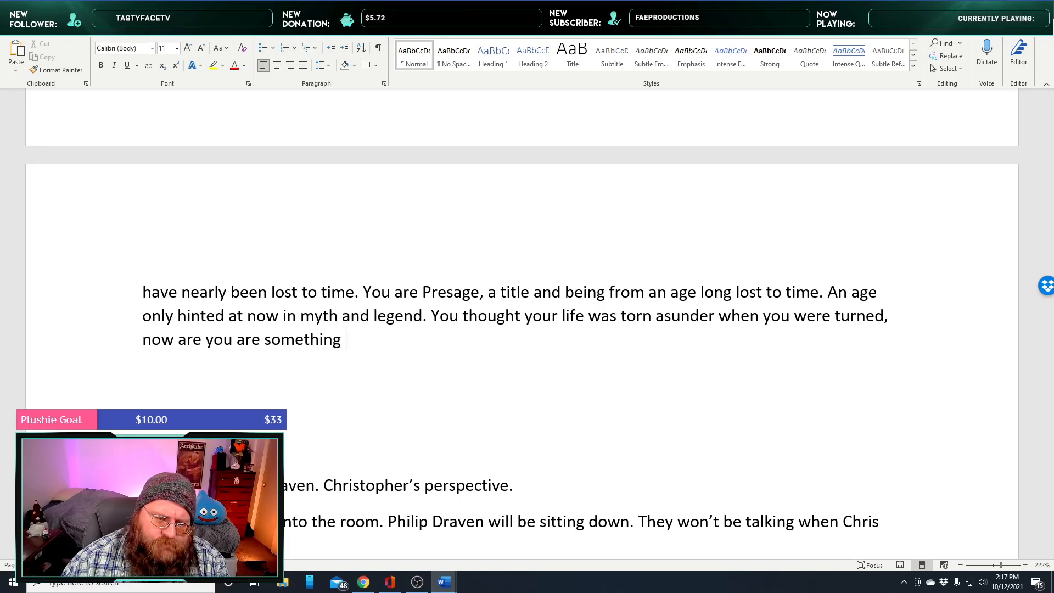
text(that you c)
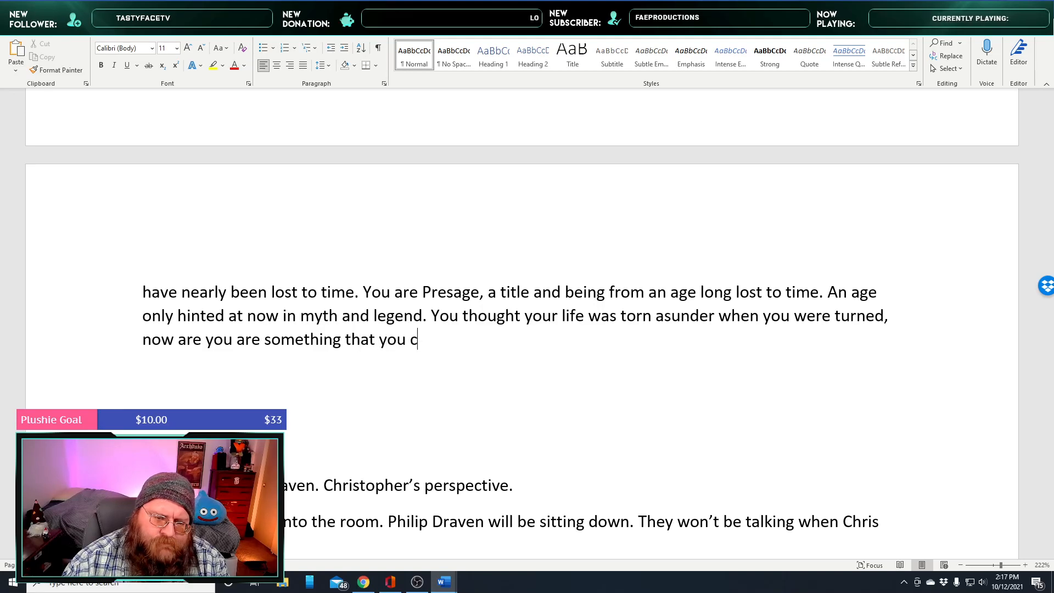
text(an't fathom.)
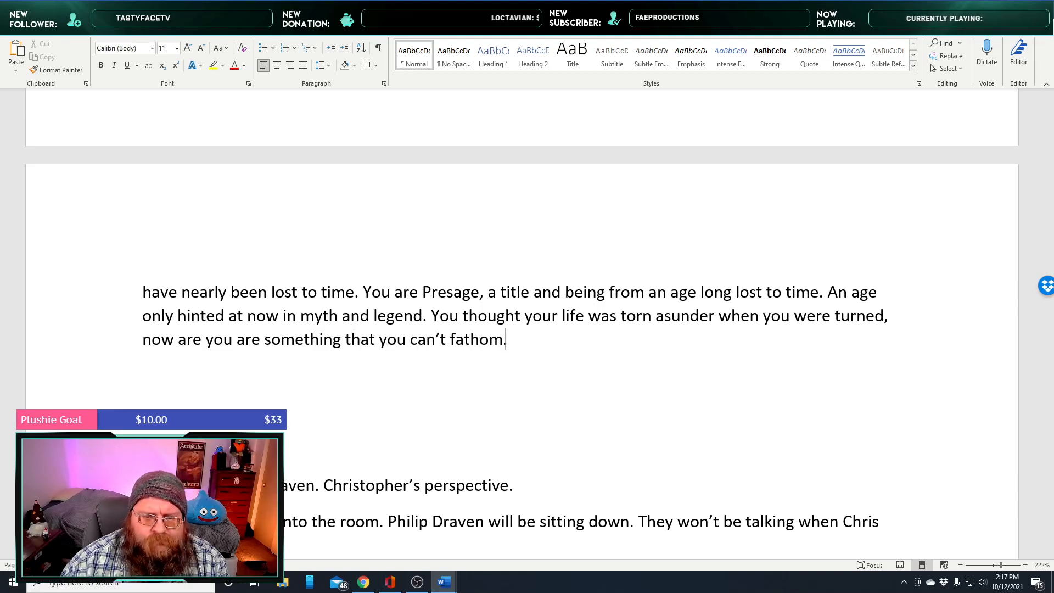
Add the sentence "Something lost to the ages." and begin another with "Something that"
text( Something lo)
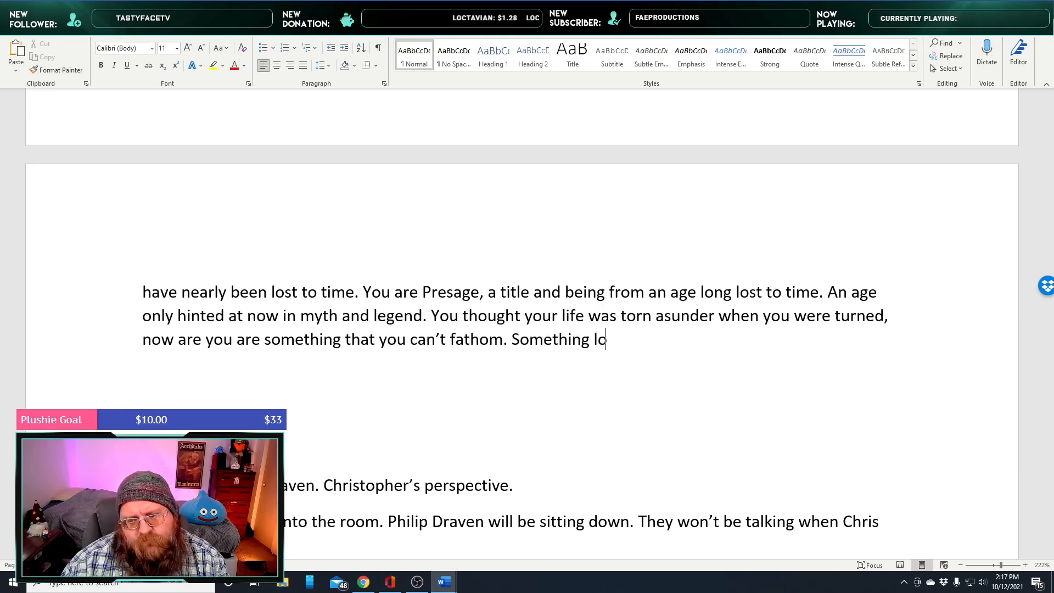
text(st to the ages.)
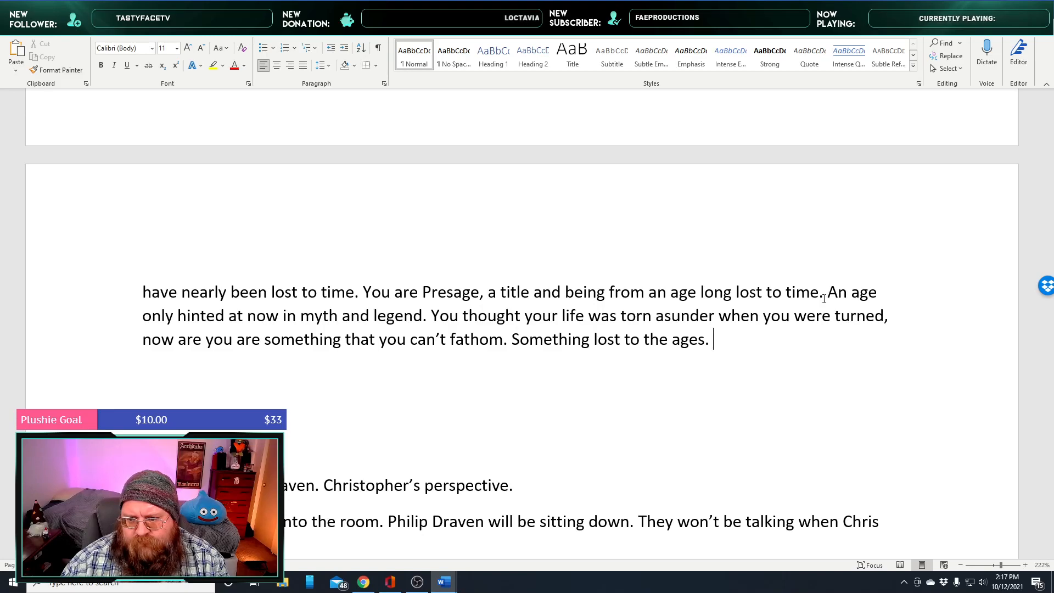
text(mething long)
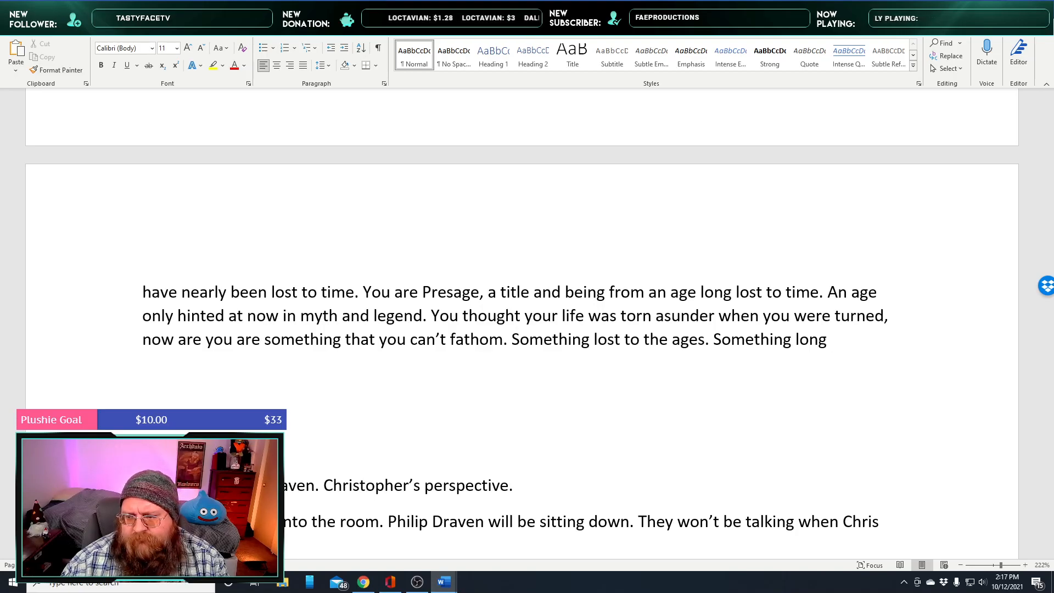
key(BackSpace)
key(BackSpace)
key(BackSpace)
key(BackSpace)
key(BackSpace)
text(tha)
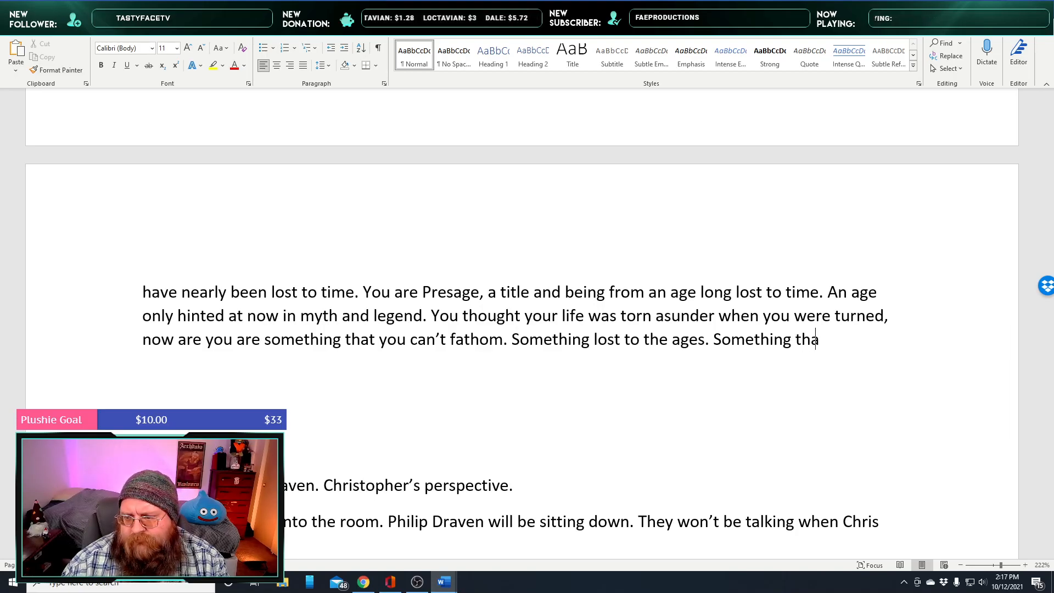
text(t has been)
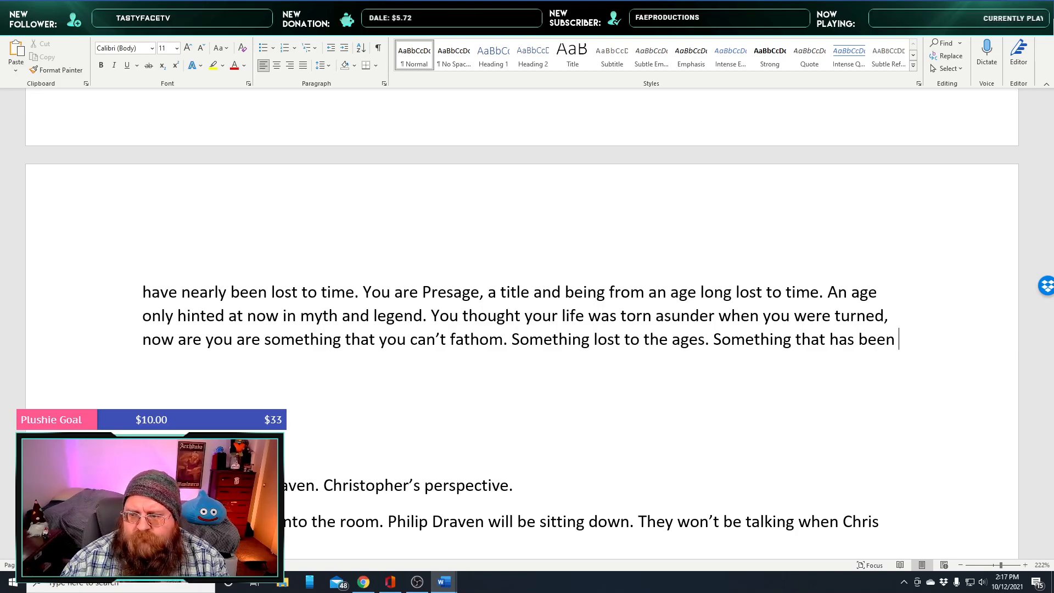
text(waited )
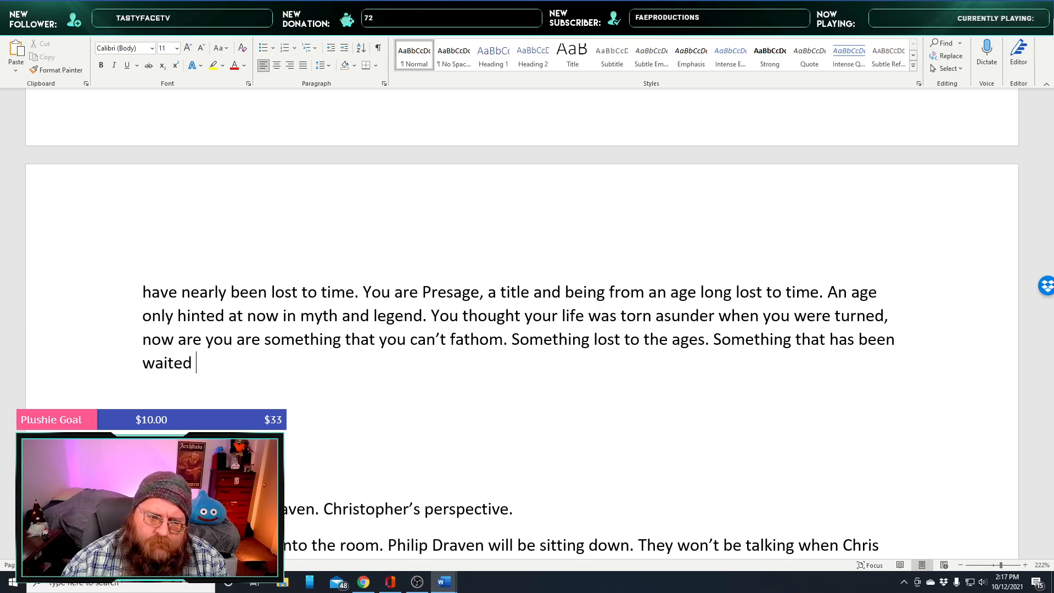
text(for for)
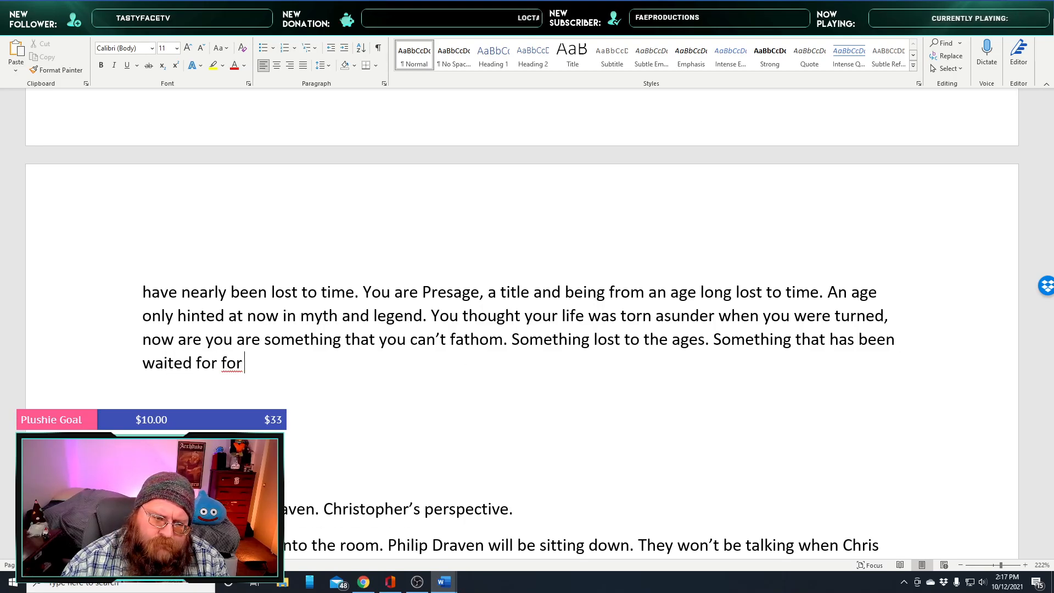
key(BackSpace)
key(BackSpace)
key(BackSpace)
key(BackSpace)
key(BackSpace)
key(BackSpace)
key(BackSpace)
key(BackSpace)
key(BackSpace)
key(BackSpace)
key(BackSpace)
key(BackSpace)
key(BackSpace)
key(BackSpace)
key(BackSpace)
key(BackSpace)
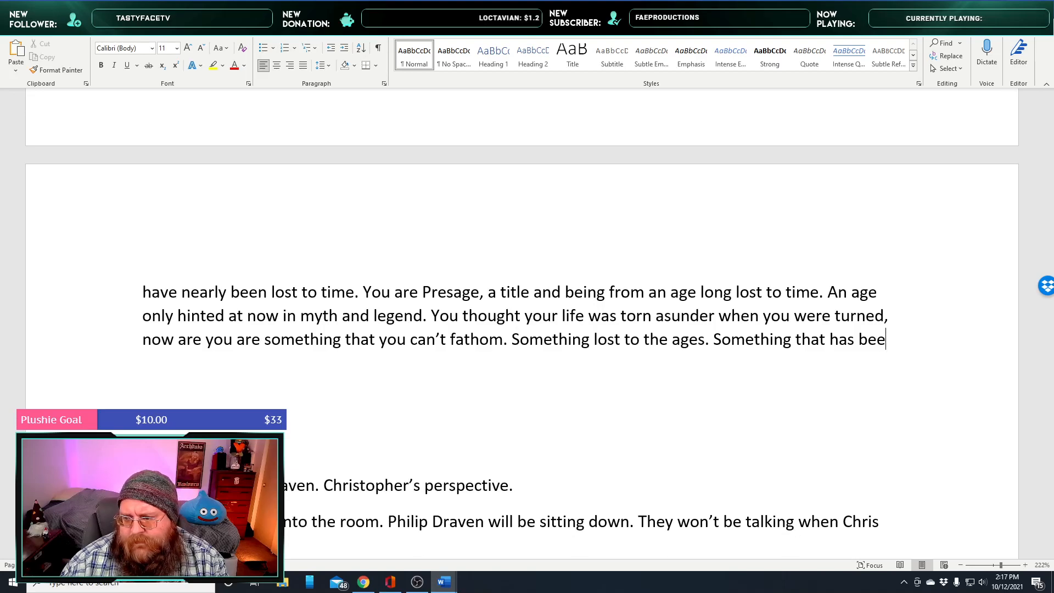
key(BackSpace)
key(BackSpace)
key(BackSpace)
key(BackSpace)
key(BackSpace)
key(BackSpace)
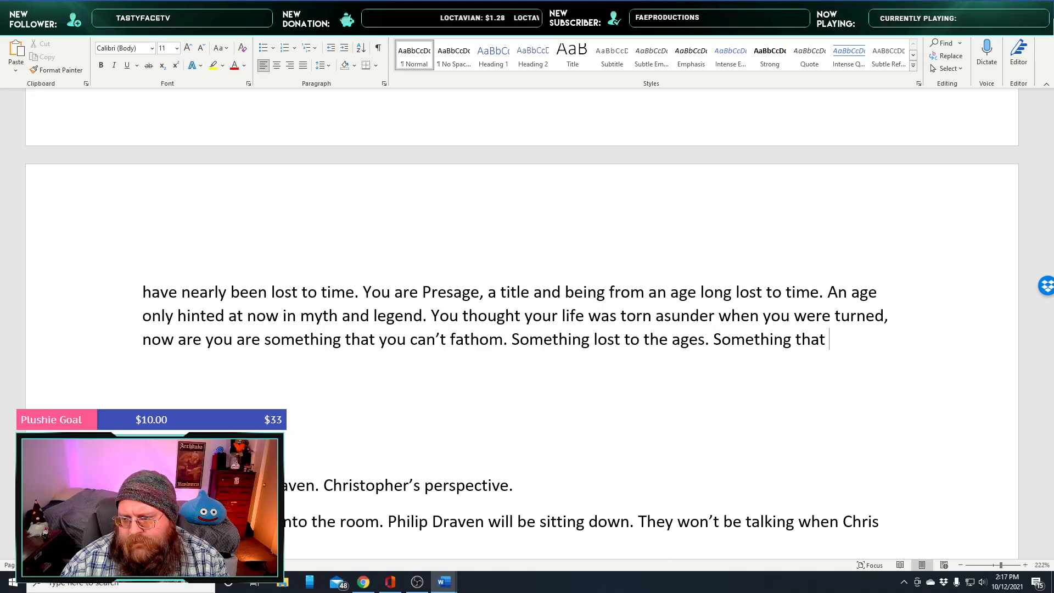
text(we have wa)
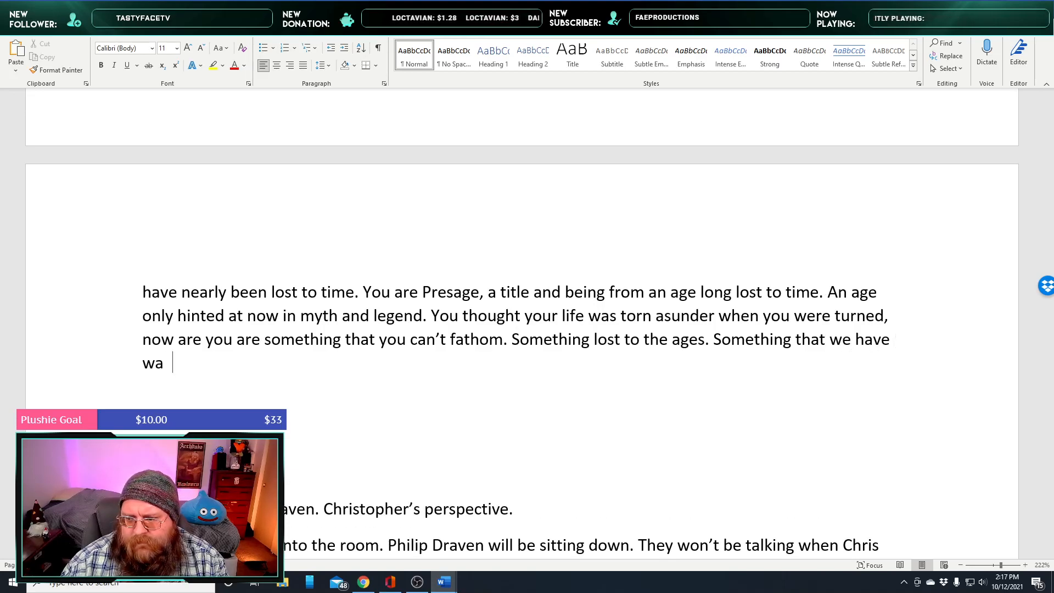
key(BackSpace)
text(ited for)
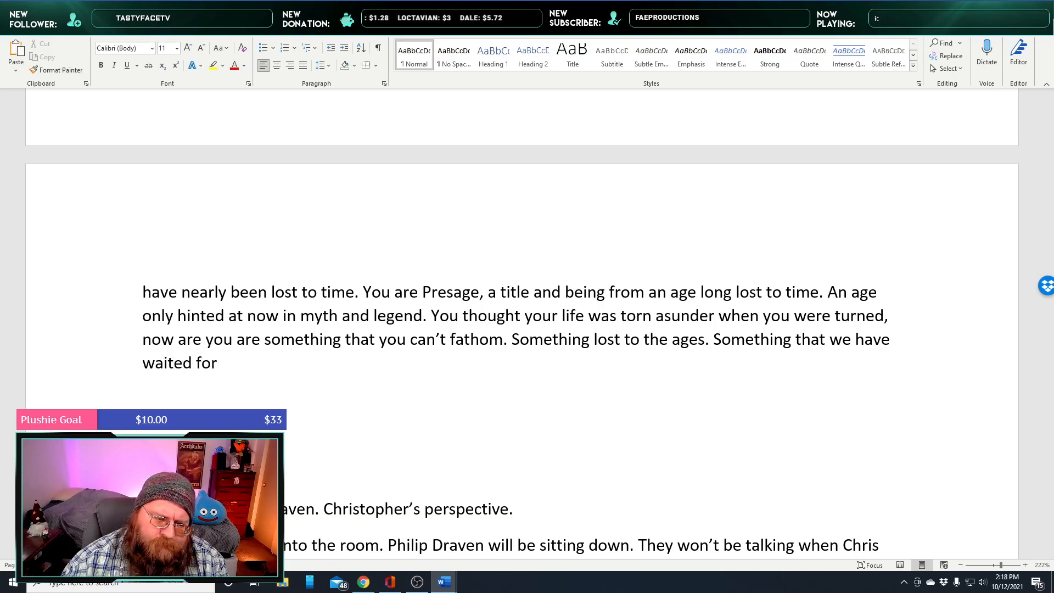
key(BackSpace)
key(BackSpace)
key(BackSpace)
key(BackSpace)
key(BackSpace)
key(BackSpace)
key(BackSpace)
key(BackSpace)
key(BackSpace)
key(BackSpace)
key(BackSpace)
key(BackSpace)
key(BackSpace)
key(BackSpace)
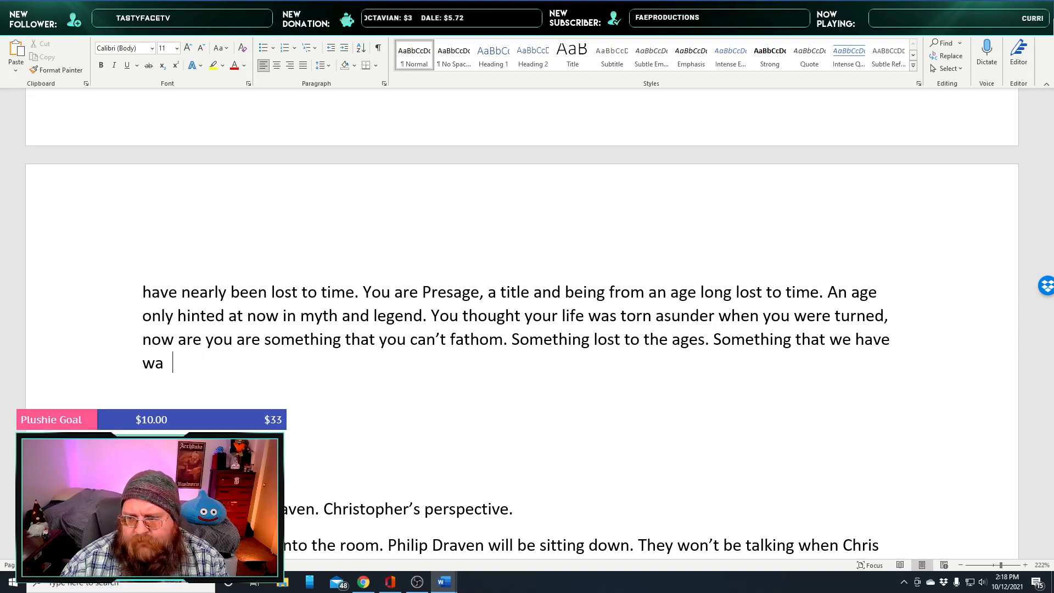
key(BackSpace)
key(BackSpace)
key(BackSpace)
key(BackSpace)
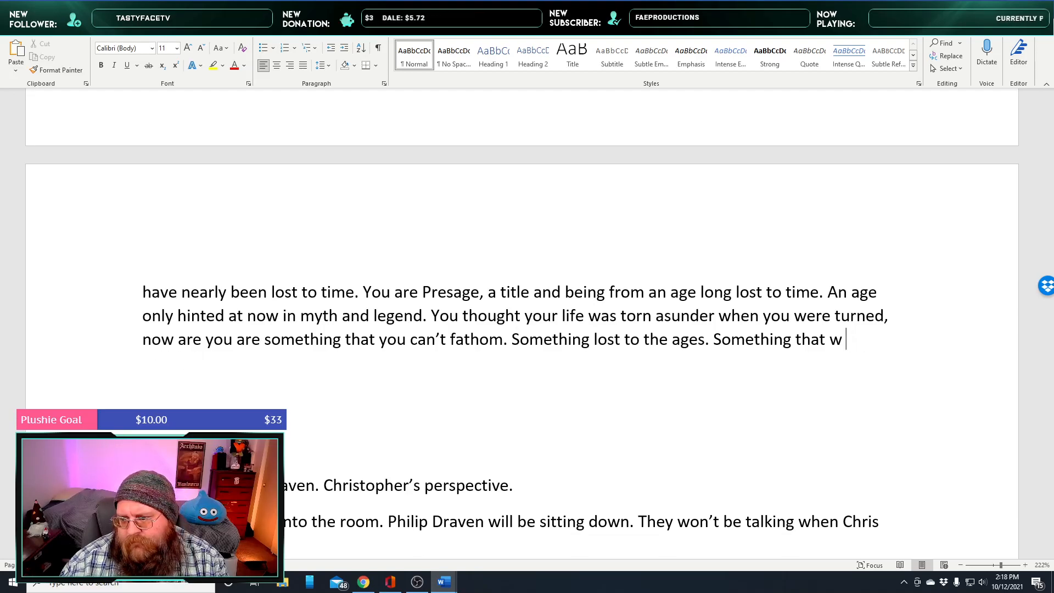
Continue the "Something that" sentence with "Philip has waited for, something I lost faith in,"
text(Philip has waited for)
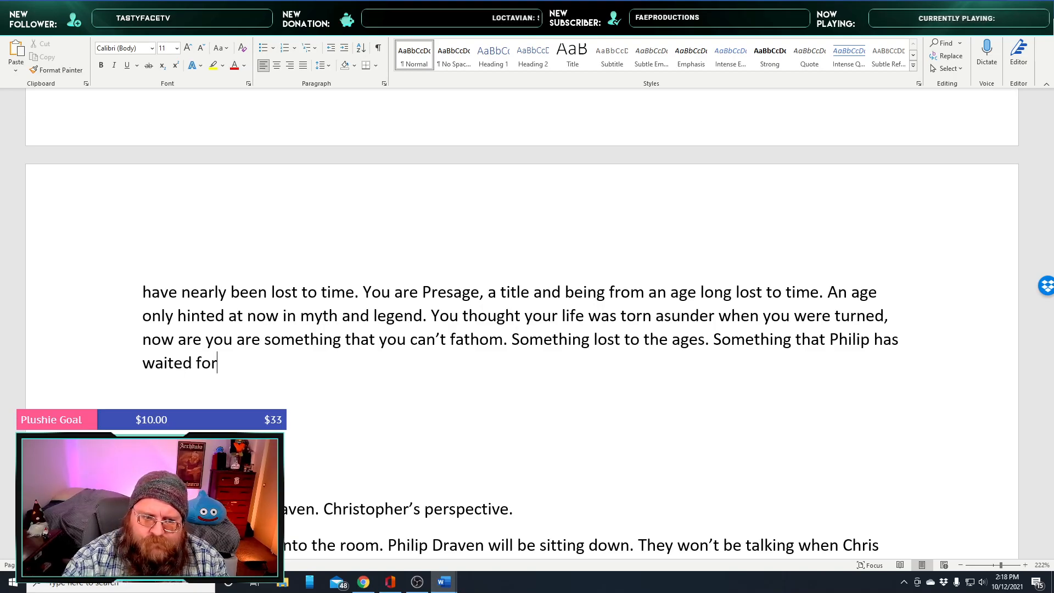
text(, something I )
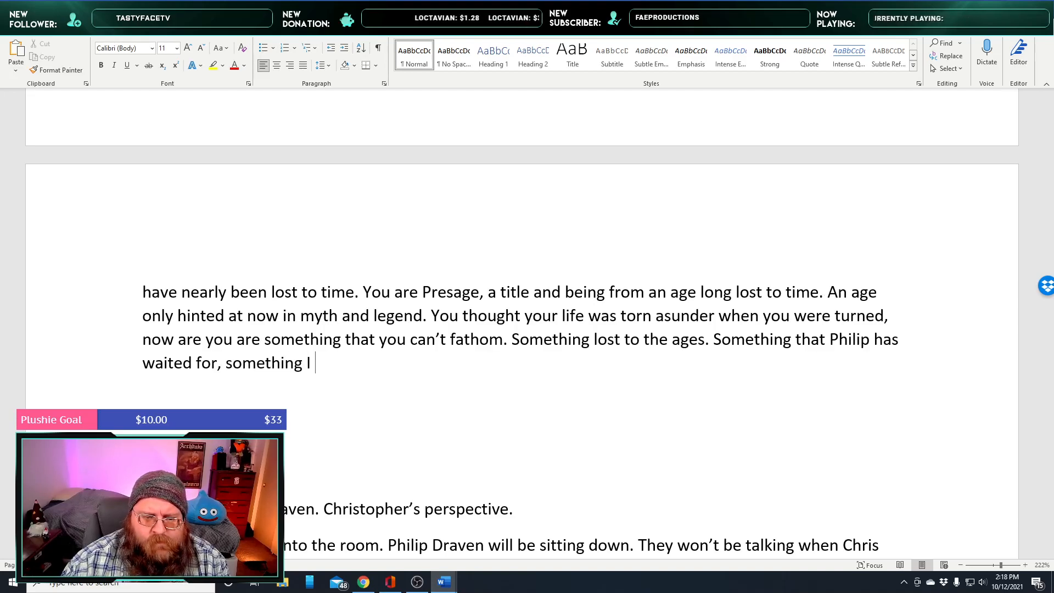
text(thought)
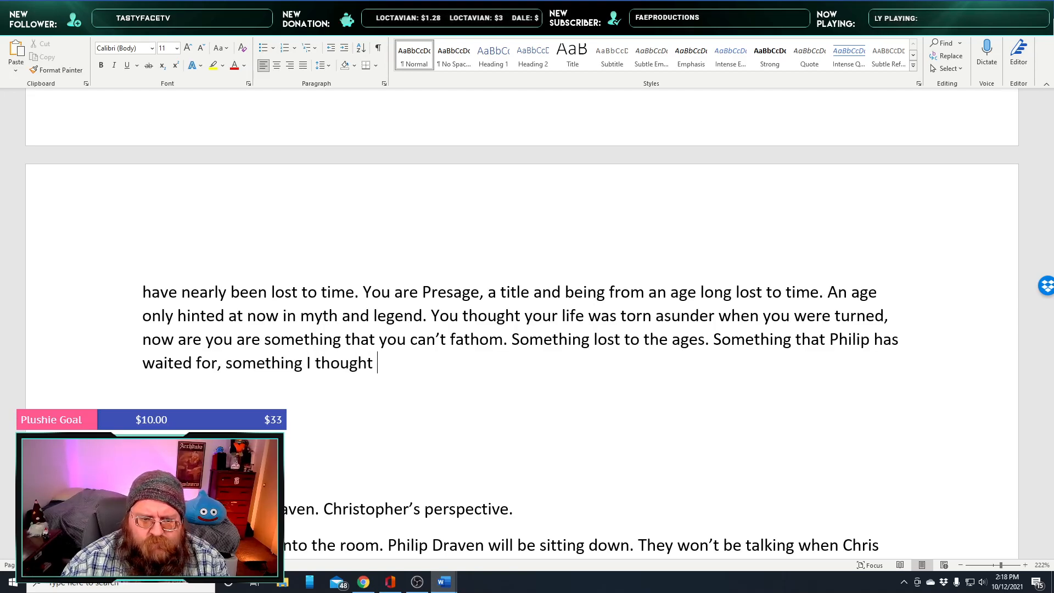
key(BackSpace)
key(BackSpace)
key(BackSpace)
key(BackSpace)
key(BackSpace)
key(BackSpace)
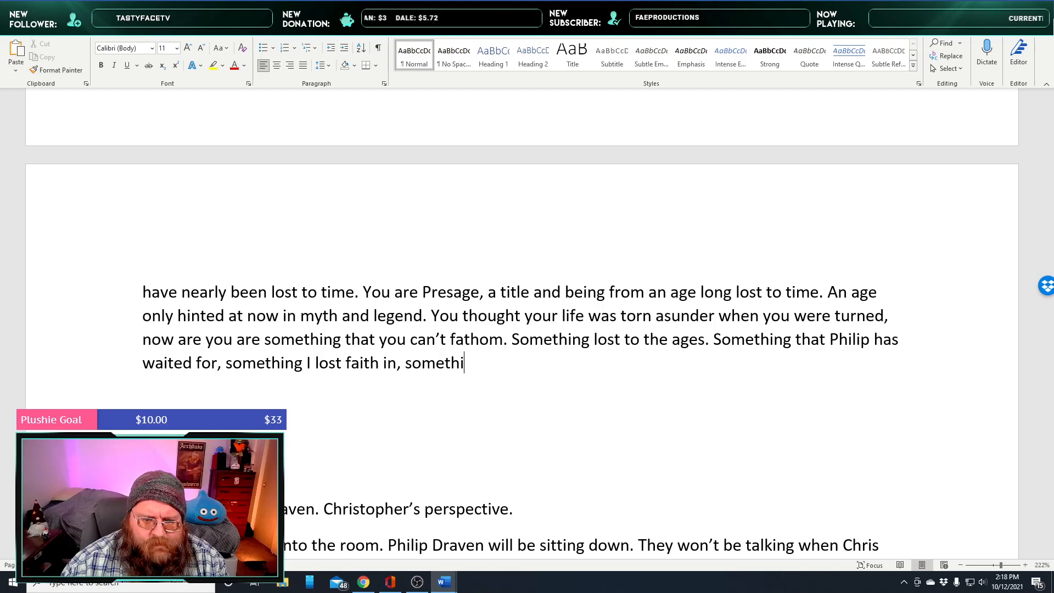
Finish the sentence in Draven's speech with "something I thought were never come." and add "Listen to Philip. He is"
text(thought wer)
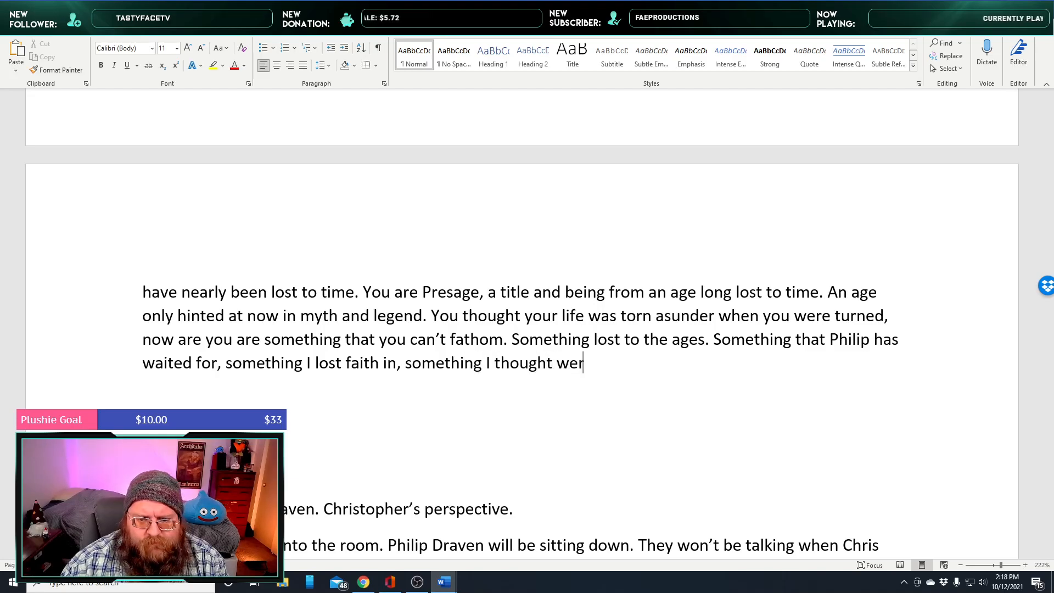
text(e never come.)
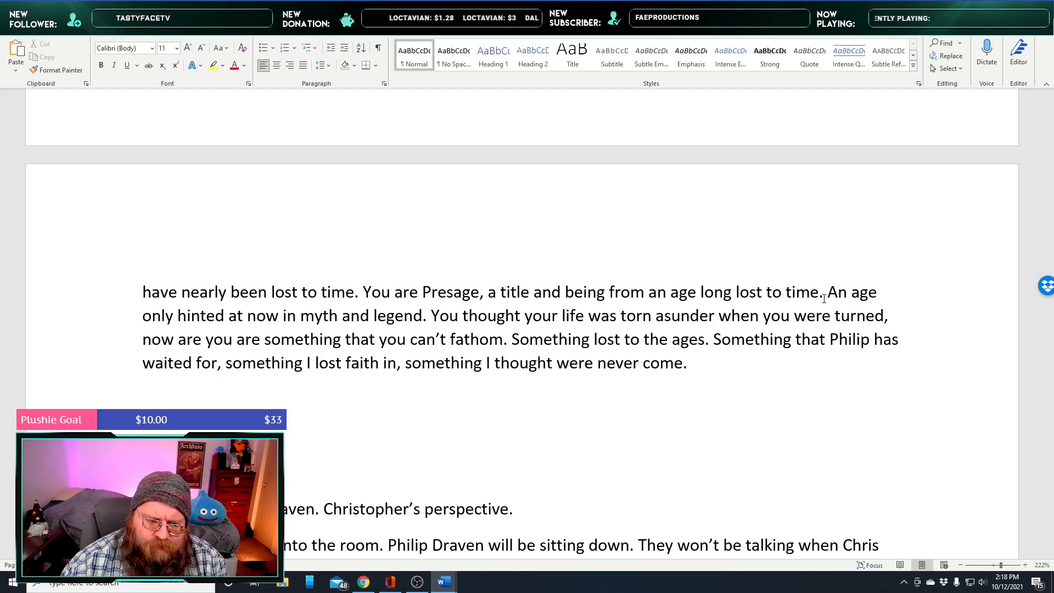
text(Listen to Phli)
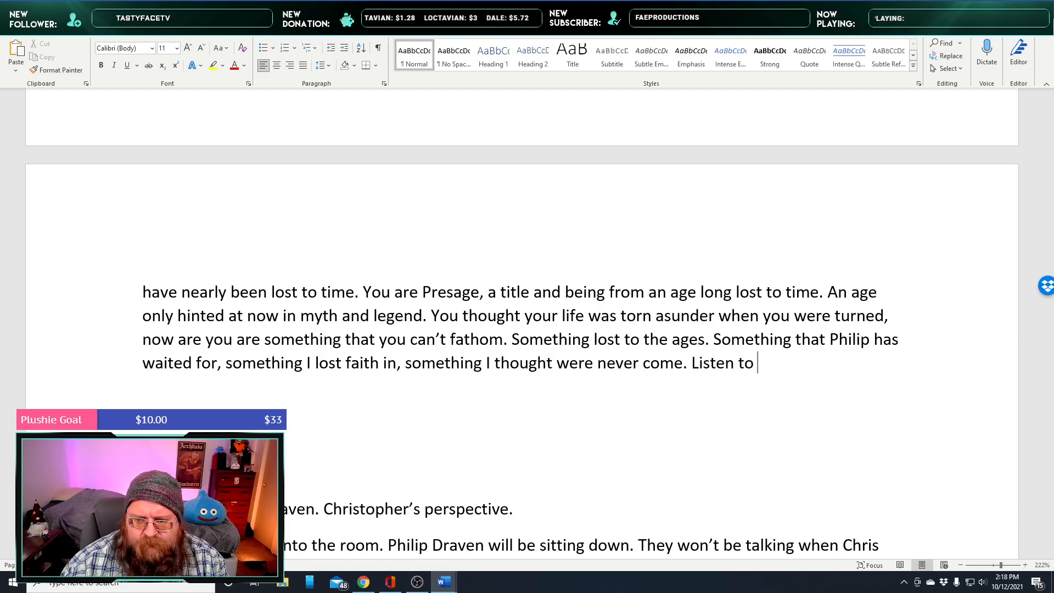
key(BackSpace)
key(BackSpace)
text(ilip. He is)
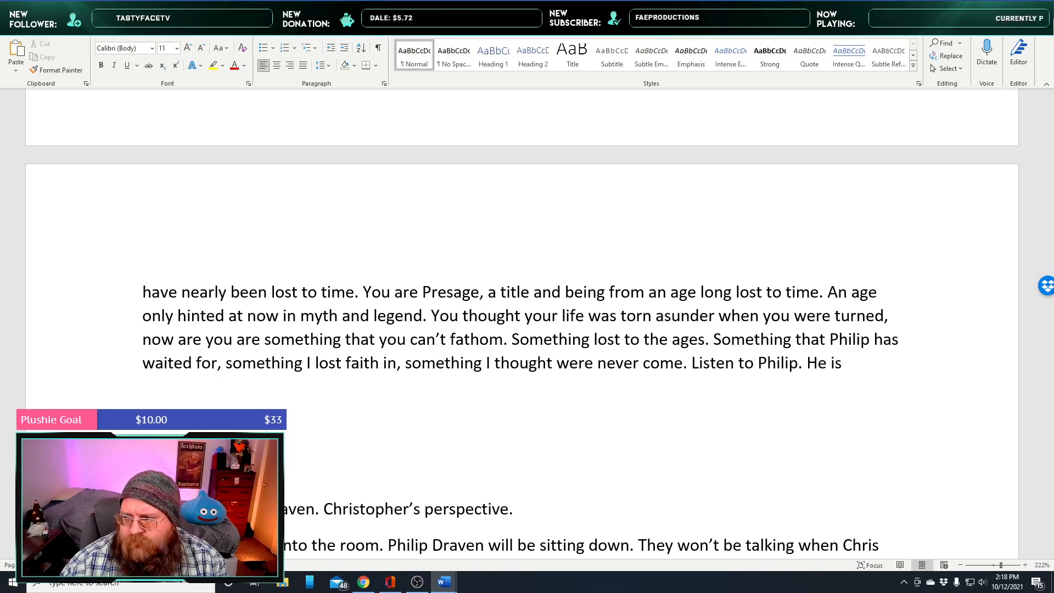
Complete the "He is" sentence with "better suited for this tale." and begin another with "It has been his life long"
text( mobett)
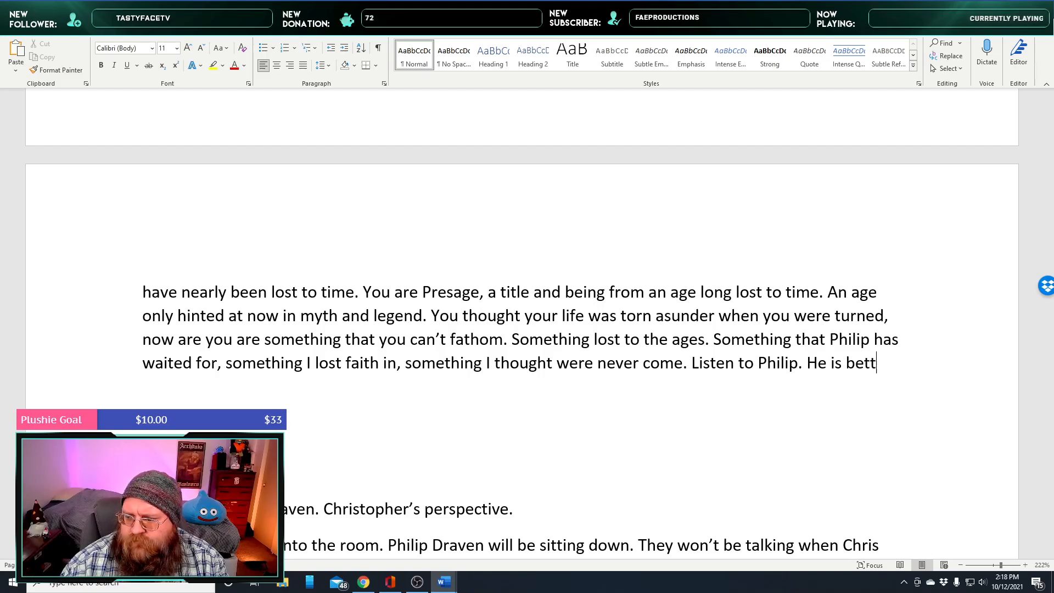
text(er ver)
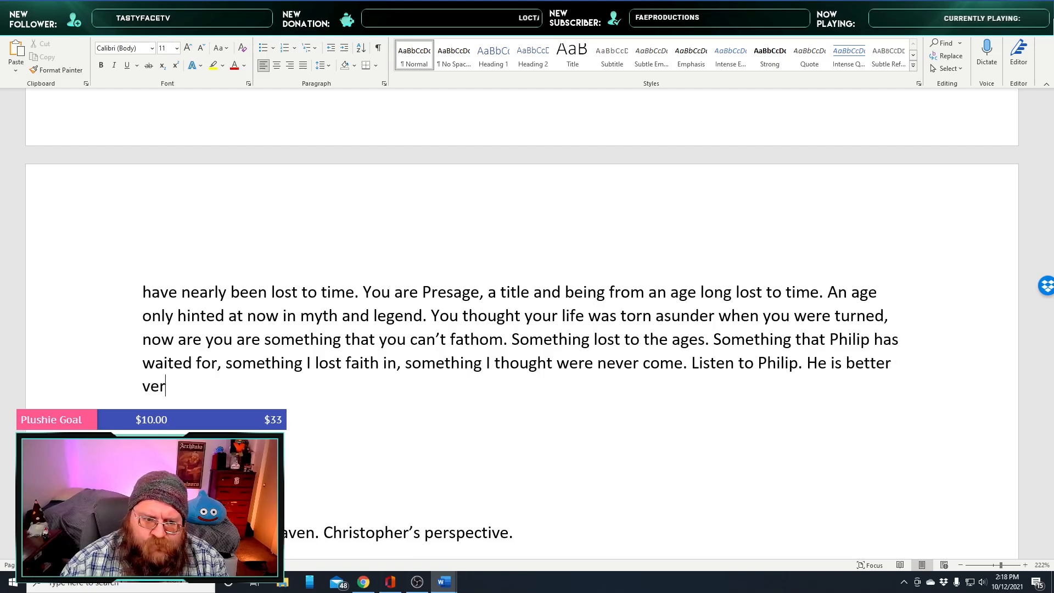
text(sed)
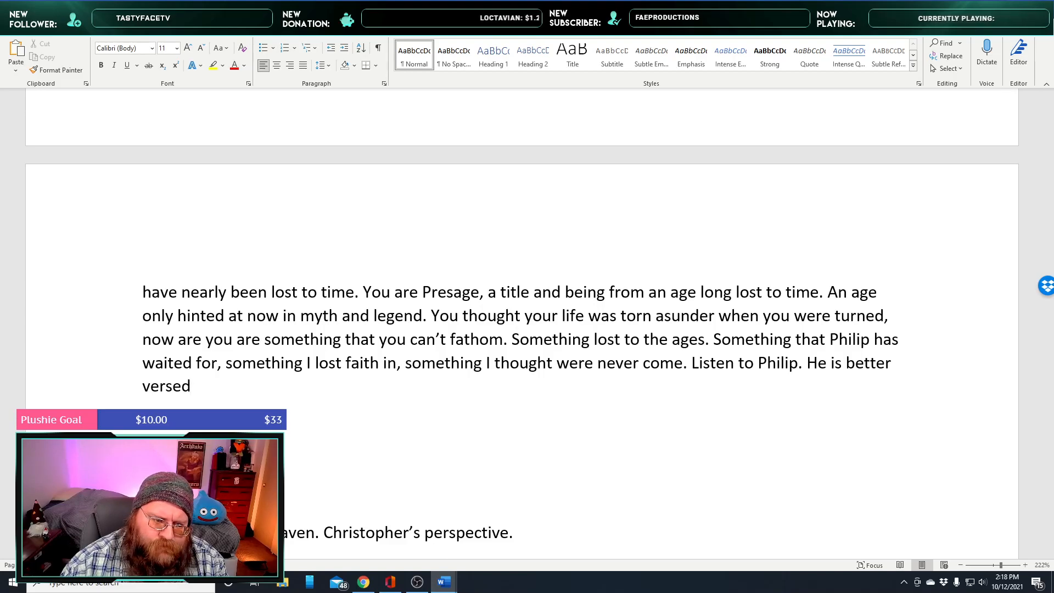
key(BackSpace)
key(BackSpace)
key(BackSpace)
key(BackSpace)
key(BackSpace)
key(BackSpace)
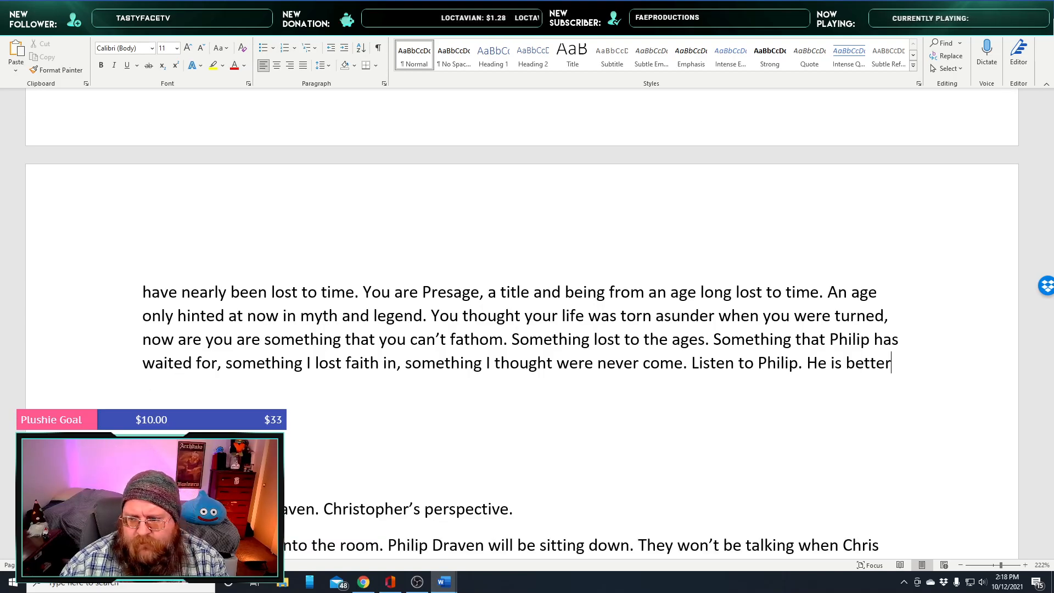
text(suited for this tale)
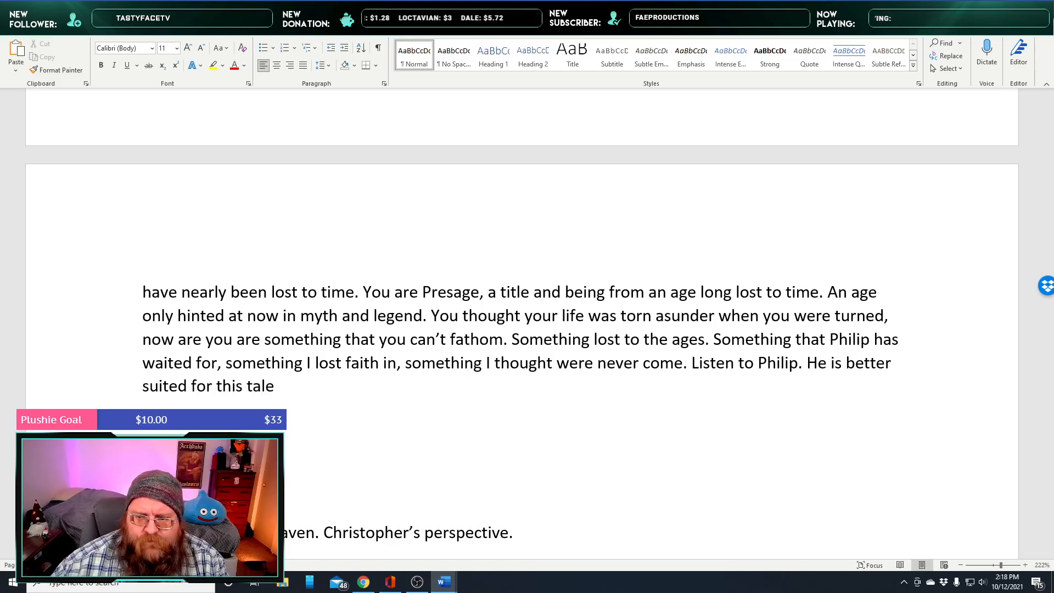
scroll(315, 382, down, 3)
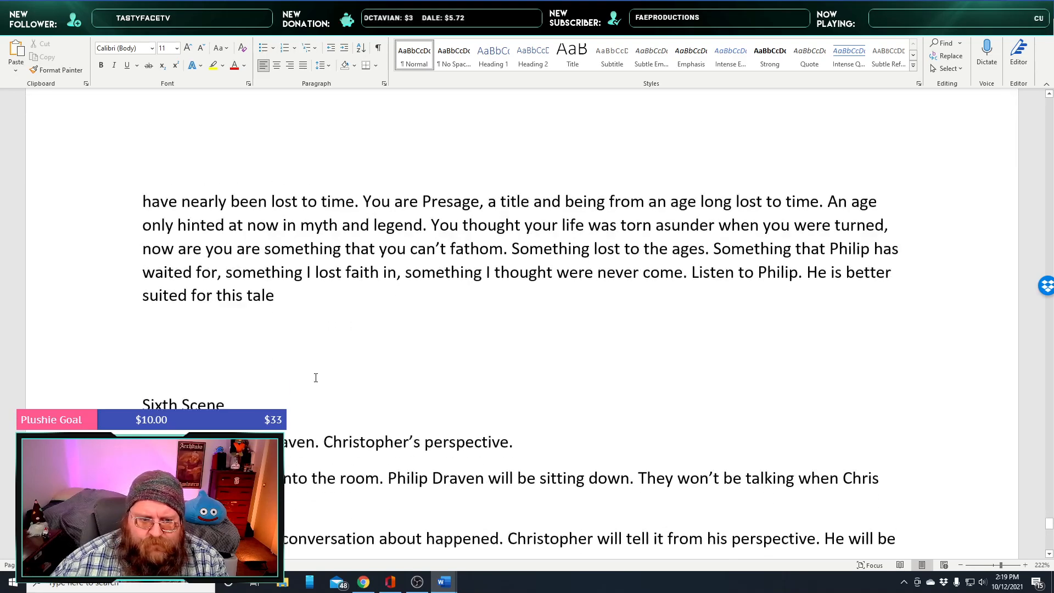
text(. It has been his life long)
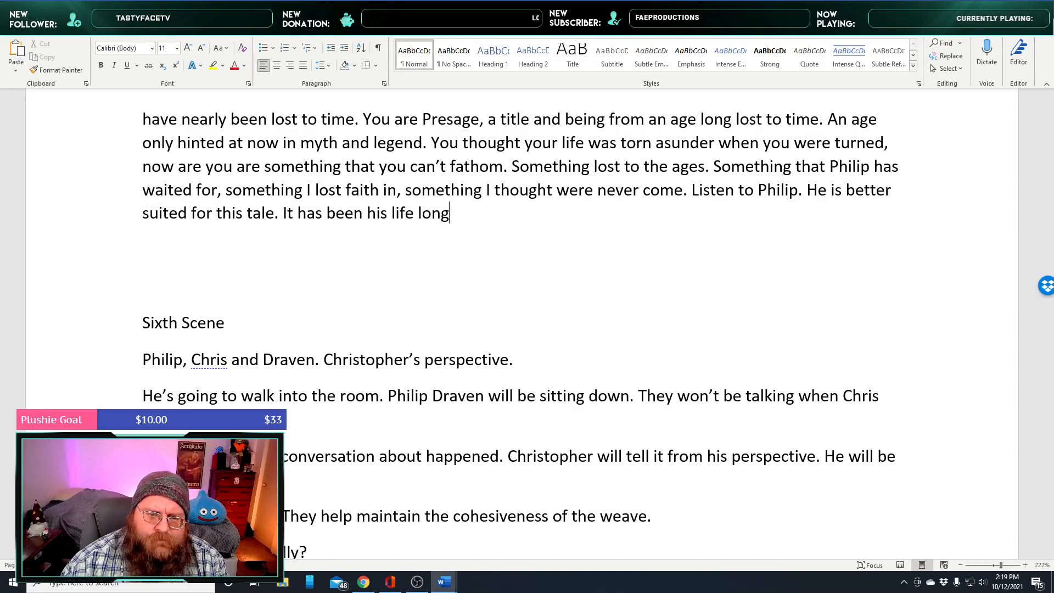
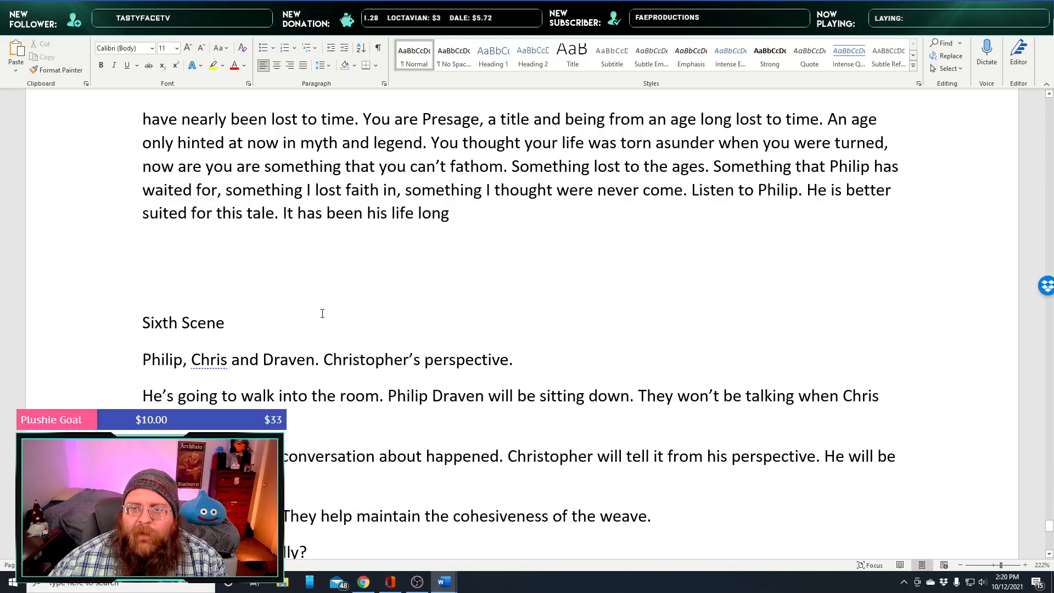
Replace "life long" with "reason to survive throughout the ages." and close the quotation of Draven's speech
scroll(316, 329, up, 2)
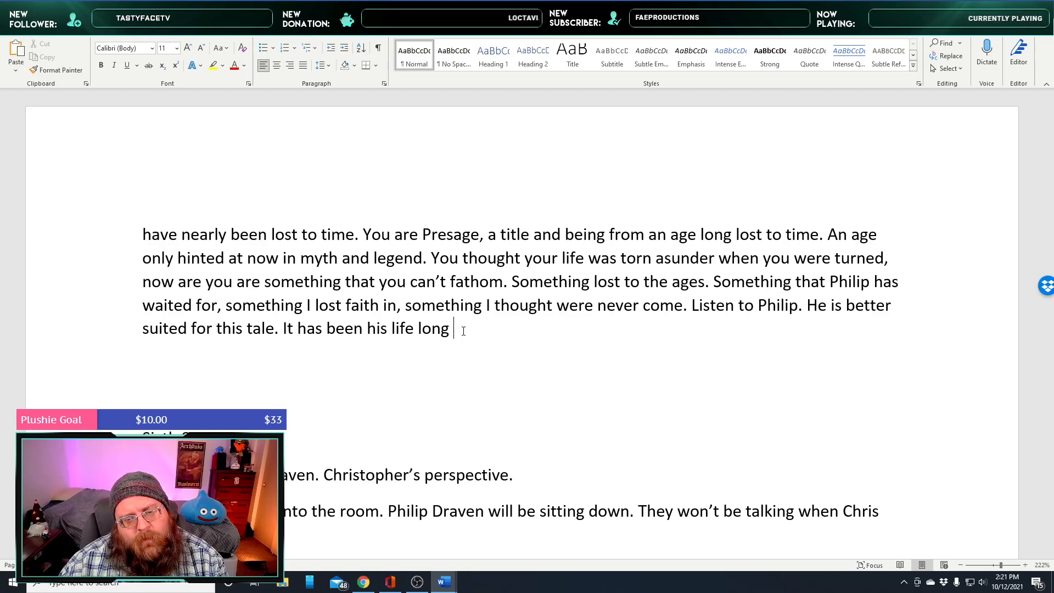
key(BackSpace)
key(BackSpace)
key(BackSpace)
key(BackSpace)
key(BackSpace)
key(BackSpace)
key(BackSpace)
key(BackSpace)
key(BackSpace)
key(BackSpace)
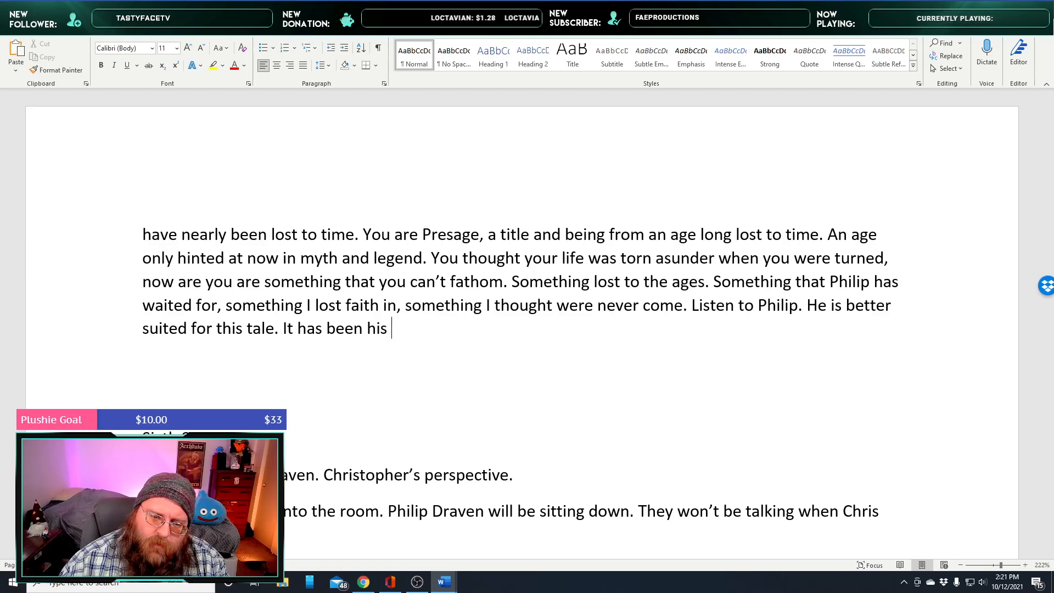
text(reason to)
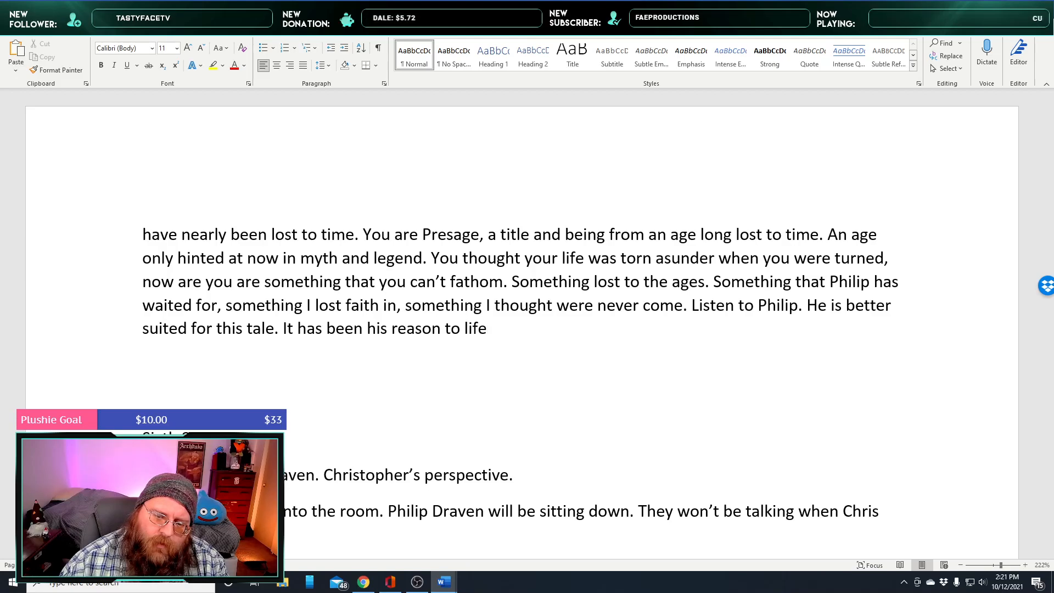
text(sur)
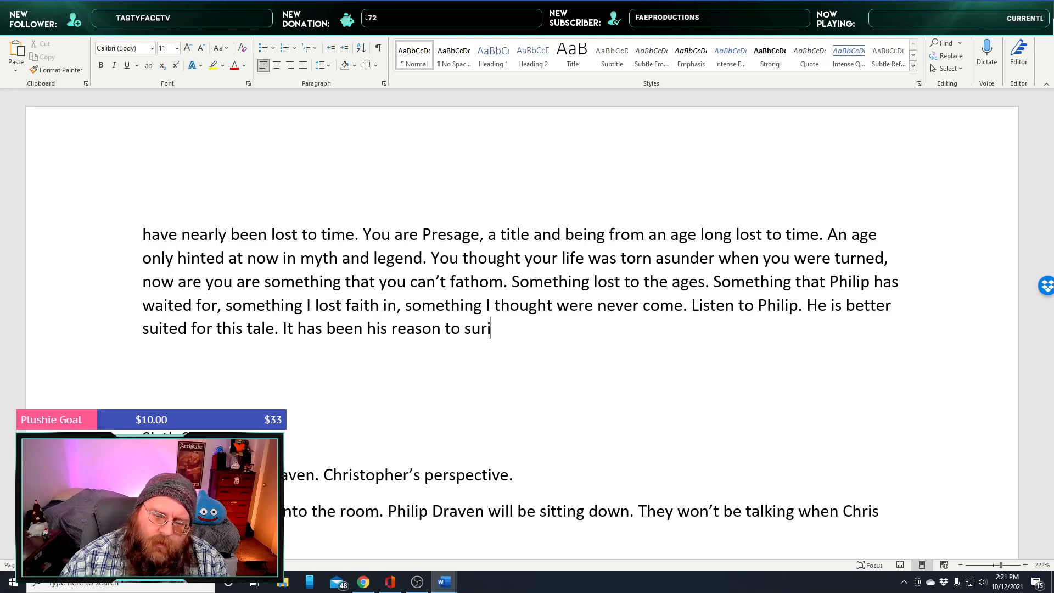
text(vive throughout the ages.”)
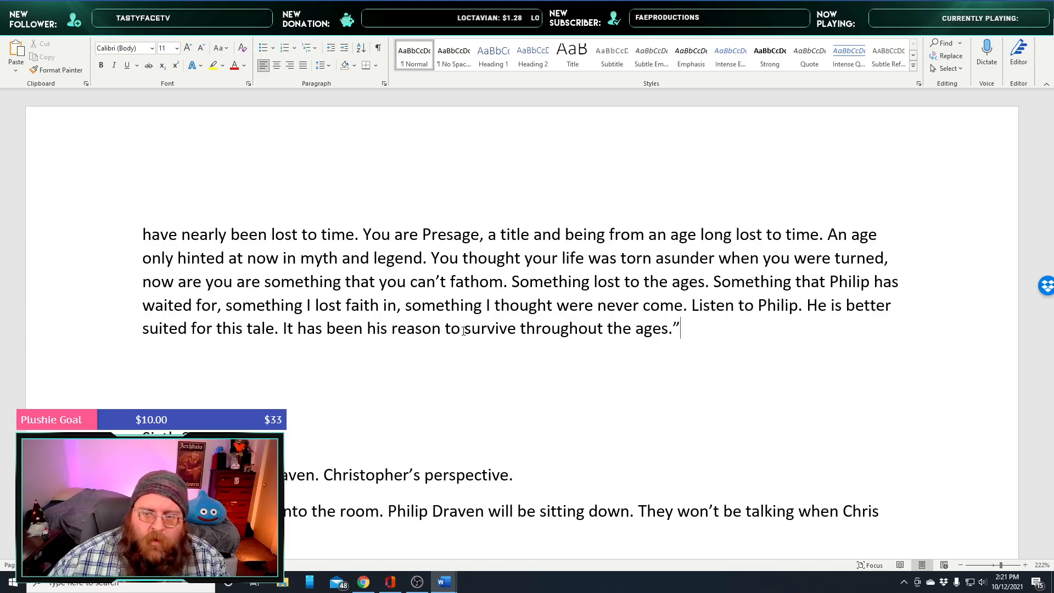
Reread Draven's reply from its beginning and check the synonyms for "being" in the Presage sentence
scroll(446, 344, up, 3)
scroll(404, 390, up, 2)
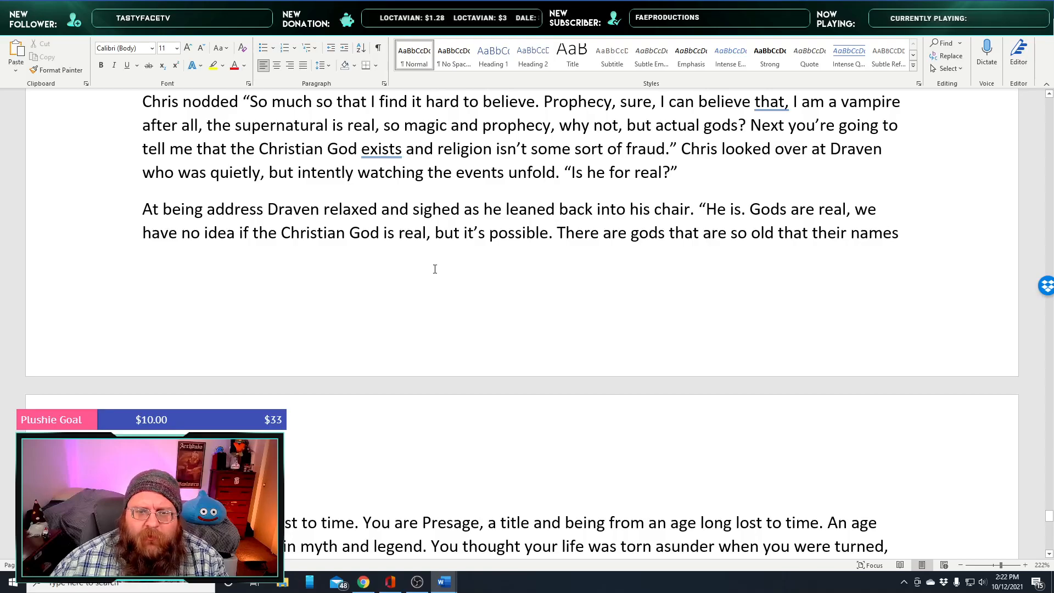
middle_click(456, 258)
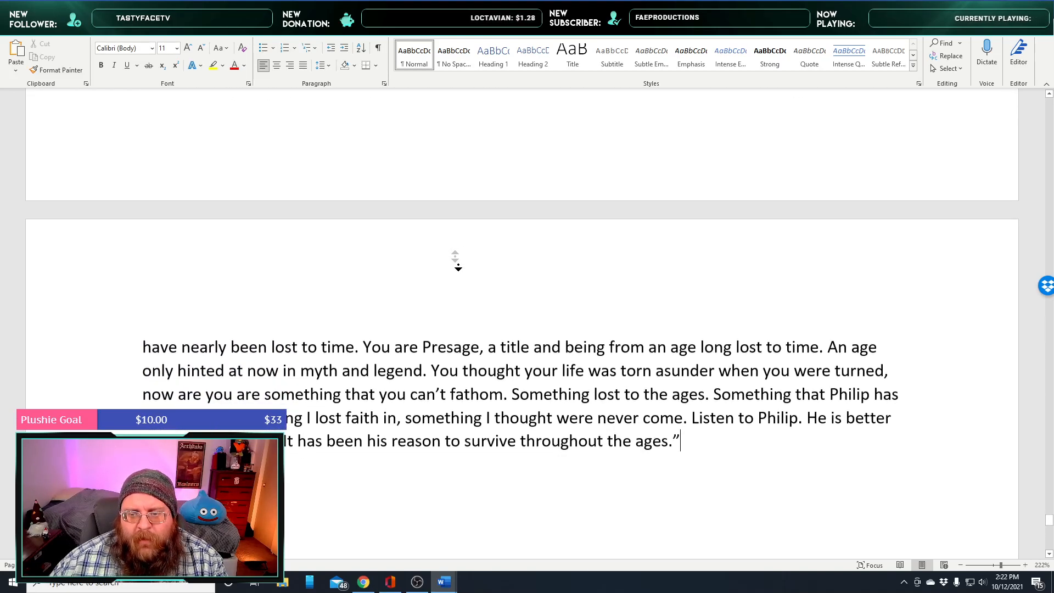
middle_click(458, 265)
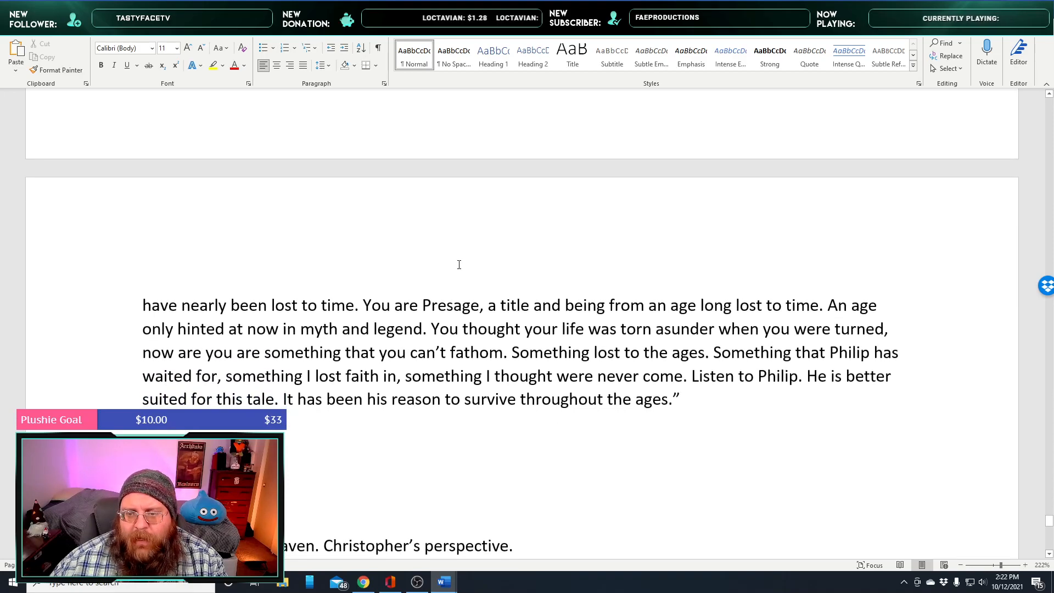
double_click(574, 304)
right_click(578, 308)
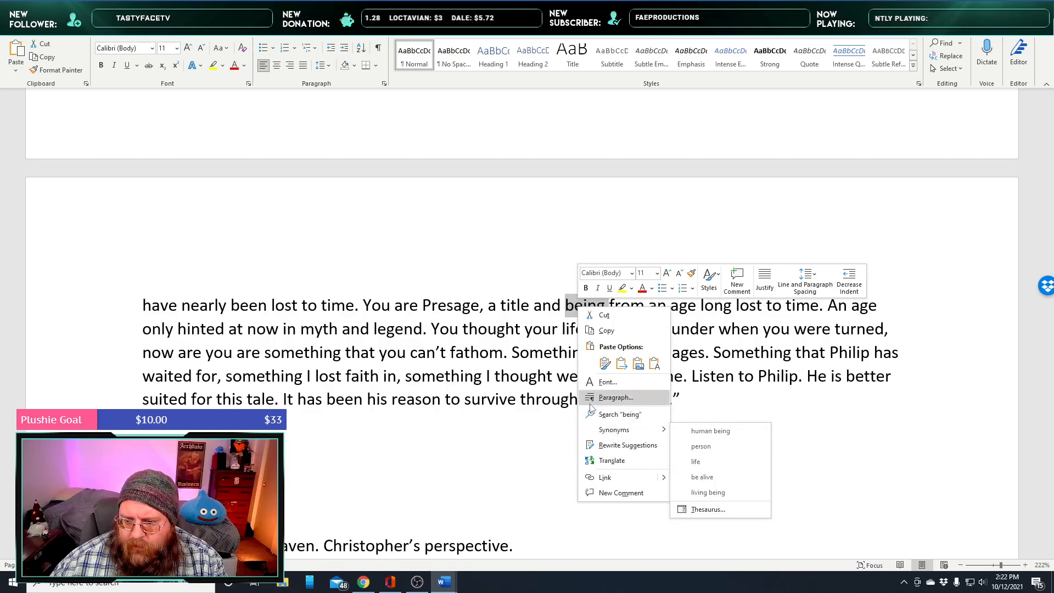
key(Escape)
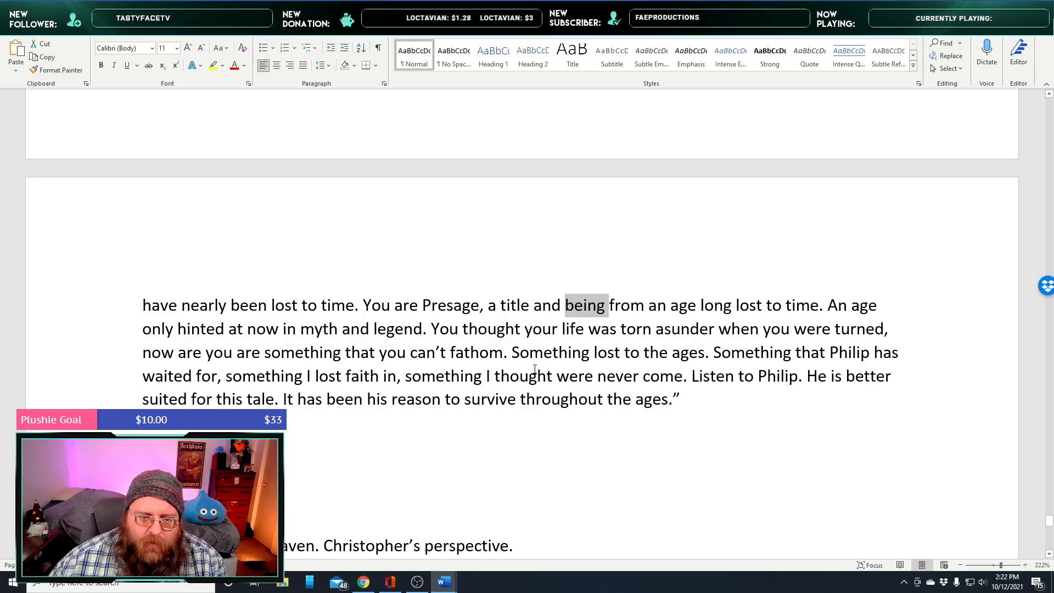
Delete the extra "are" after "now" and insert "even" before "fathom" in the sentence about being turned
click(194, 355)
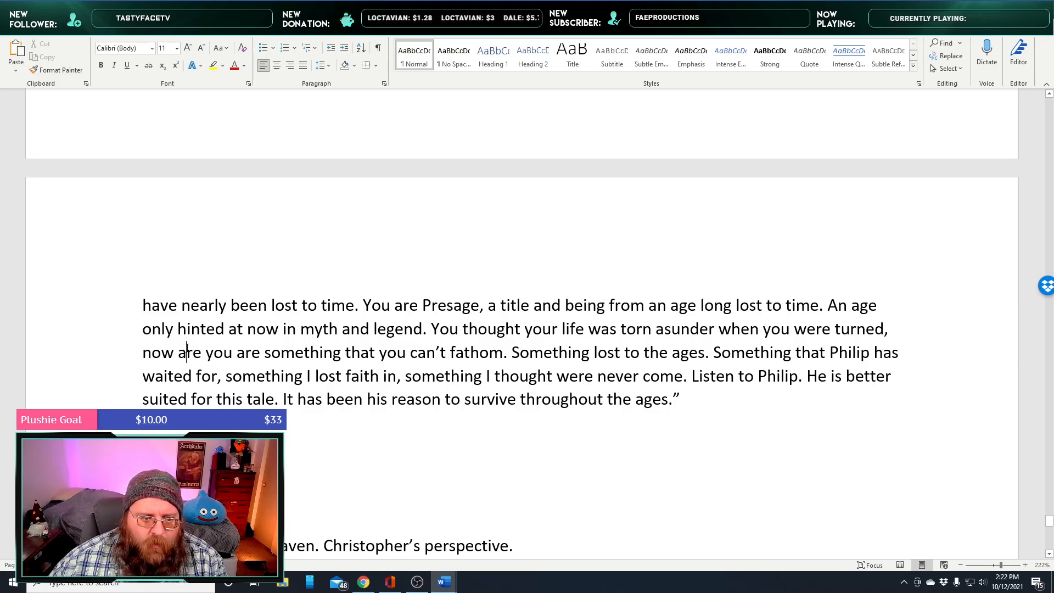
double_click(193, 354)
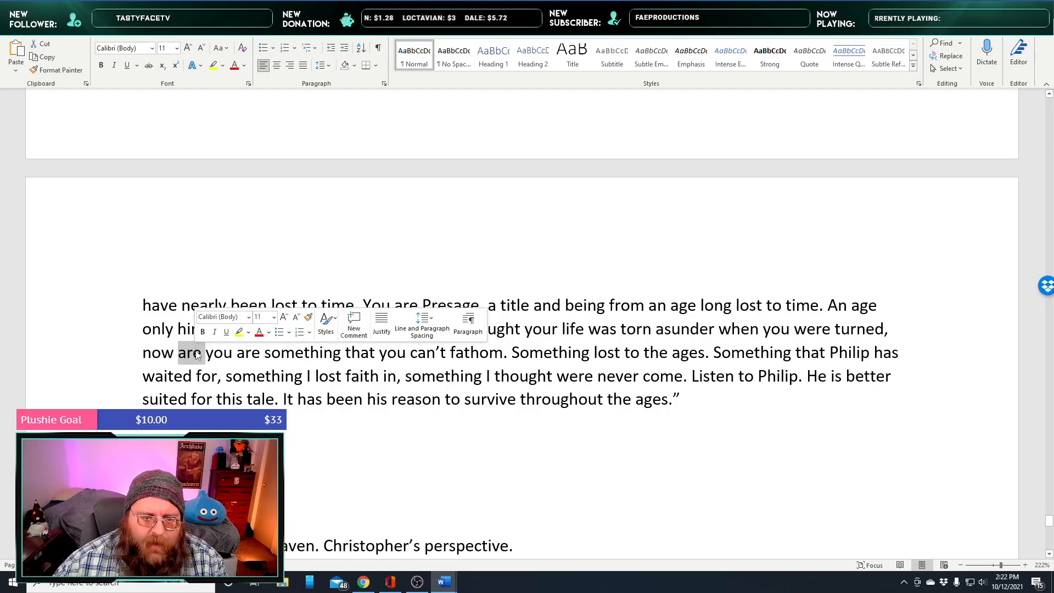
key(BackSpace)
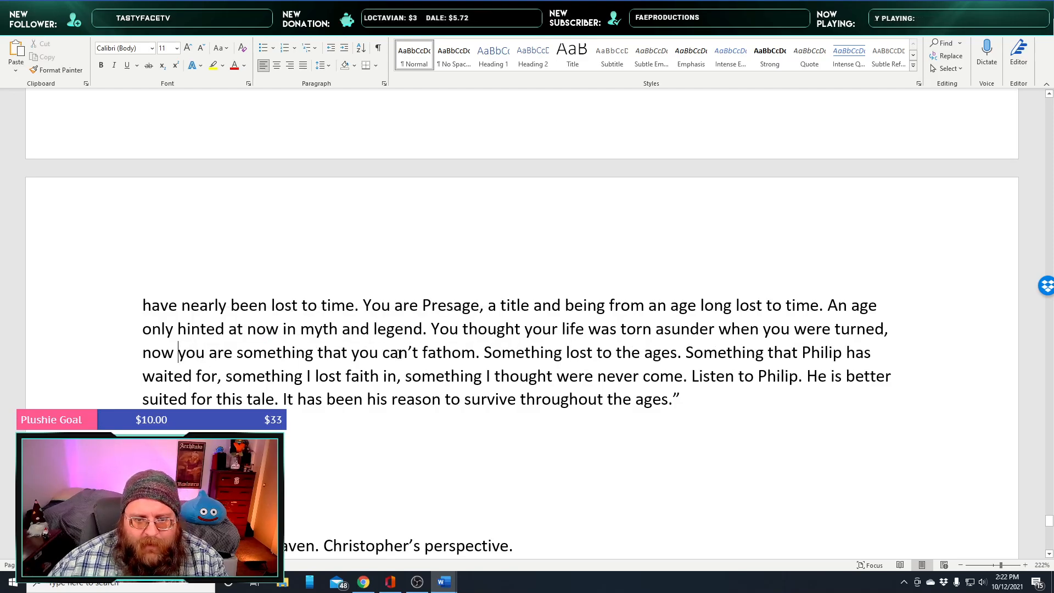
click(423, 352)
text(even)
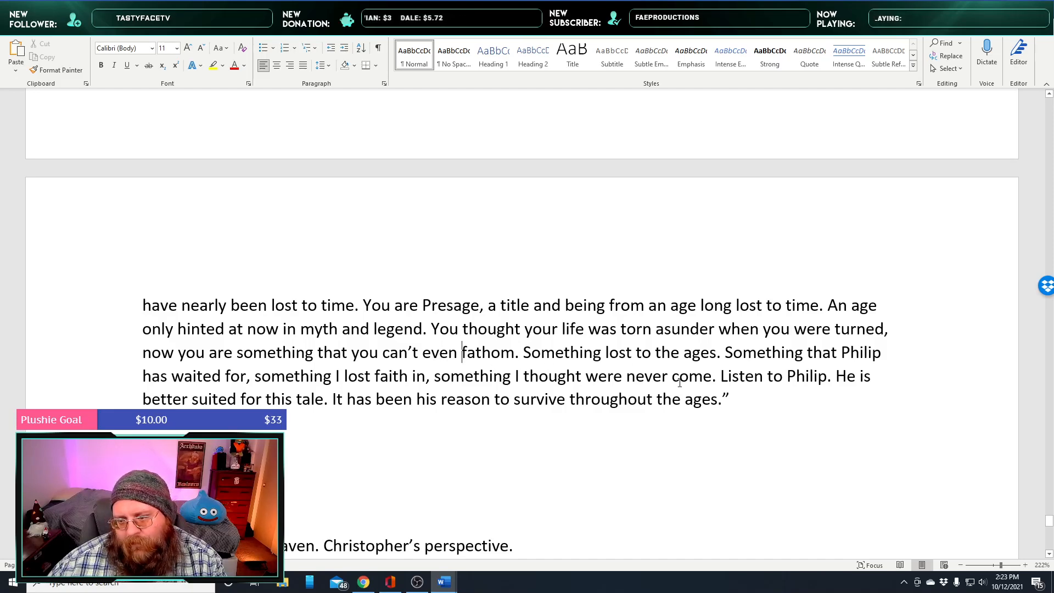
Start a new paragraph after Draven's speech with "Chris looked from Draven to Philip. “You speak in terms of ages…I know you are both old,"
scroll(680, 383, down, 1)
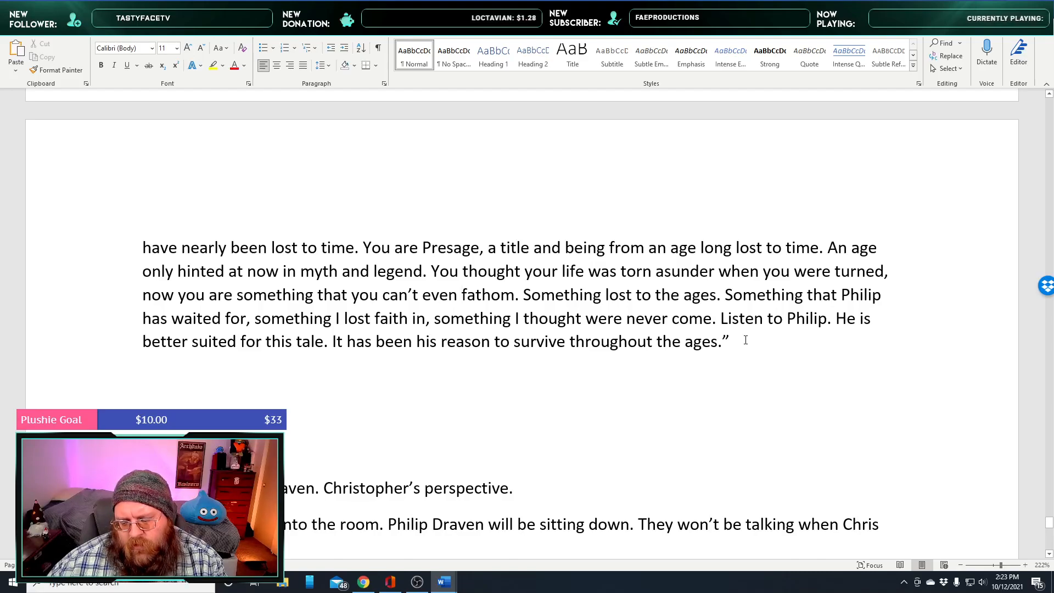
key(Return)
text(Chris looked from Draven to)
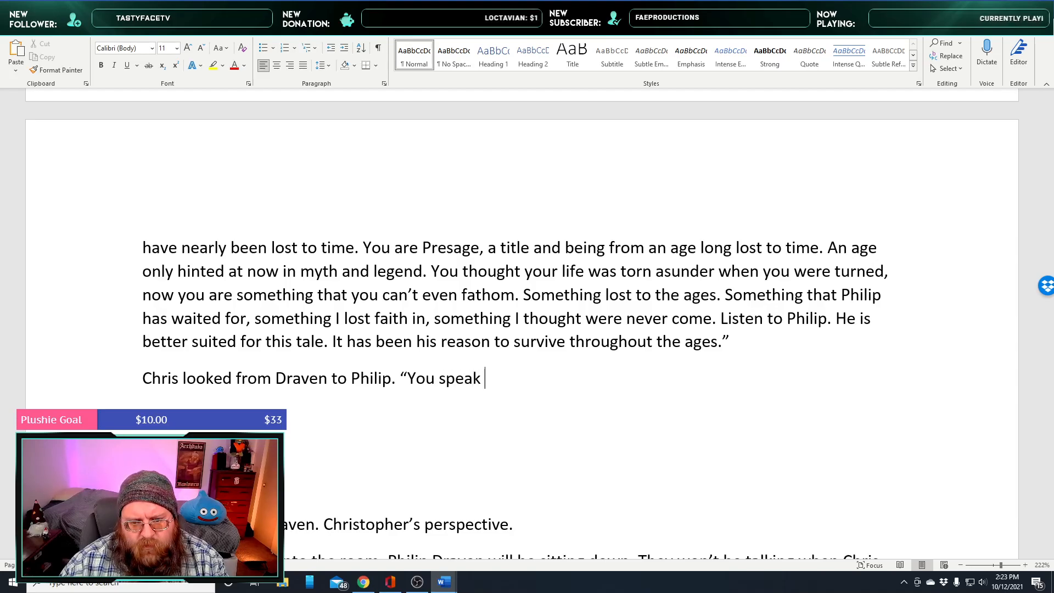
text(in terms of ages…I know you are both old)
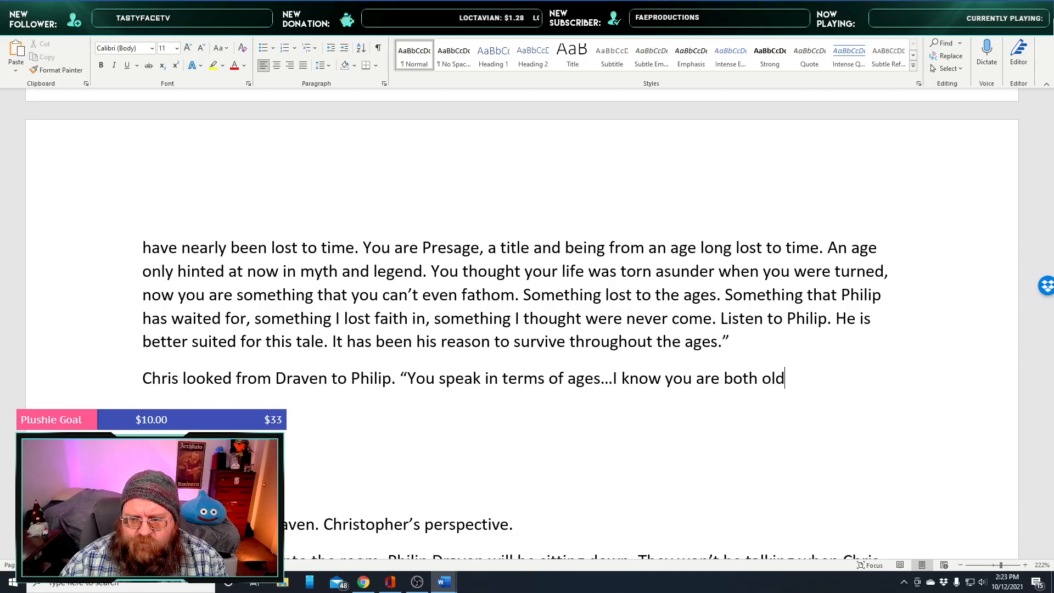
text(, )
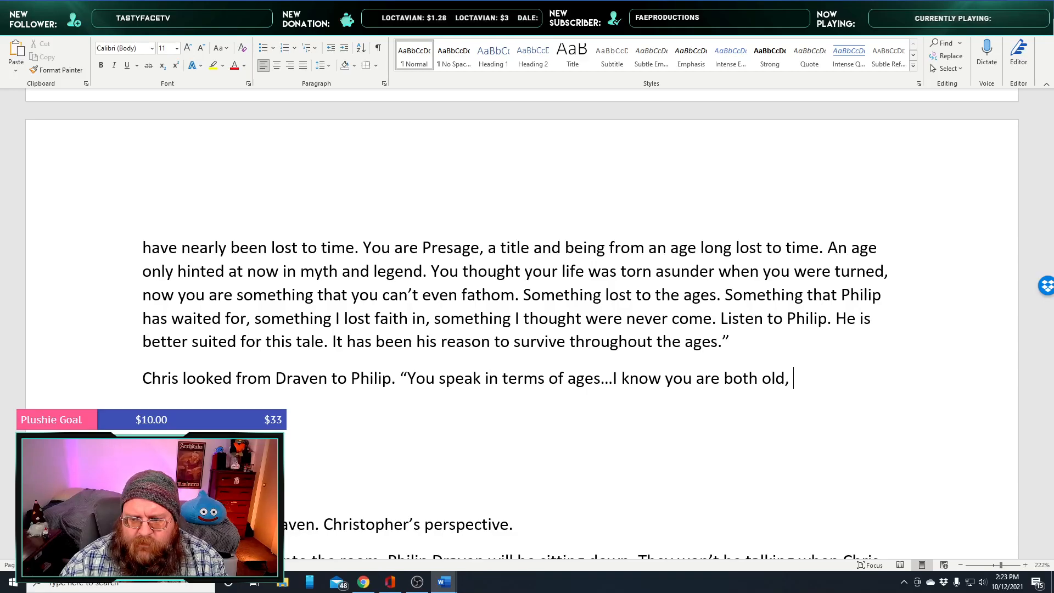
Continue Chris's speech with "Draven has chosen to not tell me how old and I’ve come to respect that, but…"
text(n)
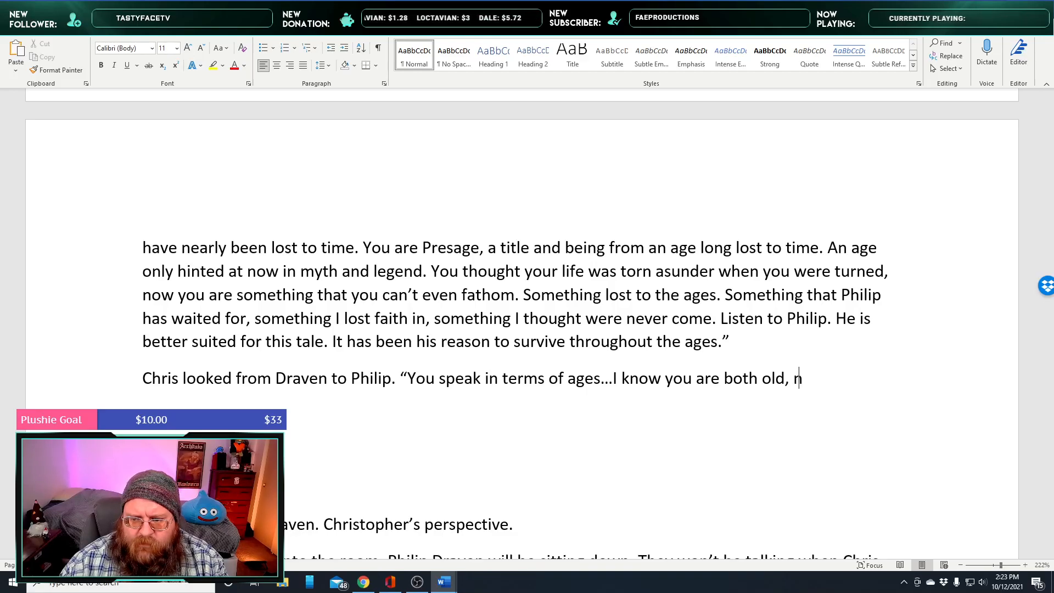
key(BackSpace)
text(Draven )
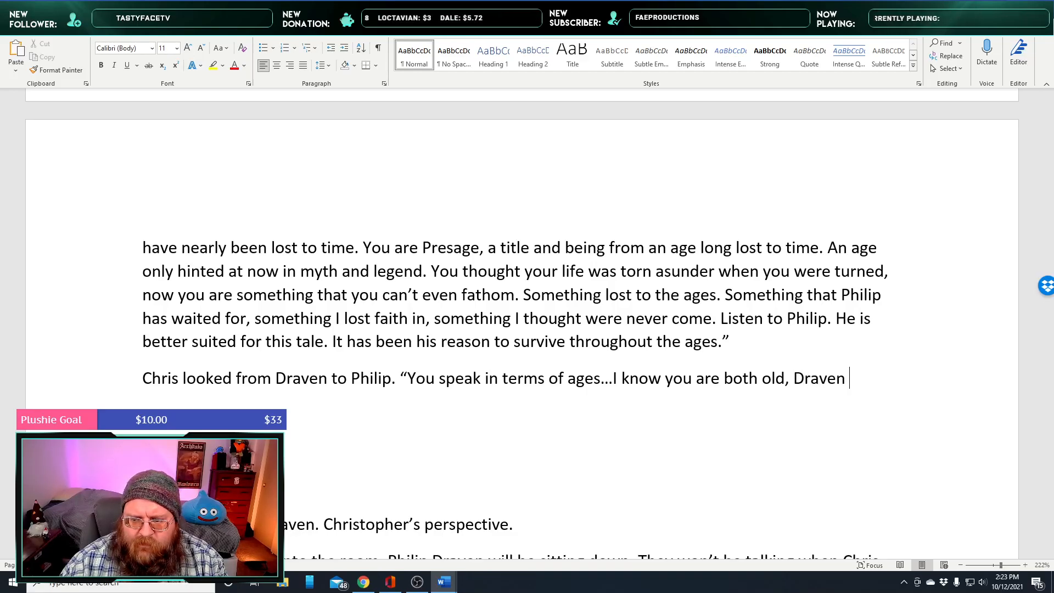
text(has )
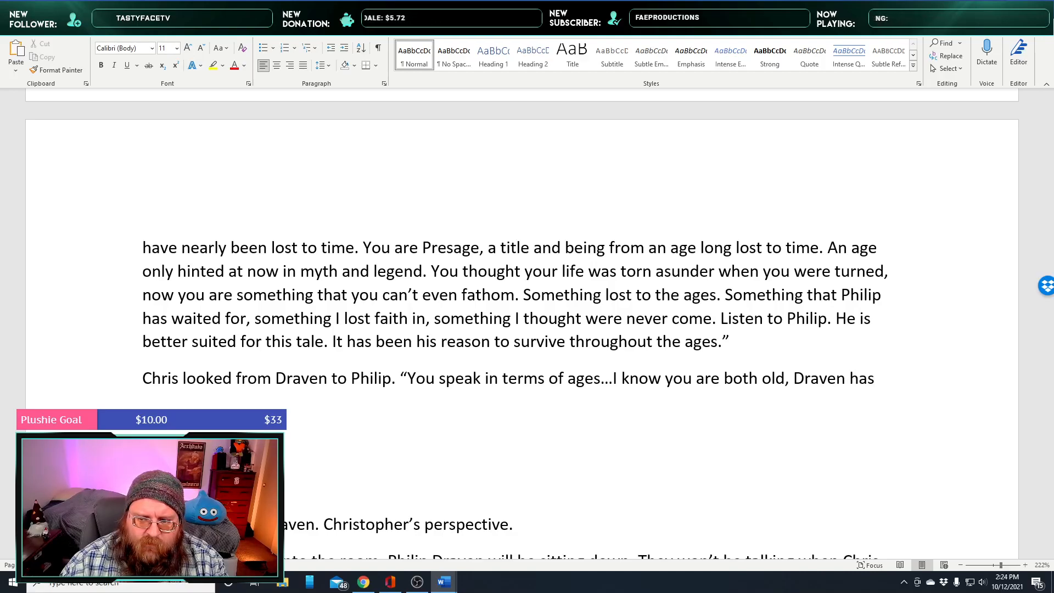
text(chosen to not tell me how)
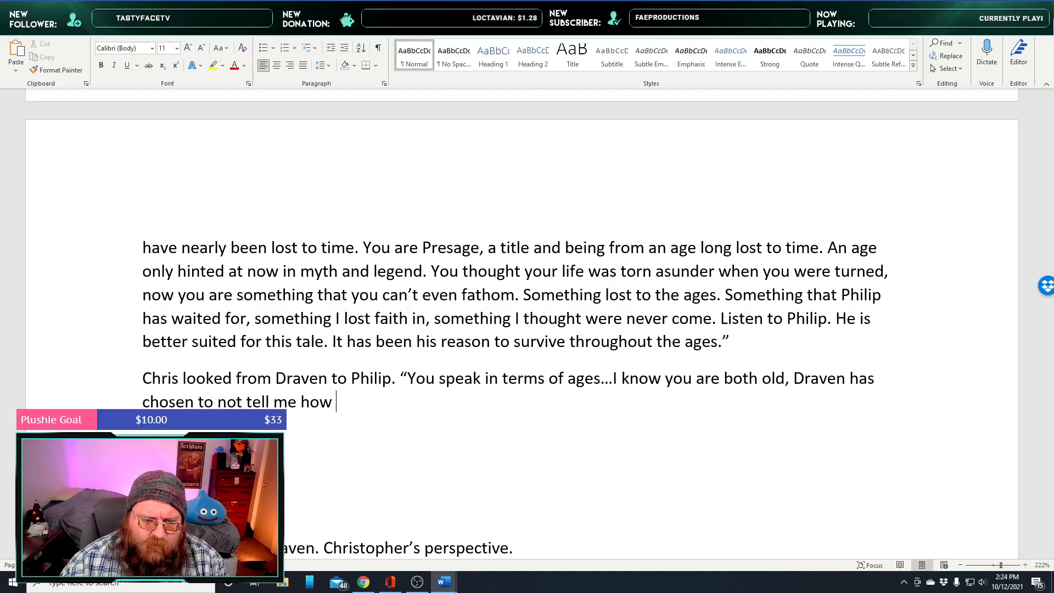
text(ld and I've )
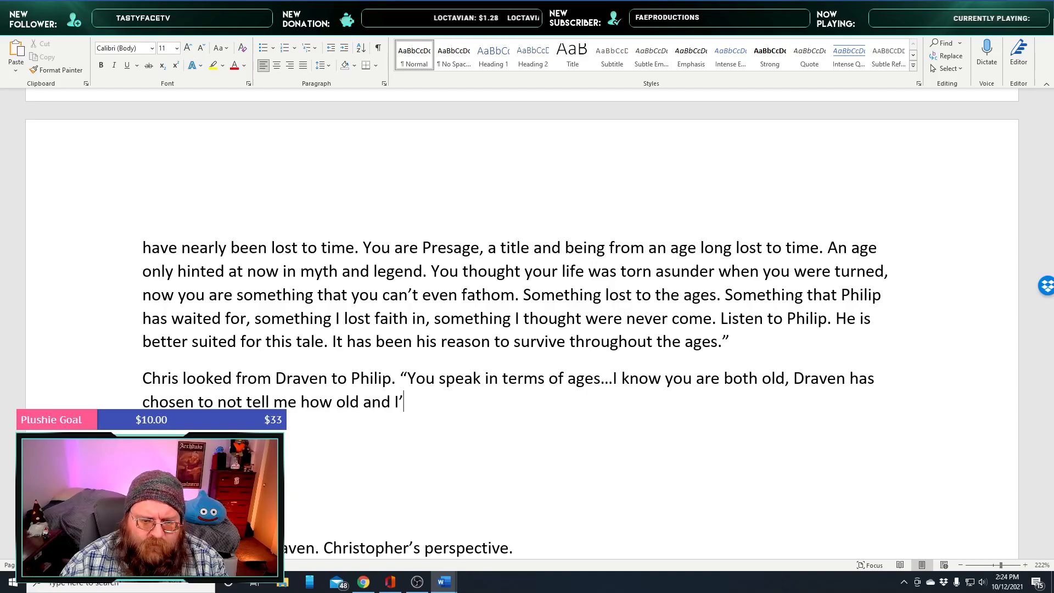
text(come )
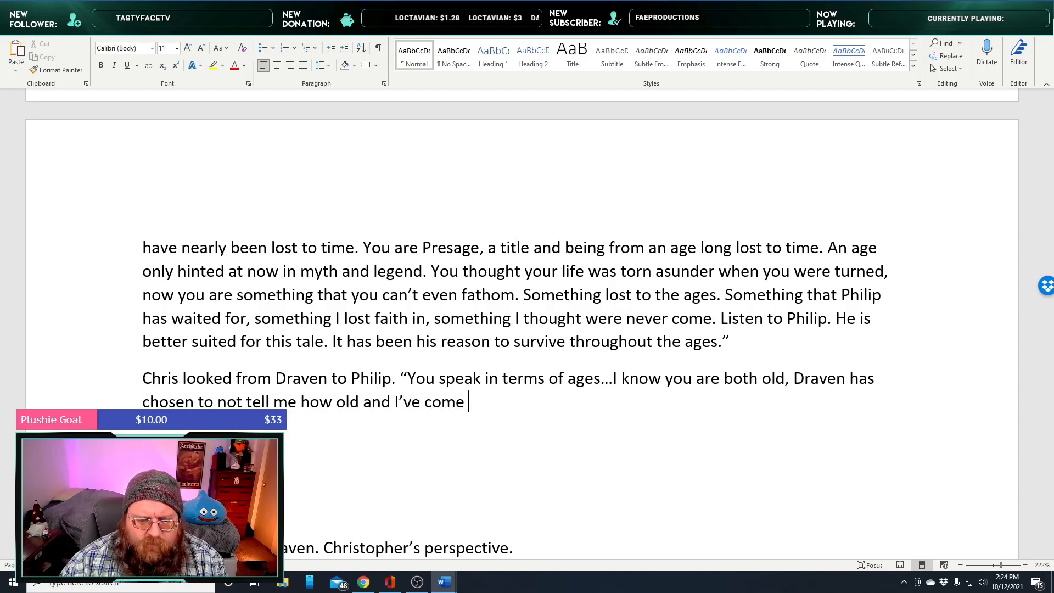
text(to respect tha)
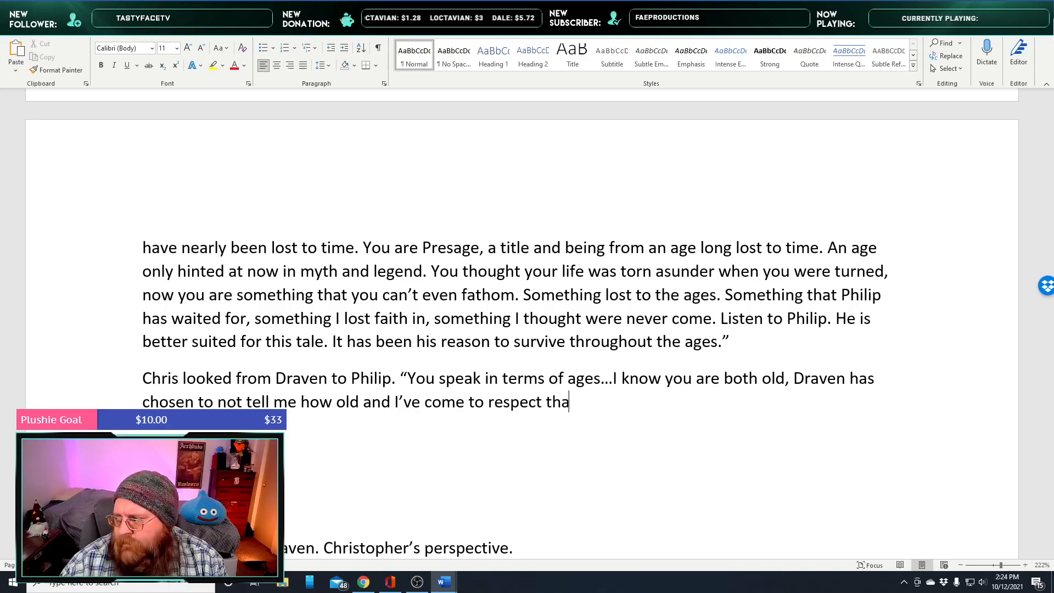
text(t, bu)
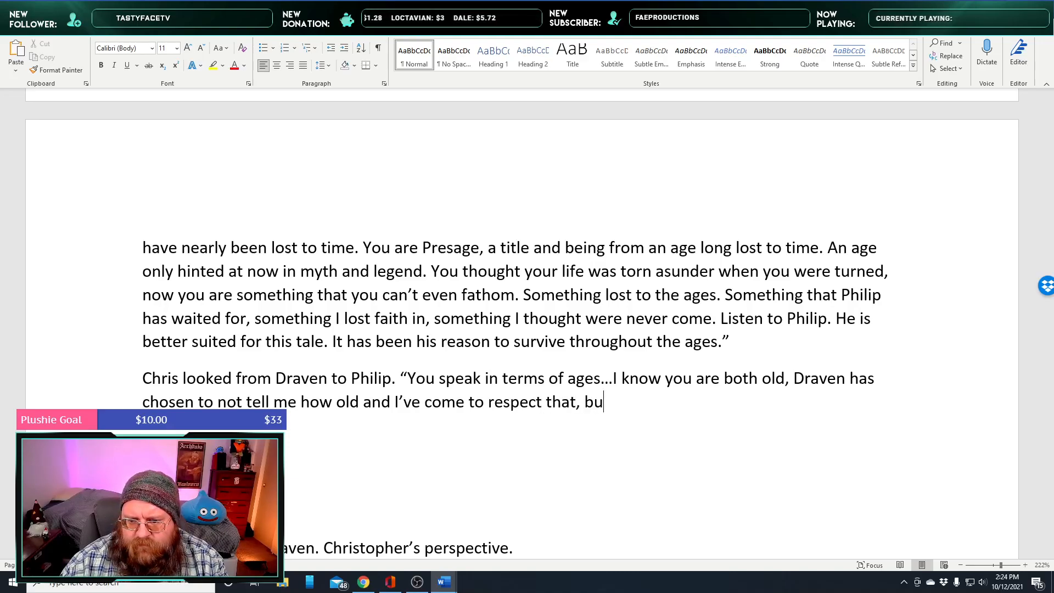
text(t...)
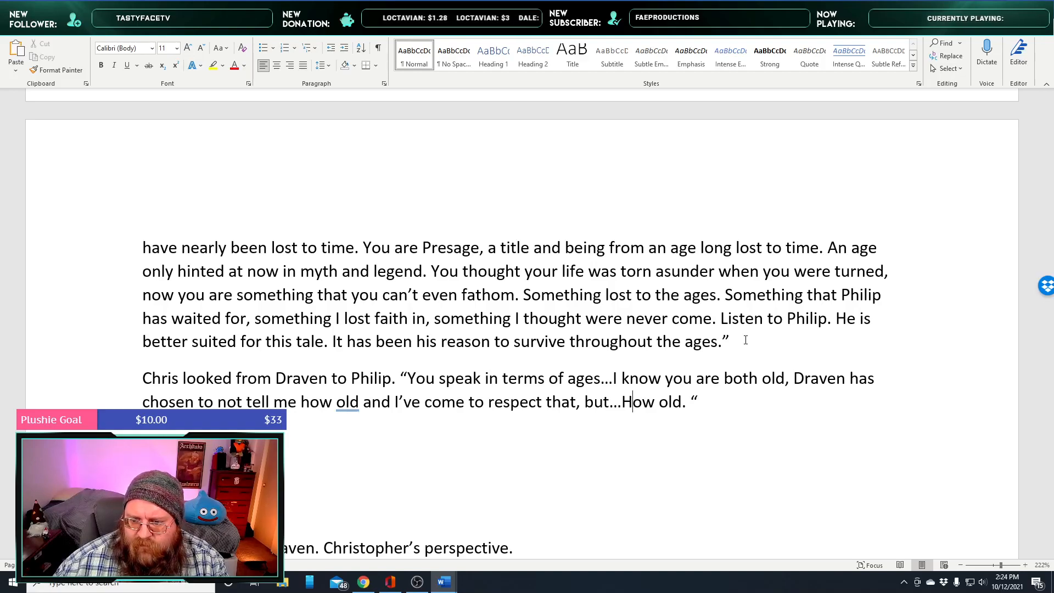
Make "How" lowercase after "but…" and finish Chris's speech as "how old?" with a closing quotation mark
key(BackSpace)
text(ho)
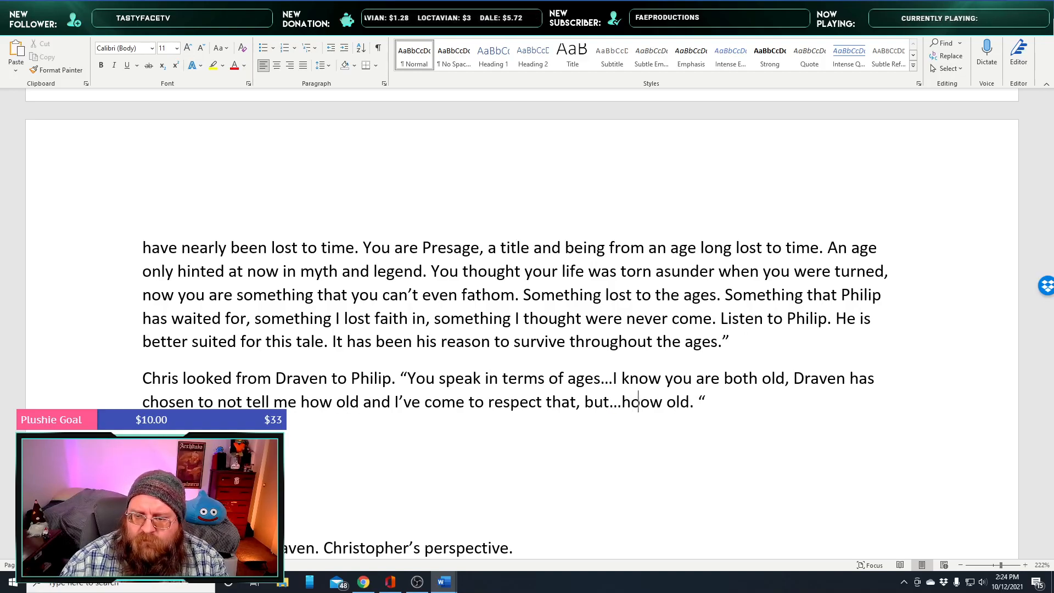
key(Right)
key(Right)
key(Right)
key(Right)
key(Right)
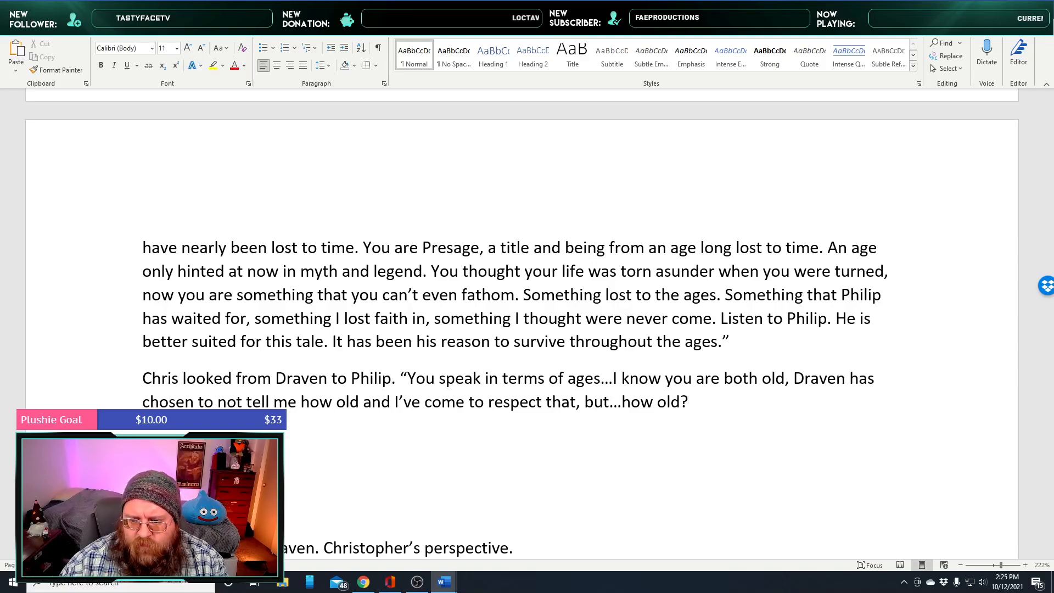
text(")
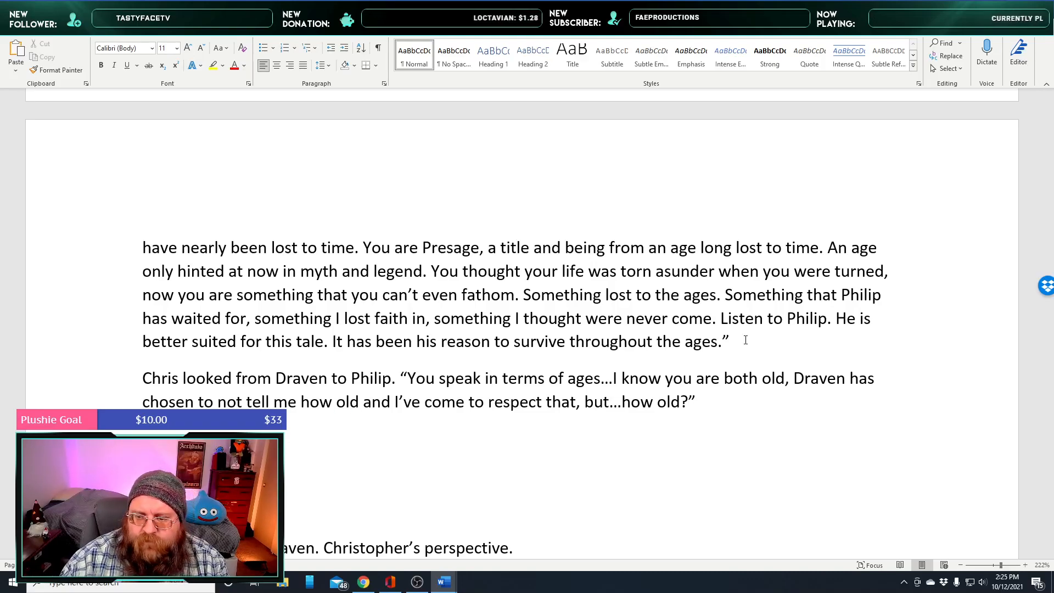
Add "Chris waited for what felt like an eternity, he felt lost like never before." following his question
text( C)
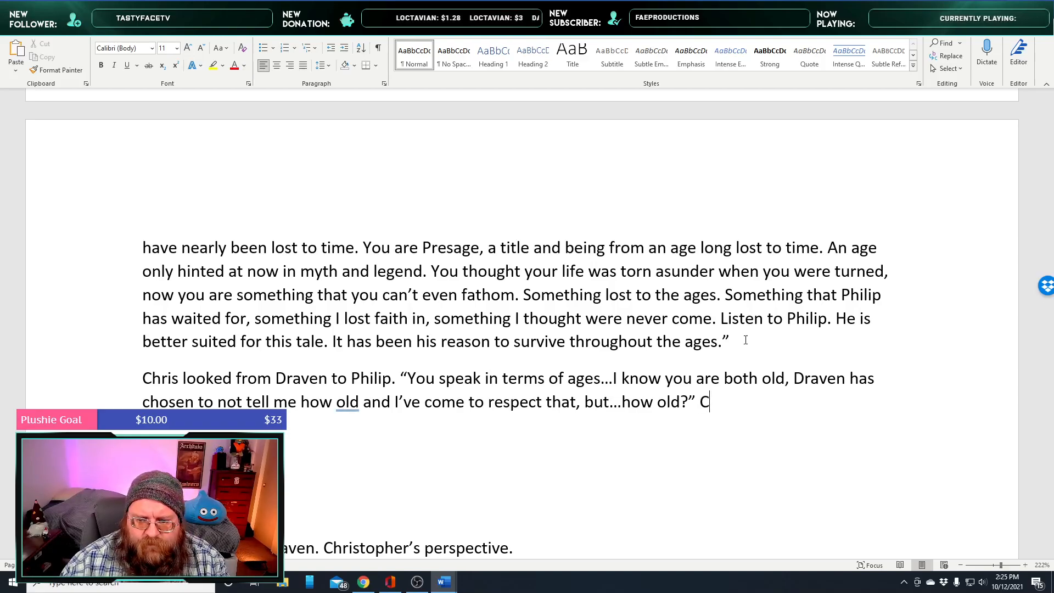
text(hris)
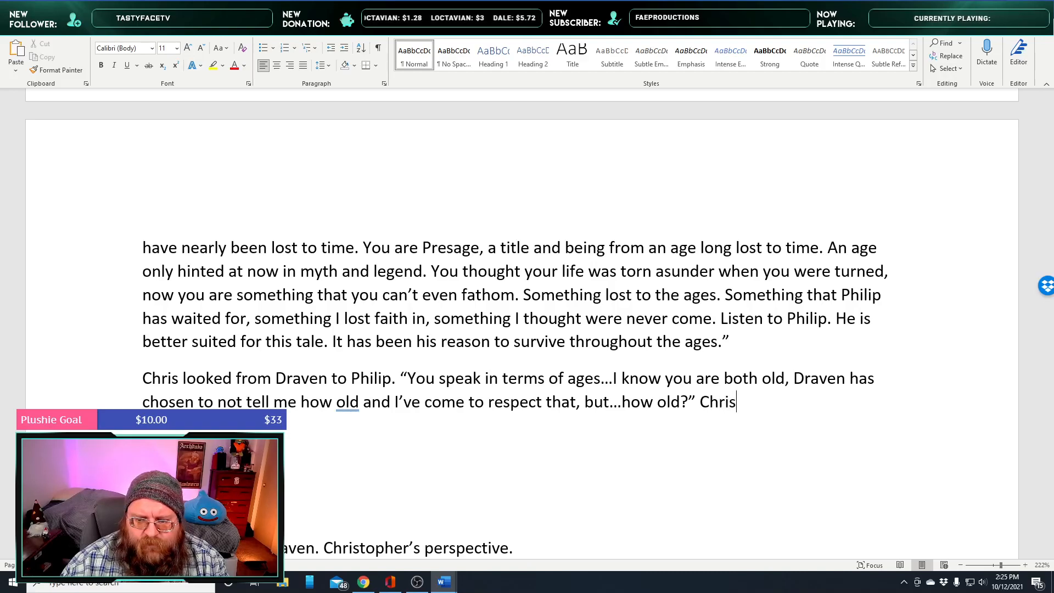
text( waited for what f)
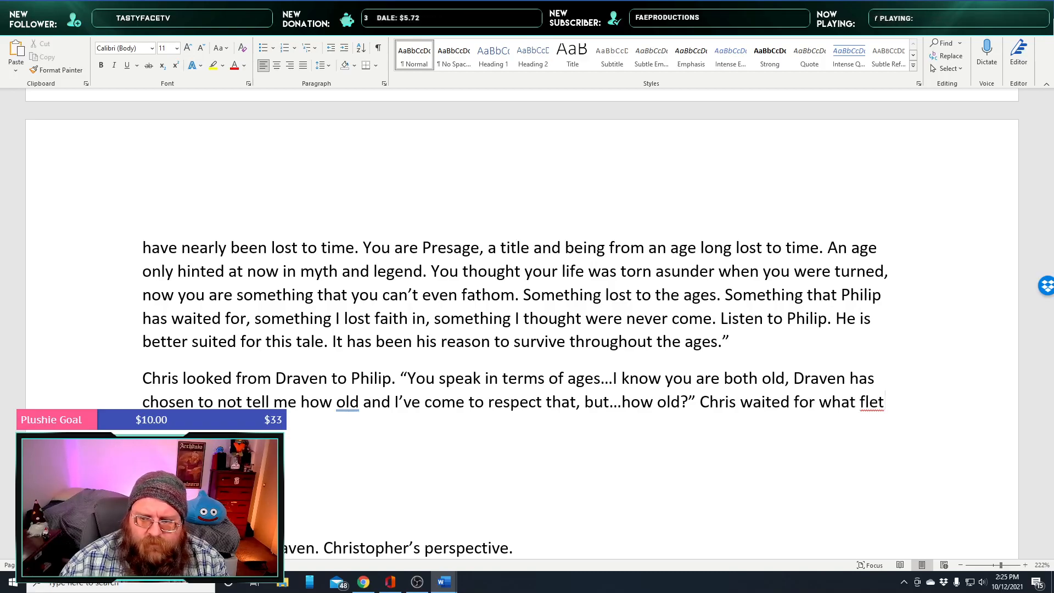
text(elt like)
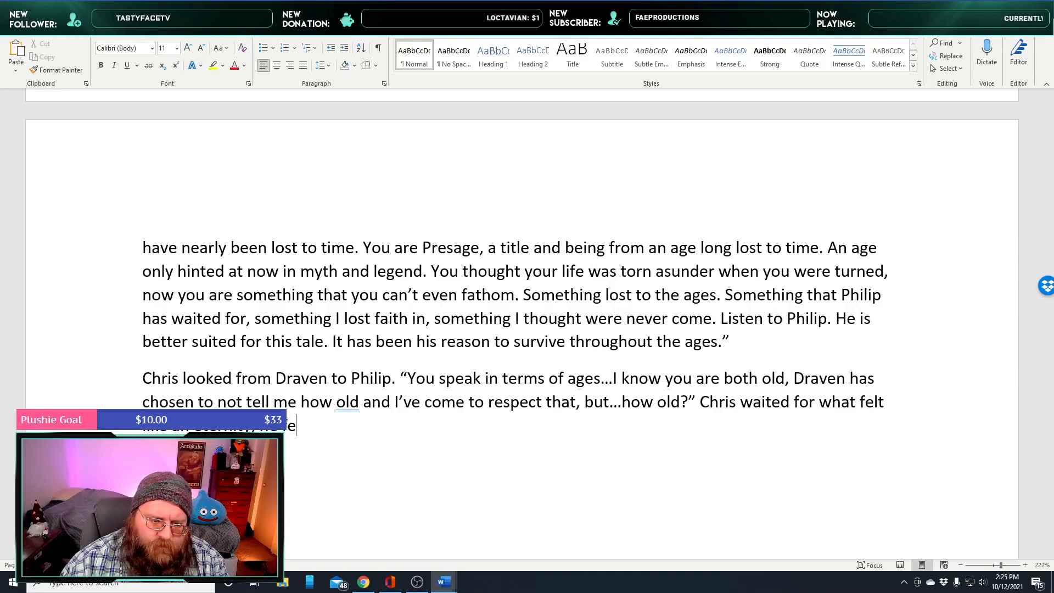
text(ike )
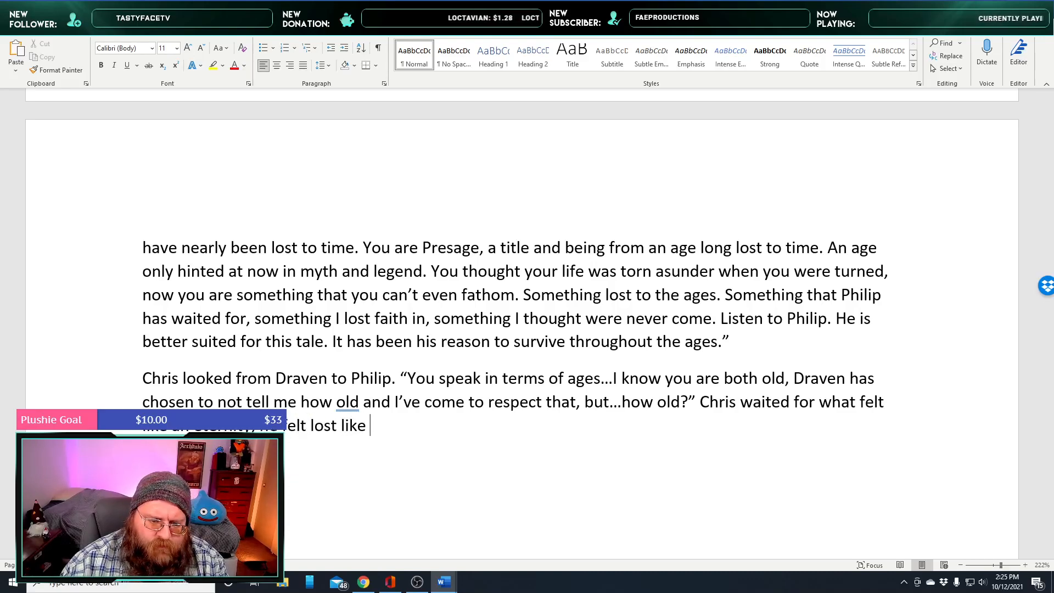
text(never before. )
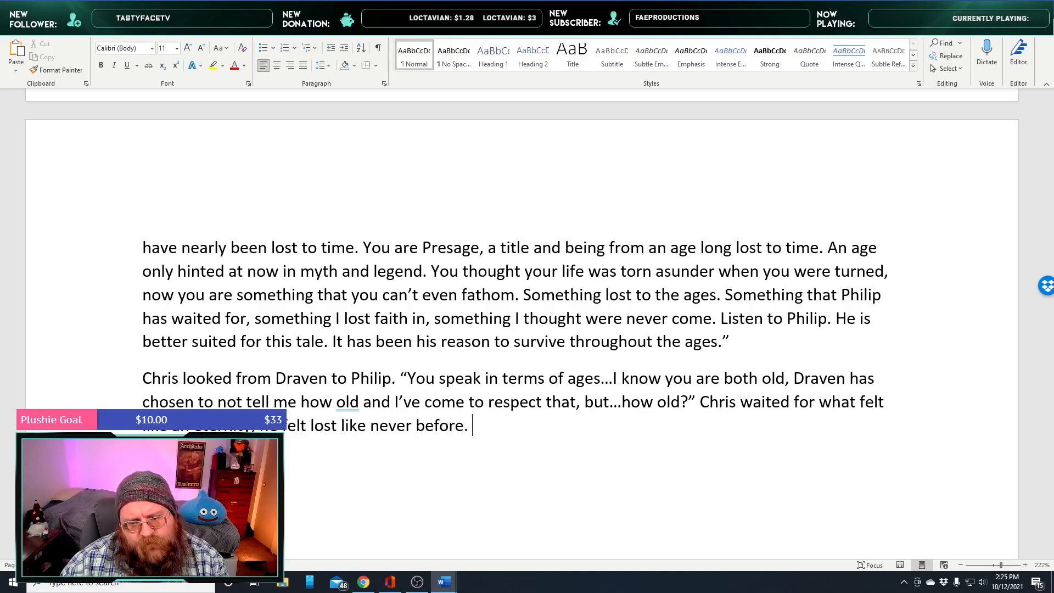
Add "How old was Draven? How old was Philip?" and accept the conciseness suggestion that shortens "never before" to "never"
text(Ho)
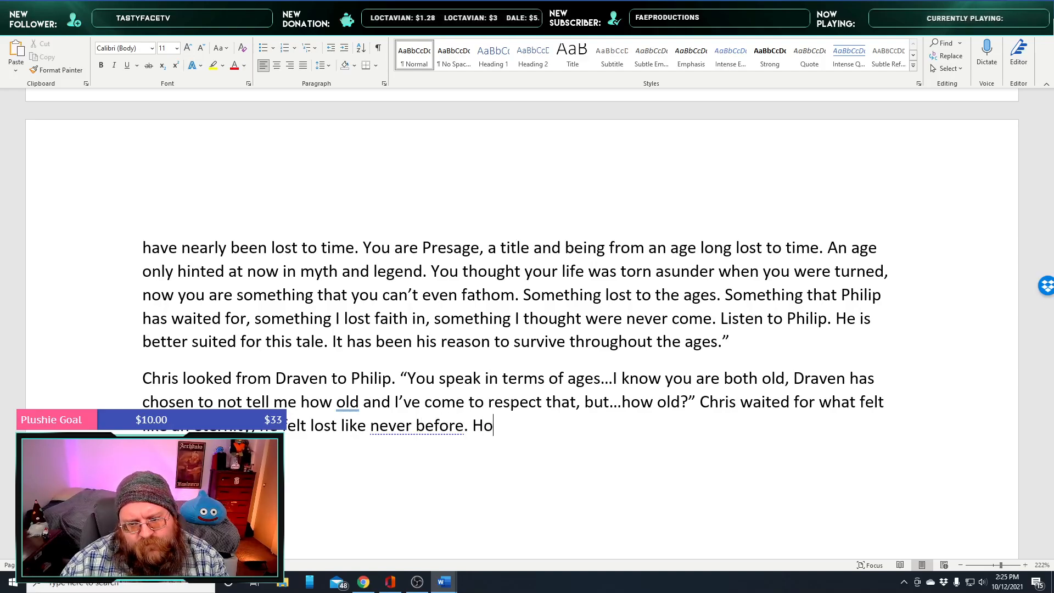
text(w old were)
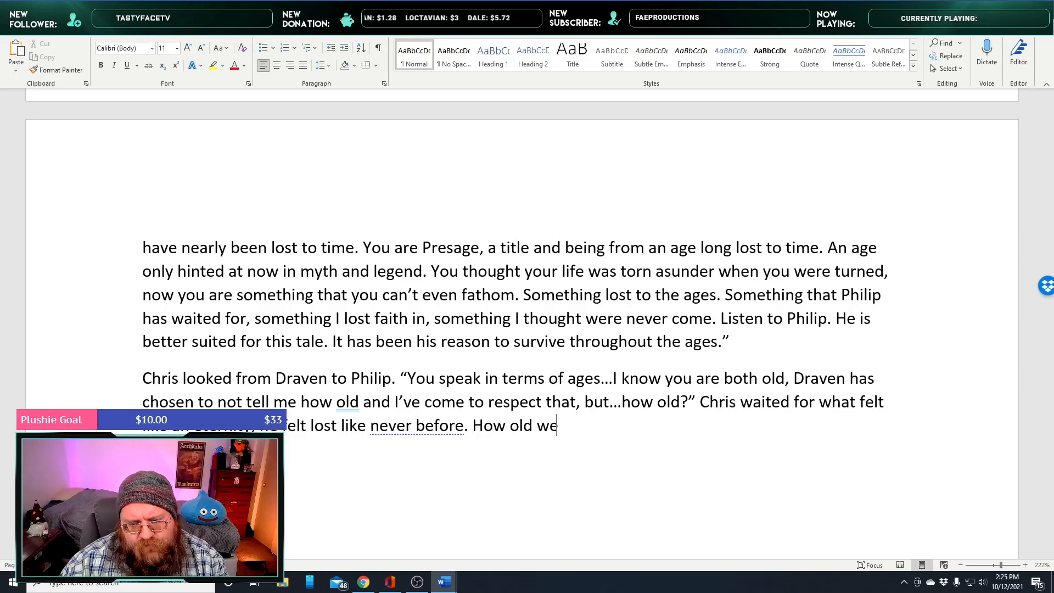
key(BackSpace)
key(BackSpace)
key(BackSpace)
text(as Phili)
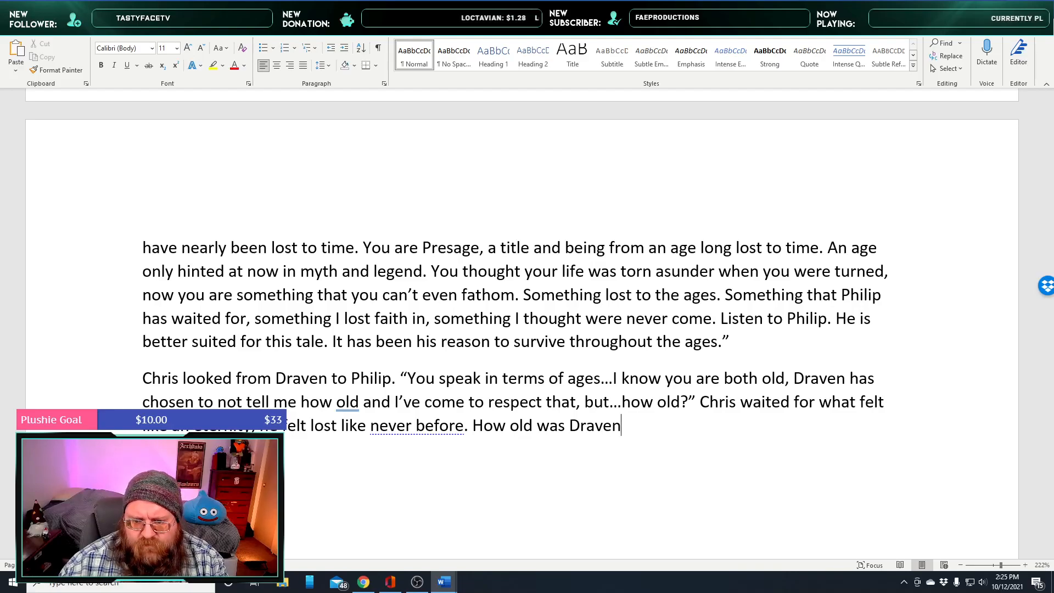
text(?)
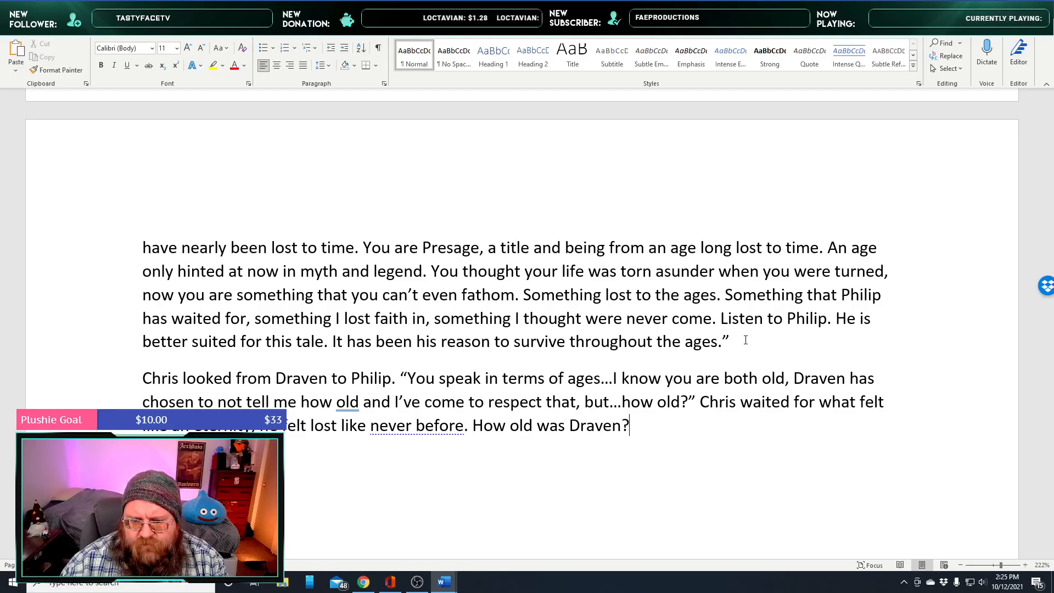
text( How old w)
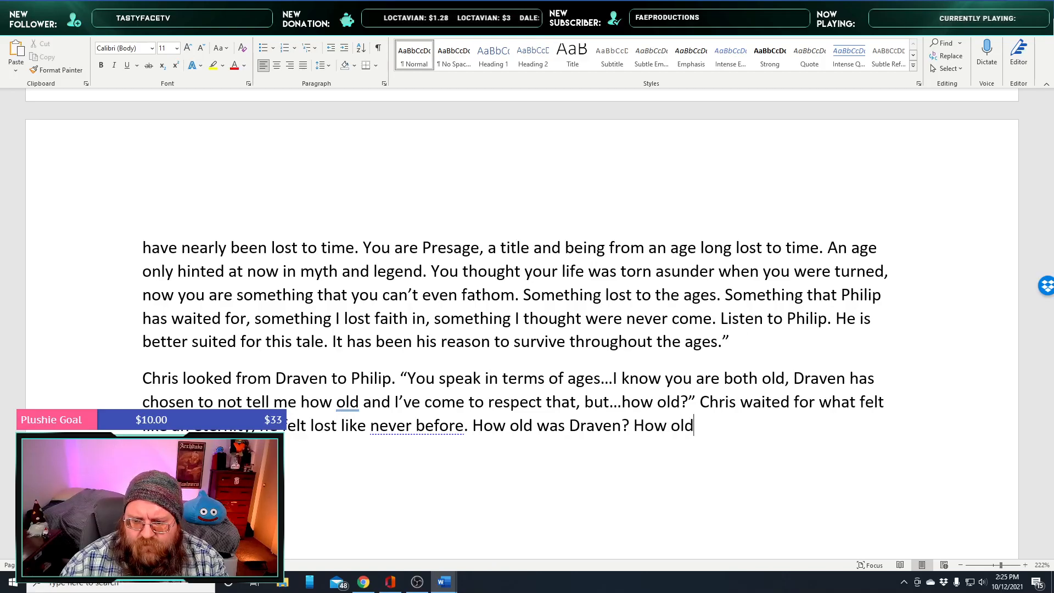
text(as )
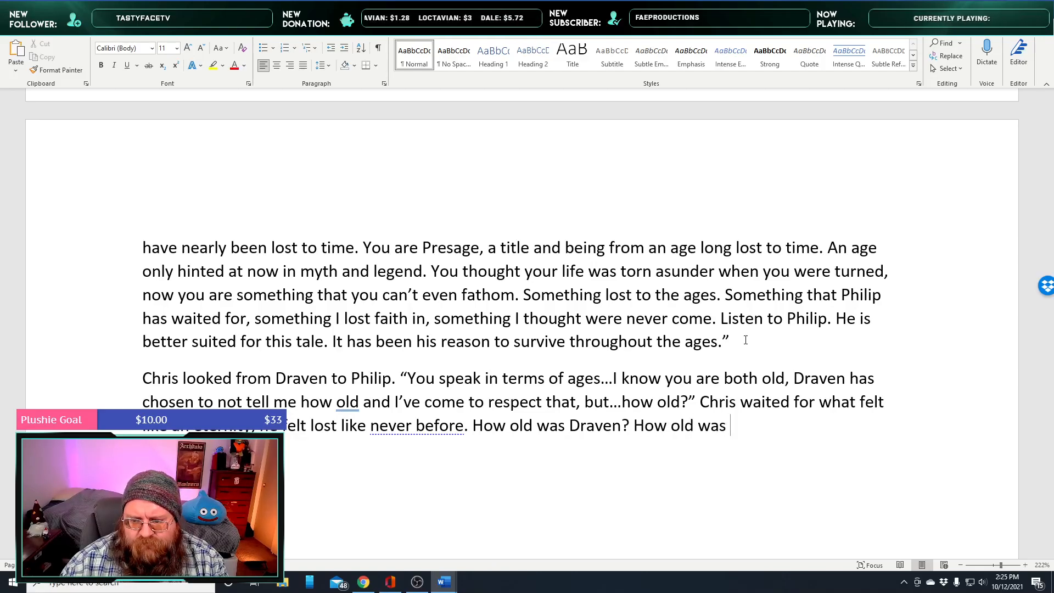
text(Philip?)
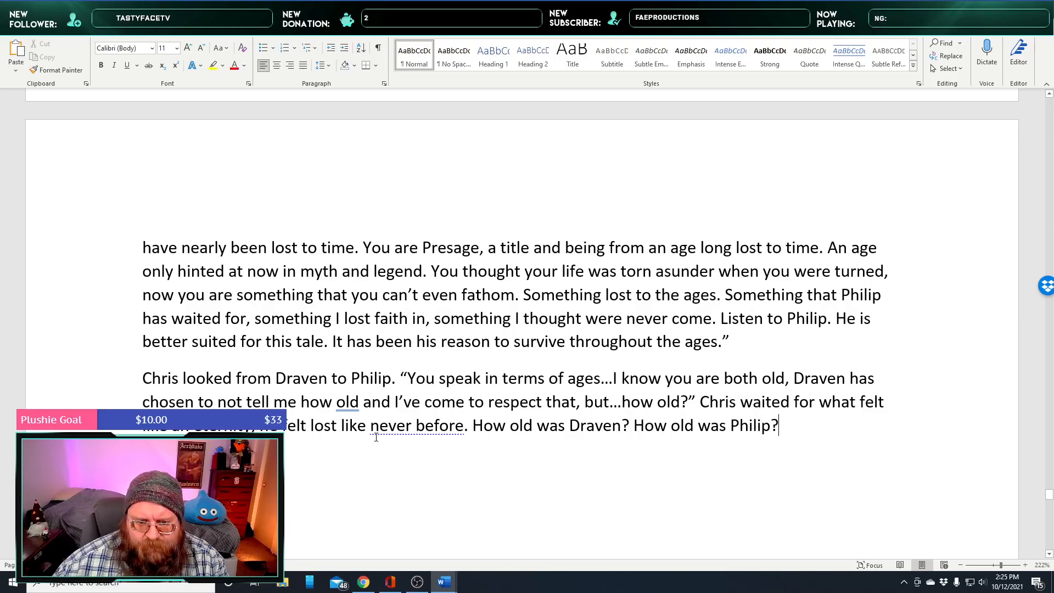
right_click(398, 430)
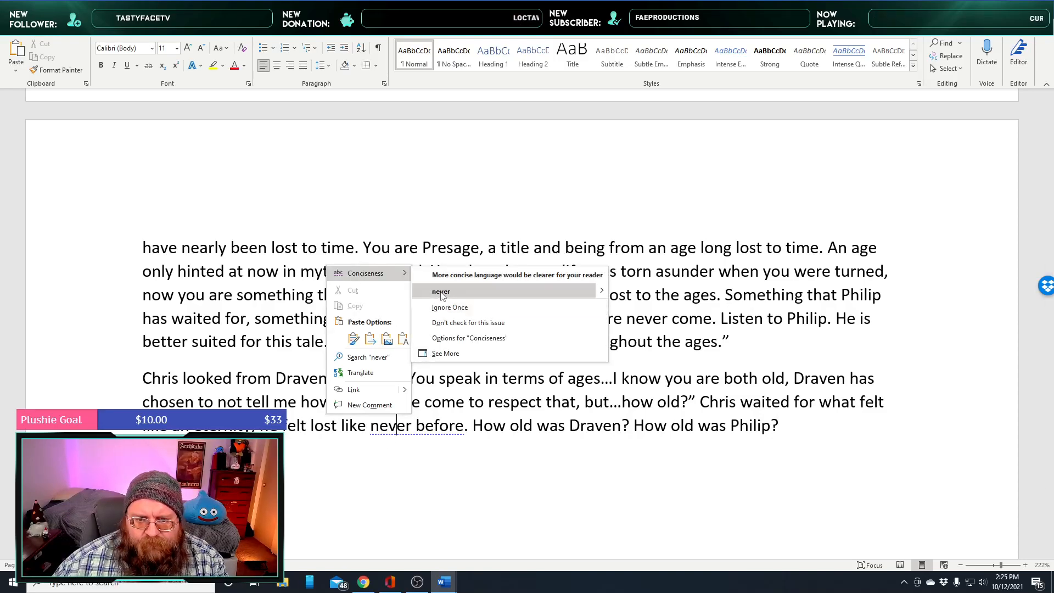
click(508, 289)
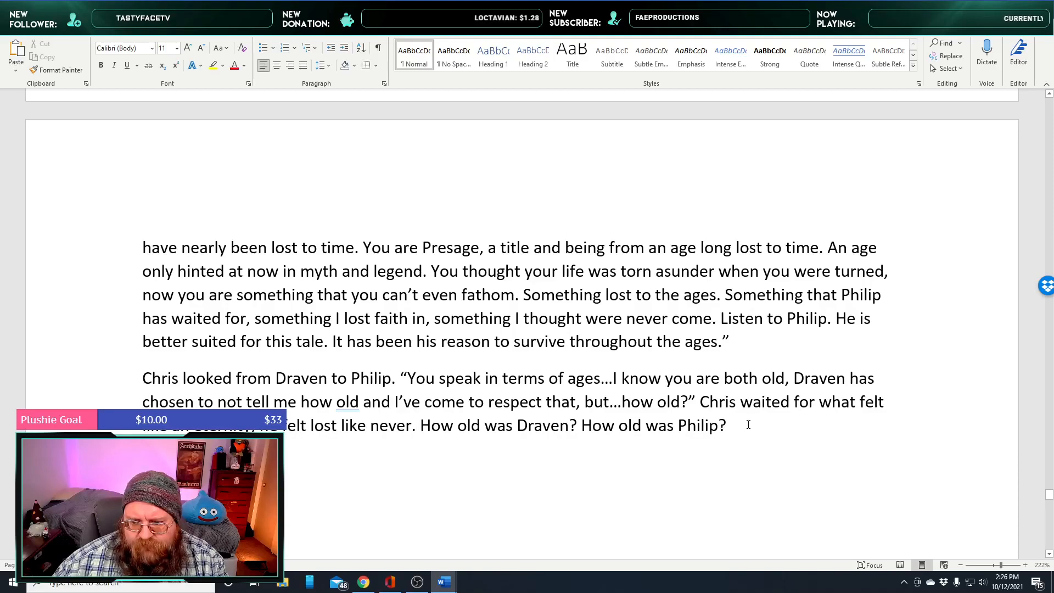
text(They seemed)
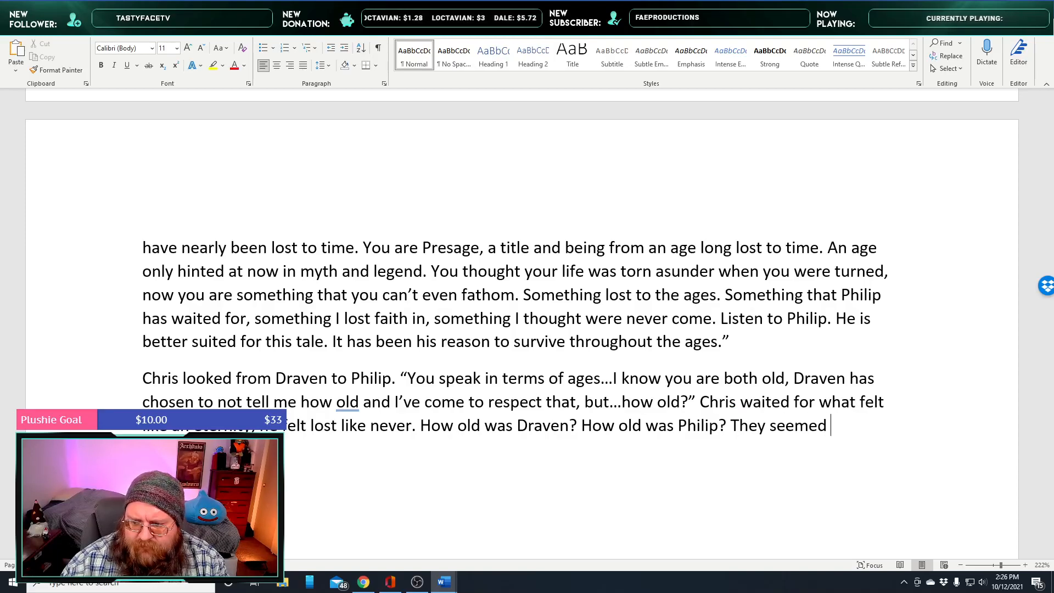
key(BackSpace)
key(BackSpace)
key(BackSpace)
key(BackSpace)
key(BackSpace)
key(BackSpace)
key(BackSpace)
key(BackSpace)
key(BackSpace)
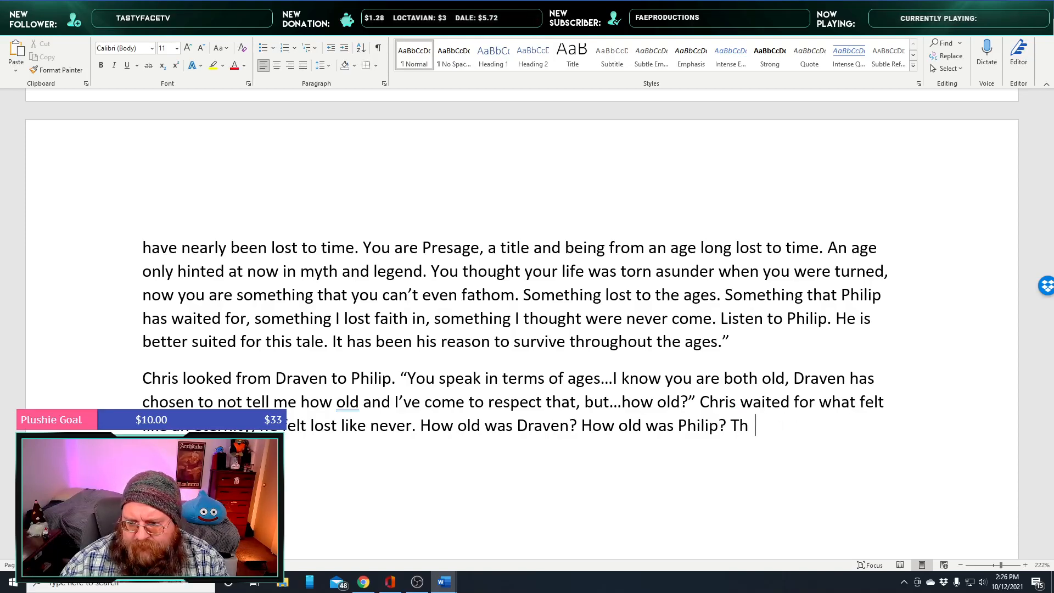
key(BackSpace)
key(BackSpace)
Add a sentence beginning "Draven, more so than" and ending "out of place in this time." following the question about Philip's age
text(Draven, more so than)
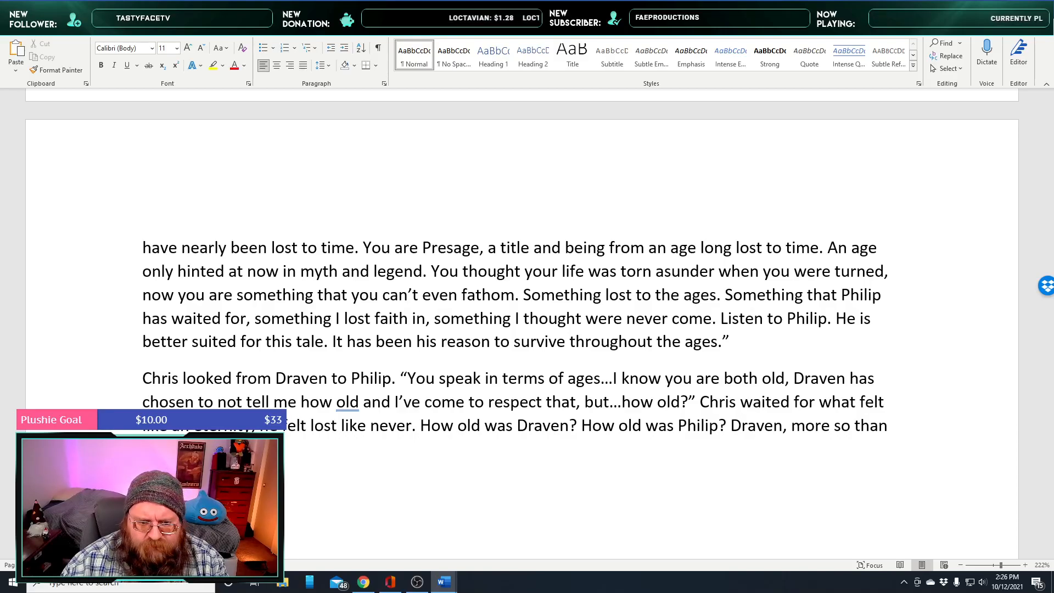
text(y)
text( out of)
key(BackSpace)
key(BackSpace)
key(BackSpace)
text(of)
key(BackSpace)
key(BackSpace)
text(p)
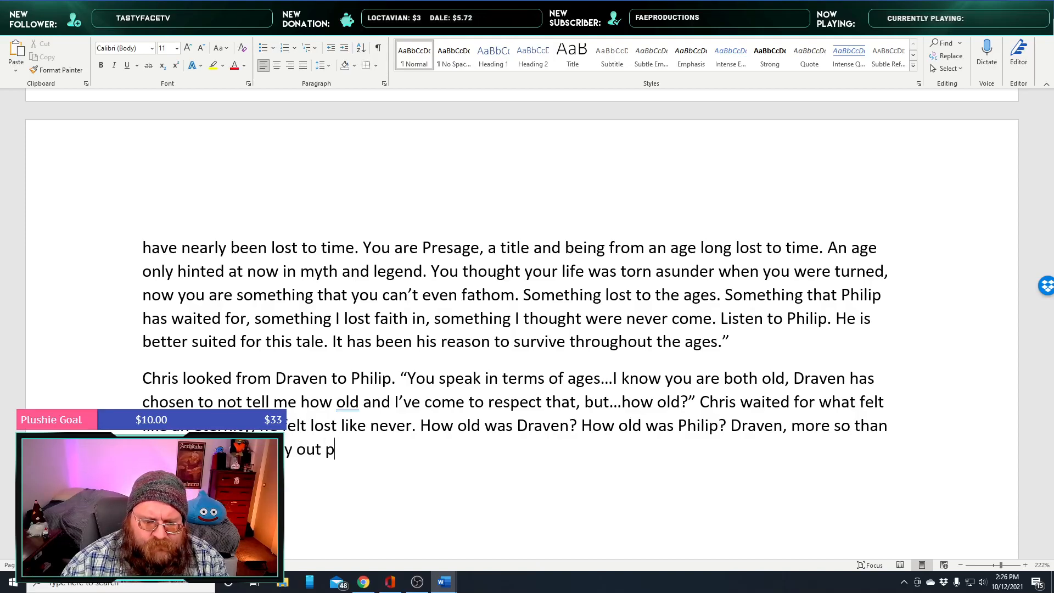
key(BackSpace)
text(of palce)
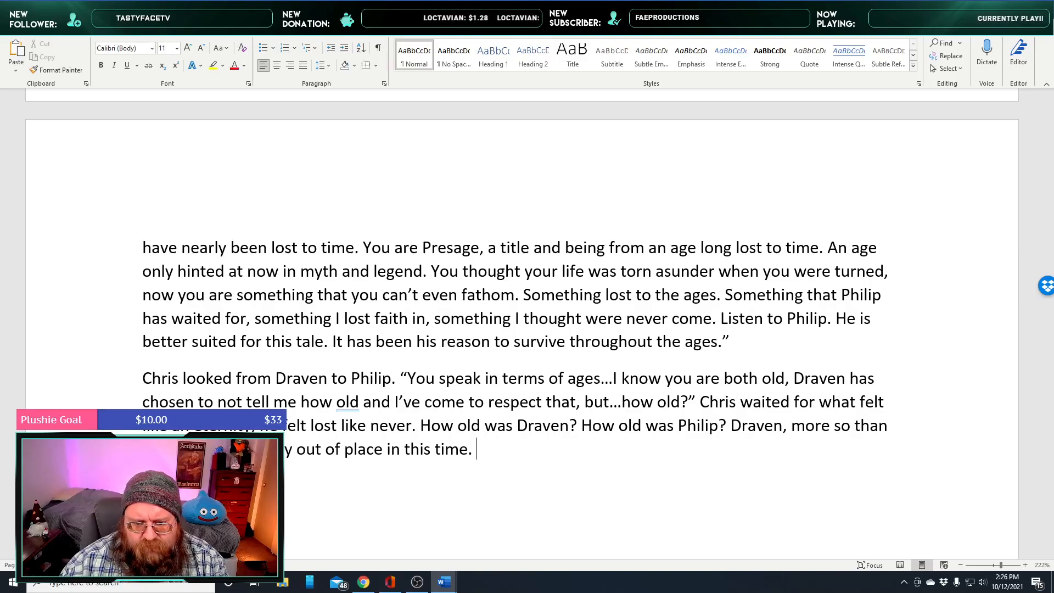
Extend the sentence ending "out of place in this time" with ", that was disconsuirting enough."
key(BackSpace)
text(but)
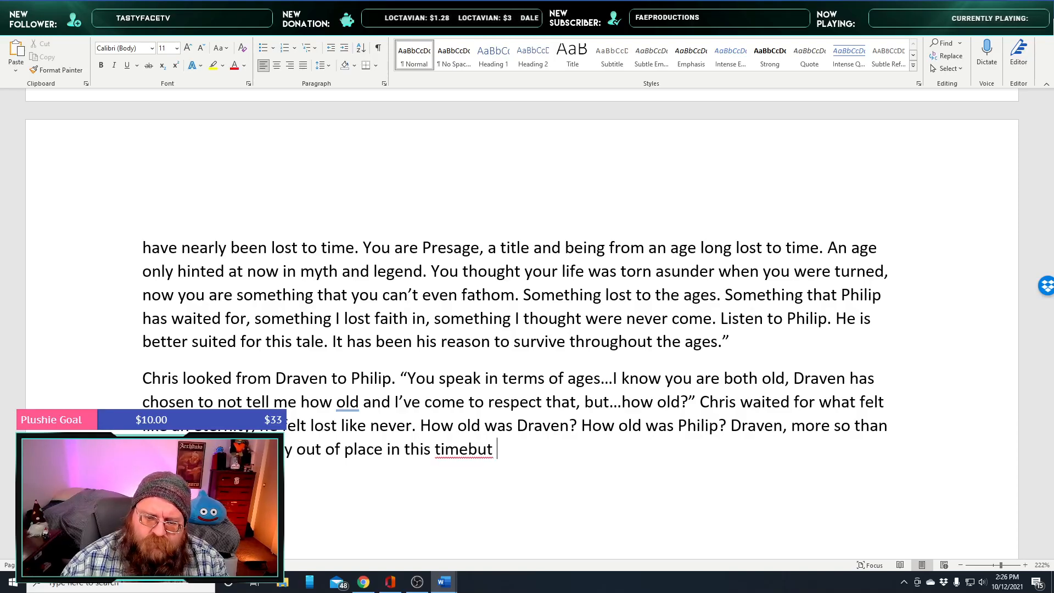
key(BackSpace)
key(BackSpace)
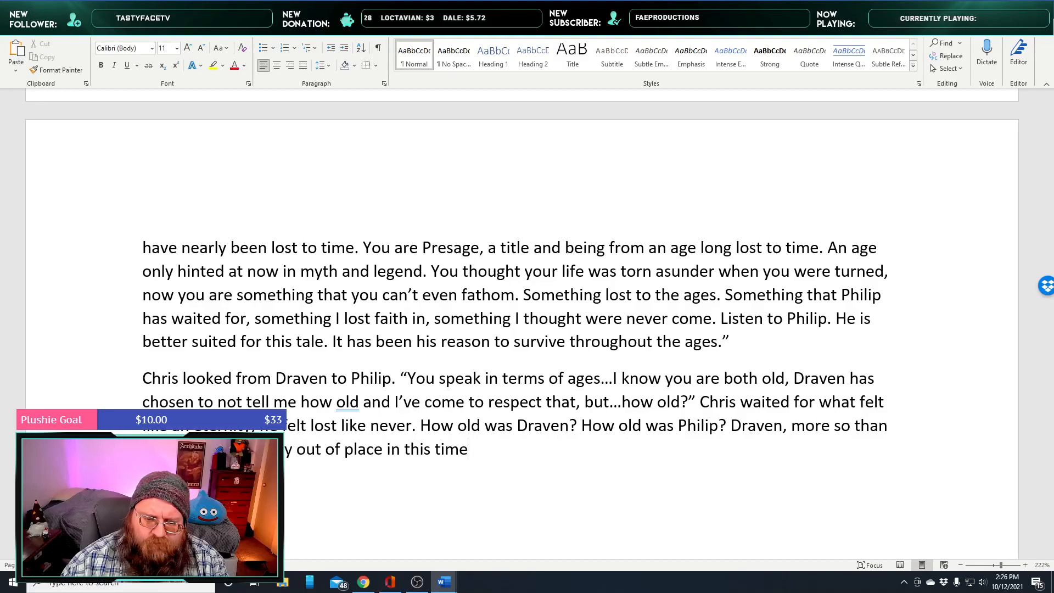
text(, that was discon)
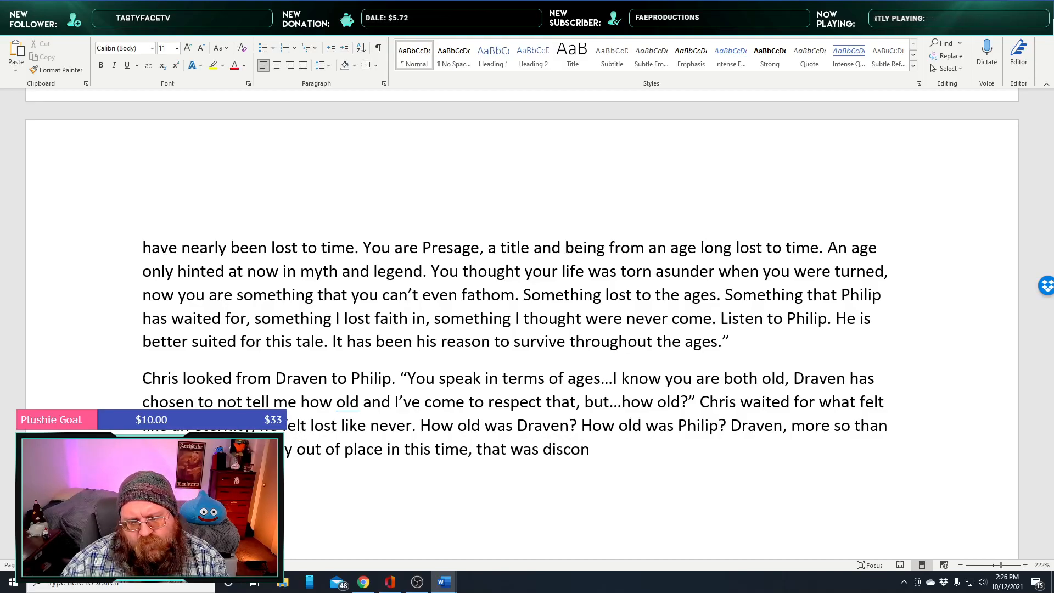
text(suirting enough. He)
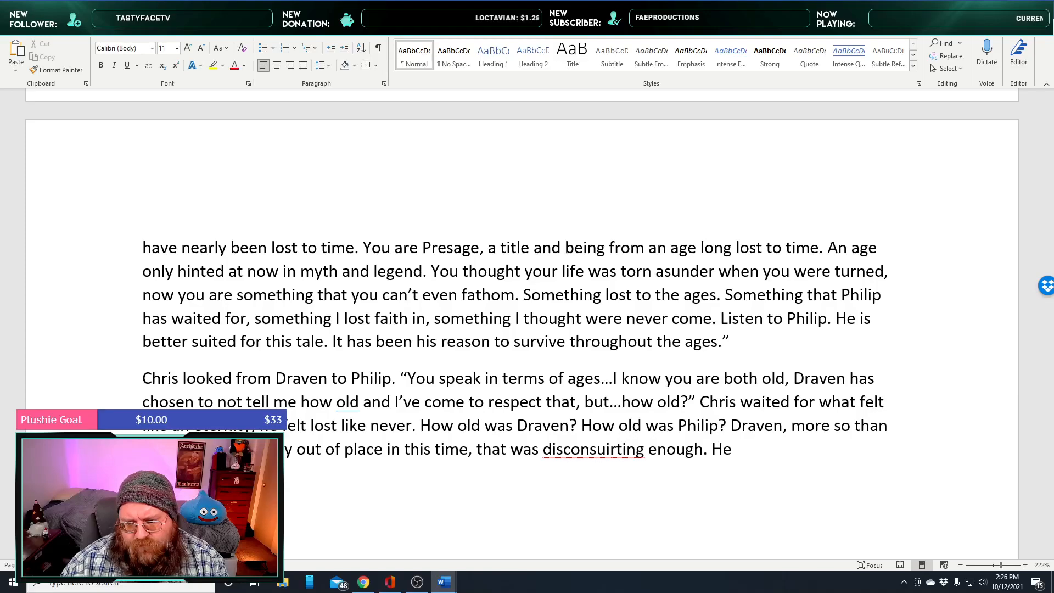
Start a new sentence reading "Draven never said anything, but based off the little contact he’s had with"
key(BackSpace)
key(BackSpace)
key(BackSpace)
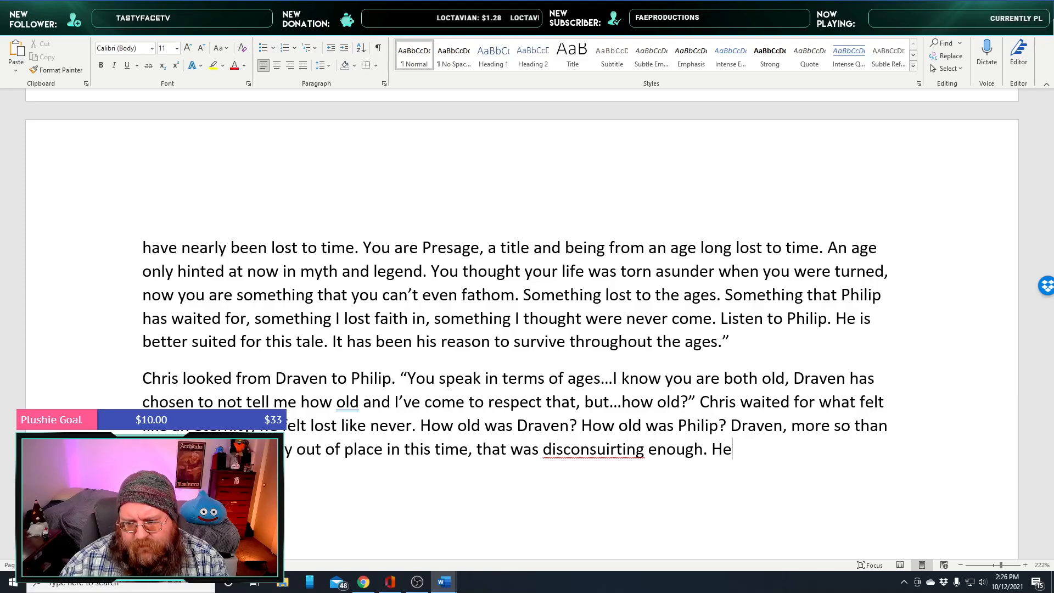
text(Draven never)
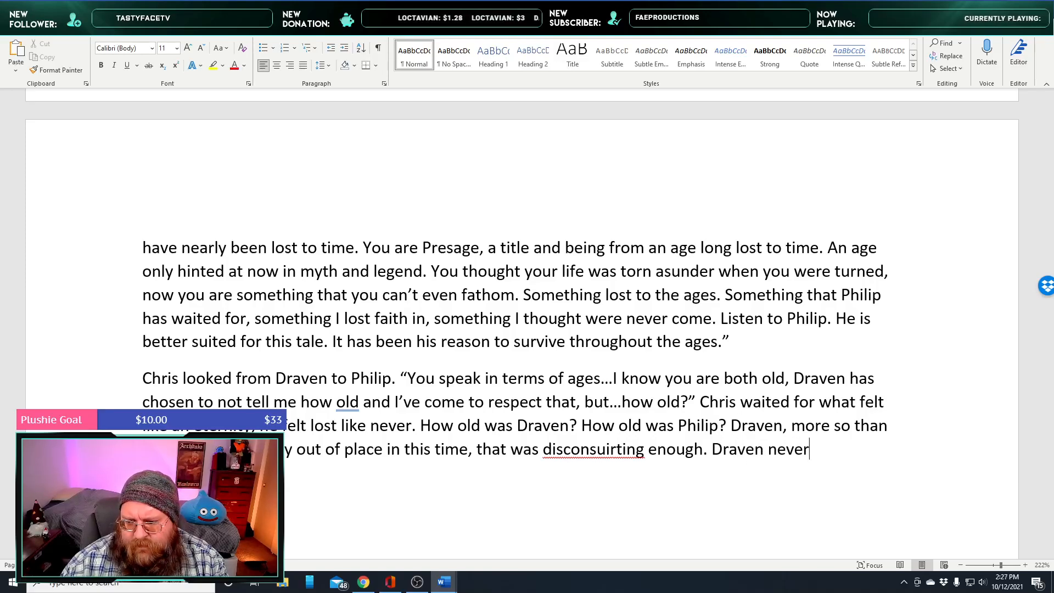
text( said anythin)
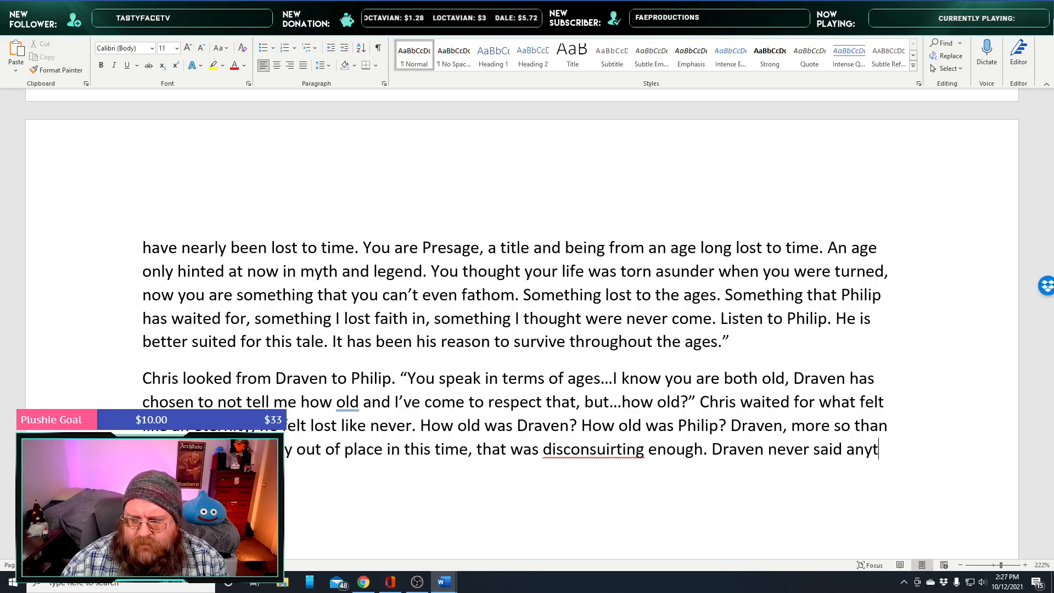
key(BackSpace)
key(BackSpace)
key(BackSpace)
key(BackSpace)
key(BackSpace)
key(BackSpace)
key(BackSpace)
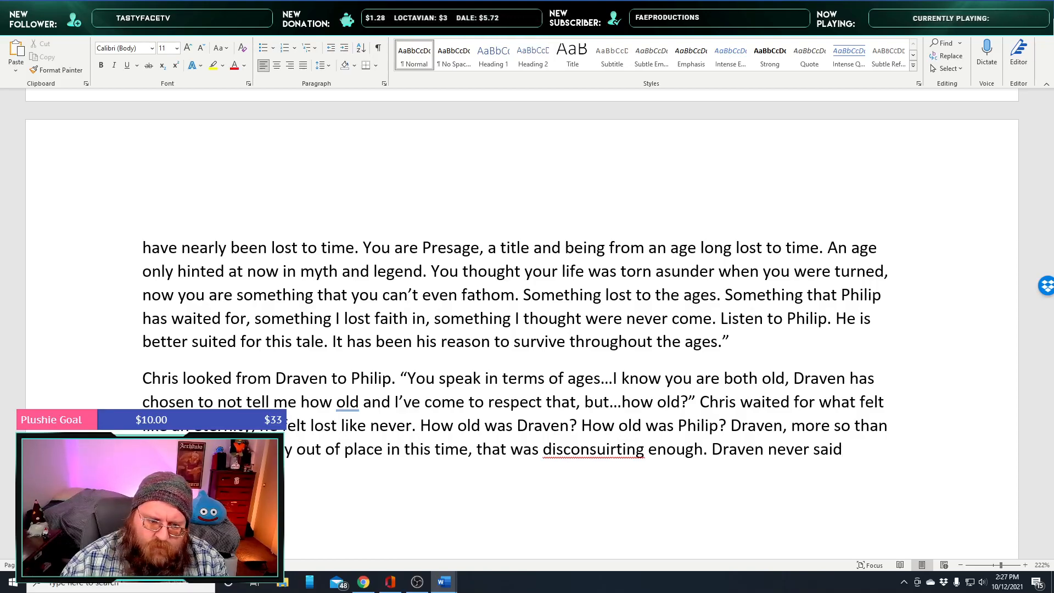
text(d off the little contact he’s had with oth)
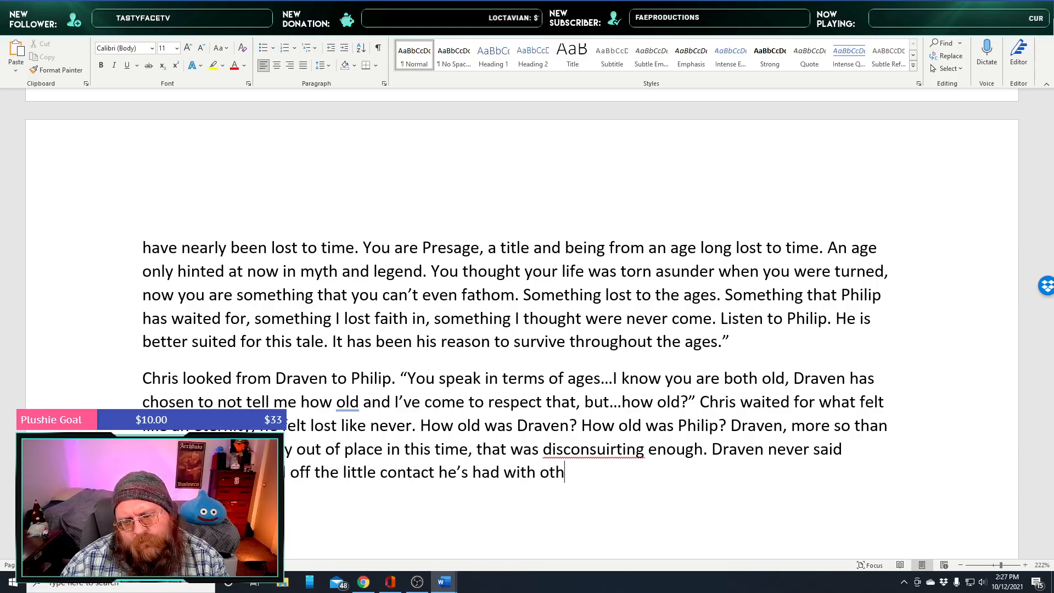
Finish the sentence with "other vampires he got the feeling that Draven was older than many of the ones he’s met."
text(got the feeling)
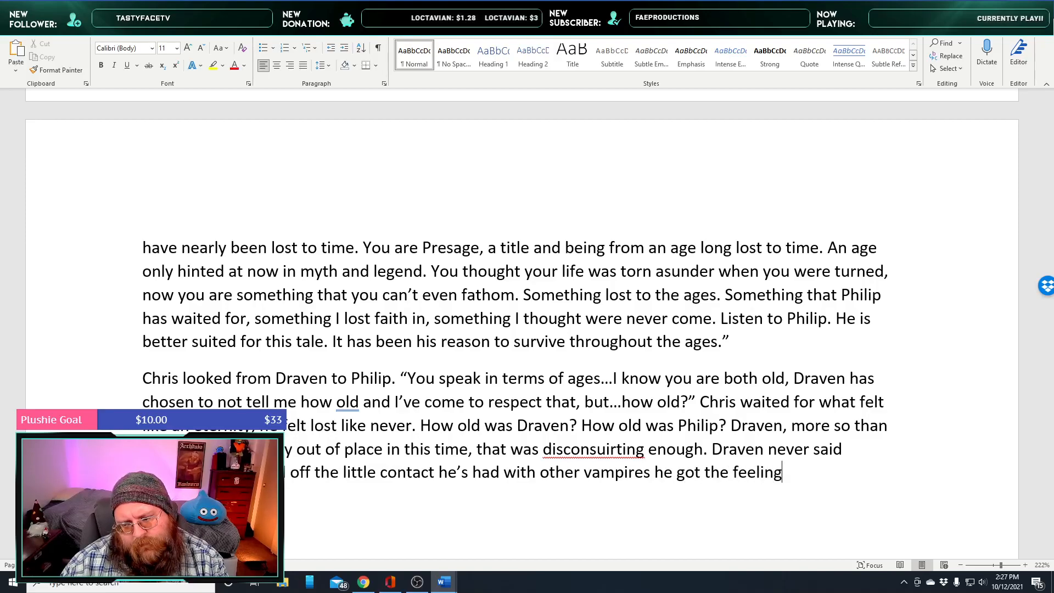
text( that Draven)
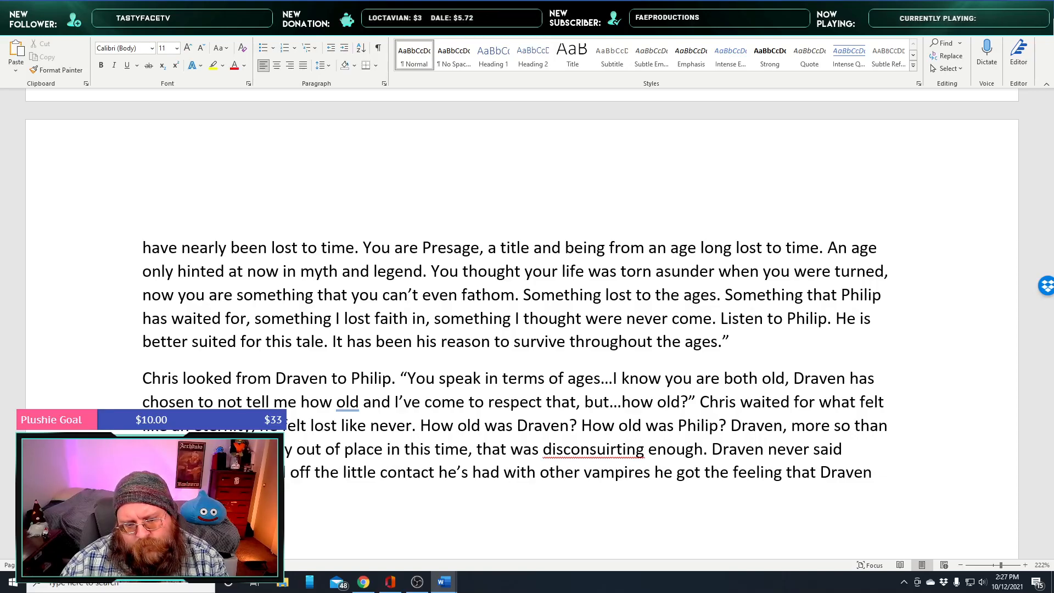
text(ny of the ones he’s met. He)
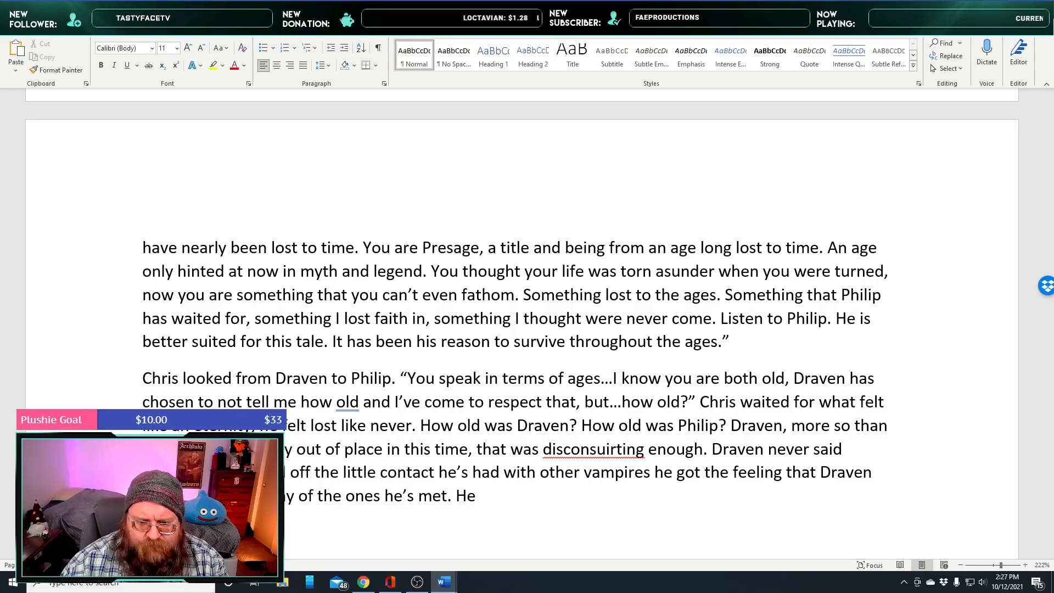
text(tho)
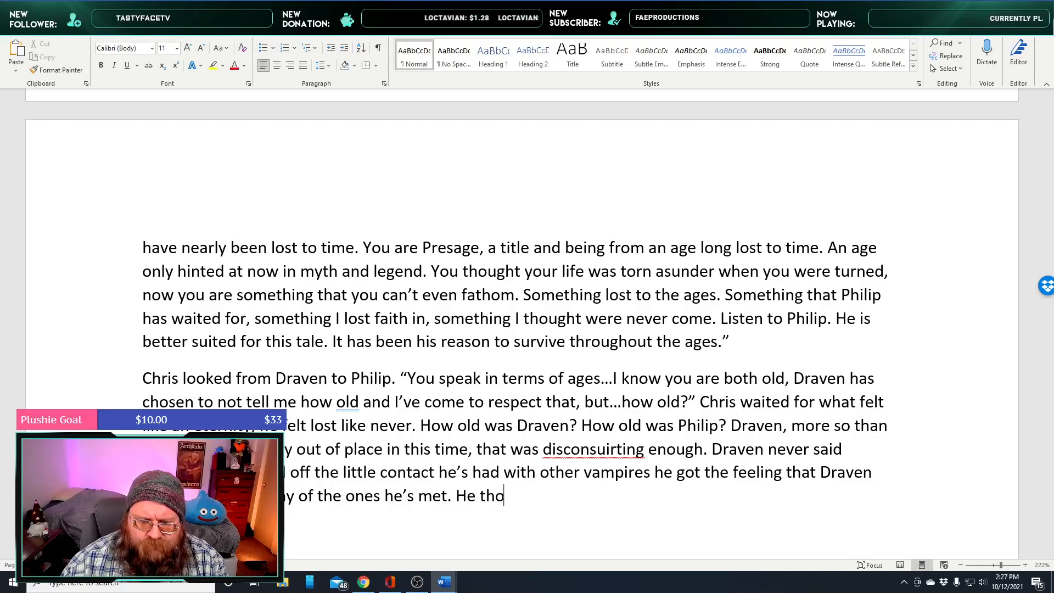
text(ught)
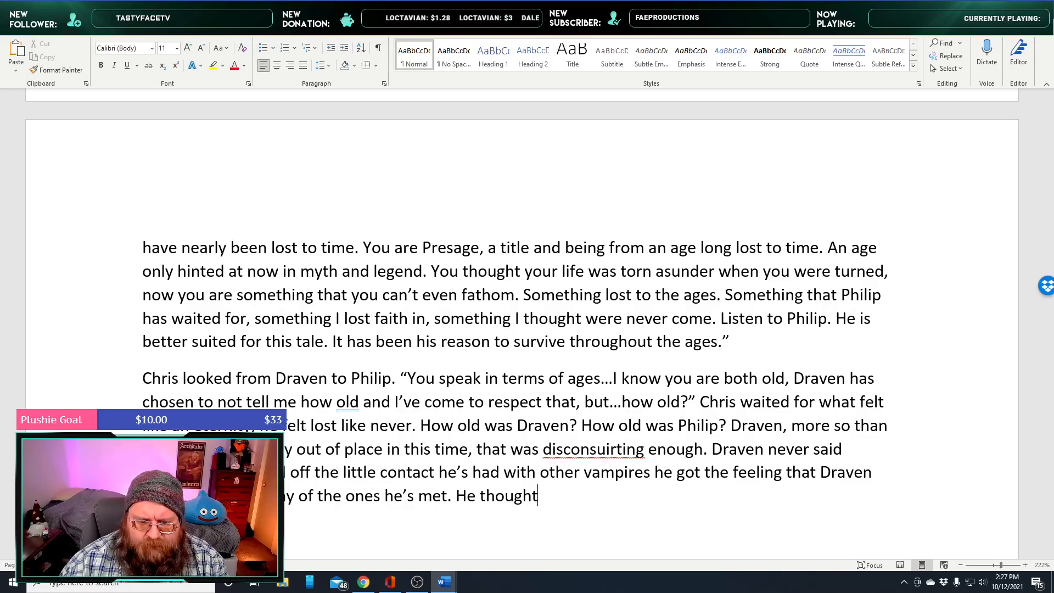
key(ctrl+BackSpace)
key(ctrl+BackSpace)
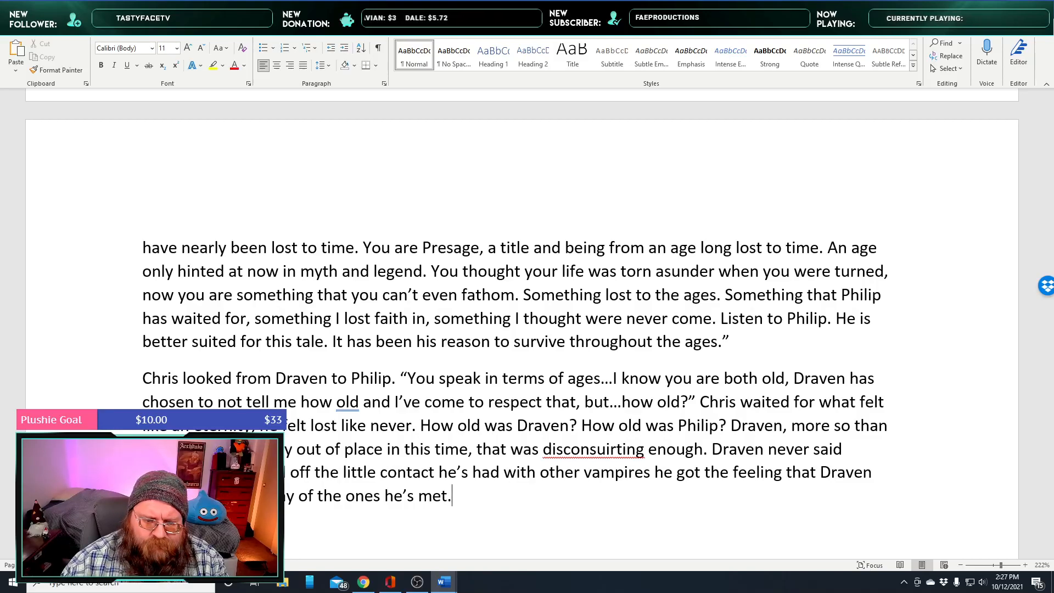
text(e once)
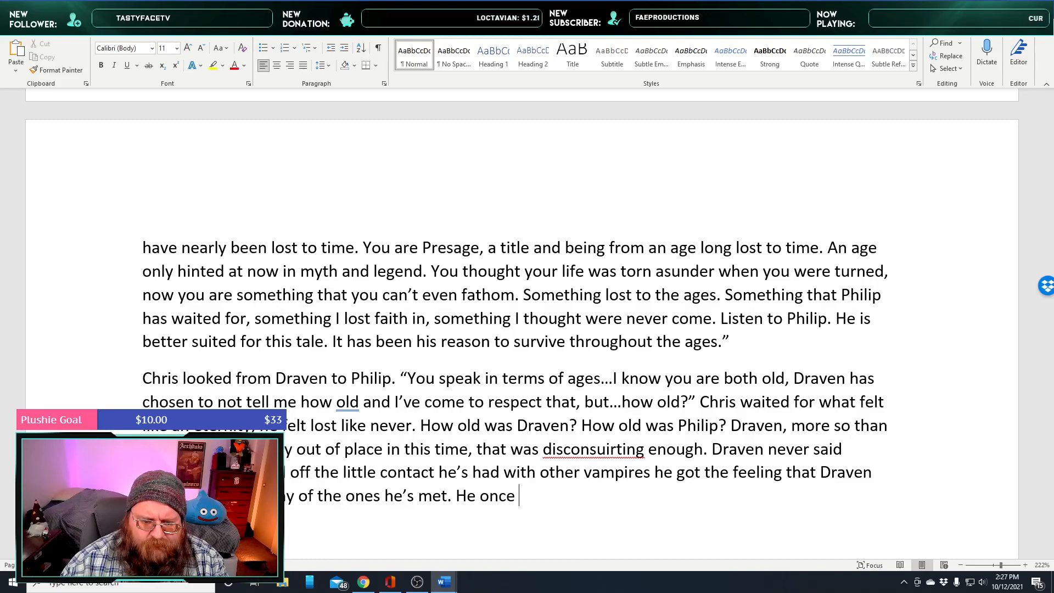
key(BackSpace)
key(BackSpace)
key(BackSpace)
key(BackSpace)
key(BackSpace)
key(BackSpace)
key(BackSpace)
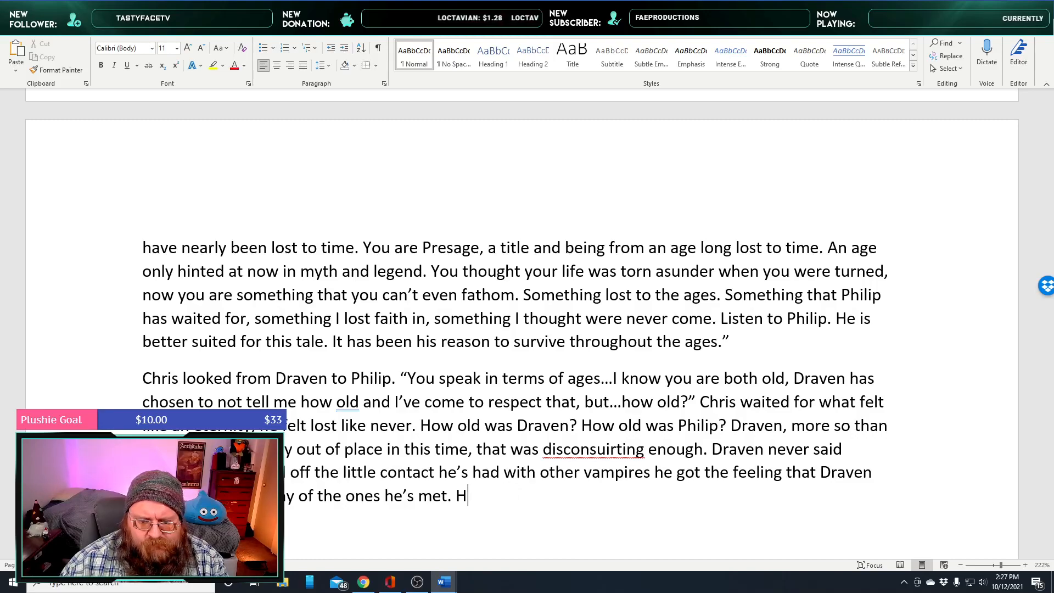
Add "Draven did let something slip once about his past. Something about the Covenant." at the end of the paragraph
text(Draven did )
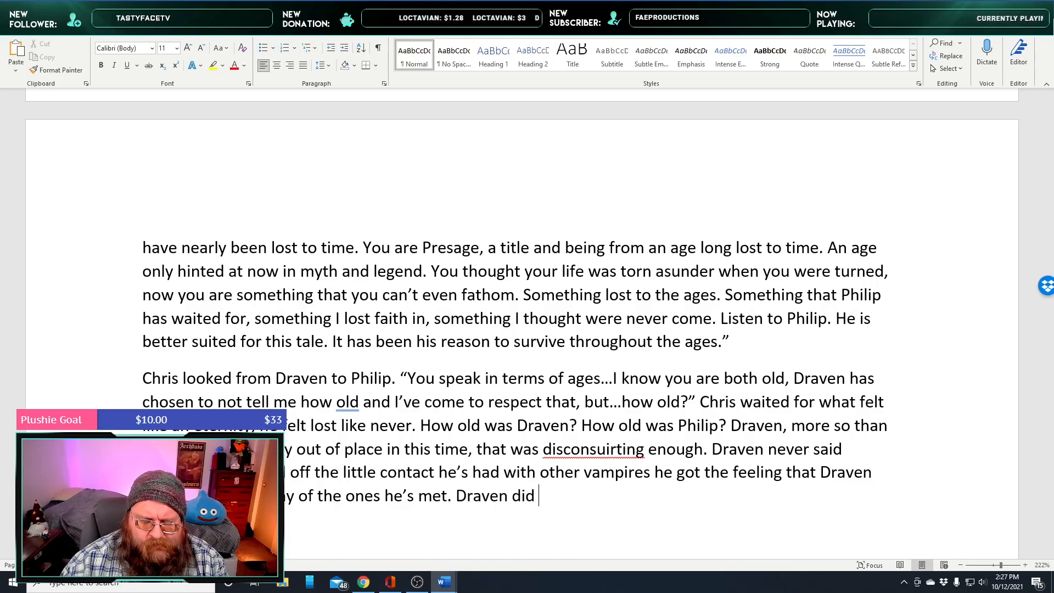
text(let something slip once)
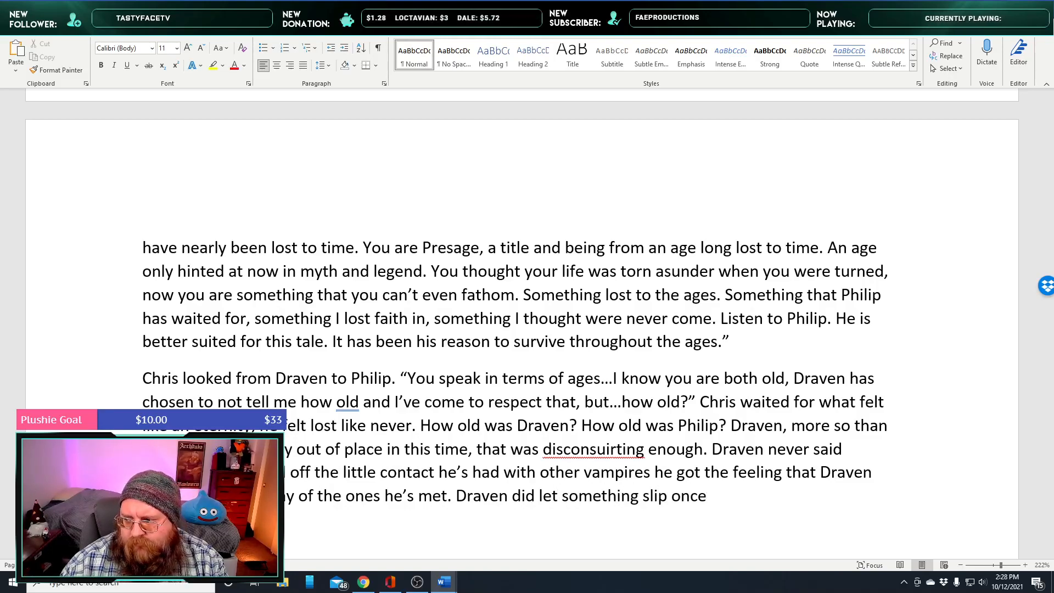
scroll(714, 382, down, 3)
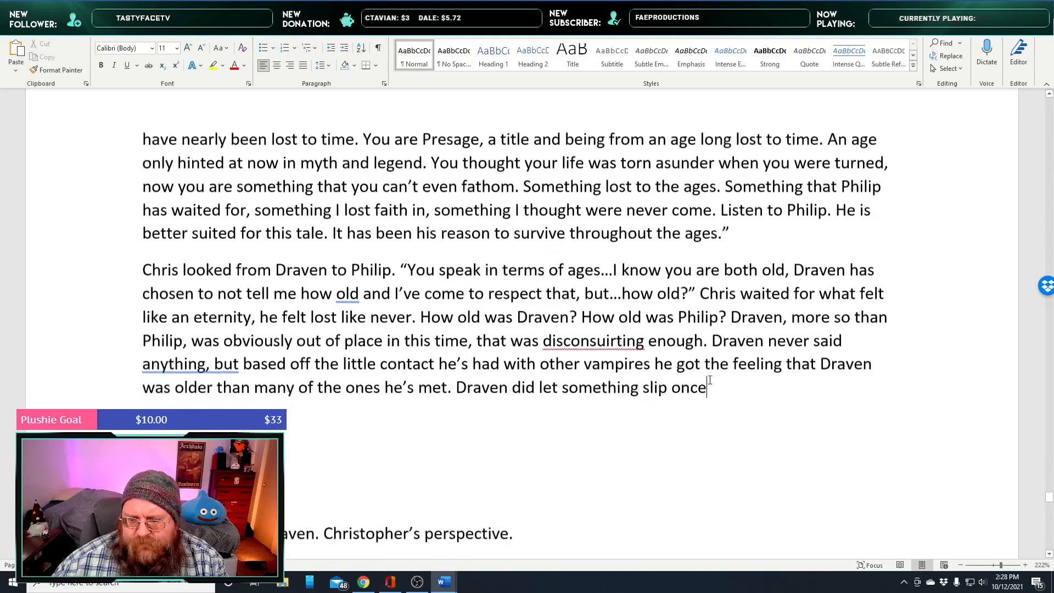
text(about his past)
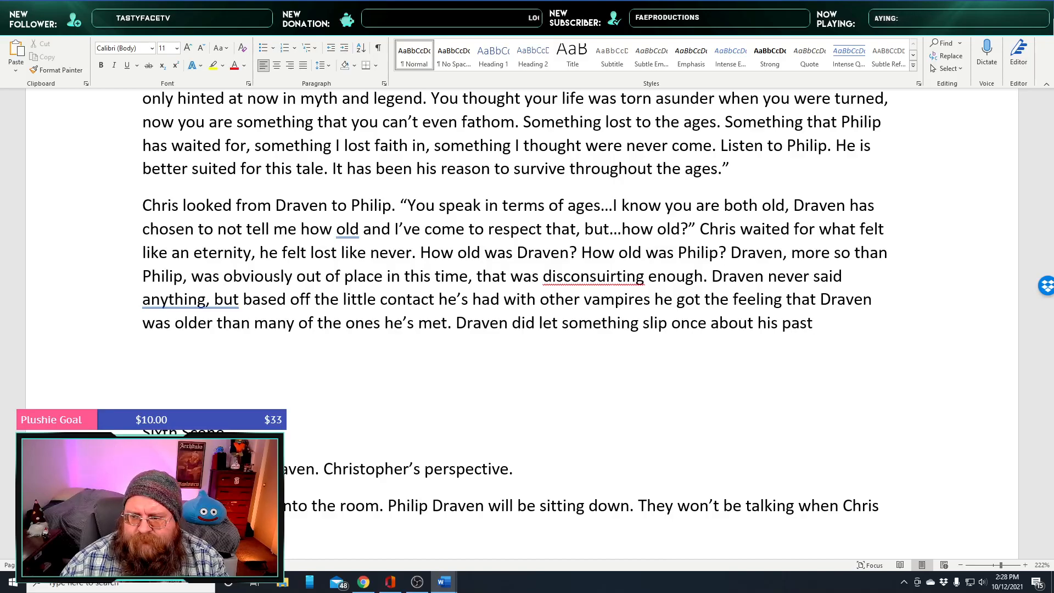
text(. Something)
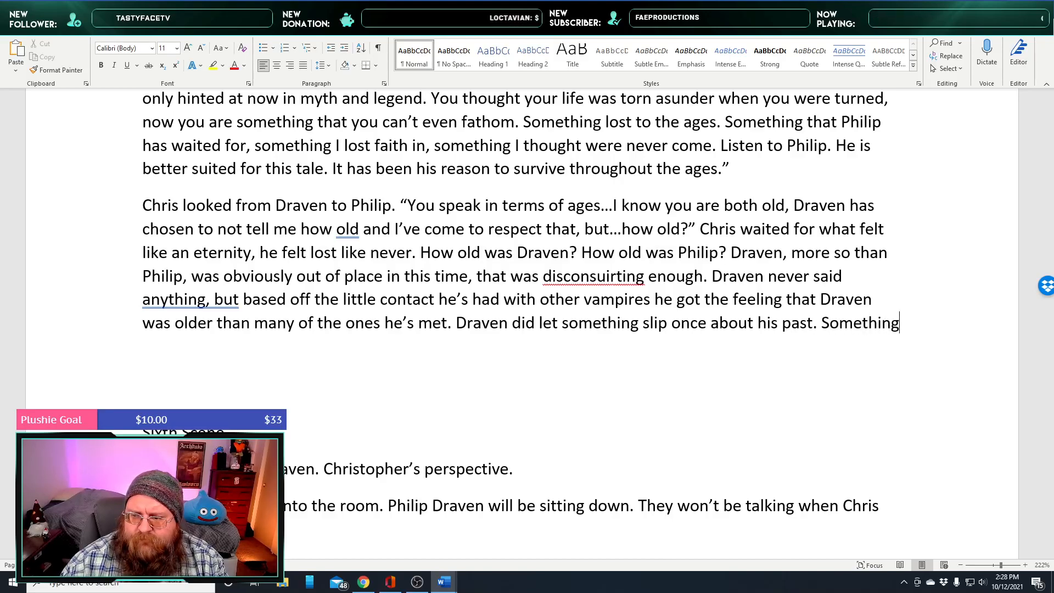
text( about the Cov)
text(nt. )
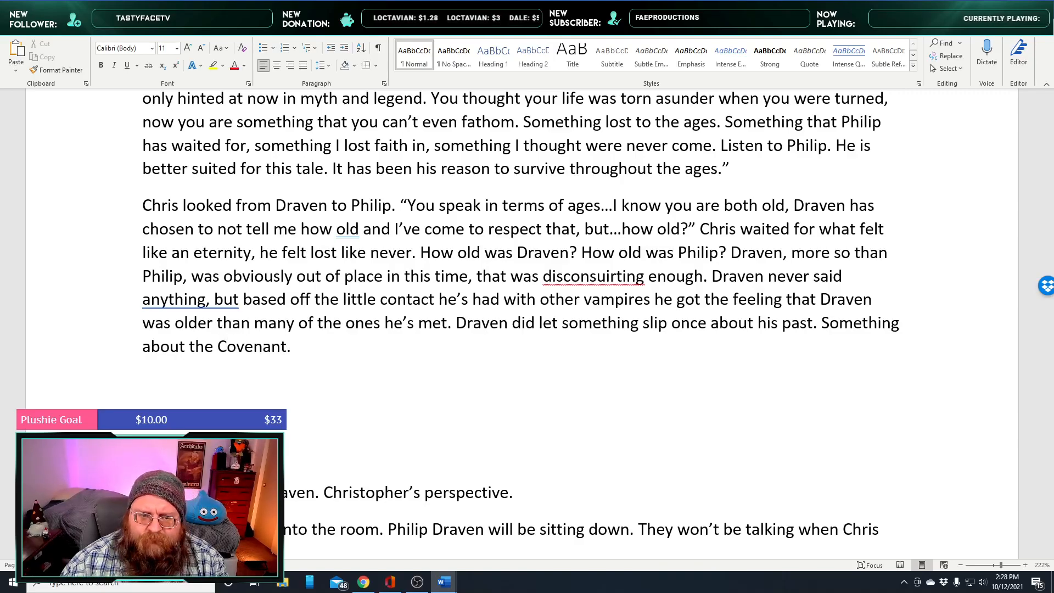
text(The )
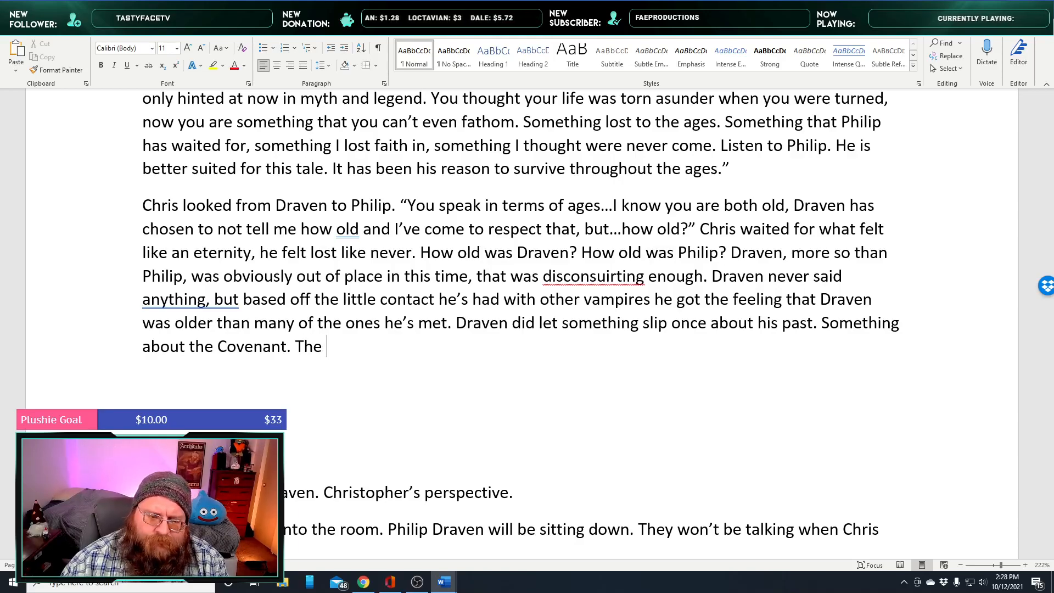
text(Va)
key(BackSpace)
key(BackSpace)
key(BackSpace)
key(BackSpace)
key(BackSpace)
key(BackSpace)
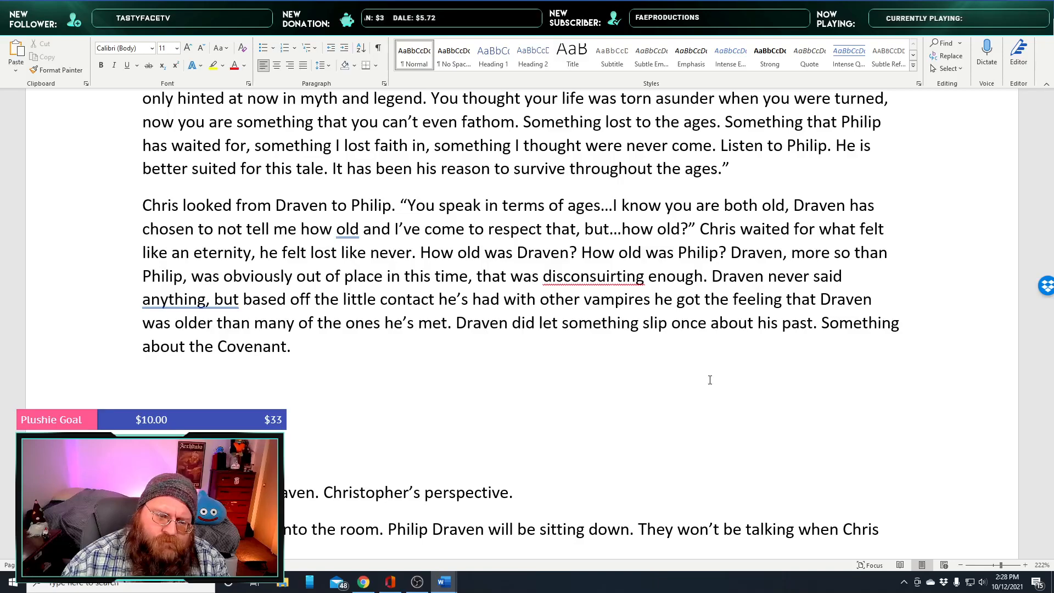
Begin the sentence following the Covenant remark with "The agreement between the major vampire factions during the"
text(What)
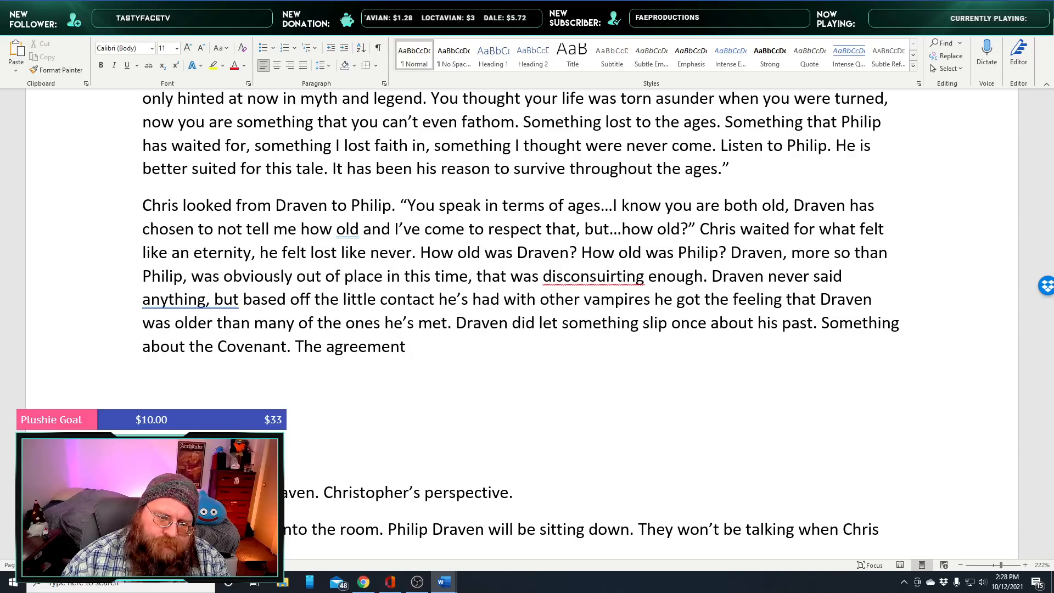
text(bet)
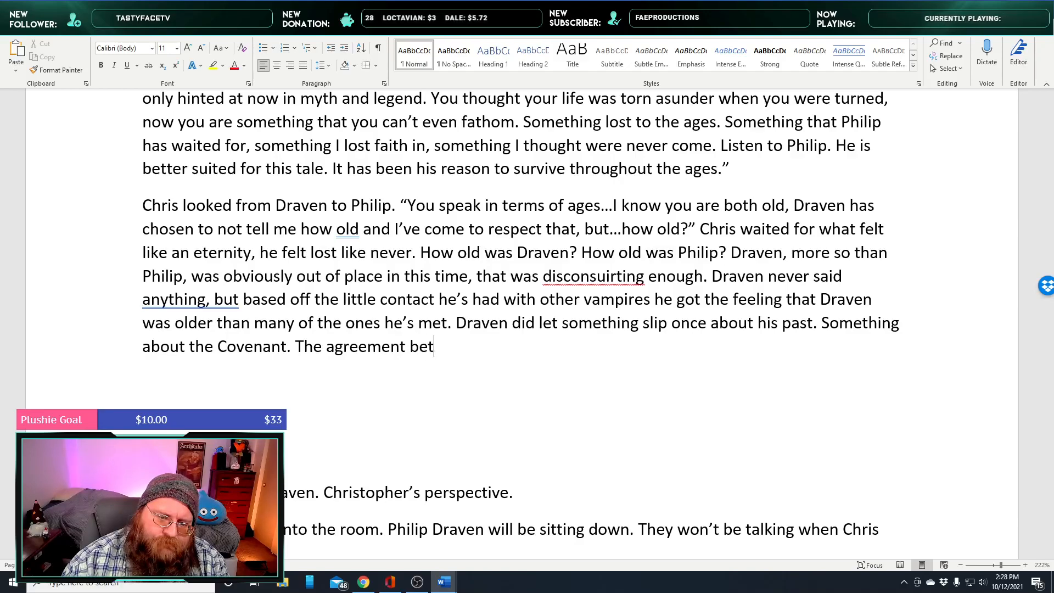
text(ween the major )
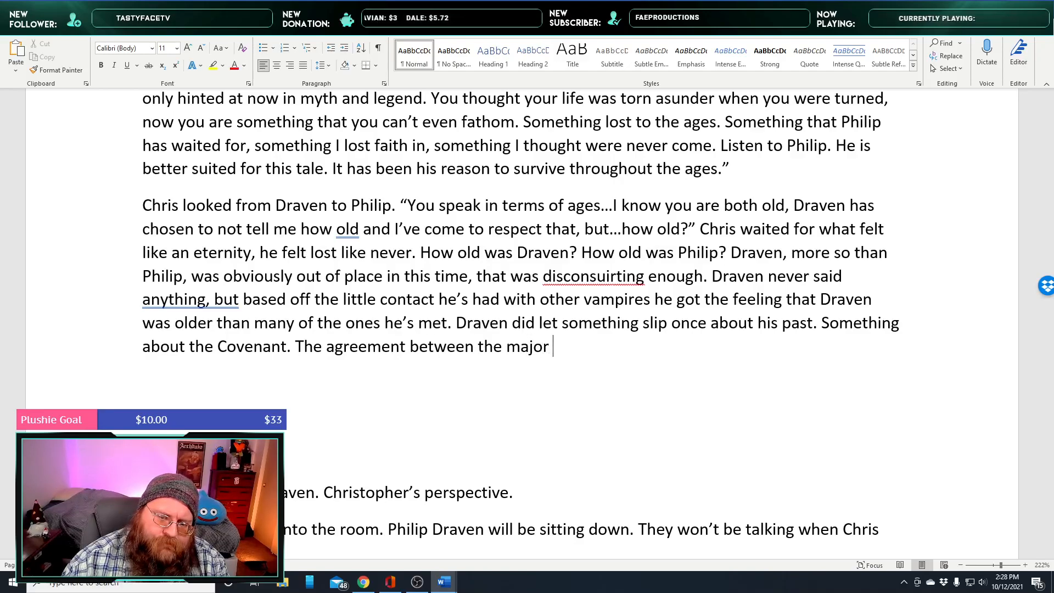
text(vampire )
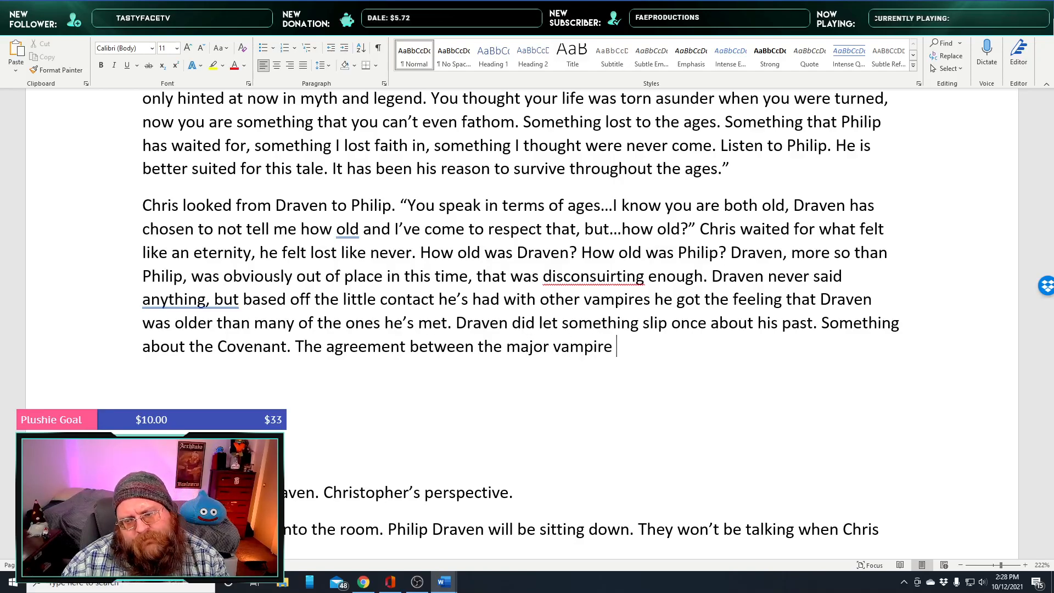
text(factions during th)
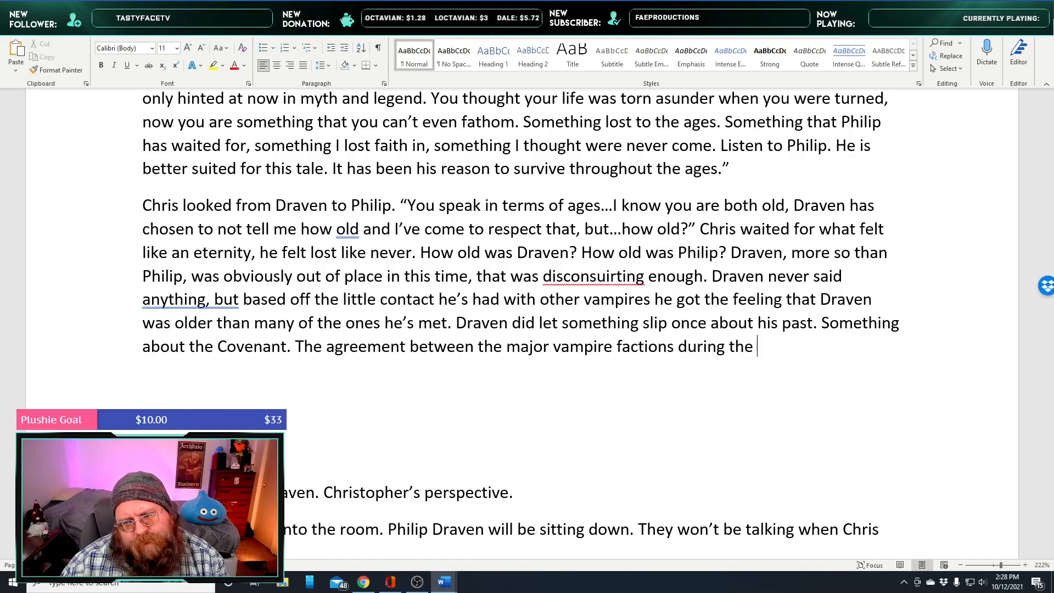
Replace "during the" following "major vampire factions" with "created in the"
text(early)
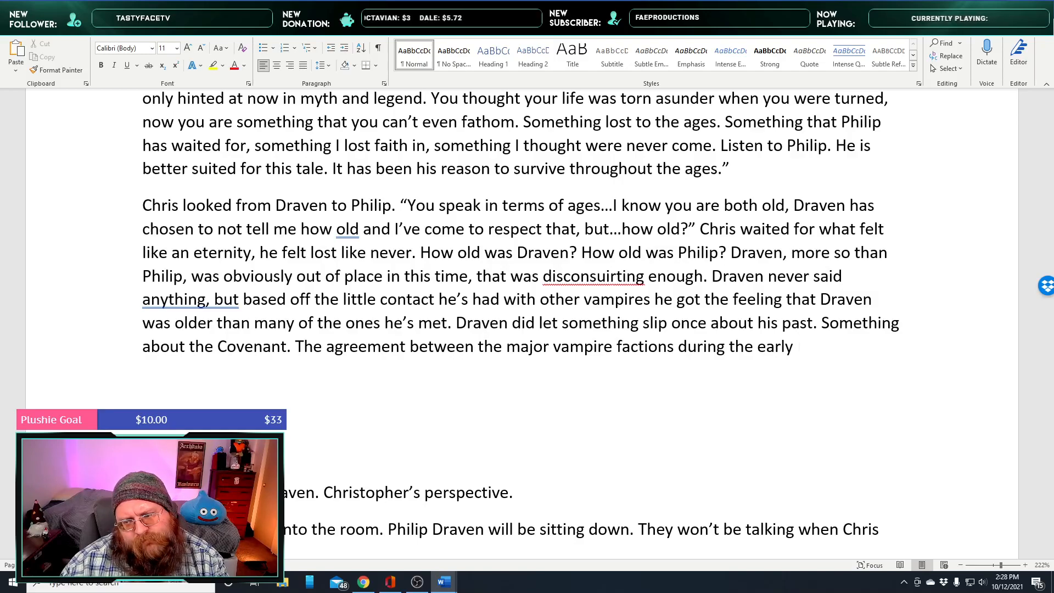
key(BackSpace)
key(BackSpace)
key(BackSpace)
key(BackSpace)
key(BackSpace)
key(BackSpace)
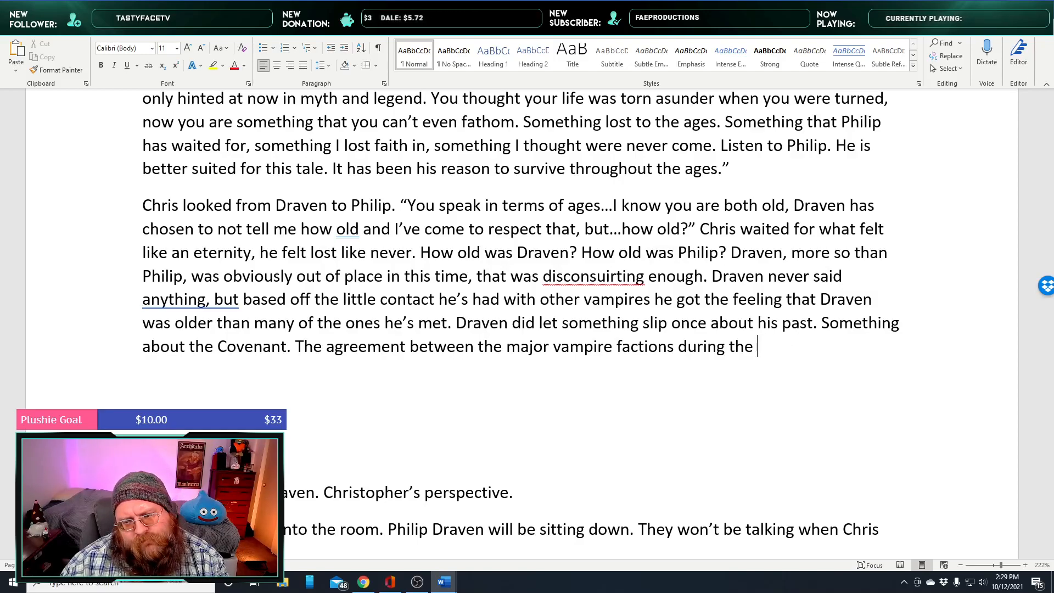
key(BackSpace)
key(BackSpace)
key(BackSpace)
key(BackSpace)
key(BackSpace)
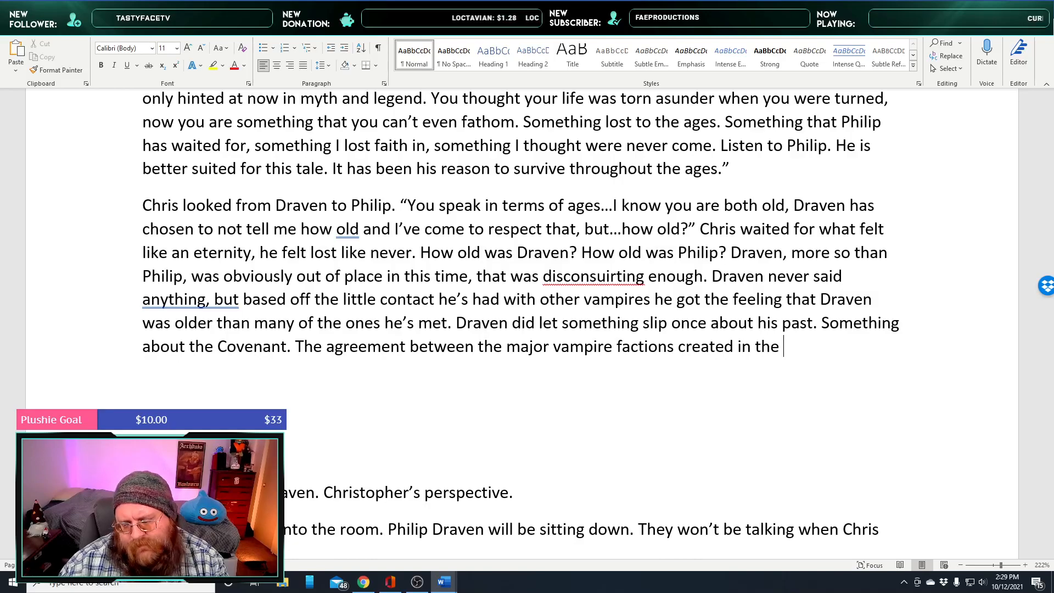
text(leventh)
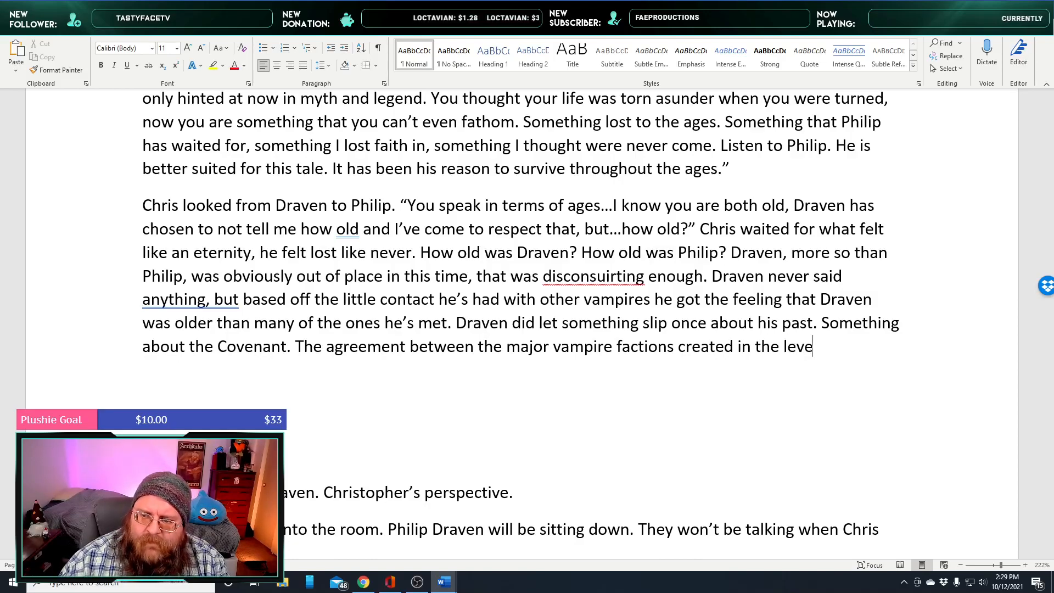
key(BackSpace)
key(BackSpace)
key(BackSpace)
key(BackSpace)
key(BackSpace)
key(BackSpace)
key(BackSpace)
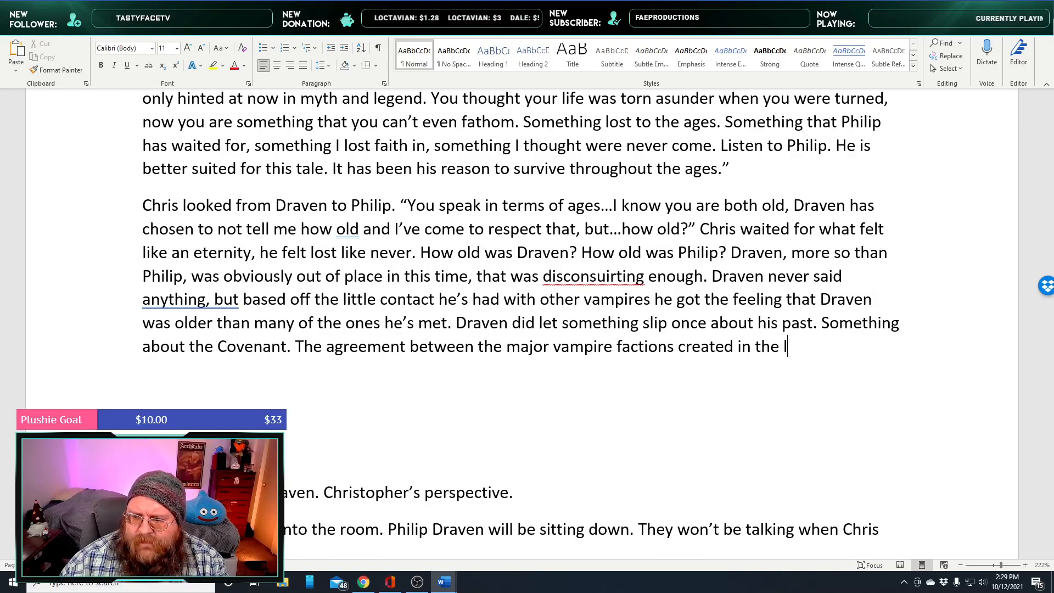
Continue the Covenant sentence with "eleventh century, he once said something that made it seem like he weas there at the founding"
text(eleven)
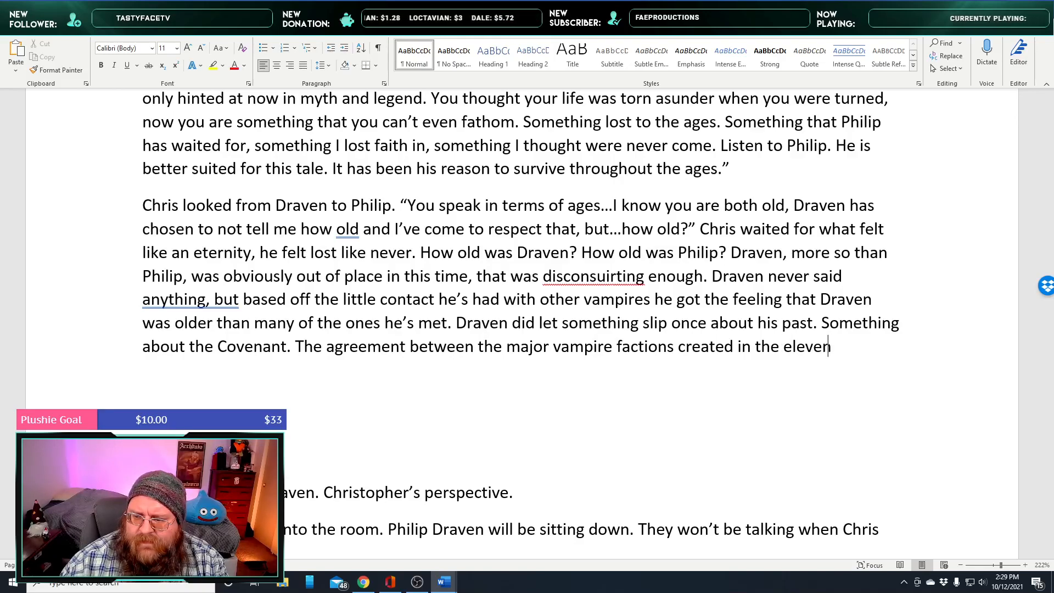
text(th century, he once said something that)
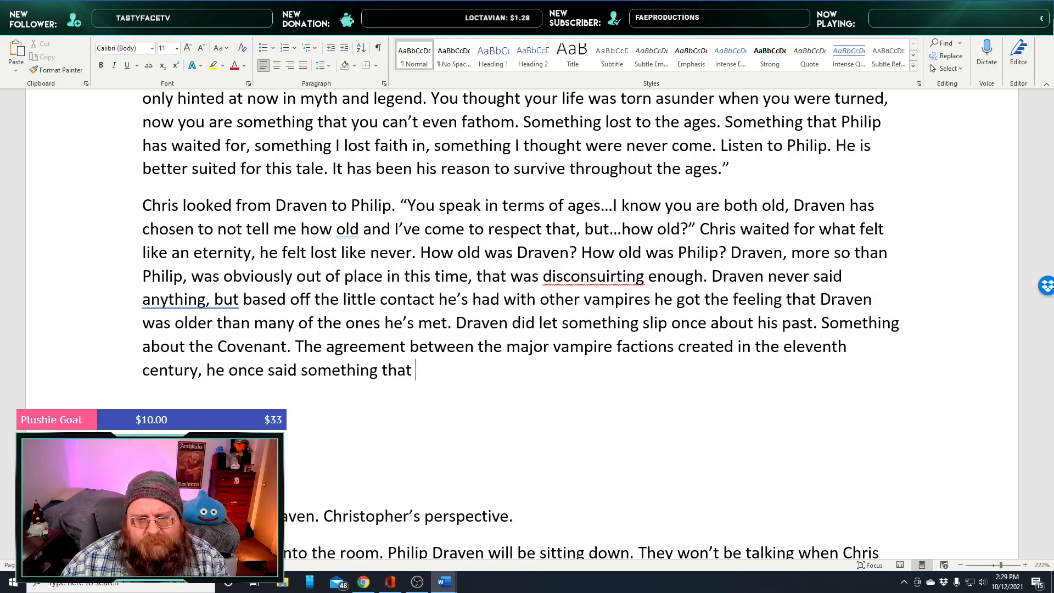
text(seem )
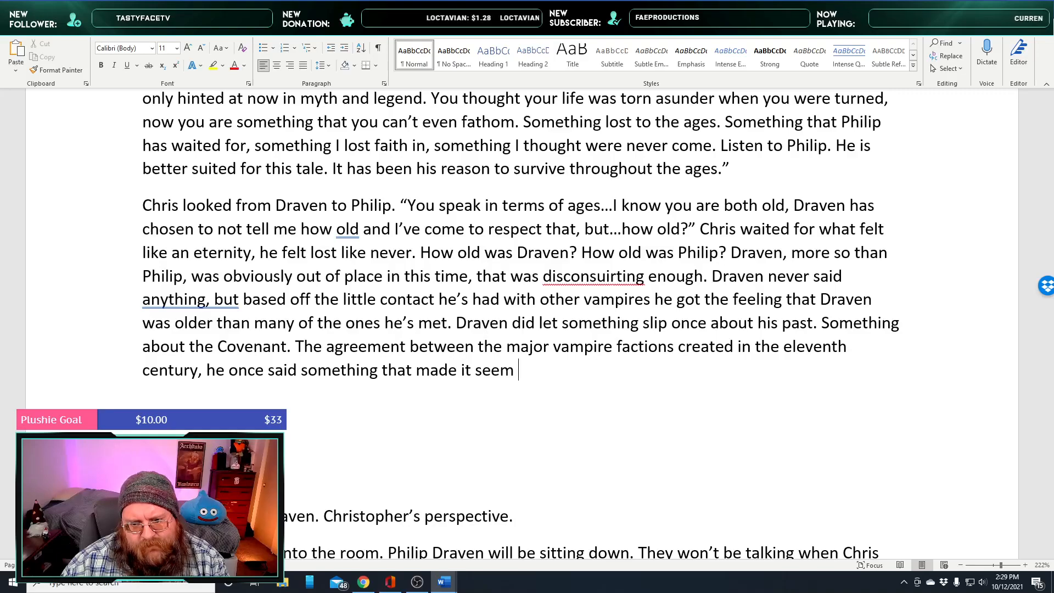
text(like he weas there)
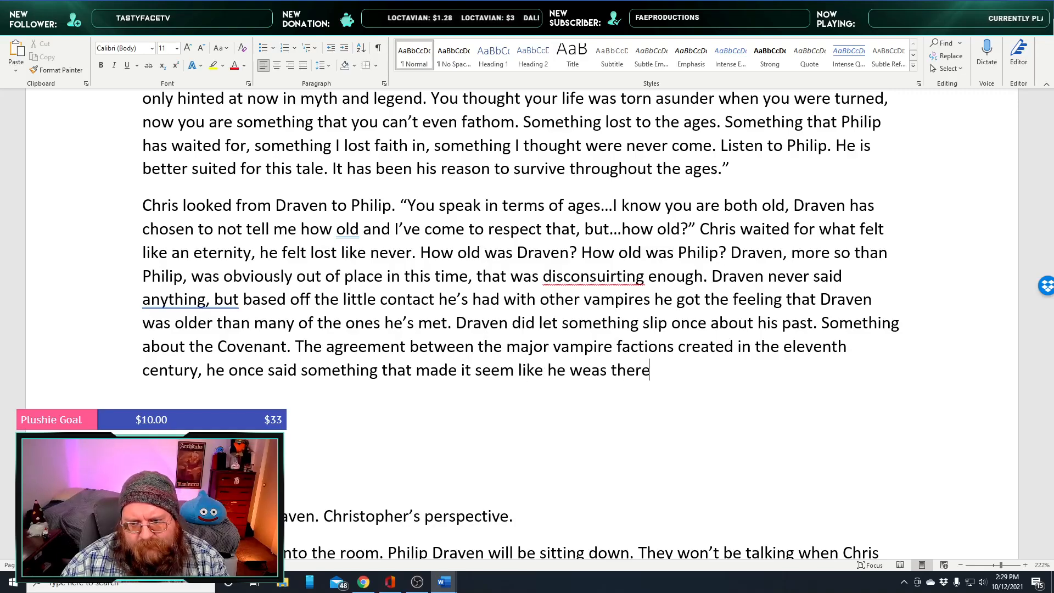
text( at the founding)
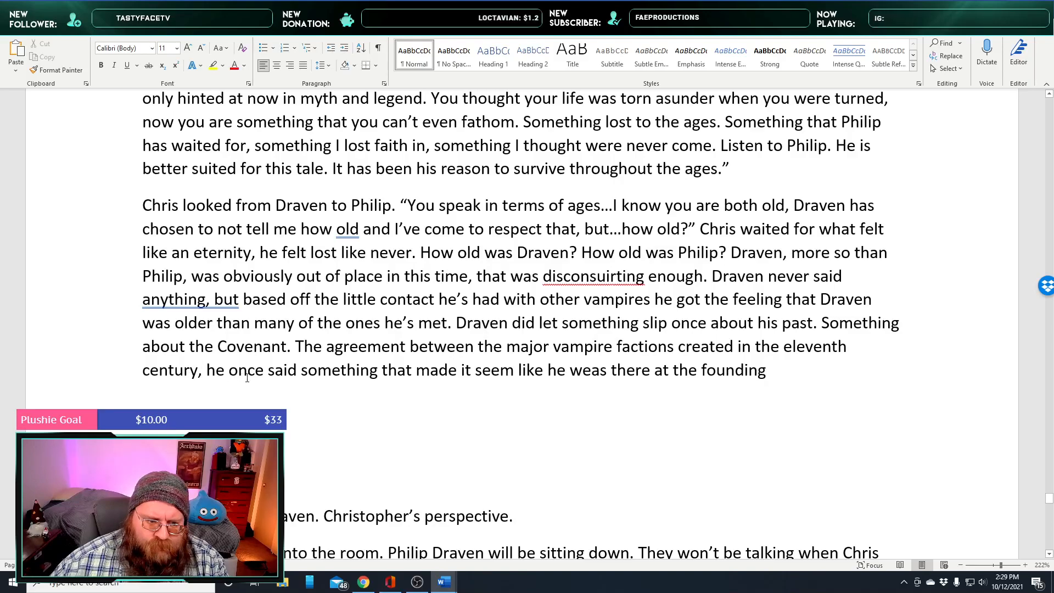
End the sentence after "eleventh century" with a period and begin a new one with "The birth of, what might be"
key(BackSpace)
text(. The booth o)
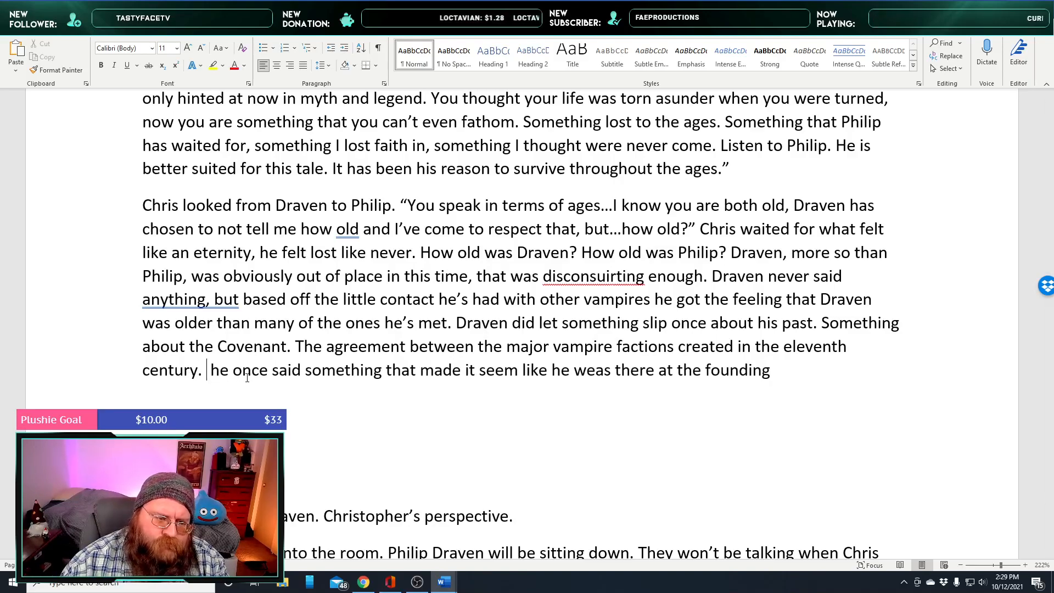
text(f)
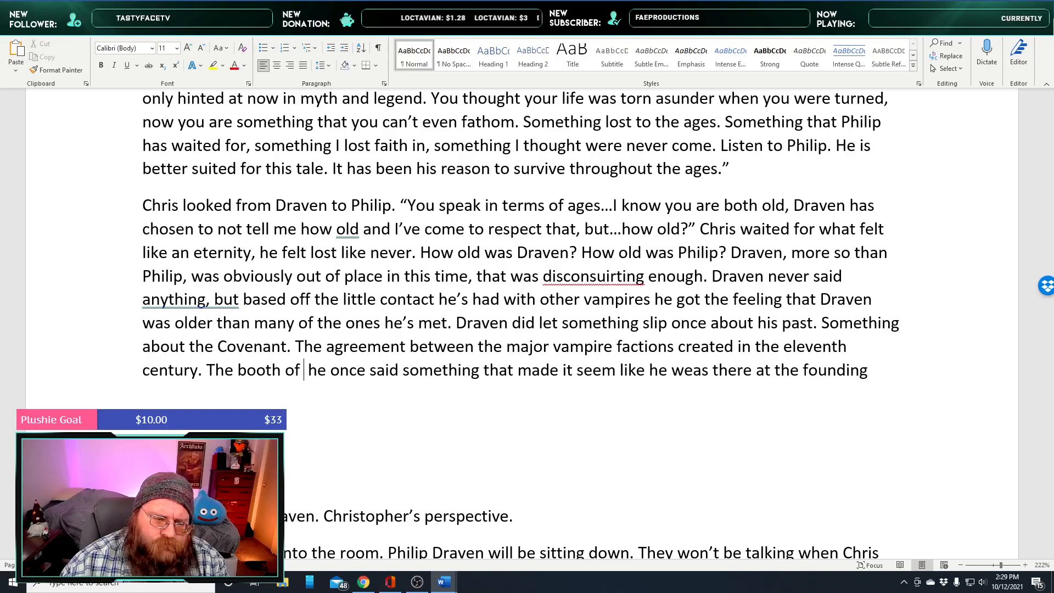
key(BackSpace)
key(BackSpace)
key(BackSpace)
key(BackSpace)
key(BackSpace)
key(BackSpace)
key(BackSpace)
text(irth of t)
key(BackSpace)
text(what)
key(BackSpace)
key(BackSpace)
key(BackSpace)
key(BackSpace)
key(BackSpace)
text(, what might be )
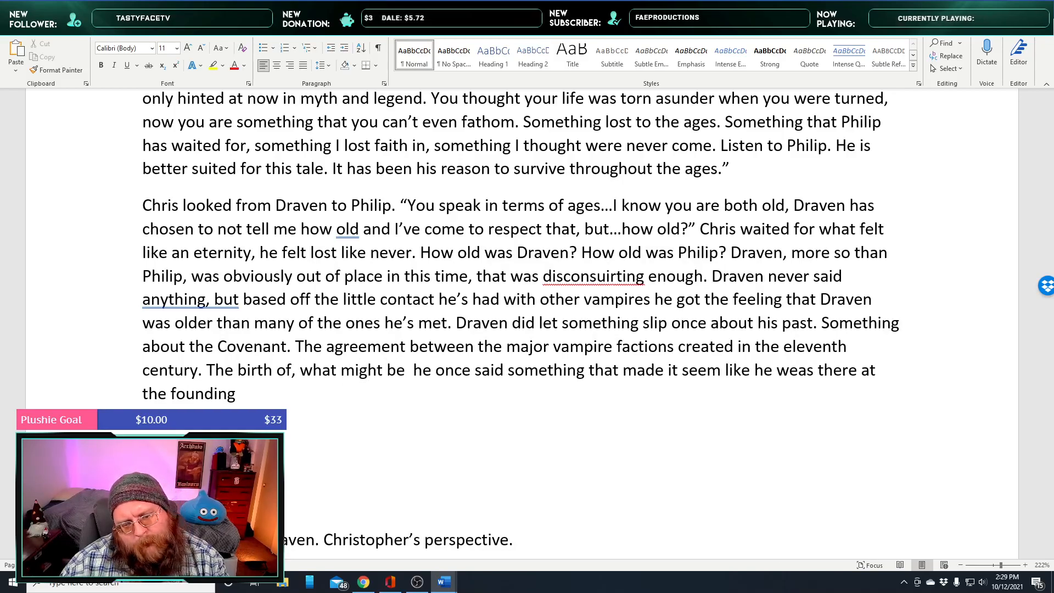
Finish the inserted sentence with "best thought of, as the vampire government."
text(bes t)
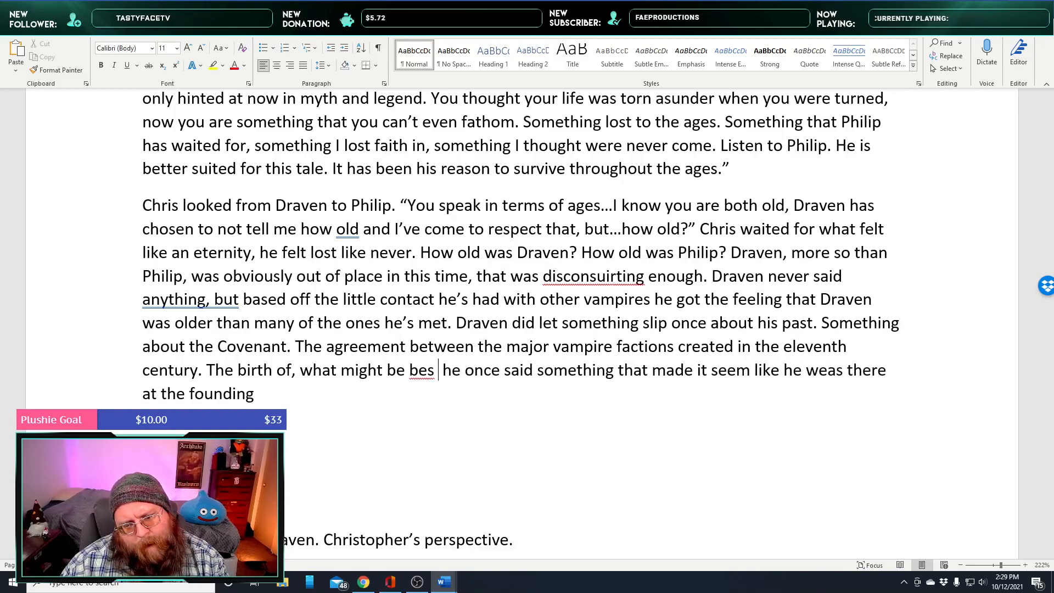
key(BackSpace)
key(BackSpace)
text(t thought of, a)
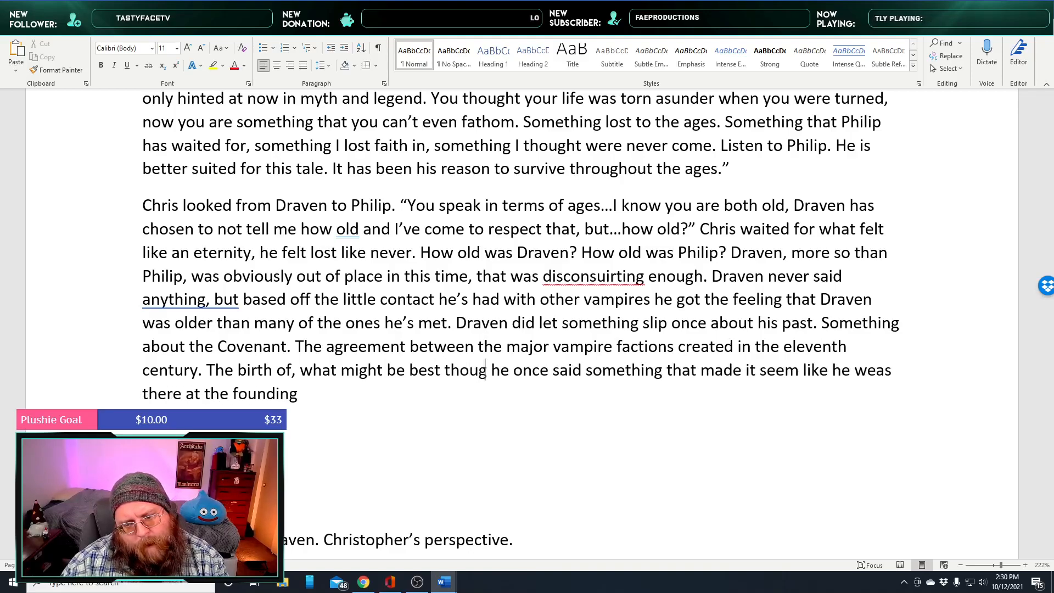
text(s the vampire go)
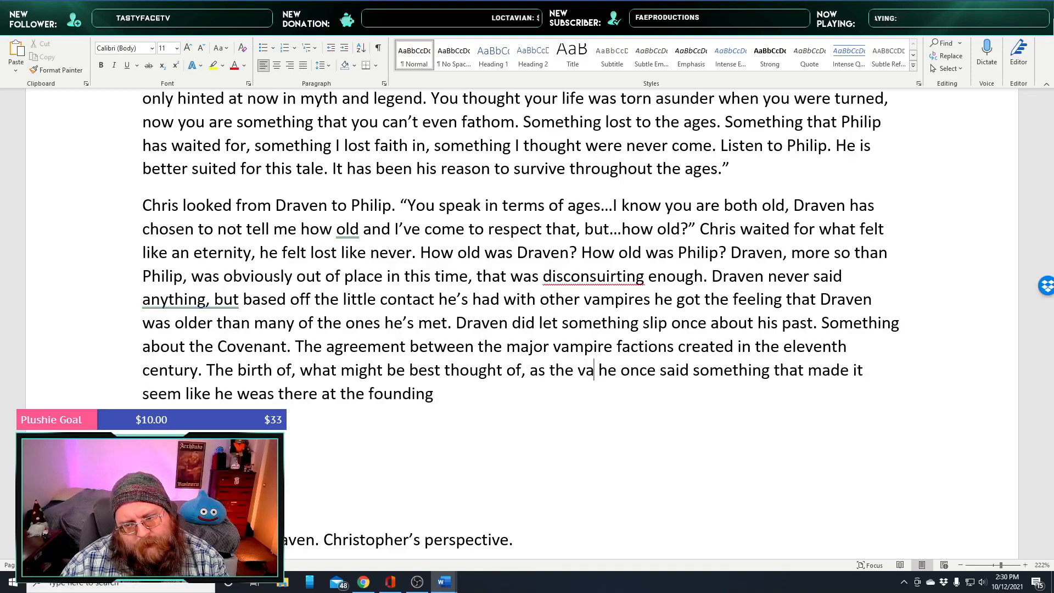
text(vernment.)
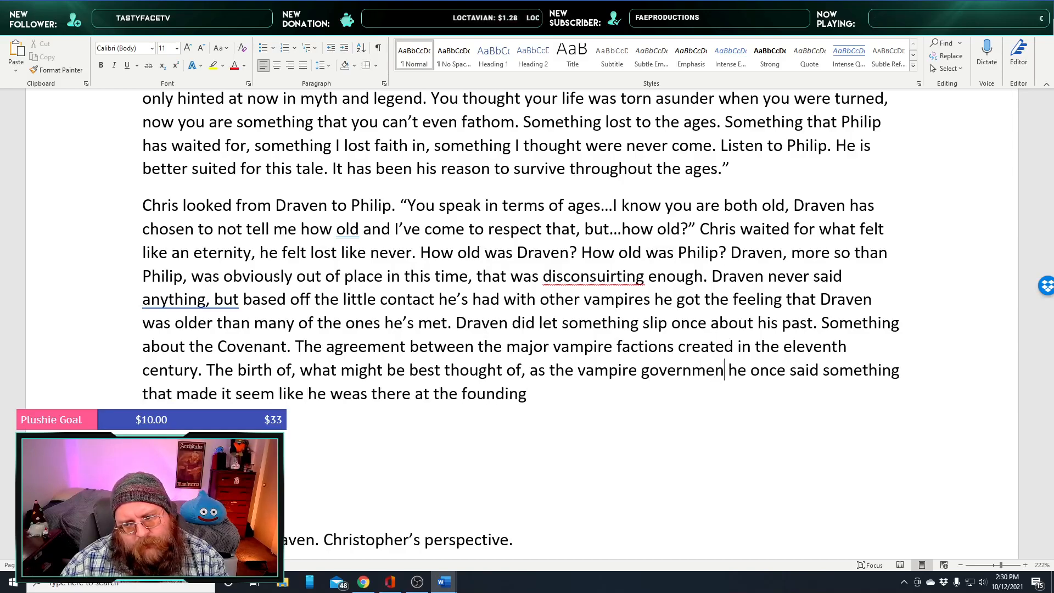
Replace "he" before "once said something" with "Draven"
key(Right)
key(Right)
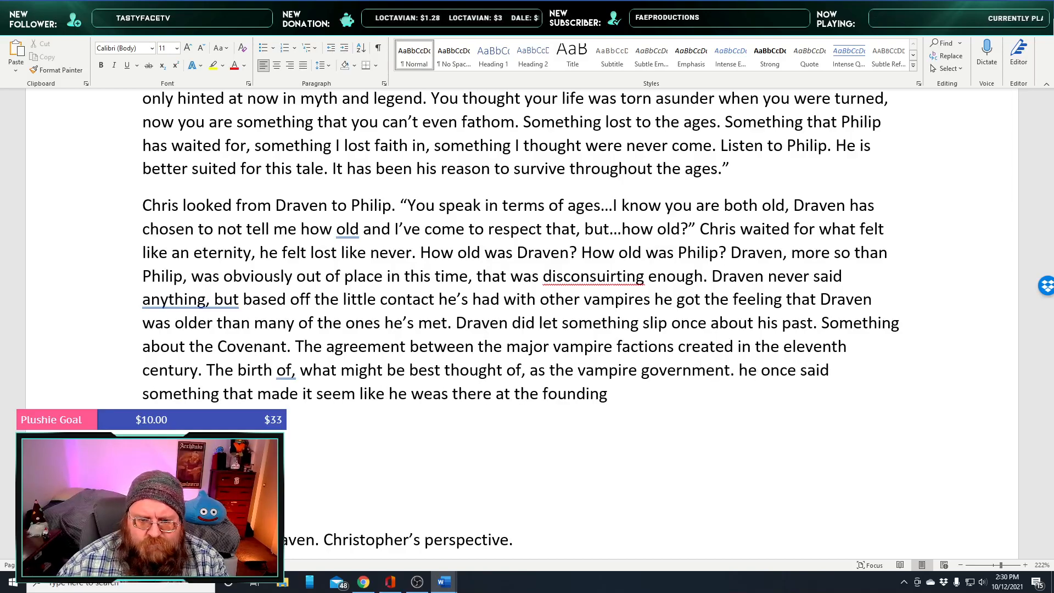
key(BackSpace)
key(BackSpace)
text(Draven)
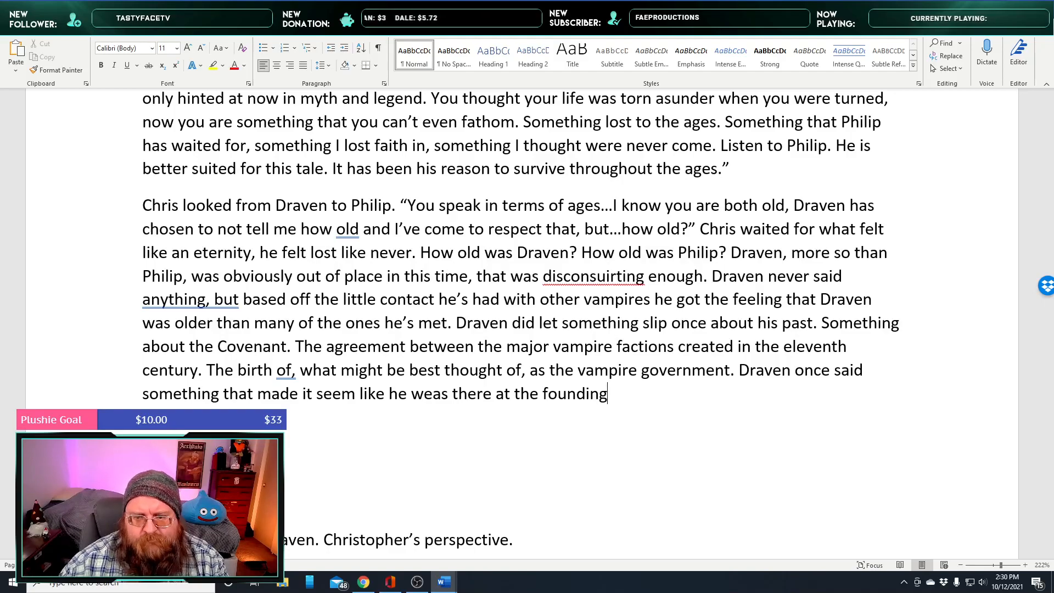
Finish the founding sentence with ", making him at least a thousand years old." and add "Very old, but not the oldest living vampire he has heard of."
text(, making him at least a thousand ye)
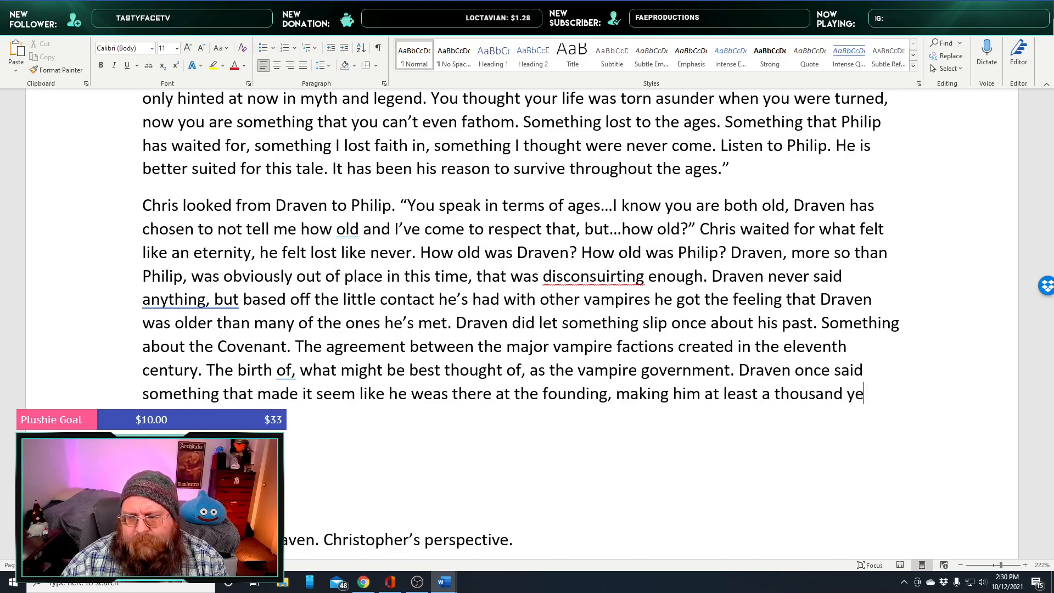
text(ld)
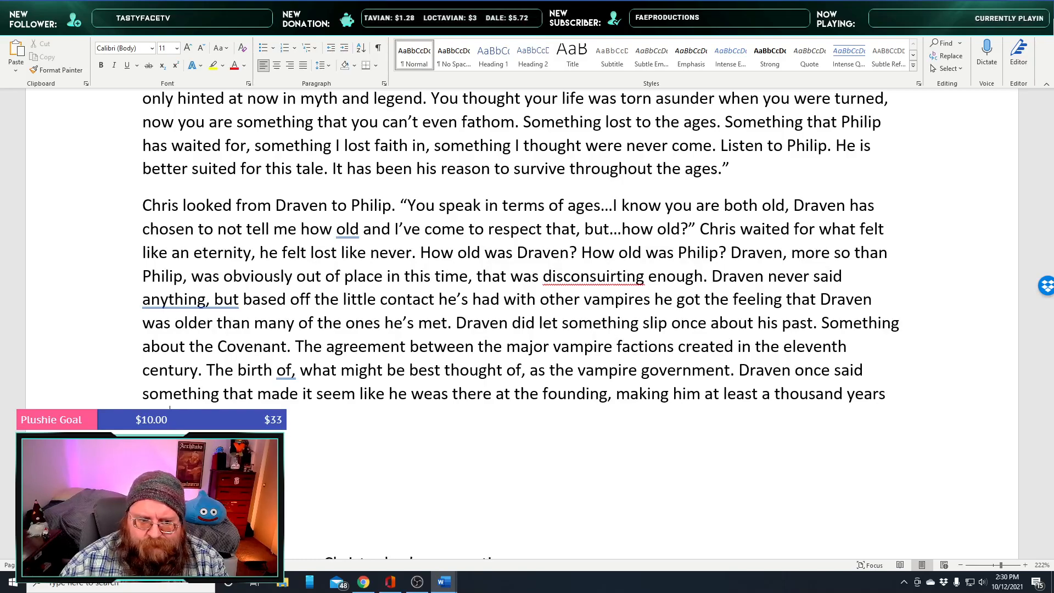
text(How )
text(o)
text(ot the oldest living)
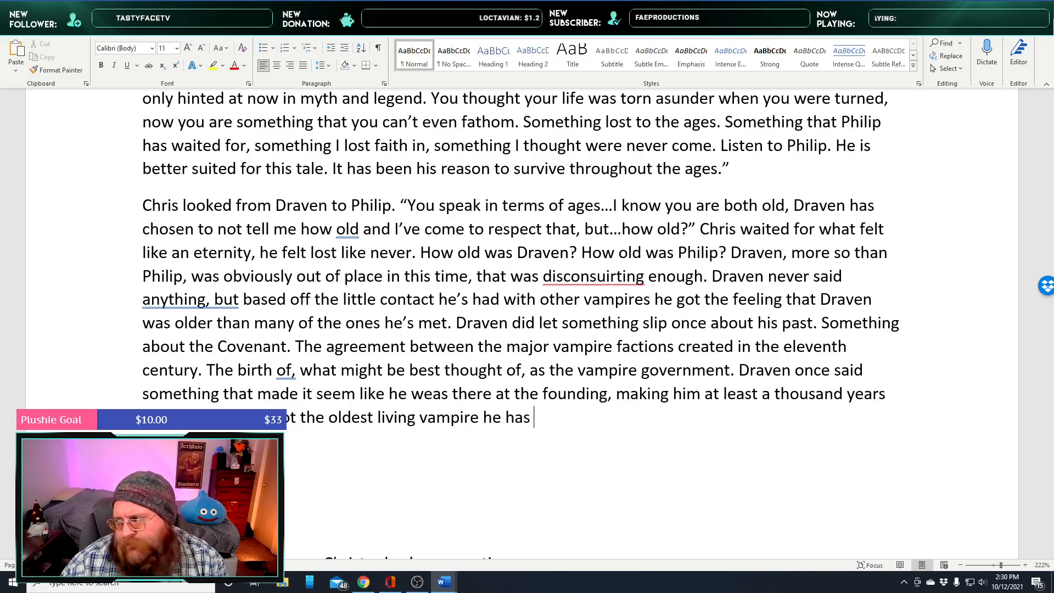
text(d of.)
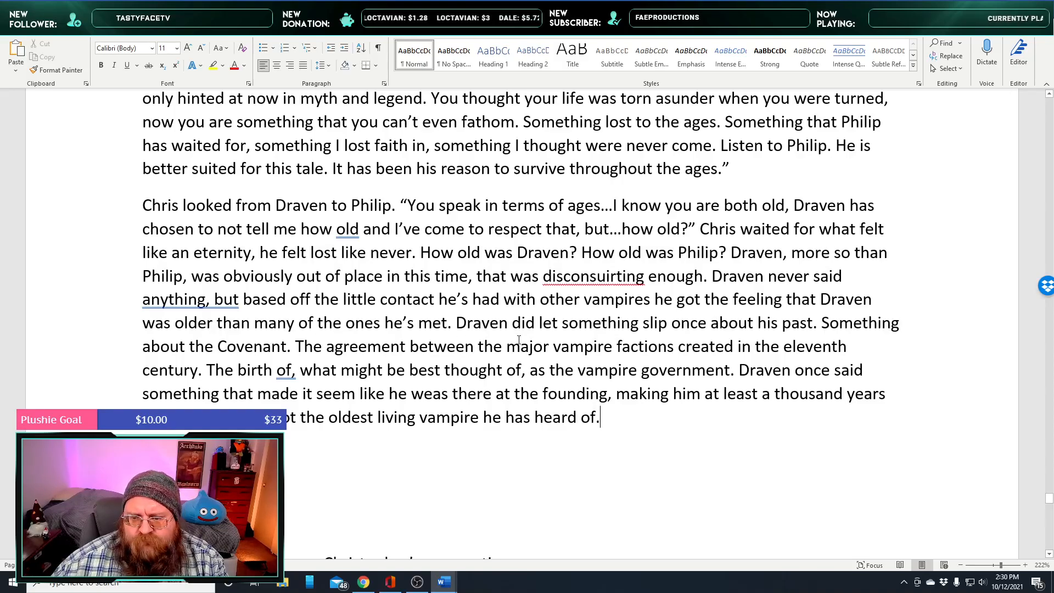
Replace the paragraph's final period with ", but that was all he knew."
scroll(517, 340, down, 1)
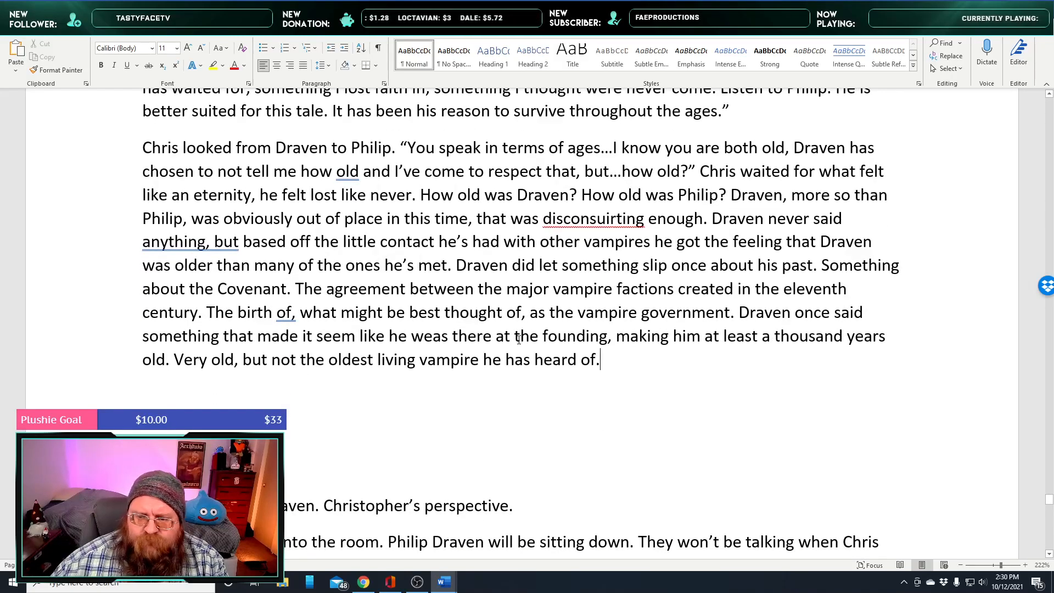
key(BackSpace)
text(, but )
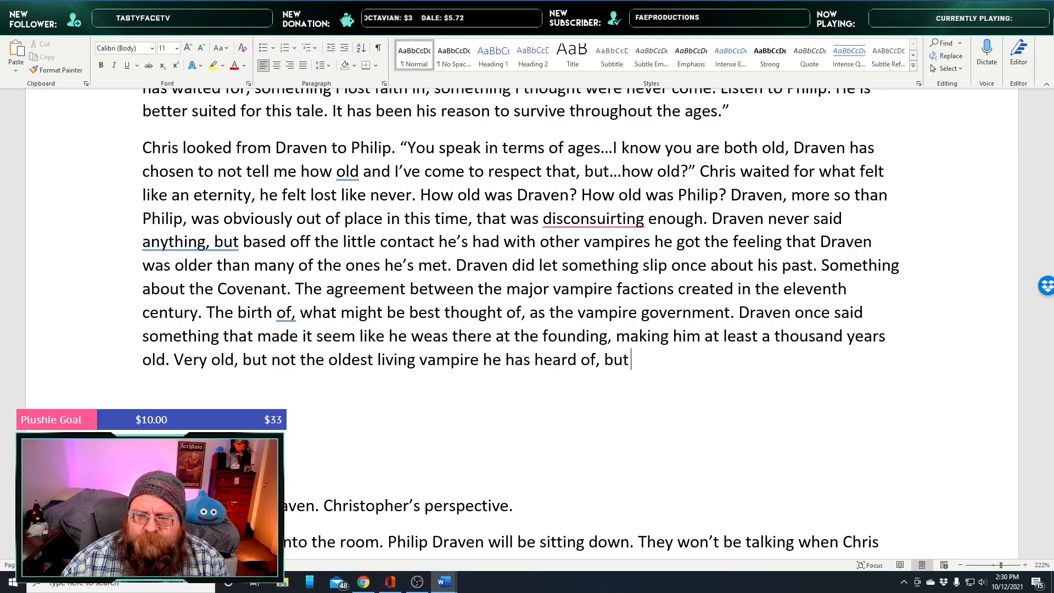
text(that was all he knew.)
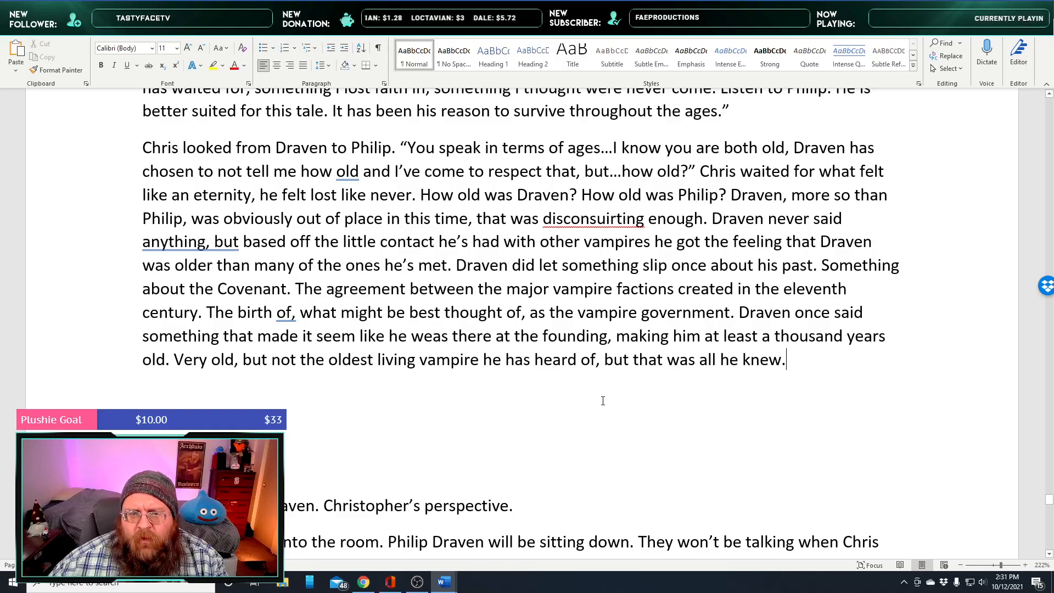
Start a new paragraph at "Chris waited for what felt" and insert "bever" after "he felt lost like never"
click(700, 170)
key(Return)
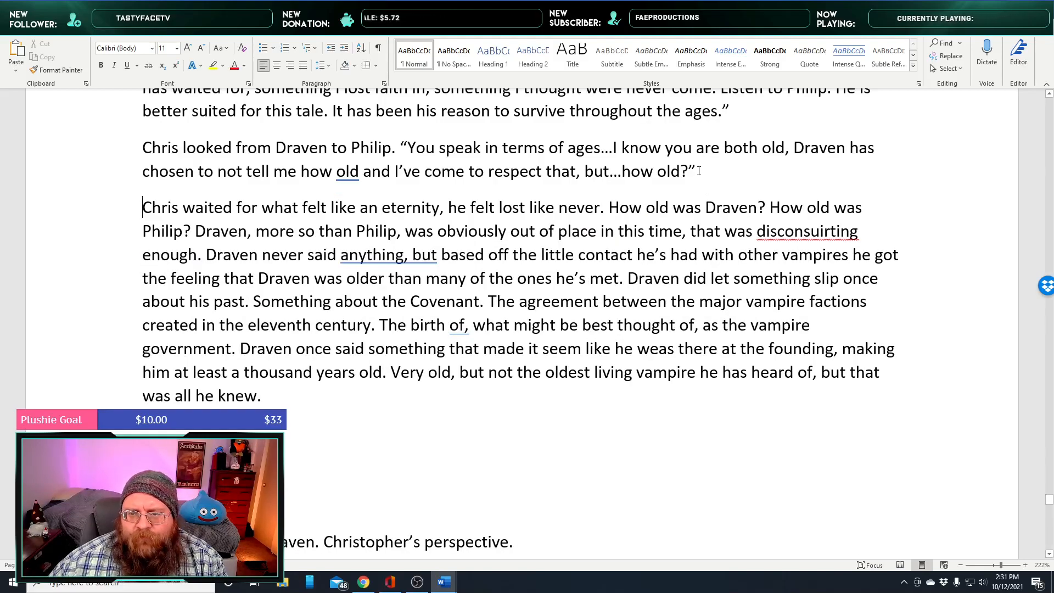
click(598, 208)
text(bever)
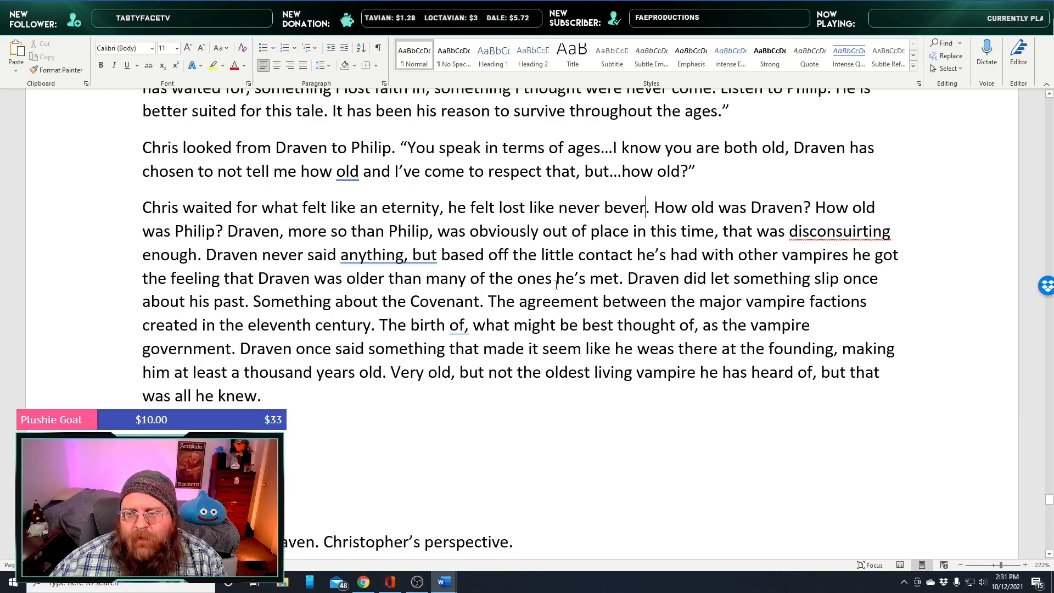
Correct the misspelled "disconsuirting" to the suggested "disconcerting"
right_click(839, 235)
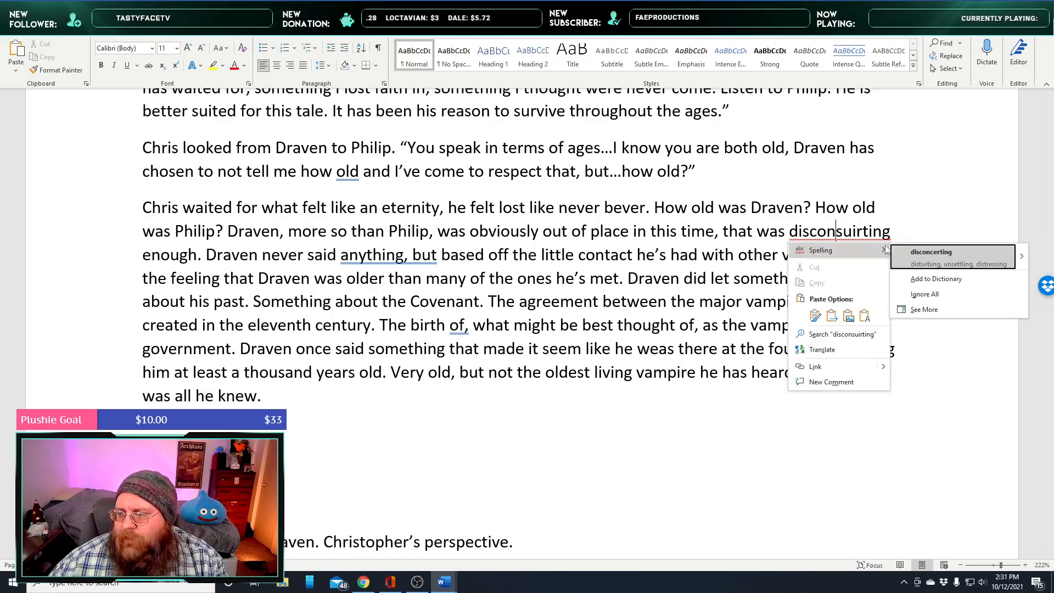
click(945, 254)
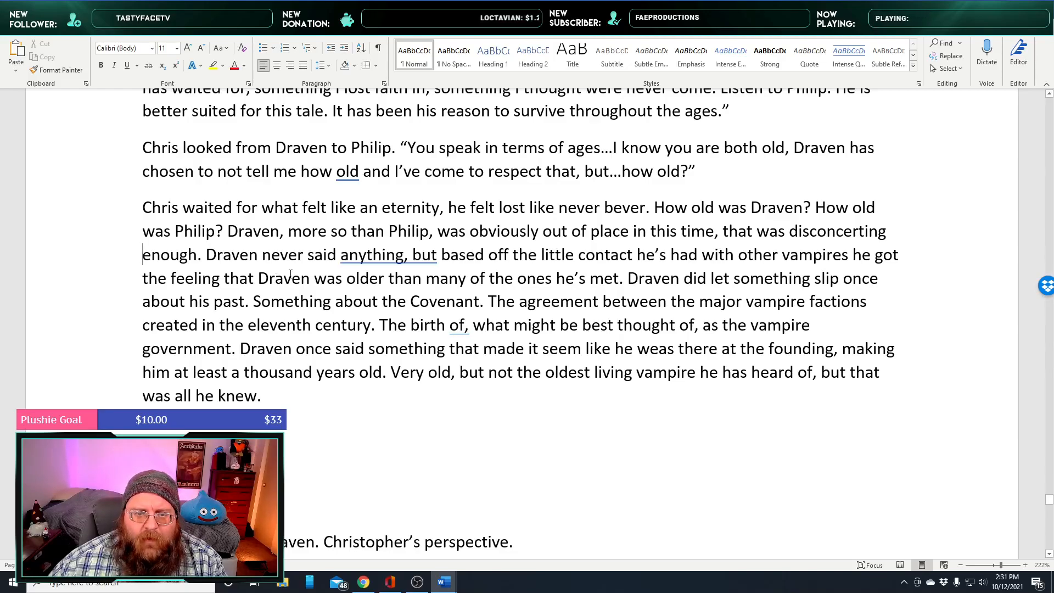
Replace "said anything" after "Draven never" with "mentioned his age"
right_click(411, 254)
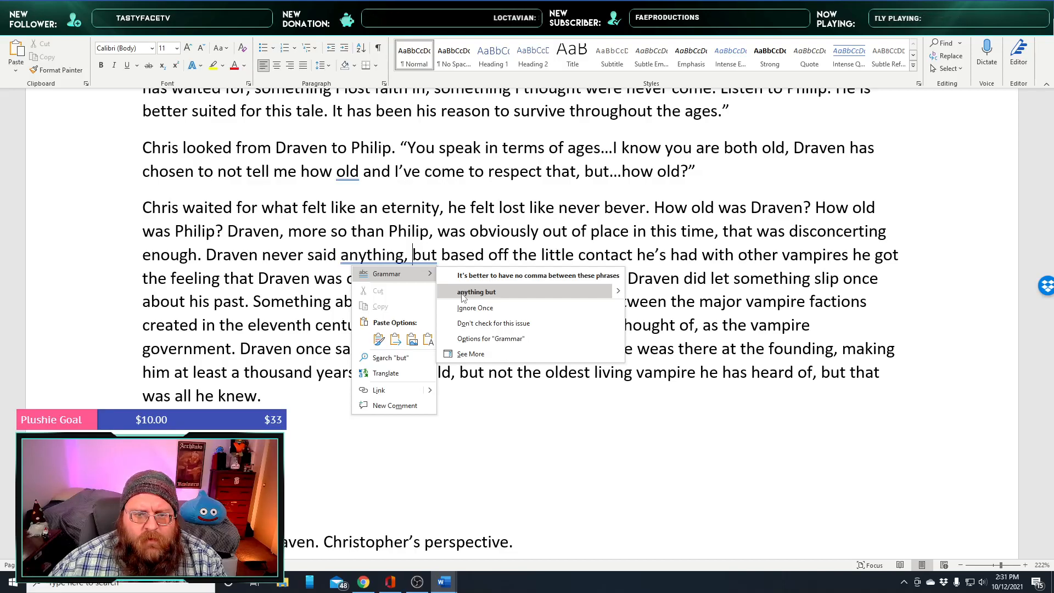
click(401, 254)
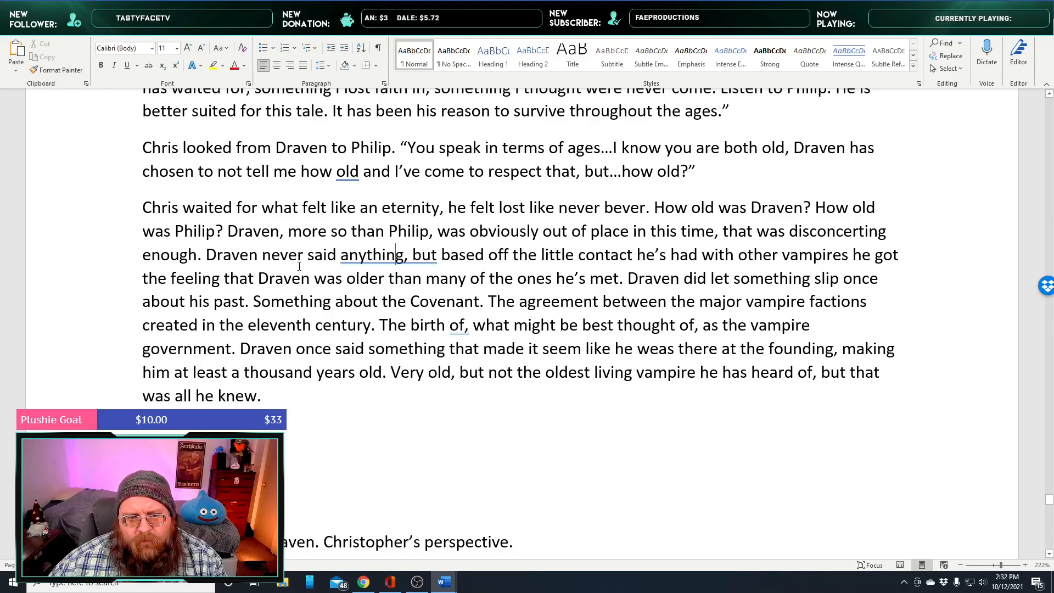
double_click(359, 259)
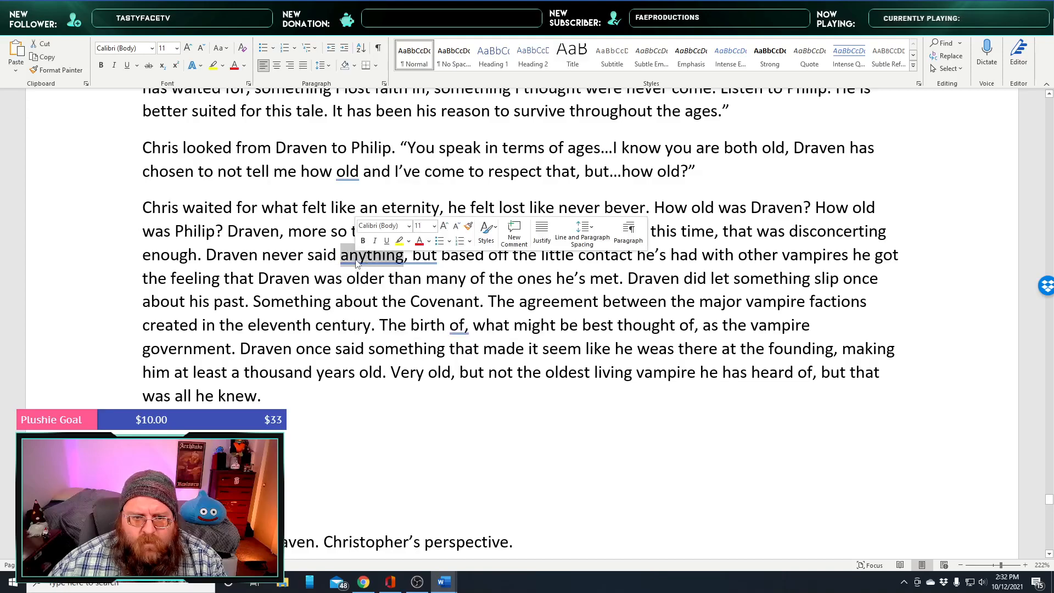
key(BackSpace)
key(BackSpace)
key(BackSpace)
key(BackSpace)
key(BackSpace)
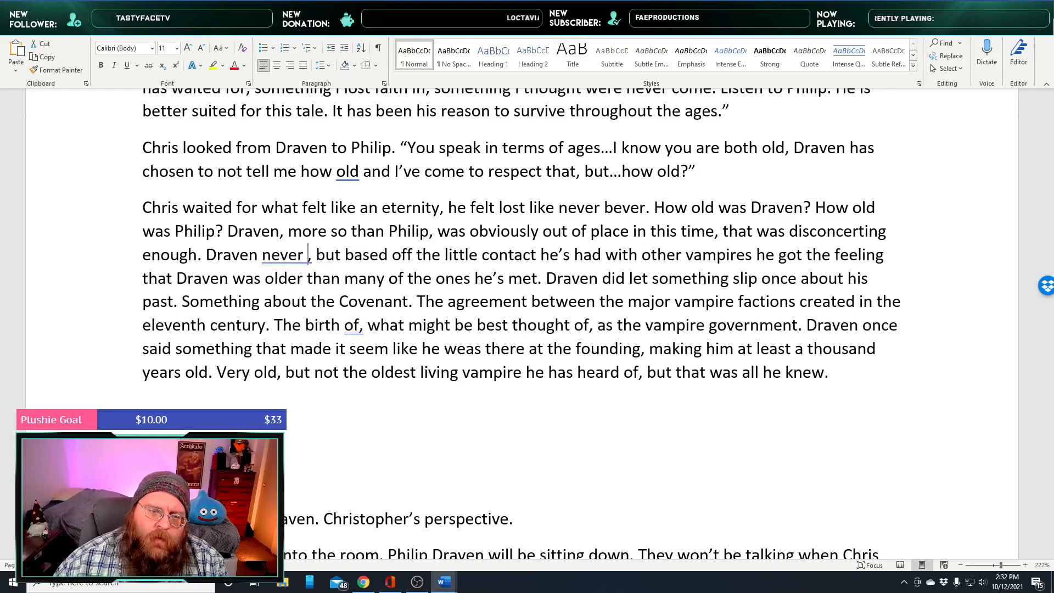
text(mentioned his age)
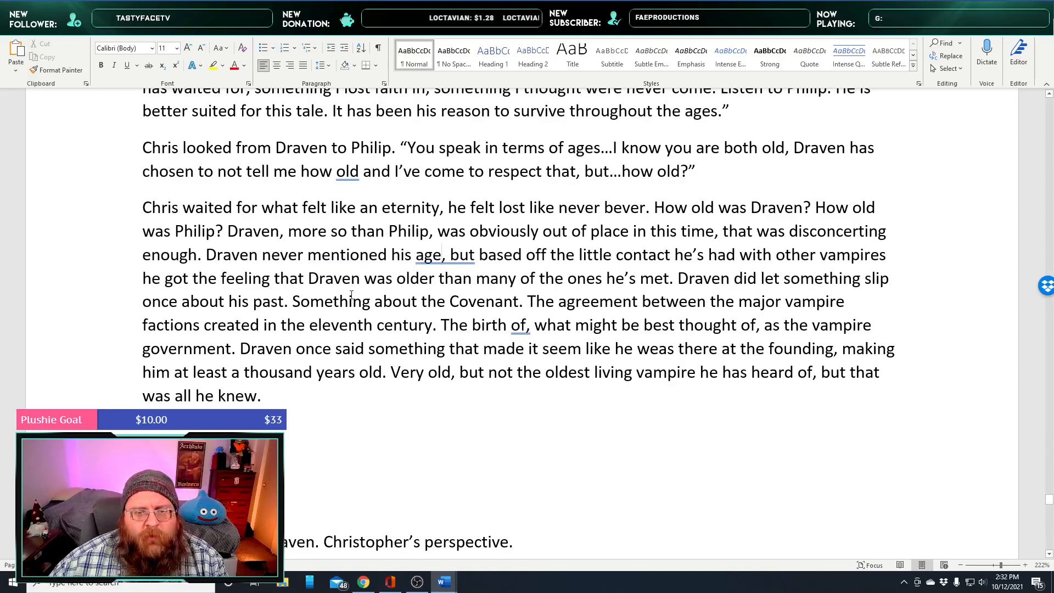
Insert a comma after "contact he's had with other vampires" and review the grammar suggestion for "age, but"
click(450, 346)
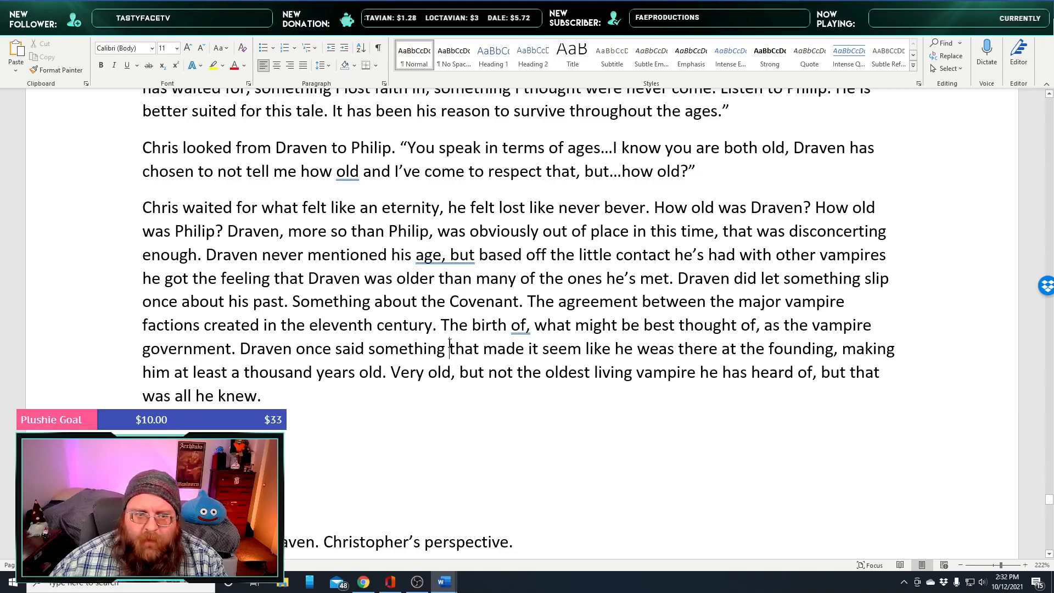
click(884, 261)
text(,)
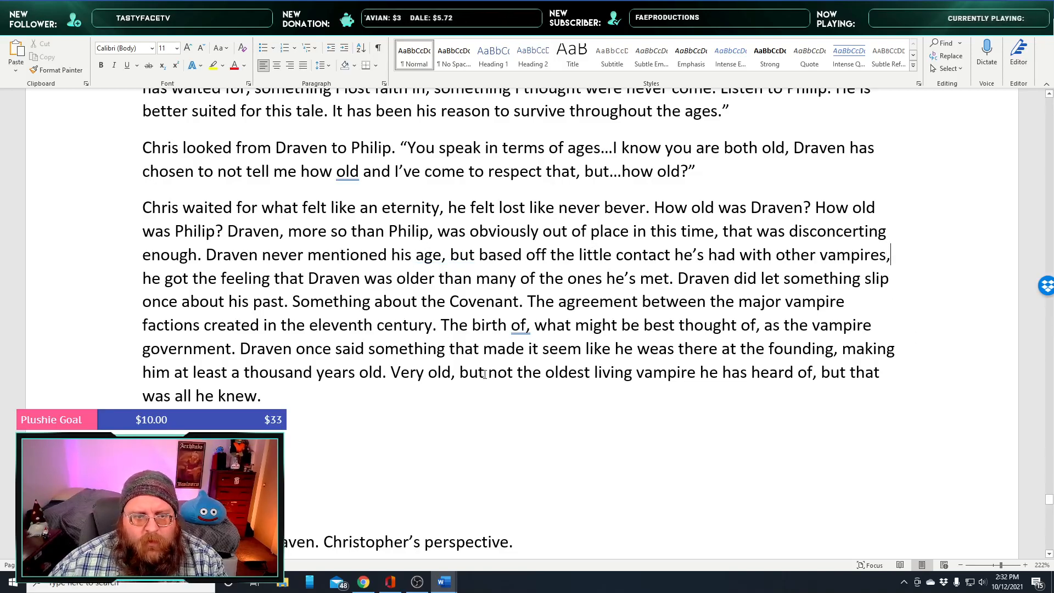
right_click(457, 249)
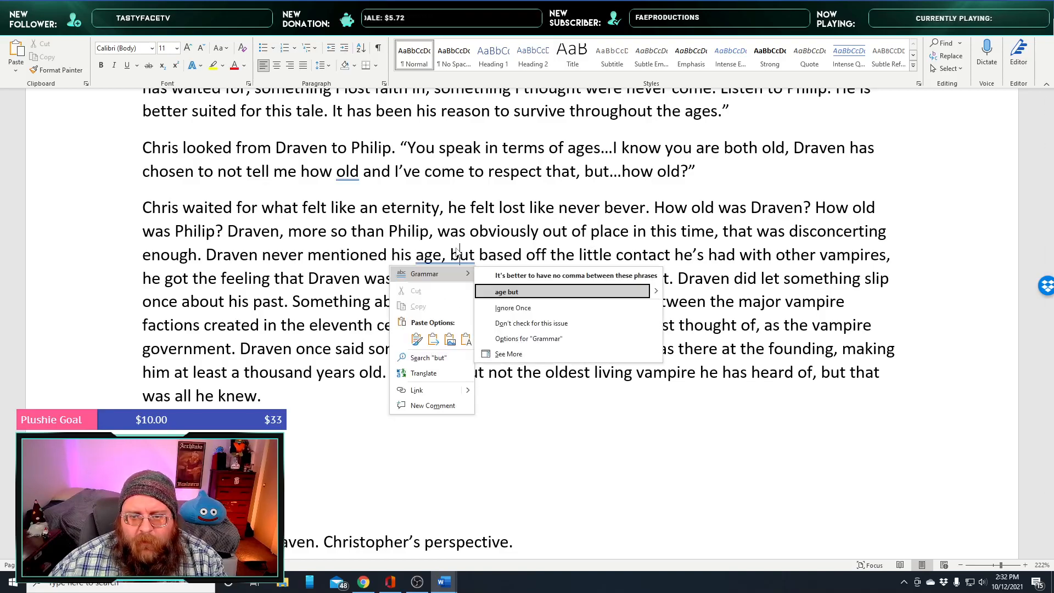
click(293, 316)
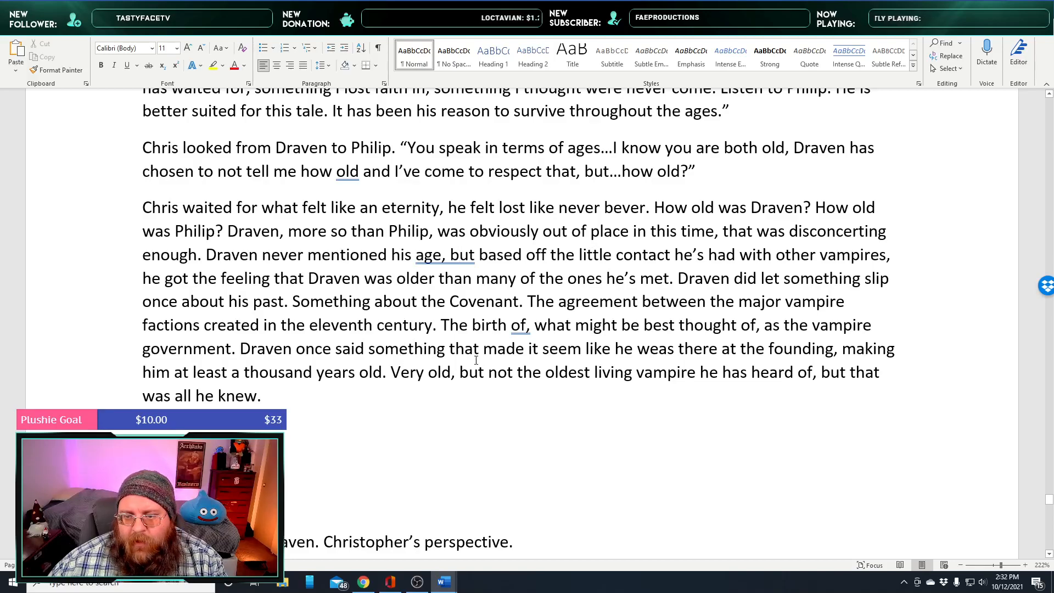
Replace "ones" with "vampires" in the phrase "older than many of the ones he's met"
double_click(588, 287)
text(vampires)
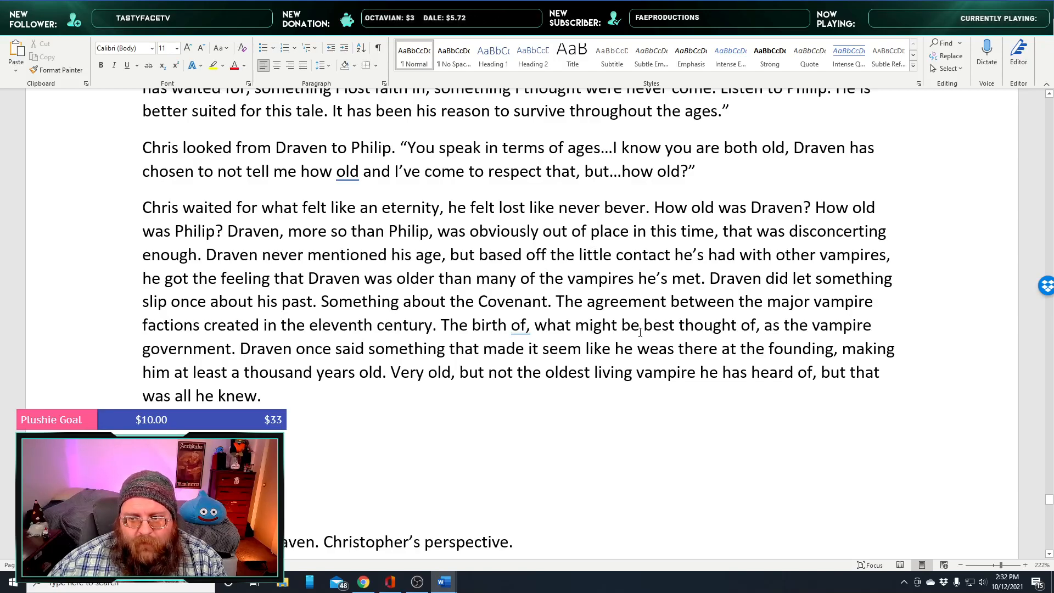
Insert "Although" before "Draven did let something slip" and accept the grammar suggestion removing the comma after "The birth of"
click(712, 273)
text(Although)
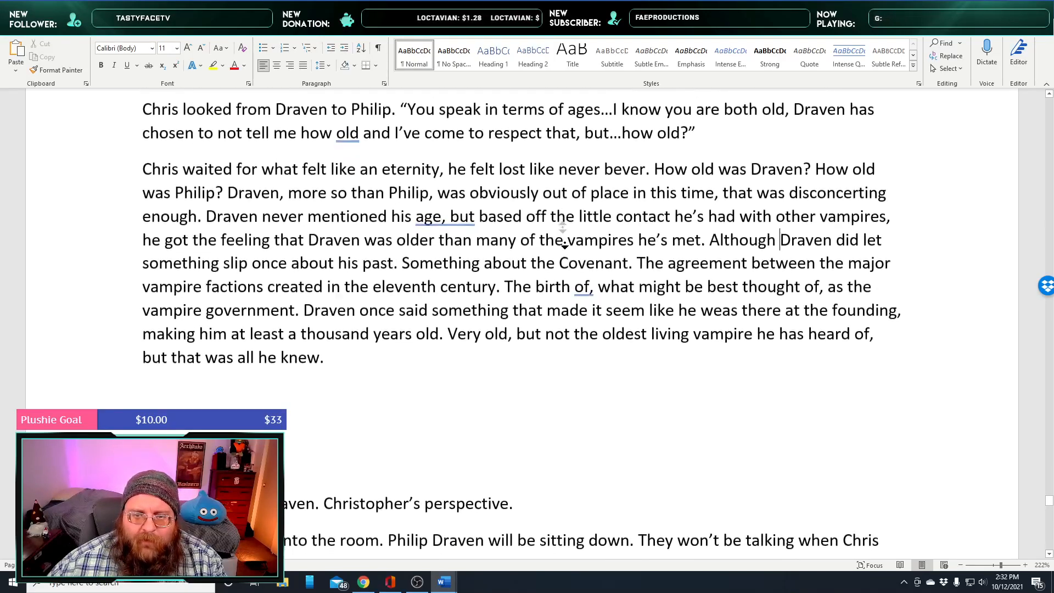
middle_click(565, 242)
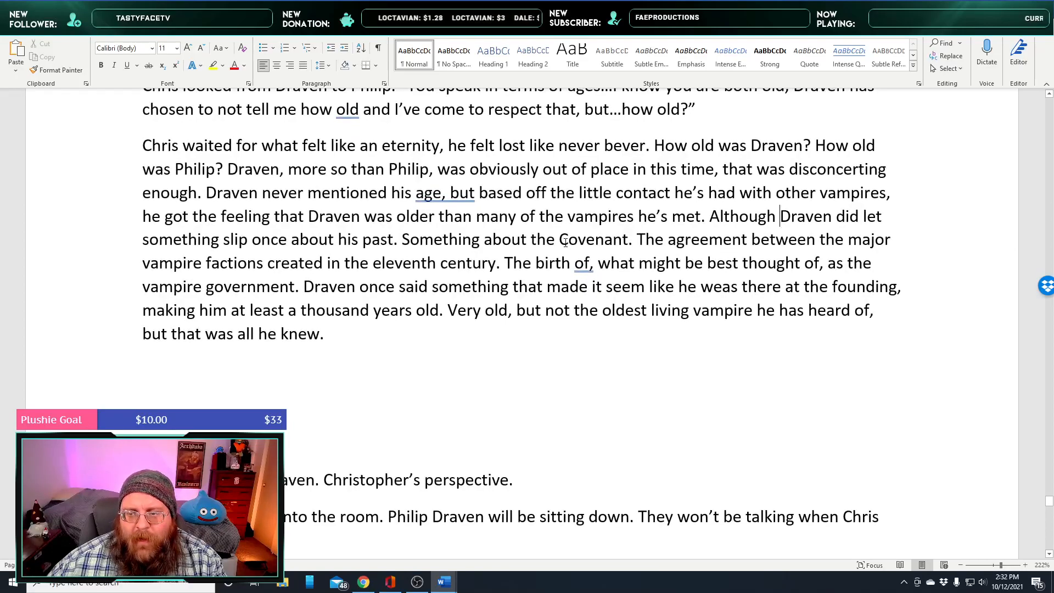
right_click(589, 265)
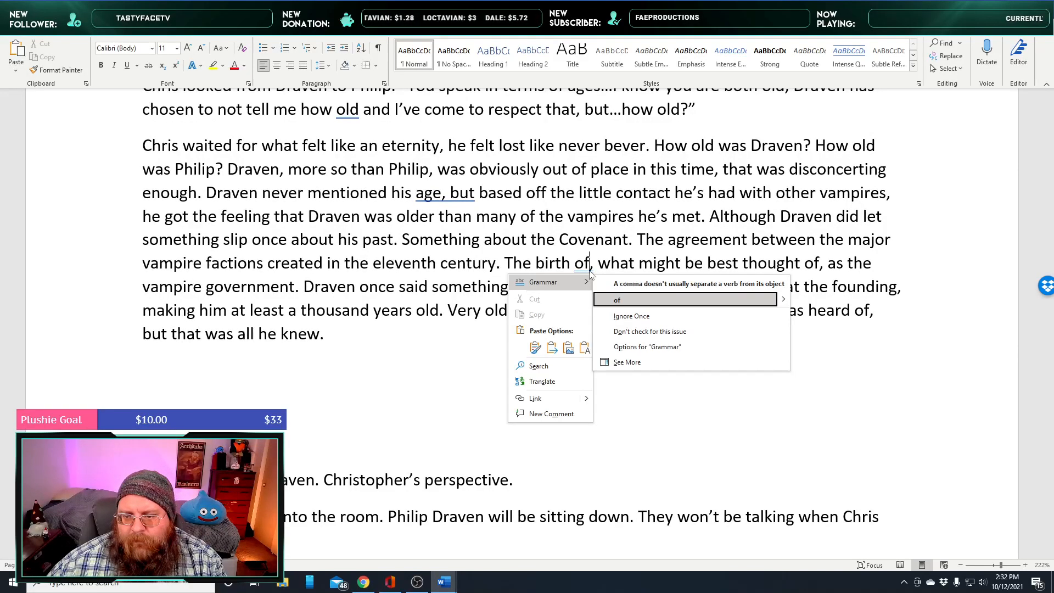
click(610, 301)
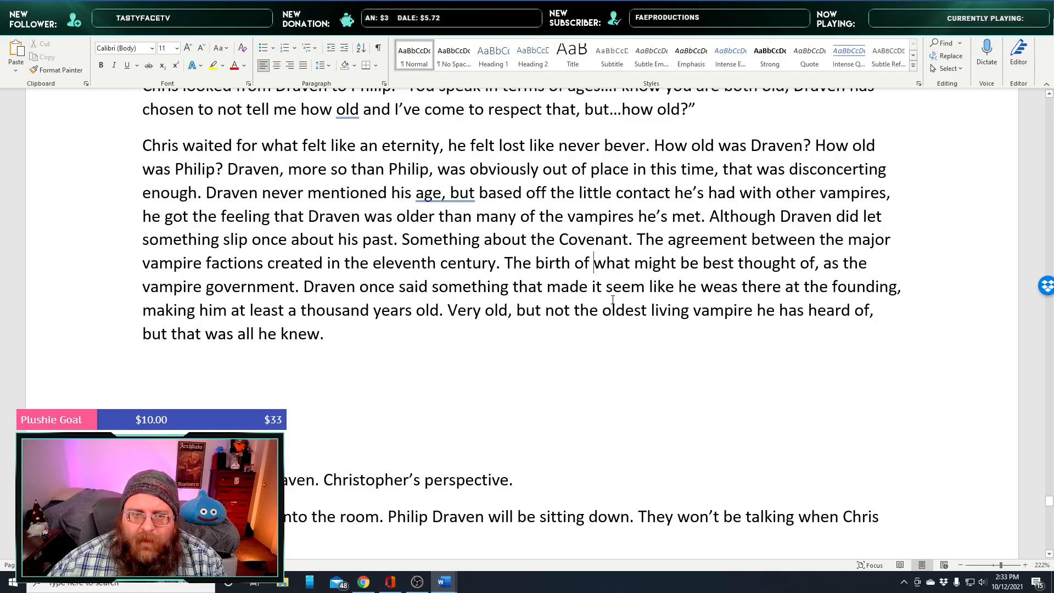
Remove the comma before "as" in "best thought of, as the vampire government" and replace "the" with "a"
drag(818, 267, 839, 270)
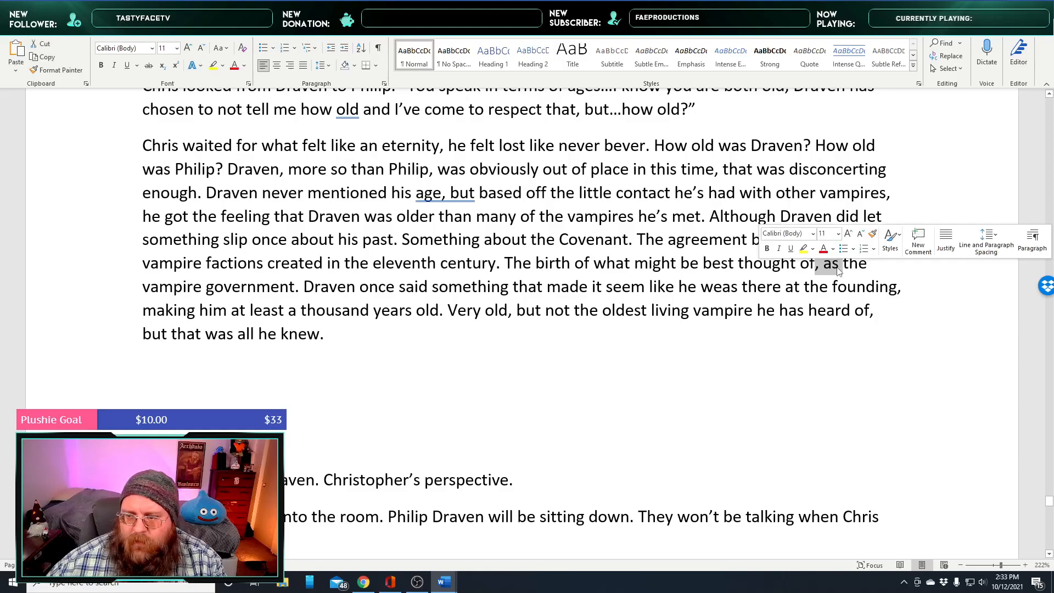
key(Delete)
key(Delete)
key(Delete)
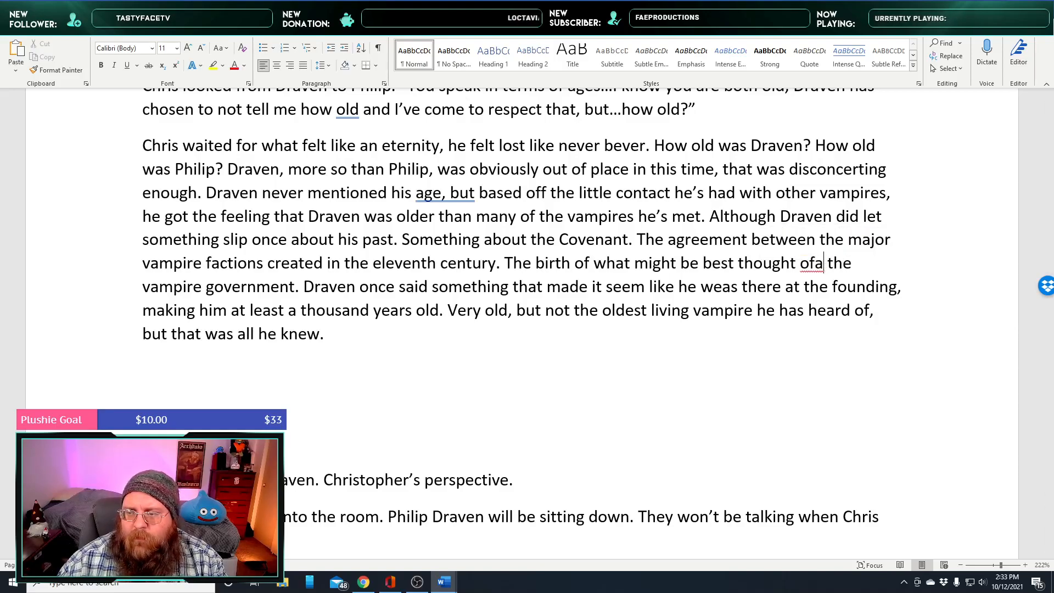
text(as)
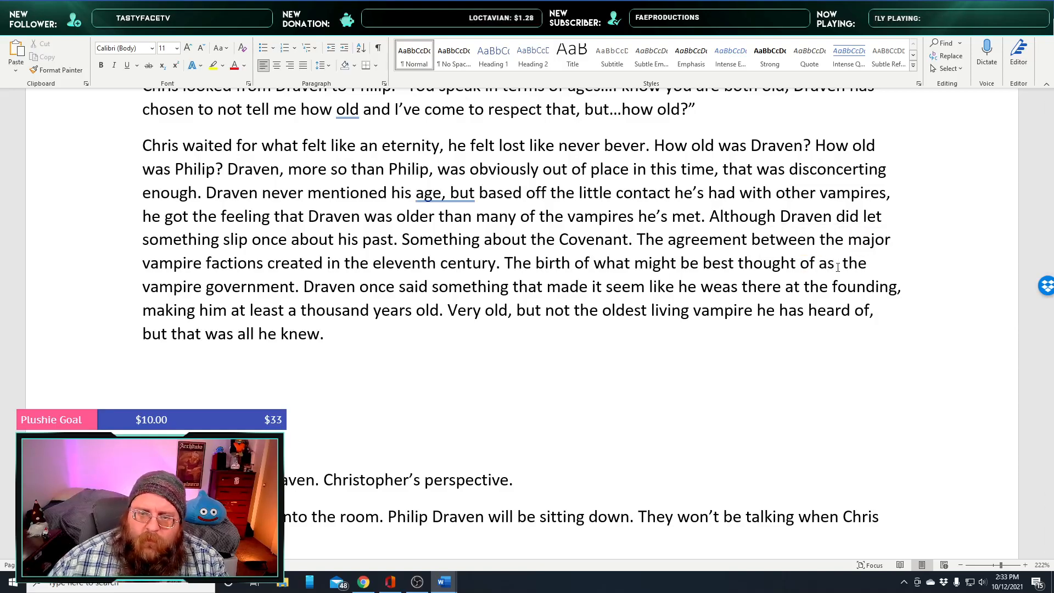
key(shift+Right)
key(shift+Right)
key(shift+Right)
text(an)
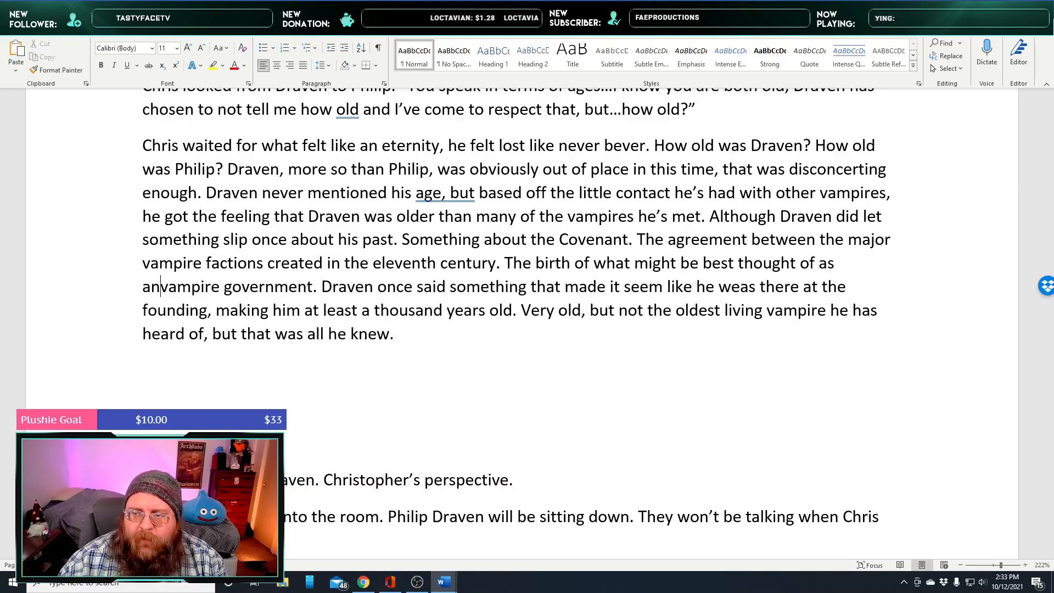
key(BackSpace)
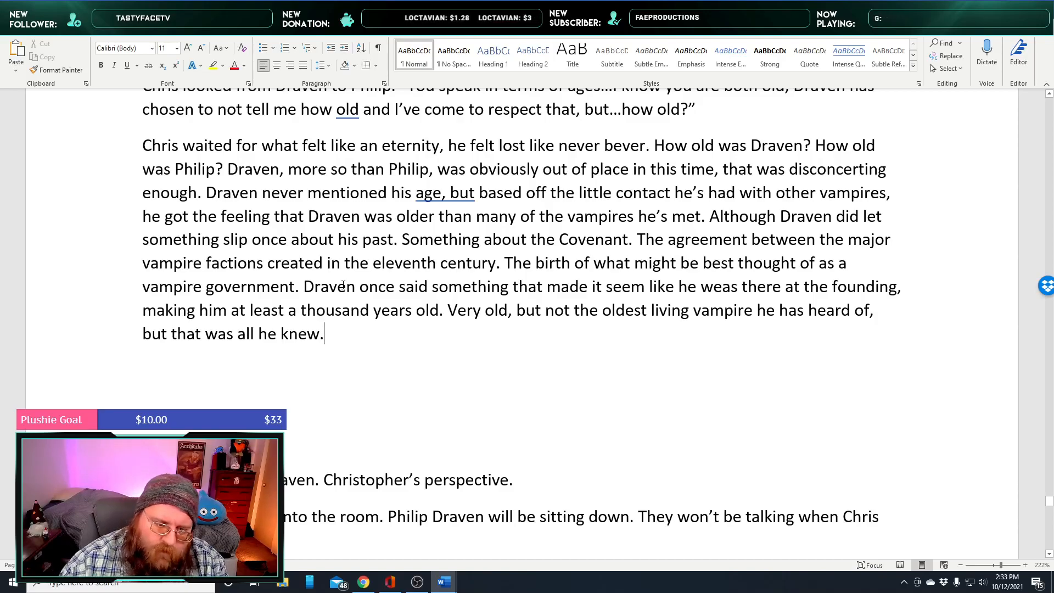
Start a new paragraph after "that was all he knew." with "Now he was sitting infront of two vampires he knew were"
key(Return)
text(Now he)
key(BackSpace)
text(w)
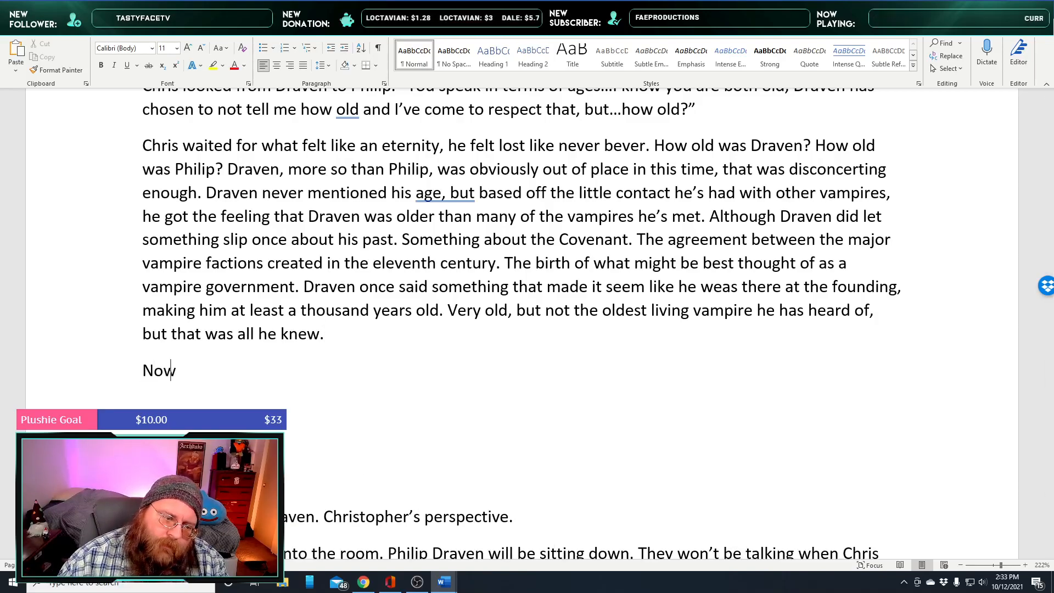
text( he was sitting )
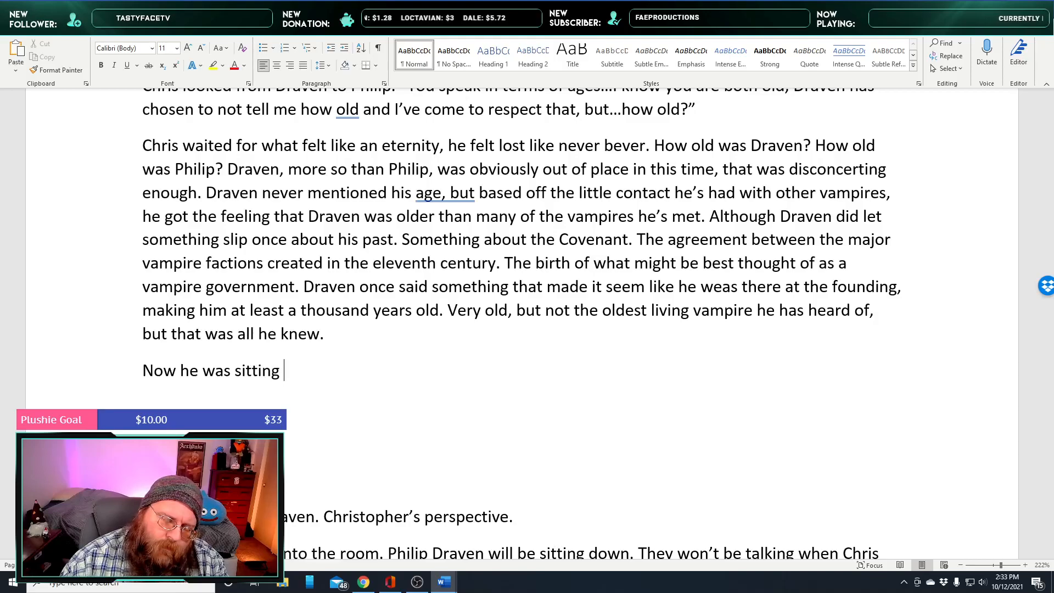
text(infront of two an)
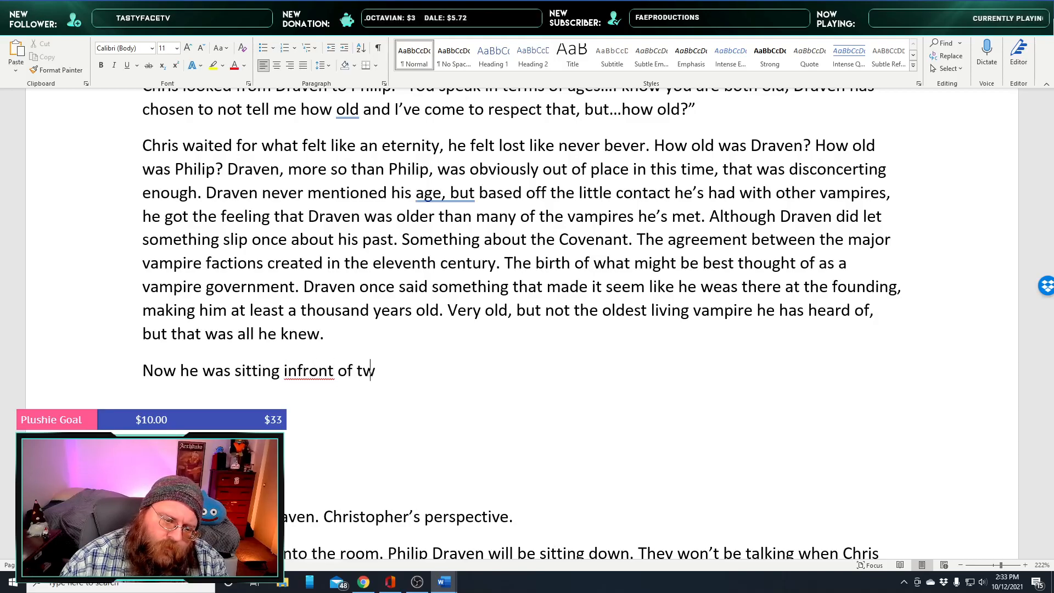
key(BackSpace)
text(vampires he knew were )
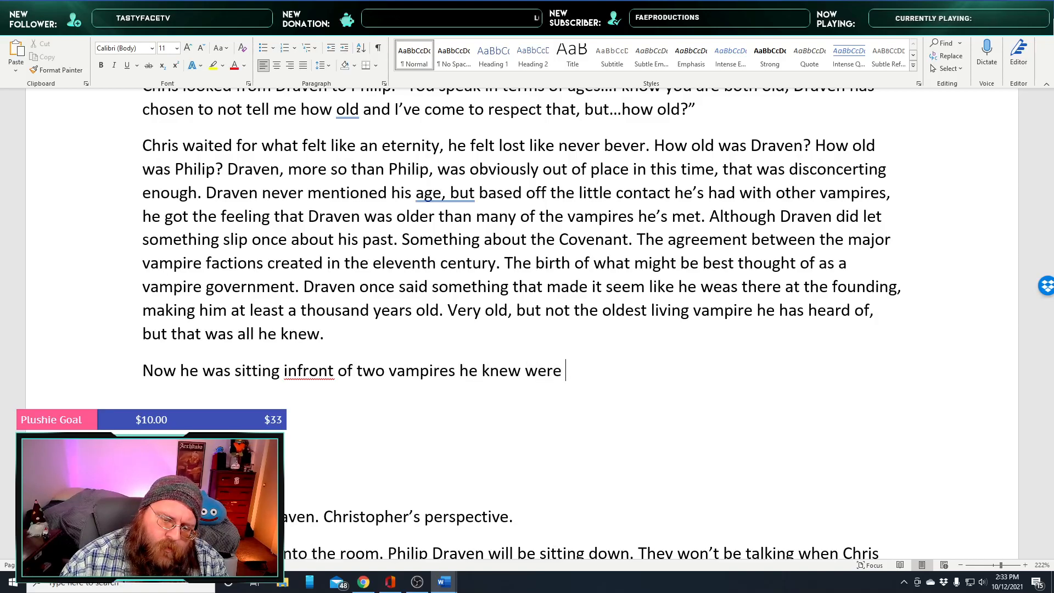
Continue the new paragraph with "over a thousand years old, talking about magic, phephacy and gods"
text(over a thousand years old, t)
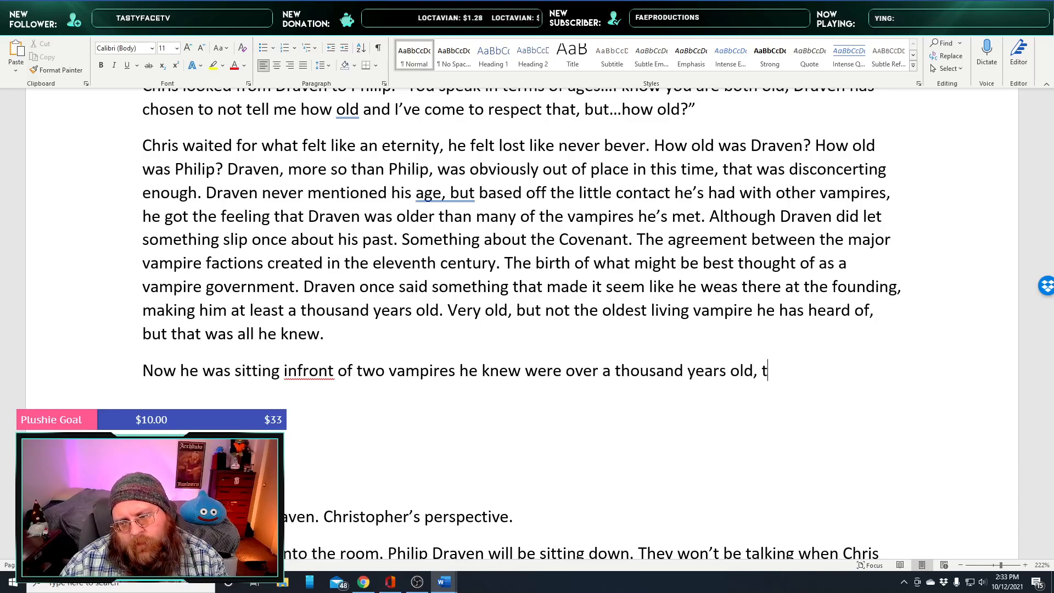
text(alking about )
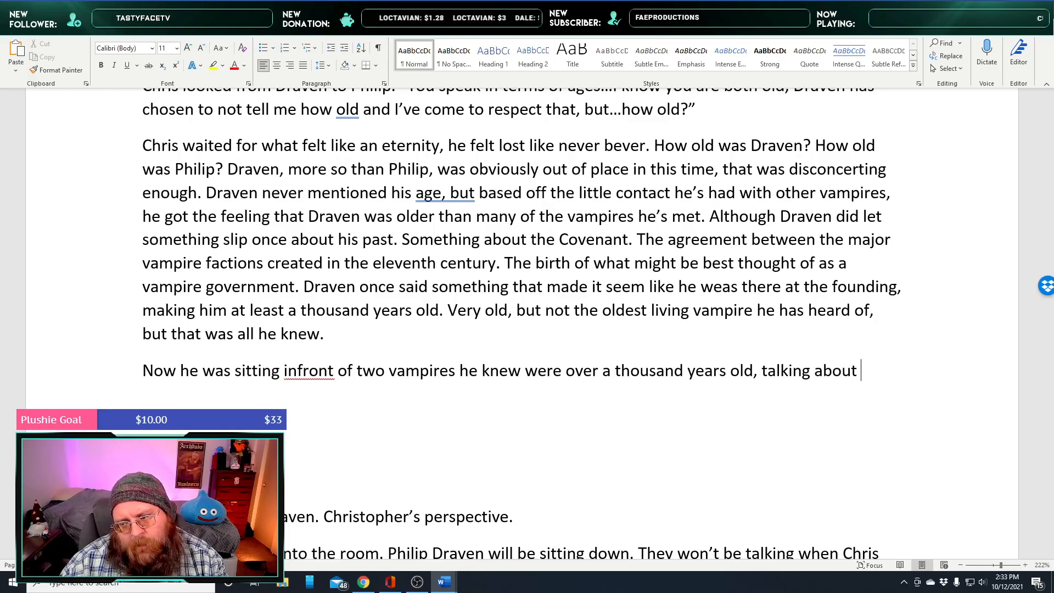
text(magic, phep)
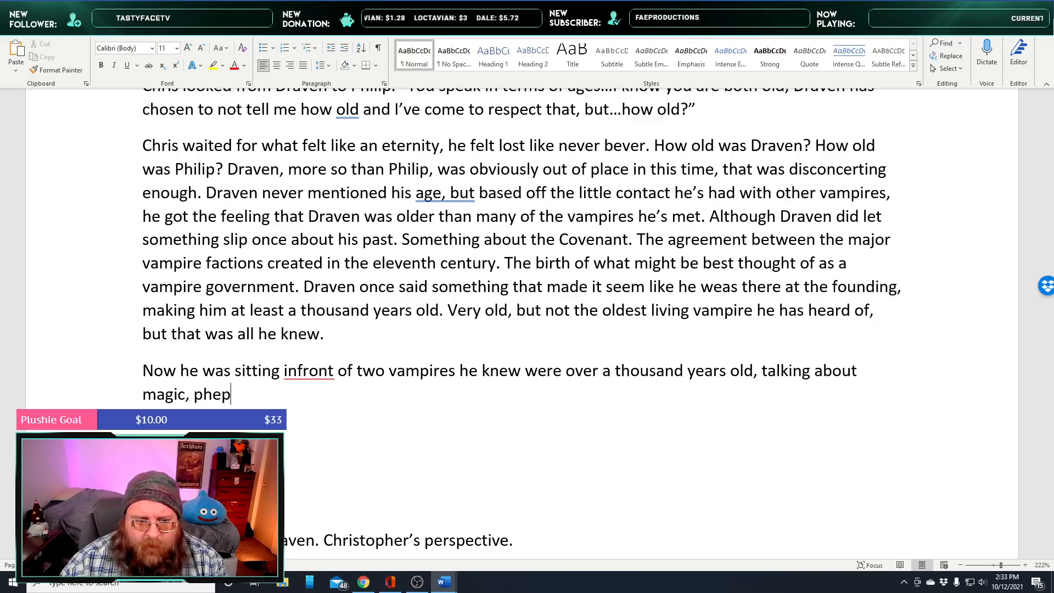
text(hacy and gods)
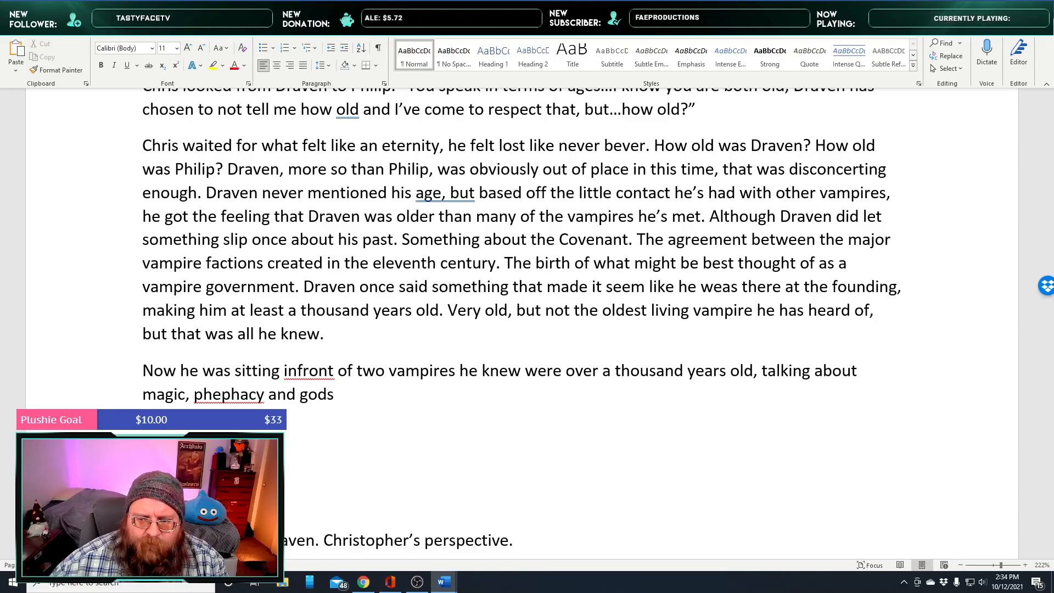
Correct the misspelled "infront" to "in front" and "phephacy" to "prophecy" in the new paragraph
right_click(320, 380)
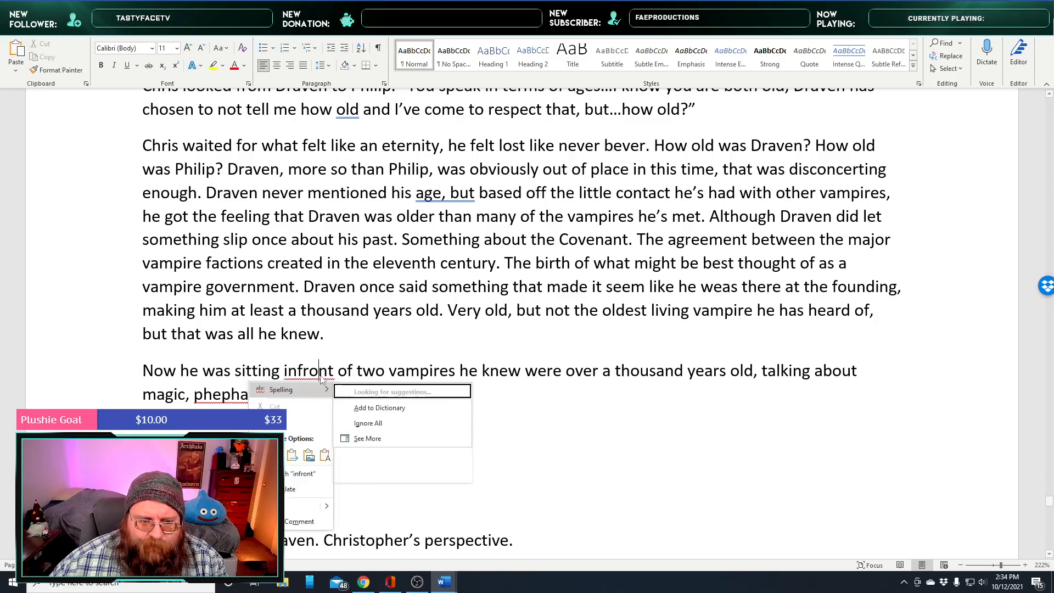
click(291, 400)
right_click(231, 394)
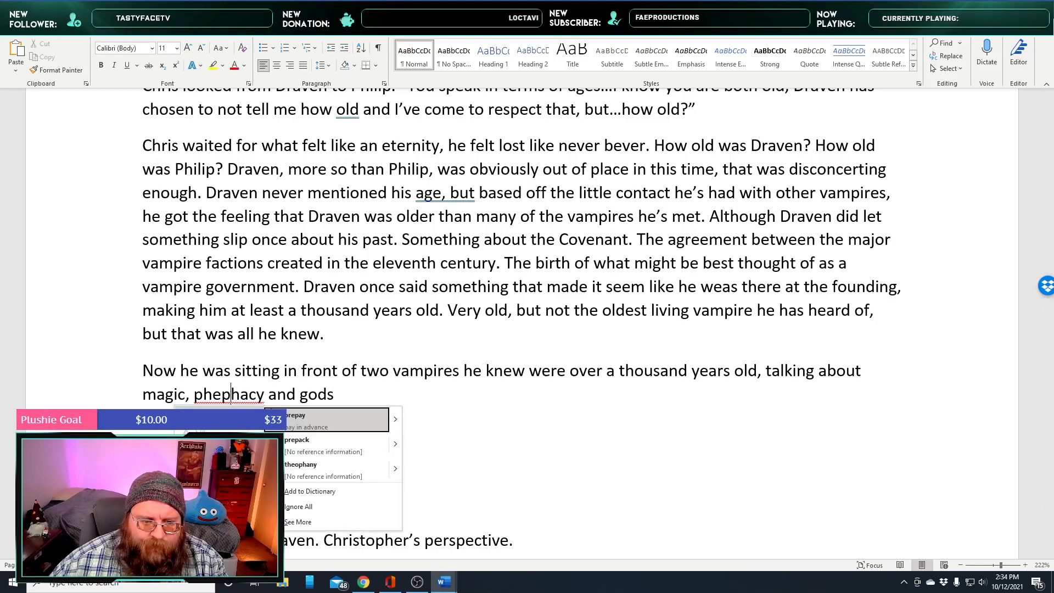
click(301, 414)
double_click(220, 394)
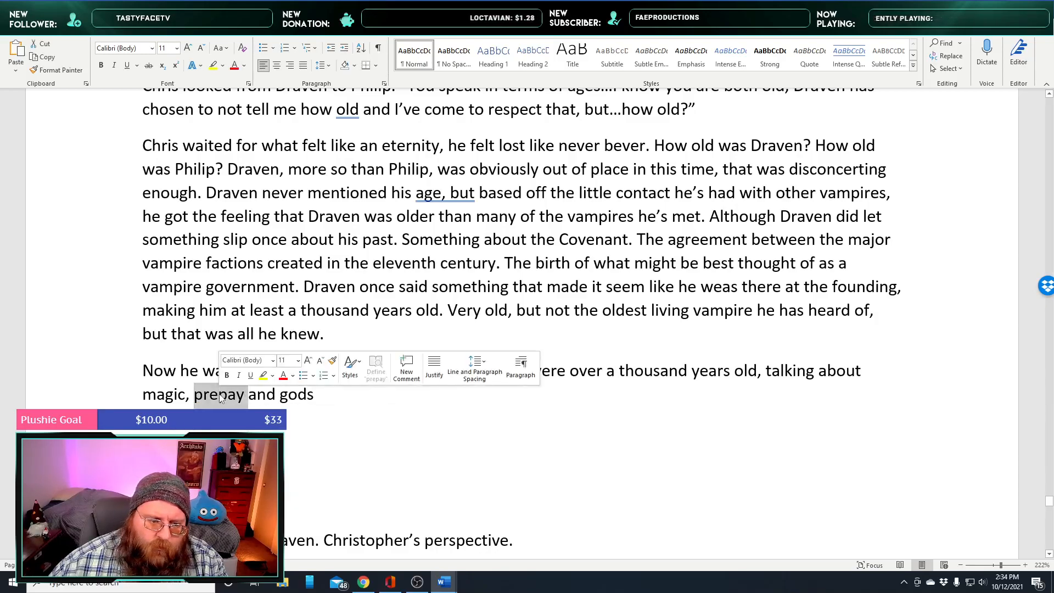
text(prphecy)
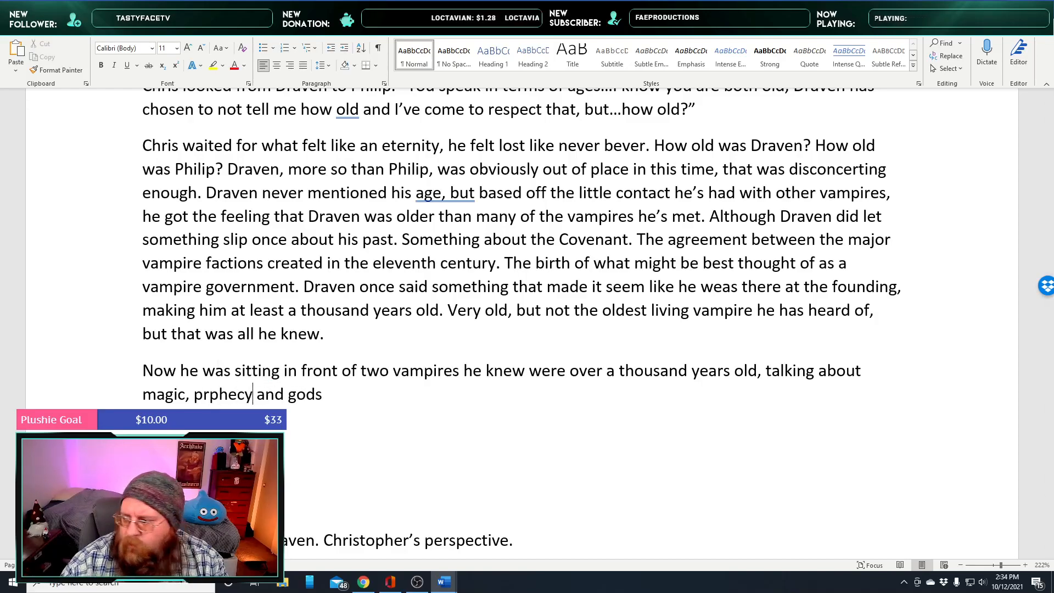
right_click(229, 396)
click(276, 397)
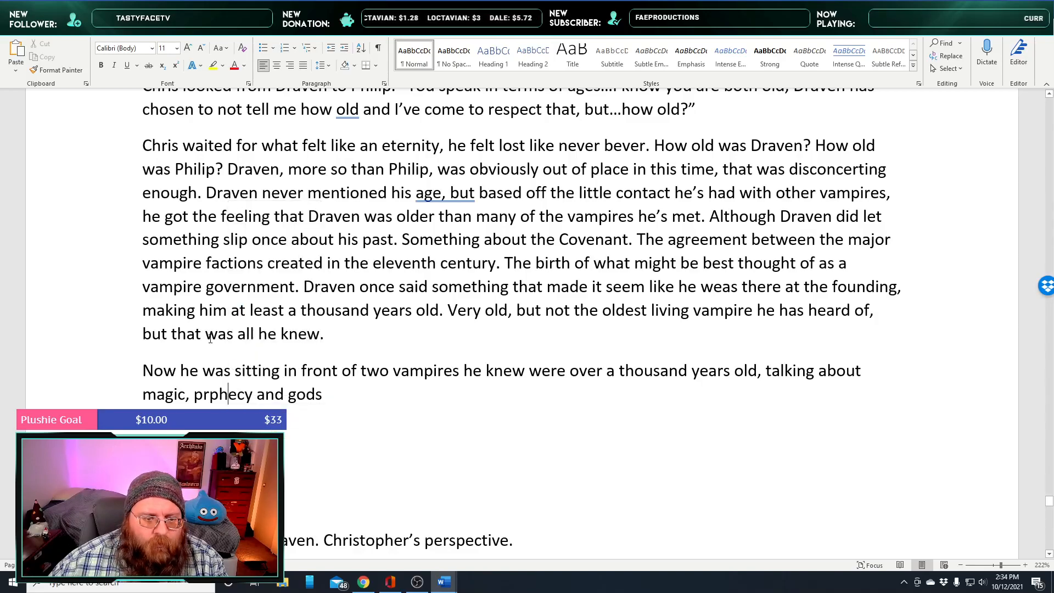
right_click(237, 395)
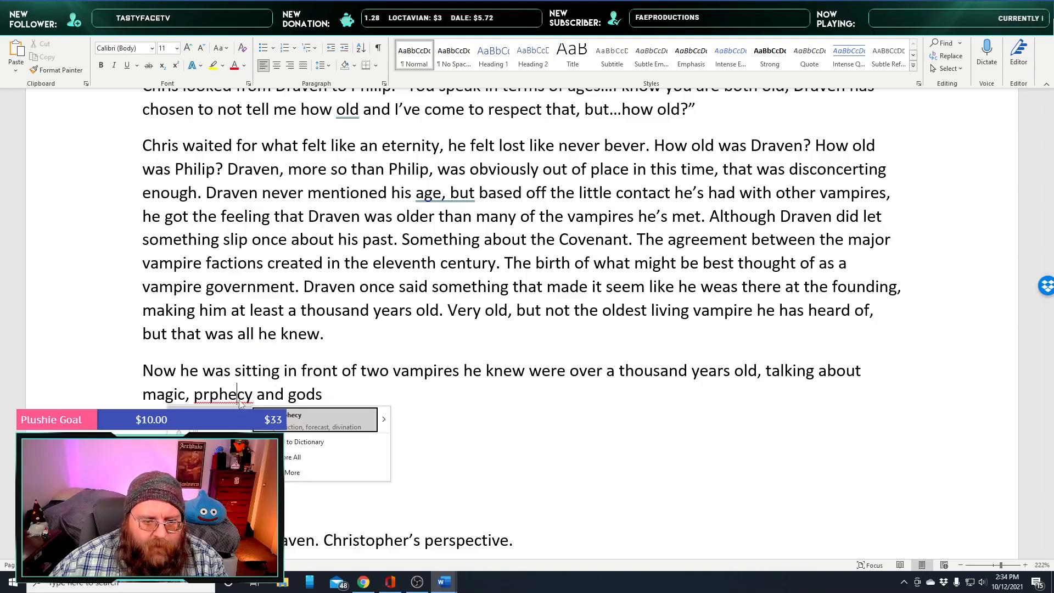
click(297, 420)
Continue after "gods" with "like it is an every day occruance. They were talking in terms of ages"
scroll(373, 330, down, 3)
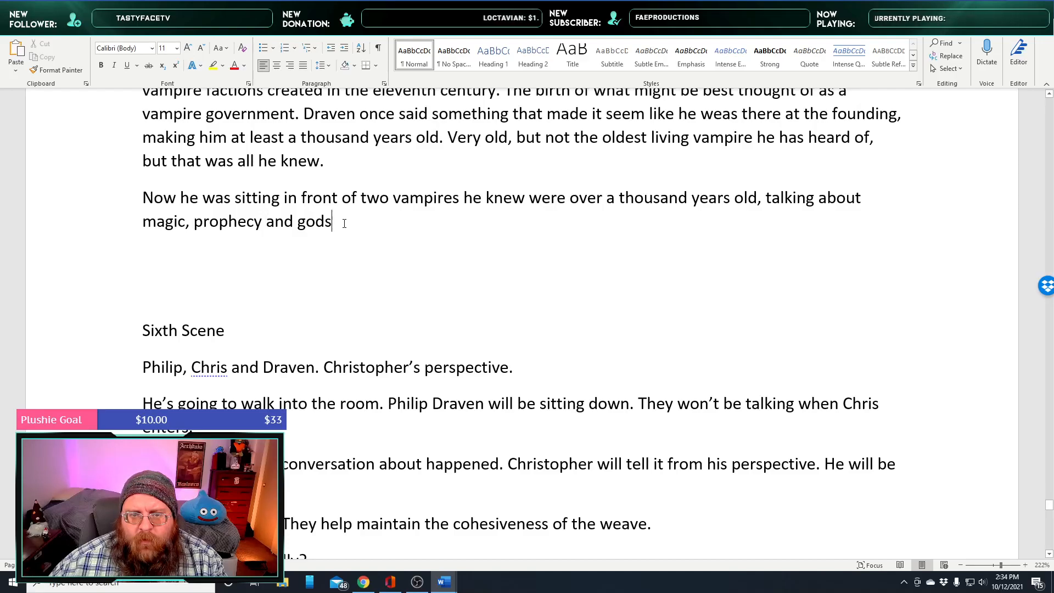
text(like)
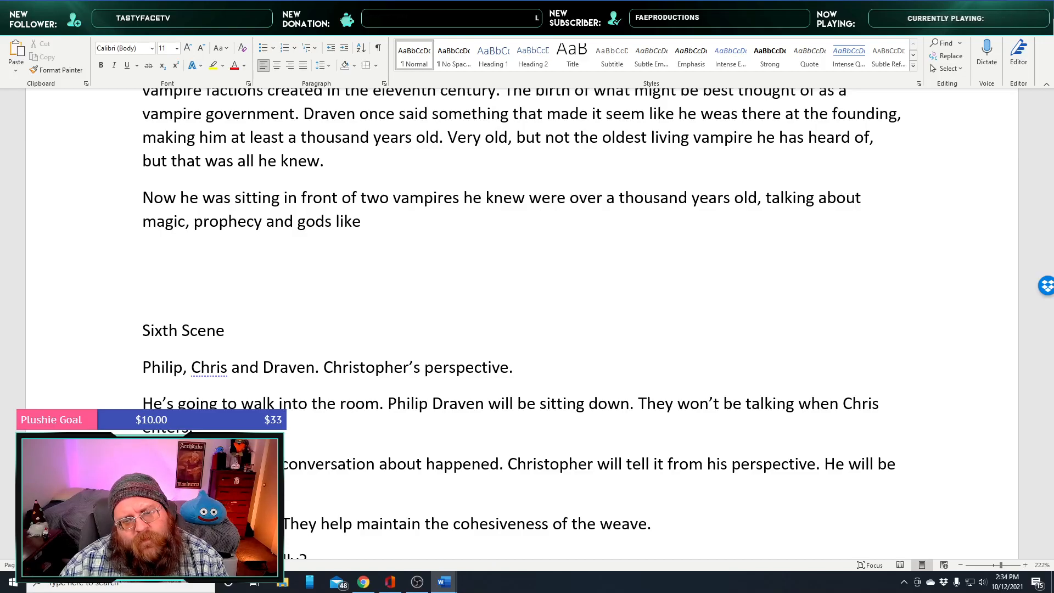
text(is an every day occruance. They were talk)
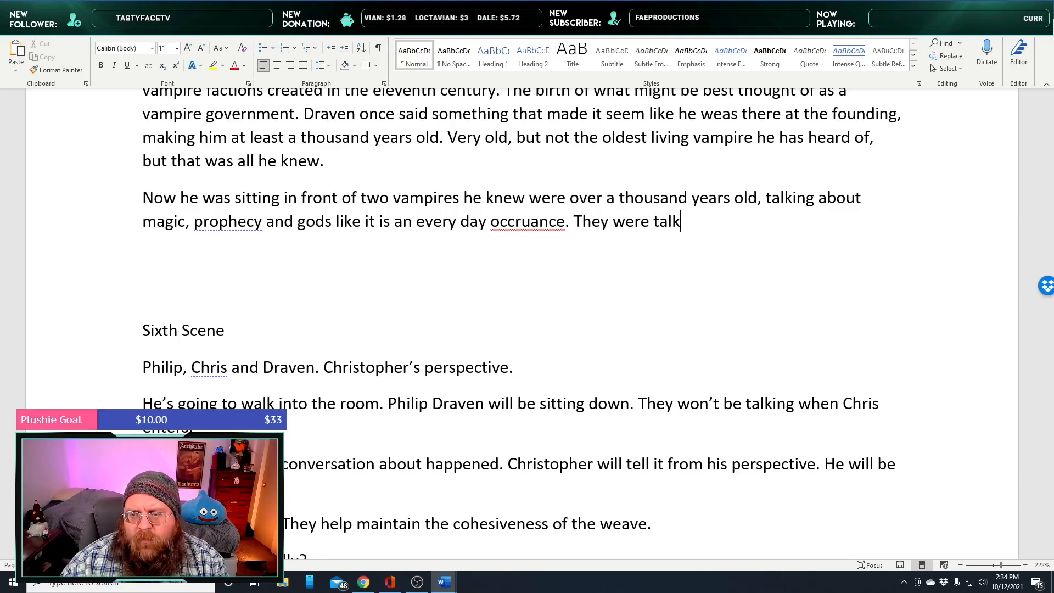
text(of ages)
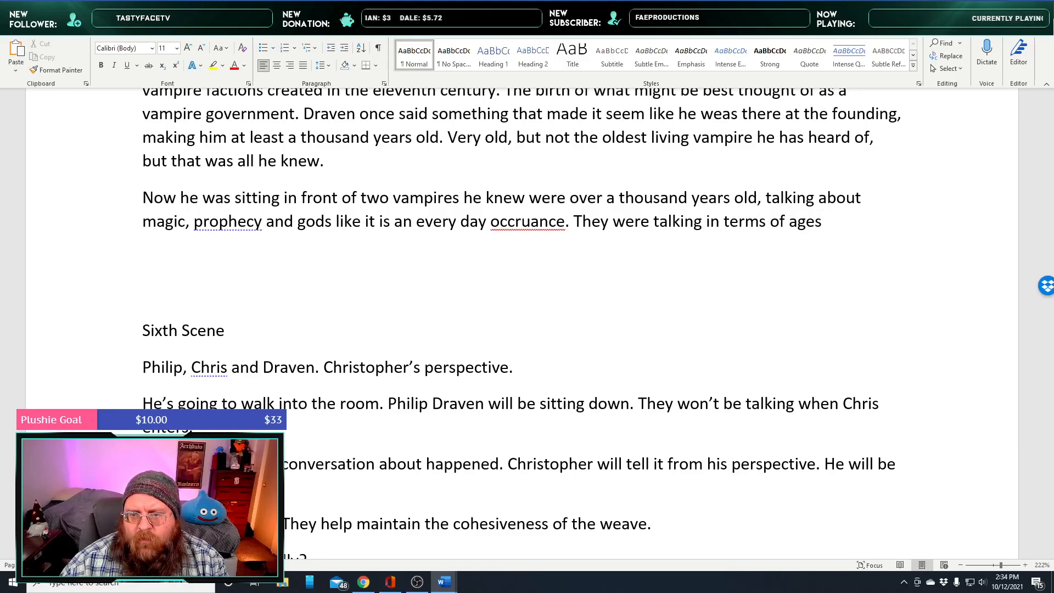
Correct the misspelled "occruance" to "occurrence" and change "every day" to the suggested "everyday"
right_click(490, 227)
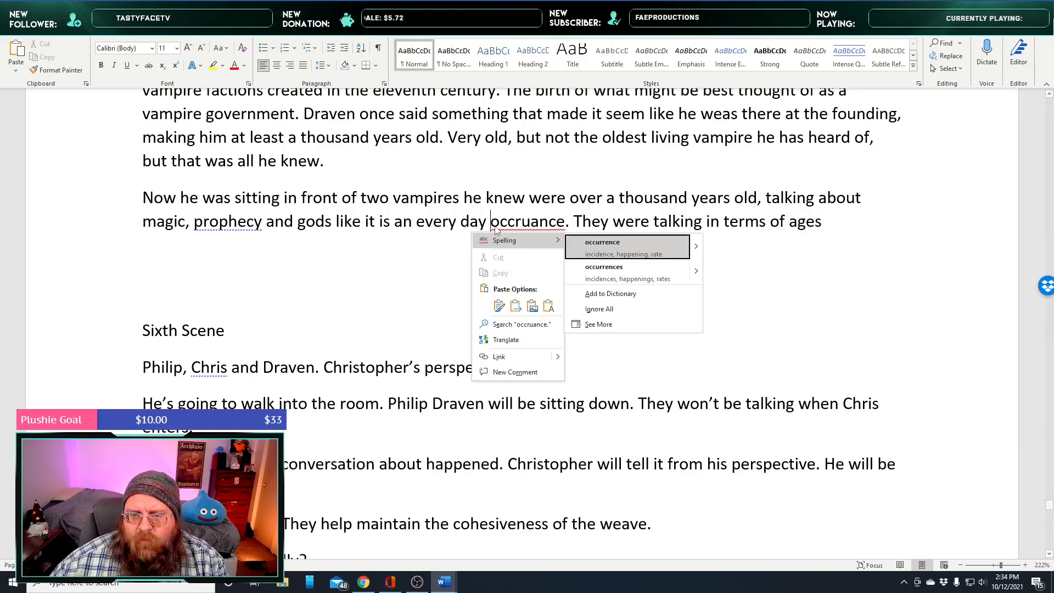
click(603, 240)
click(840, 220)
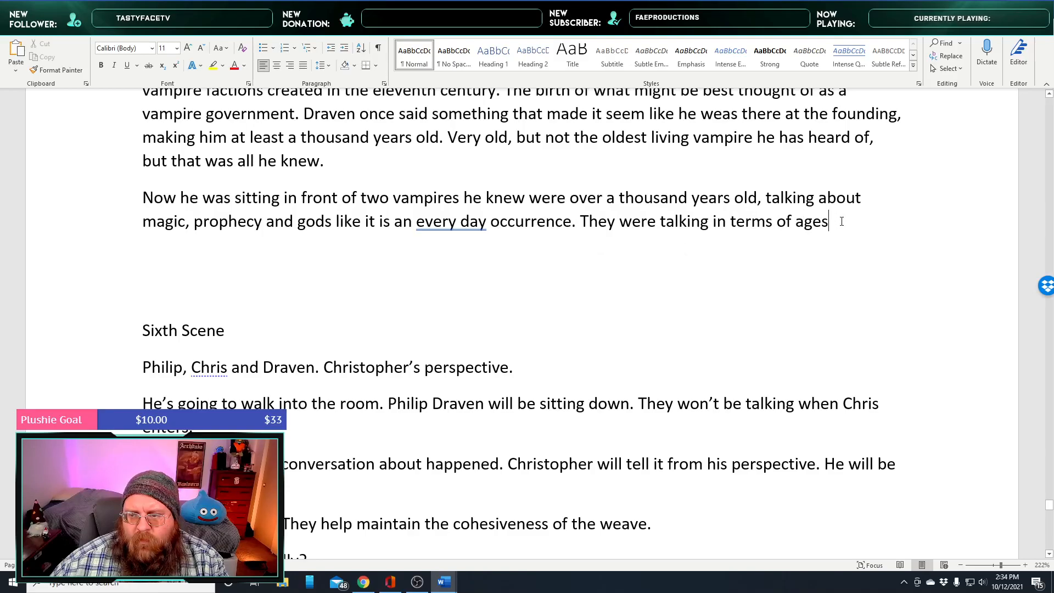
right_click(448, 229)
click(501, 257)
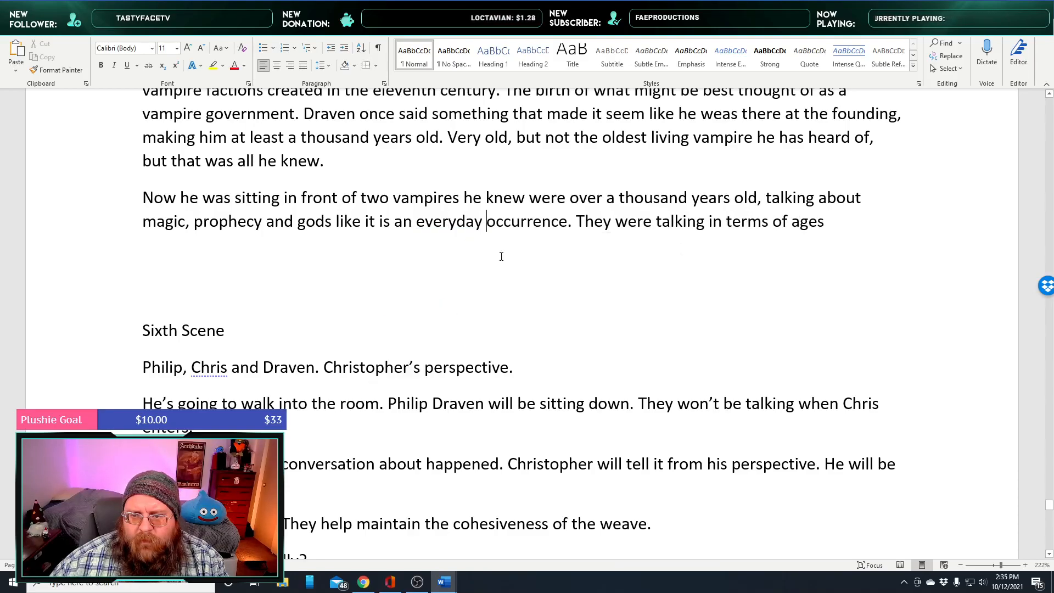
Continue after "ages" at the end of the new paragraph with ", he could only guess how much time was was, given"
click(842, 221)
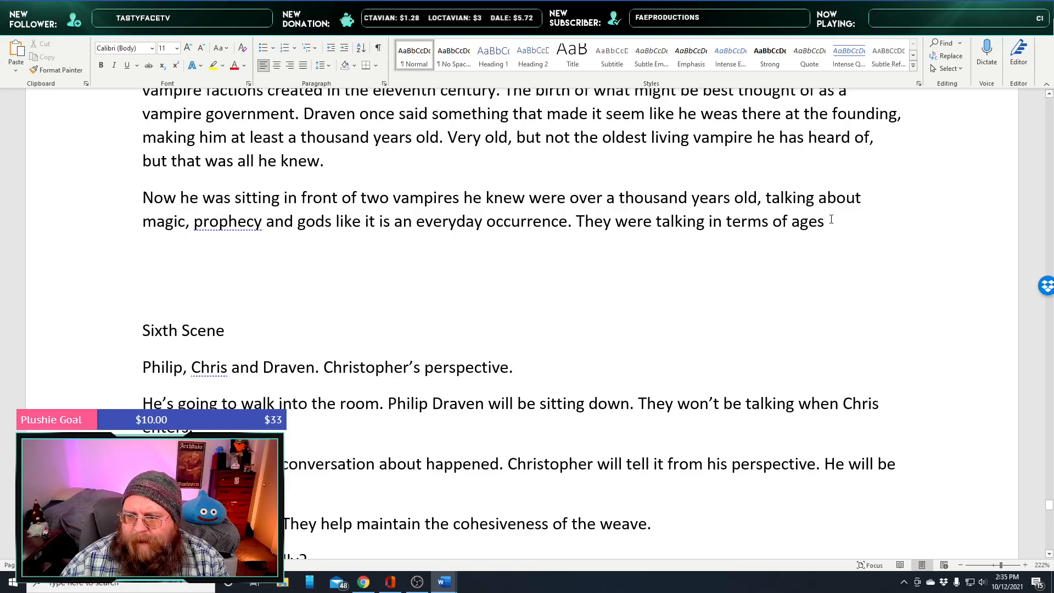
text(, h)
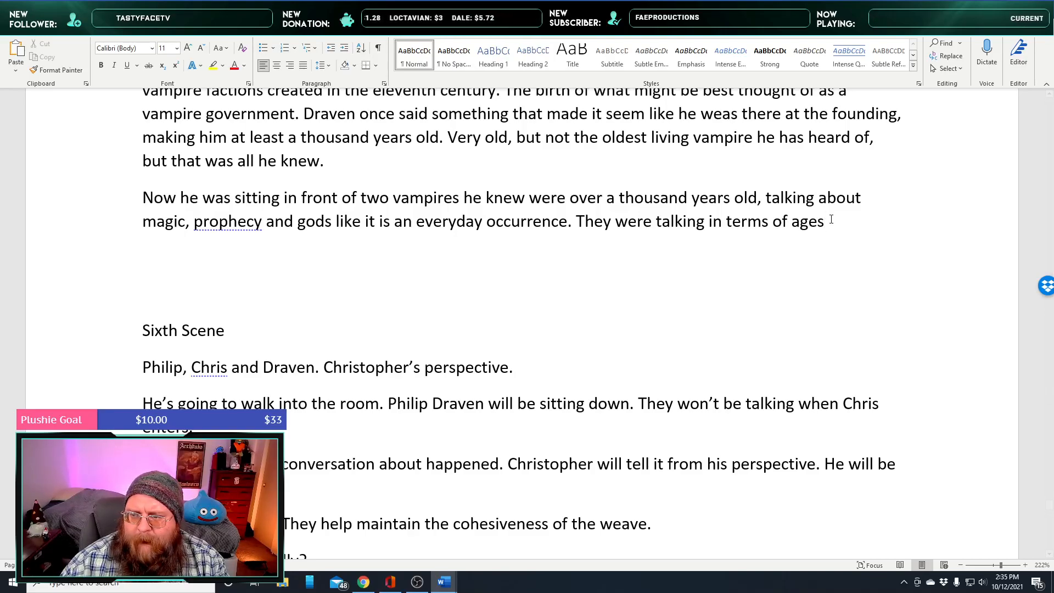
text(e could only )
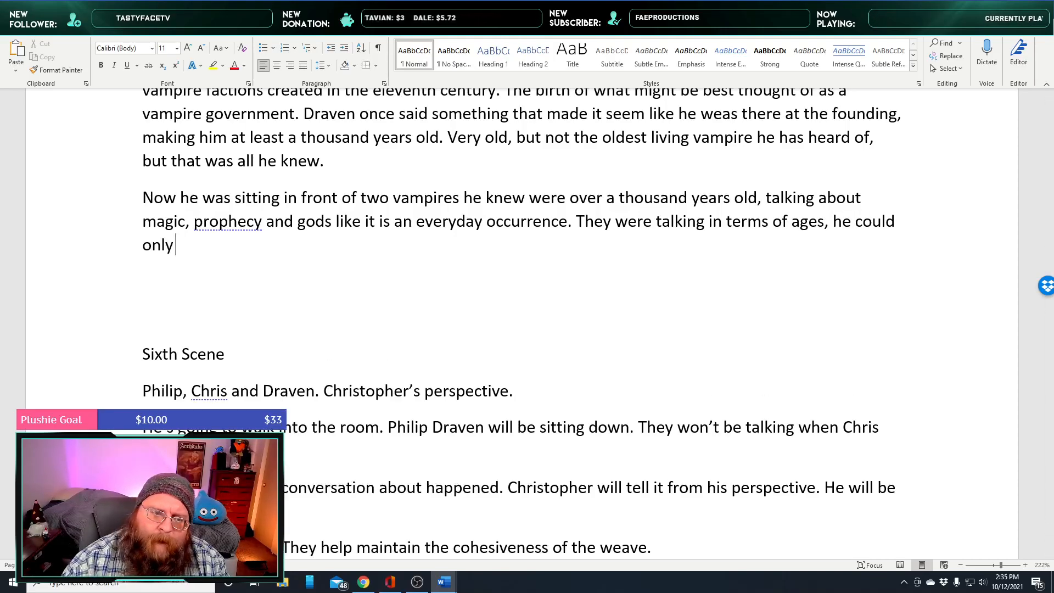
text(guess how)
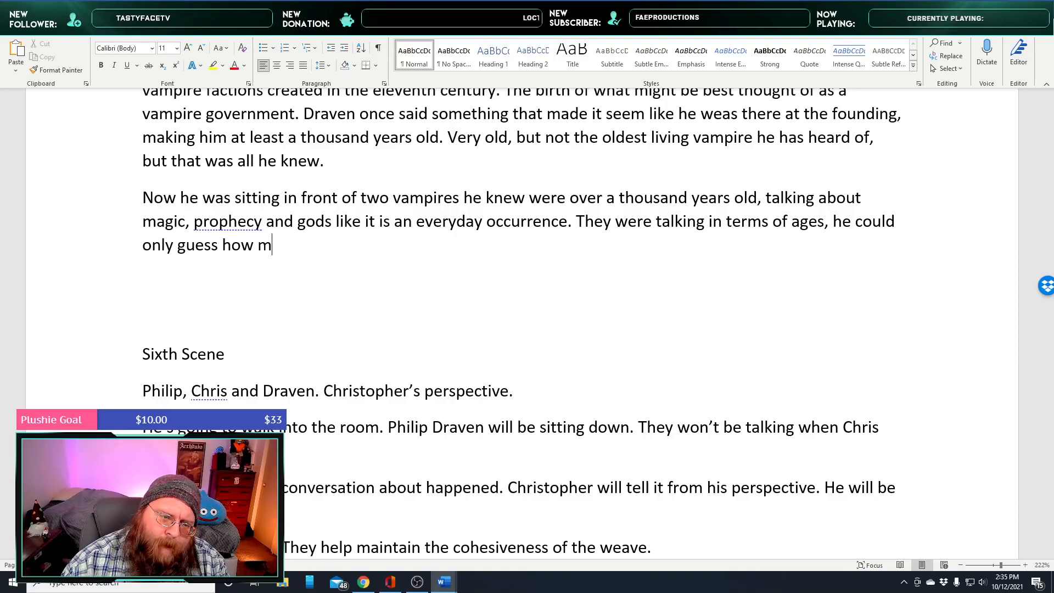
text(much time was was, given )
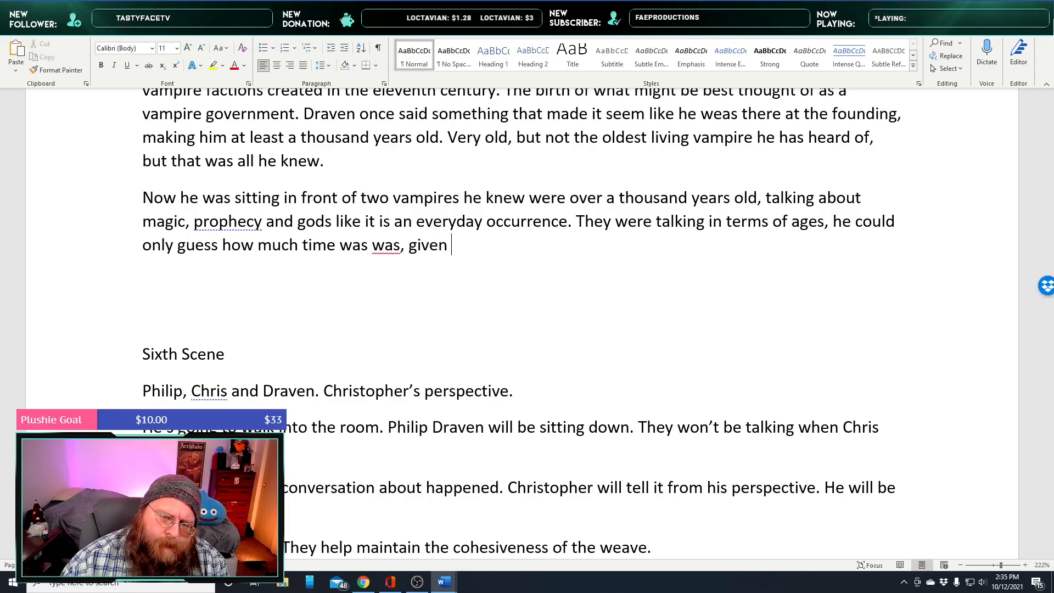
Finish the sentence after "given" with "the perspective they must have on the history of humanity."
text(the perspective they mu)
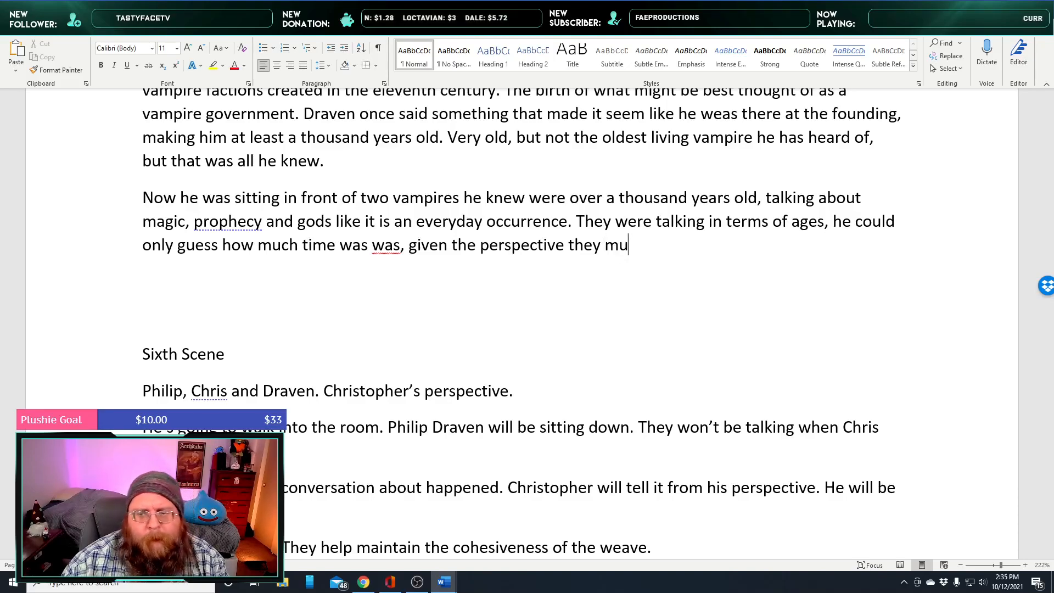
text(st have on h)
key(BackSpace)
text(the history o)
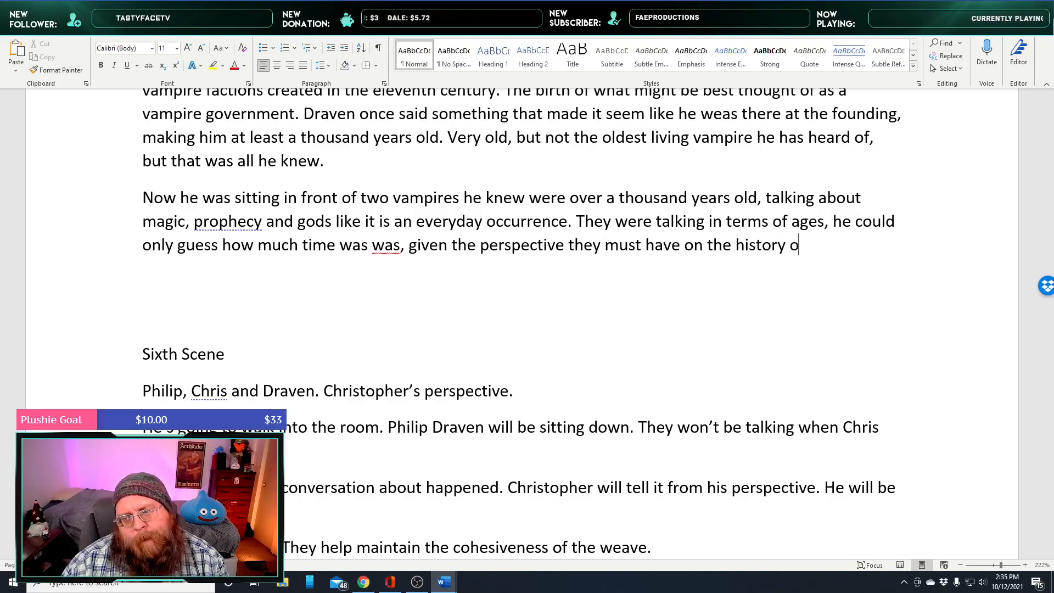
text(manity.)
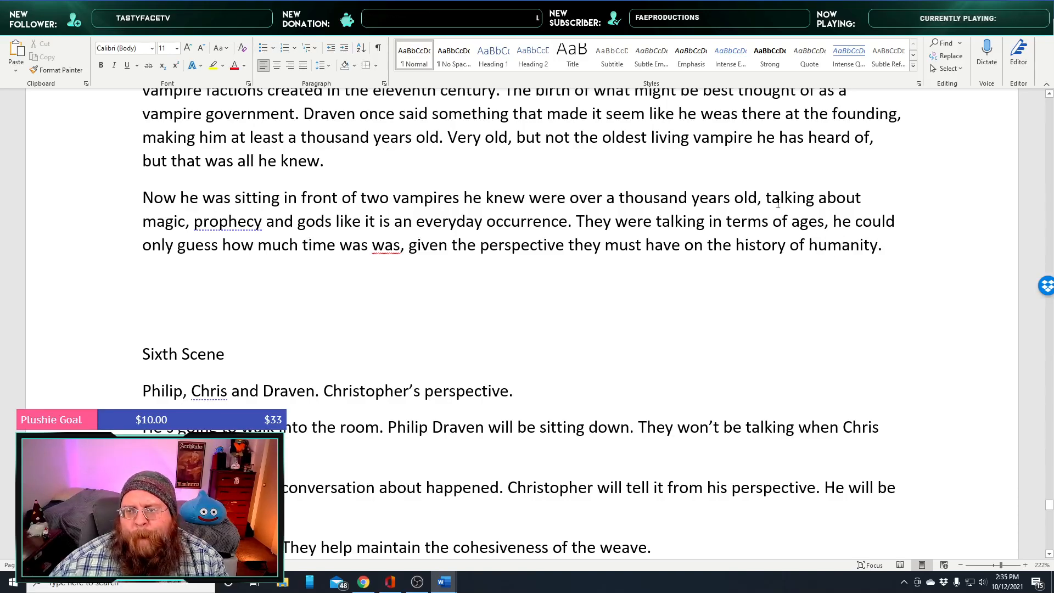
Delete the repeated "was" and accept the suggested comma after "prophecy" in the new paragraph
right_click(393, 256)
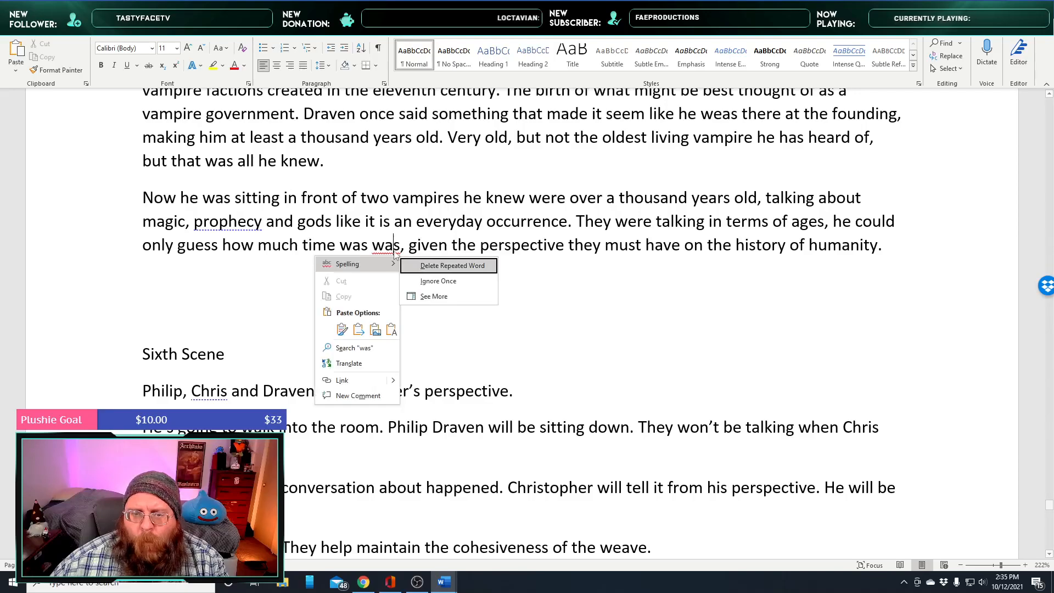
click(414, 269)
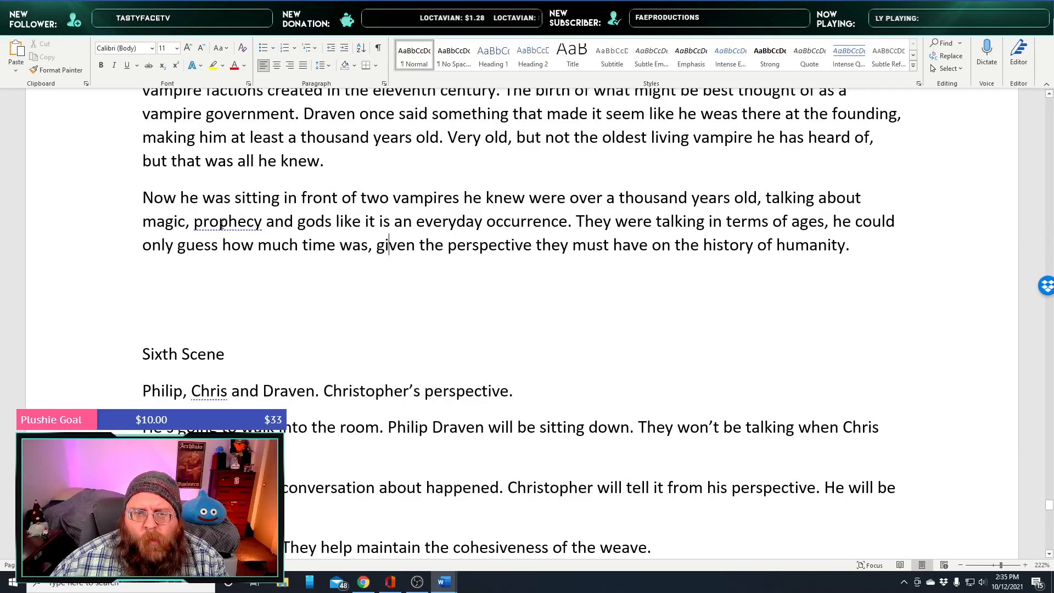
right_click(220, 225)
click(307, 258)
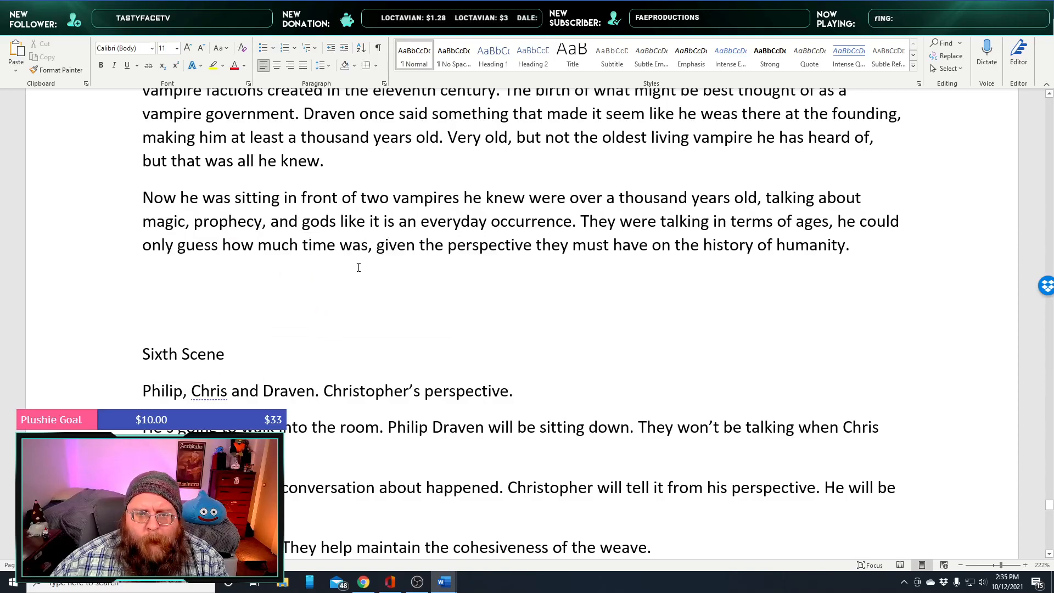
Reread the preceding paragraphs and replace "how much time was" with "what time would mean to them"
click(863, 246)
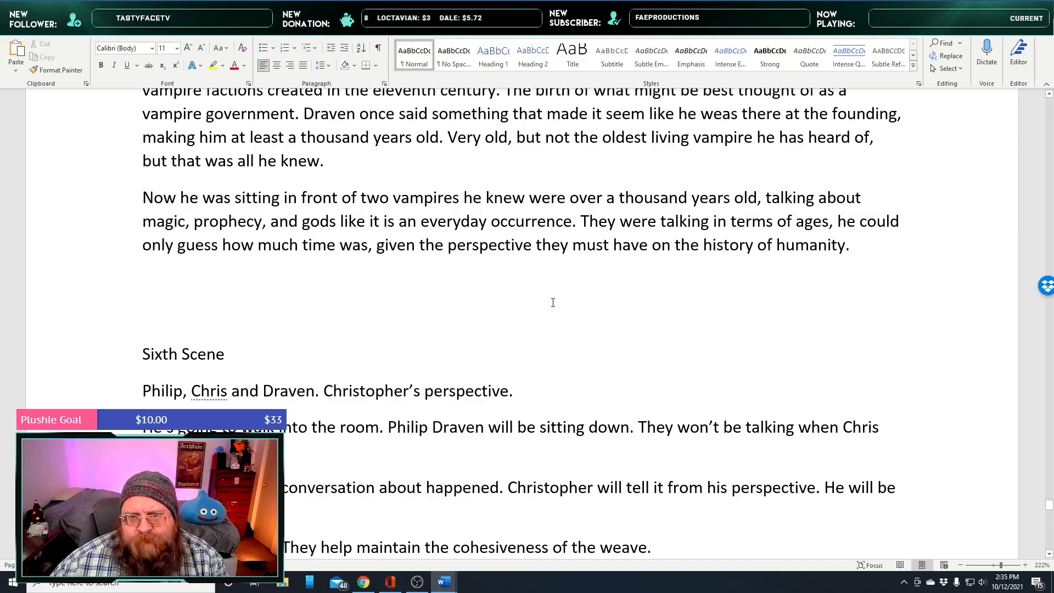
scroll(553, 307, up, 3)
scroll(553, 307, up, 1)
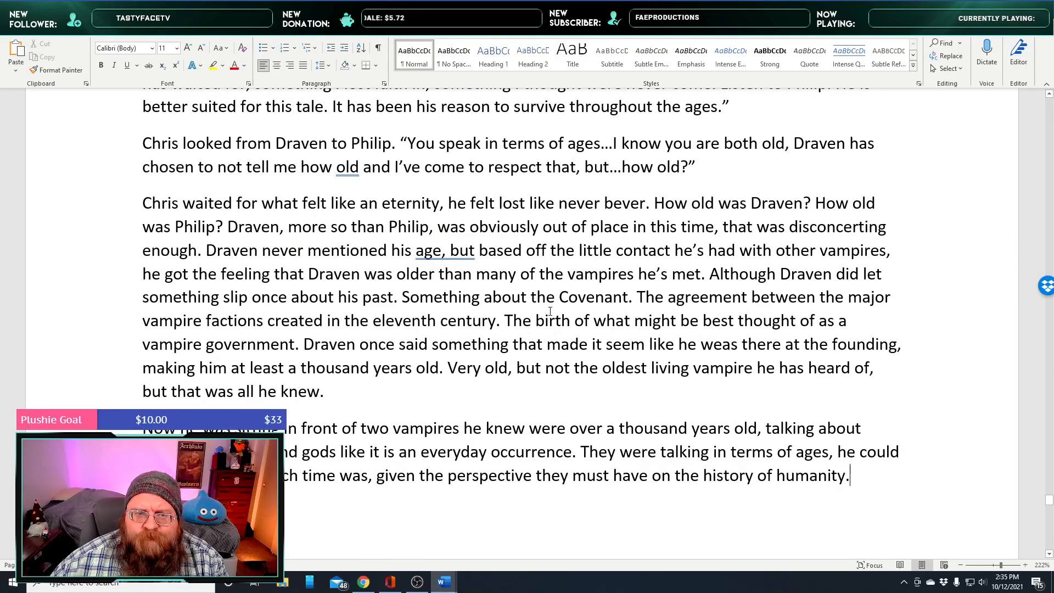
scroll(550, 311, down, 3)
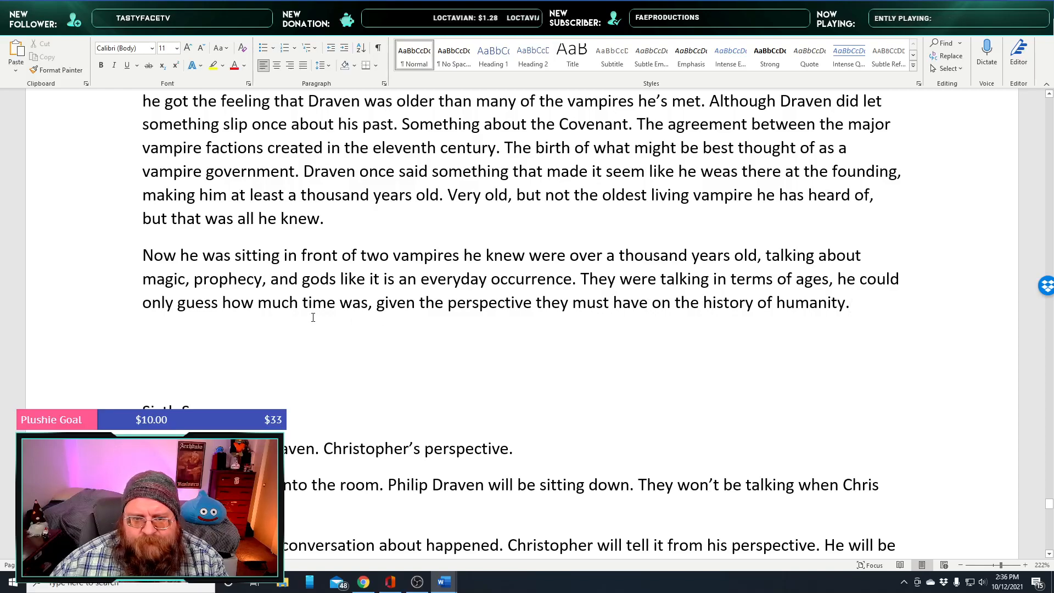
drag(222, 303, 367, 303)
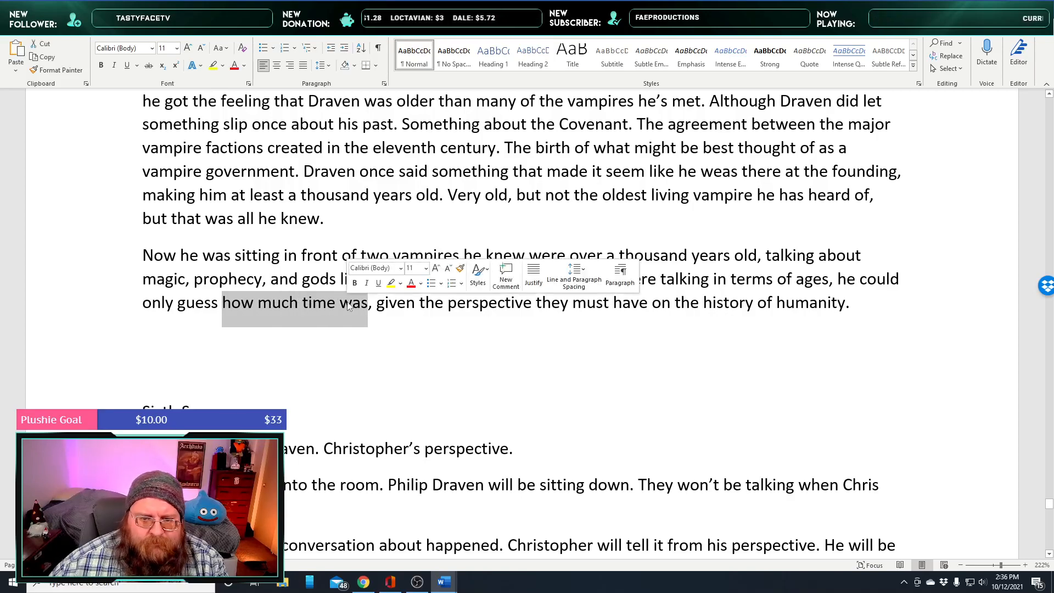
text(what time would mea)
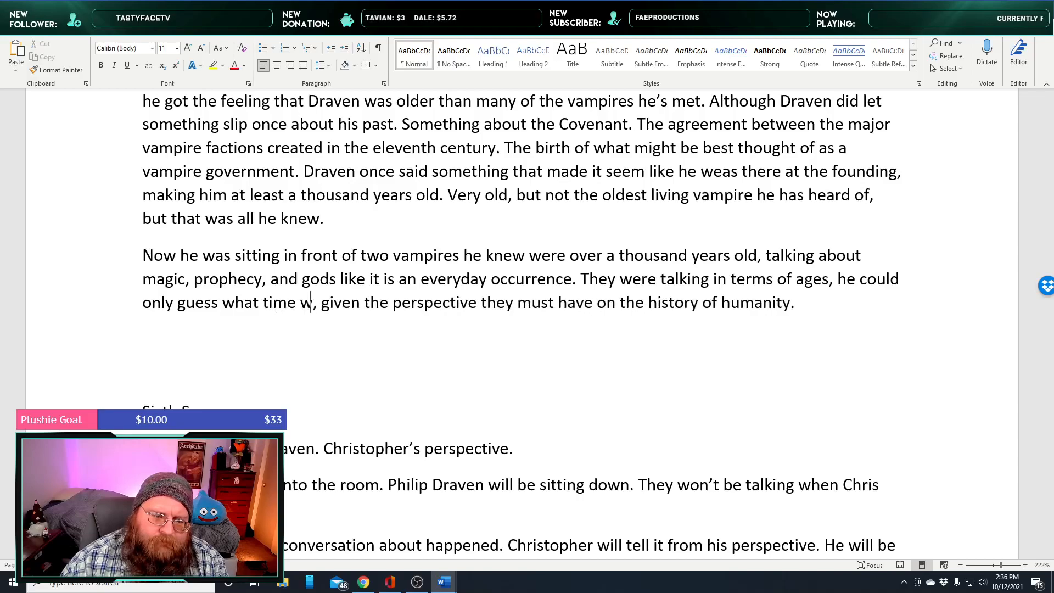
text(n to them)
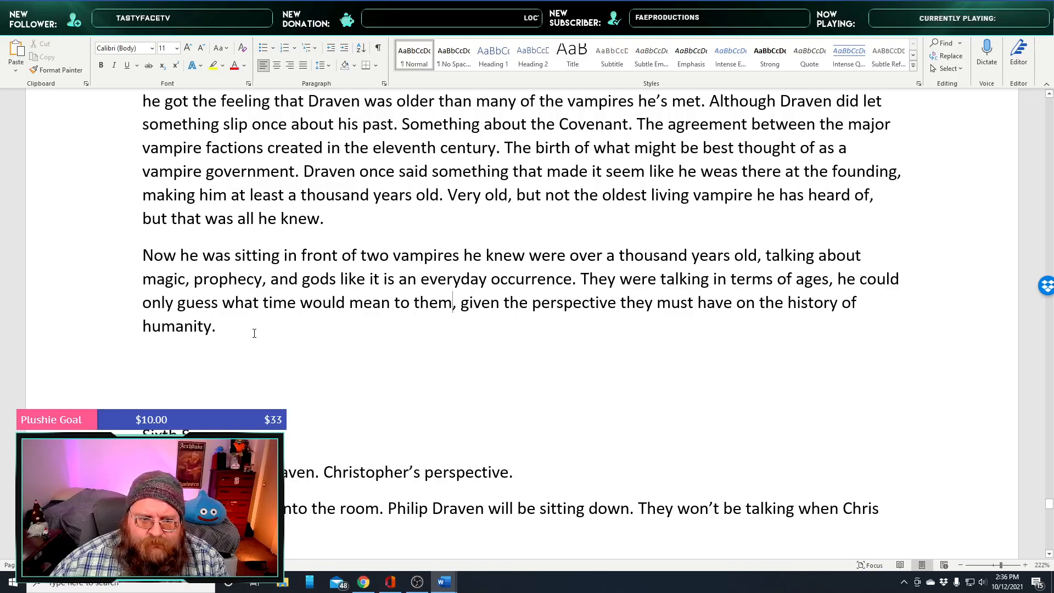
Start a new paragraph after "humanity." reading "What may have felt like an eternity was actually only a few moments and Philip spoke."
scroll(264, 345, up, 3)
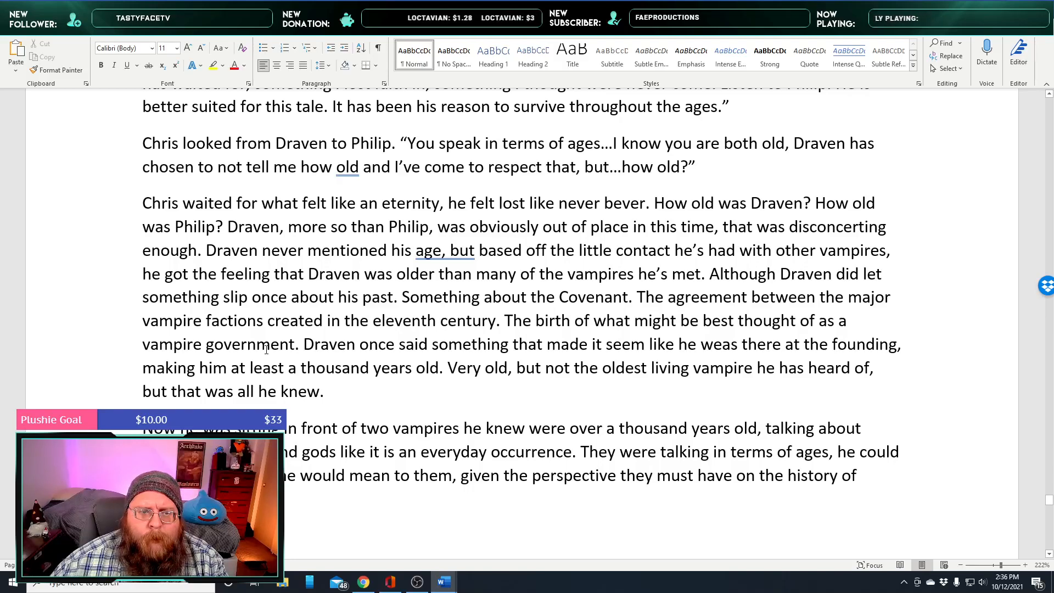
scroll(266, 349, down, 2)
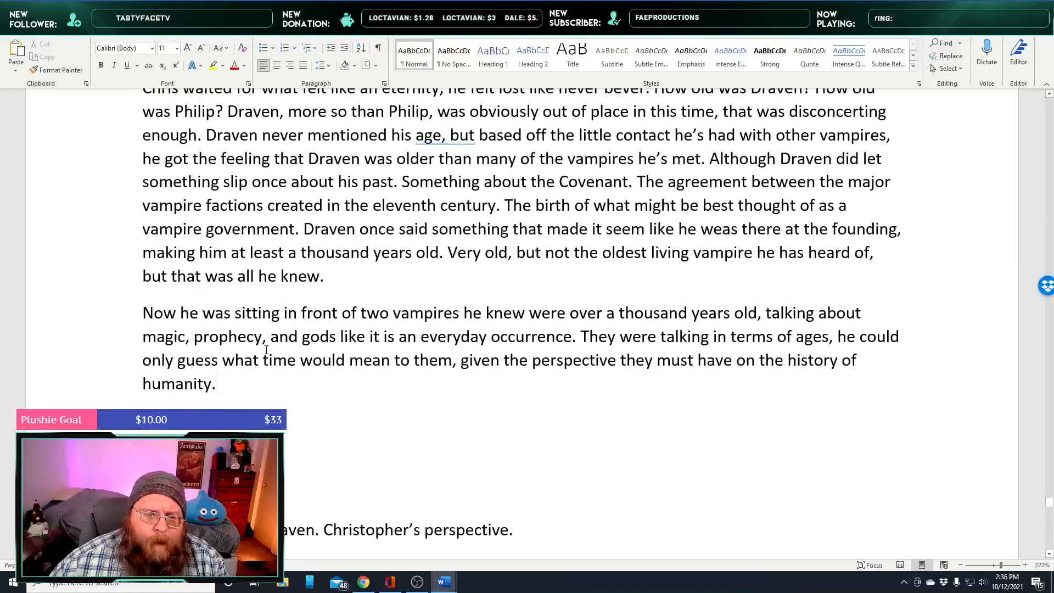
key(Return)
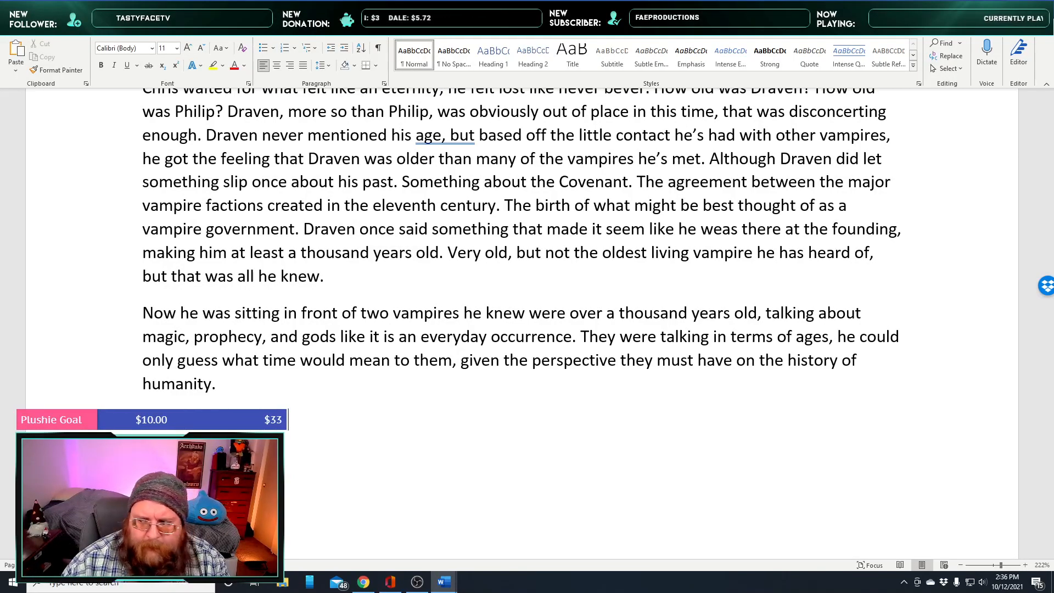
text(like an etern)
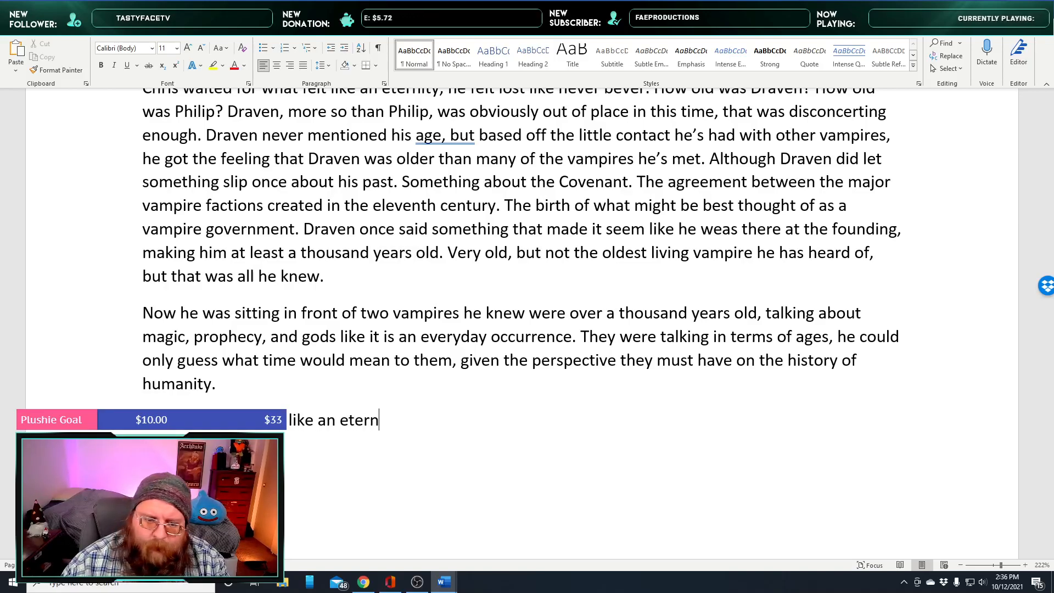
text(ity was actually on)
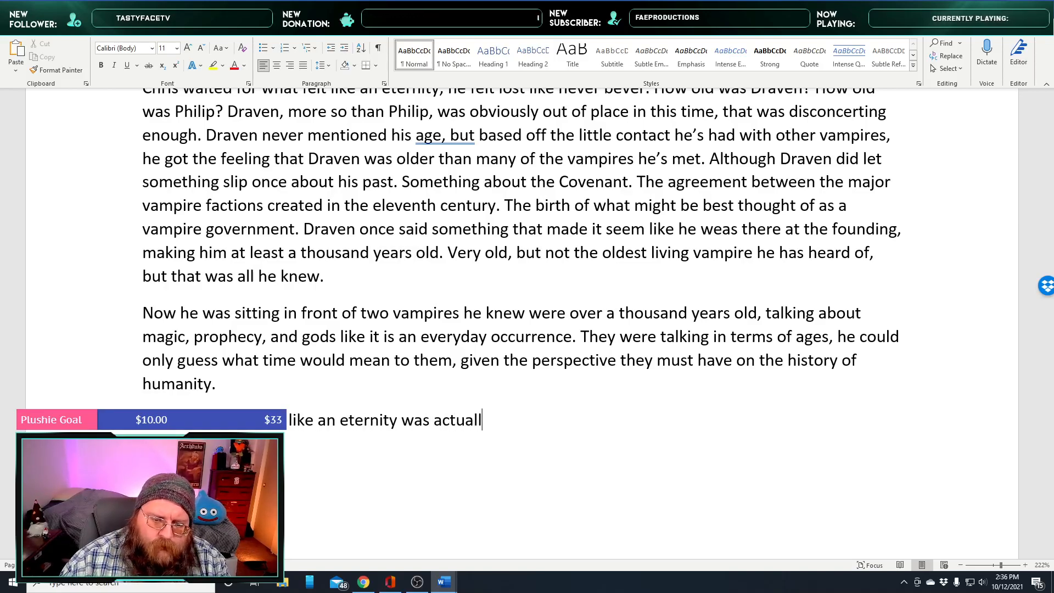
key(BackSpace)
key(BackSpace)
text(ly a few moments)
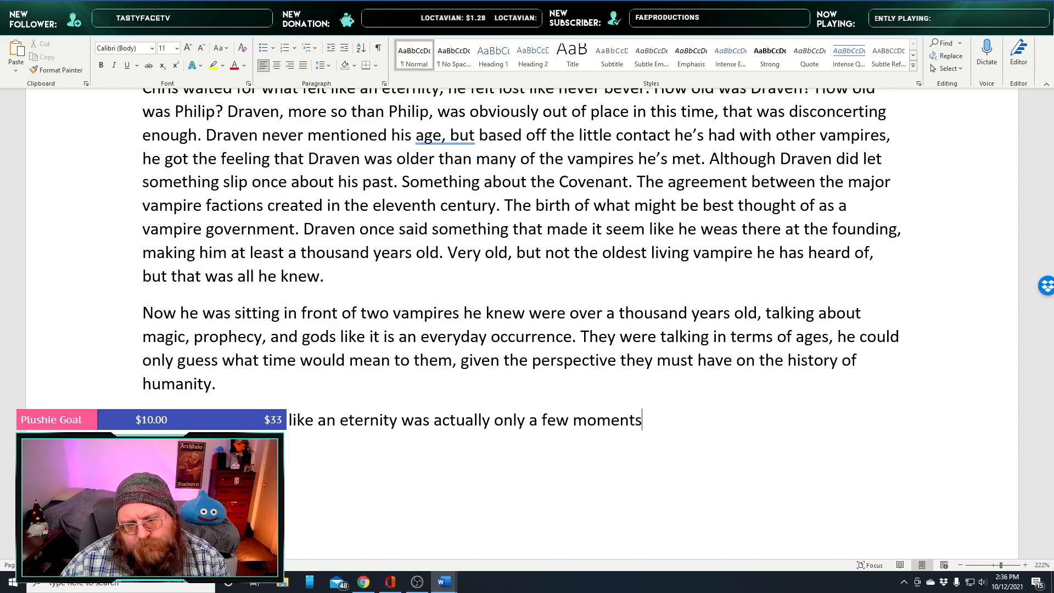
text( and Philip spoke.)
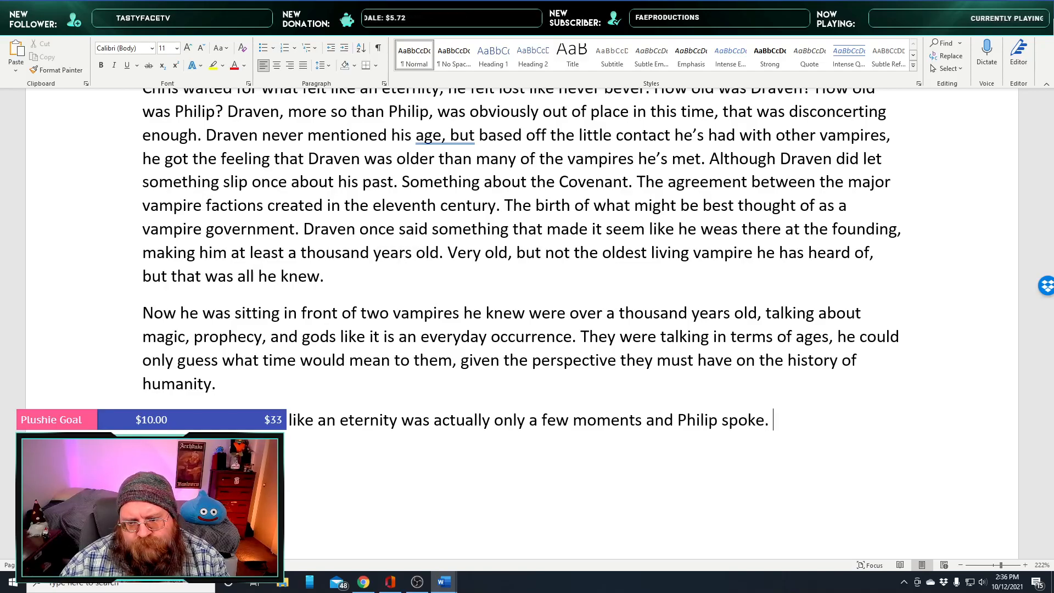
Continue after "Philip spoke." with "Perpahs it will help if I unpack what has happened to you." and begin the next sentence with "I"
text(Perpahs it will)
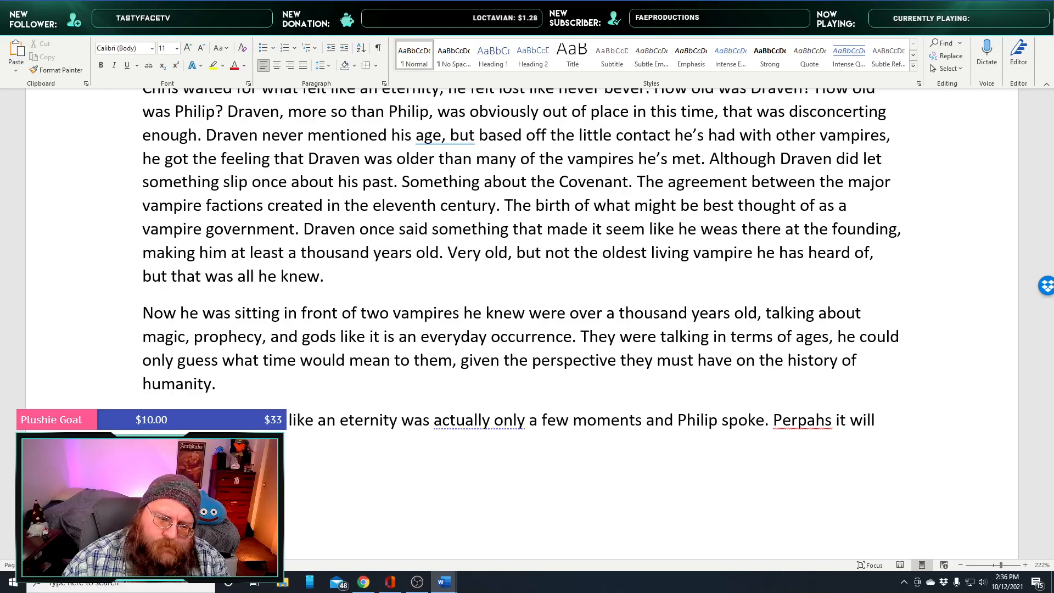
text(at ha)
key(BackSpace)
key(BackSpace)
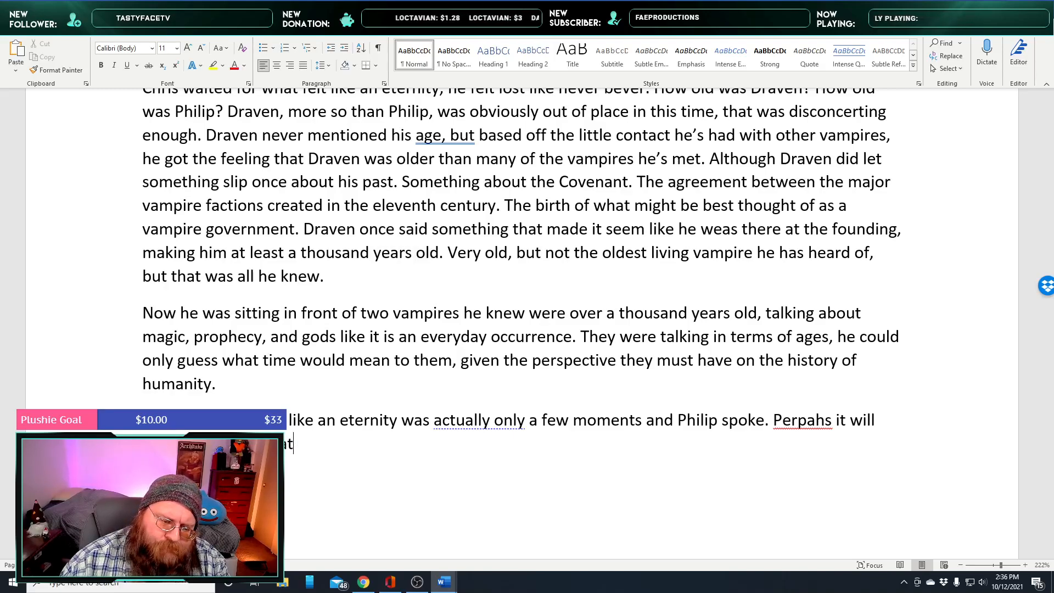
text(you heard)
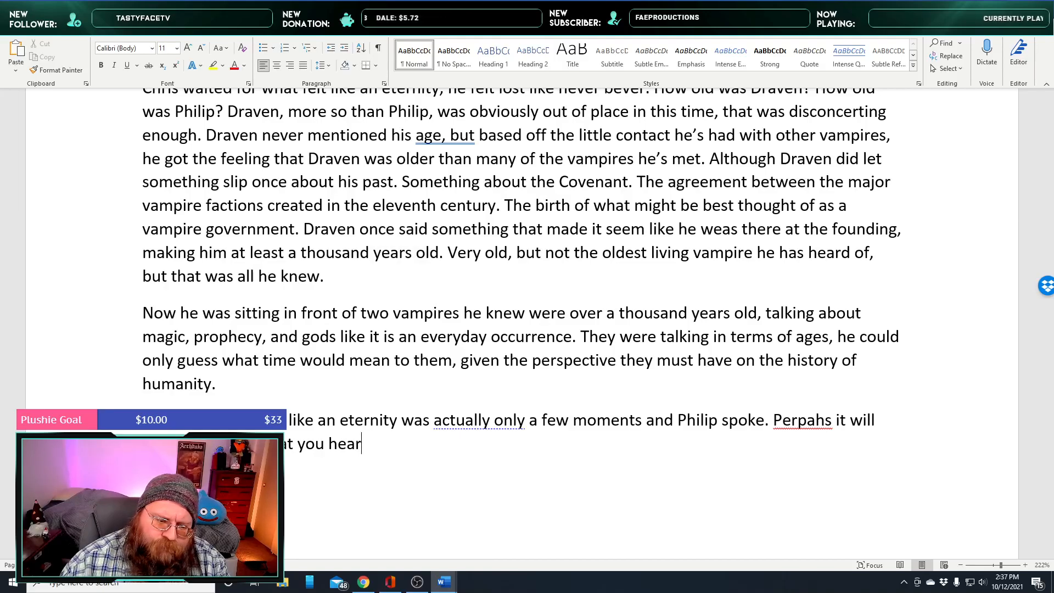
key(BackSpace)
key(BackSpace)
key(BackSpace)
key(BackSpace)
key(BackSpace)
key(BackSpace)
text(has happened to you. I n)
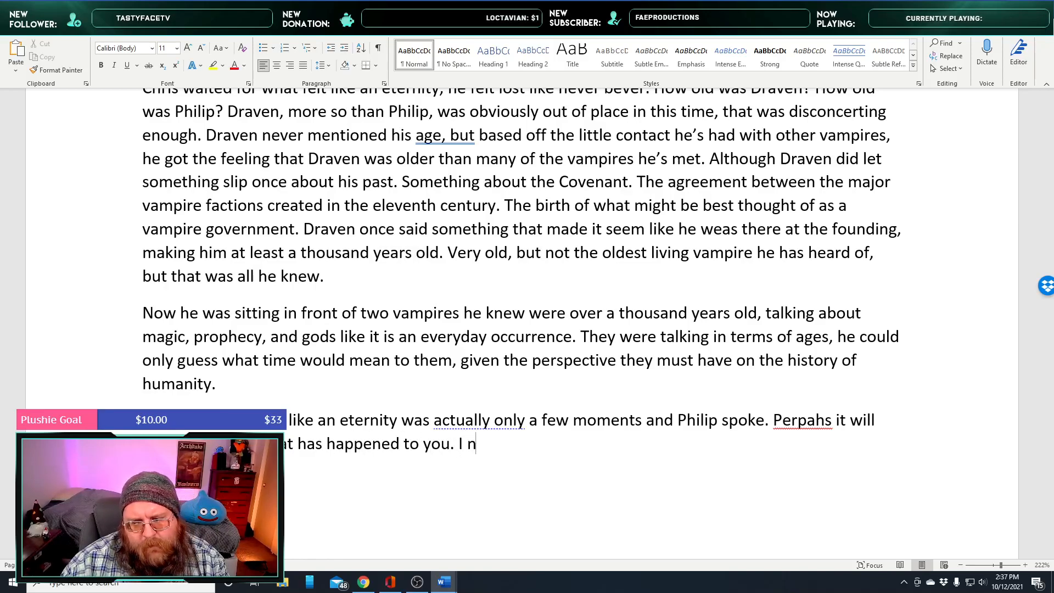
Complete the sentence as "I can put this into context for you and that may help."
text(ow)
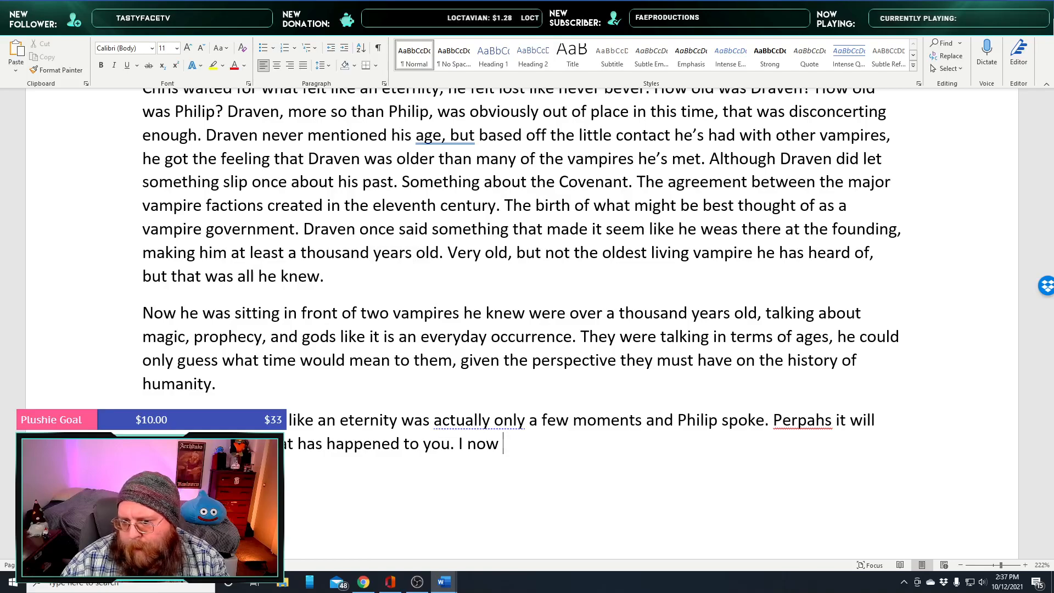
key(BackSpace)
key(BackSpace)
key(BackSpace)
key(BackSpace)
text(can put this into context for you and that may help.)
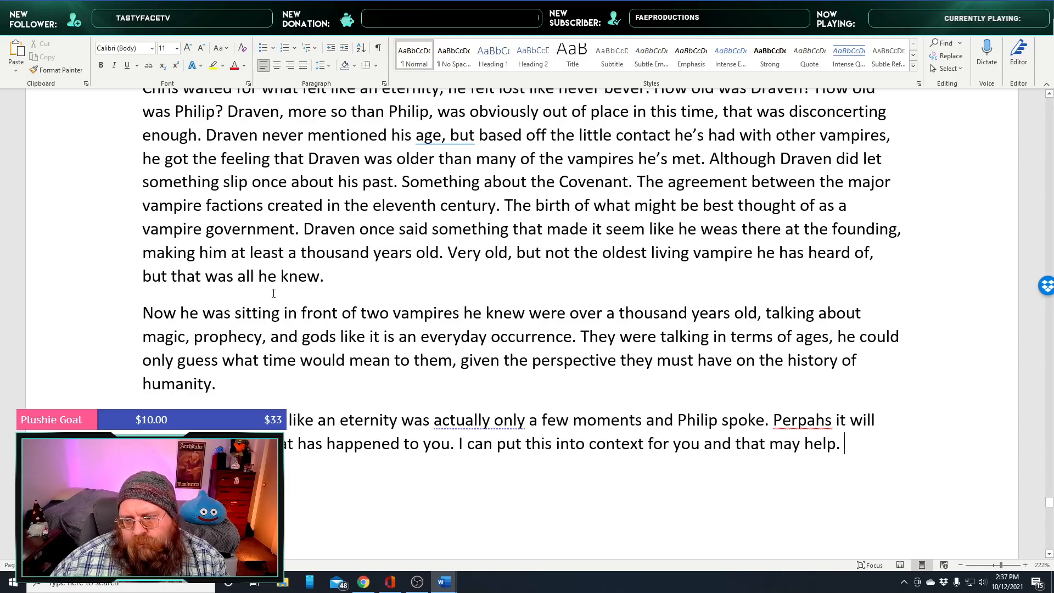
Correct the misspelled "Perpahs" to "Perhaps" in Philip's speech
scroll(799, 424, down, 3)
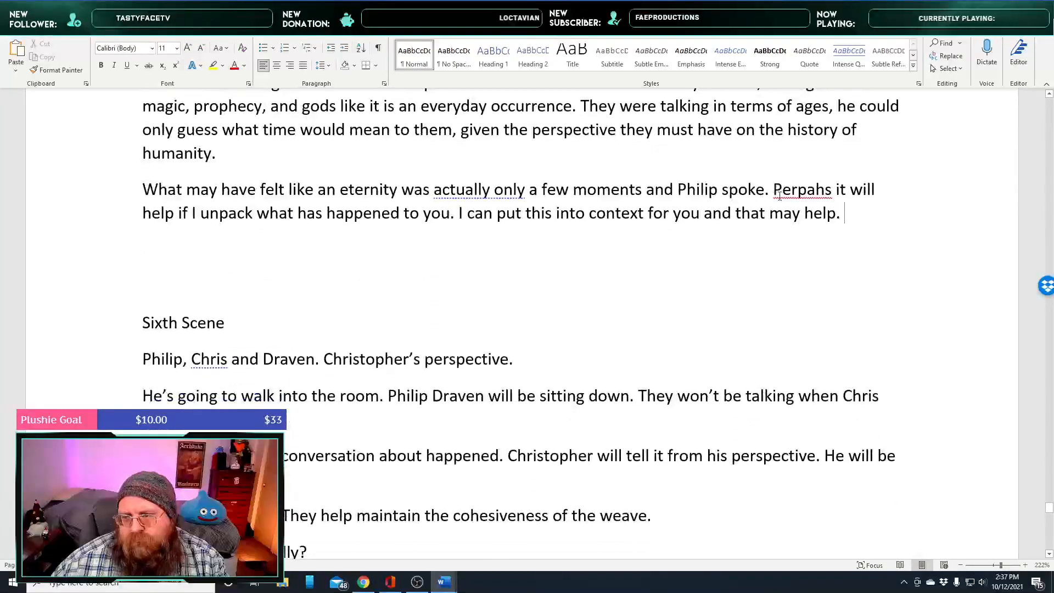
right_click(799, 189)
click(870, 206)
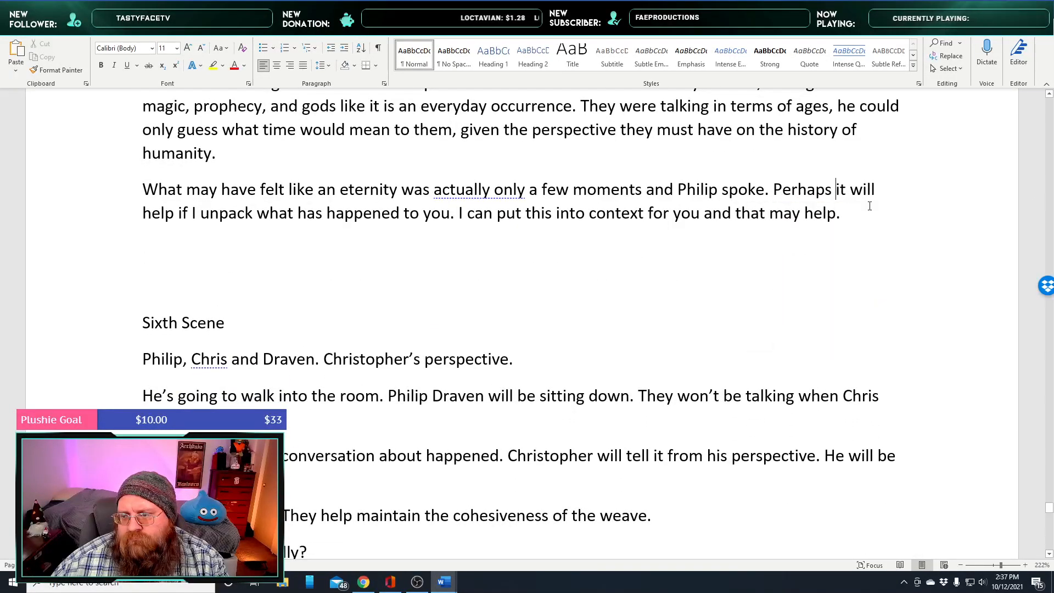
Begin a new sentence after "that may help." in Philip's speech with "Believe it or not, you"
click(856, 212)
text(B)
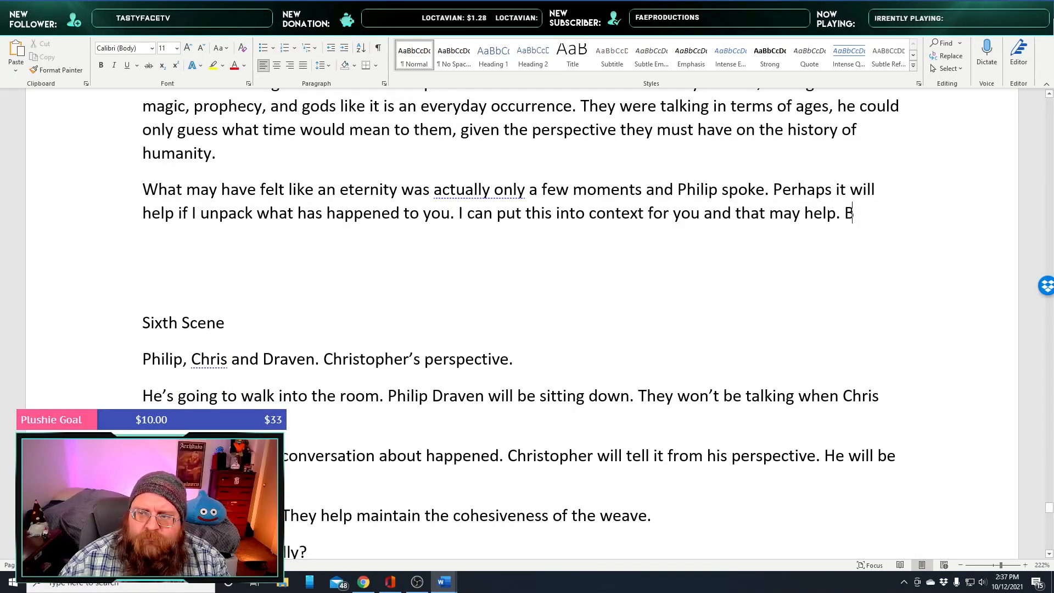
text(elieve it o)
key(BackSpace)
text(it or not, you o)
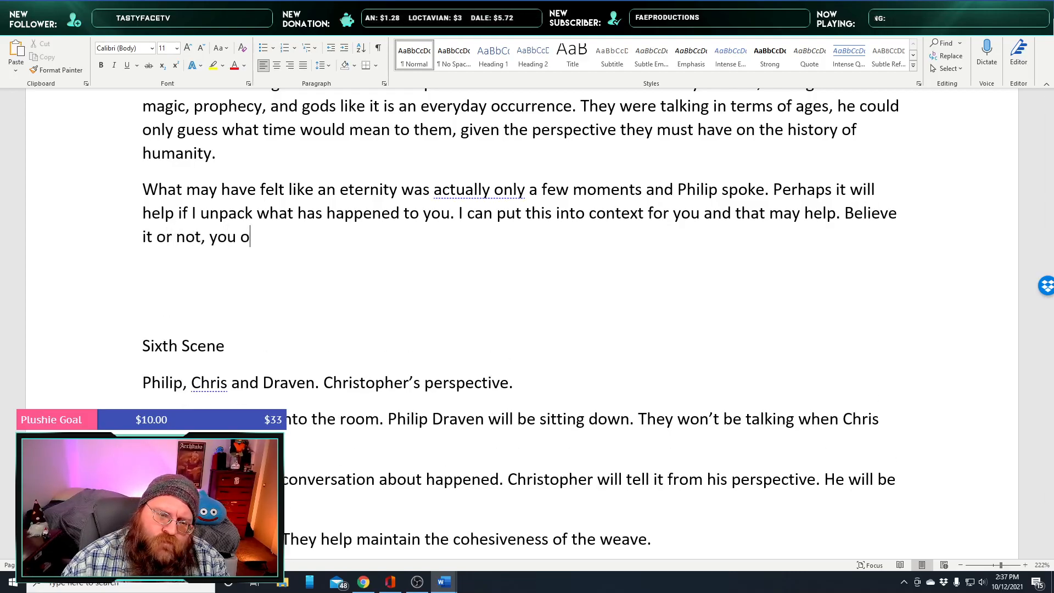
key(BackSpace)
text(told me about a few th)
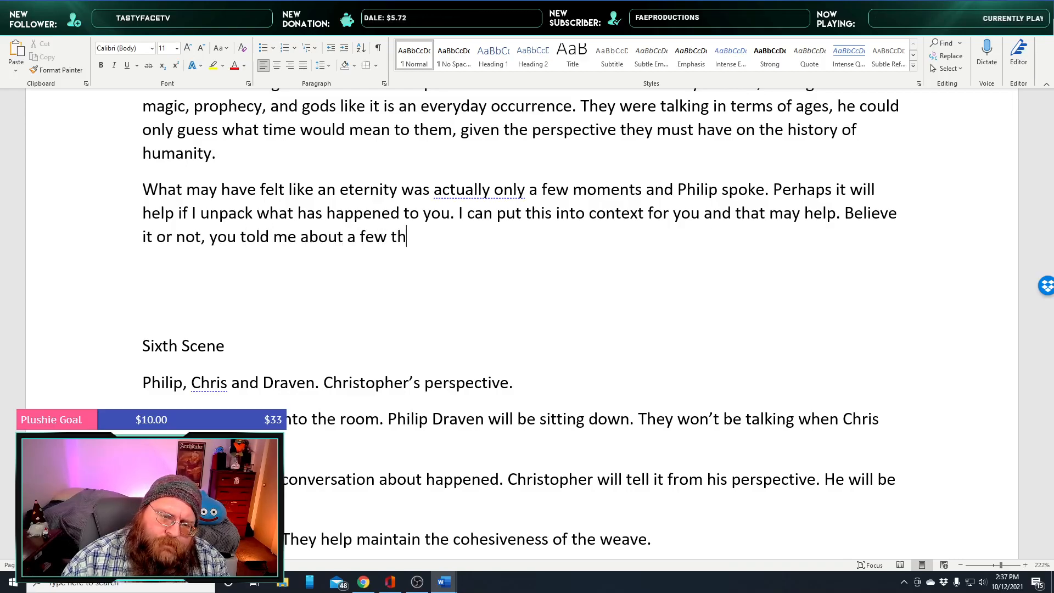
text(ings I had no idea about. The)
key(BackSpace)
key(BackSpace)
key(BackSpace)
key(BackSpace)
key(BackSpace)
key(BackSpace)
key(BackSpace)
key(BackSpace)
key(BackSpace)
key(BackSpace)
key(BackSpace)
key(BackSpace)
key(BackSpace)
key(BackSpace)
key(BackSpace)
key(BackSpace)
key(BackSpace)
key(BackSpace)
key(BackSpace)
key(BackSpace)
key(BackSpace)
key(BackSpace)
key(BackSpace)
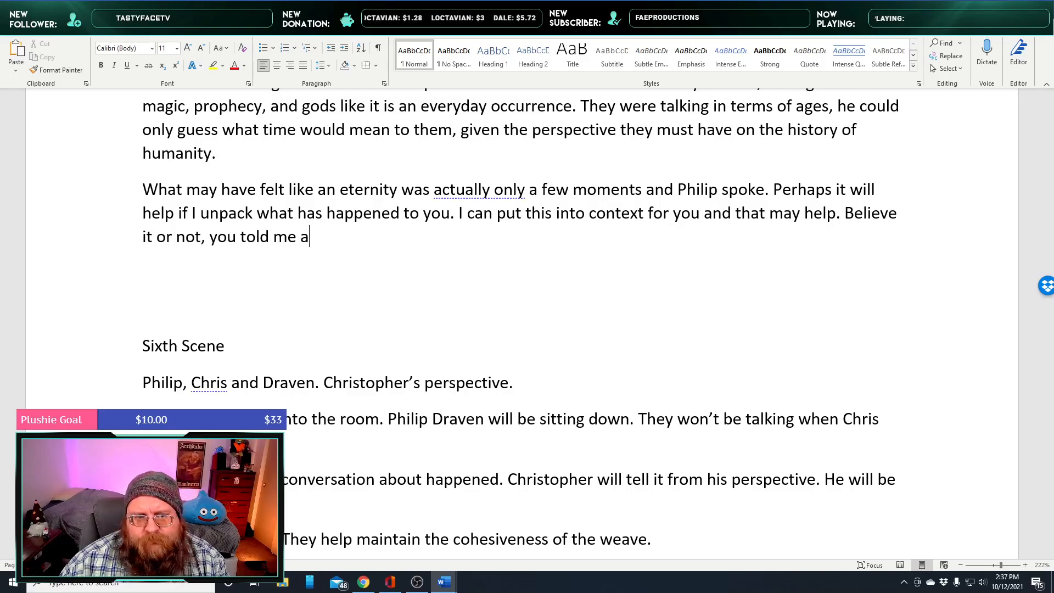
key(BackSpace)
key(BackSpace)
key(BackSpace)
key(BackSpace)
key(BackSpace)
key(BackSpace)
key(BackSpace)
key(BackSpace)
key(BackSpace)
key(BackSpace)
key(BackSpace)
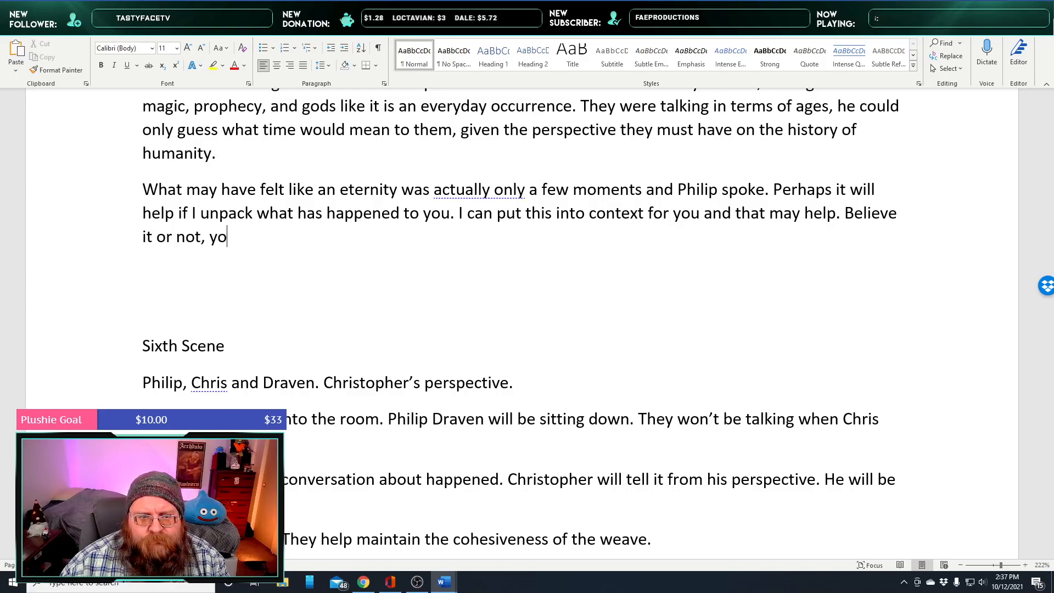
Complete the "Believe it or not" sentence as "you told me about something I didn't know existed, the Dark Weave."
text(u told )
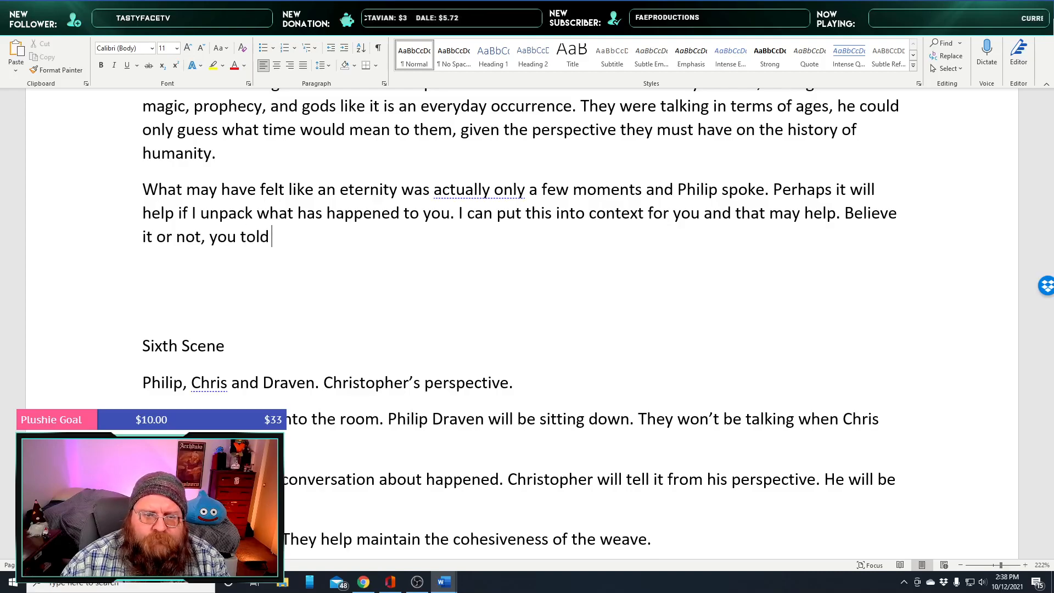
text(me something )
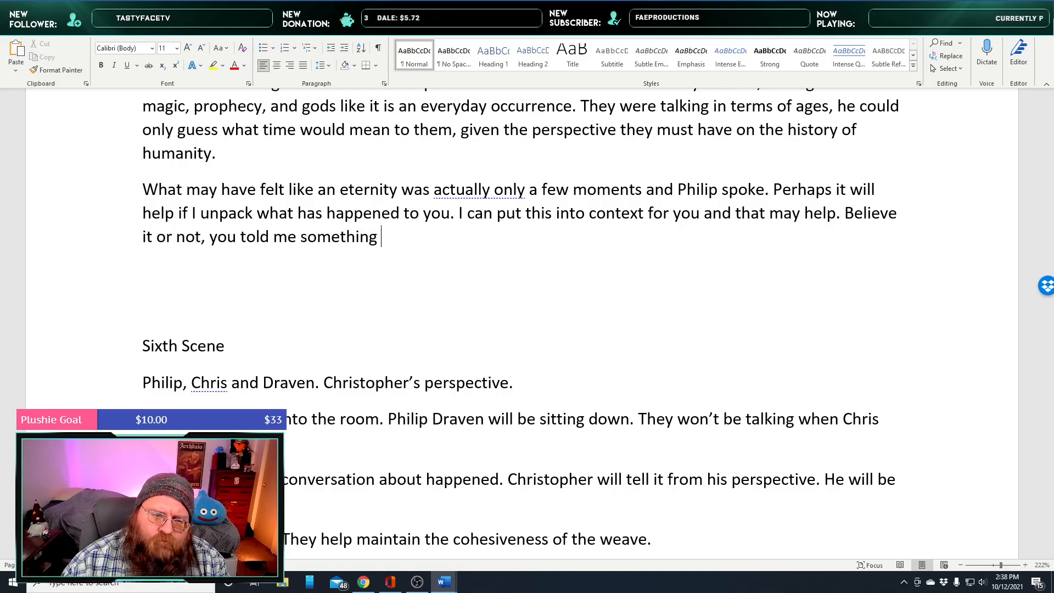
text(I)
key(BackSpace)
key(BackSpace)
key(BackSpace)
key(BackSpace)
key(BackSpace)
key(BackSpace)
key(BackSpace)
key(BackSpace)
key(BackSpace)
key(BackSpace)
key(BackSpace)
text(about s)
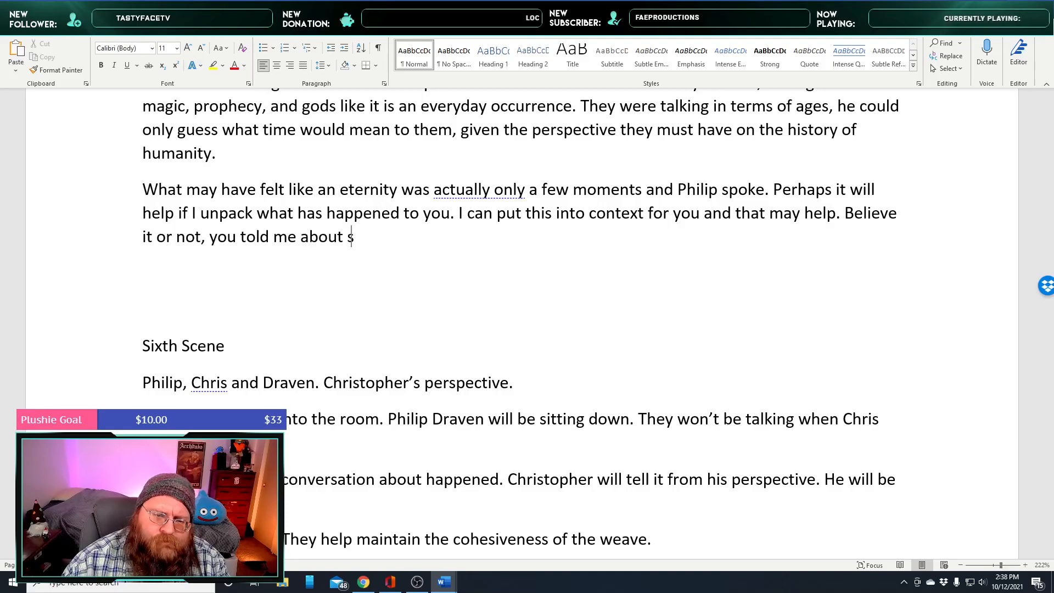
text(omething I don’t)
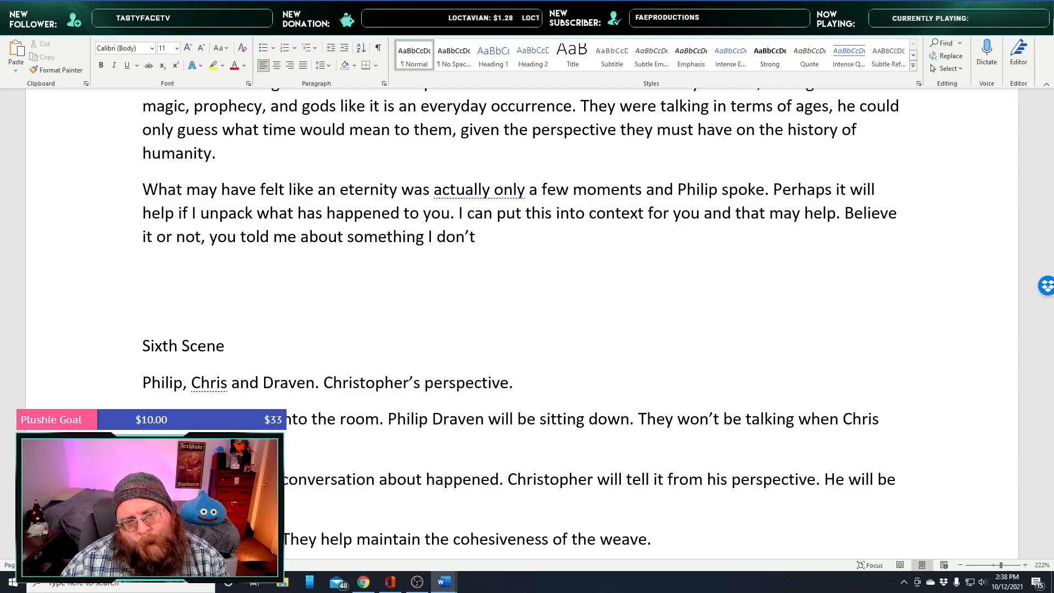
key(BackSpace)
key(BackSpace)
key(BackSpace)
text(didn't kn)
text(existed, the Dark Weave.)
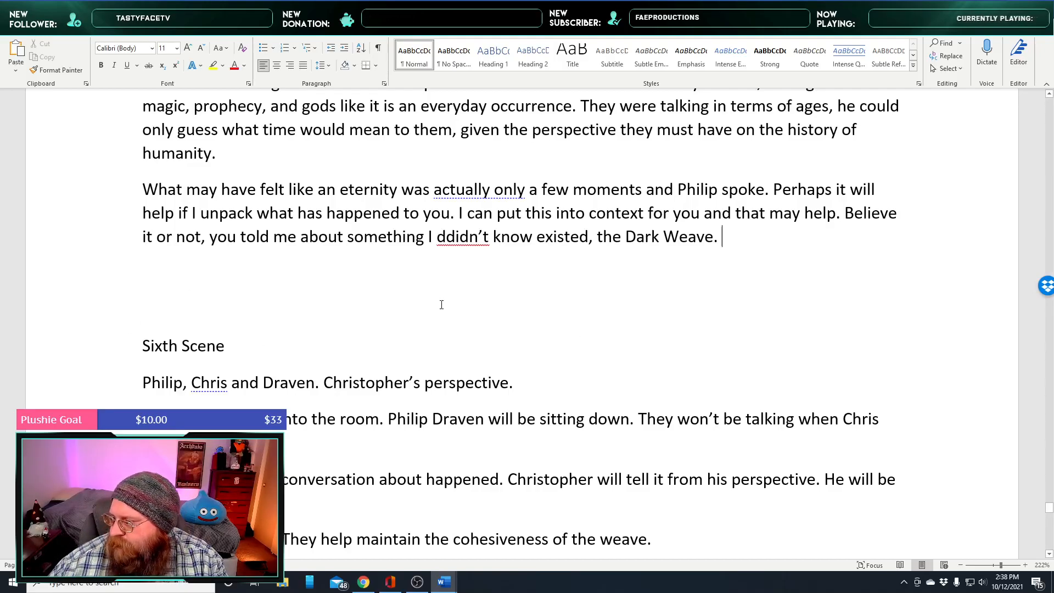
right_click(461, 237)
click(515, 259)
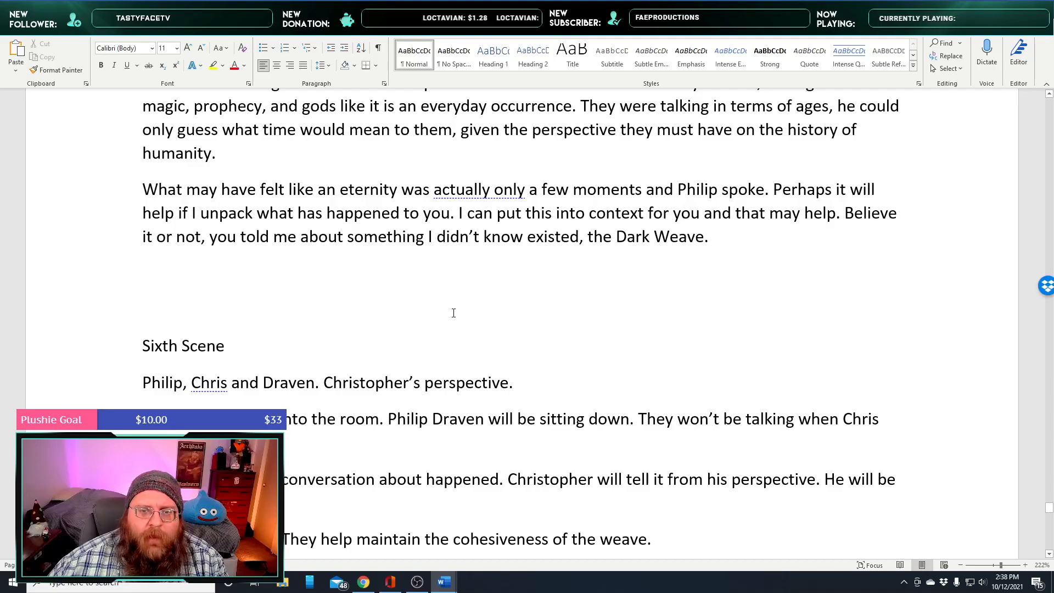
right_click(494, 189)
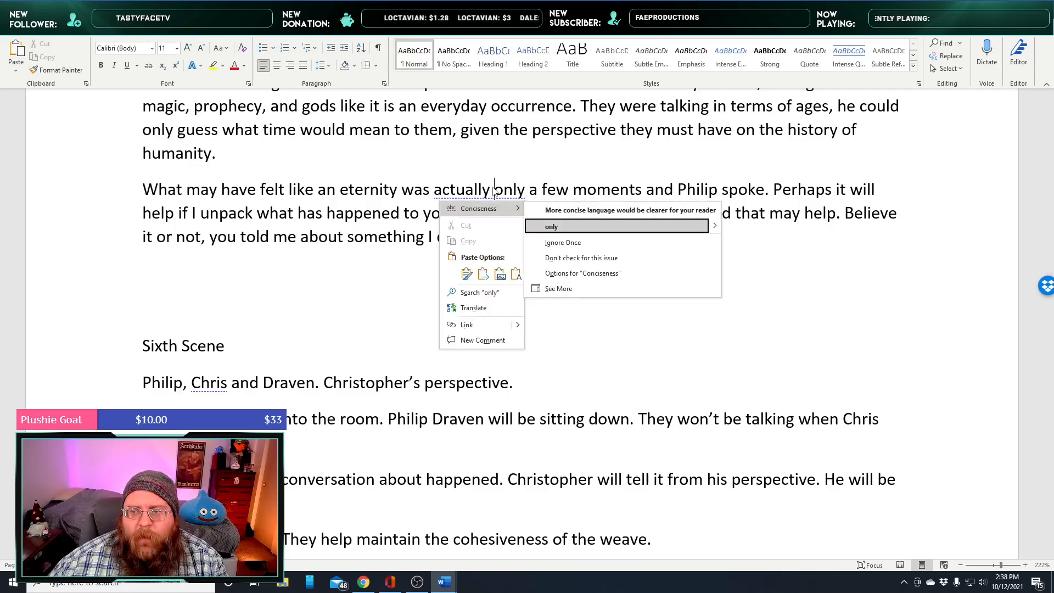
click(599, 177)
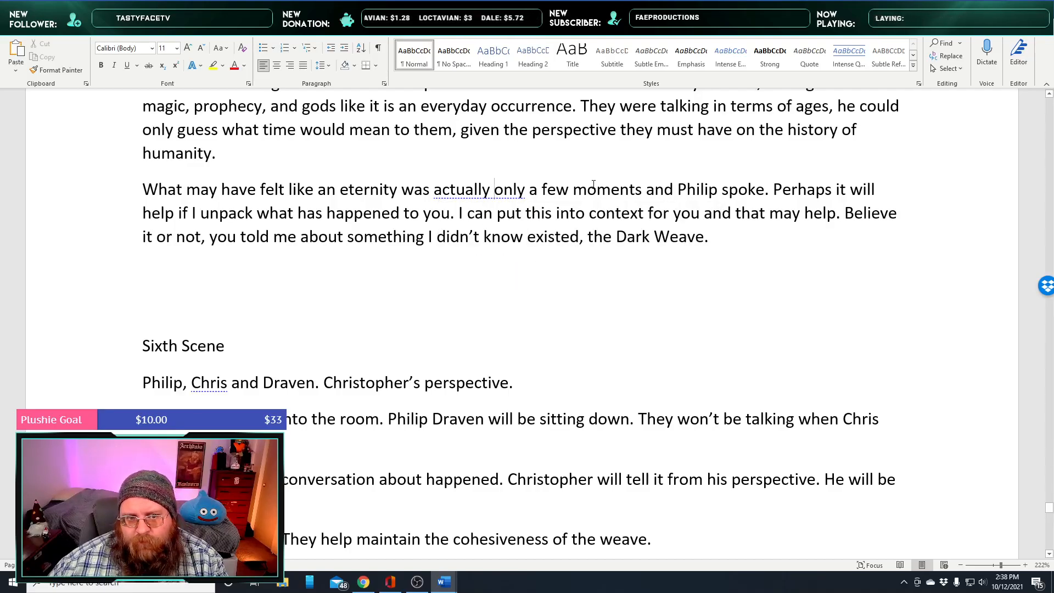
Insert an opening quotation mark before "Perhaps" at the start of Philip's speech
click(775, 190)
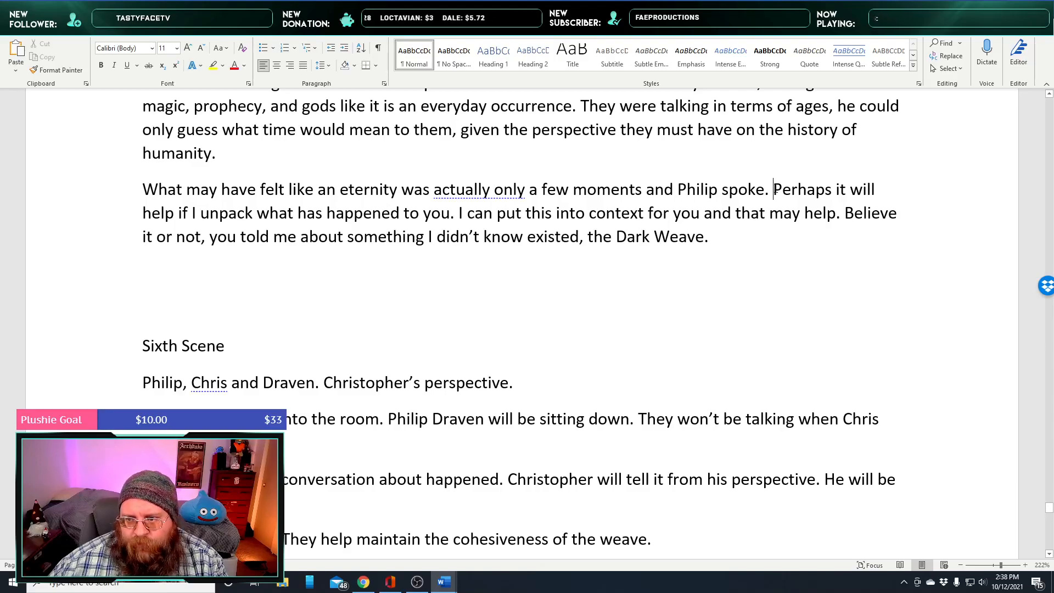
key(Return)
key(BackSpace)
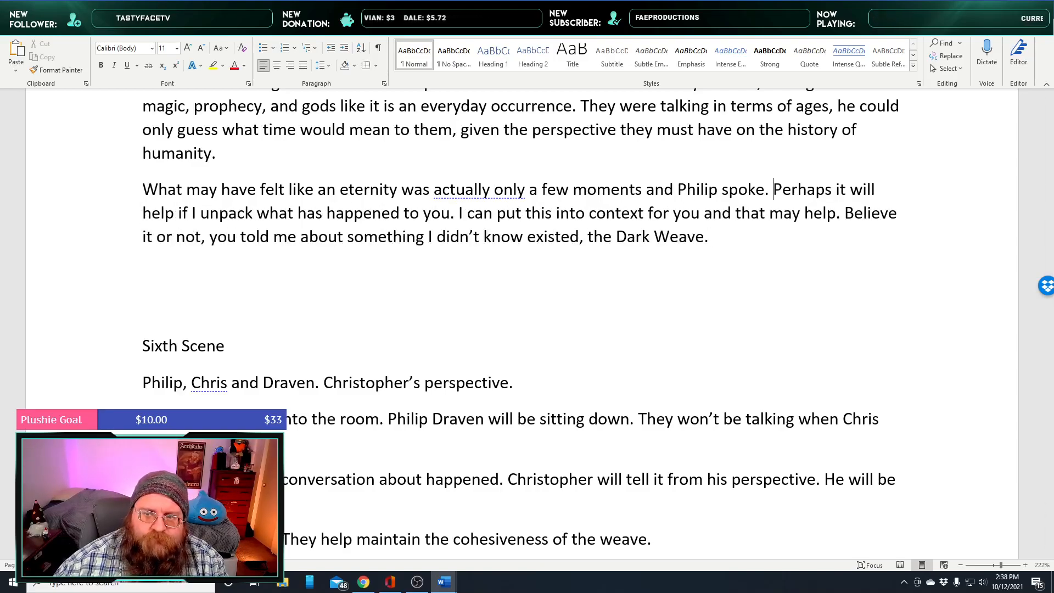
text(")
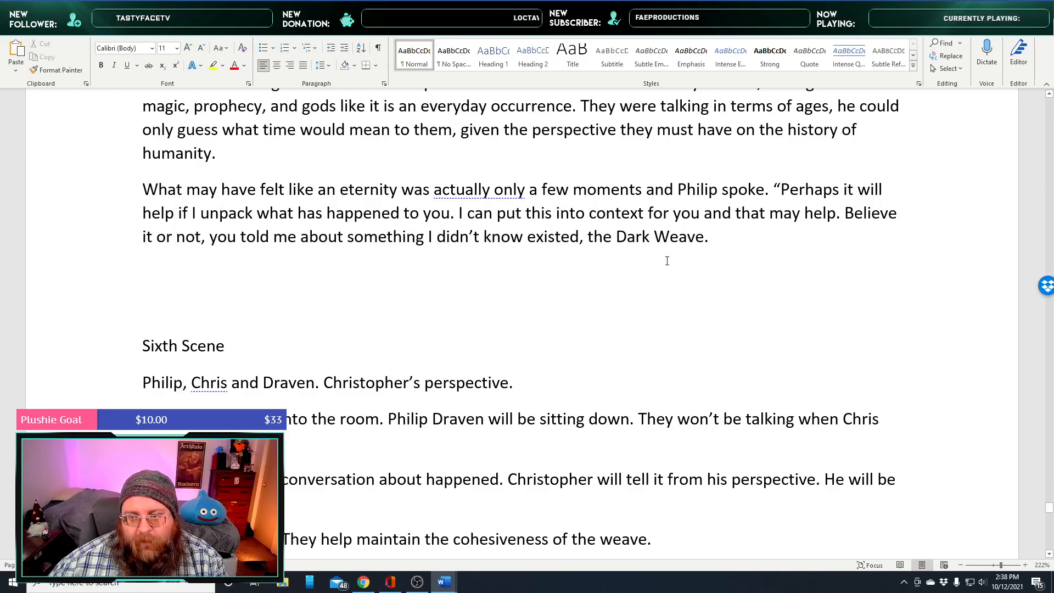
Replace "put this into context for you" with "help put your experience into context" in Philip's speech
double_click(690, 215)
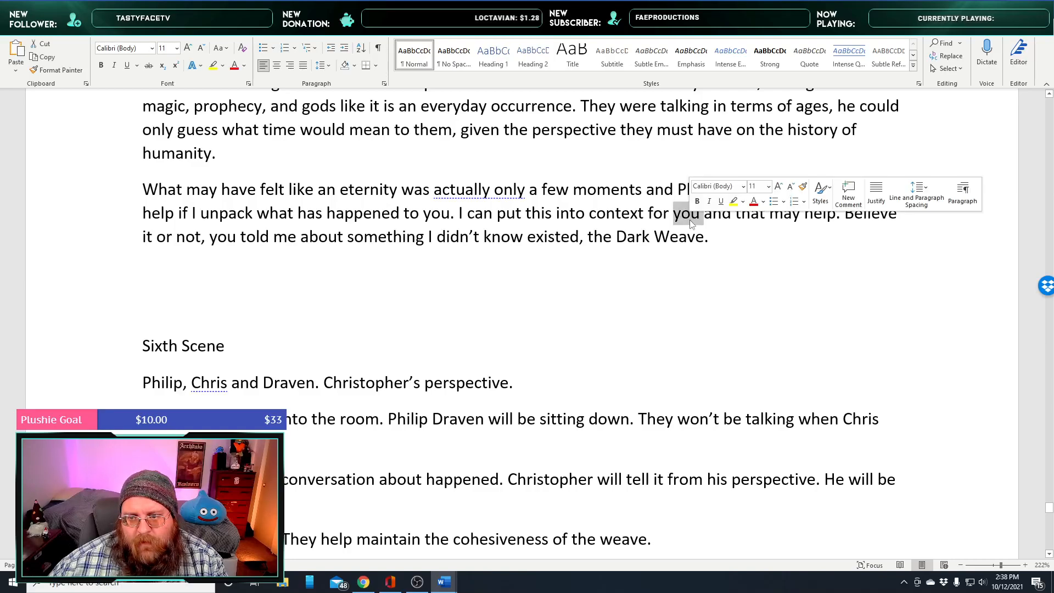
key(BackSpace)
key(BackSpace)
key(BackSpace)
key(BackSpace)
key(BackSpace)
key(BackSpace)
key(BackSpace)
key(BackSpace)
key(BackSpace)
key(BackSpace)
key(BackSpace)
key(BackSpace)
key(BackSpace)
key(BackSpace)
key(BackSpace)
key(BackSpace)
key(BackSpace)
key(BackSpace)
key(BackSpace)
key(BackSpace)
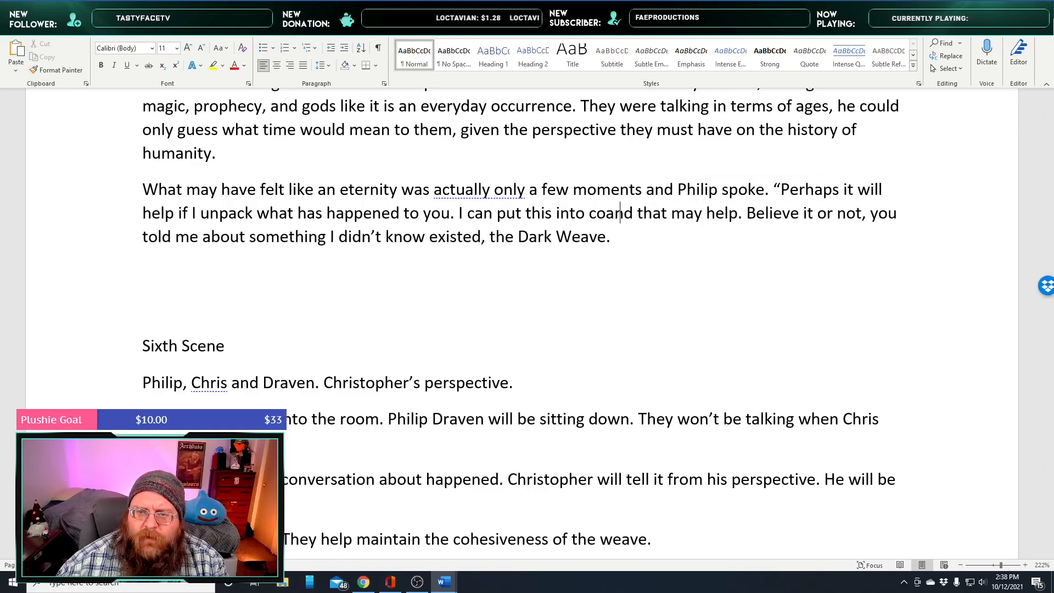
key(BackSpace)
key(BackSpace)
key(BackSpace)
key(BackSpace)
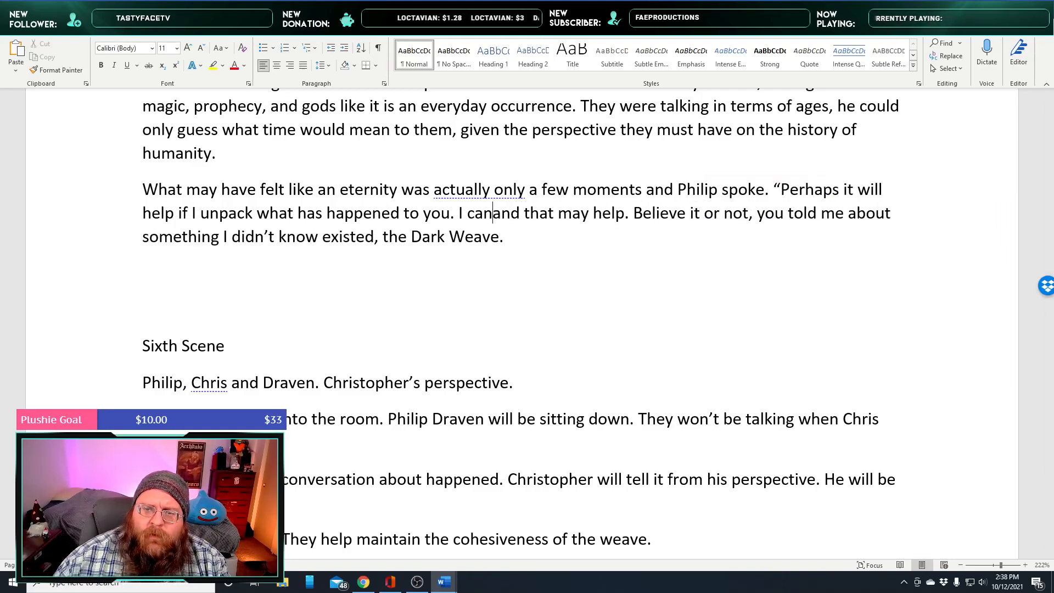
text(help put )
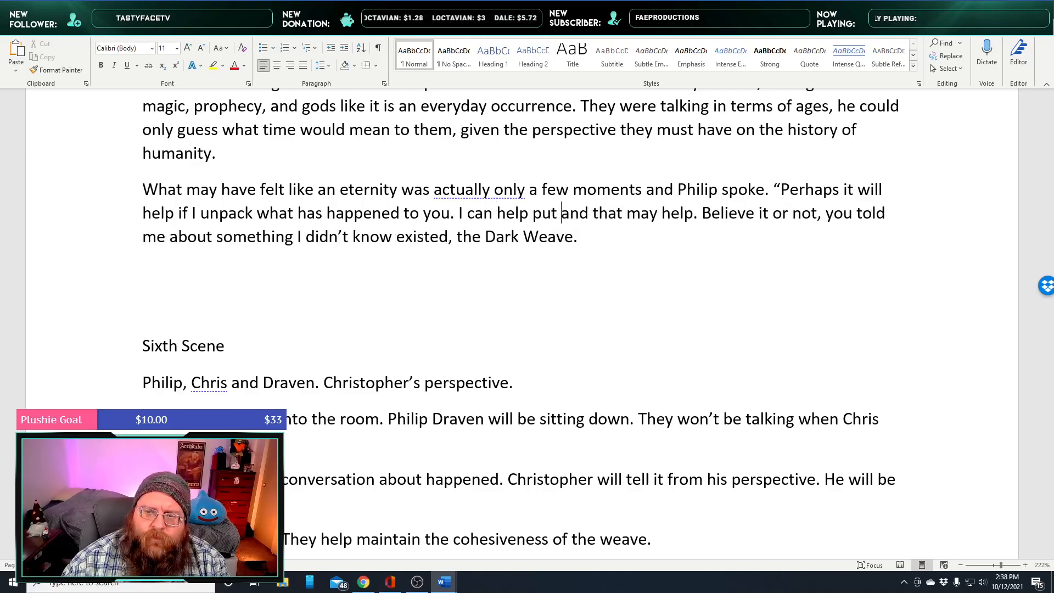
text(your experian)
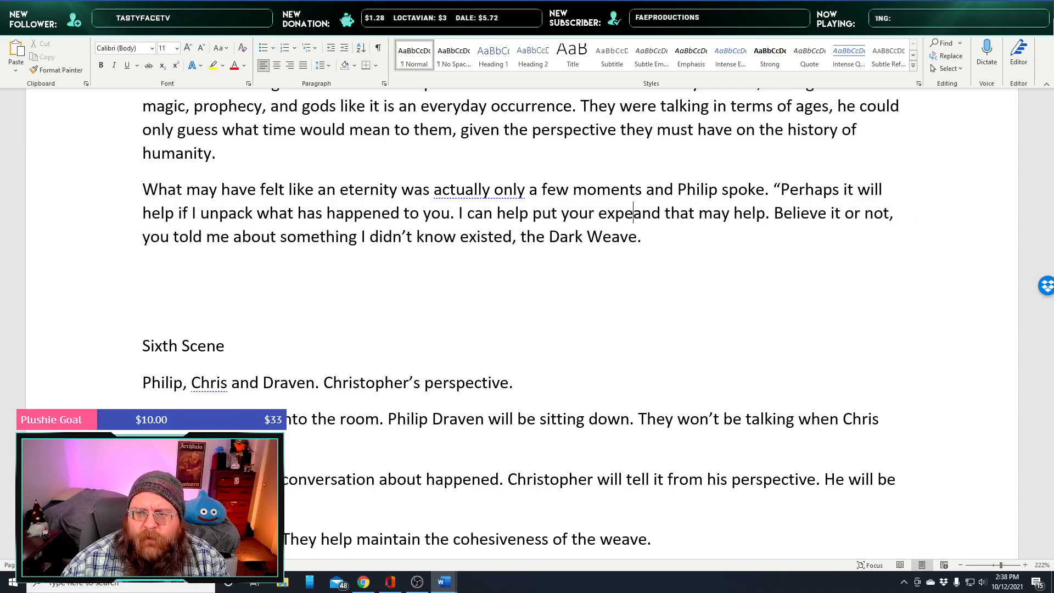
text(ce into contex)
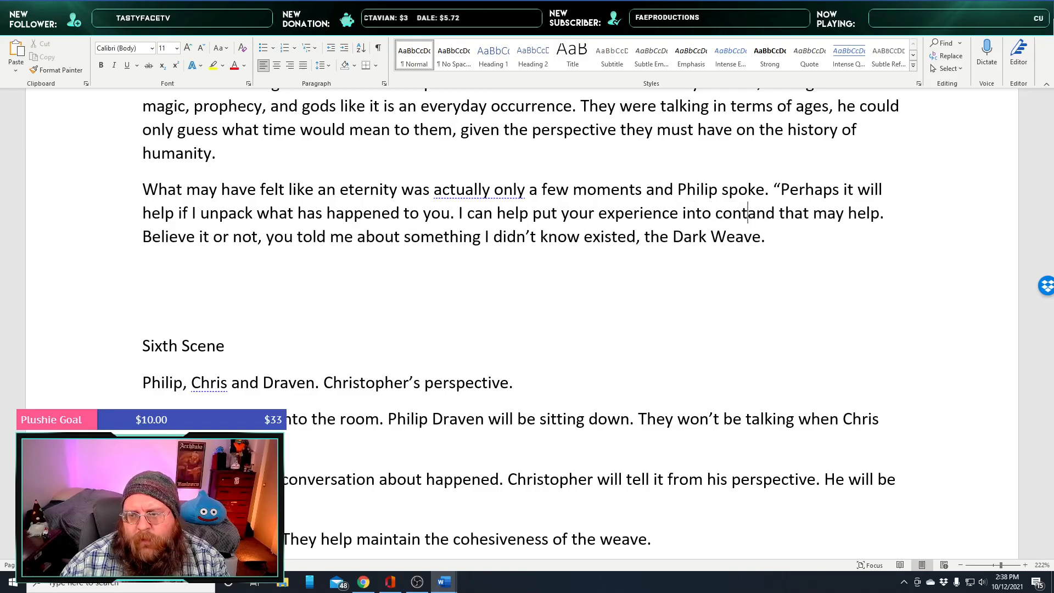
text(t)
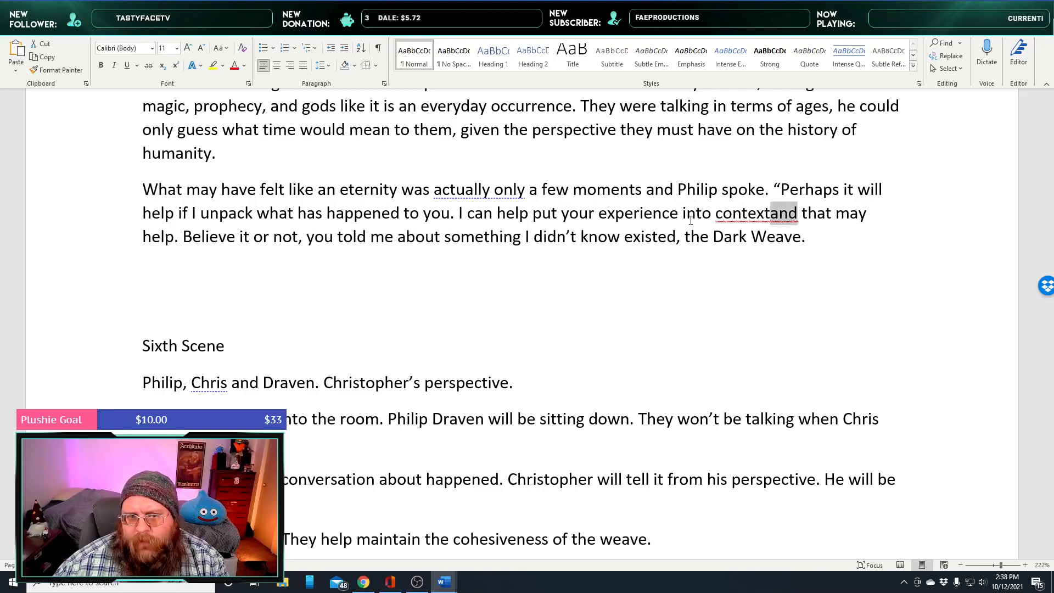
Delete the leftover words "and that may help" after "context", keeping the period
key(shift+Right)
key(shift+Right)
key(shift+Right)
key(shift+Right)
key(shift+Right)
key(shift+Right)
key(shift+Right)
key(shift+Right)
key(shift+Right)
key(shift+Right)
key(shift+Right)
key(shift+Right)
key(shift+Right)
key(shift+Right)
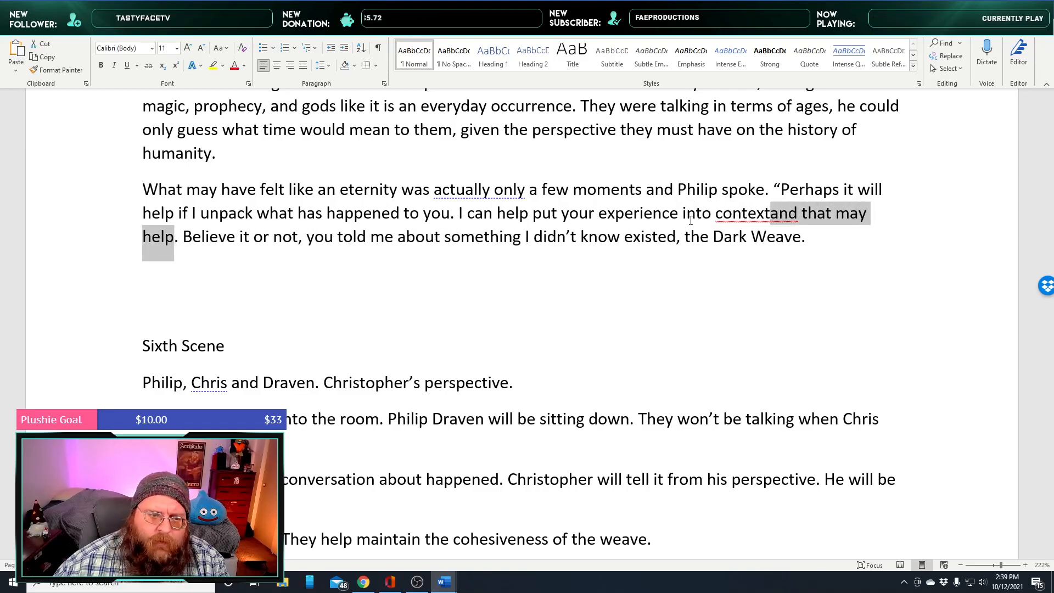
key(Delete)
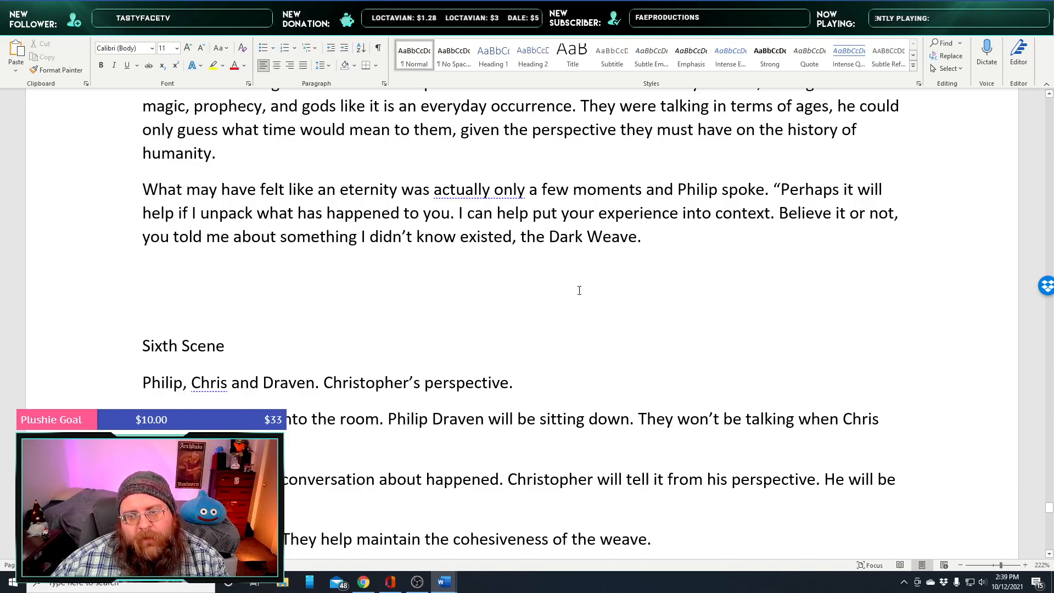
Start a new sentence after "the Dark Weave." reading "I will start with what I do know"
click(673, 236)
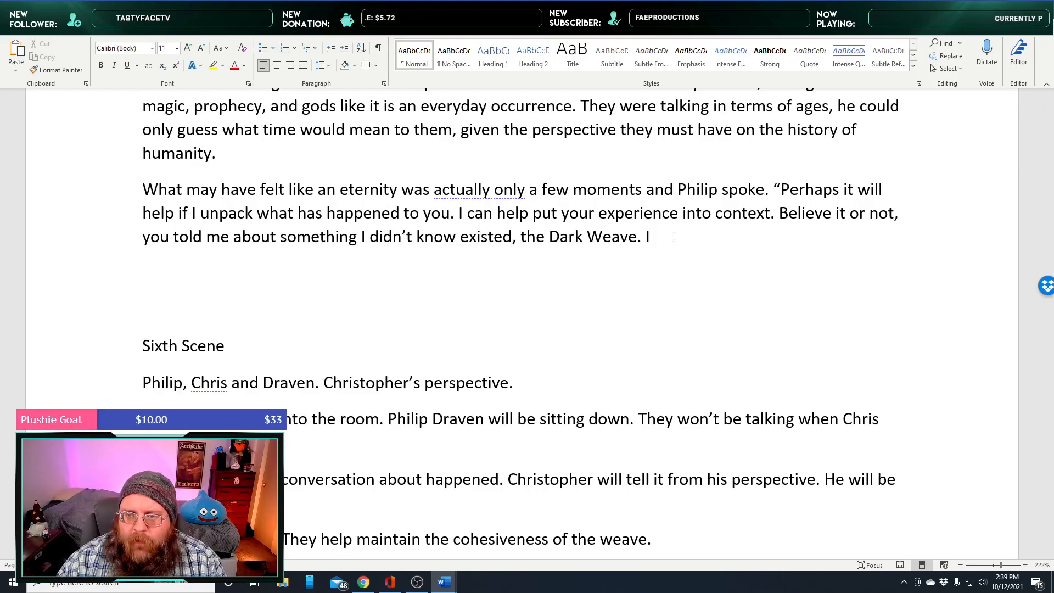
text(I will star)
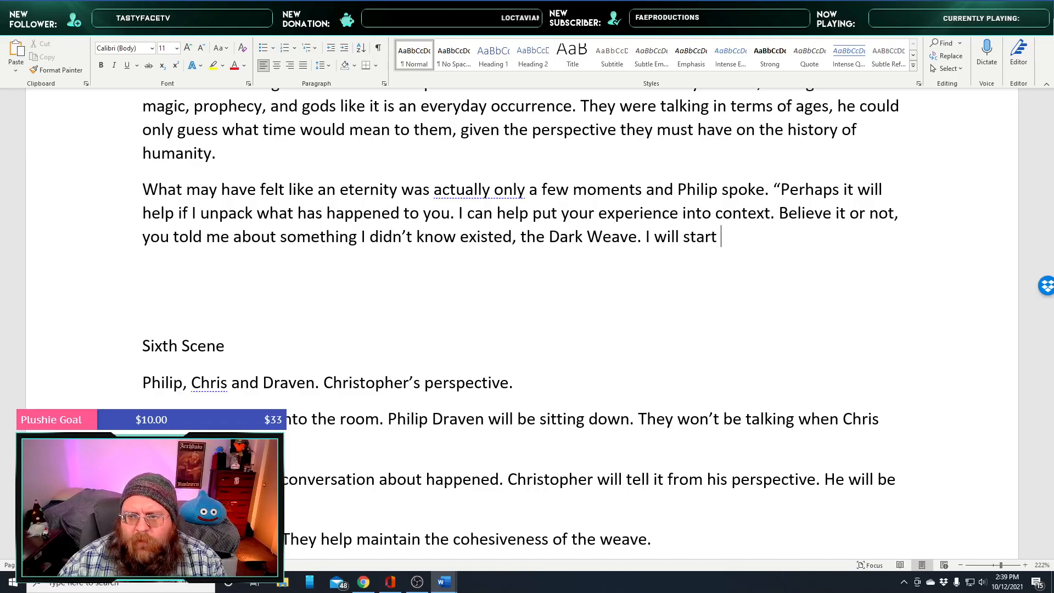
text(t wh)
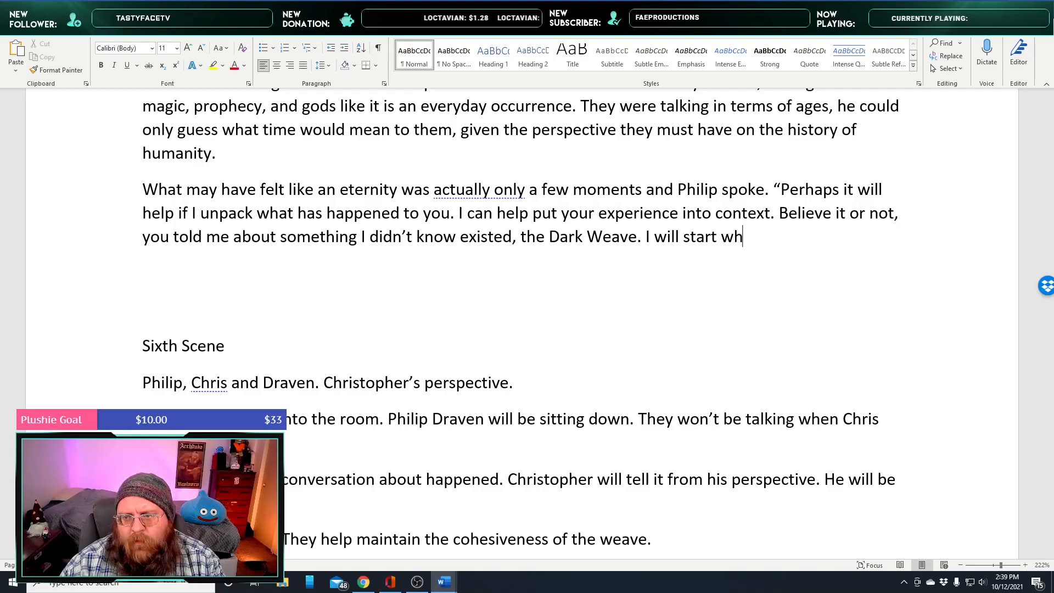
text(at I)
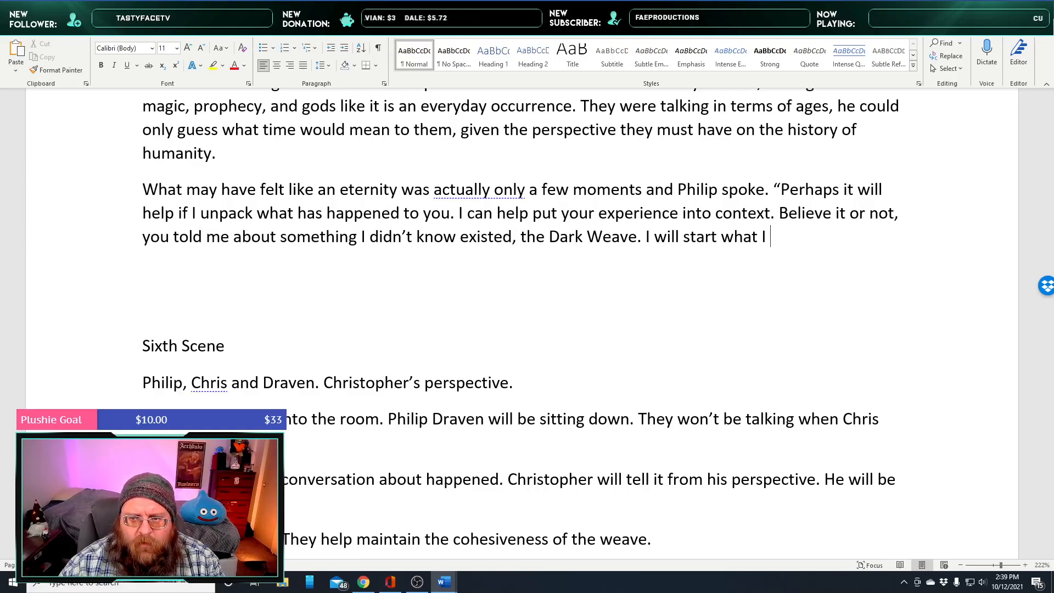
key(ctrl+BackSpace)
key(BackSpace)
text(with wh)
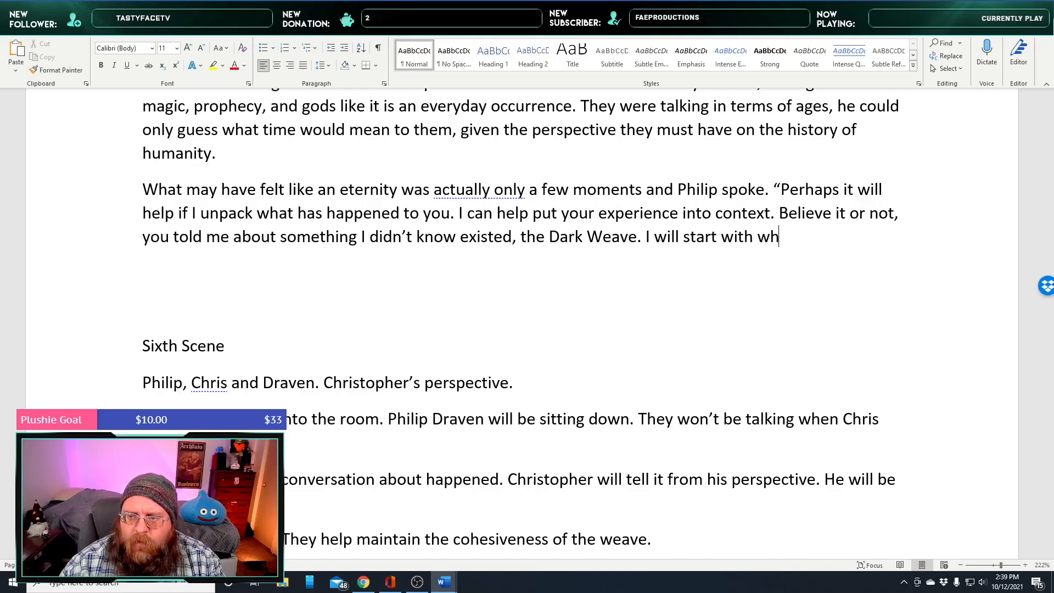
text(at I do know)
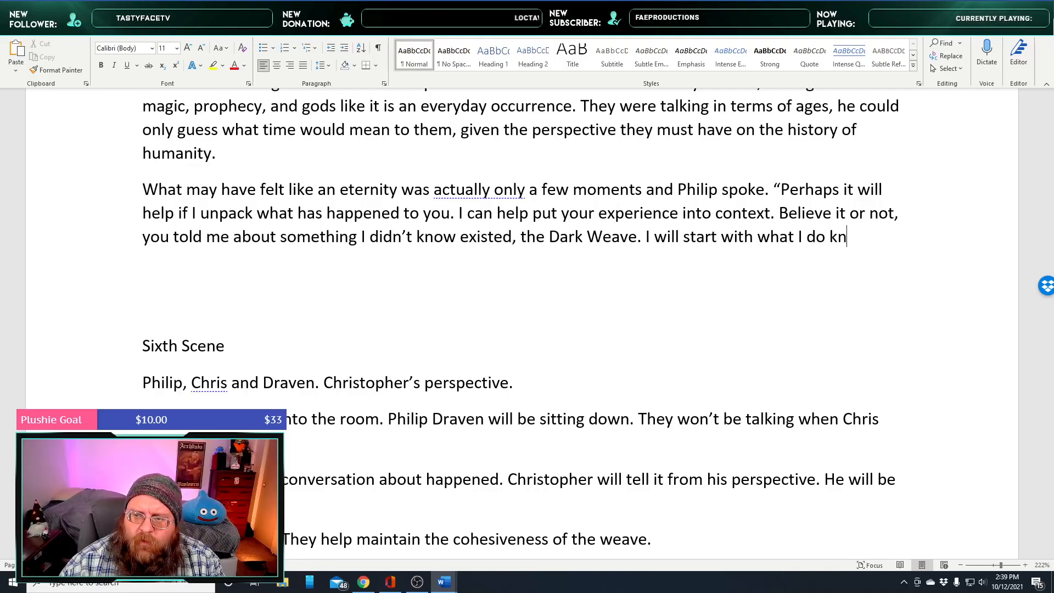
Reword the last sentence of Philip's speech to "I will start with what I know for sure and end on speculation." and close the quotation
key(BackSpace)
key(BackSpace)
key(BackSpace)
key(BackSpace)
key(BackSpace)
key(BackSpace)
key(BackSpace)
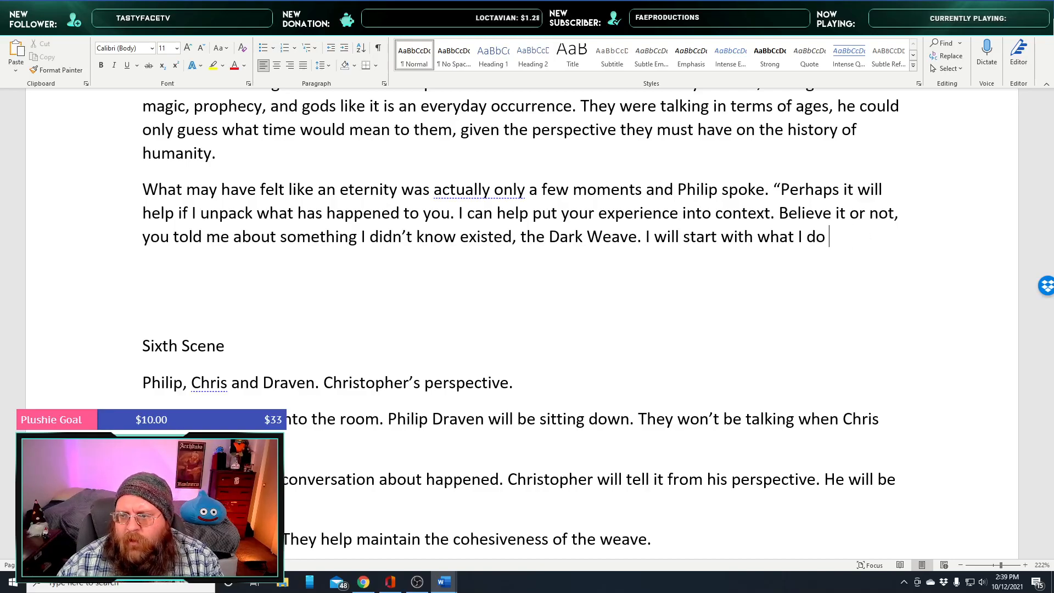
text(k)
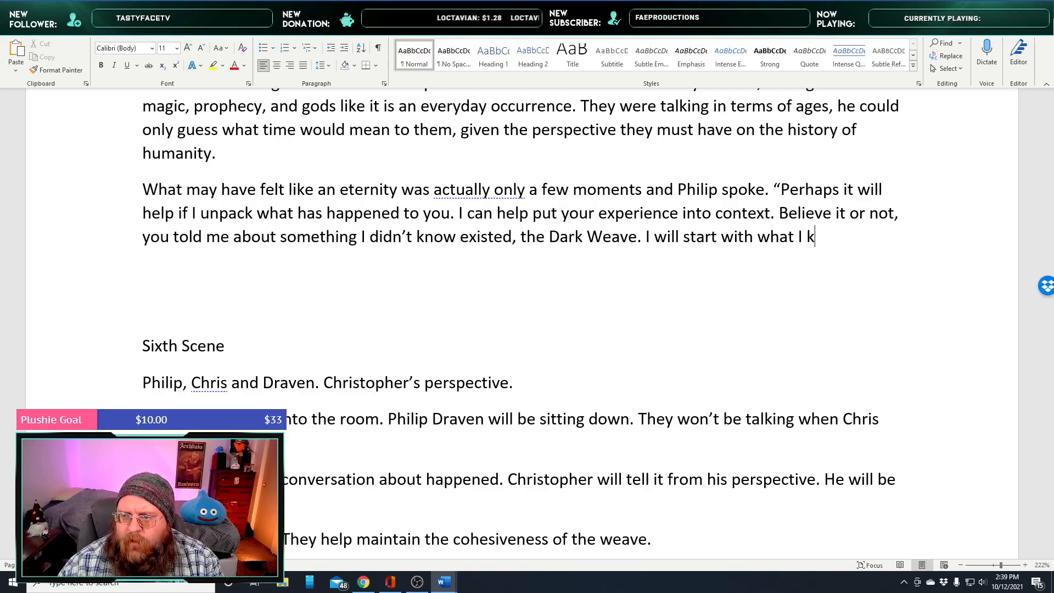
text(now for sure and)
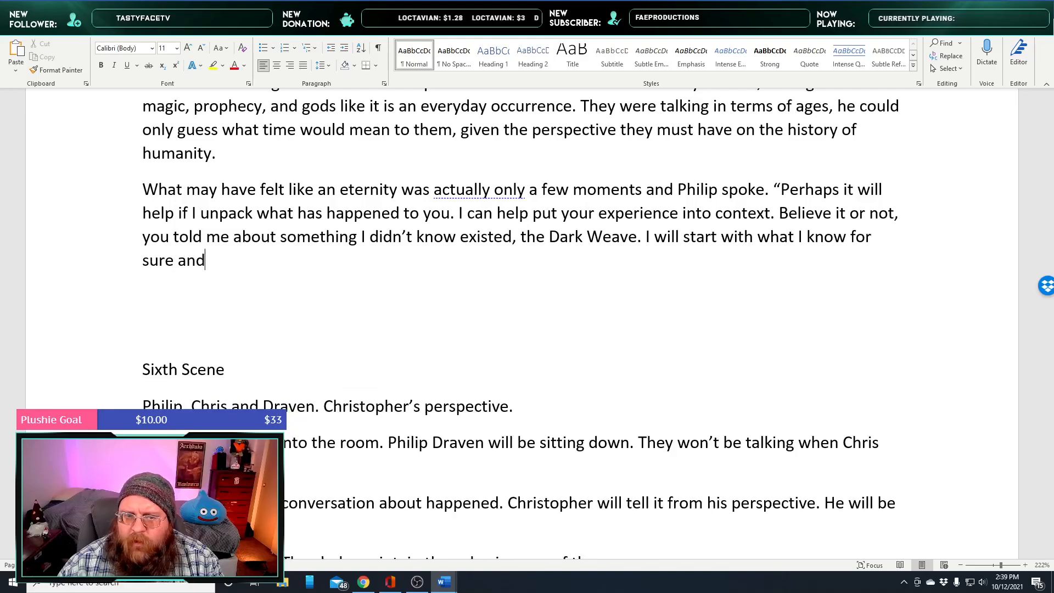
text( end on )
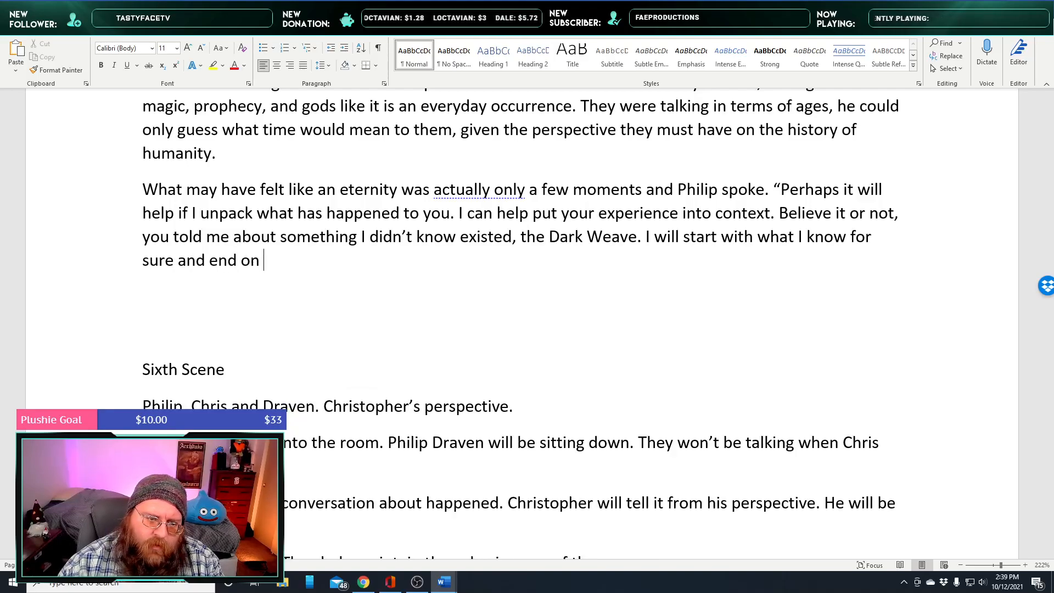
text(speculation)
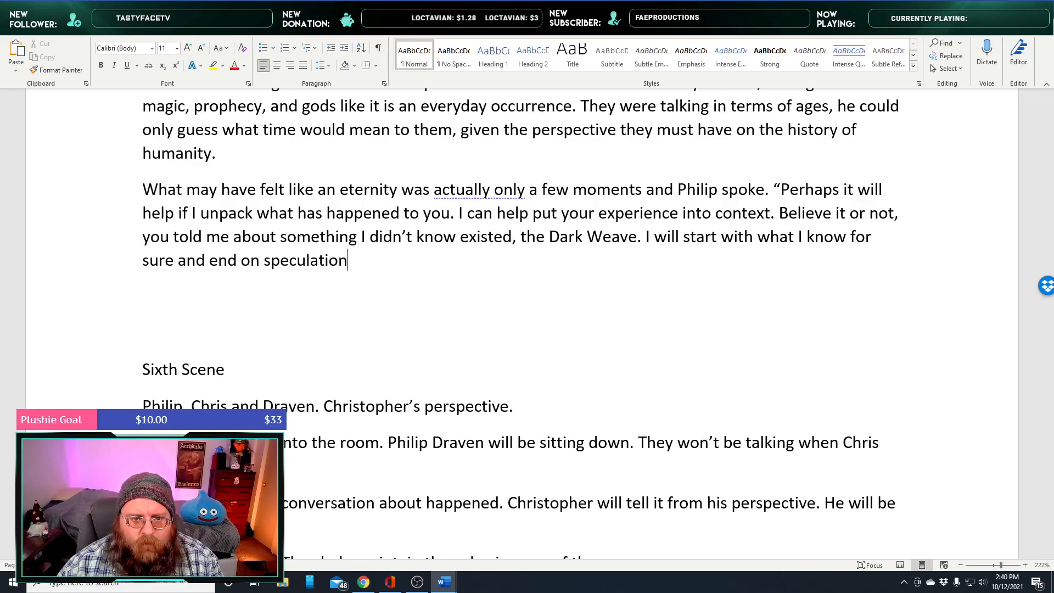
text(.)
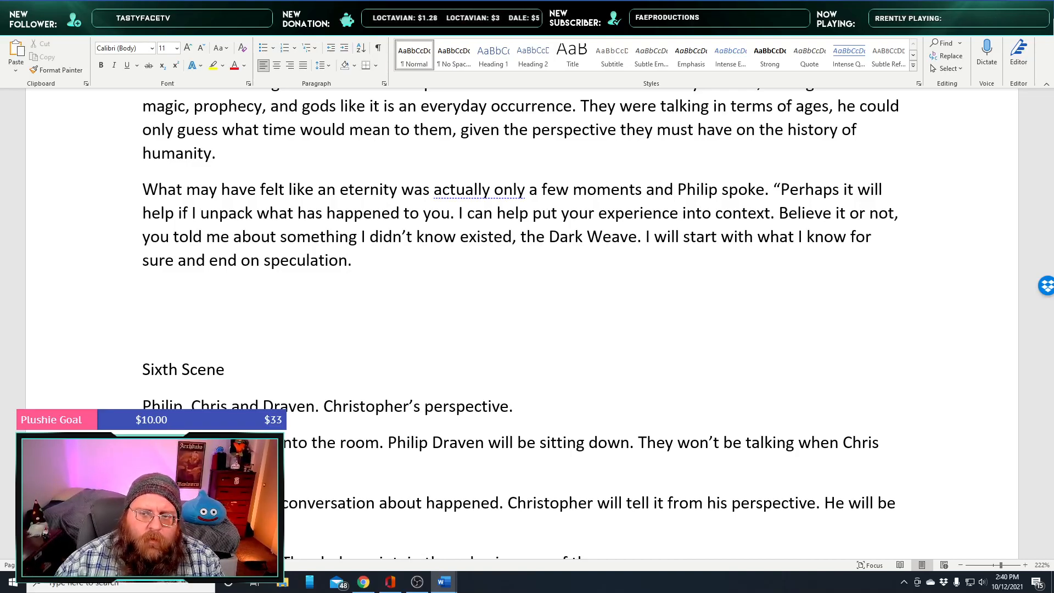
text(")
Start a new paragraph after Philip's speech with the sentence "Chris narrowed his eyes."
key(Return)
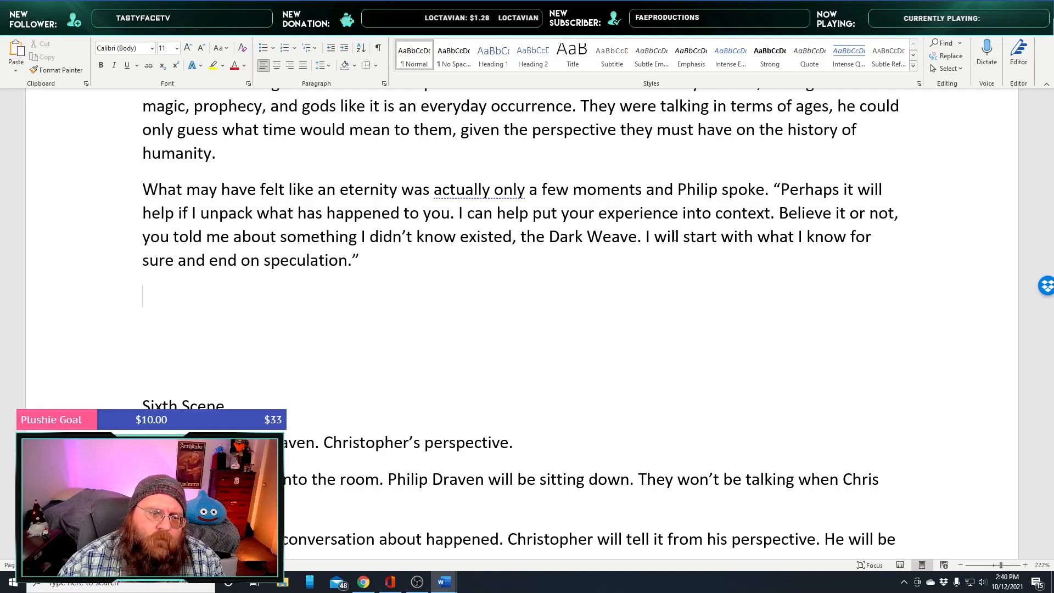
text(Chris let)
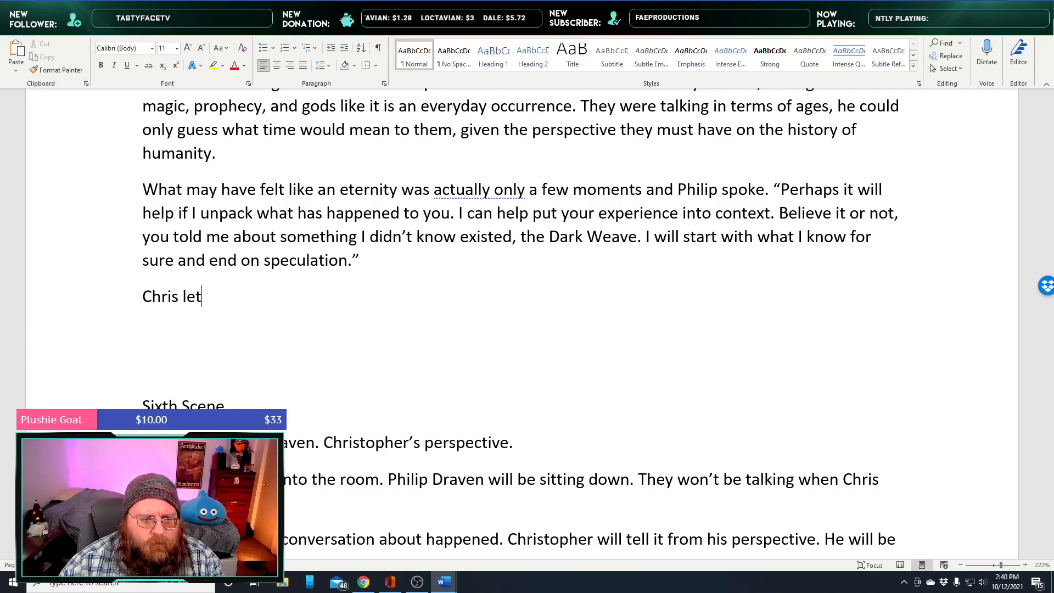
text( out)
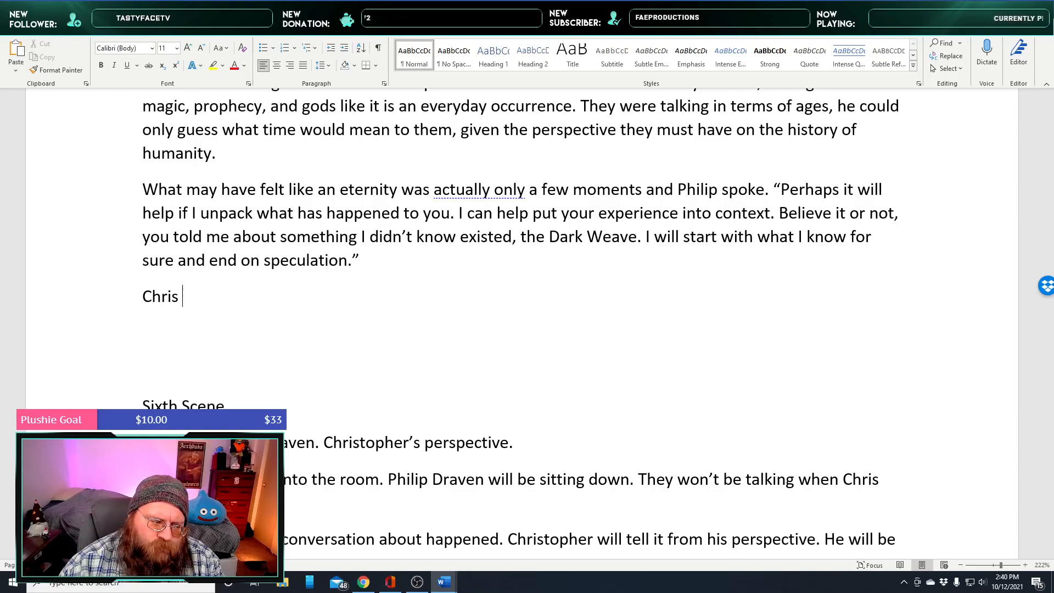
text(narr)
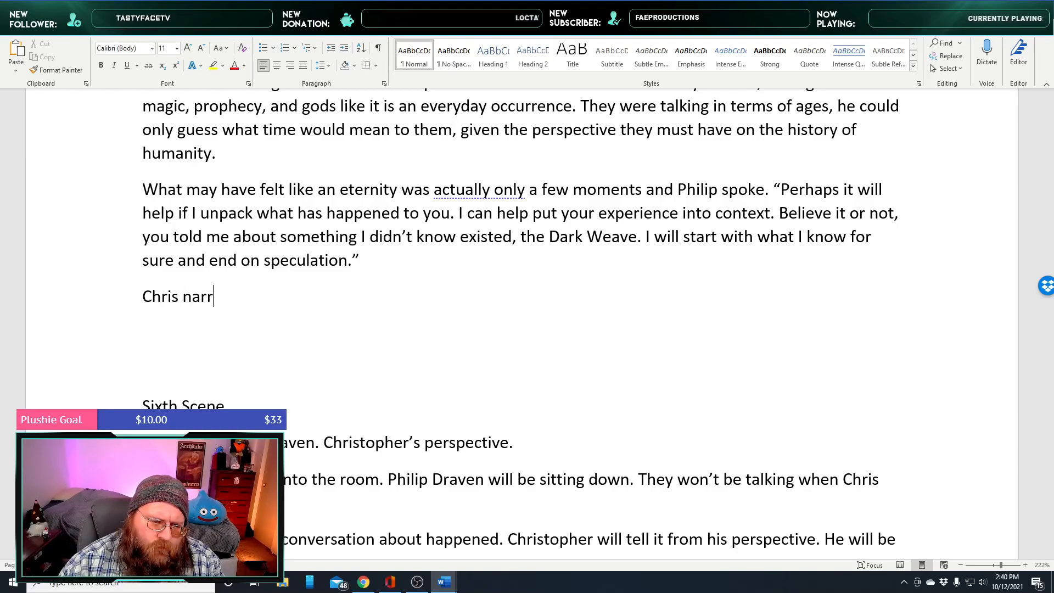
text(owed his eyes)
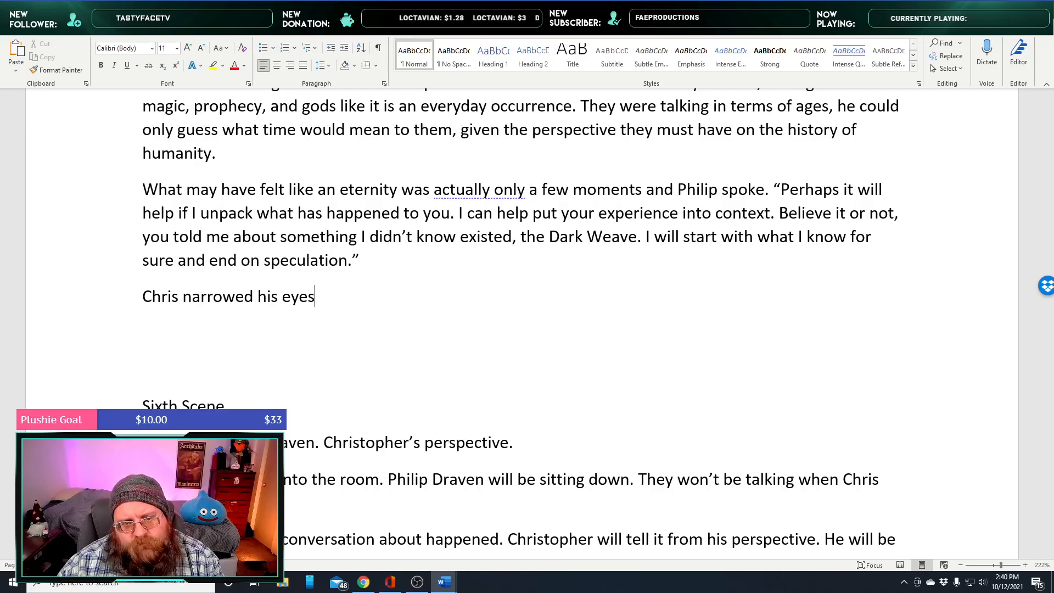
text(. H)
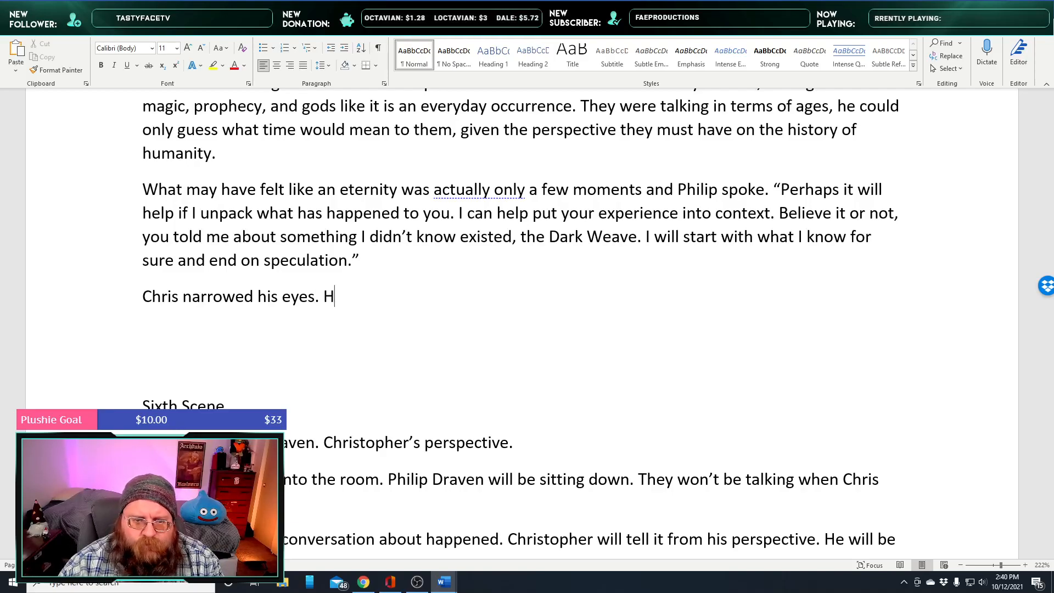
text(e)
key(BackSpace)
key(BackSpace)
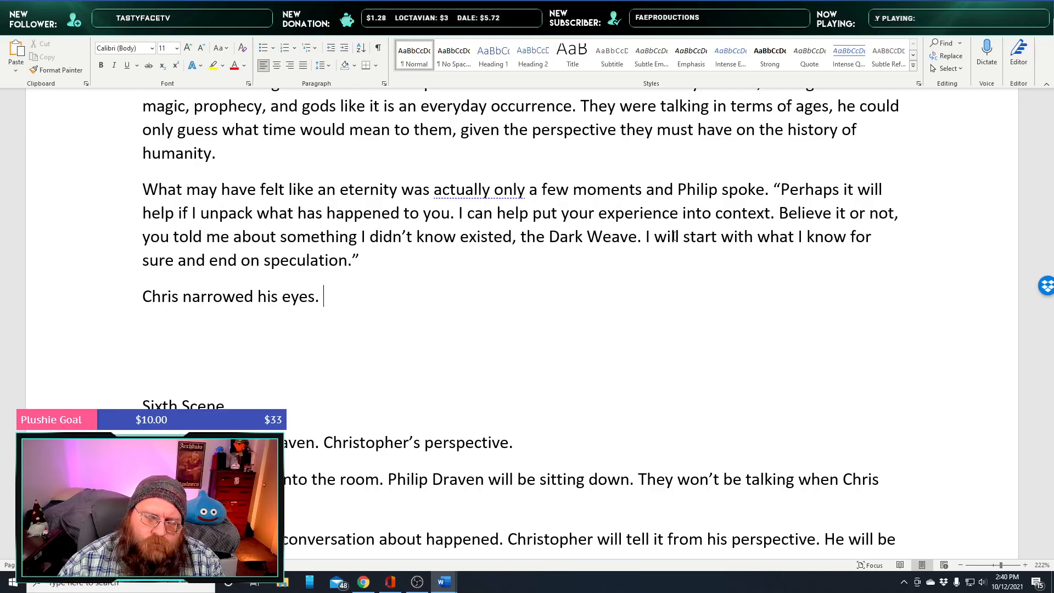
Continue Chris's paragraph with "Philip was still being evasive and Draven wasn't being much help."
text(Philip was still being evasive.)
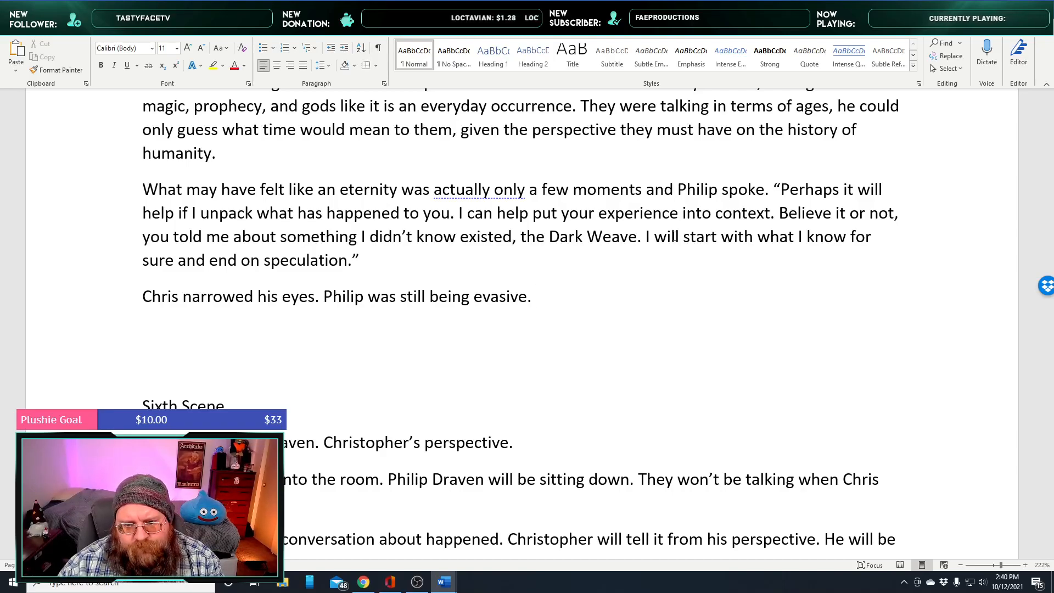
key(BackSpace)
key(BackSpace)
text(and D)
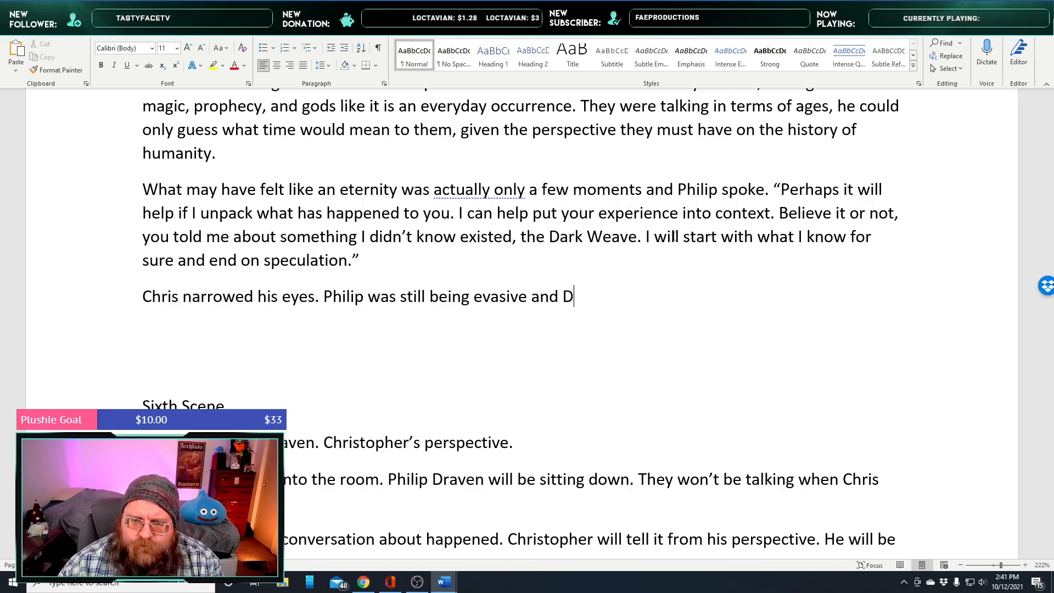
text(raven w)
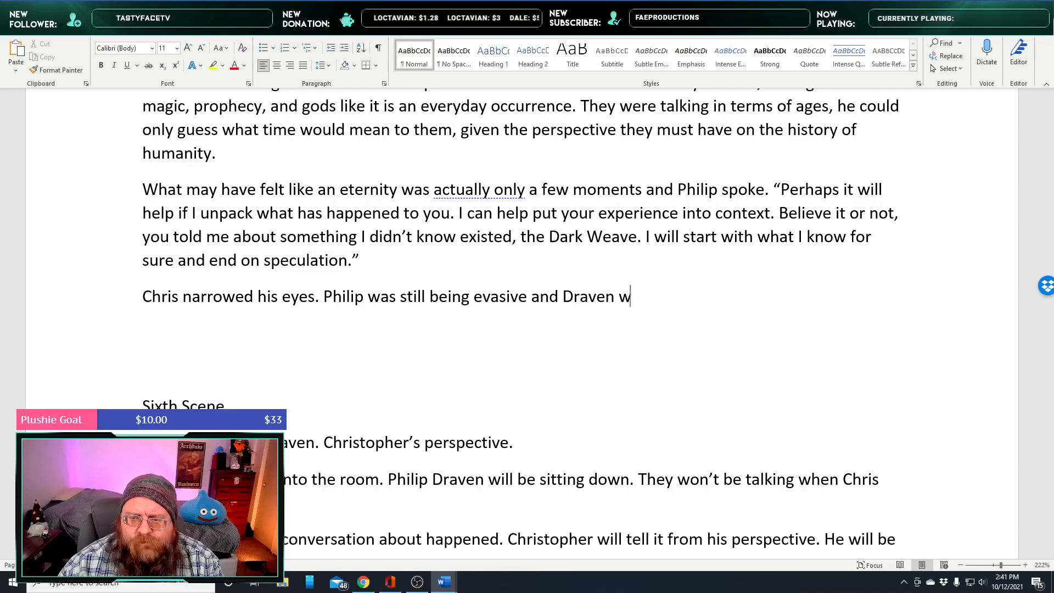
text(asn't being muc)
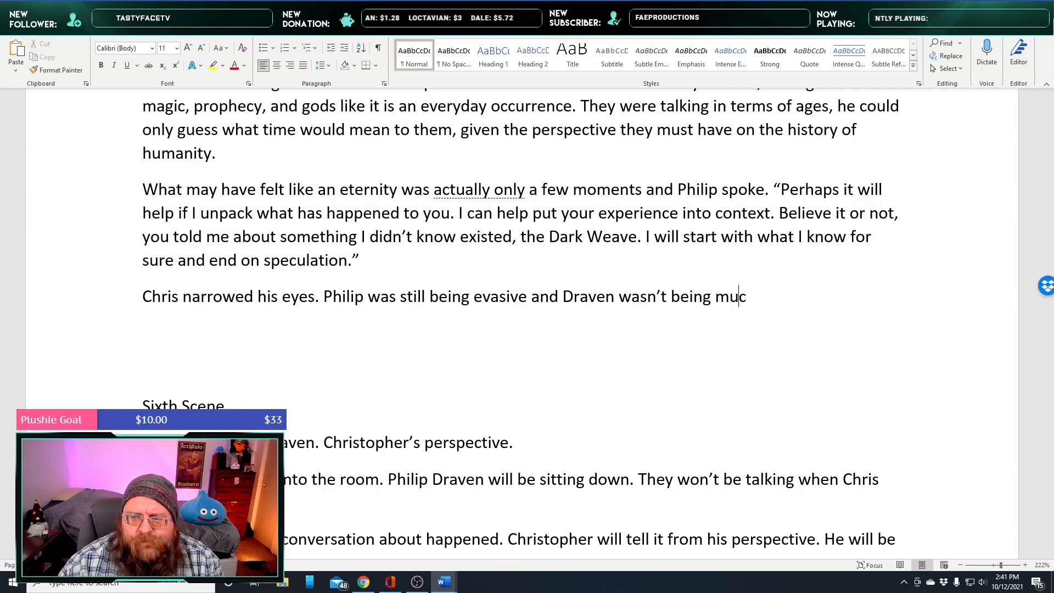
text(h help.)
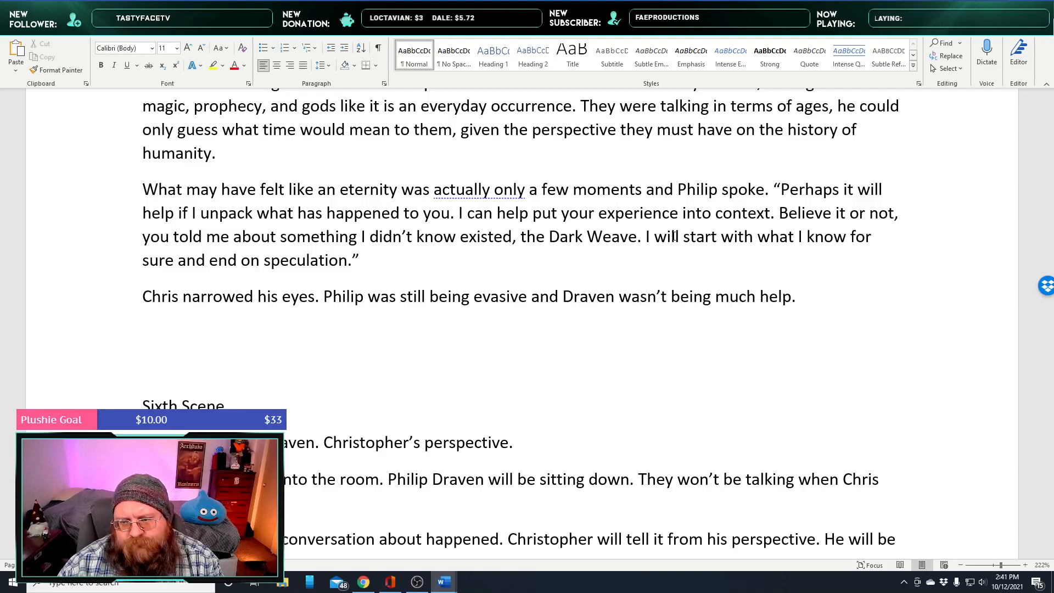
Add the sentence "He asked a question, he thought it was time for answers." to Chris's paragraph
text( He asked a qu)
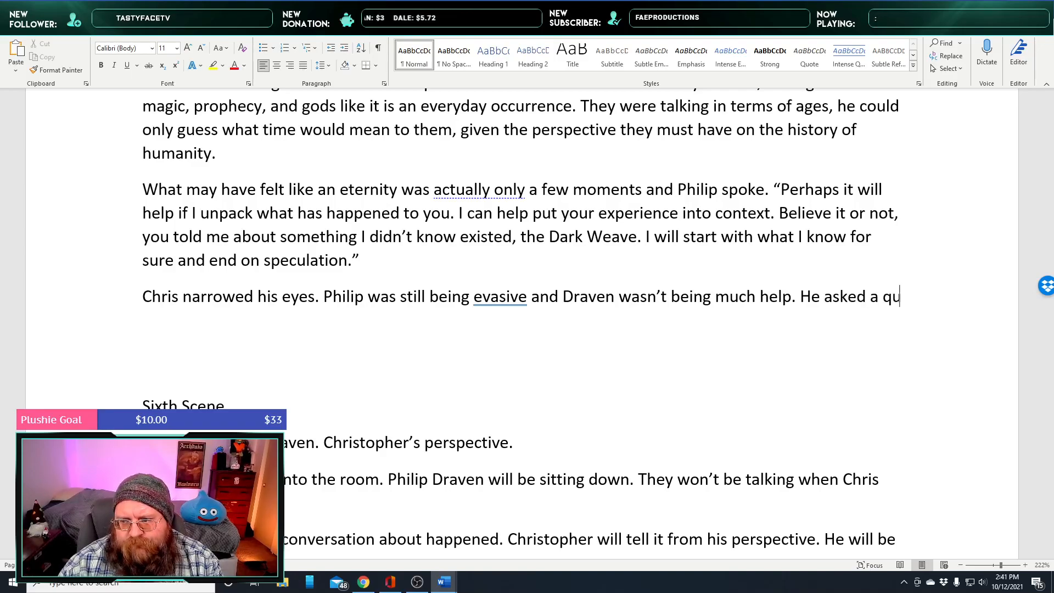
text(estion, he thought it was time )
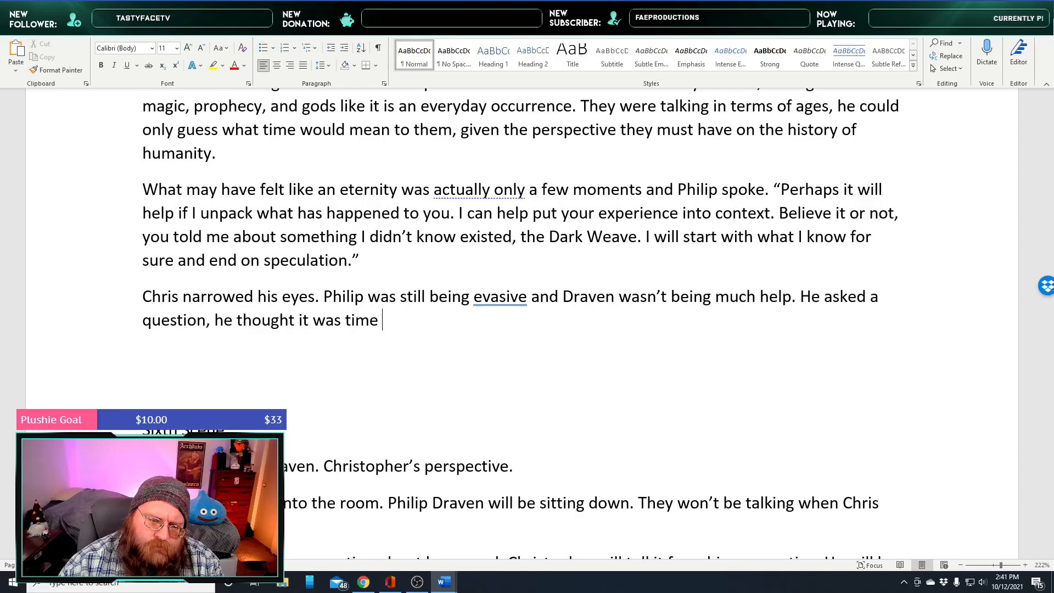
text(for answers.)
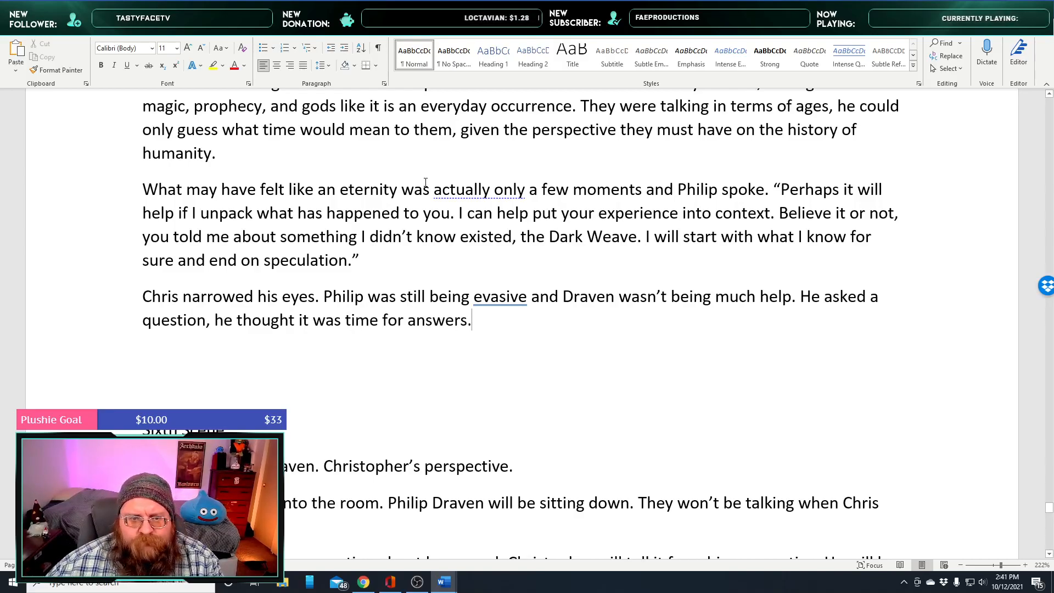
End Philip's speech, inside the closing quotation mark, with "This might take a while to explain, please leave questions till the end of my tale."
click(353, 260)
text(This might tak)
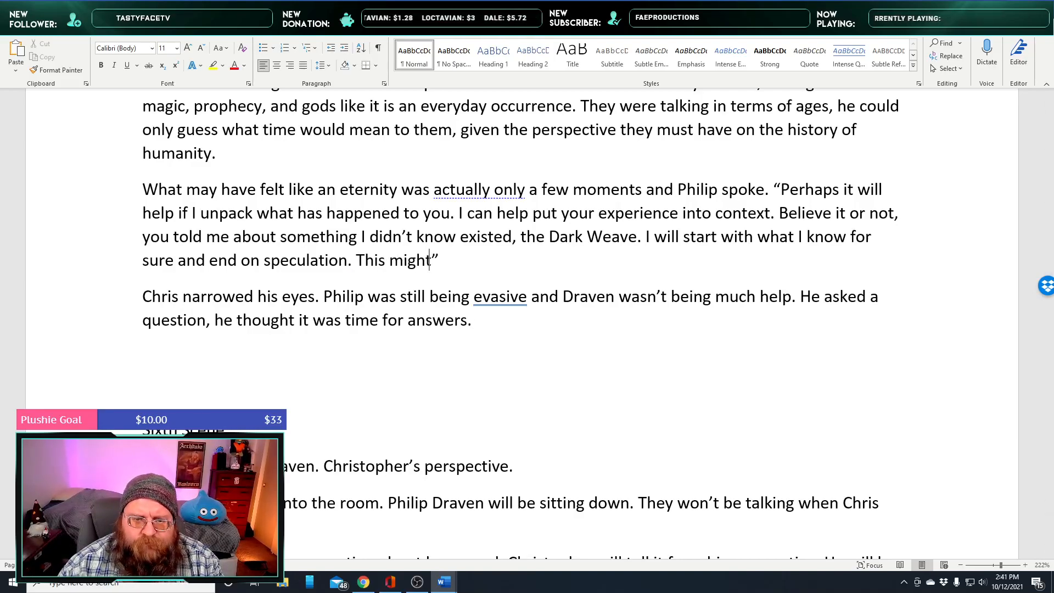
text(e a while to )
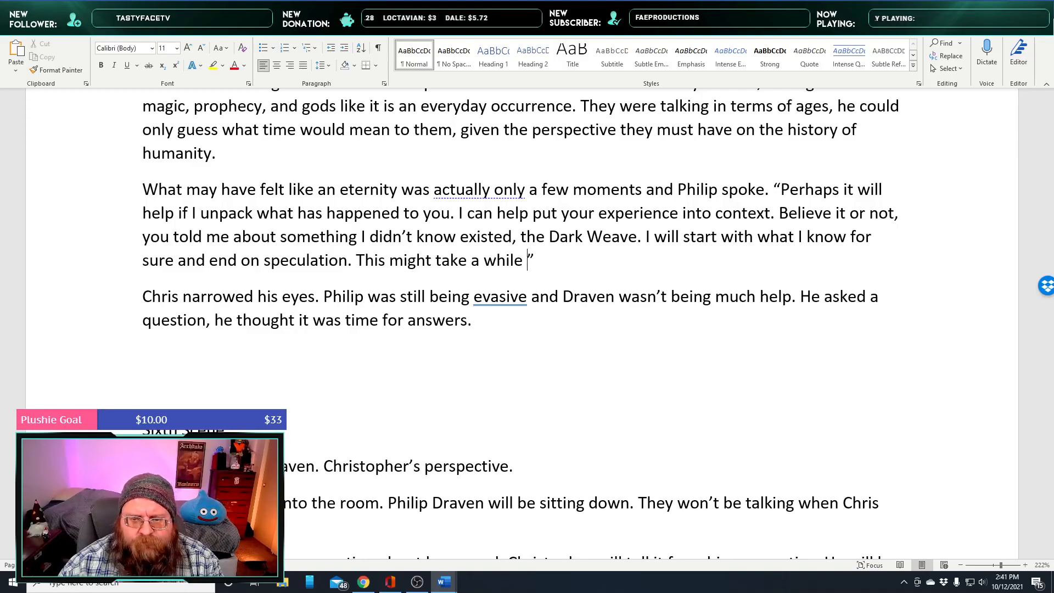
text(explain, l)
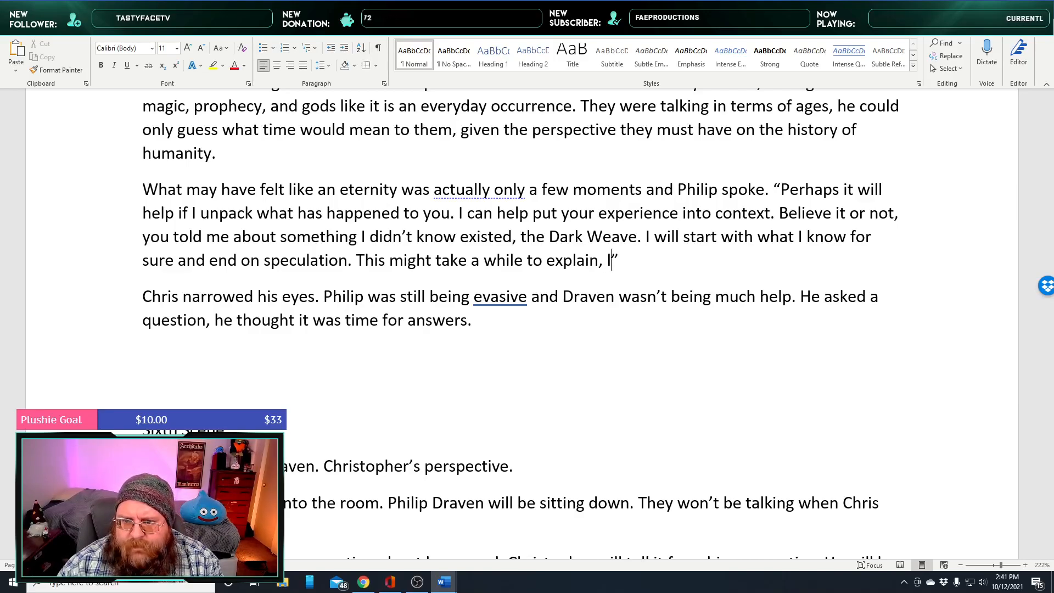
text(eave quest)
key(BackSpace)
text(s till the end of my tale.)
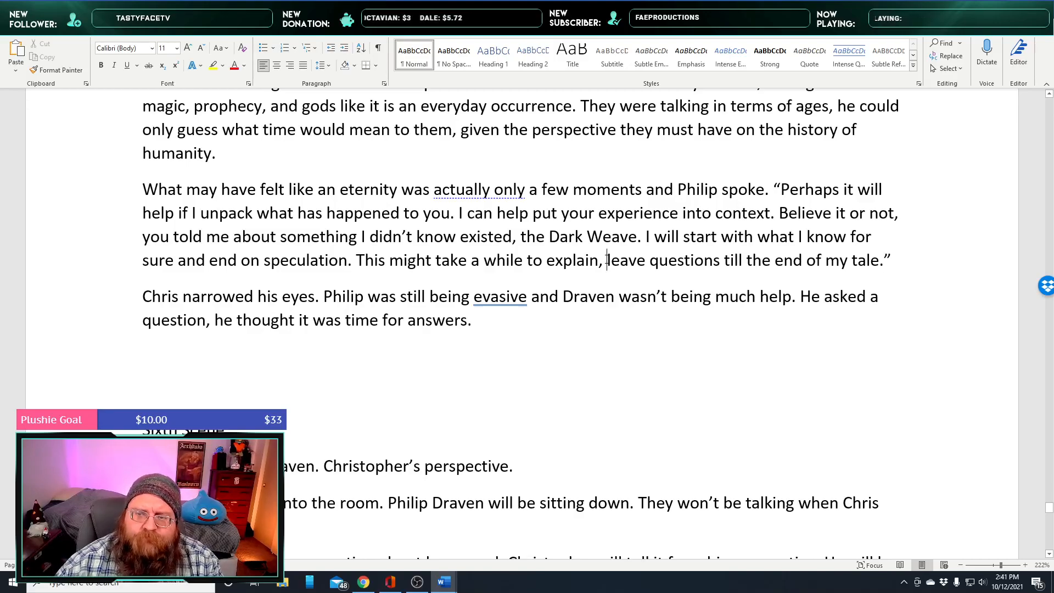
text(please)
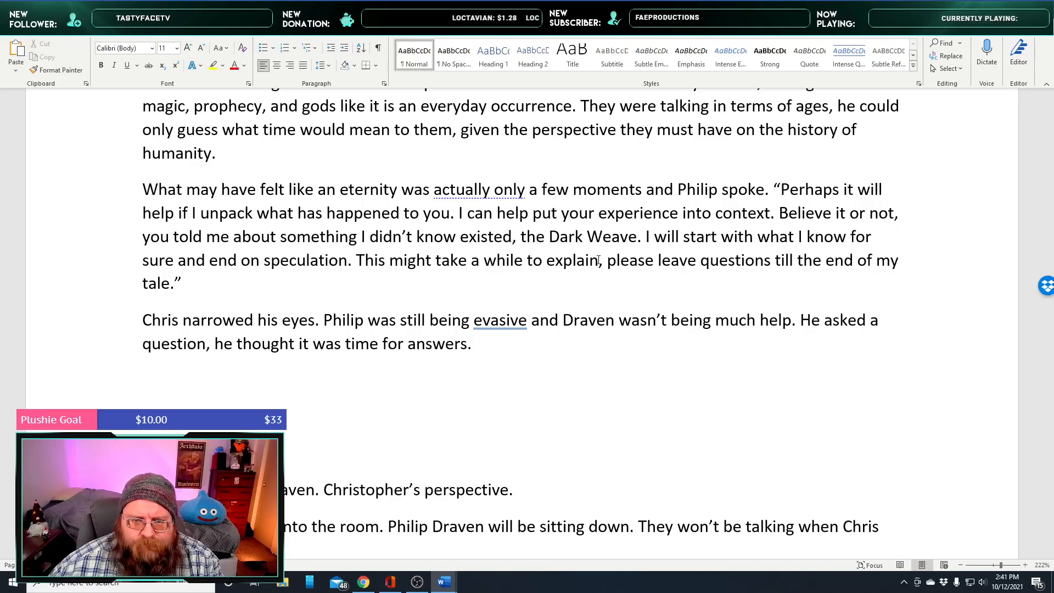
Insert the suggested comma after "evasive" and extend the last sentence with ", yet it sounded like he was going to have to wait a little while long."
right_click(499, 321)
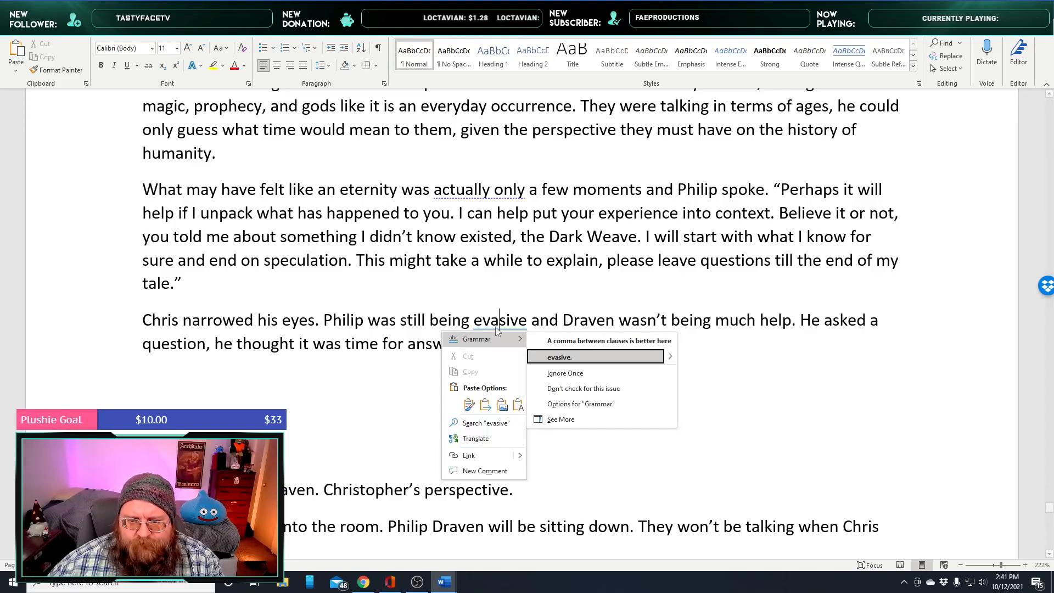
click(581, 356)
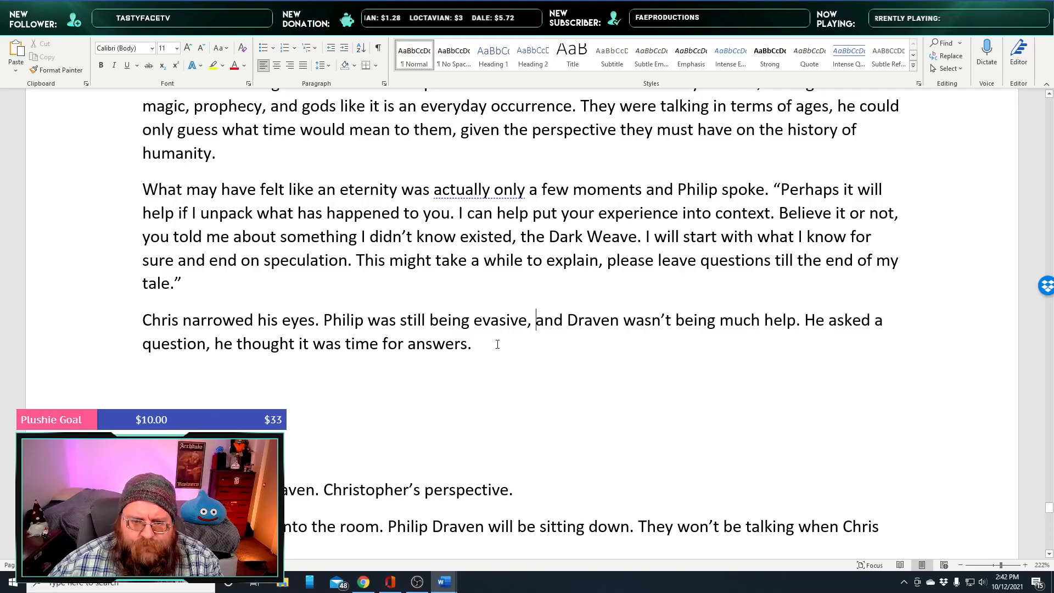
key(BackSpace)
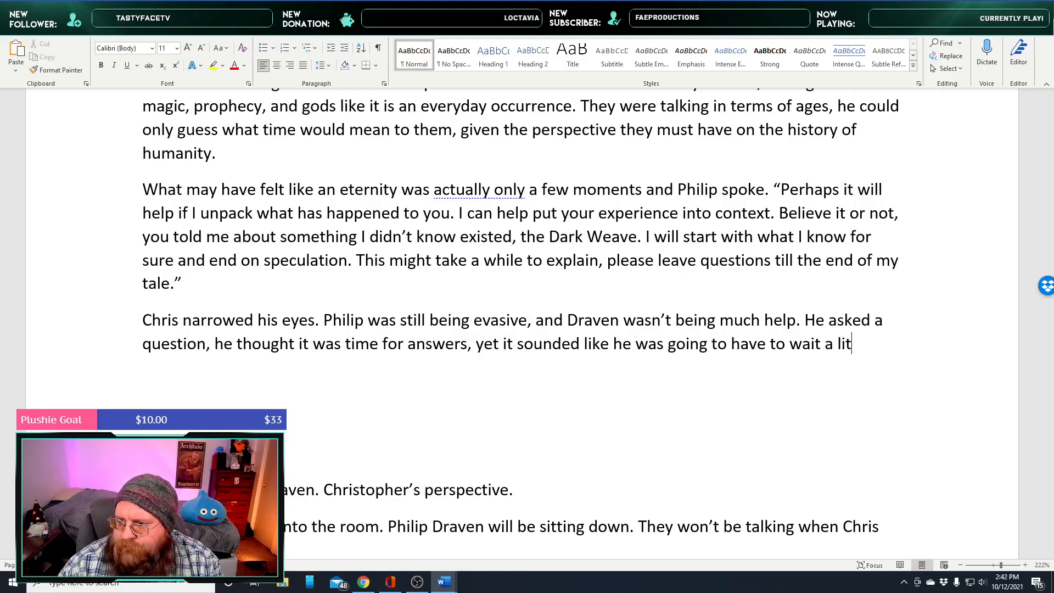
text(while lon)
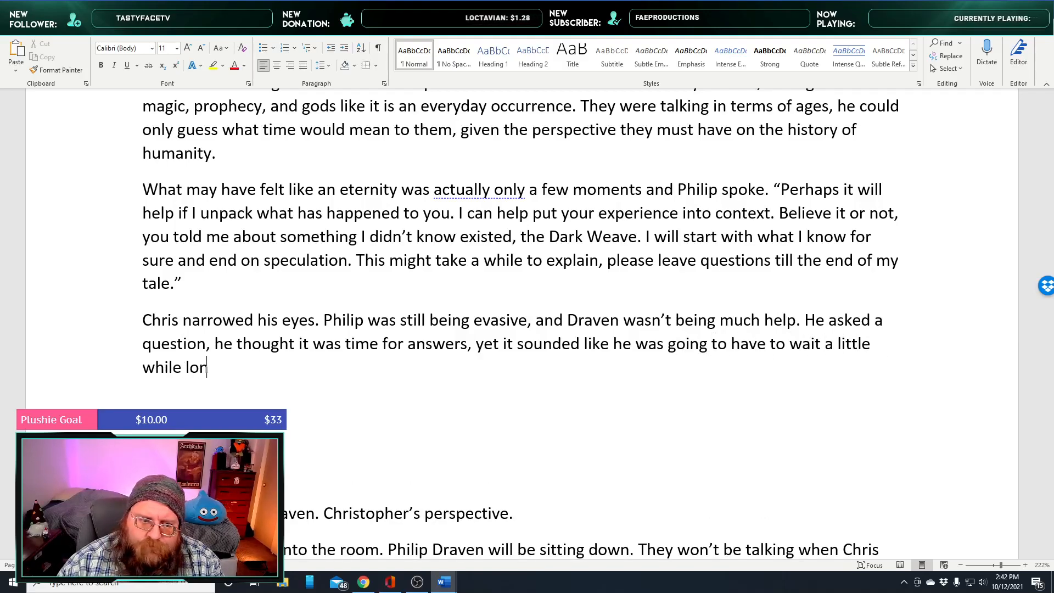
text(g. He )
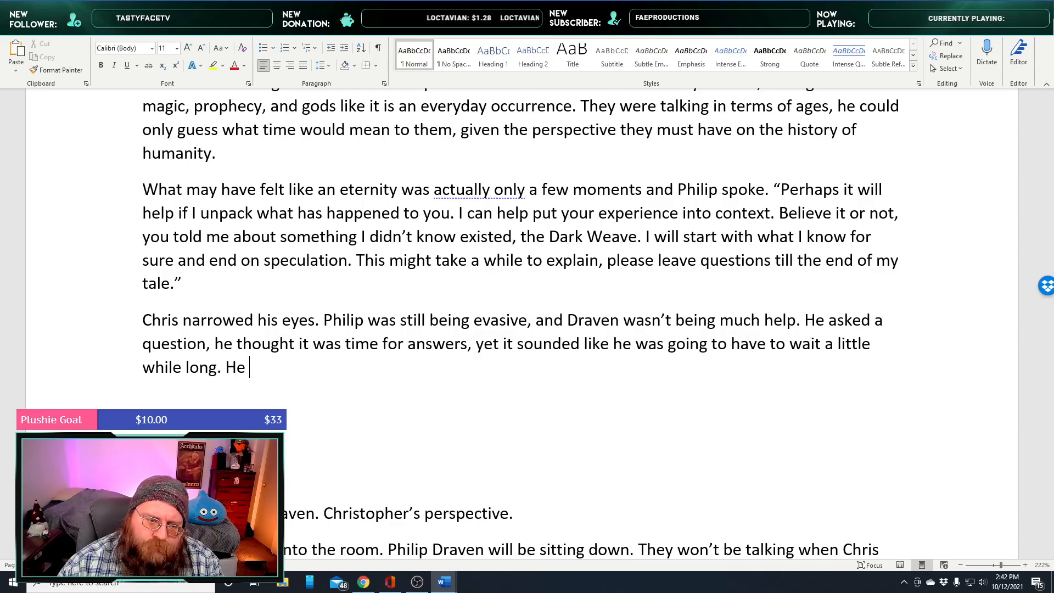
Continue Chris's paragraph after "a little while long." with "He sighed and decided to lean back into the couch"
text(si)
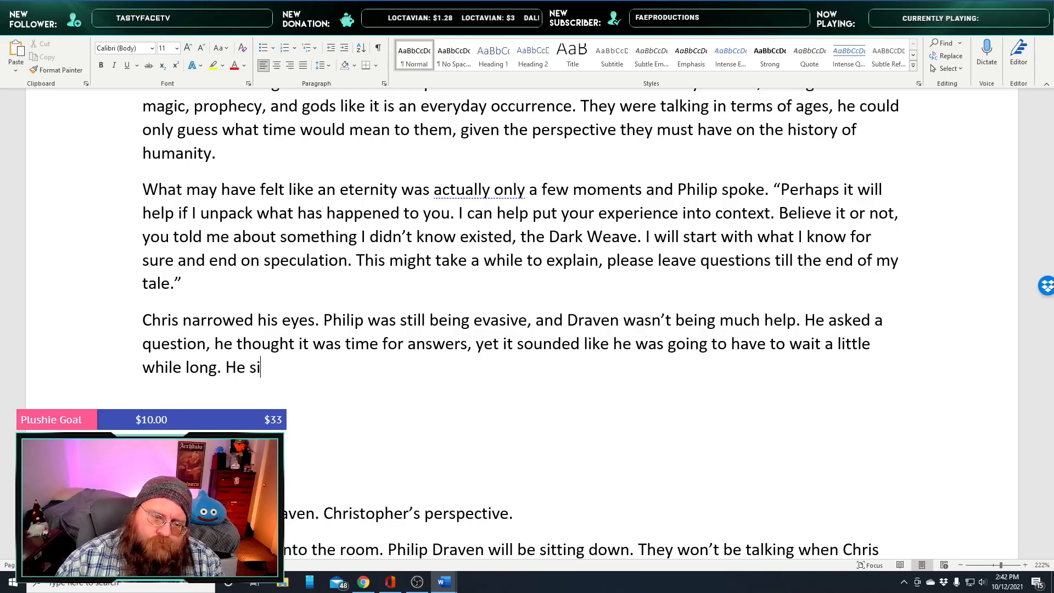
text(ghed )
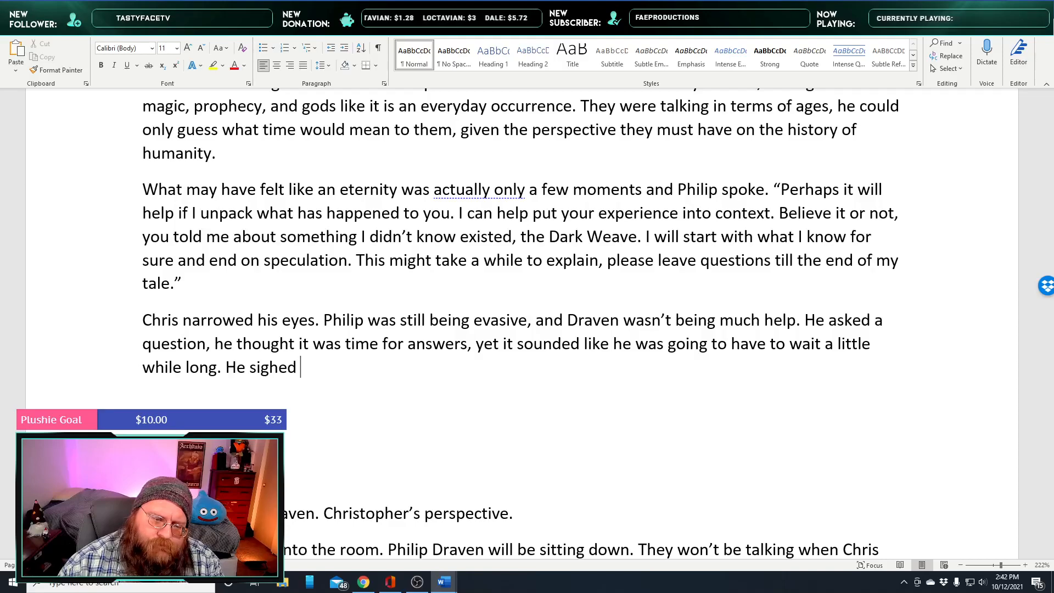
text(and decided to lean back and)
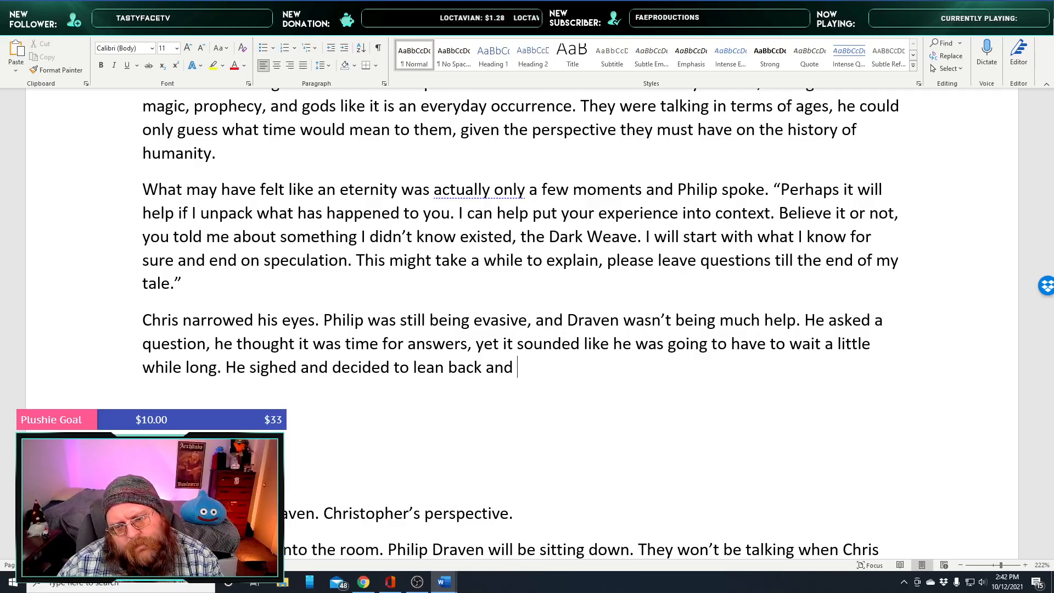
key(BackSpace)
key(BackSpace)
key(BackSpace)
text(int)
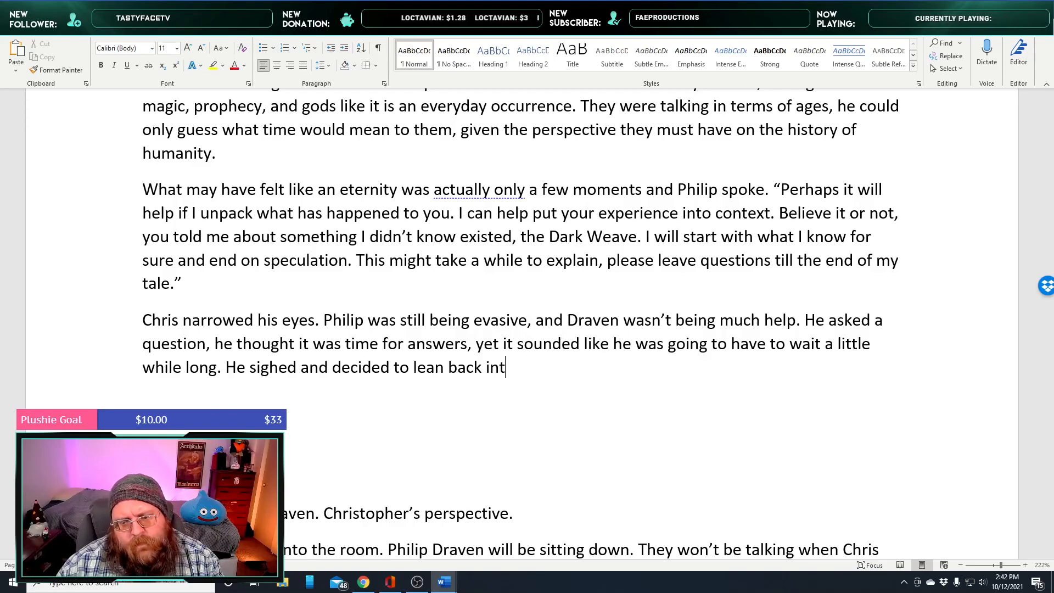
text(o the couch)
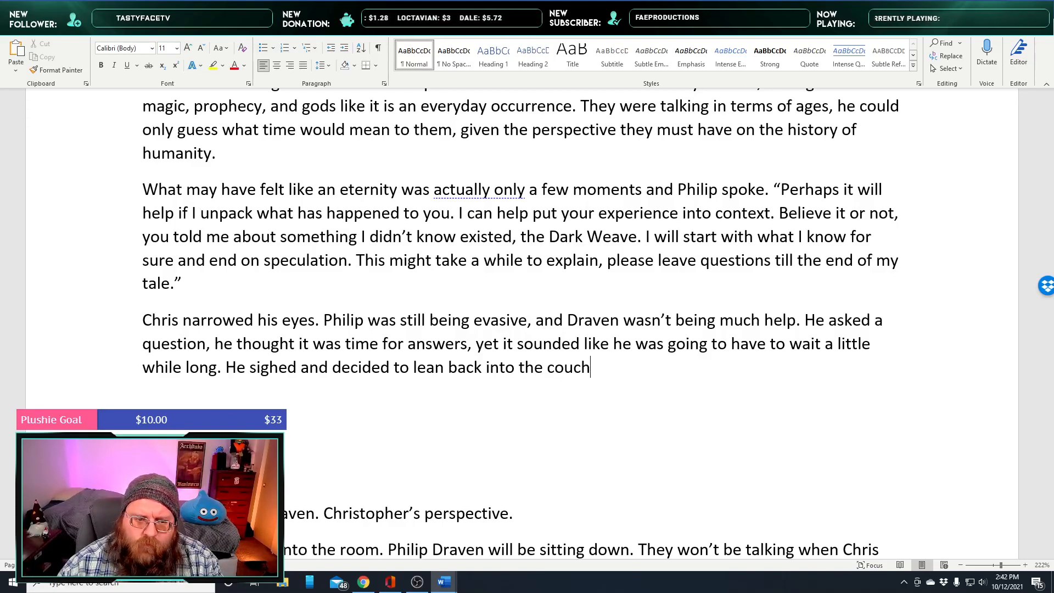
End Chris's paragraph with his quoted reply "Very well, continue."
text( "Ve)
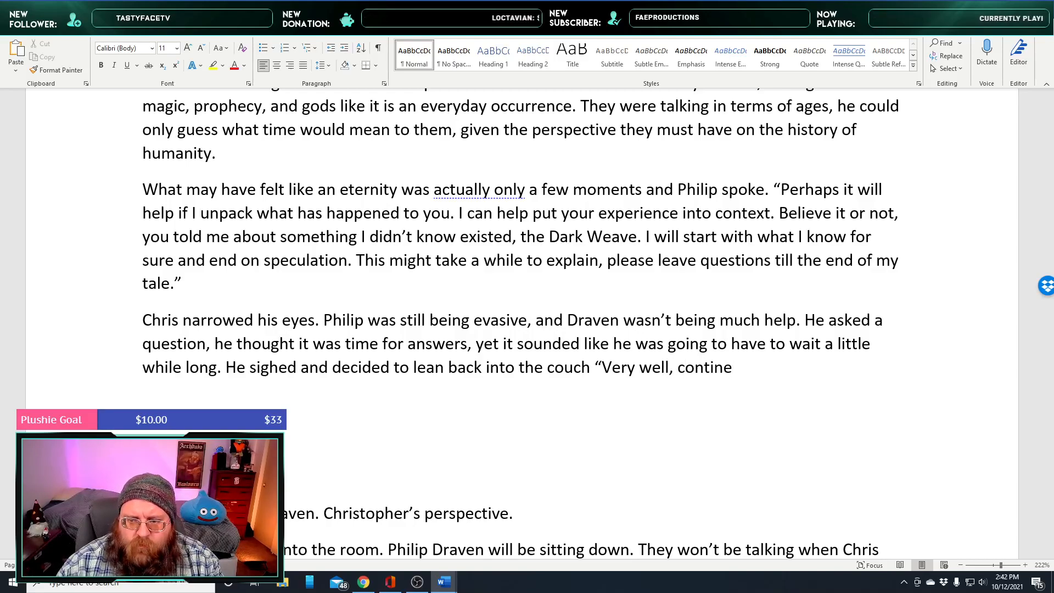
text(ry well, con)
key(BackSpace)
key(BackSpace)
key(BackSpace)
text(continue.)
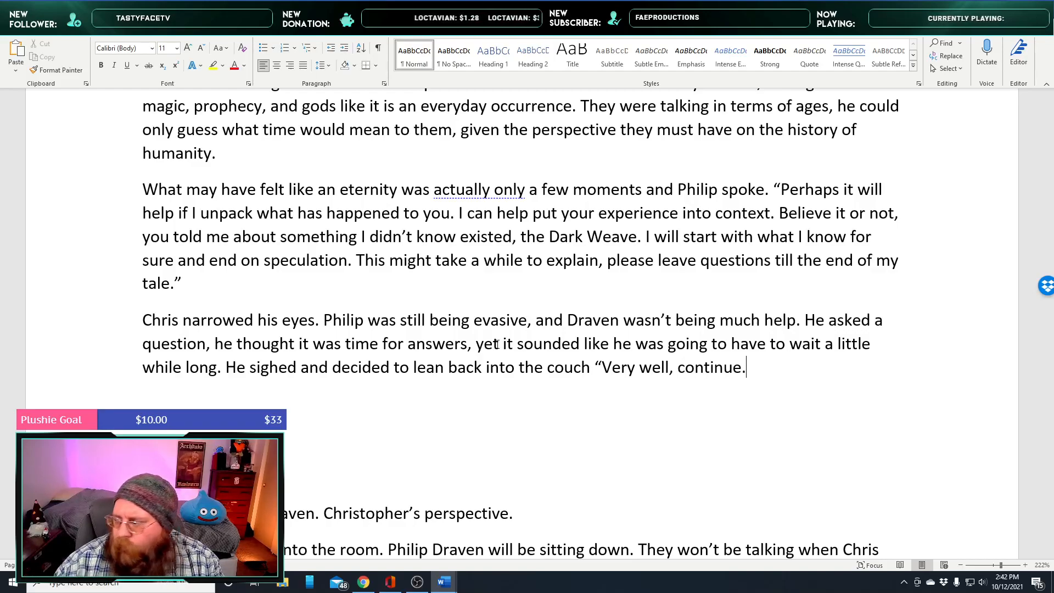
text(")
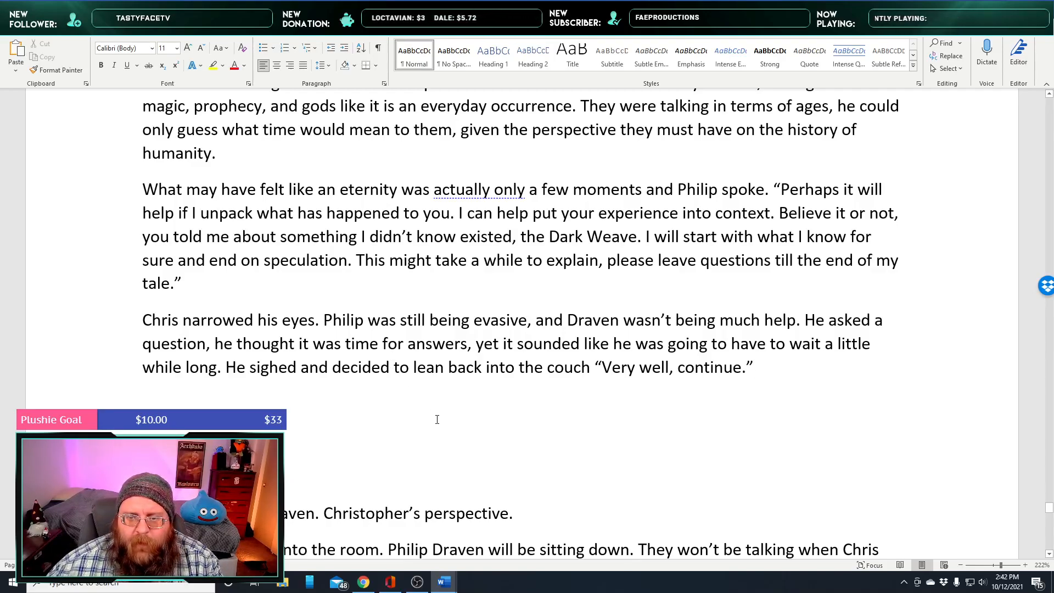
Insert "either" after "Draven wasn't being much help" in Chris's paragraph
scroll(435, 419, down, 1)
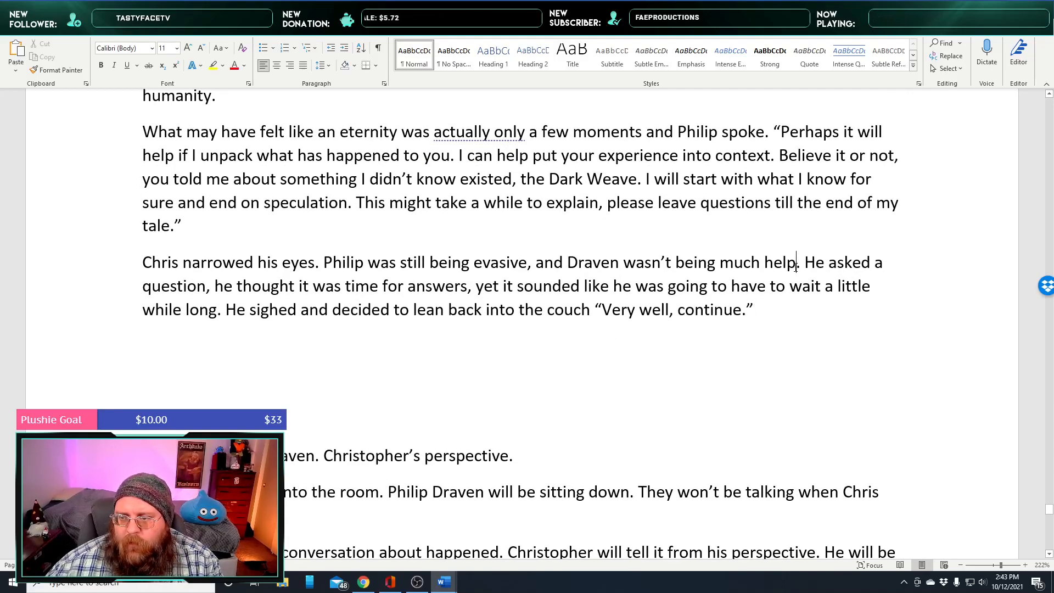
text(either)
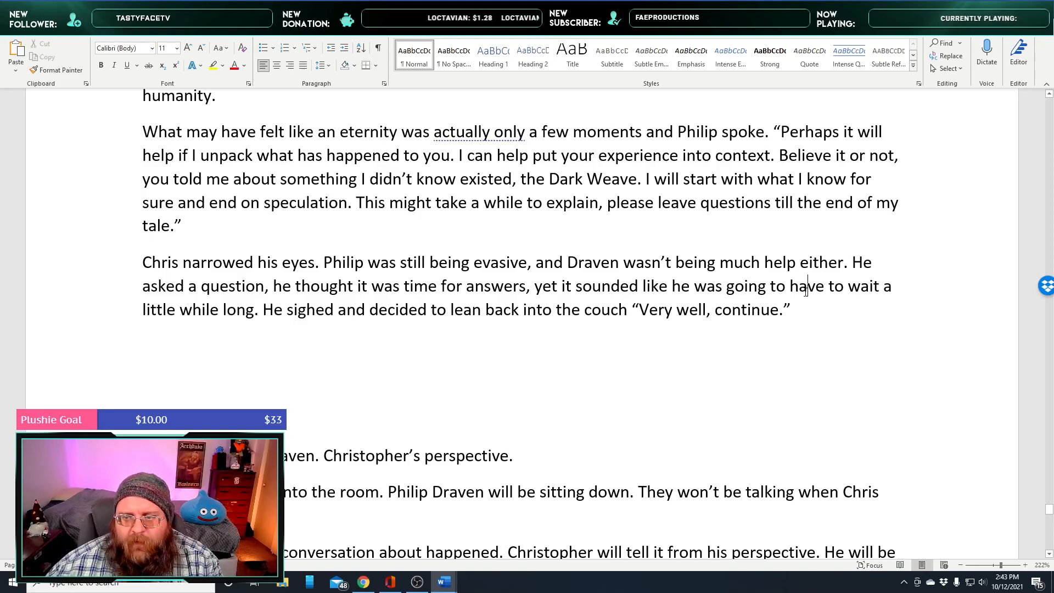
click(806, 291)
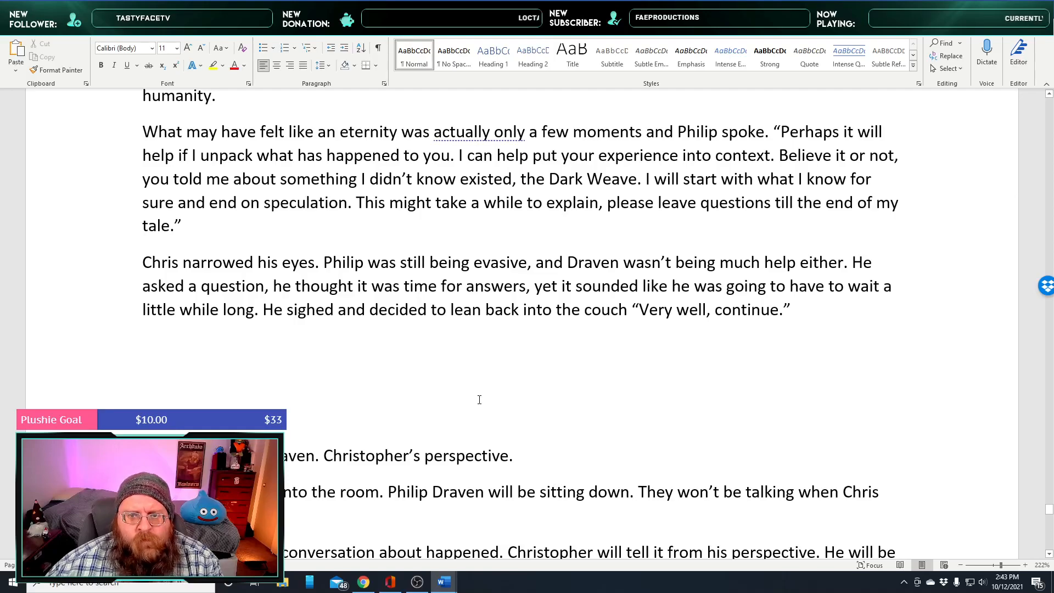
Reread the scene from the prophecy and gods conversation to Chris's reply, and review the Sixth Scene notes below it
scroll(515, 377, up, 2)
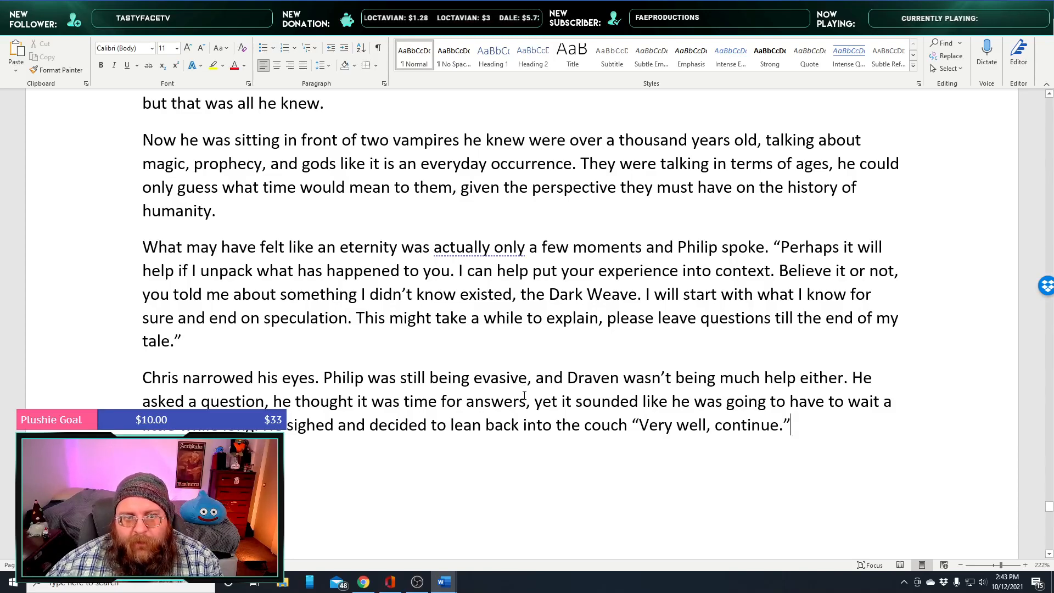
scroll(563, 449, down, 2)
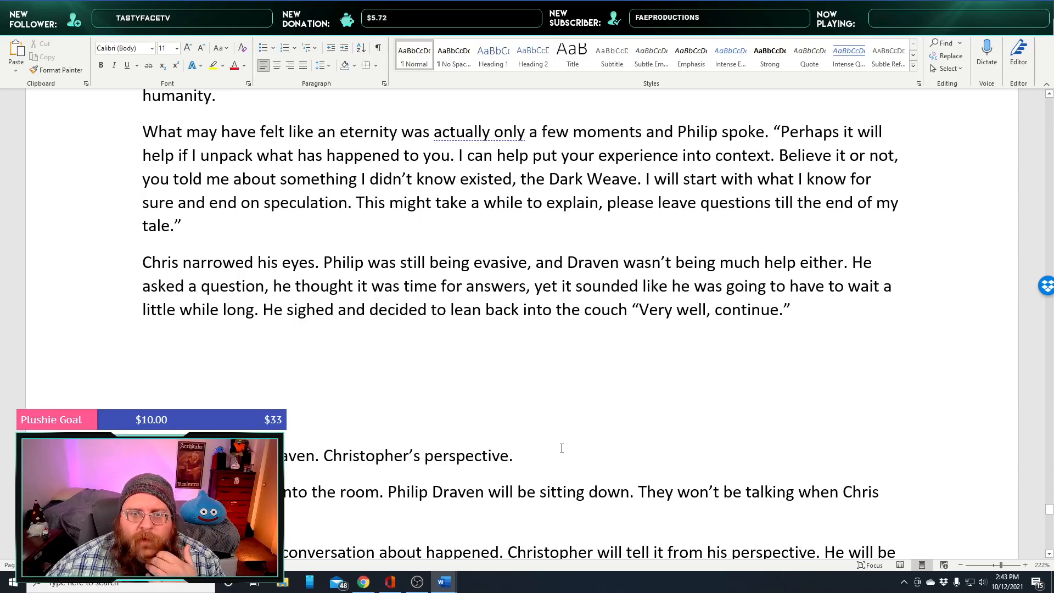
scroll(562, 448, up, 12)
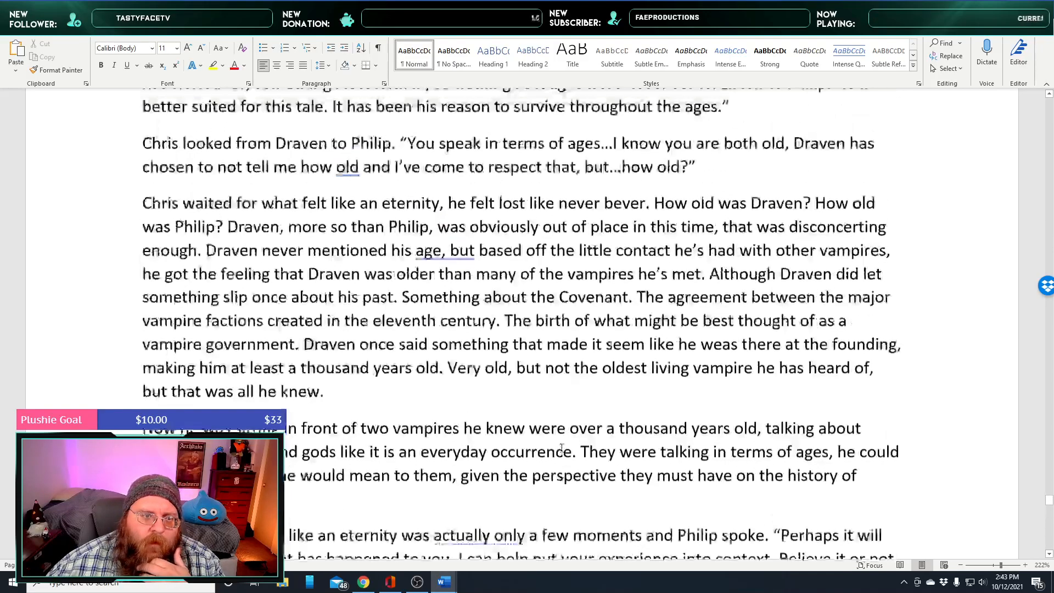
scroll(560, 447, up, 9)
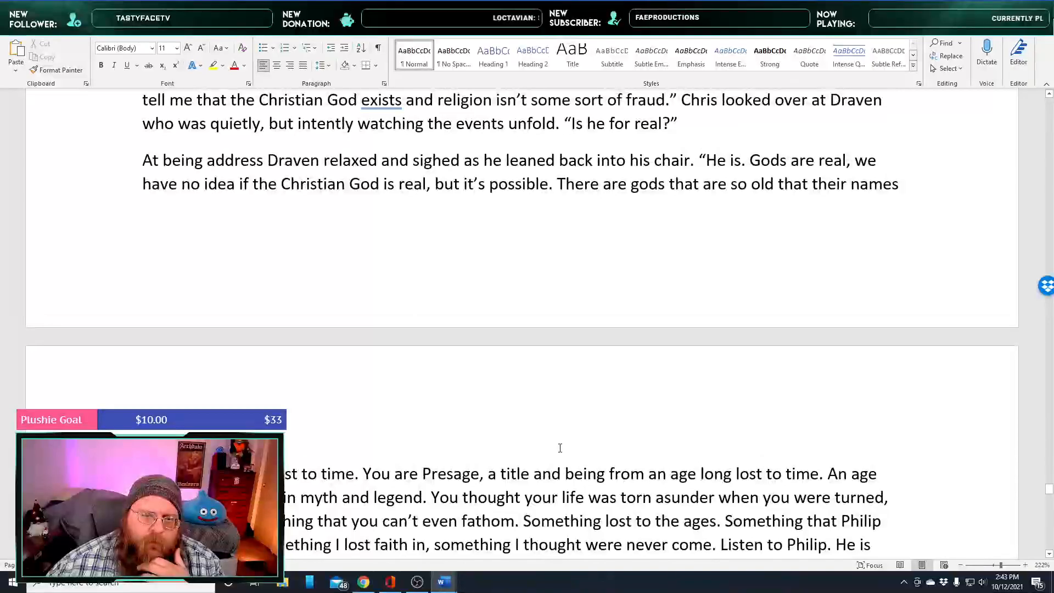
scroll(560, 448, up, 1)
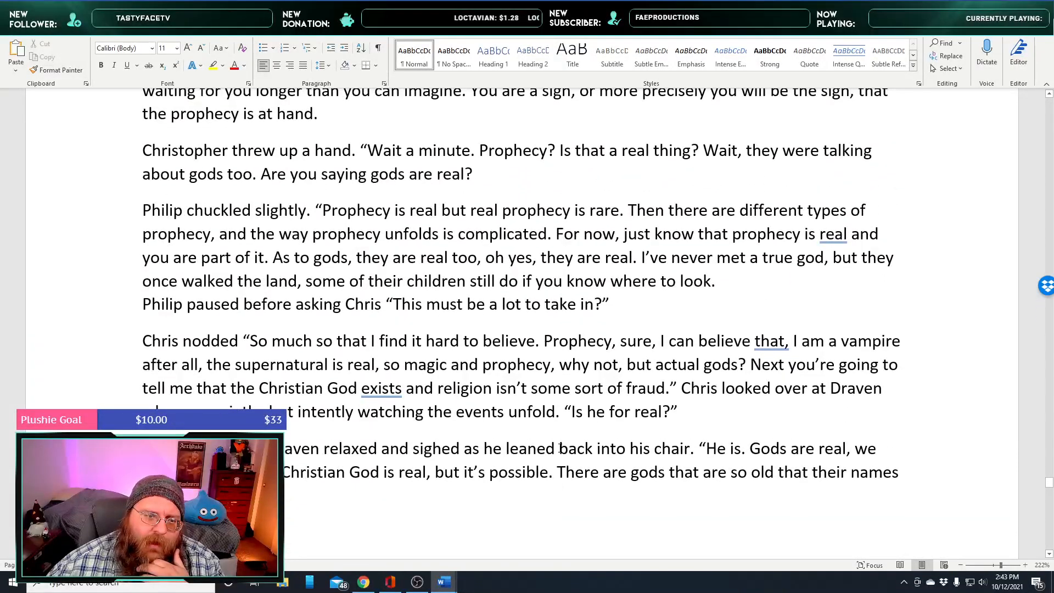
scroll(560, 448, down, 10)
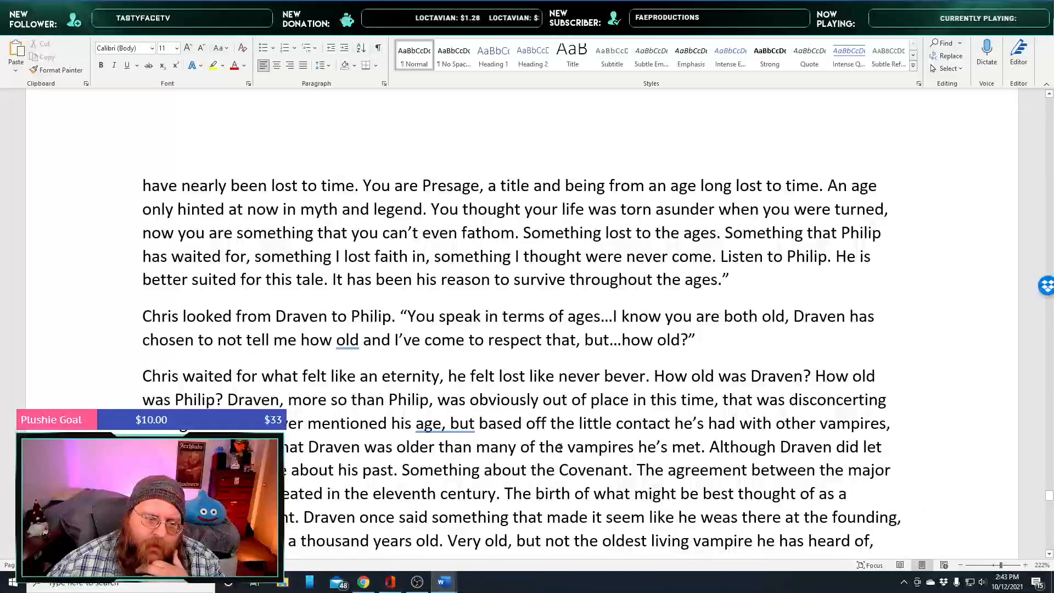
scroll(560, 448, down, 5)
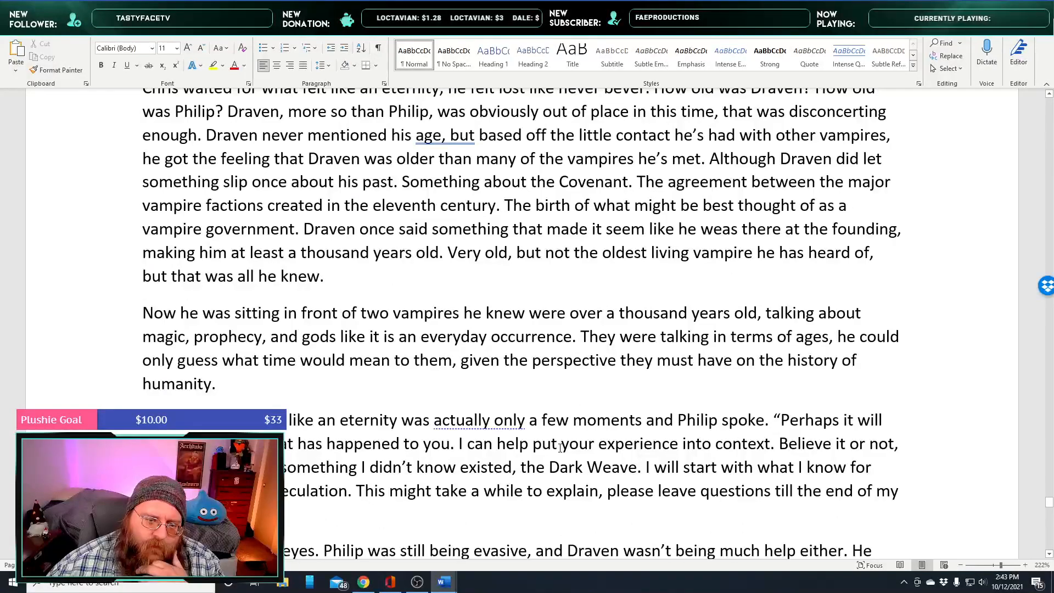
scroll(559, 448, down, 4)
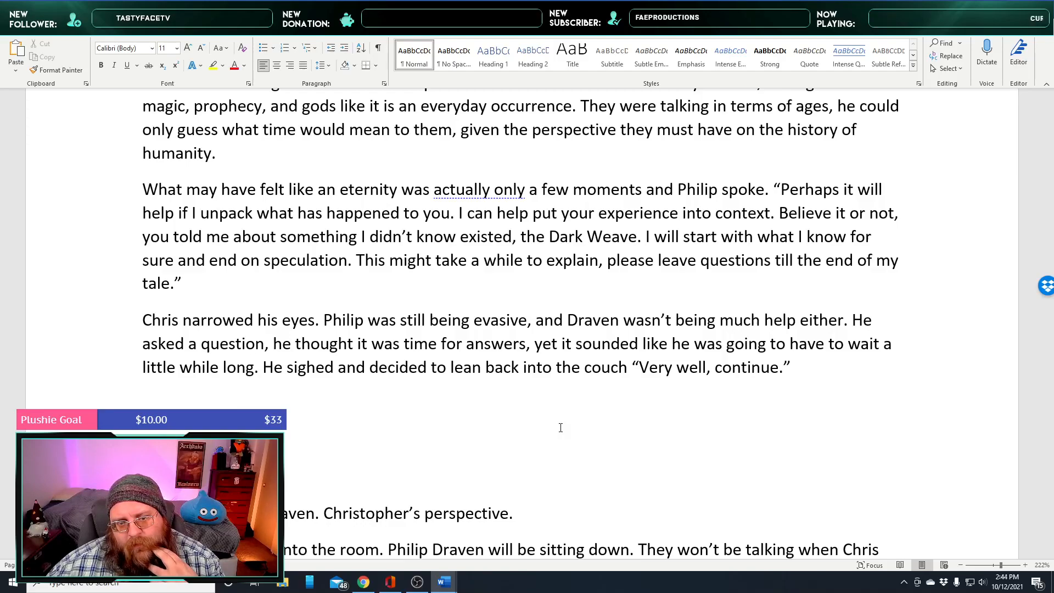
right_click(560, 427)
key(Escape)
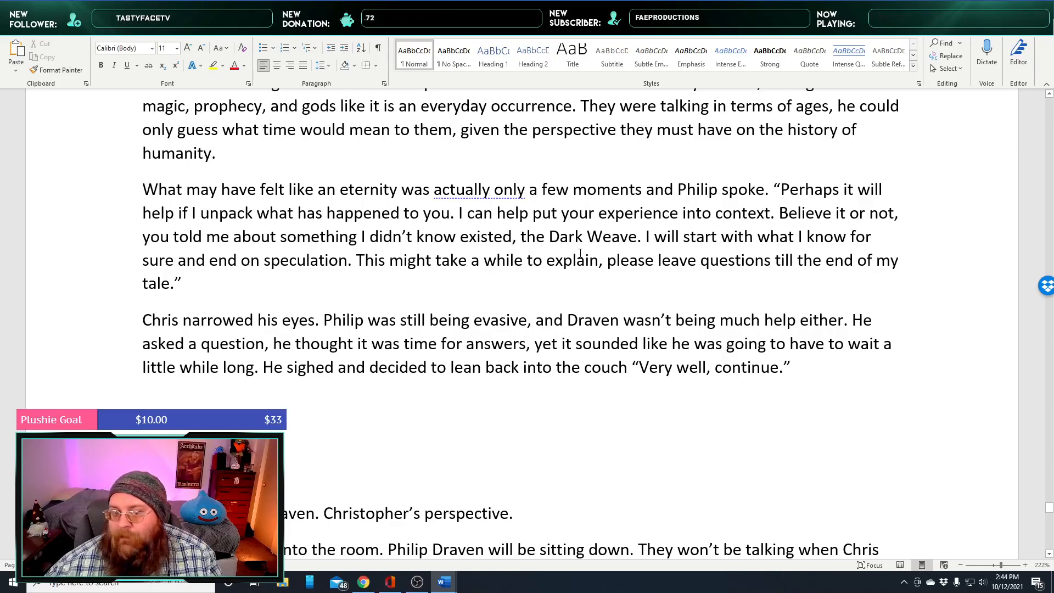
scroll(580, 253, down, 4)
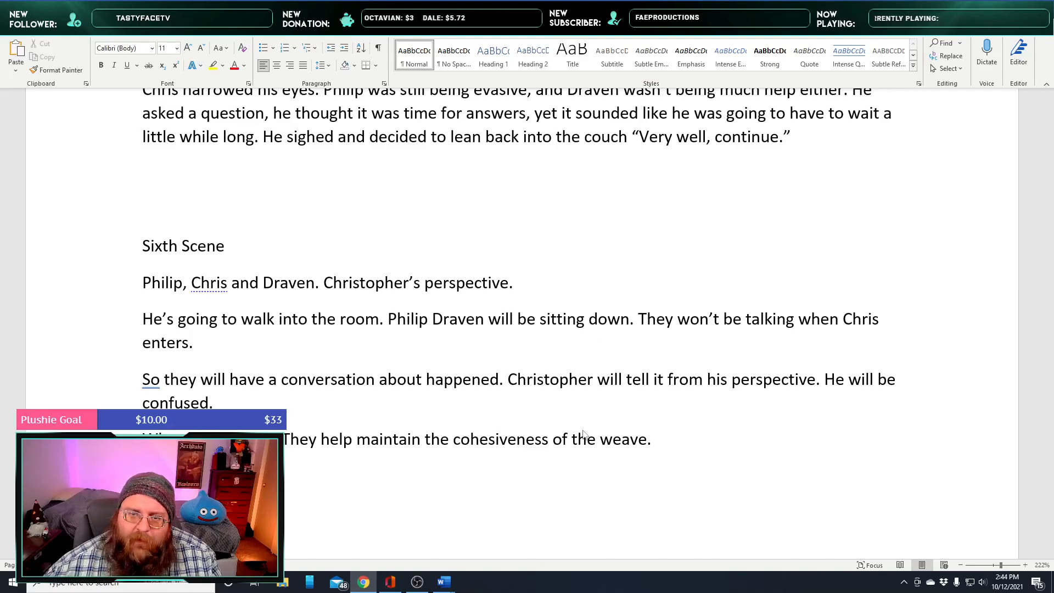
click(603, 378)
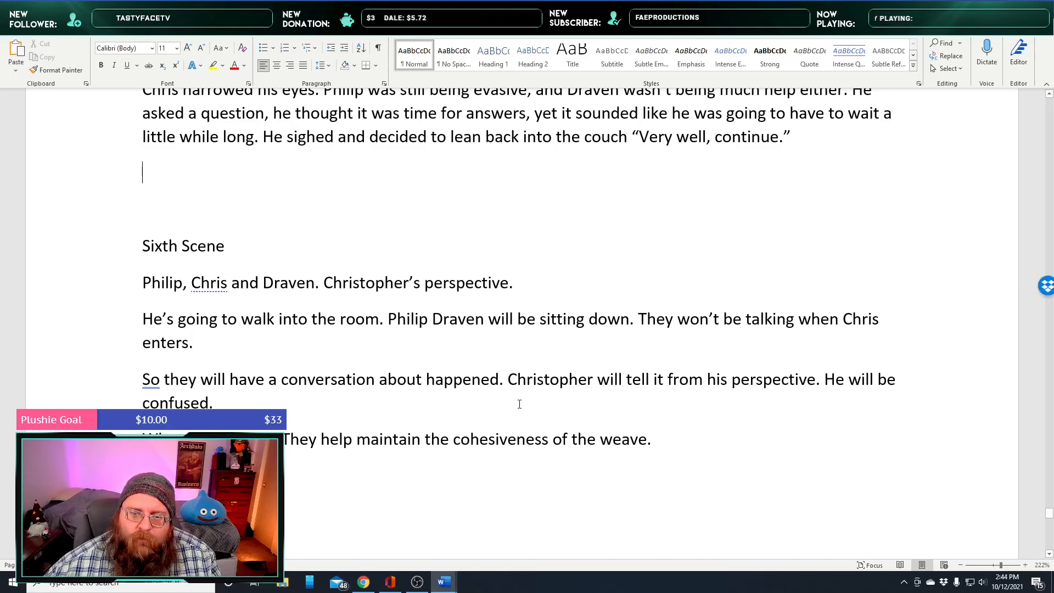
scroll(511, 414, up, 5)
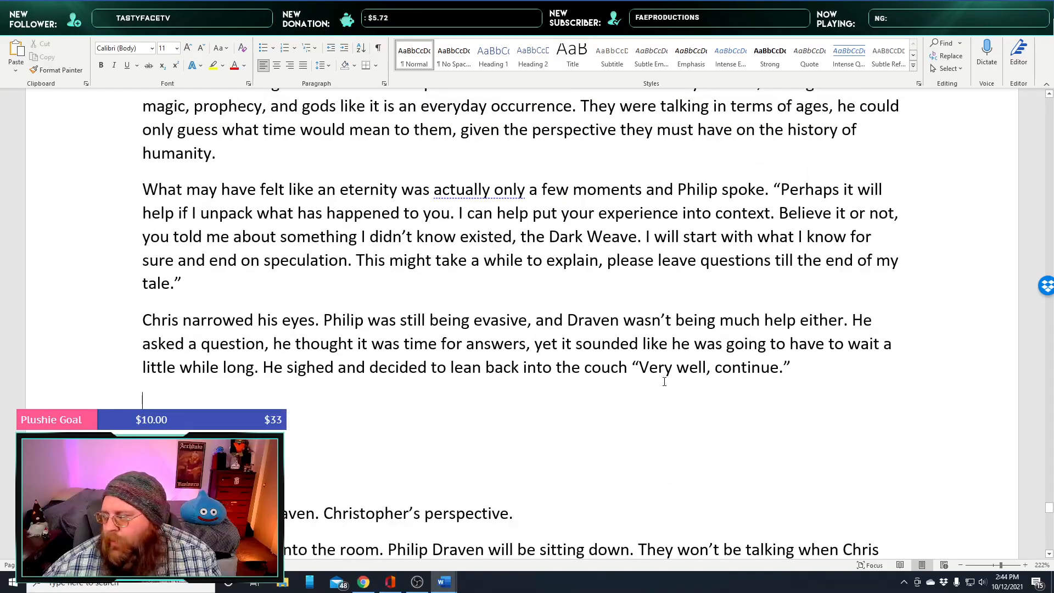